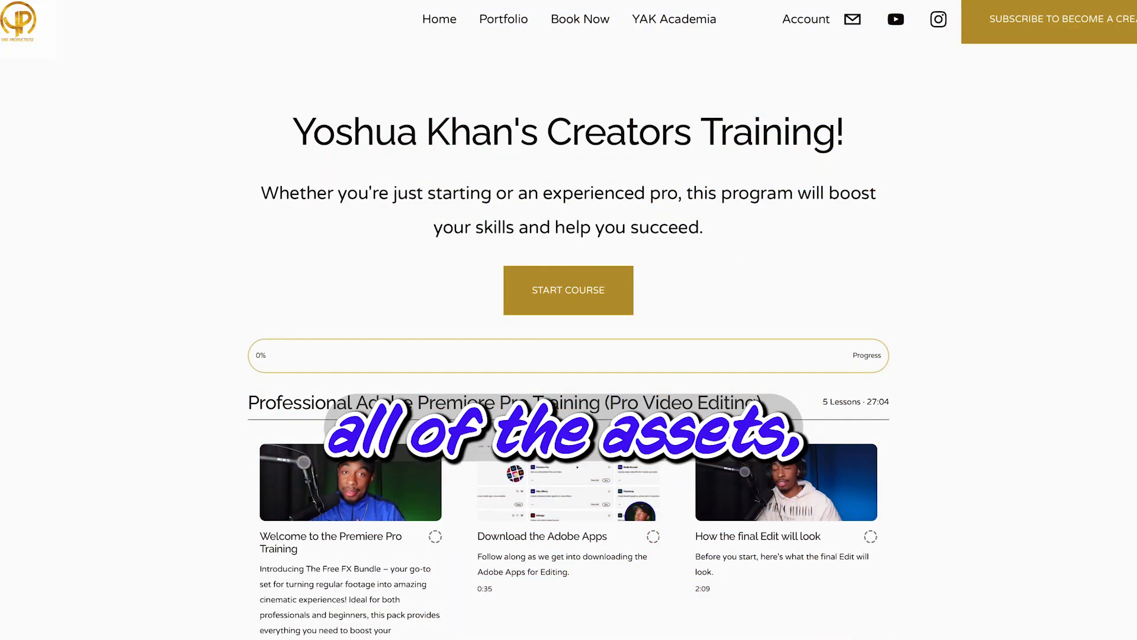
# Step: Look through the lessons on the Creators Training course page and the workshop descriptions on the YAK Academia page
pyautogui.scroll(-6, 569, 355)
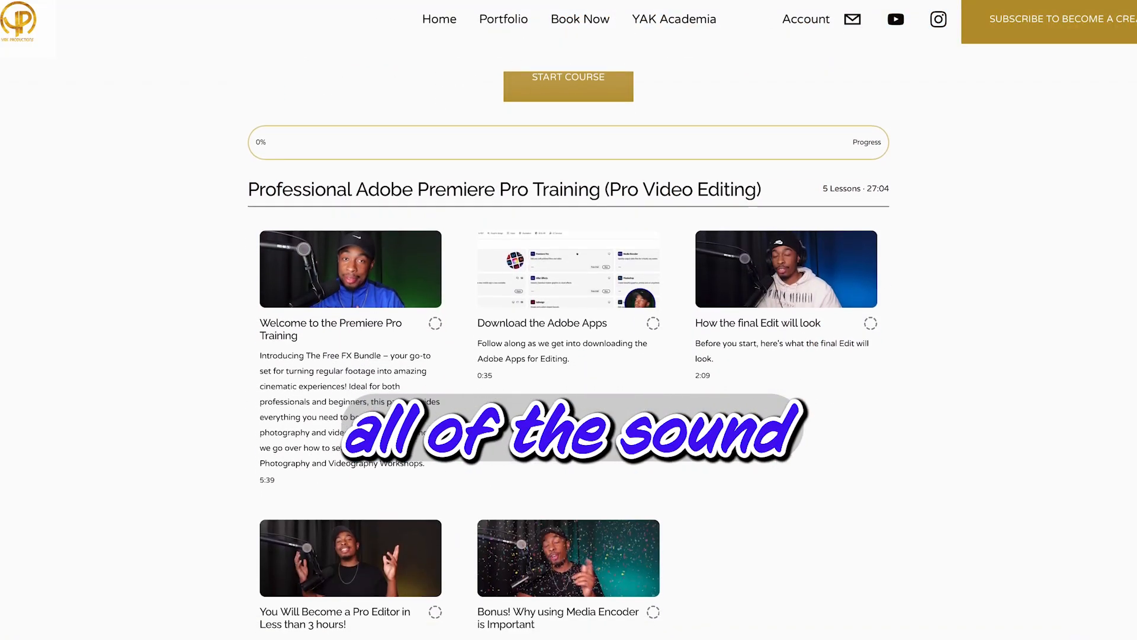
pyautogui.scroll(-7, 569, 356)
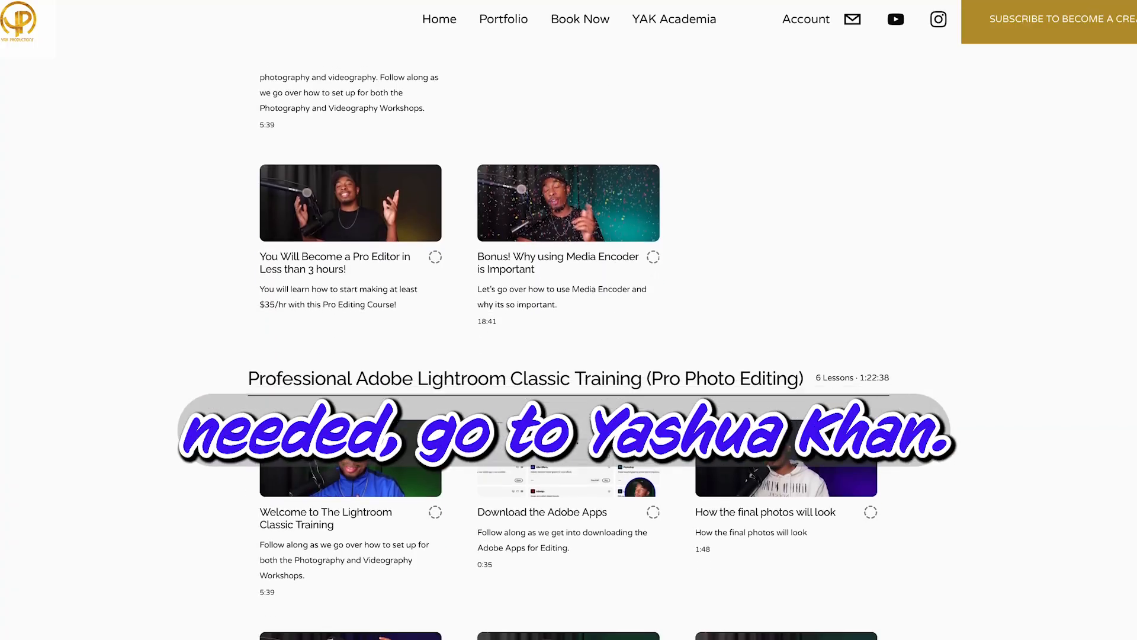
pyautogui.scroll(-7, 568, 355)
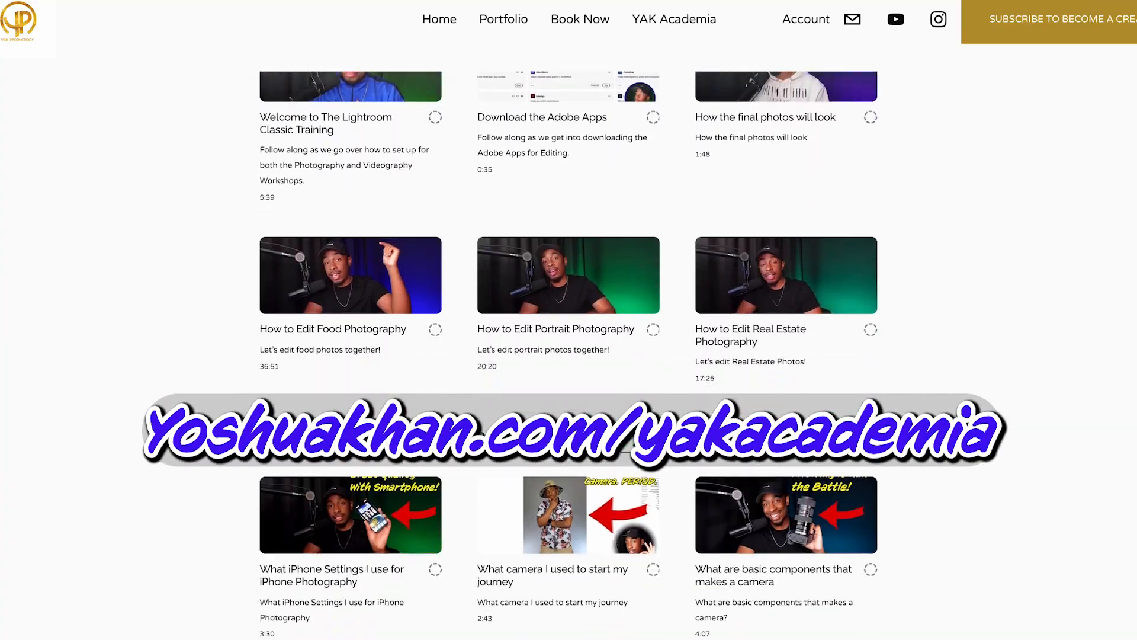
pyautogui.scroll(-2, 569, 356)
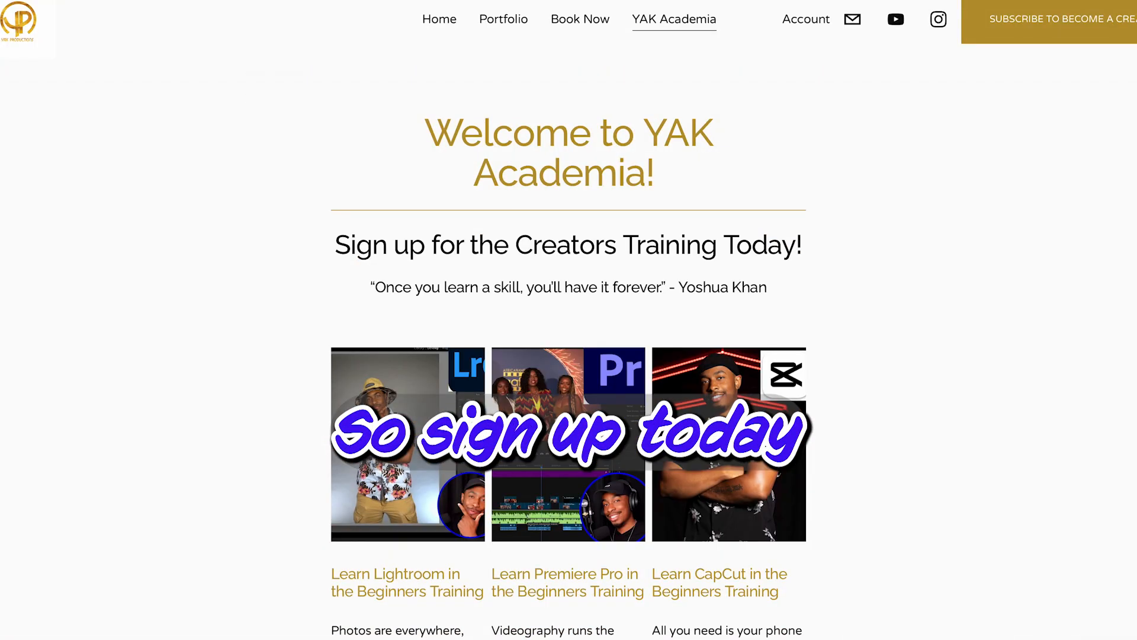
pyautogui.scroll(-3, 568, 356)
pyautogui.scroll(-9, 568, 355)
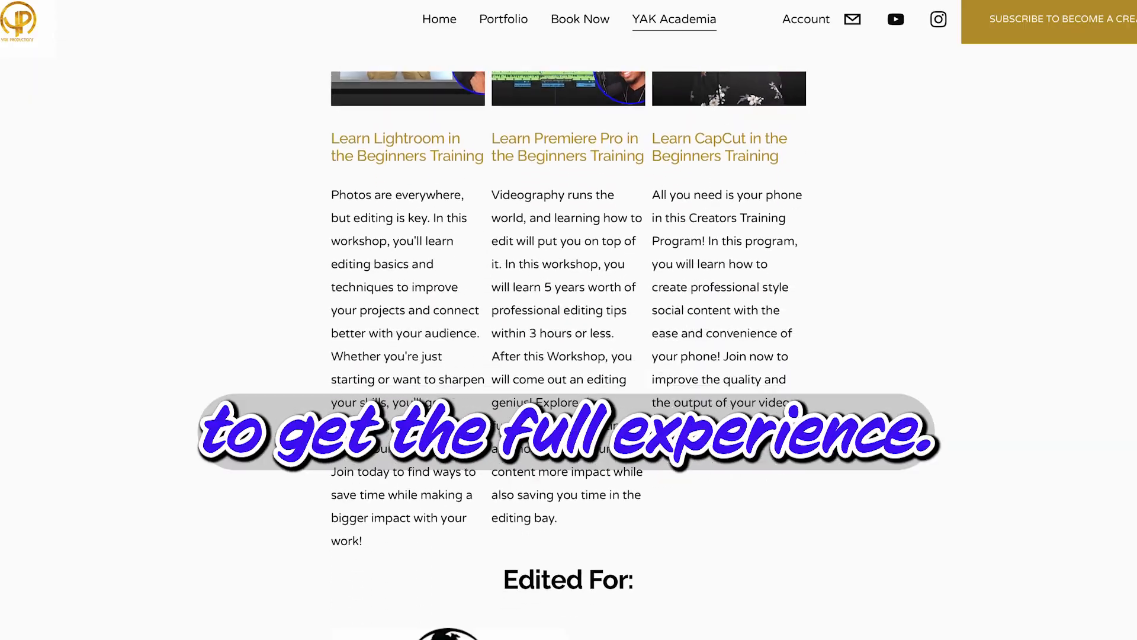
pyautogui.scroll(-3, 569, 355)
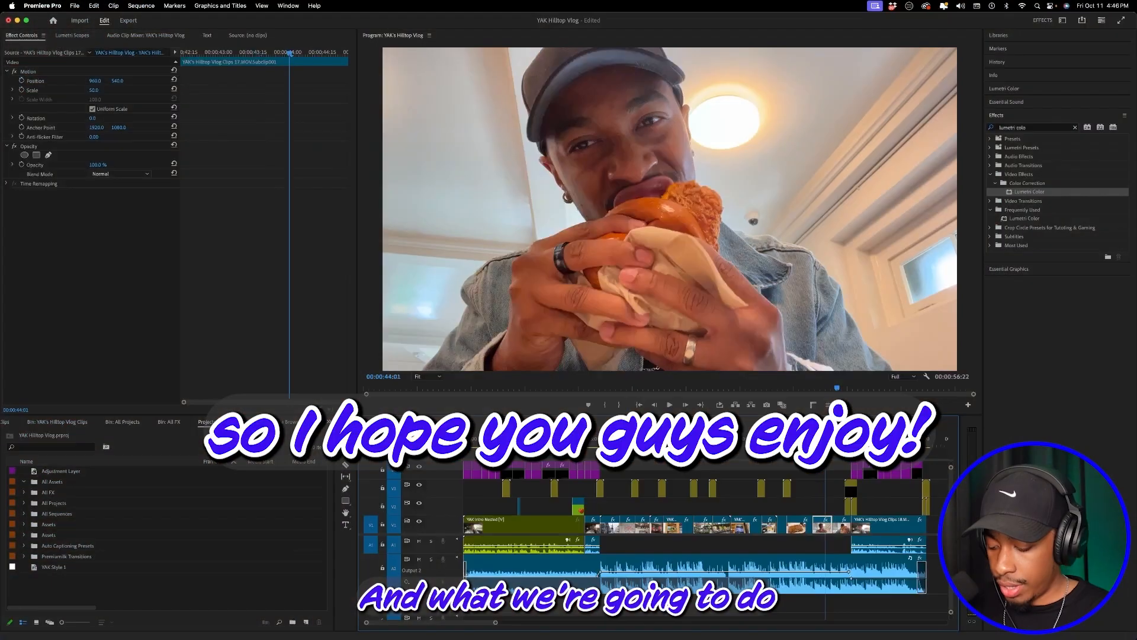
pyautogui.press('x')
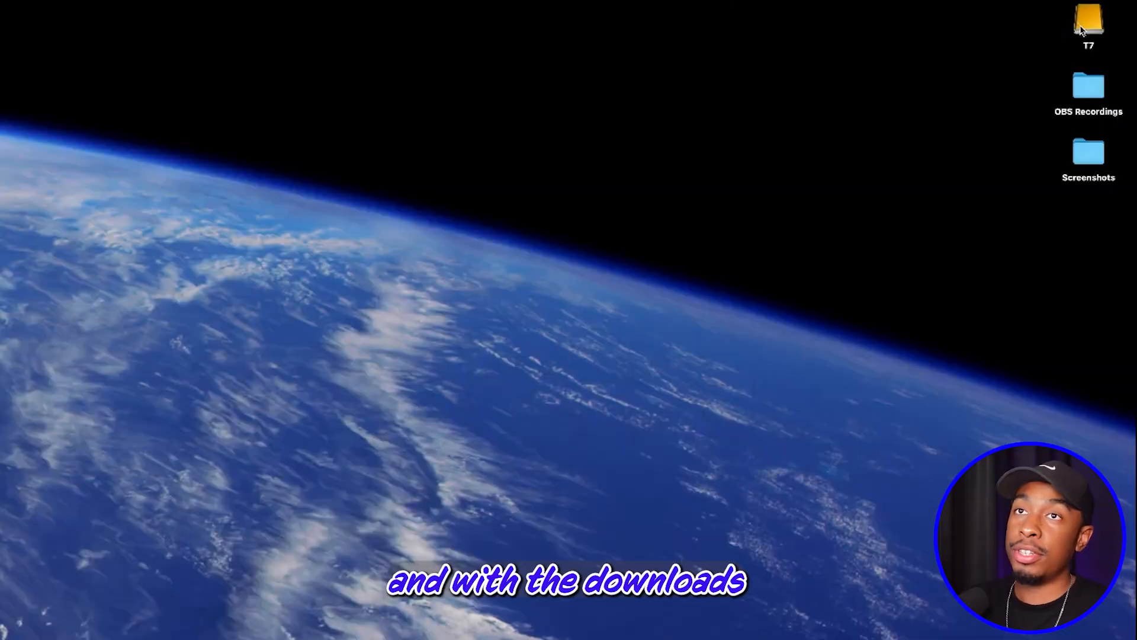
# Step: Open the T7 drive and go through YAK Academia, the video editing downloads and the Premiere Pro videos folder to YAK's Hilltop Vlog Clips
pyautogui.doubleClick(1088, 23)
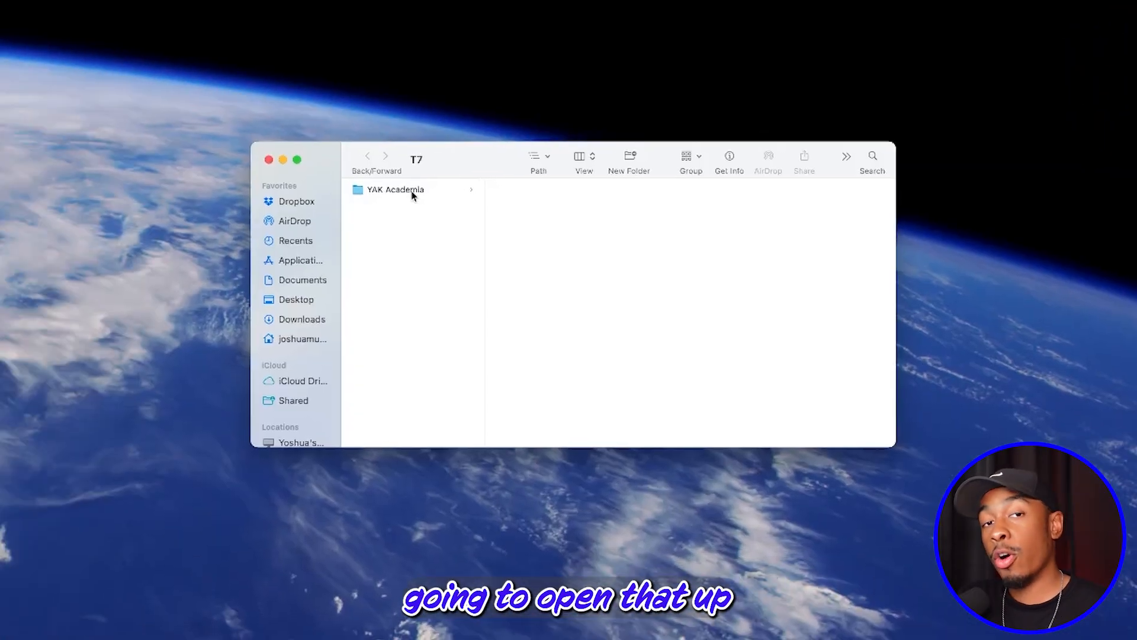
pyautogui.click(412, 191)
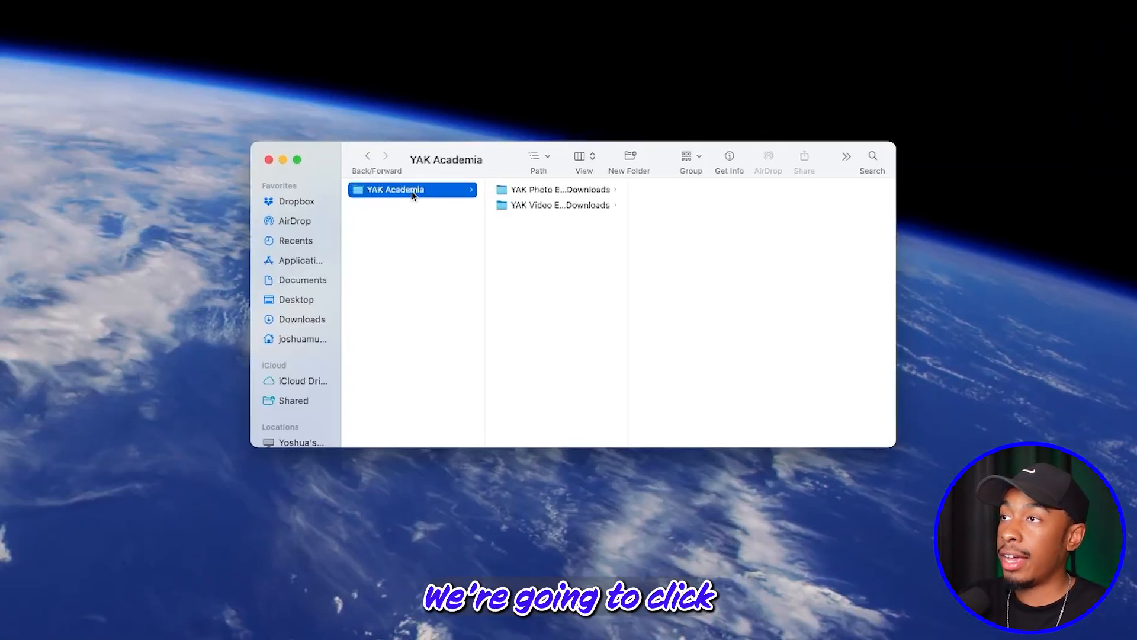
pyautogui.click(515, 207)
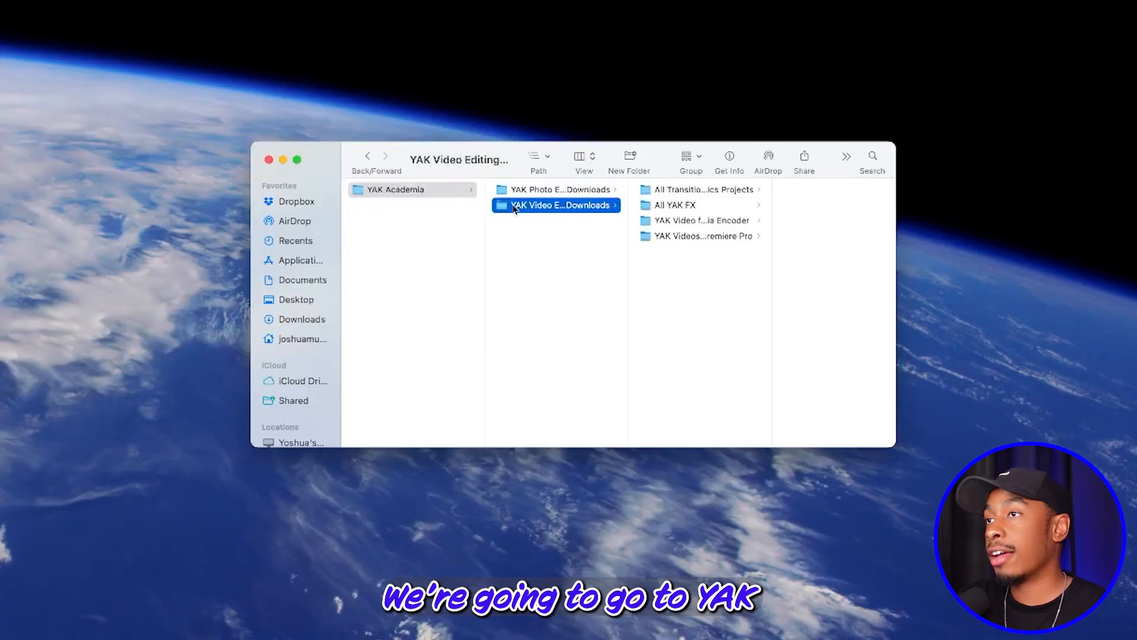
pyautogui.click(669, 237)
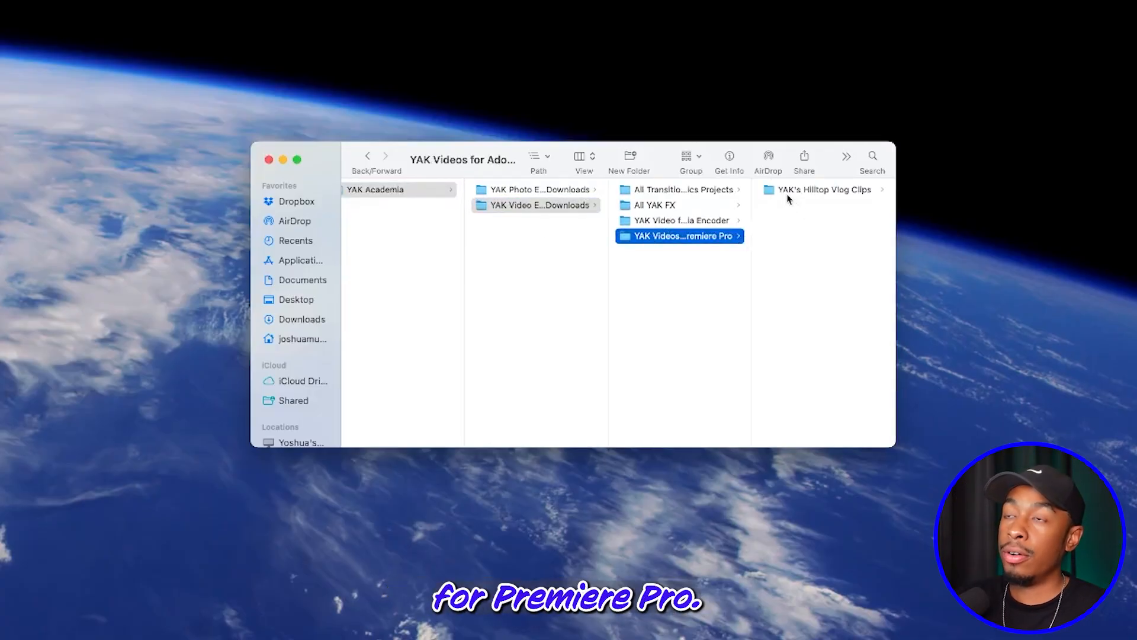
pyautogui.click(768, 193)
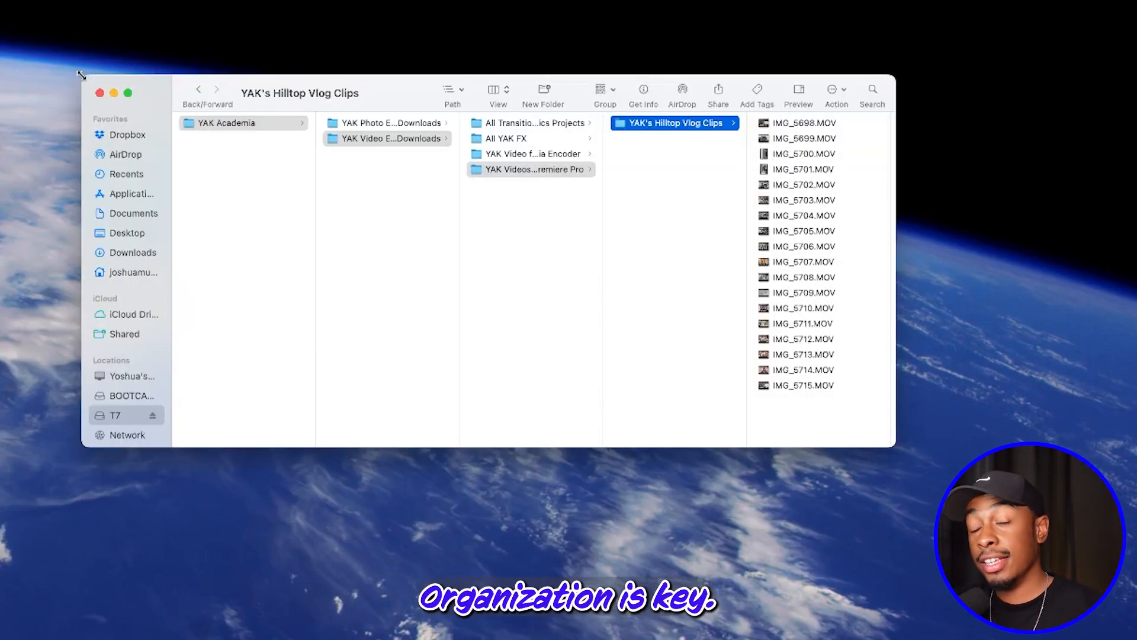
# Step: Preview IMG_5698.MOV and select all the clips in the YAK's Hilltop Vlog Clips folder to review them together
pyautogui.click(804, 123)
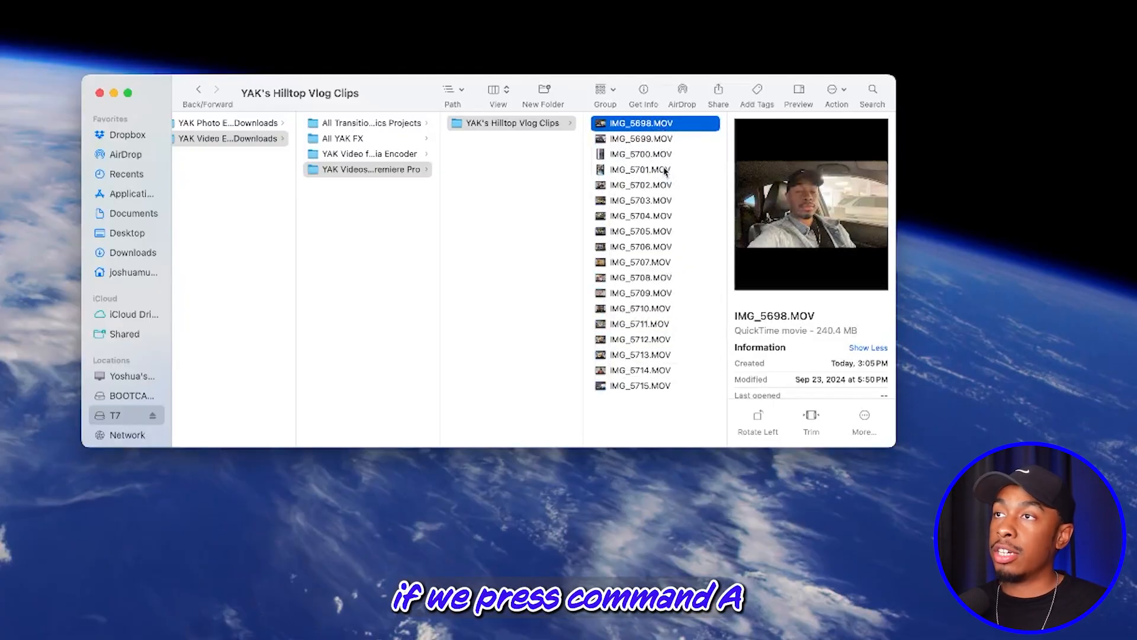
pyautogui.press('super+a')
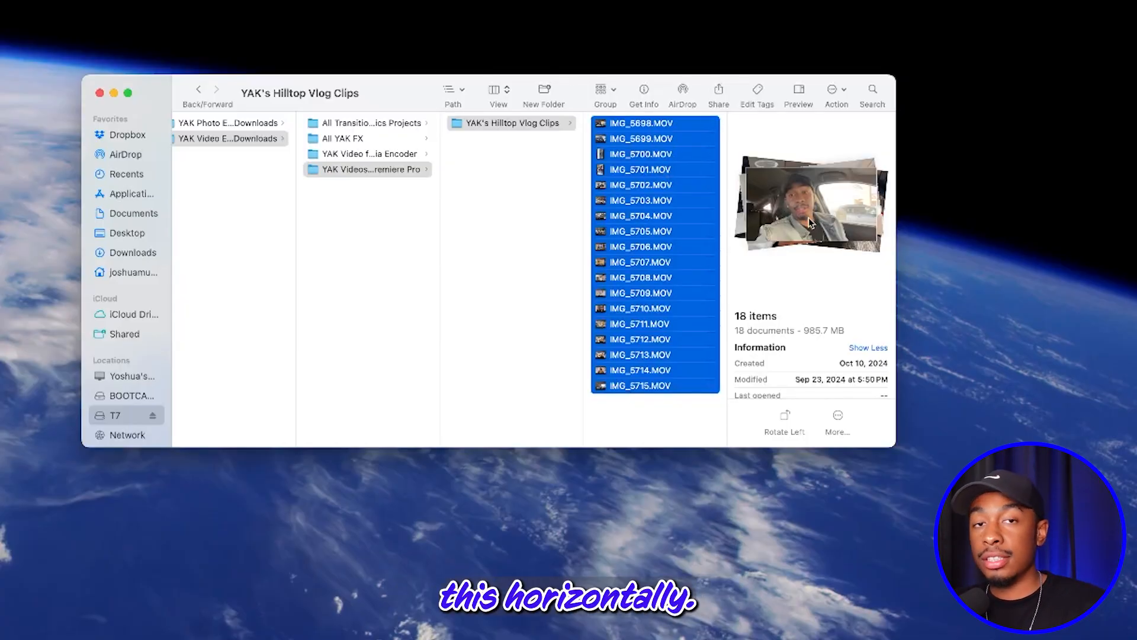
pyautogui.hscroll(-2, 809, 218)
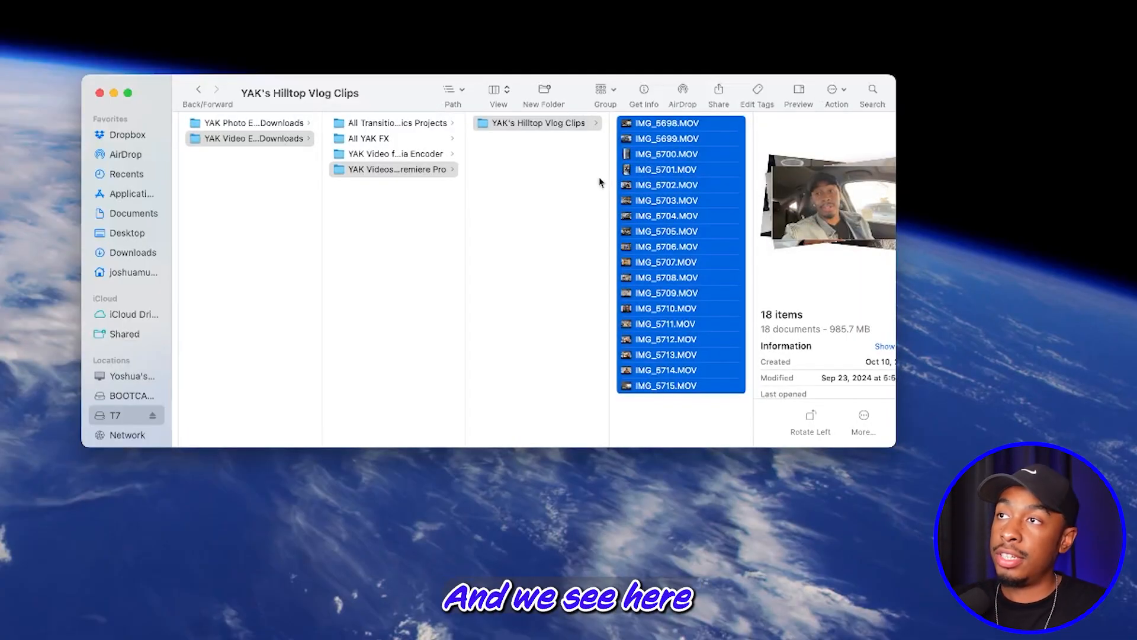
# Step: Rotate the sideways clip IMG_5700.MOV left three times and check its orientation in the preview
pyautogui.click(667, 157)
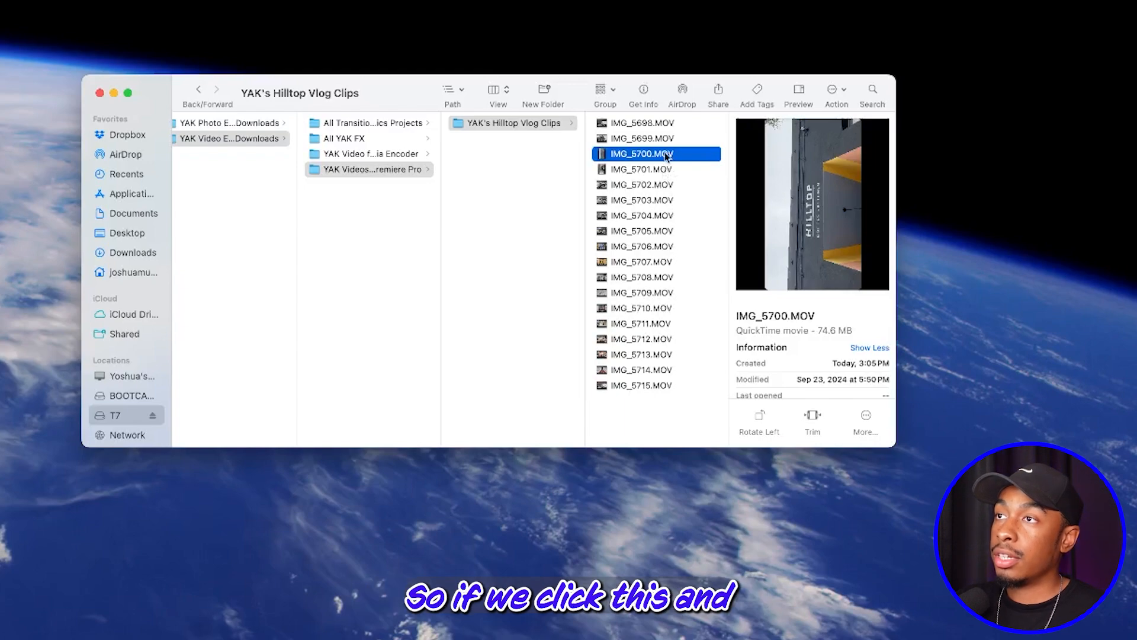
pyautogui.moveTo(820, 222)
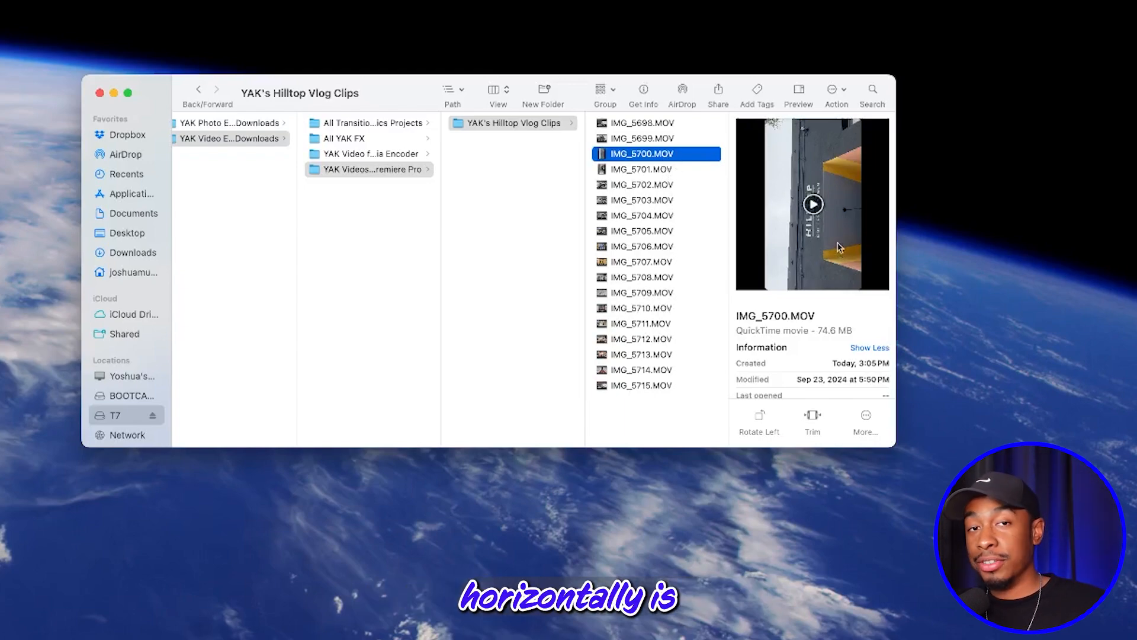
pyautogui.click(761, 417)
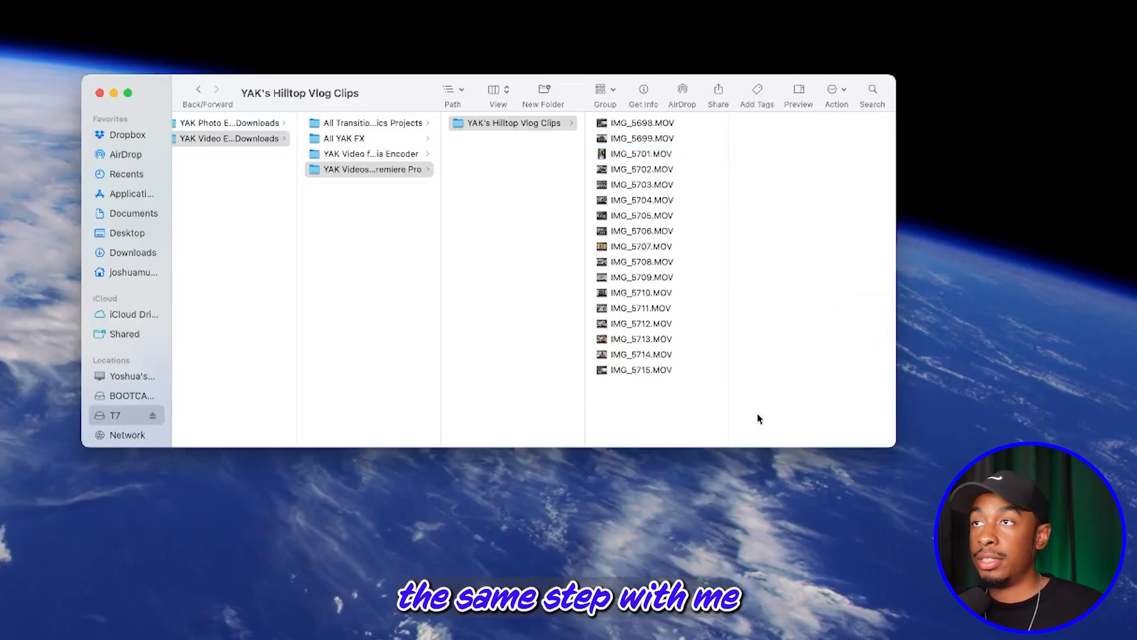
pyautogui.click(681, 155)
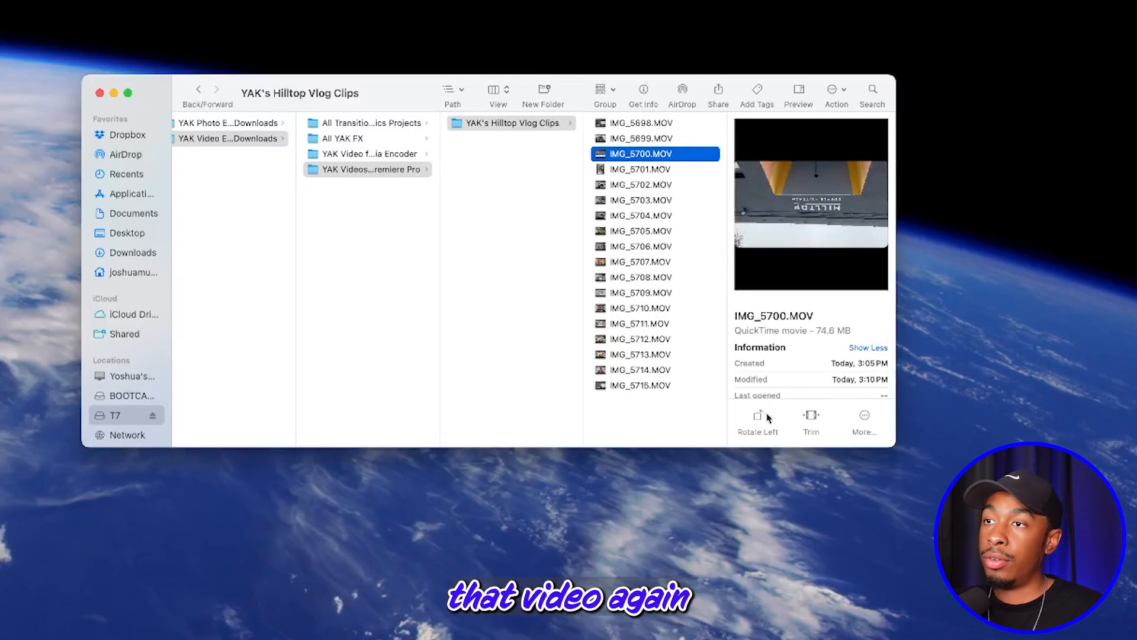
pyautogui.click(758, 417)
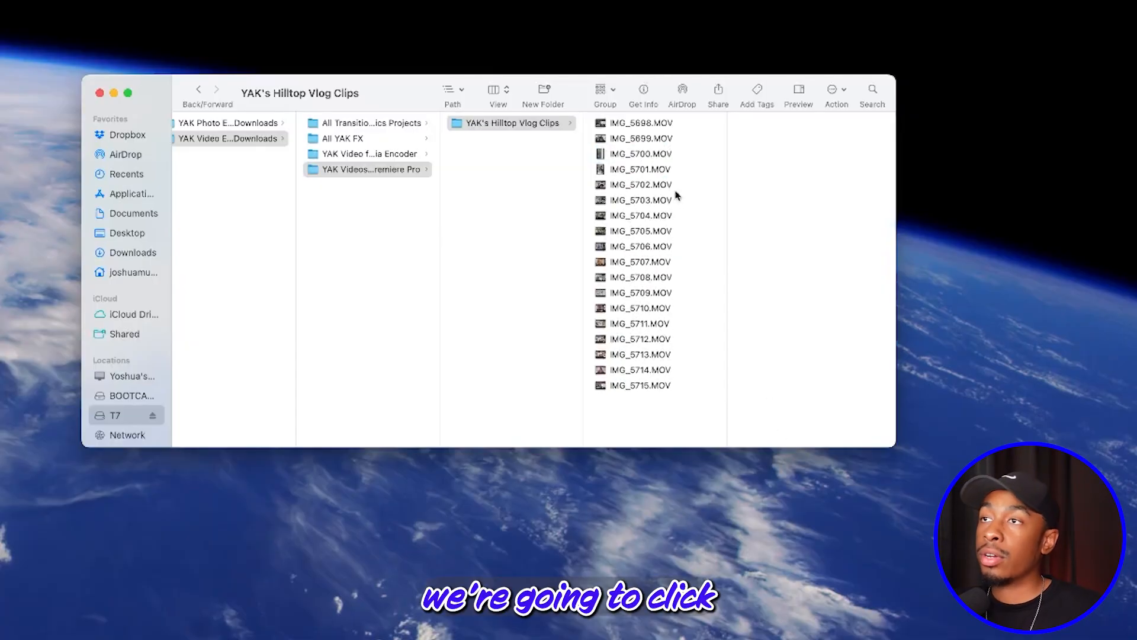
pyautogui.click(675, 155)
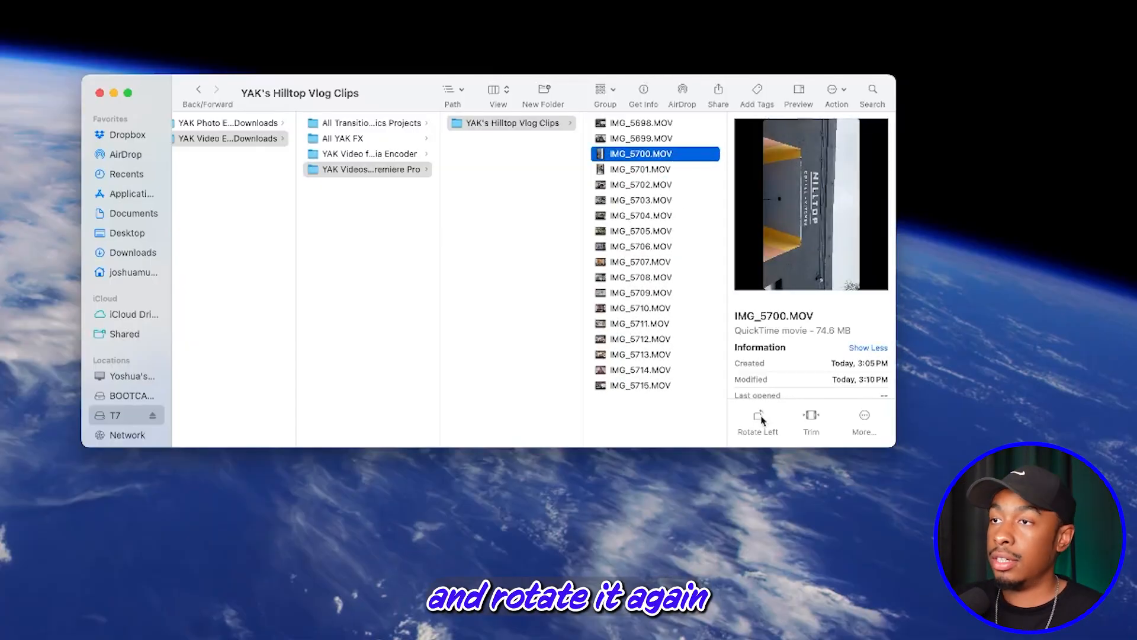
pyautogui.click(760, 418)
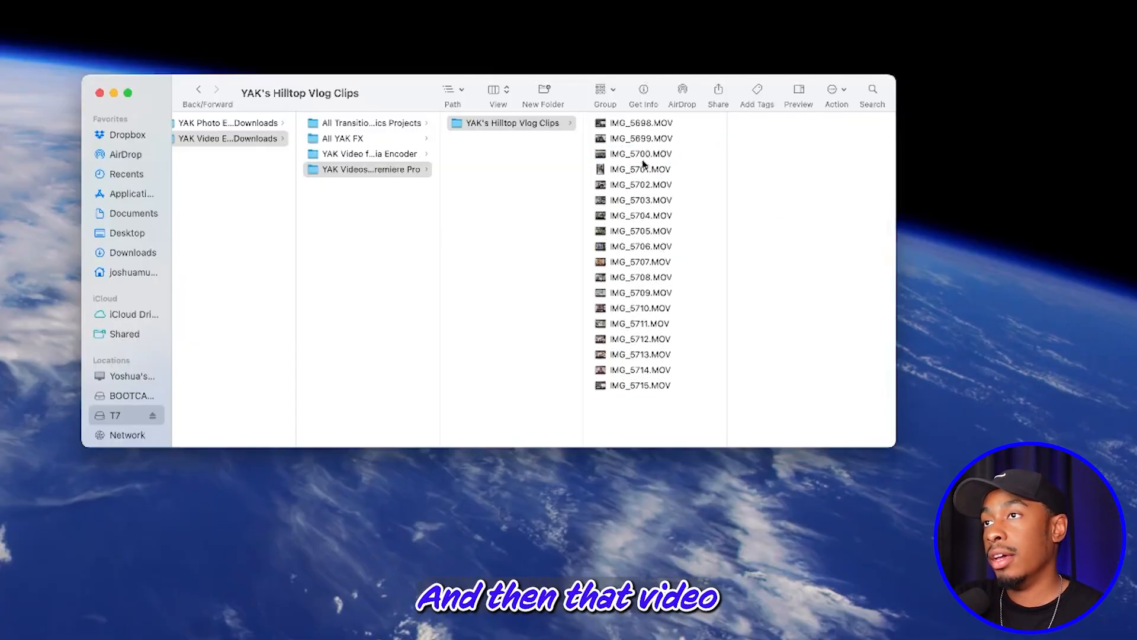
pyautogui.click(645, 155)
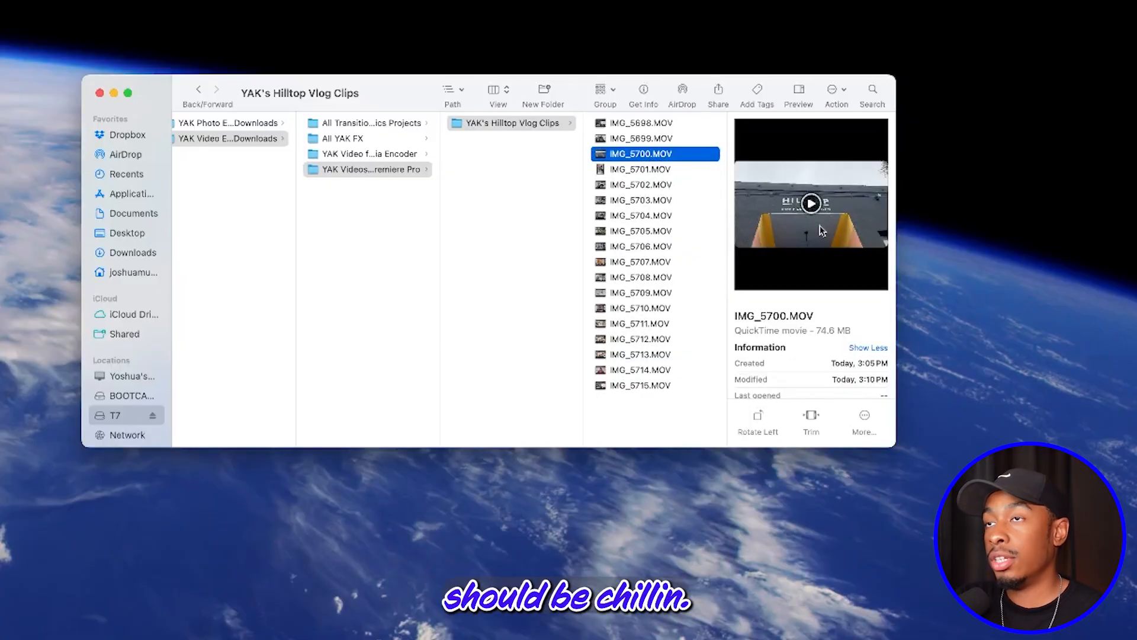
# Step: Rotate the sideways clip IMG_5701.MOV left three times so that it is upright and horizontal
pyautogui.click(657, 172)
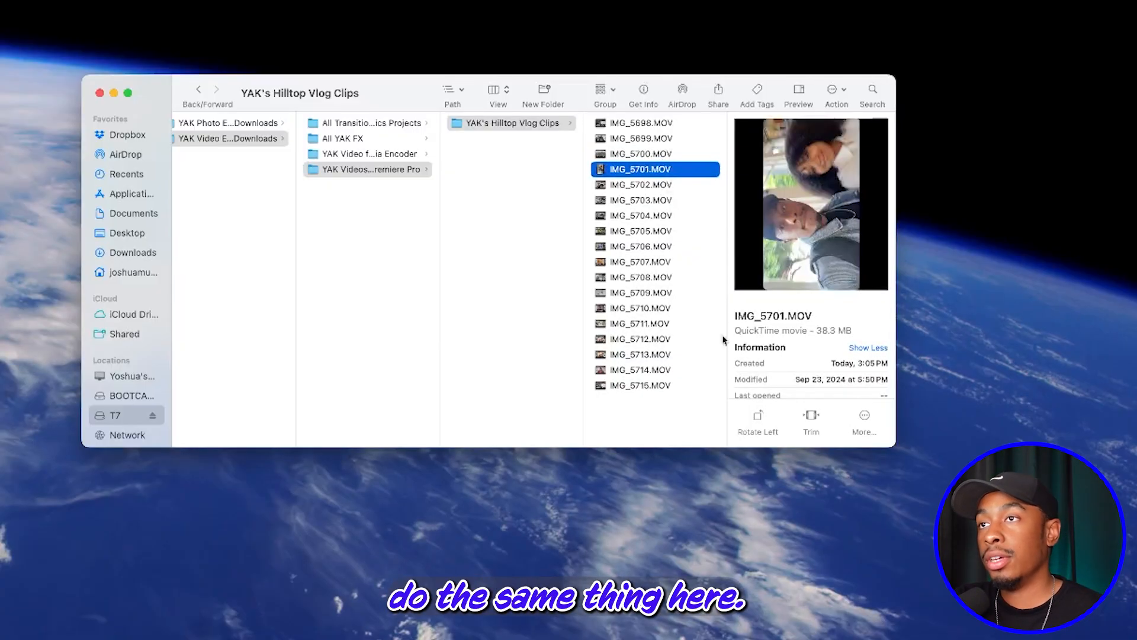
pyautogui.click(758, 417)
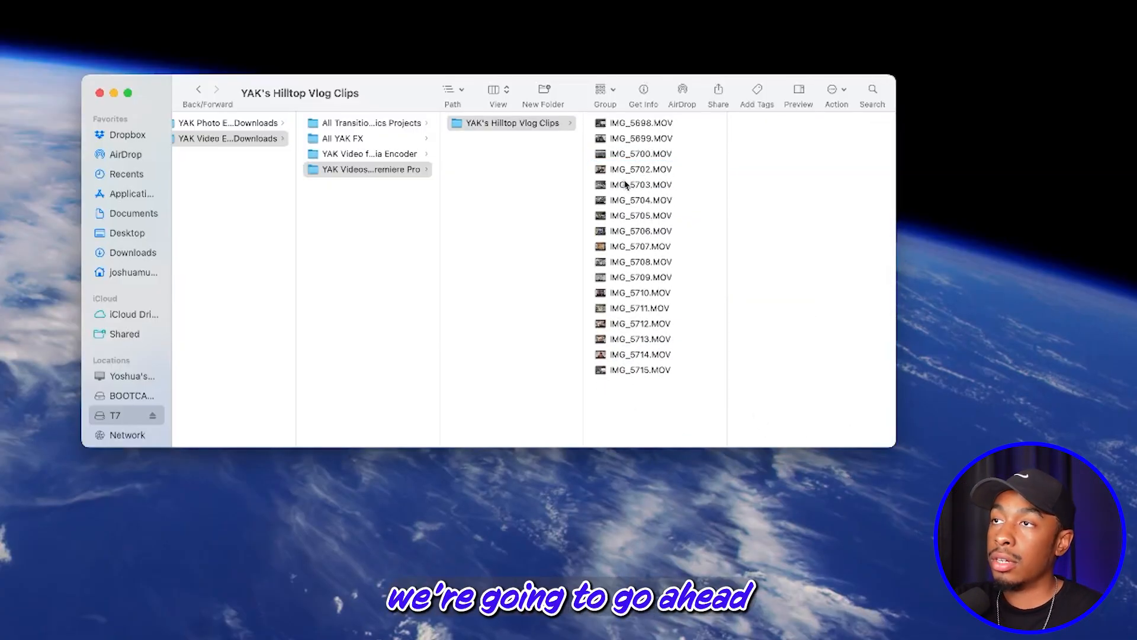
pyautogui.click(637, 171)
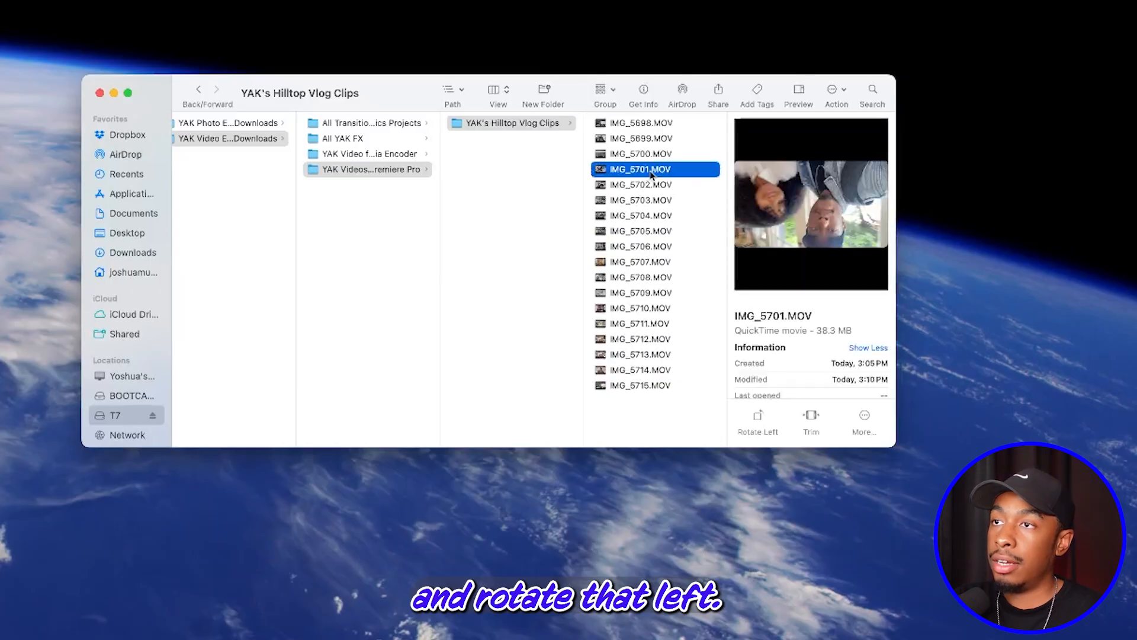
pyautogui.click(757, 419)
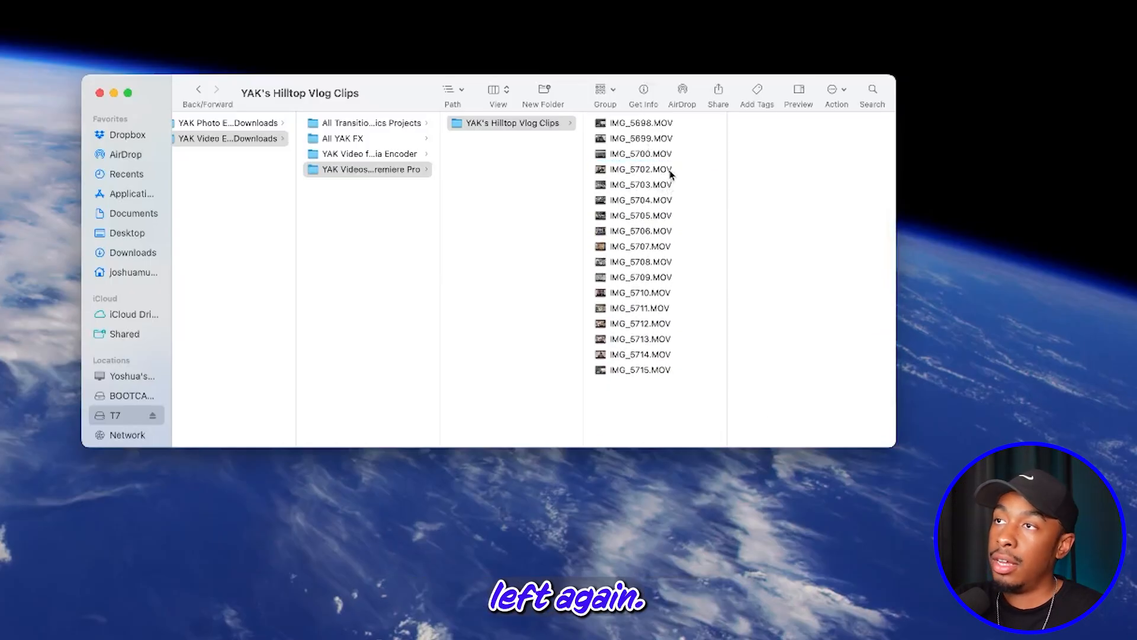
pyautogui.click(757, 418)
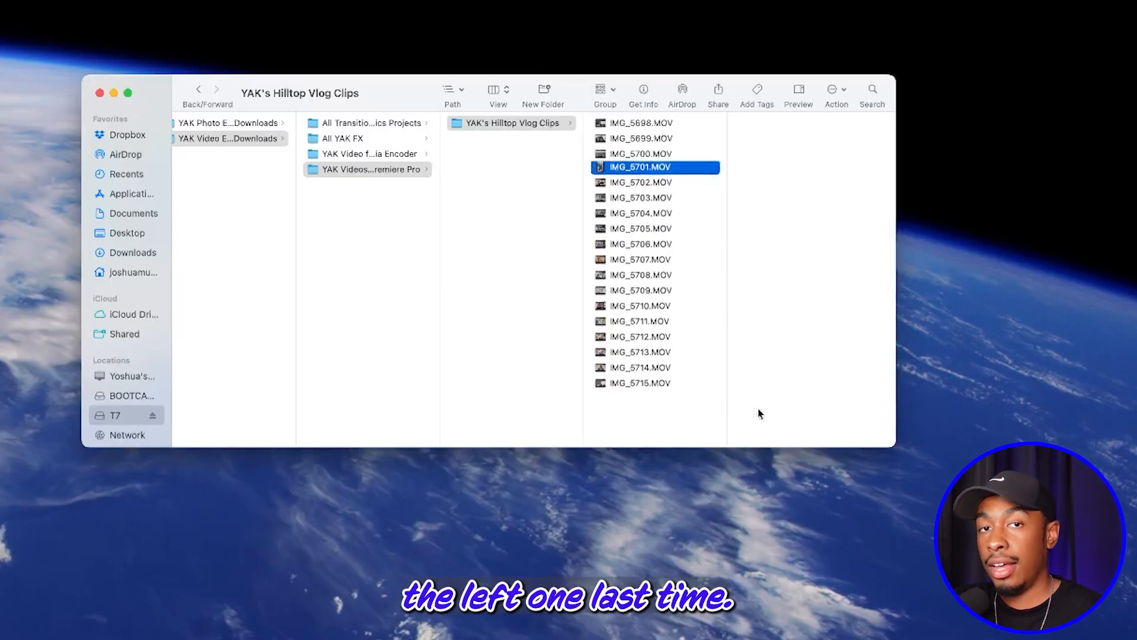
# Step: Select all the clips in the folder and start a batch rename with the custom format "YAK's Hilltop Vlog Clips"
pyautogui.click(659, 153)
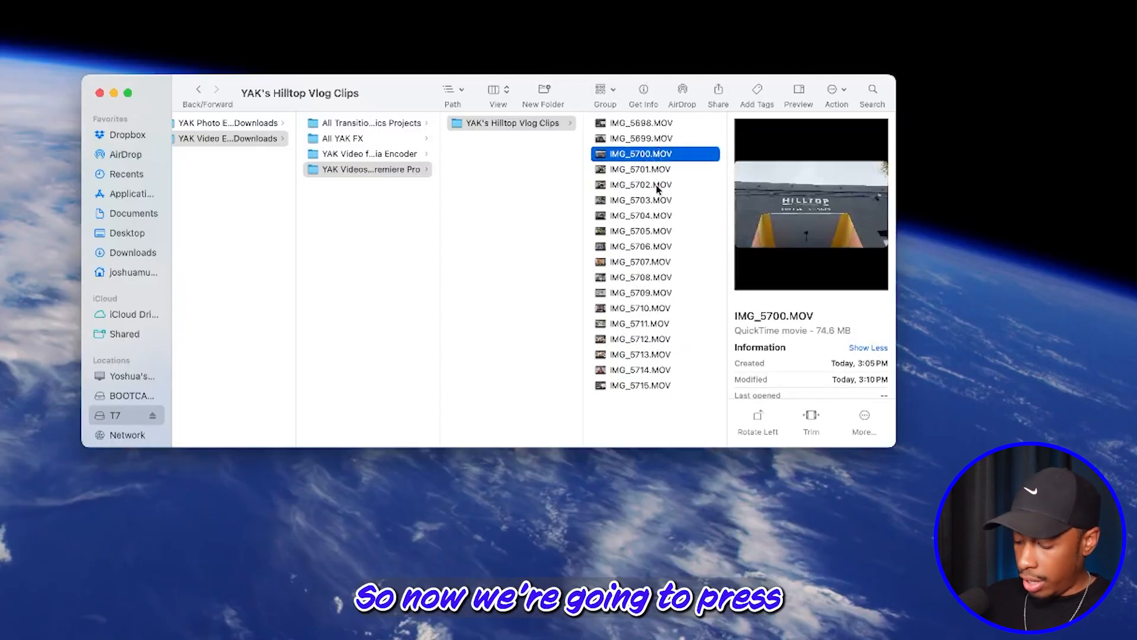
pyautogui.press('super+a')
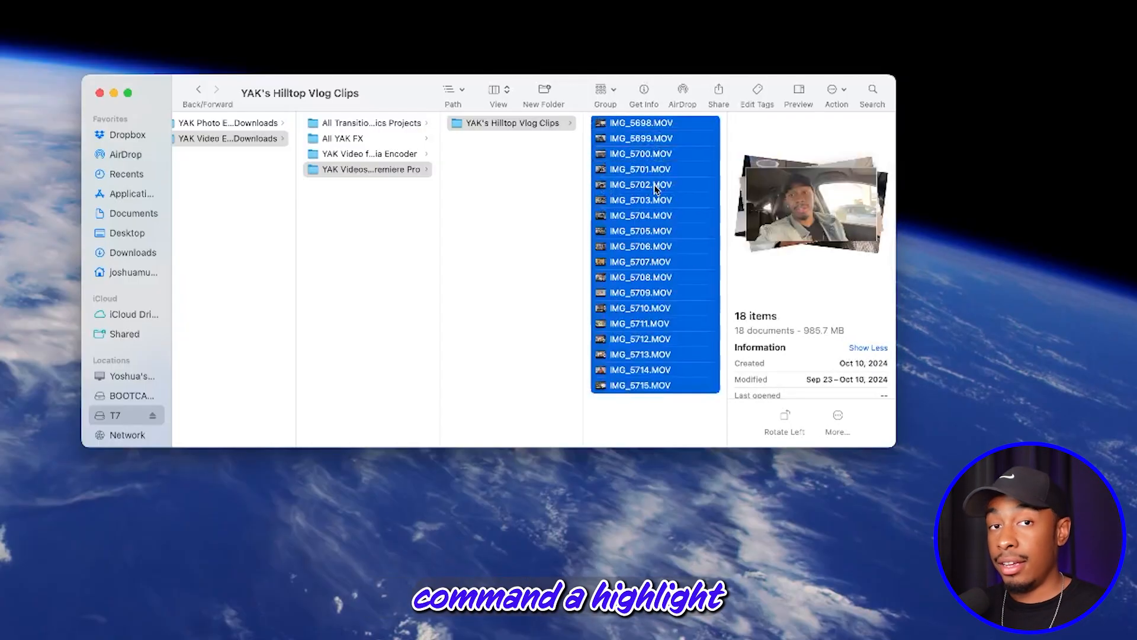
pyautogui.rightClick(642, 191)
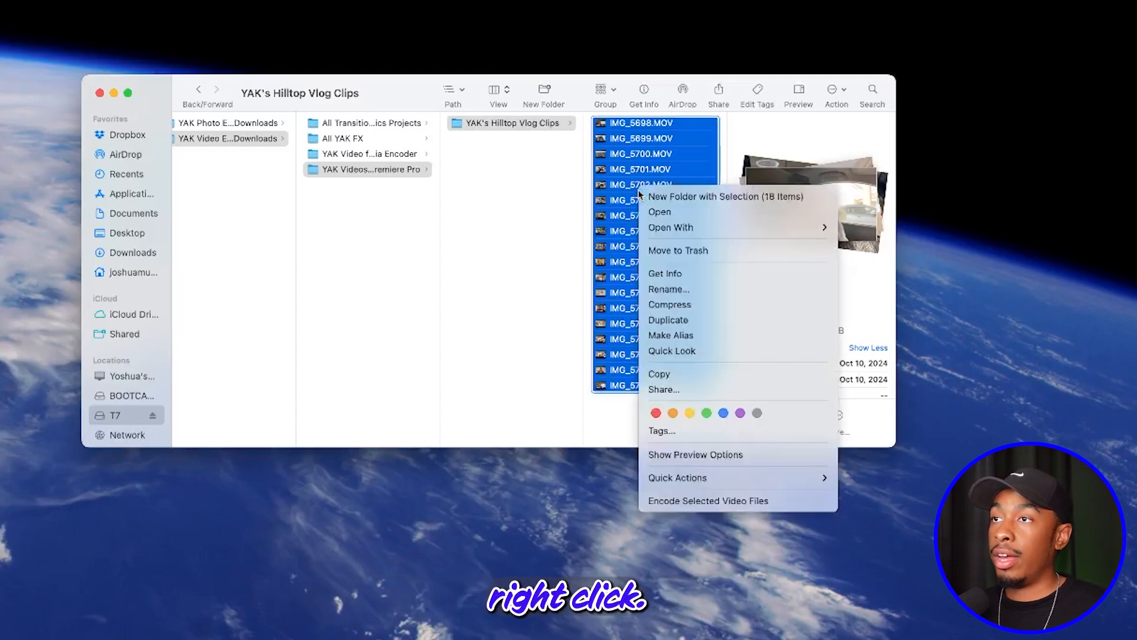
pyautogui.click(680, 290)
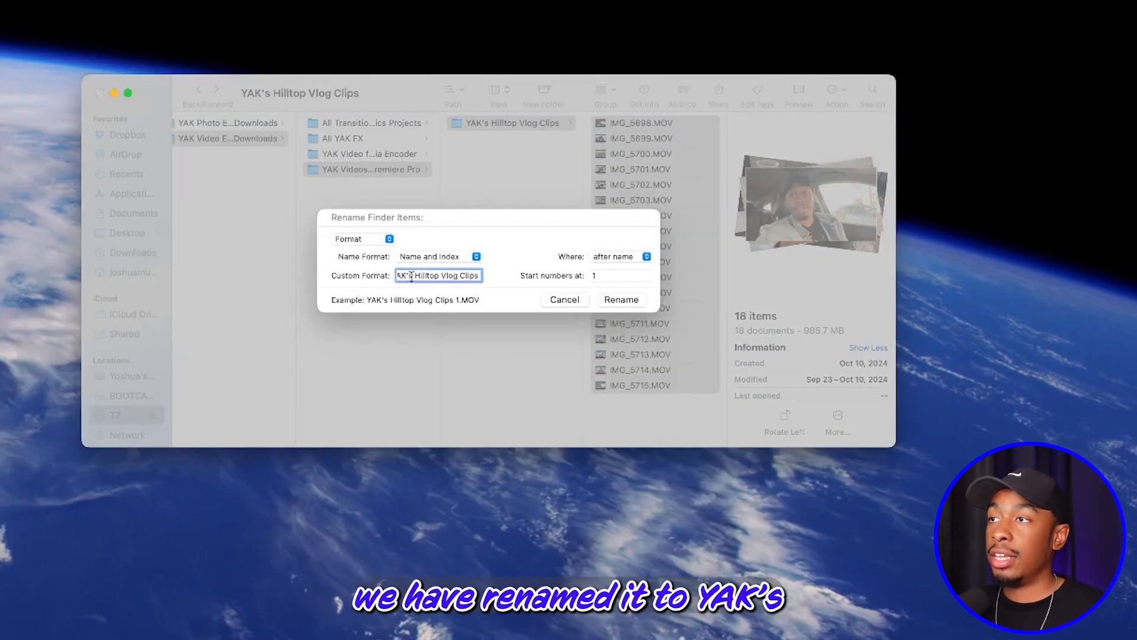
# Step: Batch rename all the selected clips using Format with Name and Index, placing the number after the name and starting at 1
pyautogui.click(384, 240)
pyautogui.click(382, 240)
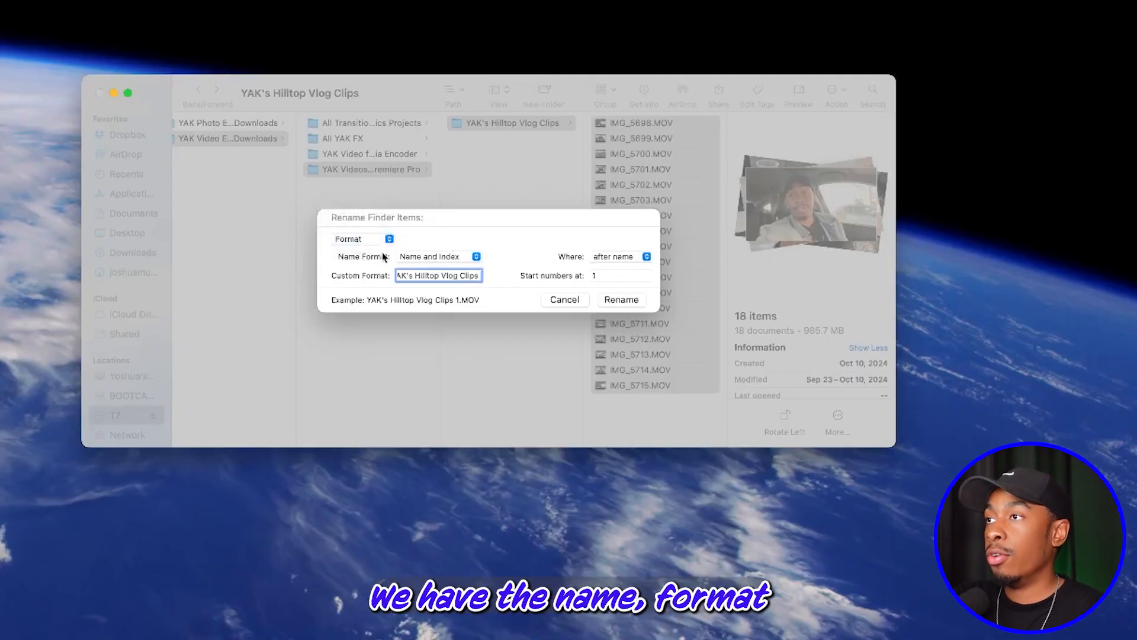
pyautogui.click(431, 261)
pyautogui.click(431, 256)
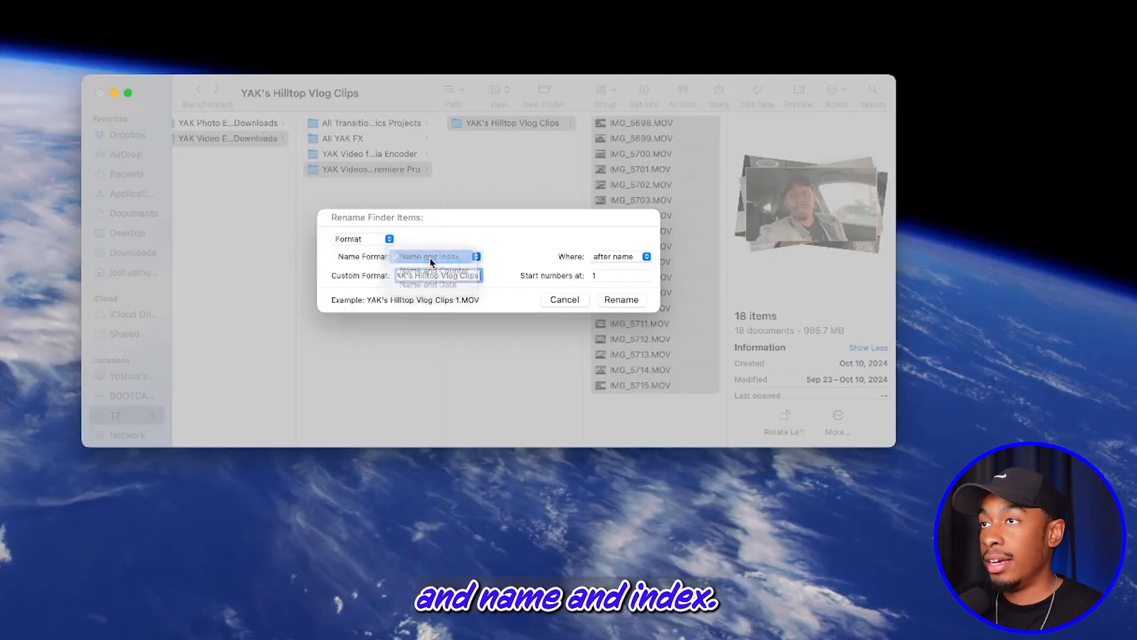
pyautogui.click(616, 261)
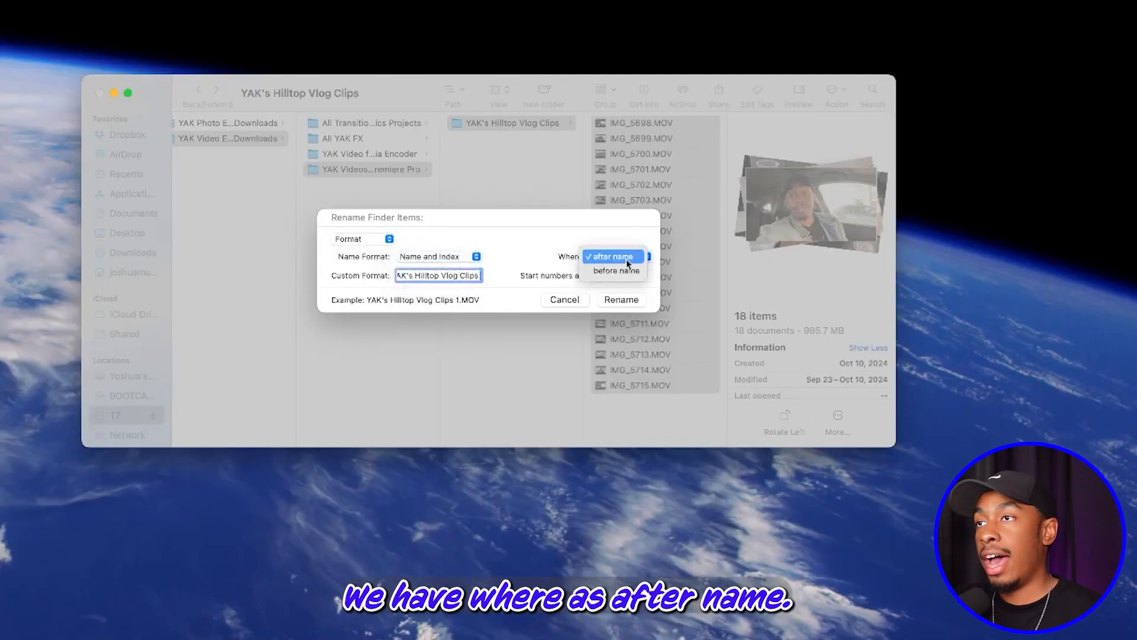
pyautogui.click(627, 260)
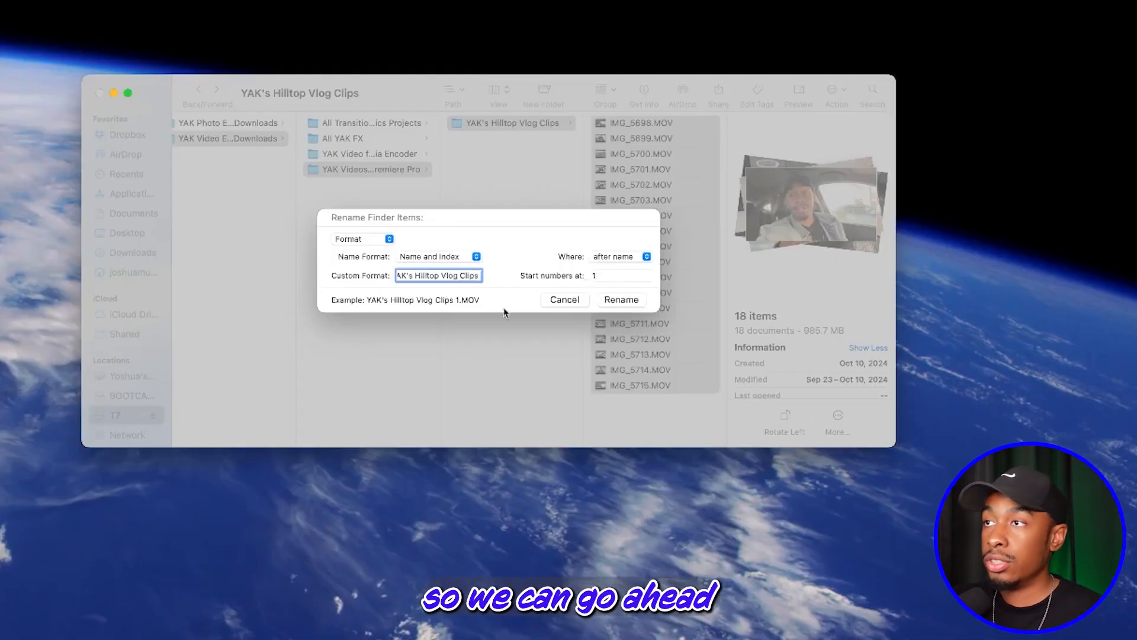
pyautogui.click(622, 301)
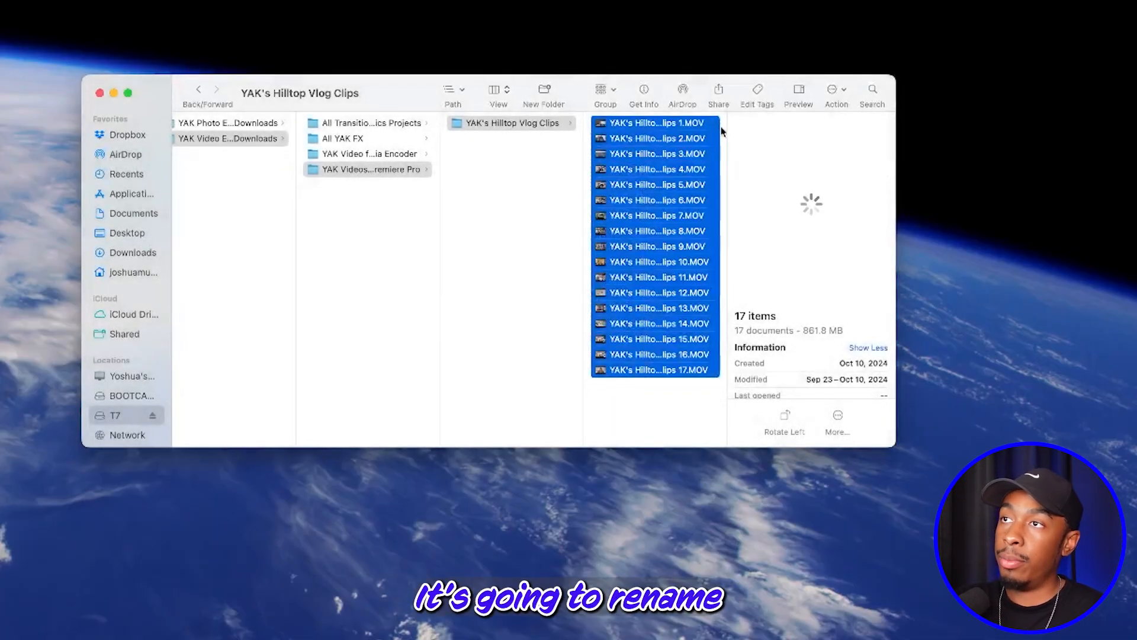
# Step: Review the renamed clips in the YAK's Hilltop Vlog Clips folder, checking the last clip and the full set
pyautogui.click(681, 386)
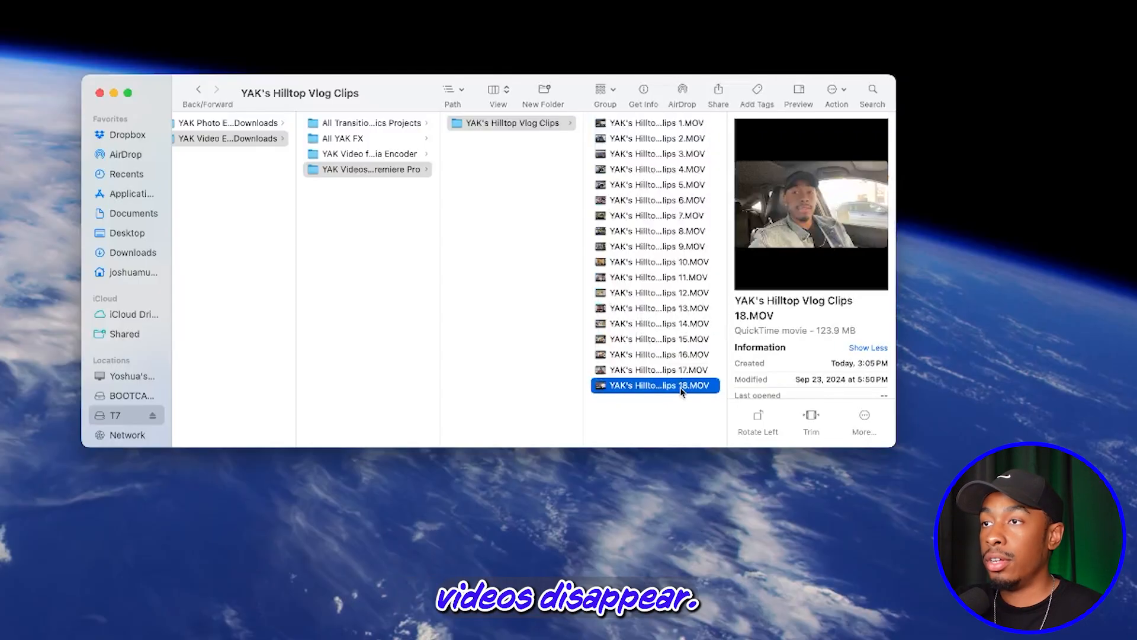
pyautogui.press('Return')
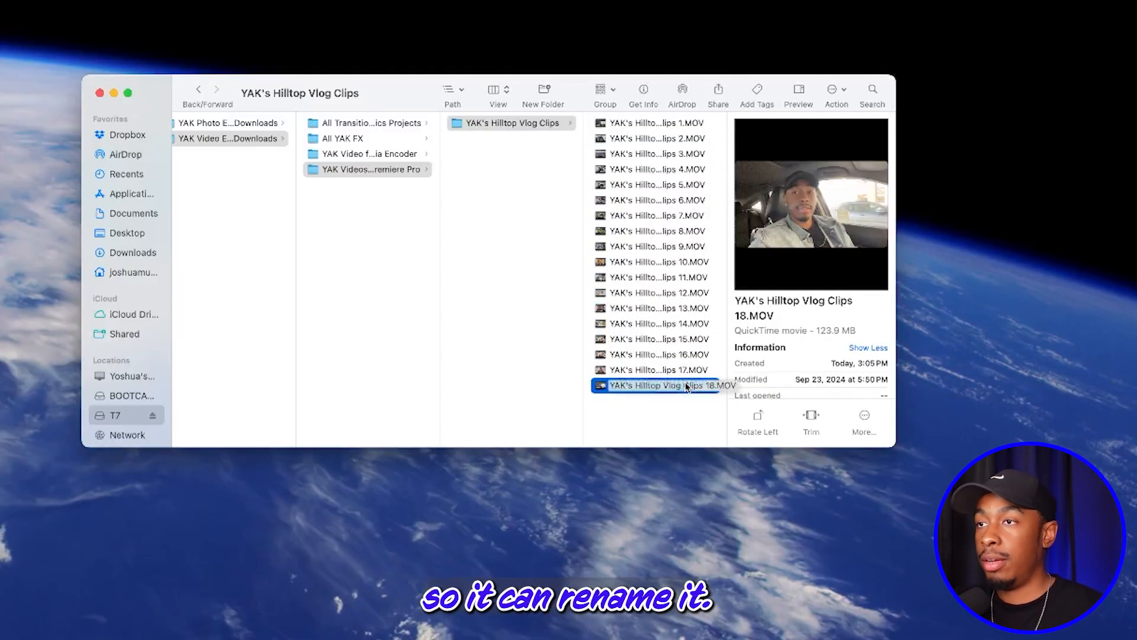
pyautogui.moveTo(670, 414); pyautogui.dragTo(680, 222)
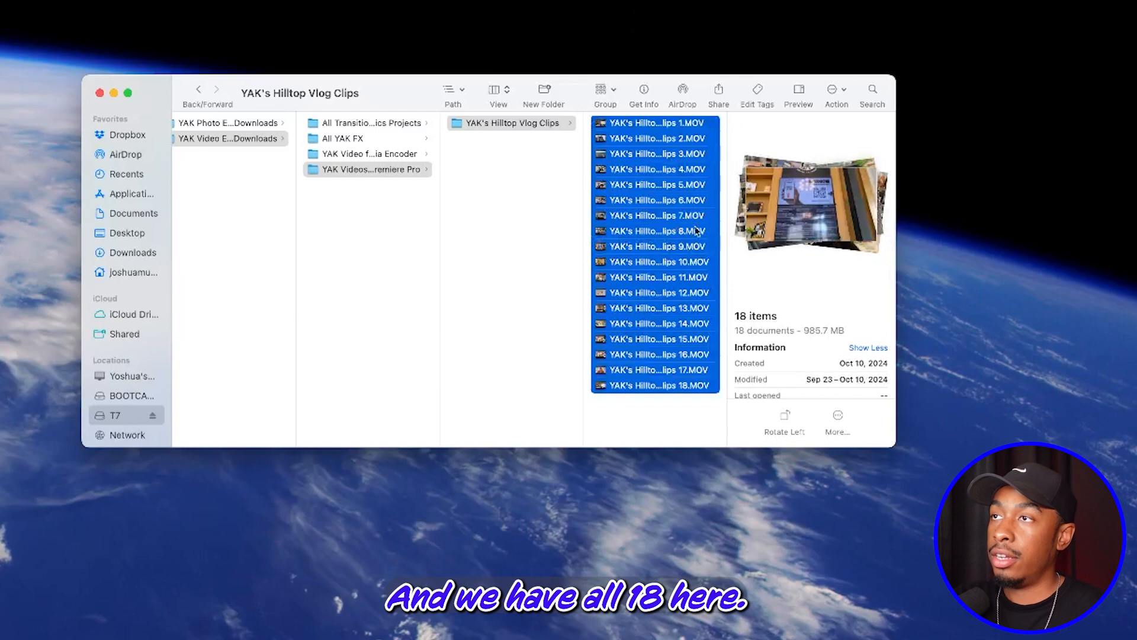
pyautogui.click(553, 128)
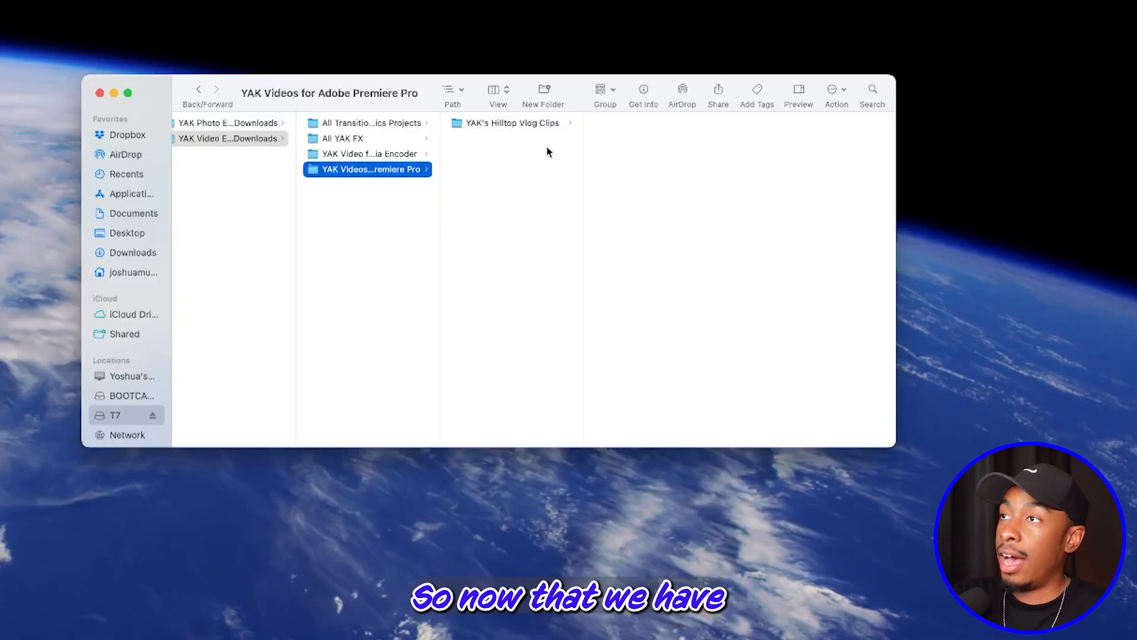
pyautogui.click(546, 122)
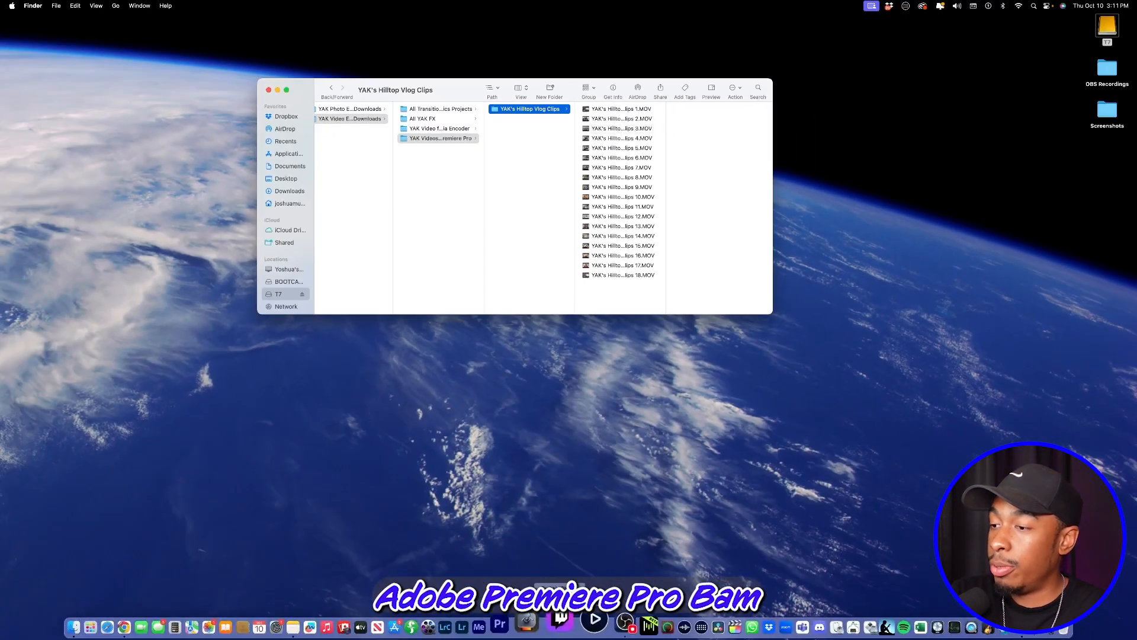
# Step: Switch to Premiere Pro and start a new project named "YAK Hilltop Vlog"
pyautogui.click(533, 633)
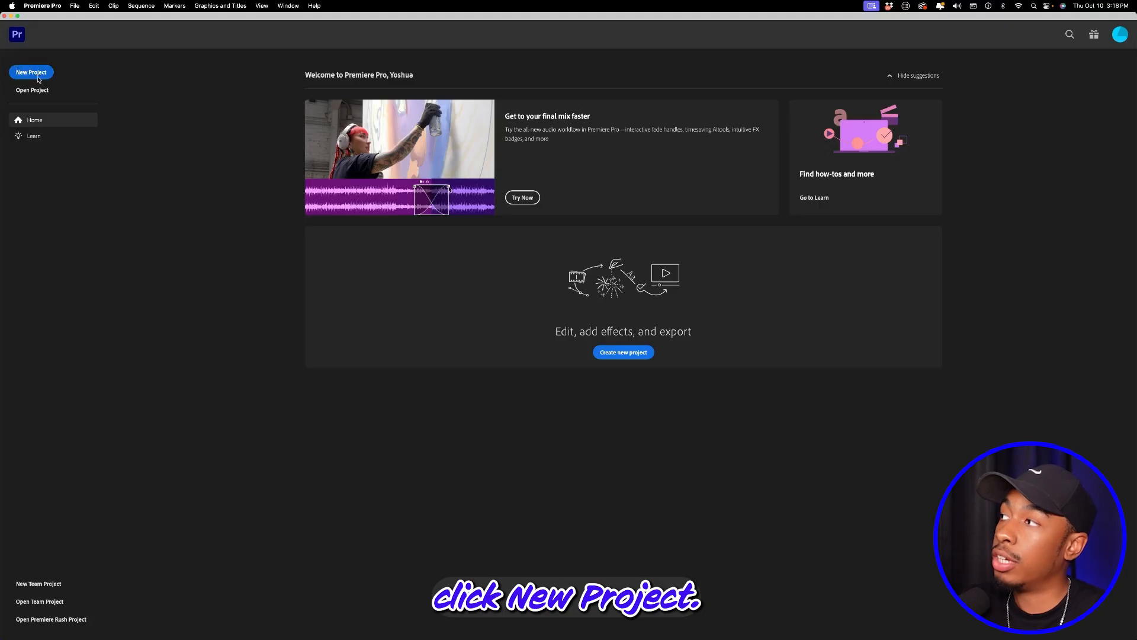
pyautogui.click(37, 75)
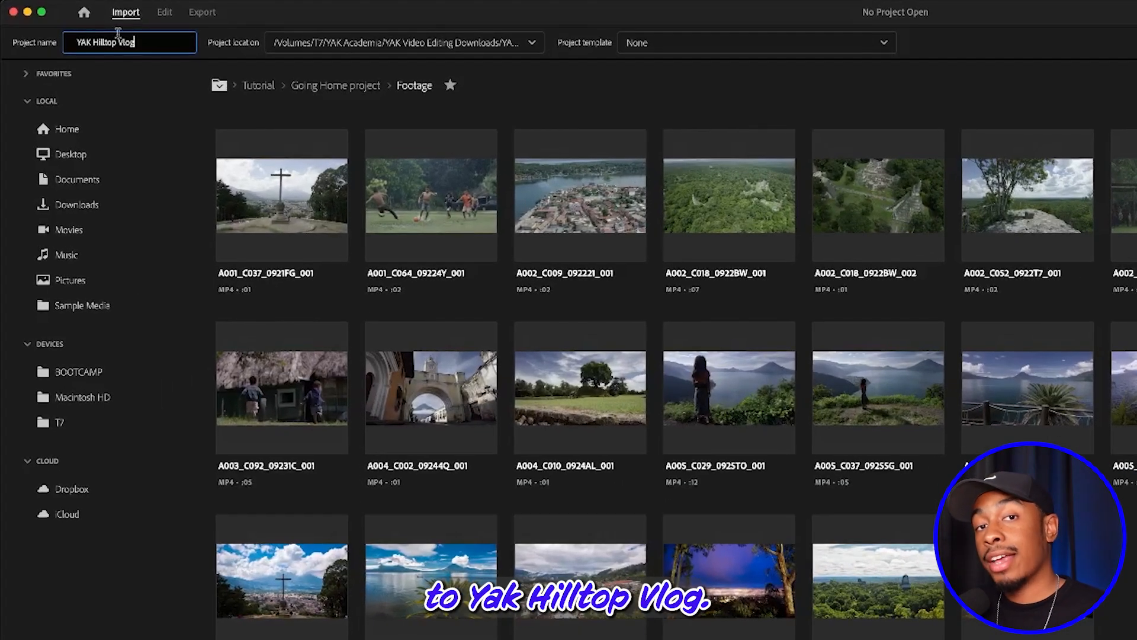
# Step: Browse for the project location on the T7 drive: YAK Academia, YAK Video Editing Downloads, YAK Videos for Adobe Premiere Pro
pyautogui.click(379, 42)
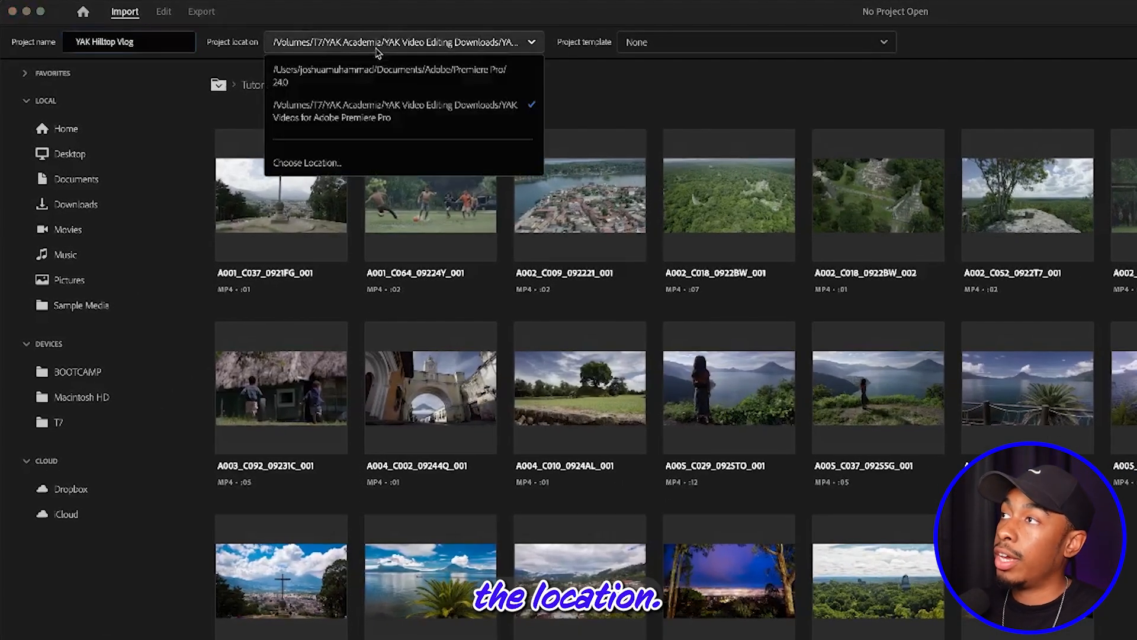
pyautogui.click(306, 162)
pyautogui.click(23, 339)
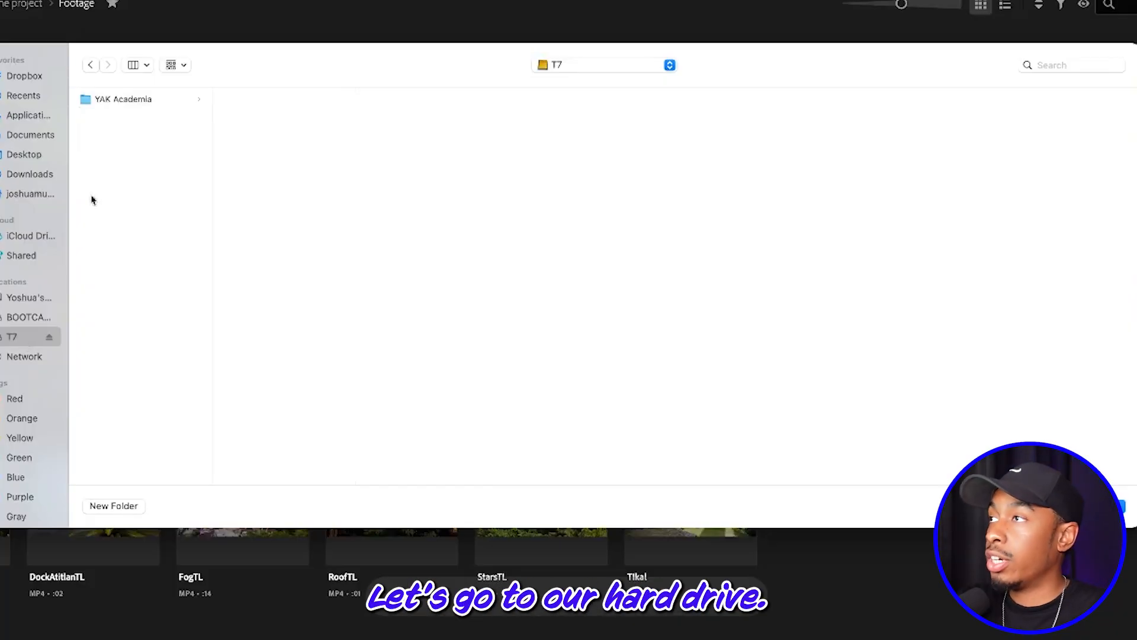
pyautogui.click(129, 101)
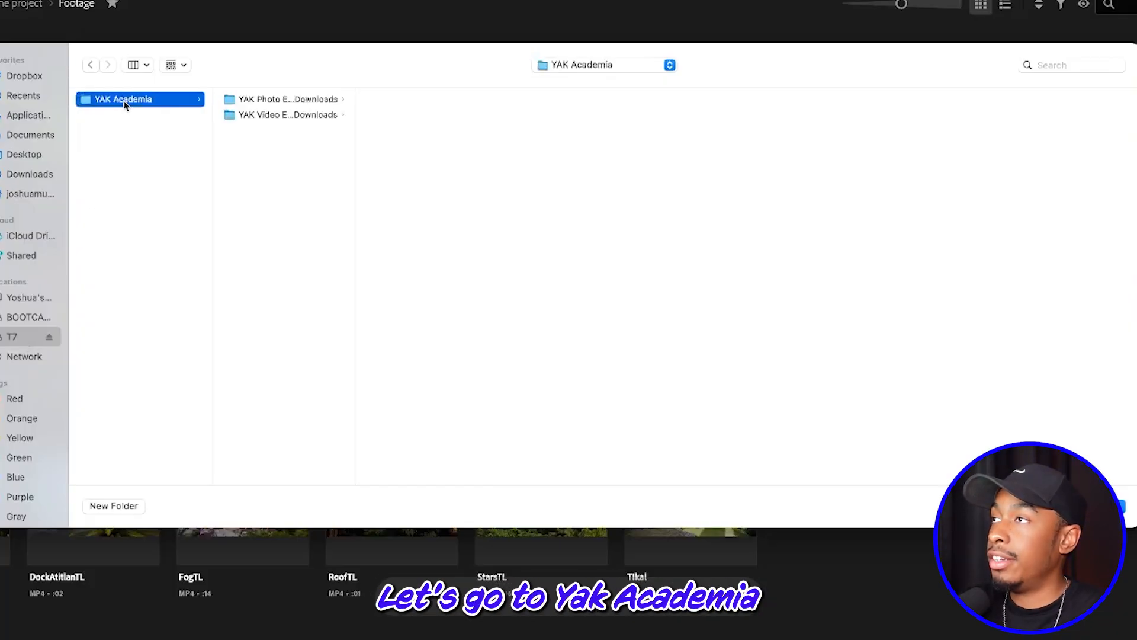
pyautogui.click(266, 117)
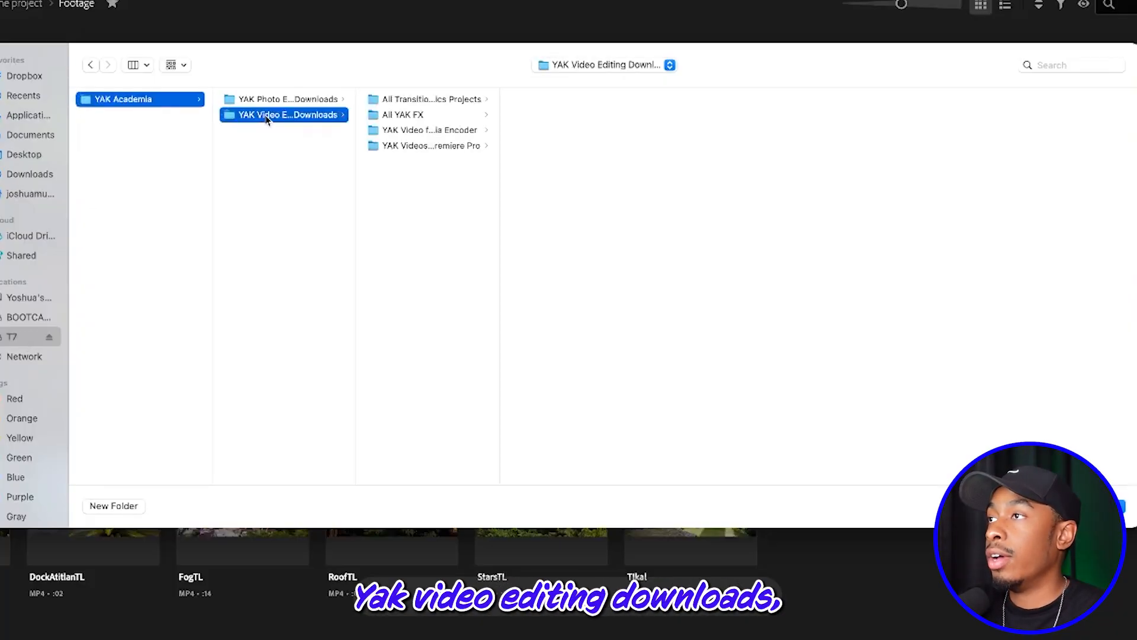
pyautogui.click(420, 146)
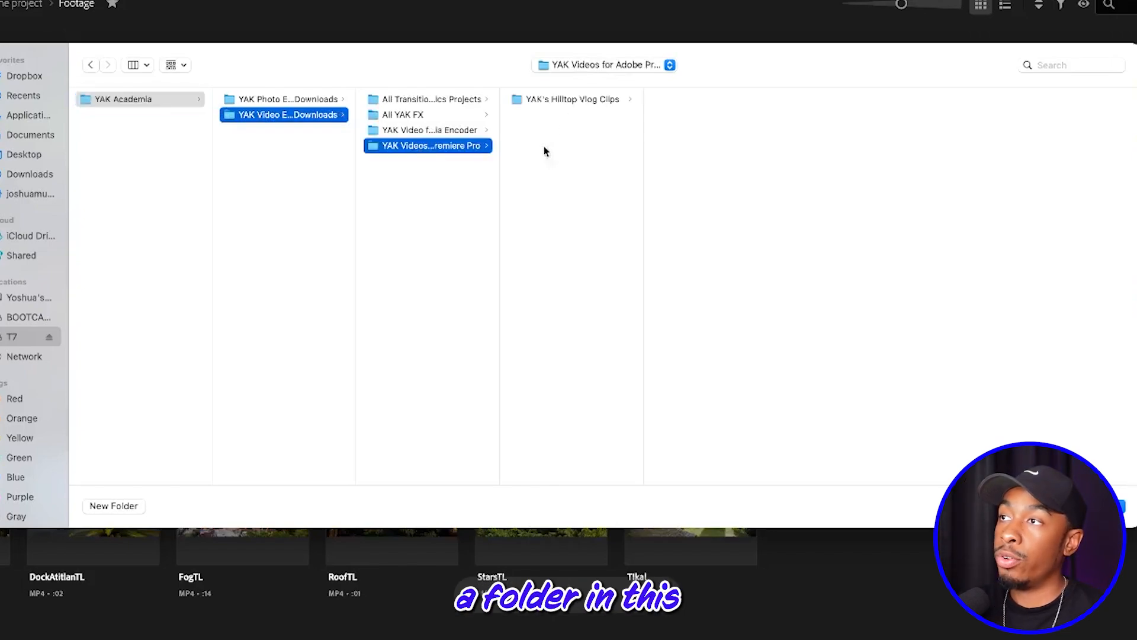
# Step: Create a folder named "0. YAK Adobe Saves" inside YAK Videos for Adobe Premiere Pro and choose it as the project location
pyautogui.click(114, 505)
pyautogui.write('0. YAK Adobe Saves')
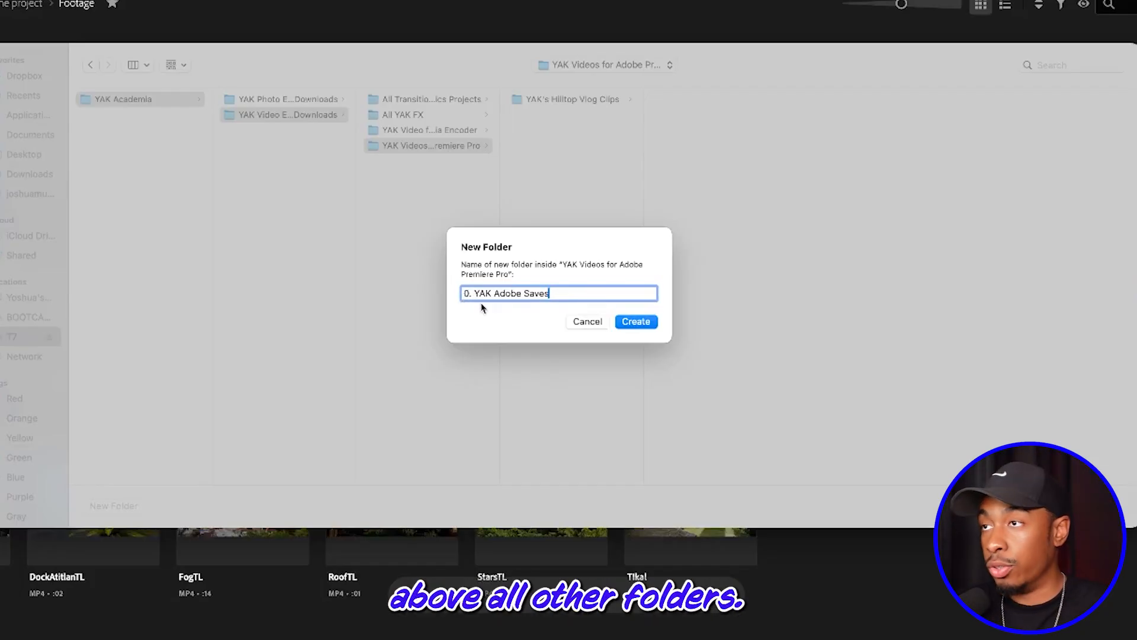
pyautogui.click(643, 323)
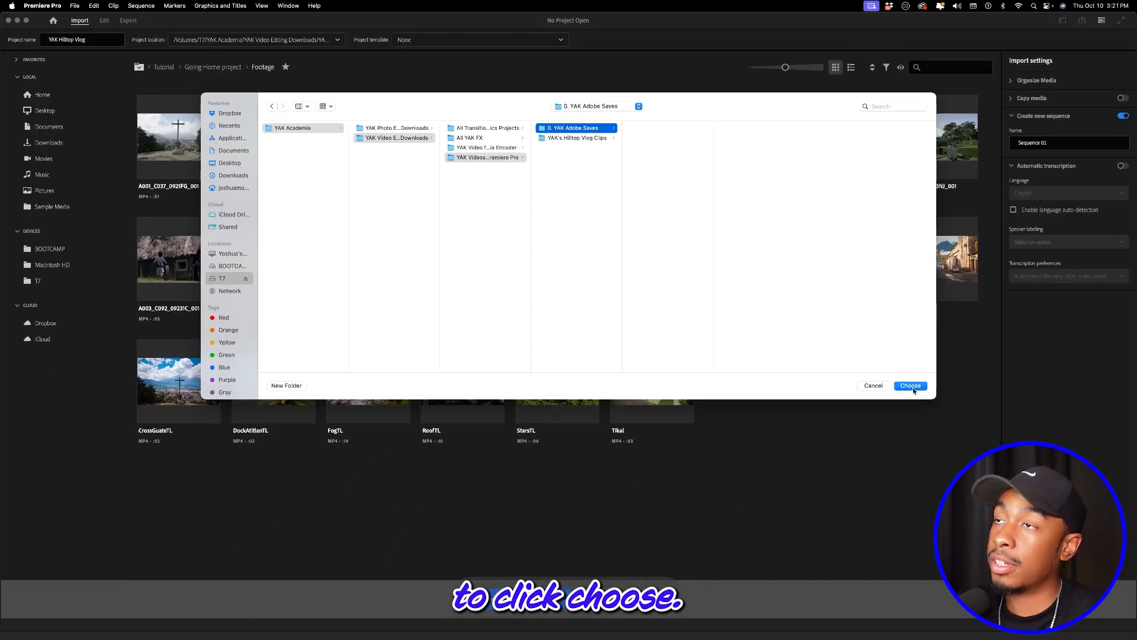
pyautogui.click(910, 386)
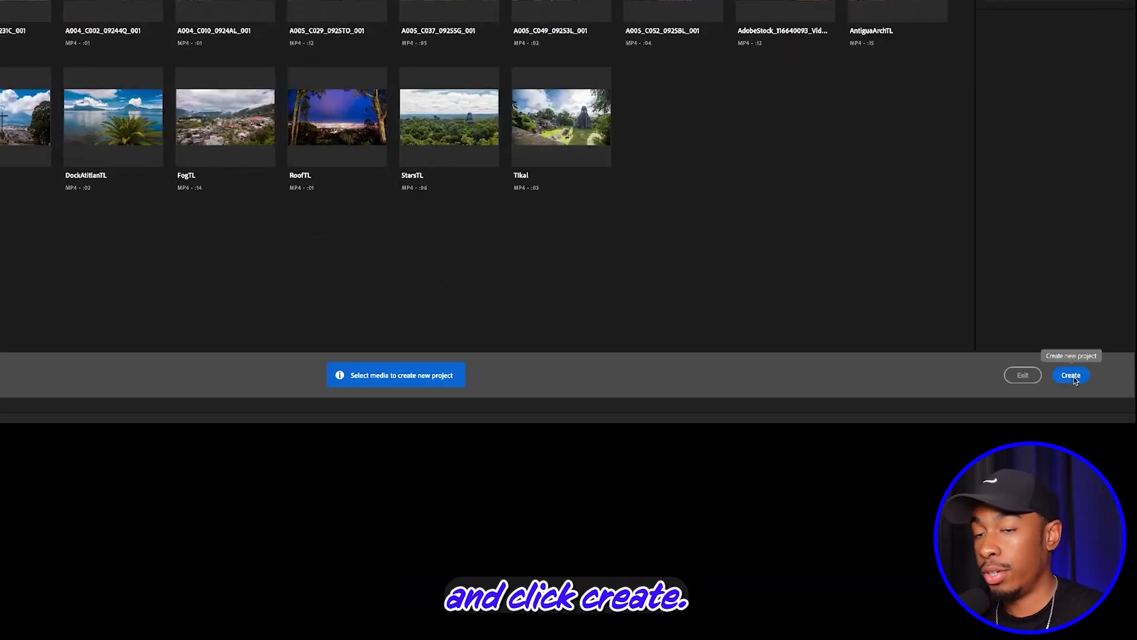
# Step: Create the project without importing media and set the workspace to Starter
pyautogui.click(1070, 375)
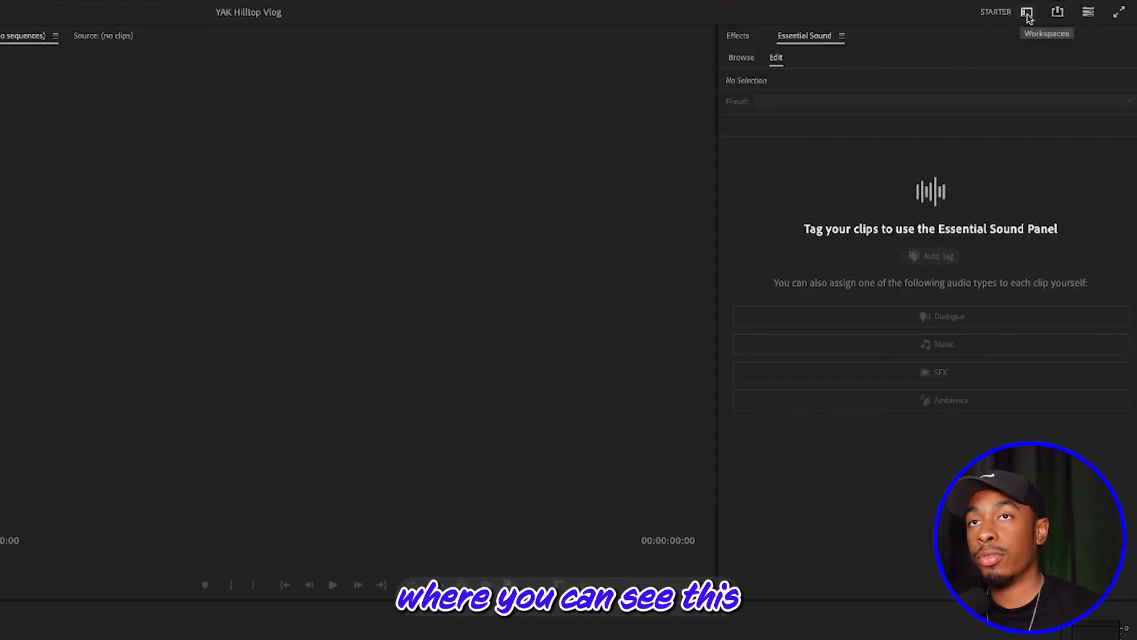
pyautogui.click(1026, 13)
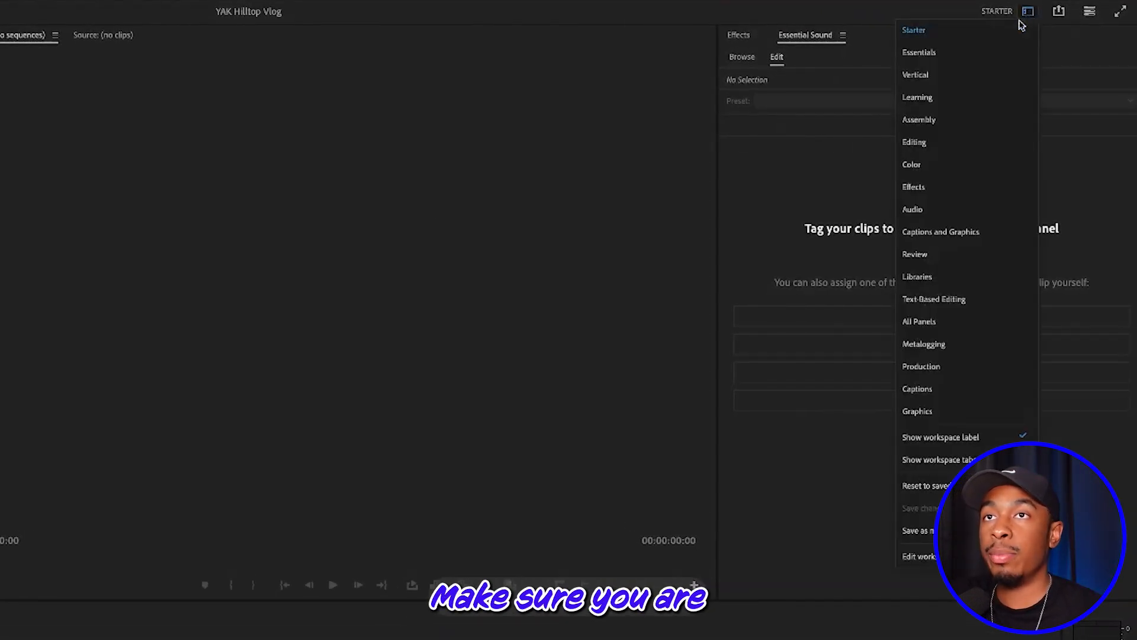
pyautogui.click(972, 33)
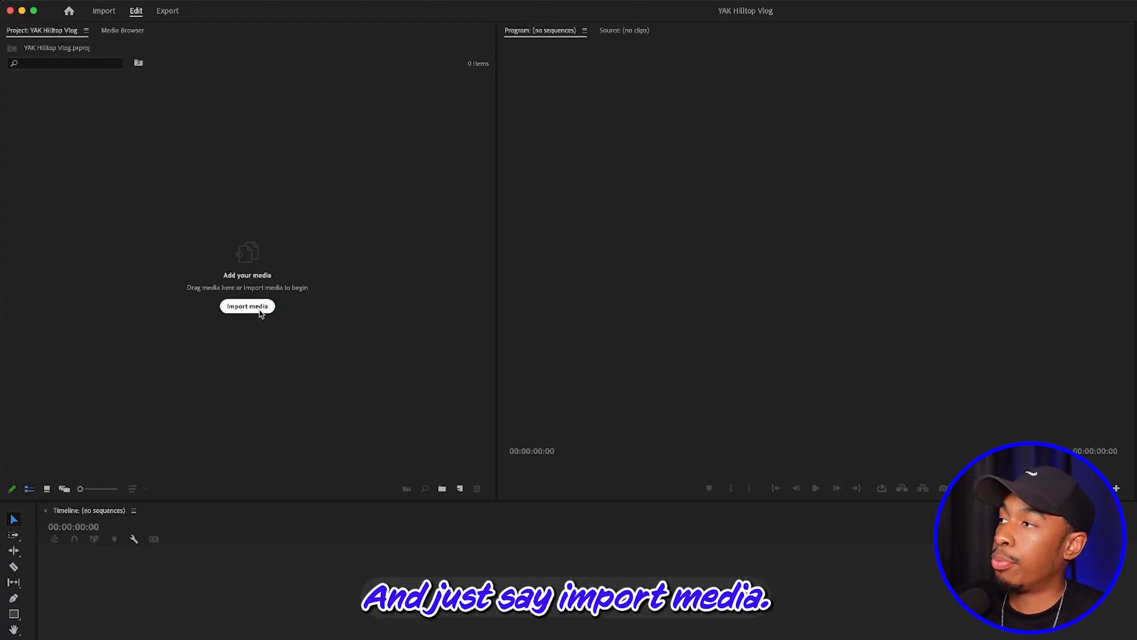
# Step: Create four bins in the project named All FX, All Projects, All Sequences and All Assets
pyautogui.rightClick(290, 171)
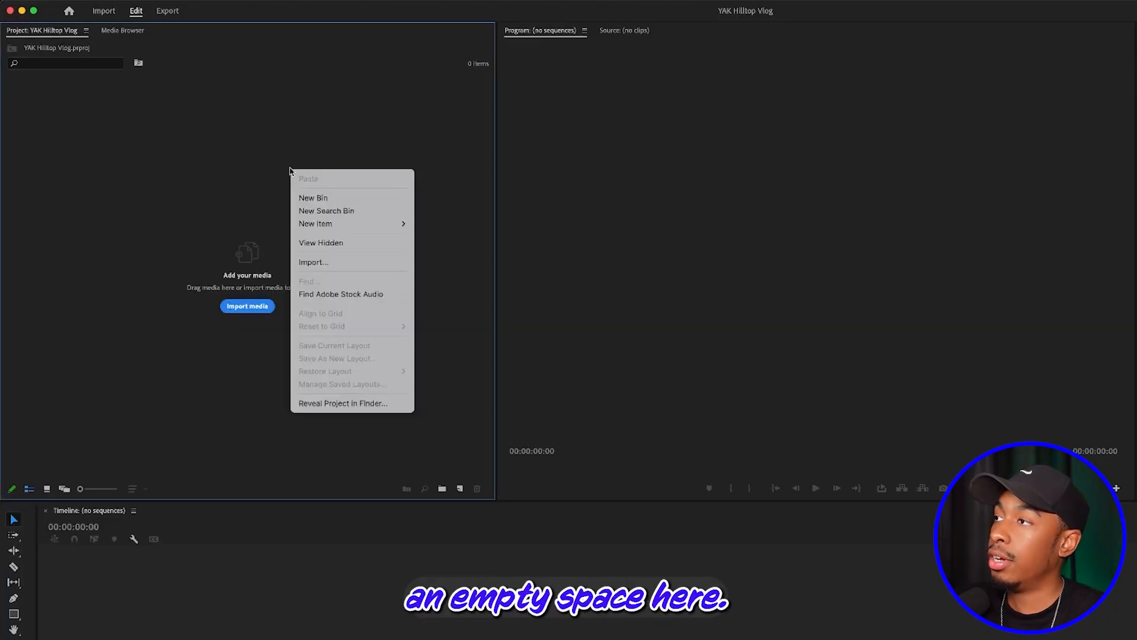
pyautogui.click(309, 199)
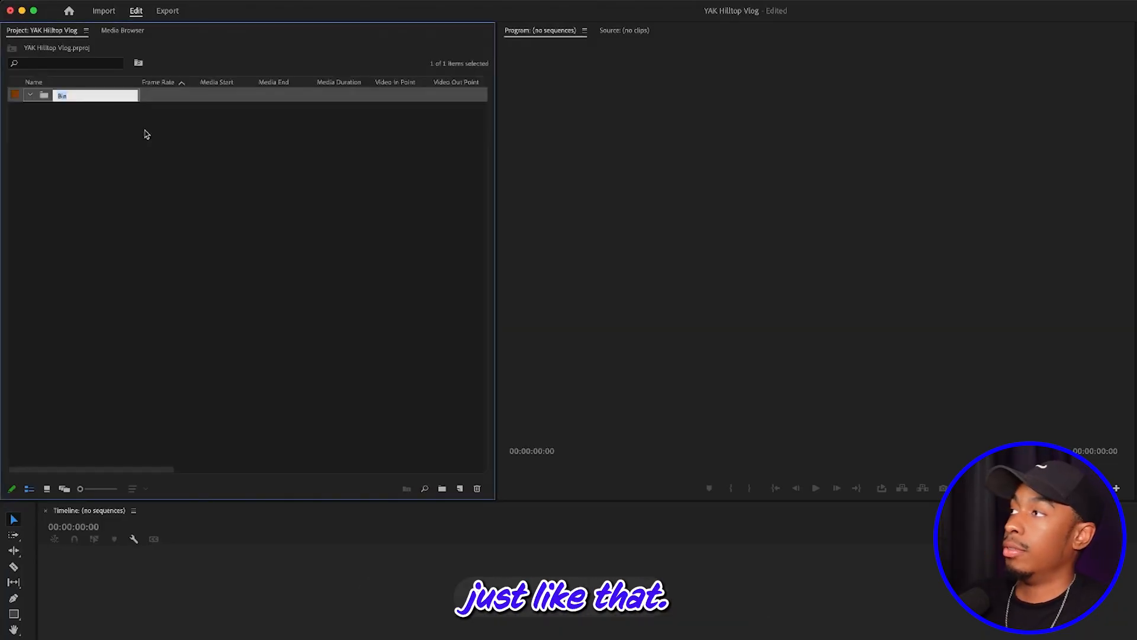
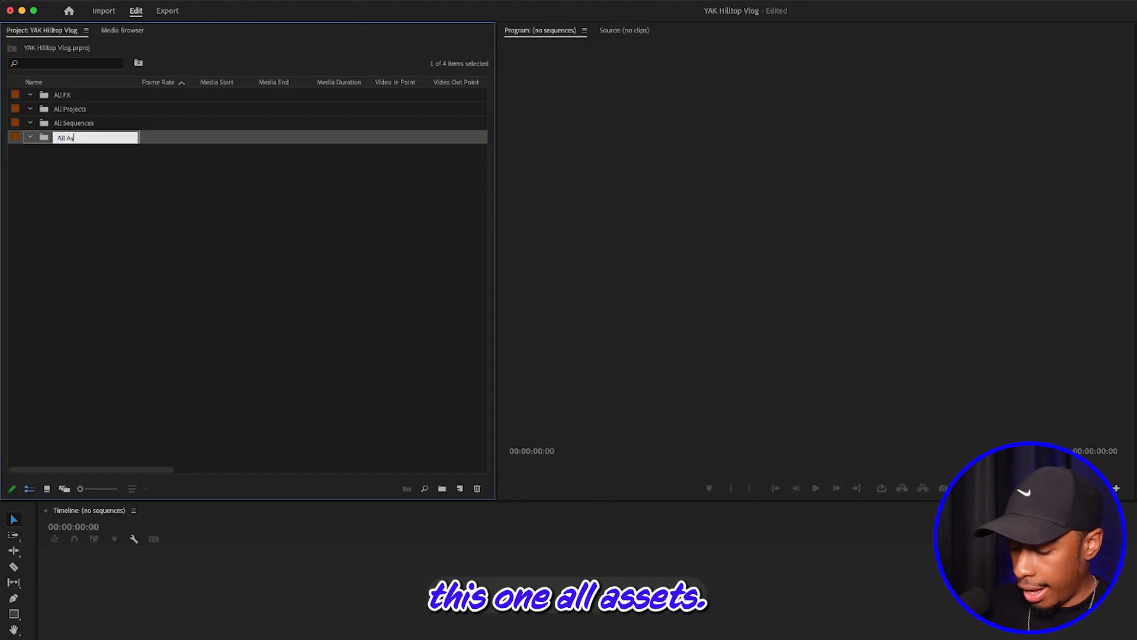
pyautogui.click(76, 173)
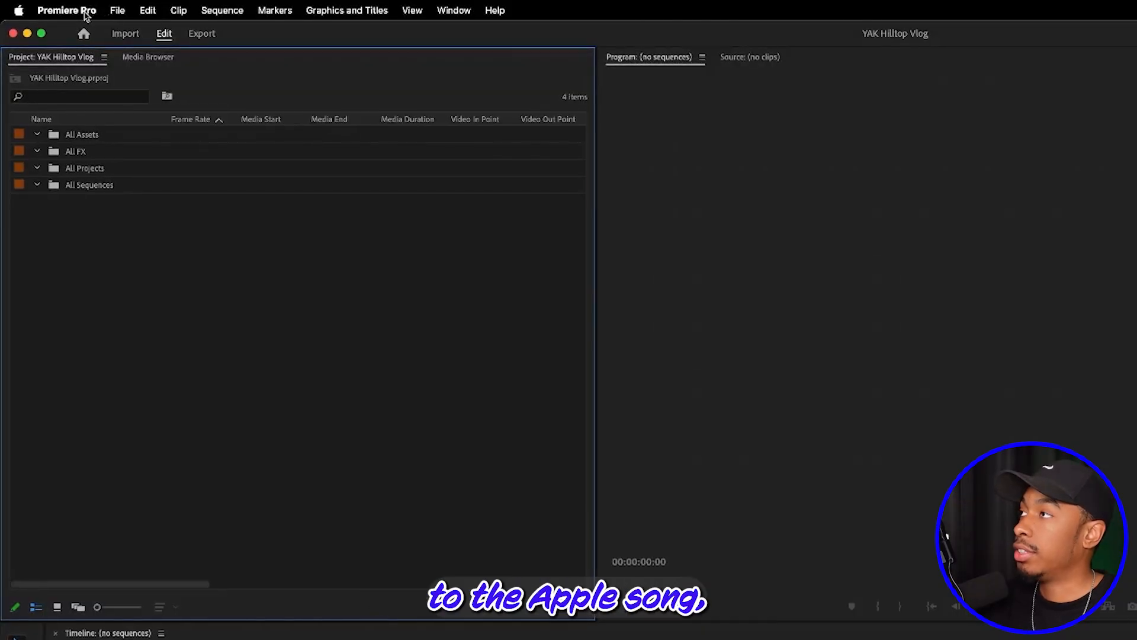
# Step: Set the keyboard shortcuts to the Adobe Premiere Pro Default preset, Application commands and the en keyboard layout
pyautogui.click(82, 12)
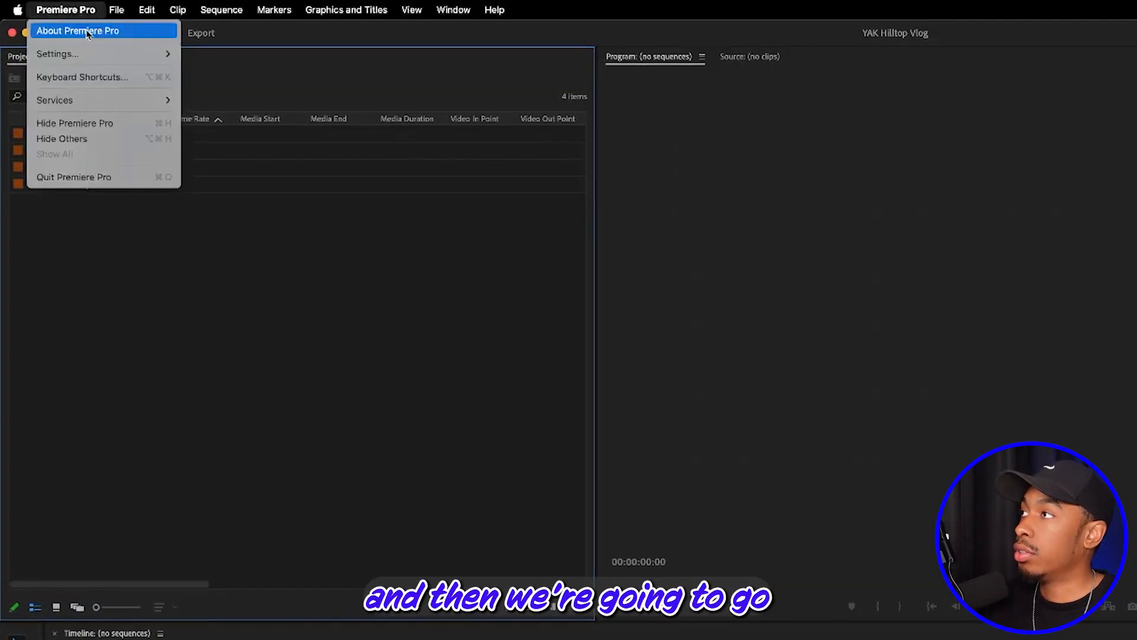
pyautogui.click(98, 81)
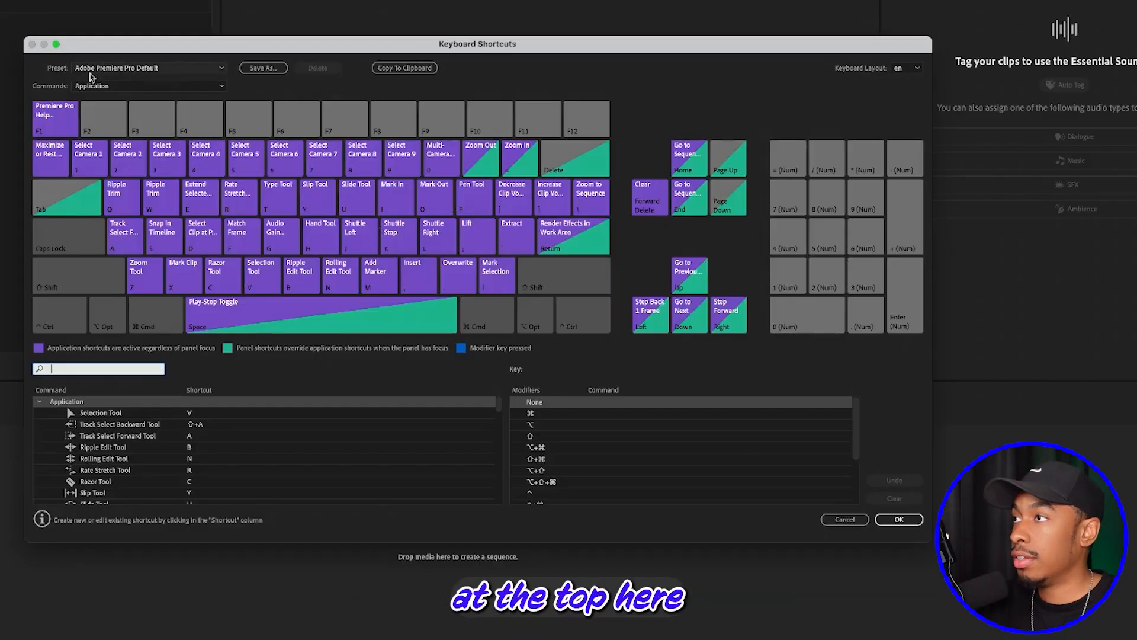
pyautogui.click(155, 70)
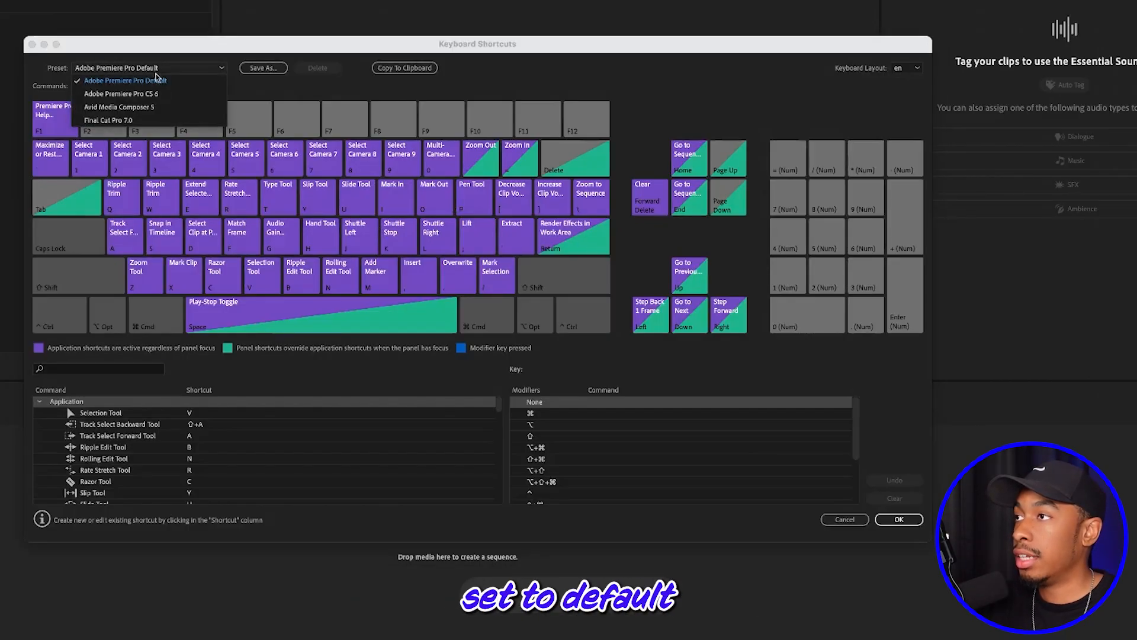
pyautogui.click(156, 79)
pyautogui.click(162, 88)
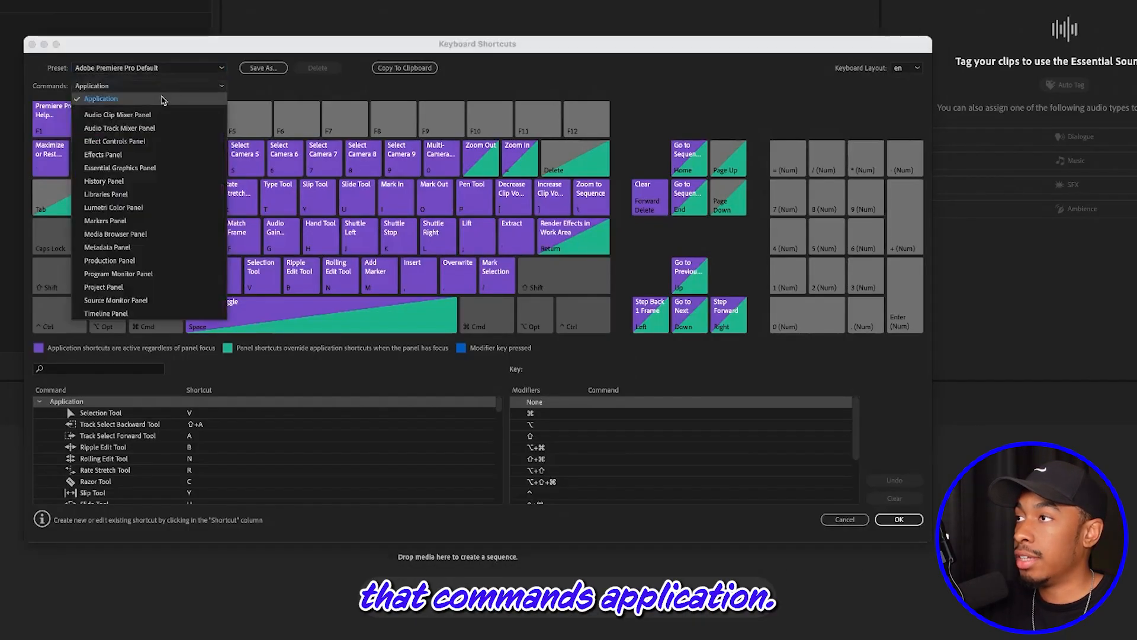
pyautogui.click(164, 99)
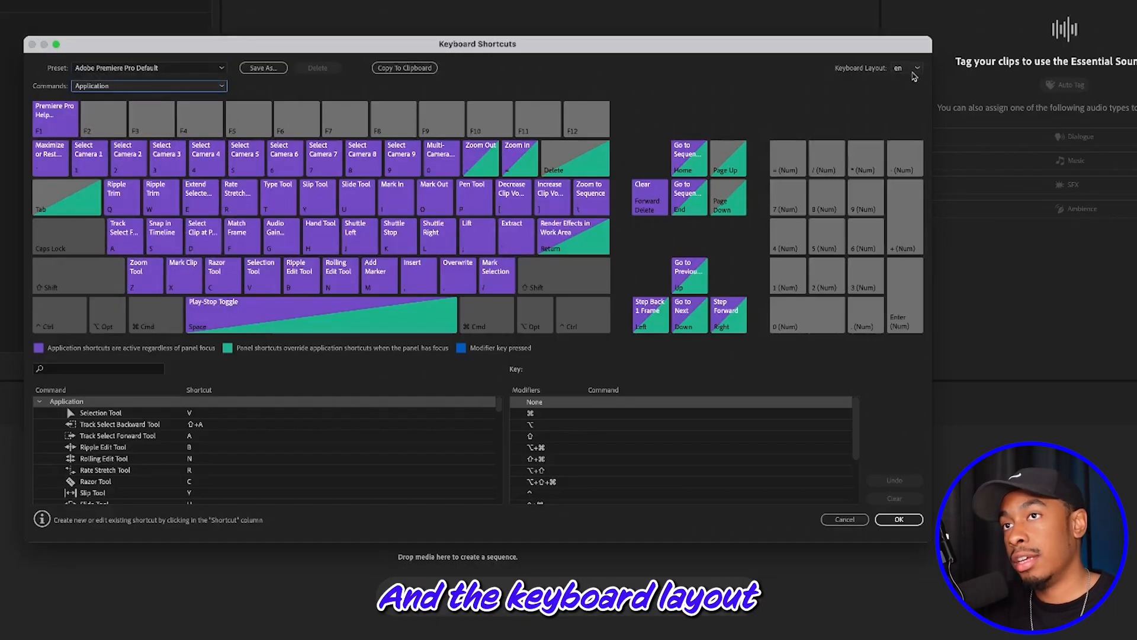
pyautogui.click(915, 74)
pyautogui.click(912, 83)
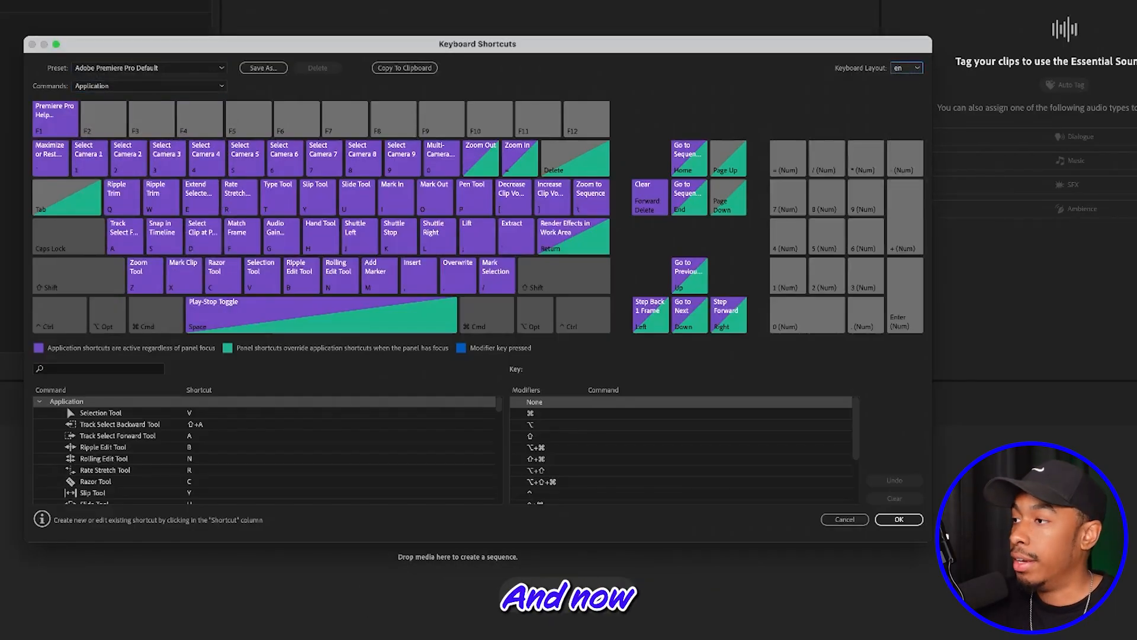
pyautogui.scroll(-3, 338, 453)
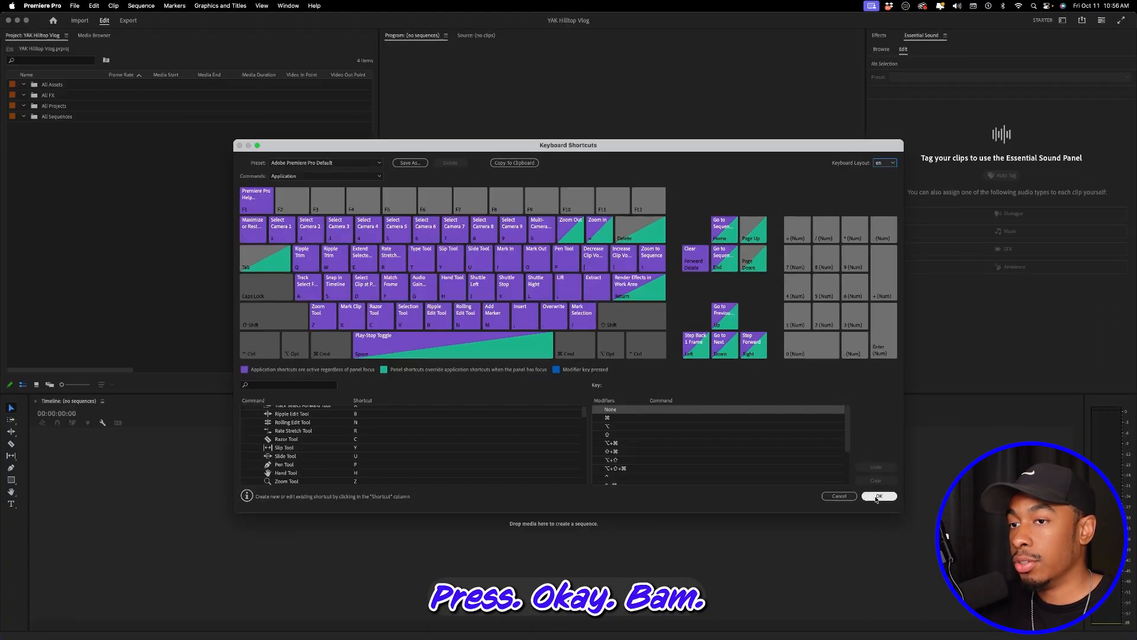
pyautogui.click(897, 521)
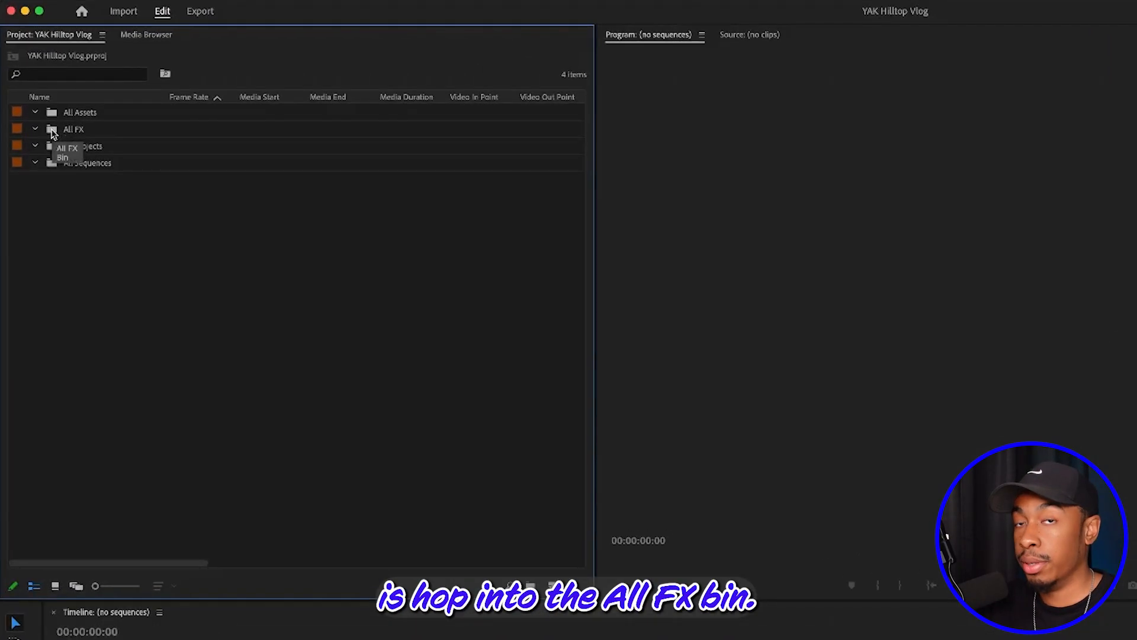
# Step: Import the All YAK FX folder from YAK Video Editing Downloads into the All FX bin
pyautogui.doubleClick(52, 132)
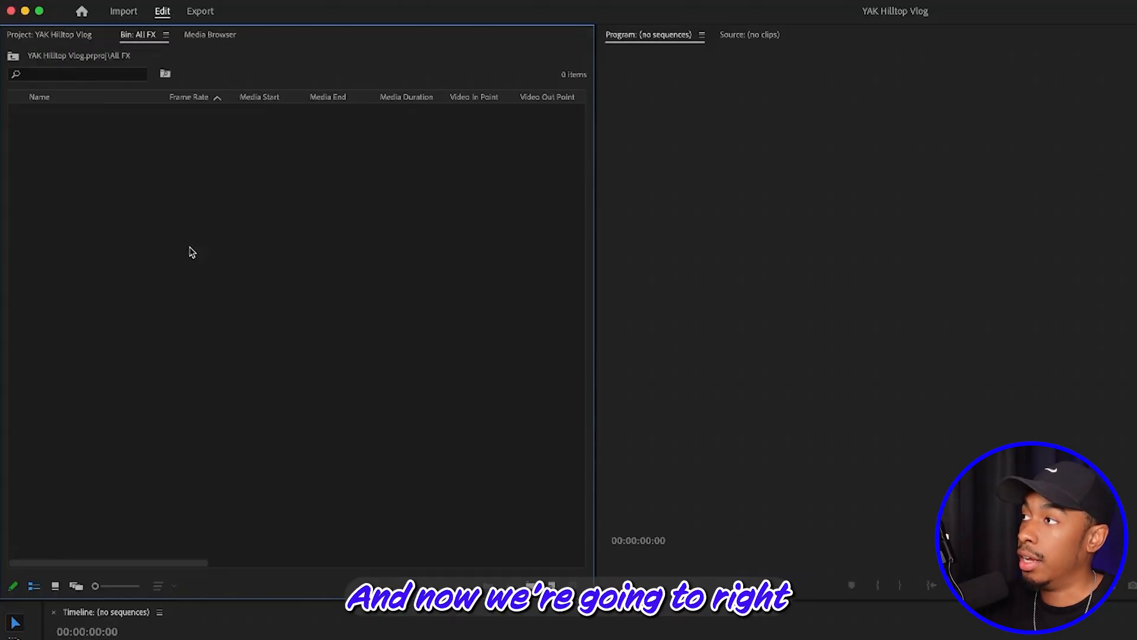
pyautogui.rightClick(267, 271)
pyautogui.click(293, 381)
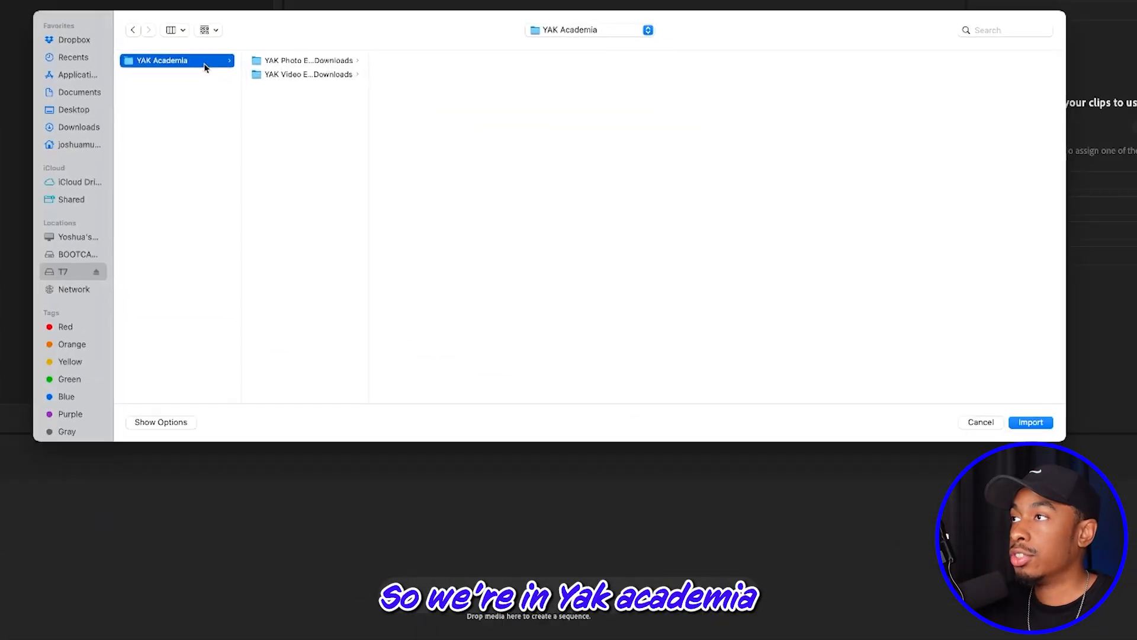
pyautogui.click(297, 75)
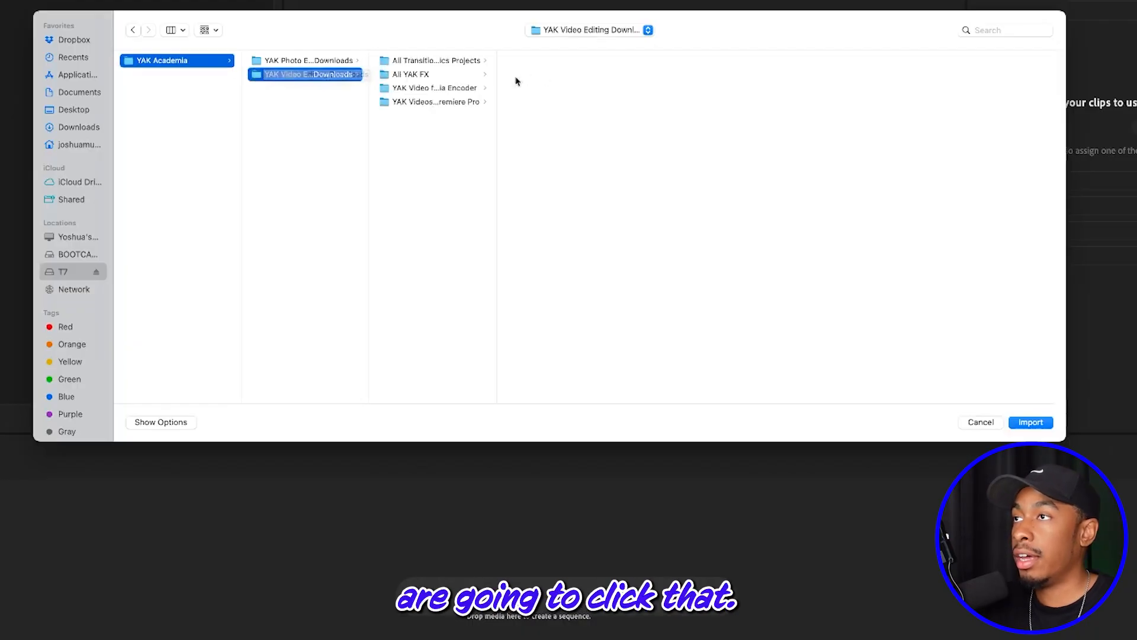
pyautogui.click(412, 76)
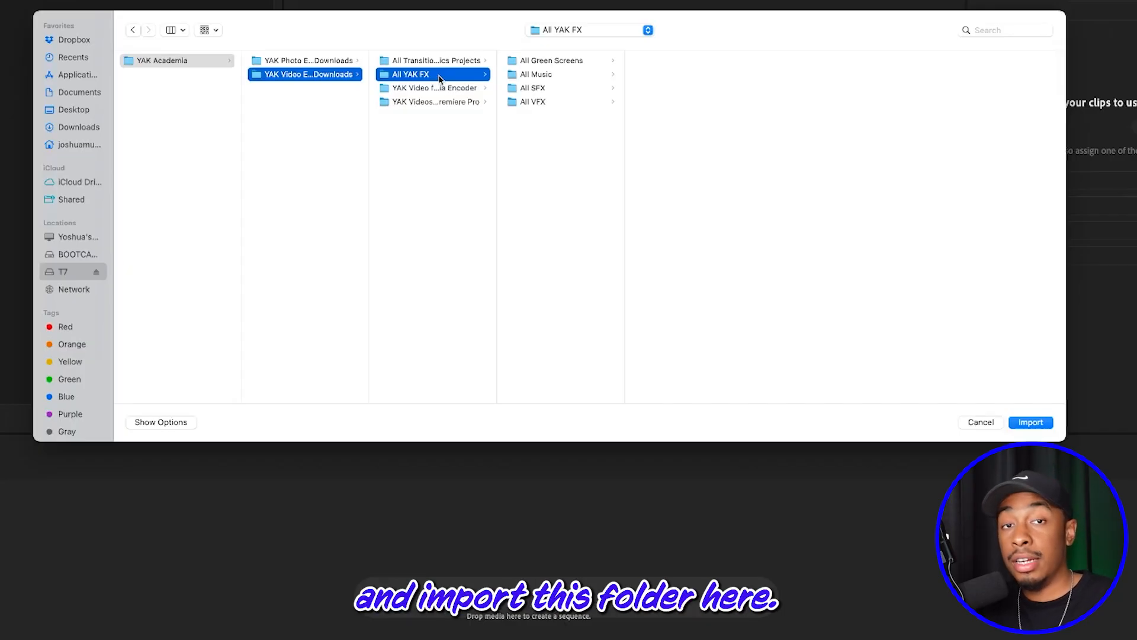
pyautogui.click(1031, 422)
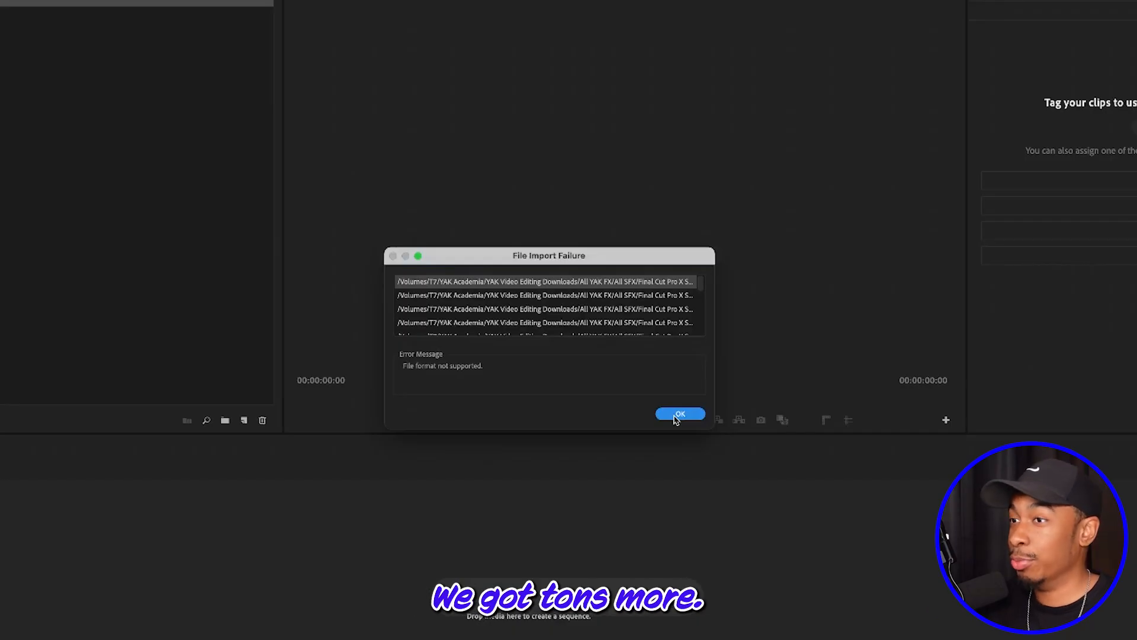
pyautogui.click(677, 415)
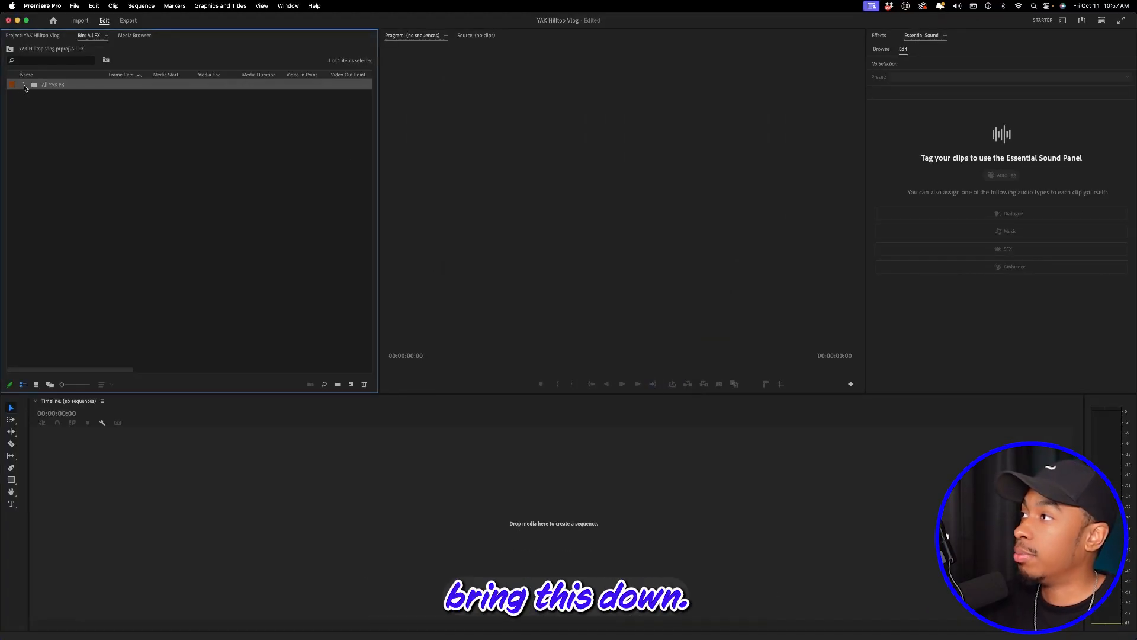
# Step: Examine the contents of the imported green screen, music, SFX and VFX bins inside All YAK FX
pyautogui.click(24, 85)
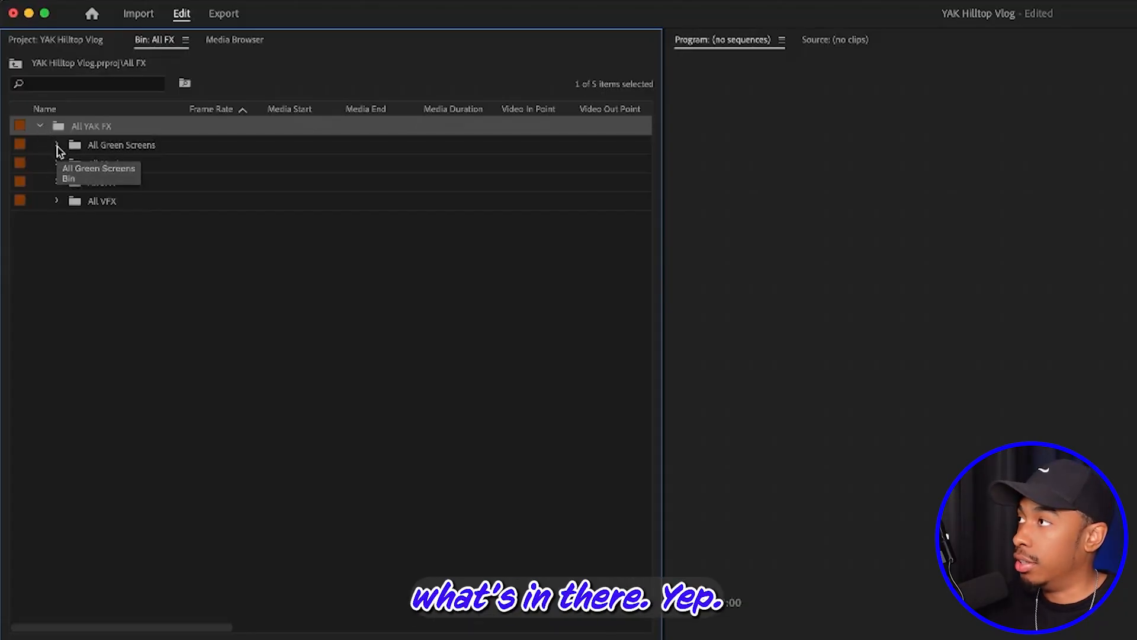
pyautogui.click(56, 146)
pyautogui.click(57, 146)
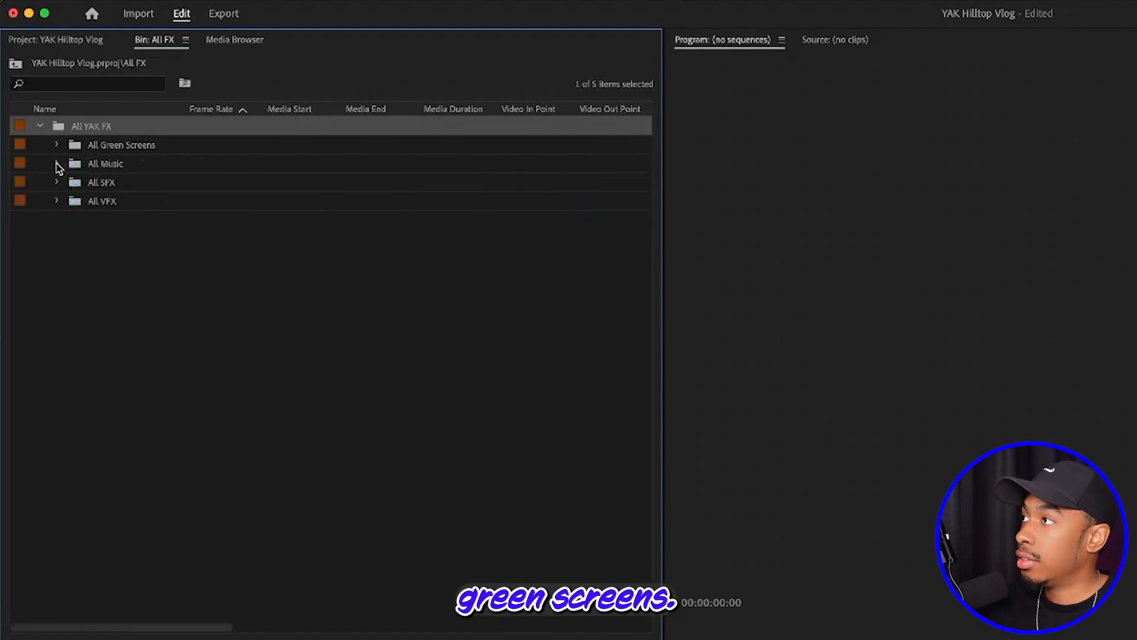
pyautogui.click(56, 163)
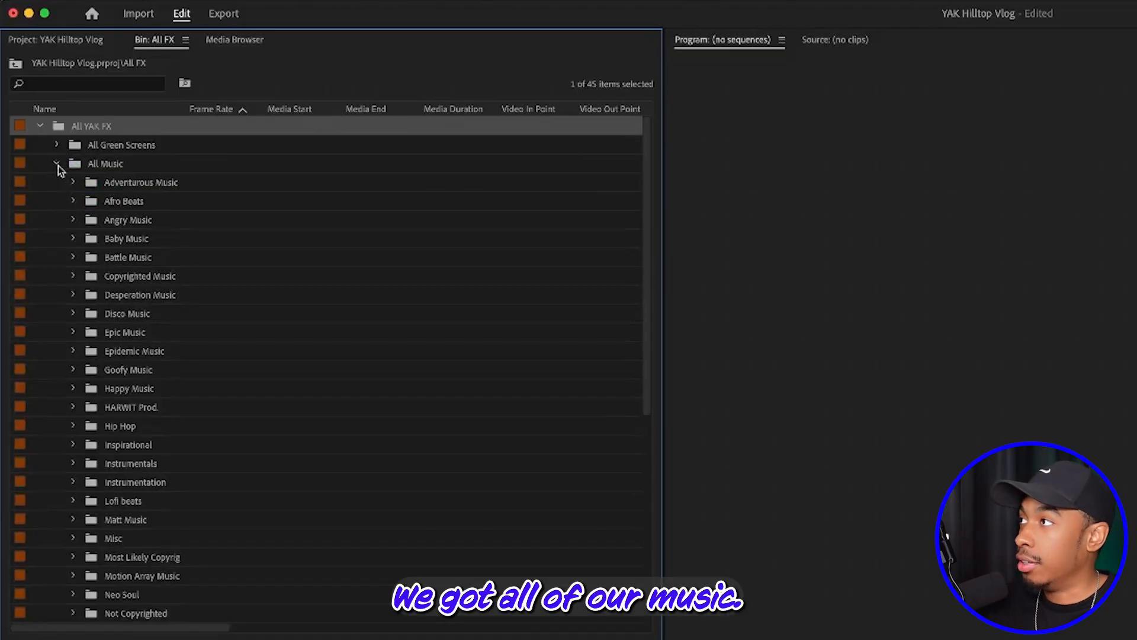
pyautogui.click(56, 164)
pyautogui.click(56, 183)
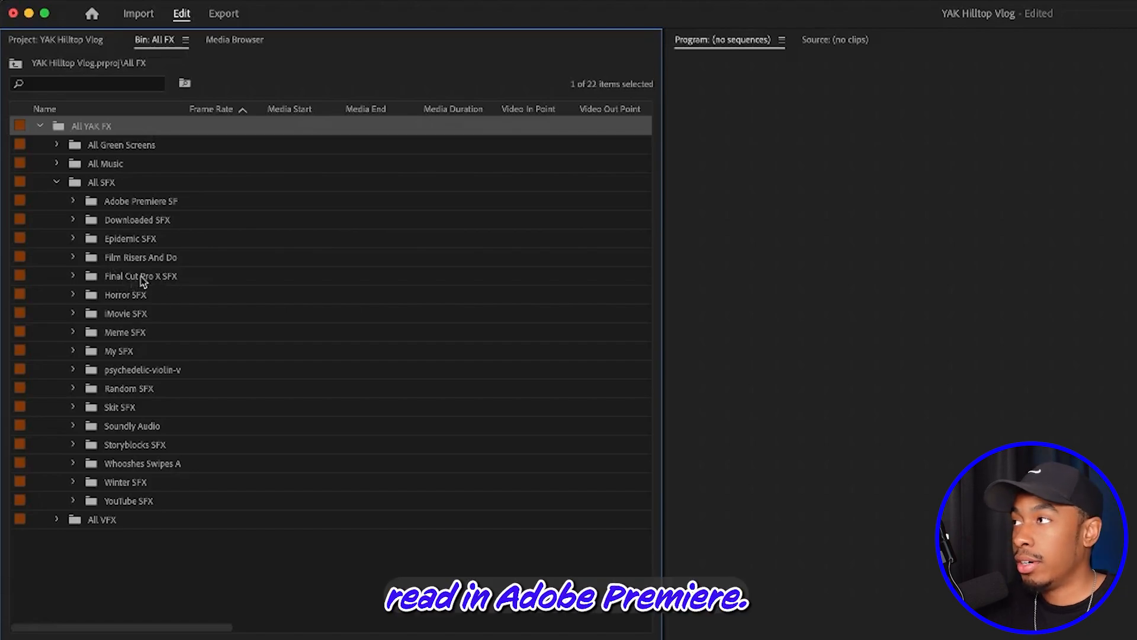
pyautogui.click(56, 183)
pyautogui.click(56, 202)
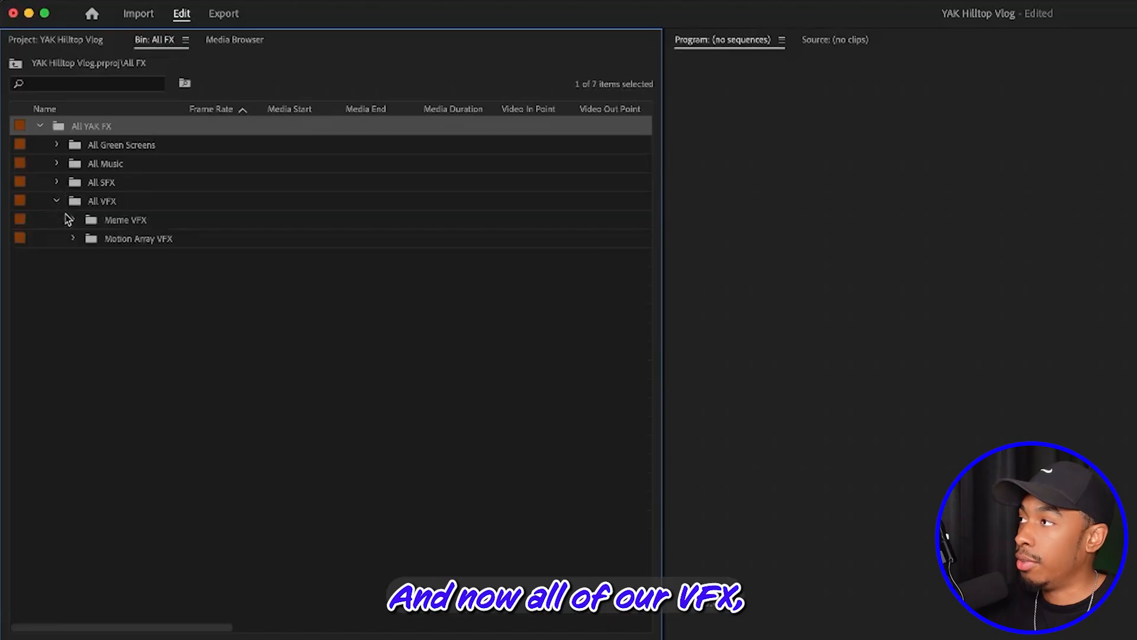
pyautogui.click(72, 220)
pyautogui.click(73, 220)
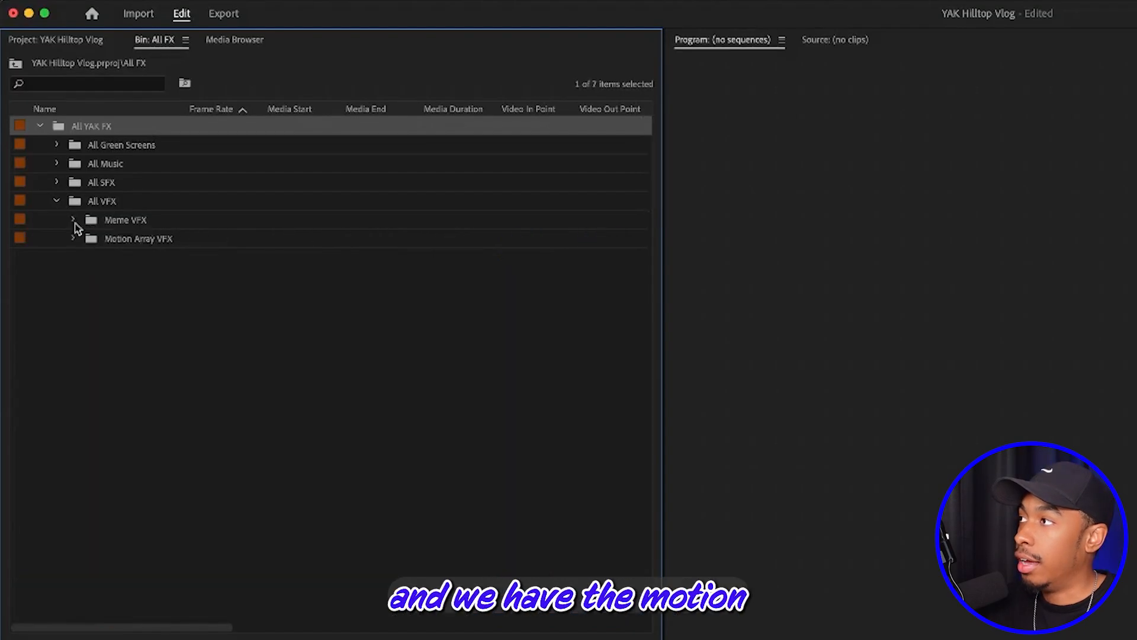
pyautogui.click(72, 239)
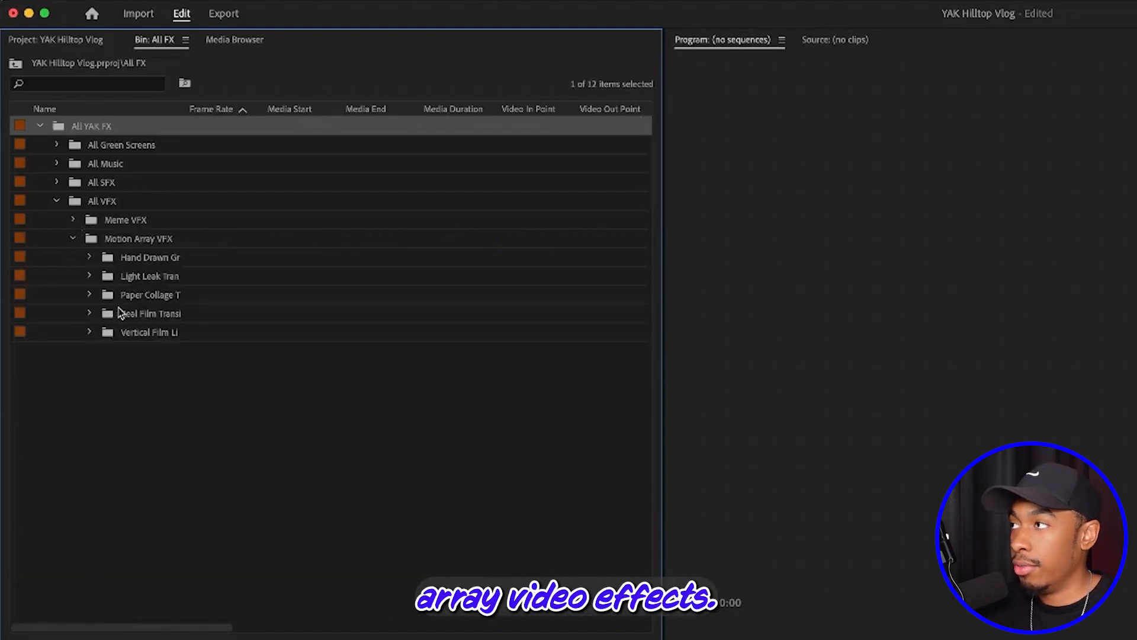
pyautogui.click(73, 239)
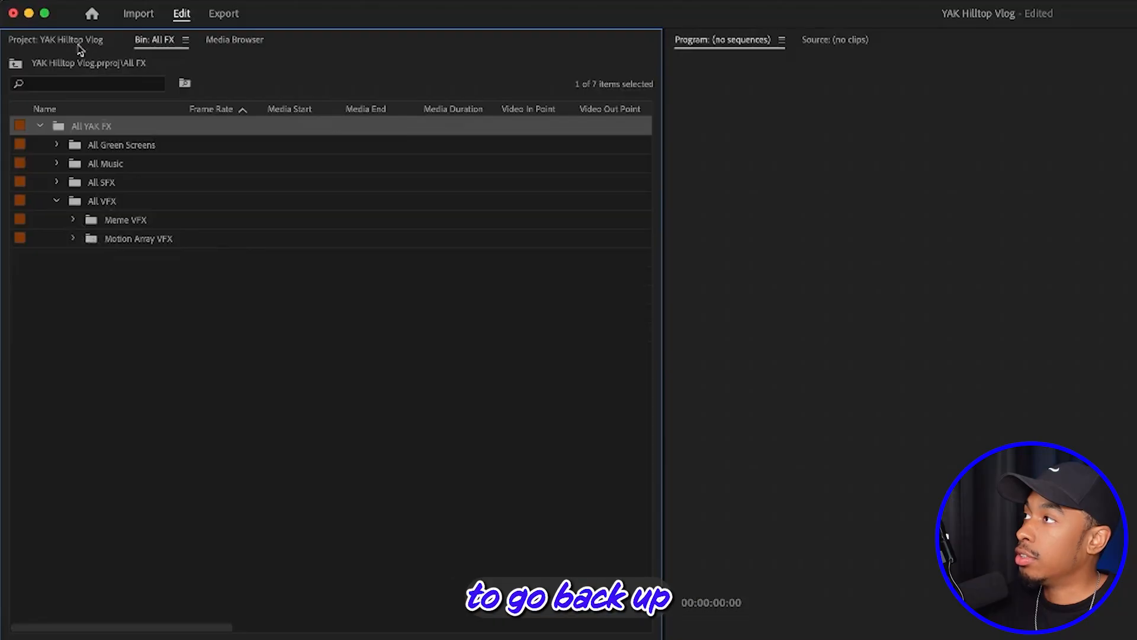
# Step: Import the YAK's Hilltop Vlog Clips folder from YAK Videos for Adobe Premiere Pro into the All Projects bin
pyautogui.click(59, 41)
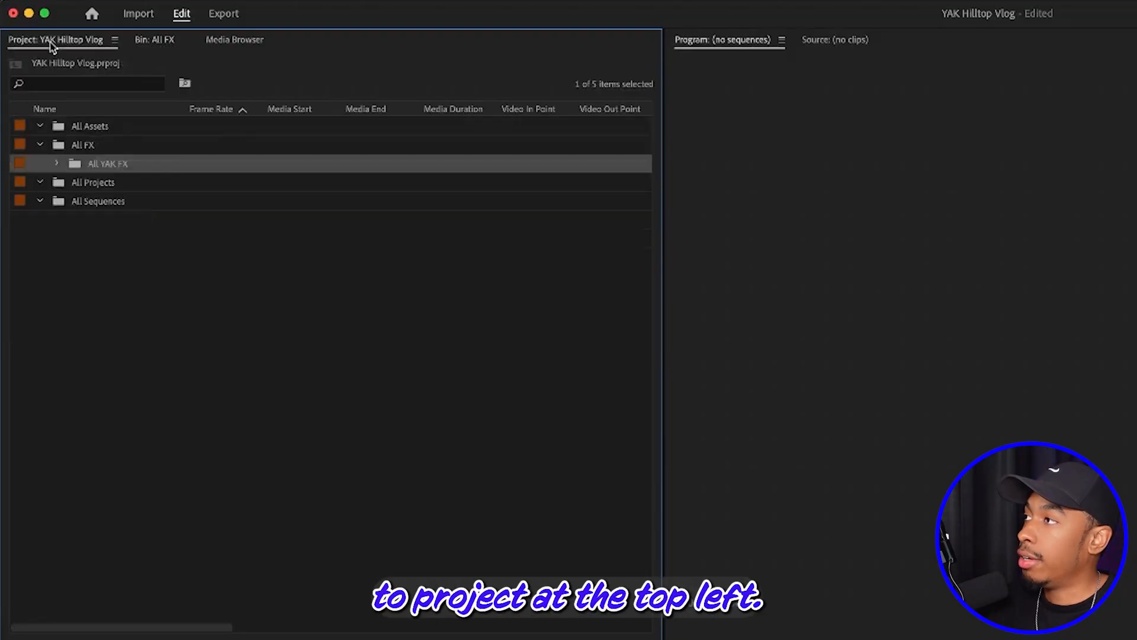
pyautogui.click(39, 145)
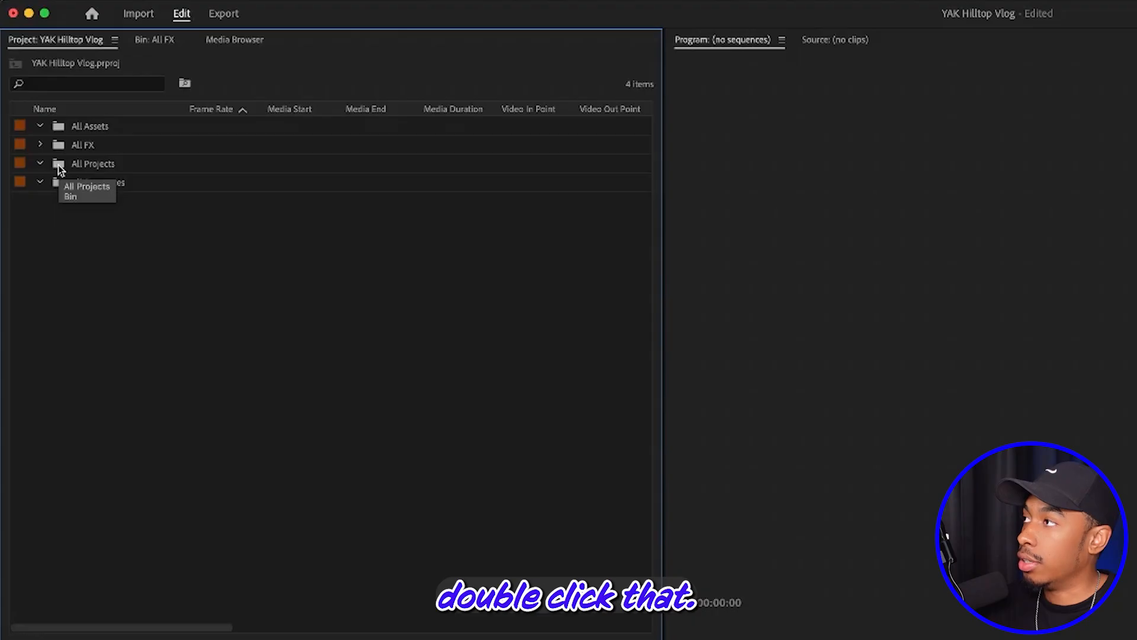
pyautogui.doubleClick(59, 165)
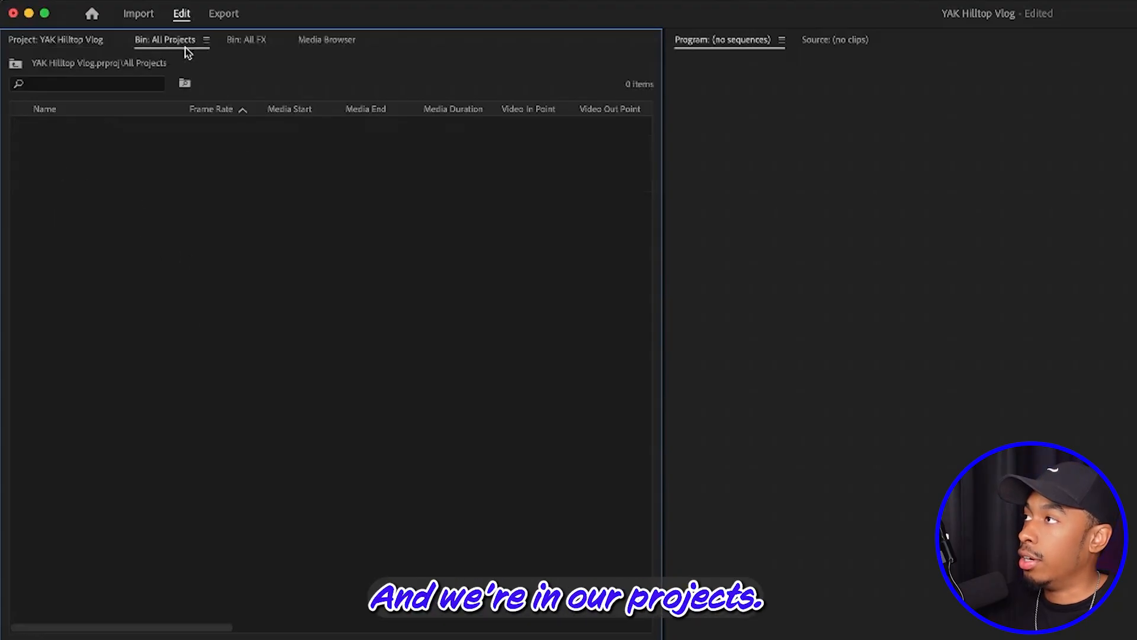
pyautogui.rightClick(245, 289)
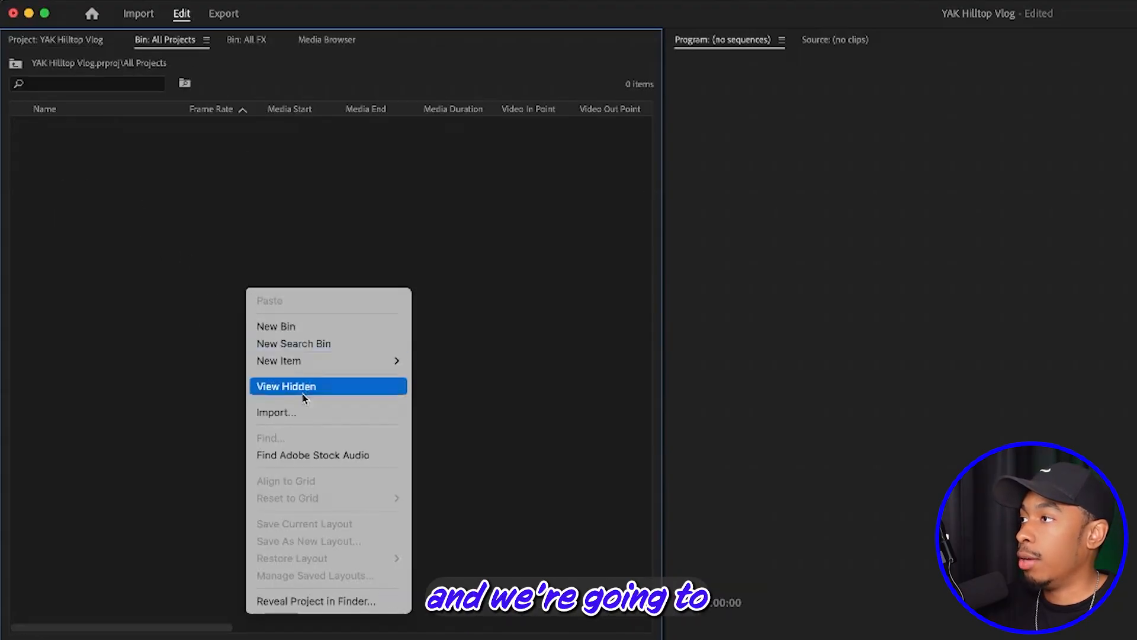
pyautogui.click(306, 414)
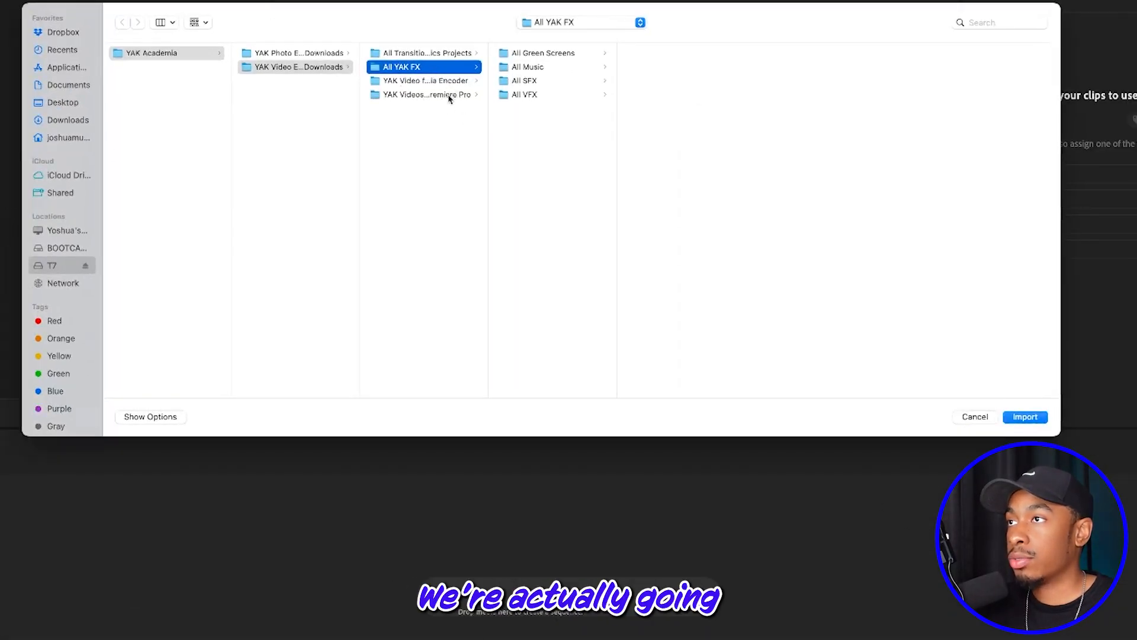
pyautogui.click(423, 96)
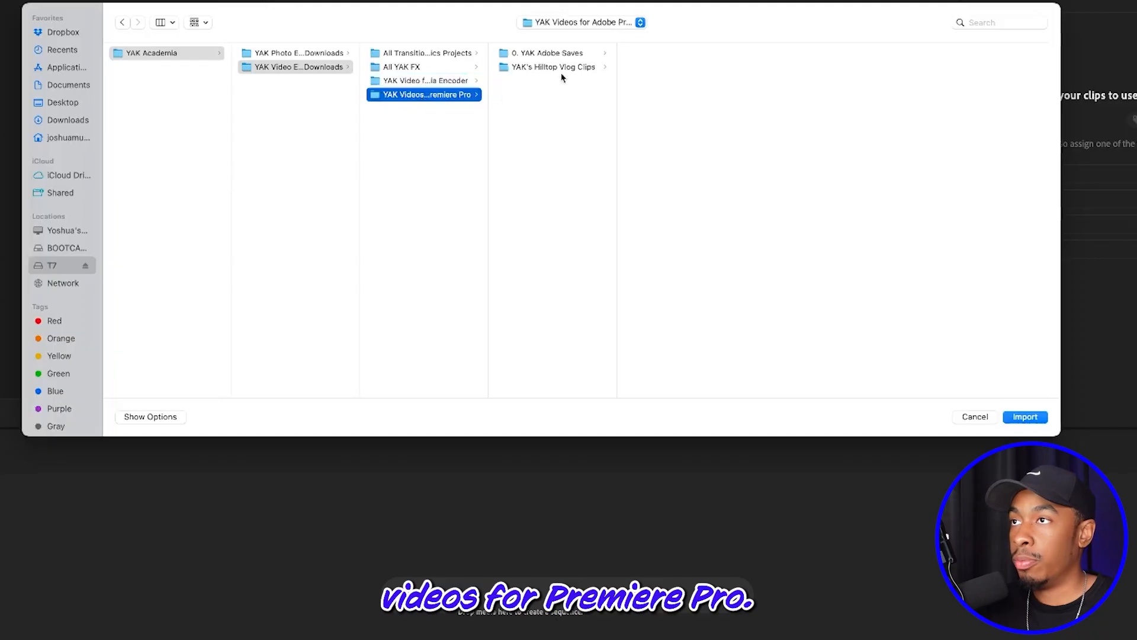
pyautogui.click(517, 69)
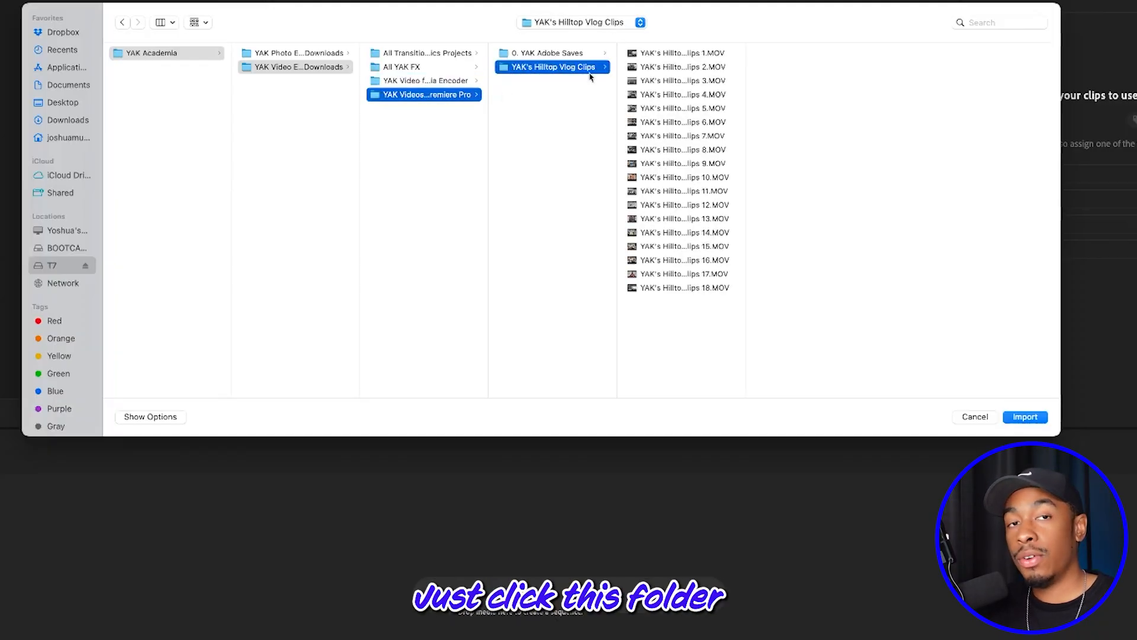
pyautogui.click(1026, 417)
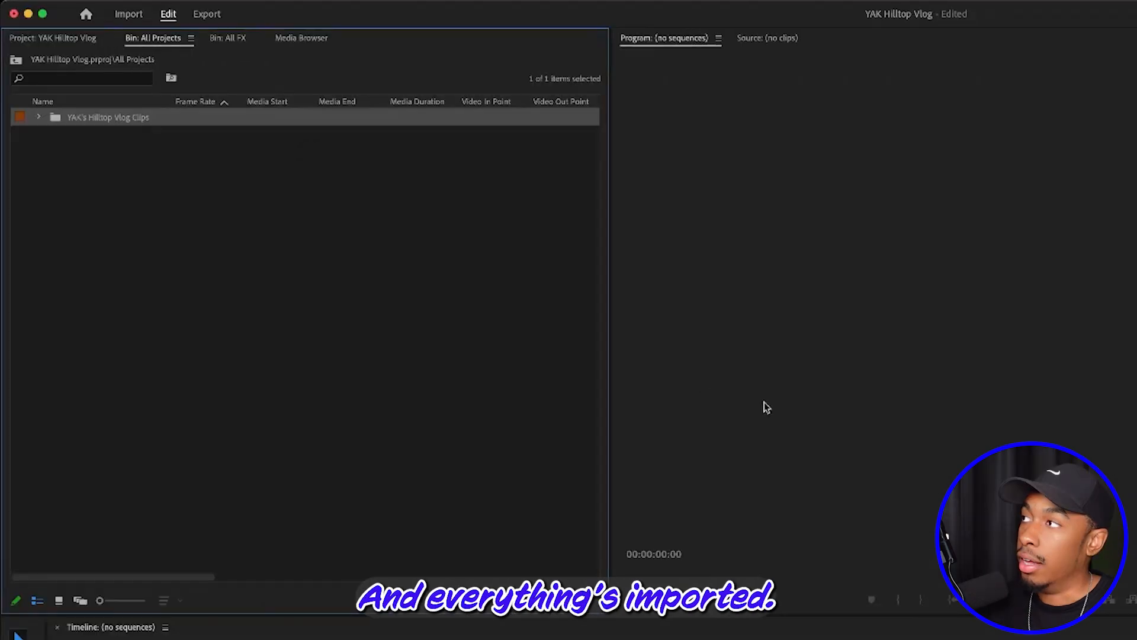
# Step: Expand the YAK's Hilltop Vlog Clips bin, widen its Name column to fit the full file names and sort the clips by name
pyautogui.click(40, 118)
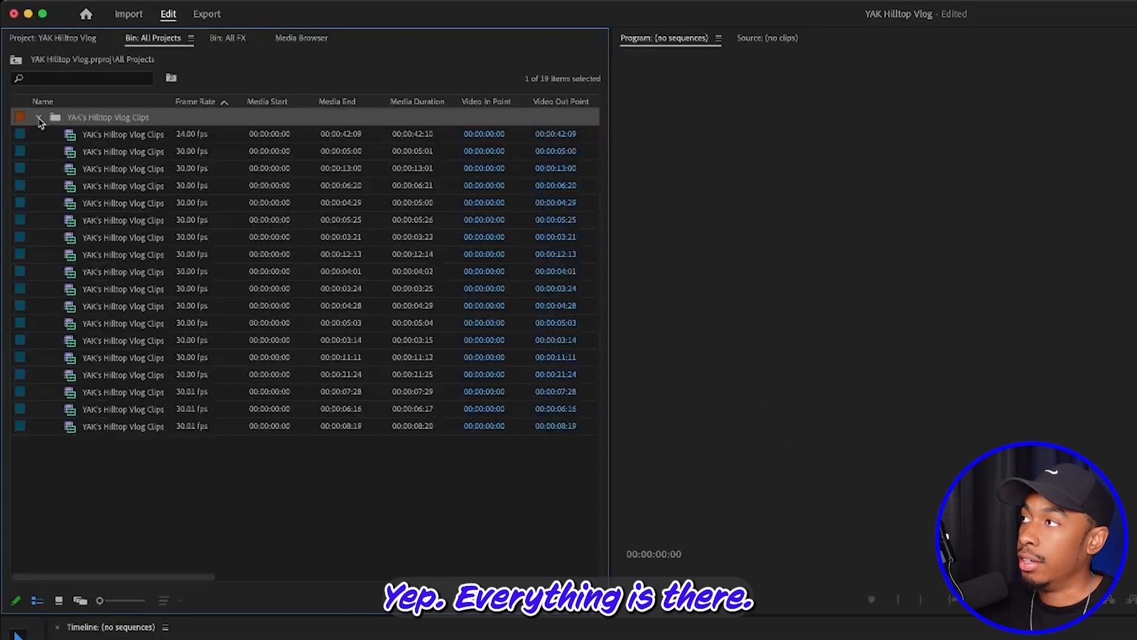
pyautogui.moveTo(169, 100); pyautogui.dragTo(265, 94)
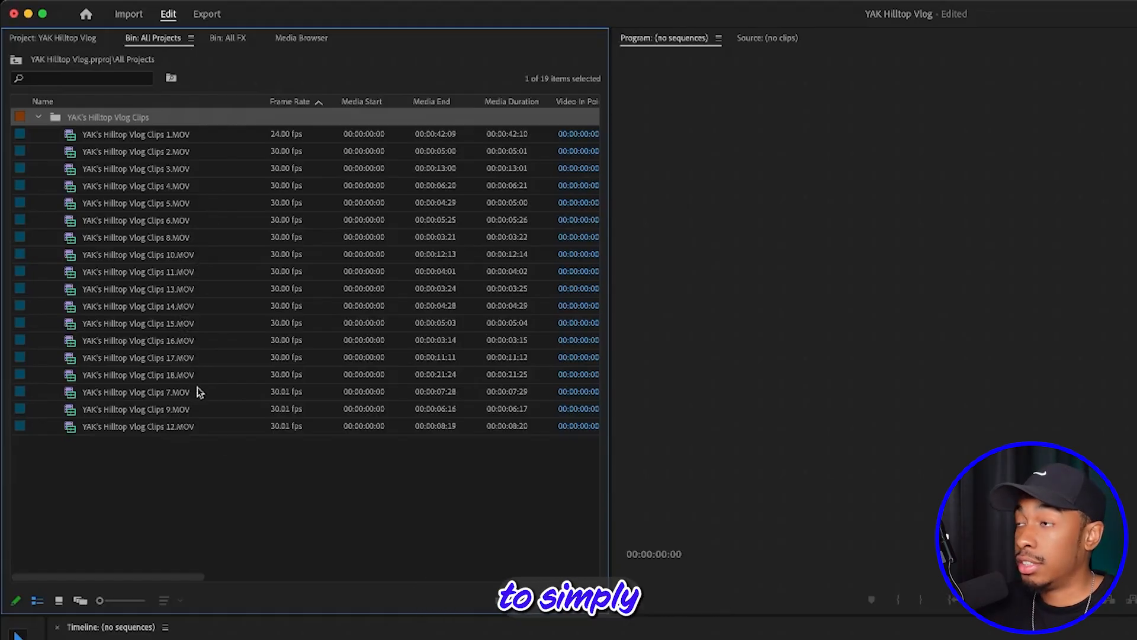
pyautogui.click(51, 104)
pyautogui.click(52, 104)
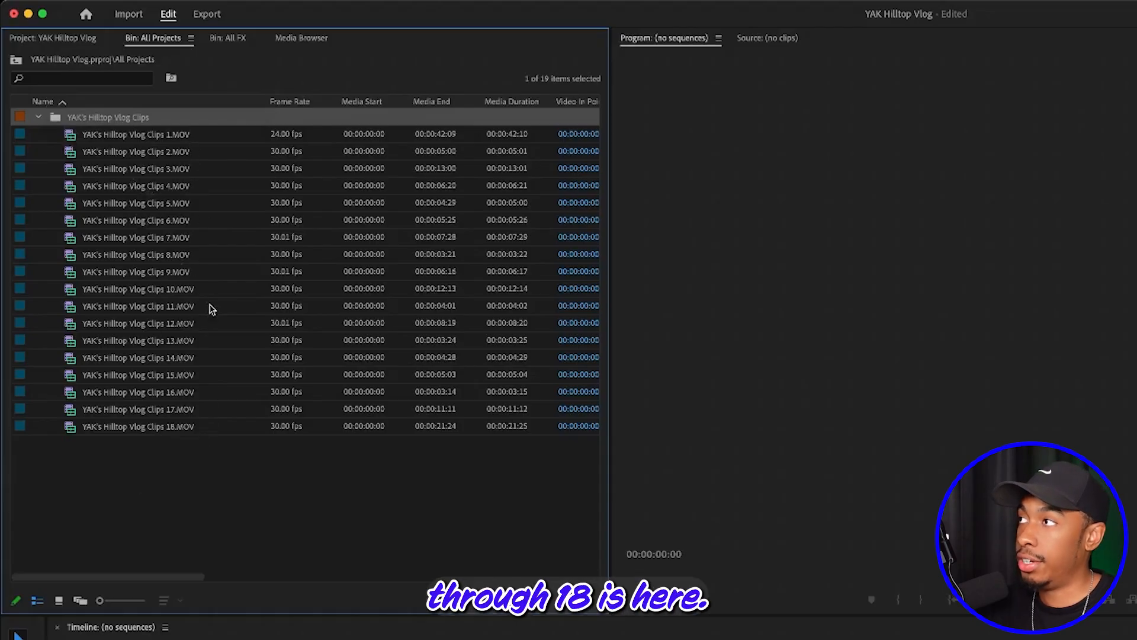
# Step: Return to the project's top level and collapse the All FX and All Projects bins
pyautogui.click(61, 42)
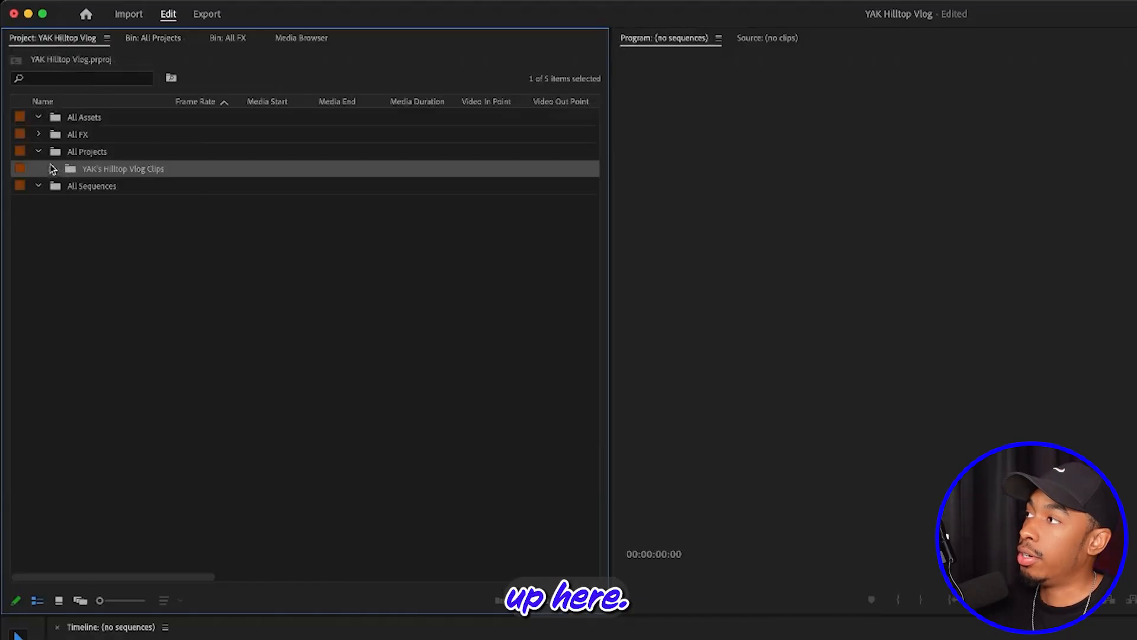
pyautogui.click(38, 135)
pyautogui.click(38, 135)
pyautogui.click(38, 152)
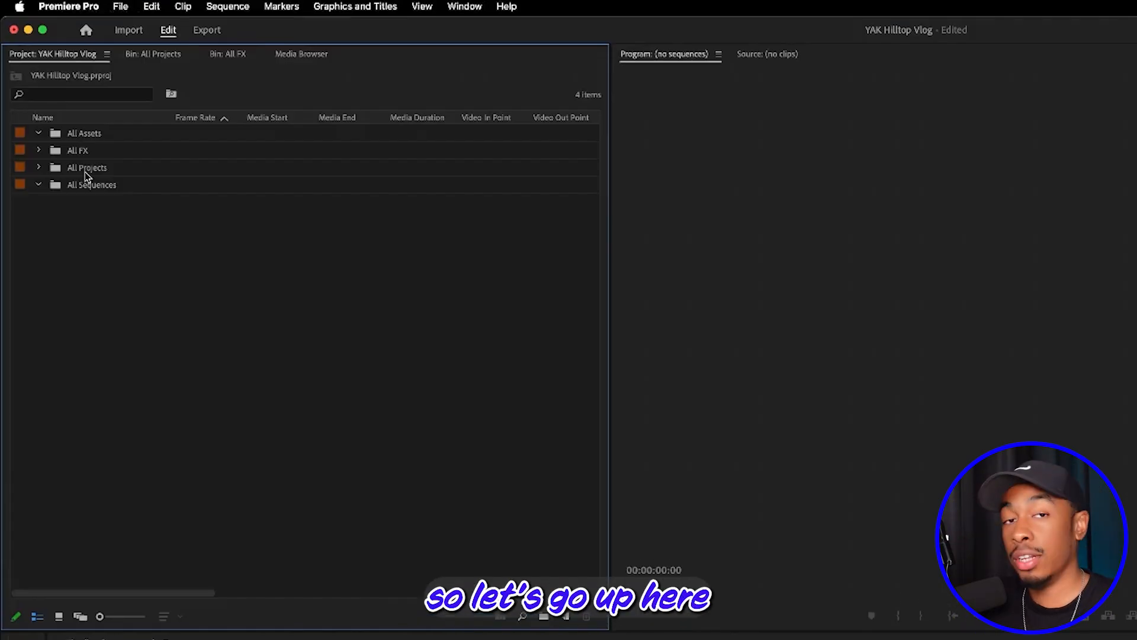
# Step: Set the Auto Save preferences to save projects automatically every 10 minutes
pyautogui.click(81, 10)
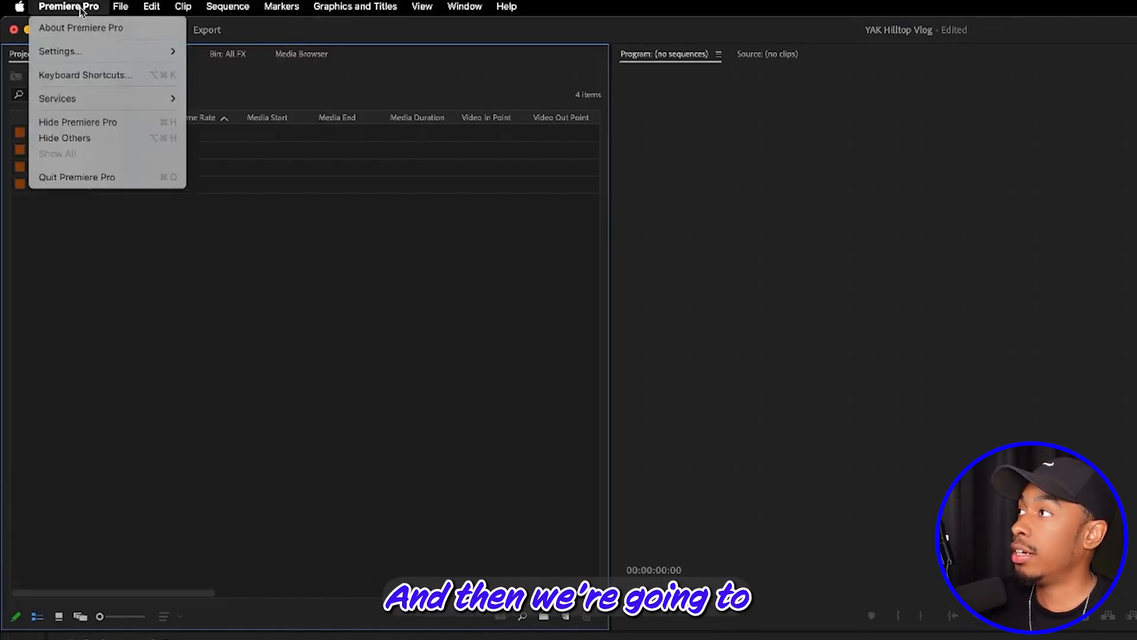
pyautogui.moveTo(87, 56)
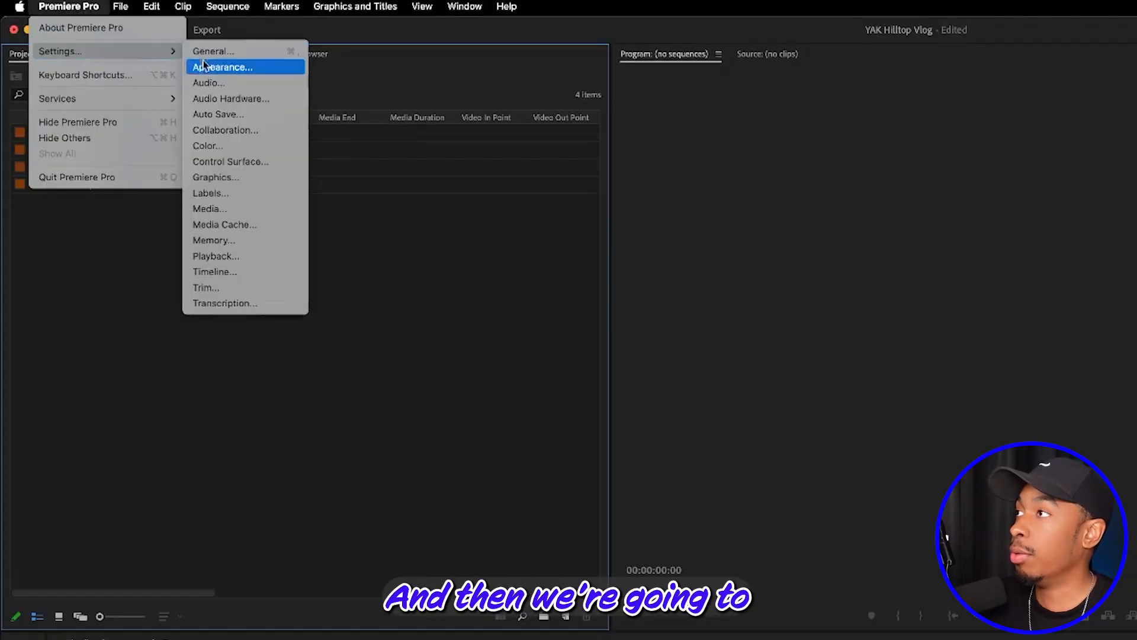
pyautogui.click(227, 121)
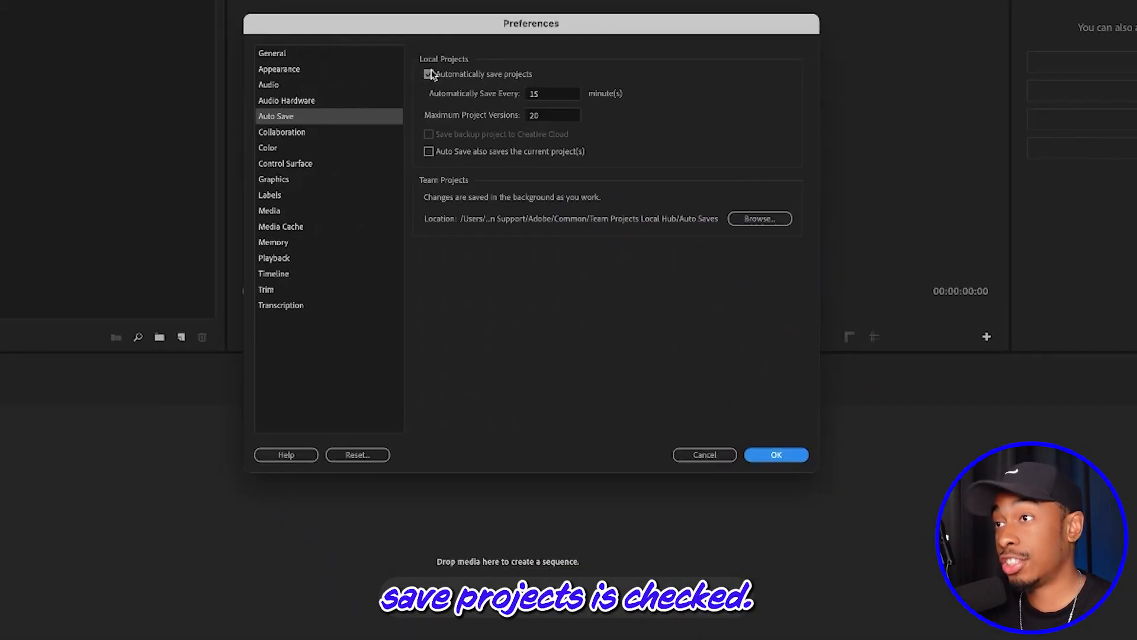
pyautogui.click(552, 95)
pyautogui.press('BackSpace')
pyautogui.write('0')
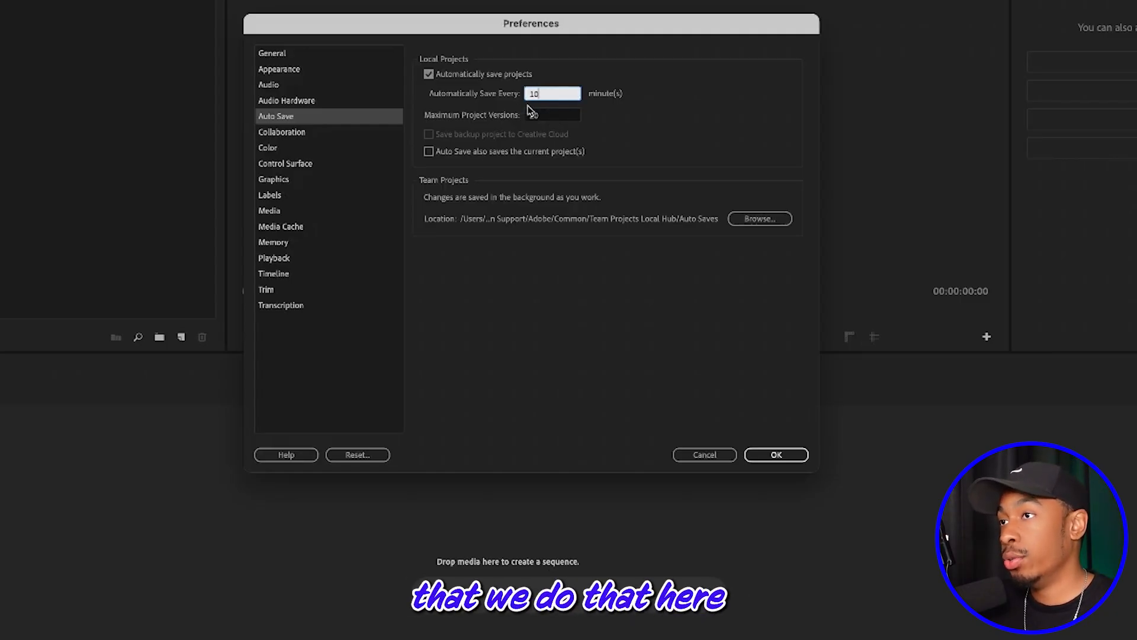
pyautogui.click(553, 119)
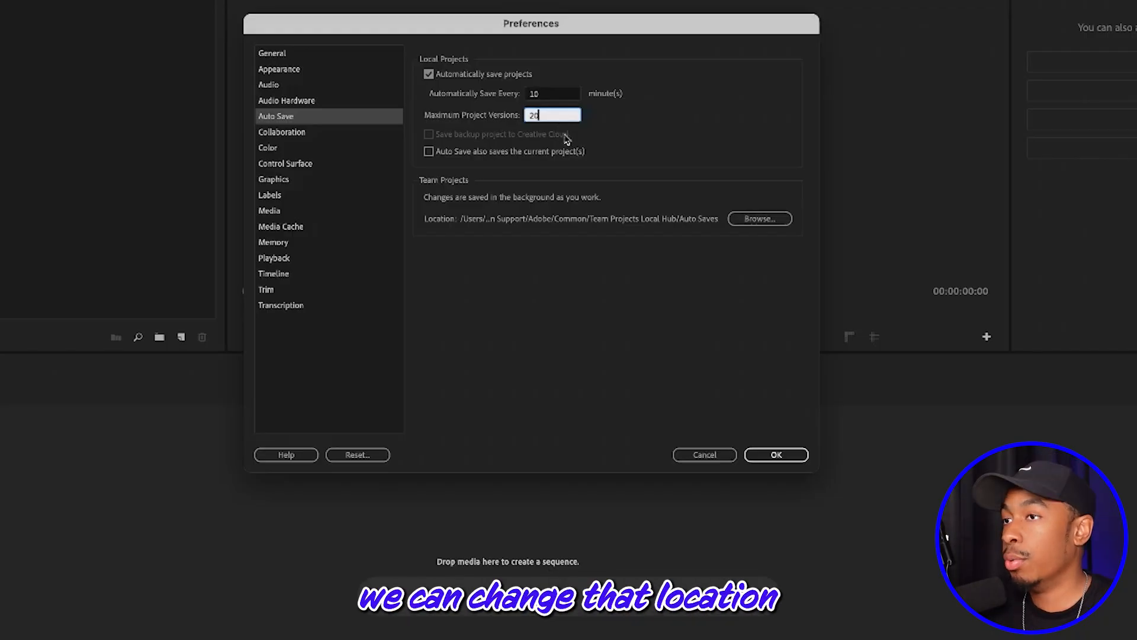
# Step: Create an Adobe Auto Saves folder inside 0. YAK Adobe Saves, choose it as the Team Projects auto-save location and apply the preferences
pyautogui.click(760, 219)
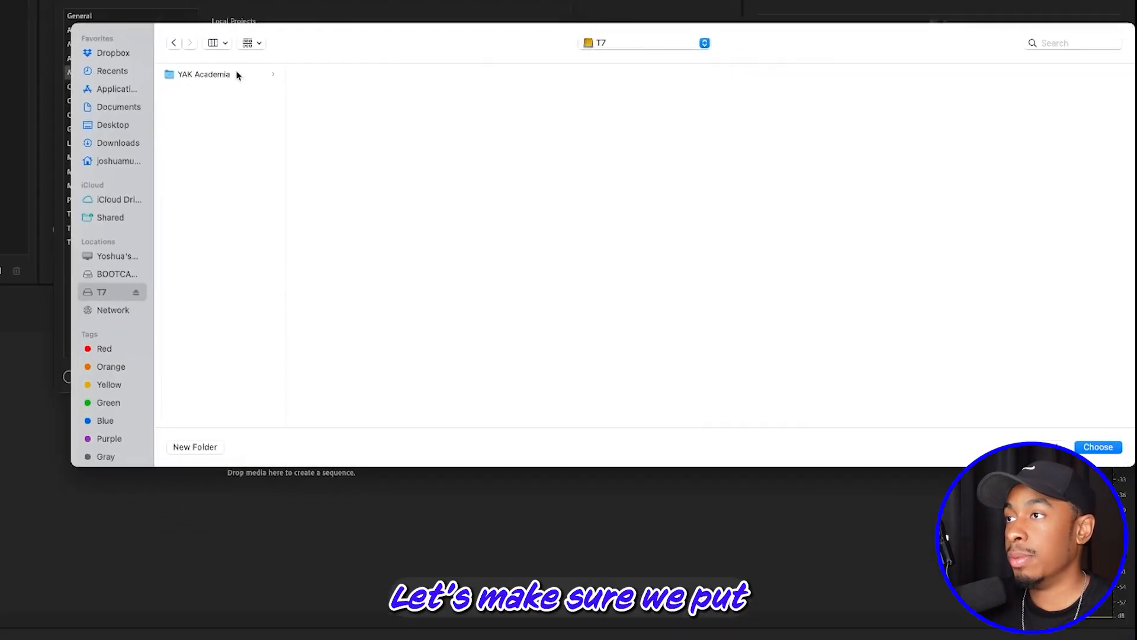
pyautogui.click(412, 112)
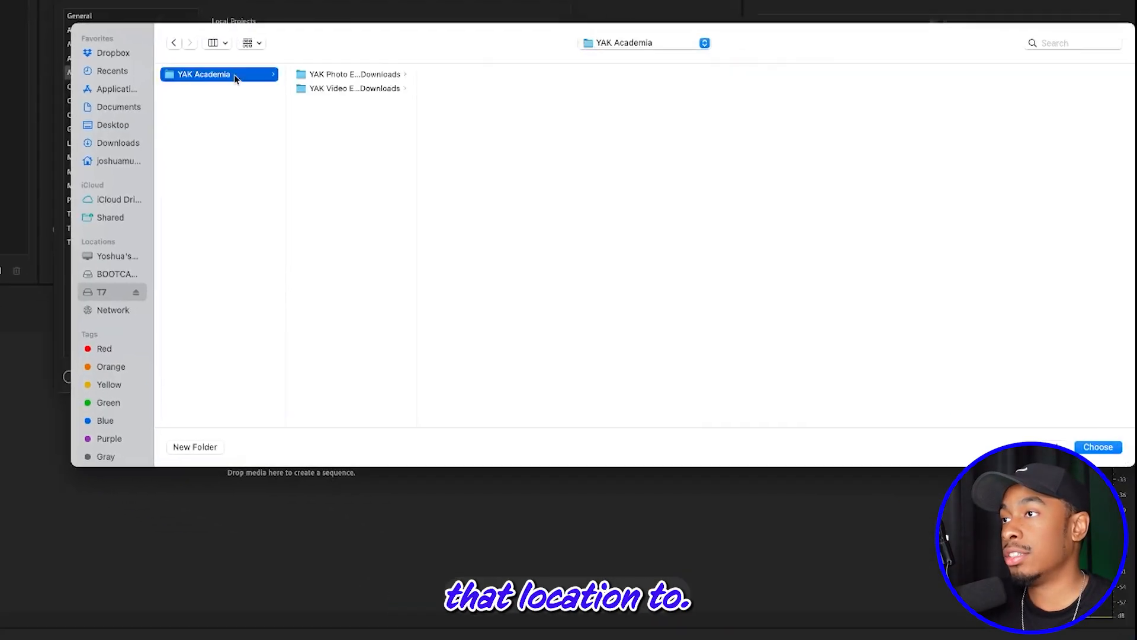
pyautogui.click(358, 89)
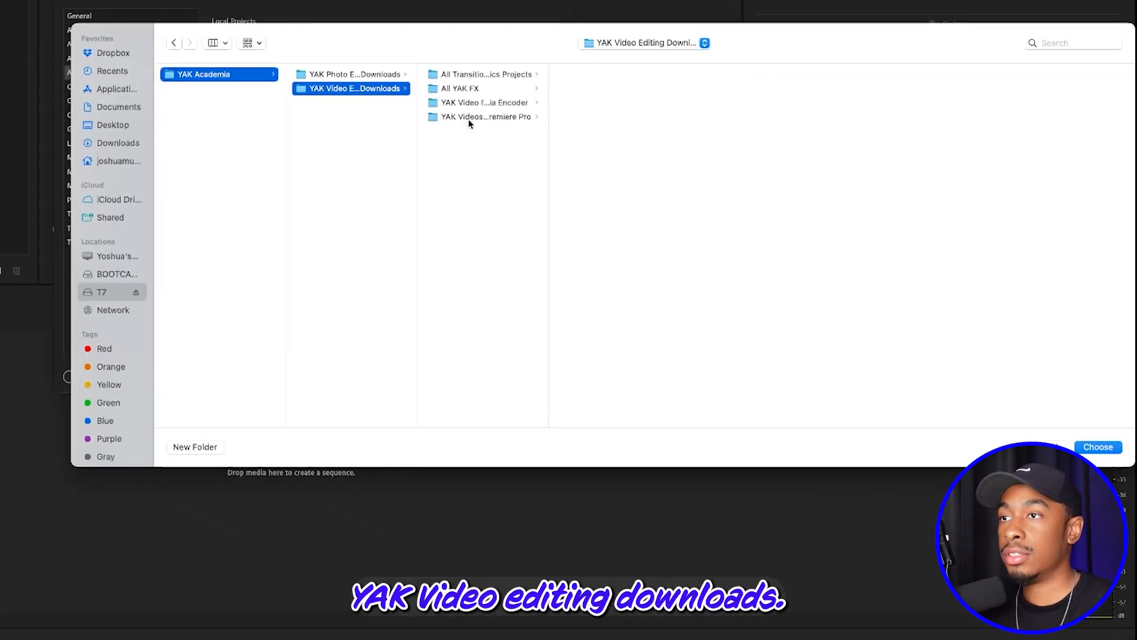
pyautogui.click(470, 118)
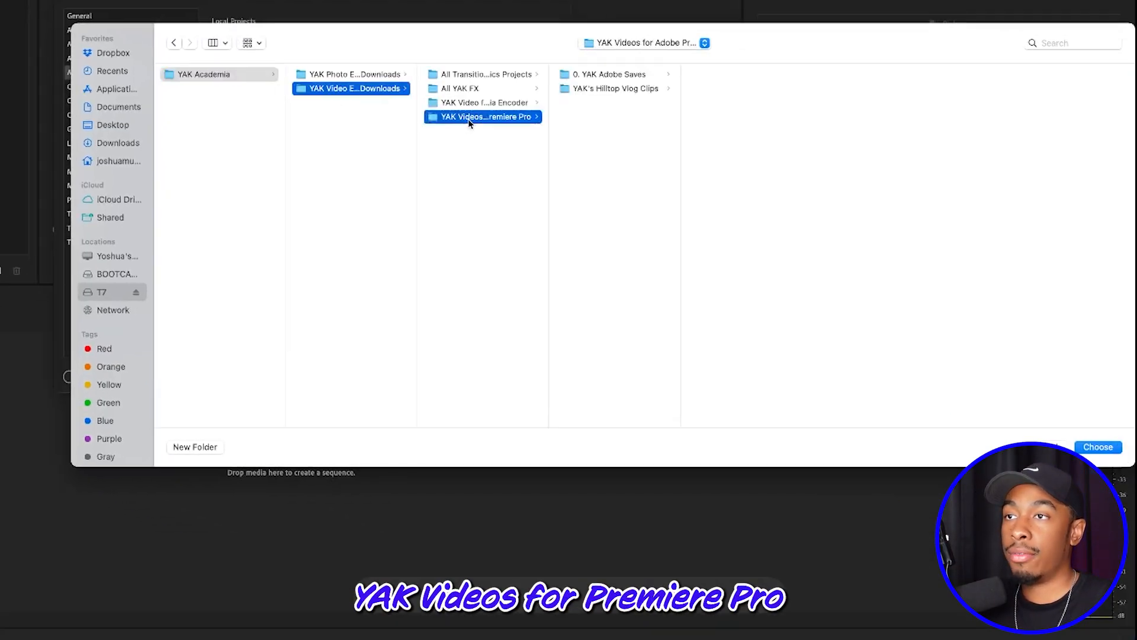
pyautogui.click(614, 76)
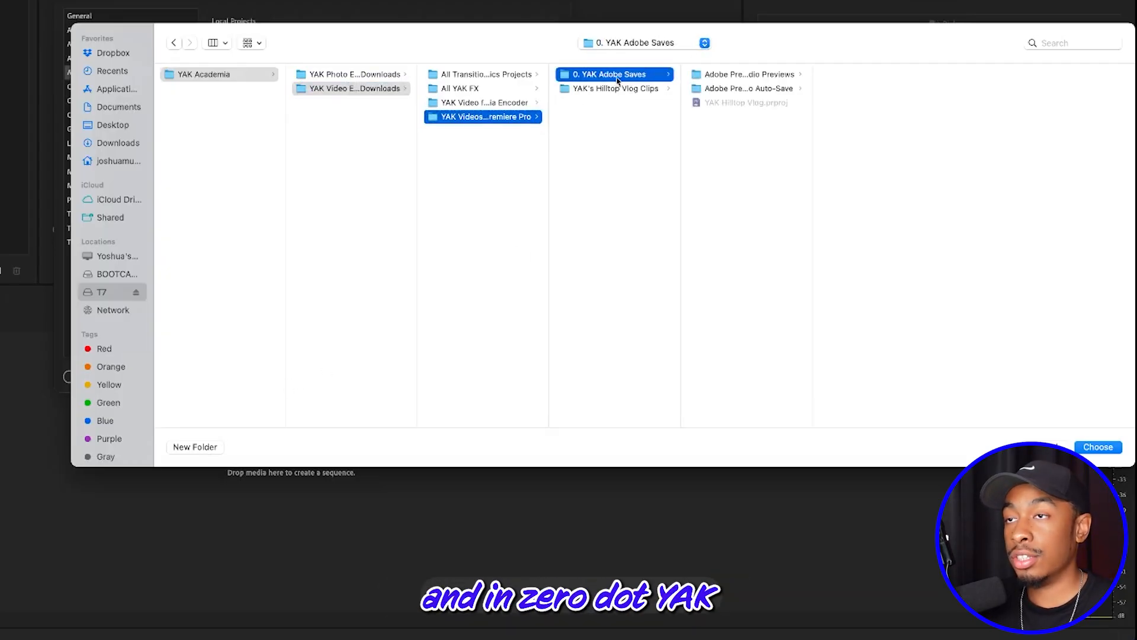
pyautogui.click(219, 448)
pyautogui.write('Adobe Auto Saves')
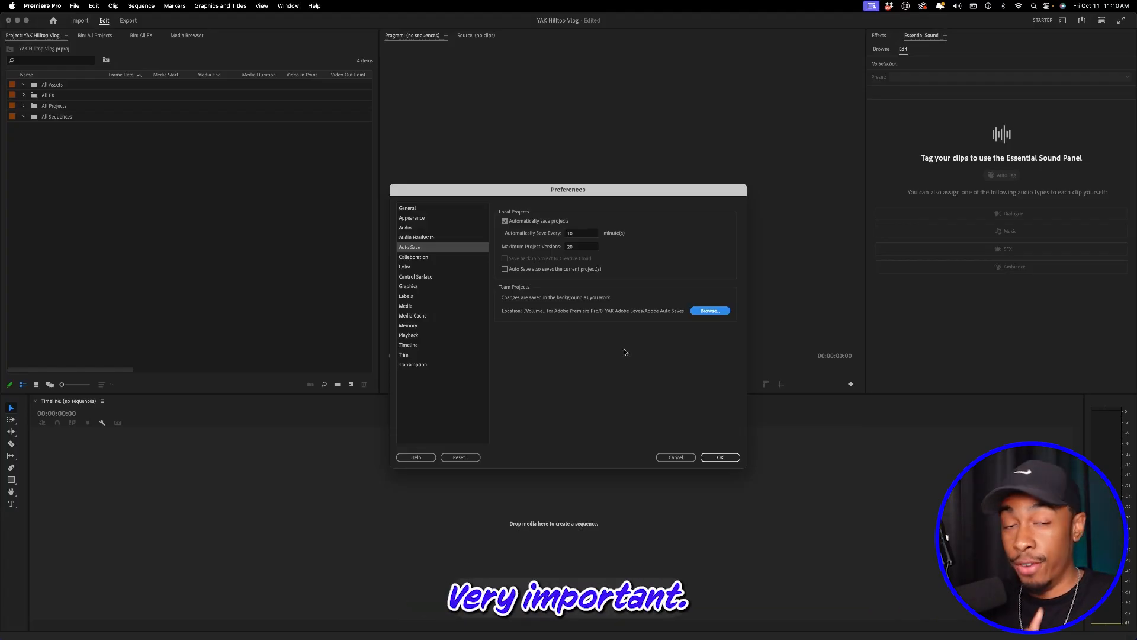
pyautogui.click(727, 459)
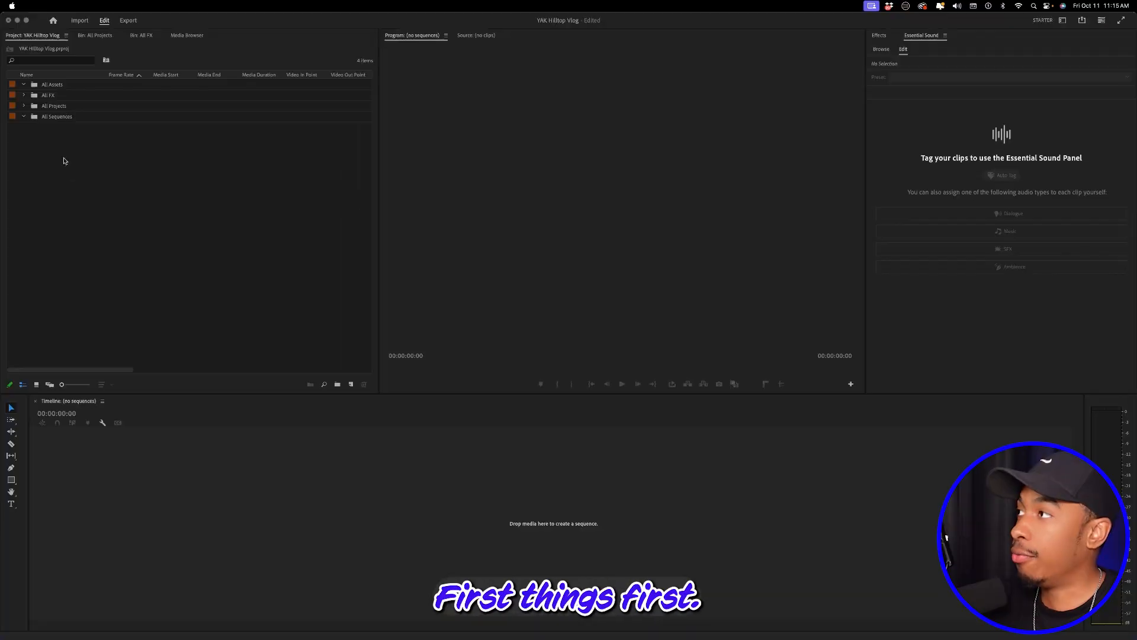
# Step: Start a new sequence and collapse the Broadcast group in the available sequence presets
pyautogui.click(205, 525)
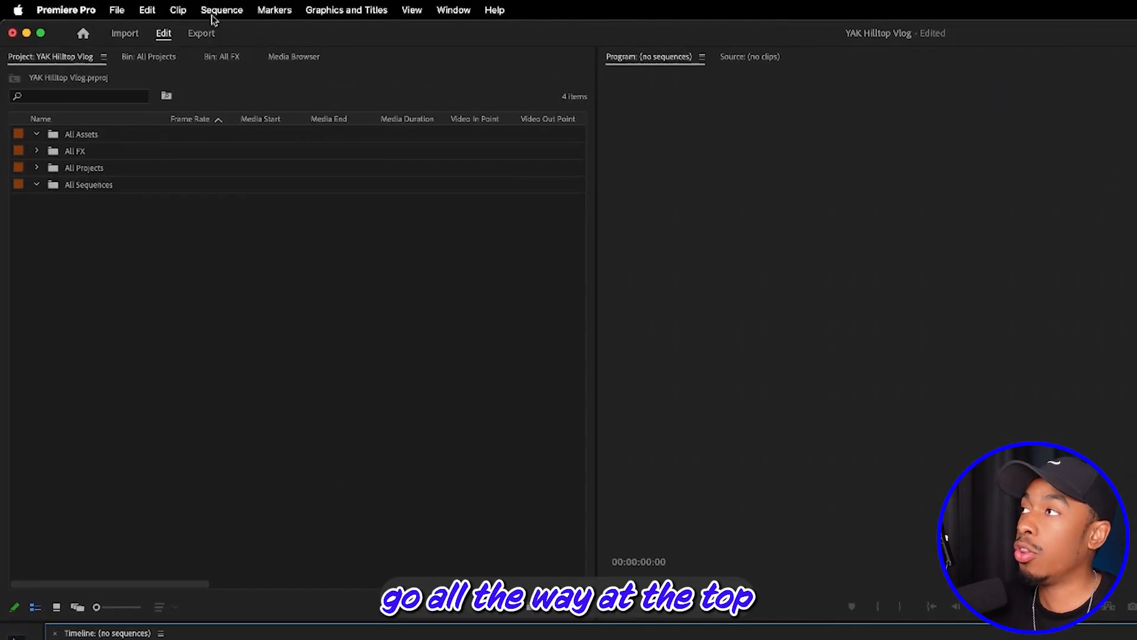
pyautogui.click(118, 11)
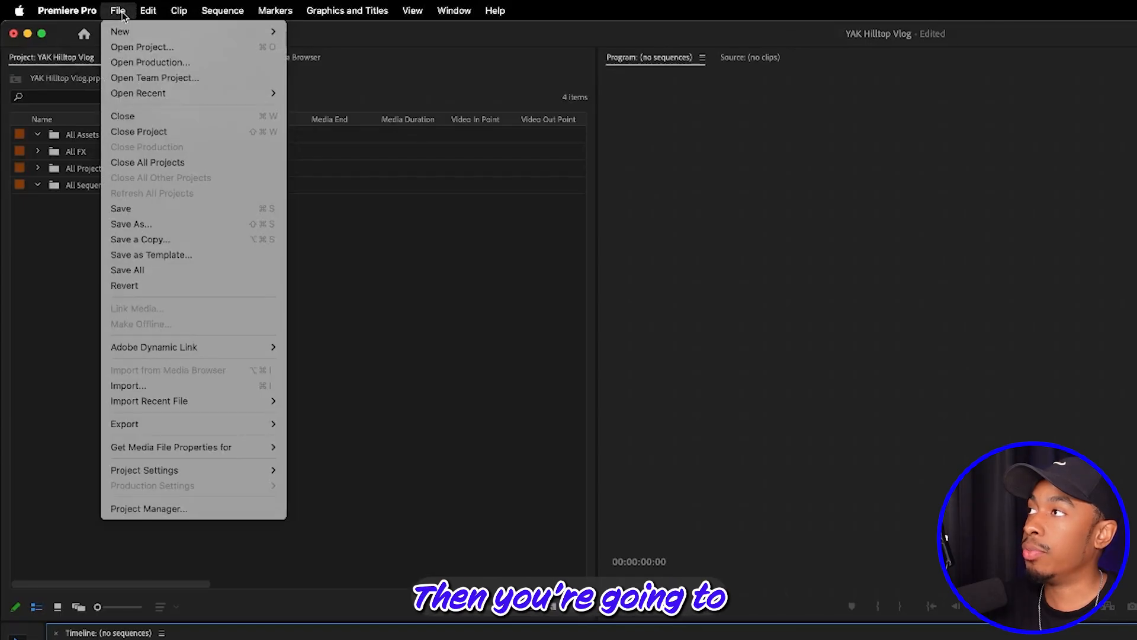
pyautogui.moveTo(120, 31)
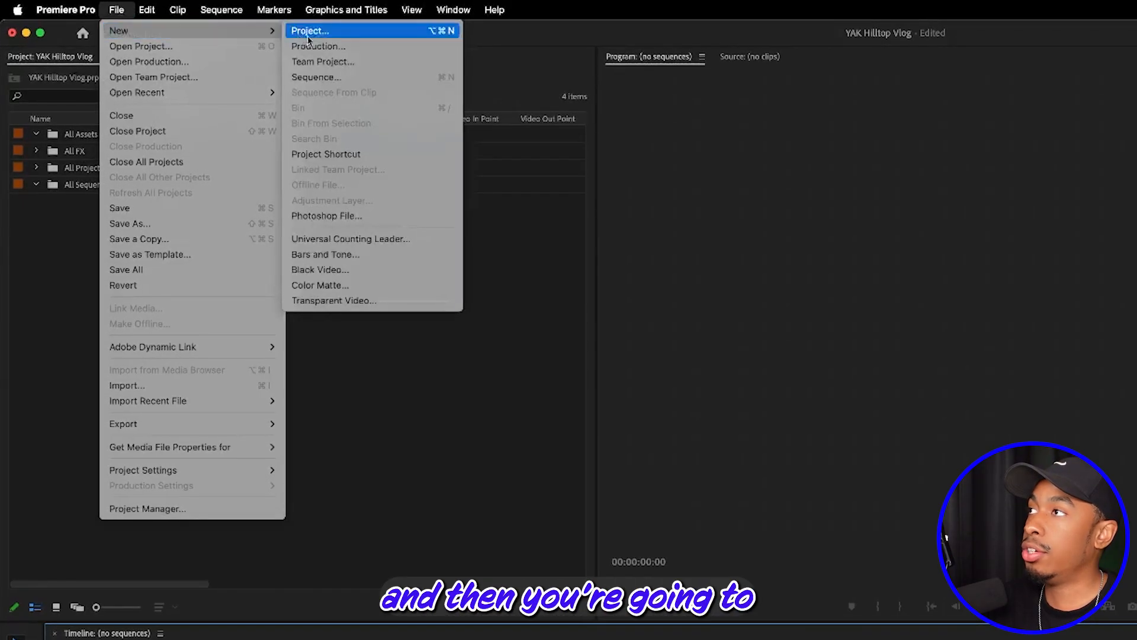
pyautogui.click(336, 78)
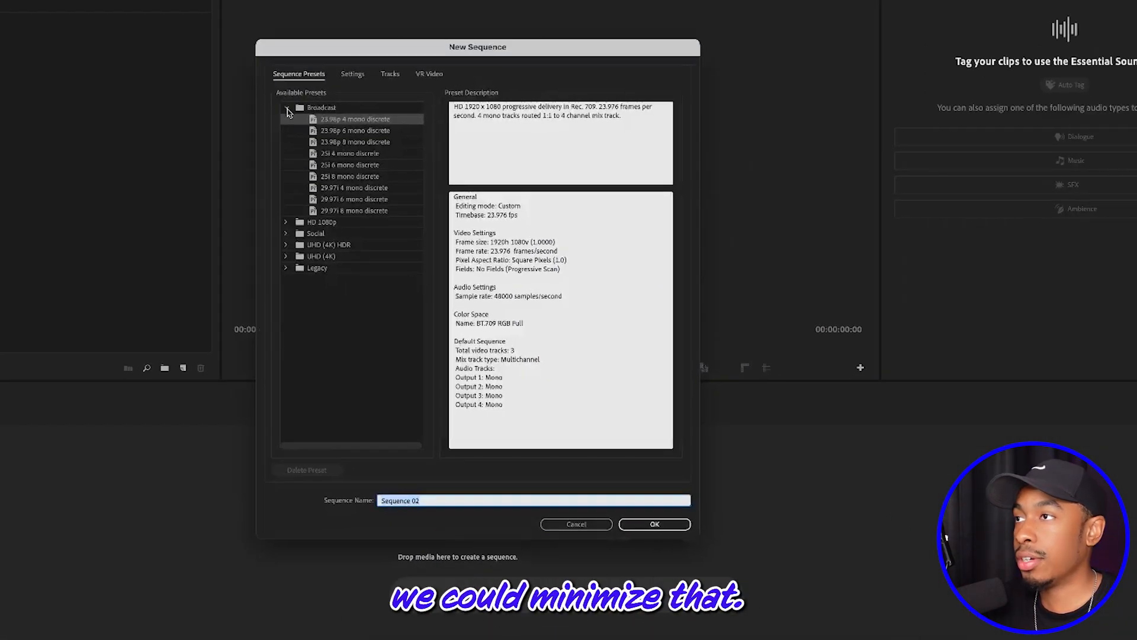
pyautogui.click(287, 110)
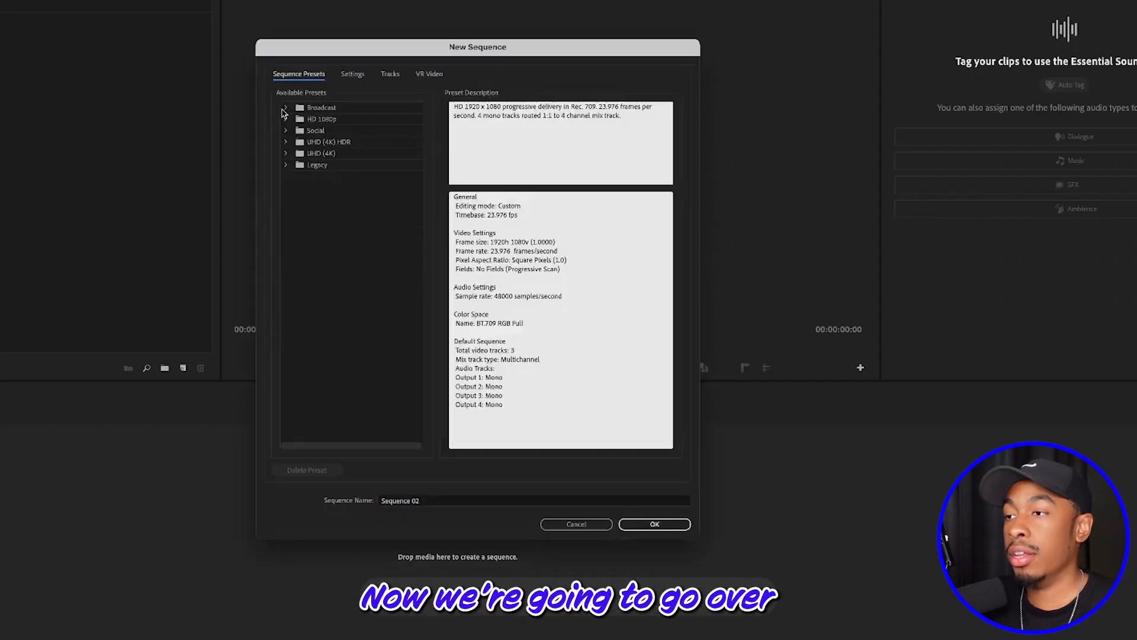
# Step: Set the new sequence's editing mode to Custom and its timebase to 30.00 frames/second
pyautogui.click(355, 75)
pyautogui.click(445, 95)
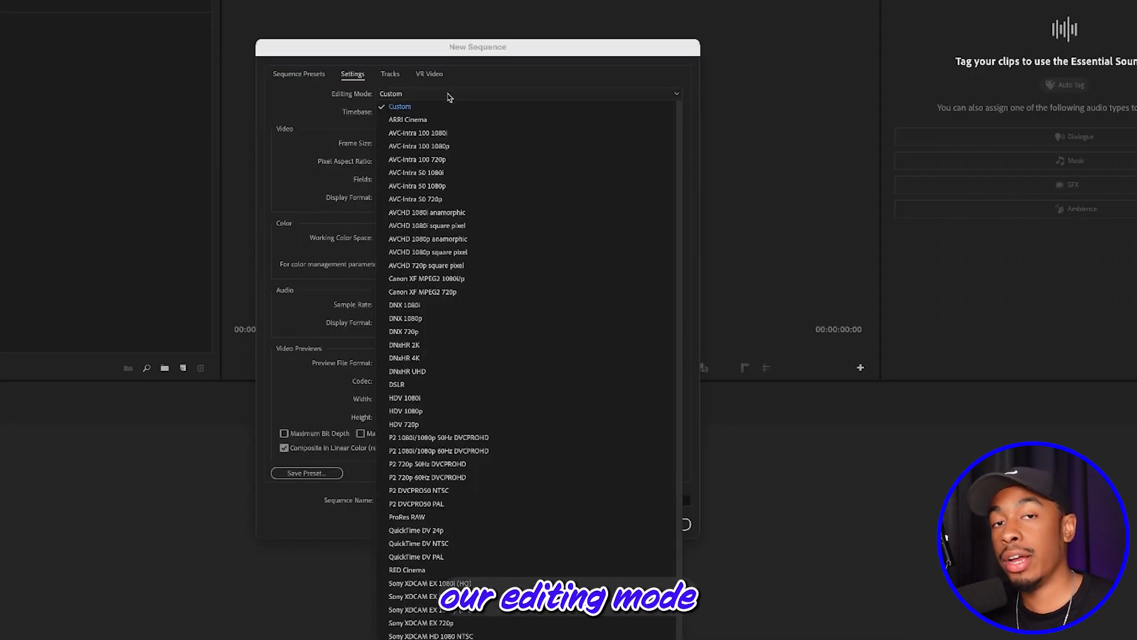
pyautogui.click(427, 108)
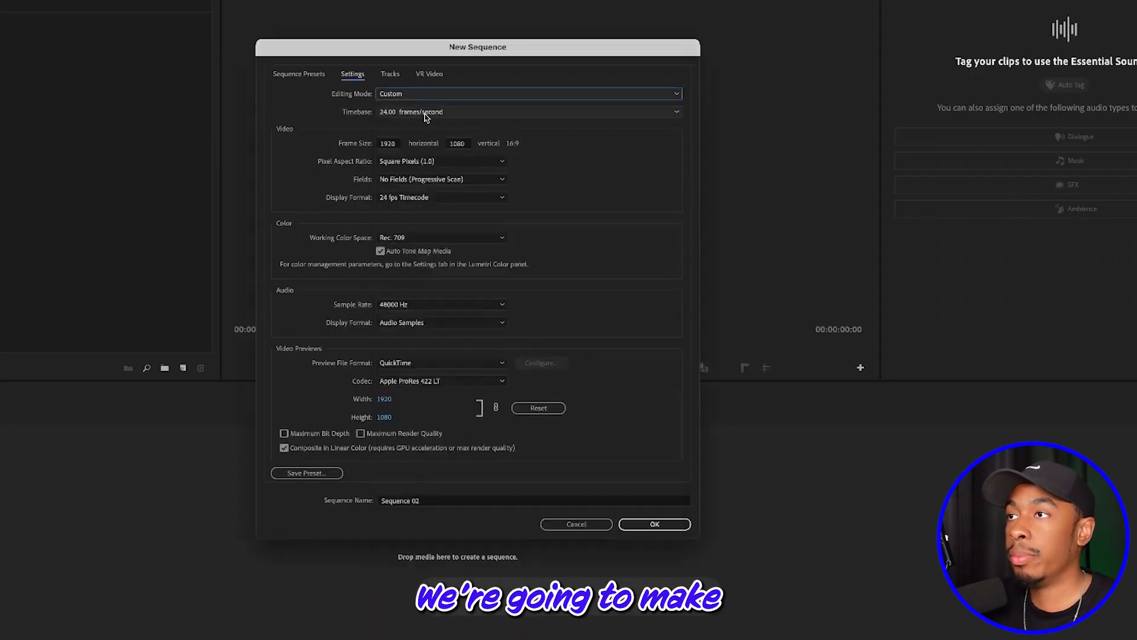
pyautogui.click(424, 113)
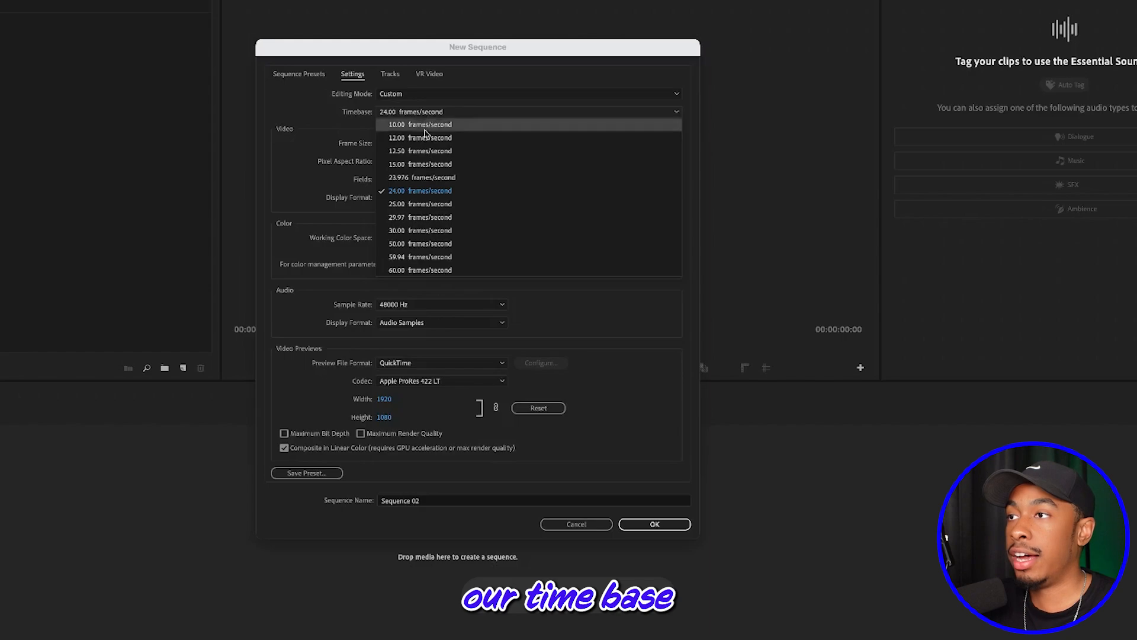
pyautogui.click(438, 231)
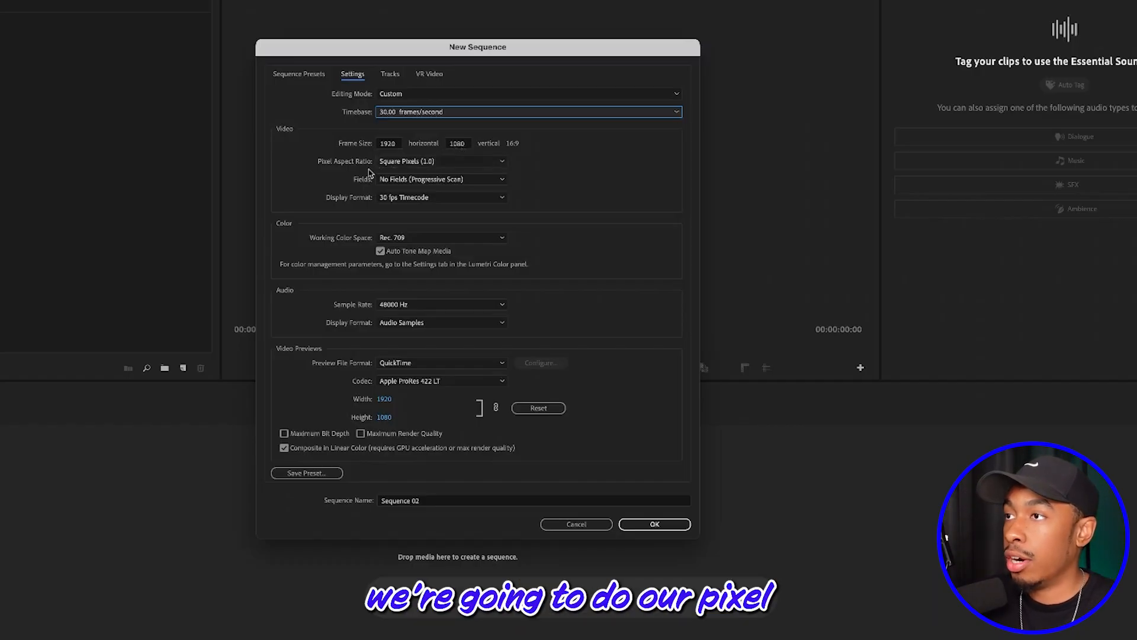
# Step: Choose Square Pixels (1.0), the 30 fps Timecode video display format and the Rec. 709 working color space for the sequence
pyautogui.click(423, 163)
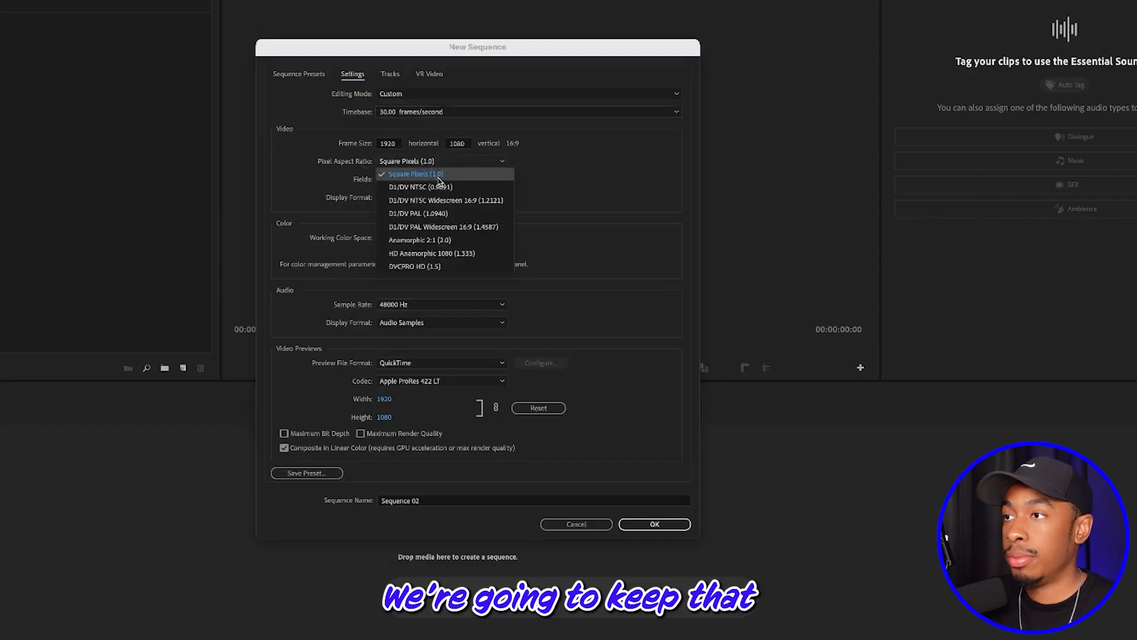
pyautogui.click(439, 175)
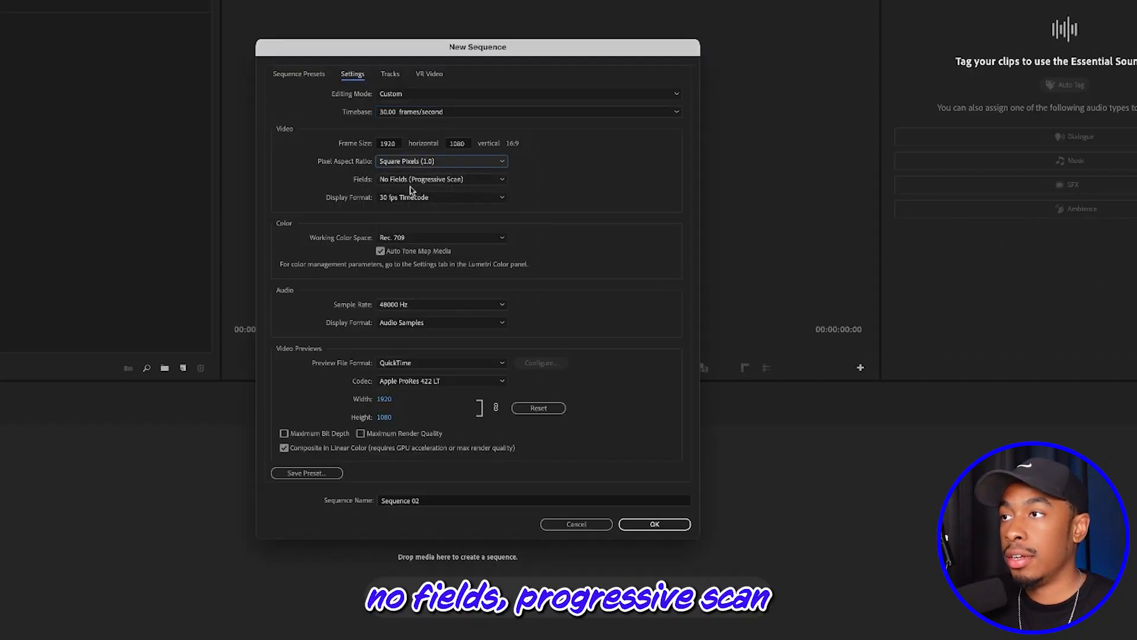
pyautogui.click(441, 201)
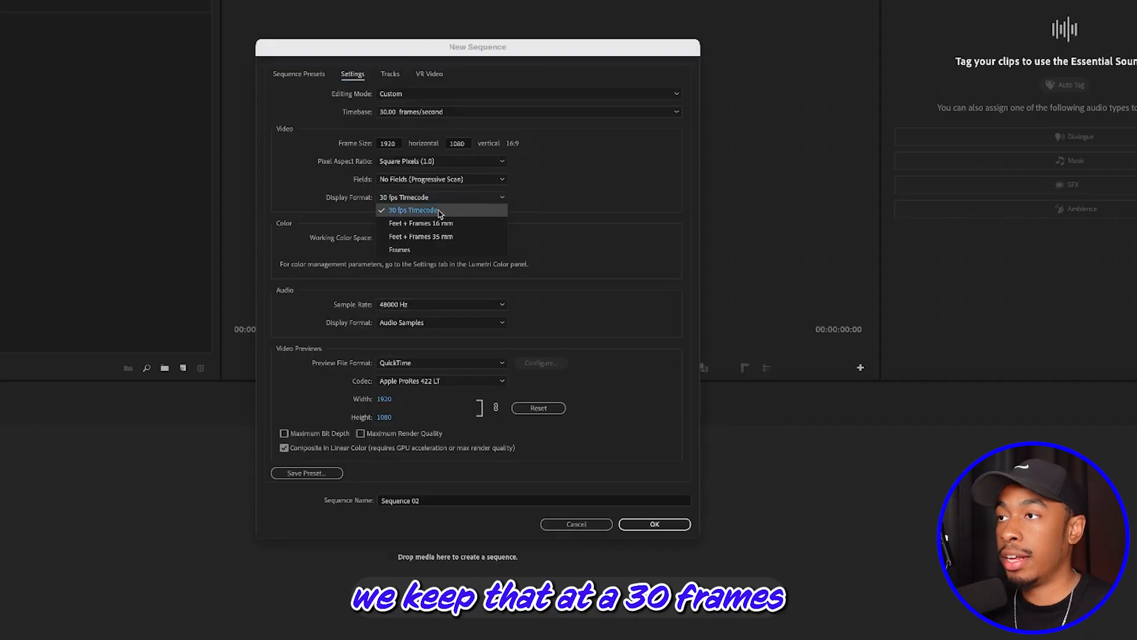
pyautogui.click(441, 212)
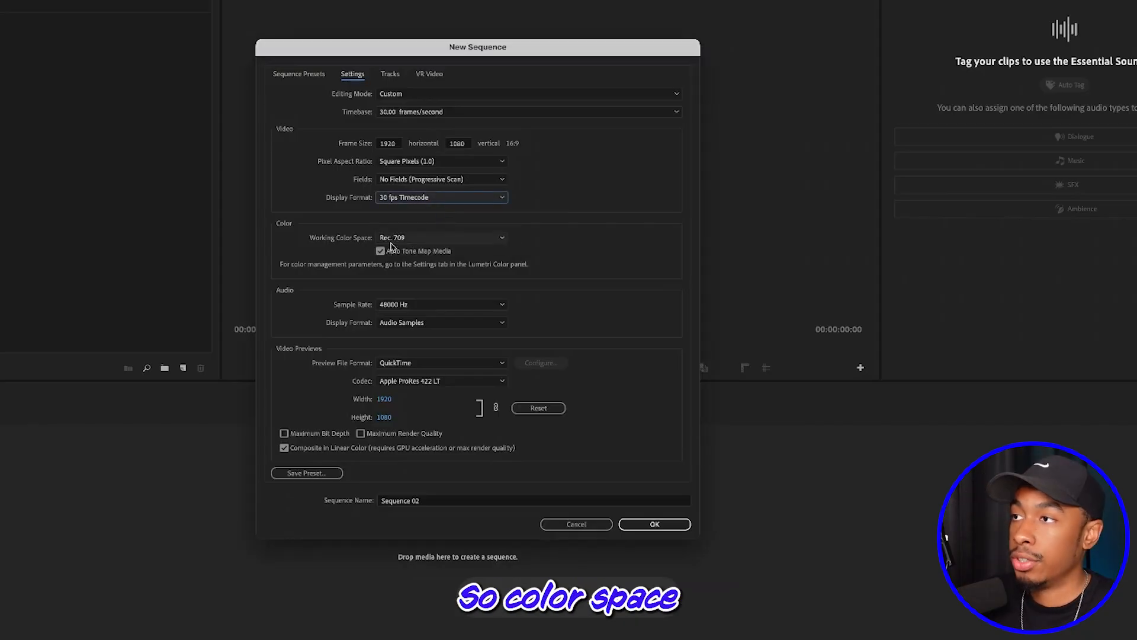
pyautogui.click(431, 238)
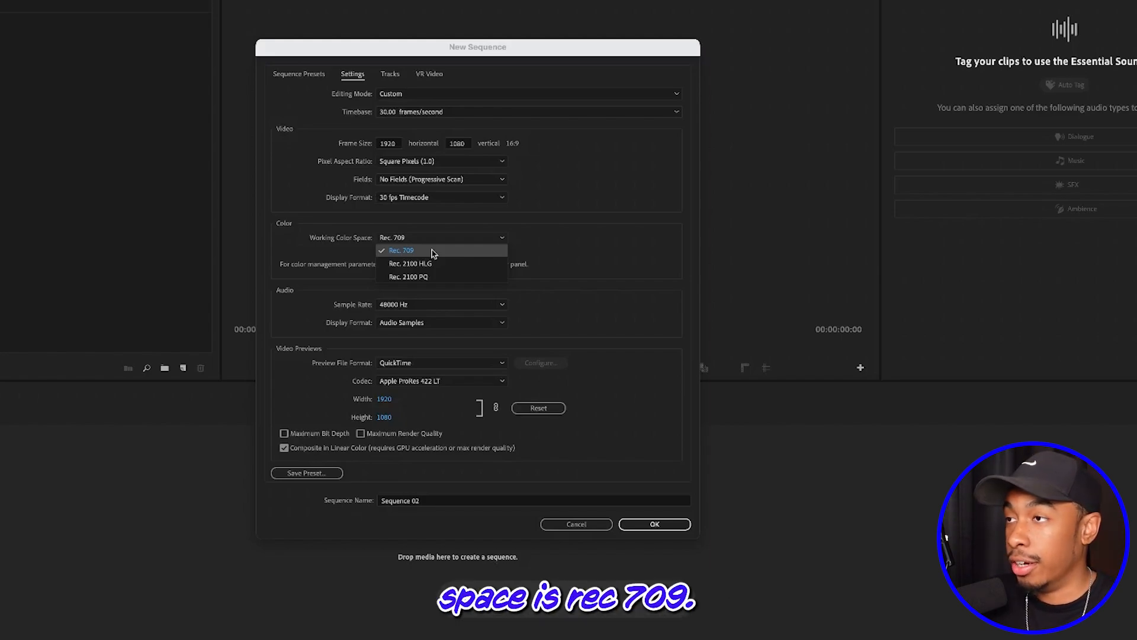
pyautogui.click(433, 251)
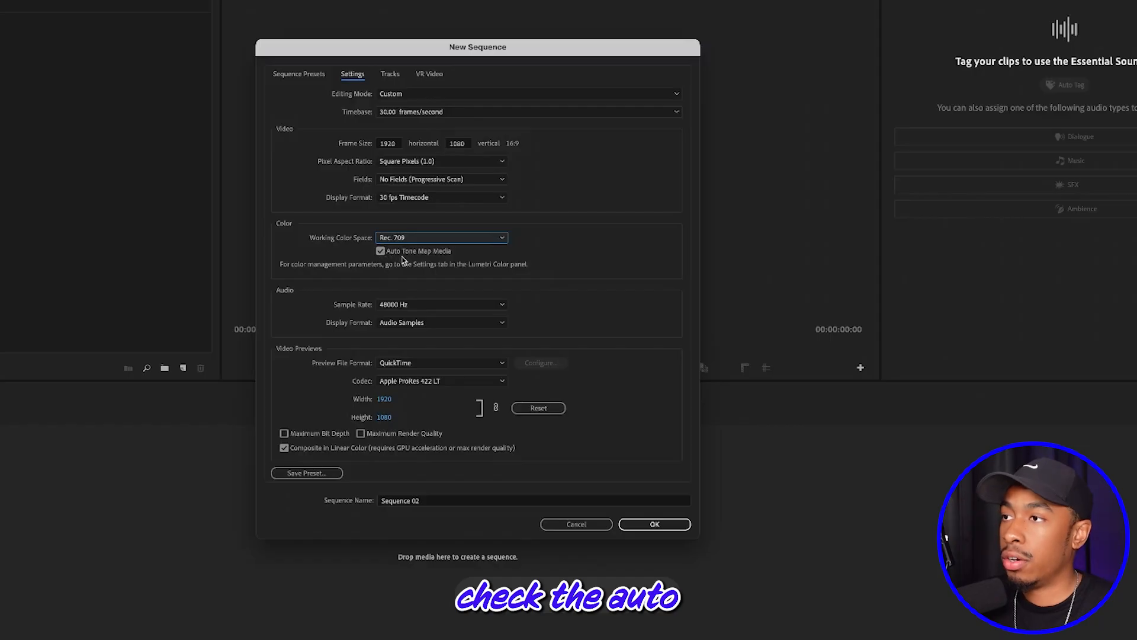
# Step: Choose a 48000 Hz sample rate and the Audio Samples display format for the sequence's audio
pyautogui.click(336, 312)
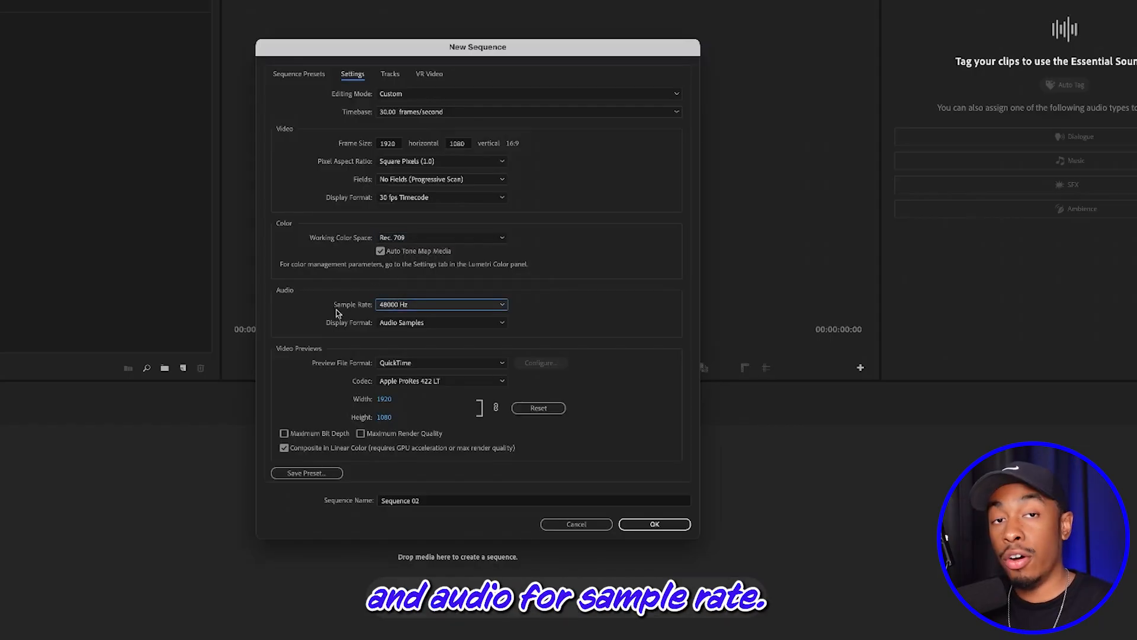
pyautogui.click(401, 304)
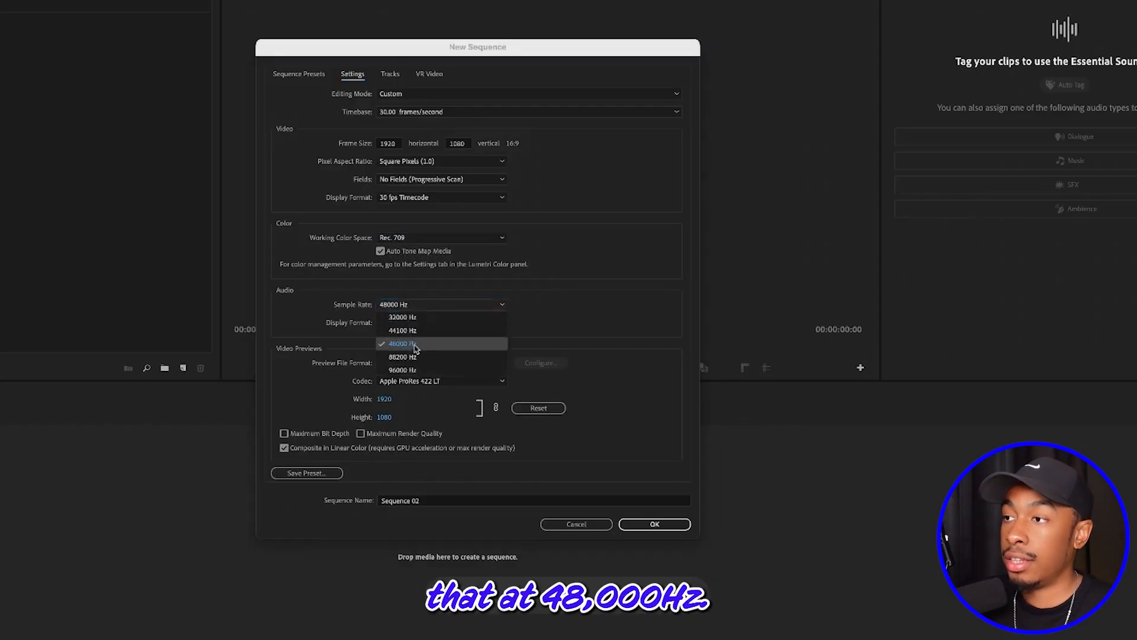
pyautogui.click(416, 344)
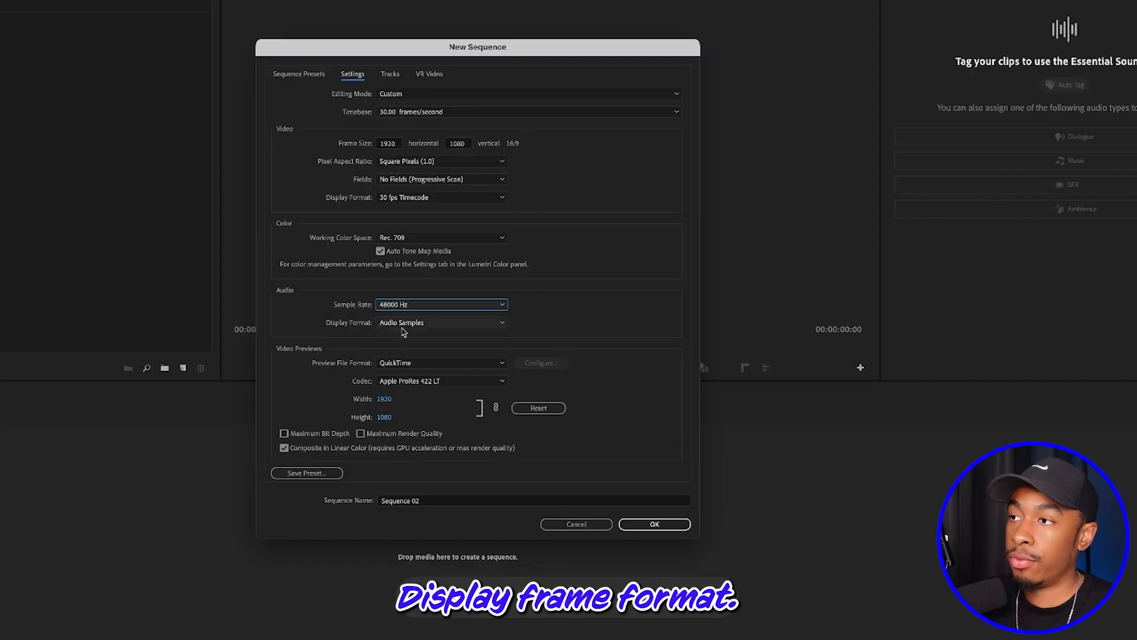
pyautogui.click(387, 325)
pyautogui.click(432, 337)
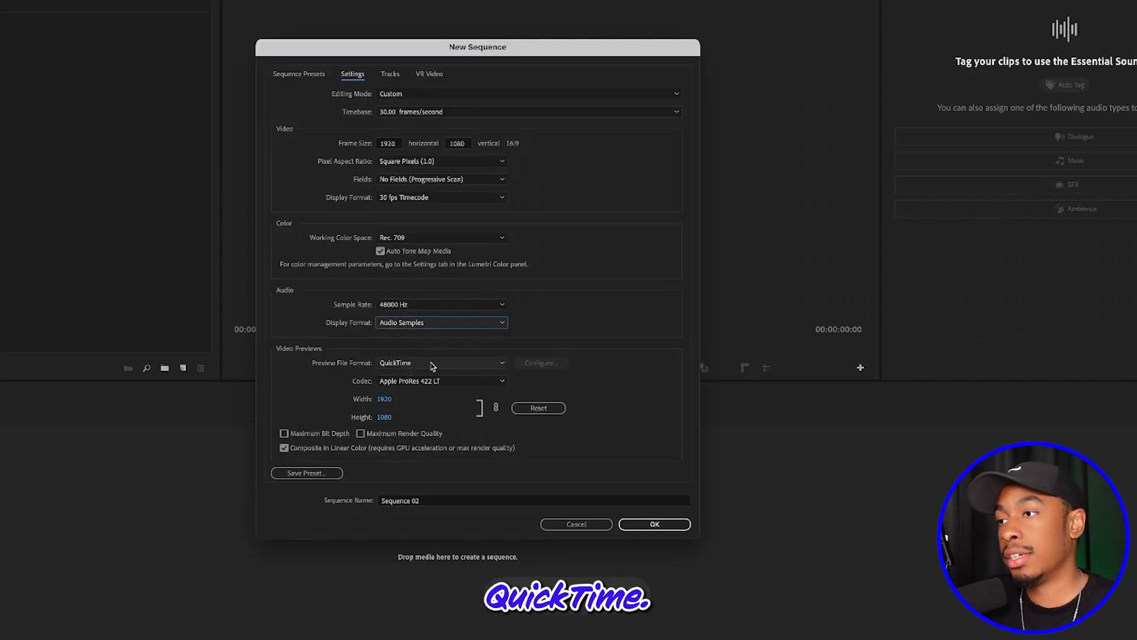
# Step: Set the video preview codec to H.264, enable Maximum Bit Depth and Maximum Render Quality, and disable Composite in Linear Color
pyautogui.click(449, 382)
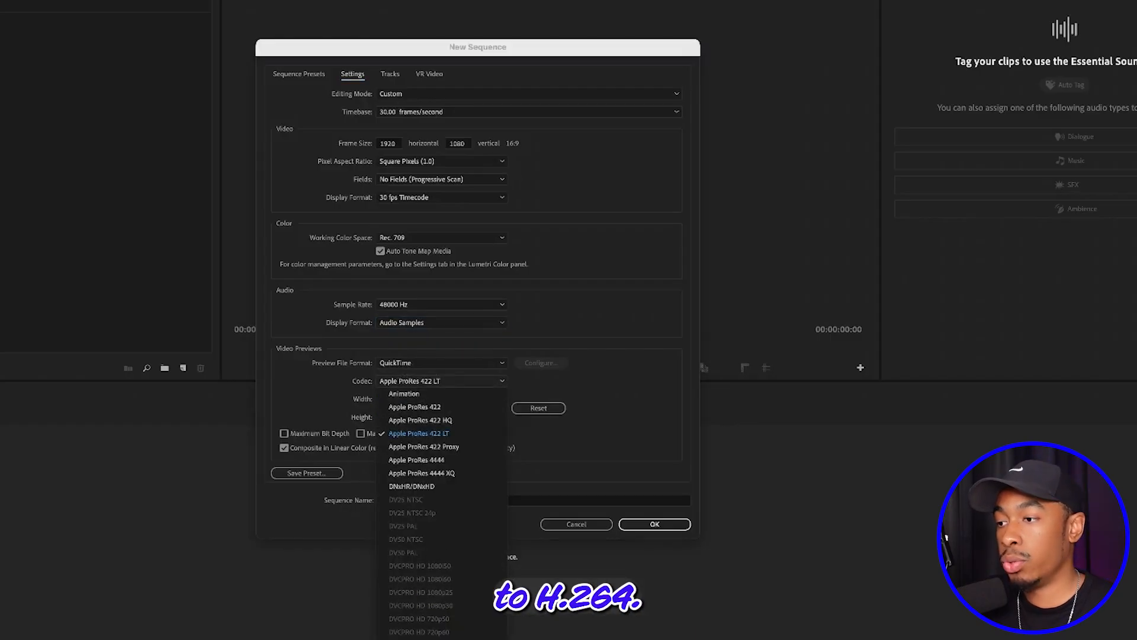
pyautogui.click(412, 638)
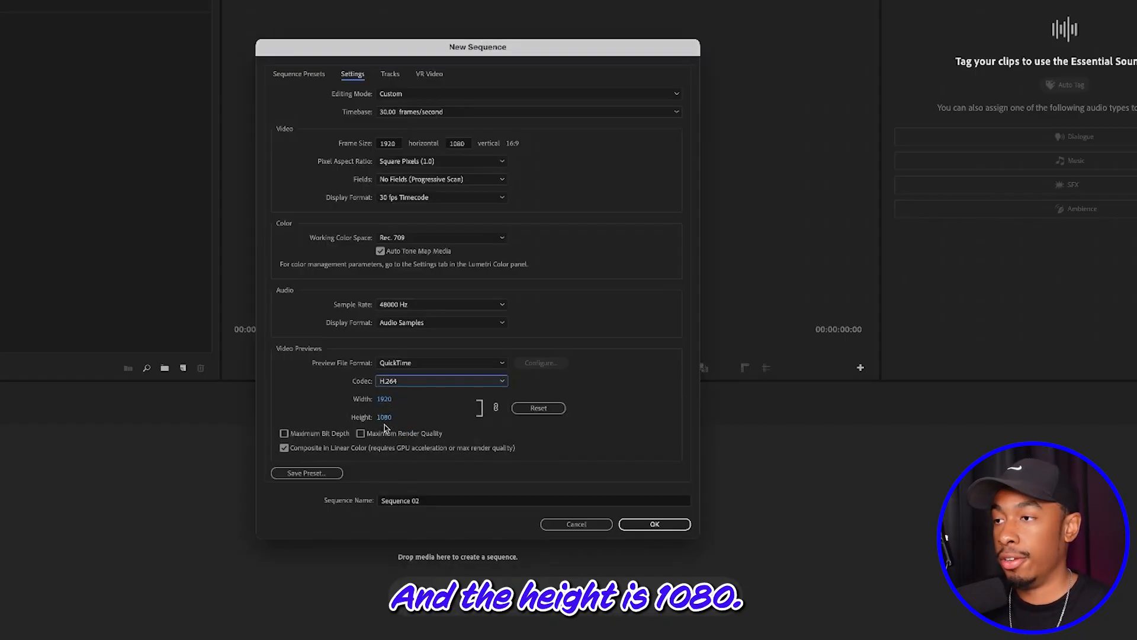
pyautogui.click(285, 435)
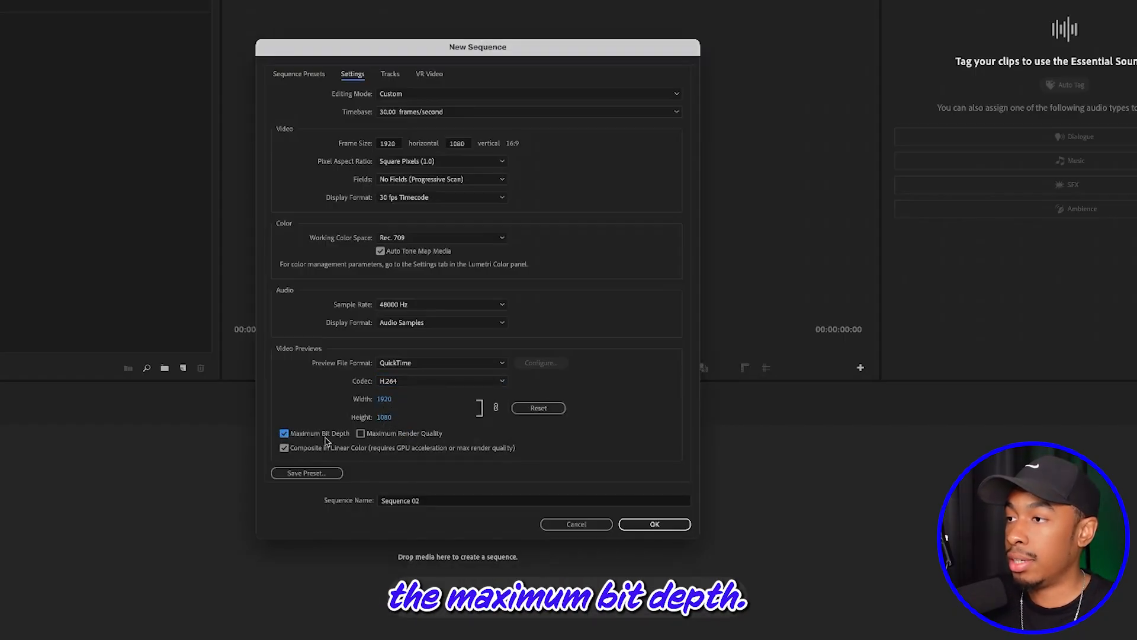
pyautogui.click(361, 434)
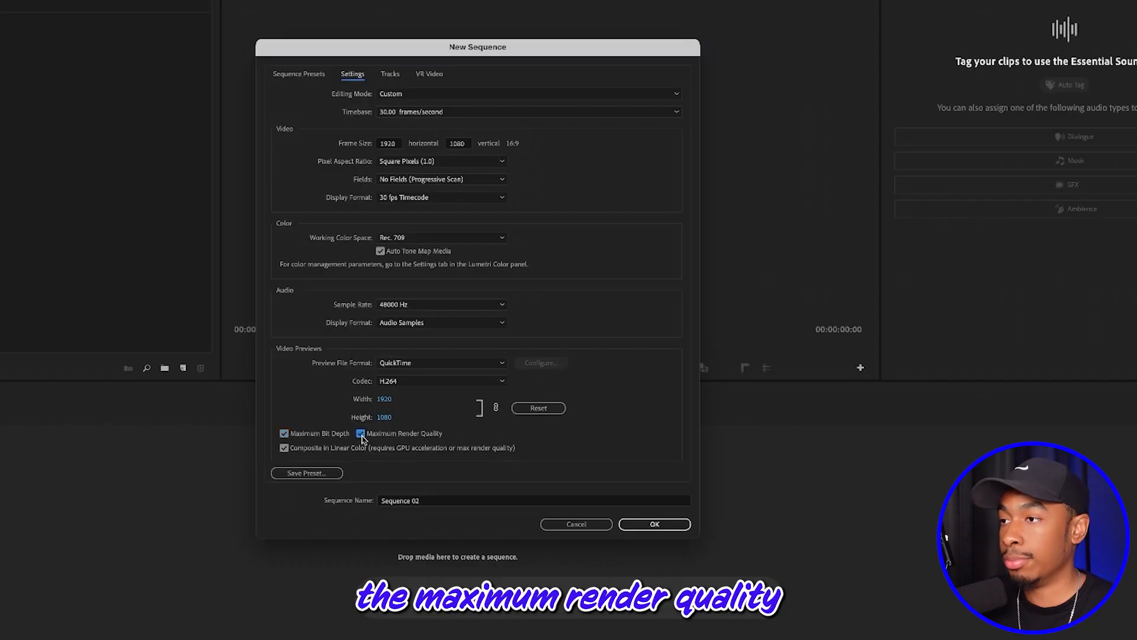
pyautogui.click(285, 448)
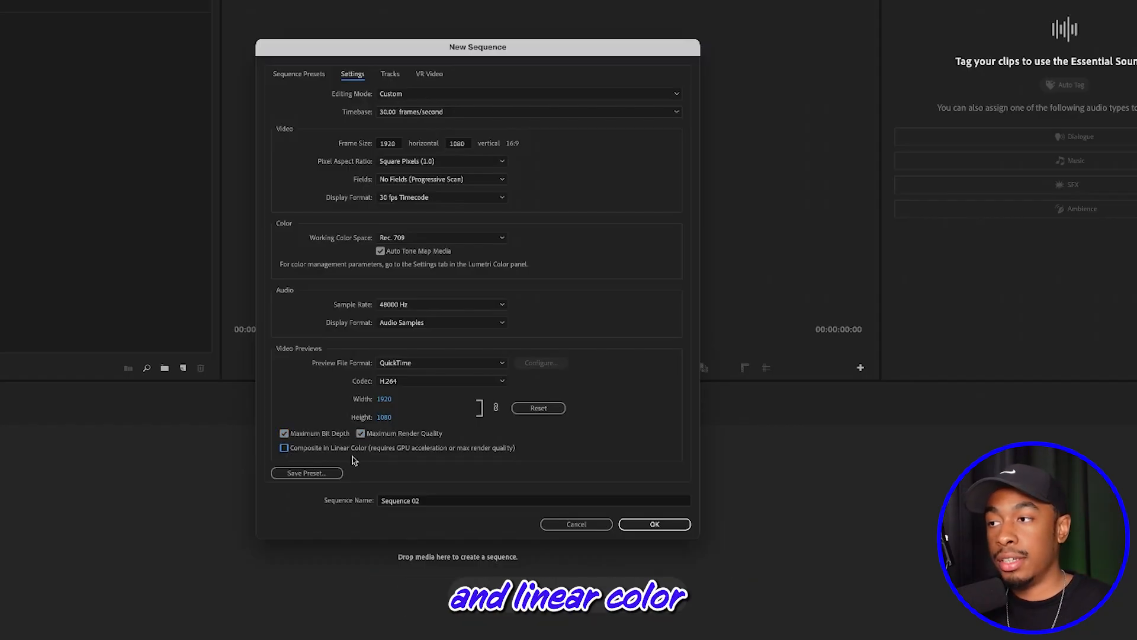
# Step: Save the settings as a sequence preset named Standard HD for YouTube with the description "Standard HD Horizontal for YouTube"
pyautogui.click(301, 472)
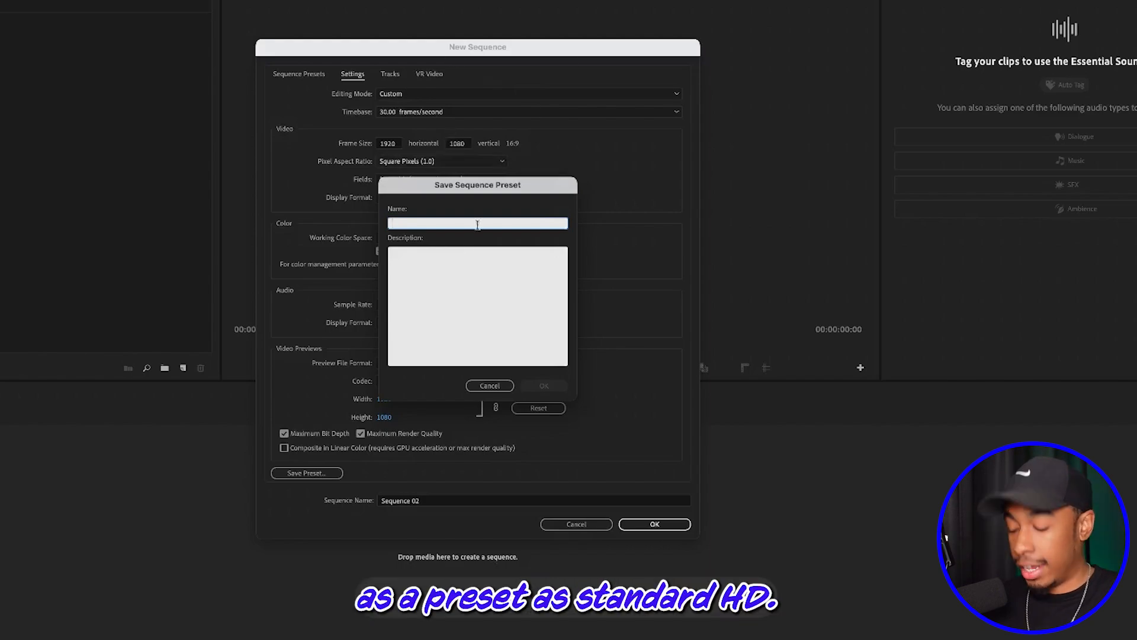
pyautogui.write('Stand')
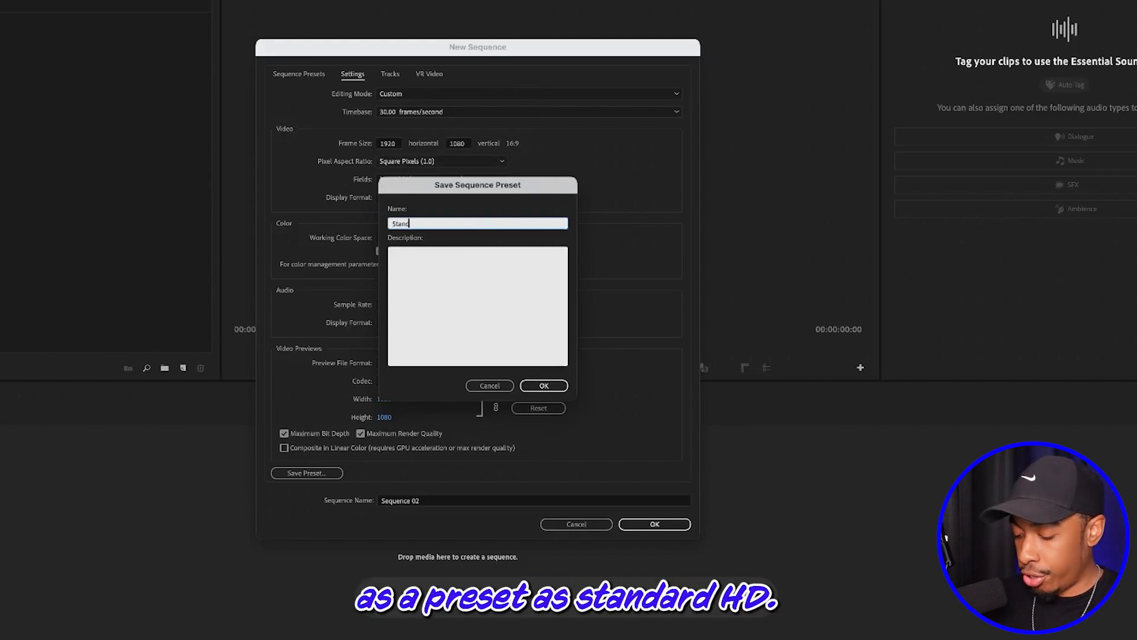
pyautogui.write('ard HD for YouTube')
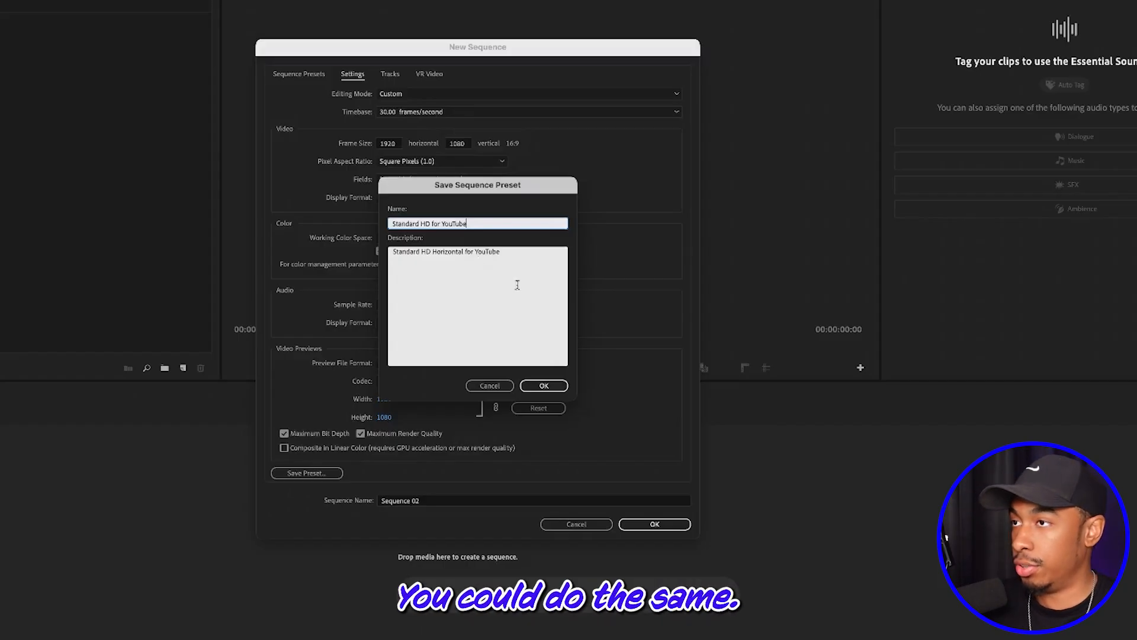
pyautogui.click(528, 385)
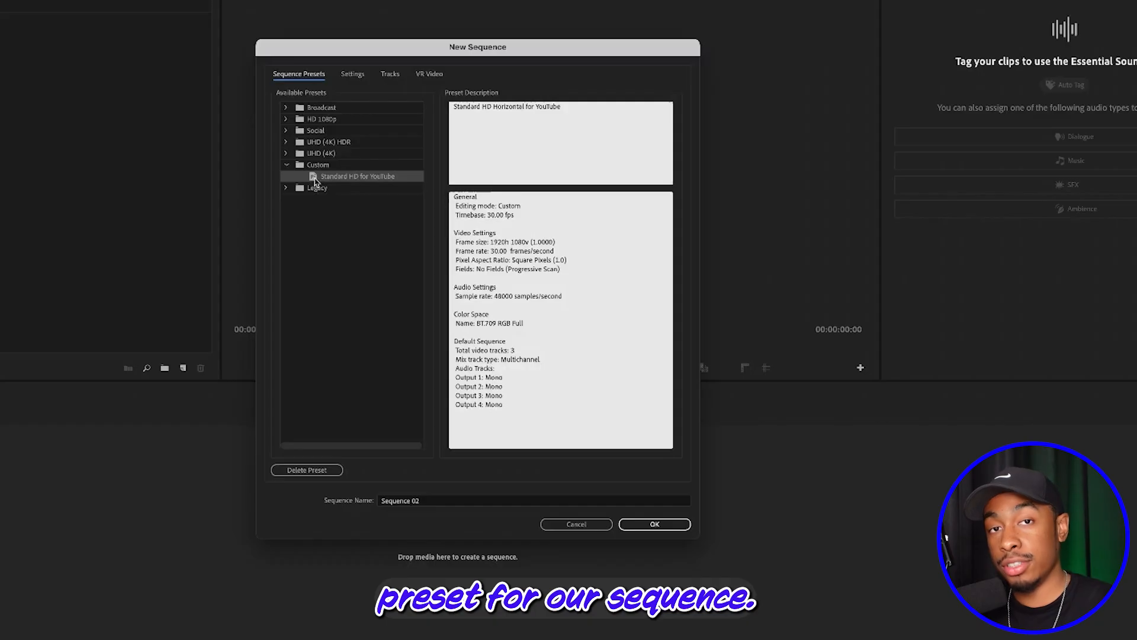
# Step: Base a vertical preset on the Custom editing mode and 30.00 frames/second timebase, with a frame size of 1080 horizontal by 1920 vertical
pyautogui.click(364, 79)
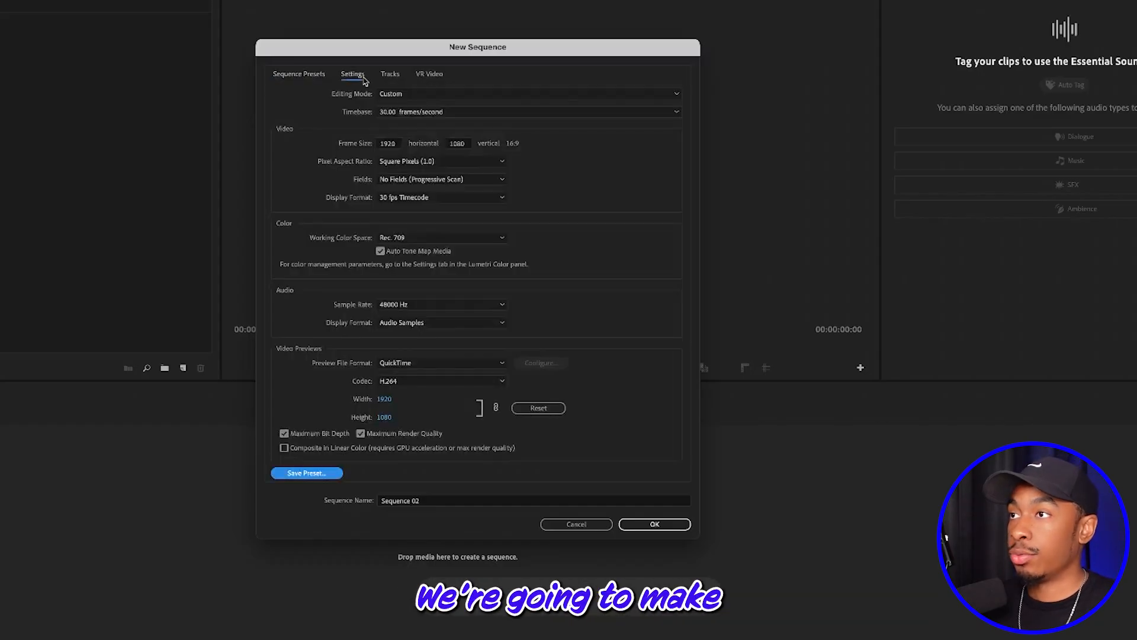
pyautogui.click(391, 94)
pyautogui.click(391, 94)
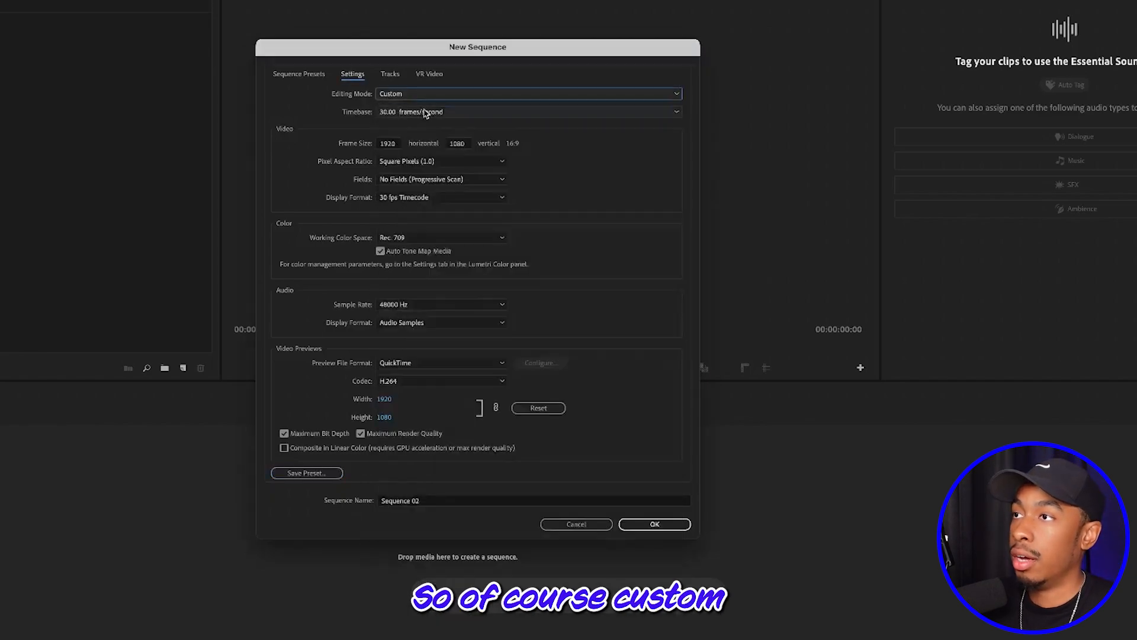
pyautogui.click(427, 113)
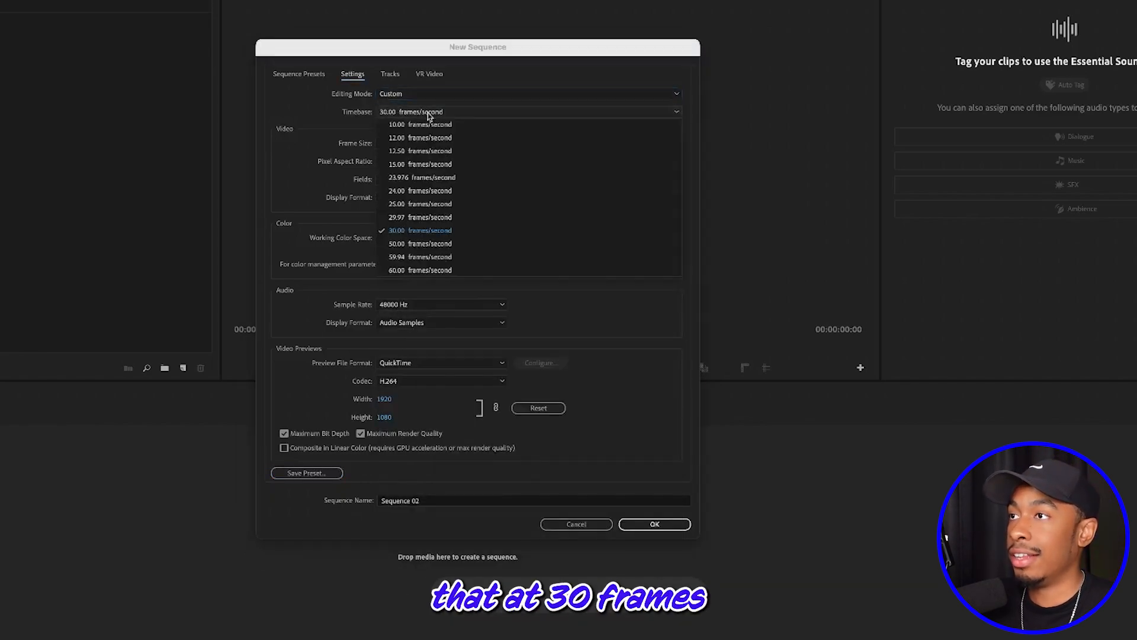
pyautogui.click(428, 114)
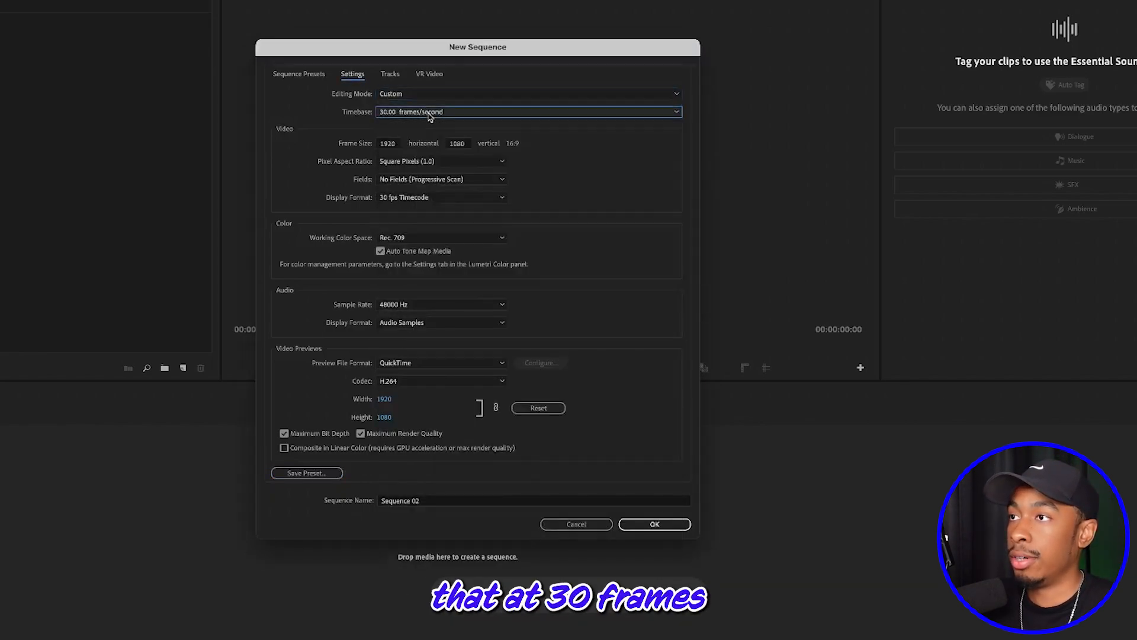
pyautogui.click(388, 143)
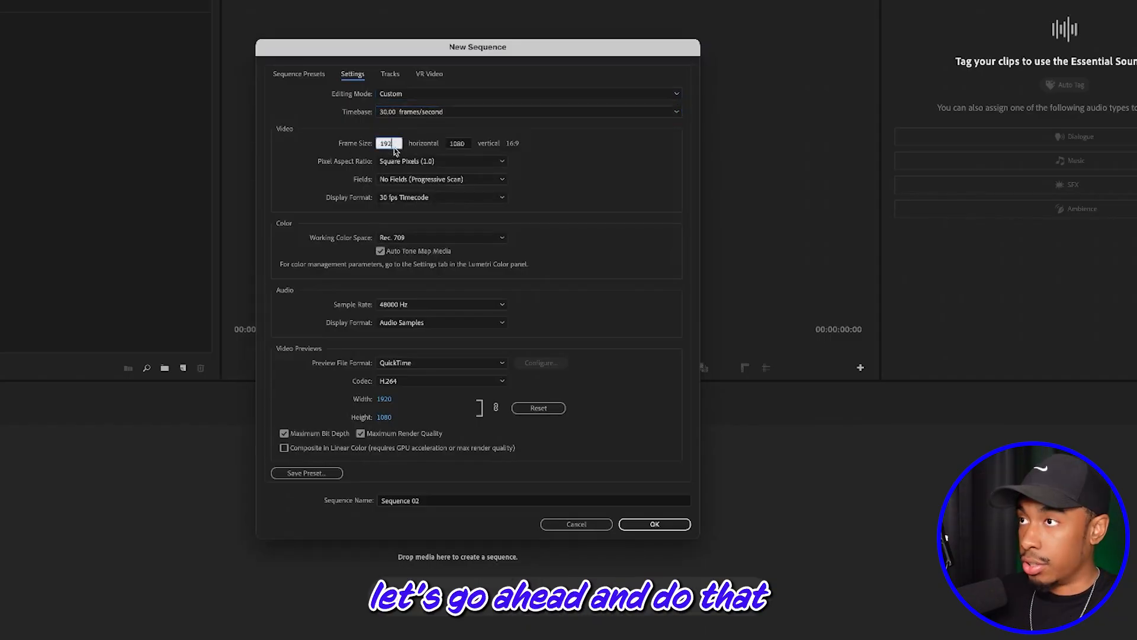
pyautogui.write('1080')
pyautogui.press('Tab')
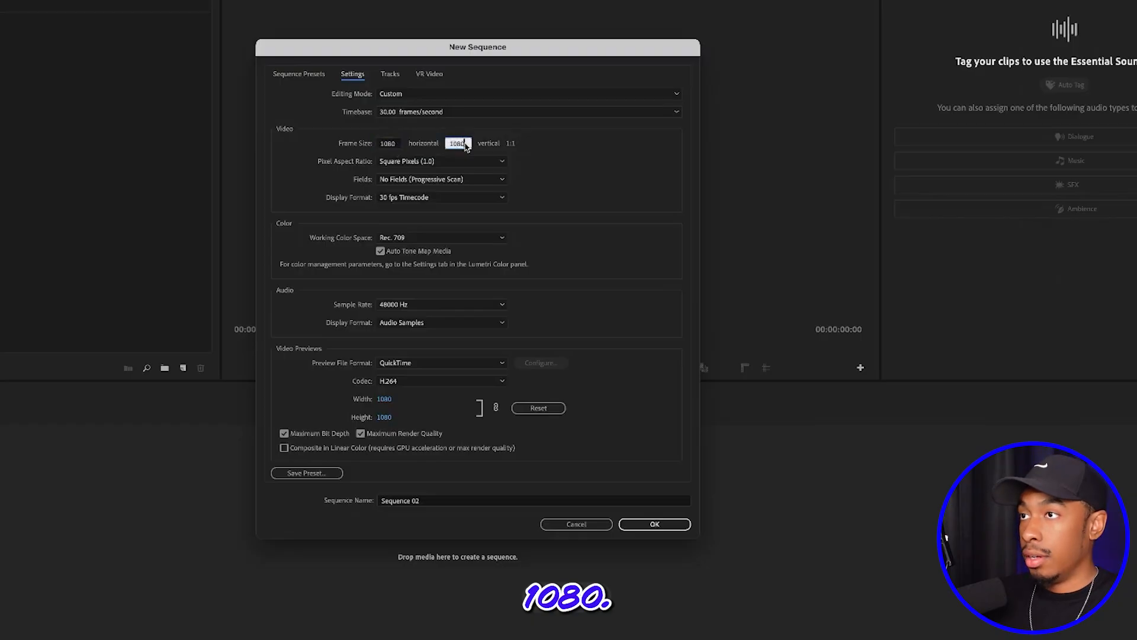
pyautogui.write('1920')
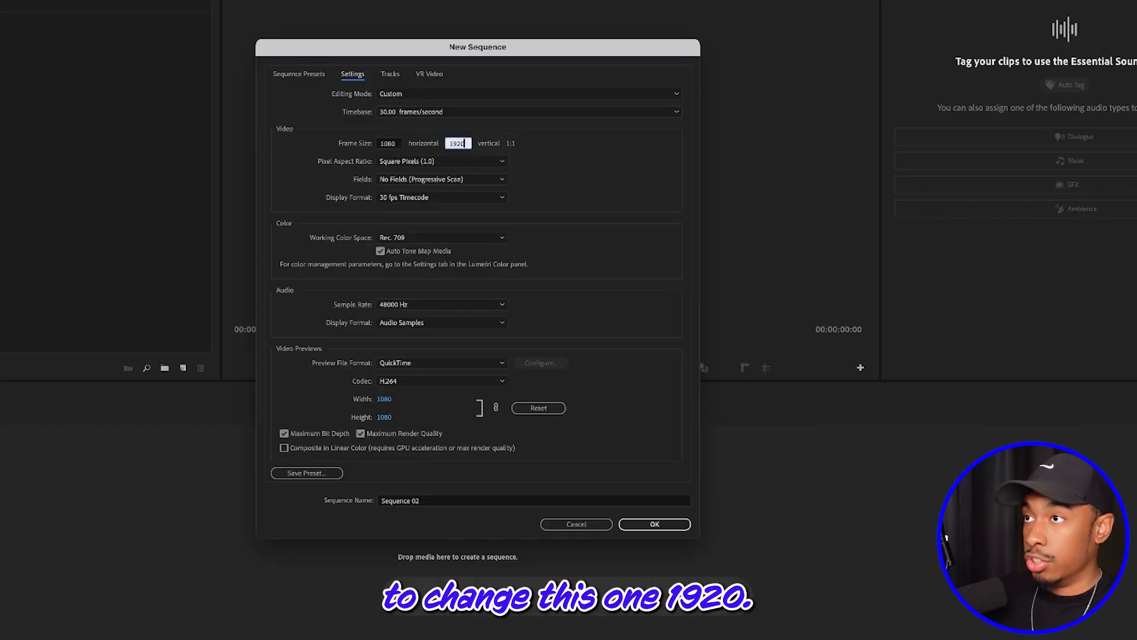
pyautogui.press('Tab')
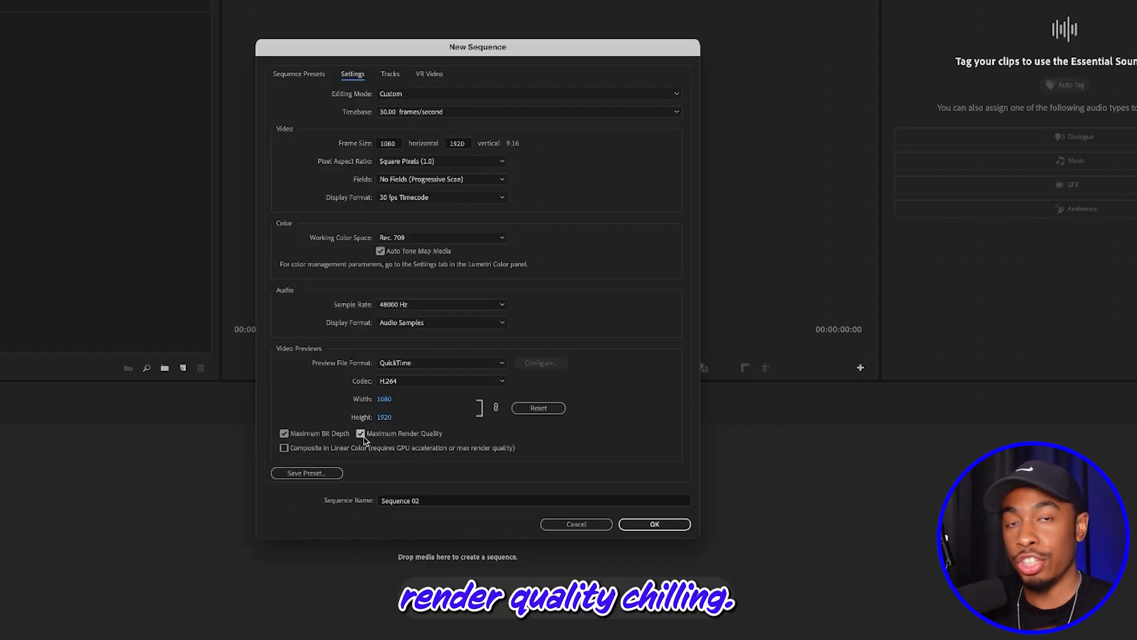
# Step: Save the settings as a preset named Standard HD for Social Media Vertical, repeating that name in the description and listing TikTok, Instagram and YouTube Shorts
pyautogui.click(307, 472)
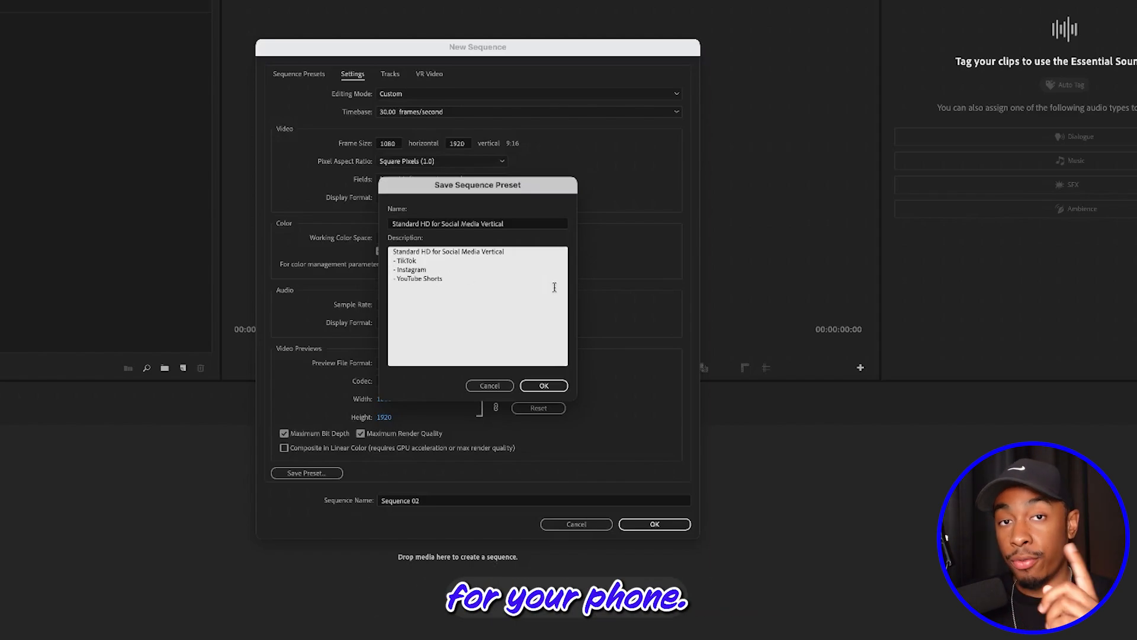
pyautogui.click(544, 385)
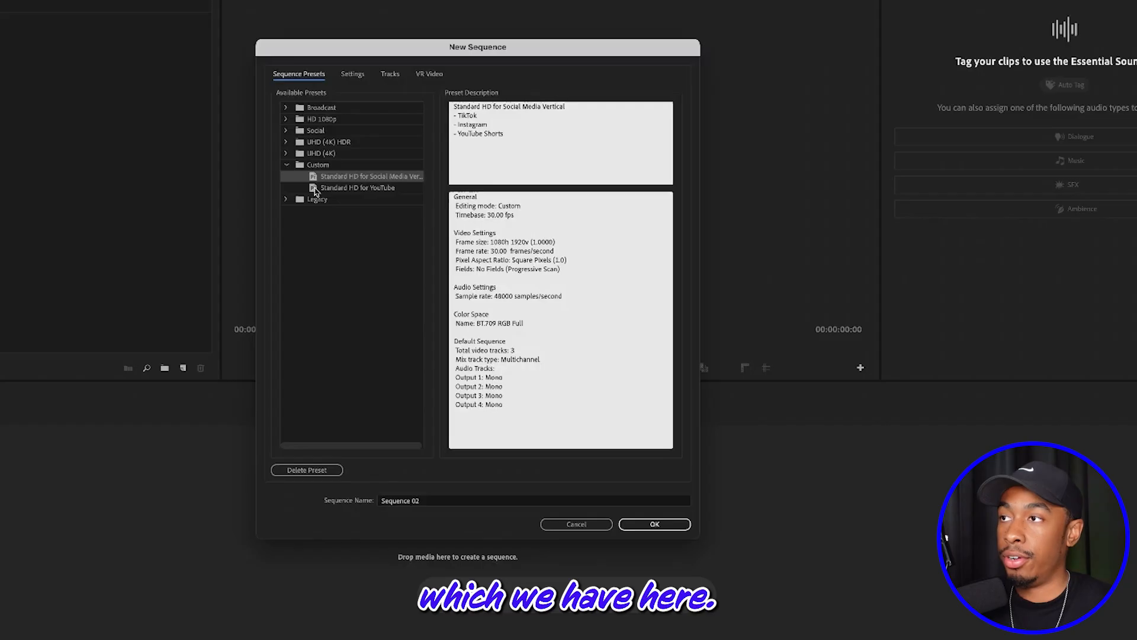
# Step: Create a sequence named YAK's Hilltop Vlog from the custom Standard HD for YouTube preset
pyautogui.click(337, 189)
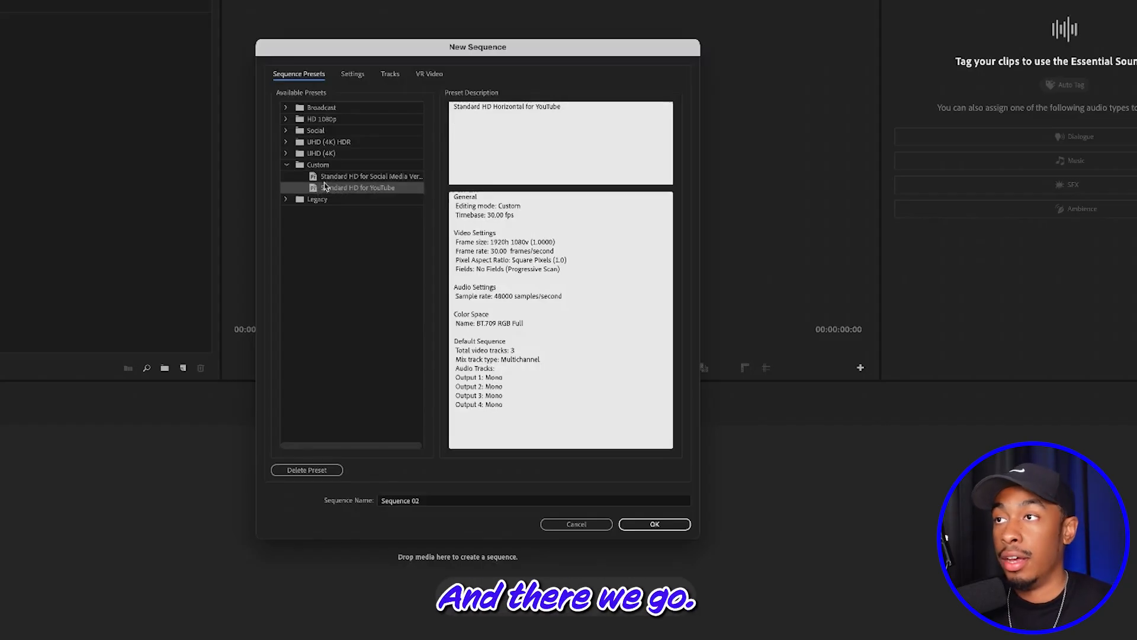
pyautogui.click(324, 177)
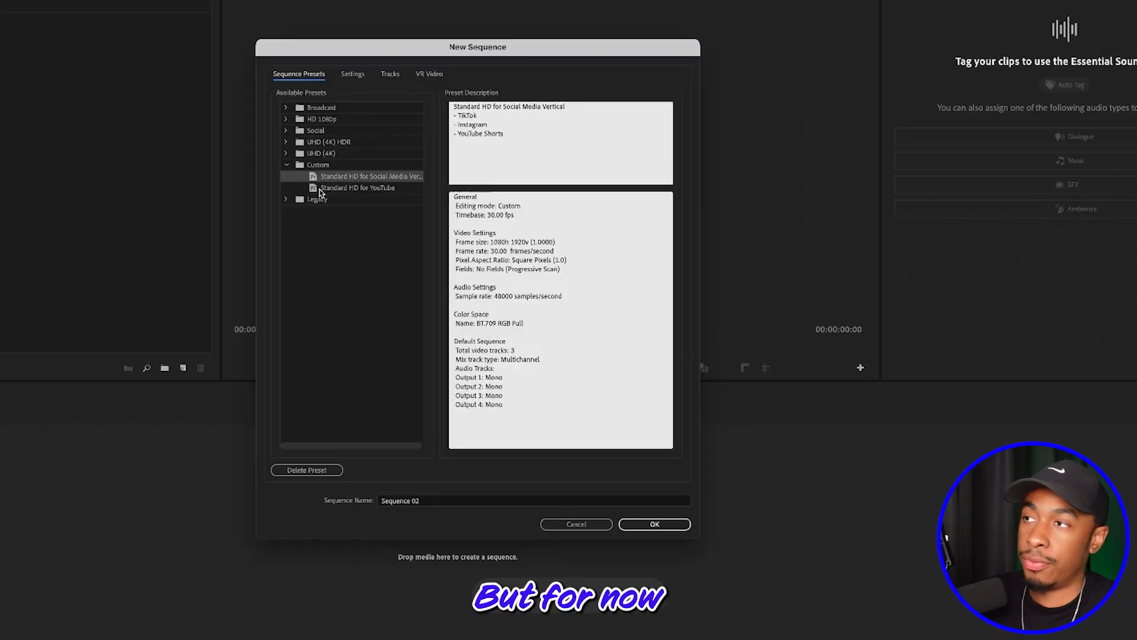
pyautogui.click(321, 189)
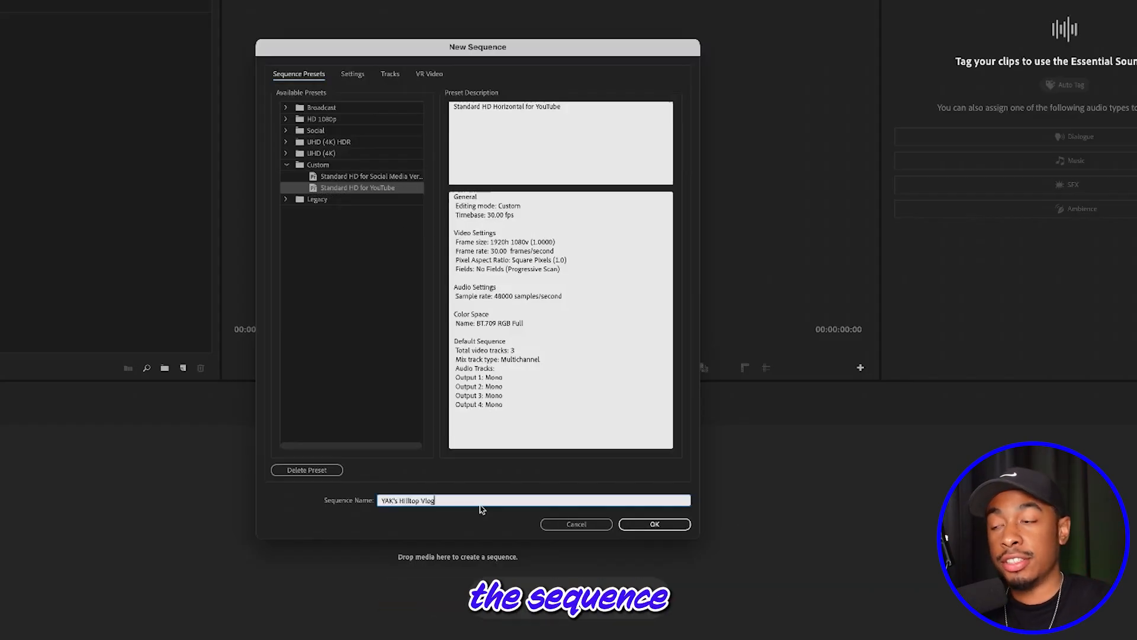
pyautogui.moveTo(439, 501); pyautogui.dragTo(321, 508)
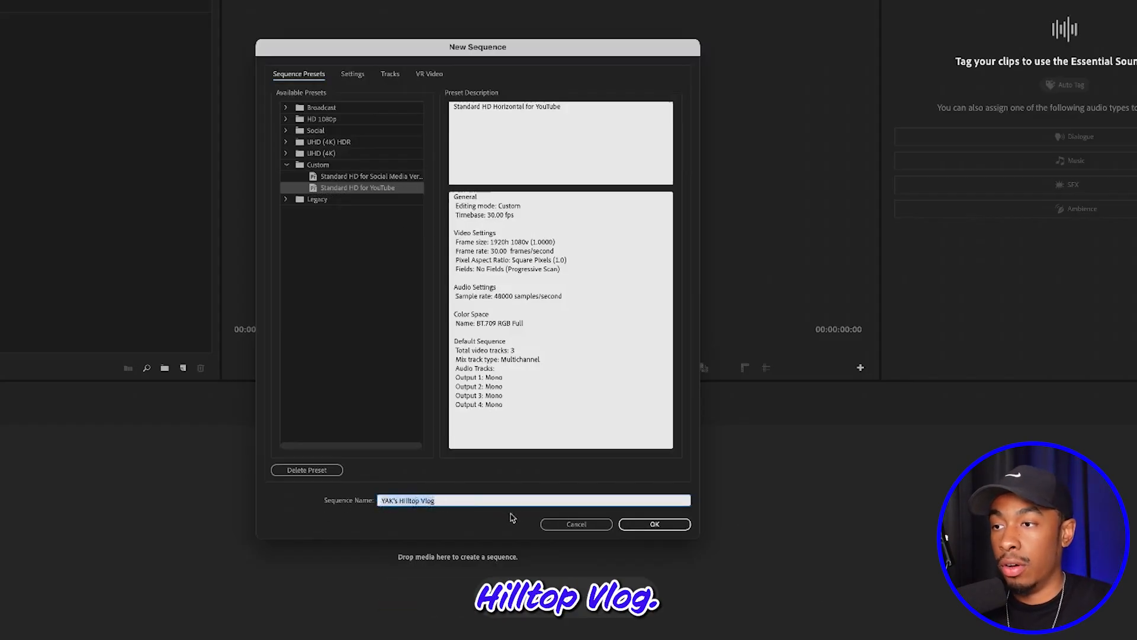
pyautogui.click(654, 523)
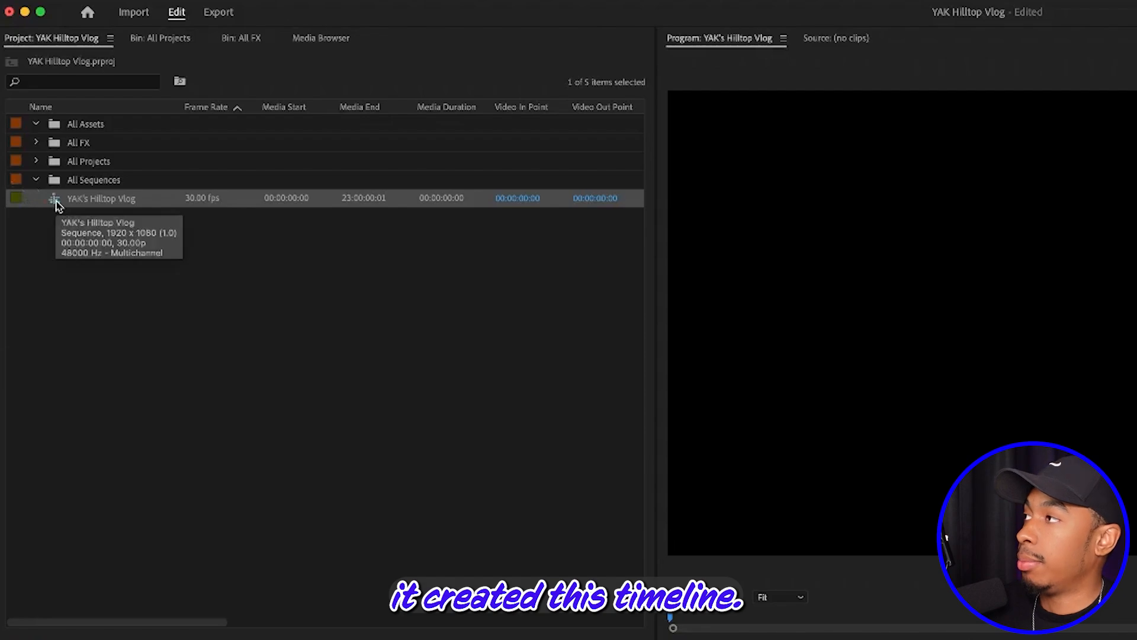
# Step: Move the YAK's Hilltop Vlog sequence into the All Sequences bin and check the contents of the project's bins
pyautogui.moveTo(57, 205); pyautogui.dragTo(72, 182)
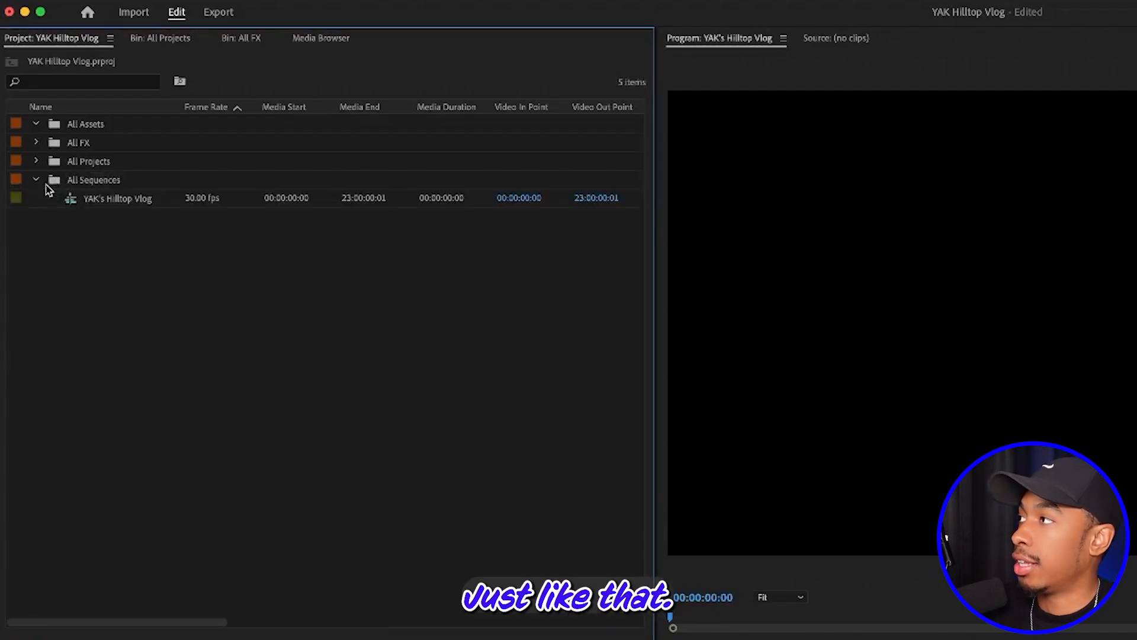
pyautogui.click(35, 181)
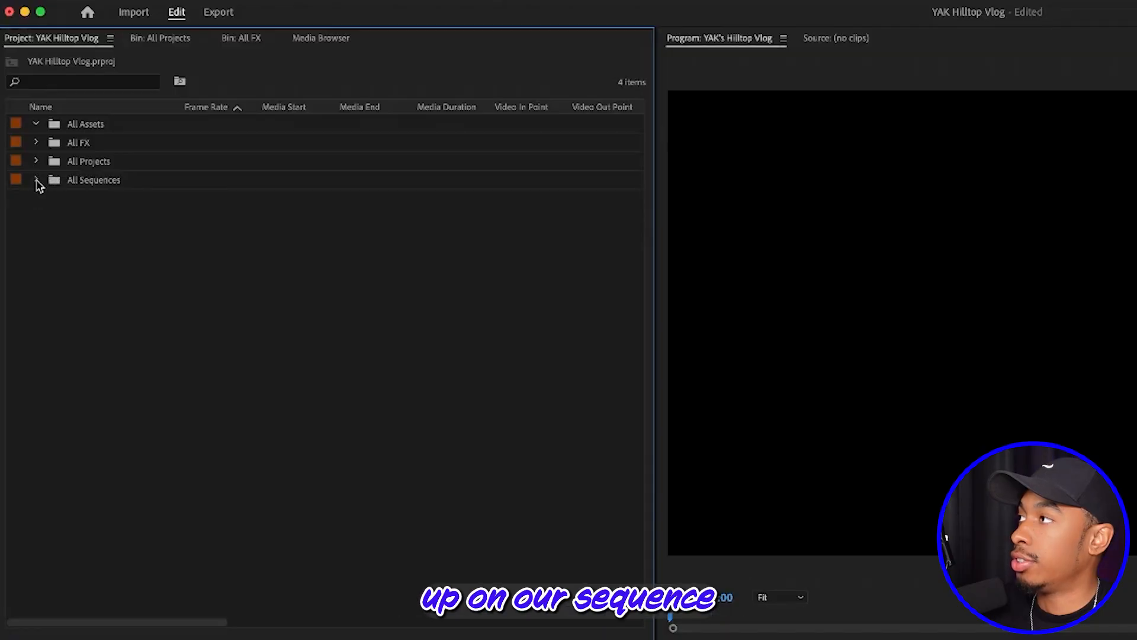
pyautogui.click(36, 181)
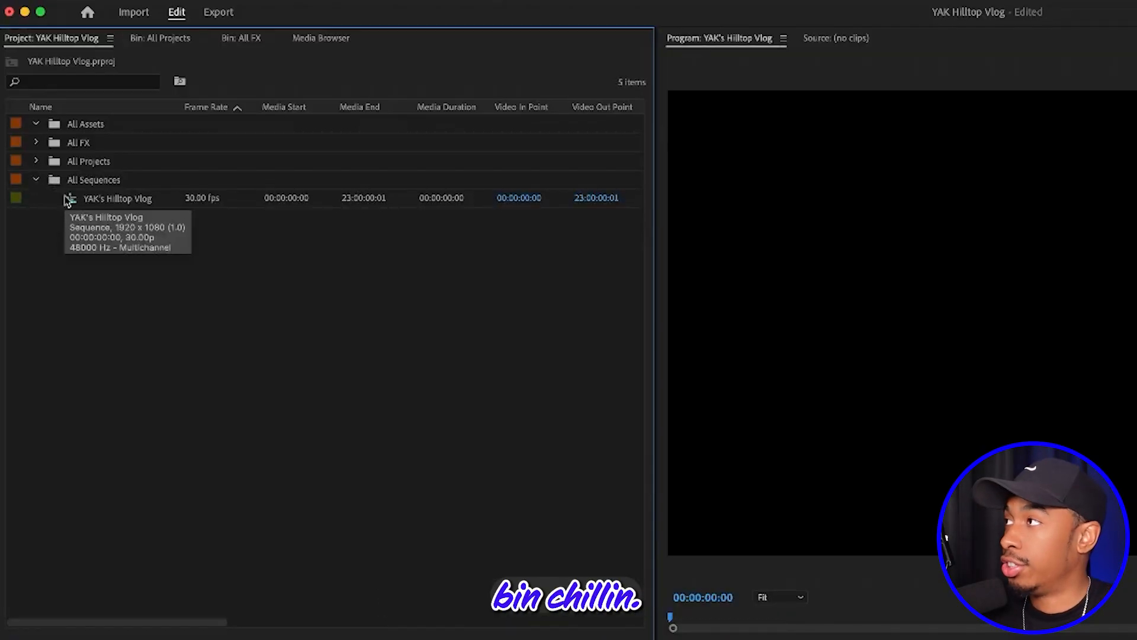
pyautogui.click(37, 161)
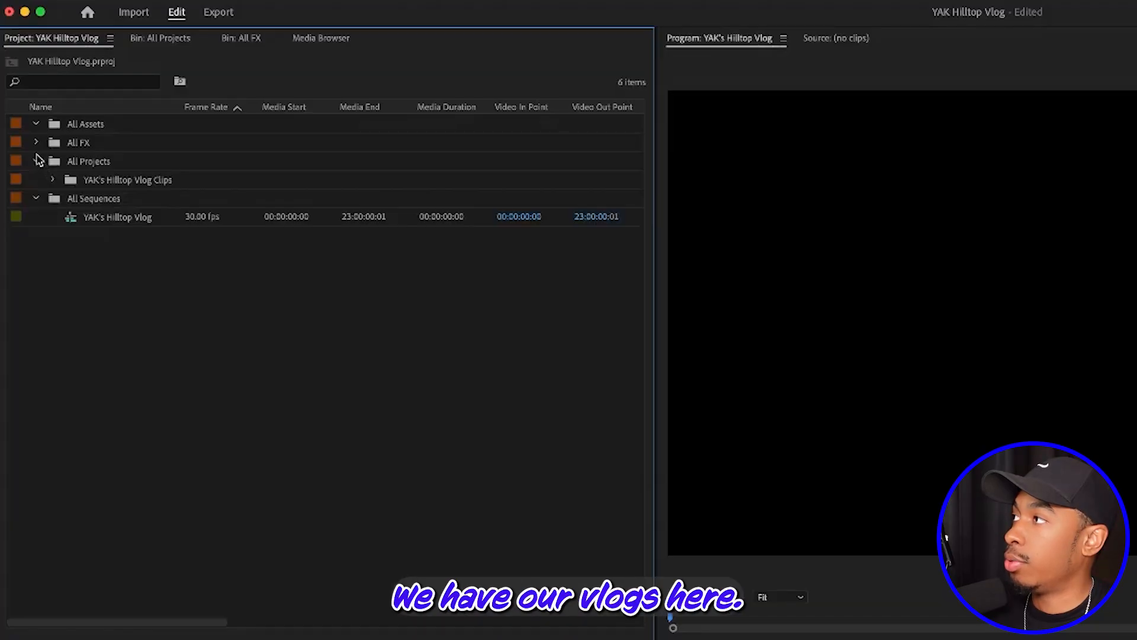
pyautogui.click(36, 143)
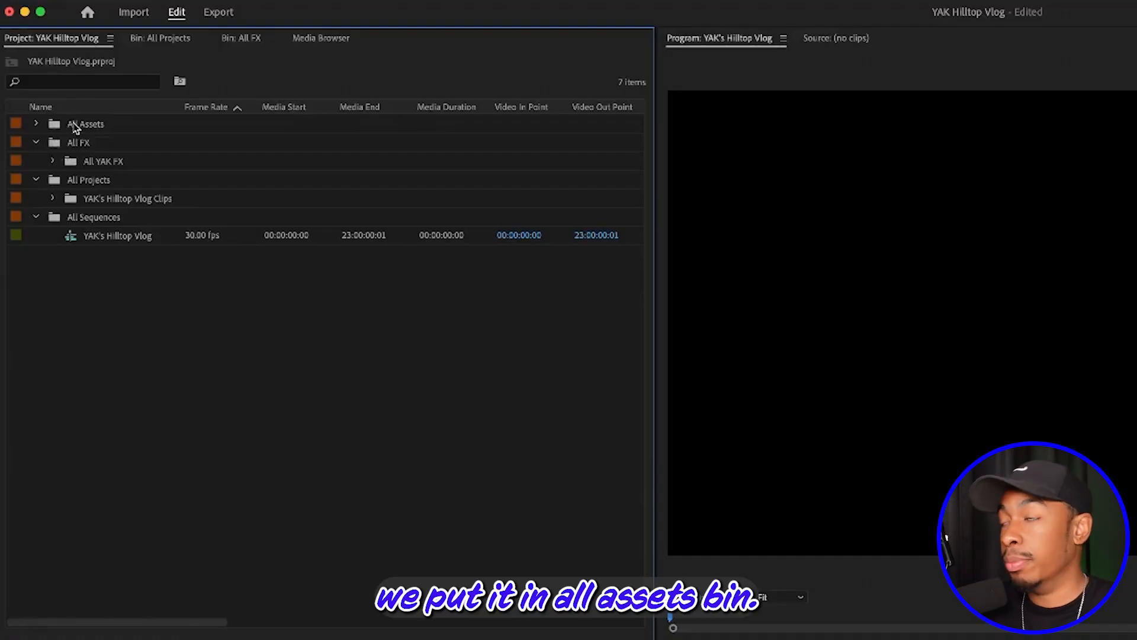
pyautogui.click(36, 179)
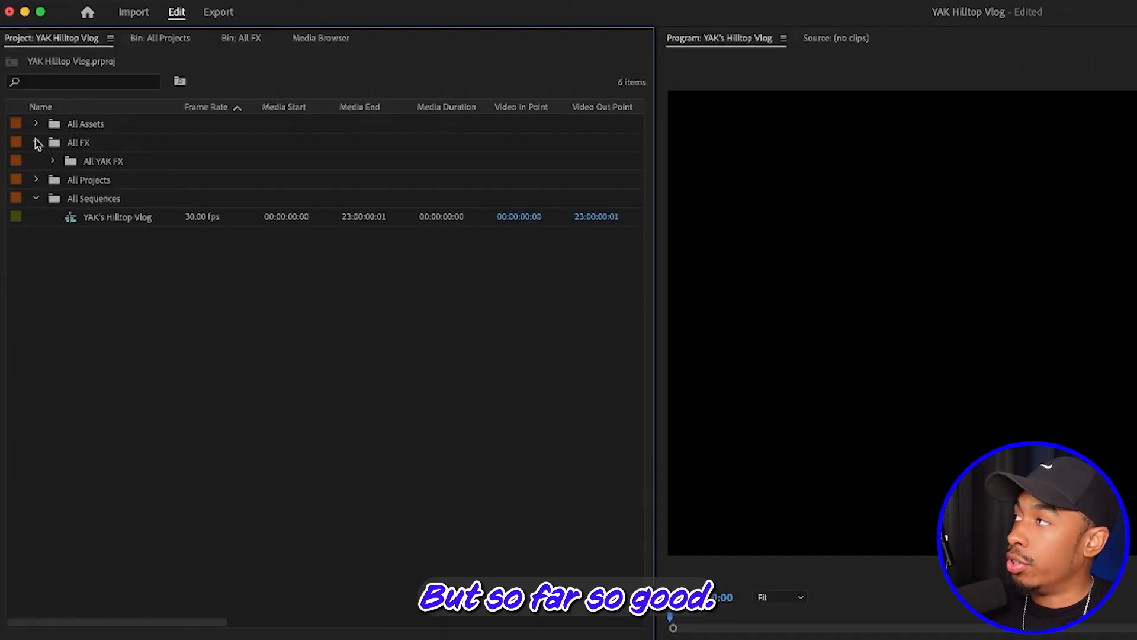
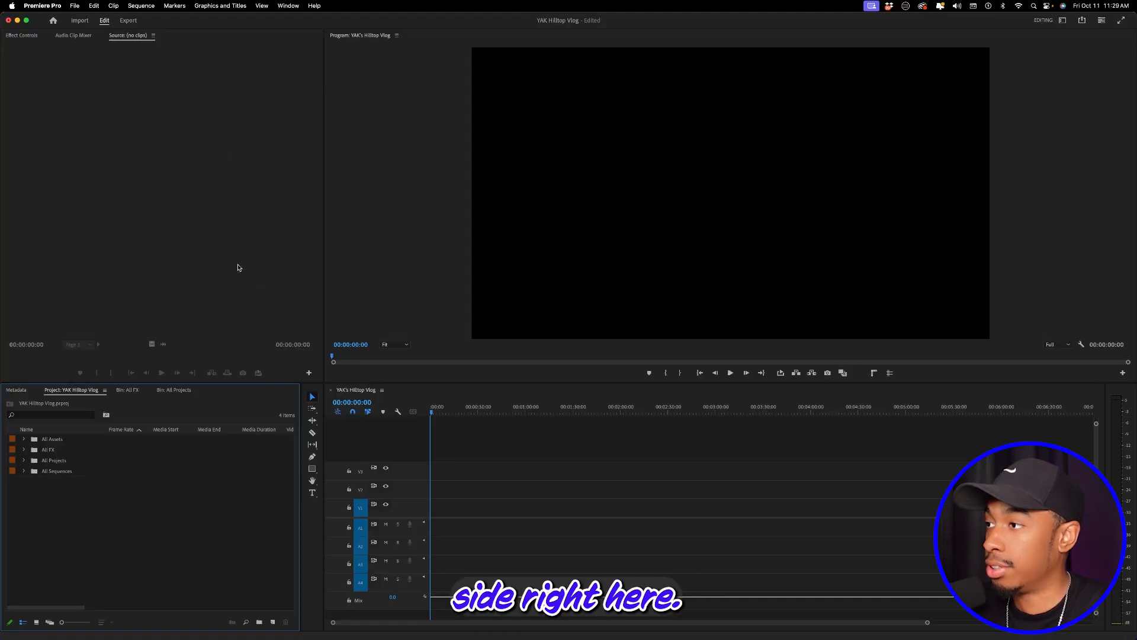
# Step: Widen the Source Monitor and the Project panel to about half of the workspace
pyautogui.moveTo(325, 368); pyautogui.dragTo(528, 368)
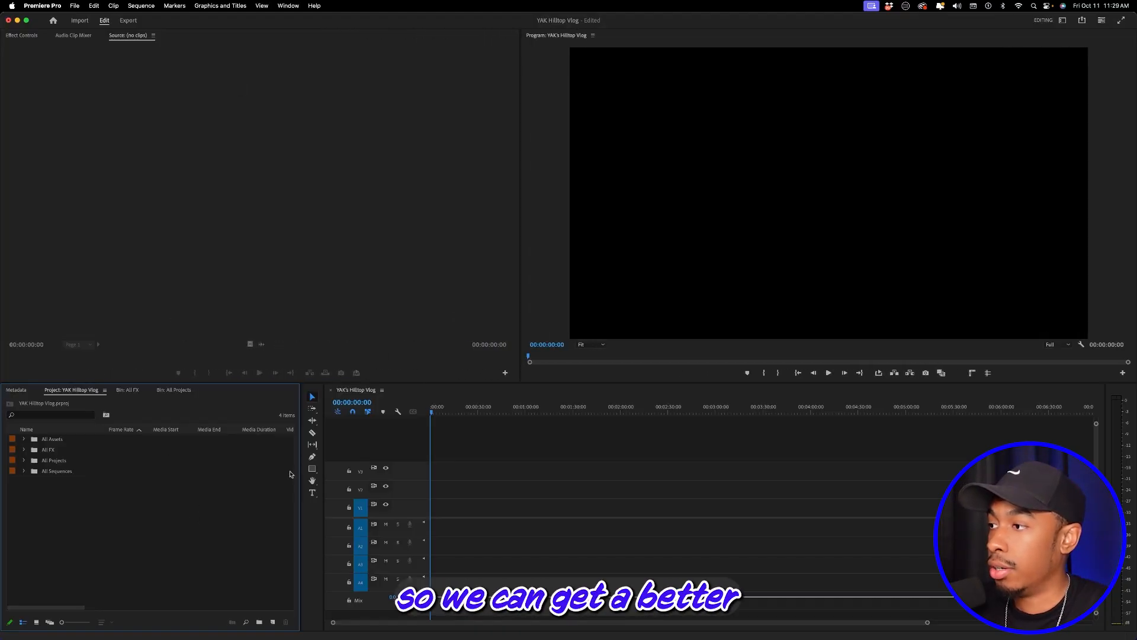
pyautogui.moveTo(300, 472); pyautogui.dragTo(505, 479)
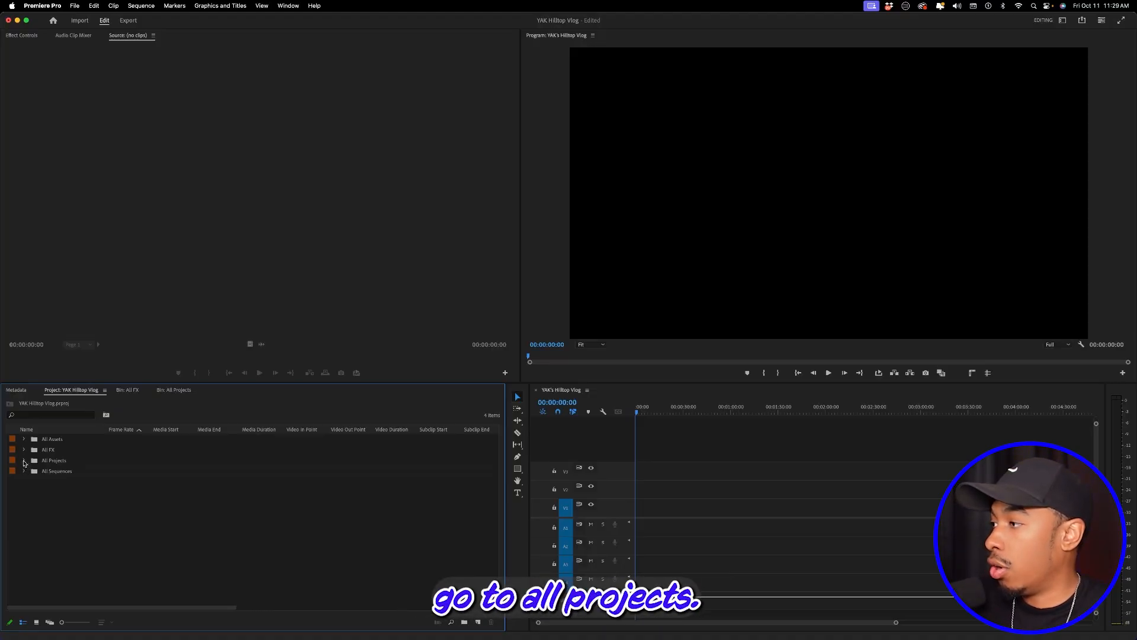
# Step: Load YAK's Hilltop Vlog Clips 1.MOV from its bin in All Projects into the Source Monitor and sort the bin's clips by name
pyautogui.doubleClick(32, 463)
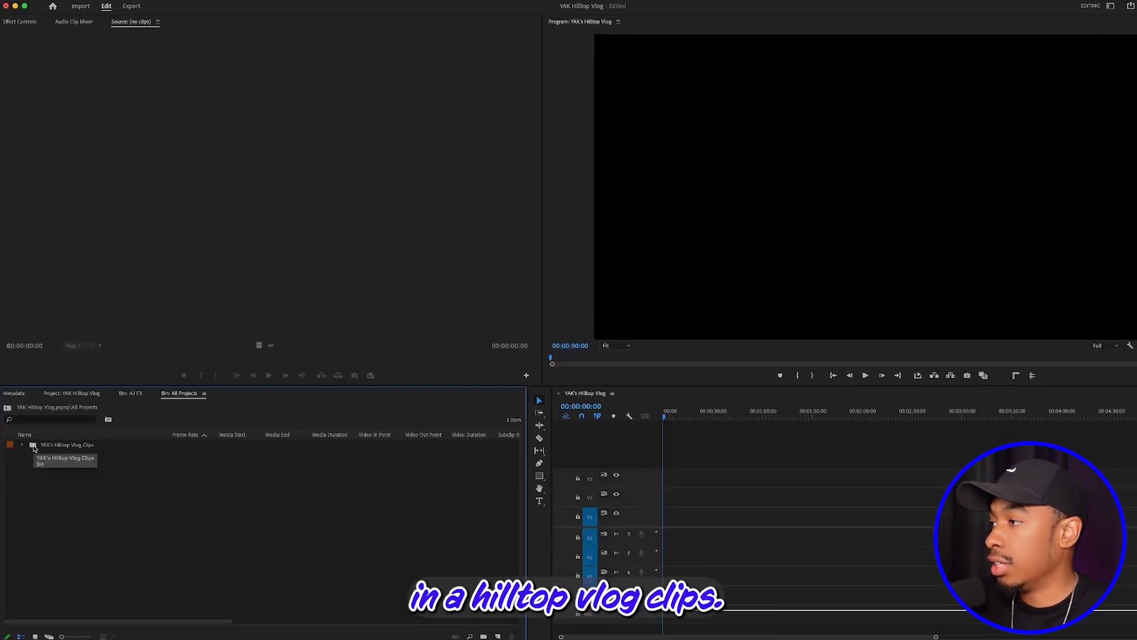
pyautogui.doubleClick(33, 447)
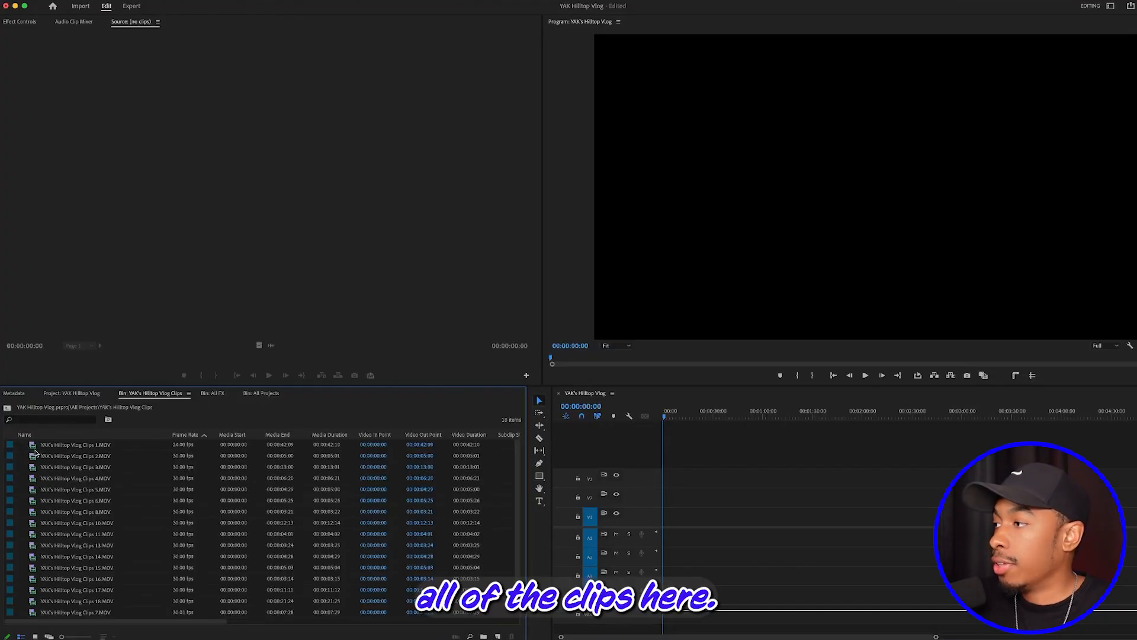
pyautogui.doubleClick(32, 448)
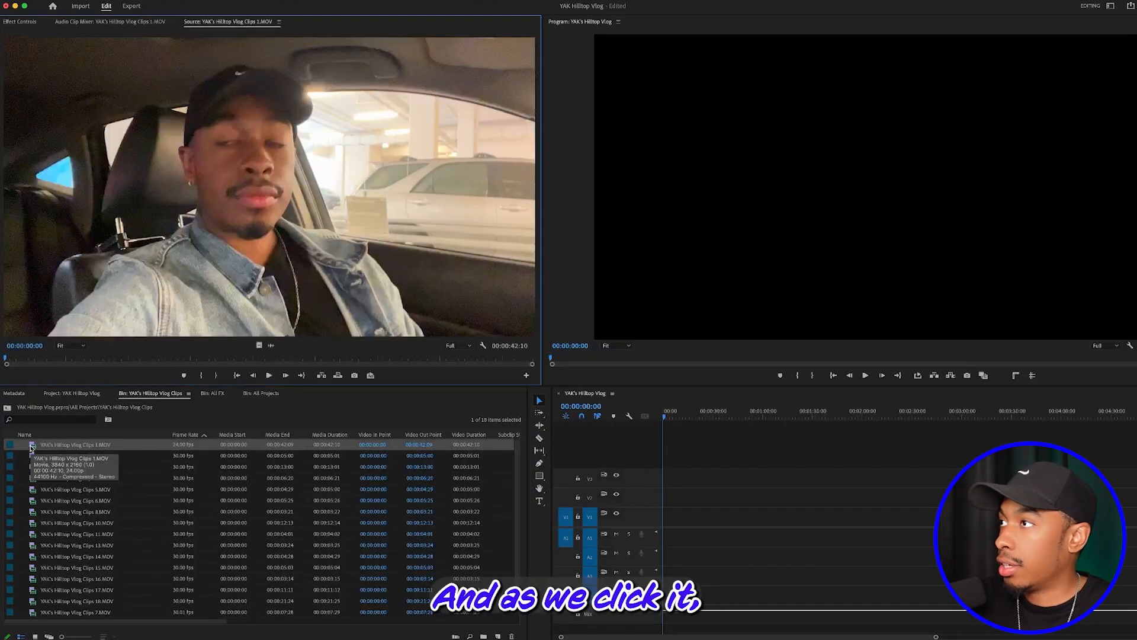
pyautogui.moveTo(35, 360); pyautogui.dragTo(5, 360)
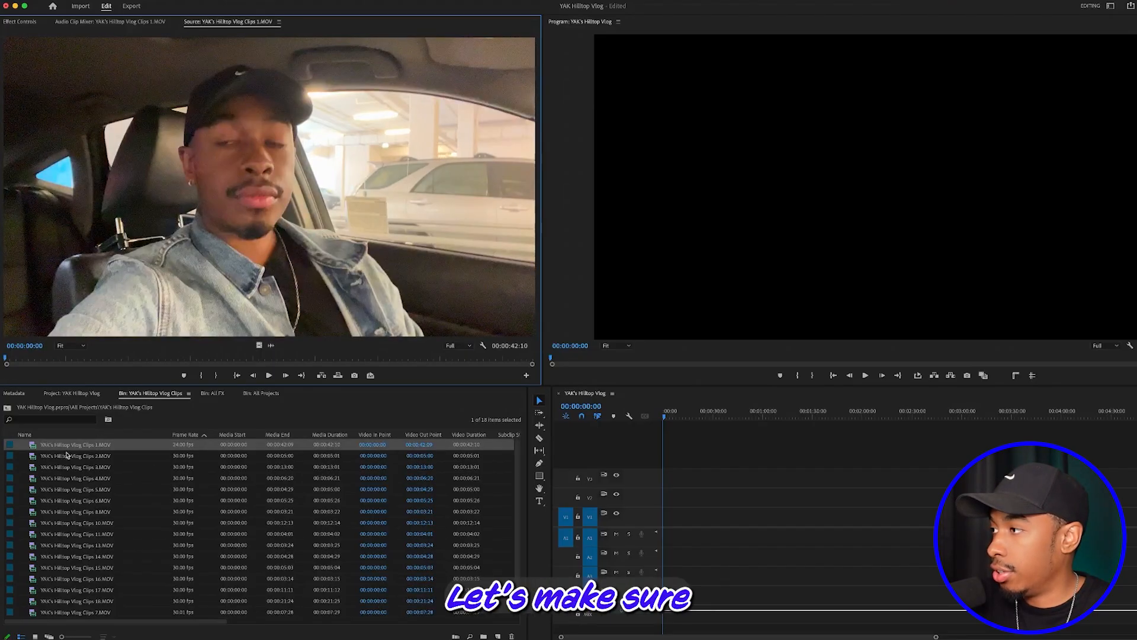
pyautogui.click(31, 437)
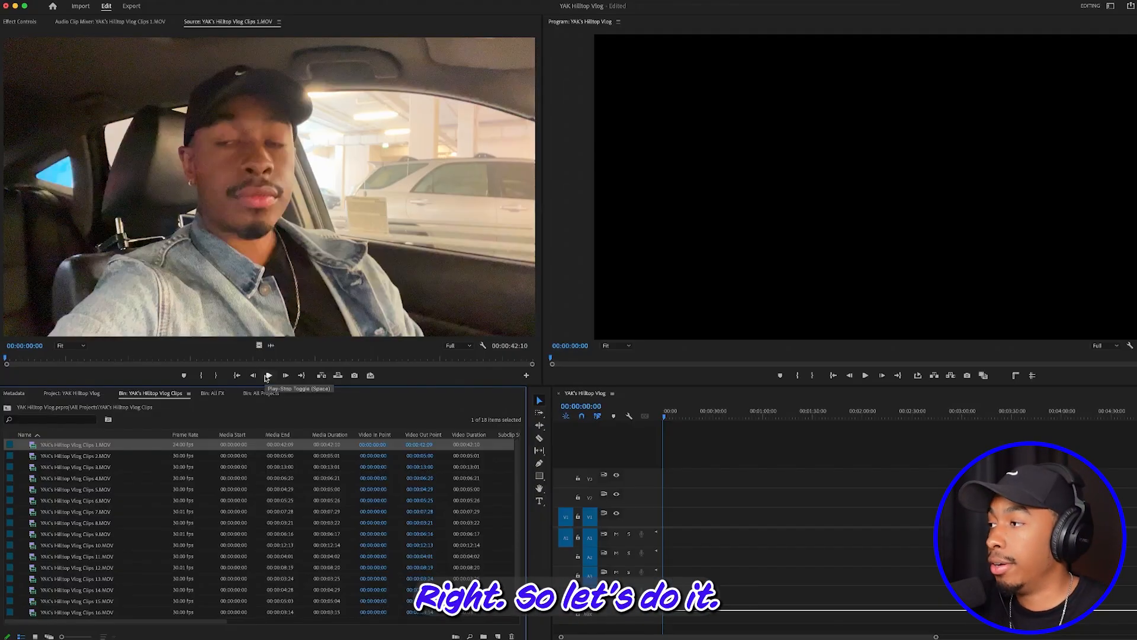
# Step: Play YAK's Hilltop Vlog Clips 1.MOV through in the Source Monitor to review its content
pyautogui.click(267, 375)
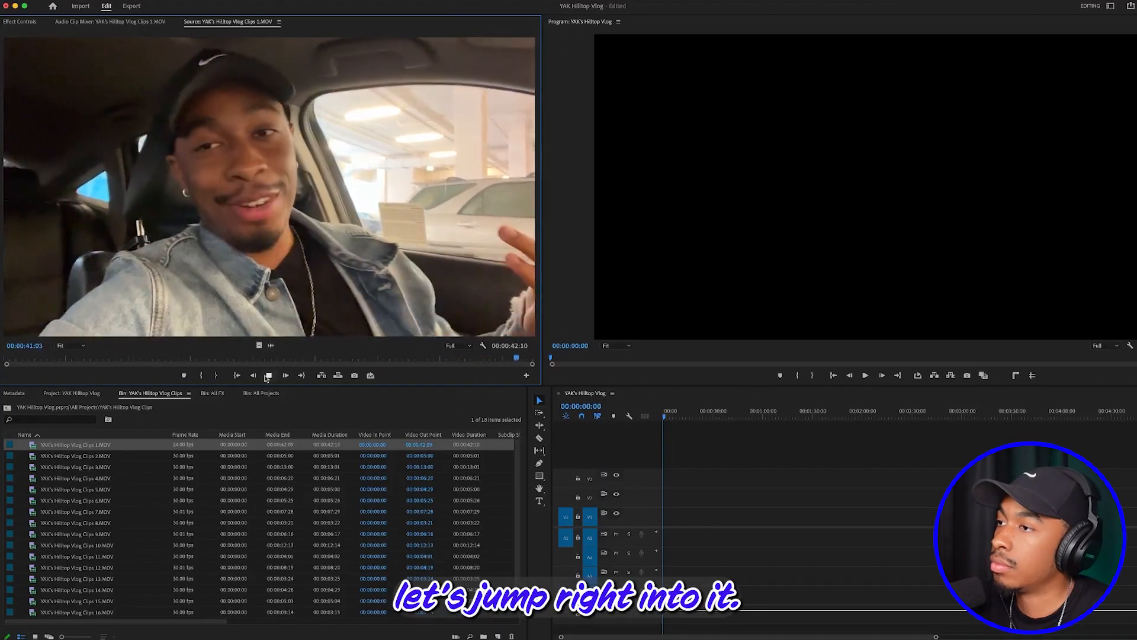
pyautogui.click(267, 375)
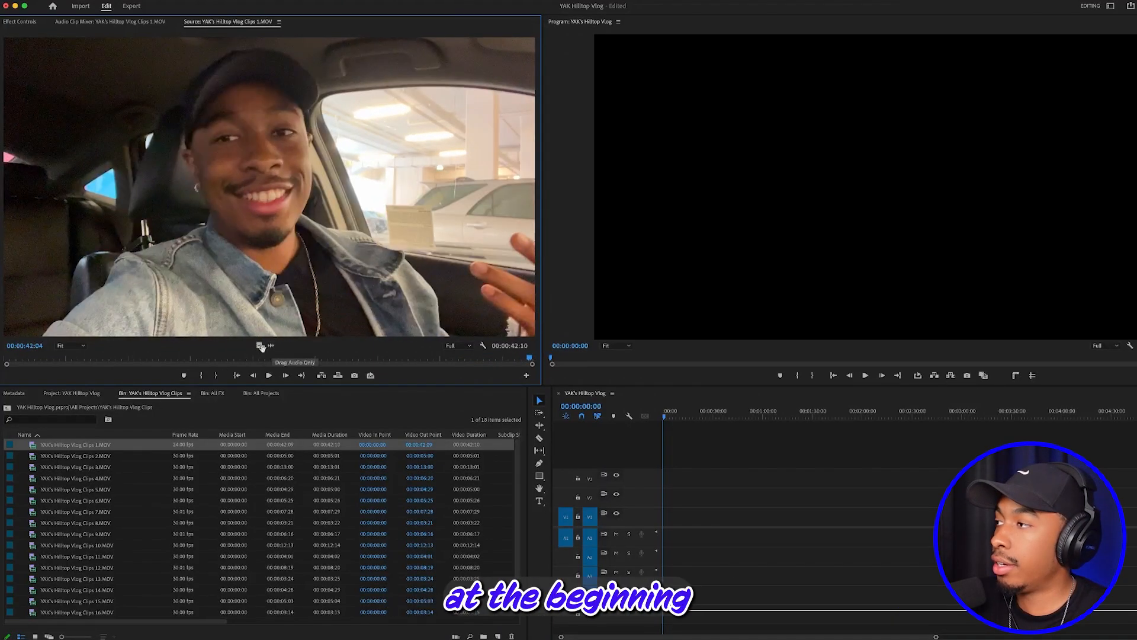
# Step: Move the playhead to 00:00:01:13 in YAK's Hilltop Vlog Clips 1.MOV and show the clip's audio waveform in the Source Monitor
pyautogui.click(19, 359)
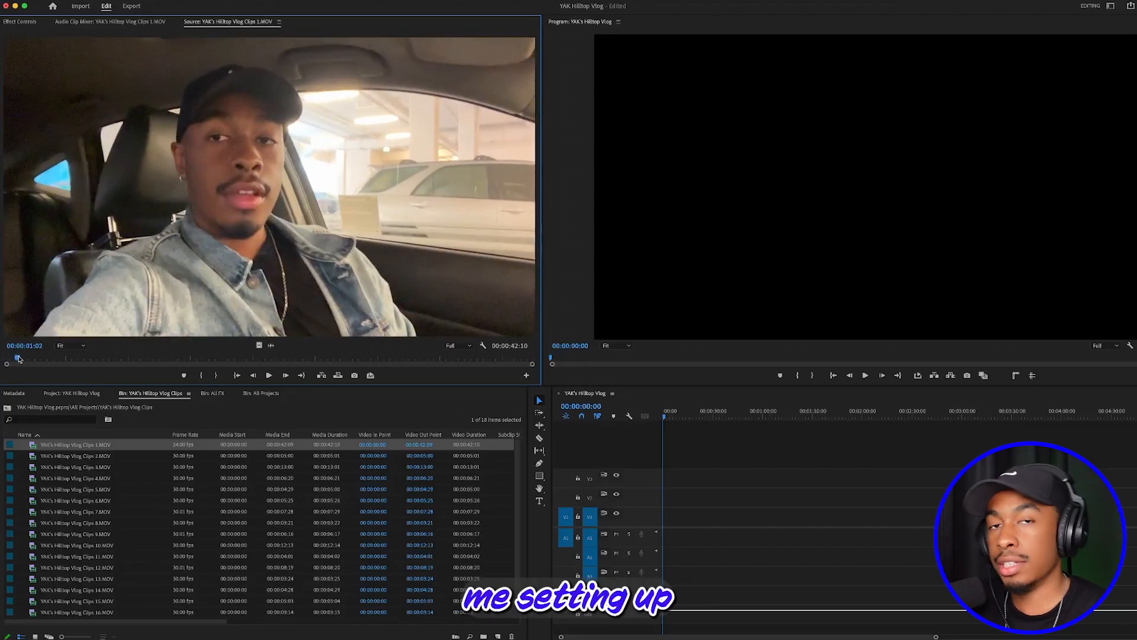
pyautogui.moveTo(19, 358)
pyautogui.mouseDown()
pyautogui.moveTo(34, 354)
pyautogui.moveTo(22, 358)
pyautogui.mouseUp()
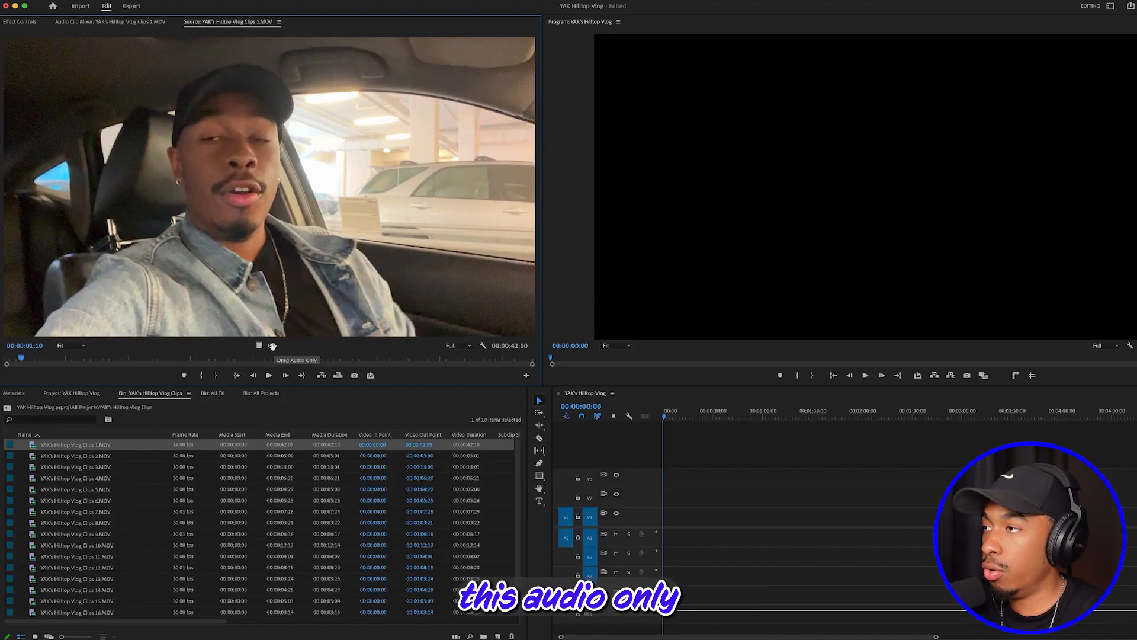
pyautogui.click(271, 345)
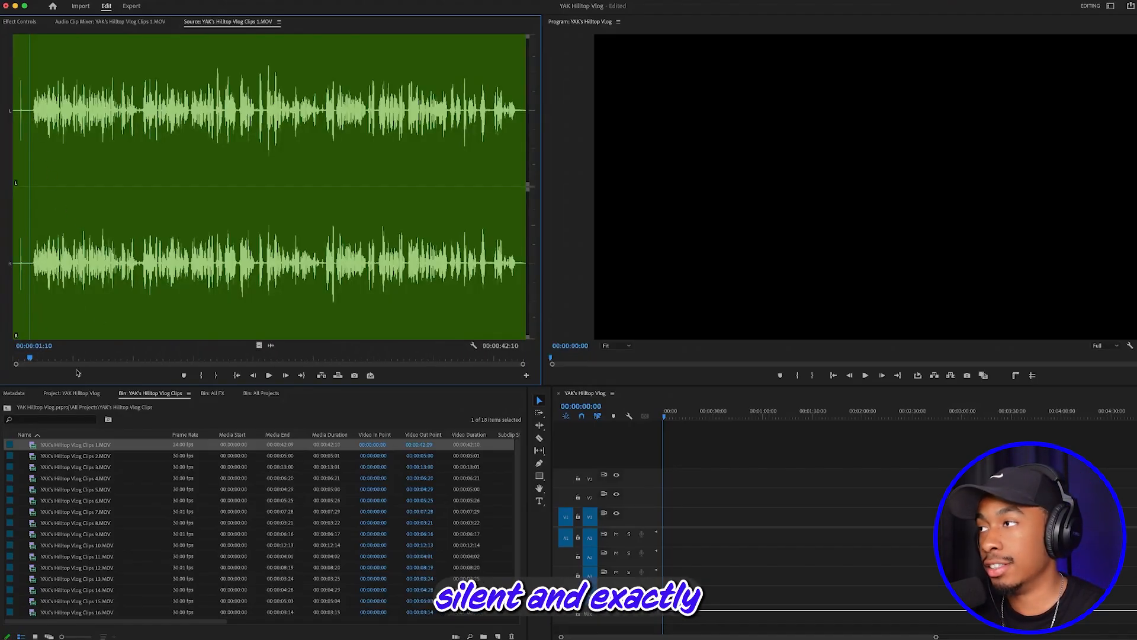
pyautogui.click(31, 359)
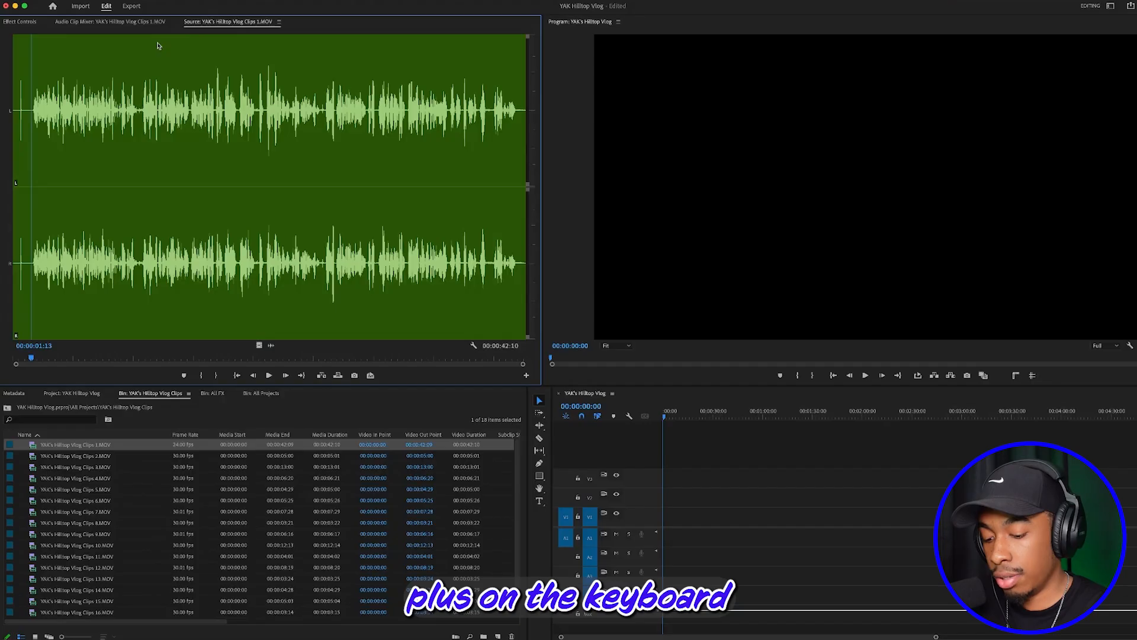
# Step: Mark the In point of Clips 1 at 00:00:01:17, just before the speech starts in the waveform
pyautogui.press('=')
pyautogui.press('=')
pyautogui.press('=')
pyautogui.press('=')
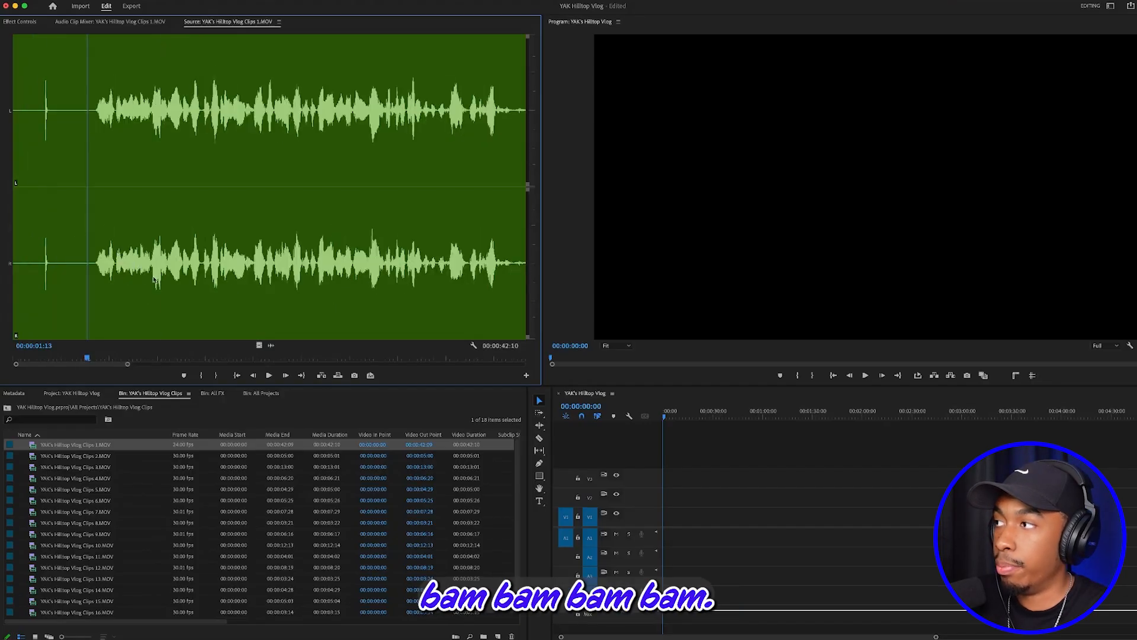
pyautogui.press('=')
pyautogui.press('=')
pyautogui.press('=')
pyautogui.press('=')
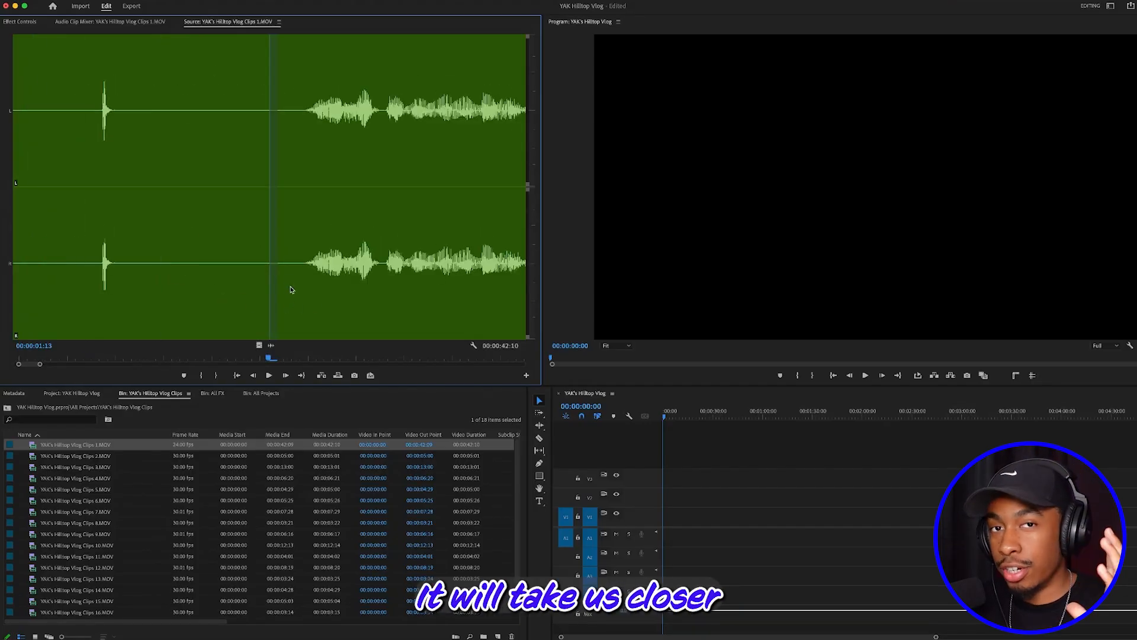
pyautogui.moveTo(271, 361); pyautogui.dragTo(301, 360)
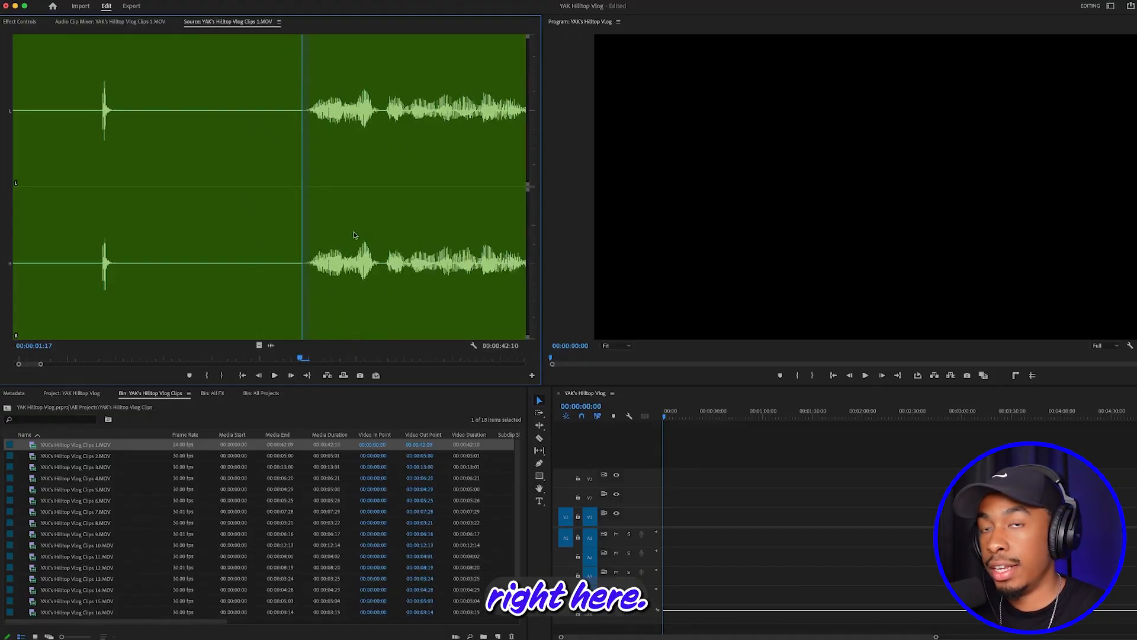
pyautogui.click(208, 376)
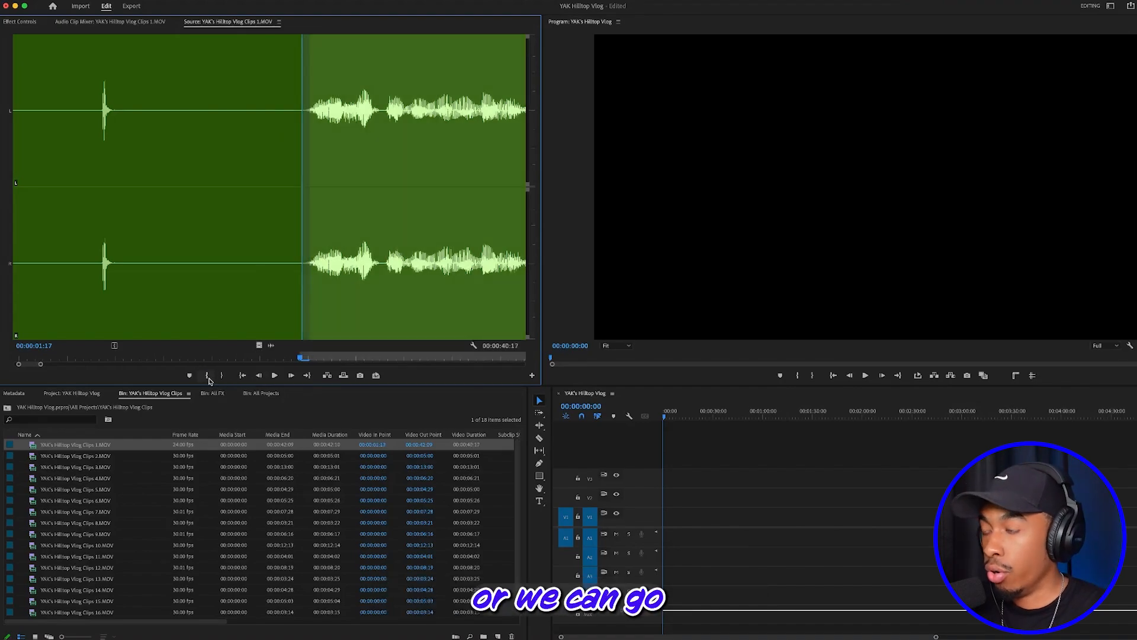
pyautogui.press('super+z')
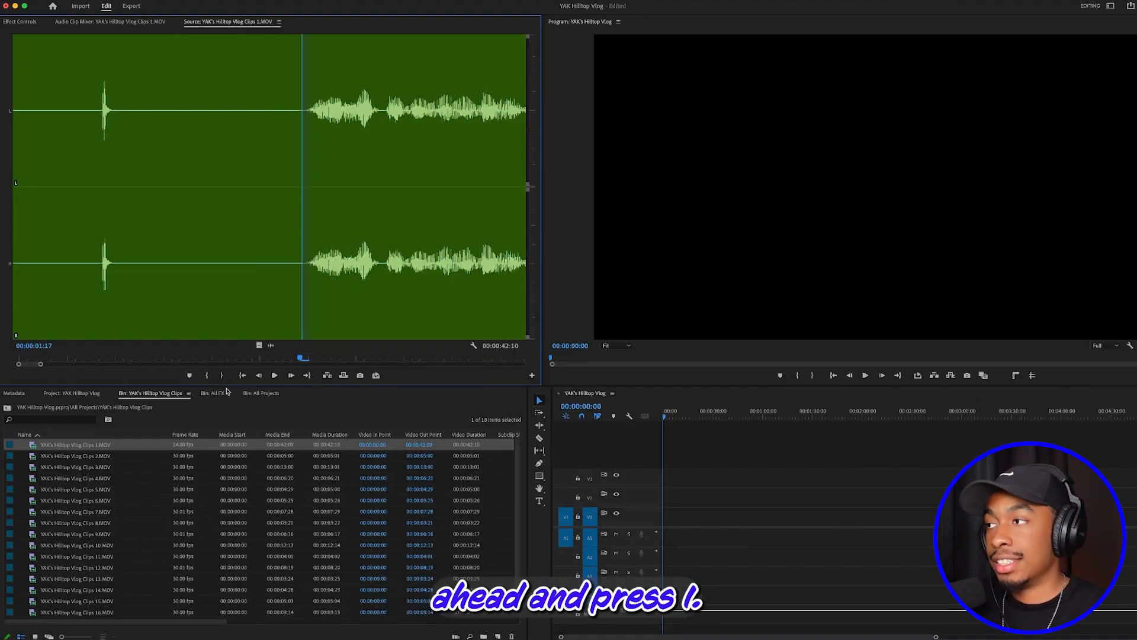
pyautogui.press('i')
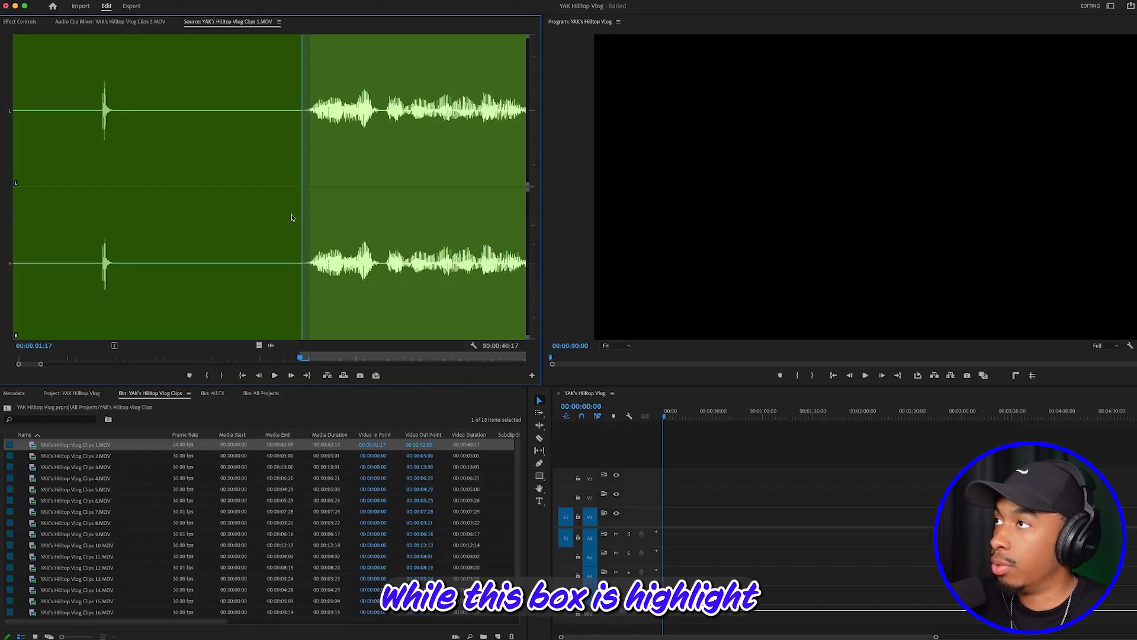
# Step: Mark the Out point of Clips 1 at 00:00:41:17, just after the speech ends in the waveform
pyautogui.press('-')
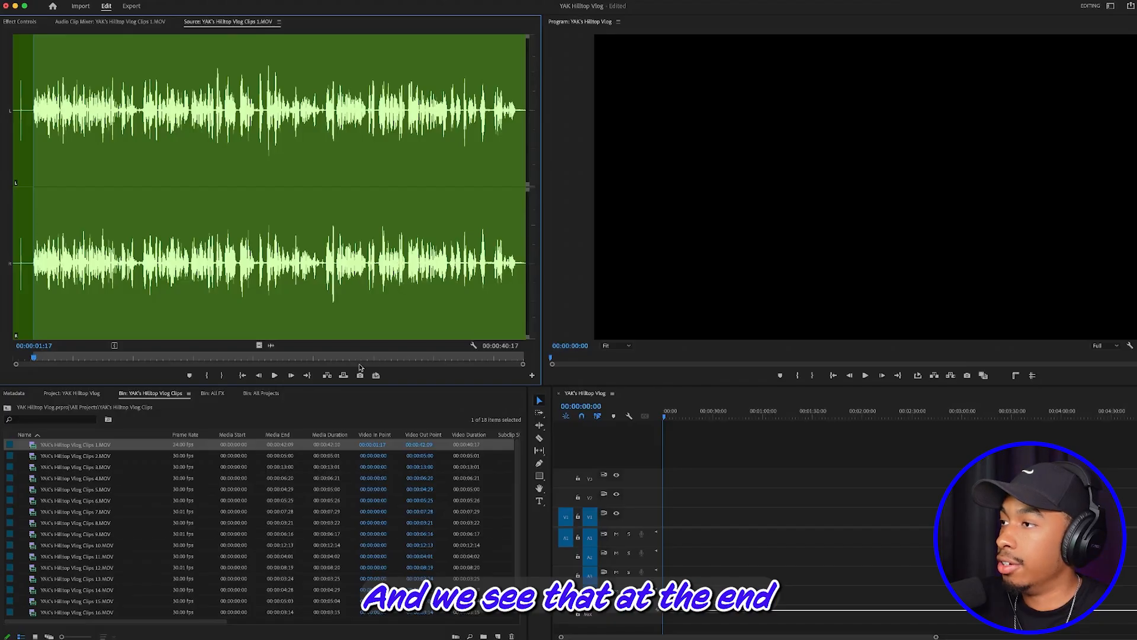
pyautogui.click(513, 359)
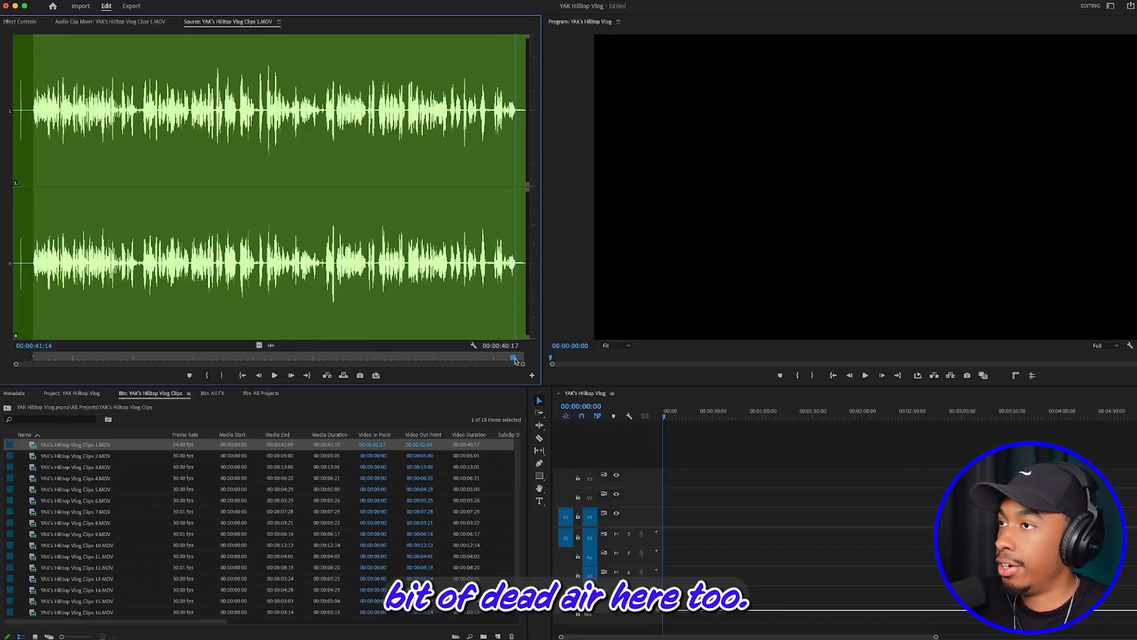
pyautogui.moveTo(516, 361)
pyautogui.mouseDown()
pyautogui.moveTo(497, 362)
pyautogui.moveTo(514, 367)
pyautogui.mouseUp()
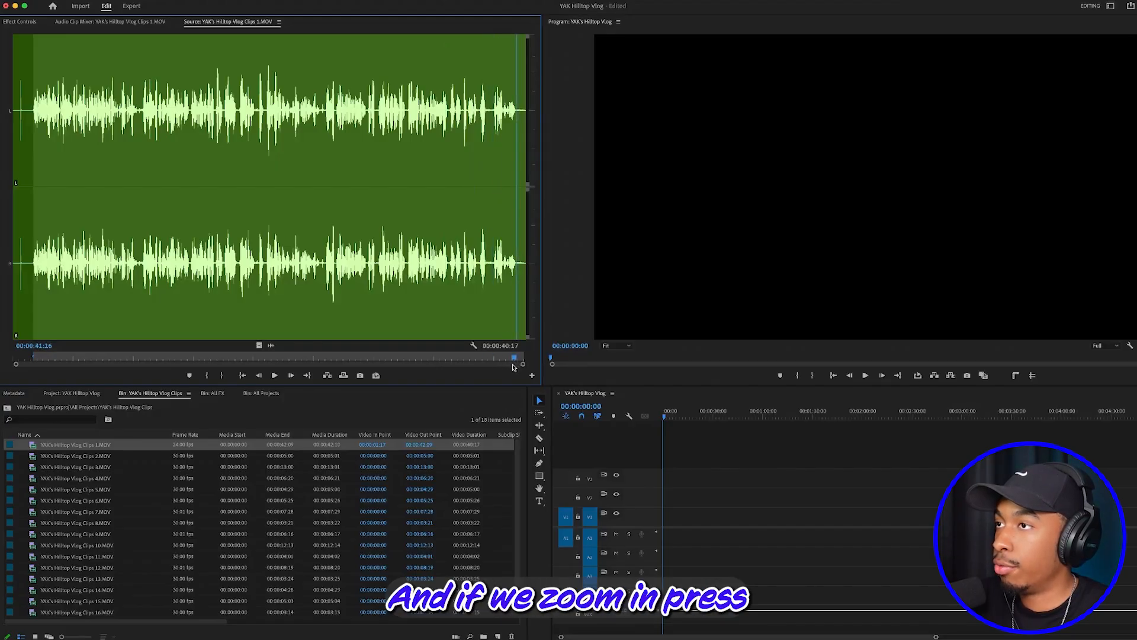
pyautogui.press('=')
pyautogui.press('=')
pyautogui.press('=')
pyautogui.press('=')
pyautogui.press('=')
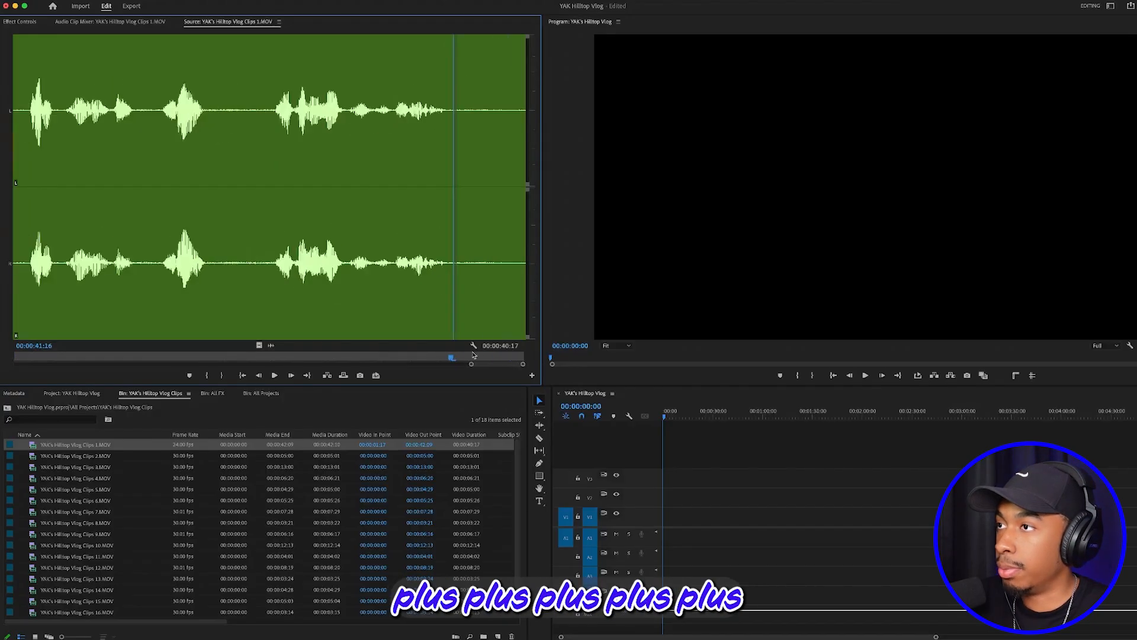
pyautogui.moveTo(275, 359)
pyautogui.mouseDown()
pyautogui.moveTo(246, 363)
pyautogui.moveTo(286, 364)
pyautogui.mouseUp()
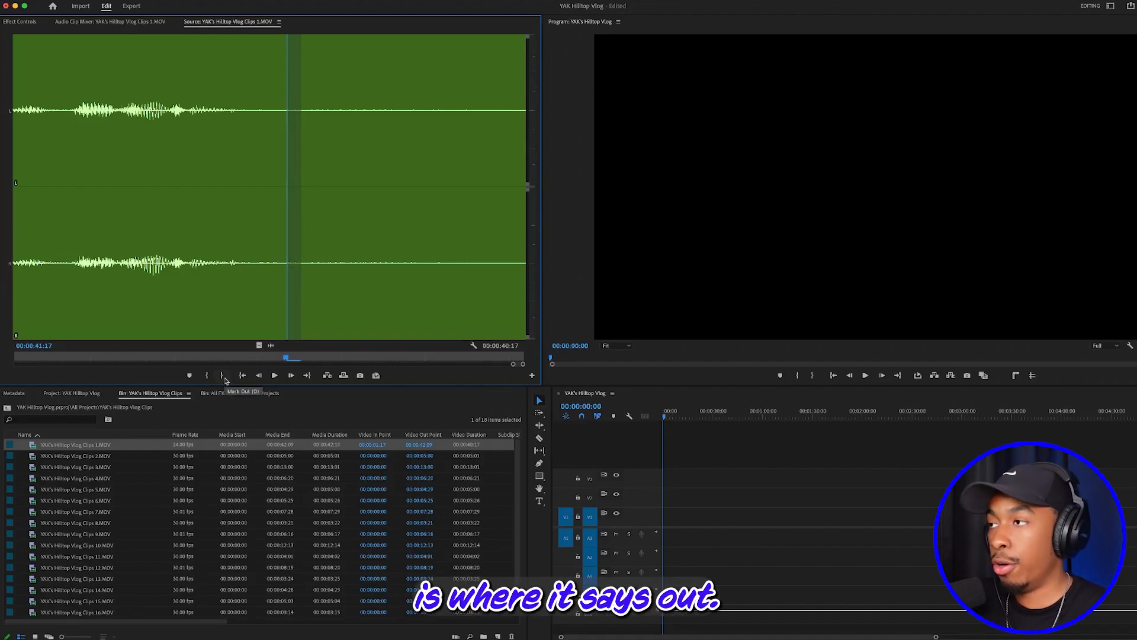
pyautogui.press('o')
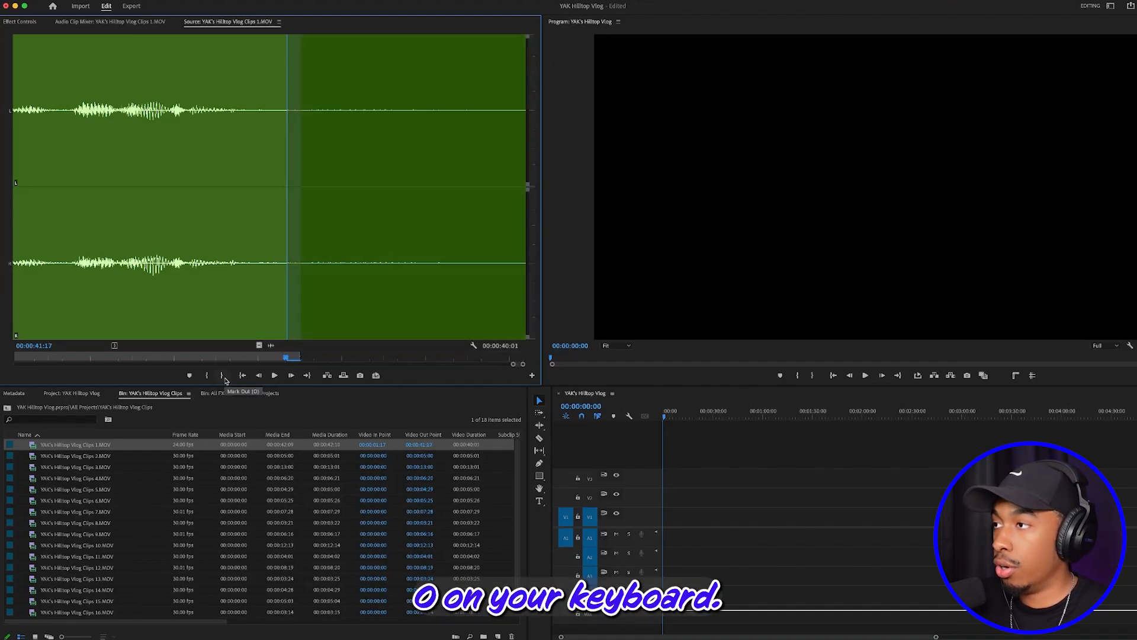
# Step: Return the Source Monitor to the video image and play the opening of Clips 1 from its In point to check the trim
pyautogui.press('-')
pyautogui.press('-')
pyautogui.press('-')
pyautogui.press('-')
pyautogui.press('-')
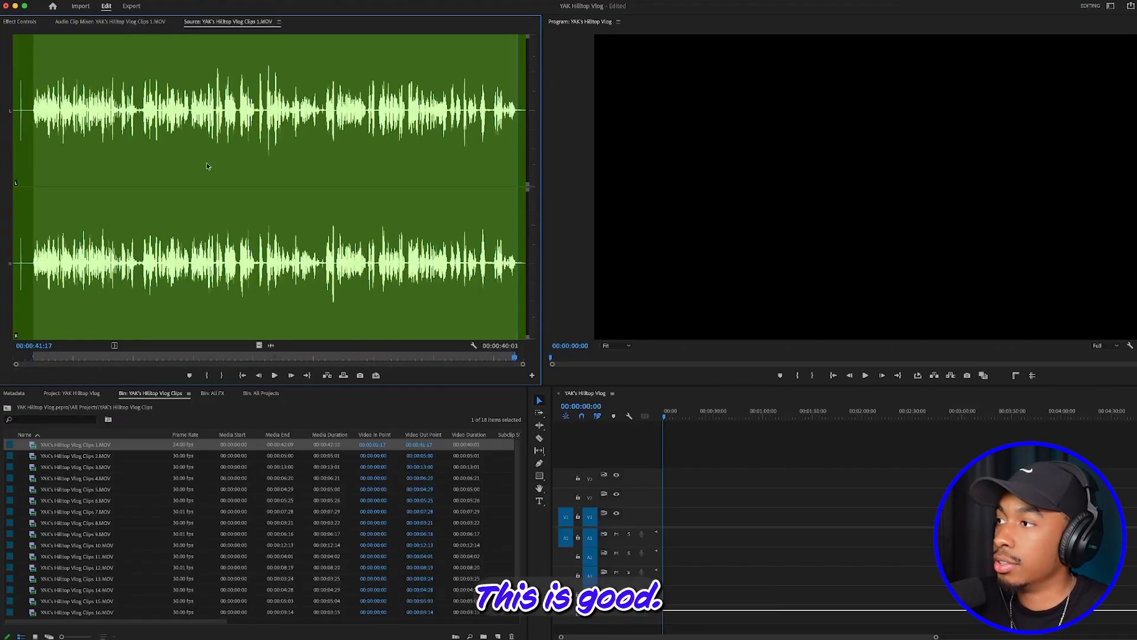
pyautogui.click(259, 345)
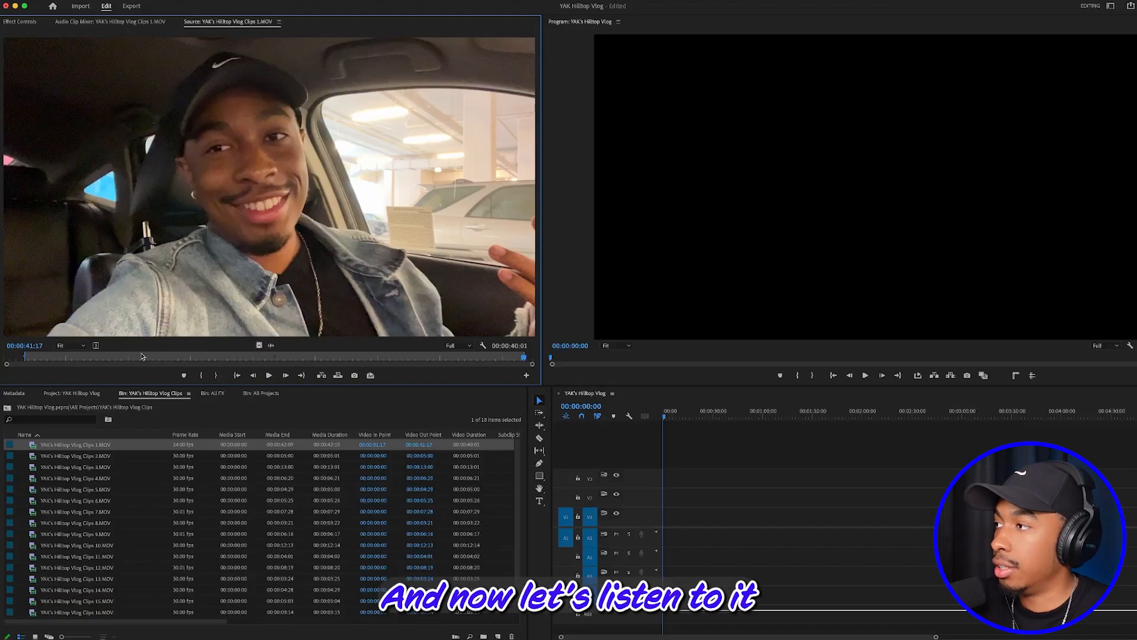
pyautogui.moveTo(102, 357); pyautogui.dragTo(26, 372)
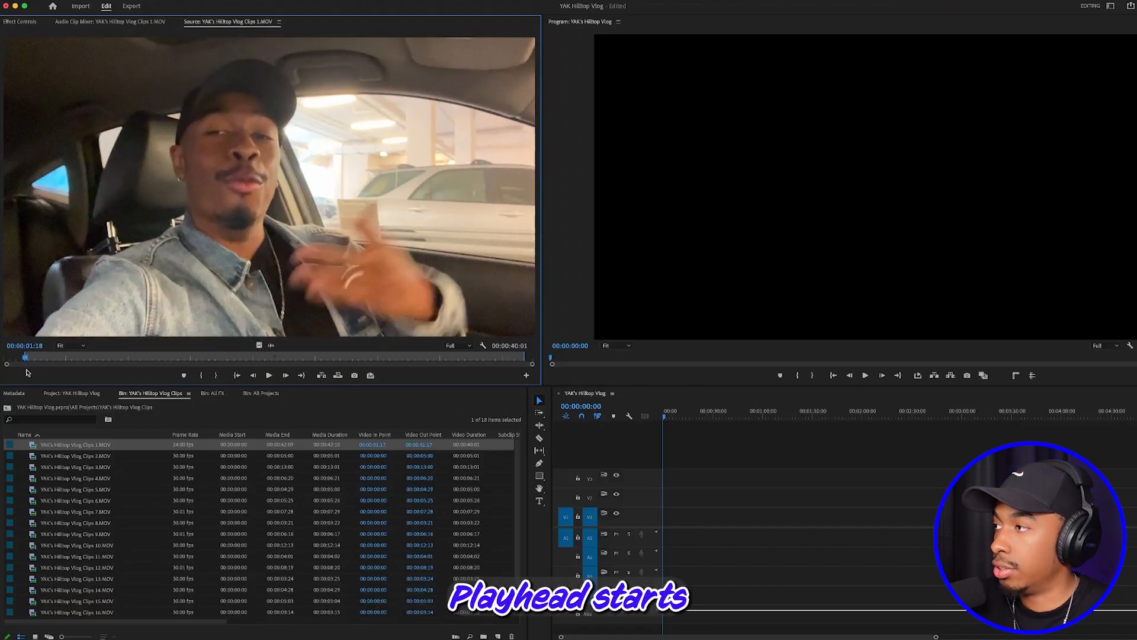
pyautogui.press('space')
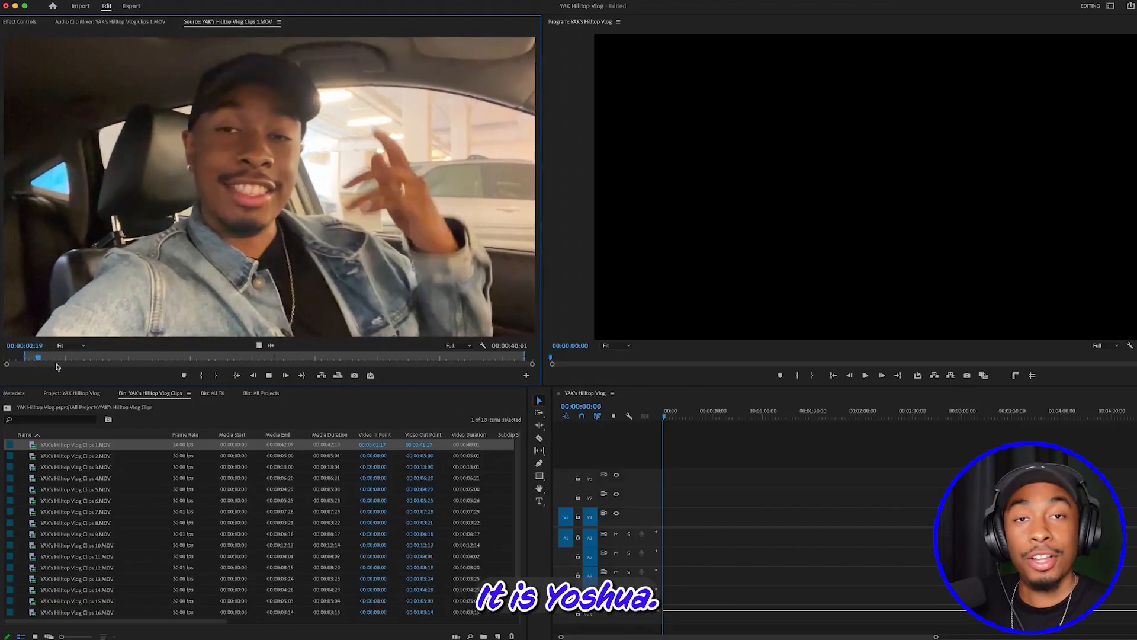
pyautogui.press('space')
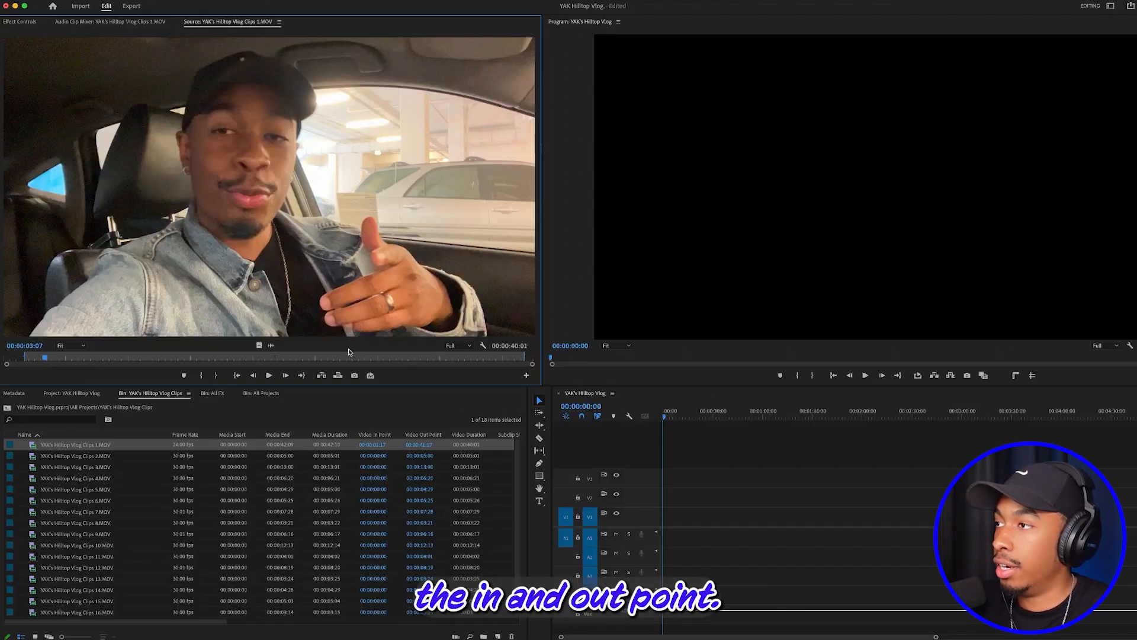
# Step: Make a subclip from the marked range of Clips 1, keeping the default name and leaving Restrict Trims To Subclip Boundaries off
pyautogui.rightClick(273, 147)
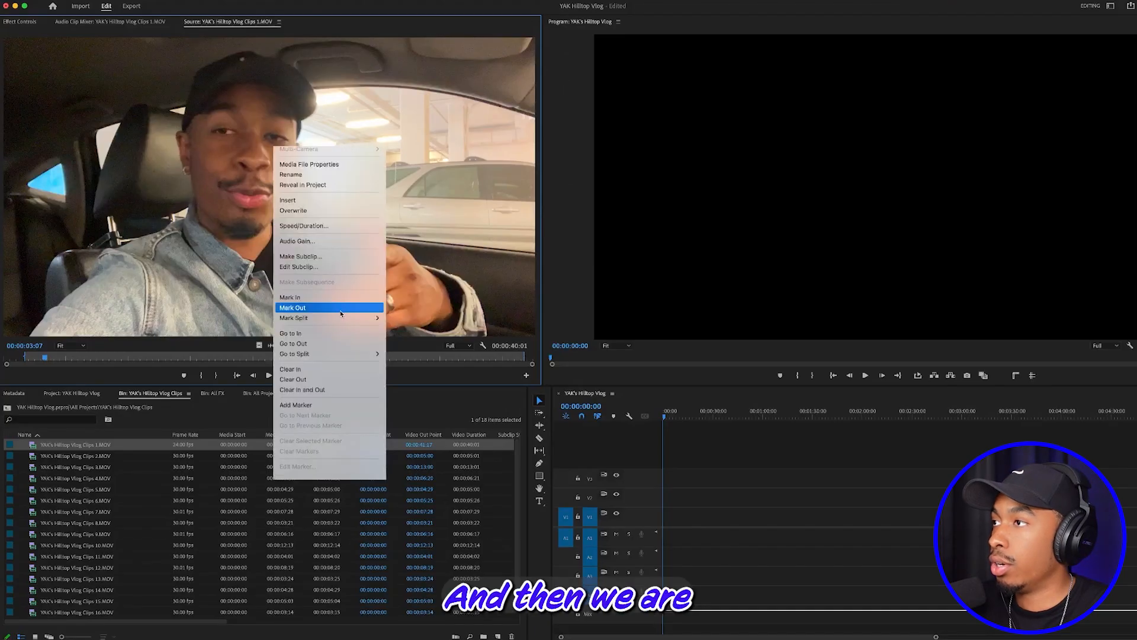
pyautogui.click(326, 258)
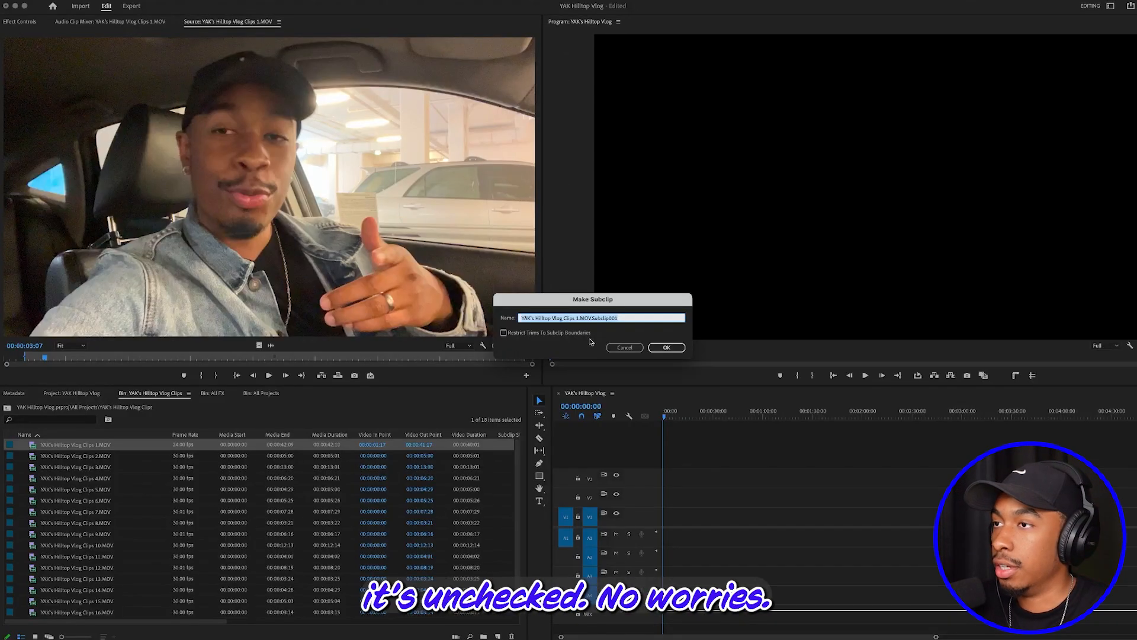
pyautogui.click(666, 348)
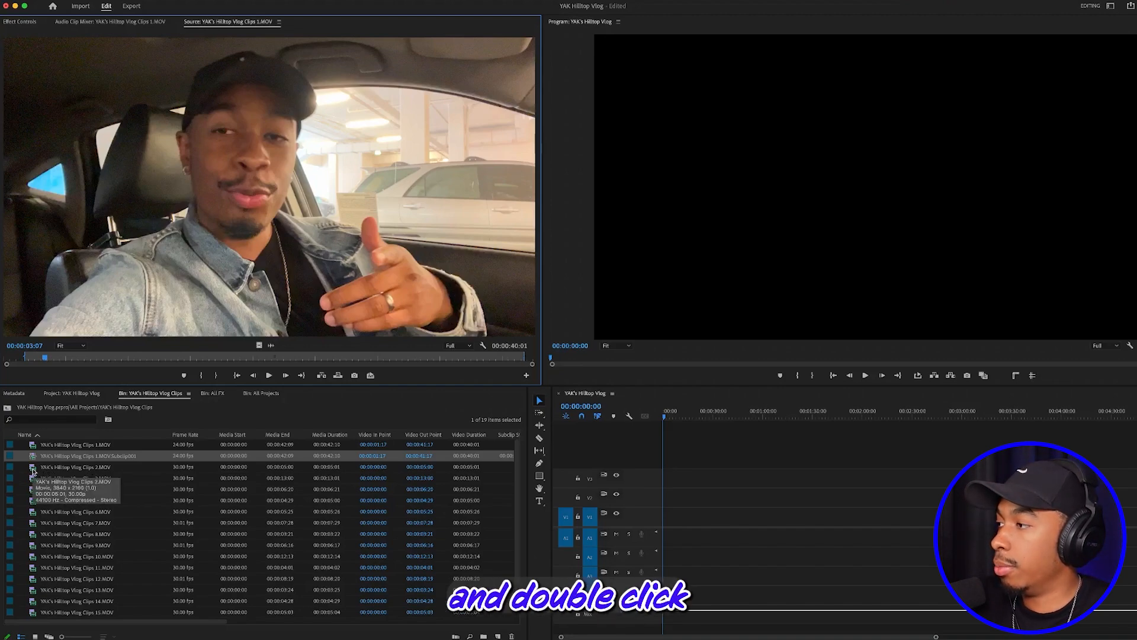
# Step: Load YAK's Hilltop Vlog Clips 2.MOV into the Source Monitor, scrub through it and mark its Out point at 00:00:03:25
pyautogui.doubleClick(33, 472)
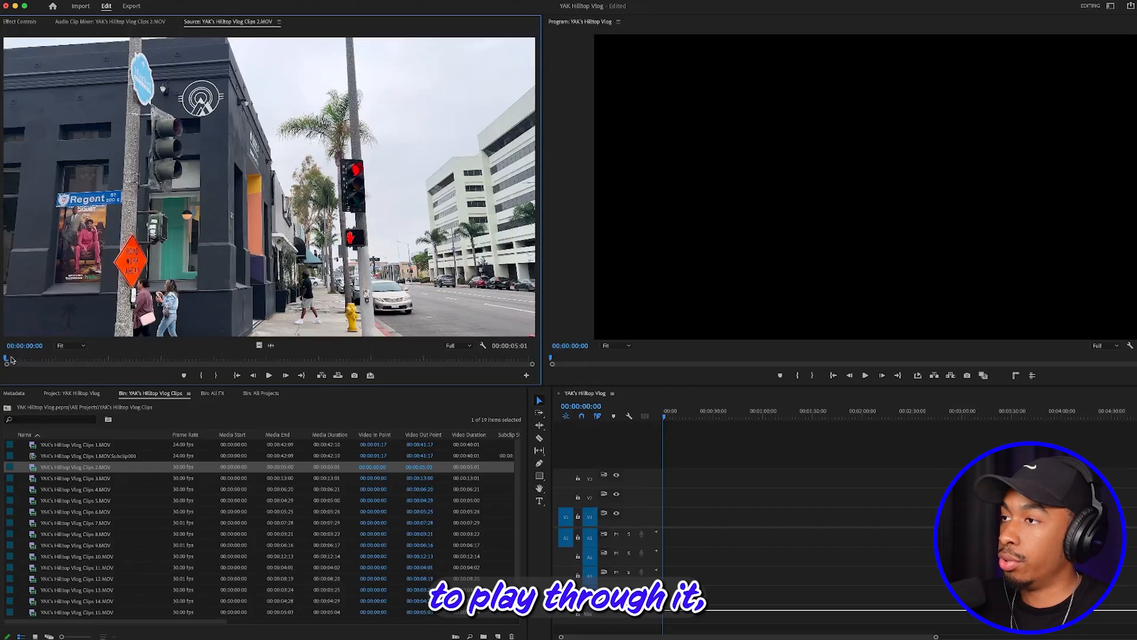
pyautogui.moveTo(8, 361); pyautogui.dragTo(339, 399)
pyautogui.moveTo(338, 360); pyautogui.dragTo(408, 436)
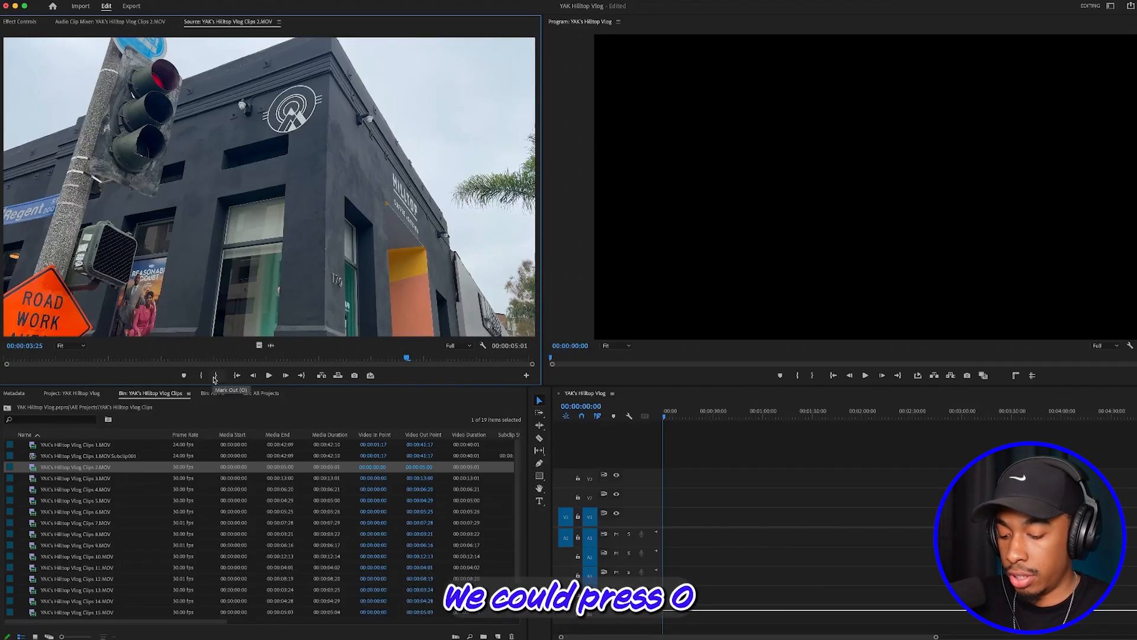
pyautogui.click(215, 377)
pyautogui.moveTo(402, 360)
pyautogui.mouseDown()
pyautogui.moveTo(3, 361)
pyautogui.moveTo(308, 366)
pyautogui.moveTo(372, 381)
pyautogui.moveTo(395, 362)
pyautogui.mouseUp()
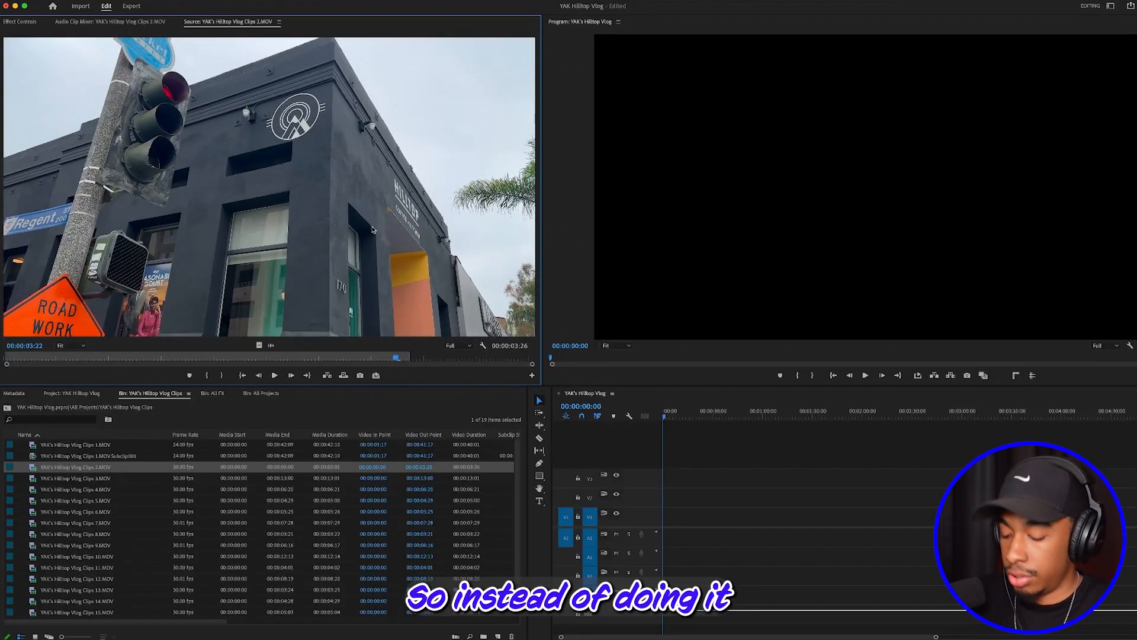
# Step: Make a subclip from the marked range of Clips 2 with the default name and Restrict Trims To Subclip Boundaries off
pyautogui.rightClick(373, 230)
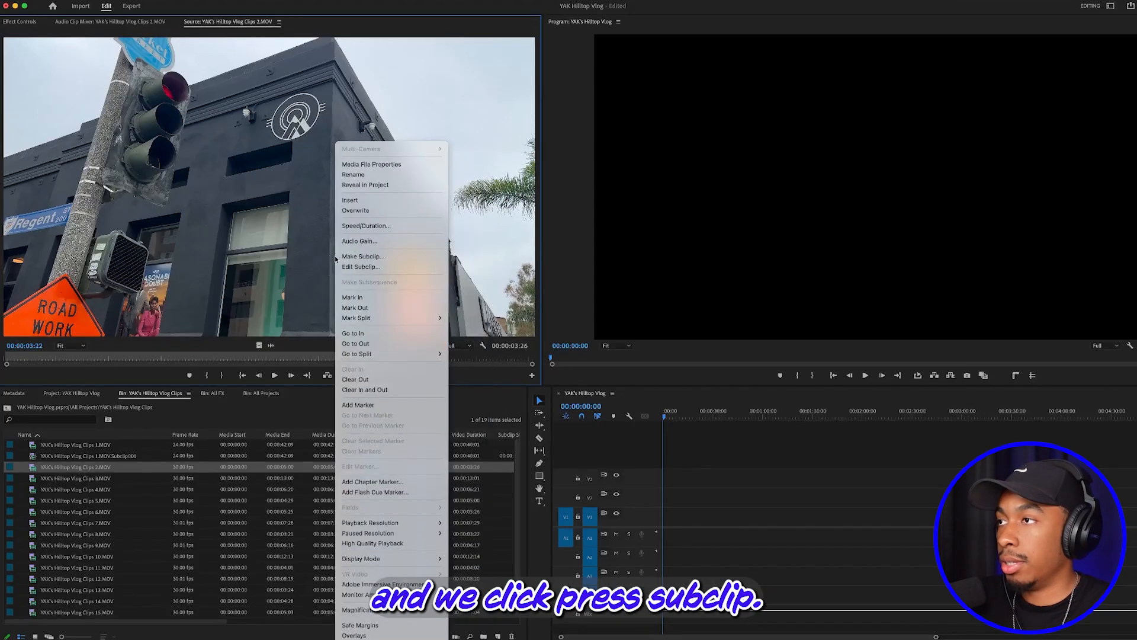
pyautogui.click(288, 260)
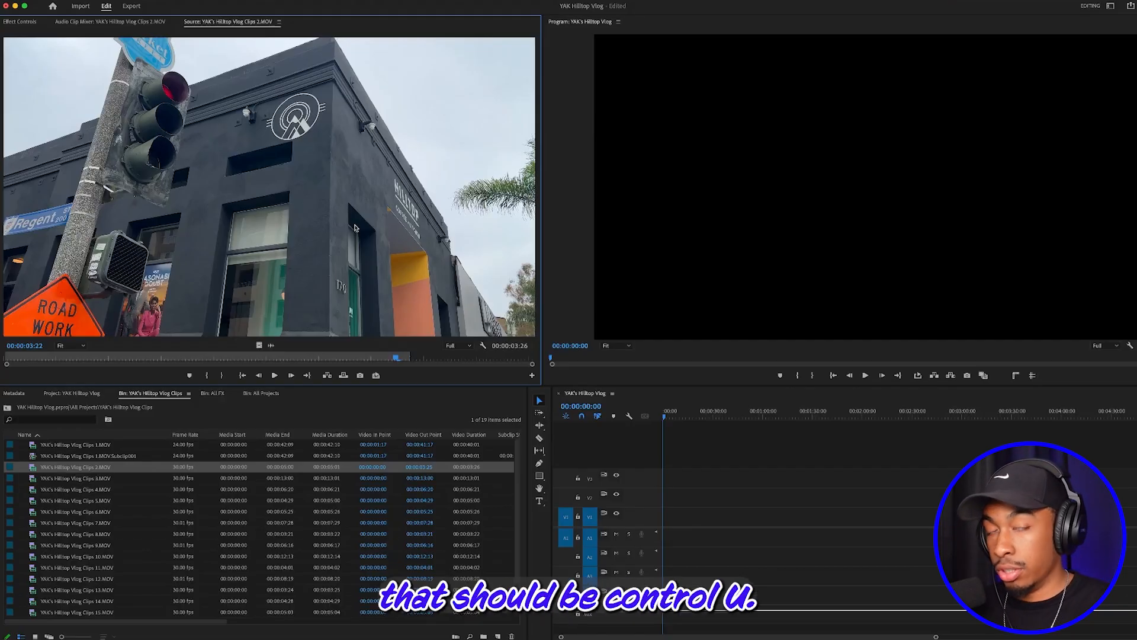
pyautogui.hotkey('ctrl', 'u')
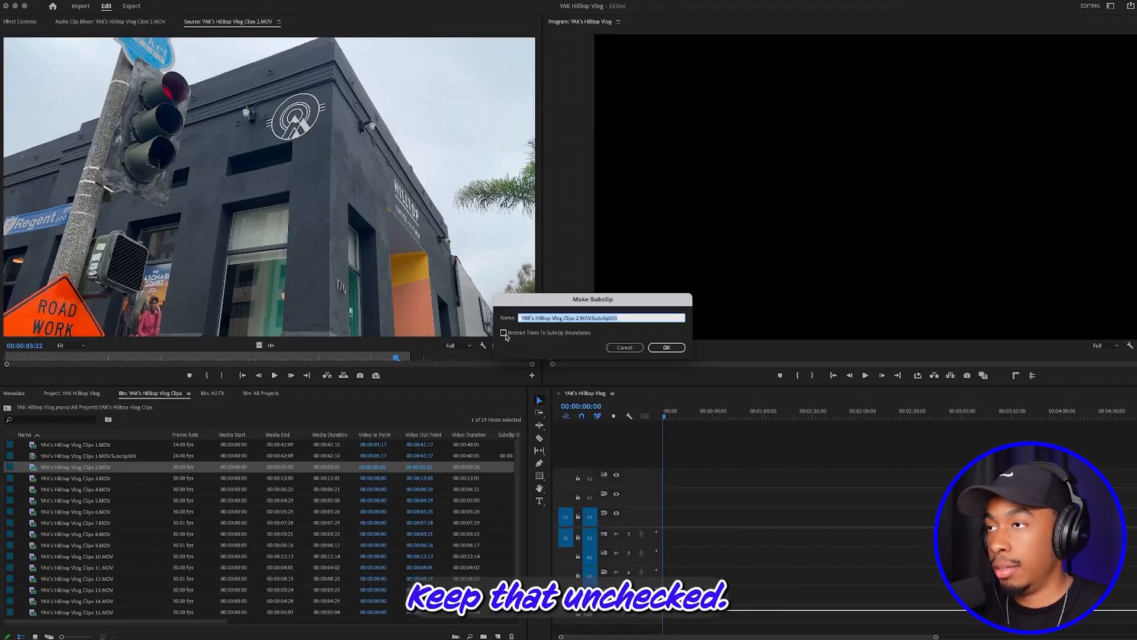
pyautogui.click(667, 348)
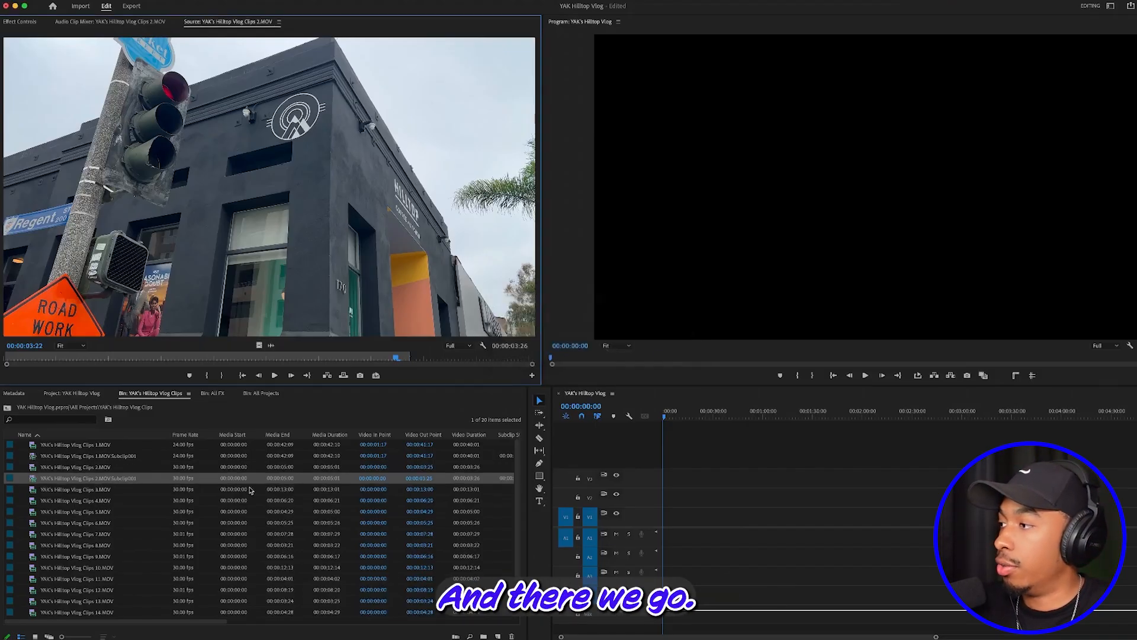
# Step: Load YAK's Hilltop Vlog Clips 3.MOV into the Source Monitor, scrub through it and mark its In point at 00:00:07:00
pyautogui.scroll(-1, 150, 545)
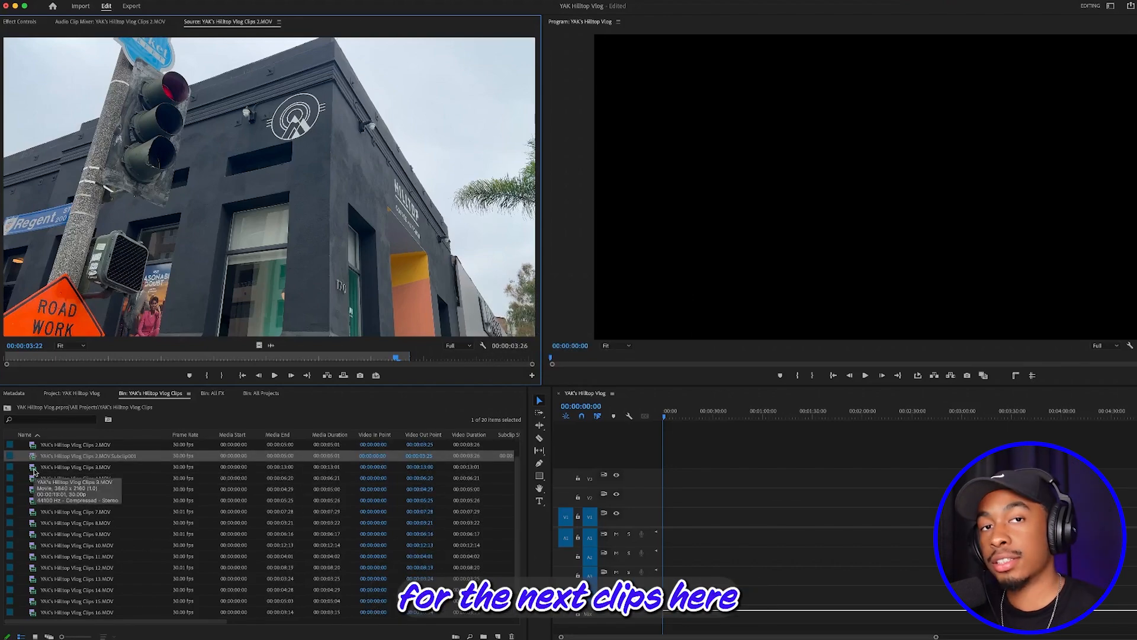
pyautogui.doubleClick(34, 467)
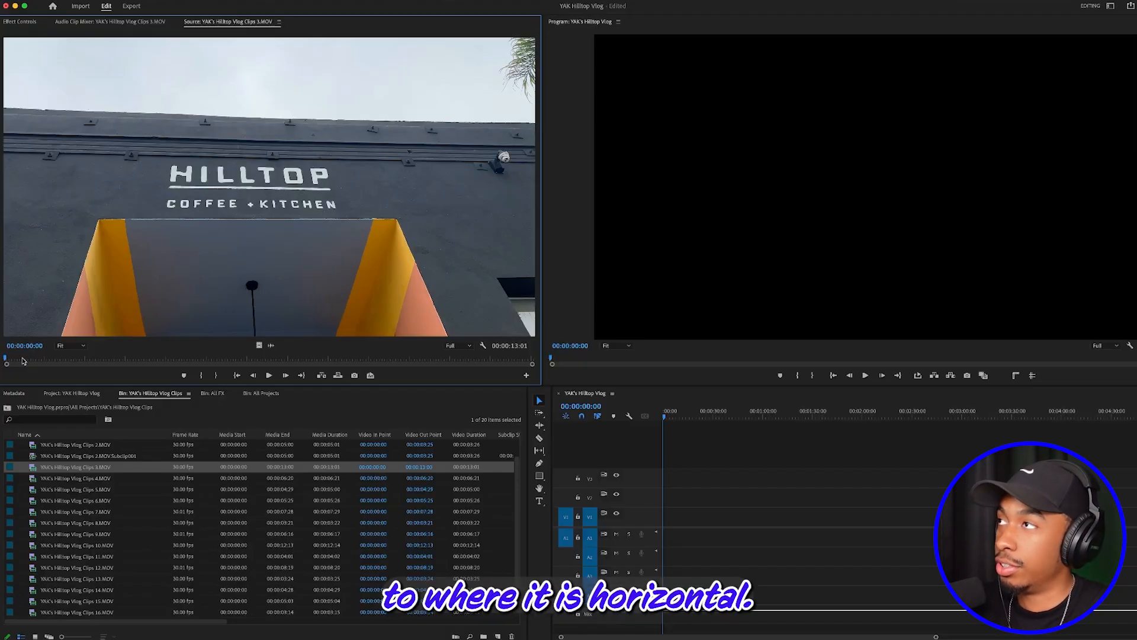
pyautogui.press('Right')
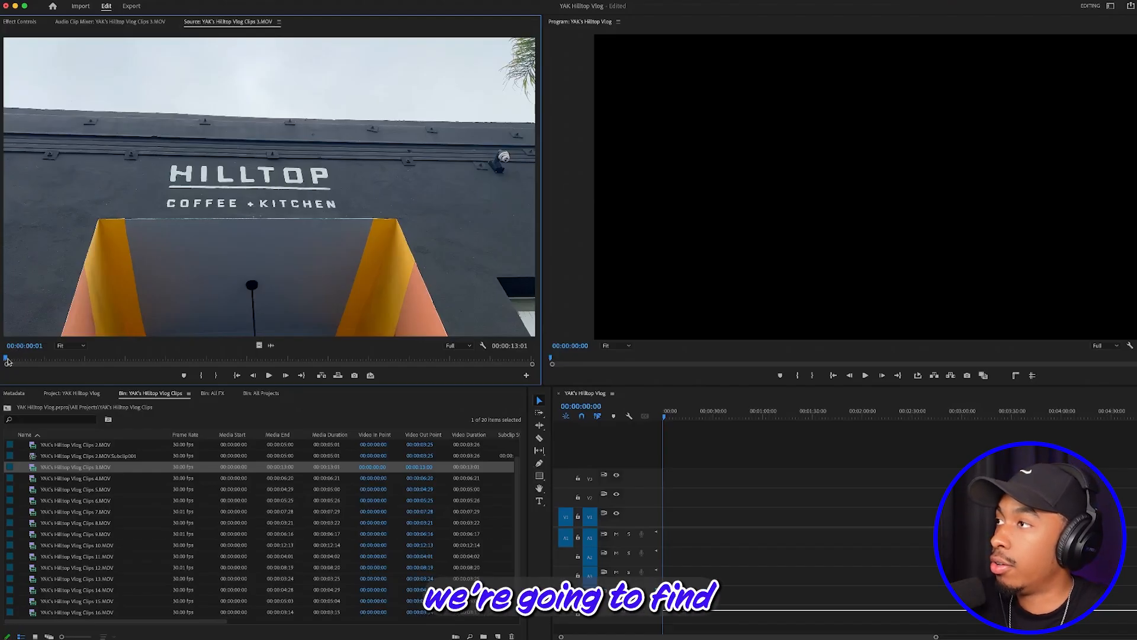
pyautogui.moveTo(7, 361); pyautogui.dragTo(289, 387)
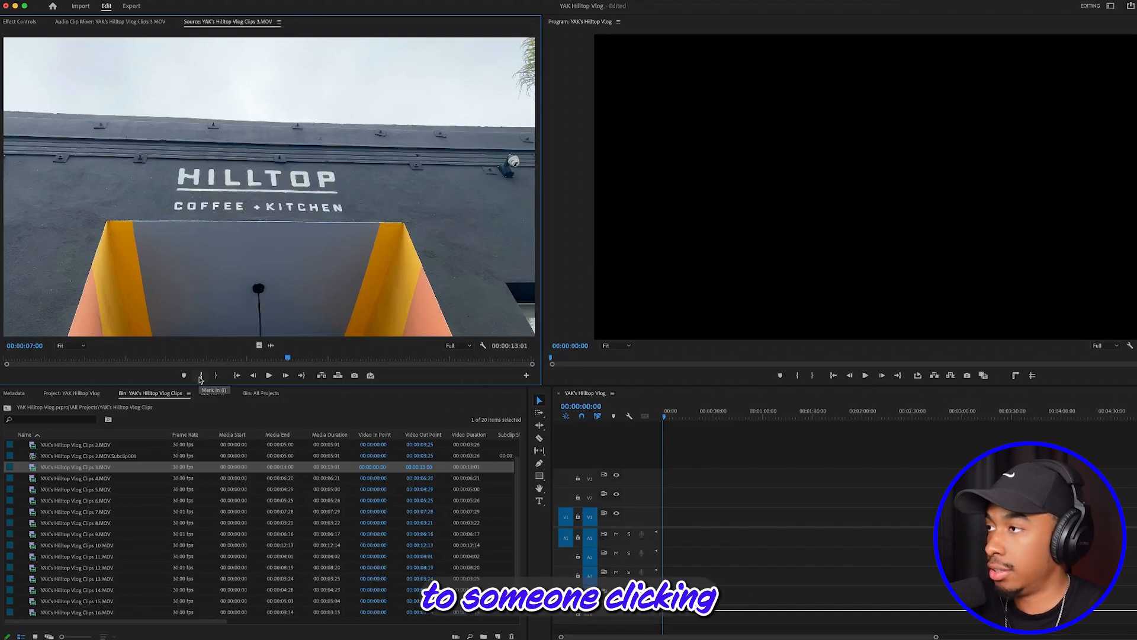
pyautogui.click(200, 376)
# Step: Mark the Out point of Clips 3 at 00:00:12:20 and make a subclip with the default name and Restrict Trims To Subclip Boundaries off
pyautogui.click(361, 360)
pyautogui.moveTo(371, 363); pyautogui.dragTo(519, 376)
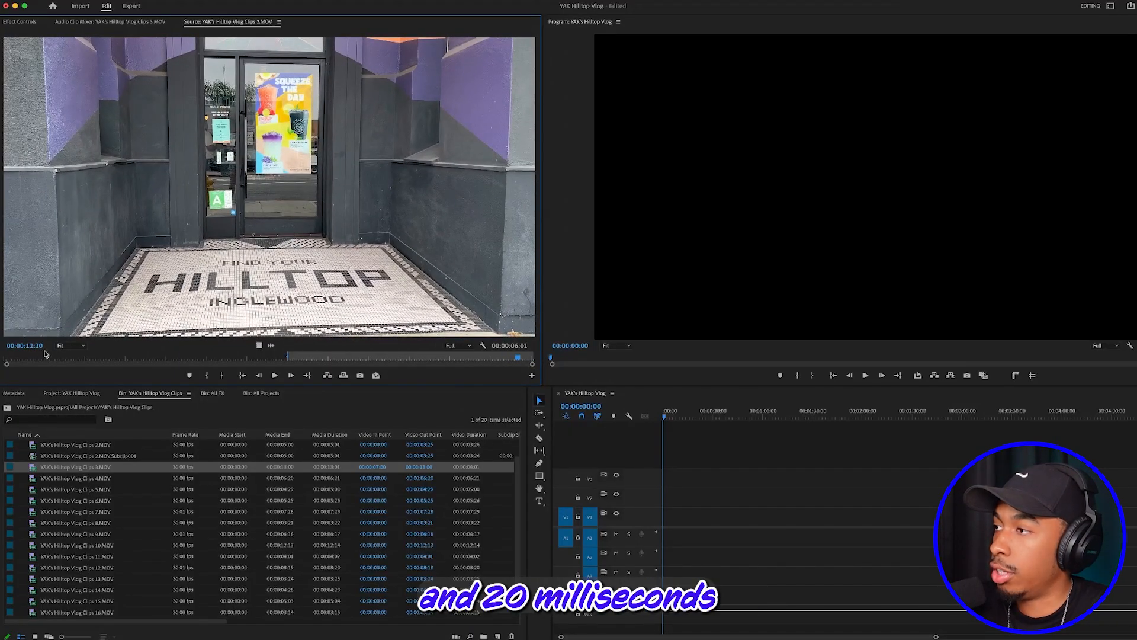
pyautogui.click(222, 375)
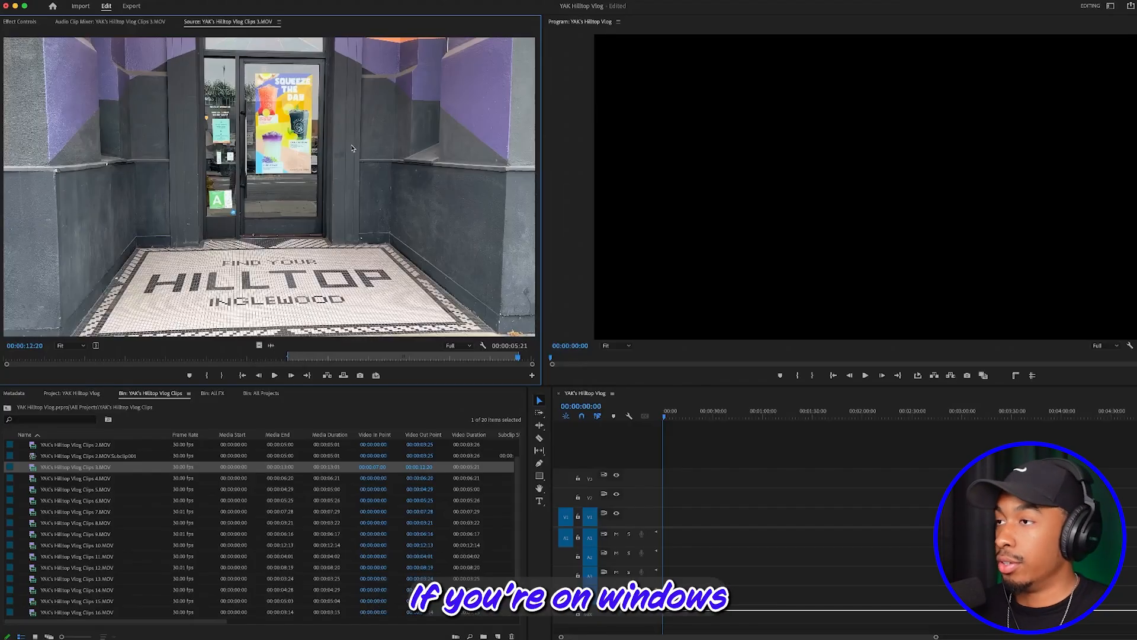
pyautogui.press('super+u')
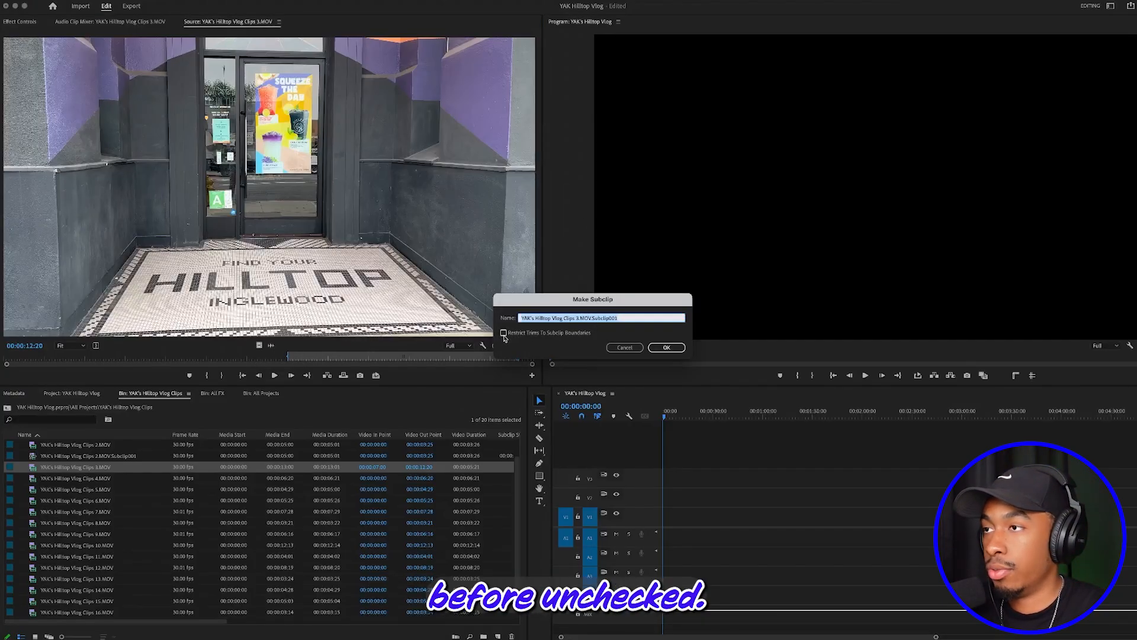
pyautogui.click(656, 348)
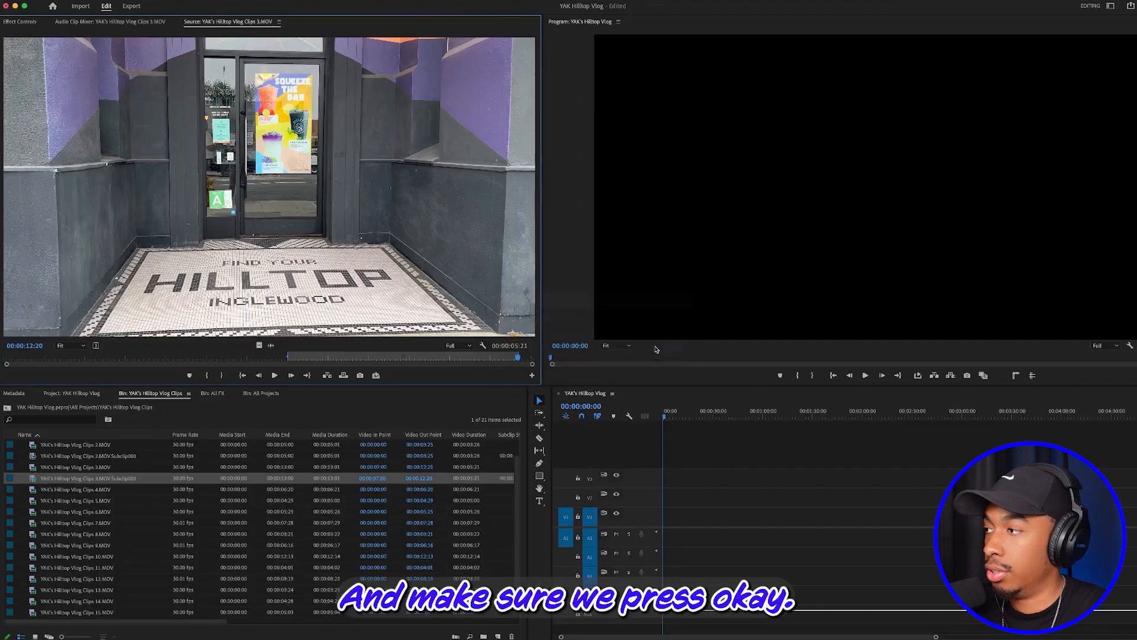
# Step: Load YAK's Hilltop Vlog Clips 4.MOV into the Source Monitor and mark its In point at 00:00:01:02
pyautogui.doubleClick(34, 490)
pyautogui.moveTo(30, 359); pyautogui.dragTo(74, 364)
pyautogui.press('Right')
pyautogui.press('Right')
pyautogui.press('Right')
pyautogui.press('Right')
pyautogui.press('Right')
pyautogui.press('Right')
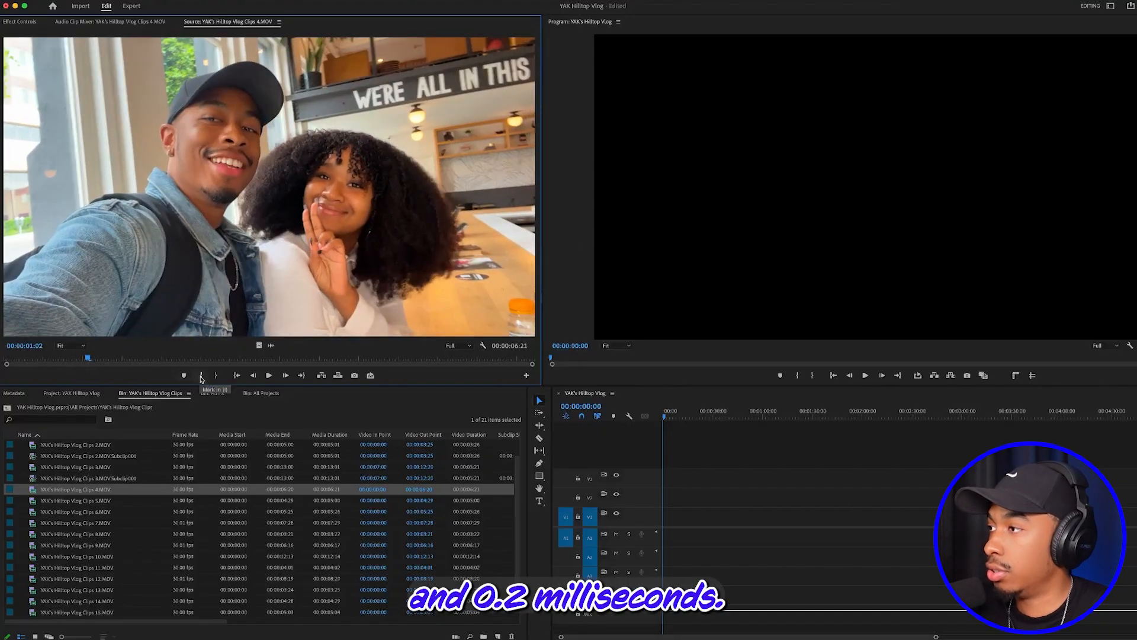
pyautogui.click(201, 377)
# Step: Mark the Out point of Clips 4 at 00:00:02:22 and make a subclip from the marked range with the default settings
pyautogui.moveTo(118, 360); pyautogui.dragTo(221, 375)
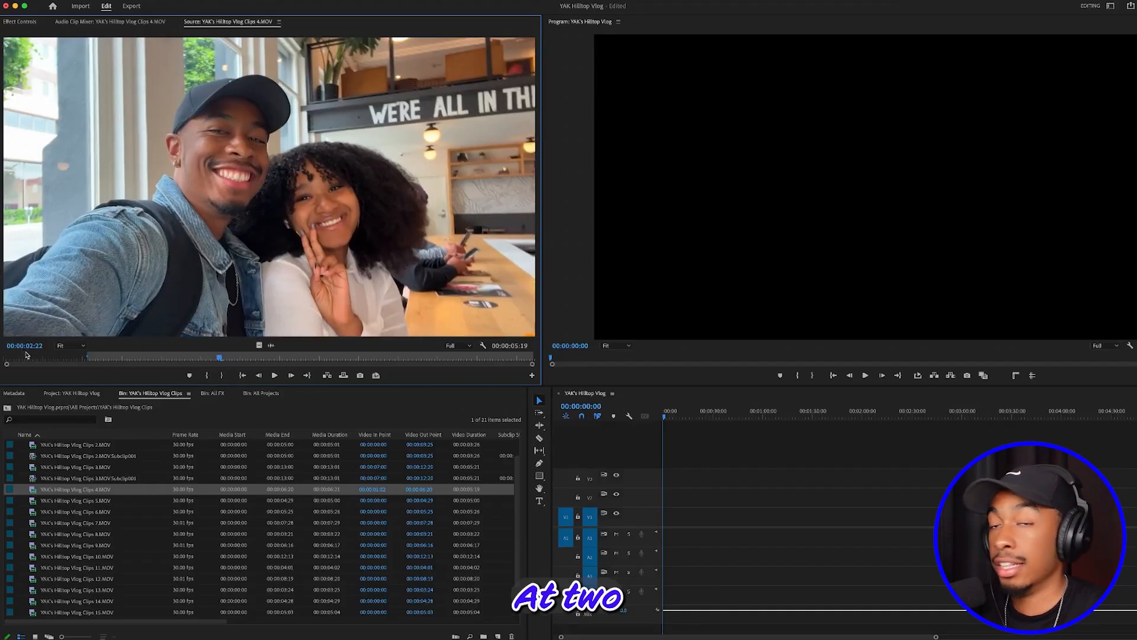
pyautogui.click(220, 377)
pyautogui.rightClick(342, 160)
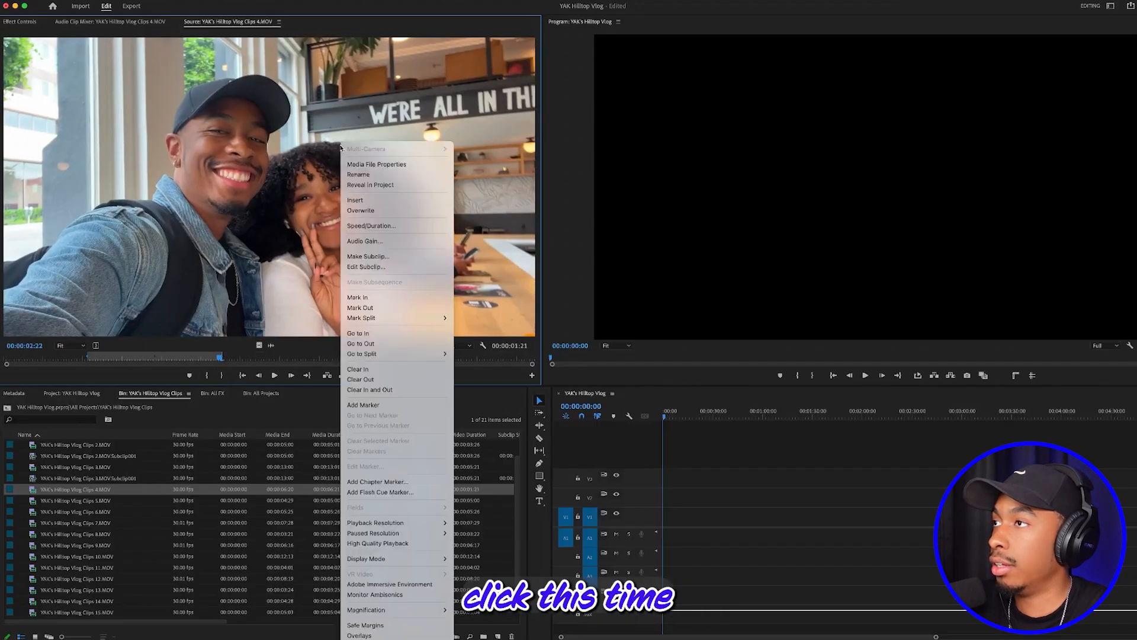
pyautogui.click(384, 257)
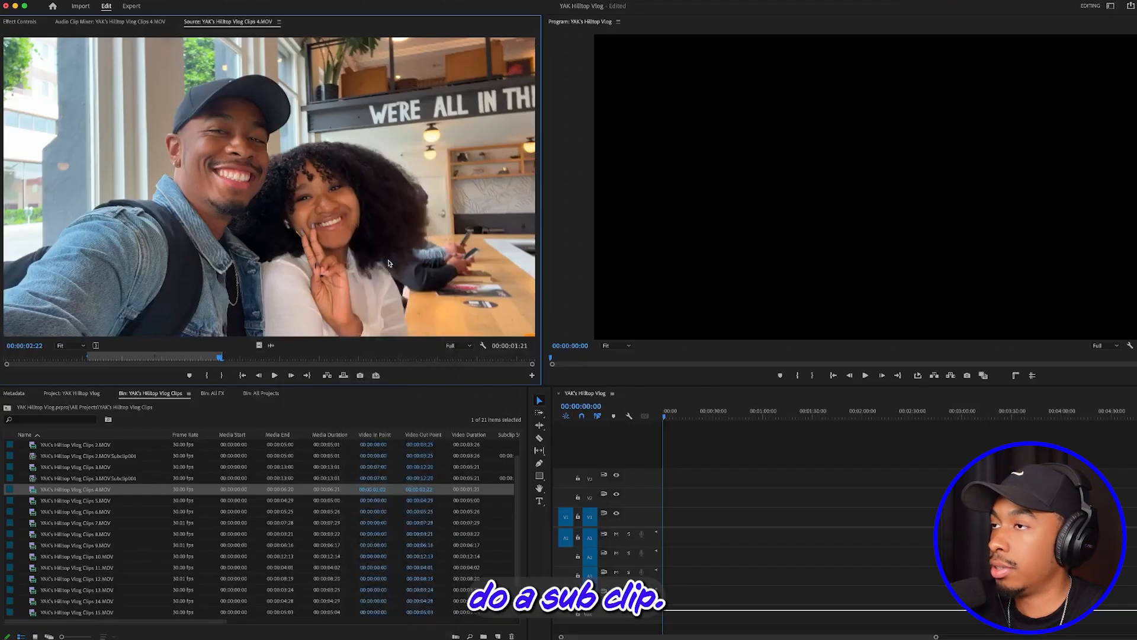
pyautogui.click(673, 349)
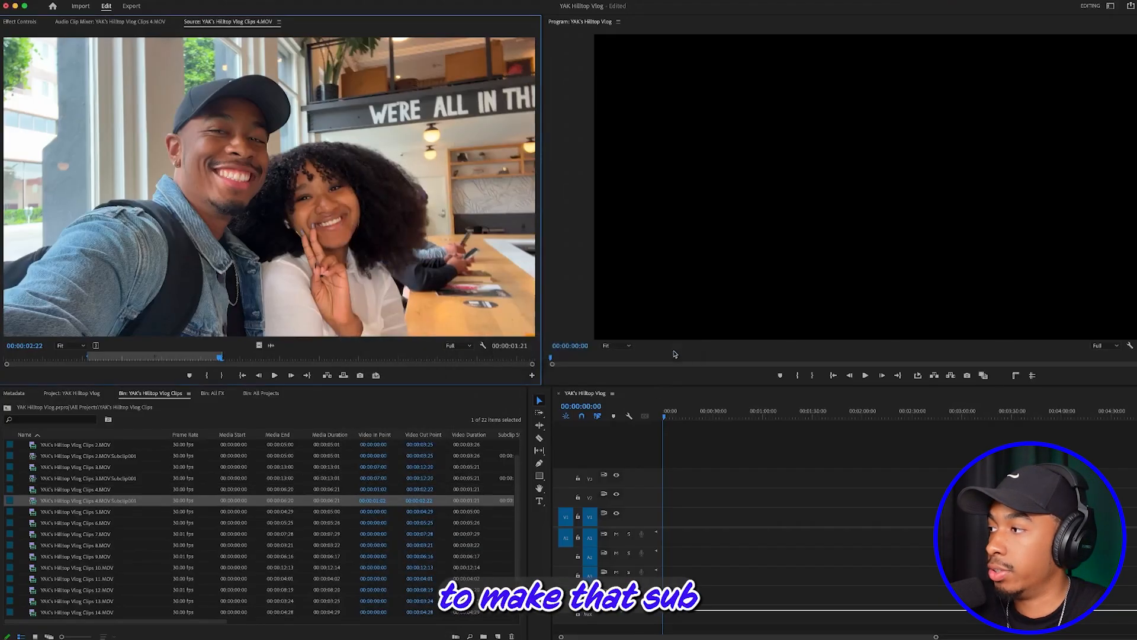
# Step: Load YAK's Hilltop Vlog Clips 5.MOV into the Source Monitor and mark its In point at 00:00:01:00
pyautogui.doubleClick(32, 513)
pyautogui.moveTo(30, 359); pyautogui.dragTo(145, 363)
pyautogui.moveTo(138, 365); pyautogui.dragTo(109, 367)
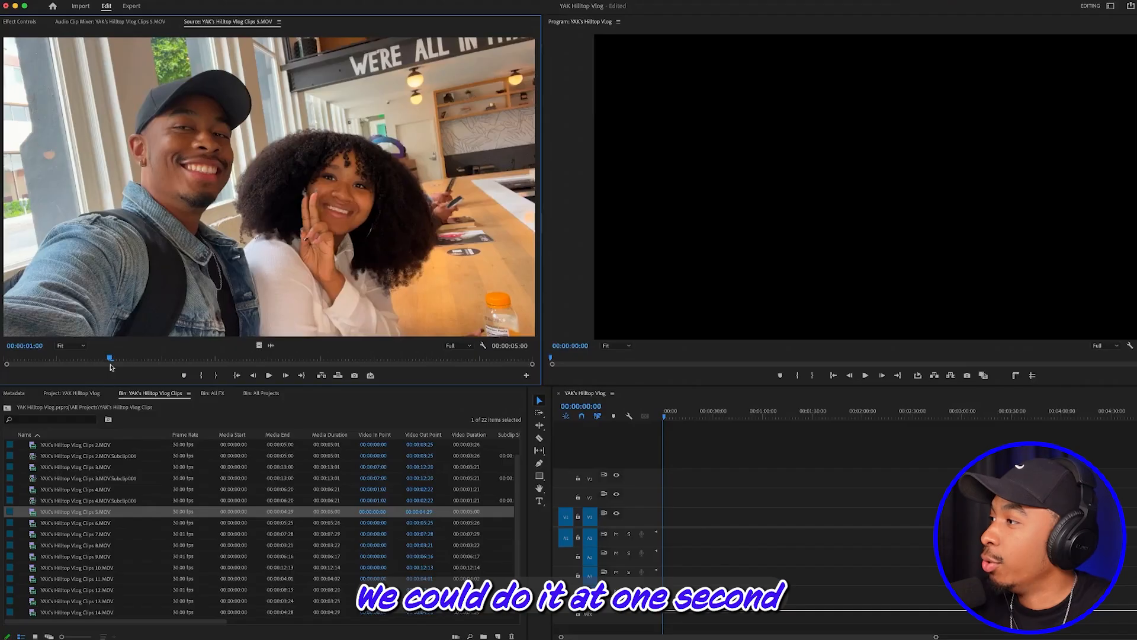
pyautogui.click(201, 376)
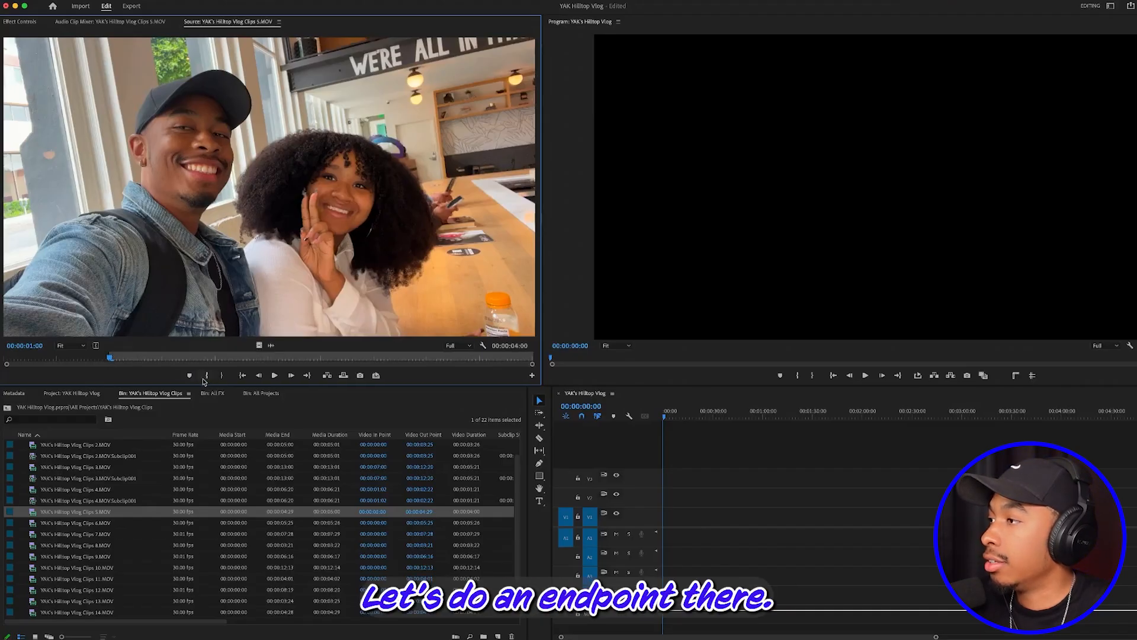
# Step: Mark the Out point of Clips 5 at 00:00:04:10 and make a subclip with the default name and Restrict Trims To Subclip Boundaries off
pyautogui.moveTo(124, 360); pyautogui.dragTo(465, 385)
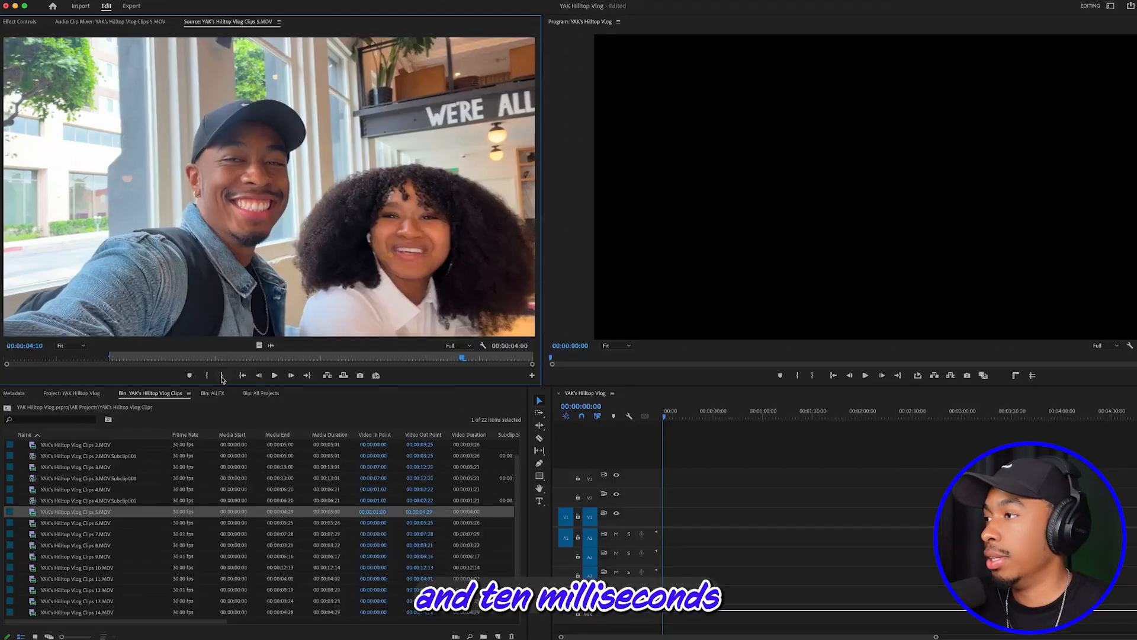
pyautogui.click(221, 377)
pyautogui.rightClick(256, 260)
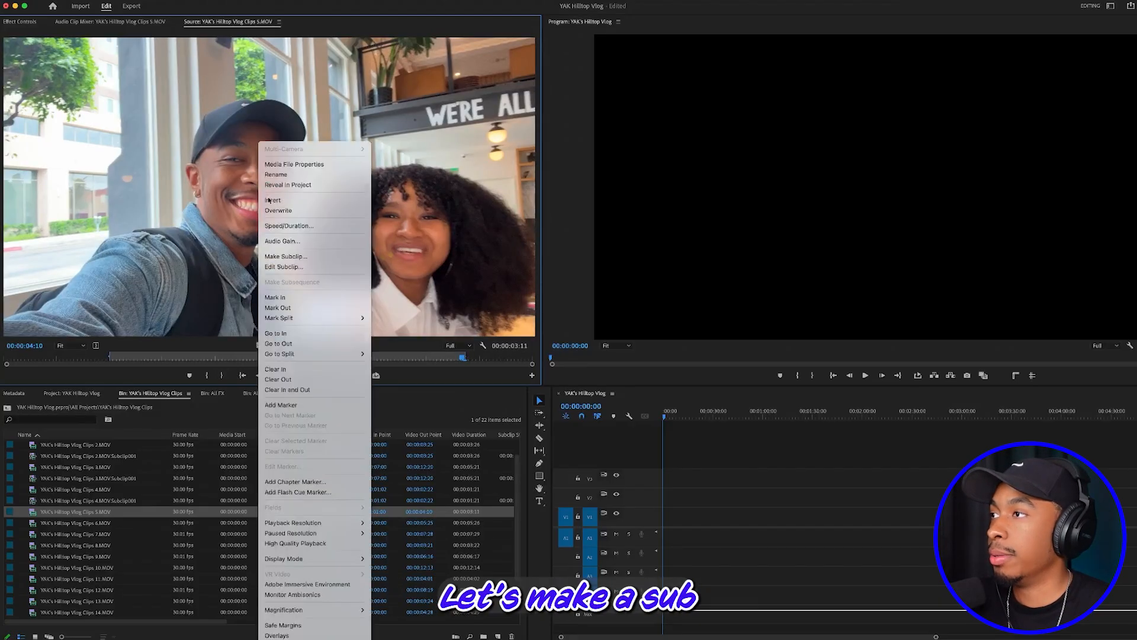
pyautogui.click(284, 257)
pyautogui.click(660, 348)
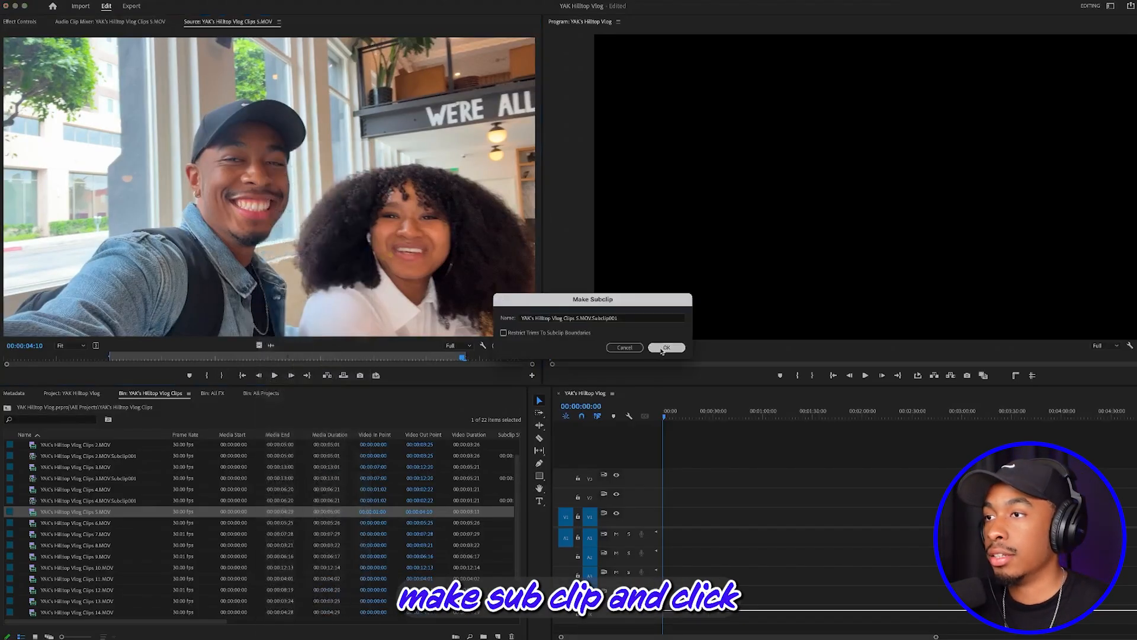
# Step: Load YAK's Hilltop Vlog Clips 6.MOV into the Source Monitor and mark its In point at 00:00:01:00
pyautogui.doubleClick(36, 534)
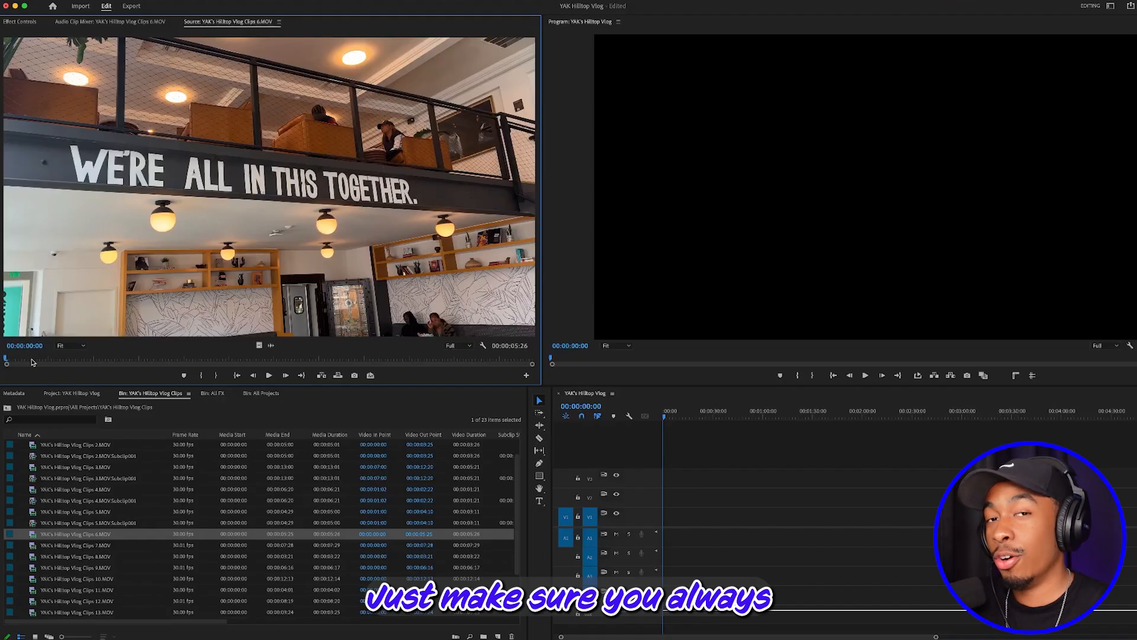
pyautogui.moveTo(25, 360); pyautogui.dragTo(94, 361)
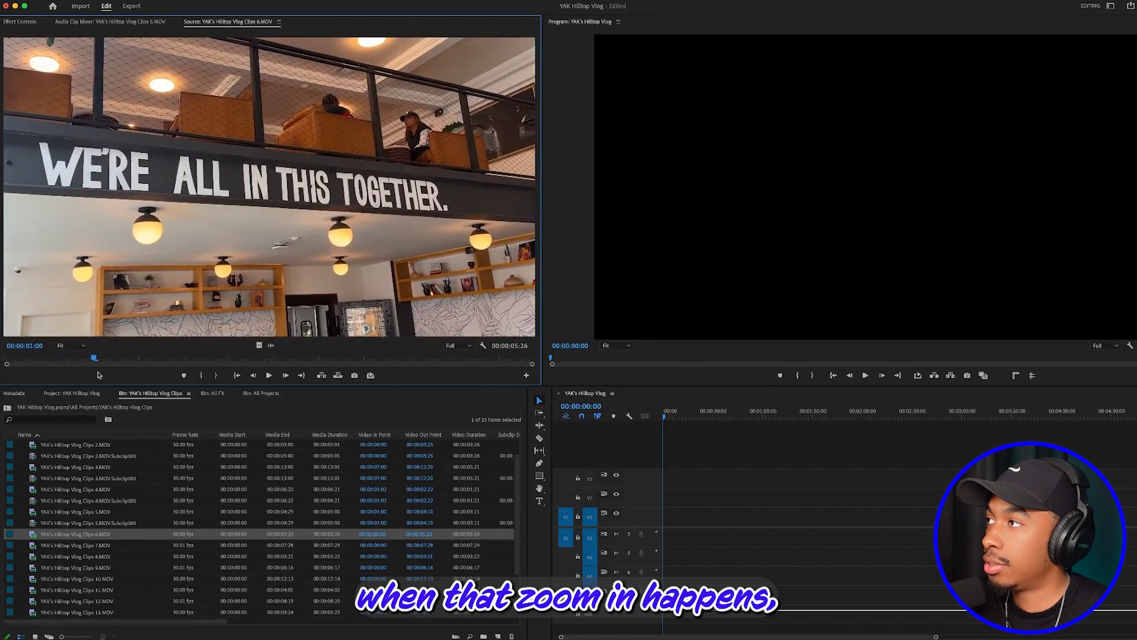
pyautogui.click(202, 376)
# Step: Scrub Clips 6 to its end and make a default-named subclip from the In point onward, without marking an Out point
pyautogui.moveTo(95, 359)
pyautogui.mouseDown()
pyautogui.moveTo(450, 359)
pyautogui.moveTo(523, 378)
pyautogui.mouseUp()
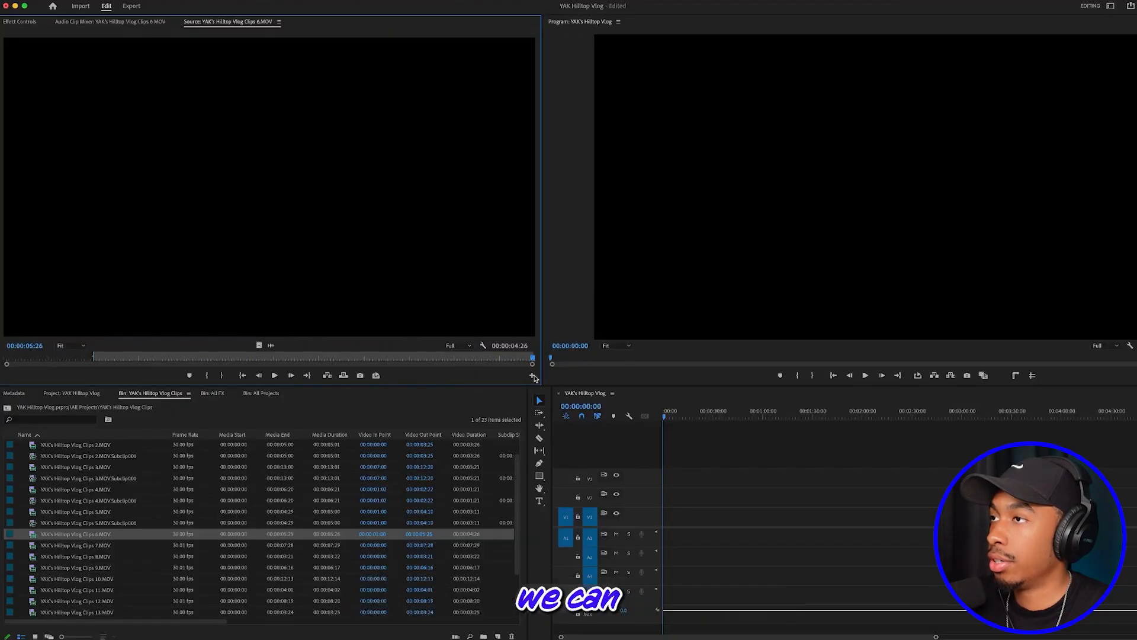
pyautogui.rightClick(441, 178)
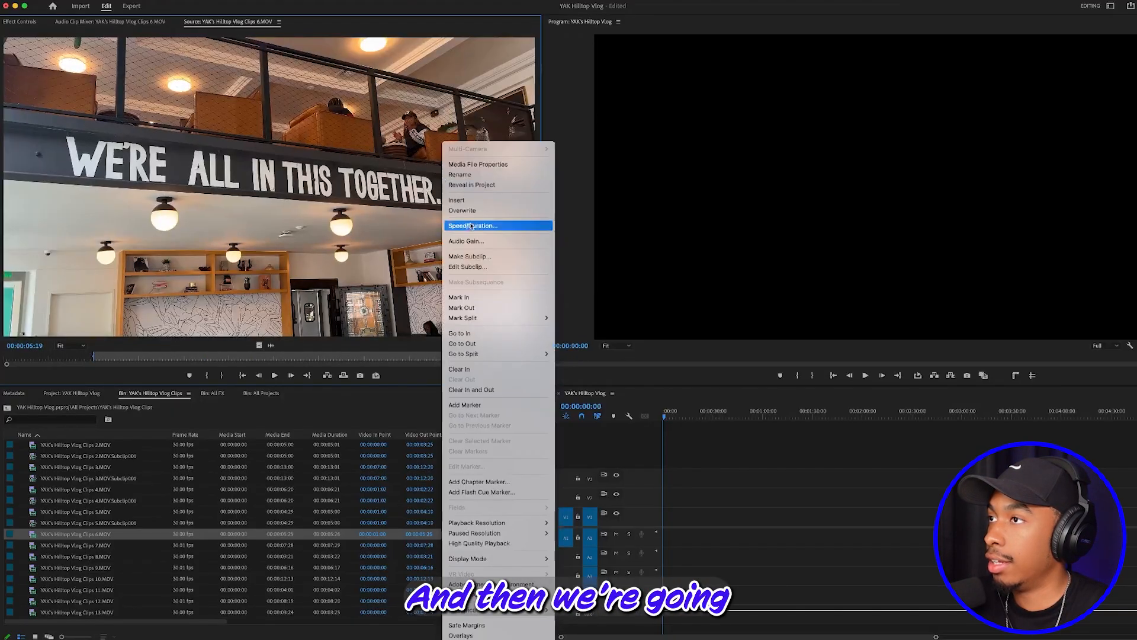
pyautogui.click(479, 257)
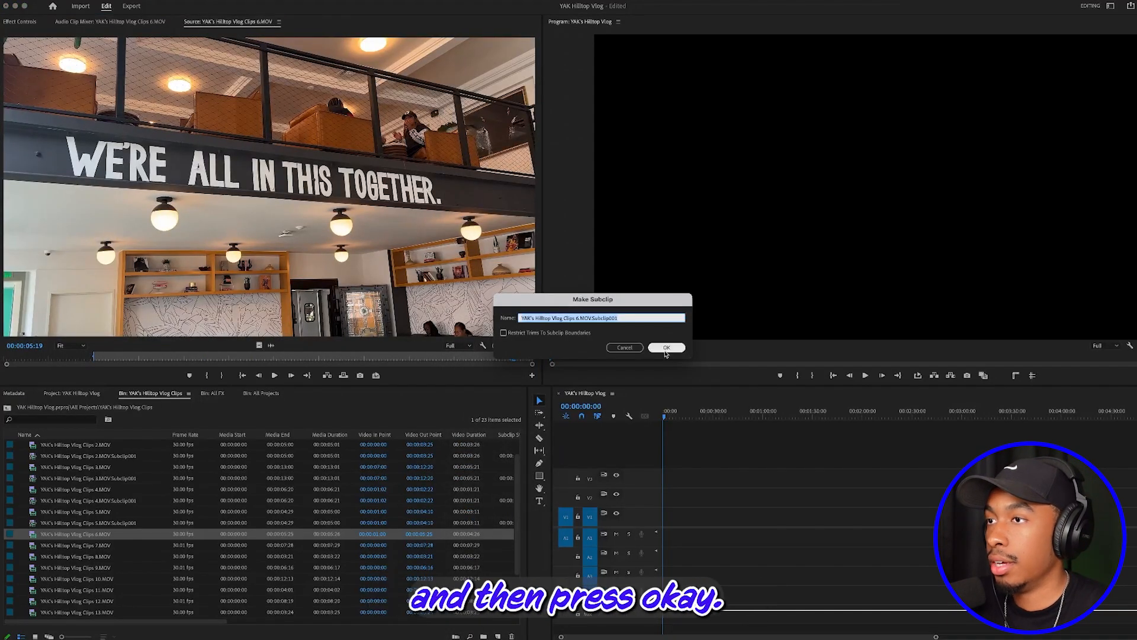
pyautogui.click(665, 347)
# Step: Load YAK's Hilltop Vlog Clips 7.MOV into the Source Monitor and mark its In point at 00:00:02:25
pyautogui.scroll(-2, 33, 493)
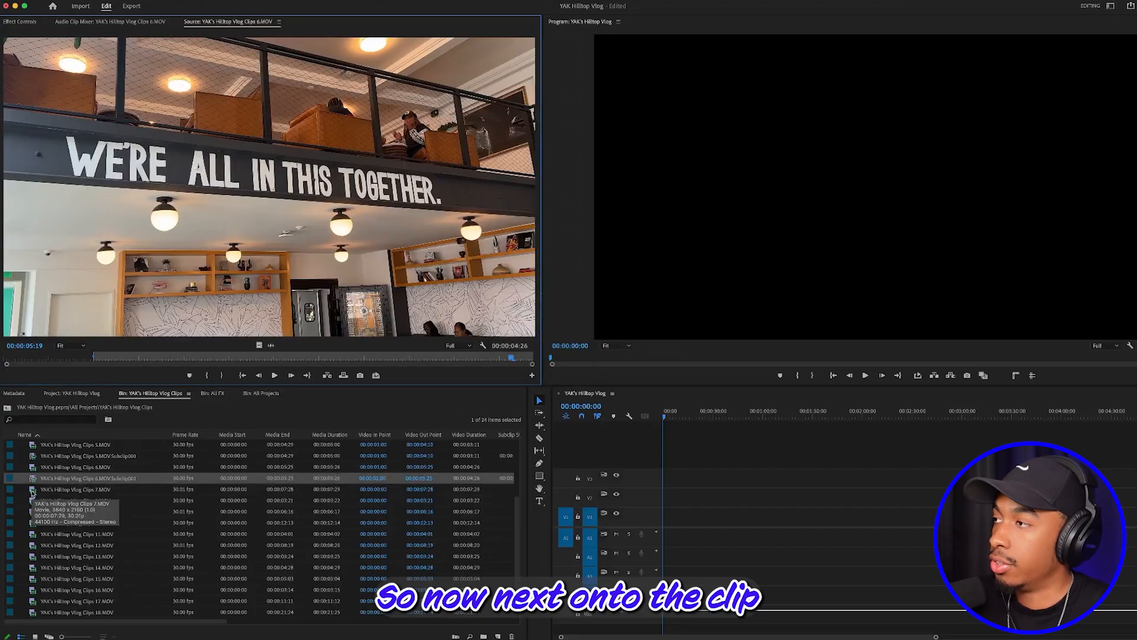
pyautogui.doubleClick(32, 491)
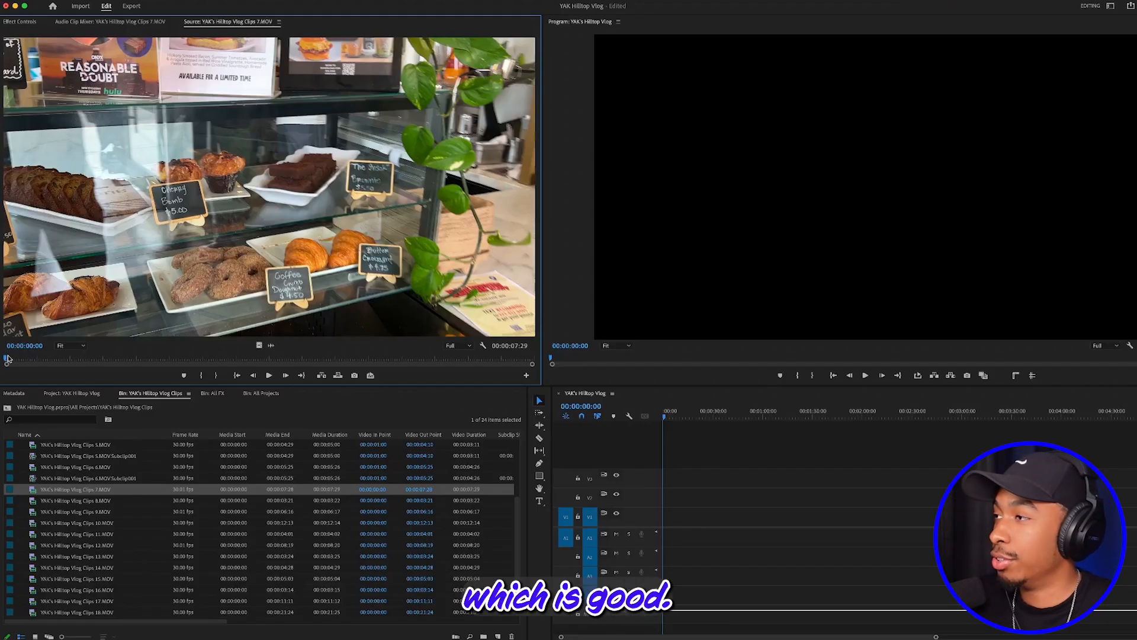
pyautogui.moveTo(6, 359); pyautogui.dragTo(192, 377)
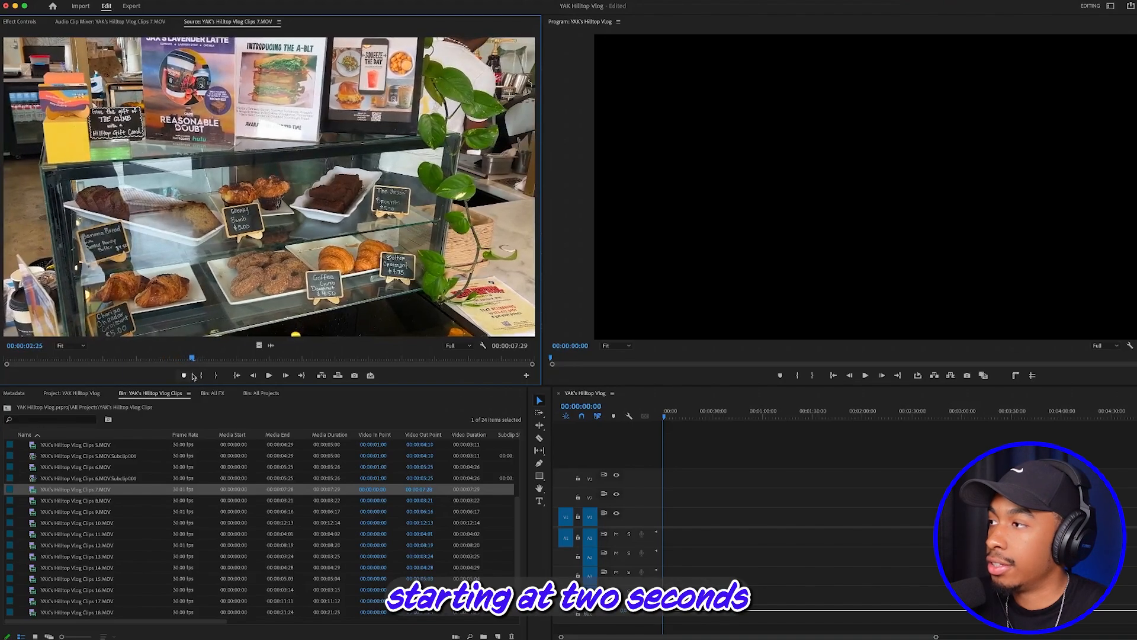
pyautogui.click(199, 374)
# Step: Mark the Out point of Clips 7 at 00:00:05:04 and make a subclip with the default name and Restrict Trims To Subclip Boundaries off
pyautogui.moveTo(192, 359); pyautogui.dragTo(262, 362)
pyautogui.press('space')
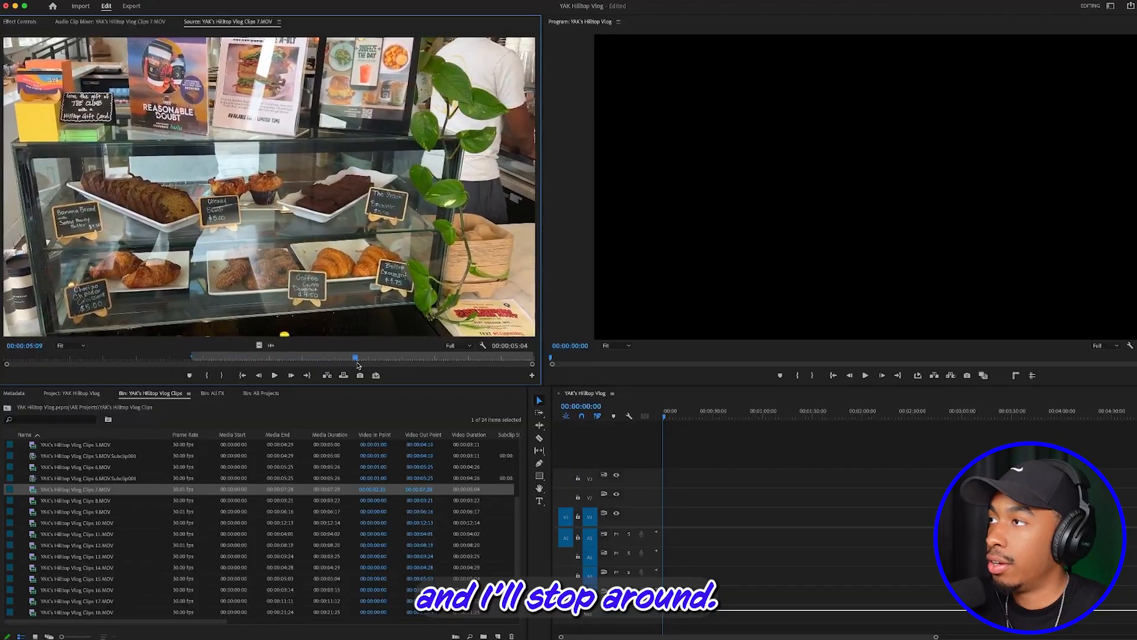
pyautogui.click(222, 375)
pyautogui.rightClick(323, 166)
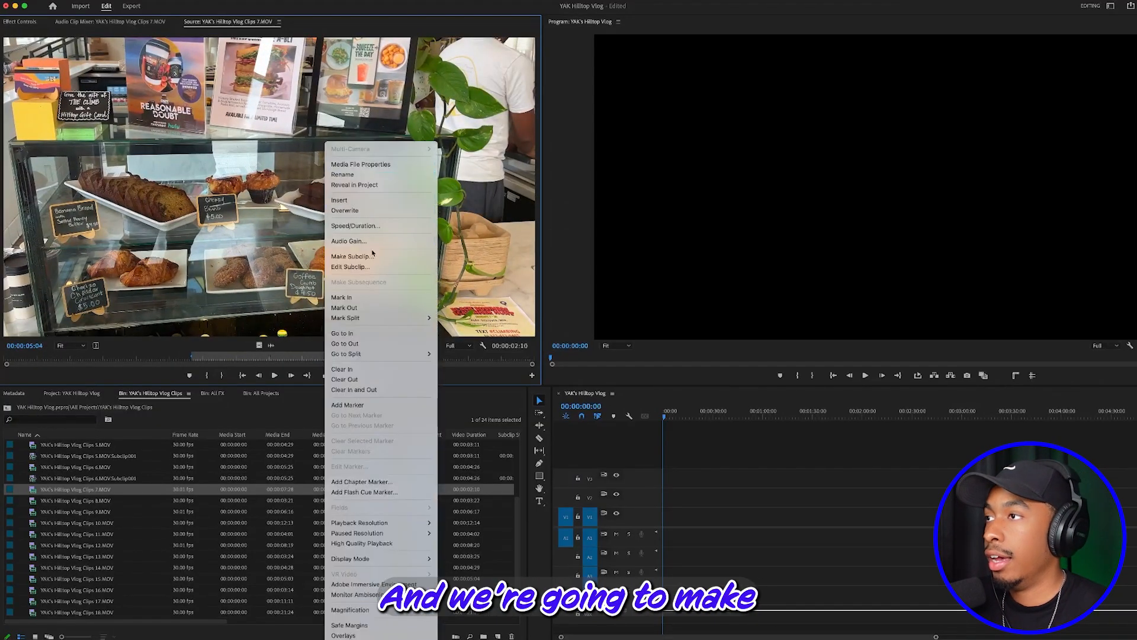
pyautogui.click(355, 254)
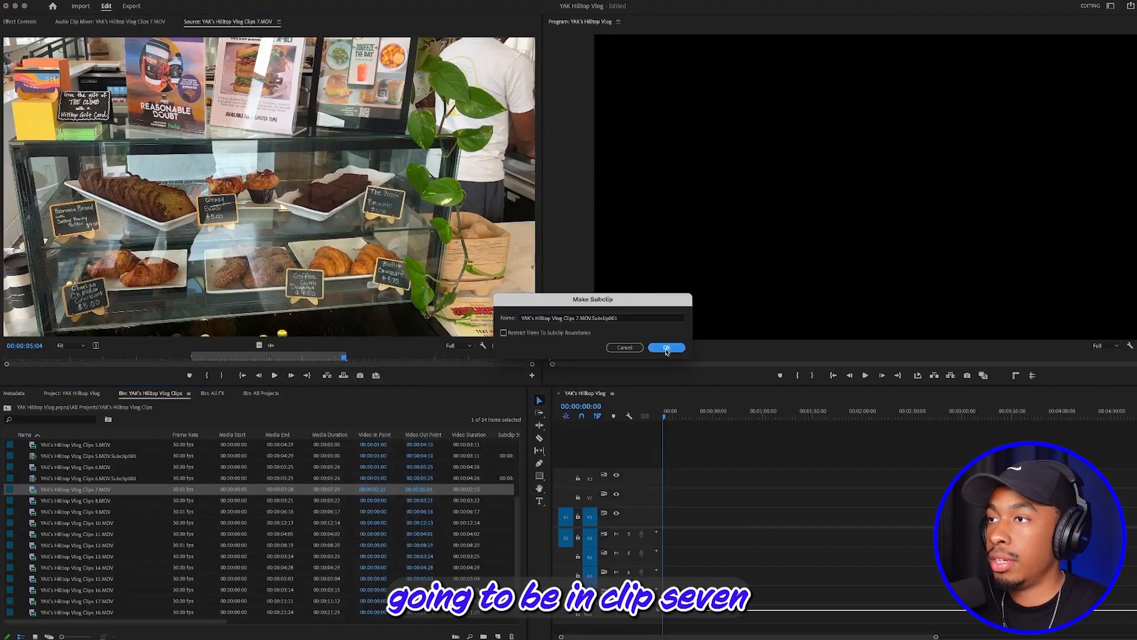
pyautogui.click(665, 347)
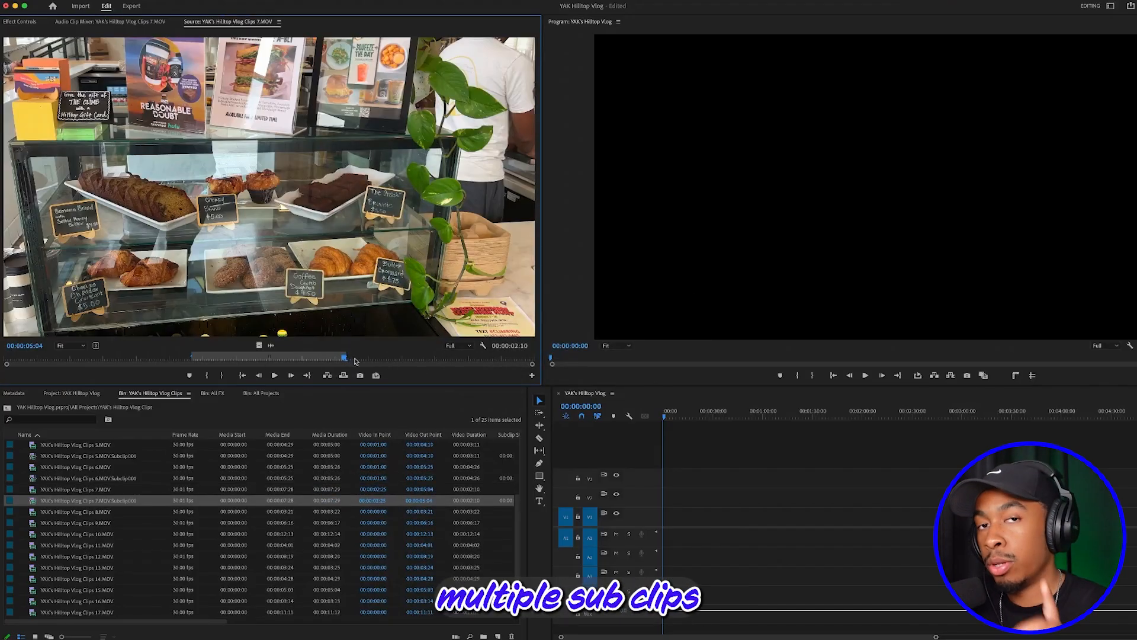
# Step: Mark a new In point at 00:00:05:16 in Clips 7 and make a second default-named subclip running to the clip's end
pyautogui.moveTo(354, 361); pyautogui.dragTo(374, 371)
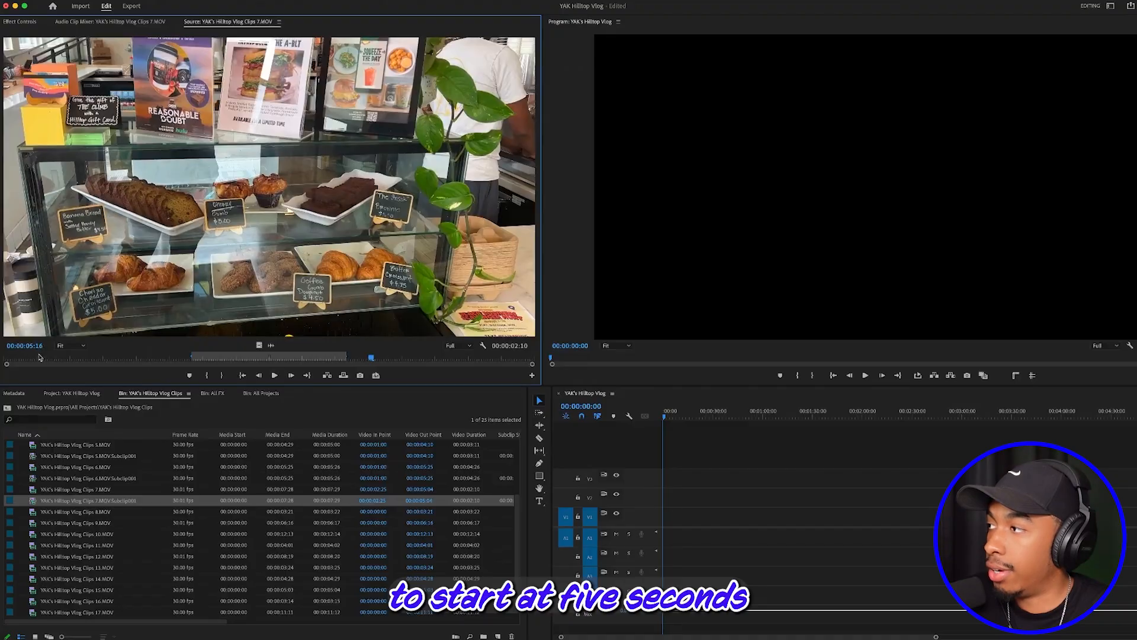
pyautogui.click(206, 375)
pyautogui.moveTo(373, 359); pyautogui.dragTo(532, 365)
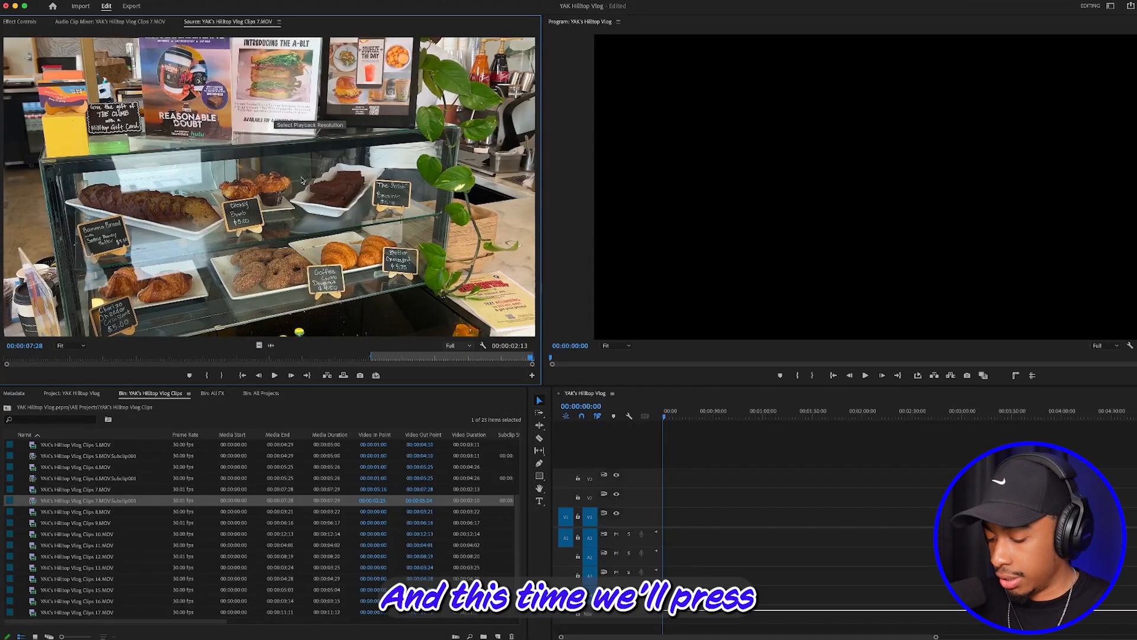
pyautogui.press('super+u')
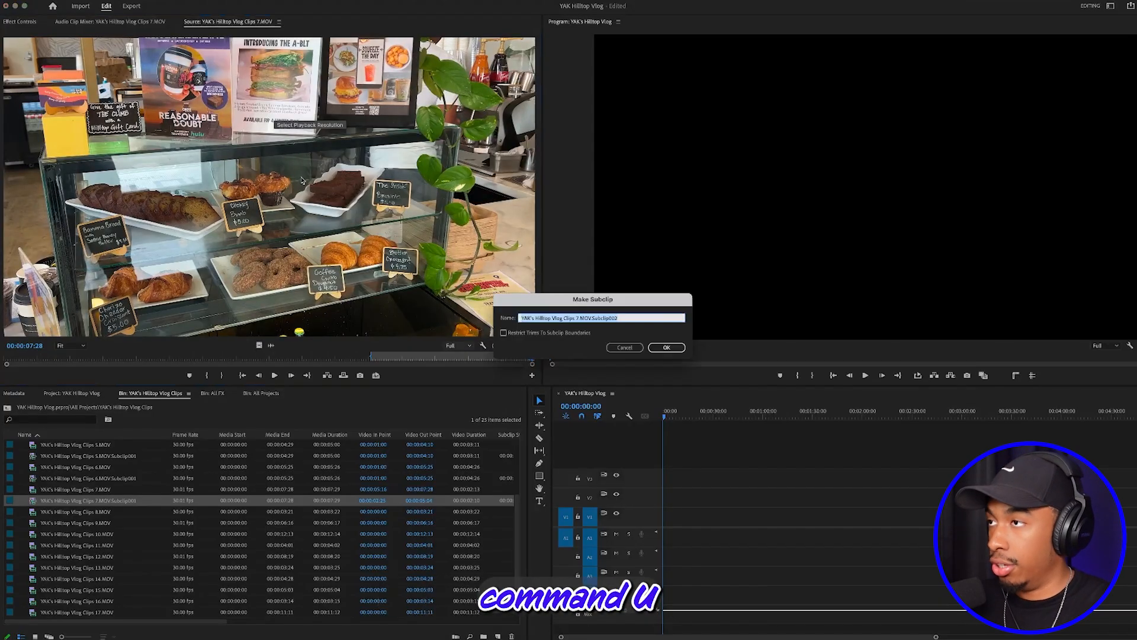
pyautogui.click(667, 348)
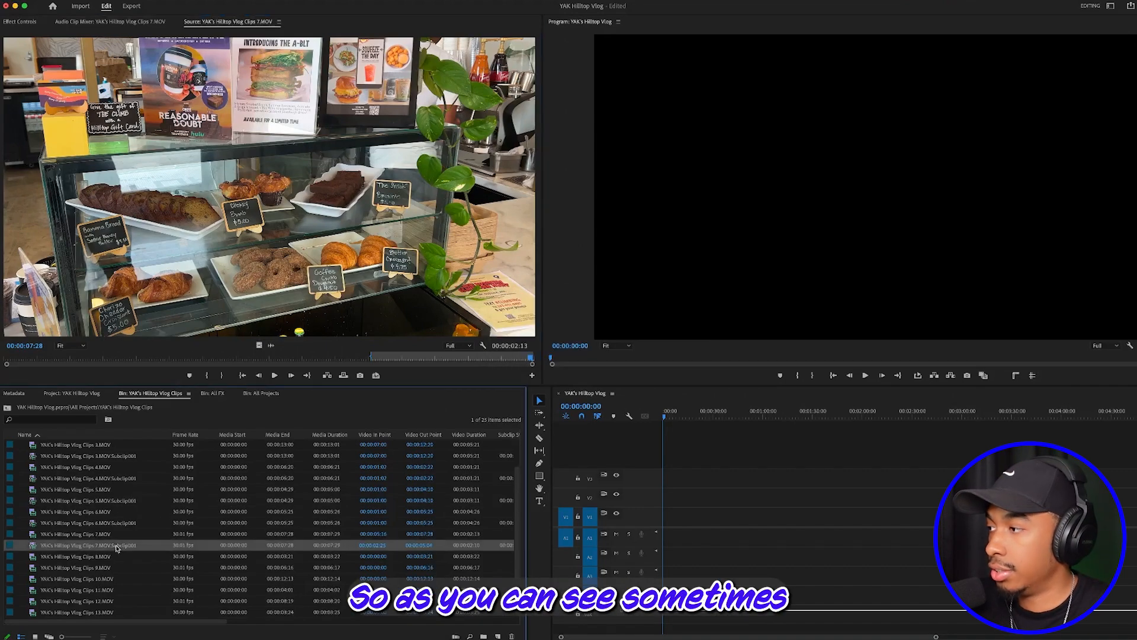
# Step: Expand the All Projects bin in the project root to find the stray Clips 7 subclip, and widen the Name column
pyautogui.click(66, 395)
pyautogui.click(21, 466)
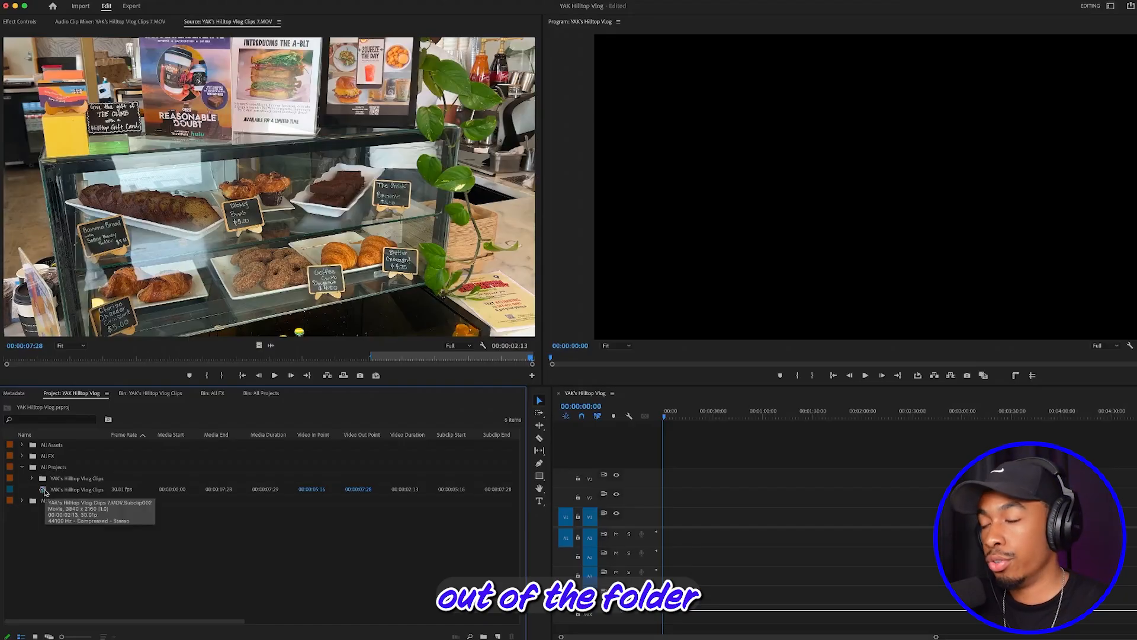
pyautogui.moveTo(110, 432); pyautogui.dragTo(206, 437)
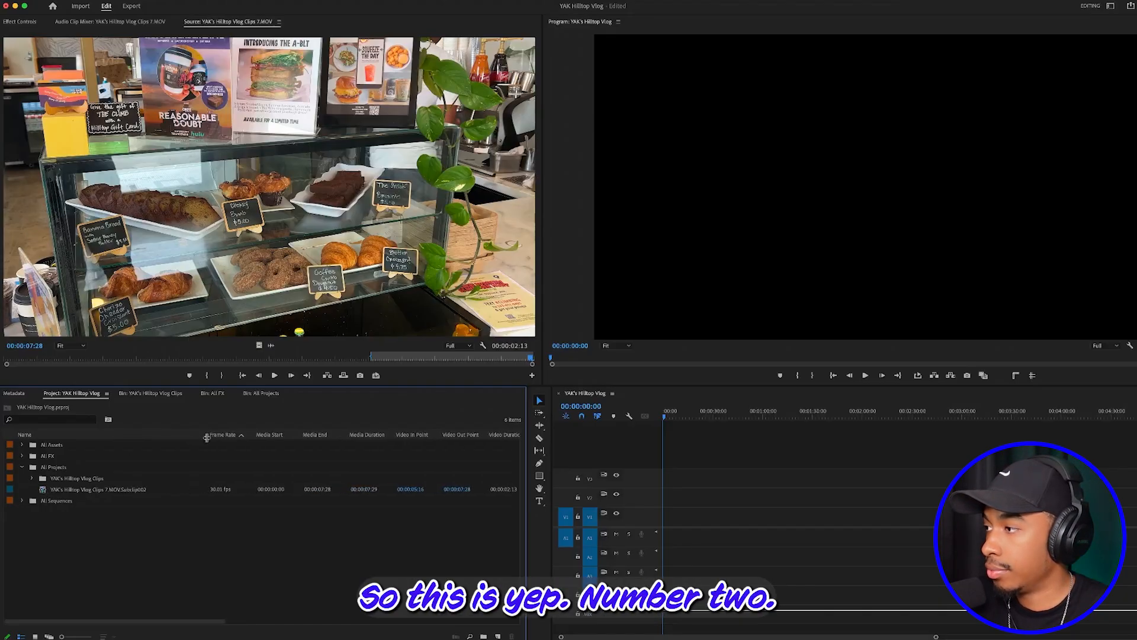
# Step: Move the stray second Clips 7 subclip into the YAK's Hilltop Vlog Clips bin and open that bin
pyautogui.click(43, 489)
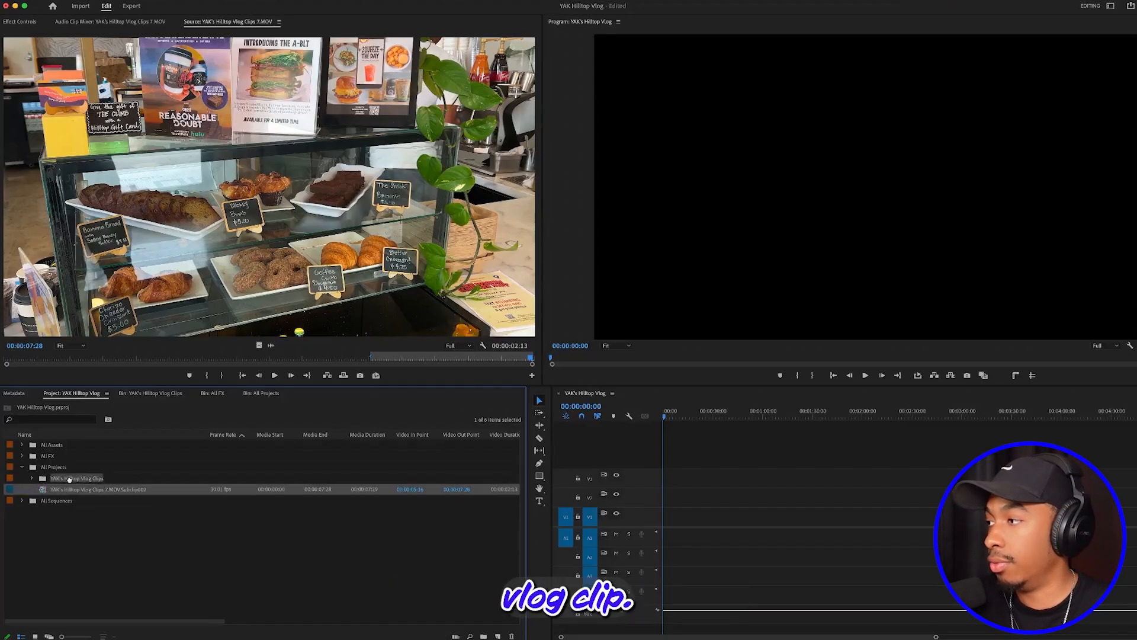
pyautogui.moveTo(60, 480); pyautogui.dragTo(61, 481)
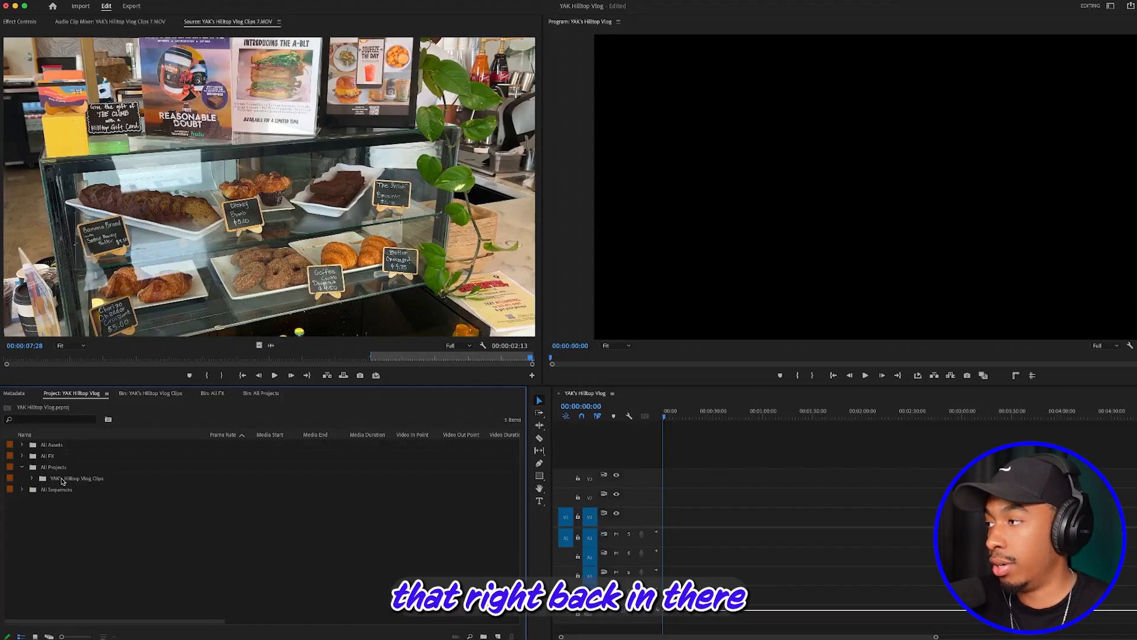
pyautogui.click(43, 481)
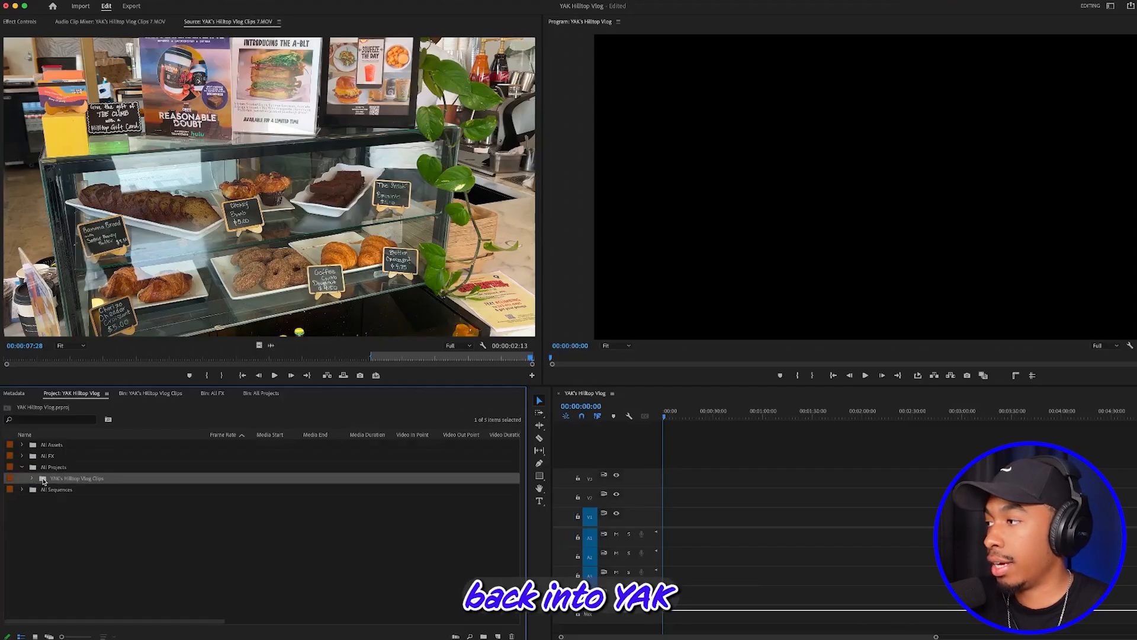
pyautogui.doubleClick(43, 481)
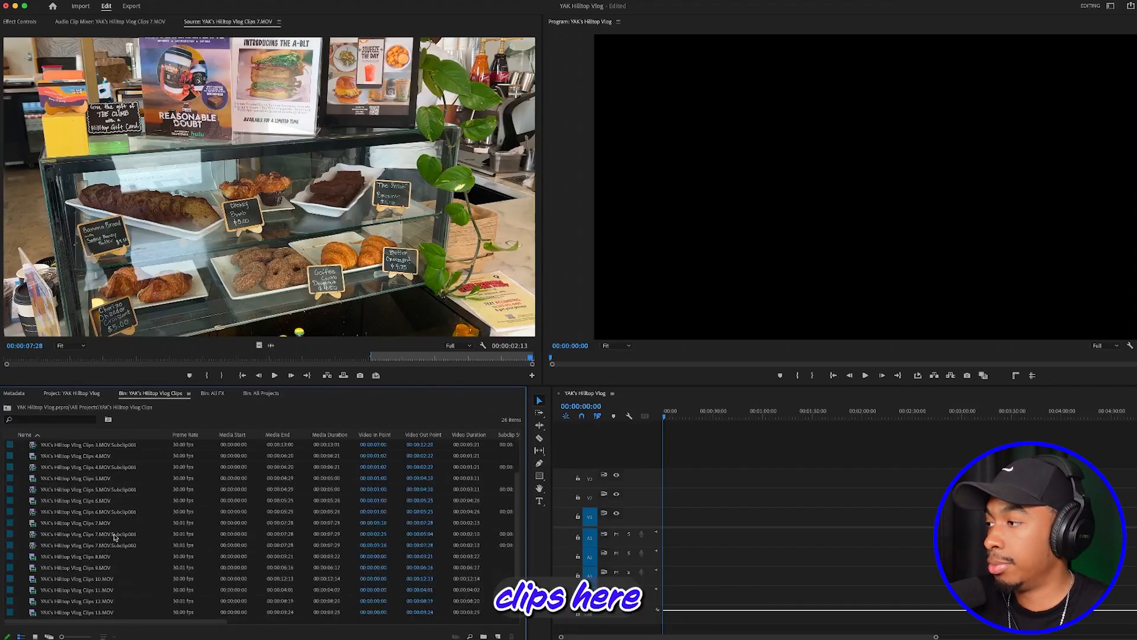
# Step: Load YAK's Hilltop Vlog Clips 8.MOV, mark its Out point at 00:00:01:10 and make a default-named subclip
pyautogui.doubleClick(33, 558)
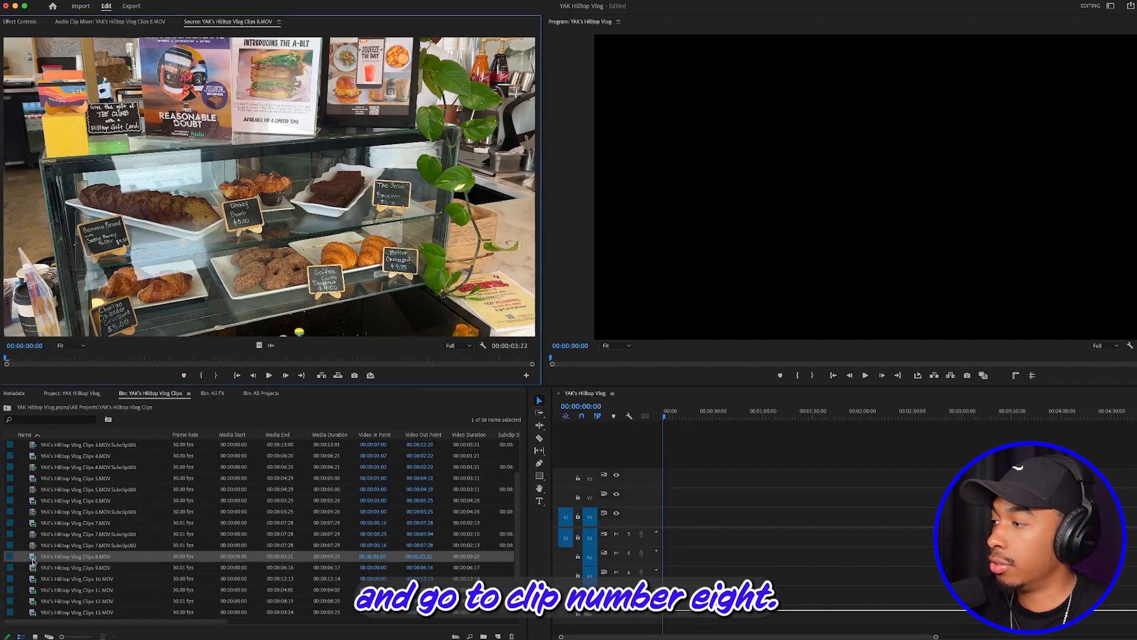
pyautogui.moveTo(35, 360); pyautogui.dragTo(191, 395)
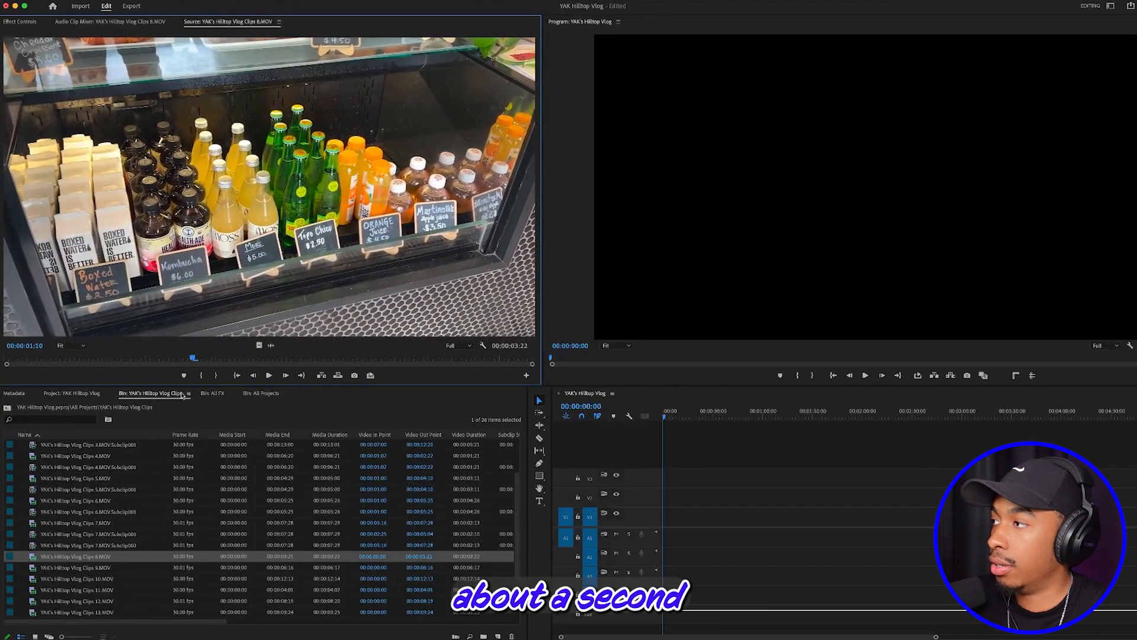
pyautogui.click(217, 377)
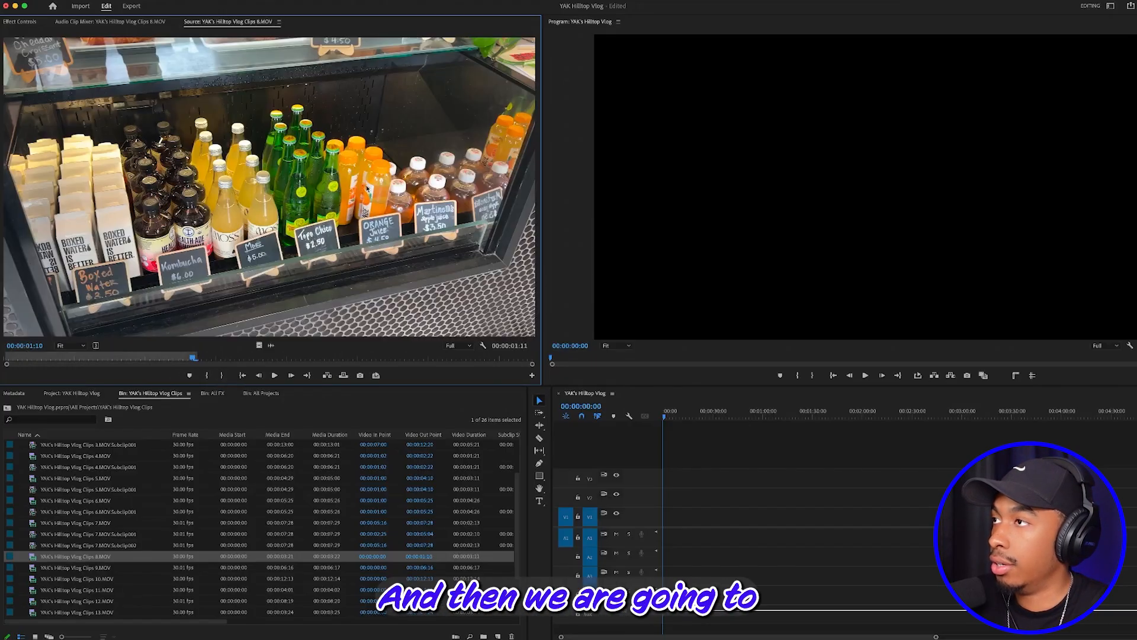
pyautogui.press('super+u')
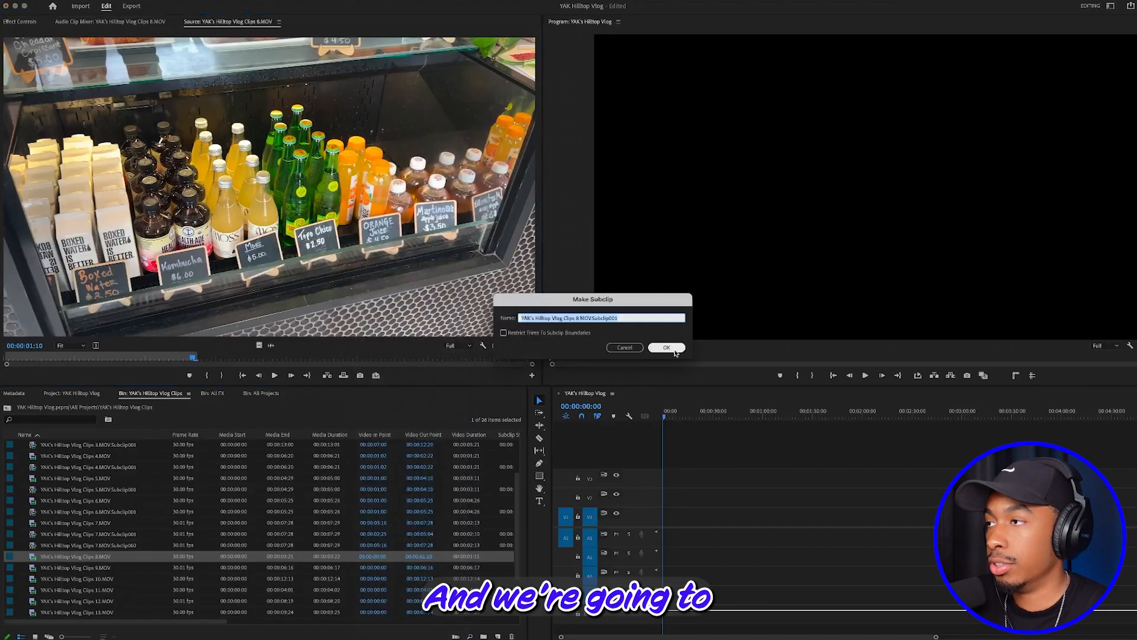
pyautogui.click(667, 347)
# Step: Mark a new In point at 00:00:01:15 in Clips 8 and make a second default-named subclip running to the clip's end
pyautogui.moveTo(219, 359)
pyautogui.mouseDown()
pyautogui.moveTo(244, 359)
pyautogui.moveTo(220, 362)
pyautogui.mouseUp()
pyautogui.click(208, 375)
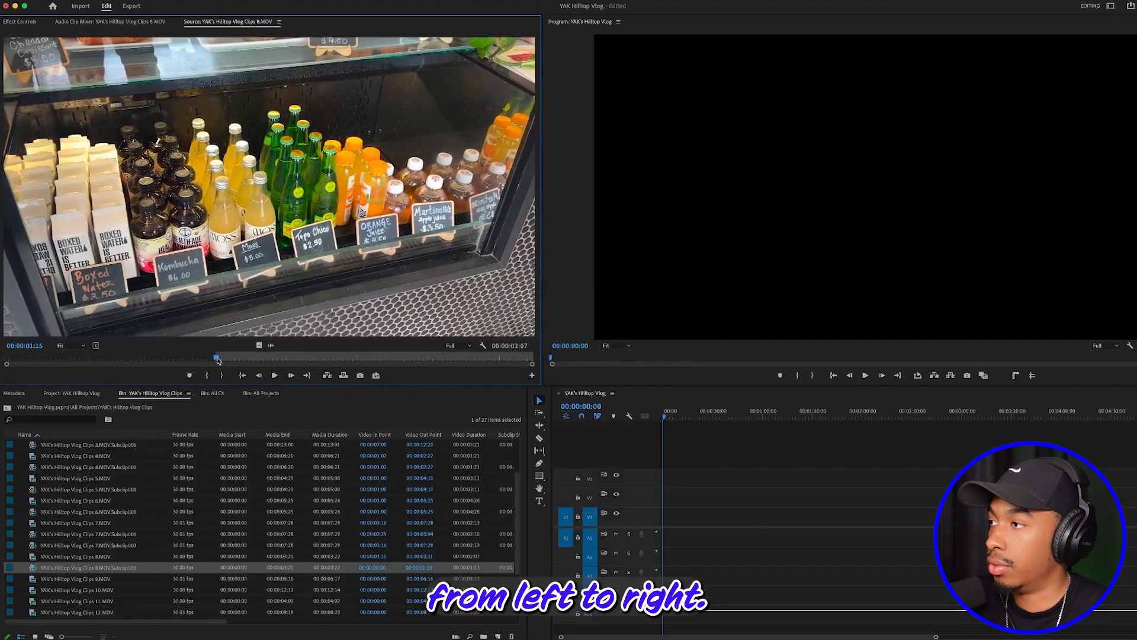
pyautogui.press('space')
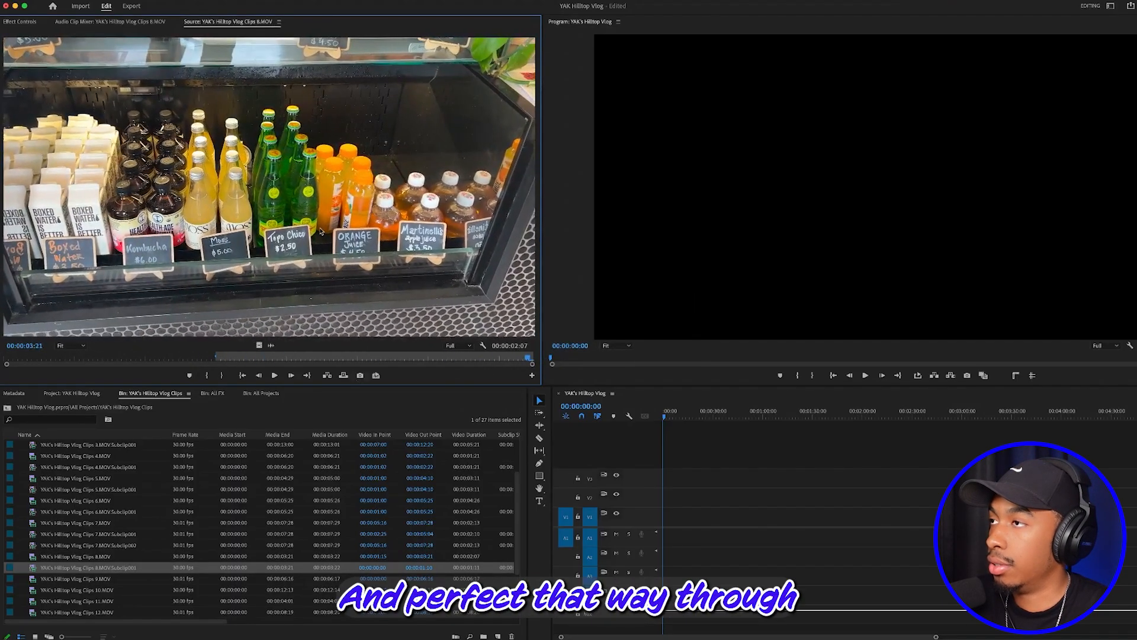
pyautogui.rightClick(320, 231)
pyautogui.click(355, 257)
pyautogui.click(674, 349)
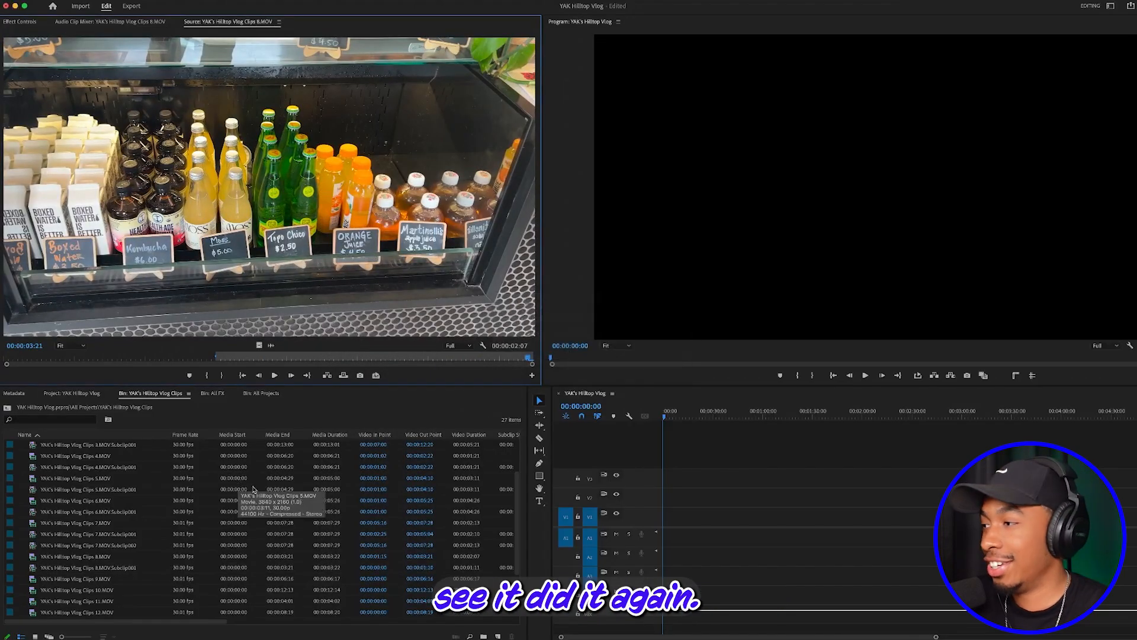
# Step: Move the stray second Clips 8 subclip from the project root into the YAK's Hilltop Vlog Clips bin and reopen that bin
pyautogui.scroll(-2, 118, 505)
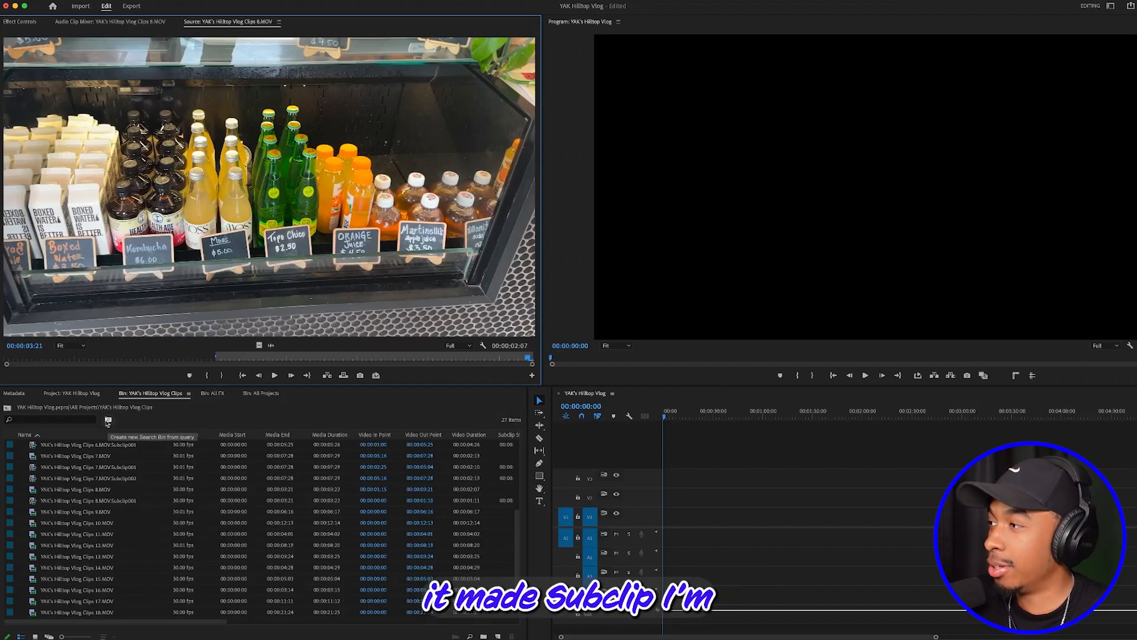
pyautogui.click(95, 395)
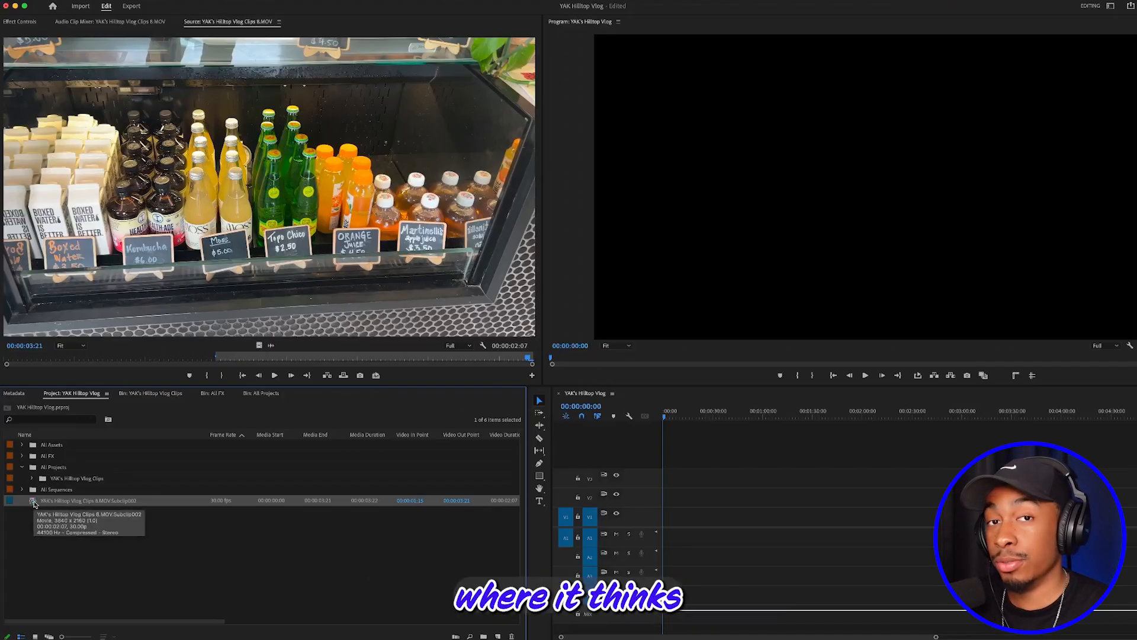
pyautogui.moveTo(33, 503); pyautogui.dragTo(42, 479)
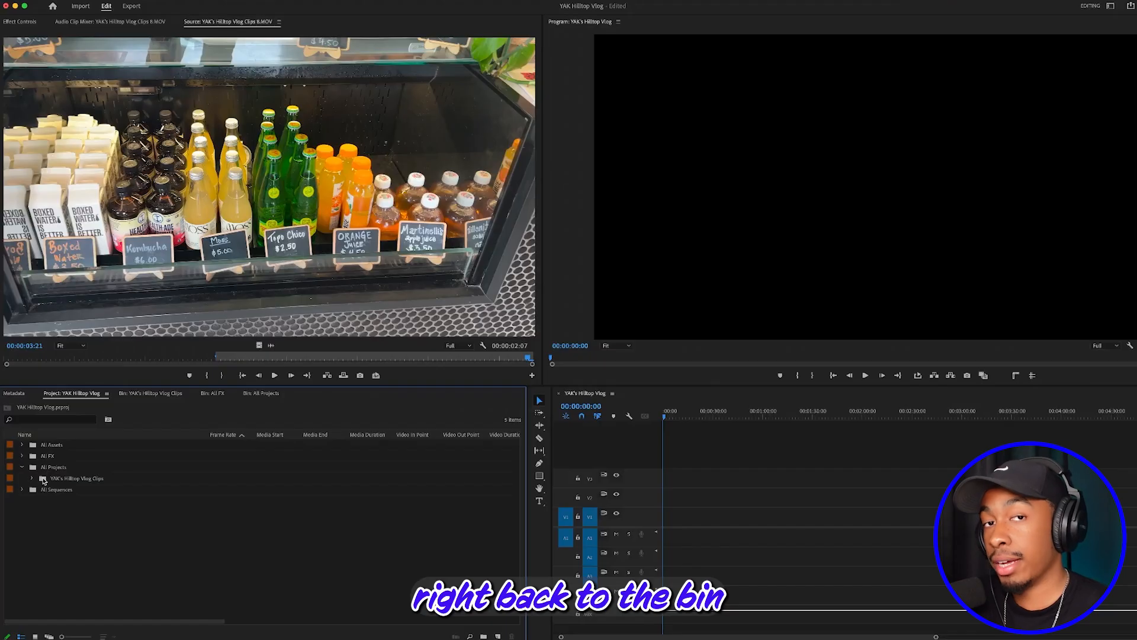
pyautogui.doubleClick(42, 478)
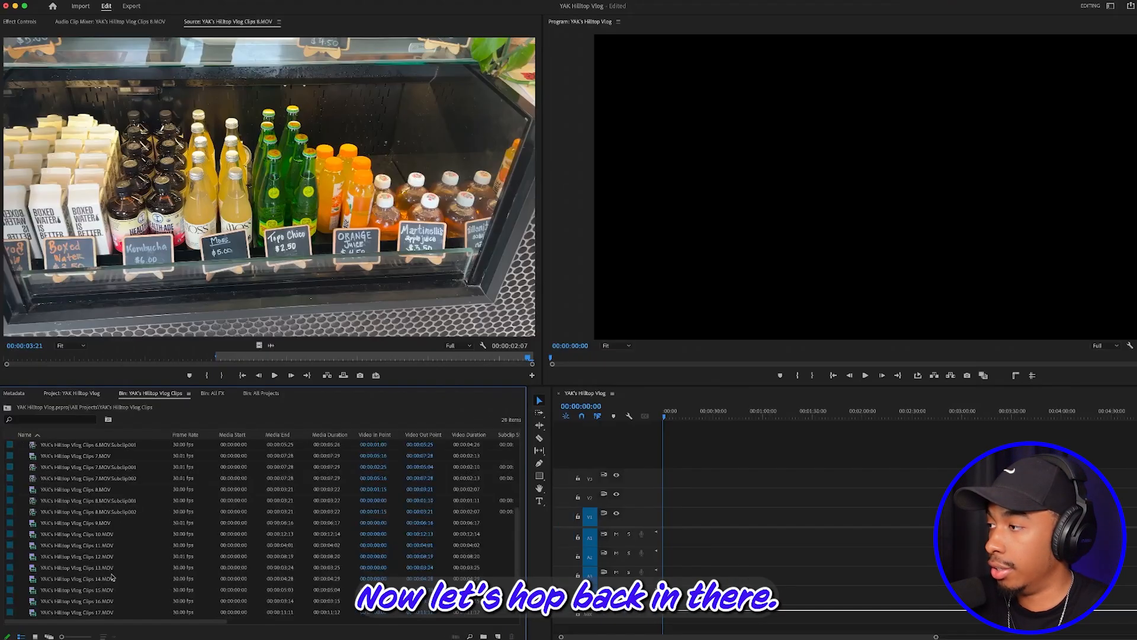
# Step: Load YAK's Hilltop Vlog Clips 9.MOV and mark its Out point at 00:00:05:27 and its In point at 00:00:01:20
pyautogui.doubleClick(33, 524)
pyautogui.moveTo(21, 361); pyautogui.dragTo(480, 364)
pyautogui.click(216, 375)
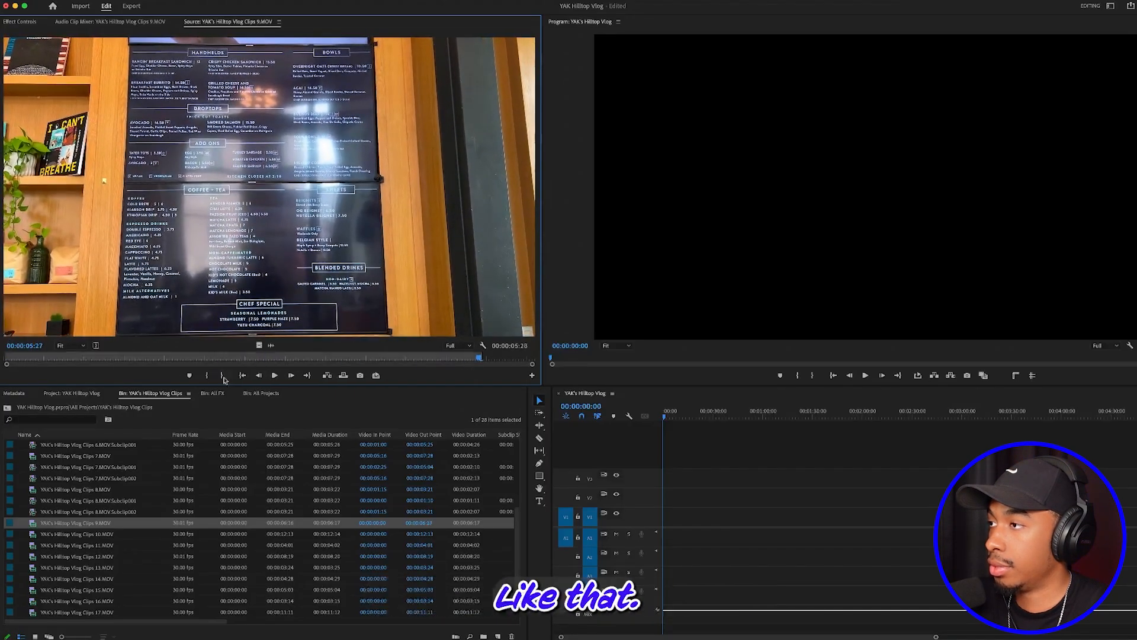
pyautogui.moveTo(327, 357); pyautogui.dragTo(139, 362)
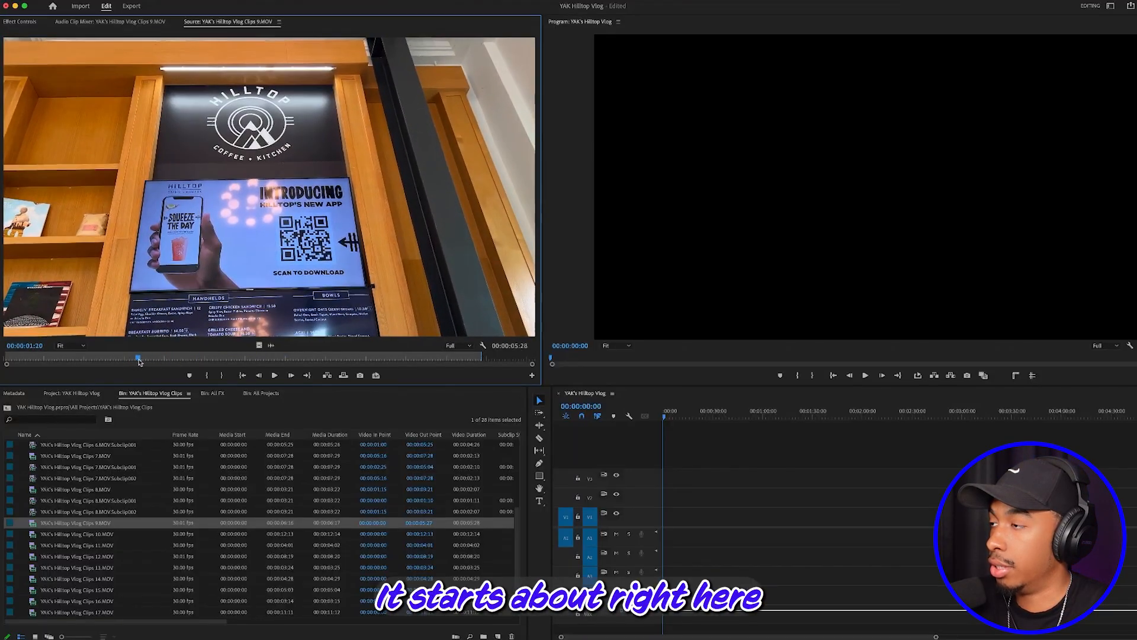
pyautogui.click(207, 376)
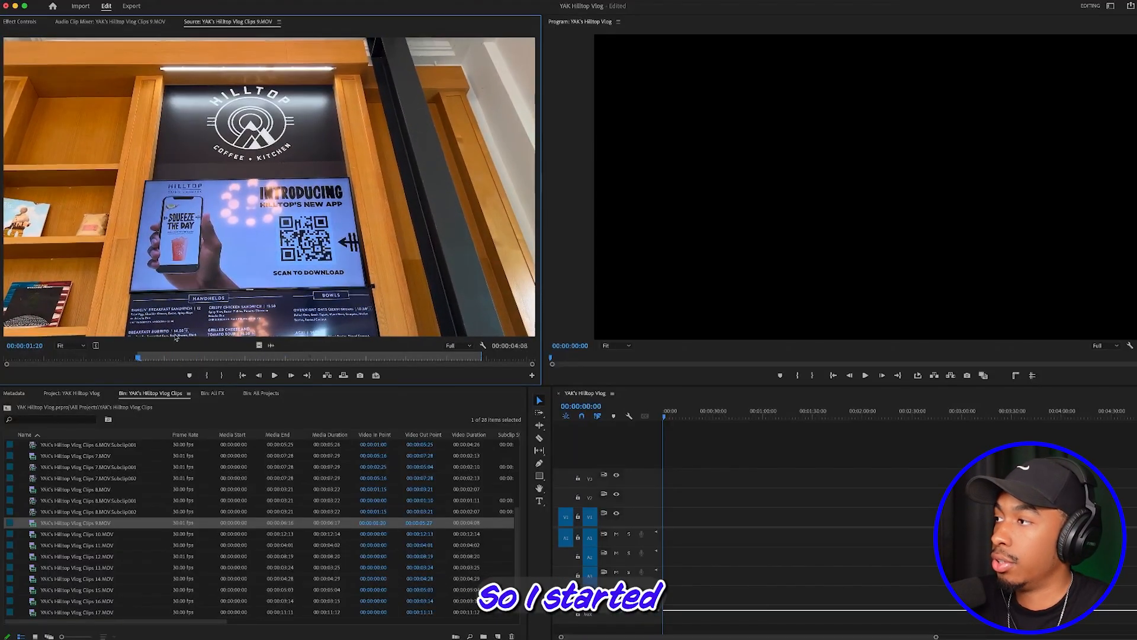
# Step: Extend the Out point of Clips 9 to the clip's end and make a default-named subclip
pyautogui.moveTo(139, 359); pyautogui.dragTo(325, 358)
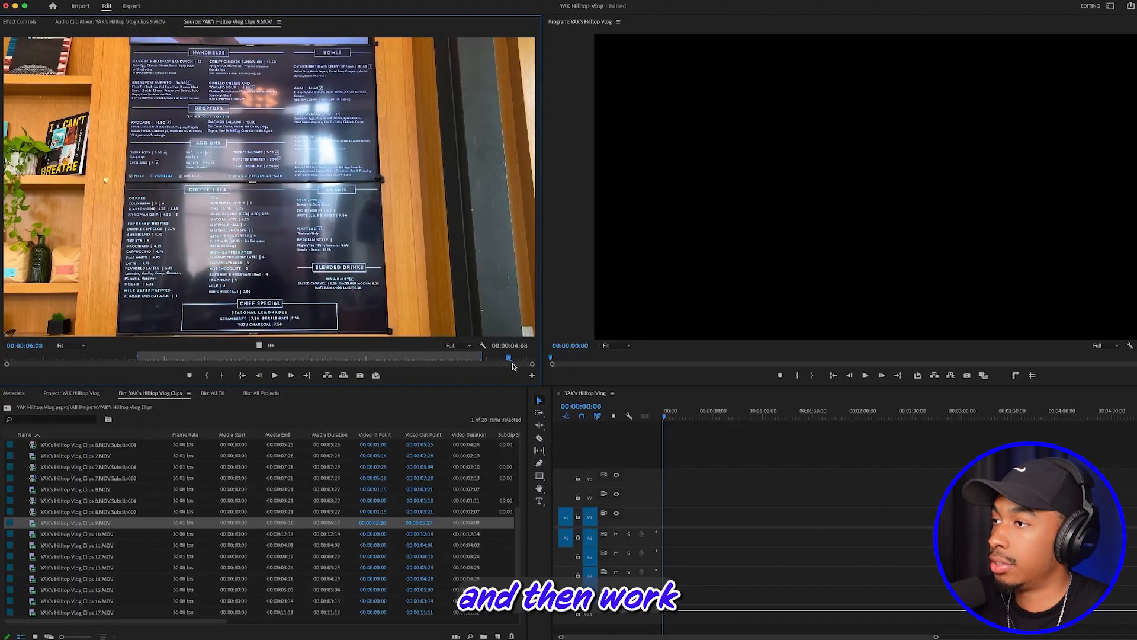
pyautogui.moveTo(129, 373); pyautogui.dragTo(532, 386)
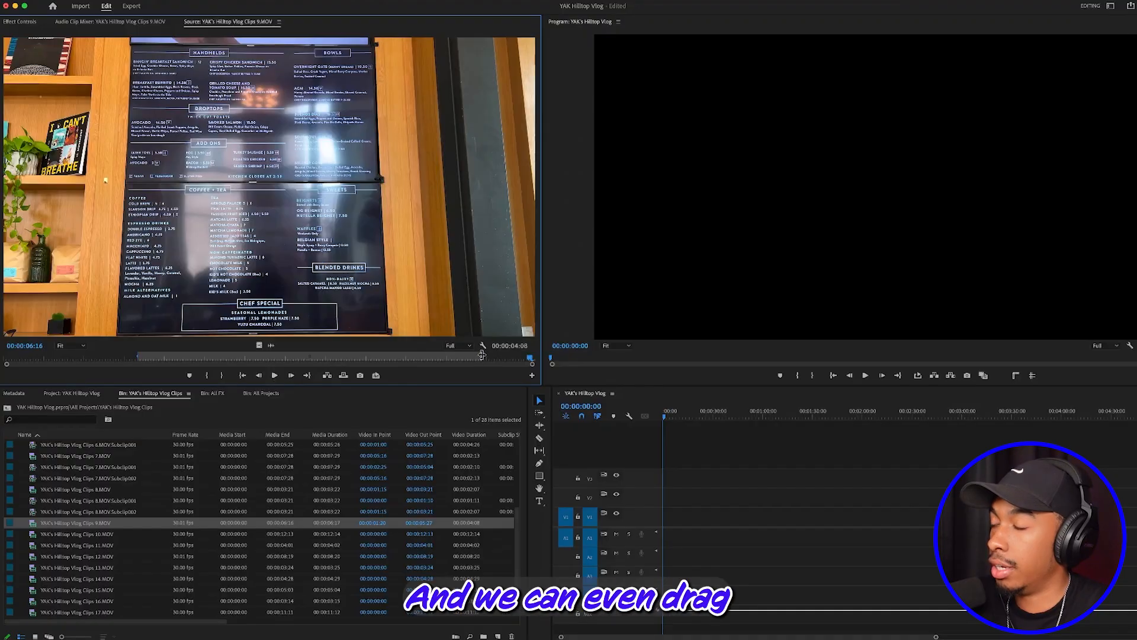
pyautogui.moveTo(483, 354); pyautogui.dragTo(541, 357)
pyautogui.rightClick(296, 160)
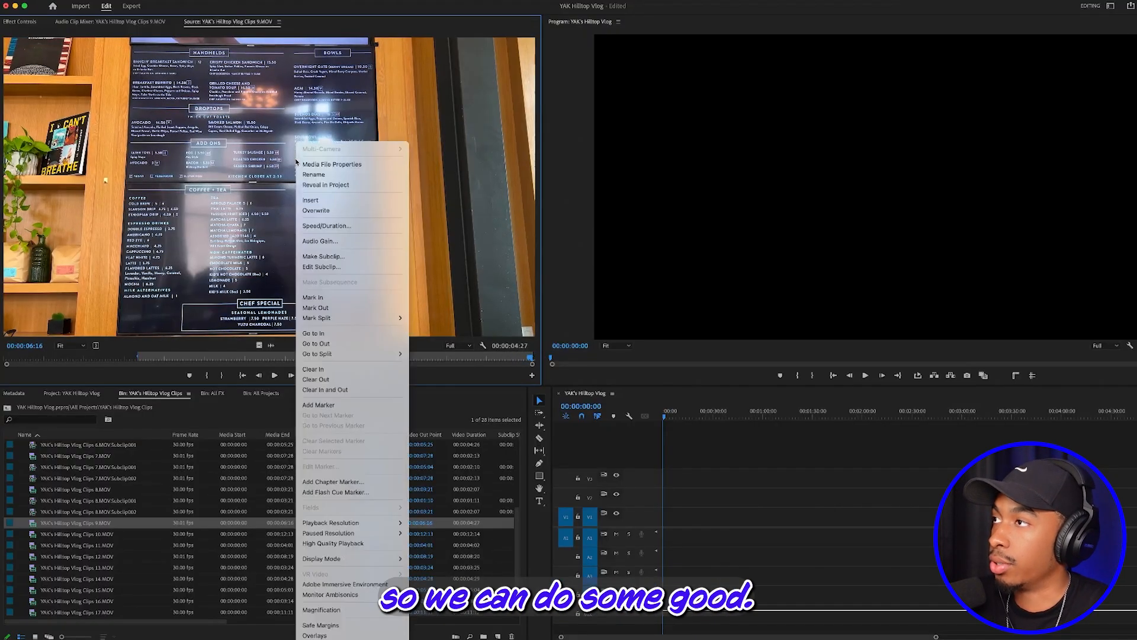
pyautogui.click(347, 257)
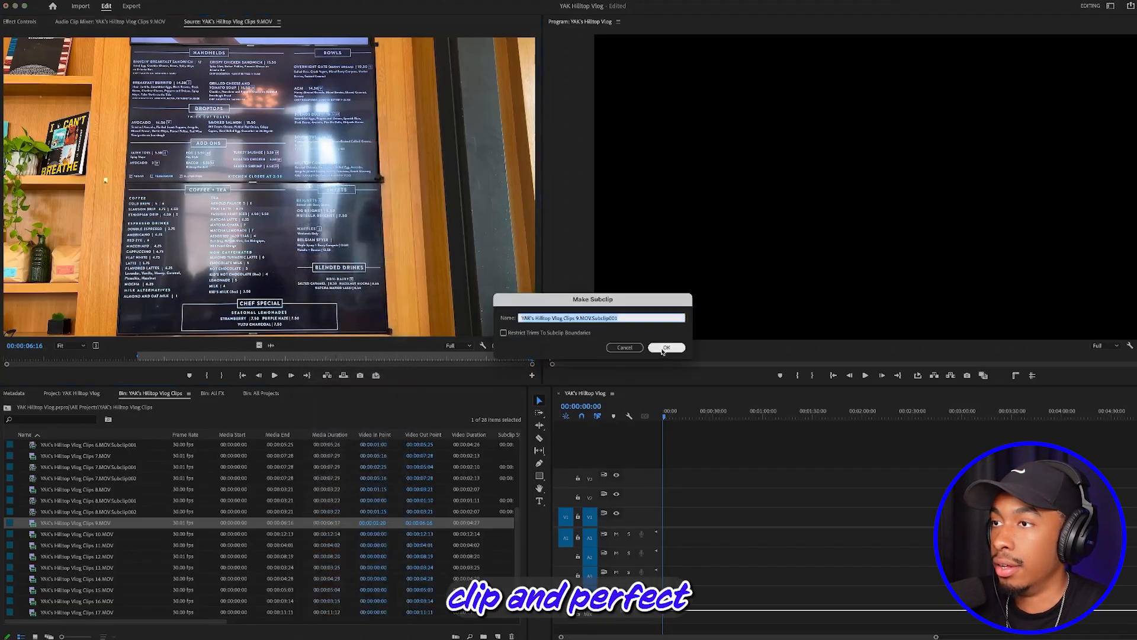
pyautogui.click(663, 349)
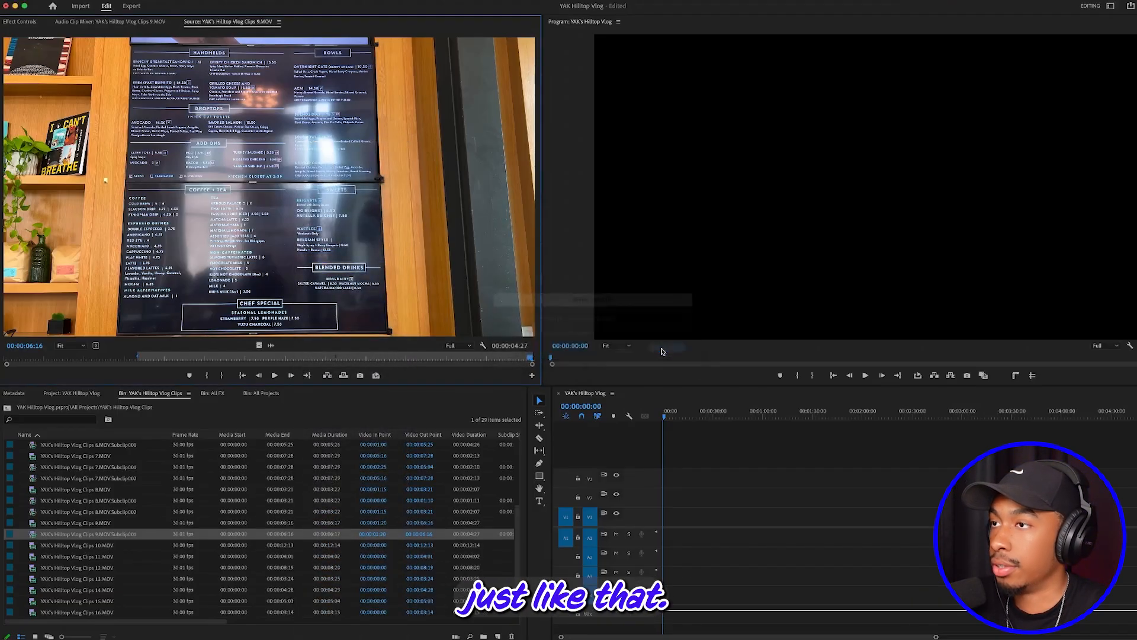
# Step: Load YAK's Hilltop Vlog Clips 10.MOV and mark its In point at 00:00:01:16 and its Out point at 00:00:05:14
pyautogui.doubleClick(34, 548)
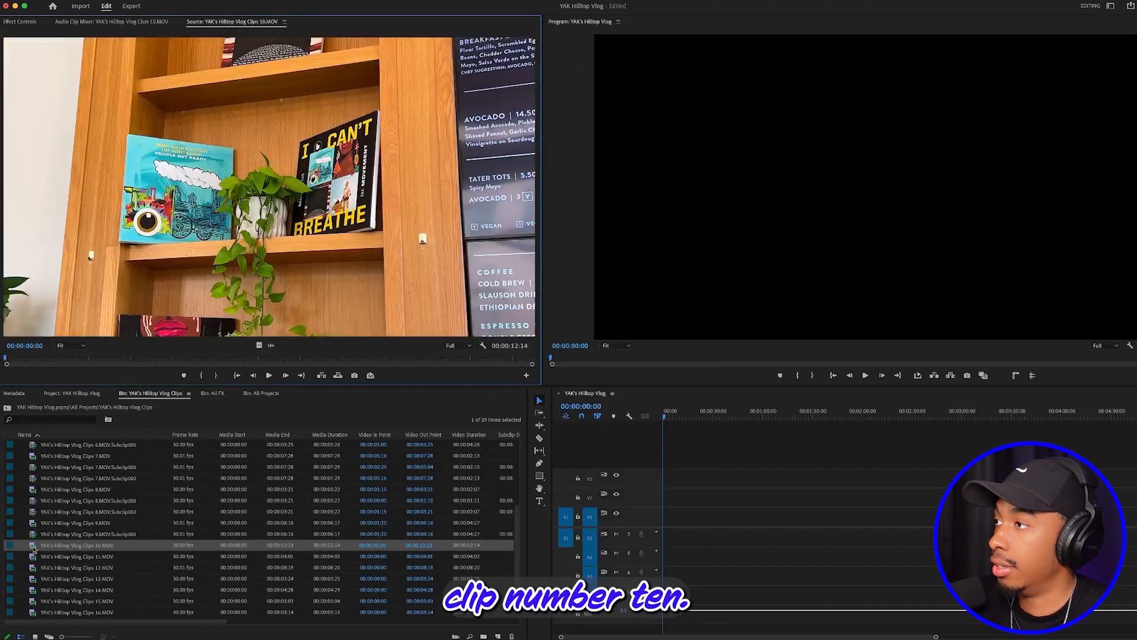
pyautogui.moveTo(19, 362); pyautogui.dragTo(69, 366)
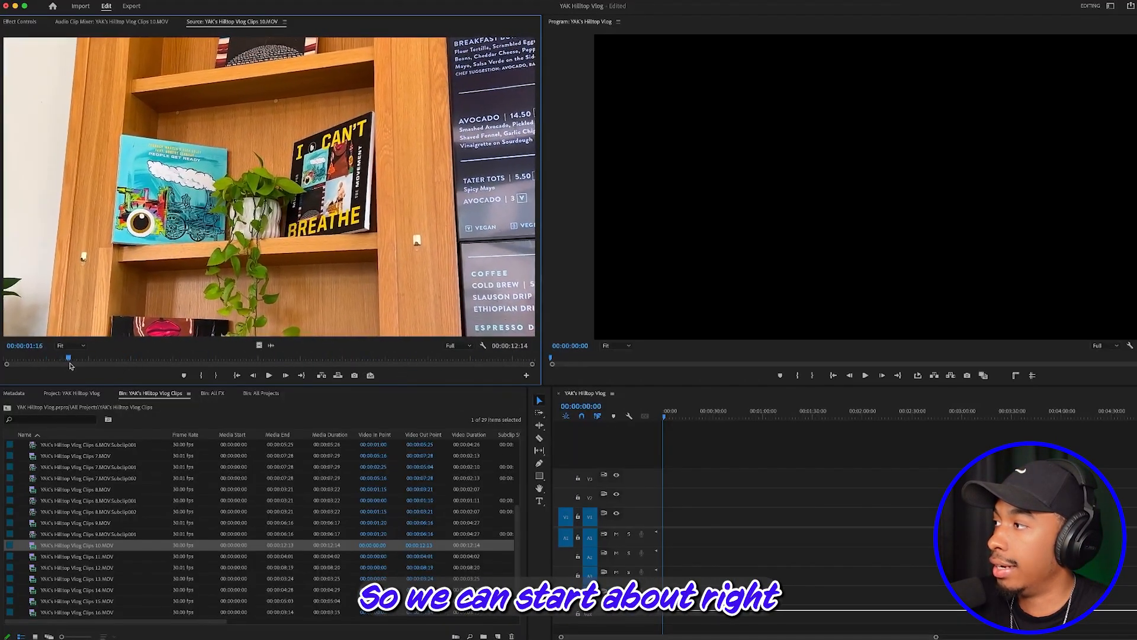
pyautogui.click(202, 375)
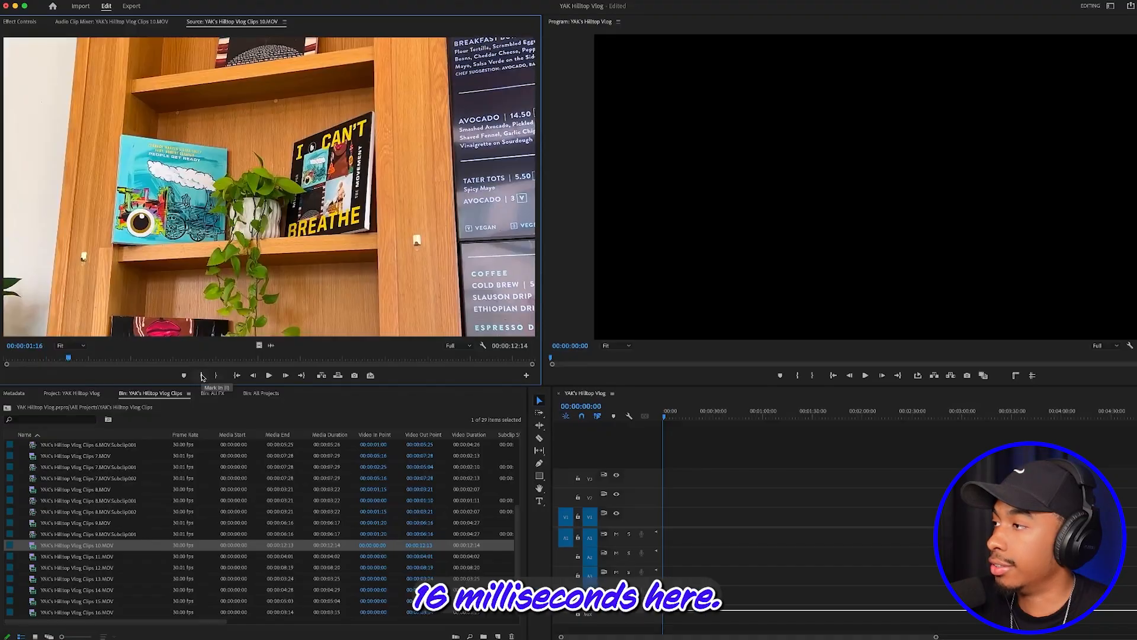
pyautogui.moveTo(75, 360); pyautogui.dragTo(237, 367)
pyautogui.click(223, 376)
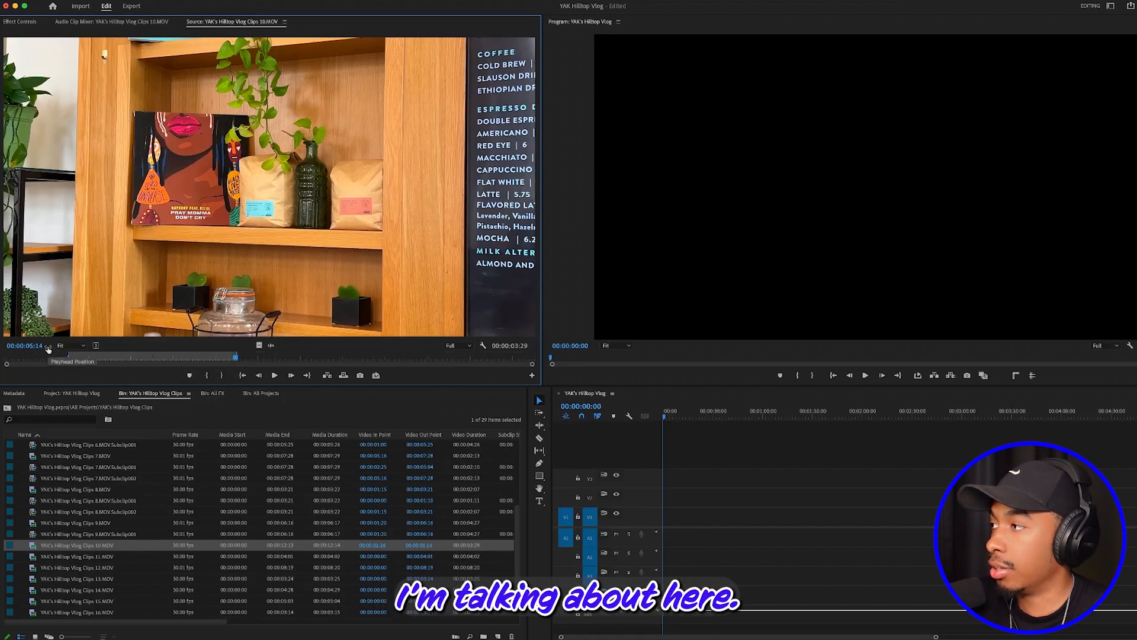
# Step: Make a subclip of the marked Clips 10 range, keeping the default name and Restrict Trims To Subclip Boundaries off
pyautogui.rightClick(244, 143)
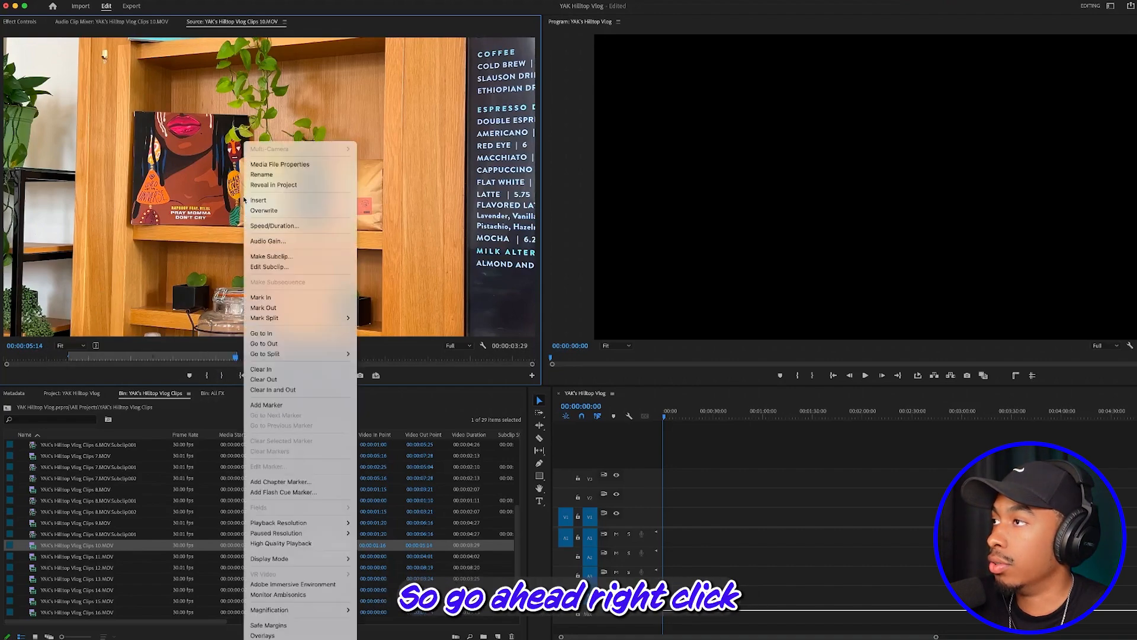
pyautogui.click(274, 258)
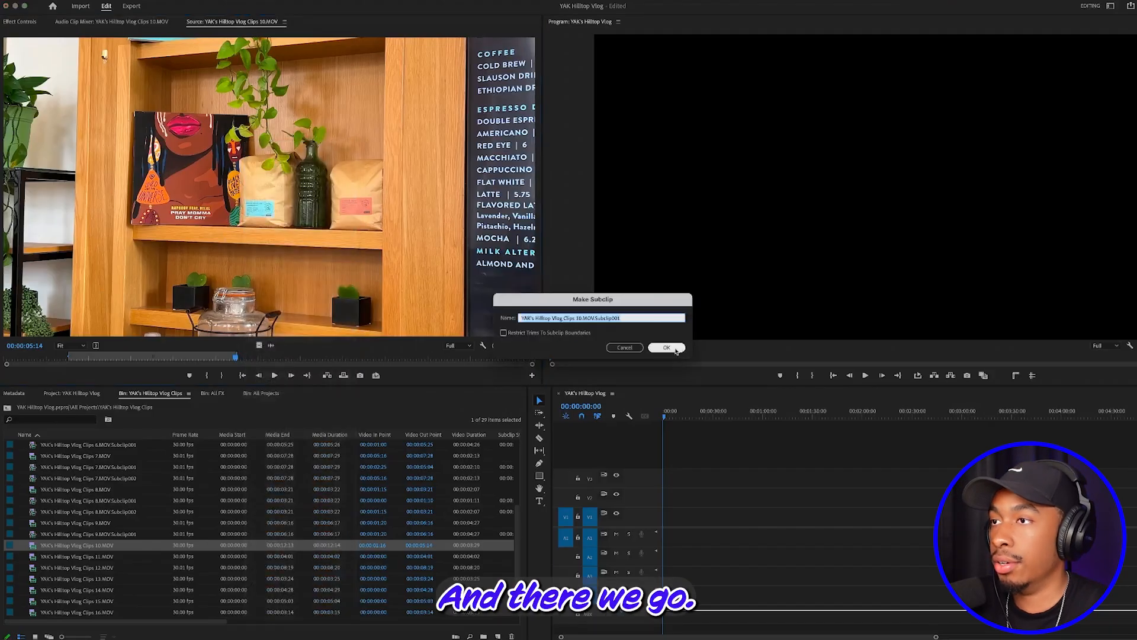
pyautogui.click(667, 348)
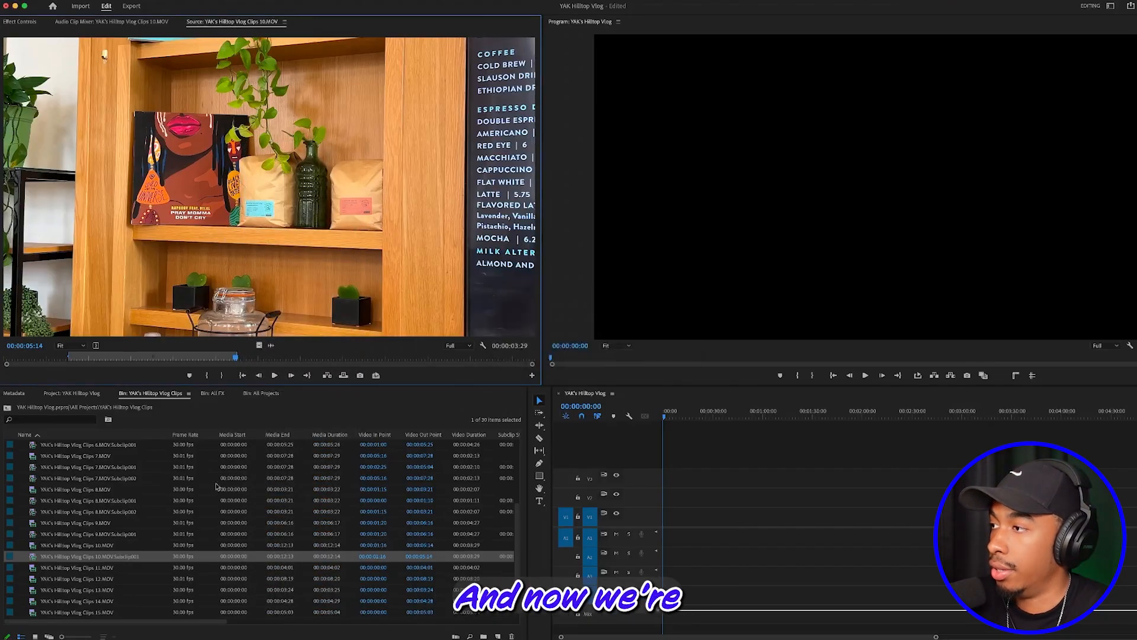
# Step: Mark a new In point at 00:00:05:24 in Clips 10 for a second range
pyautogui.click(271, 315)
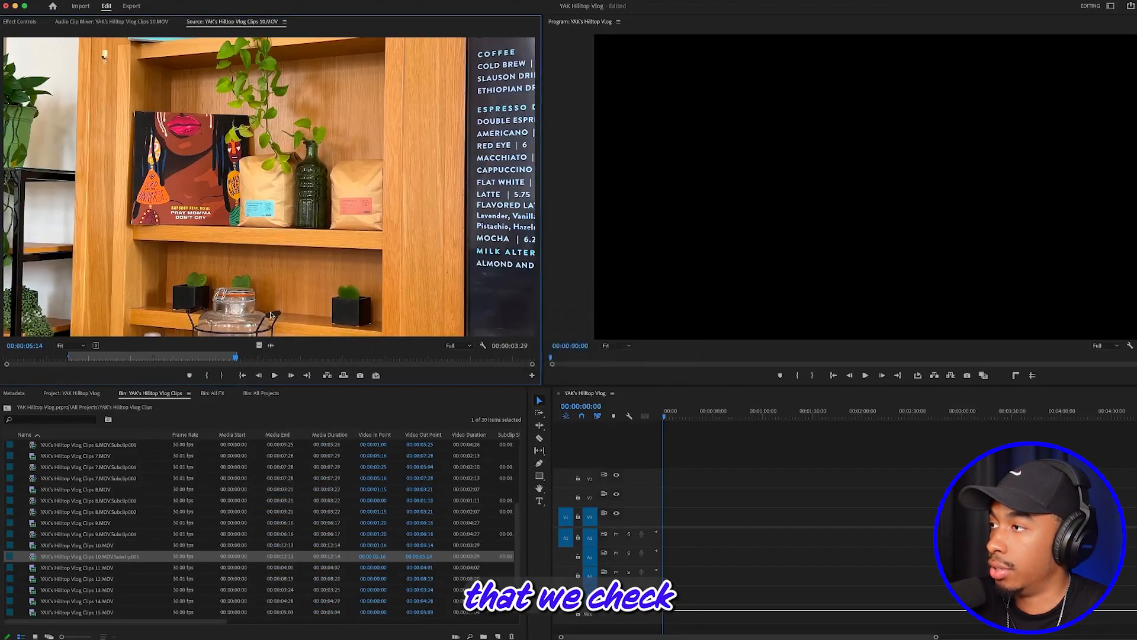
pyautogui.moveTo(247, 362)
pyautogui.mouseDown()
pyautogui.moveTo(271, 365)
pyautogui.moveTo(251, 368)
pyautogui.mouseUp()
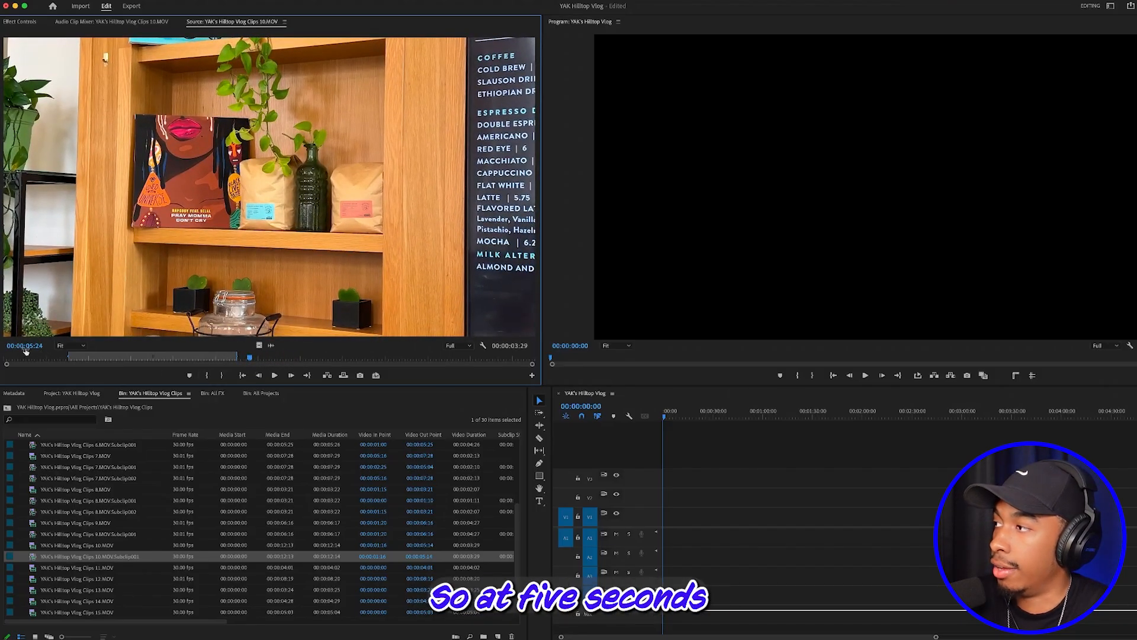
pyautogui.click(206, 377)
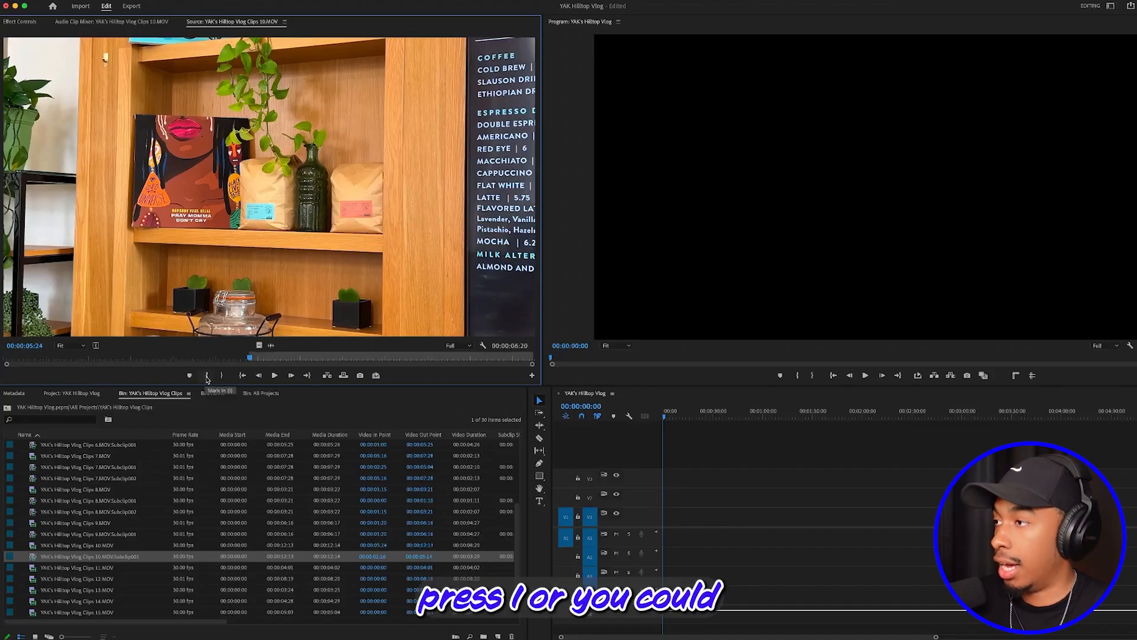
# Step: Mark the Out point at 00:00:09:01 in Clips 10 and make a default-named subclip of the range
pyautogui.moveTo(252, 362); pyautogui.dragTo(389, 360)
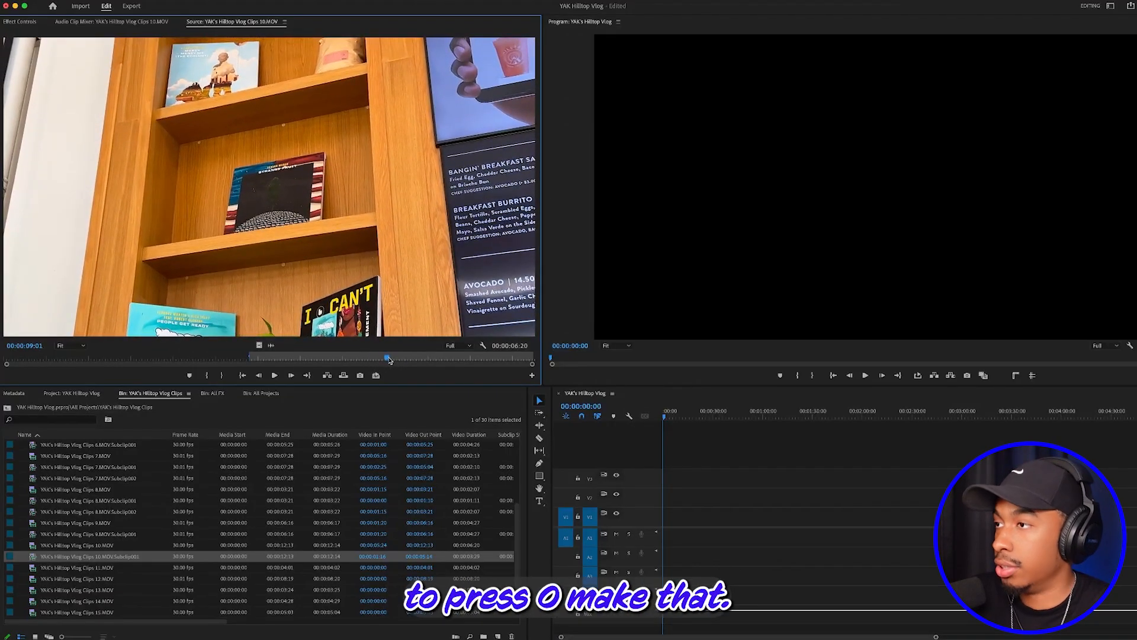
pyautogui.press('o')
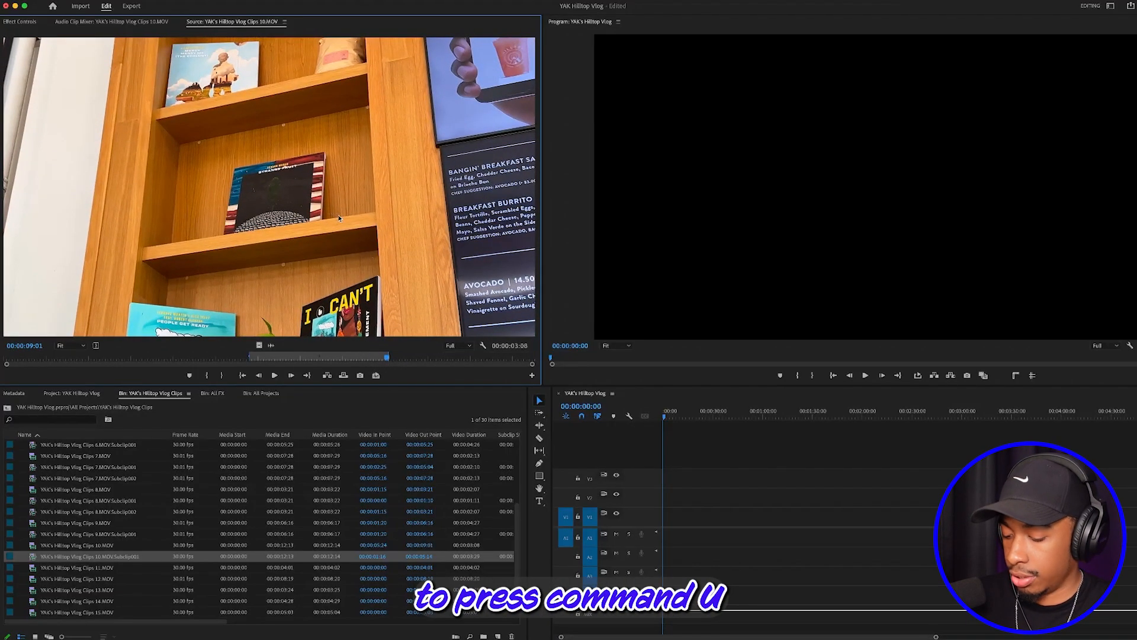
pyautogui.press('super+u')
pyautogui.click(663, 350)
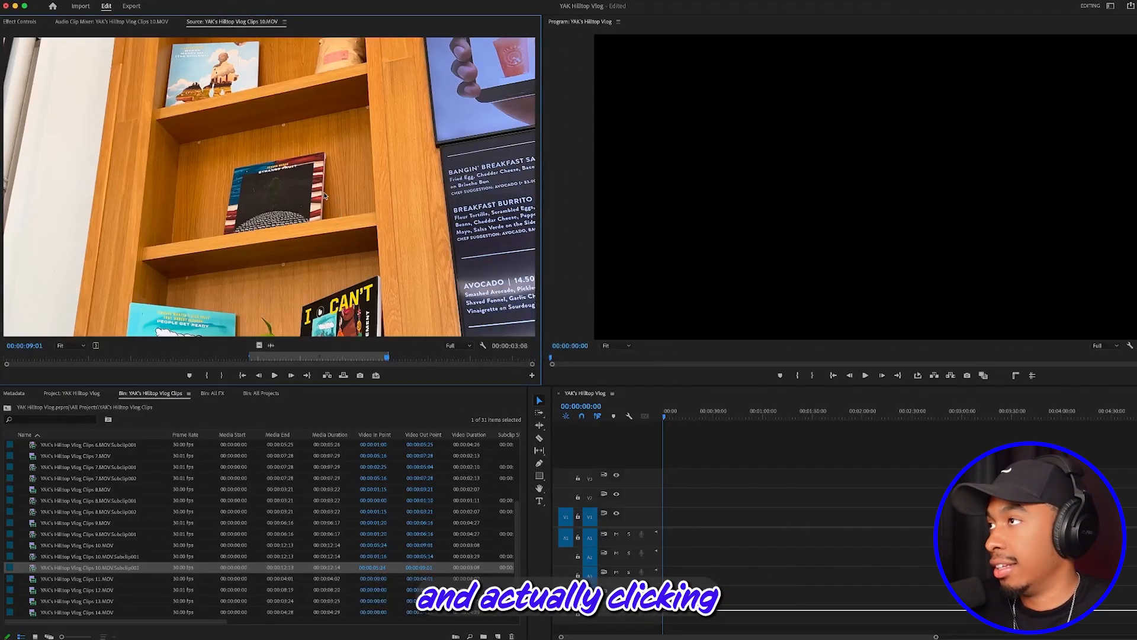
# Step: Mark a new In point at 00:00:10:17 in Clips 10 and make a default-named subclip running to the clip's end
pyautogui.moveTo(386, 357); pyautogui.dragTo(451, 357)
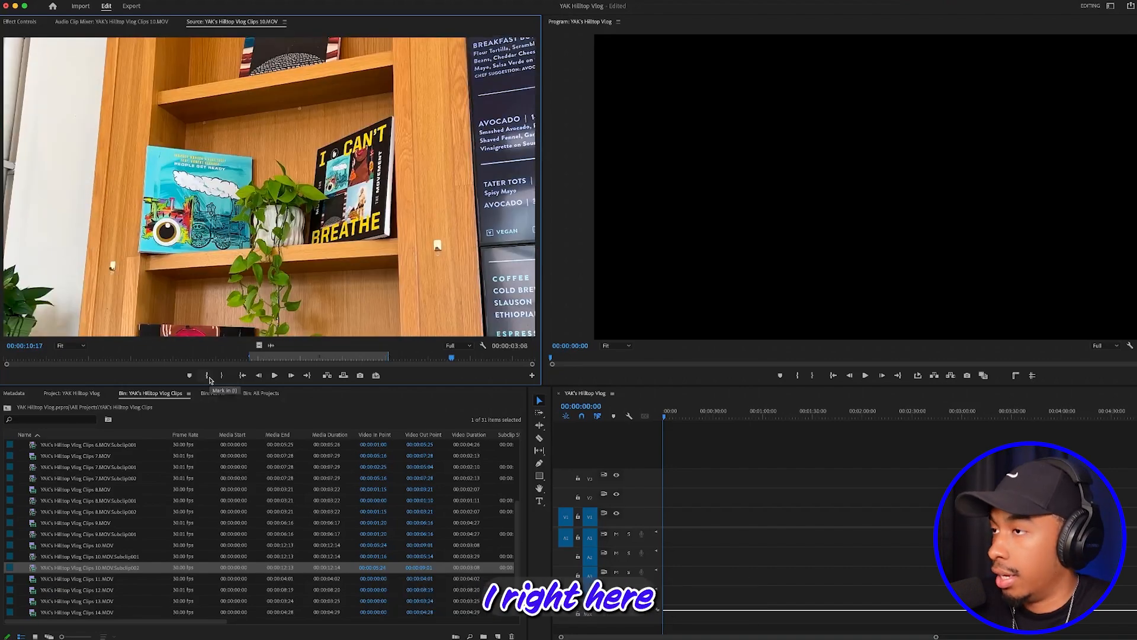
pyautogui.click(207, 375)
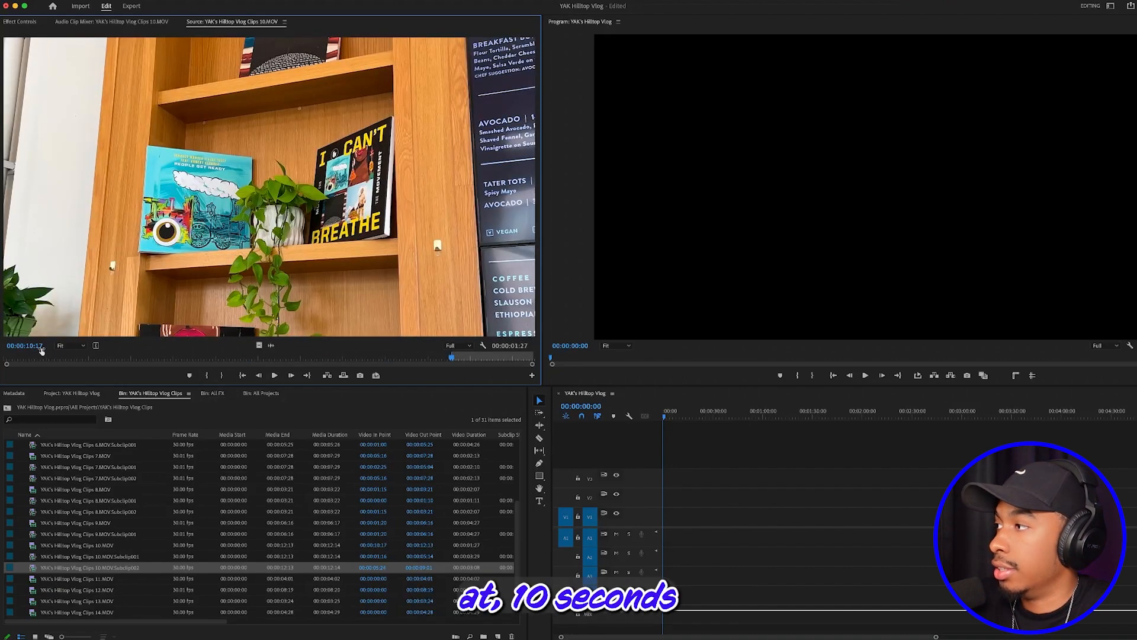
pyautogui.moveTo(456, 357); pyautogui.dragTo(528, 358)
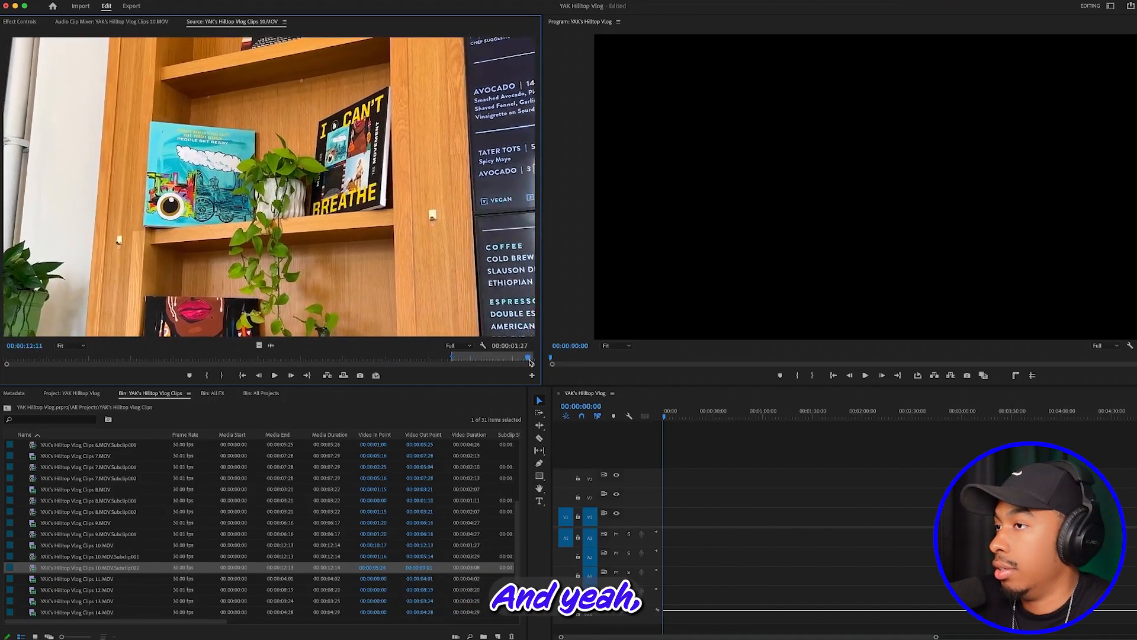
pyautogui.rightClick(356, 160)
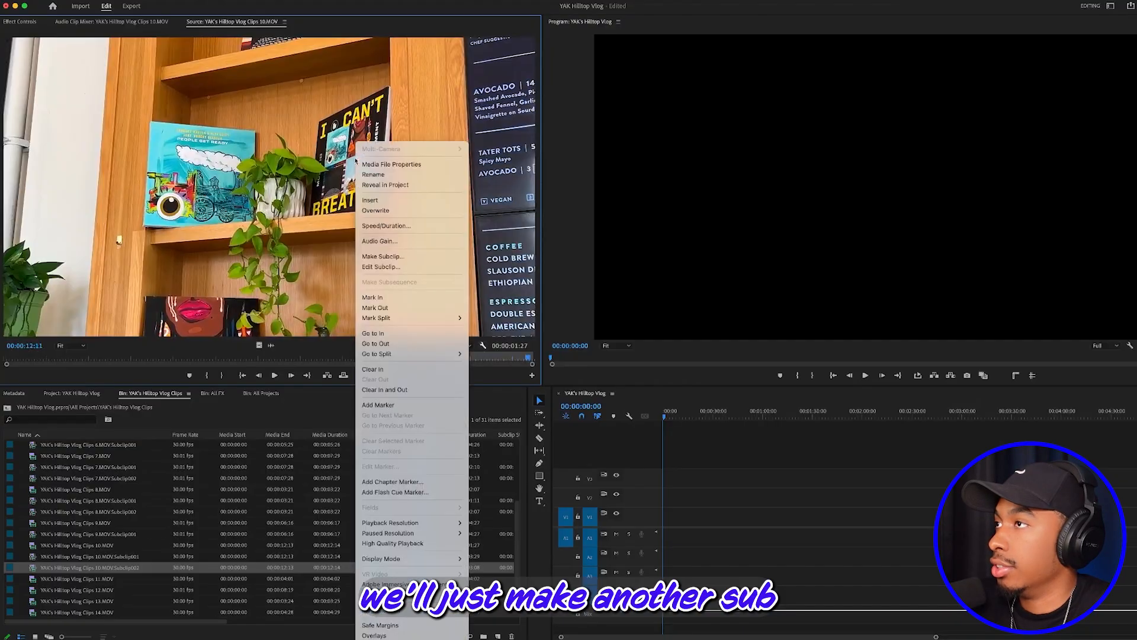
pyautogui.click(382, 256)
pyautogui.click(662, 347)
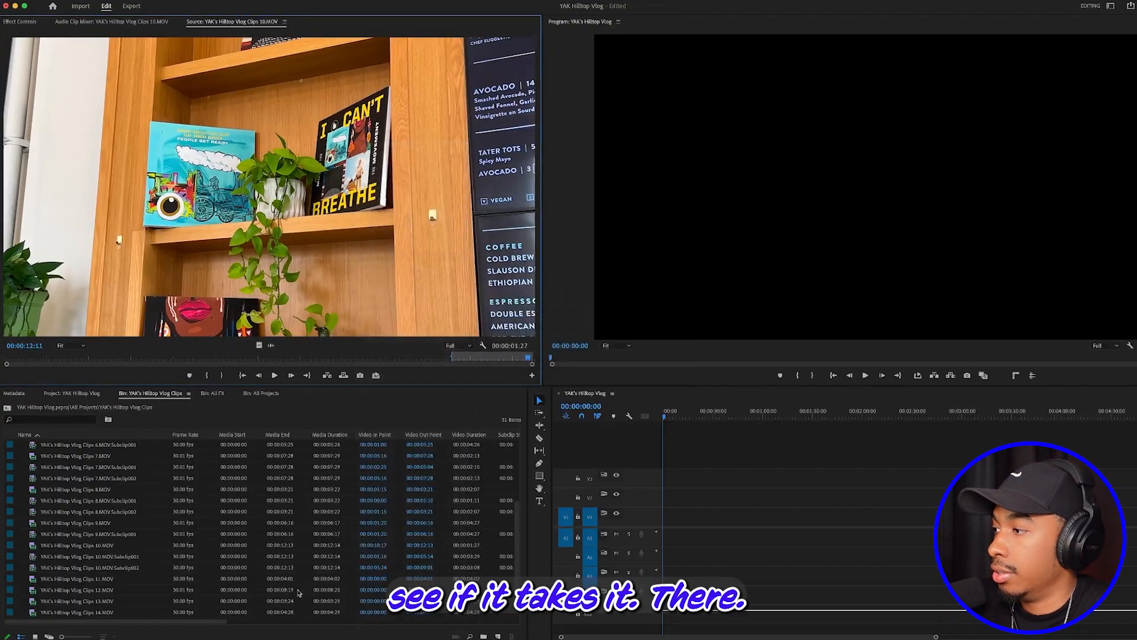
# Step: Move the stray Clips 10 subclip from the project root into the YAK's Hilltop Vlog Clips bin and reopen that bin
pyautogui.scroll(5, 144, 552)
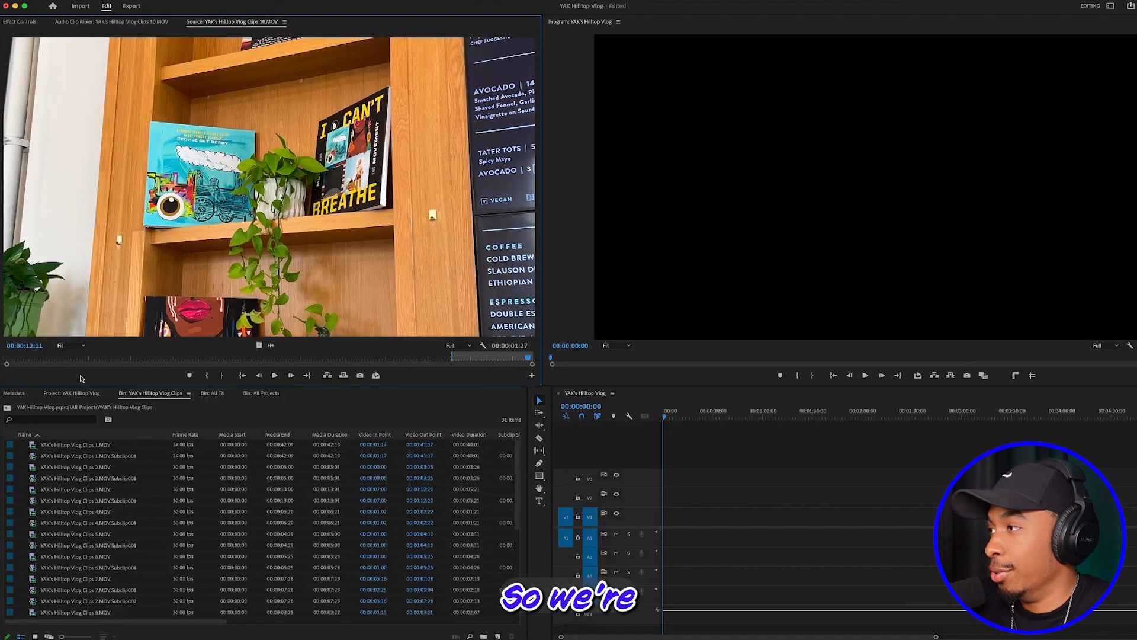
pyautogui.click(82, 394)
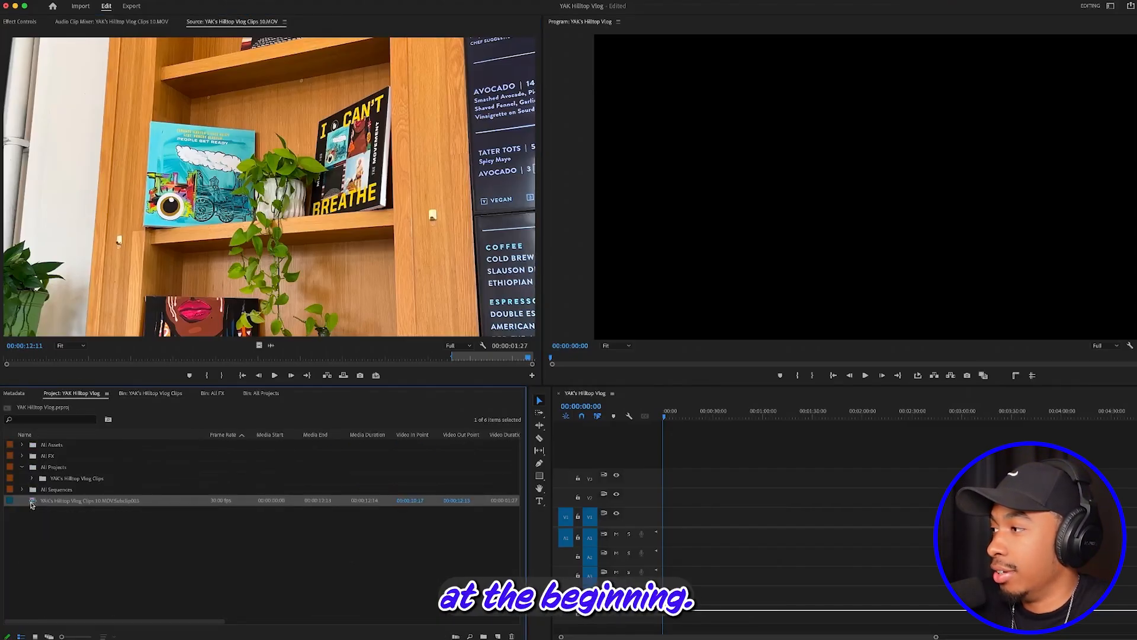
pyautogui.moveTo(19, 483); pyautogui.dragTo(51, 481)
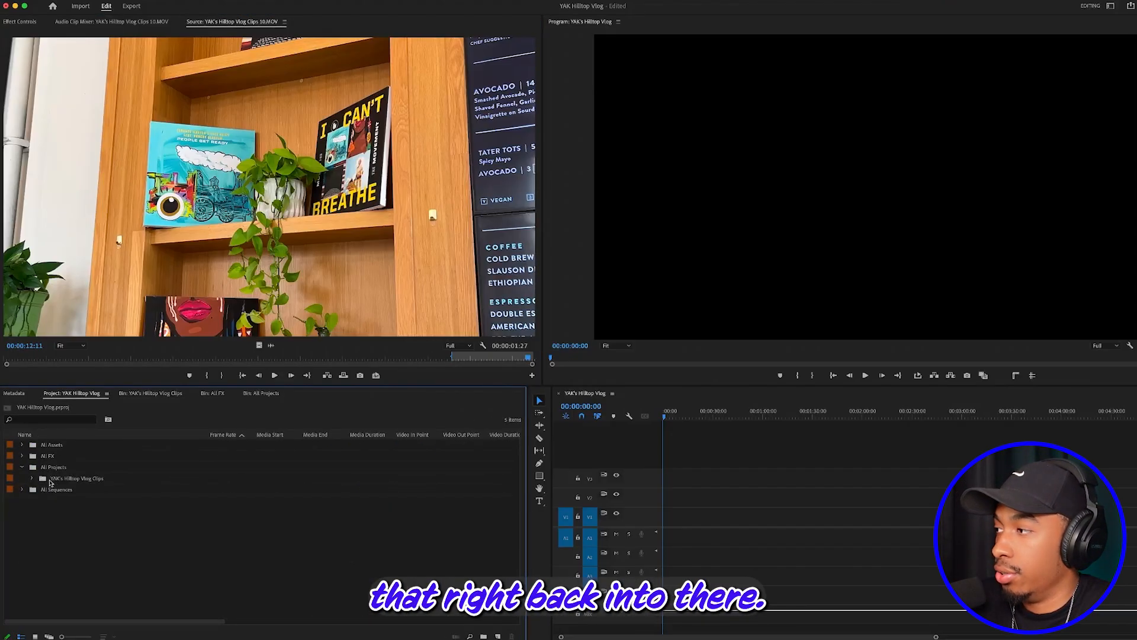
pyautogui.doubleClick(45, 478)
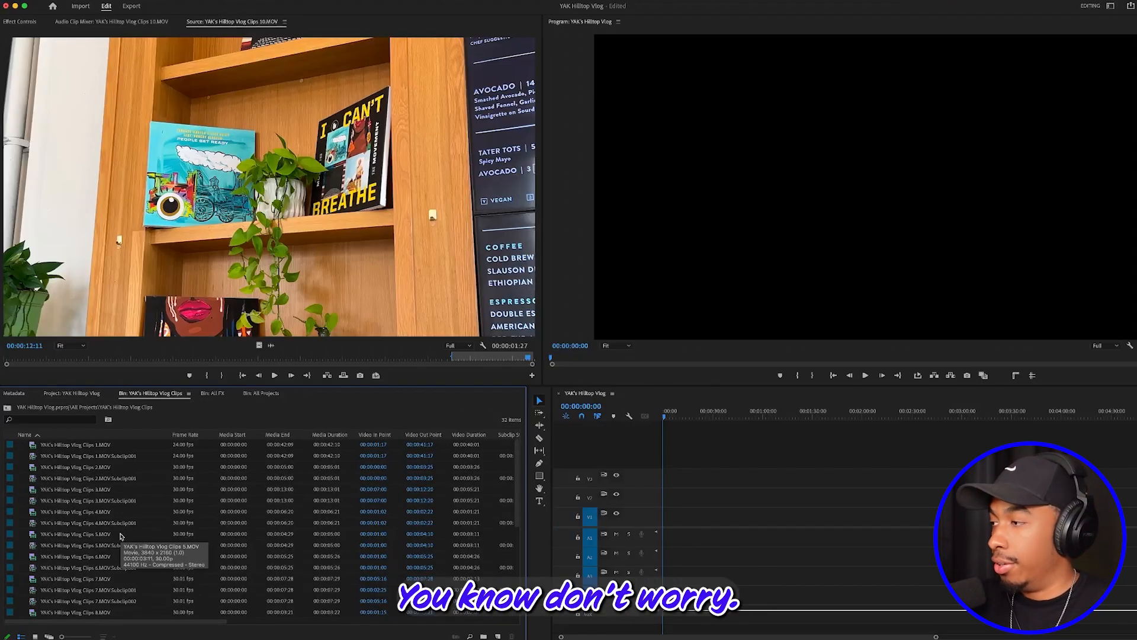
# Step: Load YAK's Hilltop Vlog Clips 11.MOV and mark its In point at 00:00:01:25 and its Out point at 00:00:02:22
pyautogui.scroll(-5, 125, 551)
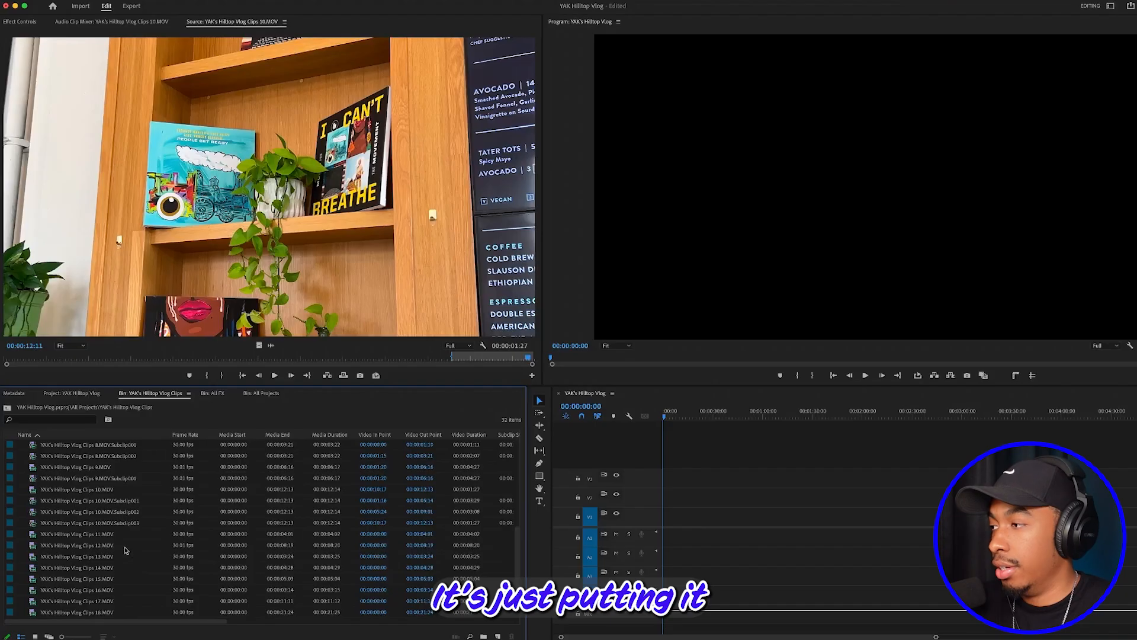
pyautogui.doubleClick(34, 538)
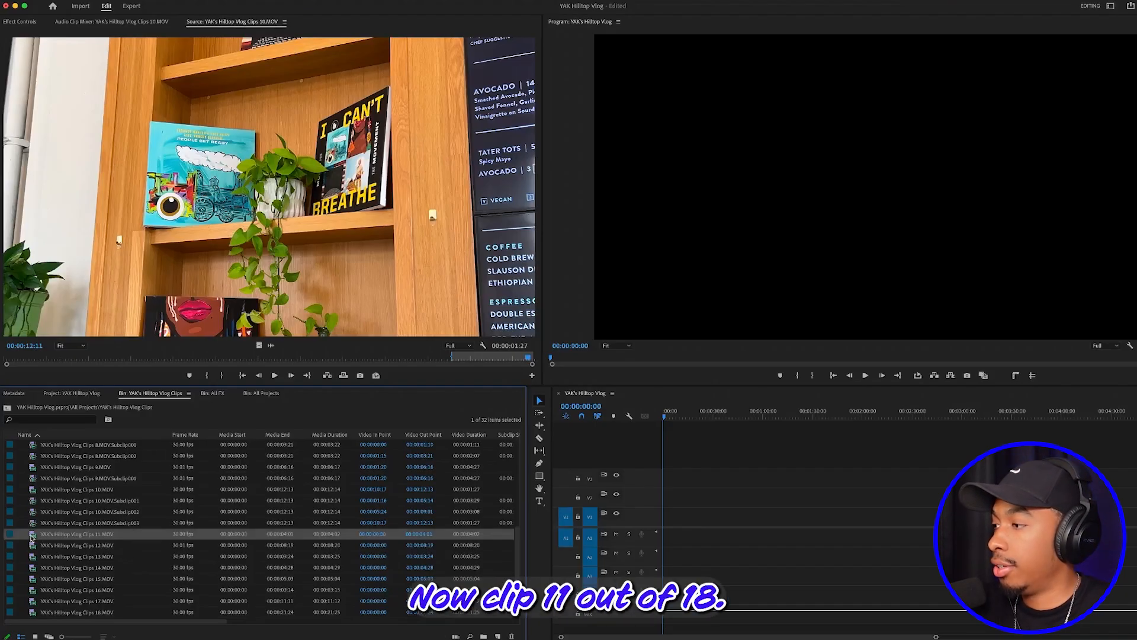
pyautogui.moveTo(18, 360); pyautogui.dragTo(223, 375)
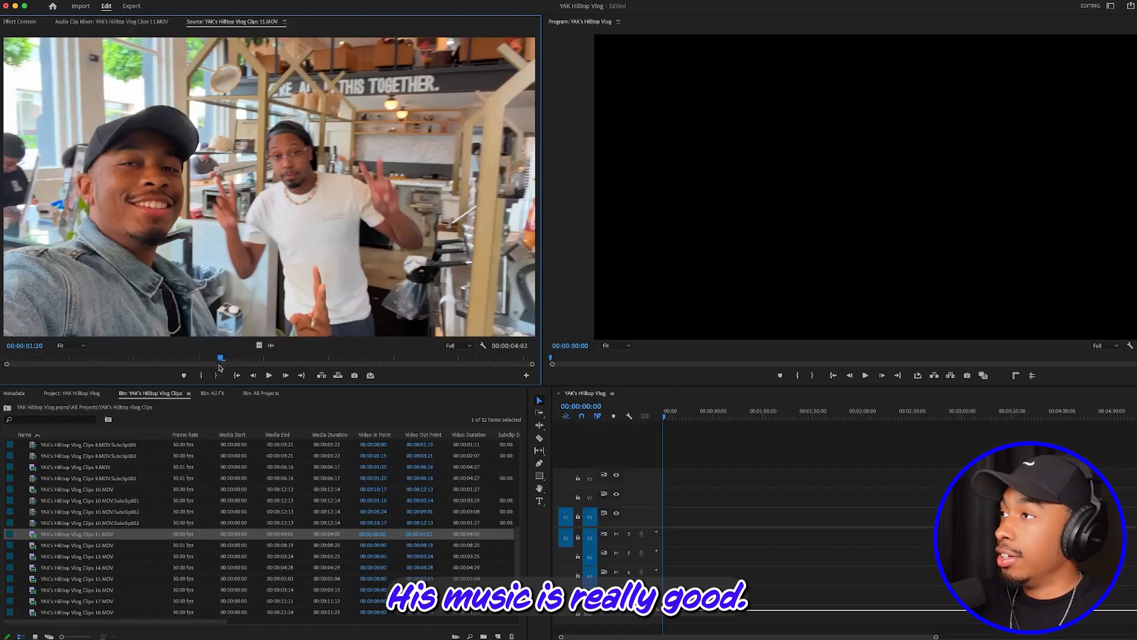
pyautogui.moveTo(220, 359); pyautogui.dragTo(244, 362)
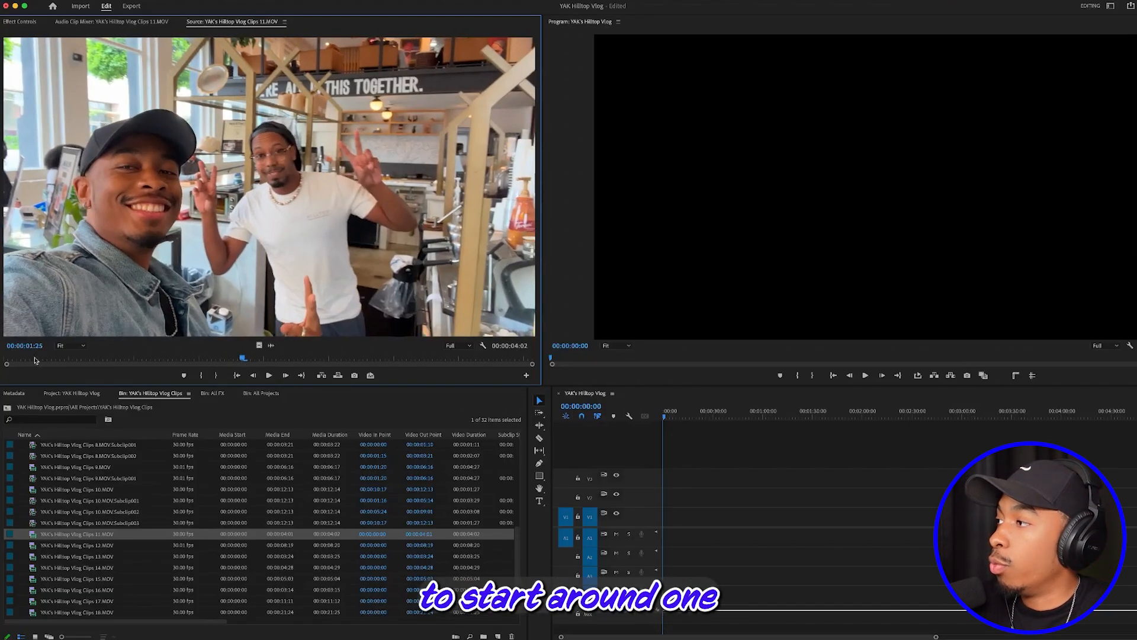
pyautogui.click(202, 375)
pyautogui.moveTo(252, 360); pyautogui.dragTo(359, 361)
pyautogui.click(222, 375)
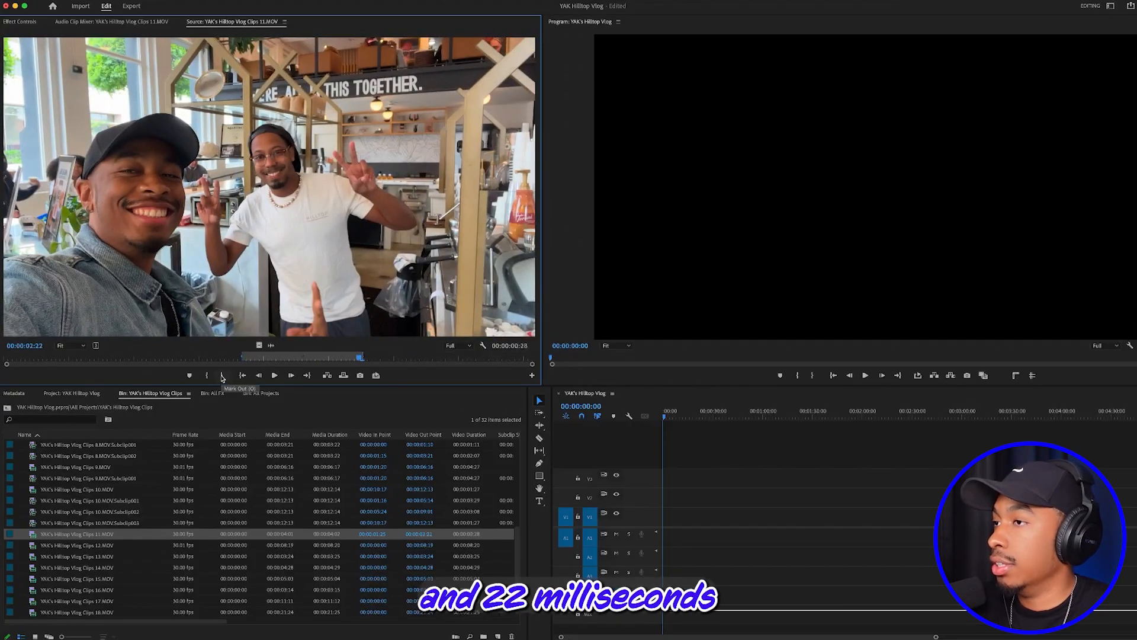
# Step: Set the In point of Clips 11 to 00:00:01:17 and make a default-named subclip of the marked range
pyautogui.moveTo(360, 359); pyautogui.dragTo(213, 371)
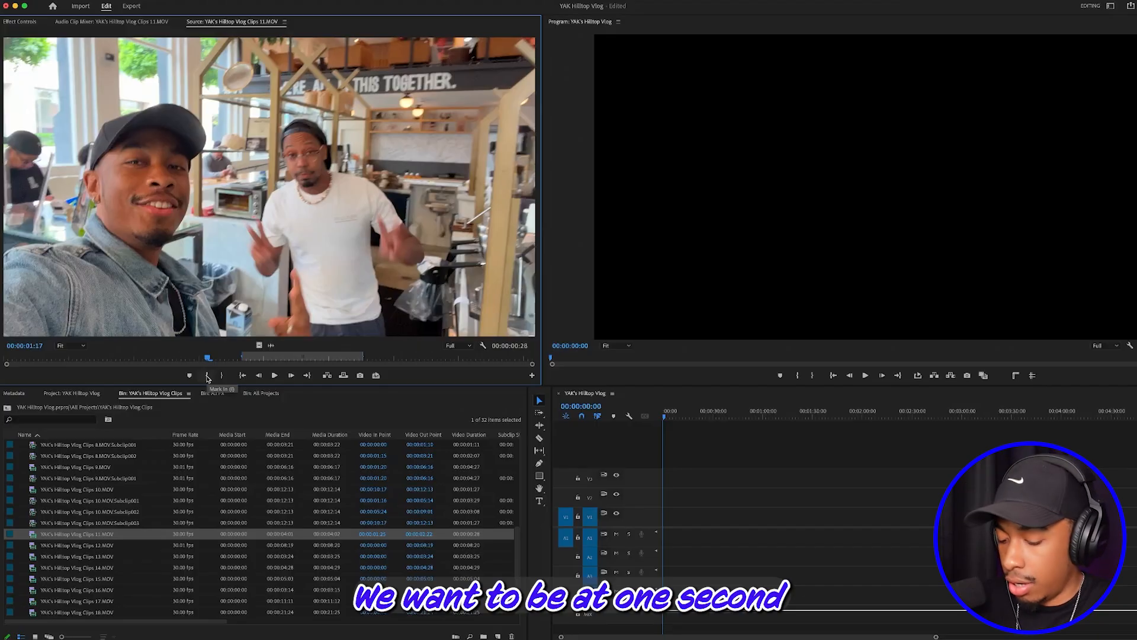
pyautogui.click(207, 375)
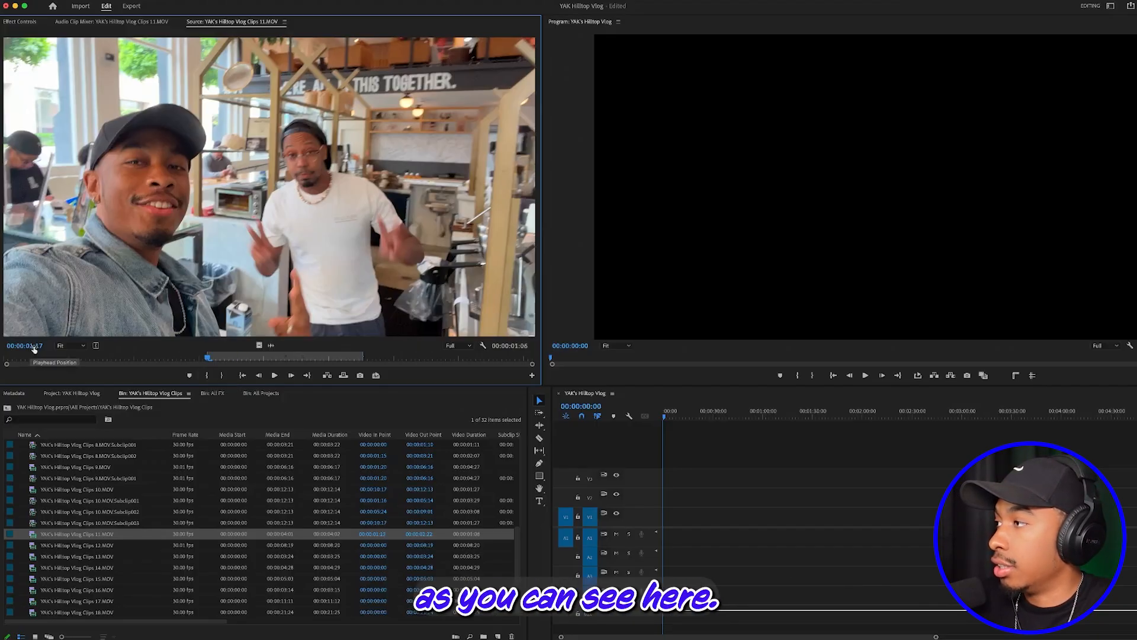
pyautogui.moveTo(207, 357); pyautogui.dragTo(357, 366)
pyautogui.press('Left')
pyautogui.press('Left')
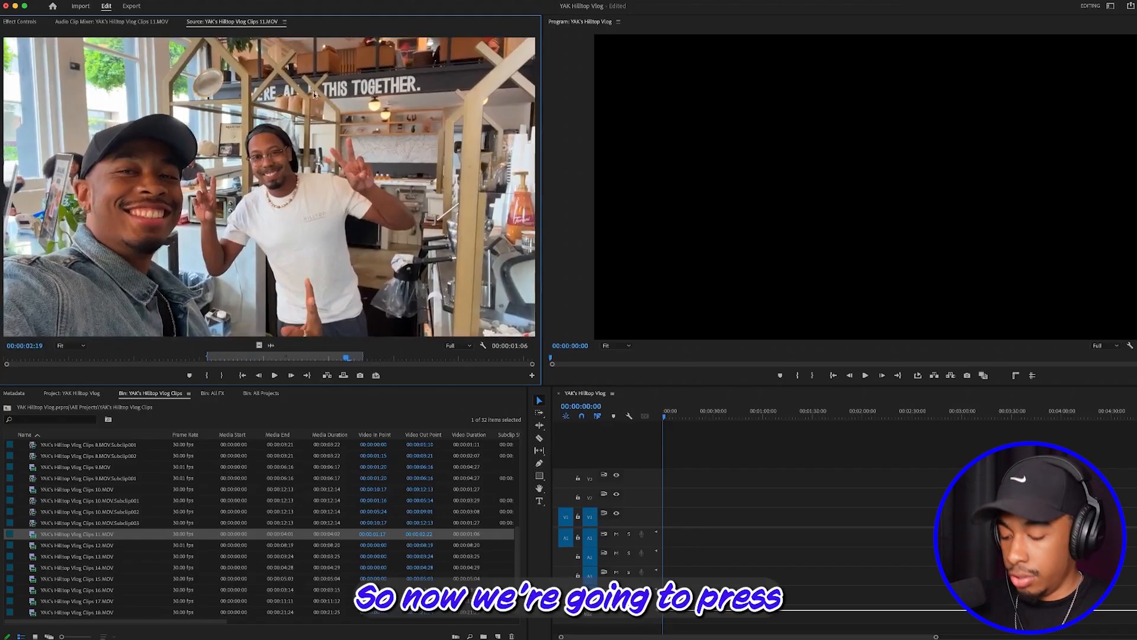
pyautogui.press('super+u')
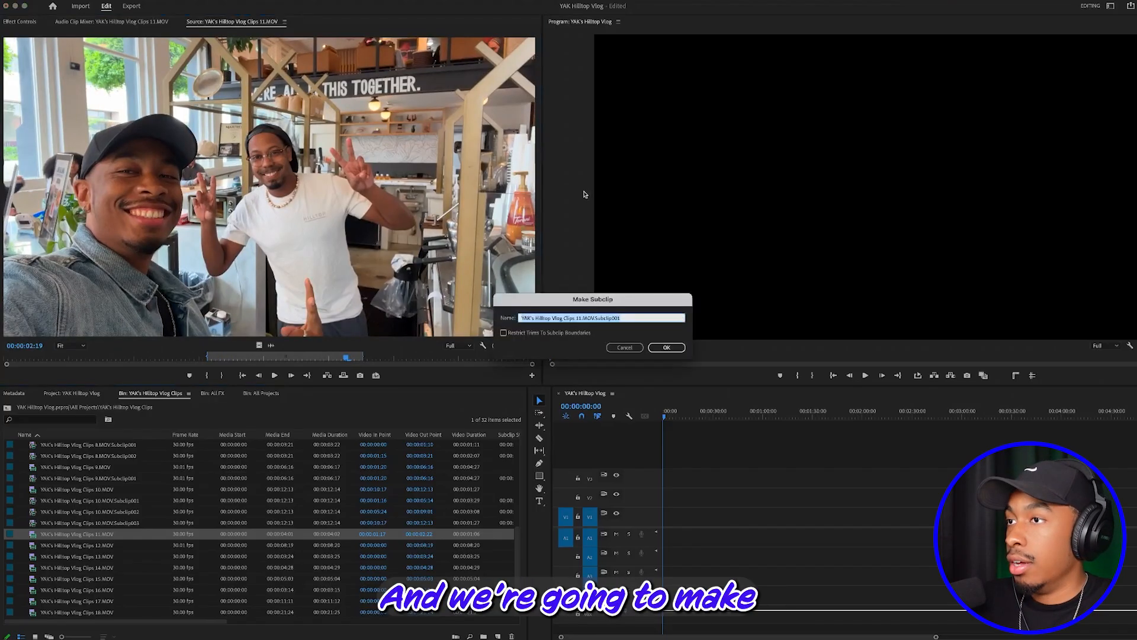
pyautogui.click(666, 348)
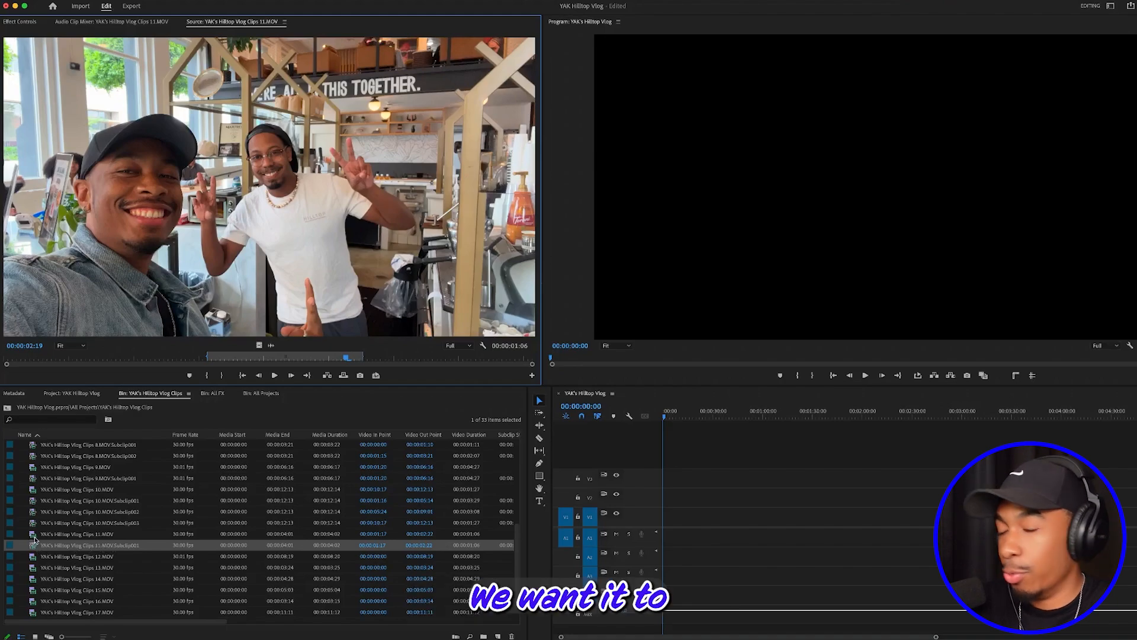
# Step: Load YAK's Hilltop Vlog Clips 12.MOV and mark its In point at 00:00:02:09 and its Out point at 00:00:03:20
pyautogui.scroll(-1, 54, 538)
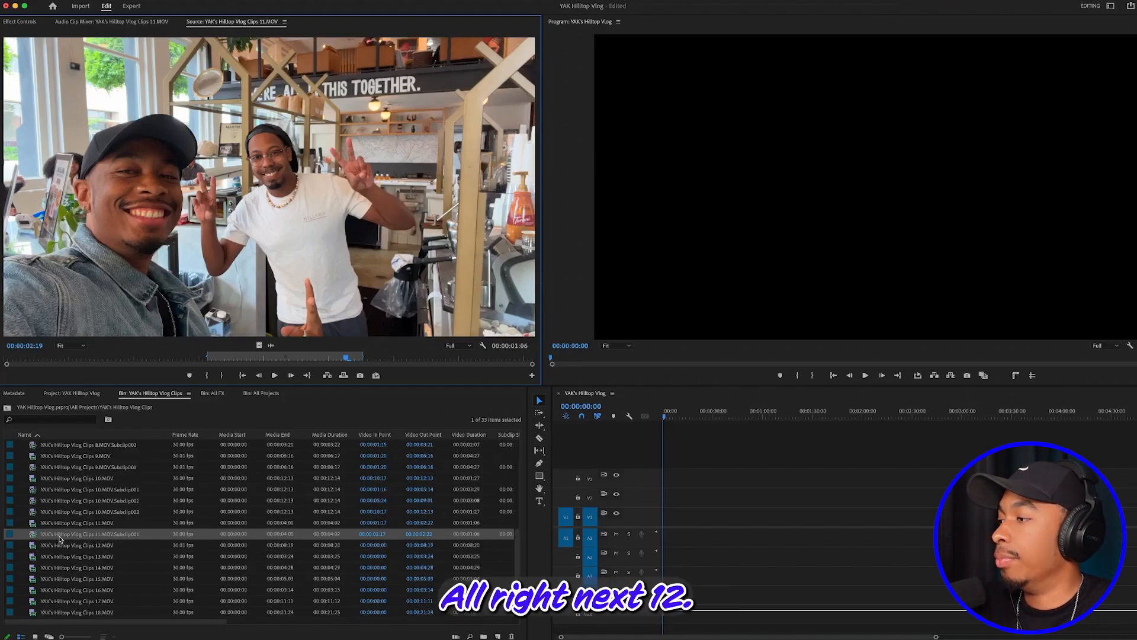
pyautogui.doubleClick(33, 545)
pyautogui.moveTo(87, 358); pyautogui.dragTo(146, 378)
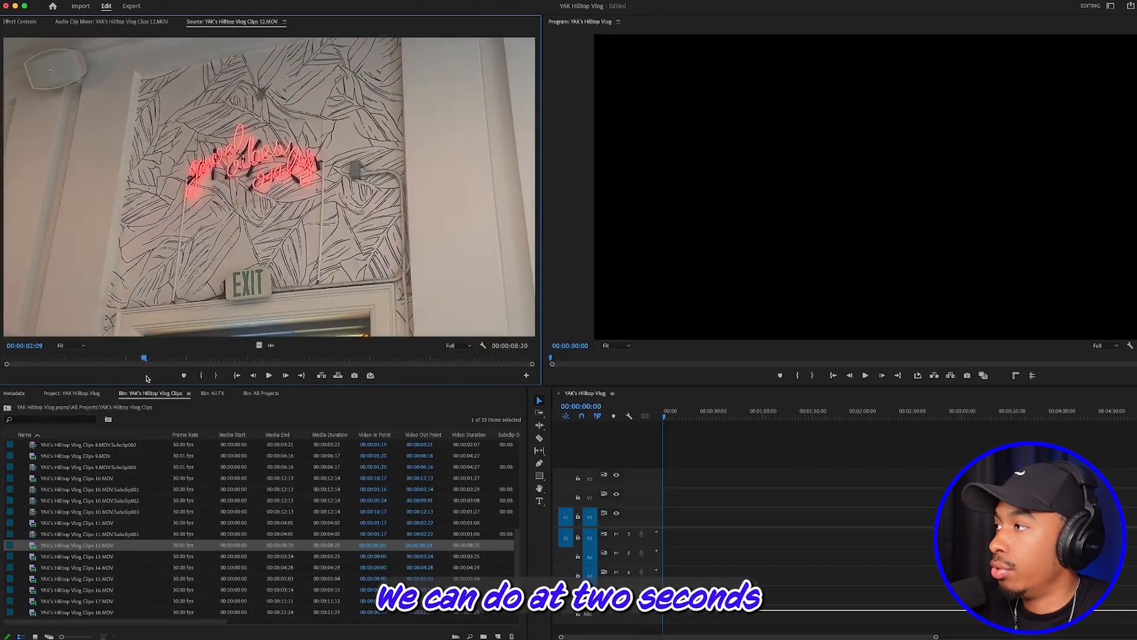
pyautogui.click(200, 375)
pyautogui.moveTo(155, 361)
pyautogui.mouseDown()
pyautogui.moveTo(282, 364)
pyautogui.moveTo(226, 370)
pyautogui.mouseUp()
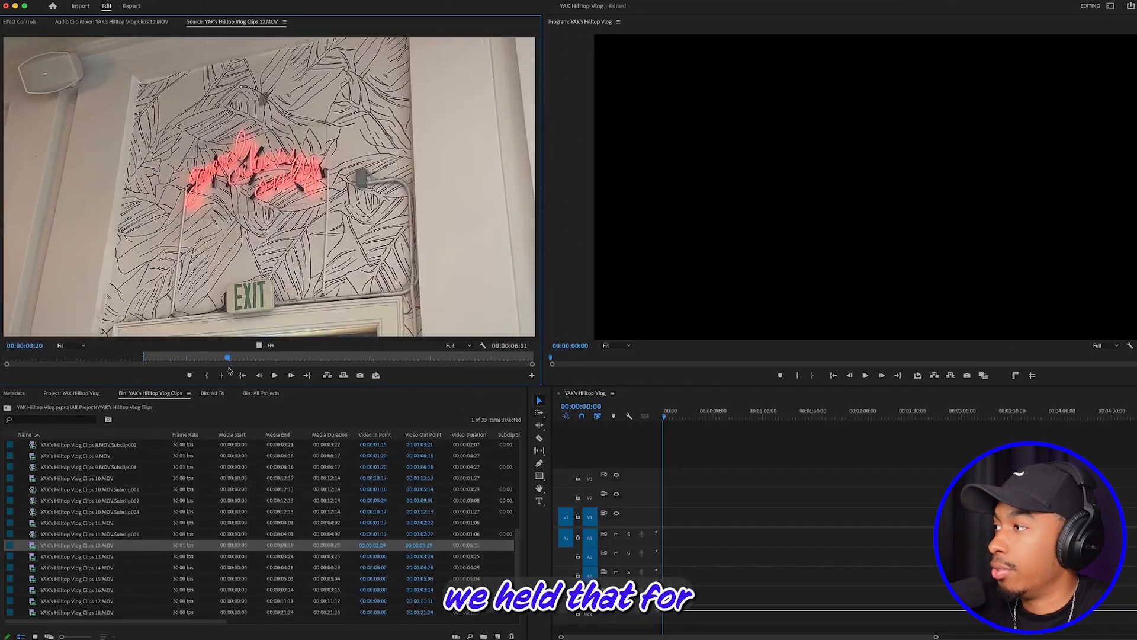
pyautogui.click(223, 376)
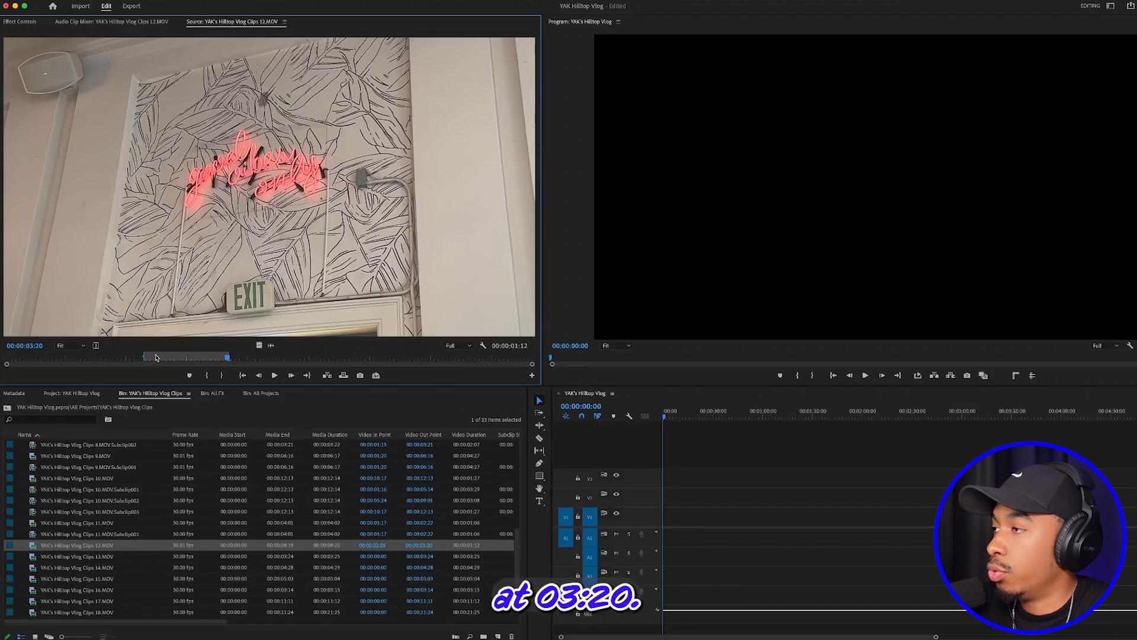
# Step: Make a subclip of the marked Clips 12 range, keeping the default name and Restrict Trims To Subclip Boundaries off
pyautogui.rightClick(225, 219)
pyautogui.click(279, 257)
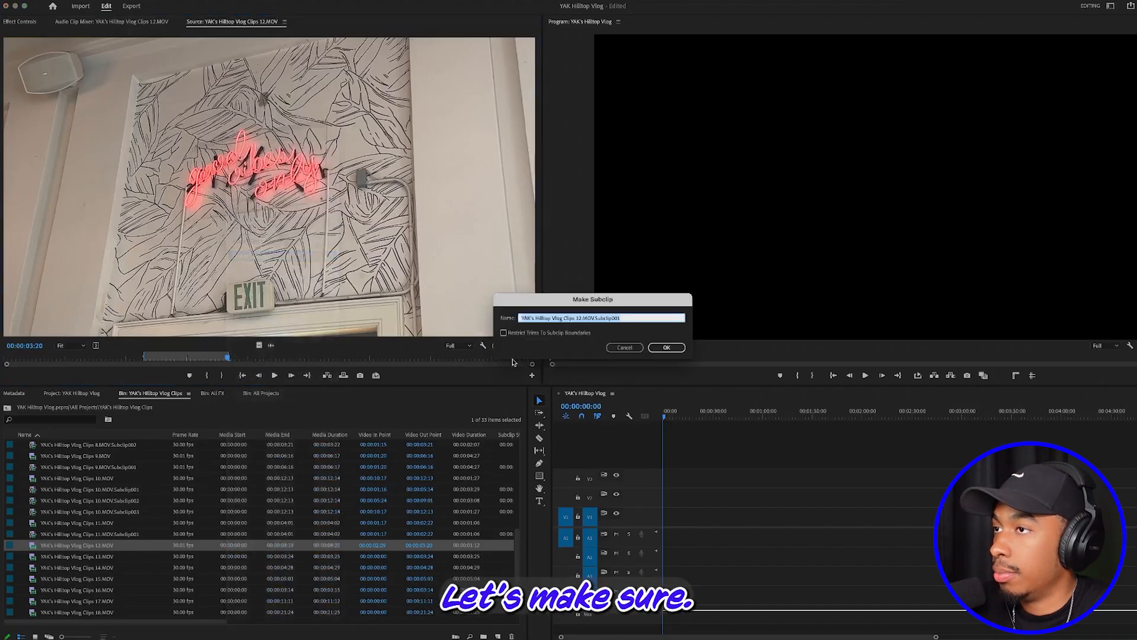
pyautogui.click(671, 349)
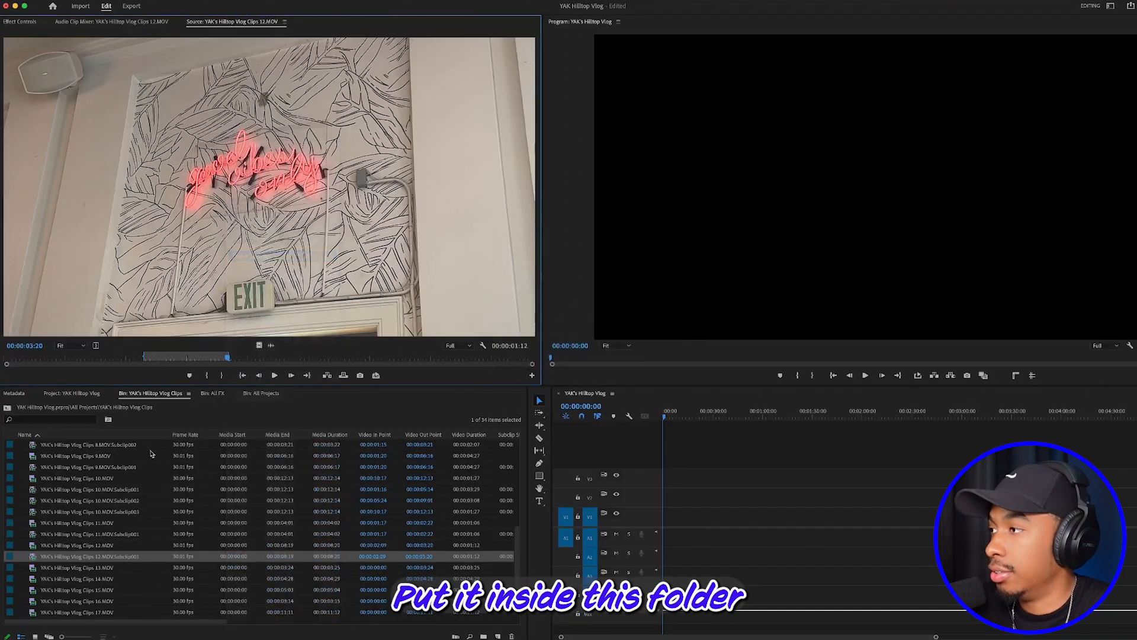
# Step: Mark a second Clips 12 range from 00:00:03:25 to 00:00:06:20 and make a default-named subclip of it
pyautogui.moveTo(241, 362)
pyautogui.mouseDown()
pyautogui.moveTo(252, 362)
pyautogui.moveTo(238, 364)
pyautogui.mouseUp()
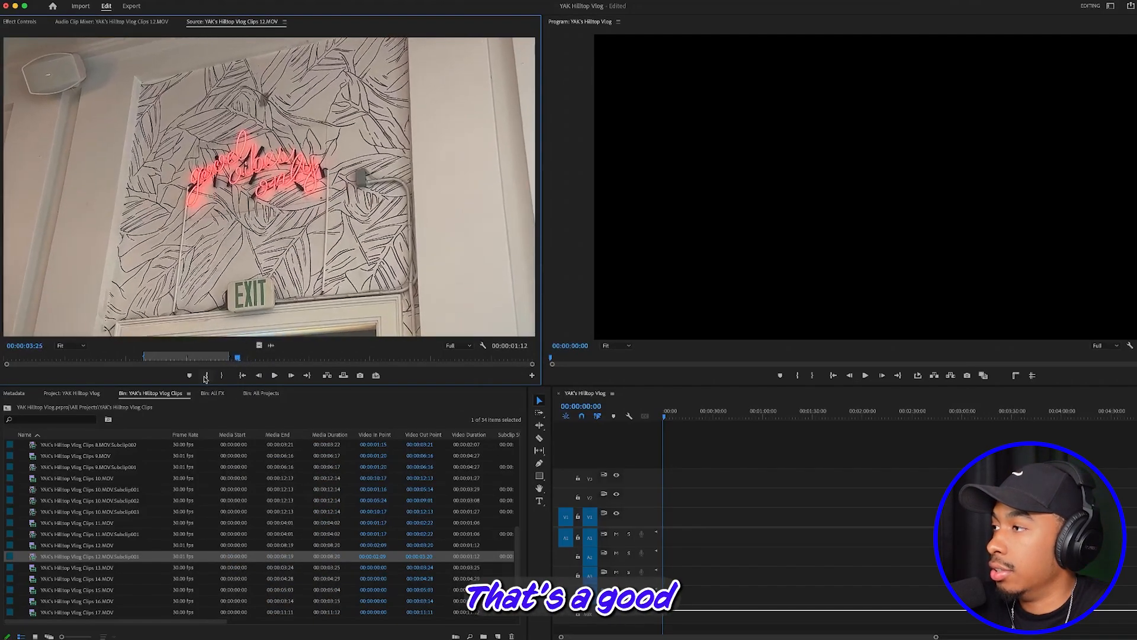
pyautogui.click(206, 376)
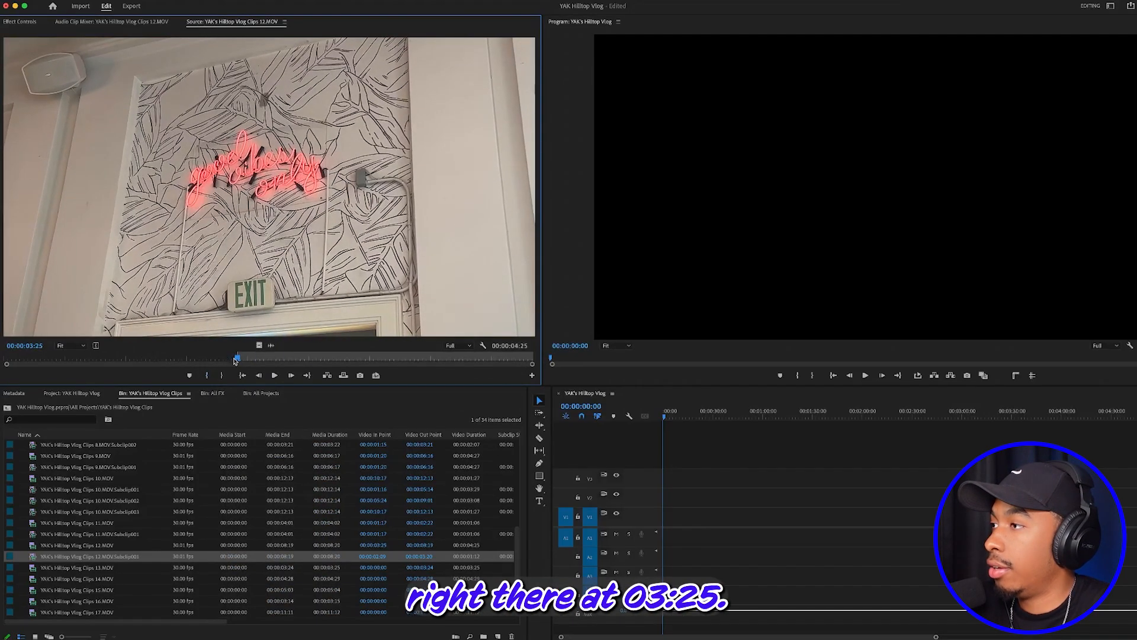
pyautogui.moveTo(248, 361); pyautogui.dragTo(413, 390)
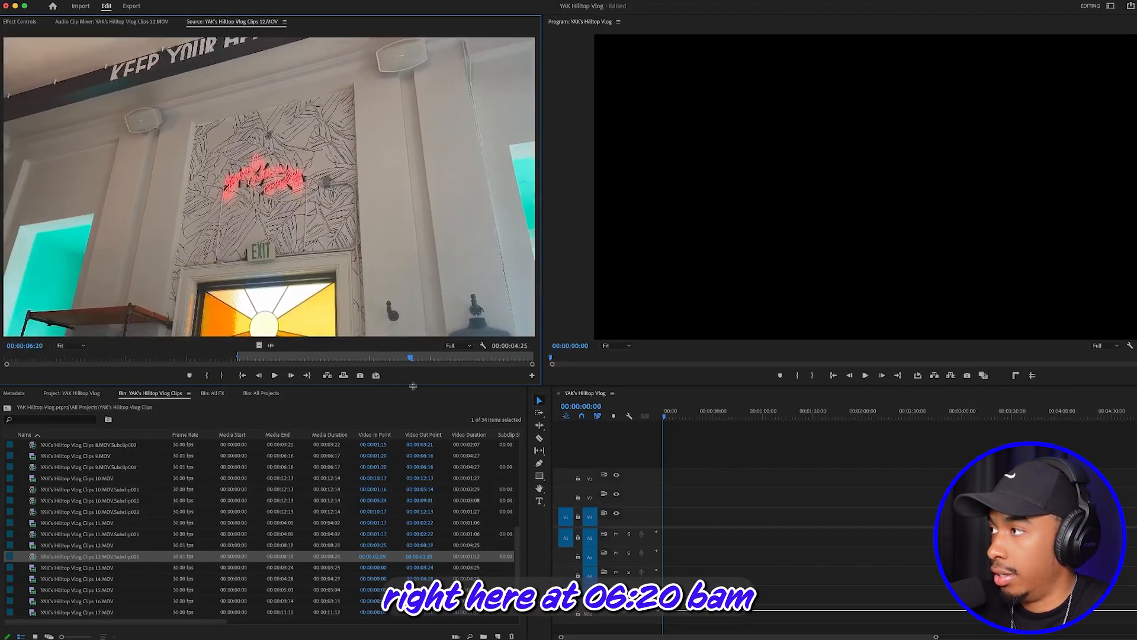
pyautogui.click(221, 374)
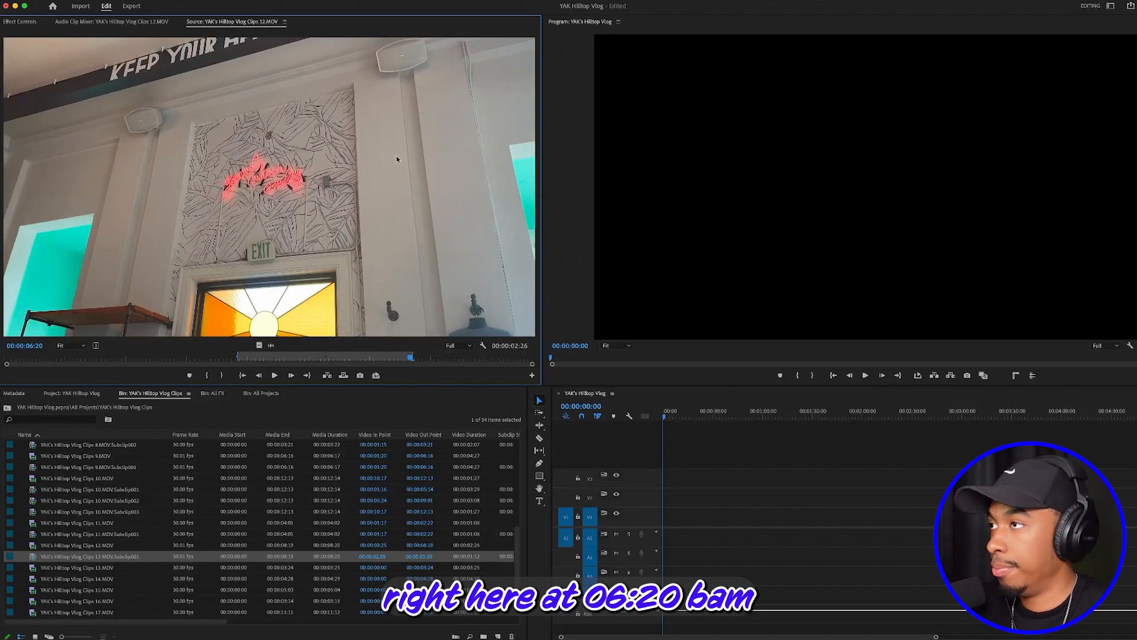
pyautogui.rightClick(377, 143)
pyautogui.click(403, 256)
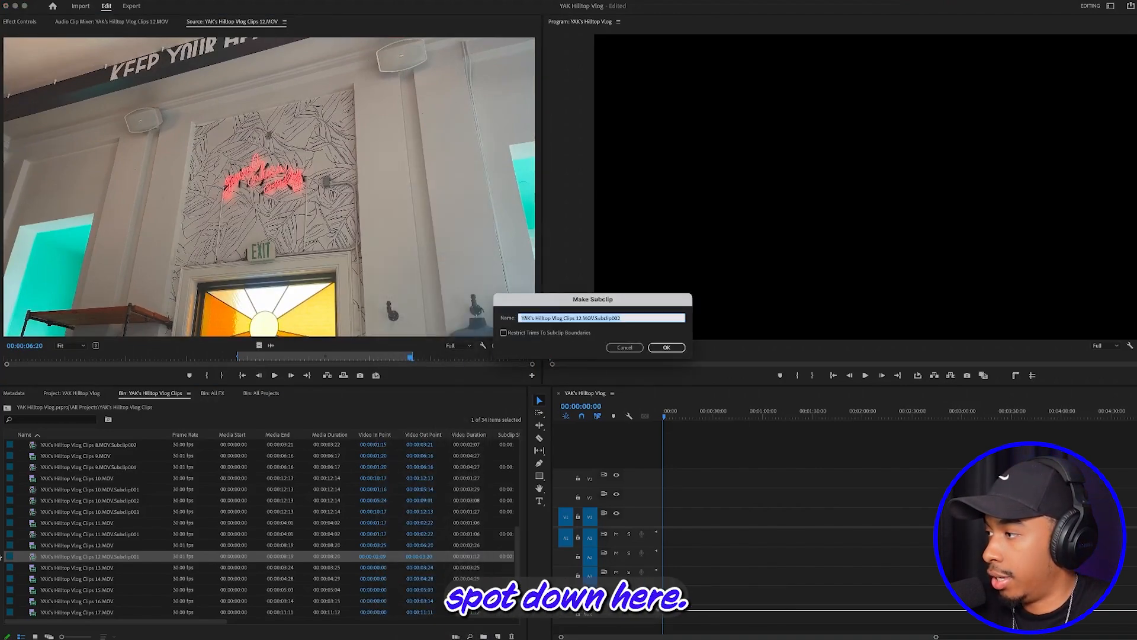
pyautogui.click(668, 348)
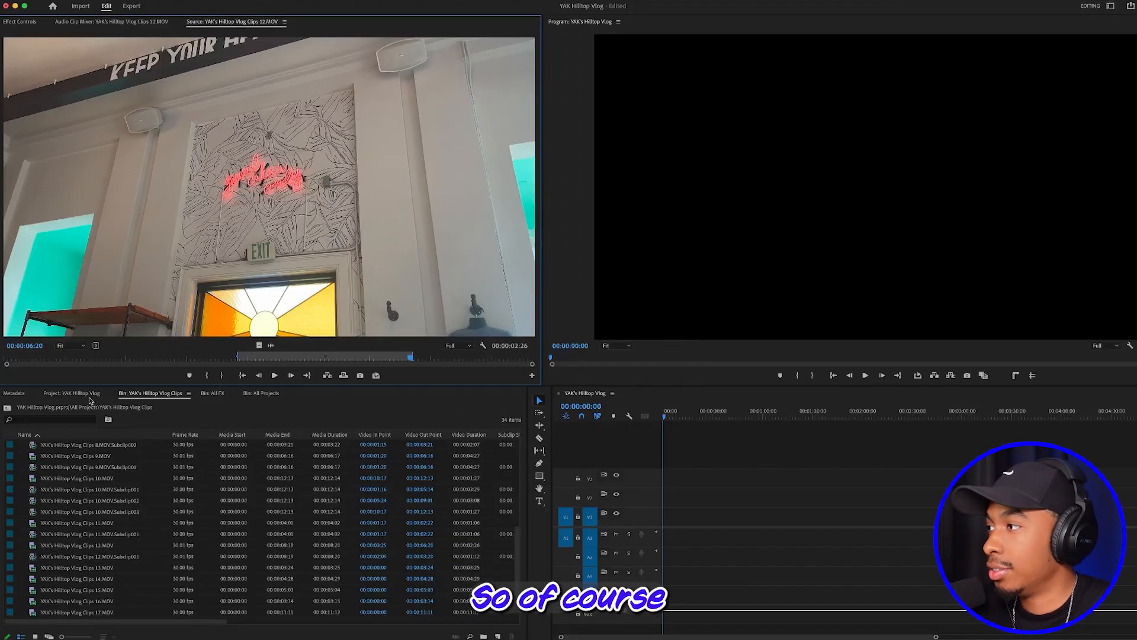
# Step: Move the second Clips 12 subclip from the project root into the YAK's Hilltop Vlog Clips bin and reopen the bin
pyautogui.click(72, 392)
pyautogui.moveTo(41, 501)
pyautogui.mouseDown()
pyautogui.moveTo(31, 483)
pyautogui.moveTo(44, 481)
pyautogui.mouseUp()
pyautogui.doubleClick(44, 479)
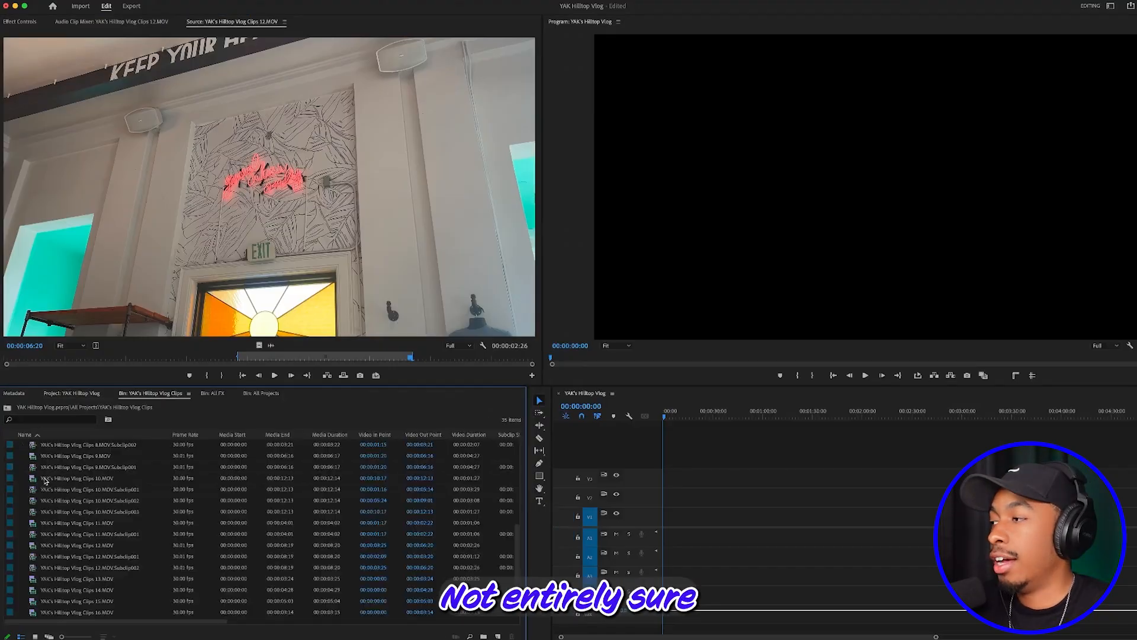
# Step: Mark a third Clips 12 range from 00:00:06:23 to 00:00:08:19 and make a default-named subclip of it
pyautogui.scroll(-1, 99, 500)
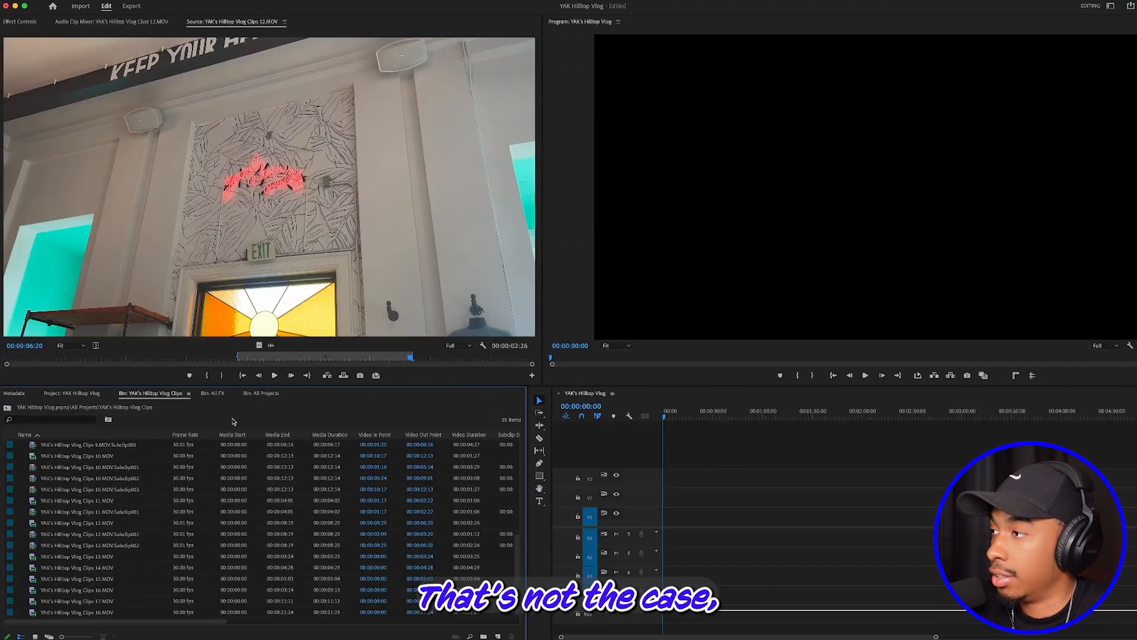
pyautogui.moveTo(428, 359); pyautogui.dragTo(532, 364)
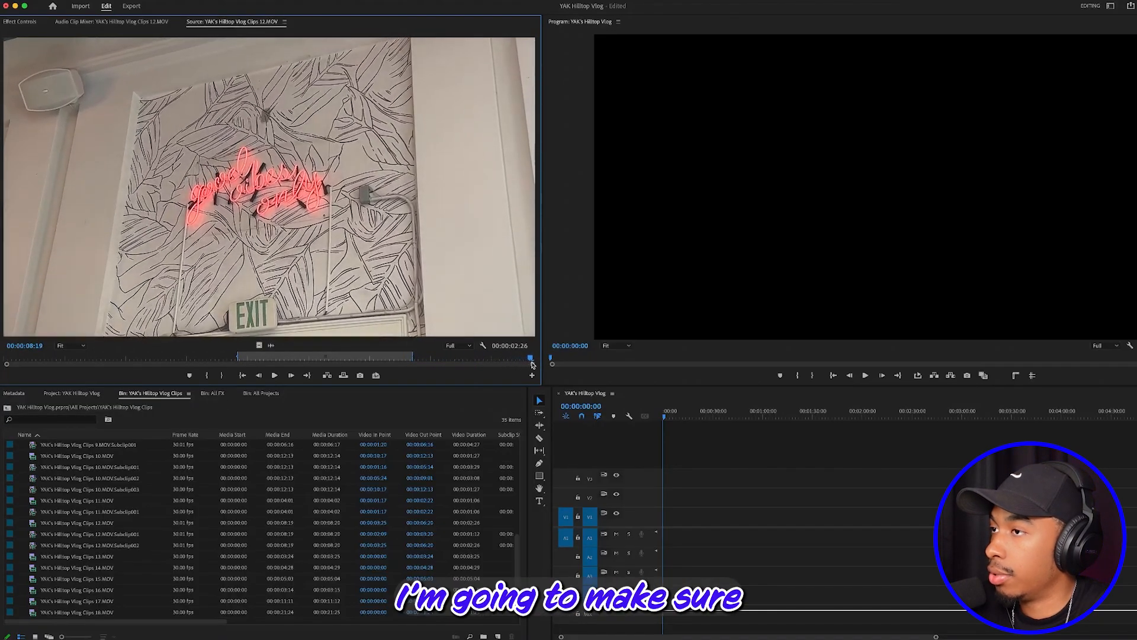
pyautogui.click(221, 375)
pyautogui.click(457, 359)
pyautogui.moveTo(457, 359); pyautogui.dragTo(412, 366)
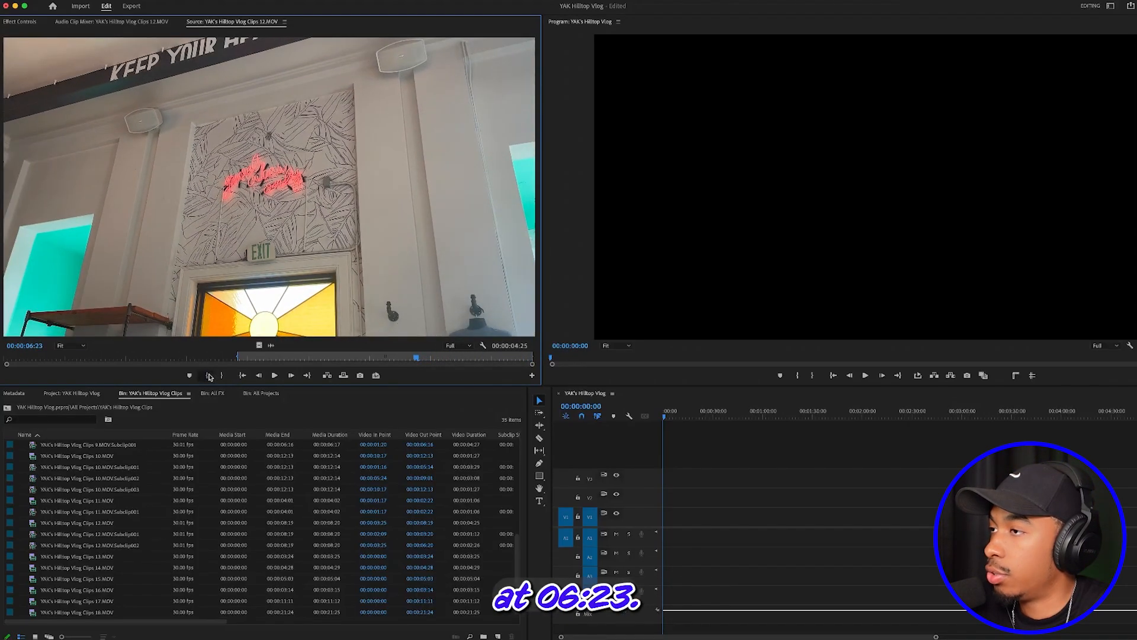
pyautogui.rightClick(326, 248)
pyautogui.click(347, 257)
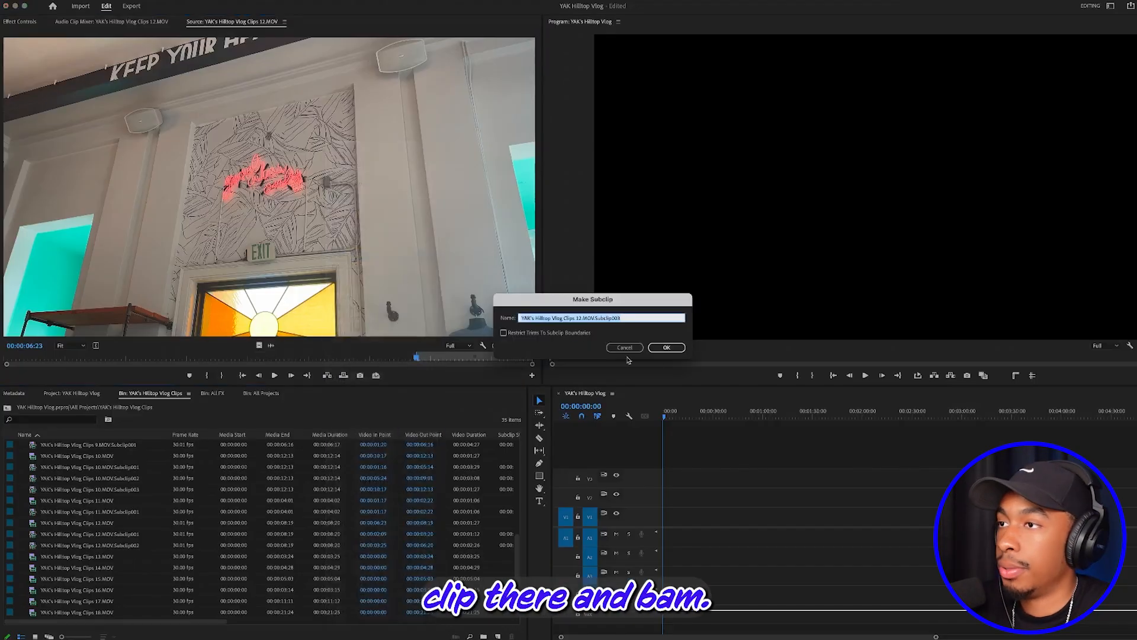
pyautogui.click(658, 348)
# Step: Load YAK's Hilltop Vlog Clips 13.MOV, mark its Out point at 00:00:01:17, and make a default-named subclip from the clip's start
pyautogui.scroll(-1, 35, 563)
pyautogui.doubleClick(34, 559)
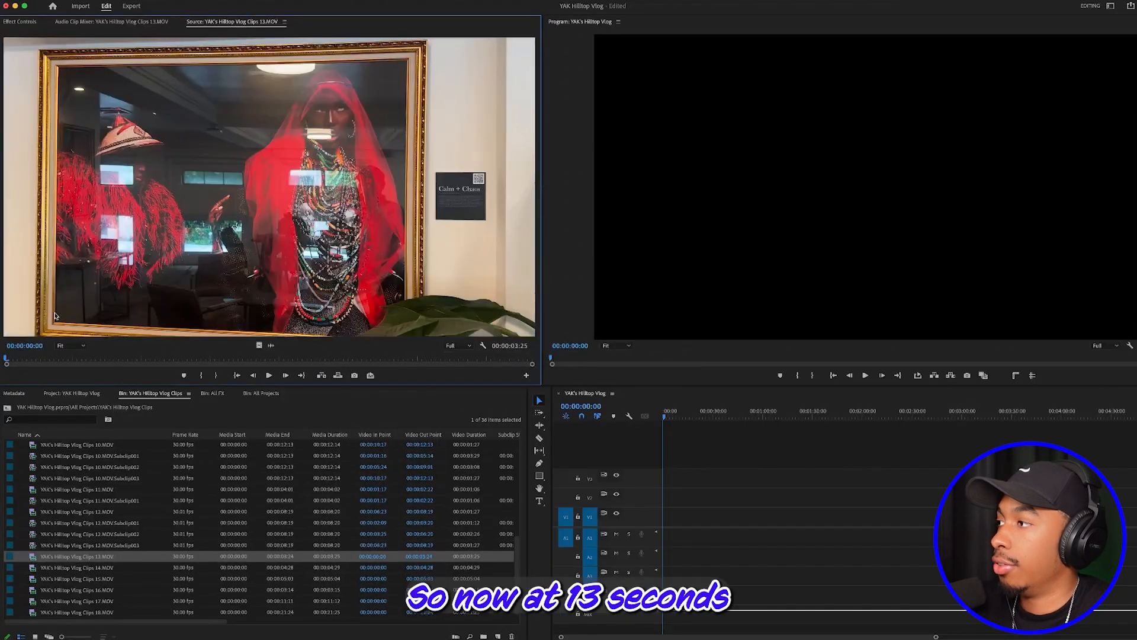
pyautogui.moveTo(25, 358); pyautogui.dragTo(225, 377)
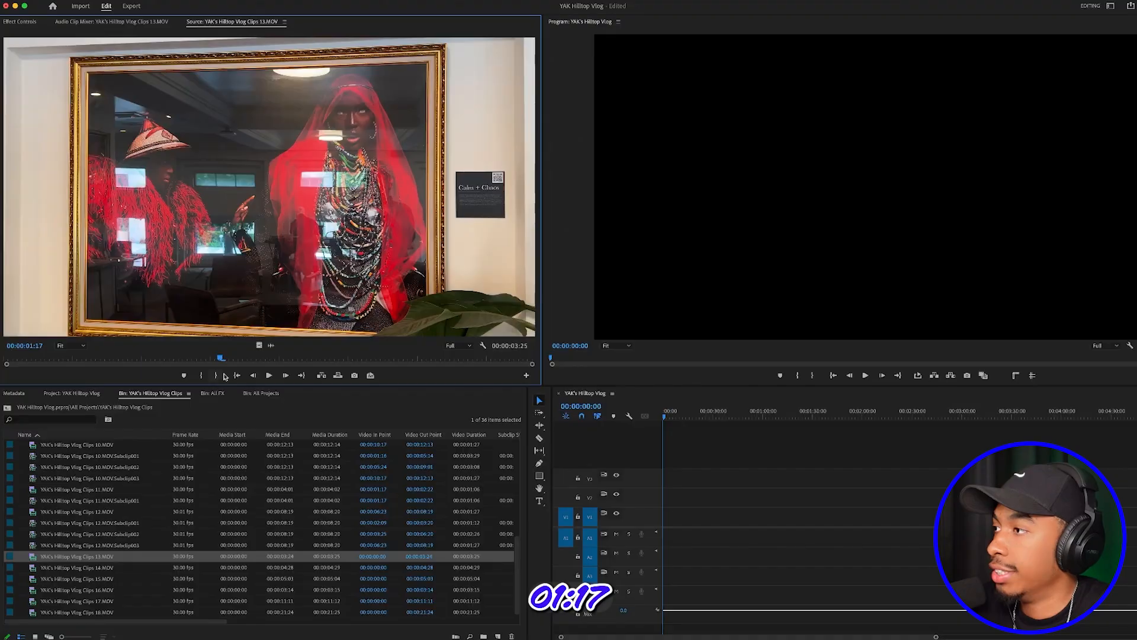
pyautogui.click(218, 376)
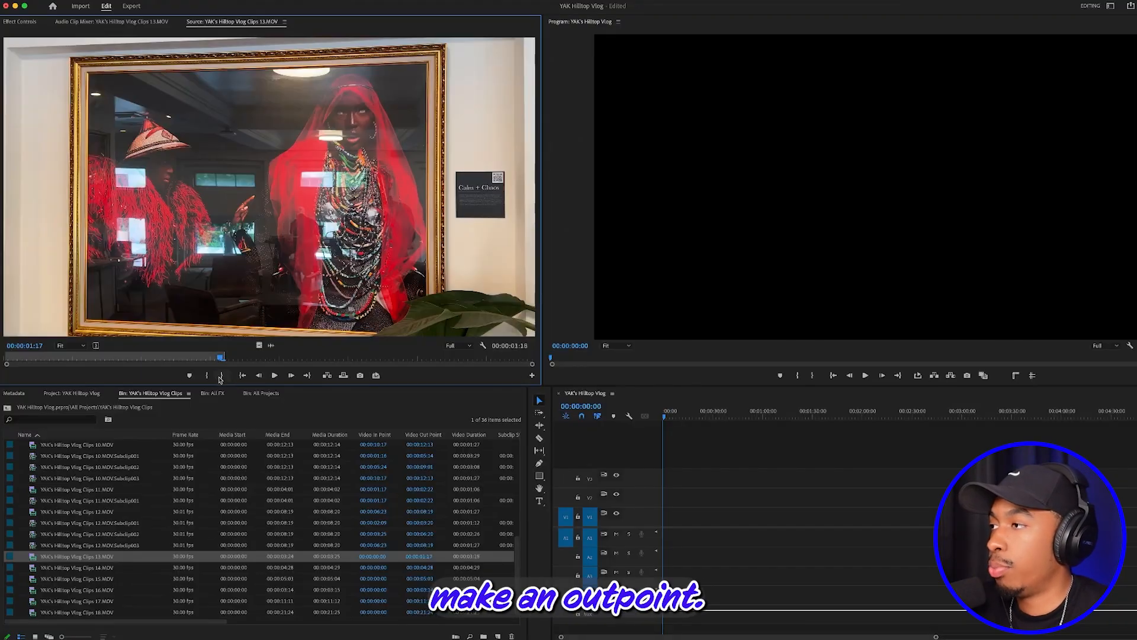
pyautogui.rightClick(286, 187)
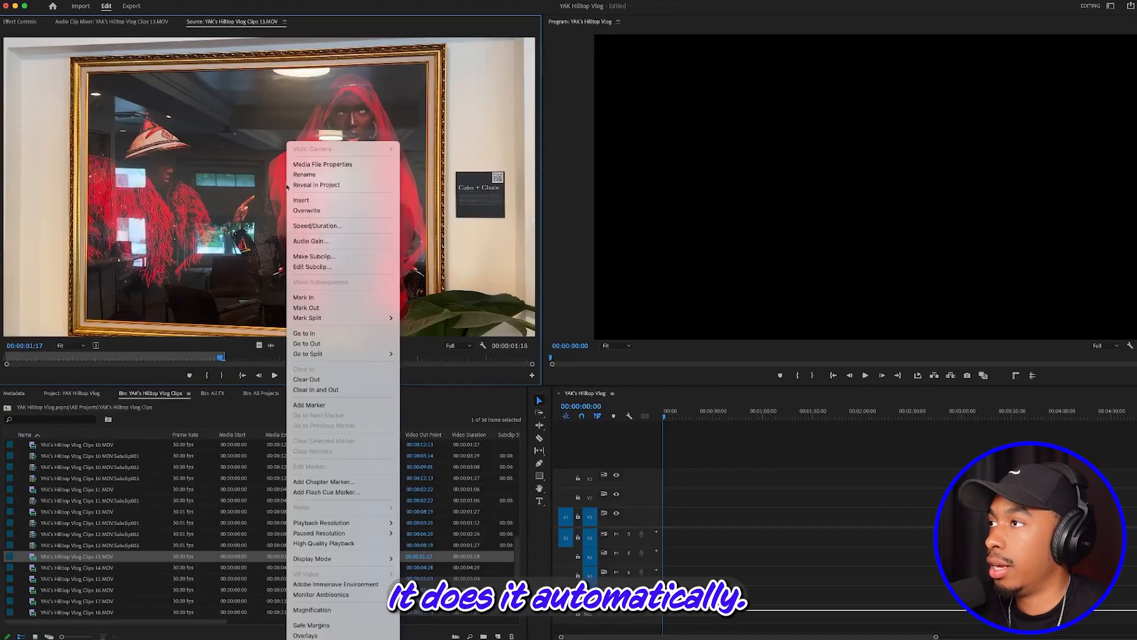
pyautogui.click(342, 257)
pyautogui.click(651, 349)
# Step: Mark a second Clips 13 range from 00:00:01:22 through the clip's end and make a default-named subclip of it
pyautogui.moveTo(231, 355)
pyautogui.mouseDown()
pyautogui.moveTo(254, 363)
pyautogui.moveTo(243, 363)
pyautogui.mouseUp()
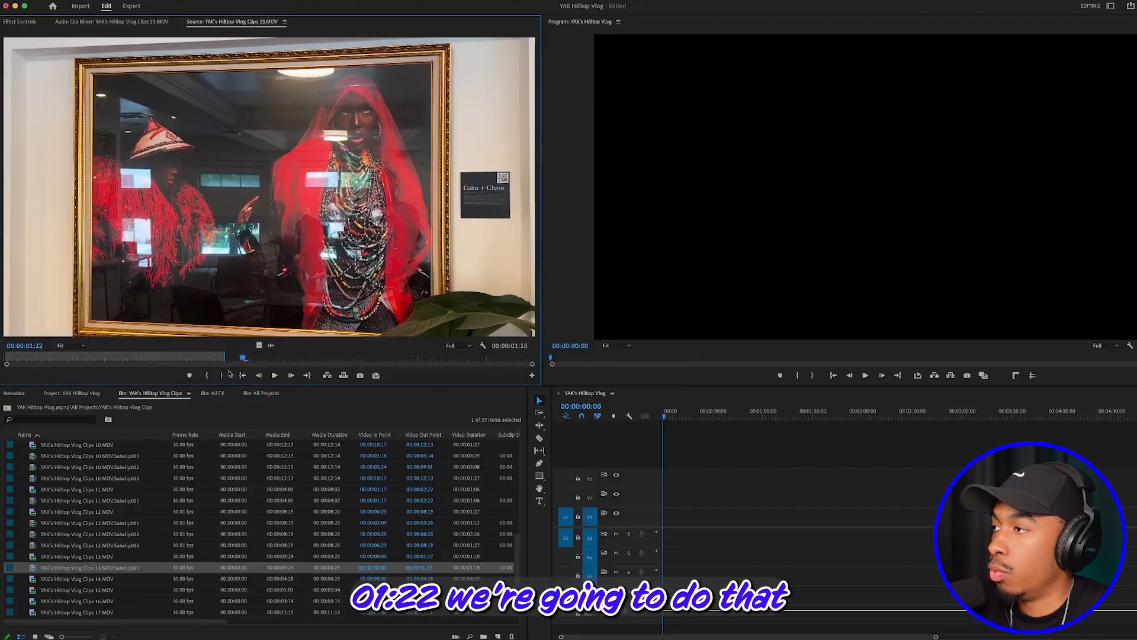
pyautogui.click(206, 375)
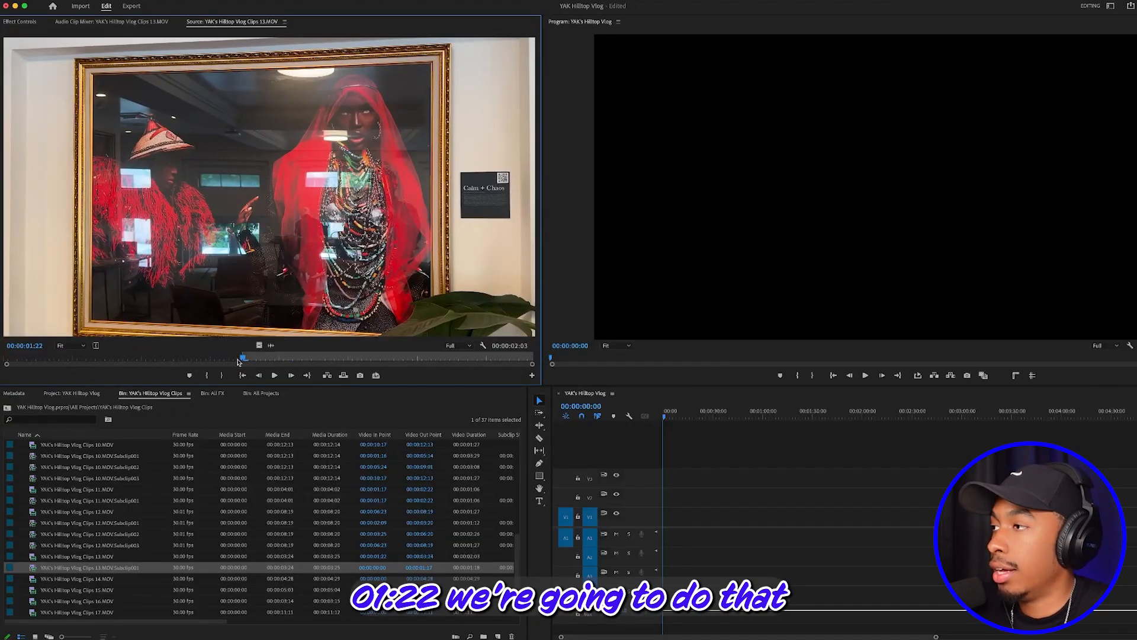
pyautogui.press('space')
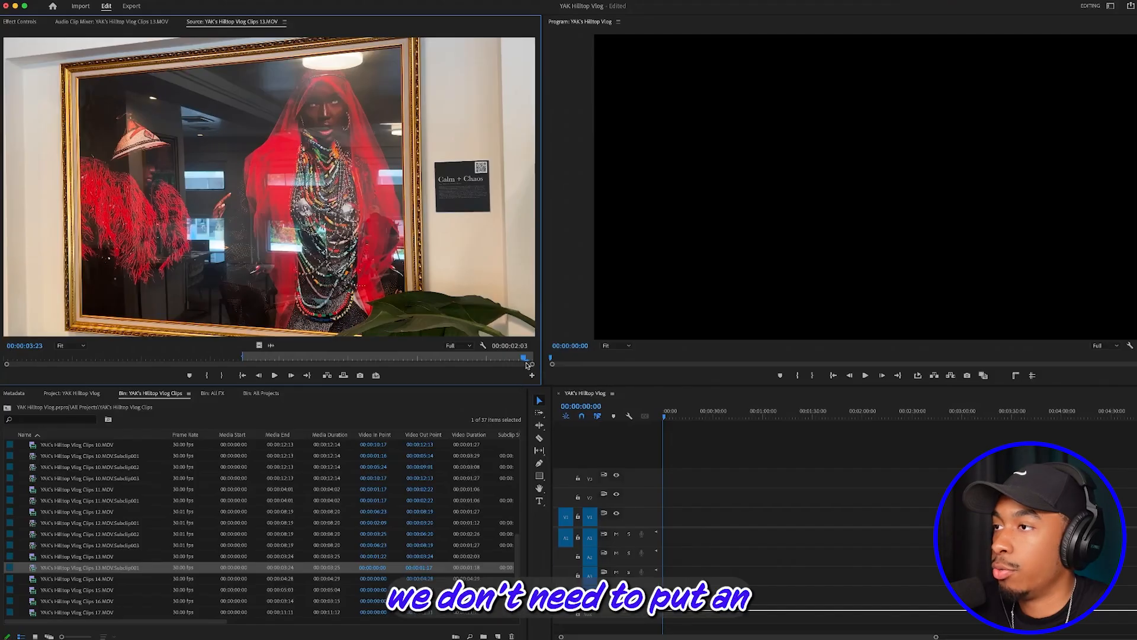
pyautogui.moveTo(529, 361); pyautogui.dragTo(531, 358)
pyautogui.rightClick(374, 213)
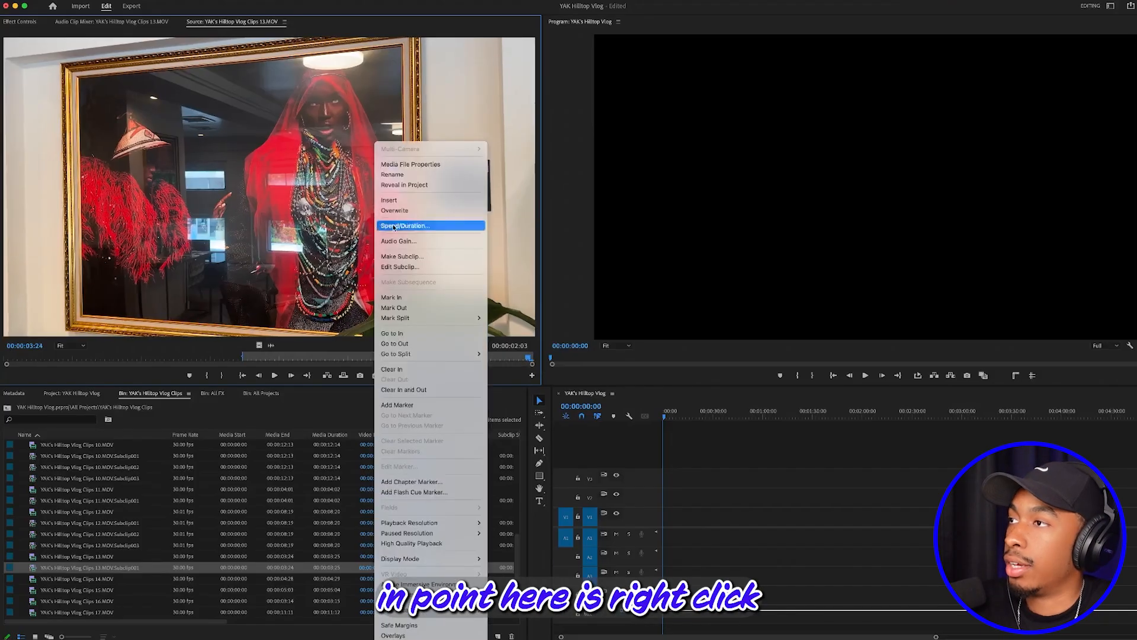
pyautogui.click(416, 256)
pyautogui.click(667, 348)
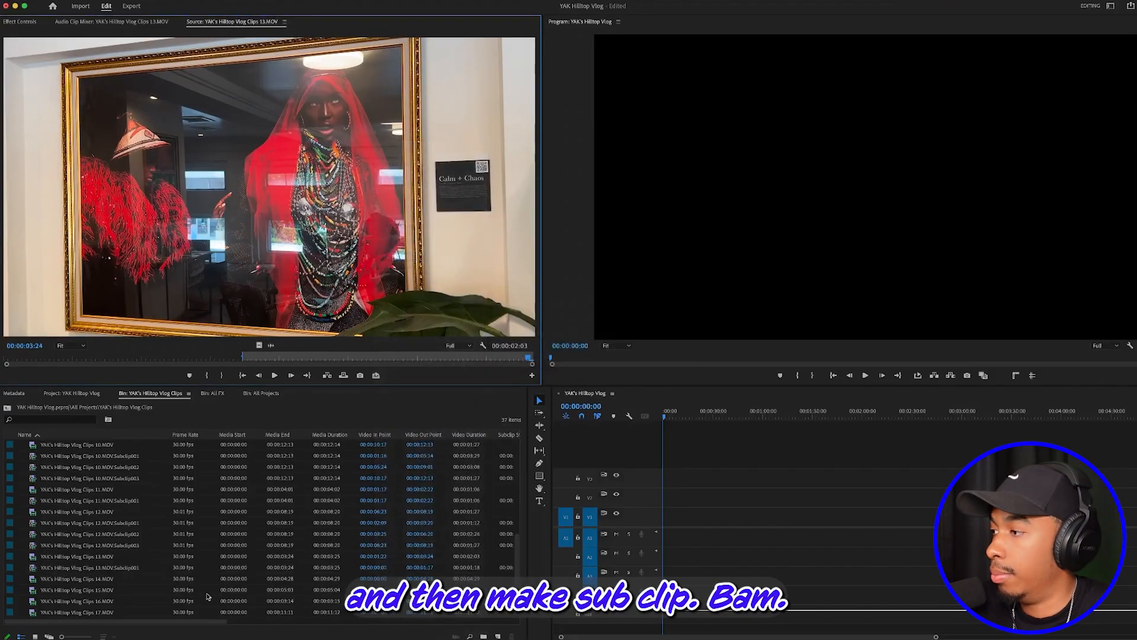
# Step: Move the second Clips 13 subclip from the project root into the YAK's Hilltop Vlog Clips bin and return to the bin
pyautogui.click(73, 394)
pyautogui.moveTo(34, 503); pyautogui.dragTo(77, 478)
pyautogui.click(151, 393)
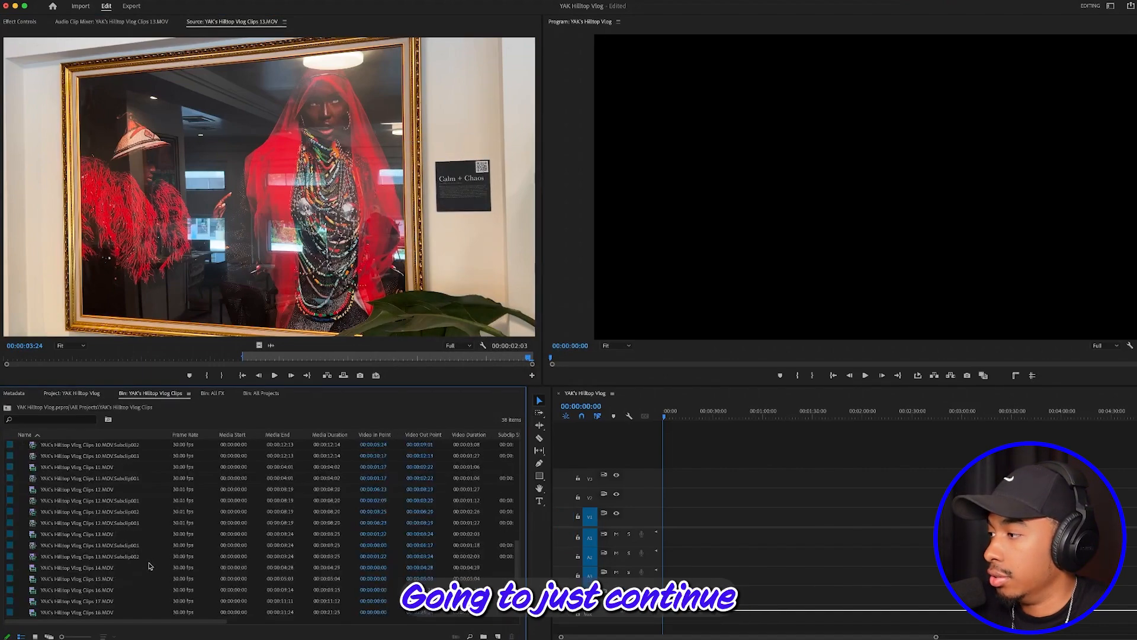
# Step: Load YAK's Hilltop Vlog Clips 14.MOV, mark the range from 00:00:01:08 to 00:00:03:02, and make a default-named subclip of it
pyautogui.doubleClick(33, 569)
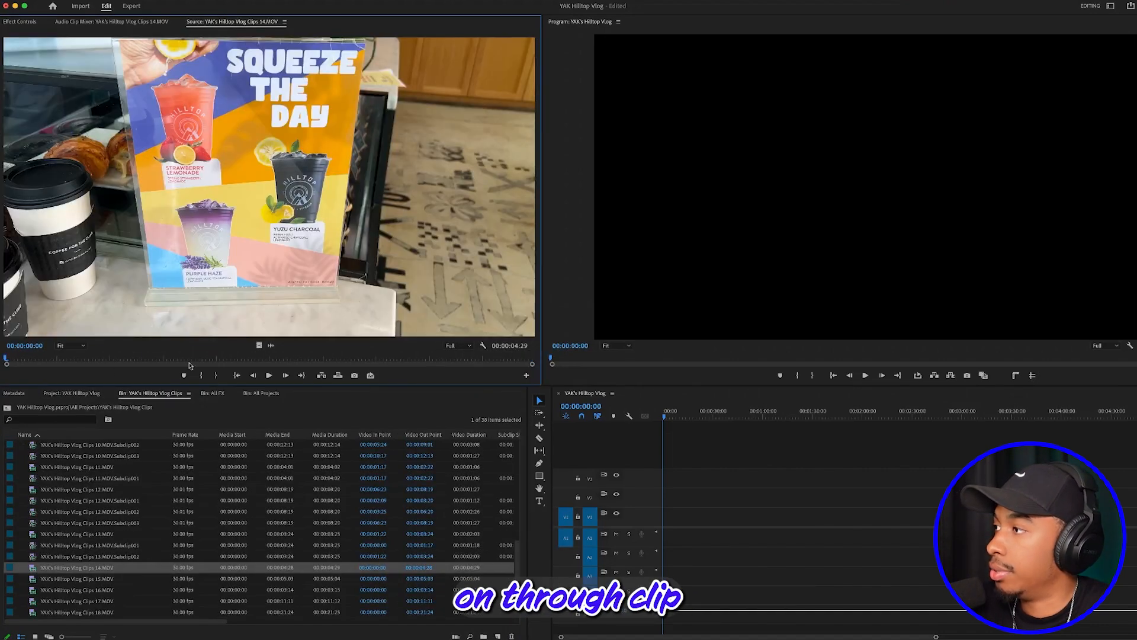
pyautogui.moveTo(40, 357)
pyautogui.mouseDown()
pyautogui.moveTo(308, 370)
pyautogui.moveTo(244, 390)
pyautogui.moveTo(157, 391)
pyautogui.moveTo(225, 360)
pyautogui.moveTo(331, 362)
pyautogui.mouseUp()
pyautogui.click(203, 375)
pyautogui.rightClick(363, 145)
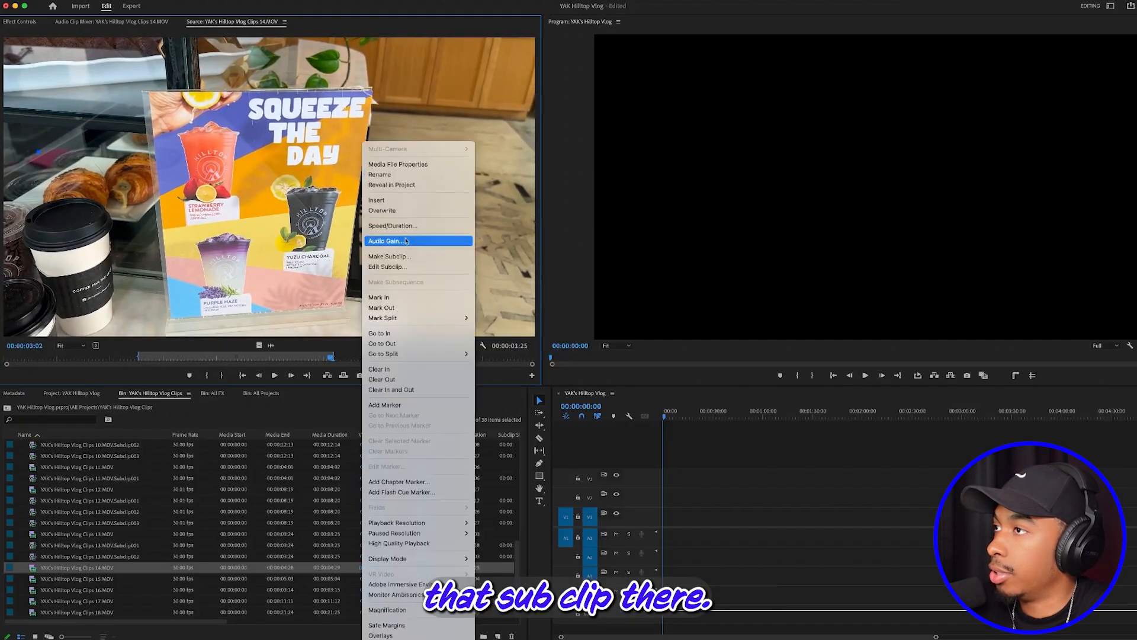
pyautogui.click(408, 257)
pyautogui.click(667, 347)
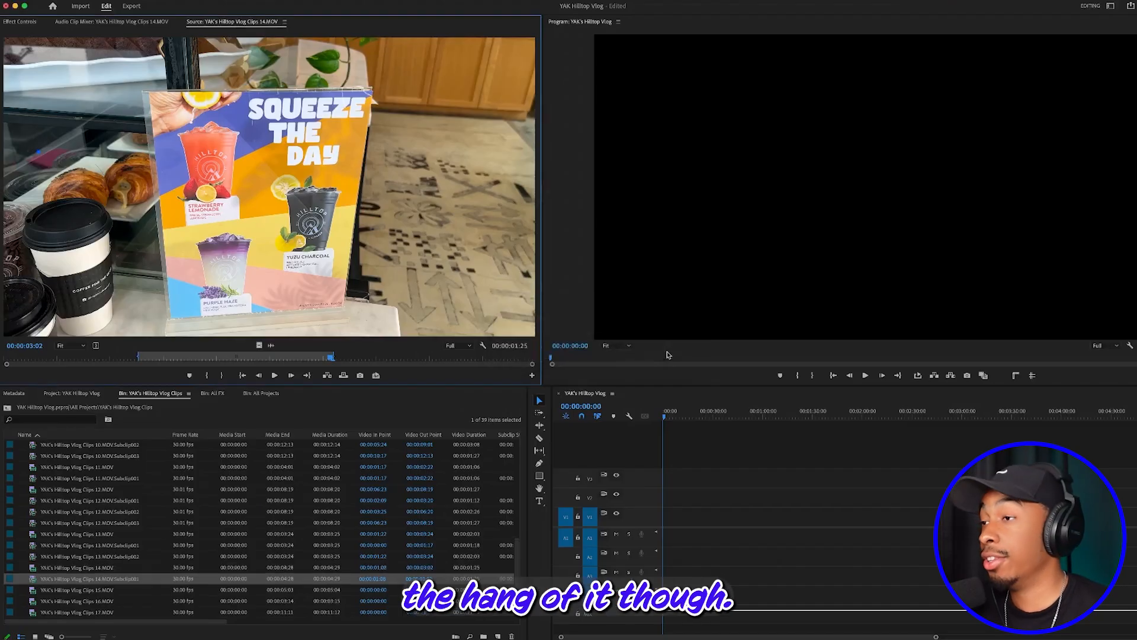
# Step: Mark a second Clips 14 range from 00:00:03:04 through the clip's end and make a default-named subclip of it
pyautogui.click(348, 358)
pyautogui.moveTo(348, 359); pyautogui.dragTo(339, 394)
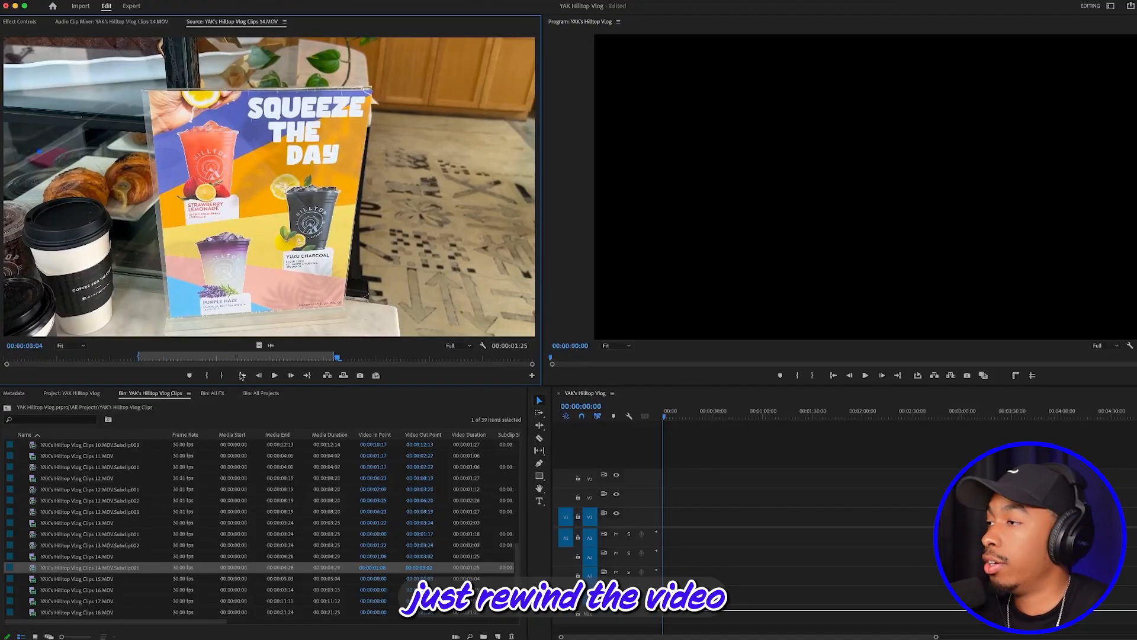
pyautogui.click(210, 379)
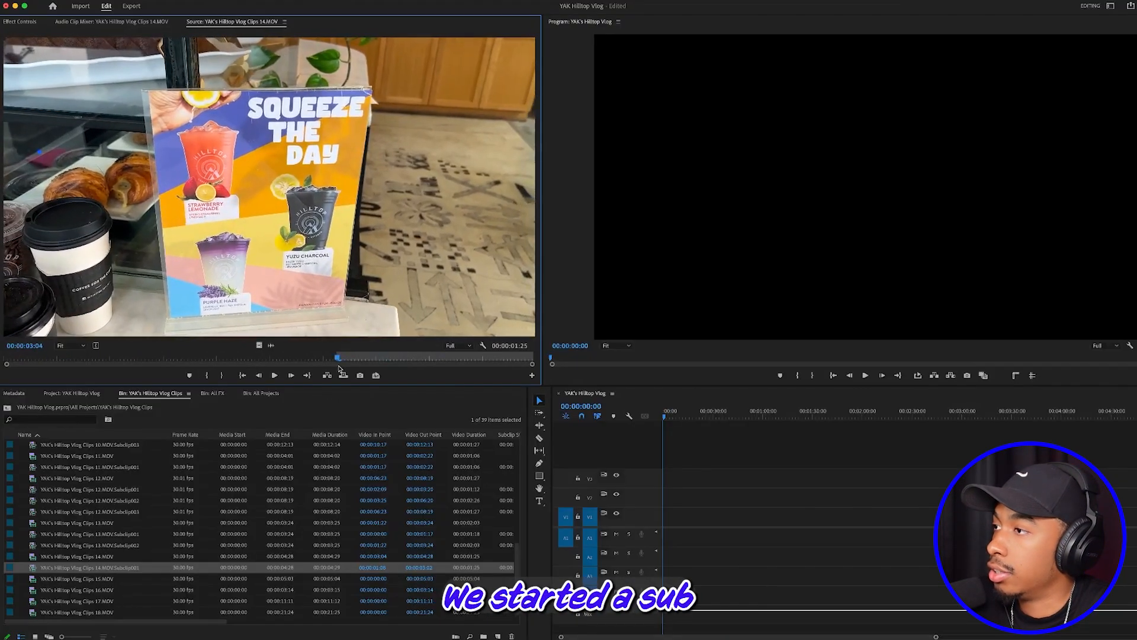
pyautogui.press('space')
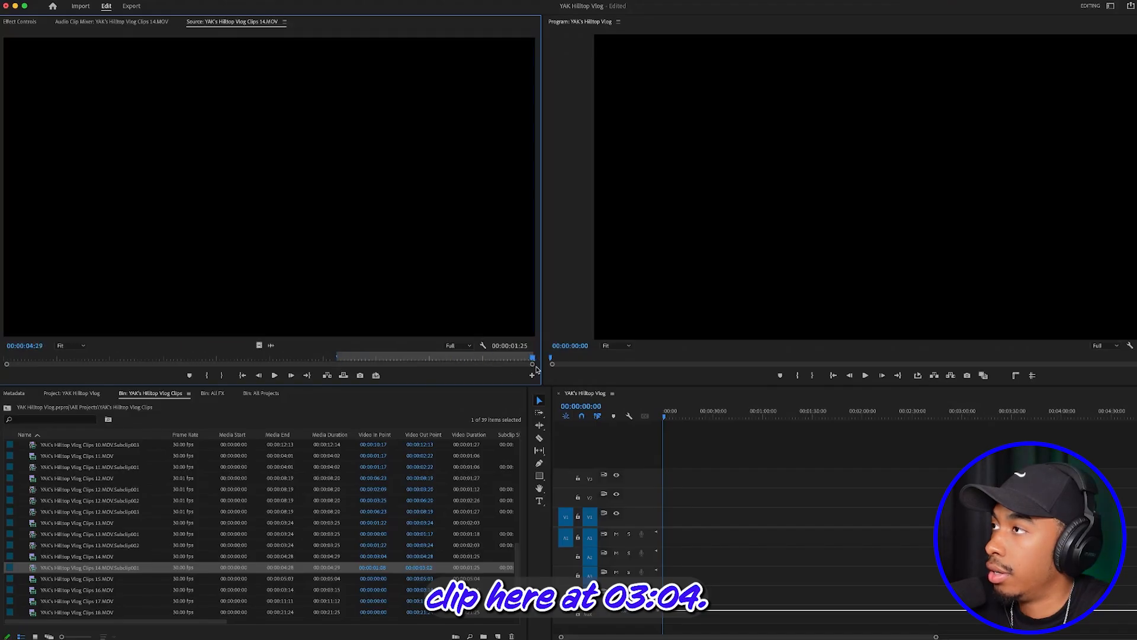
pyautogui.rightClick(373, 129)
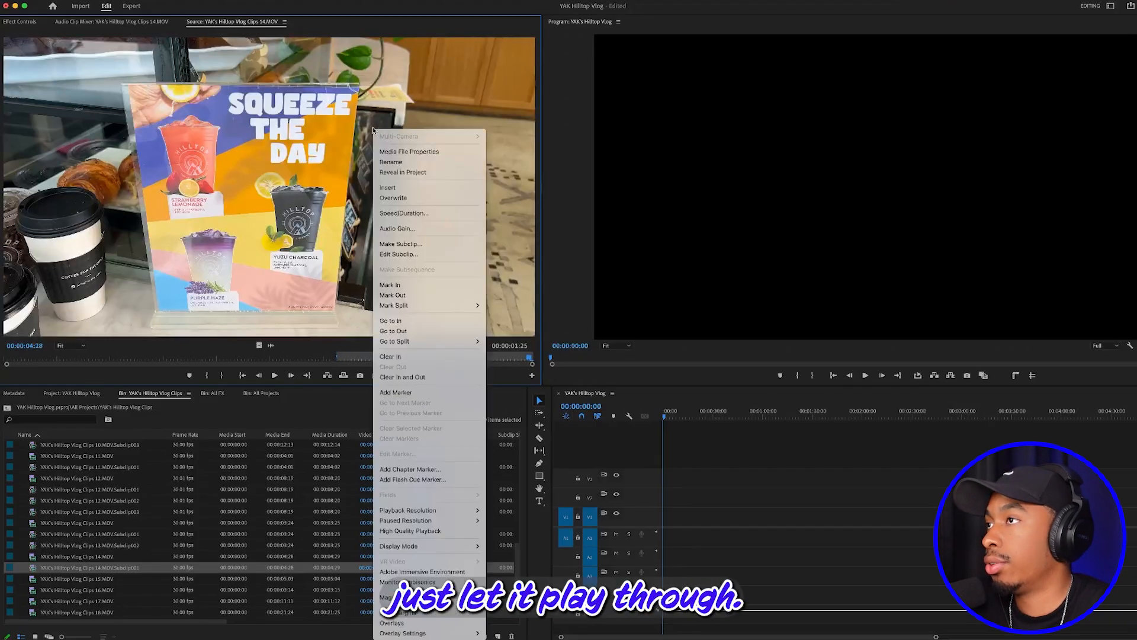
pyautogui.click(424, 244)
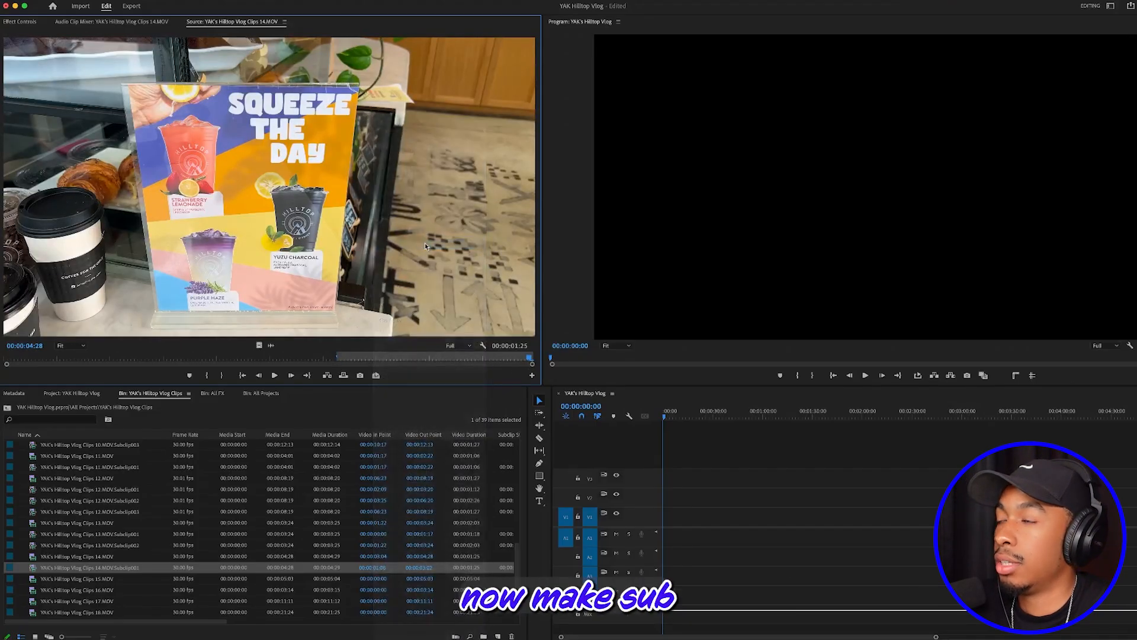
pyautogui.click(667, 348)
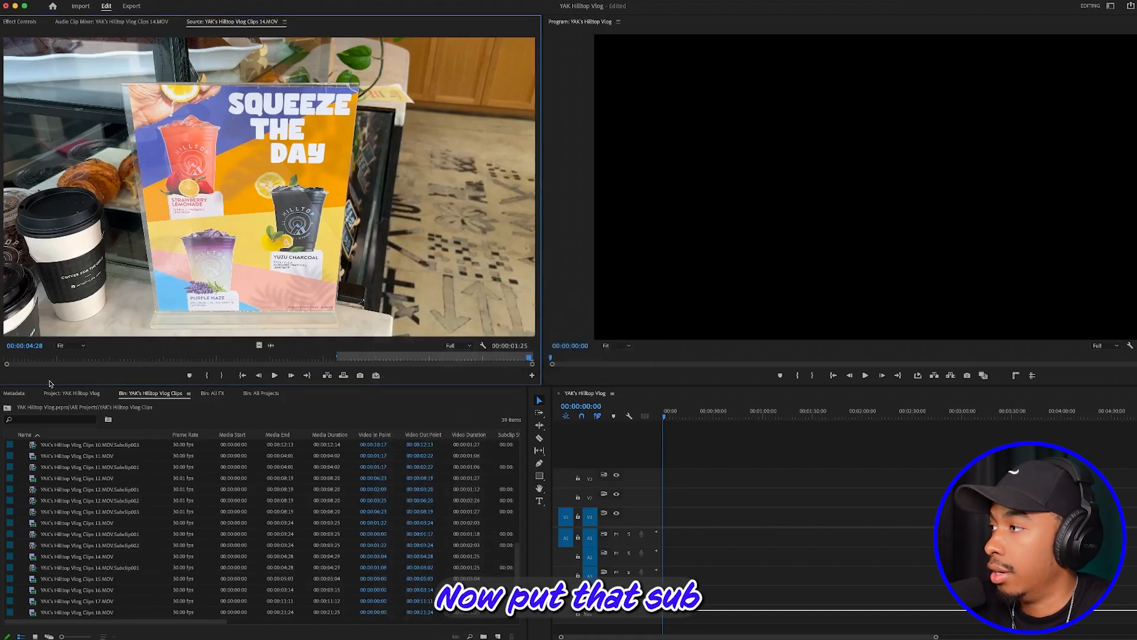
# Step: Move the second Clips 14 subclip from the project root into the YAK's Hilltop Vlog Clips bin and reopen the bin
pyautogui.click(76, 394)
pyautogui.moveTo(32, 499); pyautogui.dragTo(44, 480)
pyautogui.doubleClick(43, 481)
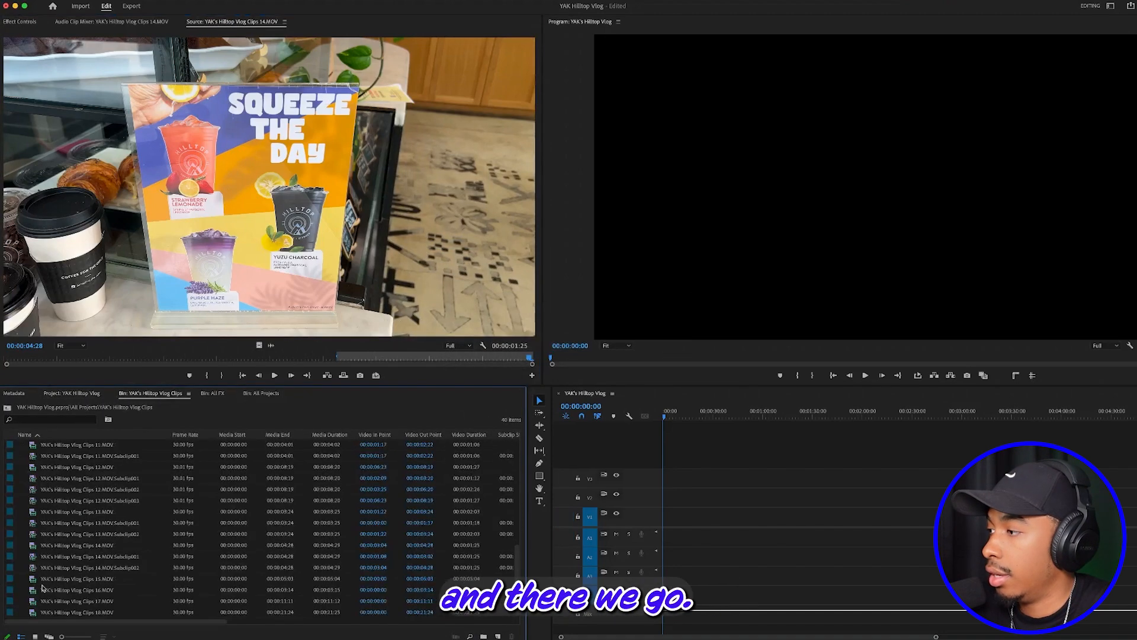
# Step: Load YAK's Hilltop Vlog Clips 15.MOV, mark the range from 00:00:00:25 to 00:00:03:28, and make a default-named subclip of it
pyautogui.doubleClick(34, 580)
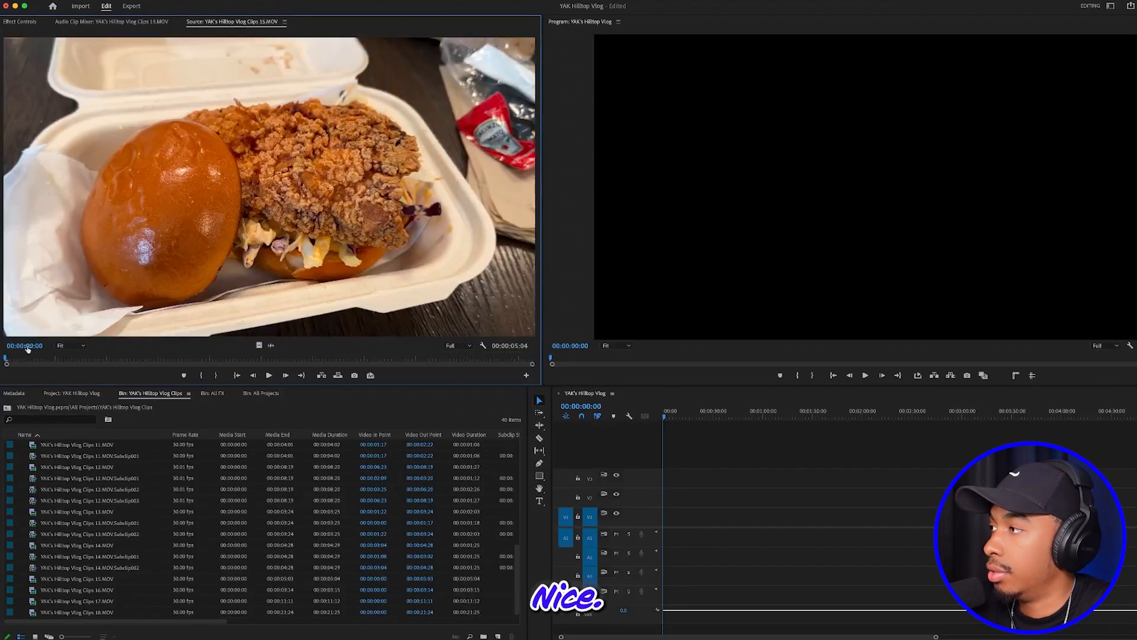
pyautogui.moveTo(17, 360); pyautogui.dragTo(90, 363)
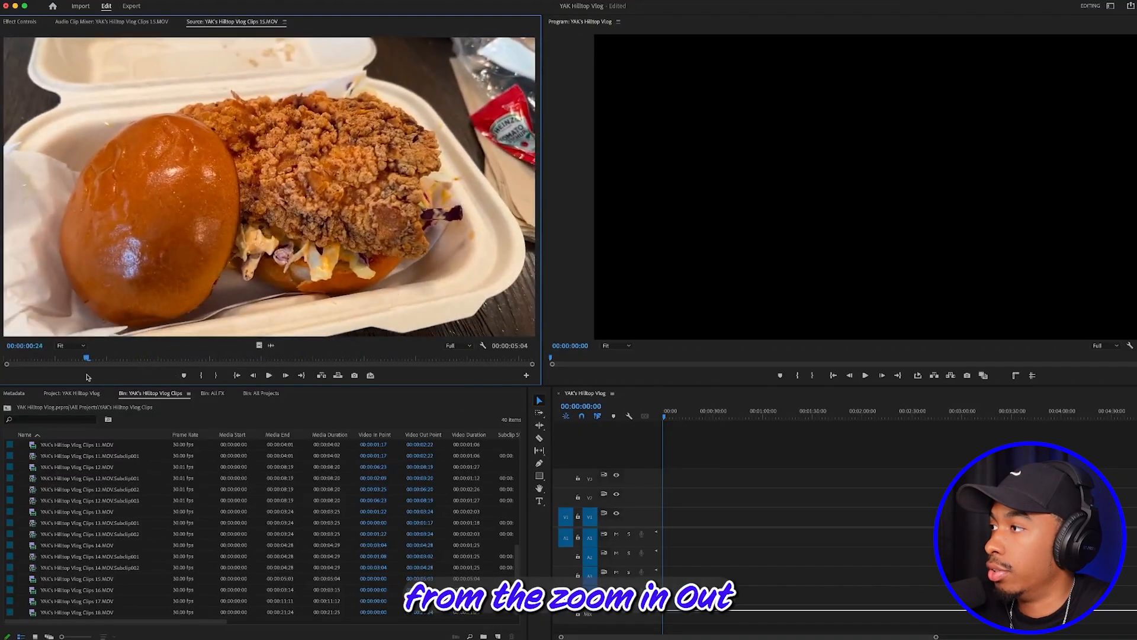
pyautogui.click(201, 375)
pyautogui.moveTo(391, 362); pyautogui.dragTo(409, 363)
pyautogui.click(222, 375)
pyautogui.rightClick(329, 142)
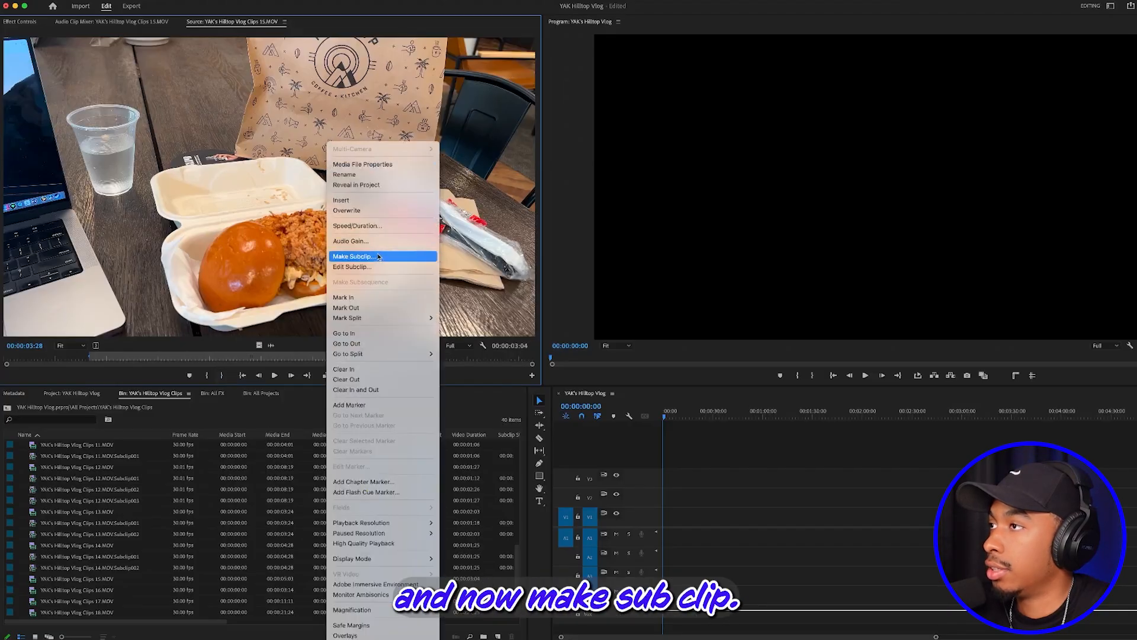
pyautogui.click(354, 256)
pyautogui.press('Return')
# Step: Load YAK's Hilltop Vlog Clips 16.MOV from the clips bin into the Source Monitor
pyautogui.scroll(-1, 71, 580)
pyautogui.doubleClick(33, 591)
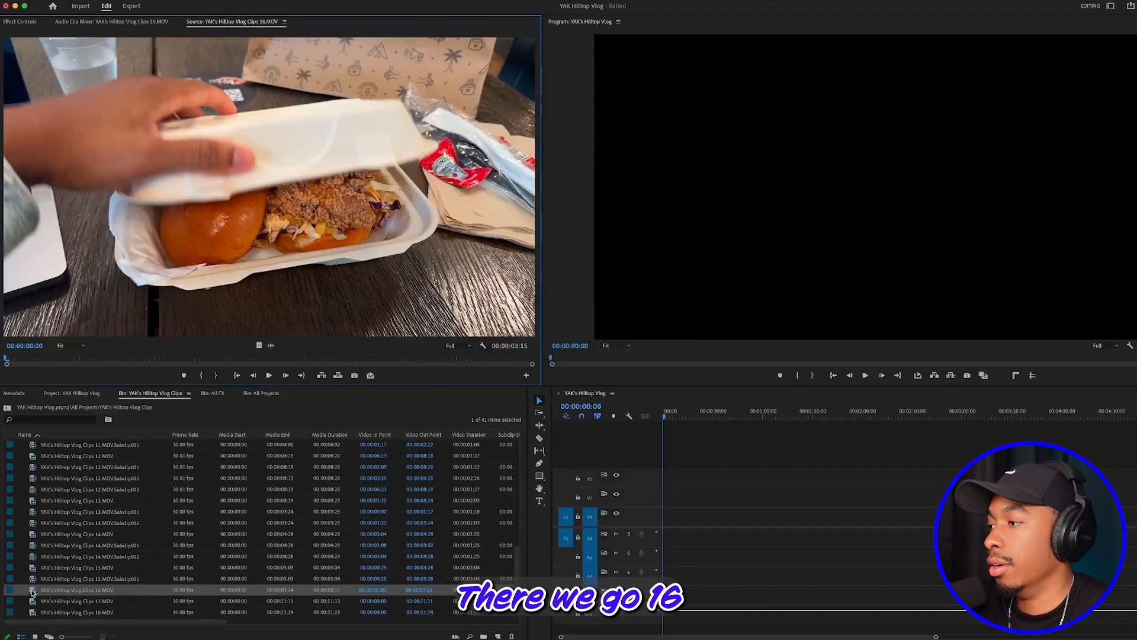
# Step: Mark clip 16 from 00:00:01:27 to 00:00:03:05 and make a subclip of that range with the default name
pyautogui.moveTo(39, 360); pyautogui.dragTo(281, 371)
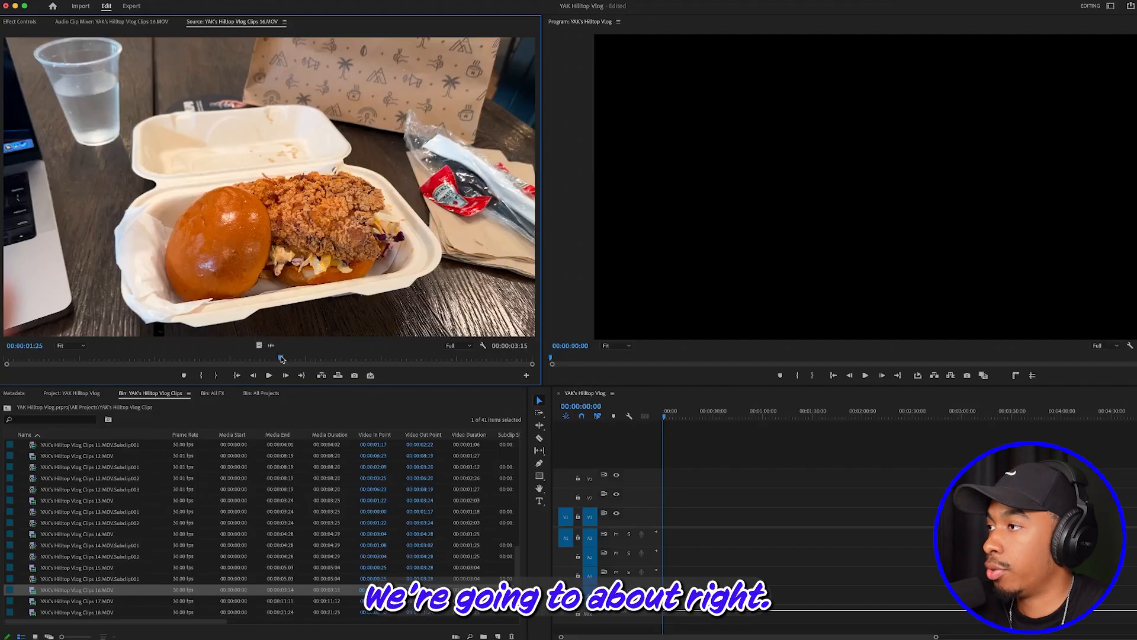
pyautogui.moveTo(282, 359); pyautogui.dragTo(292, 358)
pyautogui.click(201, 375)
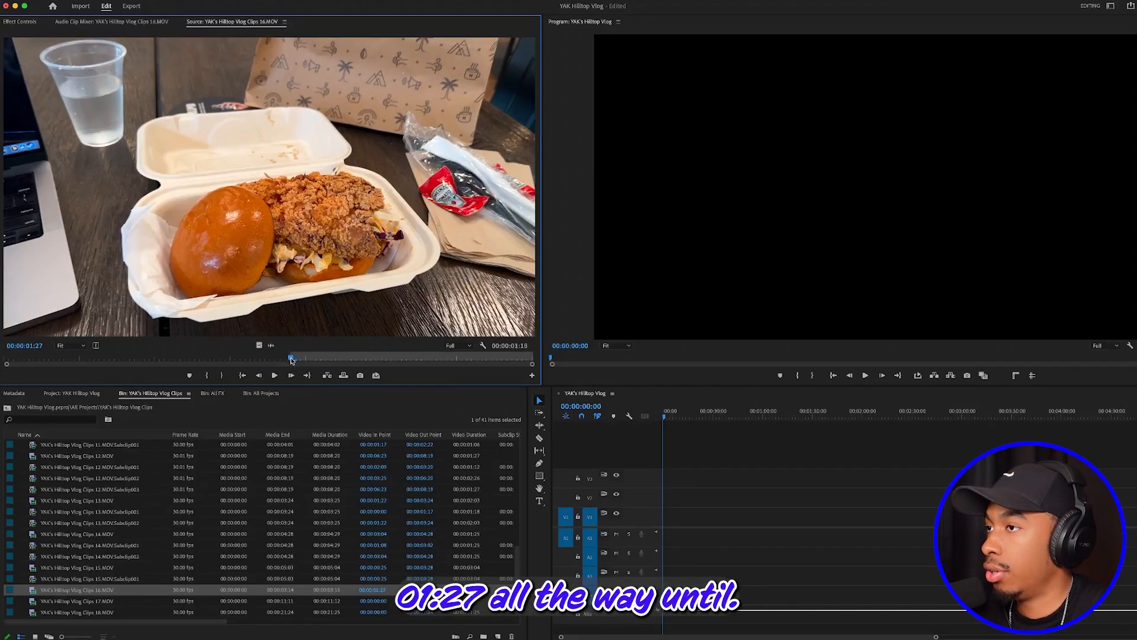
pyautogui.press('space')
pyautogui.press('space')
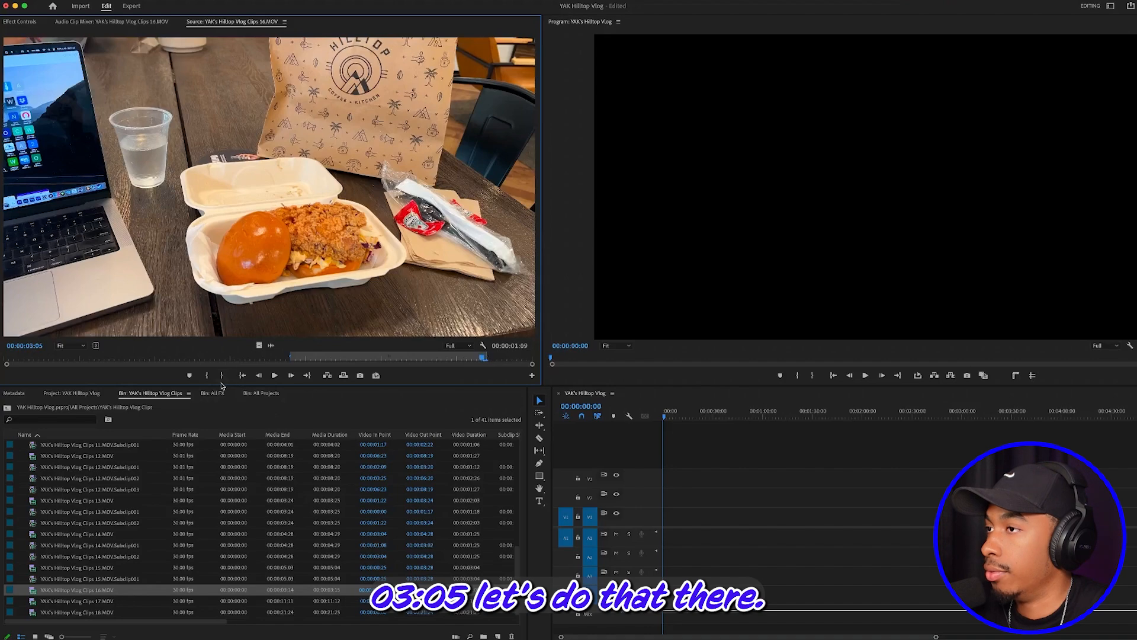
pyautogui.rightClick(288, 141)
pyautogui.click(329, 260)
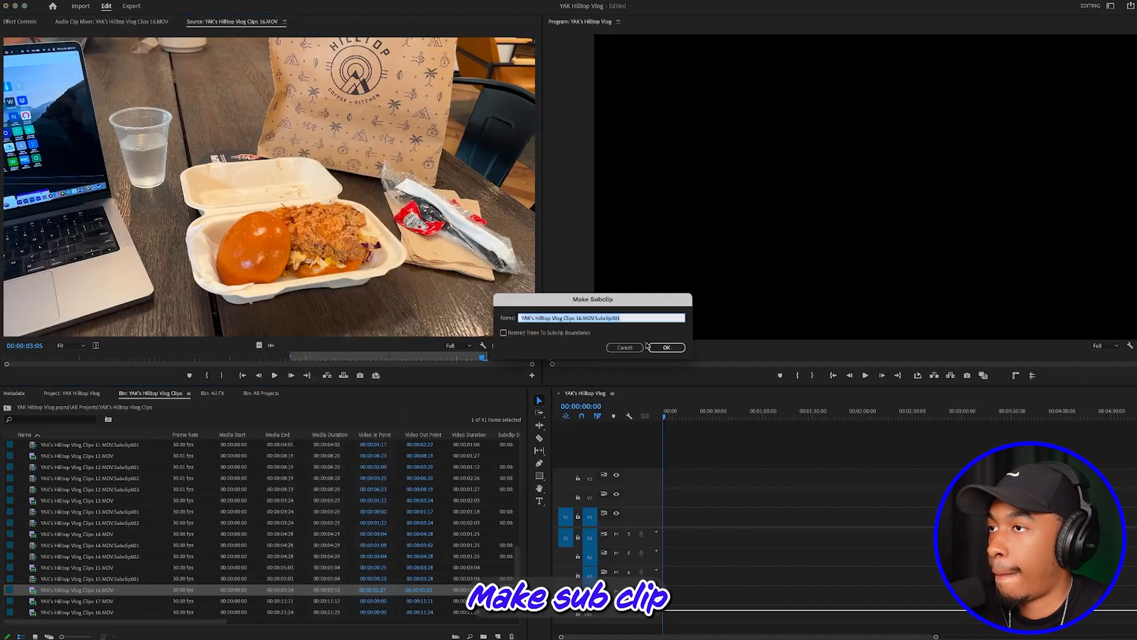
pyautogui.click(652, 347)
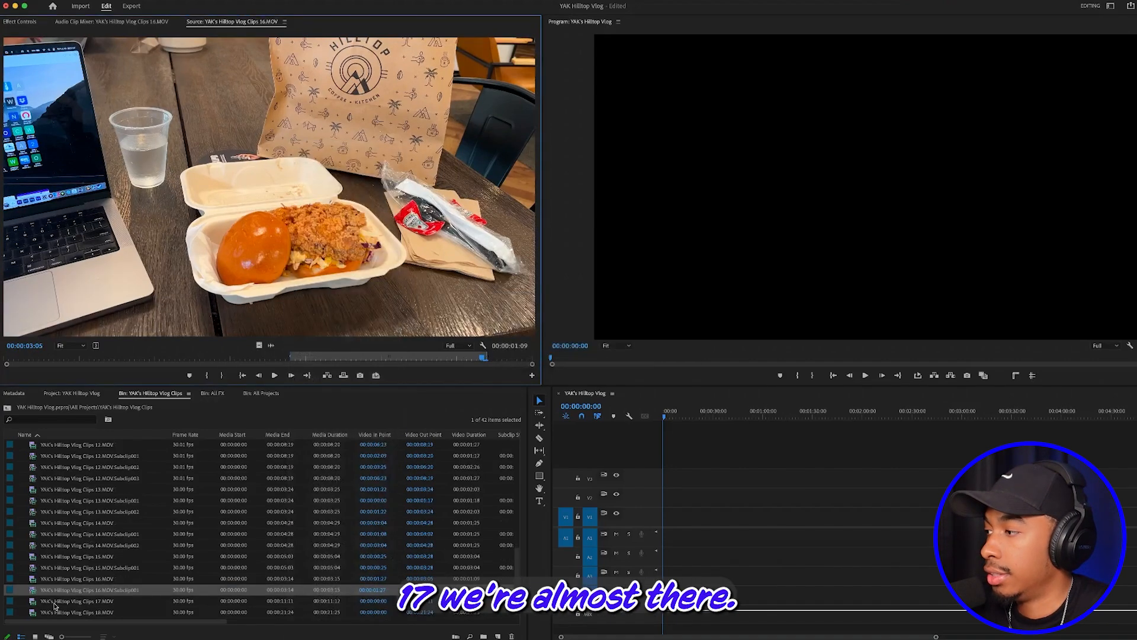
# Step: Open clip 17, mark it from 00:00:01:22 to 00:00:09:20 and make a subclip of that range with the default name
pyautogui.doubleClick(32, 601)
pyautogui.moveTo(28, 366); pyautogui.dragTo(84, 365)
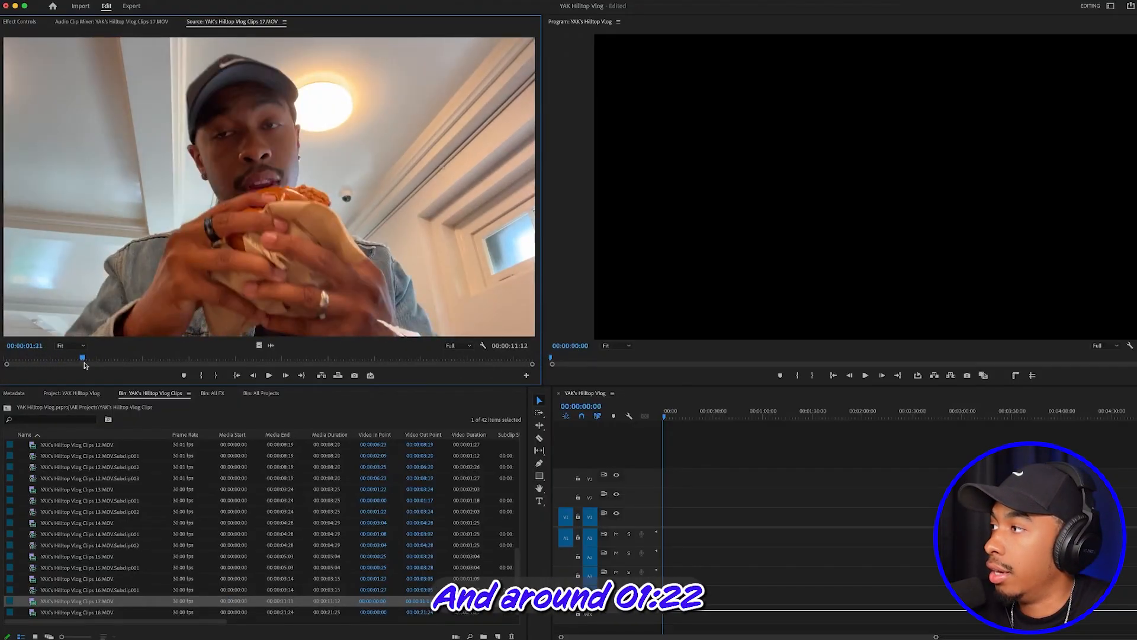
pyautogui.click(202, 376)
pyautogui.moveTo(94, 359); pyautogui.dragTo(450, 366)
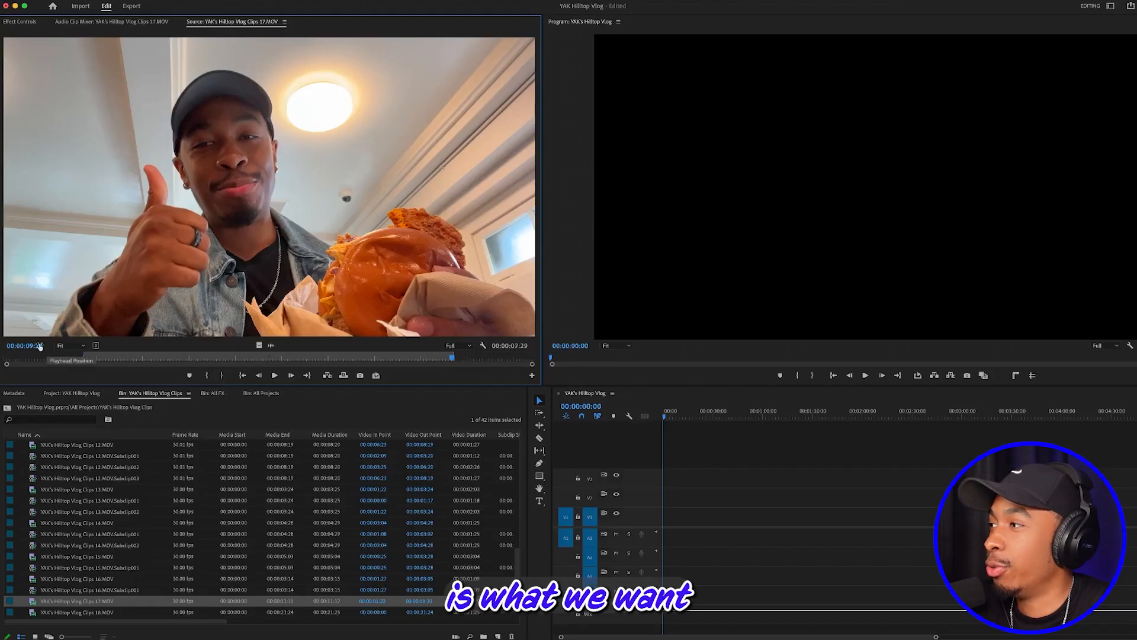
pyautogui.rightClick(342, 200)
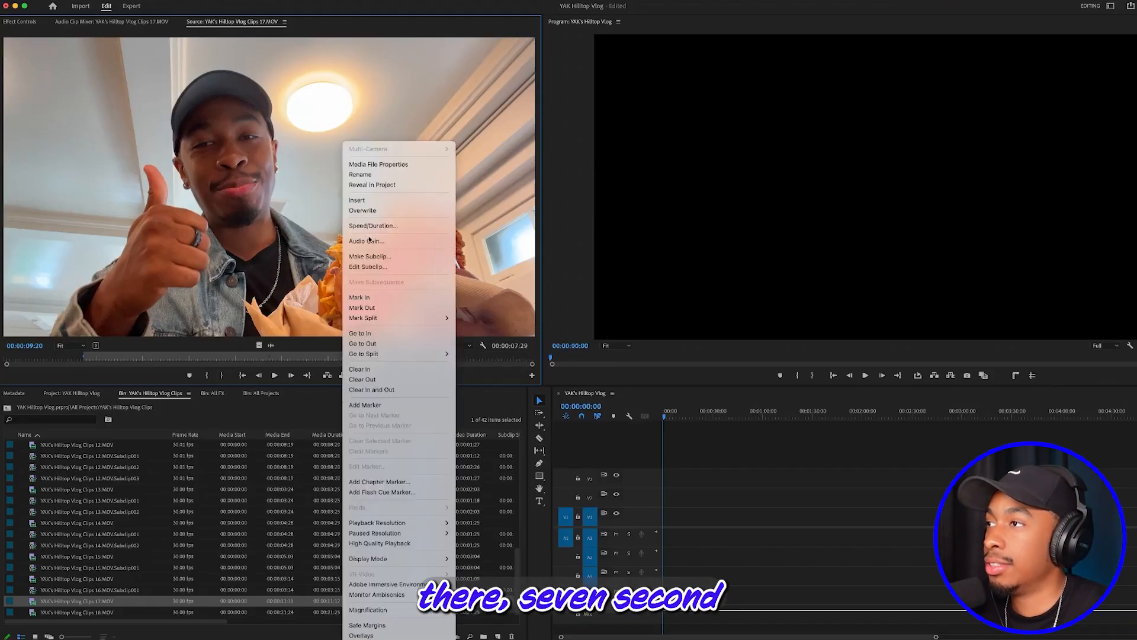
pyautogui.click(372, 257)
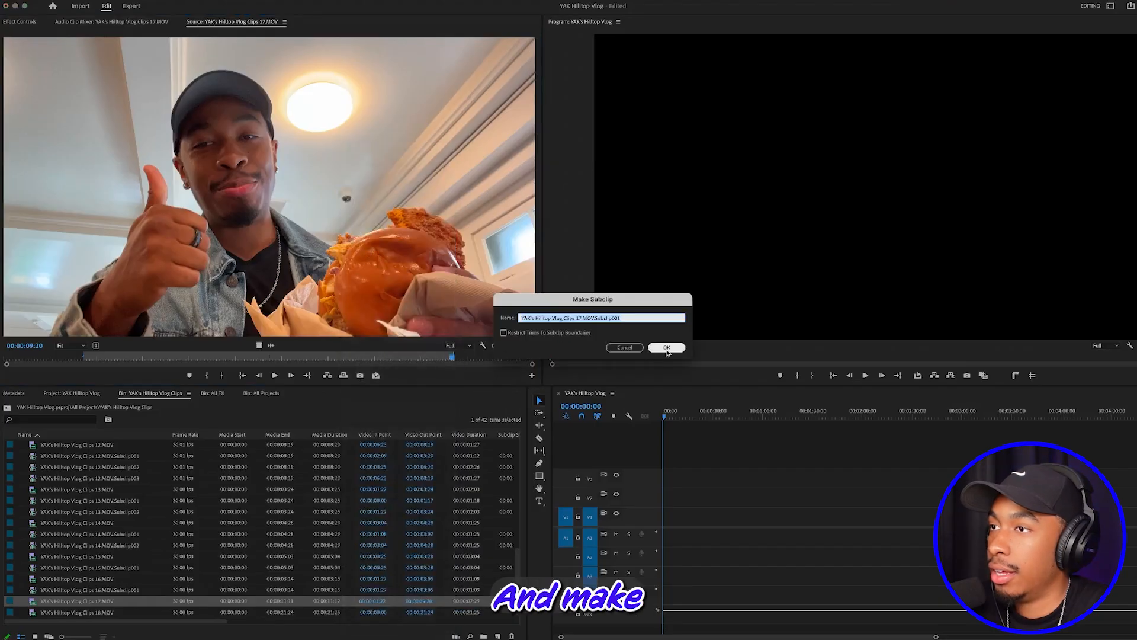
pyautogui.click(667, 348)
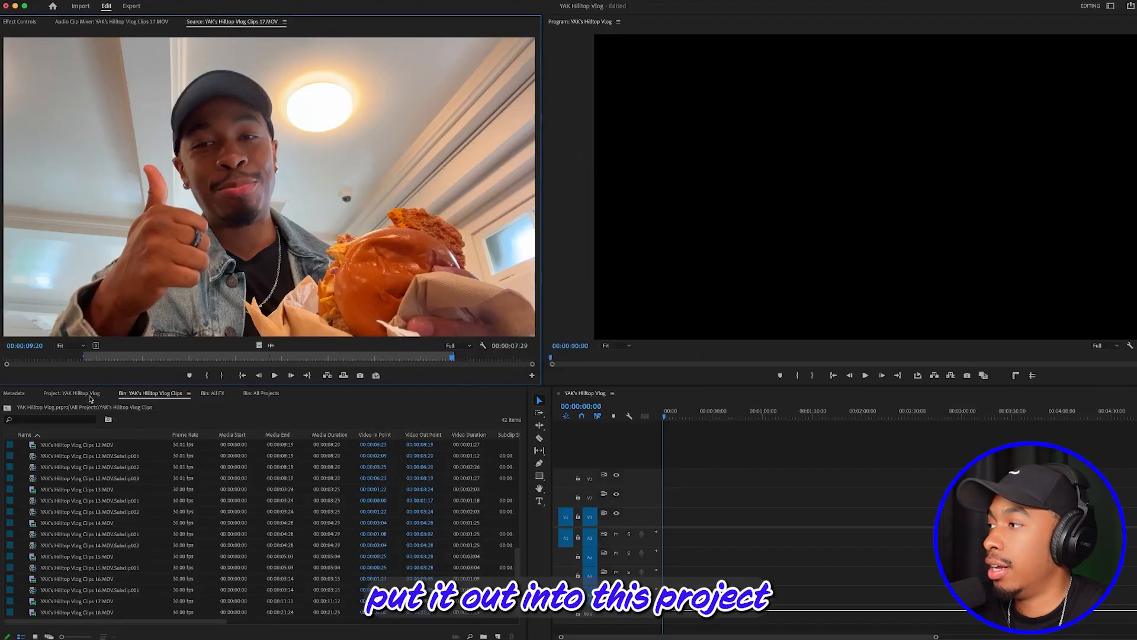
# Step: Move the clip 17 subclip from the project's root level into the YAK's Hilltop Vlog Clips bin and reopen that bin
pyautogui.click(89, 395)
pyautogui.moveTo(39, 503); pyautogui.dragTo(39, 477)
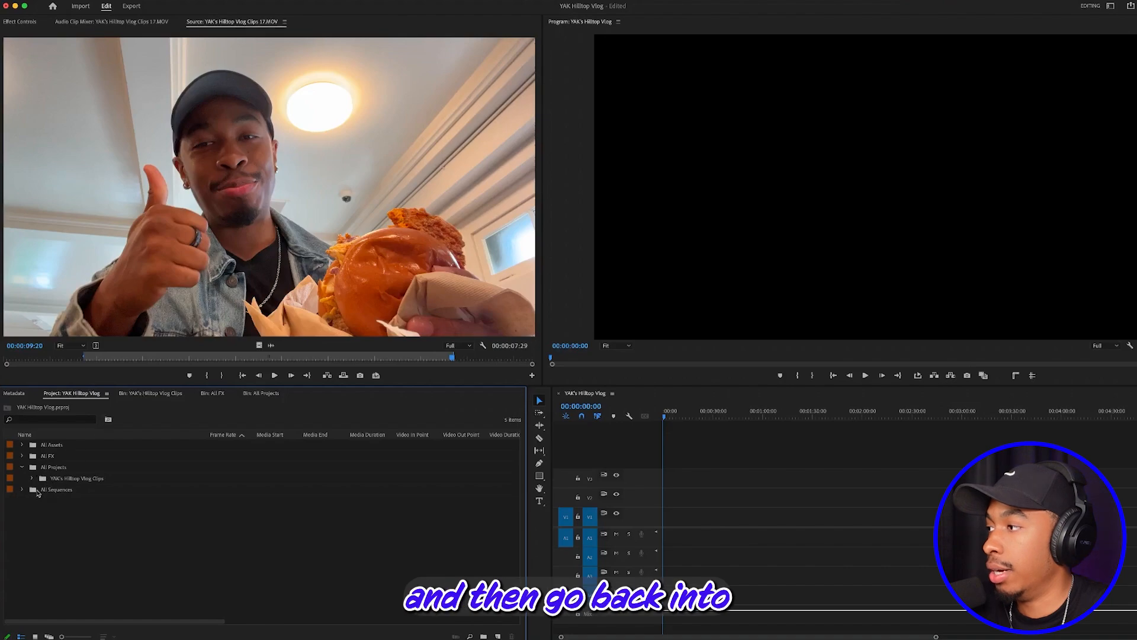
pyautogui.doubleClick(42, 481)
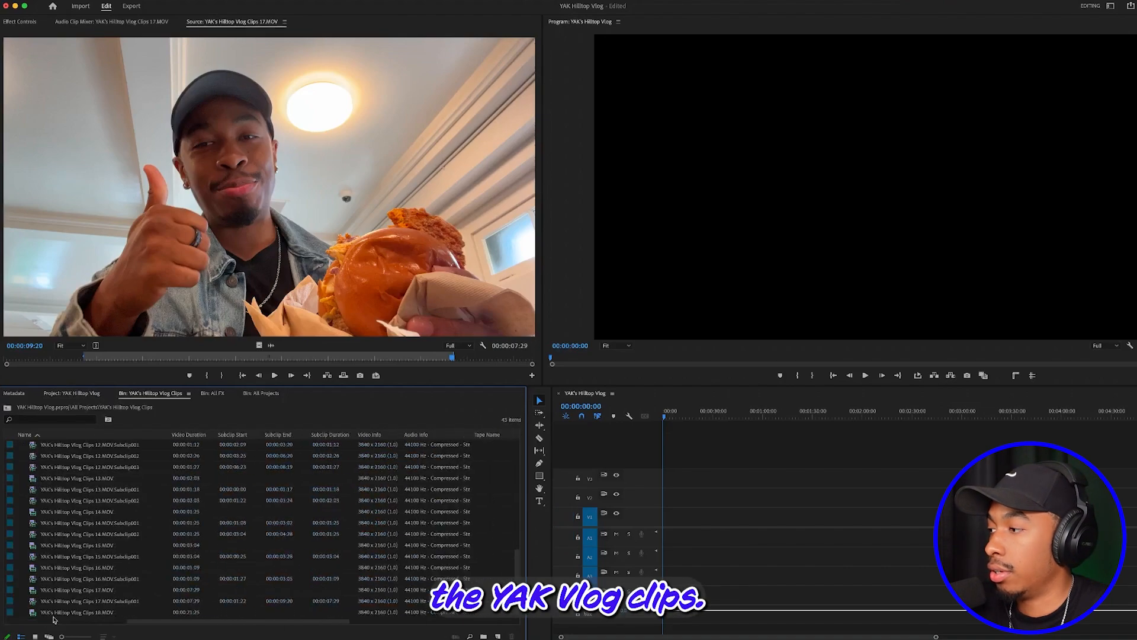
pyautogui.hscroll(-5, 92, 596)
# Step: Open clip 18, play it through and switch the source view to its audio waveform
pyautogui.doubleClick(36, 612)
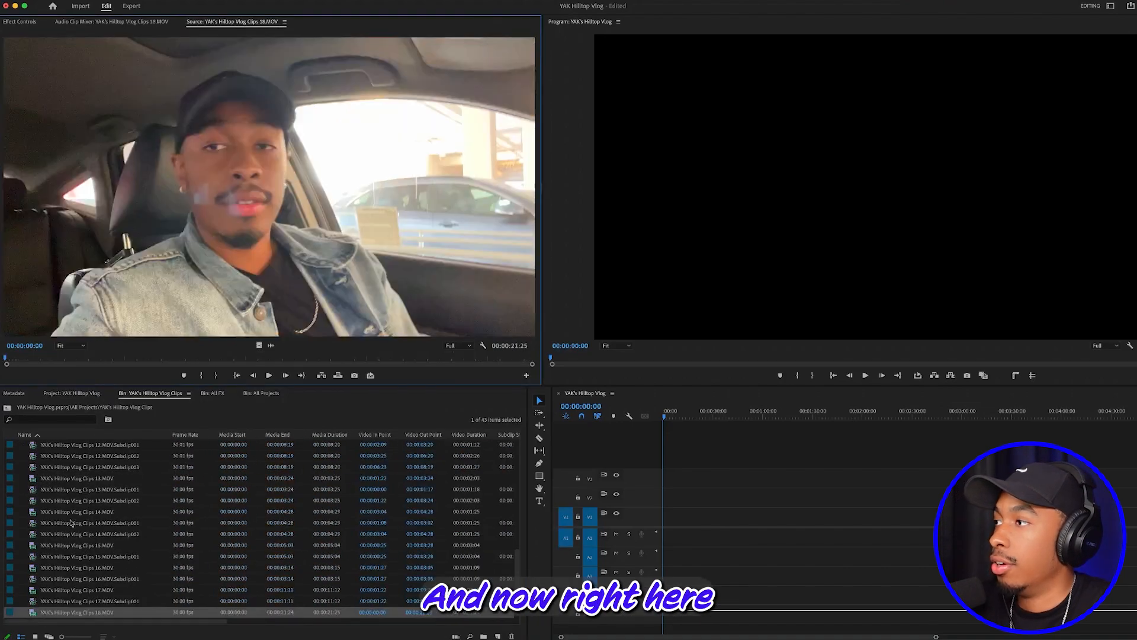
pyautogui.click(270, 375)
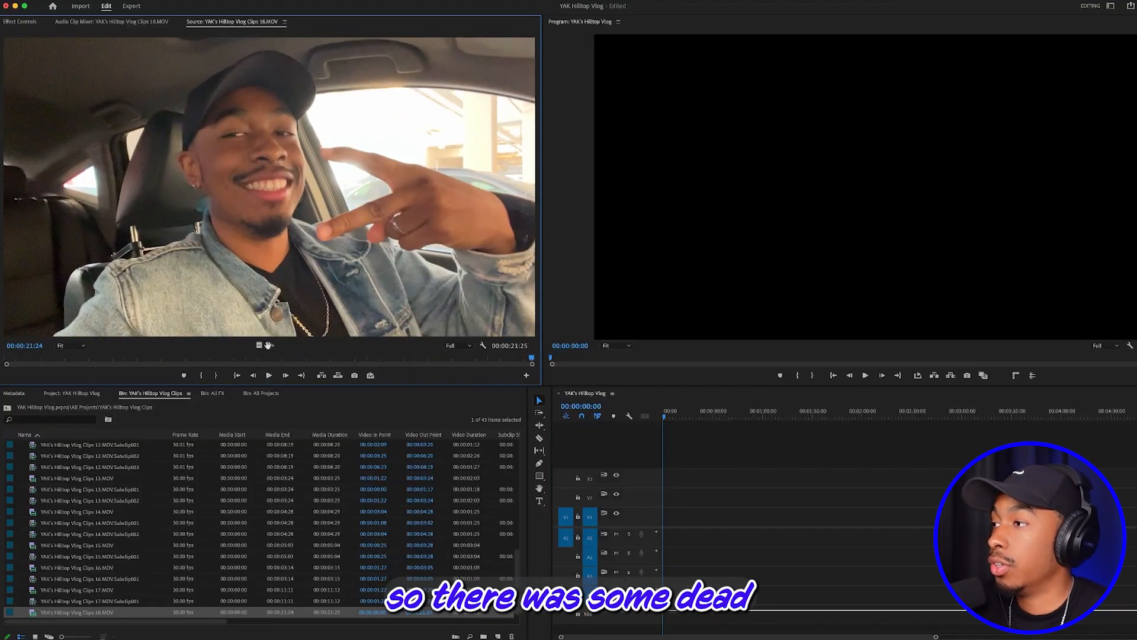
pyautogui.click(272, 345)
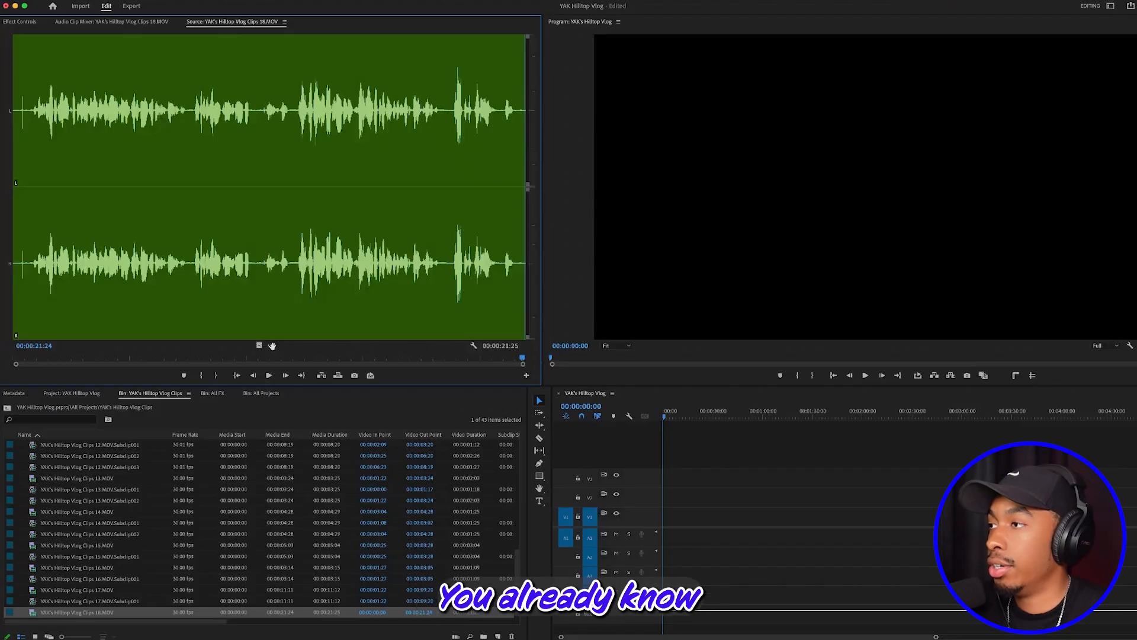
pyautogui.click(260, 346)
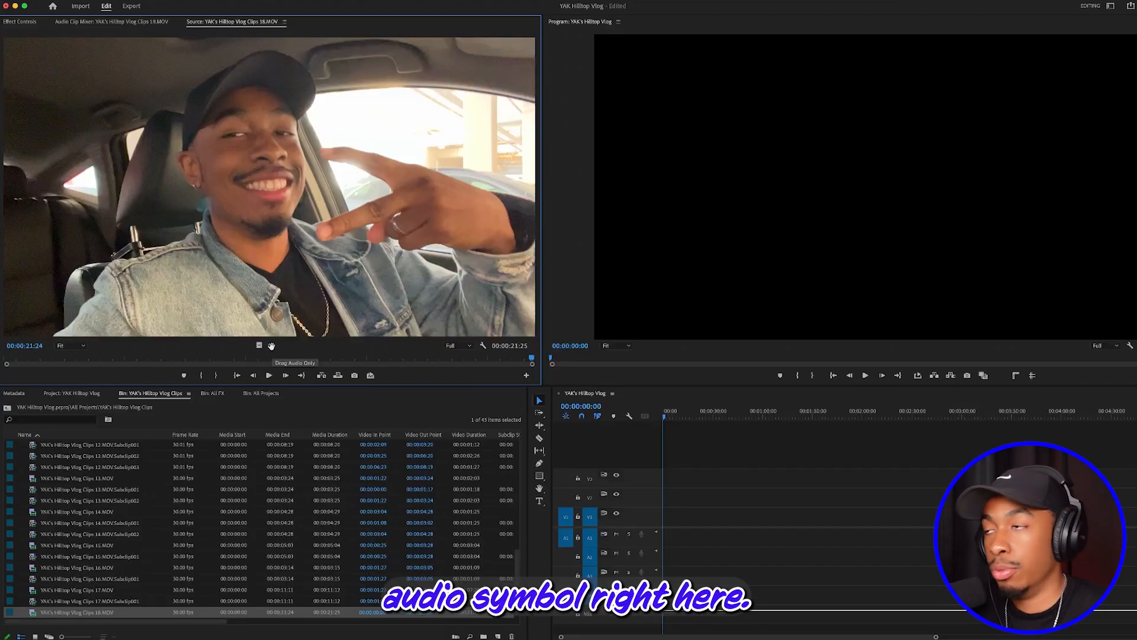
pyautogui.click(271, 346)
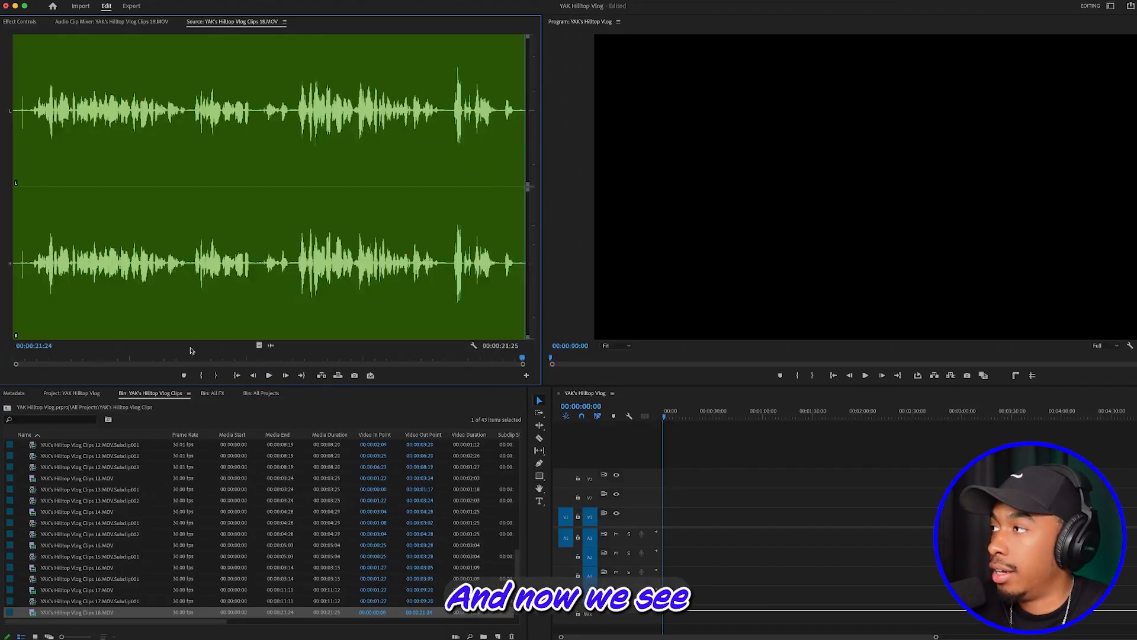
# Step: Mark the In point of clip 18 at 00:00:00:26, just before the speech begins in the waveform
pyautogui.moveTo(26, 360); pyautogui.dragTo(32, 359)
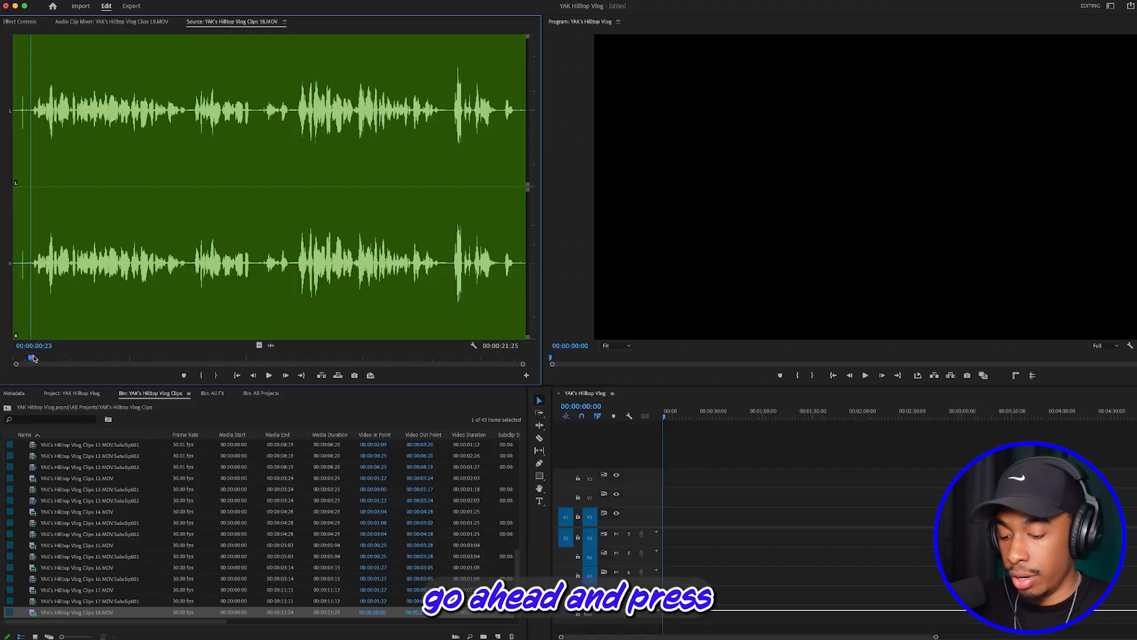
pyautogui.press('=')
pyautogui.press('=')
pyautogui.press('=')
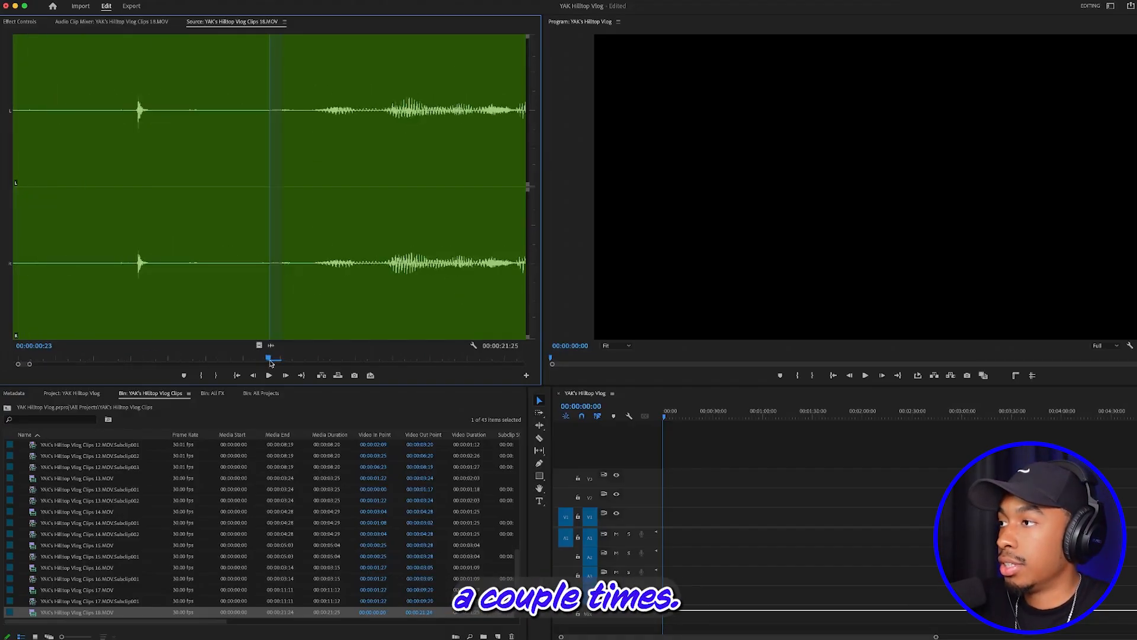
pyautogui.moveTo(288, 362); pyautogui.dragTo(306, 363)
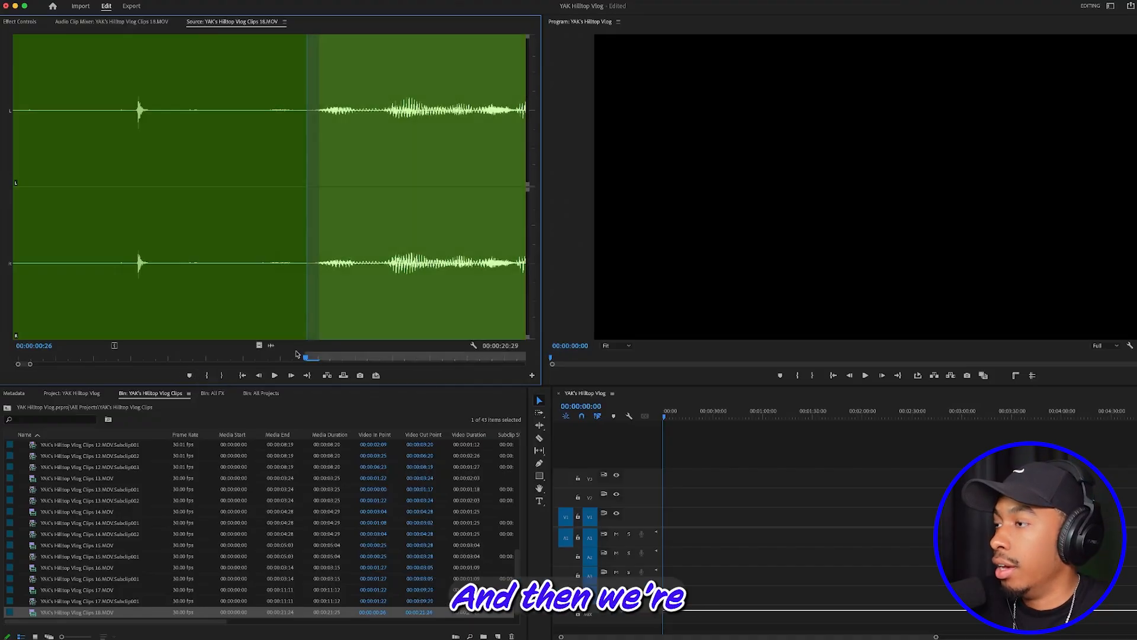
# Step: Mark the Out point of clip 18 at 00:00:21:20, after the last sound in the waveform
pyautogui.press('-')
pyautogui.press('-')
pyautogui.press('-')
pyautogui.press('-')
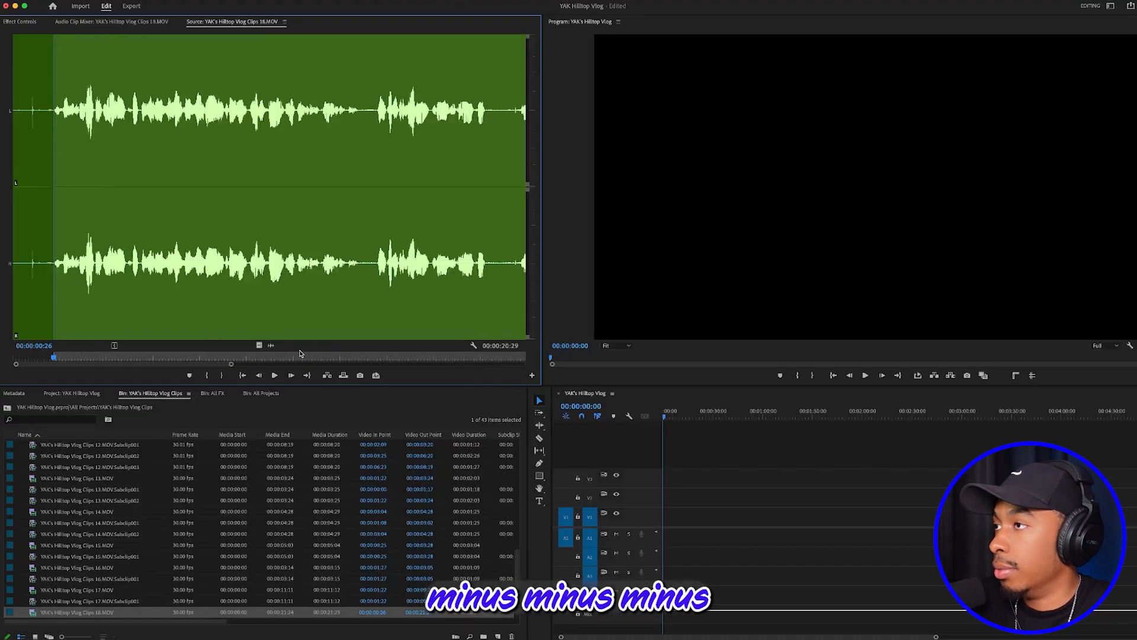
pyautogui.moveTo(501, 361); pyautogui.dragTo(522, 361)
pyautogui.press('=')
pyautogui.press('=')
pyautogui.press('=')
pyautogui.press('=')
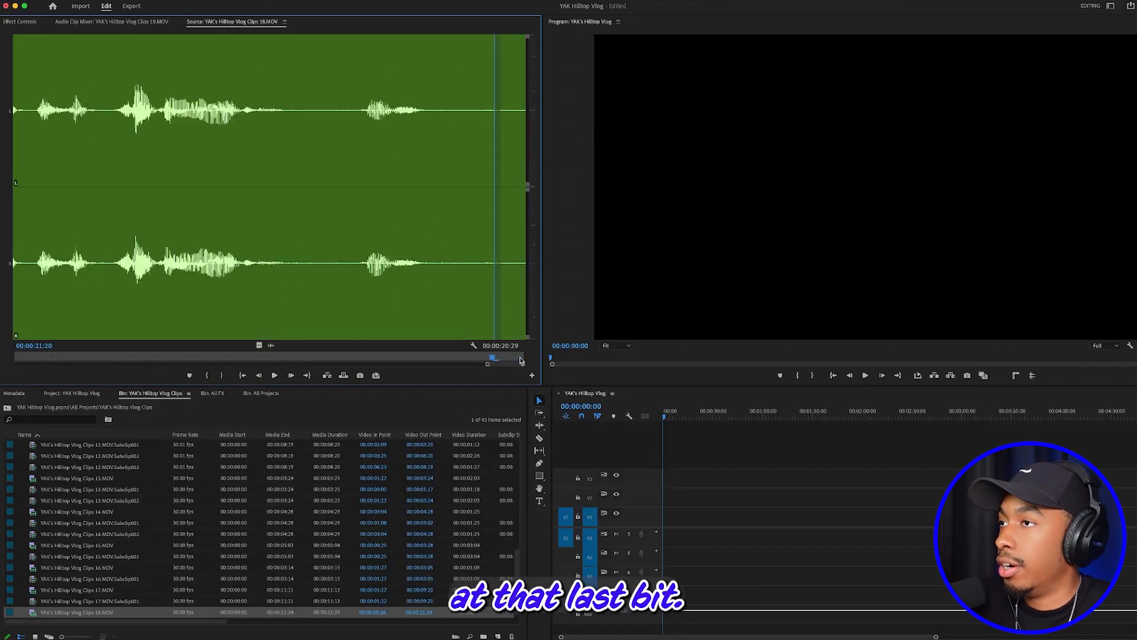
pyautogui.press('-')
pyautogui.press('-')
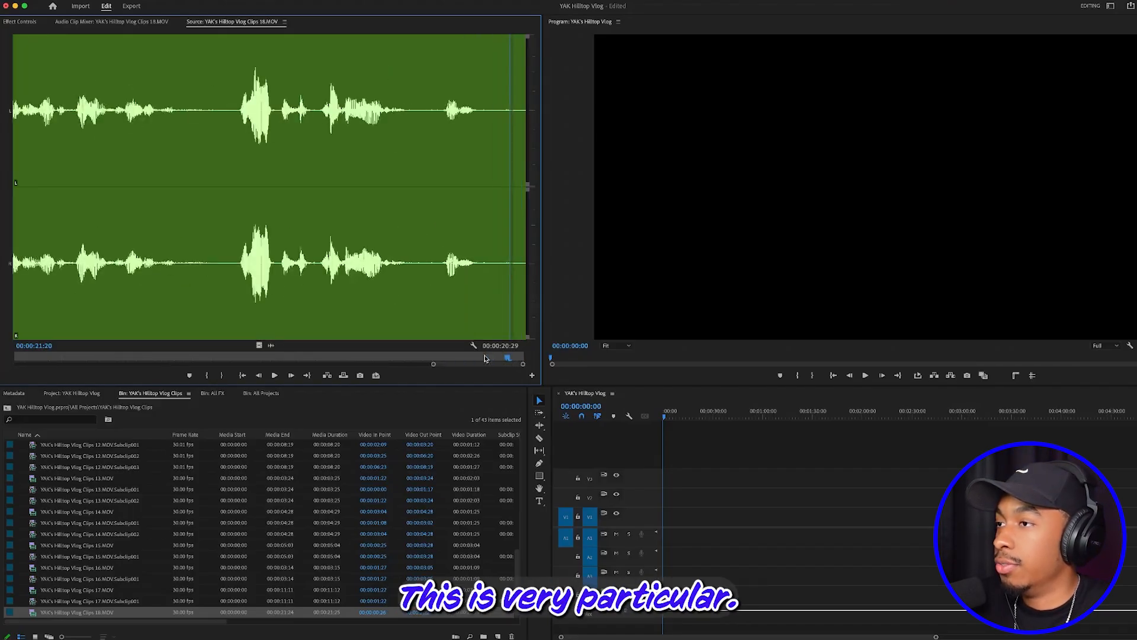
pyautogui.press('-')
pyautogui.press('-')
pyautogui.press('=')
pyautogui.press('=')
pyautogui.press('=')
pyautogui.press('=')
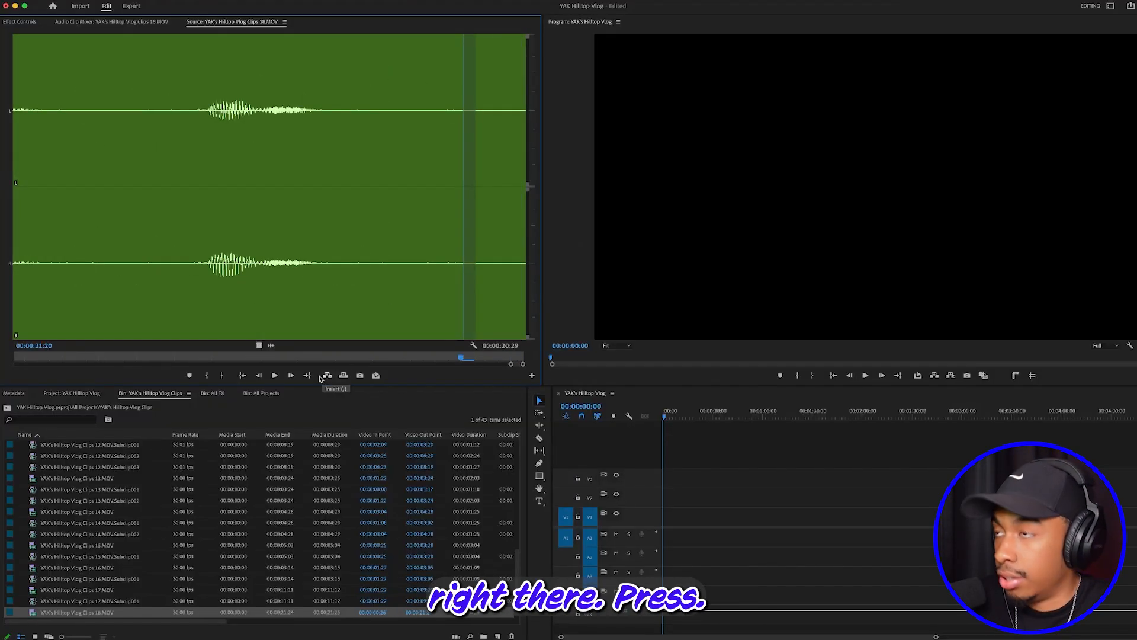
pyautogui.press('o')
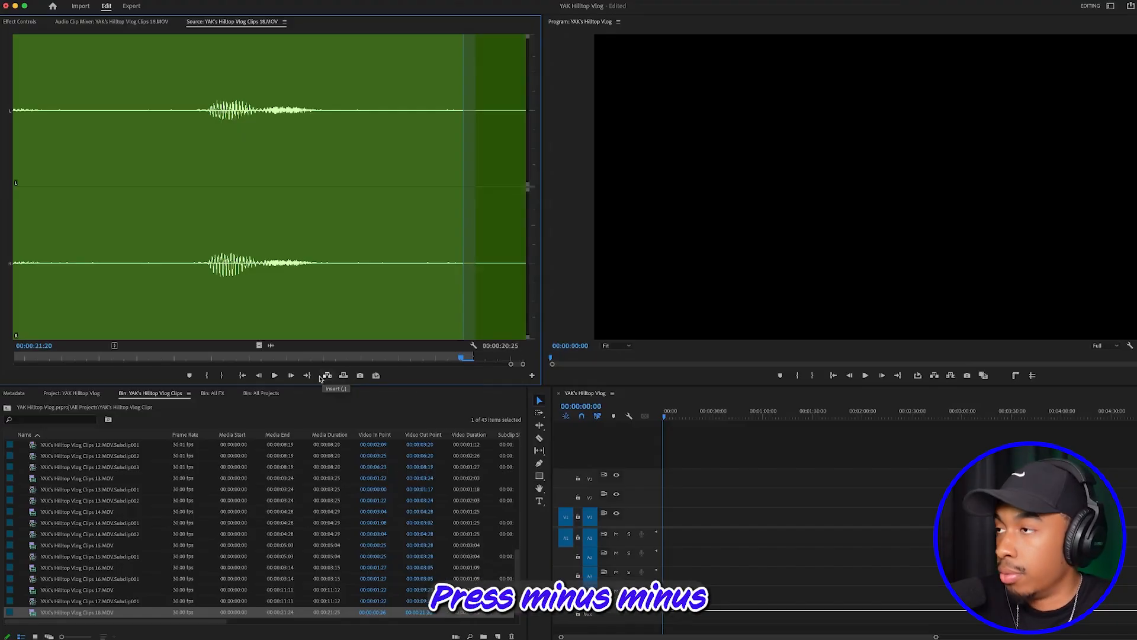
pyautogui.press('-')
pyautogui.press('-')
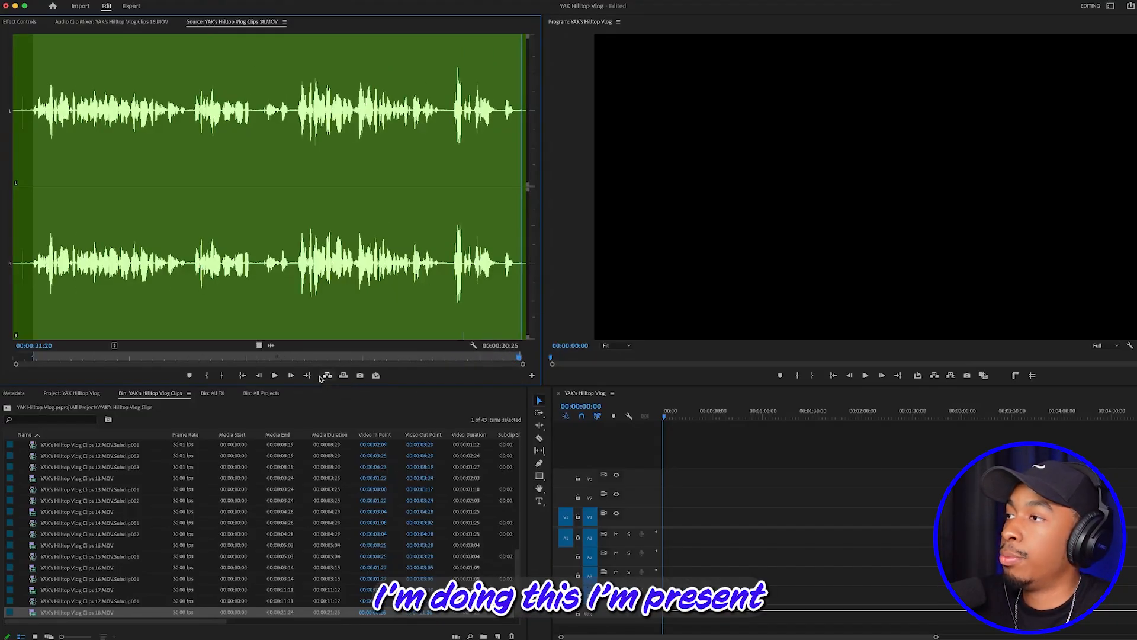
pyautogui.press('=')
pyautogui.press('=')
pyautogui.press('-')
pyautogui.press('-')
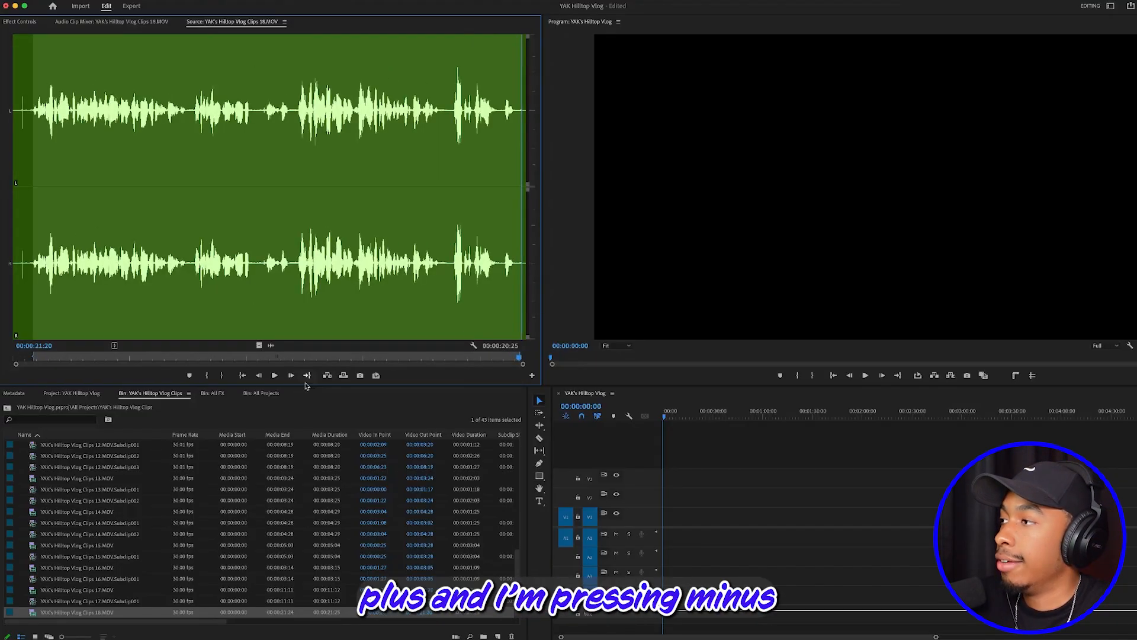
# Step: Switch clip 18 back to its video view and make a subclip of the marked range with the default name
pyautogui.click(259, 345)
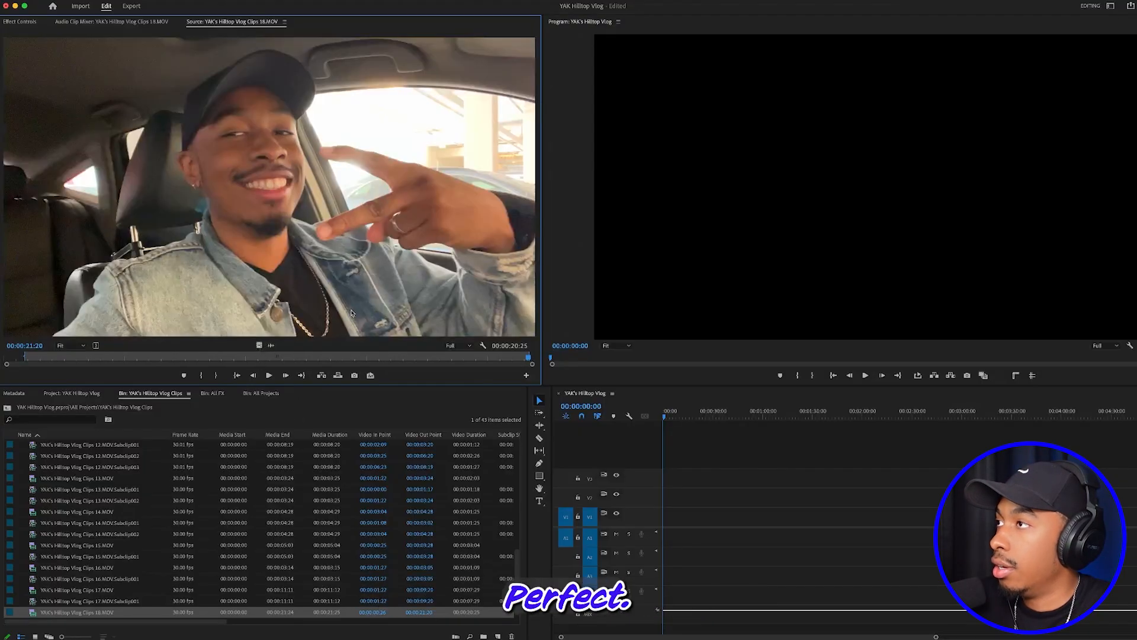
pyautogui.rightClick(307, 217)
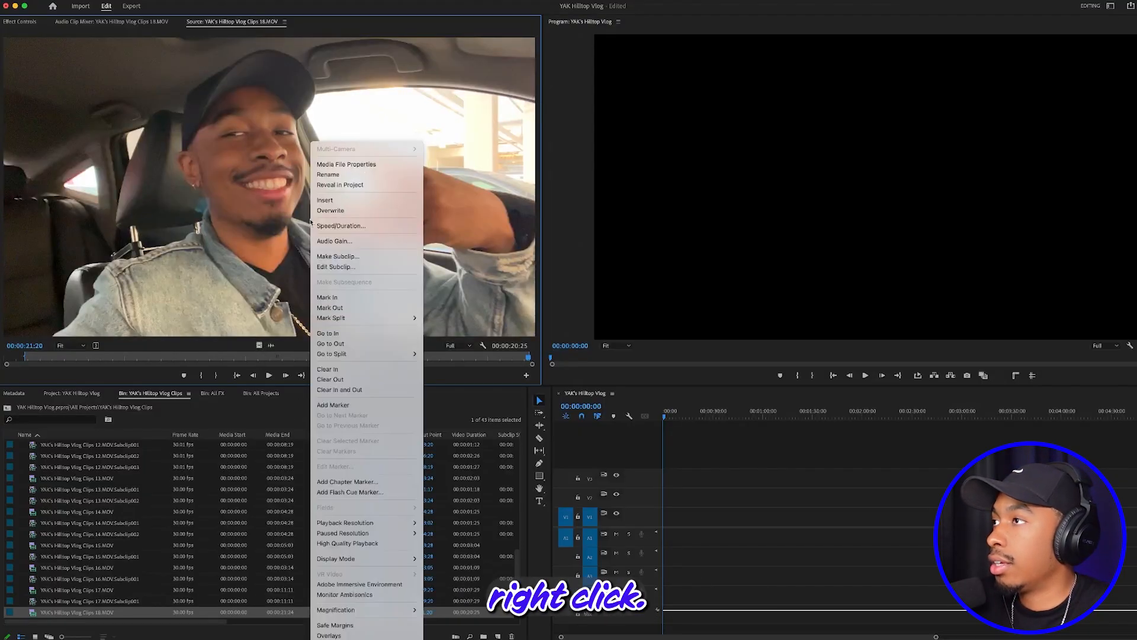
pyautogui.click(341, 257)
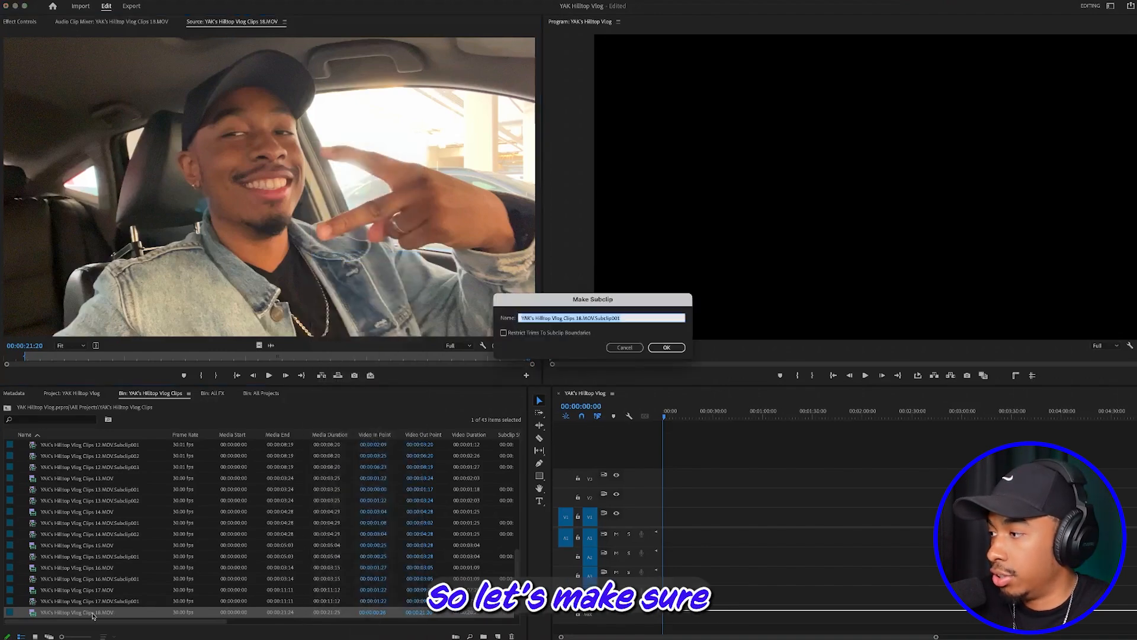
pyautogui.click(666, 348)
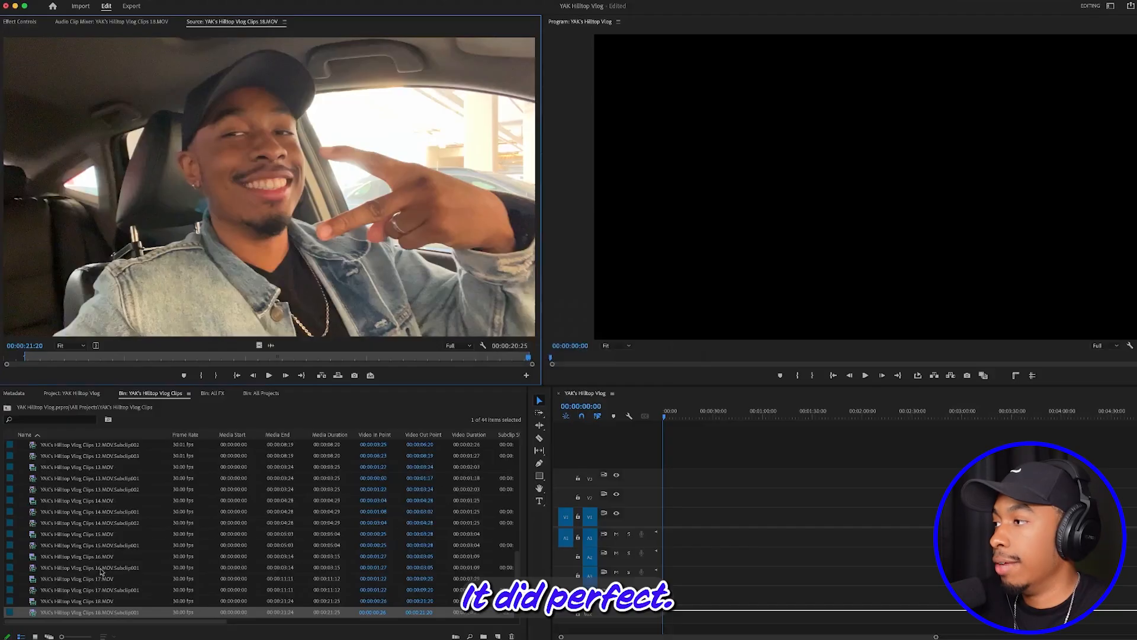
# Step: Sort the items in the YAK's Hilltop Vlog Clips bin by Subclip Start and look through the sorted list
pyautogui.scroll(10, 104, 565)
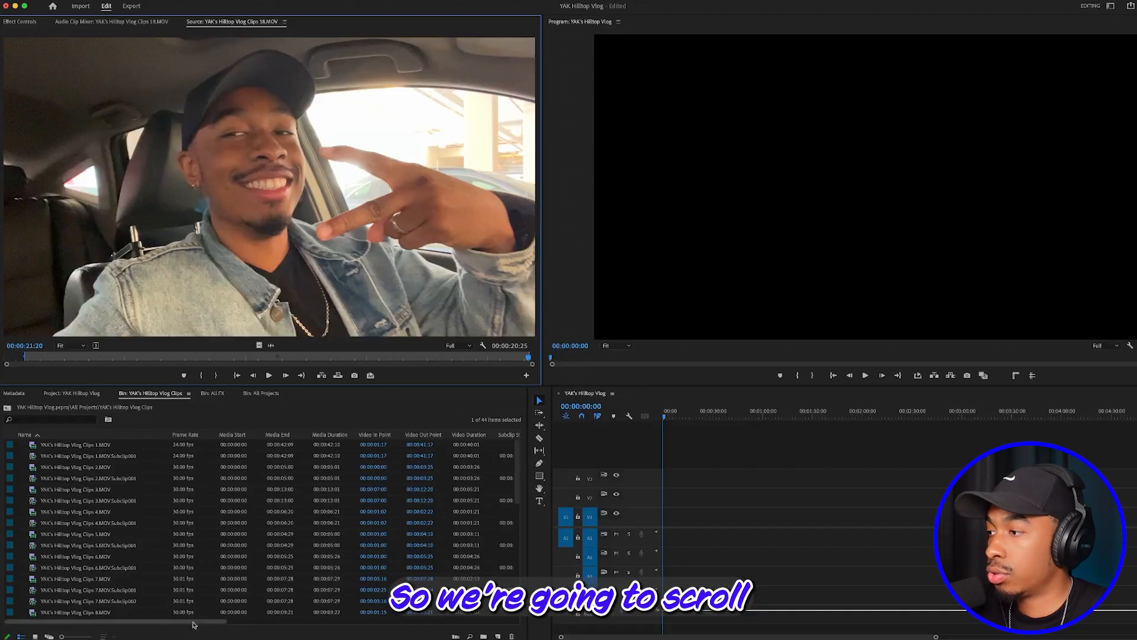
pyautogui.moveTo(201, 627); pyautogui.dragTo(311, 626)
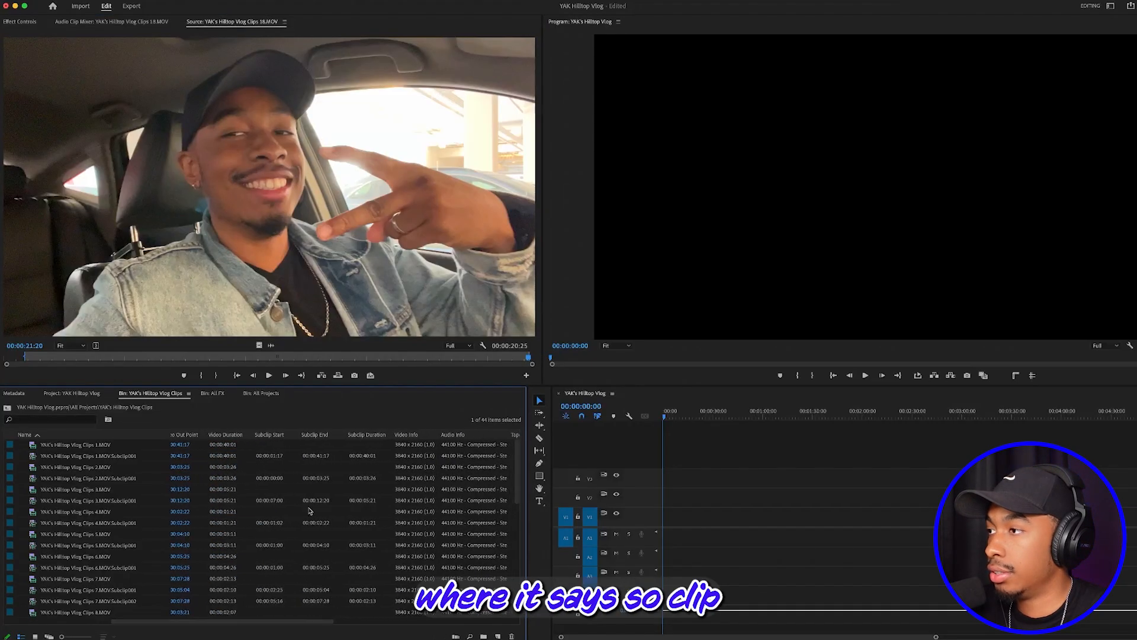
pyautogui.click(266, 434)
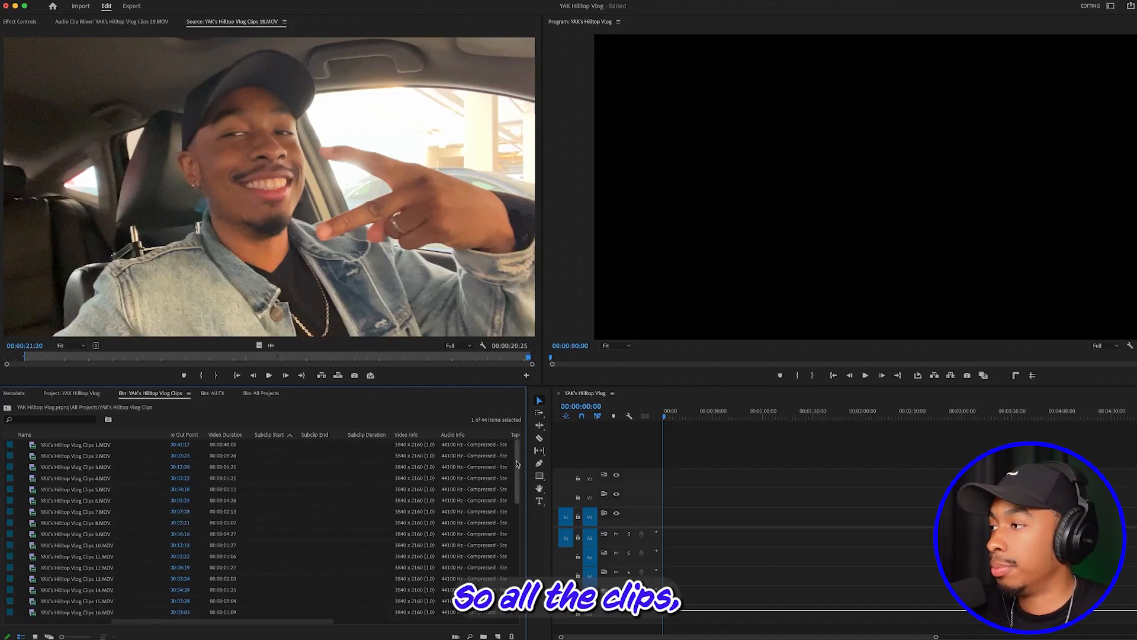
pyautogui.moveTo(514, 464); pyautogui.dragTo(507, 542)
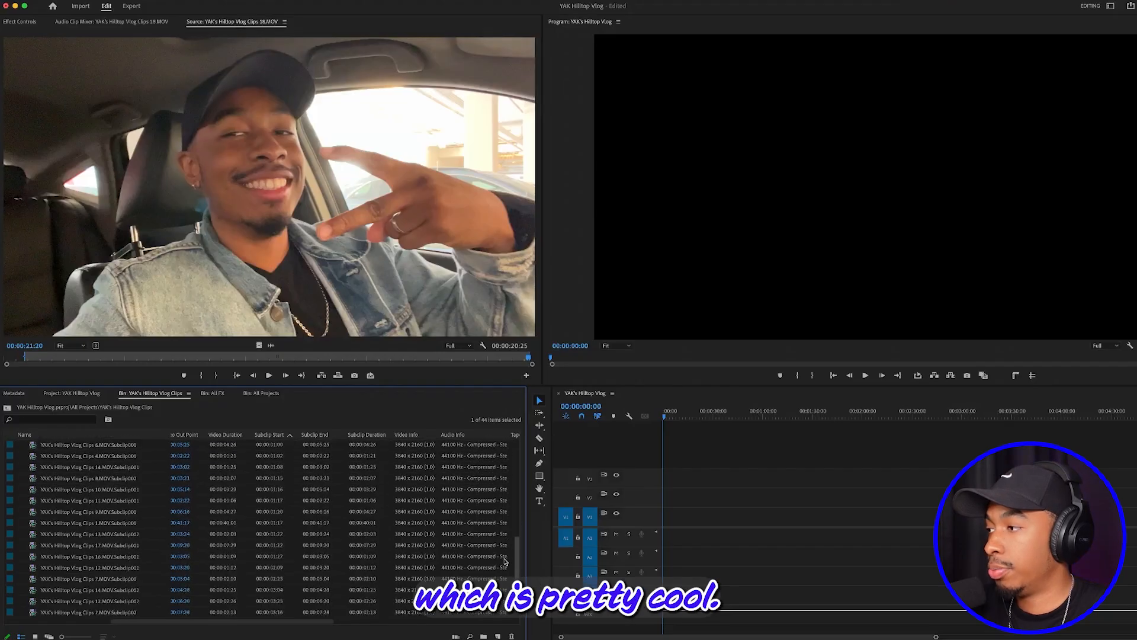
# Step: Enlarge the YAK's Hilltop Vlog Clips bin area upward so more rows fit, and return to the start of its list
pyautogui.scroll(-1, 510, 543)
pyautogui.moveTo(513, 543); pyautogui.dragTo(511, 477)
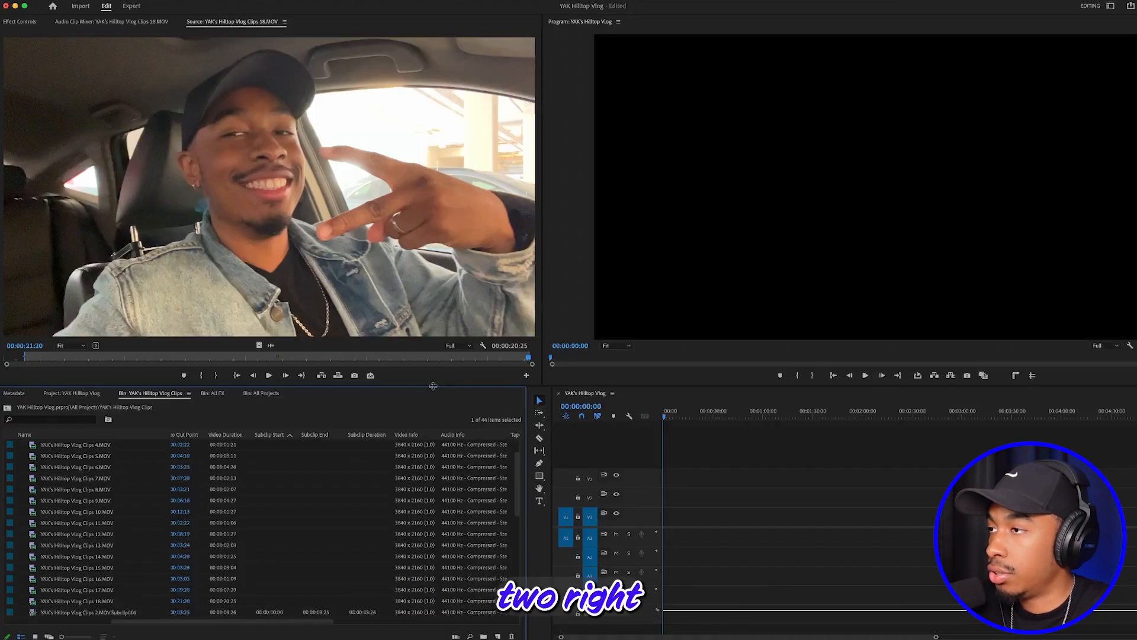
pyautogui.moveTo(433, 386); pyautogui.dragTo(446, 232)
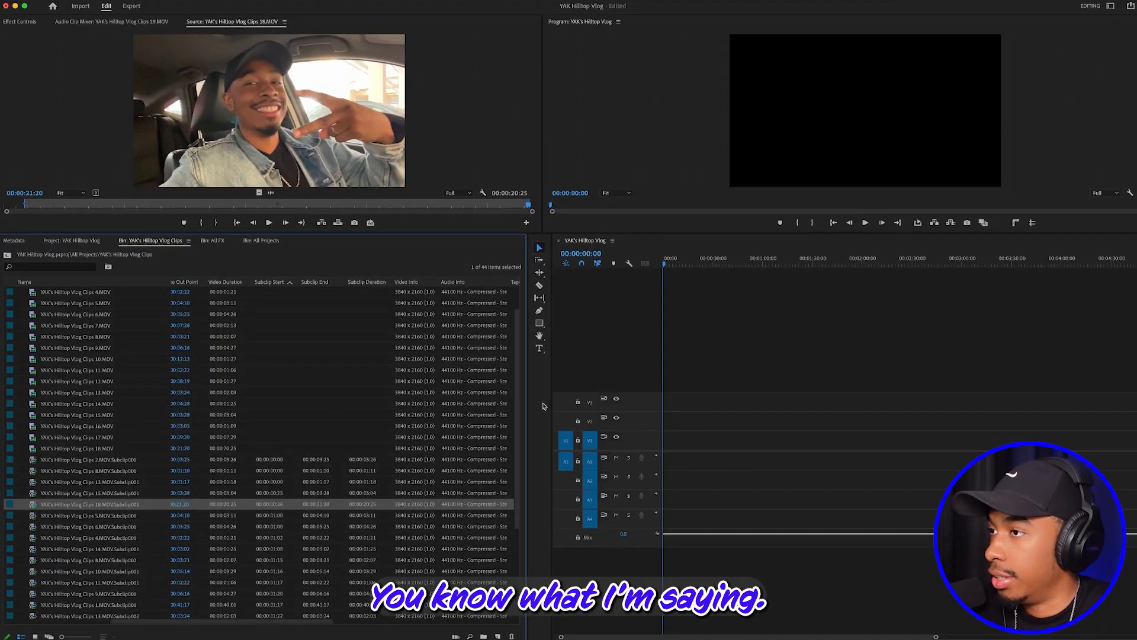
pyautogui.scroll(3, 521, 414)
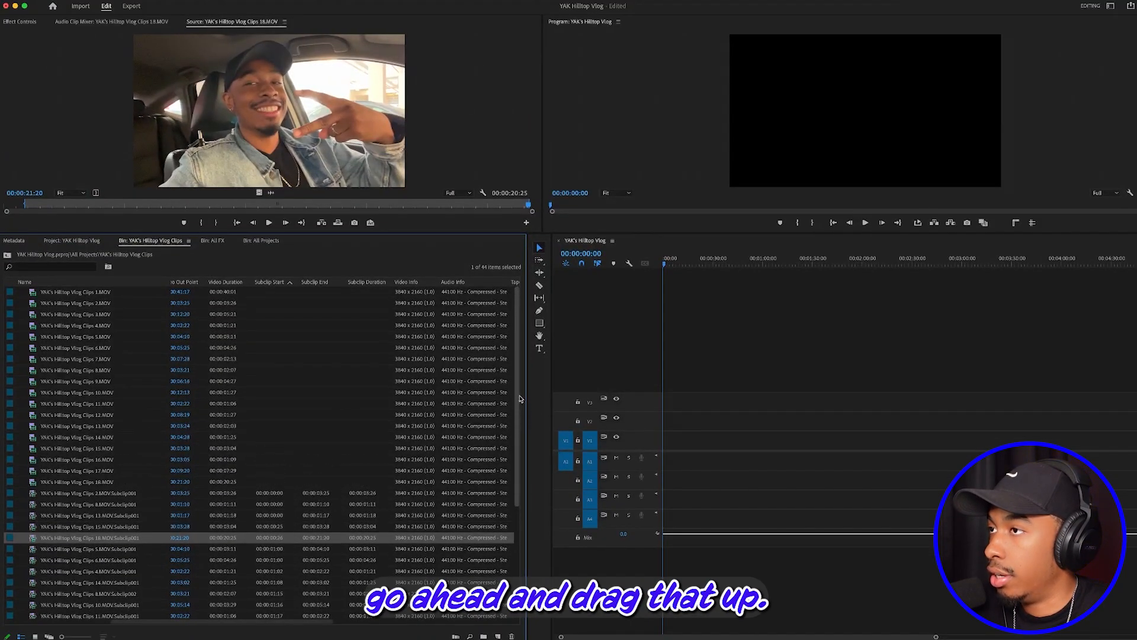
# Step: Group the original MOV clips 1 to 18 into a new bin named Clips, made from the selection, and collapse it
pyautogui.click(34, 294)
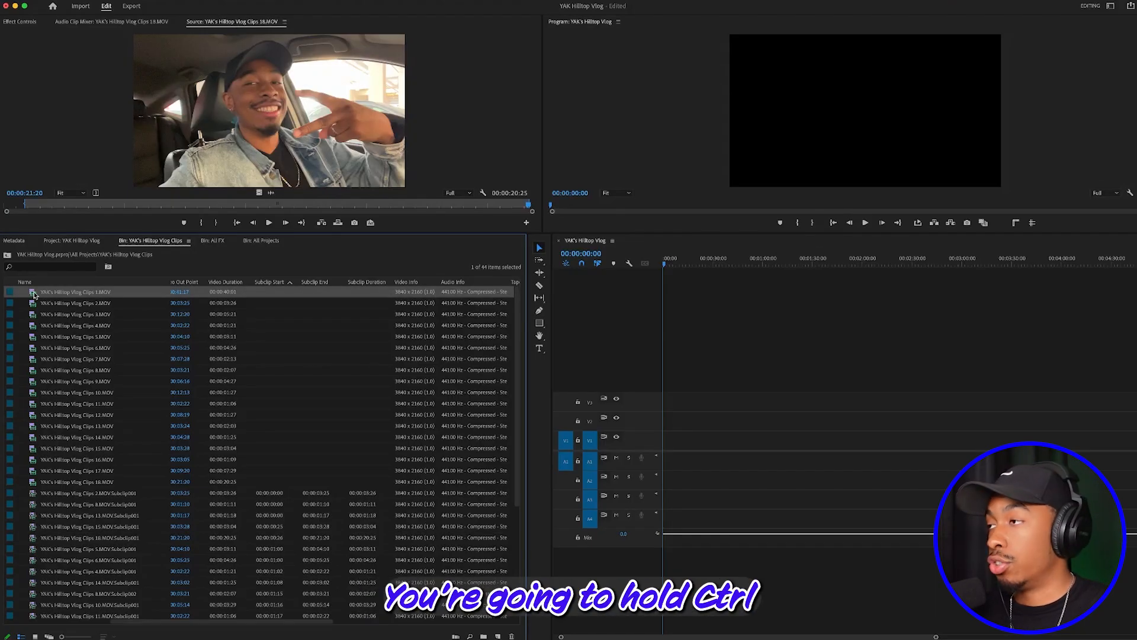
pyautogui.keyDown('super'); pyautogui.click(33, 303); pyautogui.keyUp('super')
pyautogui.keyDown('super'); pyautogui.click(33, 315); pyautogui.keyUp('super')
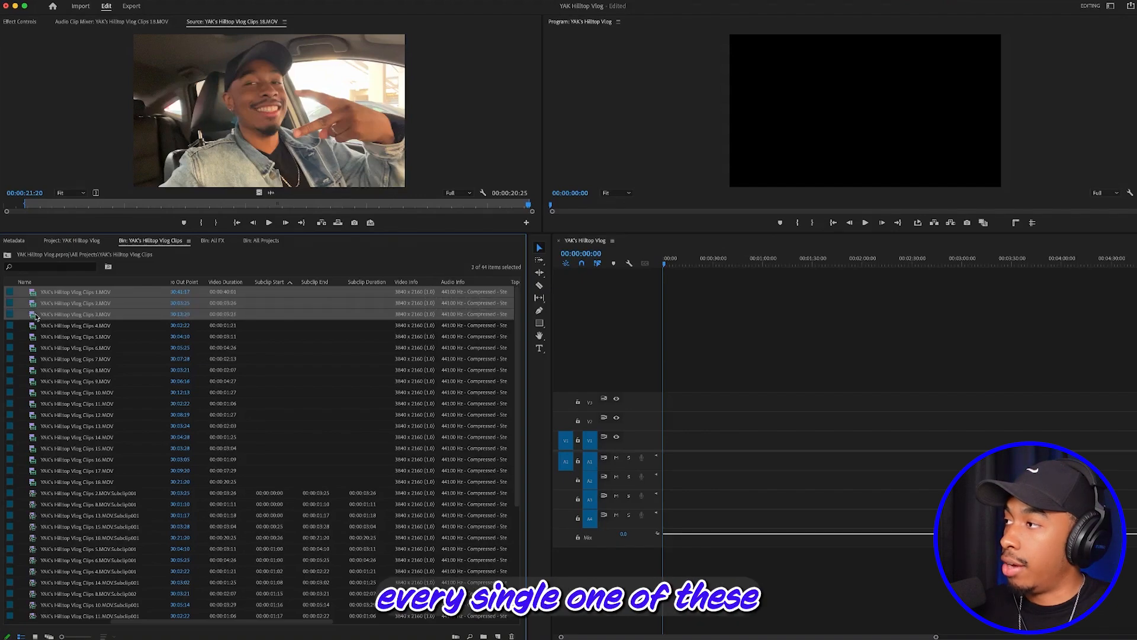
pyautogui.keyDown('super'); pyautogui.click(34, 326); pyautogui.keyUp('super')
pyautogui.keyDown('super'); pyautogui.click(33, 337); pyautogui.keyUp('super')
pyautogui.keyDown('super'); pyautogui.click(34, 348); pyautogui.keyUp('super')
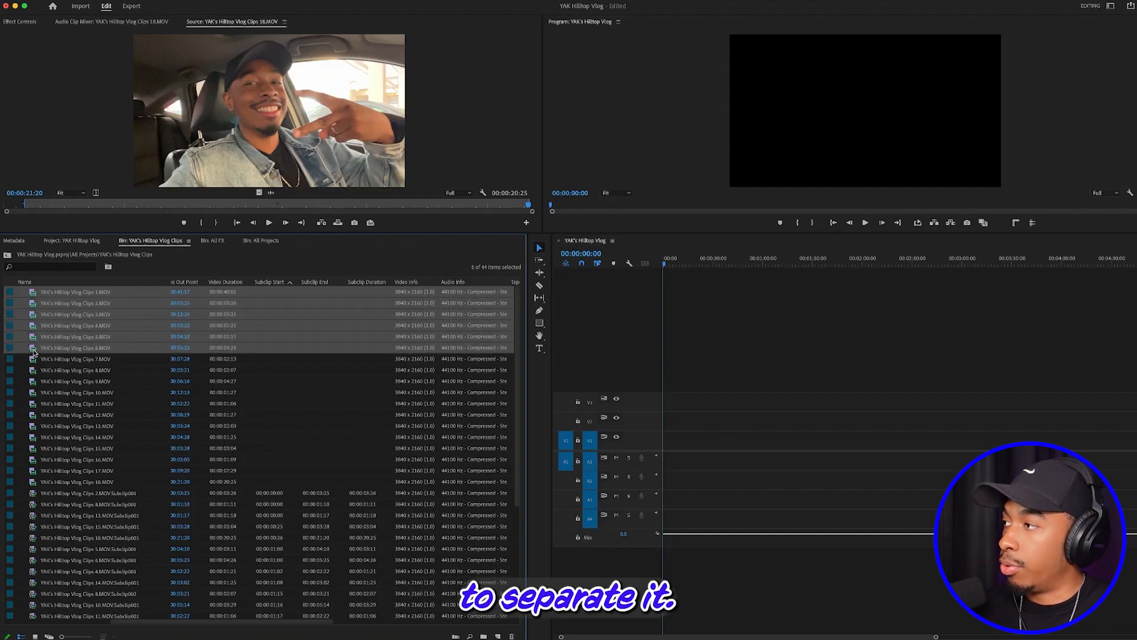
pyautogui.keyDown('super'); pyautogui.click(34, 359); pyautogui.keyUp('super')
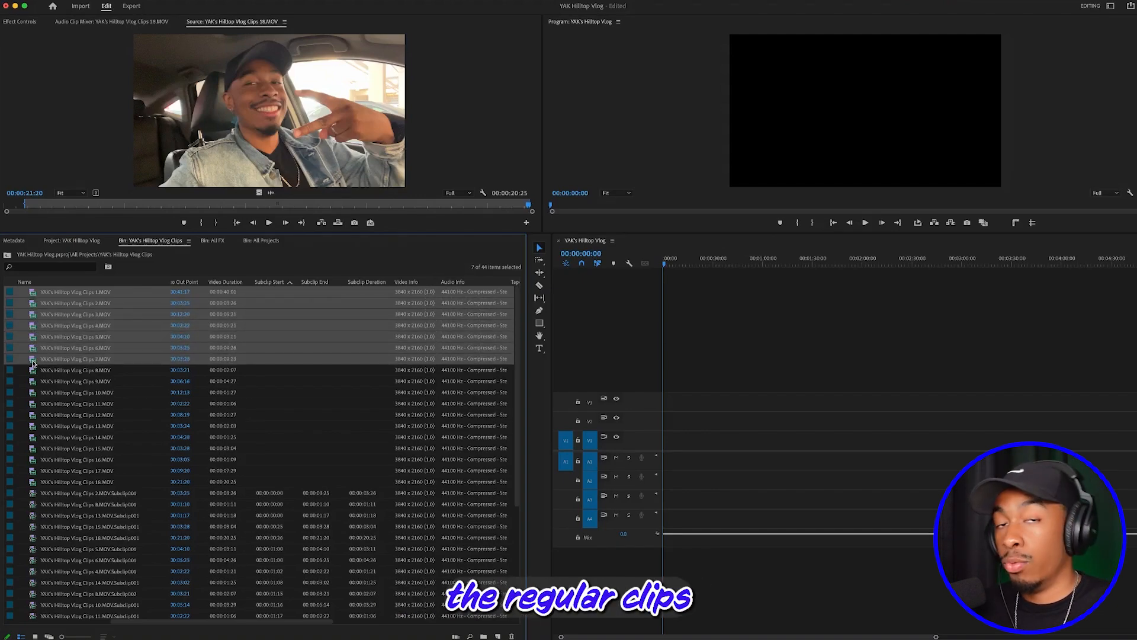
pyautogui.keyDown('super'); pyautogui.click(34, 371); pyautogui.keyUp('super')
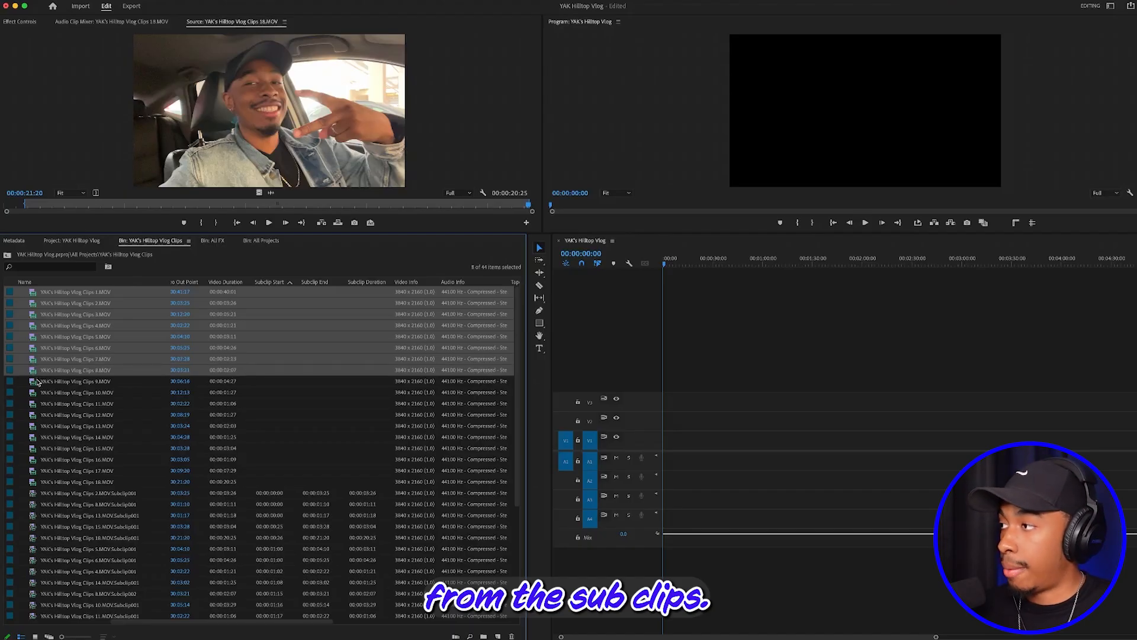
pyautogui.keyDown('super'); pyautogui.click(37, 381); pyautogui.keyUp('super')
pyautogui.keyDown('super'); pyautogui.click(39, 393); pyautogui.keyUp('super')
pyautogui.keyDown('super'); pyautogui.click(41, 405); pyautogui.keyUp('super')
pyautogui.keyDown('super'); pyautogui.click(42, 414); pyautogui.keyUp('super')
pyautogui.keyDown('shift'); pyautogui.click(72, 483); pyautogui.keyUp('shift')
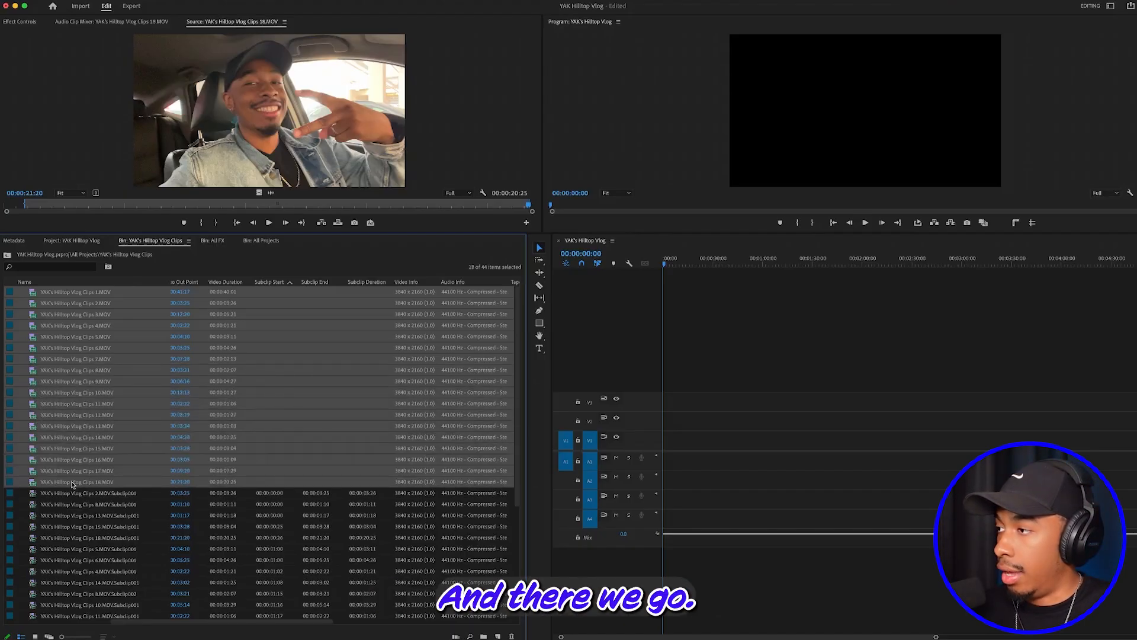
pyautogui.rightClick(94, 364)
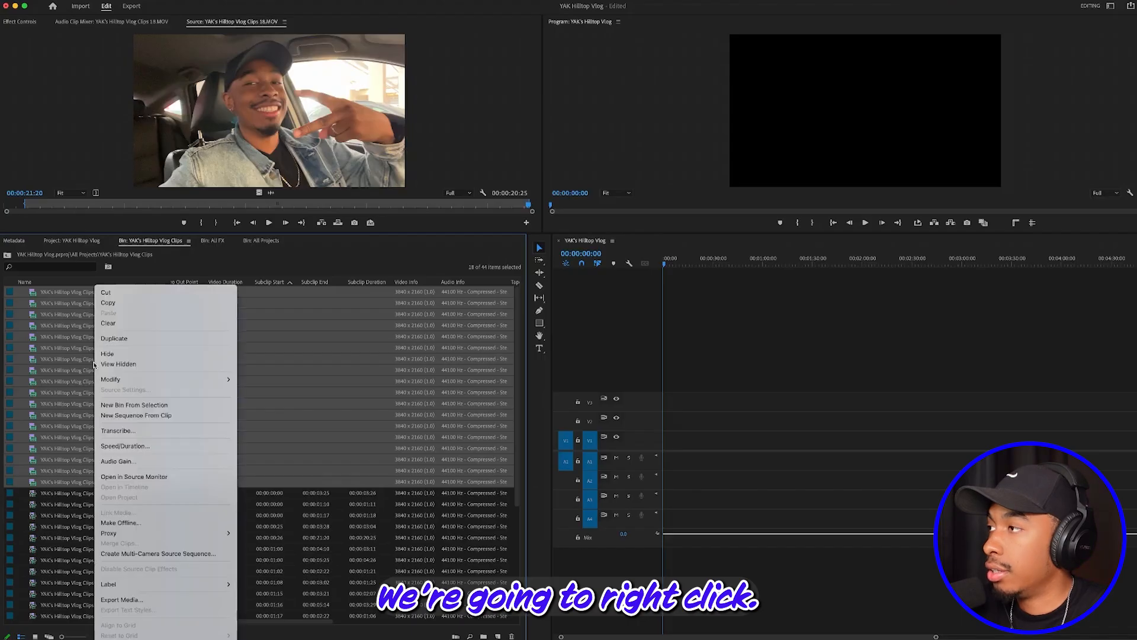
pyautogui.click(147, 408)
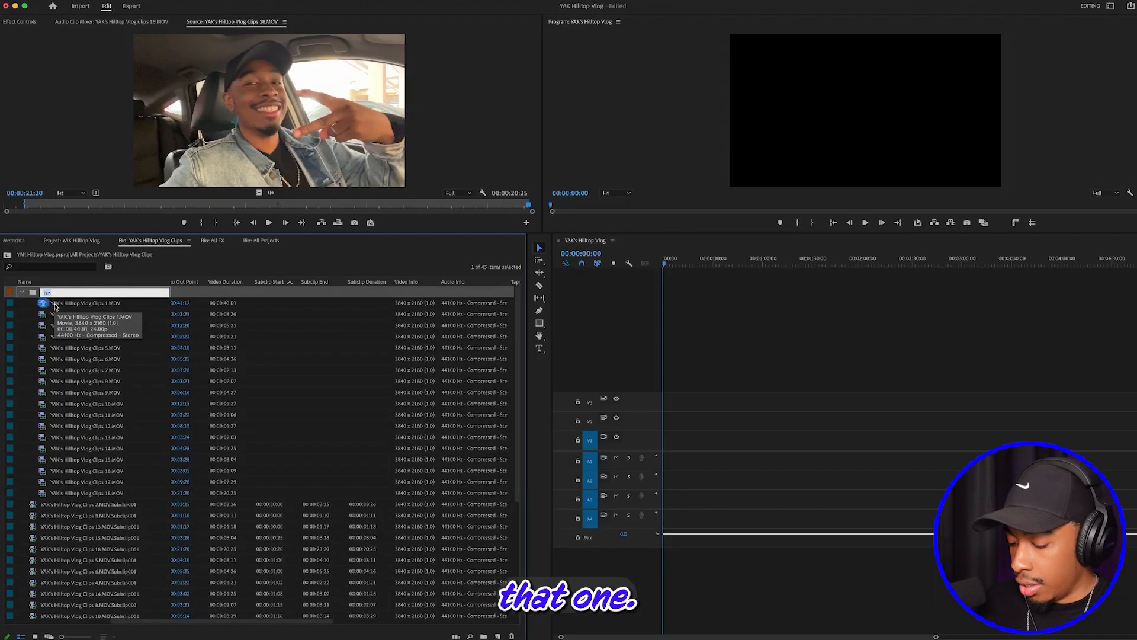
pyautogui.write('Clips')
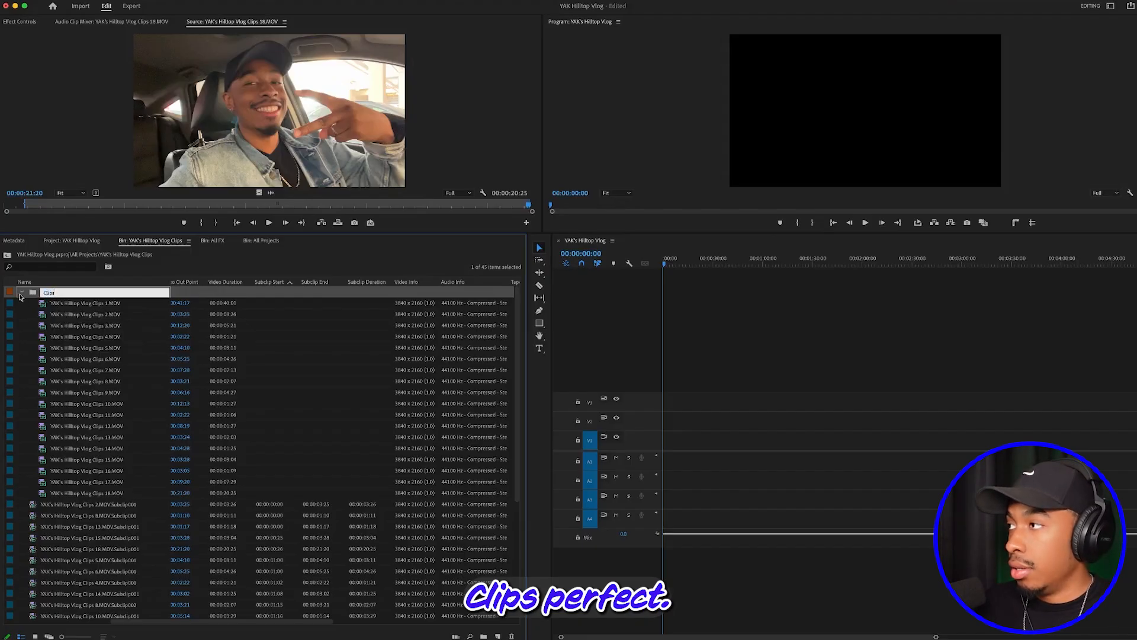
pyautogui.click(29, 296)
pyautogui.click(22, 294)
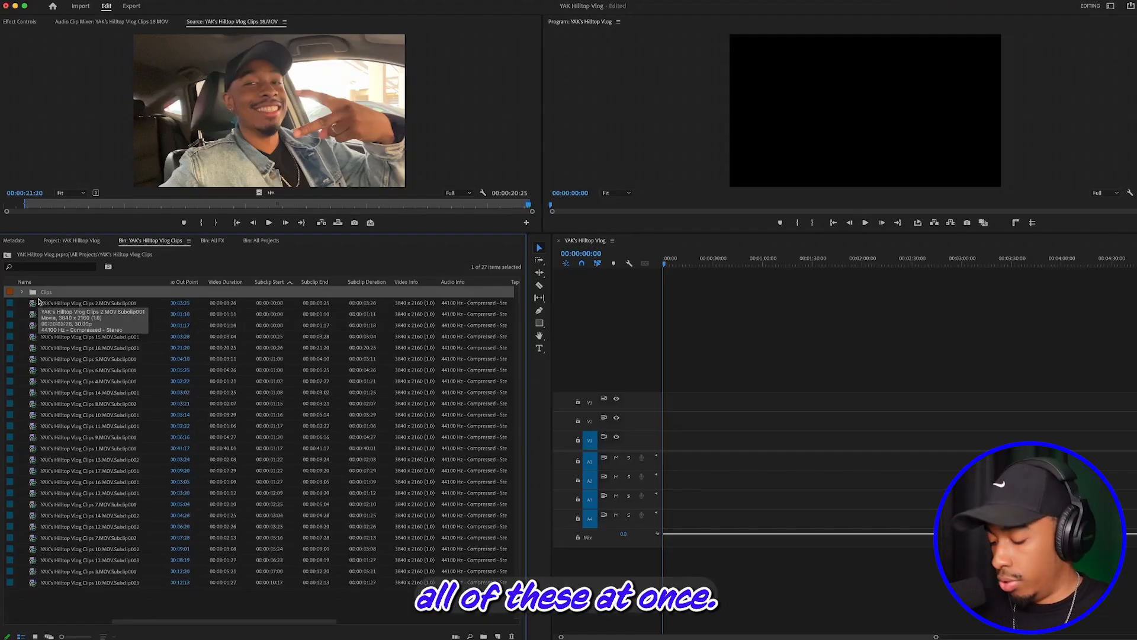
# Step: Group all the subclips, leaving out the Clips bin, into a new bin from the selection named SubClips
pyautogui.click(36, 306)
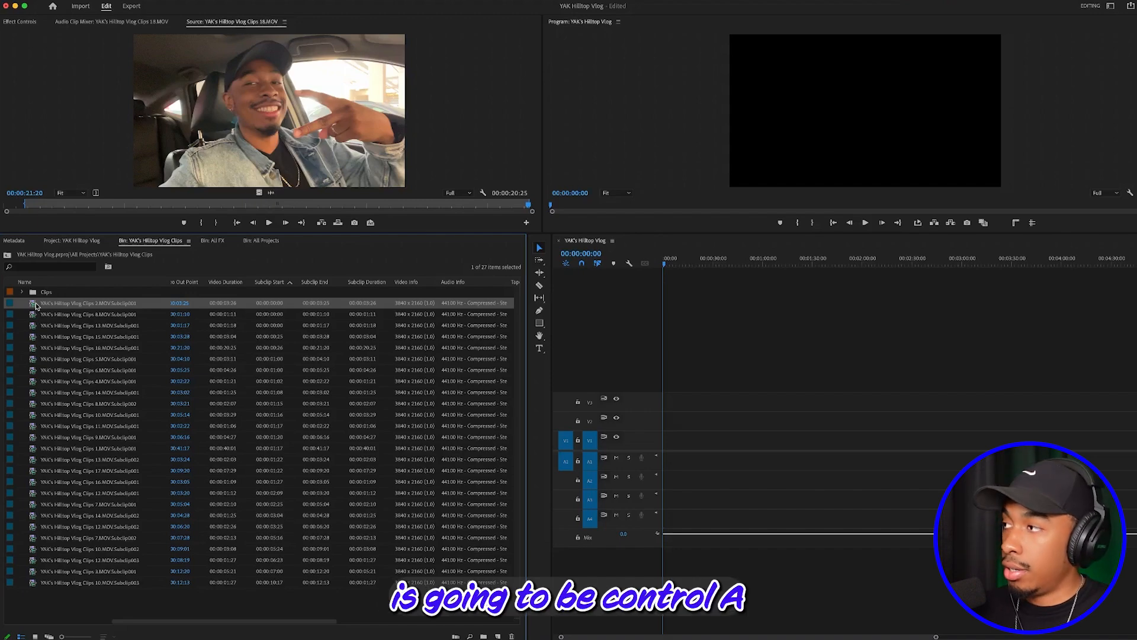
pyautogui.hotkey('ctrl', 'a')
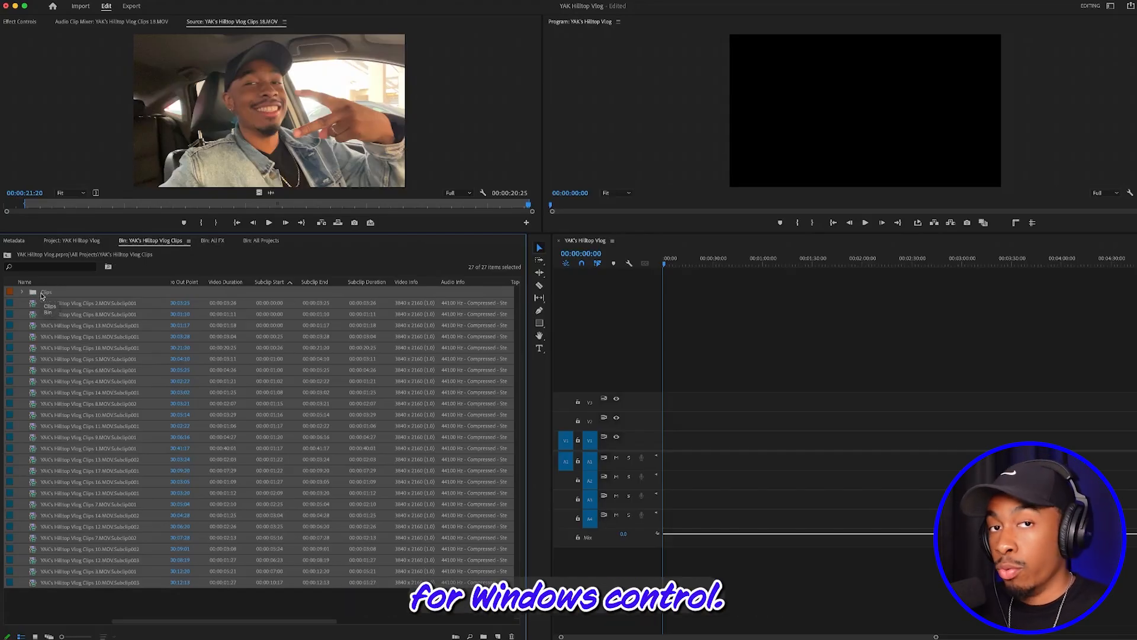
pyautogui.keyDown('super'); pyautogui.click(33, 296); pyautogui.keyUp('super')
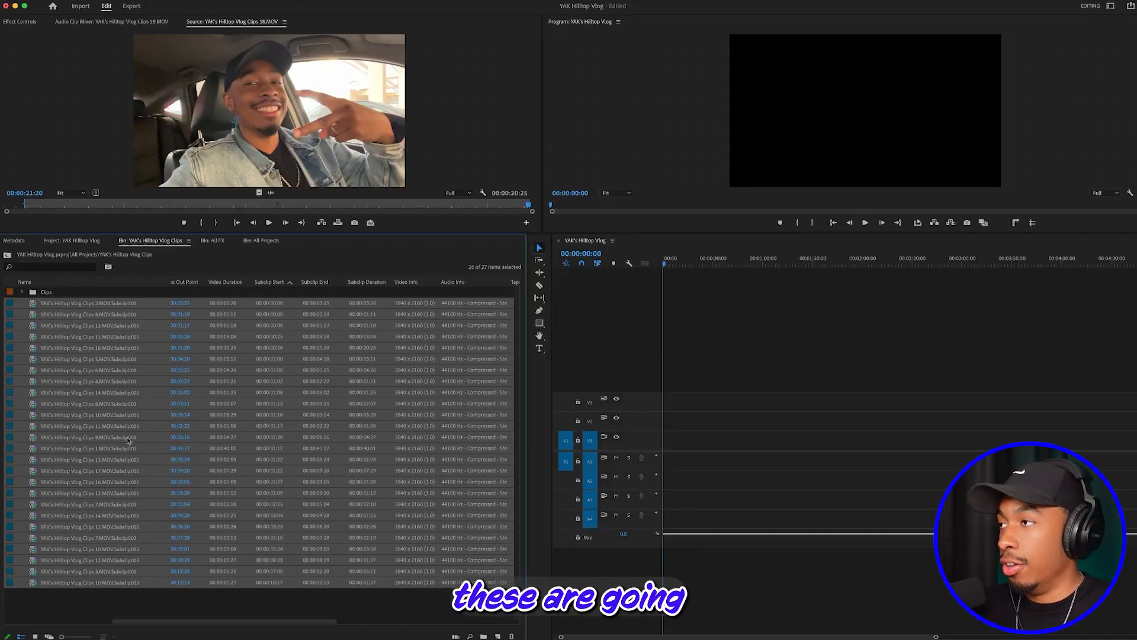
pyautogui.rightClick(124, 343)
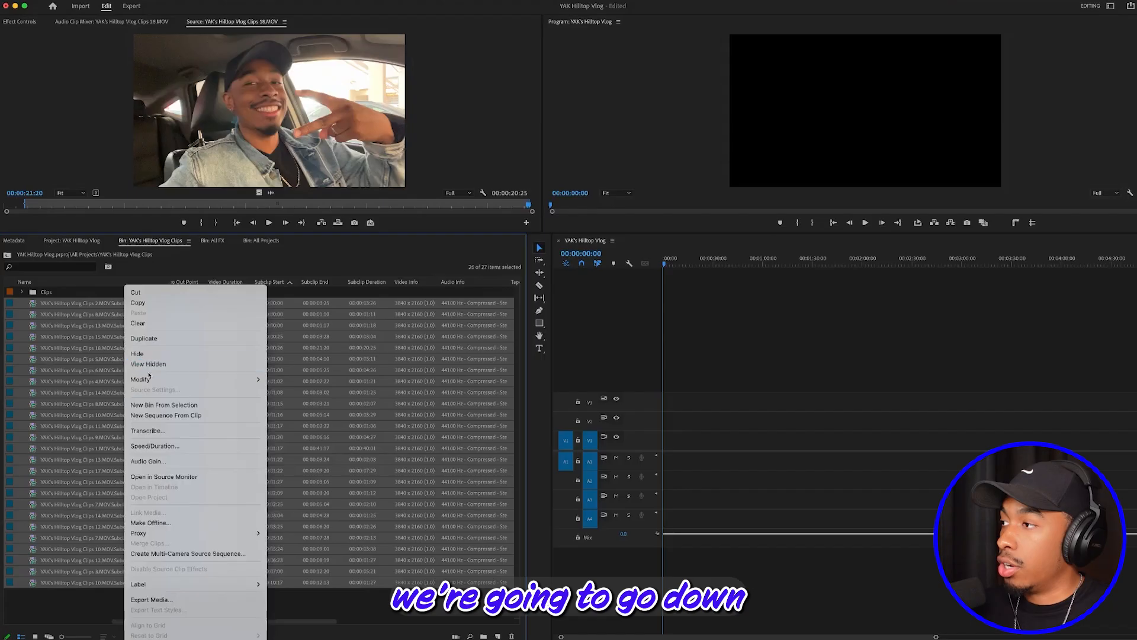
pyautogui.click(156, 405)
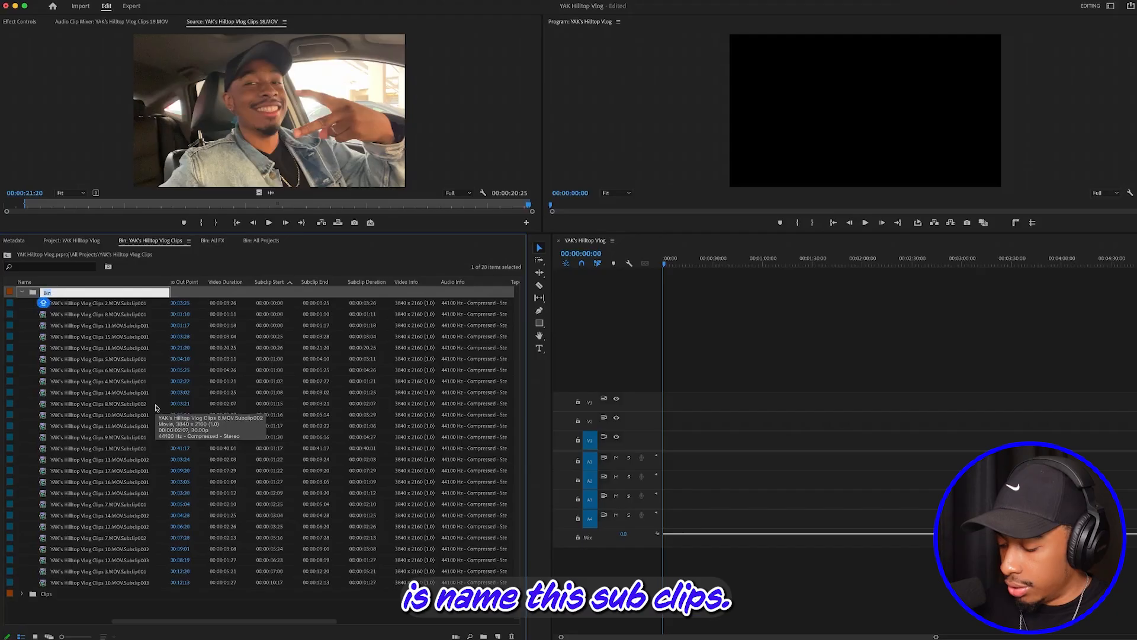
pyautogui.write('SubCl')
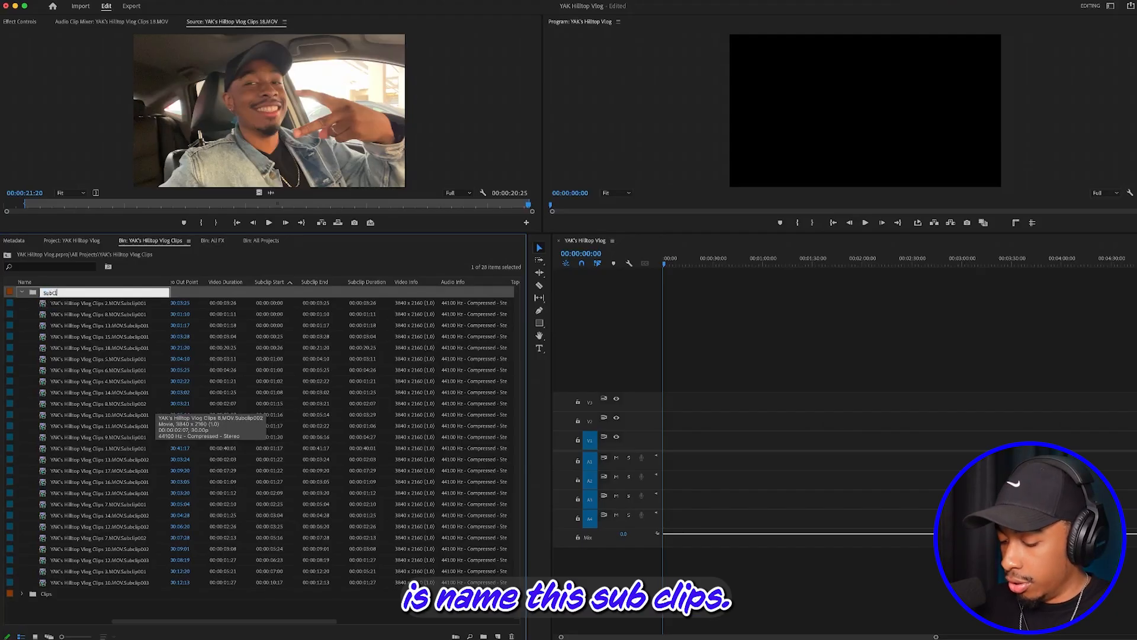
pyautogui.write('ips')
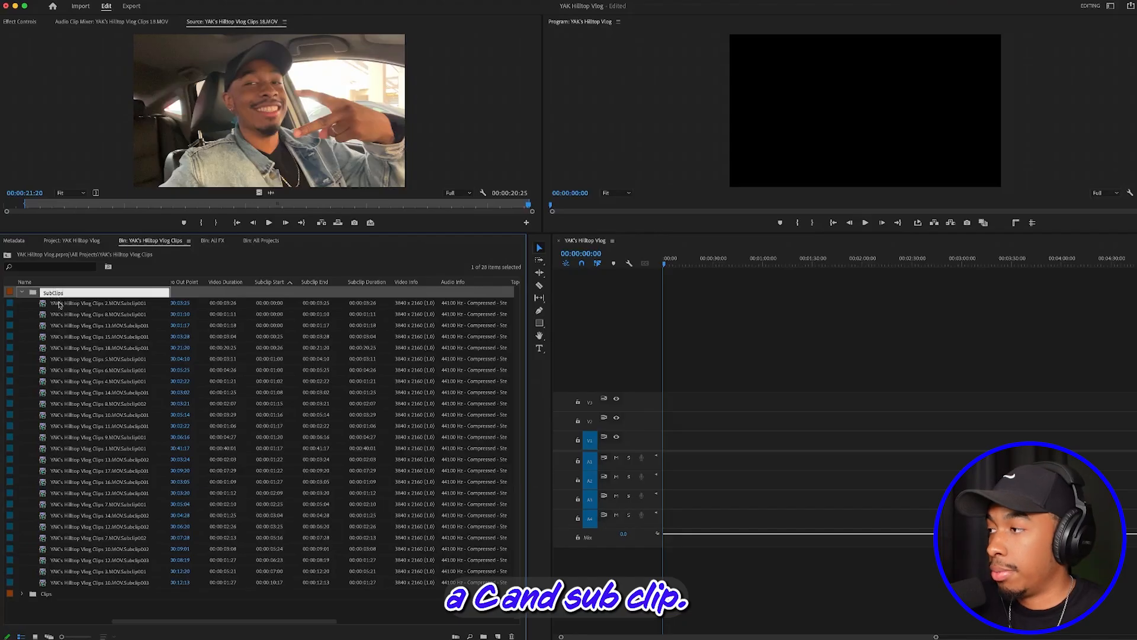
pyautogui.press('Return')
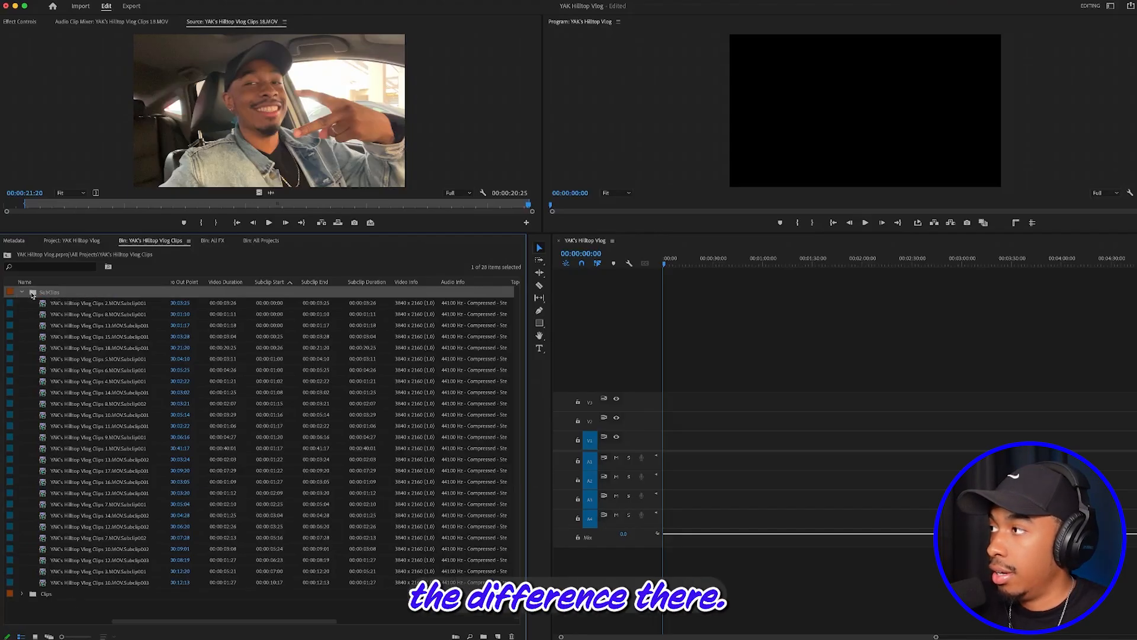
# Step: Sort the contents of the YAK's Hilltop Vlog Clips bin by Name
pyautogui.click(23, 293)
pyautogui.click(23, 293)
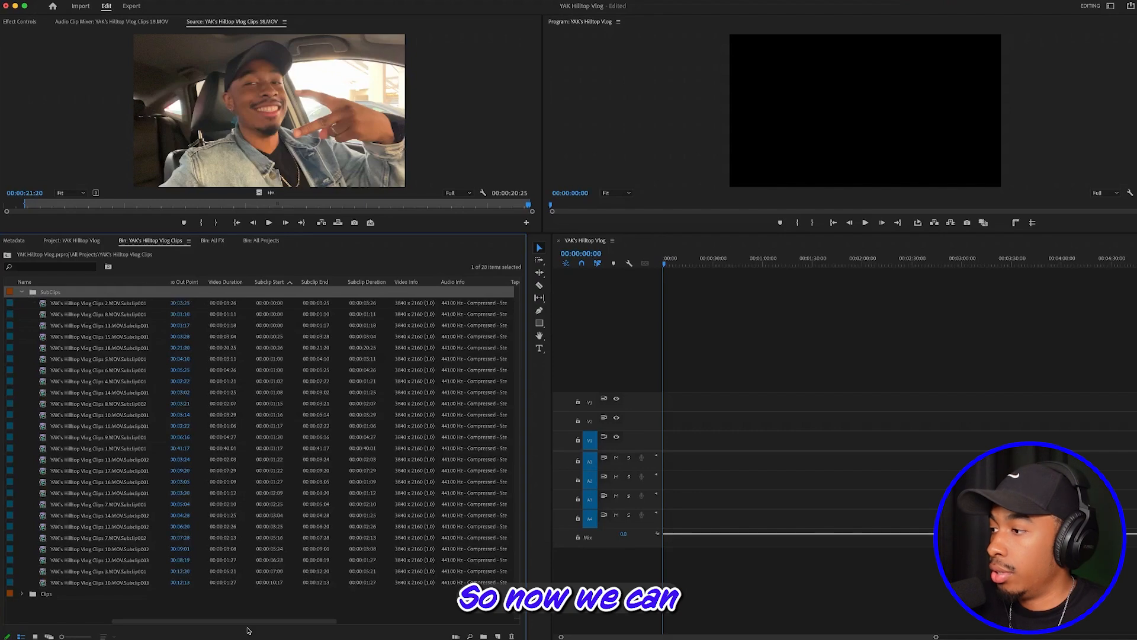
pyautogui.moveTo(259, 627); pyautogui.dragTo(105, 624)
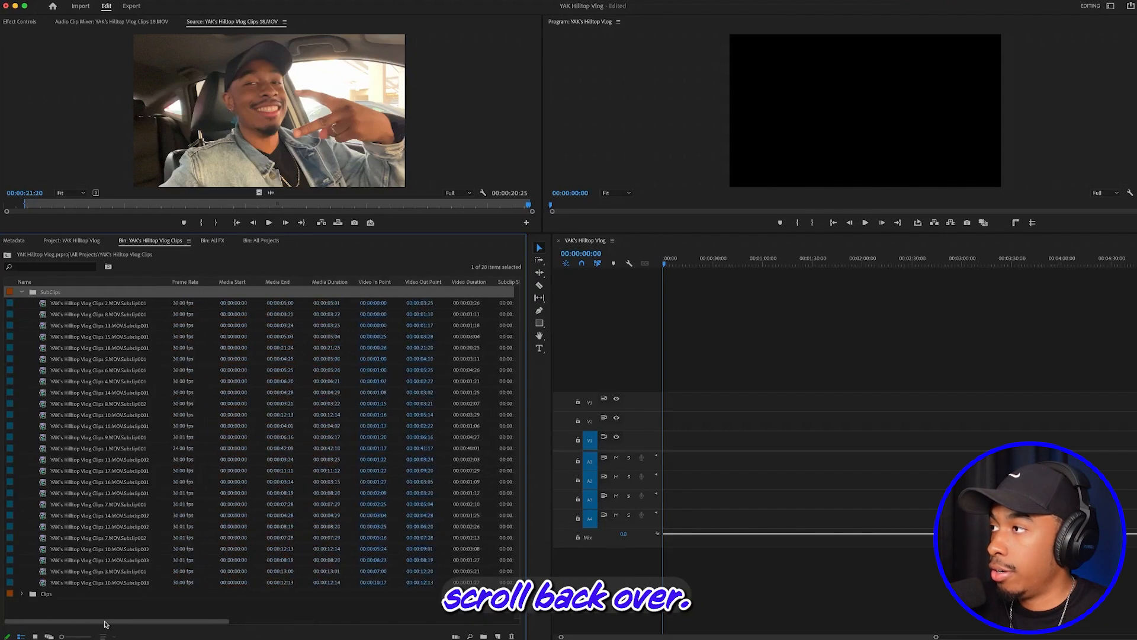
pyautogui.click(25, 283)
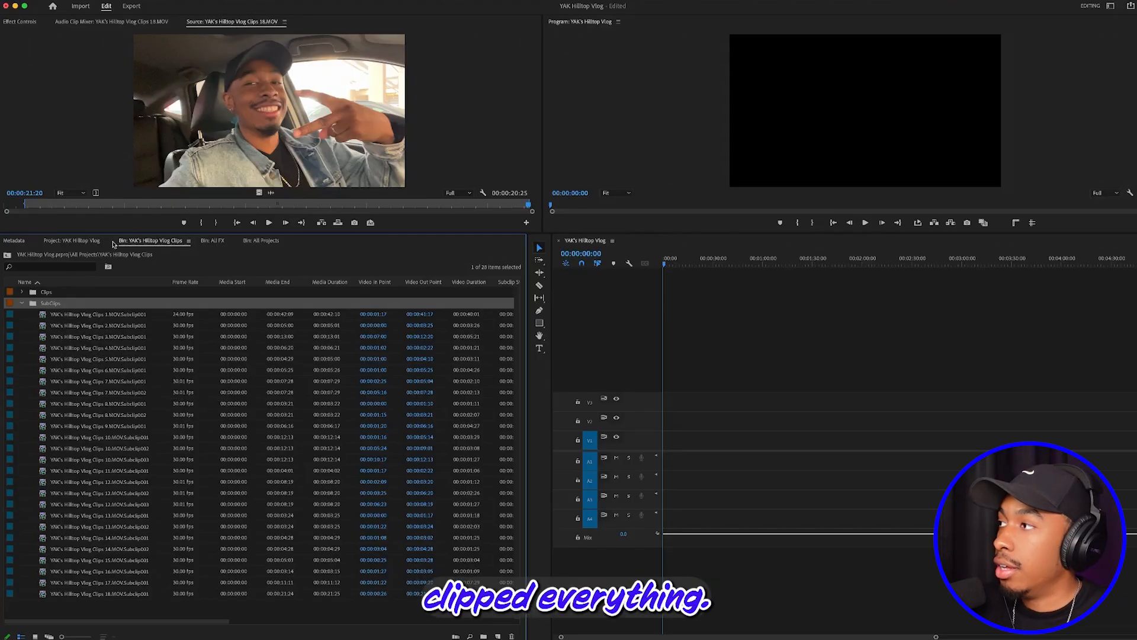
# Step: Return to the YAK Hilltop Vlog project and expand All Projects down to the contents of the Clips and SubClips bins
pyautogui.click(67, 243)
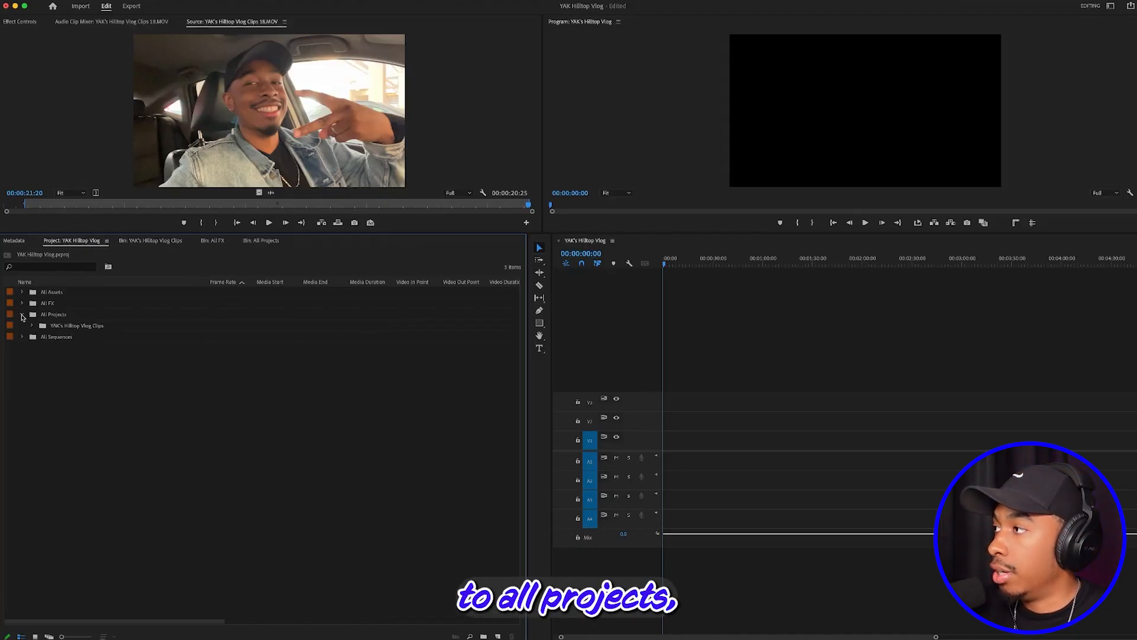
pyautogui.click(21, 317)
pyautogui.click(22, 315)
pyautogui.click(32, 326)
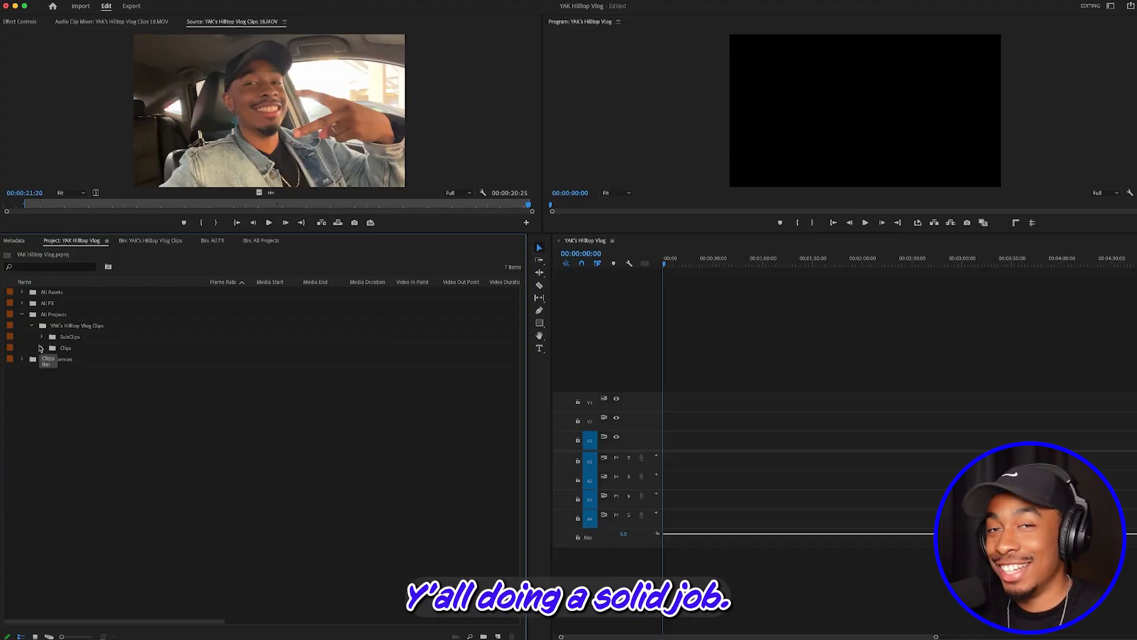
pyautogui.click(40, 348)
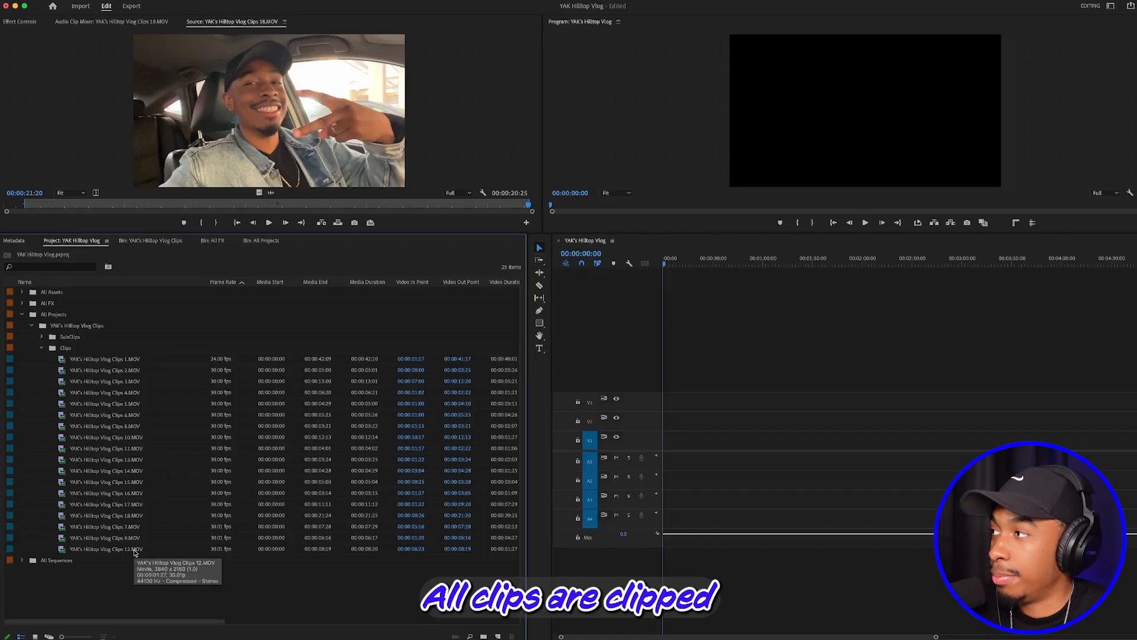
pyautogui.click(41, 337)
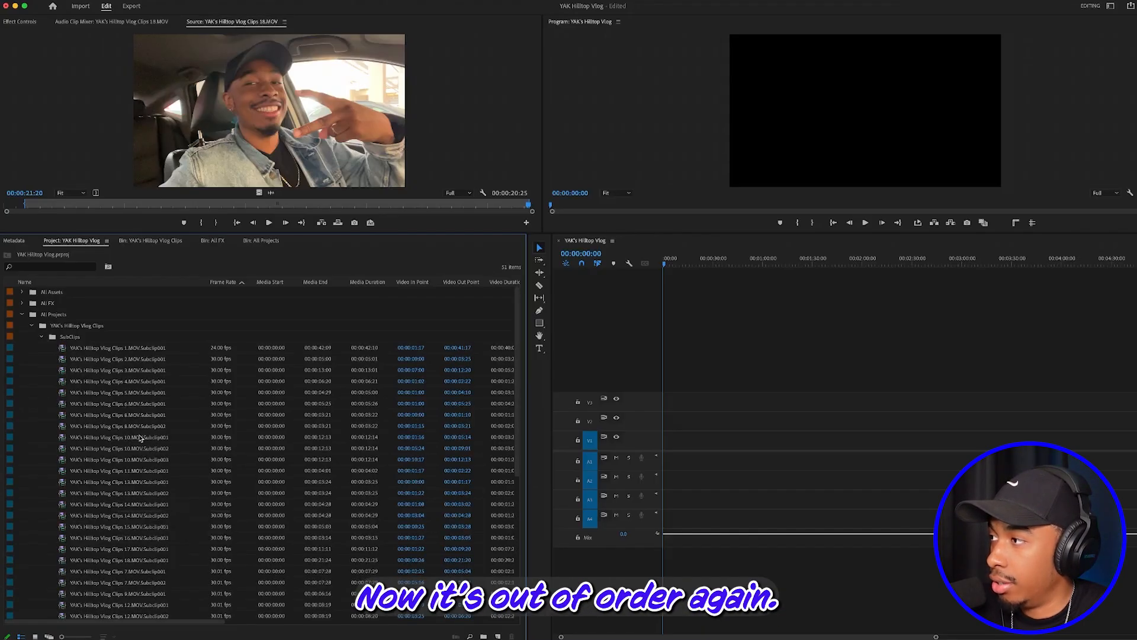
# Step: Sort the project items by Name and collapse the Clips, SubClips and YAK's Hilltop Vlog Clips bins
pyautogui.click(52, 283)
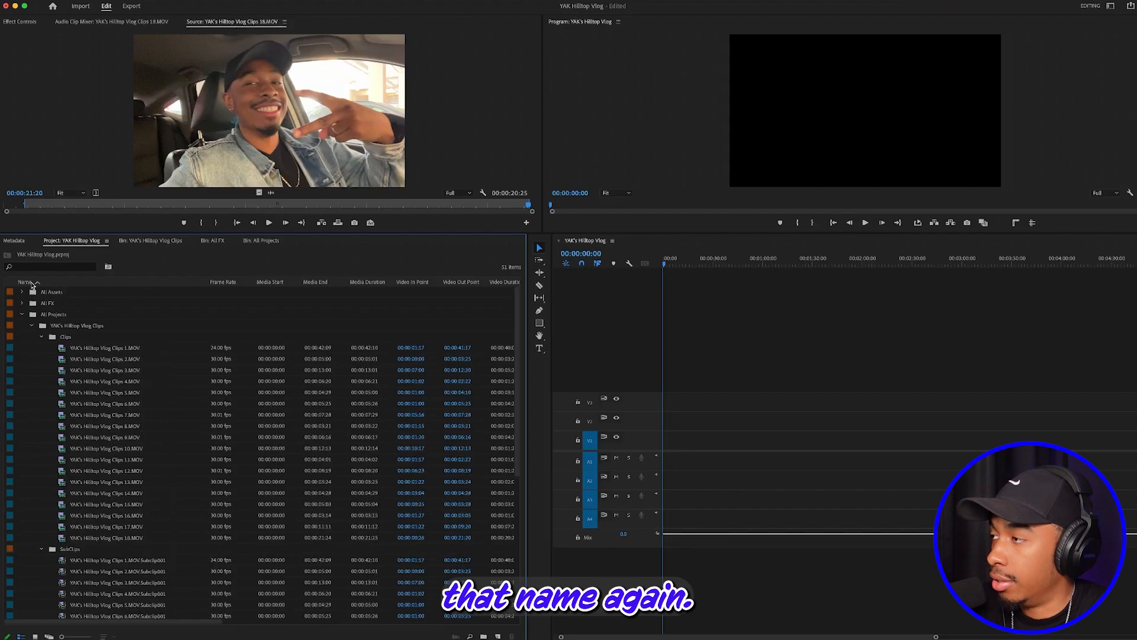
pyautogui.click(42, 337)
pyautogui.click(42, 349)
pyautogui.click(33, 326)
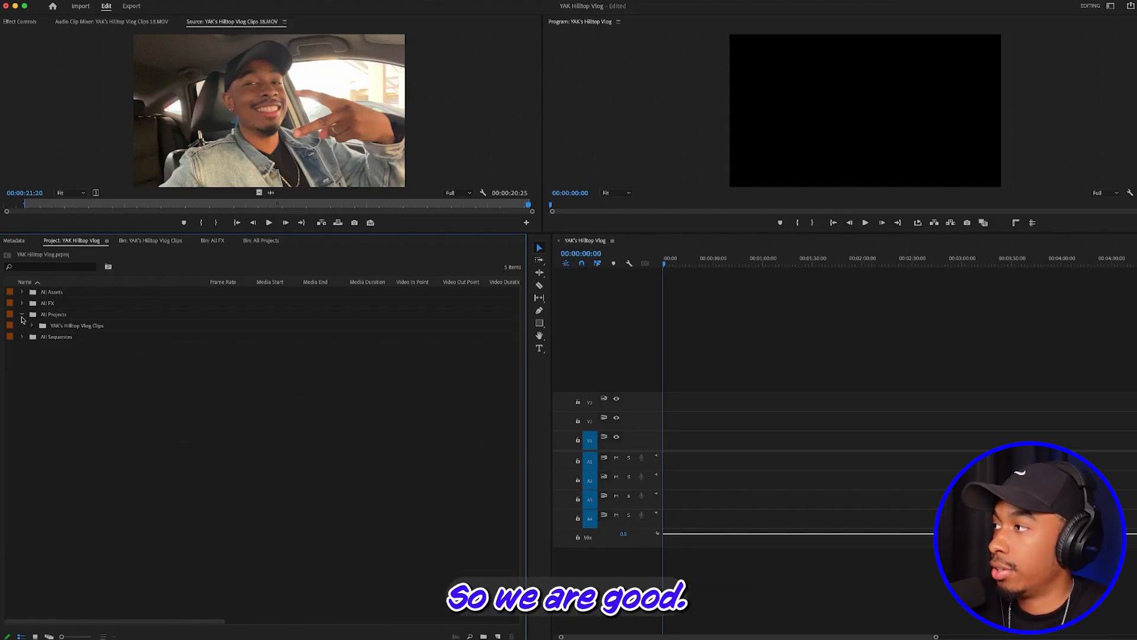
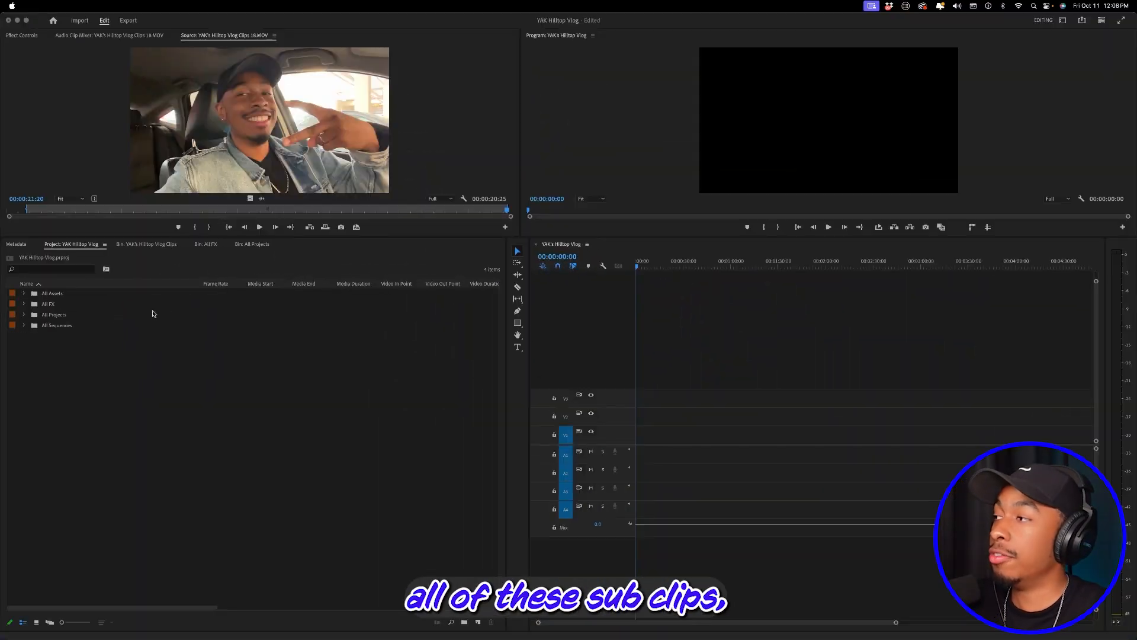
# Step: Open the SubClips bin inside YAK's Hilltop Vlog Clips and load the clip 1 subclip in the Source Monitor
pyautogui.click(25, 307)
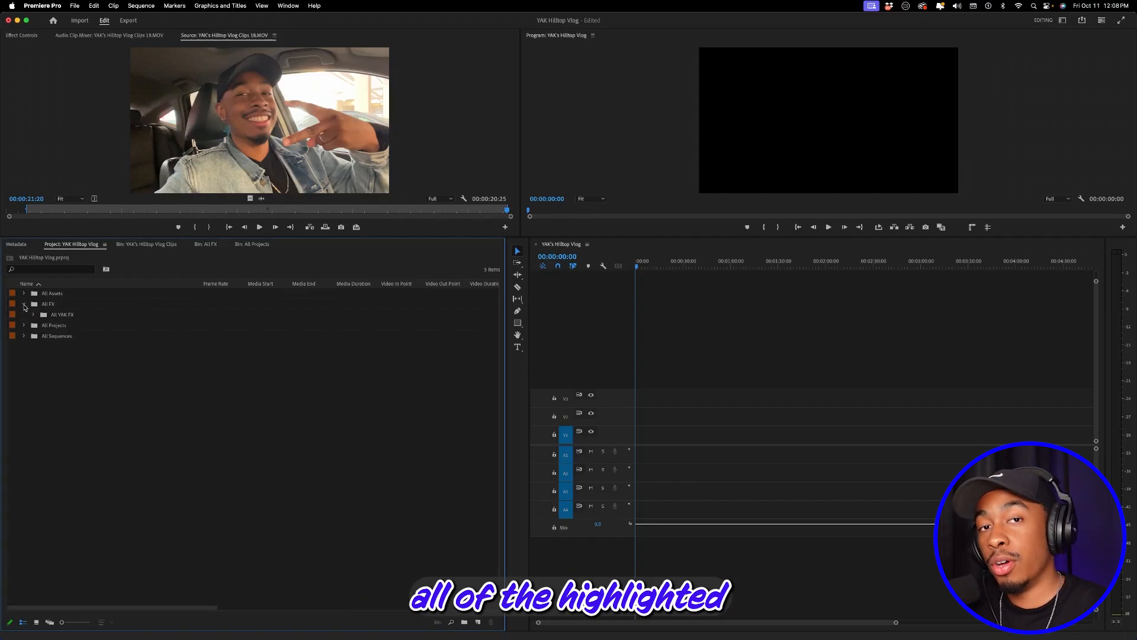
pyautogui.click(24, 304)
pyautogui.click(23, 314)
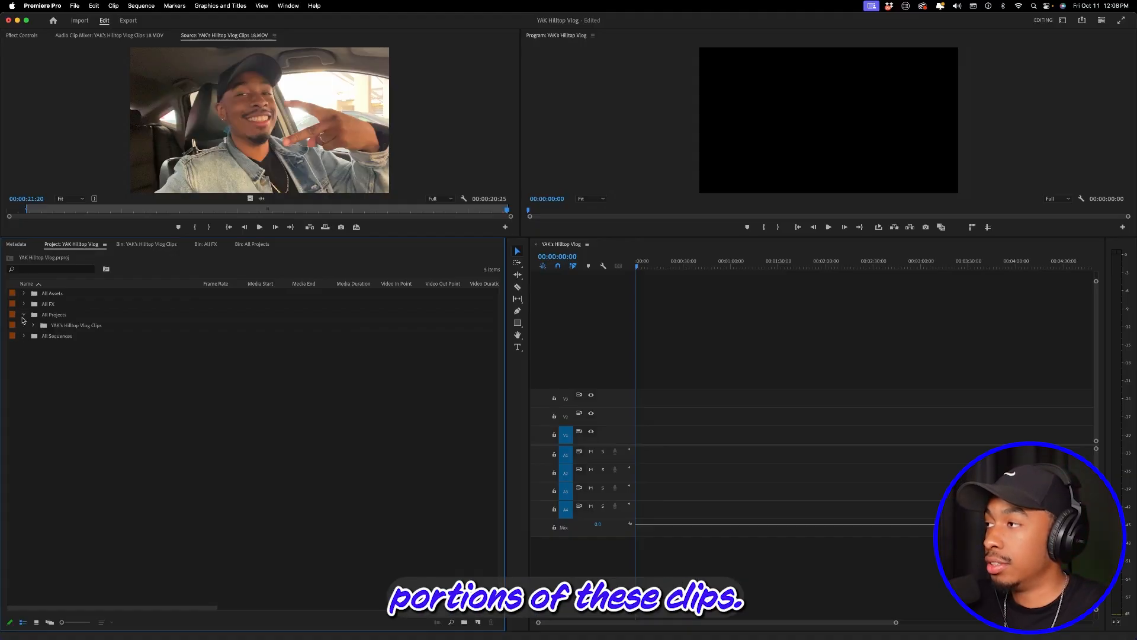
pyautogui.click(34, 326)
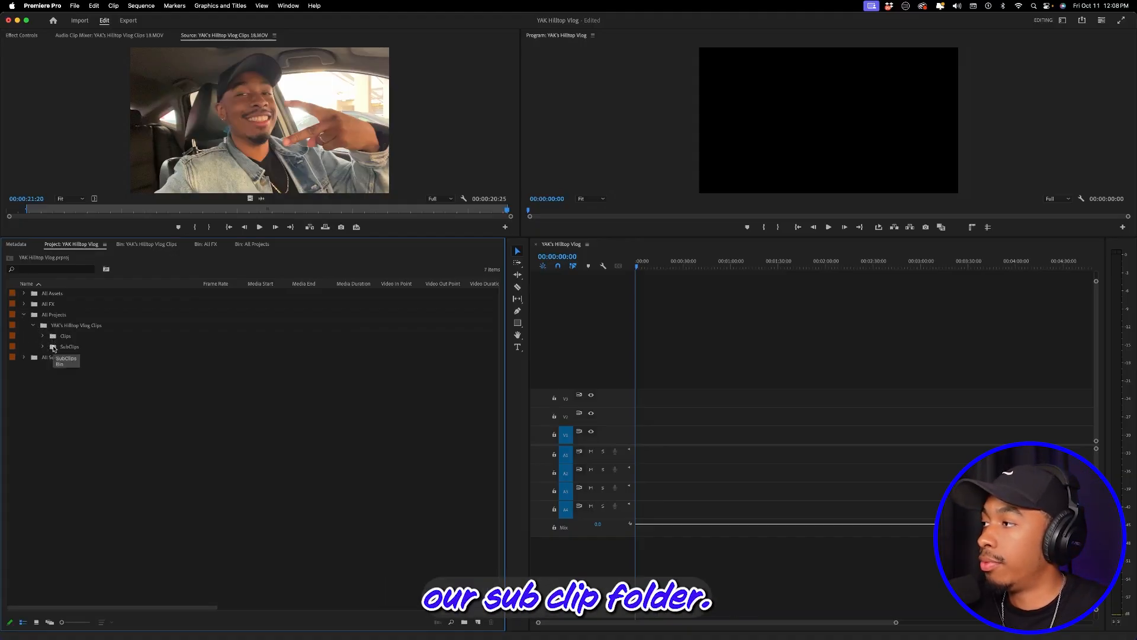
pyautogui.doubleClick(53, 346)
pyautogui.doubleClick(34, 293)
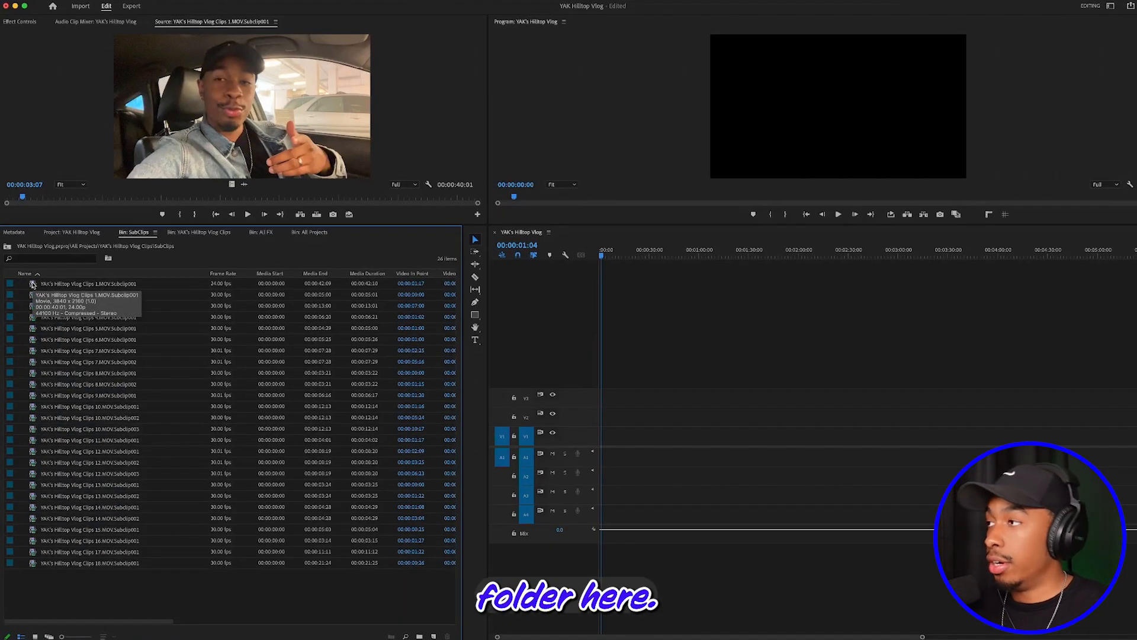
# Step: Place all the subclips at the start of the YAK's Hilltop Vlog sequence, keeping its existing settings, and enlarge the monitor area
pyautogui.click(32, 284)
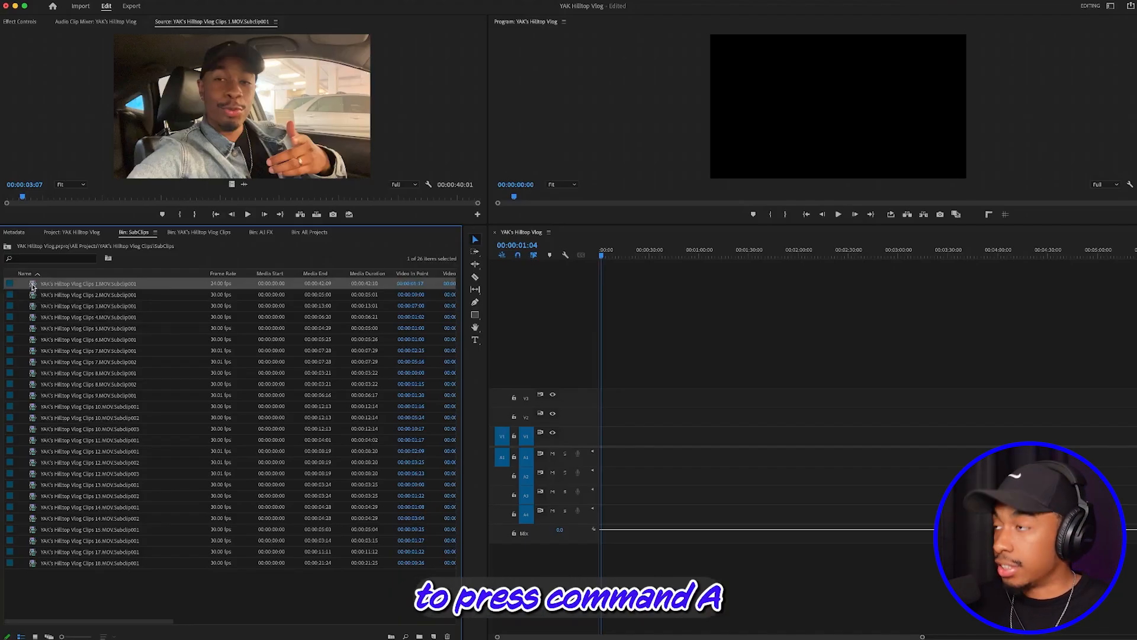
pyautogui.press('super+a')
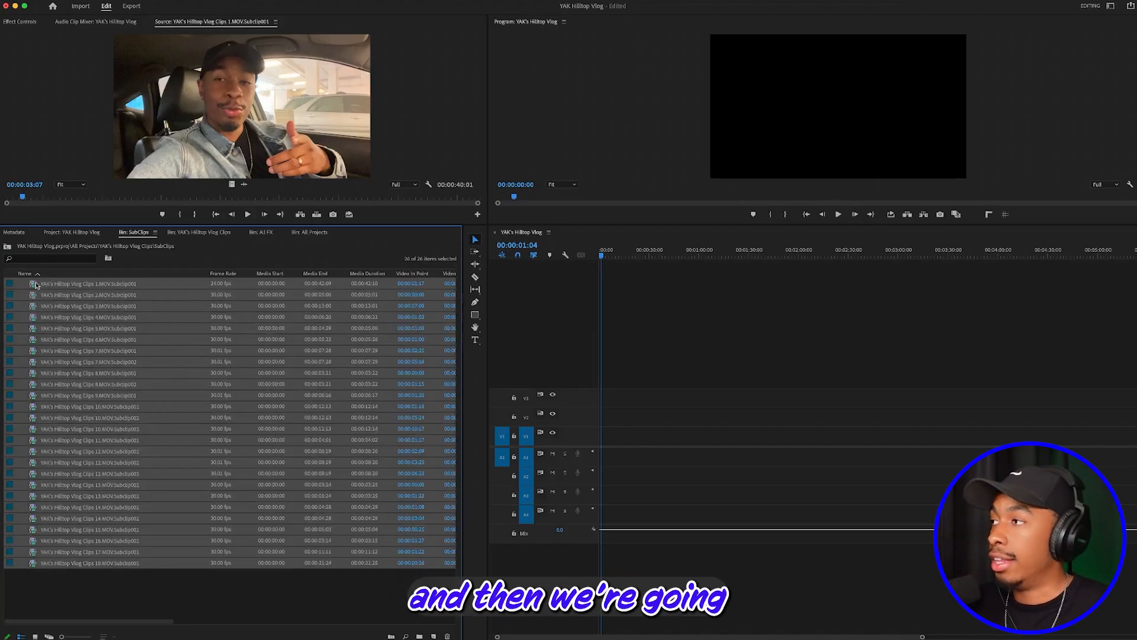
pyautogui.moveTo(34, 286); pyautogui.dragTo(633, 434)
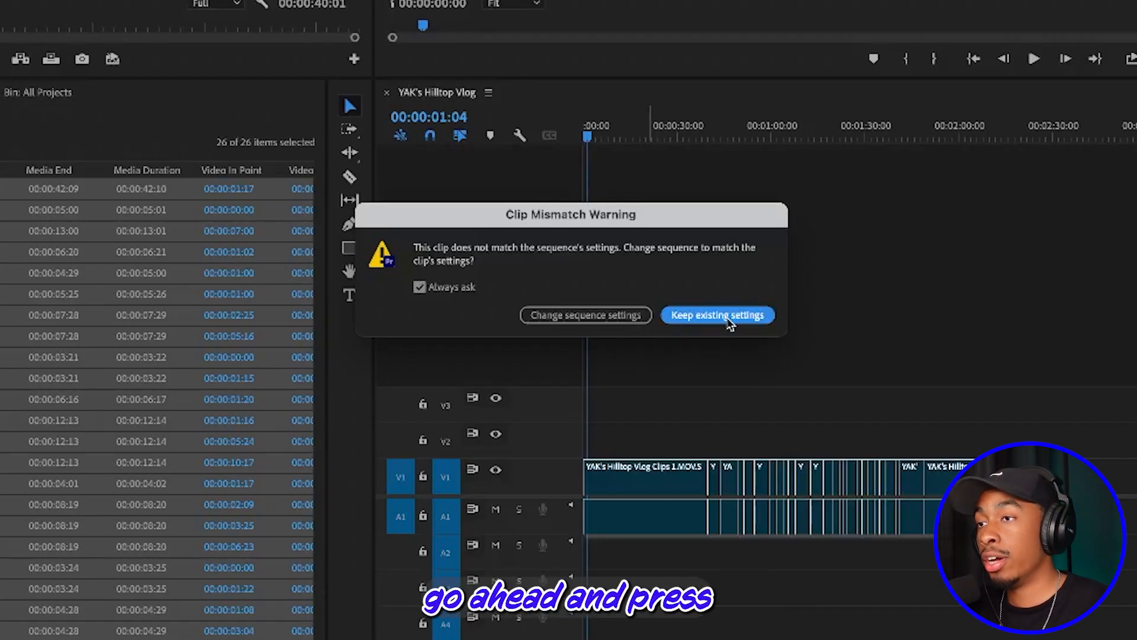
pyautogui.click(728, 319)
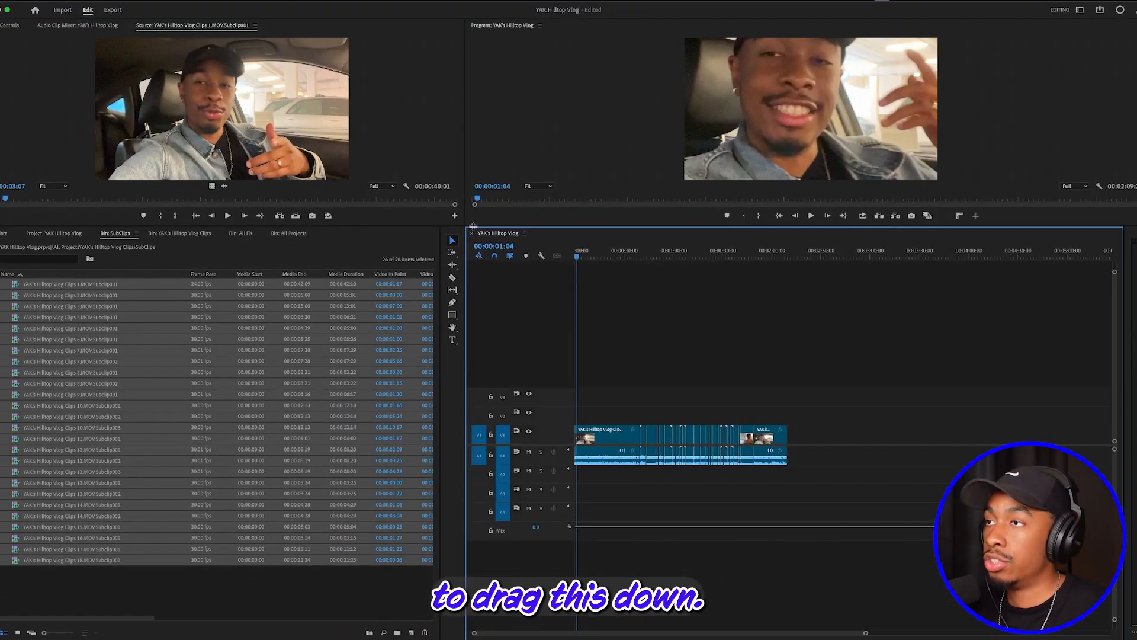
pyautogui.moveTo(474, 225); pyautogui.dragTo(490, 386)
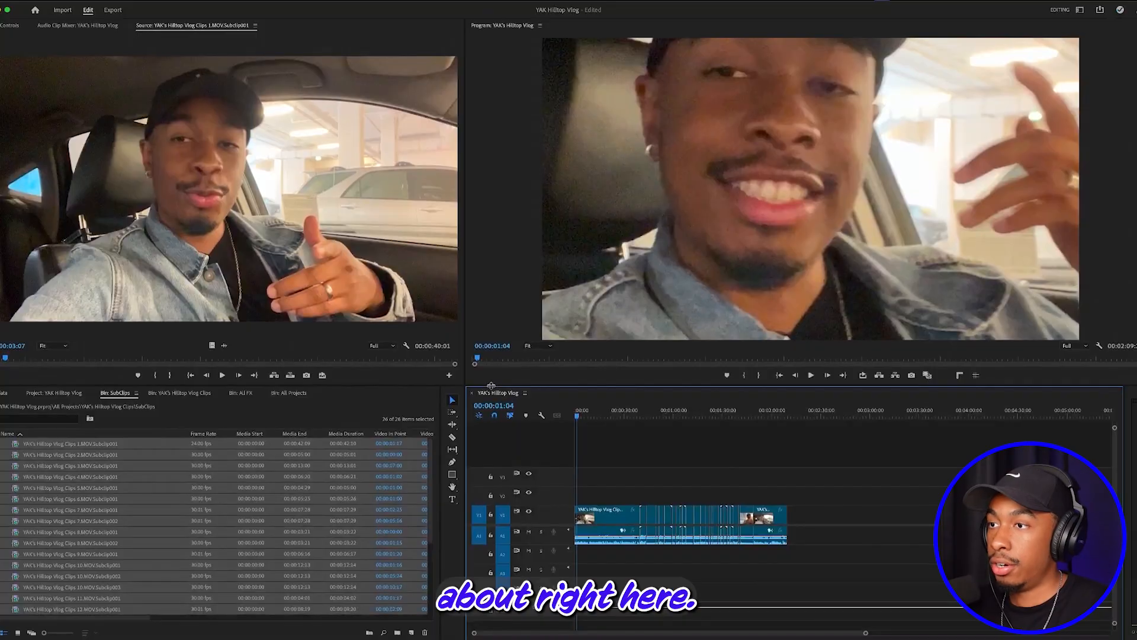
# Step: Set the Motion Scale of the first subclip in the sequence to 50 in Effect Controls
pyautogui.press('Home')
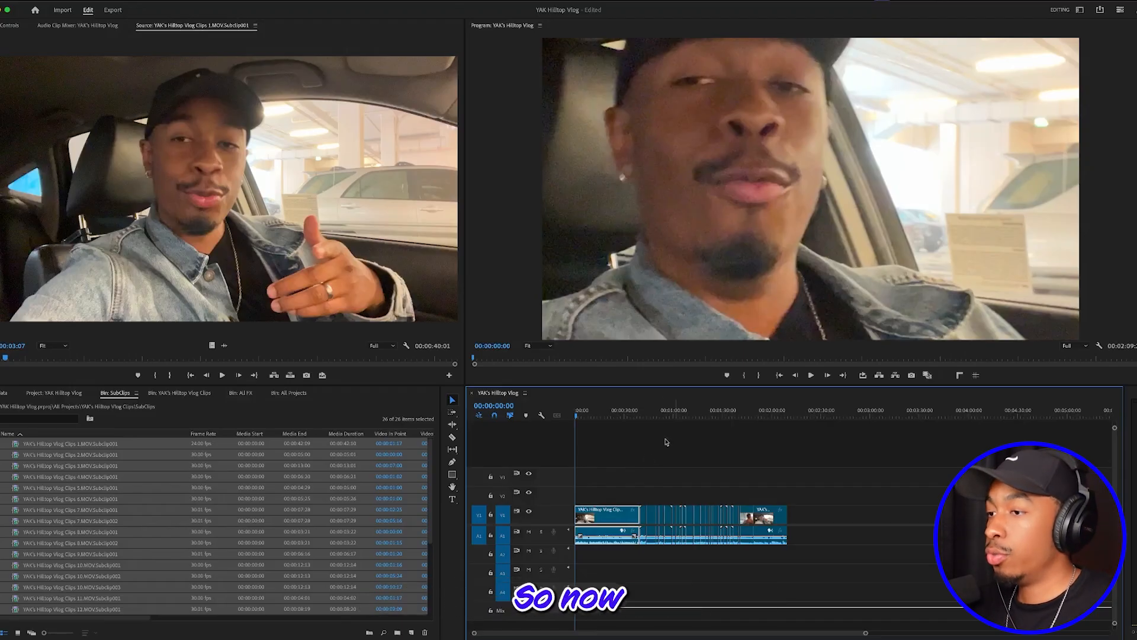
pyautogui.doubleClick(605, 519)
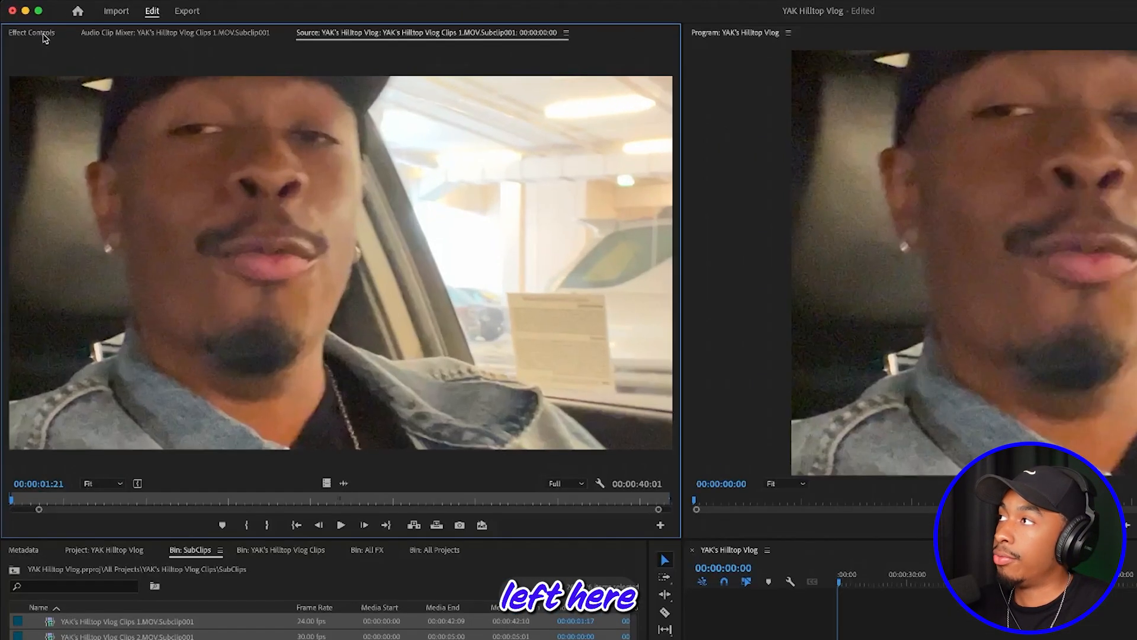
pyautogui.click(33, 34)
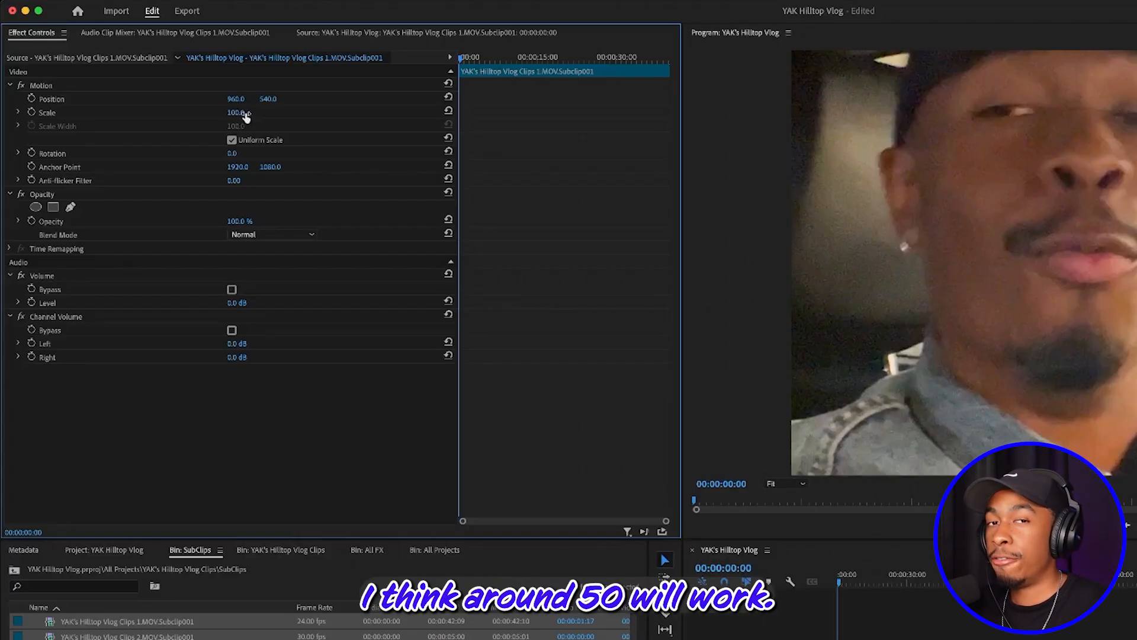
pyautogui.moveTo(235, 112); pyautogui.dragTo(217, 112)
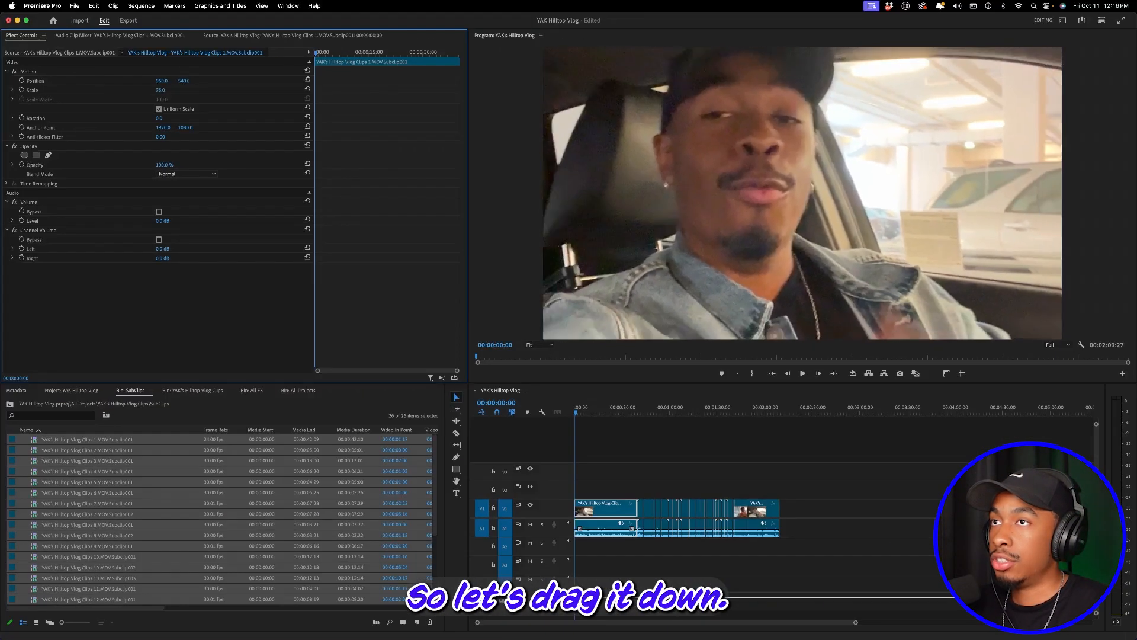
pyautogui.moveTo(161, 90); pyautogui.dragTo(146, 90)
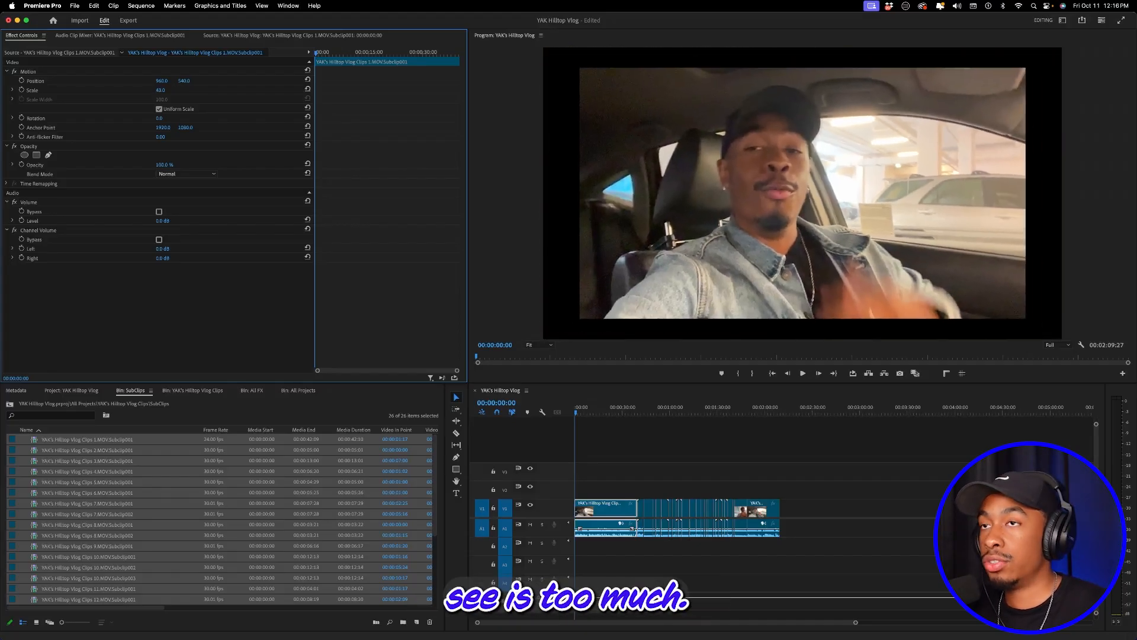
pyautogui.moveTo(161, 90); pyautogui.dragTo(168, 90)
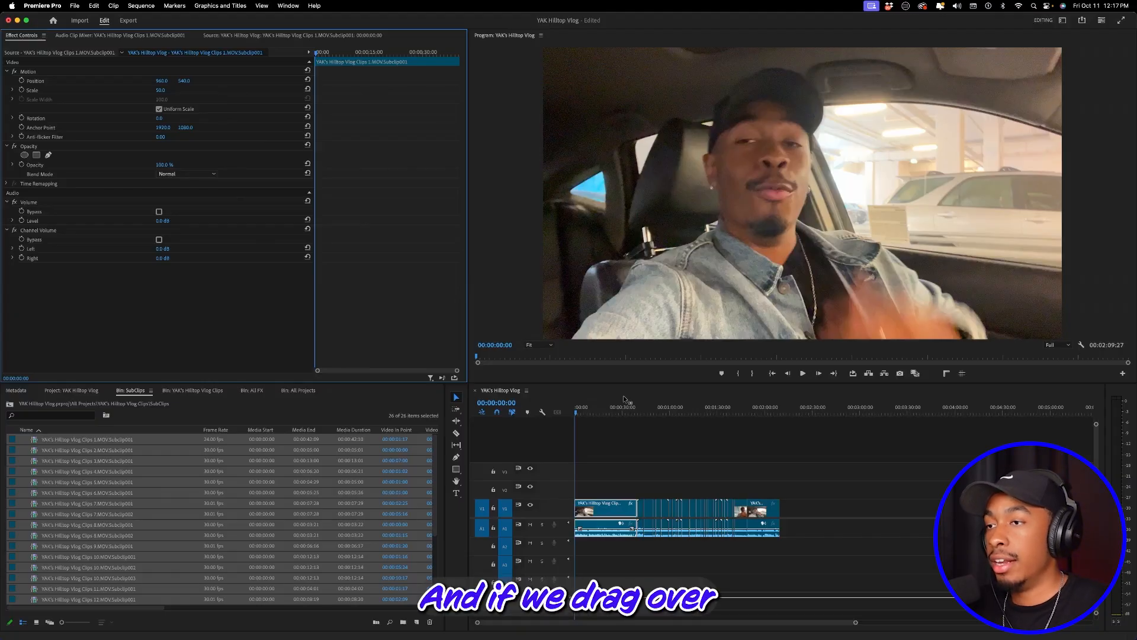
# Step: Copy the first clip's Motion settings onto all remaining clips in the sequence and check their framing along the timeline
pyautogui.moveTo(619, 409); pyautogui.dragTo(692, 409)
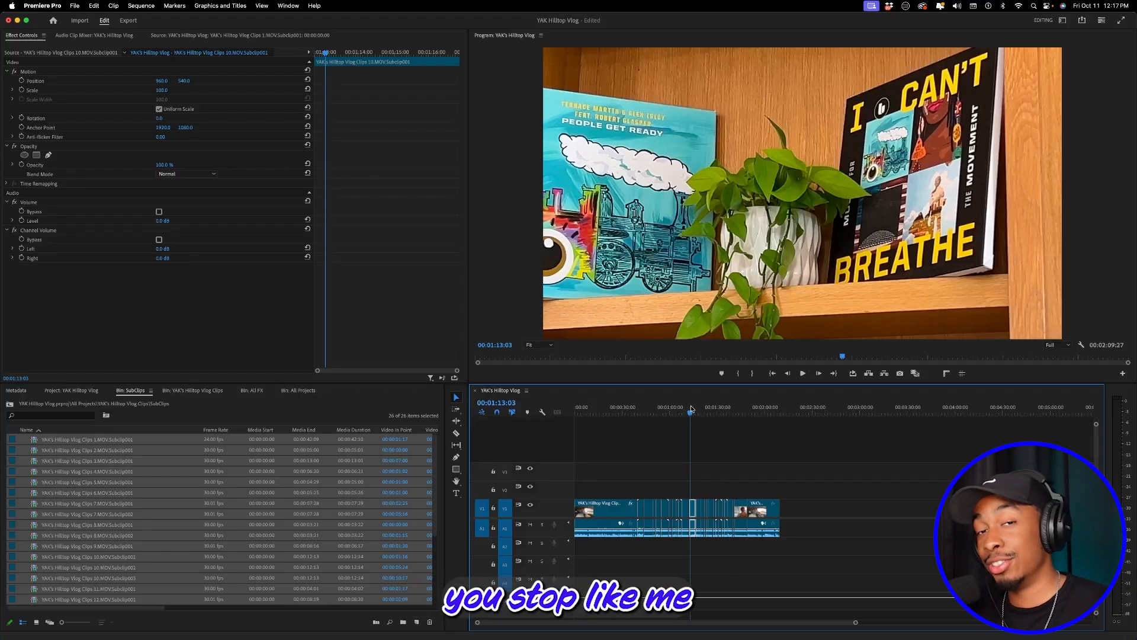
pyautogui.click(690, 409)
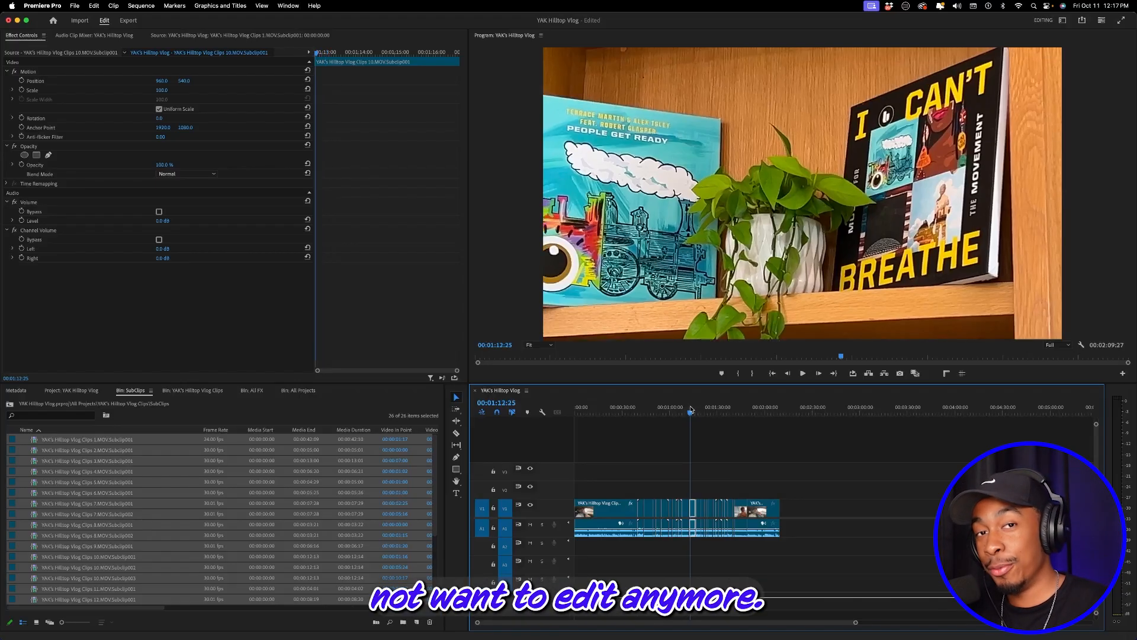
pyautogui.moveTo(690, 409); pyautogui.dragTo(618, 414)
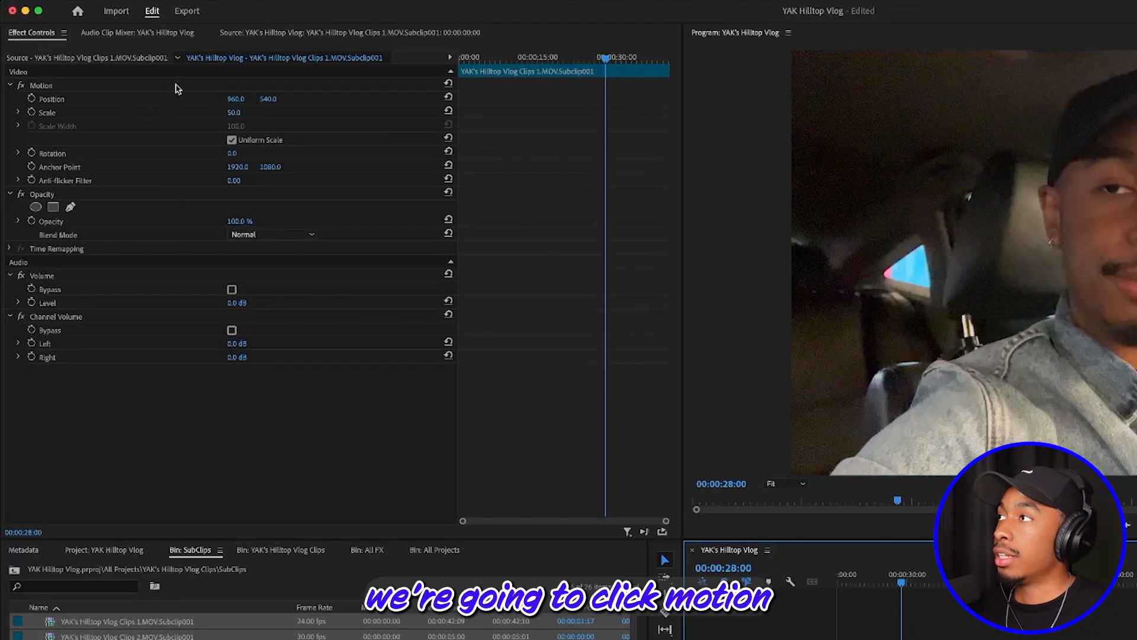
pyautogui.click(122, 73)
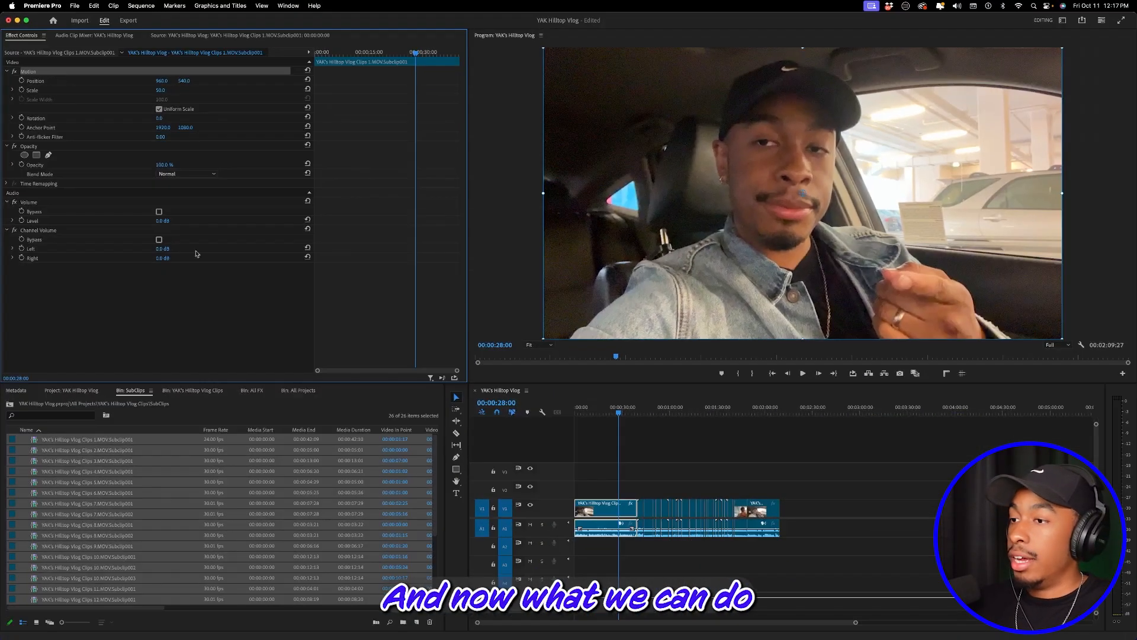
pyautogui.click(806, 476)
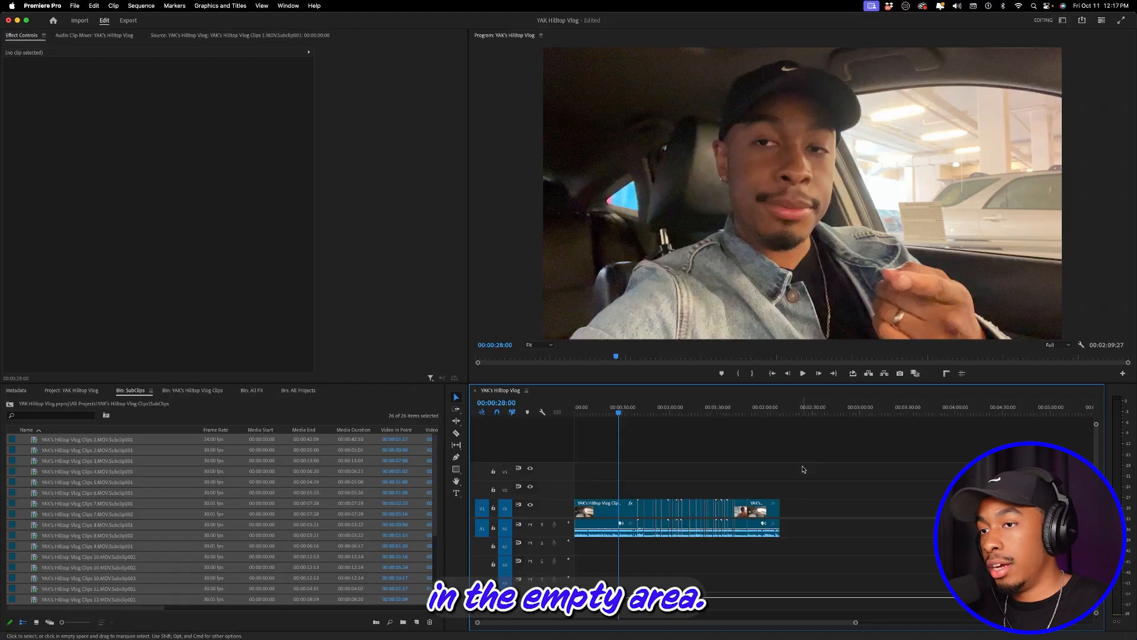
pyautogui.moveTo(803, 466); pyautogui.dragTo(643, 509)
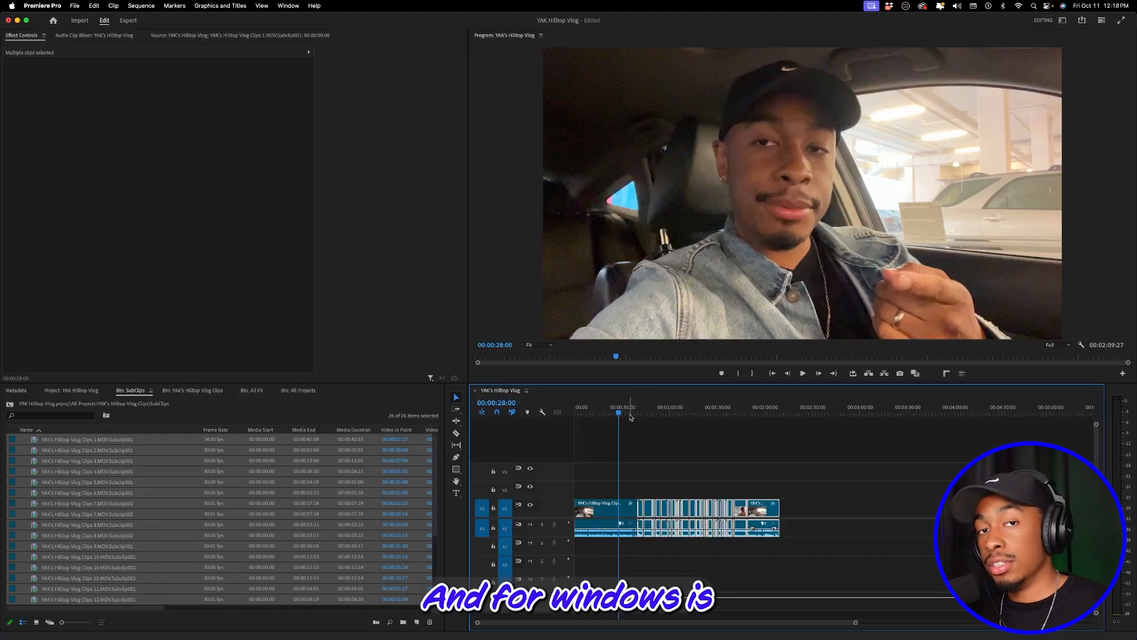
pyautogui.moveTo(631, 417)
pyautogui.mouseDown()
pyautogui.moveTo(702, 417)
pyautogui.moveTo(610, 426)
pyautogui.mouseUp()
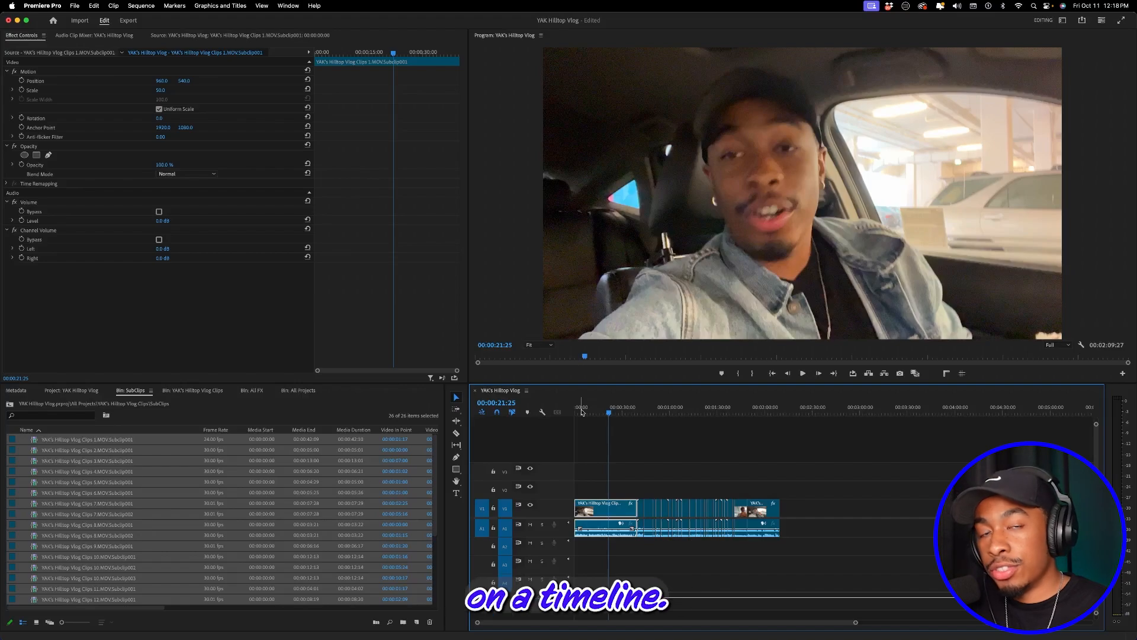
pyautogui.moveTo(597, 413); pyautogui.dragTo(712, 414)
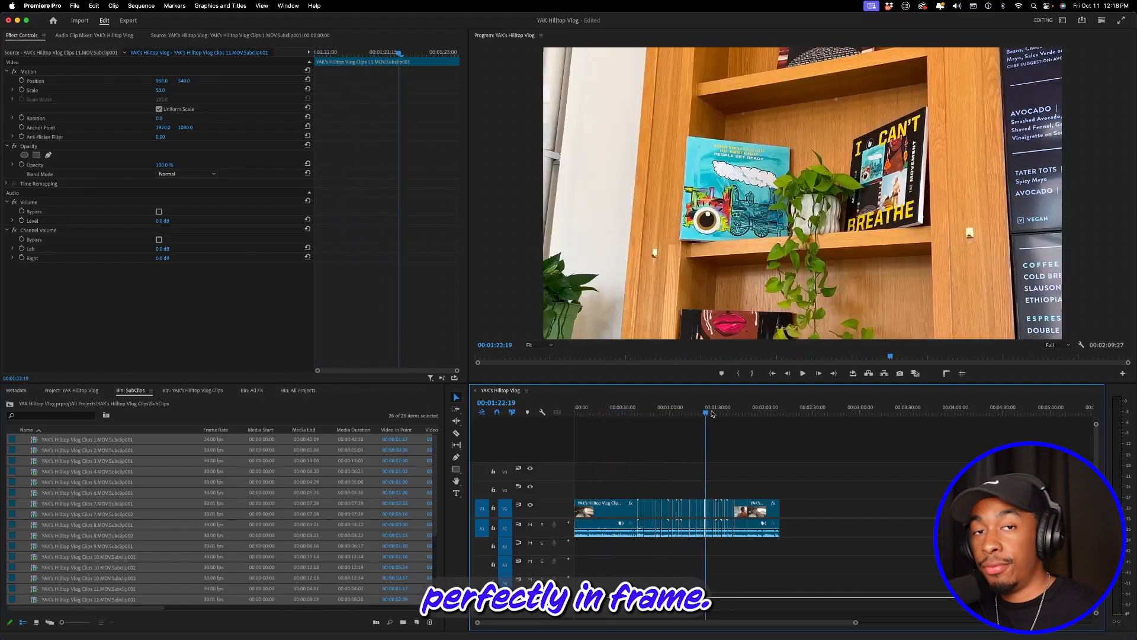
pyautogui.moveTo(713, 414); pyautogui.dragTo(625, 413)
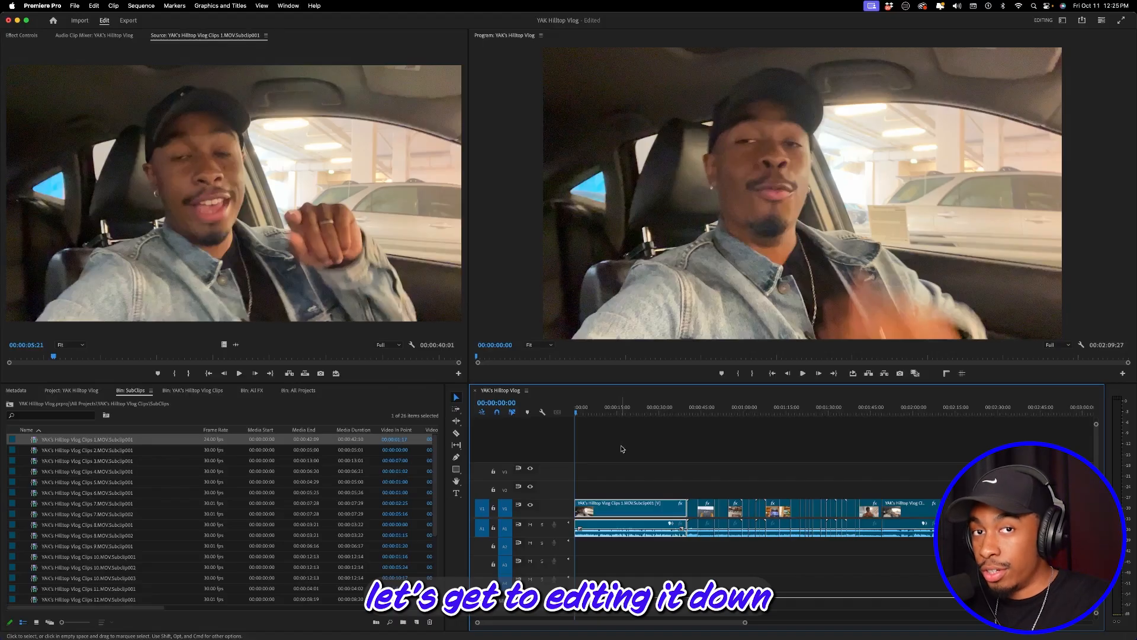
# Step: Play the introduction clip from its start to look for parts to cut, and position the playhead at 00:00:08:29
pyautogui.click(582, 413)
pyautogui.hotkey('shift', 'Right')
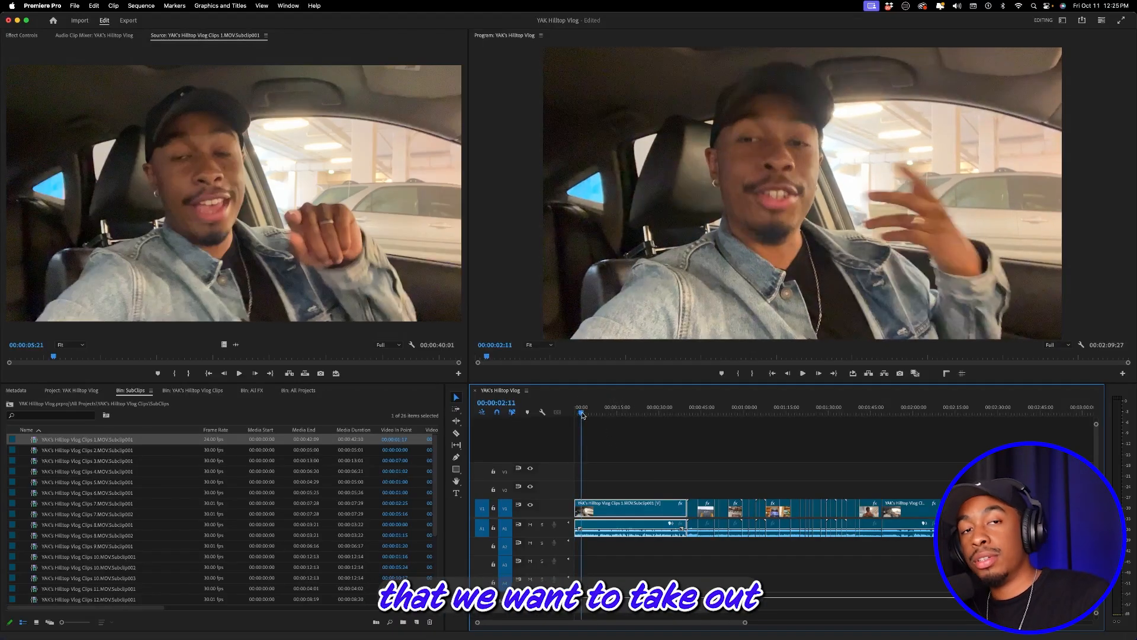
pyautogui.press('=')
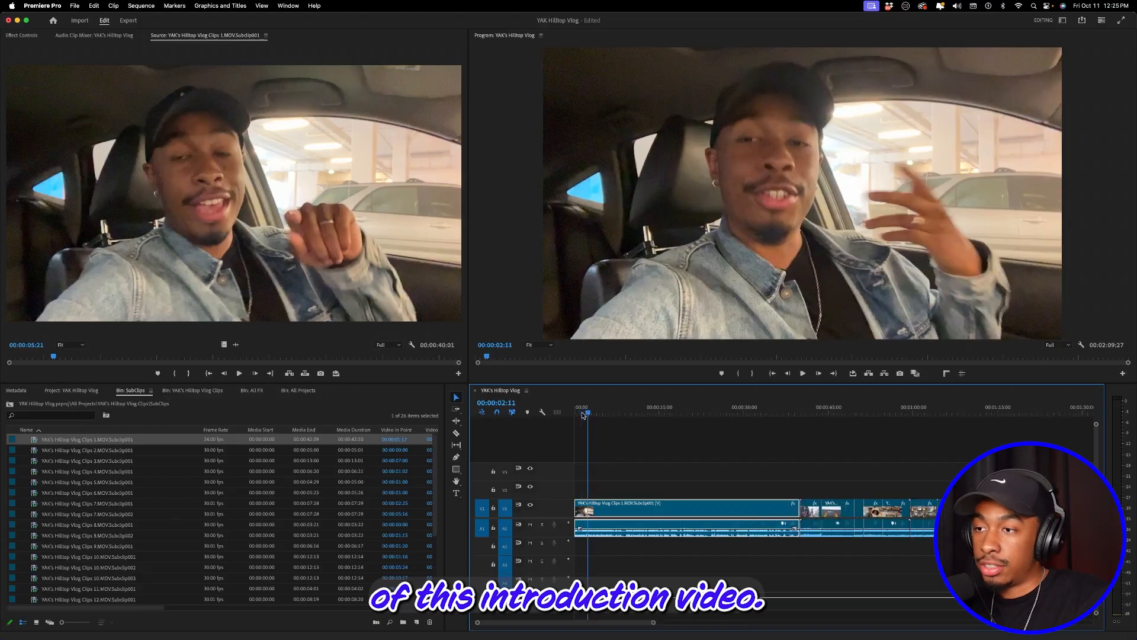
pyautogui.moveTo(582, 414); pyautogui.dragTo(572, 419)
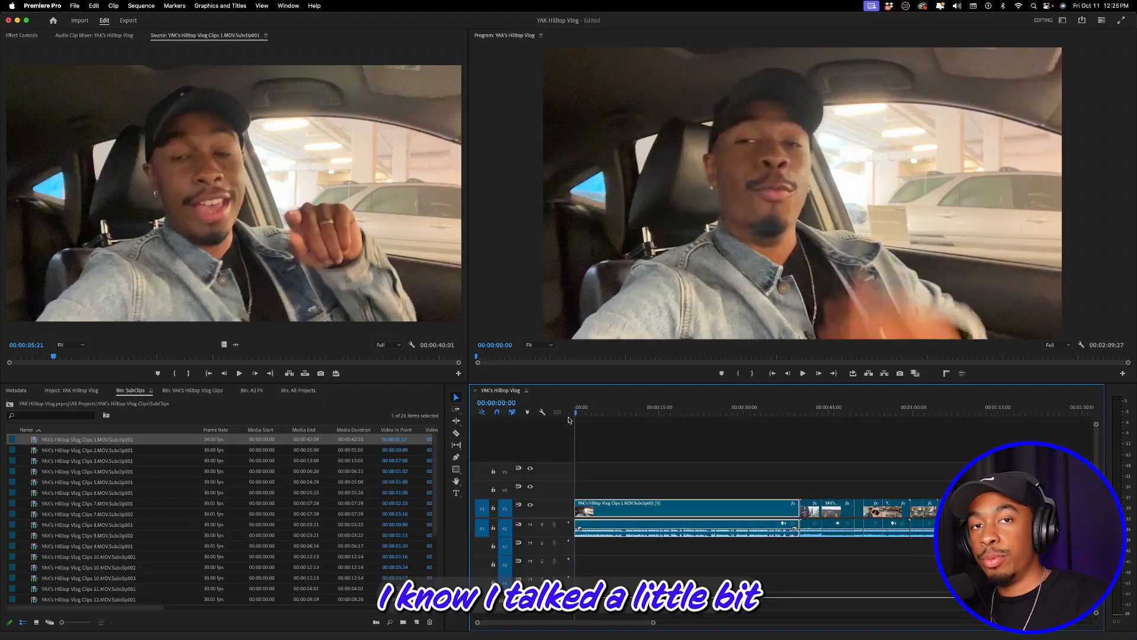
pyautogui.press('space')
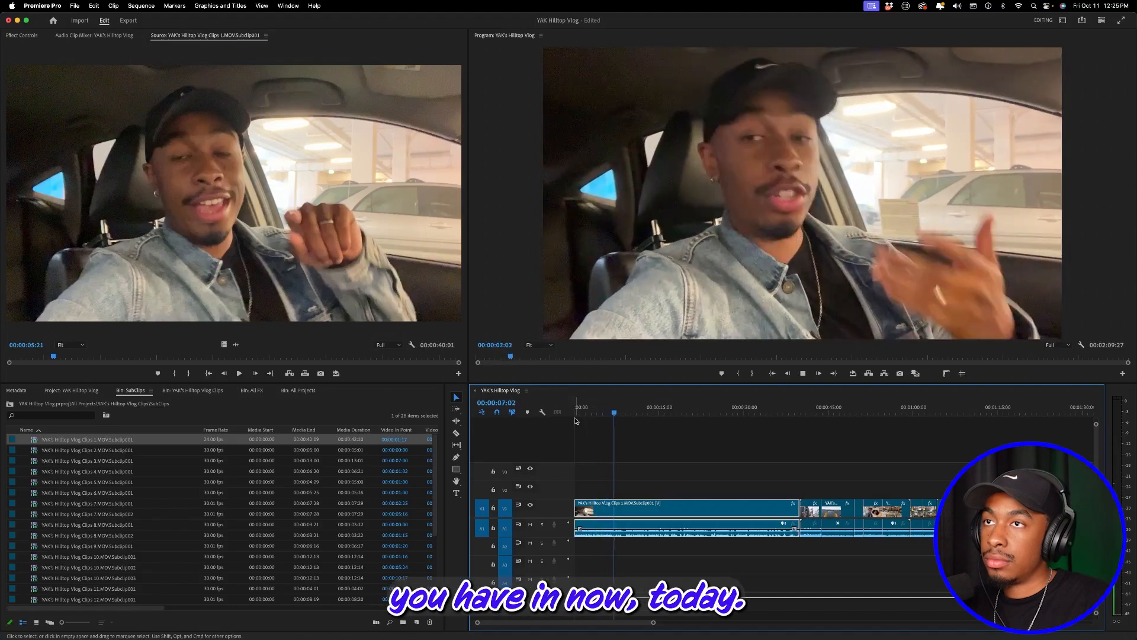
pyautogui.click(631, 414)
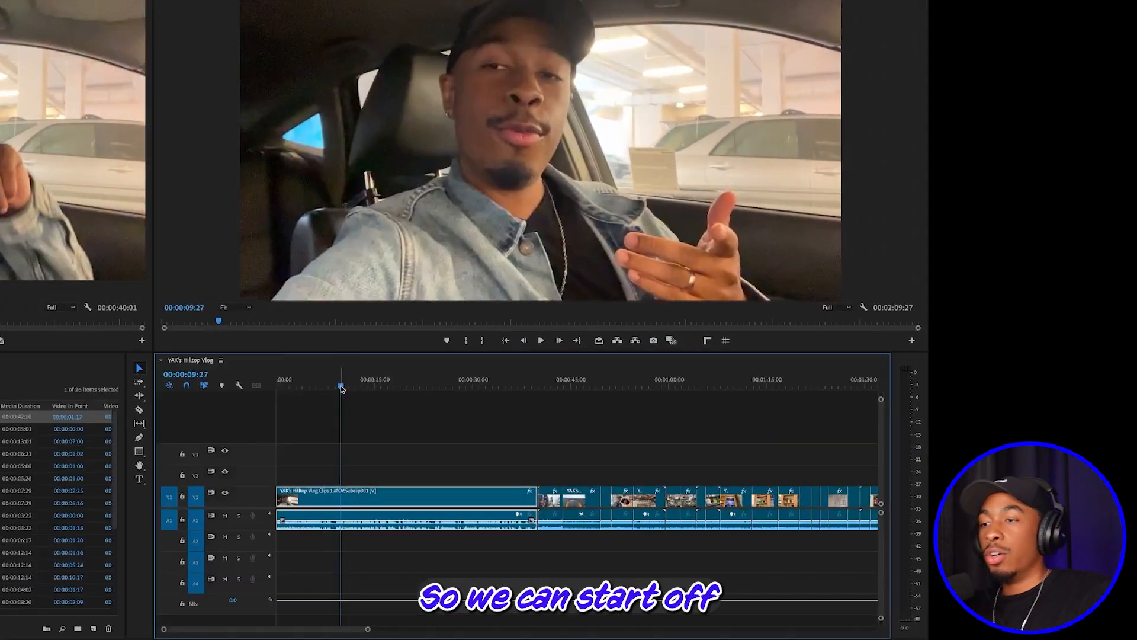
pyautogui.moveTo(342, 388); pyautogui.dragTo(336, 393)
# Step: Zoom the timeline in and out repeatedly around the playhead to inspect the introduction clip and the whole sequence
pyautogui.scroll(-5, 369, 398)
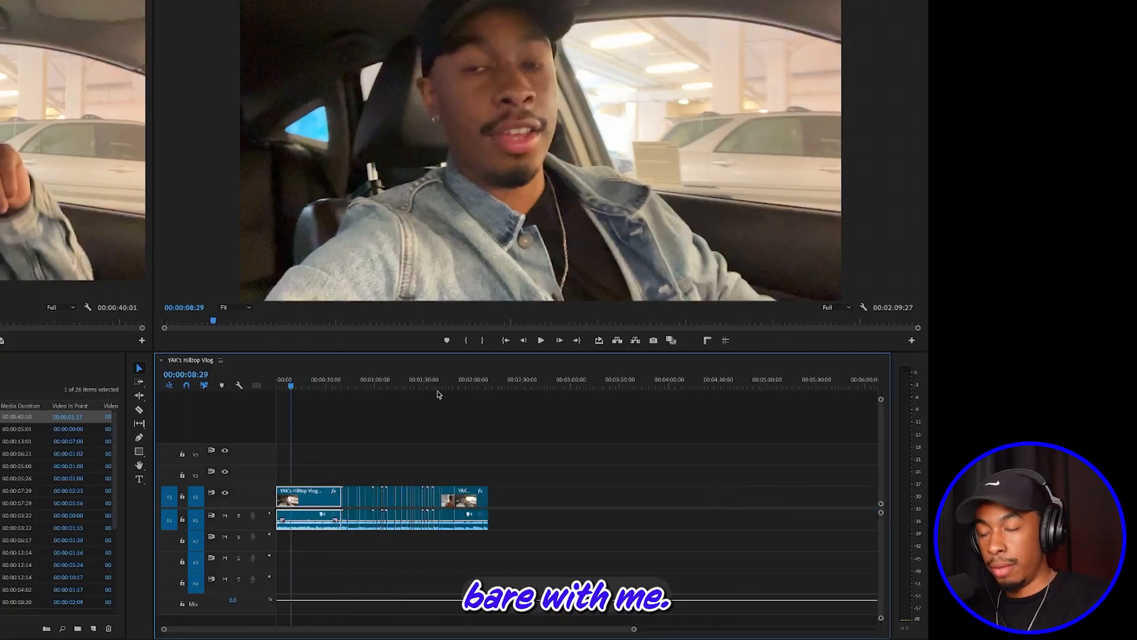
pyautogui.scroll(8, 437, 394)
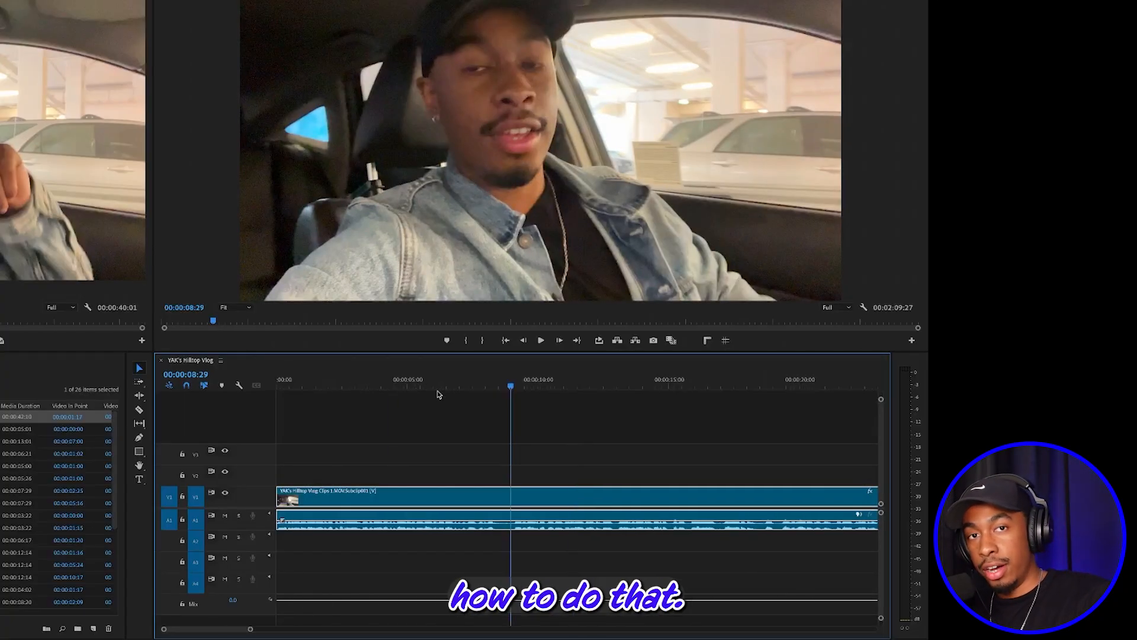
pyautogui.press('-')
pyautogui.press('-')
pyautogui.press('-')
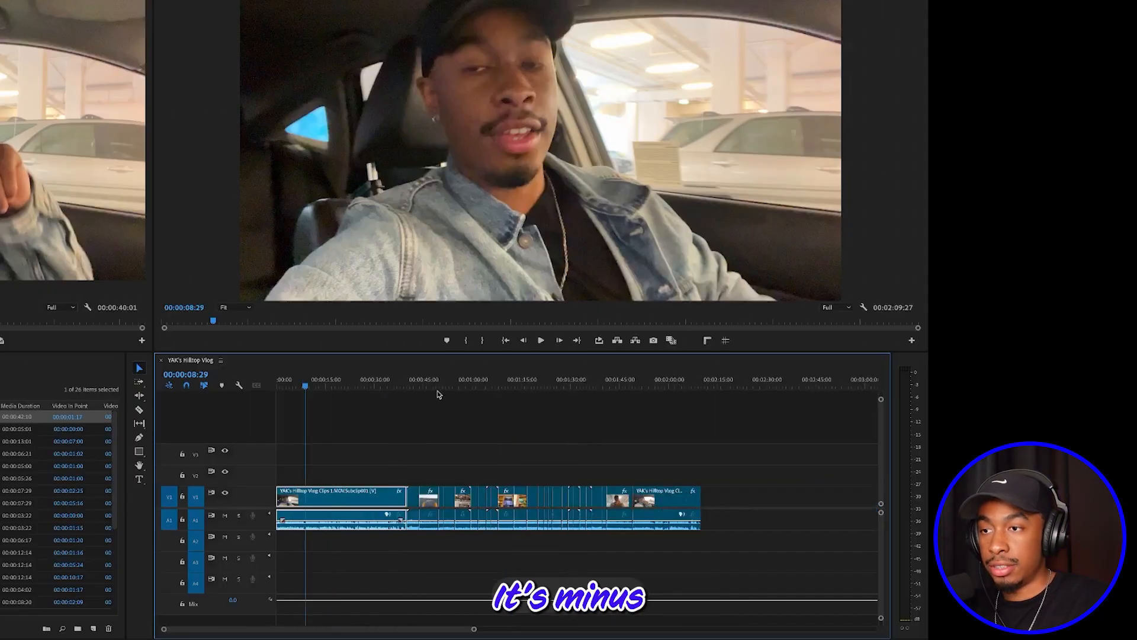
pyautogui.press('=')
pyautogui.press('=')
pyautogui.press('=')
pyautogui.press('=')
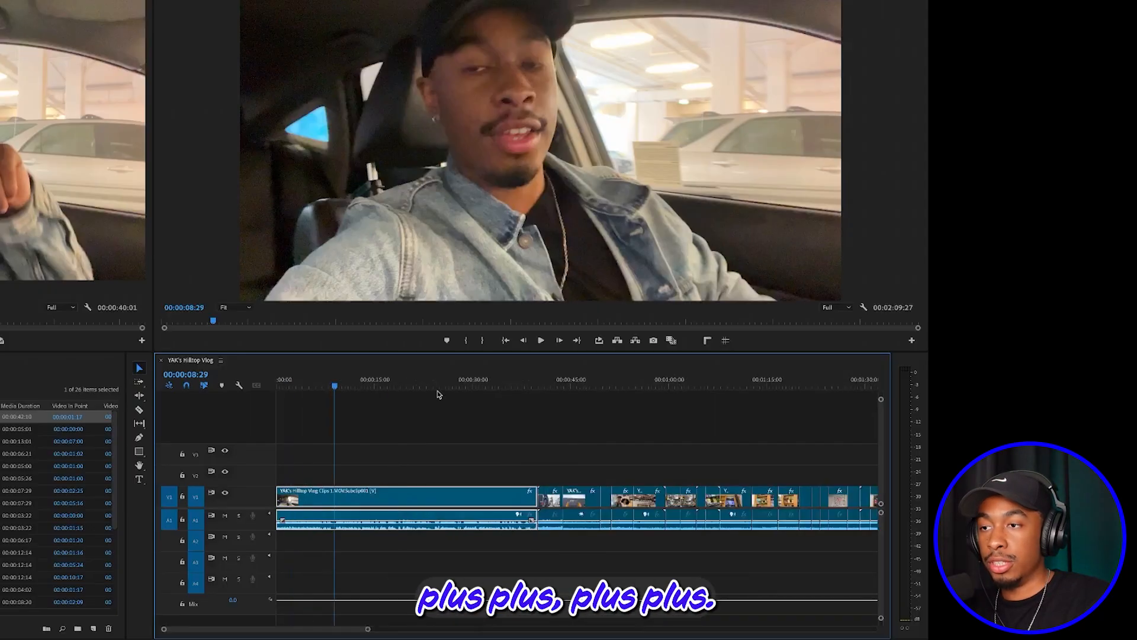
pyautogui.press('=')
pyautogui.press('-')
pyautogui.press('-')
pyautogui.press('-')
pyautogui.press('=')
pyautogui.press('=')
pyautogui.press('=')
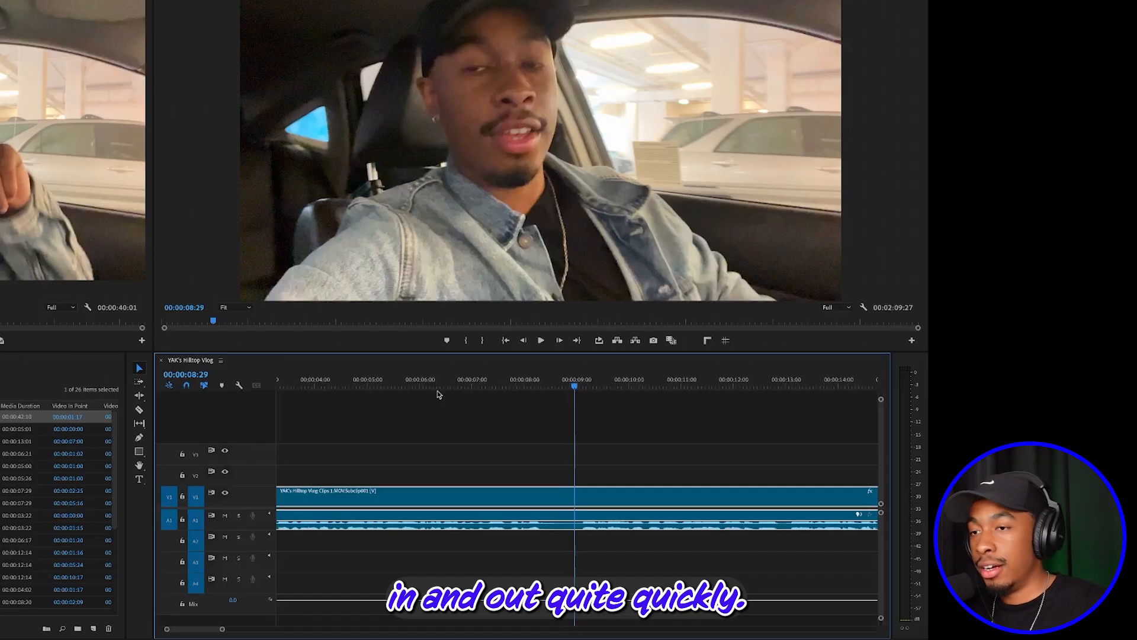
pyautogui.press('-')
pyautogui.press('-')
pyautogui.press('-')
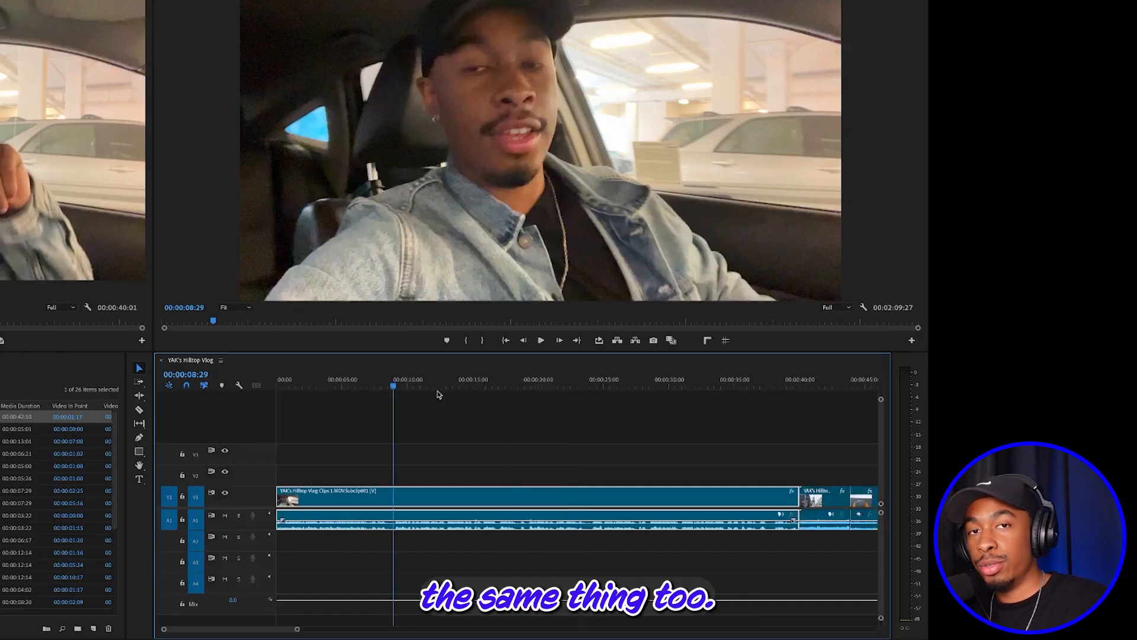
pyautogui.press('=')
pyautogui.press('-')
pyautogui.press('-')
pyautogui.press('-')
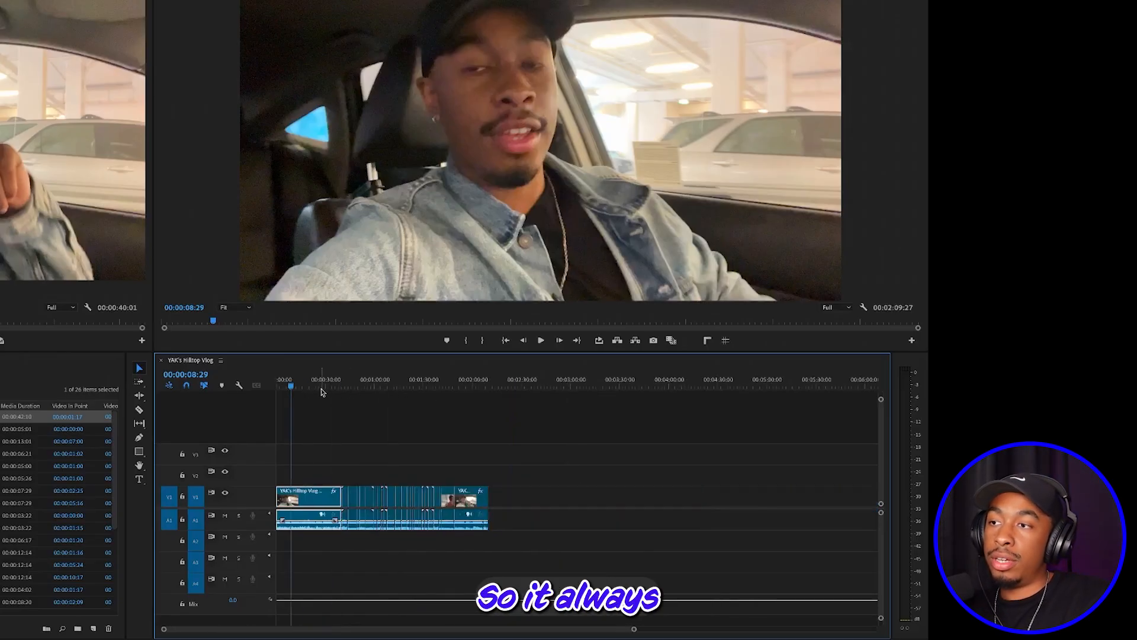
# Step: Test the timeline zoom with the playhead in the empty area at 00:03:29:12, and return the playhead to 00:00:10:02
pyautogui.moveTo(292, 390); pyautogui.dragTo(580, 397)
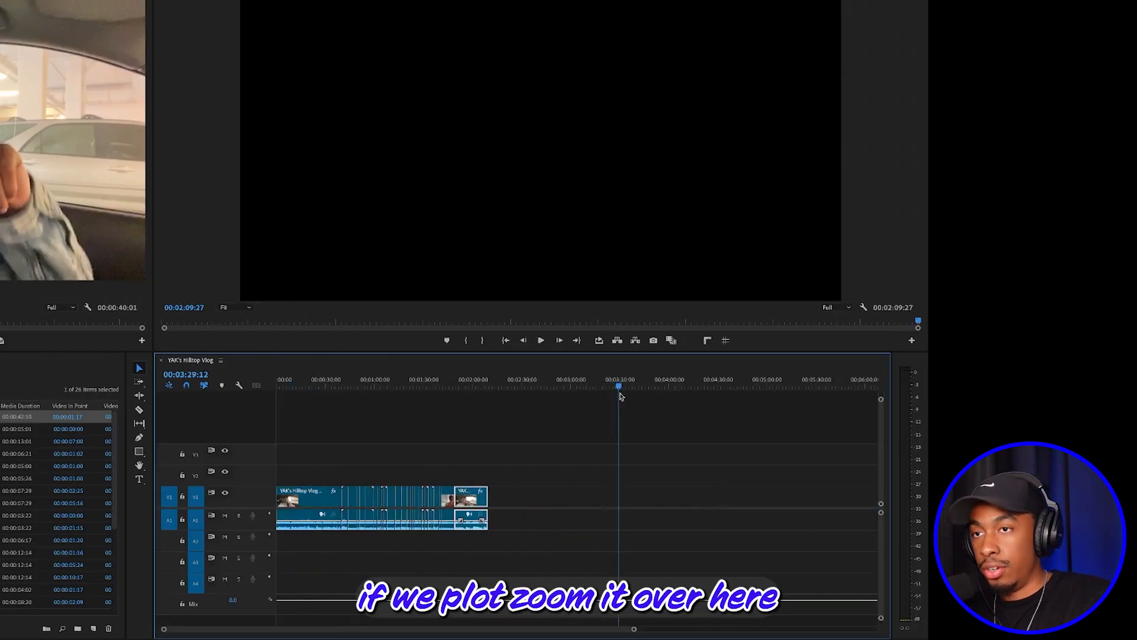
pyautogui.press('=')
pyautogui.press('=')
pyautogui.press('=')
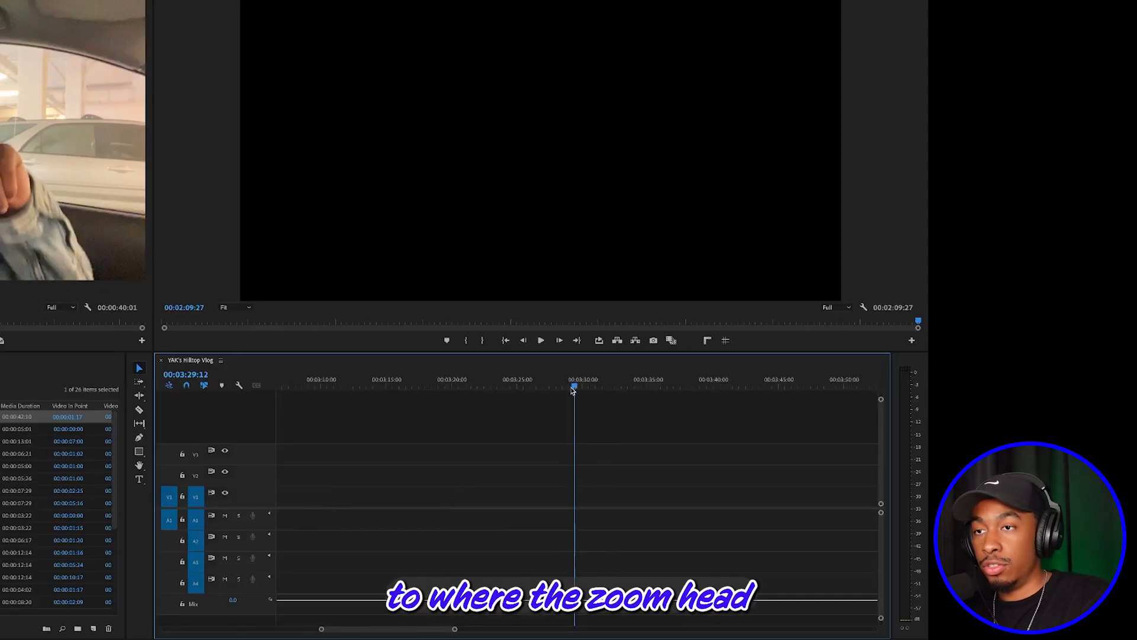
pyautogui.press('-')
pyautogui.press('-')
pyautogui.press('-')
pyautogui.click(451, 388)
pyautogui.moveTo(452, 388); pyautogui.dragTo(287, 394)
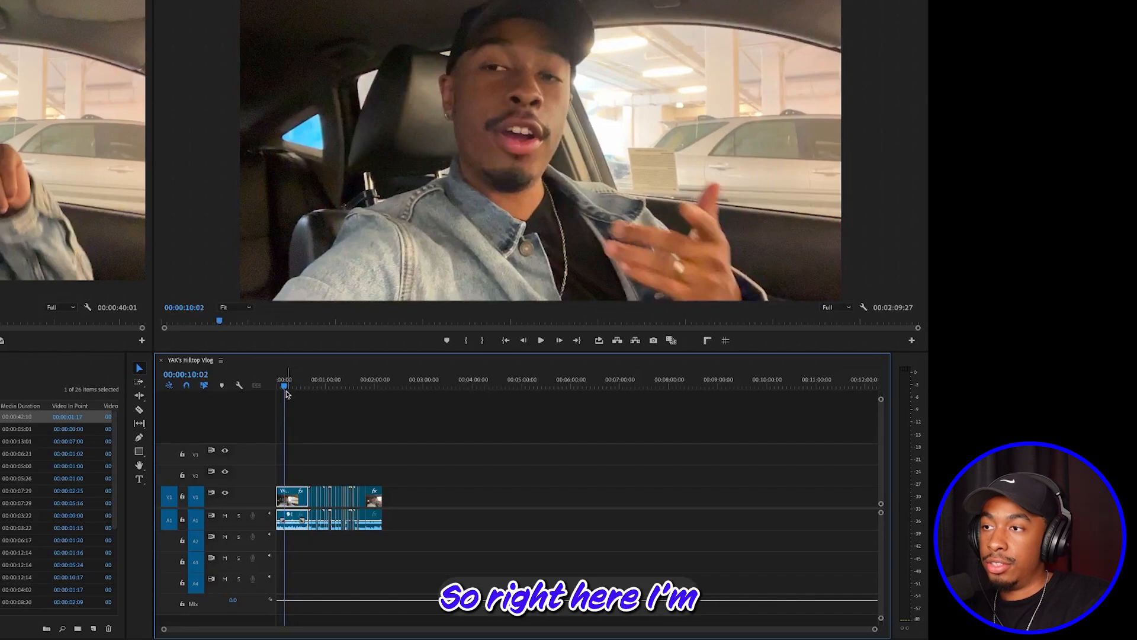
# Step: Play the introduction clip around nine seconds and position the playhead at 00:00:09:02 for the new start point
pyautogui.press('=')
pyautogui.press('=')
pyautogui.press('=')
pyautogui.moveTo(531, 385); pyautogui.dragTo(513, 402)
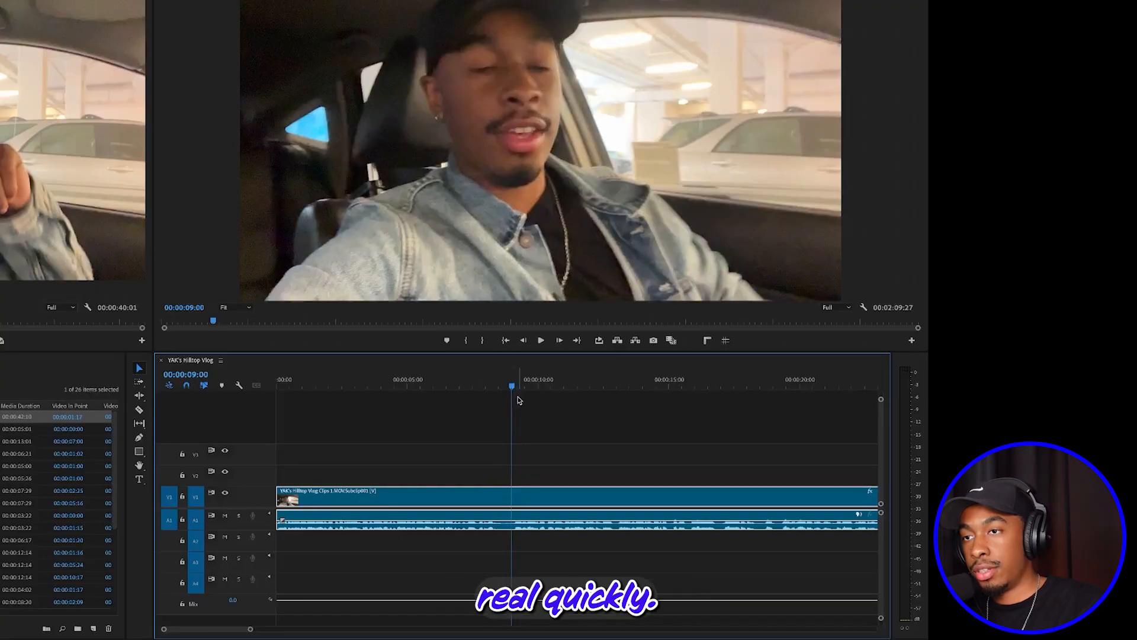
pyautogui.press('space')
pyautogui.moveTo(534, 386); pyautogui.dragTo(515, 401)
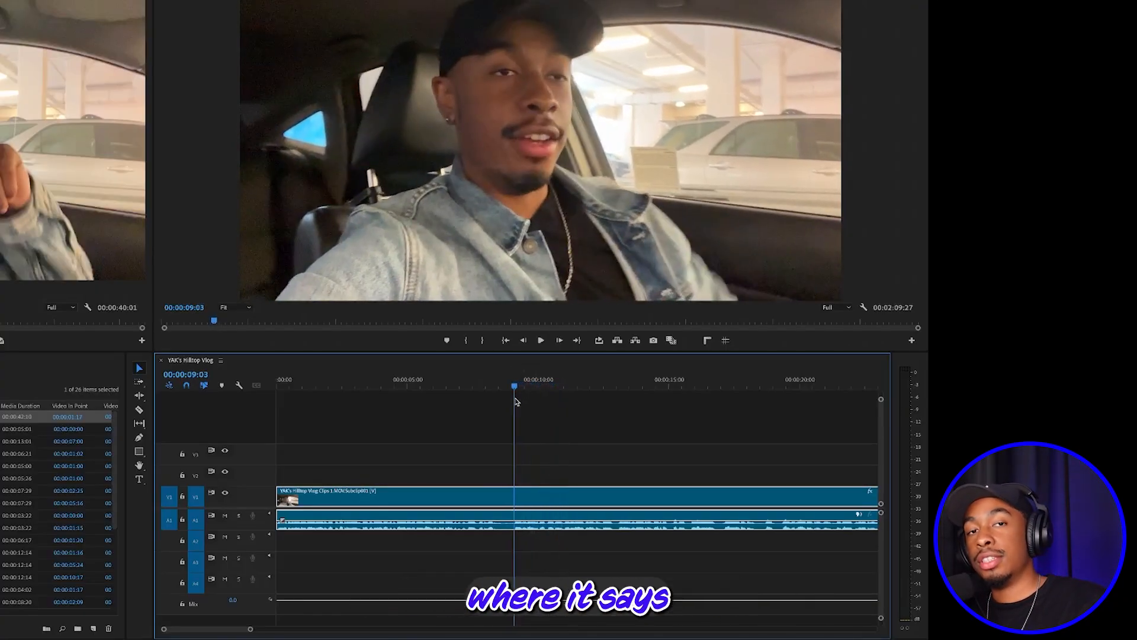
pyautogui.press('Left')
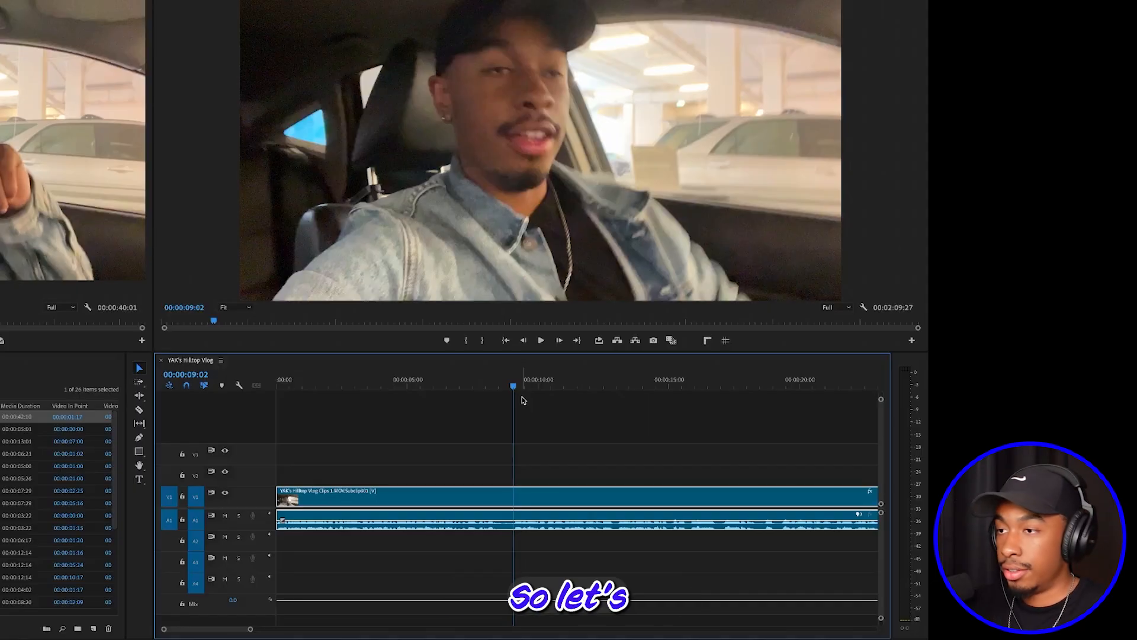
# Step: Trim the start of the introduction clip to the playhead at 00:00:09:02 and delete the gap left before it
pyautogui.press('-')
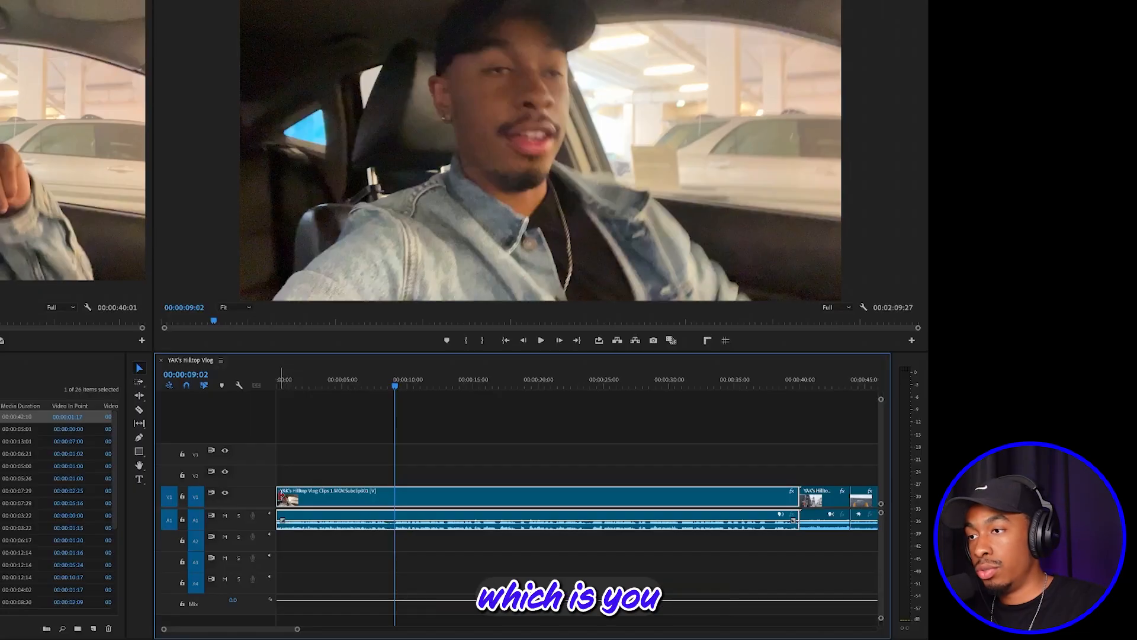
pyautogui.moveTo(281, 495); pyautogui.dragTo(400, 495)
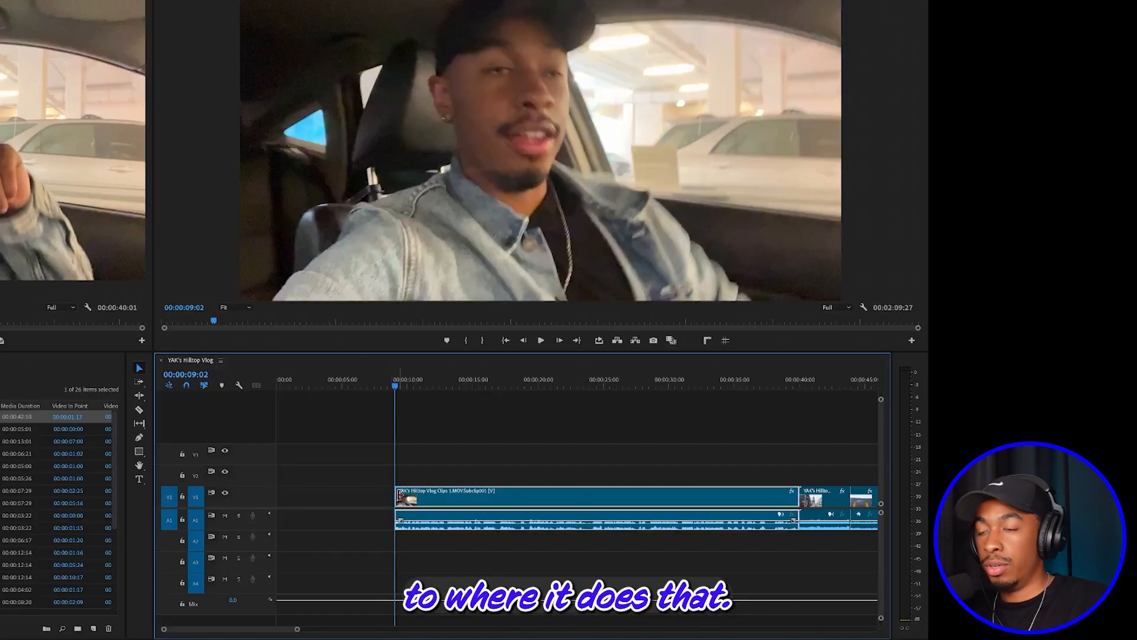
pyautogui.click(363, 504)
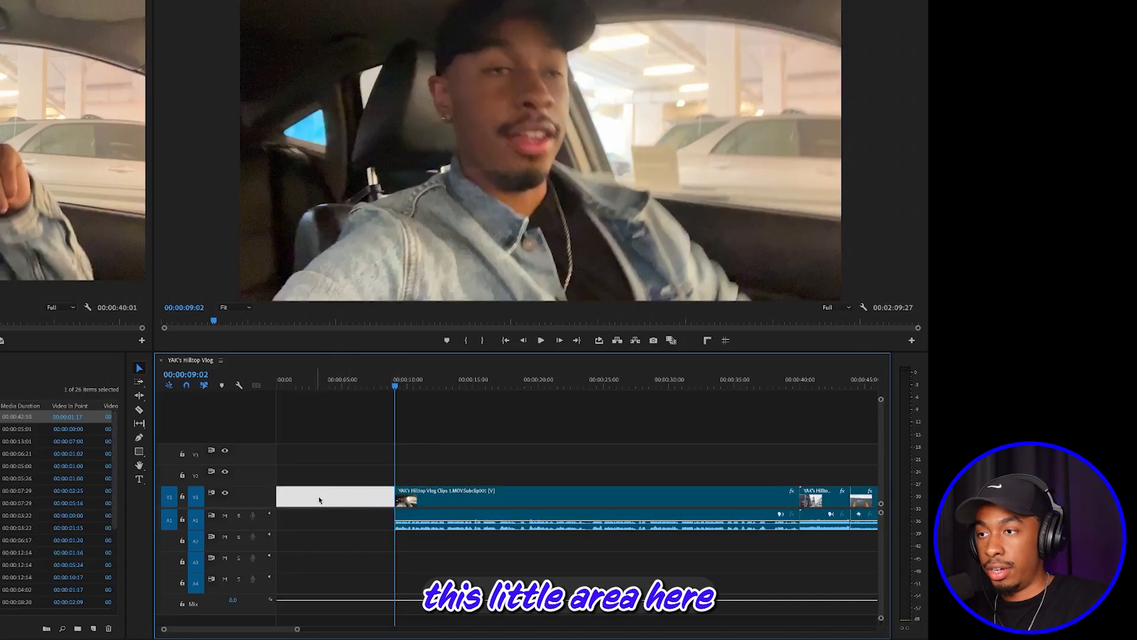
pyautogui.press('Delete')
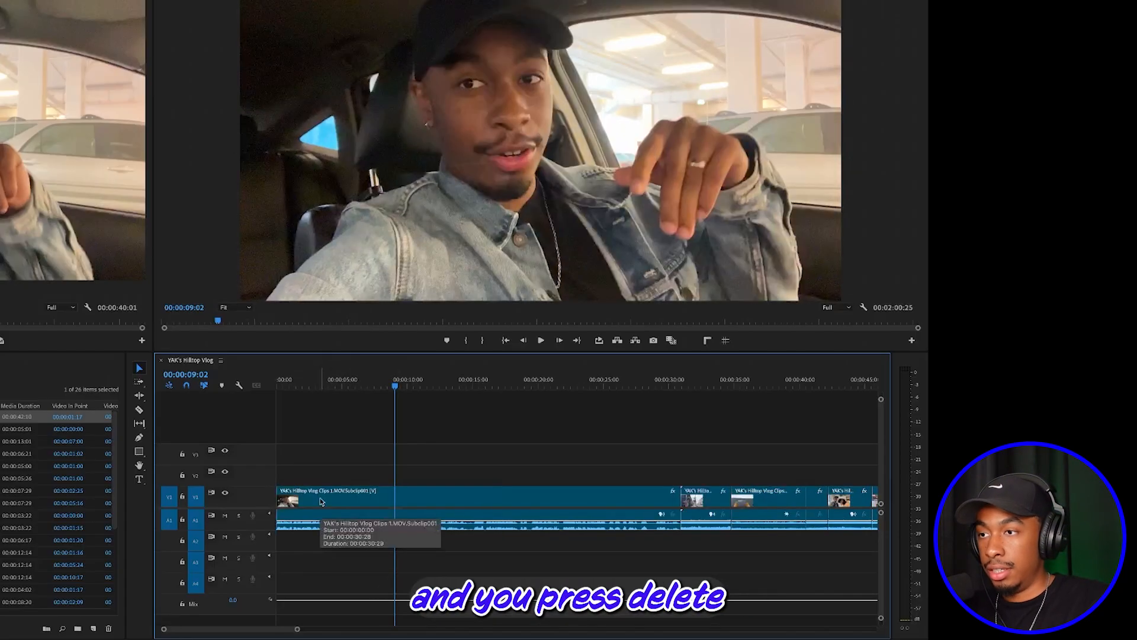
# Step: Play the trimmed sequence from its beginning, and undo the gap deletion and the trim of the introduction clip
pyautogui.press('Home')
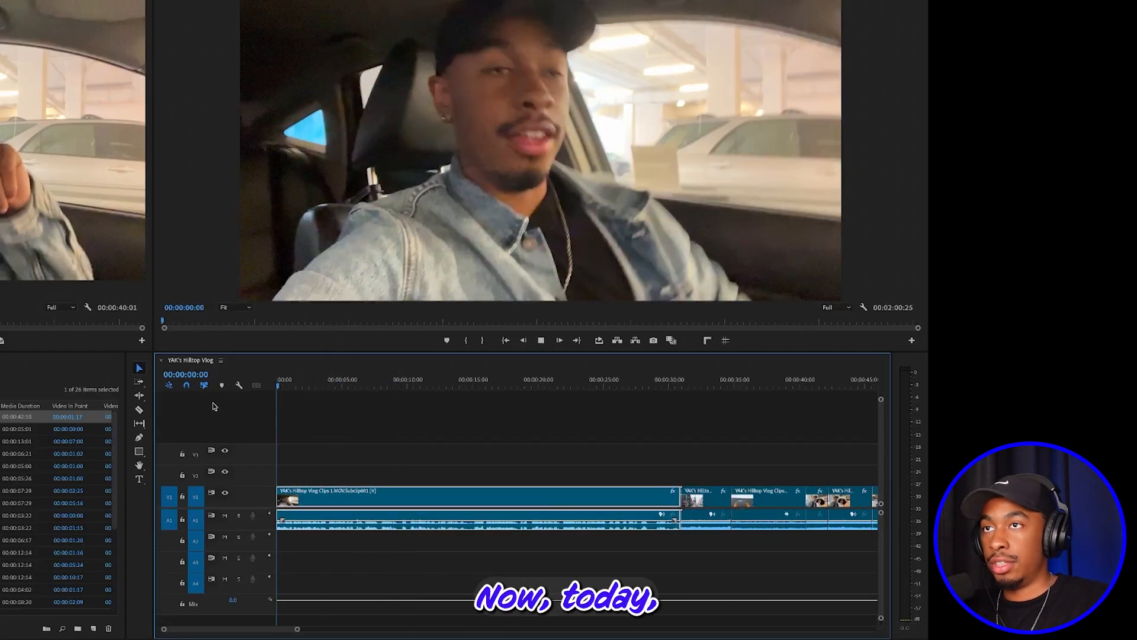
pyautogui.press('space')
pyautogui.press('space')
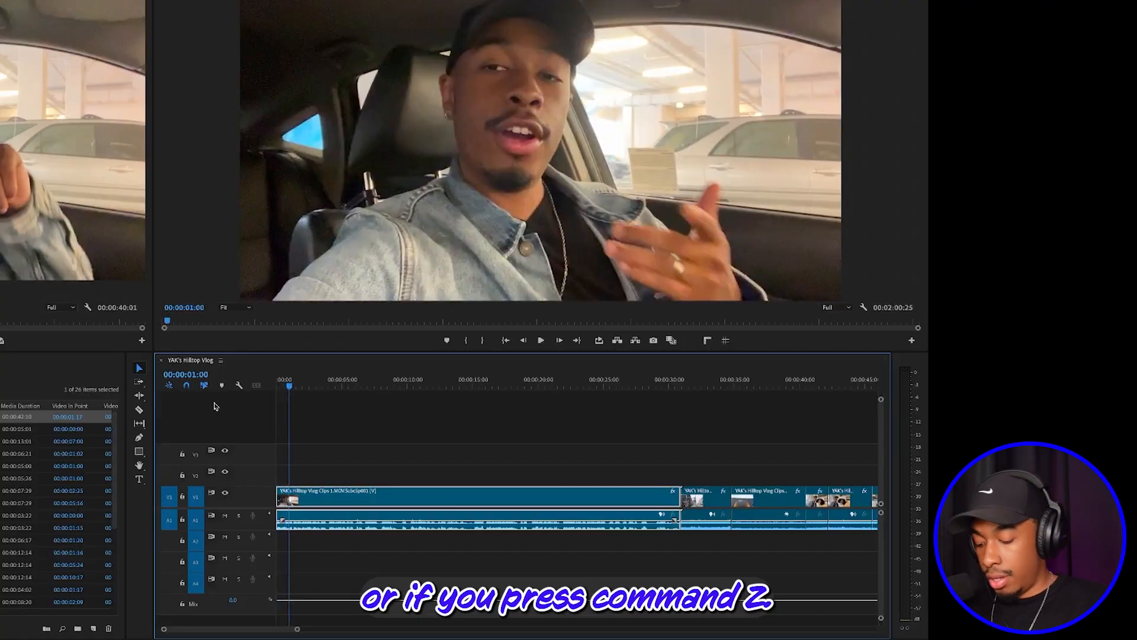
pyautogui.press('super+z')
pyautogui.press('super+z')
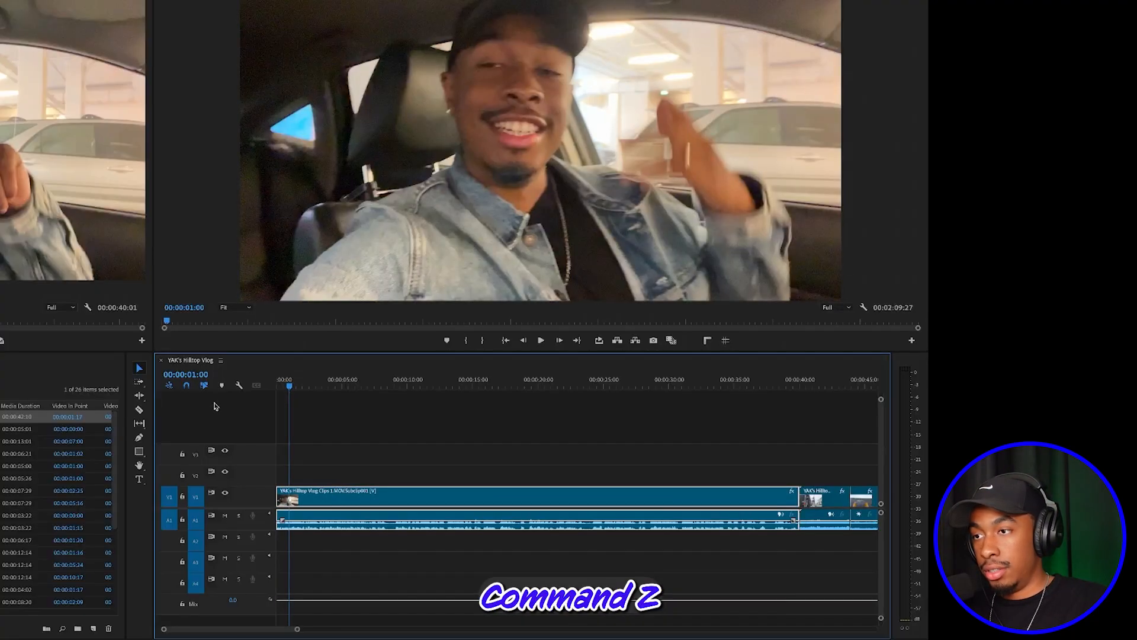
# Step: Split the introduction clip at 00:00:09:02 with the Razor tool
pyautogui.moveTo(300, 388); pyautogui.dragTo(396, 392)
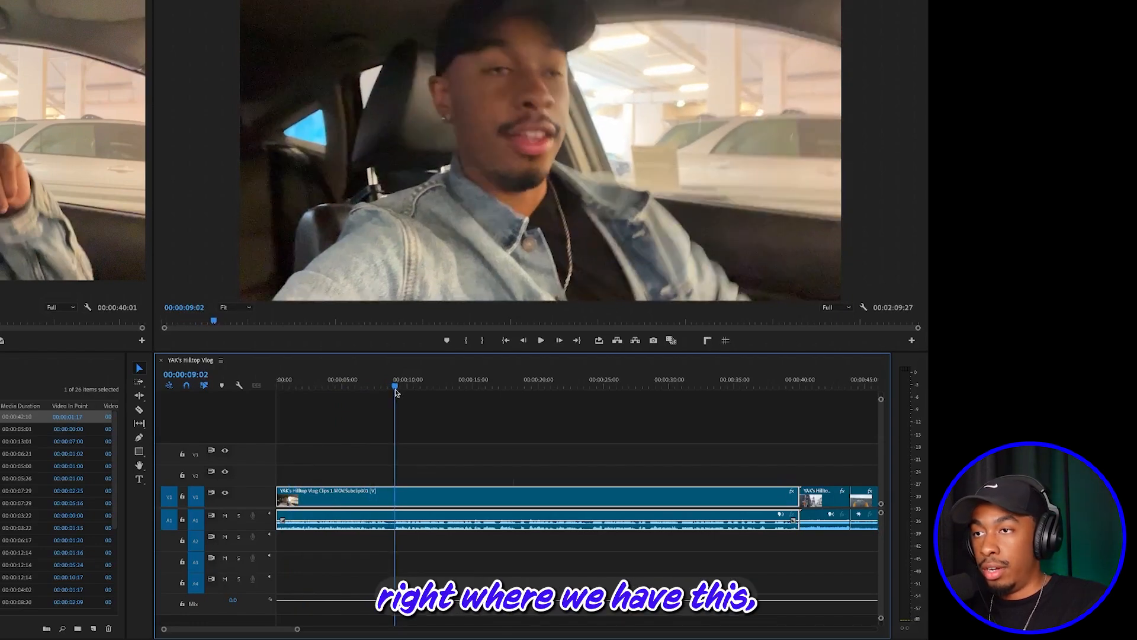
pyautogui.press('=')
pyautogui.click(578, 386)
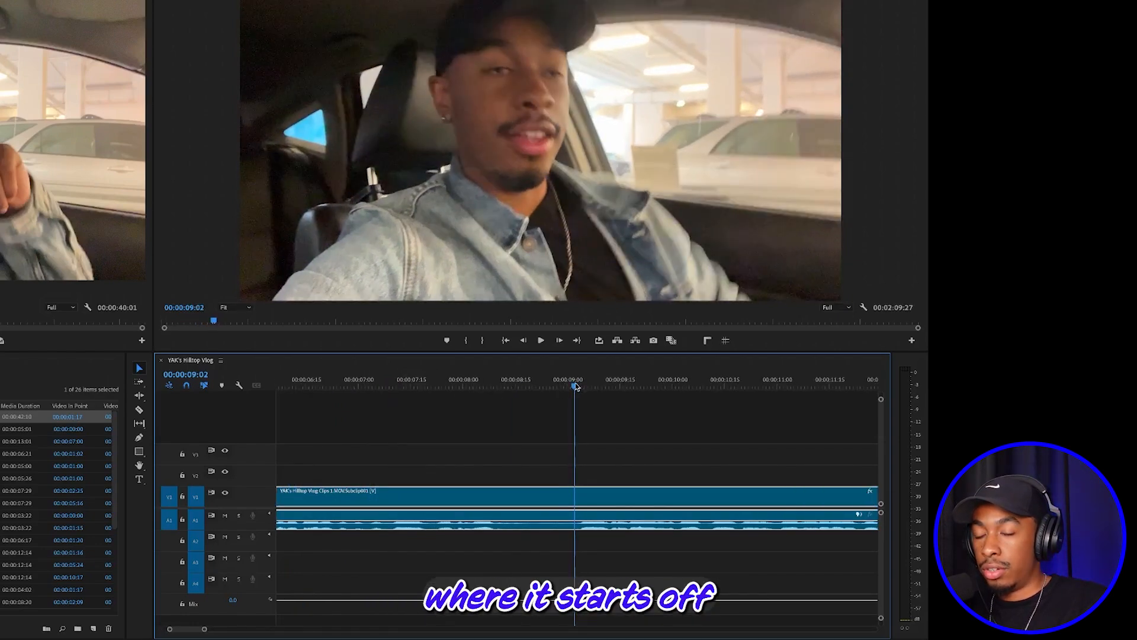
pyautogui.press('-')
pyautogui.press('-')
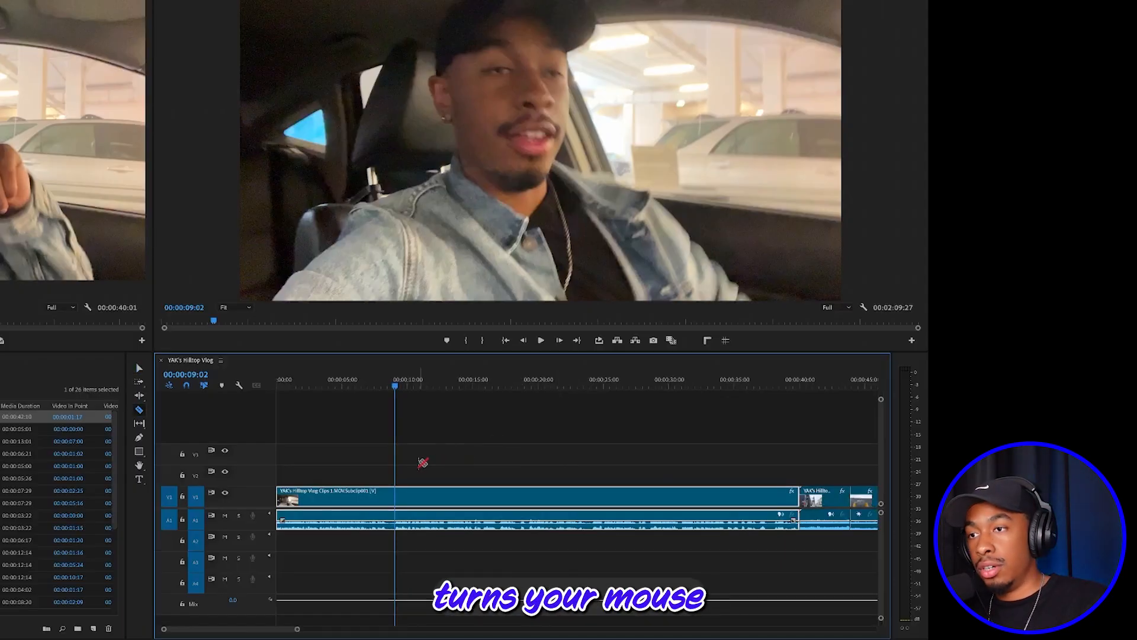
pyautogui.click(395, 500)
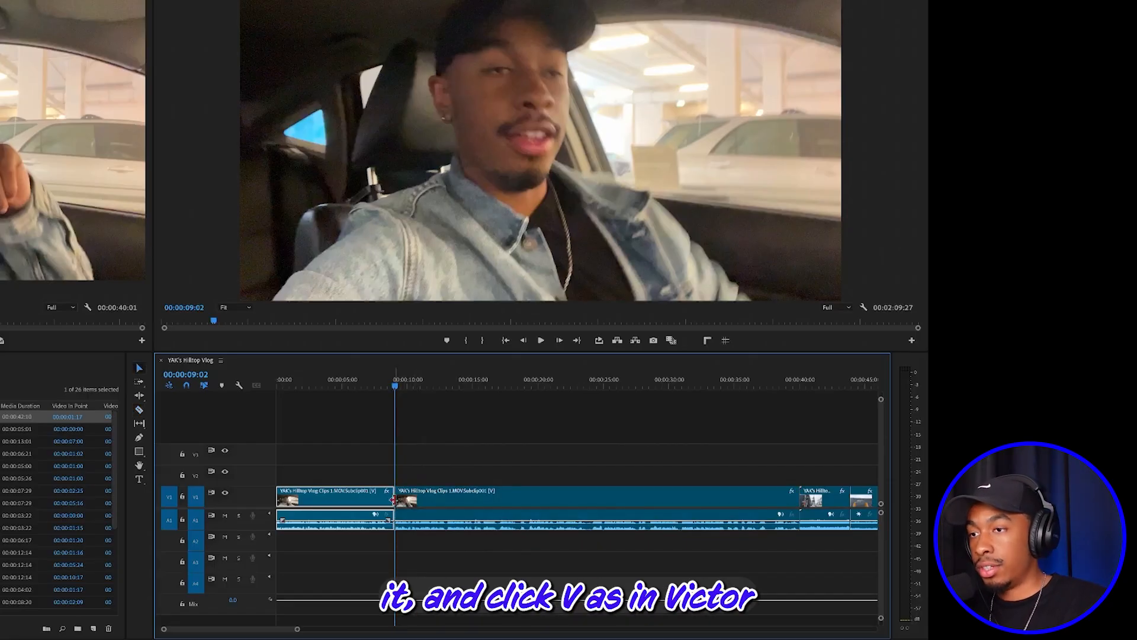
# Step: Delete the piece before the cut, close the gap it leaves, and return the playhead to 00:00:00:00
pyautogui.click(358, 503)
pyautogui.press('Delete')
pyautogui.click(341, 506)
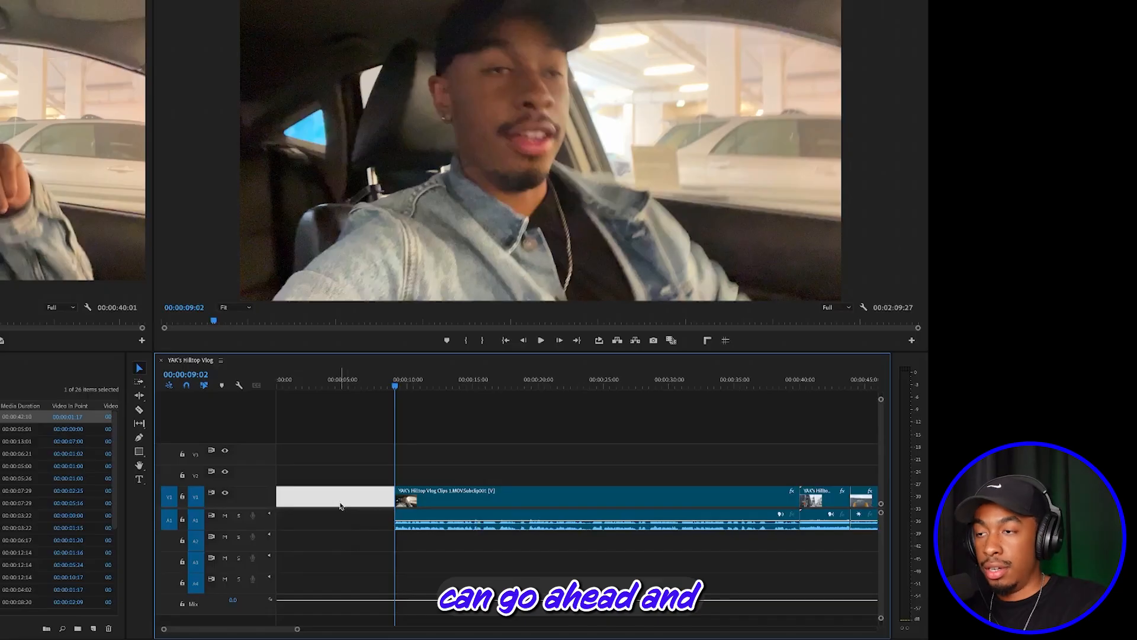
pyautogui.press('Delete')
pyautogui.moveTo(342, 385); pyautogui.dragTo(243, 395)
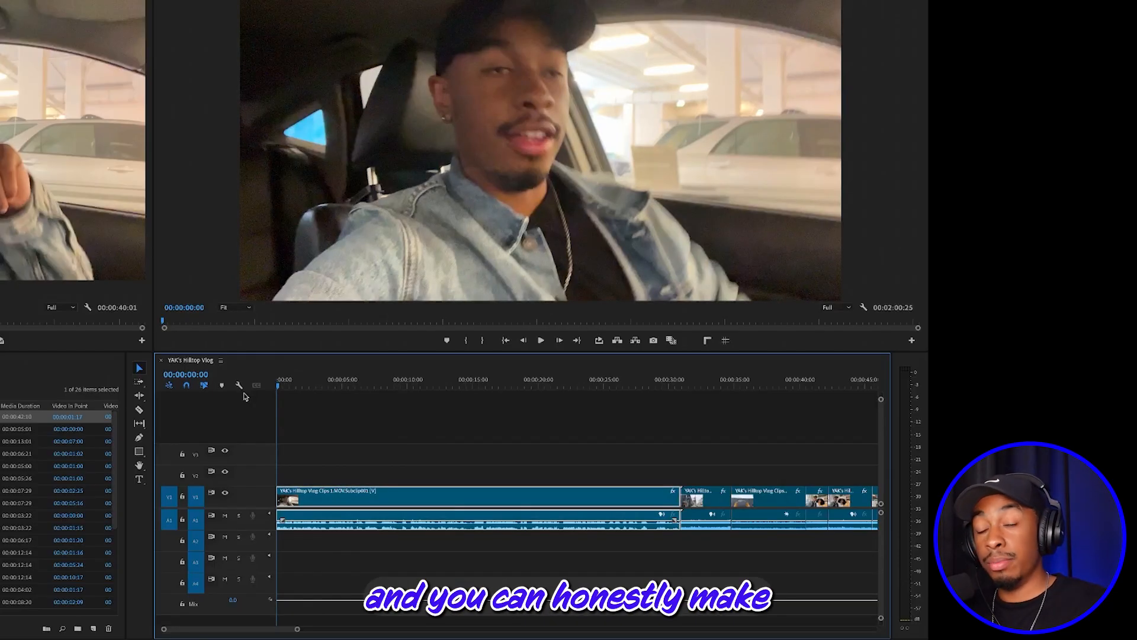
pyautogui.moveTo(272, 503)
pyautogui.mouseDown()
pyautogui.moveTo(348, 501)
pyautogui.moveTo(277, 502)
pyautogui.mouseUp()
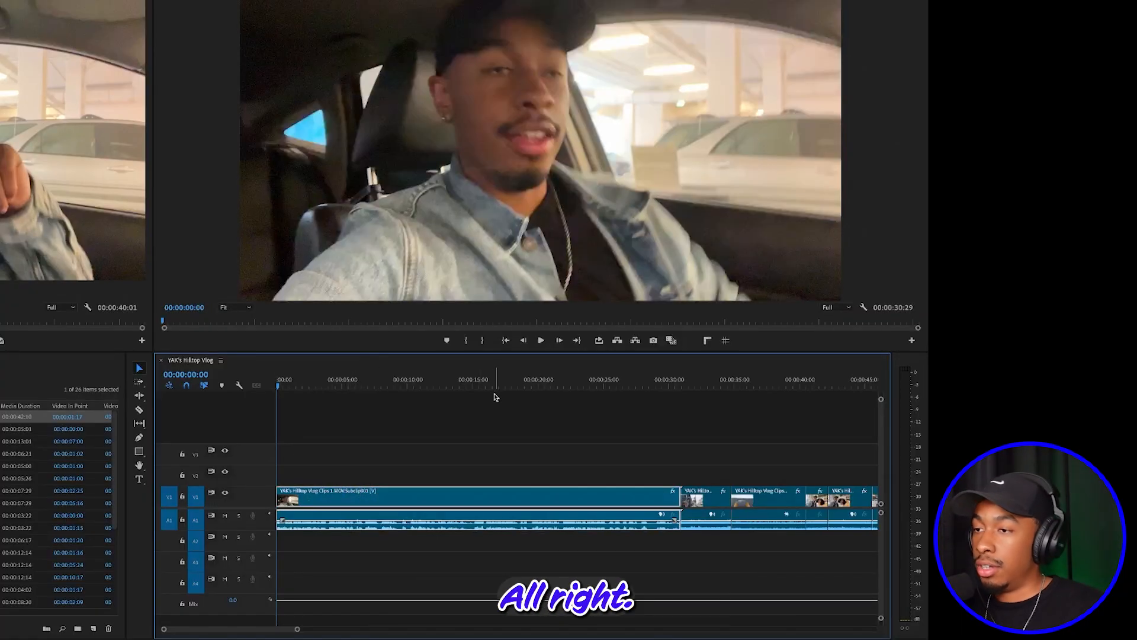
# Step: Play the introduction clip towards its end and split it at 00:00:29:01 with the Razor tool
pyautogui.press('space')
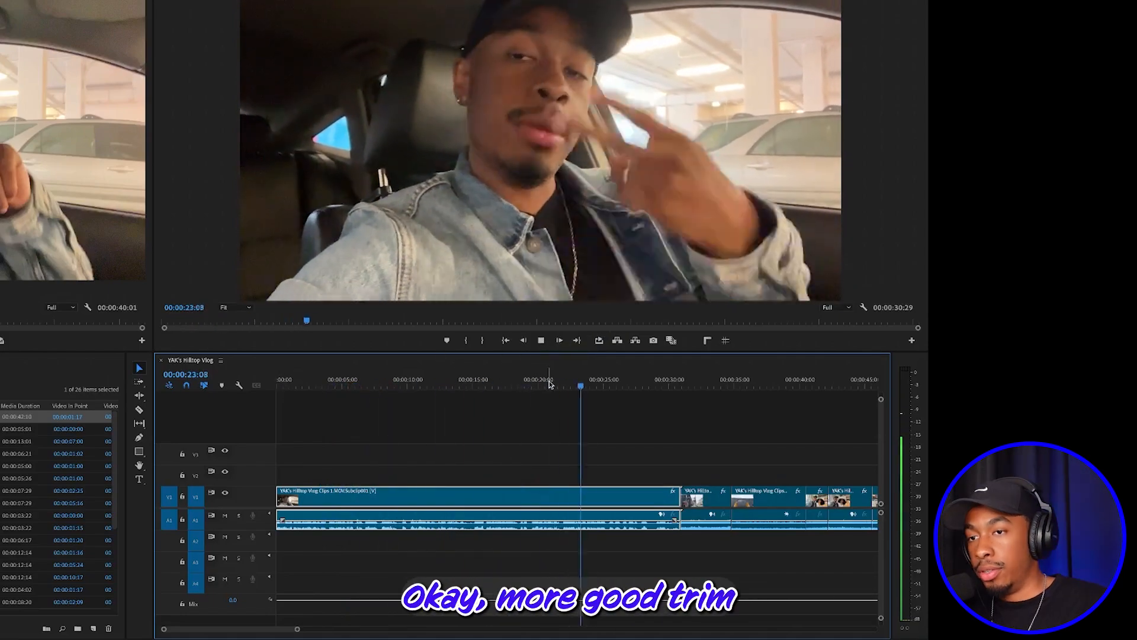
pyautogui.moveTo(644, 386)
pyautogui.mouseDown()
pyautogui.moveTo(677, 388)
pyautogui.moveTo(662, 395)
pyautogui.mouseUp()
pyautogui.press('=')
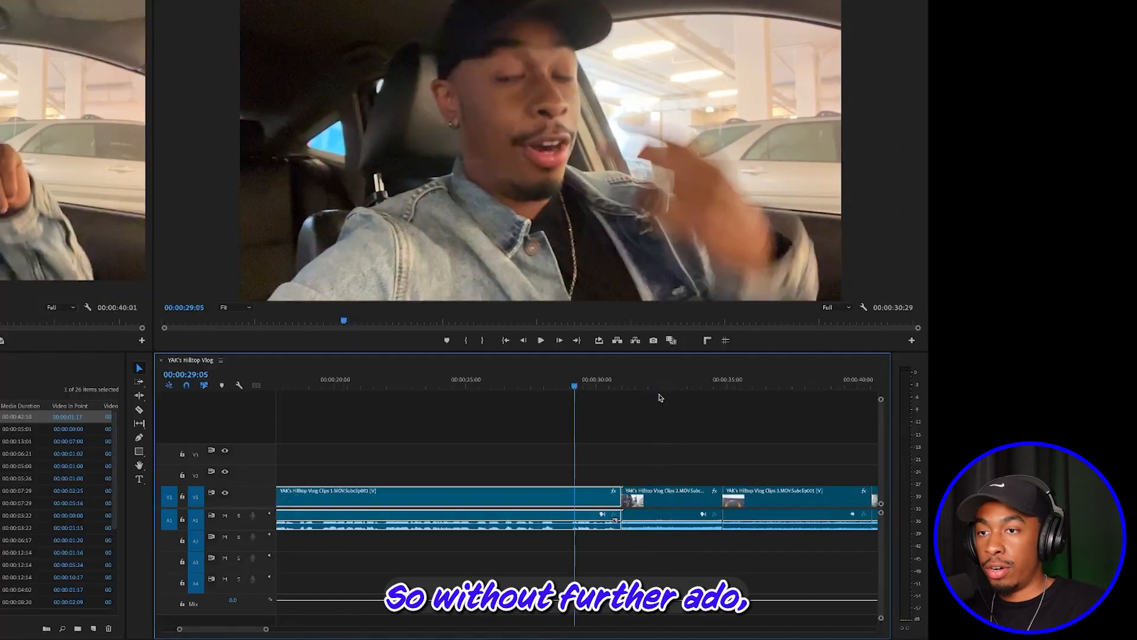
pyautogui.moveTo(578, 390); pyautogui.dragTo(569, 391)
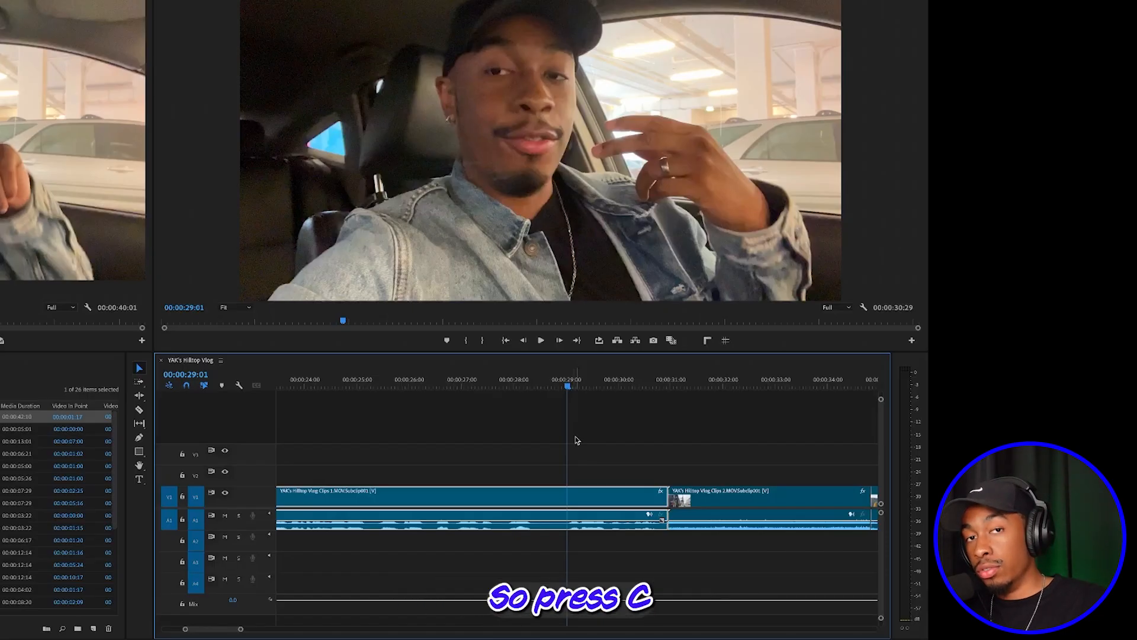
pyautogui.press('c')
pyautogui.click(570, 493)
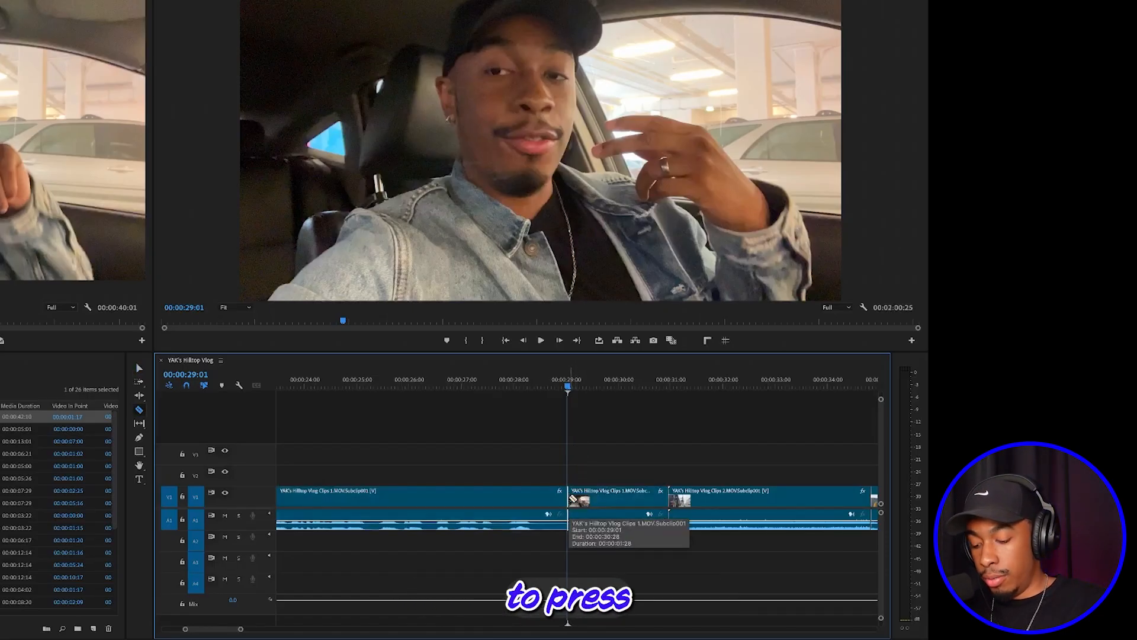
pyautogui.press('v')
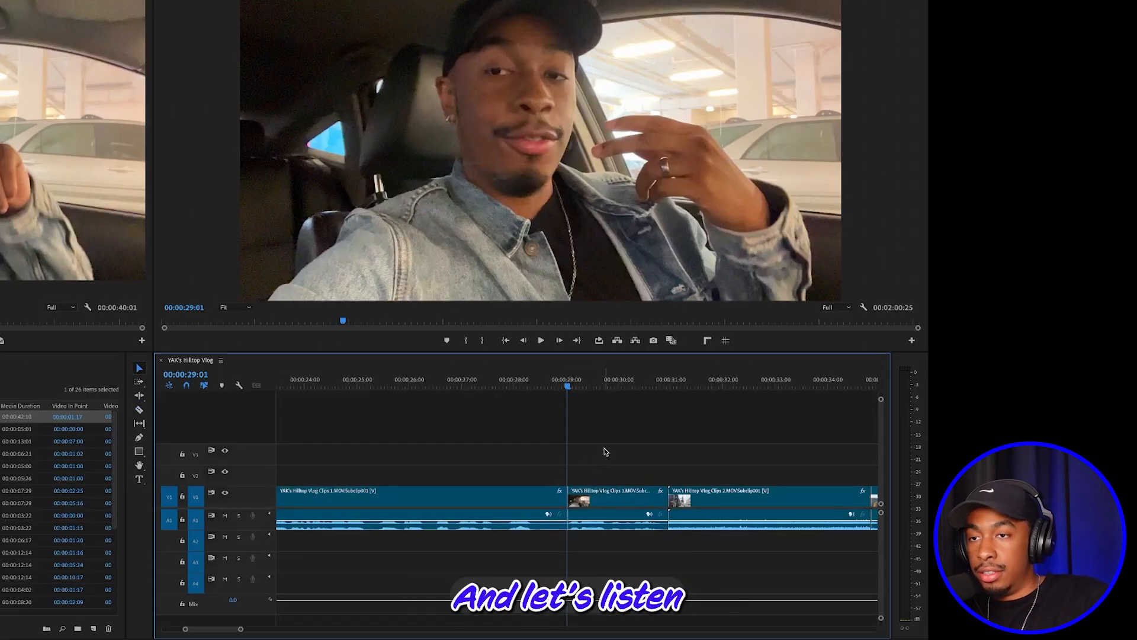
# Step: Play the short piece after the cut at 00:00:29:01 through to 00:00:30:28 and select it
pyautogui.press('space')
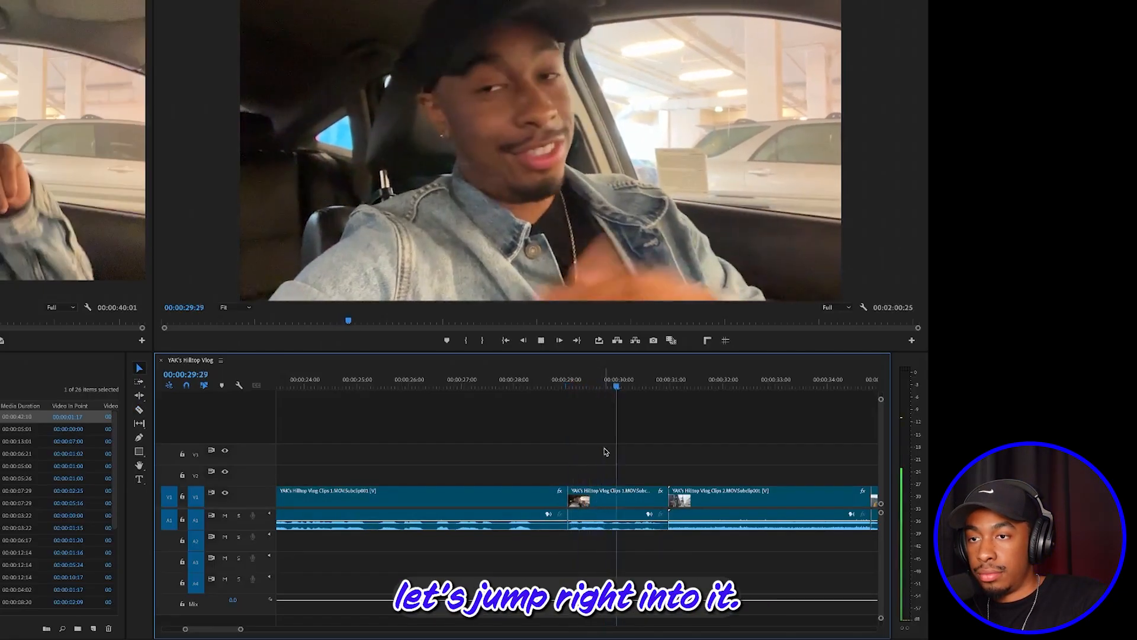
pyautogui.press('d')
pyautogui.press('space')
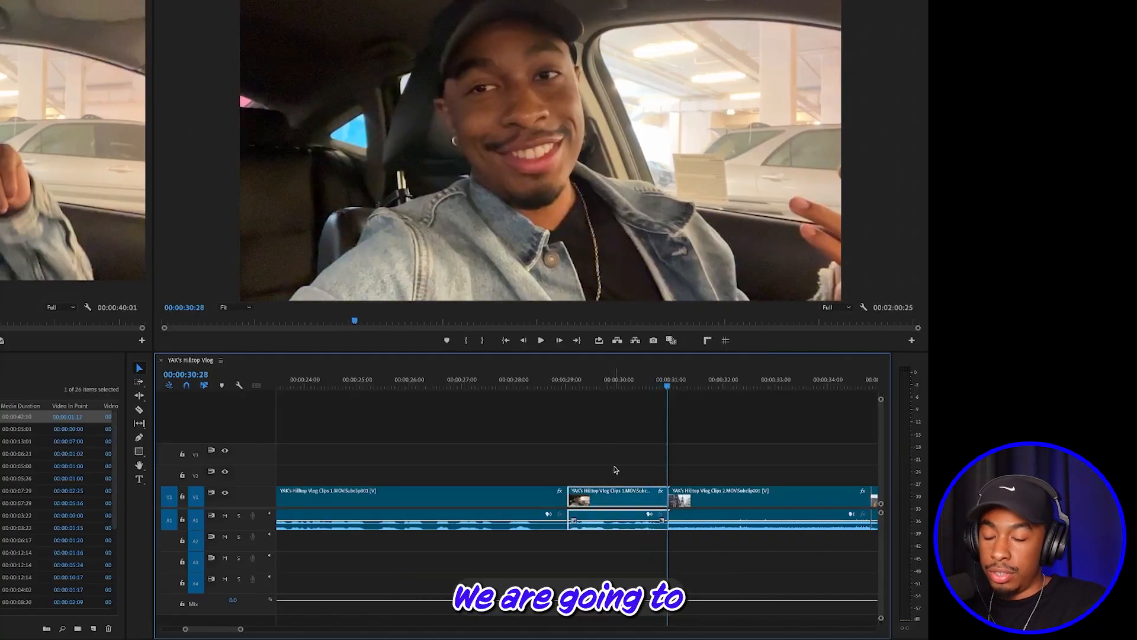
# Step: Play the introduction clip from near its start to find the next cut point, stopping at 00:00:14:23
pyautogui.press('\\')
pyautogui.moveTo(536, 385); pyautogui.dragTo(367, 411)
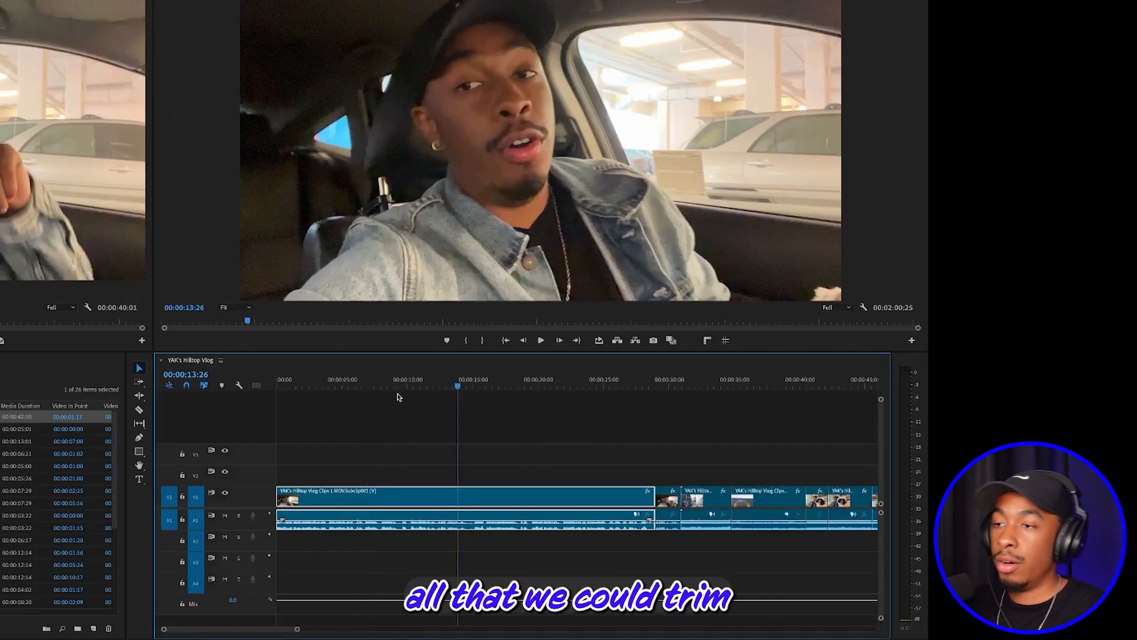
pyautogui.click(339, 387)
pyautogui.click(296, 386)
pyautogui.press('space')
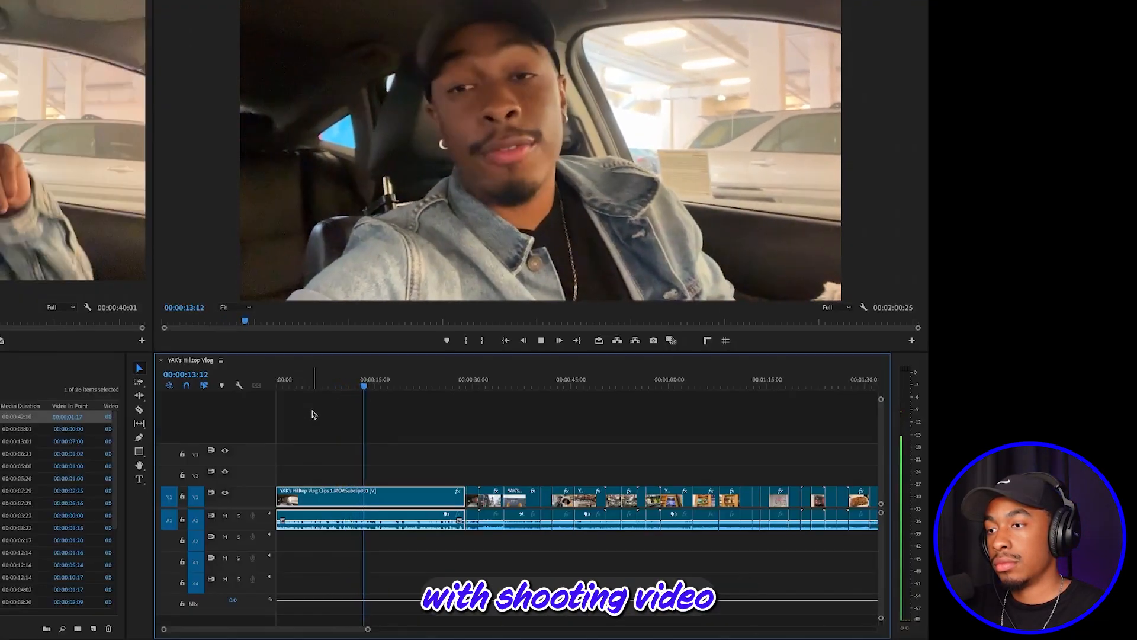
pyautogui.press('space')
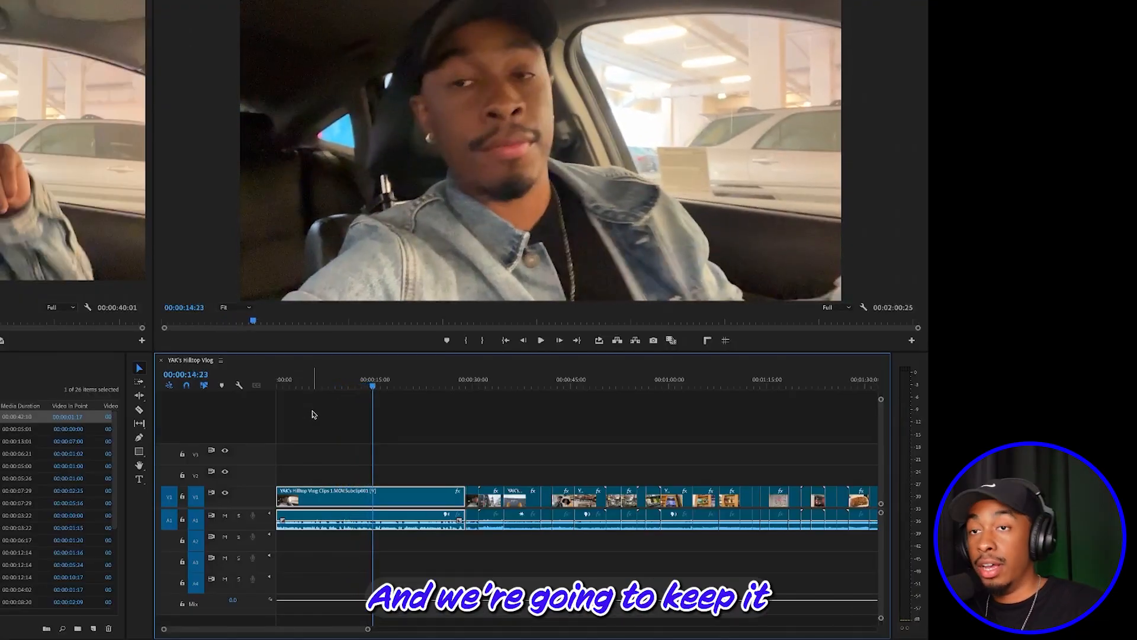
# Step: Split the introduction clip at 00:00:14:23 with the Razor tool and select the piece after the cut
pyautogui.press('=')
pyautogui.press('=')
pyautogui.press('=')
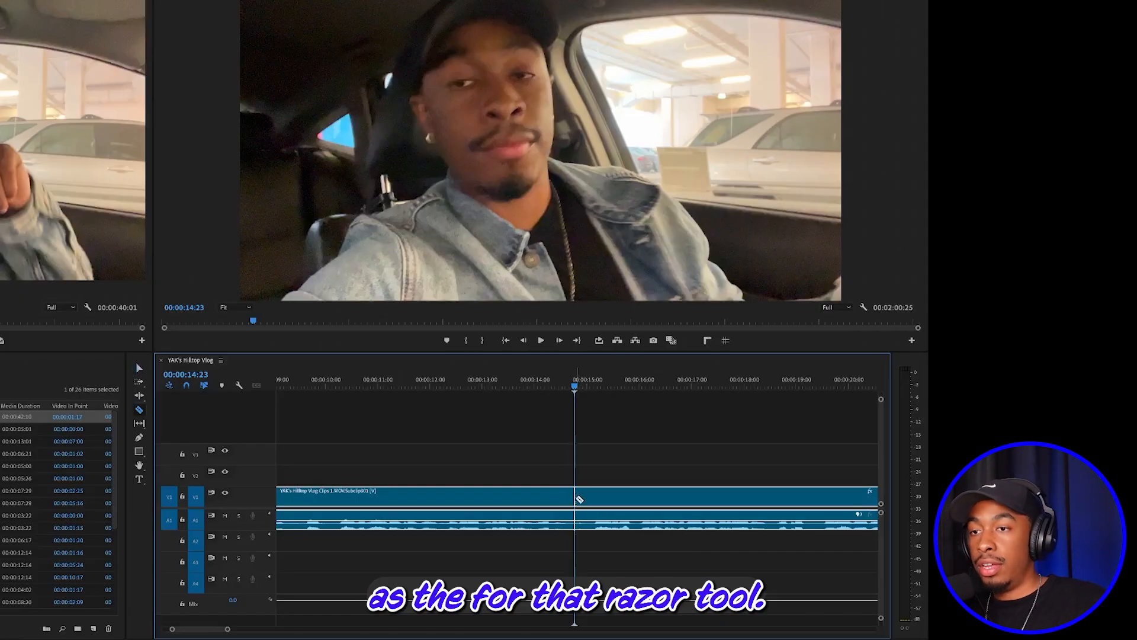
pyautogui.click(578, 499)
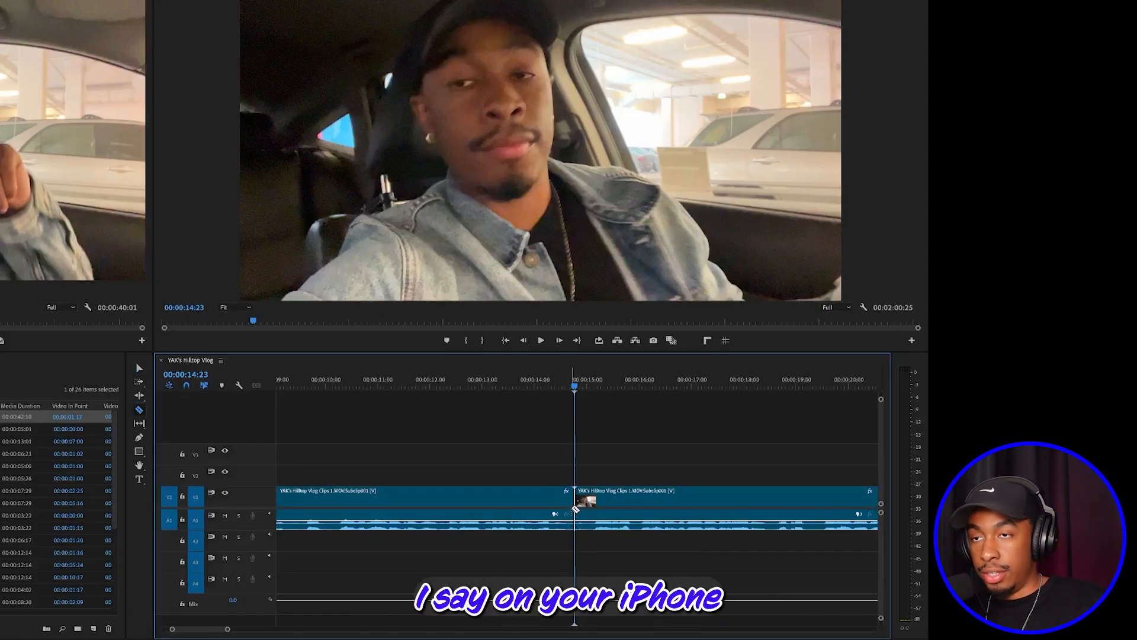
pyautogui.click(542, 501)
pyautogui.click(595, 500)
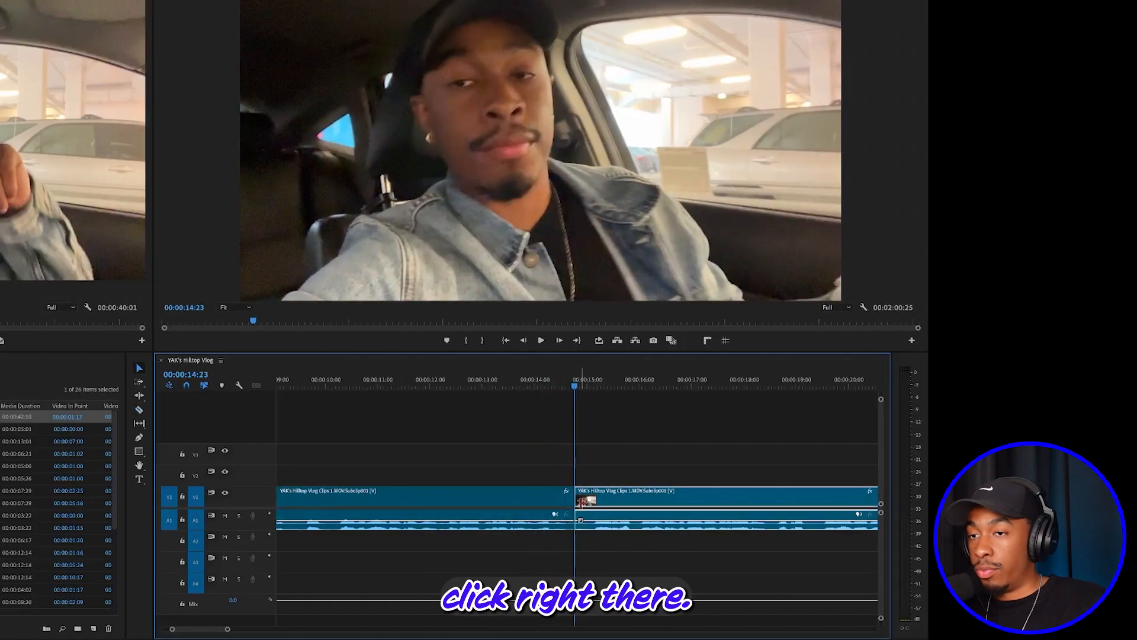
# Step: Play the piece after the 00:00:14:23 cut, skipping ahead to about 25 seconds, and stop at 00:00:28:14
pyautogui.press('space')
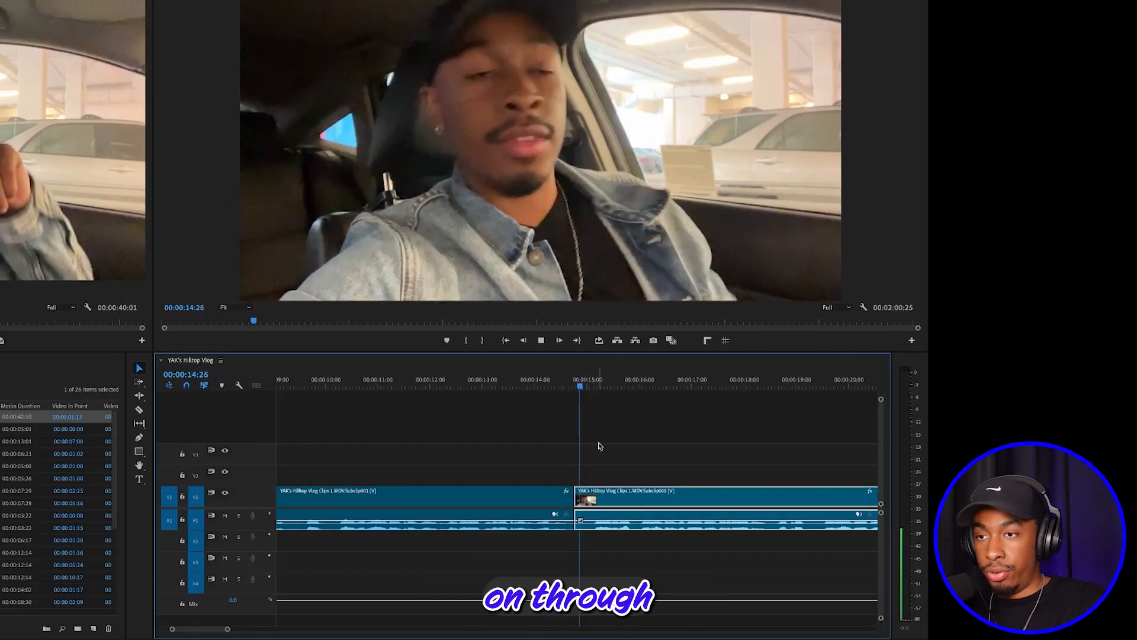
pyautogui.press('-')
pyautogui.press('-')
pyautogui.press('=')
pyautogui.press('-')
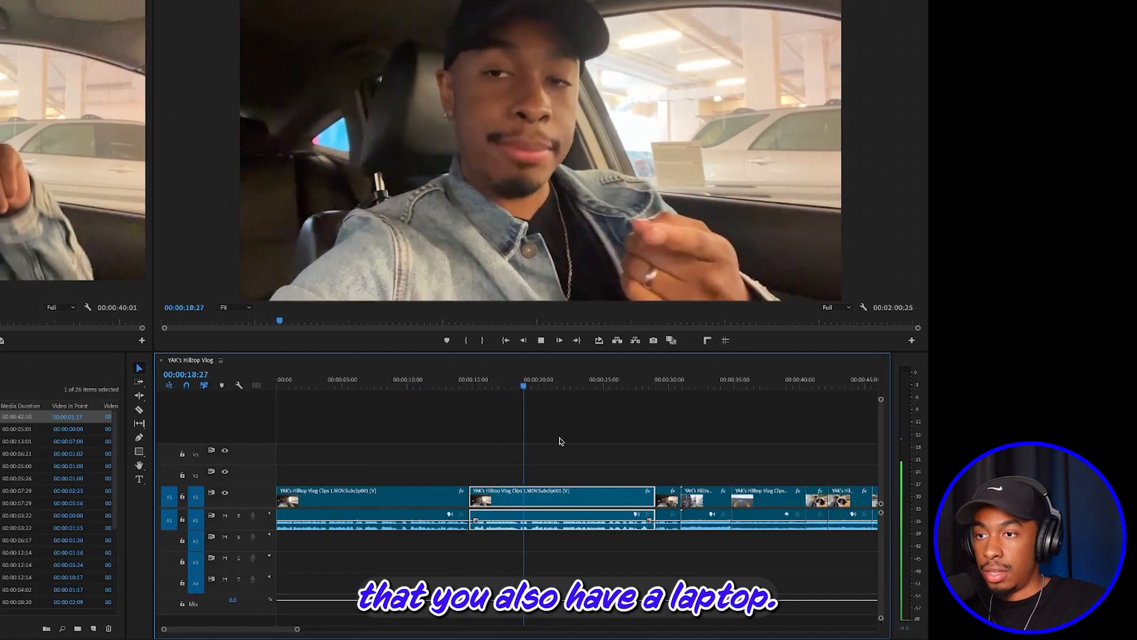
pyautogui.click(602, 382)
pyautogui.press('space')
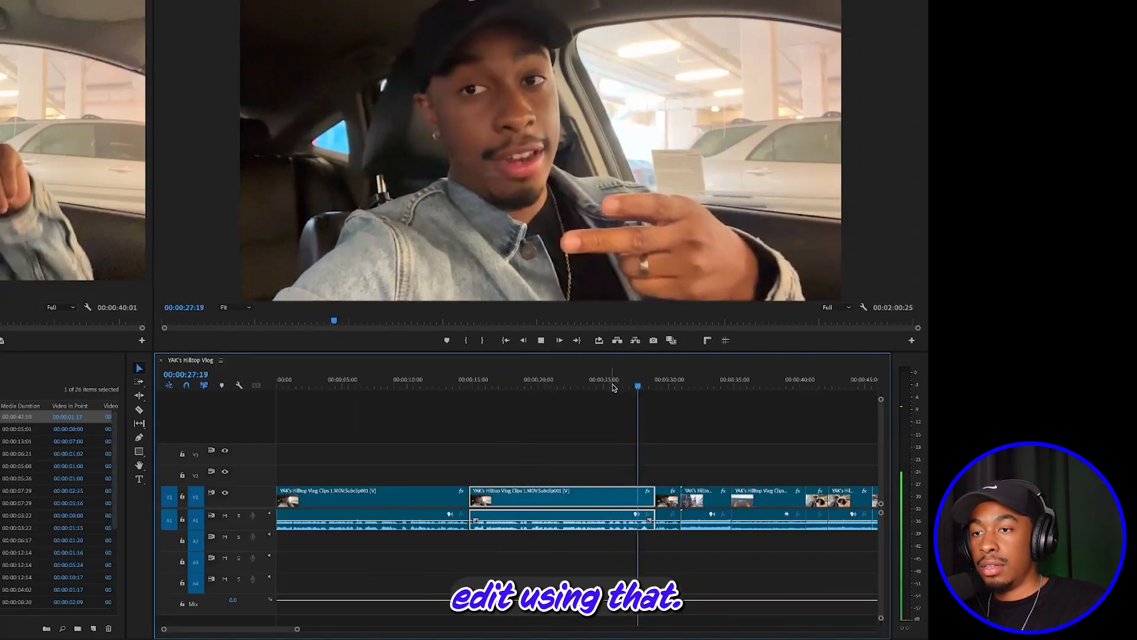
pyautogui.press('space')
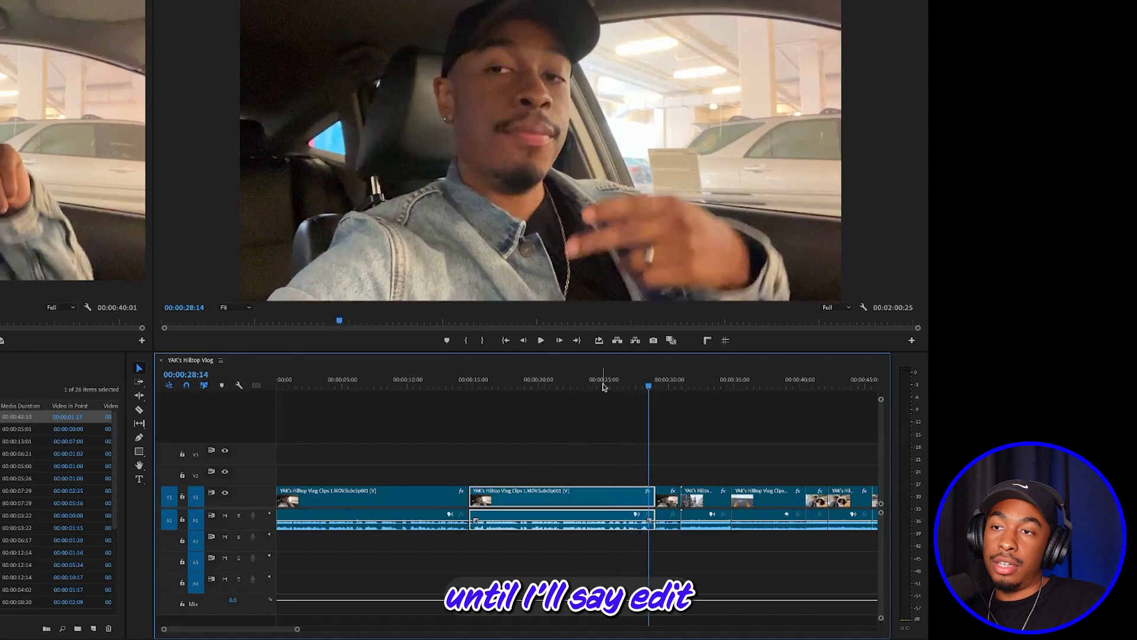
# Step: Delete the piece of the introduction clip after the 00:00:14:23 cut and close the gap it leaves
pyautogui.moveTo(529, 454); pyautogui.dragTo(578, 530)
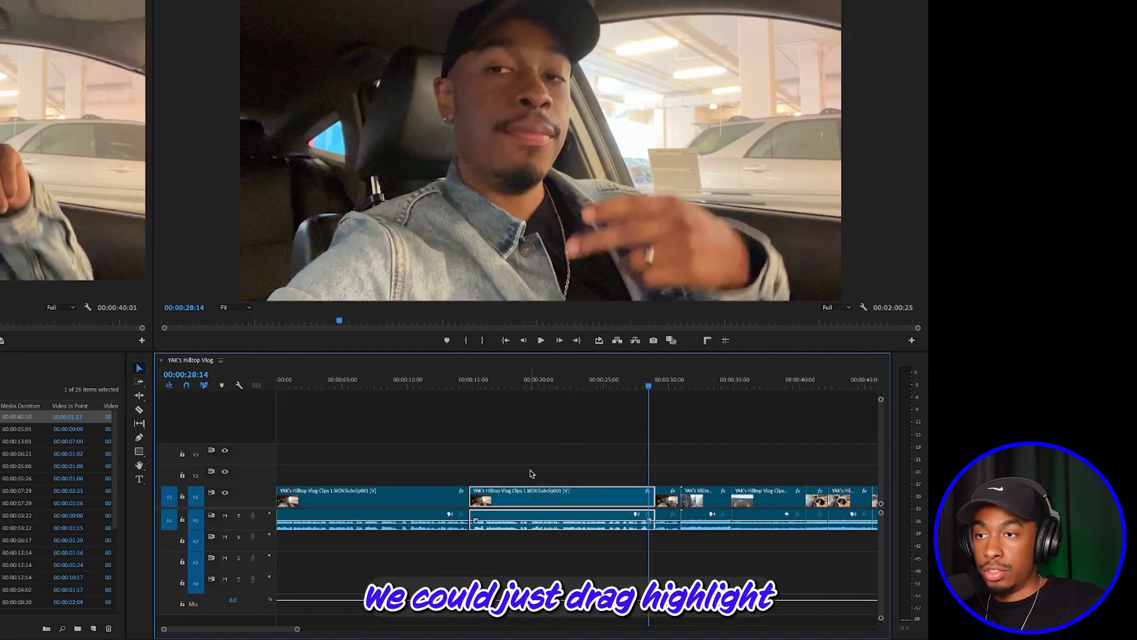
pyautogui.moveTo(570, 528); pyautogui.dragTo(579, 550)
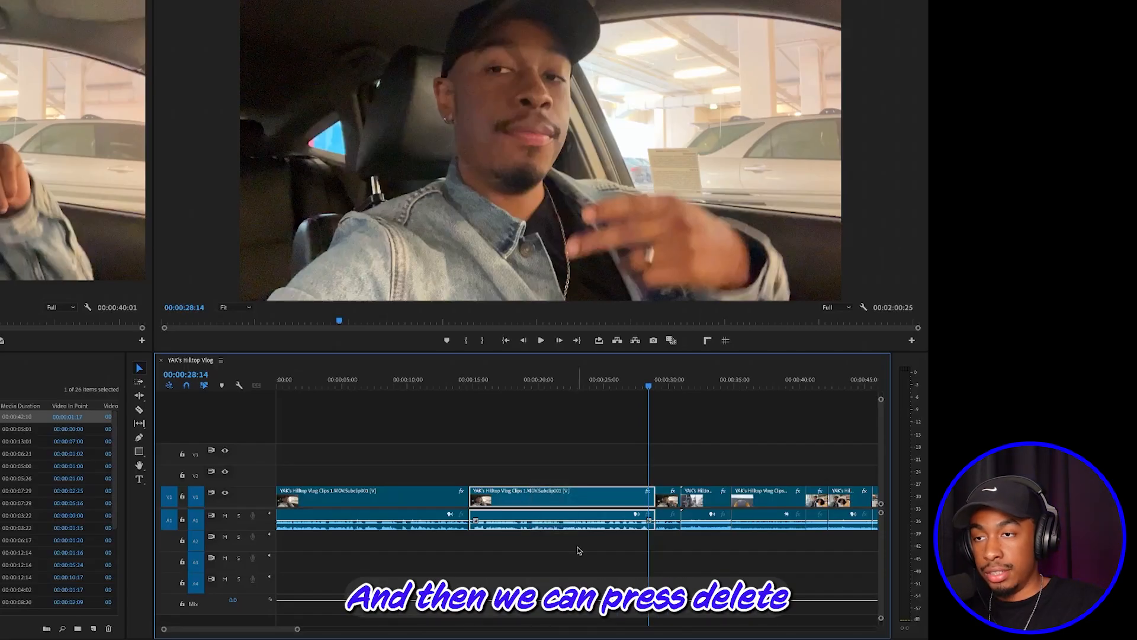
pyautogui.press('Delete')
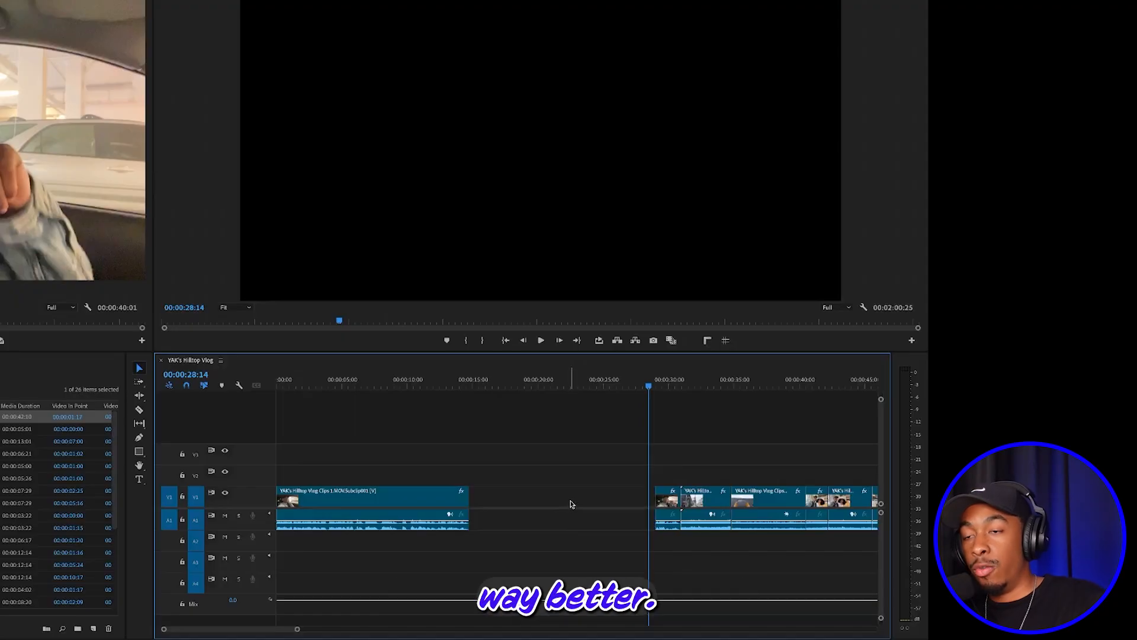
pyautogui.click(527, 498)
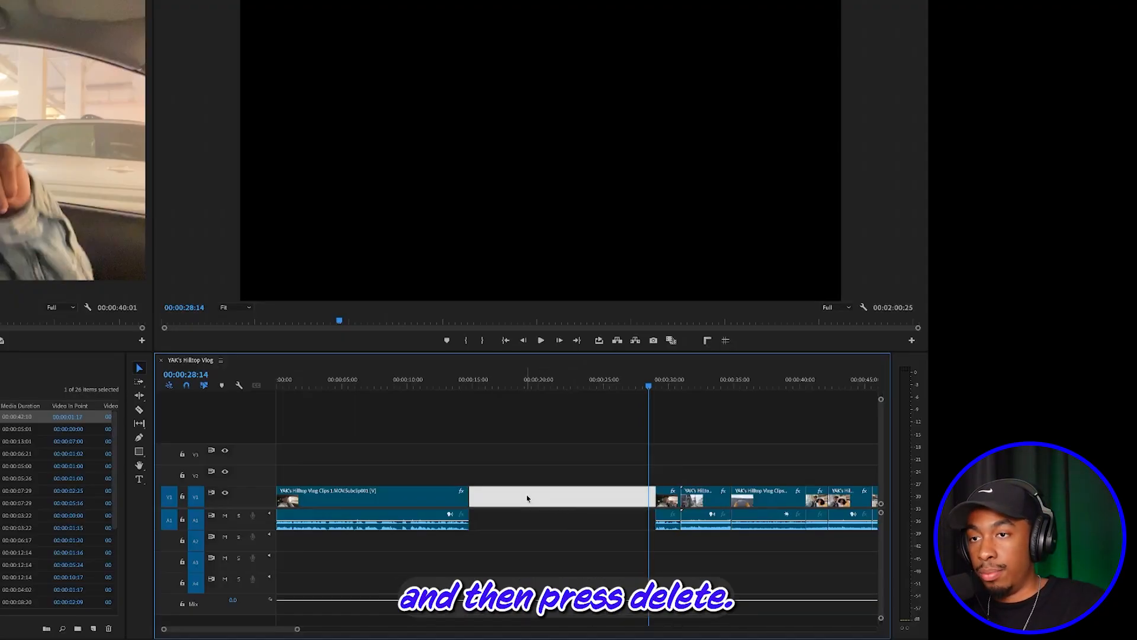
pyautogui.press('Delete')
# Step: Play the shortened introduction from the start of the sequence through to 00:00:16:19
pyautogui.press('Home')
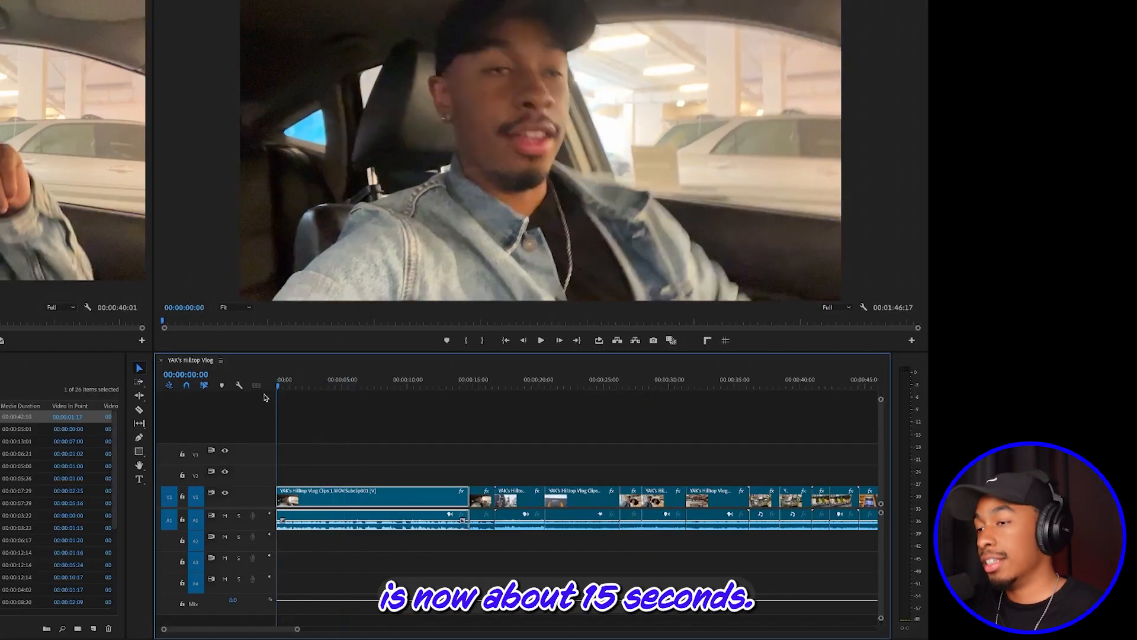
pyautogui.press('space')
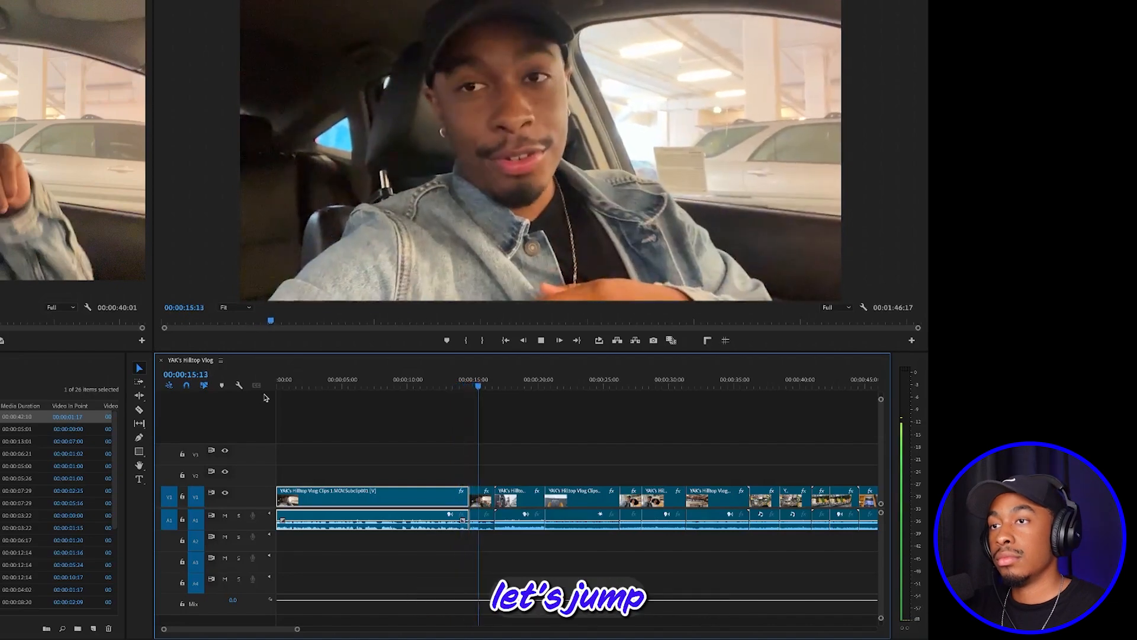
pyautogui.press('space')
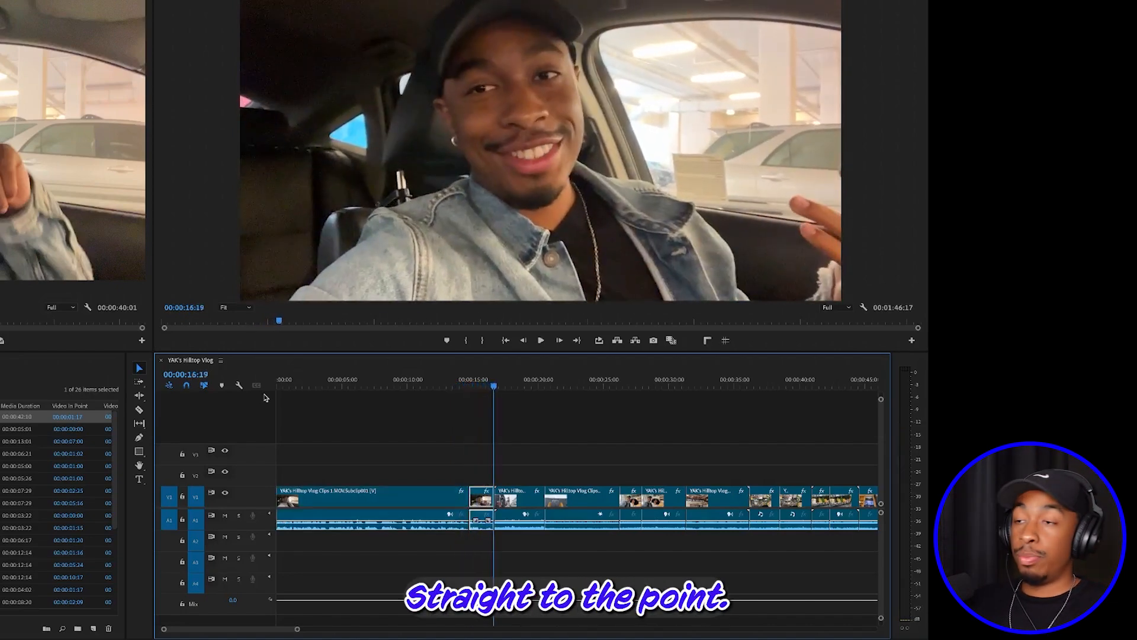
# Step: Play the clips following the introduction and bring the playhead to 00:00:28:23, over the second selfie clip
pyautogui.click(487, 386)
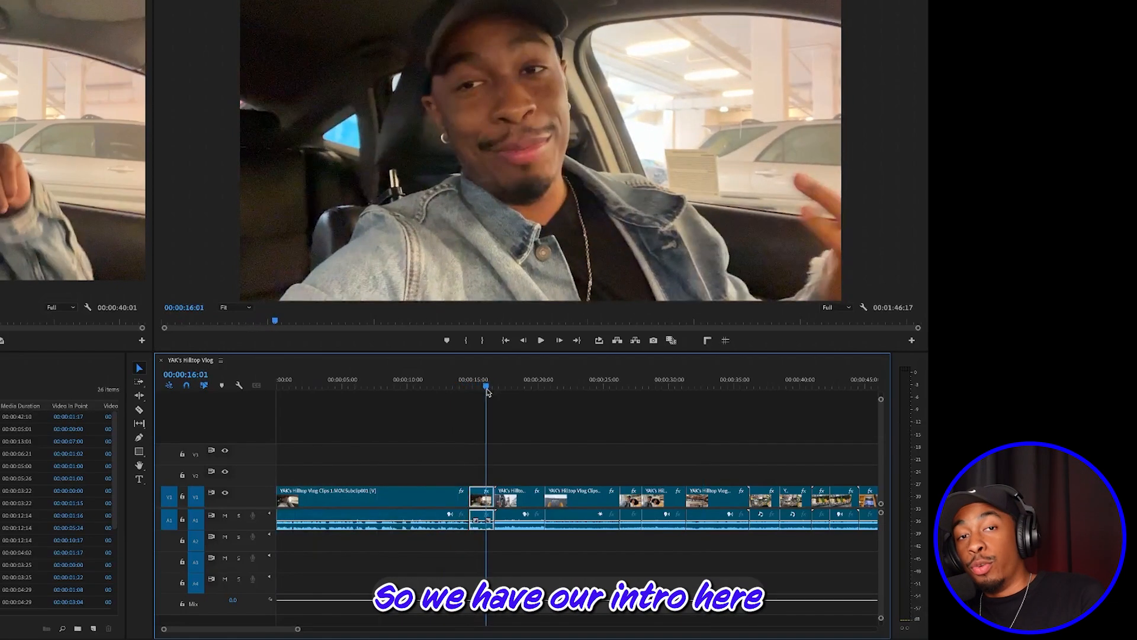
pyautogui.moveTo(489, 388); pyautogui.dragTo(496, 387)
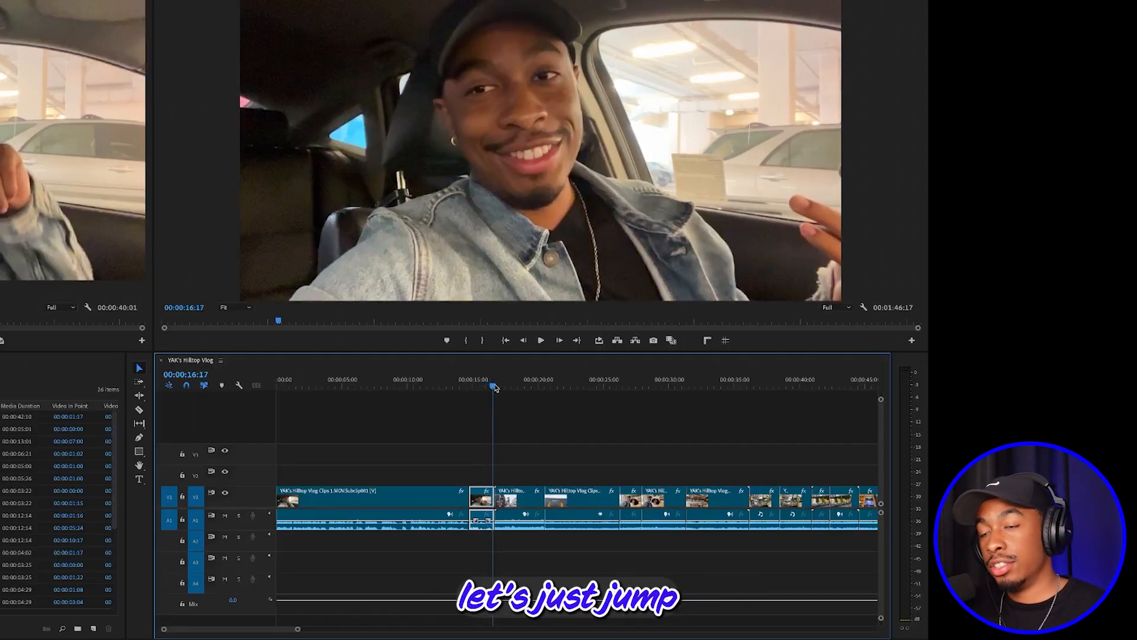
pyautogui.press('space')
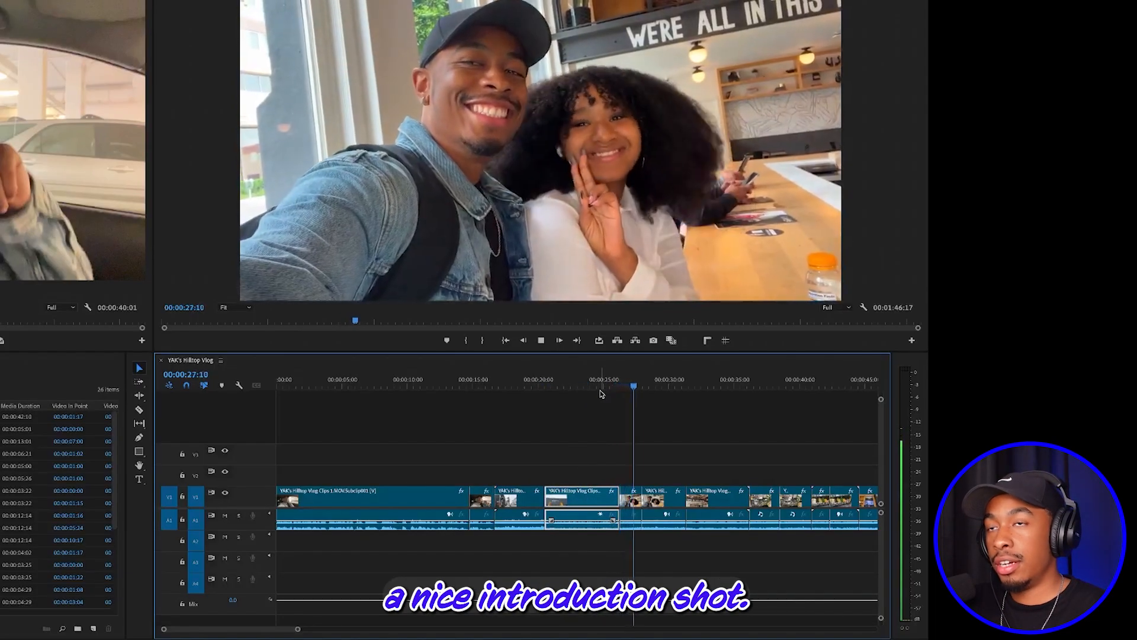
pyautogui.click(655, 389)
pyautogui.moveTo(662, 393)
pyautogui.mouseDown()
pyautogui.moveTo(672, 393)
pyautogui.moveTo(628, 398)
pyautogui.moveTo(652, 385)
pyautogui.mouseUp()
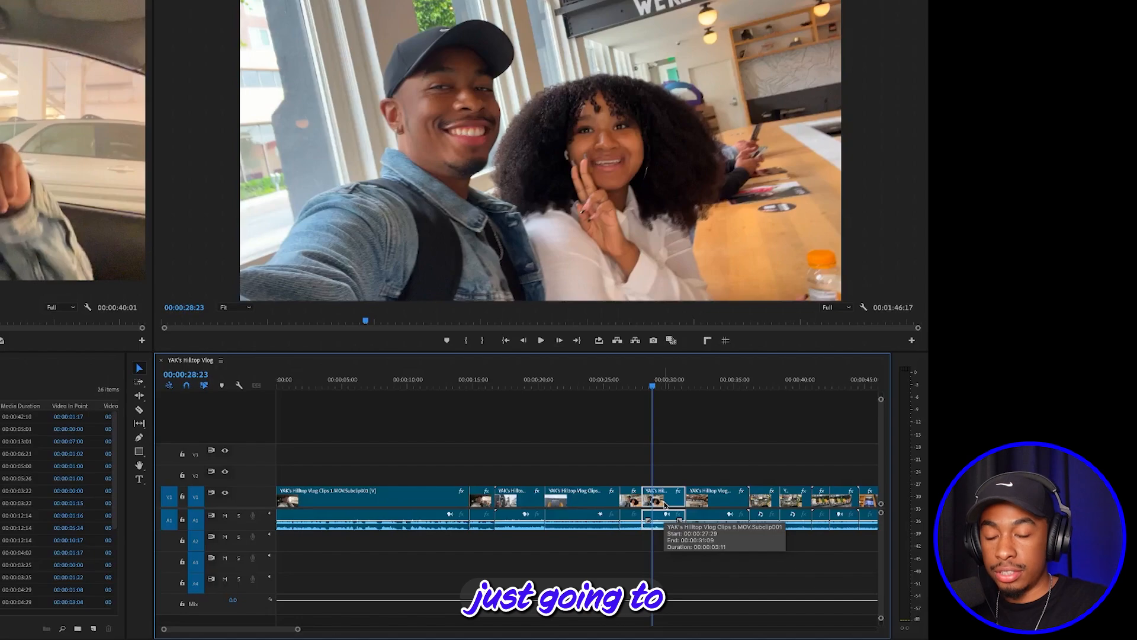
# Step: Delete the Clips 5 subclip at 00:00:28:23 and close the gap it leaves
pyautogui.press('Delete')
pyautogui.click(665, 504)
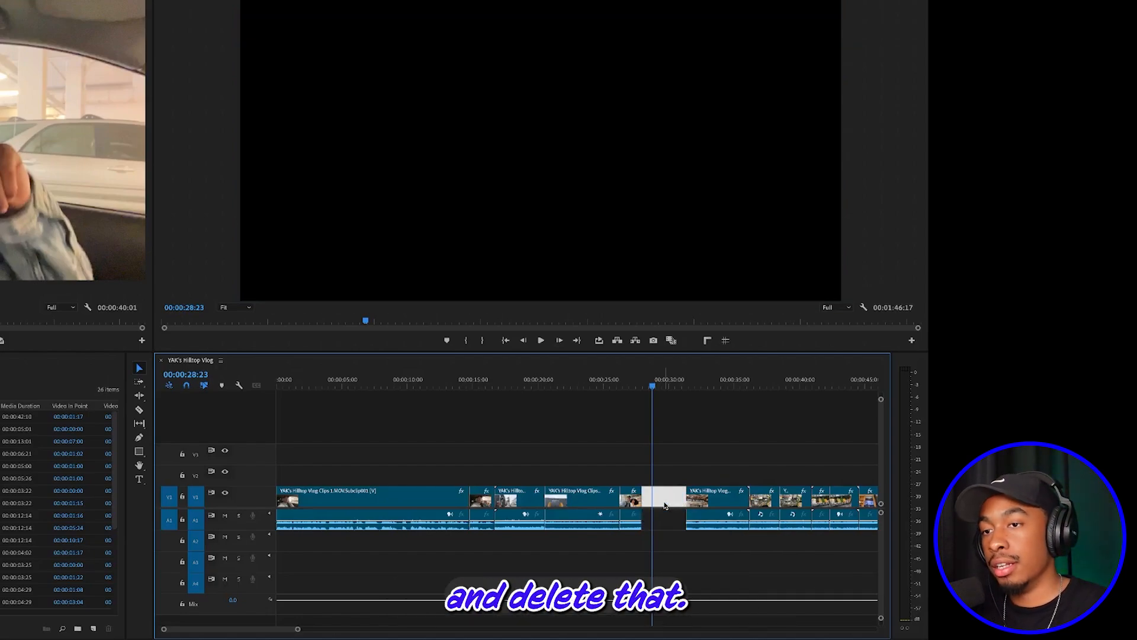
pyautogui.press('Delete')
# Step: Scrub over the clips around the Hilltop entrance shot and return the playhead to the start of the sequence
pyautogui.moveTo(653, 388); pyautogui.dragTo(616, 413)
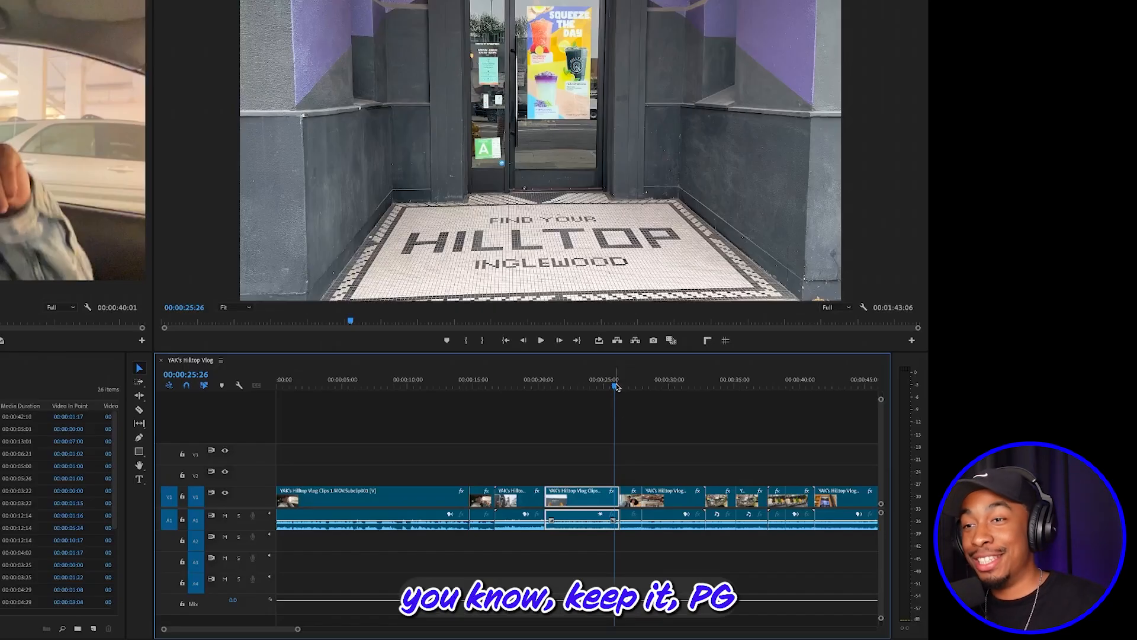
pyautogui.press('-')
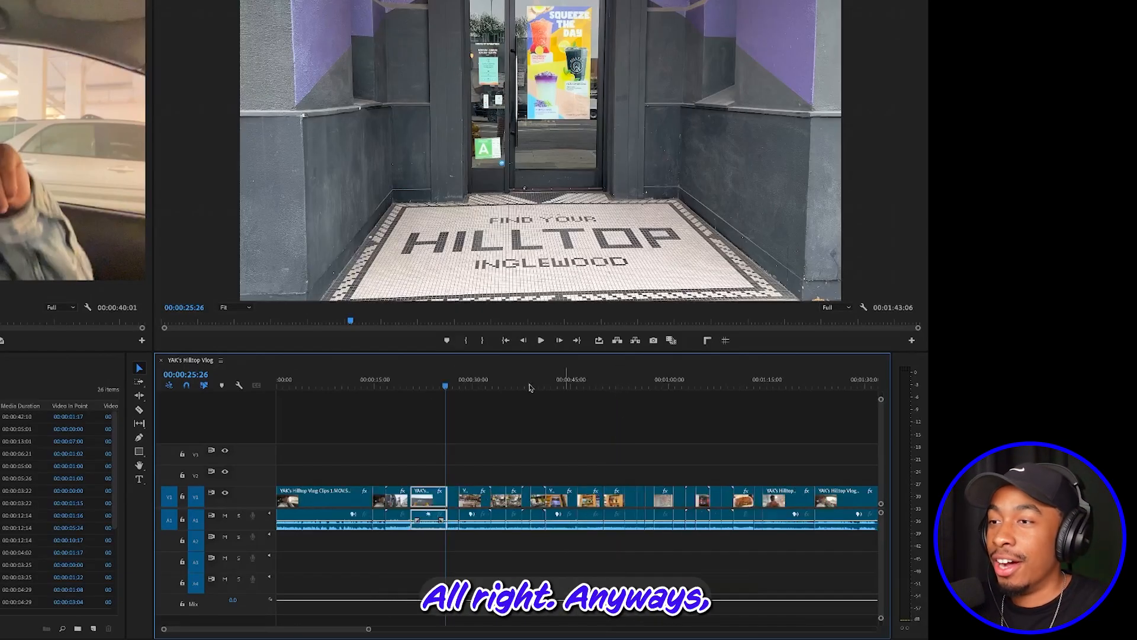
pyautogui.moveTo(445, 386)
pyautogui.mouseDown()
pyautogui.moveTo(431, 388)
pyautogui.moveTo(807, 386)
pyautogui.moveTo(459, 387)
pyautogui.mouseUp()
pyautogui.click(276, 386)
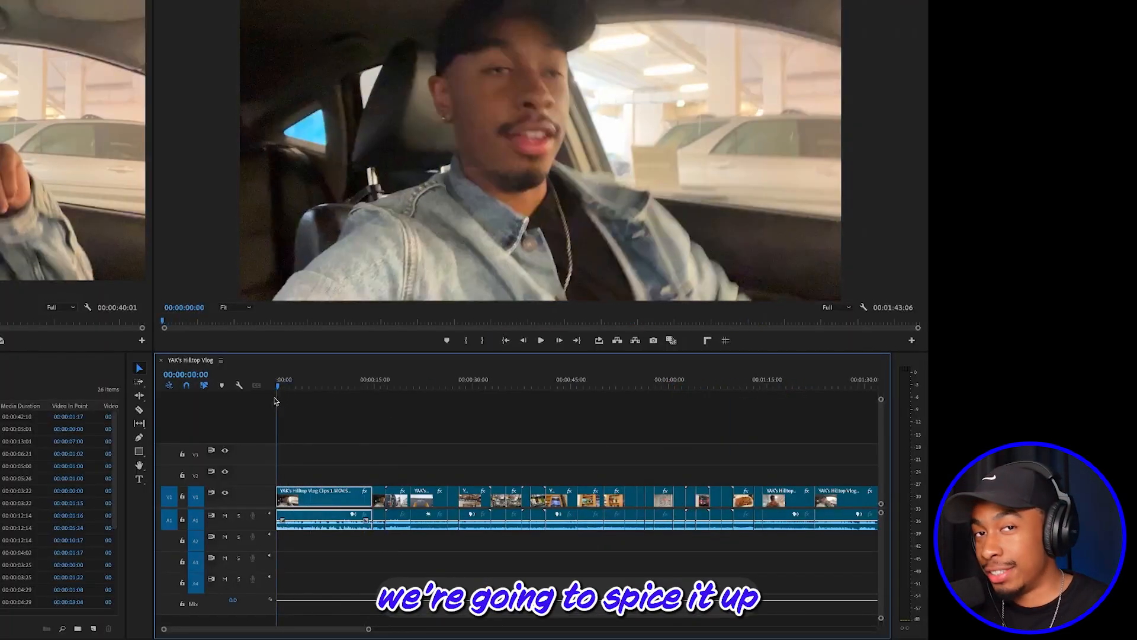
# Step: Play the closing Clips 18 subclip from its start at 00:01:22:12 through to 00:01:43:02
pyautogui.moveTo(277, 388); pyautogui.dragTo(828, 392)
pyautogui.press('=')
pyautogui.moveTo(578, 388); pyautogui.dragTo(560, 405)
pyautogui.press('Left')
pyautogui.press('Left')
pyautogui.press('Left')
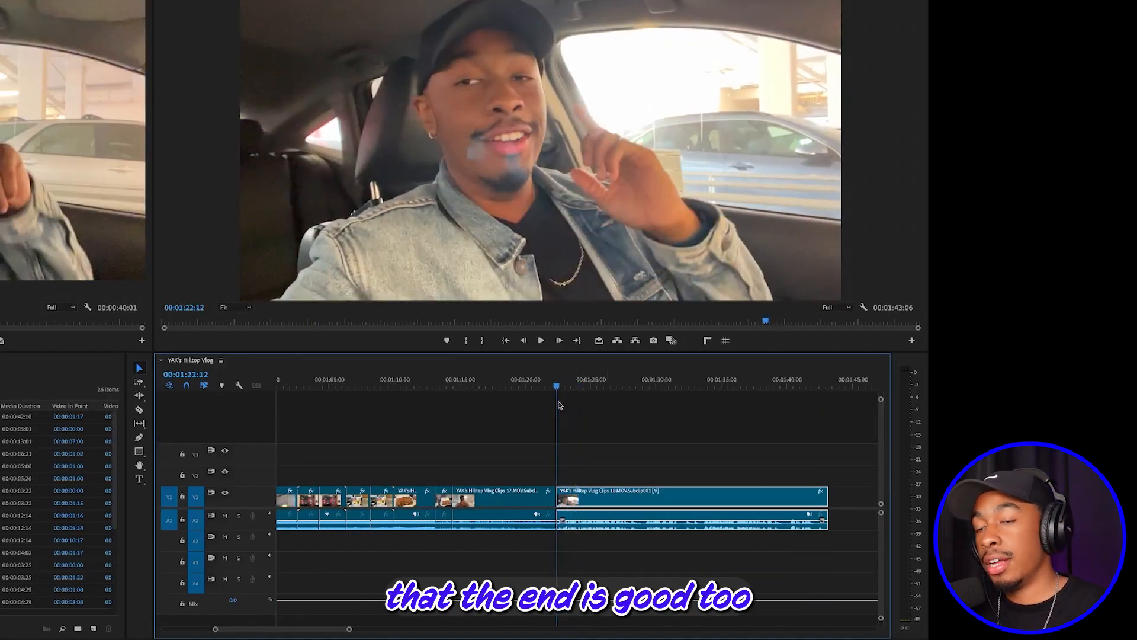
pyautogui.press('space')
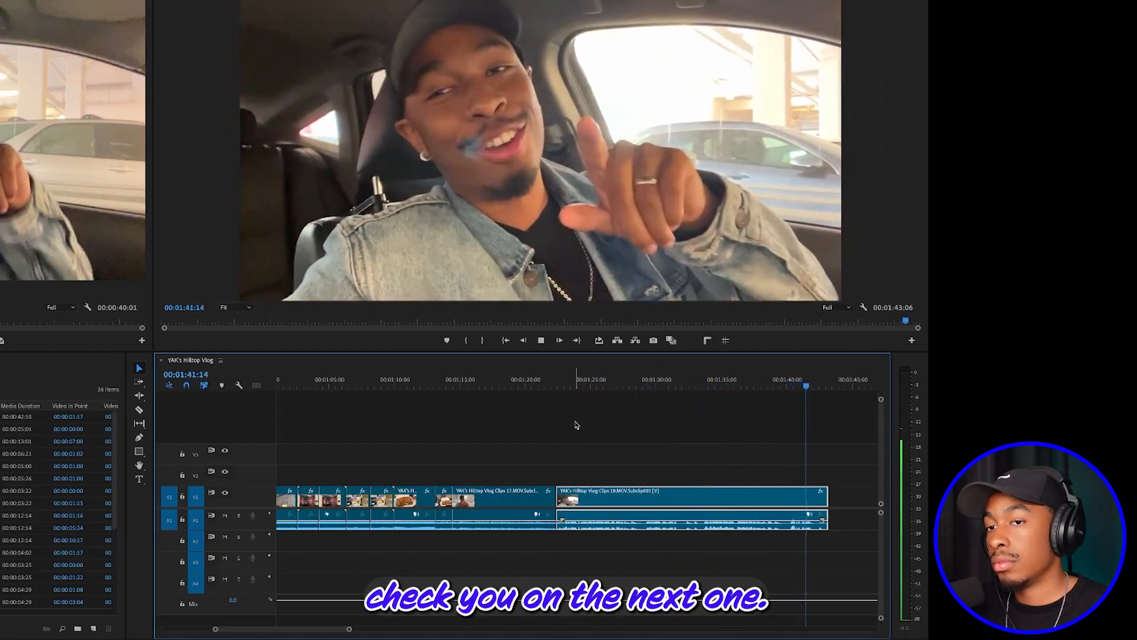
pyautogui.press('space')
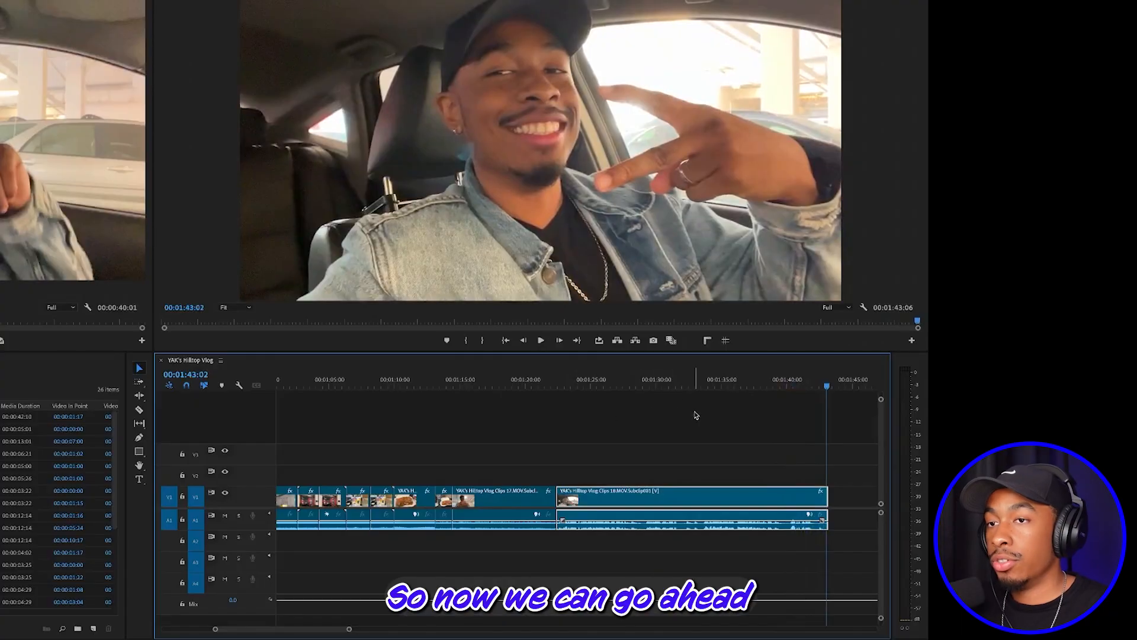
# Step: Play the closing clip from about 00:01:29:14 to find a cut point and place the playhead at 00:01:34:03
pyautogui.moveTo(672, 386)
pyautogui.mouseDown()
pyautogui.moveTo(659, 386)
pyautogui.moveTo(681, 390)
pyautogui.moveTo(656, 396)
pyautogui.mouseUp()
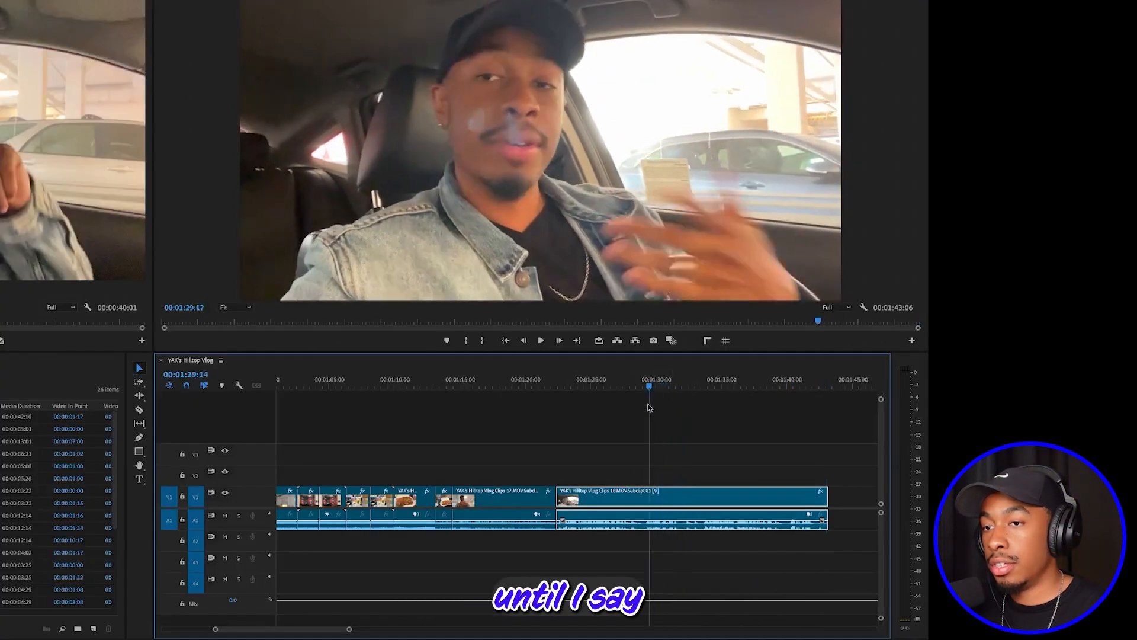
pyautogui.press('space')
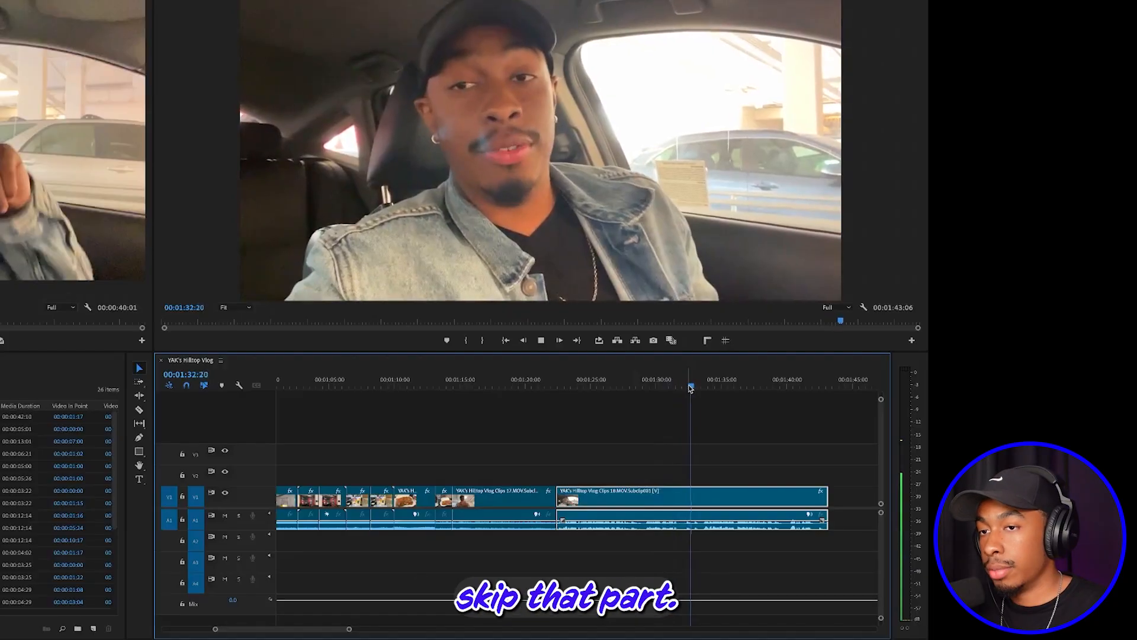
pyautogui.click(715, 386)
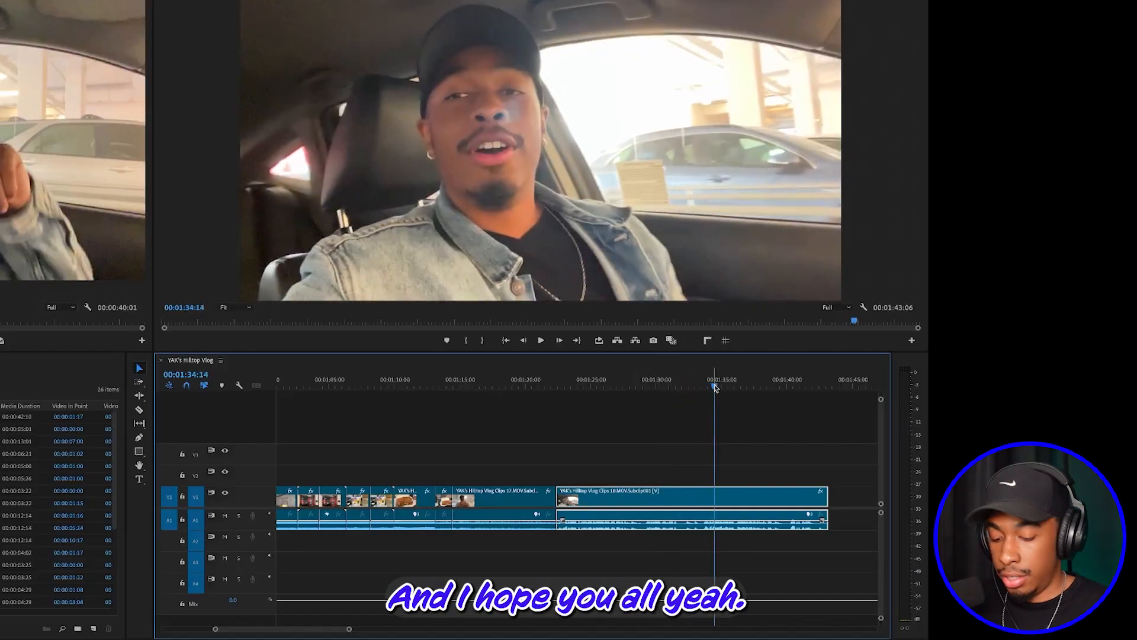
pyautogui.press('=')
pyautogui.press('=')
pyautogui.press('-')
pyautogui.moveTo(577, 388); pyautogui.dragTo(559, 399)
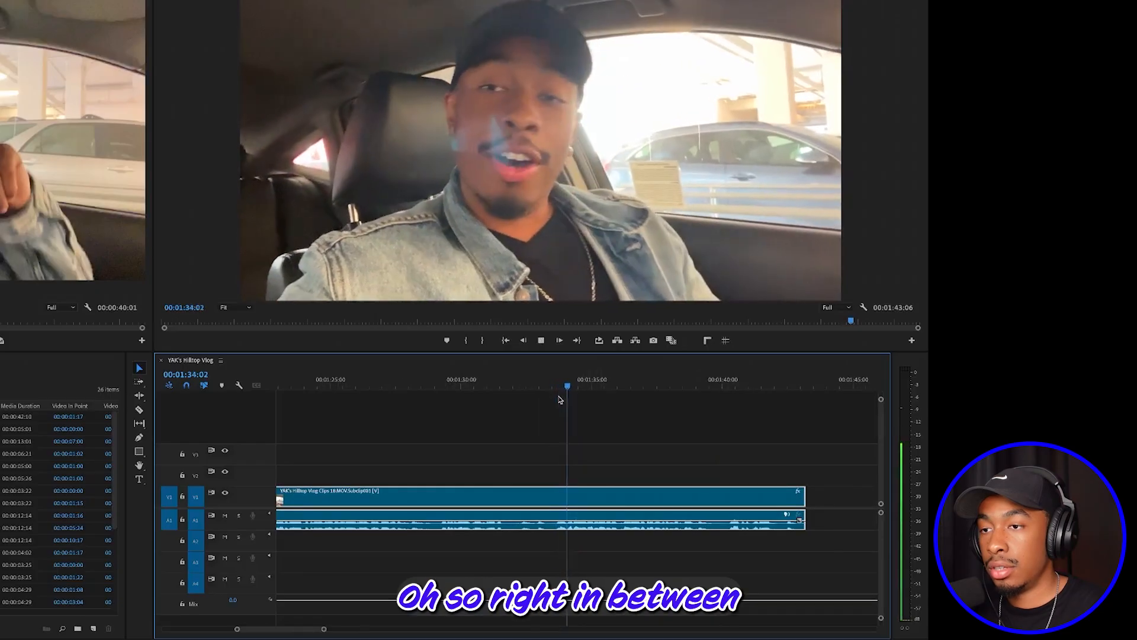
pyautogui.press('space')
pyautogui.press('=')
pyautogui.click(572, 388)
pyautogui.press('space')
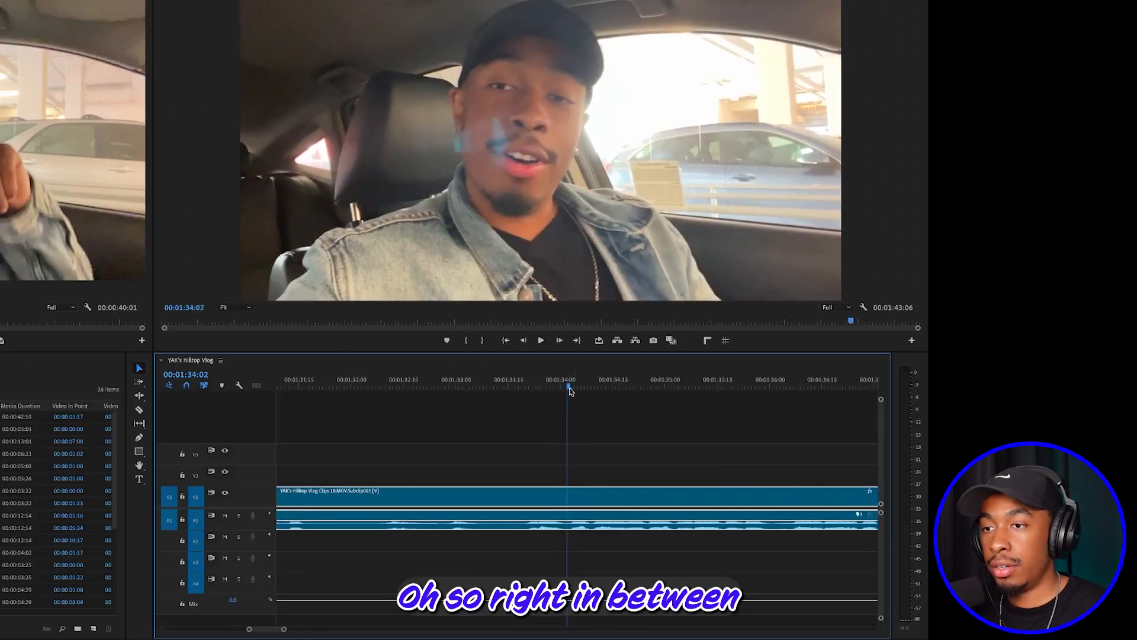
pyautogui.click(572, 388)
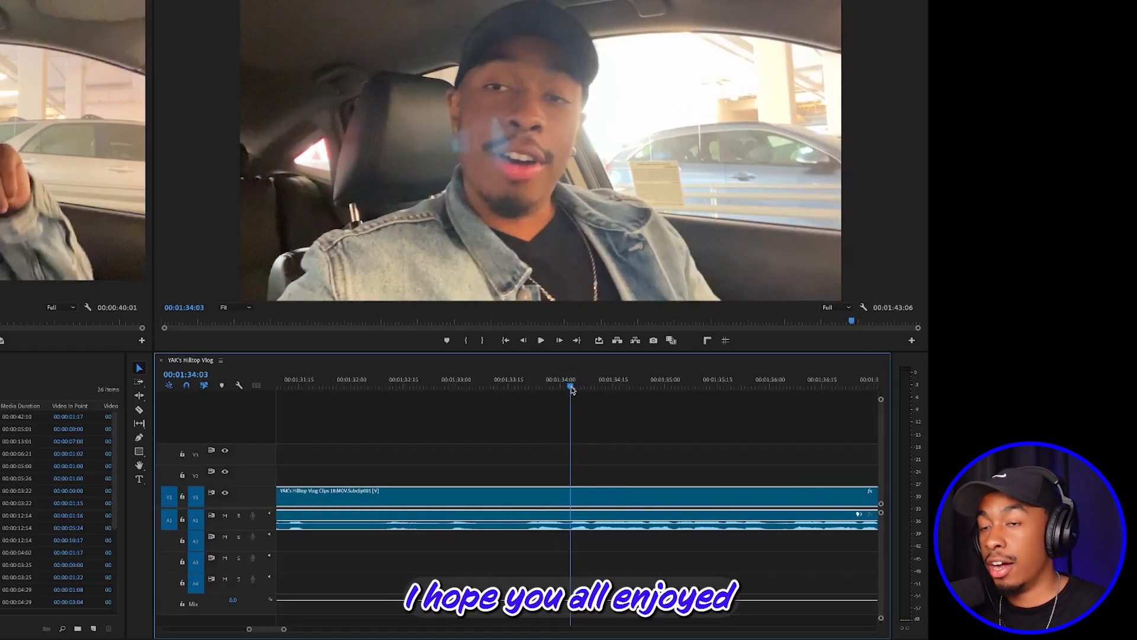
# Step: Split the closing clip at 00:01:34:03 with the Razor tool
pyautogui.press('-')
pyautogui.press('-')
pyautogui.press('-')
pyautogui.press('=')
pyautogui.press('=')
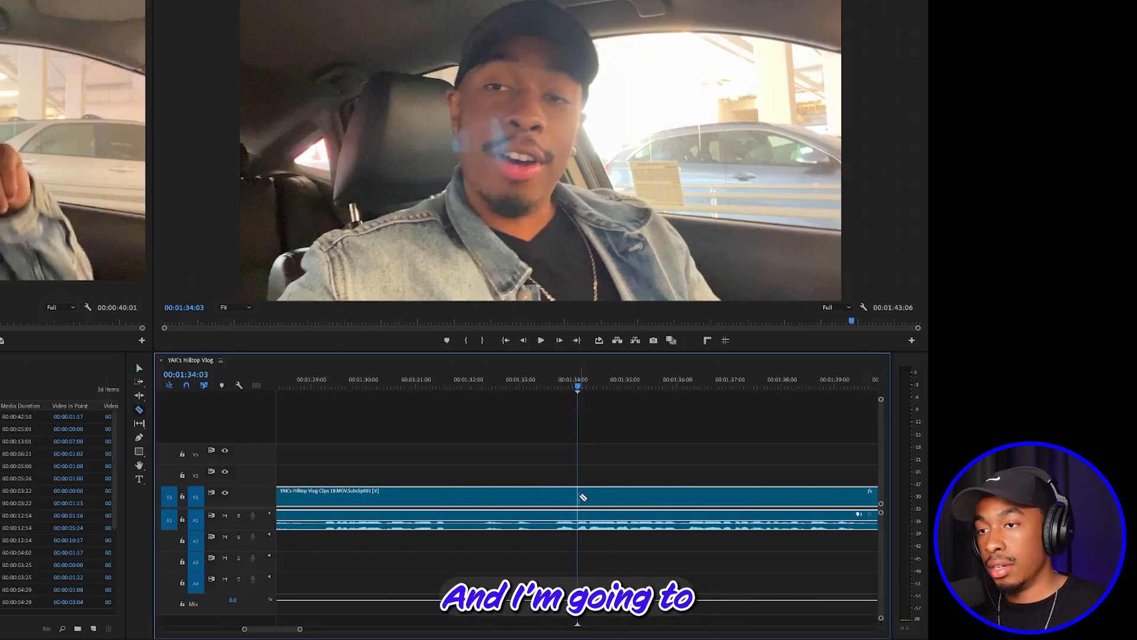
pyautogui.click(583, 497)
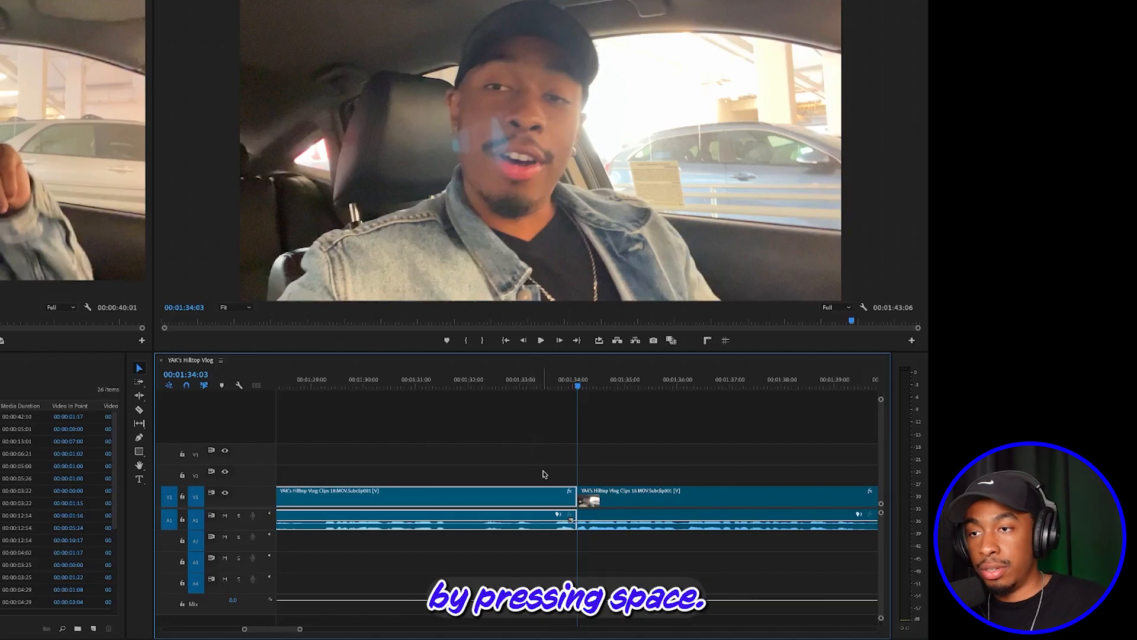
# Step: Play the closing clip's piece after the 00:01:34:03 cut, stopping at 00:01:37:19
pyautogui.press('space')
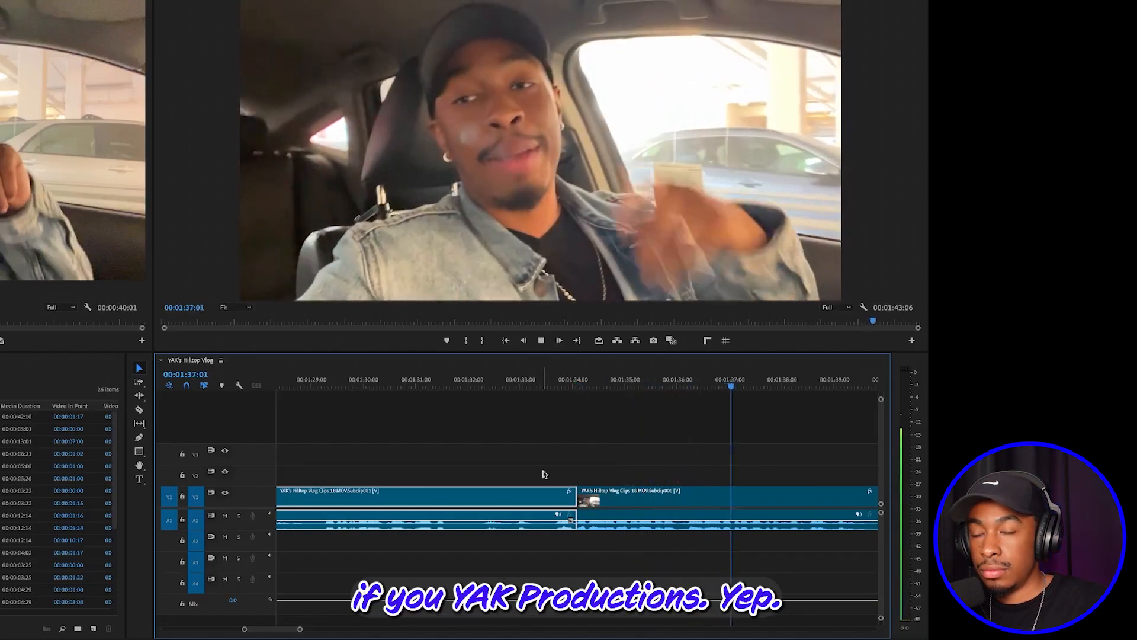
pyautogui.press('space')
pyautogui.press('-')
pyautogui.press('-')
pyautogui.press('-')
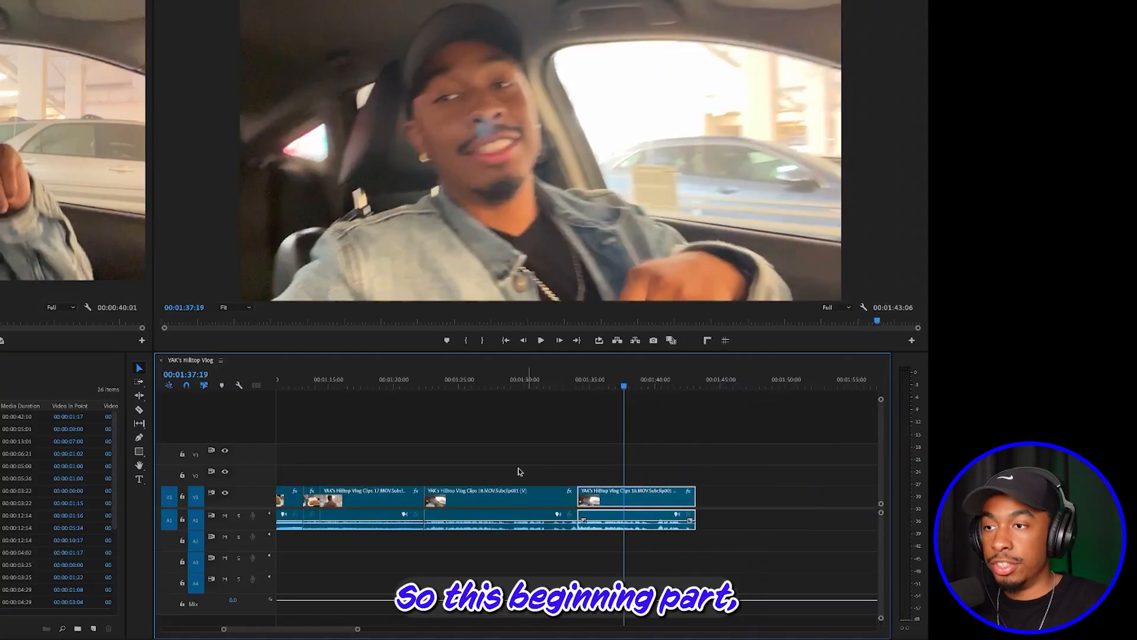
# Step: Delete the closing clip's piece before the 00:01:34:03 cut and close the gap it leaves
pyautogui.click(493, 495)
pyautogui.moveTo(496, 497); pyautogui.dragTo(507, 532)
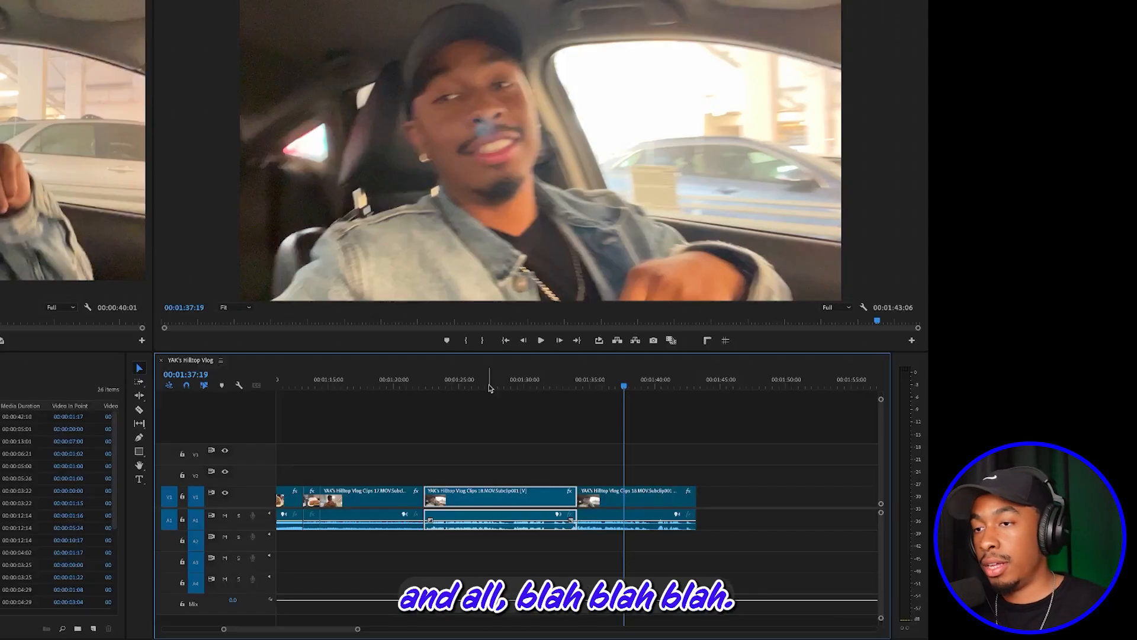
pyautogui.press('Delete')
pyautogui.click(463, 500)
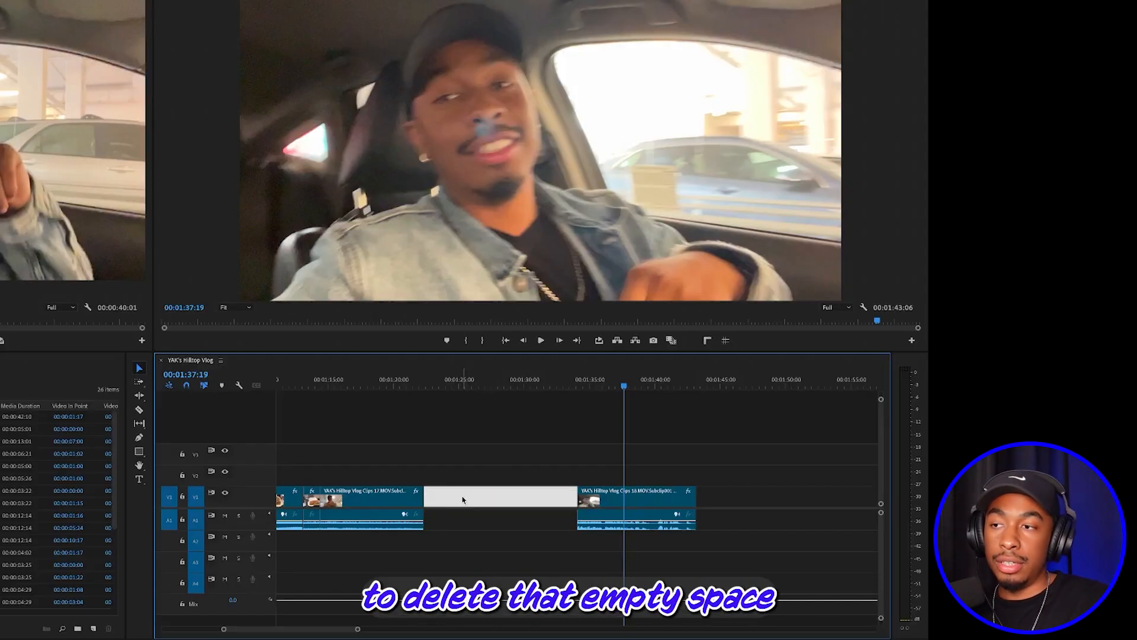
pyautogui.press('Delete')
# Step: Scrub across the join into the shortened closing clip, stopping at 00:01:23:10
pyautogui.click(407, 386)
pyautogui.moveTo(408, 390); pyautogui.dragTo(439, 388)
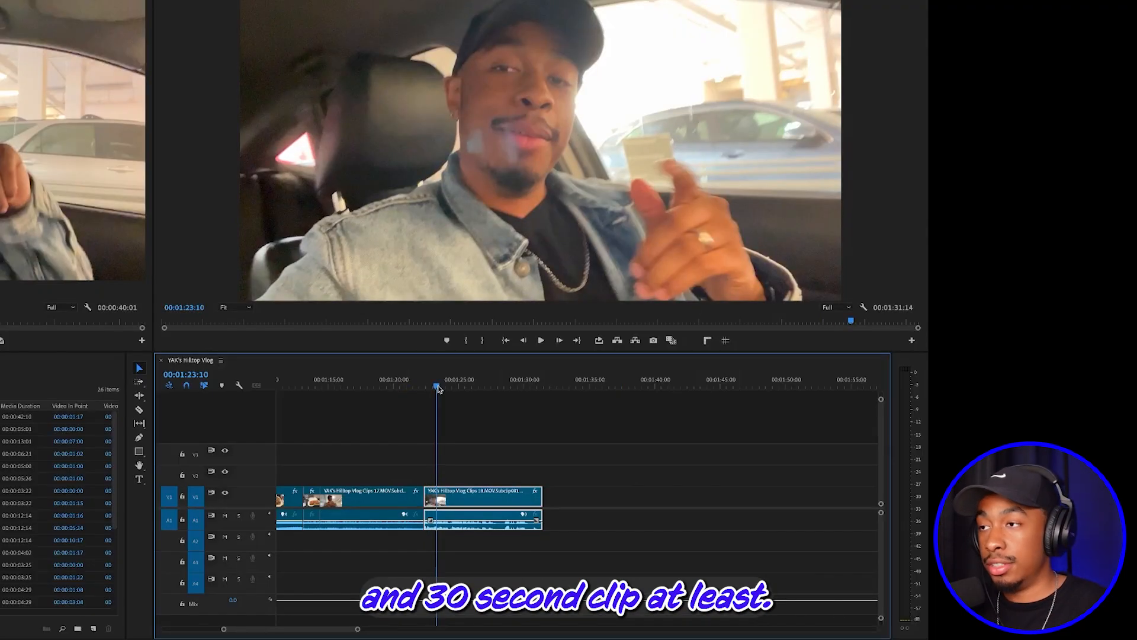
pyautogui.press('-')
pyautogui.press('-')
pyautogui.press('-')
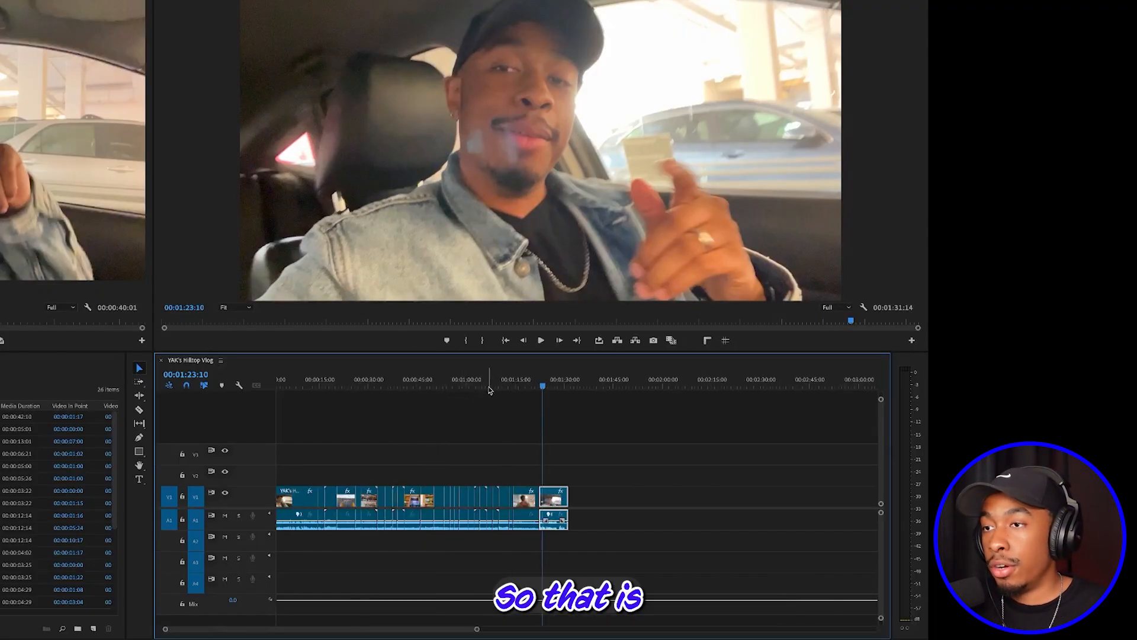
# Step: Scrub back through the sequence to the introduction clip and return the playhead to 00:00:00:00
pyautogui.press('=')
pyautogui.press('=')
pyautogui.moveTo(572, 388); pyautogui.dragTo(334, 397)
pyautogui.moveTo(333, 398); pyautogui.dragTo(366, 393)
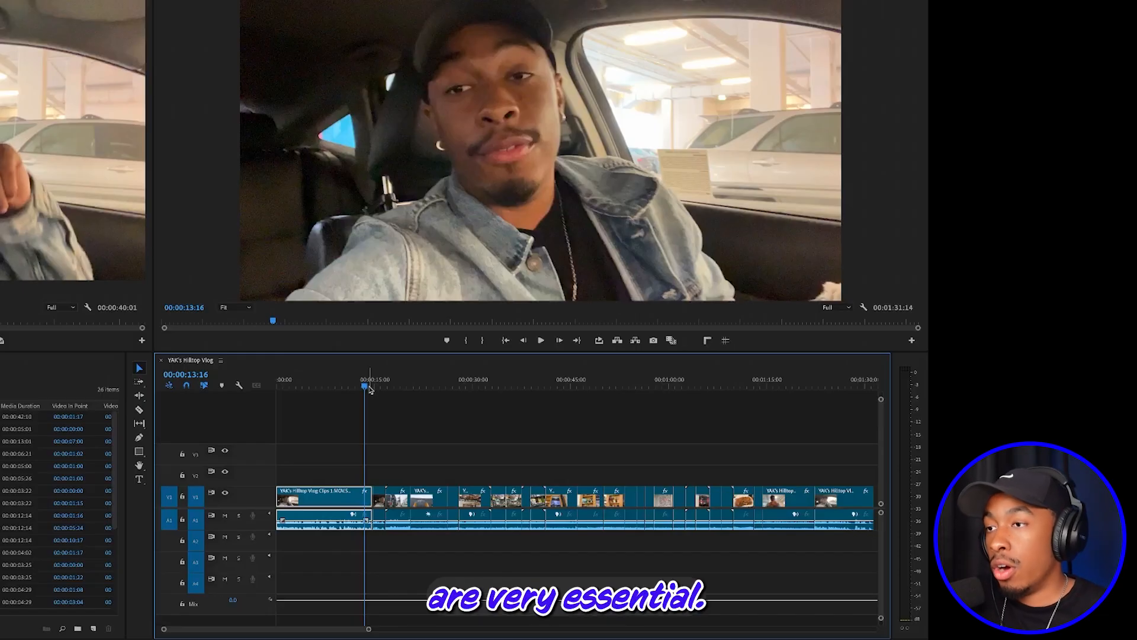
pyautogui.moveTo(365, 388)
pyautogui.mouseDown()
pyautogui.moveTo(326, 388)
pyautogui.moveTo(366, 392)
pyautogui.mouseUp()
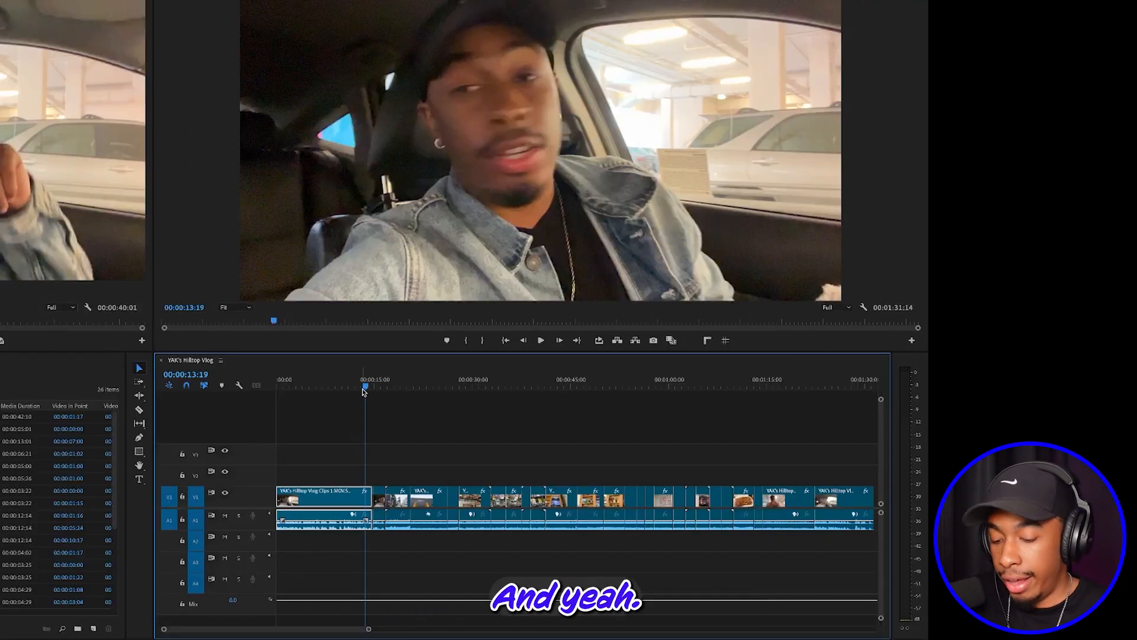
pyautogui.moveTo(364, 391); pyautogui.dragTo(279, 389)
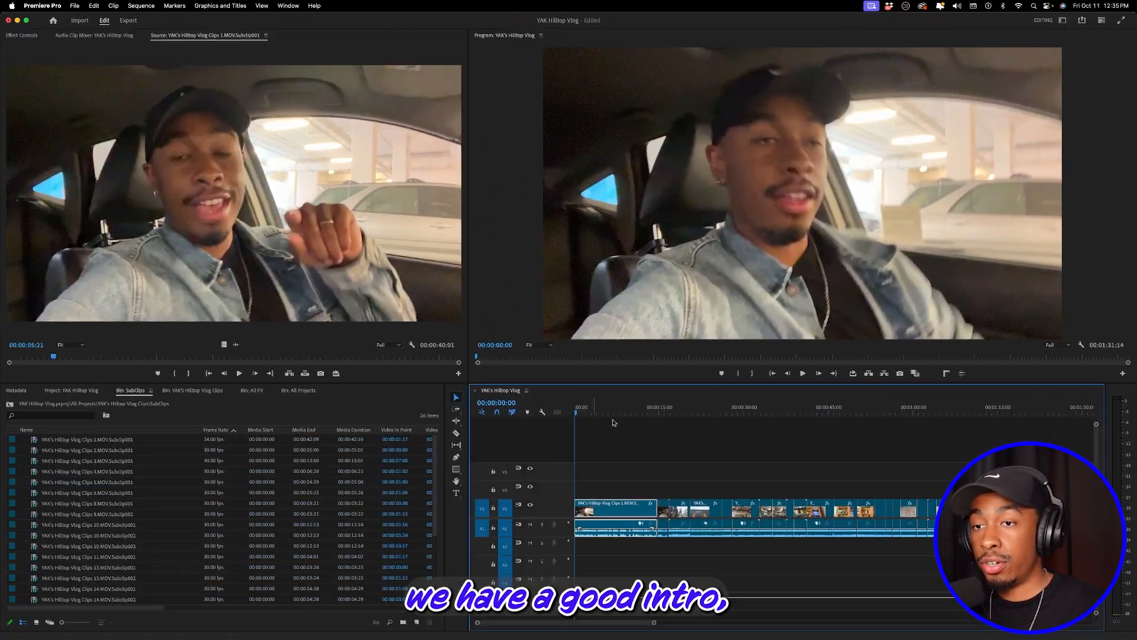
# Step: Scrub between the closing and introduction clips, and play the B-roll that follows the introduction to check its background audio
pyautogui.click(990, 404)
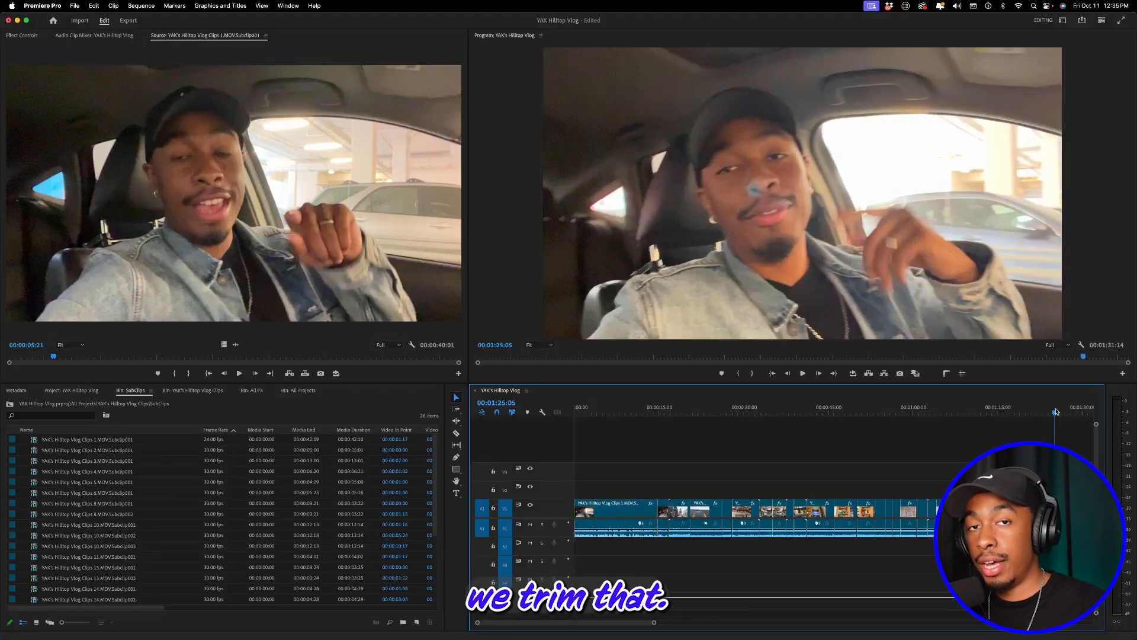
pyautogui.moveTo(1056, 412); pyautogui.dragTo(581, 437)
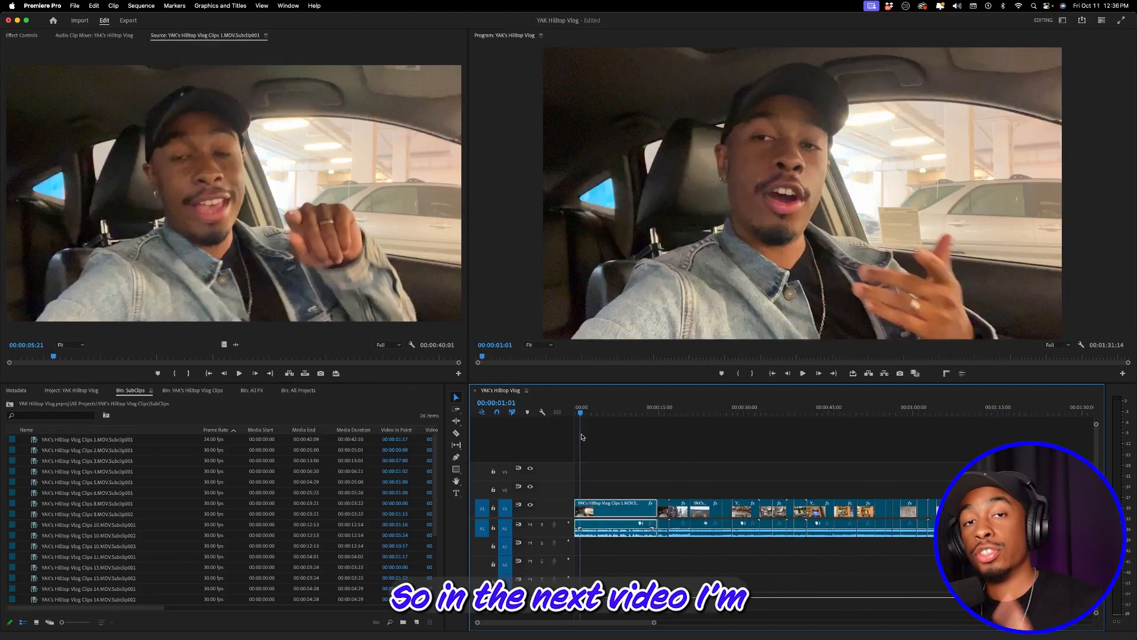
pyautogui.moveTo(704, 411); pyautogui.dragTo(668, 414)
pyautogui.press('space')
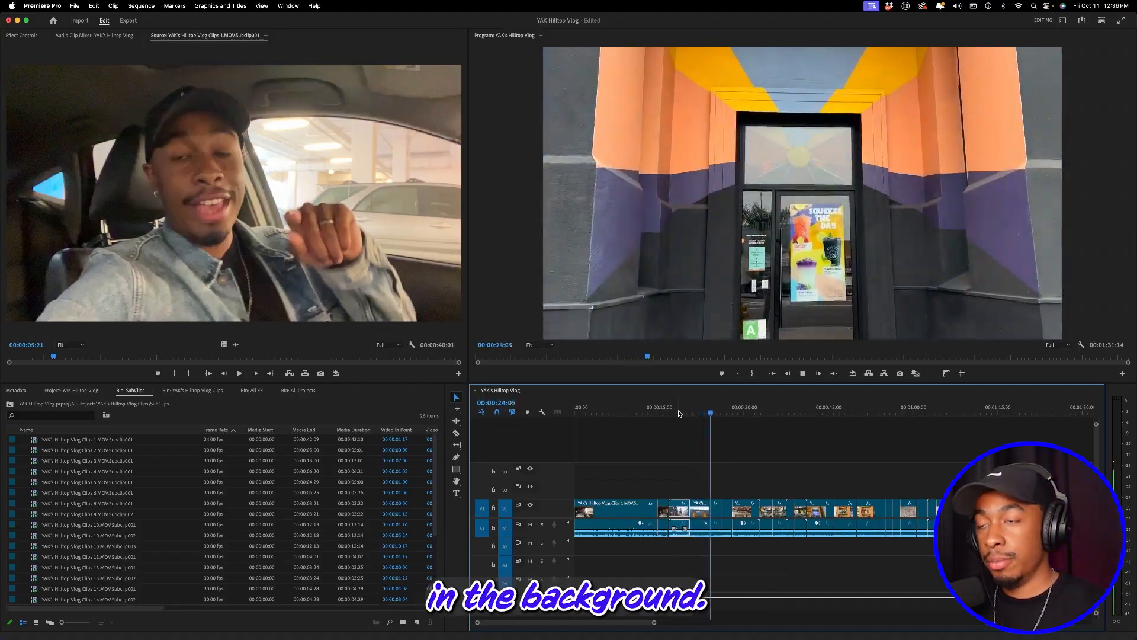
pyautogui.press('Home')
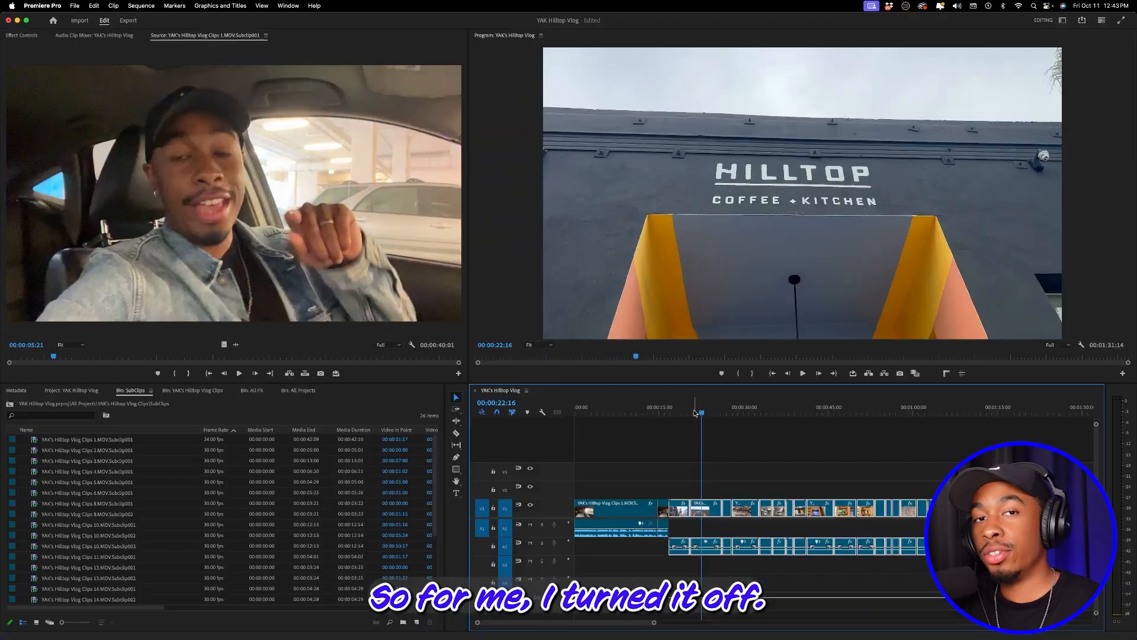
pyautogui.moveTo(702, 414); pyautogui.dragTo(629, 427)
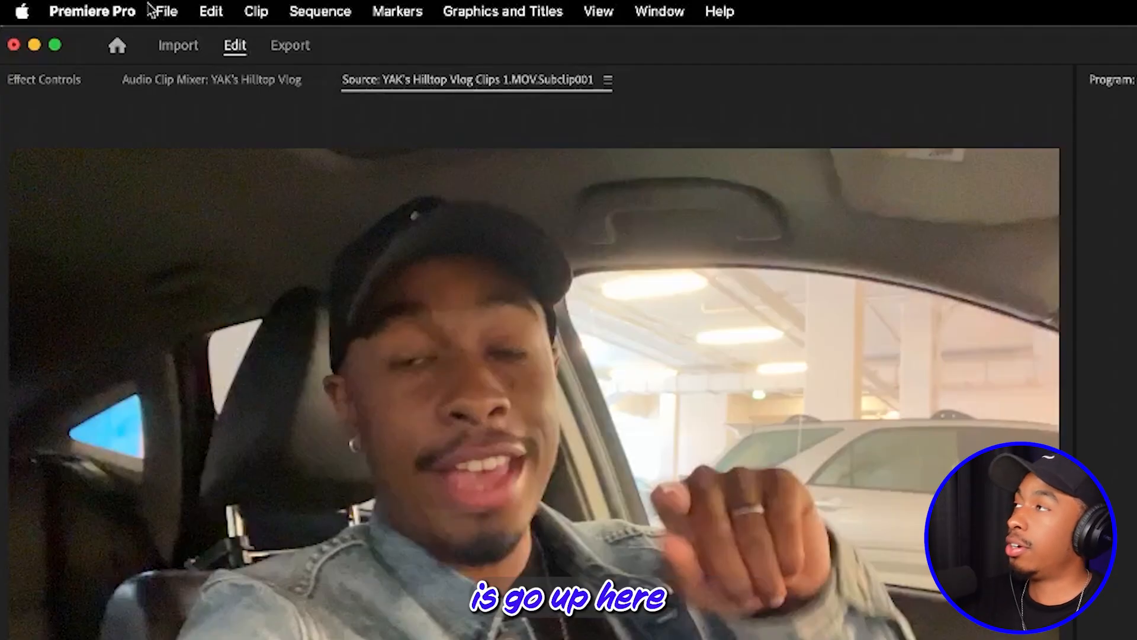
# Step: Turn off "Play audio while scrubbing" in the Audio preferences and apply the change
pyautogui.click(116, 18)
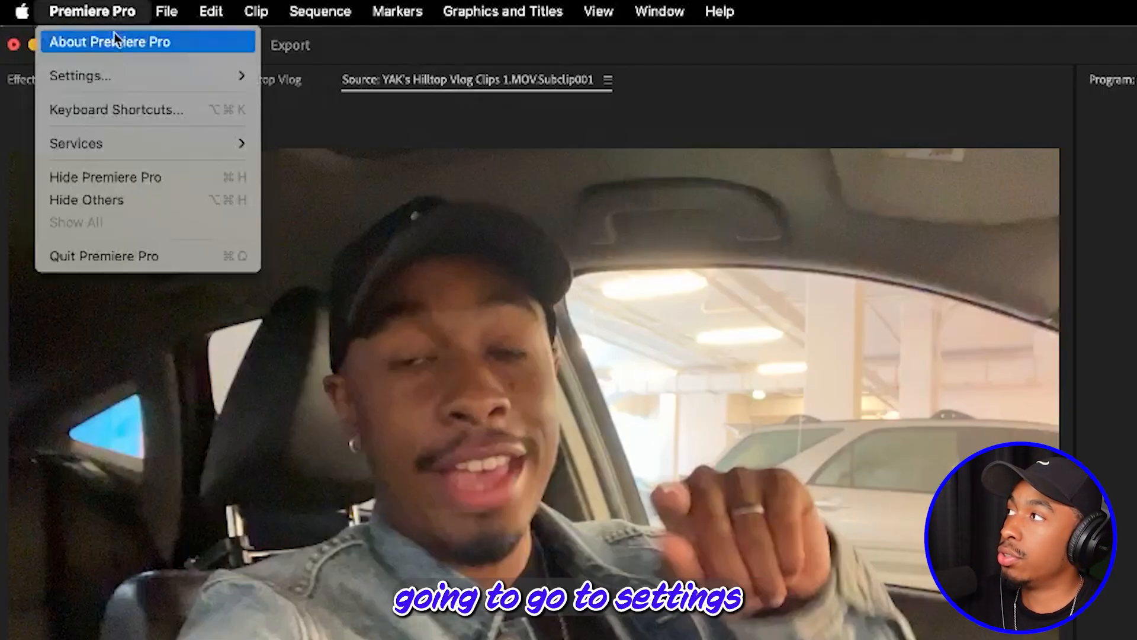
pyautogui.moveTo(117, 78)
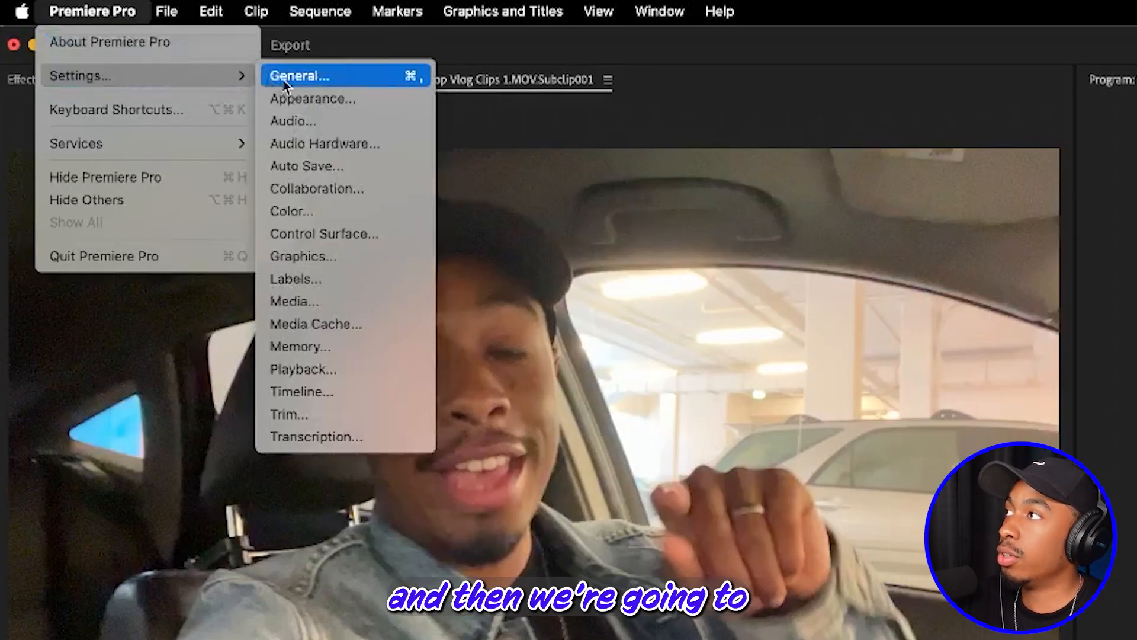
pyautogui.click(317, 122)
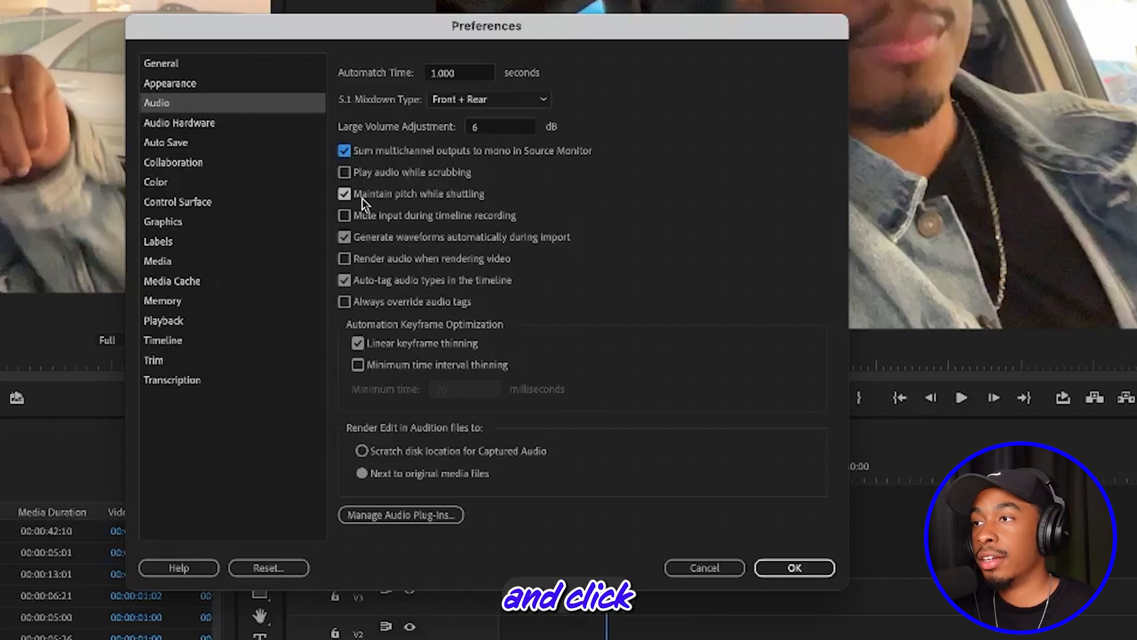
pyautogui.click(347, 176)
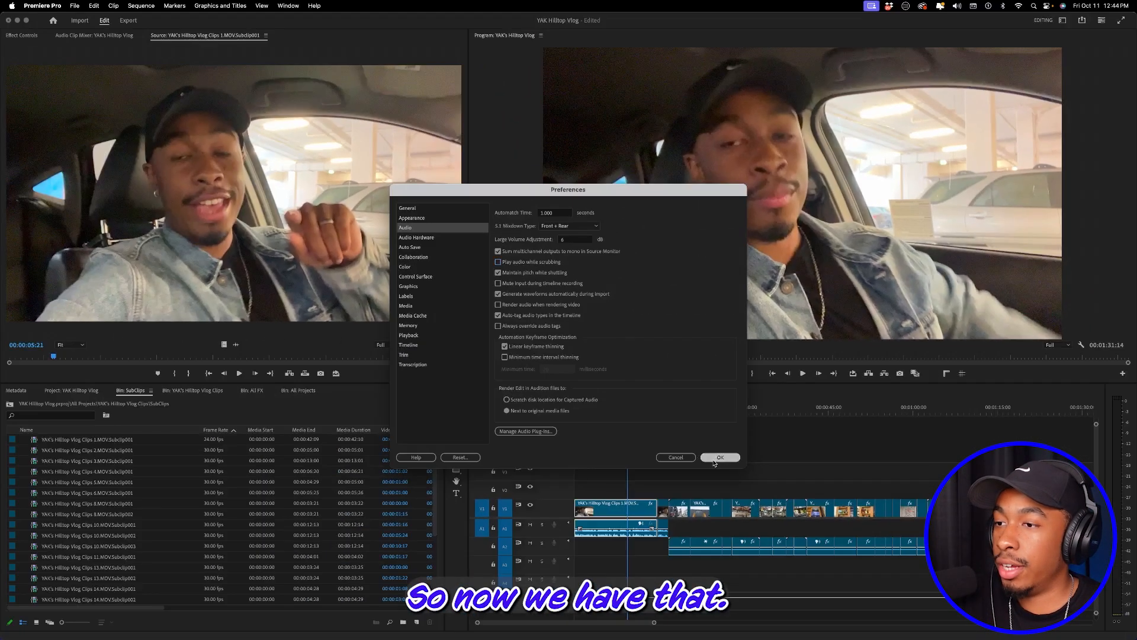
pyautogui.click(794, 567)
# Step: Scrub through the B-roll clips between the introduction and closing, returning the playhead to 00:00:17:14
pyautogui.moveTo(638, 415); pyautogui.dragTo(679, 441)
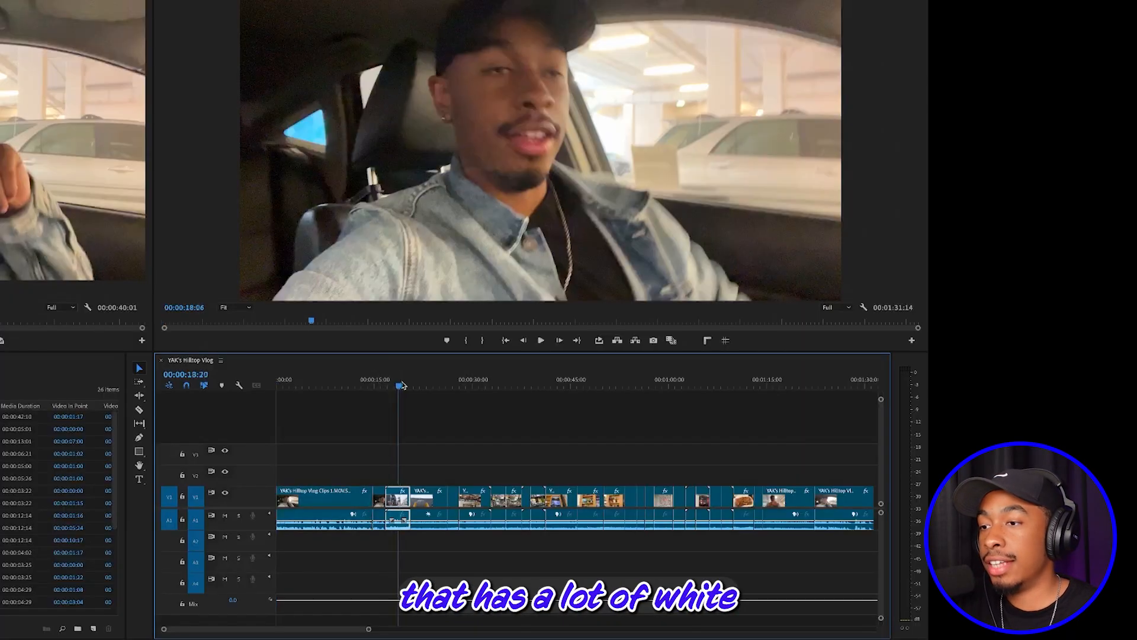
pyautogui.moveTo(402, 385); pyautogui.dragTo(745, 395)
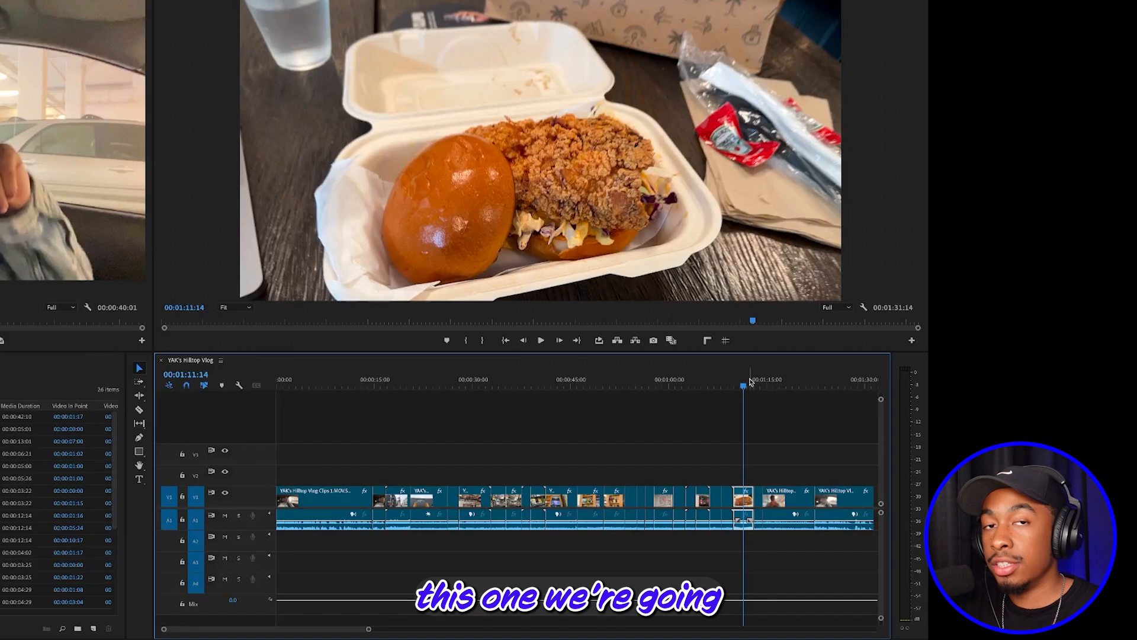
pyautogui.moveTo(748, 385); pyautogui.dragTo(474, 429)
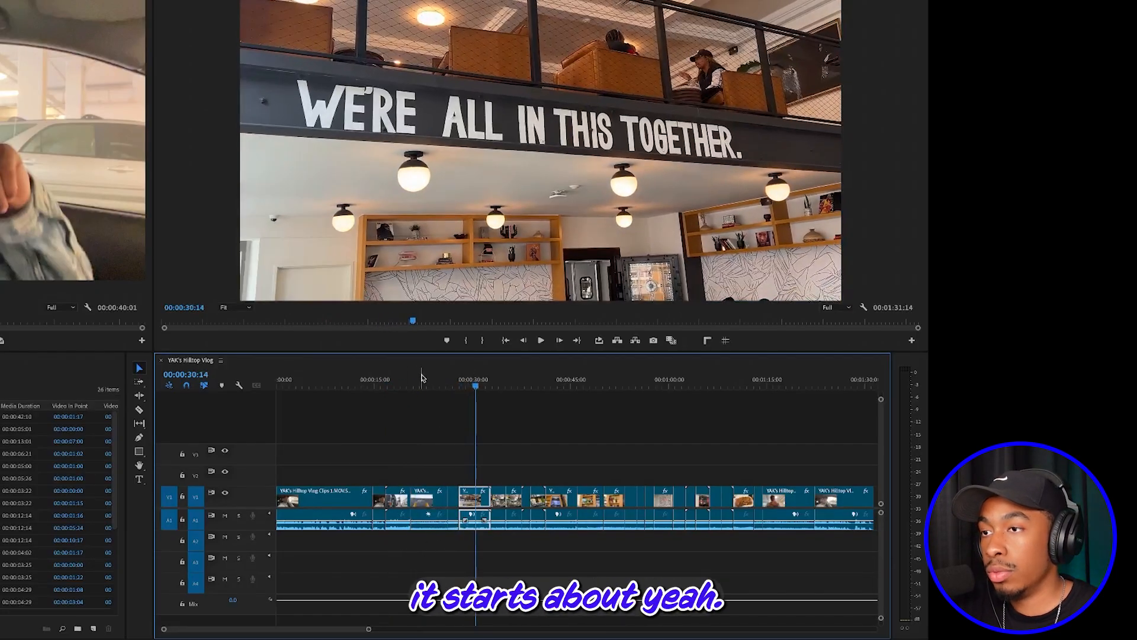
pyautogui.click(388, 391)
pyautogui.moveTo(388, 393); pyautogui.dragTo(792, 392)
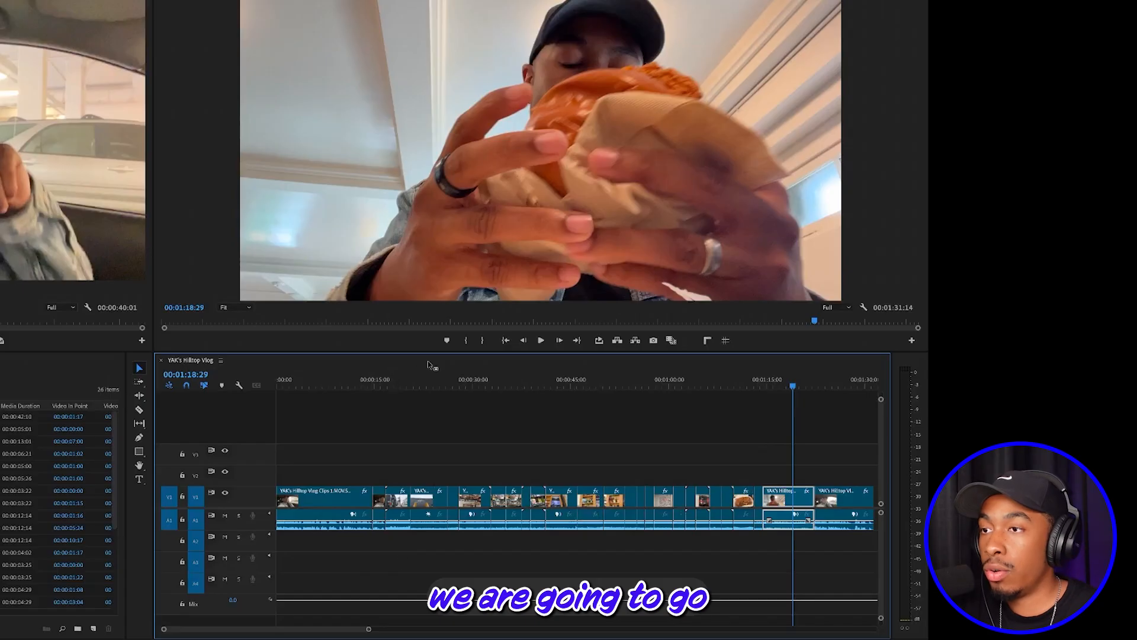
pyautogui.click(393, 386)
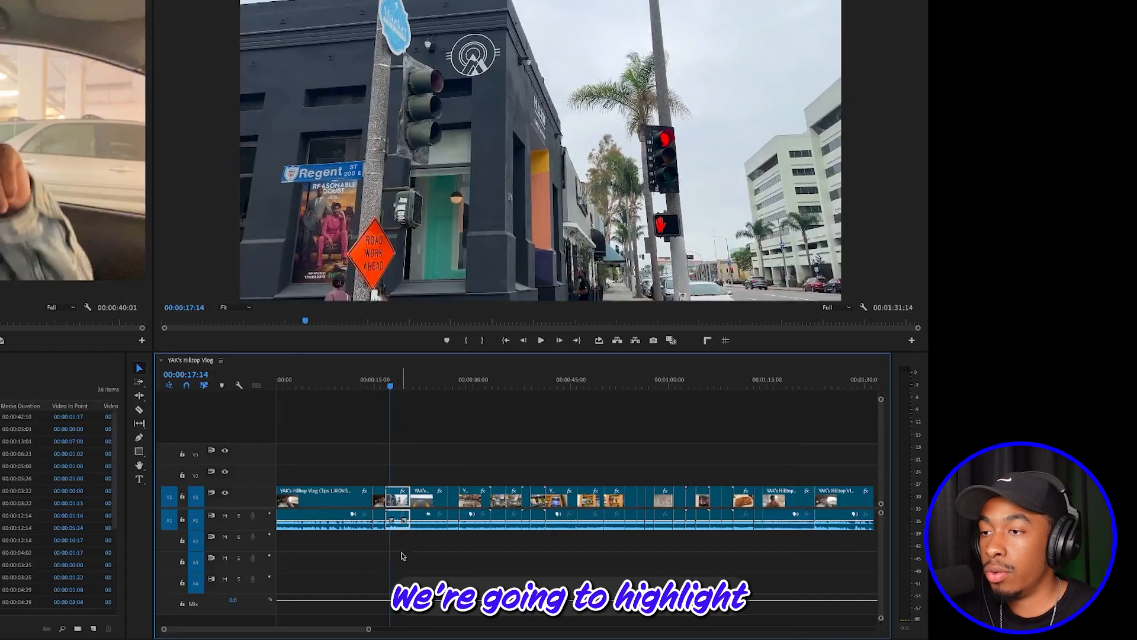
# Step: Select all B-roll clips between the introduction and closing clips and move their audio from track A1 to A2
pyautogui.click(401, 520)
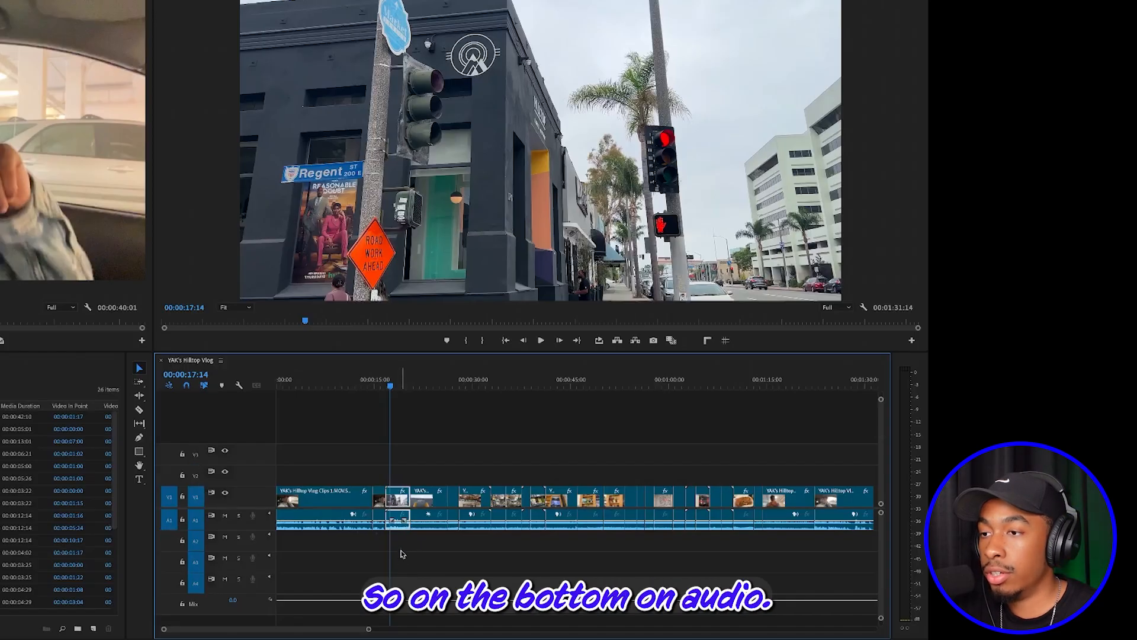
pyautogui.moveTo(403, 520); pyautogui.dragTo(788, 565)
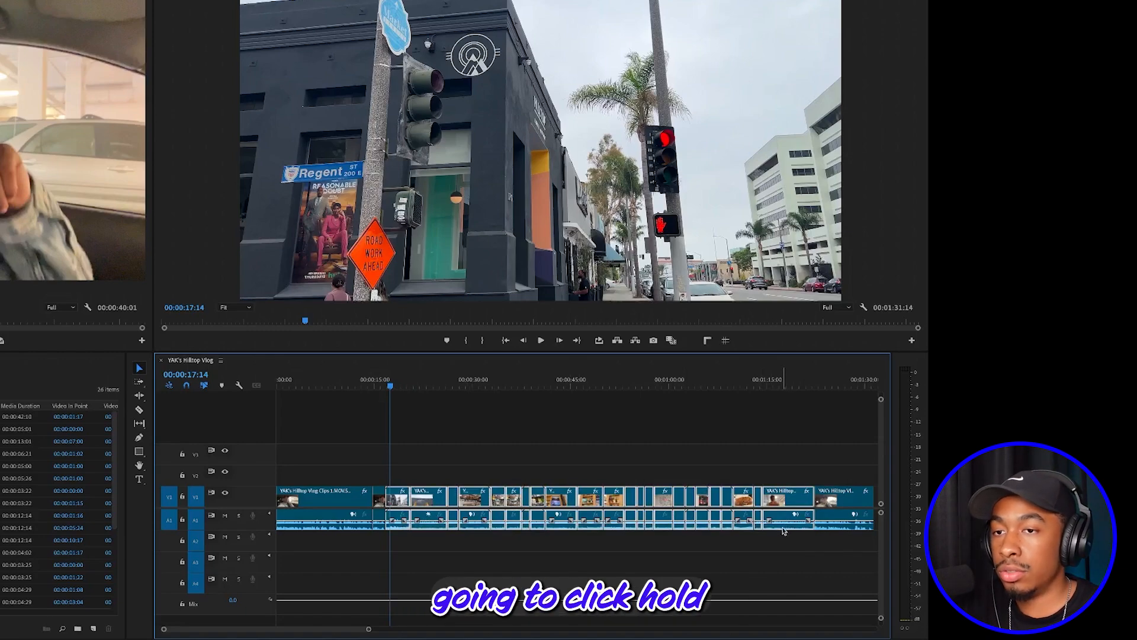
pyautogui.moveTo(782, 531); pyautogui.dragTo(779, 539)
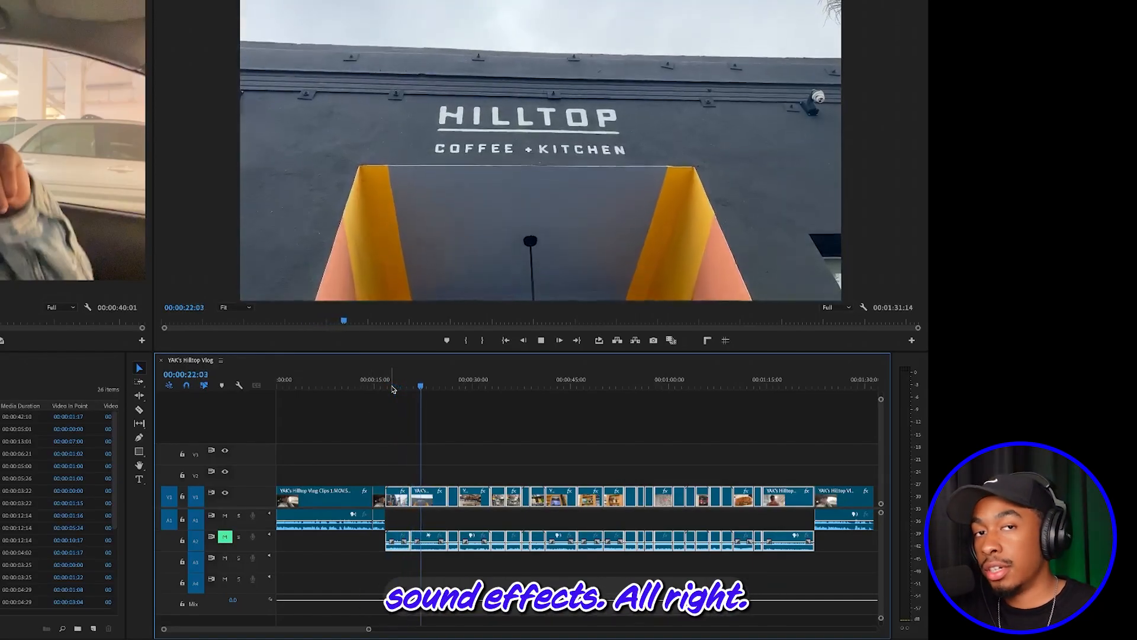
# Step: Stop the muted B-roll playback, return the playhead to 00:00:18:06, and unmute track A2
pyautogui.press('space')
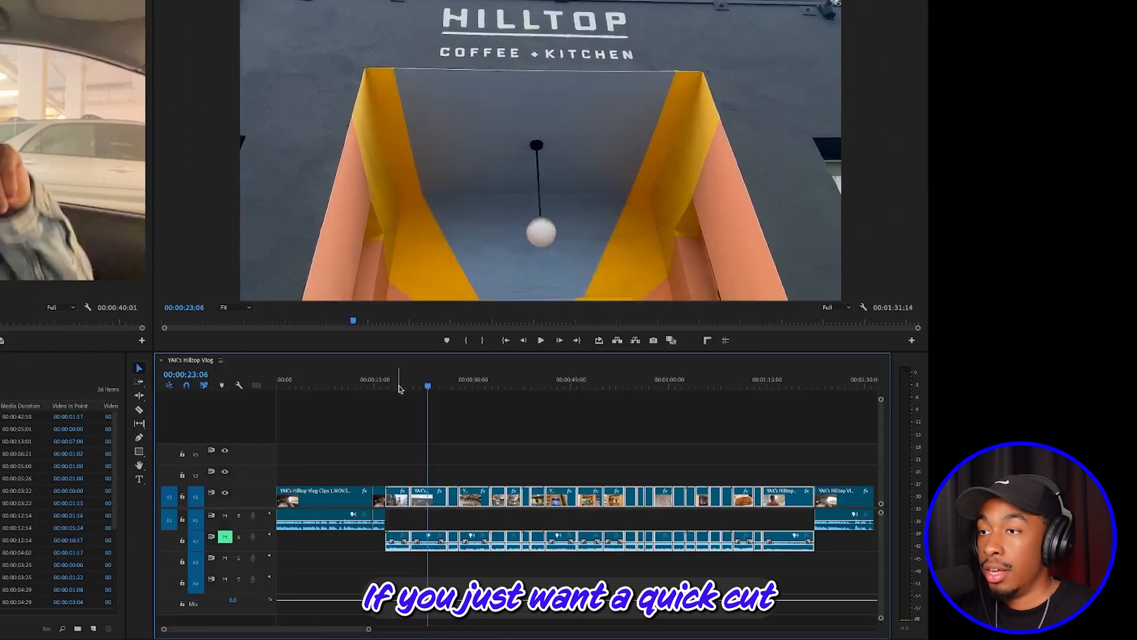
pyautogui.click(397, 385)
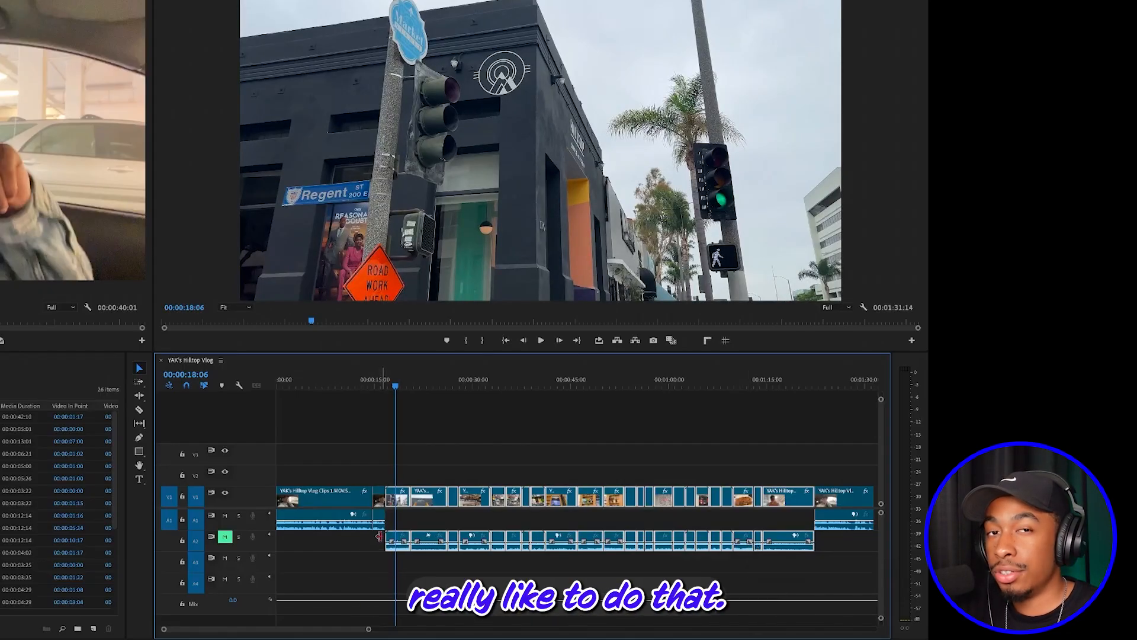
pyautogui.click(226, 537)
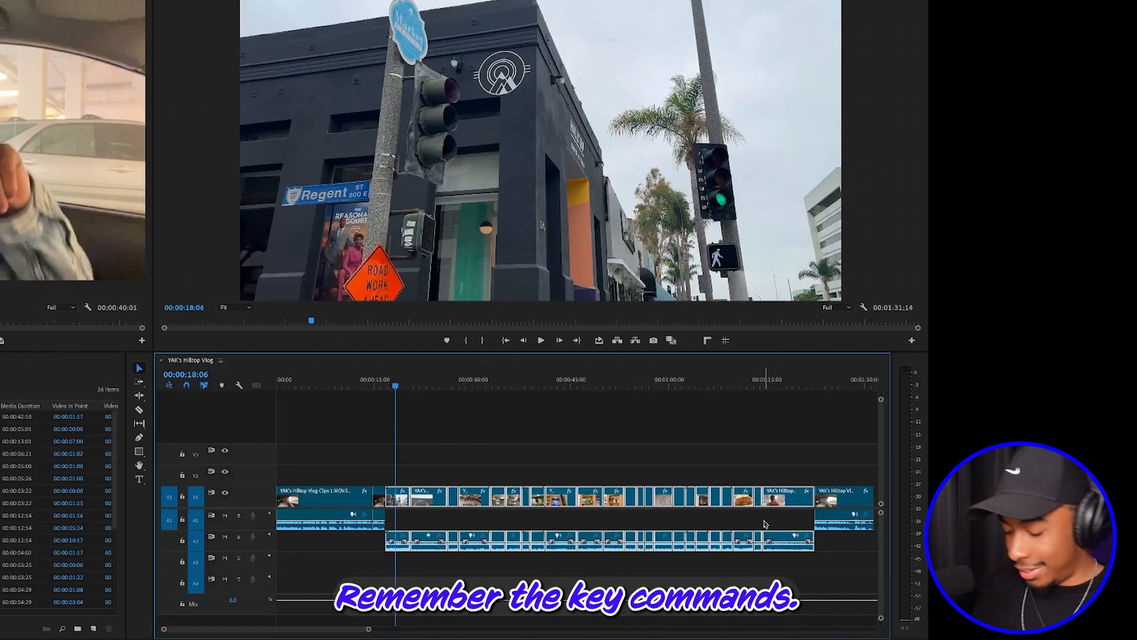
# Step: Set the audio gain of the selected B-roll clips to -100 dB
pyautogui.press('g')
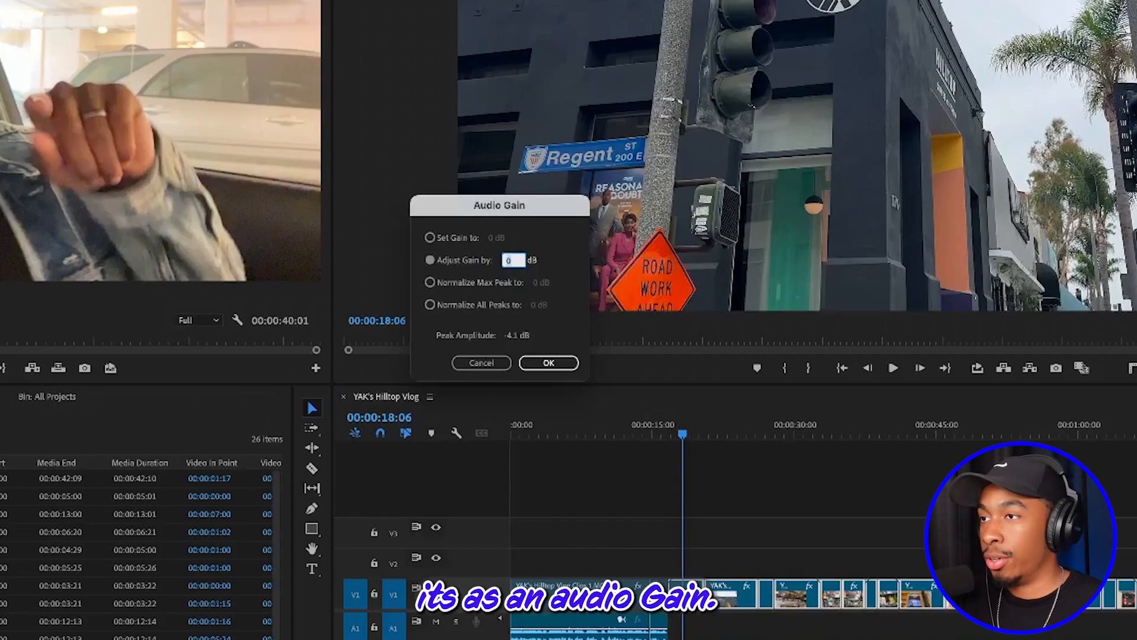
pyautogui.click(430, 237)
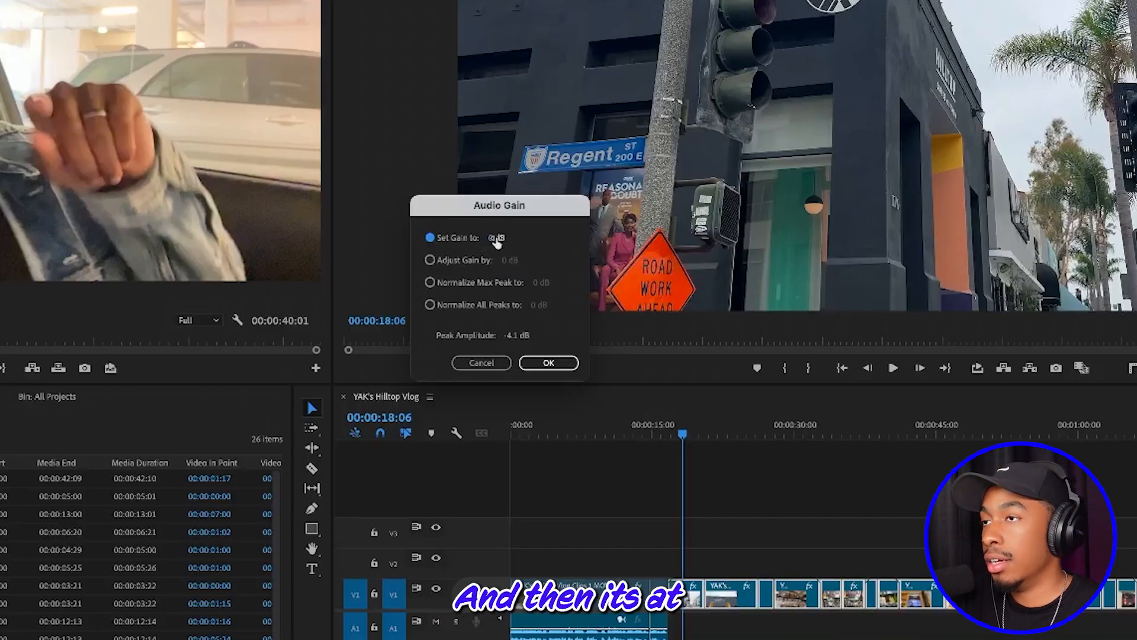
pyautogui.click(496, 238)
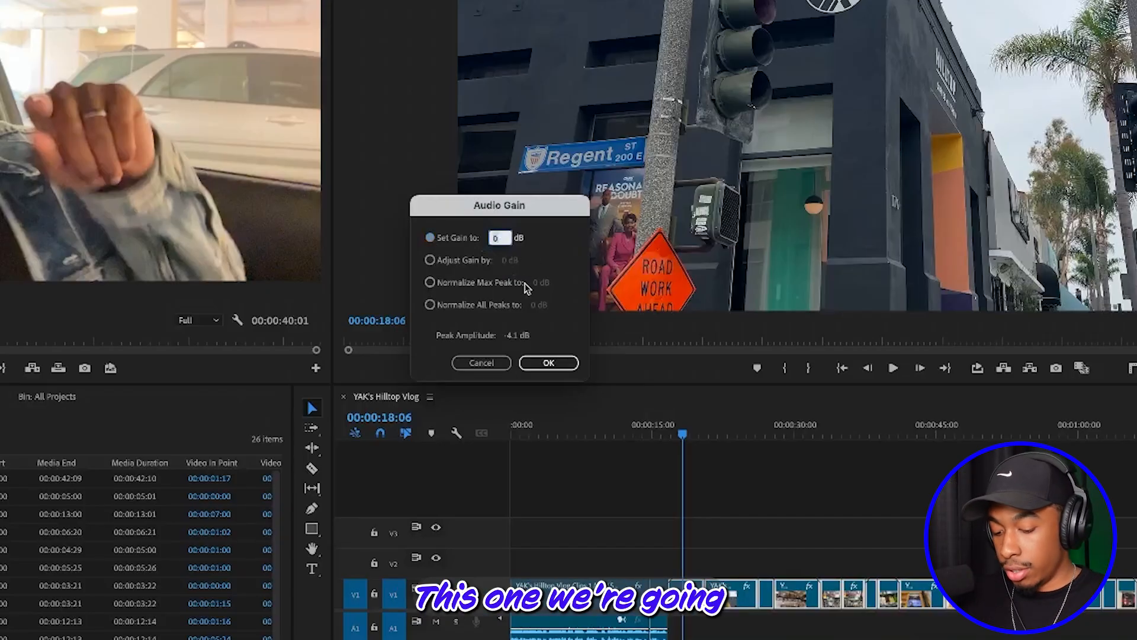
pyautogui.write('-100')
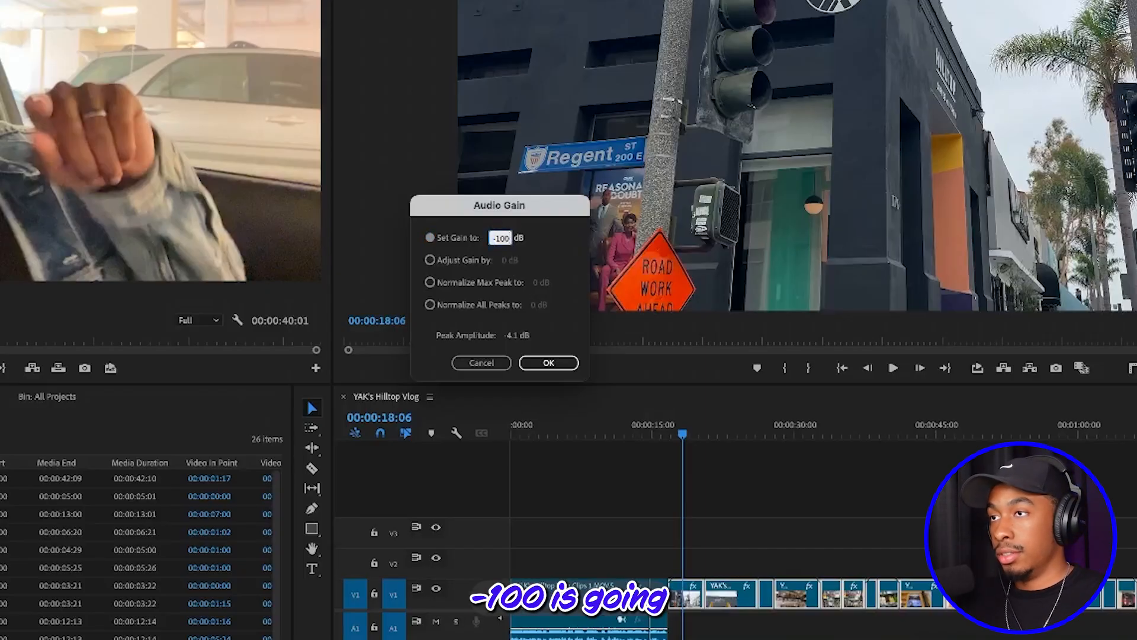
pyautogui.press('Return')
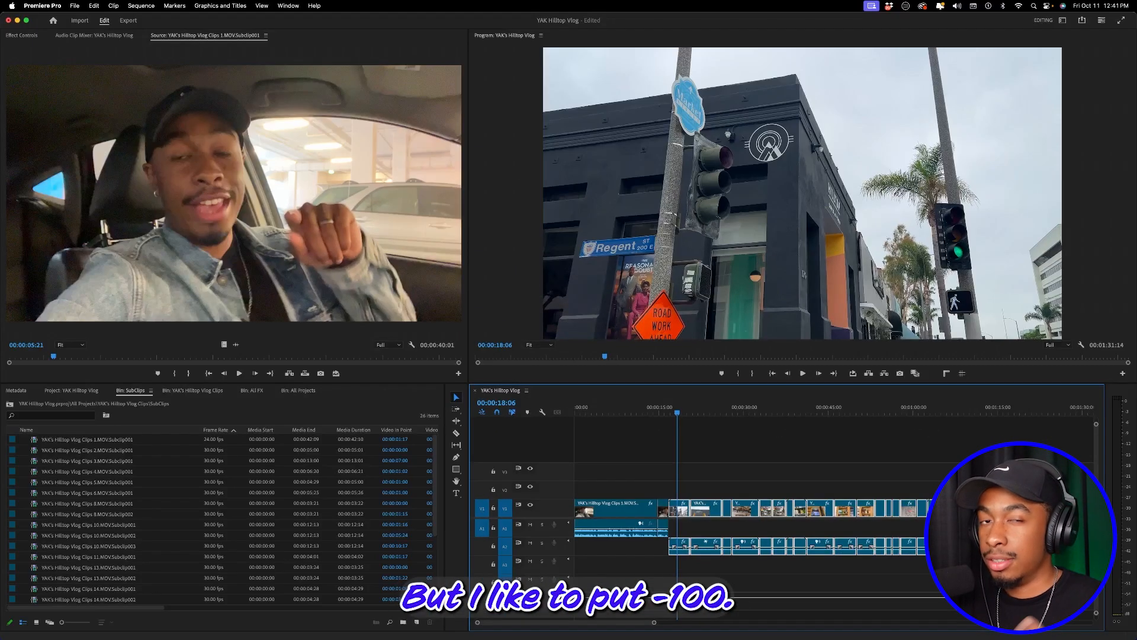
# Step: Move the playhead to 00:00:18:13 and replace the selected B-roll clips' 96 dB gain setting with -100 dB
pyautogui.press('g')
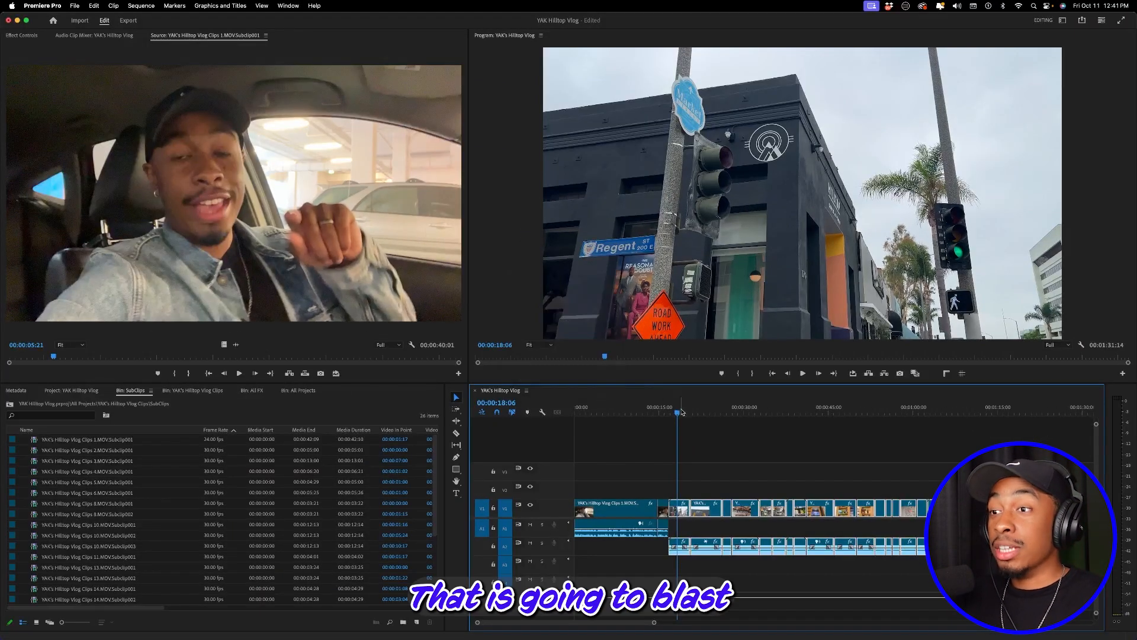
pyautogui.moveTo(678, 415); pyautogui.dragTo(680, 414)
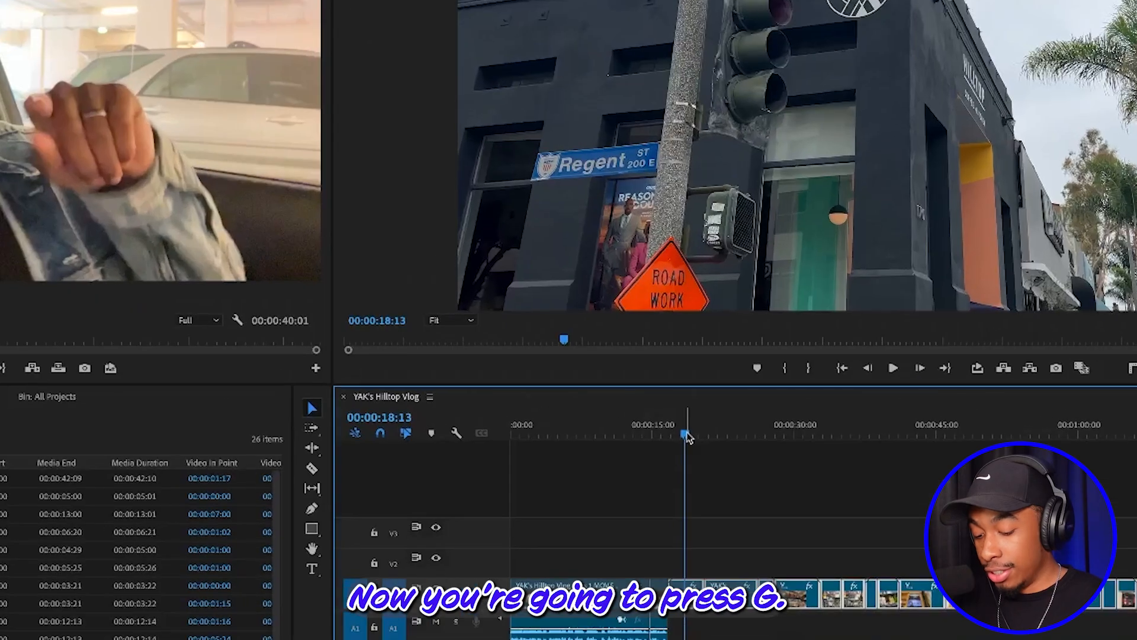
pyautogui.press('g')
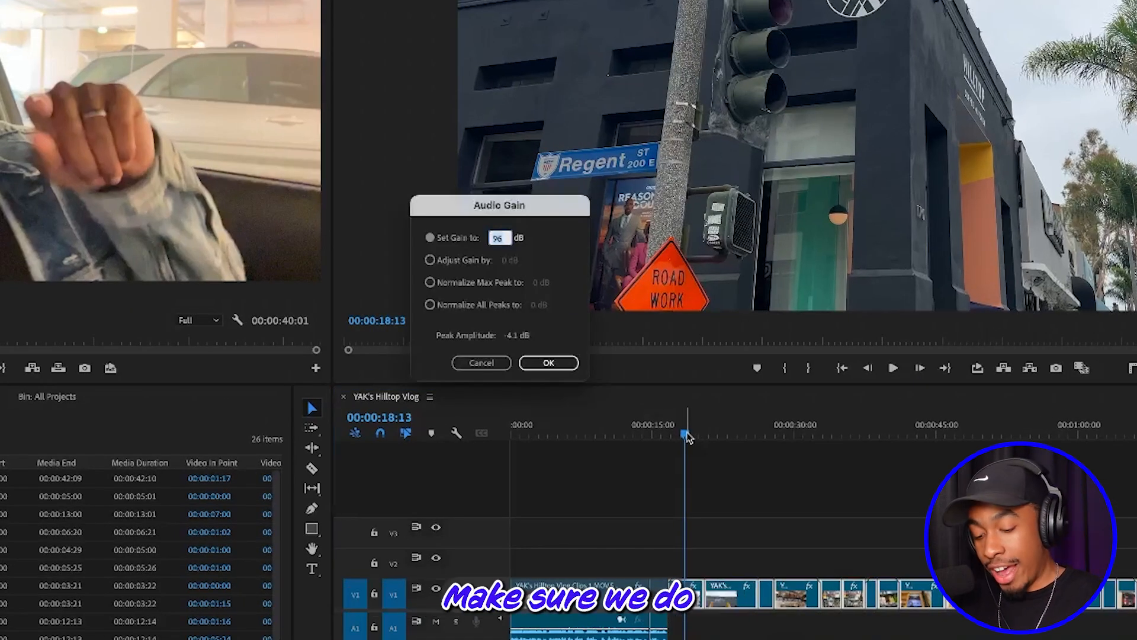
pyautogui.press('BackSpace')
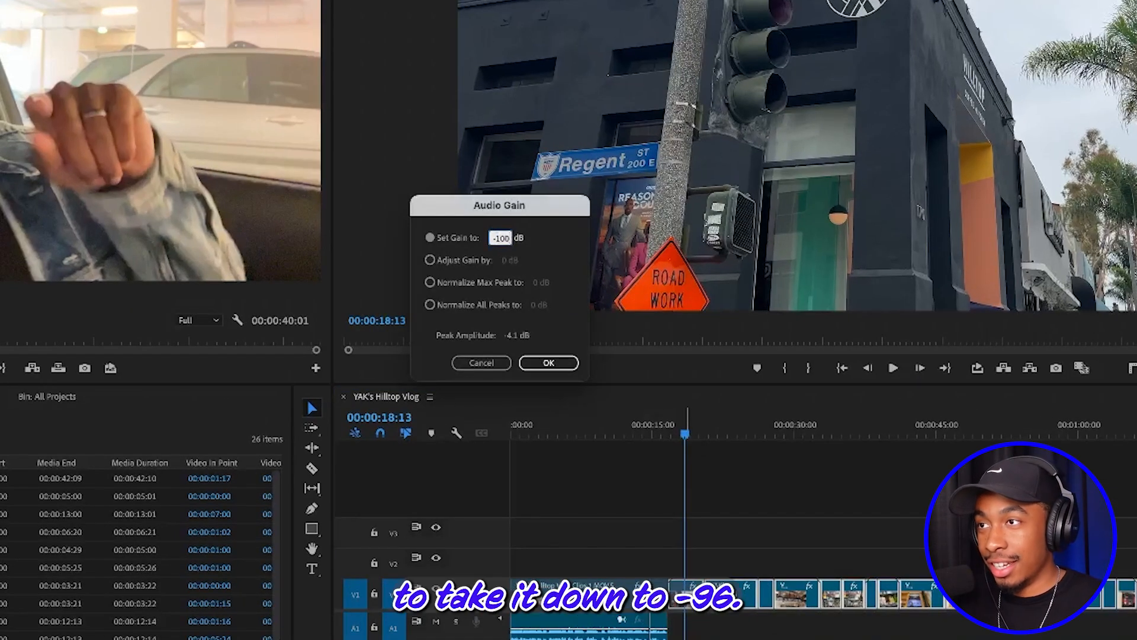
pyautogui.press('Return')
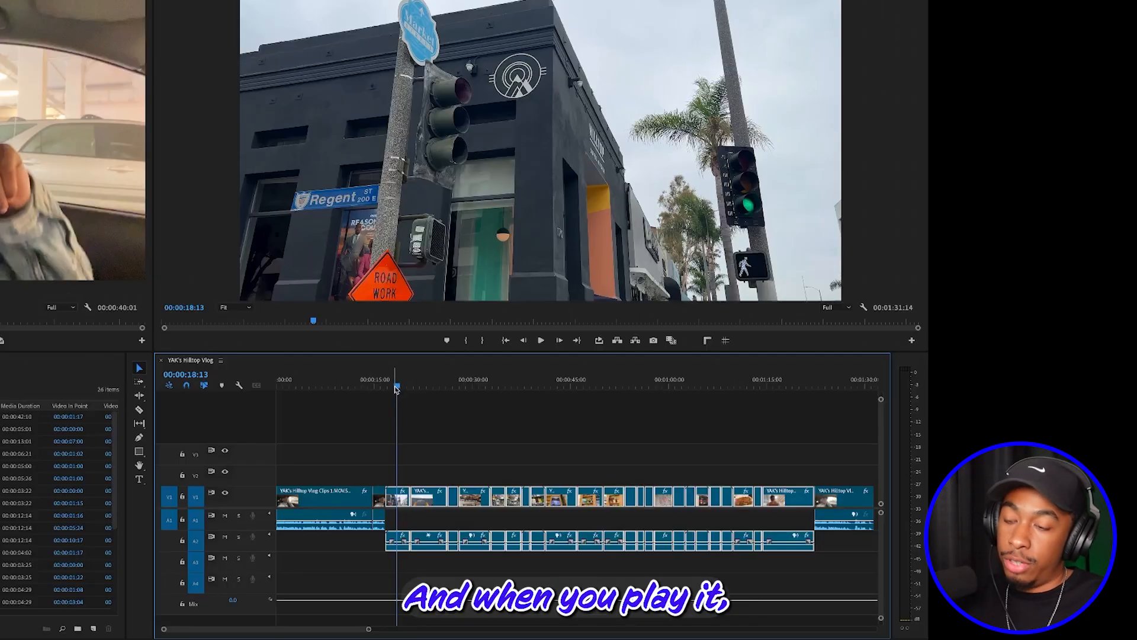
# Step: Check the silenced B-roll at 00:00:37:00 and 00:00:47:02, and unlink all B-roll clips' audio on track A2 from their video
pyautogui.moveTo(396, 388); pyautogui.dragTo(519, 398)
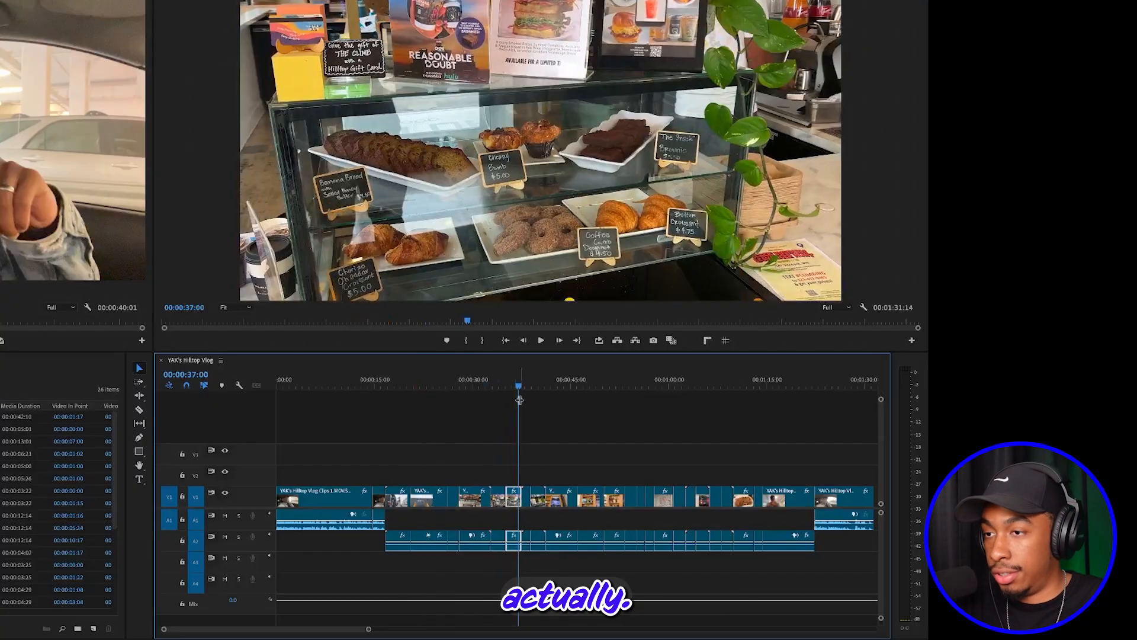
pyautogui.click(583, 385)
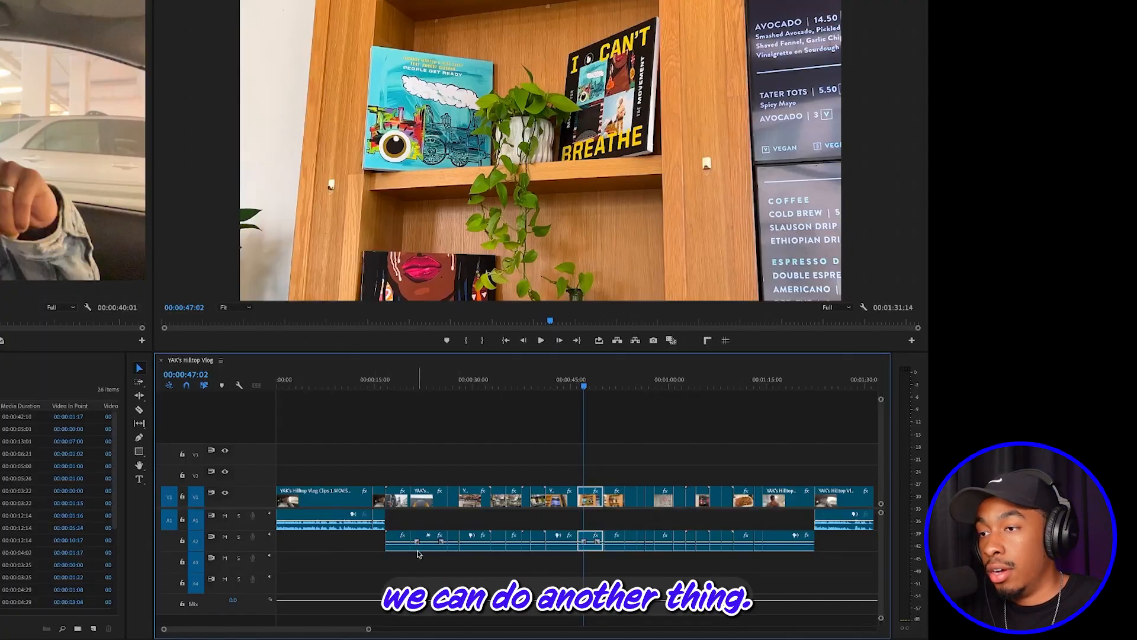
pyautogui.moveTo(349, 543); pyautogui.dragTo(828, 550)
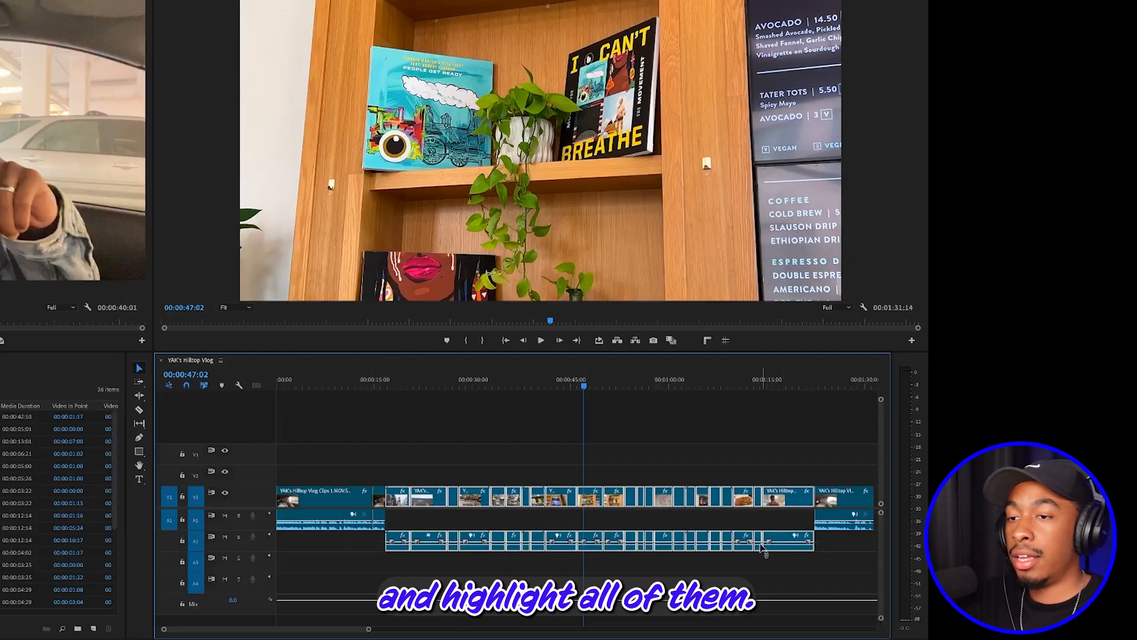
pyautogui.rightClick(592, 550)
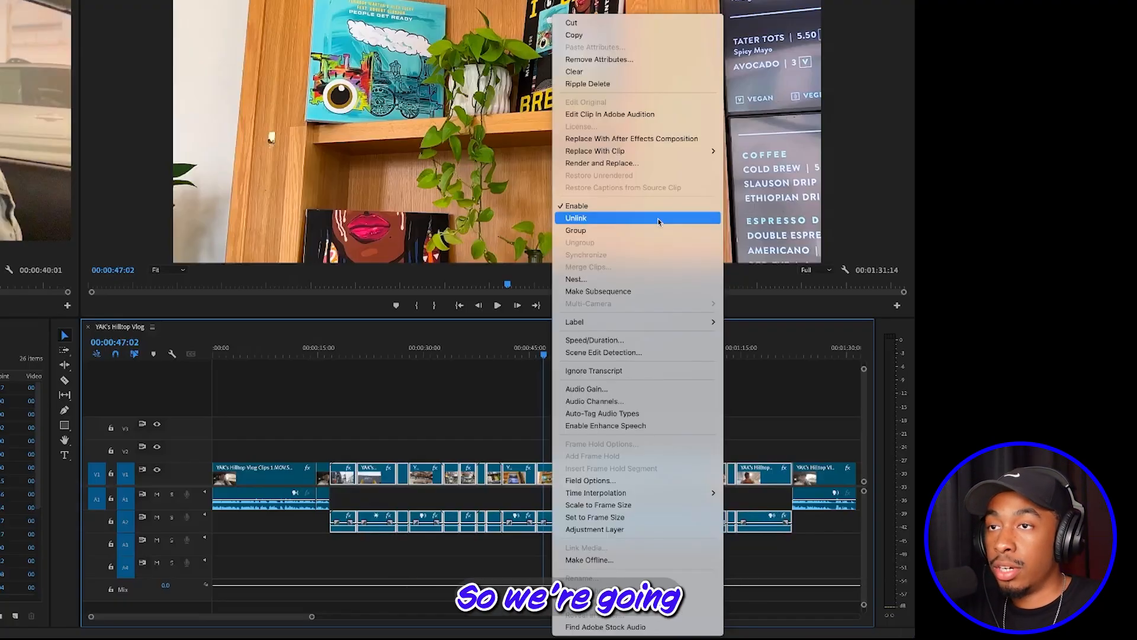
pyautogui.click(659, 221)
pyautogui.click(385, 354)
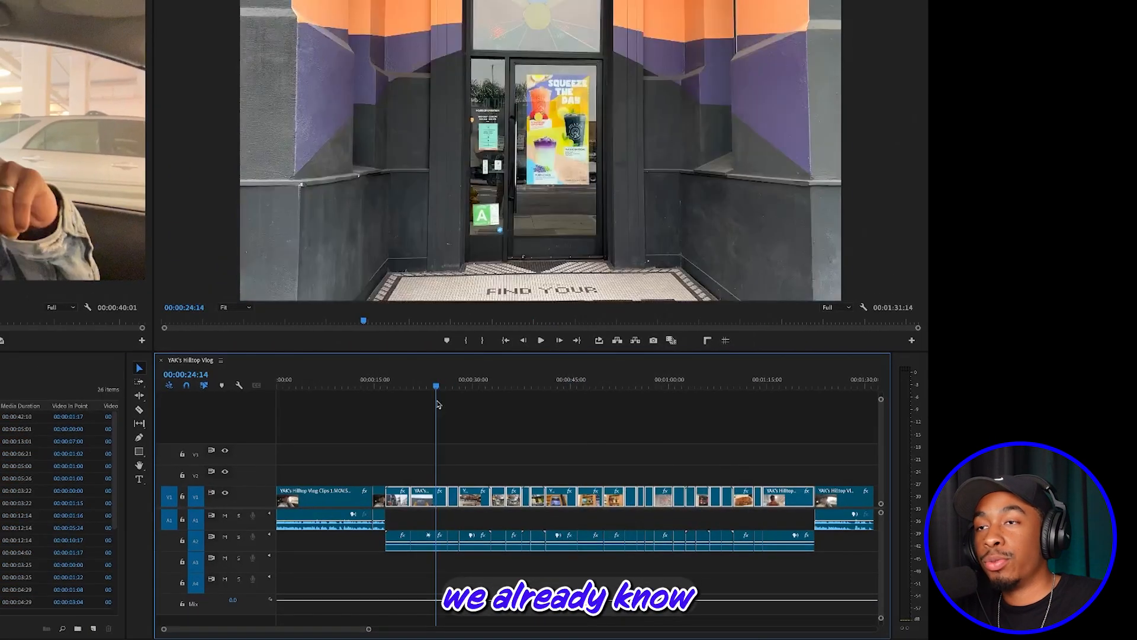
# Step: Delete all the unlinked B-roll audio clips from track A2
pyautogui.moveTo(437, 405); pyautogui.dragTo(693, 411)
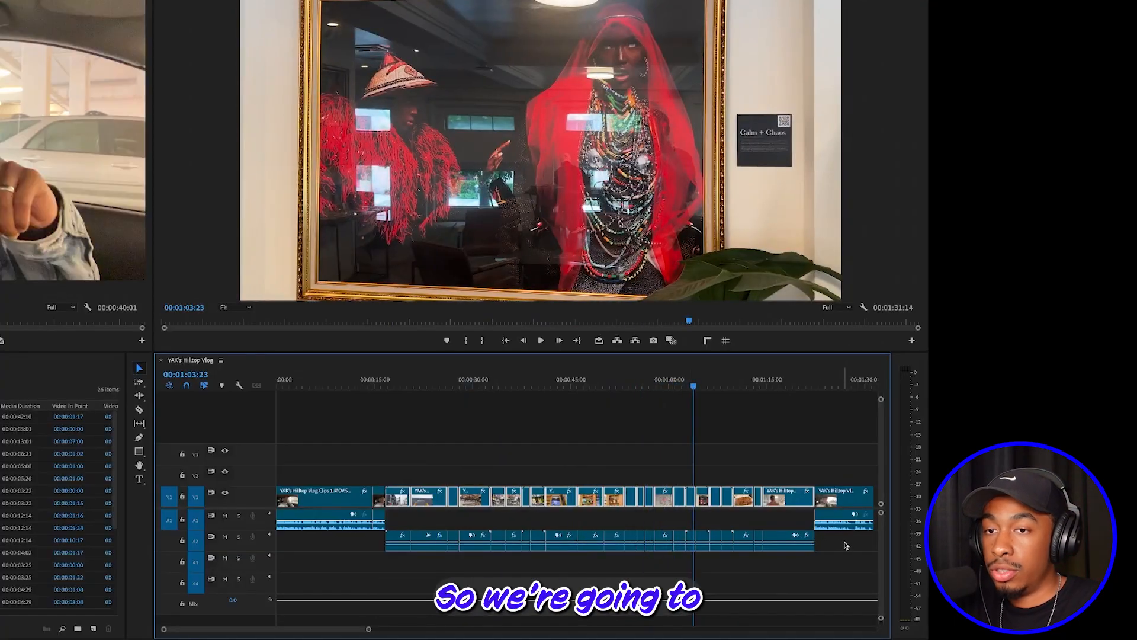
pyautogui.moveTo(844, 545); pyautogui.dragTo(373, 547)
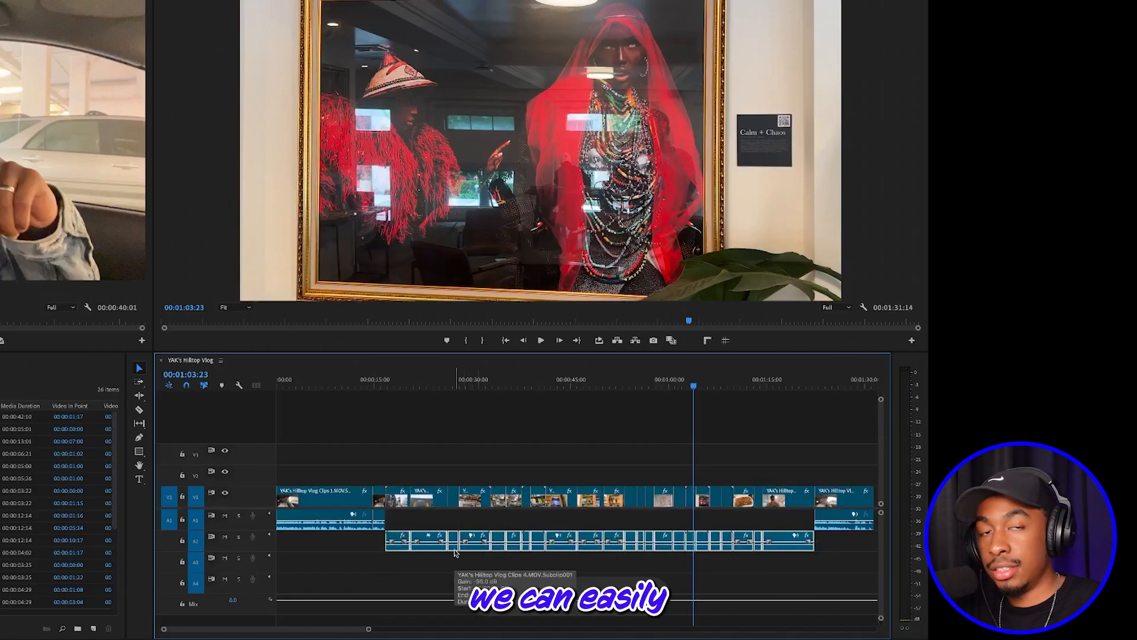
pyautogui.press('Delete')
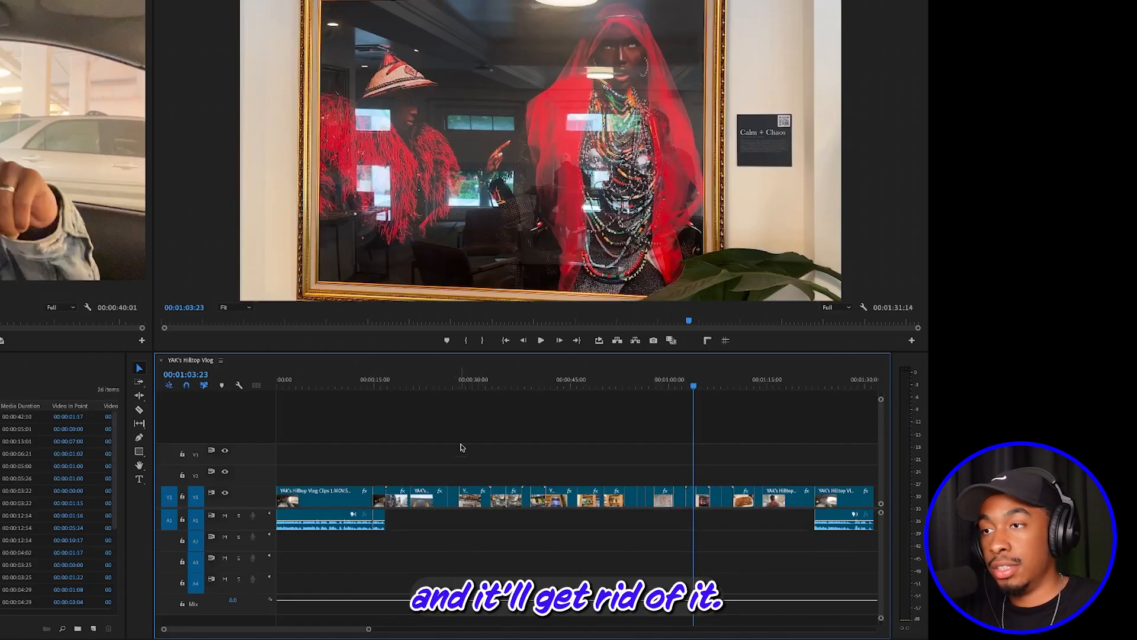
# Step: Scrub through the B-roll on V1 to review the clips without their audio
pyautogui.moveTo(389, 384); pyautogui.dragTo(585, 391)
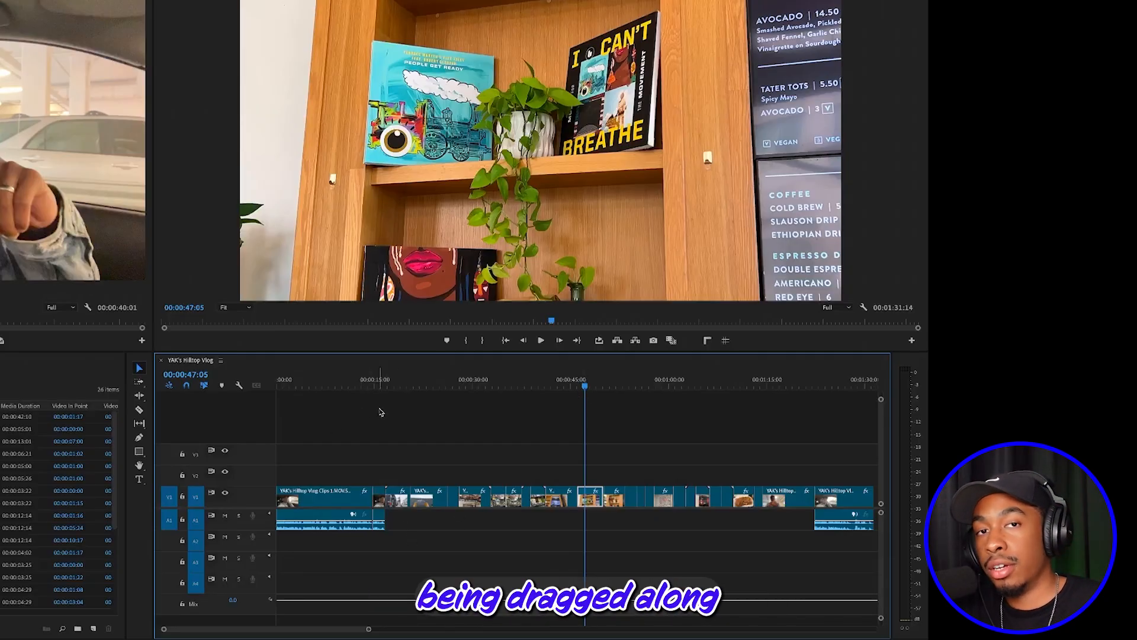
pyautogui.moveTo(410, 380); pyautogui.dragTo(658, 526)
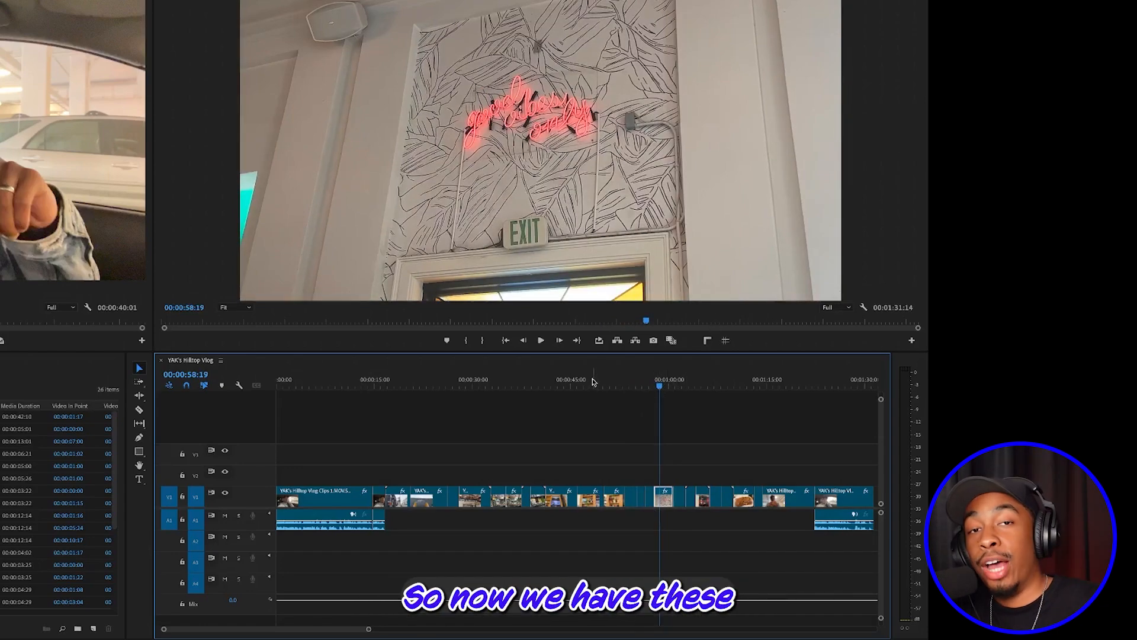
pyautogui.moveTo(593, 382); pyautogui.dragTo(729, 422)
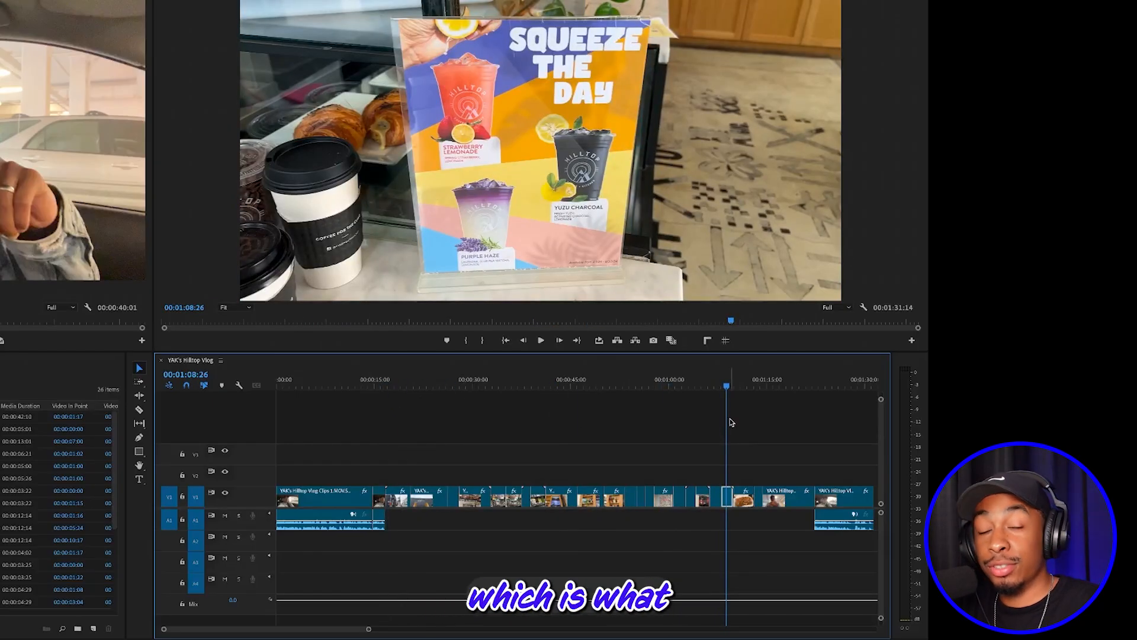
pyautogui.moveTo(727, 385)
pyautogui.mouseDown()
pyautogui.moveTo(326, 385)
pyautogui.moveTo(748, 385)
pyautogui.mouseUp()
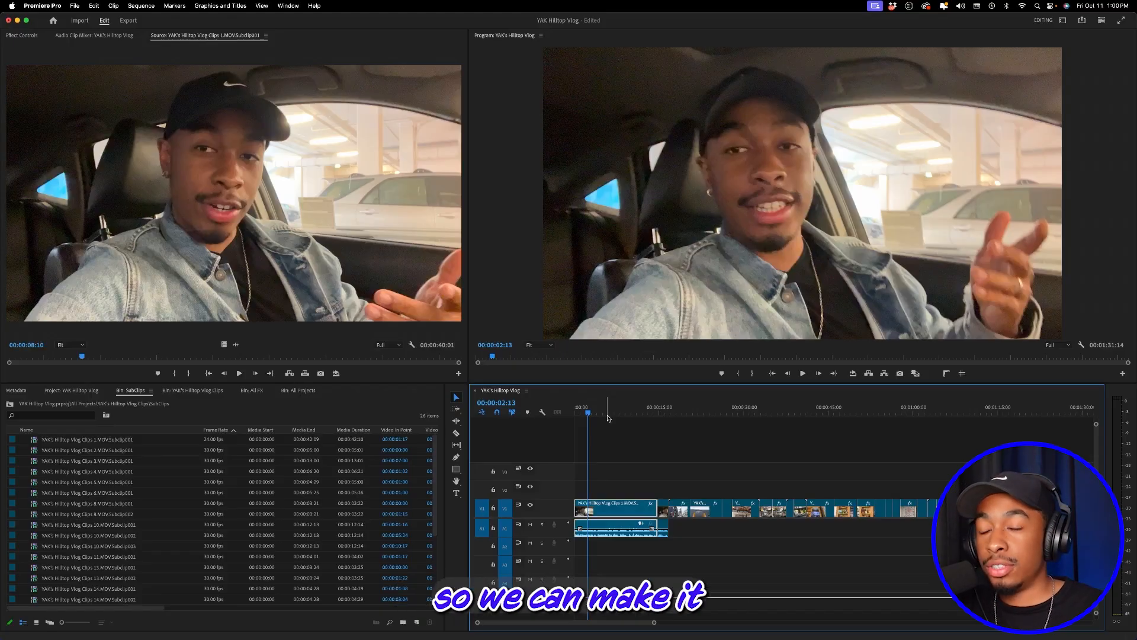
# Step: Play the opening talking clip from the sequence start and stop at 00:00:13:29
pyautogui.moveTo(608, 417); pyautogui.dragTo(567, 416)
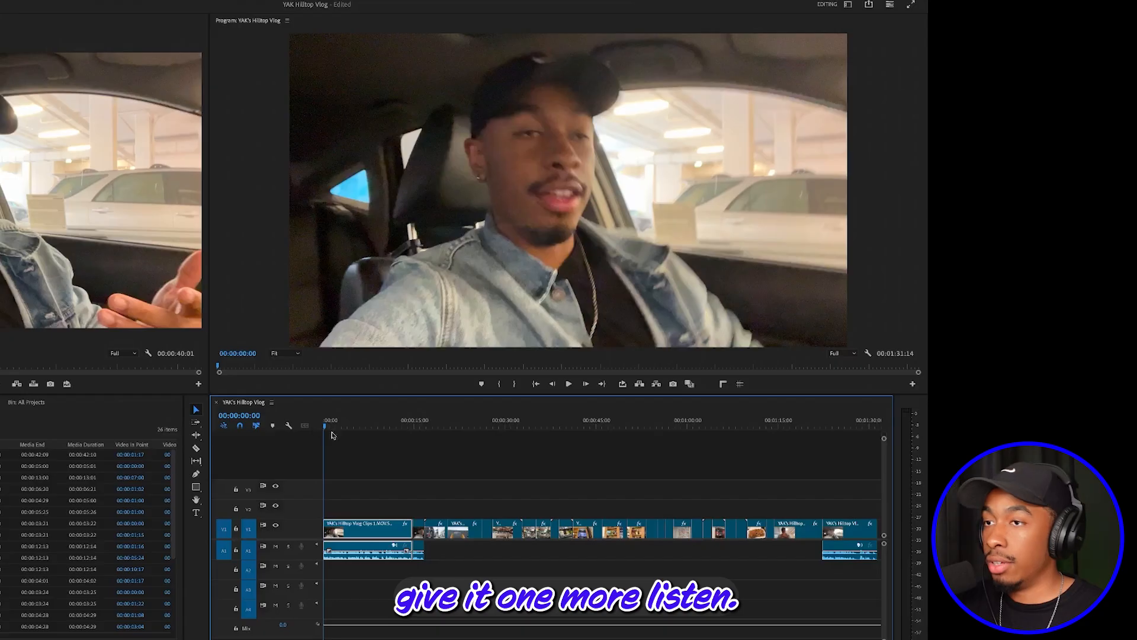
pyautogui.press('space')
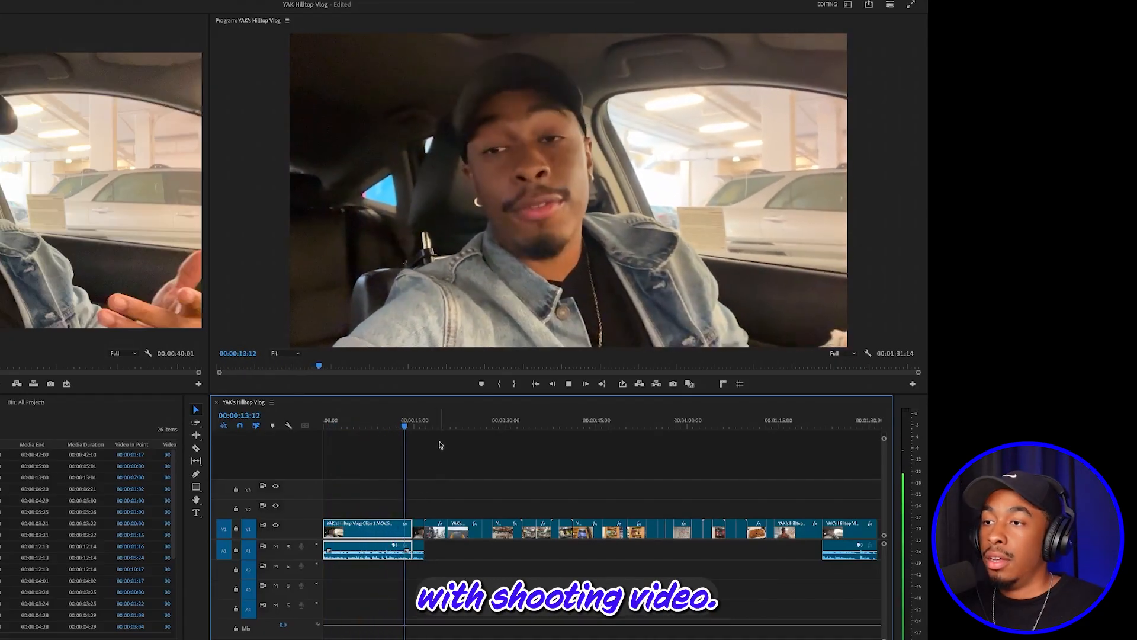
pyautogui.press('space')
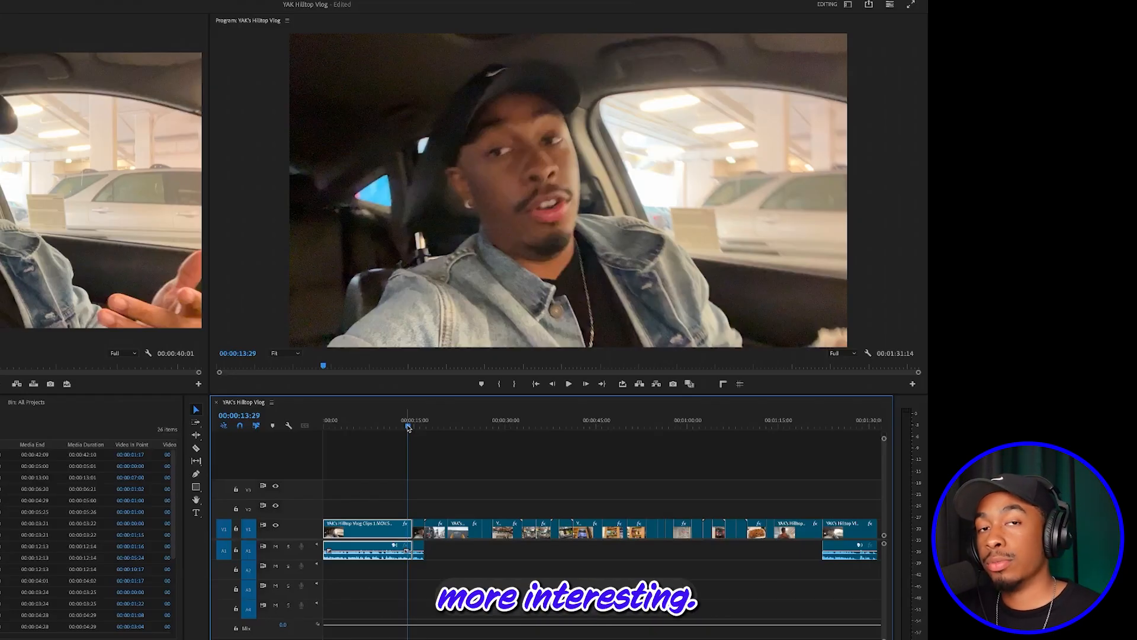
# Step: Find the spoken mention of Hilltop in the opening clip and park the playhead at 00:00:05:11
pyautogui.moveTo(407, 427); pyautogui.dragTo(358, 435)
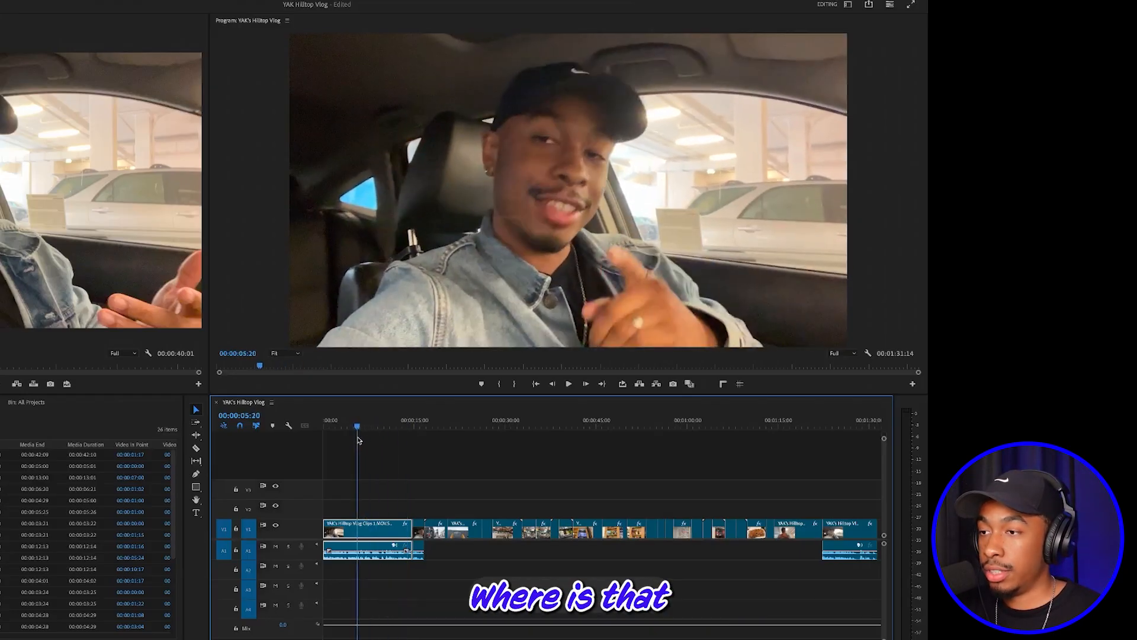
pyautogui.press('space')
pyautogui.click(353, 428)
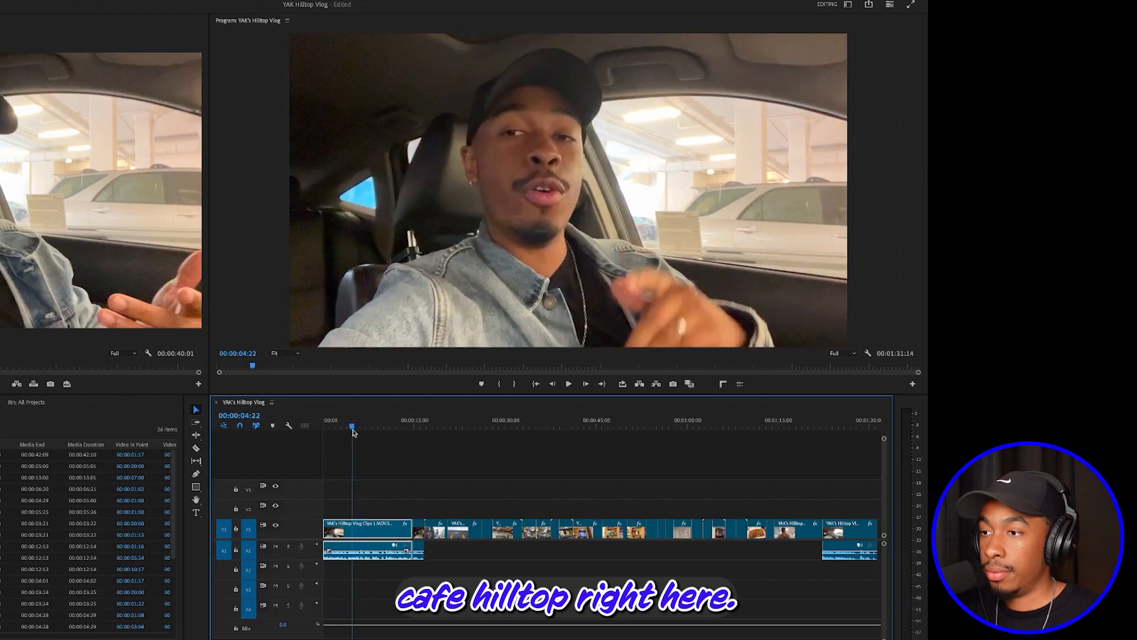
pyautogui.press('space')
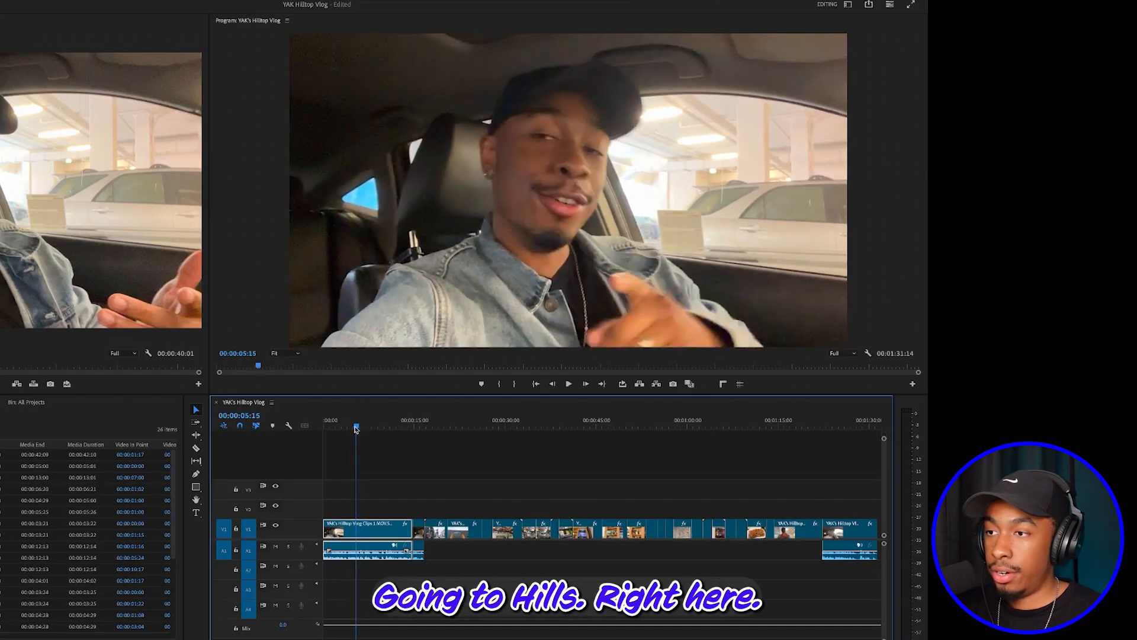
pyautogui.click(355, 429)
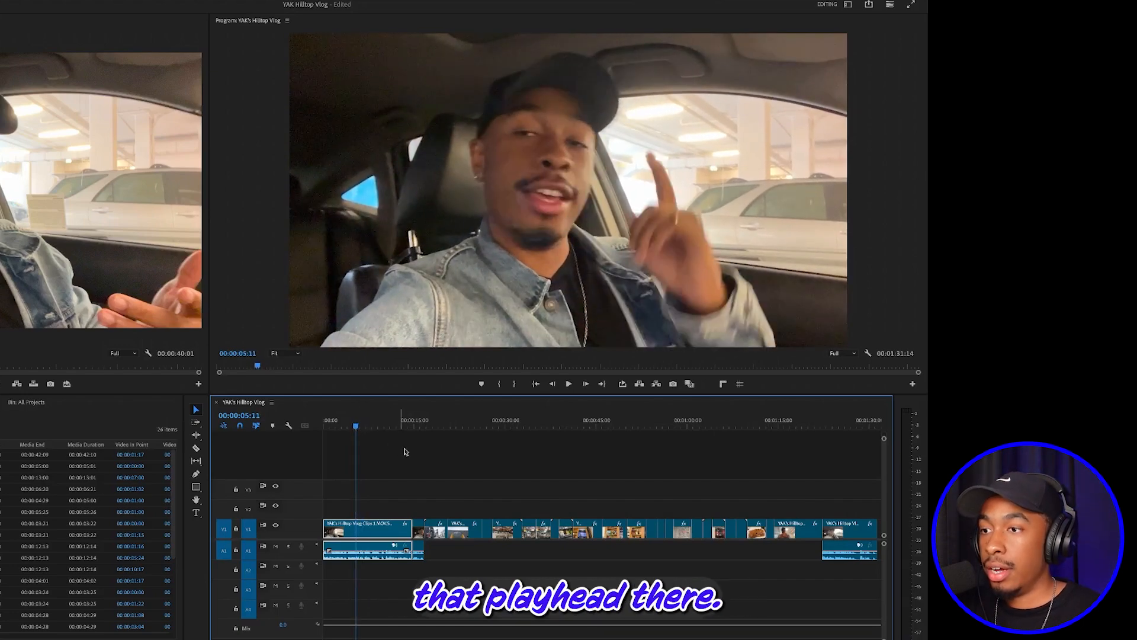
# Step: Move the Hilltop entrance B-roll clip from V1 to V2 at 00:00:05:11 and play back the opening through 00:00:14:20
pyautogui.moveTo(464, 529); pyautogui.dragTo(375, 510)
pyautogui.press('Home')
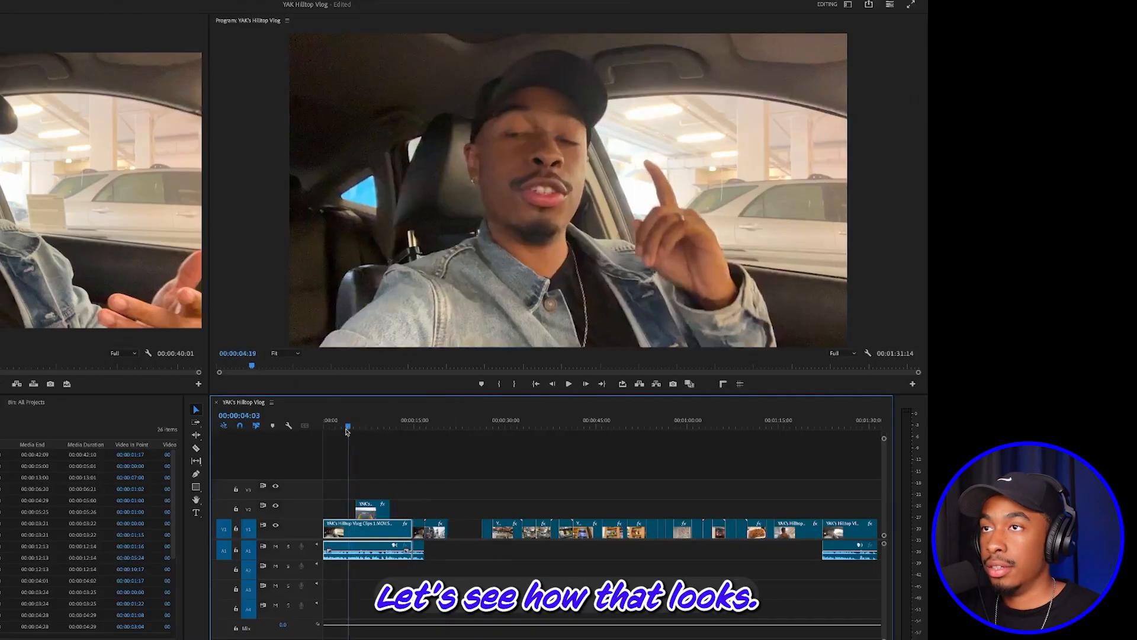
pyautogui.press('space')
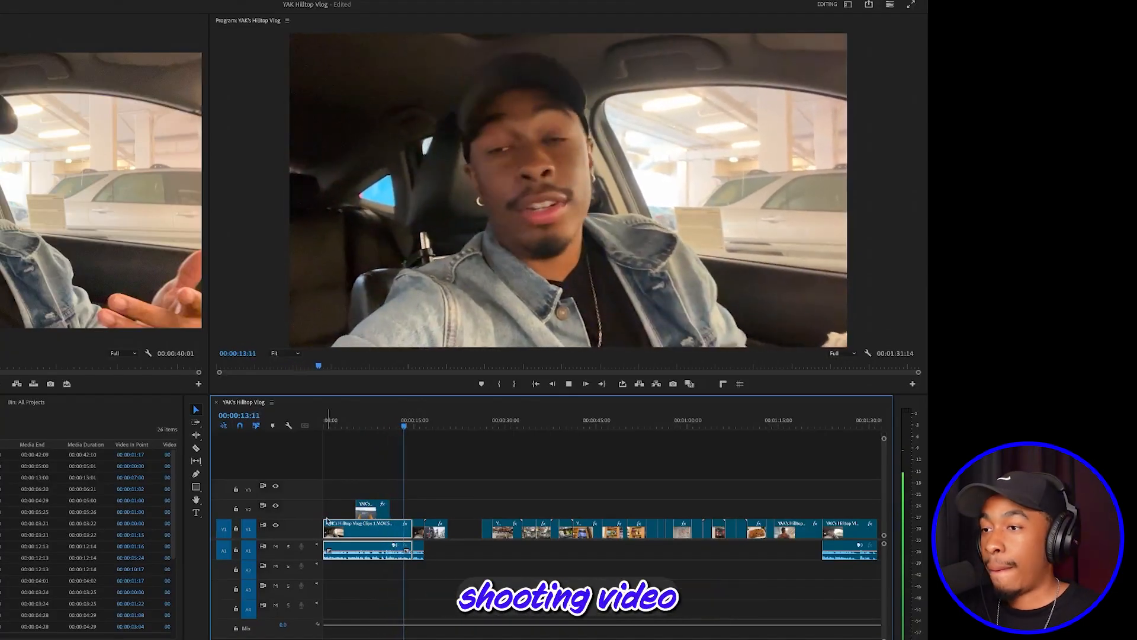
pyautogui.press('space')
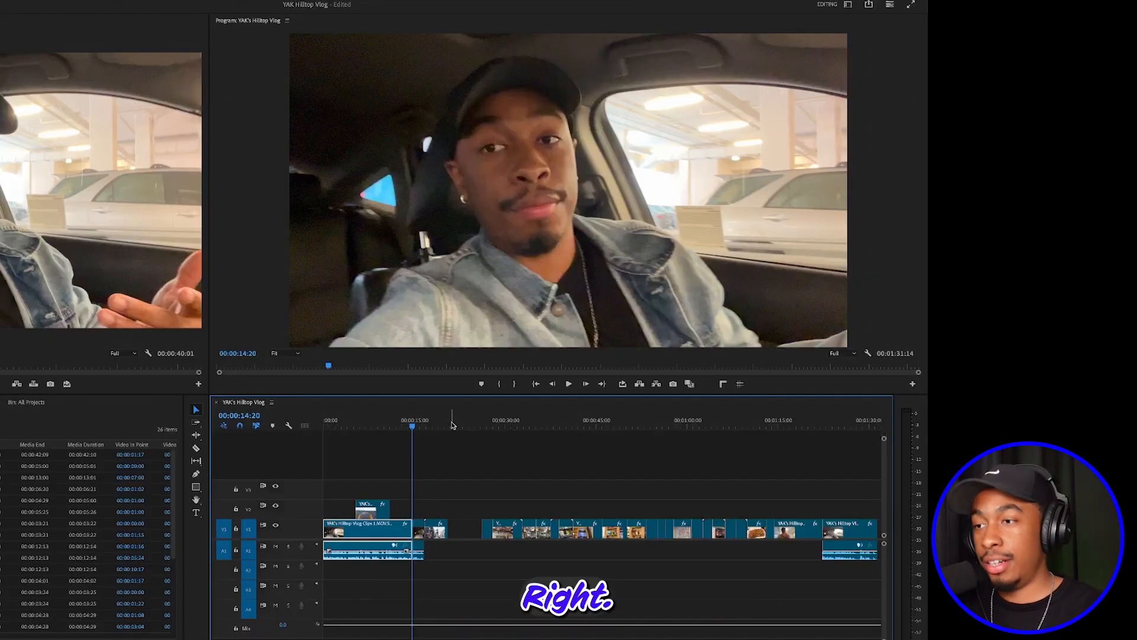
# Step: Move the playhead to 00:00:07:07 and turn on track targeting for V2 and V3
pyautogui.moveTo(412, 426); pyautogui.dragTo(367, 439)
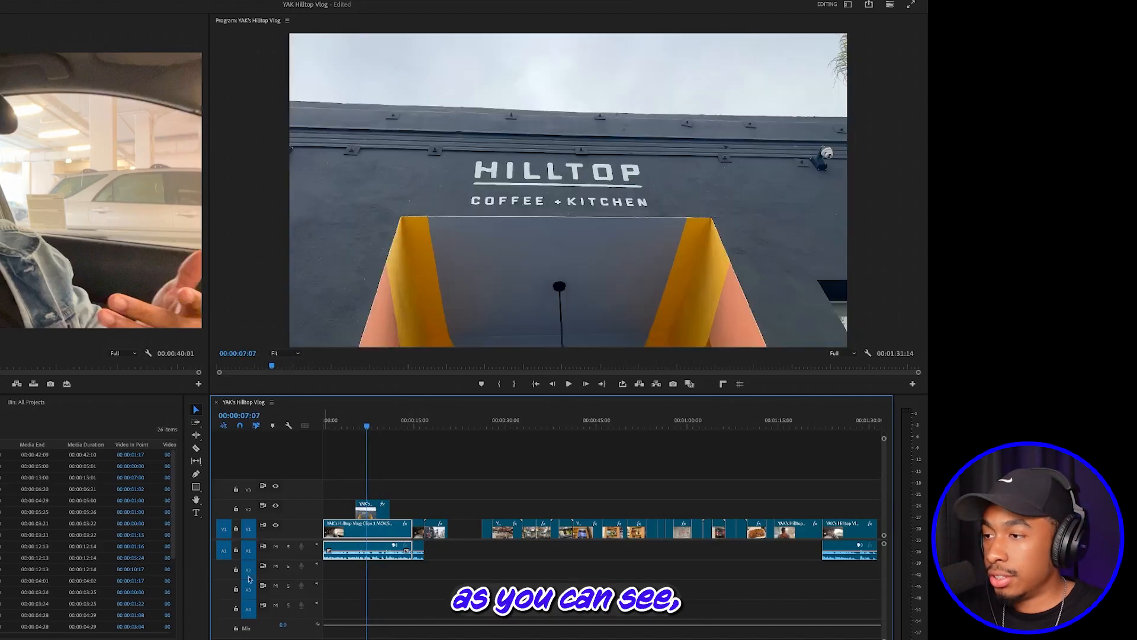
pyautogui.click(249, 514)
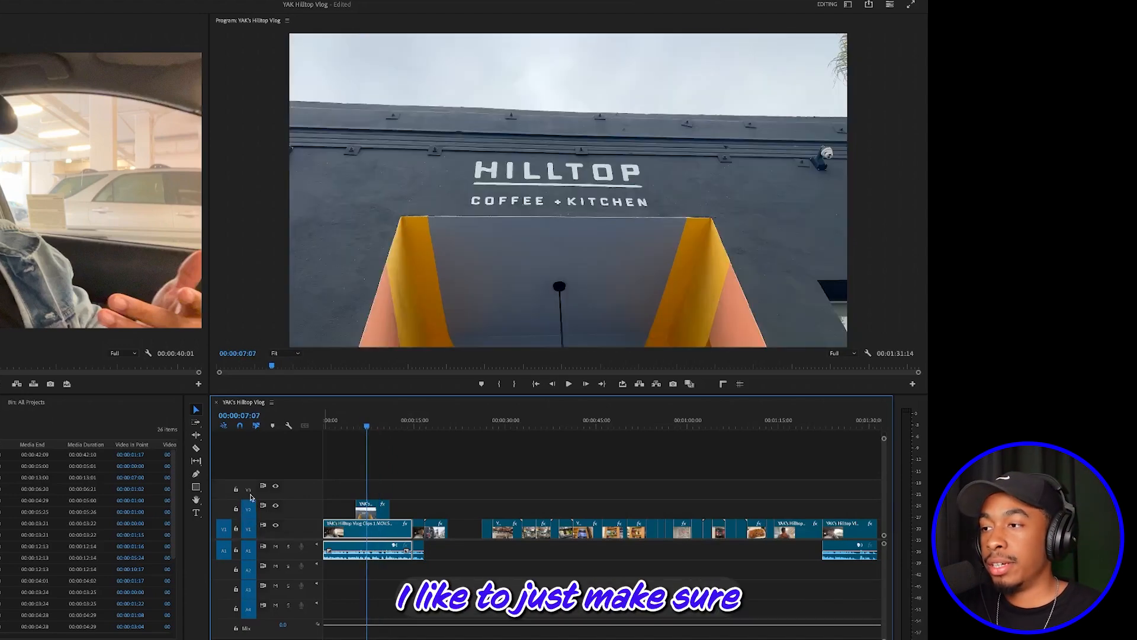
pyautogui.click(249, 490)
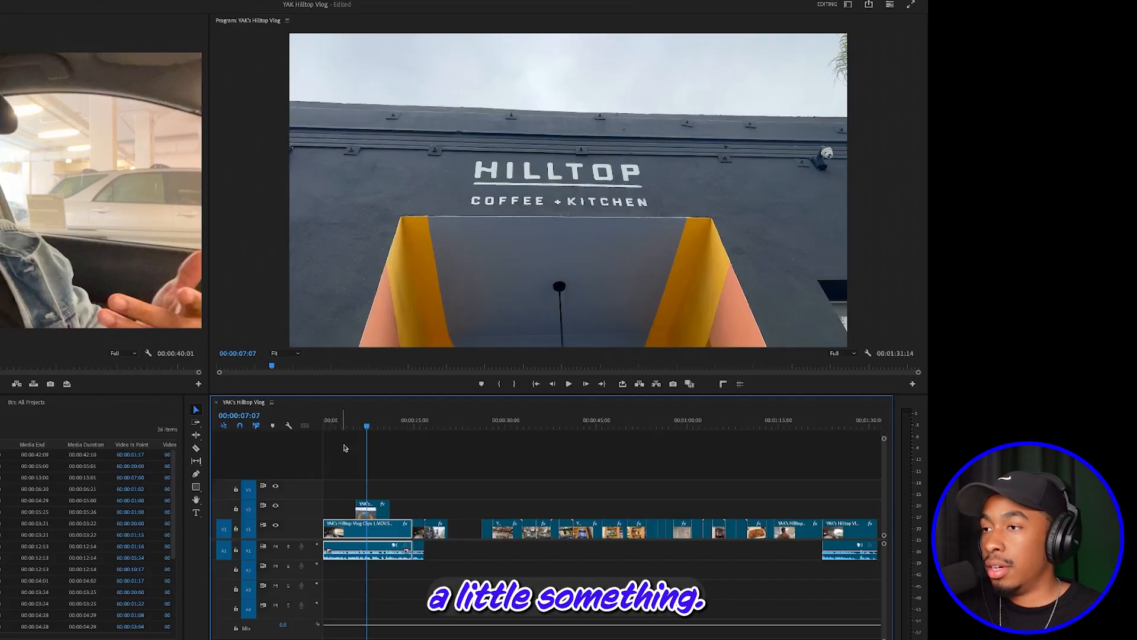
# Step: Review the edit from 00:00:04:10, stop at 00:00:20:15, and close the gap after the street-corner clip on V1
pyautogui.click(349, 426)
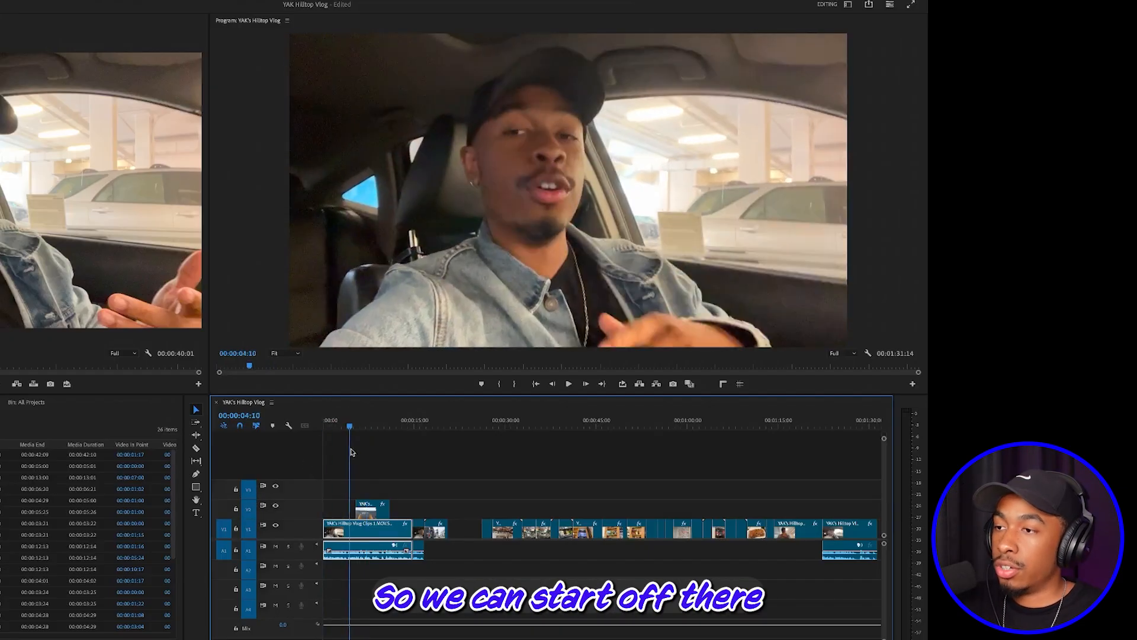
pyautogui.press('space')
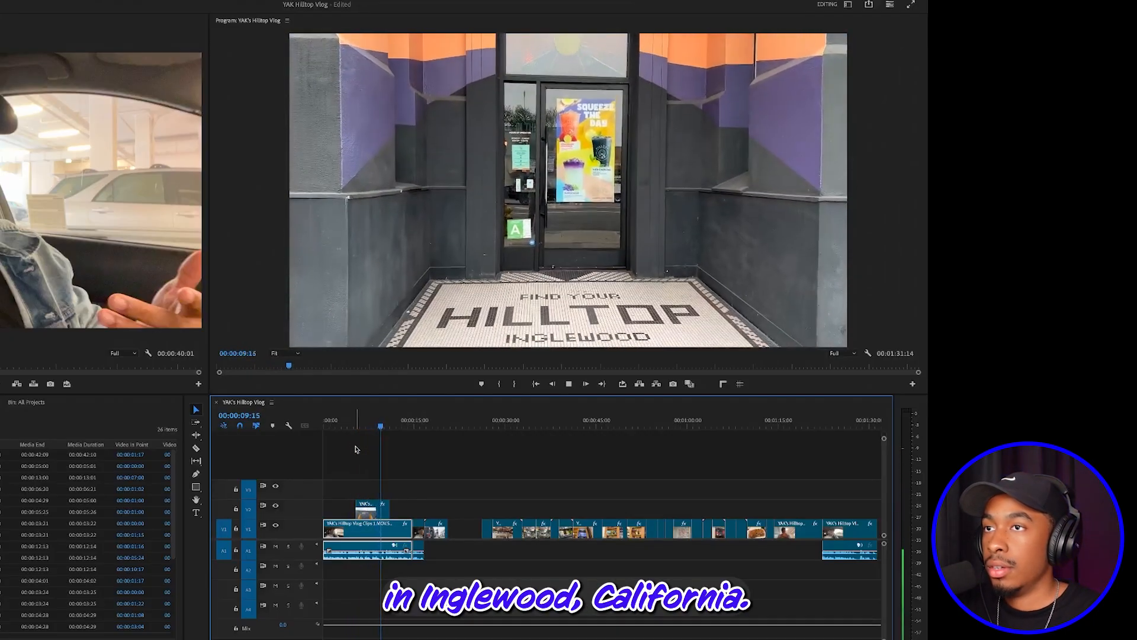
pyautogui.press('space')
pyautogui.click(413, 432)
pyautogui.press('space')
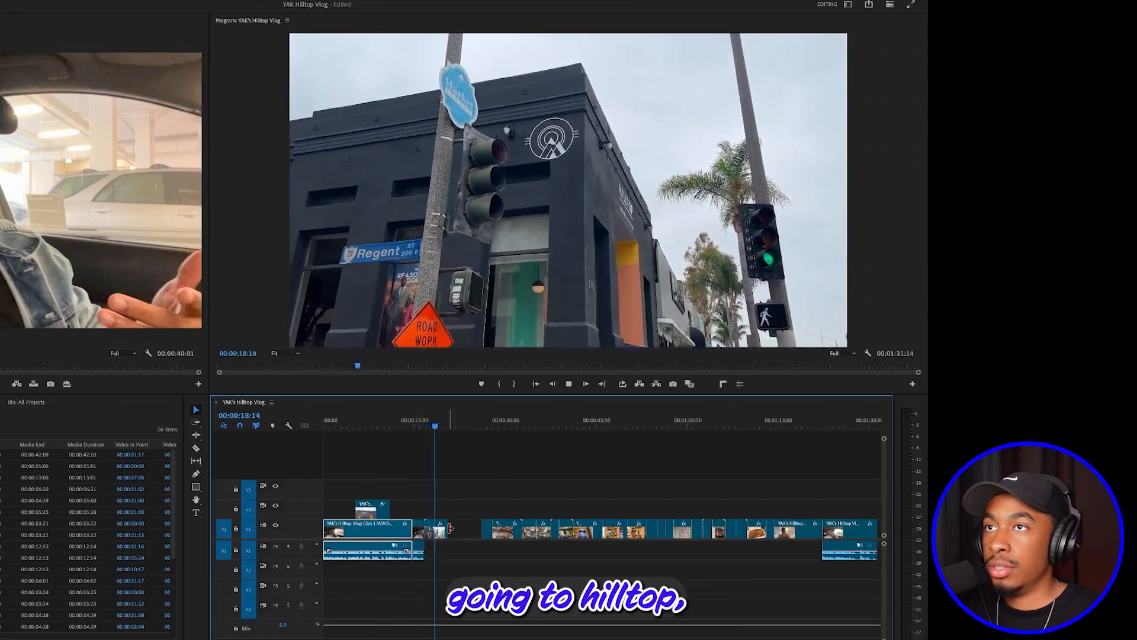
pyautogui.press('space')
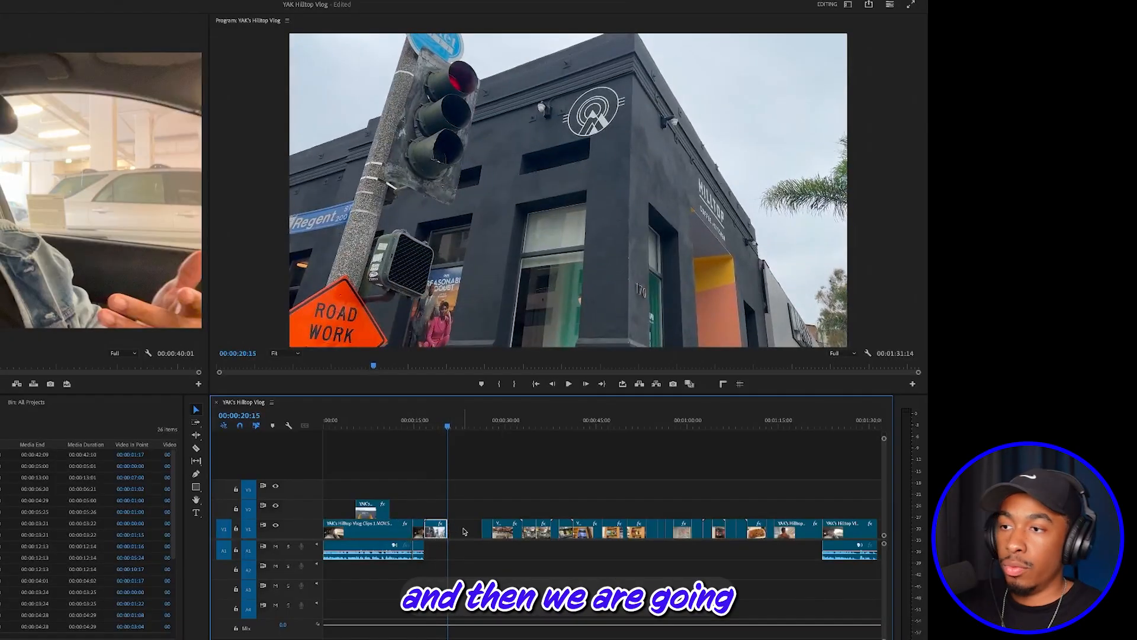
pyautogui.press('Delete')
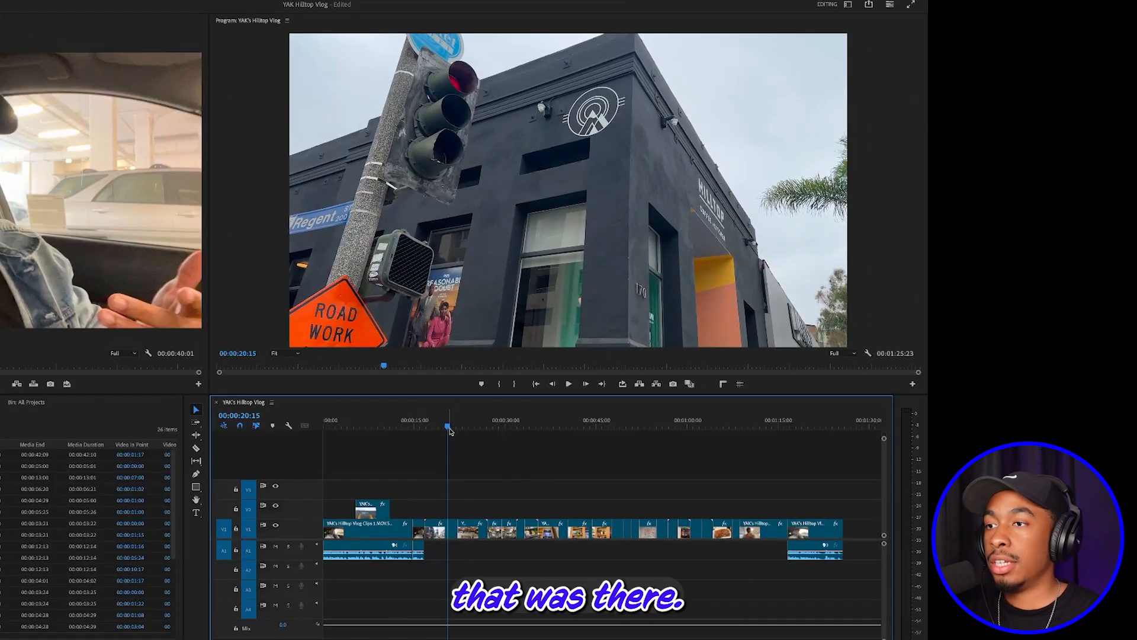
# Step: Move the café selfie B-roll clip from V1 to V2 over the end of the opening talking clip and play it back
pyautogui.moveTo(444, 429); pyautogui.dragTo(348, 441)
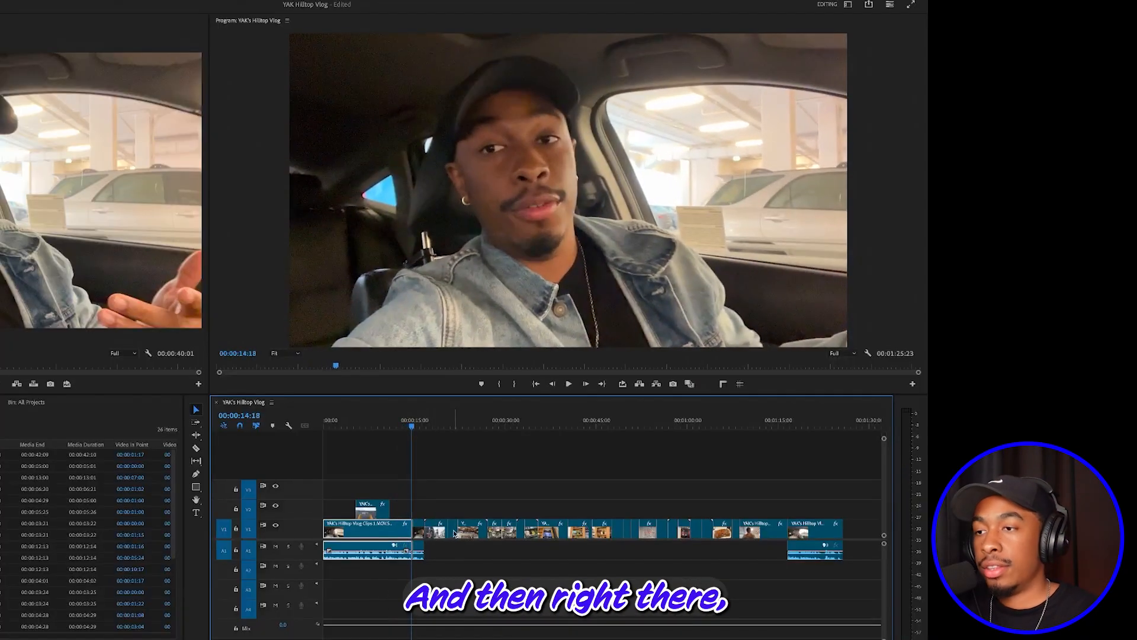
pyautogui.moveTo(449, 430); pyautogui.dragTo(406, 504)
pyautogui.click(371, 424)
pyautogui.press('space')
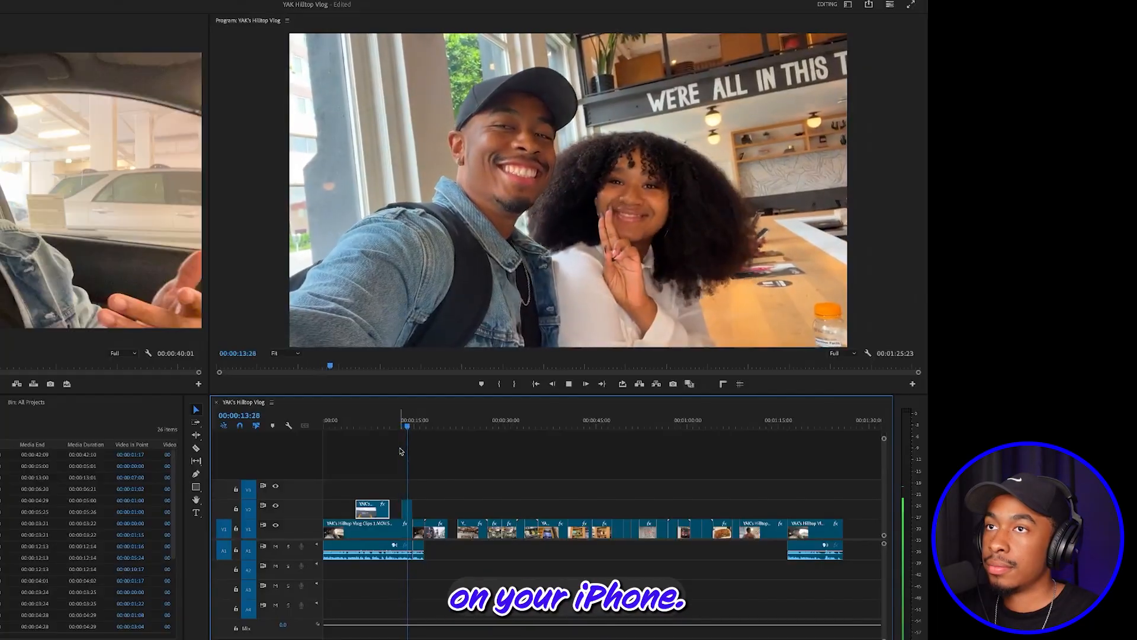
pyautogui.press('space')
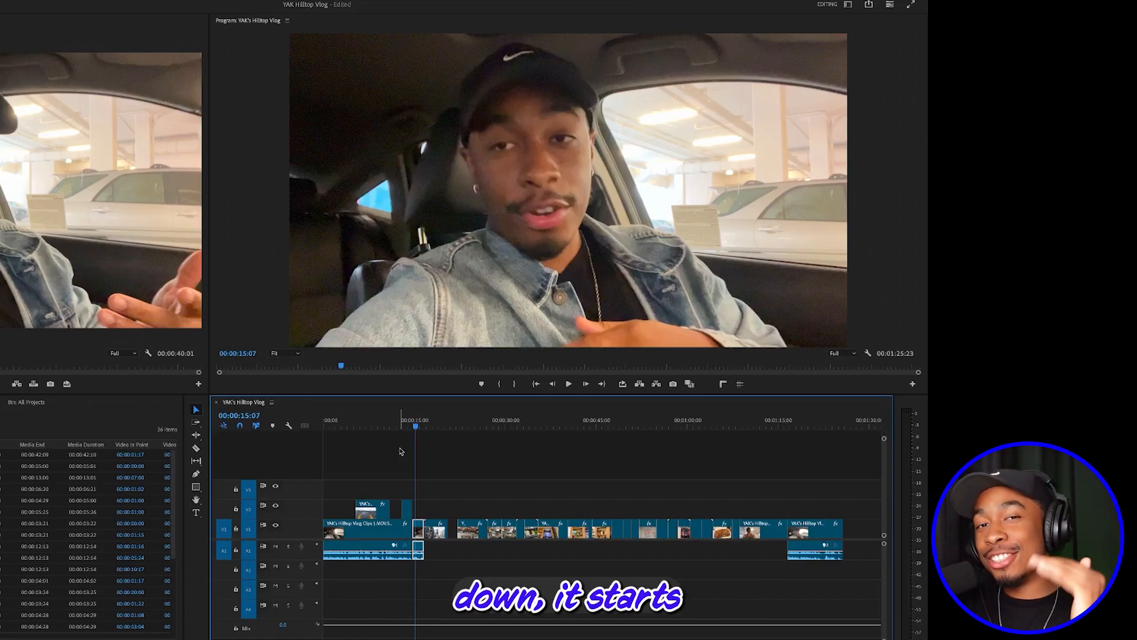
# Step: Replay the edit from the sequence start into the street-corner clip and select the gap following it on V1
pyautogui.moveTo(413, 425); pyautogui.dragTo(374, 426)
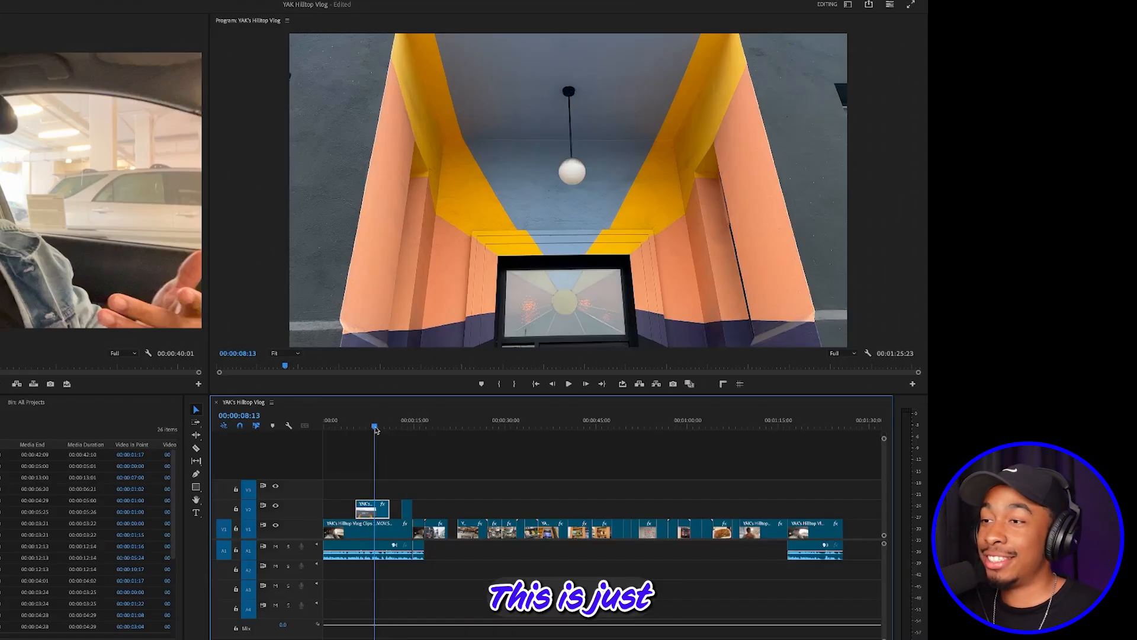
pyautogui.press('Home')
pyautogui.press('space')
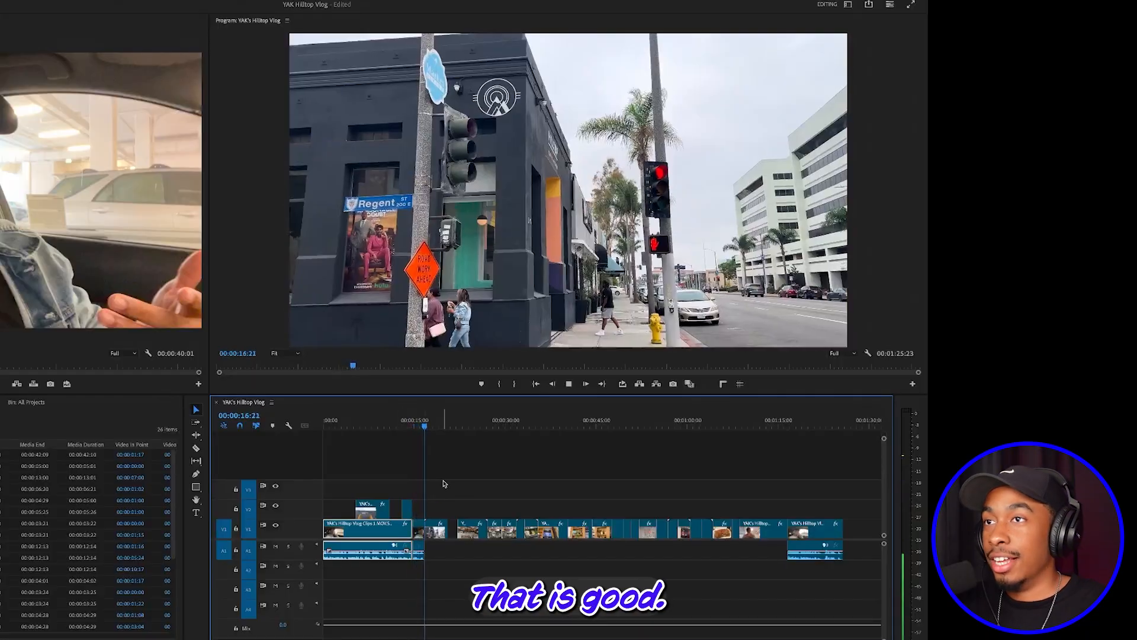
pyautogui.click(451, 528)
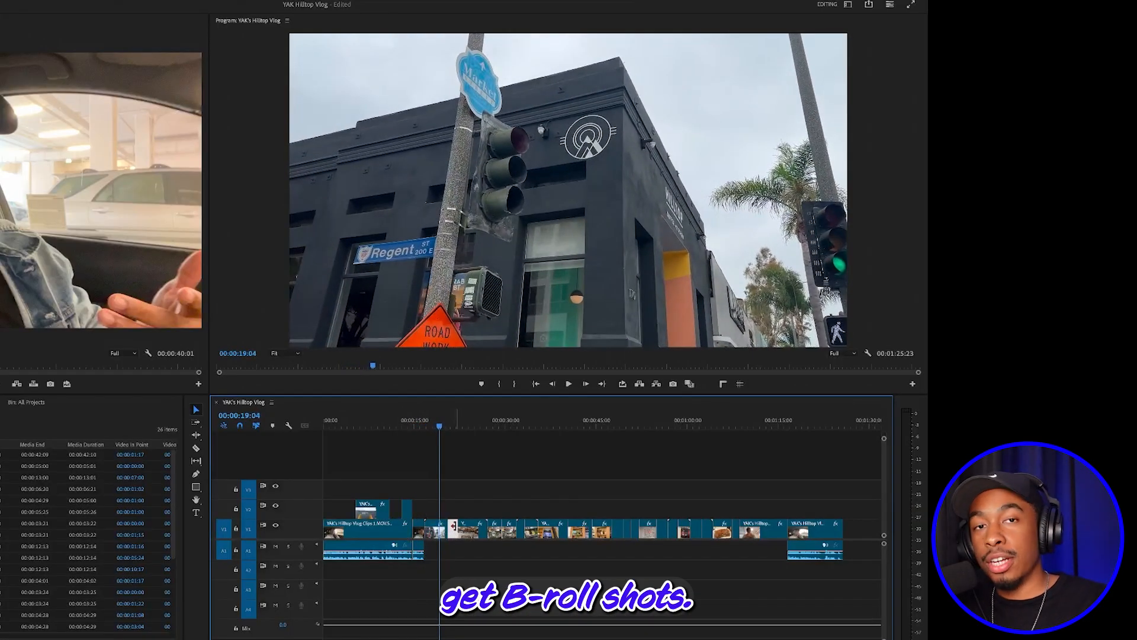
# Step: Trim the end of the street-corner B-roll clip on V1 to 00:00:20:00
pyautogui.moveTo(455, 422); pyautogui.dragTo(446, 468)
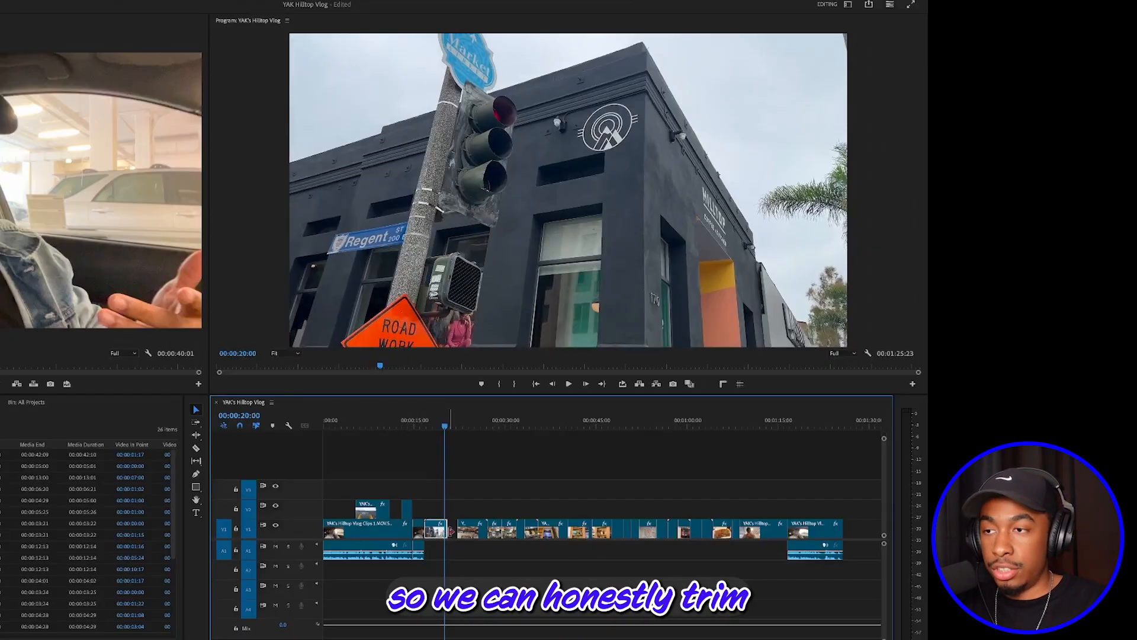
pyautogui.press('=')
pyautogui.press('=')
pyautogui.press('=')
pyautogui.press('=')
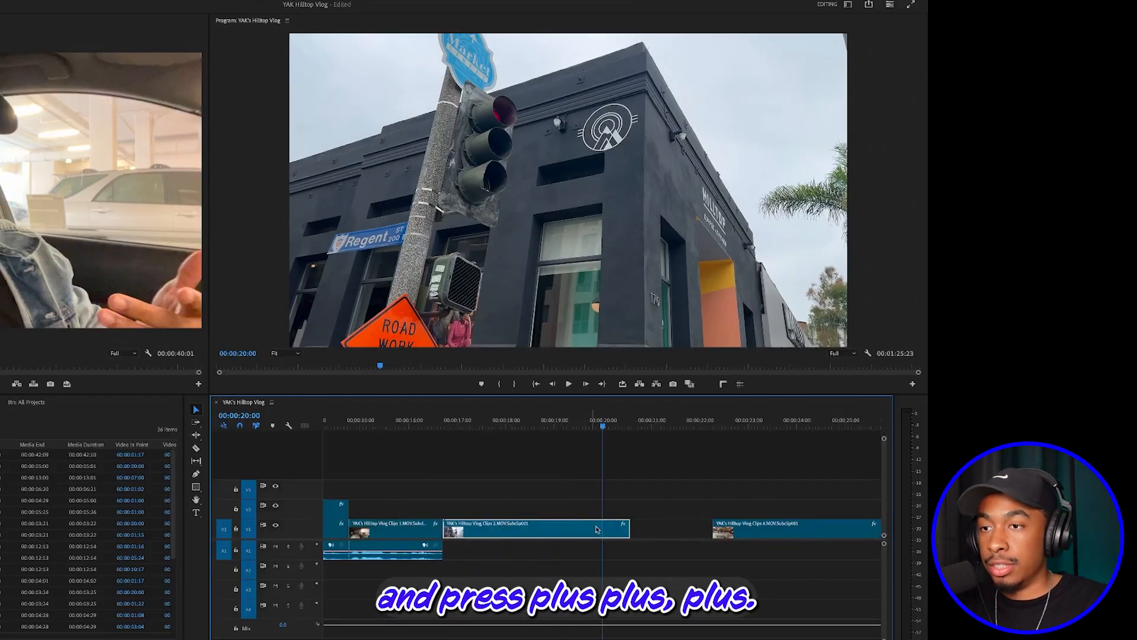
pyautogui.moveTo(651, 531); pyautogui.dragTo(602, 533)
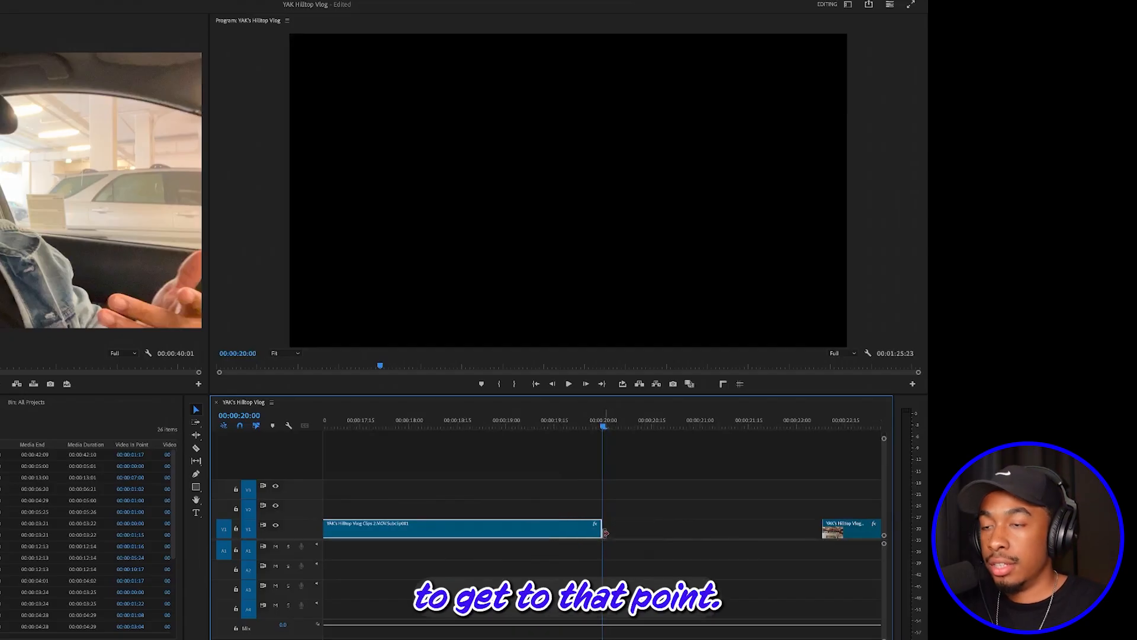
pyautogui.press('-')
pyautogui.press('-')
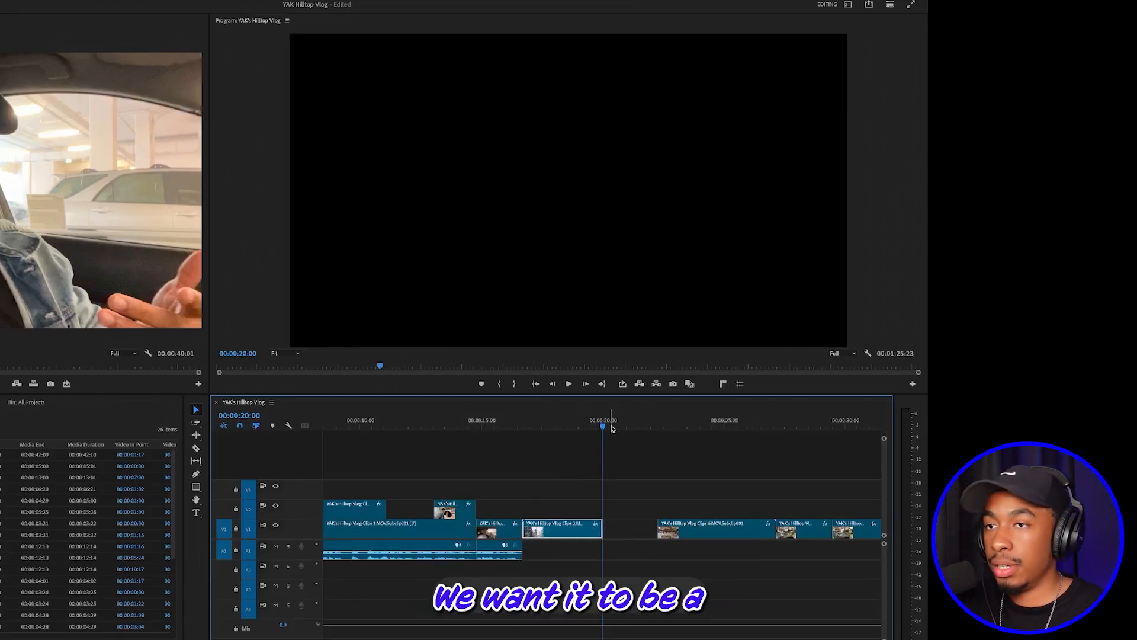
# Step: Review the pastry-case B-roll and move its first clip from V1 to V2, starting at 00:00:20:00
pyautogui.moveTo(610, 427); pyautogui.dragTo(798, 440)
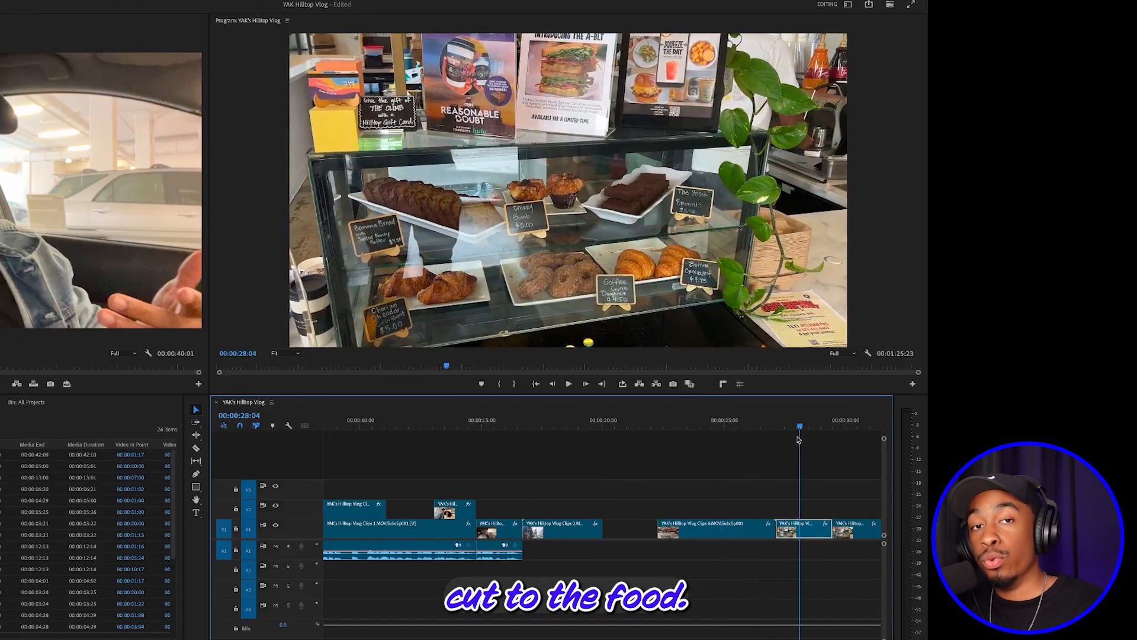
pyautogui.moveTo(797, 429); pyautogui.dragTo(459, 428)
pyautogui.moveTo(462, 471); pyautogui.dragTo(591, 470)
pyautogui.moveTo(796, 426); pyautogui.dragTo(817, 425)
pyautogui.moveTo(807, 525); pyautogui.dragTo(638, 507)
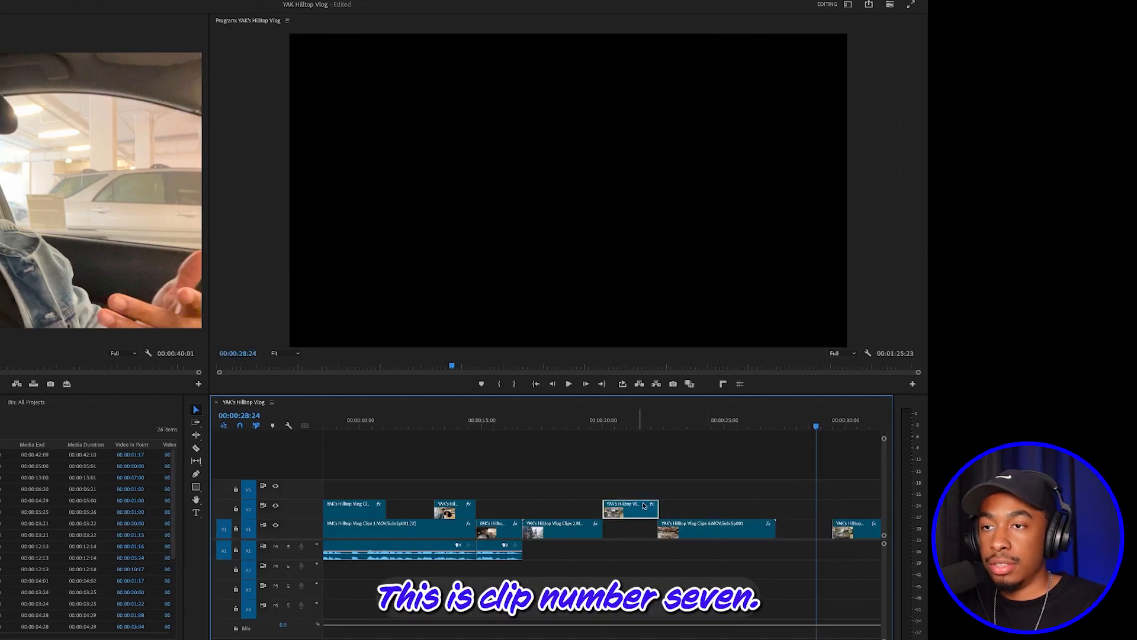
# Step: Shift the "We're all in this together" clip later on V1, drop the pastry-case clip onto V1 after the street-corner clip, and play back
pyautogui.moveTo(625, 427); pyautogui.dragTo(629, 427)
pyautogui.moveTo(694, 529); pyautogui.dragTo(752, 529)
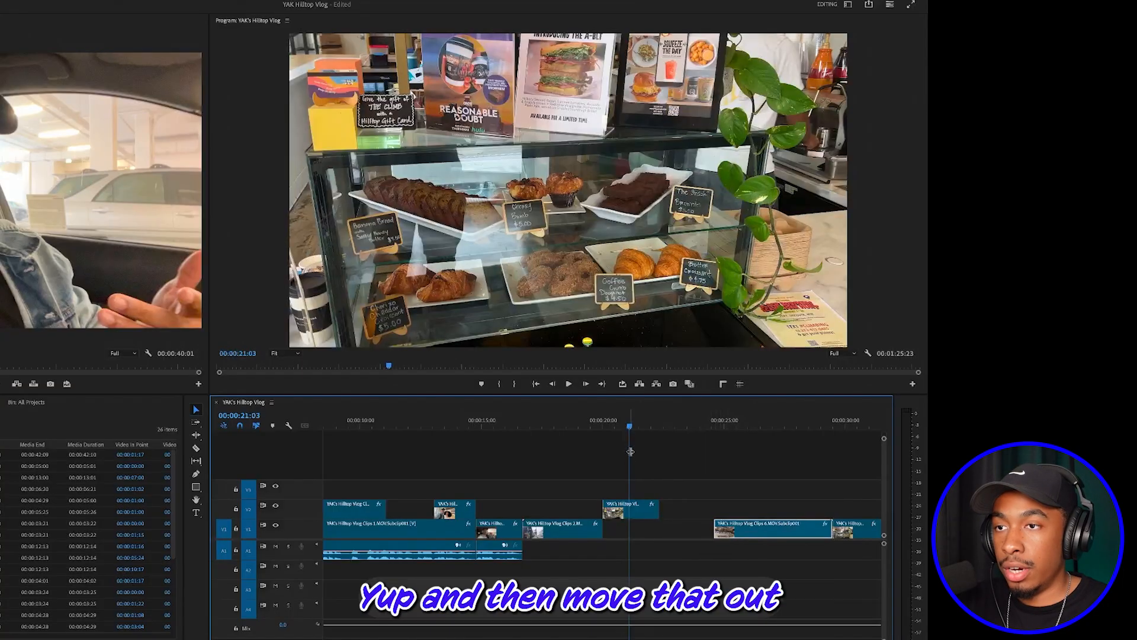
pyautogui.moveTo(627, 508); pyautogui.dragTo(627, 525)
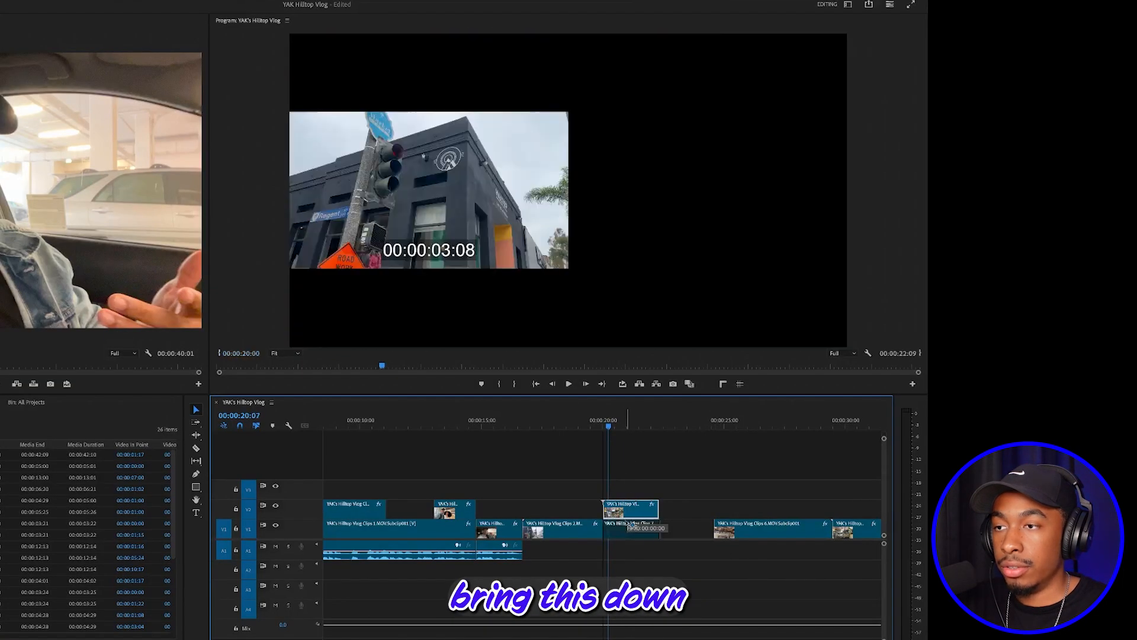
pyautogui.moveTo(598, 427); pyautogui.dragTo(498, 445)
pyautogui.press('space')
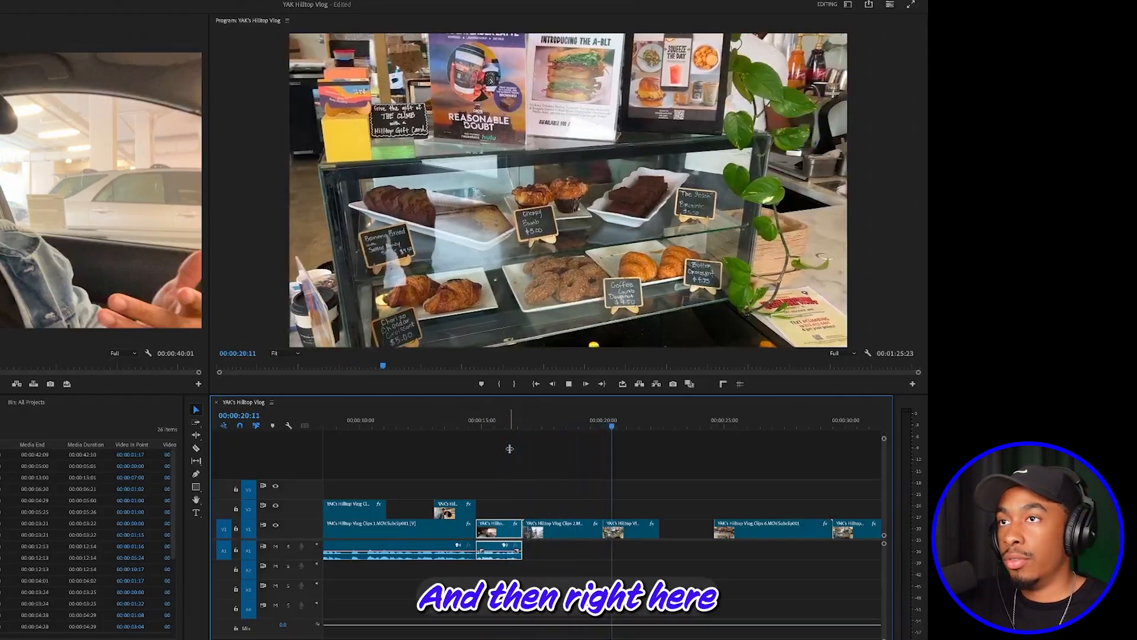
# Step: Move the second pastry-case clip to V2 and stack it directly above the first one at 00:00:20:00
pyautogui.click(725, 525)
pyautogui.click(808, 427)
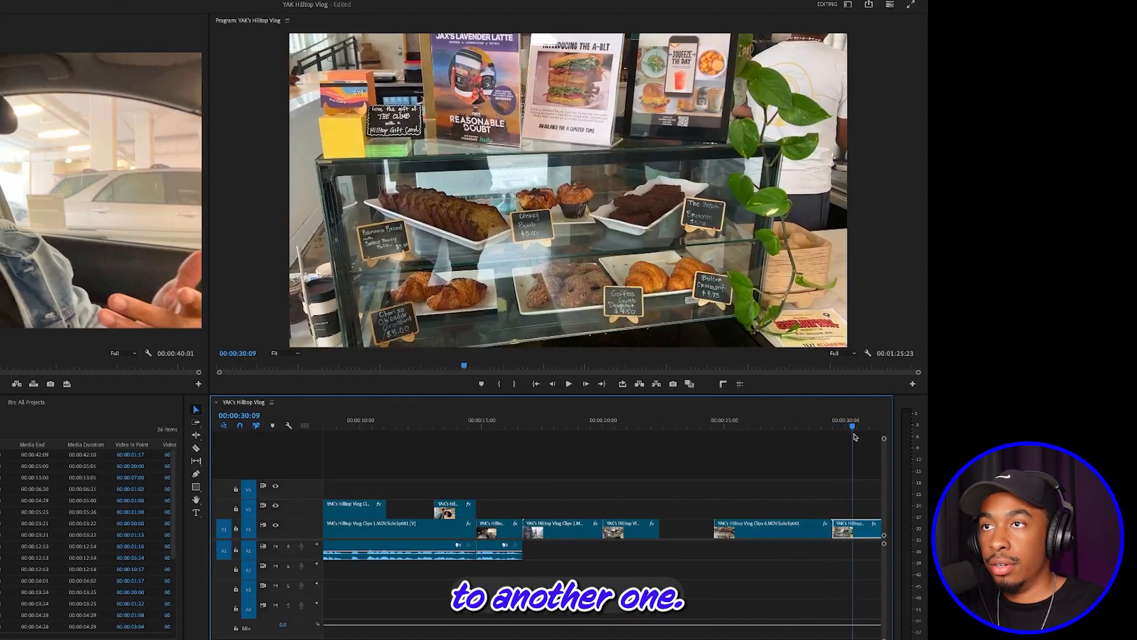
pyautogui.moveTo(851, 531); pyautogui.dragTo(690, 509)
pyautogui.click(627, 425)
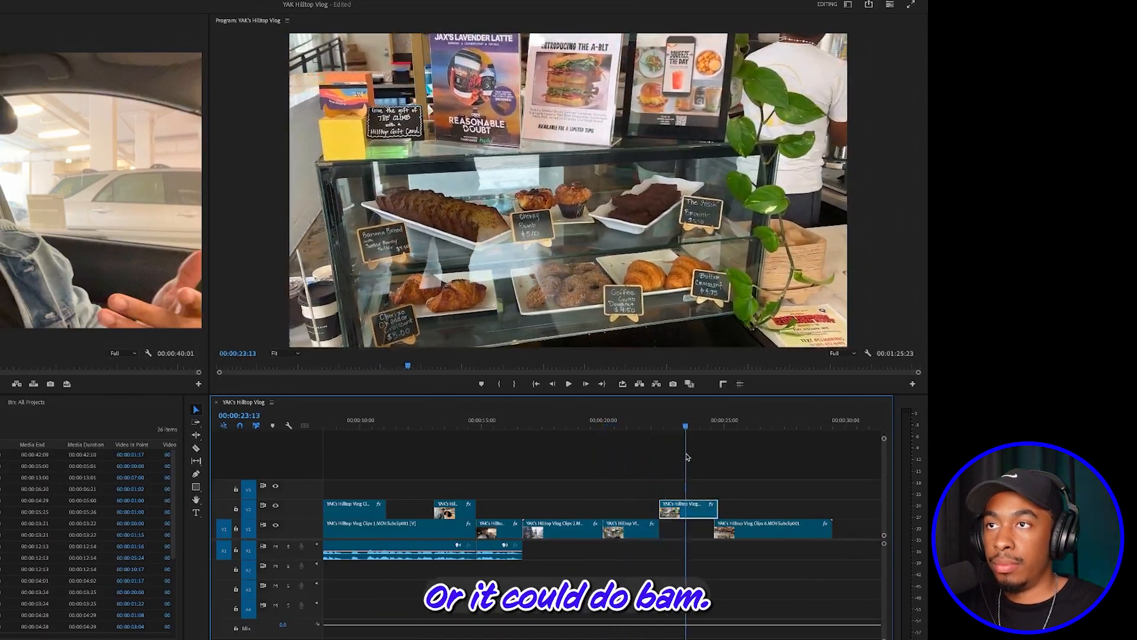
pyautogui.press('space')
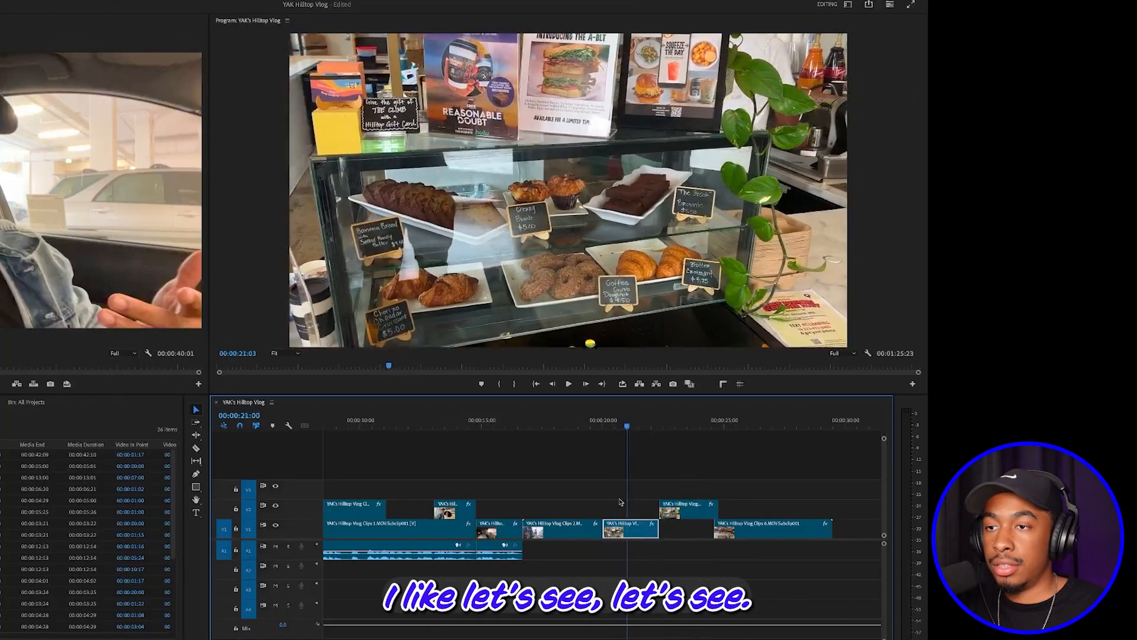
pyautogui.moveTo(693, 501); pyautogui.dragTo(636, 510)
pyautogui.moveTo(618, 428); pyautogui.dragTo(598, 426)
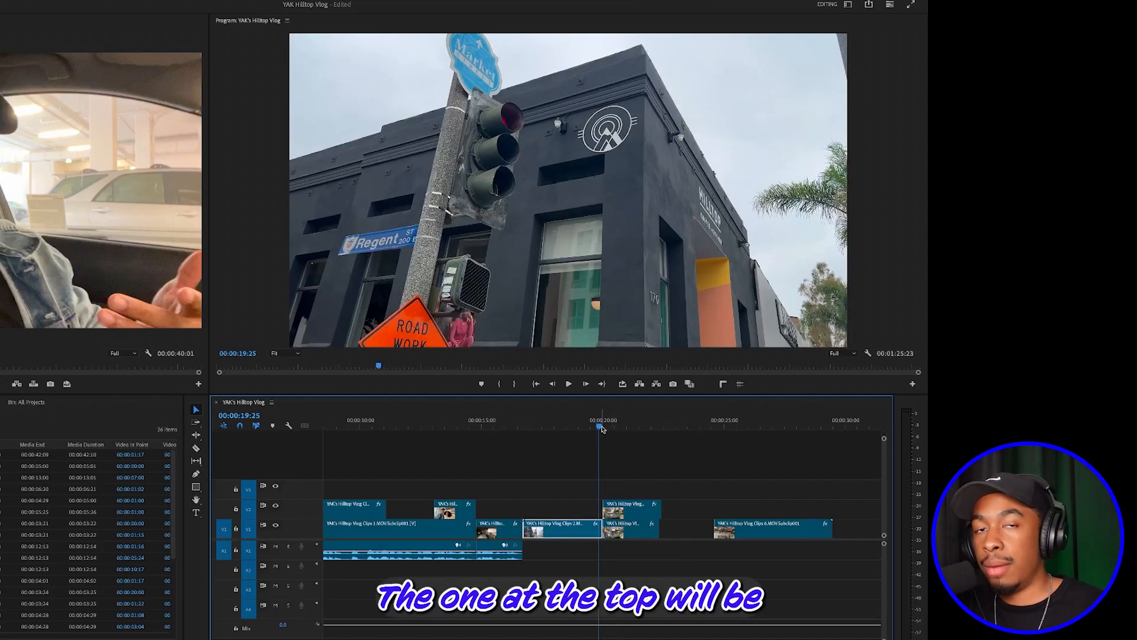
# Step: Try placing the storefront entrance clip on V3 over the café selfie clip, and undo the move
pyautogui.click(420, 426)
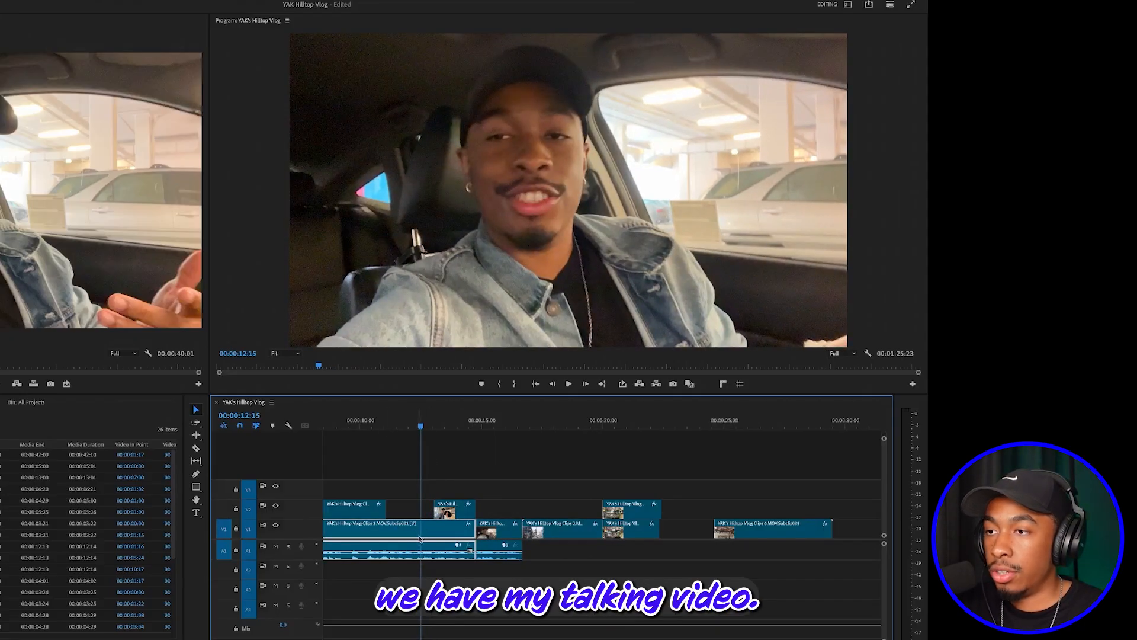
pyautogui.moveTo(424, 428); pyautogui.dragTo(452, 428)
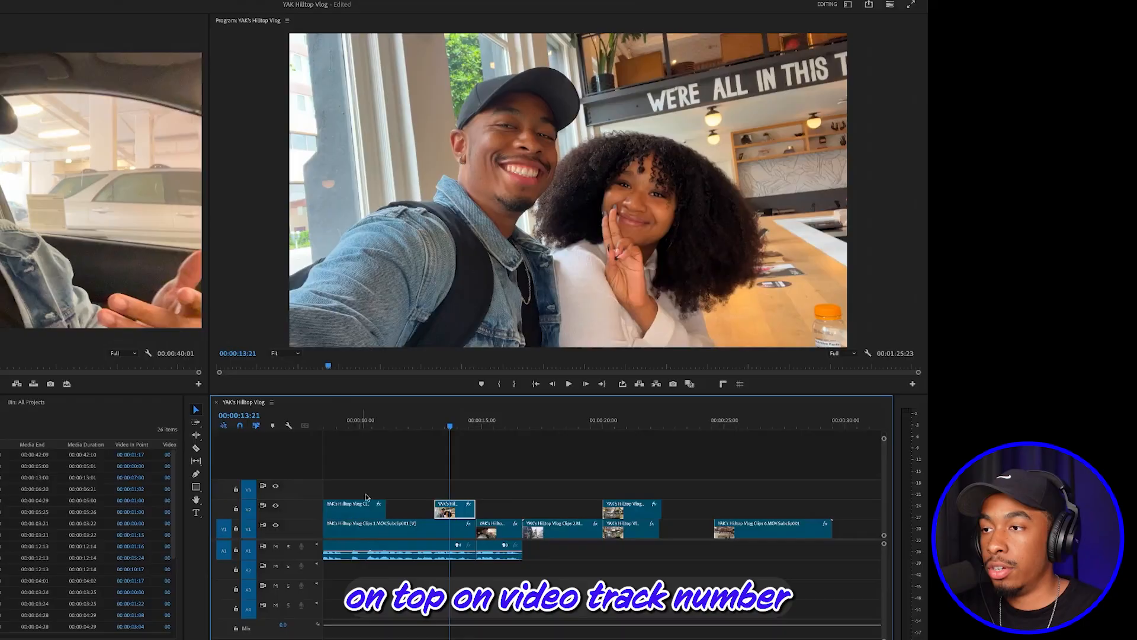
pyautogui.moveTo(359, 508); pyautogui.dragTo(381, 499)
pyautogui.moveTo(452, 495); pyautogui.dragTo(451, 494)
pyautogui.moveTo(451, 426); pyautogui.dragTo(438, 430)
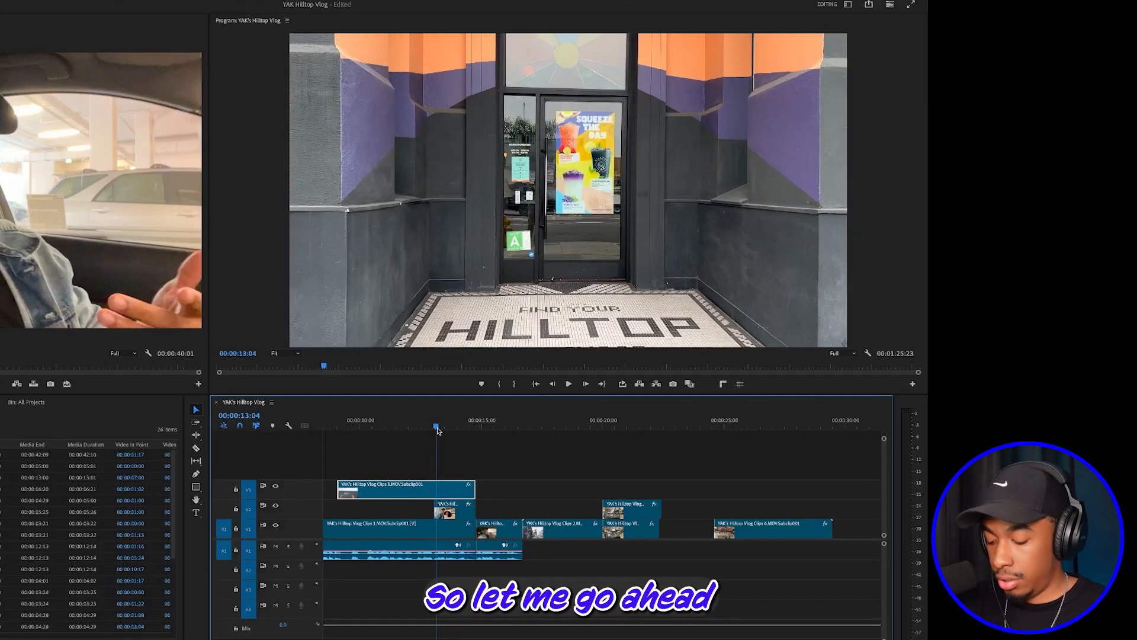
pyautogui.press('super+z')
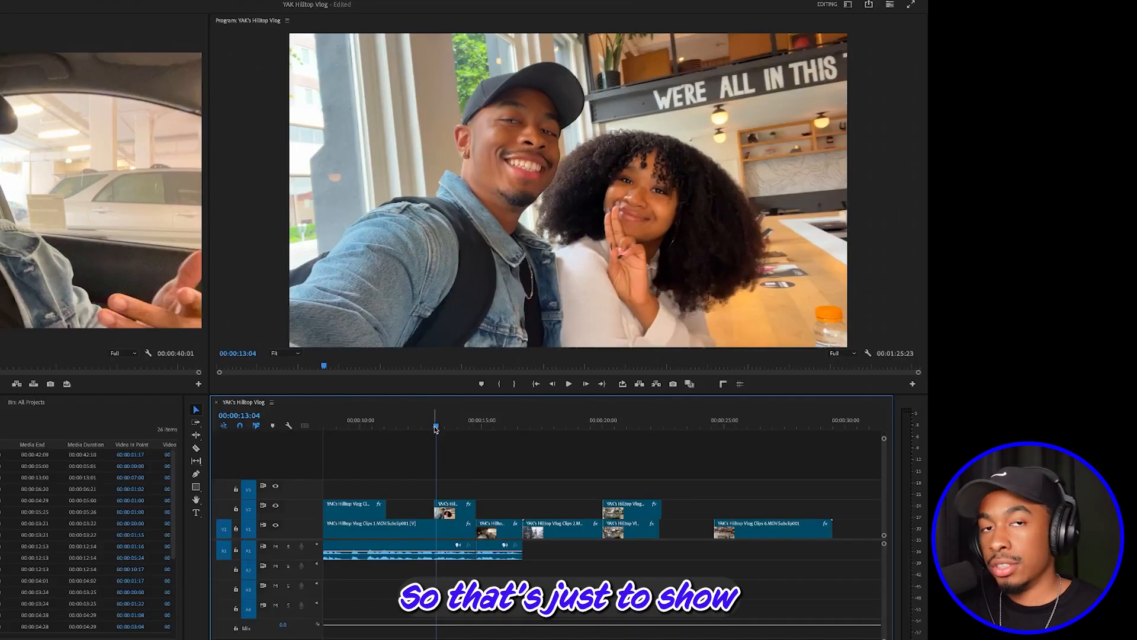
# Step: Play the sequence through the stacked pastry-case clips to check the upper take on V2
pyautogui.moveTo(435, 429); pyautogui.dragTo(604, 456)
pyautogui.press('space')
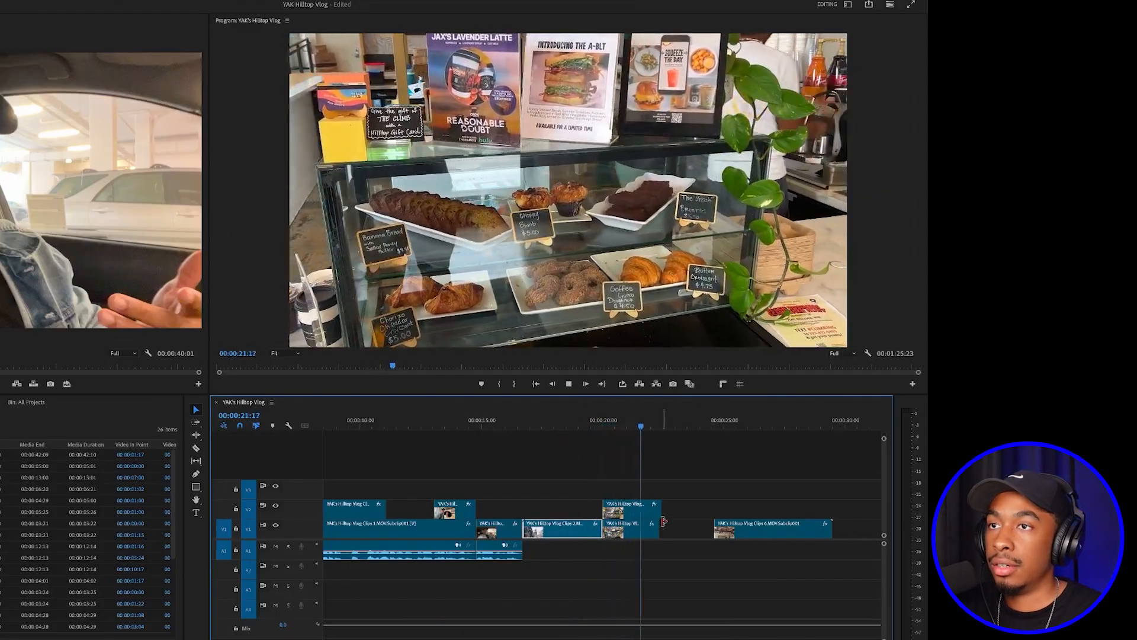
pyautogui.press('=')
pyautogui.moveTo(619, 511); pyautogui.dragTo(615, 511)
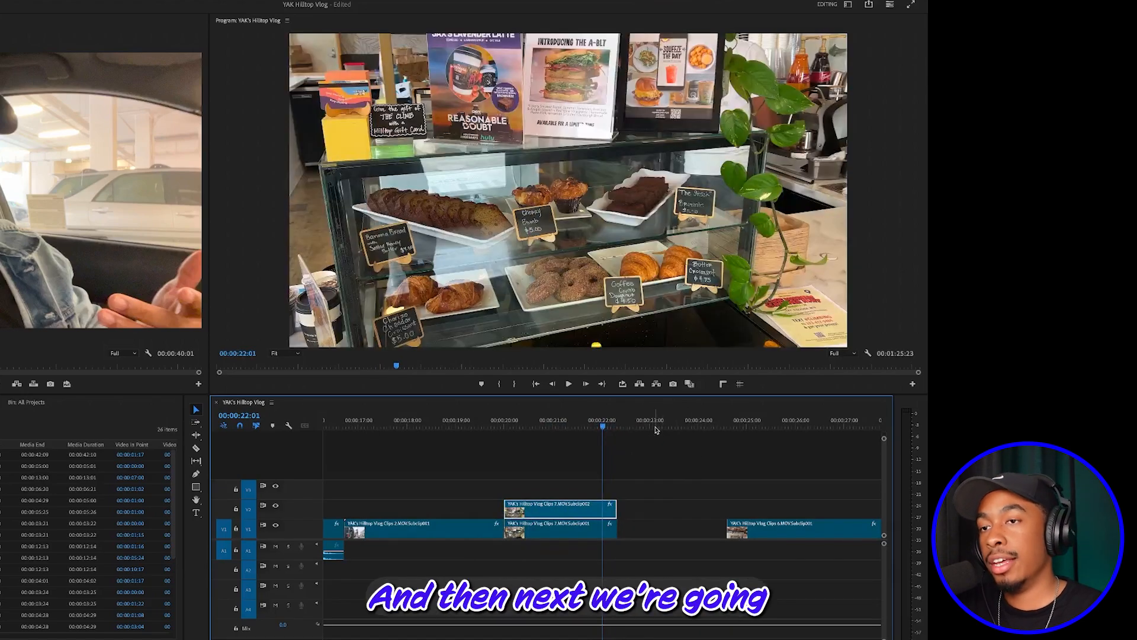
# Step: Locate the two drinks-fridge clips and move them together from V1 to V2, directly after the pastry-case clips
pyautogui.moveTo(659, 427); pyautogui.dragTo(752, 427)
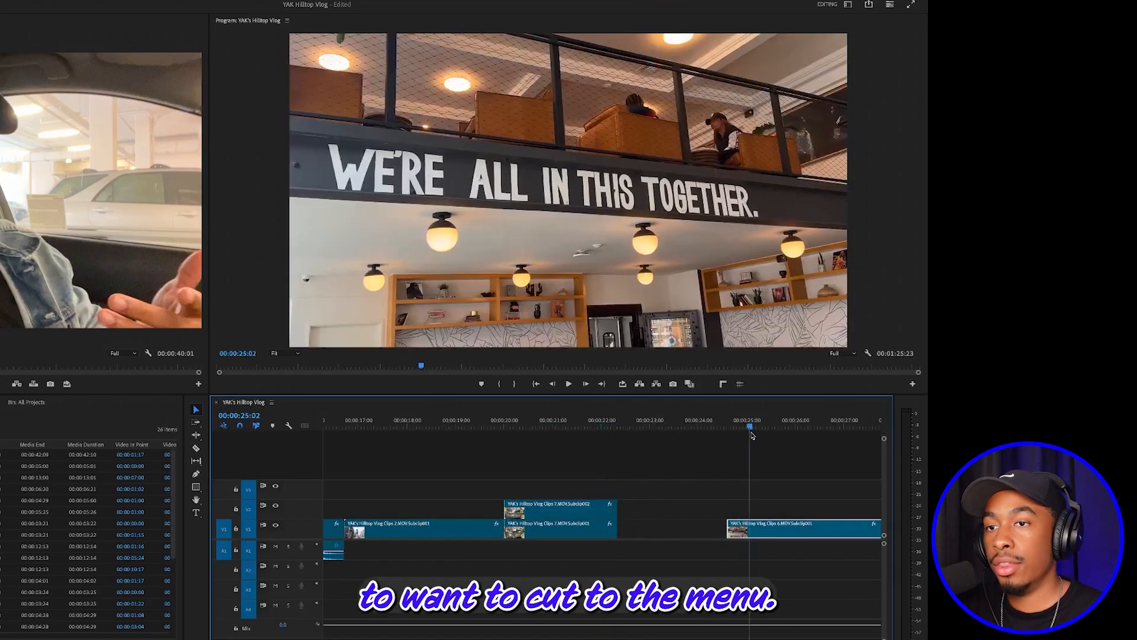
pyautogui.press('-')
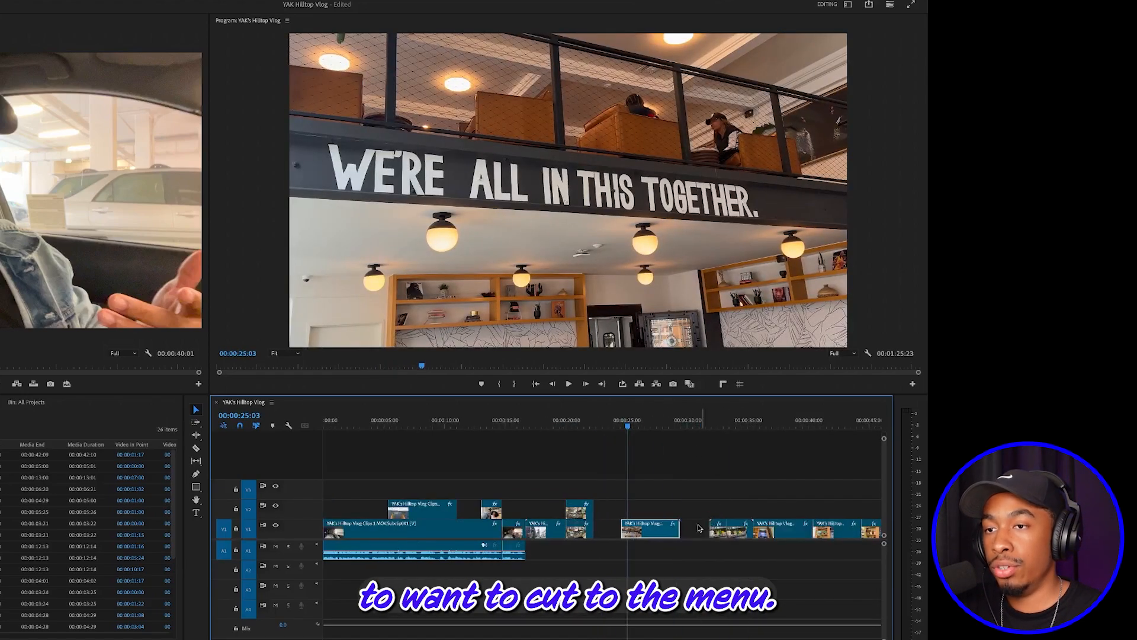
pyautogui.click(718, 426)
pyautogui.moveTo(720, 426); pyautogui.dragTo(725, 428)
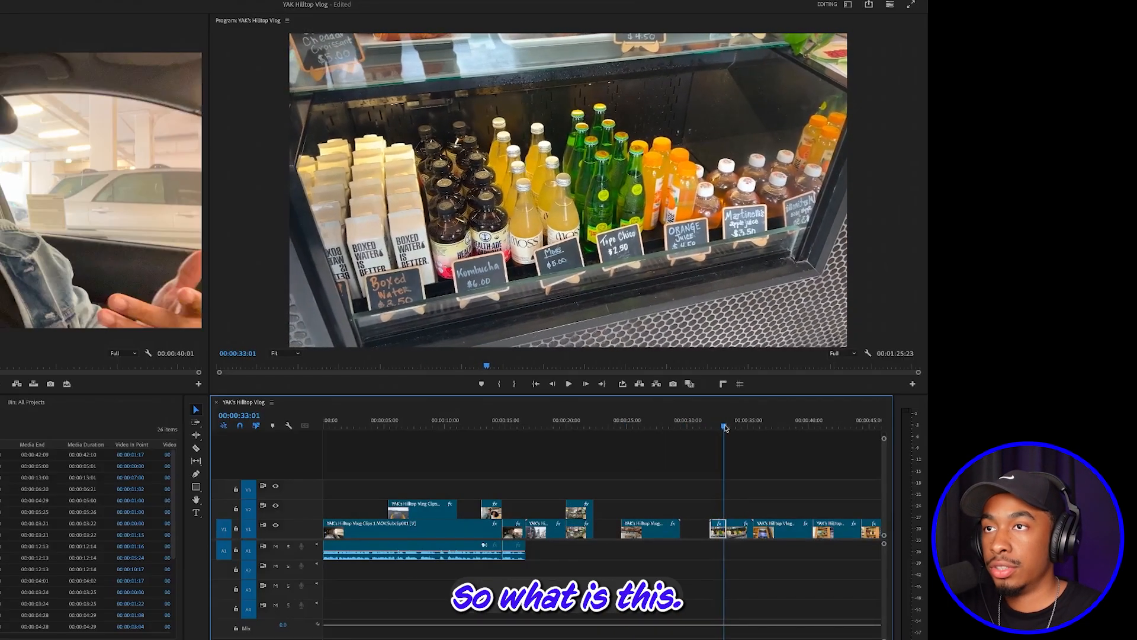
pyautogui.press('=')
pyautogui.press('=')
pyautogui.press('=')
pyautogui.press('=')
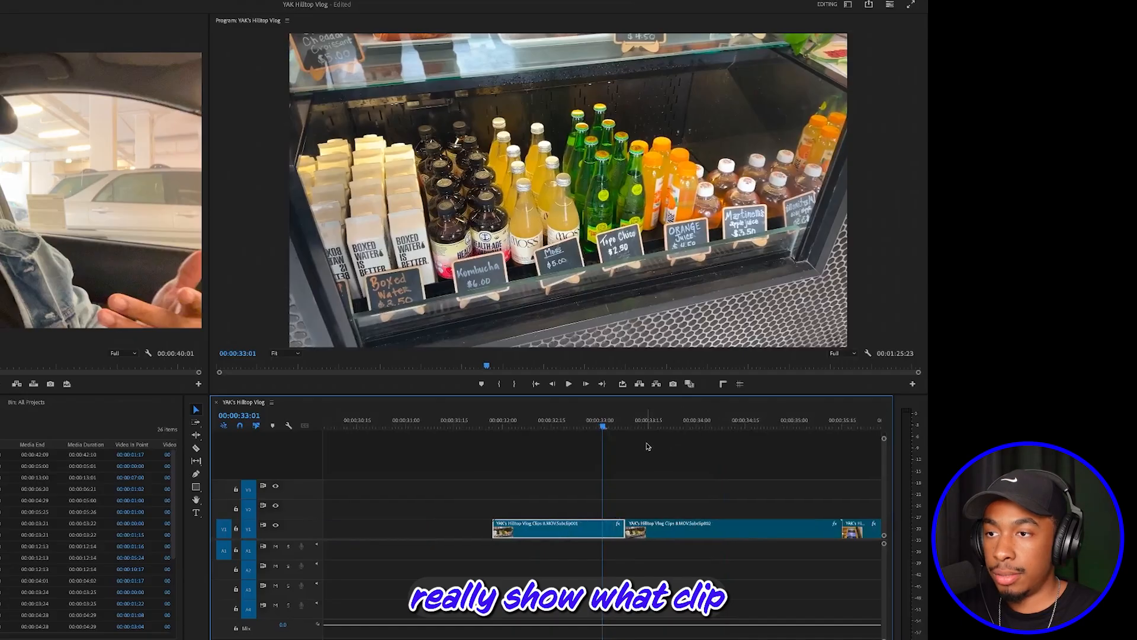
pyautogui.moveTo(597, 429); pyautogui.dragTo(648, 532)
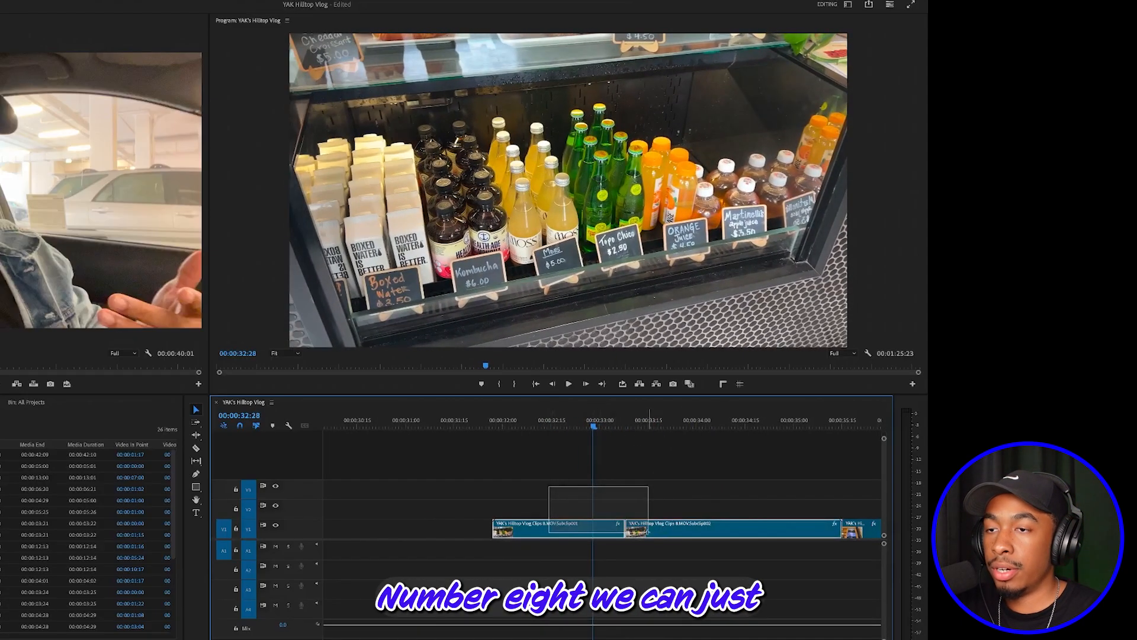
pyautogui.moveTo(562, 486); pyautogui.dragTo(510, 514)
# Step: Move the "We're all in this together" clip later on V1 so it ends against the start of the menu clip
pyautogui.press('-')
pyautogui.press('-')
pyautogui.press('-')
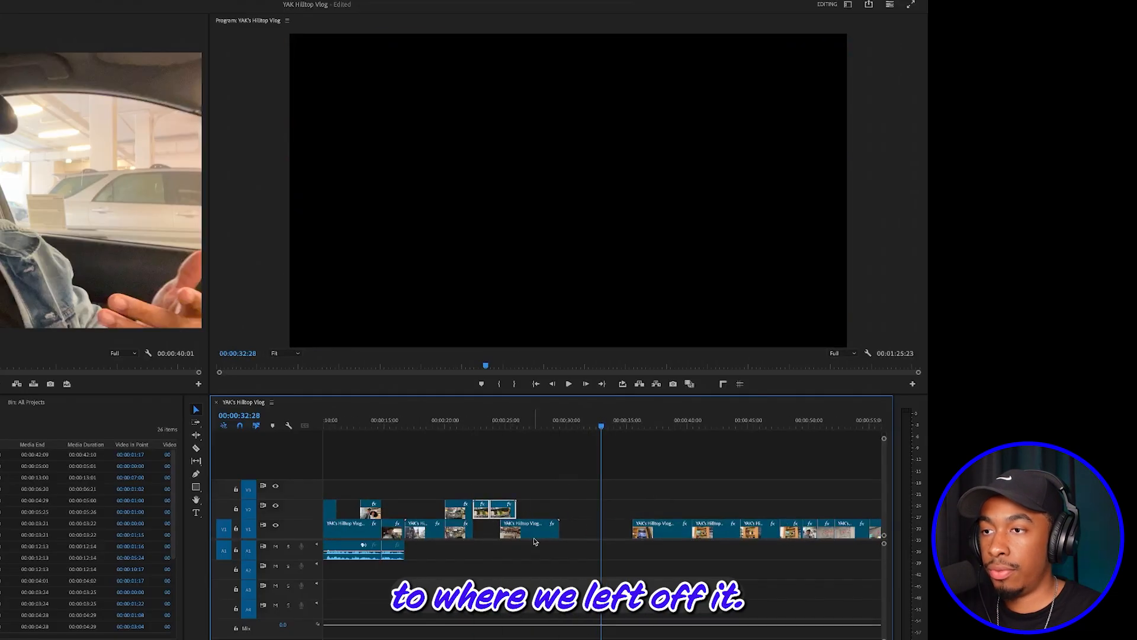
pyautogui.click(523, 537)
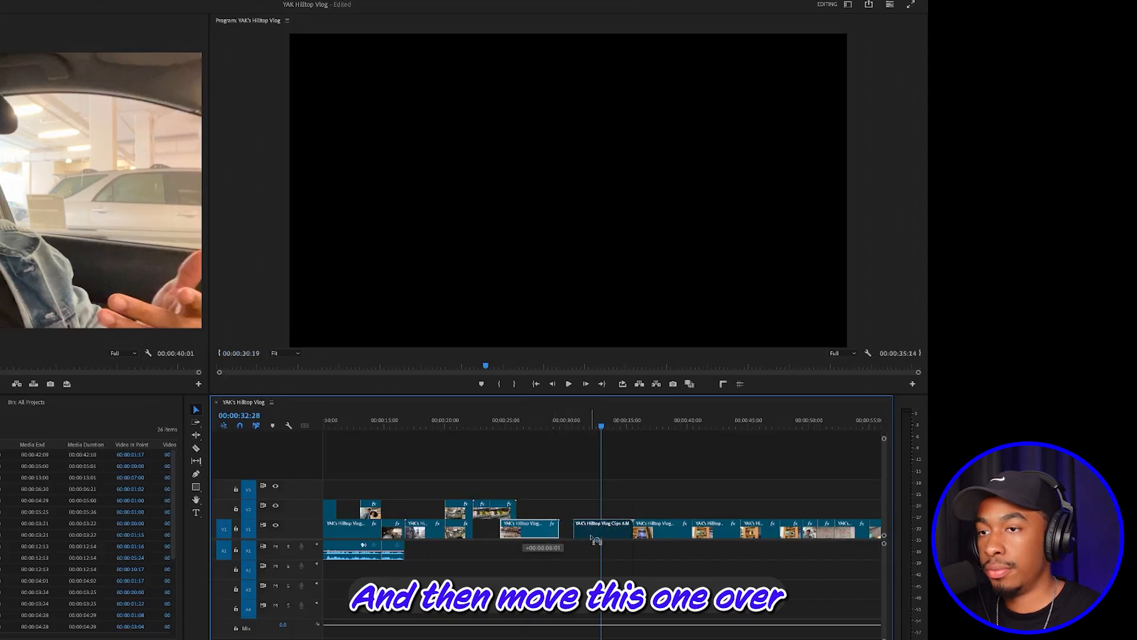
pyautogui.moveTo(595, 539); pyautogui.dragTo(595, 539)
# Step: Play the pastry-case clip into both drinks-fridge clips on V2 to judge the takes
pyautogui.click(481, 422)
pyautogui.press('=')
pyautogui.press('=')
pyautogui.press('=')
pyautogui.press('-')
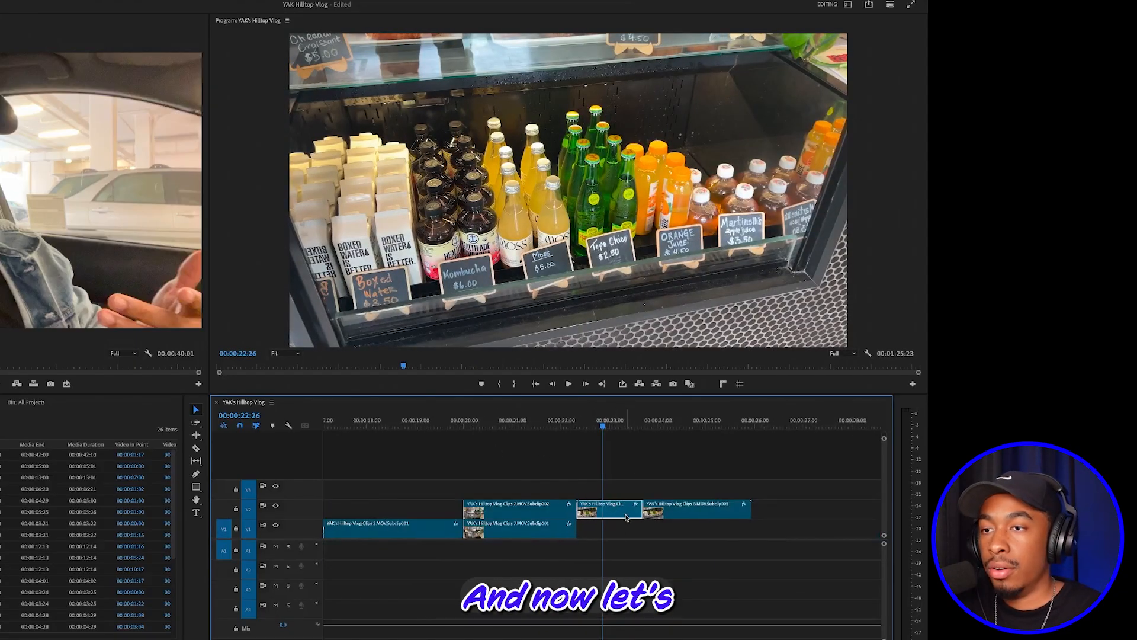
pyautogui.click(508, 431)
pyautogui.press('space')
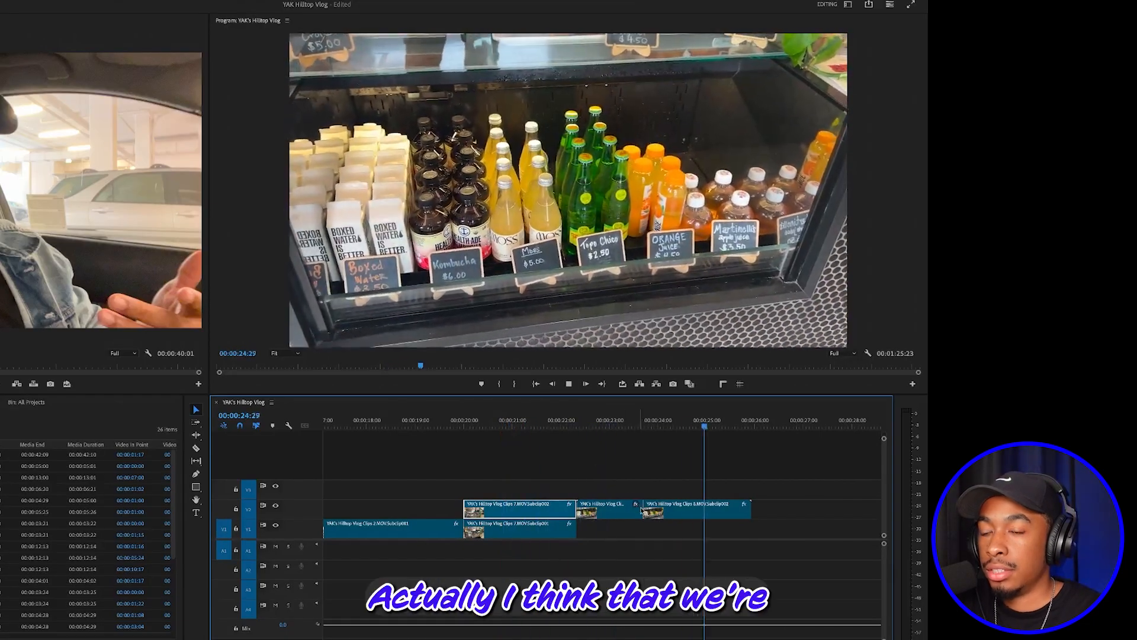
pyautogui.press('space')
# Step: Place the shorter drinks clip on V1 after the pastry clip, stack the longer one directly above it on V2, and play back
pyautogui.click(667, 510)
pyautogui.moveTo(620, 512); pyautogui.dragTo(621, 529)
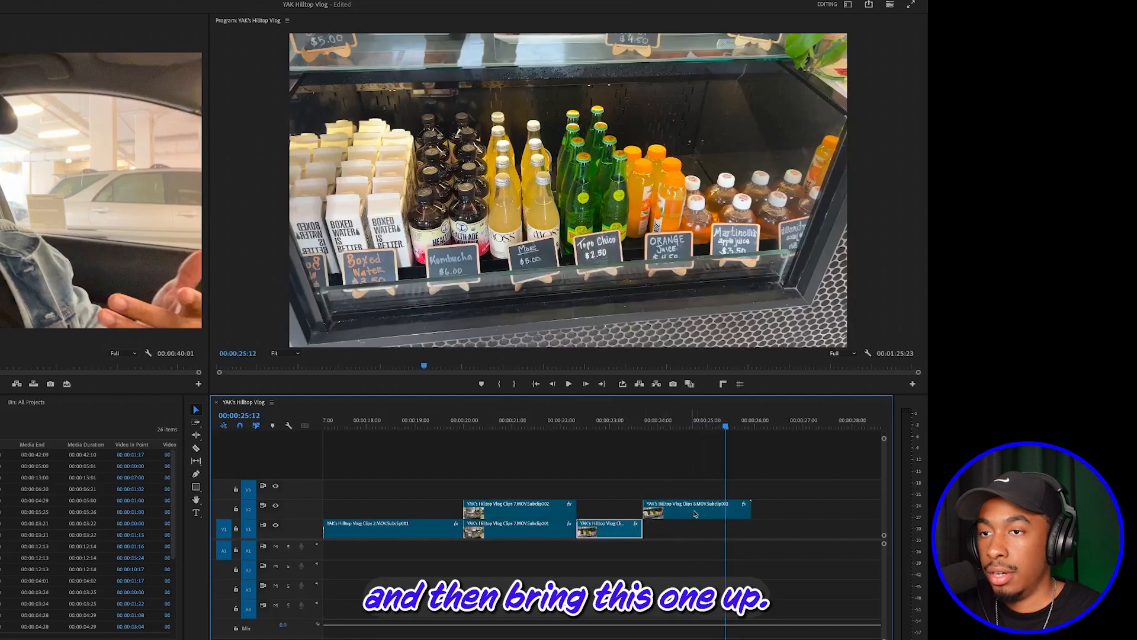
pyautogui.moveTo(715, 513); pyautogui.dragTo(634, 513)
pyautogui.moveTo(560, 427); pyautogui.dragTo(545, 429)
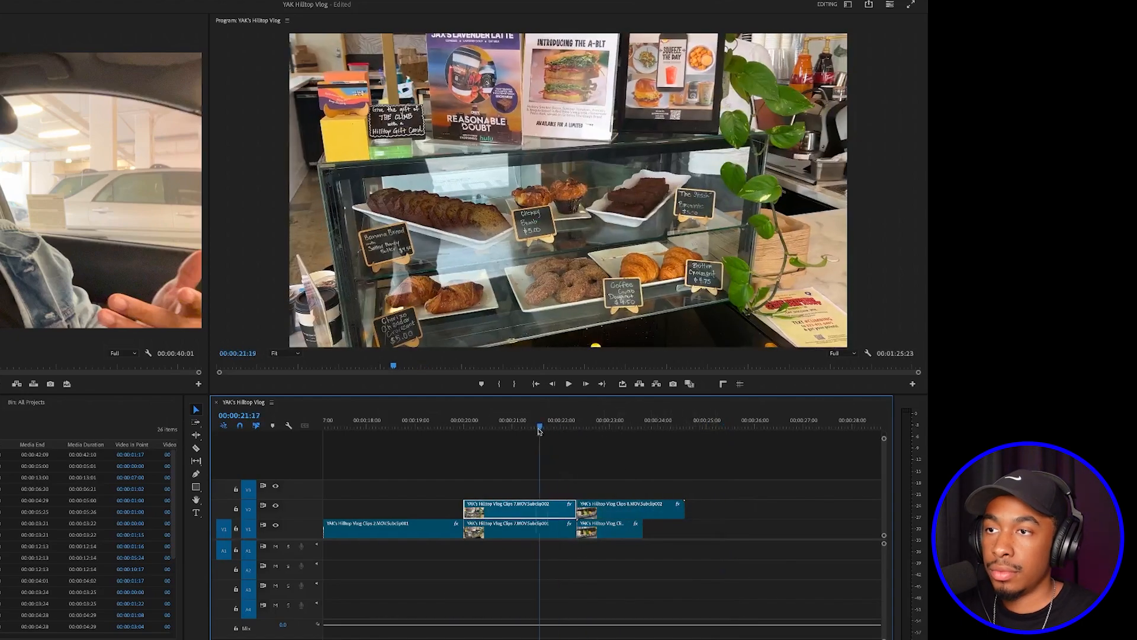
pyautogui.press('space')
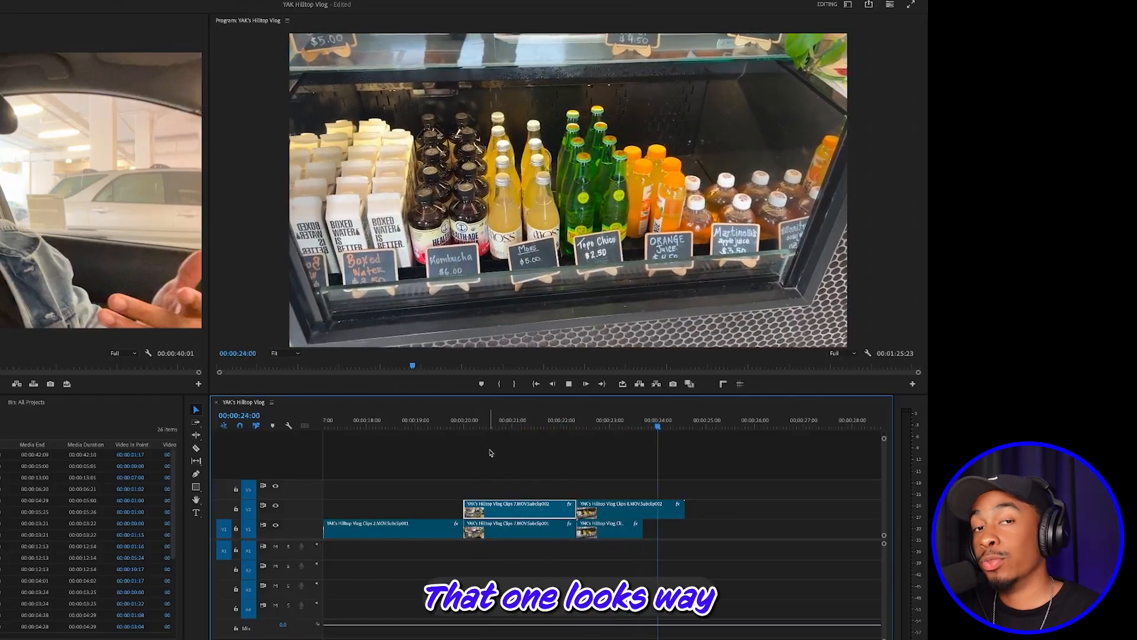
pyautogui.press('space')
pyautogui.click(536, 425)
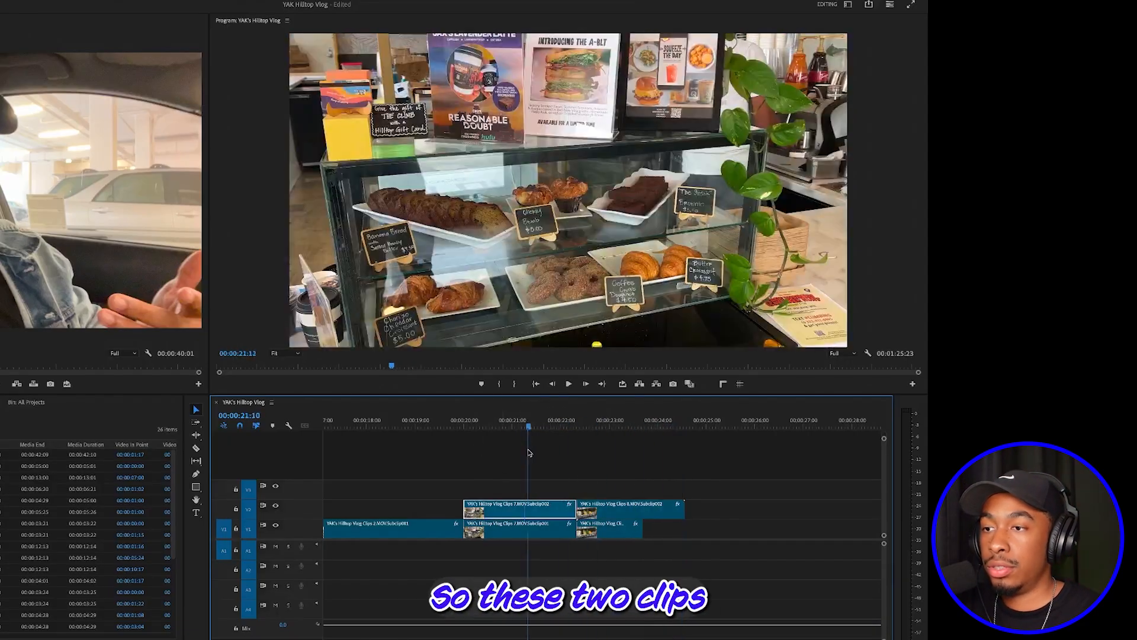
# Step: Delete the lower pastry and drinks clips from V1 and move the two V2 takes down into their place
pyautogui.press('Left')
pyautogui.press('Left')
pyautogui.press('Left')
pyautogui.press('Left')
pyautogui.press('Left')
pyautogui.press('Left')
pyautogui.press('Left')
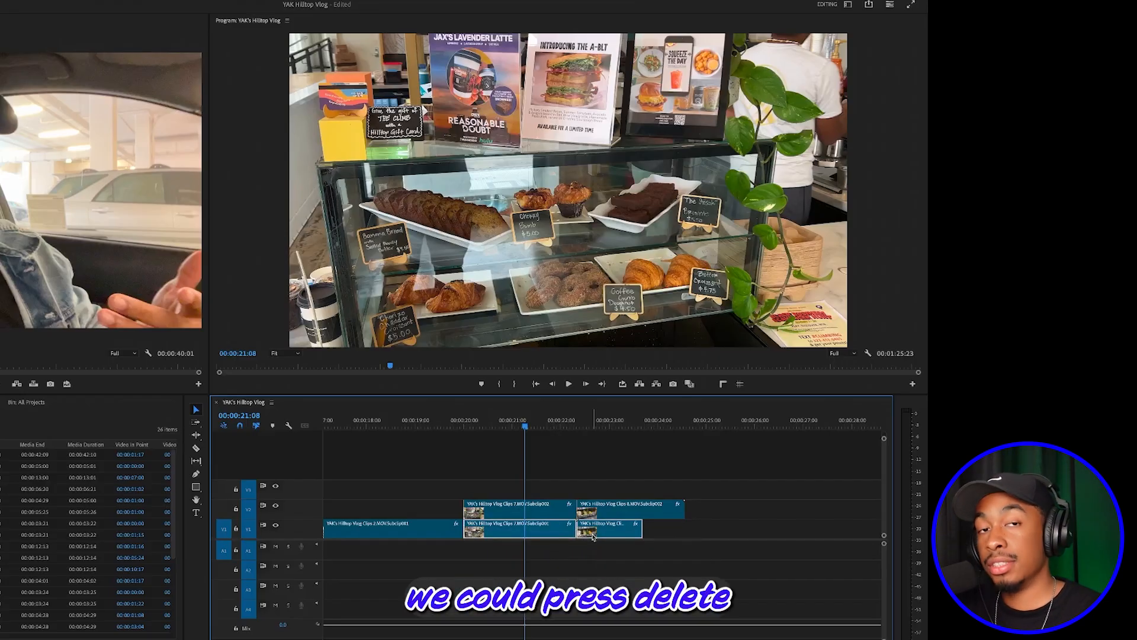
pyautogui.press('Delete')
pyautogui.moveTo(565, 469); pyautogui.dragTo(608, 526)
pyautogui.press('-')
pyautogui.press('-')
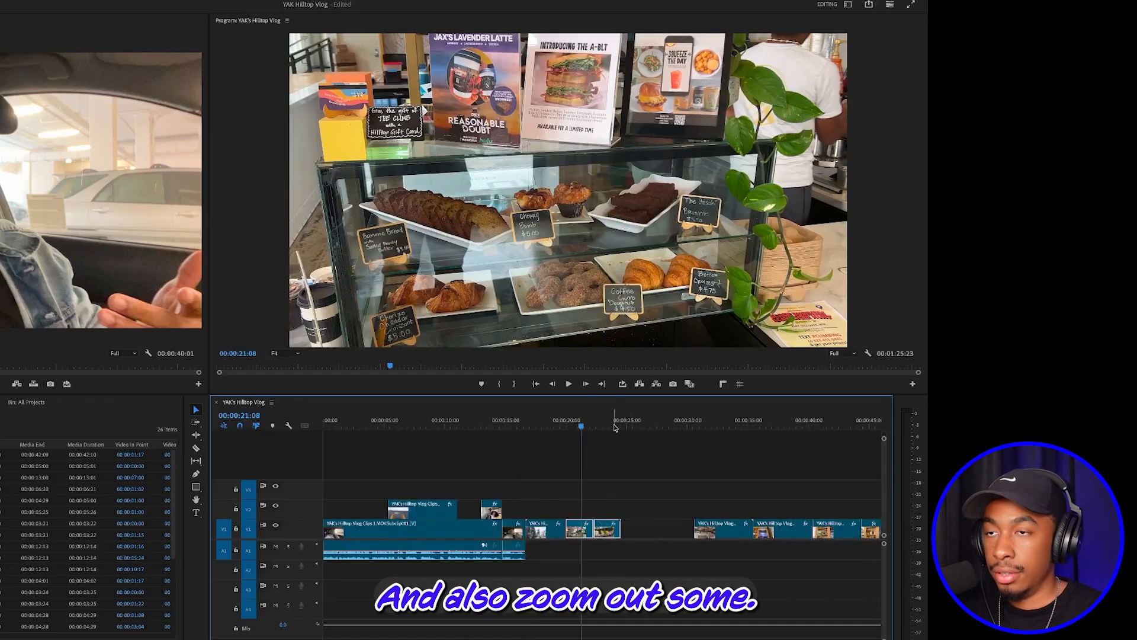
pyautogui.press('-')
# Step: Replay the edit from just before the street-corner clip through the pastry and drinks shots
pyautogui.moveTo(450, 425); pyautogui.dragTo(422, 431)
pyautogui.press('space')
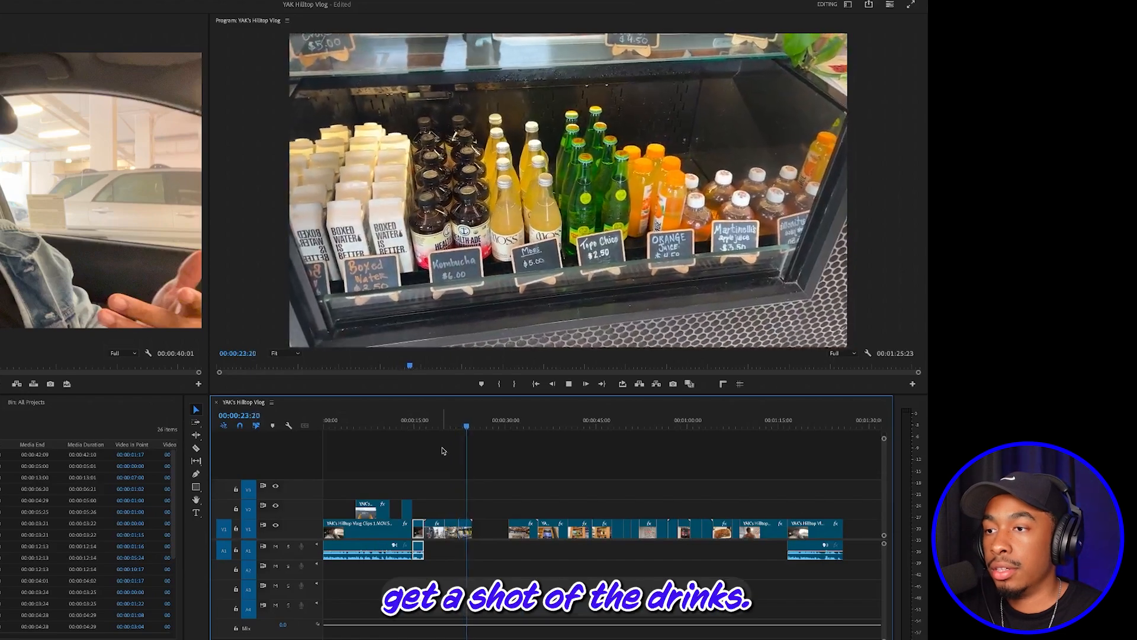
pyautogui.press('space')
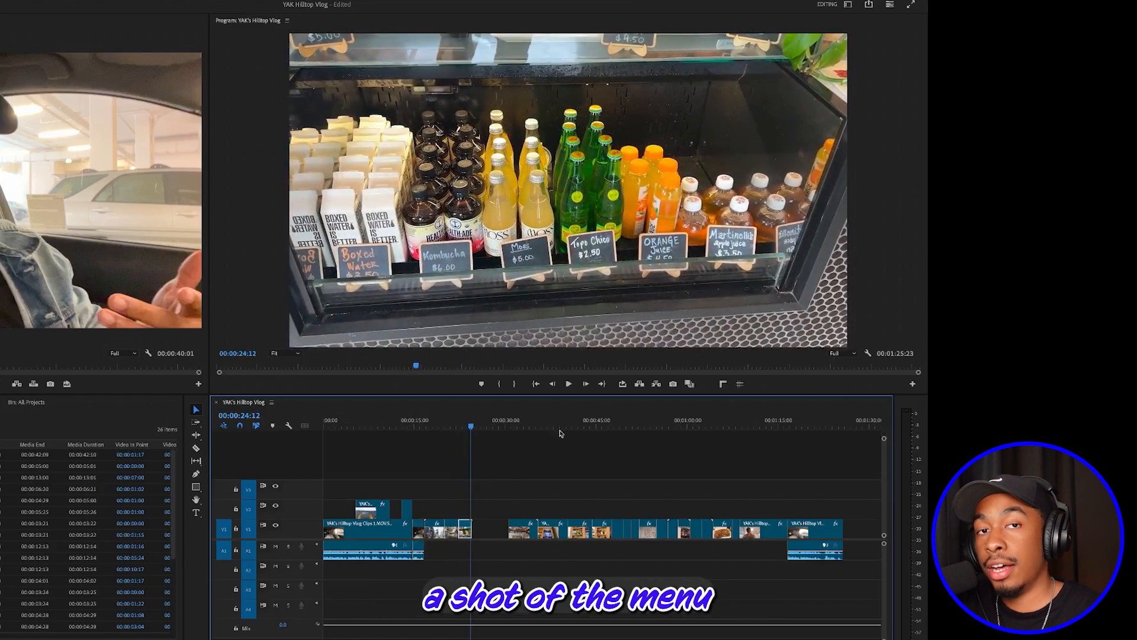
# Step: Move the menu-board clip on V1 directly after the drinks-fridge clip and play the transition
pyautogui.moveTo(543, 429); pyautogui.dragTo(552, 428)
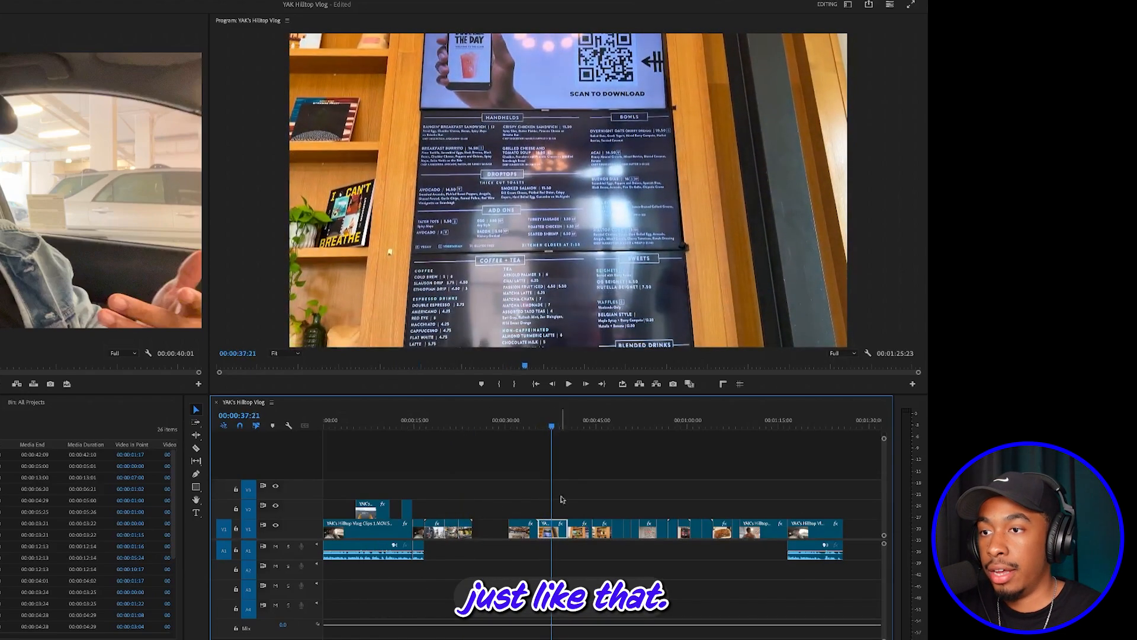
pyautogui.moveTo(549, 532); pyautogui.dragTo(485, 519)
pyautogui.click(468, 428)
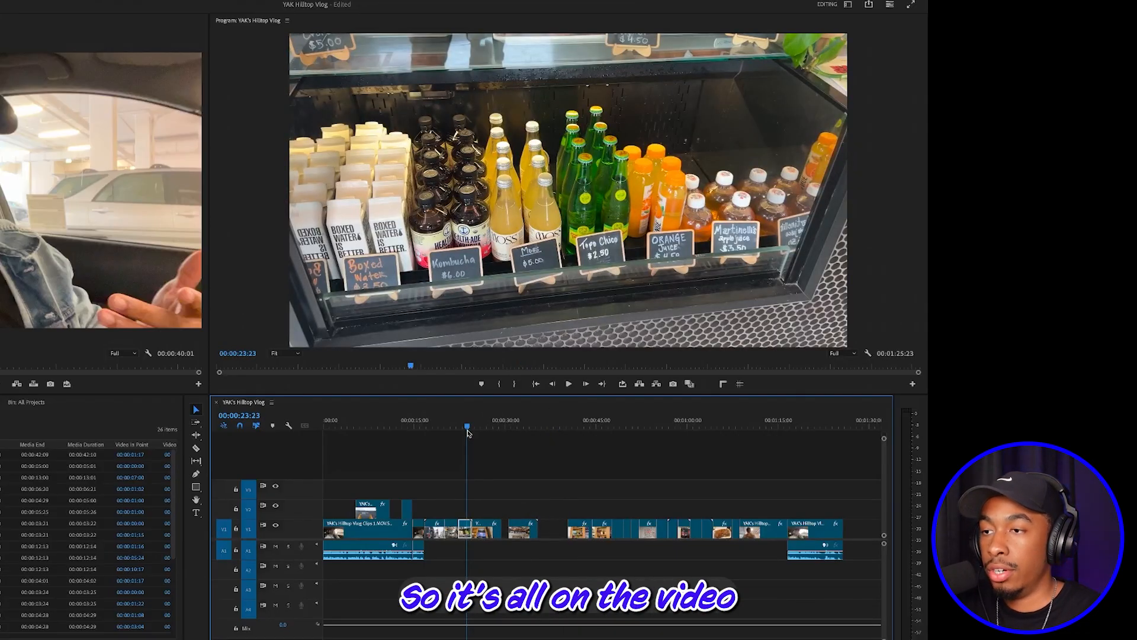
pyautogui.press('space')
pyautogui.press('=')
pyautogui.press('=')
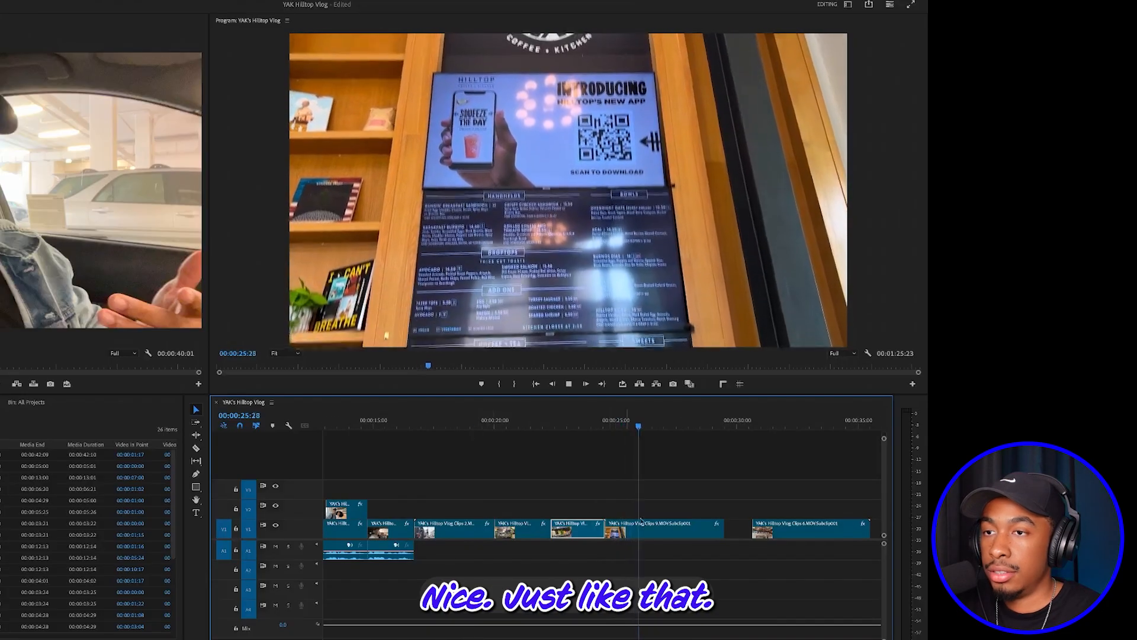
# Step: Trim the end of the menu-board clip on V1 back to 00:00:29:05
pyautogui.click(709, 529)
pyautogui.press('space')
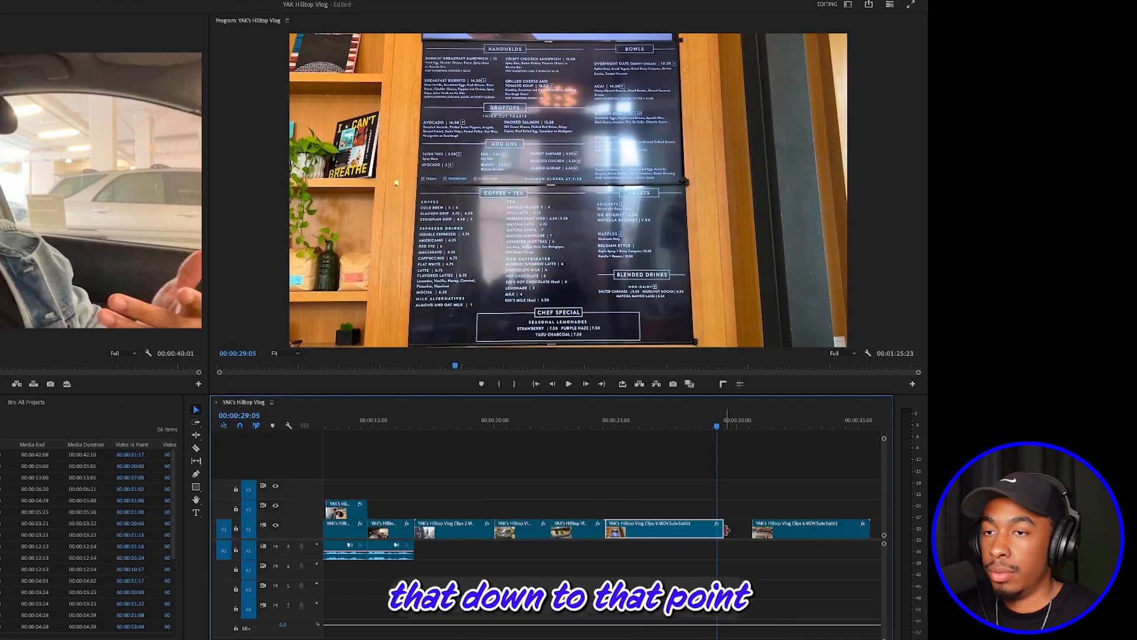
pyautogui.moveTo(725, 529); pyautogui.dragTo(723, 531)
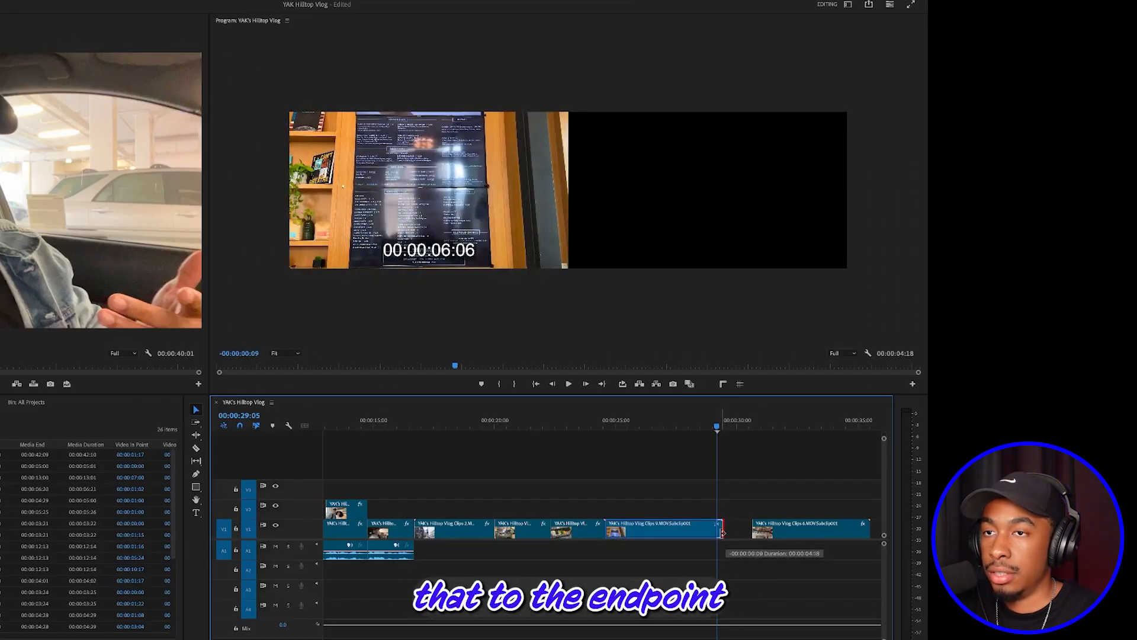
pyautogui.moveTo(723, 532); pyautogui.dragTo(722, 533)
pyautogui.press('-')
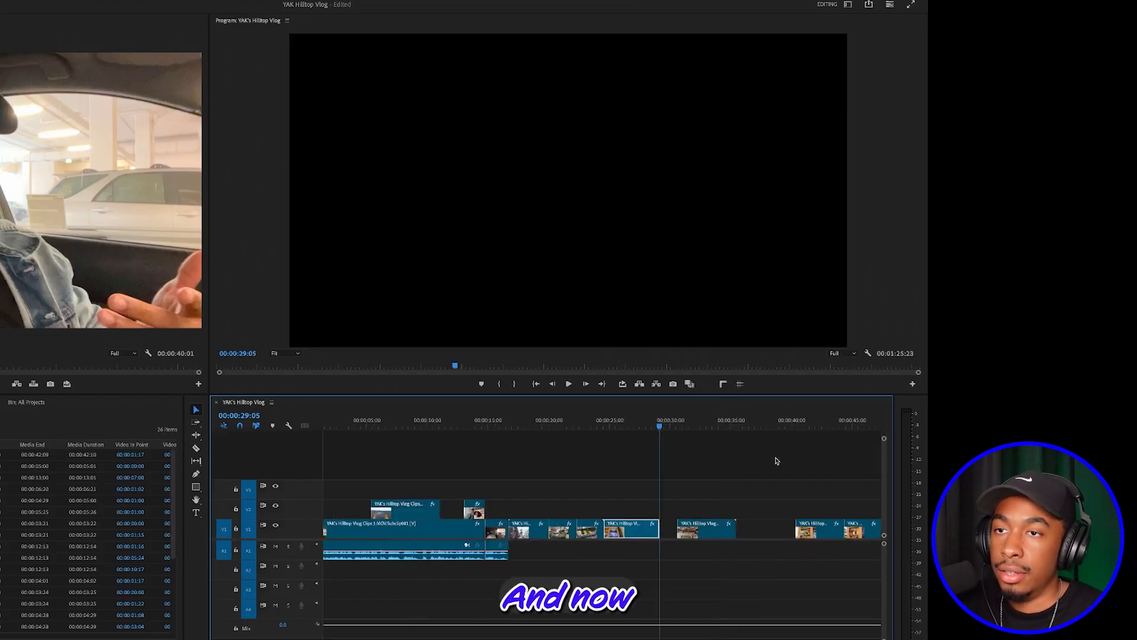
# Step: Move the loose clip after the menu-board clip on V1 so it sits directly before the bookshelf clip
pyautogui.click(705, 536)
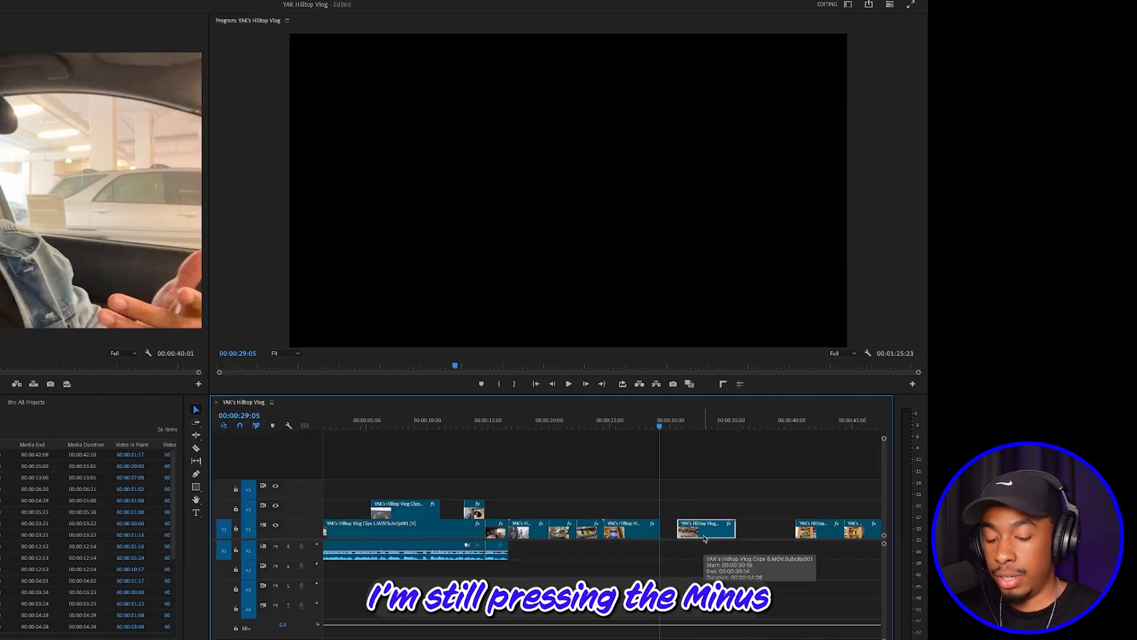
pyautogui.press('=')
pyautogui.press('=')
pyautogui.press('=')
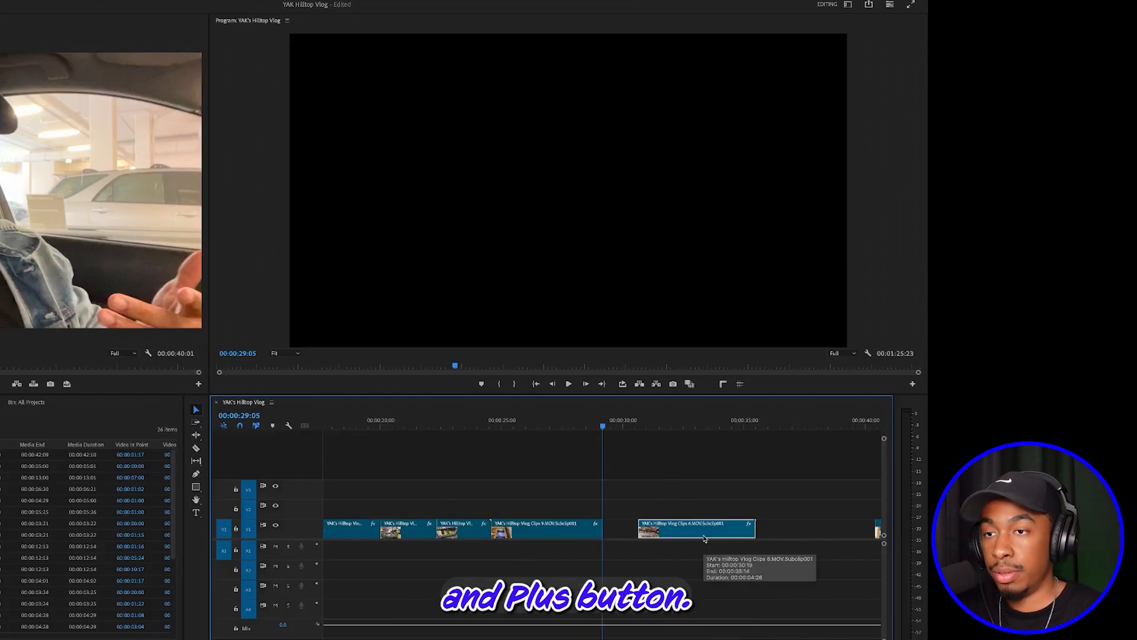
pyautogui.press('-')
pyautogui.press('-')
pyautogui.press('-')
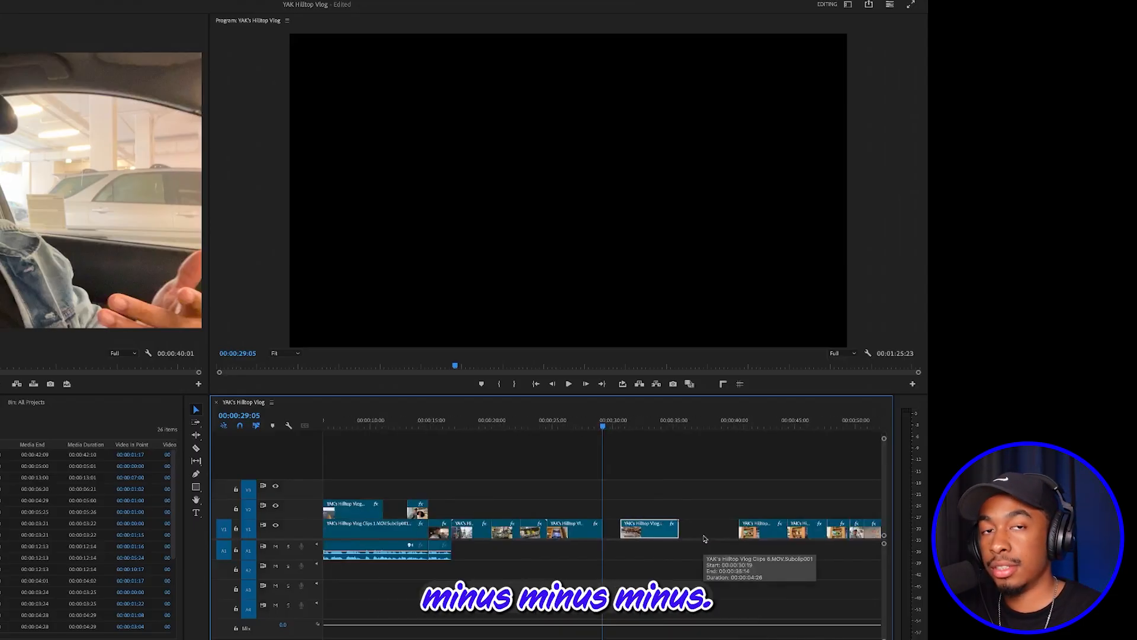
pyautogui.moveTo(649, 549); pyautogui.dragTo(701, 538)
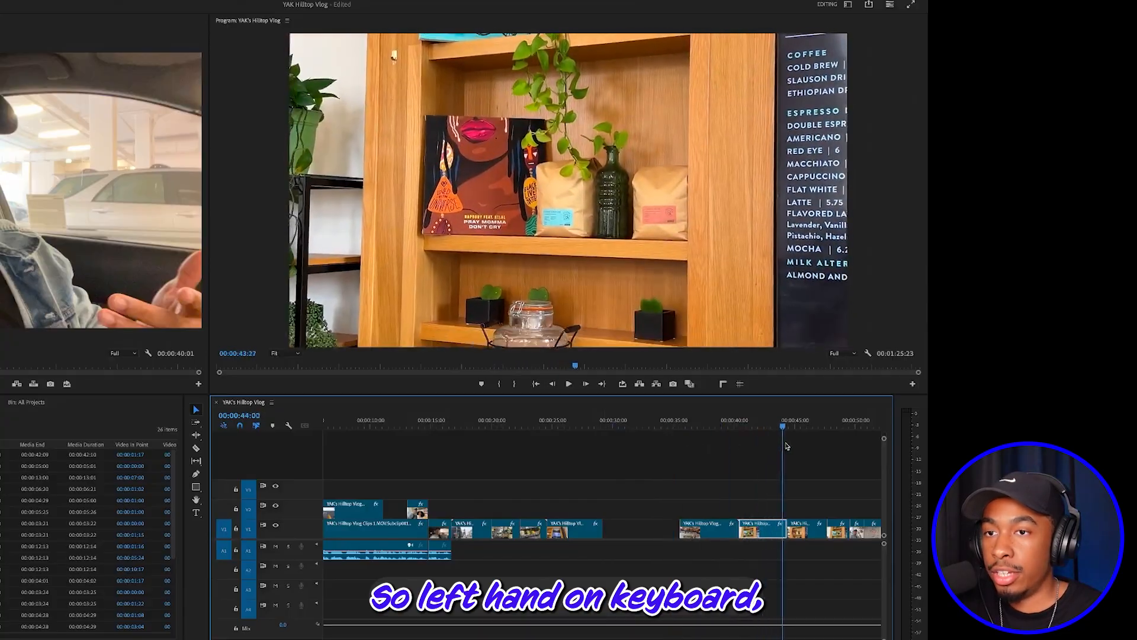
# Step: Scrub through the assembled edit and the remaining footage to look for café ambience shots to use after the street-corner clip
pyautogui.press('j')
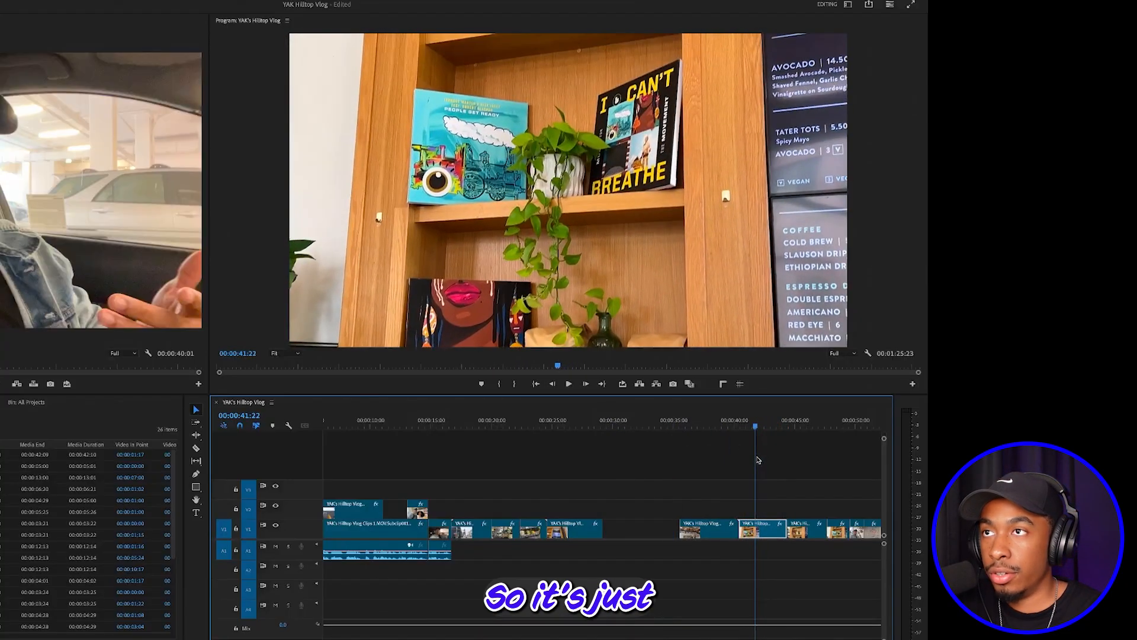
pyautogui.moveTo(756, 460); pyautogui.dragTo(586, 487)
pyautogui.press('j')
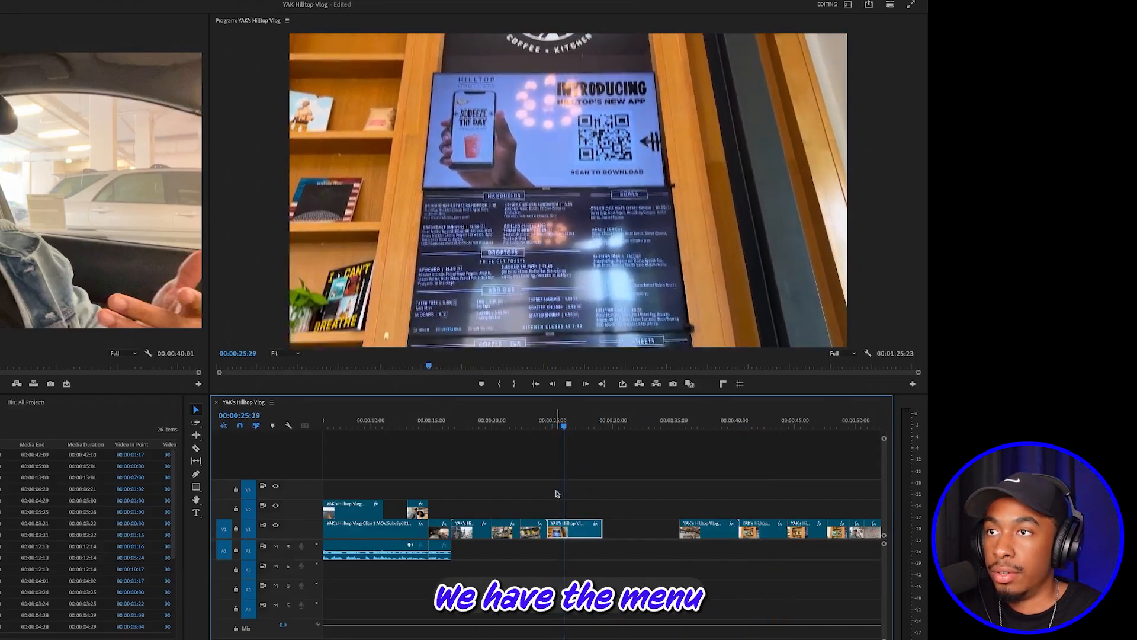
pyautogui.press('l')
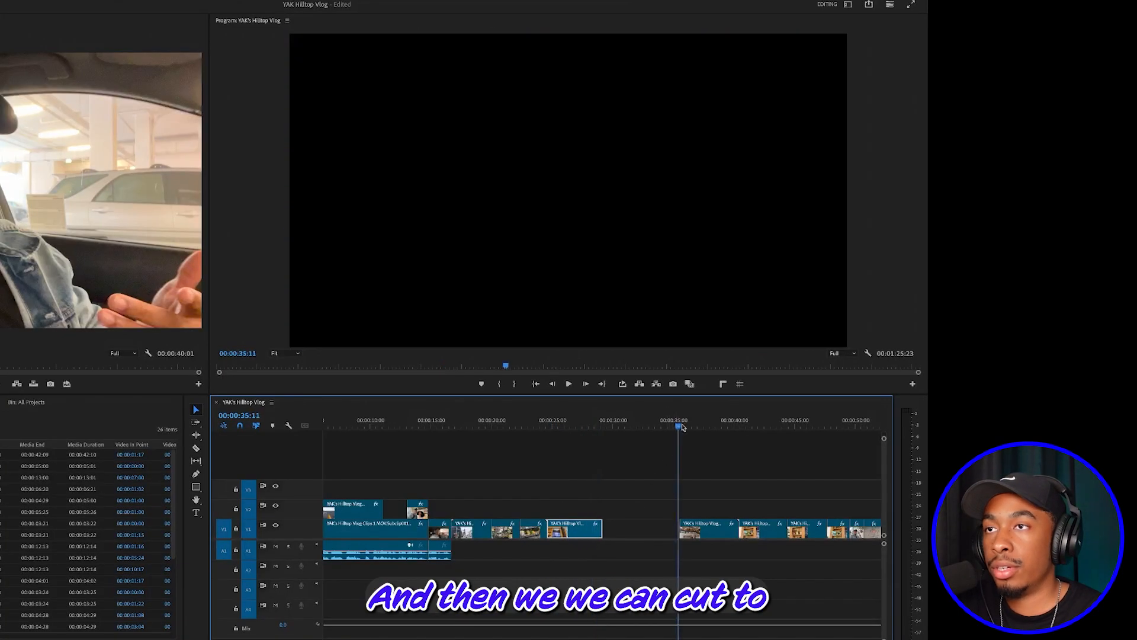
pyautogui.moveTo(687, 427); pyautogui.dragTo(788, 436)
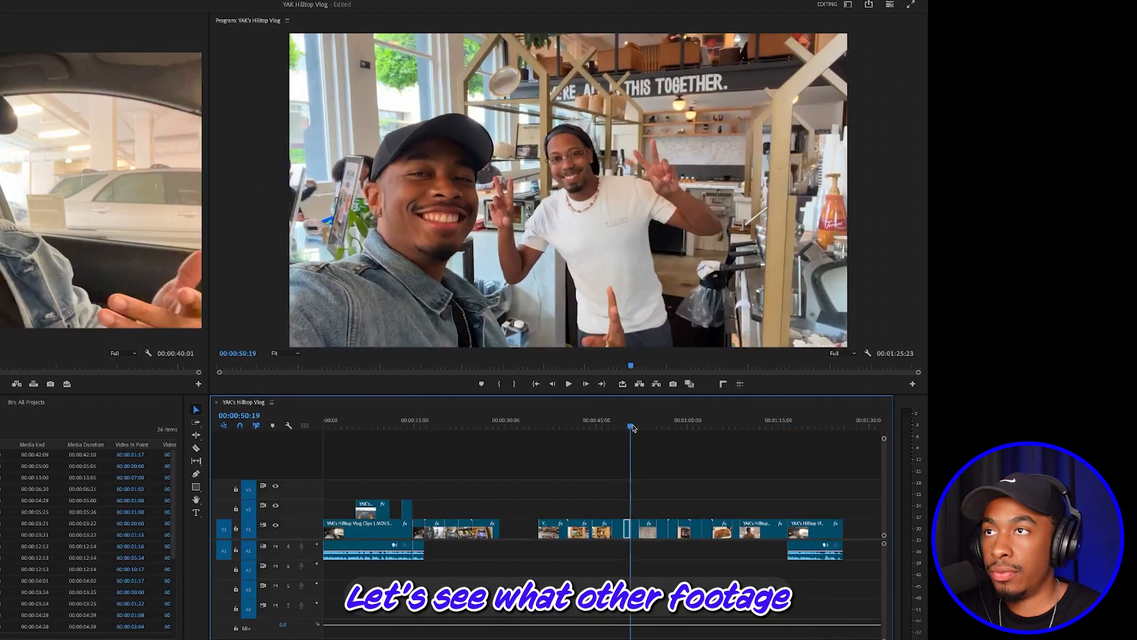
pyautogui.moveTo(638, 428); pyautogui.dragTo(640, 427)
pyautogui.moveTo(643, 428); pyautogui.dragTo(622, 453)
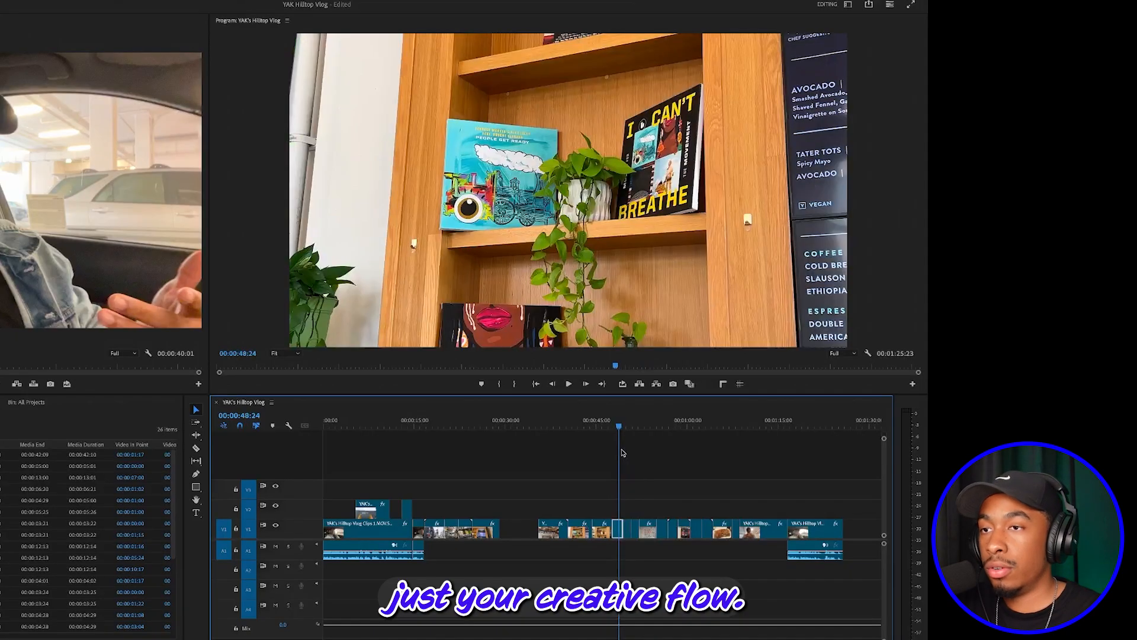
pyautogui.moveTo(597, 430); pyautogui.dragTo(482, 448)
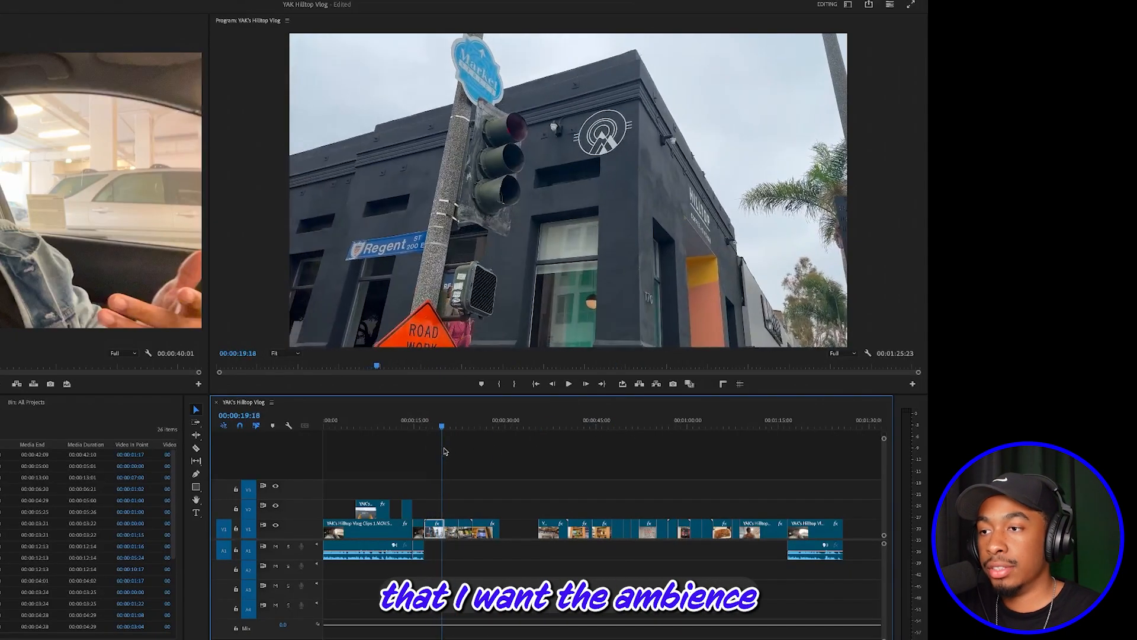
pyautogui.moveTo(444, 451); pyautogui.dragTo(429, 496)
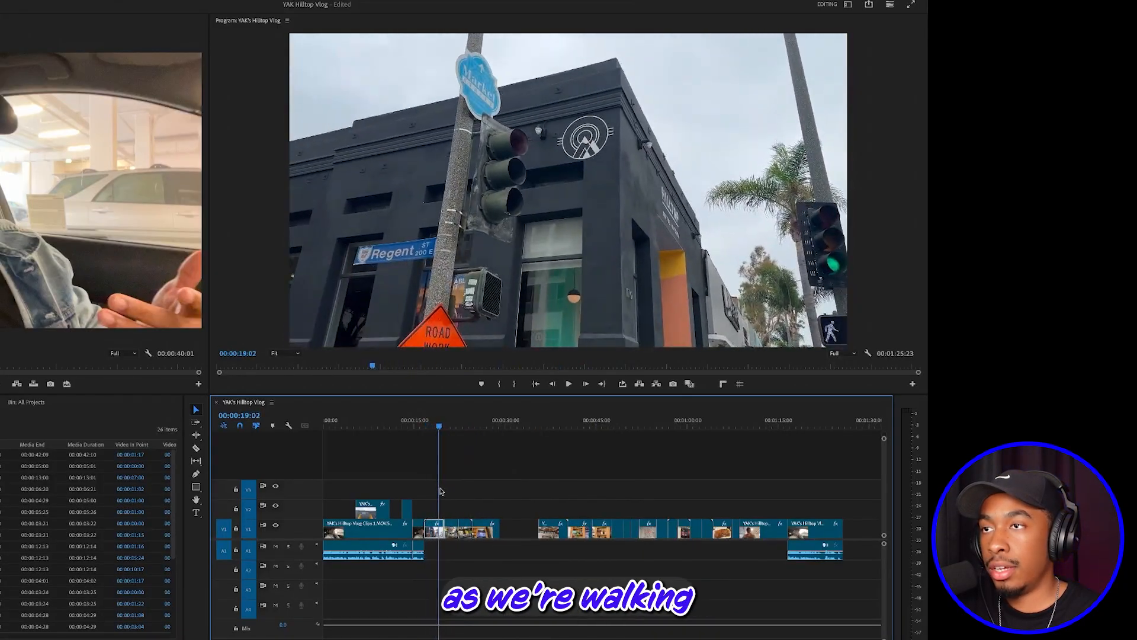
# Step: Shift every clip that follows the street-corner clip on V1 further along the timeline, opening a gap for ambience shots
pyautogui.moveTo(451, 509); pyautogui.dragTo(520, 536)
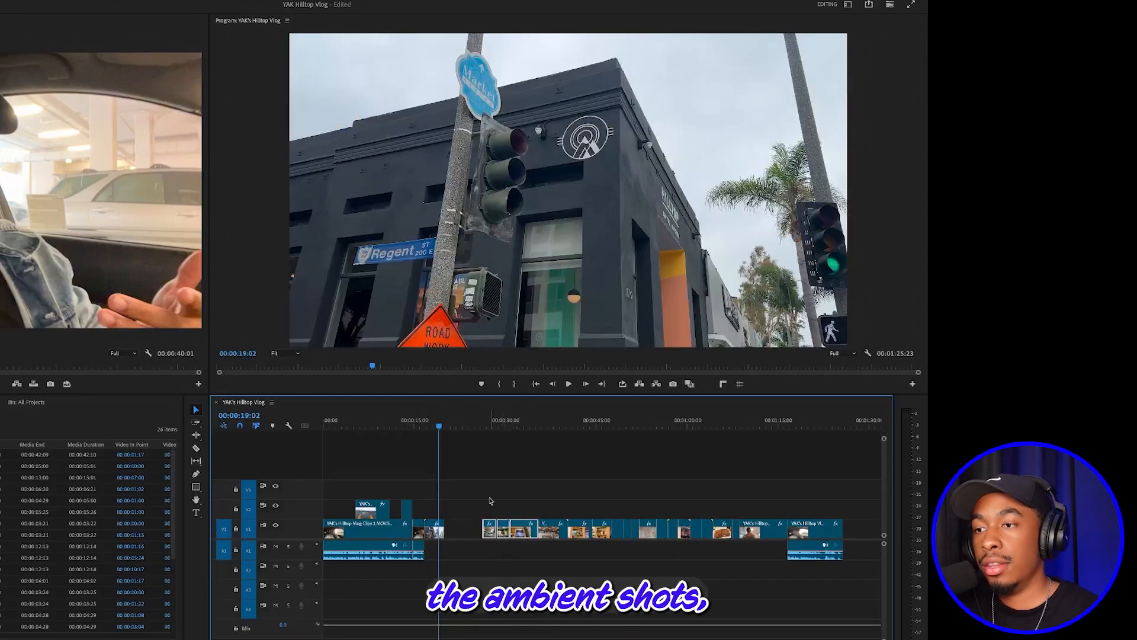
pyautogui.click(649, 426)
pyautogui.moveTo(663, 425); pyautogui.dragTo(483, 540)
pyautogui.press('space')
pyautogui.moveTo(490, 483); pyautogui.dragTo(900, 535)
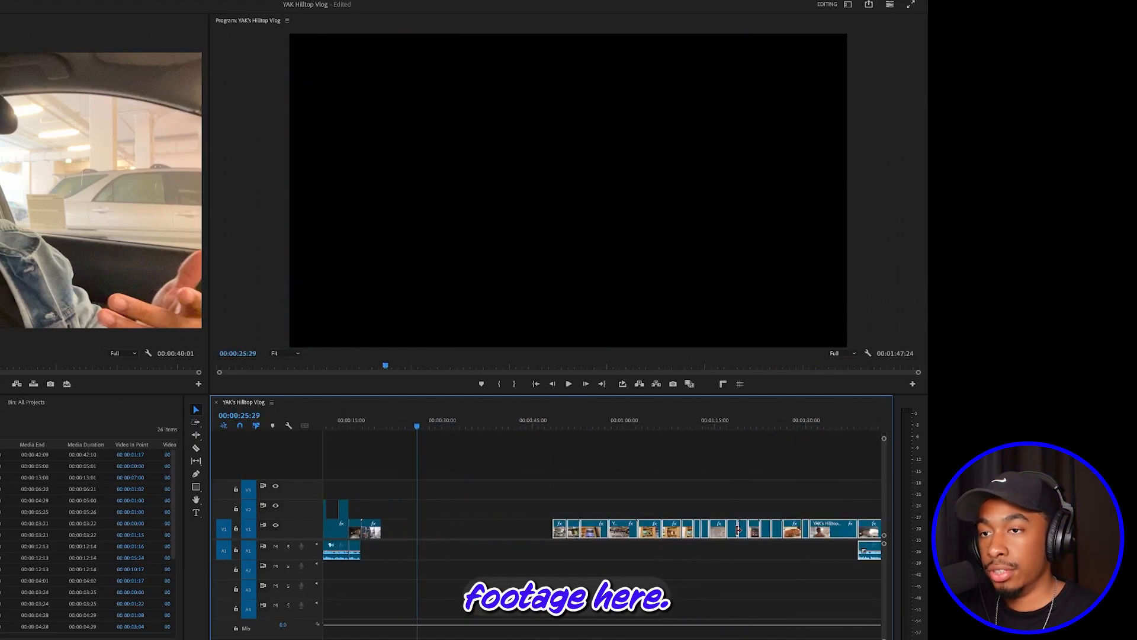
pyautogui.press('-')
pyautogui.moveTo(457, 493)
pyautogui.mouseDown()
pyautogui.moveTo(677, 562)
pyautogui.moveTo(583, 534)
pyautogui.moveTo(699, 536)
pyautogui.moveTo(643, 540)
pyautogui.mouseUp()
# Step: Find the neon-sign shot in the remaining footage, place it directly after the street-corner clip and preview it
pyautogui.moveTo(510, 420); pyautogui.dragTo(516, 421)
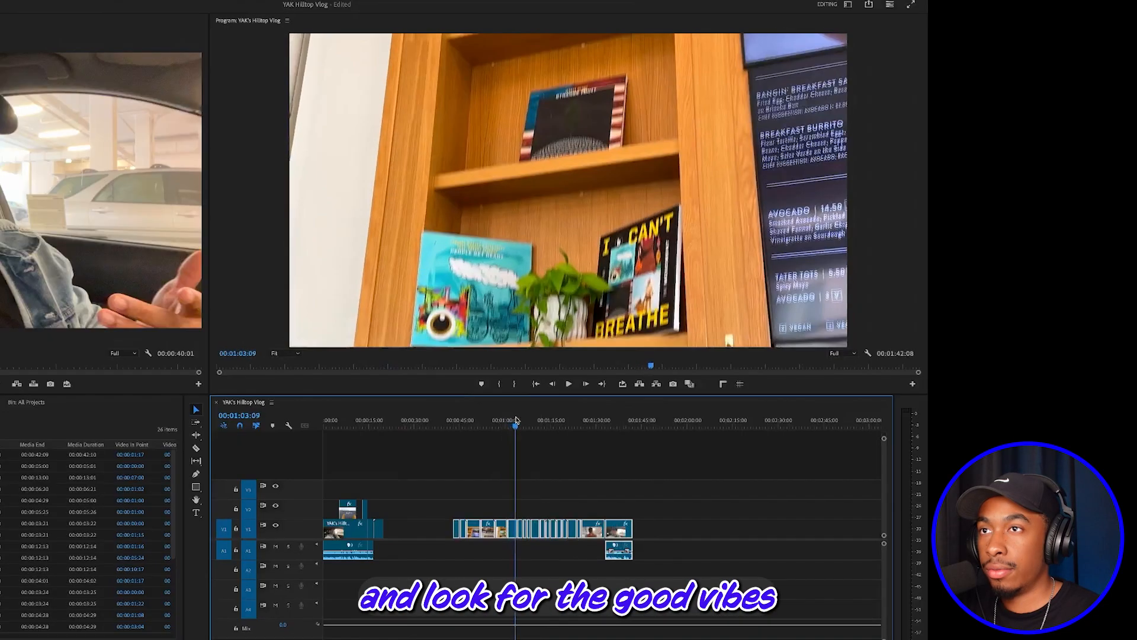
pyautogui.press('space')
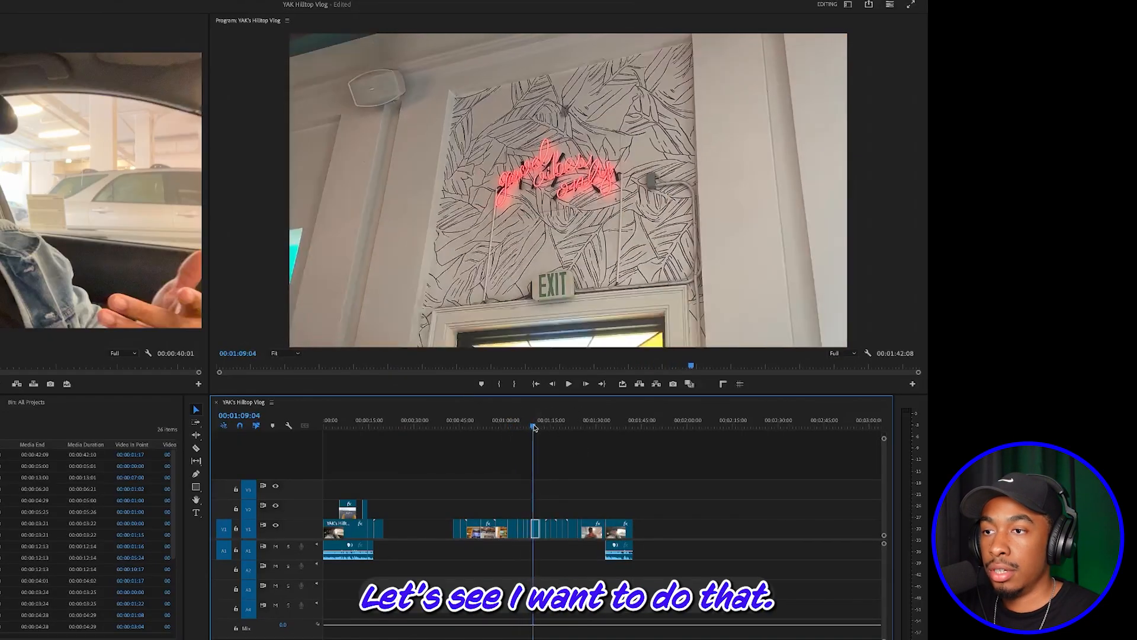
pyautogui.moveTo(535, 525); pyautogui.dragTo(395, 536)
pyautogui.moveTo(391, 426); pyautogui.dragTo(380, 426)
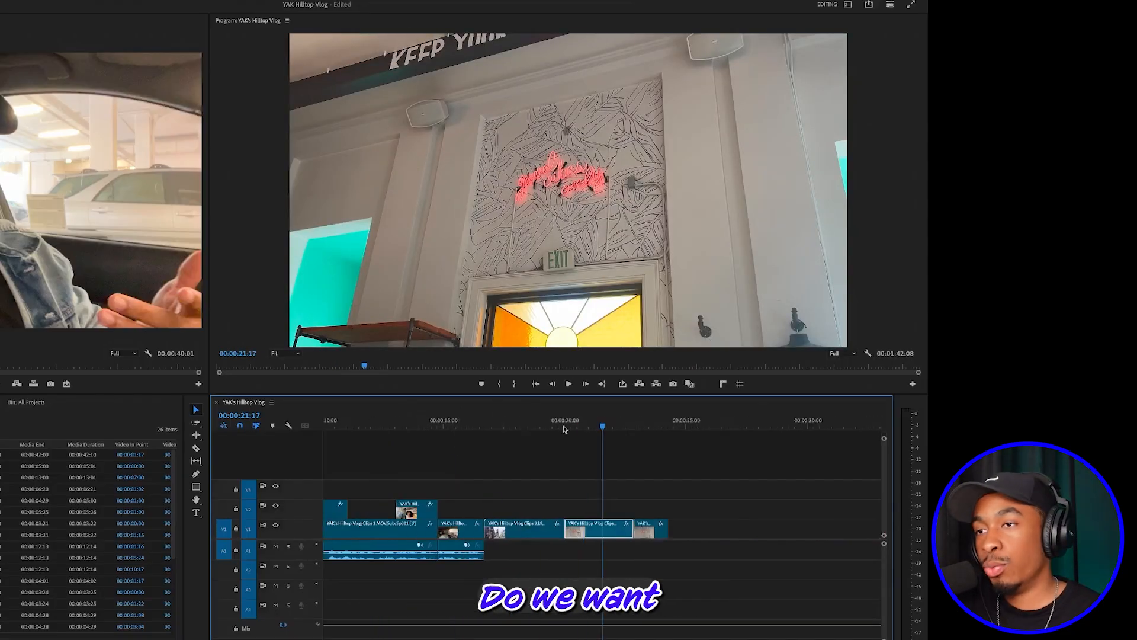
pyautogui.moveTo(601, 426)
pyautogui.mouseDown()
pyautogui.moveTo(581, 427)
pyautogui.moveTo(601, 437)
pyautogui.mouseUp()
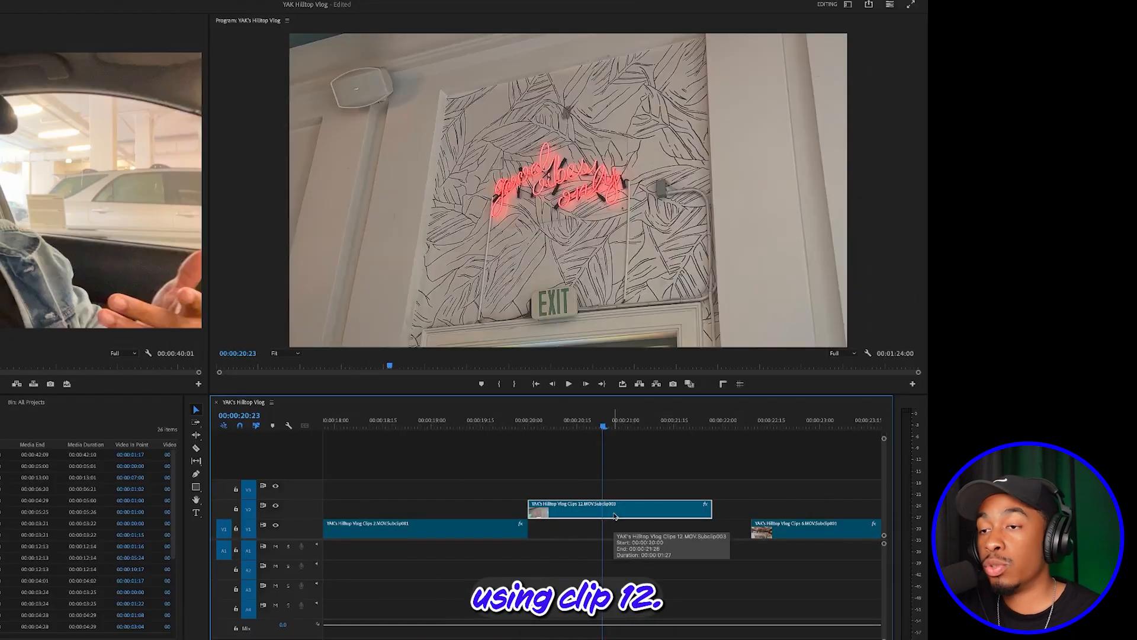
# Step: Keep one neon-sign take on V1 right after the street-corner clip, ending at about 00:00:22:07
pyautogui.moveTo(615, 516); pyautogui.dragTo(615, 529)
pyautogui.click(728, 534)
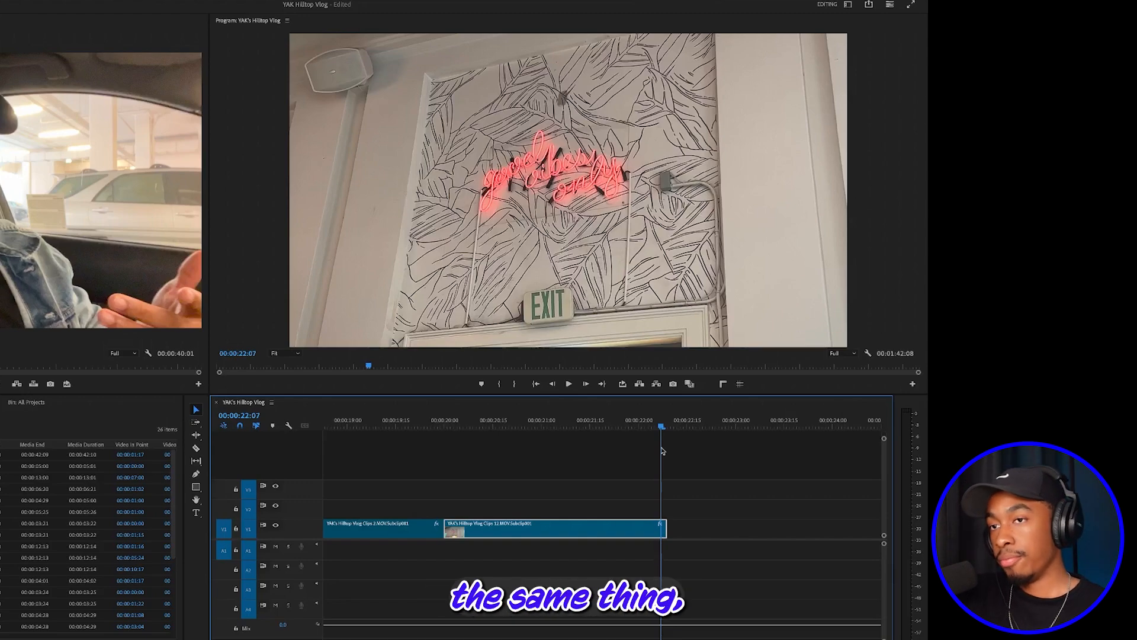
pyautogui.press('-')
pyautogui.press('-')
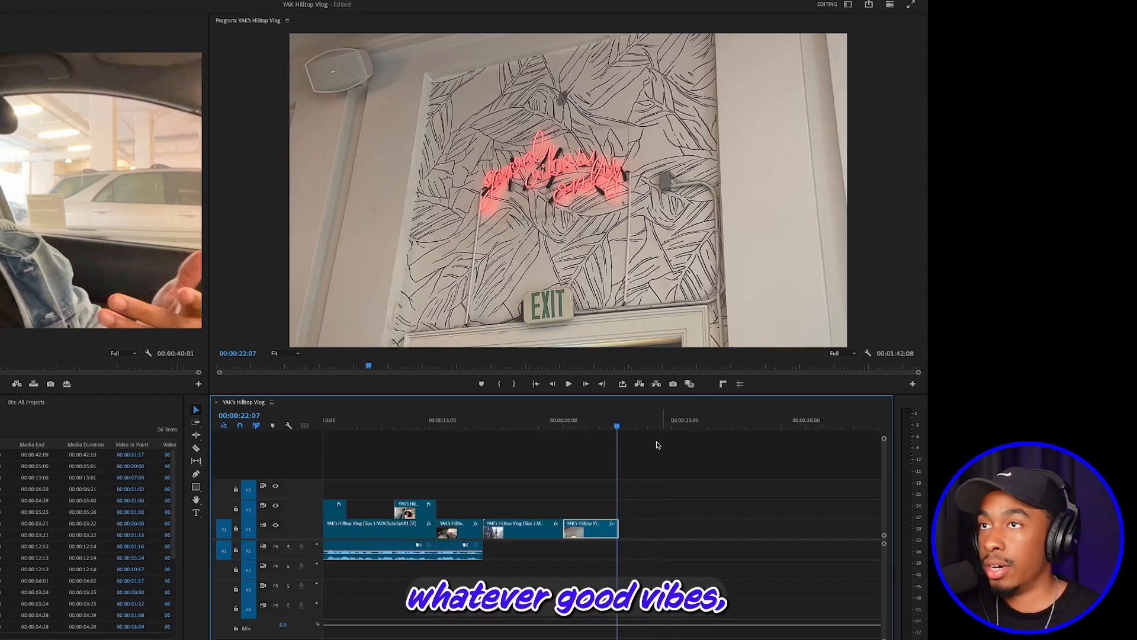
pyautogui.press('-')
pyautogui.press('-')
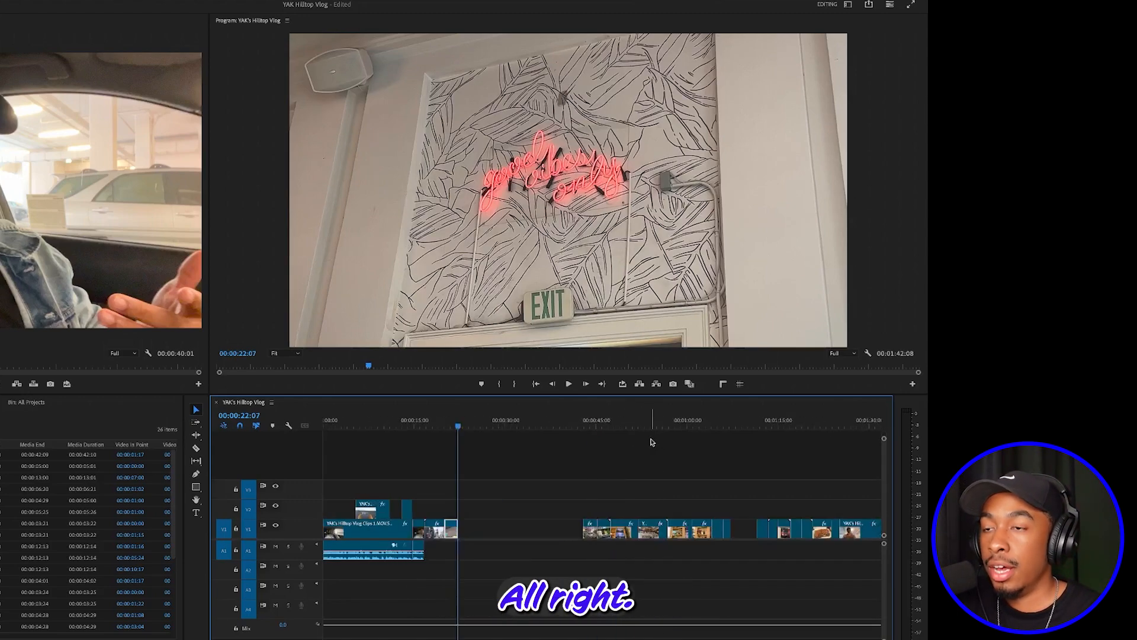
# Step: Move the "We're all in this together" interior clip on V1 directly after the neon-sign clip and preview it
pyautogui.moveTo(478, 432); pyautogui.dragTo(657, 499)
pyautogui.moveTo(656, 537); pyautogui.dragTo(474, 533)
pyautogui.moveTo(463, 424)
pyautogui.mouseDown()
pyautogui.moveTo(493, 426)
pyautogui.moveTo(467, 430)
pyautogui.mouseUp()
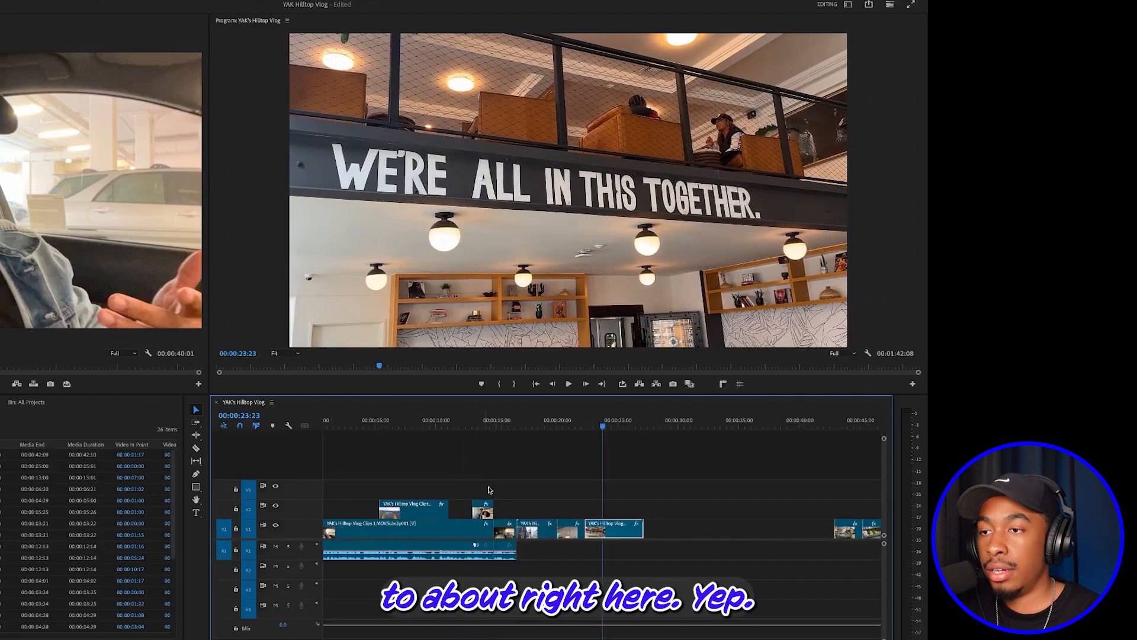
# Step: Find the bookshelf clip with the hanging plant and move it after the "We're all in this together" clip
pyautogui.moveTo(590, 430); pyautogui.dragTo(652, 433)
pyautogui.press('space')
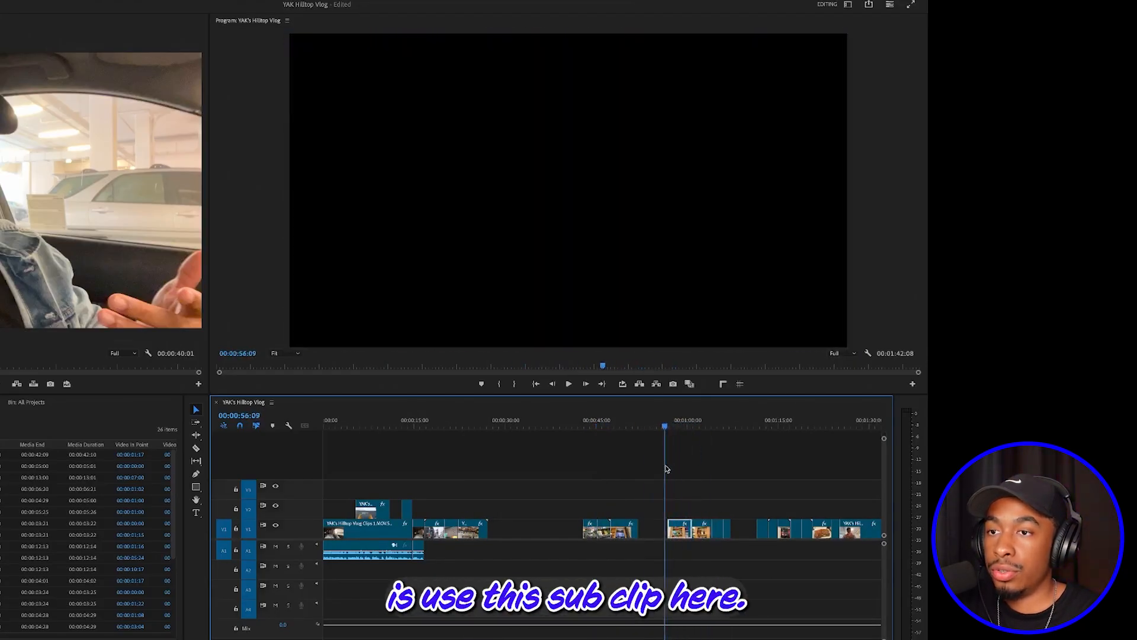
pyautogui.press('=')
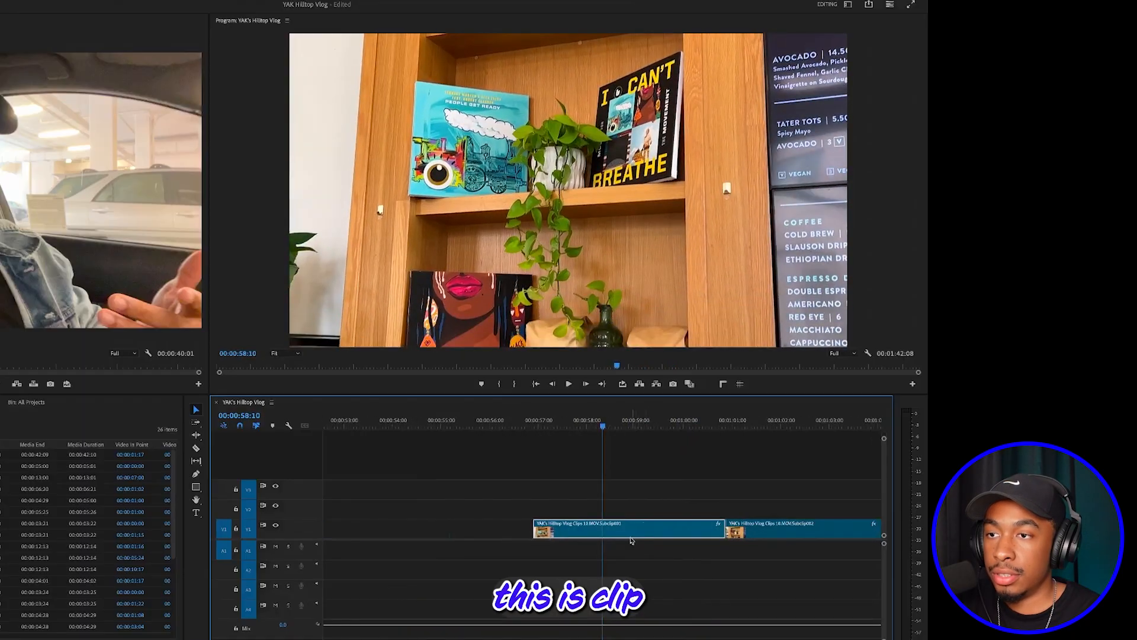
pyautogui.press('-')
pyautogui.moveTo(599, 529); pyautogui.dragTo(426, 529)
# Step: Delete the leftover takes around the bookshelf clip's former place on V1
pyautogui.moveTo(619, 424); pyautogui.dragTo(640, 423)
pyautogui.press('=')
pyautogui.moveTo(532, 503); pyautogui.dragTo(648, 554)
pyautogui.press('Delete')
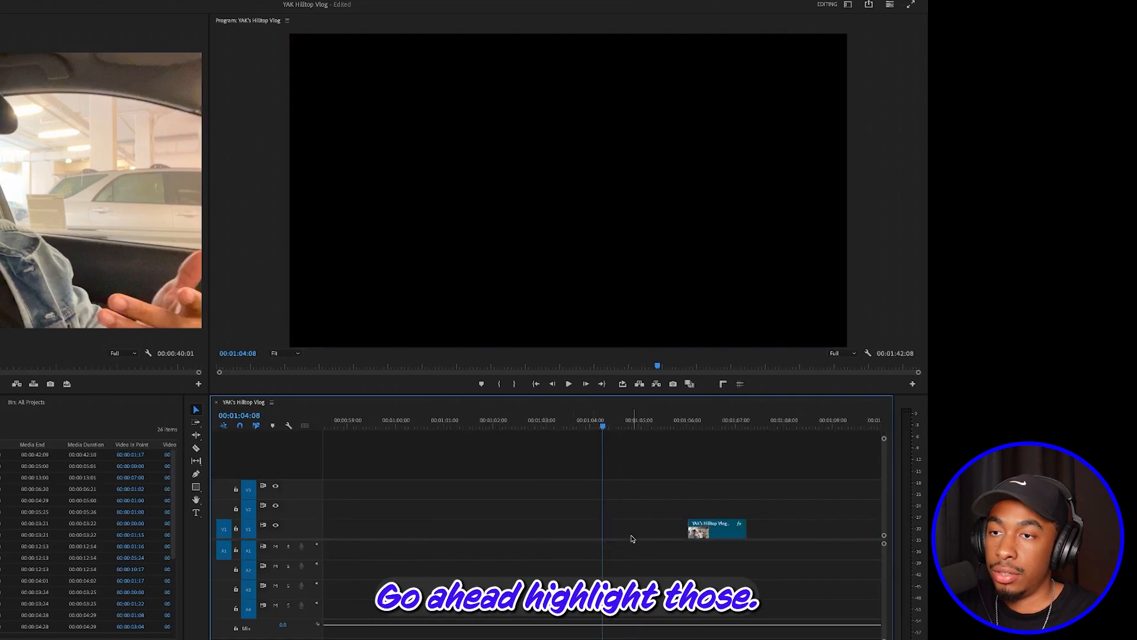
# Step: Close the two empty gaps on V1 so the remaining unused clips sit together
pyautogui.press('-')
pyautogui.press('-')
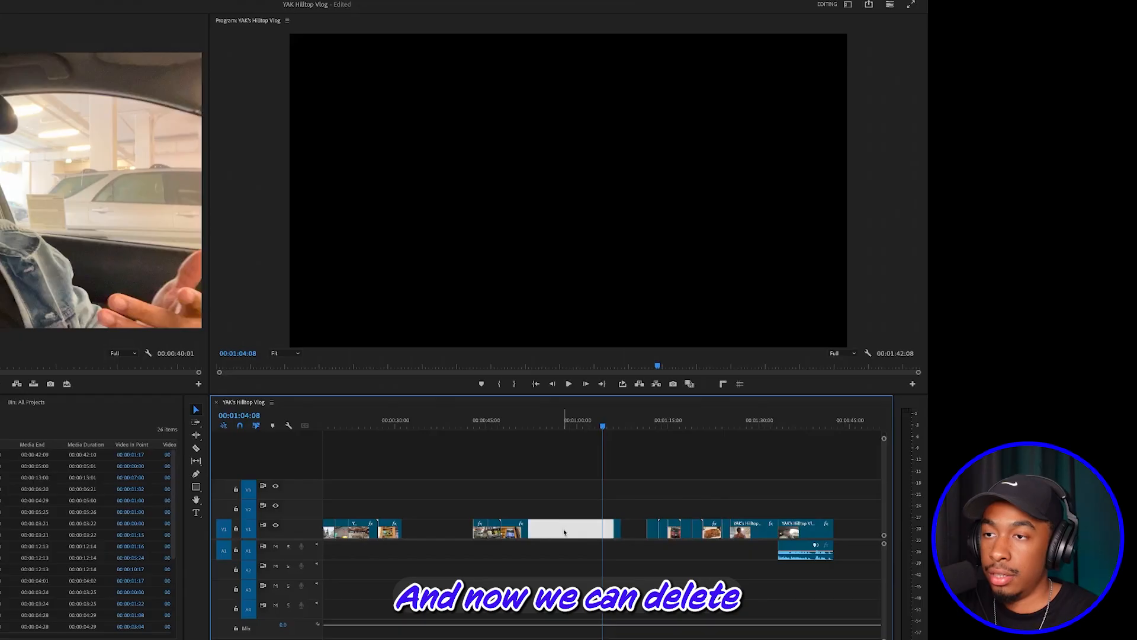
pyautogui.press('Delete')
pyautogui.press('Up')
pyautogui.press('Up')
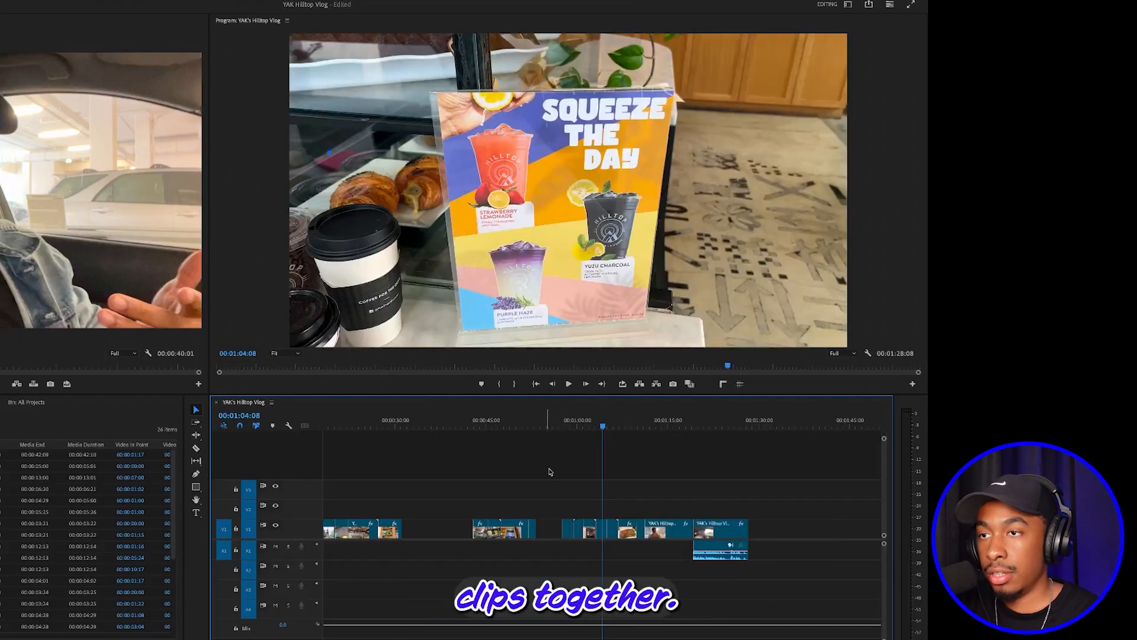
pyautogui.press('Delete')
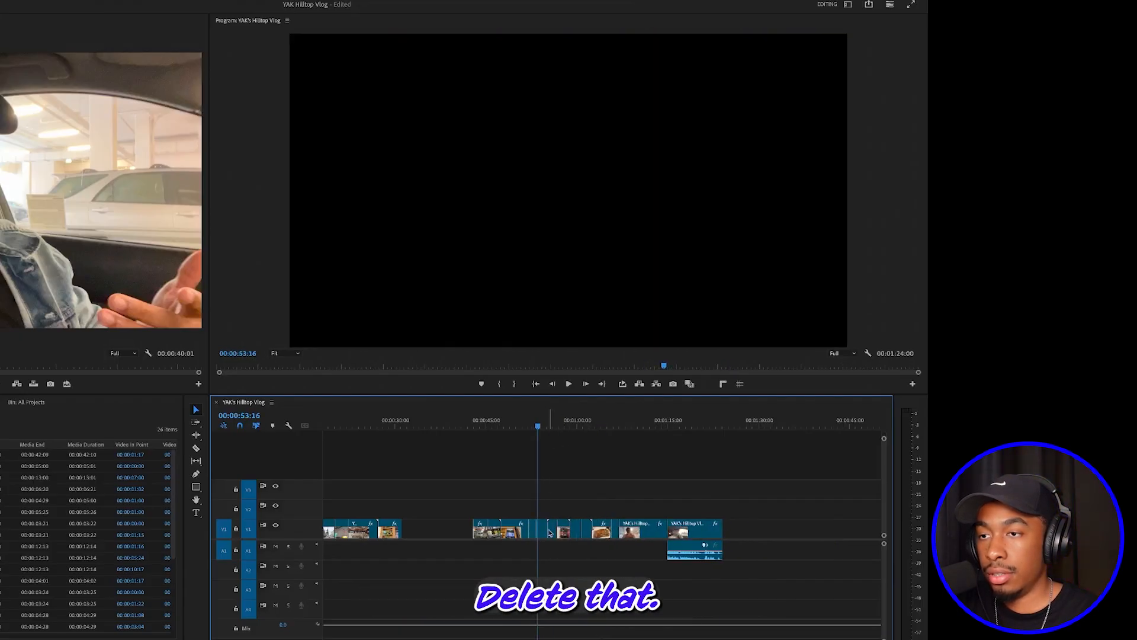
# Step: Find the longer take of the red framed painting and move it on V1 directly after the bookshelf clip
pyautogui.moveTo(646, 435); pyautogui.dragTo(677, 430)
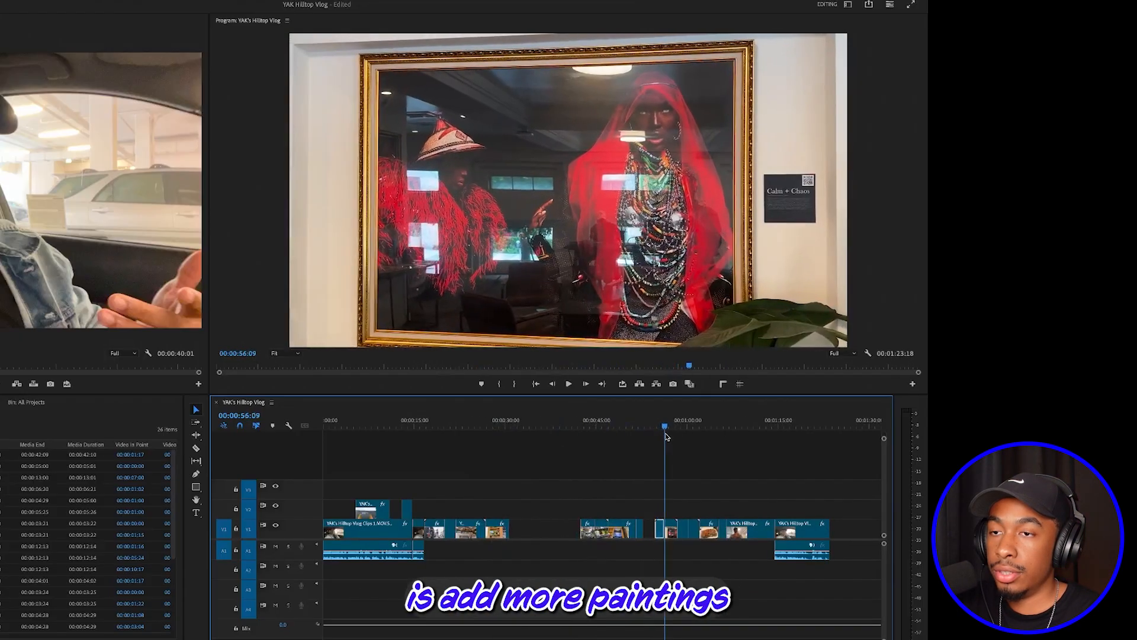
pyautogui.press('=')
pyautogui.press('=')
pyautogui.press('=')
pyautogui.press('=')
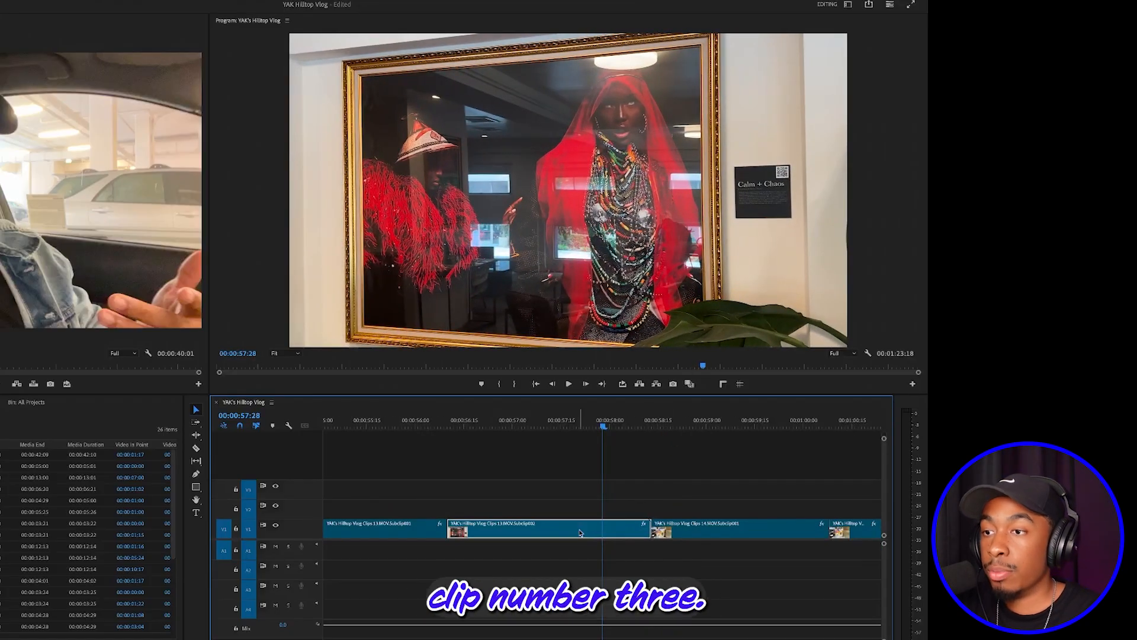
pyautogui.click(580, 532)
pyautogui.press('\\')
pyautogui.moveTo(498, 531); pyautogui.dragTo(426, 533)
# Step: Delete the unused short painting take from V1 and cue the "Squeeze the Day" poster clip
pyautogui.press('=')
pyautogui.press('=')
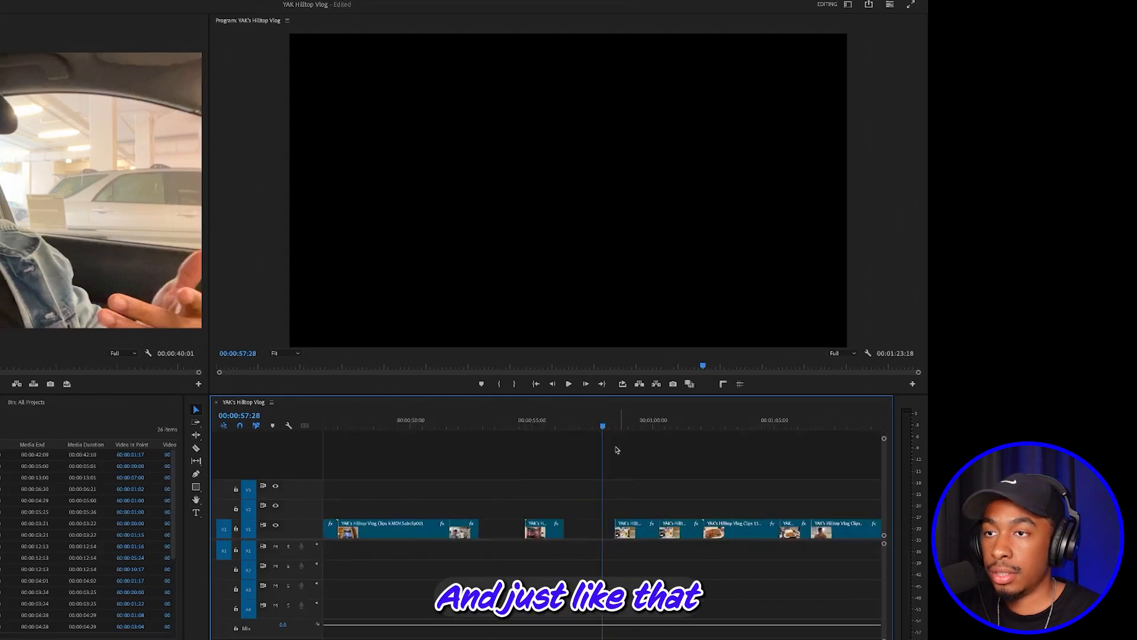
pyautogui.click(545, 535)
pyautogui.press('=')
pyautogui.press('=')
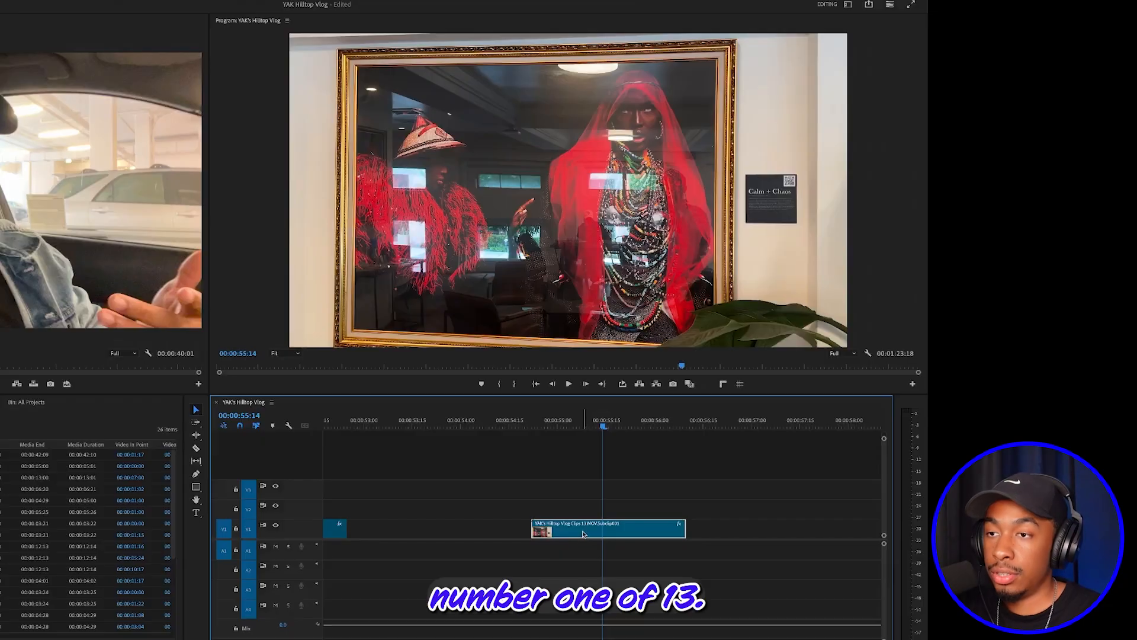
pyautogui.press('Delete')
pyautogui.press('-')
pyautogui.press('-')
pyautogui.click(650, 426)
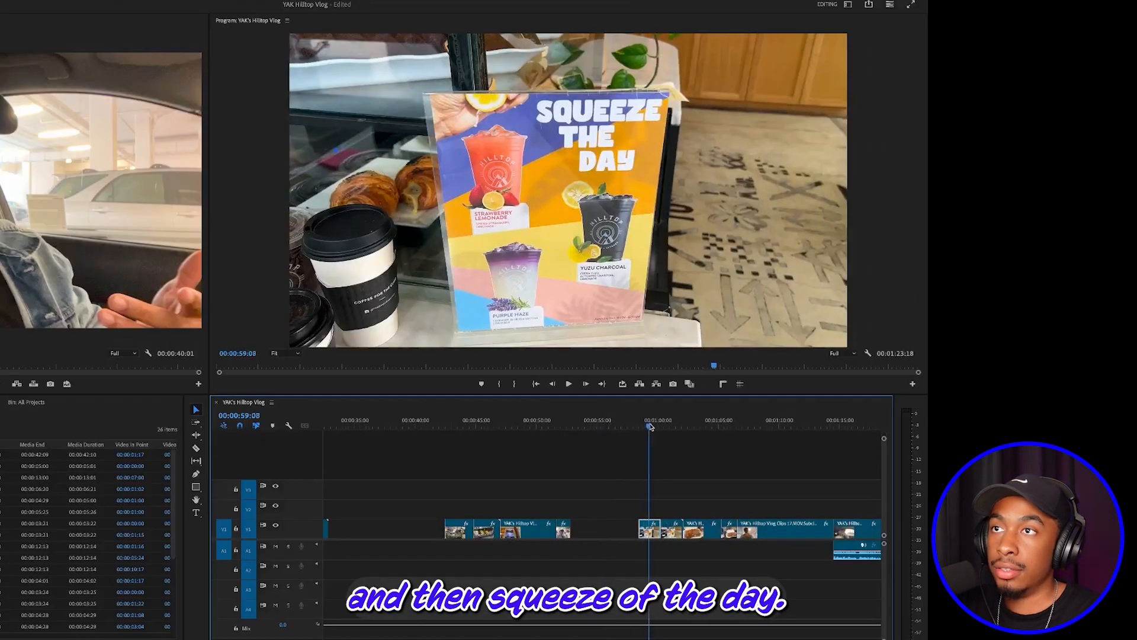
# Step: Move the first "Squeeze the Day" poster take on V1 directly after the red framed painting clip and cue it for review
pyautogui.moveTo(650, 426); pyautogui.dragTo(651, 426)
pyautogui.press('-')
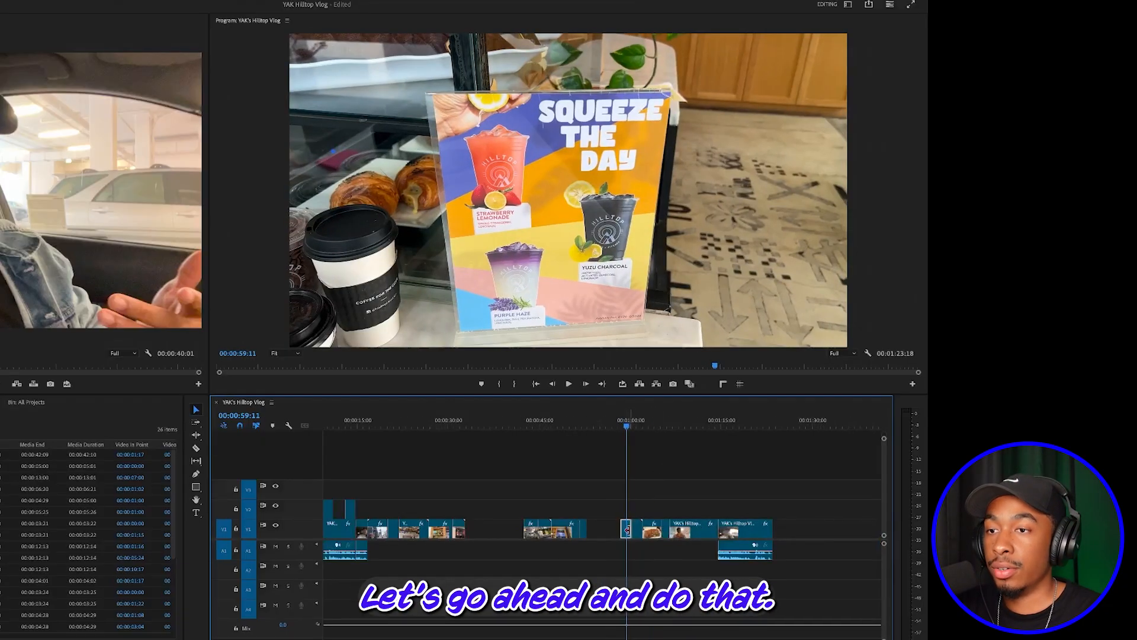
pyautogui.moveTo(629, 536); pyautogui.dragTo(590, 536)
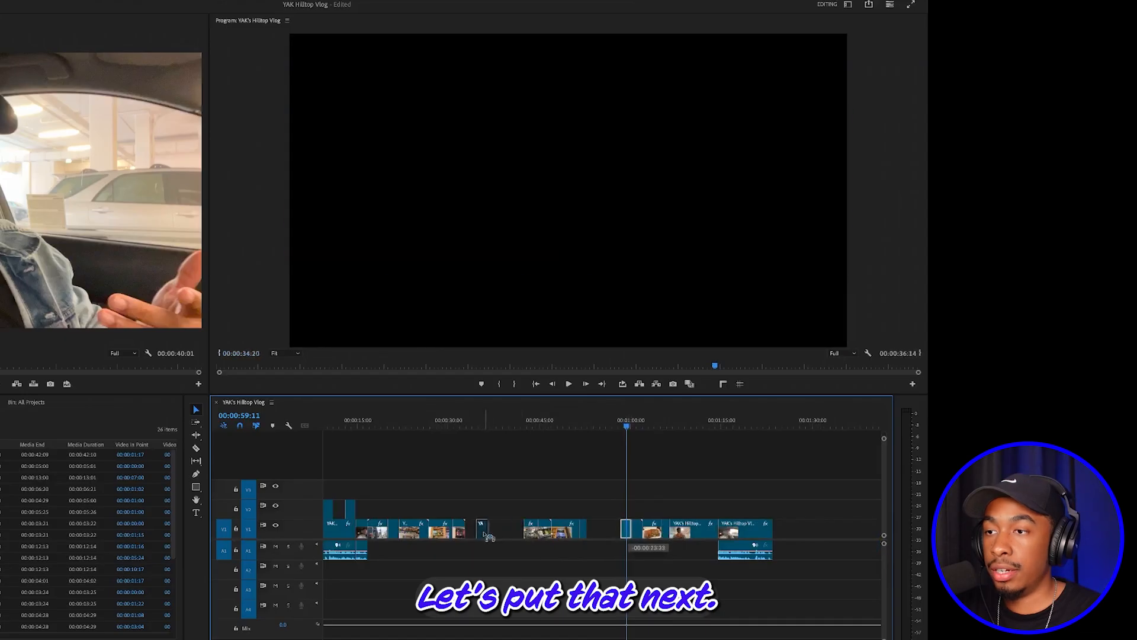
pyautogui.moveTo(626, 425); pyautogui.dragTo(474, 459)
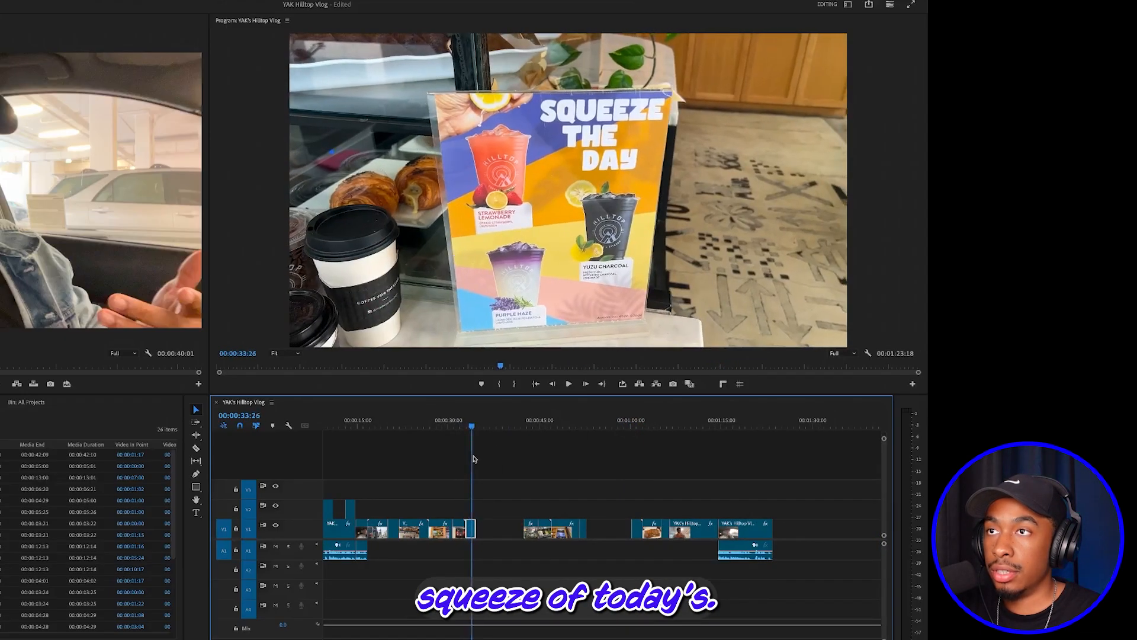
# Step: Bring the second "Squeeze the Day" poster take alongside, delete the first take, and put the second directly after the painting clip
pyautogui.moveTo(640, 530); pyautogui.dragTo(489, 535)
pyautogui.press('=')
pyautogui.press('=')
pyautogui.press('=')
pyautogui.press('=')
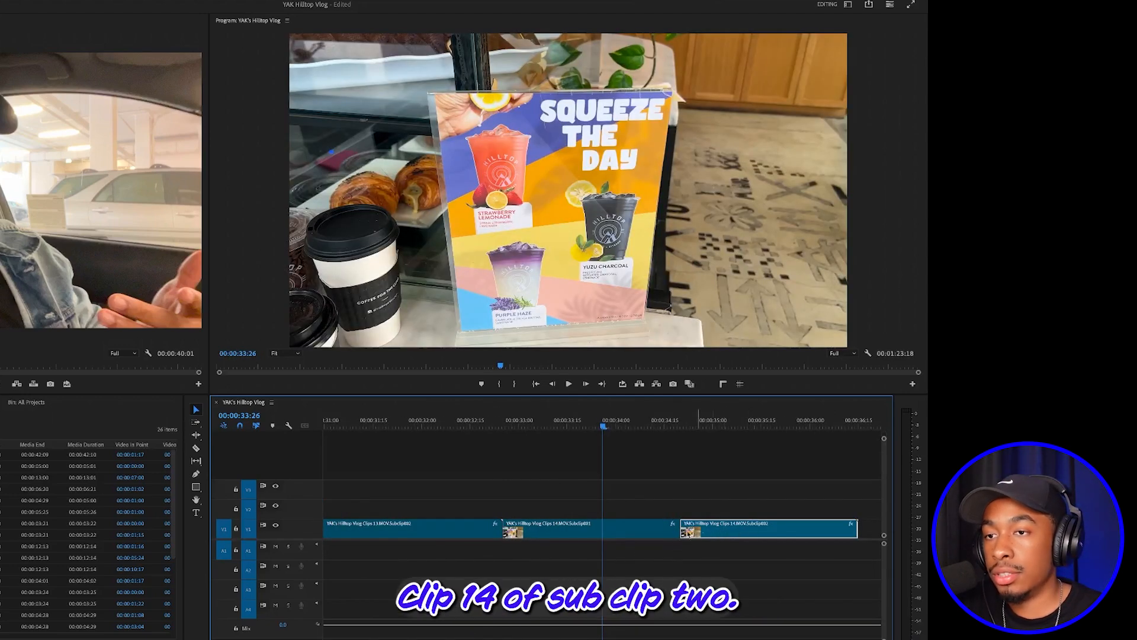
pyautogui.click(624, 531)
pyautogui.press('Delete')
pyautogui.moveTo(752, 538); pyautogui.dragTo(580, 537)
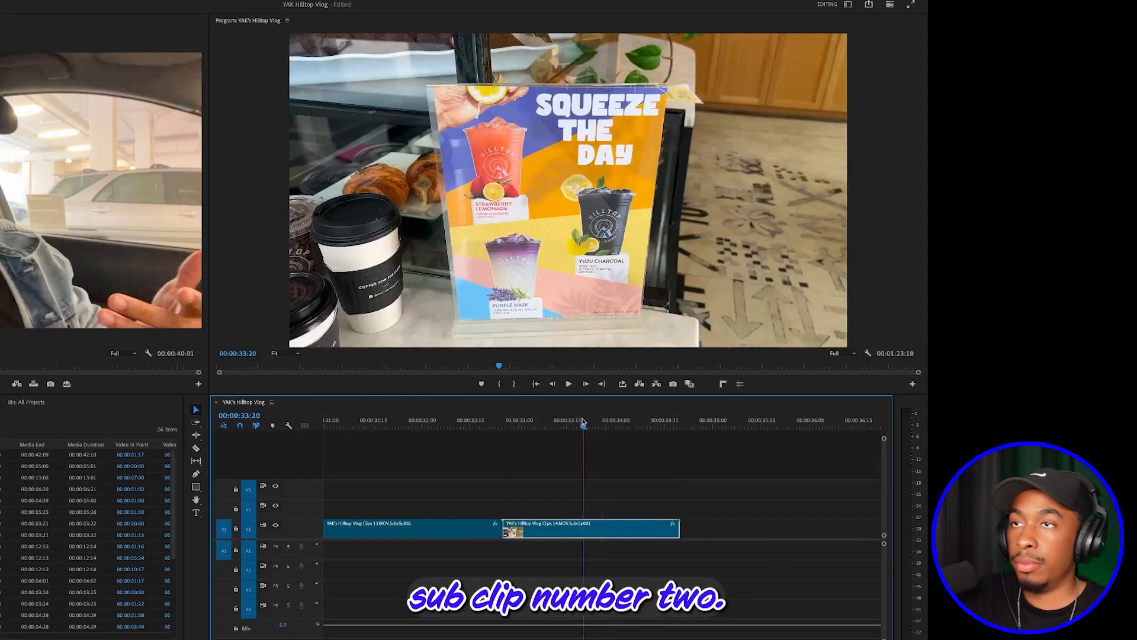
pyautogui.click(559, 427)
# Step: Close the two empty gaps on V1, before the pastry display case clips and before the remaining food clips
pyautogui.press('-')
pyautogui.press('-')
pyautogui.press('-')
pyautogui.moveTo(655, 427); pyautogui.dragTo(587, 461)
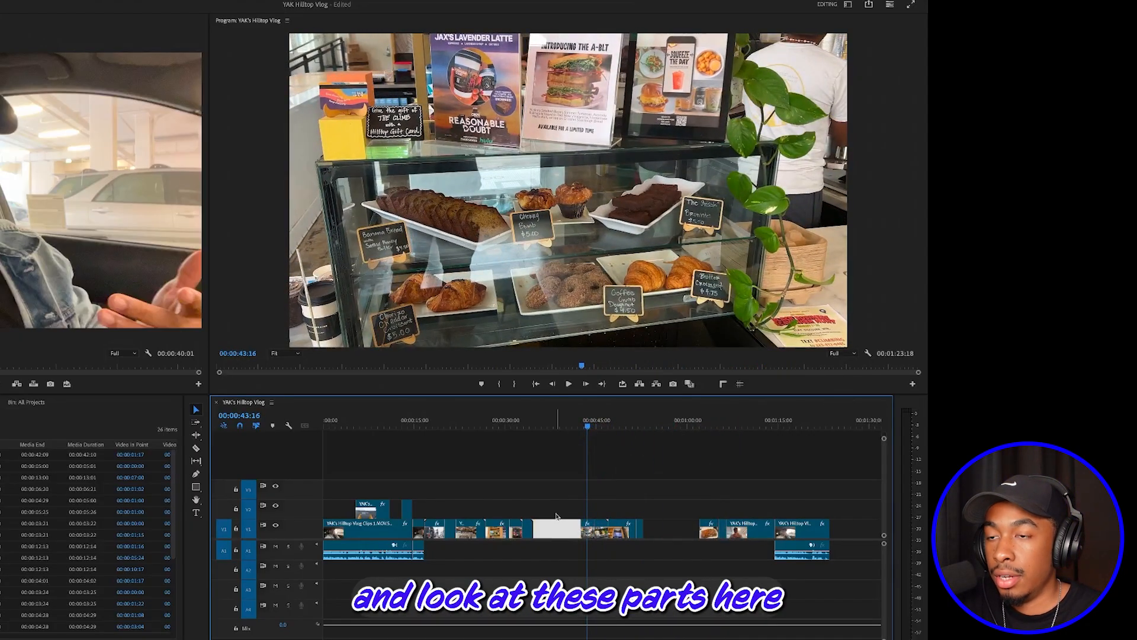
pyautogui.press('Delete')
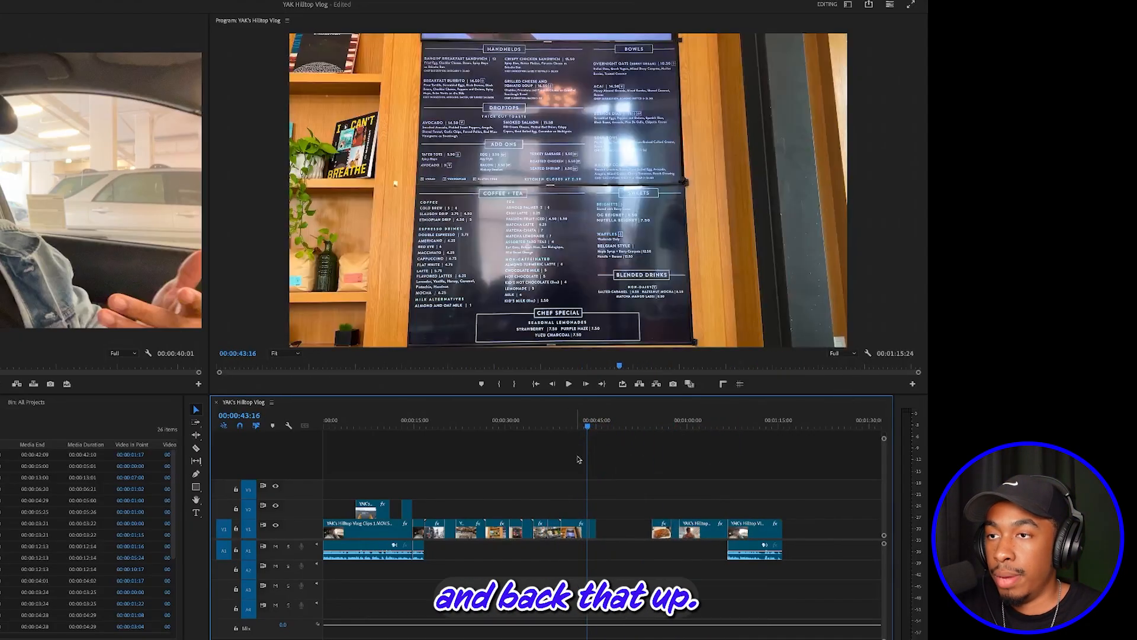
pyautogui.click(632, 533)
pyautogui.press('Delete')
# Step: Play the sequence from the beginning through the bookshelf clip to check the pacing and length of each shot
pyautogui.moveTo(601, 432); pyautogui.dragTo(406, 469)
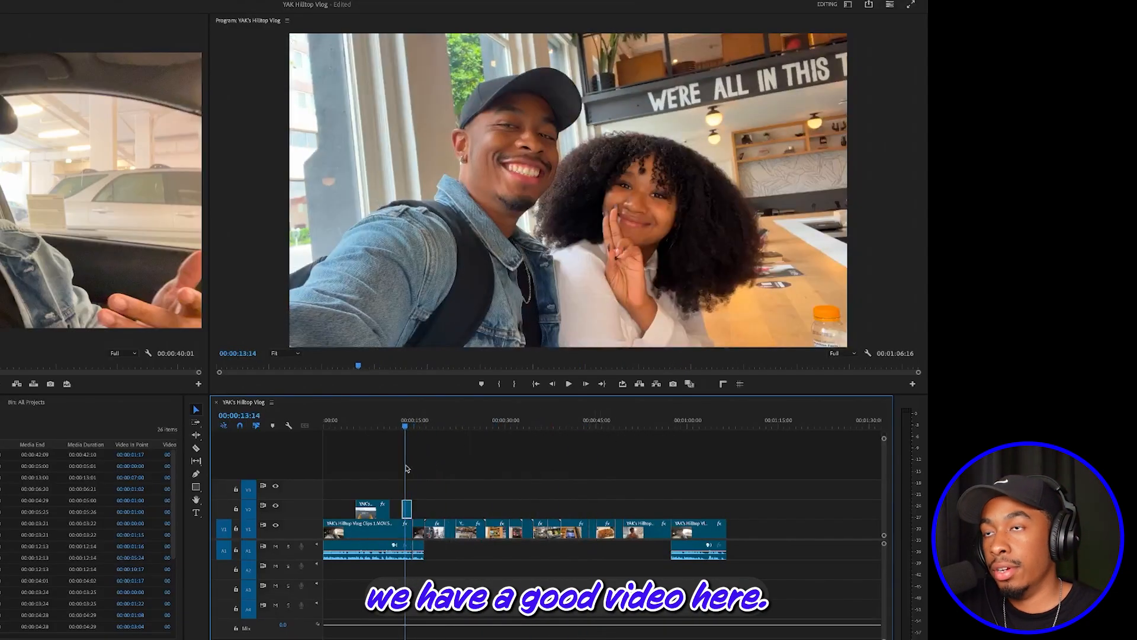
pyautogui.press('Home')
pyautogui.press('space')
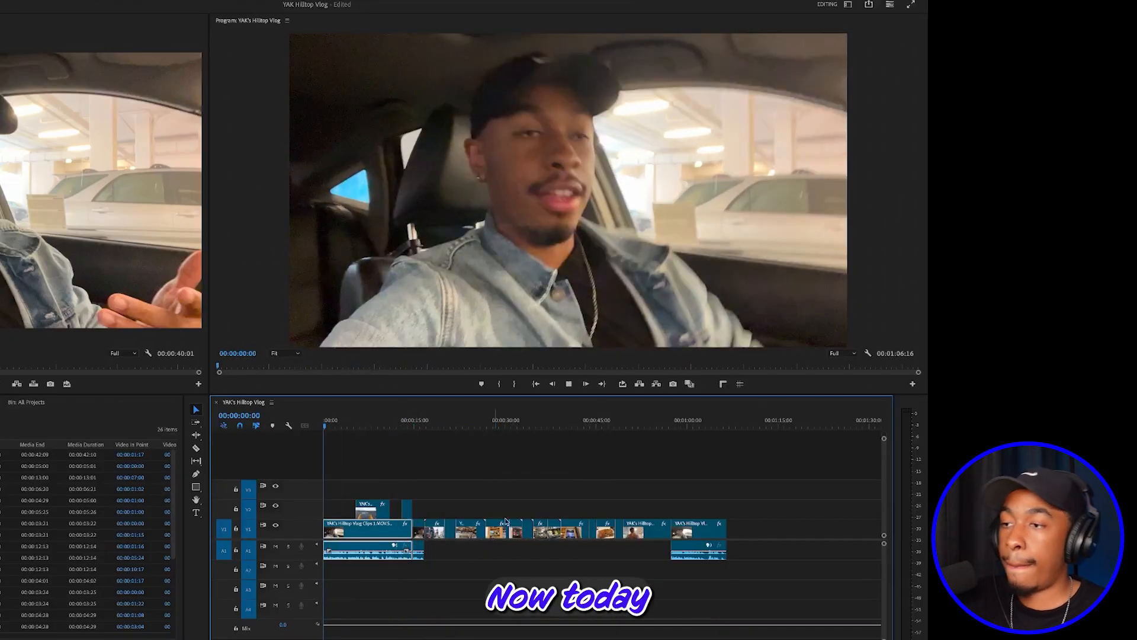
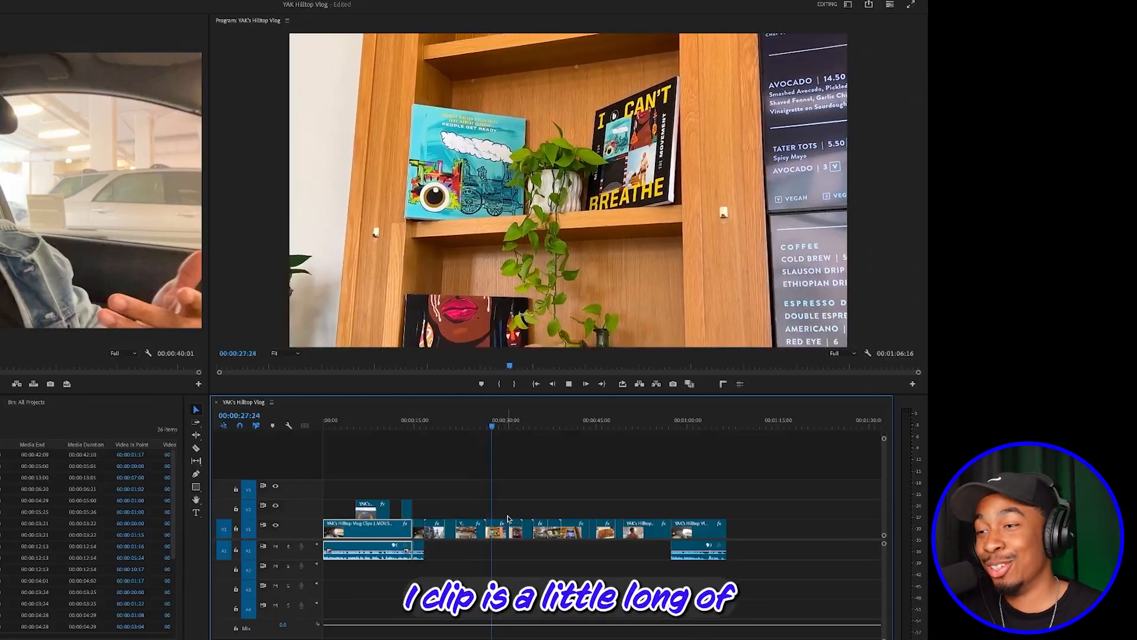
pyautogui.click(508, 519)
# Step: Trim the start of the "We're All in This Together" clip on V1 to 00:00:25:00 and select the gap before it
pyautogui.moveTo(478, 434); pyautogui.dragTo(467, 435)
pyautogui.press('=')
pyautogui.press('=')
pyautogui.press('=')
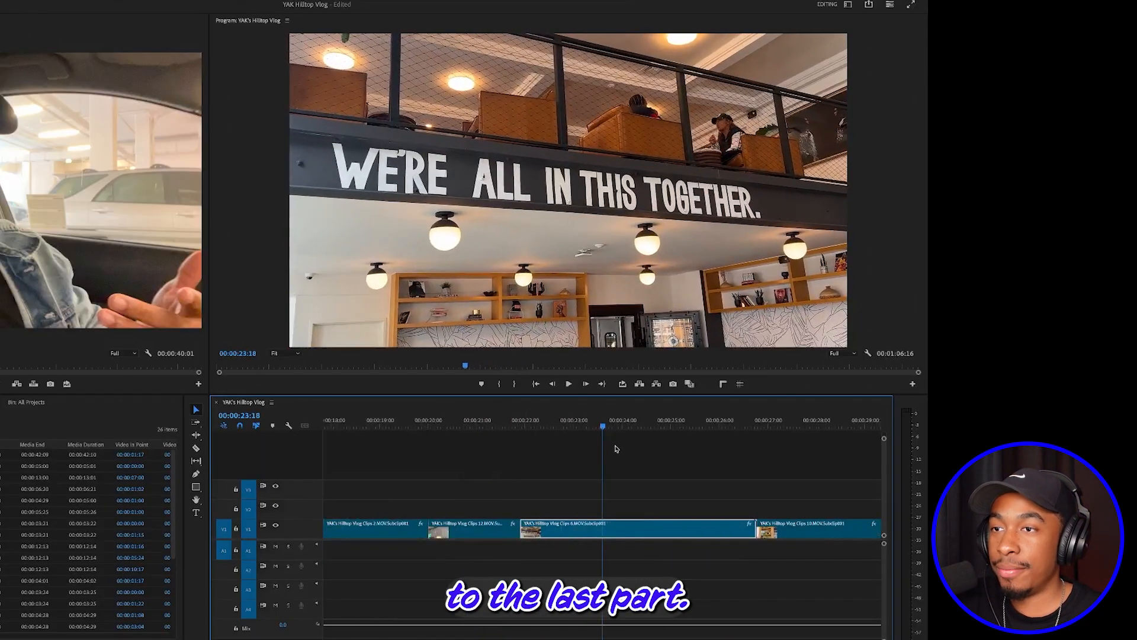
pyautogui.moveTo(620, 427); pyautogui.dragTo(700, 431)
pyautogui.click(671, 436)
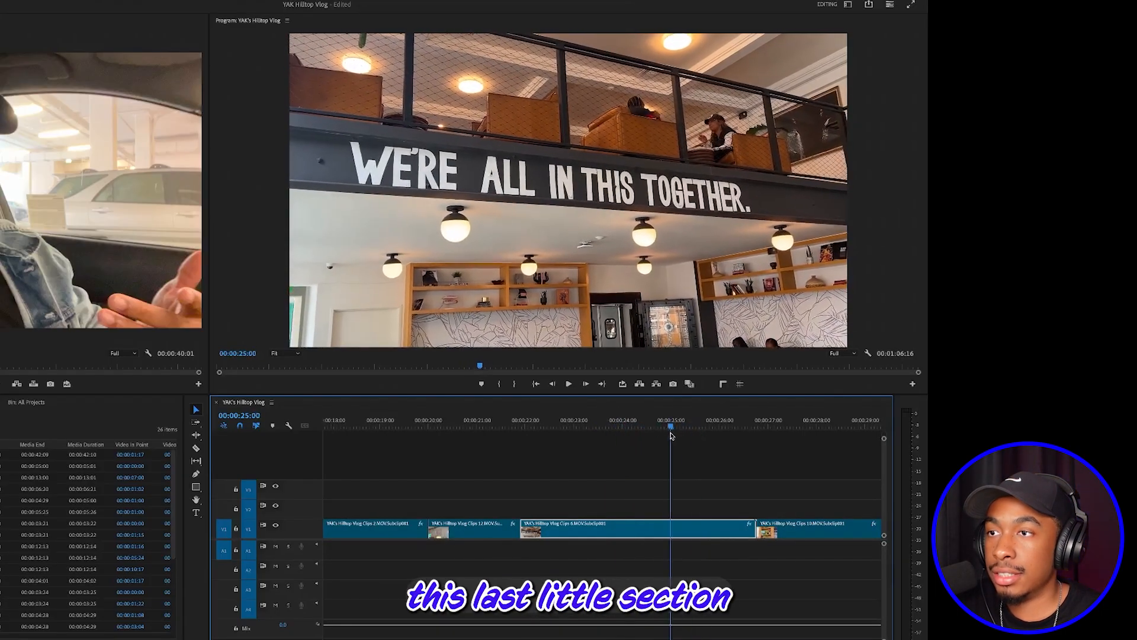
pyautogui.click(670, 428)
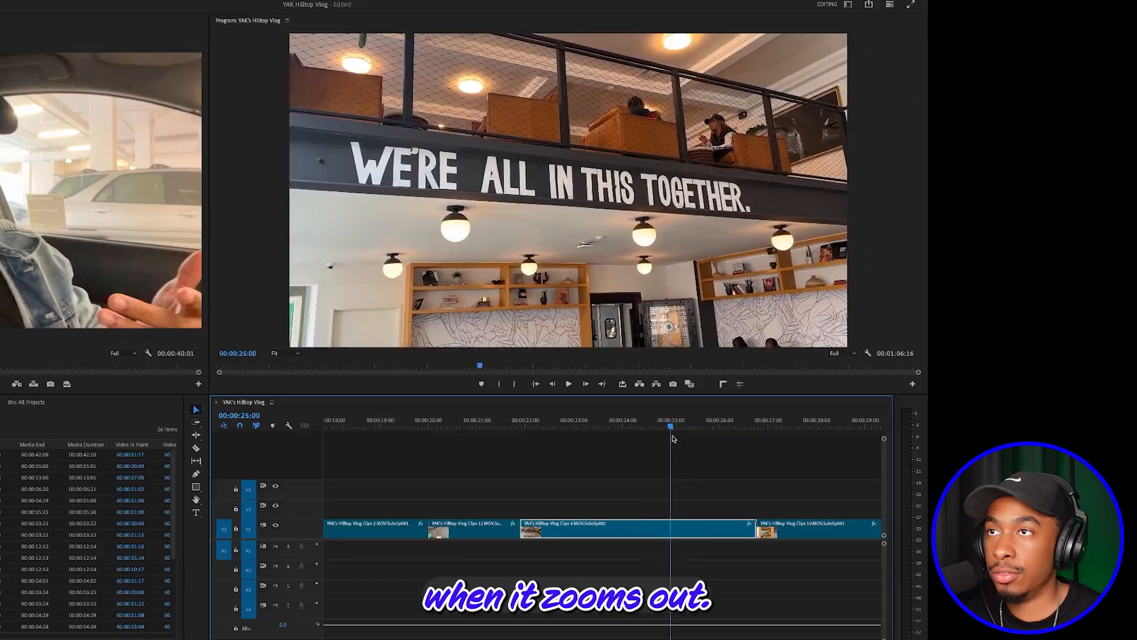
pyautogui.moveTo(523, 528); pyautogui.dragTo(671, 527)
pyautogui.click(610, 532)
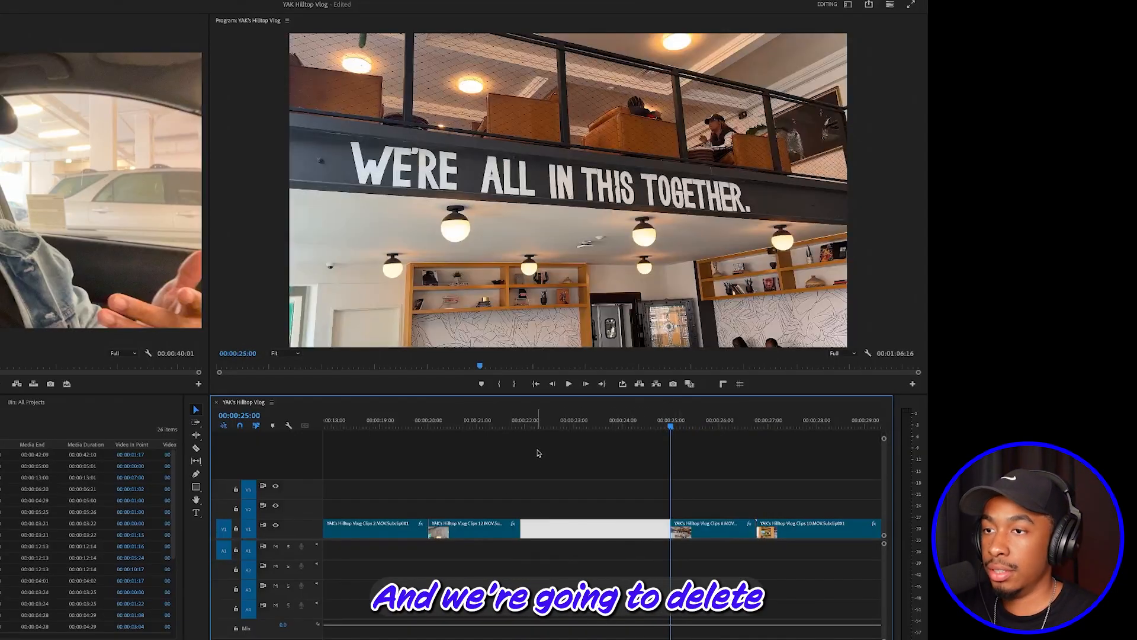
# Step: Close the empty gap on V1 that ends at 00:00:25:00 and return to an earlier point in the sequence
pyautogui.press('Delete')
pyautogui.moveTo(515, 425); pyautogui.dragTo(373, 427)
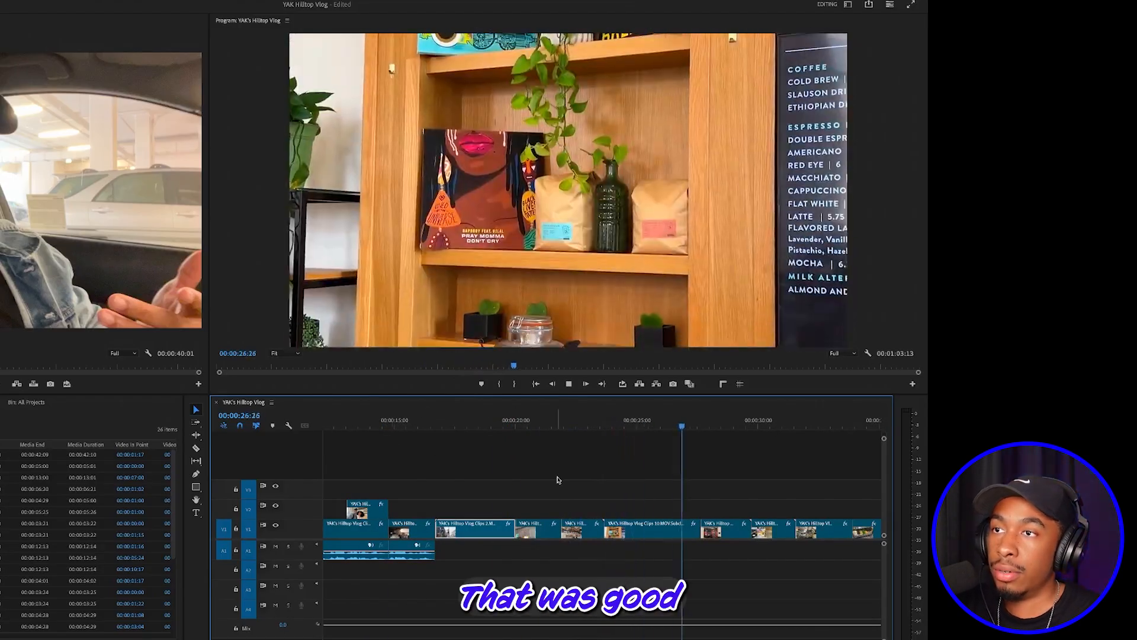
# Step: Trim the end of shelf clip 10 to 00:00:27:10 and close the gap before the next clip
pyautogui.press('space')
pyautogui.click(642, 536)
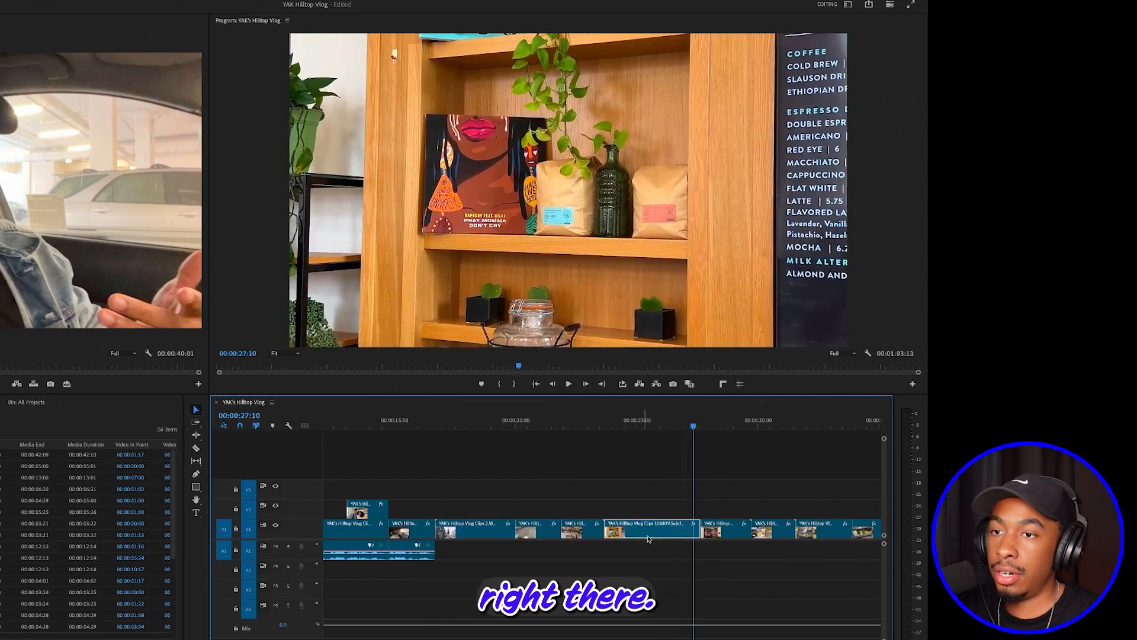
pyautogui.press('=')
pyautogui.moveTo(617, 532); pyautogui.dragTo(602, 532)
pyautogui.click(619, 536)
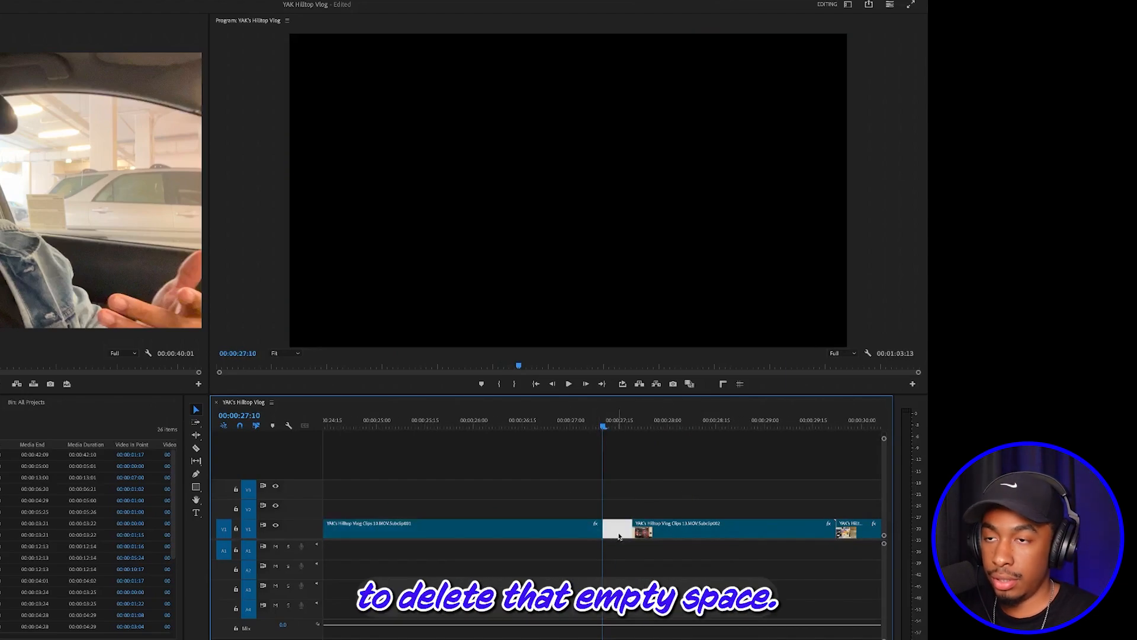
pyautogui.press('Delete')
# Step: Lift clip 14 onto V2, slide food clips 7 and 8 earlier on V1, and park clip 14 just after clip 8
pyautogui.press('space')
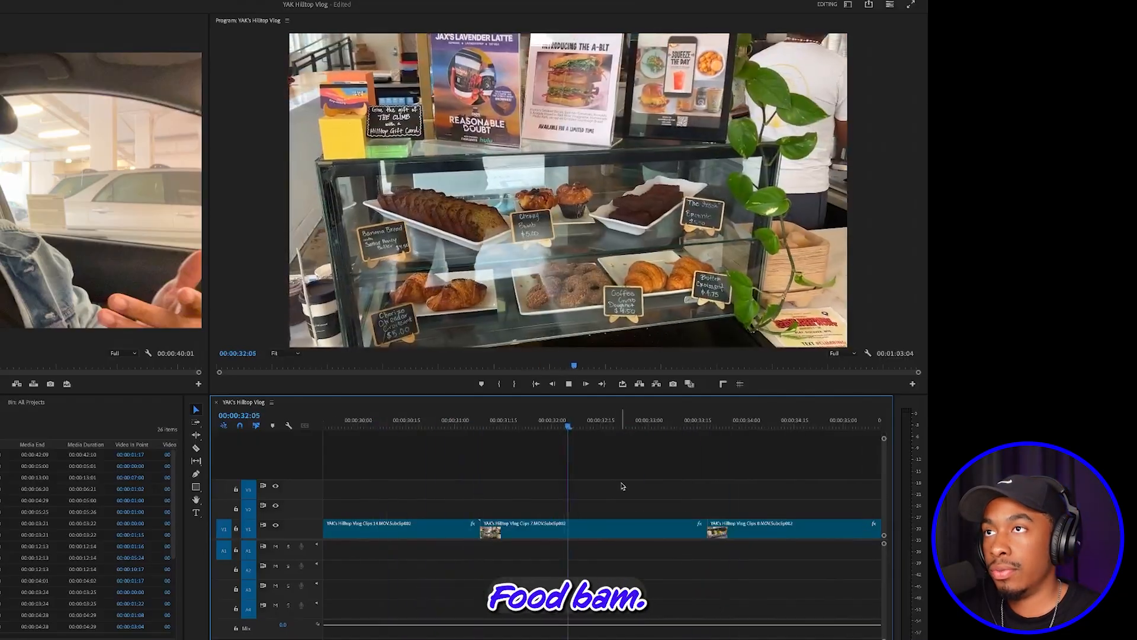
pyautogui.press('space')
pyautogui.press('-')
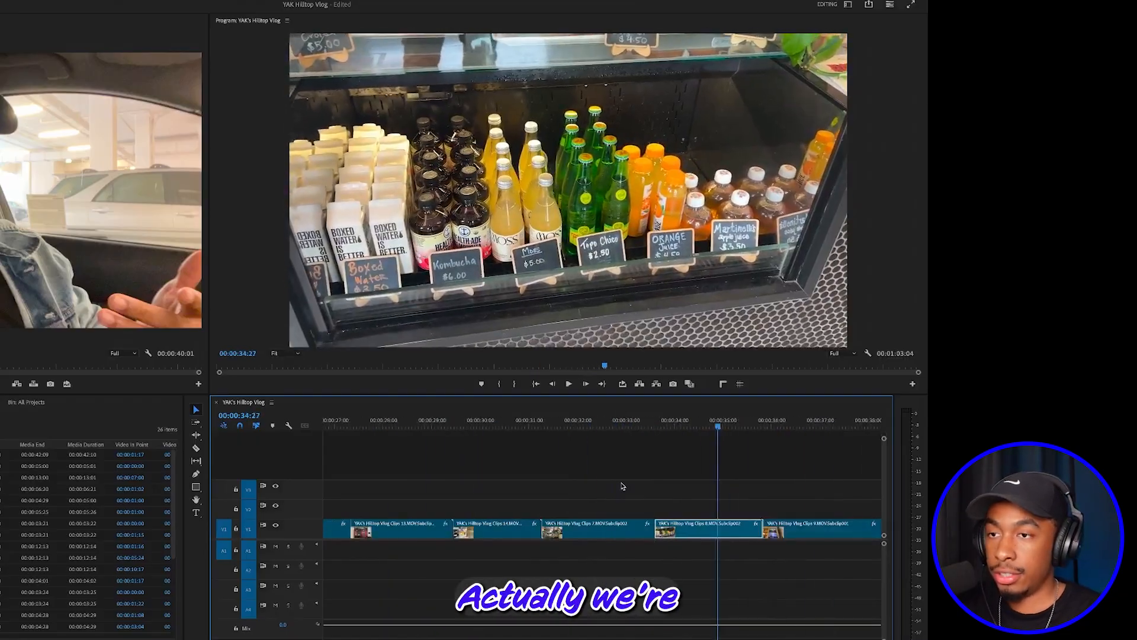
pyautogui.moveTo(496, 422); pyautogui.dragTo(484, 422)
pyautogui.moveTo(500, 529); pyautogui.dragTo(501, 510)
pyautogui.moveTo(700, 535); pyautogui.dragTo(537, 512)
pyautogui.moveTo(698, 514); pyautogui.dragTo(706, 513)
# Step: Move menu clip 9 directly after clip 8 and place clip 14 back on V1 behind clip 9
pyautogui.hscroll(2, 724, 527)
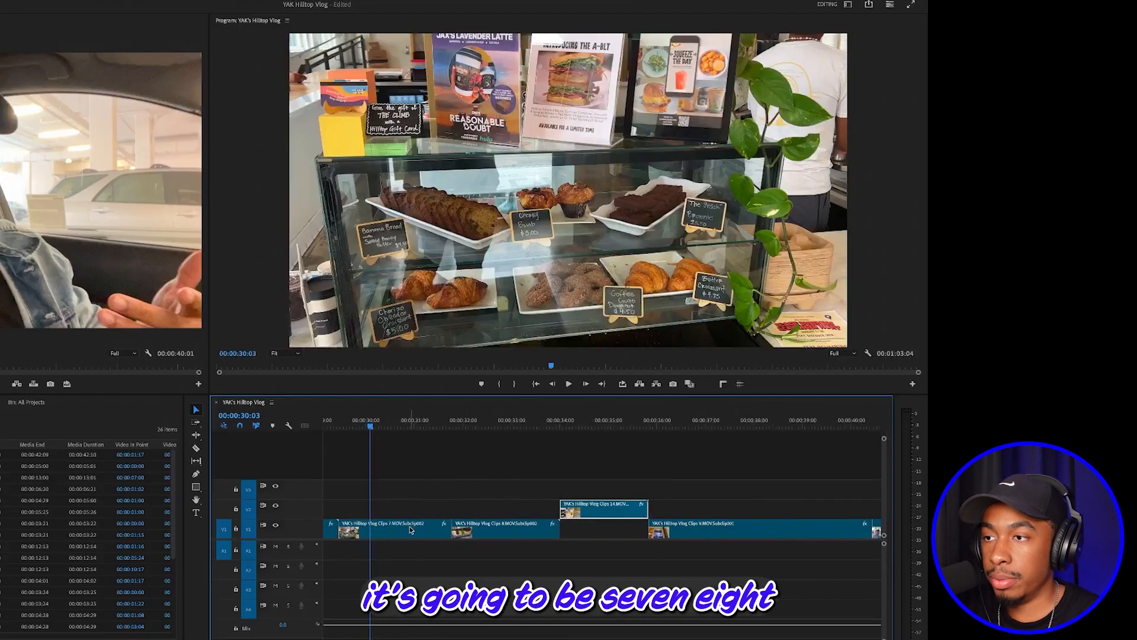
pyautogui.moveTo(675, 536); pyautogui.dragTo(588, 533)
pyautogui.hscroll(2, 590, 531)
pyautogui.moveTo(481, 520); pyautogui.dragTo(677, 523)
# Step: Review the café shots and reorder them so painting clip 13 comes right before shelf clip 10 on V1
pyautogui.moveTo(681, 427); pyautogui.dragTo(380, 477)
pyautogui.press('-')
pyautogui.press('-')
pyautogui.press('space')
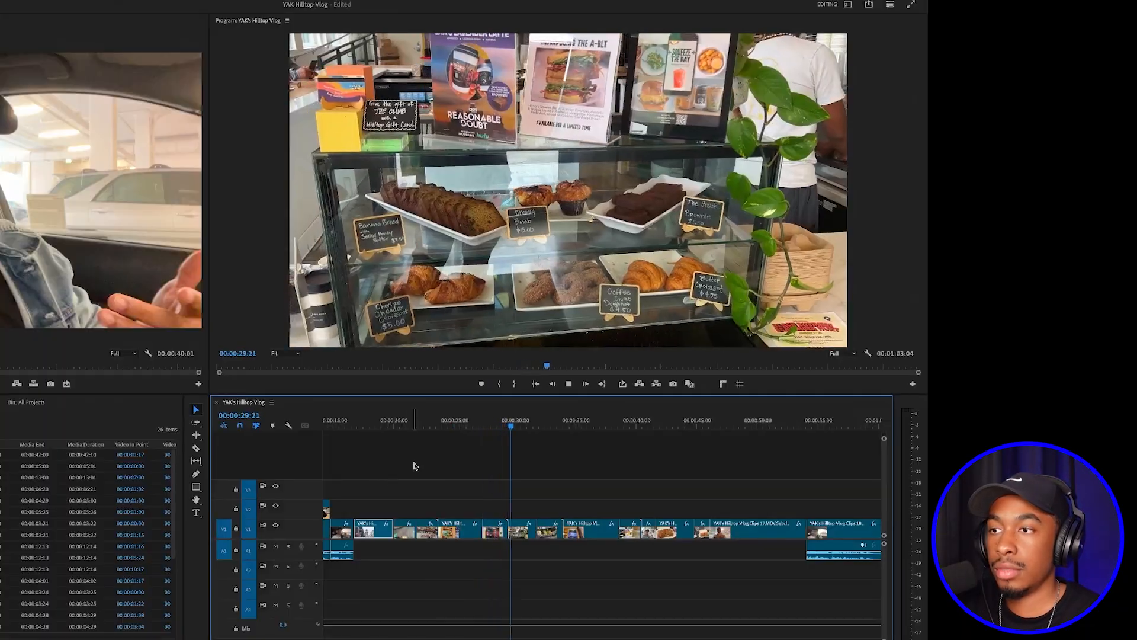
pyautogui.click(449, 425)
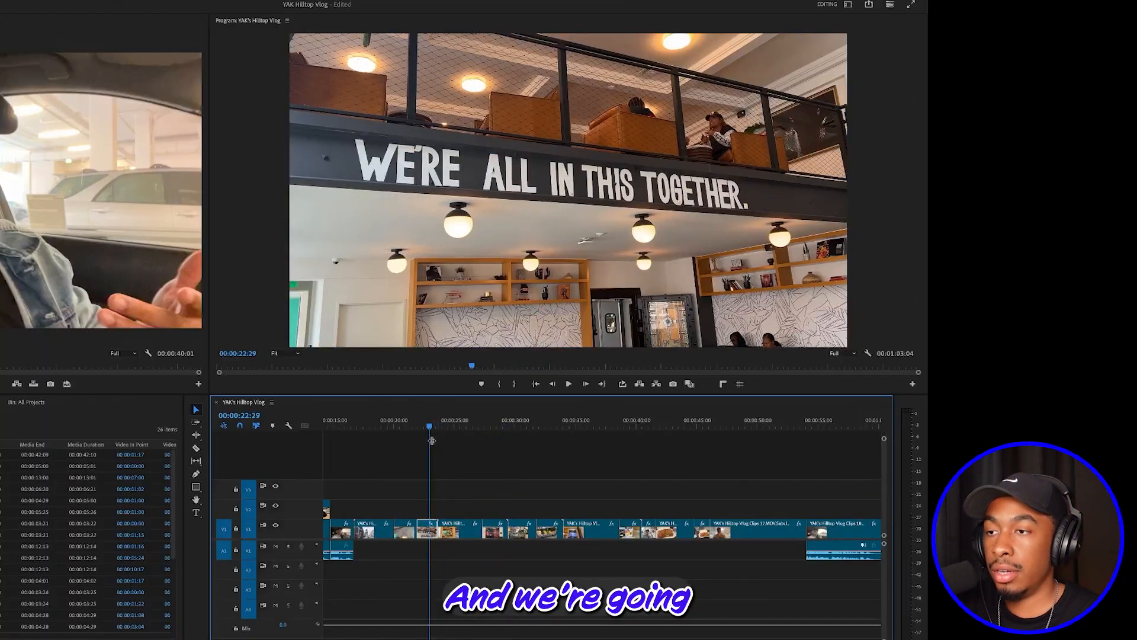
pyautogui.press('=')
pyautogui.scroll(-3, 594, 534)
pyautogui.moveTo(594, 534)
pyautogui.mouseDown()
pyautogui.moveTo(563, 516)
pyautogui.moveTo(610, 523)
pyautogui.mouseUp()
# Step: Trim about 25 frames off the end of menu clip 9 and close the gap before clip 14
pyautogui.press('space')
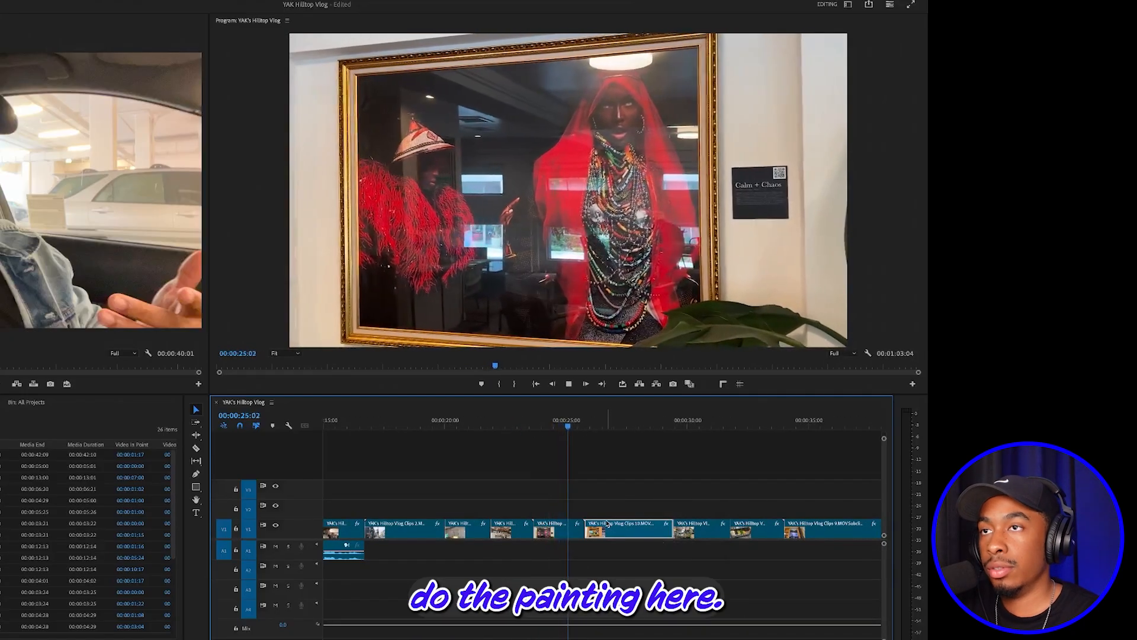
pyautogui.press('-')
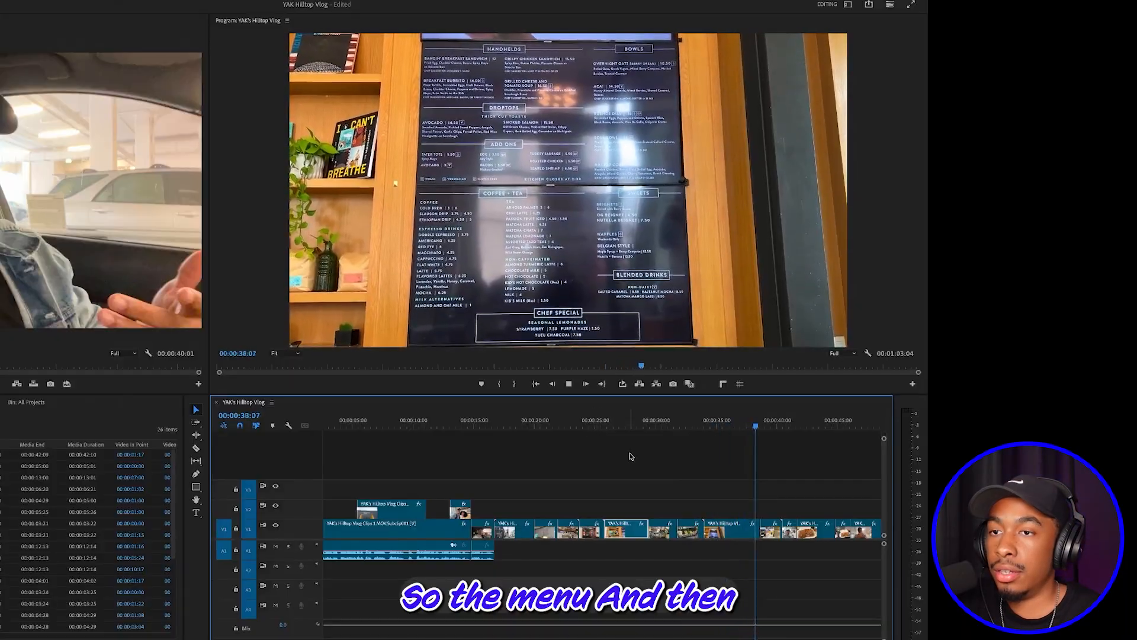
pyautogui.click(744, 425)
pyautogui.press('=')
pyautogui.press('=')
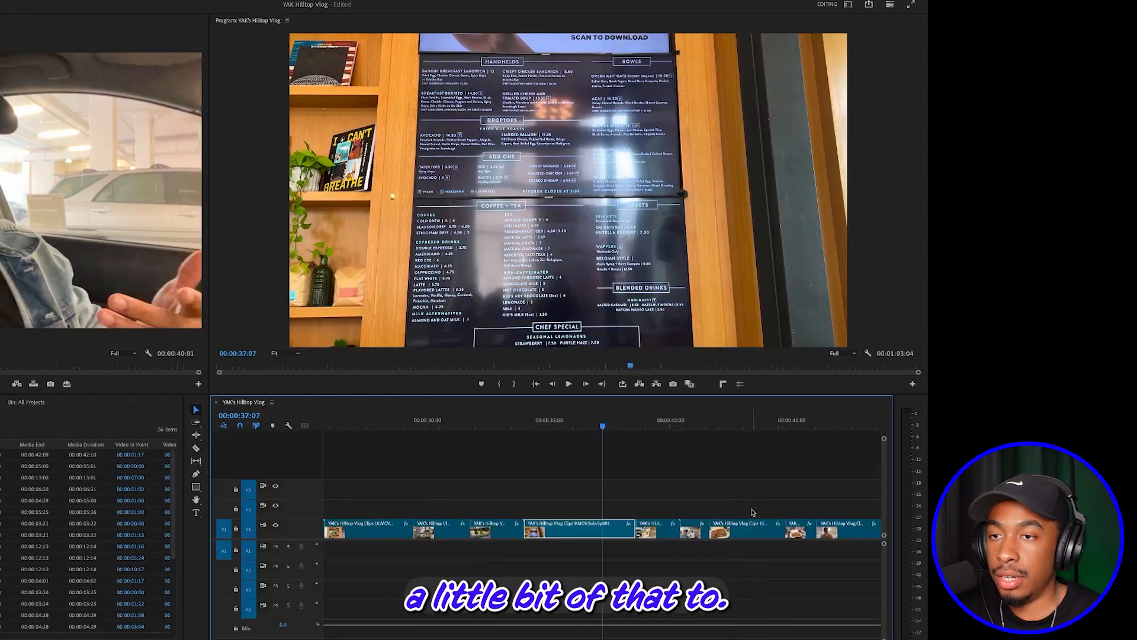
pyautogui.moveTo(666, 530); pyautogui.dragTo(620, 542)
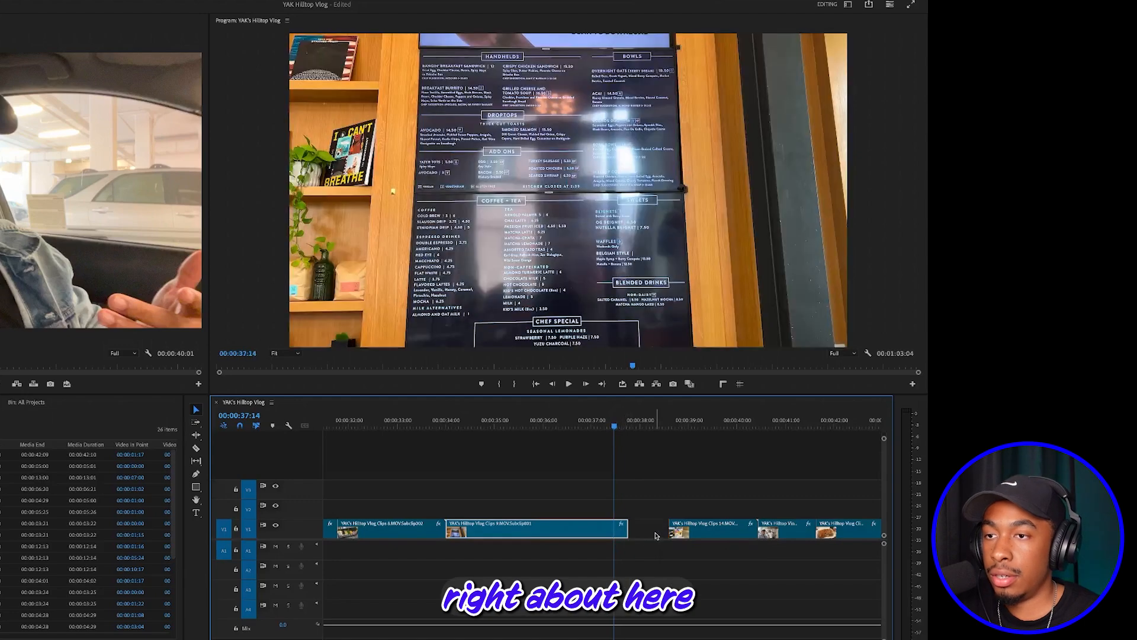
pyautogui.click(655, 536)
pyautogui.press('Delete')
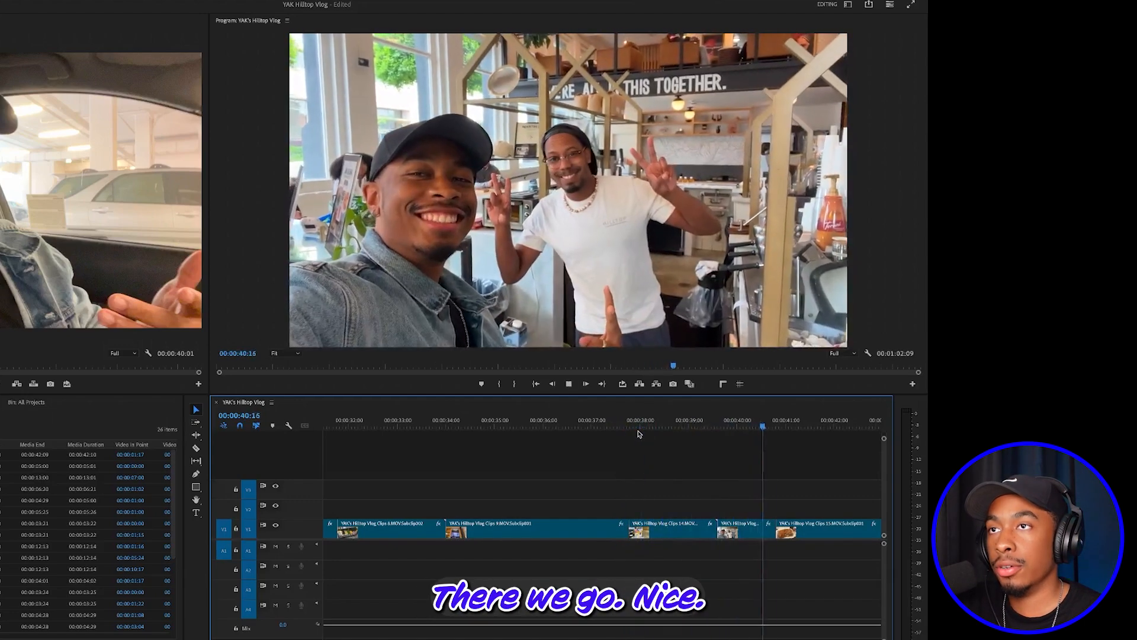
# Step: Delete clip 16, the second sandwich shot, and close the gap between clips 15 and 17
pyautogui.scroll(-5, 638, 434)
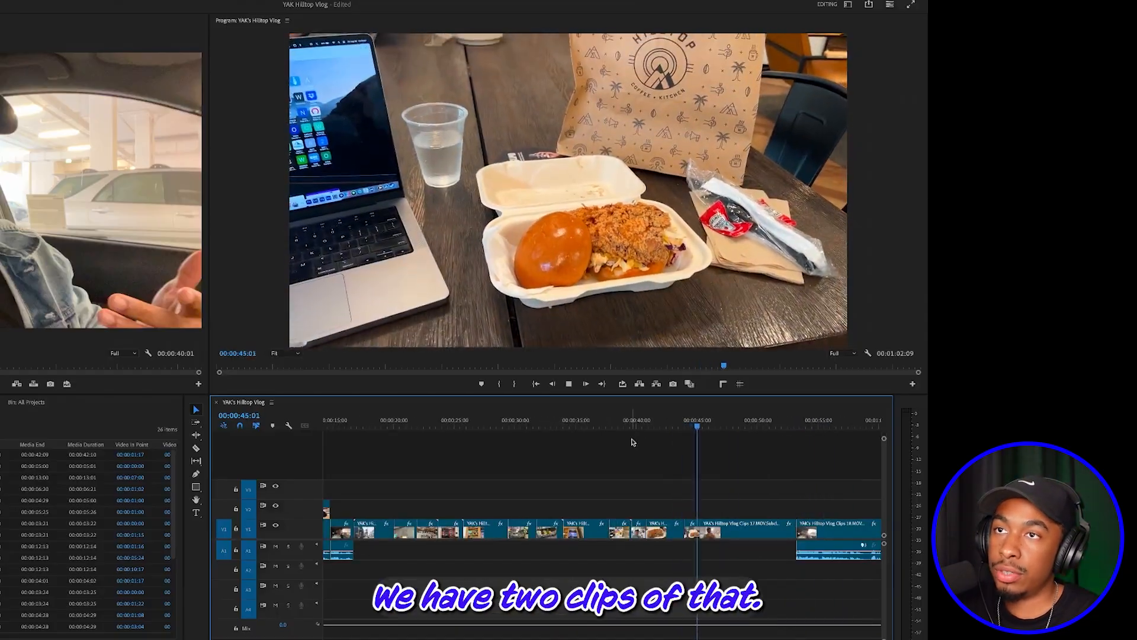
pyautogui.click(676, 427)
pyautogui.scroll(5, 660, 477)
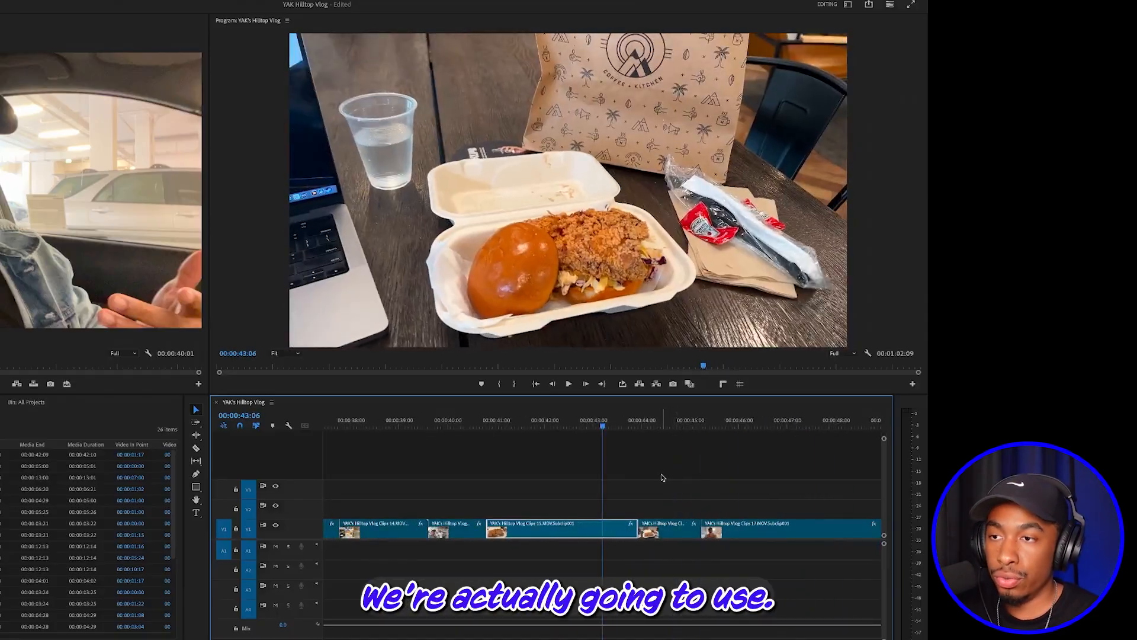
pyautogui.moveTo(464, 428); pyautogui.dragTo(587, 428)
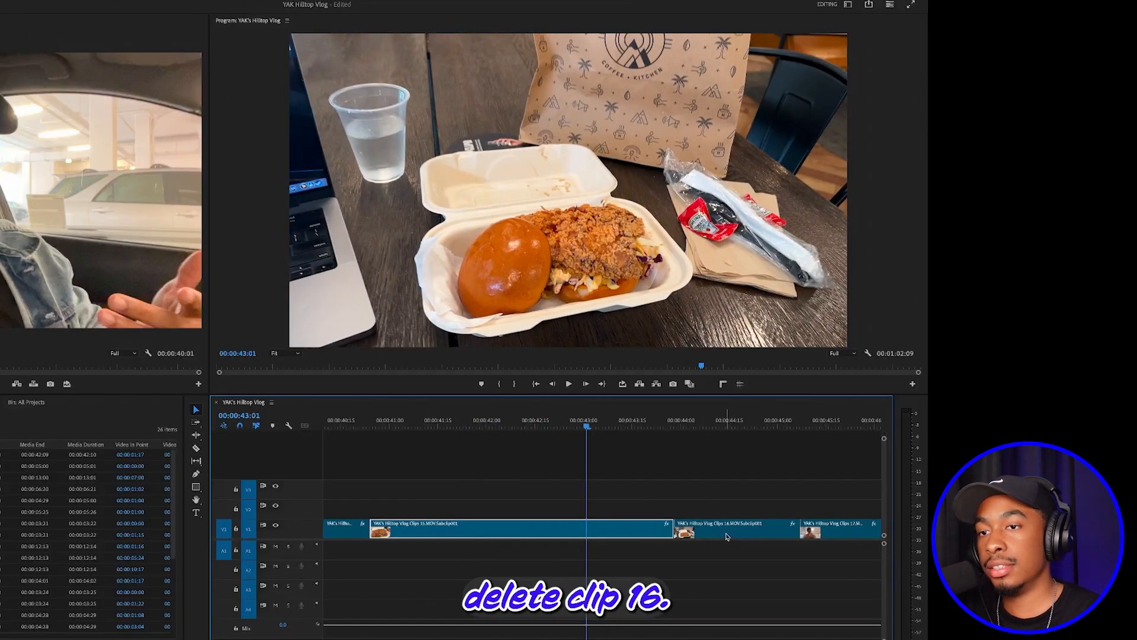
pyautogui.click(717, 535)
pyautogui.press('Delete')
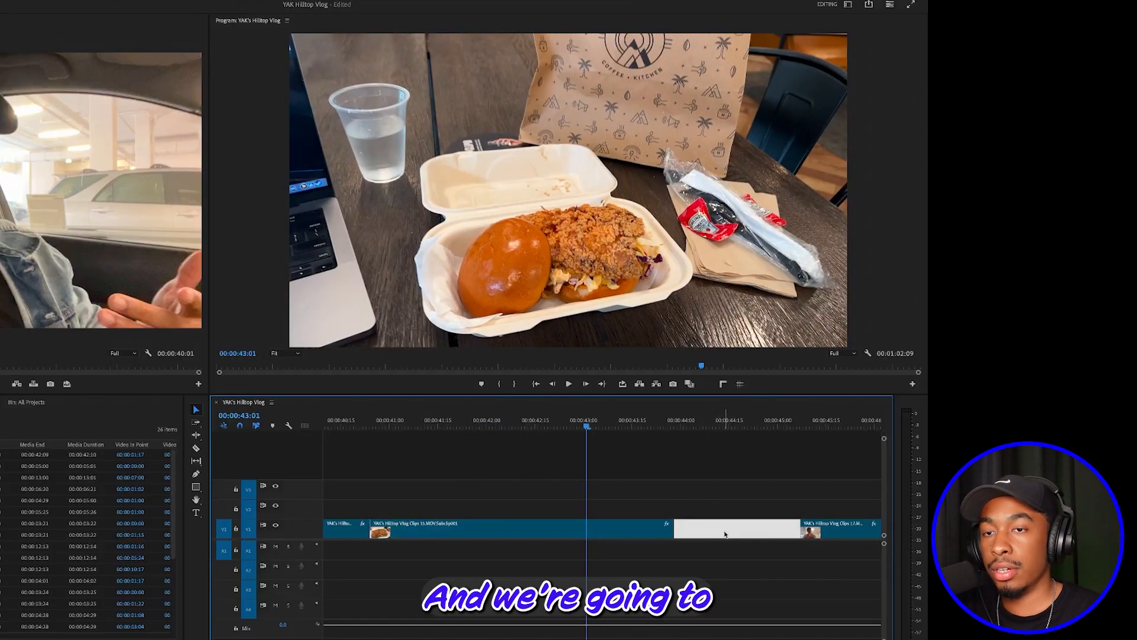
pyautogui.press('Delete')
# Step: Play into eating clip 17 and cut it at 00:00:46:28 with the Razor tool
pyautogui.press('-')
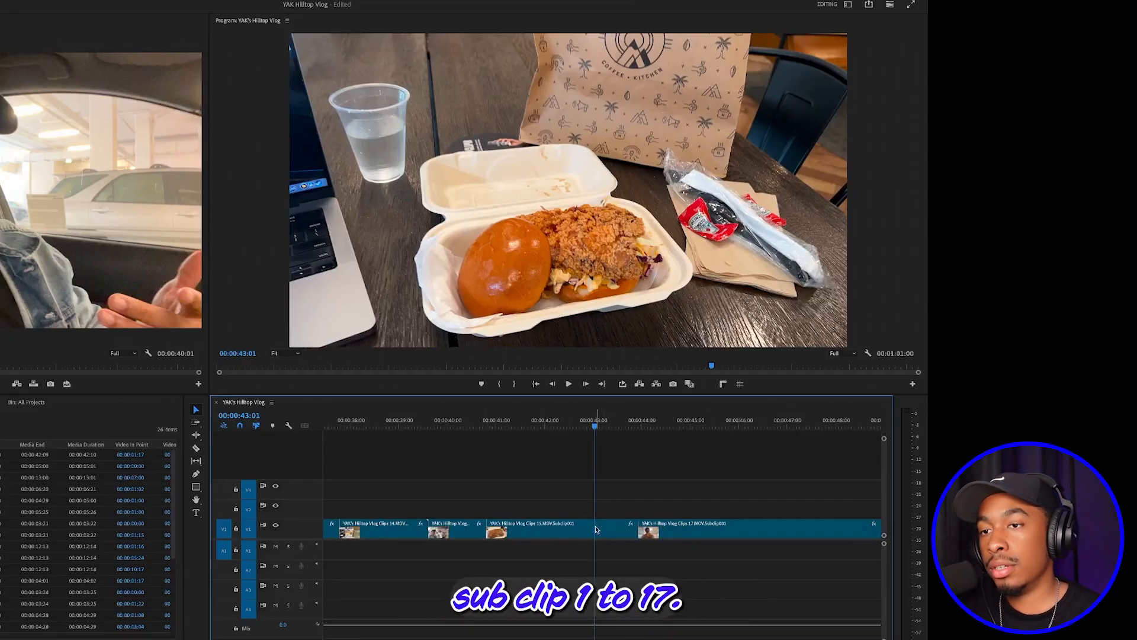
pyautogui.press('space')
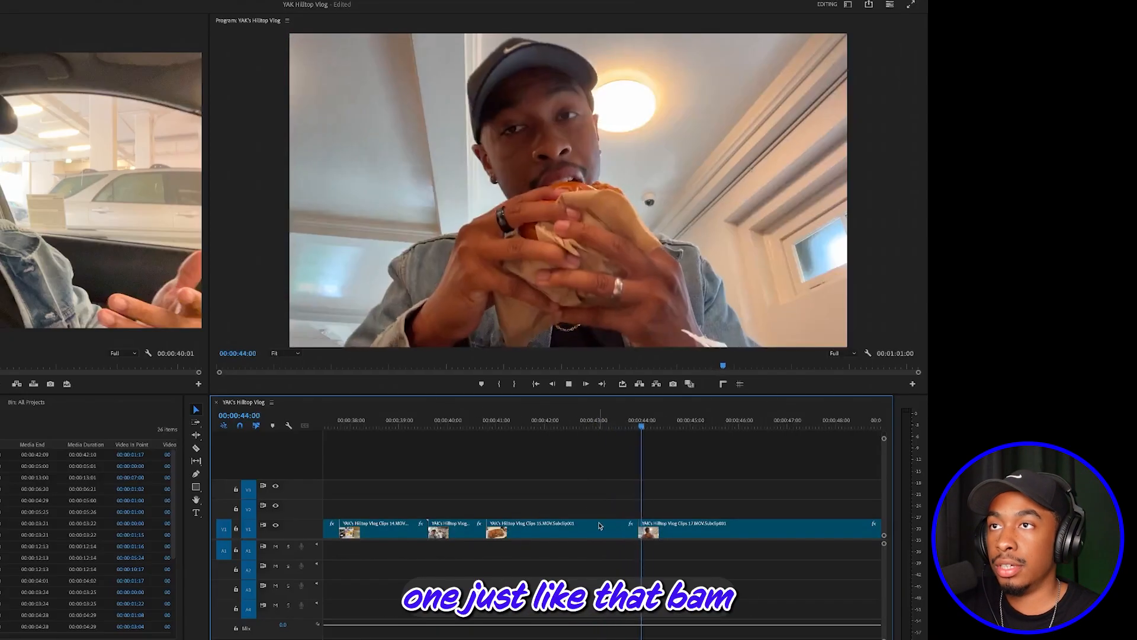
pyautogui.press('-')
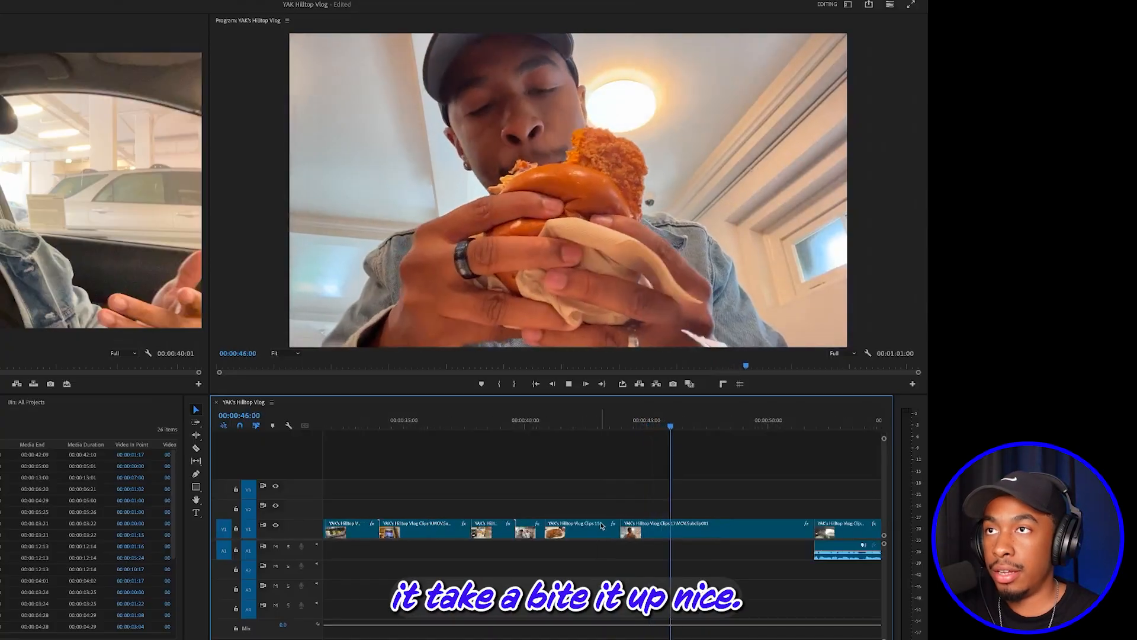
pyautogui.click(651, 527)
pyautogui.moveTo(686, 425); pyautogui.dragTo(664, 435)
pyautogui.press('=')
pyautogui.press('space')
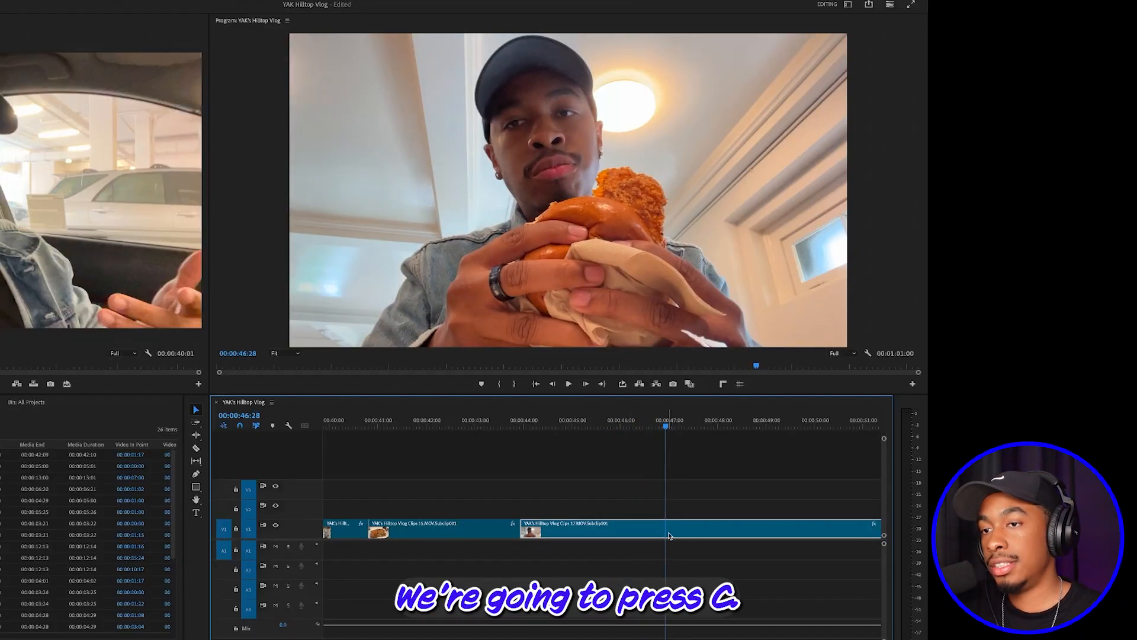
pyautogui.press('c')
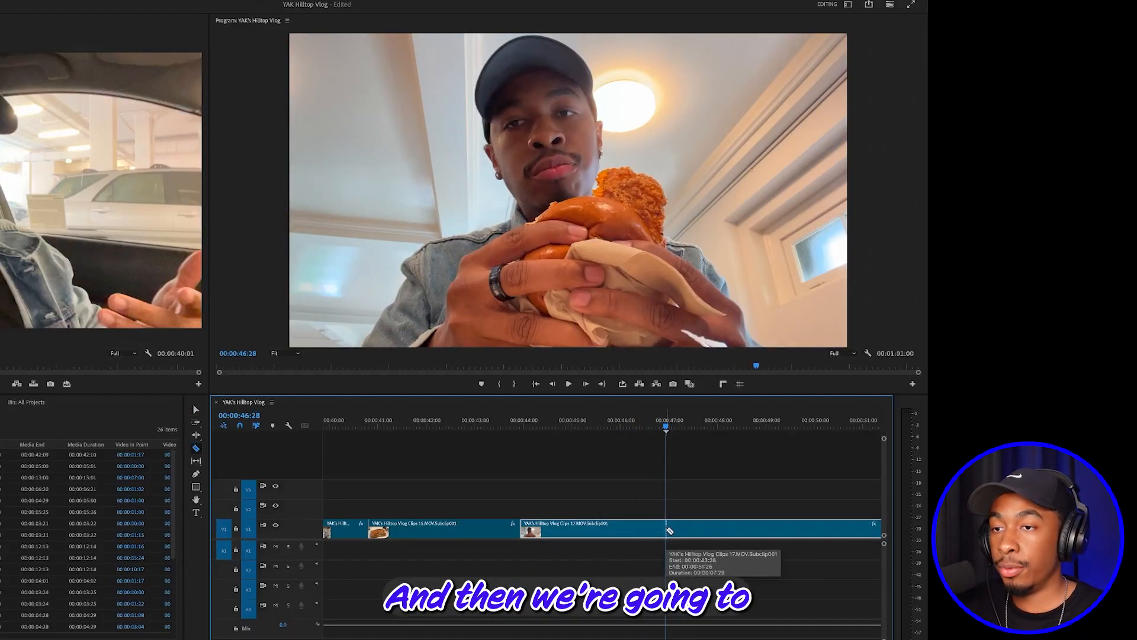
pyautogui.click(669, 529)
pyautogui.press('v')
# Step: Trim the start of clip 17's second part to 00:00:49:19 and close the gap between the two parts
pyautogui.click(726, 426)
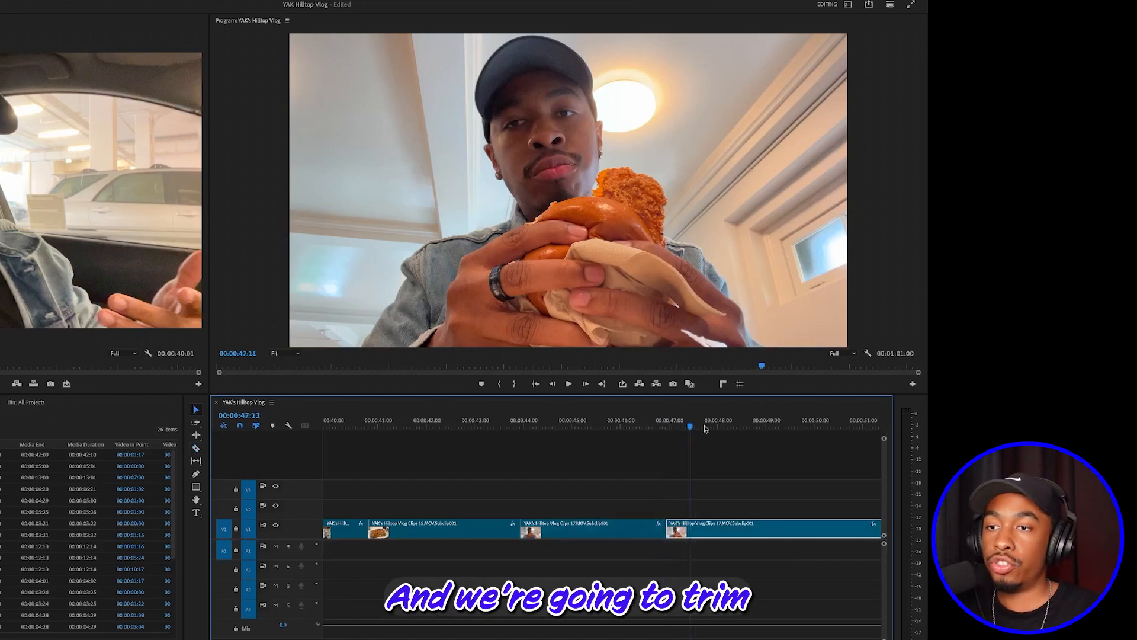
pyautogui.press('-')
pyautogui.moveTo(664, 427); pyautogui.dragTo(701, 429)
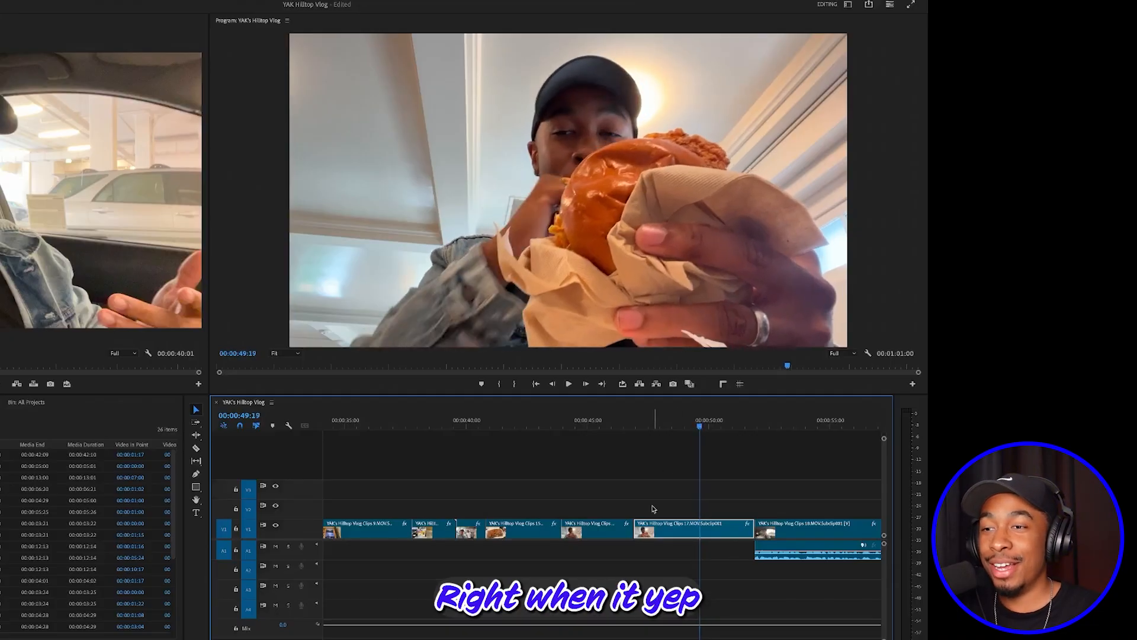
pyautogui.moveTo(636, 528); pyautogui.dragTo(700, 527)
pyautogui.click(665, 530)
pyautogui.press('Delete')
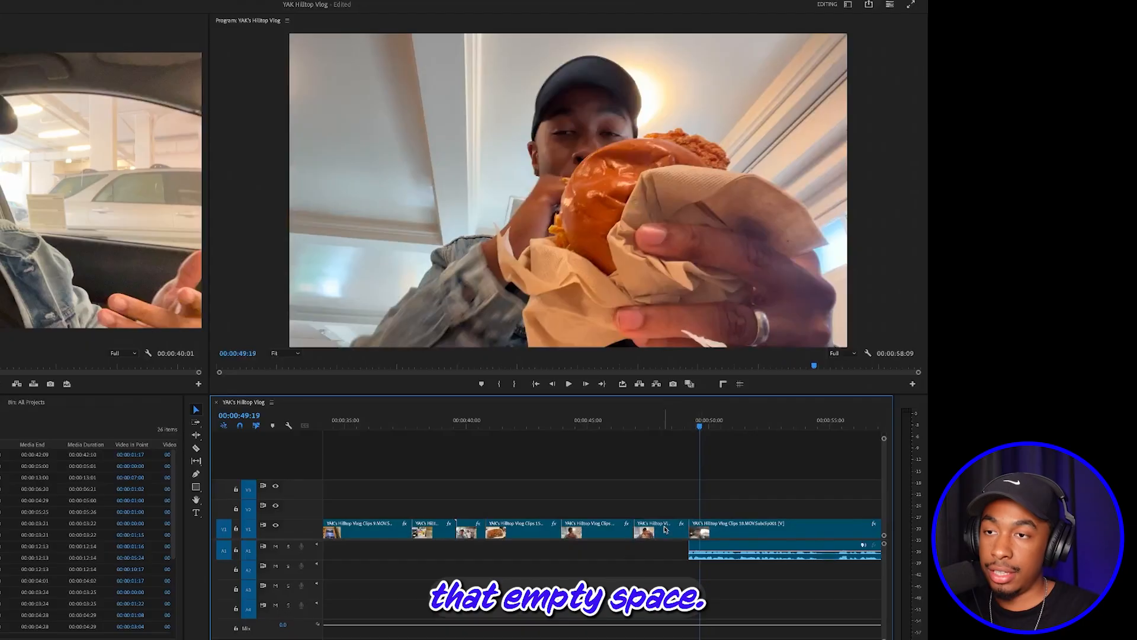
# Step: Play the change from the eating shots to the closing car clip and review the sequence from its beginning
pyautogui.click(612, 421)
pyautogui.press('space')
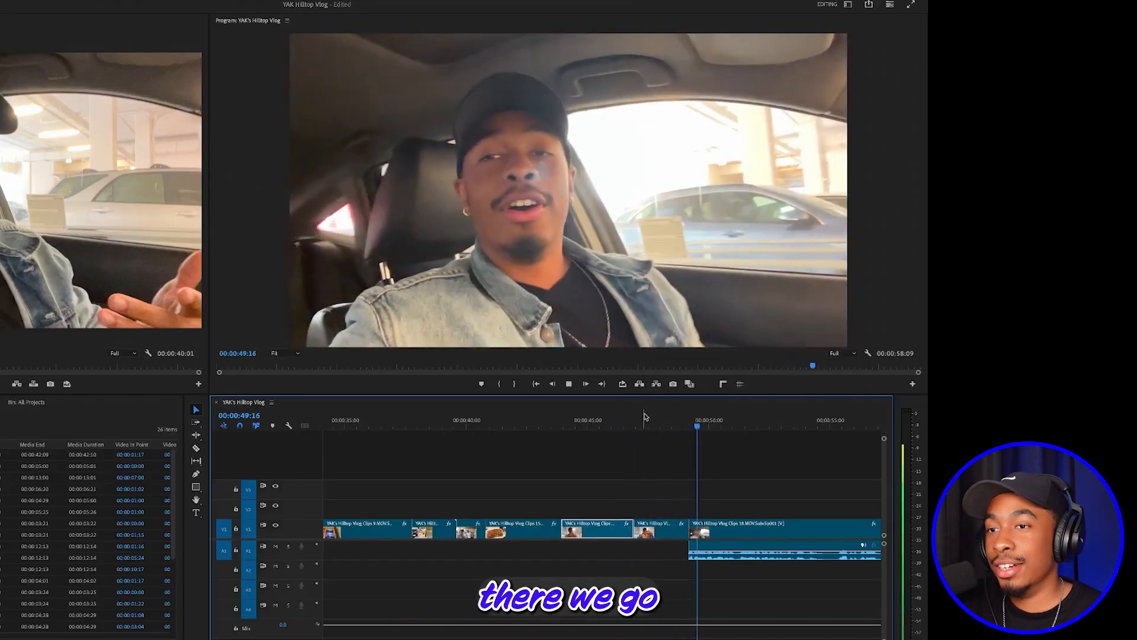
pyautogui.scroll(-4, 652, 420)
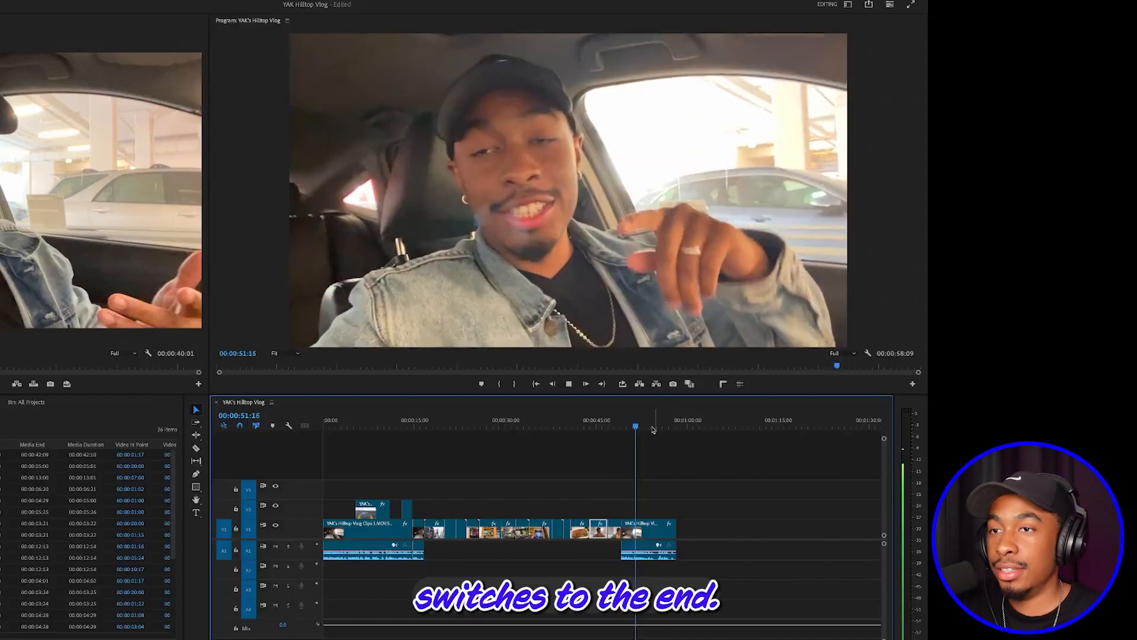
pyautogui.click(681, 425)
pyautogui.moveTo(681, 426); pyautogui.dragTo(685, 427)
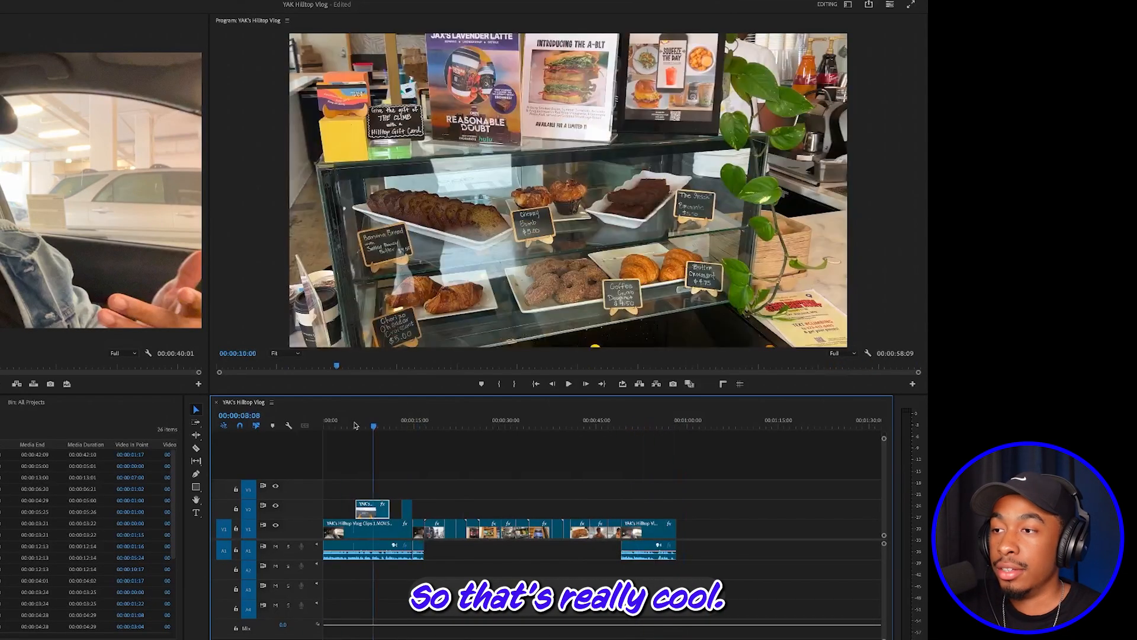
pyautogui.moveTo(509, 426); pyautogui.dragTo(296, 426)
pyautogui.press('=')
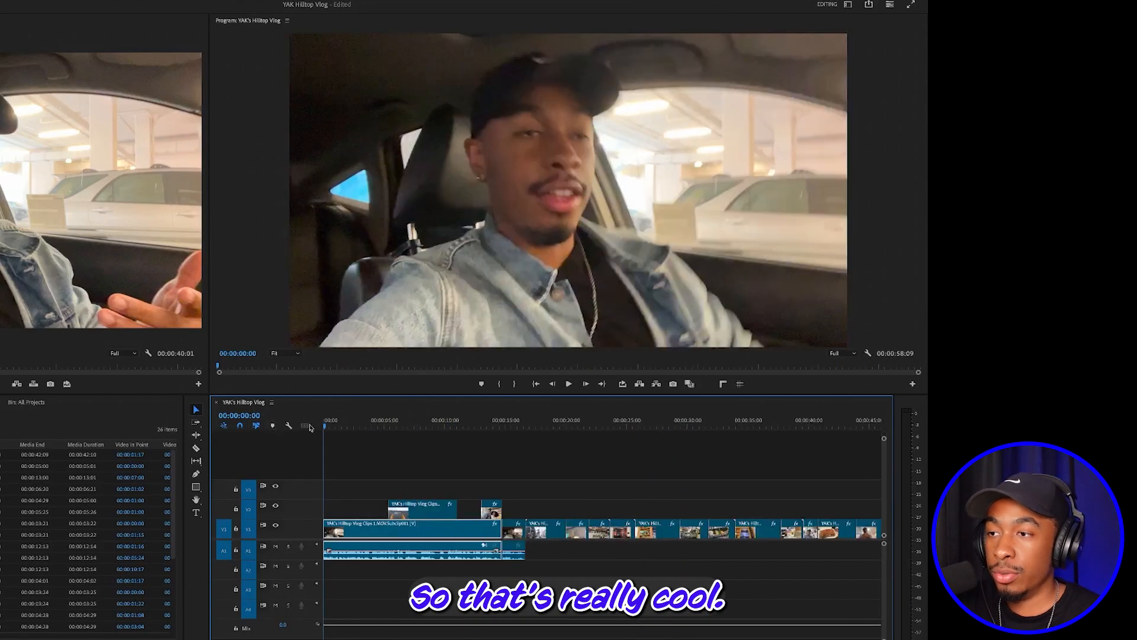
pyautogui.press('space')
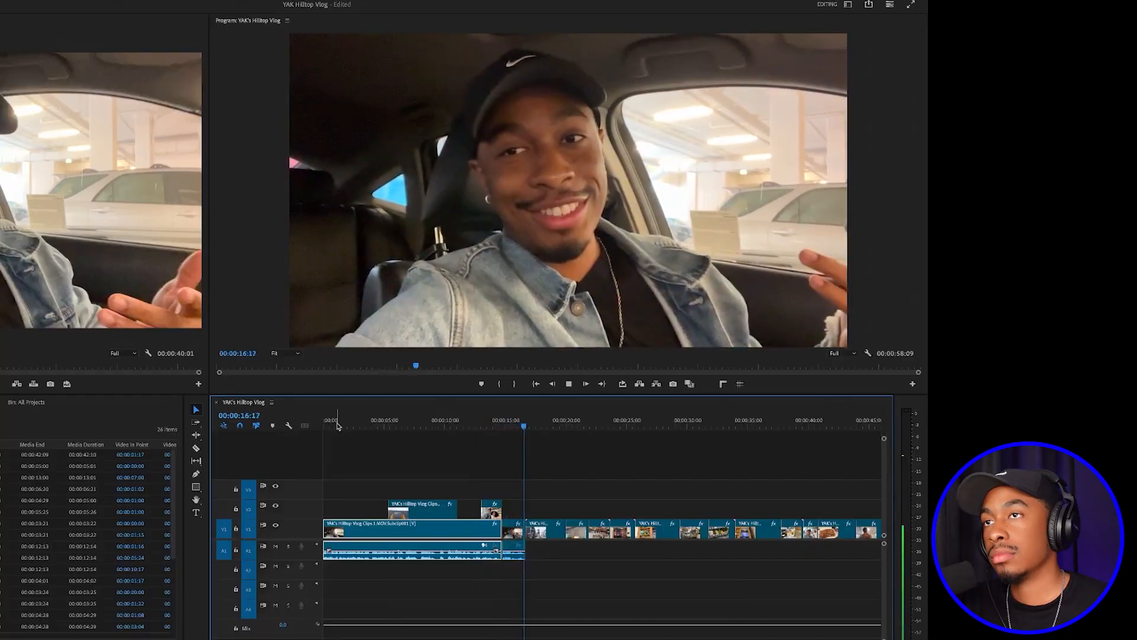
# Step: Place clip 13 Subclip001 from the SubClips bin on the track directly above the existing painting shot, aligned with its start
pyautogui.click(623, 425)
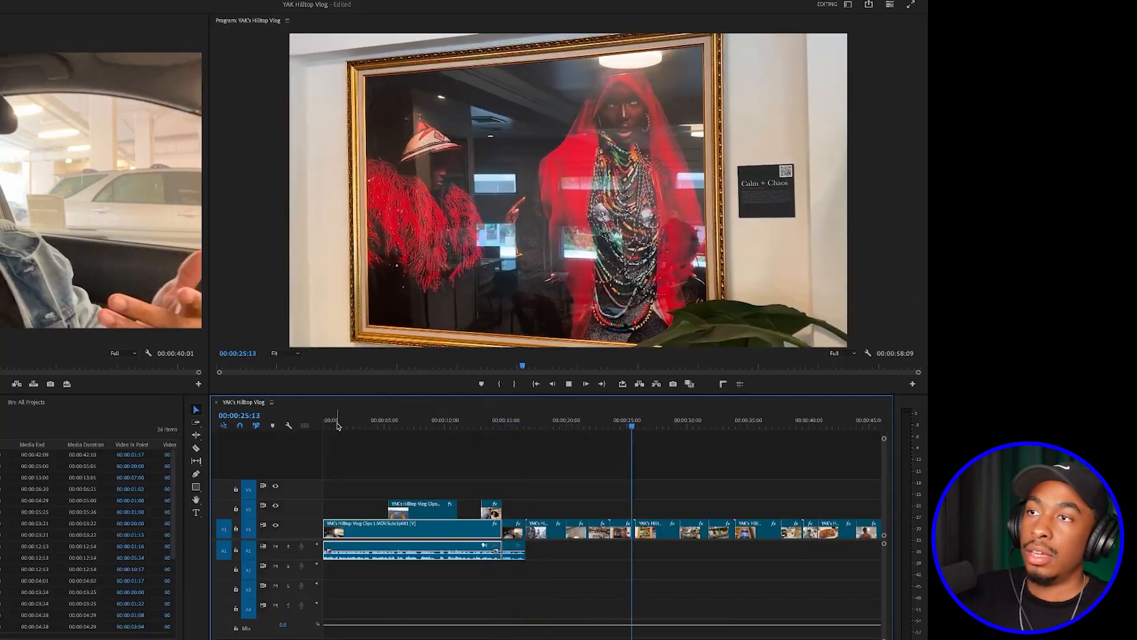
pyautogui.press('space')
pyautogui.moveTo(623, 431); pyautogui.dragTo(619, 431)
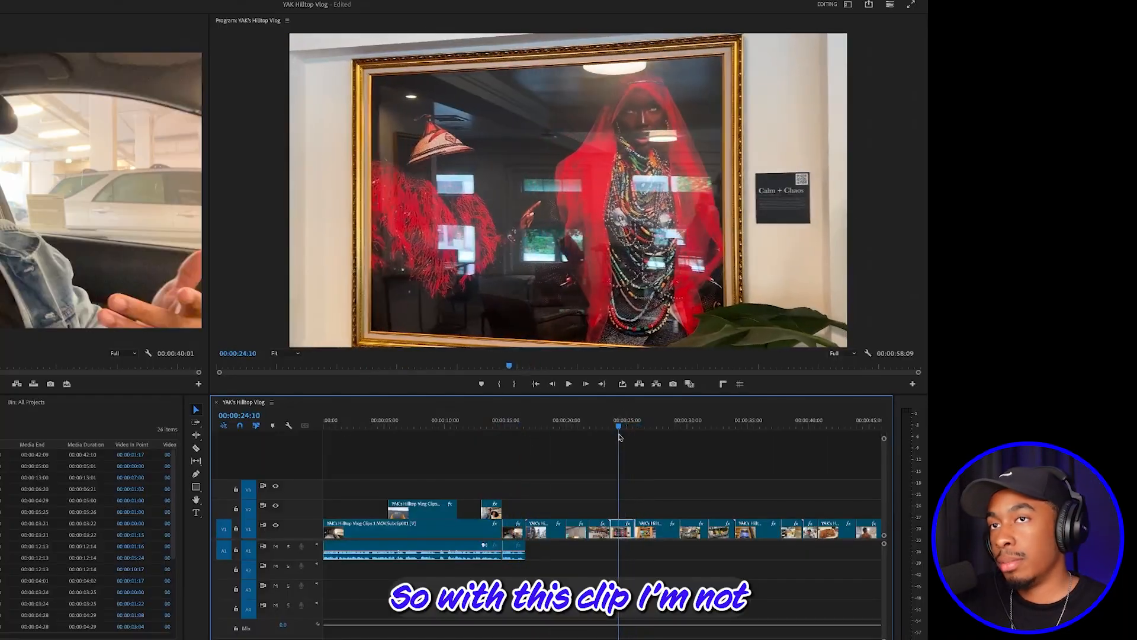
pyautogui.press('=')
pyautogui.click(611, 534)
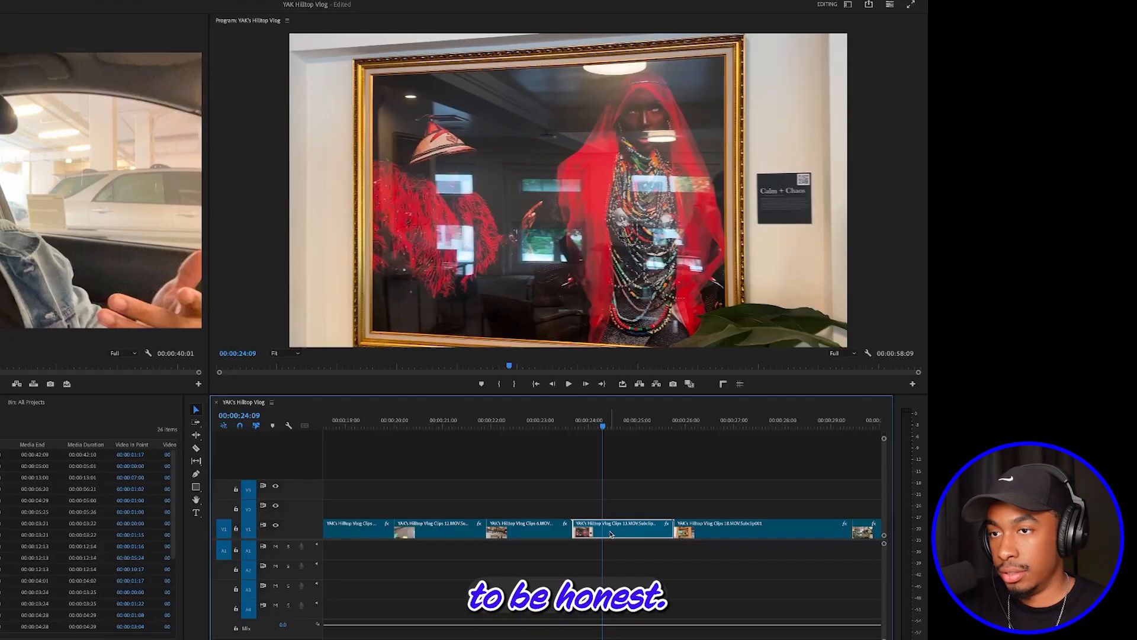
pyautogui.press('=')
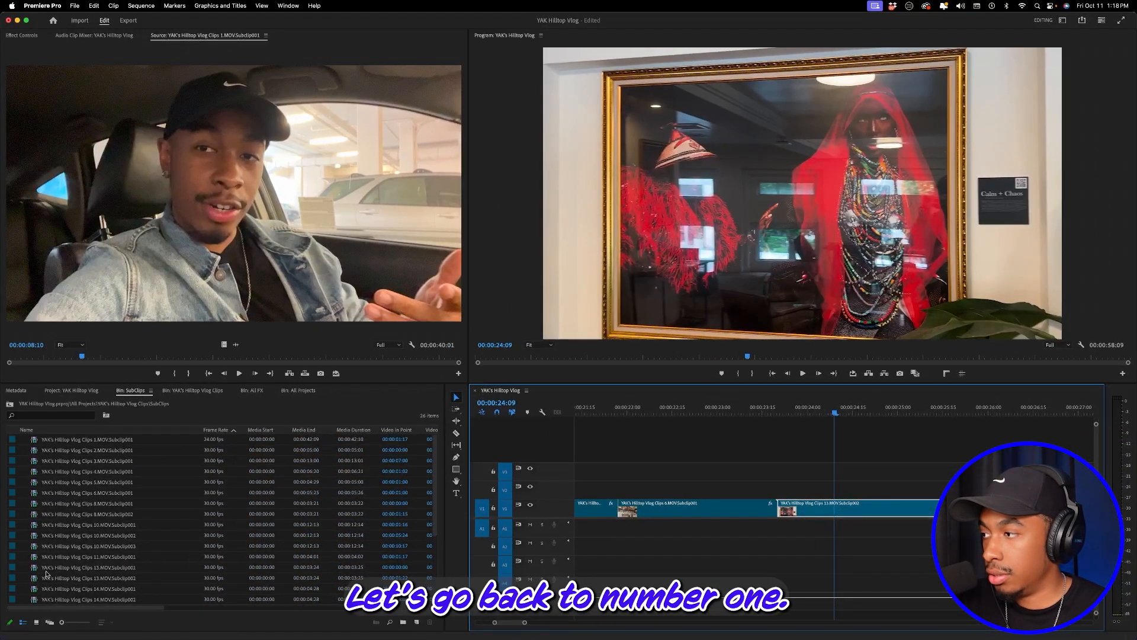
pyautogui.moveTo(35, 568); pyautogui.dragTo(818, 490)
# Step: Set the added painting clip's scale to 50 and delete the older Subclip002 take beneath it
pyautogui.click(21, 36)
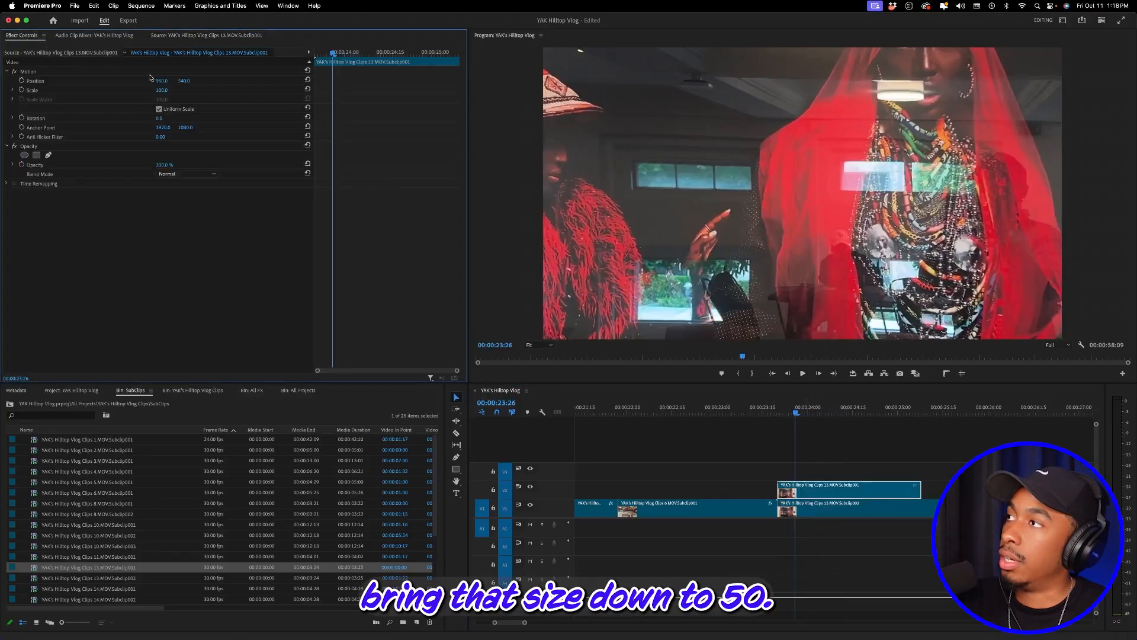
pyautogui.write('50')
pyautogui.press('Return')
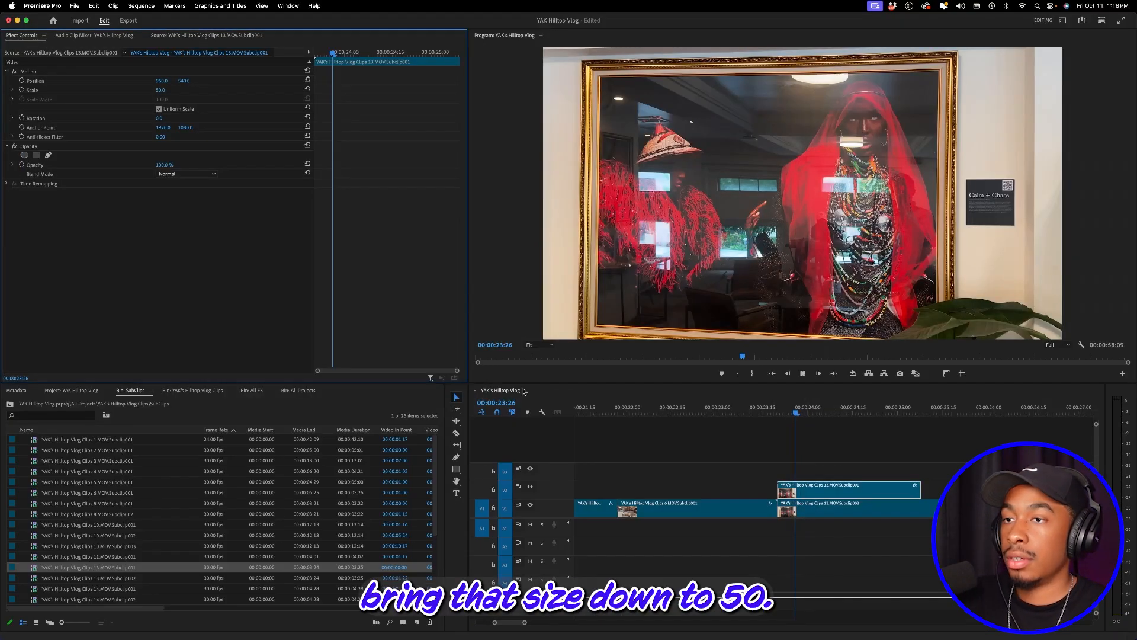
pyautogui.press('space')
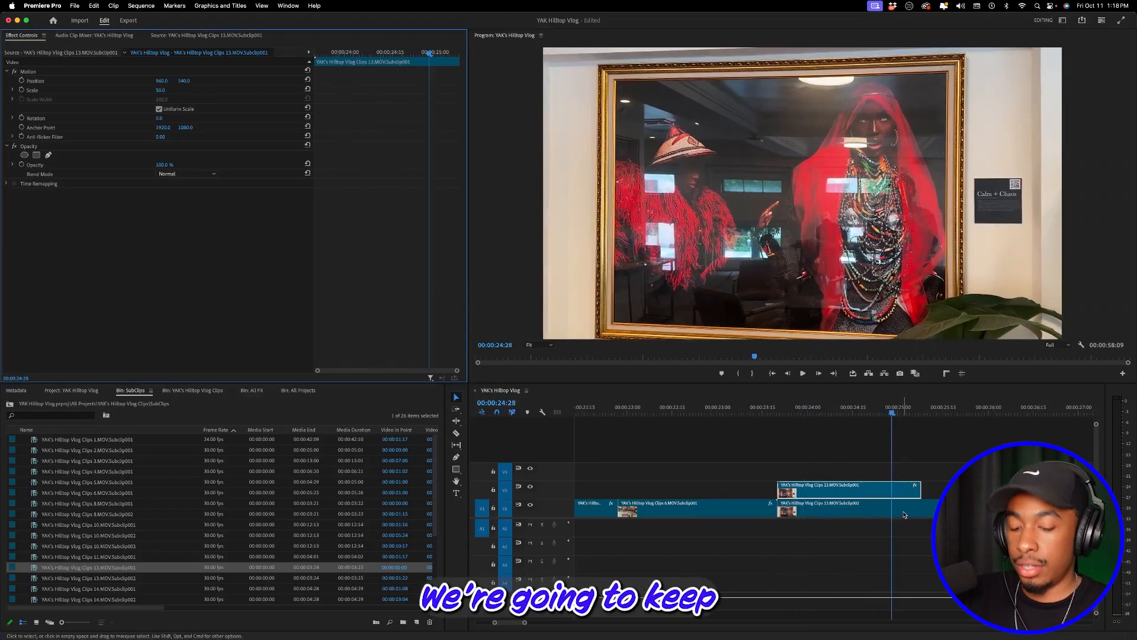
pyautogui.click(904, 511)
pyautogui.press('Delete')
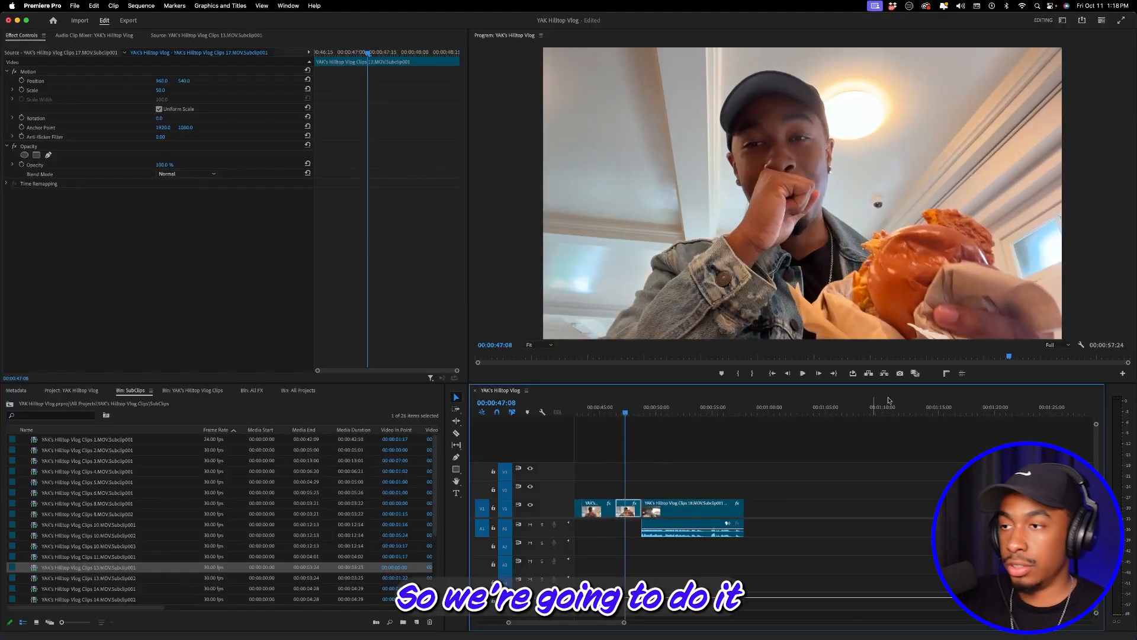
# Step: Trim the end of clip 17's first eating part to 00:00:45:25 and close the gap before its second part
pyautogui.press('=')
pyautogui.press('=')
pyautogui.moveTo(807, 412); pyautogui.dragTo(708, 439)
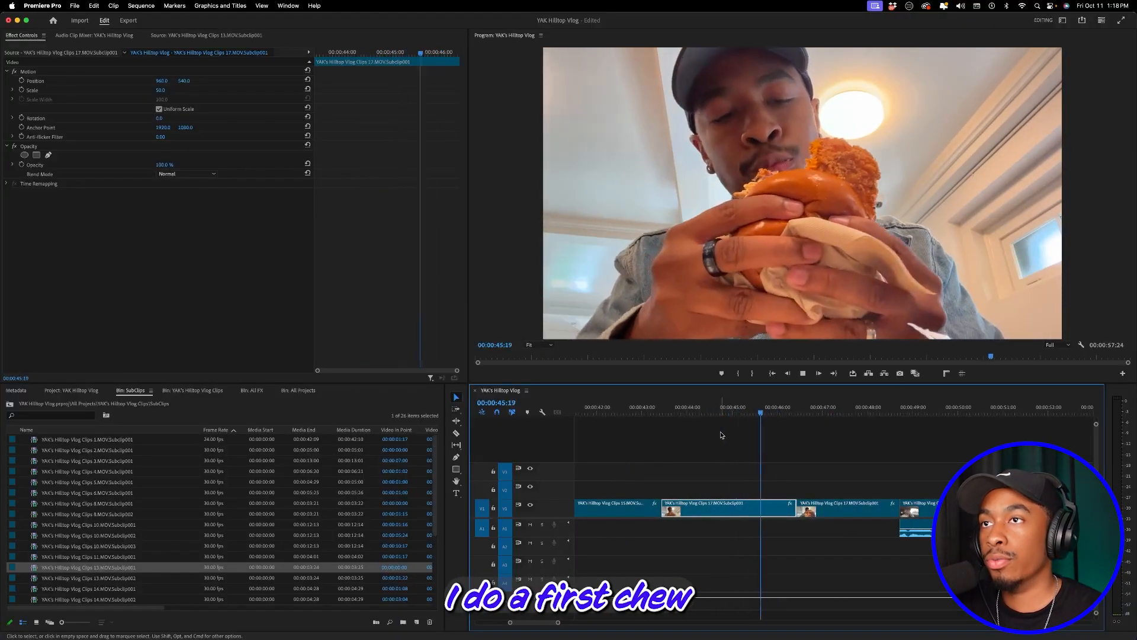
pyautogui.press('space')
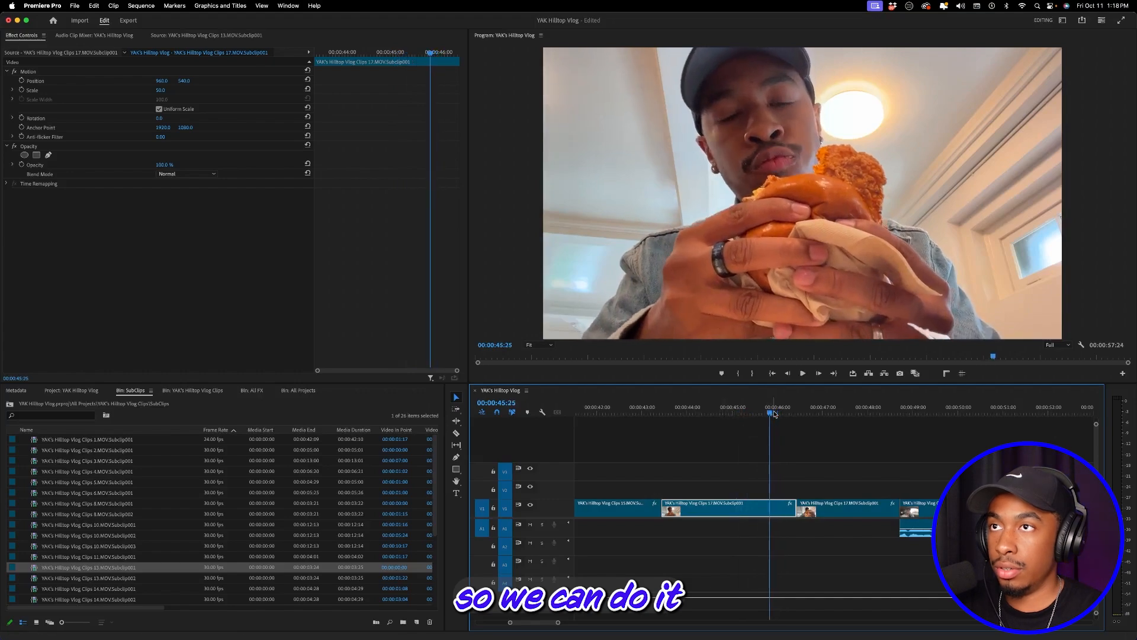
pyautogui.moveTo(794, 510); pyautogui.dragTo(770, 511)
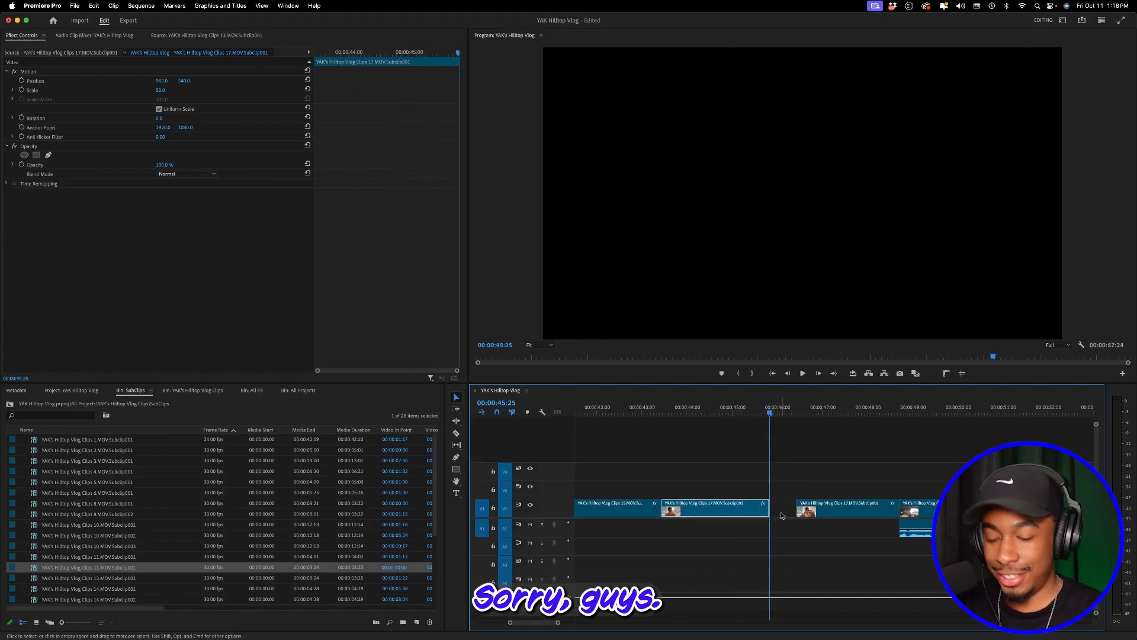
pyautogui.click(773, 419)
# Step: Play the sequence from the start of eating clip 17 through the closing car clip to check the tightened cuts
pyautogui.click(662, 410)
pyautogui.press('space')
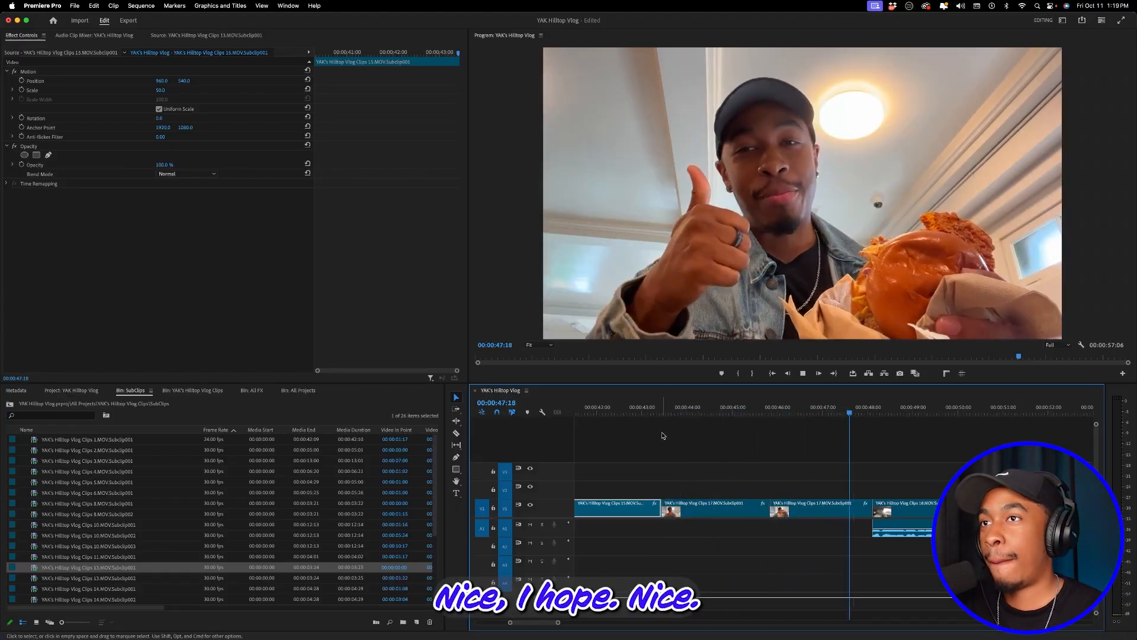
pyautogui.press('-')
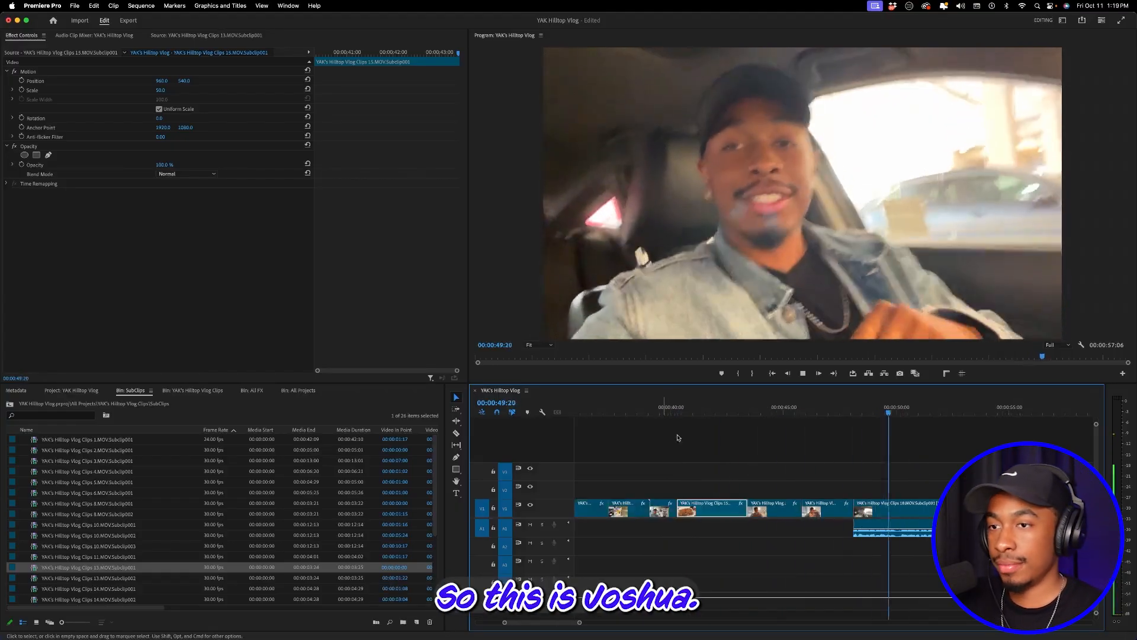
pyautogui.press('-')
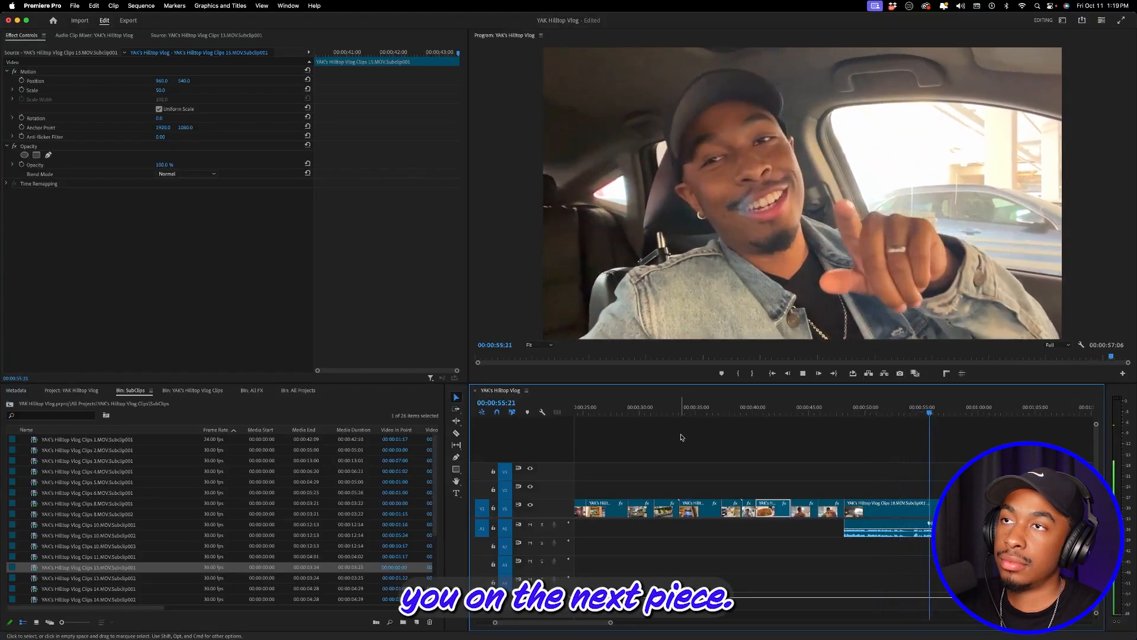
pyautogui.press('space')
pyautogui.press('-')
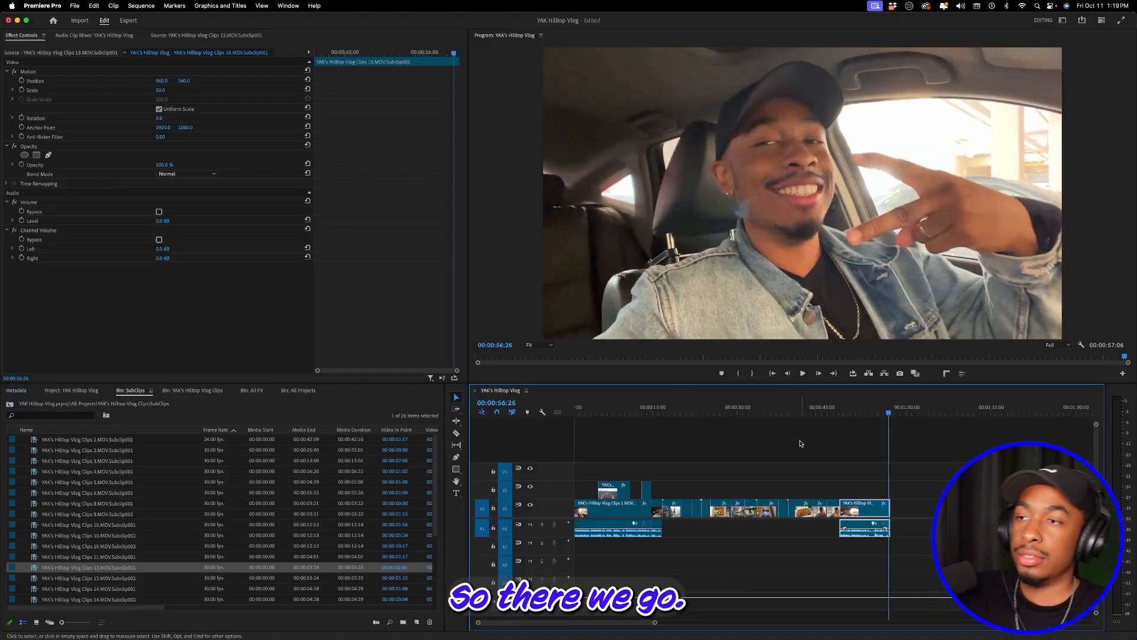
# Step: Return to the sequence start and review car clip 1 up to the cut to the Hilltop storefront, clip 3
pyautogui.moveTo(806, 414); pyautogui.dragTo(570, 428)
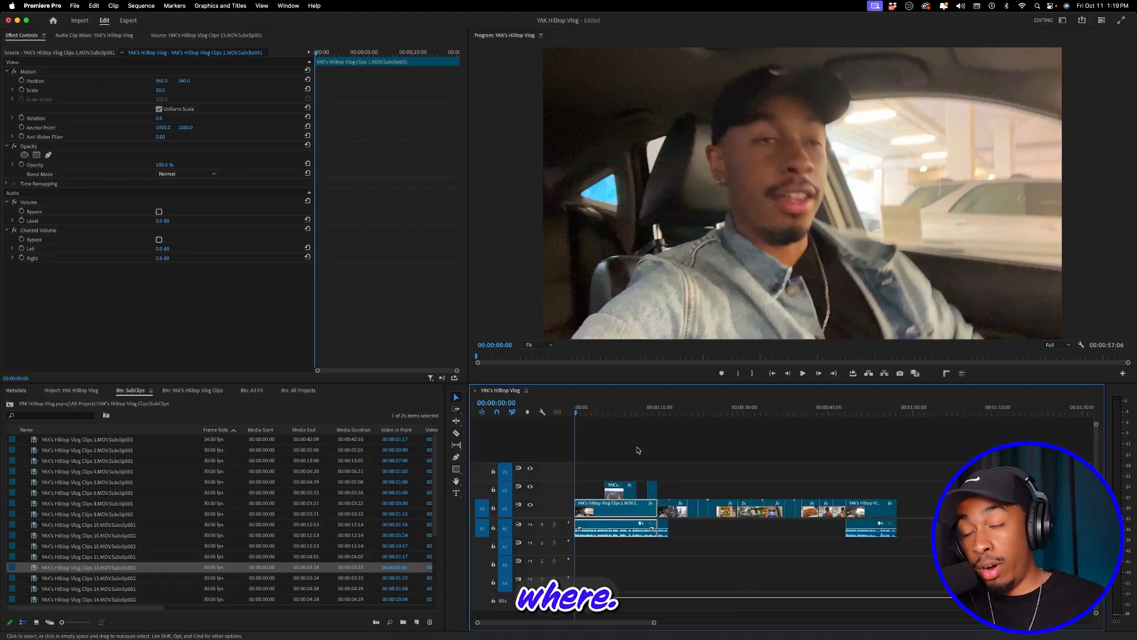
pyautogui.press('=')
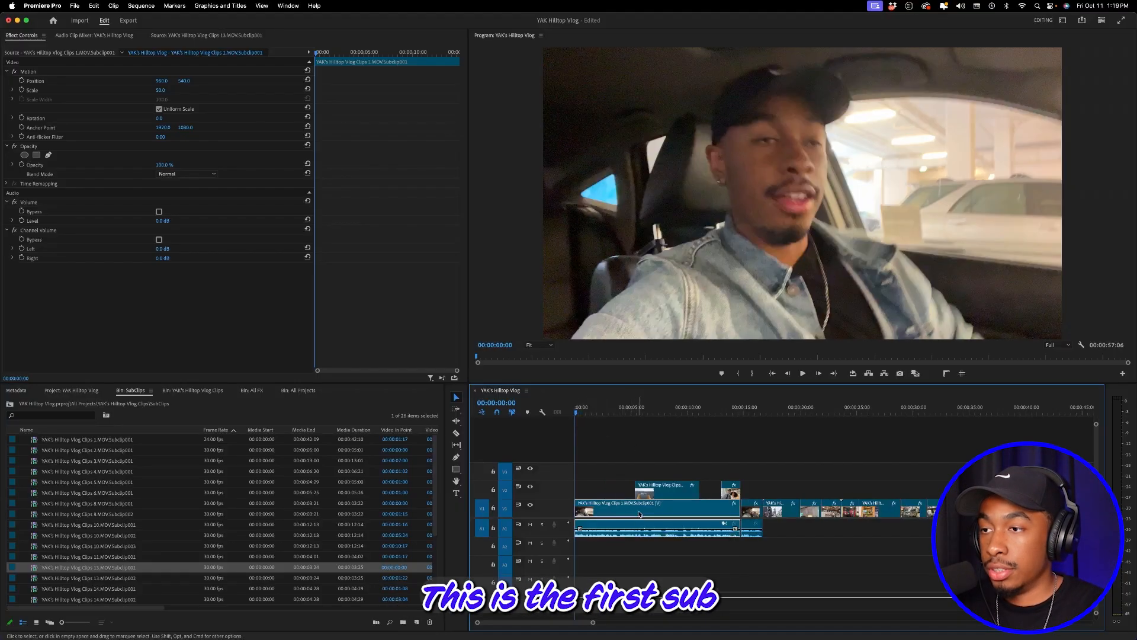
pyautogui.click(628, 415)
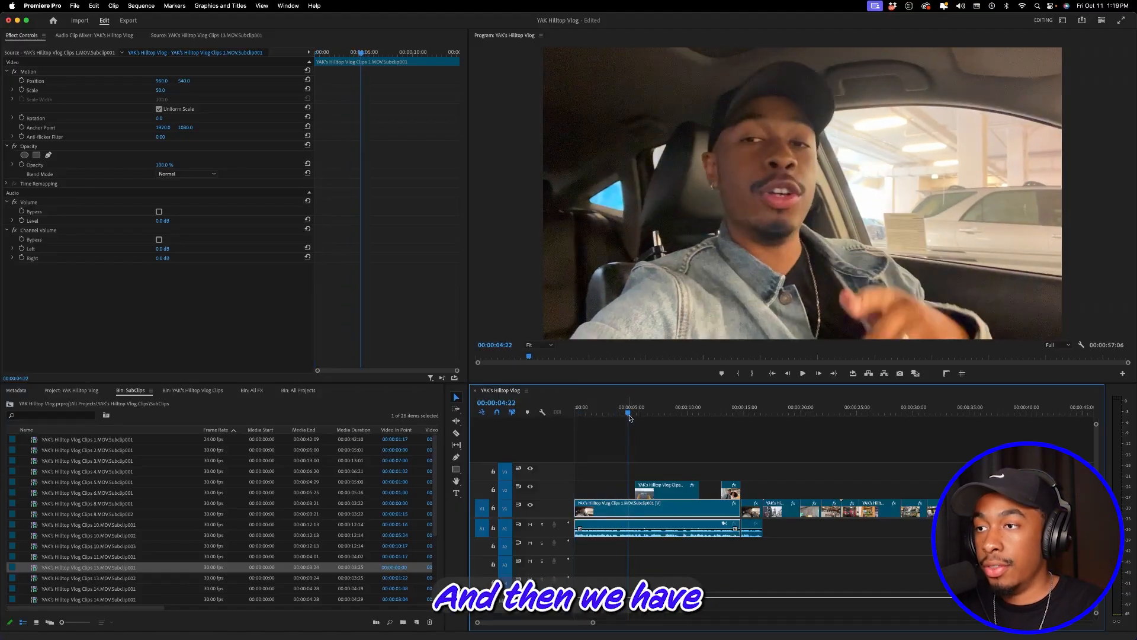
pyautogui.press('=')
pyautogui.press('-')
pyautogui.press('Home')
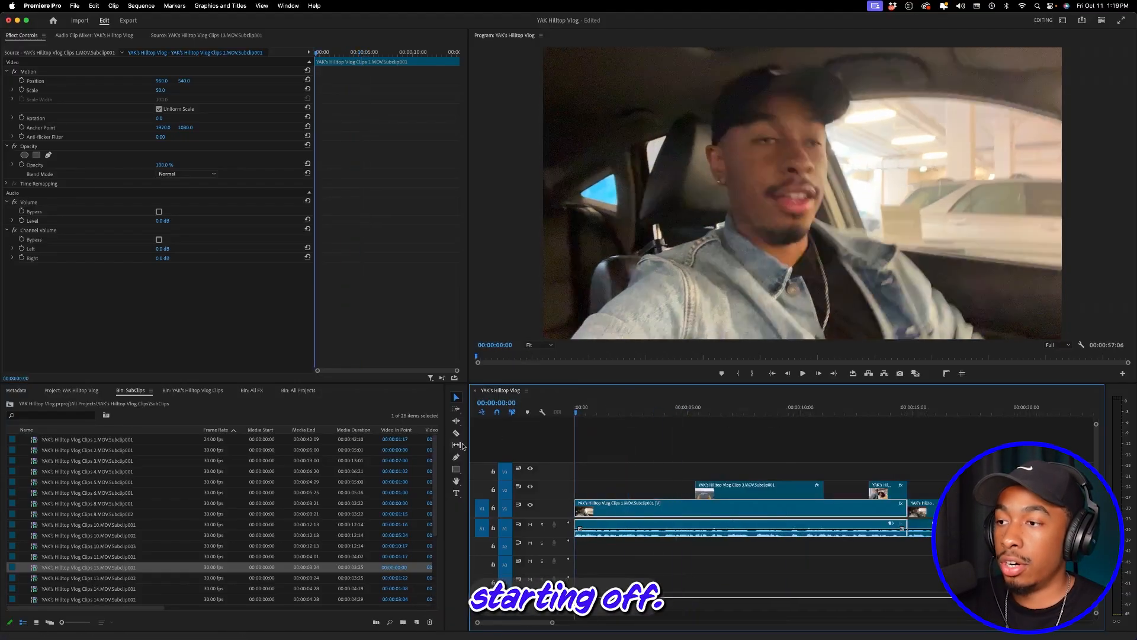
pyautogui.press('space')
pyautogui.press('space')
pyautogui.moveTo(633, 415); pyautogui.dragTo(696, 428)
pyautogui.press('=')
pyautogui.press('=')
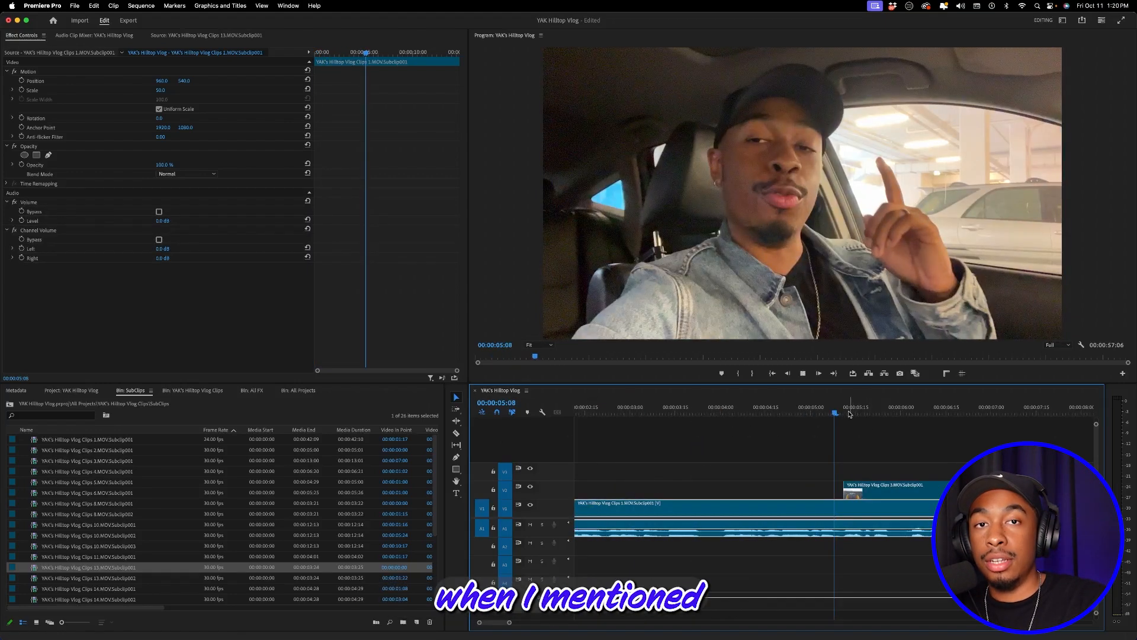
pyautogui.press('space')
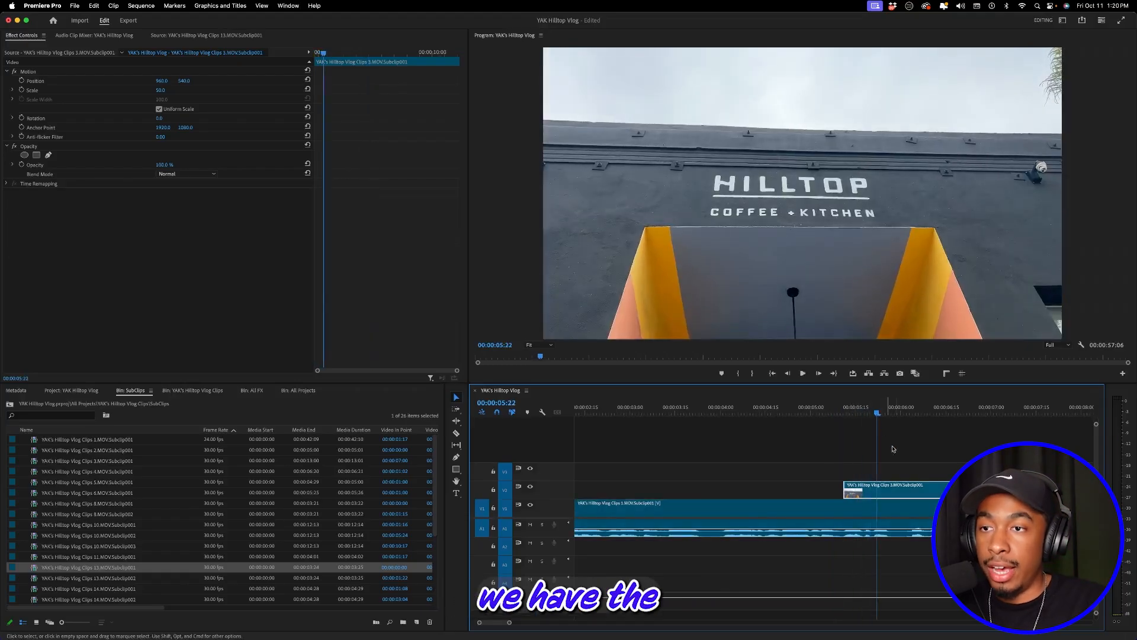
pyautogui.hscroll(3, 894, 506)
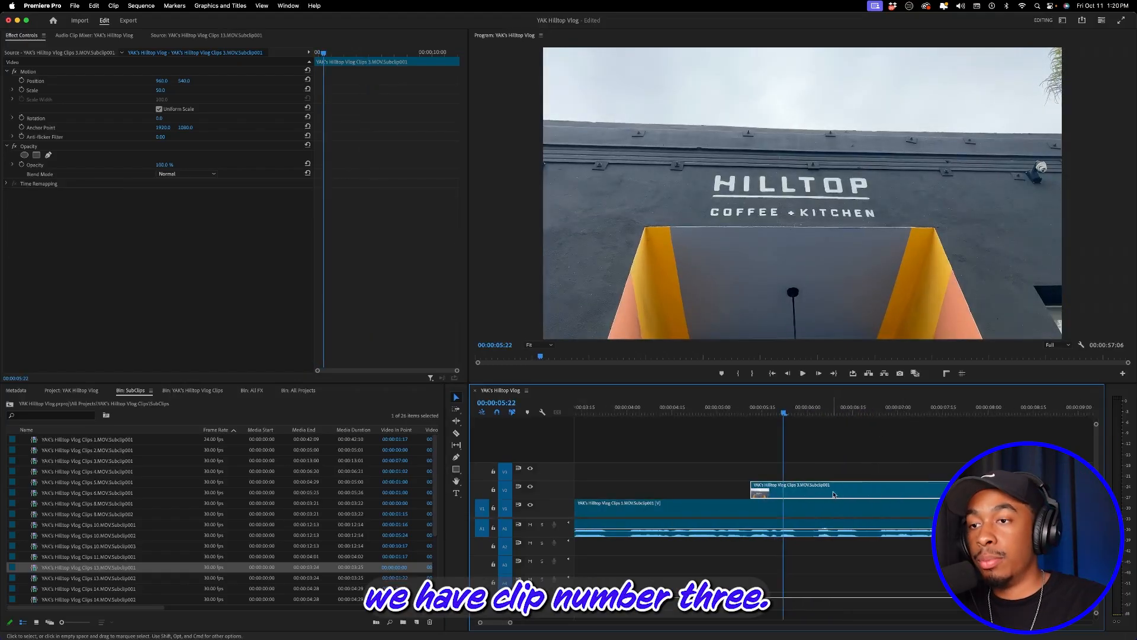
# Step: Examine the cut from clip 3 back to the car clip and the following cut to selfie clip 4
pyautogui.press('-')
pyautogui.press('-')
pyautogui.moveTo(740, 413); pyautogui.dragTo(835, 416)
pyautogui.press('=')
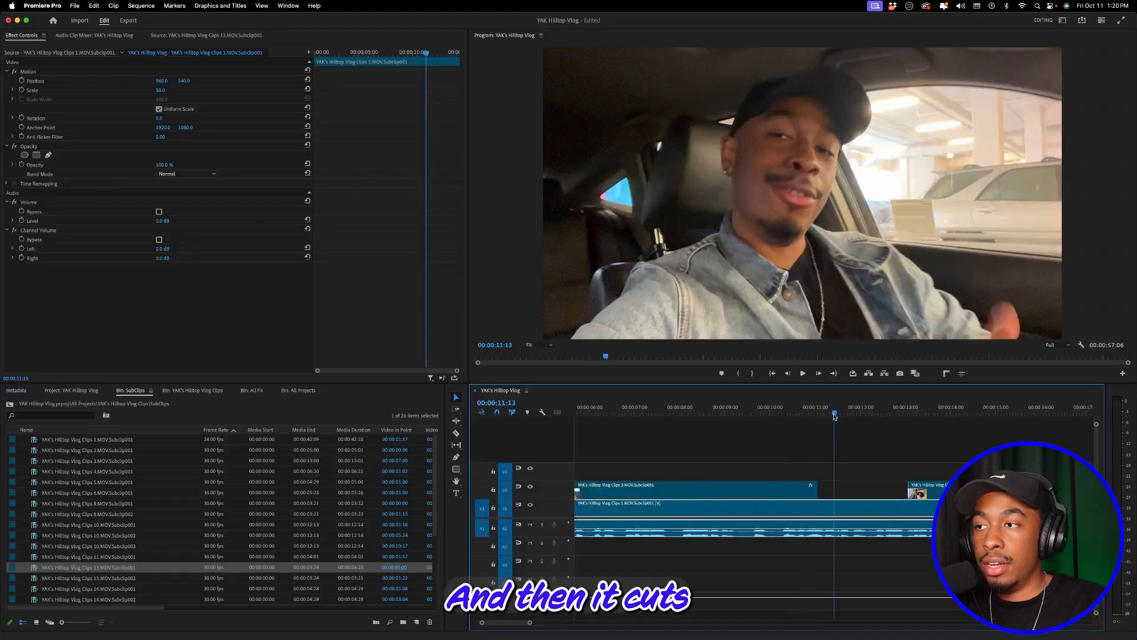
pyautogui.press('space')
pyautogui.press('=')
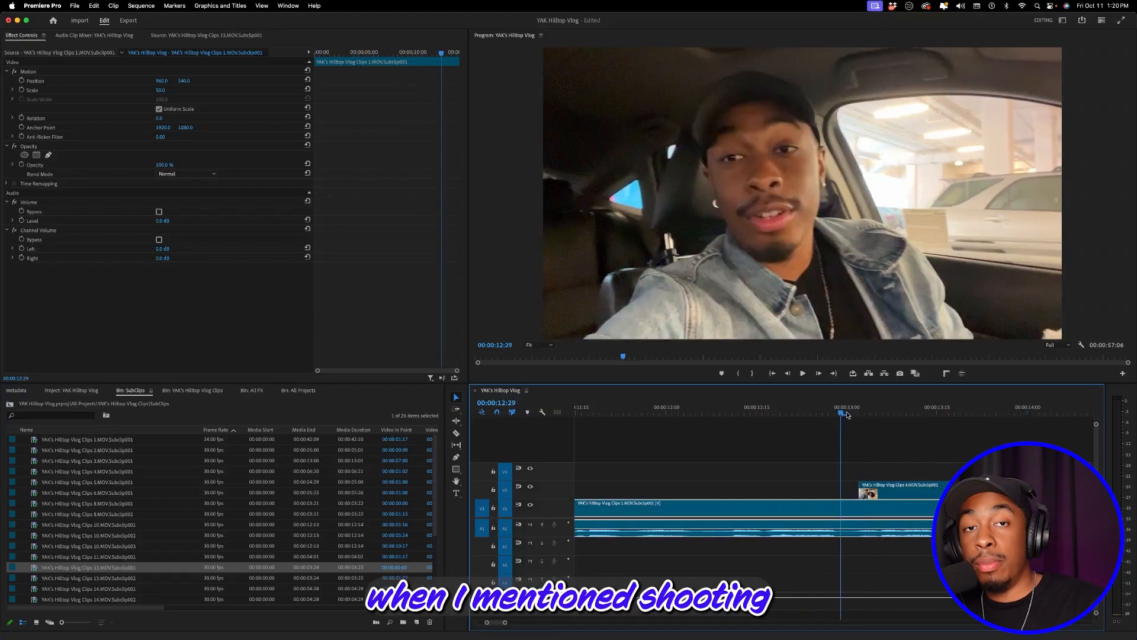
pyautogui.click(847, 414)
pyautogui.click(866, 416)
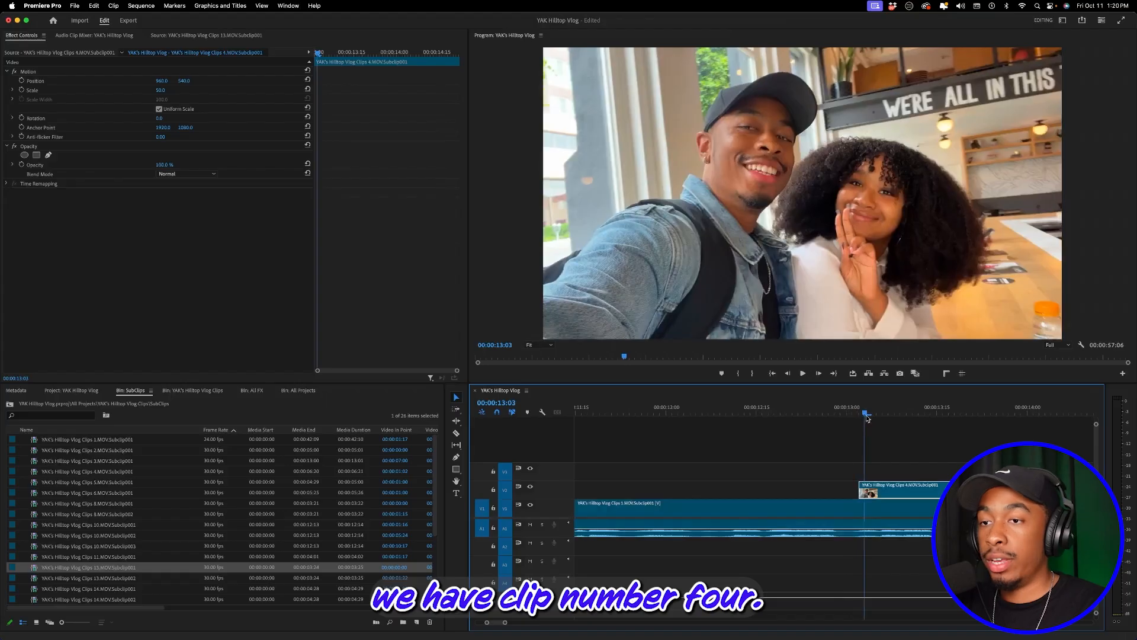
pyautogui.moveTo(870, 417); pyautogui.dragTo(926, 419)
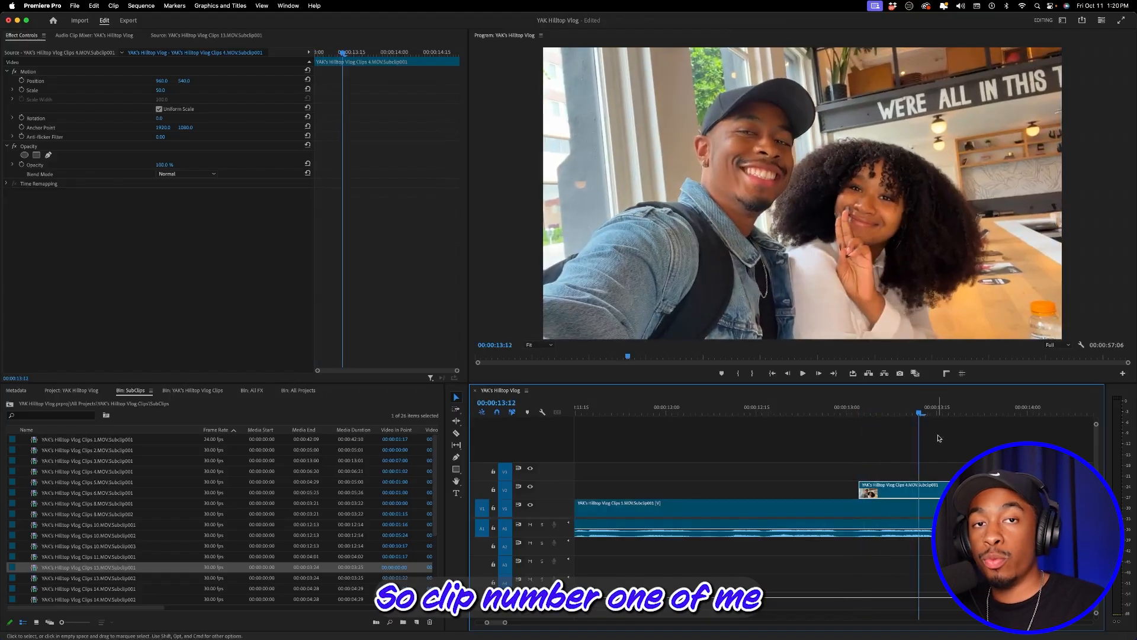
# Step: Play the return from clip 4 to the second part of car clip 1 and check its ending
pyautogui.press('-')
pyautogui.press('=')
pyautogui.click(830, 415)
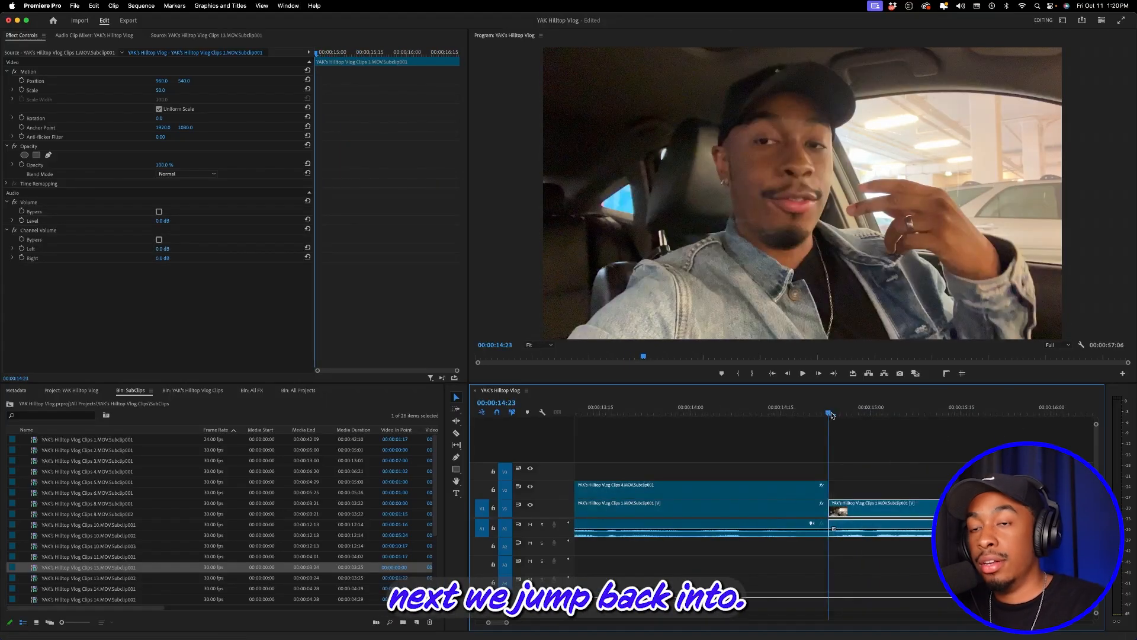
pyautogui.press('space')
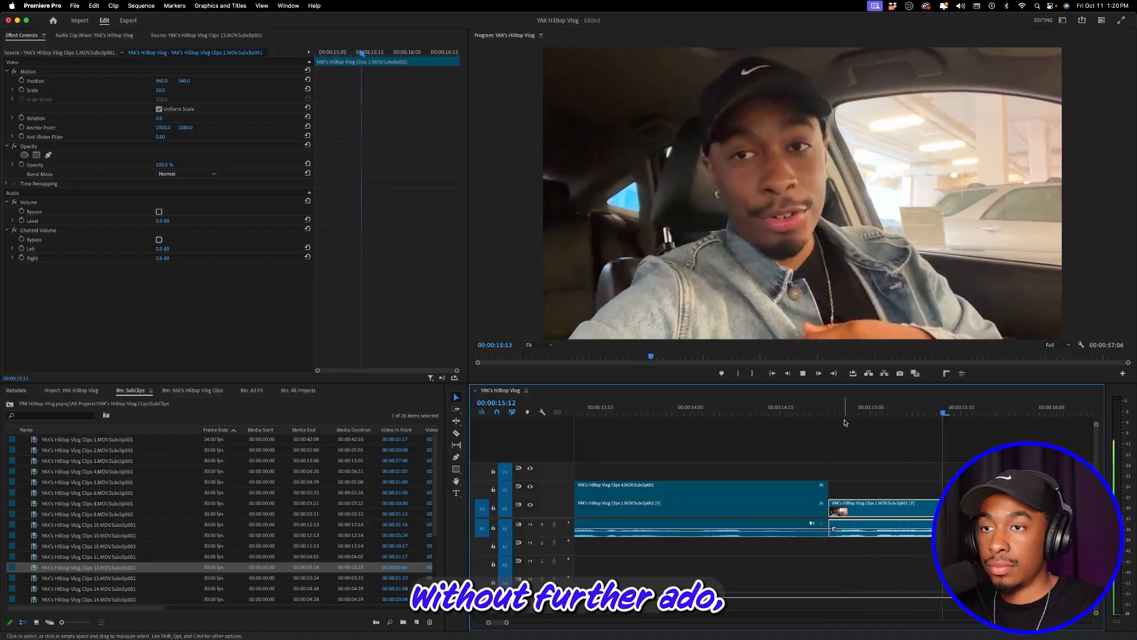
pyautogui.press('space')
pyautogui.press('-')
pyautogui.click(987, 414)
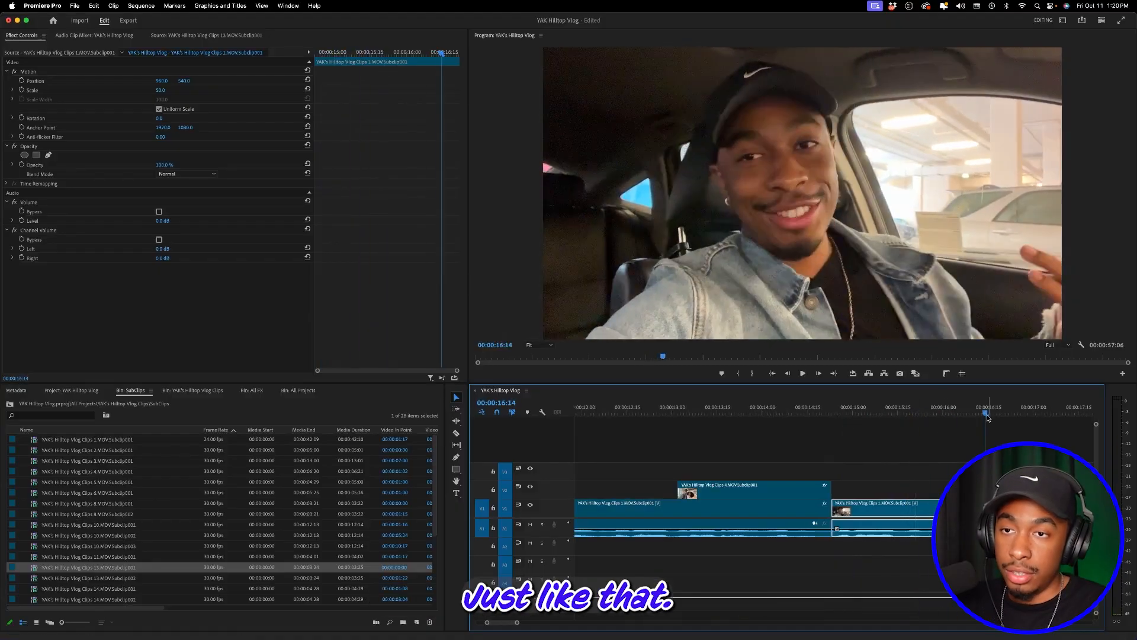
# Step: Scrub from street exterior clip 2 through the following B-roll shots to painting clip 13 to check their order
pyautogui.hscroll(3, 988, 417)
pyautogui.moveTo(772, 413); pyautogui.dragTo(872, 413)
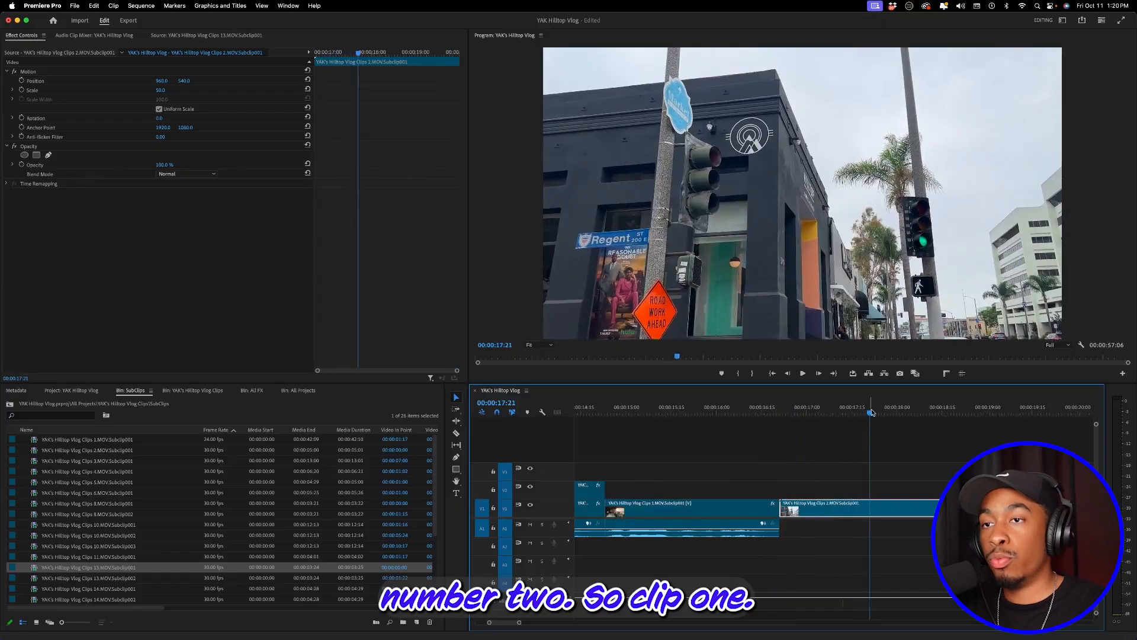
pyautogui.hscroll(3, 871, 413)
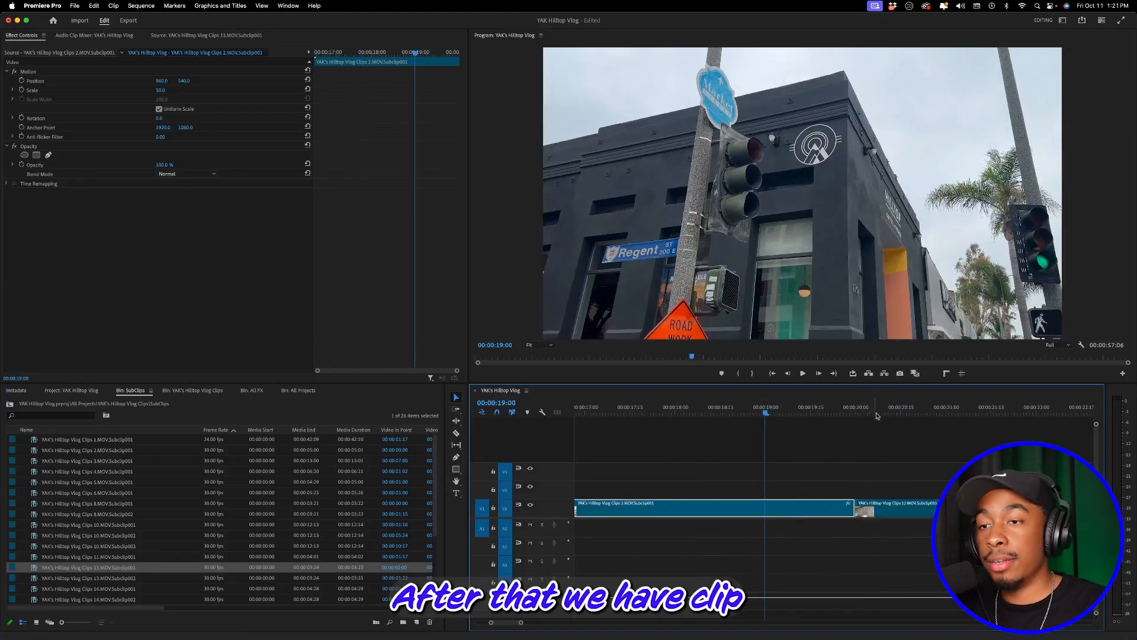
pyautogui.click(877, 414)
pyautogui.hscroll(4, 876, 416)
pyautogui.click(765, 411)
pyautogui.moveTo(766, 412); pyautogui.dragTo(934, 417)
pyautogui.hscroll(3, 924, 418)
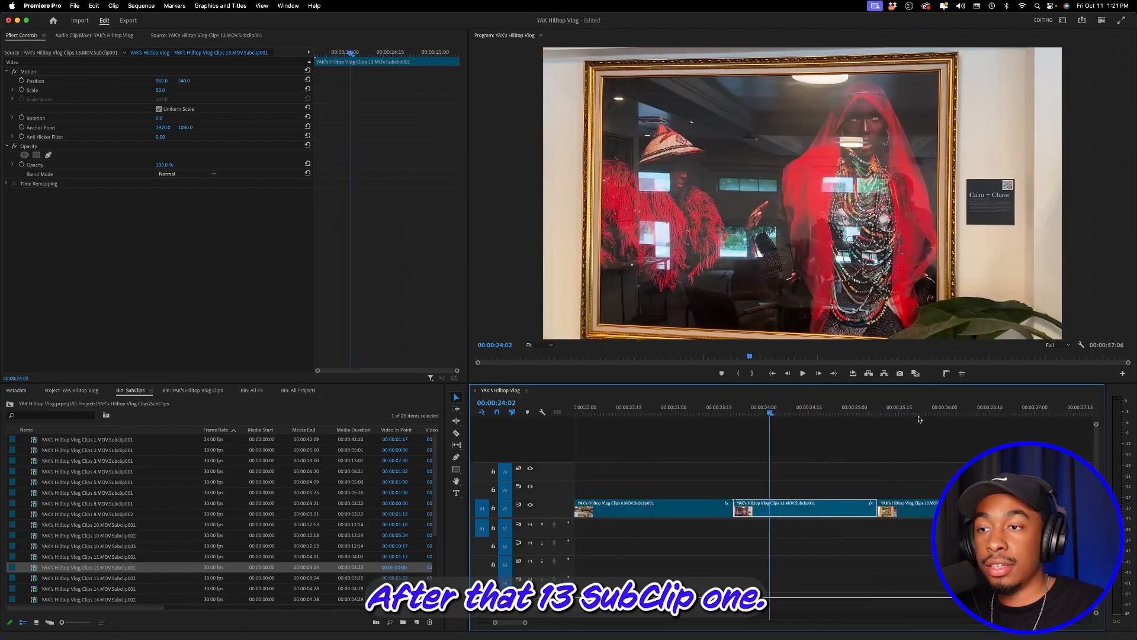
# Step: Review the B-roll order after the painting shot, through pastry clip 7 and drinks clip 8 to menu-board clip 9
pyautogui.hscroll(3, 911, 416)
pyautogui.click(749, 413)
pyautogui.hscroll(3, 772, 428)
pyautogui.hscroll(3, 874, 413)
pyautogui.click(833, 411)
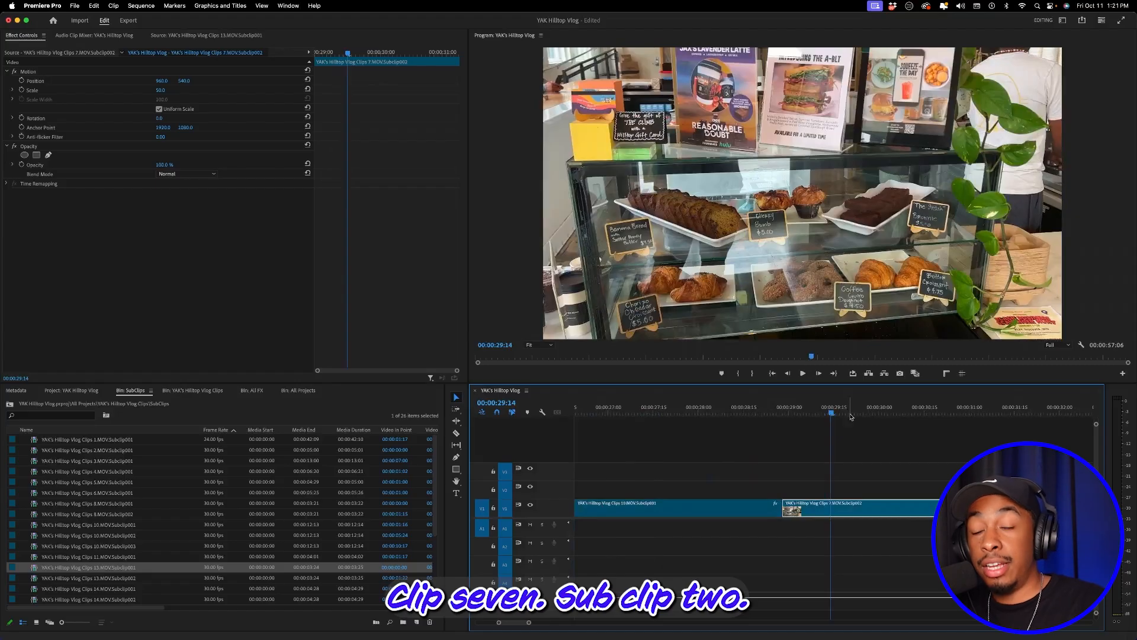
pyautogui.hscroll(4, 928, 438)
pyautogui.click(848, 415)
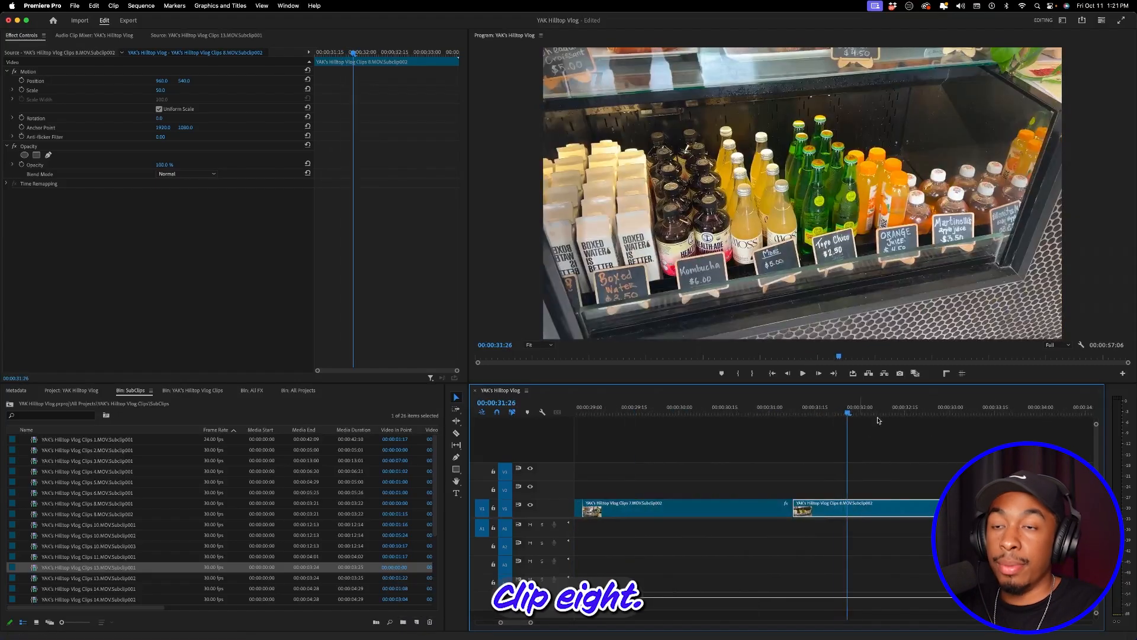
pyautogui.hscroll(4, 942, 436)
pyautogui.click(879, 415)
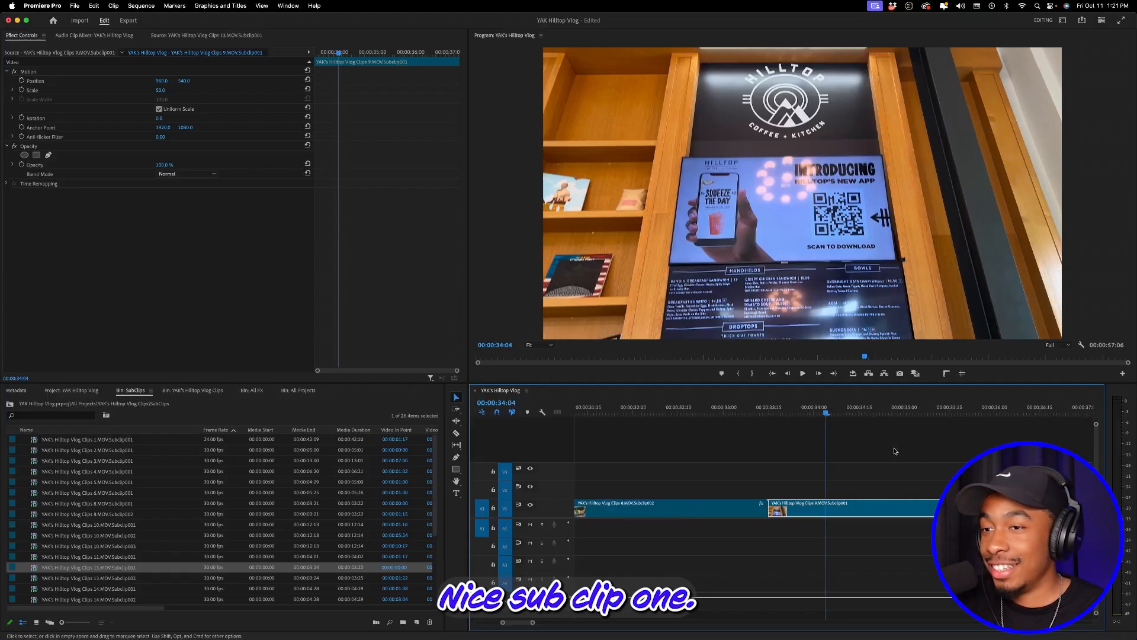
# Step: Review the B-roll order from menu-board clip 9 through drinks-sign clip 14 and selfie clip 11 to sandwich clip 15
pyautogui.hscroll(6, 897, 453)
pyautogui.click(866, 411)
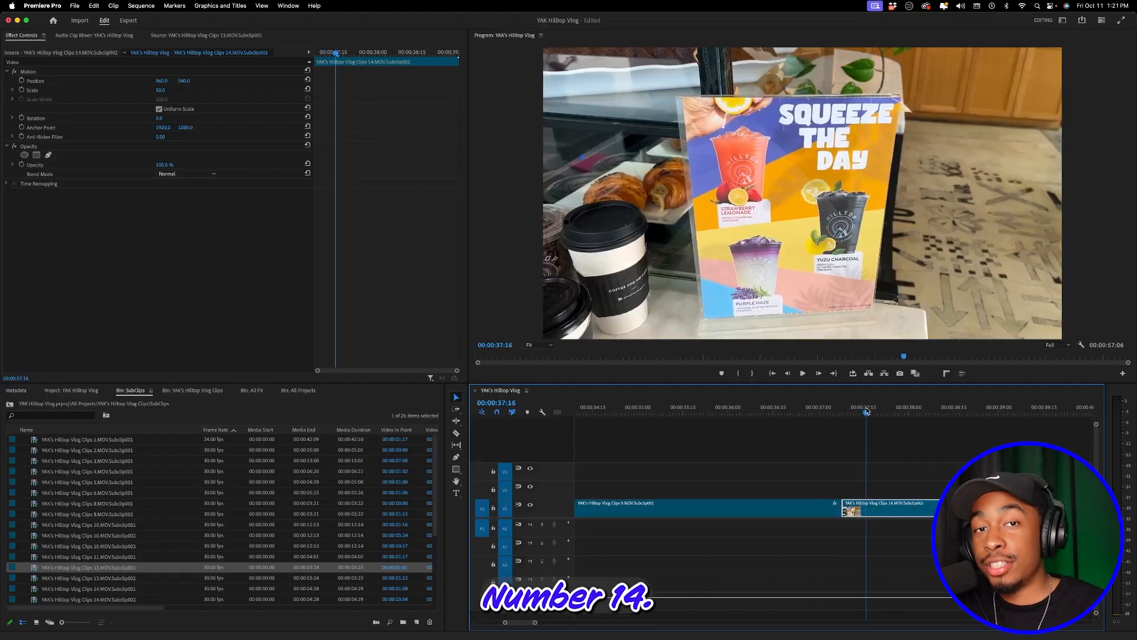
pyautogui.press('space')
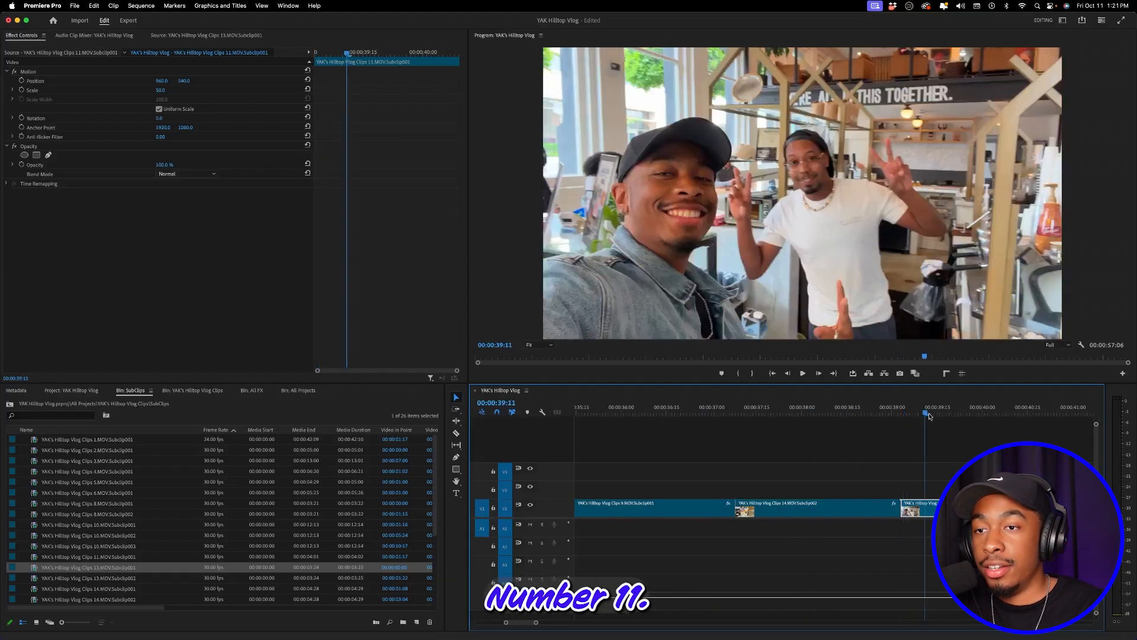
pyautogui.moveTo(717, 413); pyautogui.dragTo(847, 412)
pyautogui.scroll(-3, 847, 414)
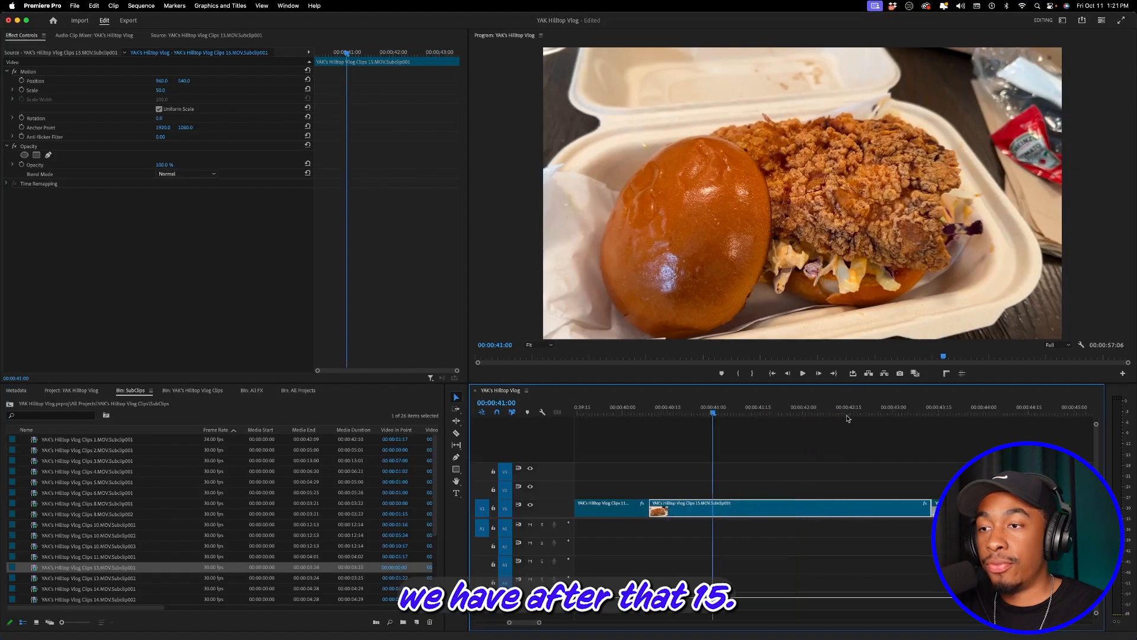
# Step: Examine the two parts of sandwich-eating clip 17 after clip 15 and scrub on through the rest of the cut
pyautogui.scroll(-3, 840, 418)
pyautogui.moveTo(826, 413); pyautogui.dragTo(907, 413)
pyautogui.scroll(-3, 908, 413)
pyautogui.press('-')
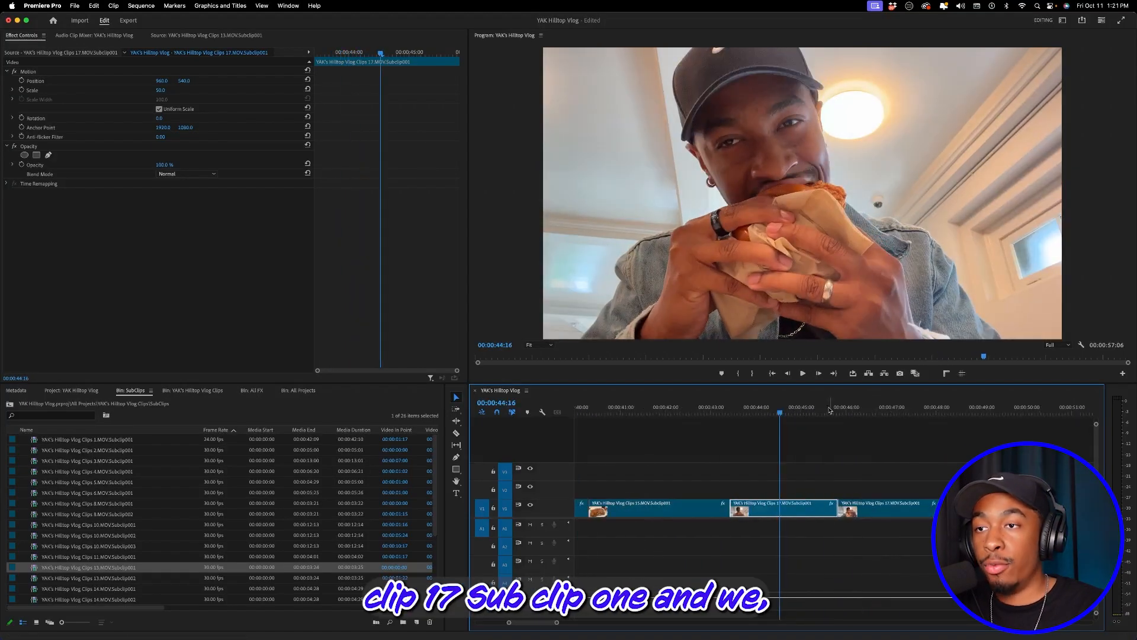
pyautogui.click(821, 411)
pyautogui.moveTo(820, 412); pyautogui.dragTo(862, 413)
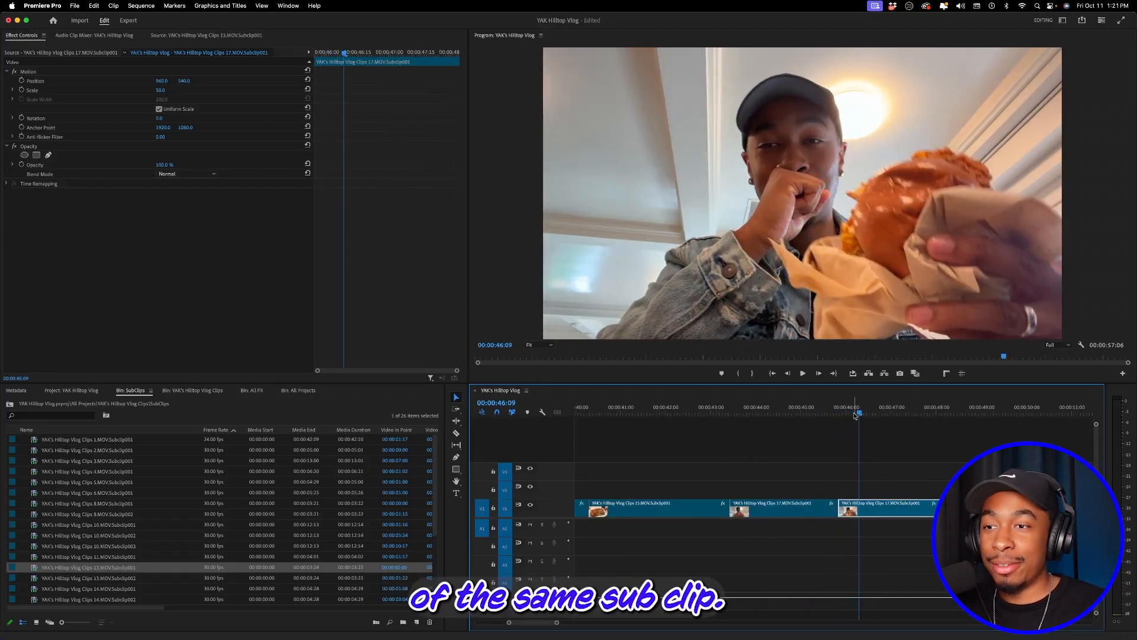
pyautogui.moveTo(855, 414); pyautogui.dragTo(954, 416)
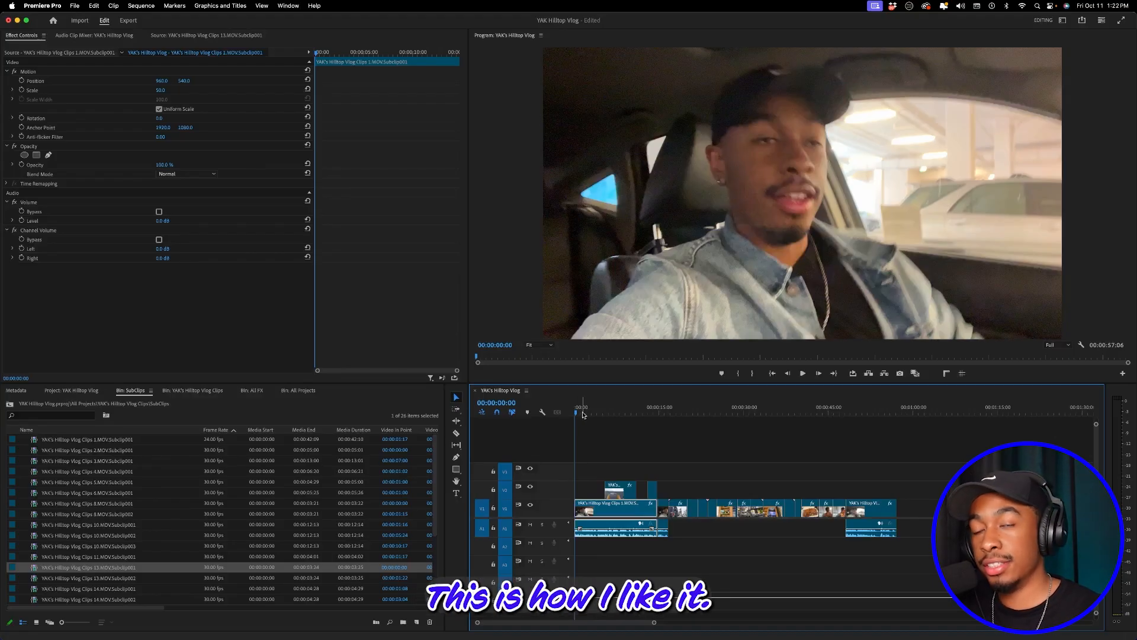
# Step: Scrub the opening car clip and its storefront overlay, clip 3, at the start of the sequence
pyautogui.moveTo(583, 414); pyautogui.dragTo(626, 430)
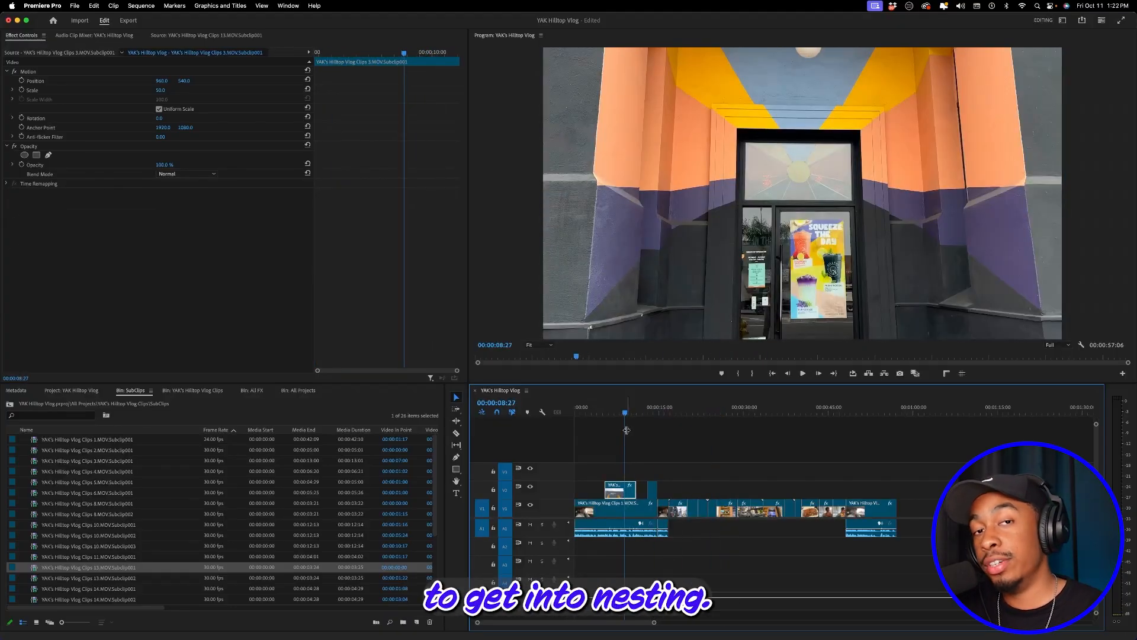
pyautogui.press('=')
pyautogui.moveTo(683, 415)
pyautogui.mouseDown()
pyautogui.moveTo(740, 425)
pyautogui.moveTo(669, 421)
pyautogui.mouseUp()
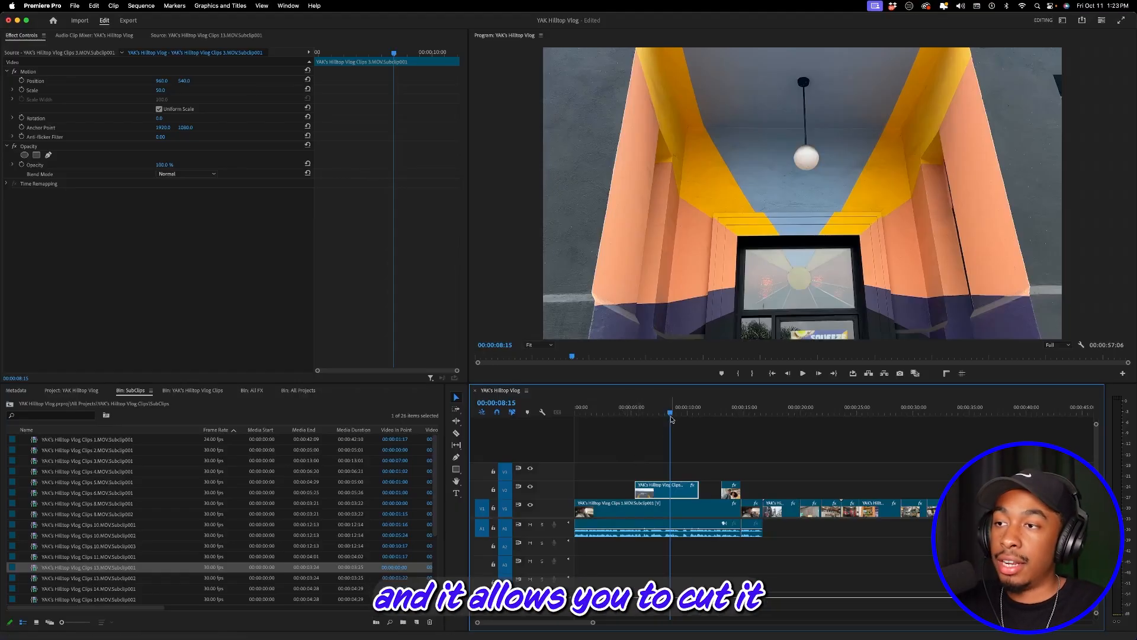
pyautogui.moveTo(668, 421); pyautogui.dragTo(665, 419)
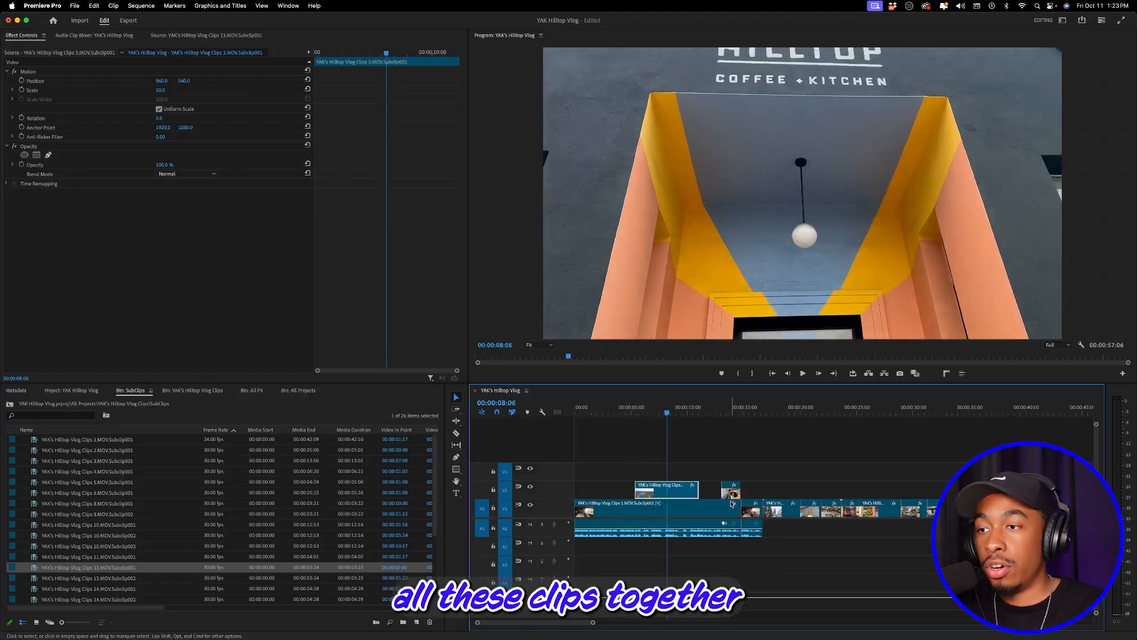
# Step: Nest car clip 1 and its two B-roll overlays as a sequence named "YAK Intro Nested" and scrub through it
pyautogui.moveTo(619, 453); pyautogui.dragTo(720, 513)
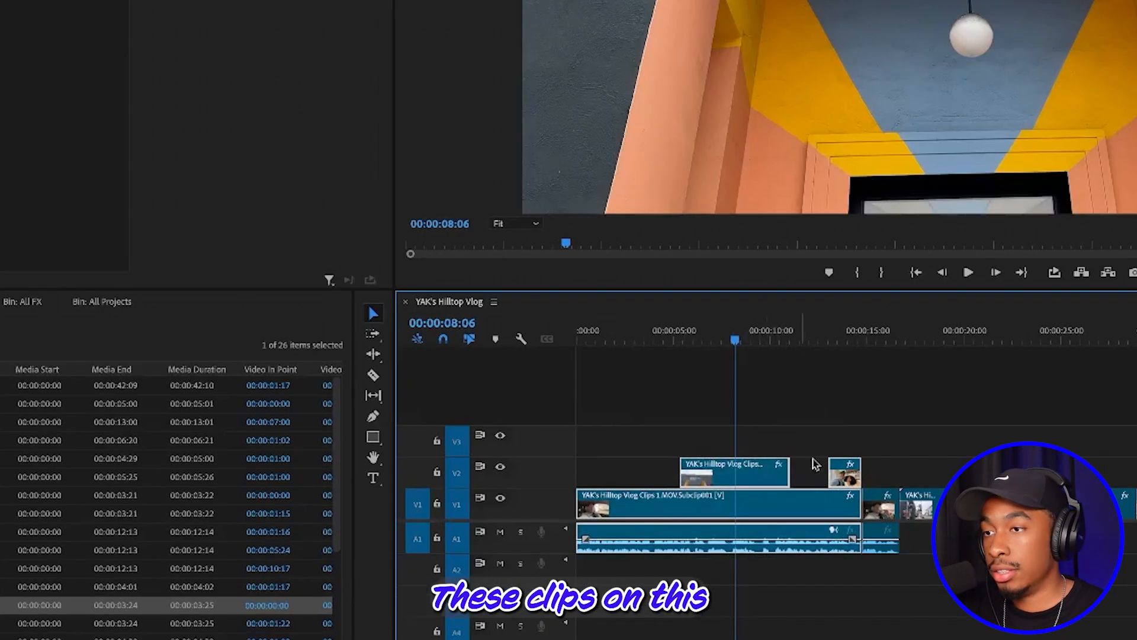
pyautogui.rightClick(791, 513)
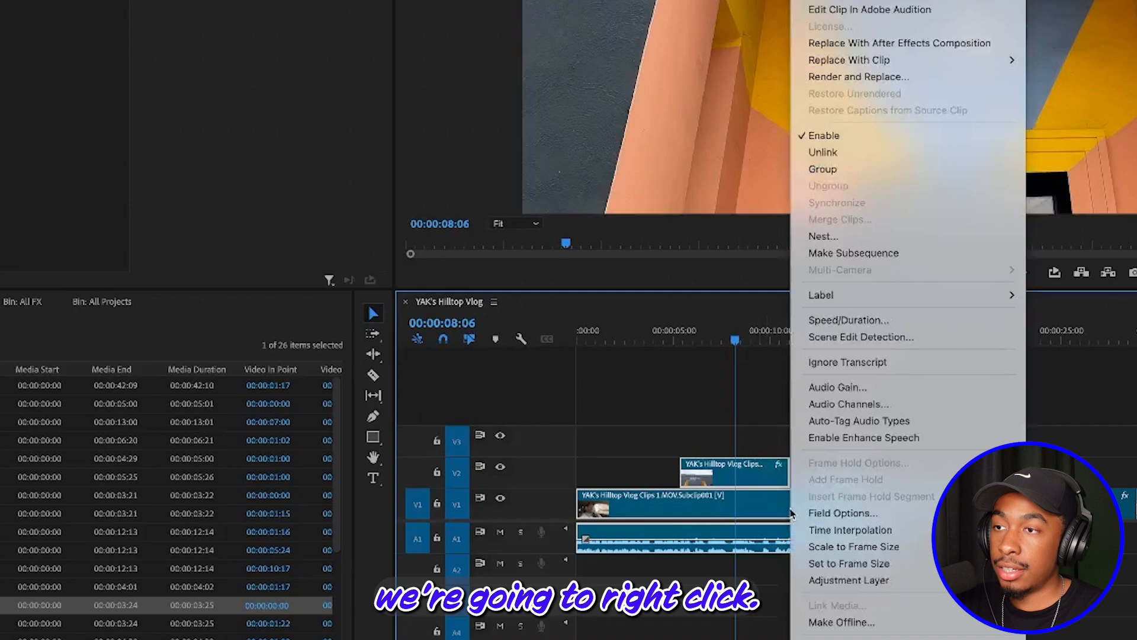
pyautogui.click(890, 237)
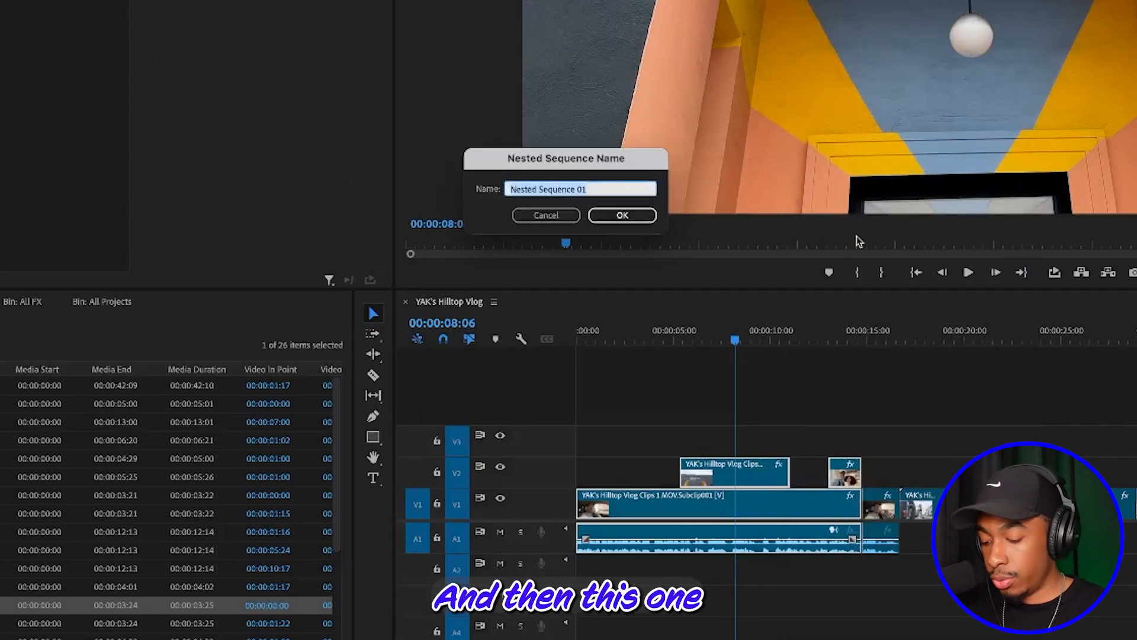
pyautogui.press('BackSpace')
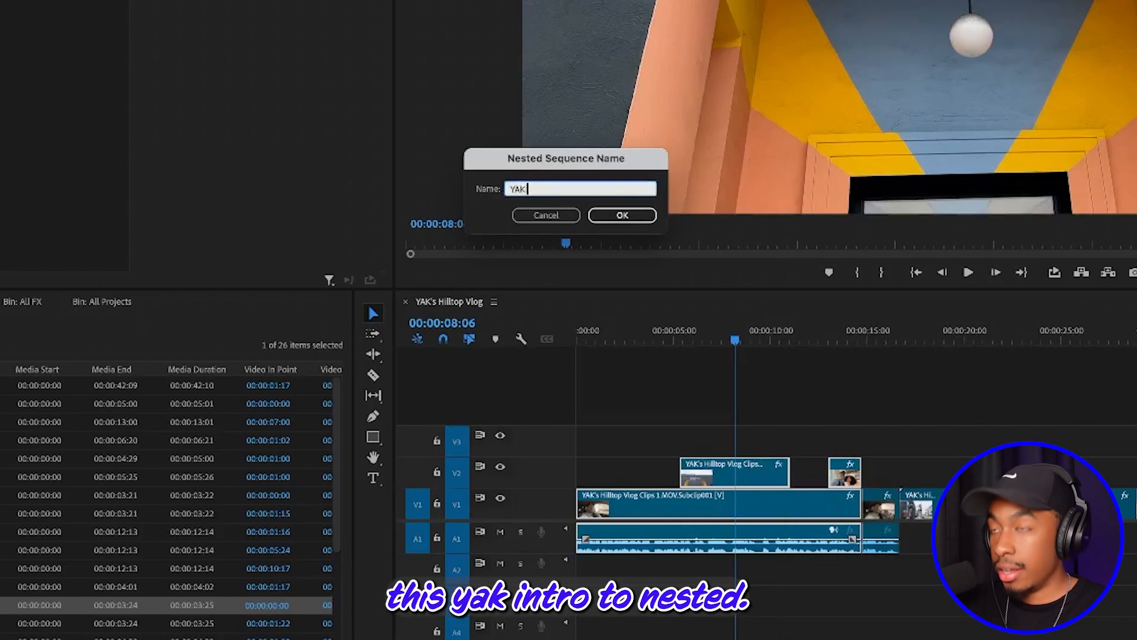
pyautogui.write('YAK Intro Ne')
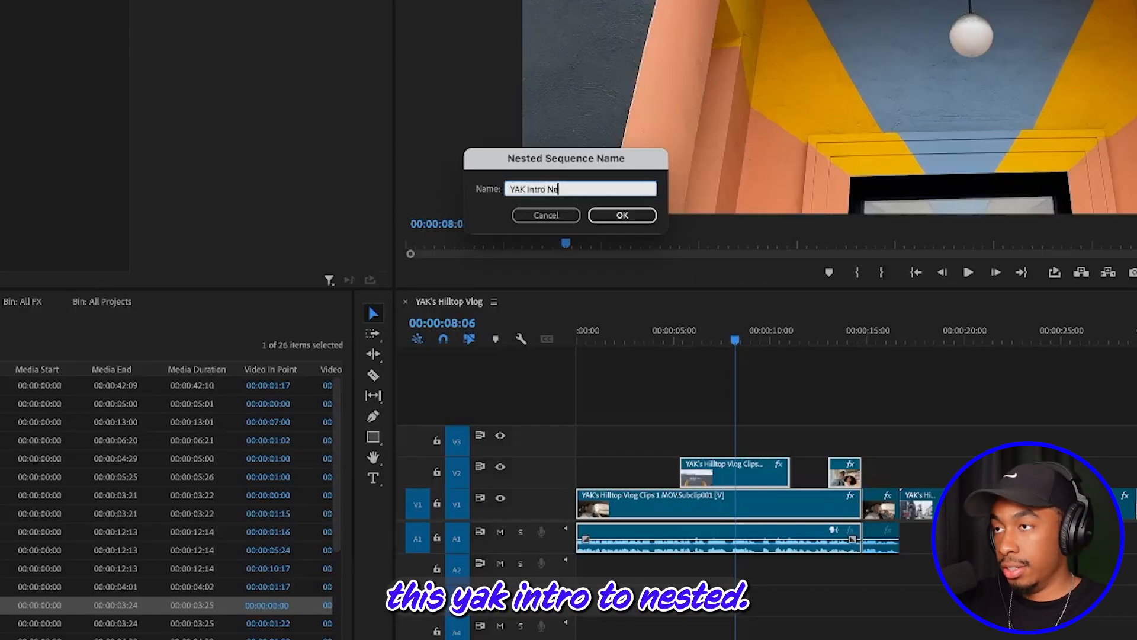
pyautogui.write('sted')
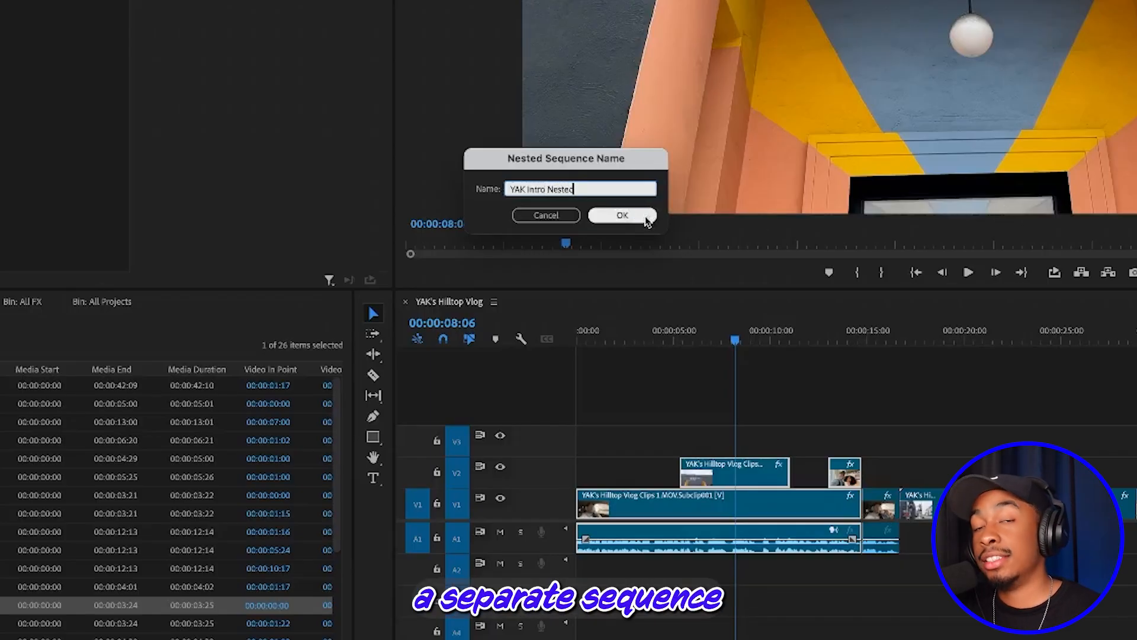
pyautogui.click(647, 220)
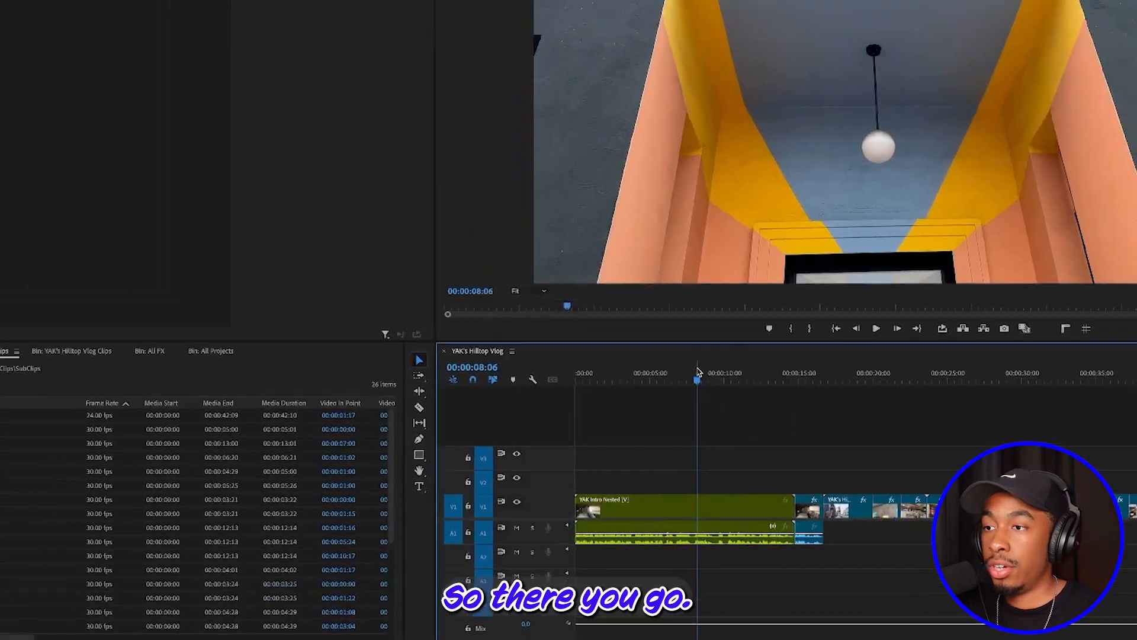
pyautogui.moveTo(698, 372); pyautogui.dragTo(736, 443)
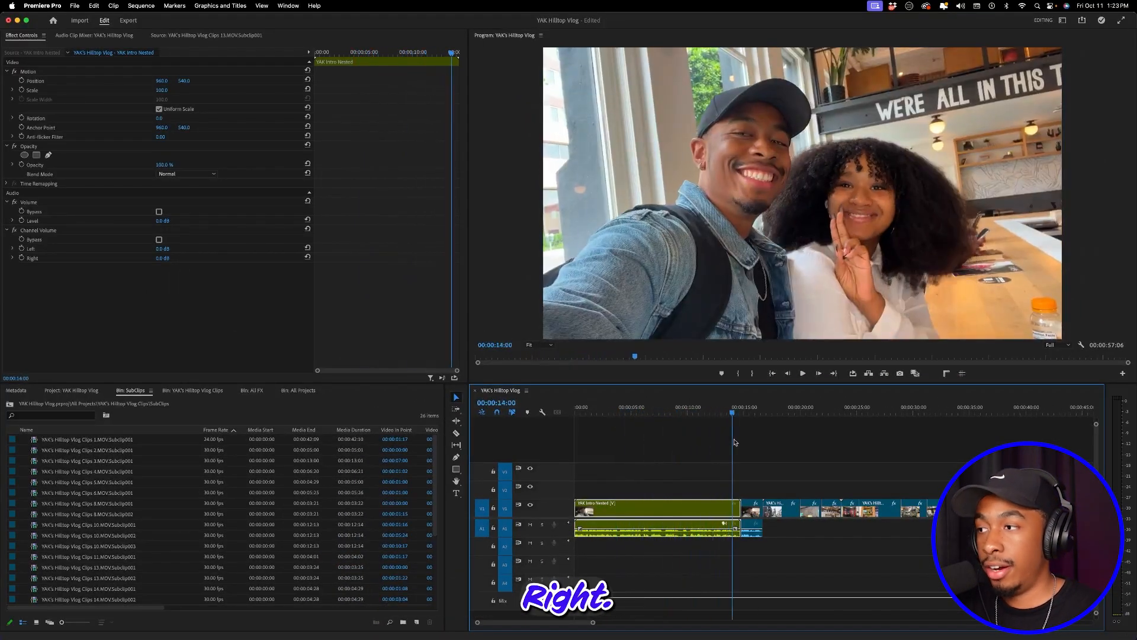
# Step: Move the YAK Intro Nested sequence into the All Sequences bin and expand the bin
pyautogui.click(71, 391)
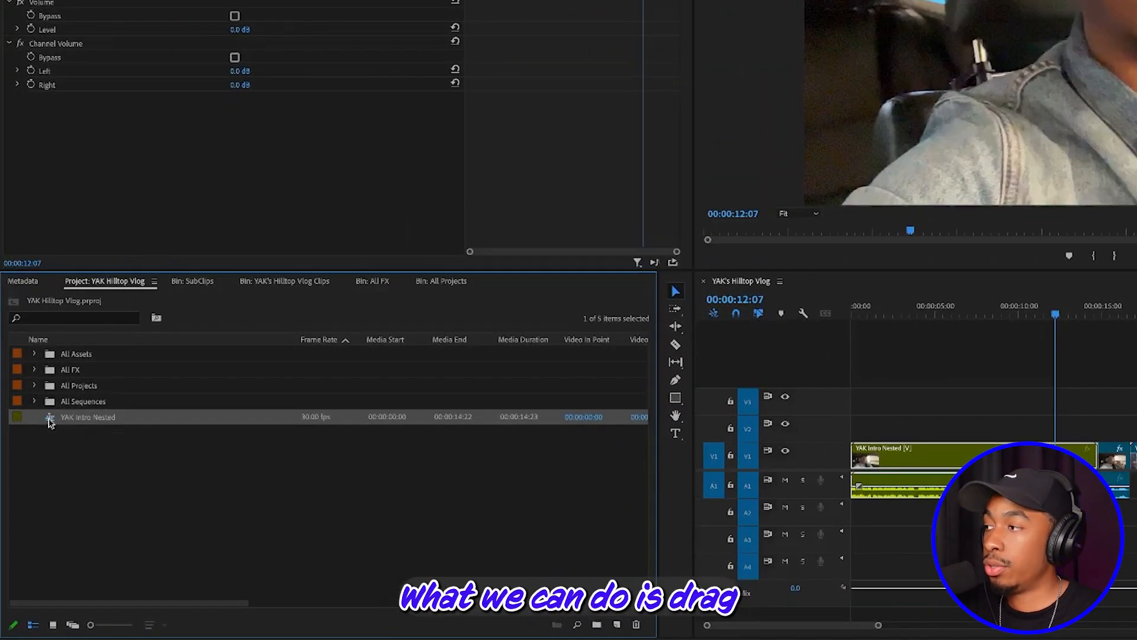
pyautogui.moveTo(39, 422); pyautogui.dragTo(73, 406)
pyautogui.click(34, 401)
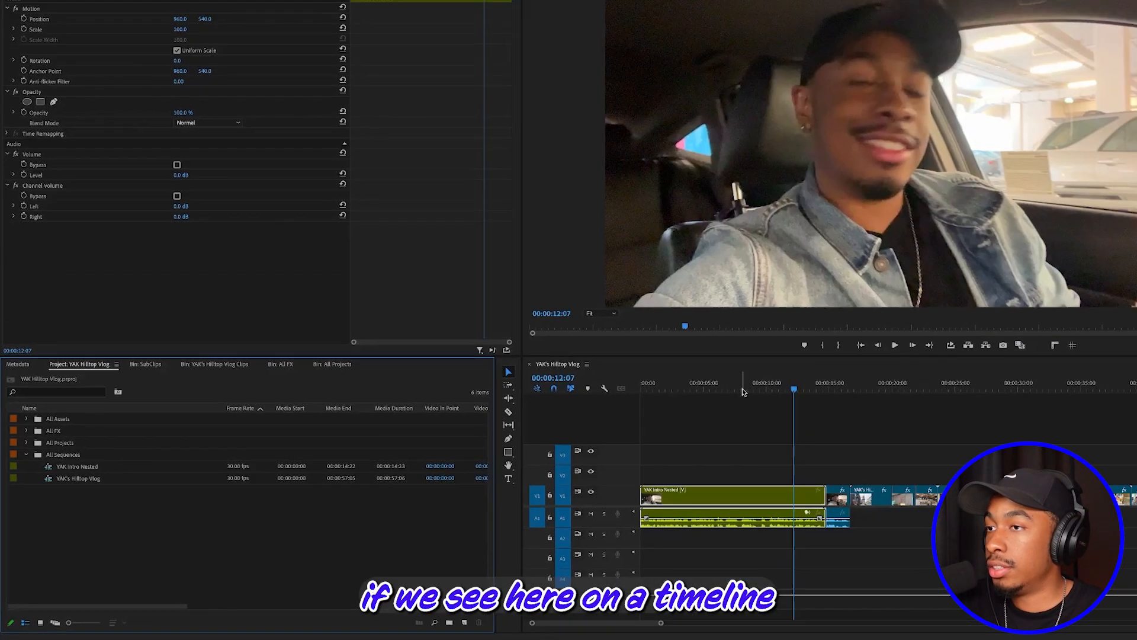
# Step: Scrub the nested intro in the main timeline, open the nested sequence and scrub the clips inside
pyautogui.moveTo(988, 314); pyautogui.dragTo(926, 336)
pyautogui.moveTo(624, 428); pyautogui.dragTo(723, 437)
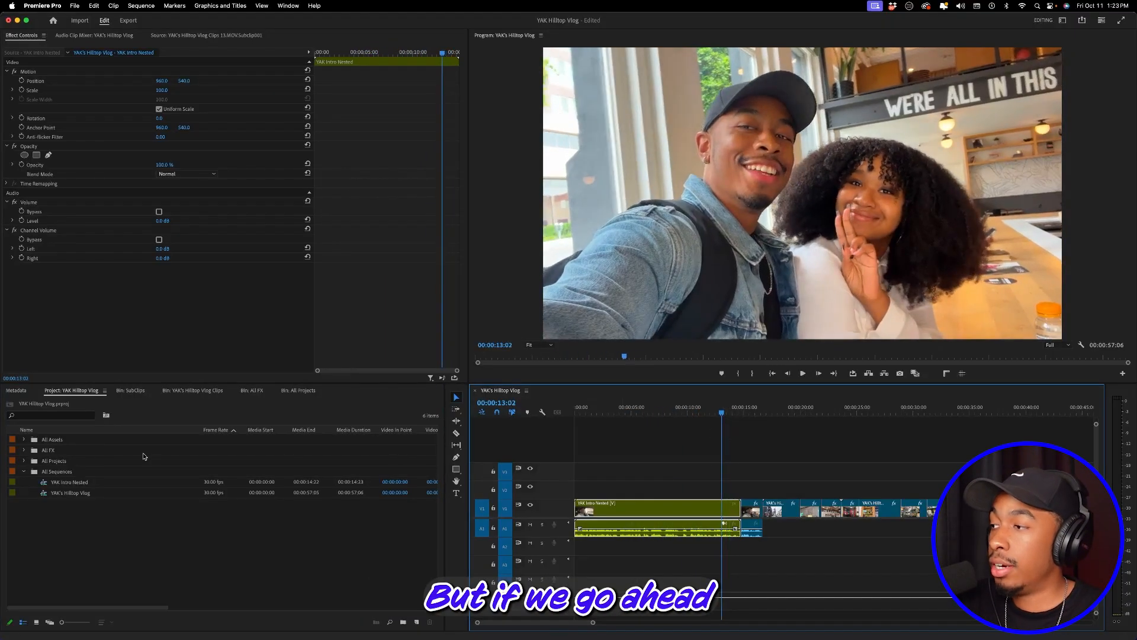
pyautogui.doubleClick(630, 510)
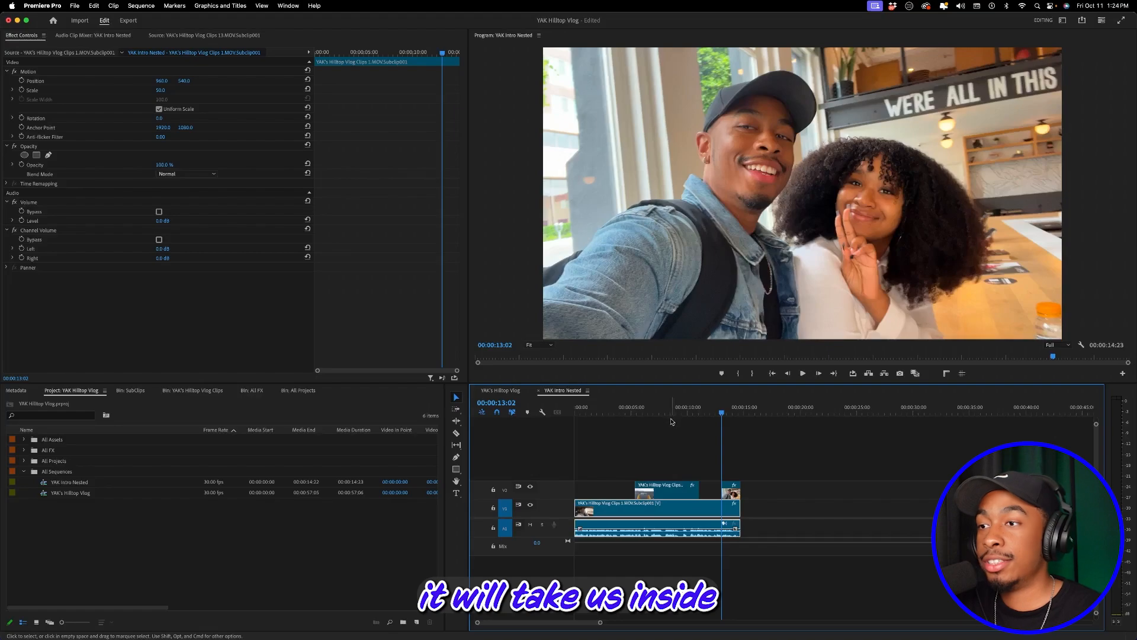
pyautogui.moveTo(668, 411)
pyautogui.mouseDown()
pyautogui.moveTo(706, 417)
pyautogui.moveTo(692, 421)
pyautogui.moveTo(702, 427)
pyautogui.moveTo(706, 417)
pyautogui.moveTo(653, 423)
pyautogui.moveTo(685, 421)
pyautogui.mouseUp()
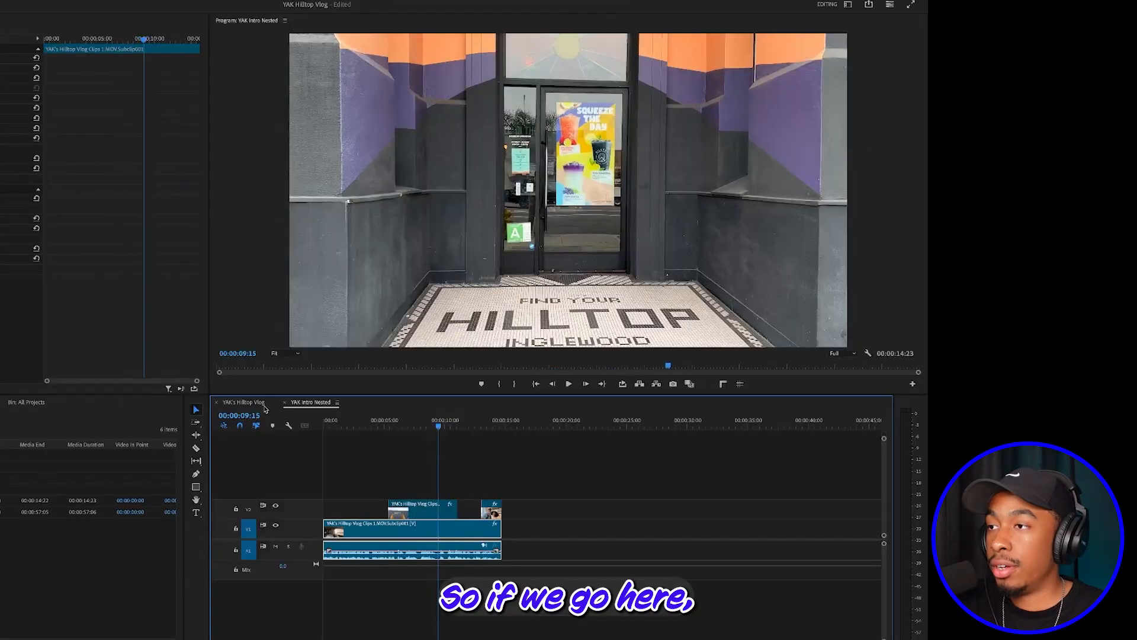
# Step: Compare the storefront section in the main sequence with the same section inside YAK Intro Nested
pyautogui.click(500, 391)
pyautogui.moveTo(458, 432); pyautogui.dragTo(422, 427)
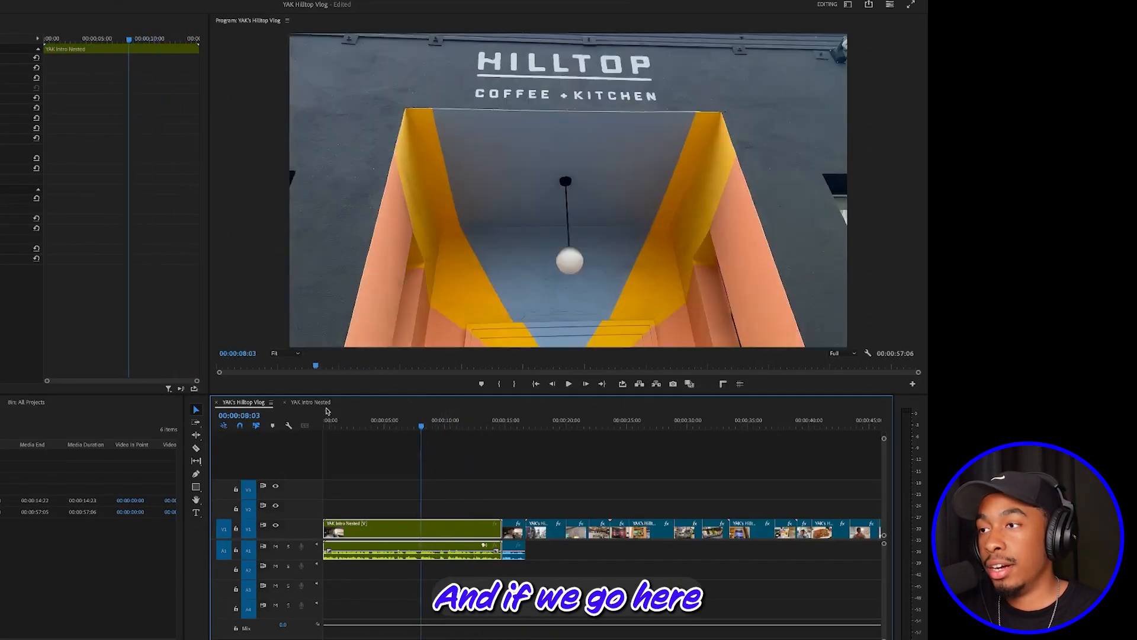
pyautogui.click(311, 402)
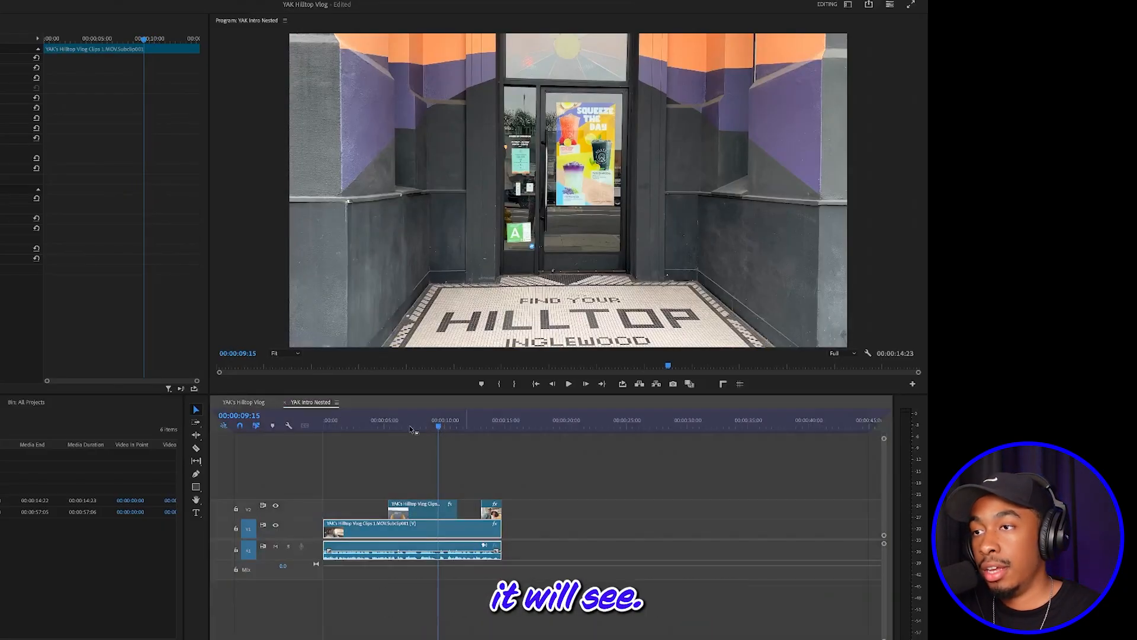
pyautogui.click(409, 426)
pyautogui.moveTo(409, 431); pyautogui.dragTo(439, 455)
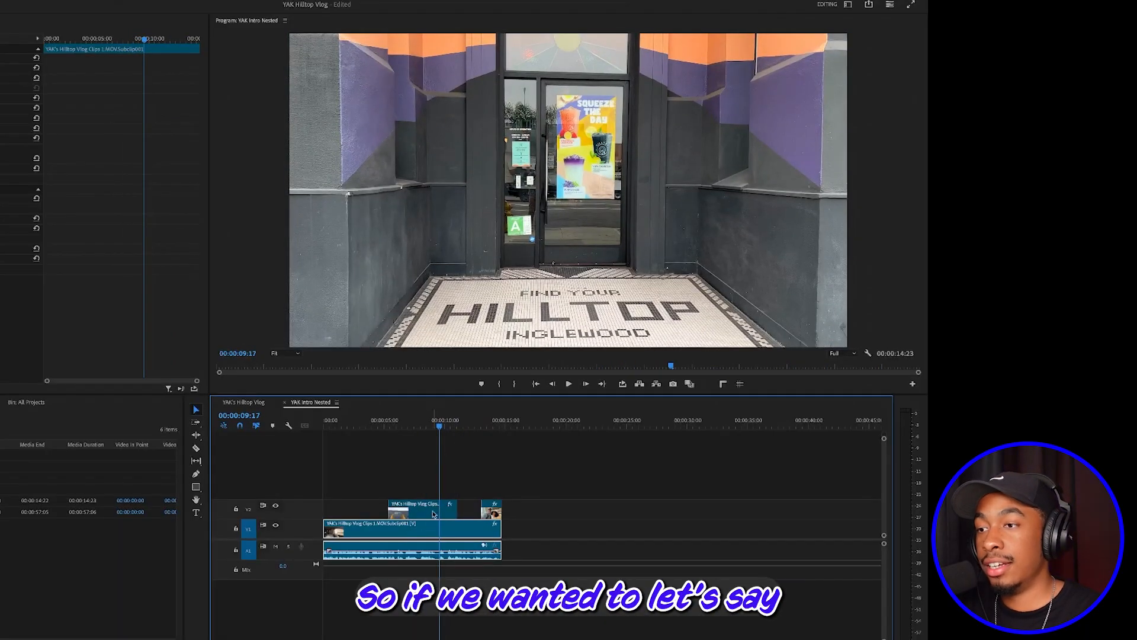
# Step: Delete the storefront overlay clip inside YAK Intro Nested and check the change in the main sequence
pyautogui.press('space')
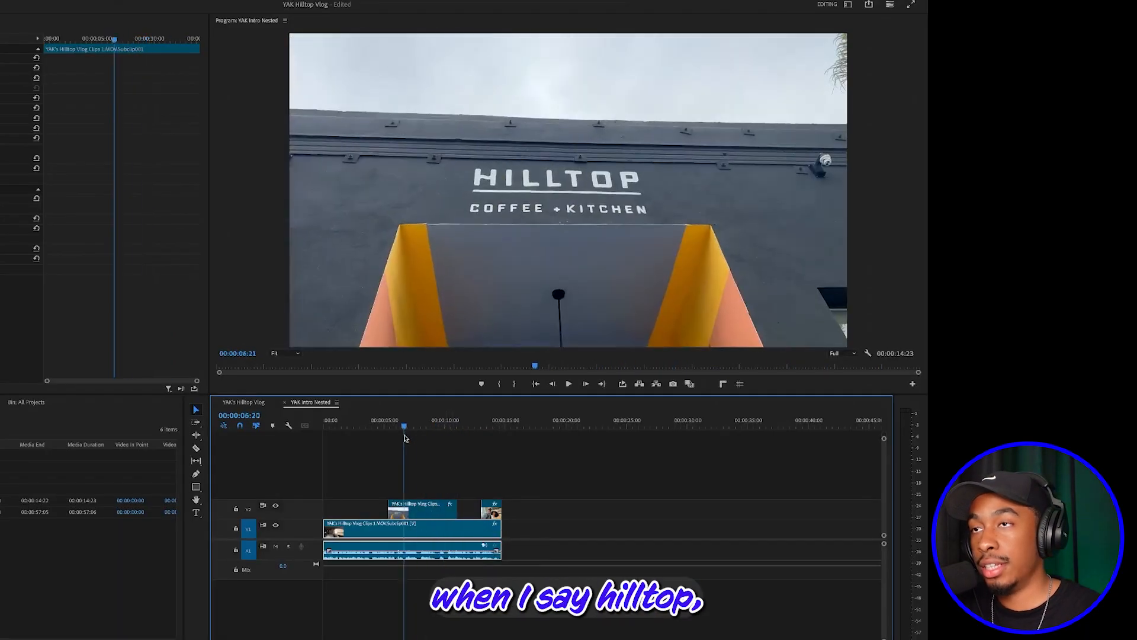
pyautogui.press('Delete')
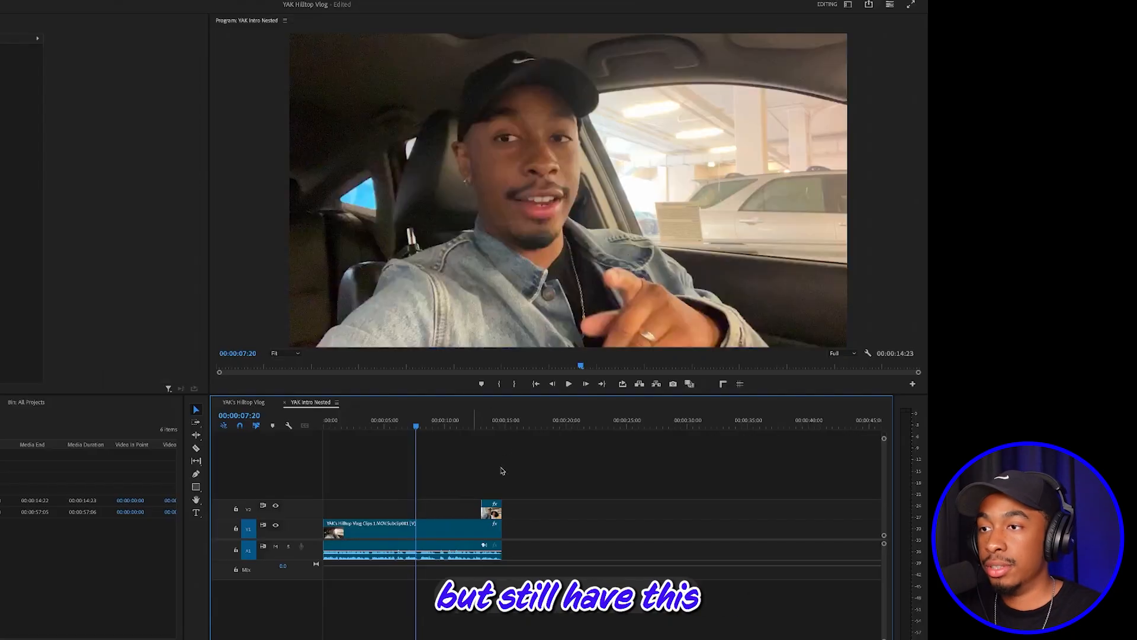
pyautogui.click(484, 427)
pyautogui.click(244, 402)
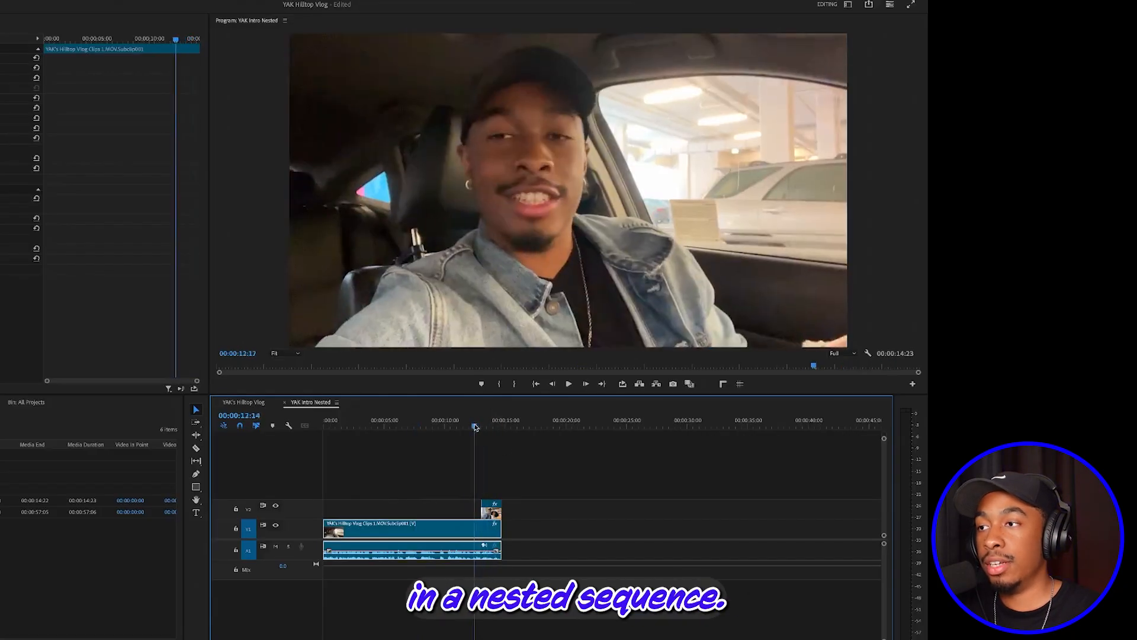
pyautogui.click(393, 426)
pyautogui.moveTo(392, 425); pyautogui.dragTo(437, 427)
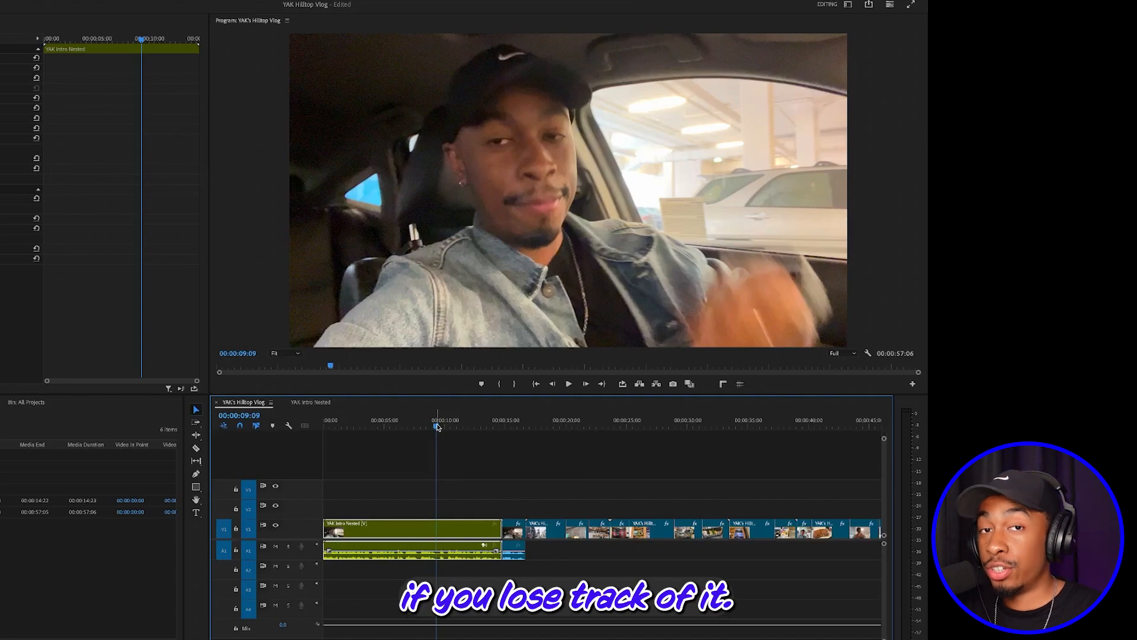
# Step: Undo the deletion of the storefront overlay in YAK Intro Nested and return to the main sequence
pyautogui.click(308, 404)
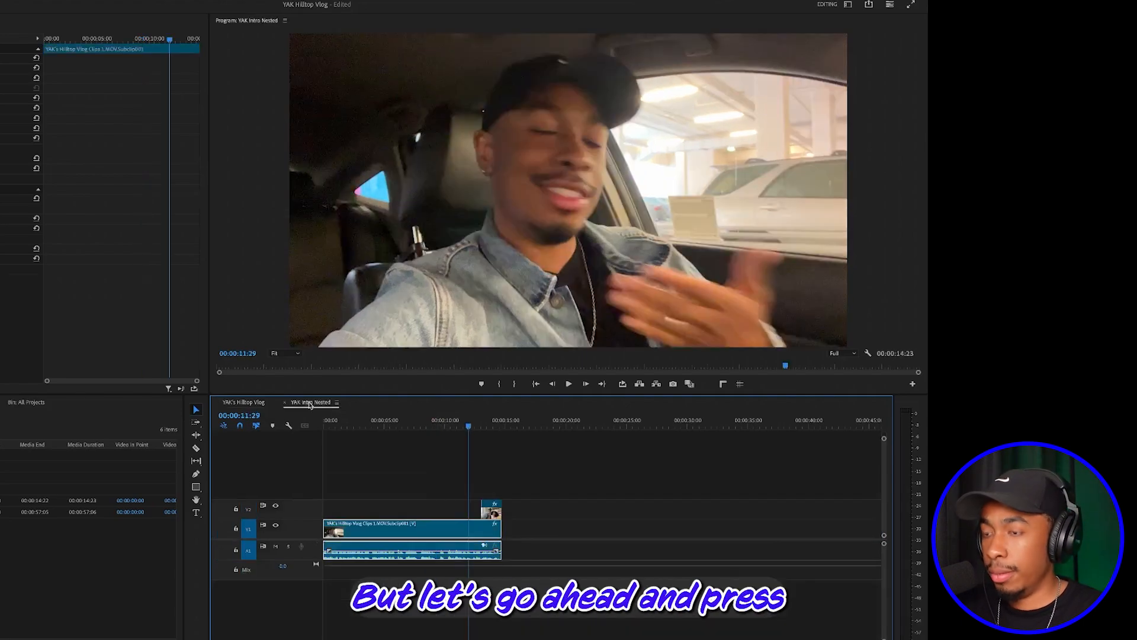
pyautogui.moveTo(426, 436); pyautogui.dragTo(395, 427)
pyautogui.click(252, 403)
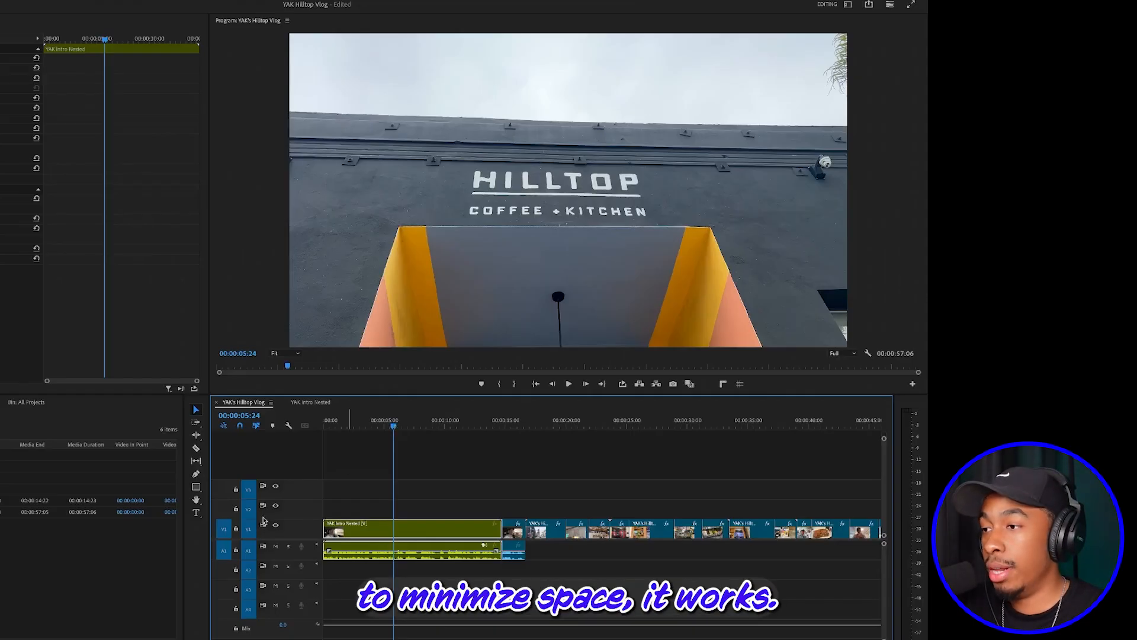
# Step: Open the nested intro to check its clips, close that sequence and scrub the intro in the main timeline
pyautogui.doubleClick(405, 533)
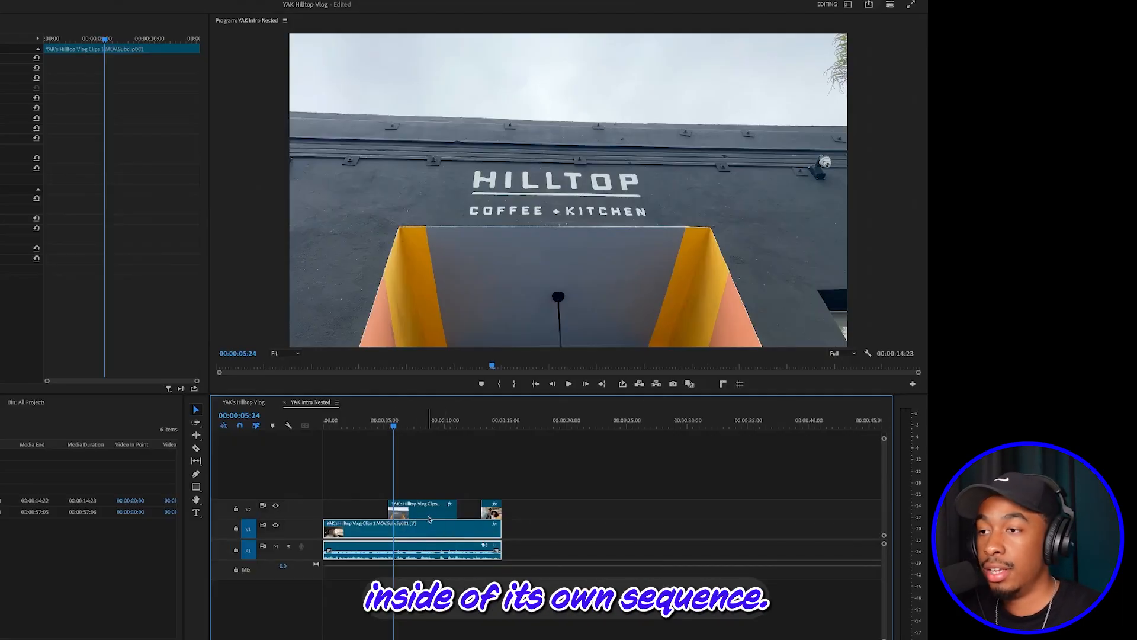
pyautogui.click(256, 403)
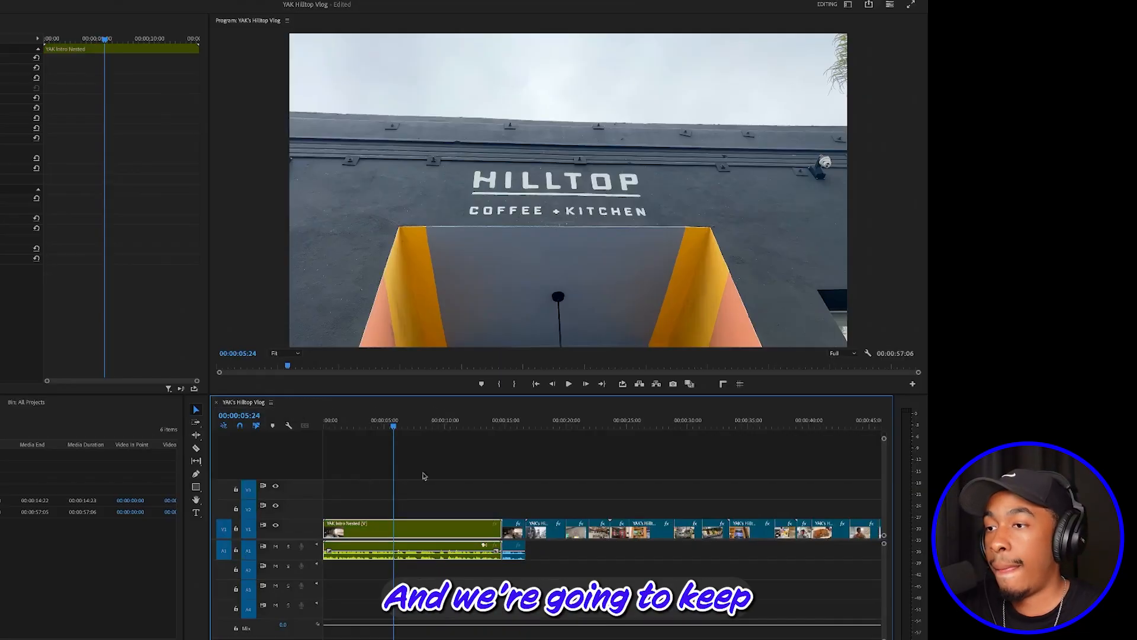
pyautogui.moveTo(414, 425); pyautogui.dragTo(388, 441)
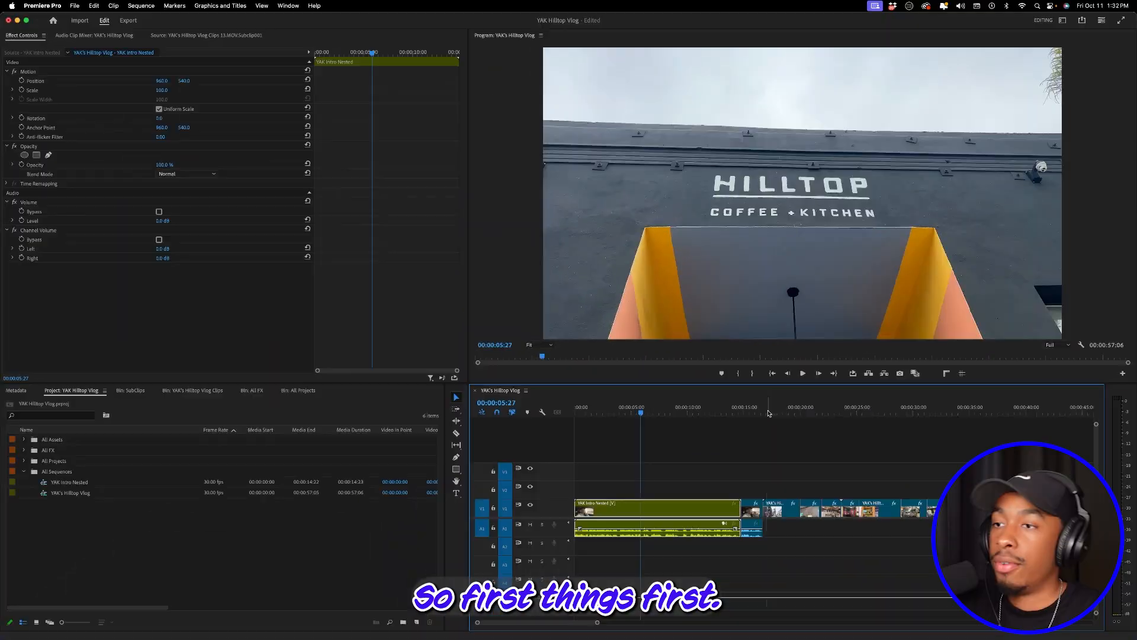
pyautogui.moveTo(764, 408); pyautogui.dragTo(812, 410)
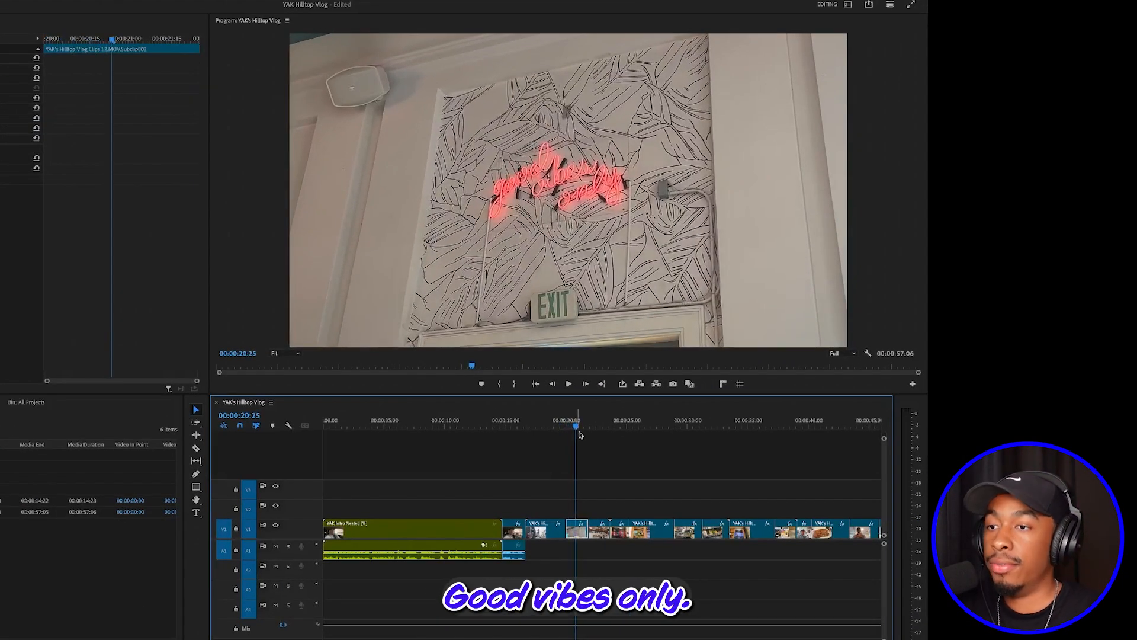
pyautogui.press('=')
pyautogui.press('=')
pyautogui.press('=')
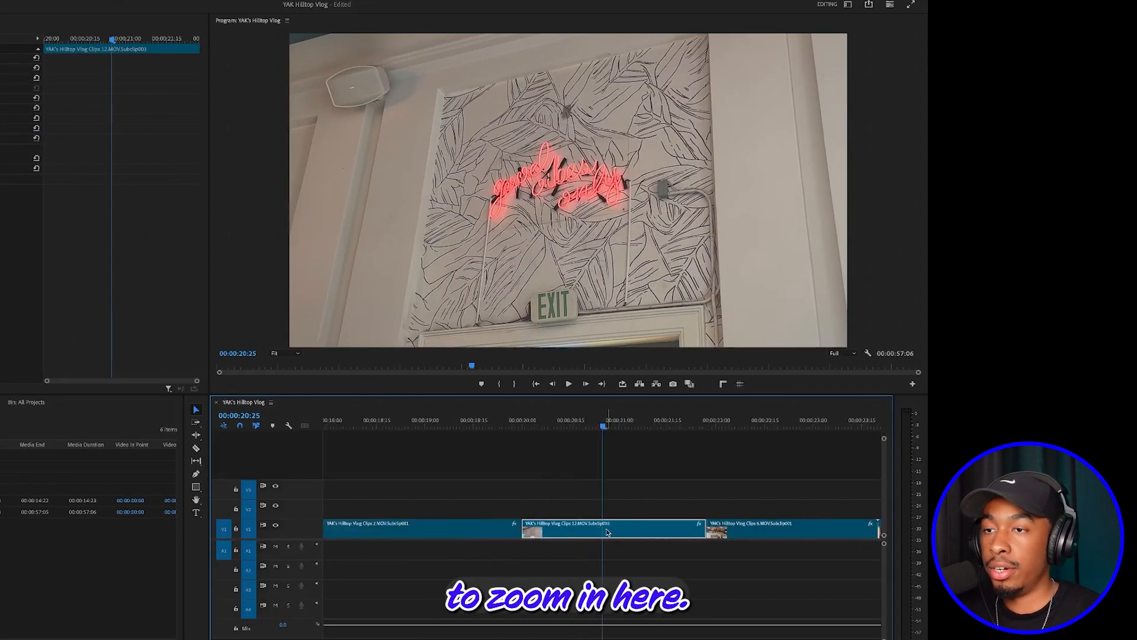
pyautogui.rightClick(629, 531)
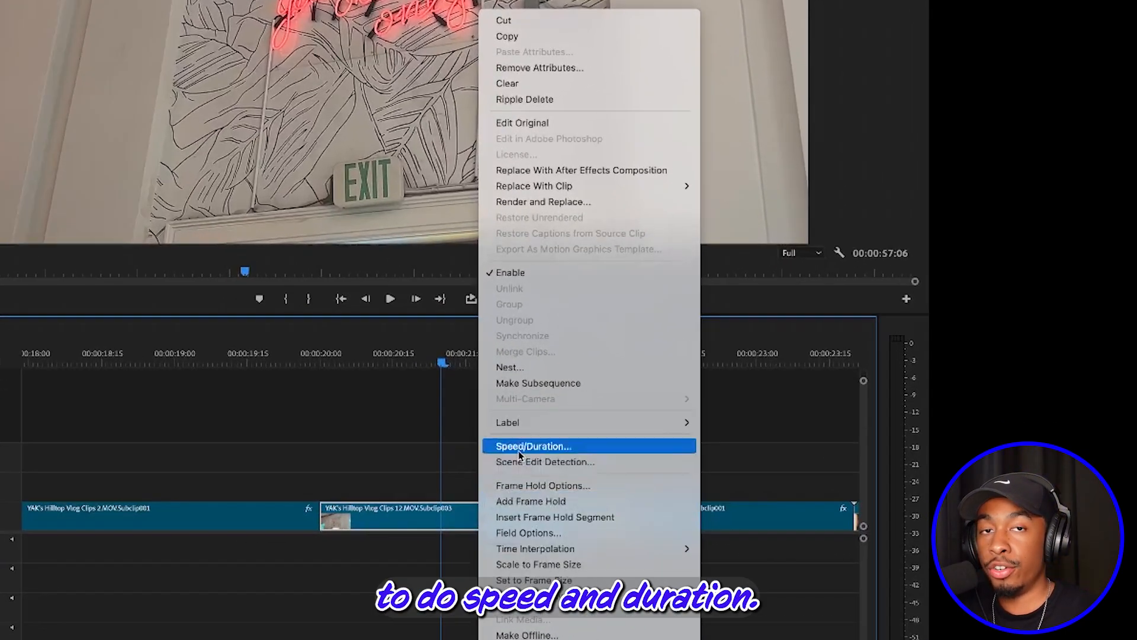
pyautogui.click(519, 452)
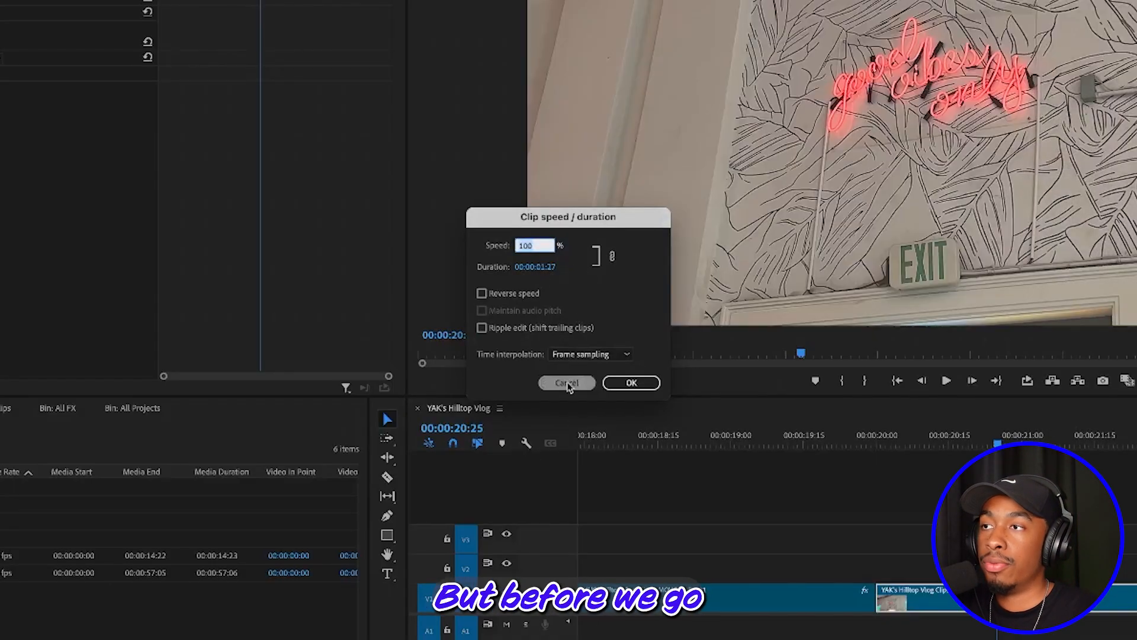
pyautogui.click(567, 383)
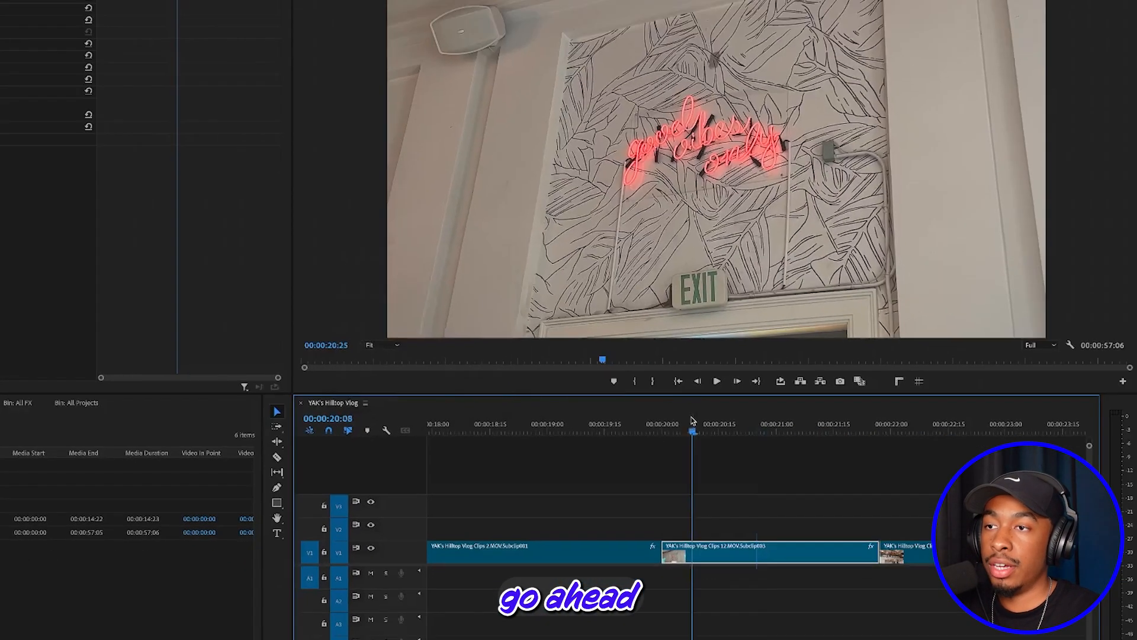
# Step: Play from the street-corner clip into the neon sign clip and scrub through to compare their camera movement
pyautogui.click(809, 448)
pyautogui.moveTo(476, 429); pyautogui.dragTo(447, 434)
pyautogui.press('-')
pyautogui.press('-')
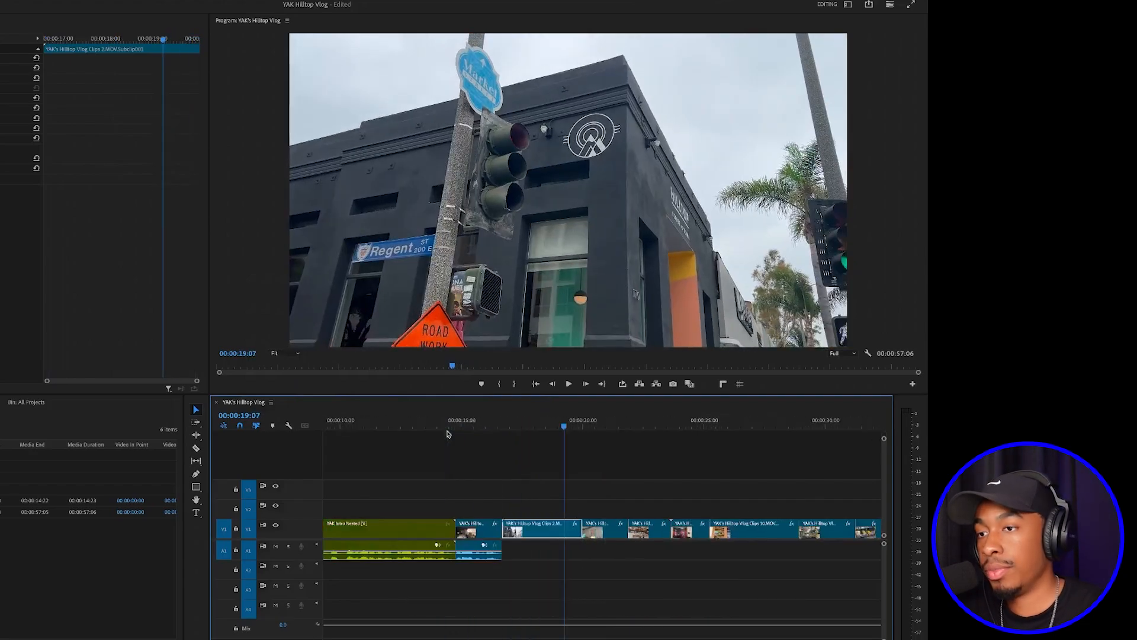
pyautogui.moveTo(531, 429); pyautogui.dragTo(496, 430)
pyautogui.press('space')
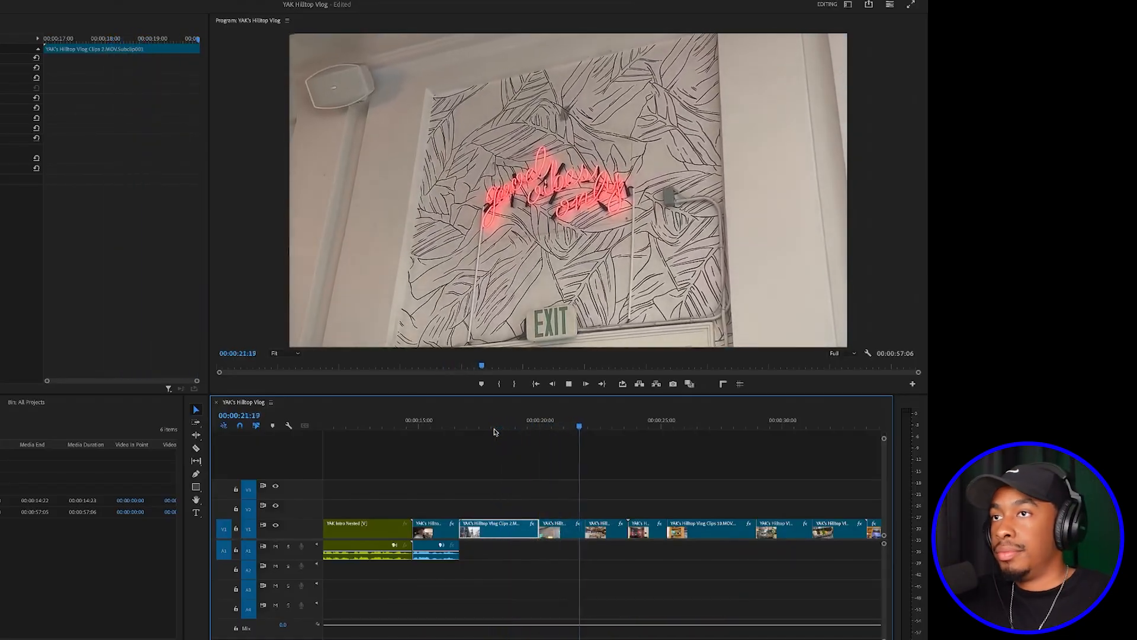
pyautogui.click(594, 434)
pyautogui.moveTo(595, 426); pyautogui.dragTo(555, 434)
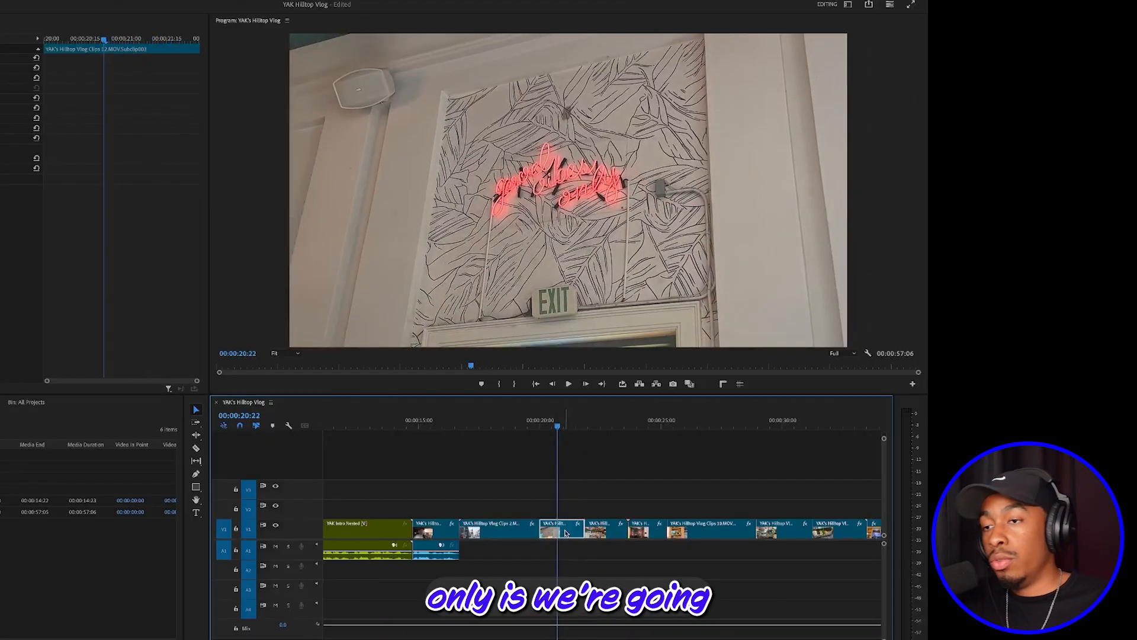
pyautogui.moveTo(557, 426); pyautogui.dragTo(564, 431)
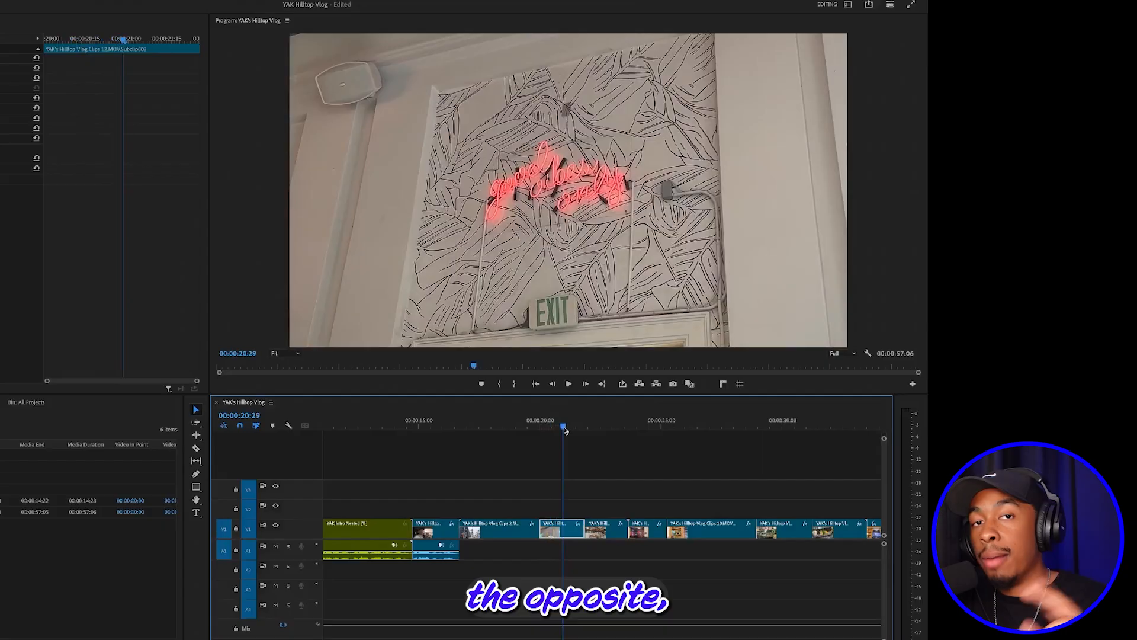
pyautogui.moveTo(563, 428); pyautogui.dragTo(572, 427)
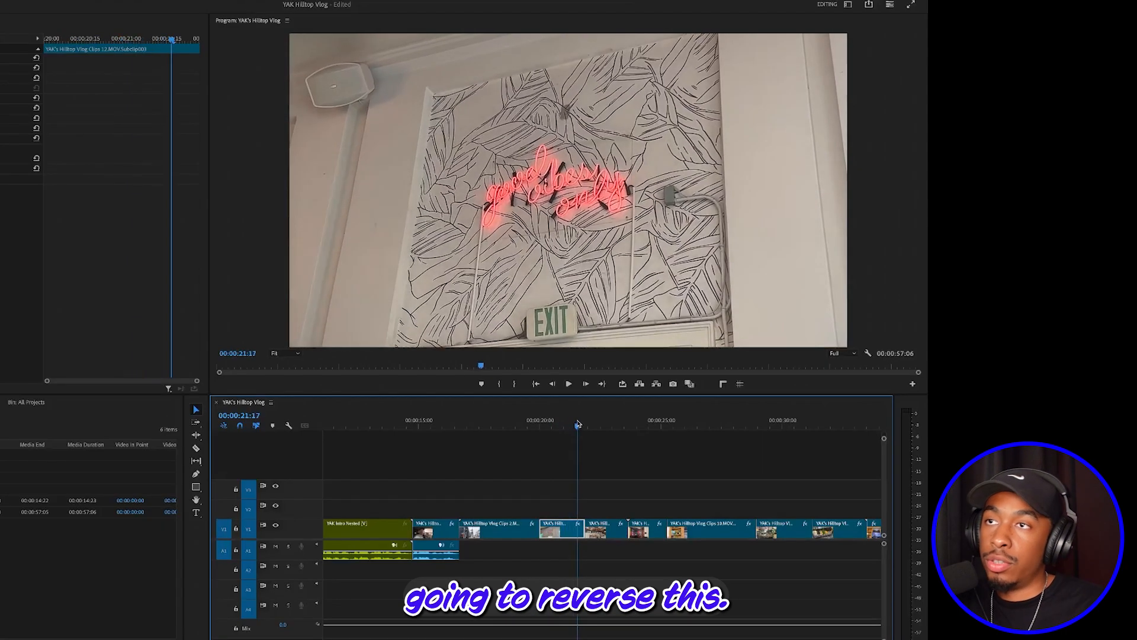
# Step: Reverse the speed of the neon sign clip and play it back from the preceding street-corner clip
pyautogui.rightClick(565, 534)
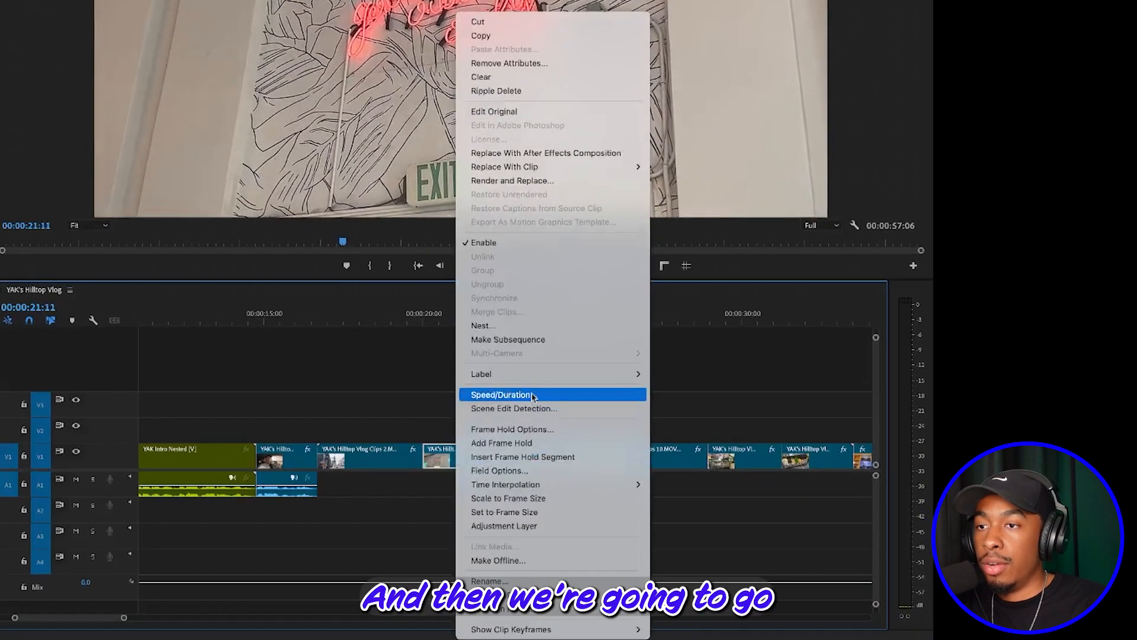
pyautogui.click(533, 395)
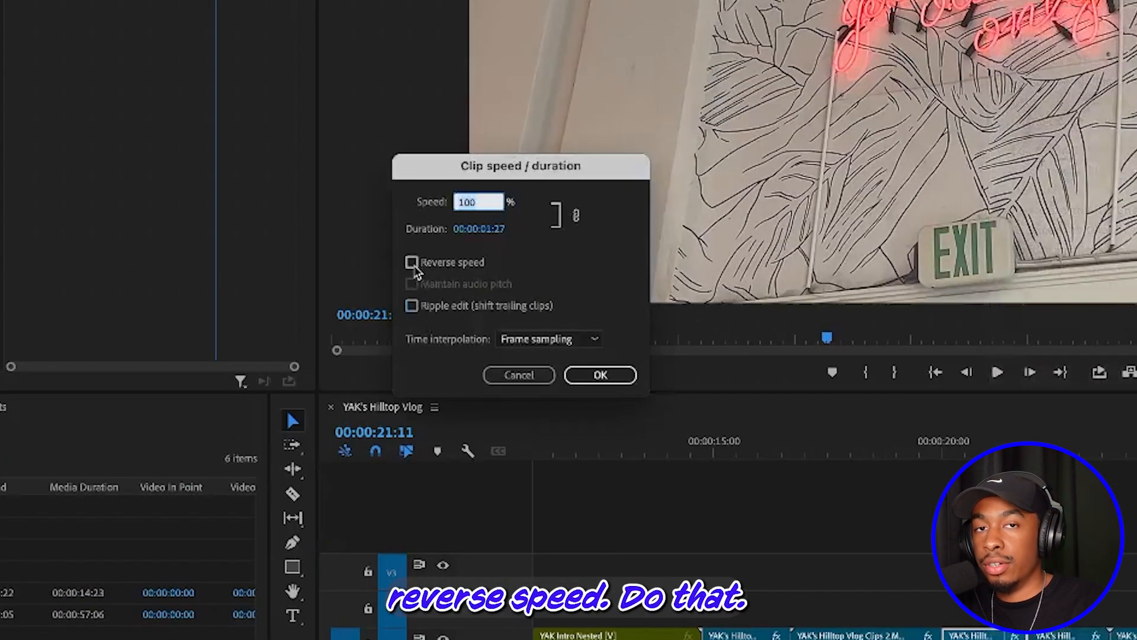
pyautogui.click(600, 374)
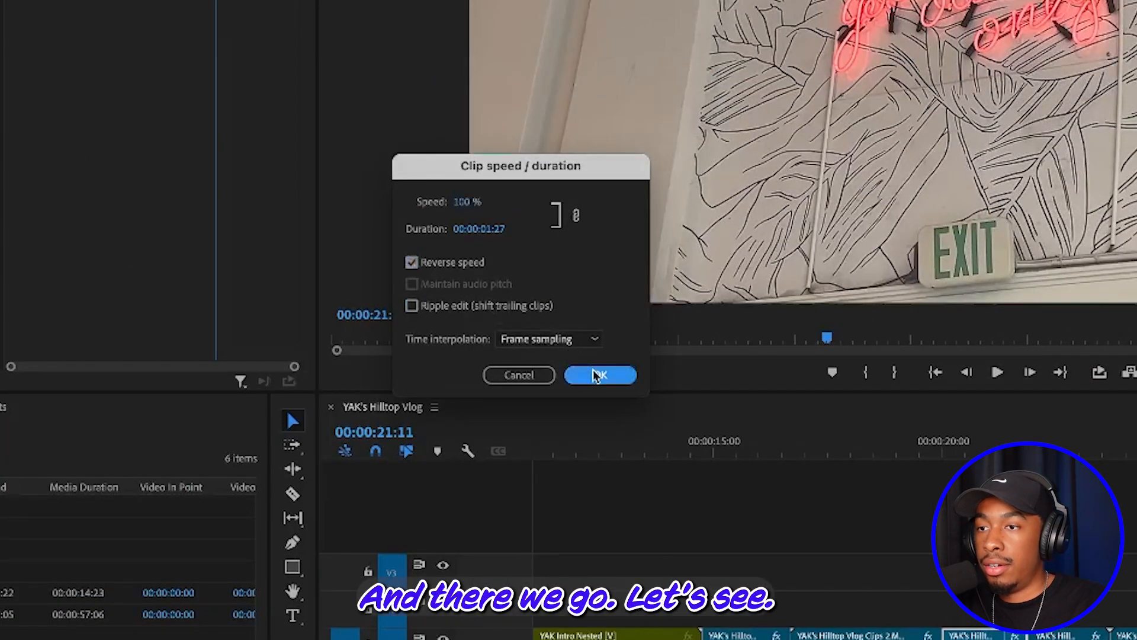
pyautogui.click(872, 454)
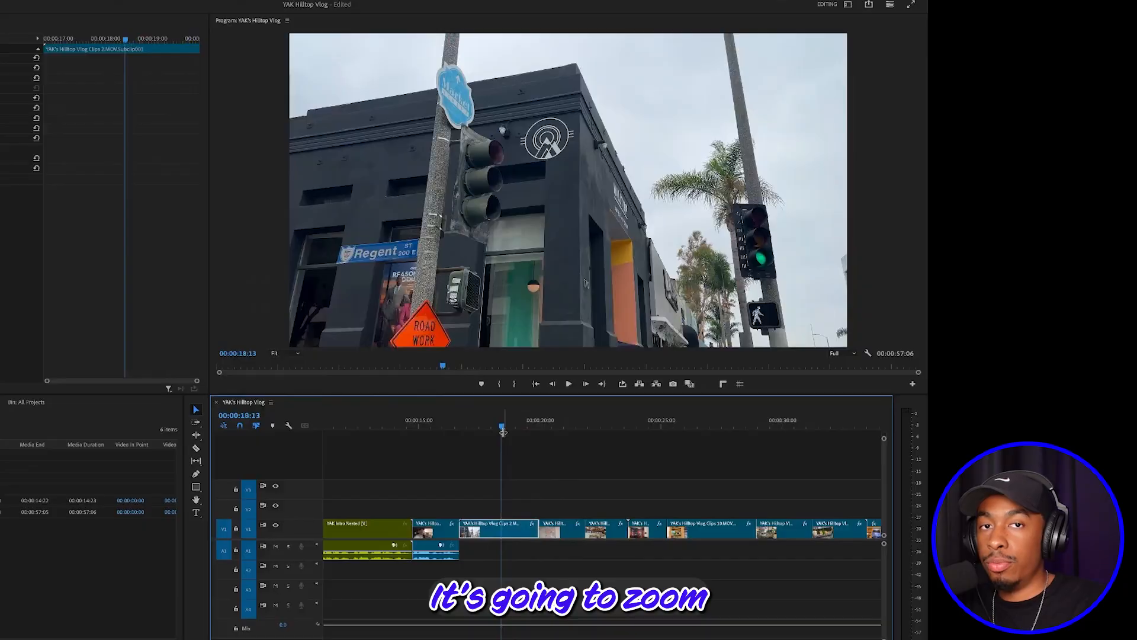
pyautogui.press('space')
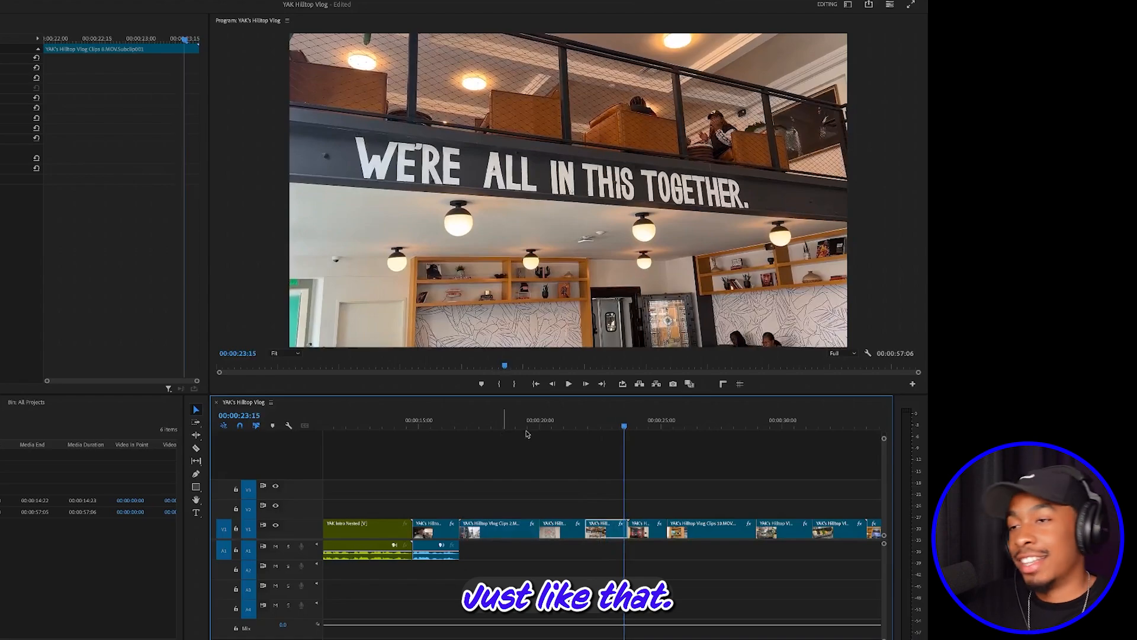
# Step: Set the street-corner clip's speed to 140% and play it back
pyautogui.click(551, 438)
pyautogui.moveTo(551, 437); pyautogui.dragTo(468, 439)
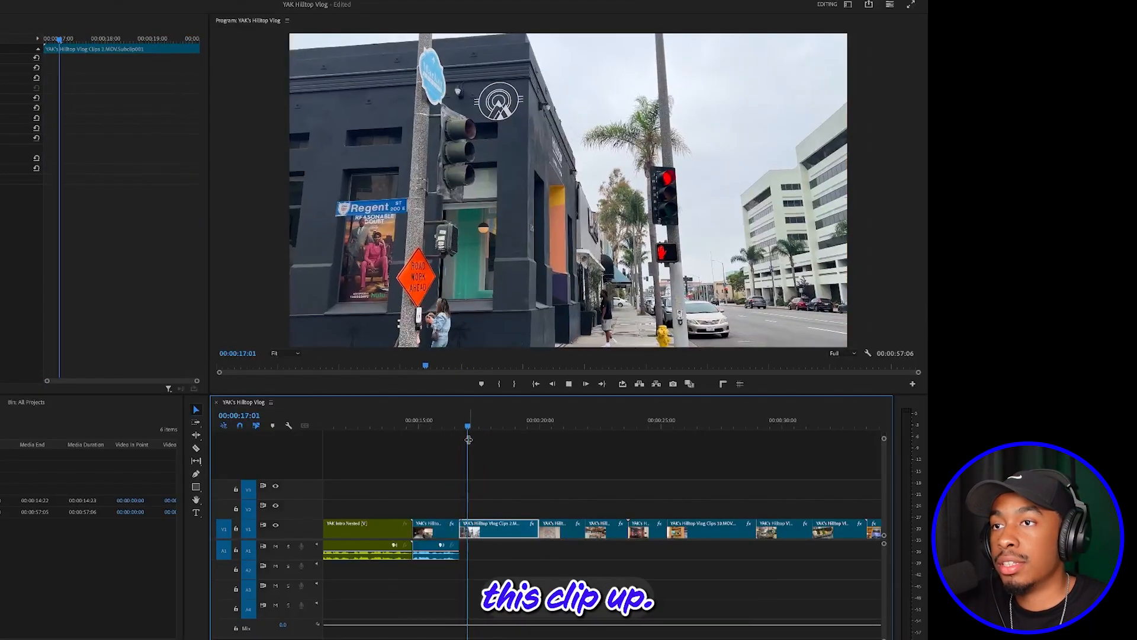
pyautogui.rightClick(506, 528)
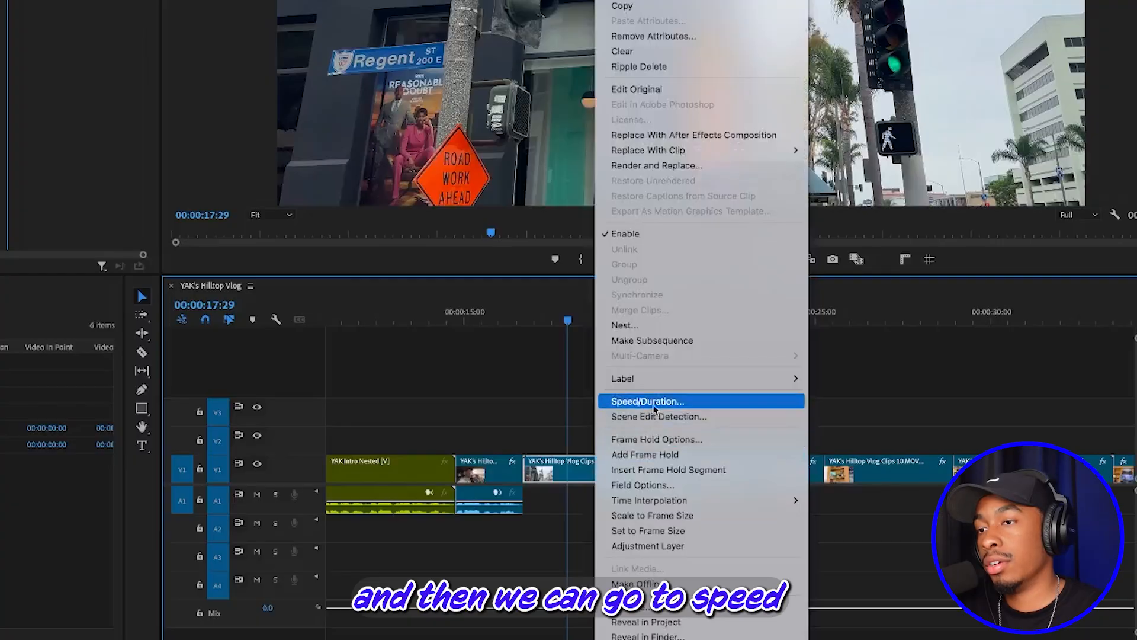
pyautogui.click(652, 403)
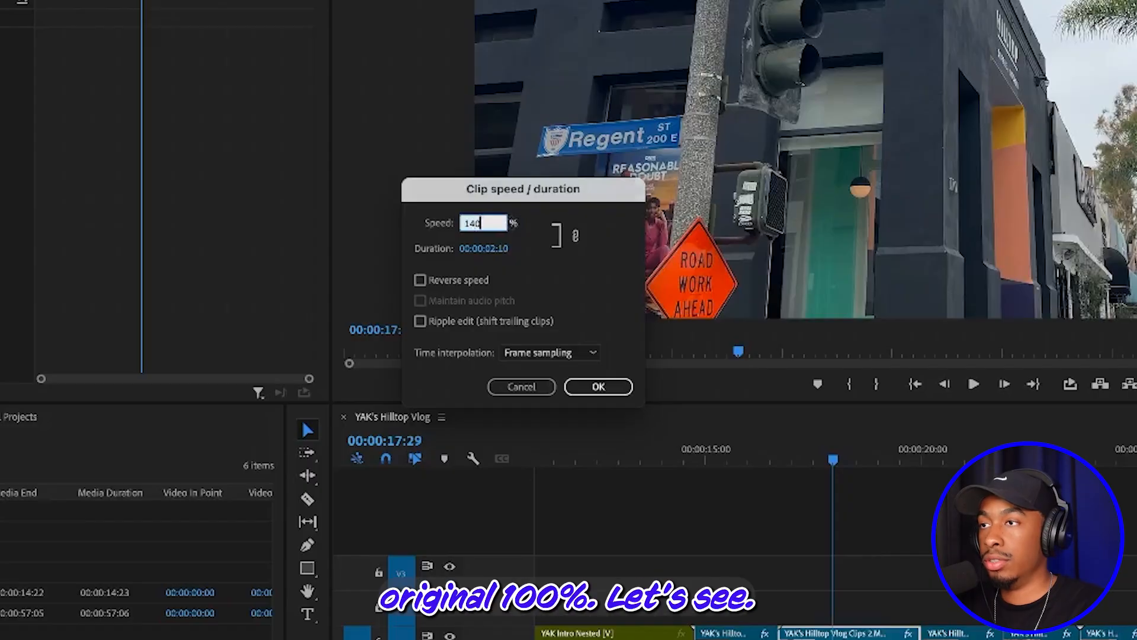
pyautogui.press('Return')
pyautogui.press('space')
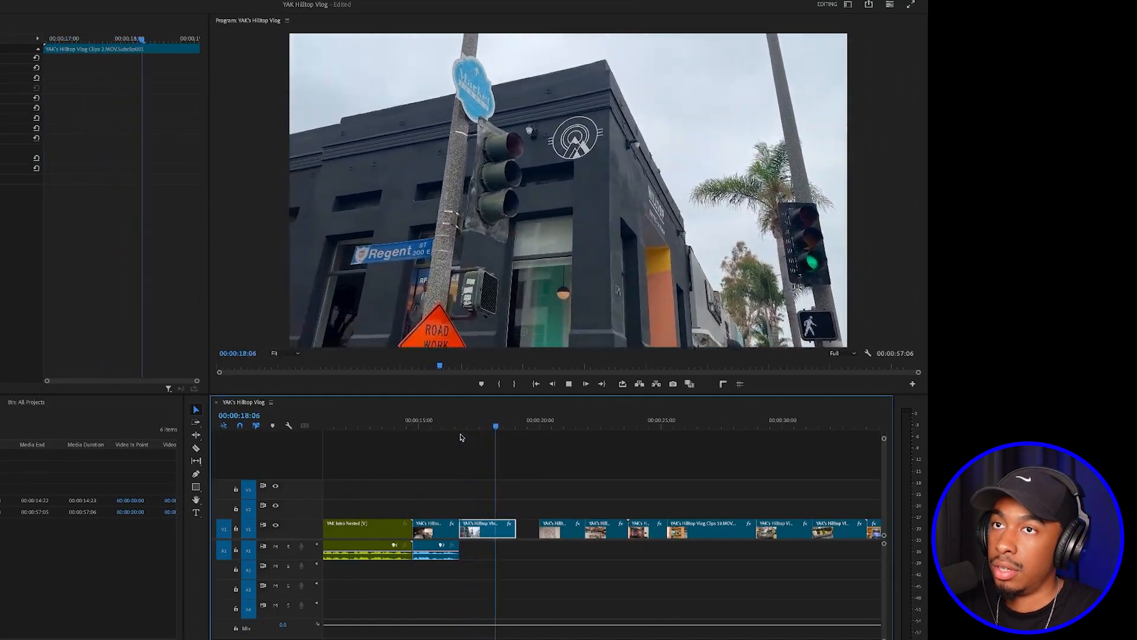
pyautogui.press('space')
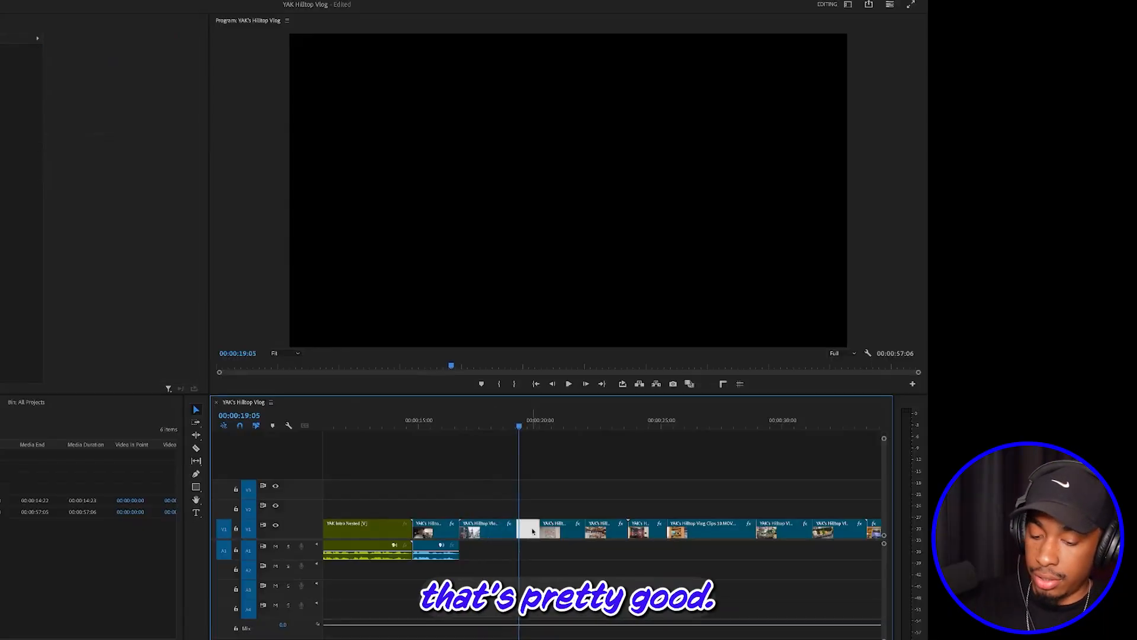
# Step: Try closing the gap after the street-corner clip, play that section and undo the gap removal
pyautogui.press('Delete')
pyautogui.moveTo(514, 423); pyautogui.dragTo(428, 439)
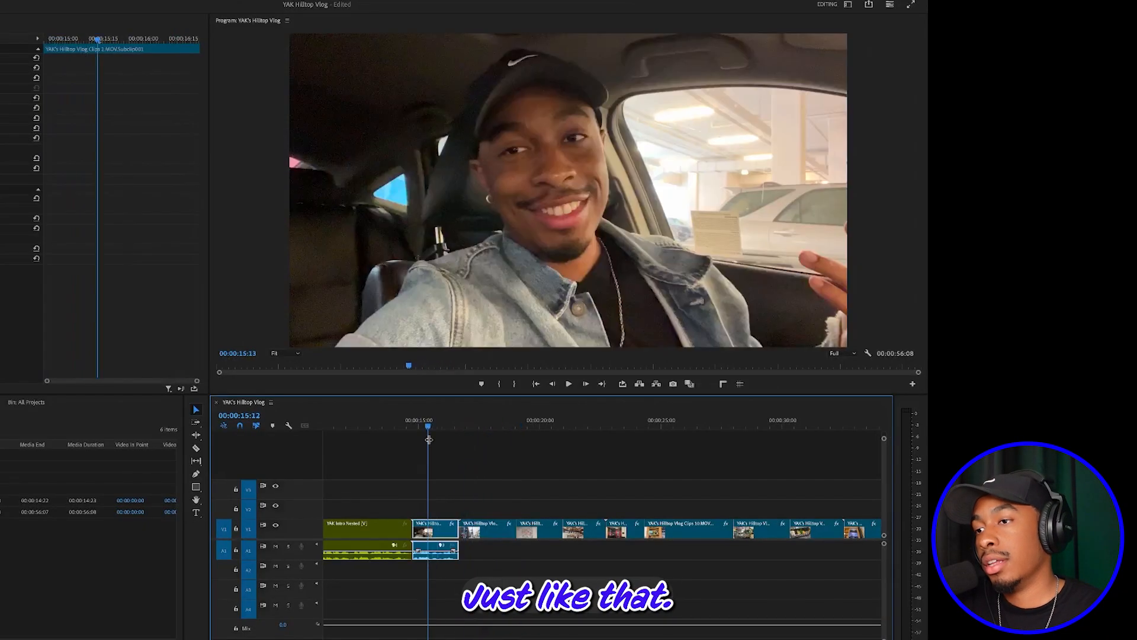
pyautogui.press('space')
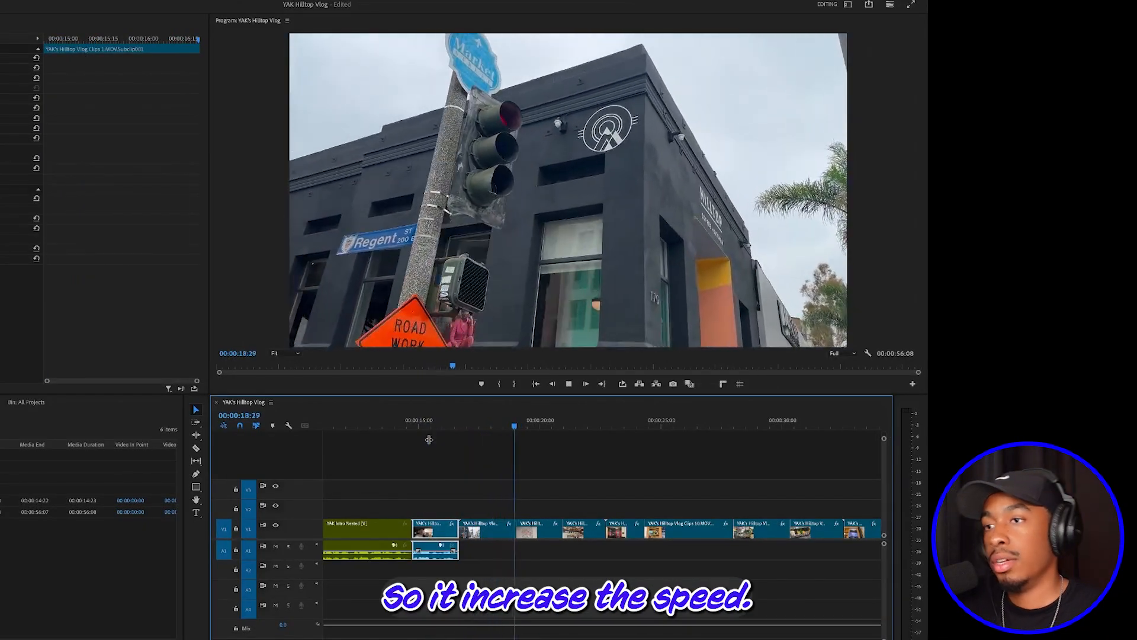
pyautogui.press('space')
pyautogui.hotkey('ctrl', 'z')
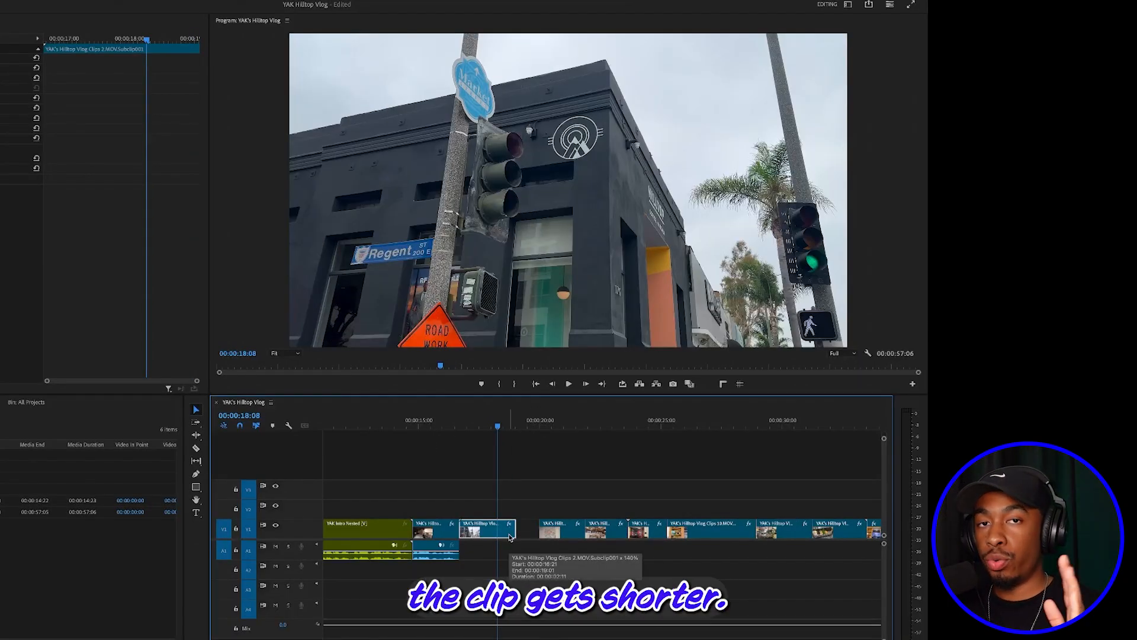
# Step: Delete the empty gap between the street-corner and neon sign clips and play through the section
pyautogui.moveTo(495, 434); pyautogui.dragTo(460, 426)
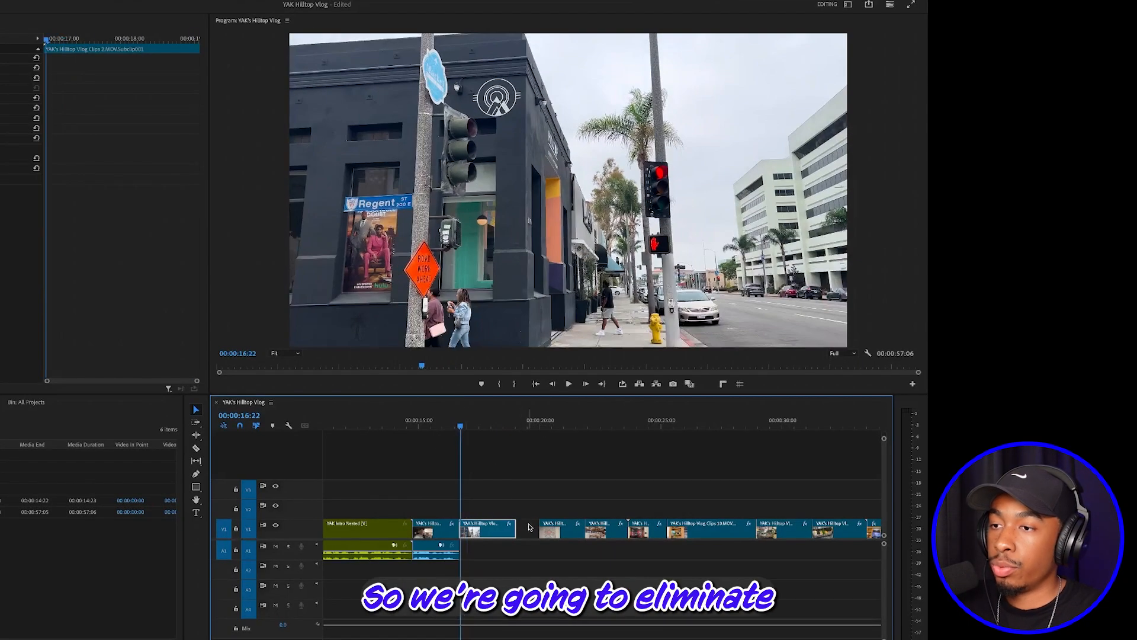
pyautogui.press('Delete')
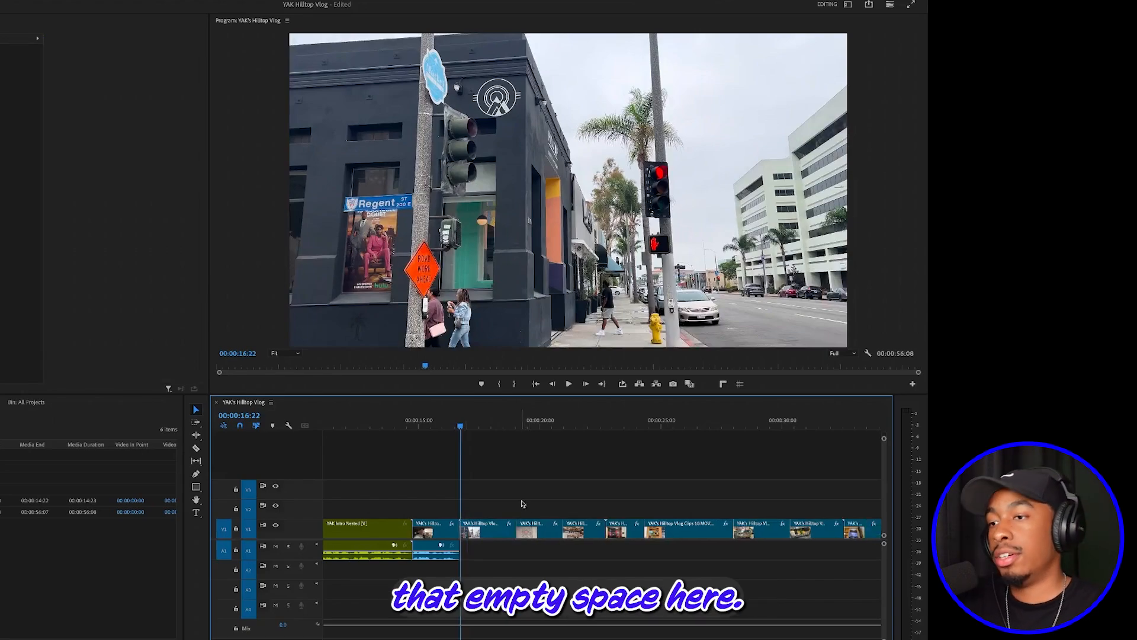
pyautogui.press('space')
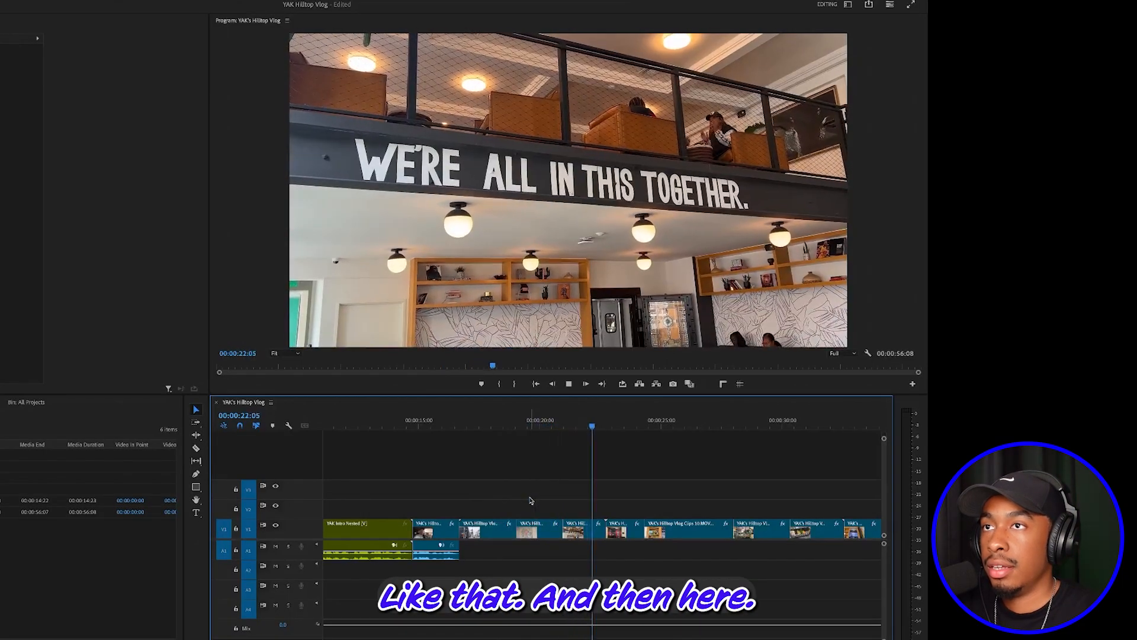
# Step: Set the speed of the "We're All in This Together" clip to 80% and play it back
pyautogui.moveTo(618, 453); pyautogui.dragTo(585, 466)
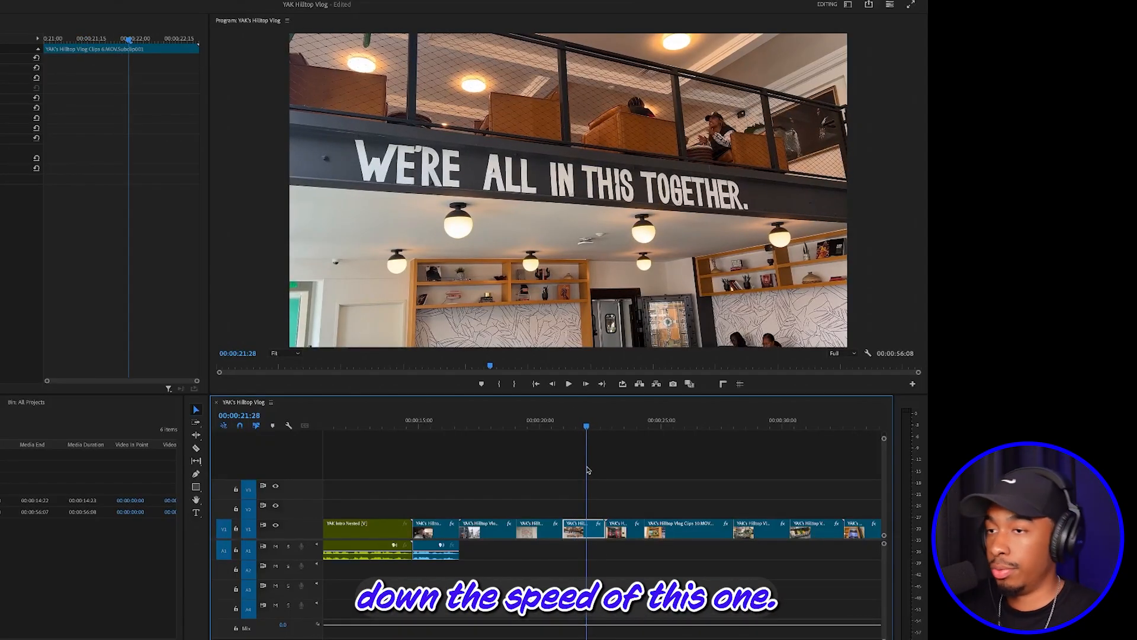
pyautogui.rightClick(583, 536)
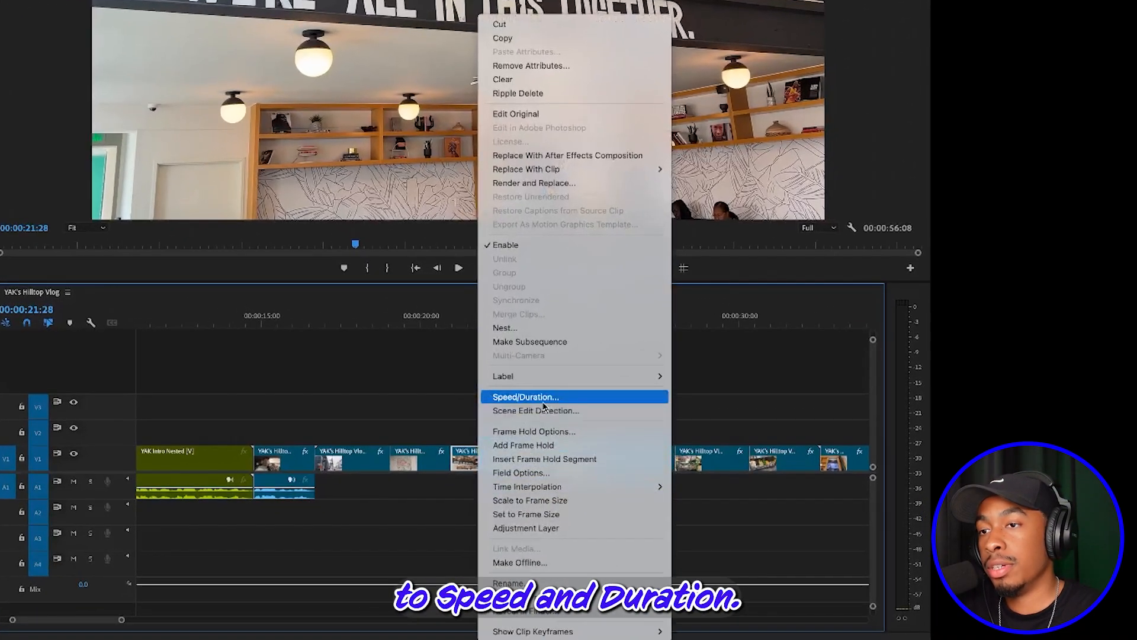
pyautogui.click(525, 396)
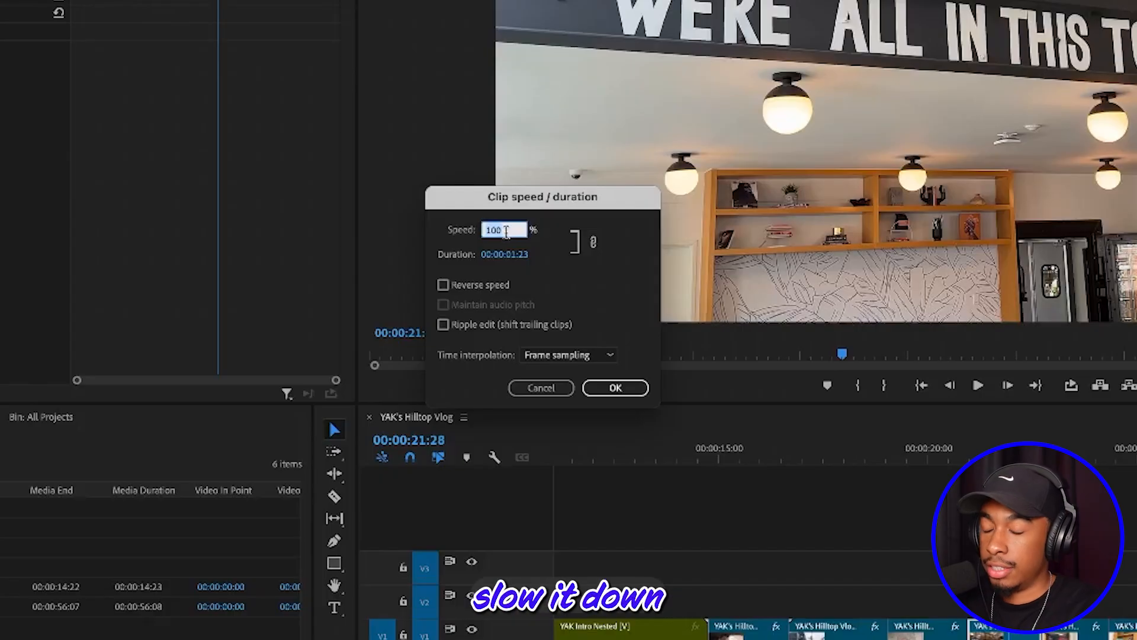
pyautogui.press('Return')
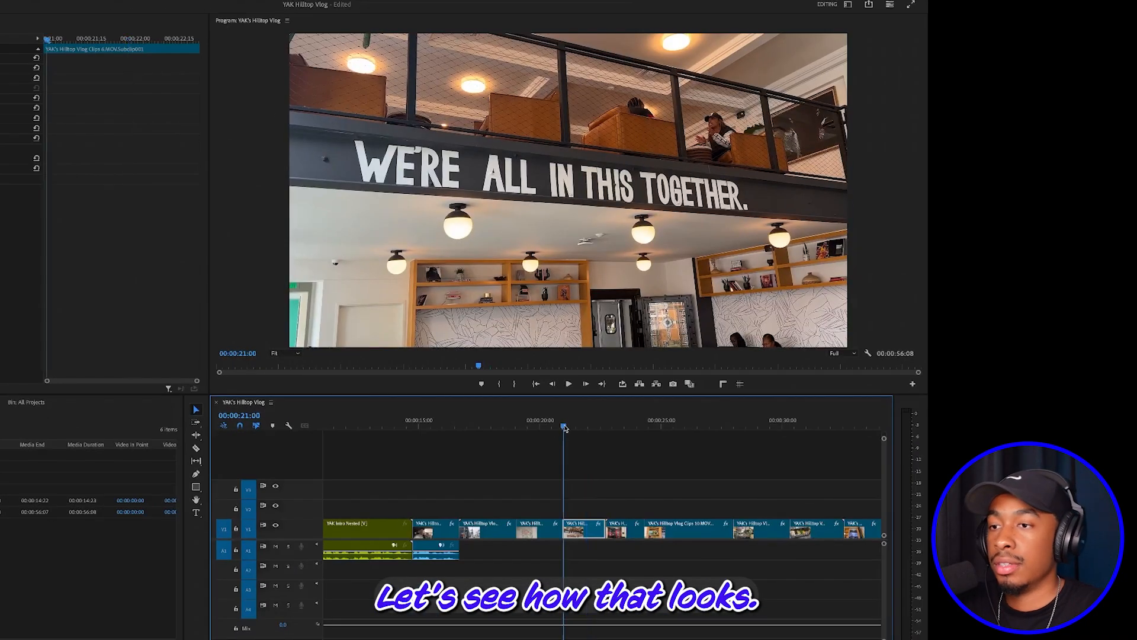
pyautogui.click(553, 427)
pyautogui.press('space')
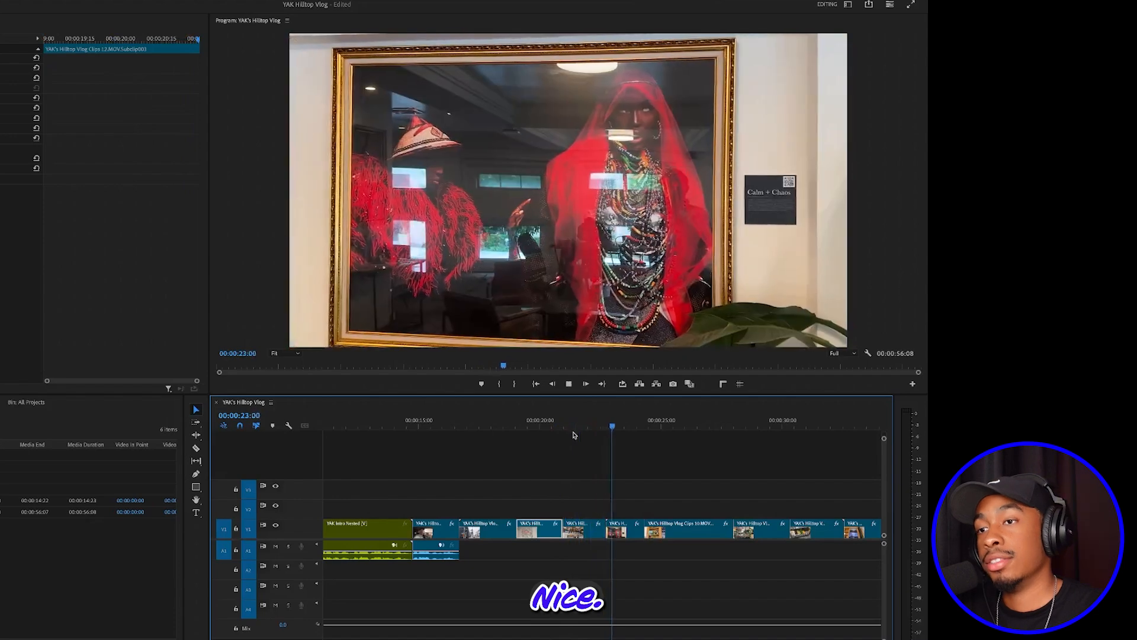
pyautogui.press('space')
# Step: Set the speed of the "We're All in This Together" clip to 50%
pyautogui.click(577, 427)
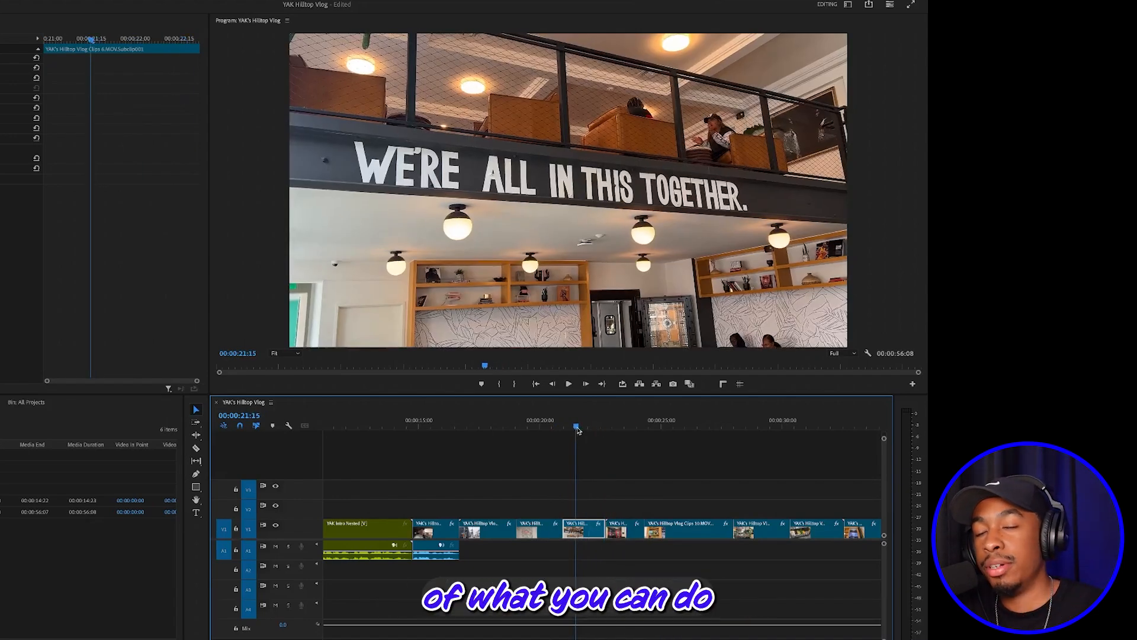
pyautogui.rightClick(587, 533)
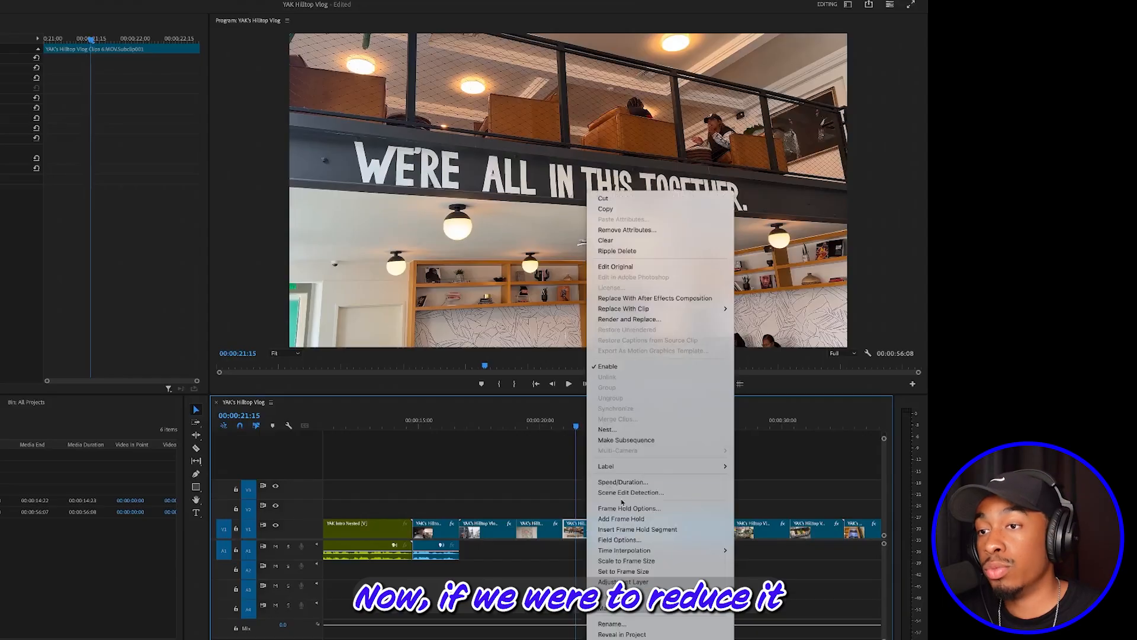
pyautogui.click(616, 485)
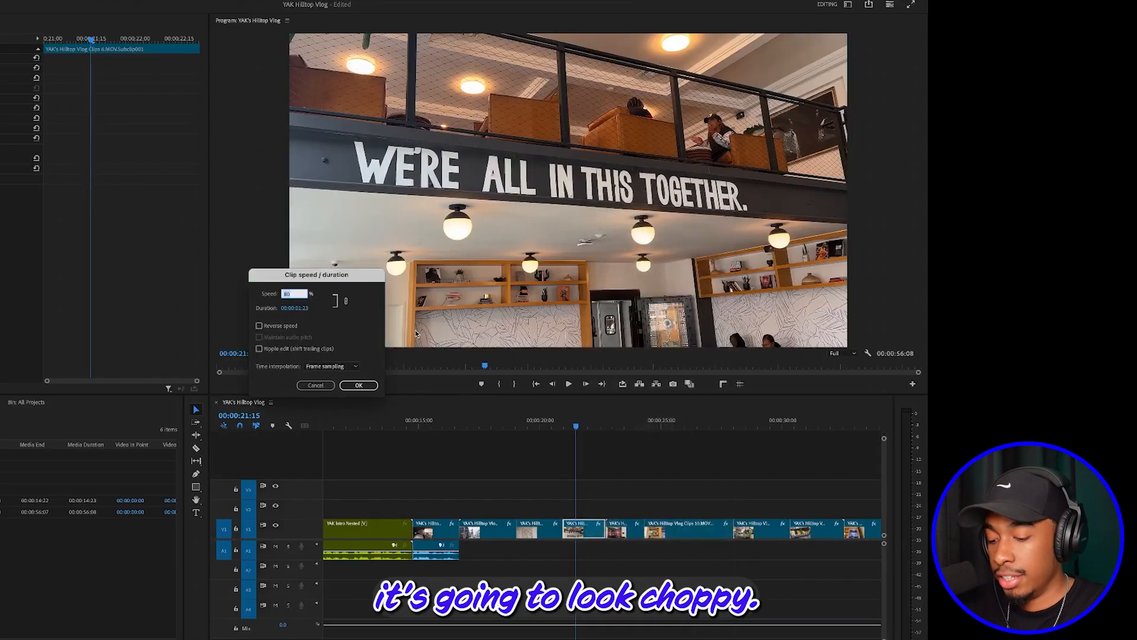
pyautogui.write('50')
pyautogui.press('Return')
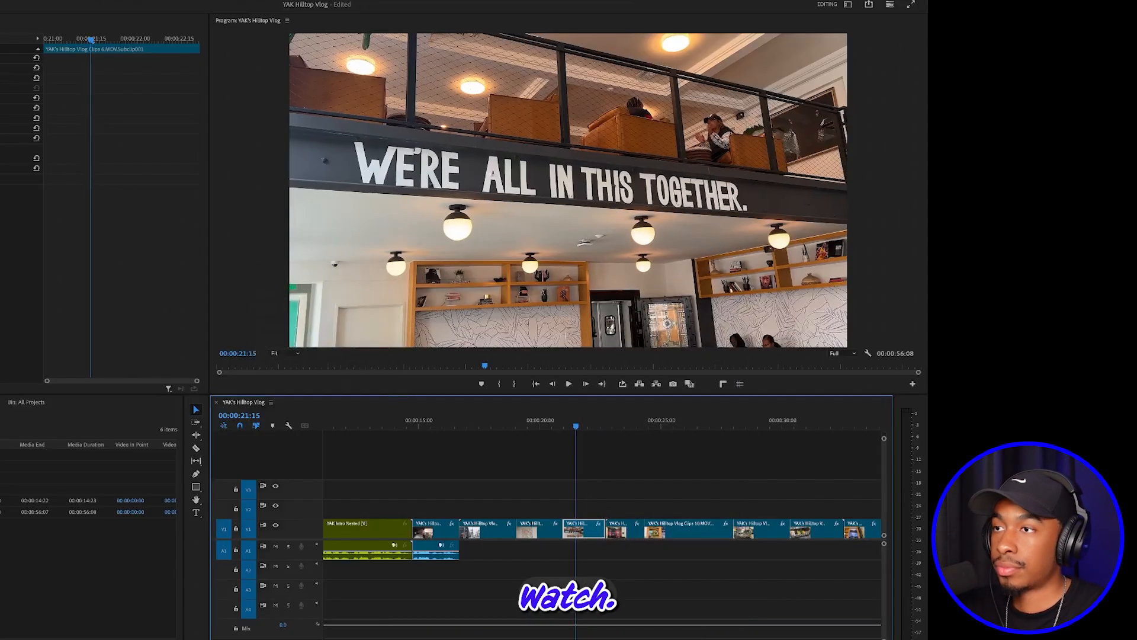
# Step: Scrub and play back the slowed "We're All in This Together" clip to judge how smooth its motion is
pyautogui.moveTo(524, 637); pyautogui.dragTo(458, 637)
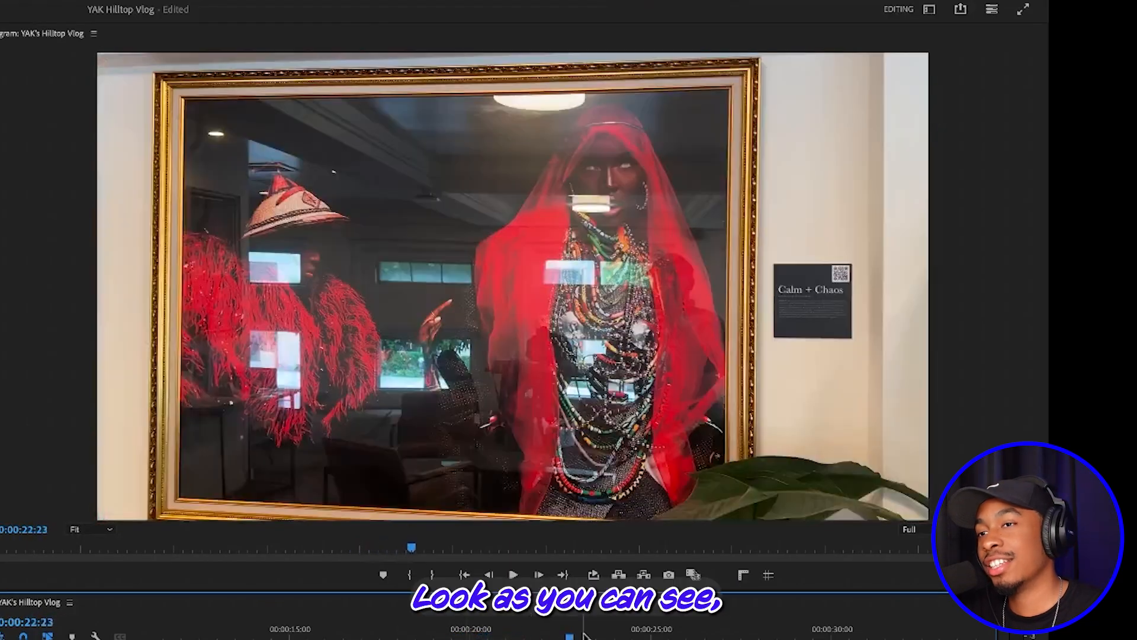
pyautogui.moveTo(572, 637); pyautogui.dragTo(532, 637)
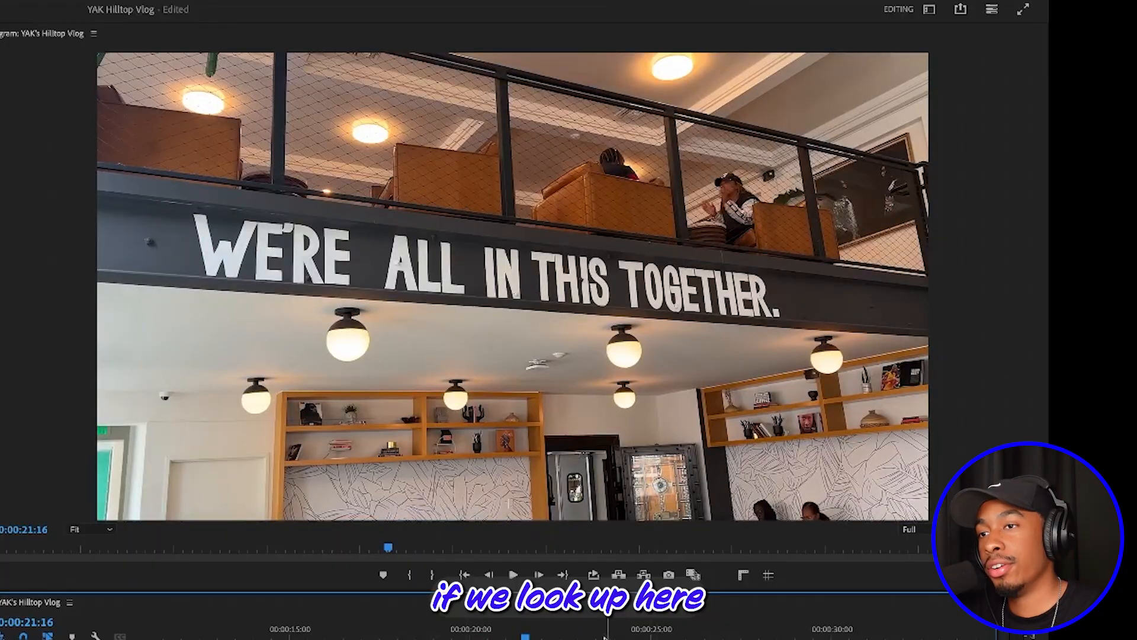
pyautogui.press('space')
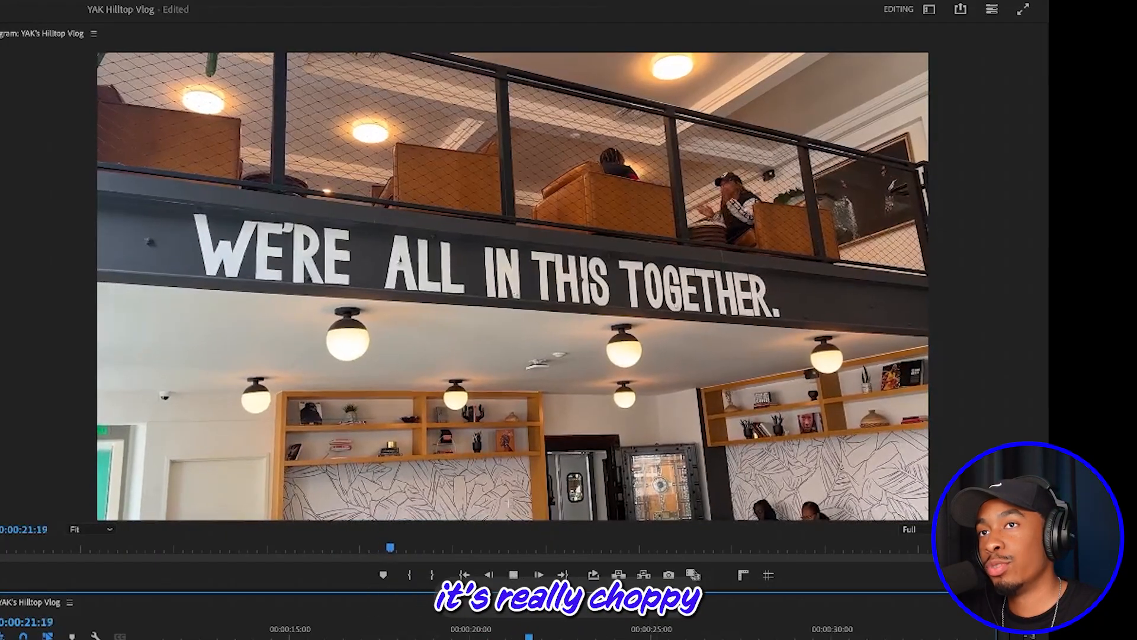
pyautogui.press('space')
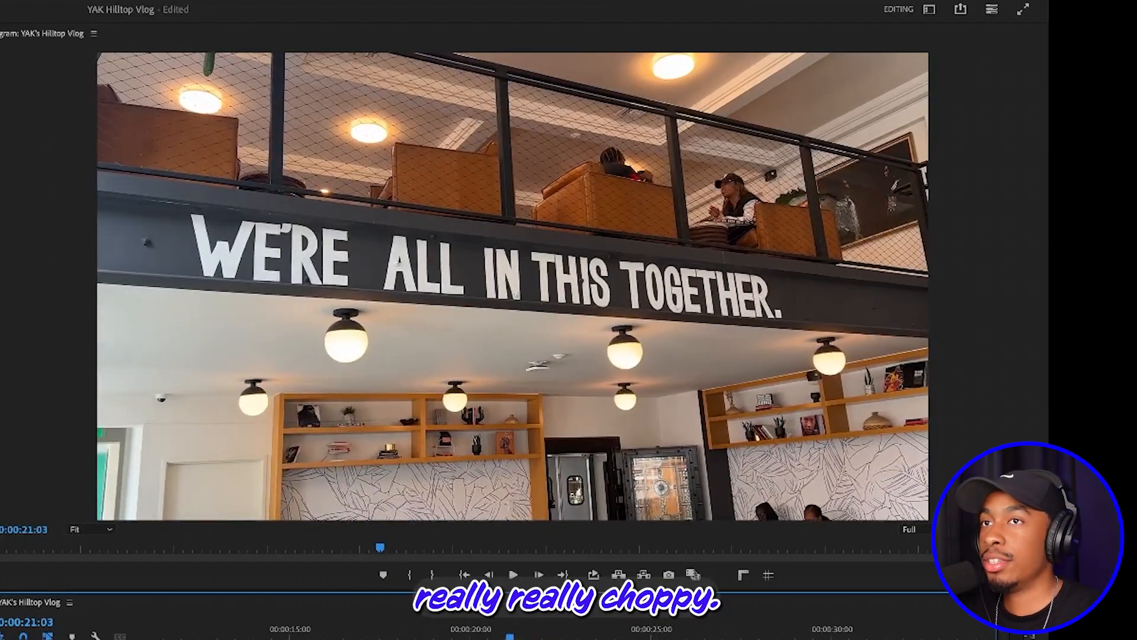
pyautogui.press('space')
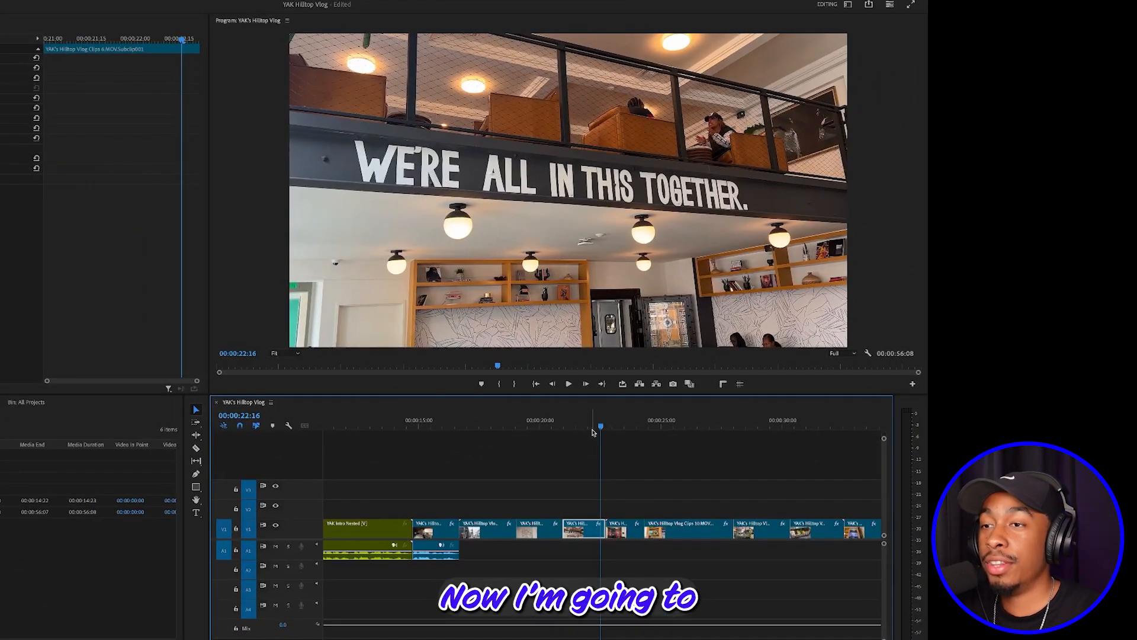
# Step: Reveal the source subclip of the "We're All in This Together" clip in its project bin to check its frame rate
pyautogui.click(577, 433)
pyautogui.moveTo(578, 435); pyautogui.dragTo(574, 437)
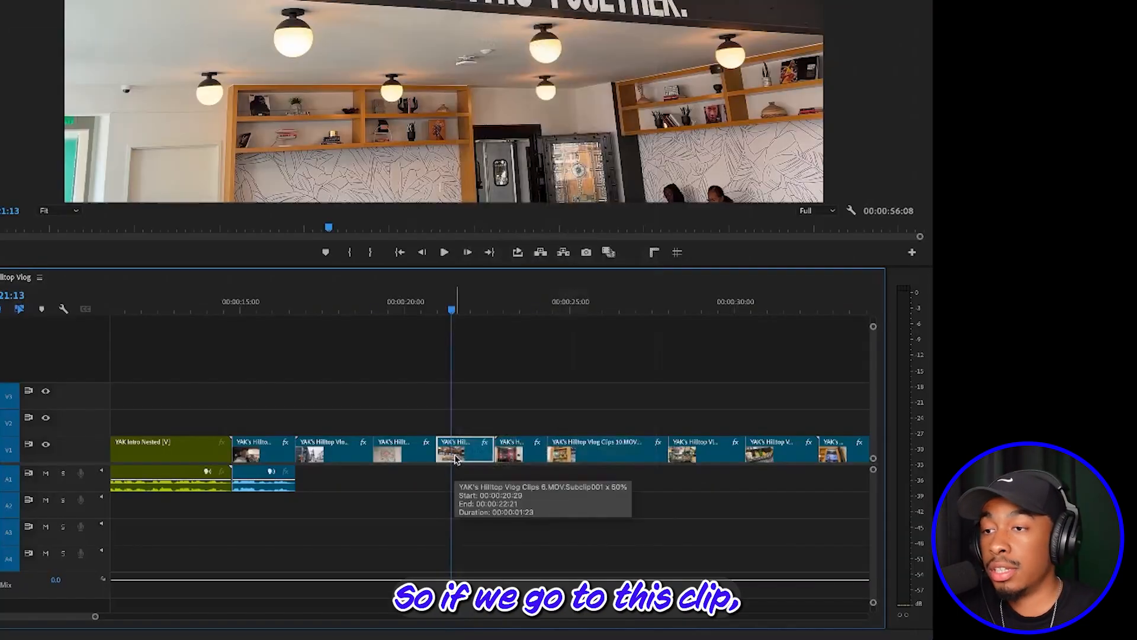
pyautogui.rightClick(483, 461)
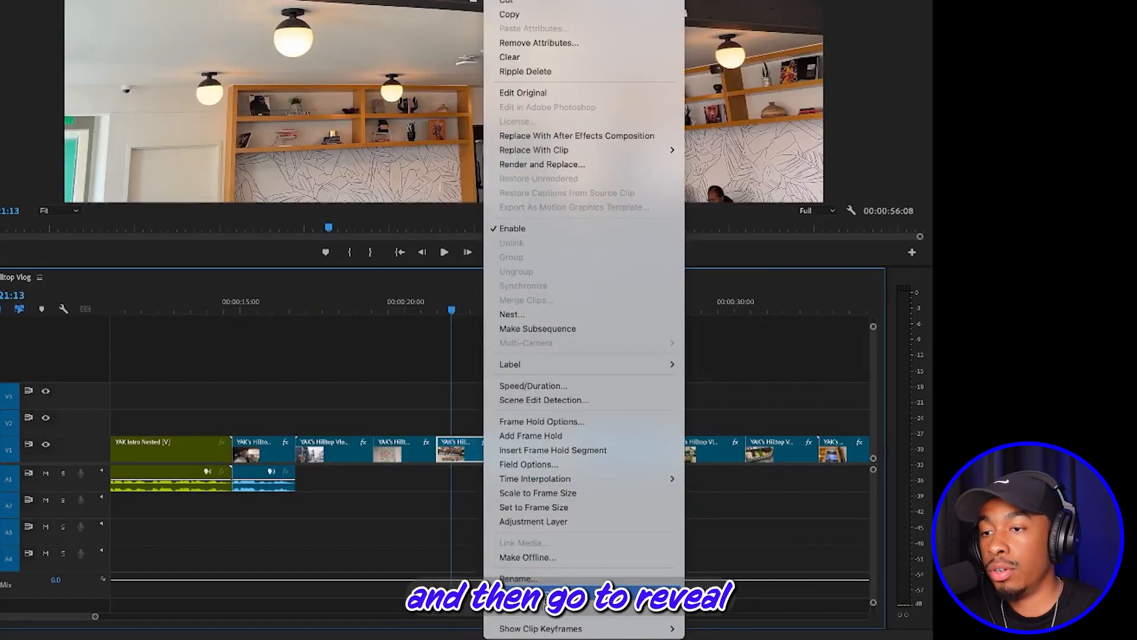
pyautogui.click(533, 593)
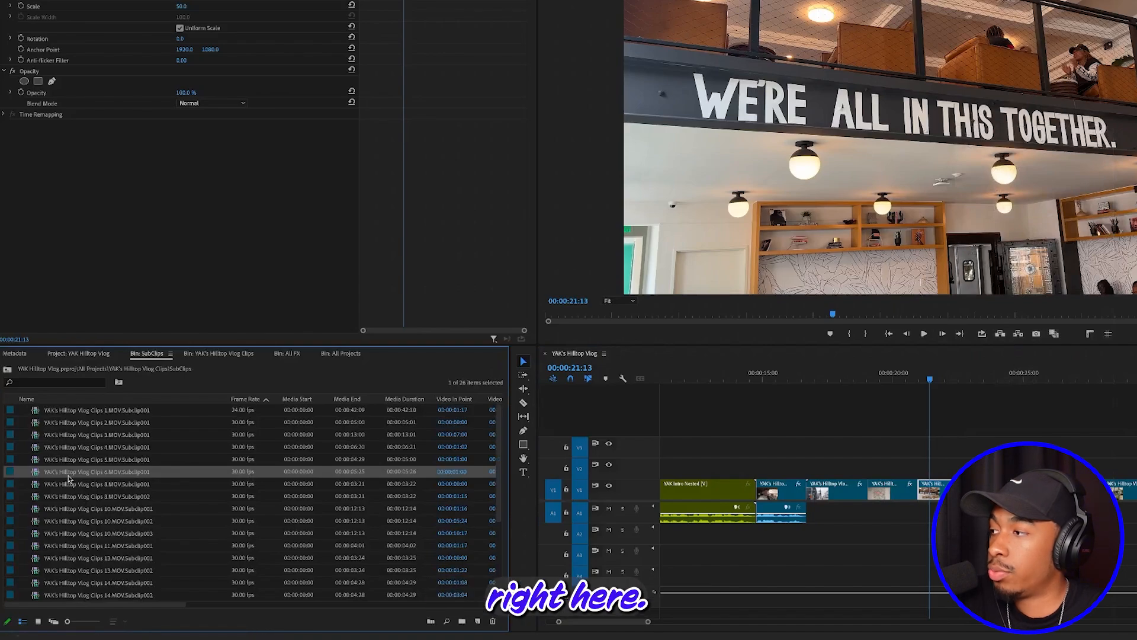
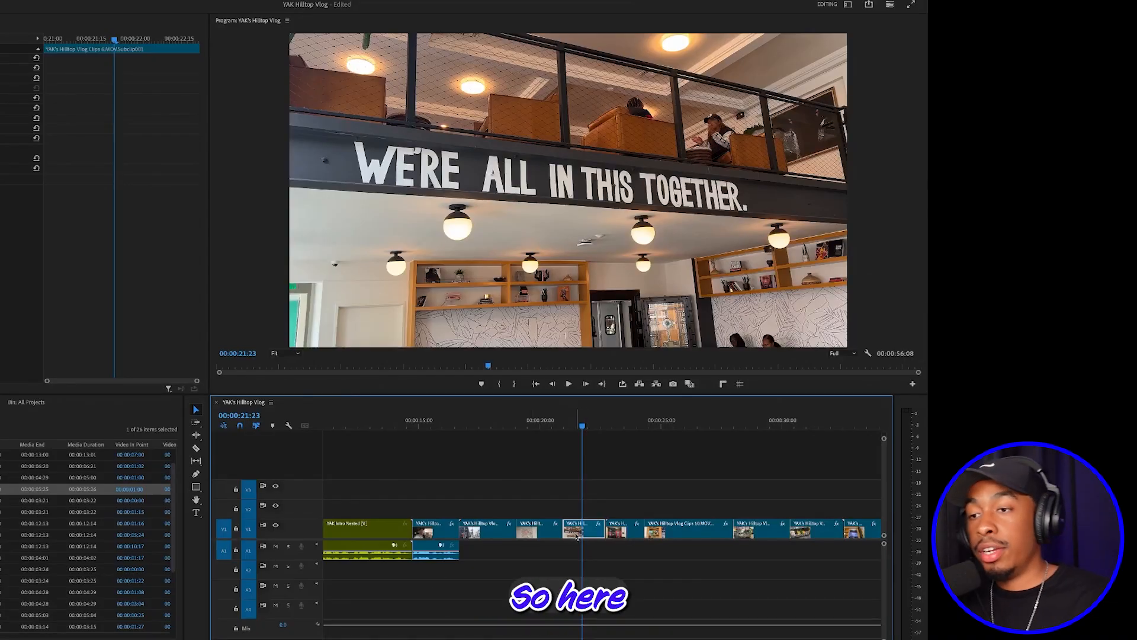
# Step: Set the speed of the "We're All in This Together" clip to 80% without ripple edit and play it back
pyautogui.rightClick(578, 536)
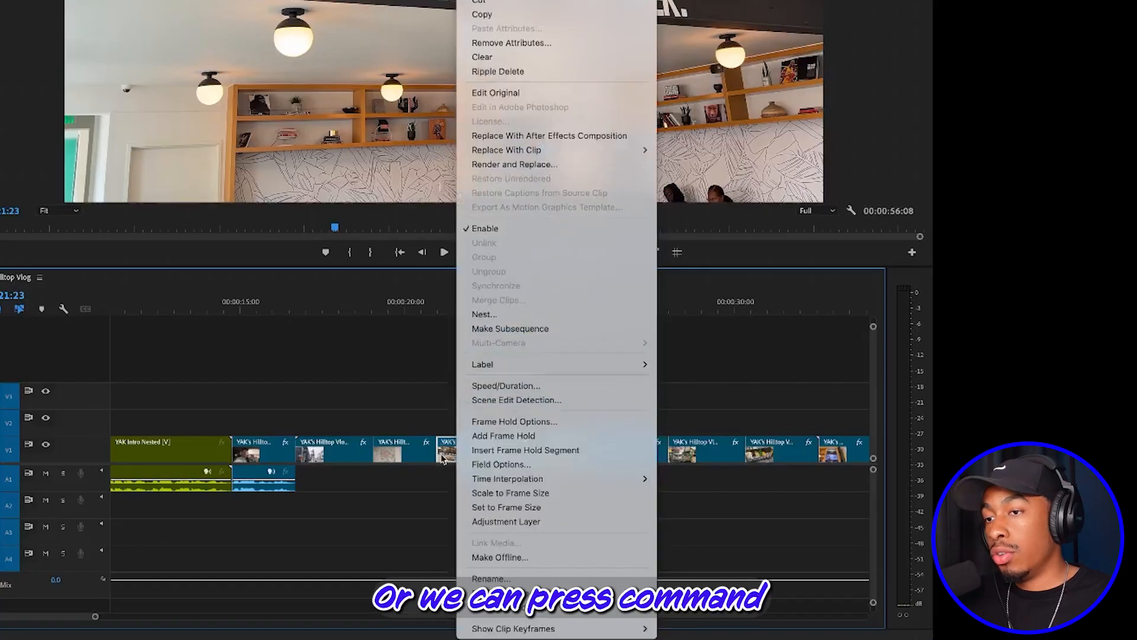
pyautogui.press('Escape')
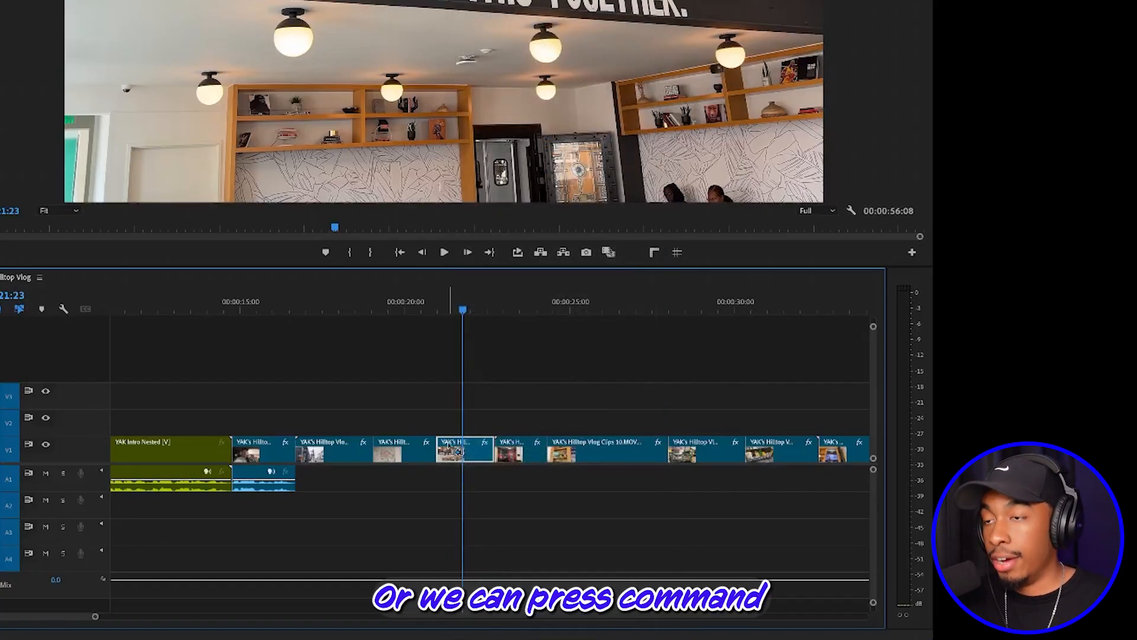
pyautogui.hotkey('ctrl', 'r')
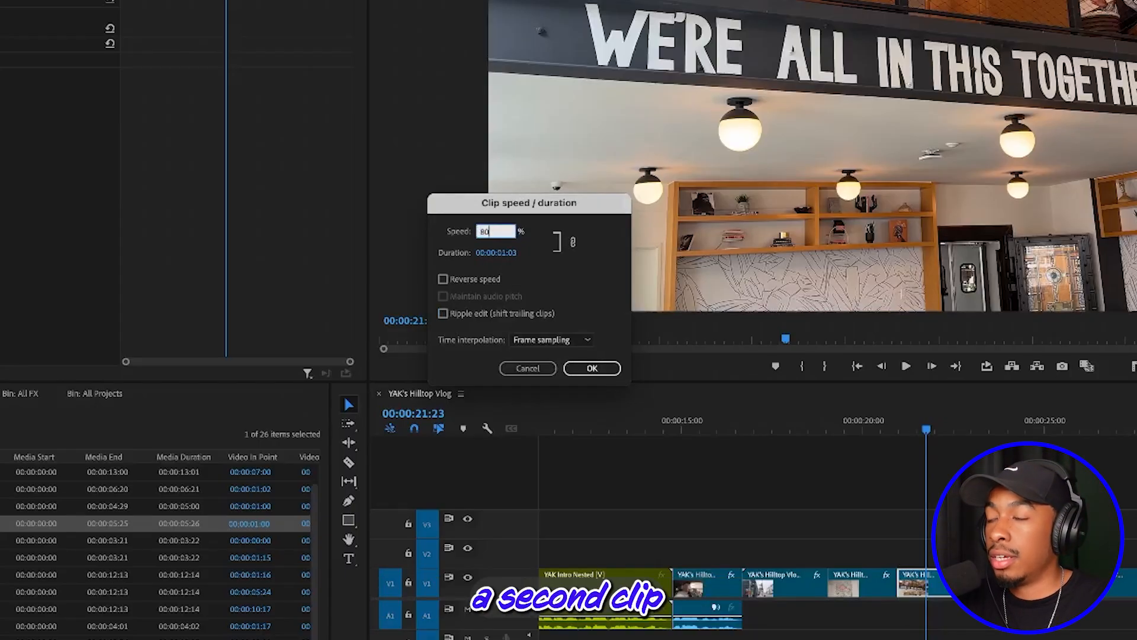
pyautogui.press('Return')
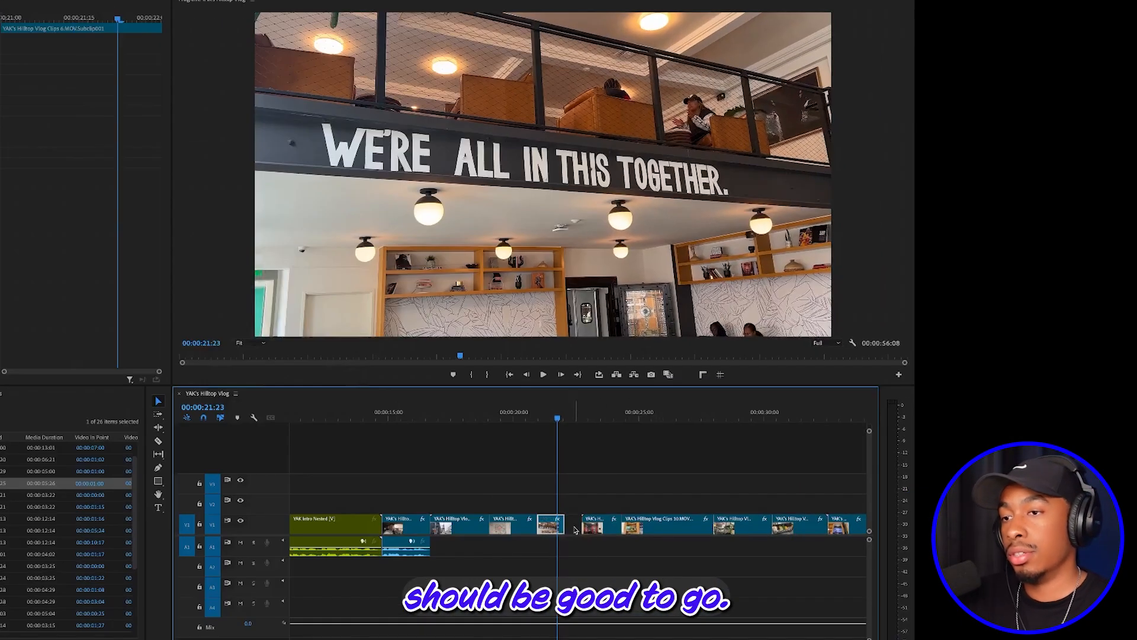
pyautogui.moveTo(547, 419); pyautogui.dragTo(533, 421)
pyautogui.press('space')
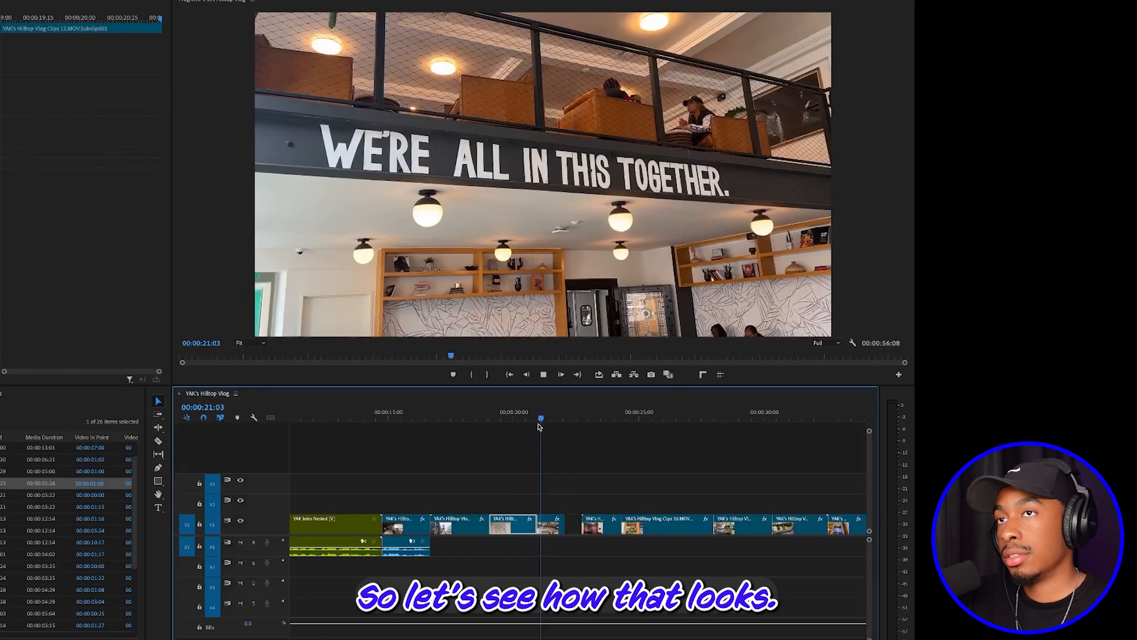
pyautogui.press('space')
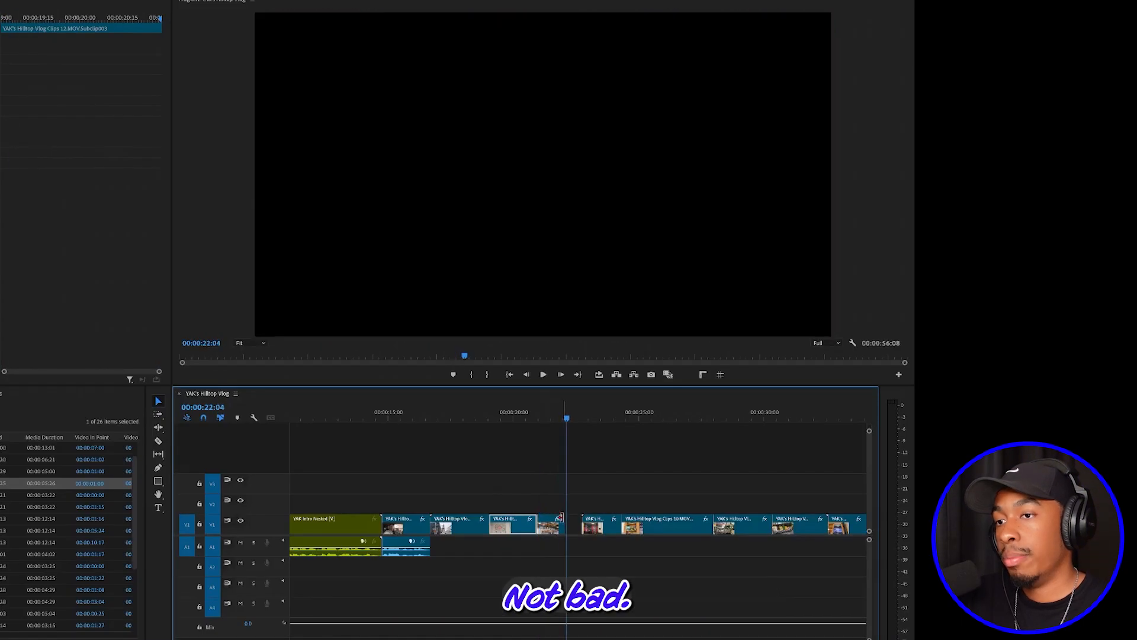
# Step: Extend the end of the "We're All in This Together" clip to fill the gap and review the clips that follow
pyautogui.moveTo(561, 518); pyautogui.dragTo(581, 518)
pyautogui.click(553, 418)
pyautogui.press('space')
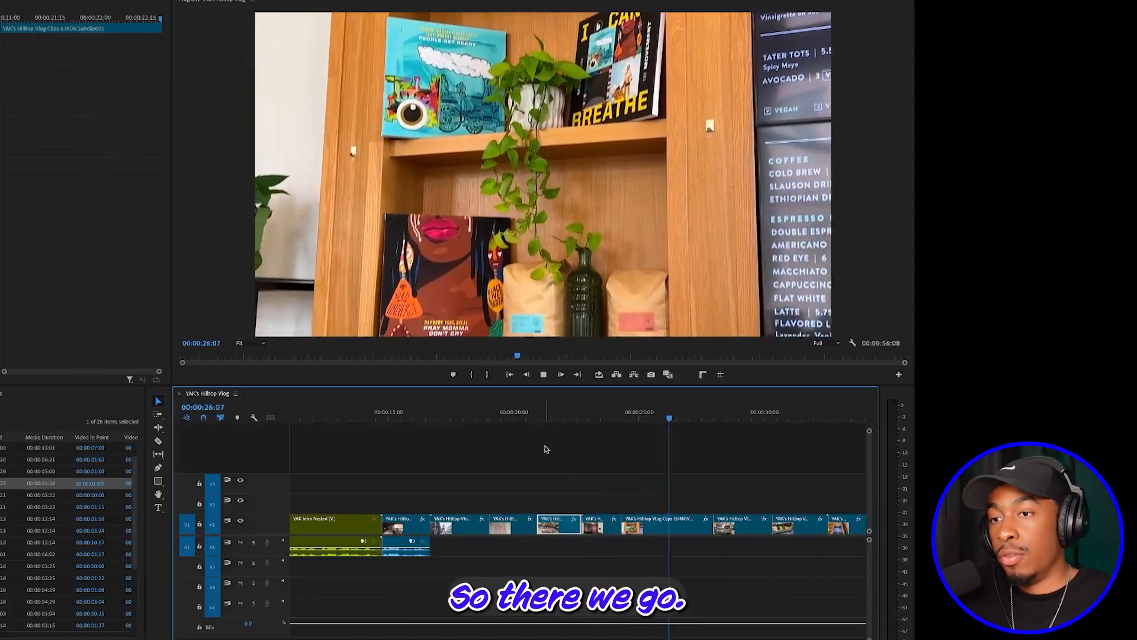
pyautogui.press('space')
pyautogui.moveTo(636, 419); pyautogui.dragTo(780, 428)
pyautogui.press('-')
pyautogui.press('-')
pyautogui.moveTo(535, 419); pyautogui.dragTo(485, 440)
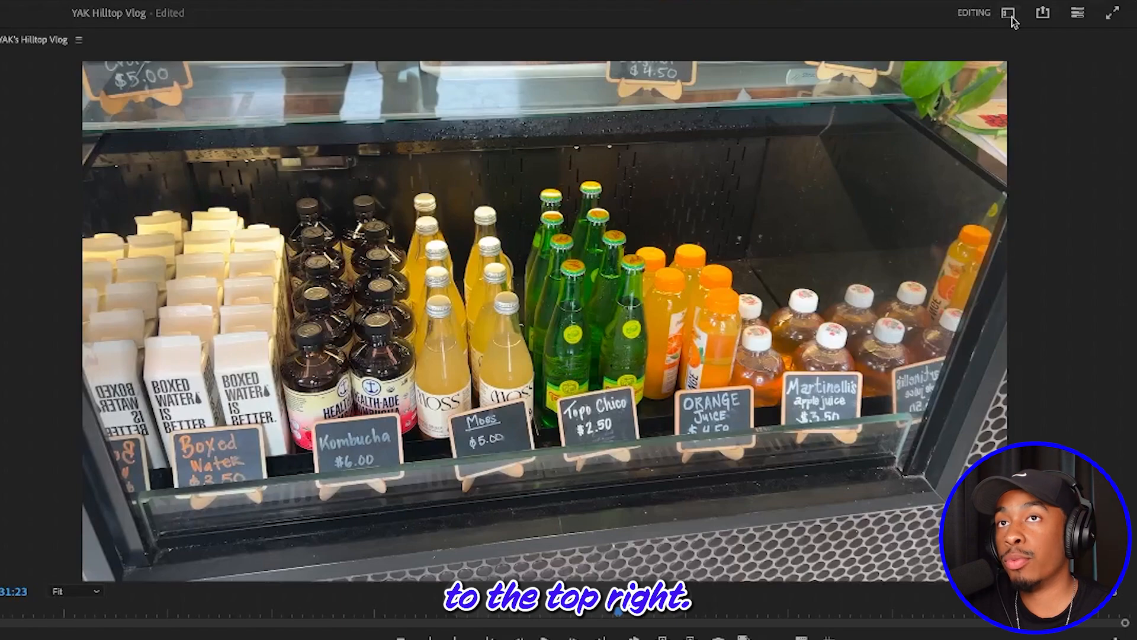
# Step: Switch to the Effects workspace and create a custom effects bin named "Most Used"
pyautogui.click(1010, 15)
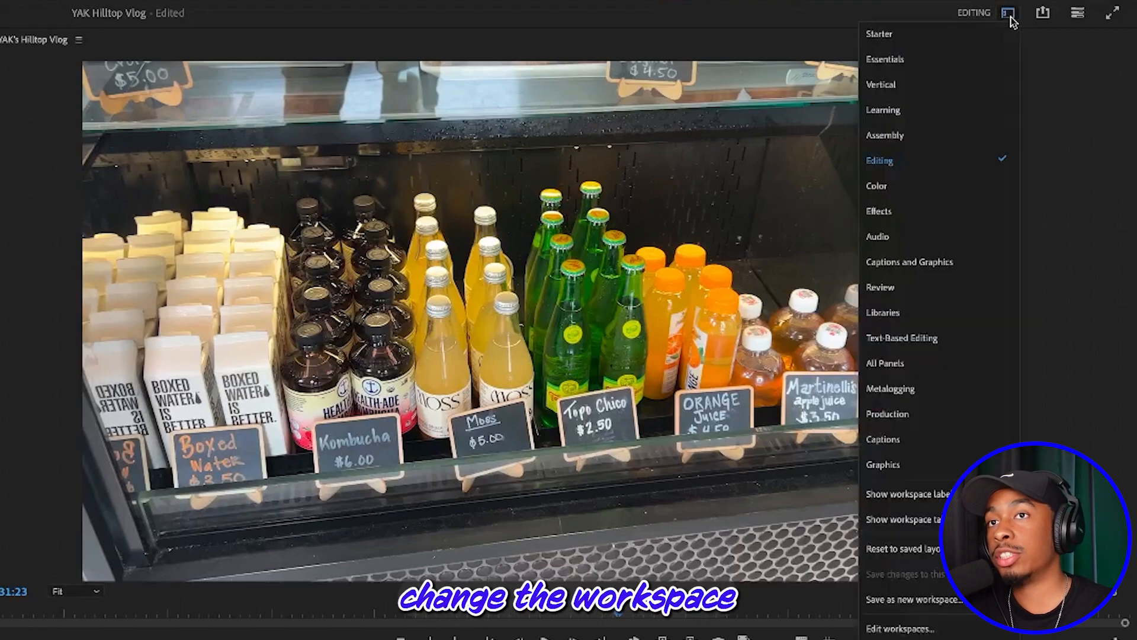
pyautogui.click(938, 212)
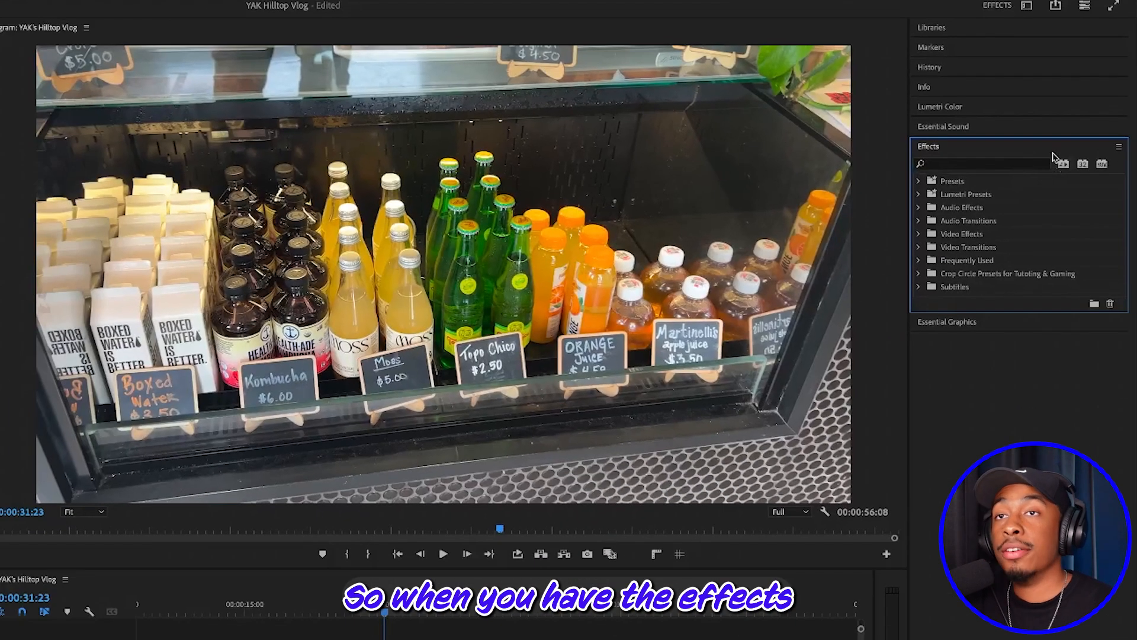
pyautogui.click(1094, 305)
pyautogui.click(960, 300)
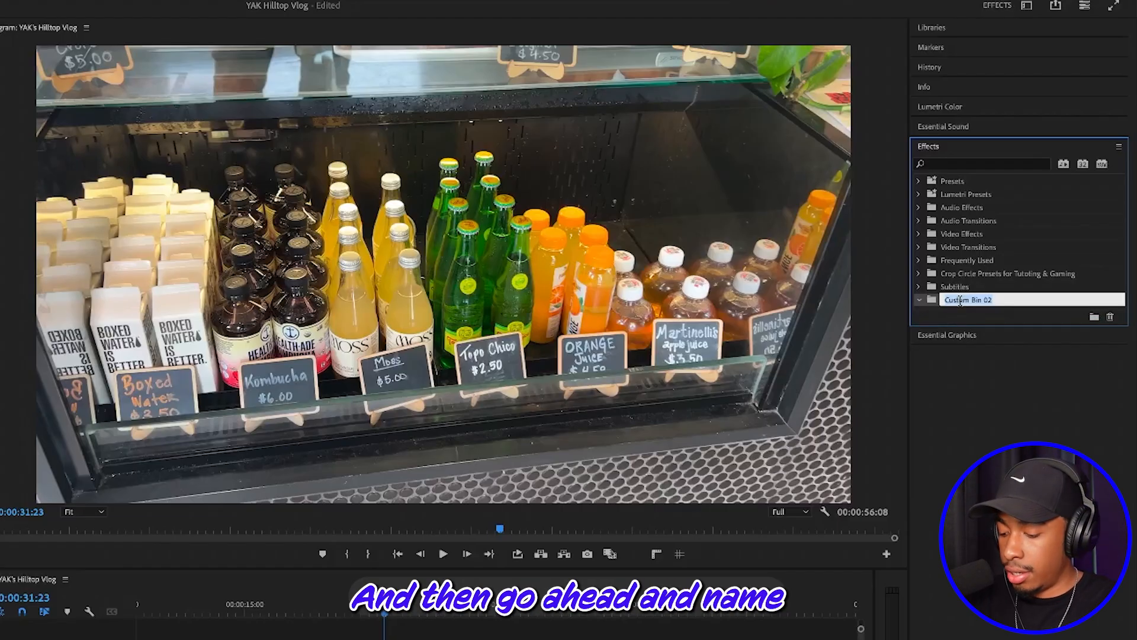
pyautogui.write('Most')
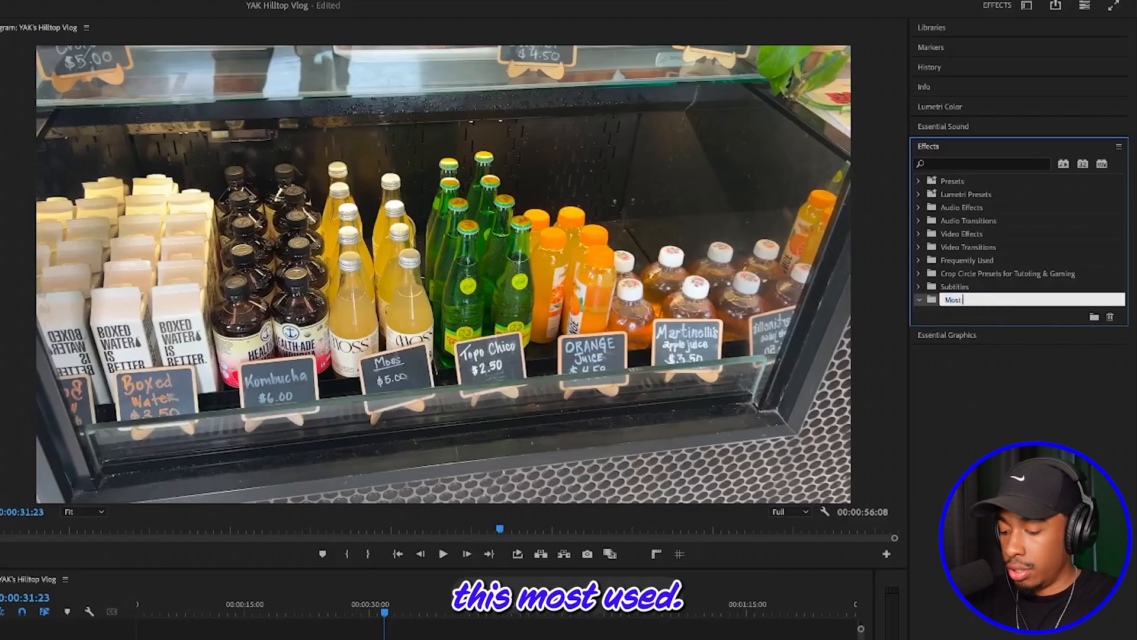
pyautogui.write(' Used')
pyautogui.click(932, 302)
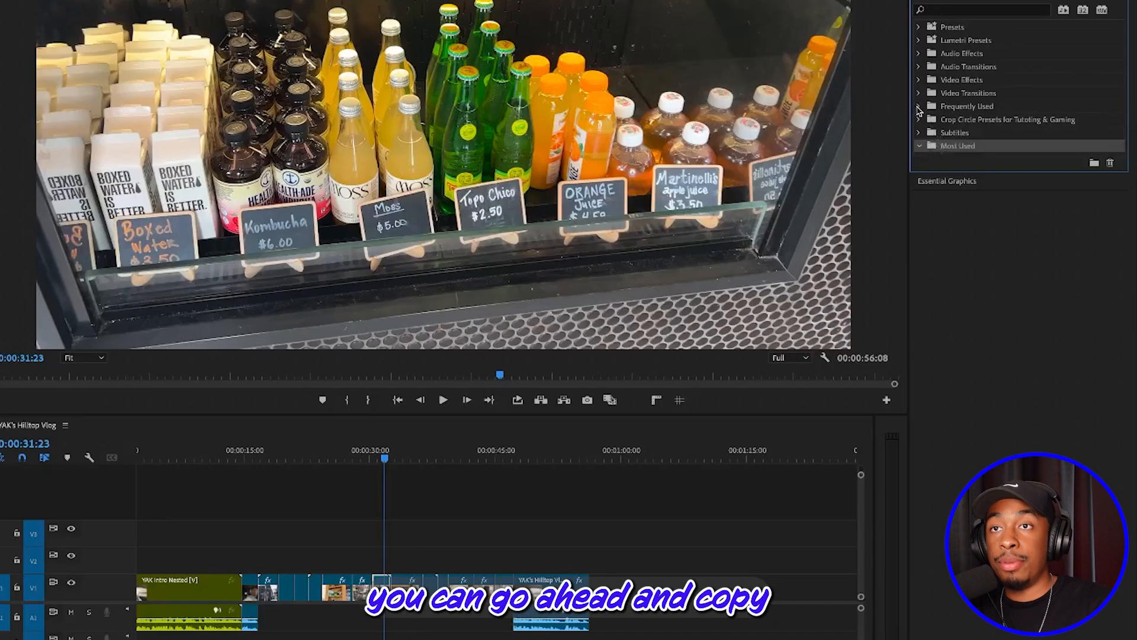
# Step: Search the effects for "bass", add the Bass audio effect to the Most Used bin and clear the search
pyautogui.click(917, 261)
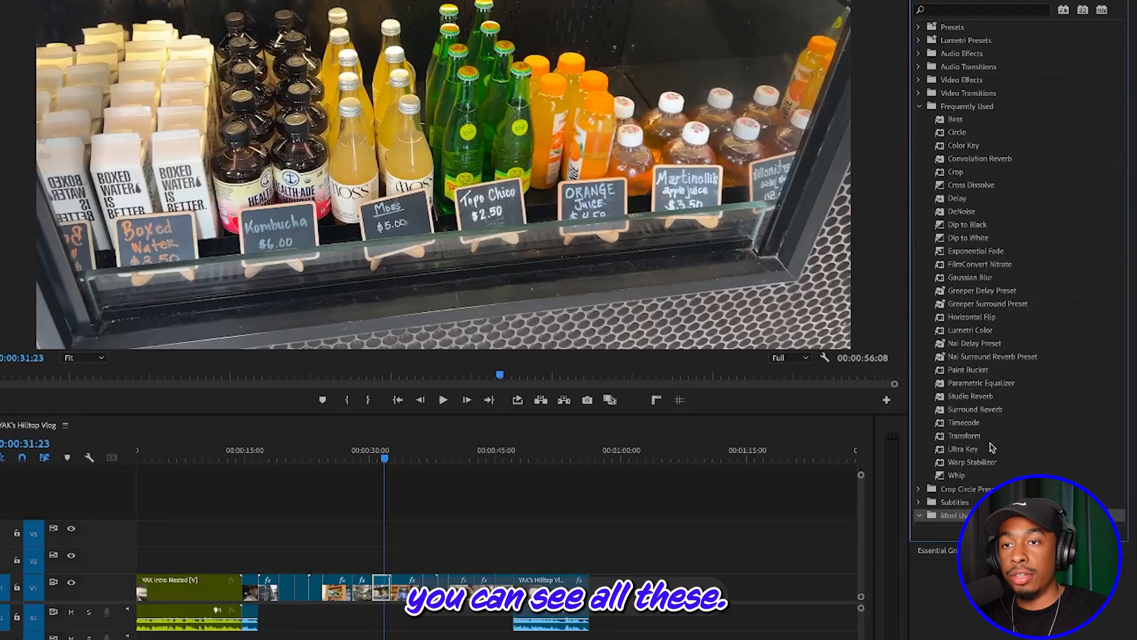
pyautogui.click(1019, 11)
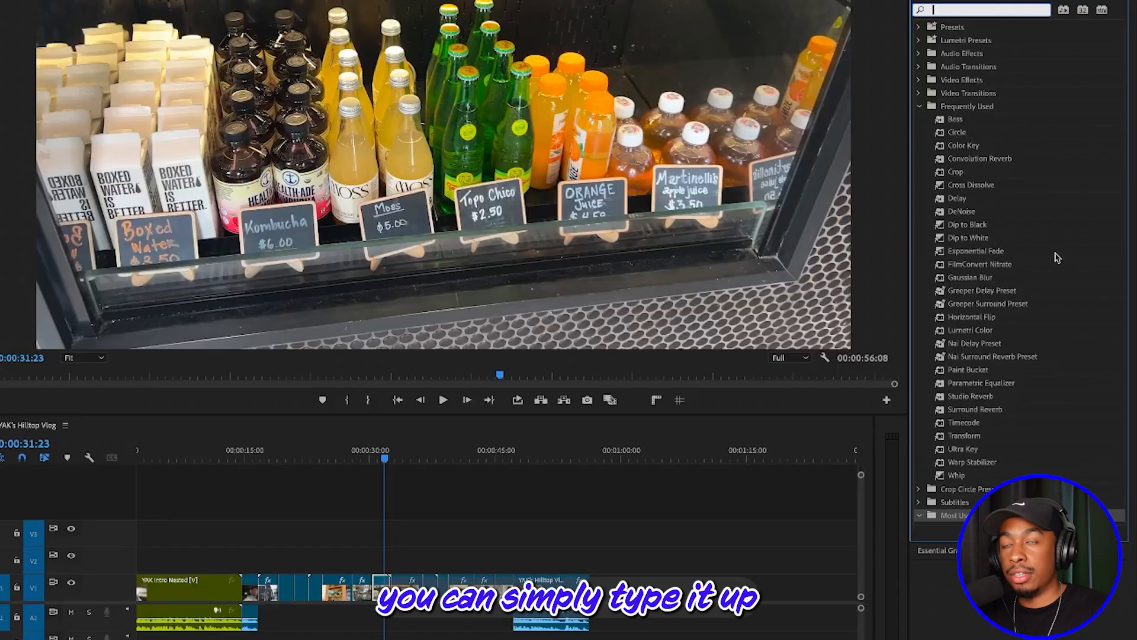
pyautogui.write('bass')
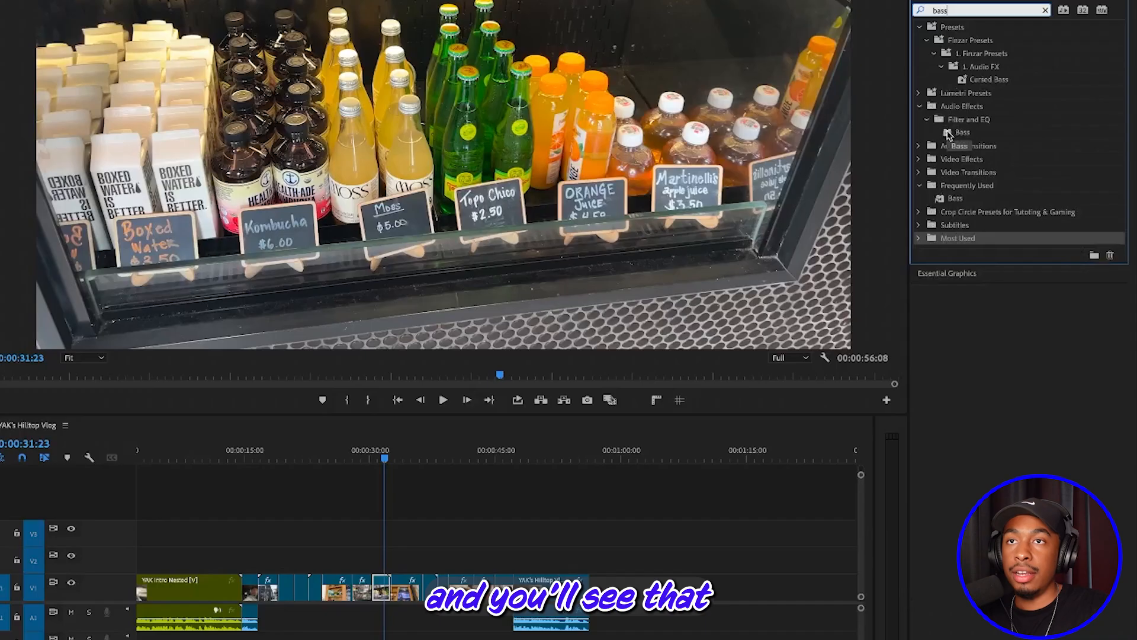
pyautogui.click(949, 133)
pyautogui.moveTo(1056, 157); pyautogui.dragTo(969, 244)
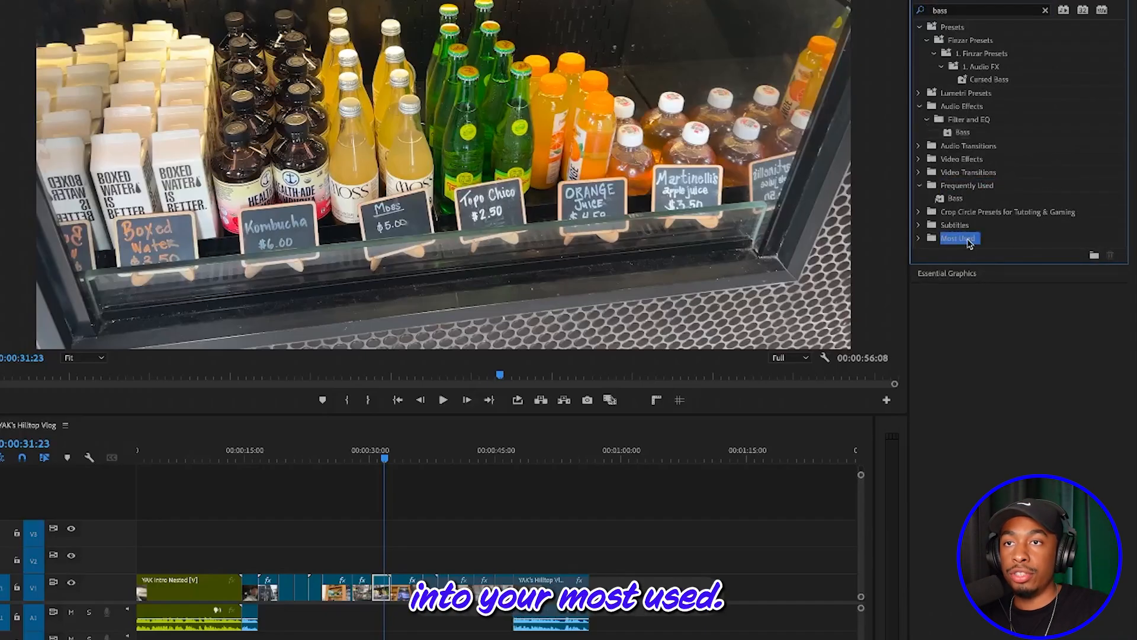
pyautogui.click(920, 238)
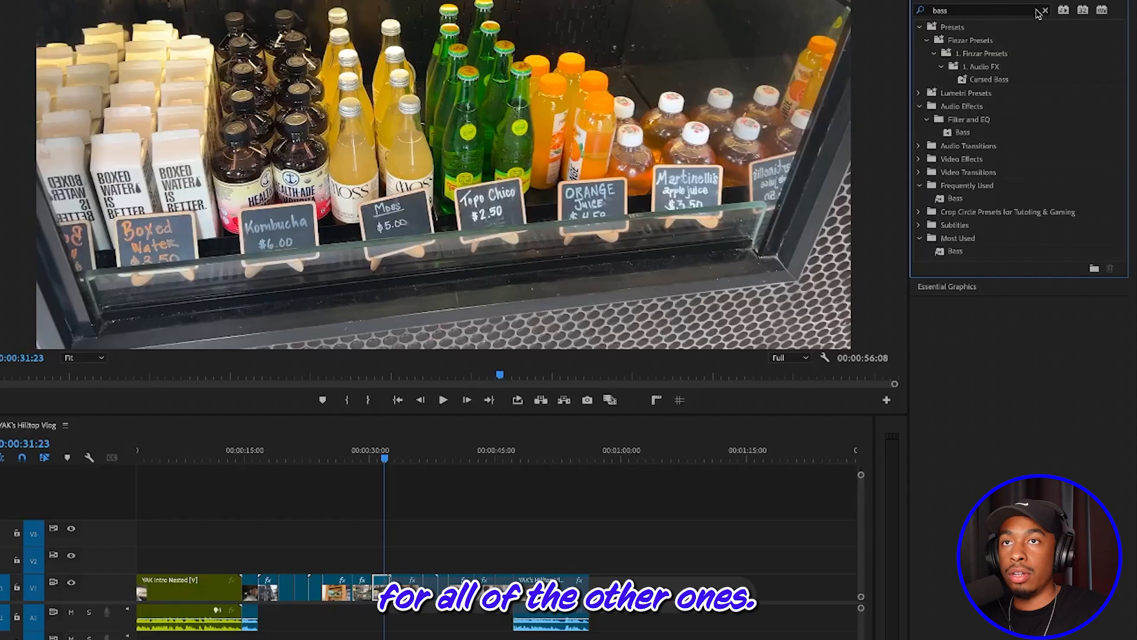
pyautogui.click(1046, 10)
pyautogui.click(920, 106)
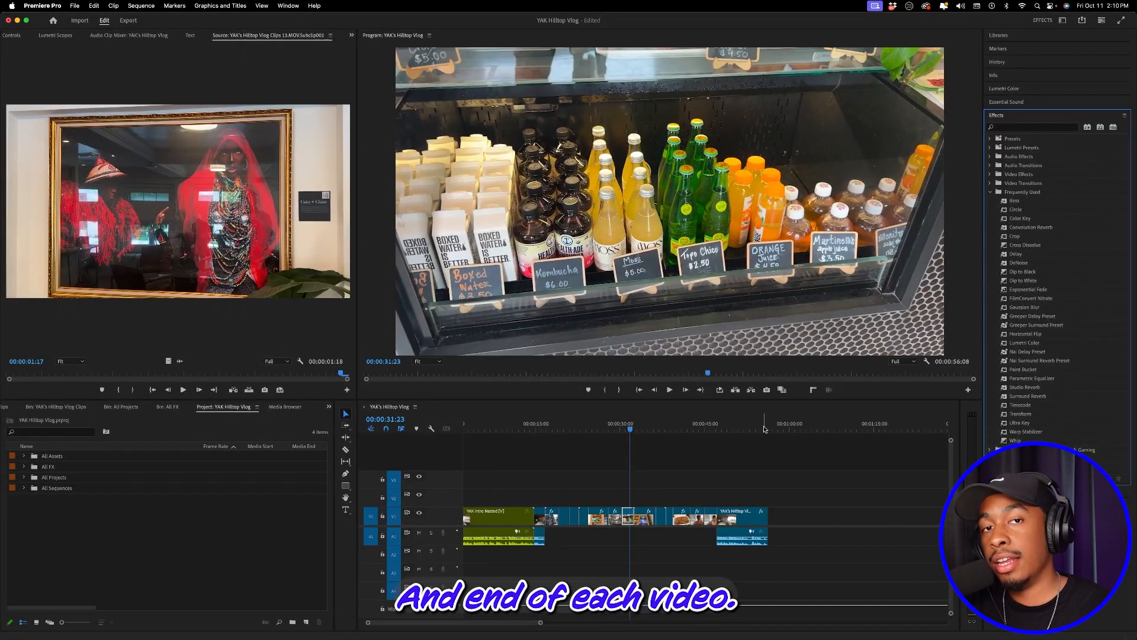
# Step: Check the ending of the final car clip and apply the Dip to Black transition to its end
pyautogui.click(764, 429)
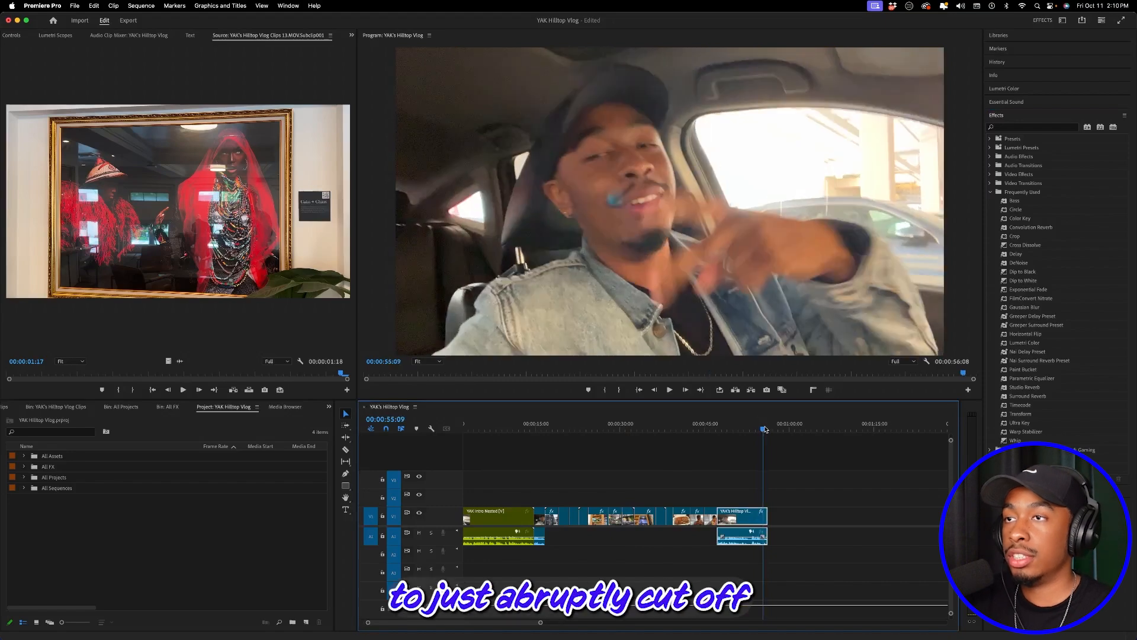
pyautogui.press('space')
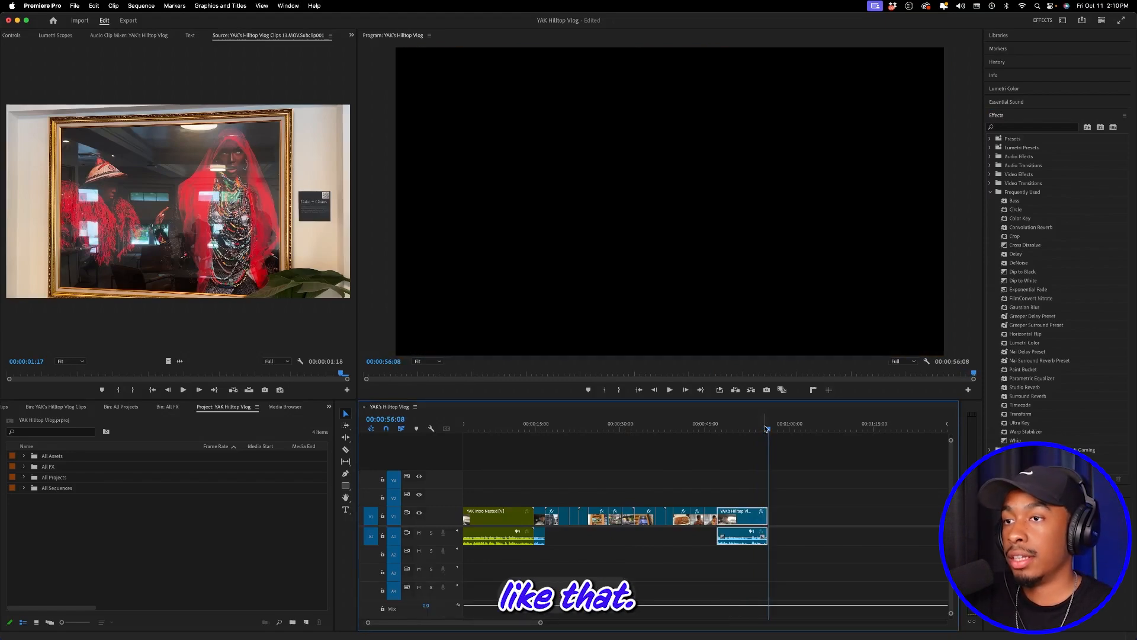
pyautogui.press('space')
pyautogui.click(775, 429)
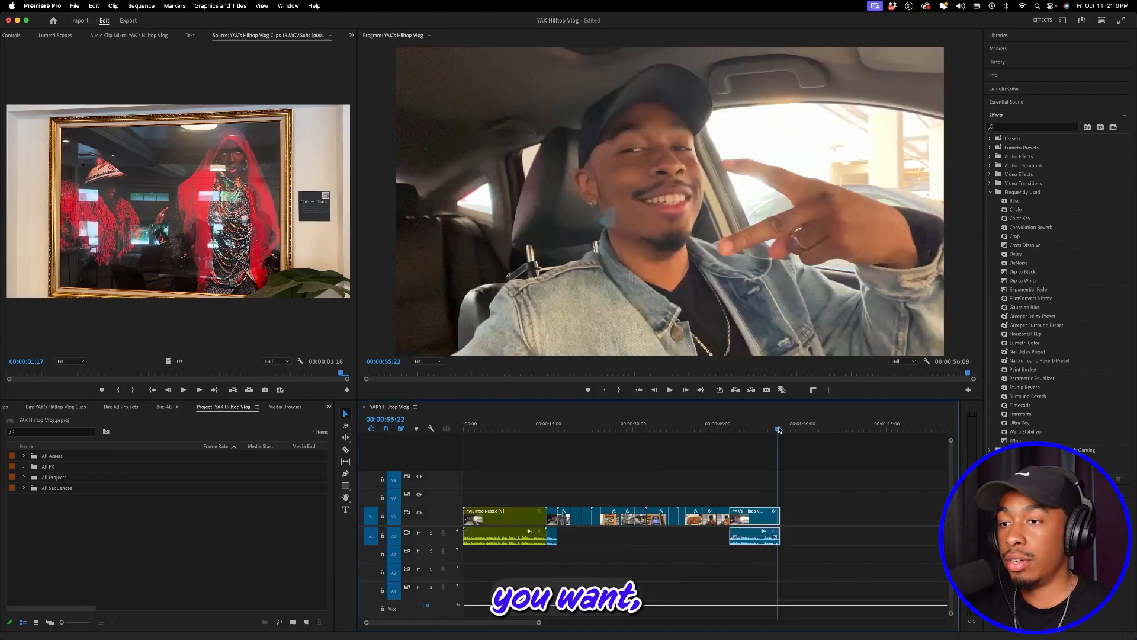
pyautogui.press('=')
pyautogui.press('=')
pyautogui.press('=')
pyautogui.press('=')
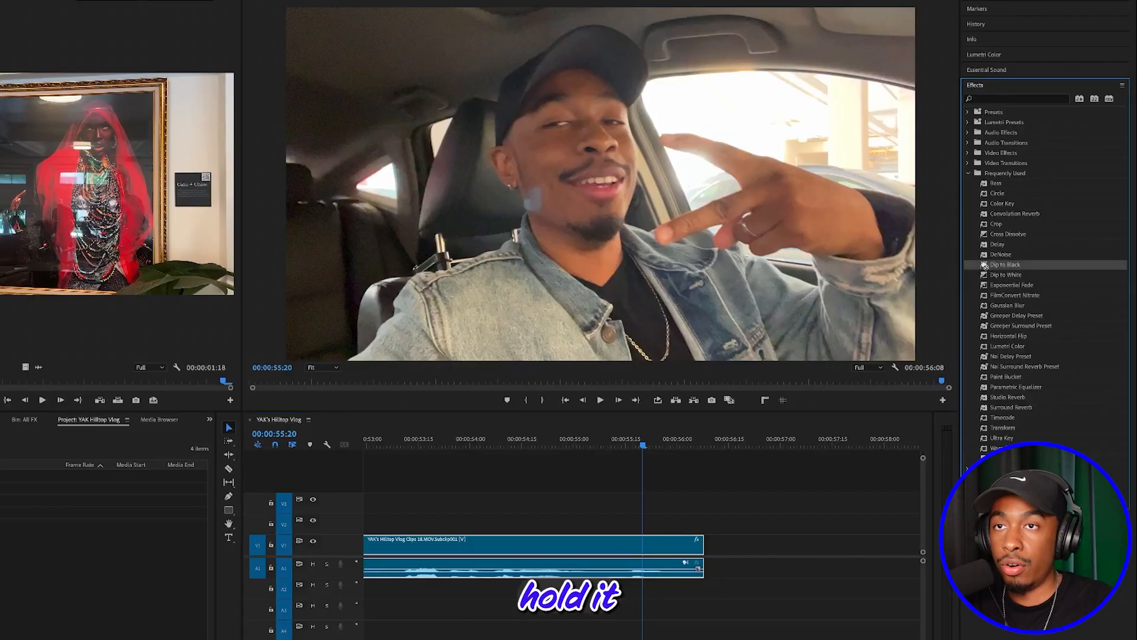
pyautogui.click(1000, 270)
pyautogui.moveTo(695, 547); pyautogui.dragTo(705, 556)
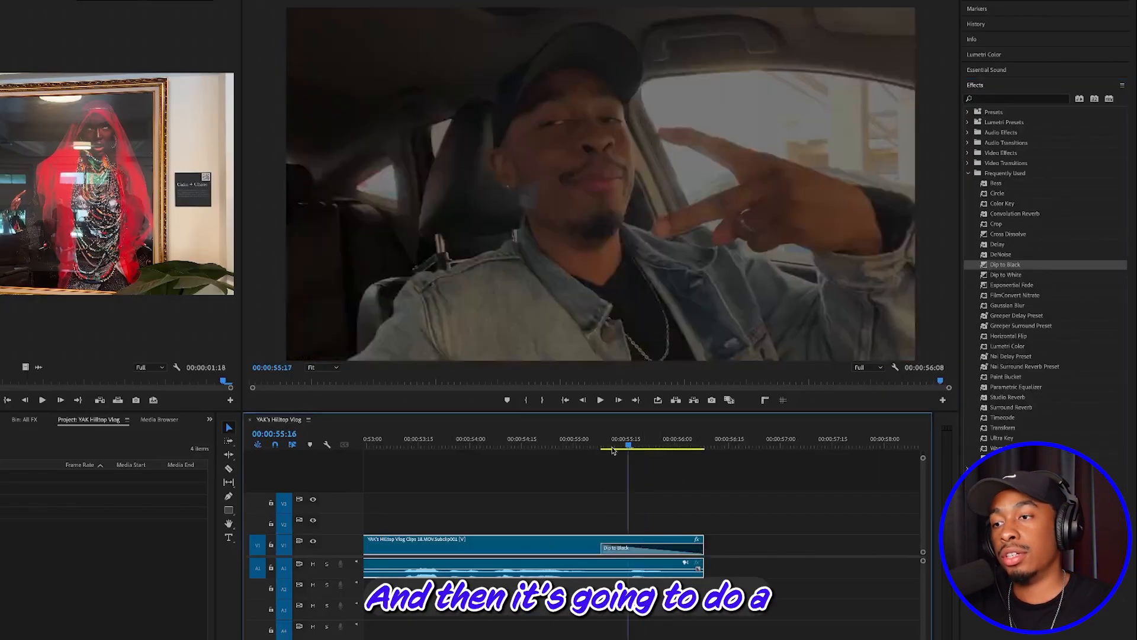
# Step: Play back the Dip to Black on the final car clip, shorten it to about the last half second and play the ending
pyautogui.click(543, 444)
pyautogui.press('space')
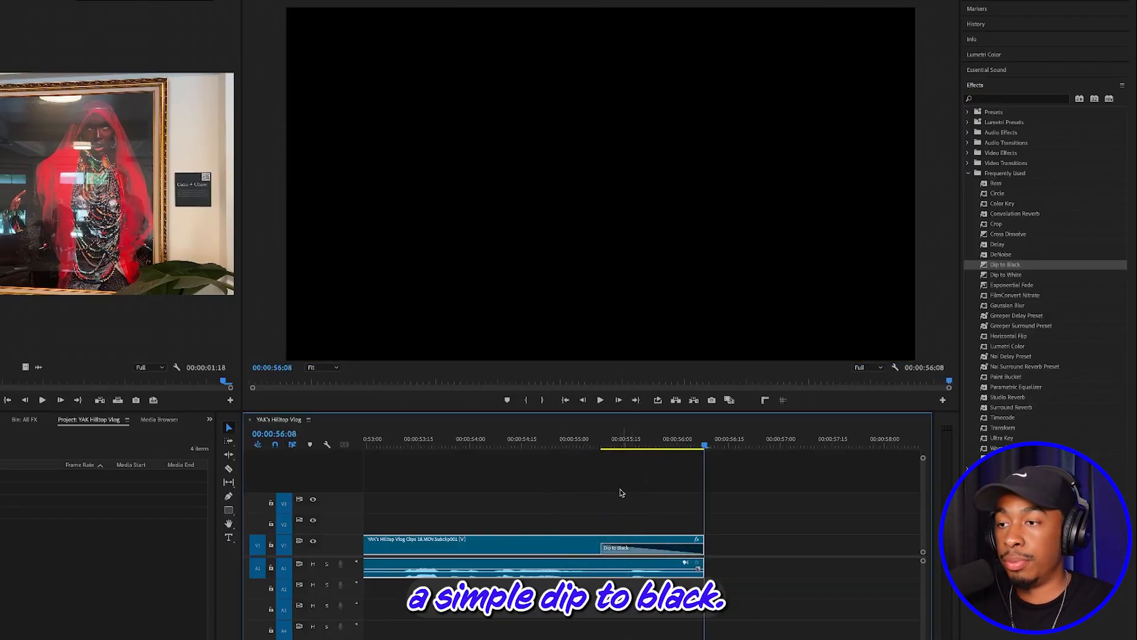
pyautogui.click(605, 550)
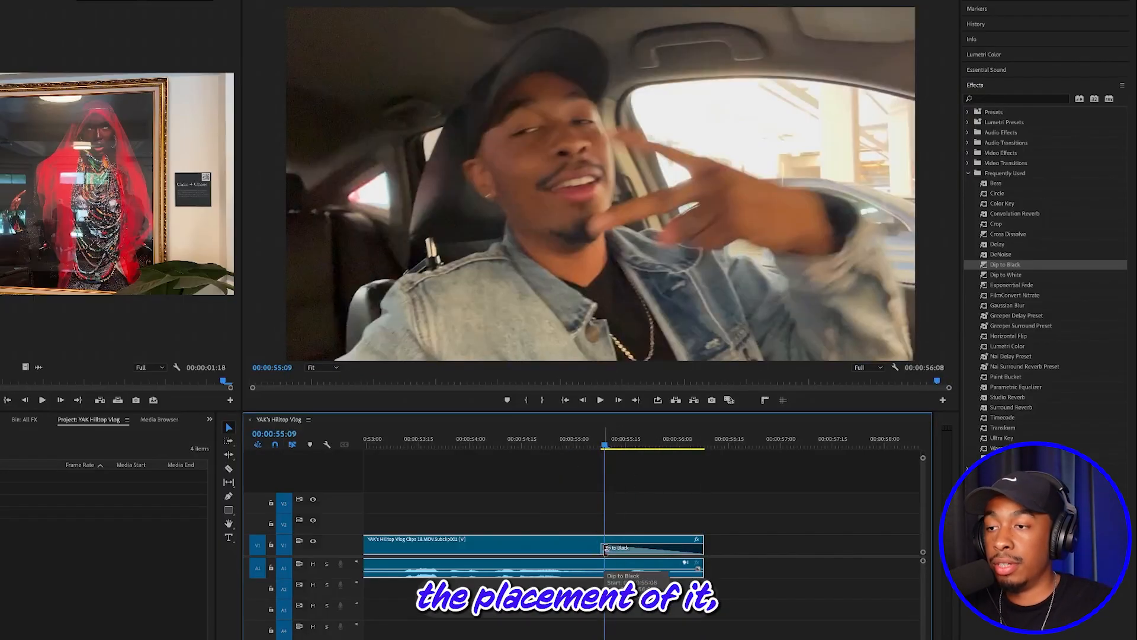
pyautogui.moveTo(606, 549); pyautogui.dragTo(670, 550)
pyautogui.press('space')
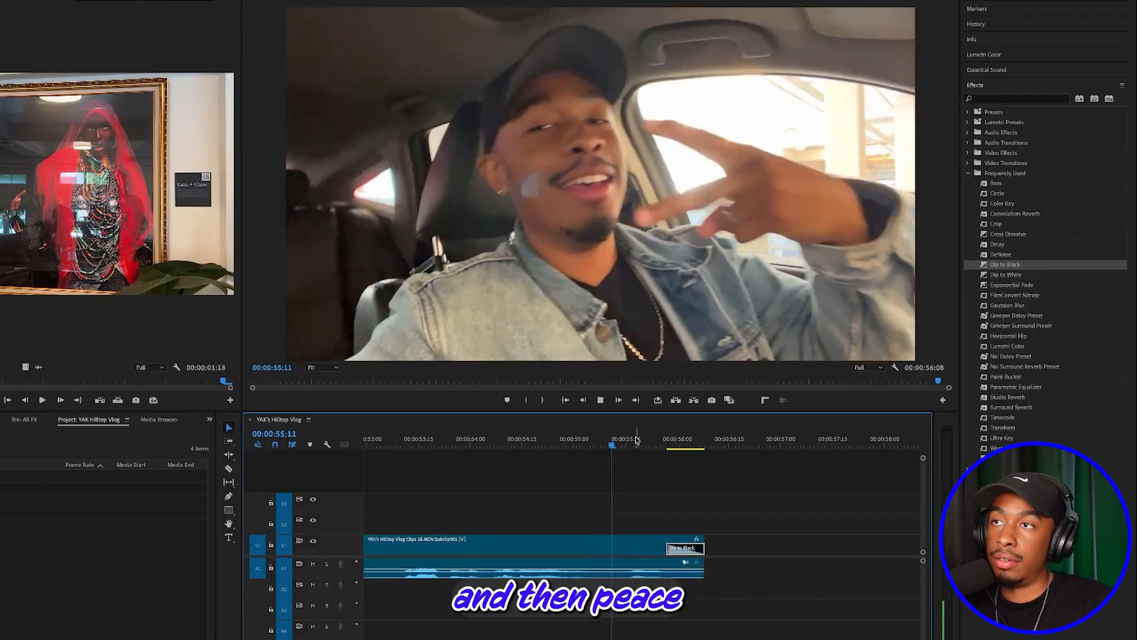
pyautogui.click(666, 438)
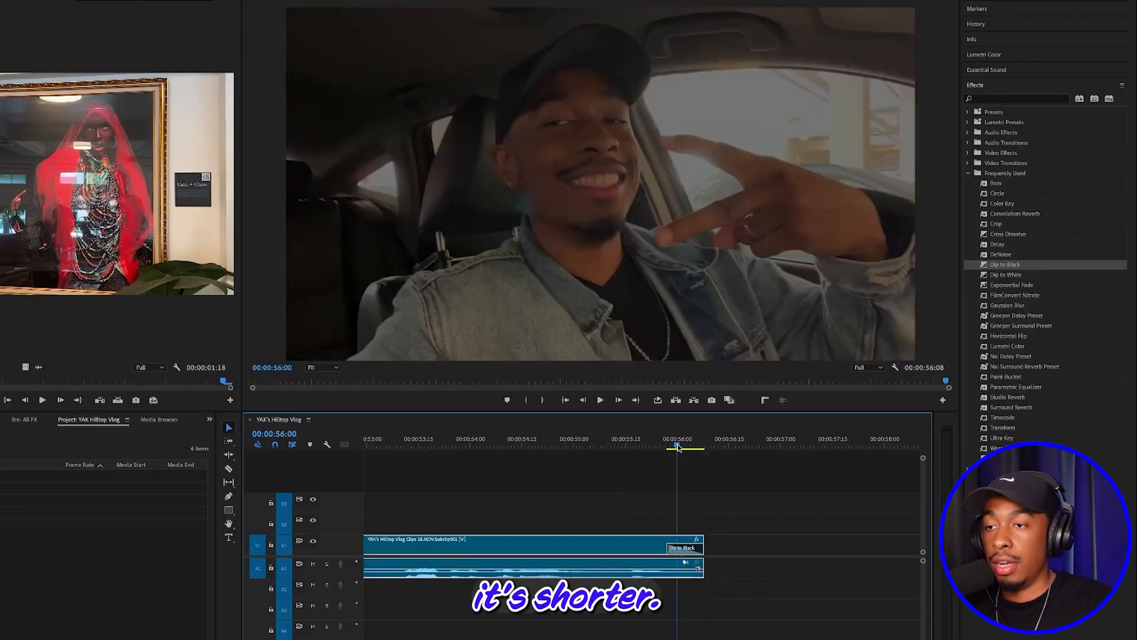
# Step: Stretch the Dip to Black transition back across most of the final car clip and check the long fade
pyautogui.press('-')
pyautogui.press('-')
pyautogui.moveTo(655, 551); pyautogui.dragTo(434, 549)
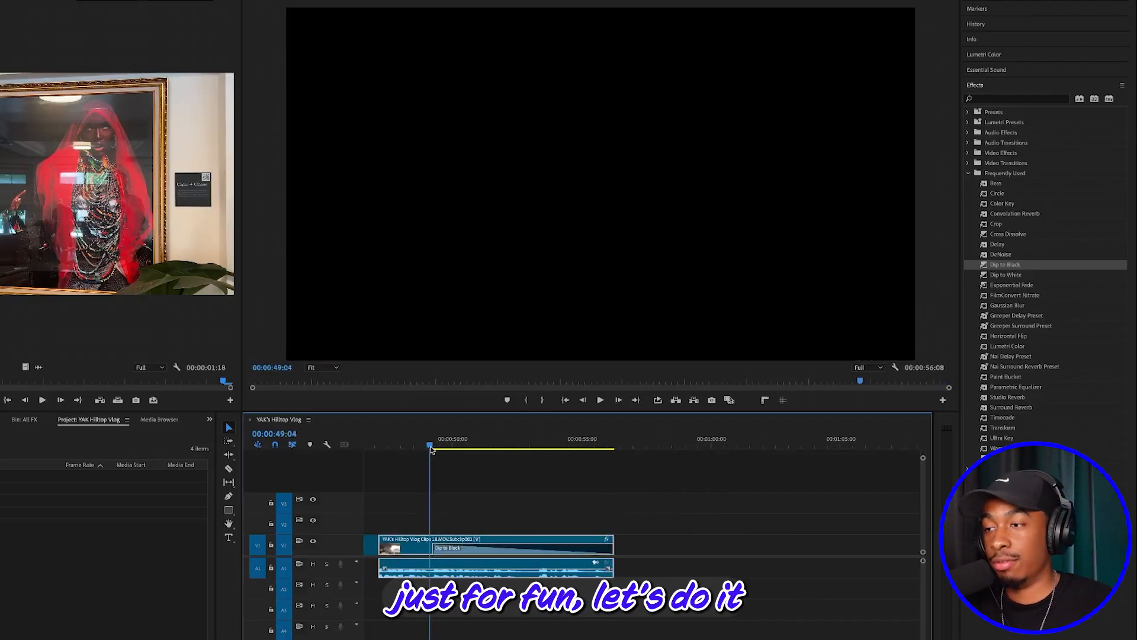
pyautogui.click(421, 445)
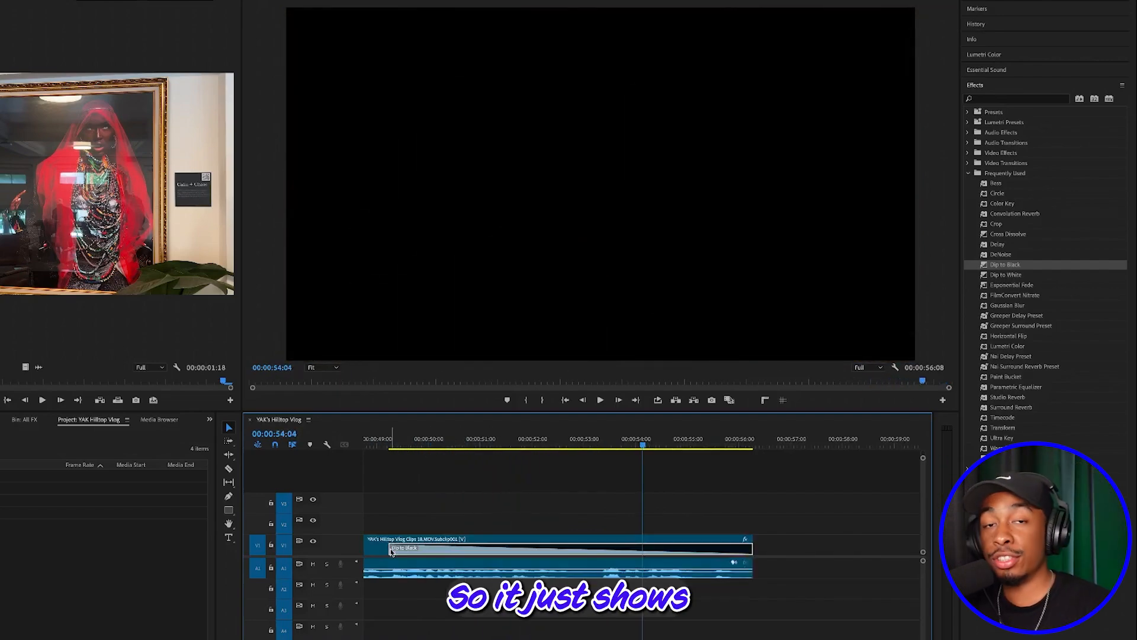
# Step: Shorten the Dip to Black to about the last 0.8 seconds of the final car clip and play the ending
pyautogui.moveTo(391, 552); pyautogui.dragTo(712, 554)
pyautogui.press('space')
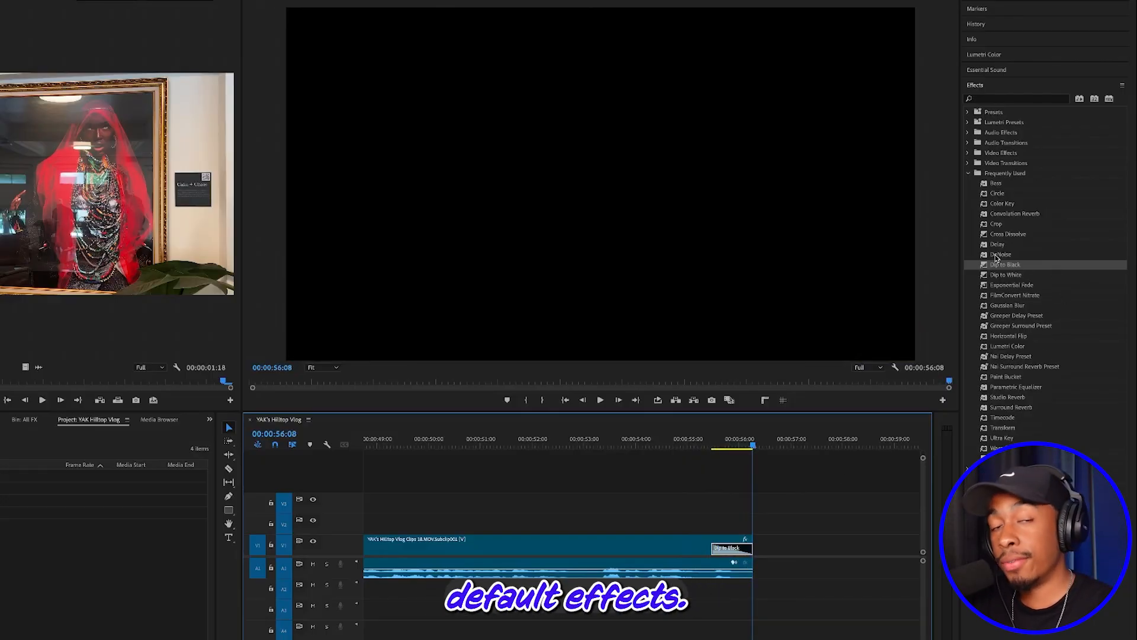
# Step: Apply the Cross Dissolve transition between the thumbs-up sandwich clip and the final car clip, and preview the blend
pyautogui.moveTo(753, 445); pyautogui.dragTo(548, 468)
pyautogui.press('-')
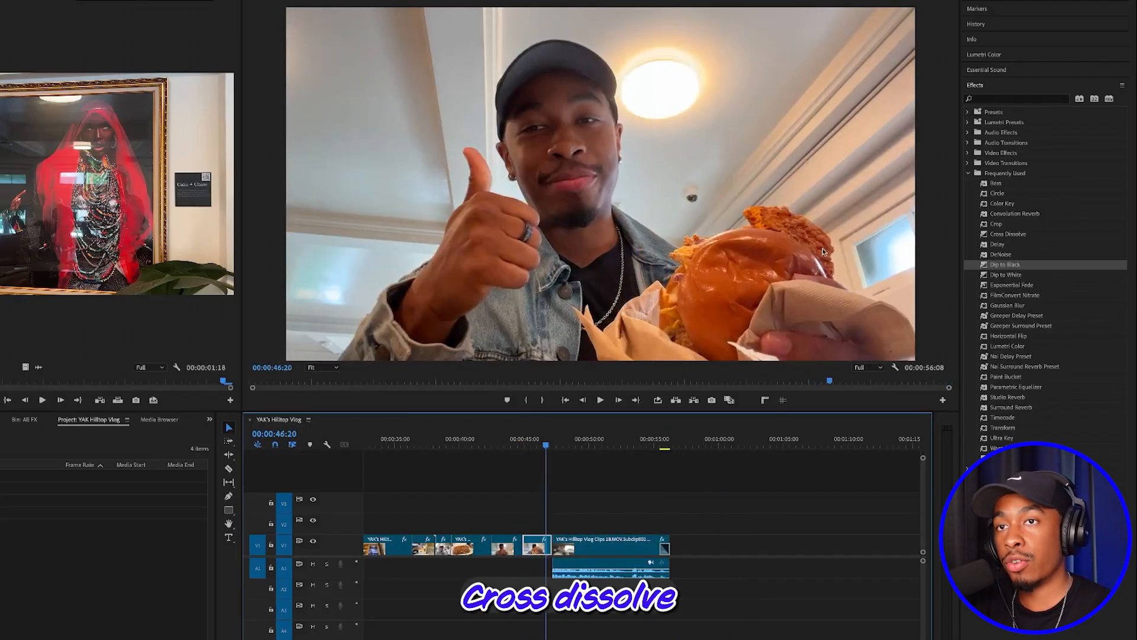
pyautogui.moveTo(980, 236); pyautogui.dragTo(444, 629)
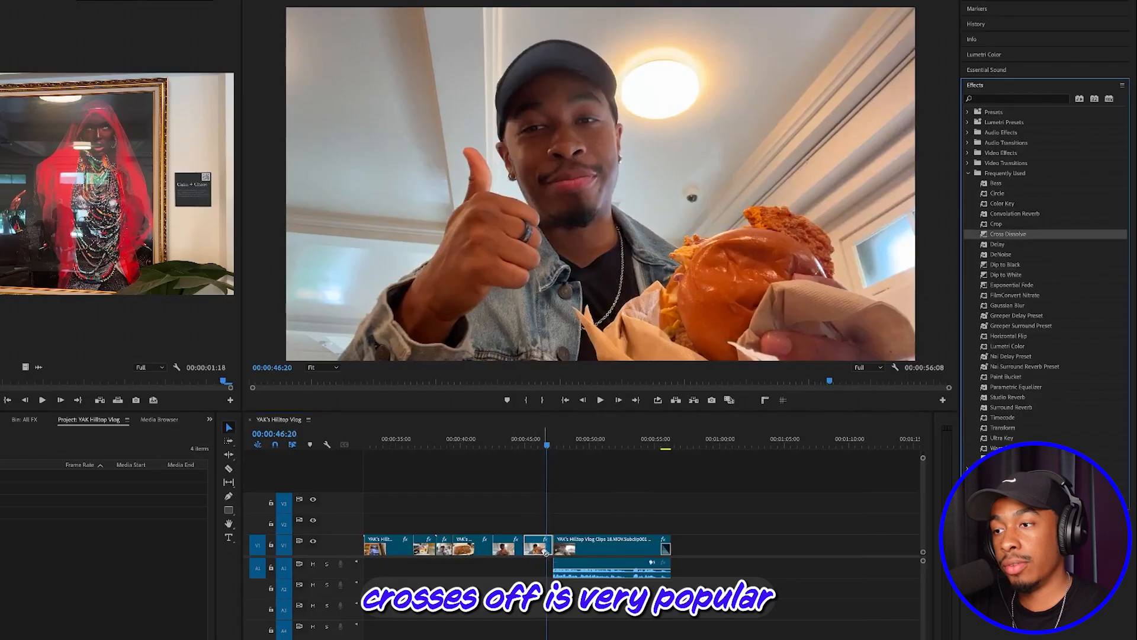
pyautogui.moveTo(643, 444); pyautogui.dragTo(498, 479)
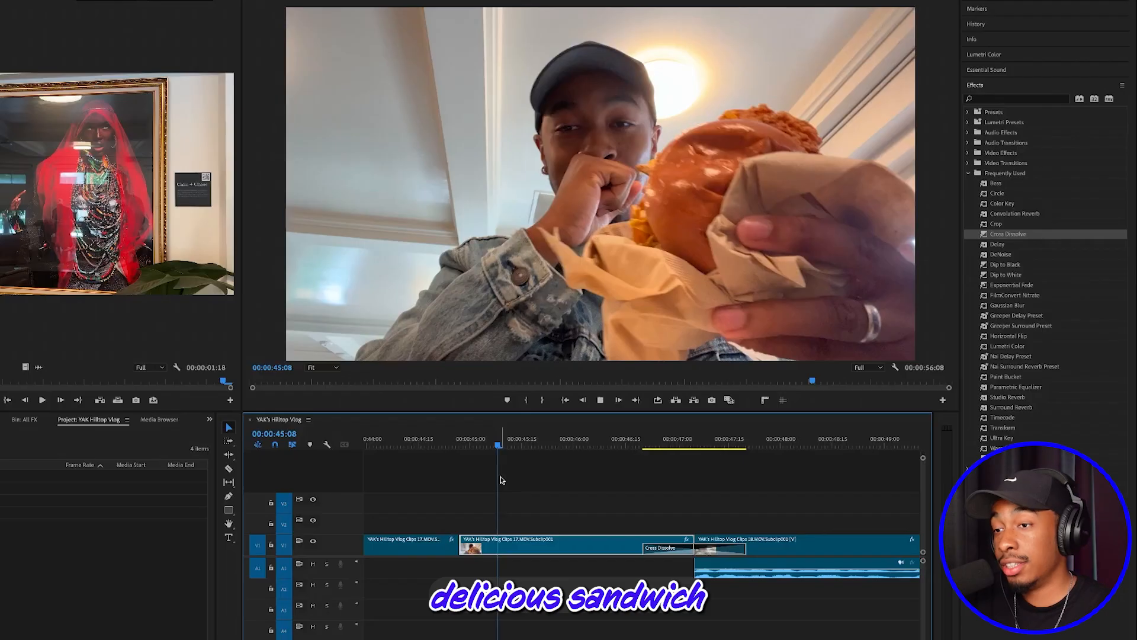
pyautogui.press('space')
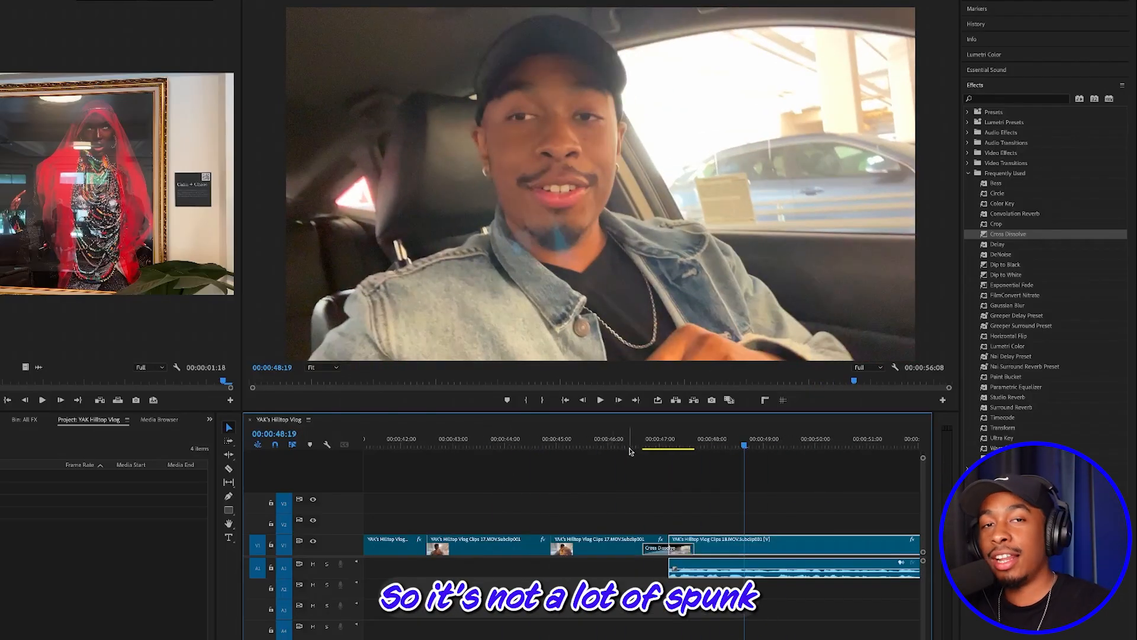
pyautogui.click(645, 445)
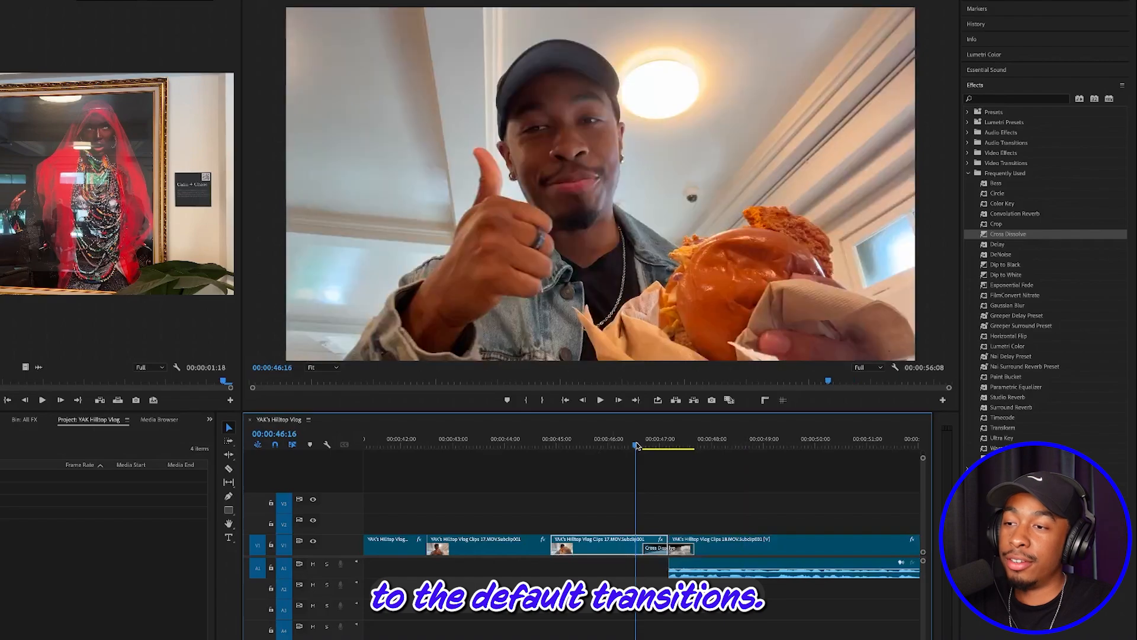
pyautogui.click(667, 445)
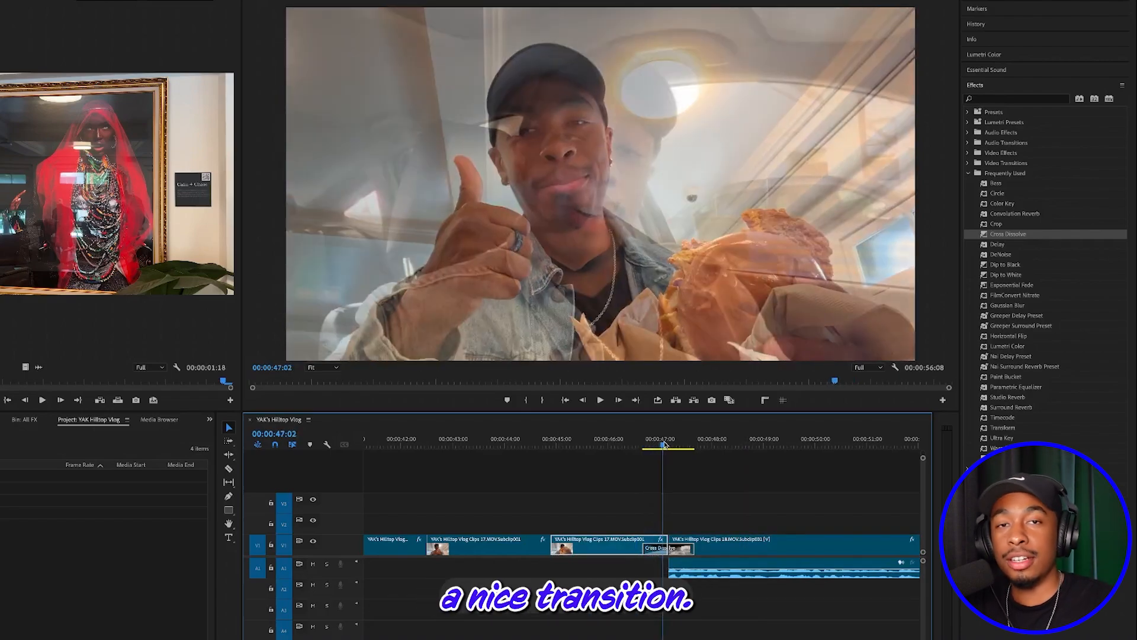
pyautogui.moveTo(668, 444); pyautogui.dragTo(684, 444)
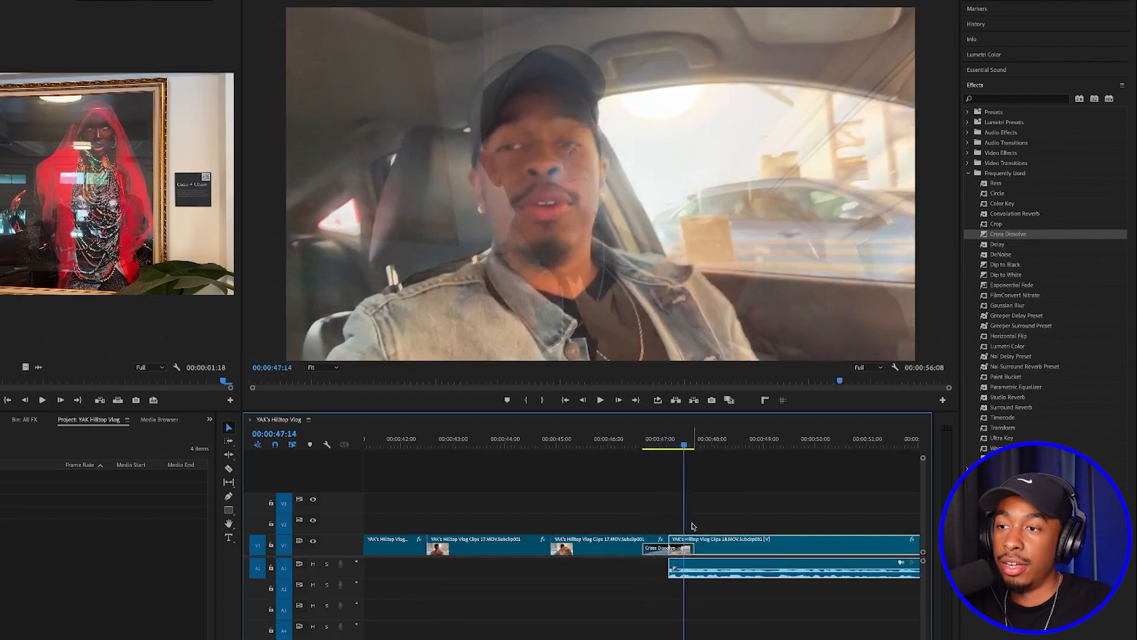
# Step: Undo the accidental deletion of the final car clip and delete the Cross Dissolve before it
pyautogui.press('Delete')
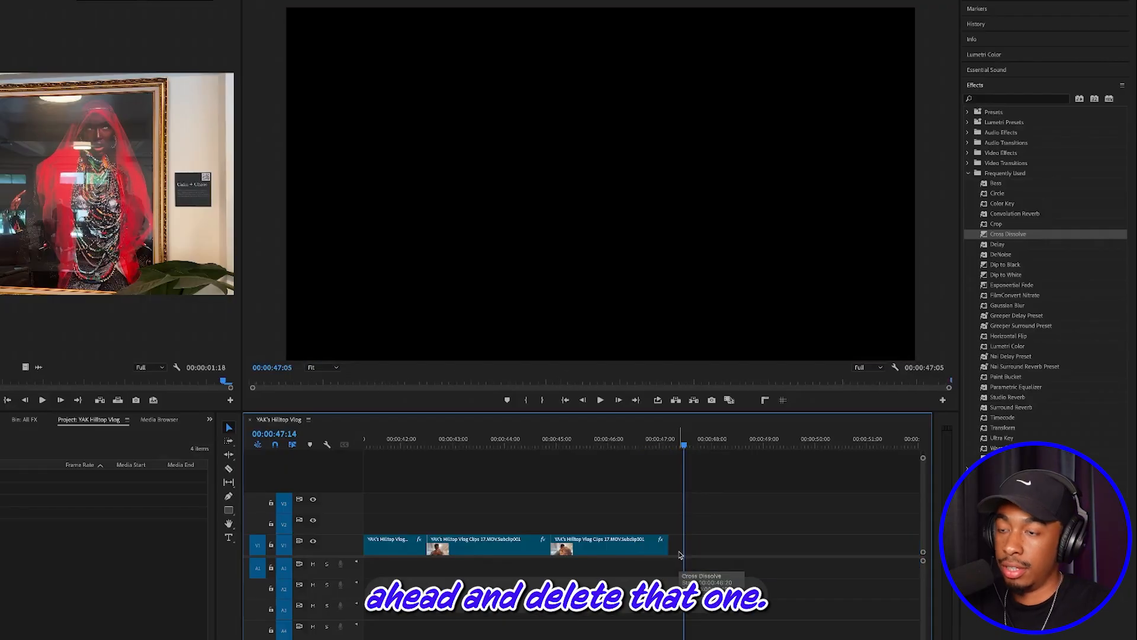
pyautogui.press('super+z')
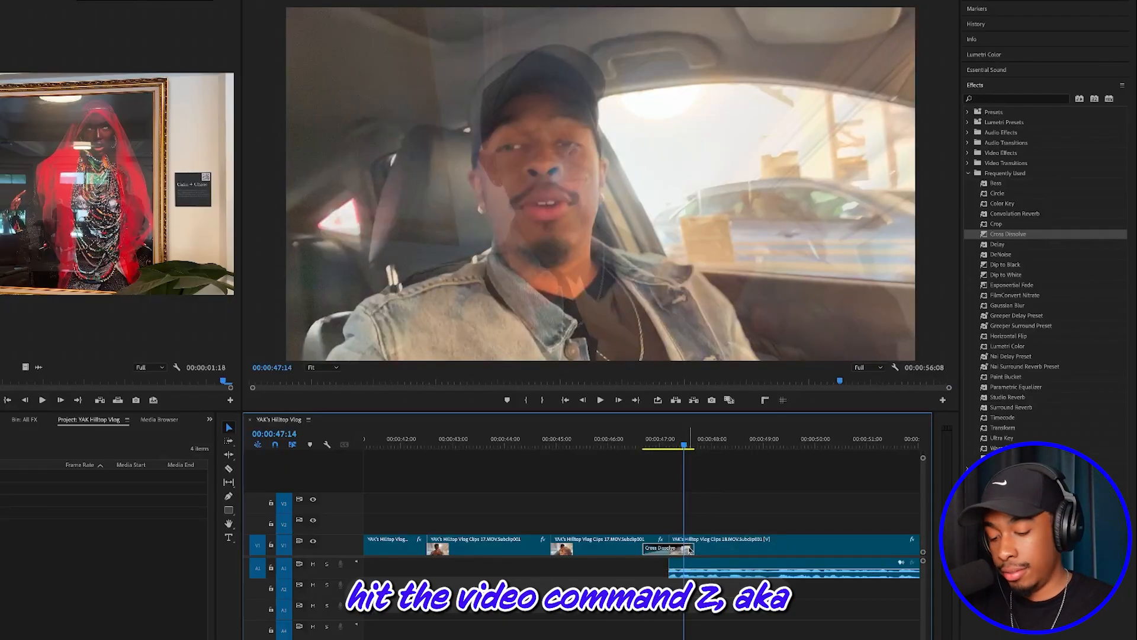
pyautogui.scroll(4, 689, 549)
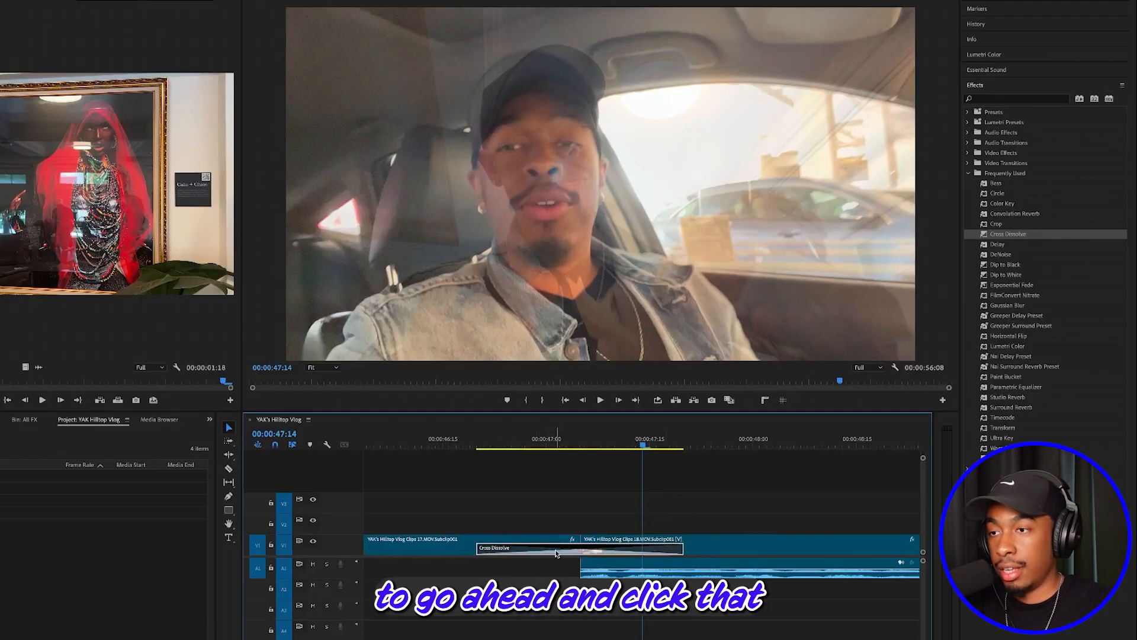
pyautogui.press('Delete')
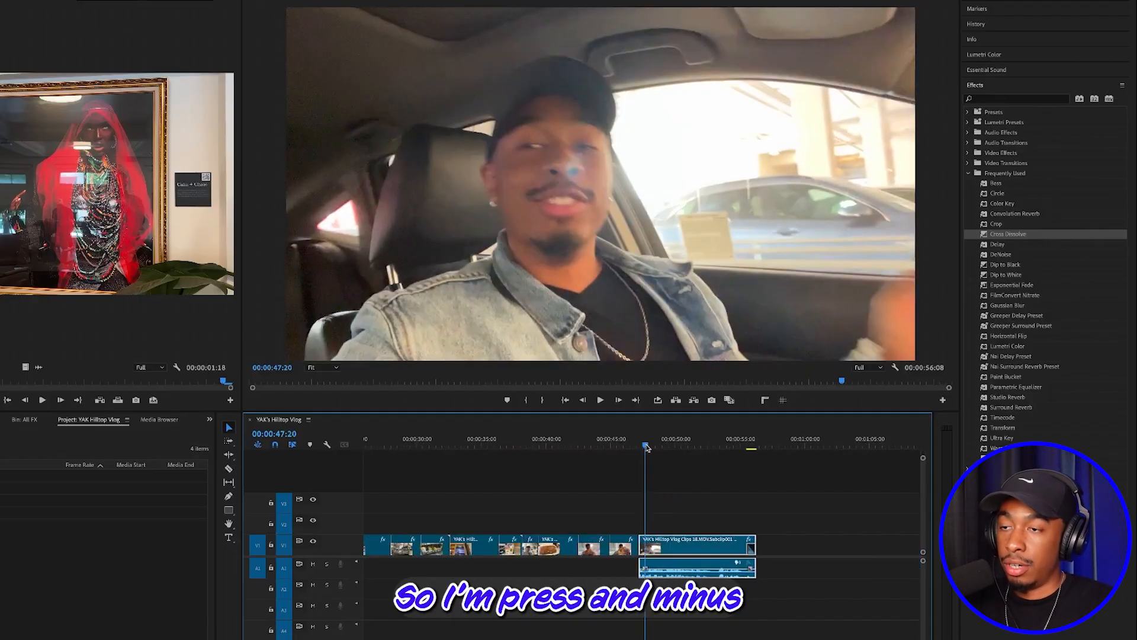
# Step: Apply the Exponential Fade audio transition to the end of the final car clip's audio and play it back
pyautogui.moveTo(646, 445); pyautogui.dragTo(747, 450)
pyautogui.press('=')
pyautogui.press('=')
pyautogui.moveTo(984, 289); pyautogui.dragTo(697, 577)
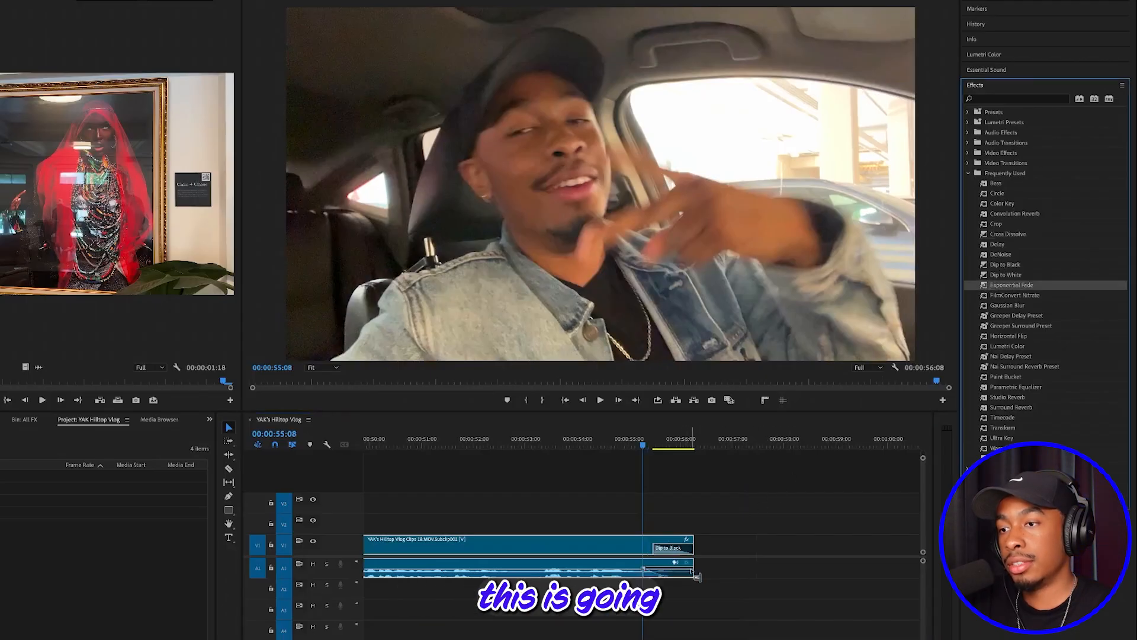
pyautogui.click(599, 441)
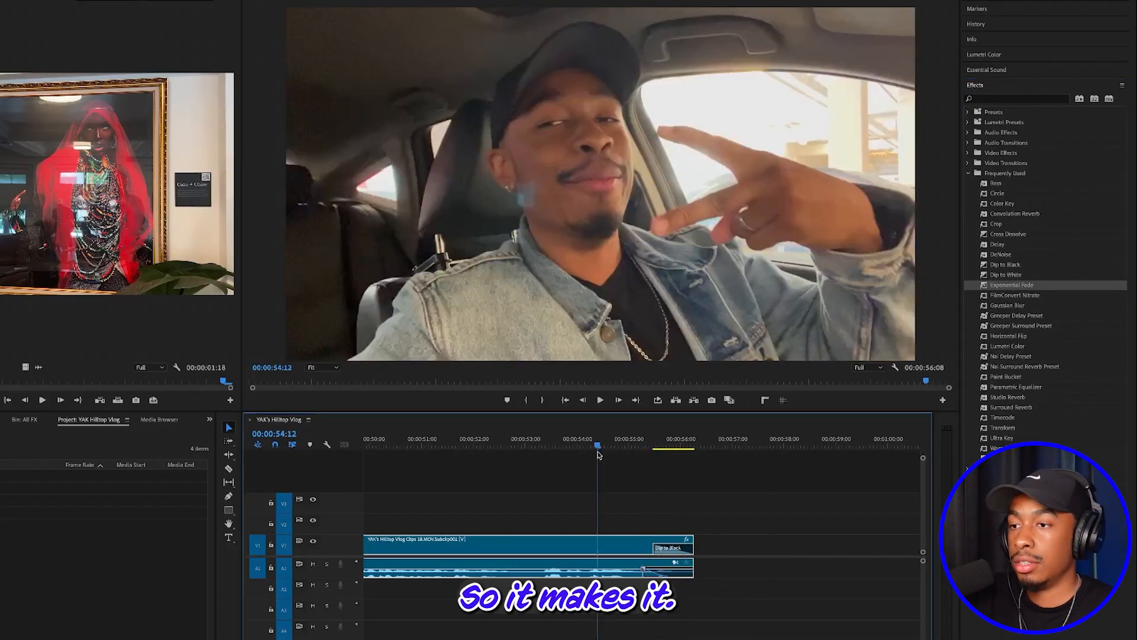
pyautogui.press('space')
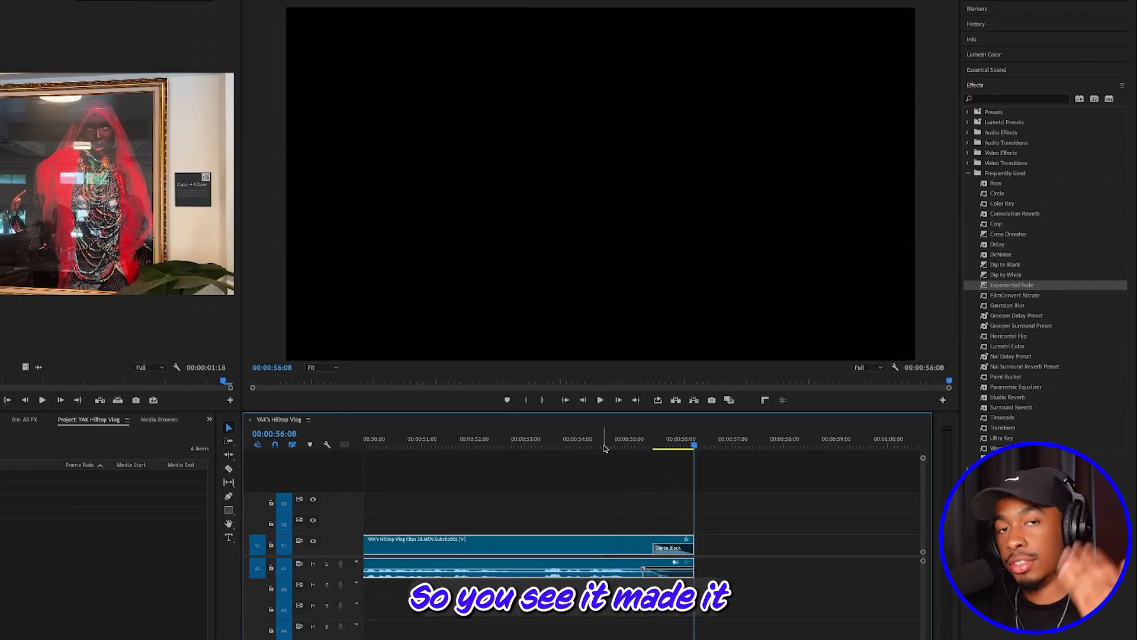
# Step: Inspect the transitions at the end of the final car clip and move the playhead to the framed painting clip at 00:00:23:20
pyautogui.press('-')
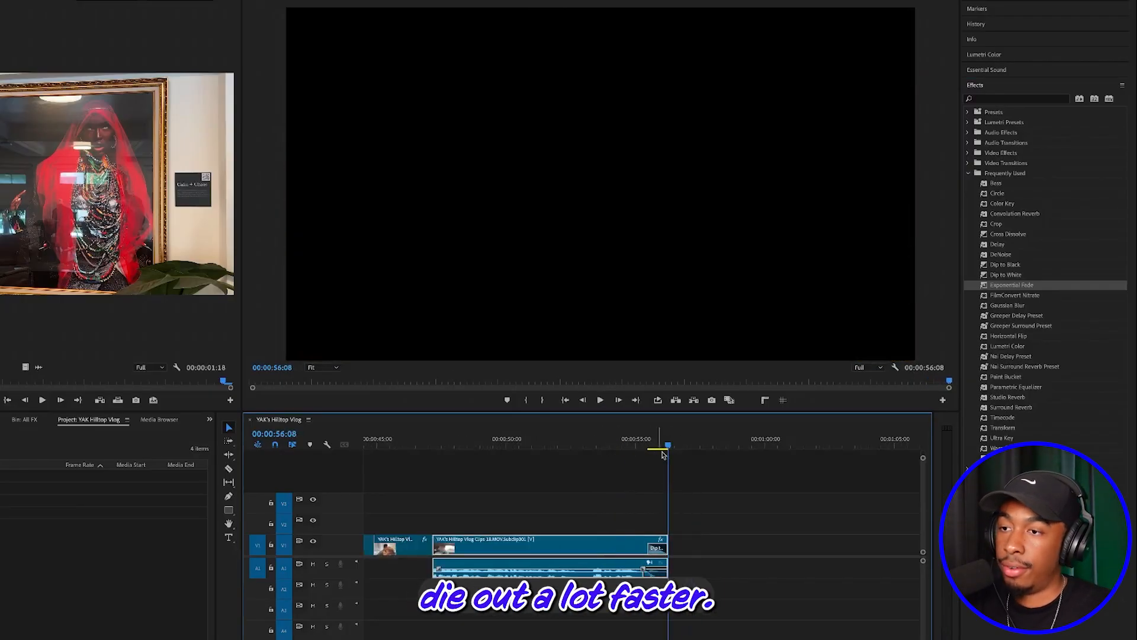
pyautogui.press('=')
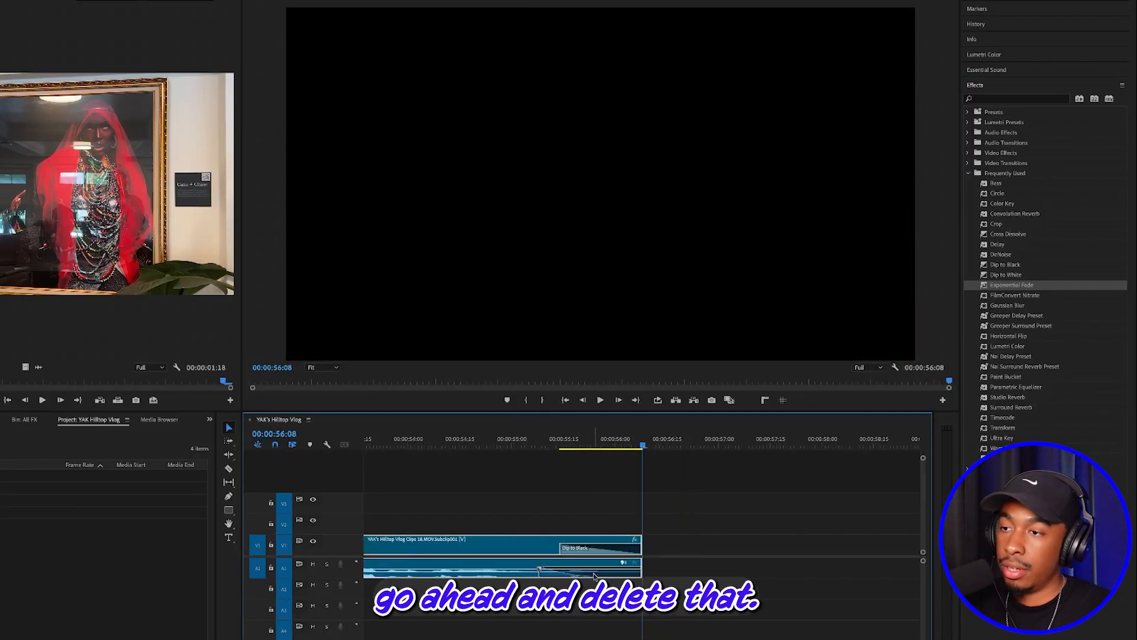
pyautogui.click(590, 548)
pyautogui.press('-')
pyautogui.press('-')
pyautogui.moveTo(643, 444); pyautogui.dragTo(432, 444)
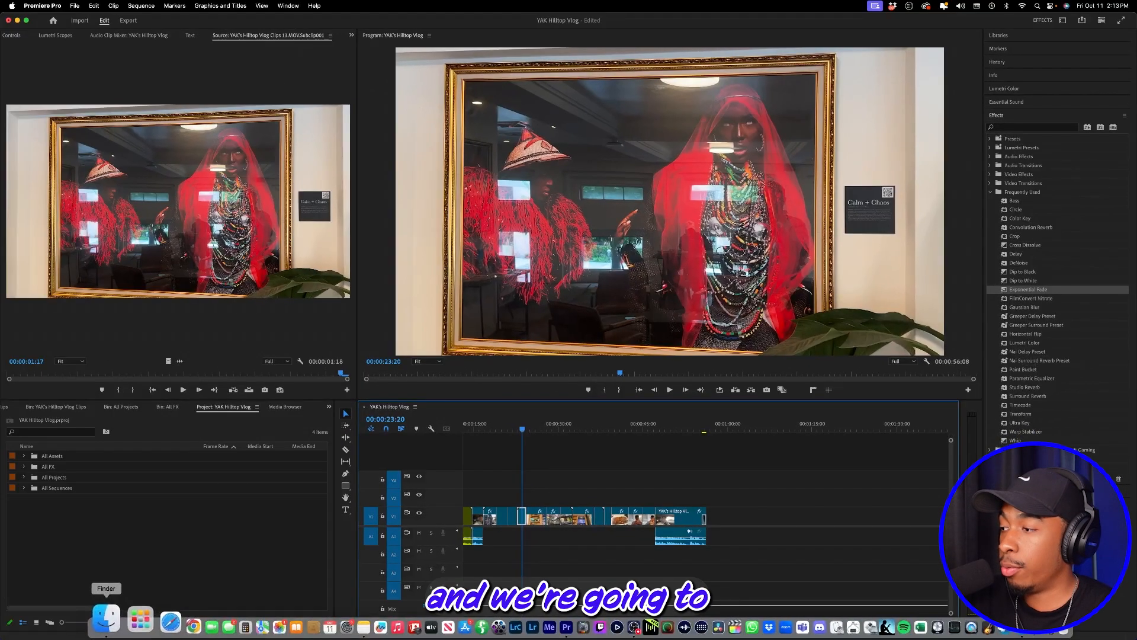
# Step: Switch to Finder and open the All Transition and Graphics Projects folder within YAK Academia's YAK Video Editing Downloads on the T7 drive
pyautogui.click(102, 617)
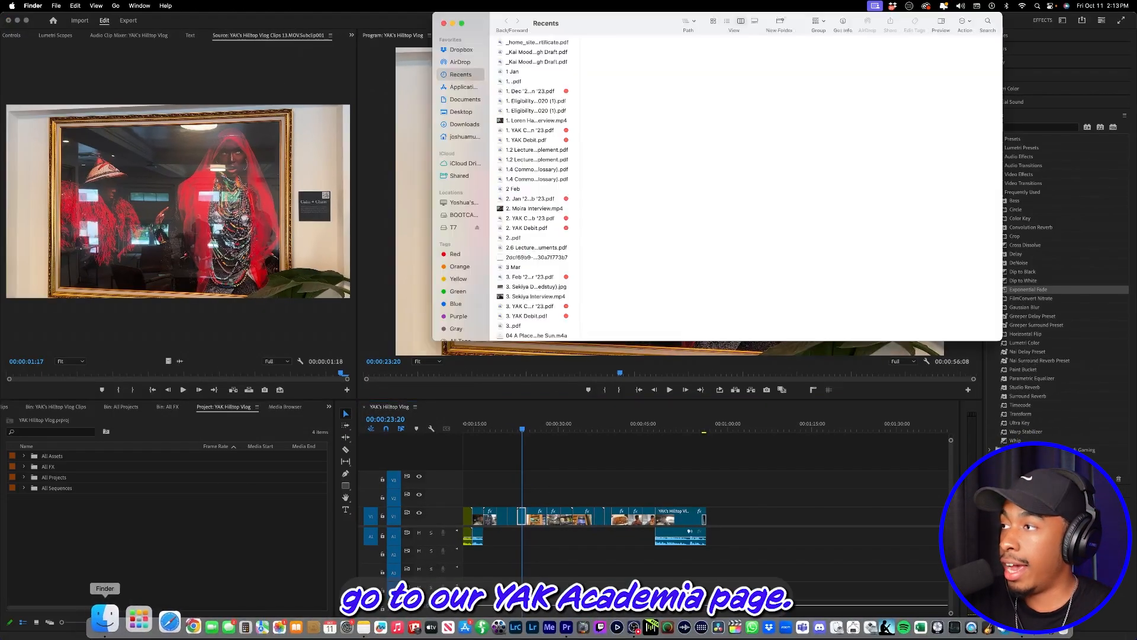
pyautogui.click(453, 227)
pyautogui.click(540, 43)
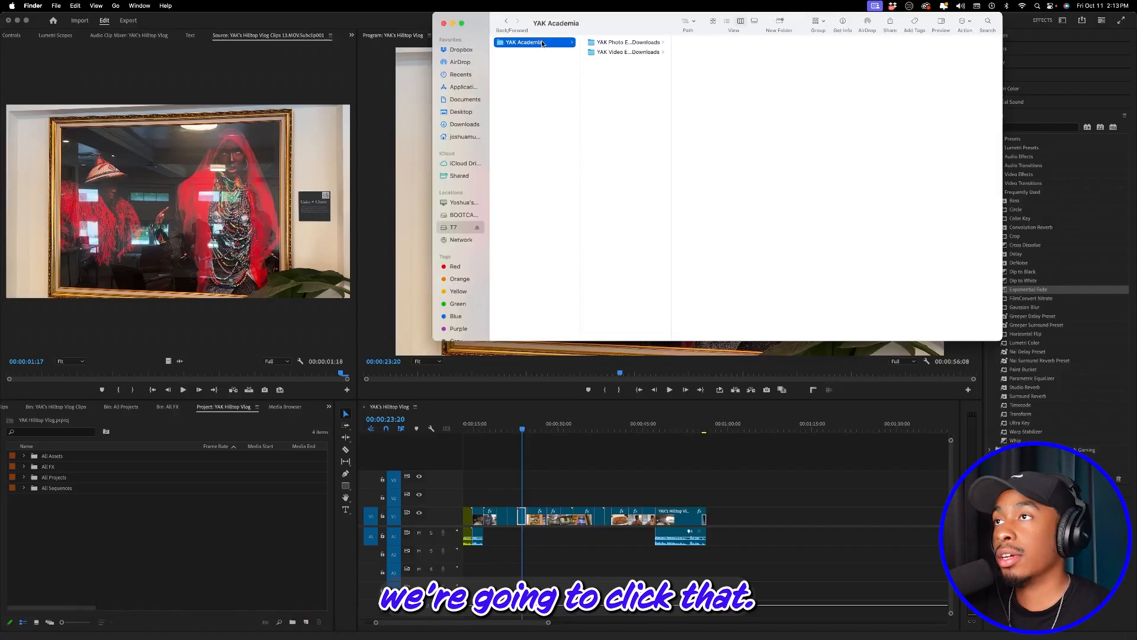
pyautogui.click(600, 54)
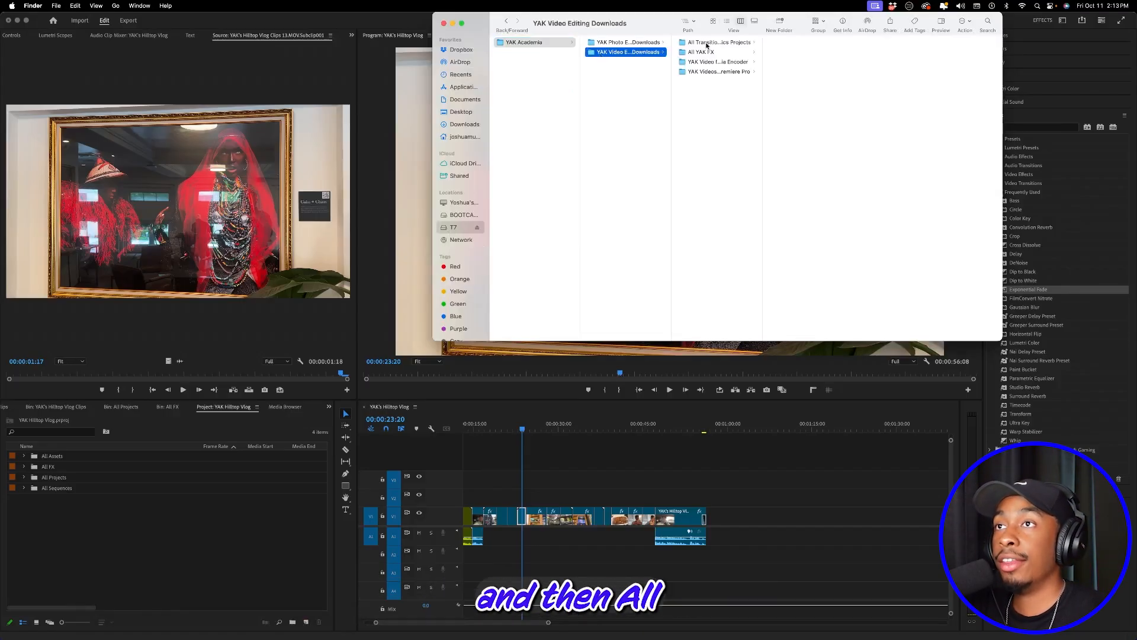
pyautogui.click(706, 43)
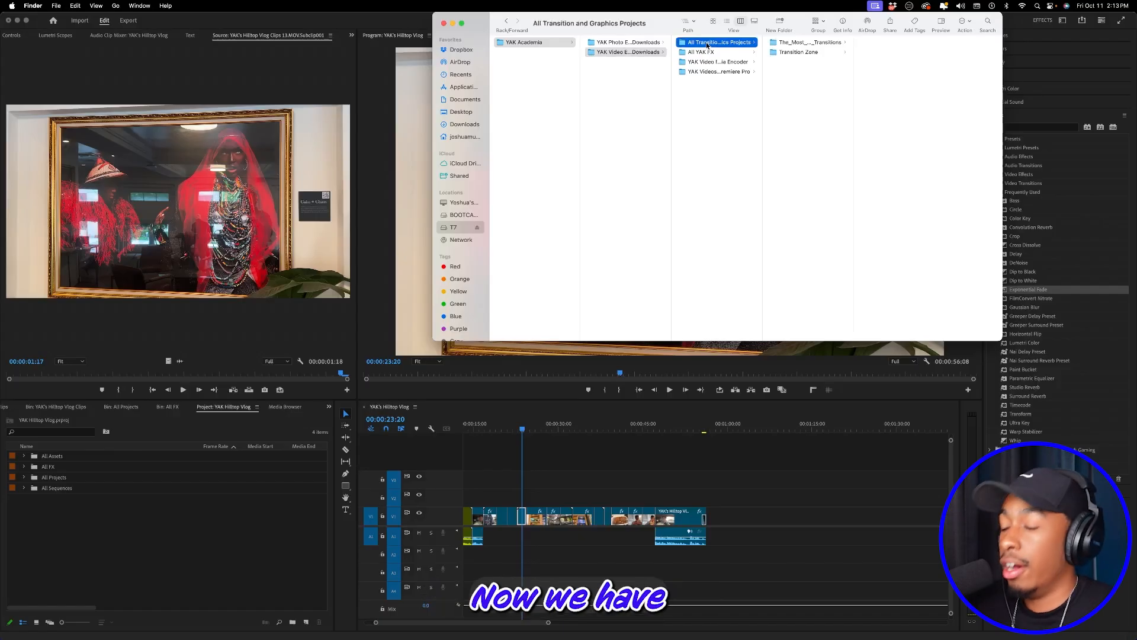
pyautogui.click(707, 43)
pyautogui.press('Return')
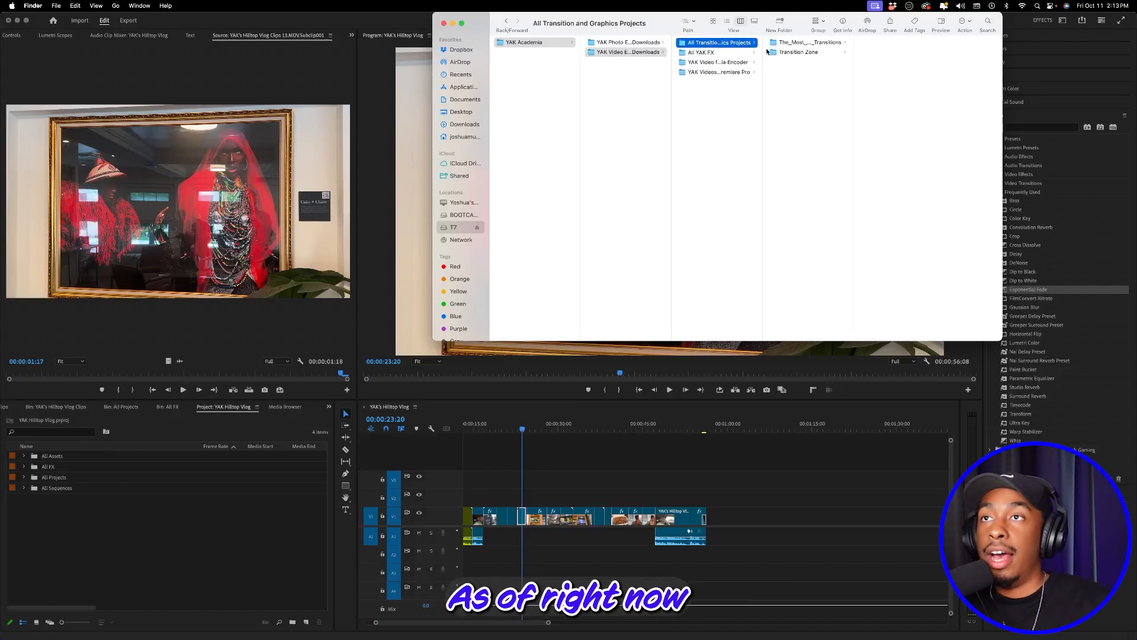
# Step: Open the project 00. All_1_1_1_1.prproj from the Premiumilk transitions pack inside The_Most_Useful_Transitions folder
pyautogui.click(807, 44)
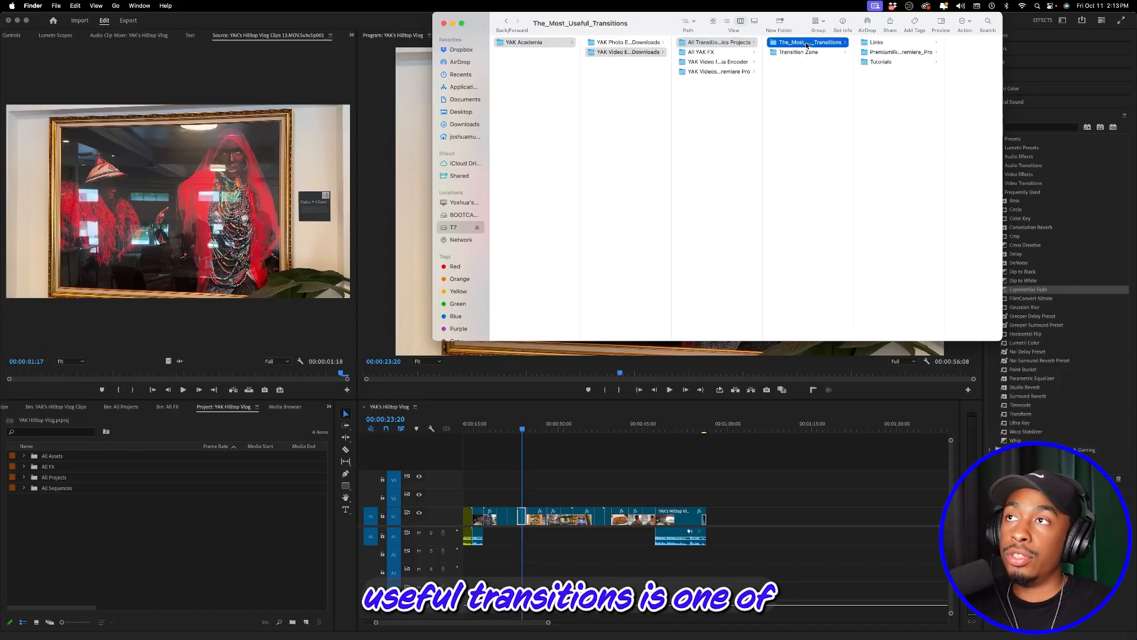
pyautogui.click(869, 53)
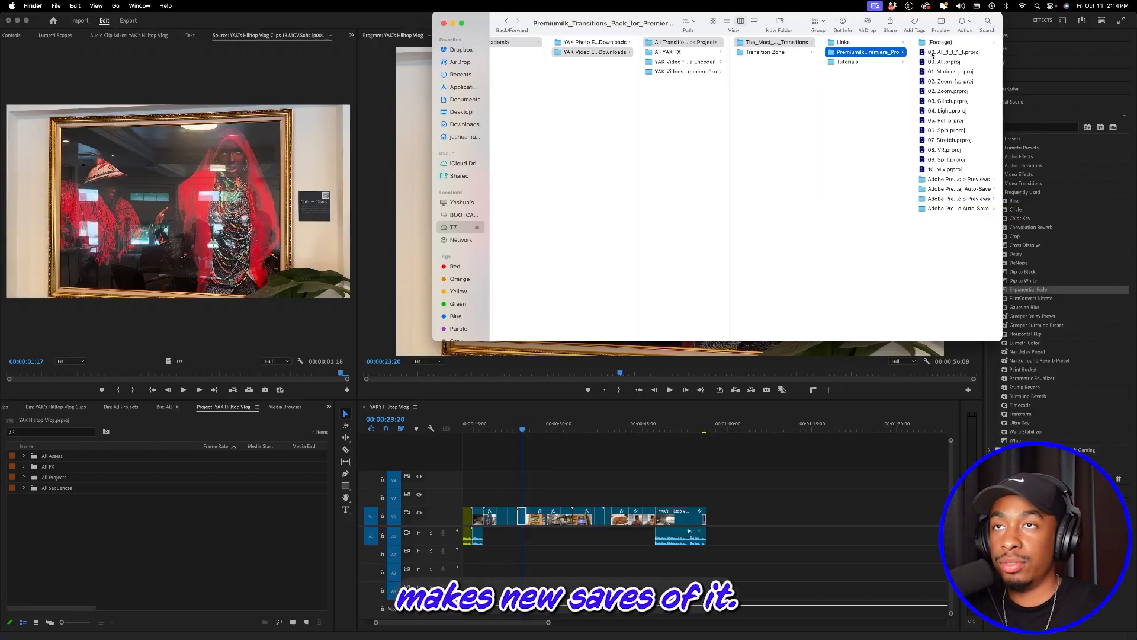
pyautogui.doubleClick(924, 53)
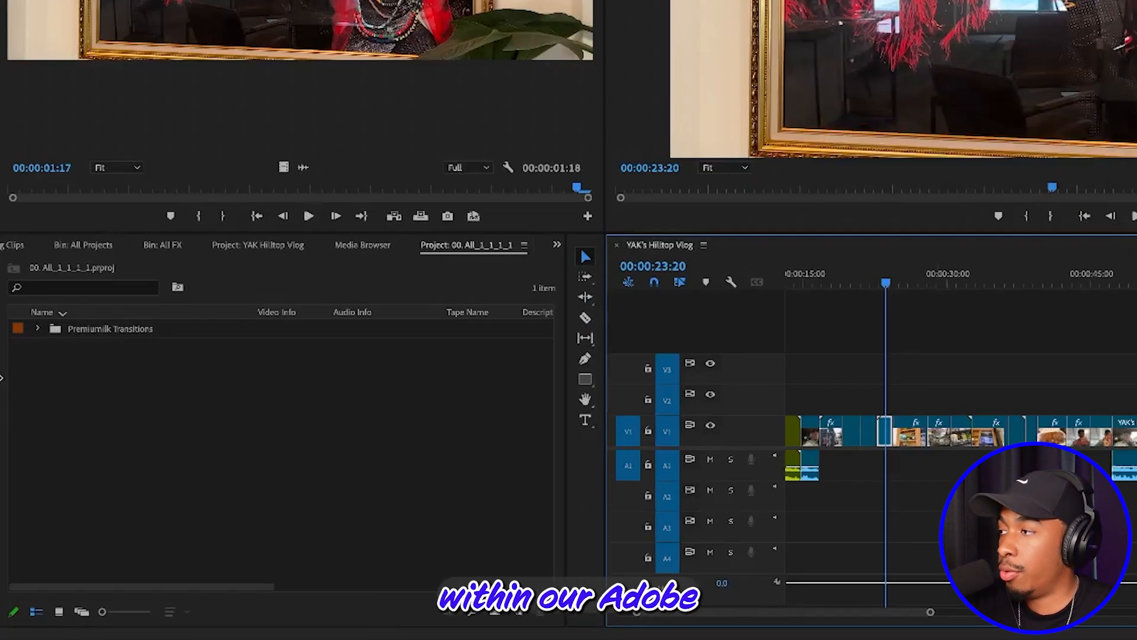
# Step: Expand the Premiumilk Transitions bin and open its 04. Light bin to browse the light leak transitions
pyautogui.click(37, 330)
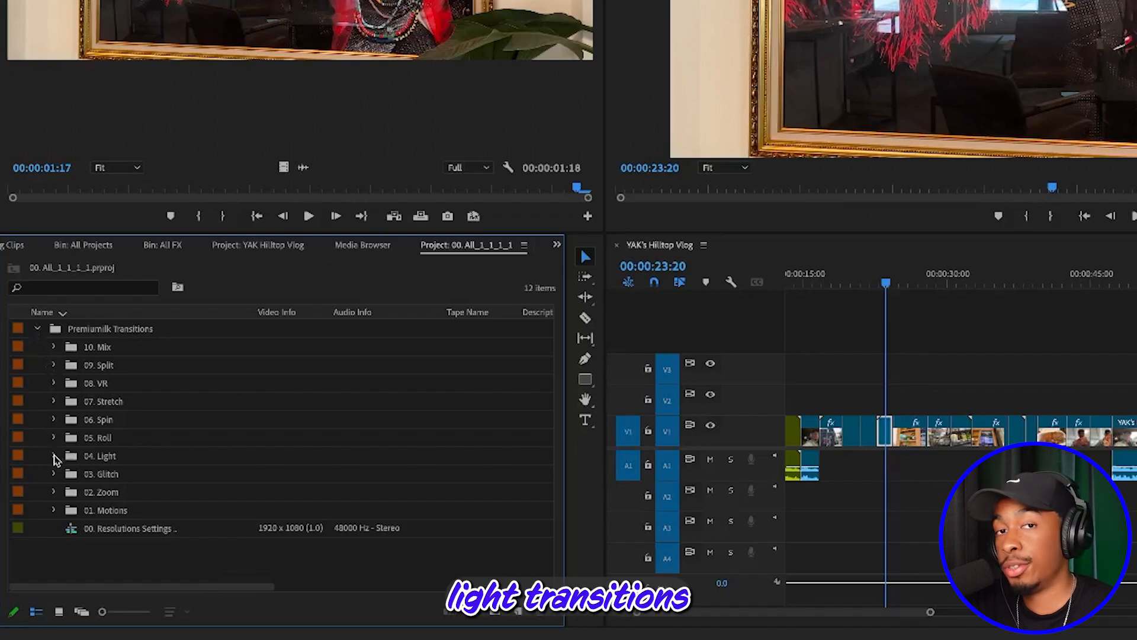
pyautogui.click(53, 457)
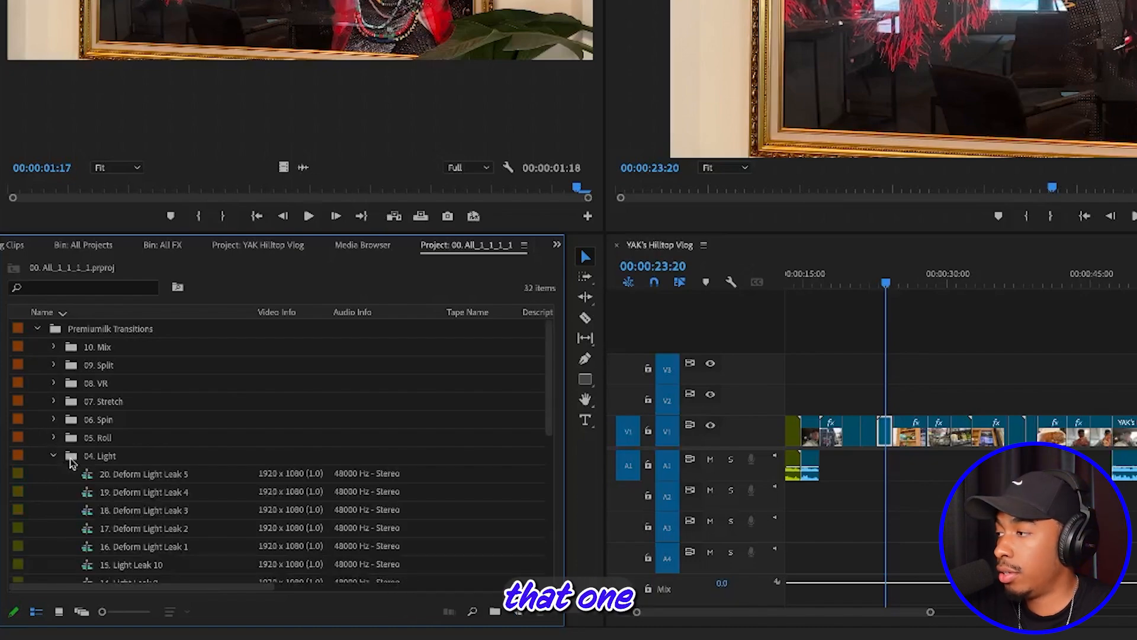
pyautogui.doubleClick(72, 457)
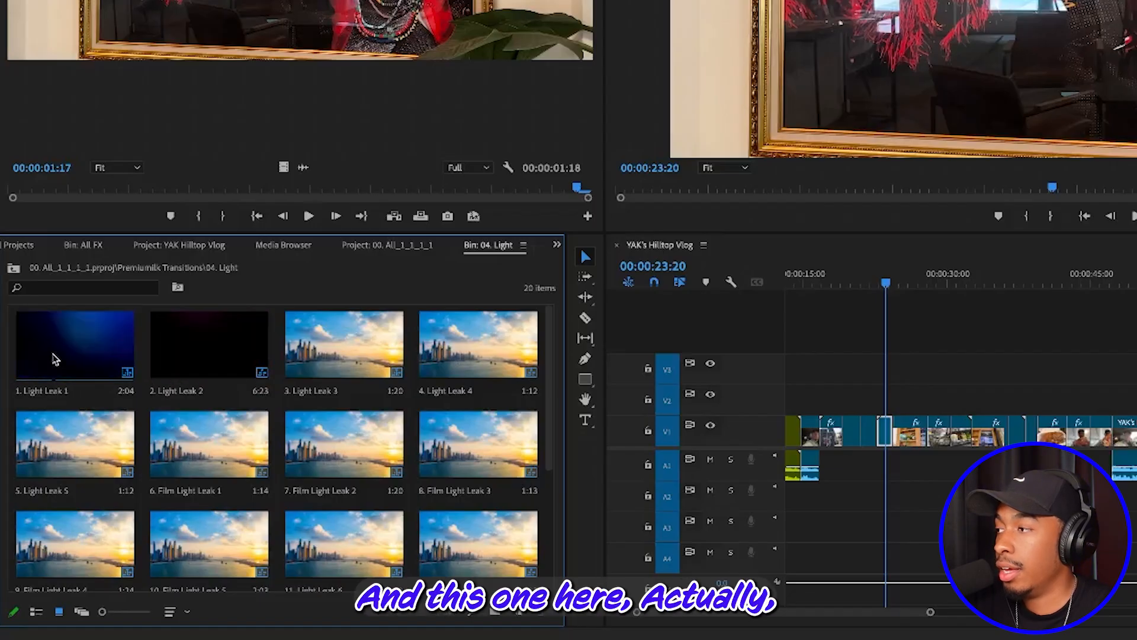
# Step: Open the 1. Light Leak 1 sequence and copy its yellow adjustment clips together with the green sound effect
pyautogui.doubleClick(79, 357)
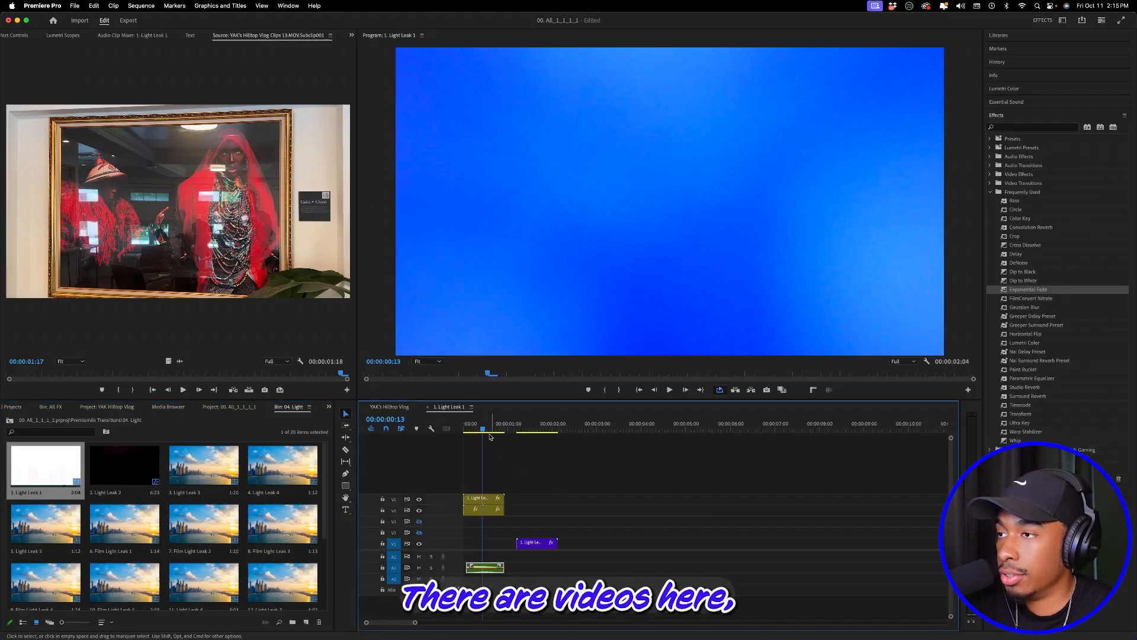
pyautogui.moveTo(495, 439); pyautogui.dragTo(471, 438)
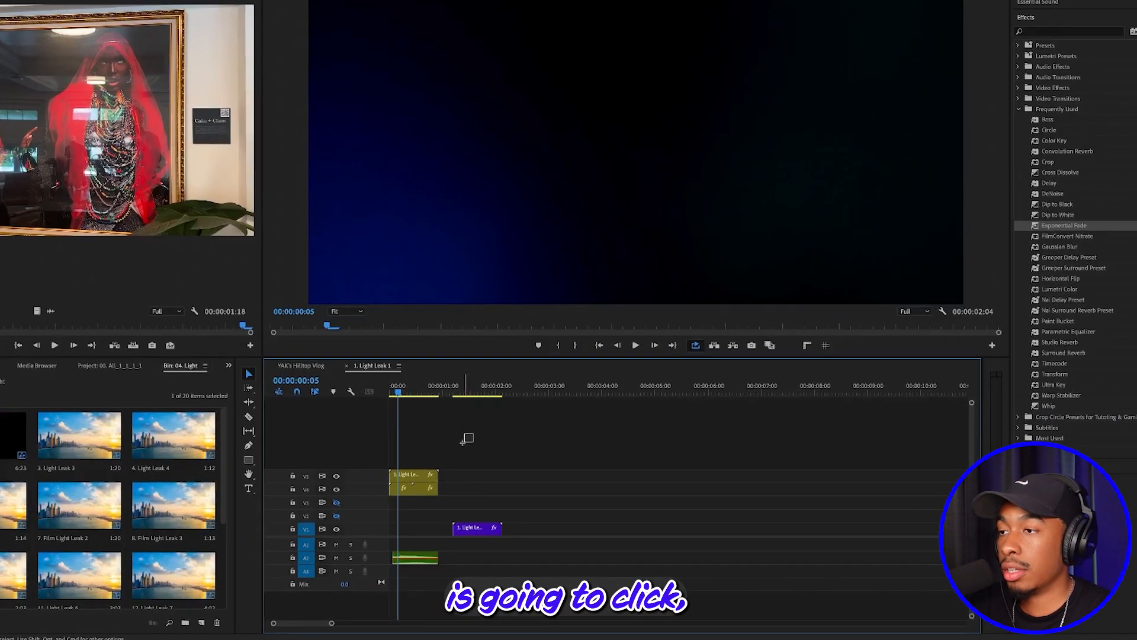
pyautogui.moveTo(533, 462); pyautogui.dragTo(481, 509)
pyautogui.moveTo(306, 456); pyautogui.dragTo(284, 476)
pyautogui.moveTo(331, 393); pyautogui.dragTo(288, 559)
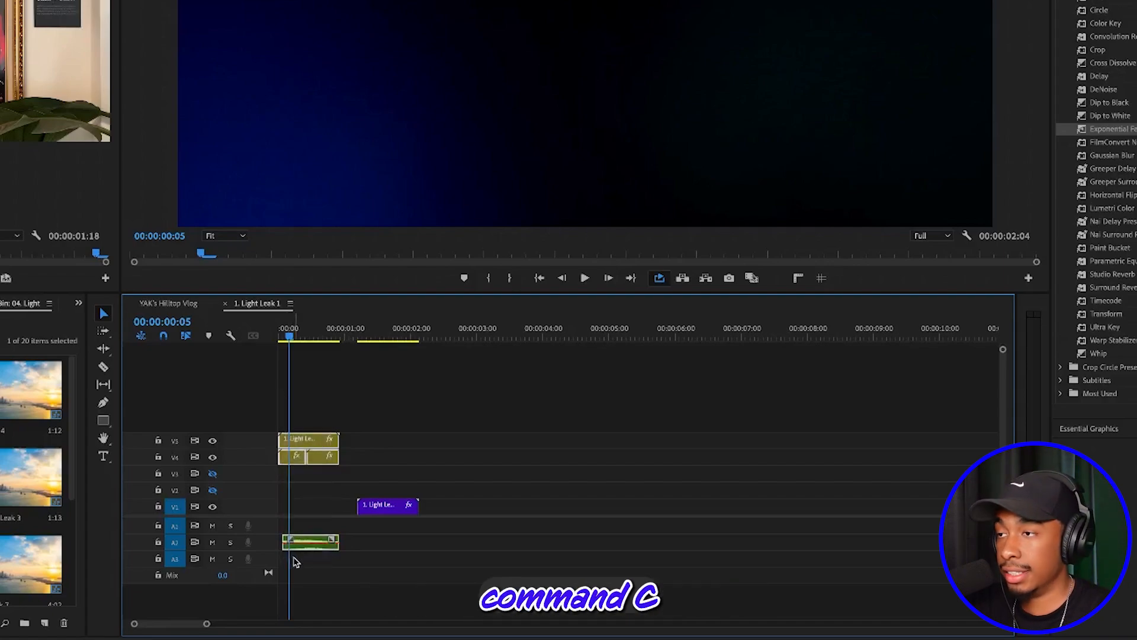
# Step: Paste the copied light leak into the YAK's Hilltop Vlog sequence at 00:00:58:00, past the last clip
pyautogui.click(181, 305)
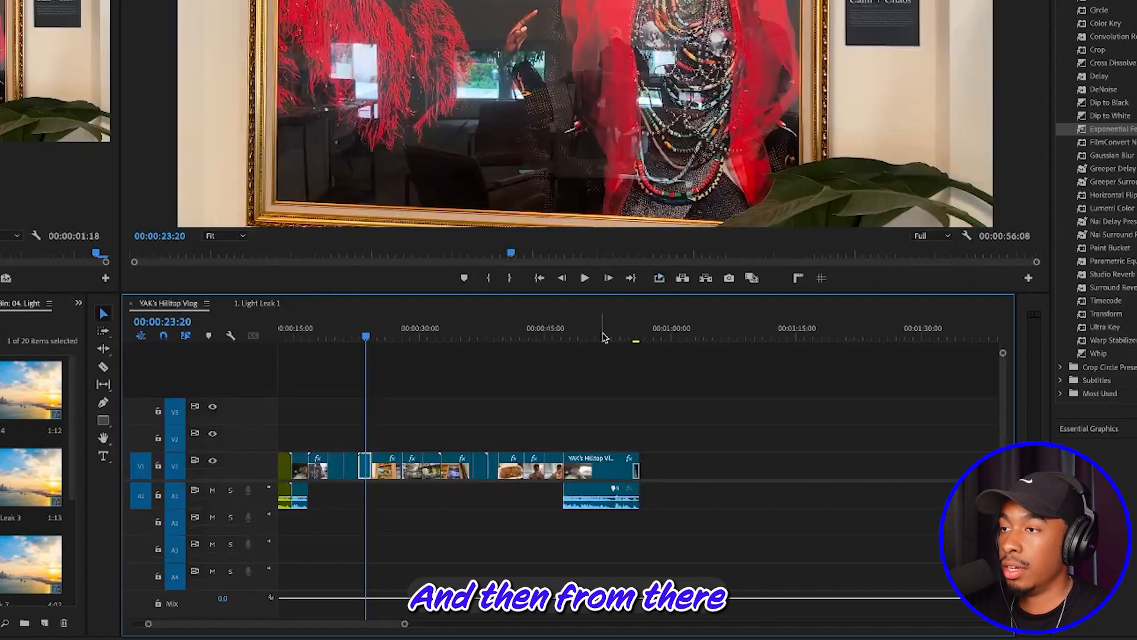
pyautogui.click(578, 339)
pyautogui.moveTo(578, 339); pyautogui.dragTo(656, 340)
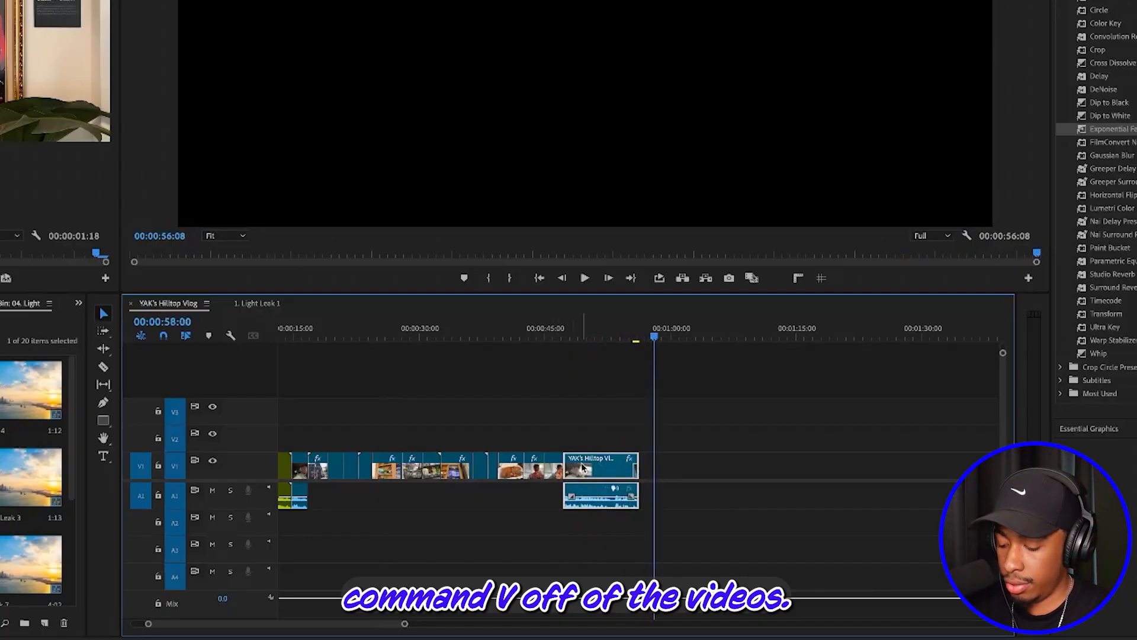
pyautogui.press('super+v')
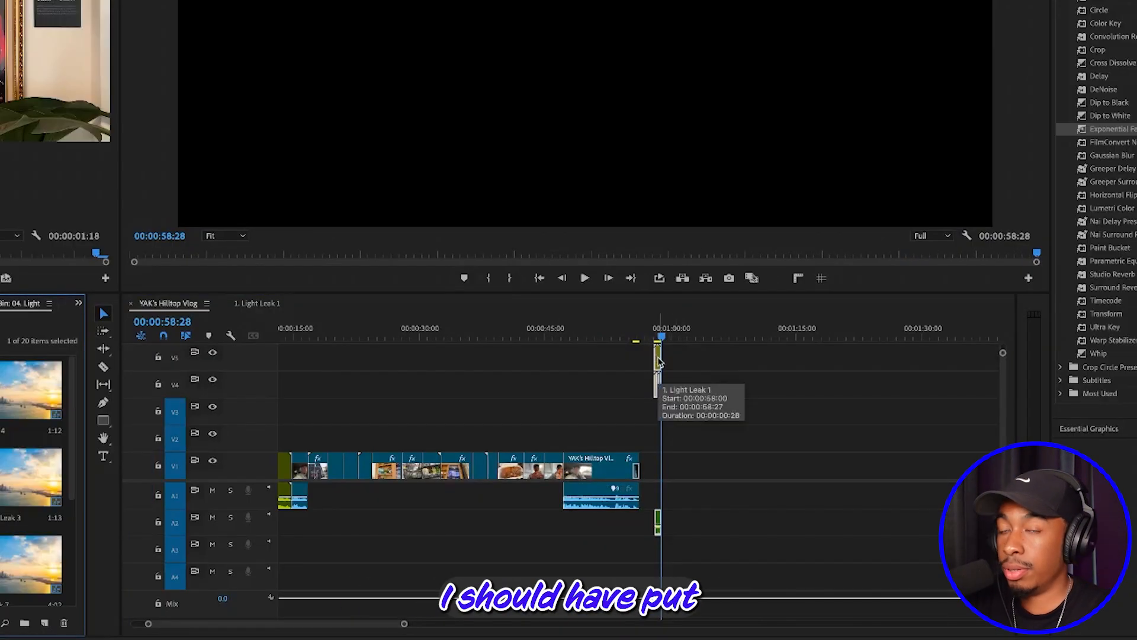
# Step: Move the pasted Light Leak 1 clips down to V2 and V3 and align their middle cut with the last clip's end at 00:00:56:08
pyautogui.moveTo(659, 362); pyautogui.dragTo(659, 414)
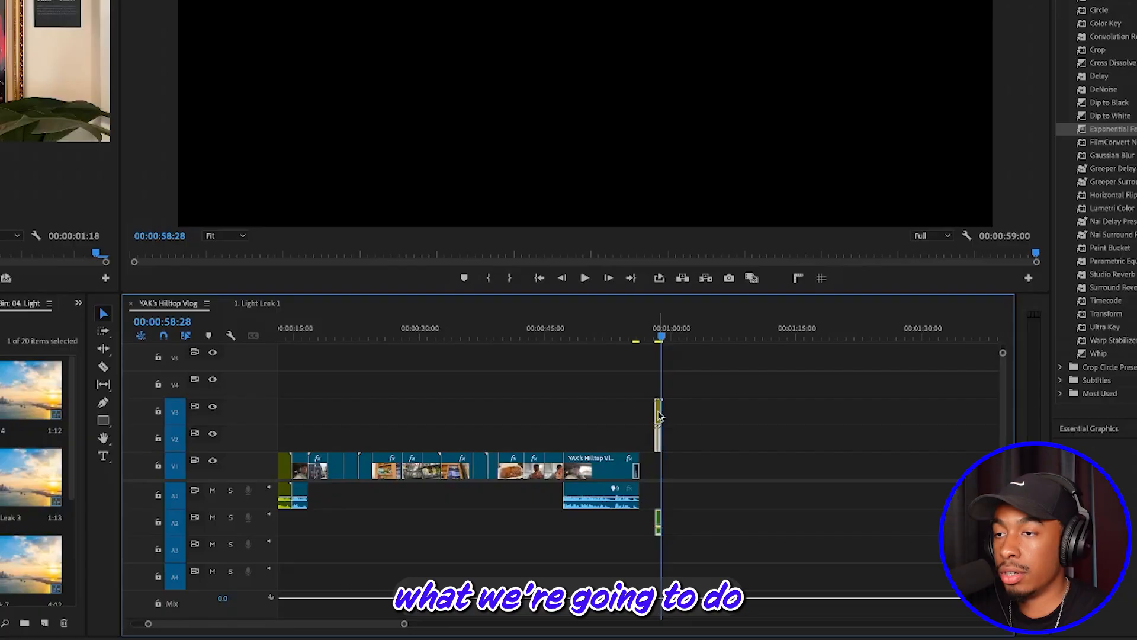
pyautogui.moveTo(659, 415); pyautogui.dragTo(642, 419)
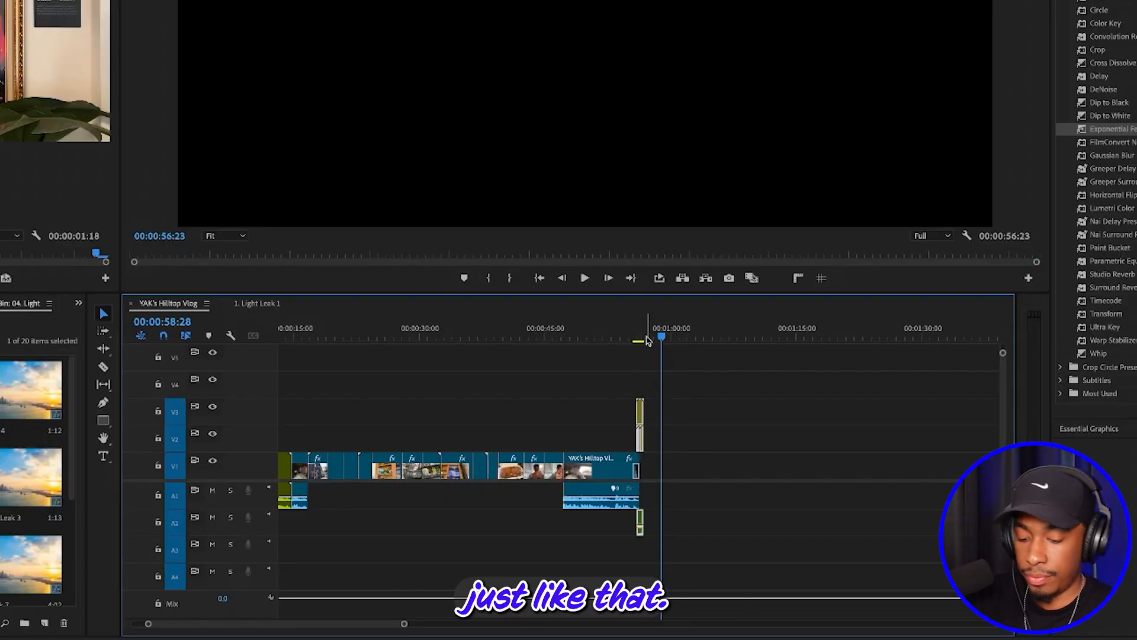
pyautogui.scroll(5, 648, 341)
pyautogui.click(464, 340)
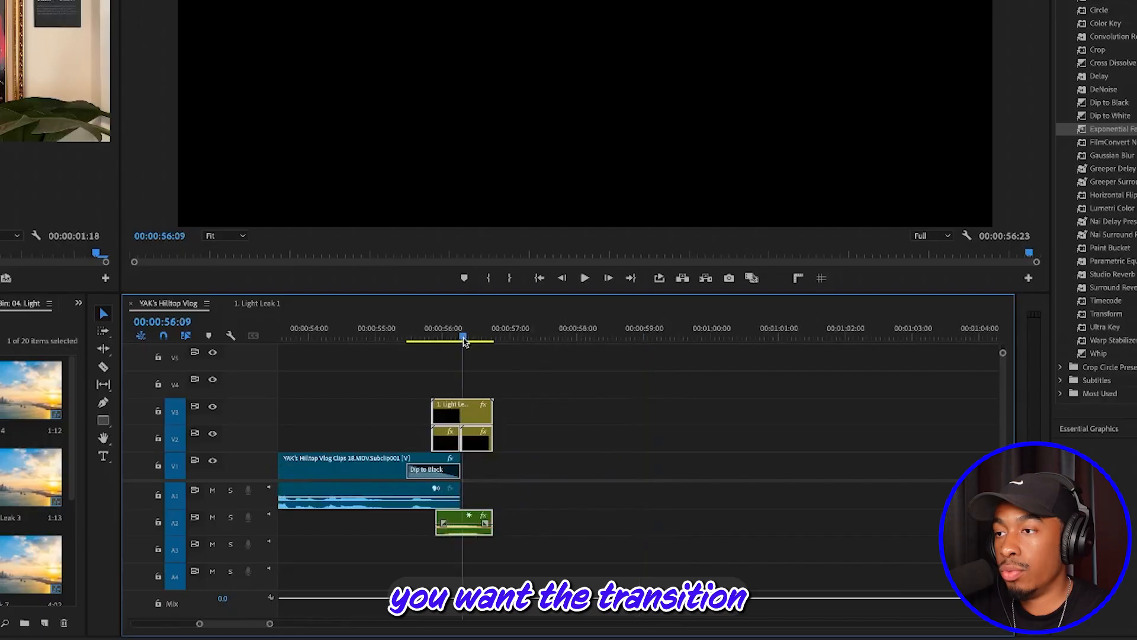
pyautogui.scroll(5, 464, 341)
pyautogui.click(622, 336)
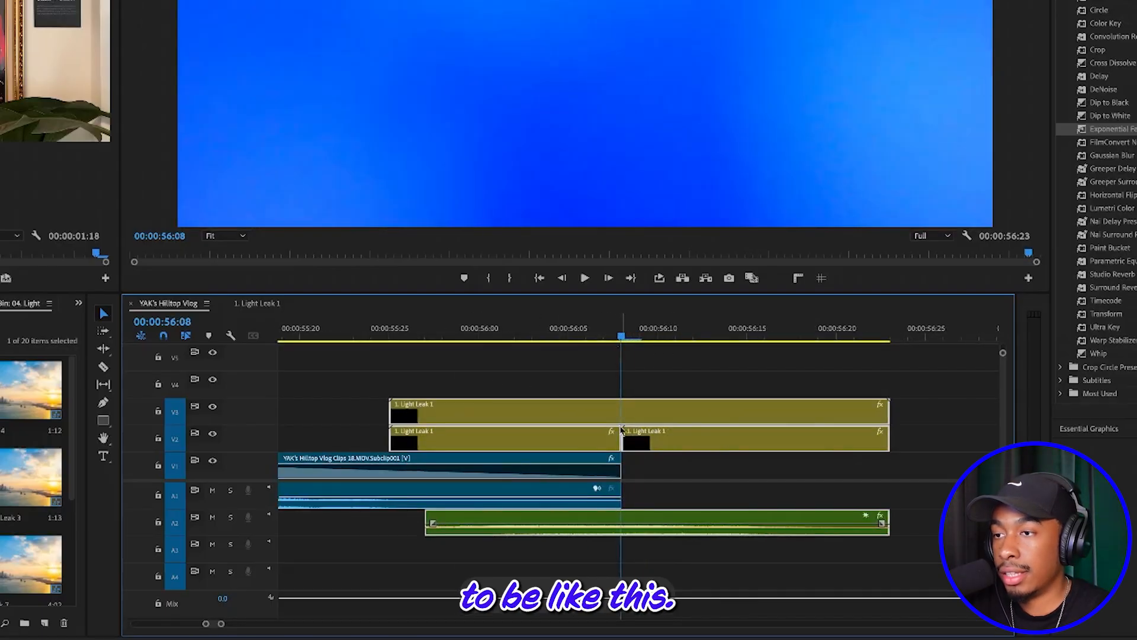
# Step: Delete the Dip to Black transition at the end of the last car clip
pyautogui.moveTo(613, 338); pyautogui.dragTo(377, 358)
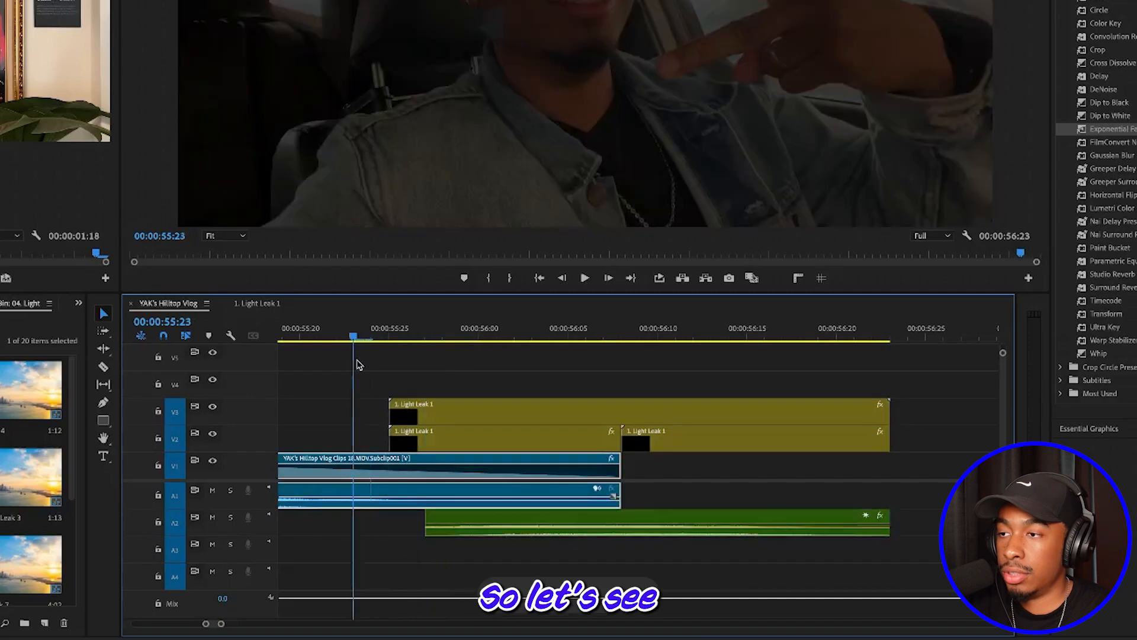
pyautogui.scroll(-4, 415, 385)
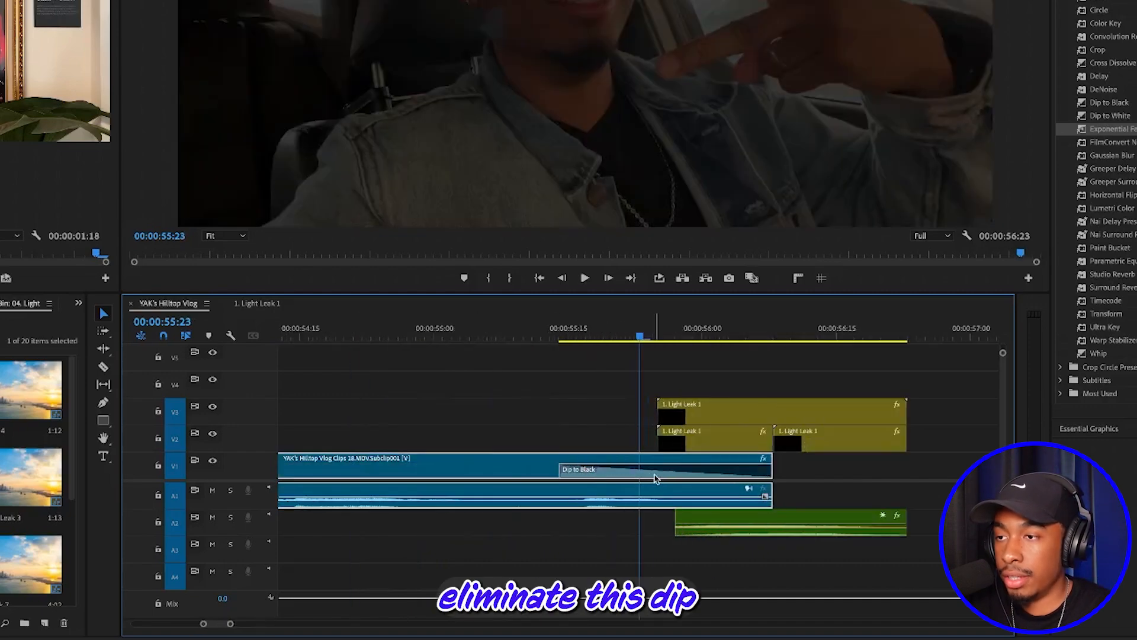
pyautogui.click(678, 474)
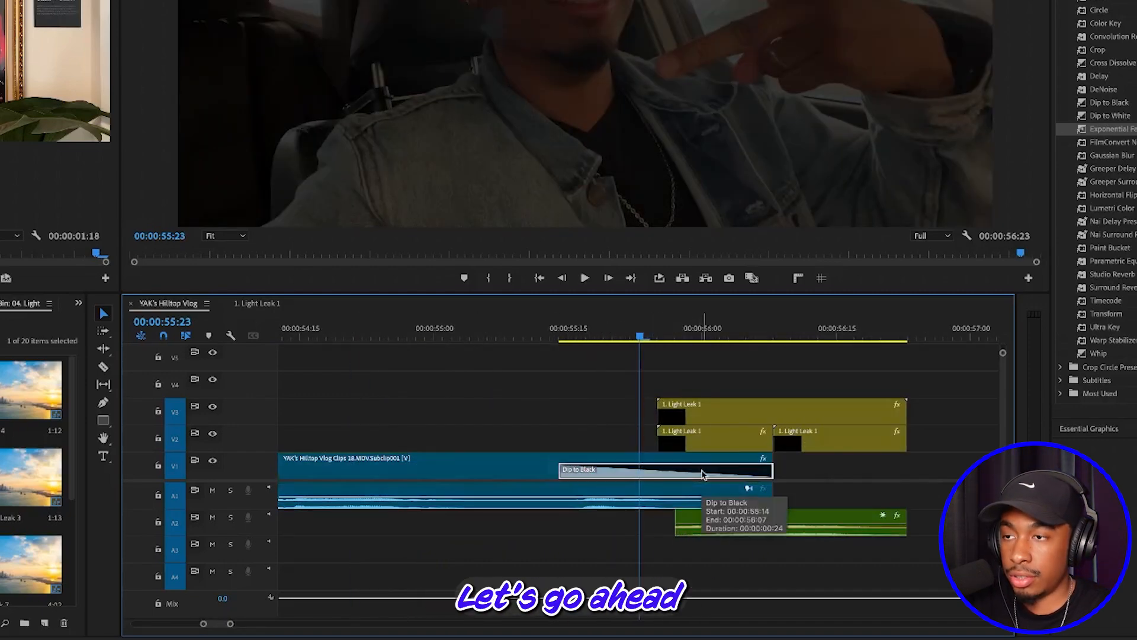
pyautogui.press('Delete')
# Step: Play back the end of the last car clip repeatedly to check the light leak transition
pyautogui.scroll(-3, 702, 473)
pyautogui.click(621, 338)
pyautogui.press('space')
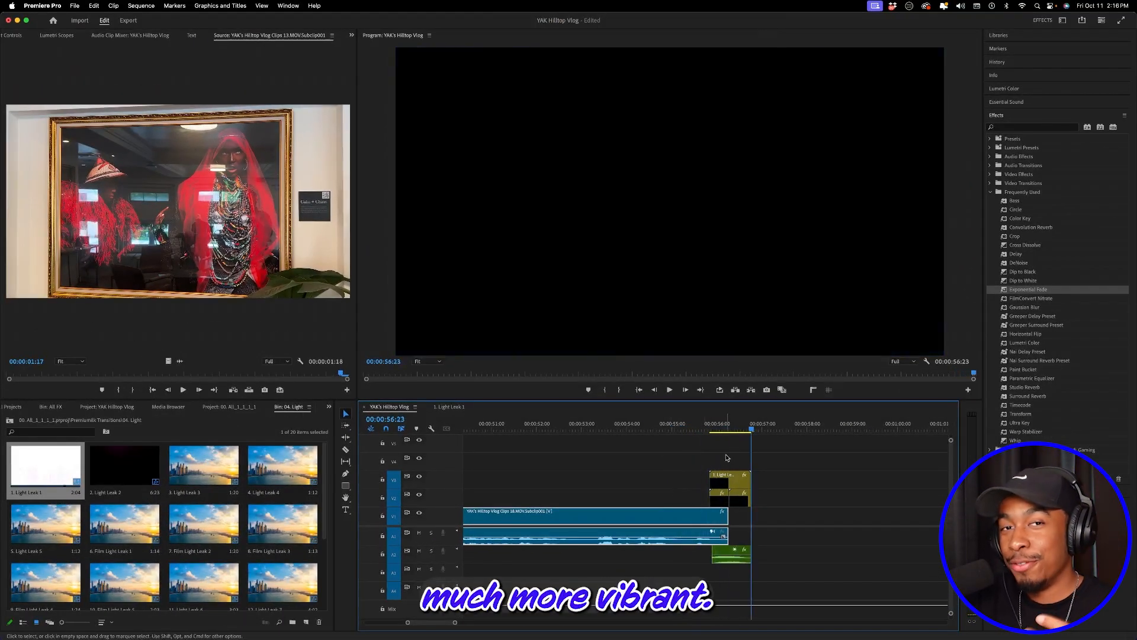
pyautogui.moveTo(711, 428); pyautogui.dragTo(672, 440)
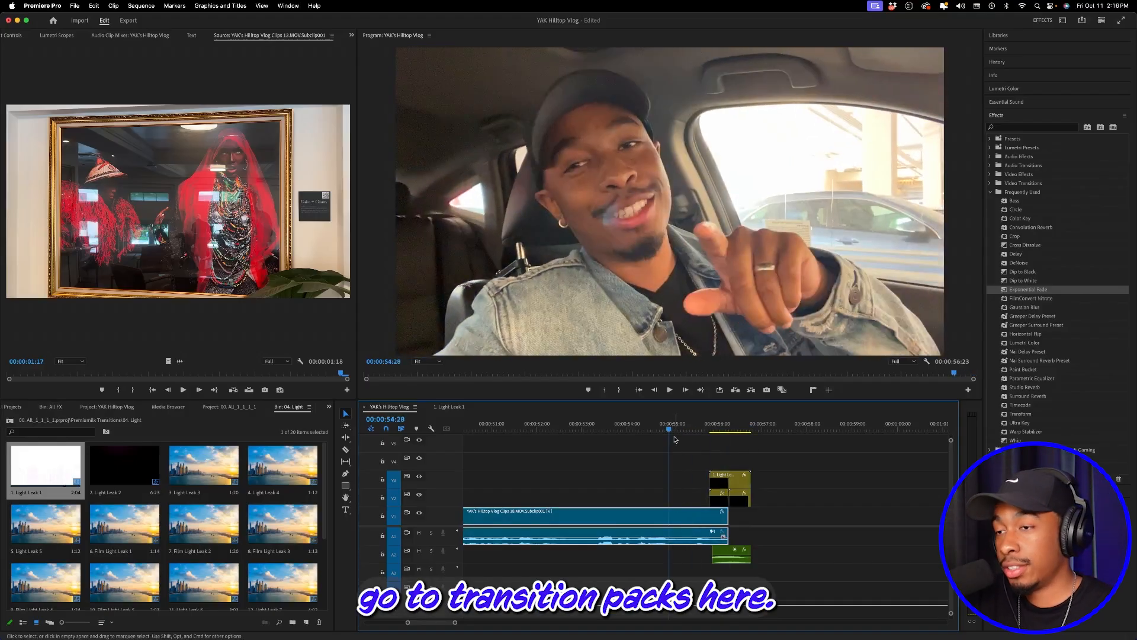
pyautogui.moveTo(700, 436); pyautogui.dragTo(661, 436)
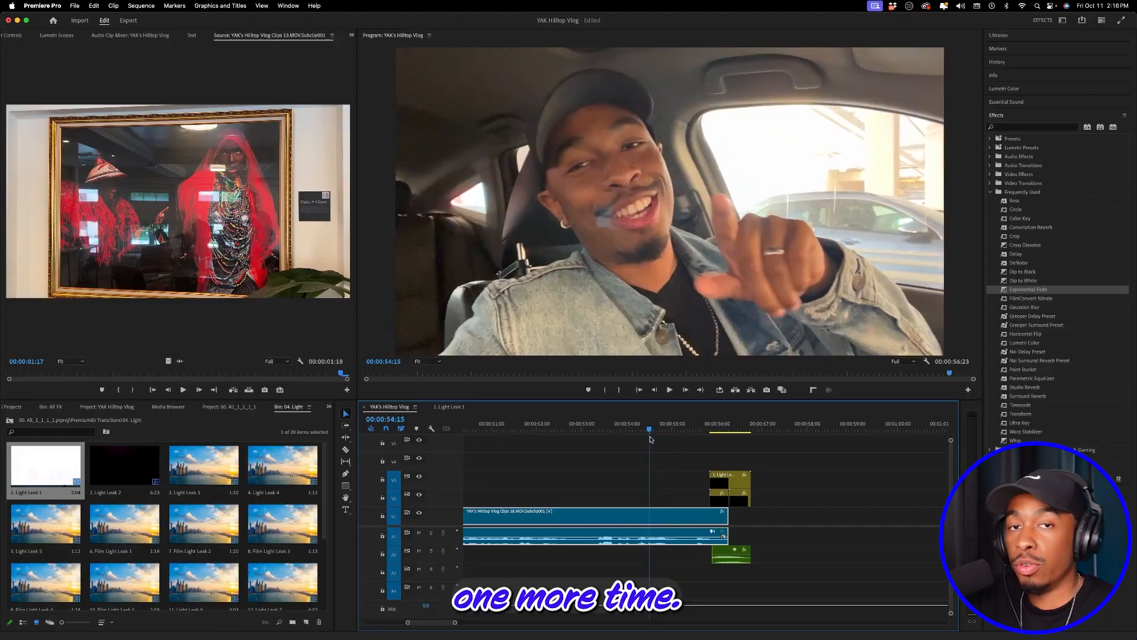
pyautogui.press('space')
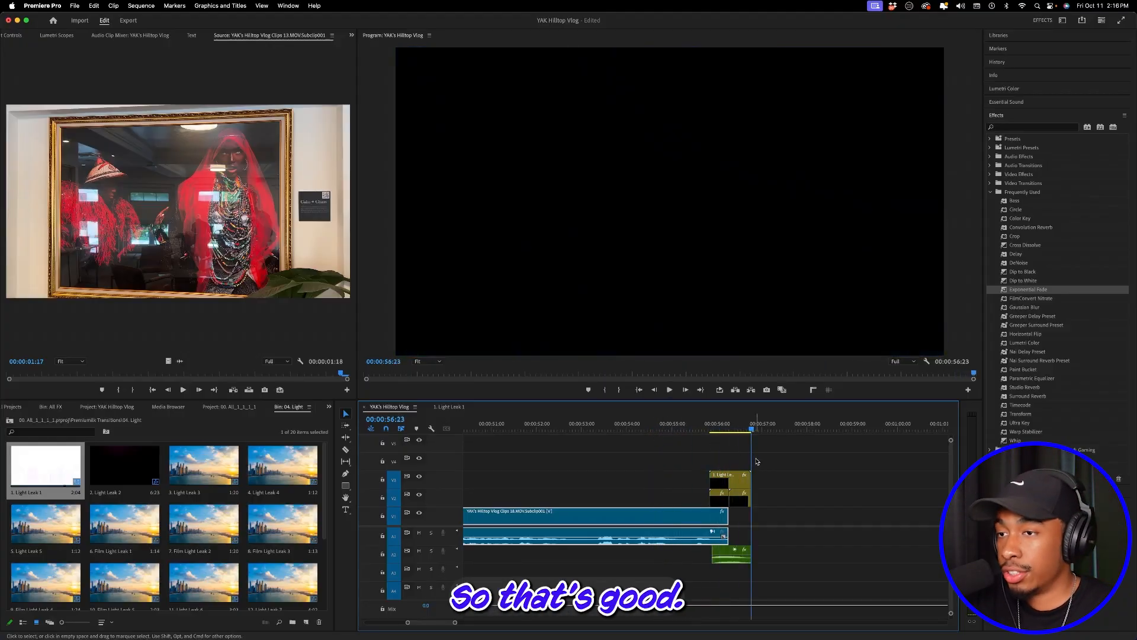
# Step: Copy the light leak clips and their sound effect from the sequence's end and paste them over the intro at 00:00:05:01
pyautogui.moveTo(695, 445); pyautogui.dragTo(736, 484)
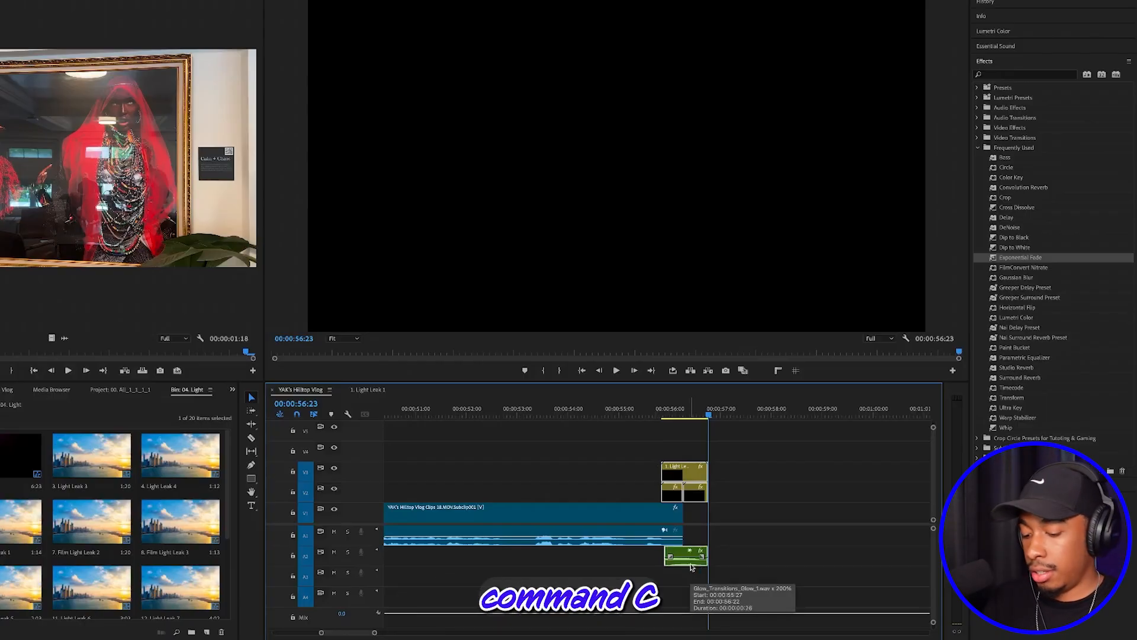
pyautogui.press('-')
pyautogui.press('-')
pyautogui.press('-')
pyautogui.press('-')
pyautogui.click(407, 412)
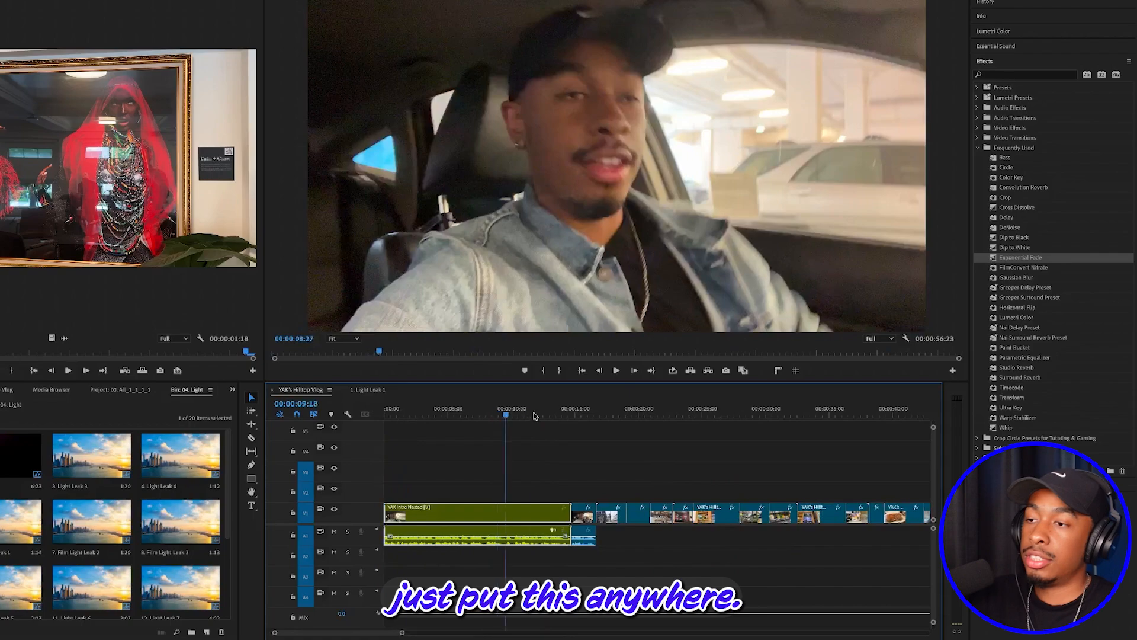
pyautogui.moveTo(535, 416); pyautogui.dragTo(390, 432)
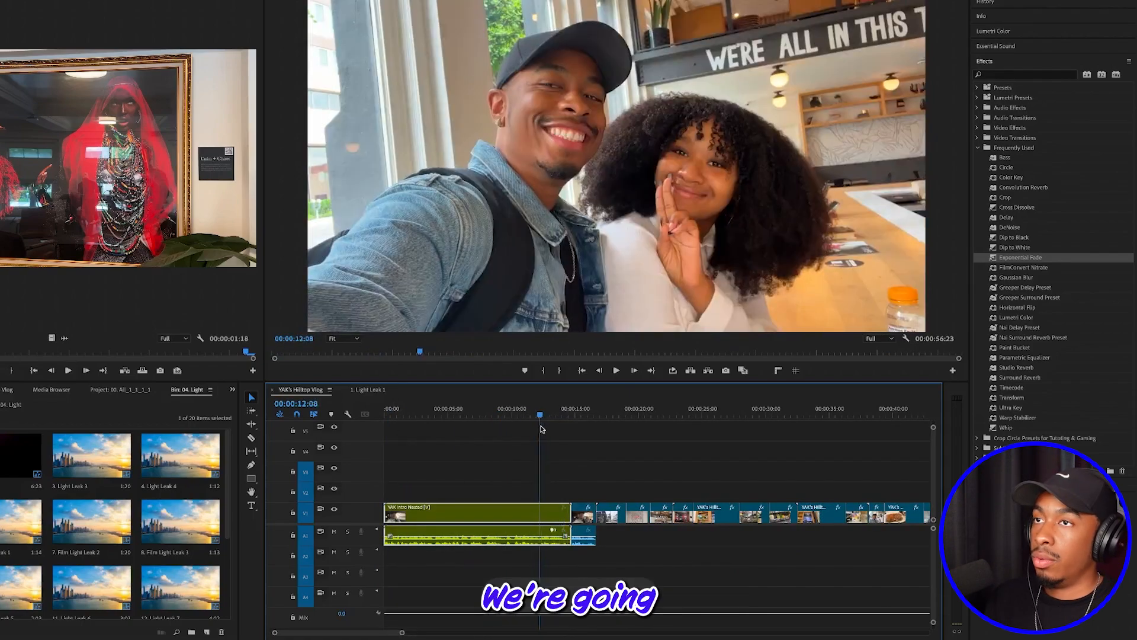
pyautogui.moveTo(541, 429); pyautogui.dragTo(449, 435)
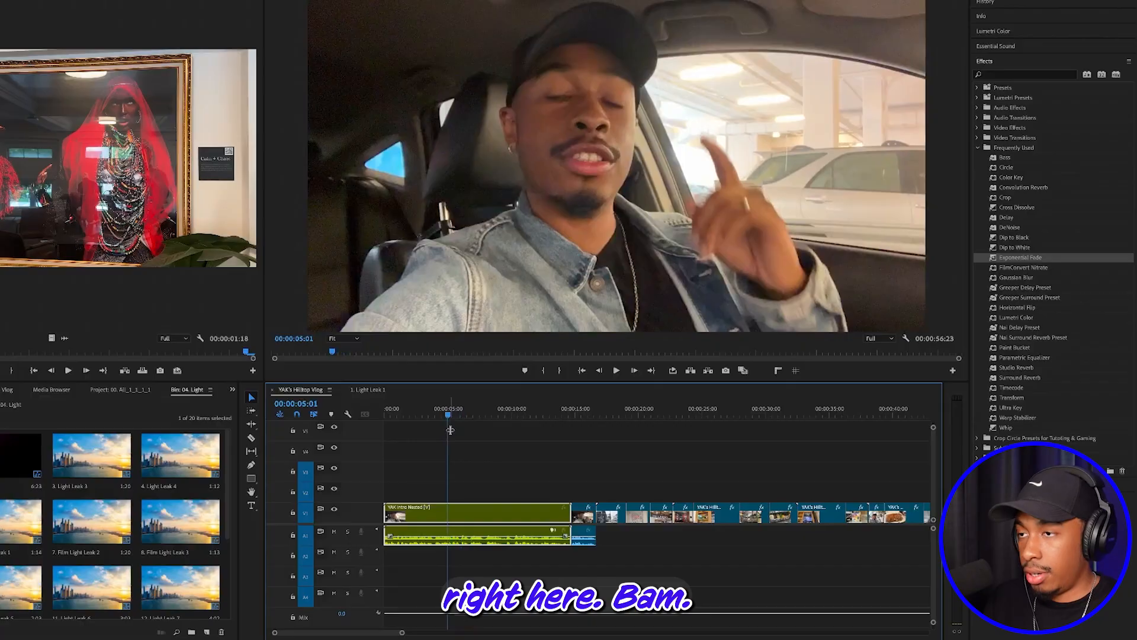
pyautogui.hotkey('ctrl', 'v')
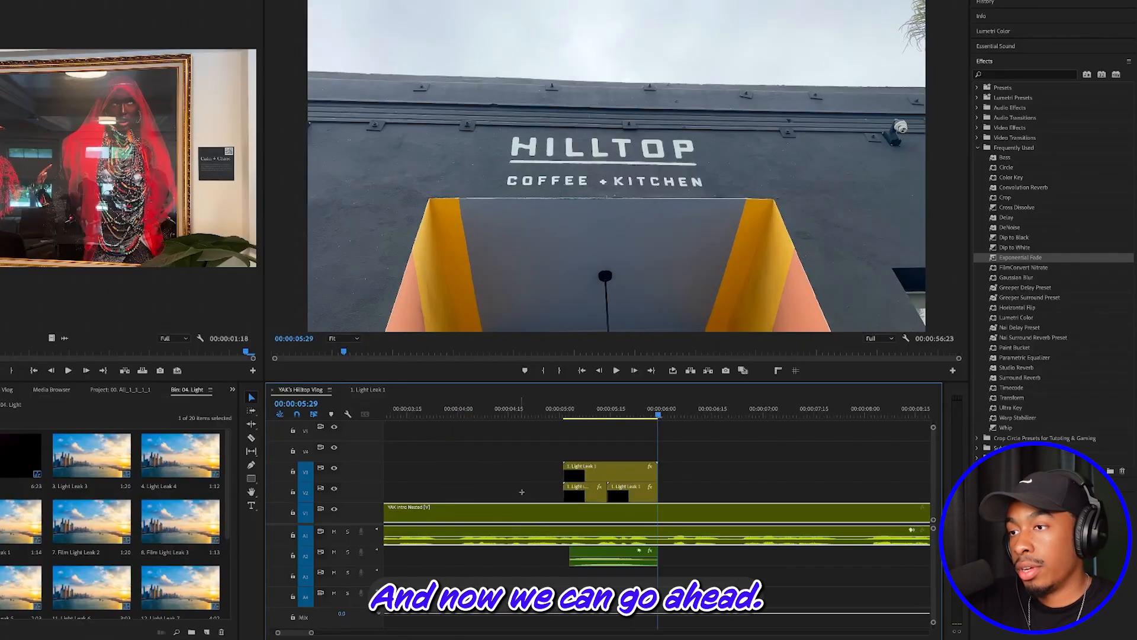
# Step: Delete the pasted light leak's two V2 clips and sound effect, and move its V3 clip to start at 00:00:04:24
pyautogui.moveTo(522, 492); pyautogui.dragTo(639, 494)
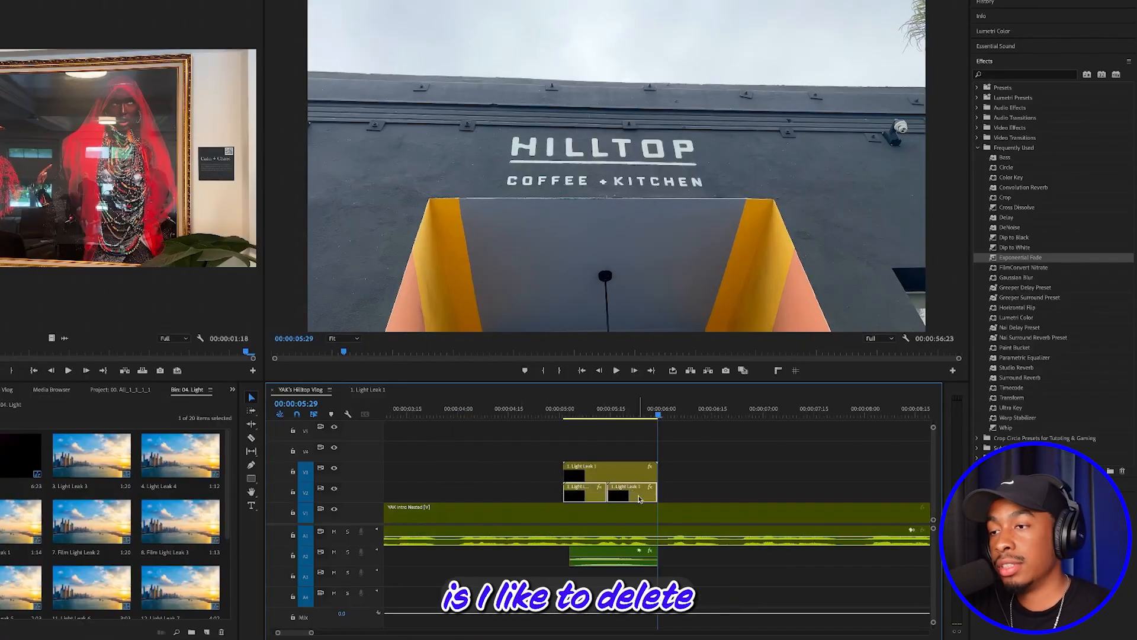
pyautogui.press('Delete')
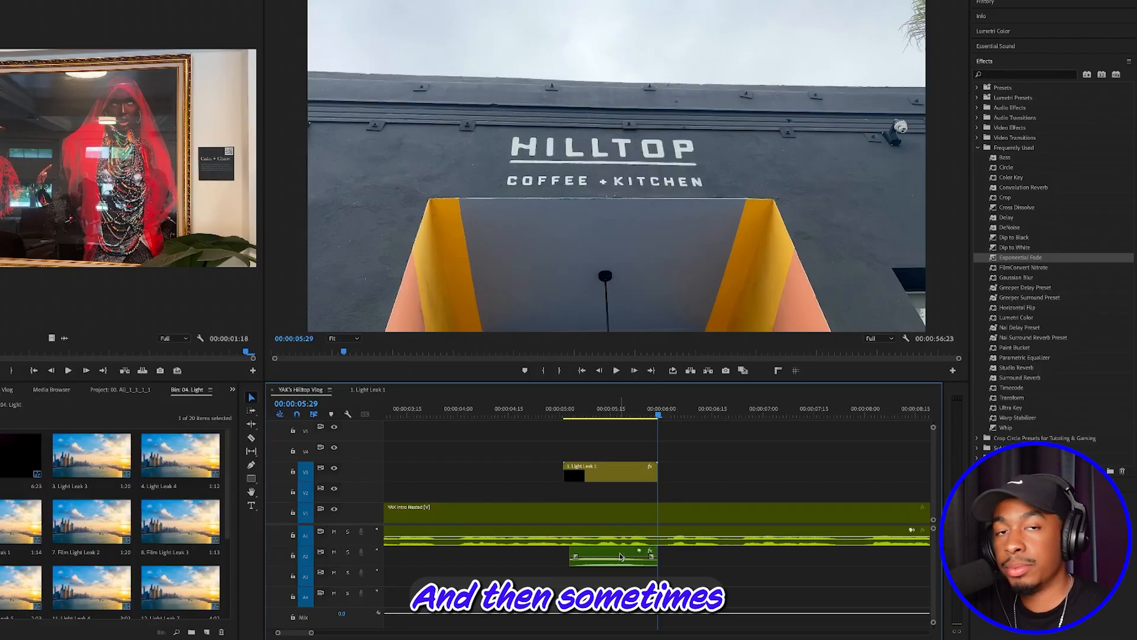
pyautogui.press('Delete')
pyautogui.click(631, 471)
pyautogui.moveTo(633, 421); pyautogui.dragTo(577, 424)
pyautogui.moveTo(599, 466); pyautogui.dragTo(575, 466)
# Step: Play back the intro through the repositioned light leak and stop at 00:00:11:12
pyautogui.moveTo(572, 413); pyautogui.dragTo(533, 414)
pyautogui.press('space')
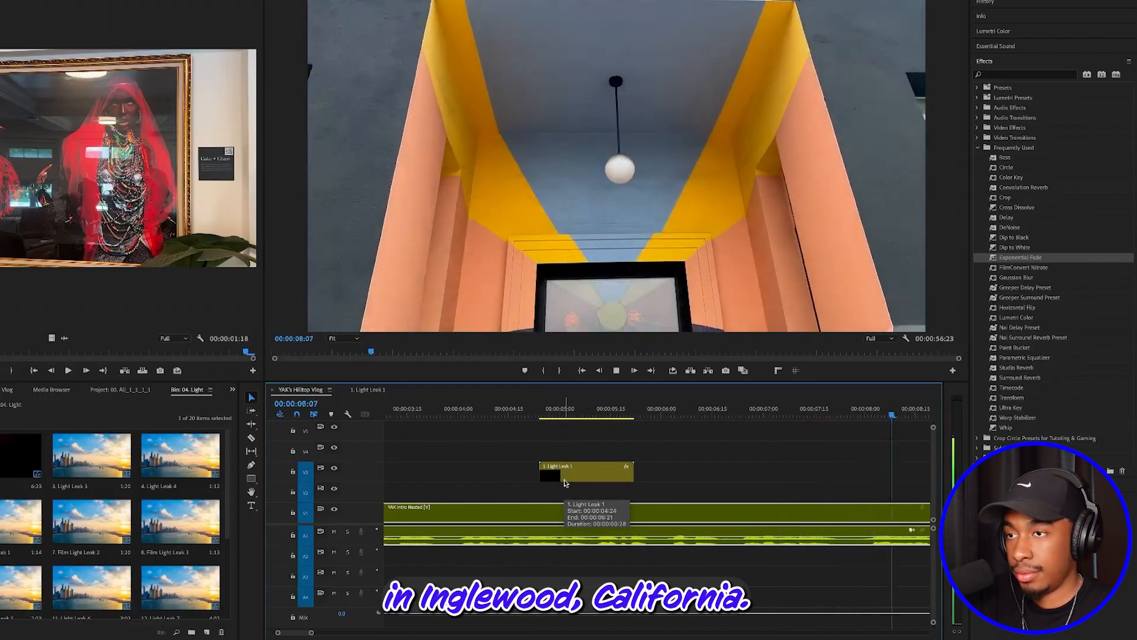
pyautogui.press('-')
pyautogui.press('-')
pyautogui.press('-')
pyautogui.press('=')
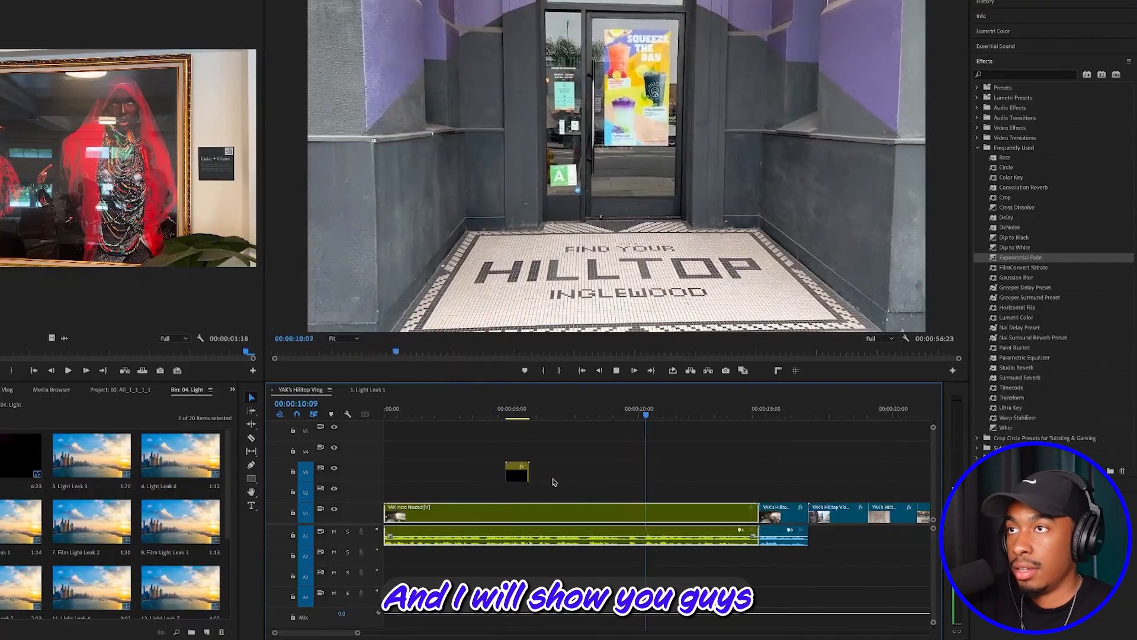
pyautogui.press('space')
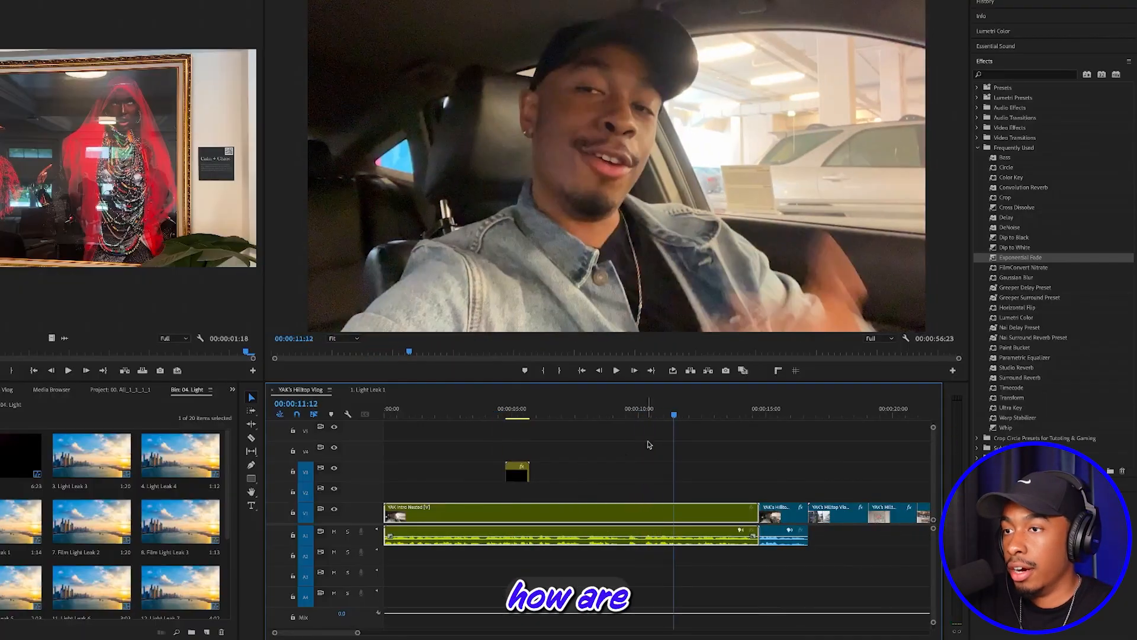
# Step: Try pasting a copy of the intro's Light Leak 1 clip at 00:00:11:12 and undo the paste
pyautogui.click(519, 478)
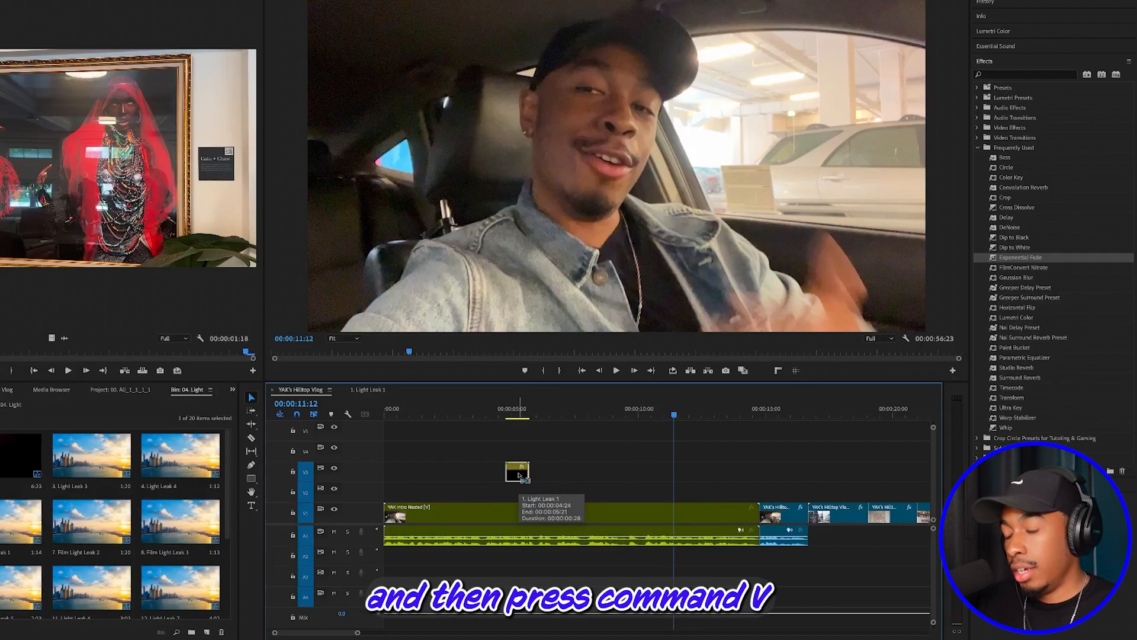
pyautogui.press('super+v')
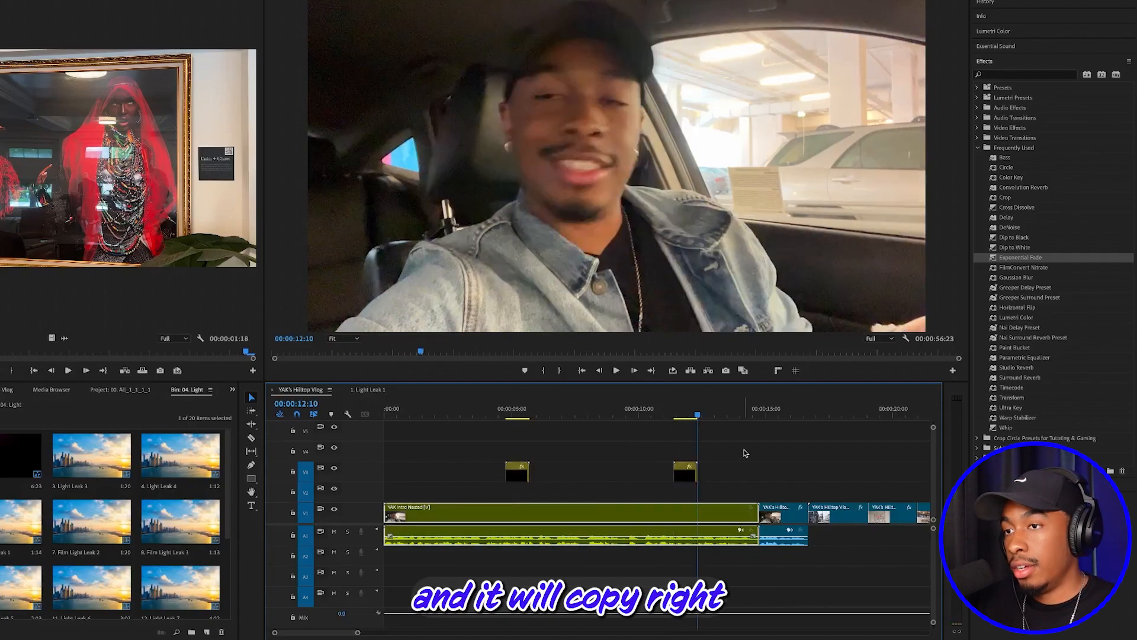
pyautogui.click(680, 418)
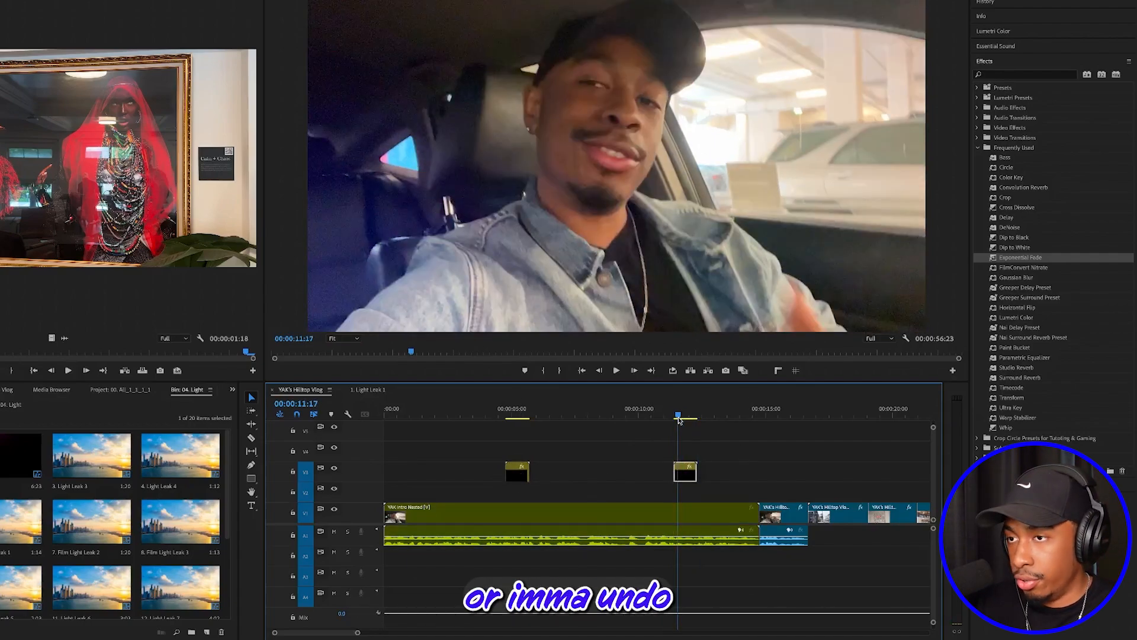
pyautogui.press('super+z')
# Step: Duplicate the intro's Light Leak 1 clip on V3 to about 9 and 7 seconds, and move the original to about 3 seconds
pyautogui.click(519, 415)
pyautogui.click(517, 481)
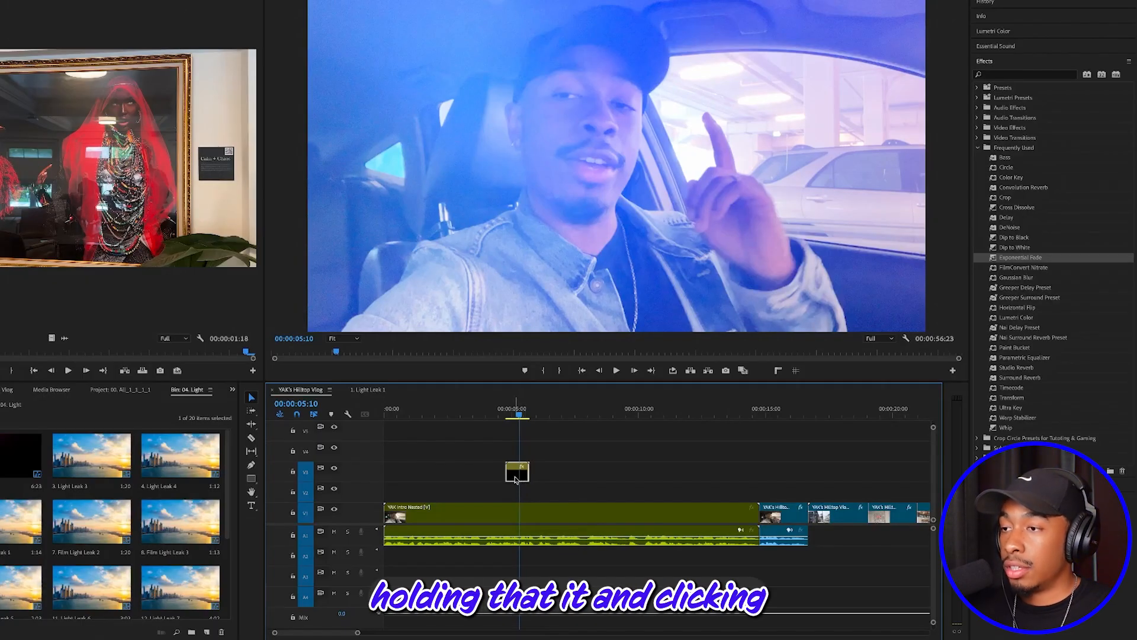
pyautogui.moveTo(517, 479); pyautogui.dragTo(626, 479)
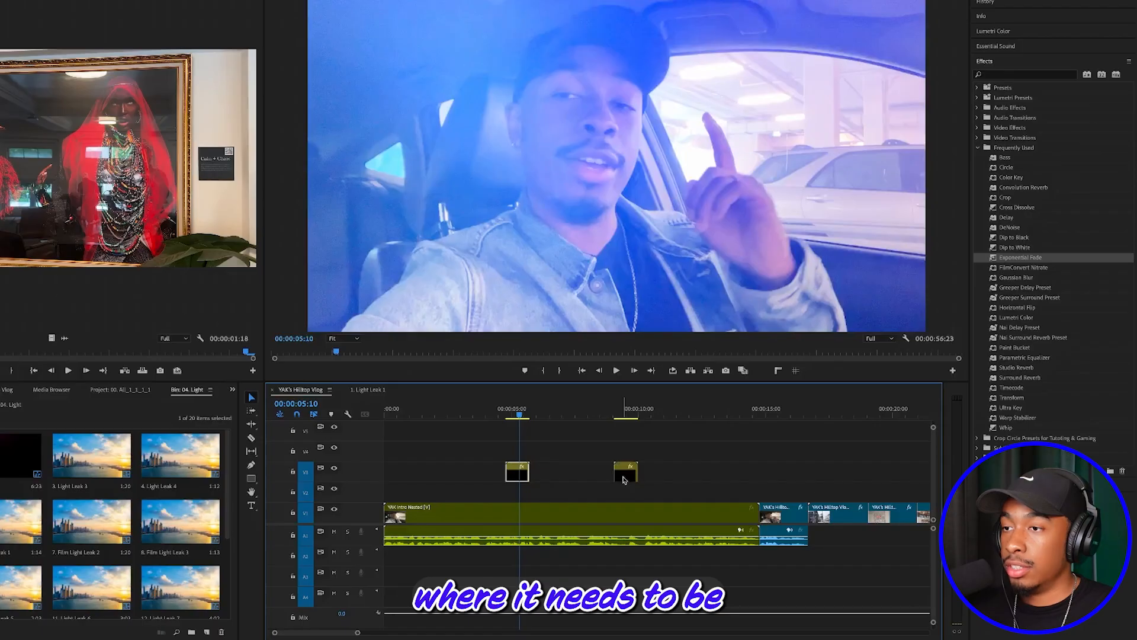
pyautogui.click(520, 417)
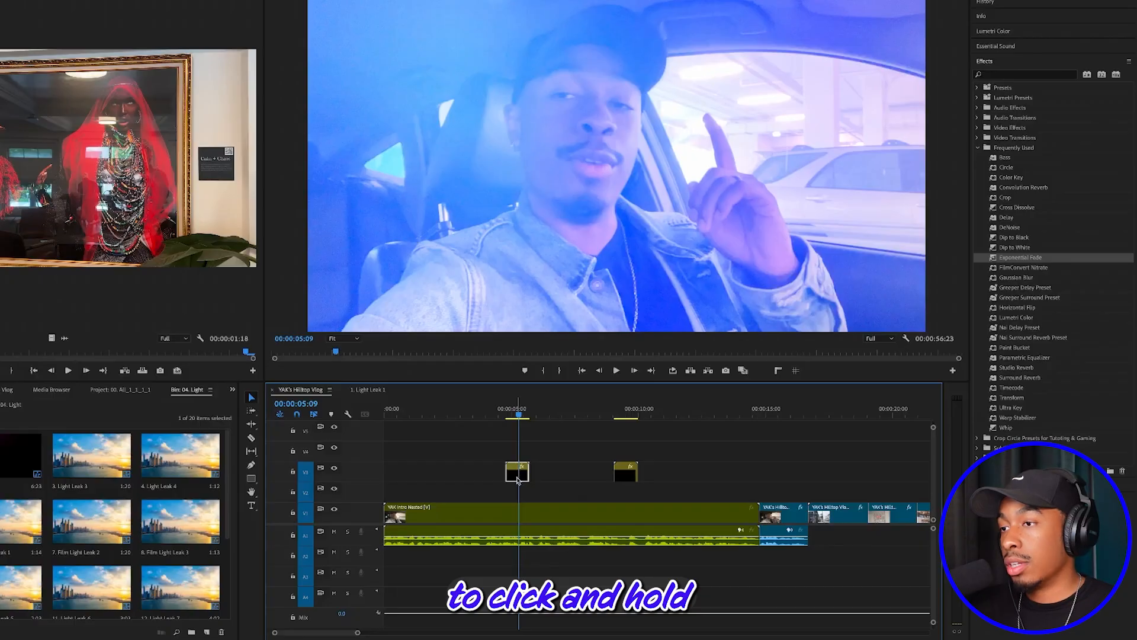
pyautogui.moveTo(517, 479); pyautogui.dragTo(575, 480)
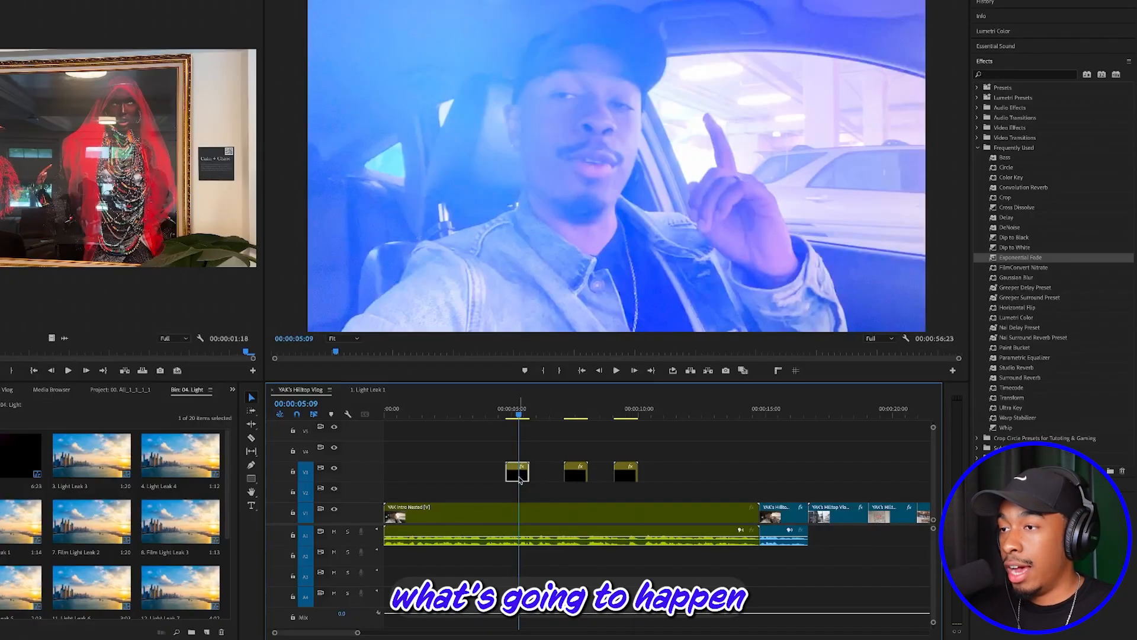
pyautogui.moveTo(520, 480); pyautogui.dragTo(470, 480)
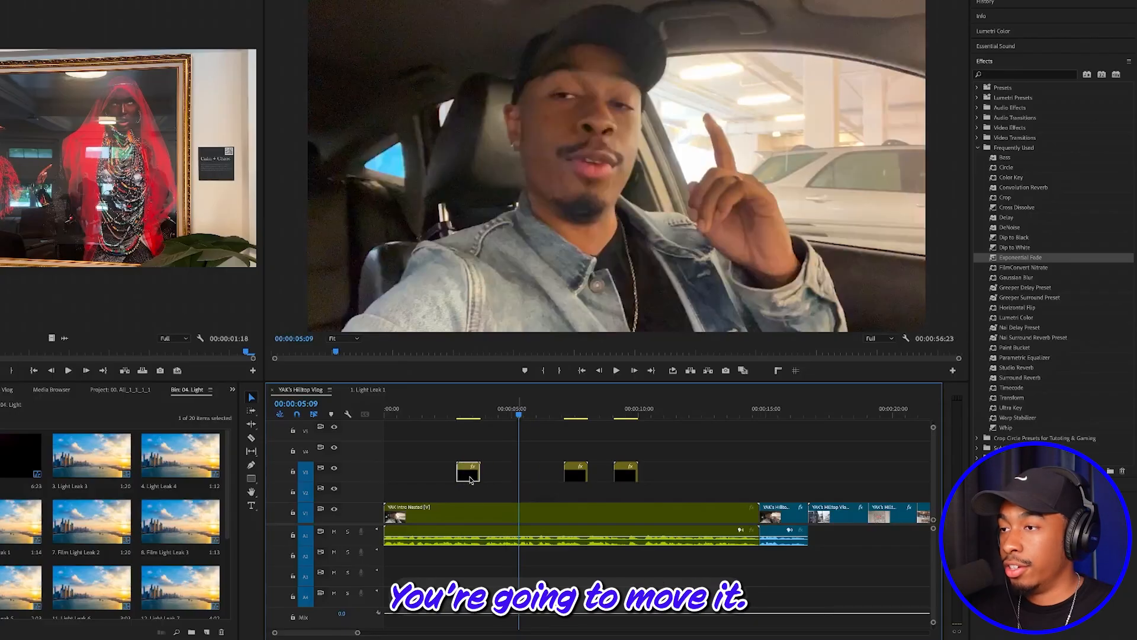
# Step: Undo the last light leak move and duplicate that Light Leak 1 clip to about 10.5 seconds on V3
pyautogui.press('super+z')
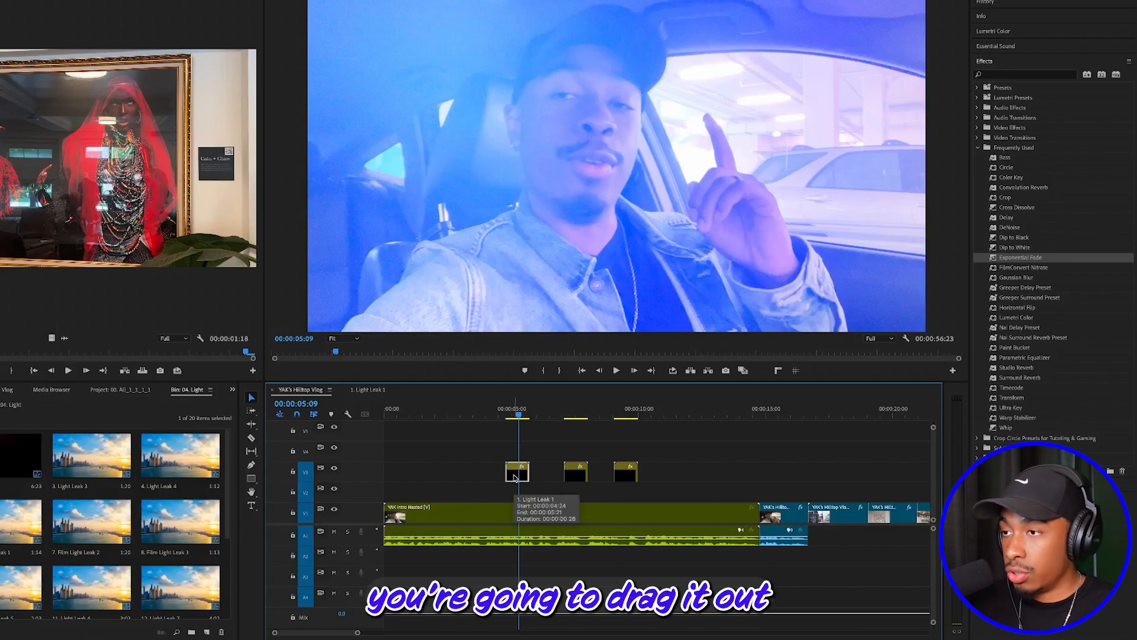
pyautogui.moveTo(514, 477); pyautogui.dragTo(660, 477)
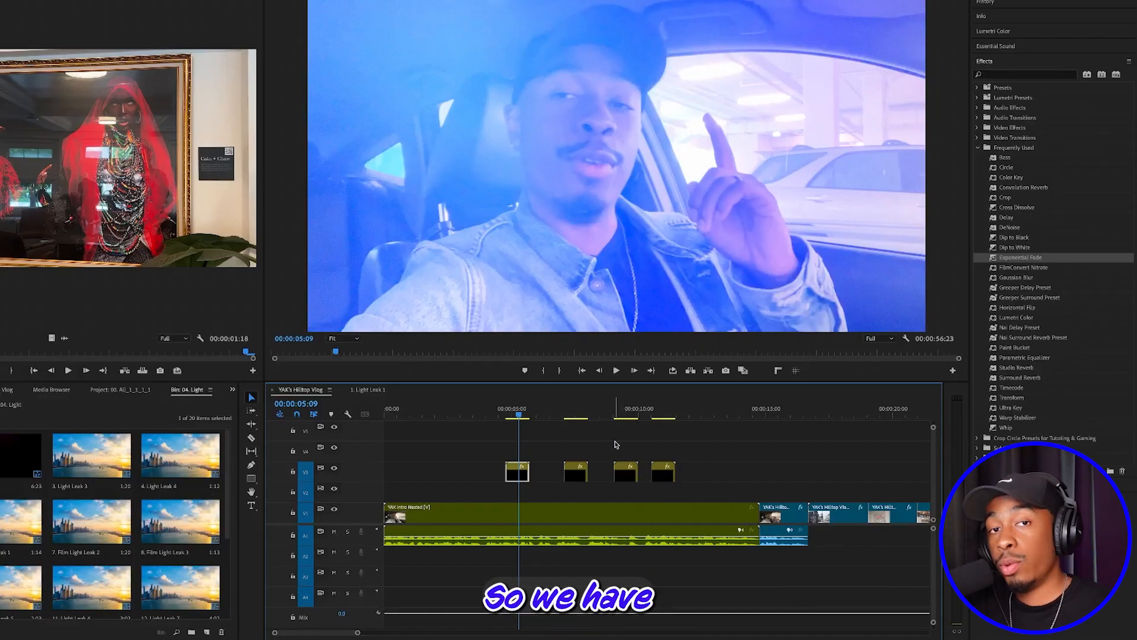
# Step: Shift the three light leak copies about 5 seconds later, set the first to start at about 10.6 seconds, and play through it
pyautogui.moveTo(614, 445); pyautogui.dragTo(862, 472)
pyautogui.moveTo(594, 478); pyautogui.dragTo(715, 477)
pyautogui.moveTo(588, 415); pyautogui.dragTo(667, 418)
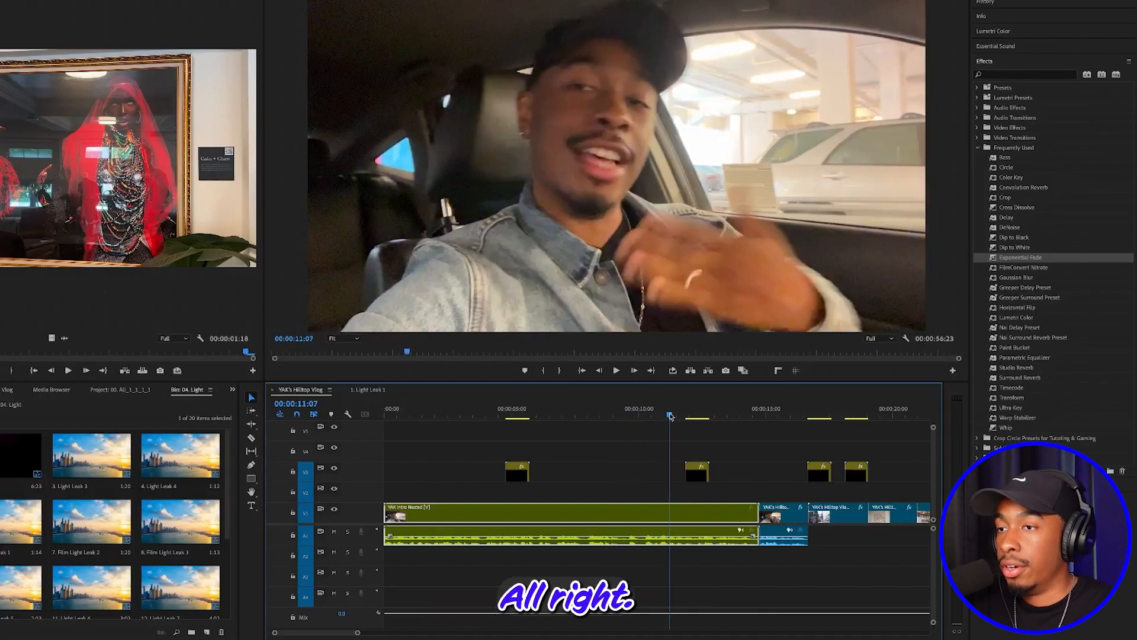
pyautogui.moveTo(695, 476); pyautogui.dragTo(665, 477)
pyautogui.click(656, 419)
pyautogui.press('space')
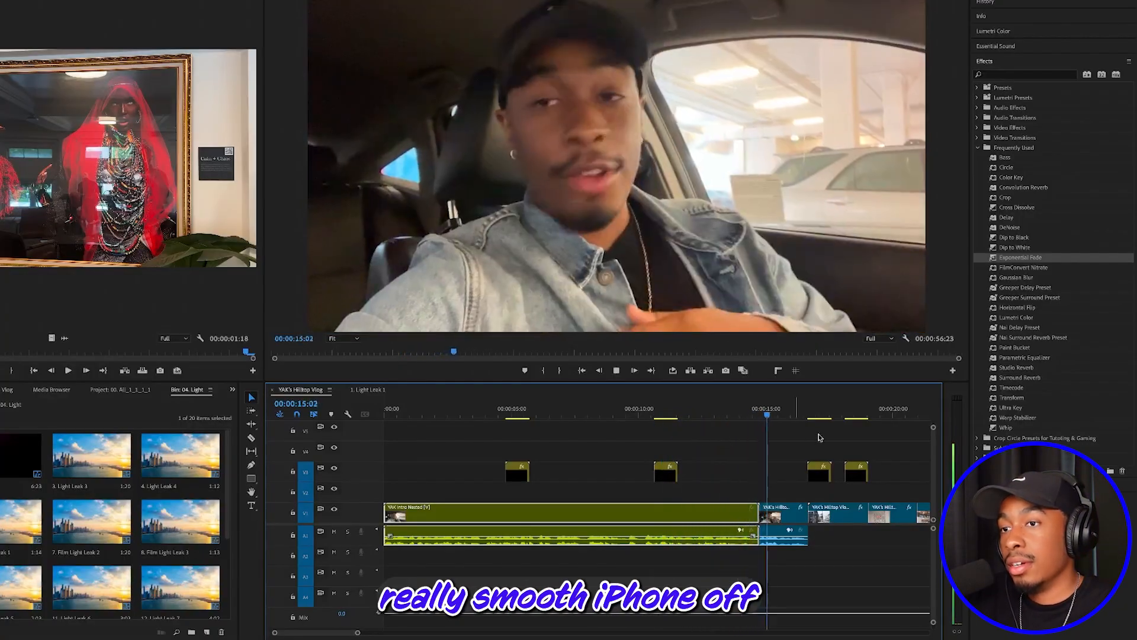
pyautogui.press('space')
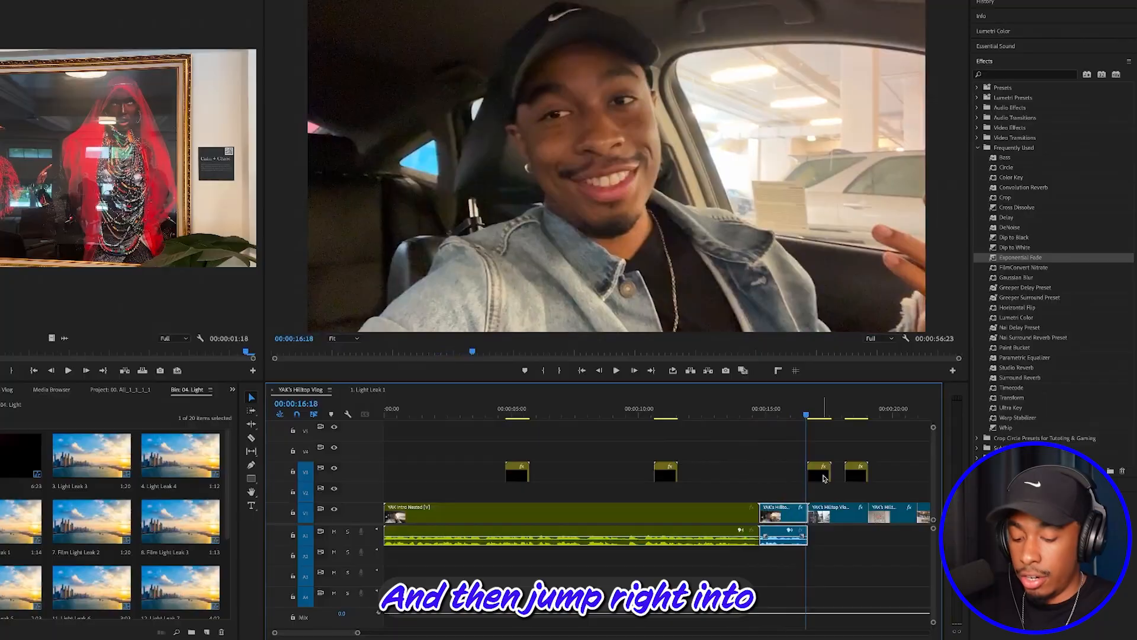
# Step: Move the second light leak copy 13 frames earlier so it spans the cut from the talking clip to the street clip, and play it back
pyautogui.press('=')
pyautogui.press('=')
pyautogui.press('=')
pyautogui.moveTo(717, 481); pyautogui.dragTo(673, 481)
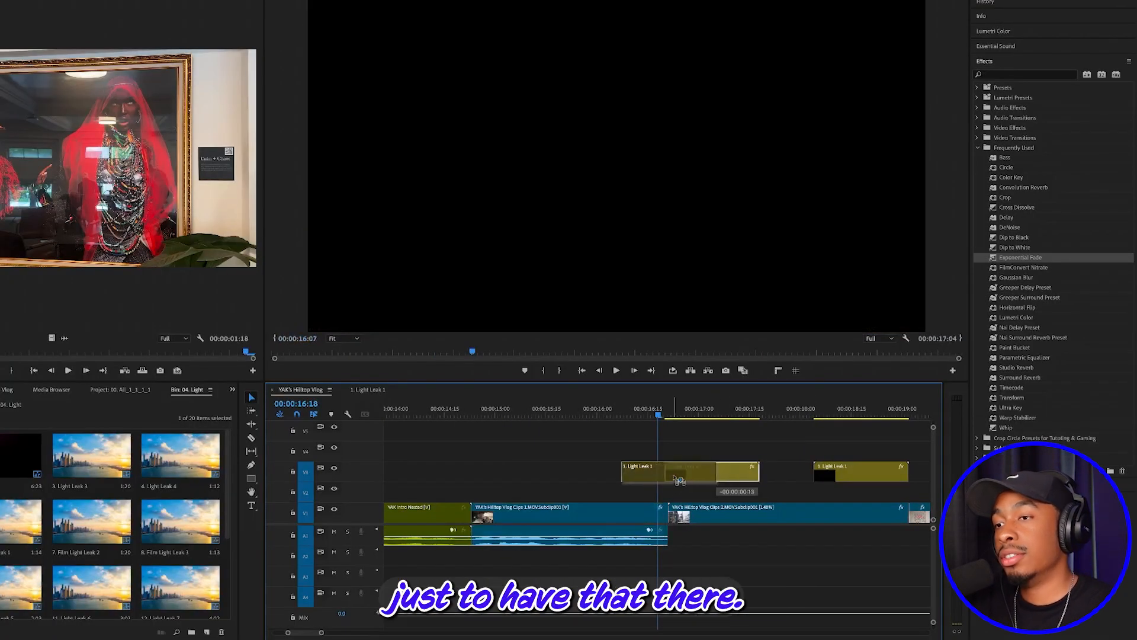
pyautogui.click(601, 416)
pyautogui.press('space')
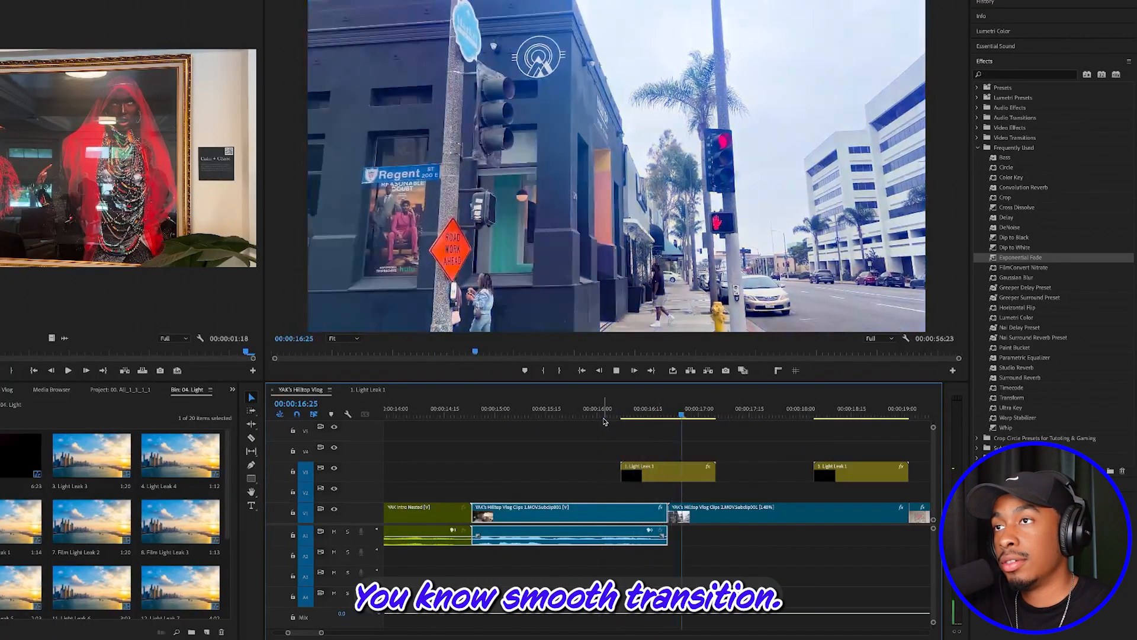
pyautogui.press('-')
pyautogui.press('space')
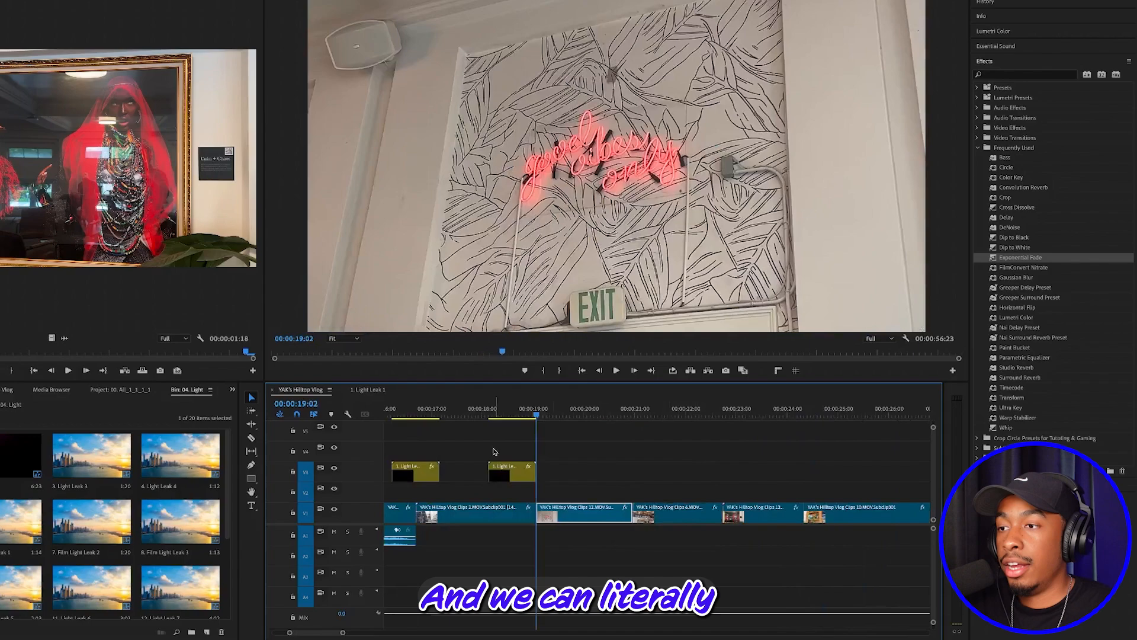
# Step: Move the last light leak copy on V3 to start at 00:00:23:17
pyautogui.moveTo(538, 415); pyautogui.dragTo(512, 416)
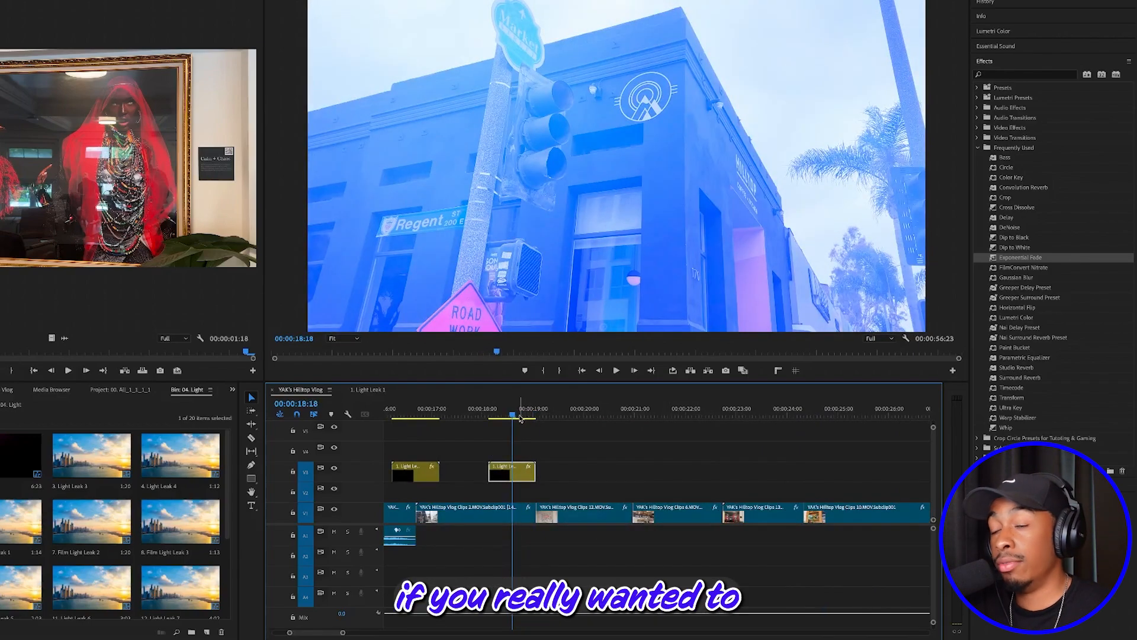
pyautogui.moveTo(513, 466); pyautogui.dragTo(793, 477)
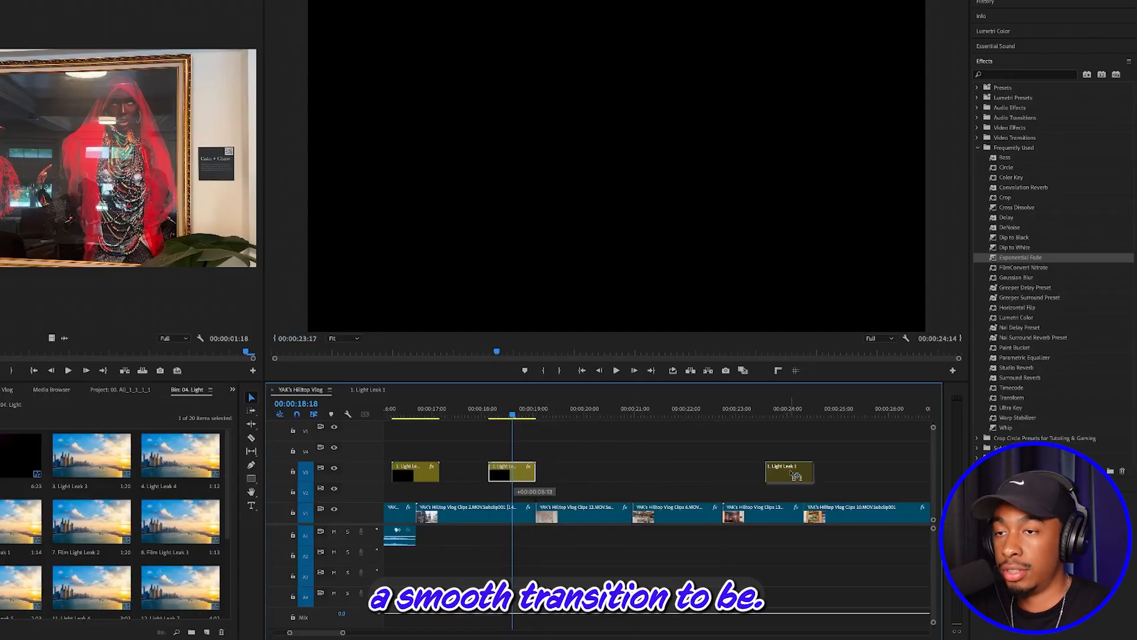
pyautogui.press('-')
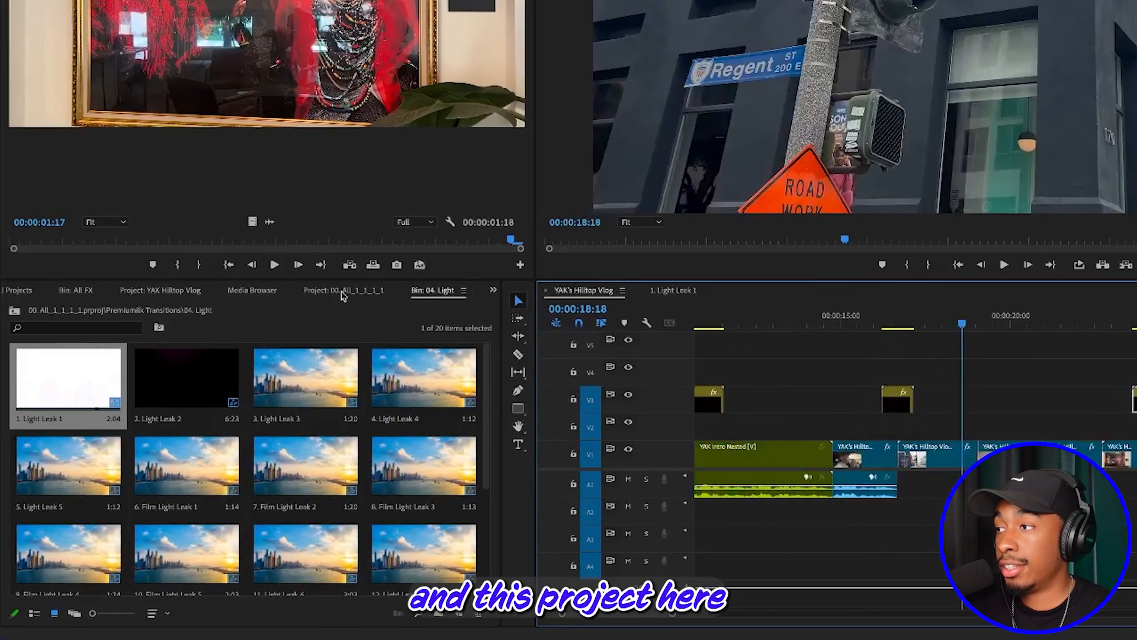
# Step: Examine the light transitions in the 04. Light bin and the contents of the 05. Roll and 06. Spin bins
pyautogui.click(120, 389)
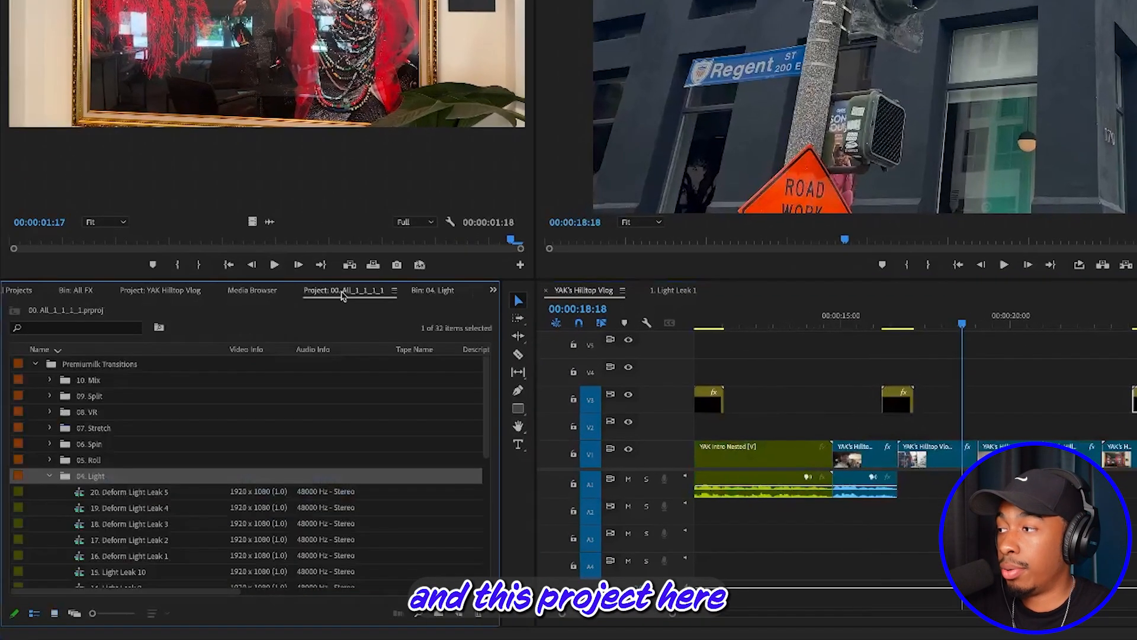
pyautogui.click(50, 476)
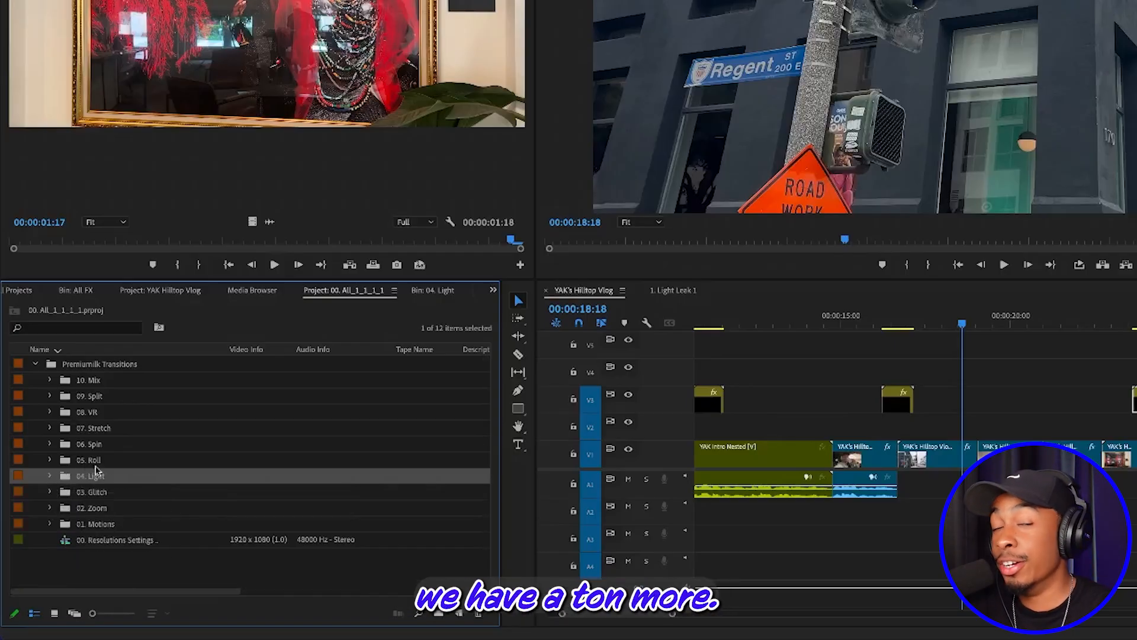
pyautogui.click(51, 477)
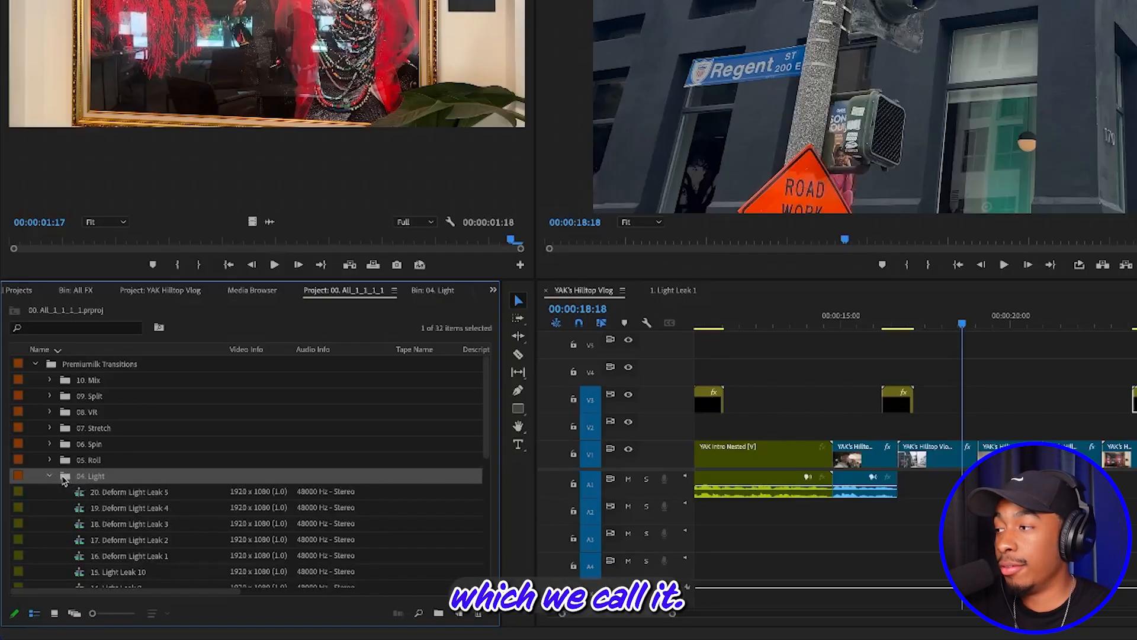
pyautogui.doubleClick(64, 480)
pyautogui.scroll(-3, 490, 576)
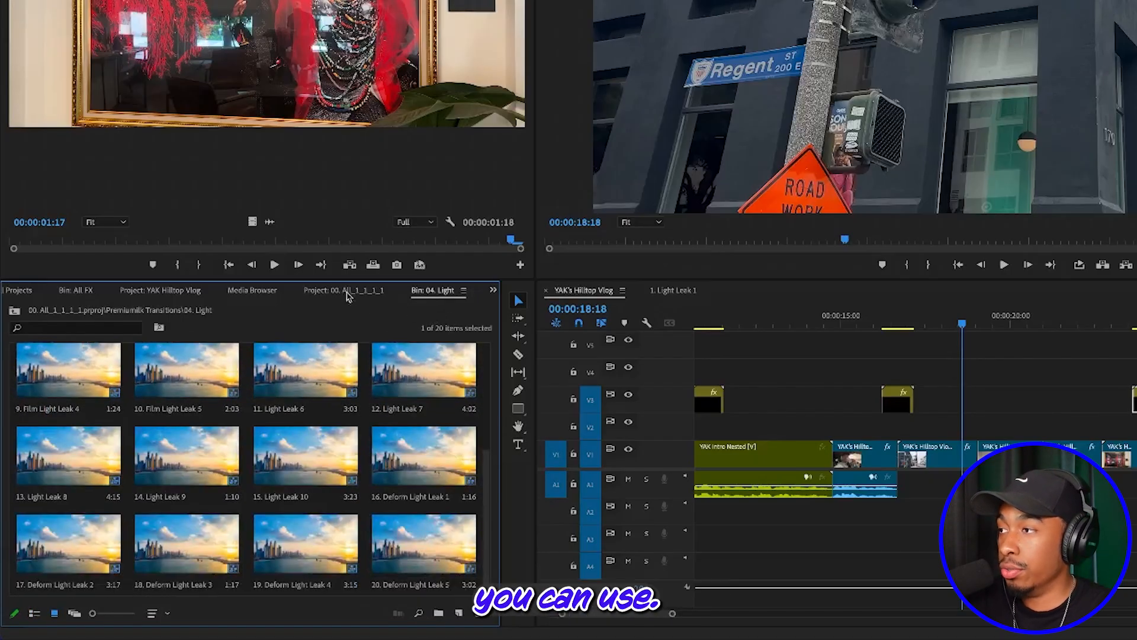
pyautogui.click(318, 292)
pyautogui.click(50, 477)
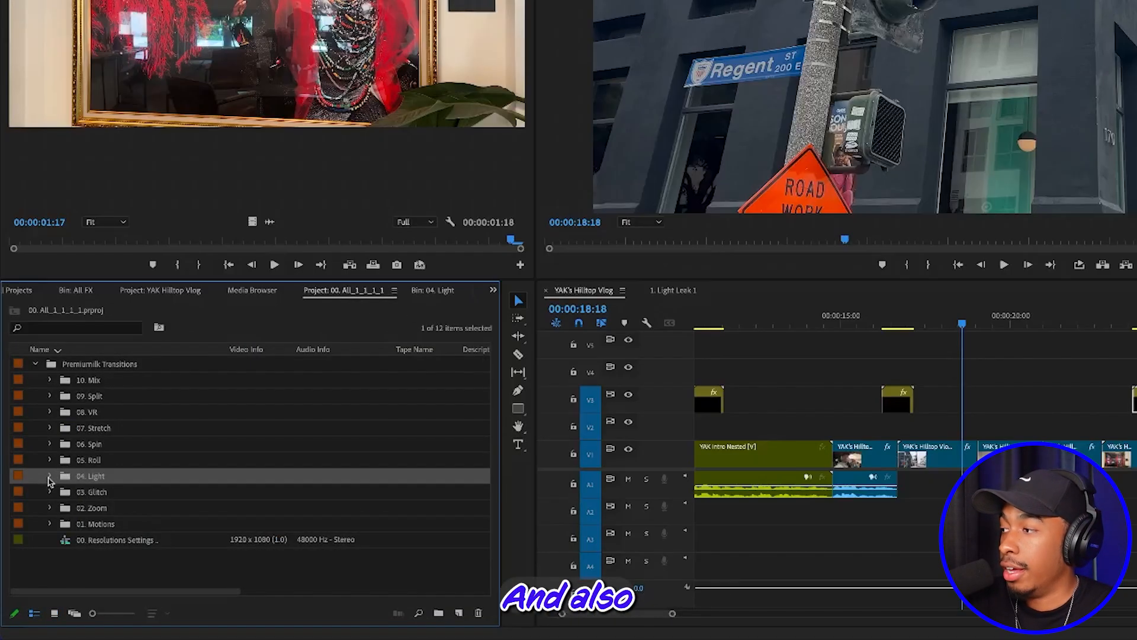
pyautogui.click(50, 460)
pyautogui.click(50, 460)
pyautogui.click(49, 445)
pyautogui.click(50, 445)
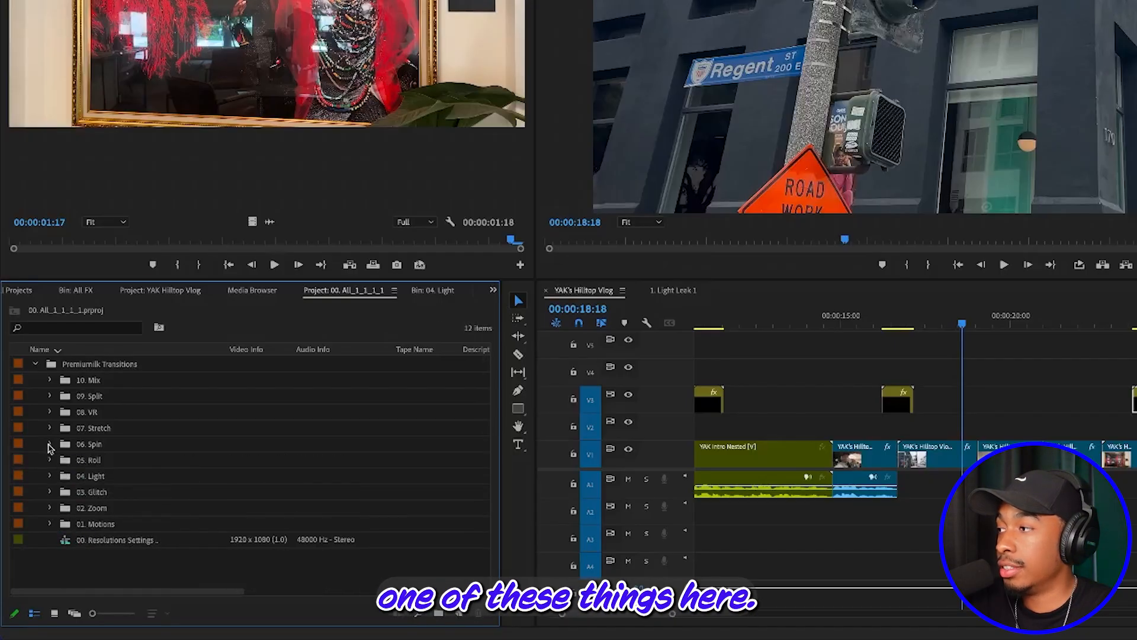
# Step: Sort the Premiumilk Transitions bins by name in ascending order and look through the Motions, Zoom and Glitch bins
pyautogui.click(58, 350)
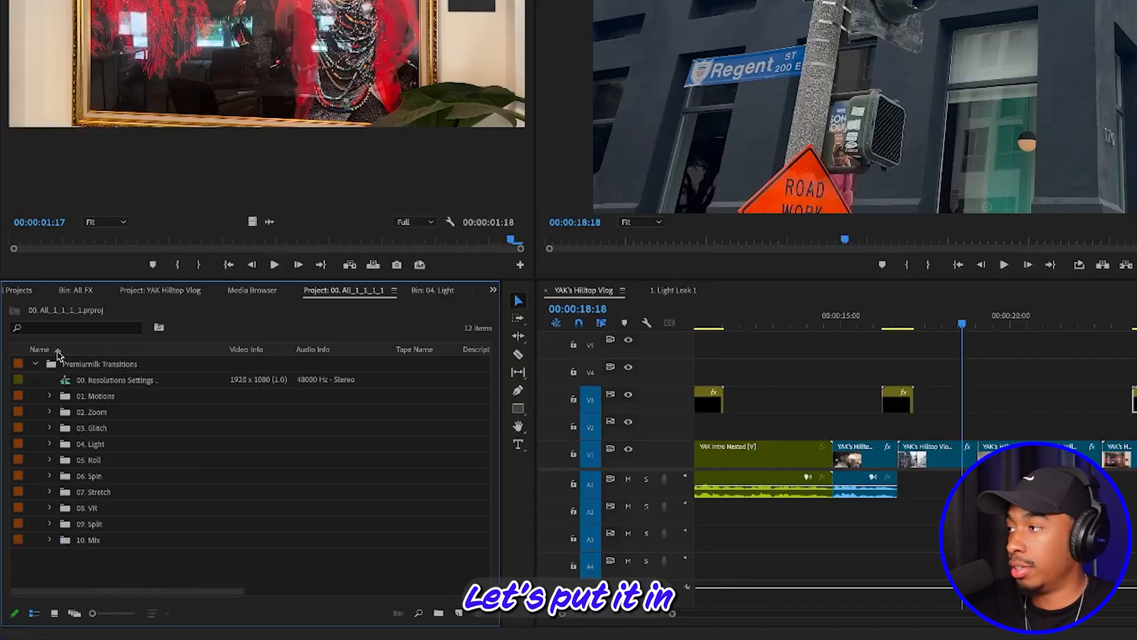
pyautogui.click(49, 397)
pyautogui.click(48, 396)
pyautogui.click(50, 413)
pyautogui.click(50, 412)
pyautogui.click(50, 428)
pyautogui.click(49, 428)
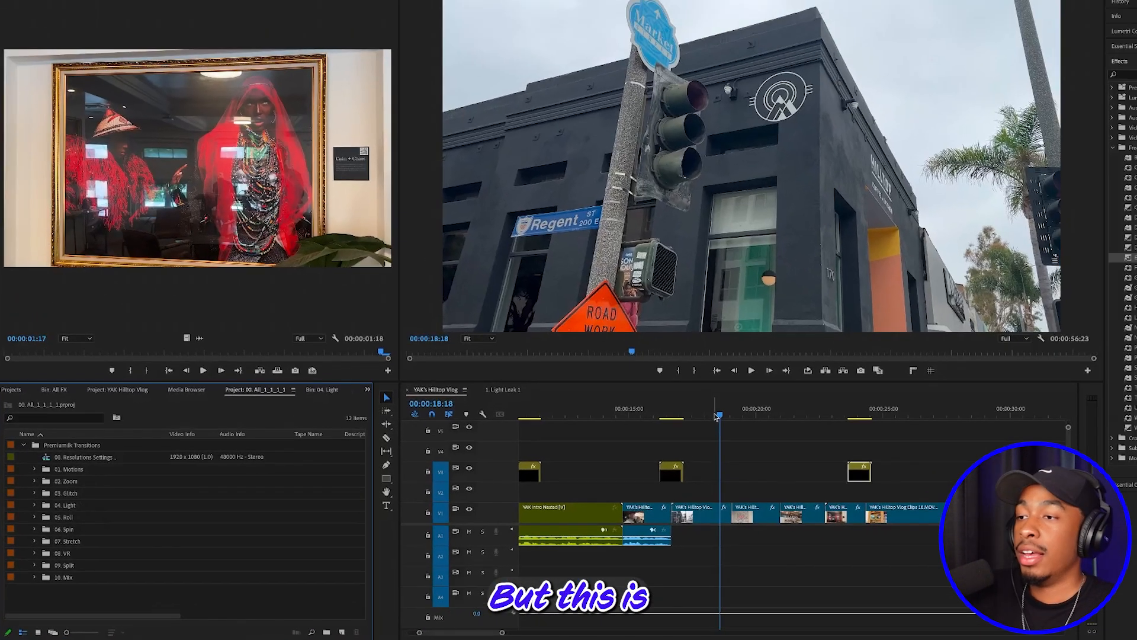
# Step: Delete the last light leak copy at about 00:00:24:00 on V3
pyautogui.moveTo(962, 323); pyautogui.dragTo(922, 330)
pyautogui.moveTo(689, 423)
pyautogui.mouseDown()
pyautogui.moveTo(666, 415)
pyautogui.moveTo(686, 417)
pyautogui.mouseUp()
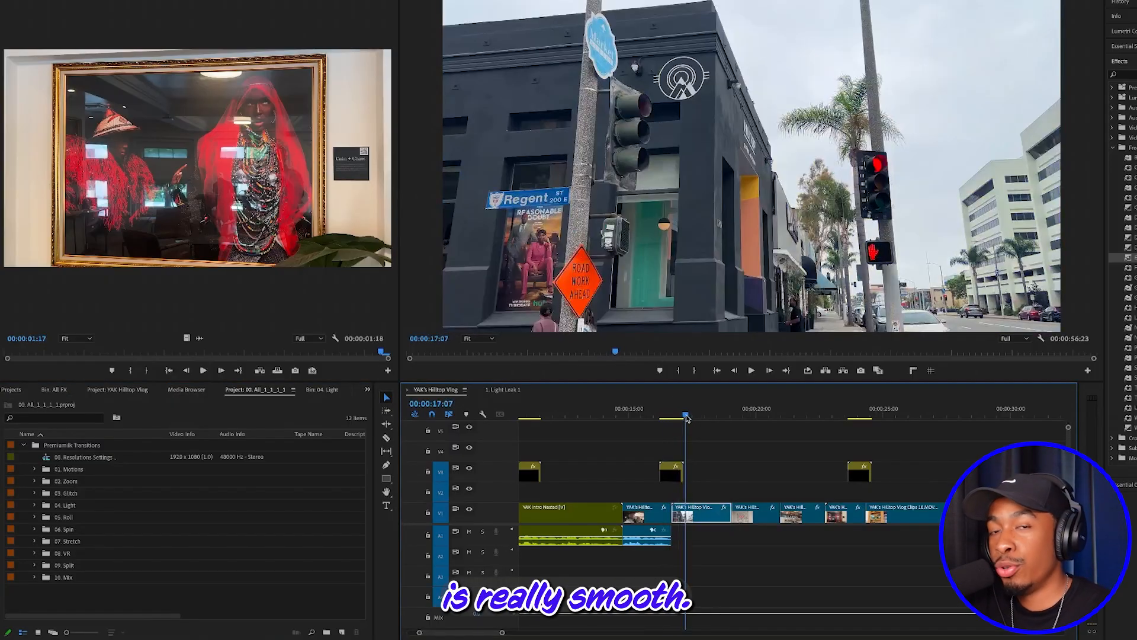
pyautogui.moveTo(770, 419); pyautogui.dragTo(858, 416)
pyautogui.click(854, 478)
pyautogui.press('Delete')
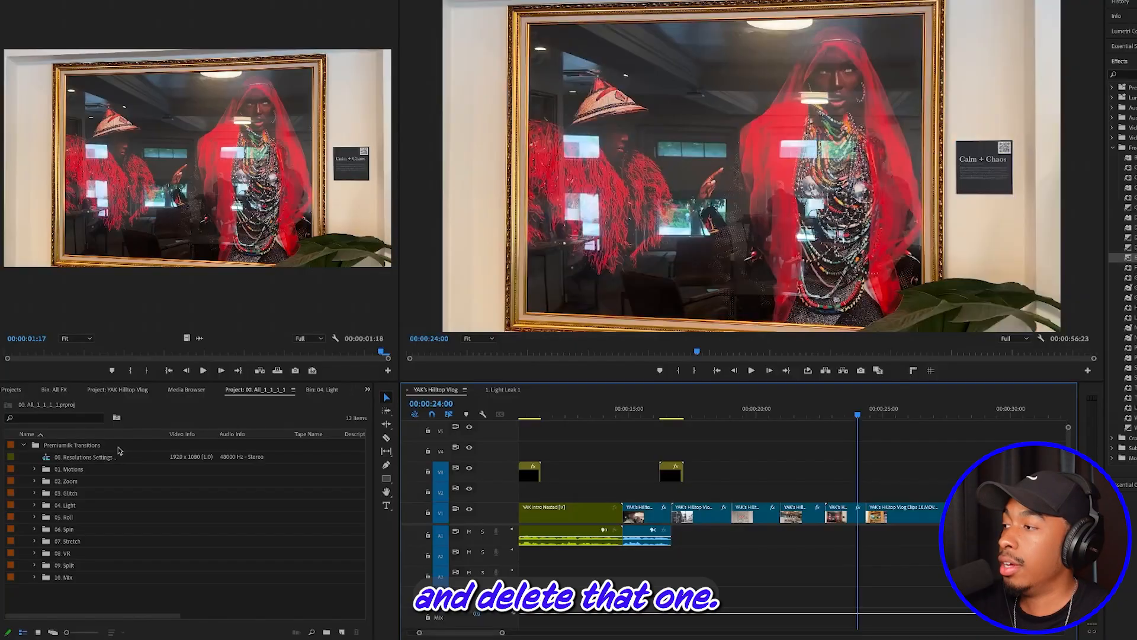
# Step: Open the 01. Motions bin and its 2. Simple Right To Left transition sequence
pyautogui.click(34, 469)
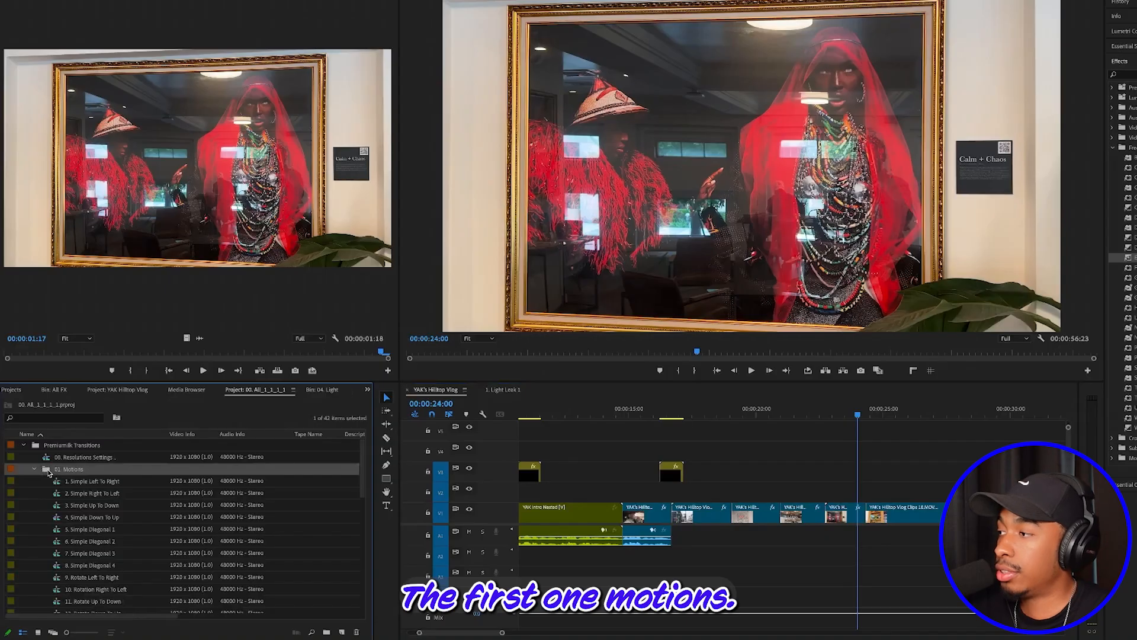
pyautogui.doubleClick(47, 469)
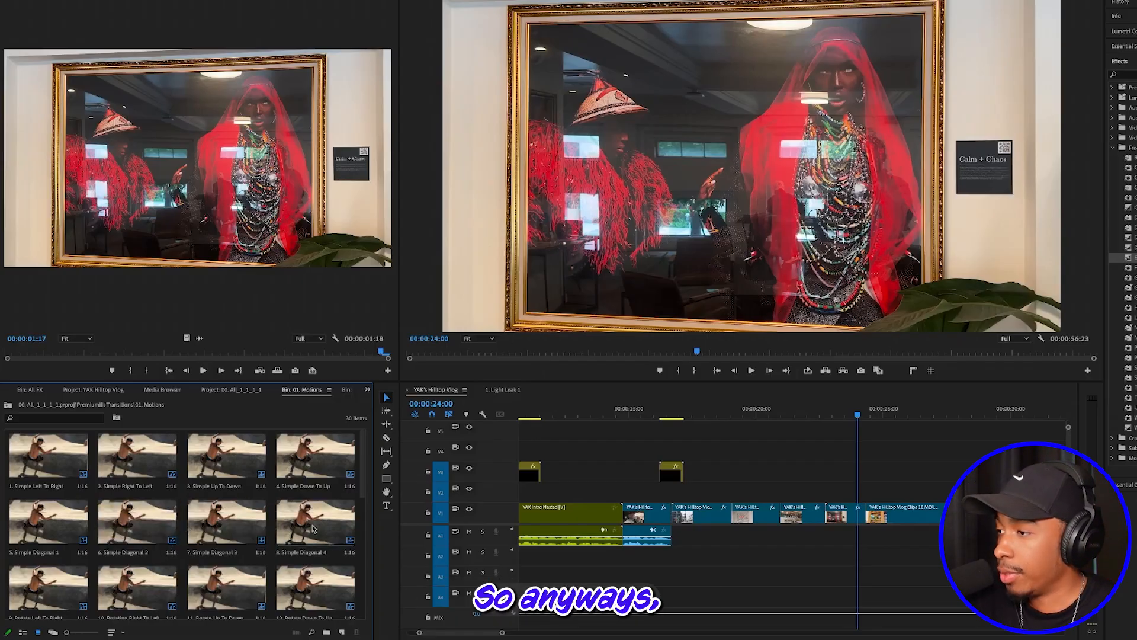
pyautogui.doubleClick(122, 458)
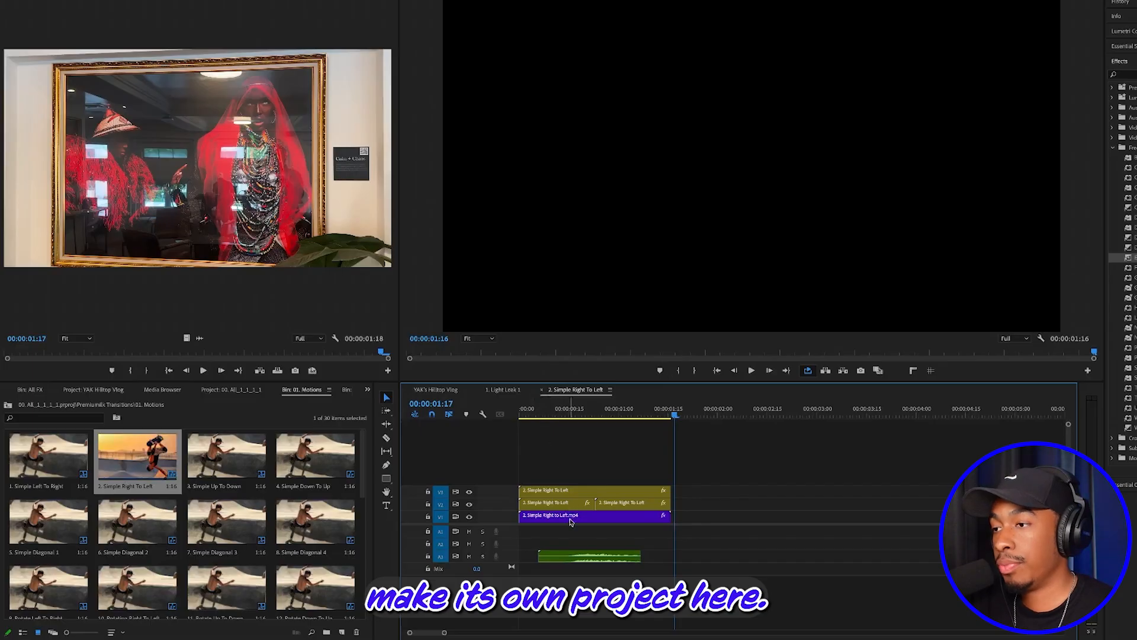
# Step: Copy all clips of the Simple Right To Left transition and paste them past the end of the Hilltop vlog sequence at 00:01:05:05
pyautogui.moveTo(619, 413); pyautogui.dragTo(673, 563)
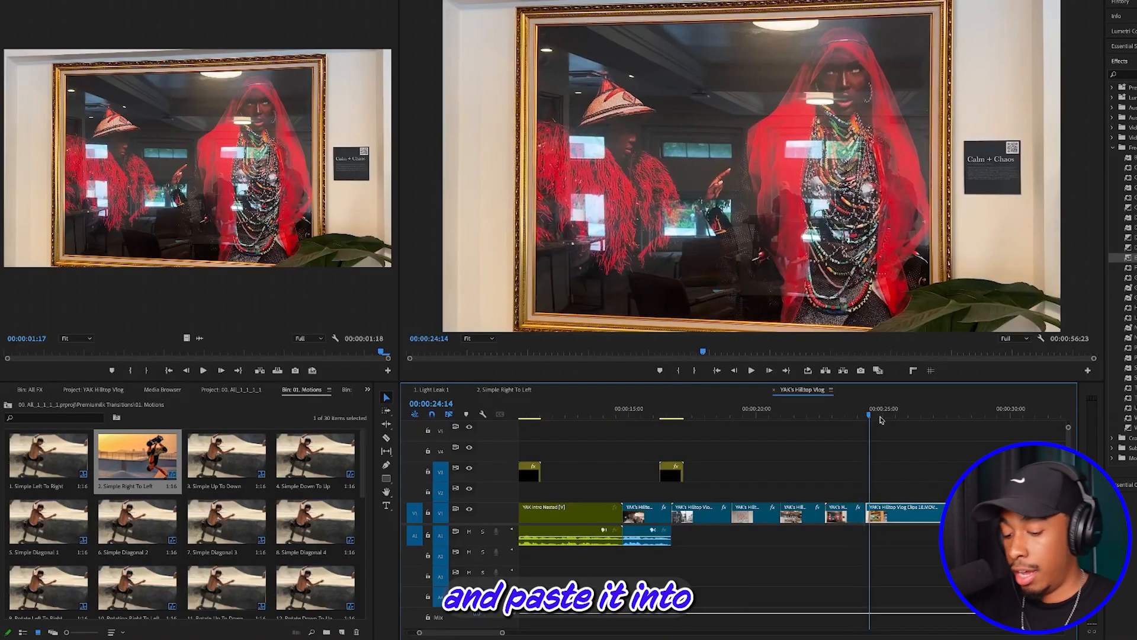
pyautogui.moveTo(878, 415); pyautogui.dragTo(726, 440)
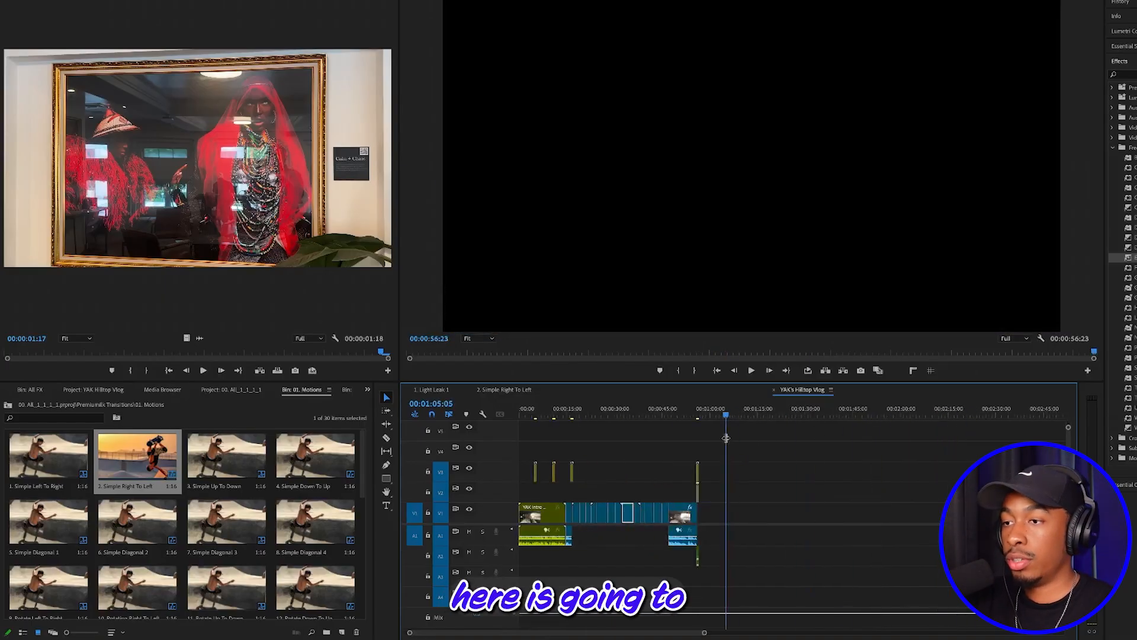
pyautogui.press('=')
pyautogui.hotkey('ctrl', 'v')
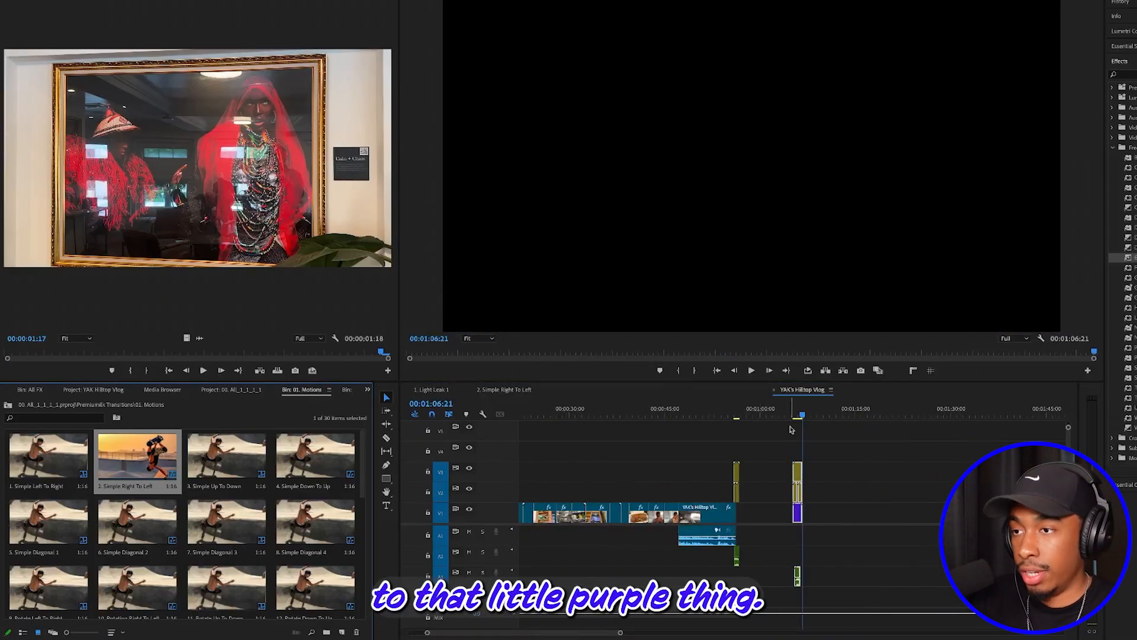
# Step: Delete the purple placeholder video from V1 beneath the pasted Simple Right To Left transition
pyautogui.moveTo(797, 418); pyautogui.dragTo(798, 419)
pyautogui.press('=')
pyautogui.press('=')
pyautogui.press('=')
pyautogui.press('=')
pyautogui.press('=')
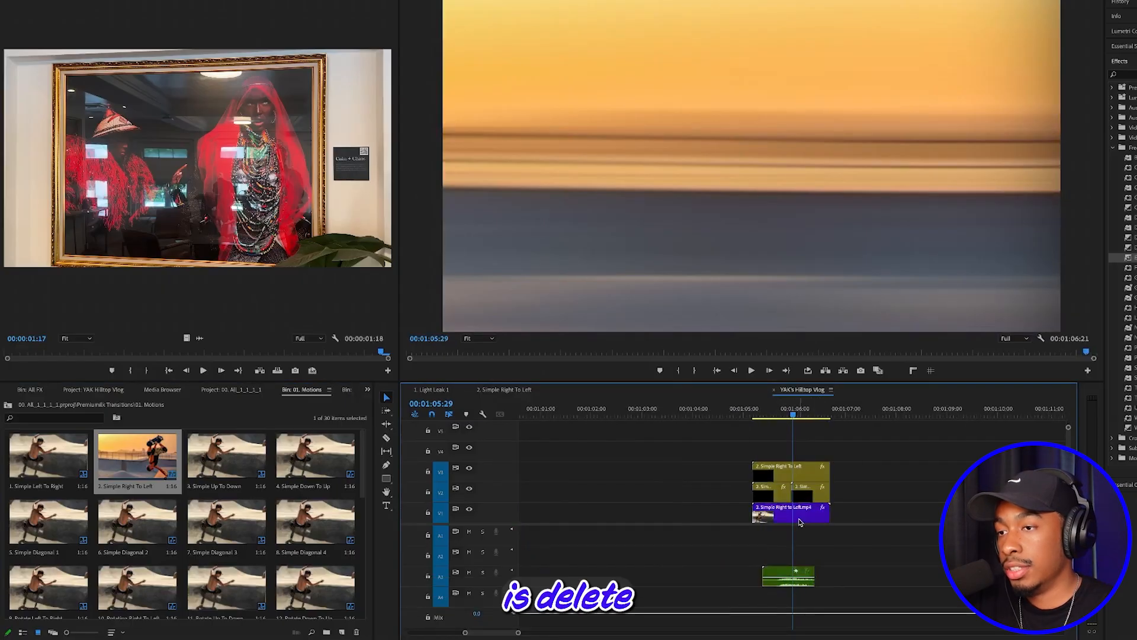
pyautogui.click(799, 522)
pyautogui.press('Delete')
pyautogui.press('-')
pyautogui.press('-')
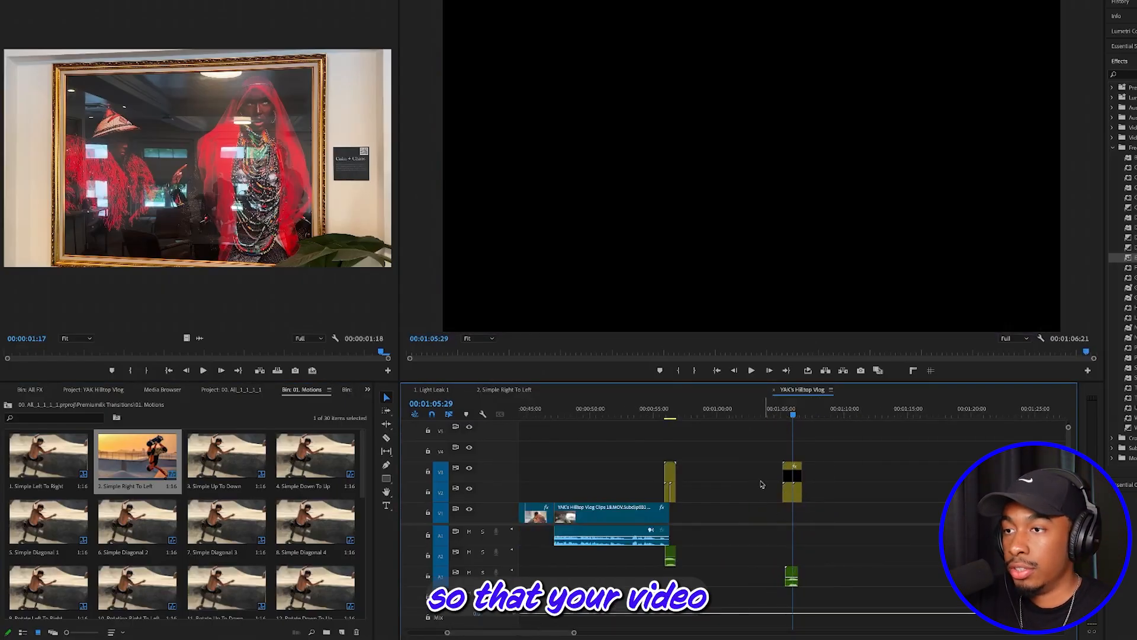
# Step: Move the Simple Right To Left adjustment clips and sound effect over the cut into the final talking clip, at about 47 seconds
pyautogui.moveTo(816, 507); pyautogui.dragTo(834, 602)
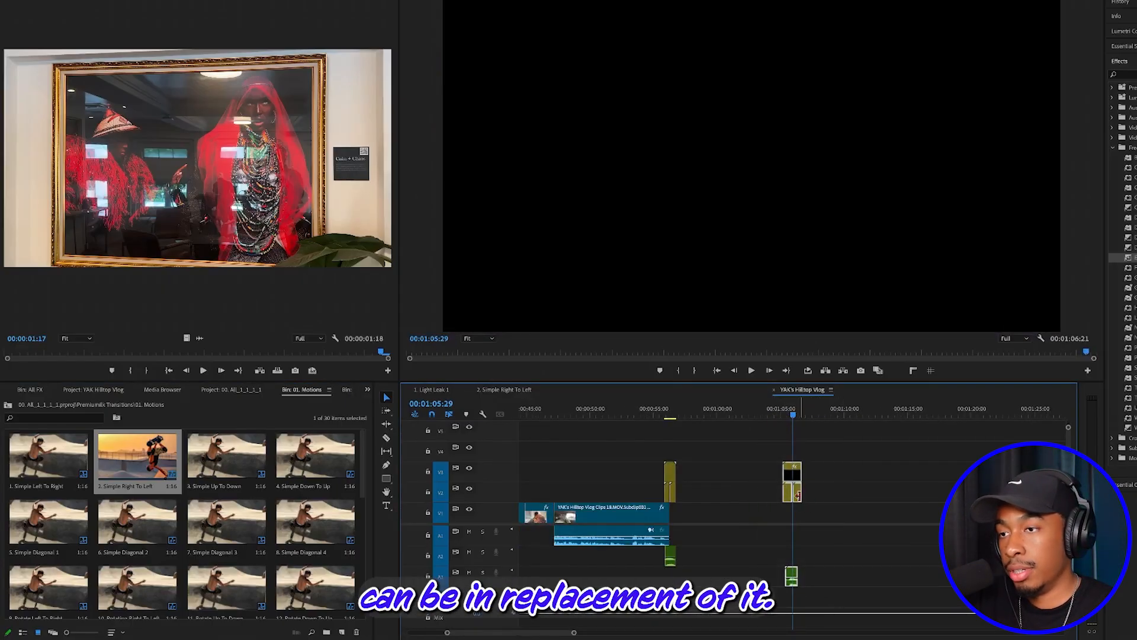
pyautogui.moveTo(793, 477); pyautogui.dragTo(642, 474)
pyautogui.press('-')
pyautogui.click(641, 410)
pyautogui.press('=')
pyautogui.press('=')
pyautogui.press('=')
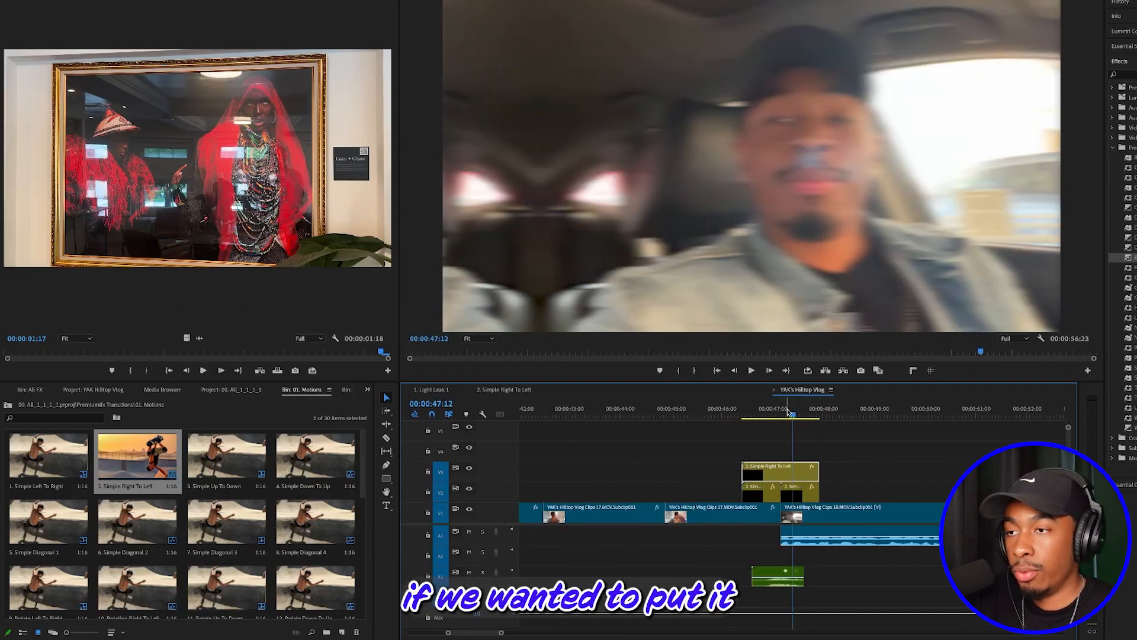
# Step: Play back the cut into the final talking clip twice to review the Simple Right To Left transition
pyautogui.click(724, 411)
pyautogui.press('space')
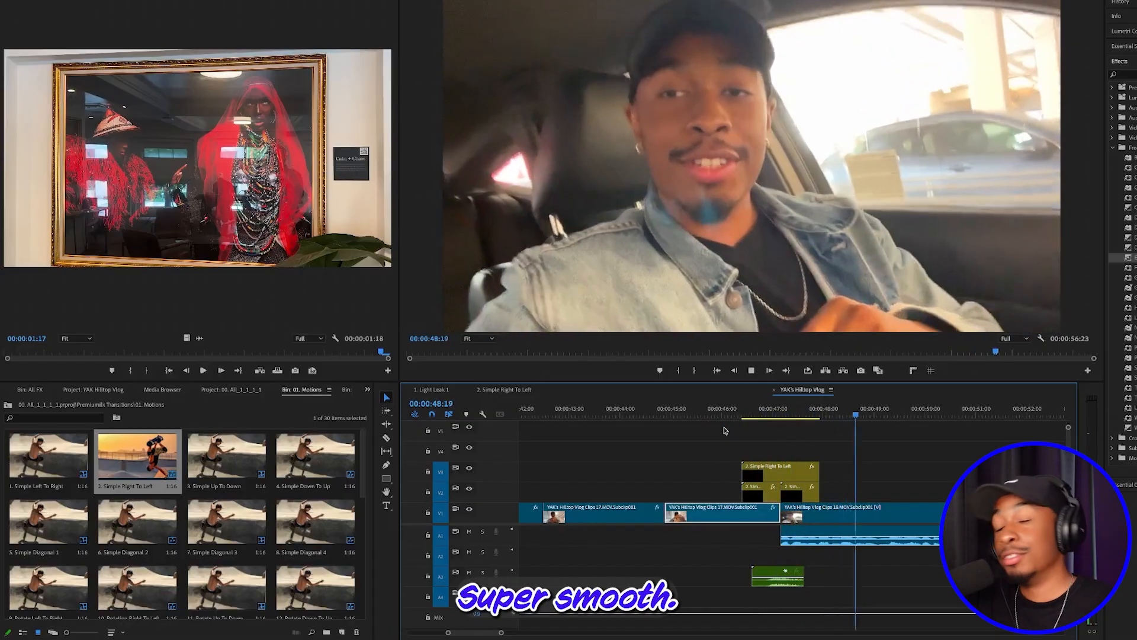
pyautogui.press('space')
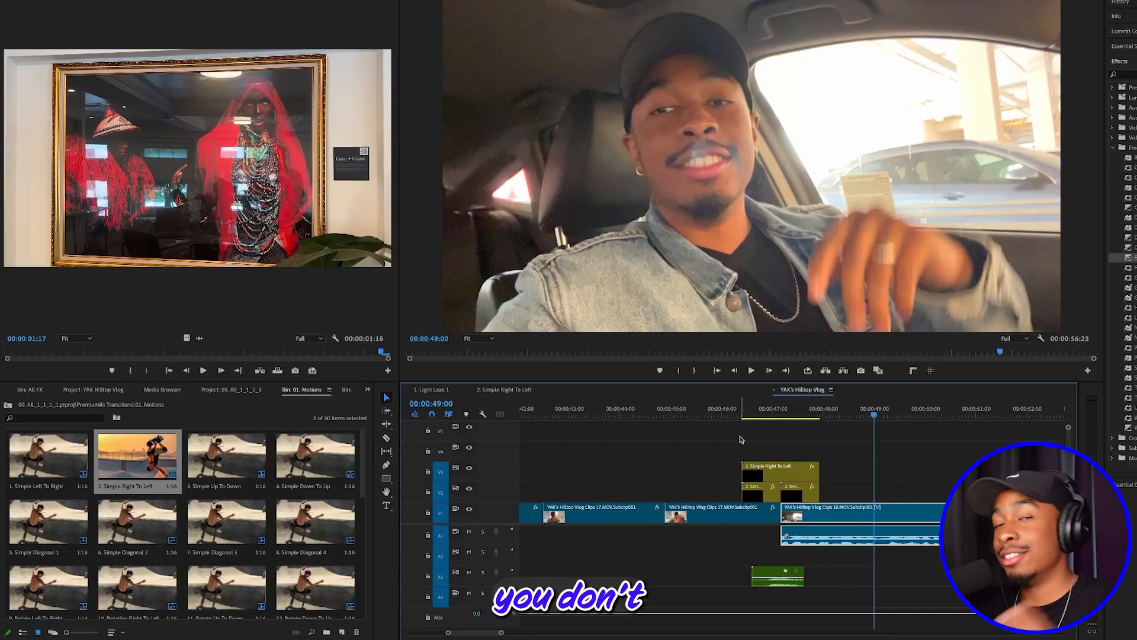
pyautogui.press('-')
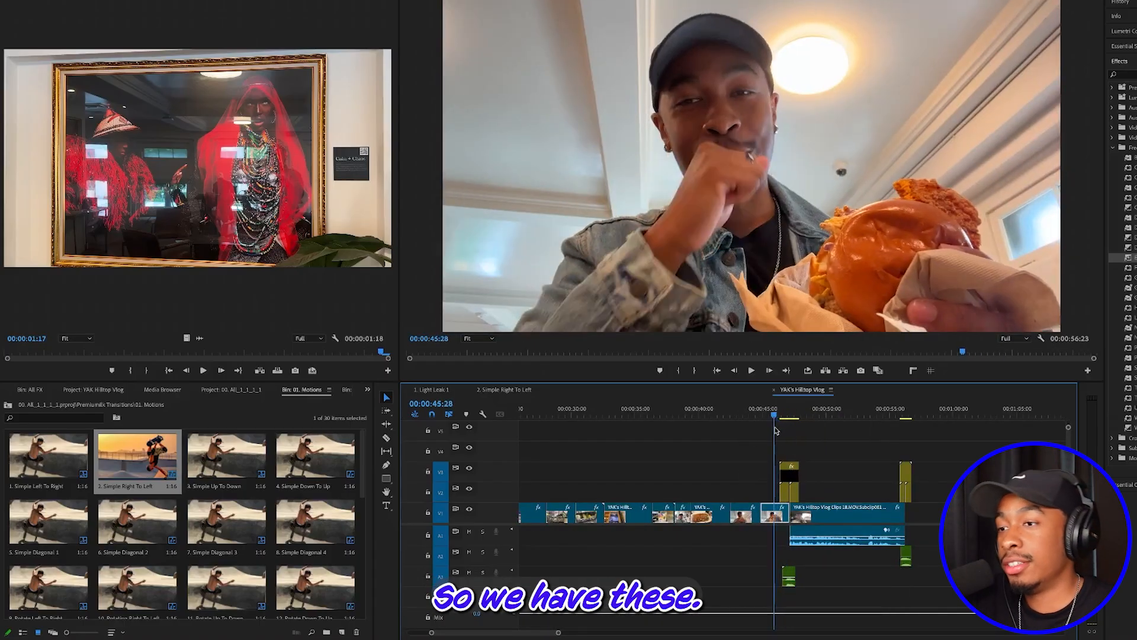
pyautogui.press('space')
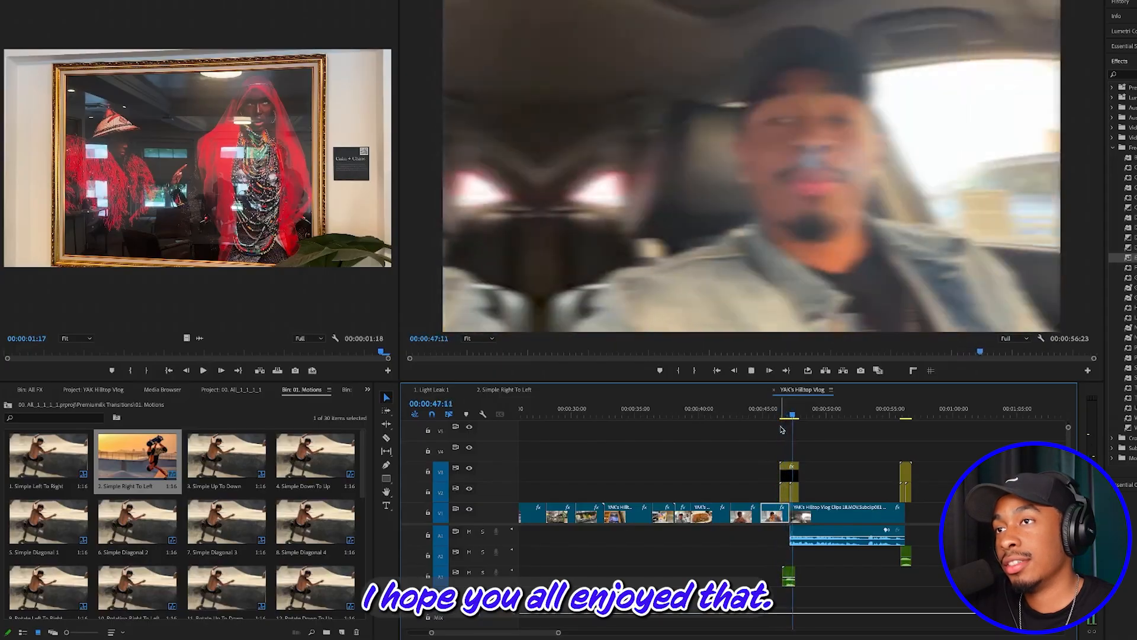
# Step: Stop the playback and switch from the 01. Motions bin to the full item list of the 00. All transitions project
pyautogui.press('space')
pyautogui.press('-')
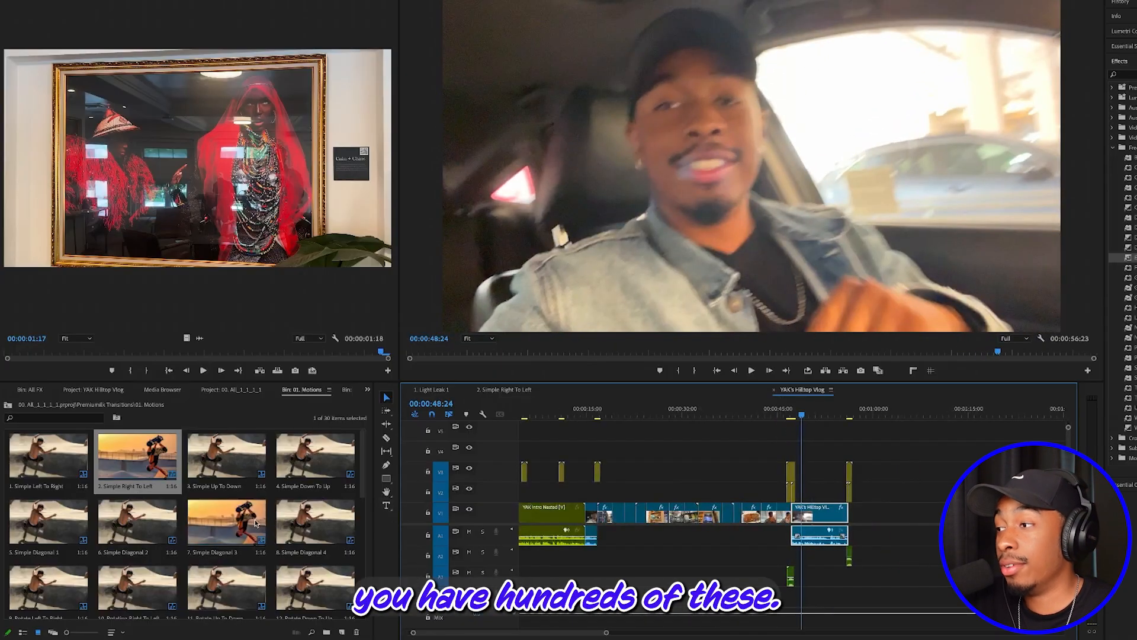
pyautogui.click(233, 389)
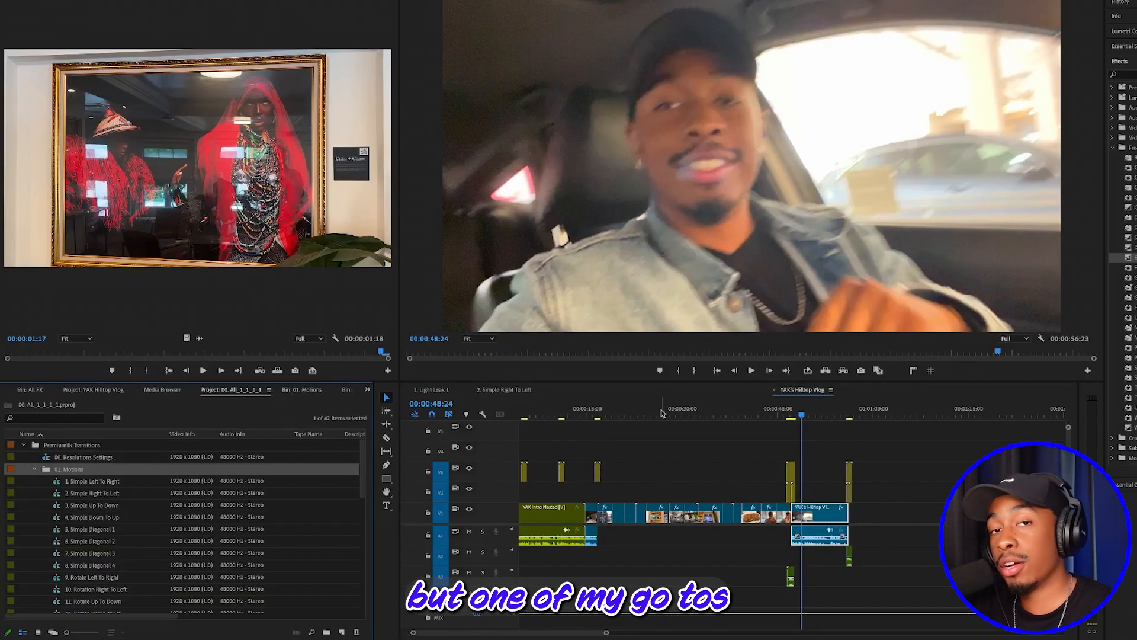
# Step: Replay the Simple Right To Left transition from just before the cut at about 47 seconds
pyautogui.moveTo(586, 414); pyautogui.dragTo(795, 437)
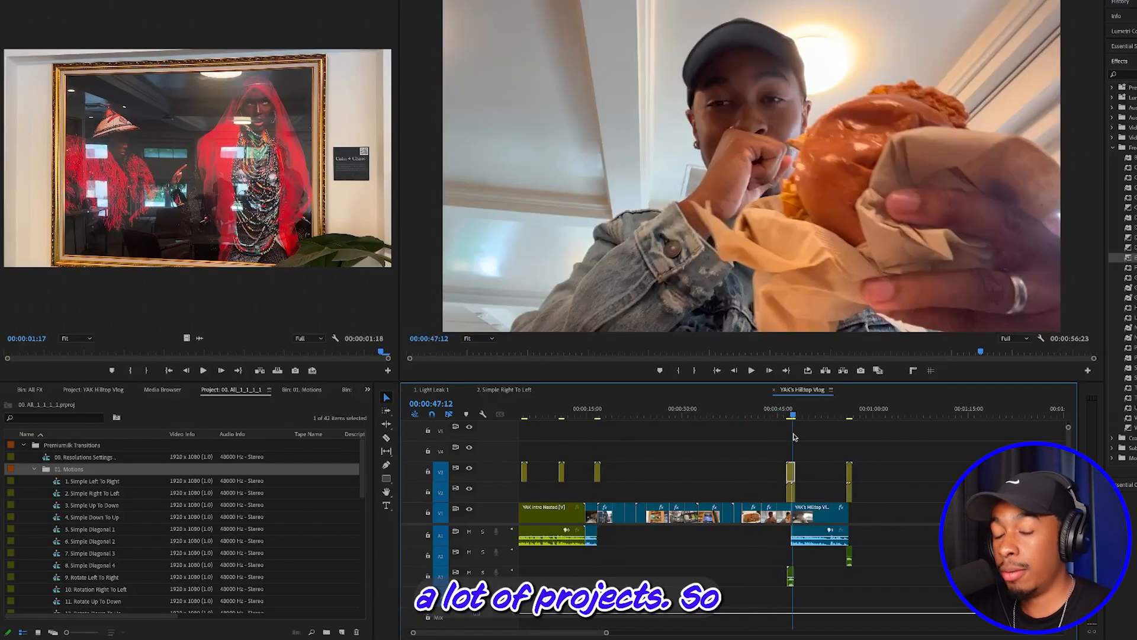
pyautogui.press('=')
pyautogui.press('=')
pyautogui.press('=')
pyautogui.click(764, 412)
pyautogui.press('space')
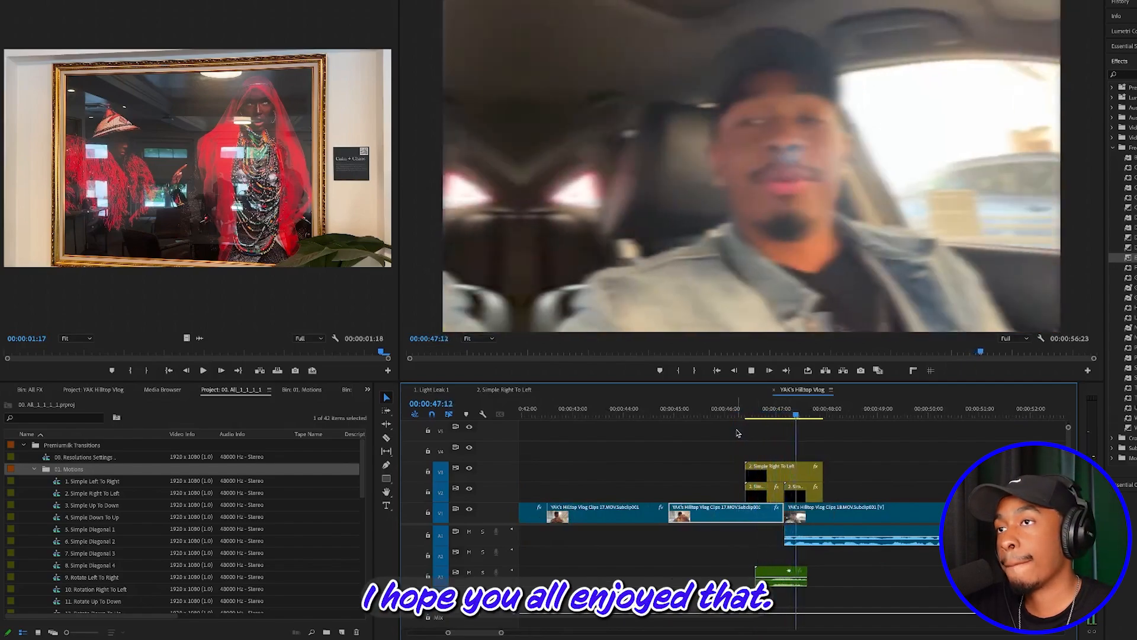
pyautogui.press('space')
# Step: Play back the end of the nested intro from about 11 seconds to review its light leak
pyautogui.press('-')
pyautogui.press('-')
pyautogui.press('-')
pyautogui.moveTo(778, 410); pyautogui.dragTo(590, 412)
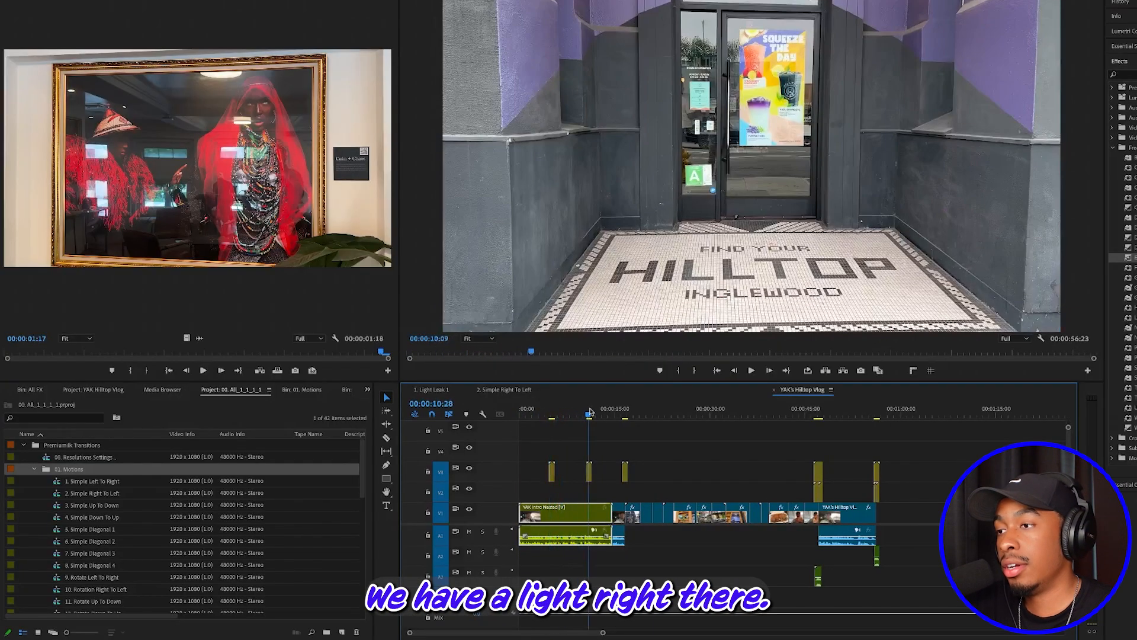
pyautogui.press('space')
pyautogui.press('=')
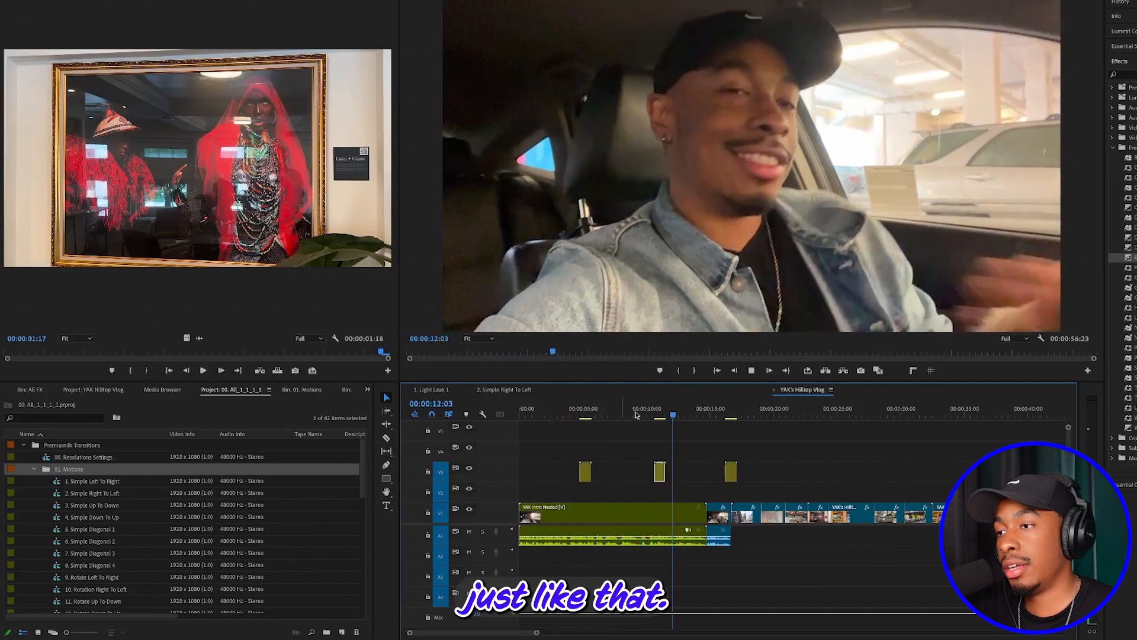
pyautogui.press('=')
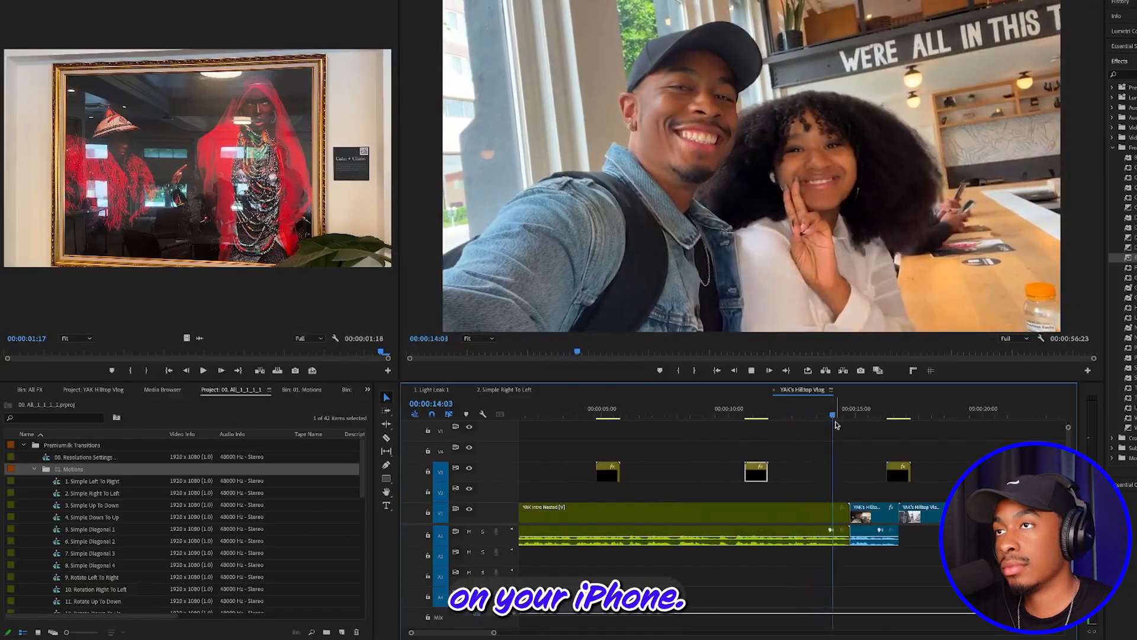
pyautogui.press('space')
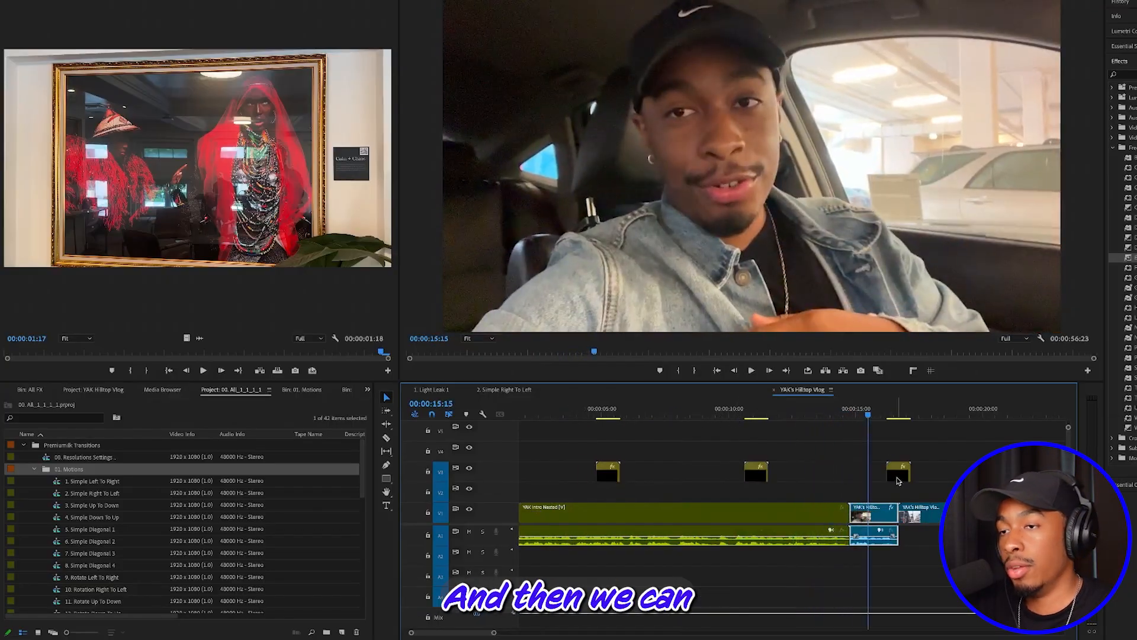
# Step: Scrub through the light leak where the talking clip after the intro ends, and play on into the montage
pyautogui.click(898, 481)
pyautogui.moveTo(872, 410); pyautogui.dragTo(911, 420)
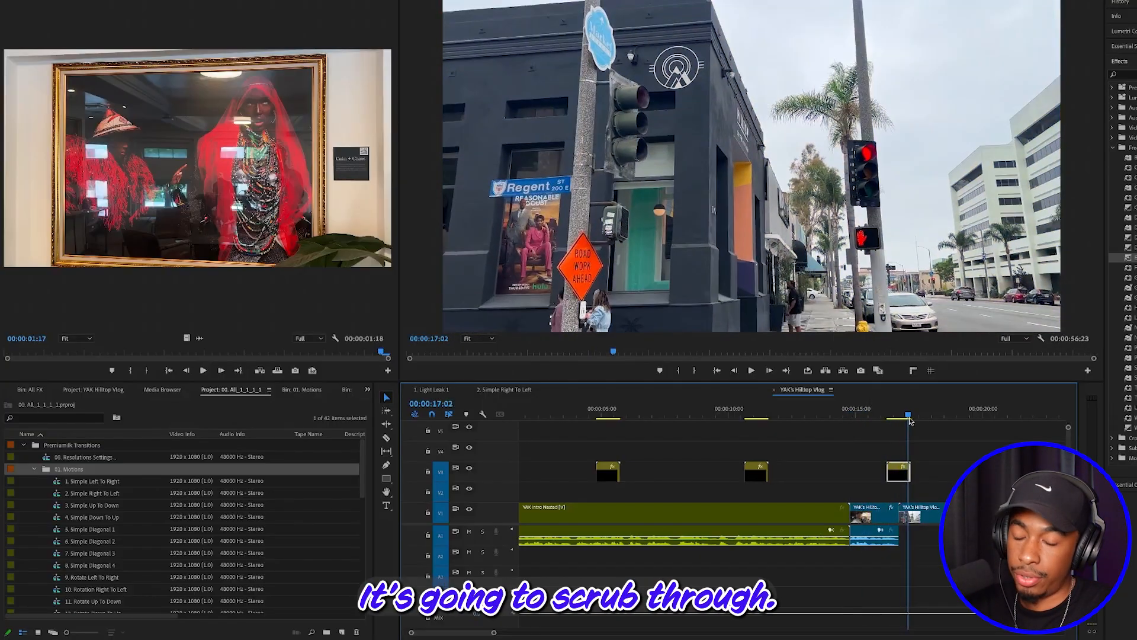
pyautogui.press('space')
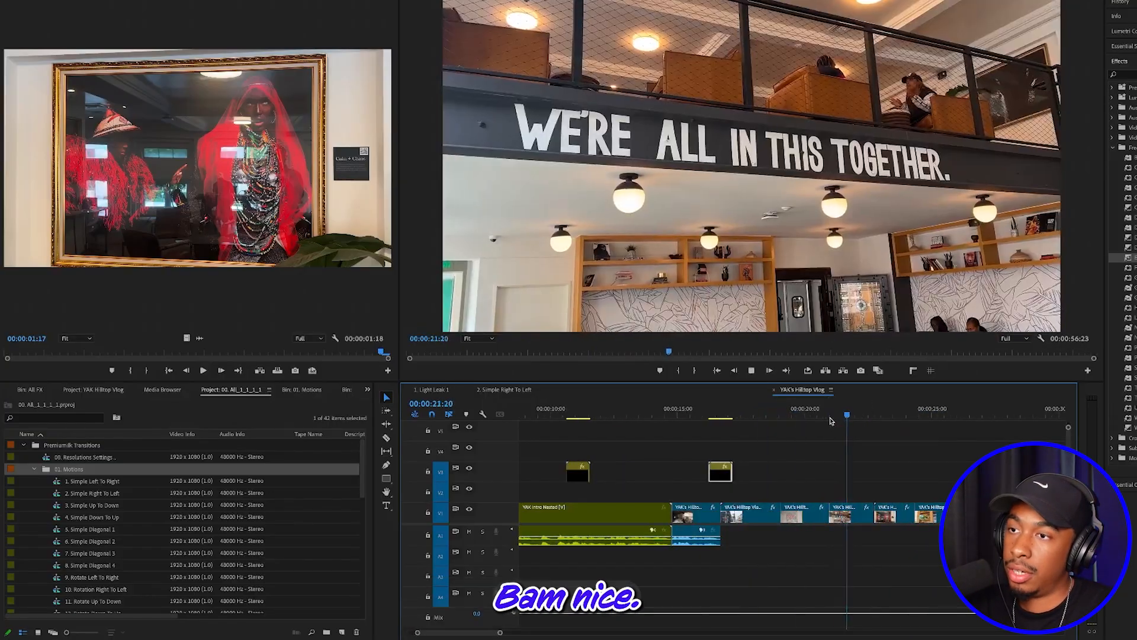
pyautogui.press('space')
# Step: Duplicate the light leak on V3 over montage cuts at about 21, 24, 30, 36, 39 and 45 seconds
pyautogui.hscroll(1, 580, 485)
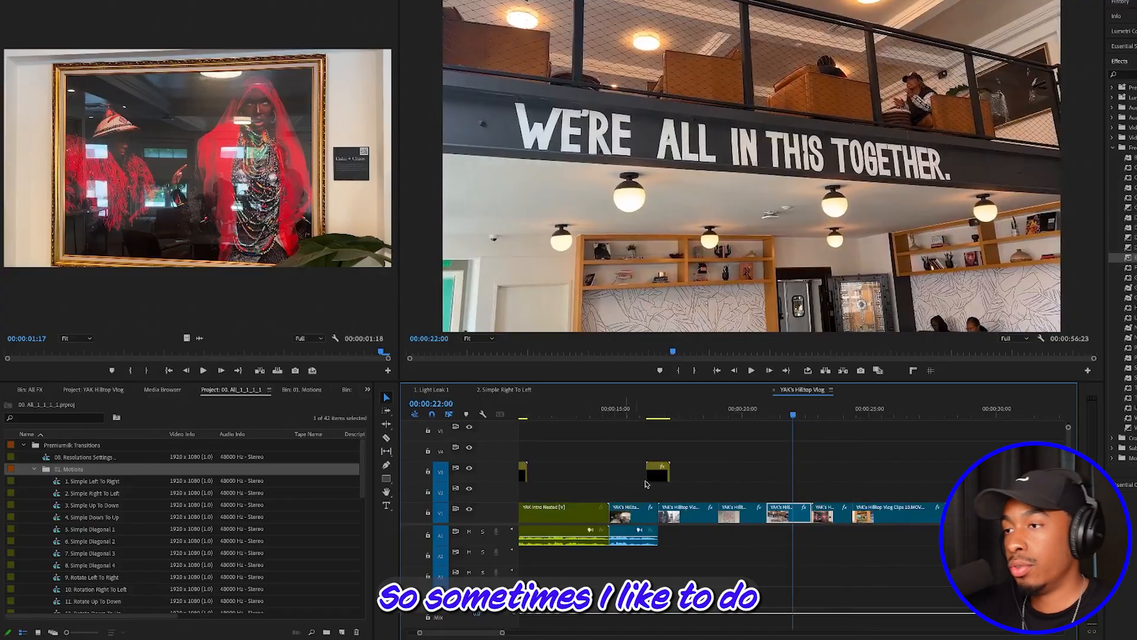
pyautogui.click(660, 481)
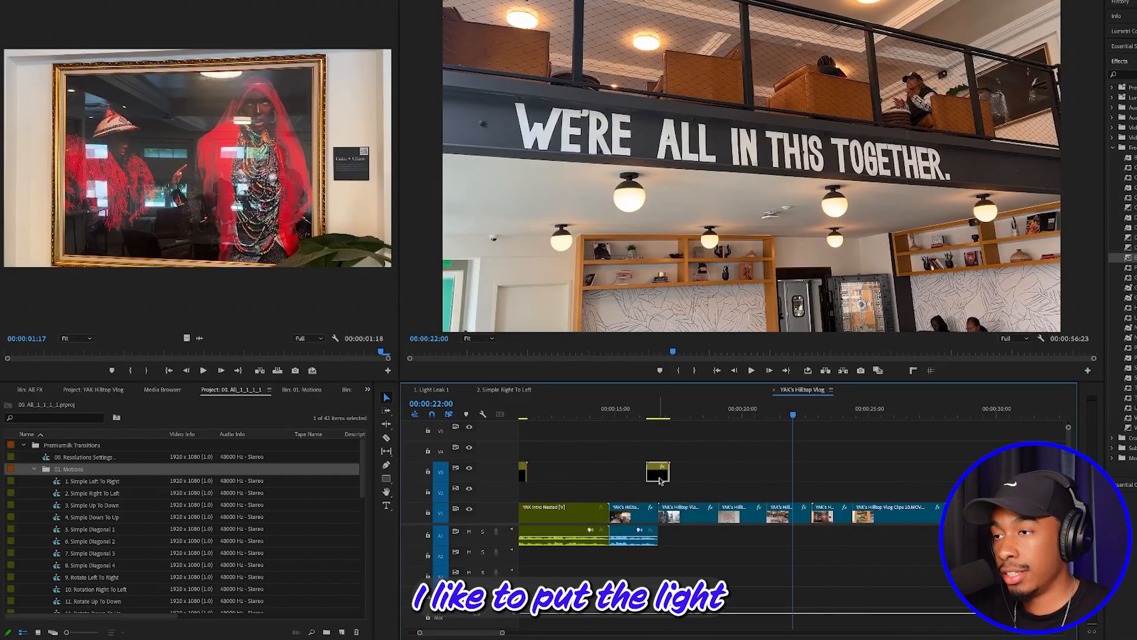
pyautogui.moveTo(660, 481); pyautogui.dragTo(960, 470)
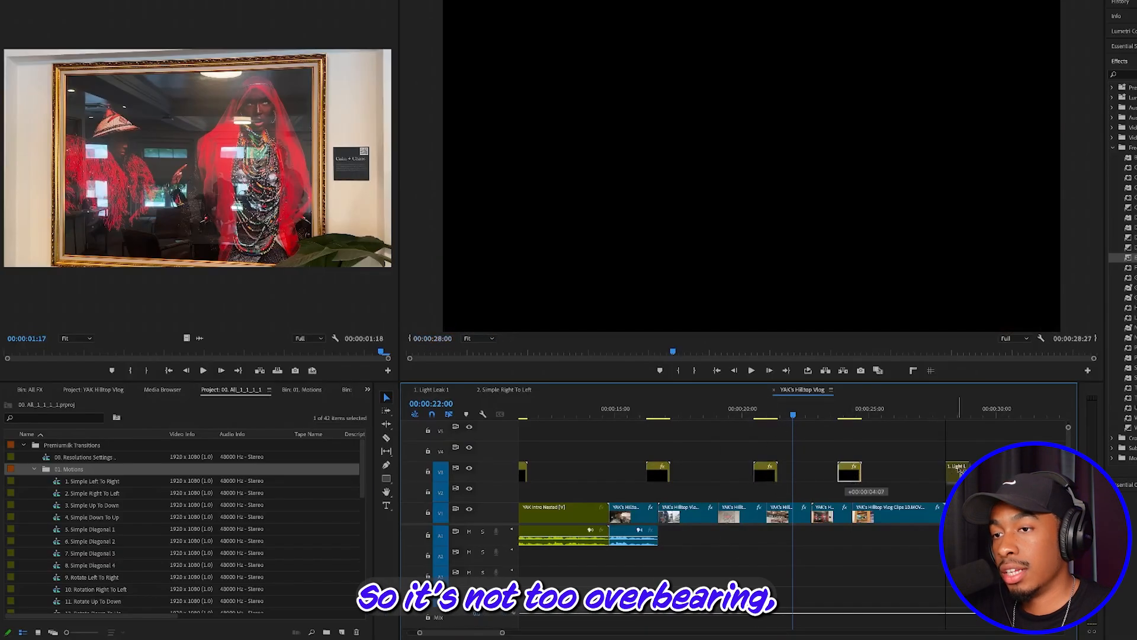
pyautogui.moveTo(850, 474); pyautogui.dragTo(850, 474)
pyautogui.hscroll(3, 872, 481)
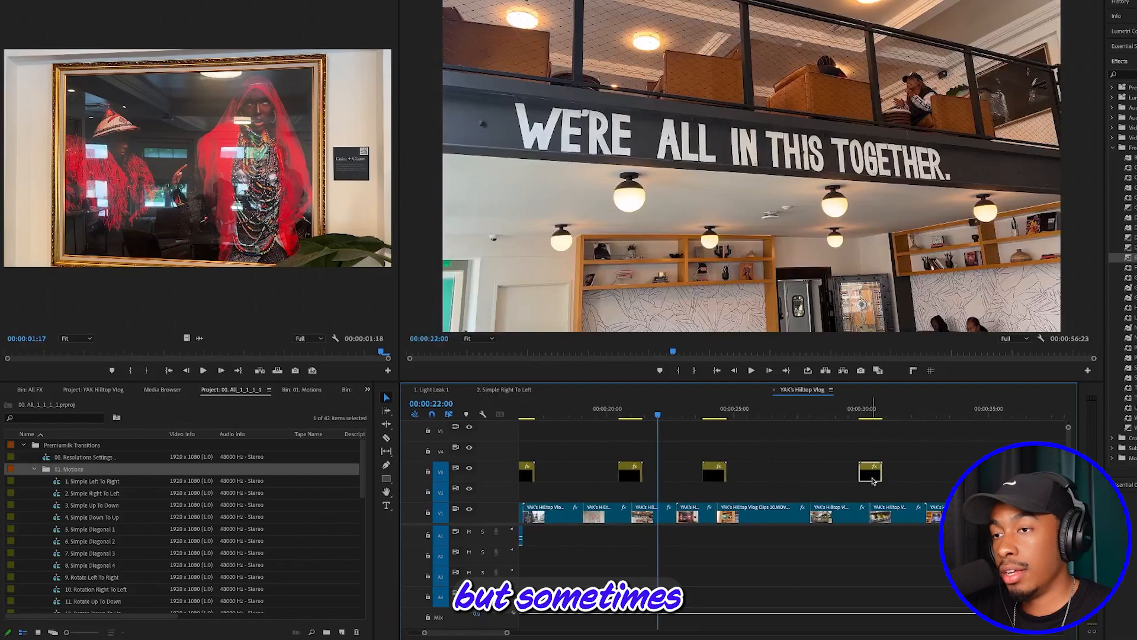
pyautogui.hscroll(3, 872, 480)
pyautogui.moveTo(743, 479); pyautogui.dragTo(969, 480)
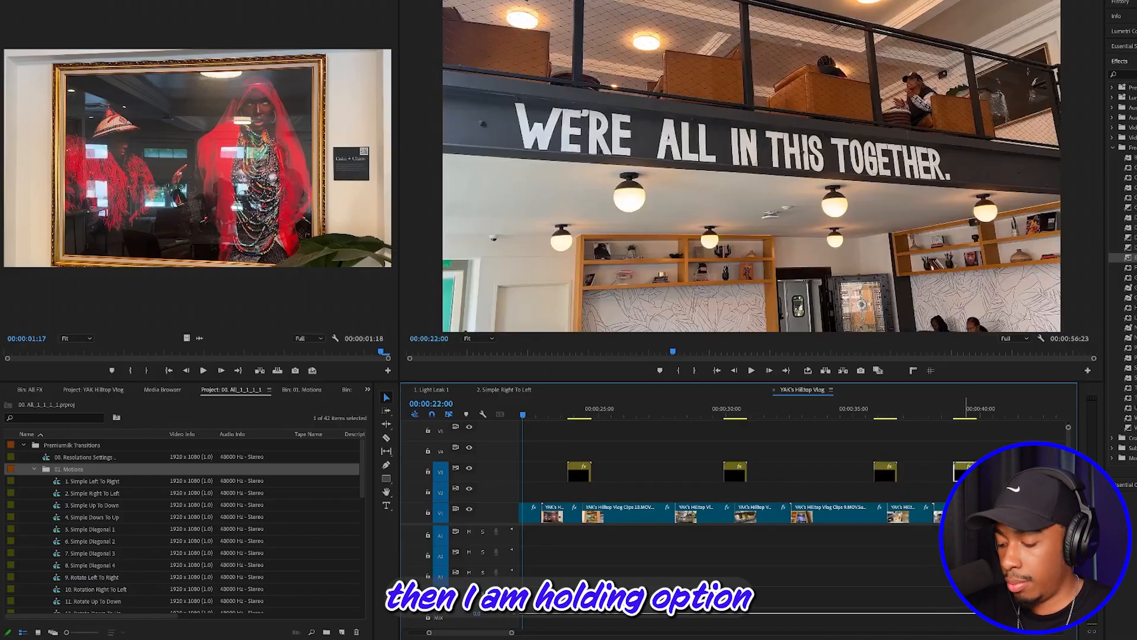
pyautogui.moveTo(965, 478); pyautogui.dragTo(1032, 478)
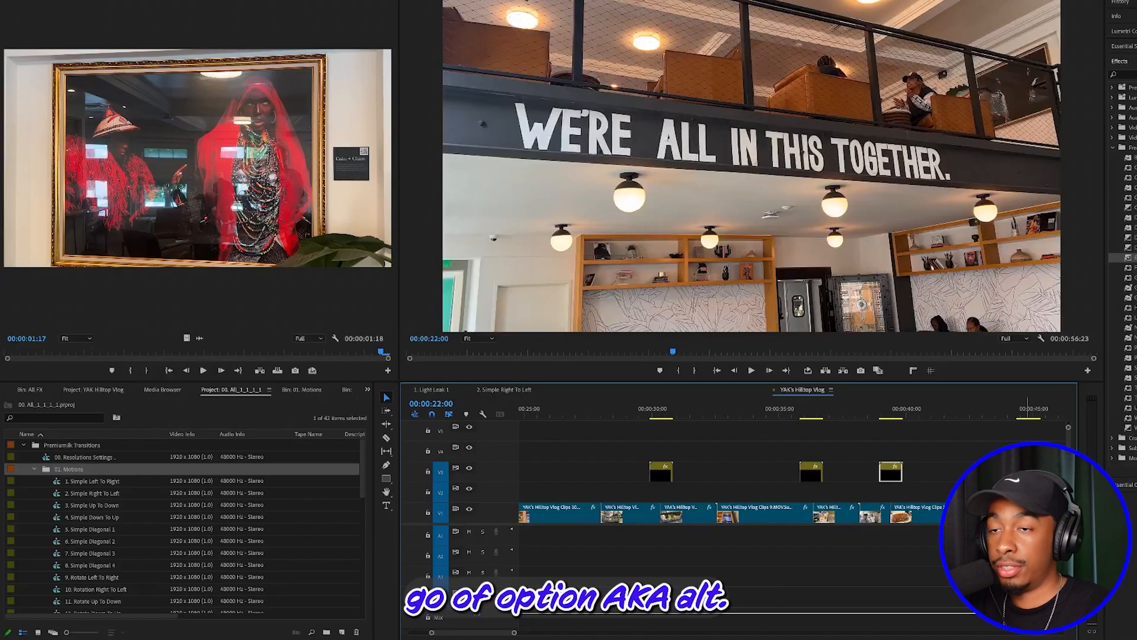
# Step: Play back the montage from about 15 seconds to review the duplicated light leaks through to the final talking clip
pyautogui.click(1028, 411)
pyautogui.press('-')
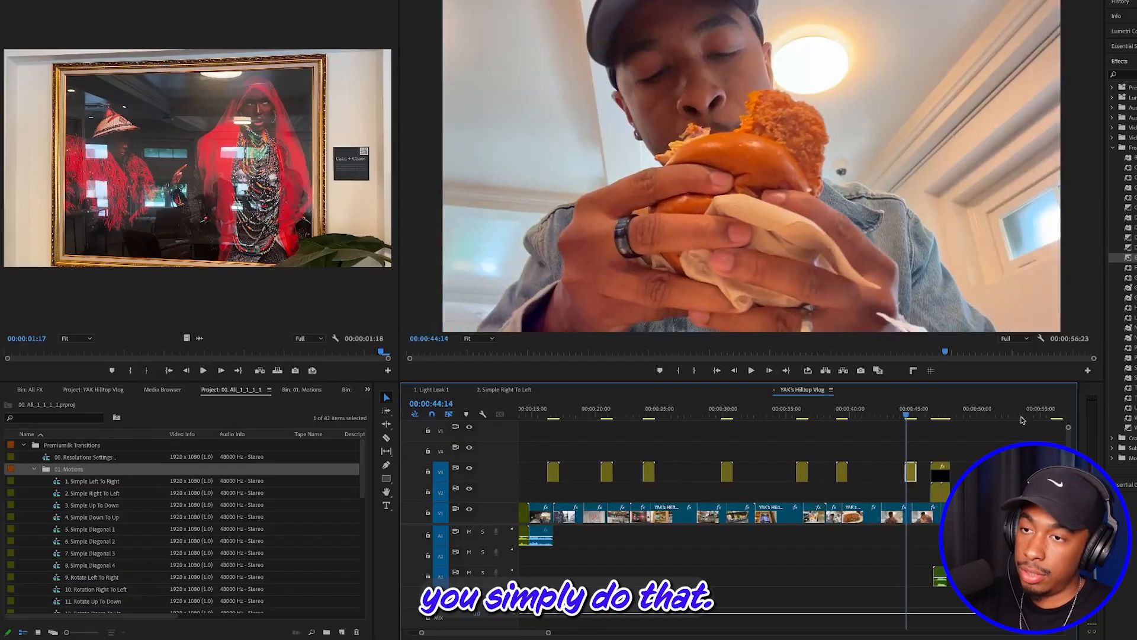
pyautogui.press('-')
pyautogui.press('-')
pyautogui.moveTo(793, 415); pyautogui.dragTo(609, 457)
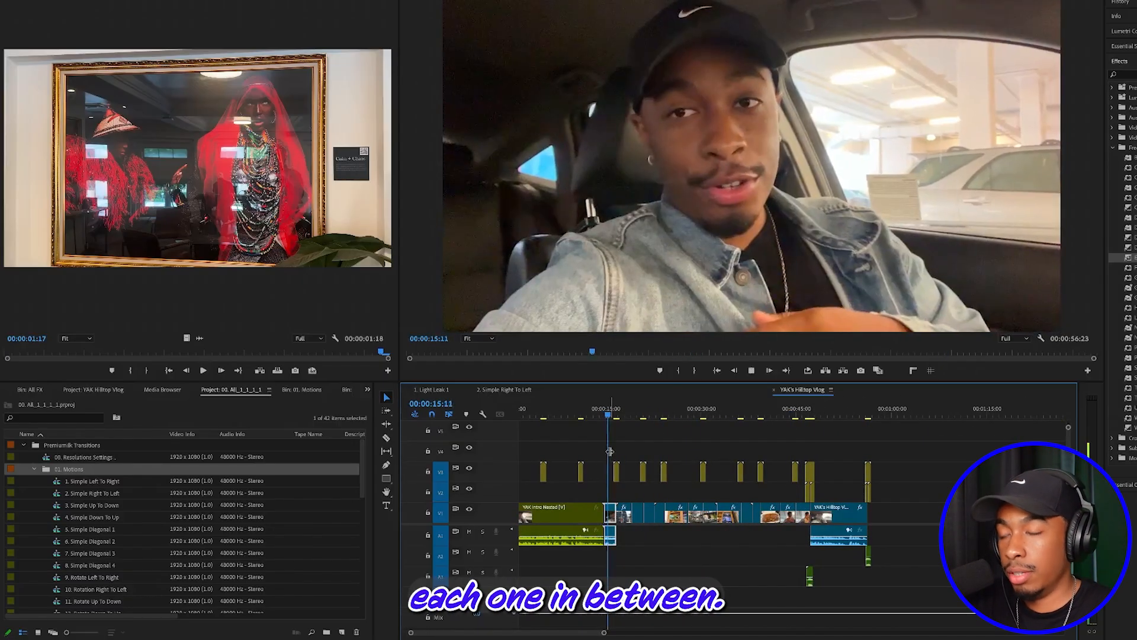
pyautogui.press('=')
pyautogui.press('=')
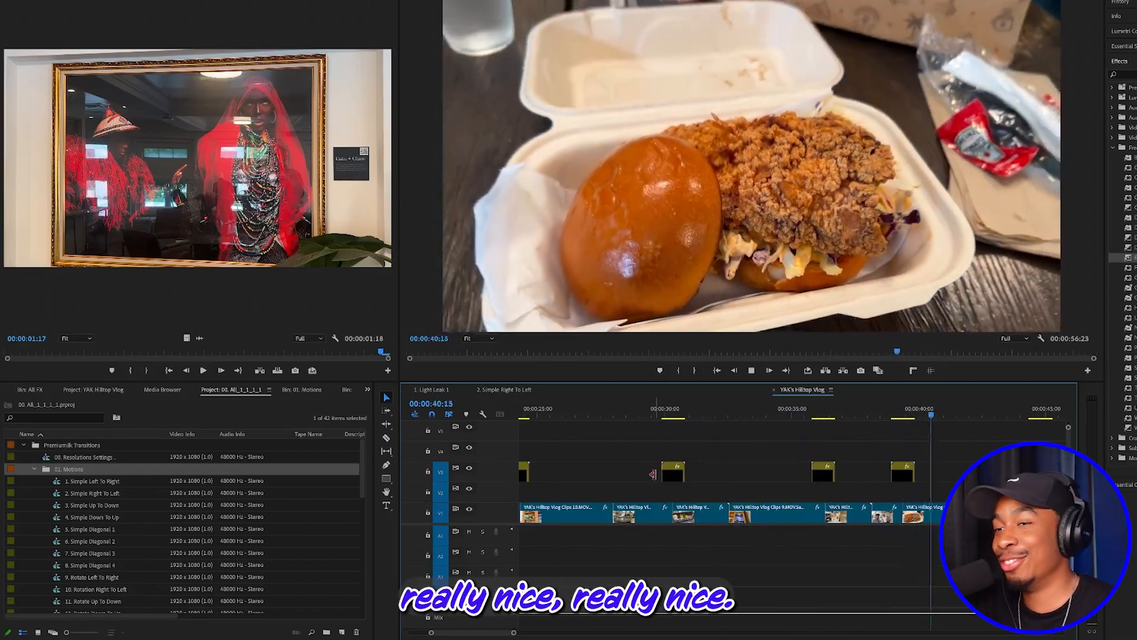
pyautogui.press('-')
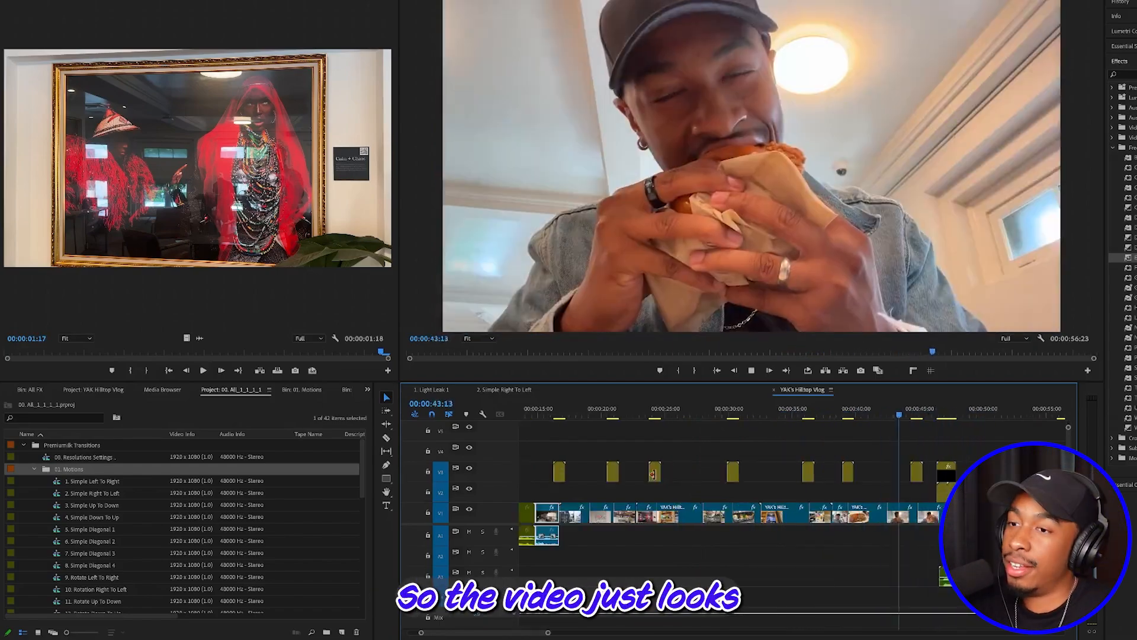
pyautogui.press('=')
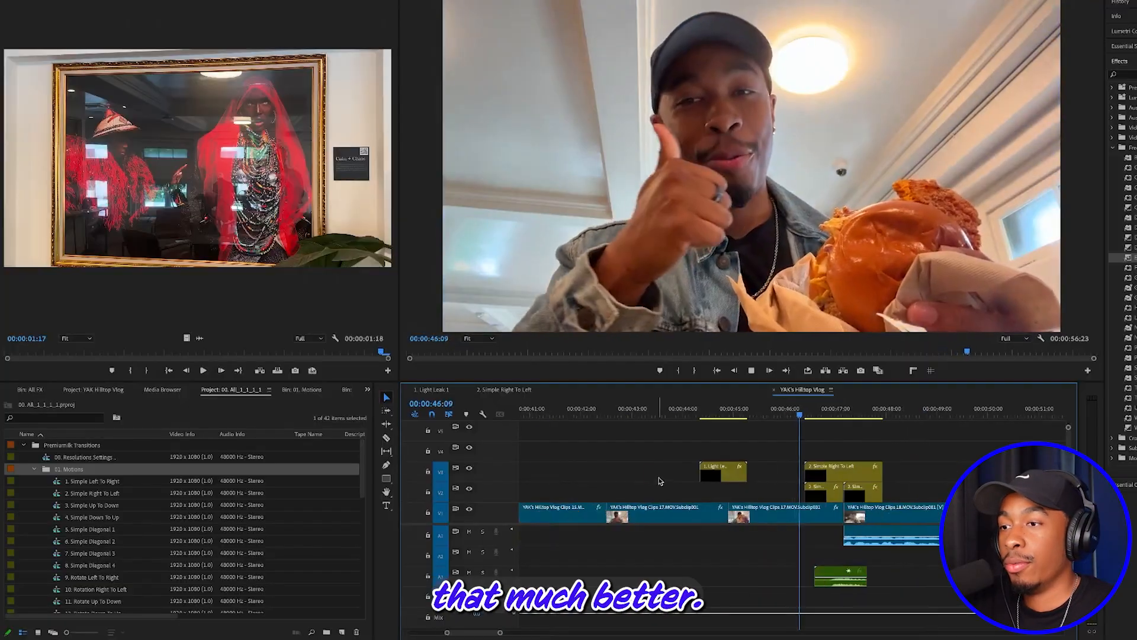
# Step: Move the light leak at about 45 seconds onto the montage cut at about 28 seconds, and play it back
pyautogui.click(731, 468)
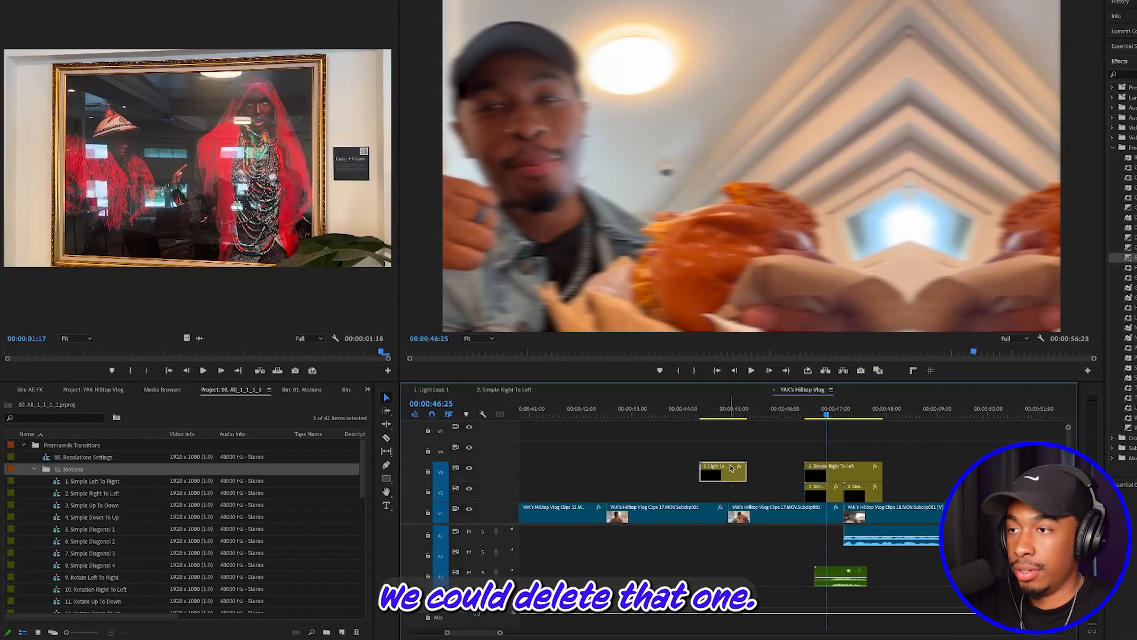
pyautogui.press('-')
pyautogui.moveTo(775, 477); pyautogui.dragTo(562, 476)
pyautogui.hscroll(-3, 746, 434)
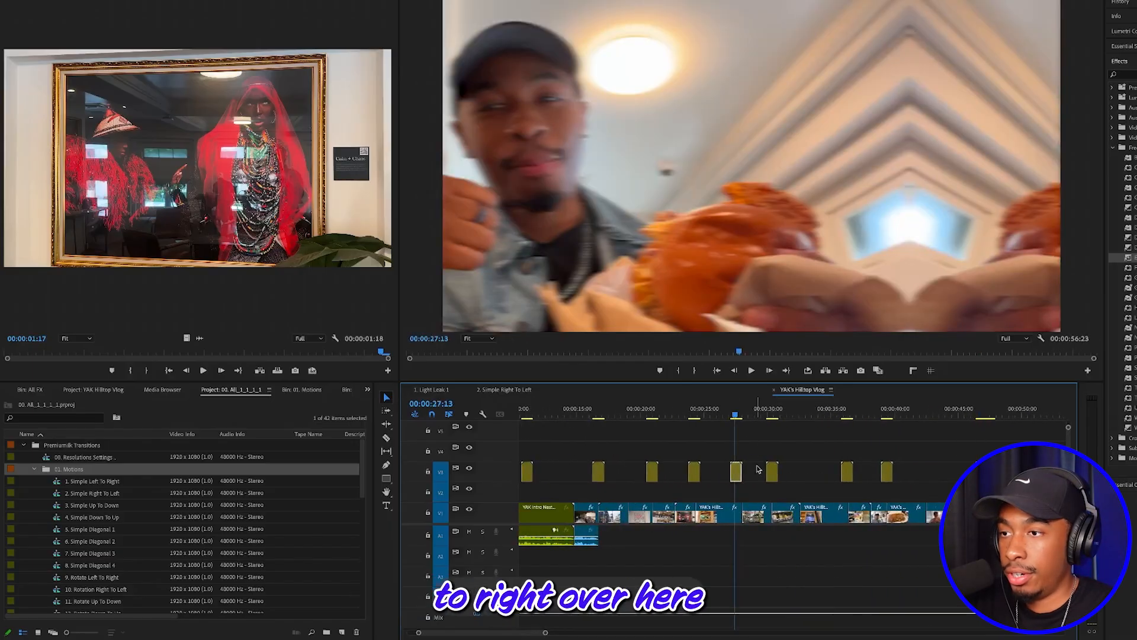
pyautogui.press('=')
pyautogui.press('space')
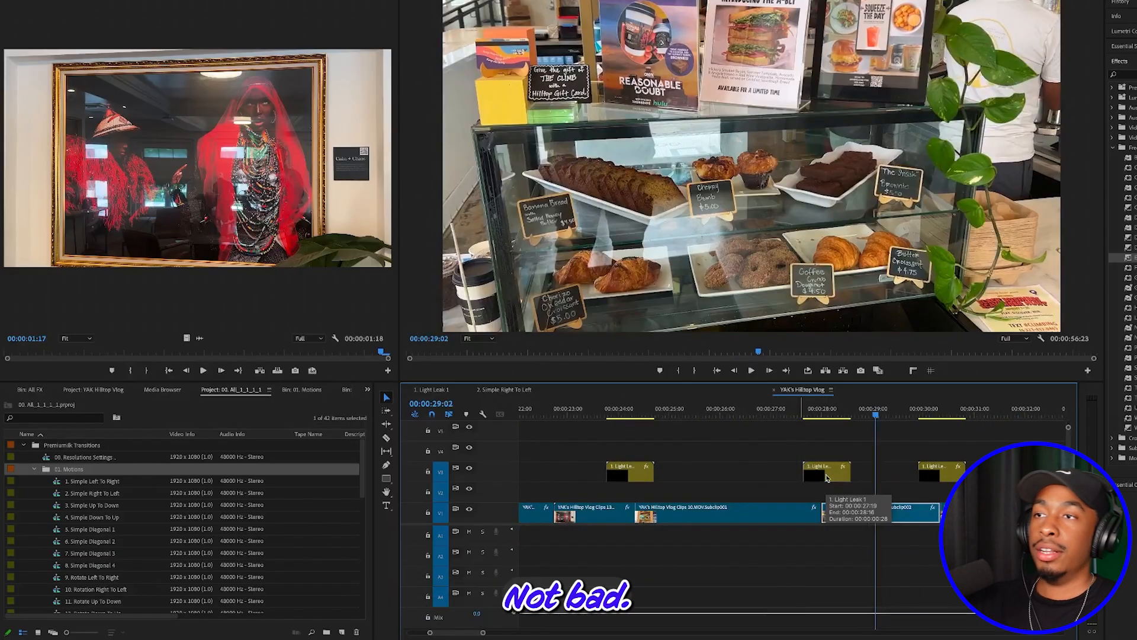
# Step: Look over the transitions across the sequence and scrub to just before the cut into the final talking clip
pyautogui.press('-')
pyautogui.press('-')
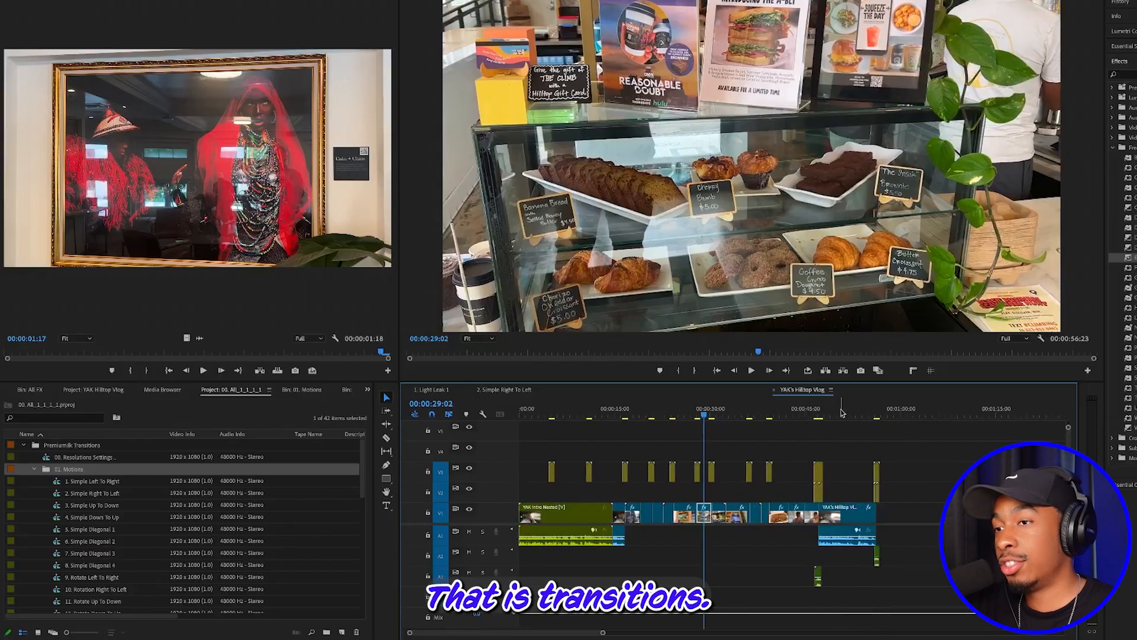
pyautogui.click(822, 416)
pyautogui.moveTo(822, 419); pyautogui.dragTo(811, 422)
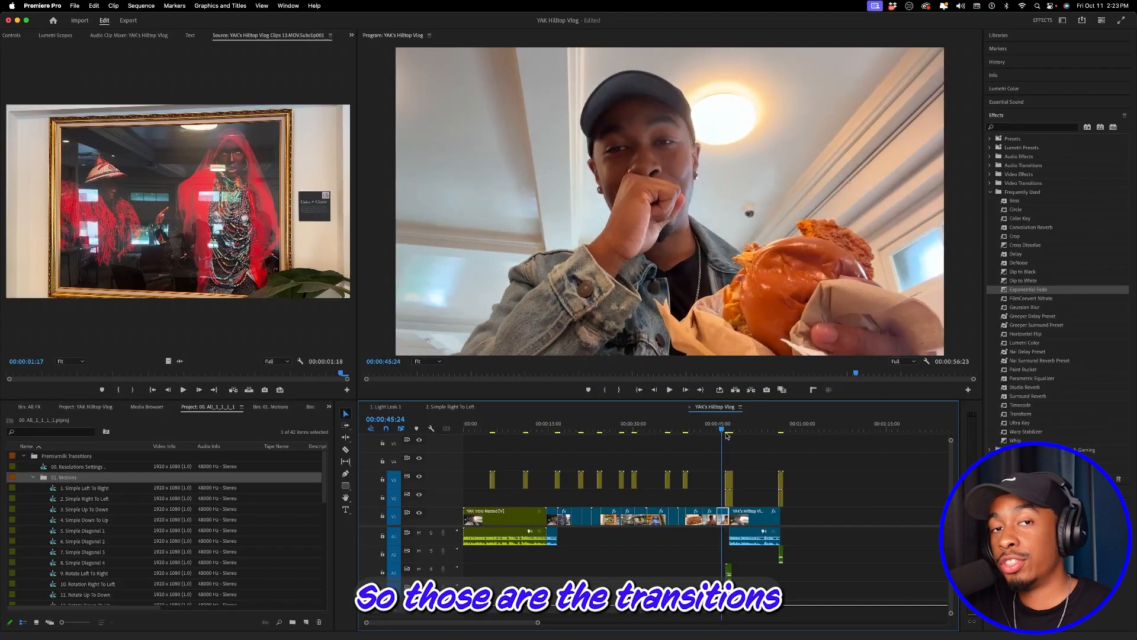
pyautogui.press('=')
pyautogui.press('=')
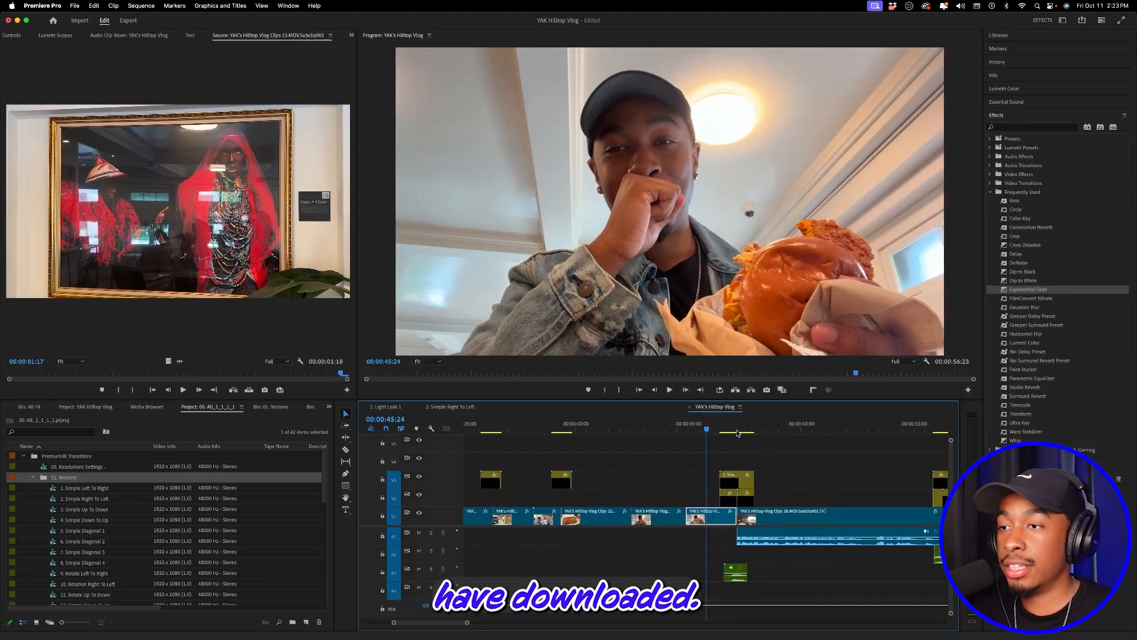
# Step: Enlarge the Premiumilk transitions list and expand the 02. Zoom, 03. Glitch and 04. Light folders to examine their transitions
pyautogui.scroll(-6, 83, 563)
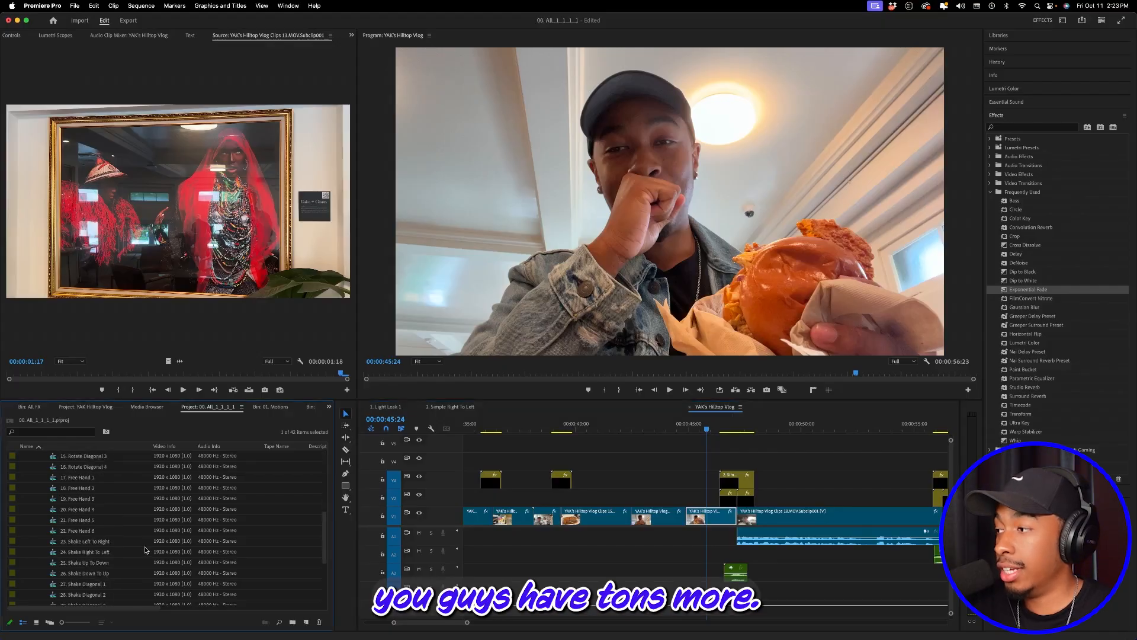
pyautogui.click(34, 574)
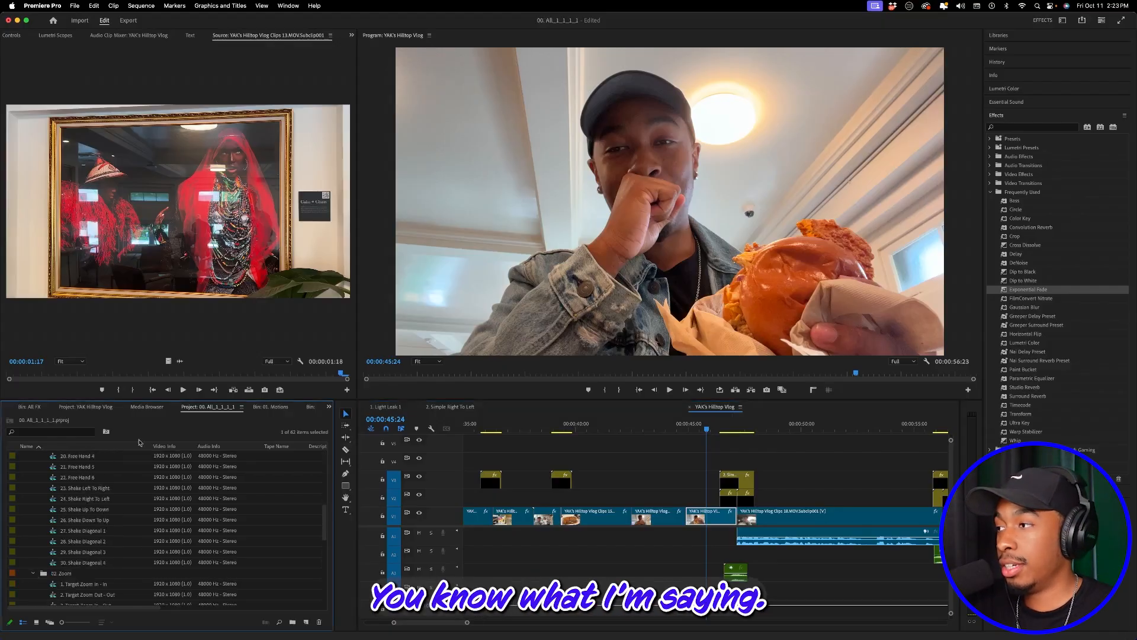
pyautogui.moveTo(309, 399); pyautogui.dragTo(310, 117)
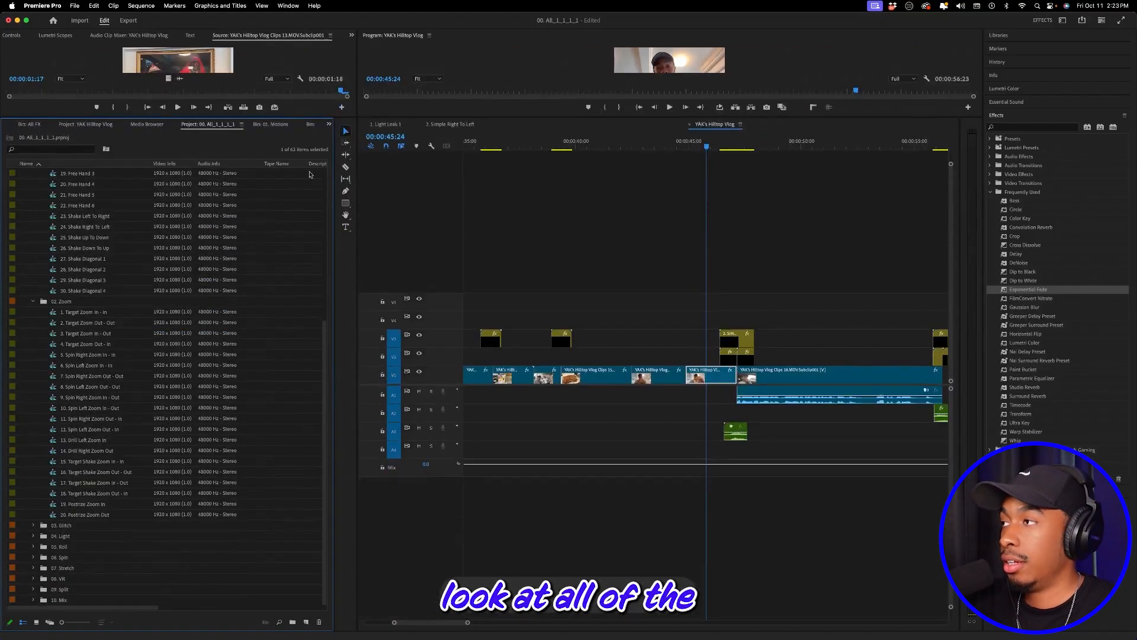
pyautogui.click(33, 525)
pyautogui.scroll(-10, 51, 550)
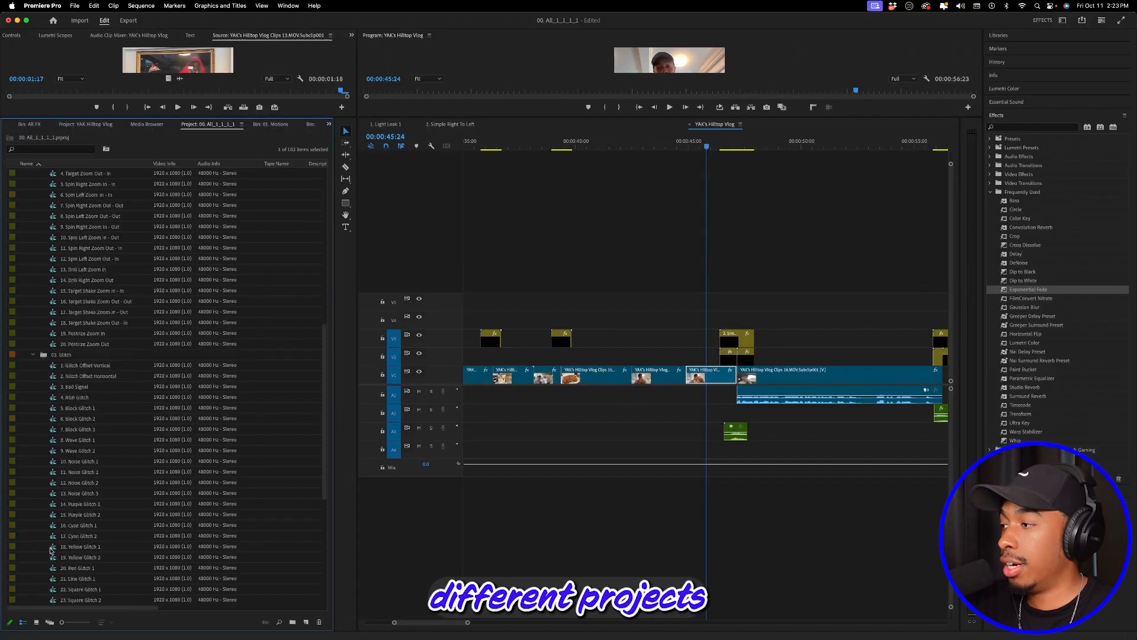
pyautogui.scroll(-4, 51, 548)
pyautogui.click(34, 540)
pyautogui.scroll(-7, 53, 546)
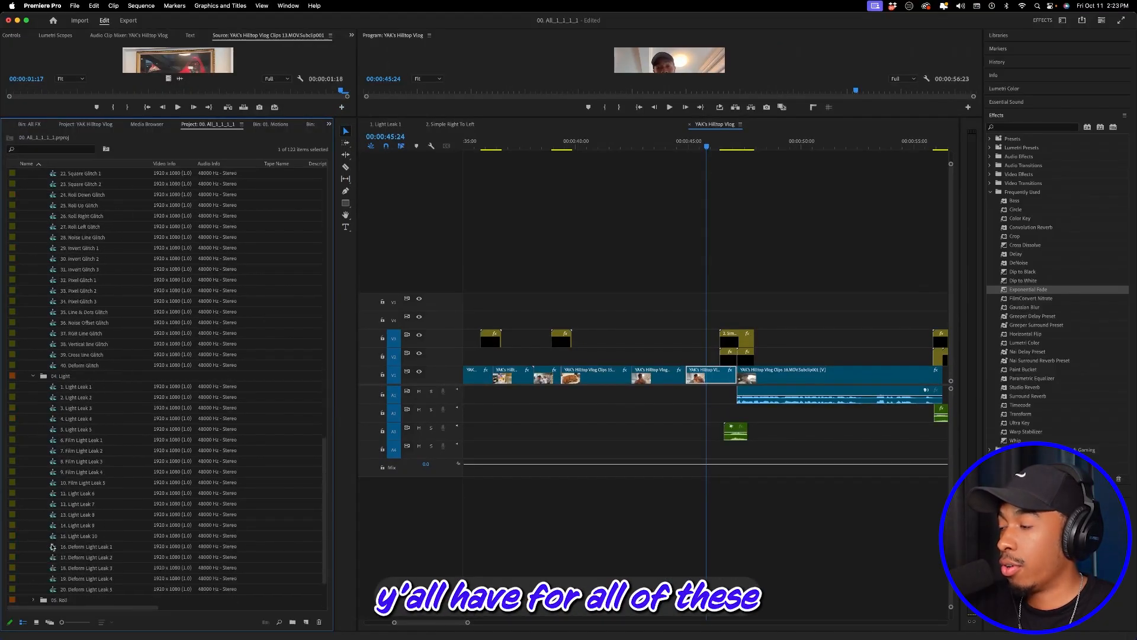
# Step: Expand the 05. Roll, 06. Spin and 07. Stretch folders to examine their transitions
pyautogui.click(33, 546)
pyautogui.scroll(-10, 50, 554)
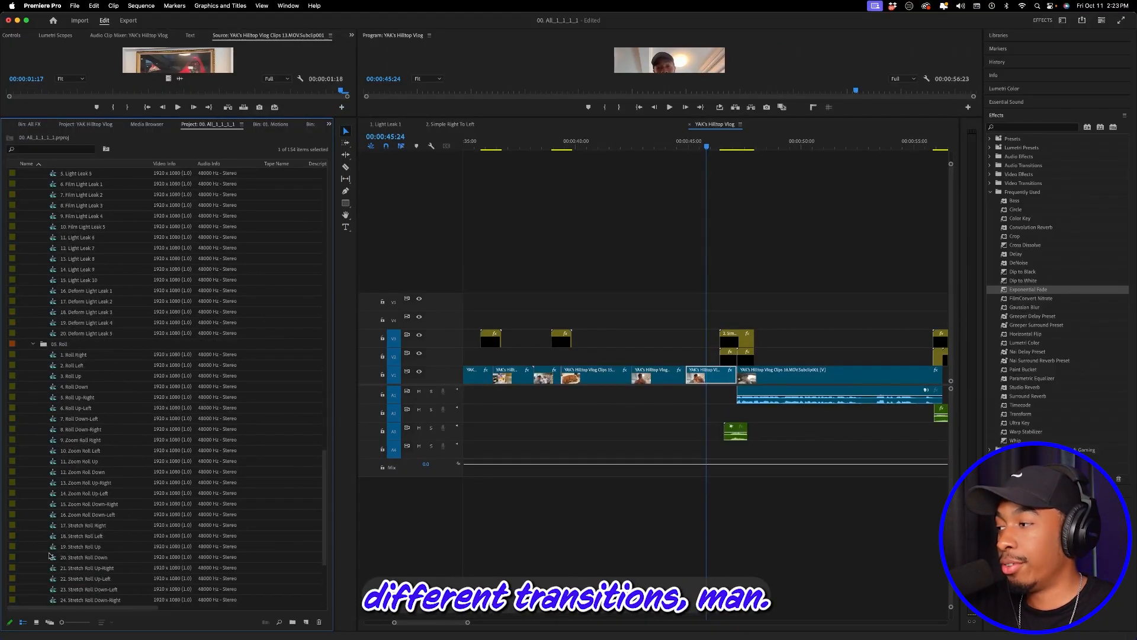
pyautogui.click(33, 557)
pyautogui.scroll(-10, 36, 563)
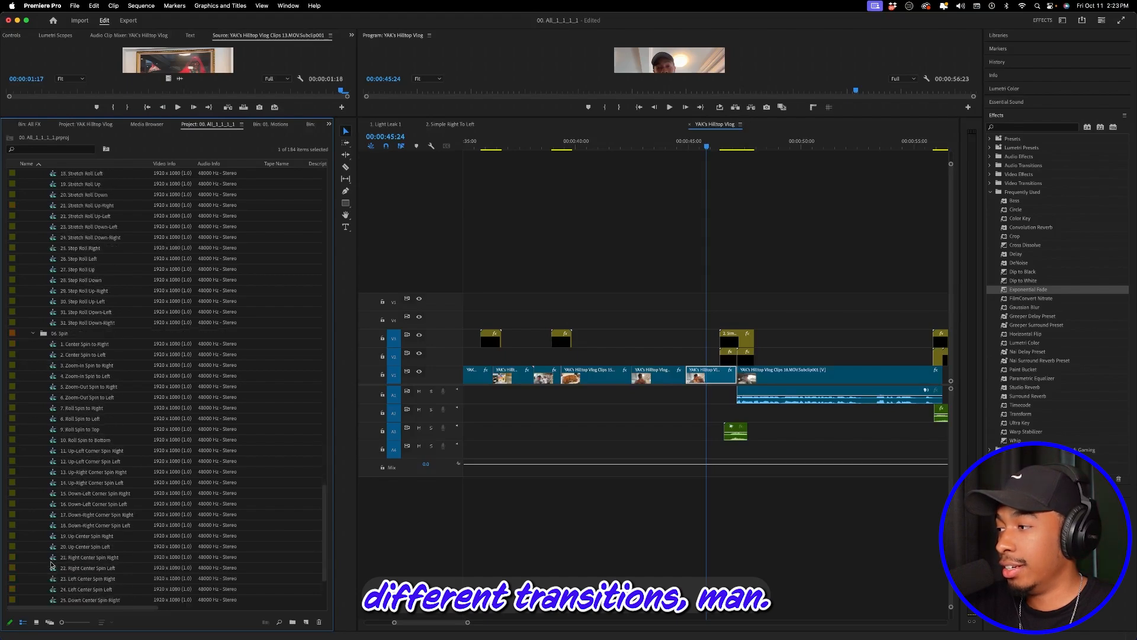
pyautogui.click(33, 568)
pyautogui.scroll(-10, 50, 575)
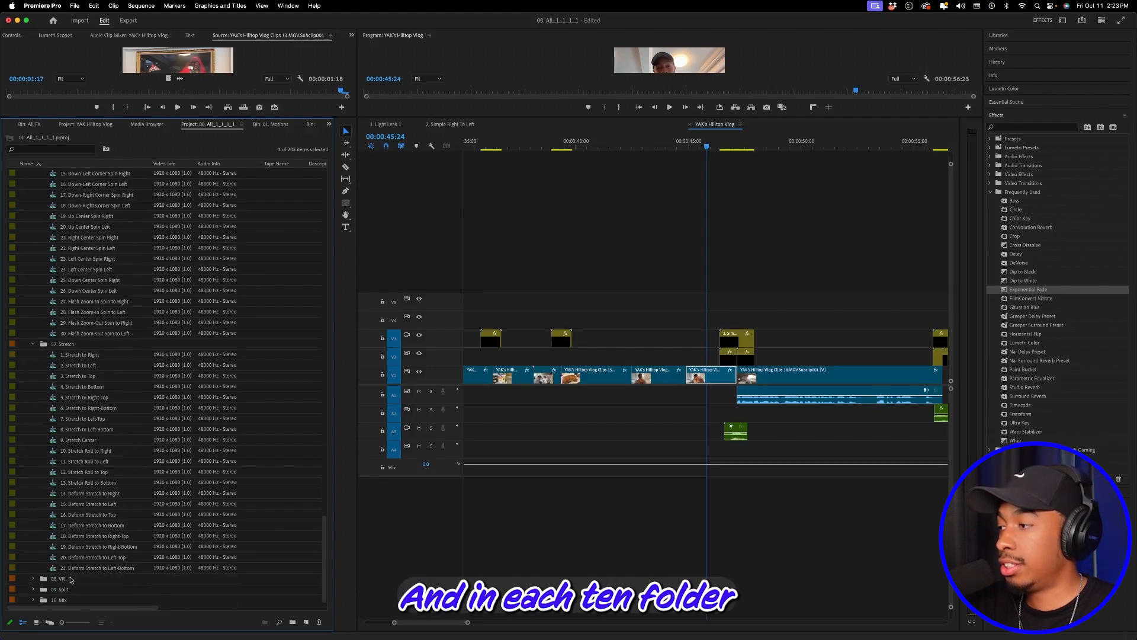
# Step: Expand the 08. VR, 09. Split and 10. Mix folders to examine their transitions
pyautogui.click(33, 579)
pyautogui.scroll(-10, 53, 581)
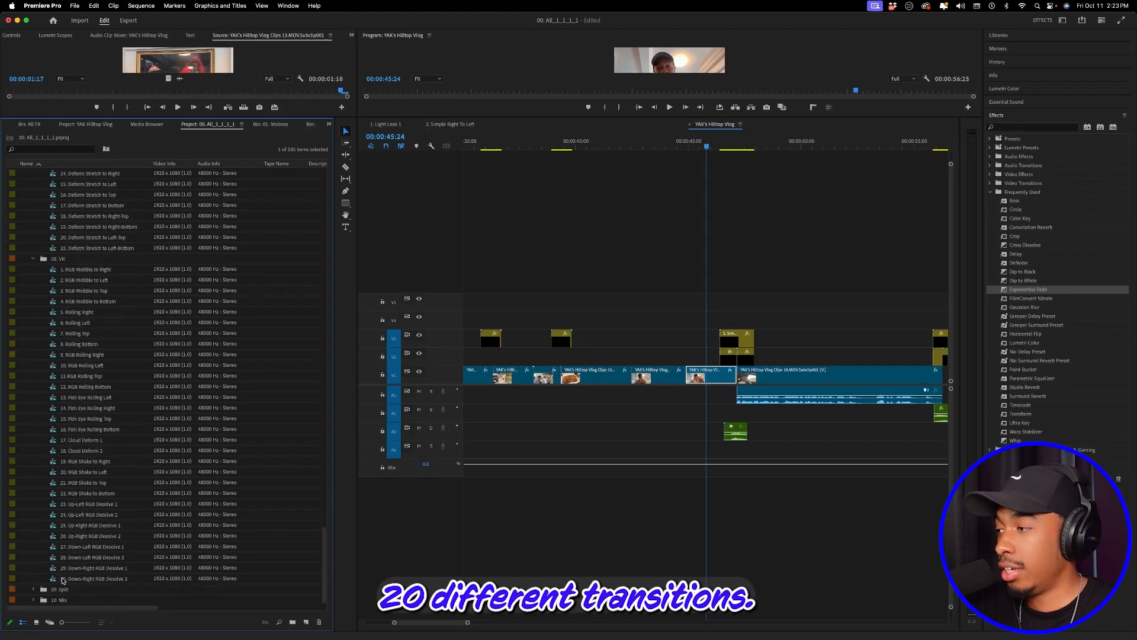
pyautogui.scroll(-7, 47, 591)
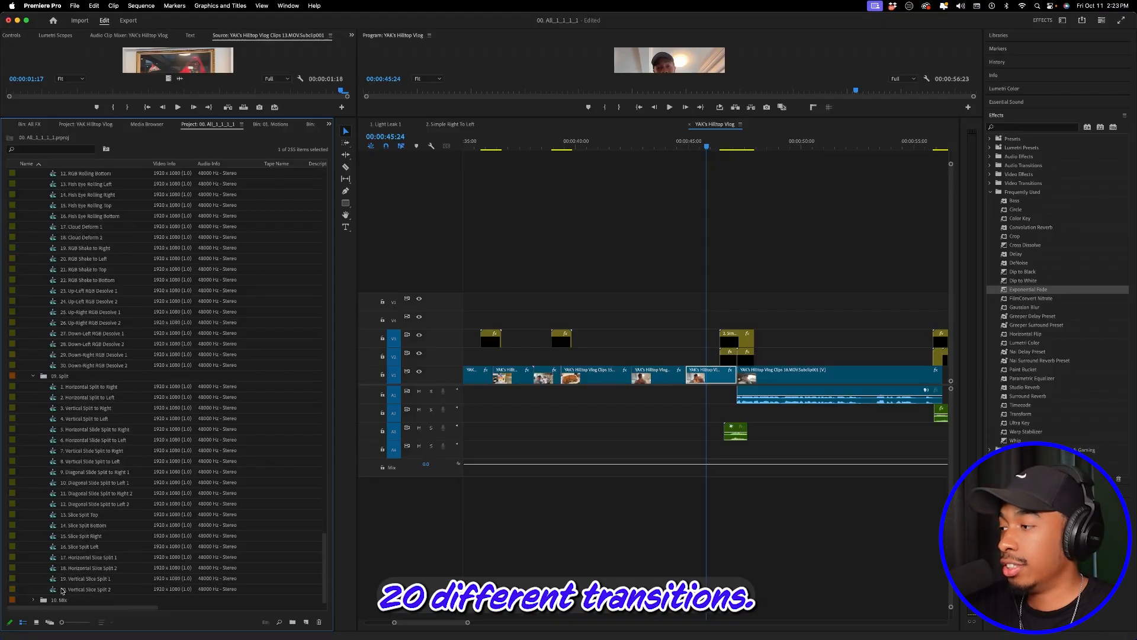
pyautogui.click(33, 600)
pyautogui.scroll(-18, 53, 593)
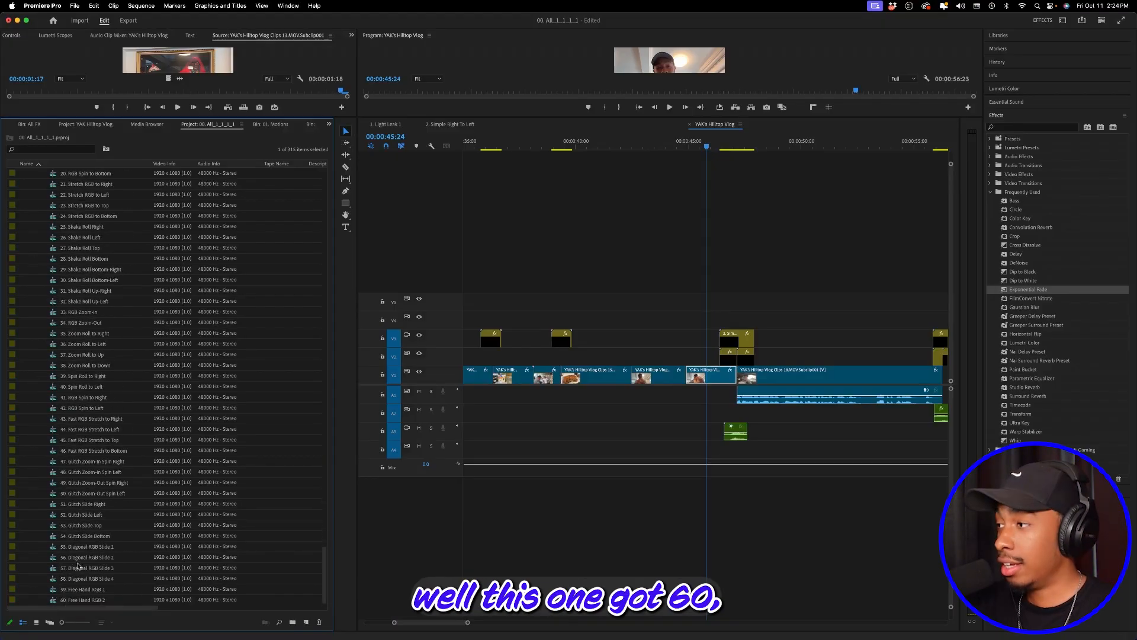
pyautogui.scroll(11, 77, 563)
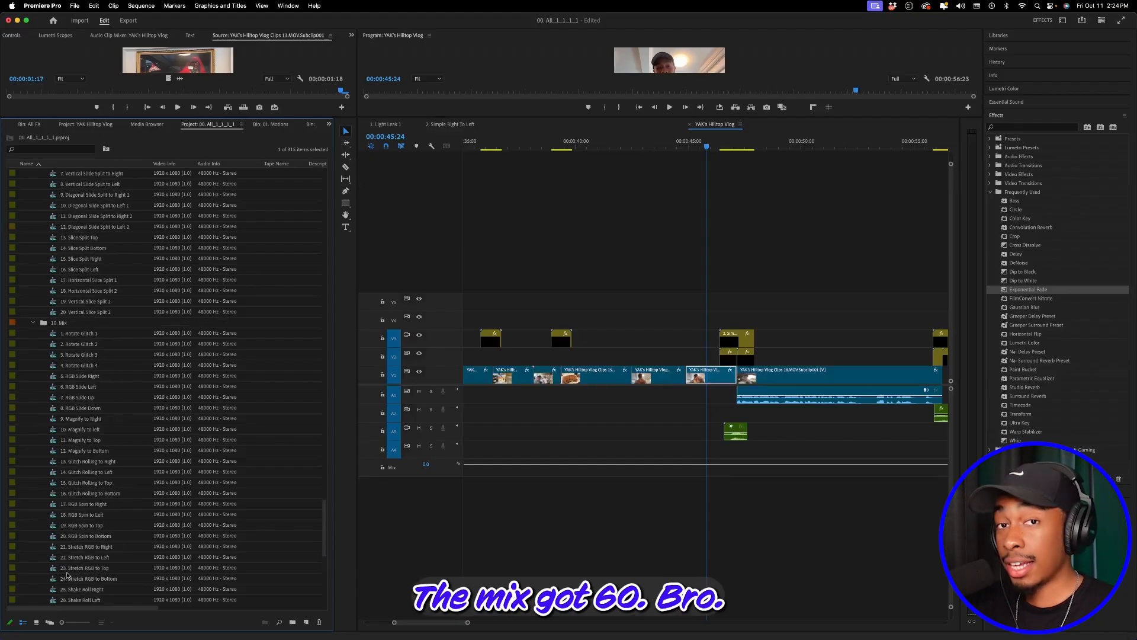
# Step: Collapse the Premiumilk transition folders from 10. Mix back through 02. Zoom, leaving only 01. Motions expanded
pyautogui.click(33, 323)
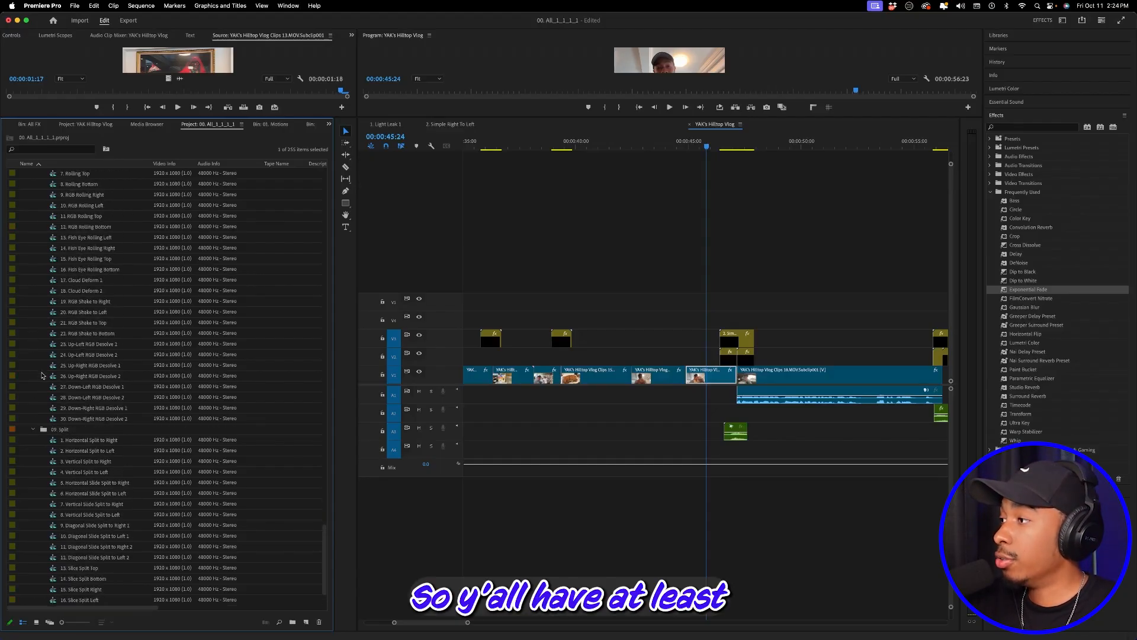
pyautogui.scroll(5, 50, 347)
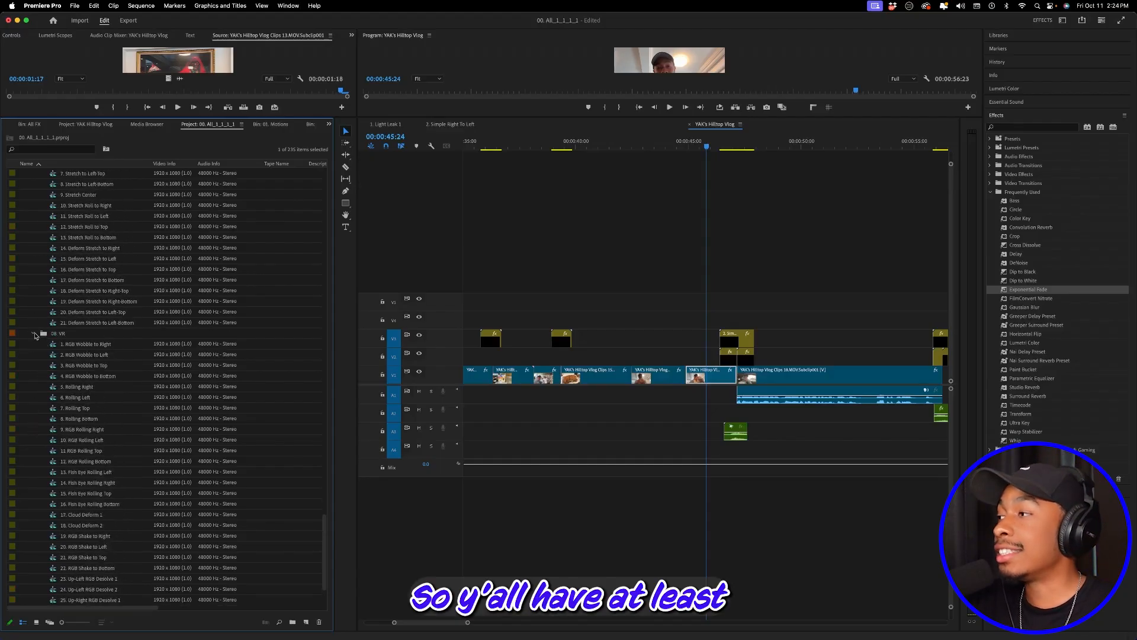
pyautogui.click(34, 334)
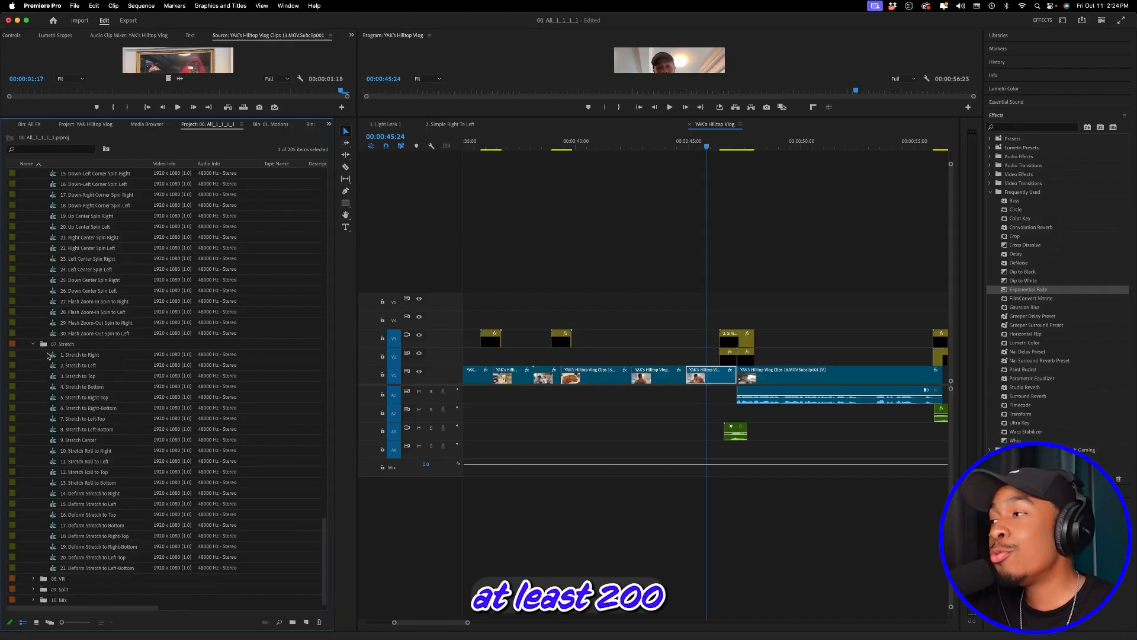
pyautogui.click(33, 344)
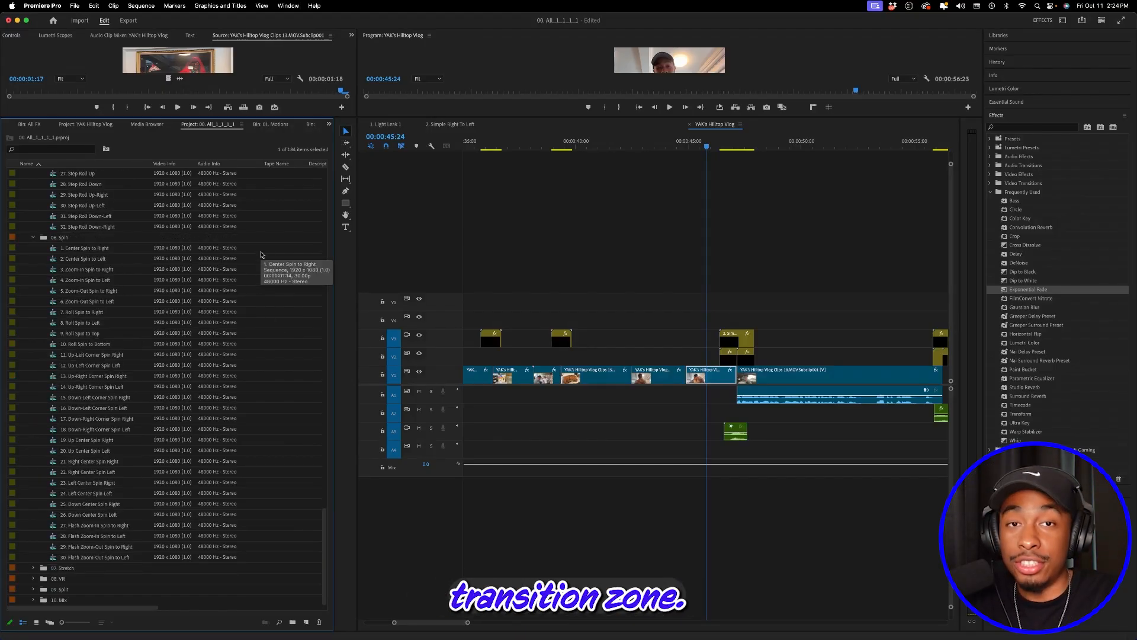
pyautogui.click(34, 238)
pyautogui.click(37, 274)
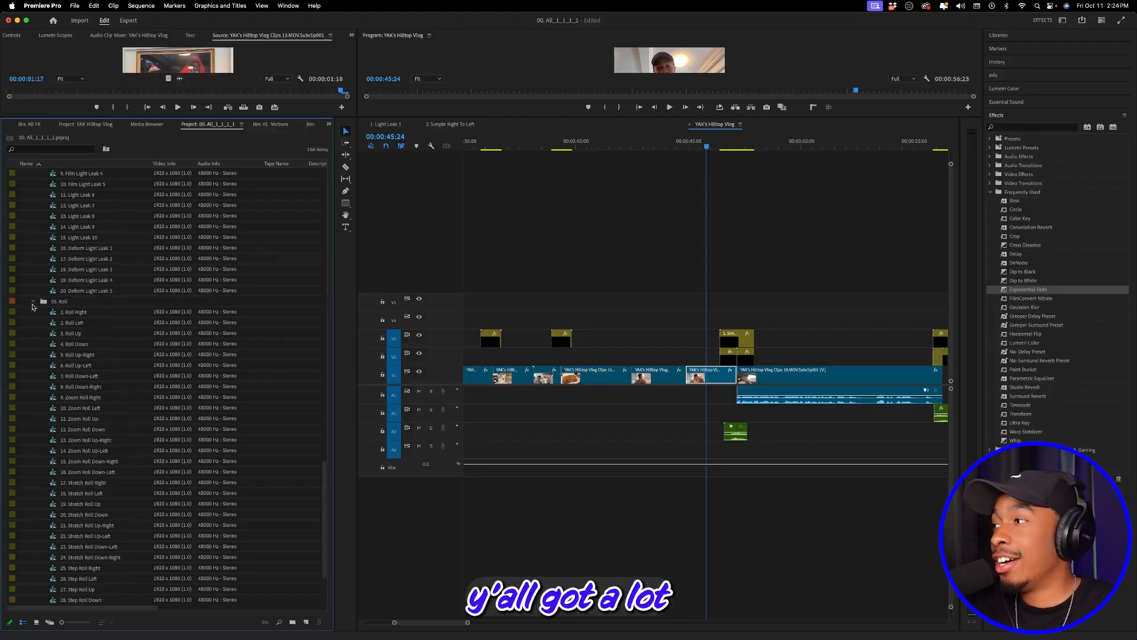
pyautogui.click(34, 451)
pyautogui.scroll(8, 41, 450)
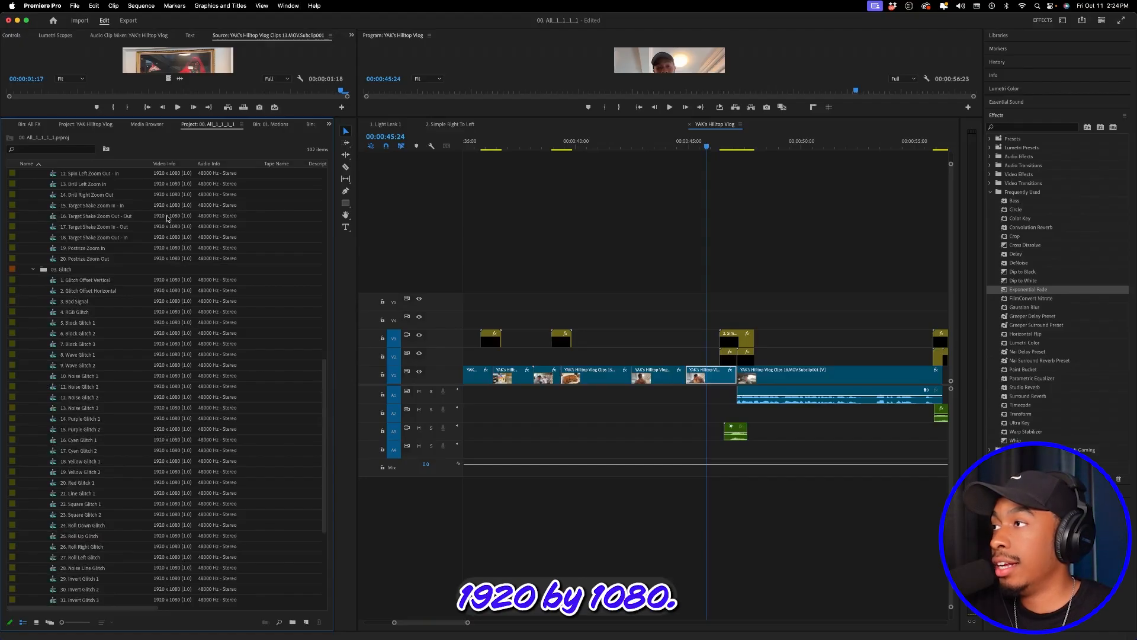
pyautogui.click(33, 269)
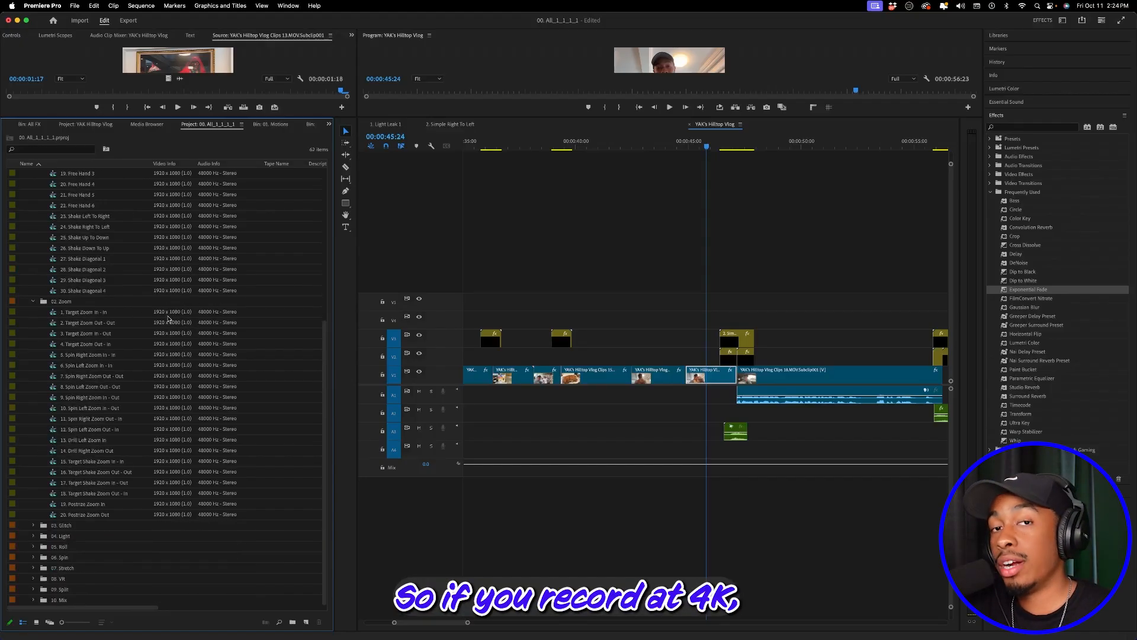
pyautogui.click(33, 301)
pyautogui.scroll(1, 59, 249)
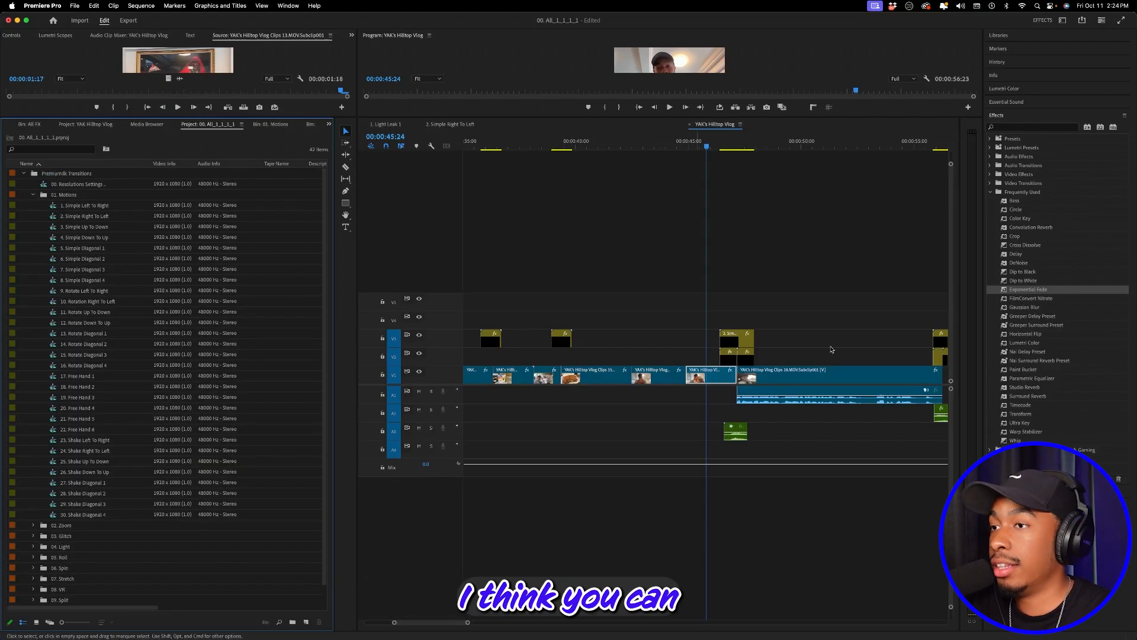
# Step: Enlarge the program preview and scrub around the Simple Right To Left transition at about 46 seconds, with more of the sequence in view
pyautogui.click(732, 146)
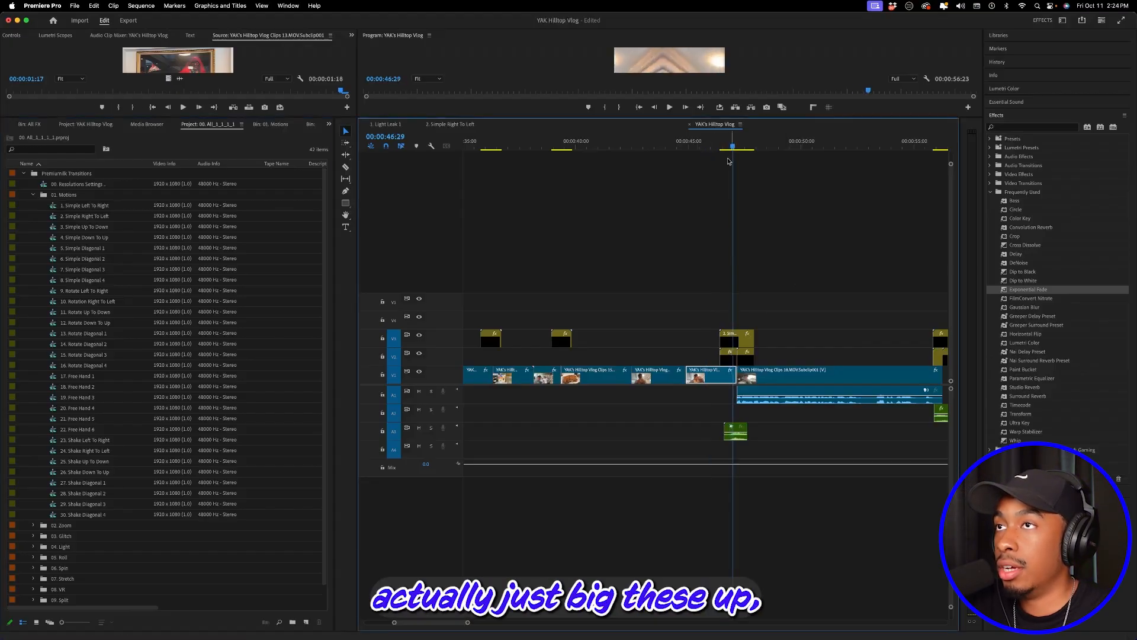
pyautogui.moveTo(409, 117); pyautogui.dragTo(406, 319)
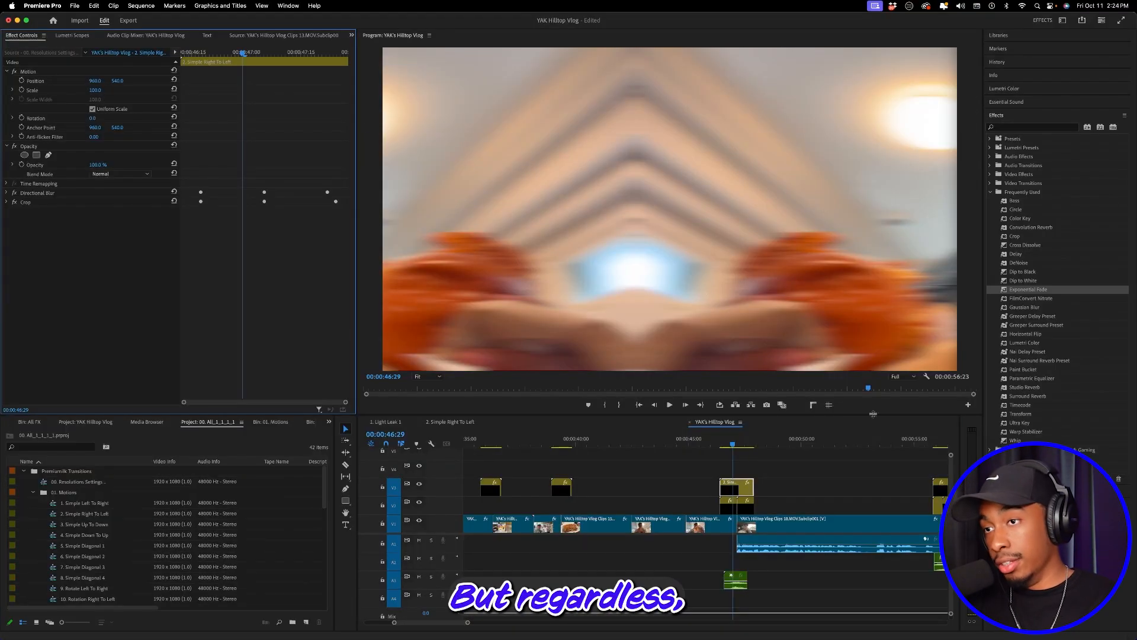
pyautogui.click(730, 446)
pyautogui.moveTo(730, 446); pyautogui.dragTo(728, 448)
pyautogui.press('-')
pyautogui.press('-')
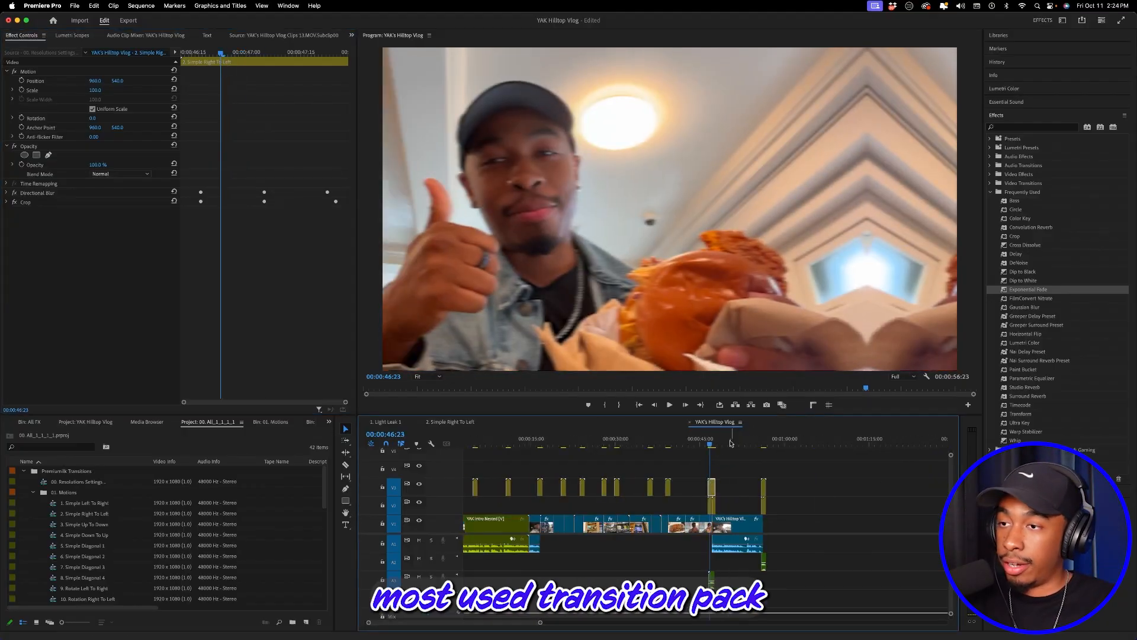
pyautogui.moveTo(721, 444); pyautogui.dragTo(697, 458)
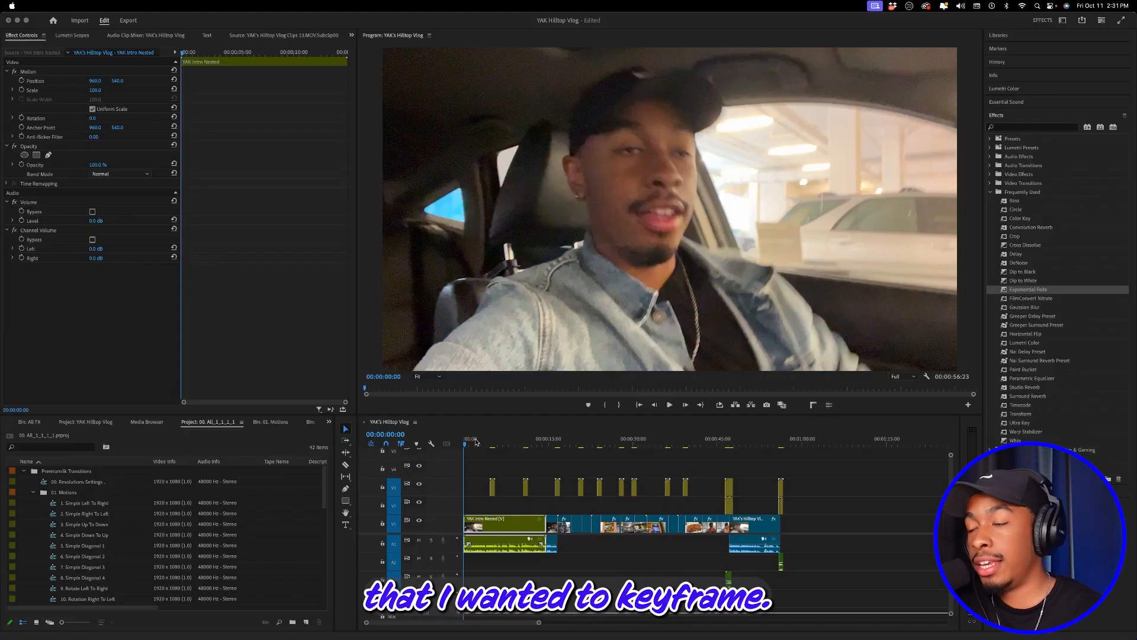
# Step: Apply the Crop effect to the YAK Intro Nested clip and set its Top crop to 8%
pyautogui.click(485, 446)
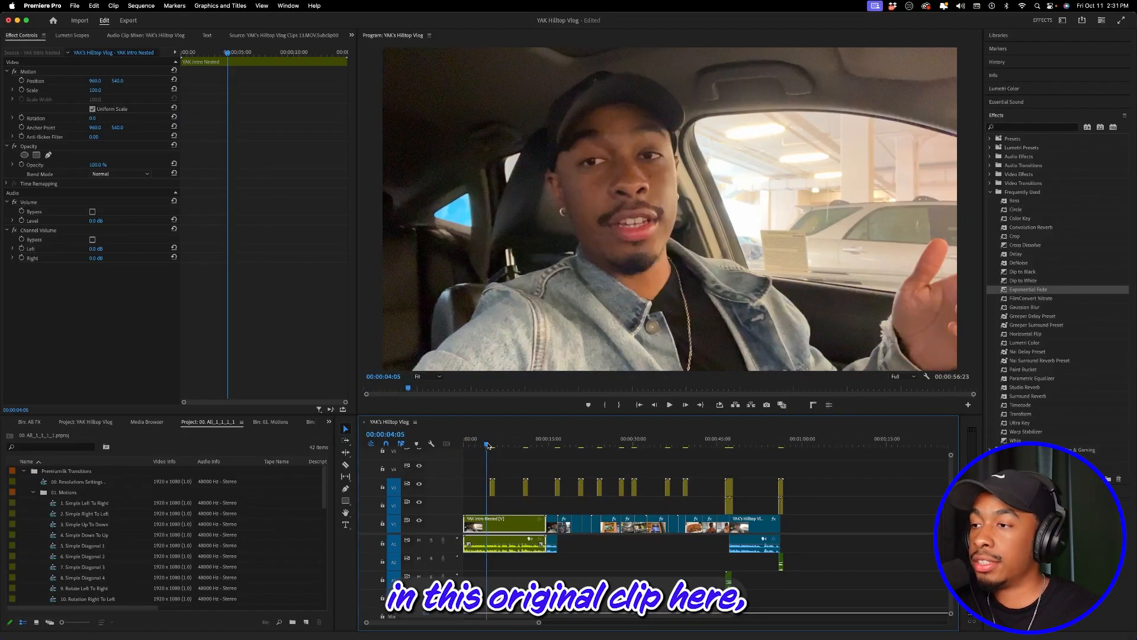
pyautogui.moveTo(485, 446); pyautogui.dragTo(484, 446)
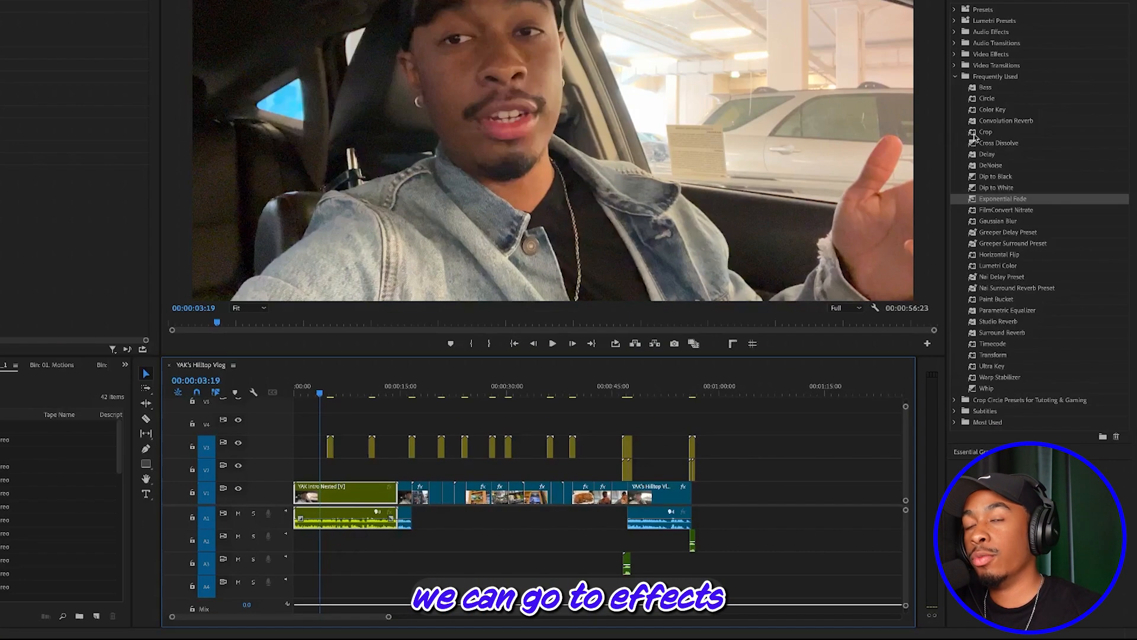
pyautogui.click(1005, 238)
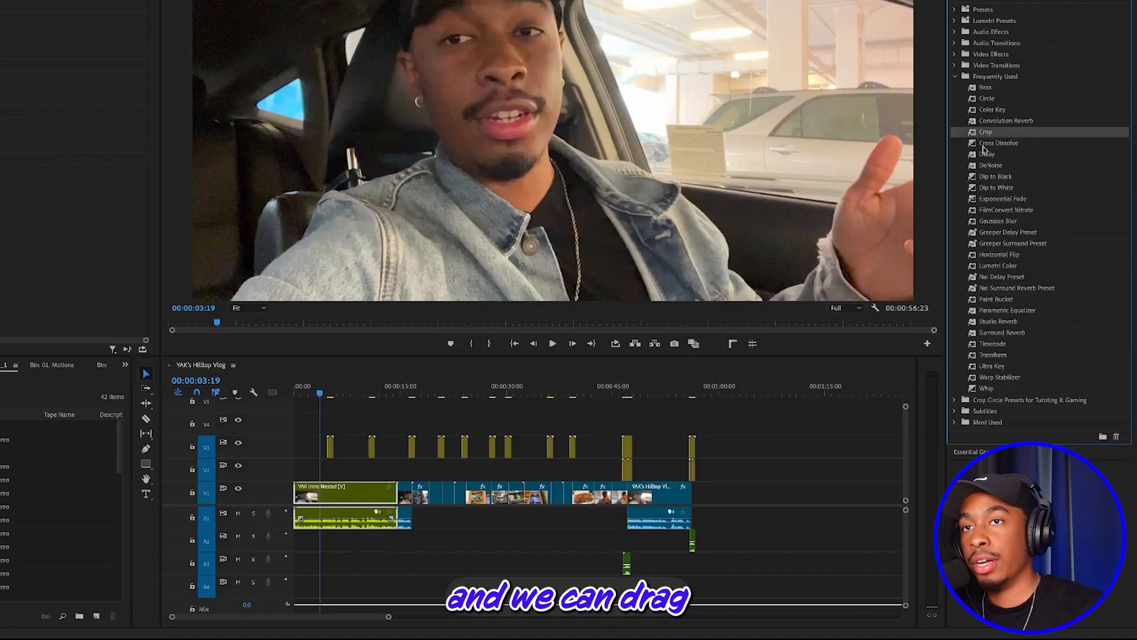
pyautogui.moveTo(975, 133); pyautogui.dragTo(329, 502)
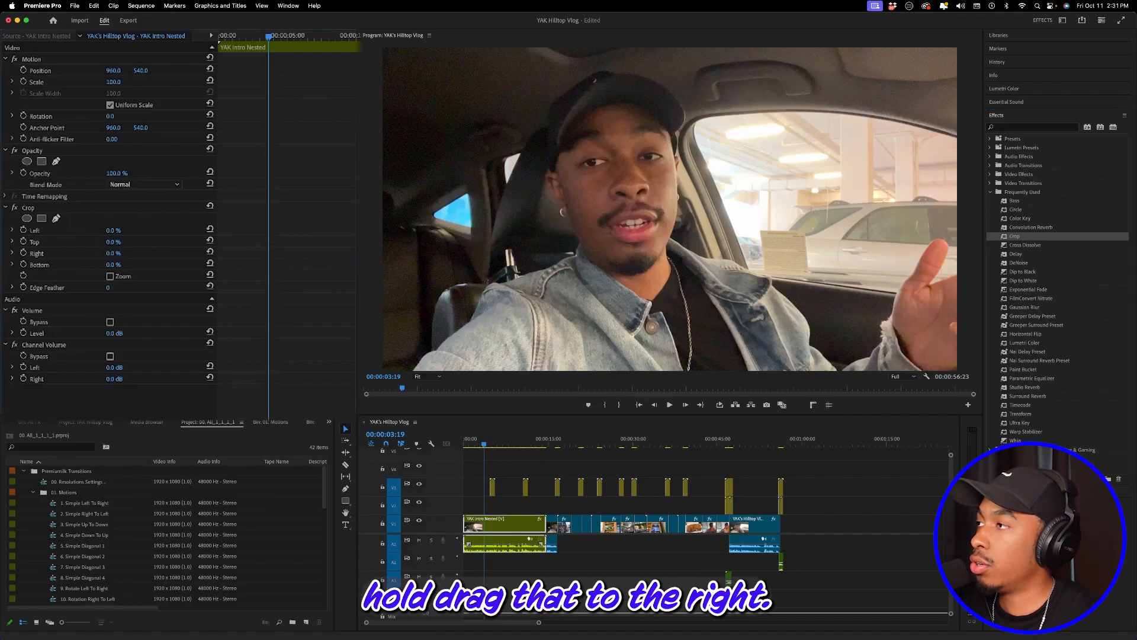
pyautogui.moveTo(112, 242); pyautogui.dragTo(137, 242)
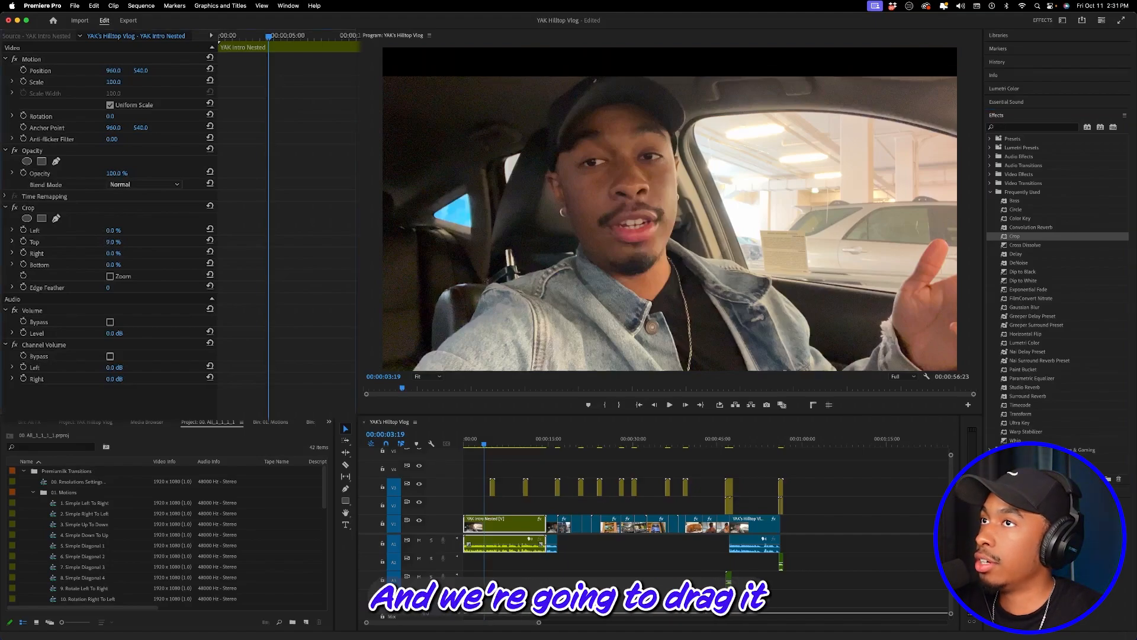
pyautogui.moveTo(137, 241); pyautogui.dragTo(134, 241)
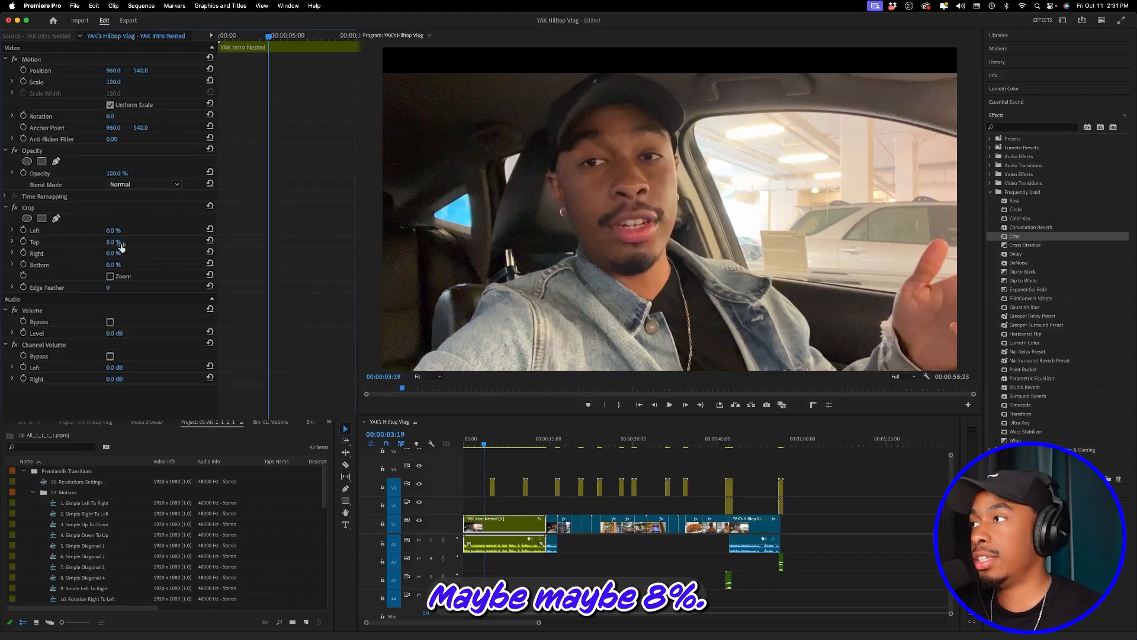
# Step: Set the Crop effect's Bottom value to 8% on the nested intro clip
pyautogui.click(119, 263)
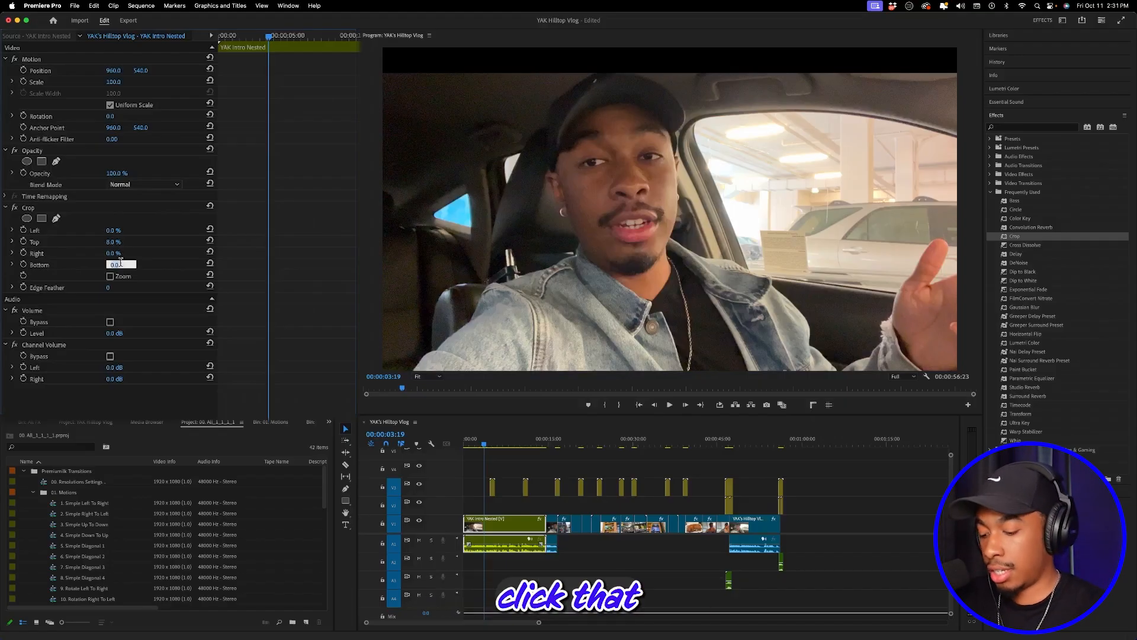
pyautogui.write('8')
pyautogui.press('Return')
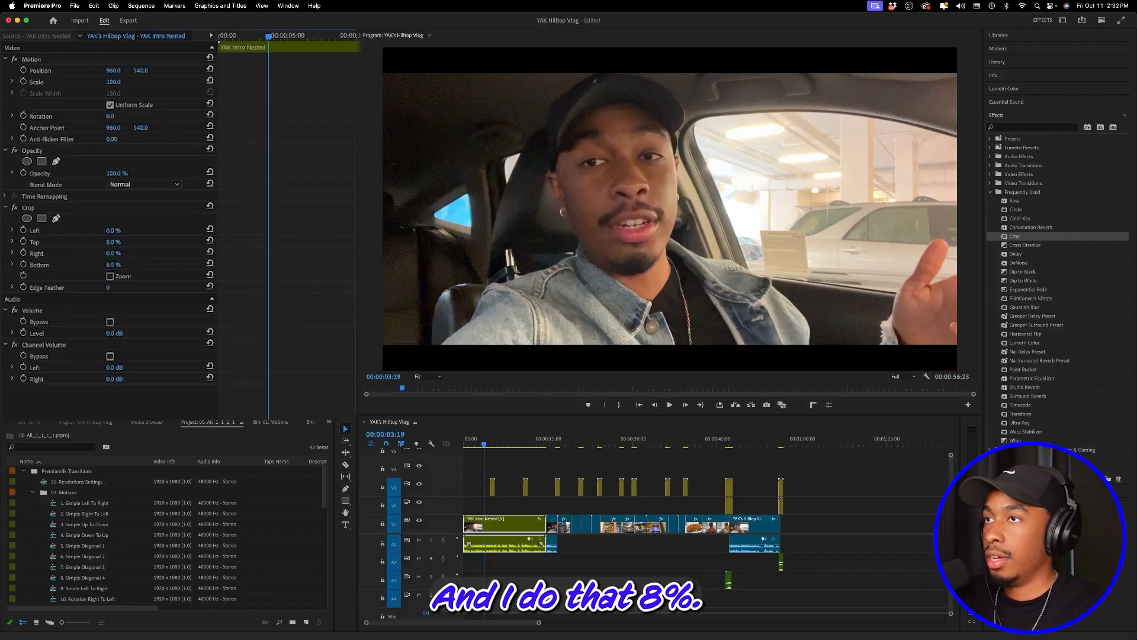
# Step: Reset the Bottom and Top crop values and turn on keyframing for both at the start of the intro clip
pyautogui.moveTo(484, 444); pyautogui.dragTo(448, 448)
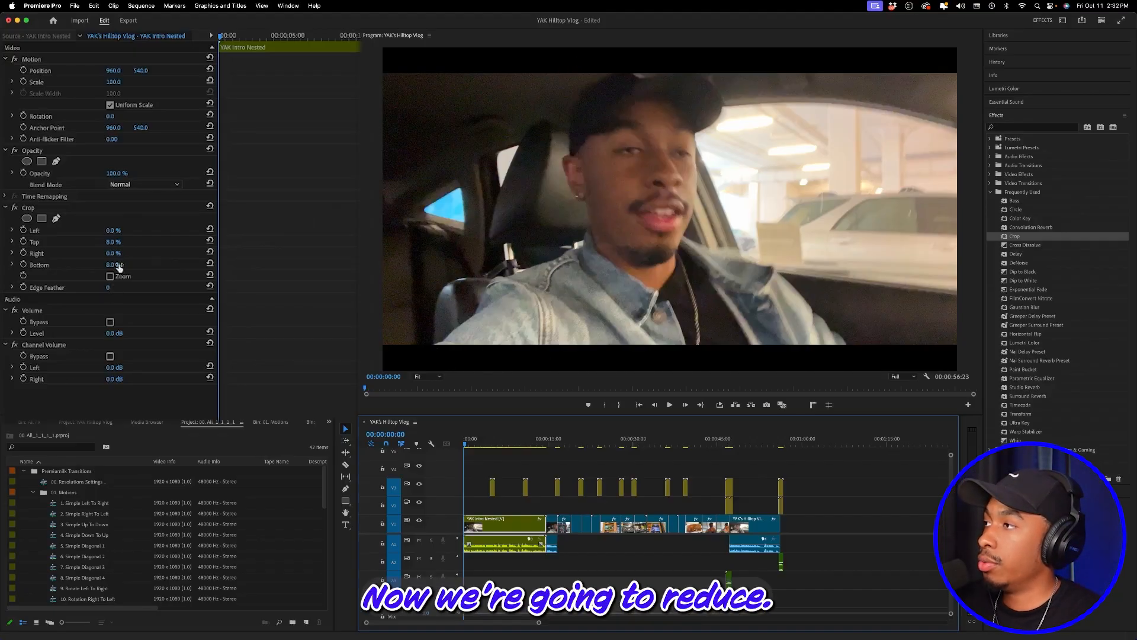
pyautogui.click(210, 263)
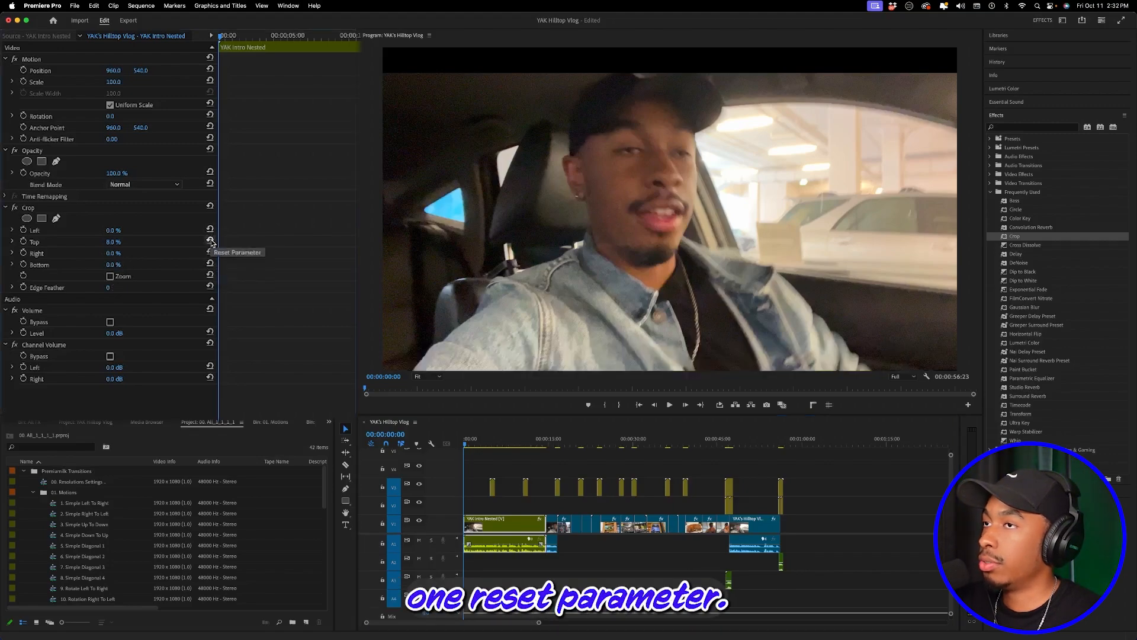
pyautogui.click(209, 239)
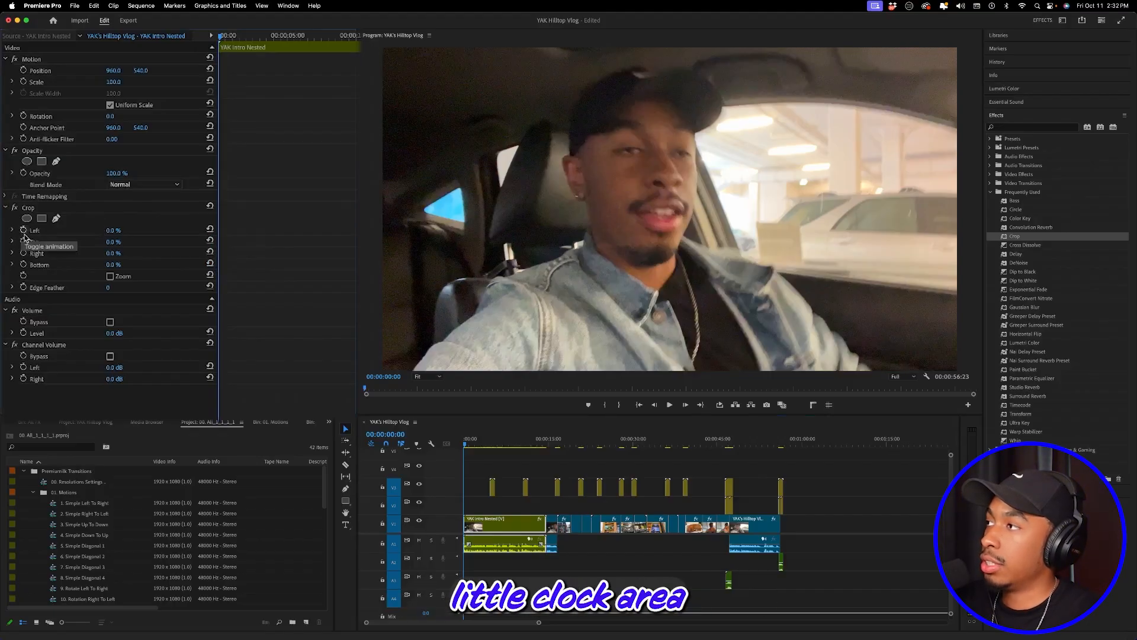
pyautogui.click(24, 264)
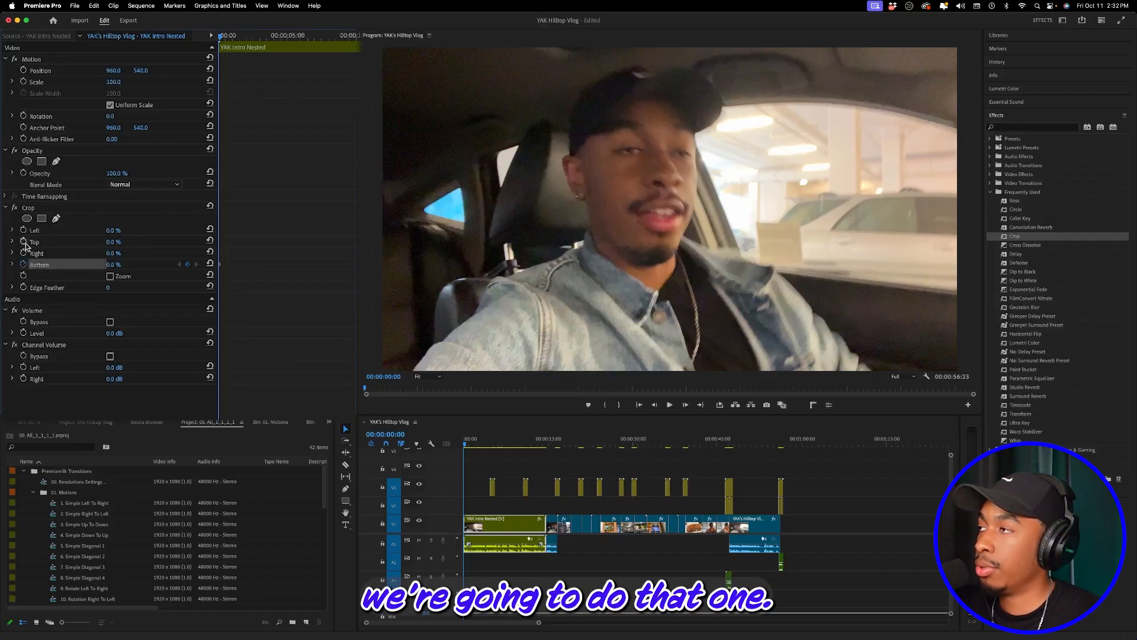
pyautogui.click(23, 242)
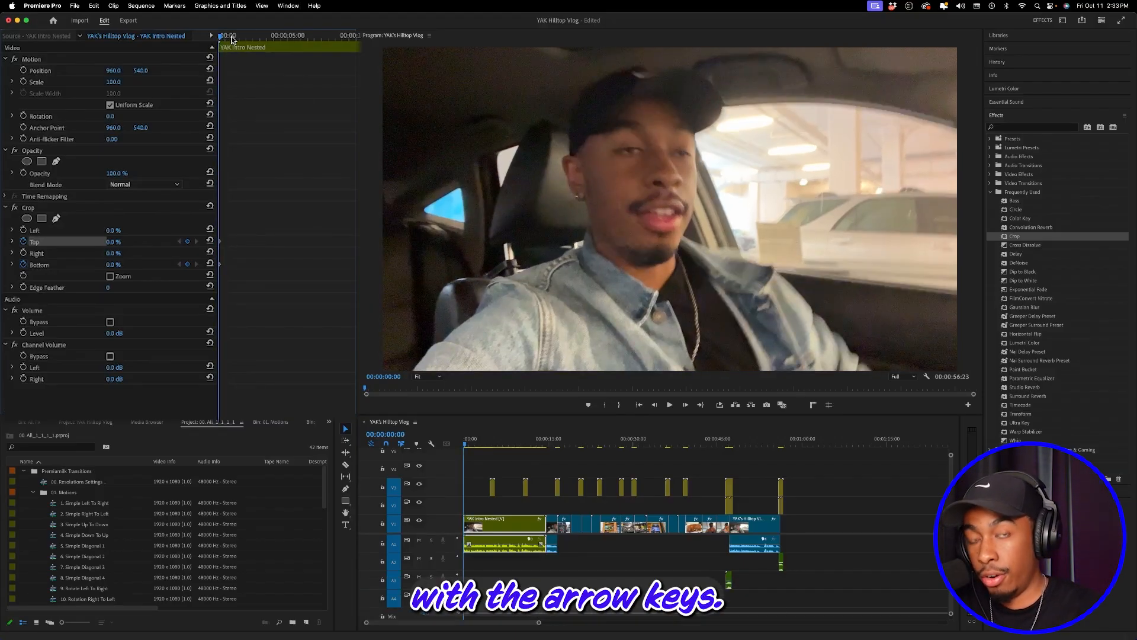
# Step: Keyframe the intro clip's Top and Bottom crop at 8% at 00:00:01:01
pyautogui.press('Right')
pyautogui.press('Right')
pyautogui.press('Right')
pyautogui.press('Right')
pyautogui.press('Right')
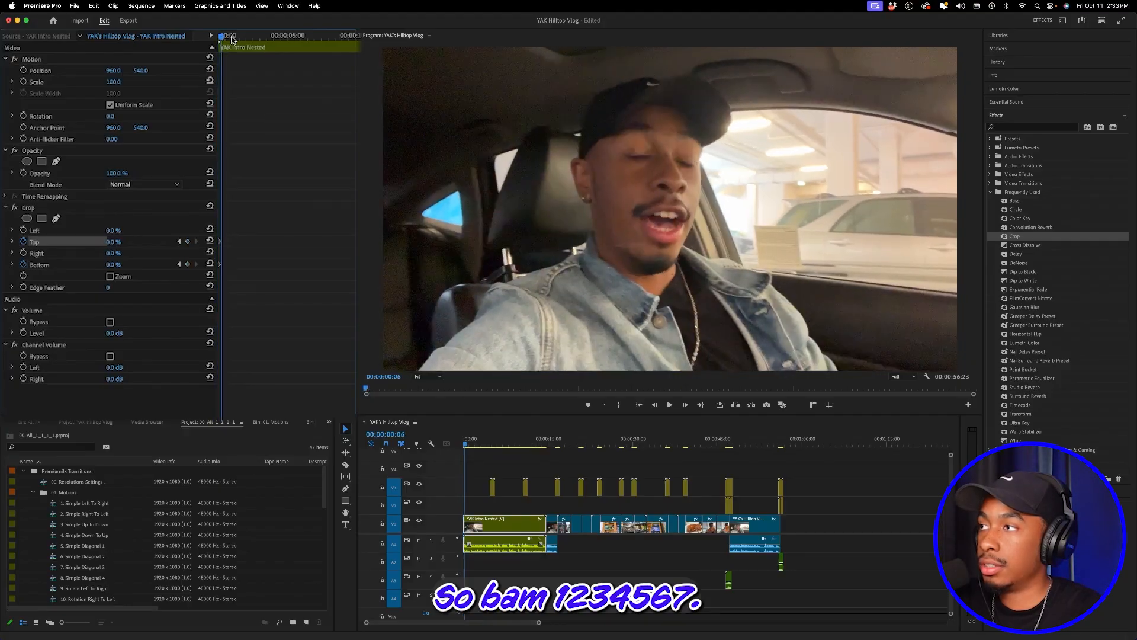
pyautogui.press('Right')
pyautogui.press('Right')
pyautogui.press('Right')
pyautogui.press('Right')
pyautogui.press('Right')
pyautogui.press('Right')
pyautogui.press('Right')
pyautogui.press('Right')
pyautogui.press('Right')
pyautogui.press('Right')
pyautogui.press('Right')
pyautogui.press('Right')
pyautogui.press('Right')
pyautogui.press('Right')
pyautogui.press('Right')
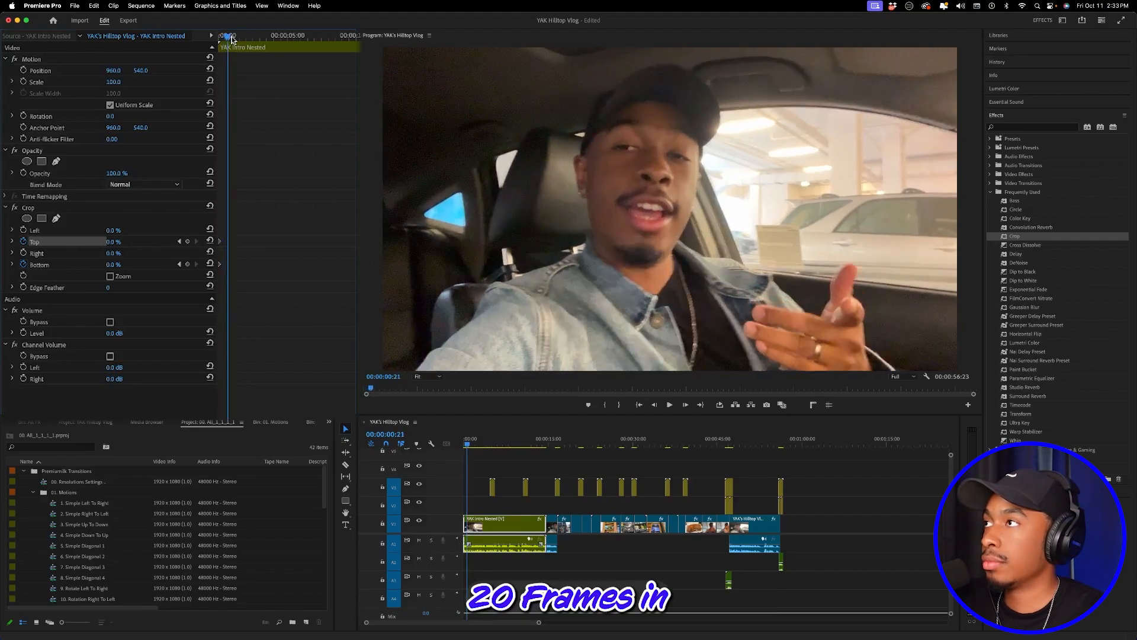
pyautogui.press('Right')
pyautogui.press('Right')
pyautogui.press('Right')
pyautogui.press('Right')
pyautogui.press('Right')
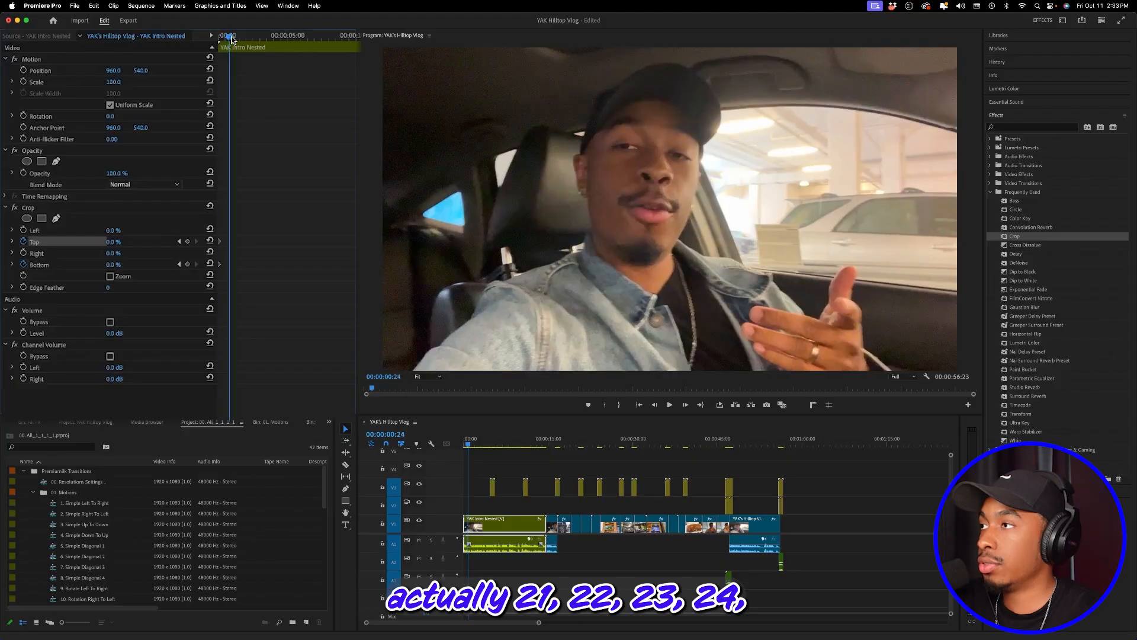
pyautogui.press('Right')
pyautogui.press('Right')
pyautogui.press('Right')
pyautogui.press('Right')
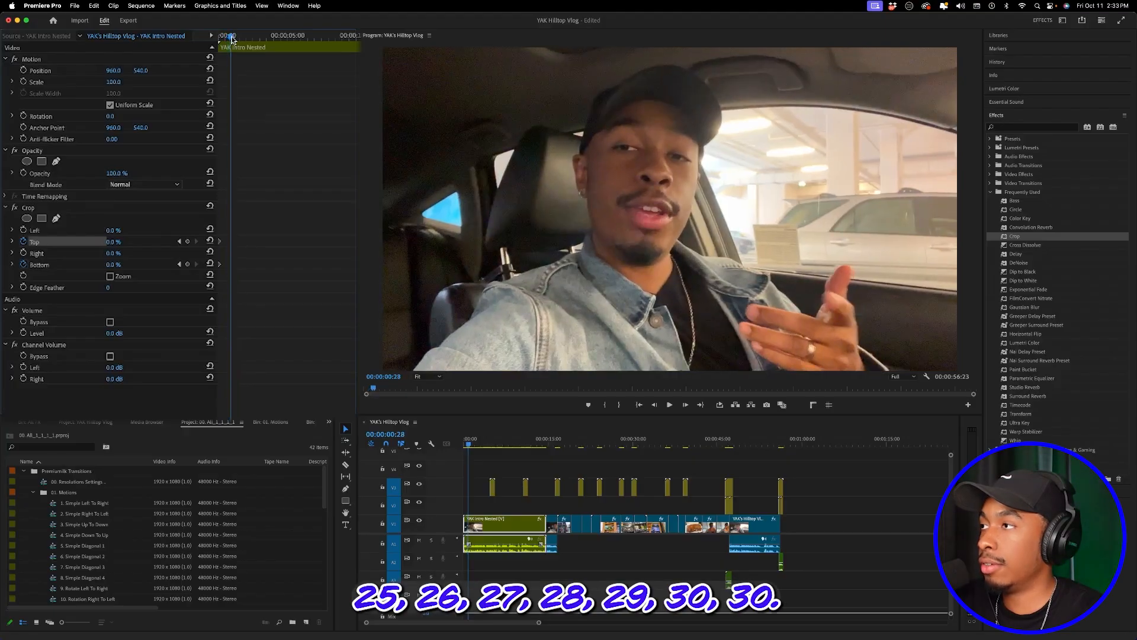
pyautogui.press('Right')
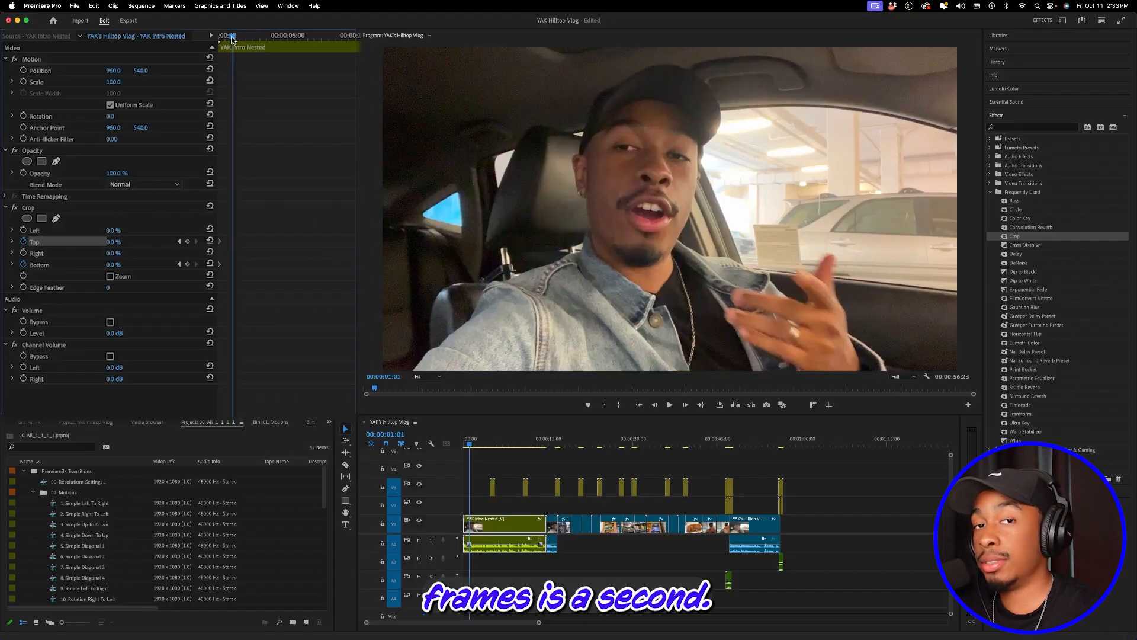
pyautogui.click(116, 243)
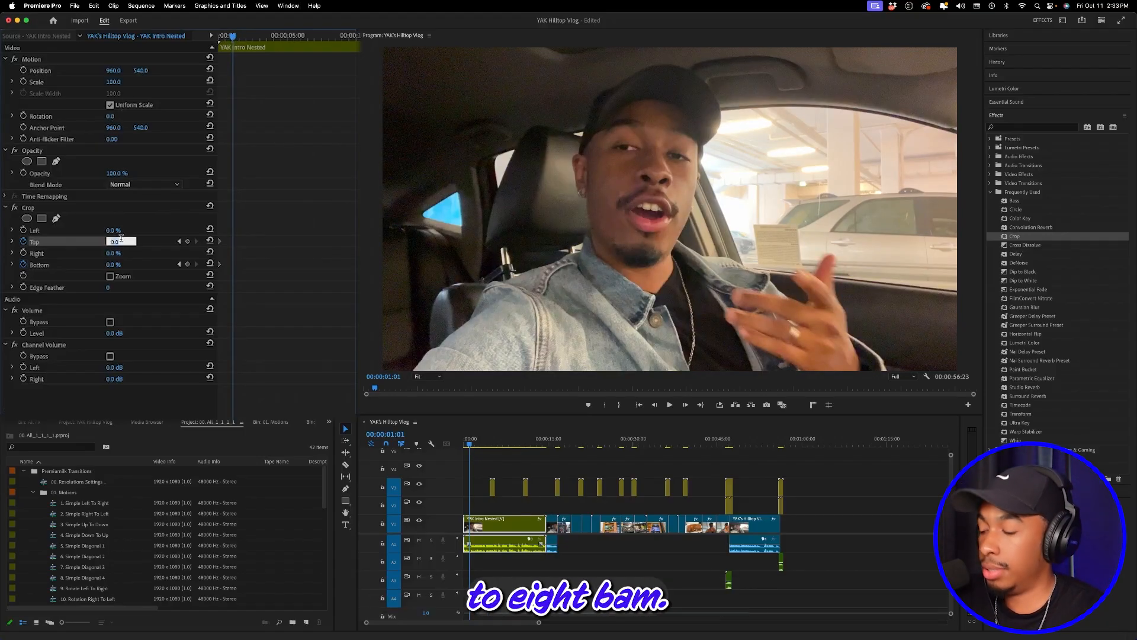
pyautogui.click(119, 264)
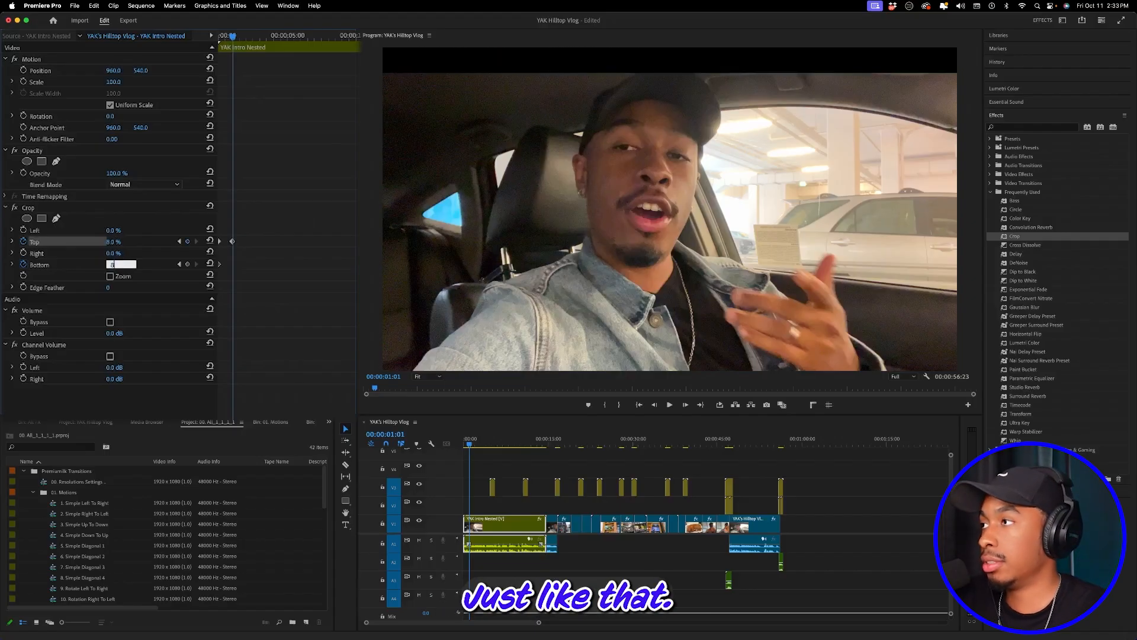
pyautogui.write('8')
pyautogui.press('Return')
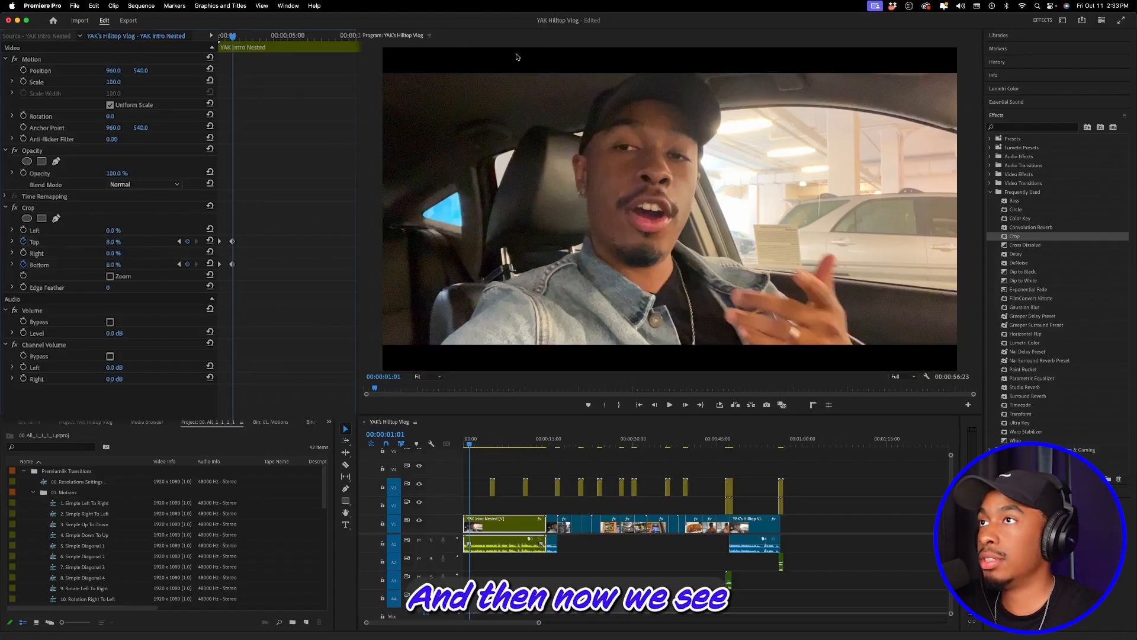
# Step: Play back the crop animation from the start of the intro clip and inspect the values at both keyframes
pyautogui.moveTo(235, 40)
pyautogui.mouseDown()
pyautogui.moveTo(207, 41)
pyautogui.moveTo(233, 39)
pyautogui.moveTo(218, 40)
pyautogui.mouseUp()
pyautogui.press('space')
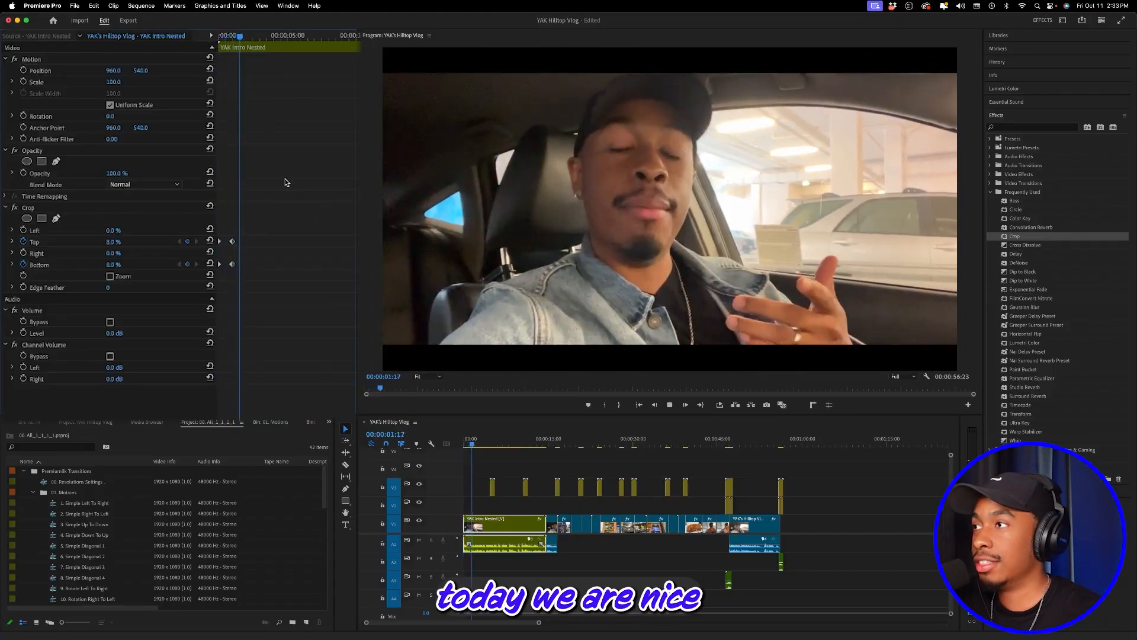
pyautogui.click(252, 39)
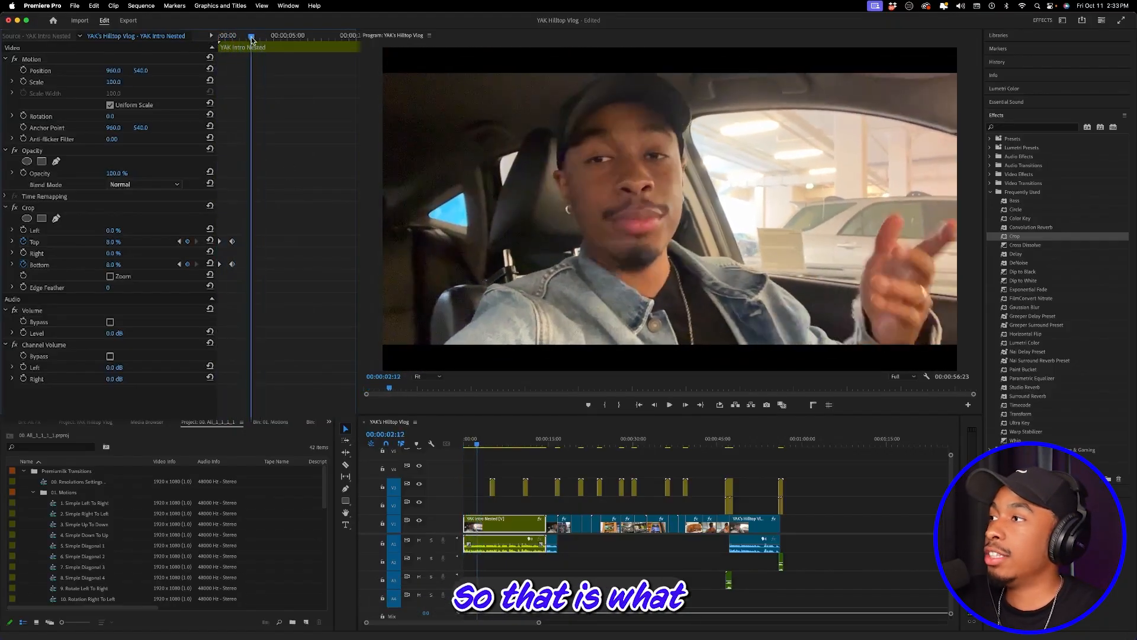
pyautogui.moveTo(252, 39); pyautogui.dragTo(219, 40)
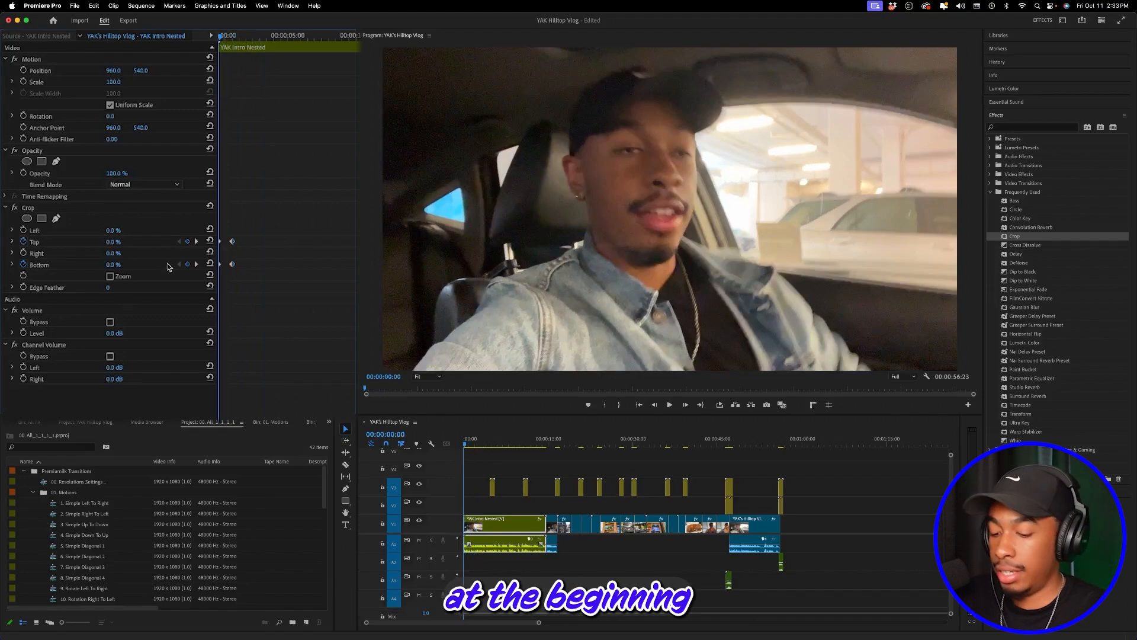
pyautogui.scroll(3, 228, 255)
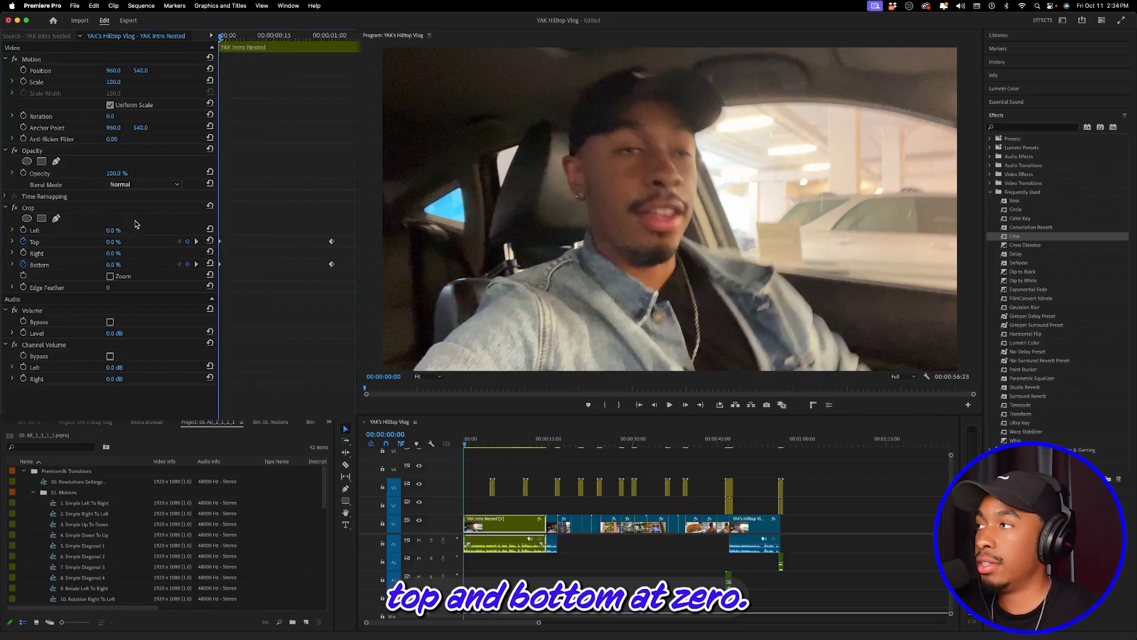
pyautogui.moveTo(300, 35); pyautogui.dragTo(335, 36)
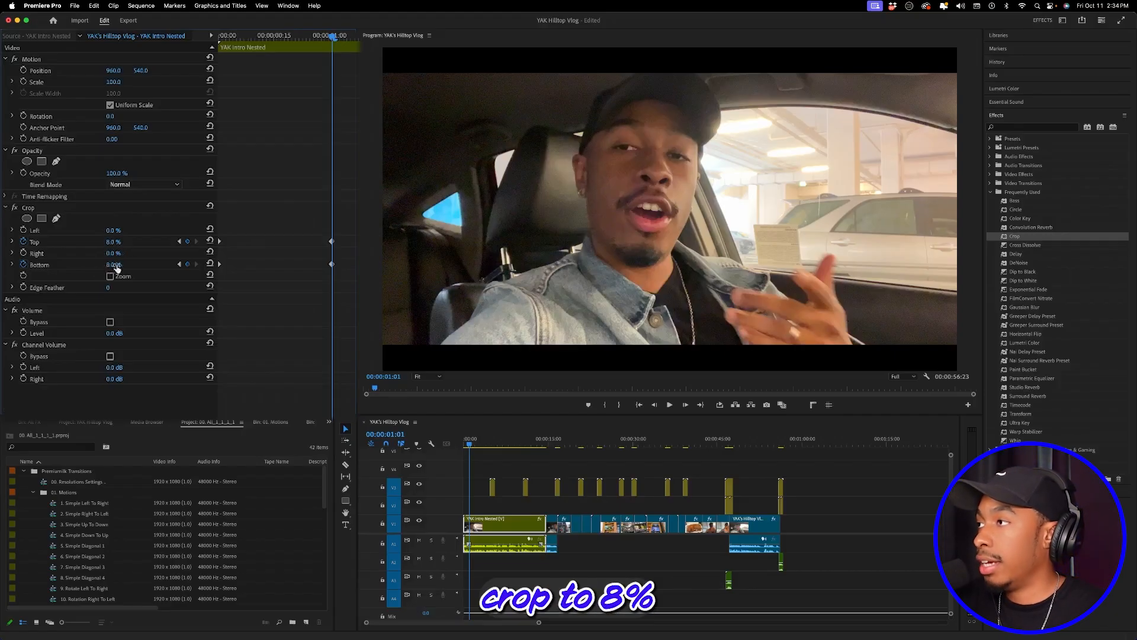
pyautogui.moveTo(286, 36); pyautogui.dragTo(258, 38)
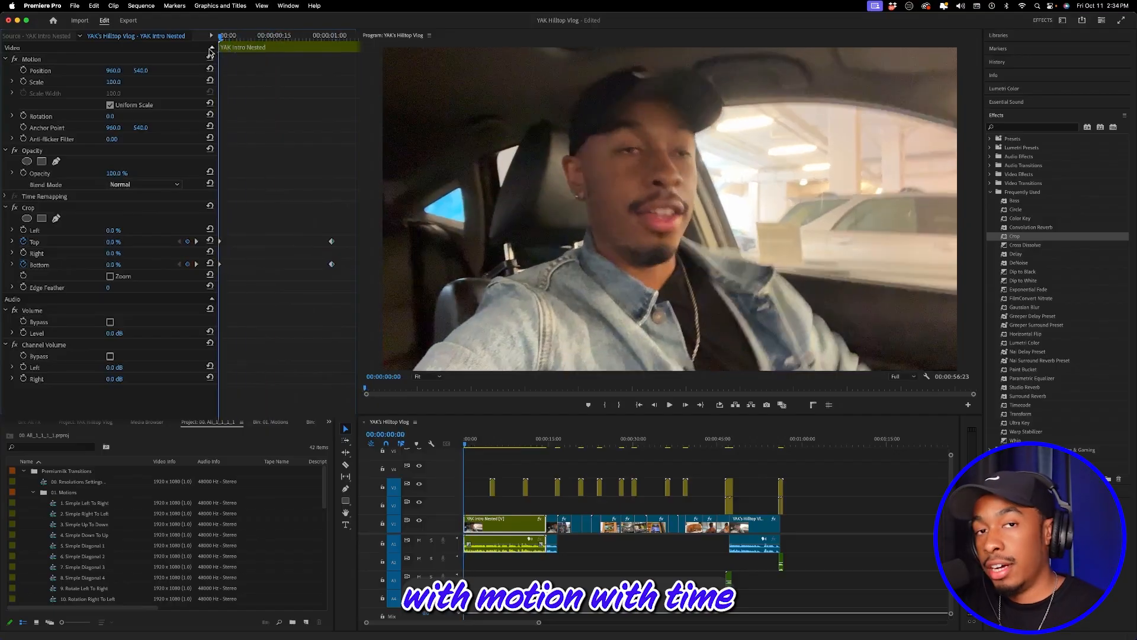
pyautogui.press('space')
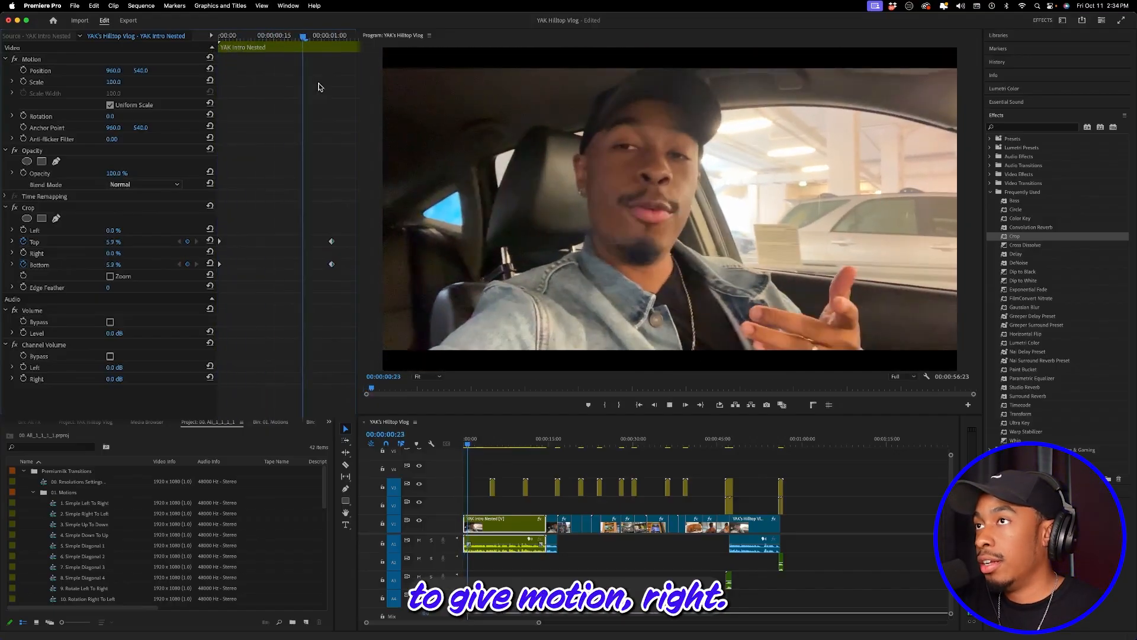
pyautogui.press('space')
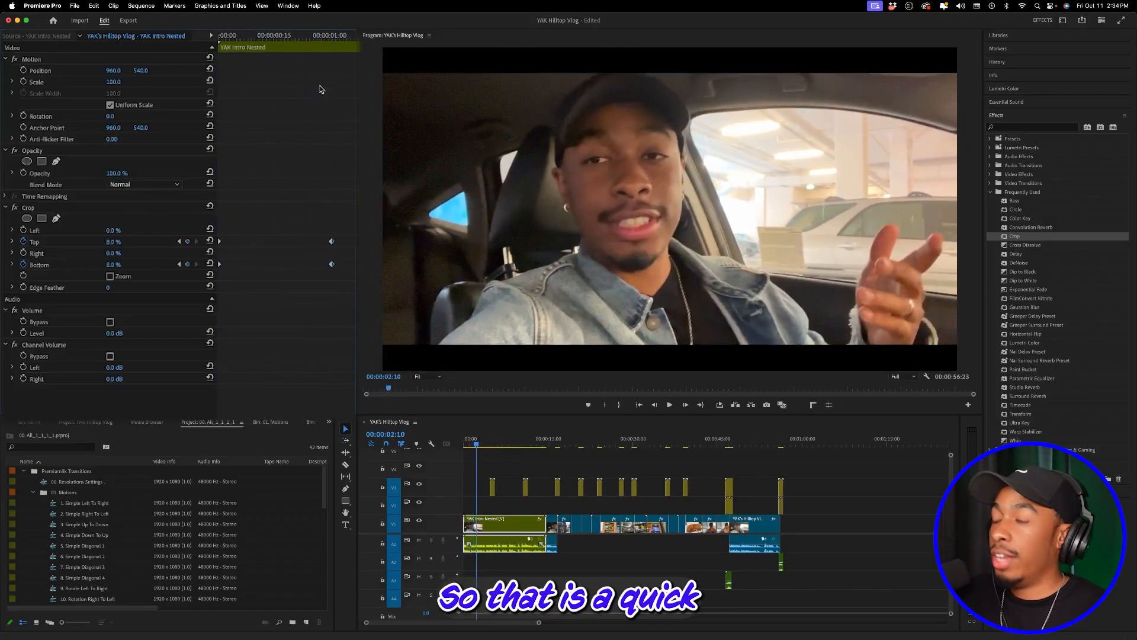
pyautogui.press('-')
pyautogui.press('-')
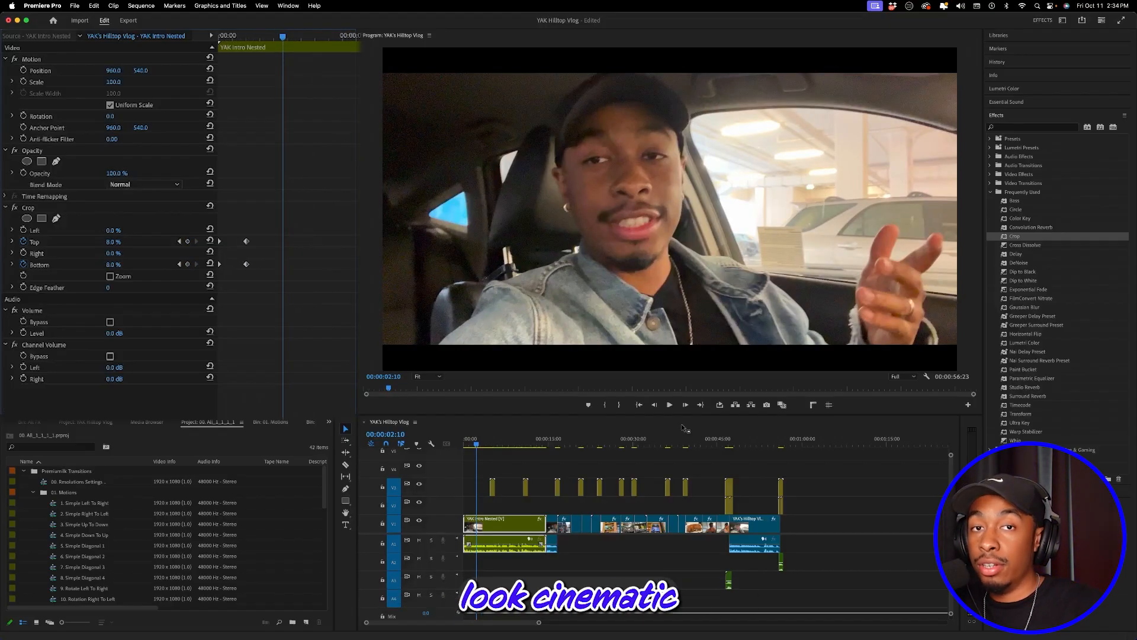
# Step: Remove the Crop effect from the nested intro clip
pyautogui.moveTo(476, 443); pyautogui.dragTo(535, 444)
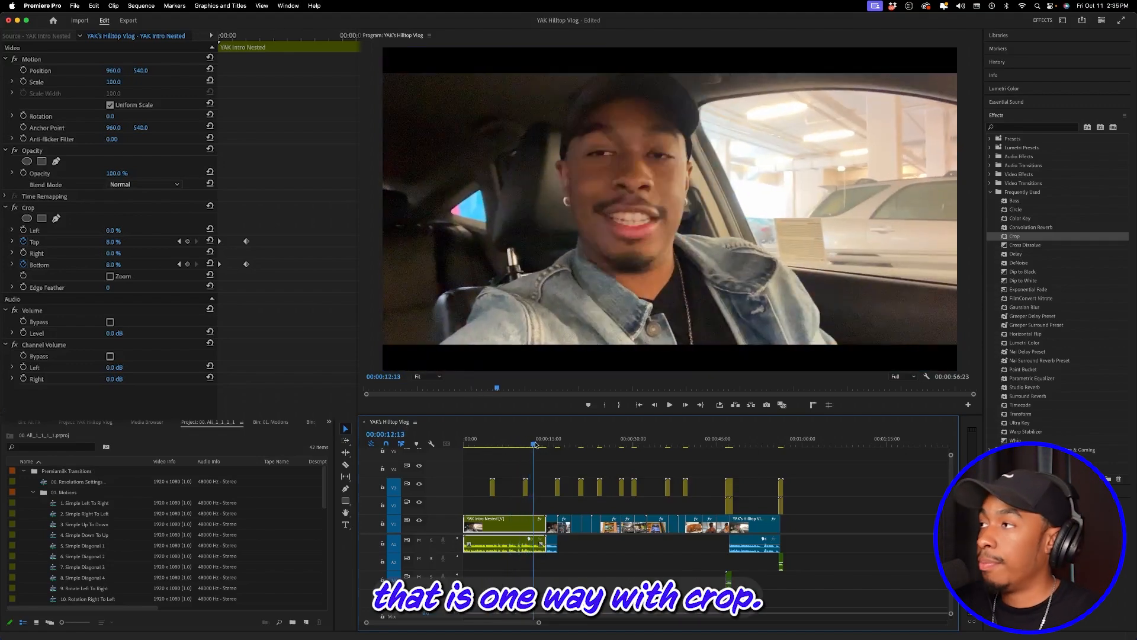
pyautogui.click(120, 209)
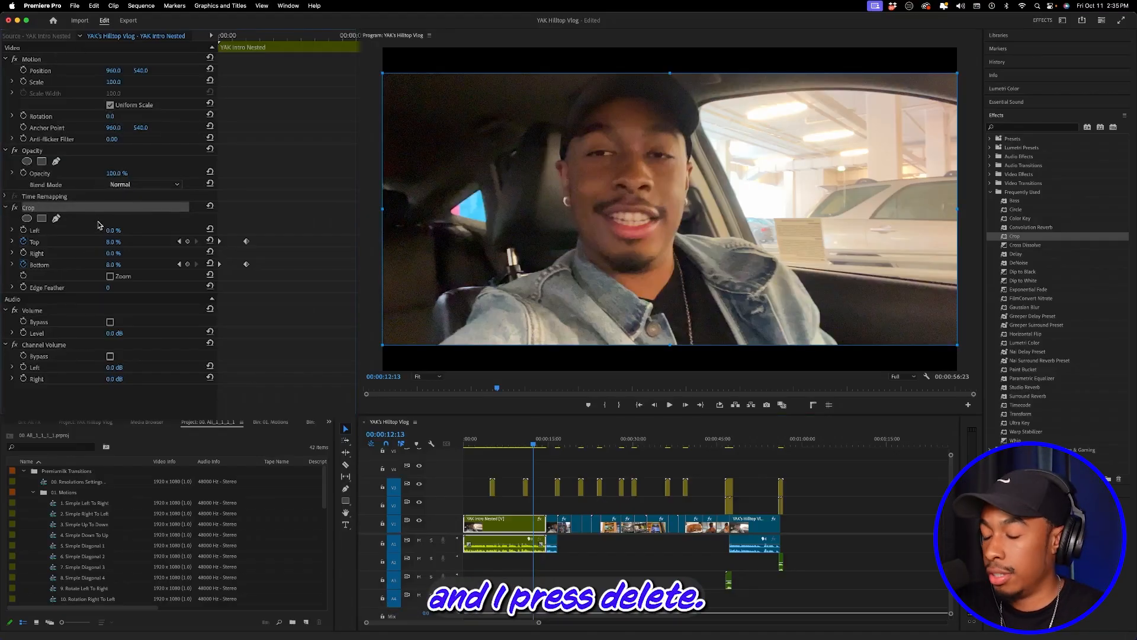
pyautogui.press('BackSpace')
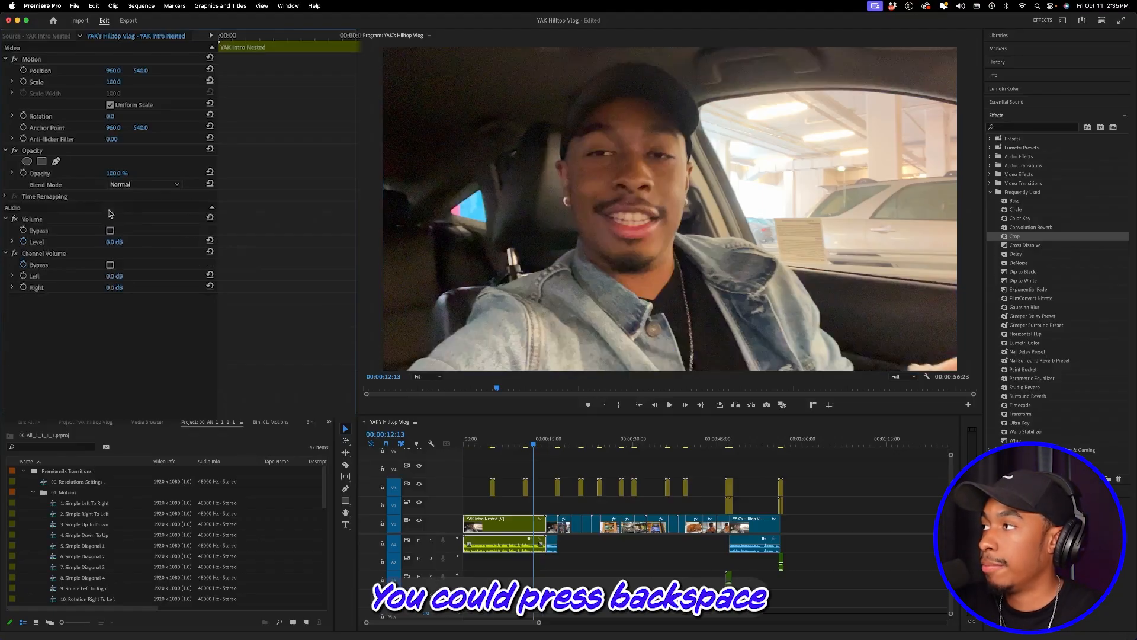
# Step: Turn on Scale keyframing for the street-corner clip at 00:00:16:24, keeping the scale at 50
pyautogui.moveTo(532, 441)
pyautogui.mouseDown()
pyautogui.moveTo(495, 441)
pyautogui.moveTo(549, 442)
pyautogui.mouseUp()
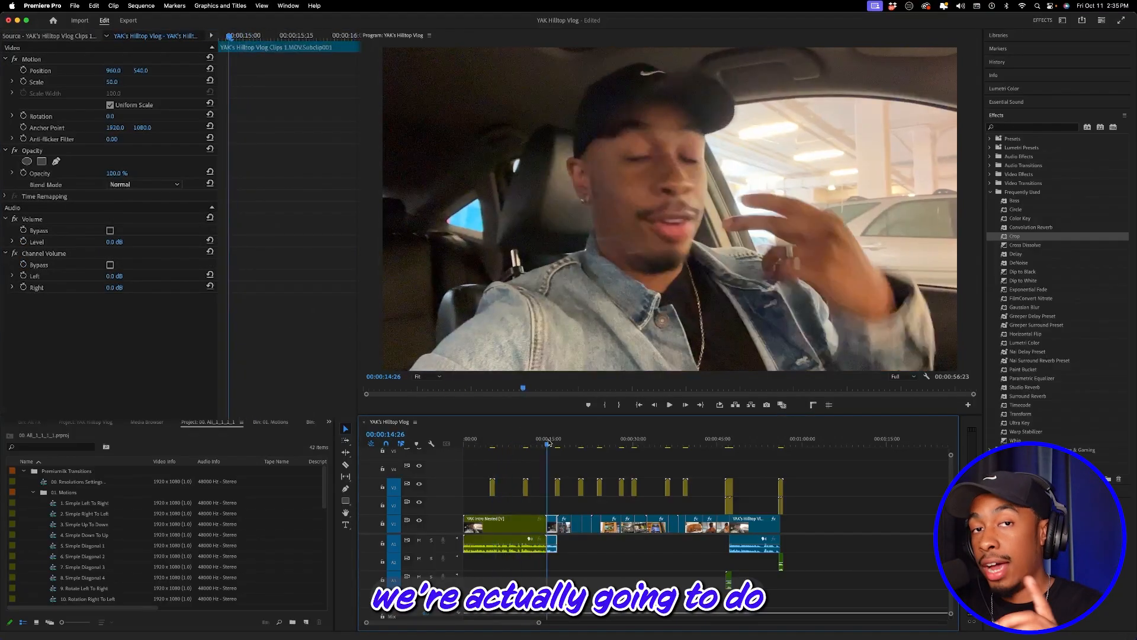
pyautogui.press('=')
pyautogui.moveTo(631, 442); pyautogui.dragTo(661, 443)
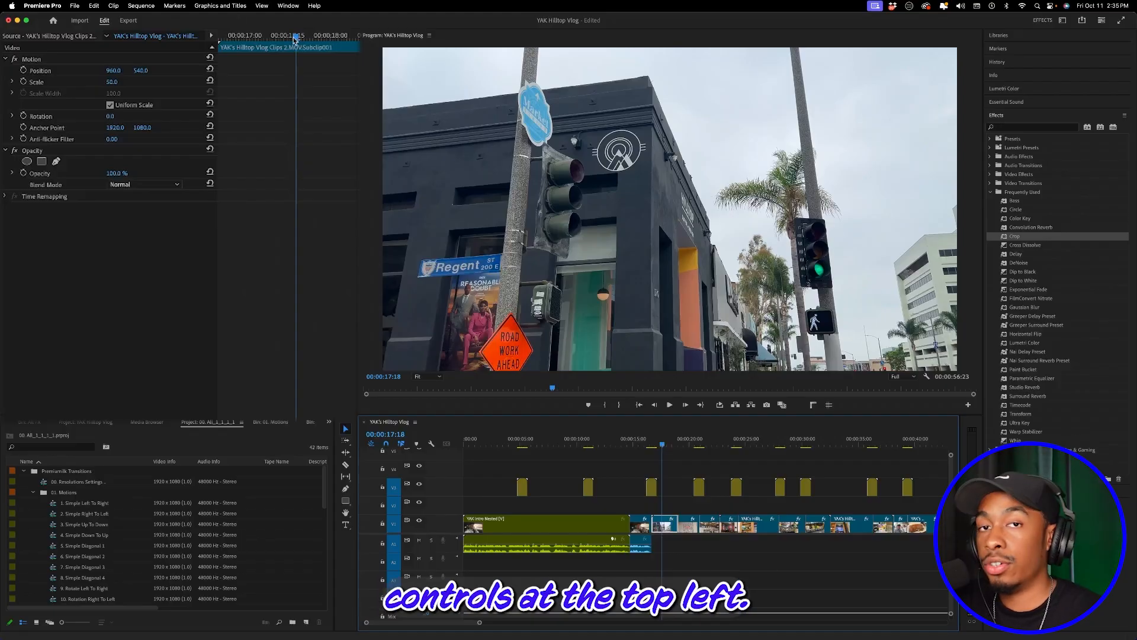
pyautogui.moveTo(294, 38); pyautogui.dragTo(230, 40)
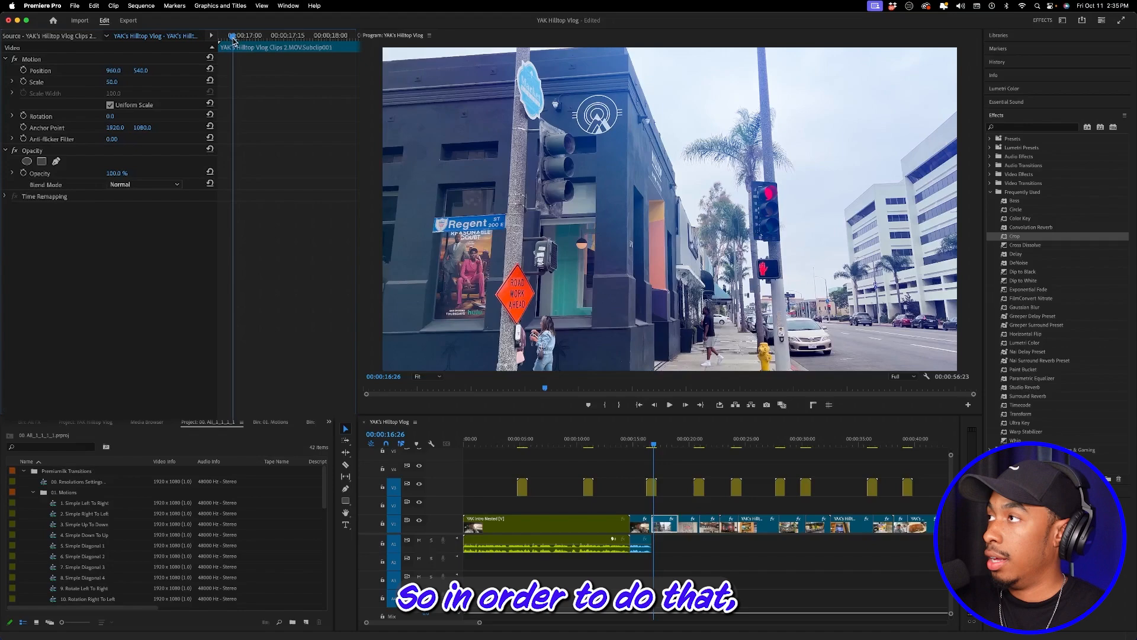
pyautogui.moveTo(234, 39); pyautogui.dragTo(227, 40)
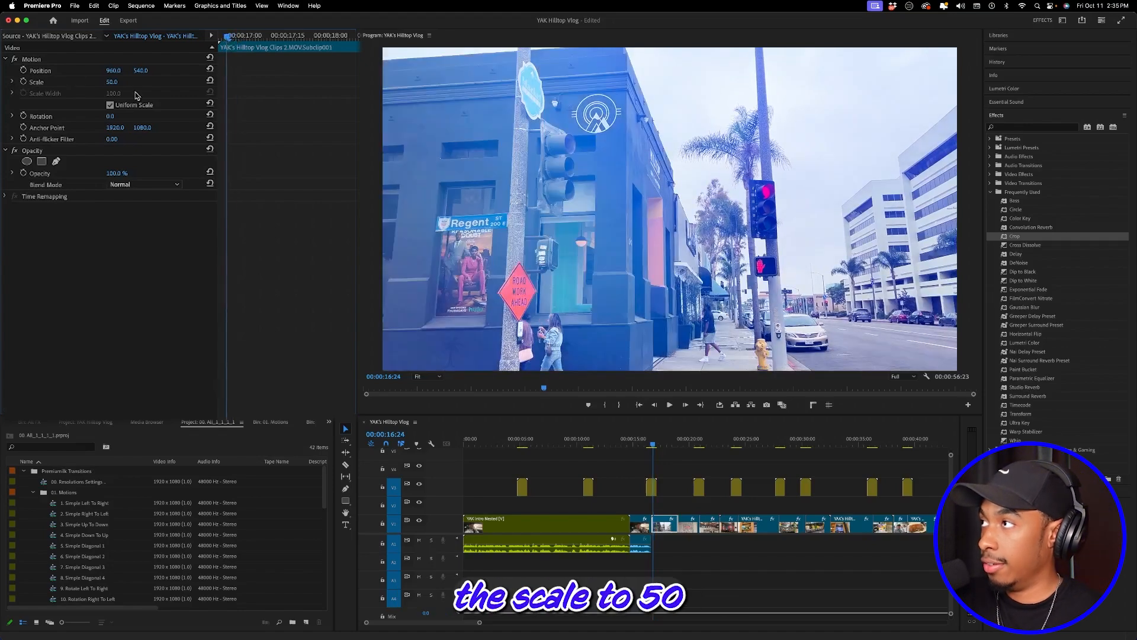
pyautogui.click(24, 82)
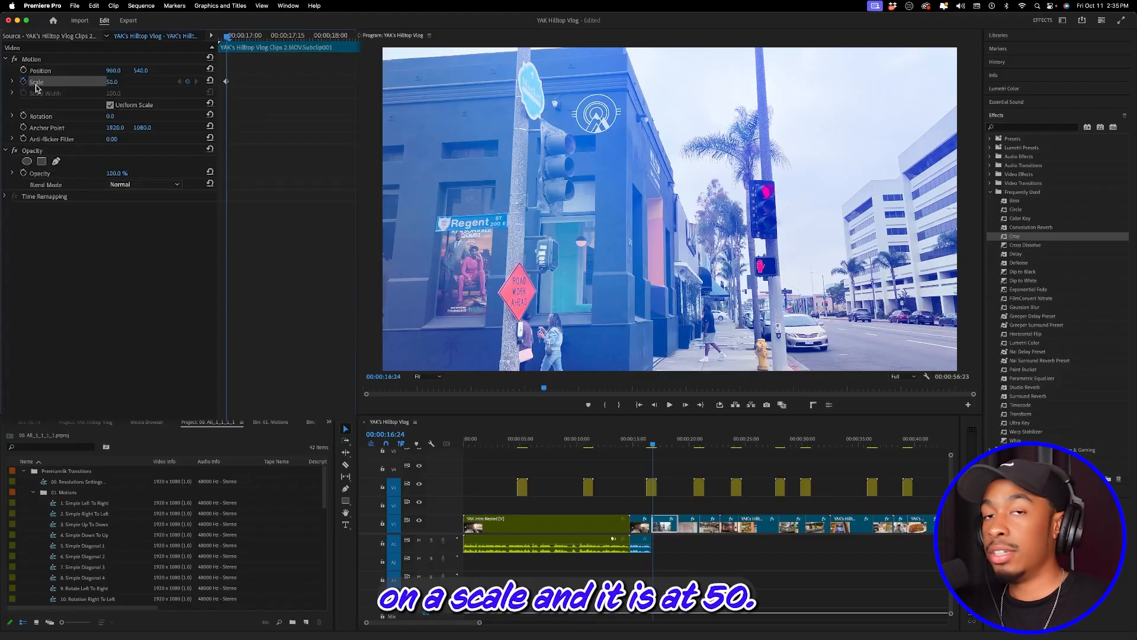
# Step: Move the street-corner clip's 50 Scale keyframe to the clip's end and add a 55 Scale keyframe at its start
pyautogui.moveTo(226, 81); pyautogui.dragTo(329, 83)
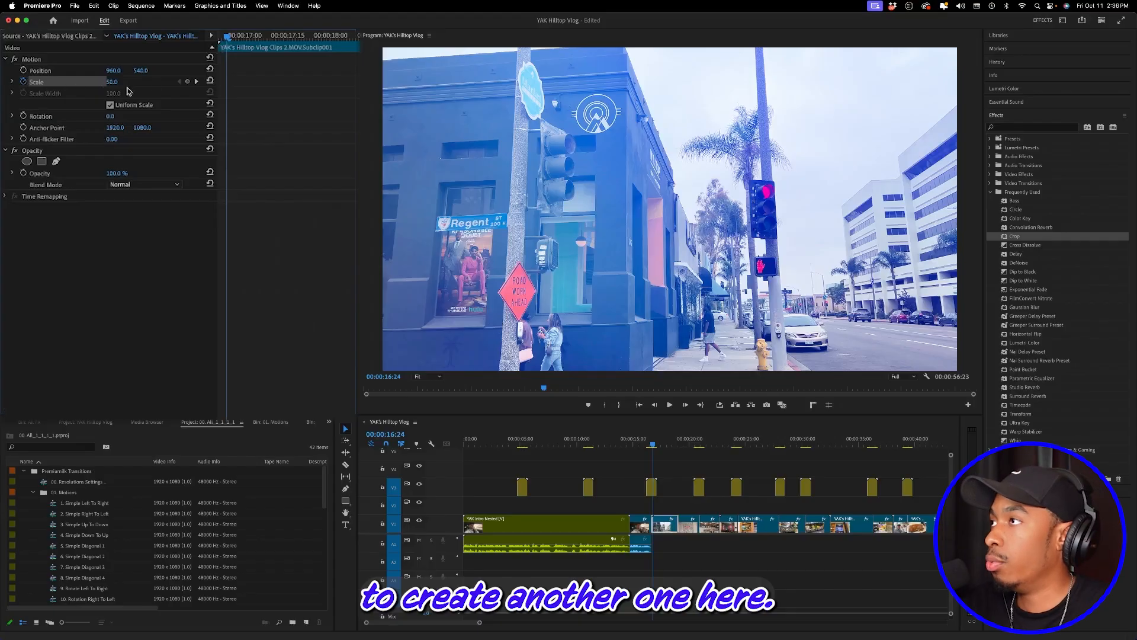
pyautogui.click(188, 82)
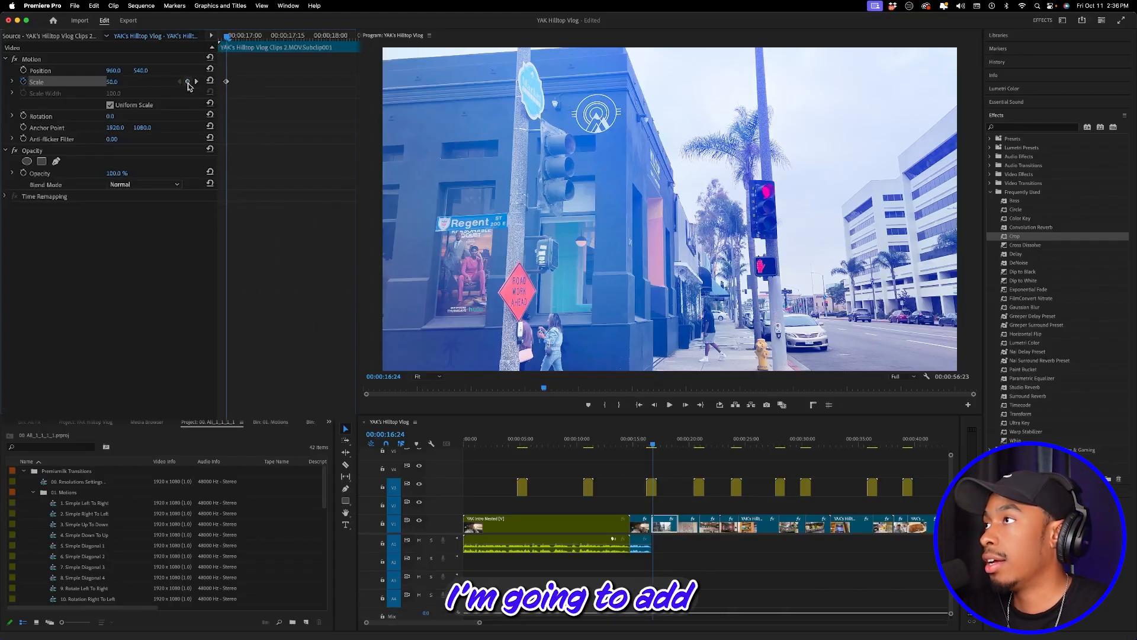
pyautogui.click(118, 84)
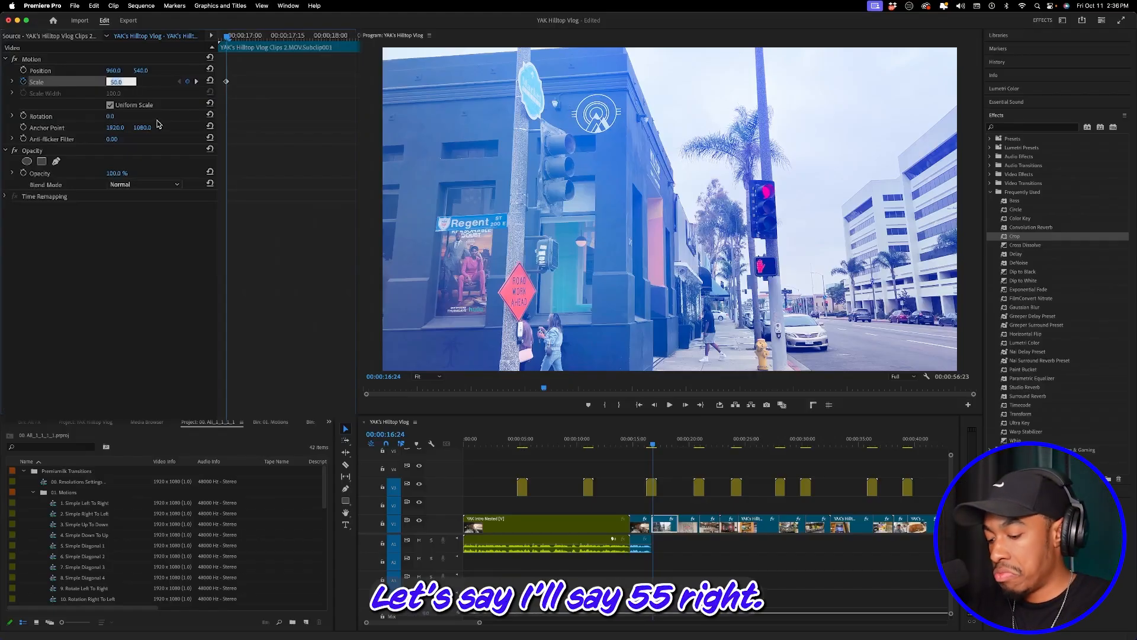
pyautogui.write('55')
pyautogui.press('Return')
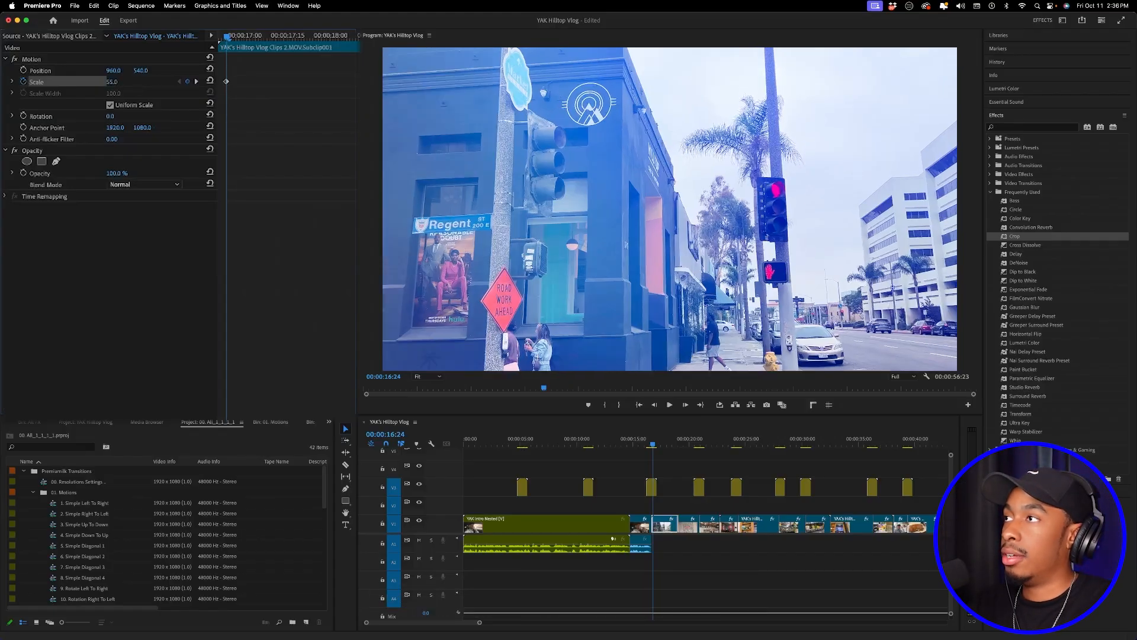
pyautogui.moveTo(226, 81); pyautogui.dragTo(210, 81)
# Step: Play back the street-corner clip's scale zoom from its first frame and return to the clip's start
pyautogui.moveTo(236, 38); pyautogui.dragTo(187, 39)
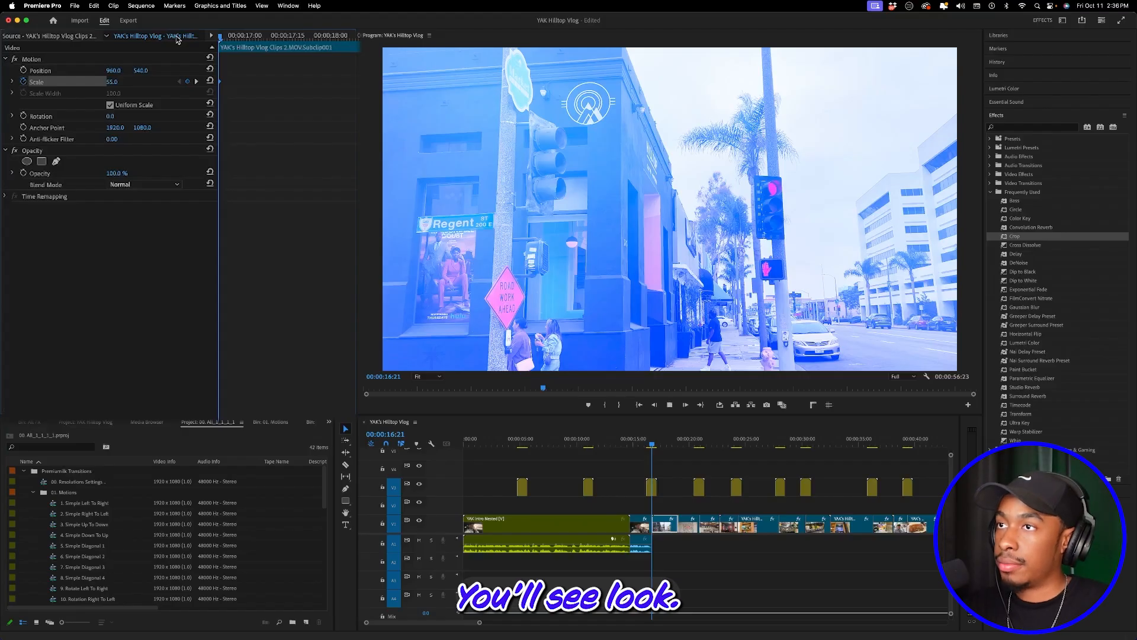
pyautogui.press('space')
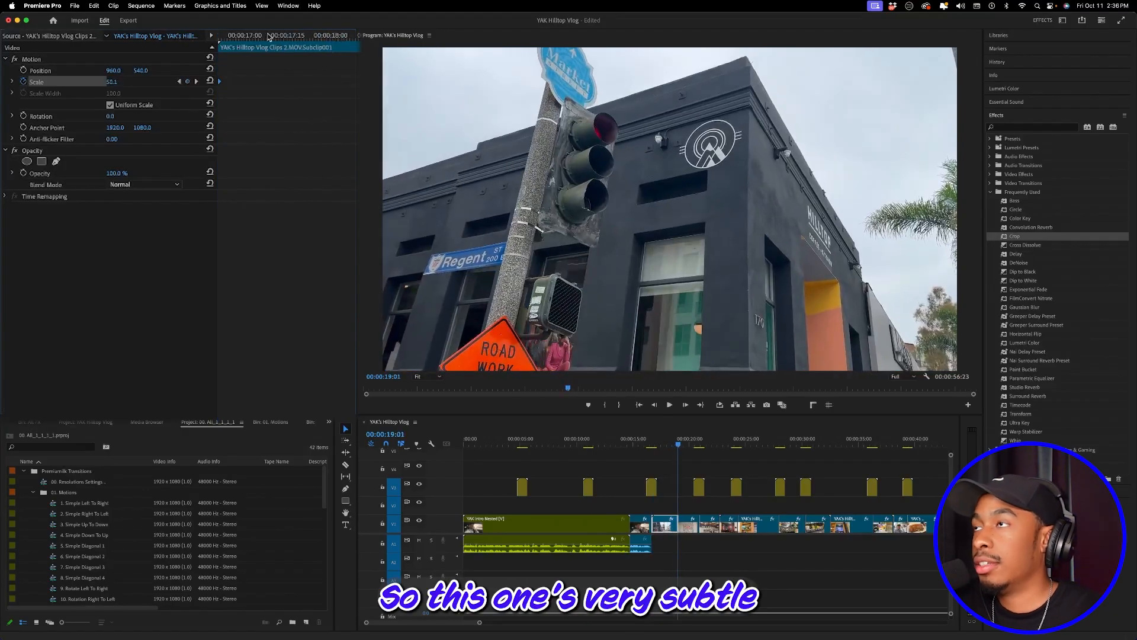
pyautogui.moveTo(268, 37); pyautogui.dragTo(180, 39)
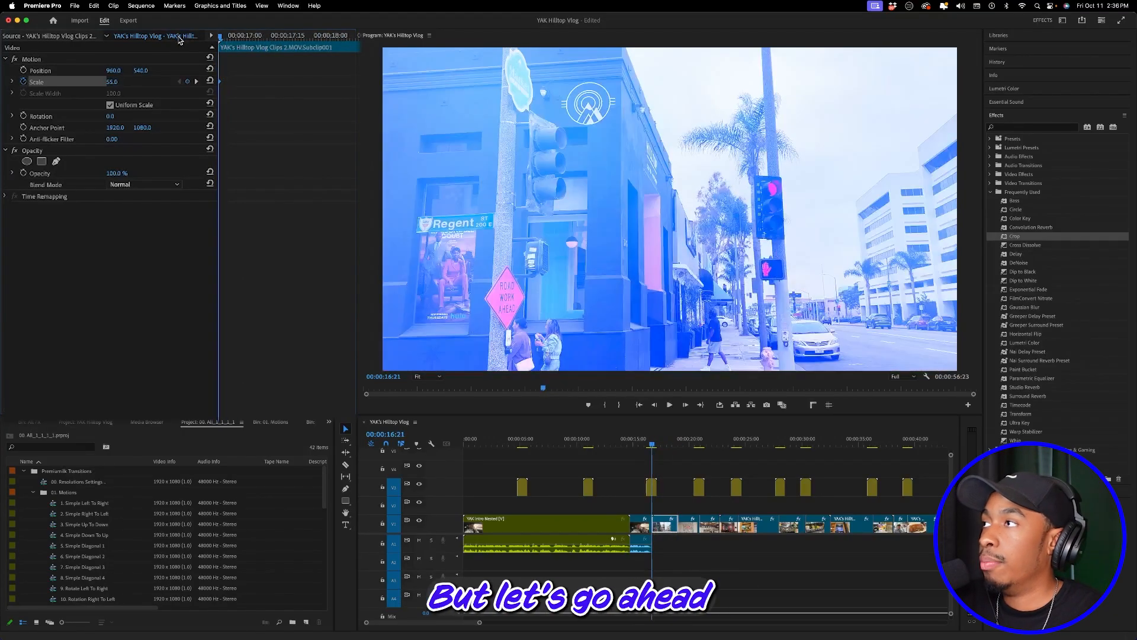
# Step: Set the street-corner clip's starting Scale keyframe to 80 and play back the zoom-out
pyautogui.click(115, 82)
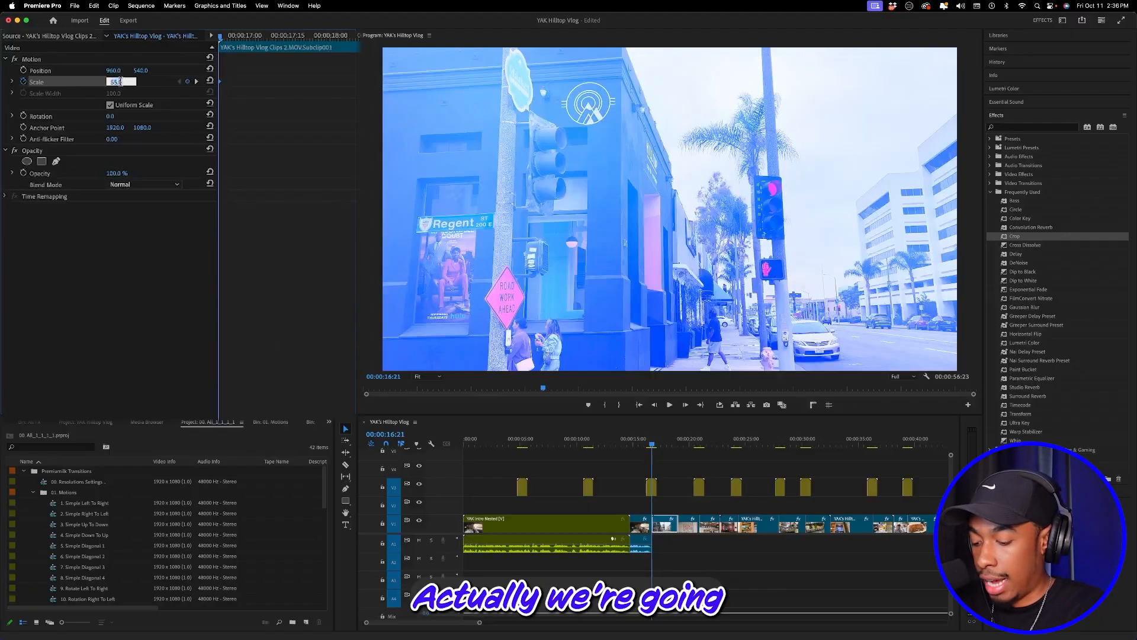
pyautogui.write('80')
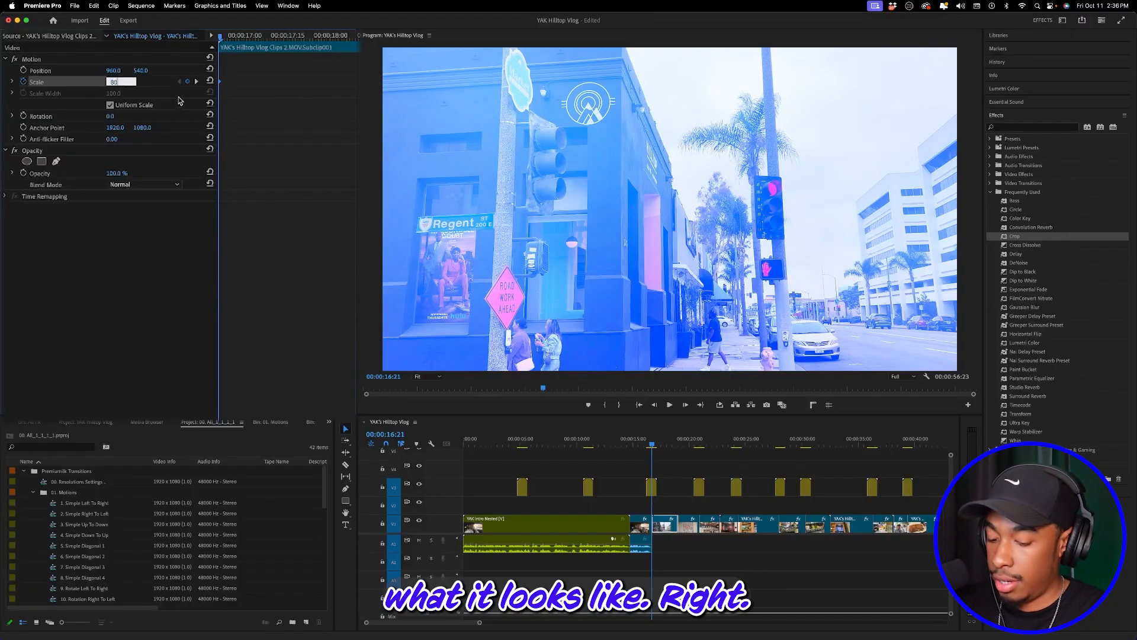
pyautogui.press('Return')
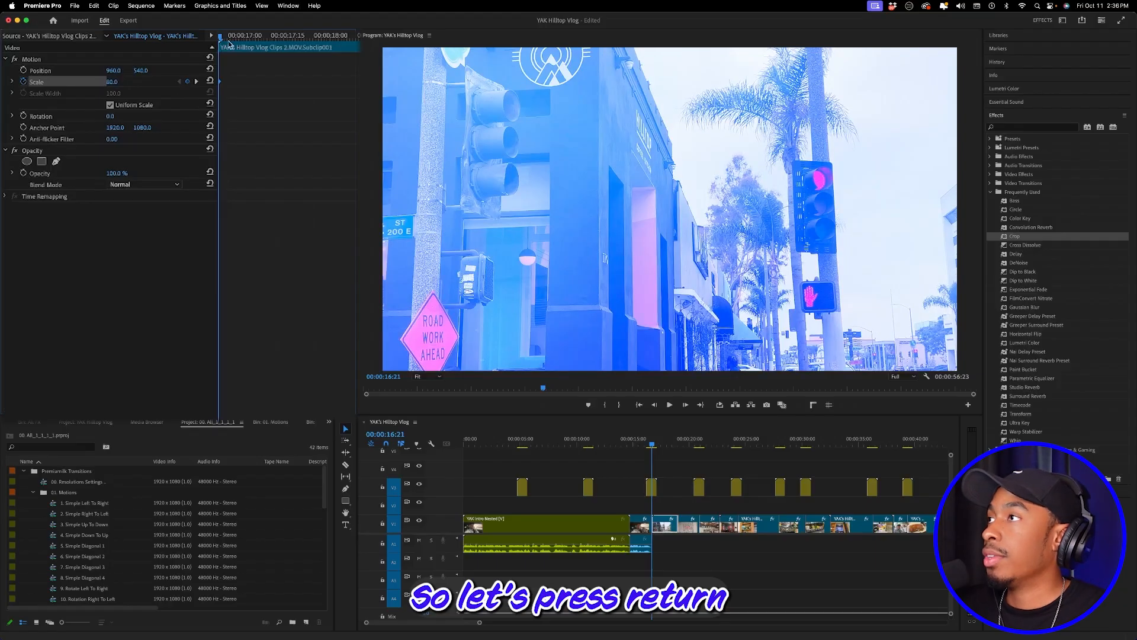
pyautogui.press('space')
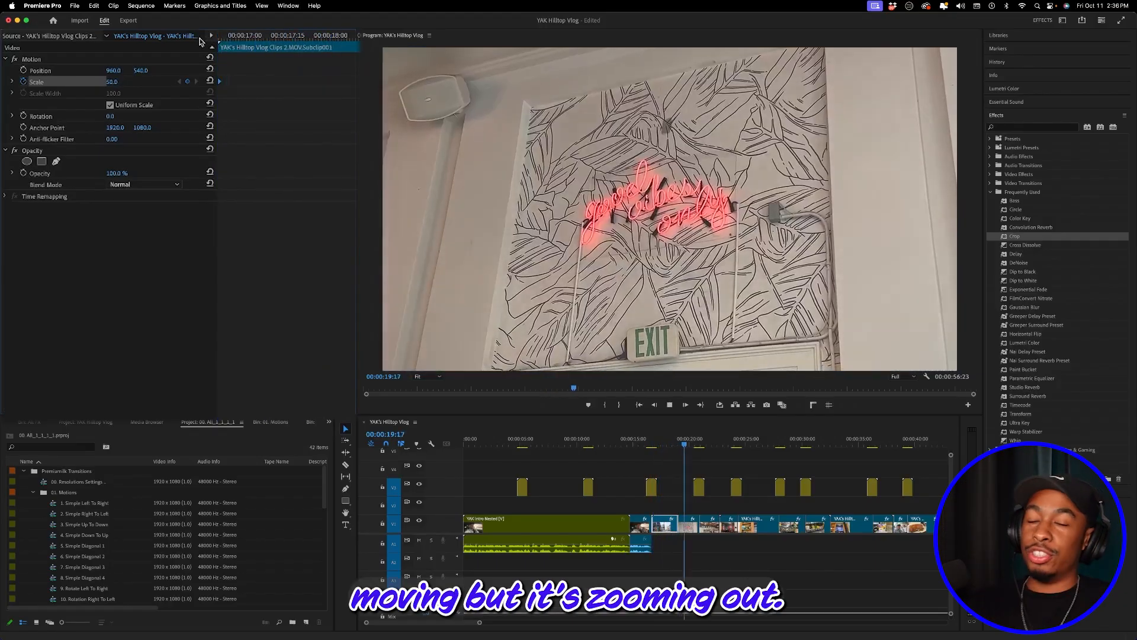
pyautogui.press('space')
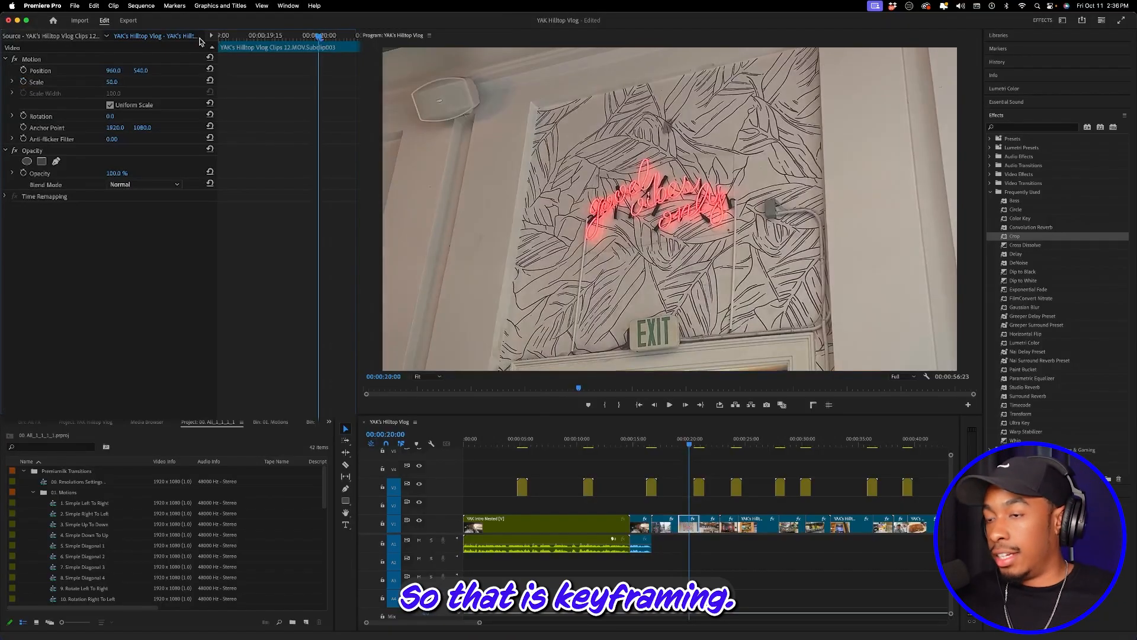
# Step: Open the nested intro sequence and place the playhead on the Hilltop storefront B-roll at 00:00:07:13
pyautogui.moveTo(688, 444); pyautogui.dragTo(482, 457)
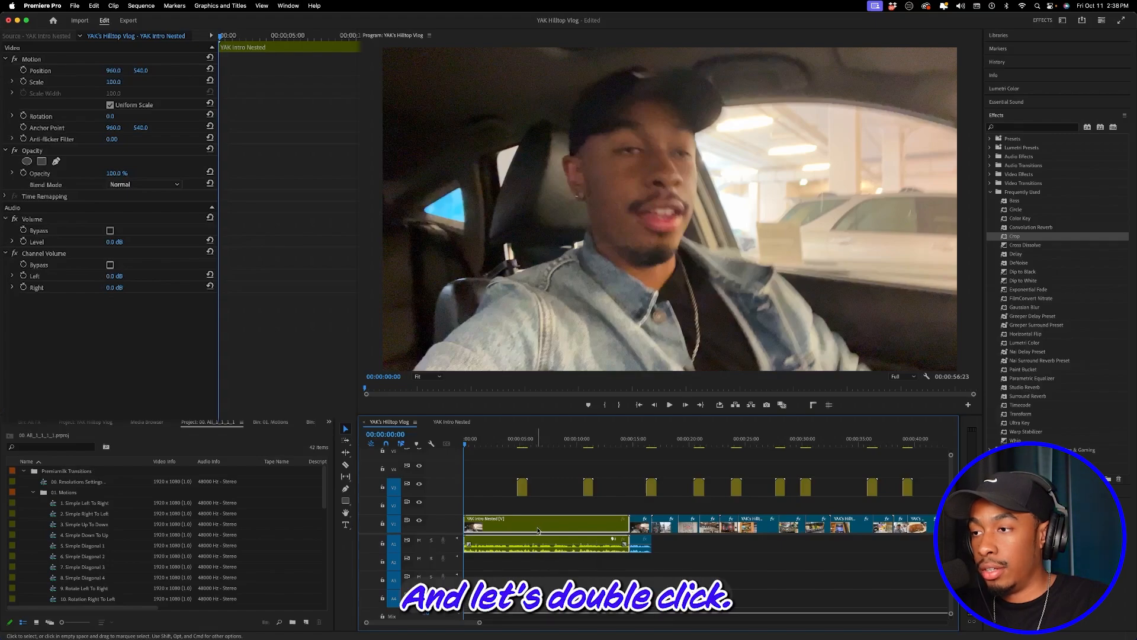
pyautogui.doubleClick(538, 529)
pyautogui.click(513, 446)
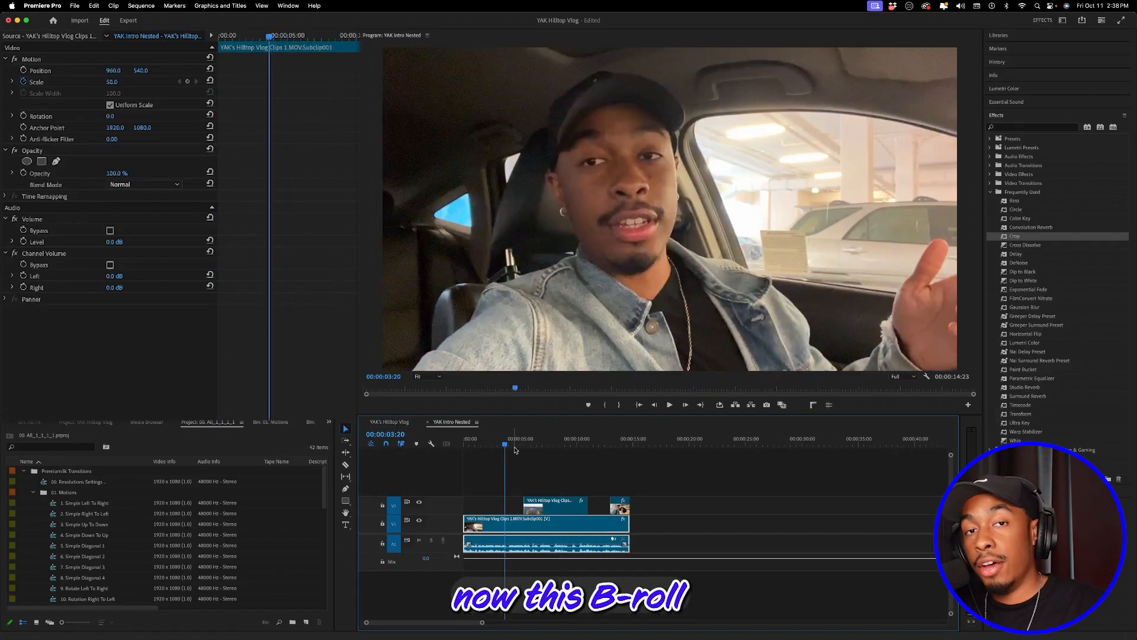
pyautogui.moveTo(514, 447); pyautogui.dragTo(549, 447)
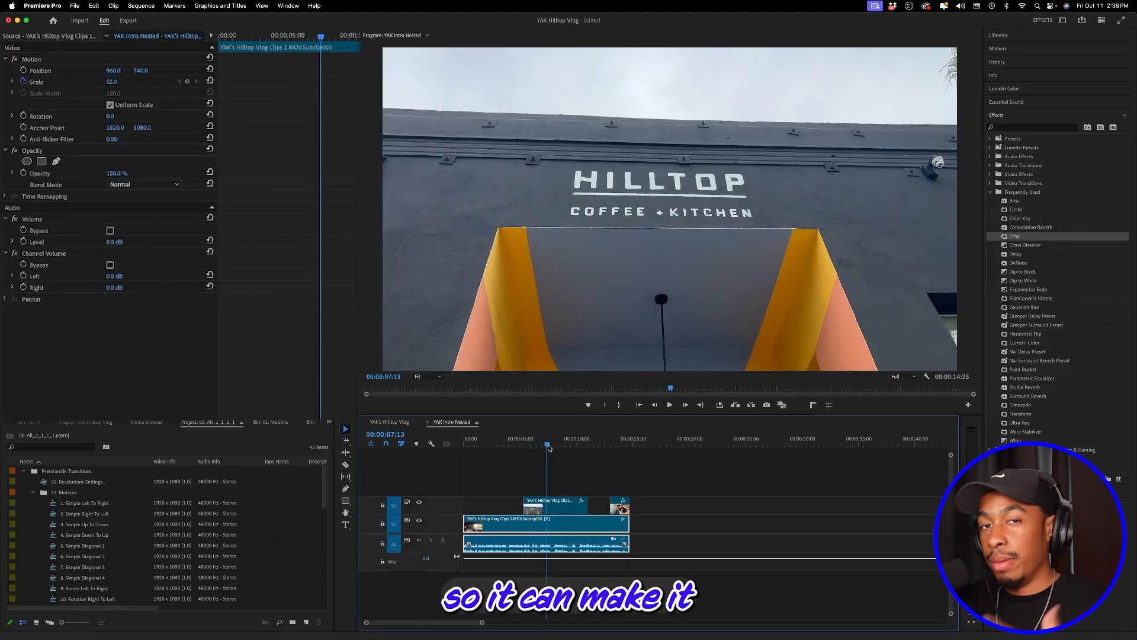
# Step: Turn on Scale keyframing for the Hilltop storefront clip at 50 and move that keyframe to the clip's end
pyautogui.click(555, 506)
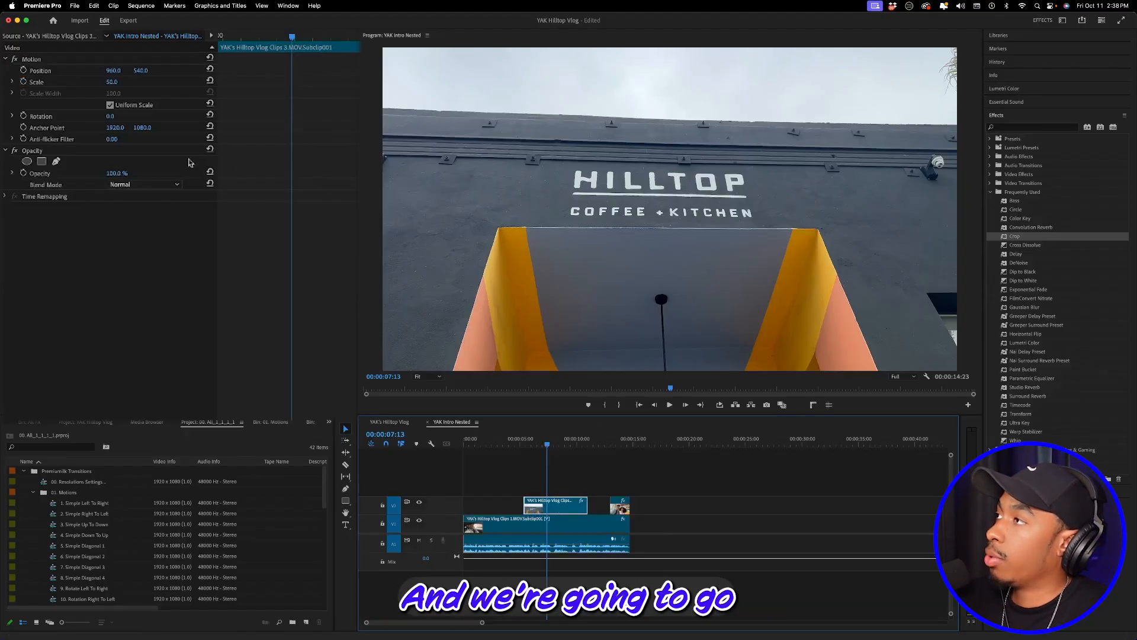
pyautogui.click(24, 83)
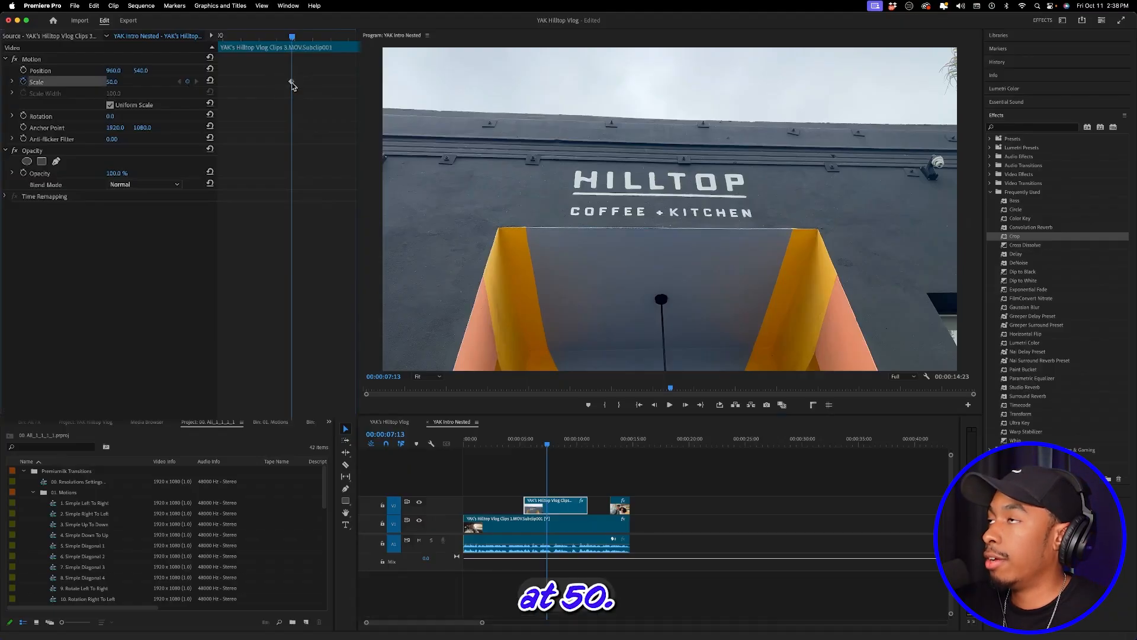
pyautogui.moveTo(291, 83); pyautogui.dragTo(360, 82)
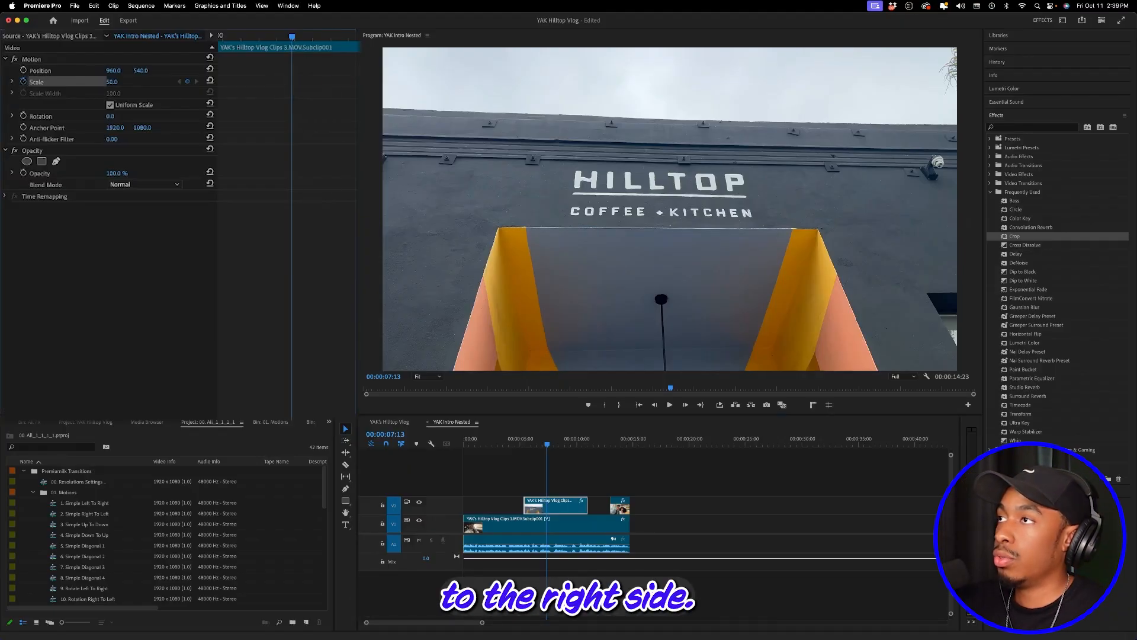
# Step: Add a Scale keyframe of 65 for the start of the Hilltop storefront clip's zoom
pyautogui.moveTo(290, 37); pyautogui.dragTo(258, 37)
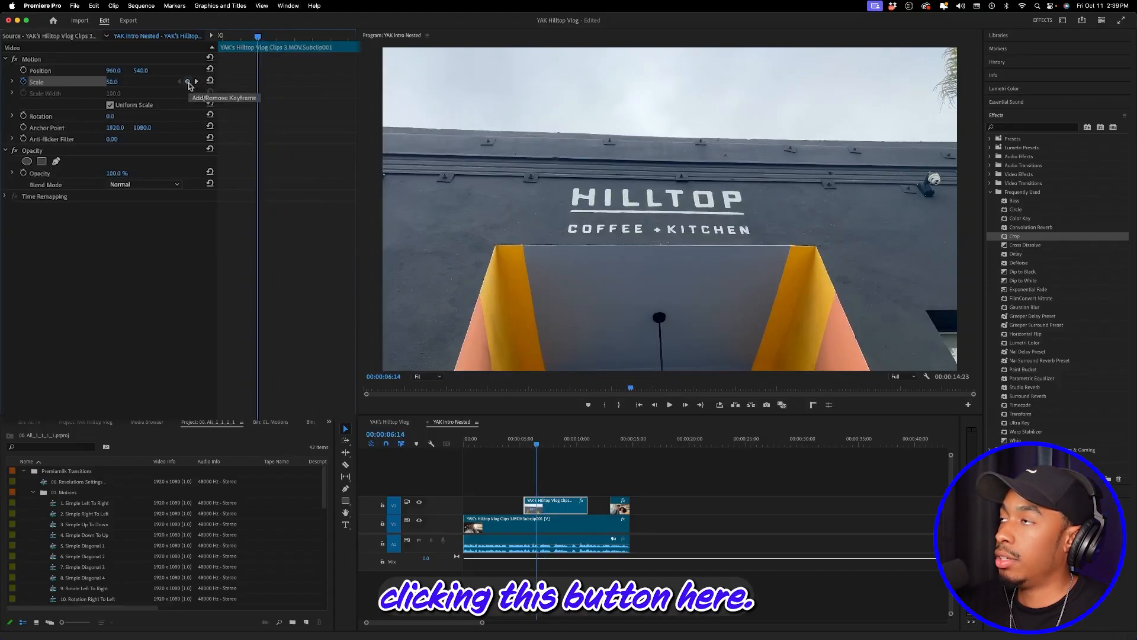
pyautogui.click(189, 83)
pyautogui.click(120, 80)
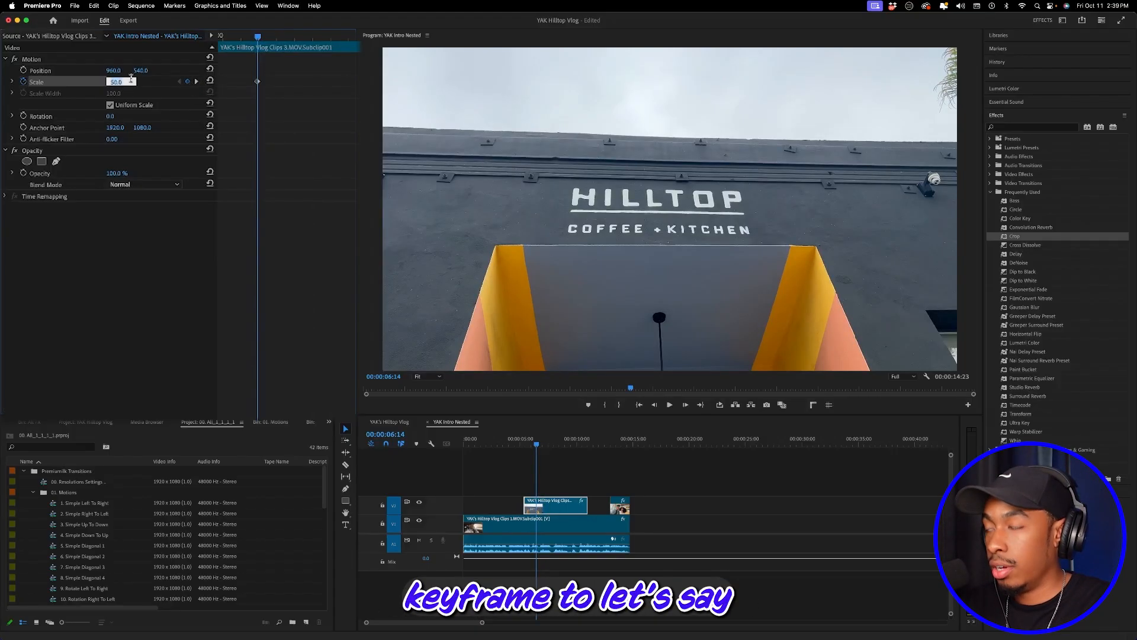
pyautogui.write('65')
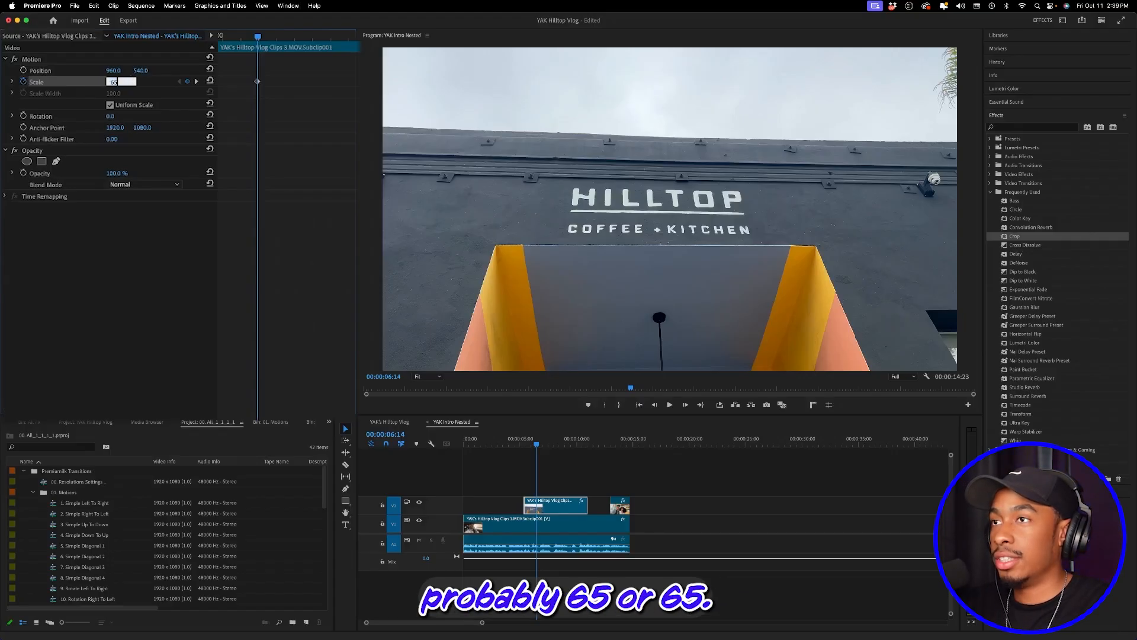
pyautogui.press('Return')
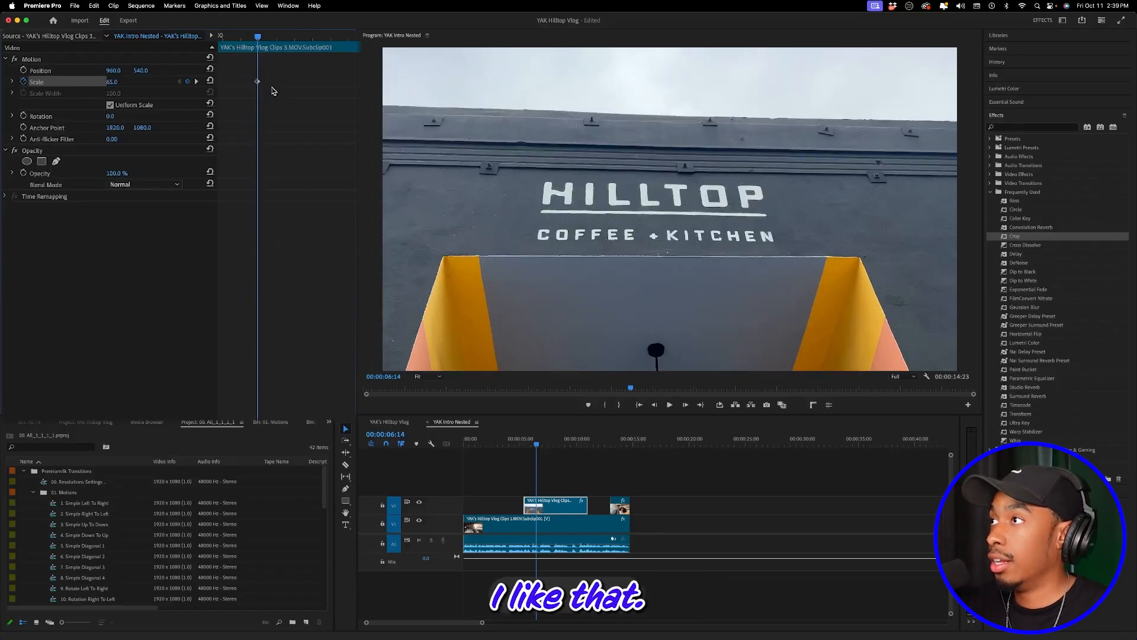
# Step: Play back the nested intro from the start of the Hilltop storefront clip to review its zoom-out
pyautogui.moveTo(249, 39); pyautogui.dragTo(188, 40)
pyautogui.press('space')
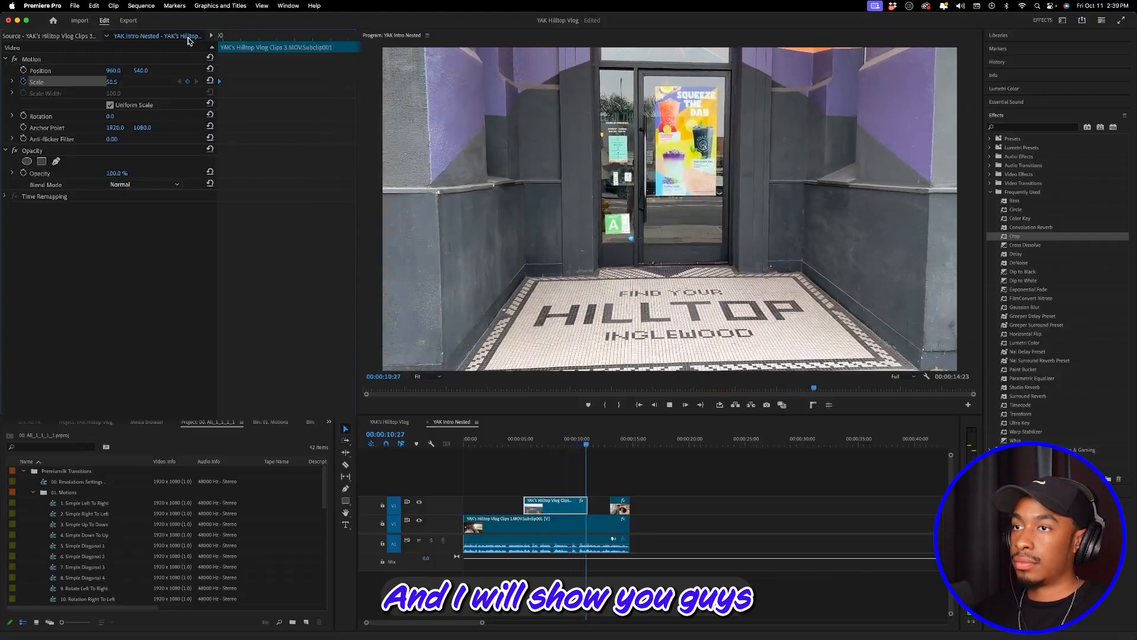
pyautogui.press('space')
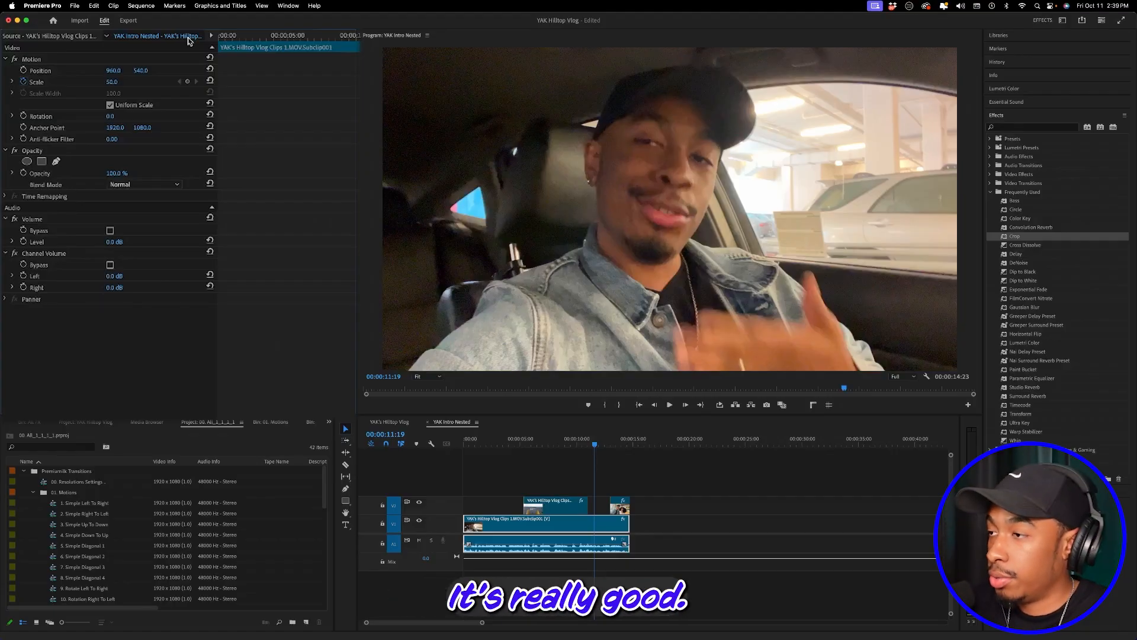
# Step: Return to the YAK's Hilltop Vlog sequence and play back the clips following the nested intro to check which need keyframes
pyautogui.click(406, 424)
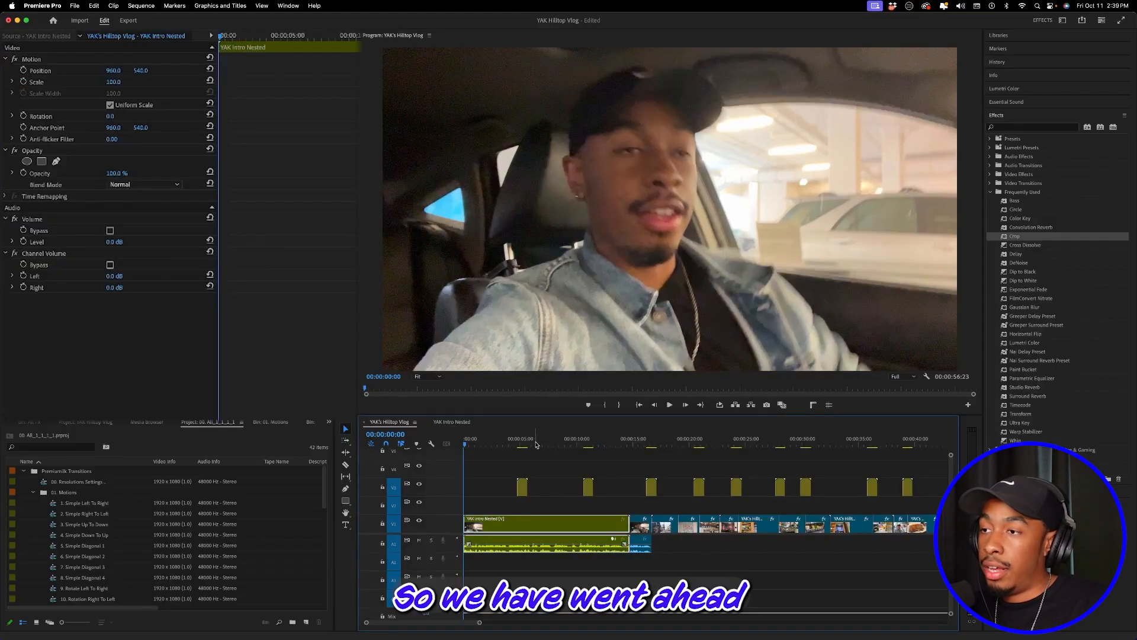
pyautogui.moveTo(535, 443); pyautogui.dragTo(640, 457)
pyautogui.press('space')
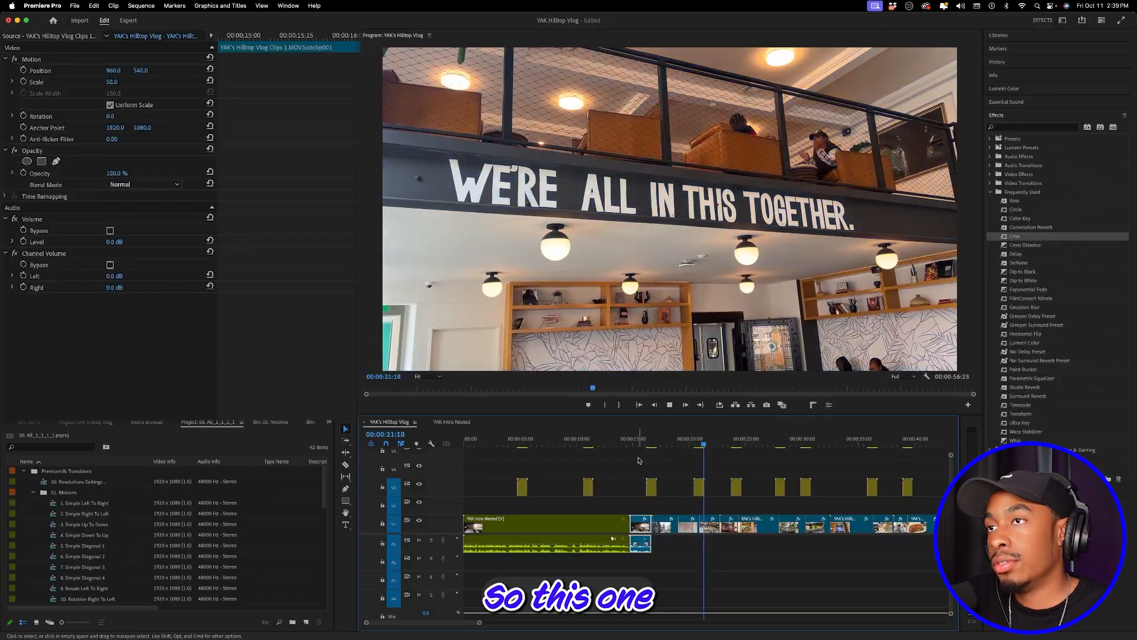
pyautogui.press('space')
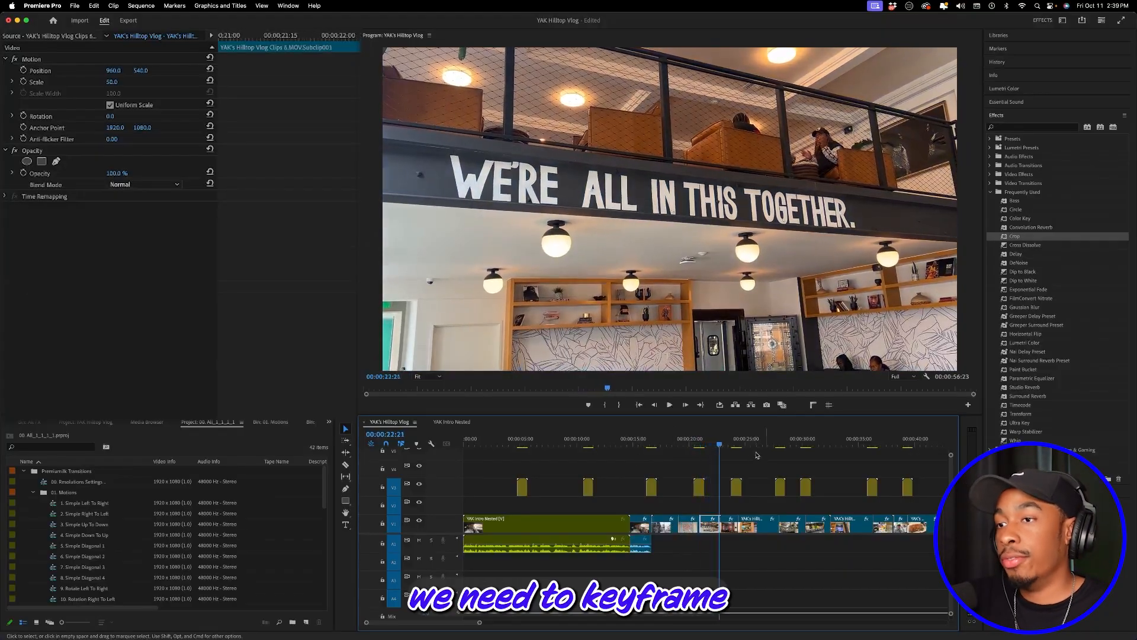
# Step: Turn on Scale keyframing at 50 for the "We're all in this together" clip and move that keyframe to the clip's end
pyautogui.click(706, 443)
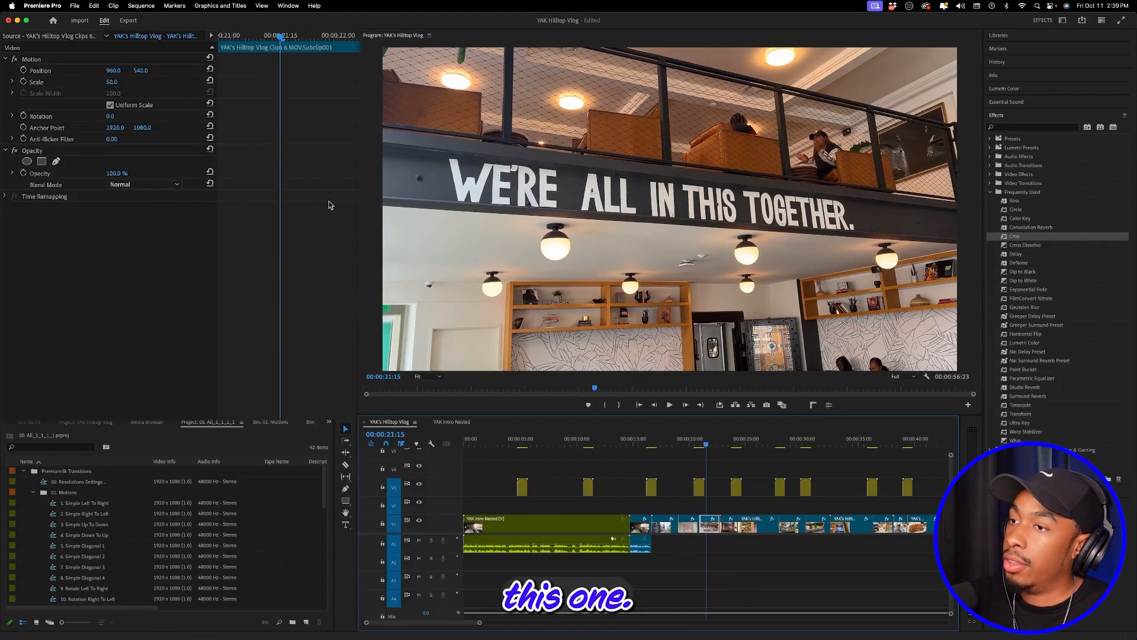
pyautogui.press('=')
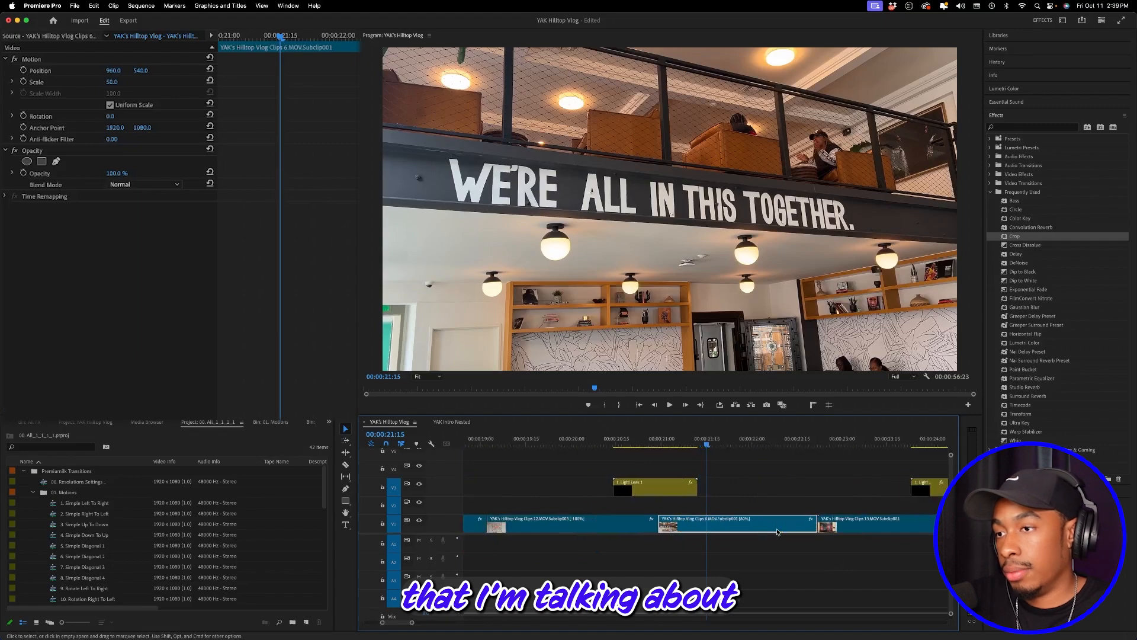
pyautogui.click(23, 83)
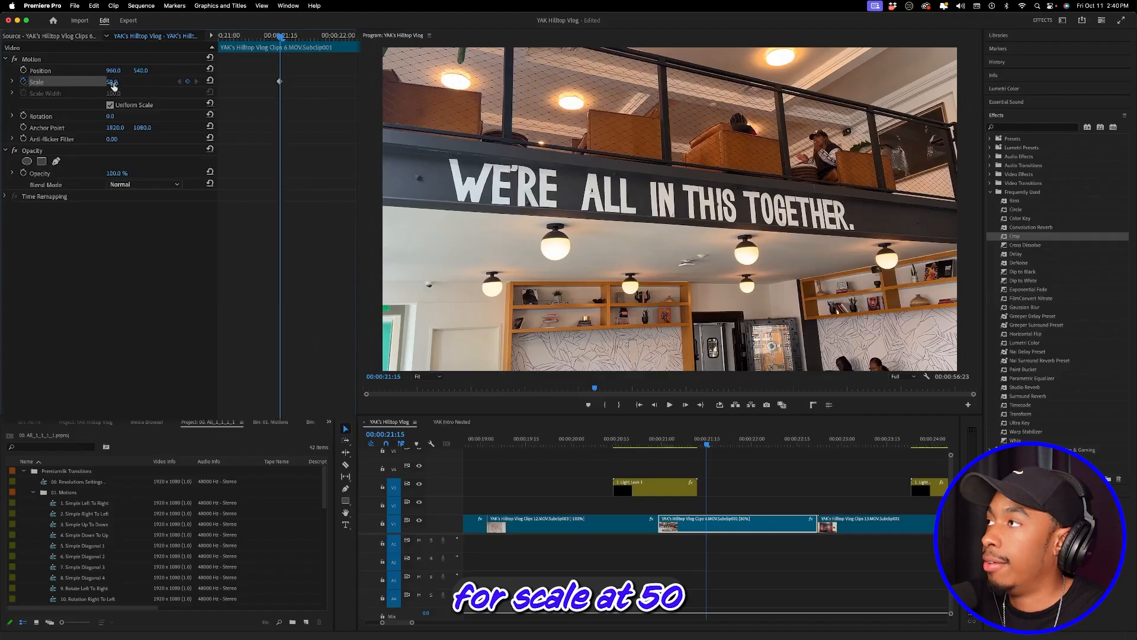
pyautogui.moveTo(279, 81); pyautogui.dragTo(322, 82)
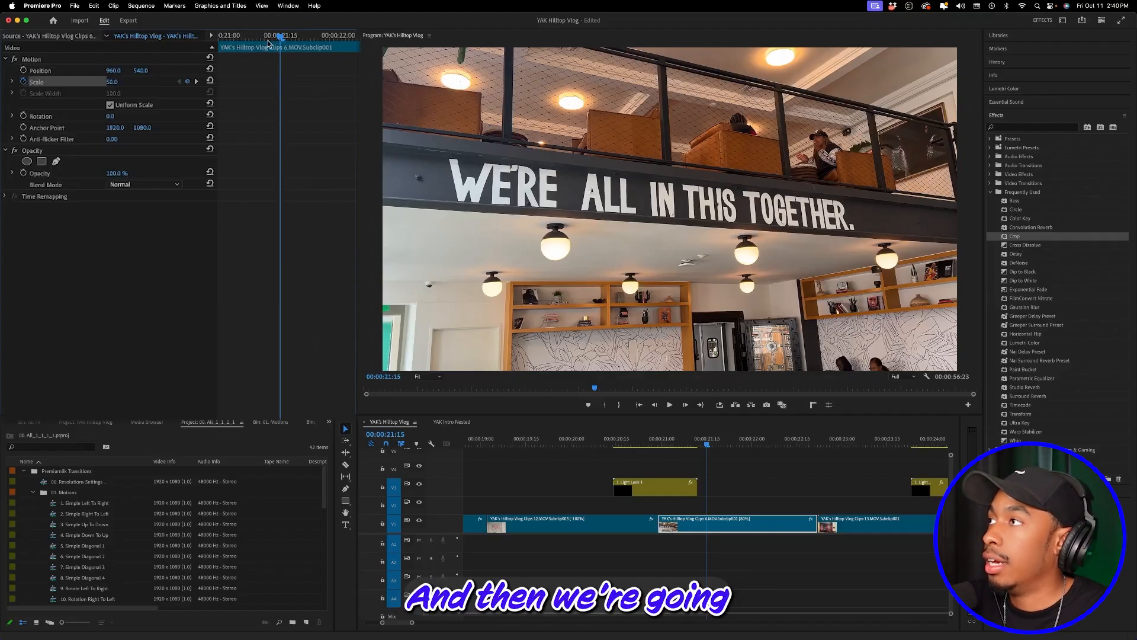
# Step: Add a Scale keyframe of 65 to the "We're all in this together" clip and move it to the clip's start
pyautogui.click(249, 37)
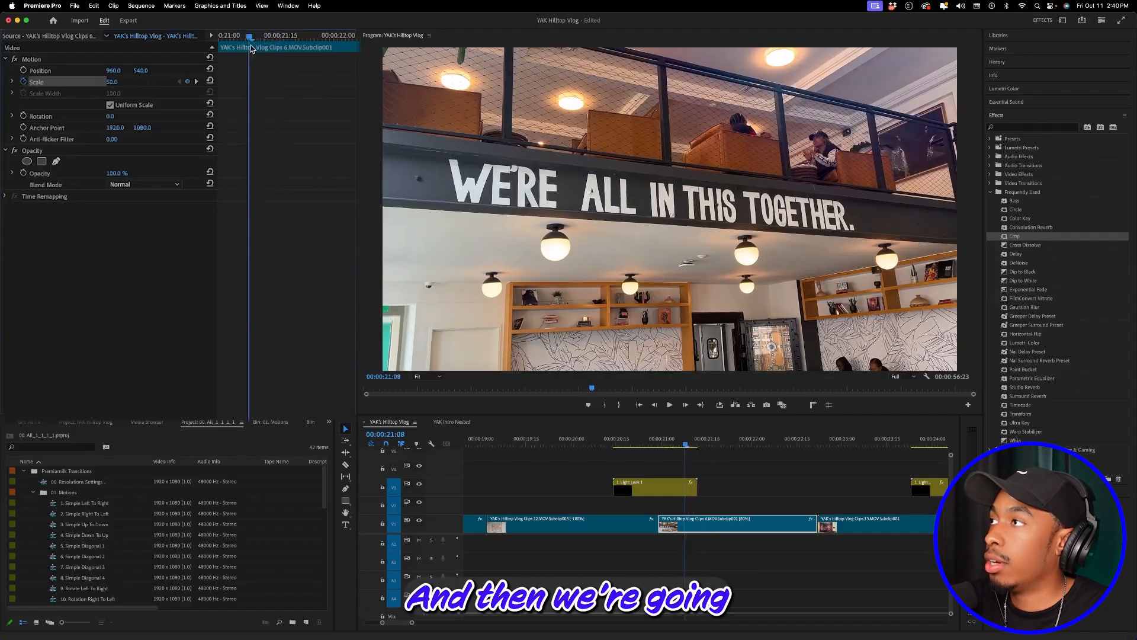
pyautogui.click(188, 82)
pyautogui.click(116, 83)
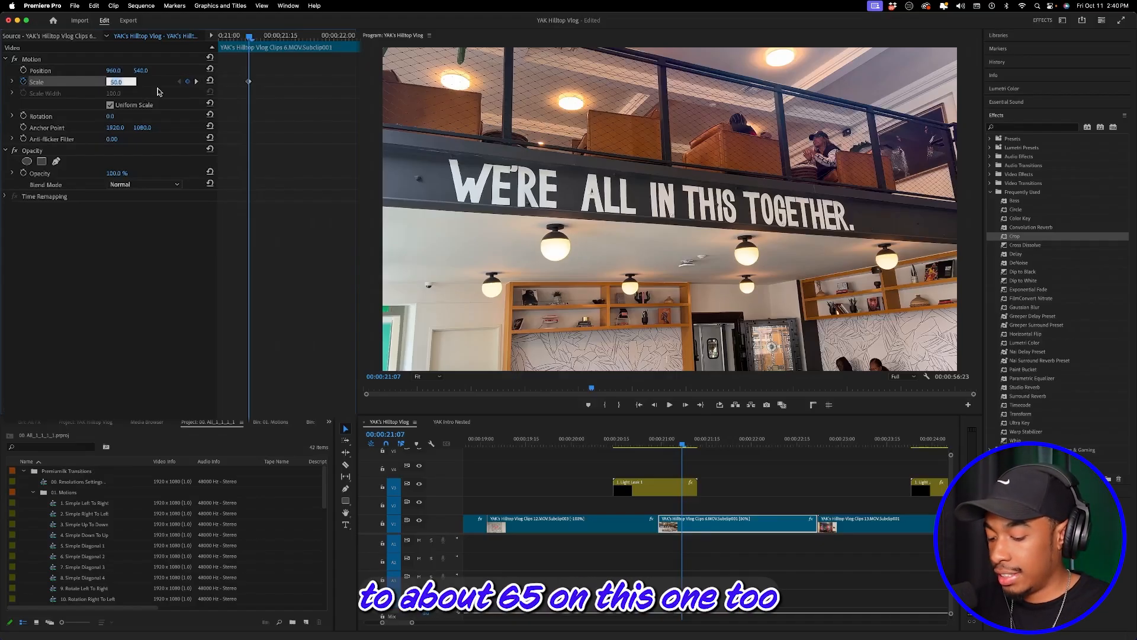
pyautogui.press('Return')
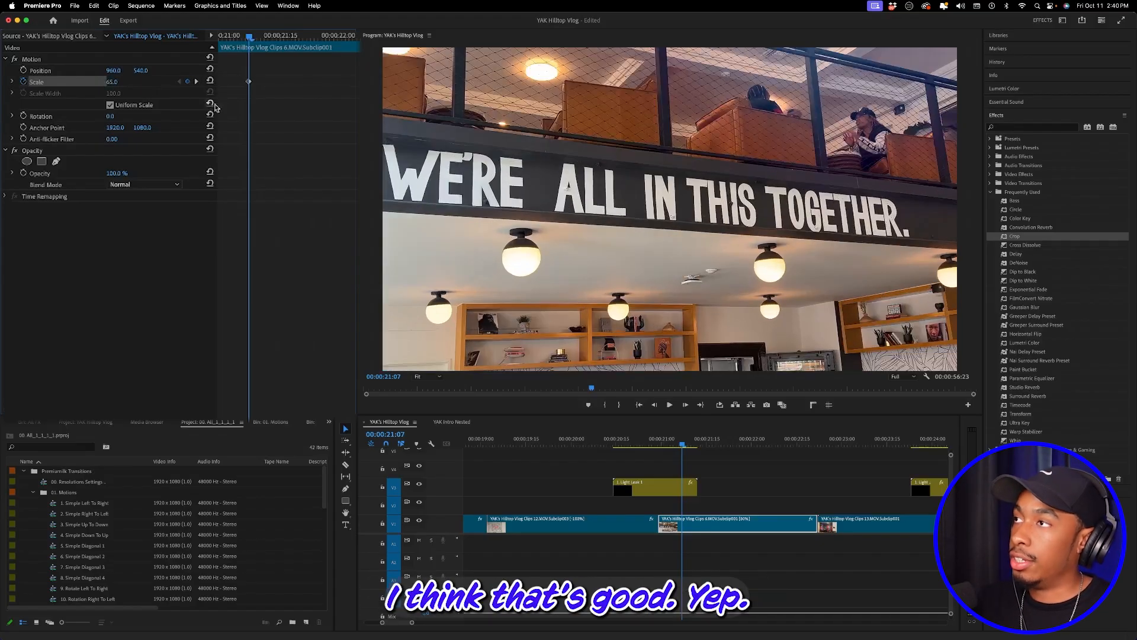
pyautogui.moveTo(249, 83); pyautogui.dragTo(219, 83)
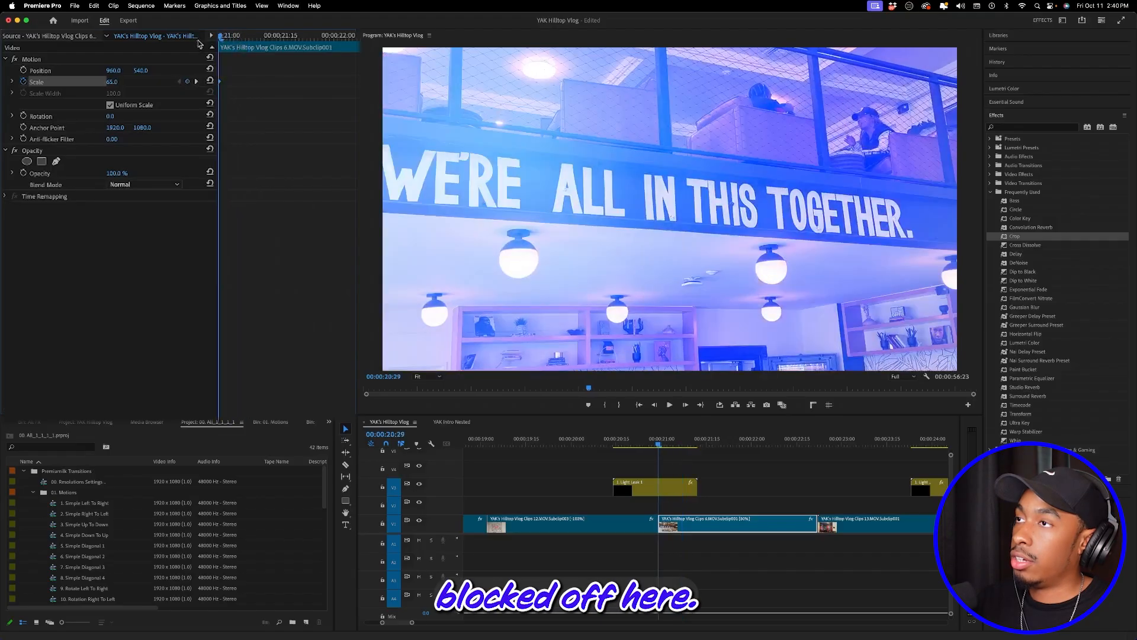
# Step: Play back from the neon-sign clip through the "We're all in this together" clip into the framed artwork clip to review the zoom-out
pyautogui.moveTo(640, 441); pyautogui.dragTo(604, 453)
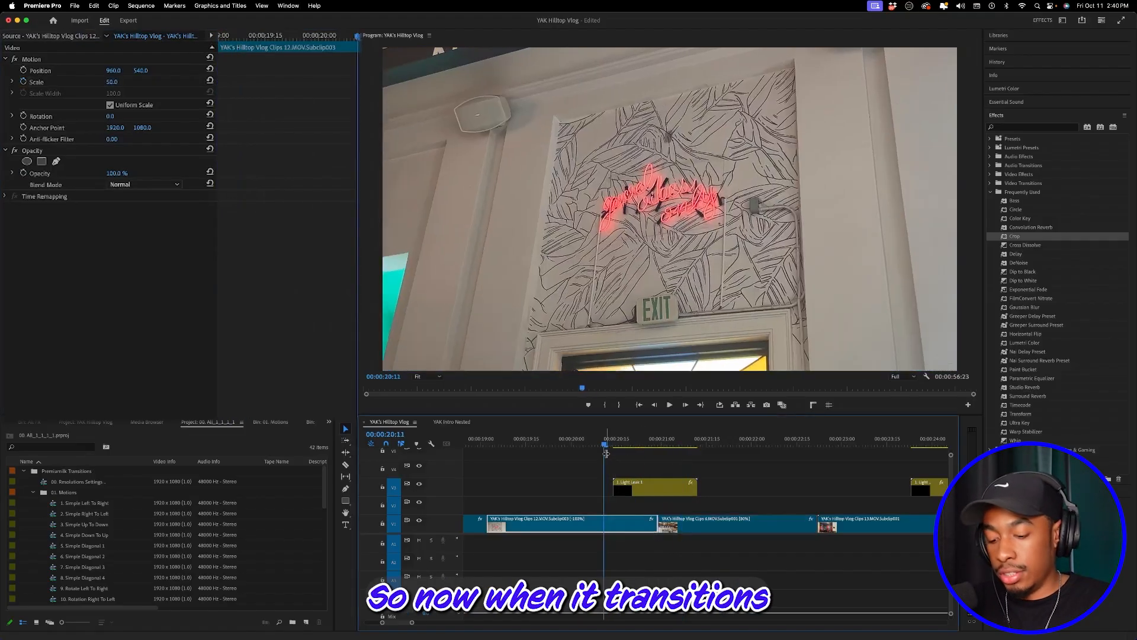
pyautogui.press('-')
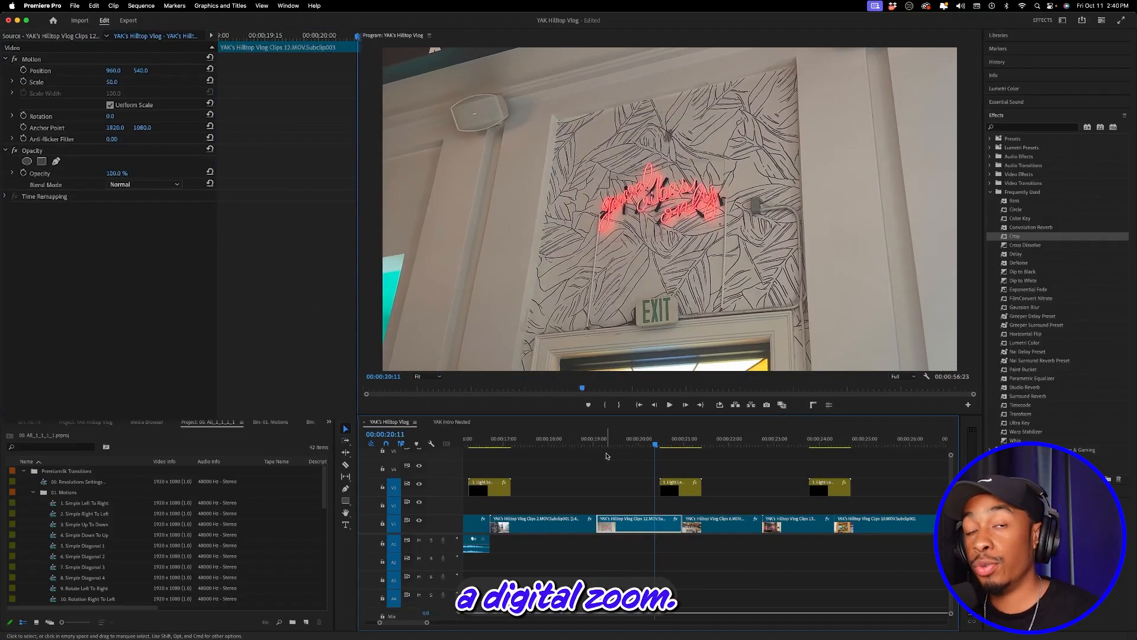
pyautogui.press('space')
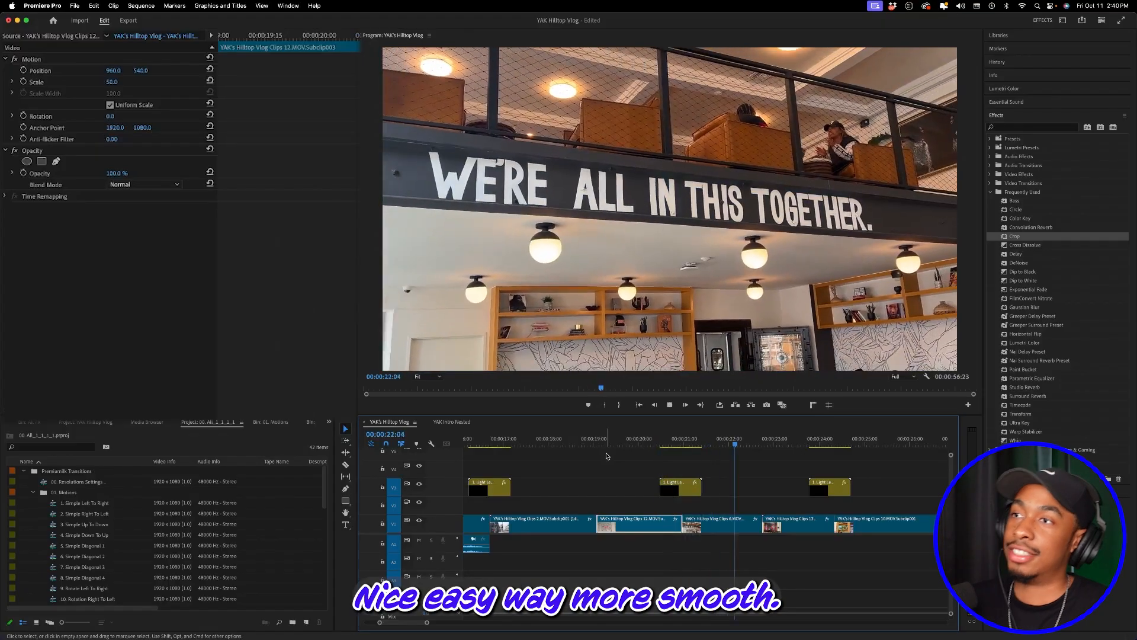
pyautogui.press('space')
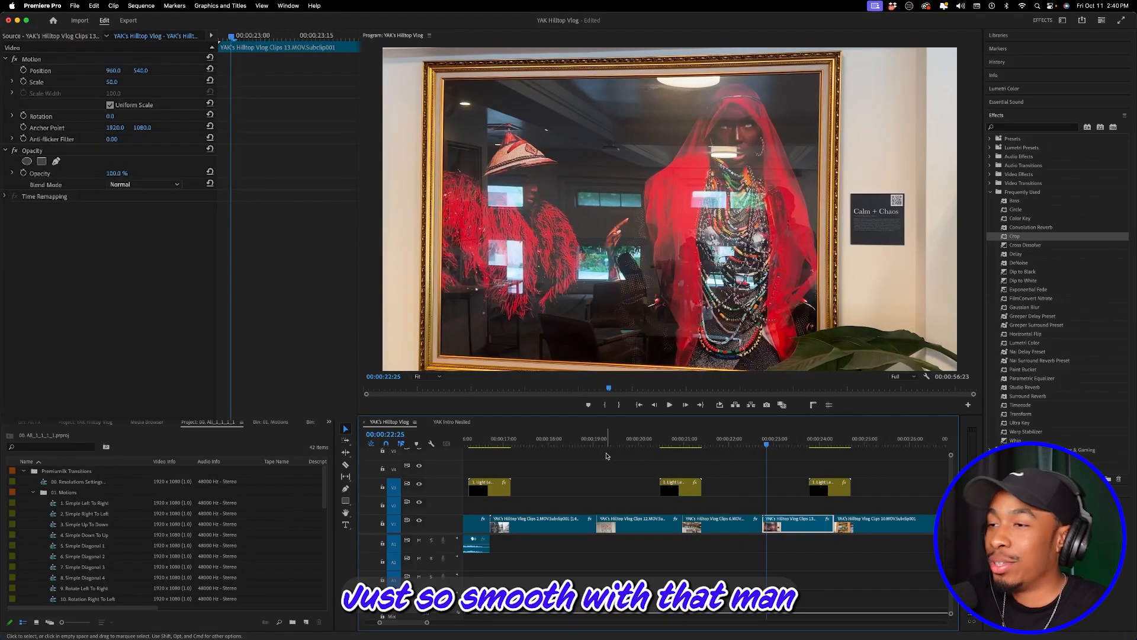
pyautogui.click(744, 445)
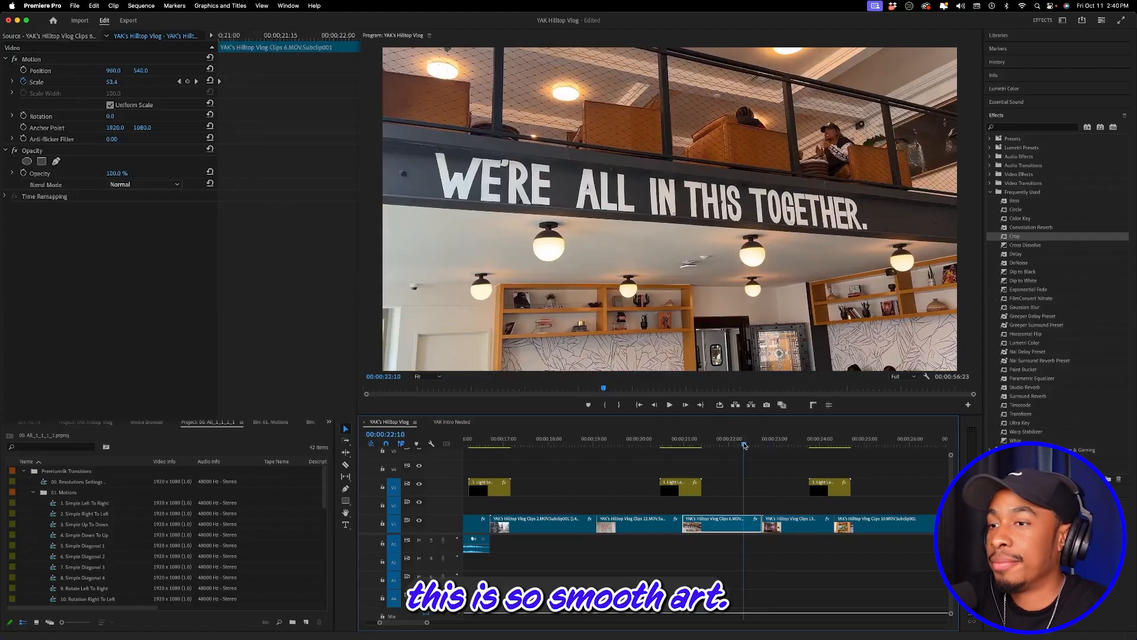
pyautogui.press('space')
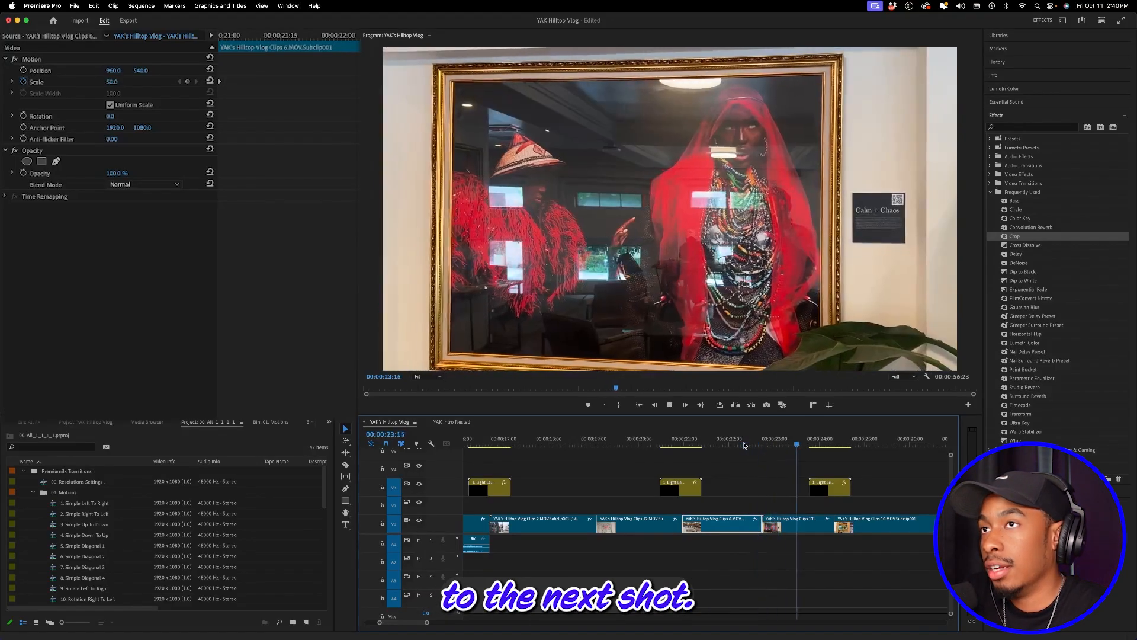
# Step: Set the Scale of the framed artwork clip to 60
pyautogui.click(785, 445)
pyautogui.click(788, 529)
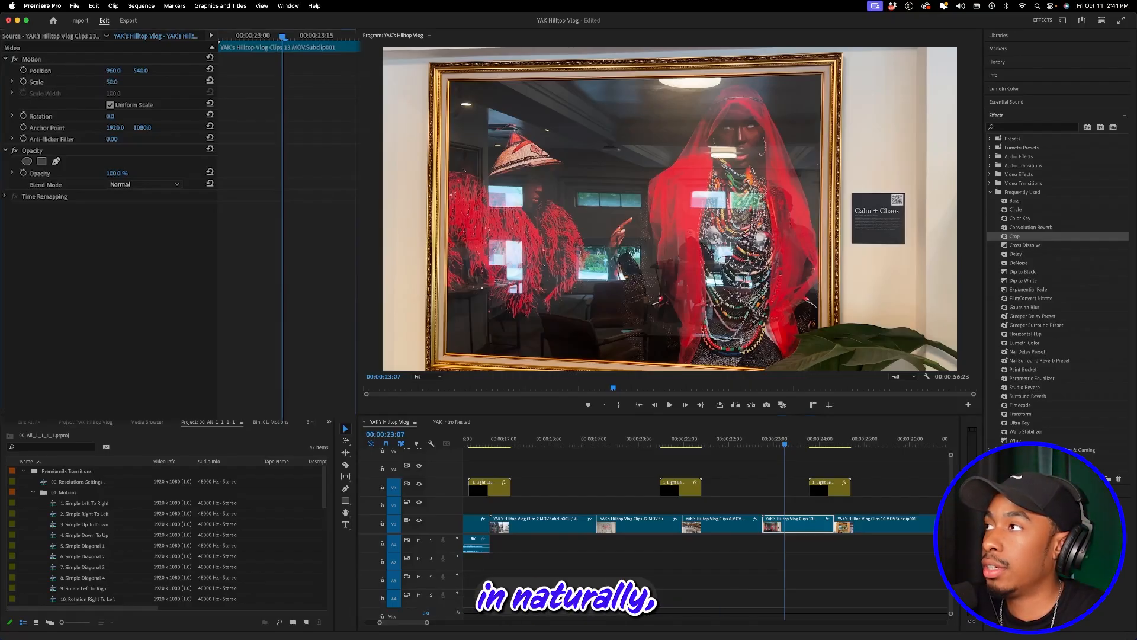
pyautogui.moveTo(112, 81); pyautogui.dragTo(121, 83)
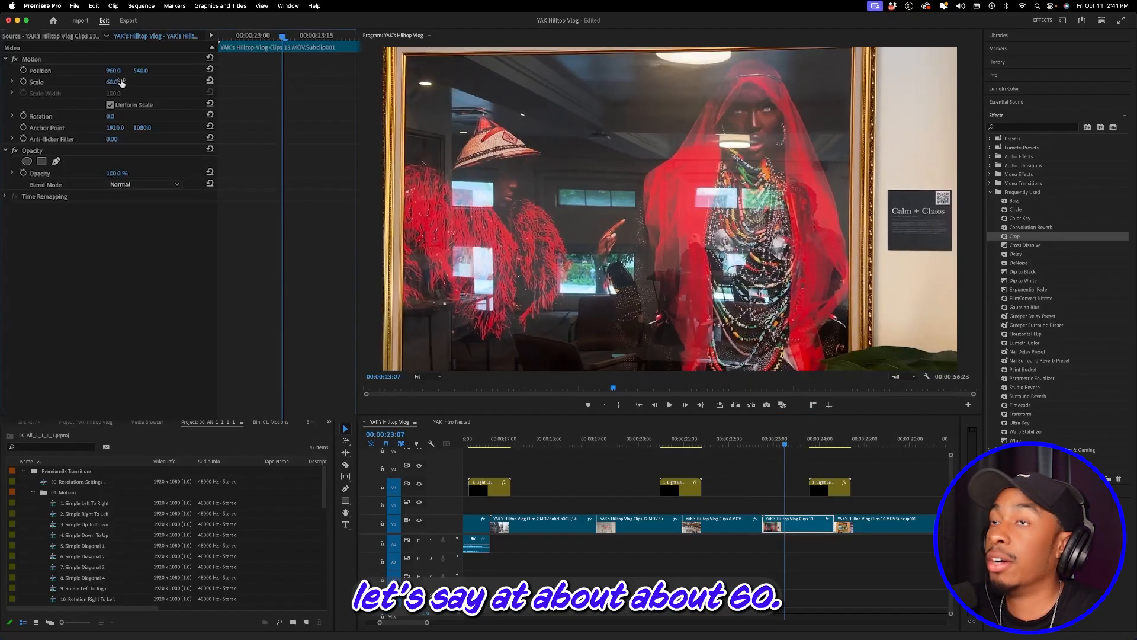
# Step: Set the framed artwork clip's horizontal Position to 1100, turn on Position keyframing and move that keyframe to the clip's start
pyautogui.press('Left')
pyautogui.press('Left')
pyautogui.press('Left')
pyautogui.press('Left')
pyautogui.press('Left')
pyautogui.press('Left')
pyautogui.press('Left')
pyautogui.press('Left')
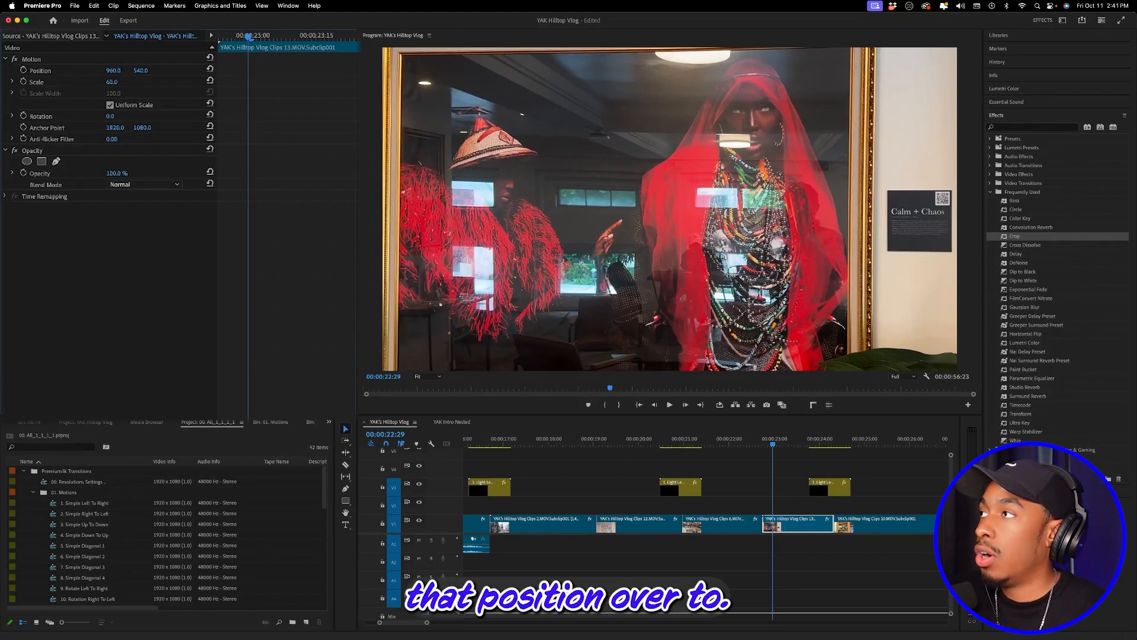
pyautogui.moveTo(114, 70); pyautogui.dragTo(196, 70)
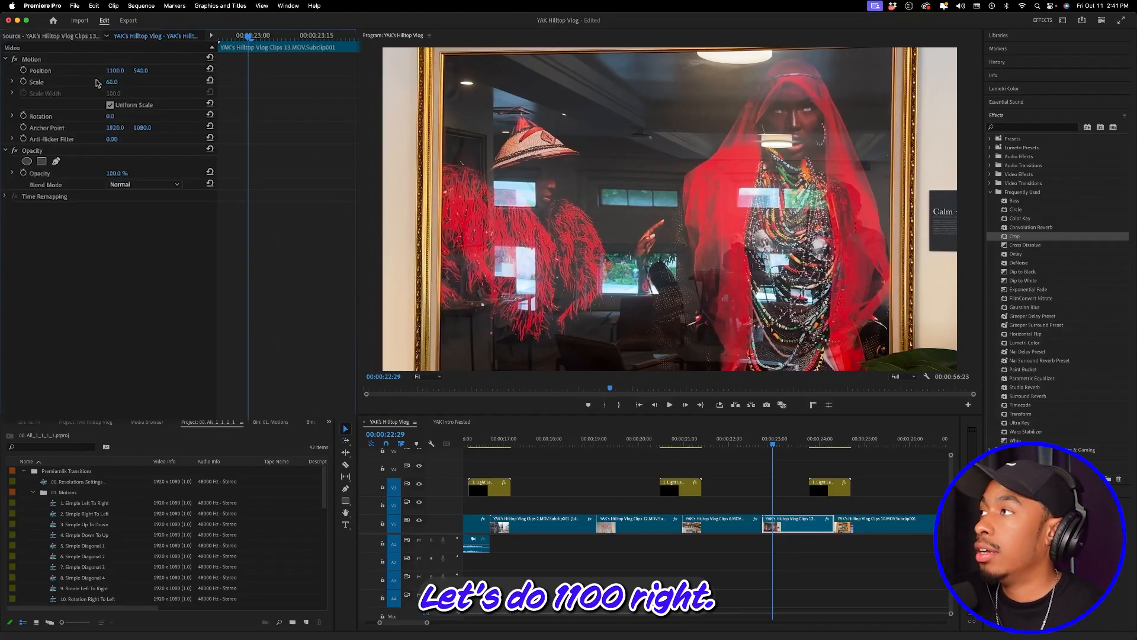
pyautogui.click(23, 71)
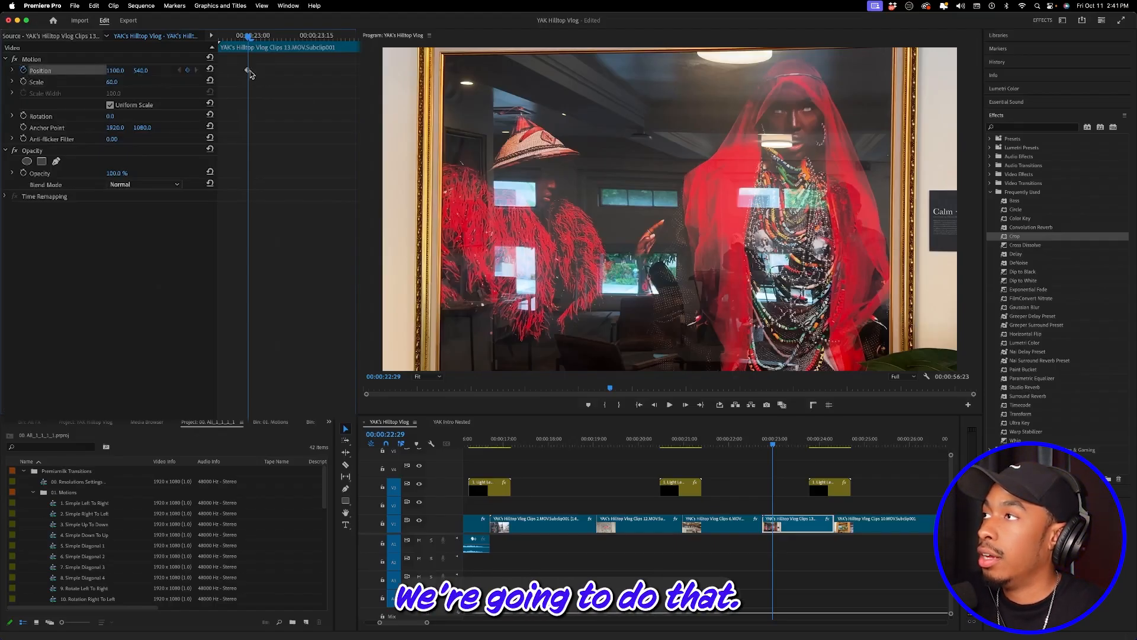
pyautogui.moveTo(248, 70); pyautogui.dragTo(219, 71)
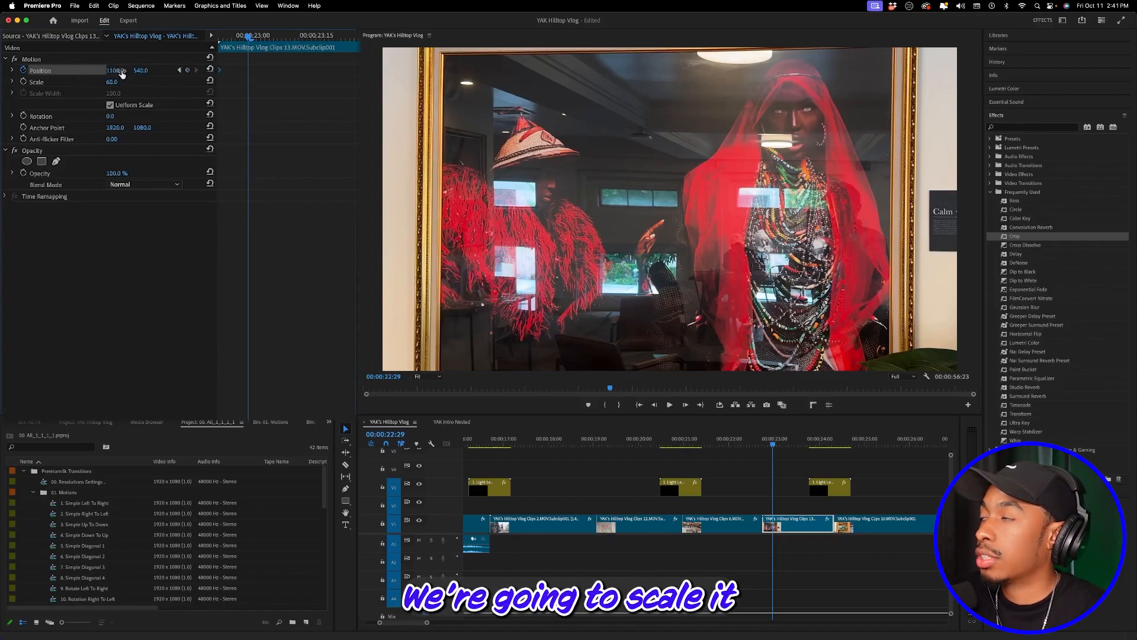
# Step: Add a Position keyframe with a horizontal value of 800, move it to the artwork clip's end and play back the pan
pyautogui.moveTo(122, 73); pyautogui.dragTo(97, 73)
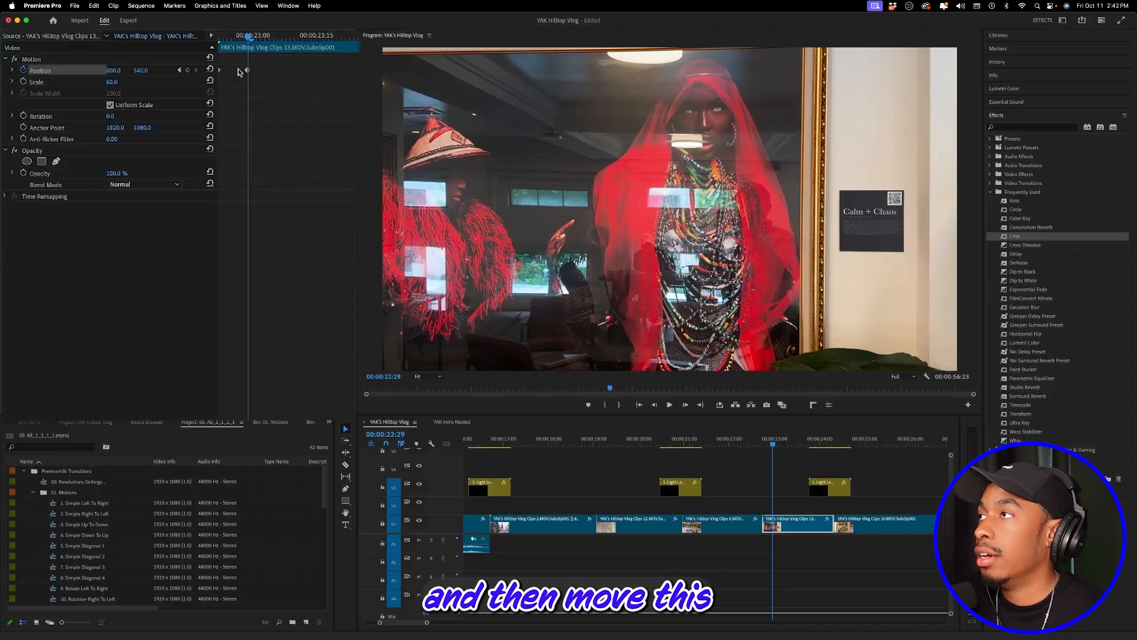
pyautogui.moveTo(247, 71); pyautogui.dragTo(369, 78)
pyautogui.press('space')
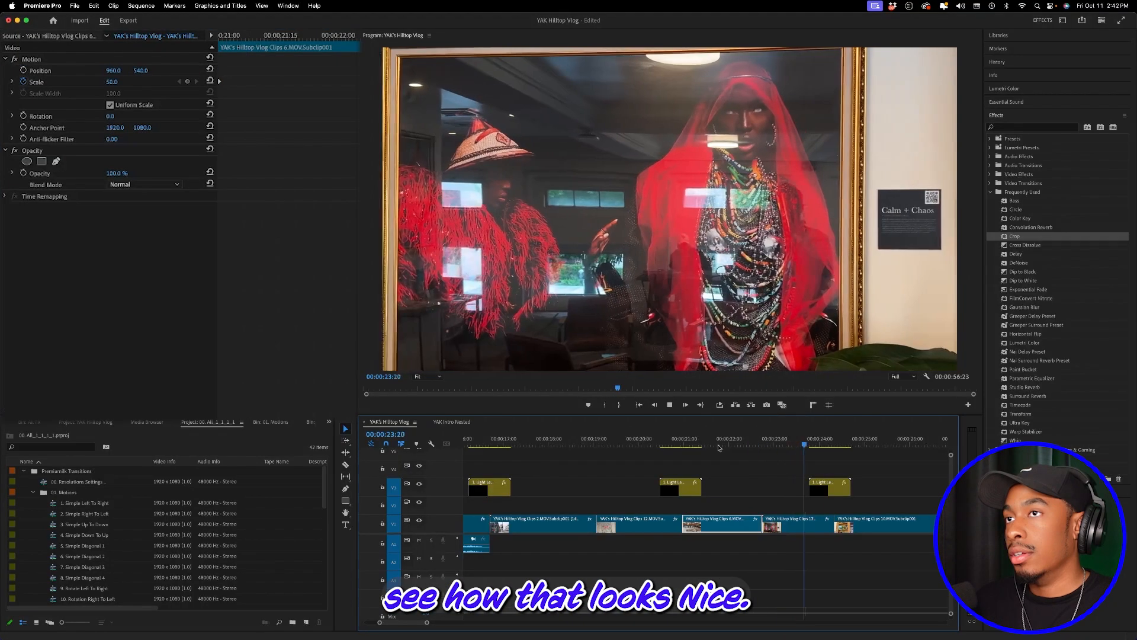
pyautogui.moveTo(803, 441); pyautogui.dragTo(781, 449)
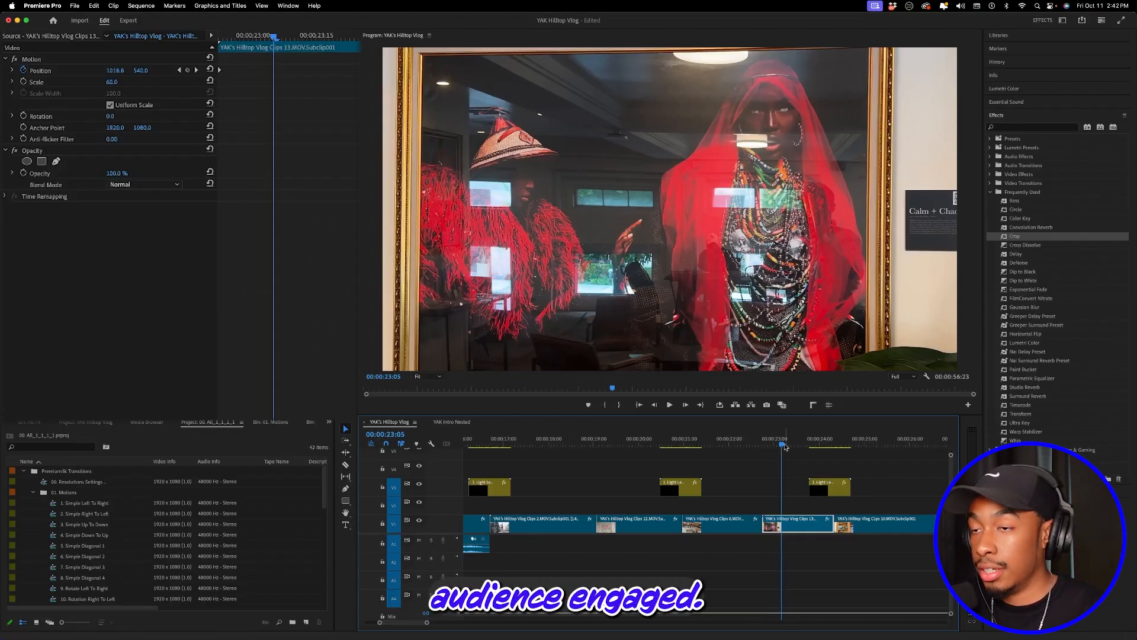
# Step: Turn on Scale keyframing at 50 for the pastry display case clip and move that keyframe to the clip's end
pyautogui.press('-')
pyautogui.moveTo(785, 446); pyautogui.dragTo(882, 443)
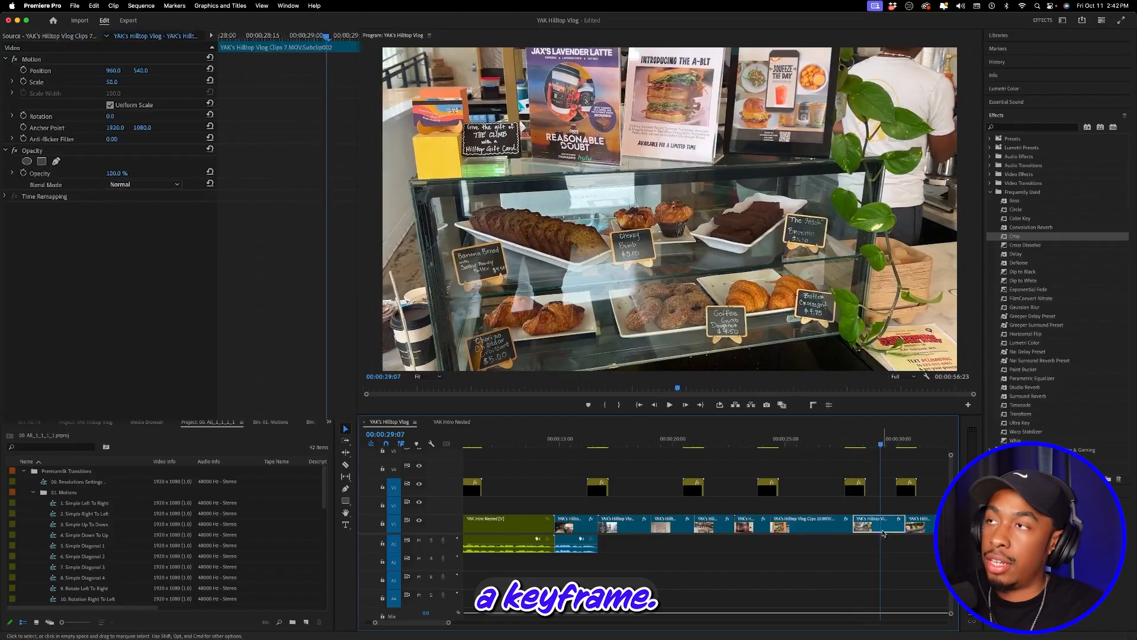
pyautogui.click(24, 82)
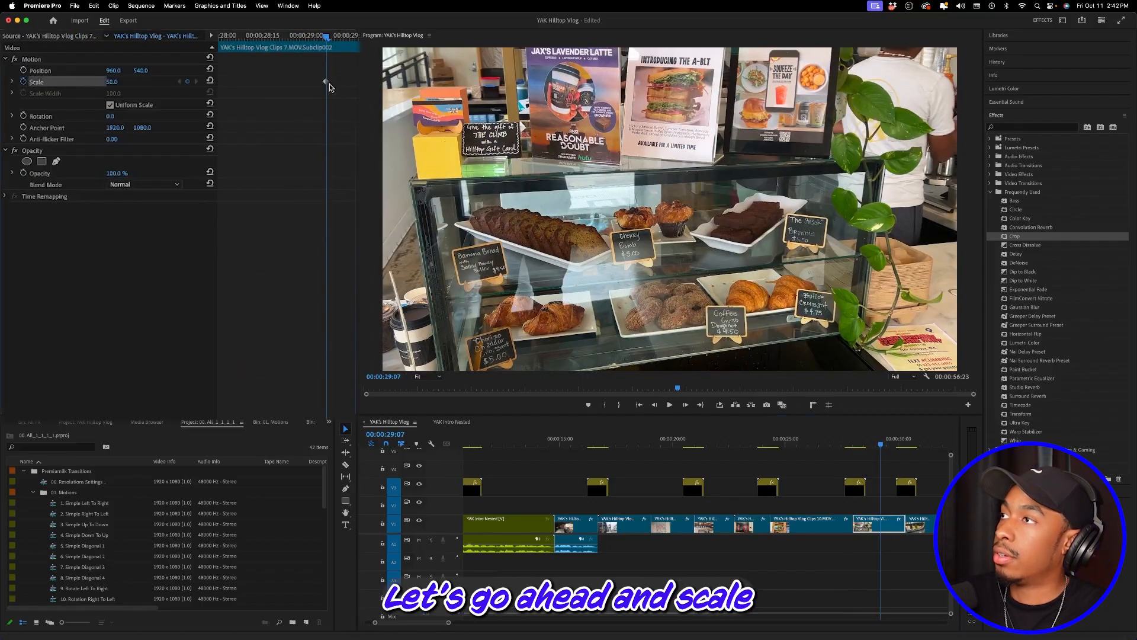
pyautogui.moveTo(320, 52); pyautogui.dragTo(276, 53)
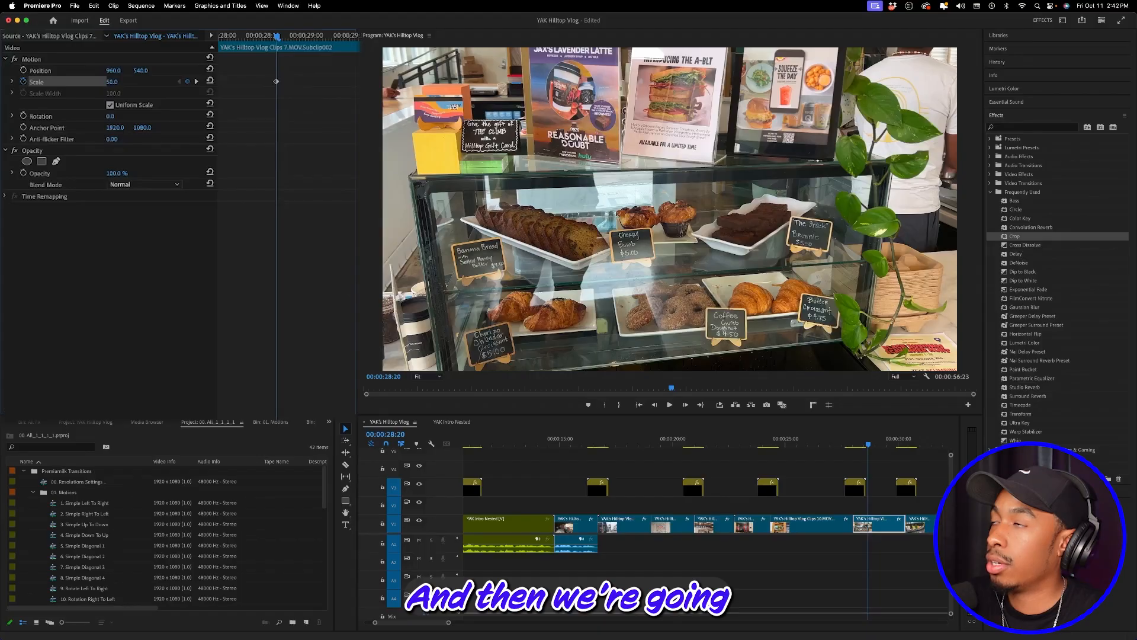
# Step: Add a Scale keyframe of 60 to the pastry case clip, move it to the clip's start and play back the zoom-out
pyautogui.moveTo(112, 81); pyautogui.dragTo(122, 82)
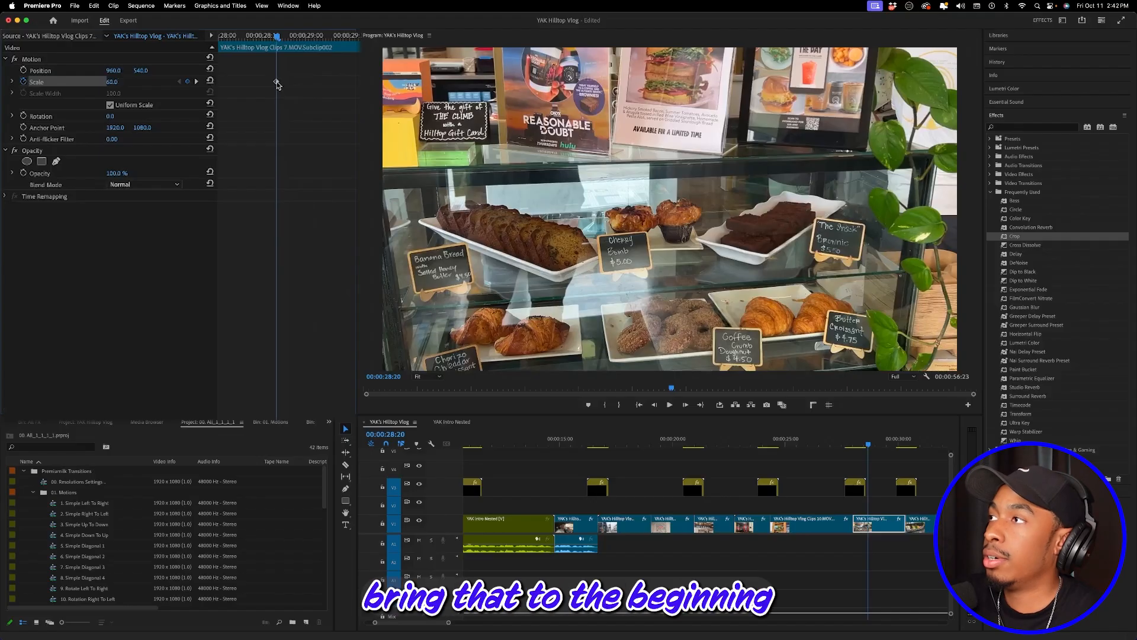
pyautogui.moveTo(276, 81); pyautogui.dragTo(220, 82)
pyautogui.press('space')
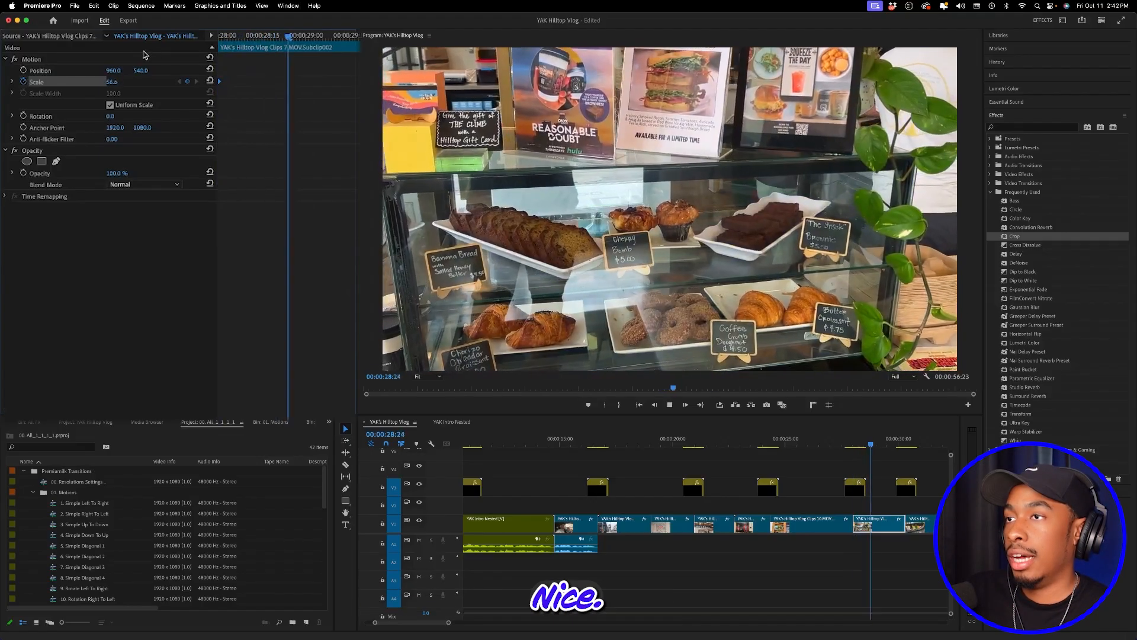
pyautogui.press('space')
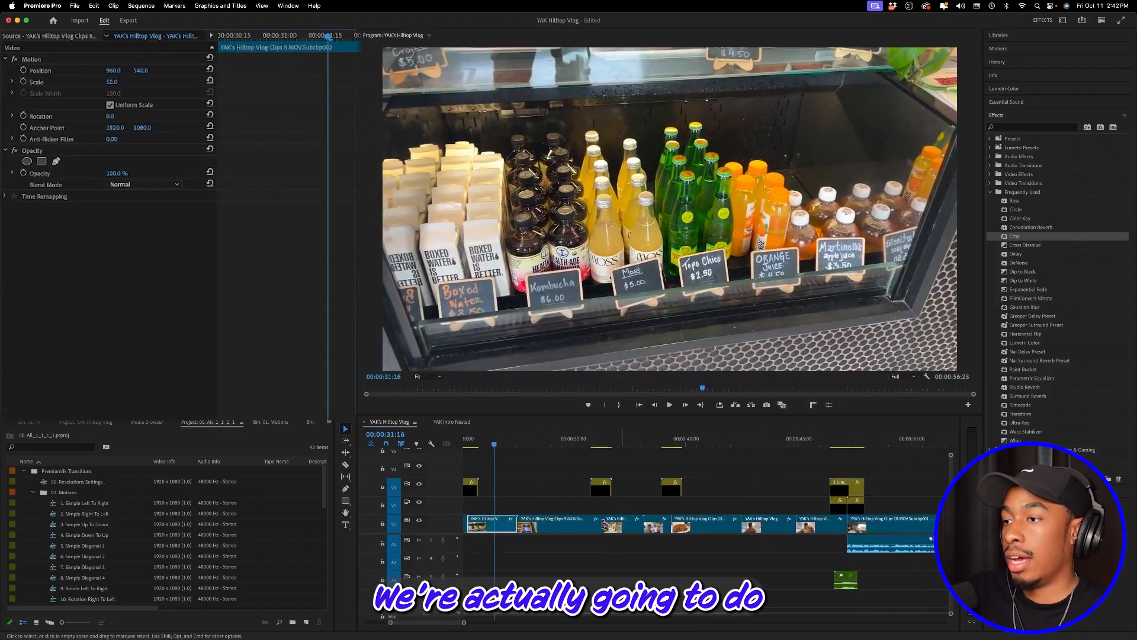
# Step: Copy the Motion settings with their Scale keyframes from the pastry case clip and paste them onto the bottled drinks clip
pyautogui.scroll(3, 760, 540)
pyautogui.click(597, 446)
pyautogui.moveTo(597, 446); pyautogui.dragTo(591, 446)
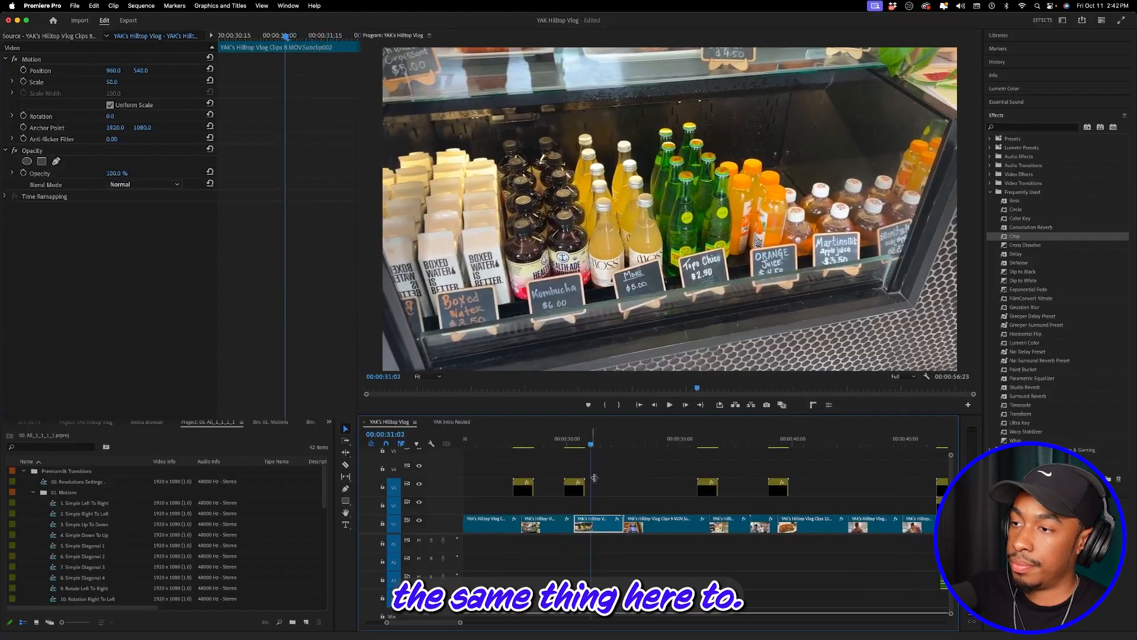
pyautogui.click(555, 446)
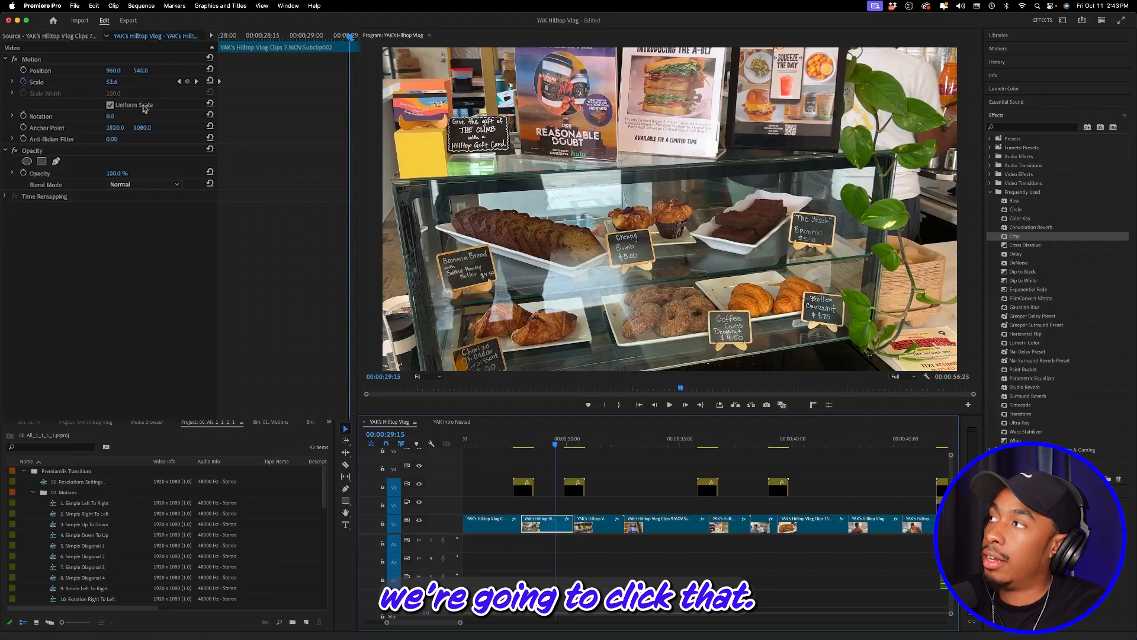
pyautogui.click(75, 60)
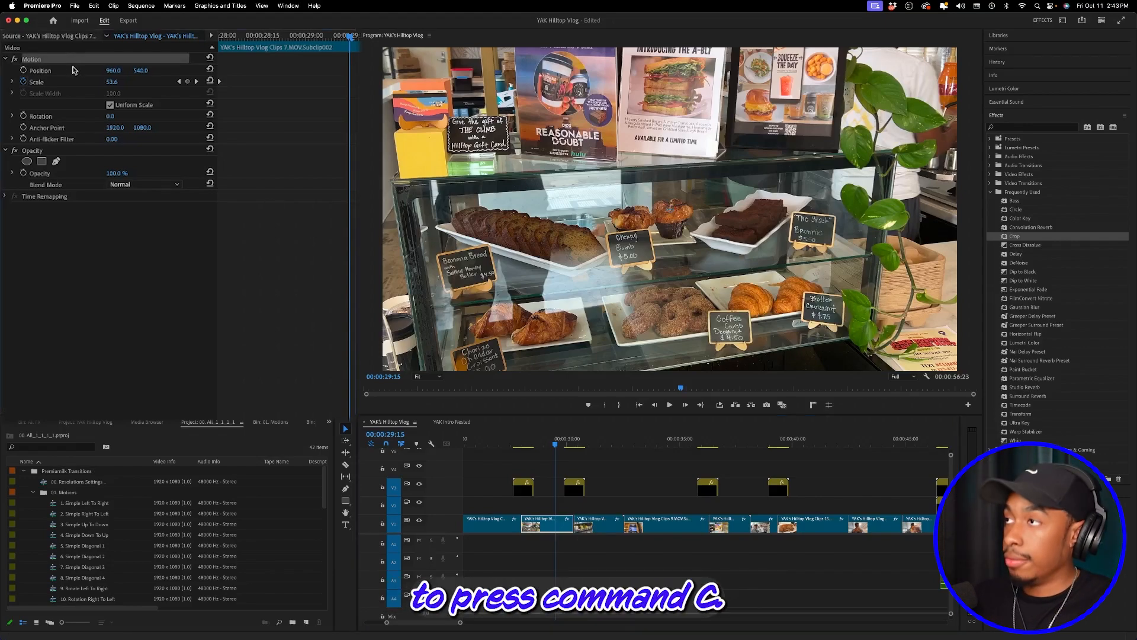
pyautogui.click(585, 441)
pyautogui.click(603, 527)
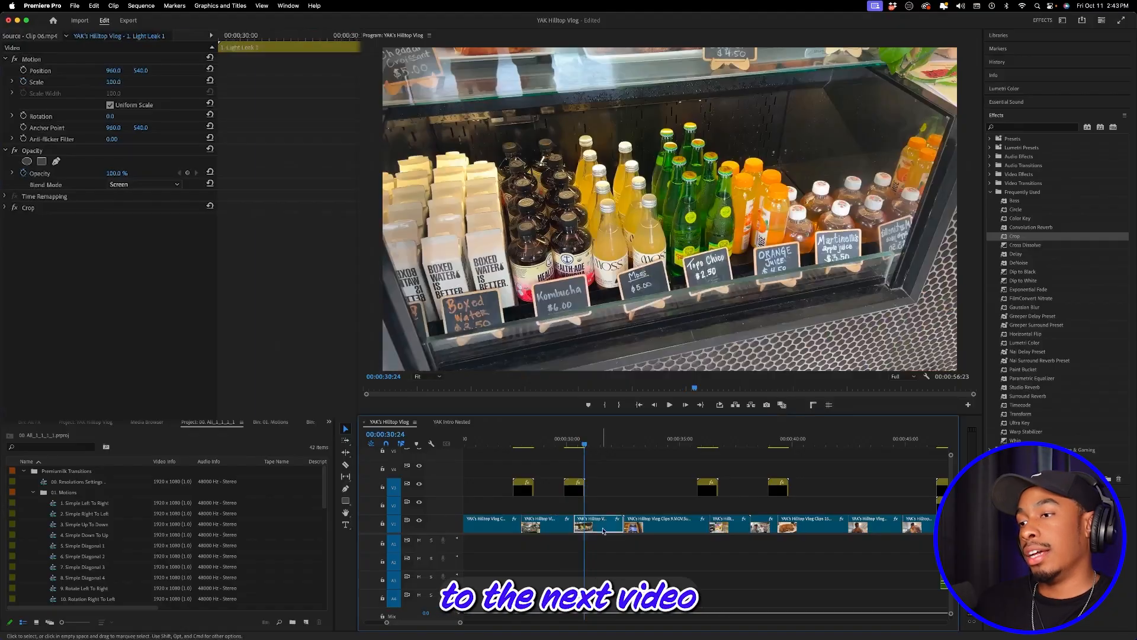
pyautogui.click(173, 59)
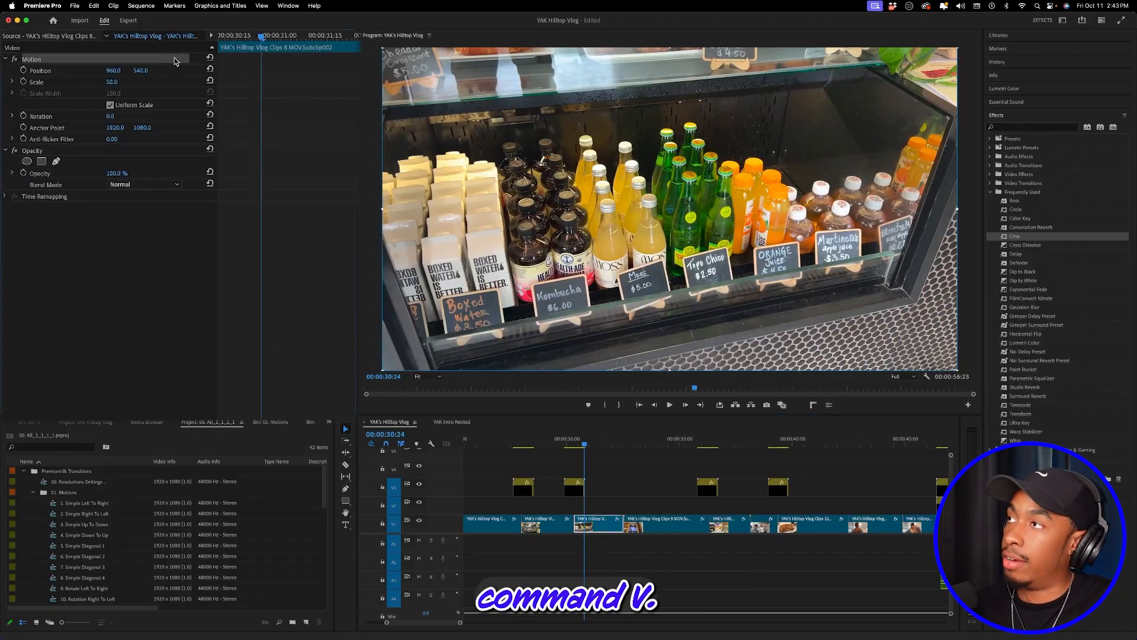
pyautogui.press('super+v')
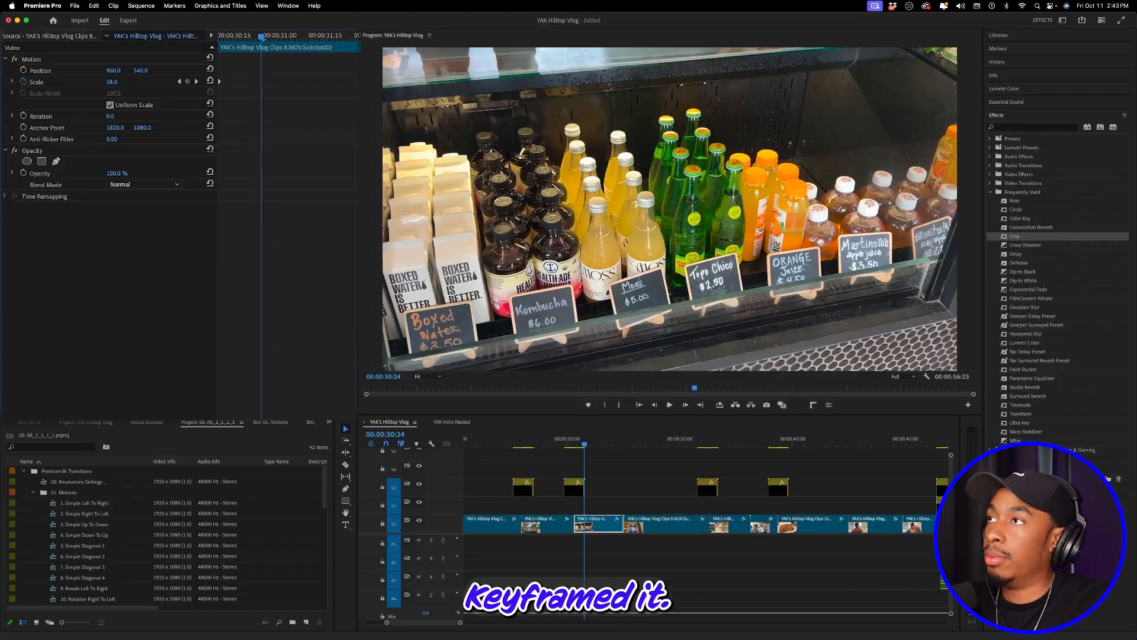
# Step: Scrub and play back the bottled drinks clip and the clips after it to review the pasted zoom-out
pyautogui.moveTo(261, 39); pyautogui.dragTo(422, 60)
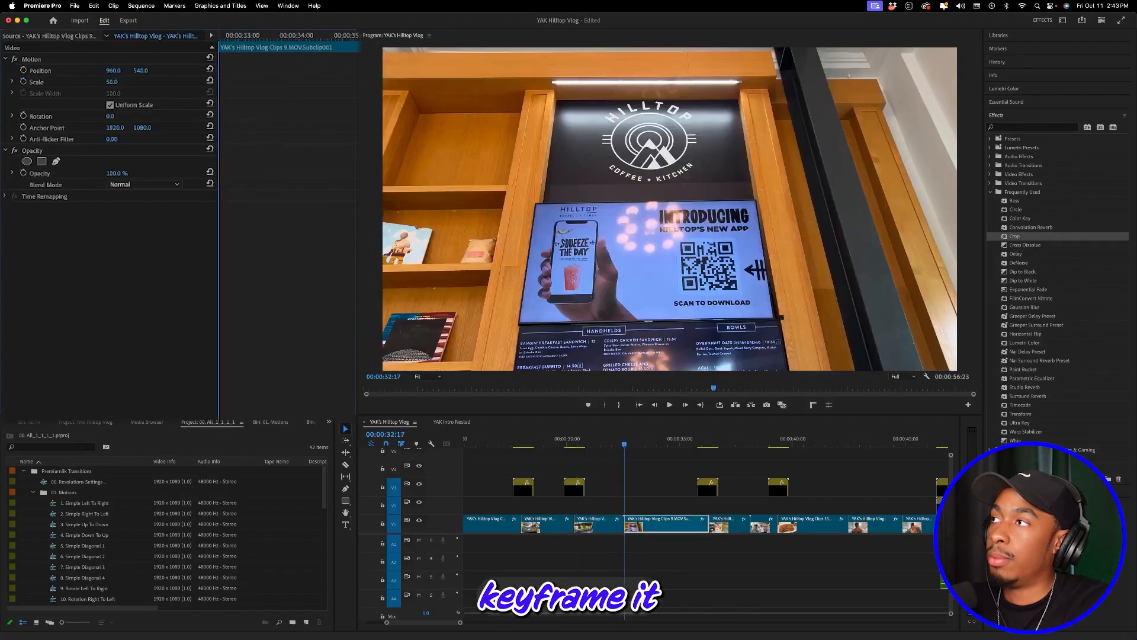
pyautogui.moveTo(624, 445); pyautogui.dragTo(611, 448)
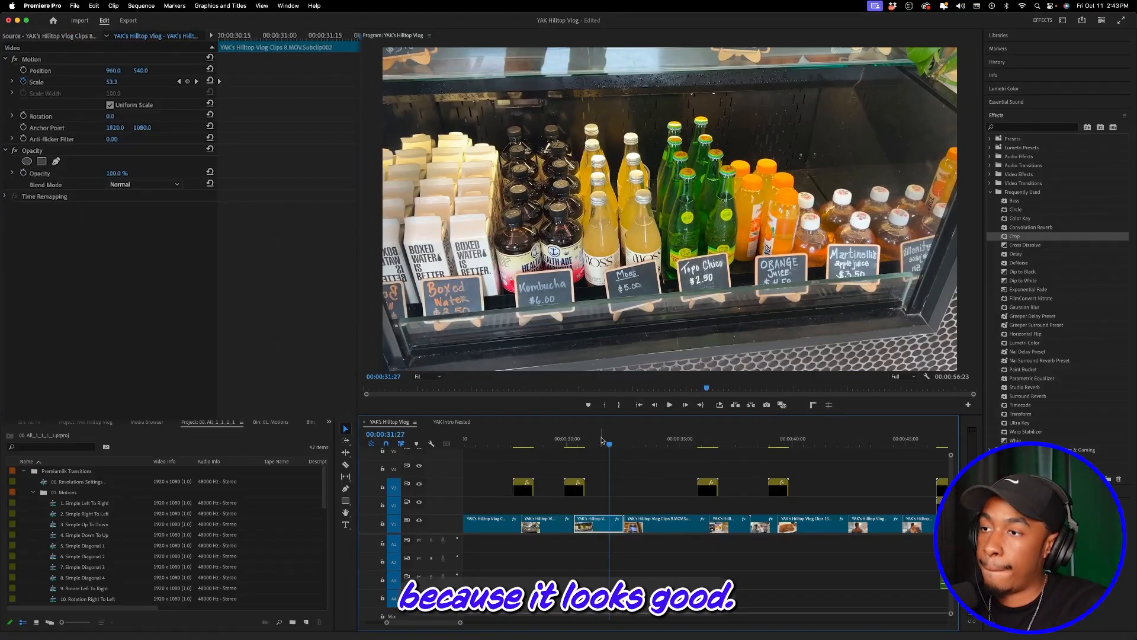
pyautogui.moveTo(606, 444); pyautogui.dragTo(567, 446)
pyautogui.press('space')
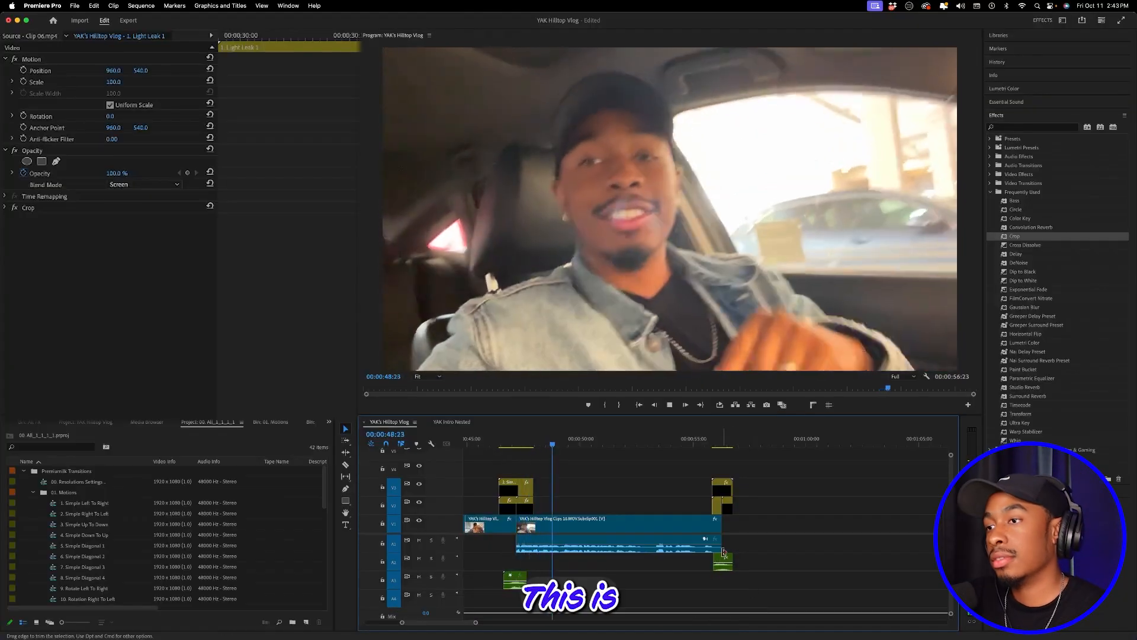
pyautogui.press('space')
pyautogui.press('-')
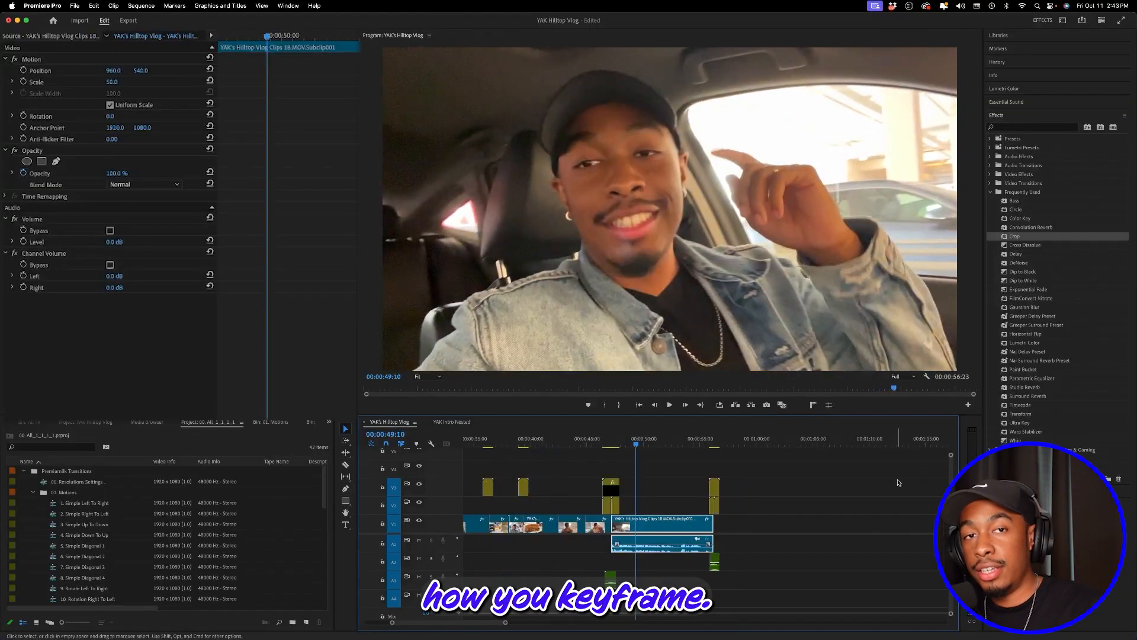
pyautogui.press('-')
pyautogui.click(580, 443)
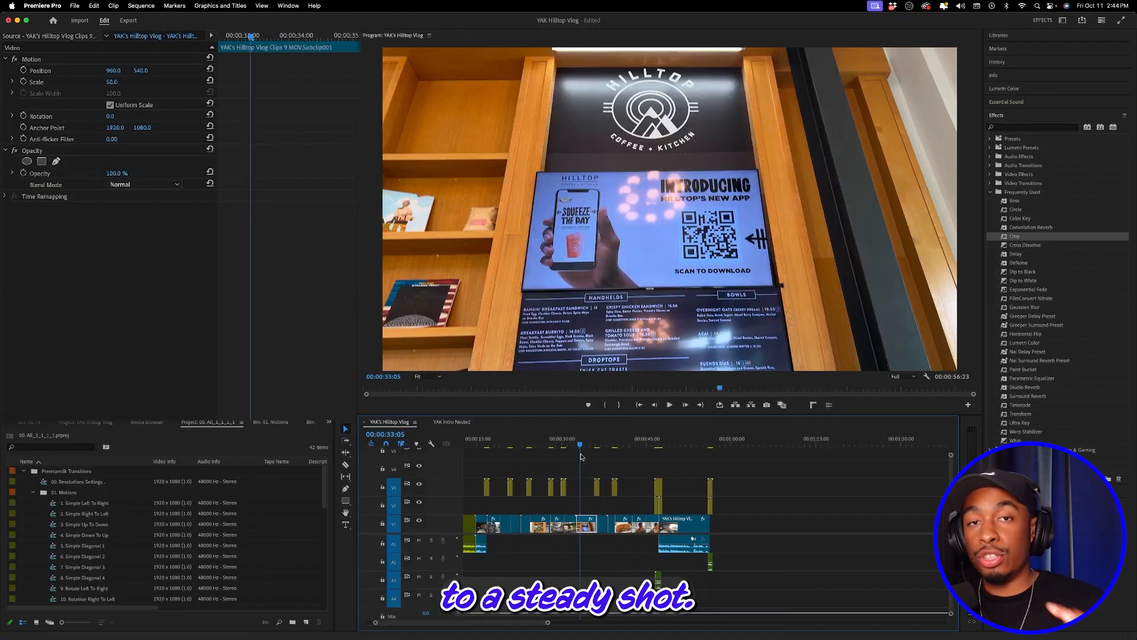
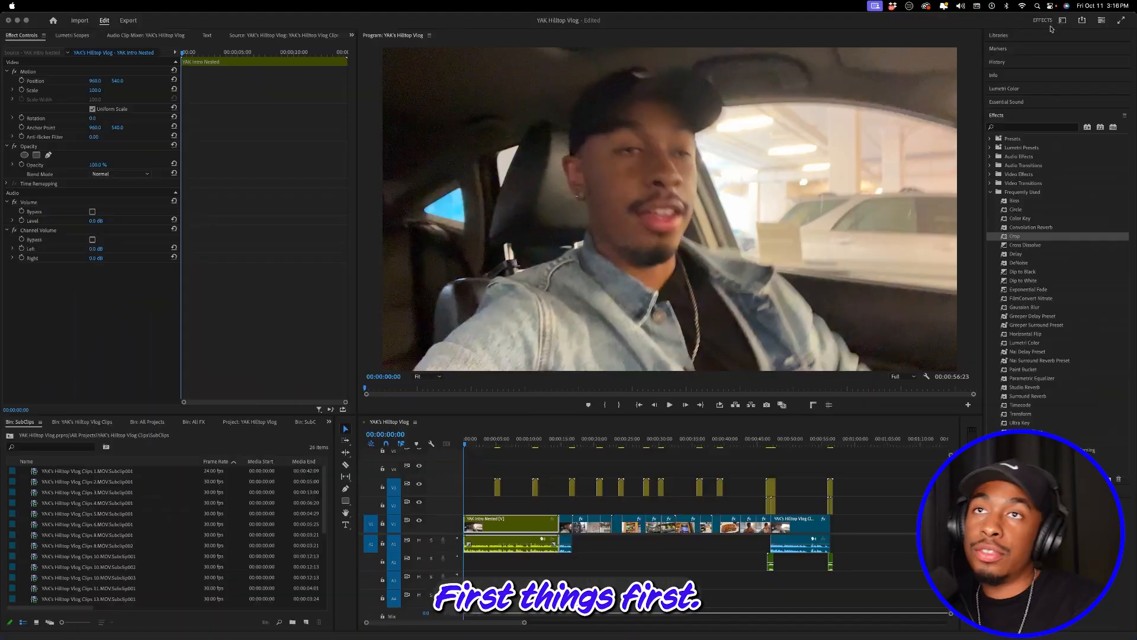
# Step: Switch the workspace from Effects to Captions and Graphics
pyautogui.click(1103, 27)
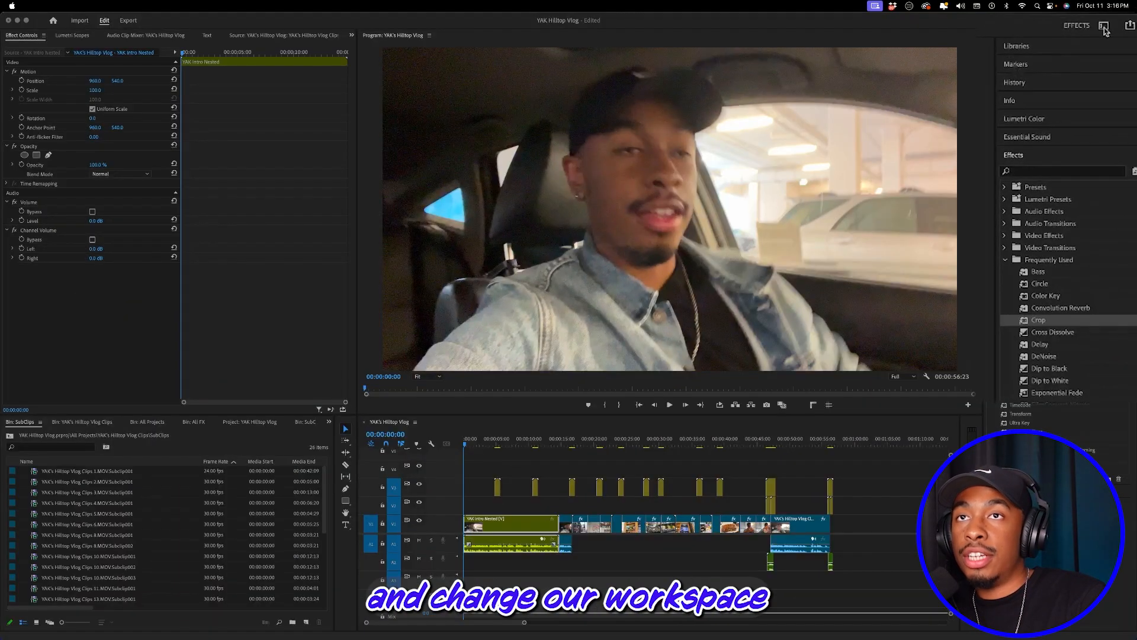
pyautogui.click(1104, 27)
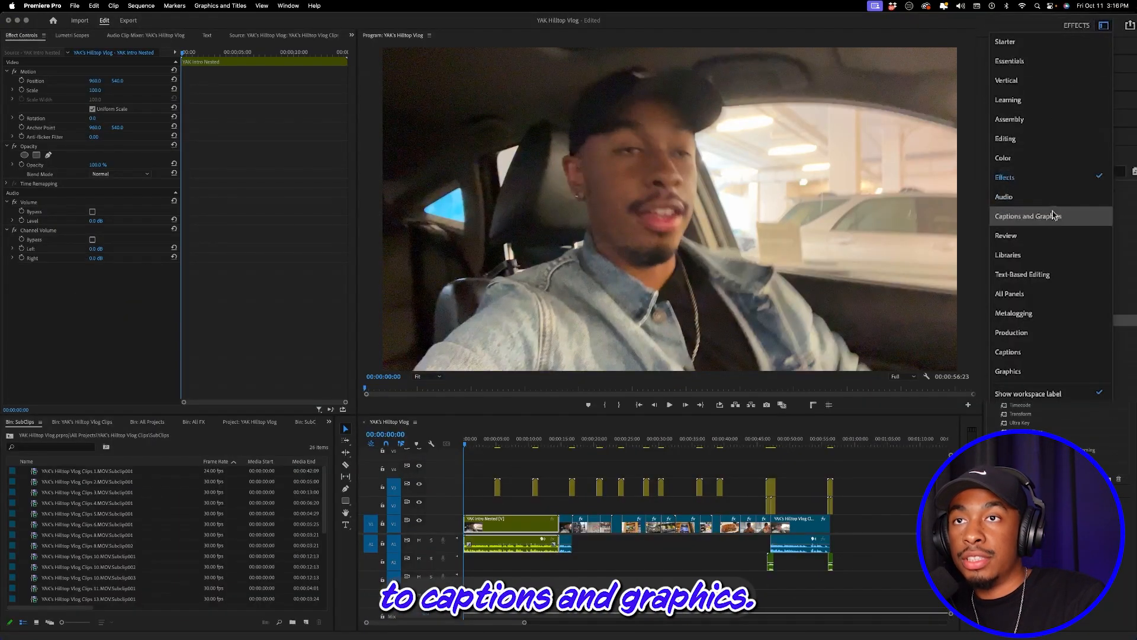
pyautogui.click(1028, 216)
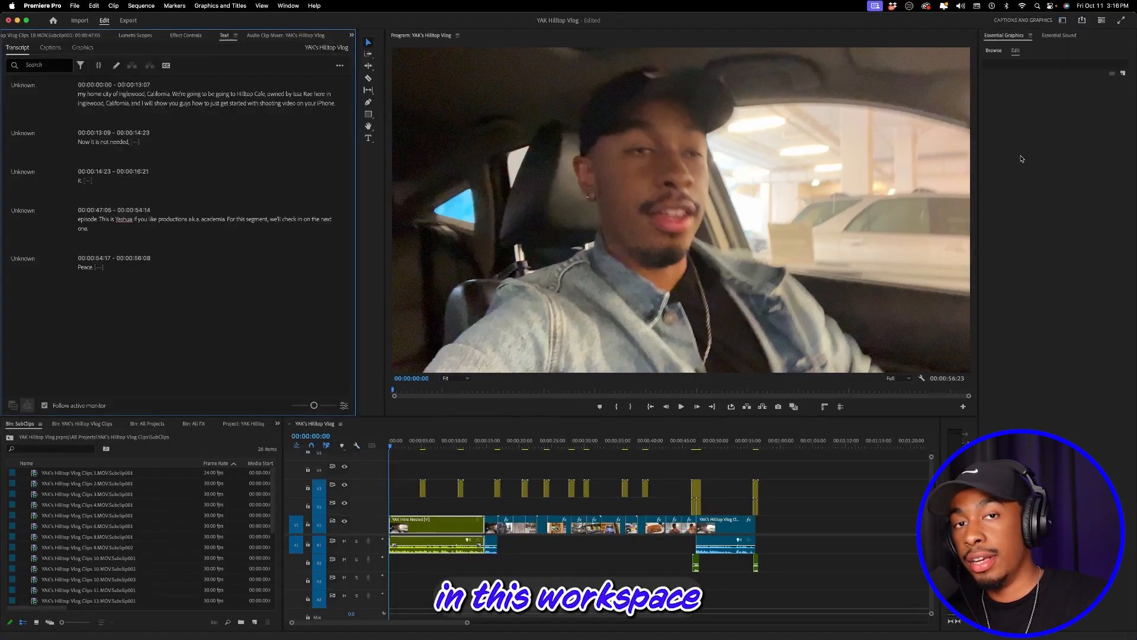
# Step: Browse the Essential Graphics templates, search them for "basic" to locate Basic Title, and clear the search
pyautogui.click(993, 53)
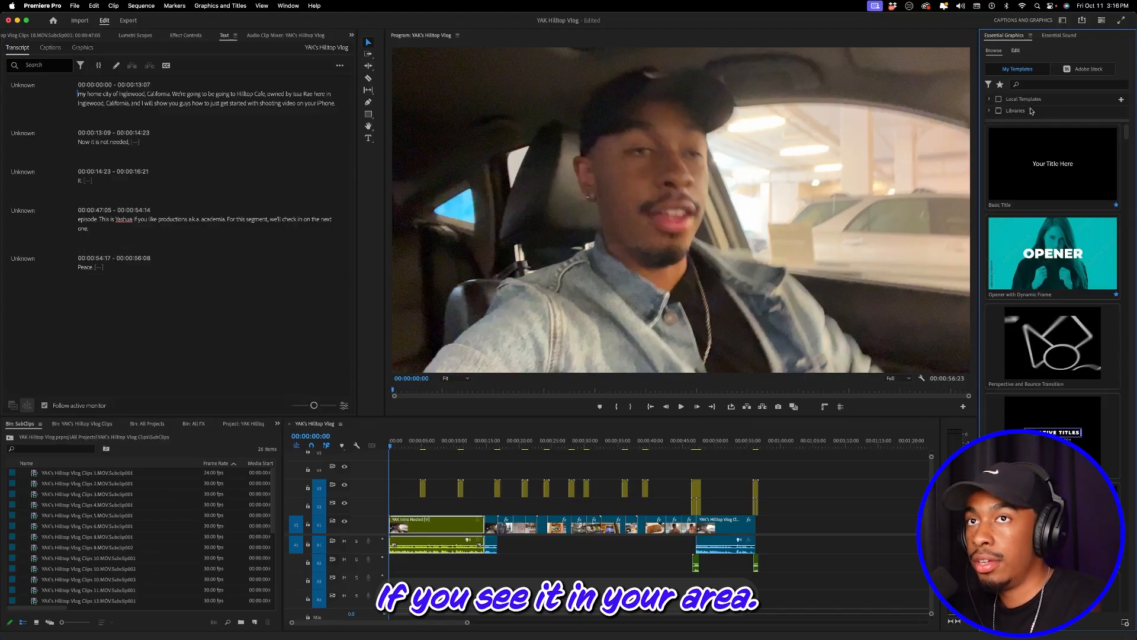
pyautogui.click(1043, 87)
pyautogui.write('basic')
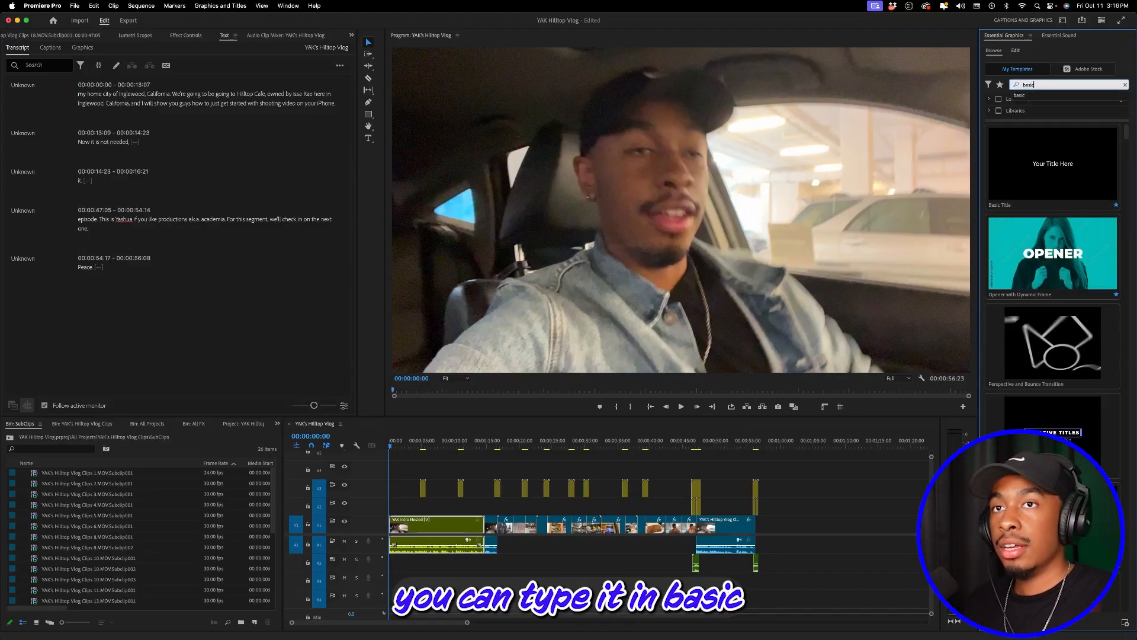
pyautogui.press('Return')
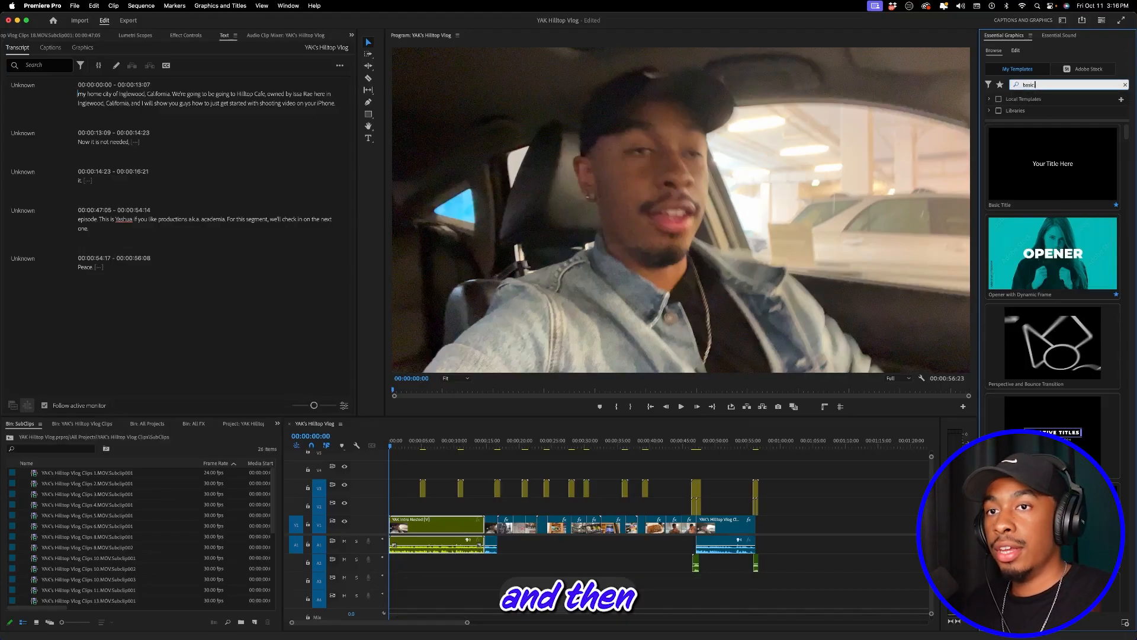
pyautogui.click(1117, 205)
pyautogui.click(1126, 86)
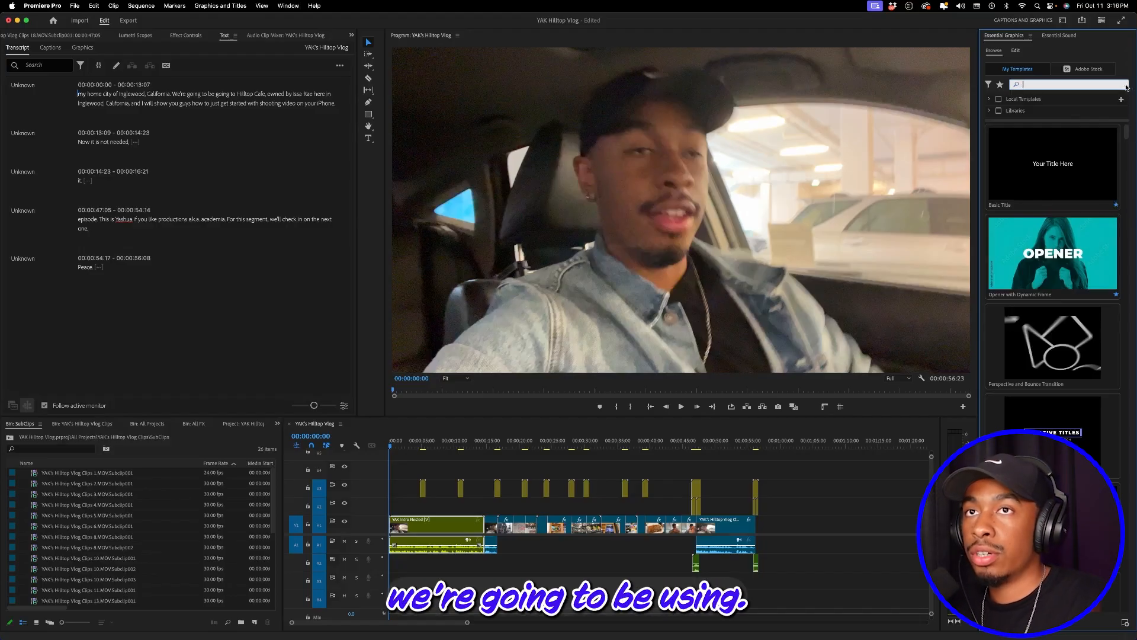
# Step: Play the intro from the transcript's first words and scrub through its opening seconds to compare speech with text
pyautogui.click(409, 445)
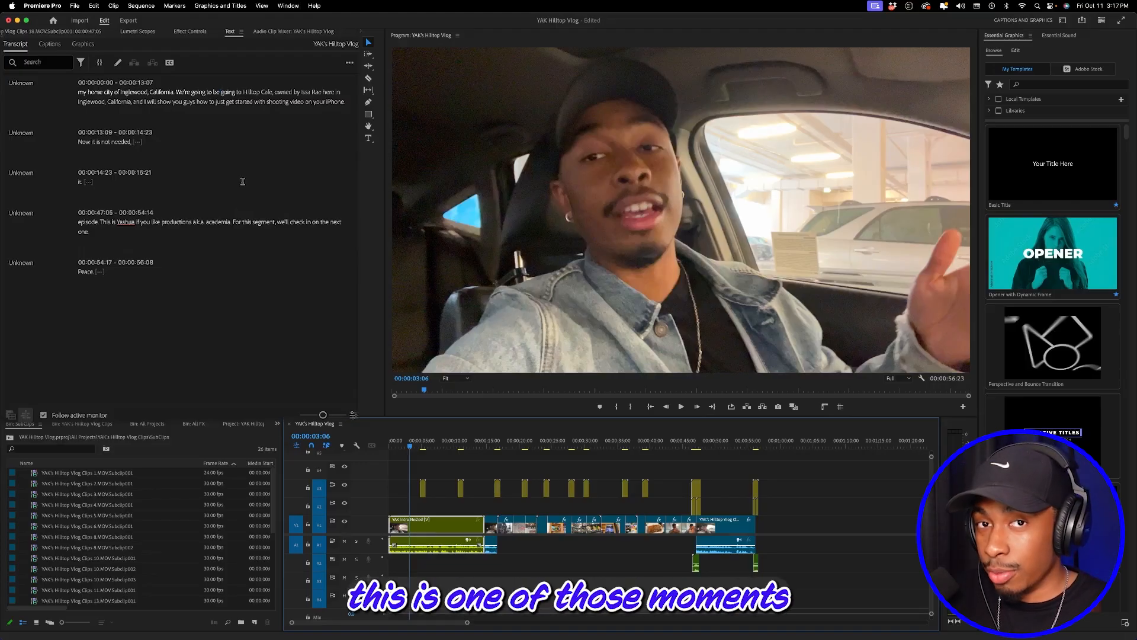
pyautogui.click(81, 92)
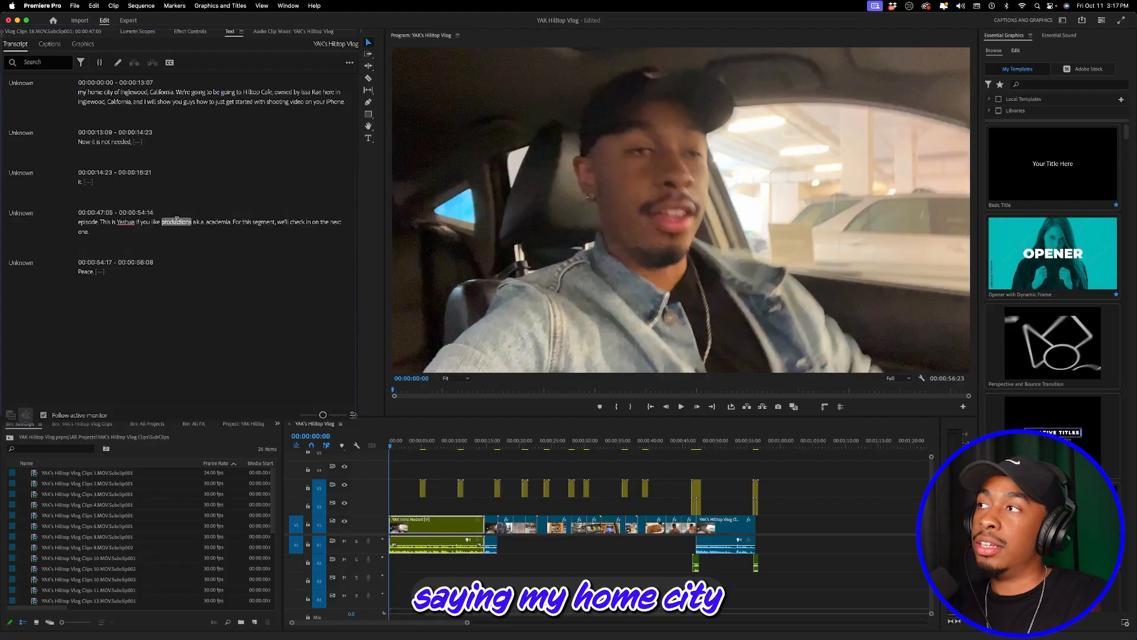
pyautogui.press('space')
pyautogui.press('space')
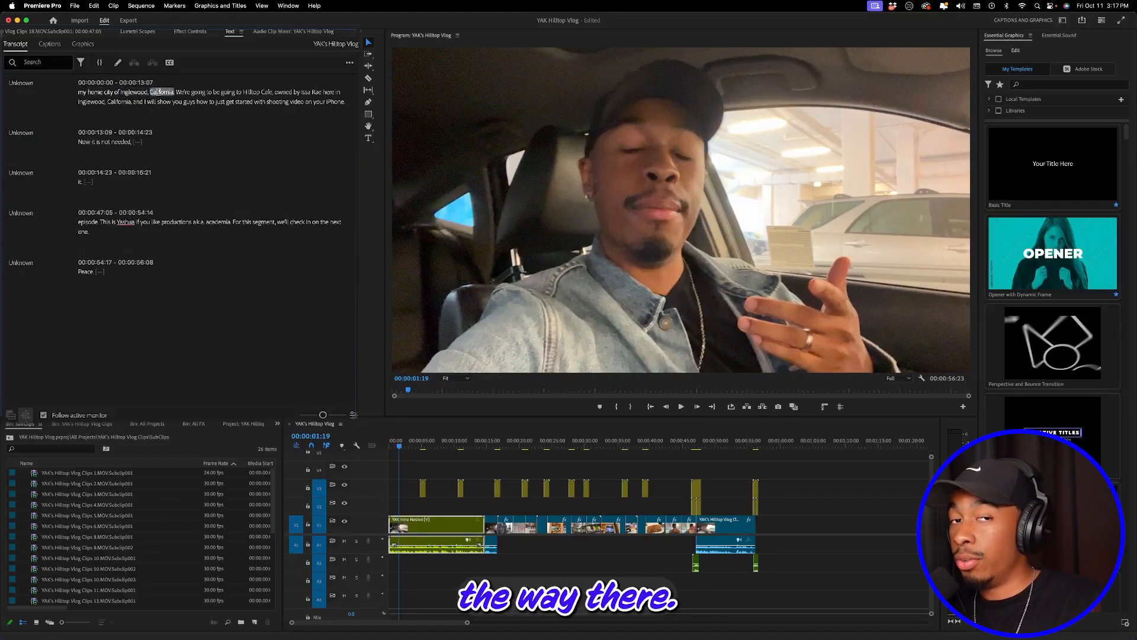
pyautogui.click(404, 449)
pyautogui.moveTo(404, 448); pyautogui.dragTo(396, 450)
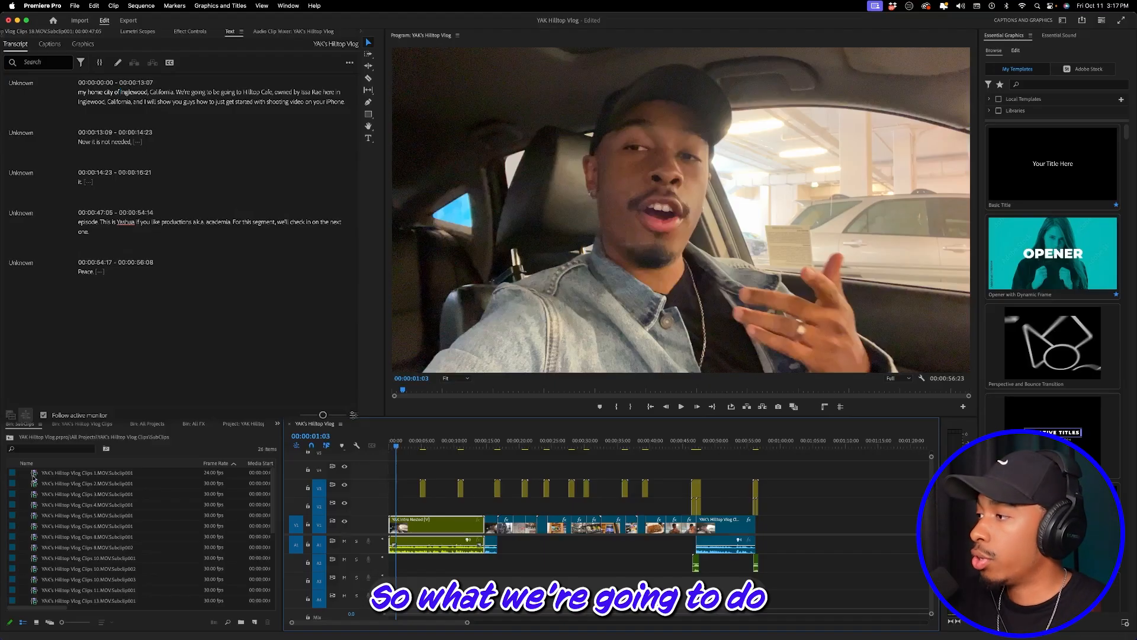
# Step: Expand All Projects down to the Clips bin and place YAK's Hilltop Vlog Clips 1.MOV on V1 beyond the last clip
pyautogui.click(224, 427)
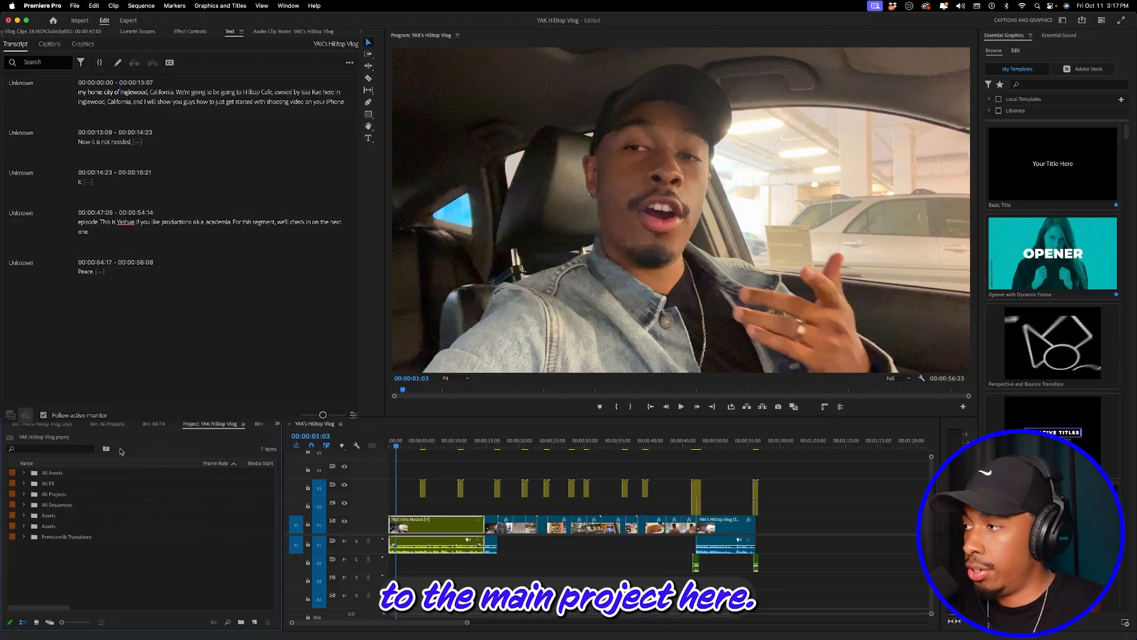
pyautogui.click(23, 494)
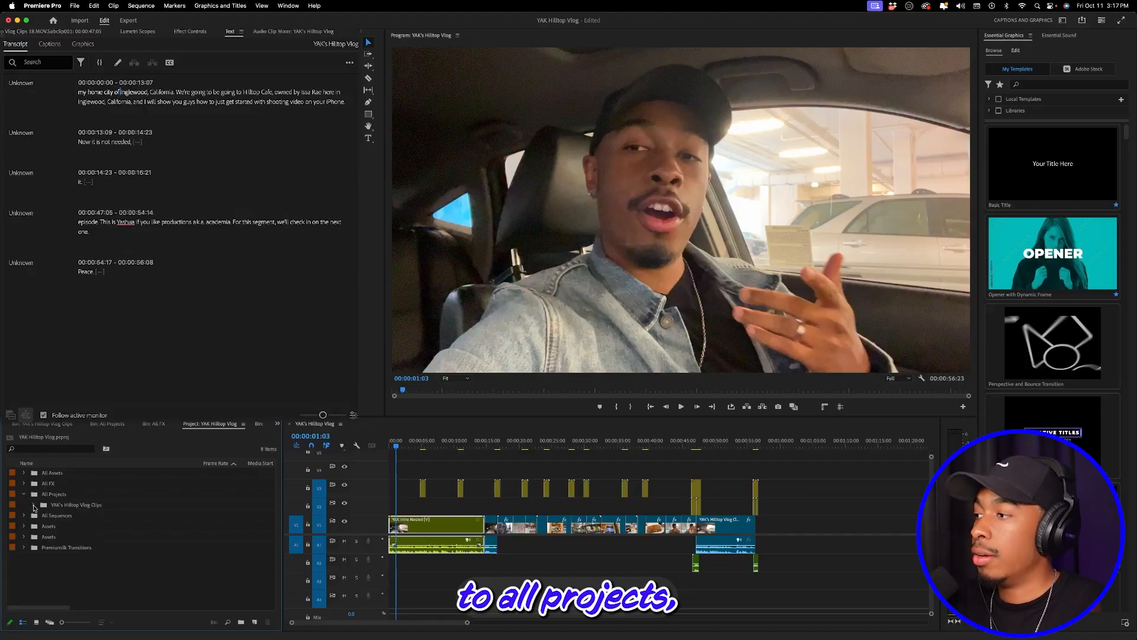
pyautogui.click(33, 505)
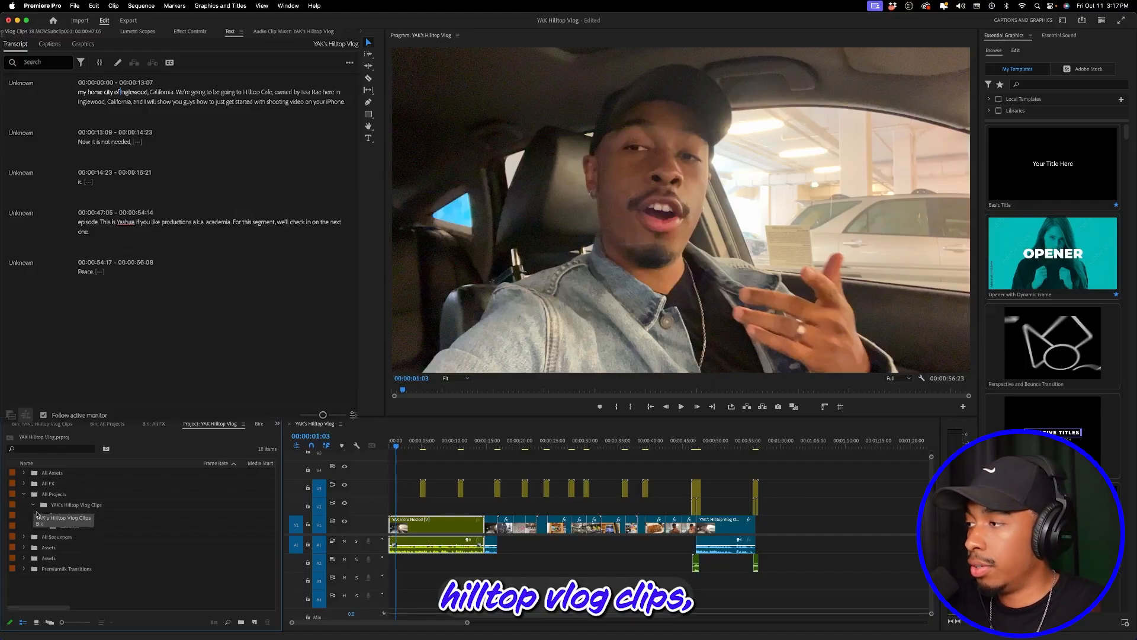
pyautogui.click(42, 515)
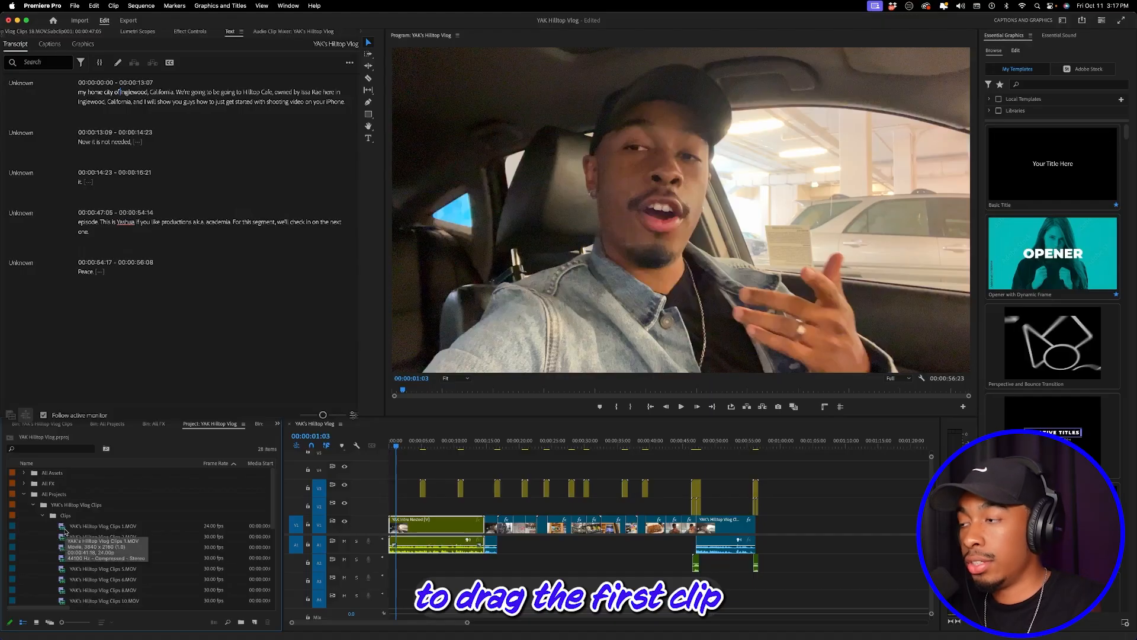
pyautogui.moveTo(65, 531); pyautogui.dragTo(813, 529)
pyautogui.hscroll(10, 814, 529)
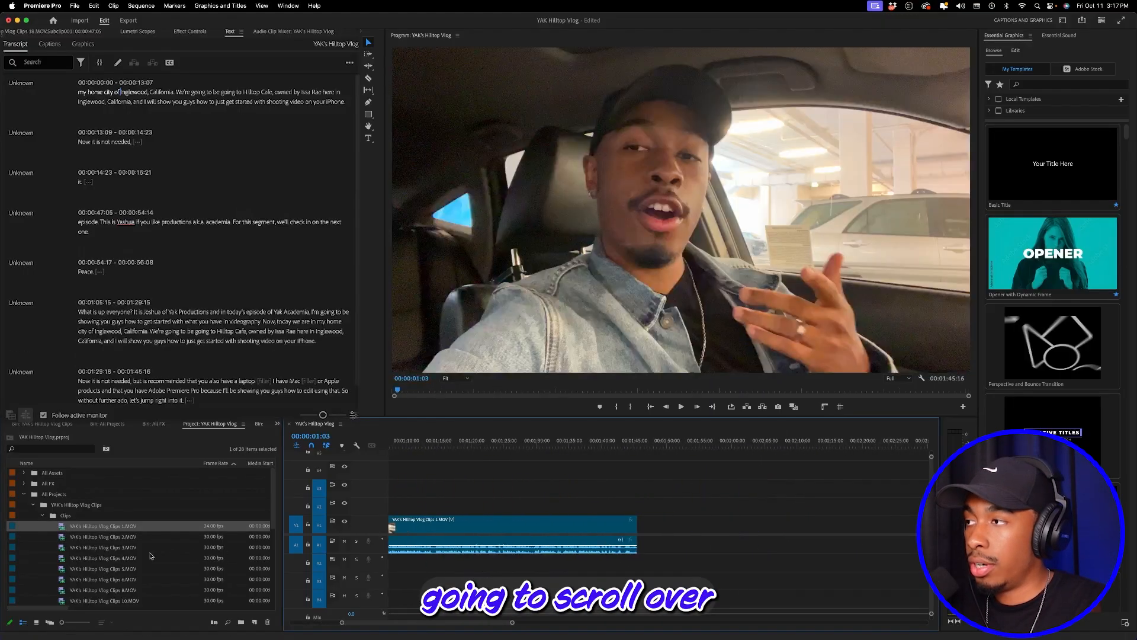
# Step: Place YAK's Hilltop Vlog Clips 18.MOV on V1 just after the newly added Clips 1.MOV
pyautogui.scroll(-5, 150, 556)
pyautogui.scroll(5, 71, 534)
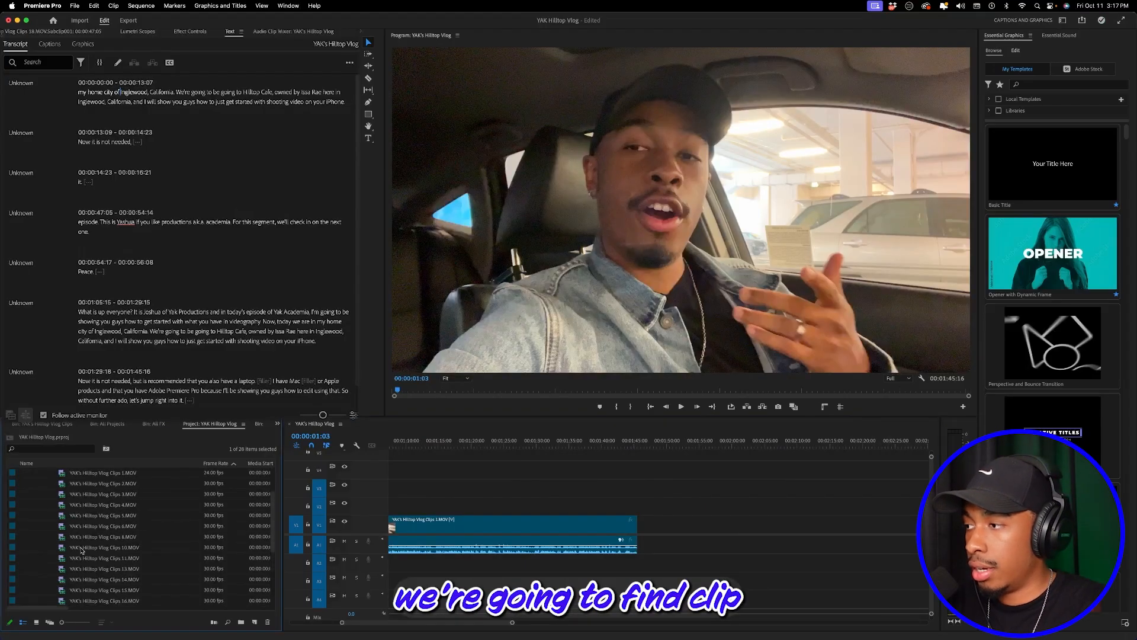
pyautogui.scroll(-1, 81, 550)
pyautogui.moveTo(65, 591); pyautogui.dragTo(643, 531)
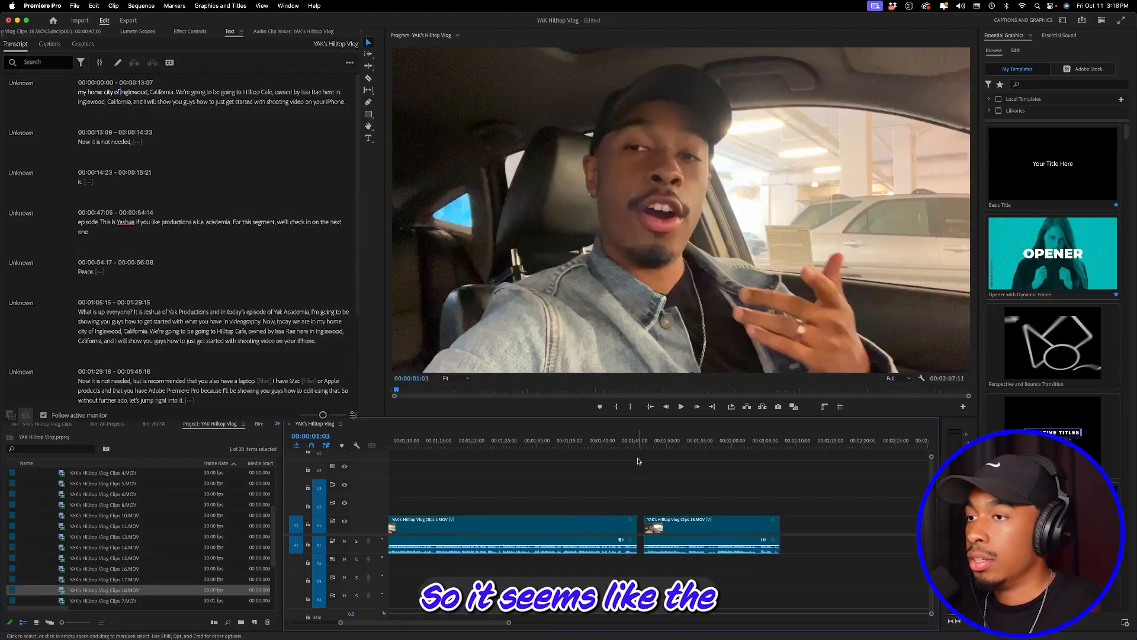
# Step: Scrub through Clips 1.MOV in the sequence to compare its speech with the transcript
pyautogui.click(552, 446)
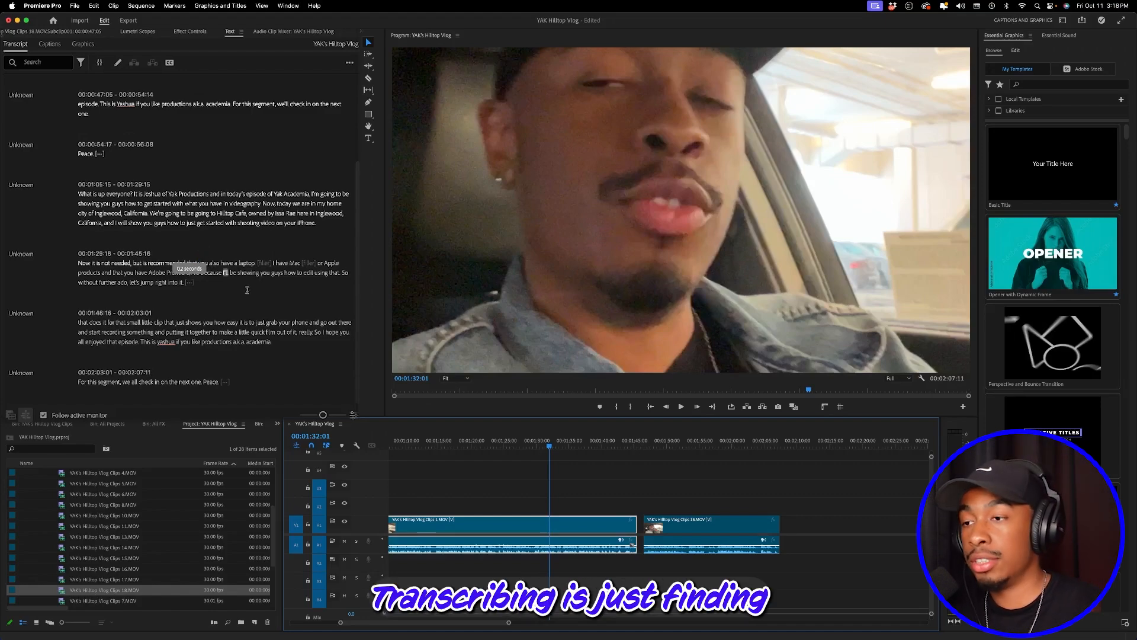
pyautogui.moveTo(545, 443); pyautogui.dragTo(516, 446)
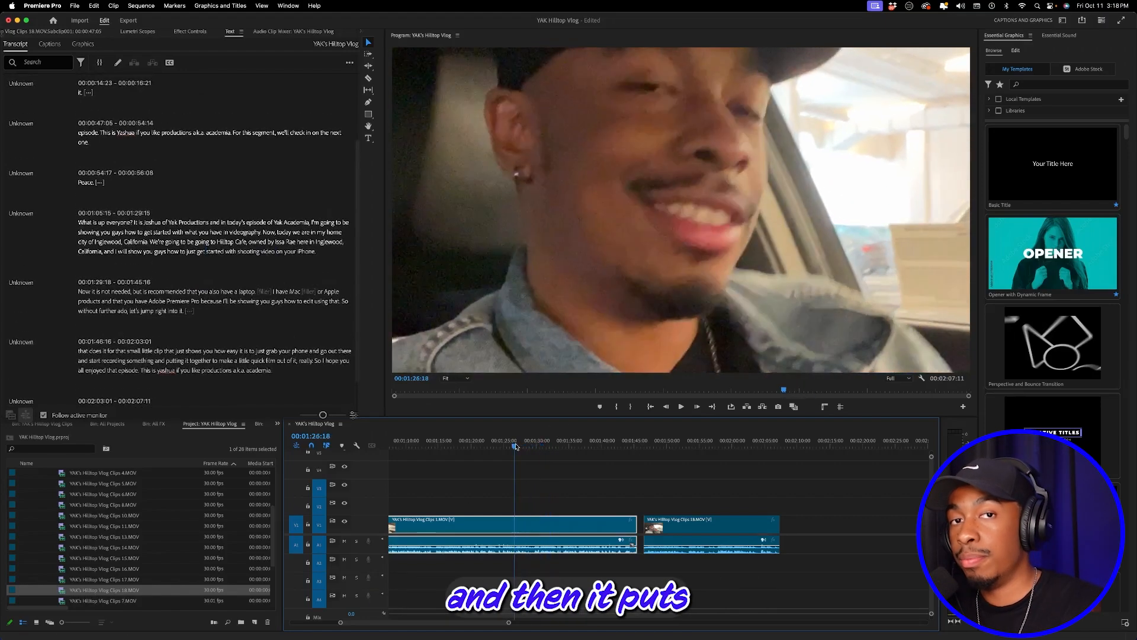
pyautogui.press('-')
pyautogui.click(550, 445)
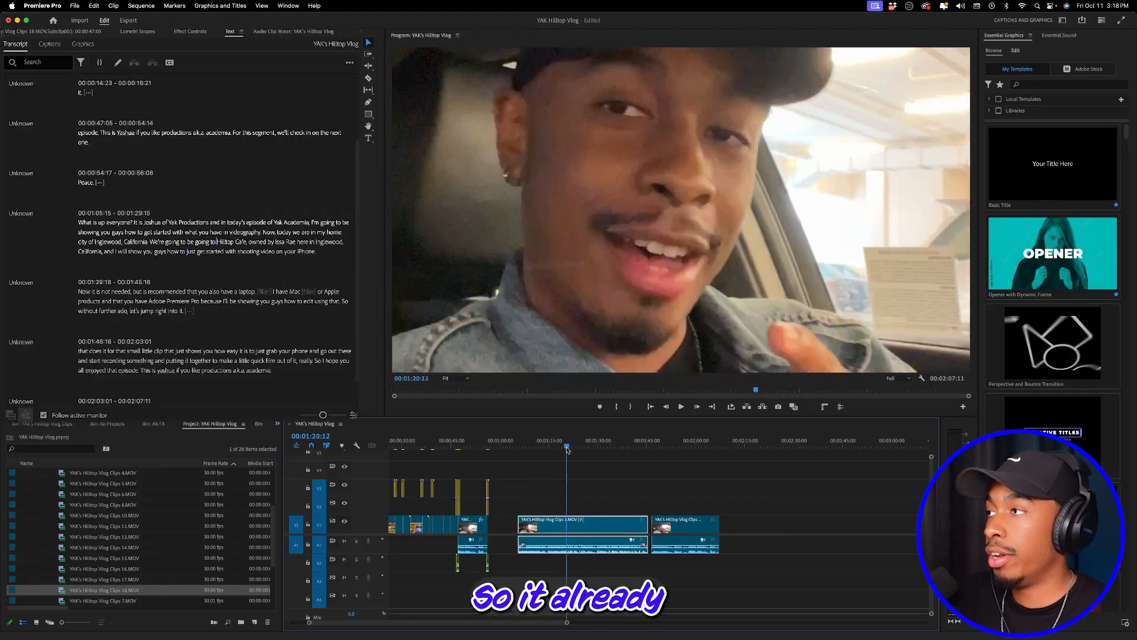
pyautogui.moveTo(550, 454); pyautogui.dragTo(544, 446)
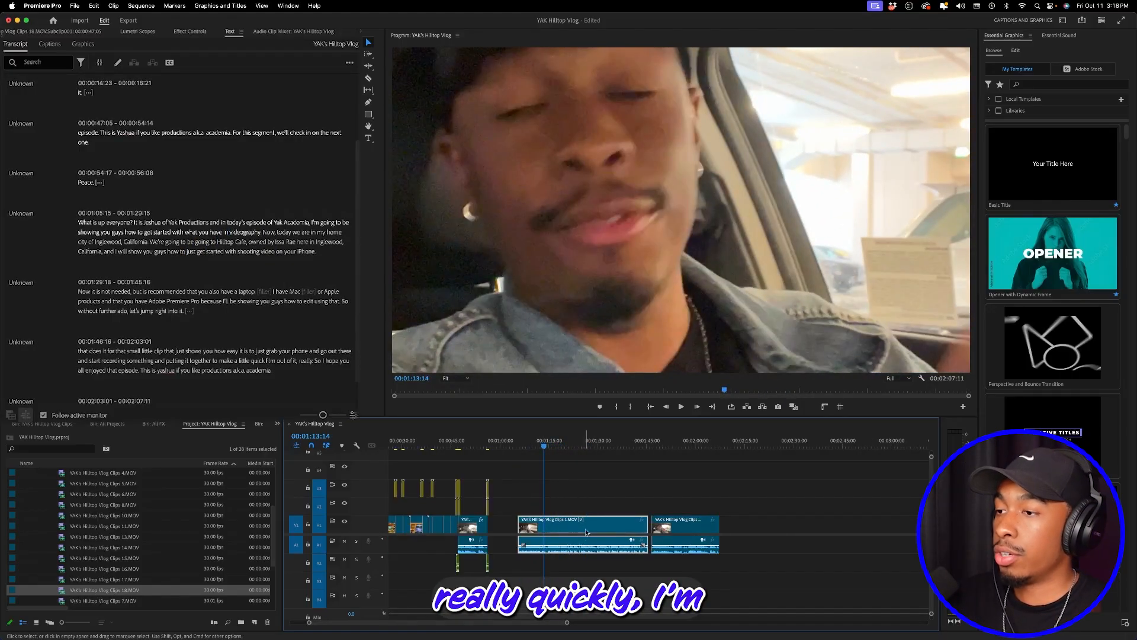
# Step: Set the Scale of Clips 1.MOV in the sequence to 50
pyautogui.click(35, 33)
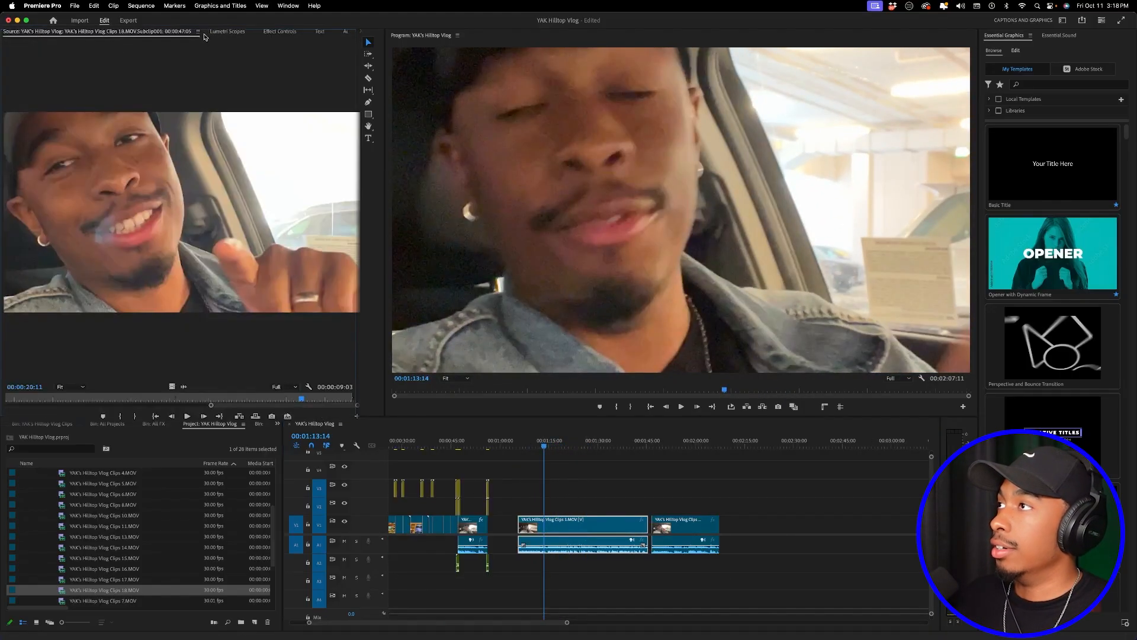
pyautogui.click(271, 33)
pyautogui.click(562, 526)
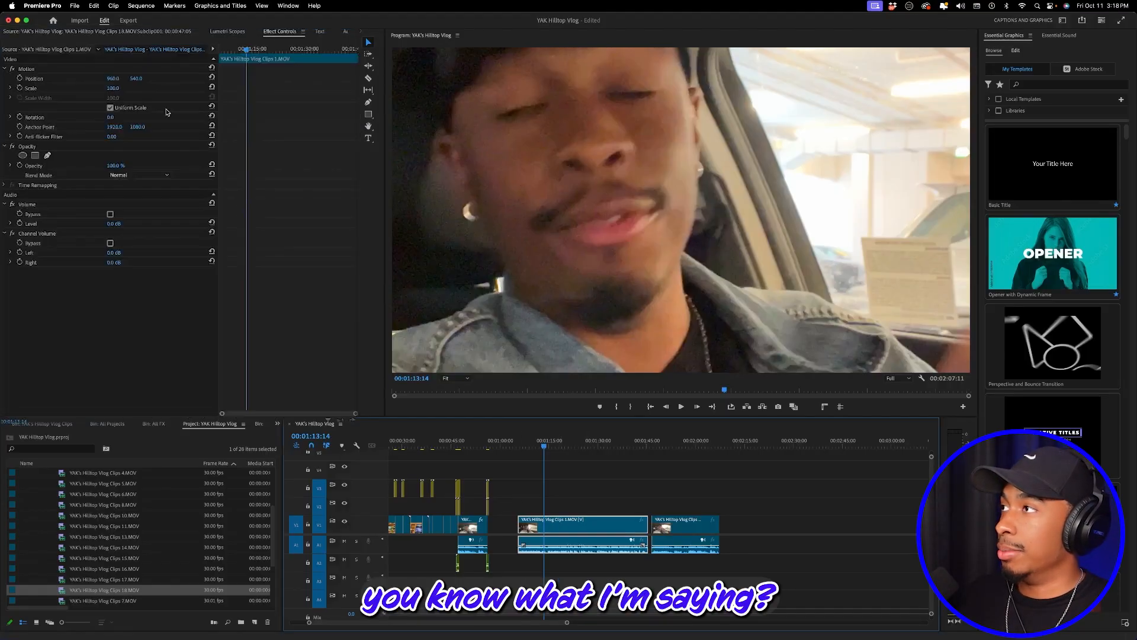
pyautogui.click(116, 88)
pyautogui.write('5')
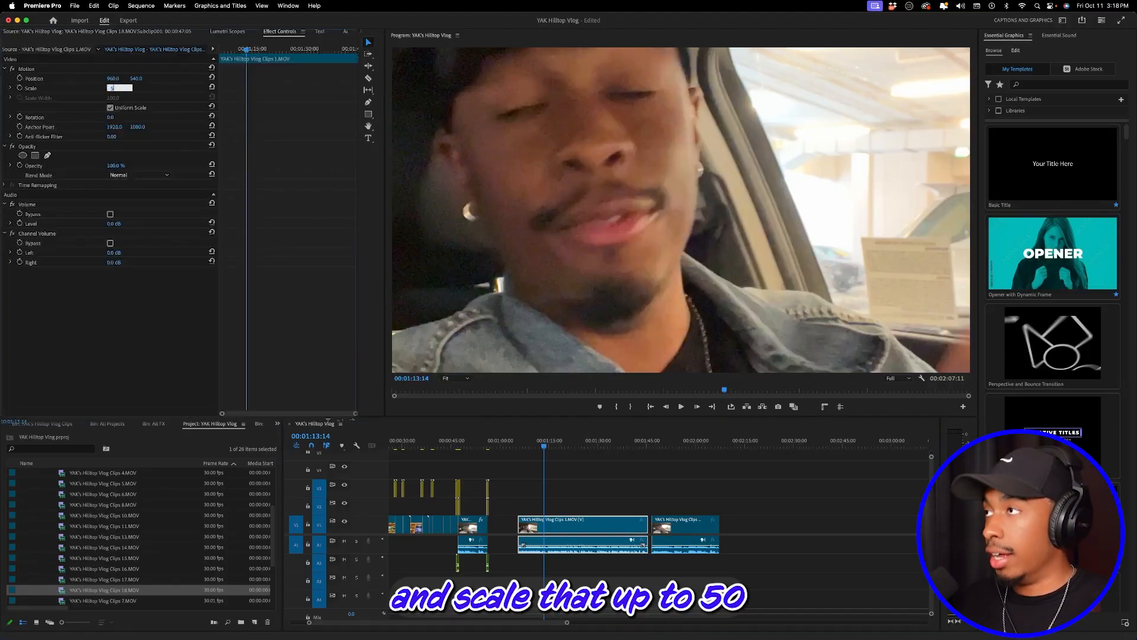
pyautogui.write('0')
pyautogui.press('Return')
# Step: Set the Scale of Clips 18.MOV to 50, and scrub back over Clips 1.MOV to check its framing
pyautogui.click(684, 441)
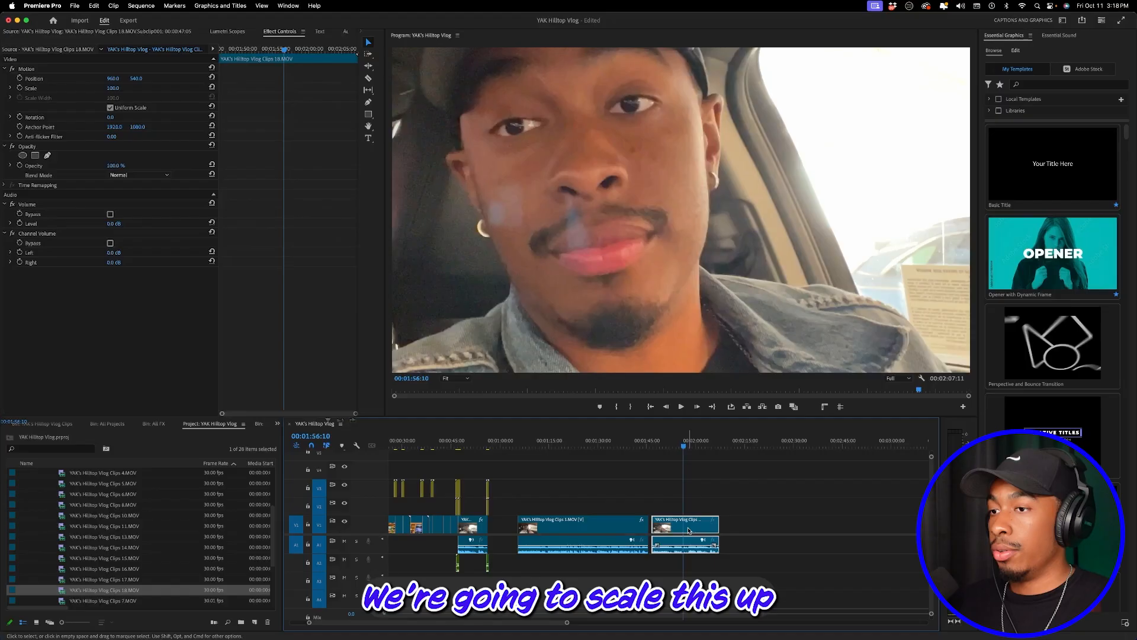
pyautogui.click(114, 88)
pyautogui.write('50')
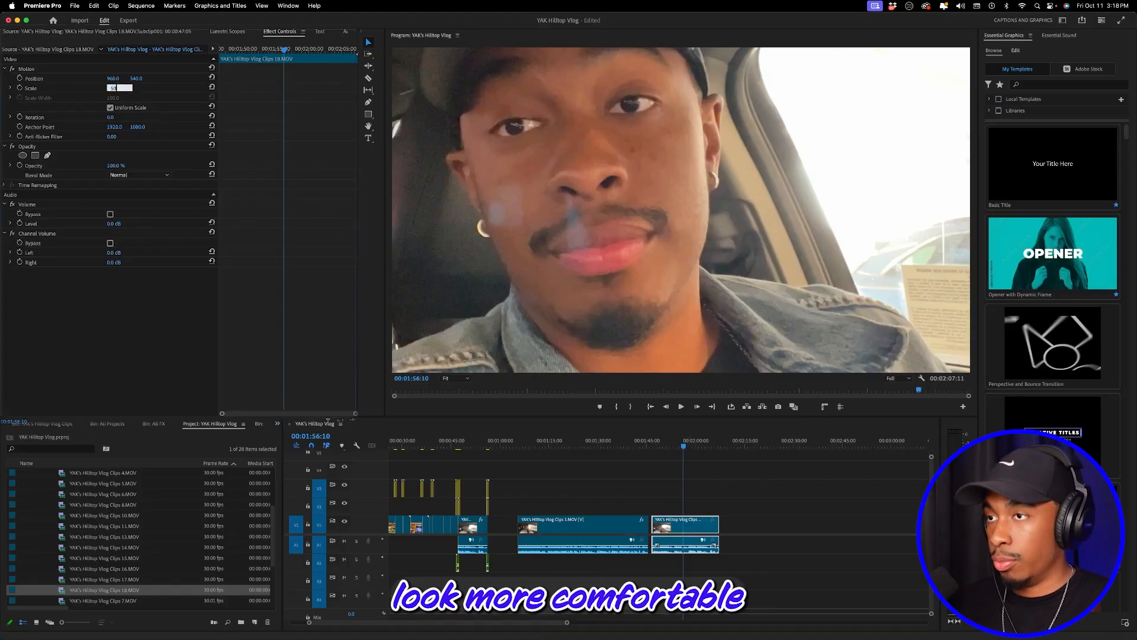
pyautogui.press('Return')
pyautogui.moveTo(637, 443); pyautogui.dragTo(585, 443)
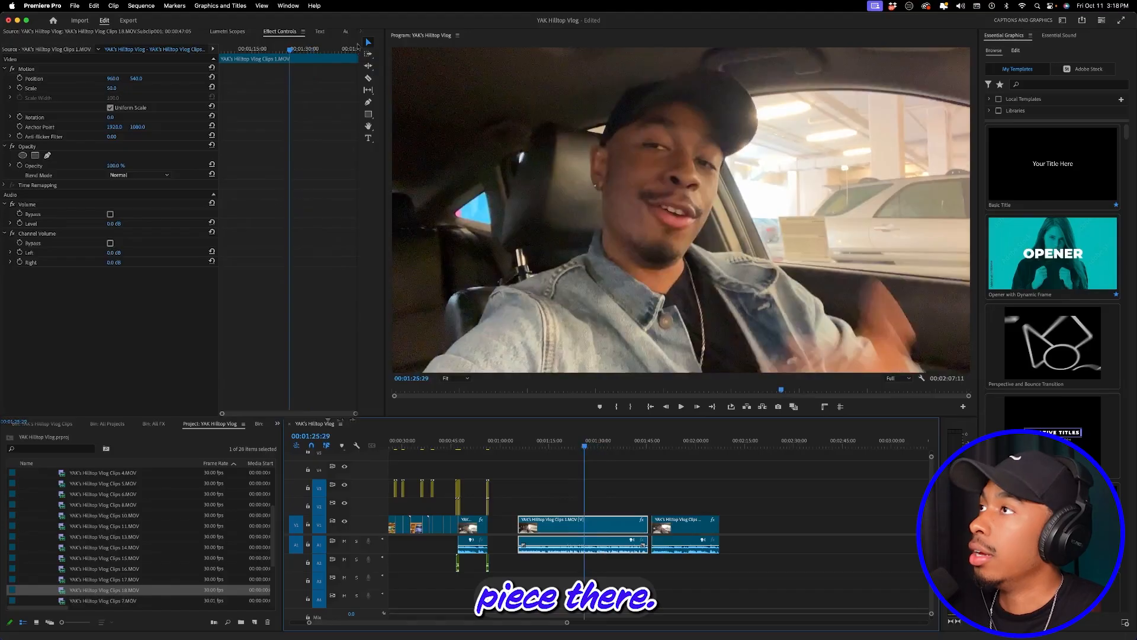
# Step: Correct the speaker's first name in the transcript segment starting at 00:01:05:15
pyautogui.click(319, 32)
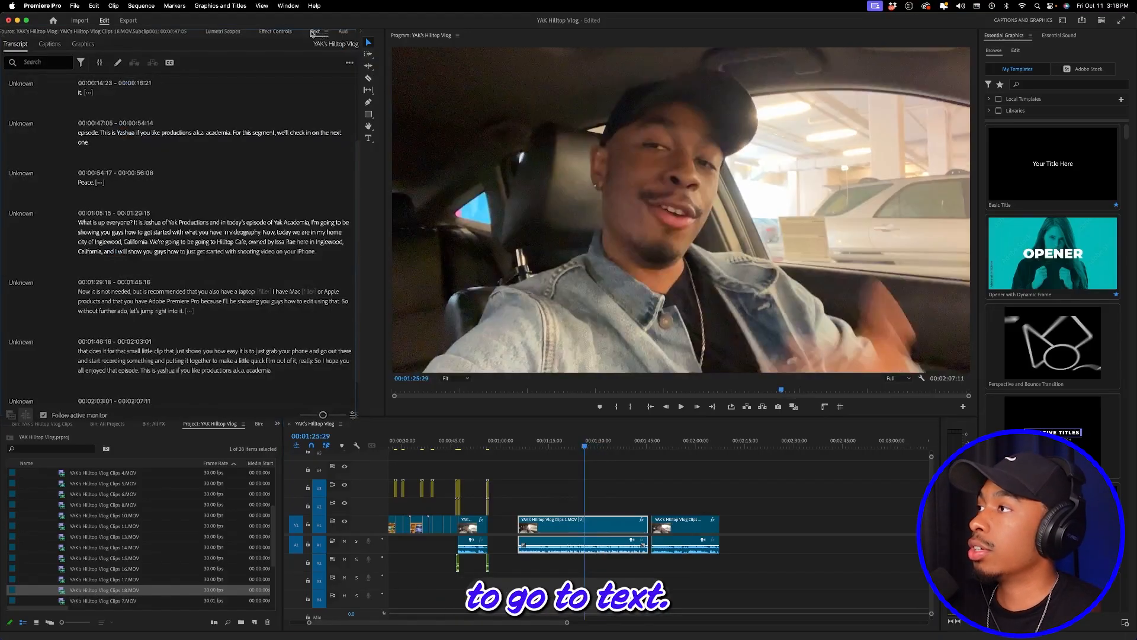
pyautogui.click(153, 224)
pyautogui.doubleClick(151, 224)
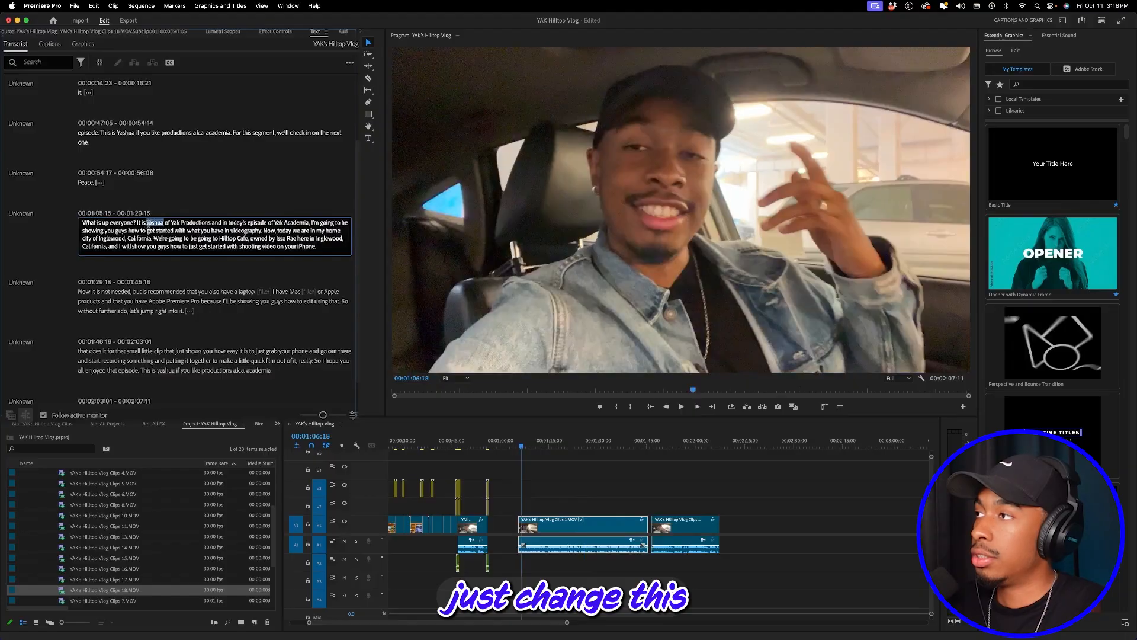
pyautogui.write('Yoshua')
pyautogui.click(164, 272)
pyautogui.click(79, 224)
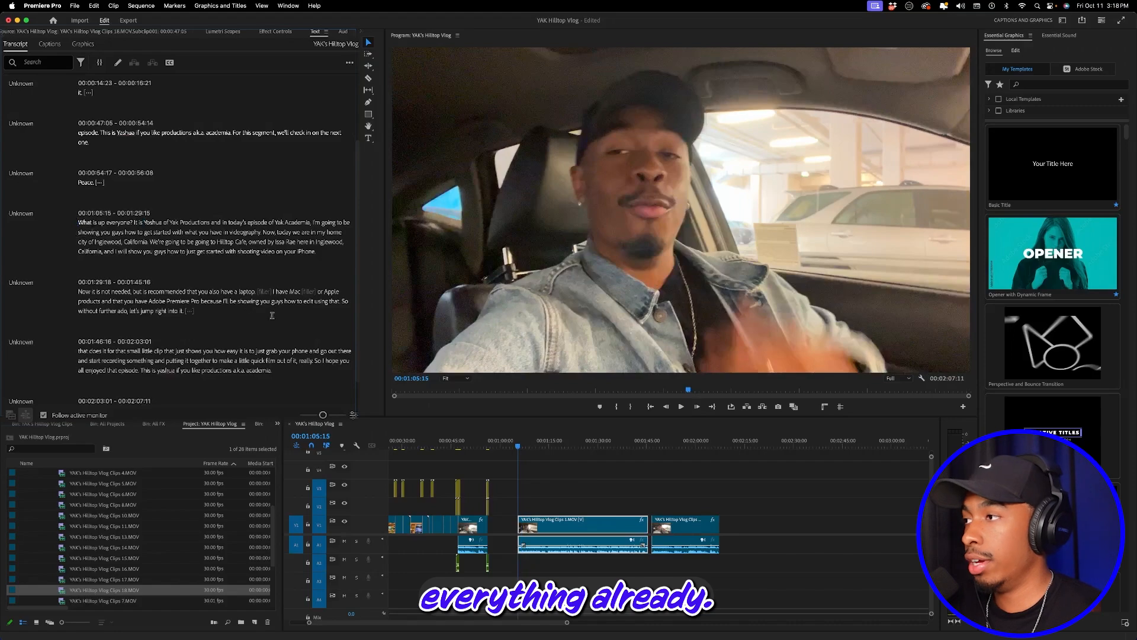
# Step: Correct the spelling of the speaker's first name in the transcript segment starting at 00:01:46:16
pyautogui.doubleClick(163, 370)
pyautogui.click(190, 372)
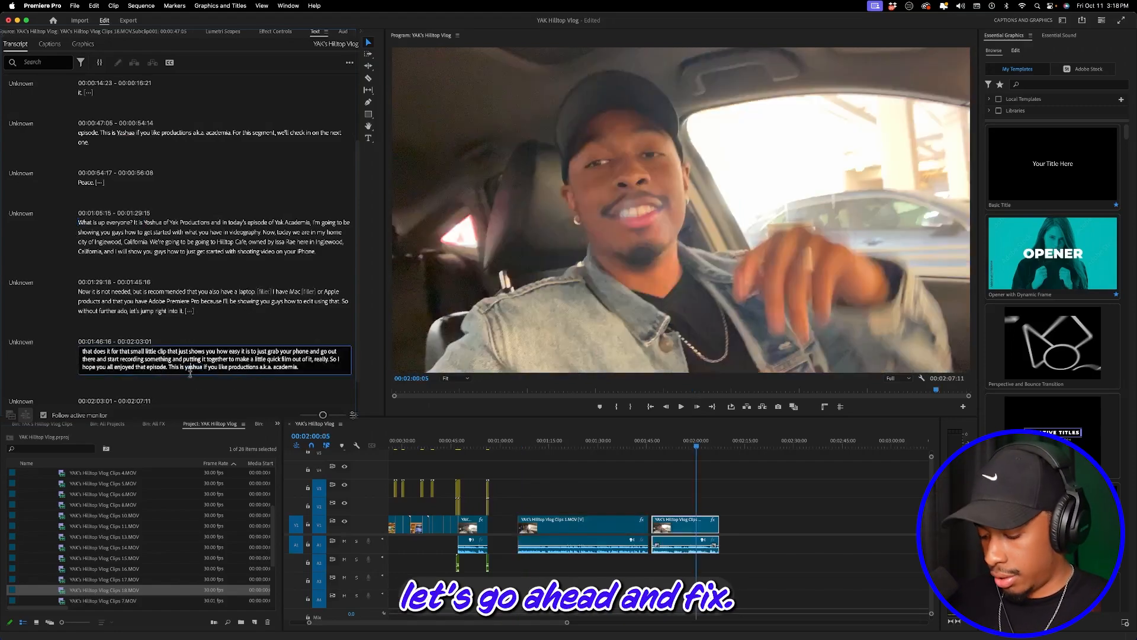
pyautogui.press('BackSpace')
pyautogui.press('BackSpace')
pyautogui.write('Yo')
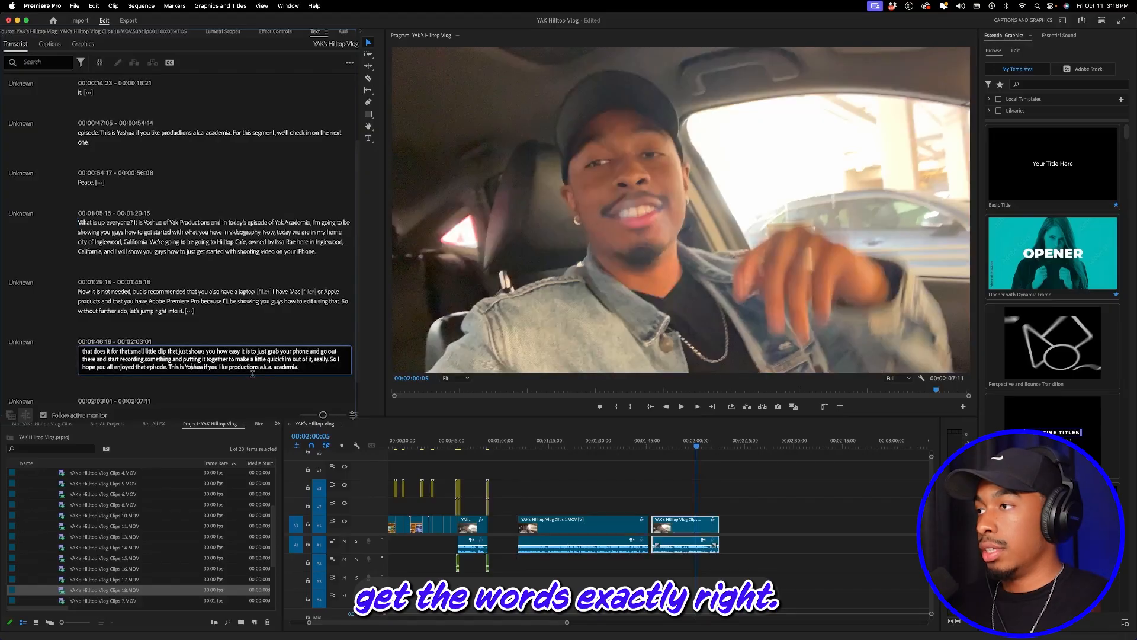
# Step: Play back the sign-off in Clips 18.MOV to check the wording after the speaker's name
pyautogui.click(687, 445)
pyautogui.press('space')
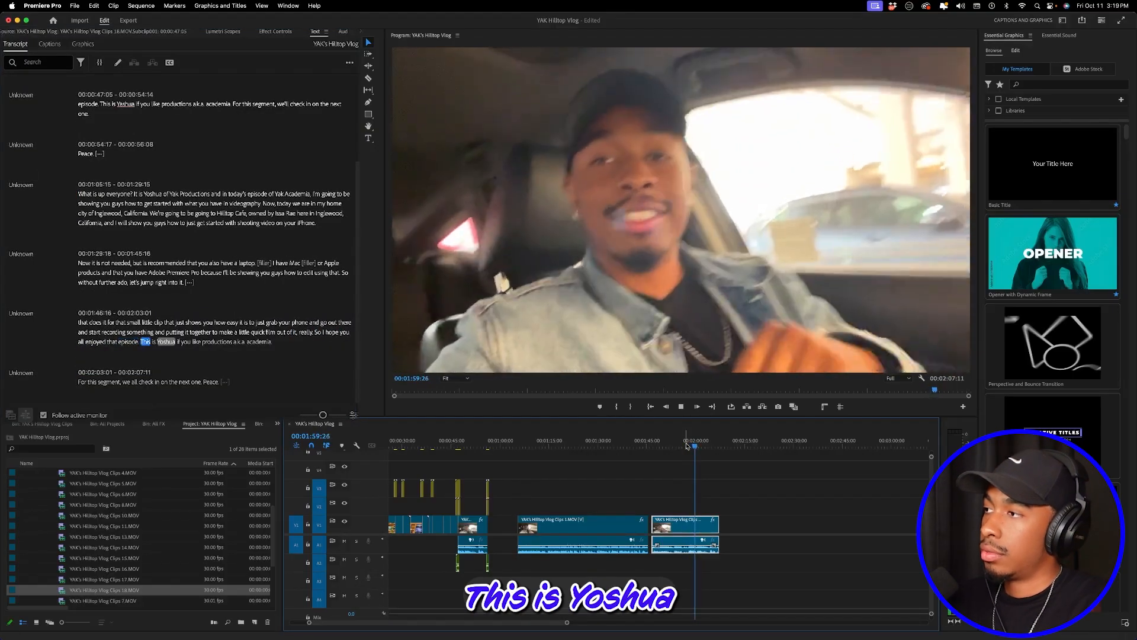
pyautogui.press('space')
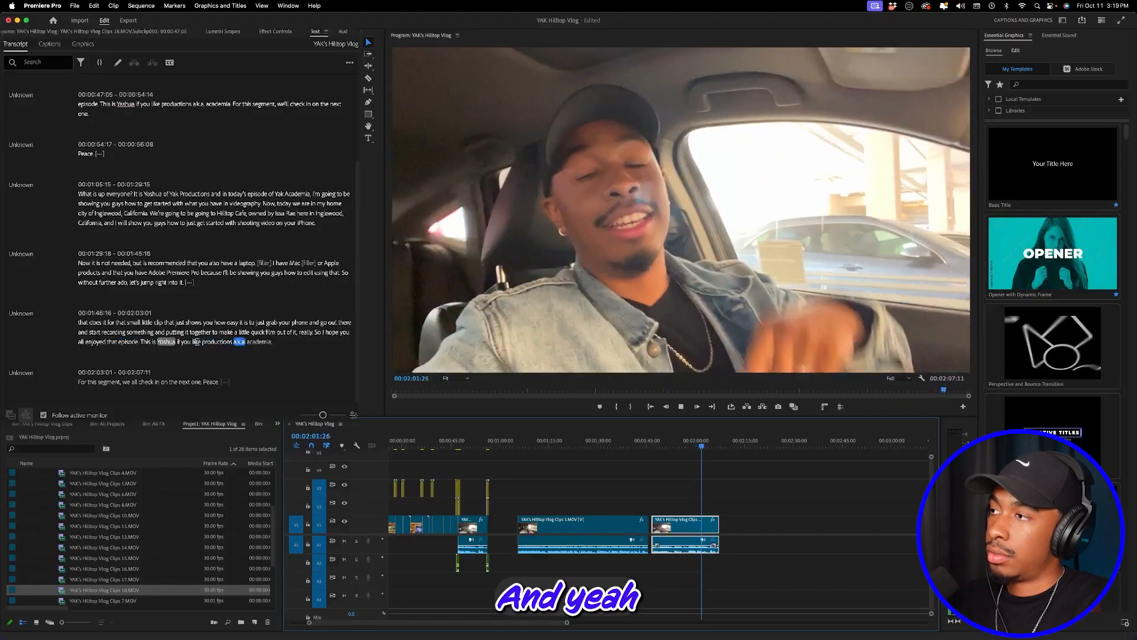
# Step: Correct the sign-off in the transcript segment starting at 00:01:46:16 to read "of YAK Productions a.k.a. YAK academia" after the speaker's name
pyautogui.doubleClick(198, 342)
pyautogui.press('BackSpace')
pyautogui.press('BackSpace')
pyautogui.press('BackSpace')
pyautogui.press('BackSpace')
pyautogui.press('BackSpace')
pyautogui.press('BackSpace')
pyautogui.press('BackSpace')
pyautogui.press('BackSpace')
pyautogui.press('BackSpace')
pyautogui.press('BackSpace')
pyautogui.press('BackSpace')
pyautogui.press('BackSpace')
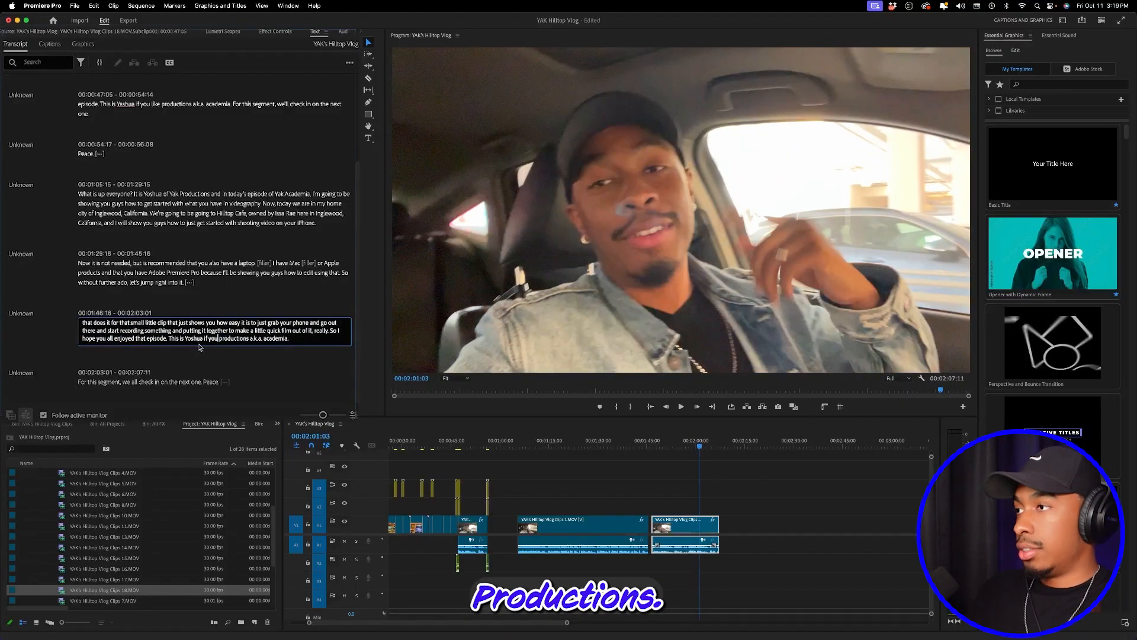
pyautogui.write('YAK')
pyautogui.press('Right')
pyautogui.press('Right')
pyautogui.press('BackSpace')
pyautogui.write('P')
pyautogui.press('Left')
pyautogui.press('Left')
pyautogui.press('Left')
pyautogui.press('Left')
pyautogui.press('Left')
pyautogui.write('of ')
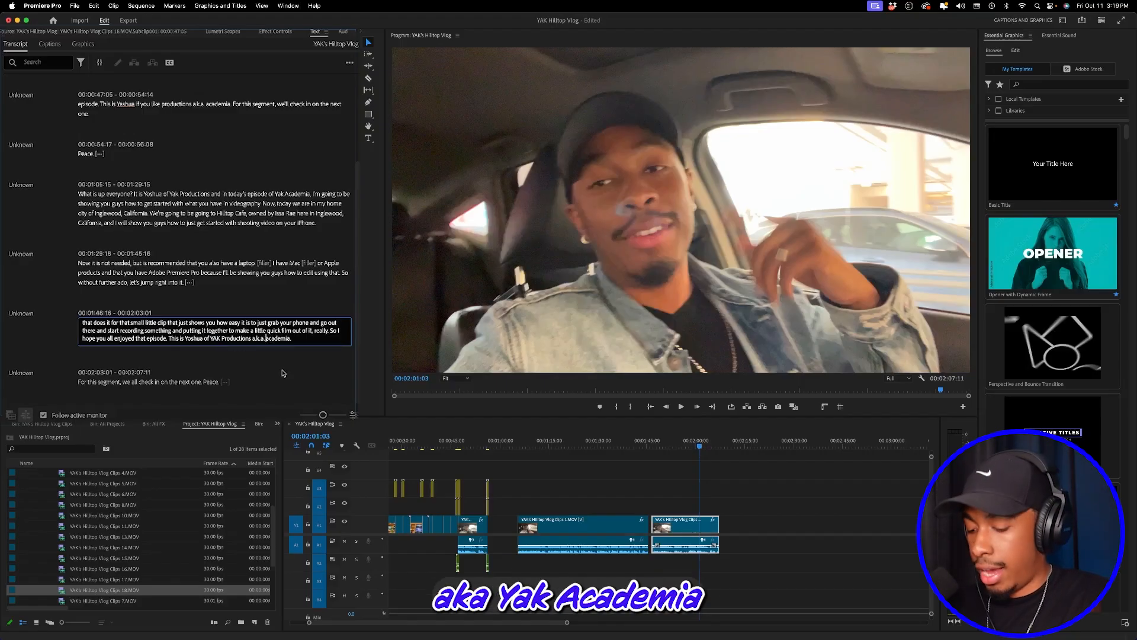
pyautogui.write('YAK')
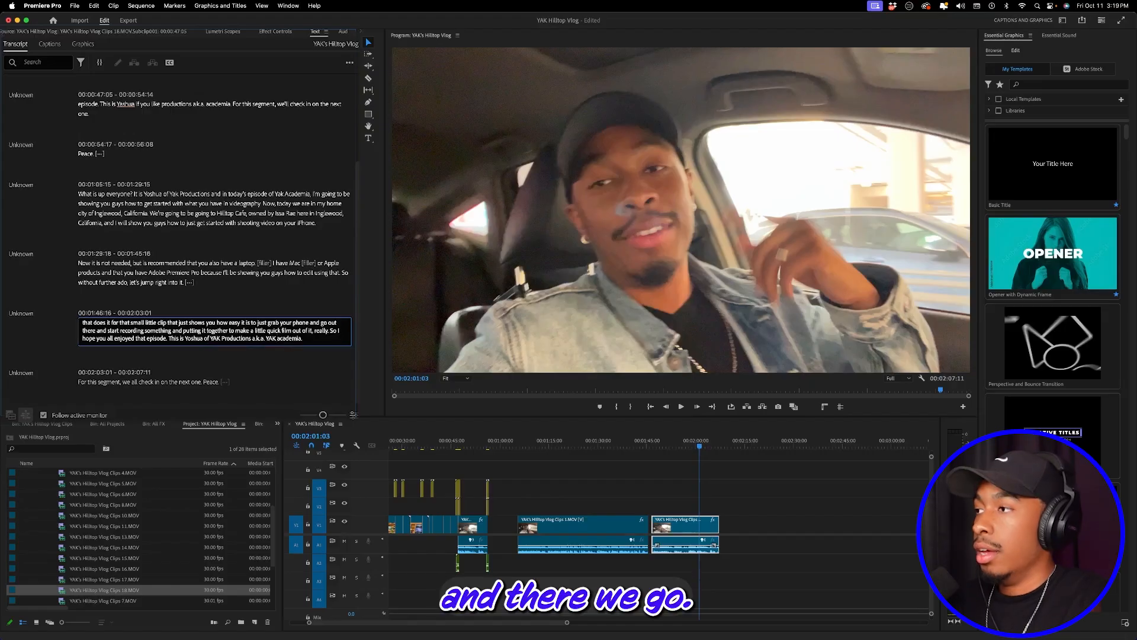
pyautogui.press('Escape')
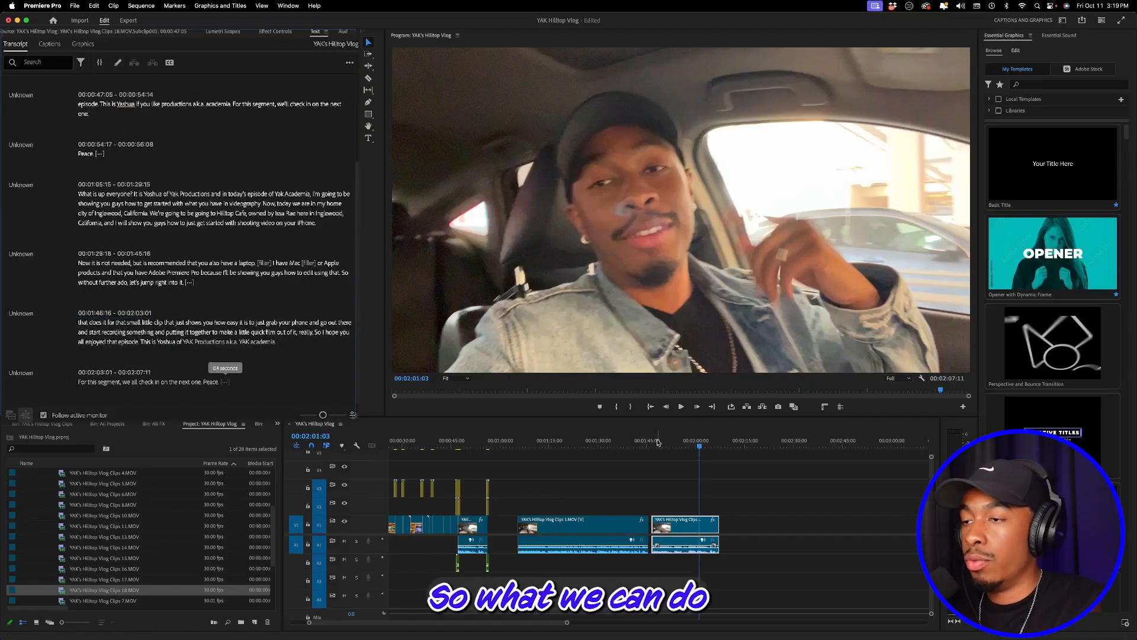
# Step: Play the sequence from its beginning to compare the intro's opening words with the transcript
pyautogui.click(556, 447)
pyautogui.press('Left')
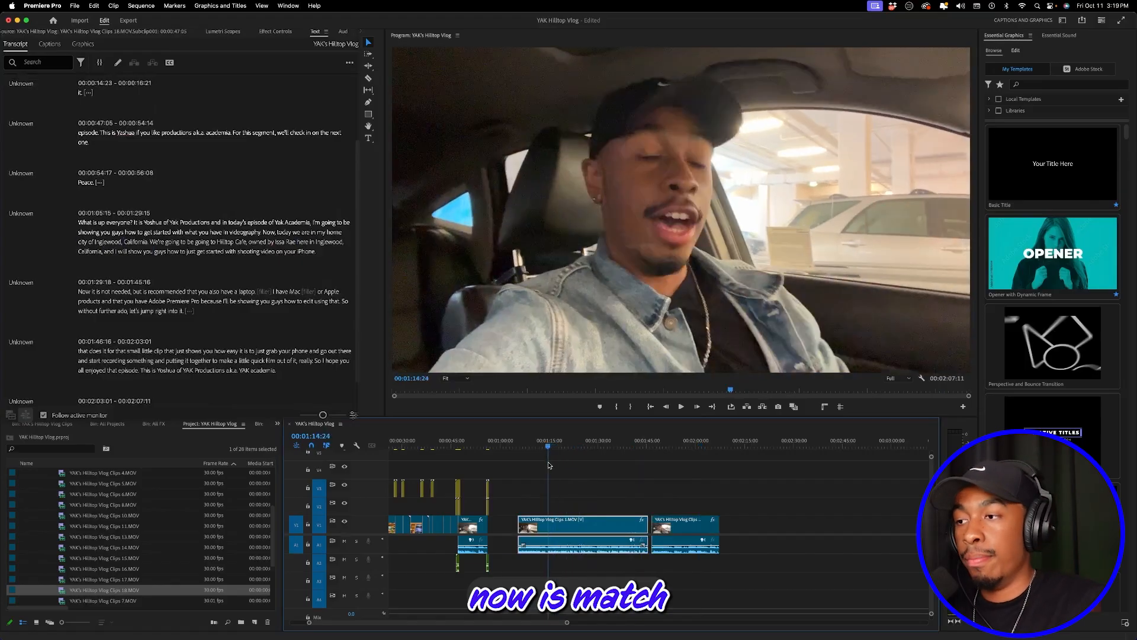
pyautogui.press('-')
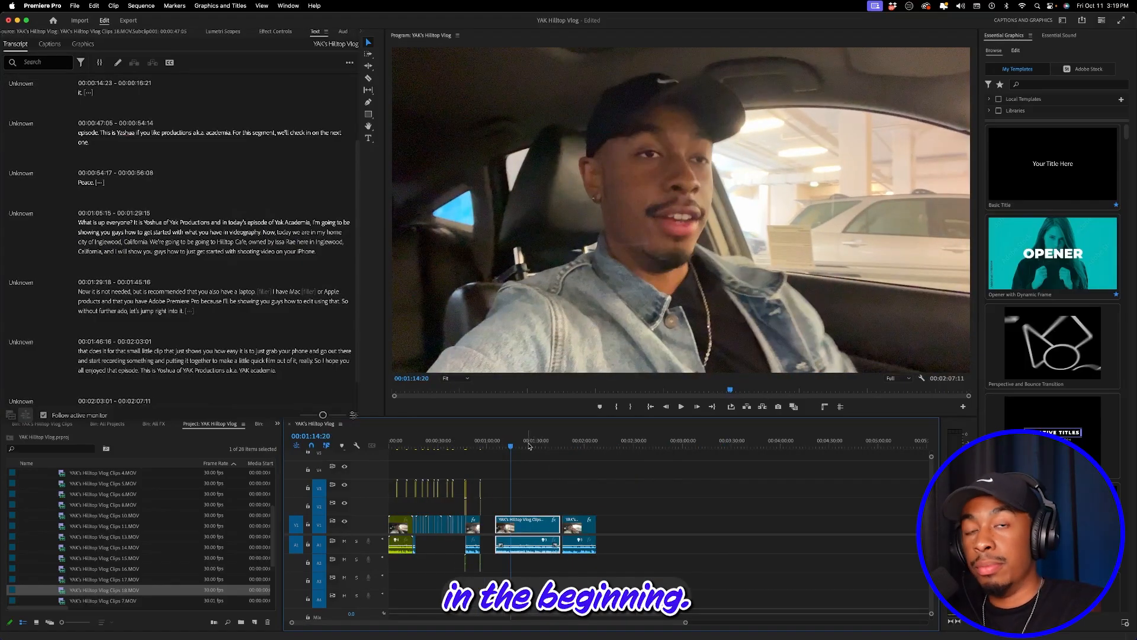
pyautogui.moveTo(522, 446); pyautogui.dragTo(372, 471)
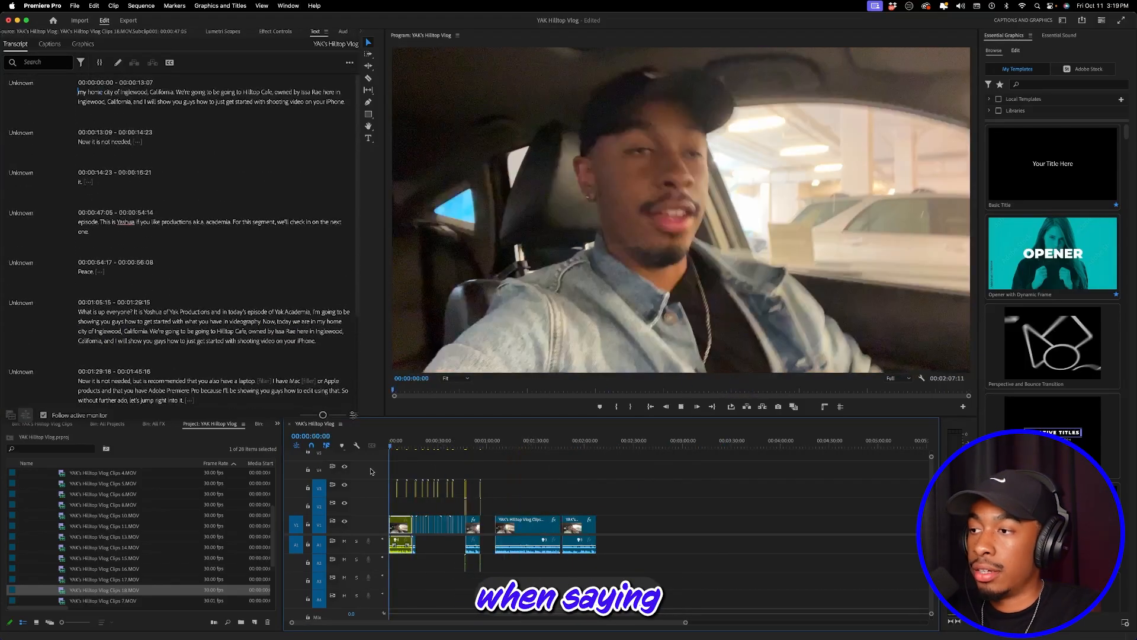
pyautogui.press('space')
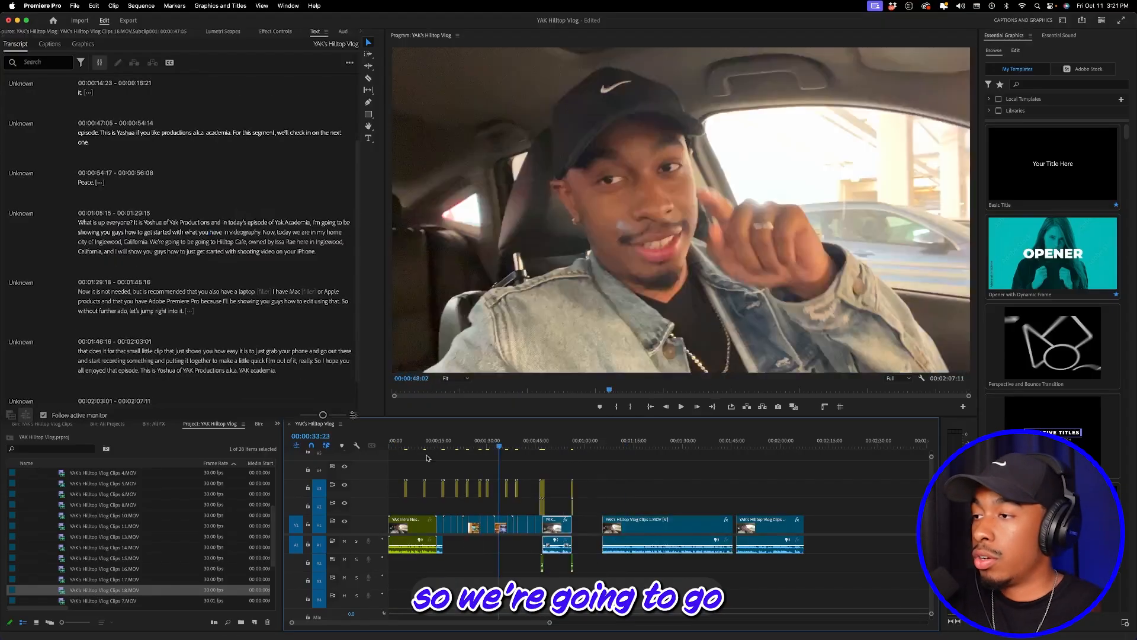
pyautogui.press('Home')
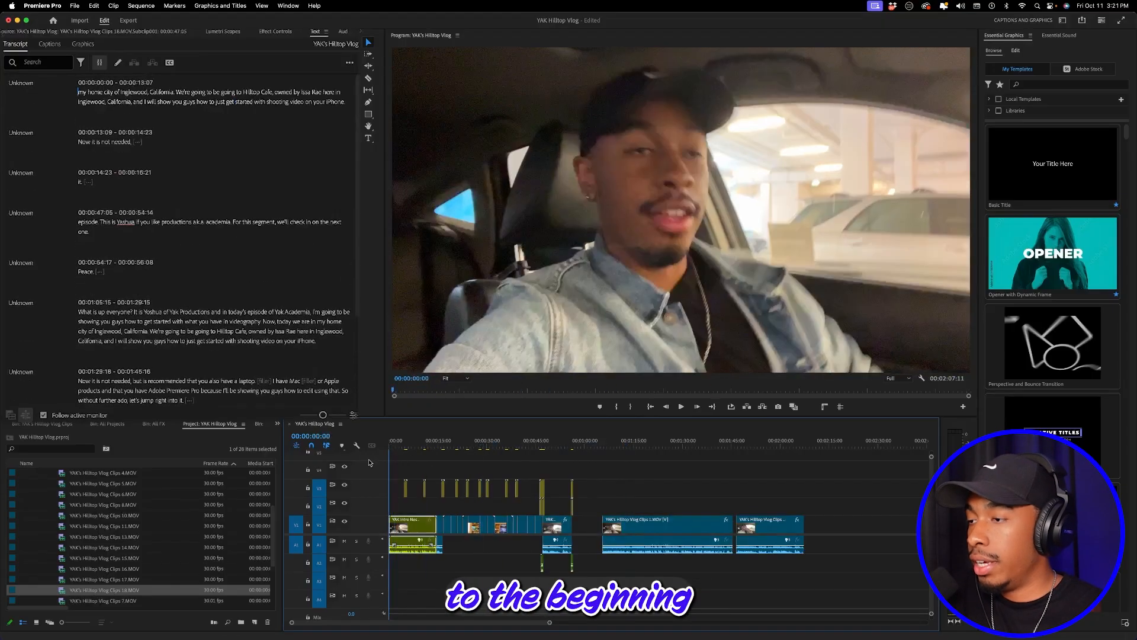
pyautogui.press('=')
pyautogui.press('=')
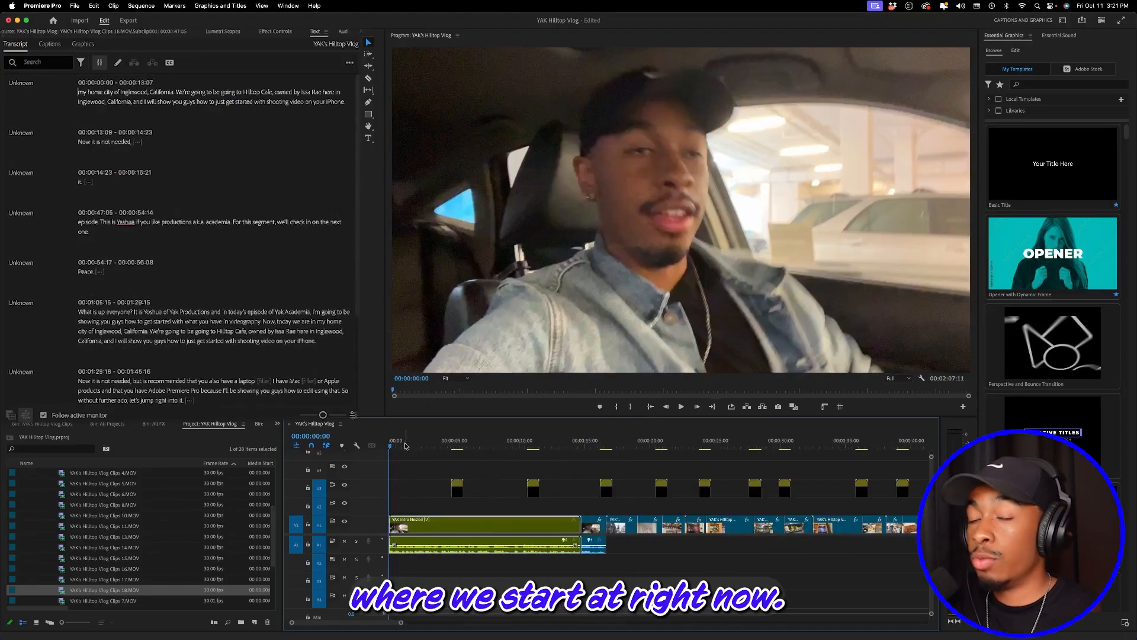
pyautogui.press('space')
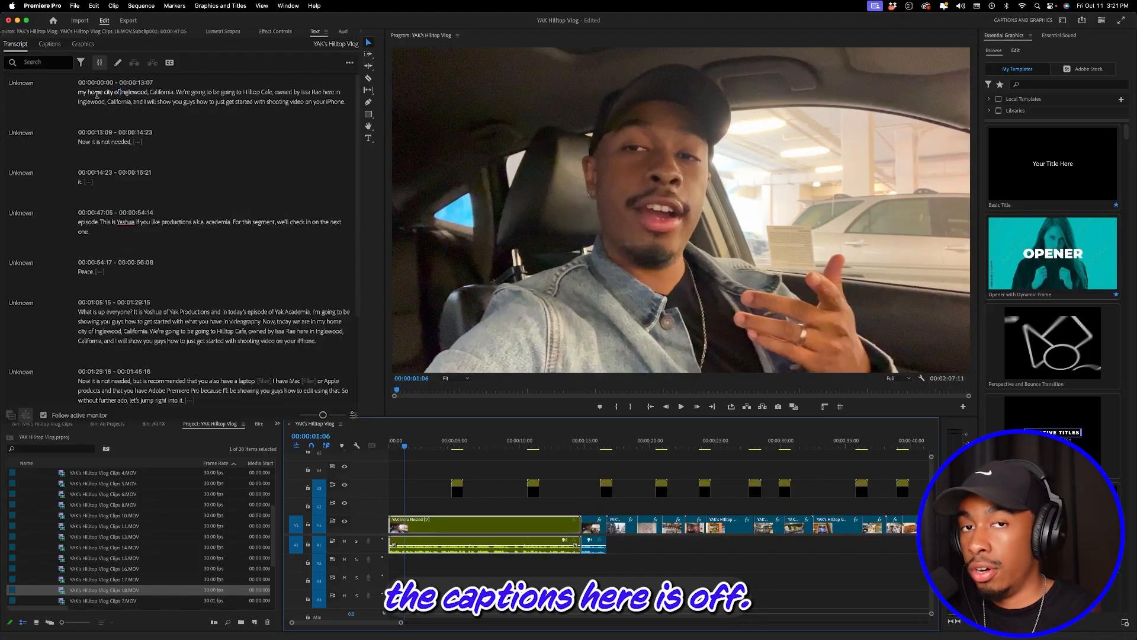
pyautogui.press('-')
pyautogui.press('-')
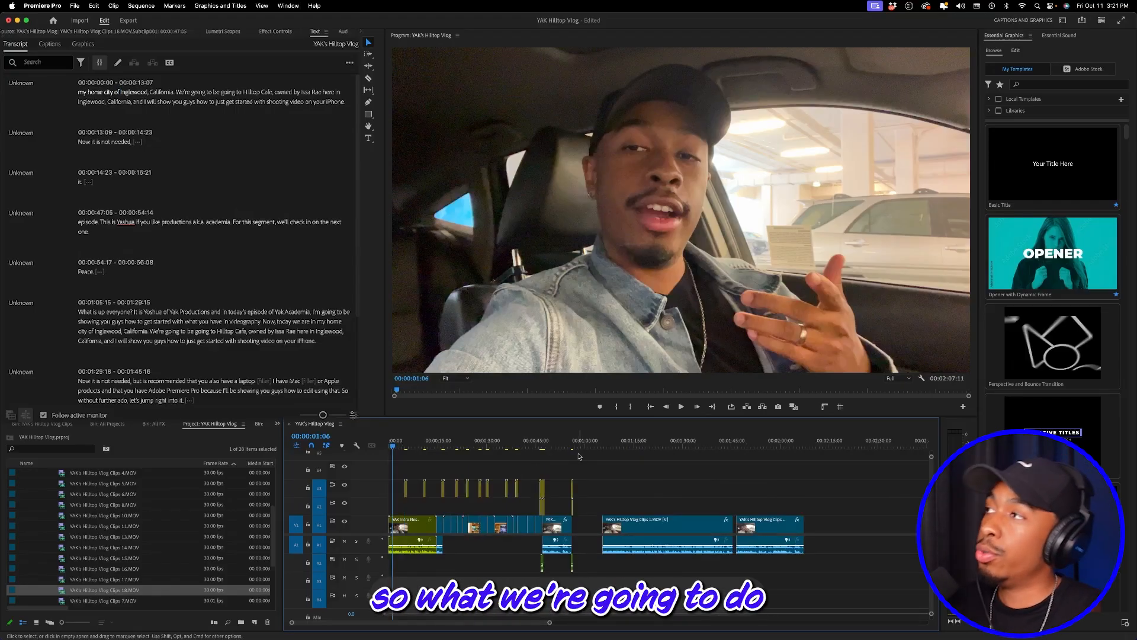
# Step: Delete the opening passage from "What is up everyone?" through "videography." from Clips 1.MOV using its transcript
pyautogui.click(98, 63)
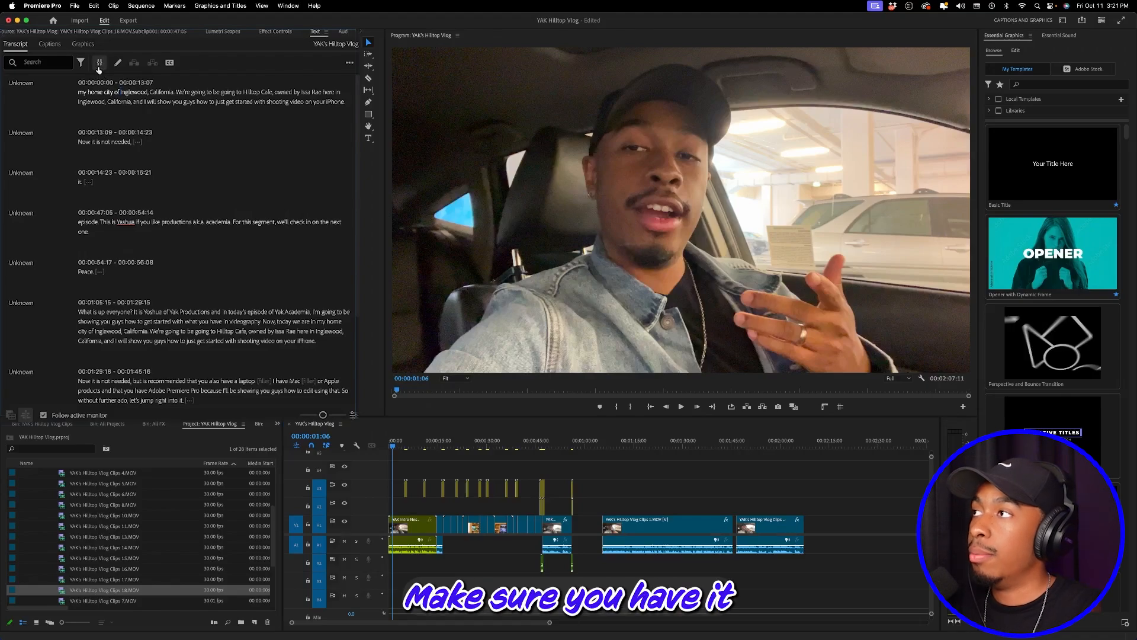
pyautogui.click(99, 62)
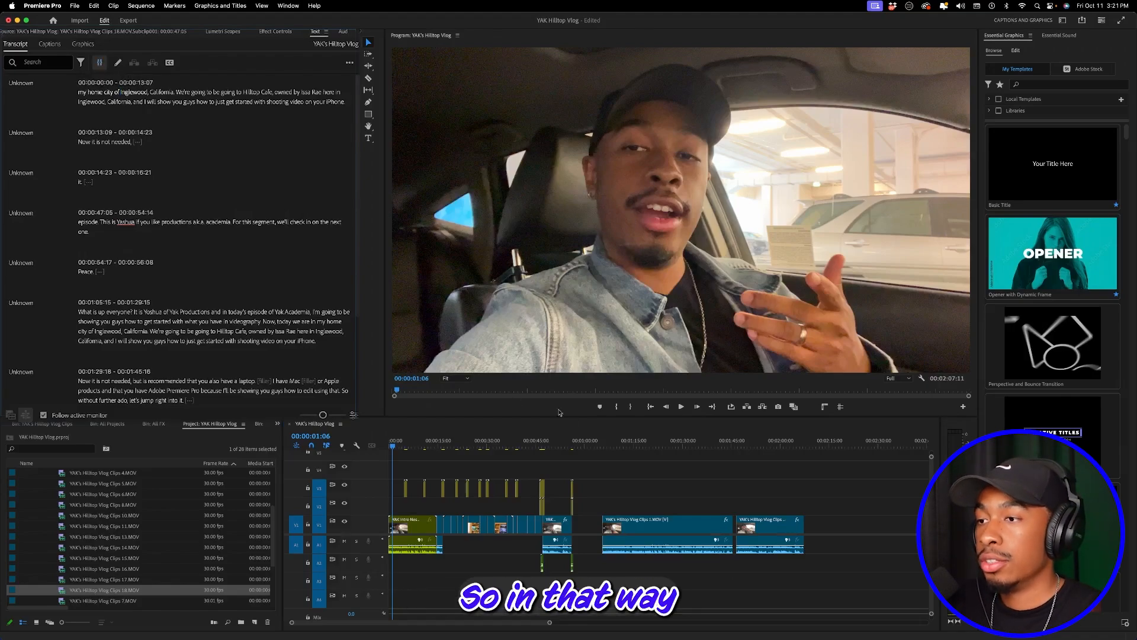
pyautogui.click(603, 441)
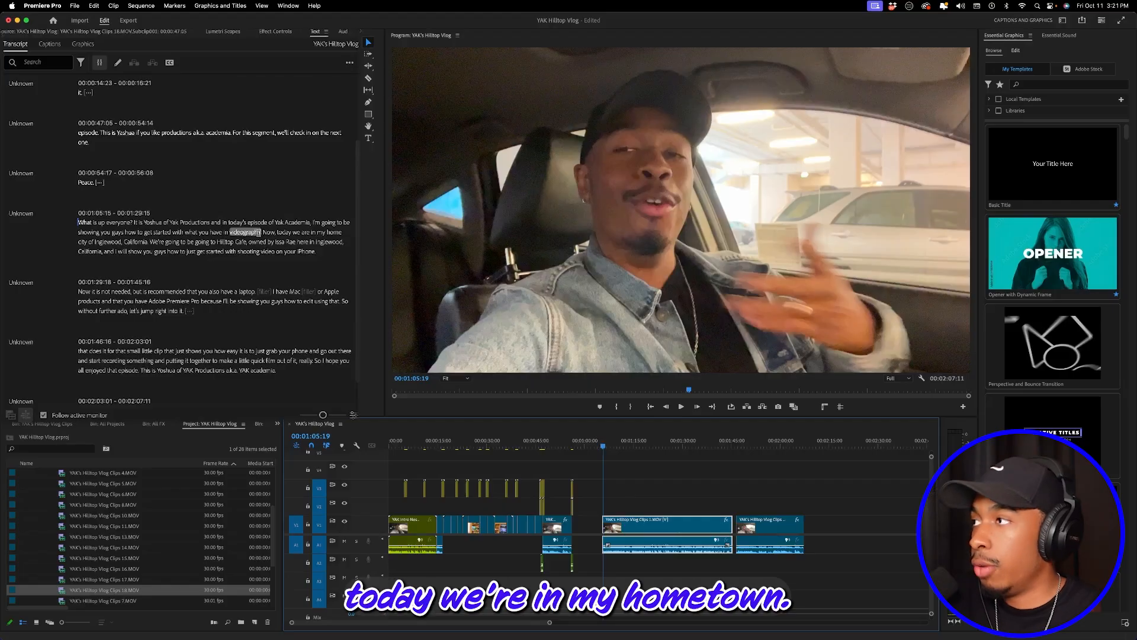
pyautogui.click(262, 232)
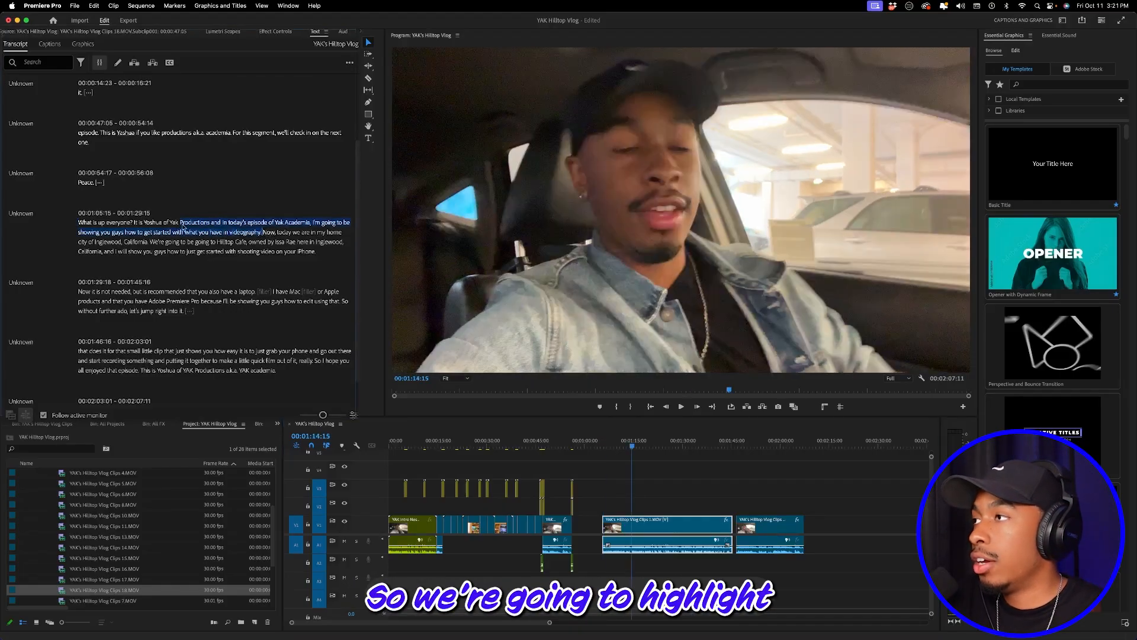
pyautogui.moveTo(183, 227); pyautogui.dragTo(77, 223)
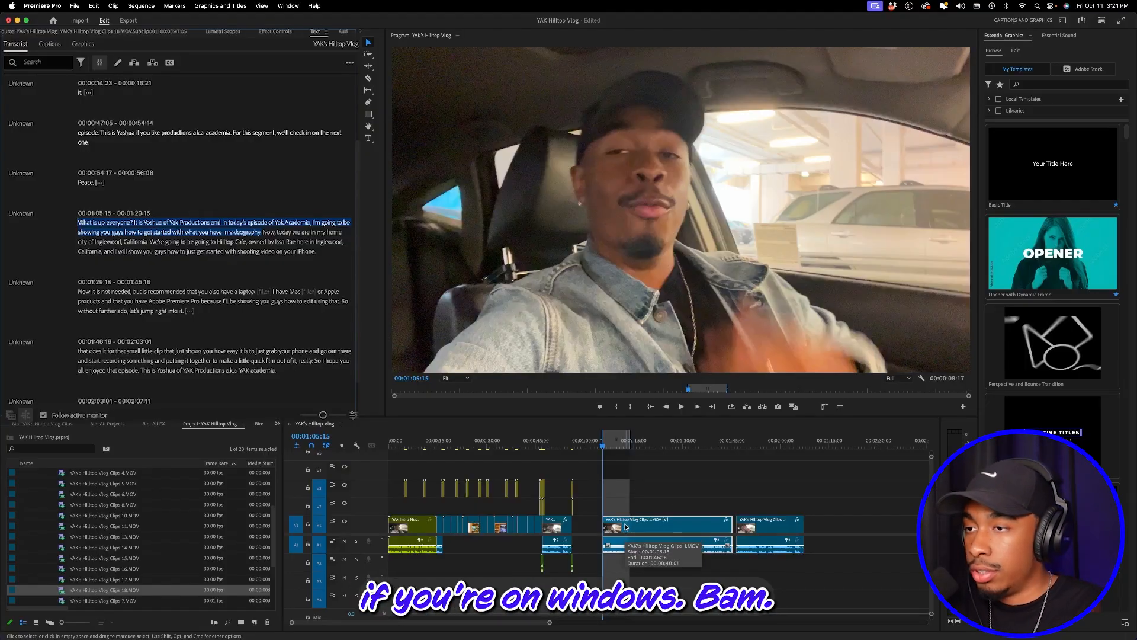
pyautogui.press('BackSpace')
# Step: Play the trimmed start of Clips 1.MOV and delete the pause before "Now, today" in its transcript
pyautogui.click(602, 446)
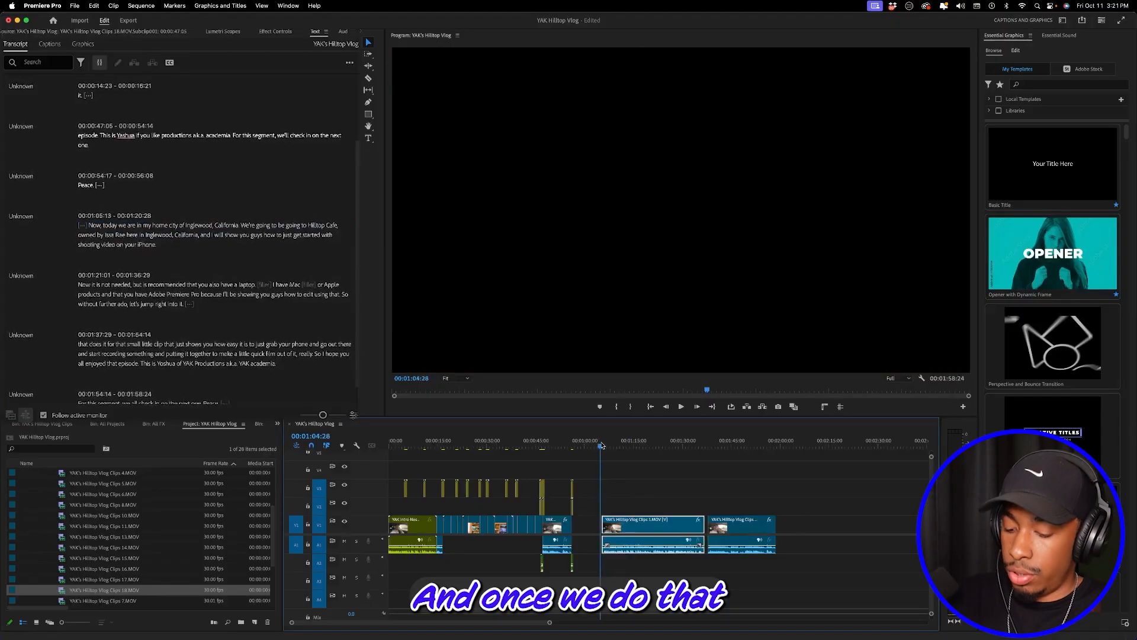
pyautogui.press('=')
pyautogui.press('=')
pyautogui.press('space')
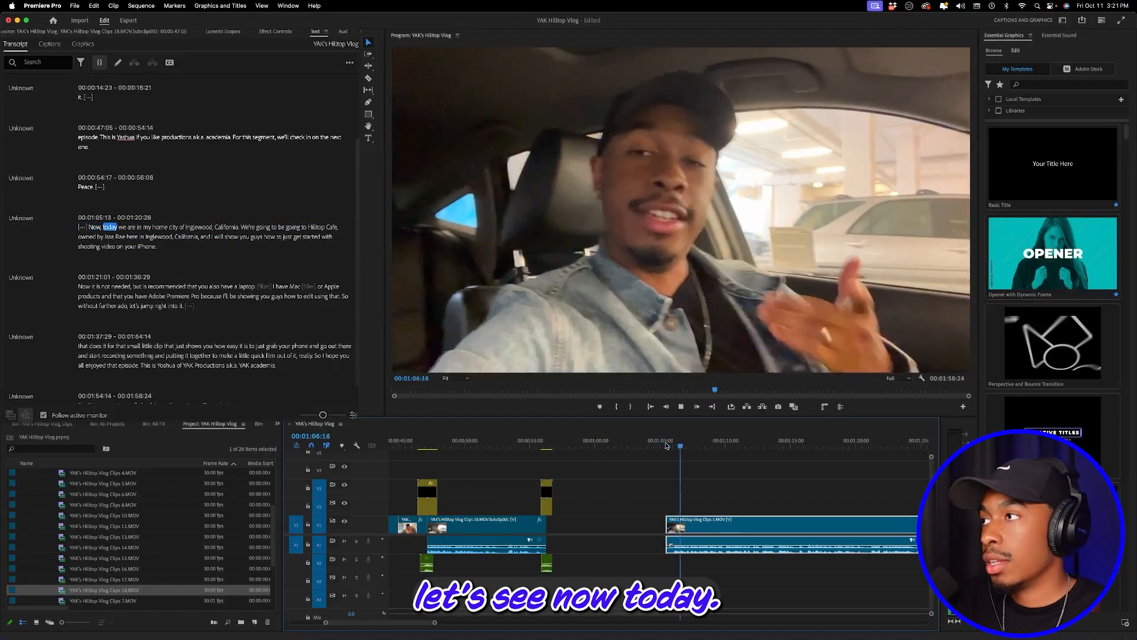
pyautogui.press('space')
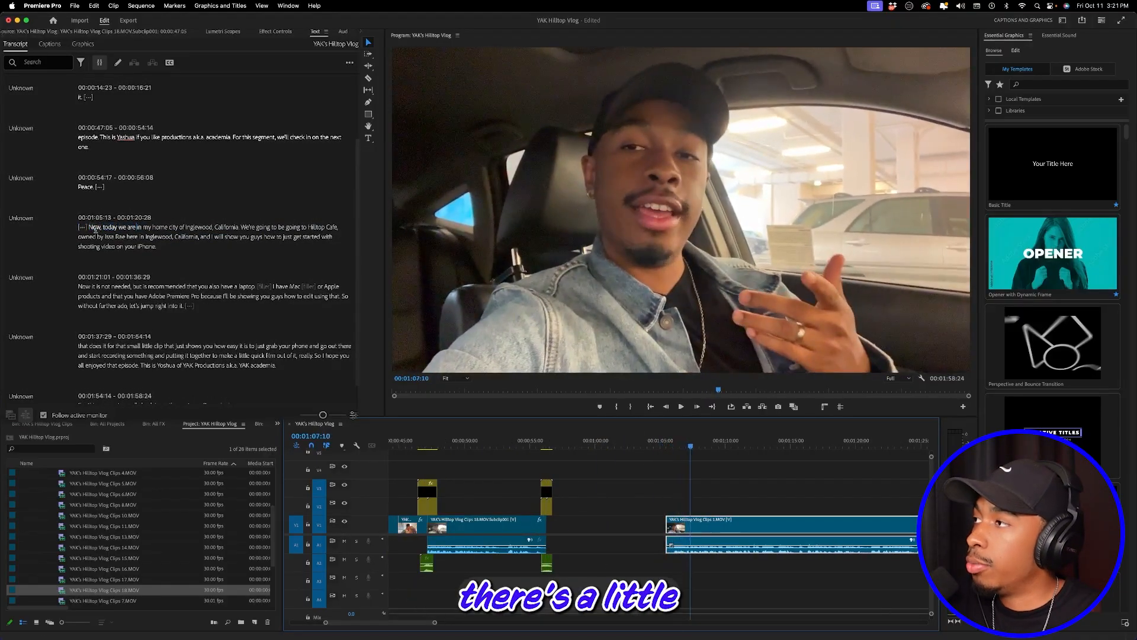
pyautogui.click(84, 228)
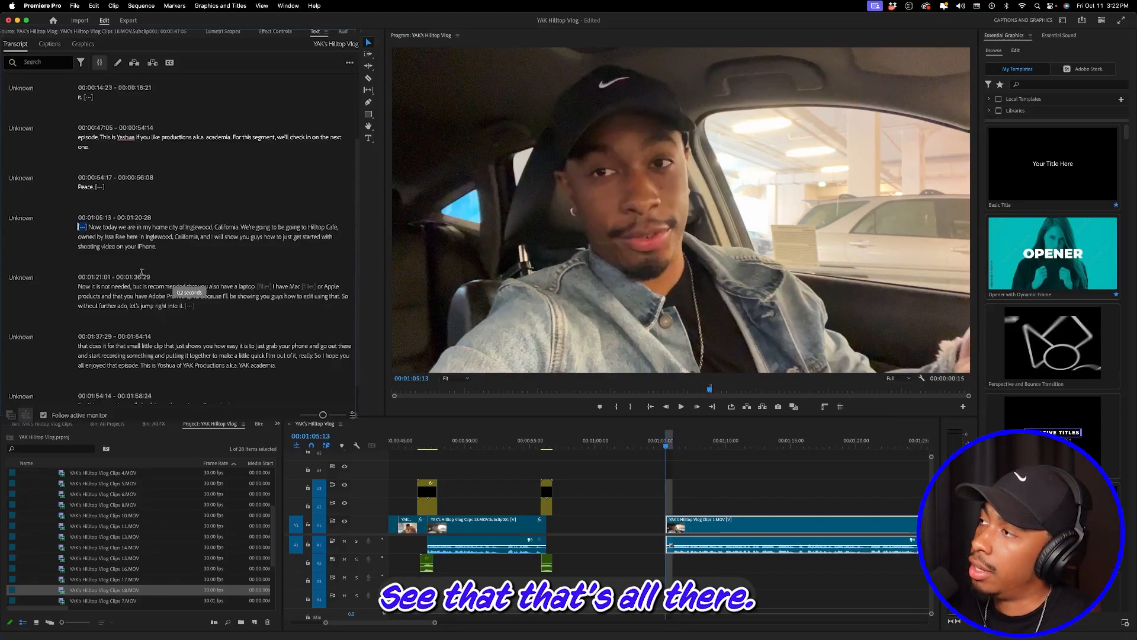
pyautogui.click(83, 227)
pyautogui.press('Delete')
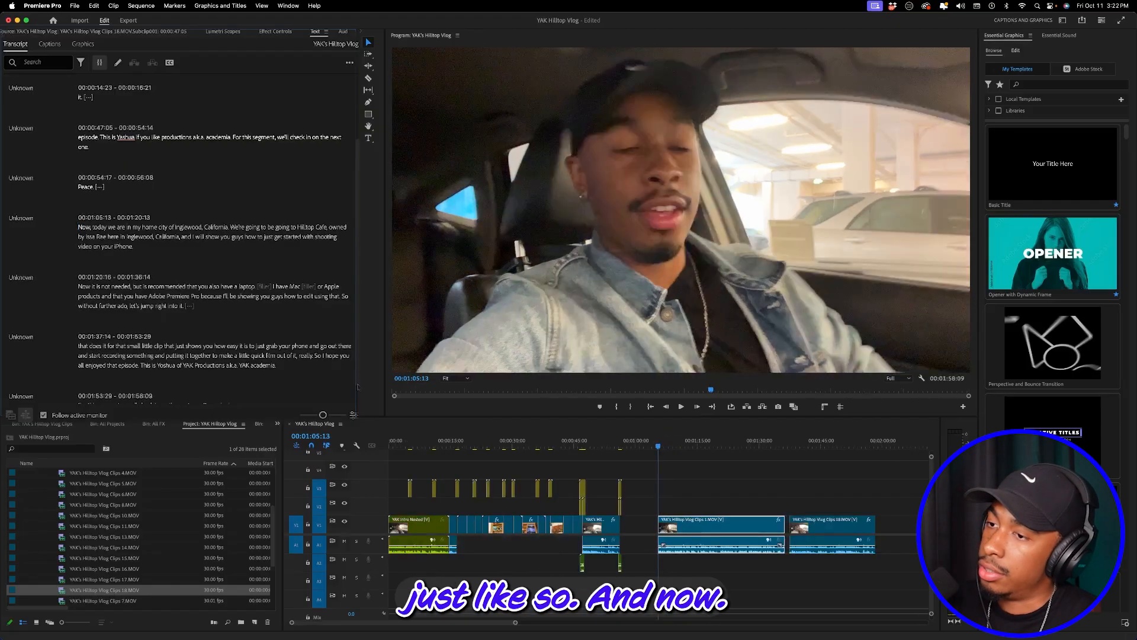
# Step: Play back Clips 1.MOV from "Now, today" to check the trimmed speech and find the passage about the laptop
pyautogui.press('=')
pyautogui.press('=')
pyautogui.press('=')
pyautogui.press('space')
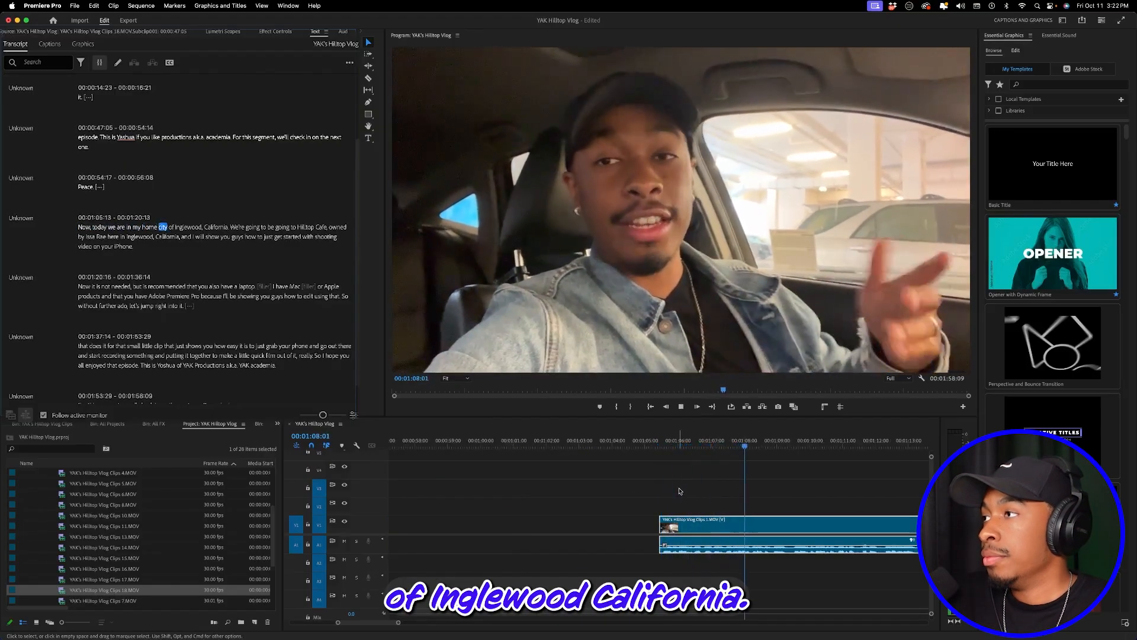
pyautogui.press('-')
pyautogui.press('-')
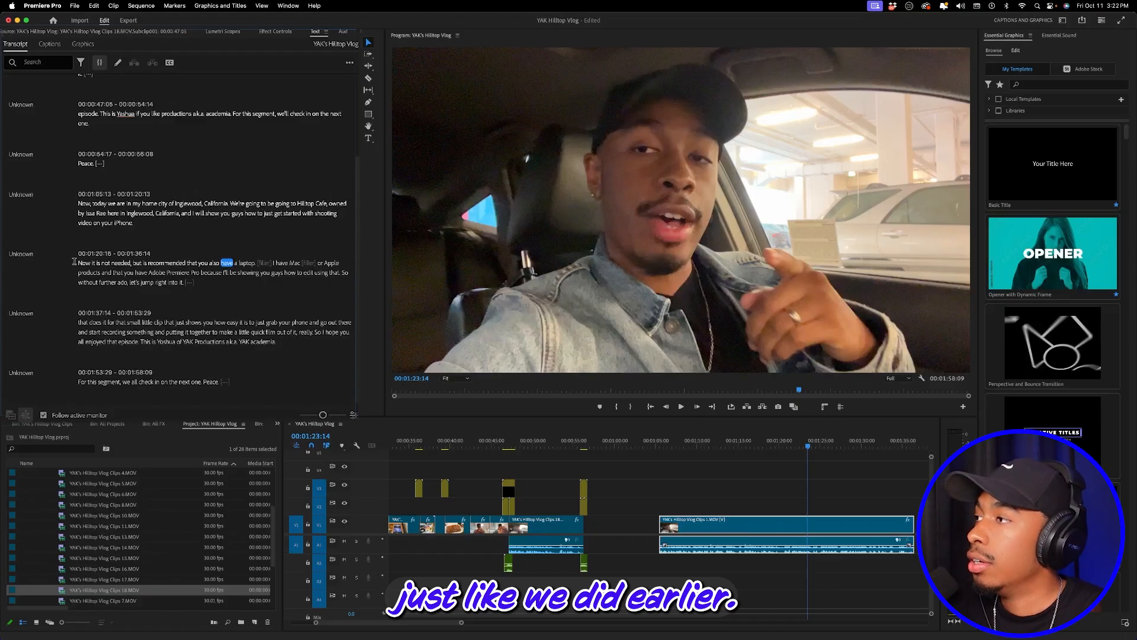
# Step: Delete the transcript passage from "Now it is not needed" to "edit using that", plus the pause before "So without further ado"
pyautogui.moveTo(85, 265); pyautogui.dragTo(337, 271)
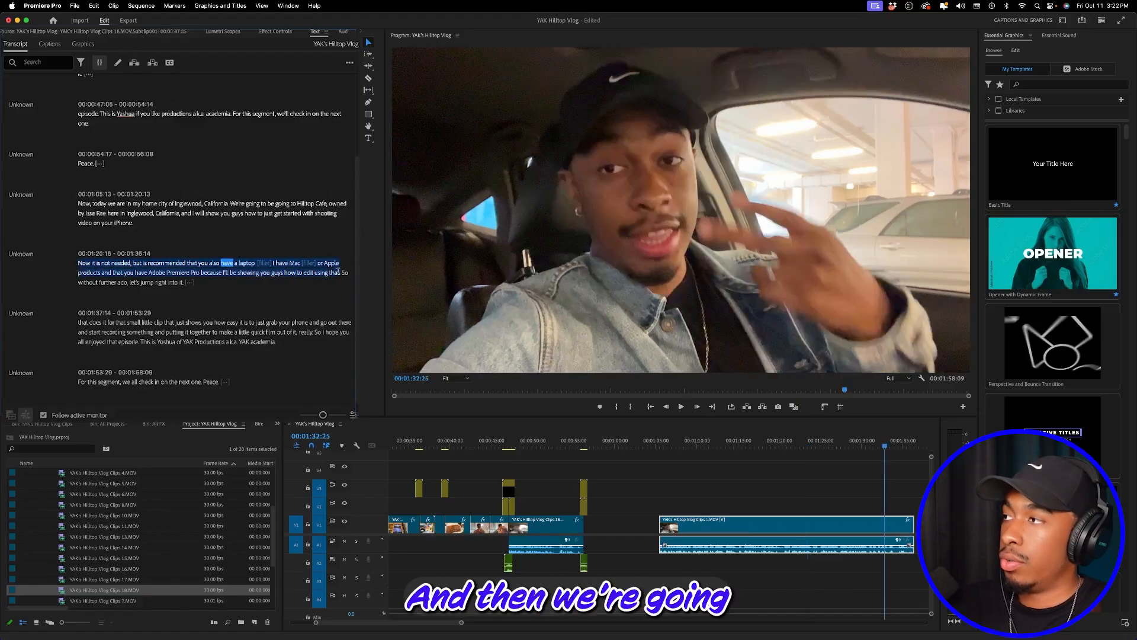
pyautogui.press('Delete')
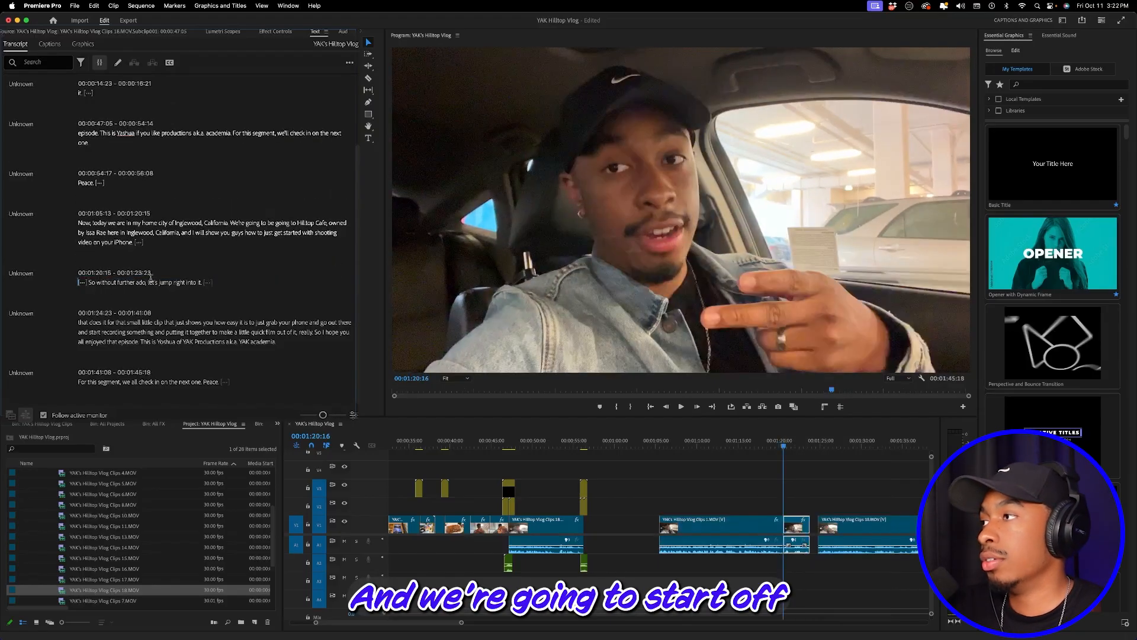
pyautogui.click(83, 281)
pyautogui.press('Delete')
# Step: Play the end of the sequence's intro clip to hear its "without further ado" wording
pyautogui.click(429, 447)
pyautogui.moveTo(428, 447); pyautogui.dragTo(509, 445)
pyautogui.press('space')
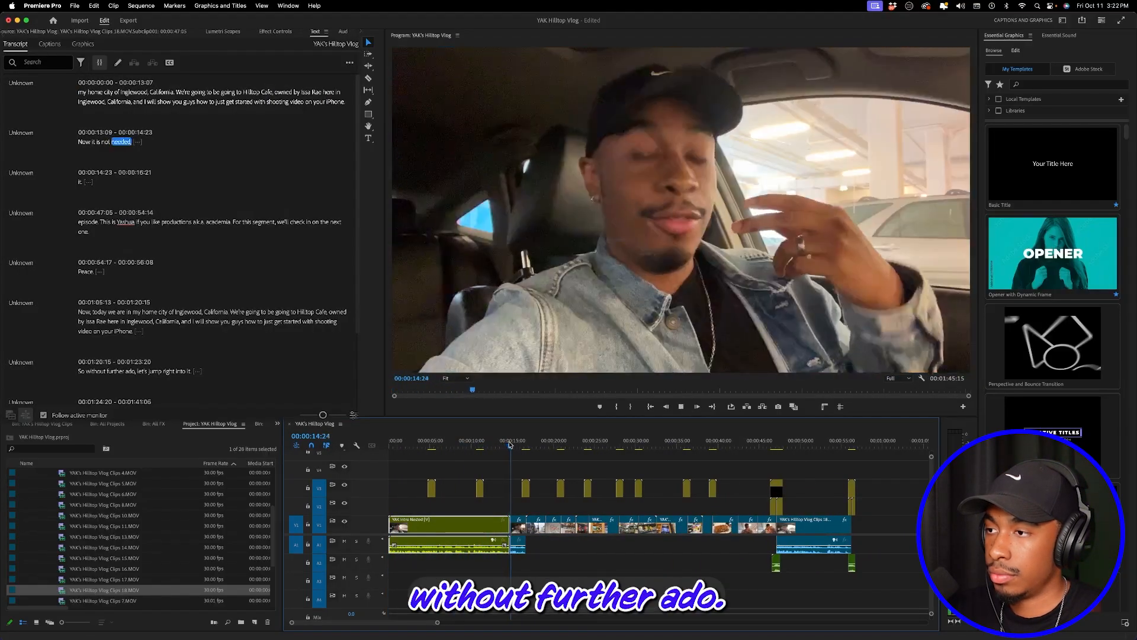
pyautogui.press('space')
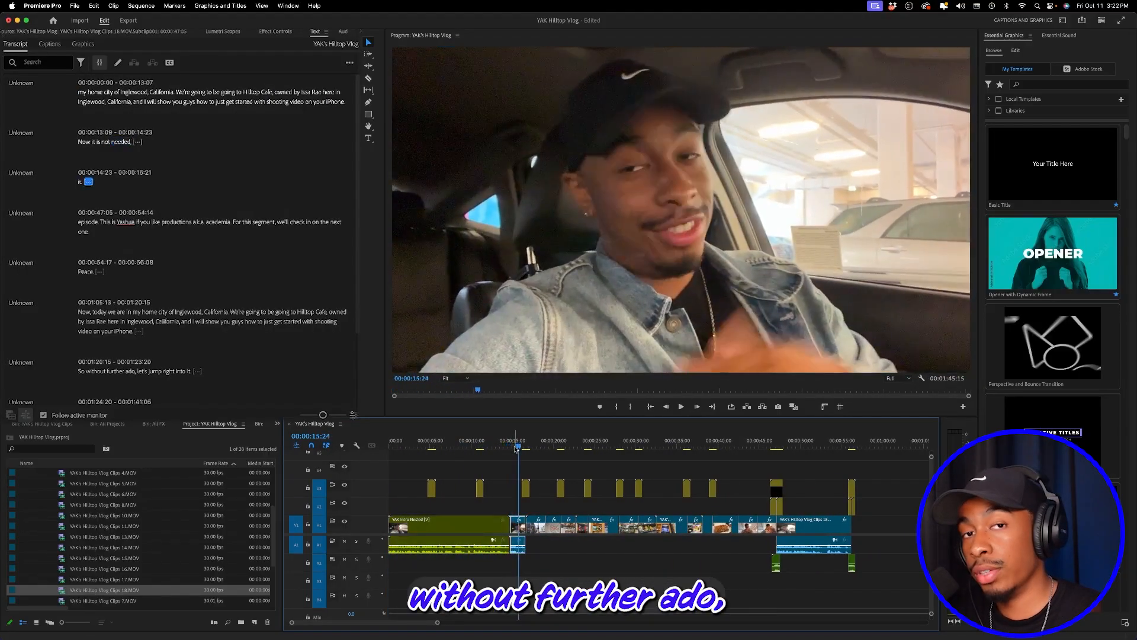
# Step: Delete the word "So" and the pause before "without further ado" in the transcript segment starting at 00:01:20:15
pyautogui.press('-')
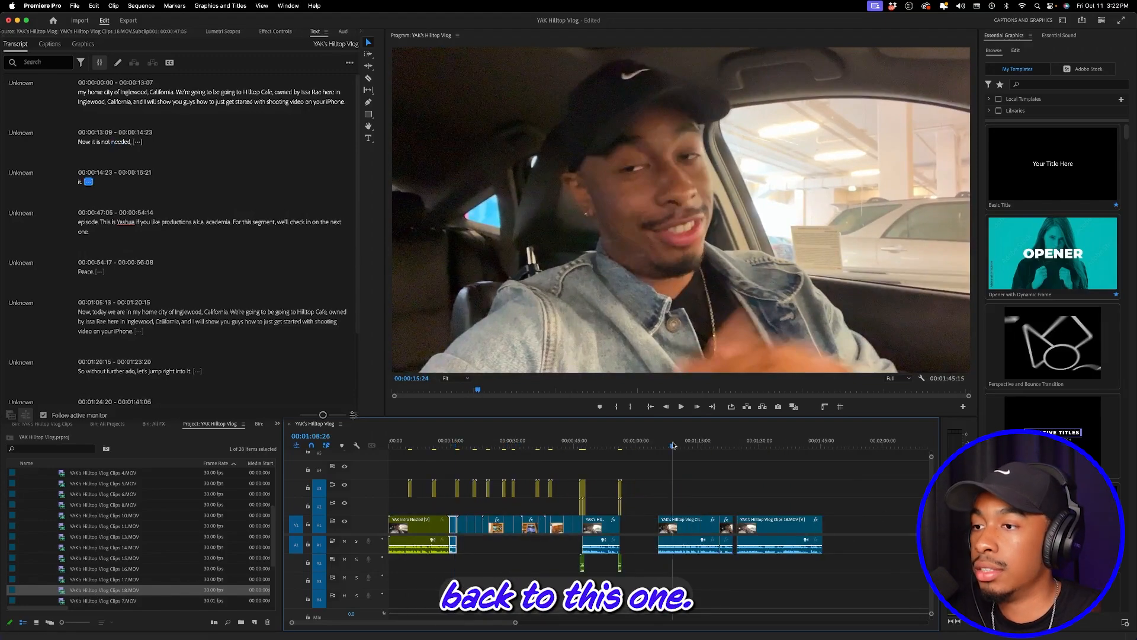
pyautogui.click(719, 445)
pyautogui.moveTo(720, 444); pyautogui.dragTo(723, 444)
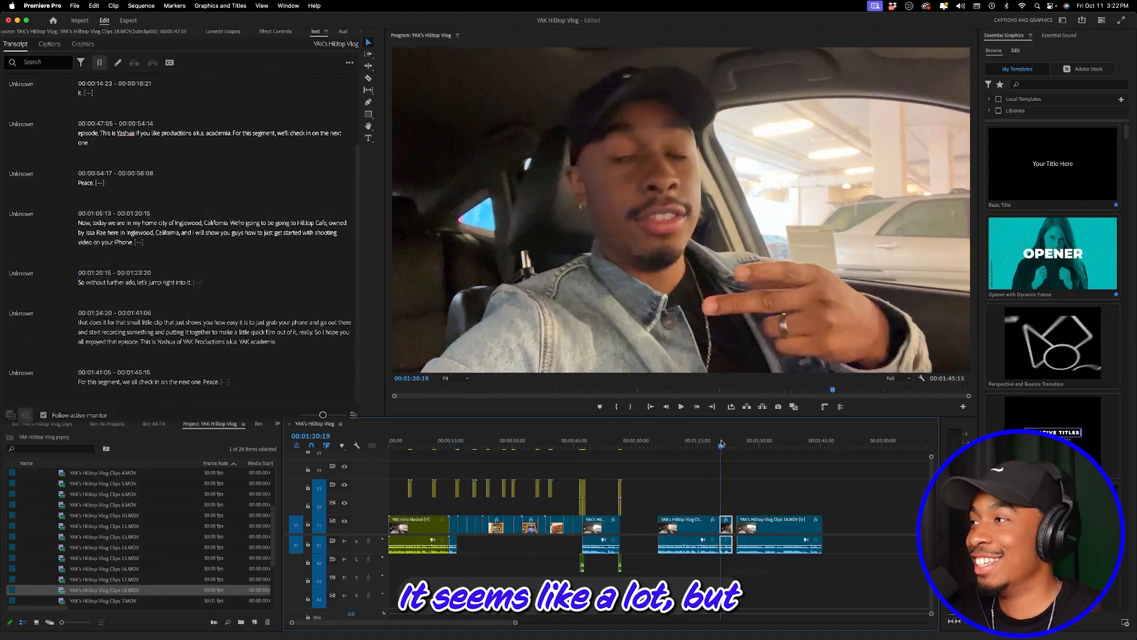
pyautogui.press('=')
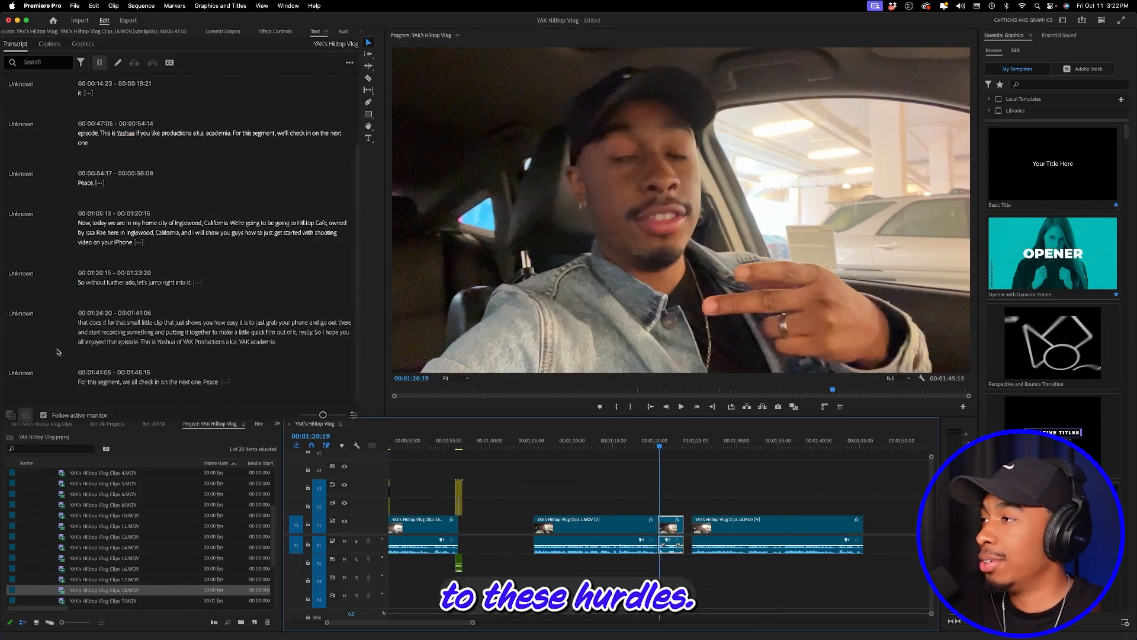
pyautogui.click(89, 283)
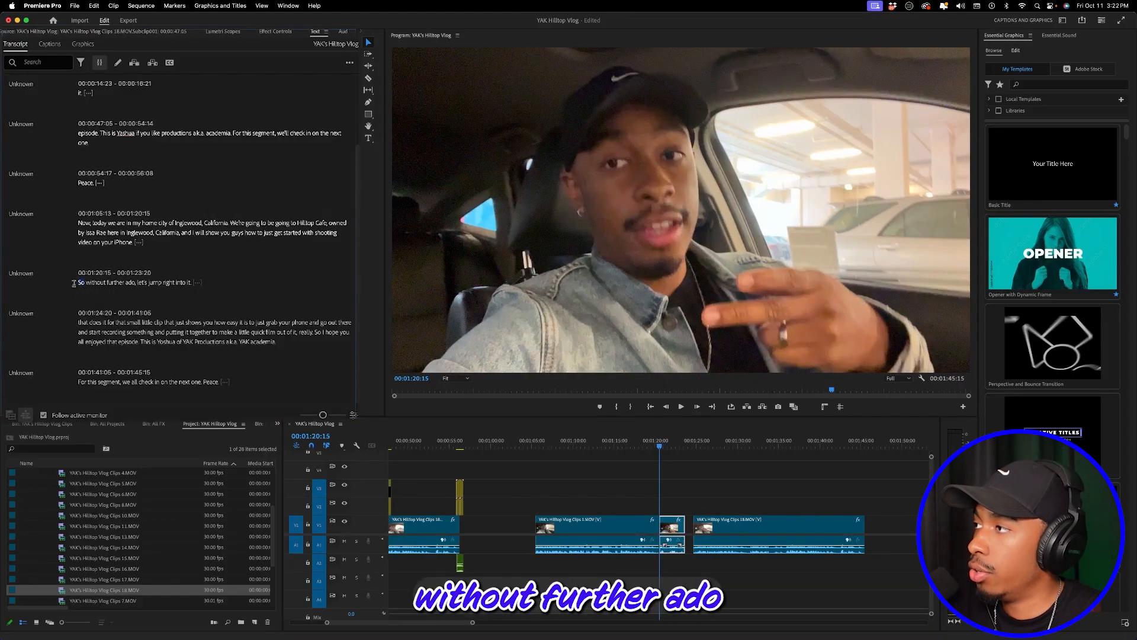
pyautogui.press('BackSpace')
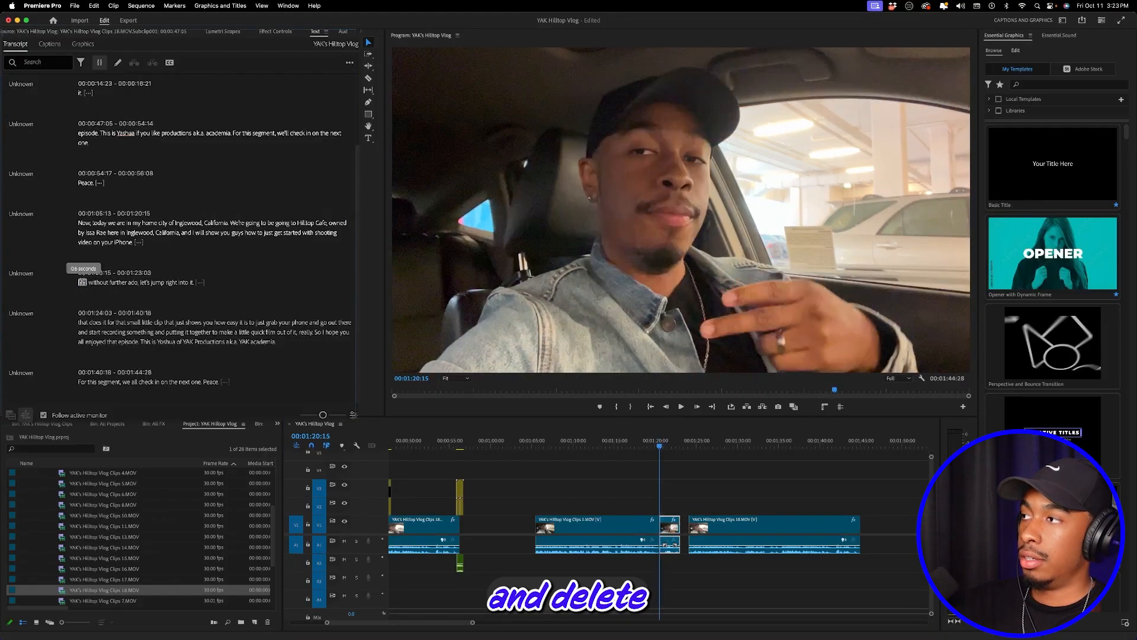
pyautogui.press('BackSpace')
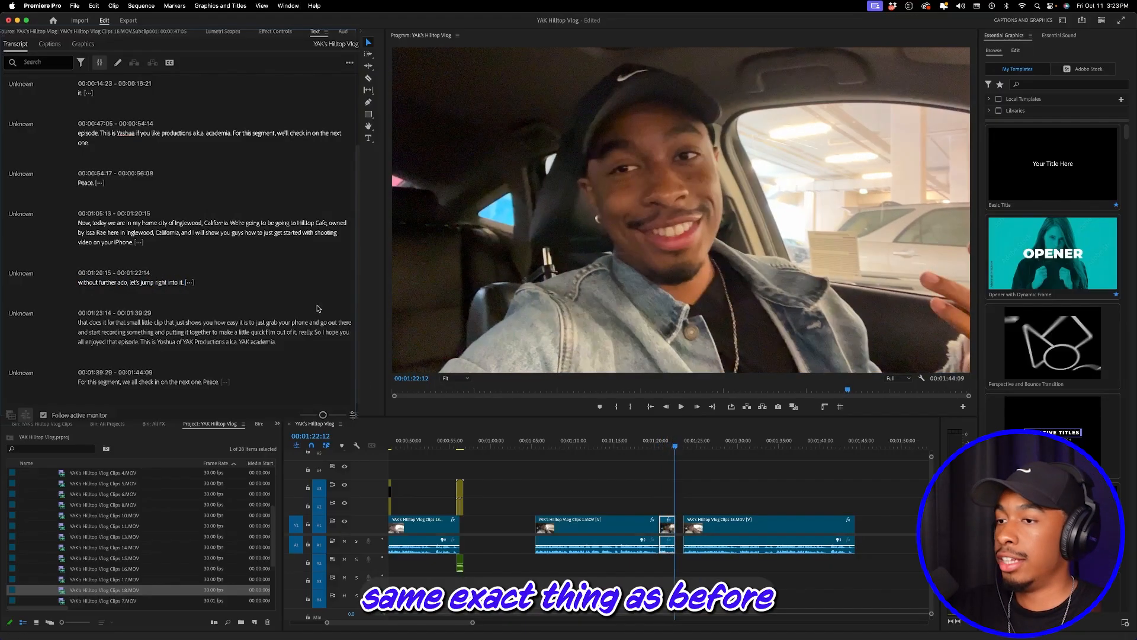
# Step: Move the short "without further ado" clip slightly earlier against the preceding Clips 1.MOV piece to close the gap
pyautogui.press('=')
pyautogui.press('=')
pyautogui.press('=')
pyautogui.press('=')
pyautogui.moveTo(666, 529); pyautogui.dragTo(662, 531)
pyautogui.press('-')
pyautogui.press('-')
pyautogui.press('-')
pyautogui.press('-')
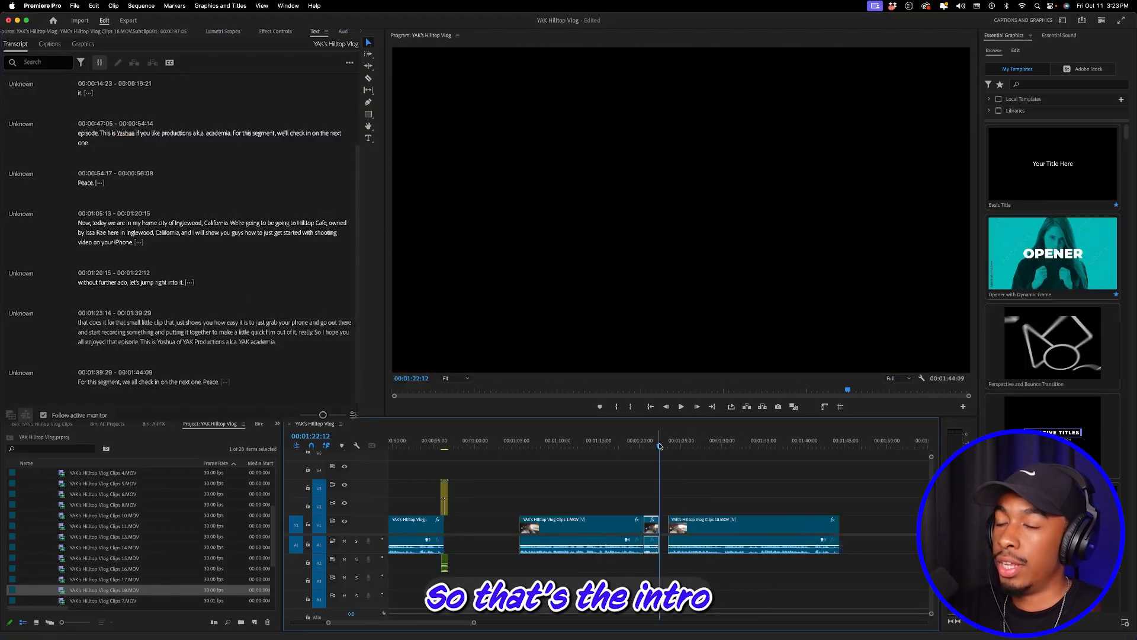
# Step: Play the start of the edited outro clip at about 00:00:47 to hear its opening words
pyautogui.press('Down')
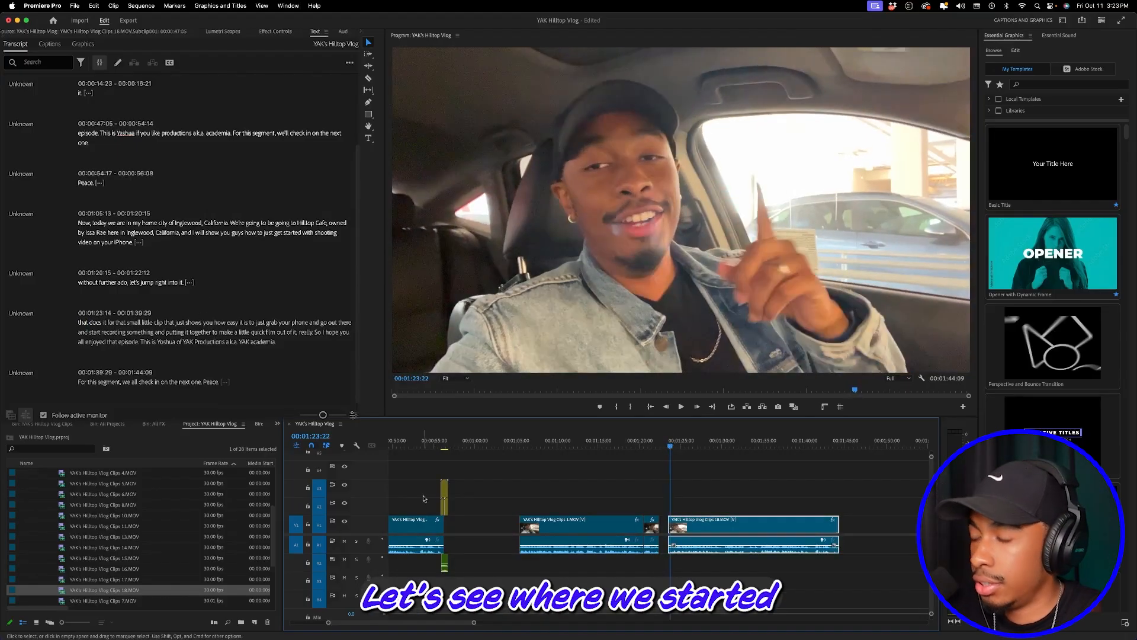
pyautogui.press('=')
pyautogui.press('=')
pyautogui.press('=')
pyautogui.click(658, 445)
pyautogui.click(639, 445)
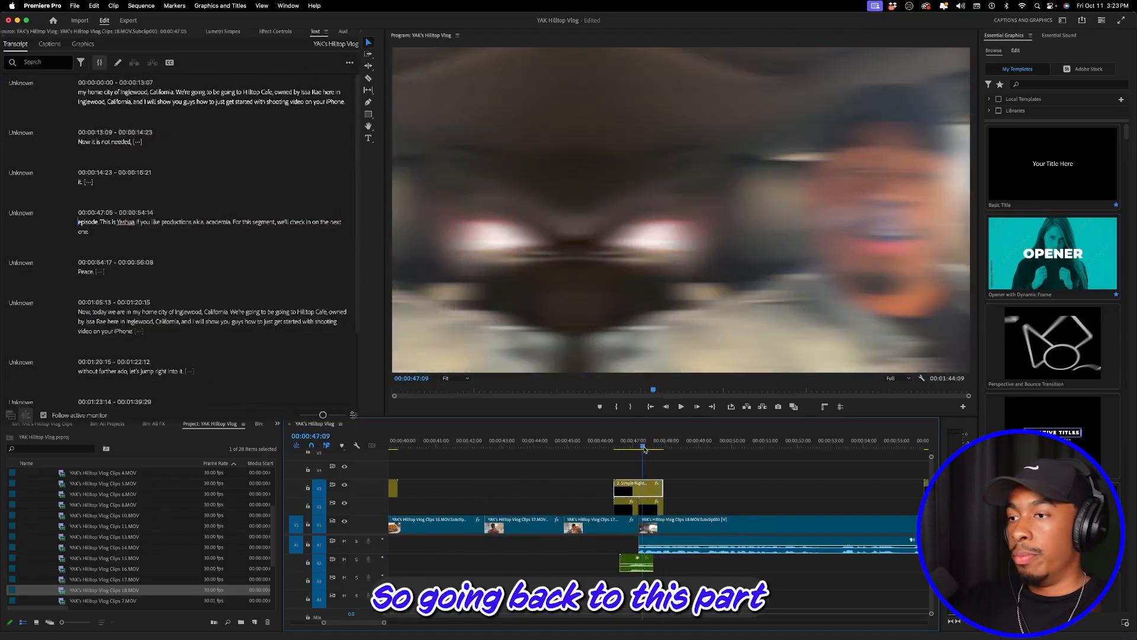
pyautogui.press('space')
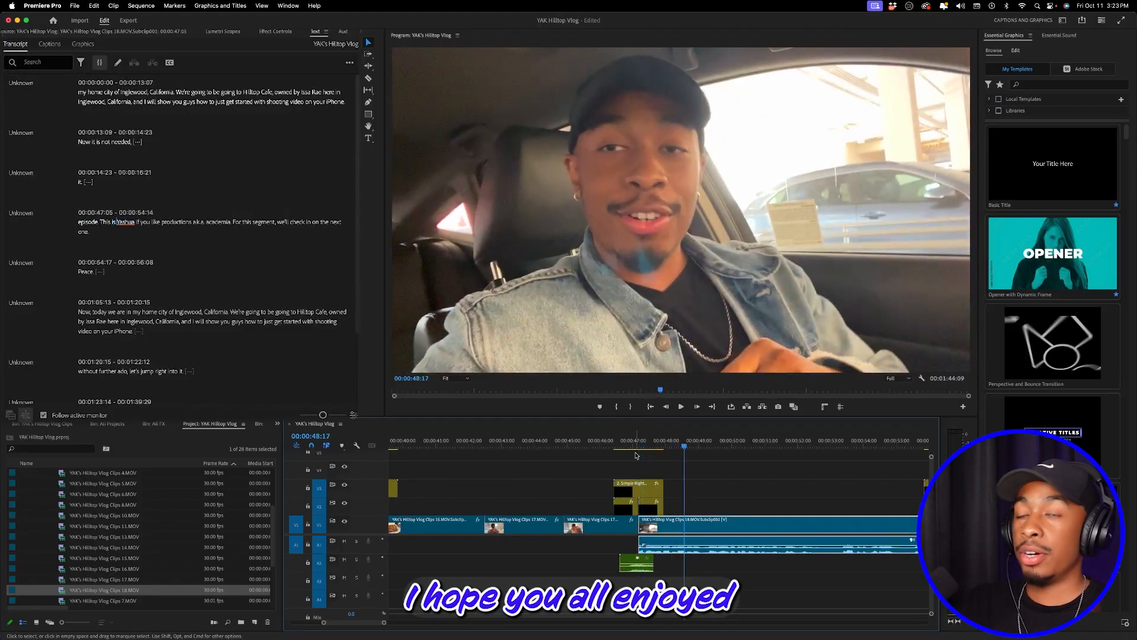
# Step: Delete the transcript passage from "that does it for that small little clip" to "out of it, really", plus the pause before "So I hope"
pyautogui.press('-')
pyautogui.press('-')
pyautogui.press('-')
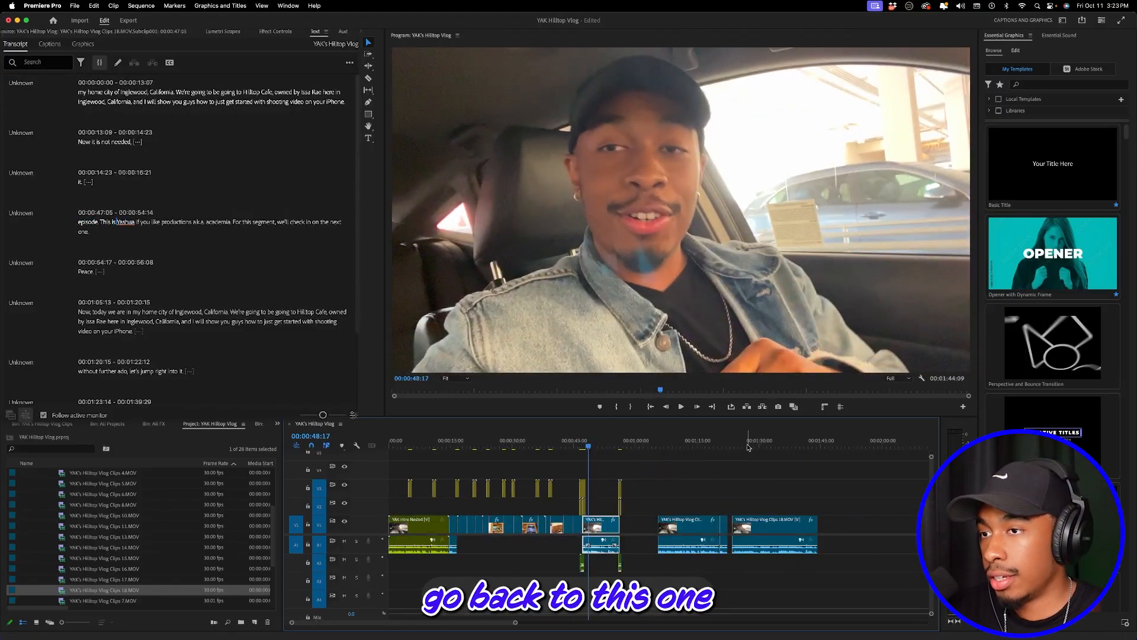
pyautogui.click(748, 447)
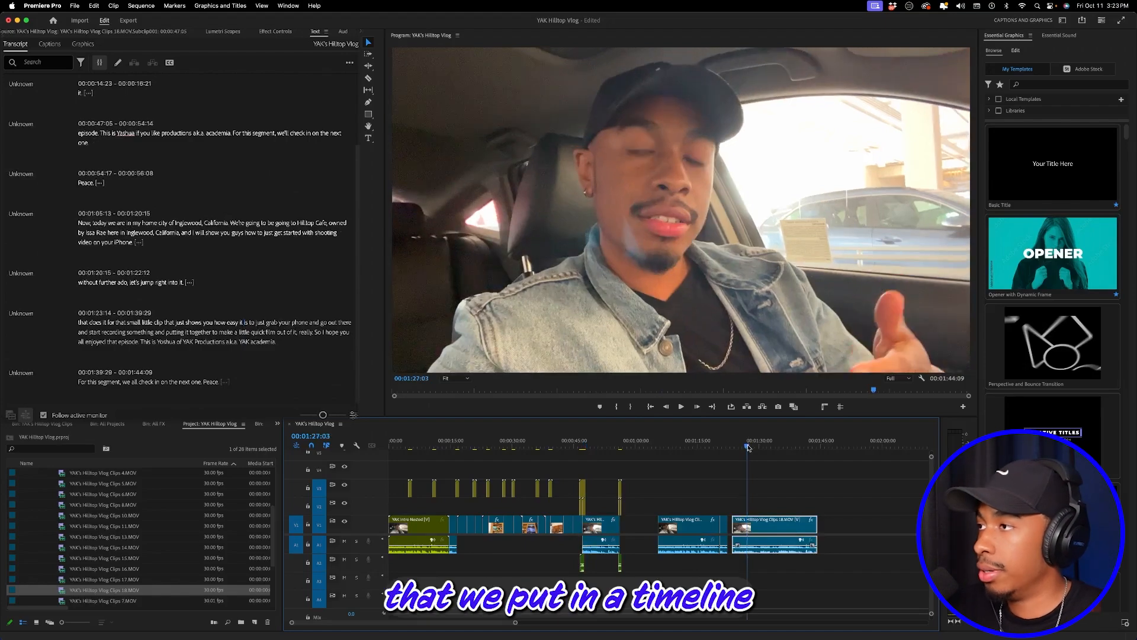
pyautogui.click(319, 332)
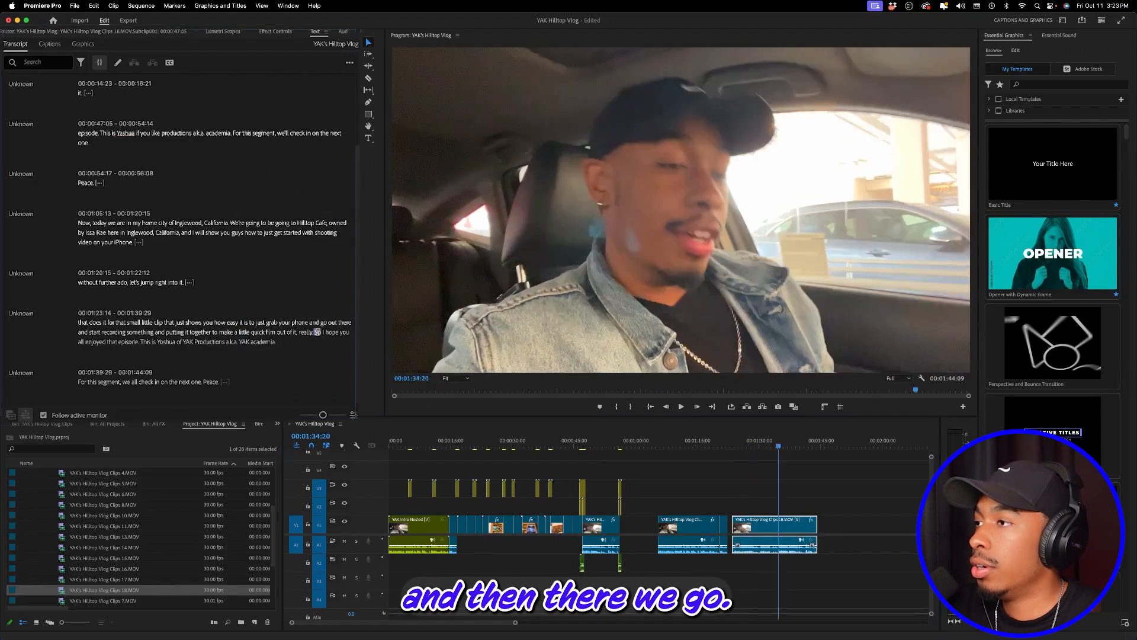
pyautogui.click(312, 332)
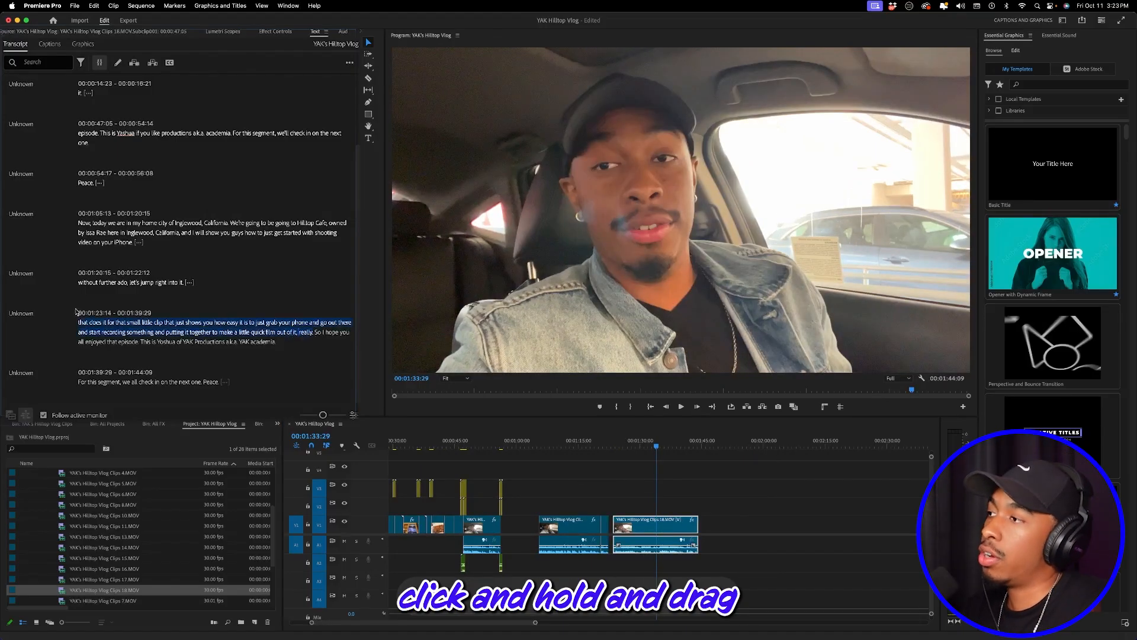
pyautogui.press('Delete')
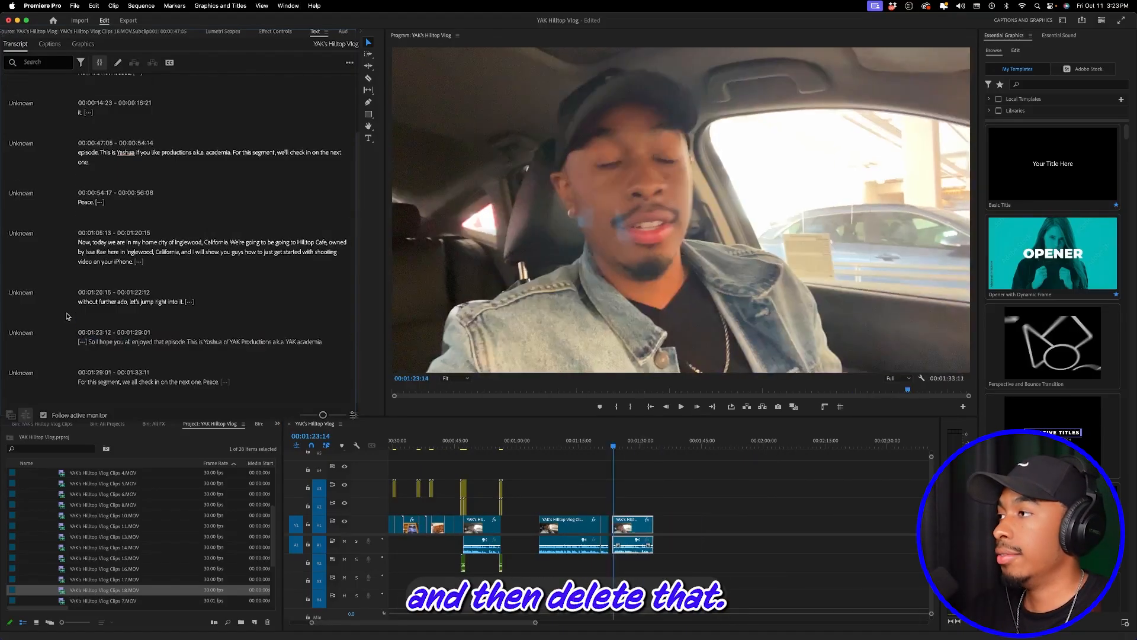
pyautogui.click(83, 343)
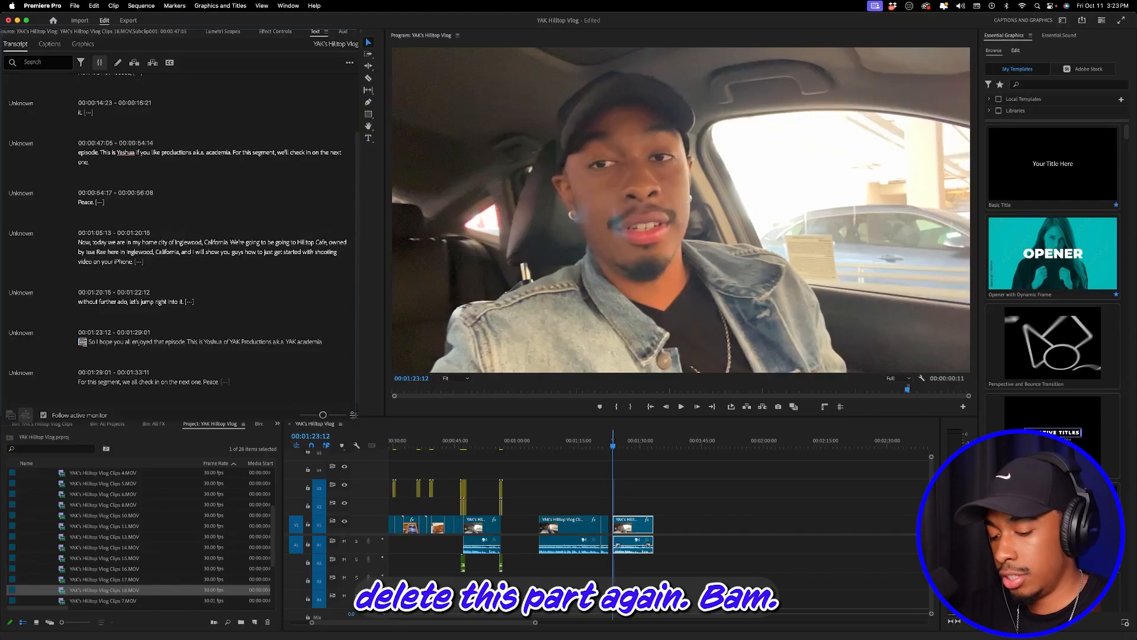
pyautogui.press('Delete')
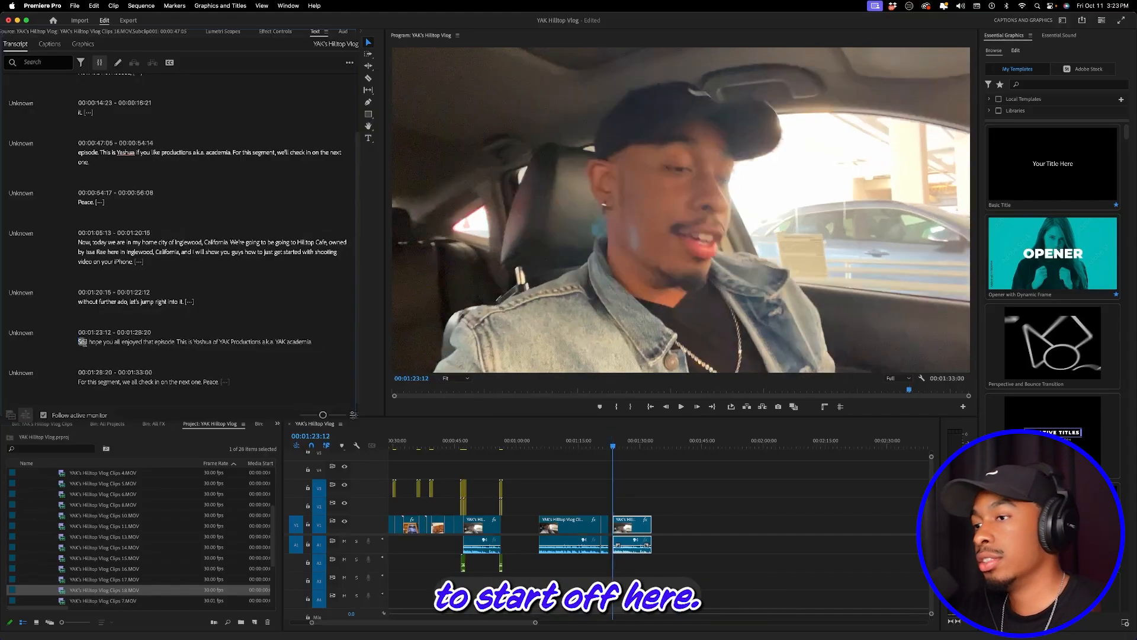
# Step: Play the starts of the trimmed Clips 18.MOV clip and the edited outro clip to compare their opening words
pyautogui.press('space')
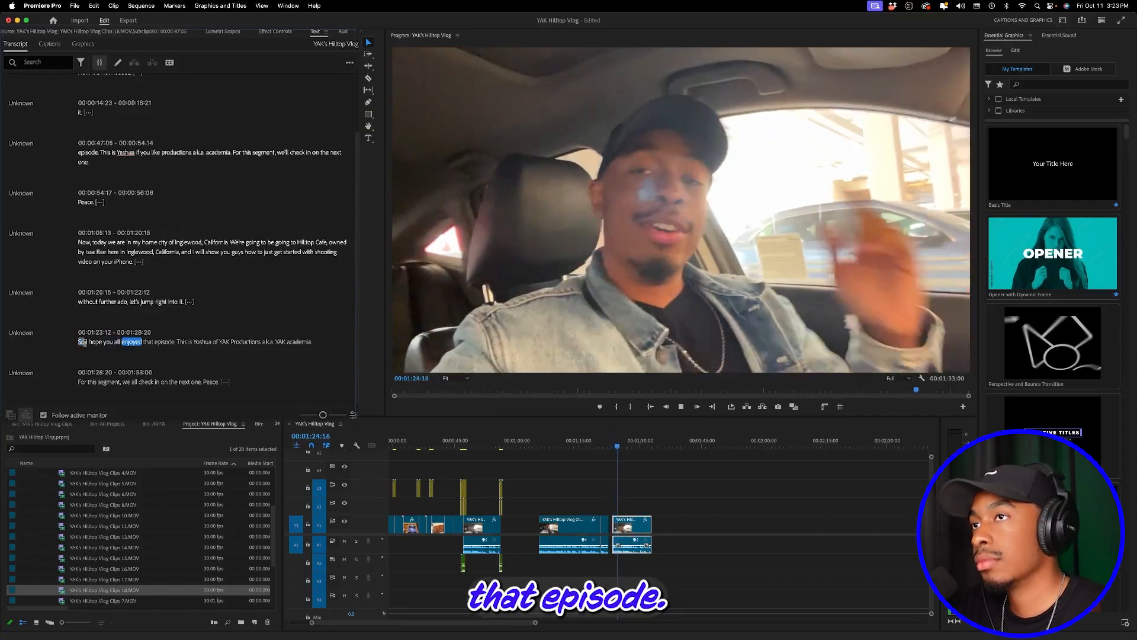
pyautogui.click(466, 455)
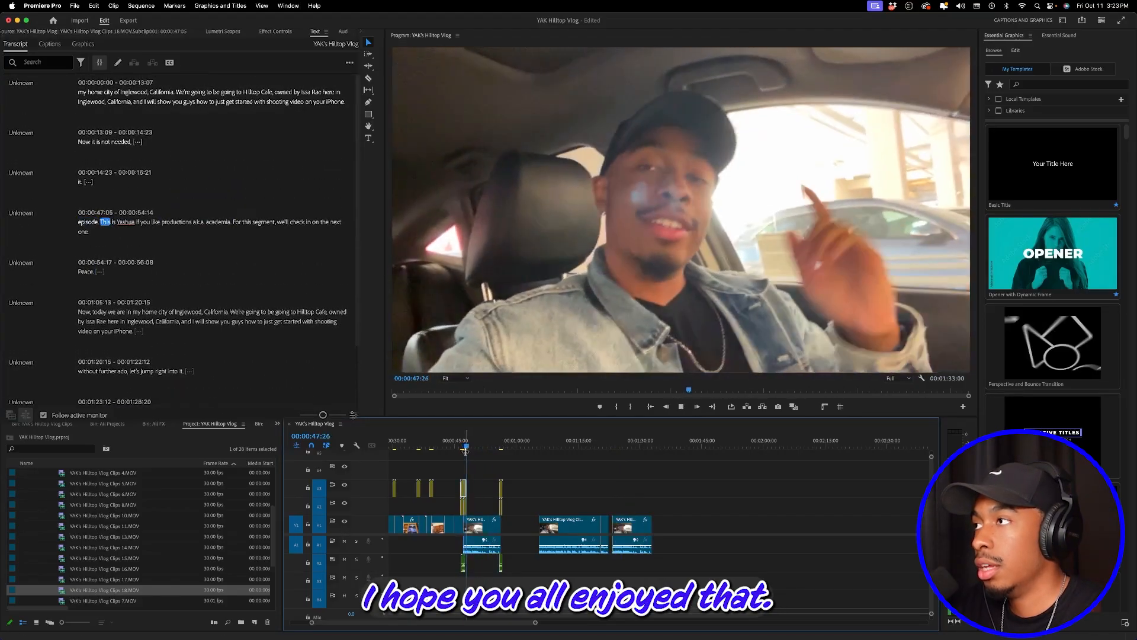
pyautogui.press('space')
pyautogui.click(616, 446)
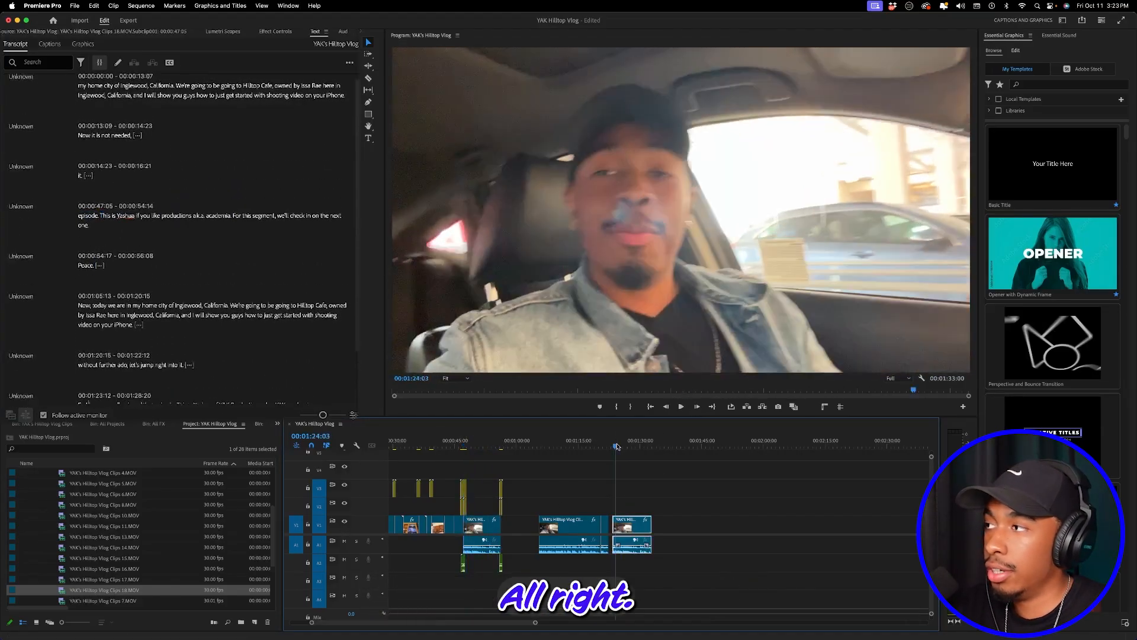
# Step: Delete the word "So" before "I hope you all enjoyed that episode" in the transcript and play the clip's new start
pyautogui.press('=')
pyautogui.press('=')
pyautogui.press('=')
pyautogui.press('Up')
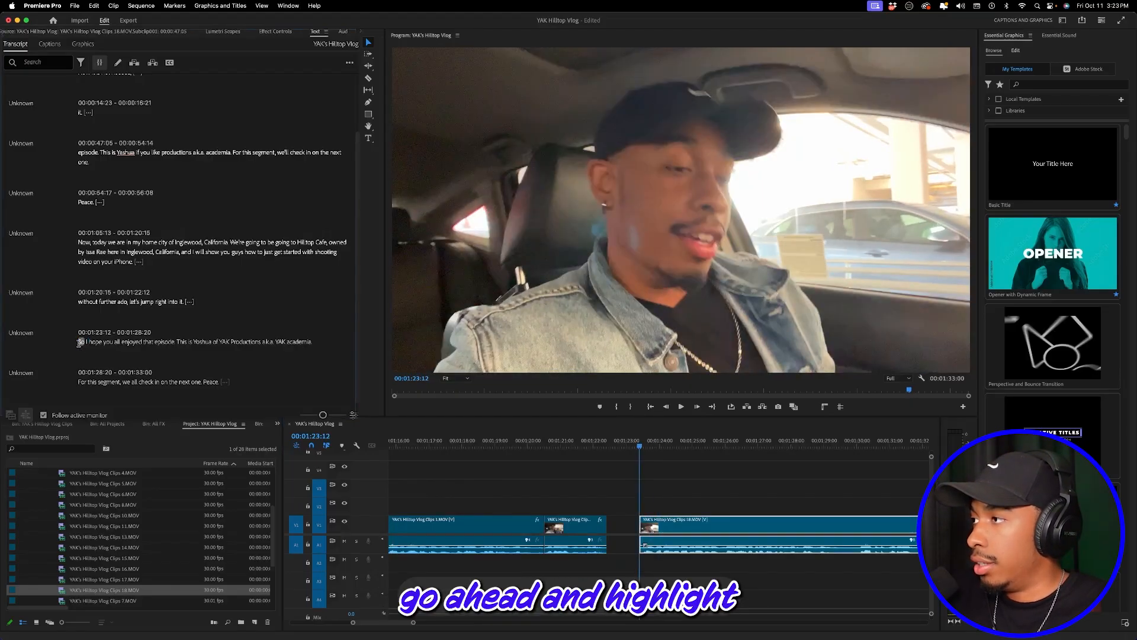
pyautogui.doubleClick(78, 346)
pyautogui.press('Delete')
pyautogui.press('space')
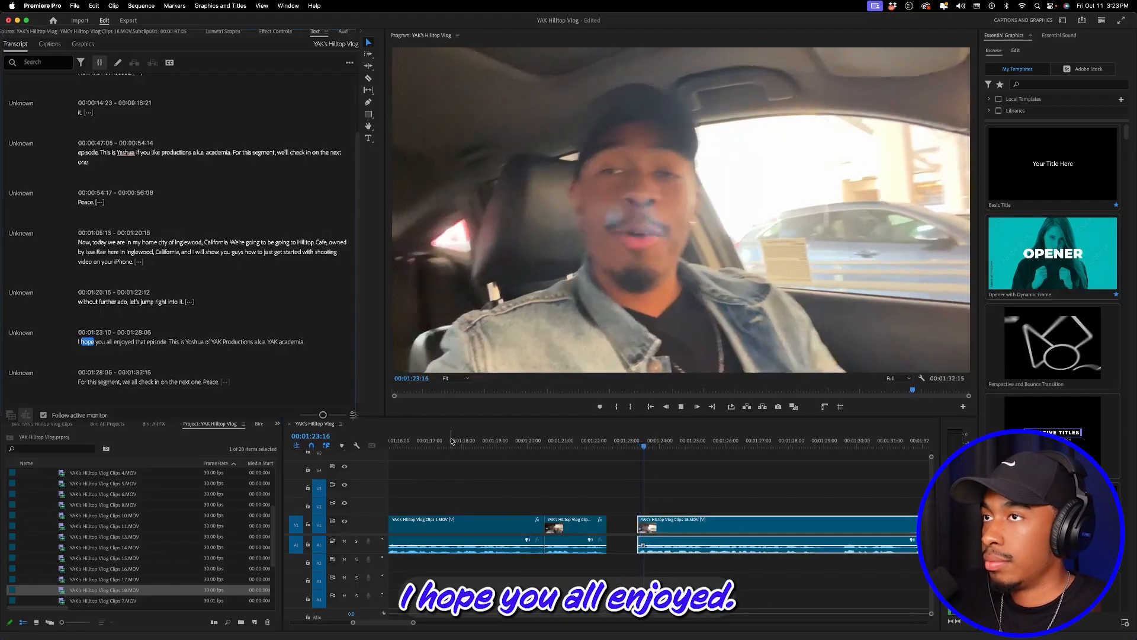
# Step: Delete the old outro clip starting at 00:00:47:05 and move the trimmed Clips 18.MOV clip into its place
pyautogui.press('-')
pyautogui.press('-')
pyautogui.press('-')
pyautogui.press('-')
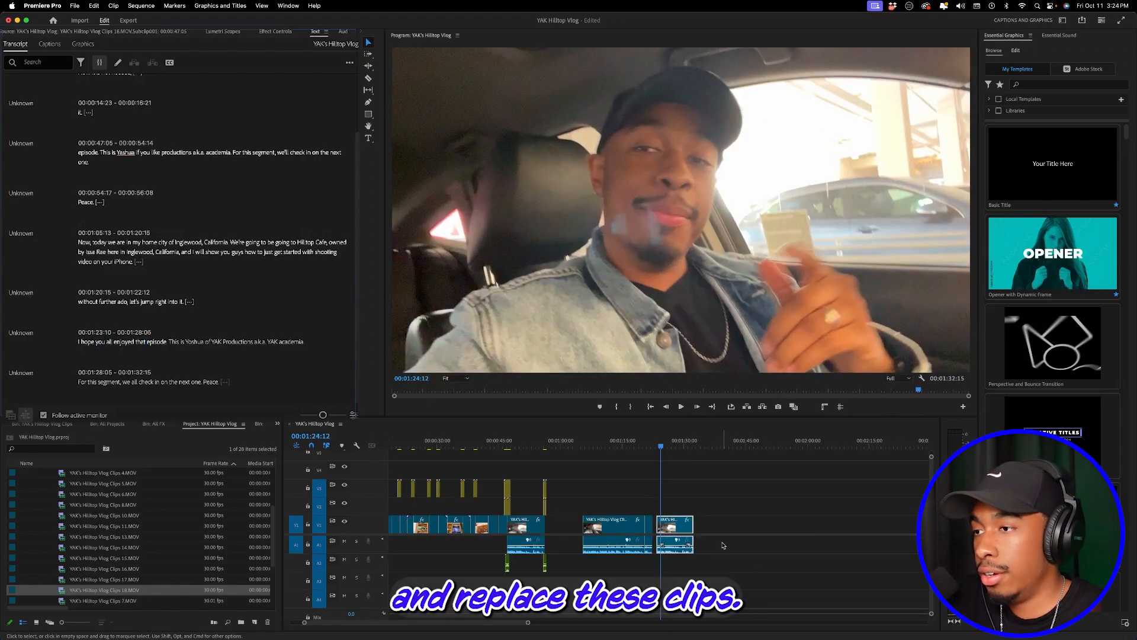
pyautogui.click(521, 533)
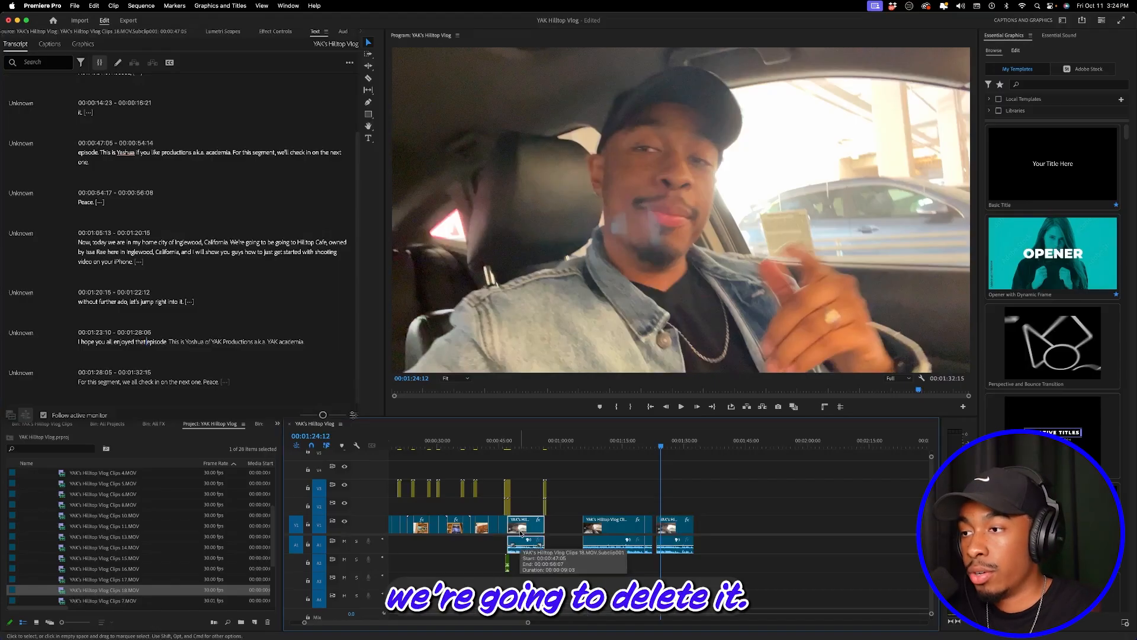
pyautogui.press('Delete')
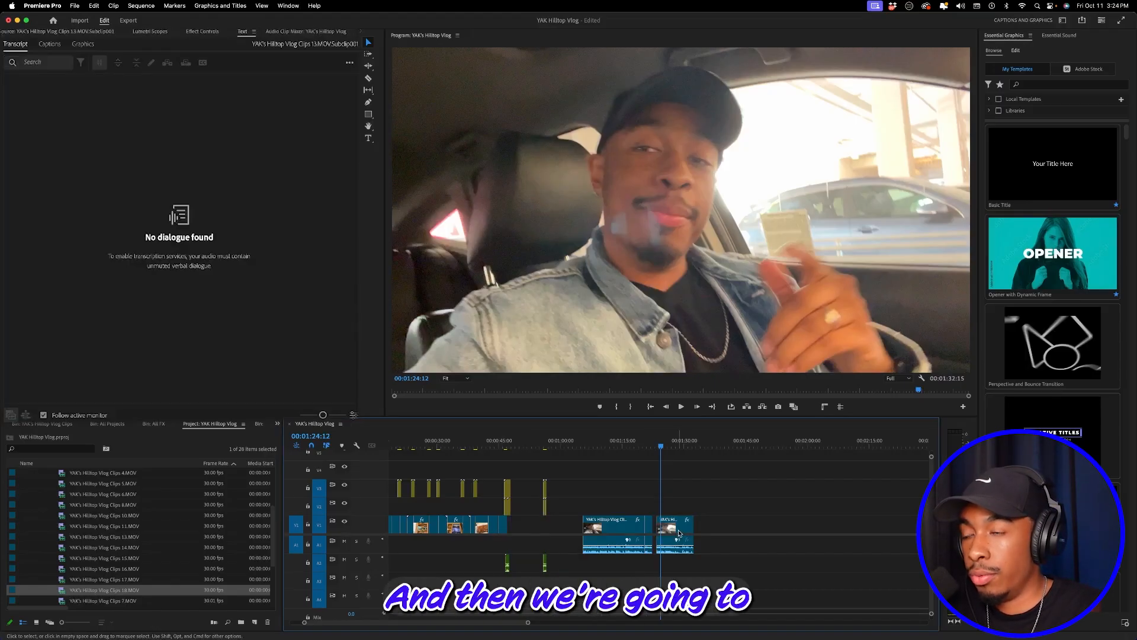
pyautogui.moveTo(680, 533); pyautogui.dragTo(529, 533)
# Step: Play the start of the replacement outro clip to check how it begins
pyautogui.moveTo(522, 446); pyautogui.dragTo(508, 449)
pyautogui.press('space')
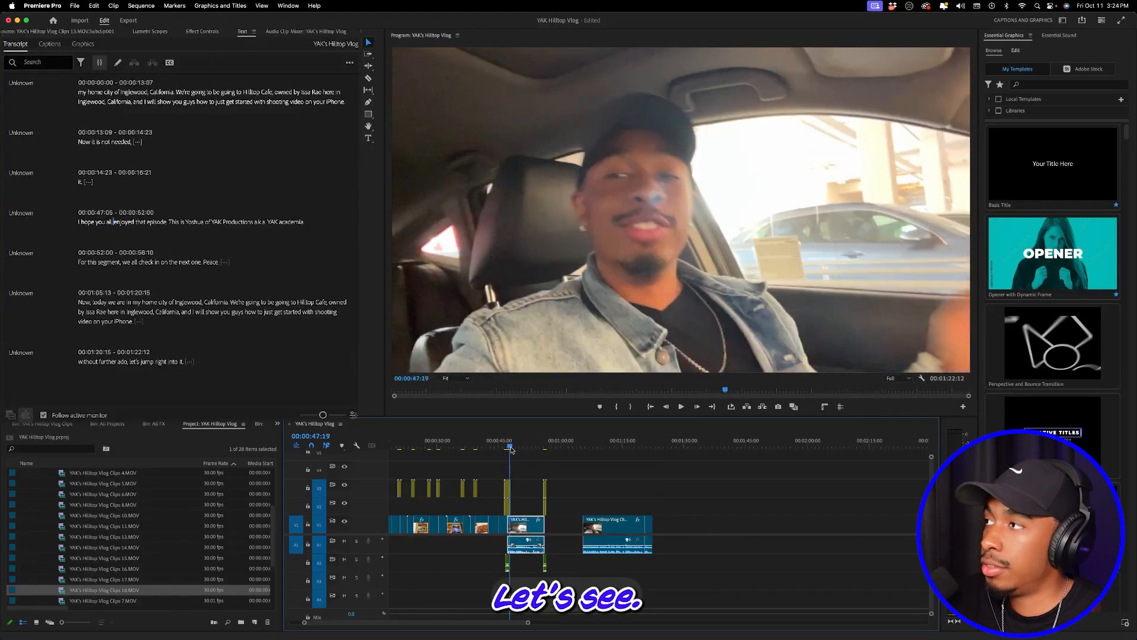
pyautogui.press('space')
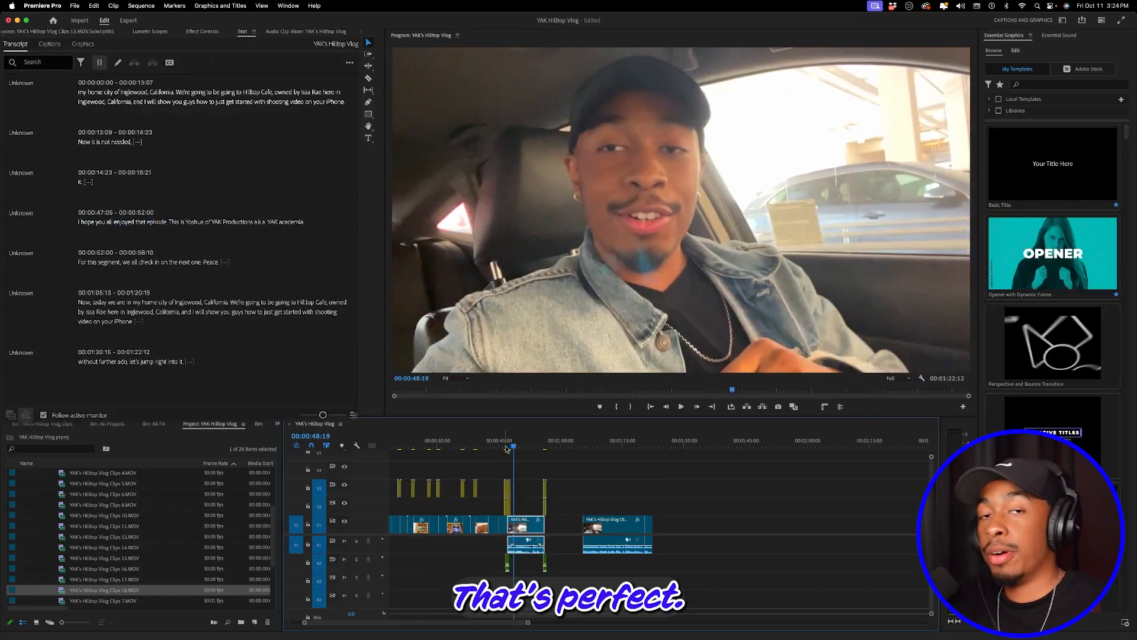
# Step: Open the YAK Intro Nested sequence at the beginning of the vlog timeline for editing
pyautogui.press('-')
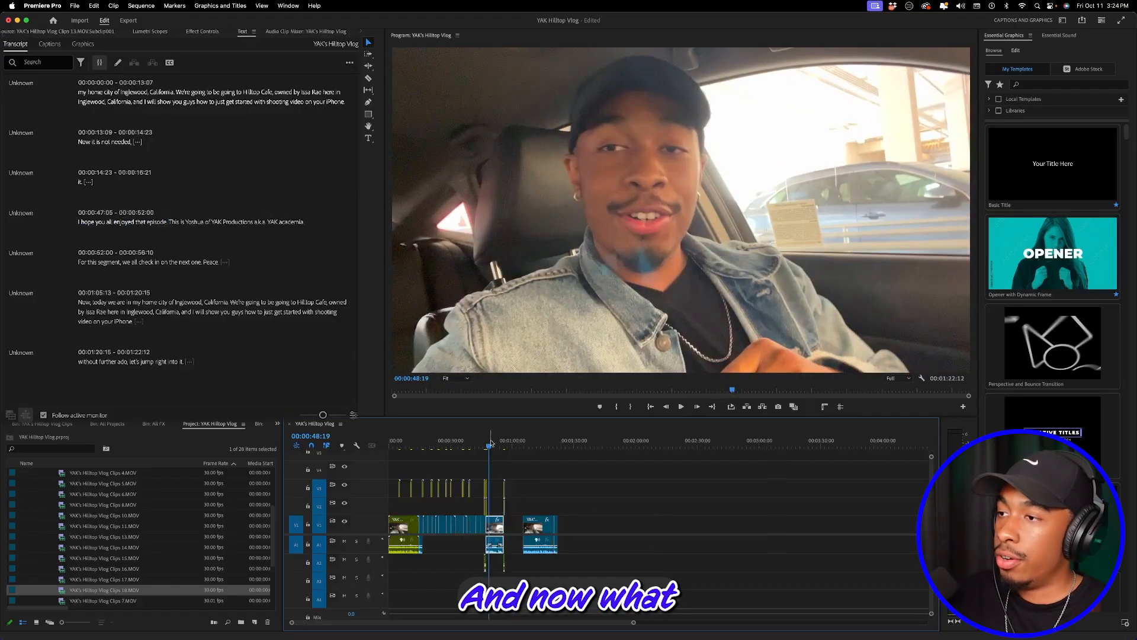
pyautogui.moveTo(491, 443); pyautogui.dragTo(401, 444)
pyautogui.press('=')
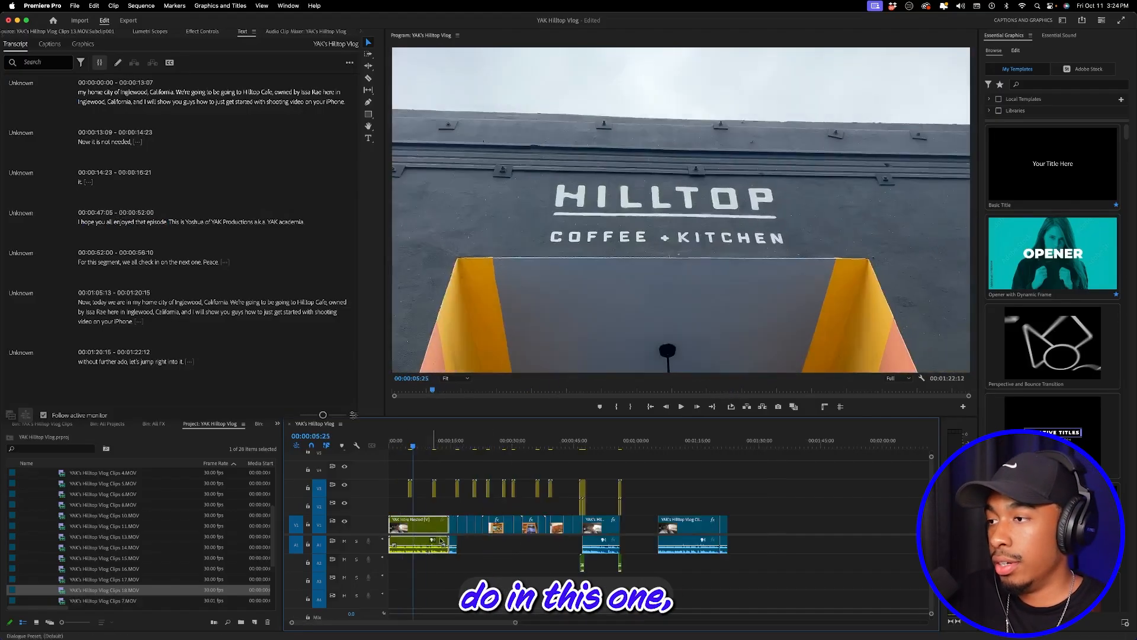
pyautogui.press('=')
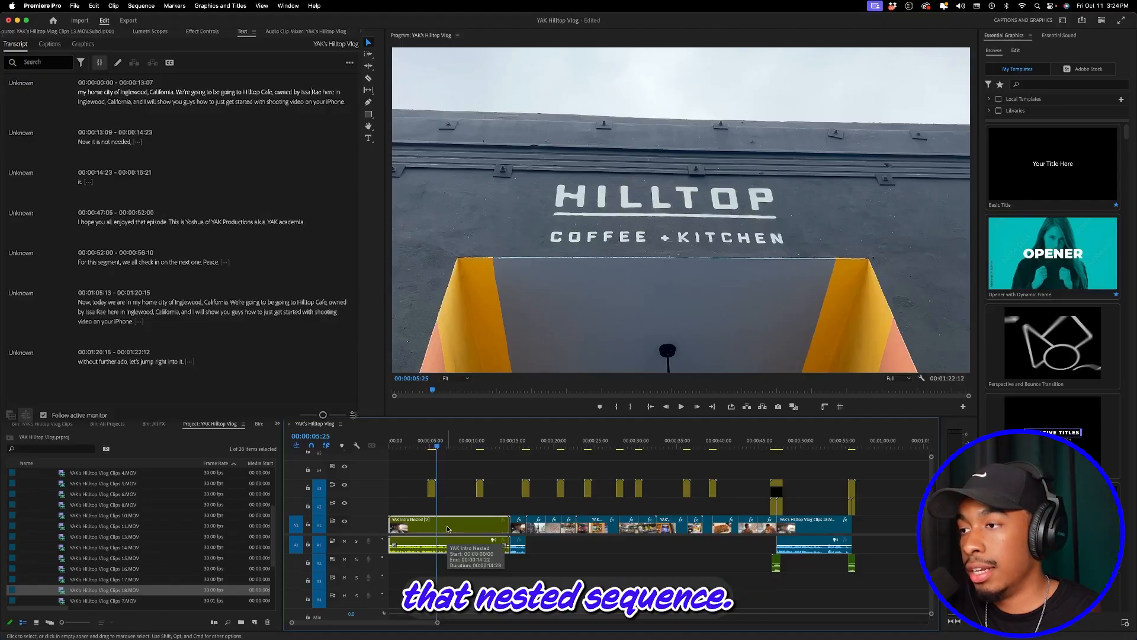
pyautogui.doubleClick(449, 524)
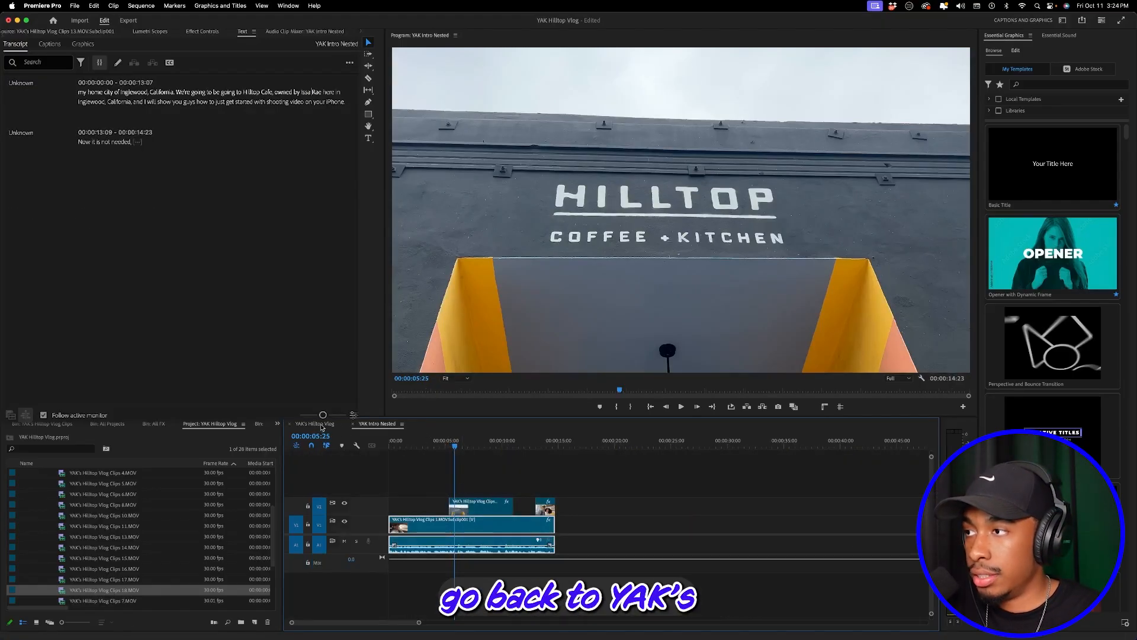
# Step: Copy the trimmed Clips 1.MOV clip from YAK's Hilltop Vlog and paste it after the existing clips in YAK Intro Nested
pyautogui.click(320, 425)
pyautogui.press('-')
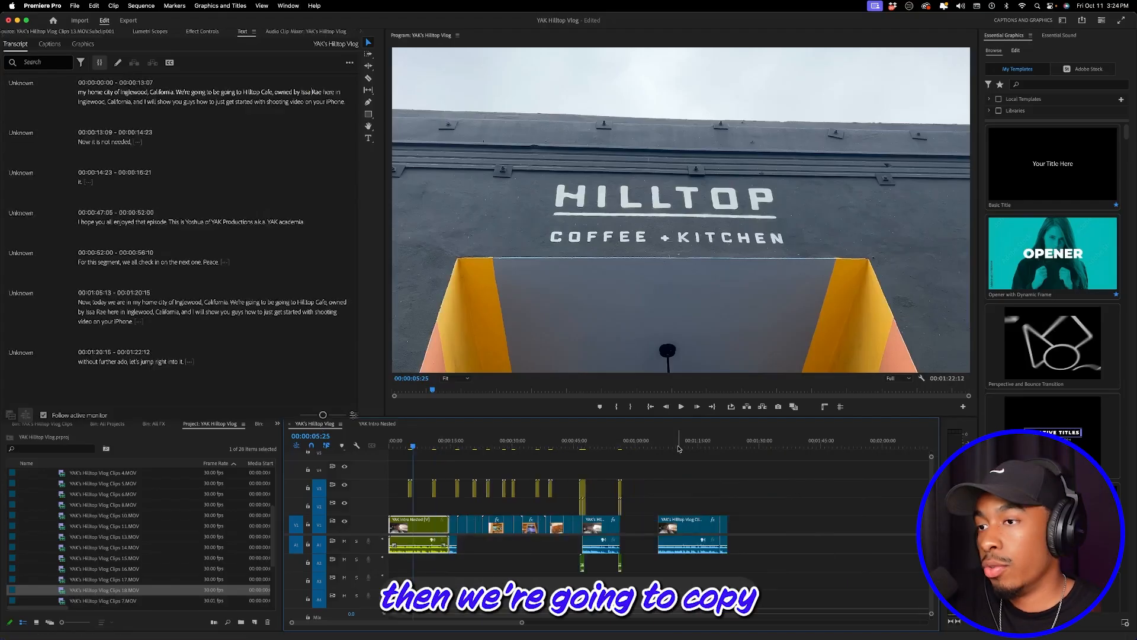
pyautogui.click(692, 531)
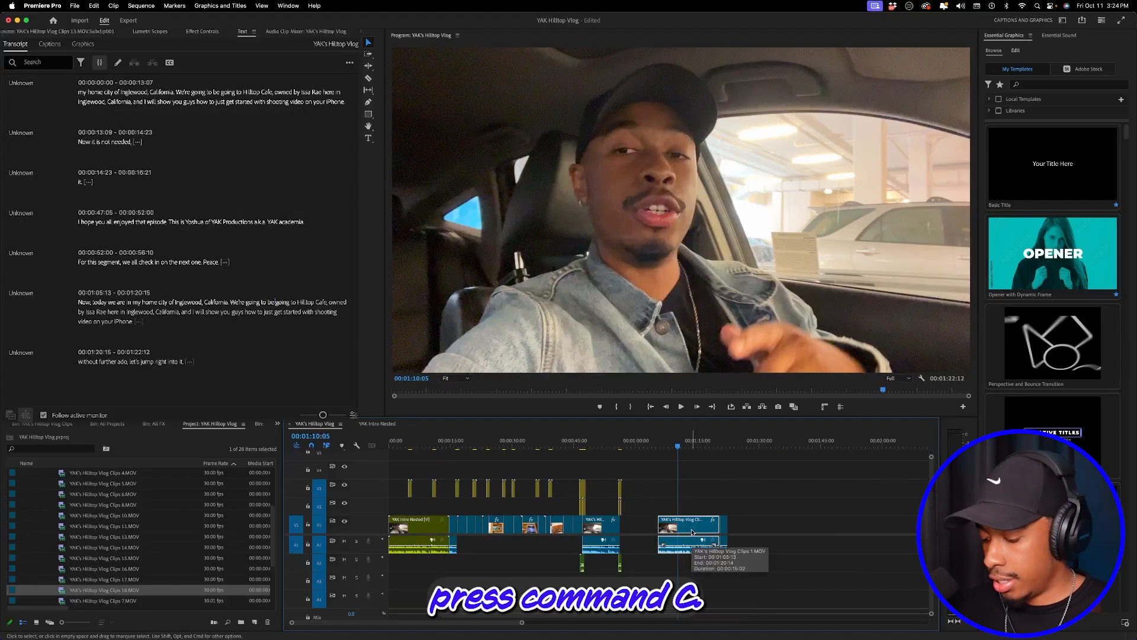
pyautogui.click(379, 424)
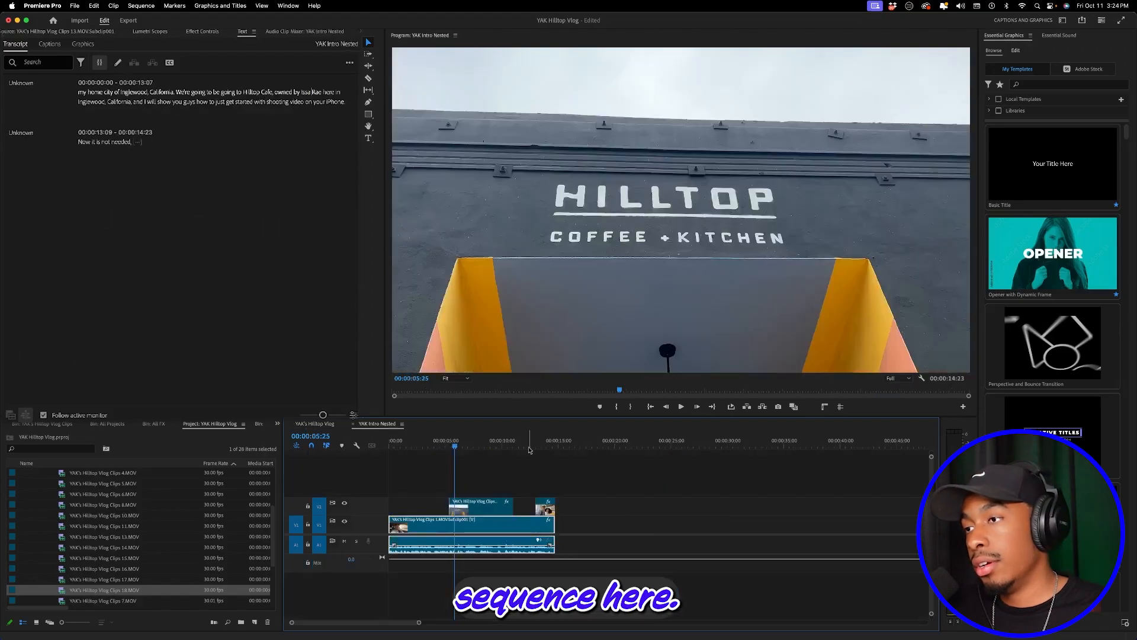
pyautogui.click(570, 445)
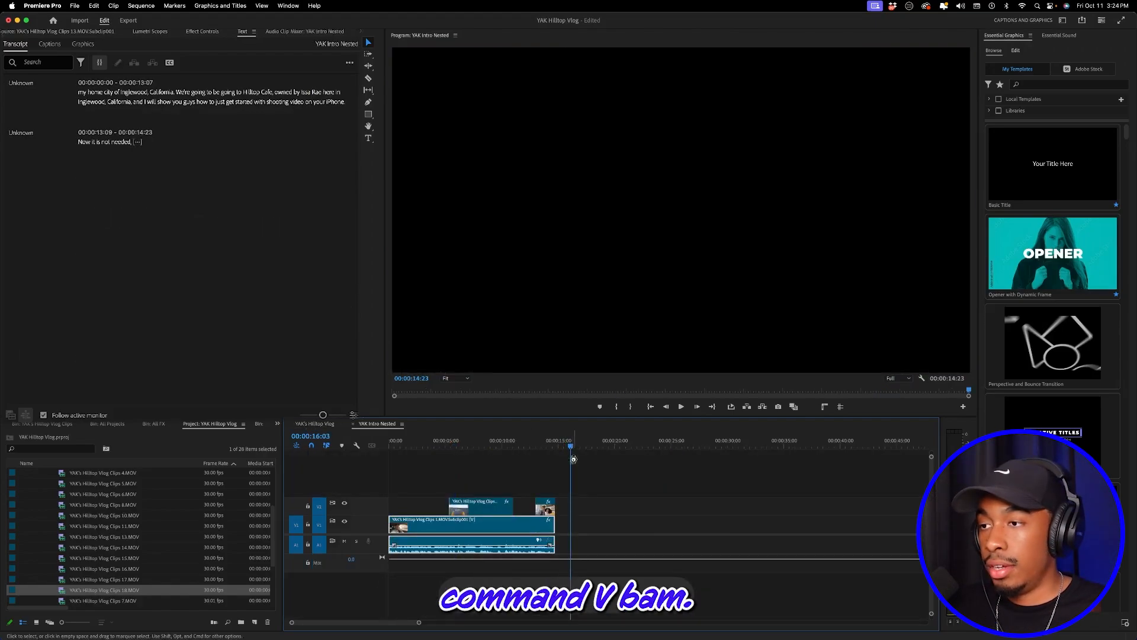
pyautogui.press('super+v')
# Step: Move the pasted clip over the nested intro's original talking clip and trim its end to match the last overlay clip's end at 00:00:14:23
pyautogui.moveTo(682, 530)
pyautogui.mouseDown()
pyautogui.moveTo(699, 531)
pyautogui.moveTo(508, 534)
pyautogui.mouseUp()
pyautogui.click(554, 446)
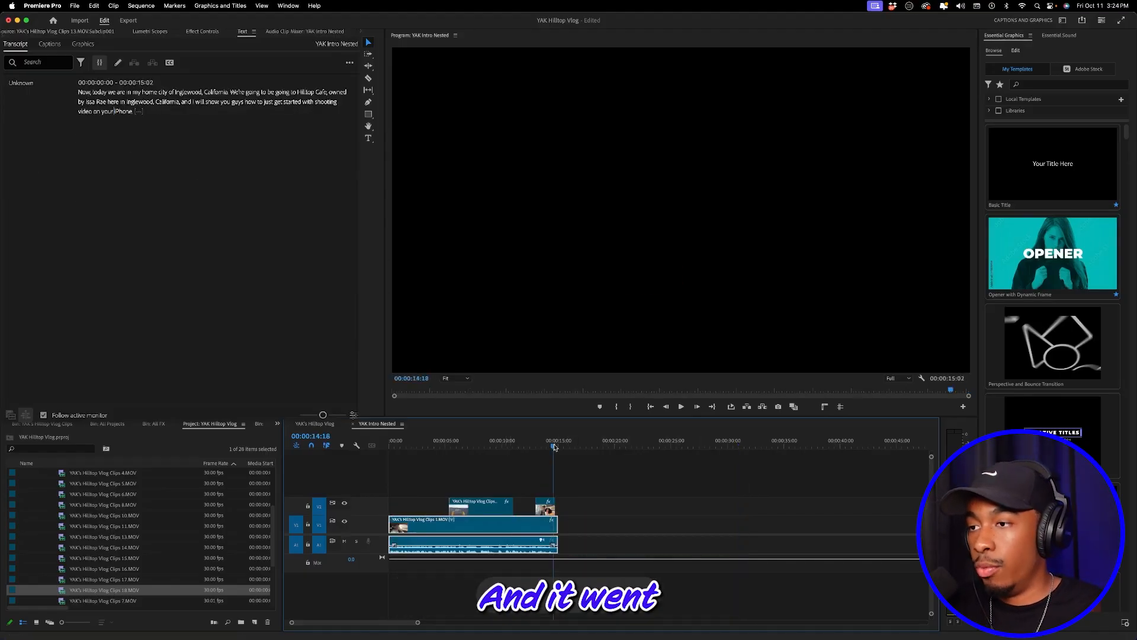
pyautogui.press('=')
pyautogui.moveTo(682, 527); pyautogui.dragTo(679, 527)
pyautogui.press('-')
pyautogui.press('-')
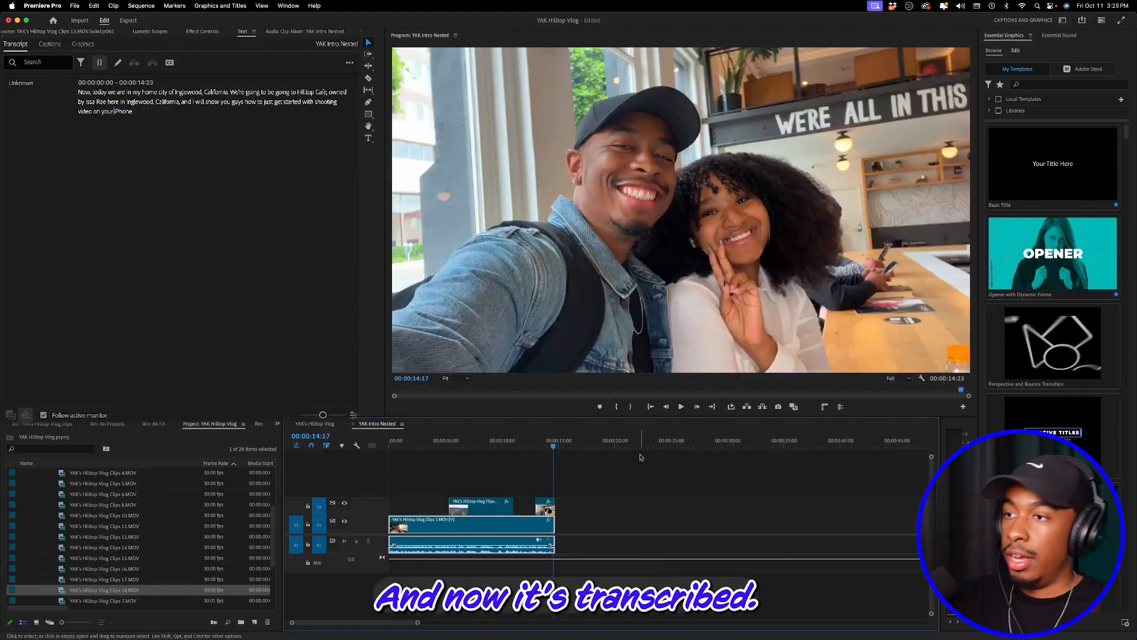
# Step: Play the opening of YAK Intro Nested and of YAK's Hilltop Vlog to check the replaced intro against its transcript
pyautogui.moveTo(578, 446); pyautogui.dragTo(344, 462)
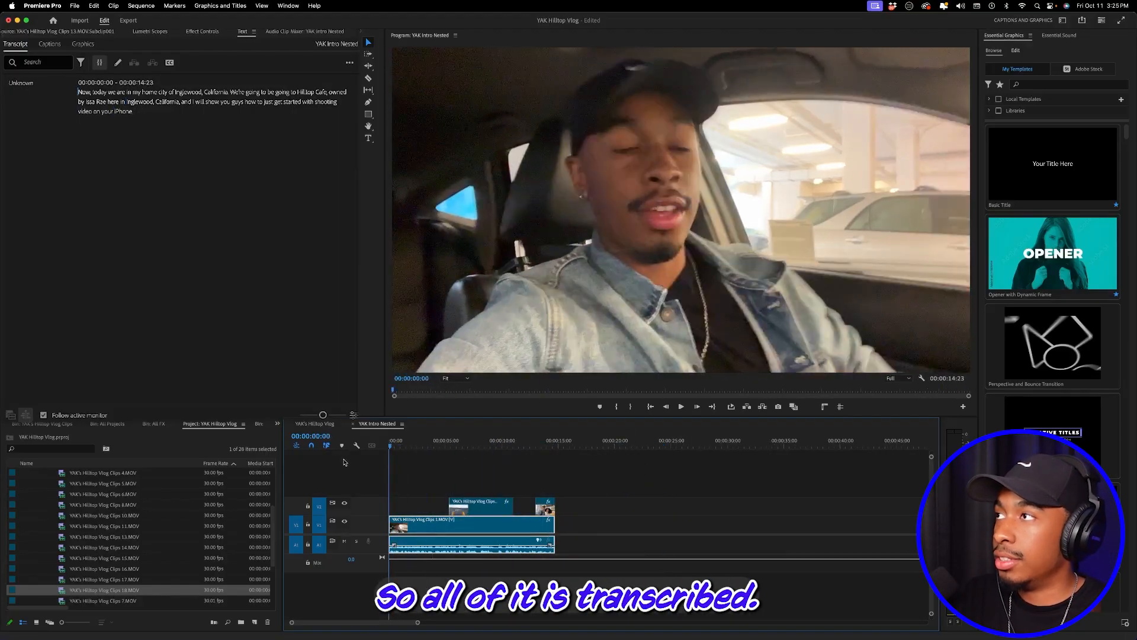
pyautogui.press('space')
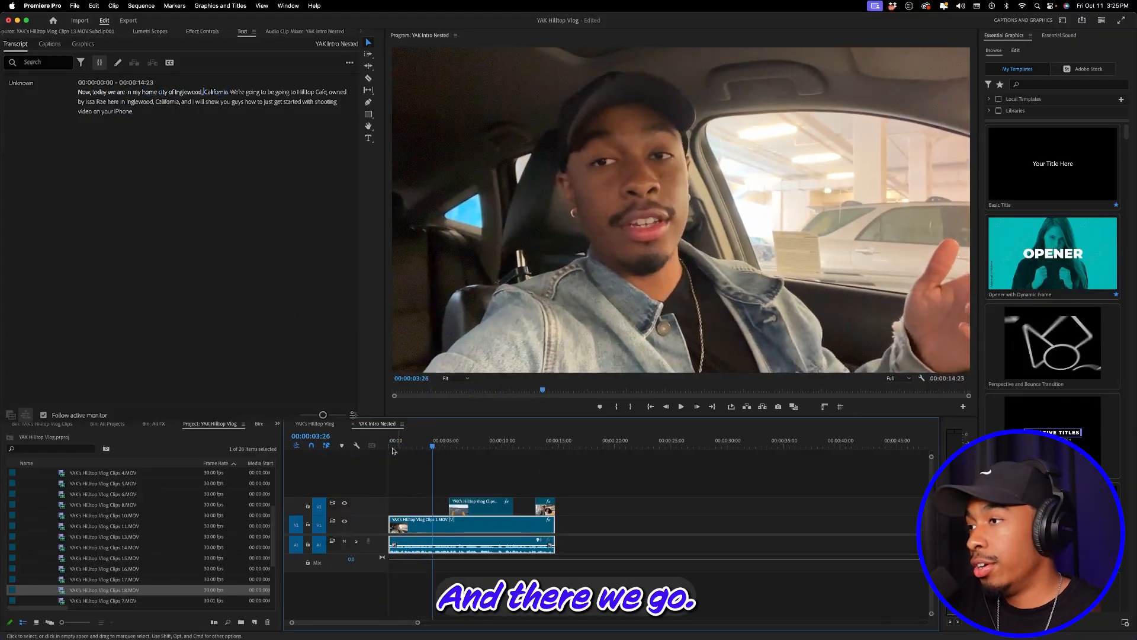
pyautogui.click(314, 424)
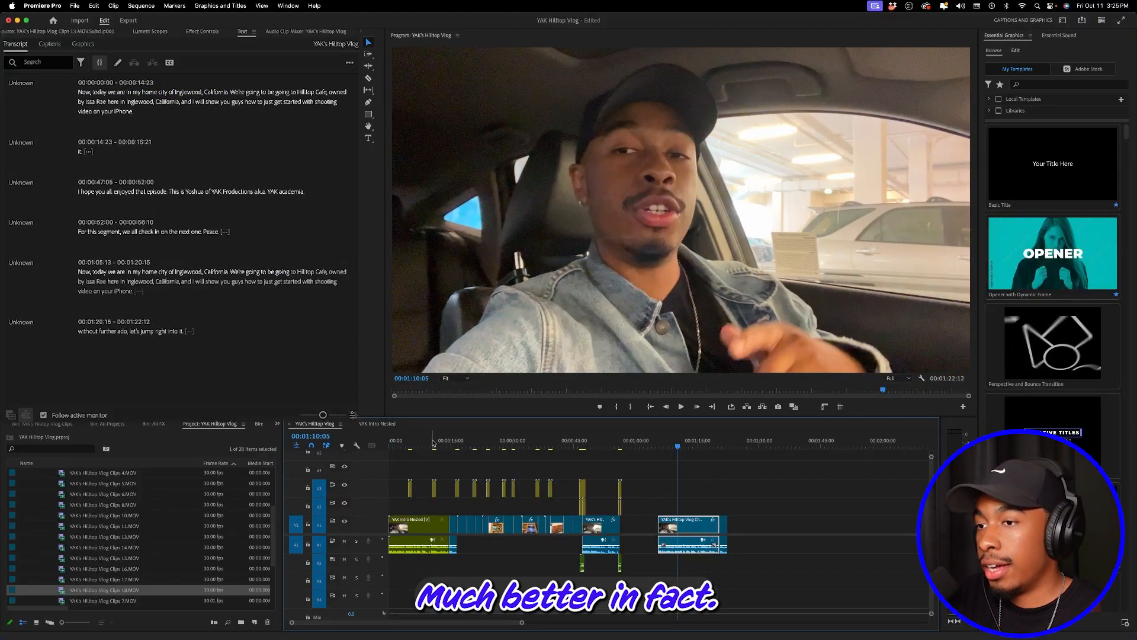
pyautogui.moveTo(433, 443); pyautogui.dragTo(367, 444)
pyautogui.press('space')
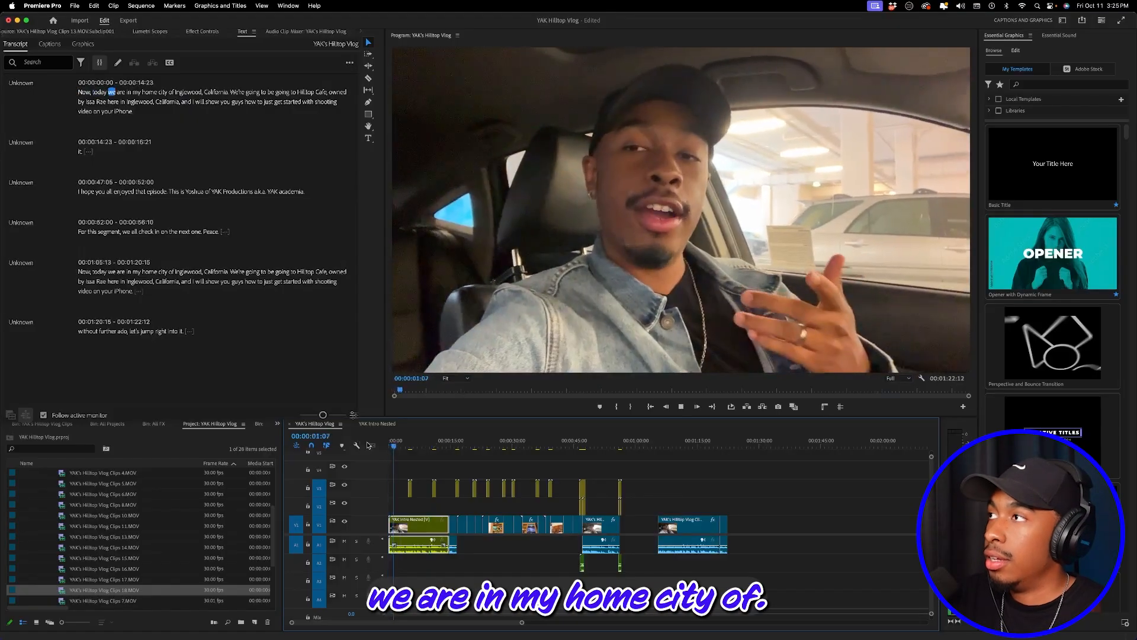
pyautogui.press('space')
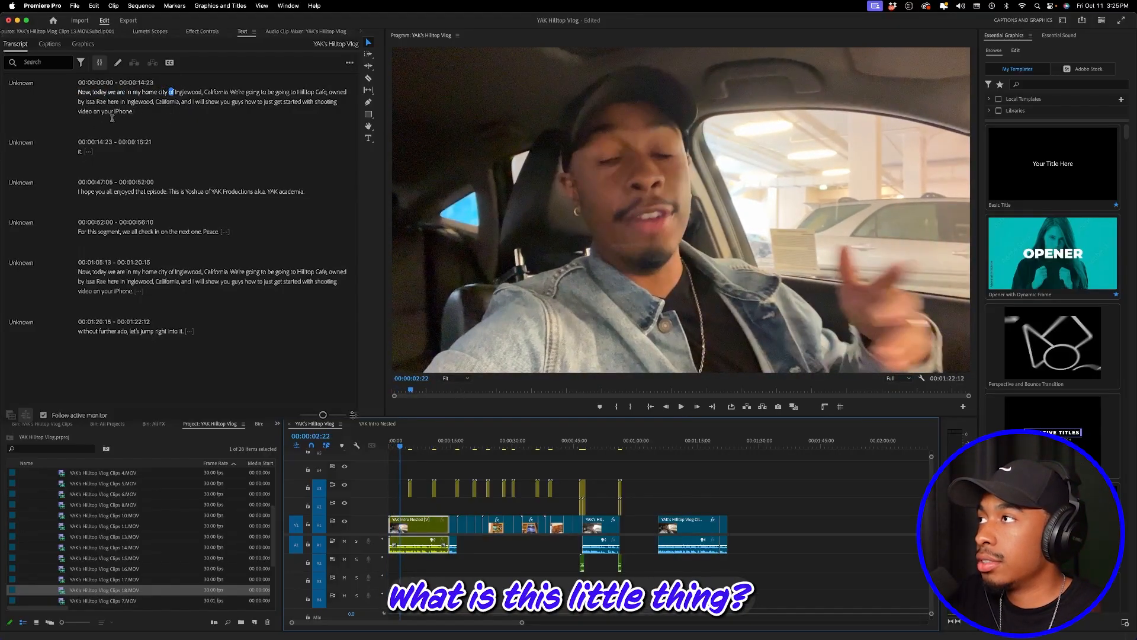
# Step: Play the short transcript segment right after the intro to check its wording against the audio
pyautogui.click(88, 152)
pyautogui.press('space')
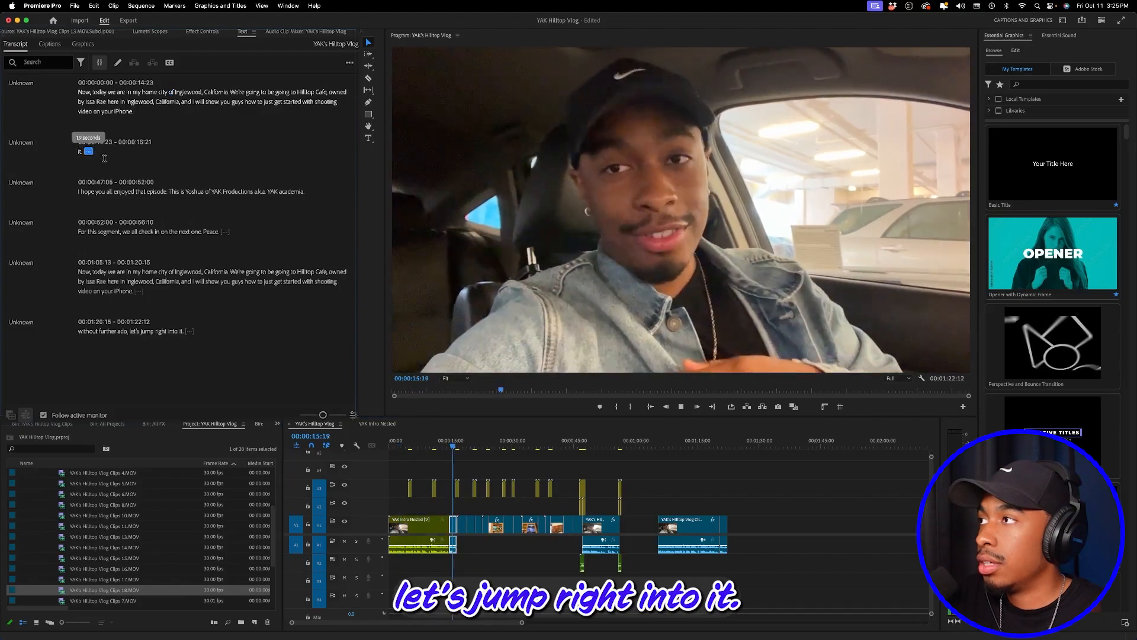
pyautogui.press('space')
# Step: Delete the longer spare talking clip after the outro and play the remaining "without further ado" clip
pyautogui.click(676, 524)
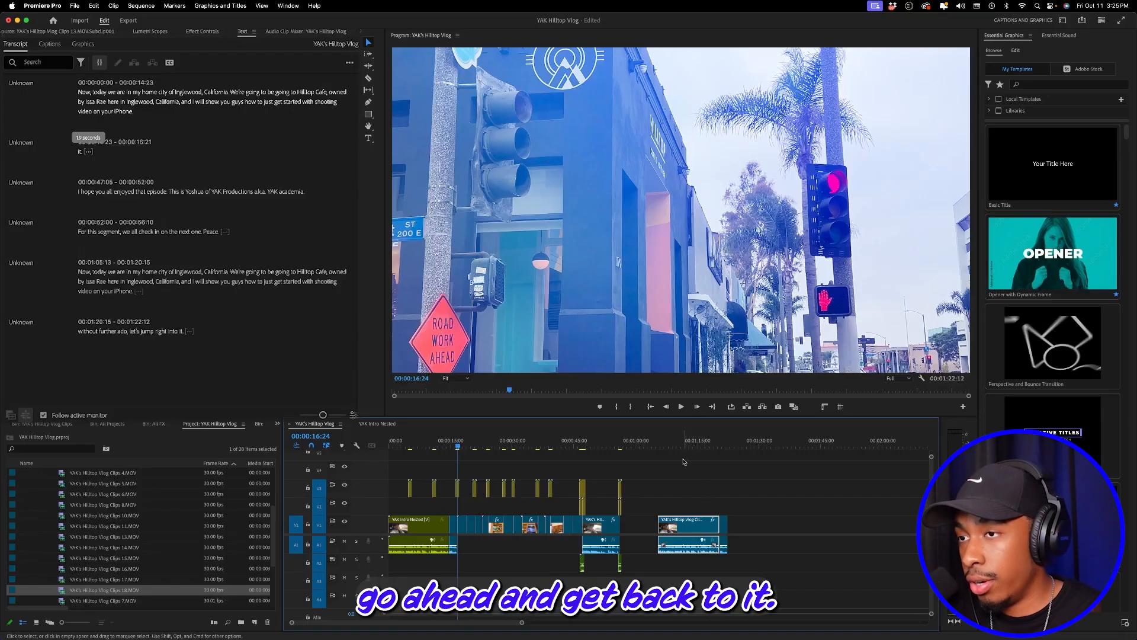
pyautogui.click(676, 443)
pyautogui.press('Delete')
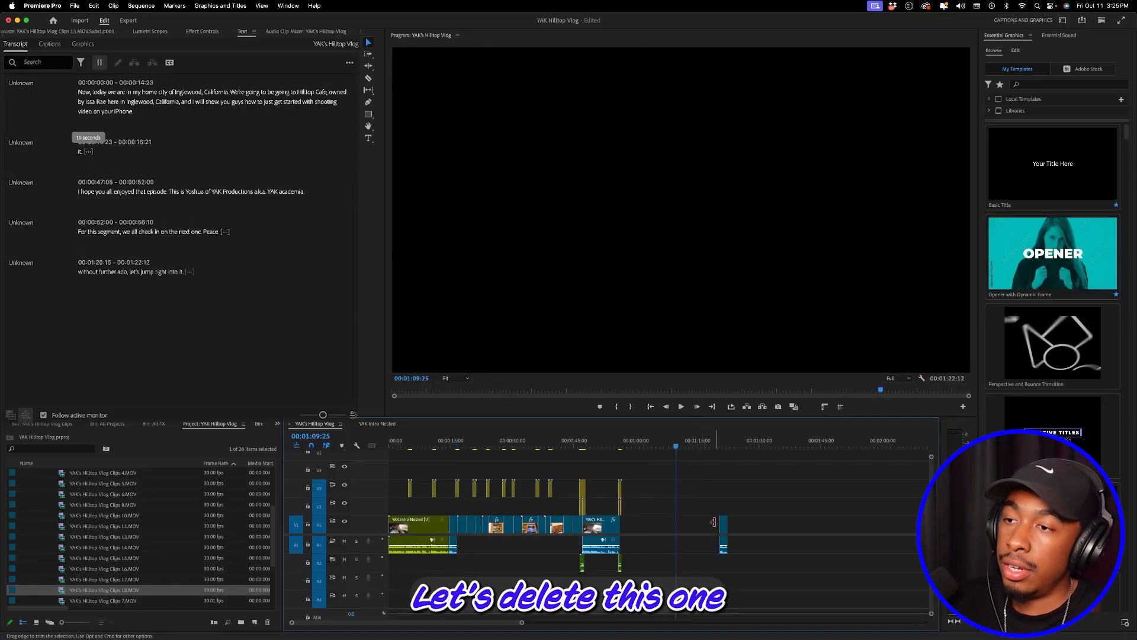
pyautogui.click(721, 445)
pyautogui.press('space')
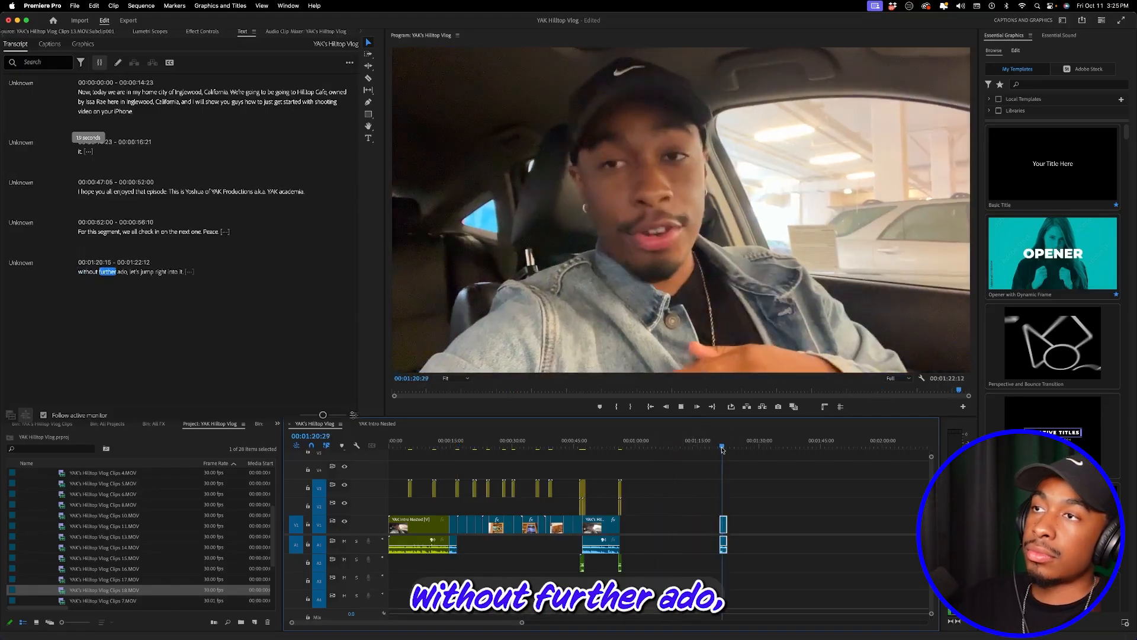
pyautogui.press('space')
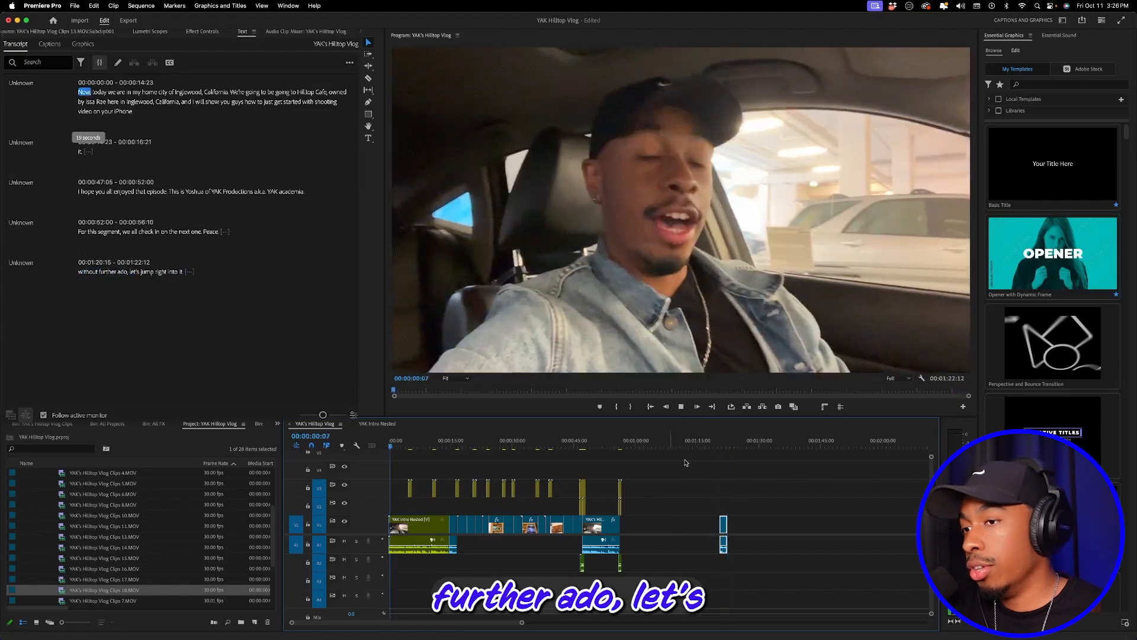
# Step: Delete the short talking clip following YAK Intro Nested and move the spare "without further ado" clip into its place
pyautogui.press('space')
pyautogui.click(453, 531)
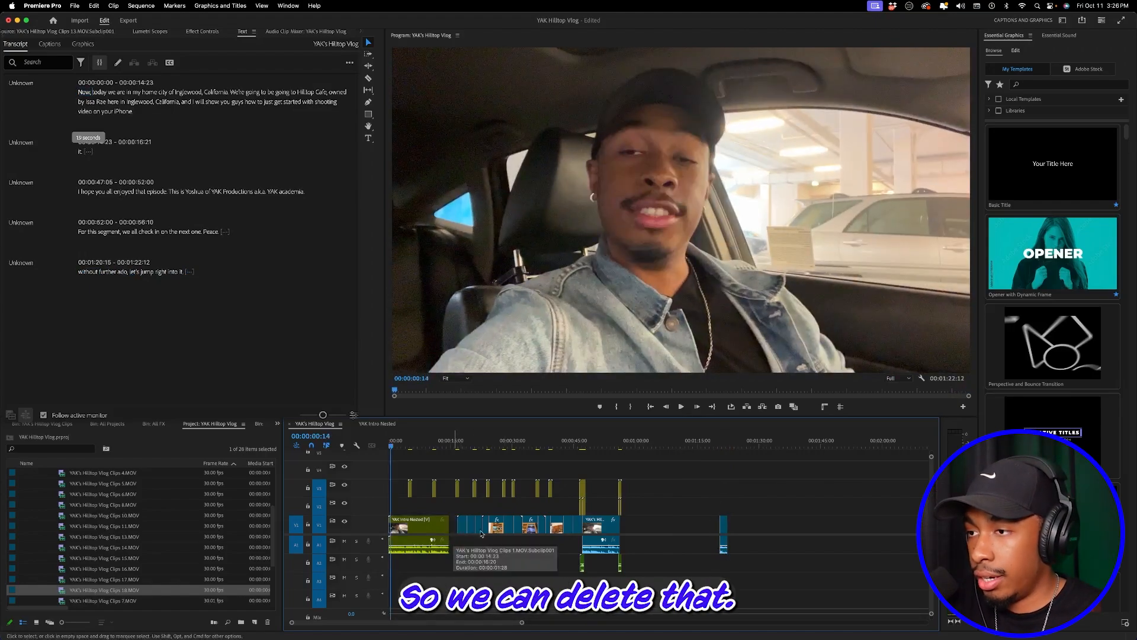
pyautogui.press('Delete')
pyautogui.moveTo(723, 524); pyautogui.dragTo(460, 536)
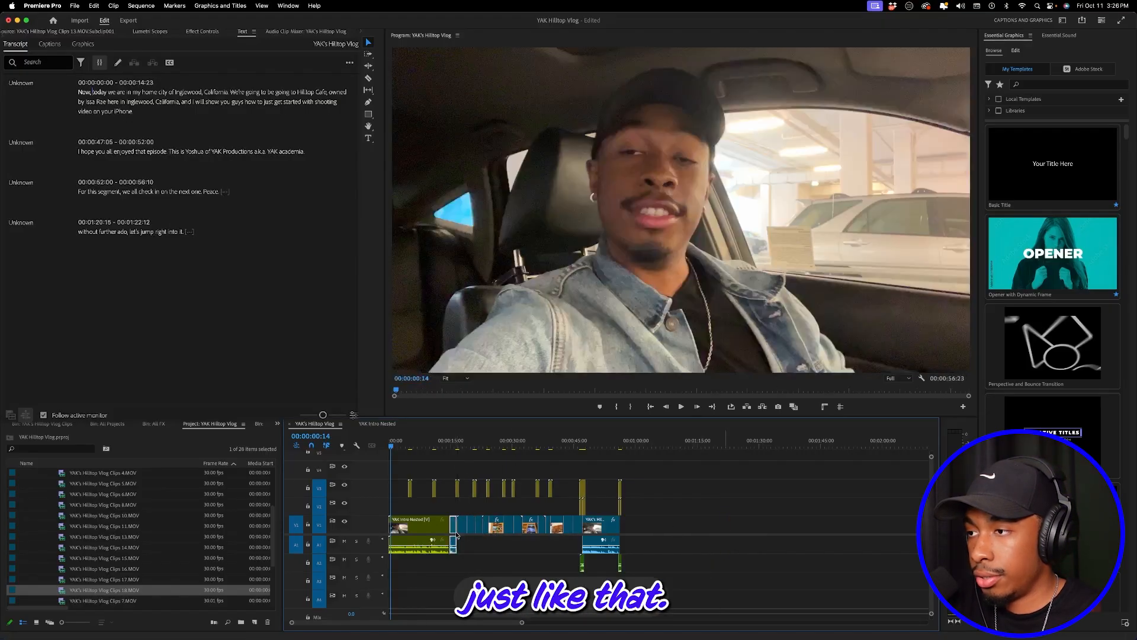
# Step: Play the transition from the end of YAK Intro Nested into the "without further ado" clip at a closer timeline zoom
pyautogui.click(448, 442)
pyautogui.press('=')
pyautogui.press('space')
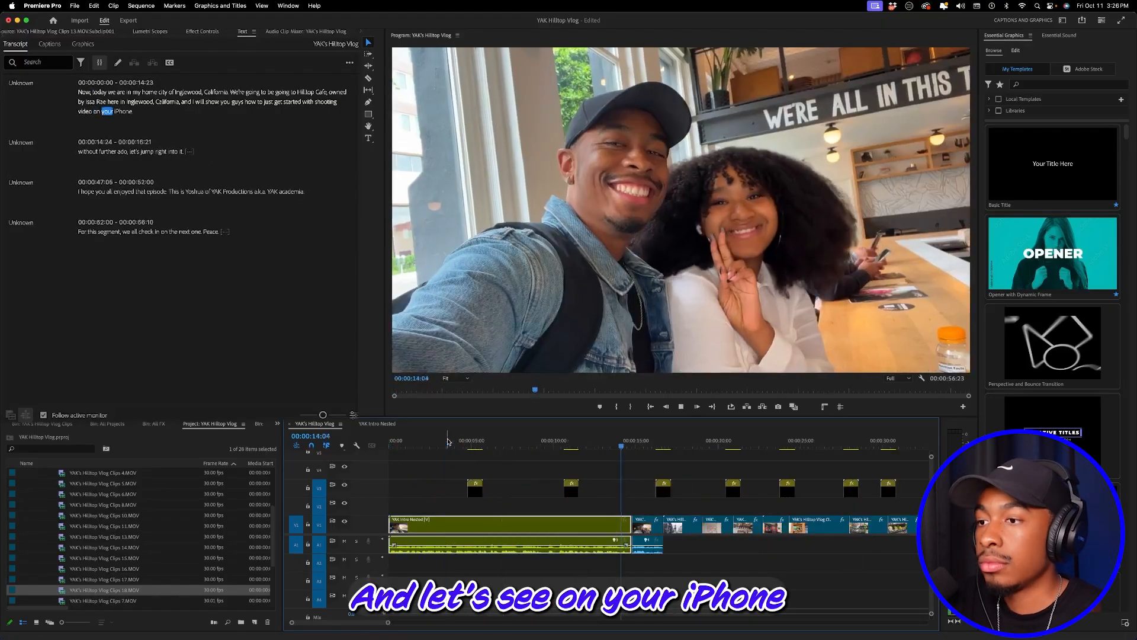
pyautogui.press('=')
pyautogui.press('=')
pyautogui.press('=')
pyautogui.press('space')
# Step: Close the small gap between YAK Intro Nested and the "without further ado" clip
pyautogui.click(617, 529)
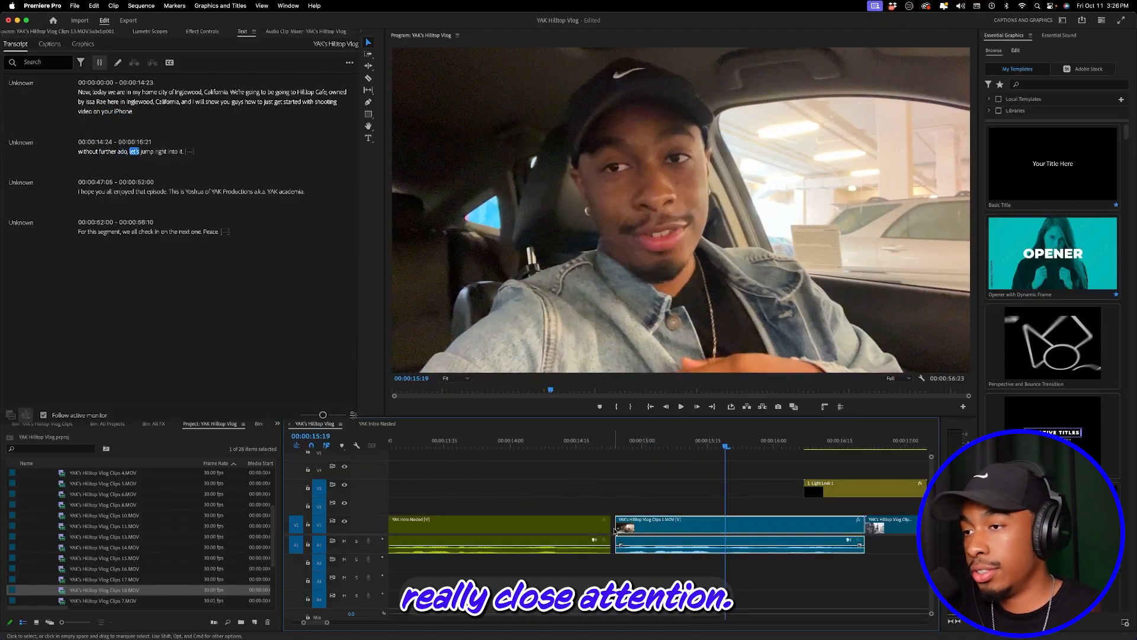
pyautogui.click(614, 530)
pyautogui.press('Delete')
pyautogui.press('-')
pyautogui.press('-')
pyautogui.press('-')
pyautogui.press('-')
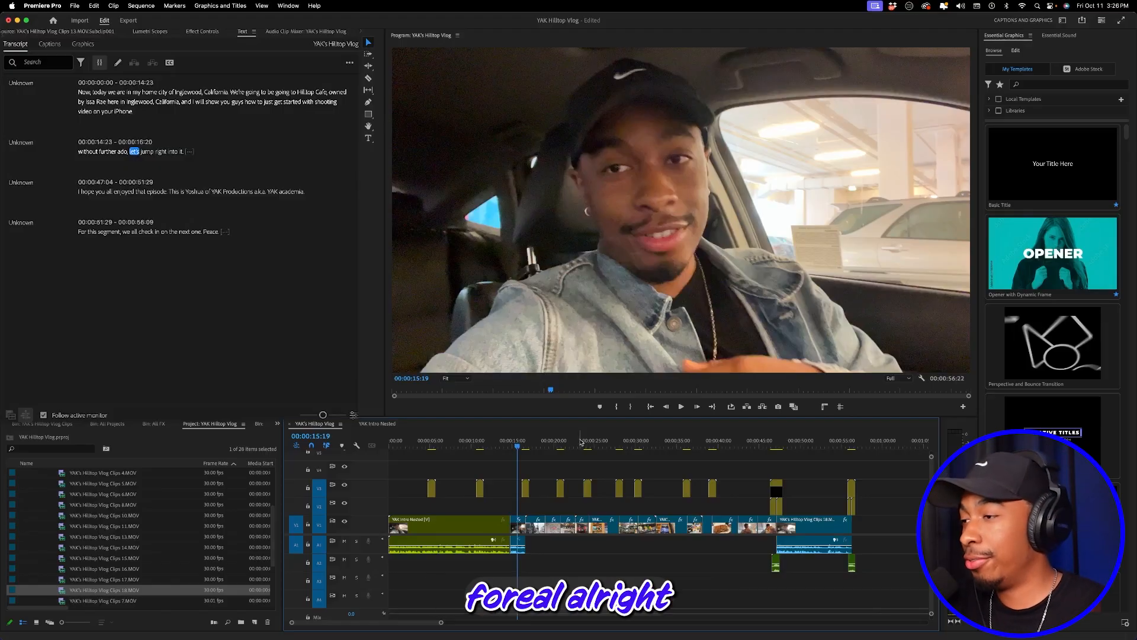
# Step: Play the vlog from its start through the intro to compare the speech with the transcript
pyautogui.click(432, 441)
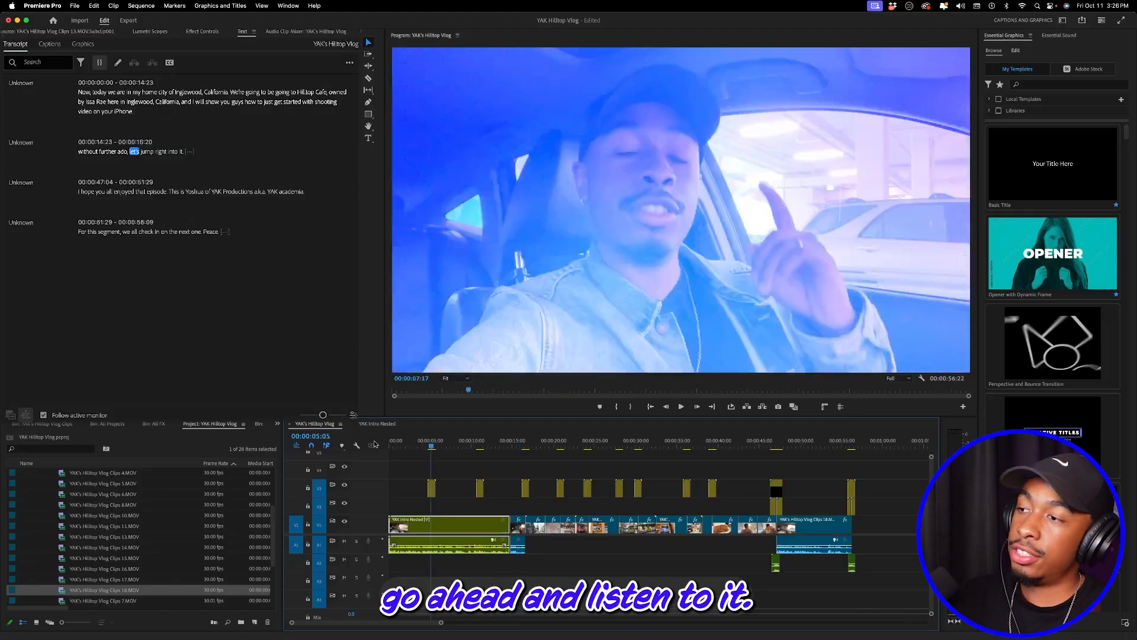
pyautogui.click(390, 442)
pyautogui.press('space')
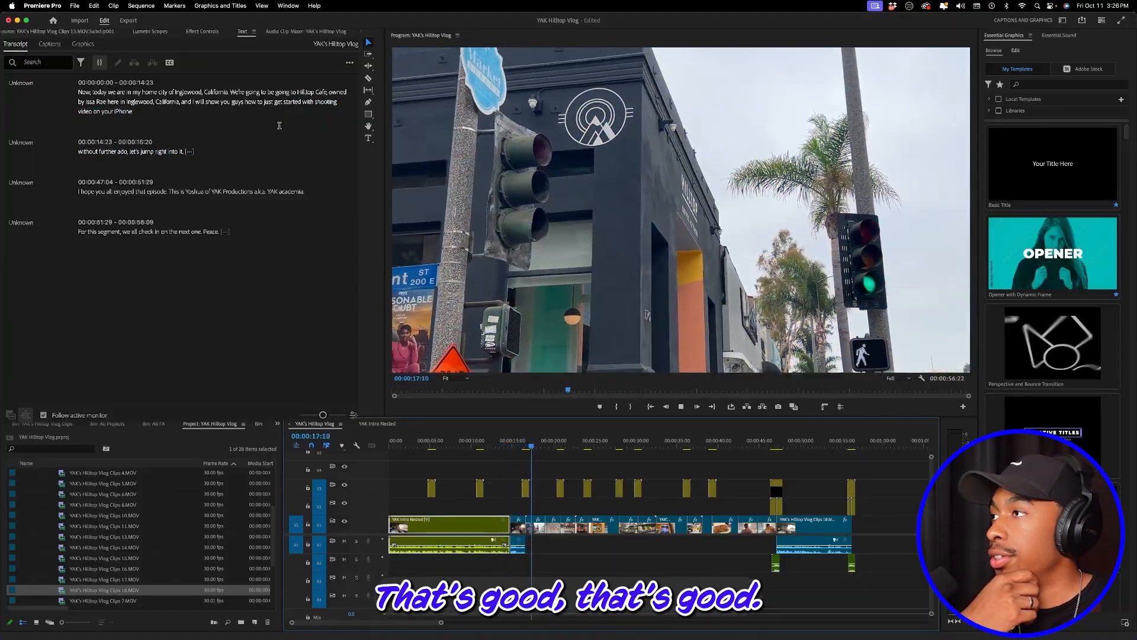
pyautogui.press('space')
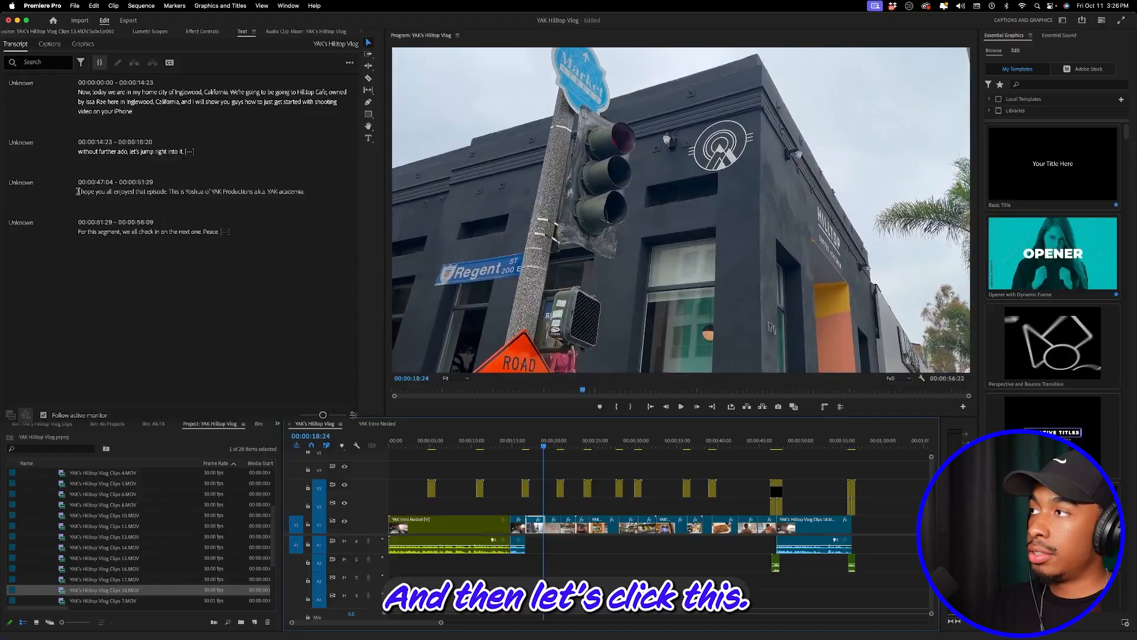
# Step: Play the outro from its transcript segment and correct the brand name at the end of the first line to YAKademia
pyautogui.click(78, 191)
pyautogui.press('space')
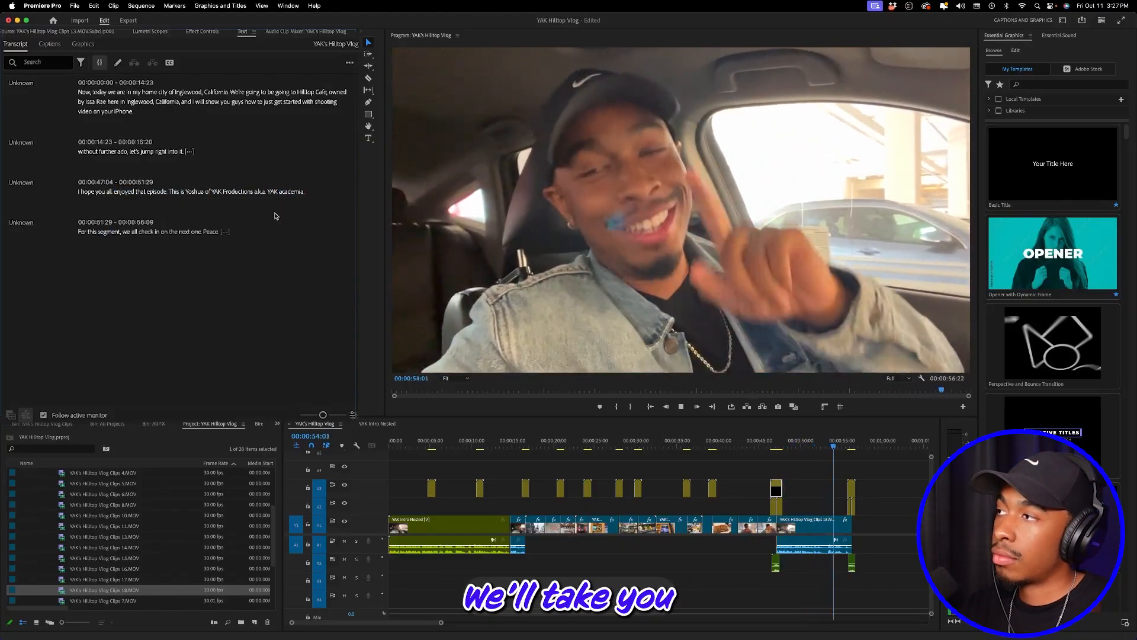
pyautogui.press('space')
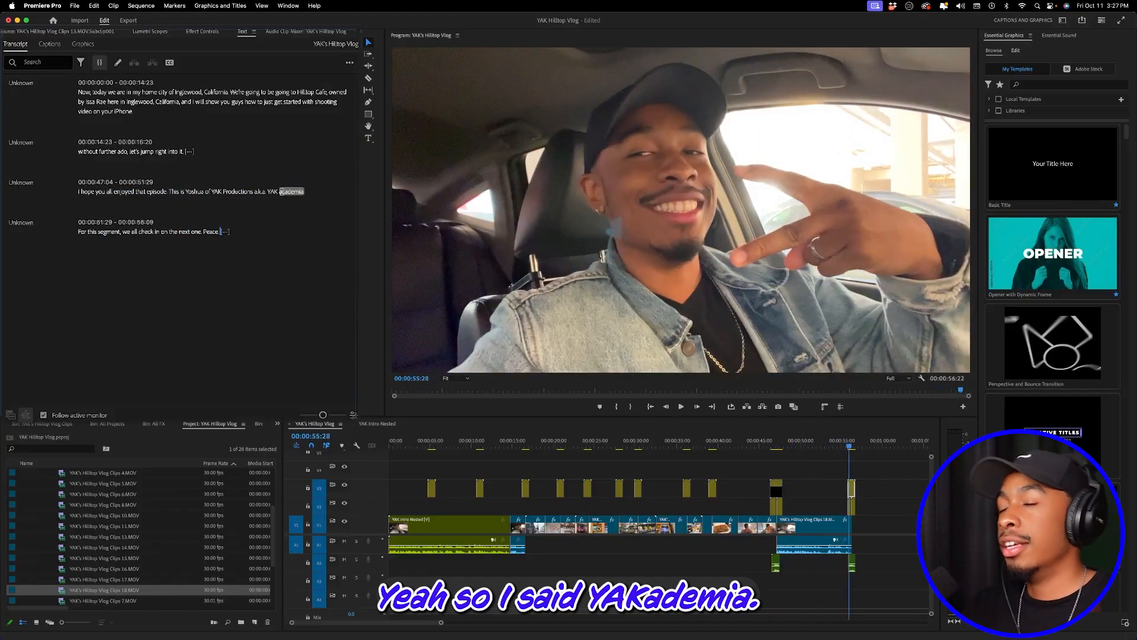
pyautogui.doubleClick(283, 192)
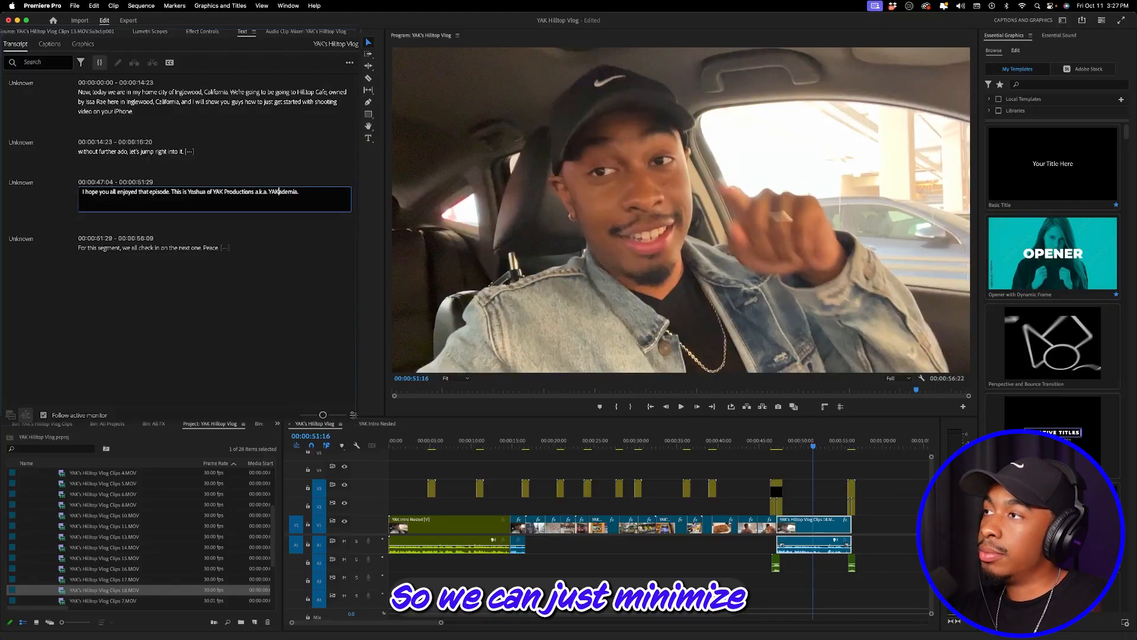
pyautogui.click(285, 214)
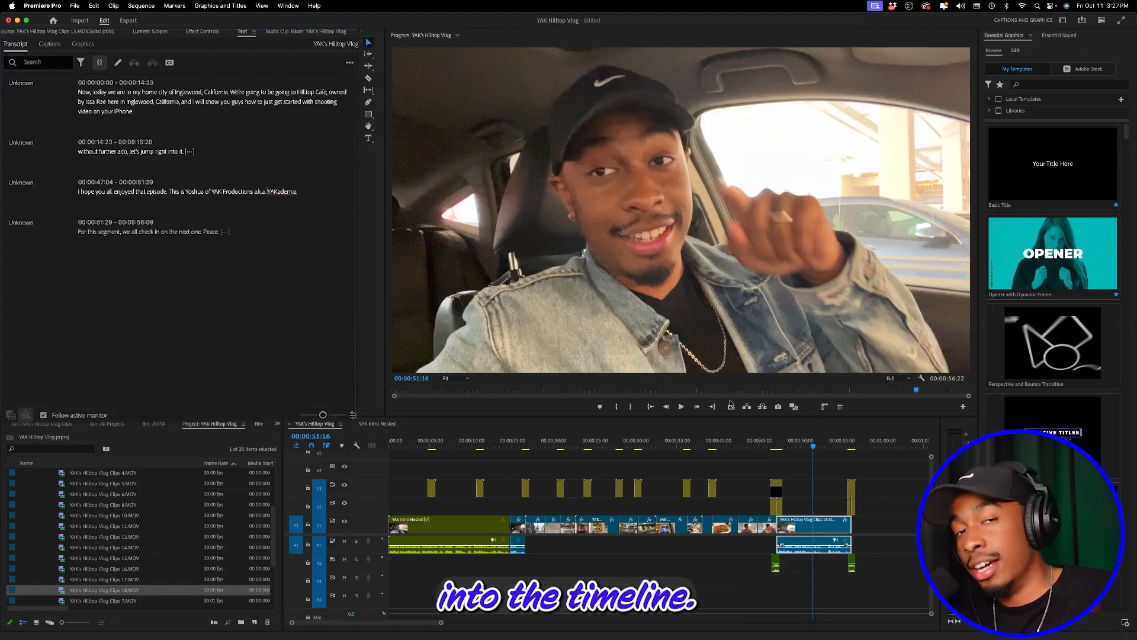
# Step: Close the YAK Intro Nested sequence and start creating captions from the vlog's transcript
pyautogui.moveTo(721, 442); pyautogui.dragTo(385, 435)
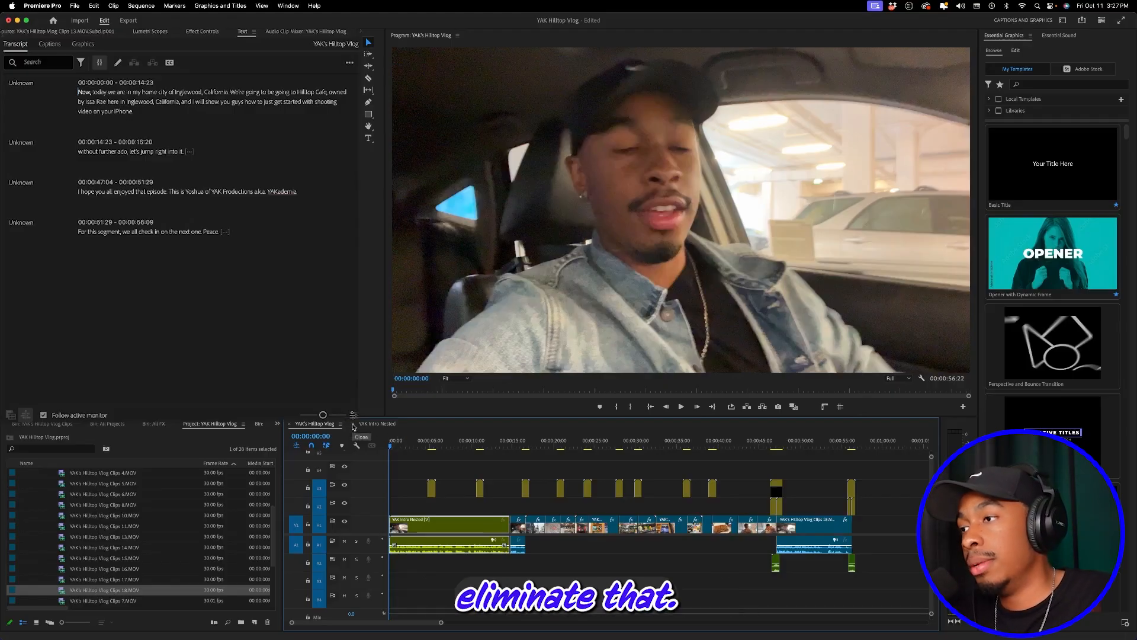
pyautogui.click(353, 426)
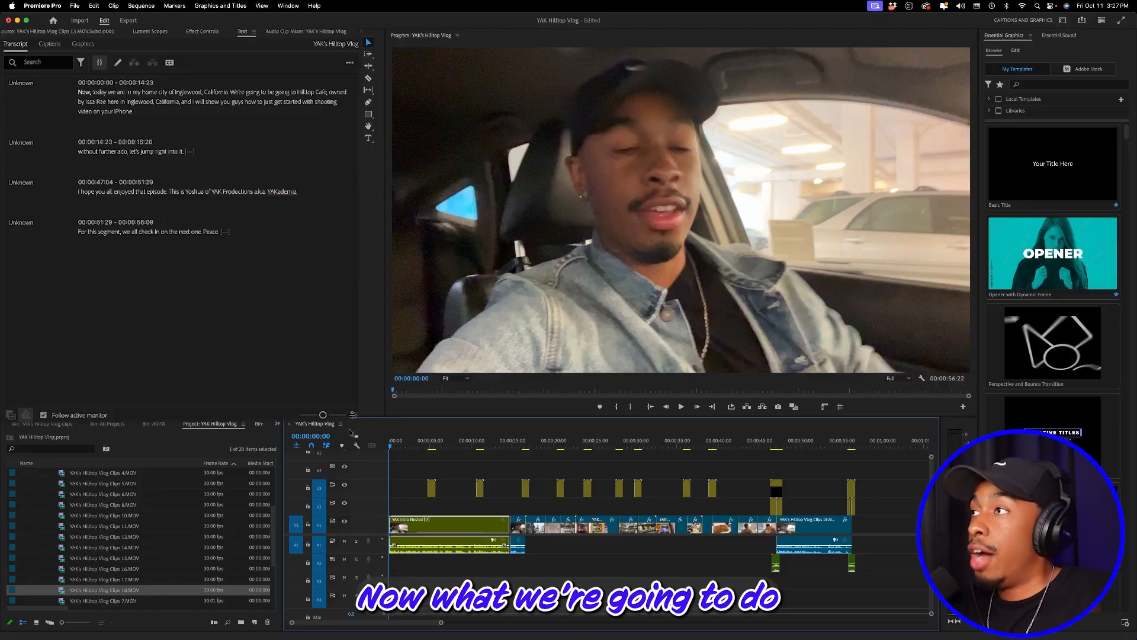
pyautogui.click(170, 63)
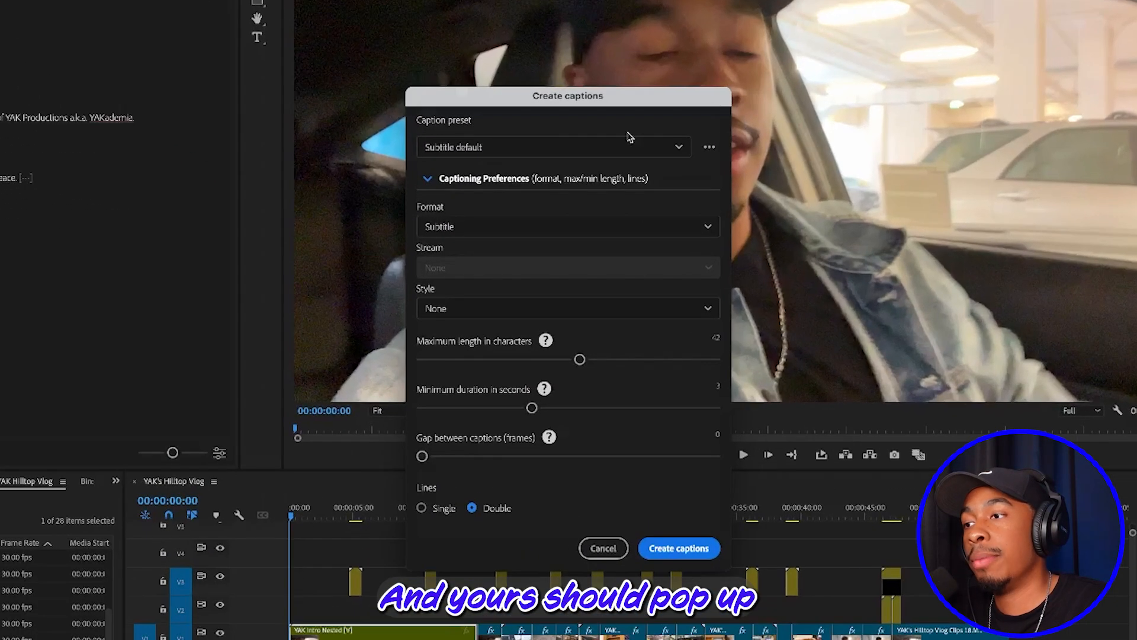
# Step: Configure the captions with the Subtitle default preset, Subtitle format, no style, 29 characters maximum, 2.9 seconds minimum duration and single lines
pyautogui.click(626, 152)
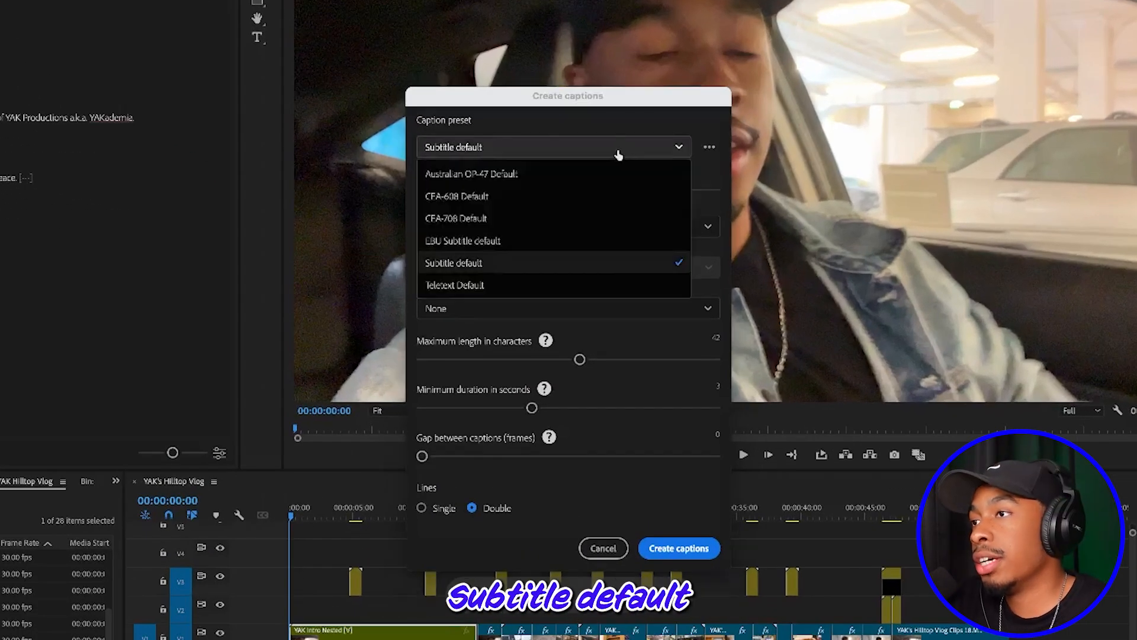
pyautogui.click(619, 152)
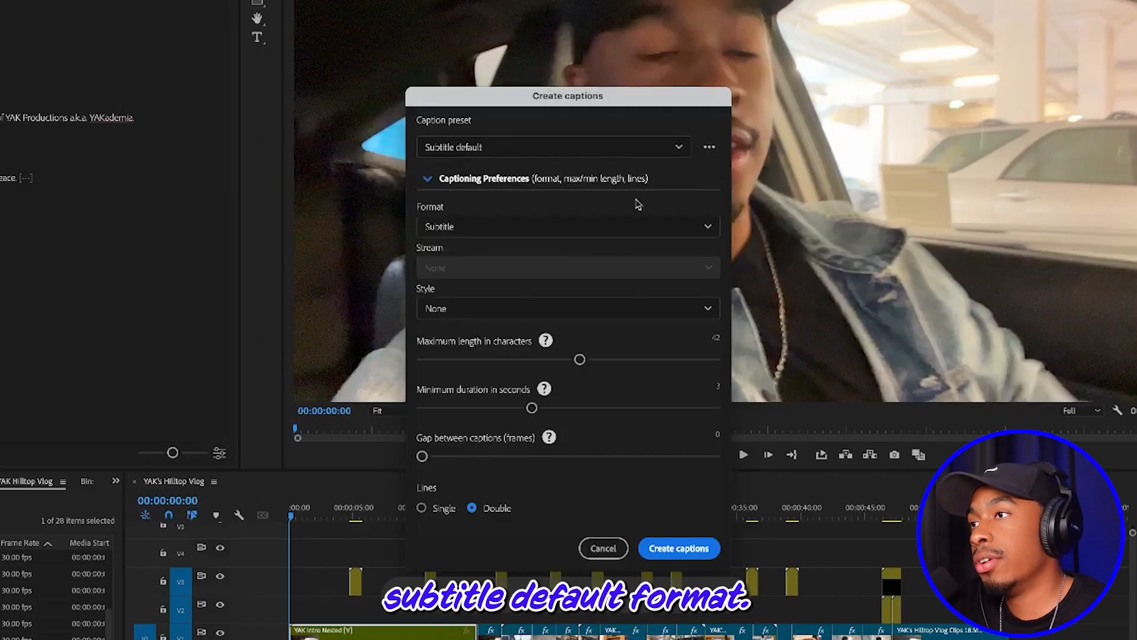
pyautogui.click(570, 230)
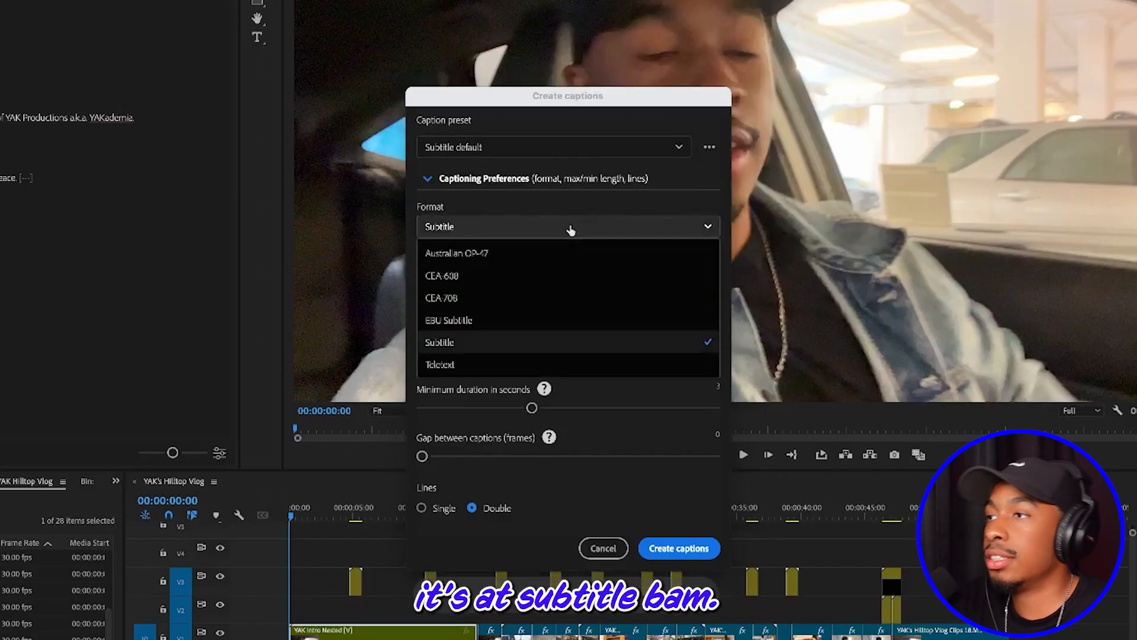
pyautogui.click(499, 343)
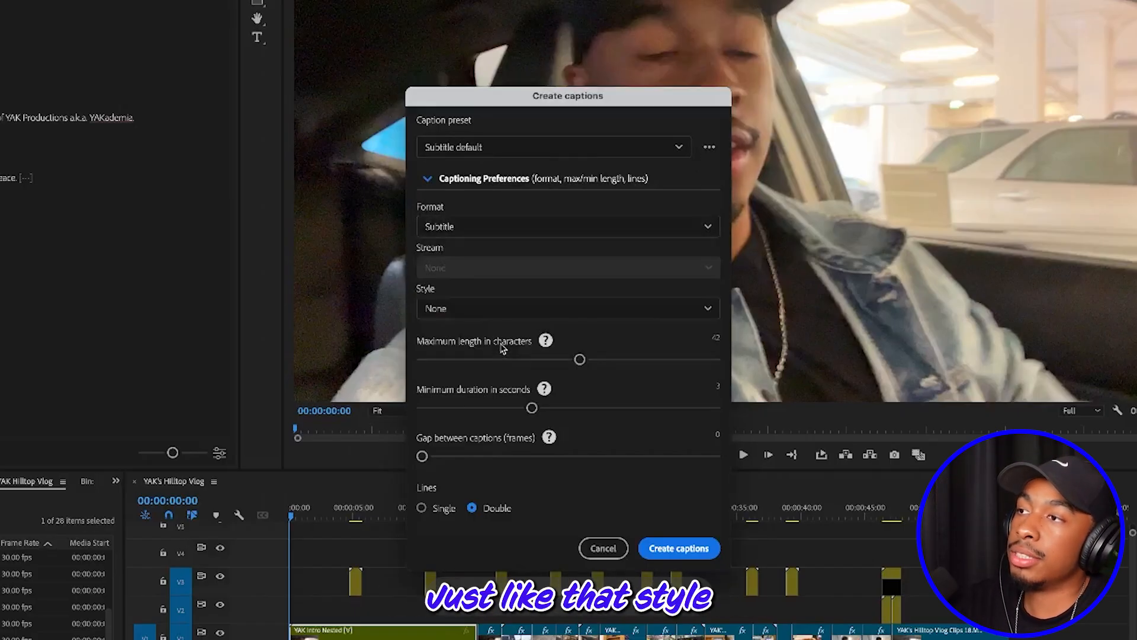
pyautogui.click(481, 308)
pyautogui.click(481, 308)
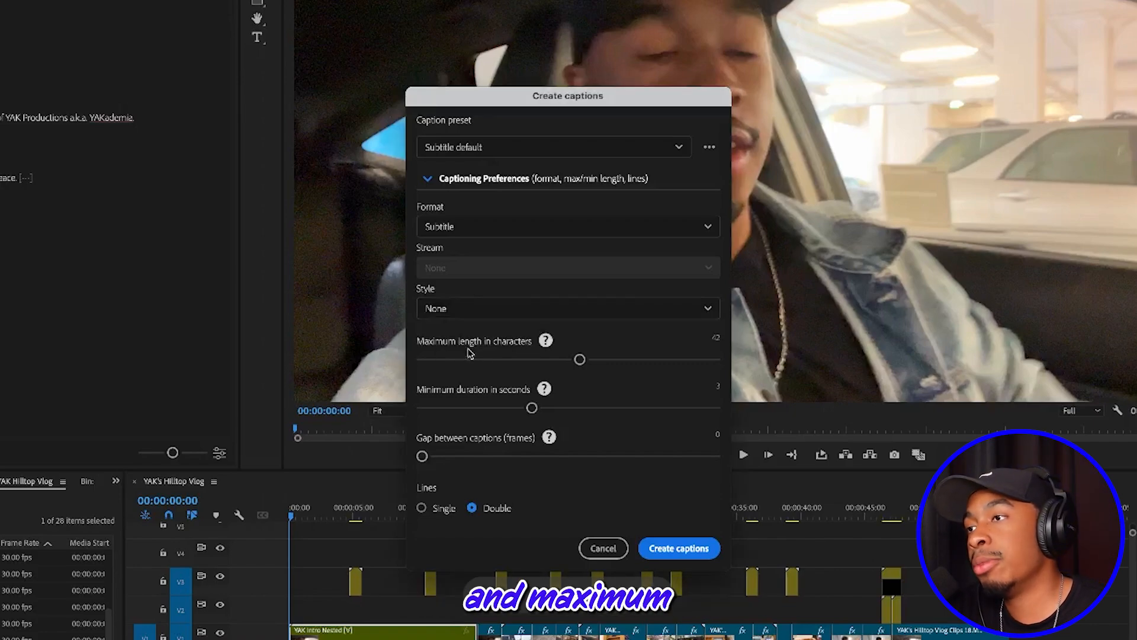
pyautogui.moveTo(578, 360); pyautogui.dragTo(519, 370)
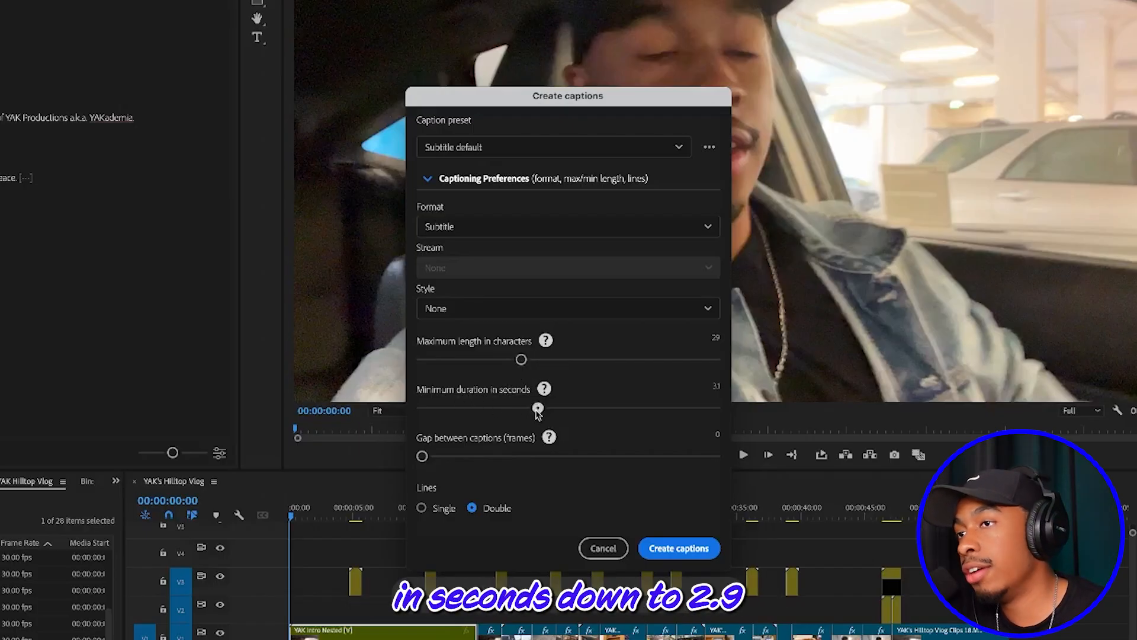
pyautogui.moveTo(531, 417); pyautogui.dragTo(529, 418)
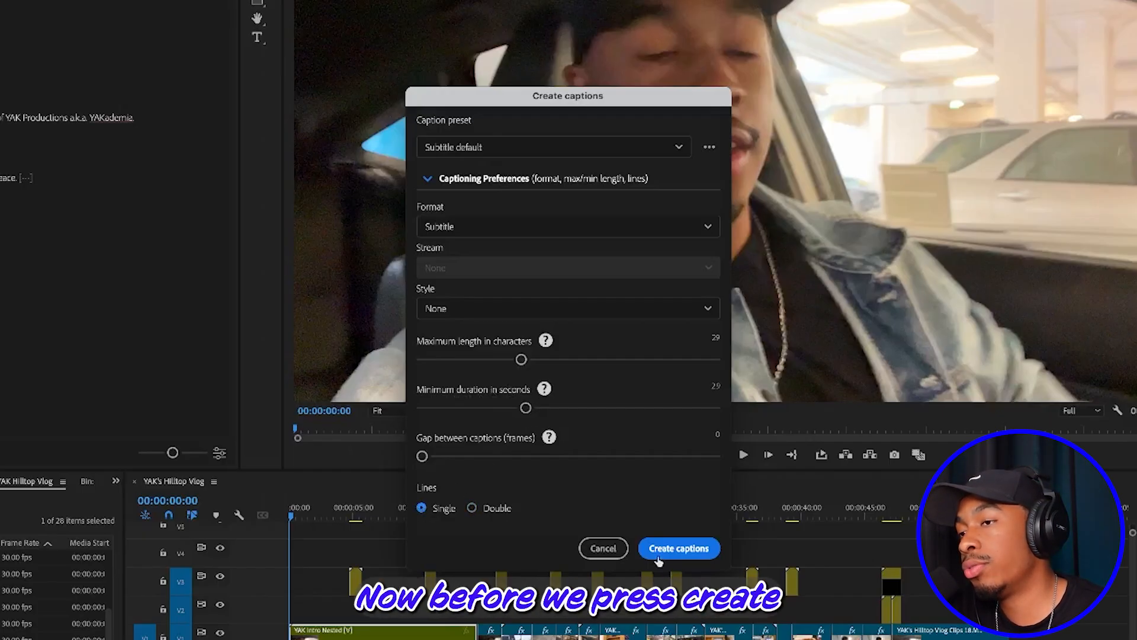
# Step: Save the current caption settings as a preset named YAK Subtitle Preset 1
pyautogui.click(710, 149)
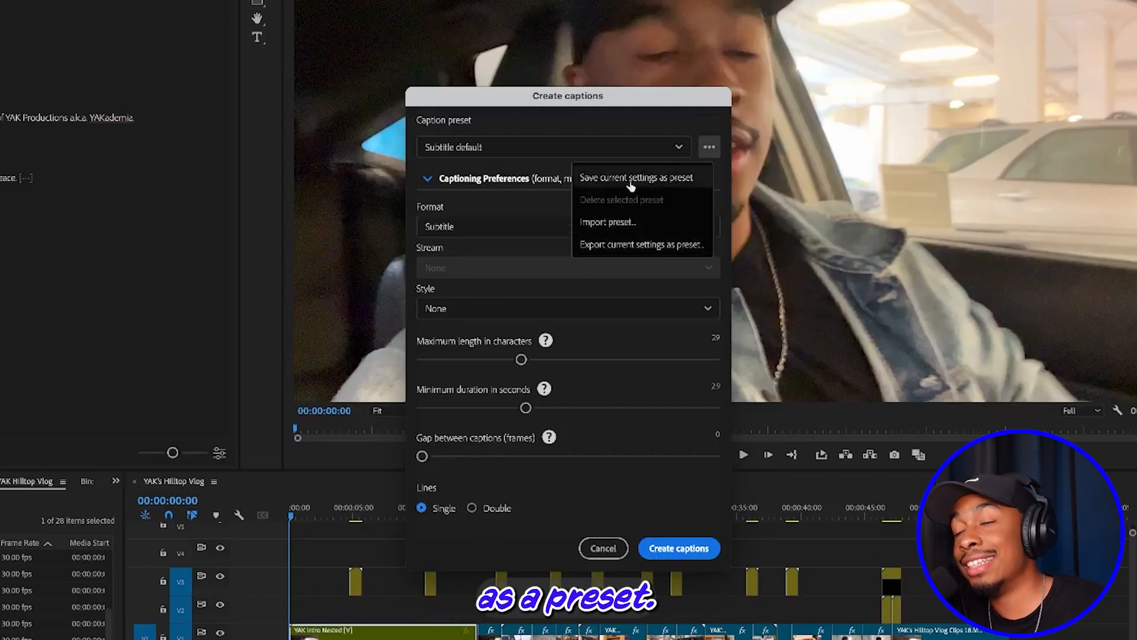
pyautogui.click(634, 178)
pyautogui.write('YAK')
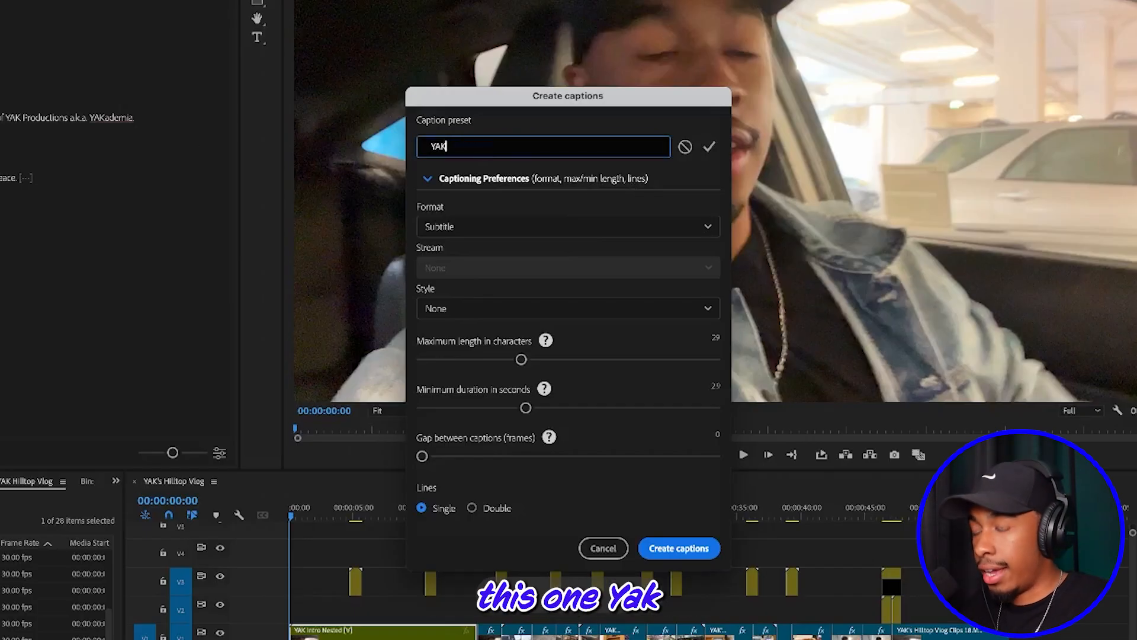
pyautogui.write(' Subtitle Preset 1')
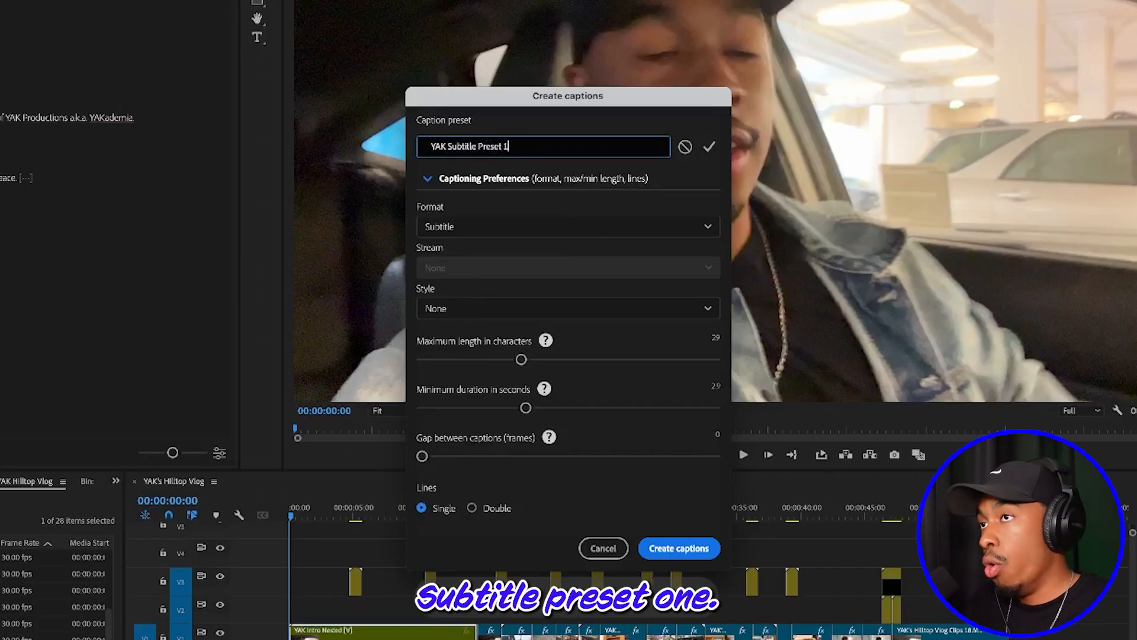
pyautogui.click(709, 146)
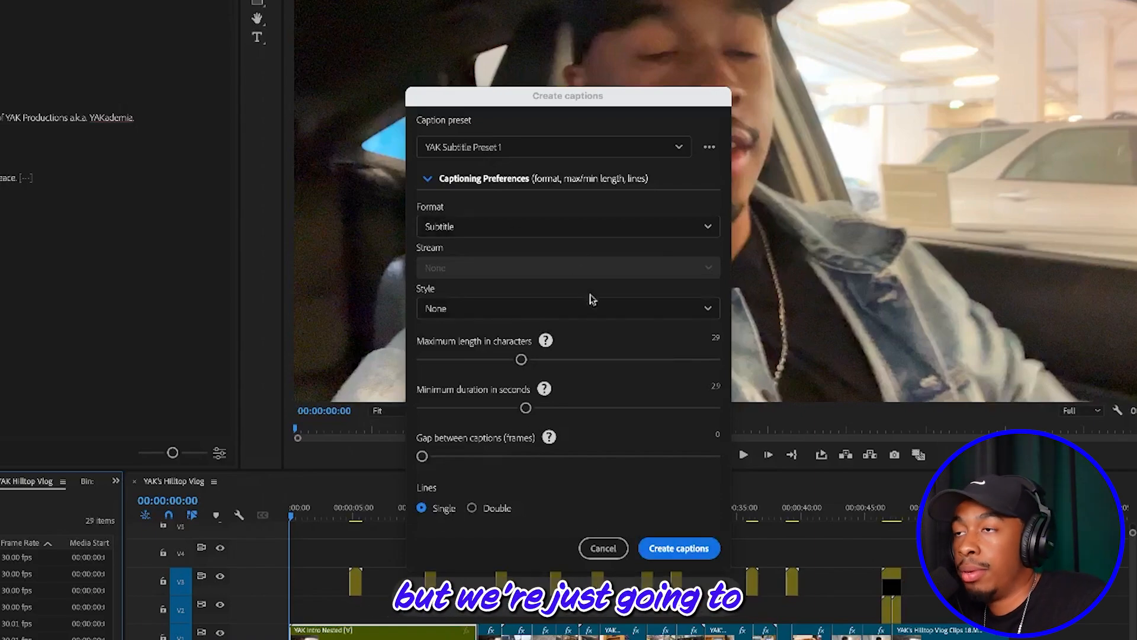
# Step: Create the captions and play parts of the intro to check the subtitles against the speech
pyautogui.click(679, 549)
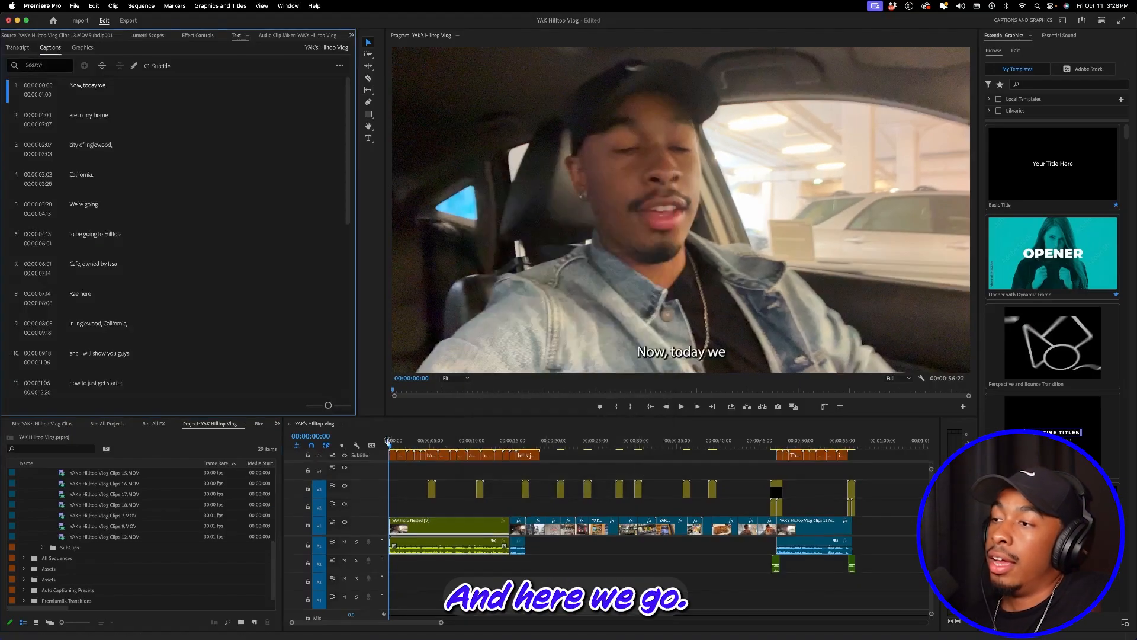
pyautogui.moveTo(400, 445); pyautogui.dragTo(393, 449)
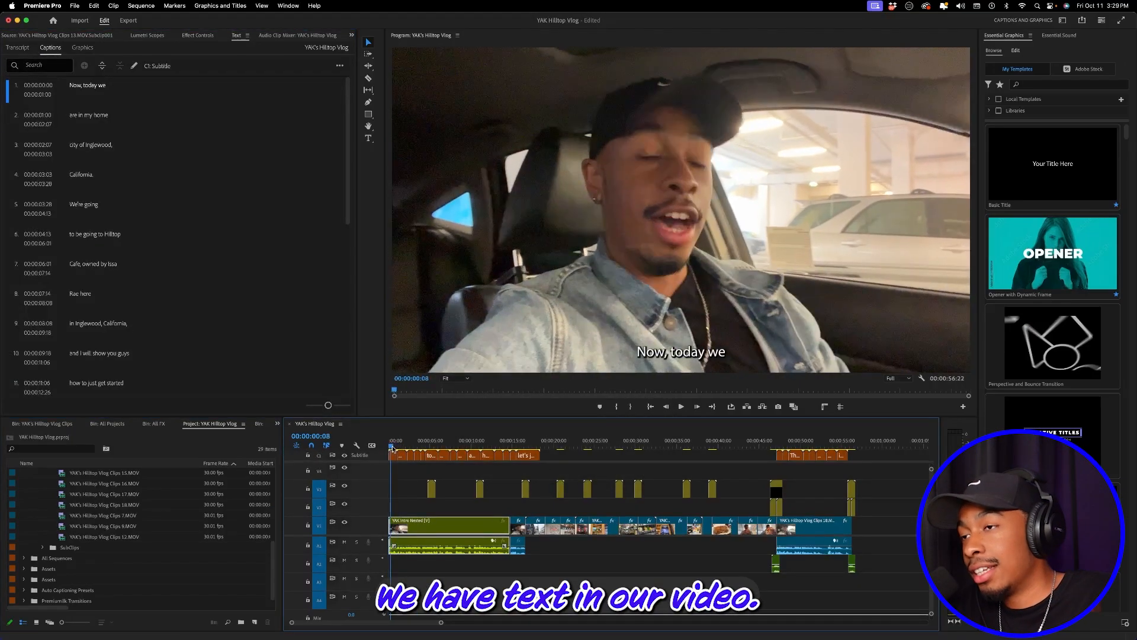
pyautogui.press('space')
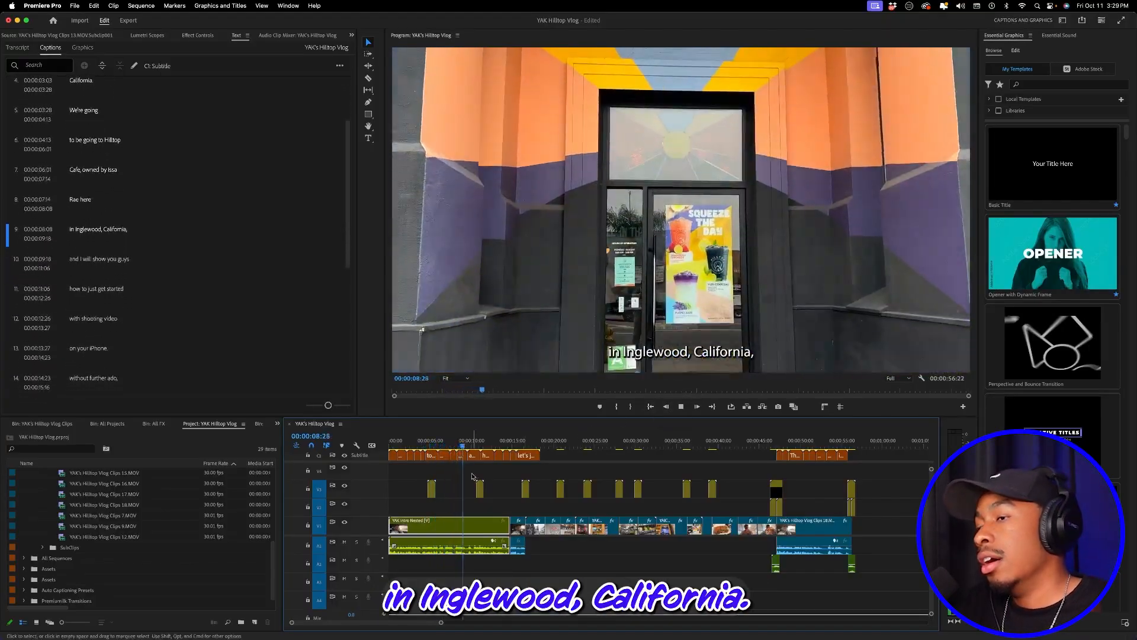
pyautogui.moveTo(469, 446); pyautogui.dragTo(521, 449)
pyautogui.press('space')
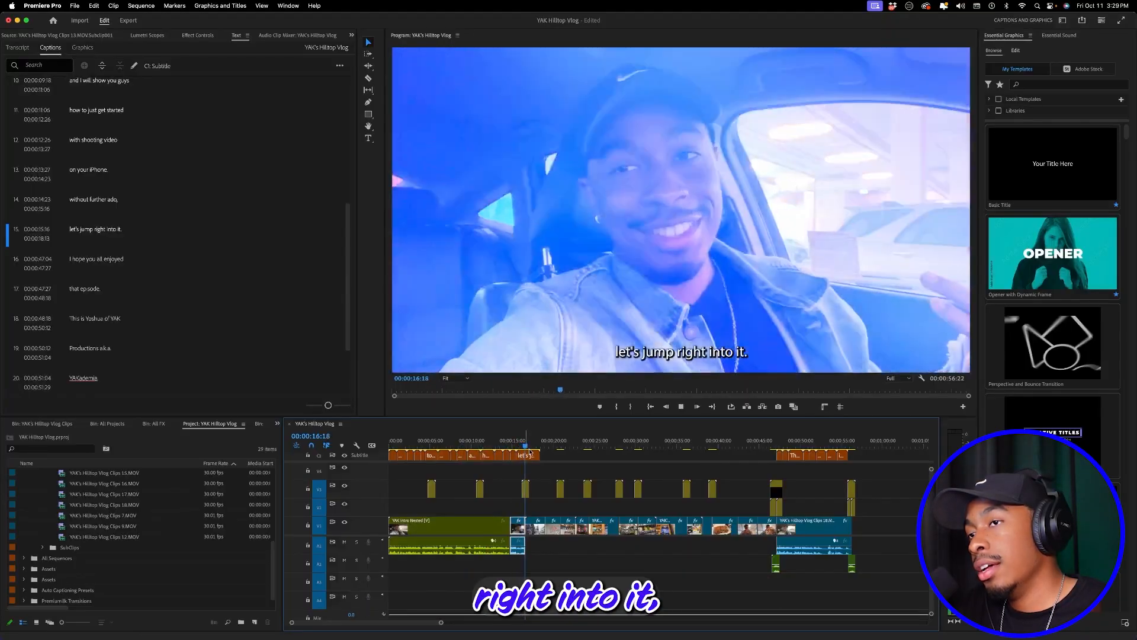
# Step: Stop playback and trim the "let's jump right into it." caption to end at 00:00:16:20, before the b-roll starts
pyautogui.press('space')
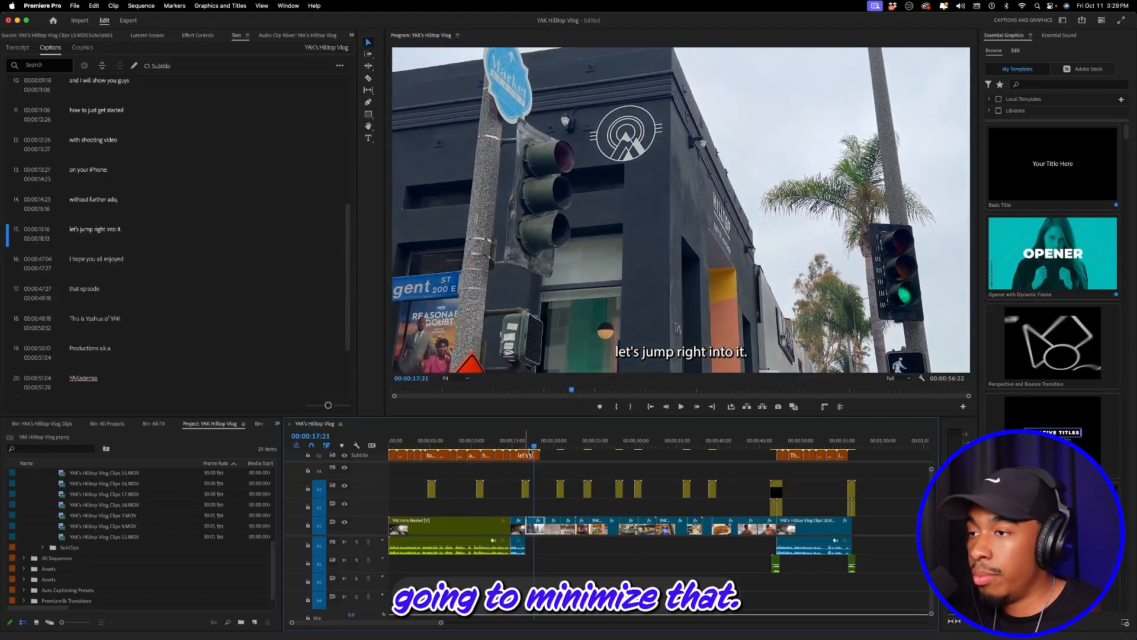
pyautogui.press('=')
pyautogui.press('=')
pyautogui.moveTo(687, 455); pyautogui.dragTo(622, 449)
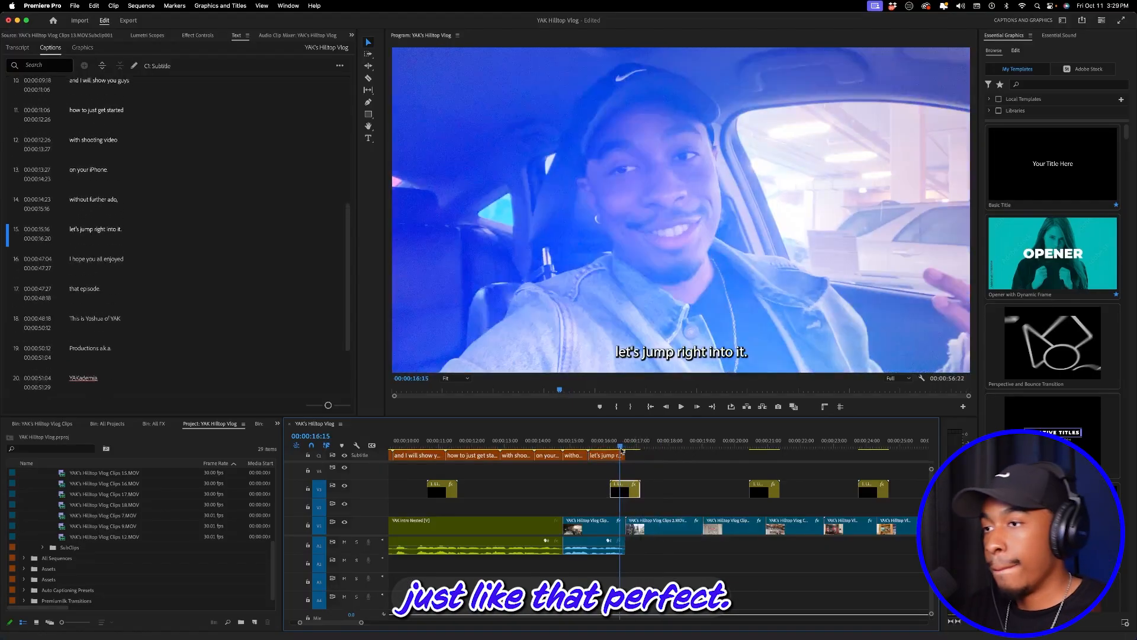
# Step: Examine the outro's captions through to the end of the final clip
pyautogui.press('-')
pyautogui.press('-')
pyautogui.press('-')
pyautogui.click(597, 443)
pyautogui.press('=')
pyautogui.press('=')
pyautogui.press('=')
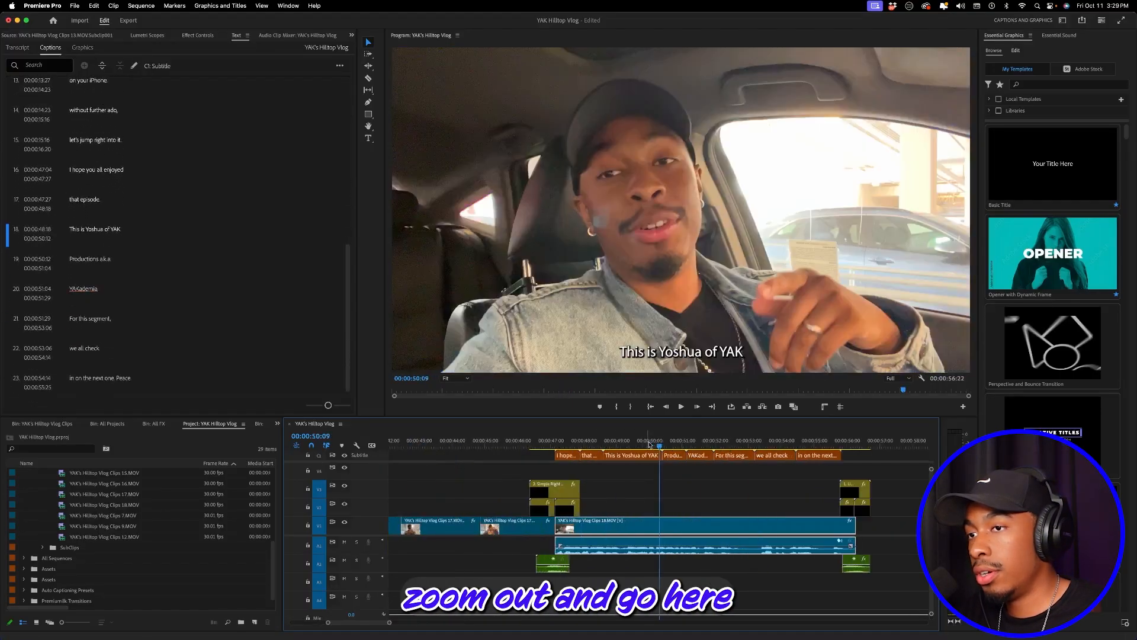
pyautogui.moveTo(762, 443); pyautogui.dragTo(852, 443)
pyautogui.press('-')
pyautogui.press('-')
pyautogui.press('-')
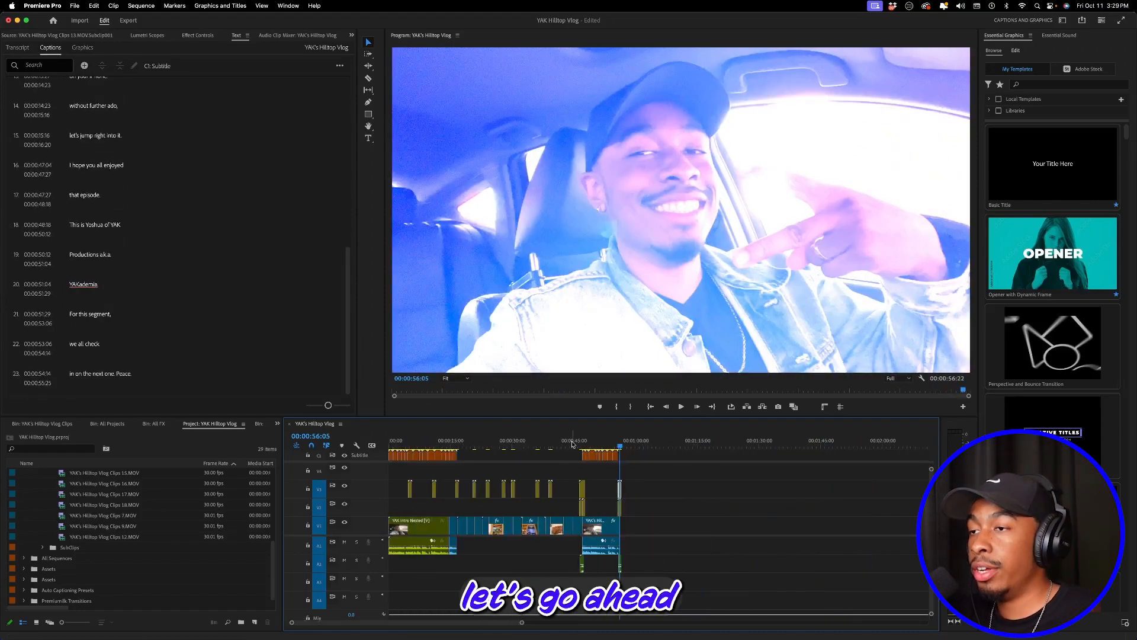
# Step: Set the first caption, "Now, today we", to the Montserrat font with faux bold
pyautogui.press('Home')
pyautogui.press('=')
pyautogui.press('=')
pyautogui.press('=')
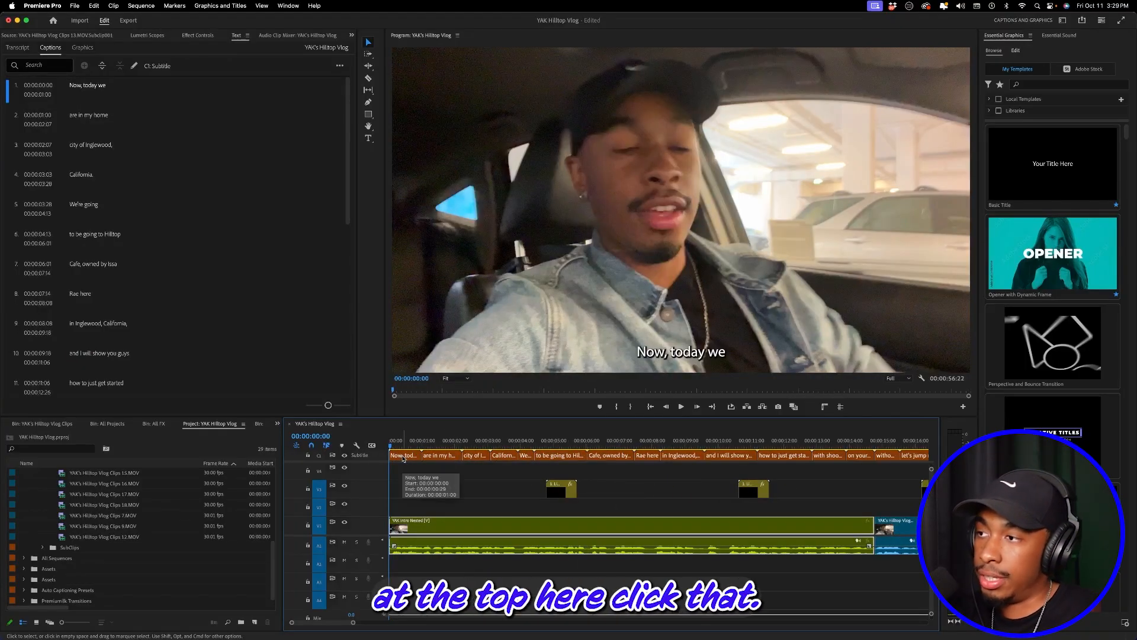
pyautogui.click(402, 457)
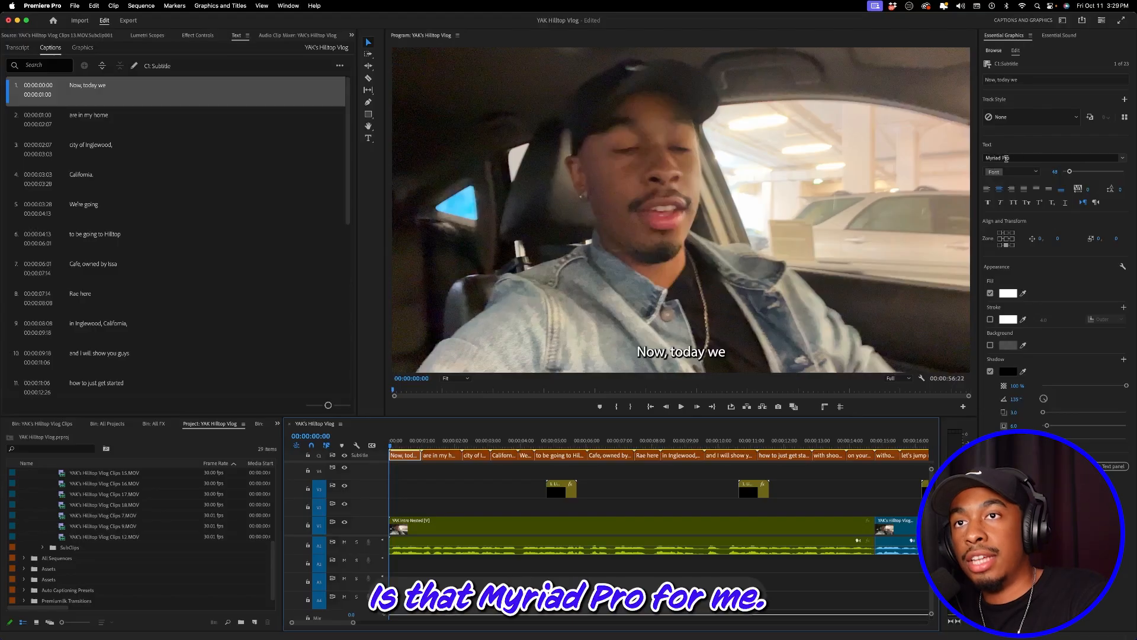
pyautogui.click(1123, 159)
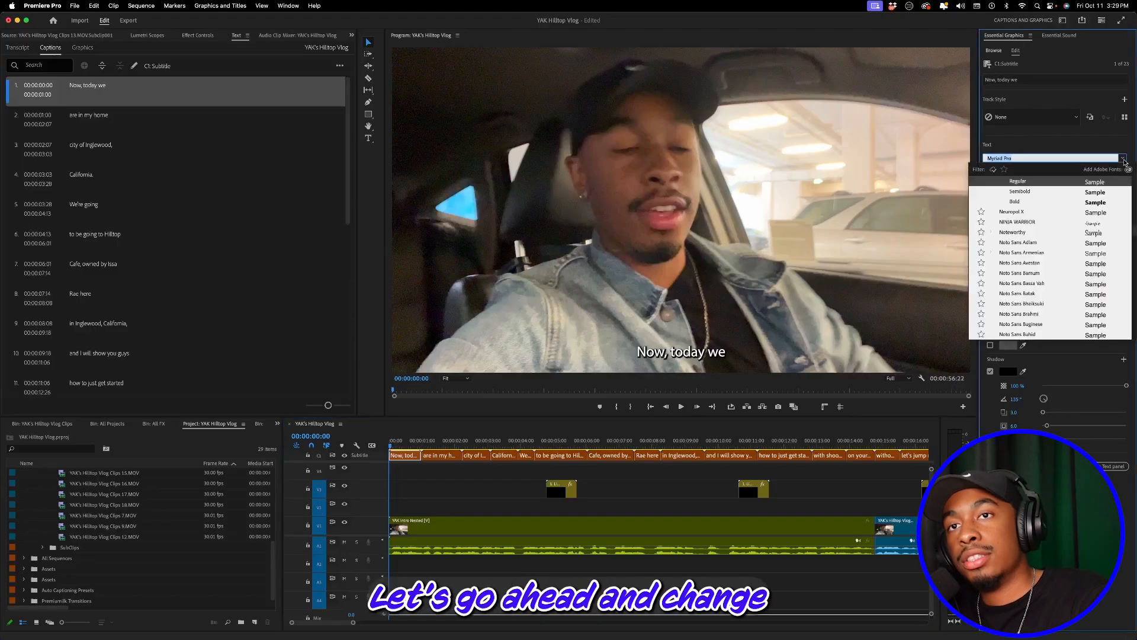
pyautogui.scroll(5, 1045, 284)
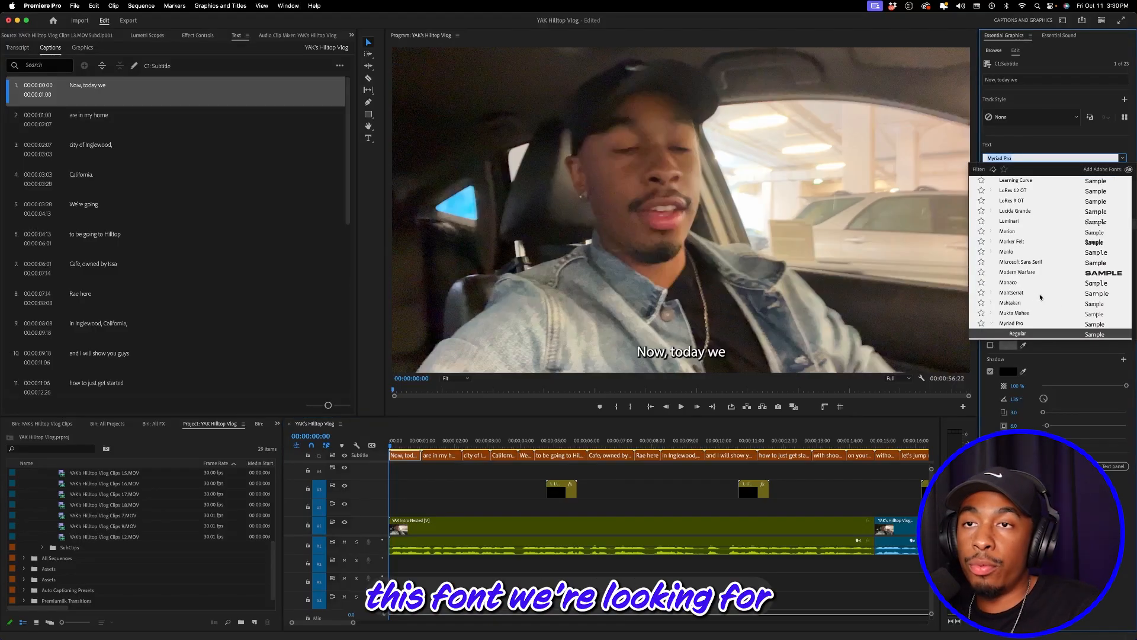
pyautogui.click(1011, 295)
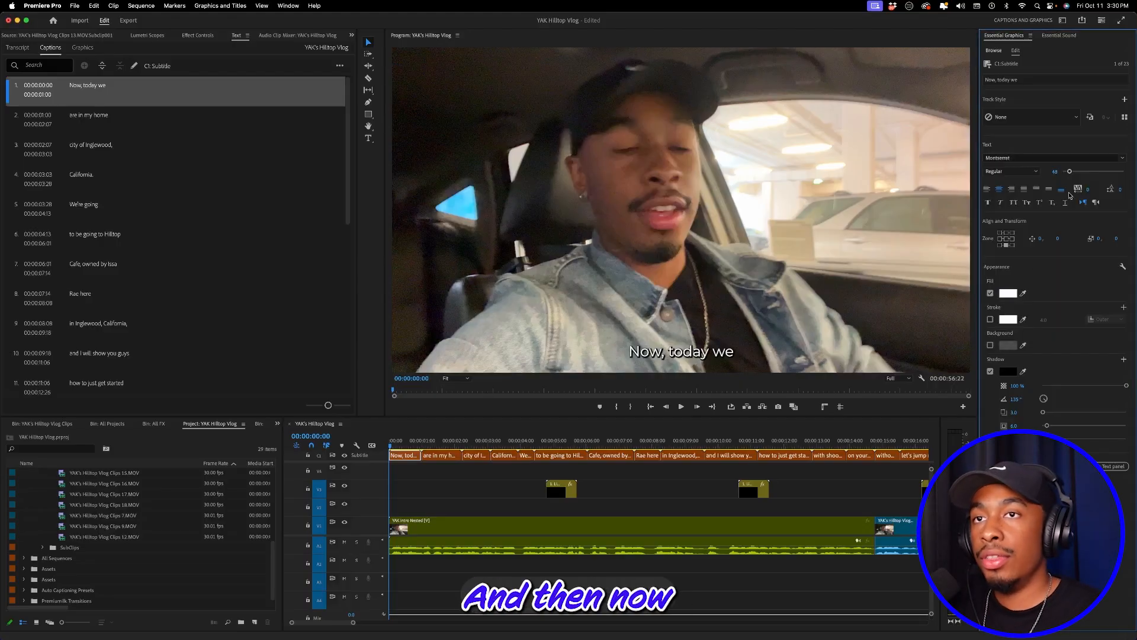
pyautogui.click(989, 202)
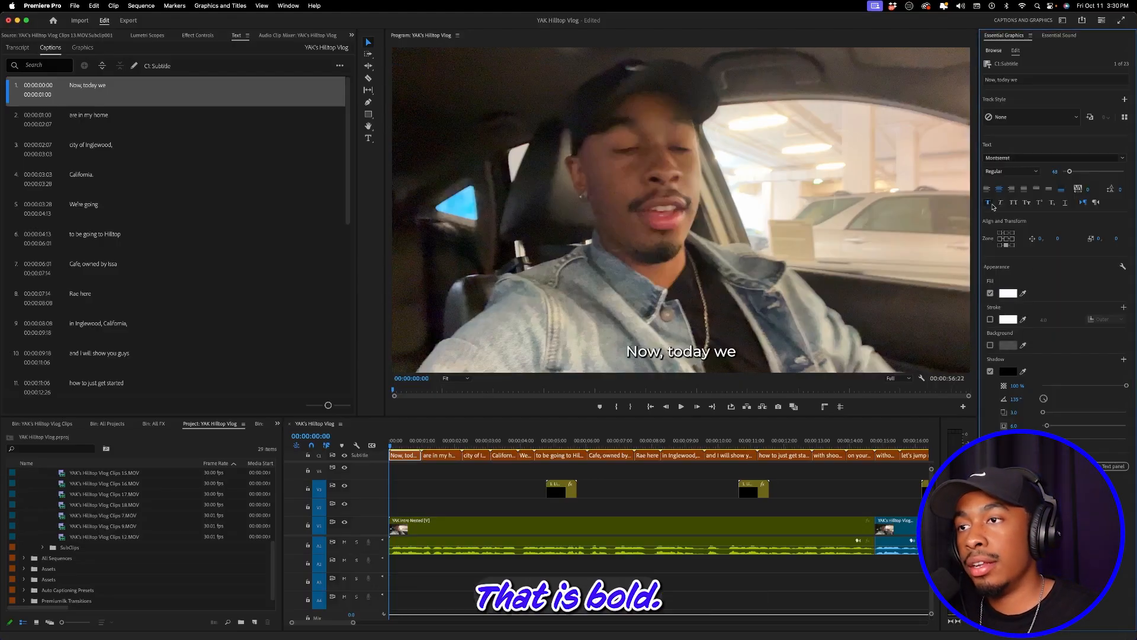
# Step: Add a black (000000) stroke to the first caption's text and increase its font size slightly
pyautogui.click(991, 319)
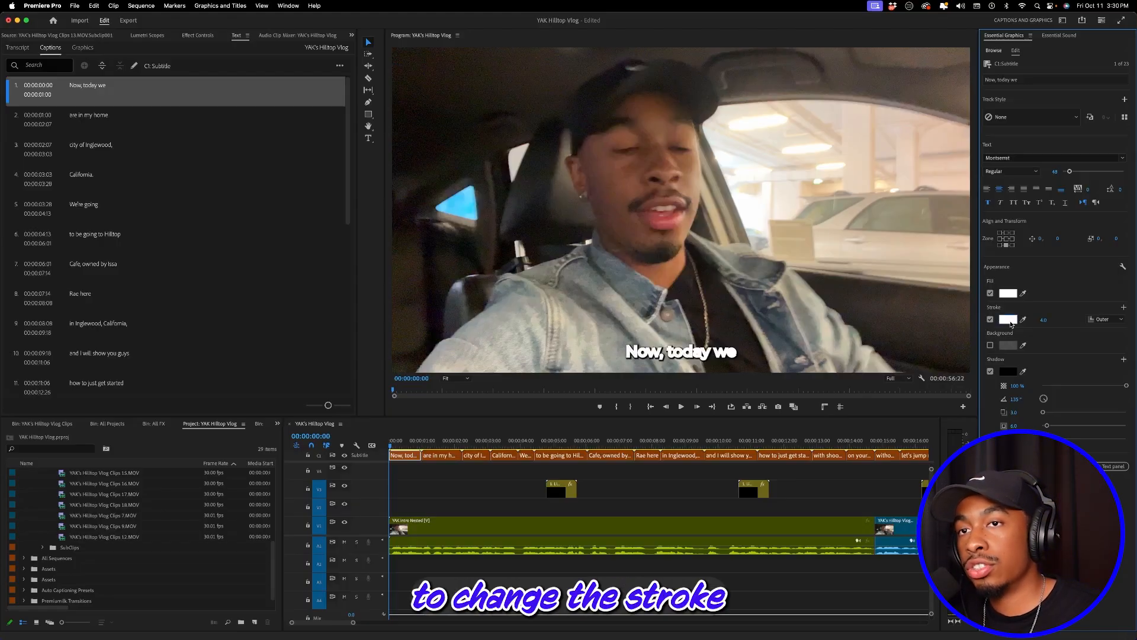
pyautogui.click(1009, 320)
pyautogui.moveTo(560, 341); pyautogui.dragTo(581, 277)
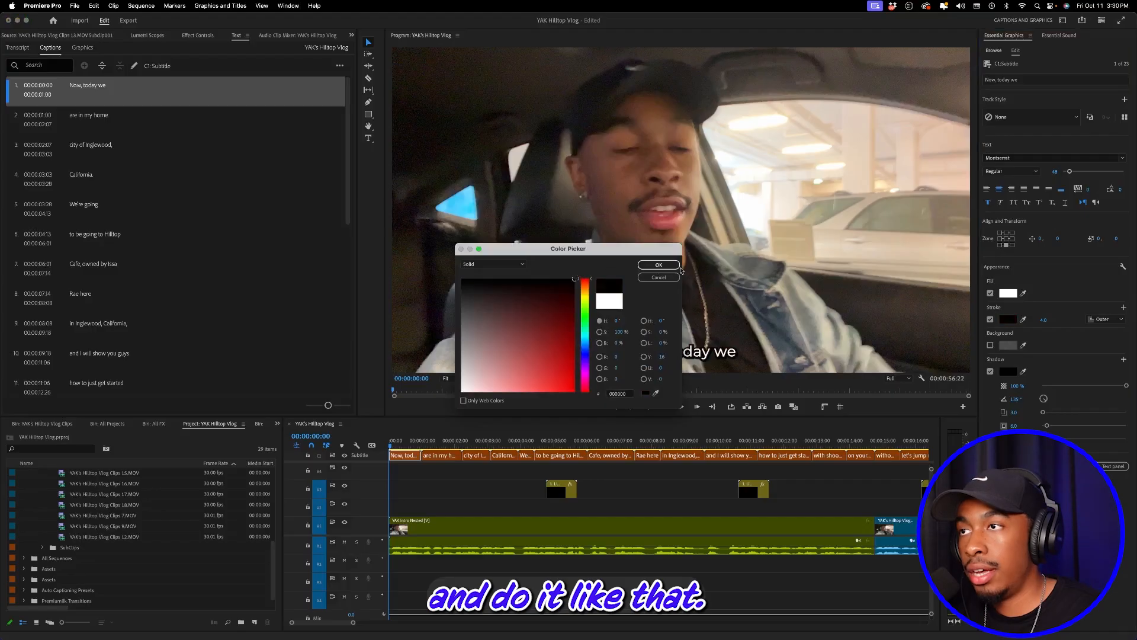
pyautogui.click(678, 268)
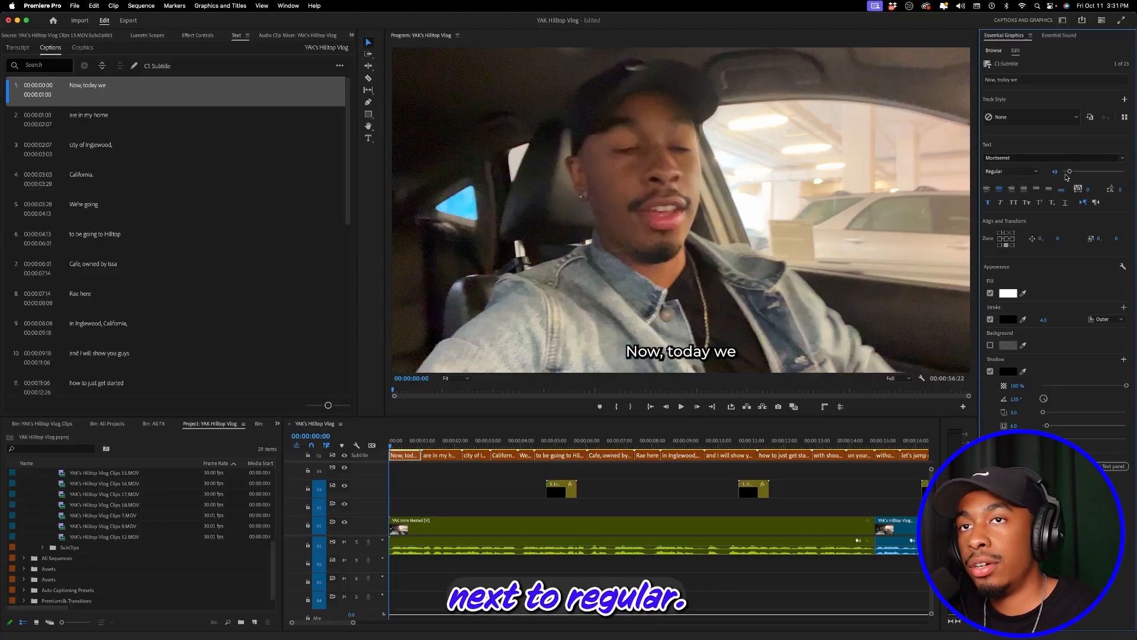
pyautogui.moveTo(1070, 174); pyautogui.dragTo(1071, 171)
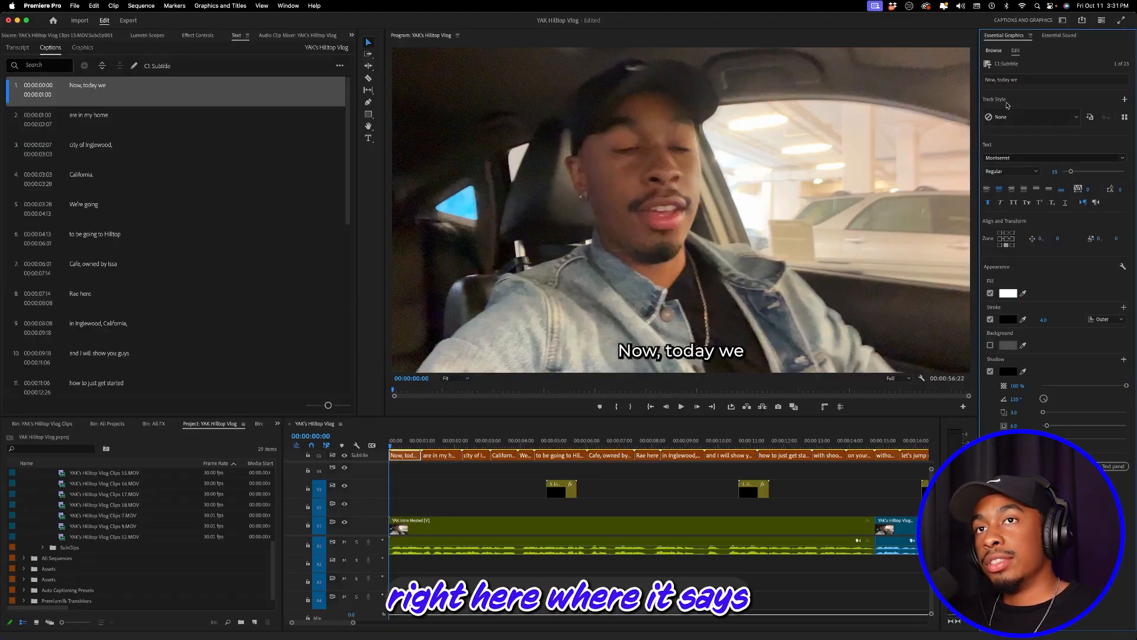
# Step: Save the caption's look as a track style named YAK Style 1, stored in the project and local styles
pyautogui.click(1124, 100)
pyautogui.click(1116, 109)
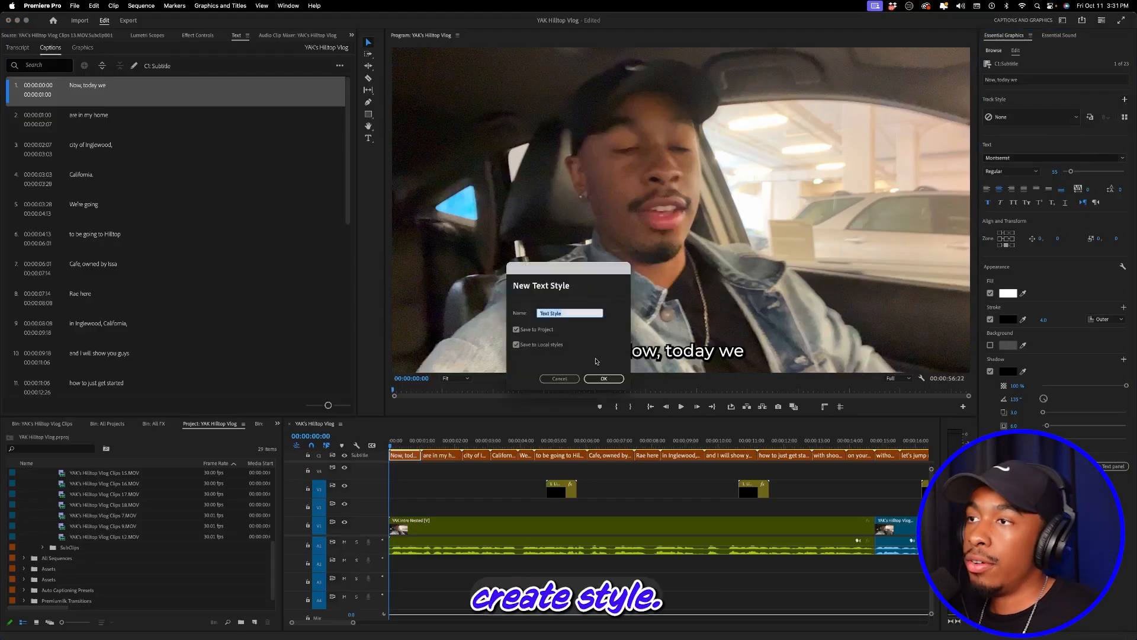
pyautogui.press('BackSpace')
pyautogui.write('YAK')
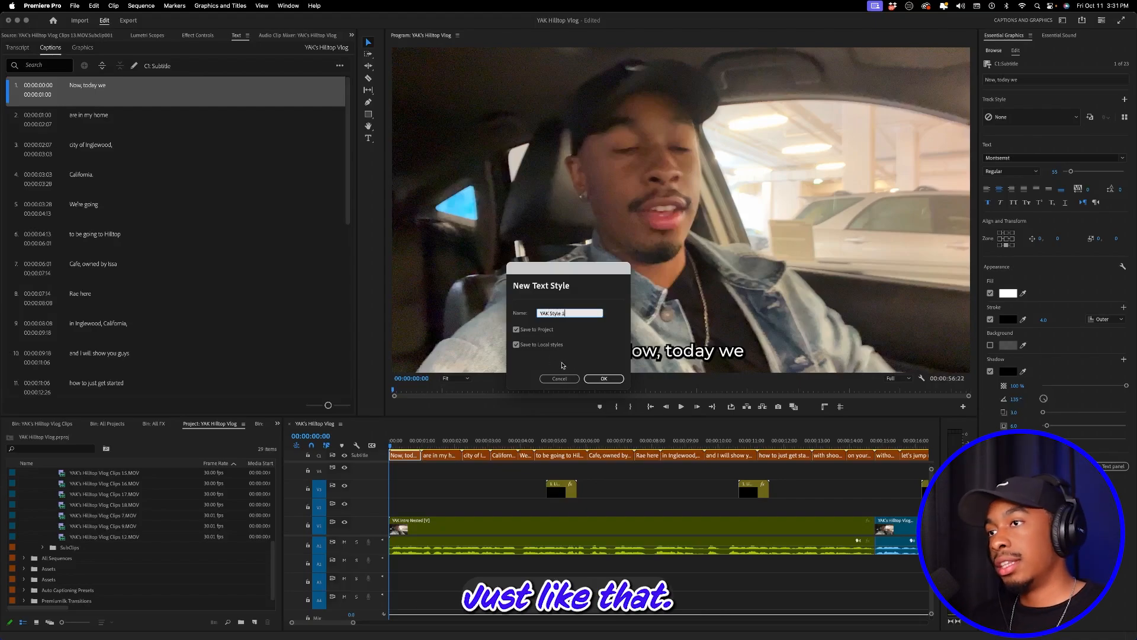
pyautogui.click(604, 379)
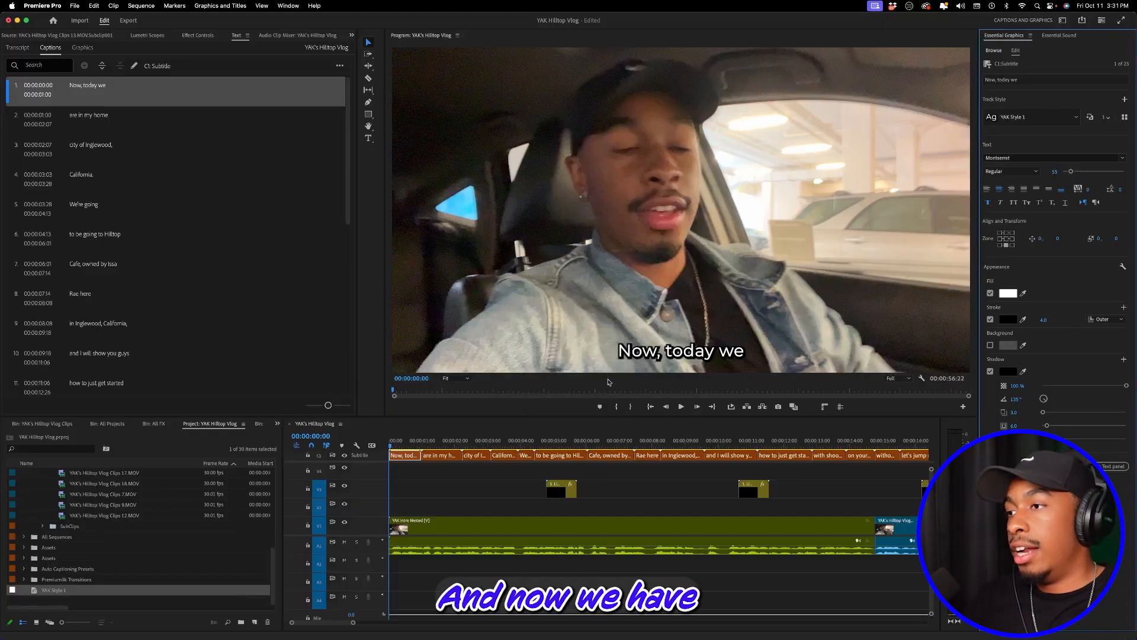
# Step: Apply the YAK Style 1 track style to all captions and scrub the timeline to check them
pyautogui.click(474, 472)
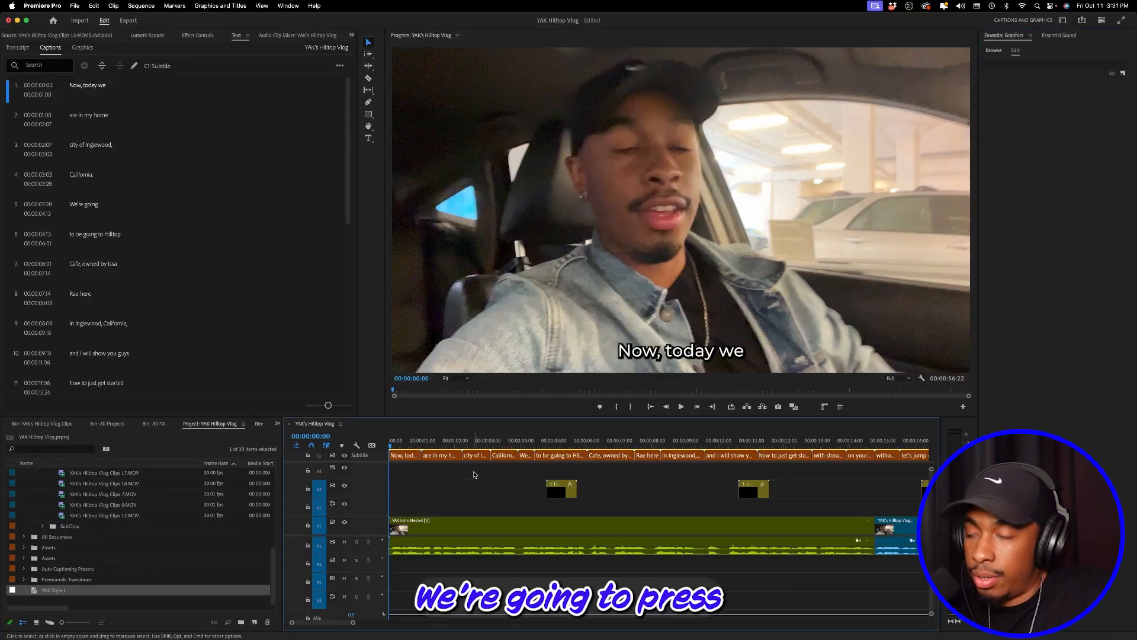
pyautogui.press('-')
pyautogui.press('-')
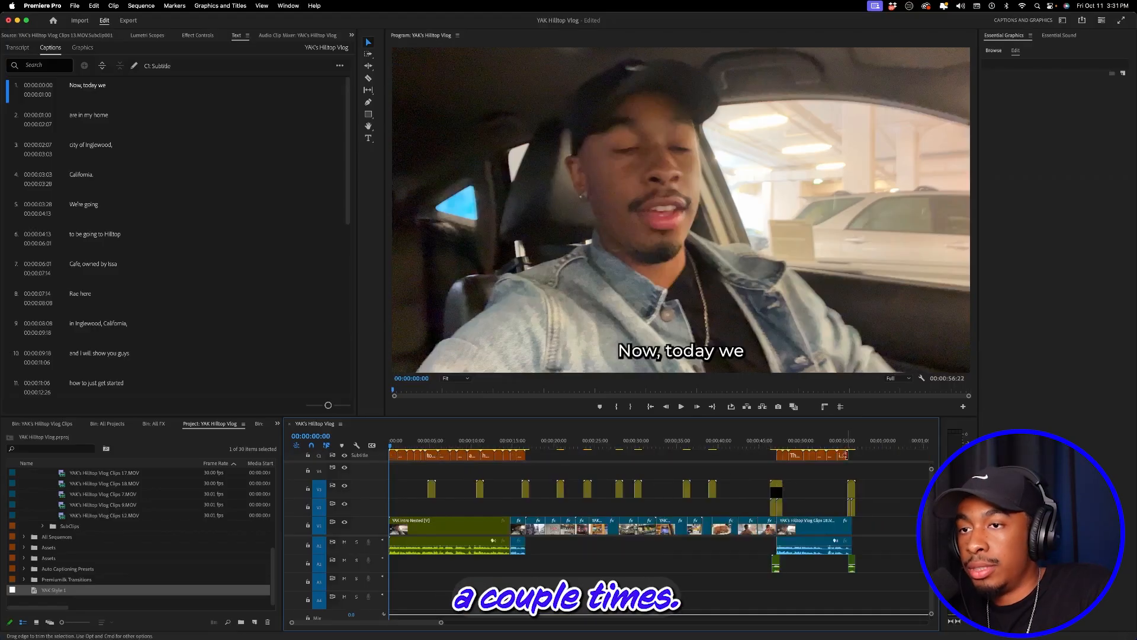
pyautogui.moveTo(870, 458); pyautogui.dragTo(384, 454)
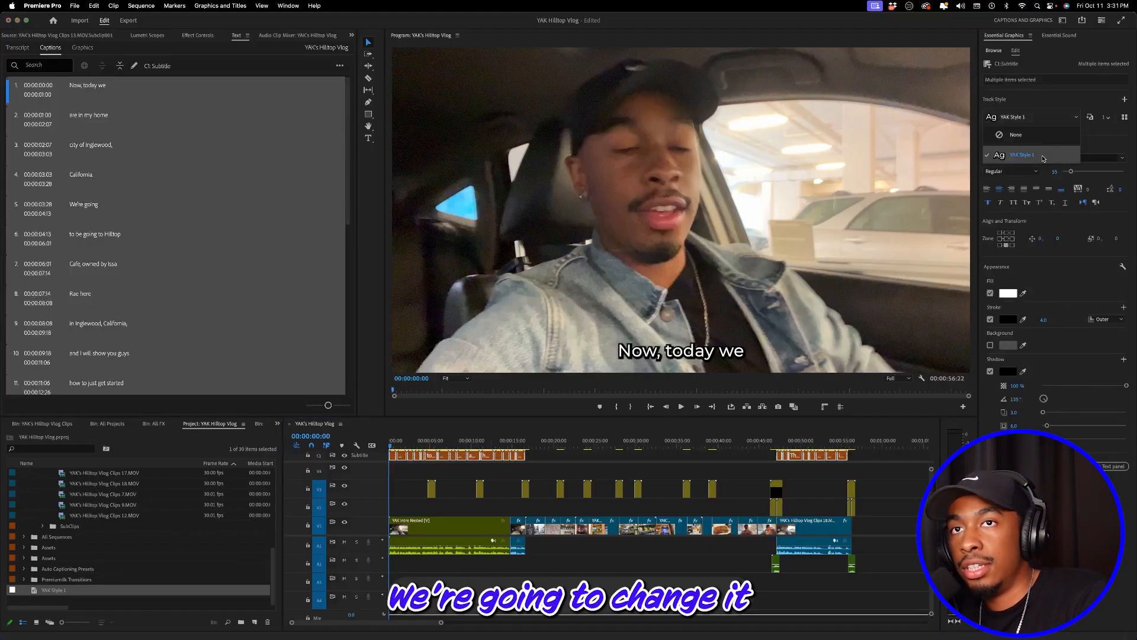
pyautogui.moveTo(396, 443); pyautogui.dragTo(599, 443)
pyautogui.press('-')
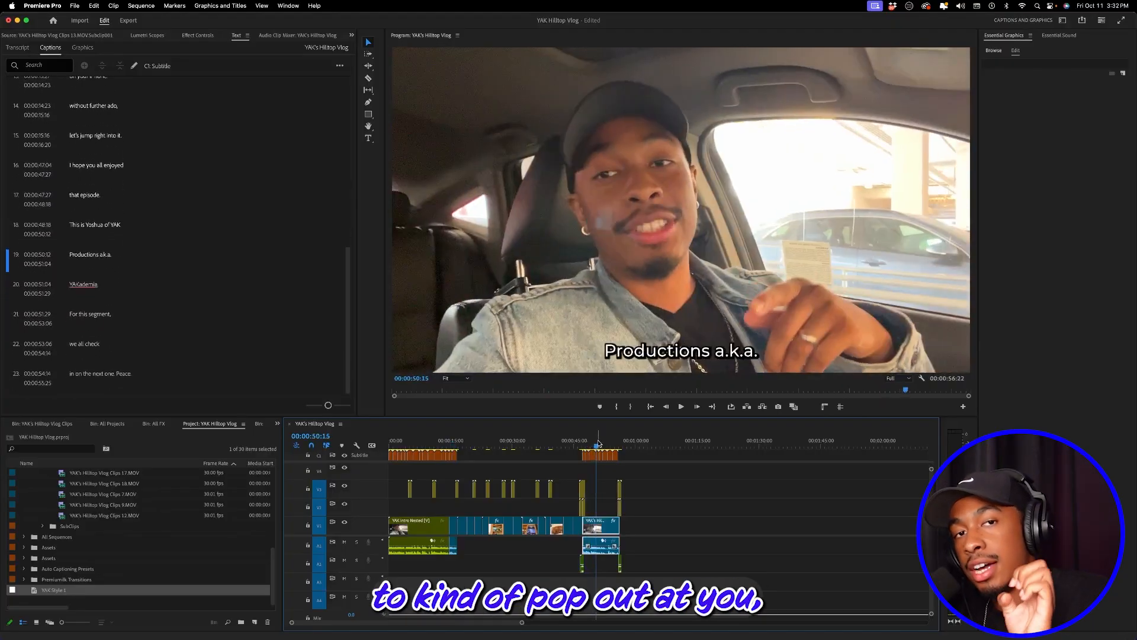
pyautogui.moveTo(599, 443); pyautogui.dragTo(371, 448)
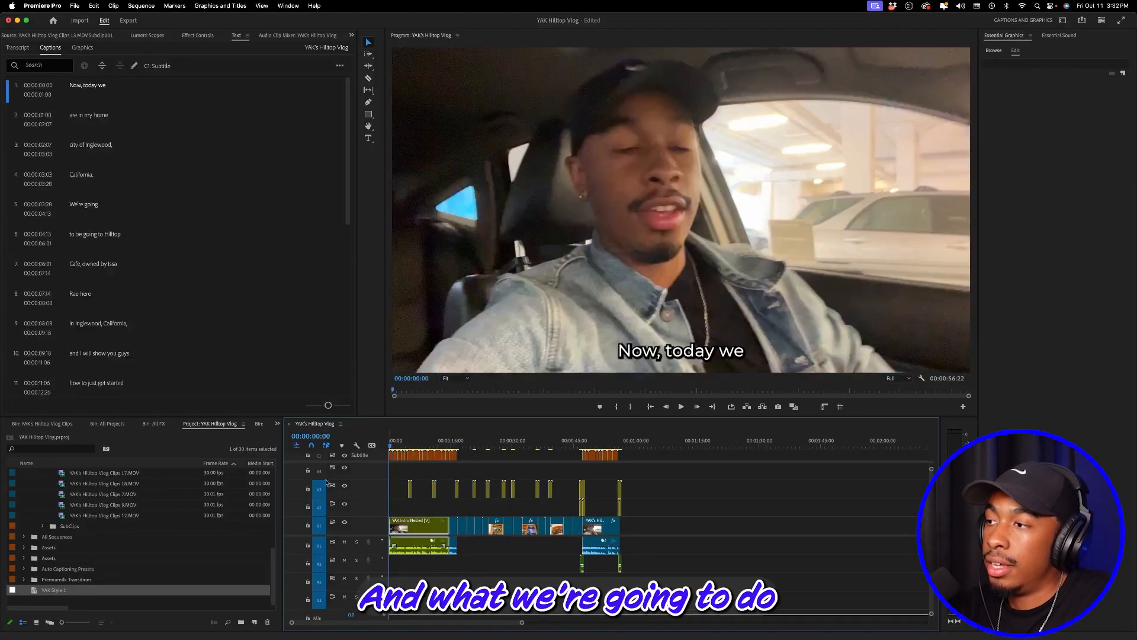
# Step: Upgrade all captions in the sequence to graphics and preview the opening ones
pyautogui.moveTo(657, 454); pyautogui.dragTo(388, 457)
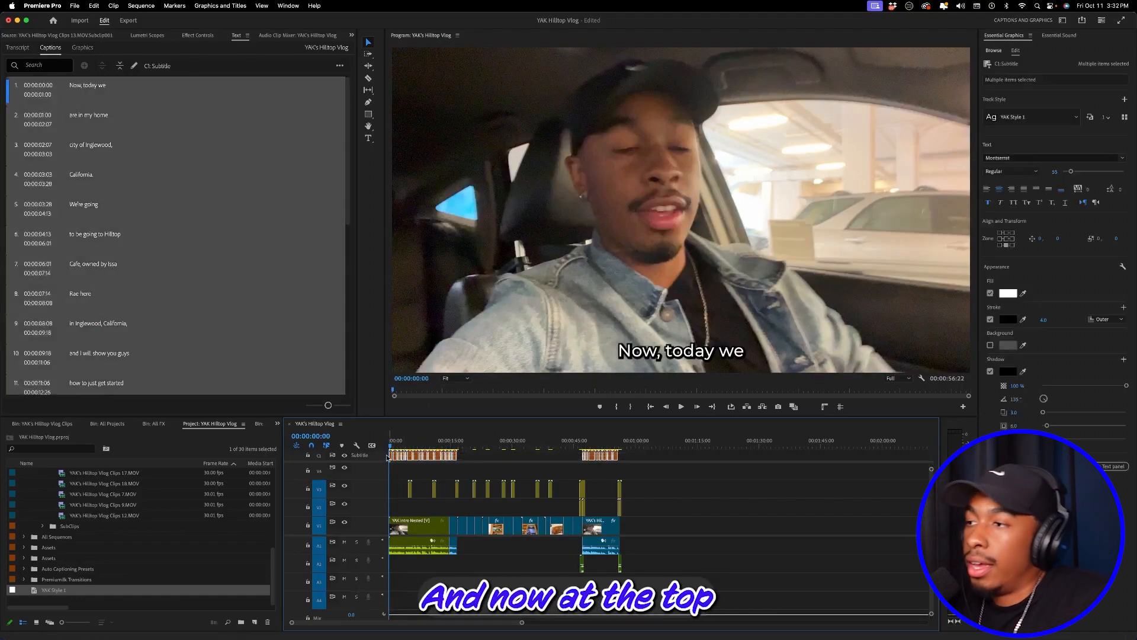
pyautogui.click(210, 6)
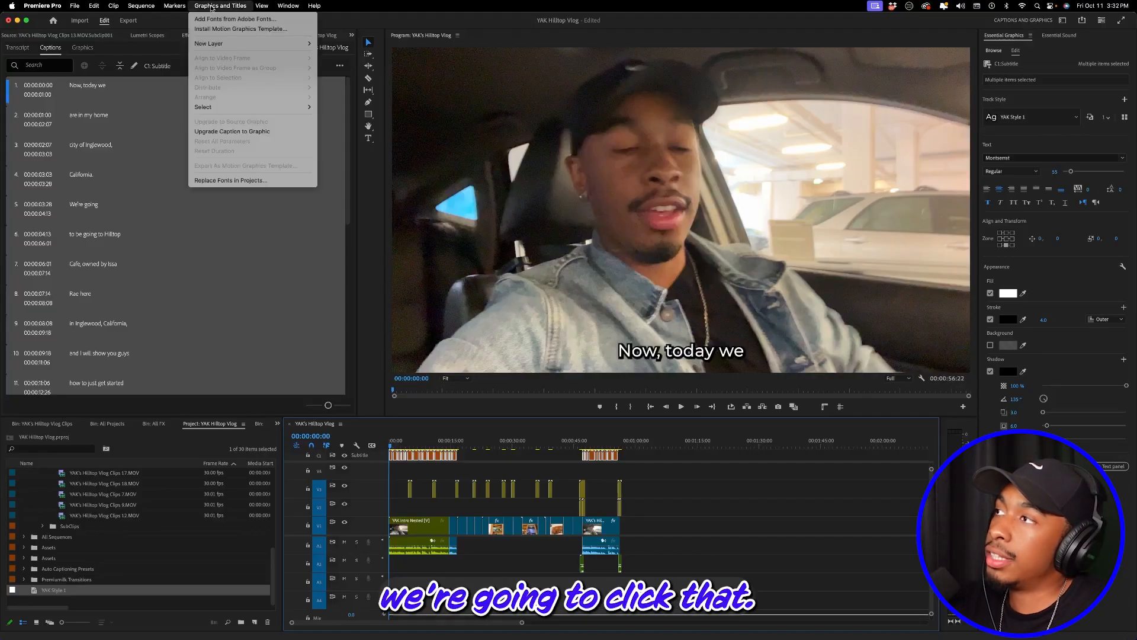
pyautogui.click(233, 132)
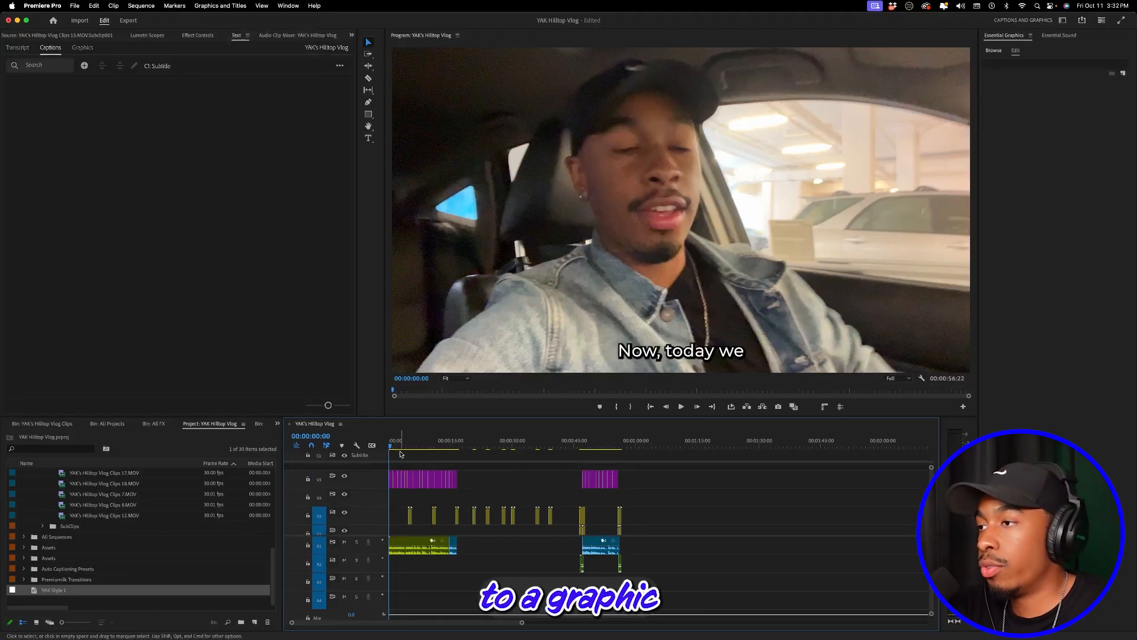
pyautogui.press('space')
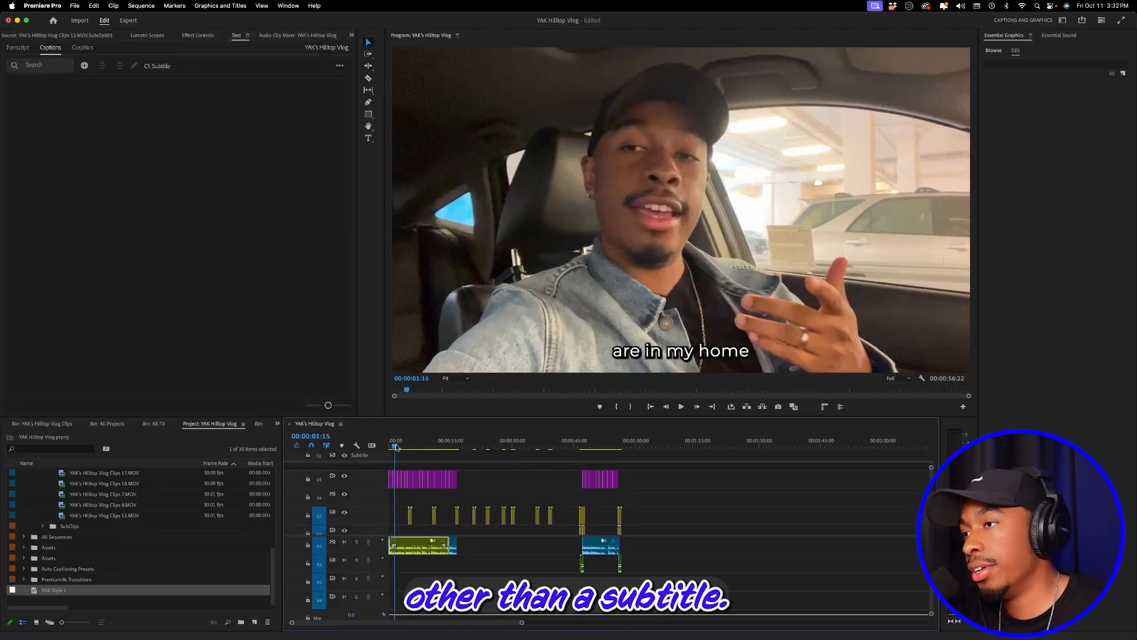
pyautogui.click(396, 447)
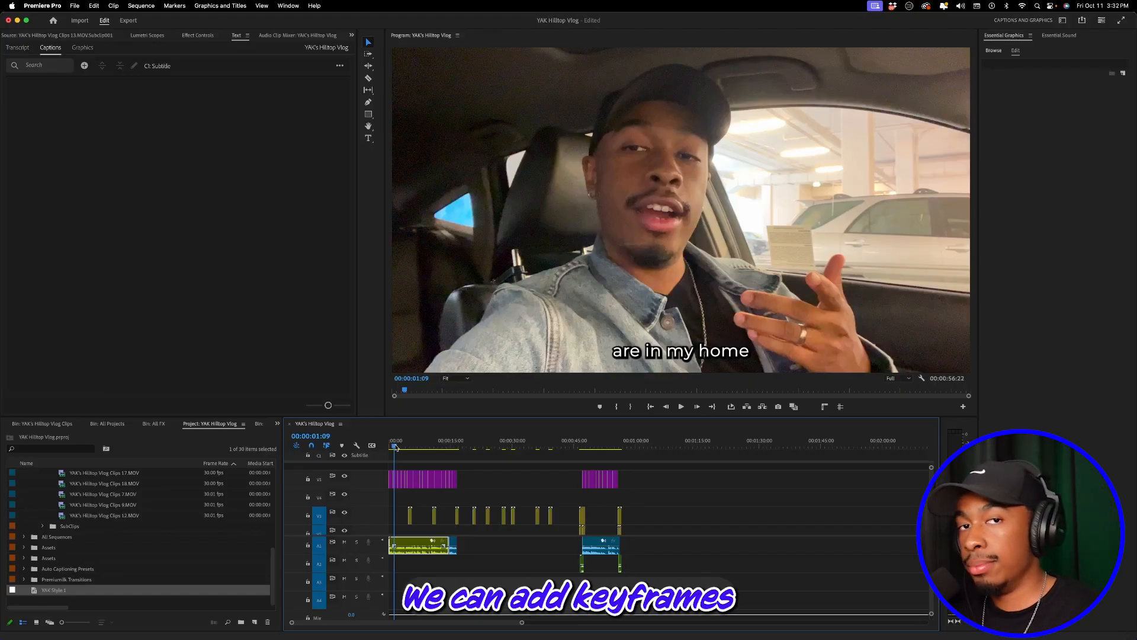
pyautogui.moveTo(396, 447); pyautogui.dragTo(383, 449)
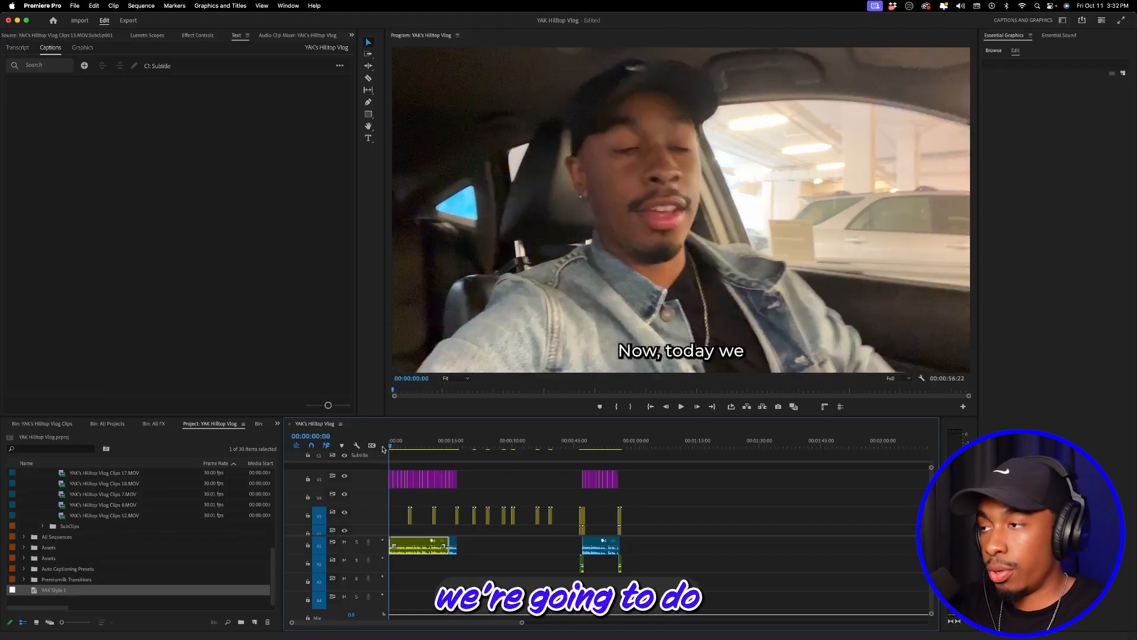
# Step: Turn on Scale keyframing for the "Now, today we" graphic at 00:00:00:00
pyautogui.press('=')
pyautogui.press('=')
pyautogui.press('=')
pyautogui.press('=')
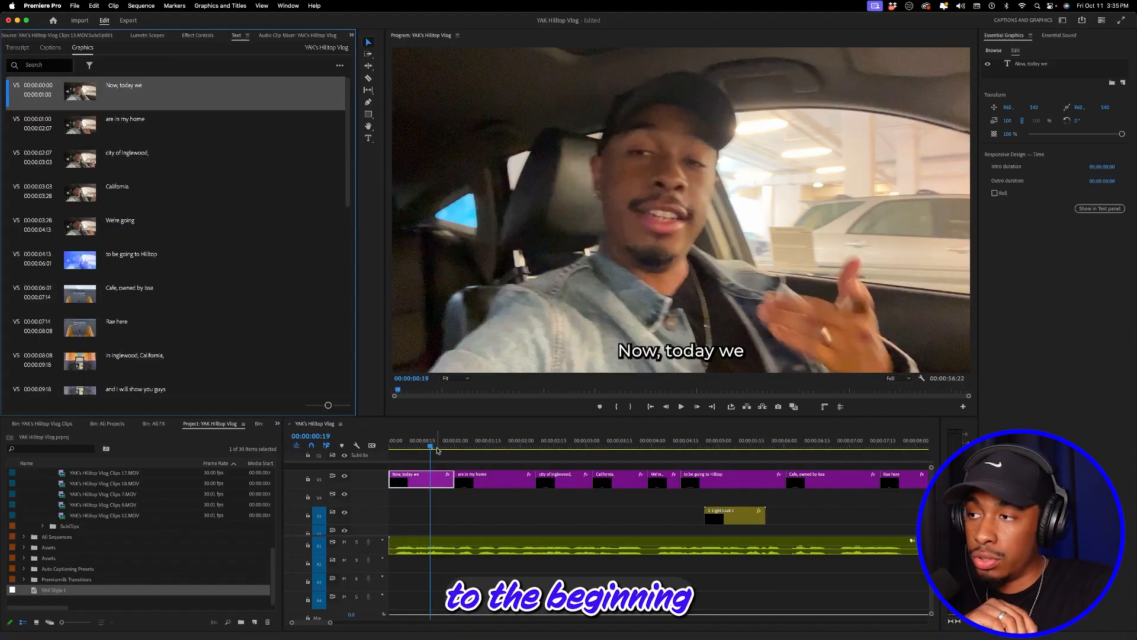
pyautogui.moveTo(439, 448); pyautogui.dragTo(390, 447)
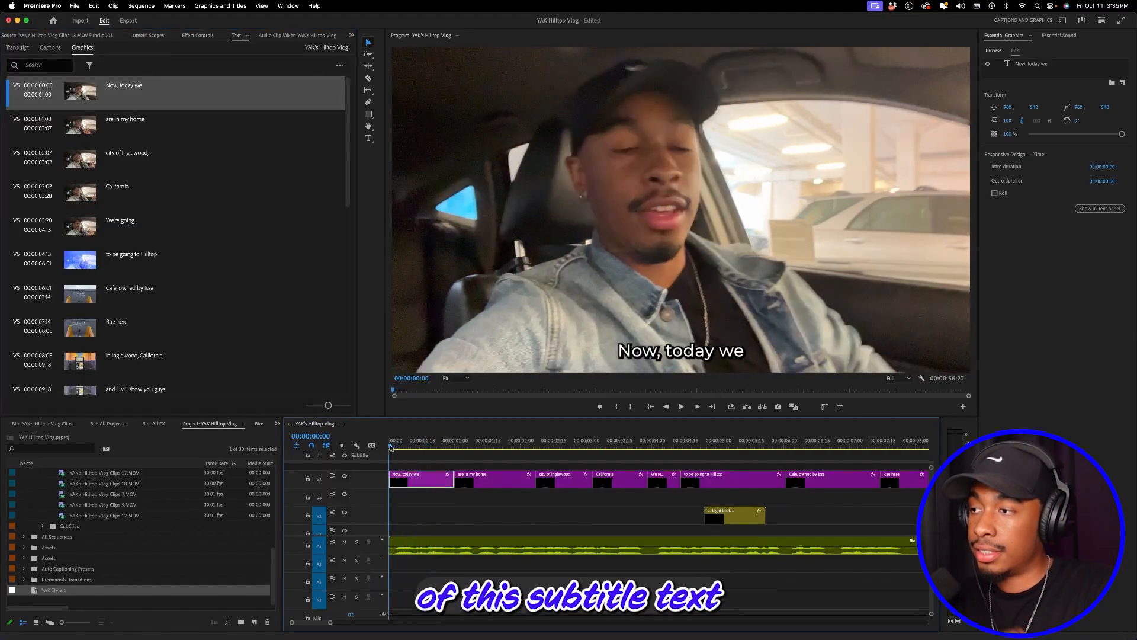
pyautogui.doubleClick(423, 488)
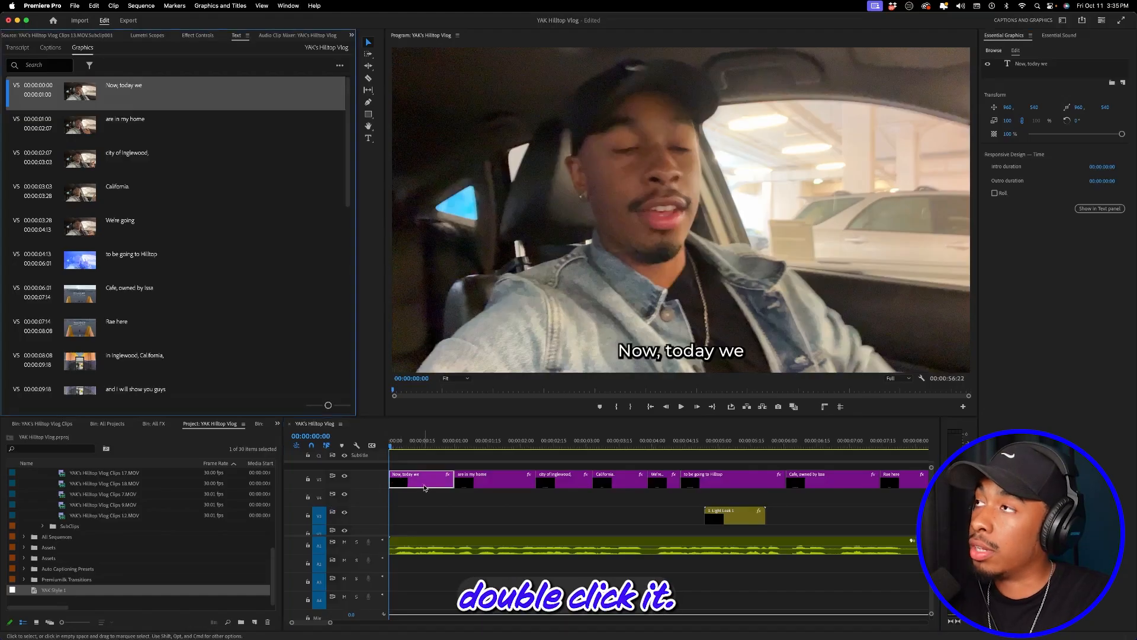
pyautogui.click(197, 35)
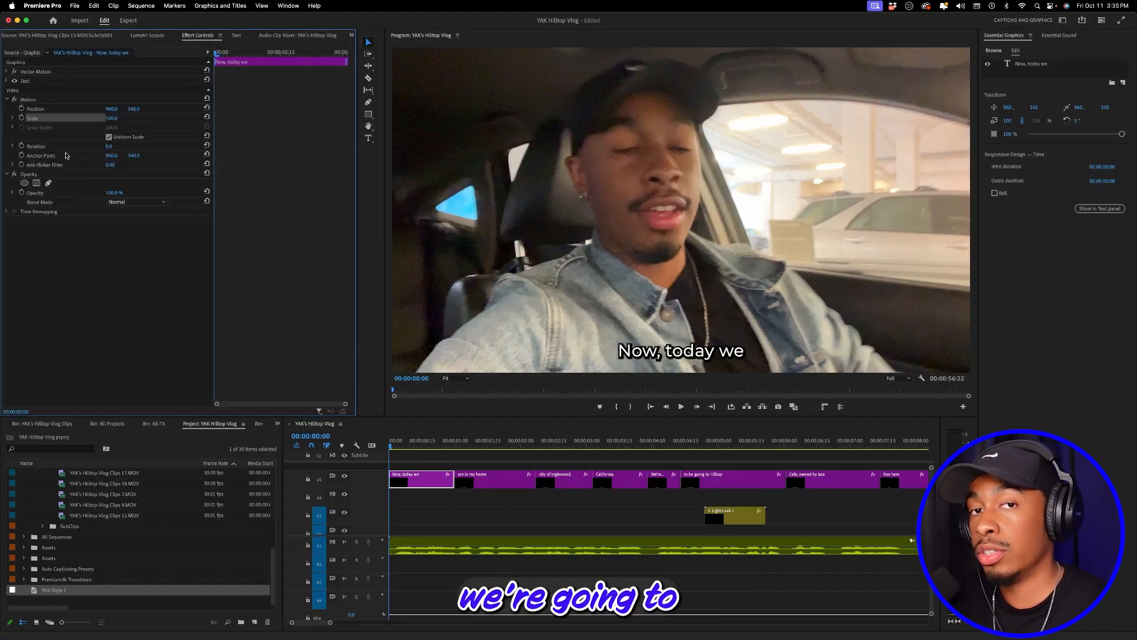
pyautogui.click(22, 119)
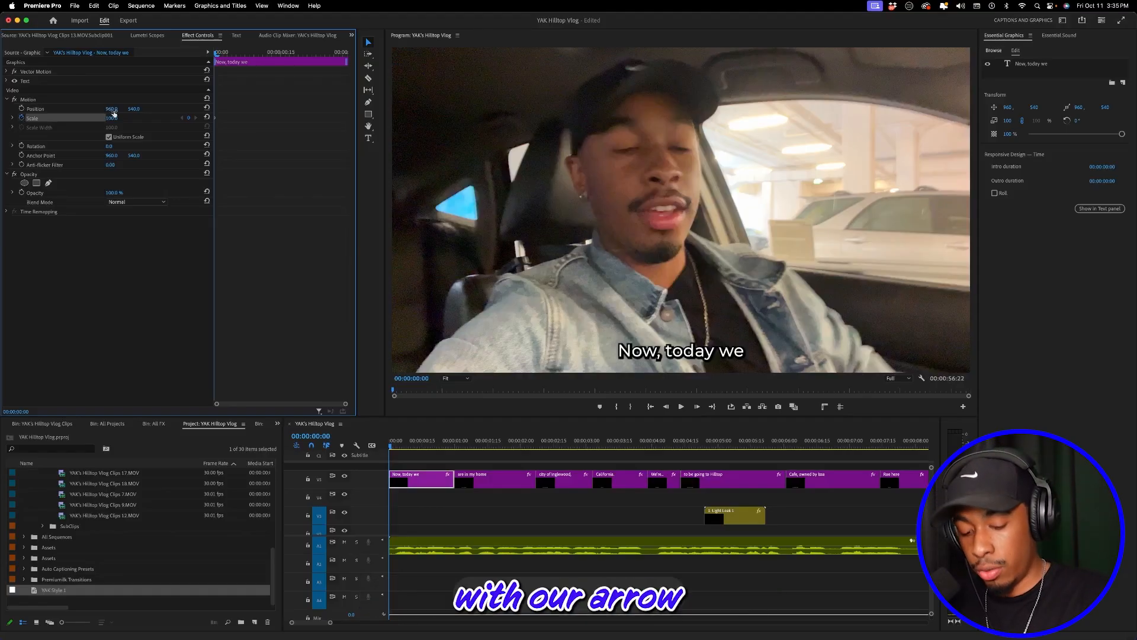
# Step: Add a Scale keyframe of 104 at 00:00:00:02 on the "Now, today we" graphic
pyautogui.press('Right')
pyautogui.press('Right')
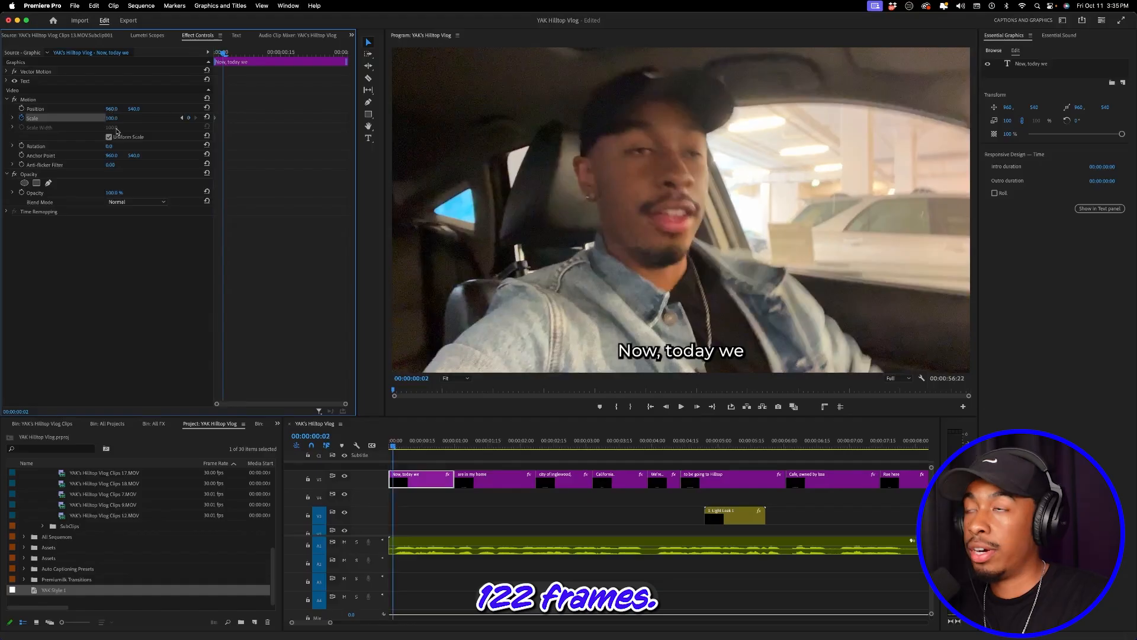
pyautogui.click(114, 120)
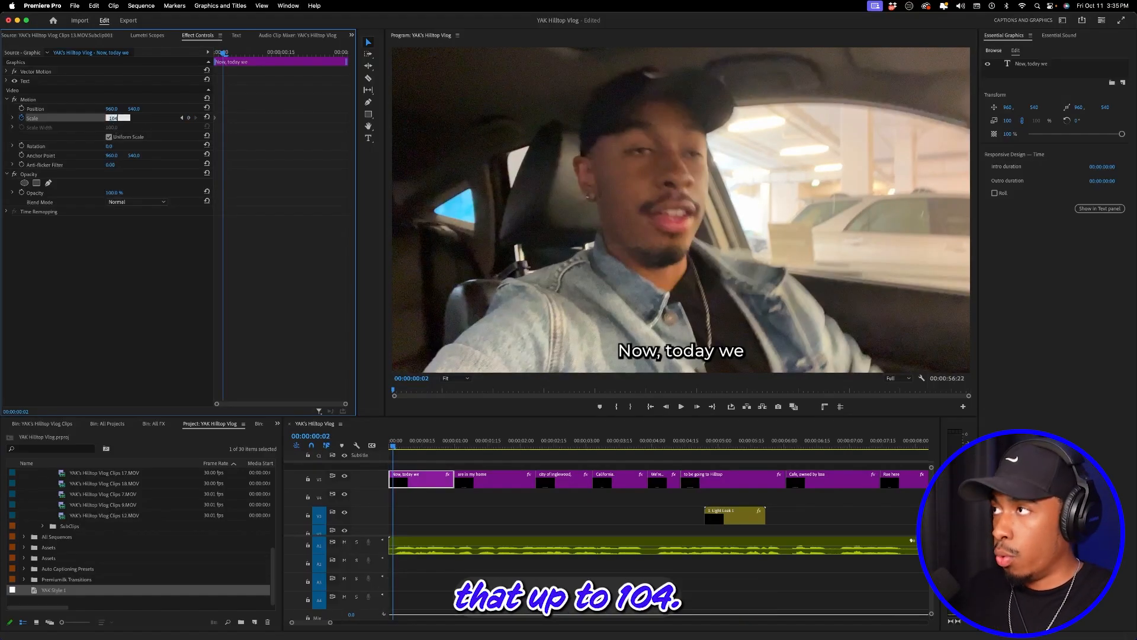
pyautogui.click(282, 112)
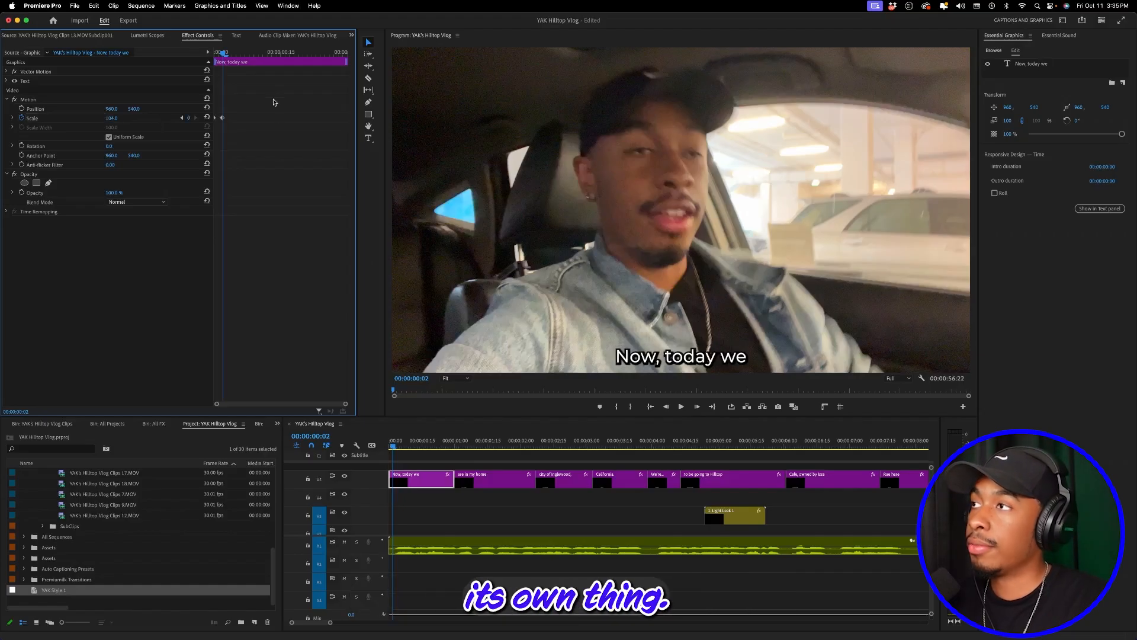
# Step: Step through the graphic's frames up to 00:00:00:15 and back to the keyframe at 00:00:00:02 to examine its scale
pyautogui.press('Right')
pyautogui.press('Right')
pyautogui.press('Right')
pyautogui.press('Right')
pyautogui.press('Right')
pyautogui.press('Right')
pyautogui.press('Right')
pyautogui.press('Right')
pyautogui.press('Right')
pyautogui.press('Right')
pyautogui.press('Right')
pyautogui.press('Right')
pyautogui.press('Right')
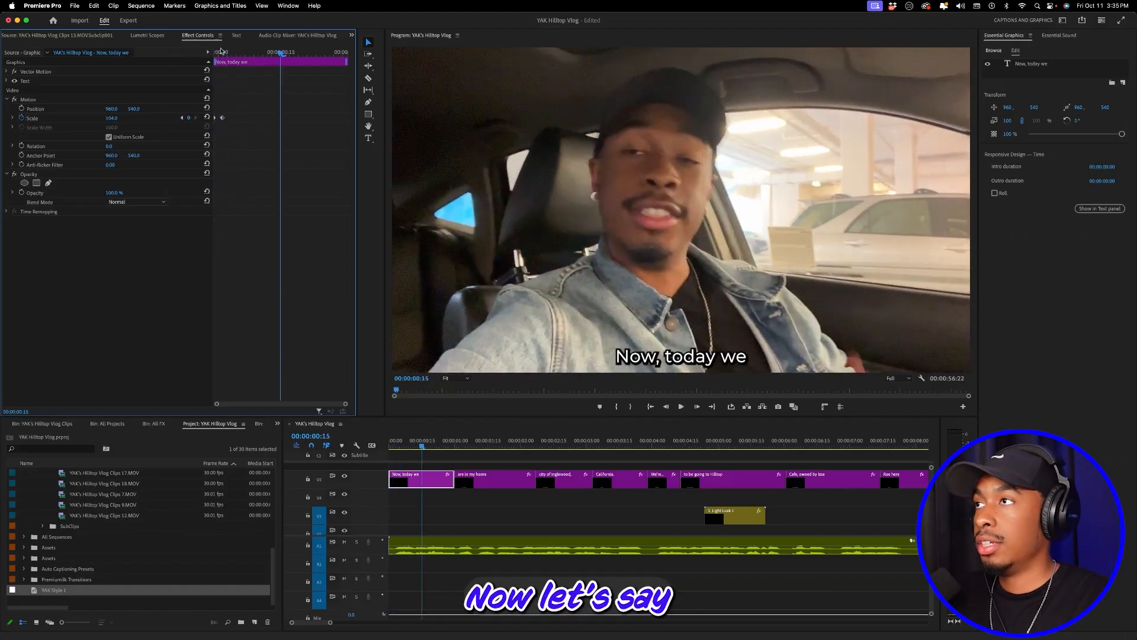
pyautogui.press('Left')
pyautogui.press('Left')
pyautogui.press('Left')
pyautogui.press('Left')
pyautogui.press('Left')
pyautogui.press('Left')
pyautogui.press('Left')
pyautogui.press('Left')
pyautogui.press('Left')
pyautogui.press('Left')
pyautogui.press('Left')
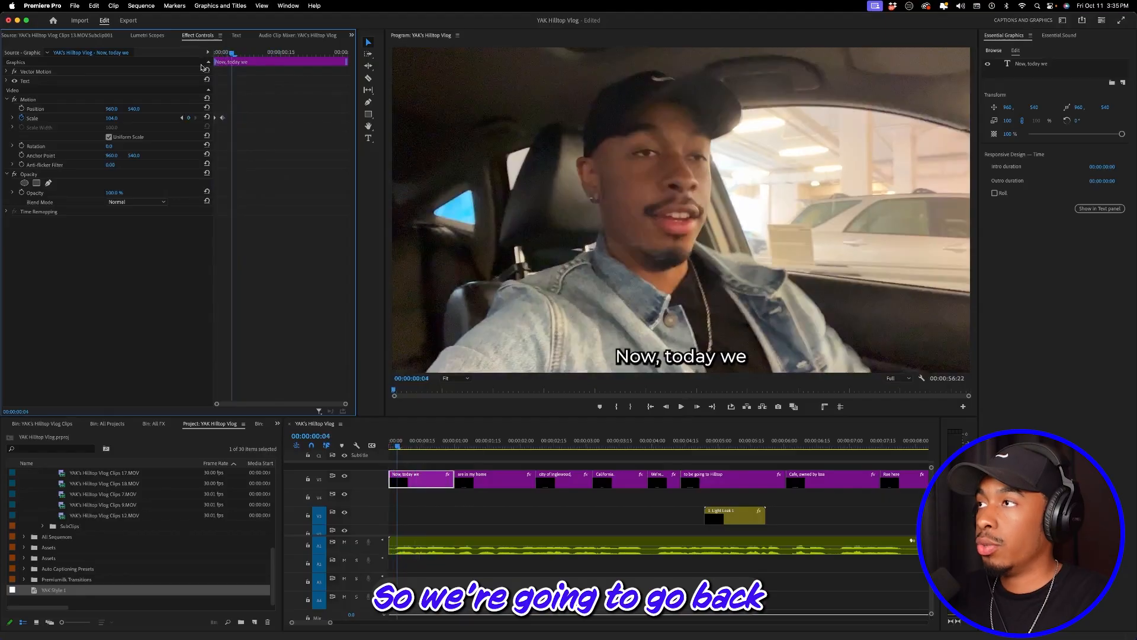
pyautogui.press('Left')
pyautogui.press('Left')
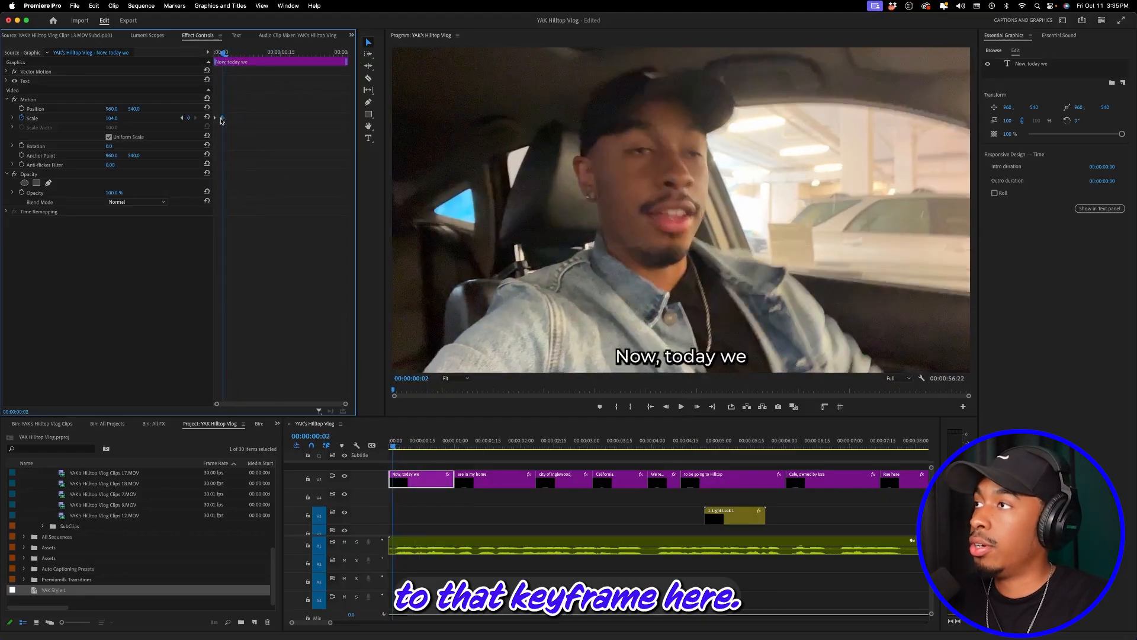
# Step: Add a third Scale keyframe of 102 at 00:00:00:04 on the "Now, today we" graphic
pyautogui.press('Right')
pyautogui.press('Right')
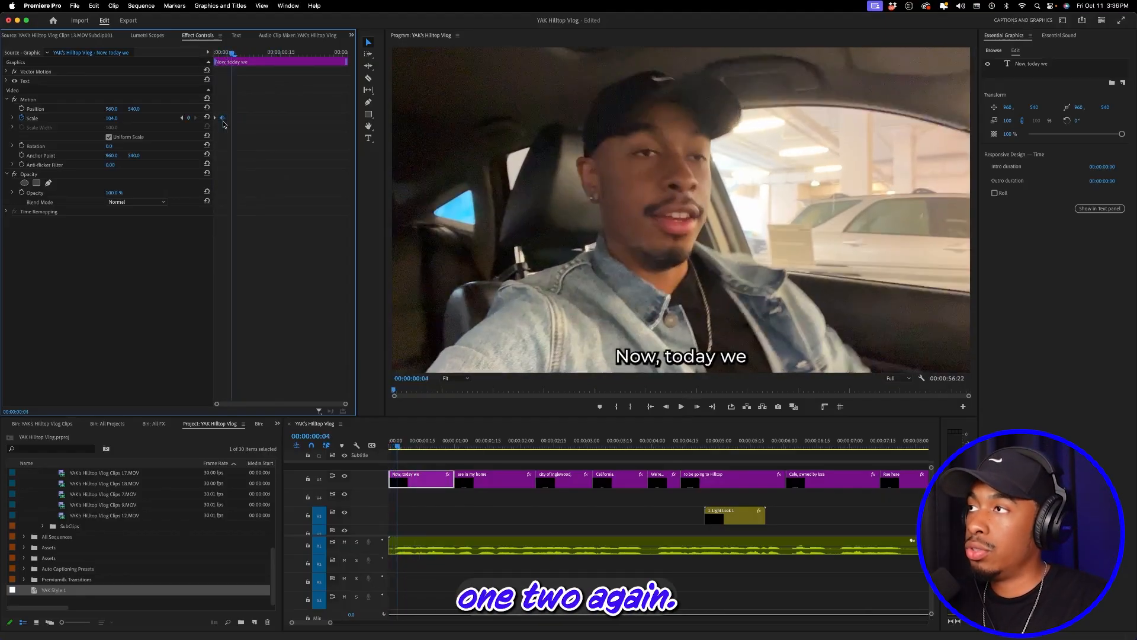
pyautogui.click(125, 121)
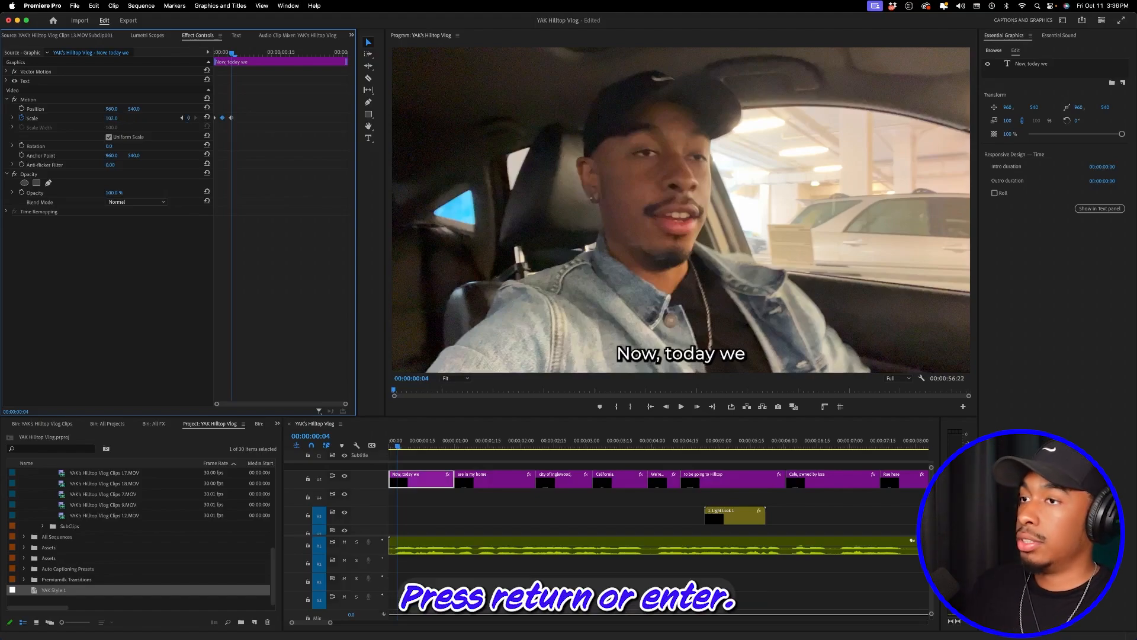
# Step: Play the "Now, today we" graphic from its start twice to review the scale pop
pyautogui.moveTo(229, 55); pyautogui.dragTo(170, 62)
pyautogui.press('space')
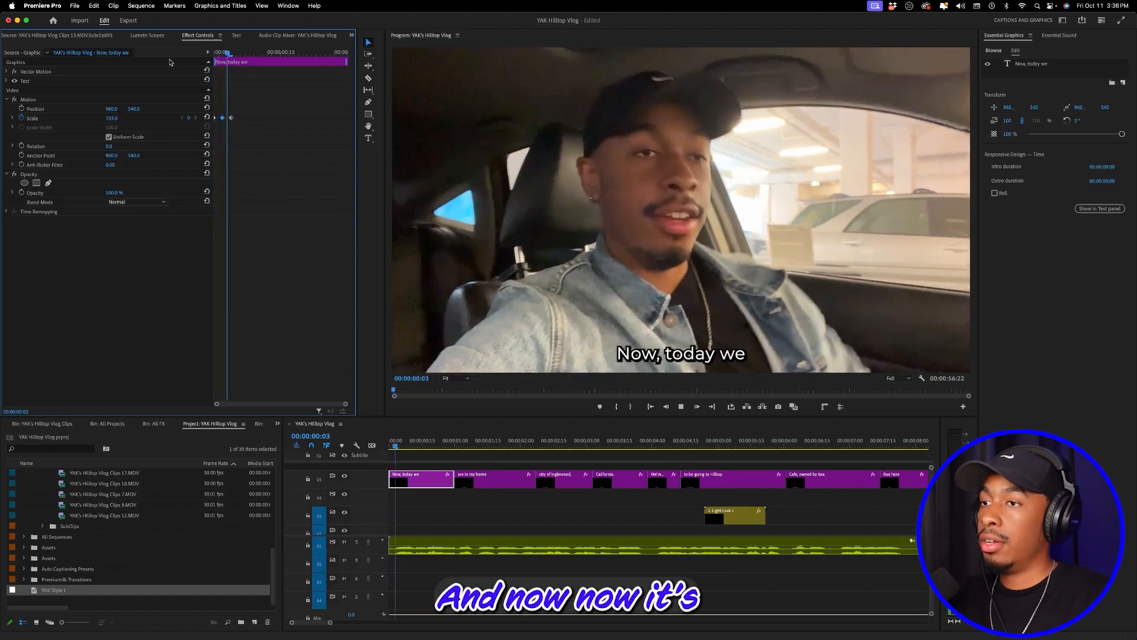
pyautogui.press('space')
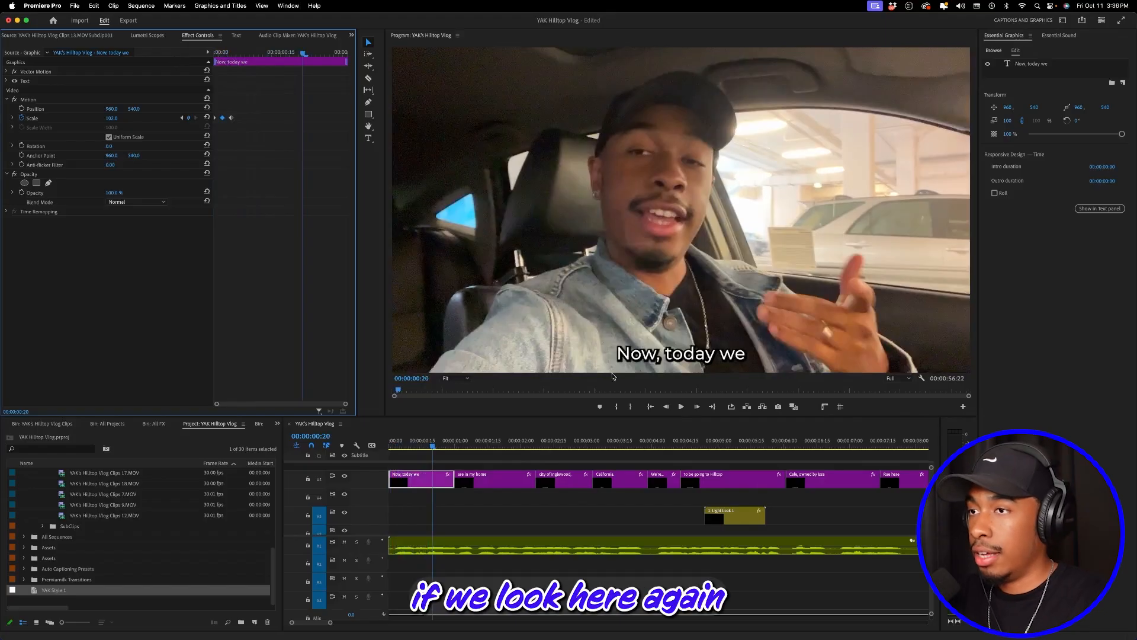
pyautogui.moveTo(250, 53); pyautogui.dragTo(169, 63)
pyautogui.press('space')
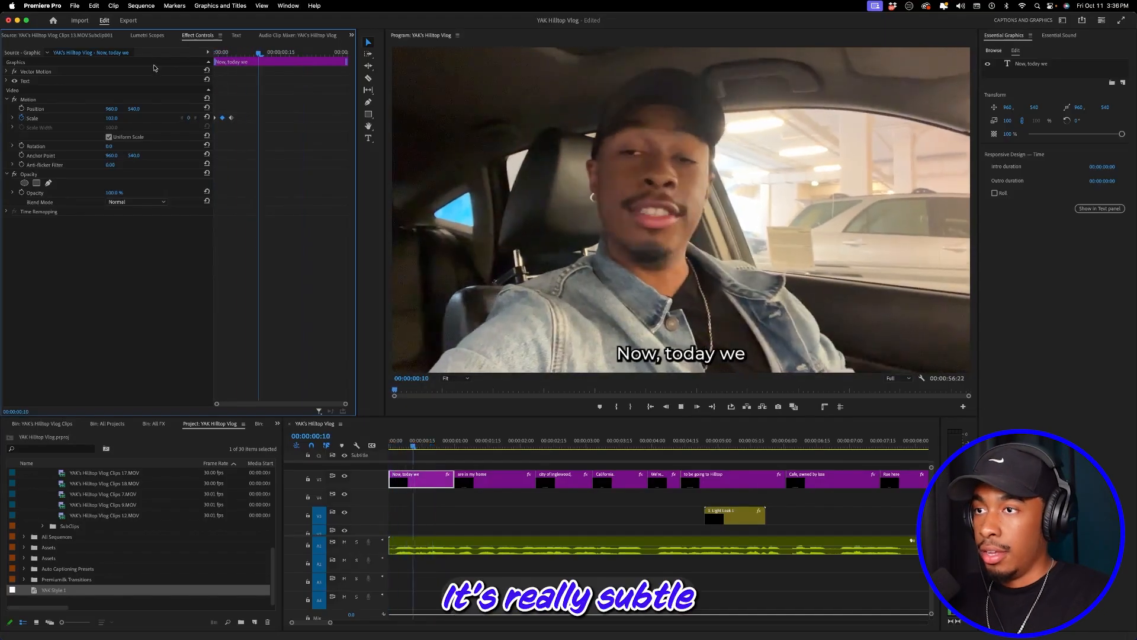
pyautogui.press('space')
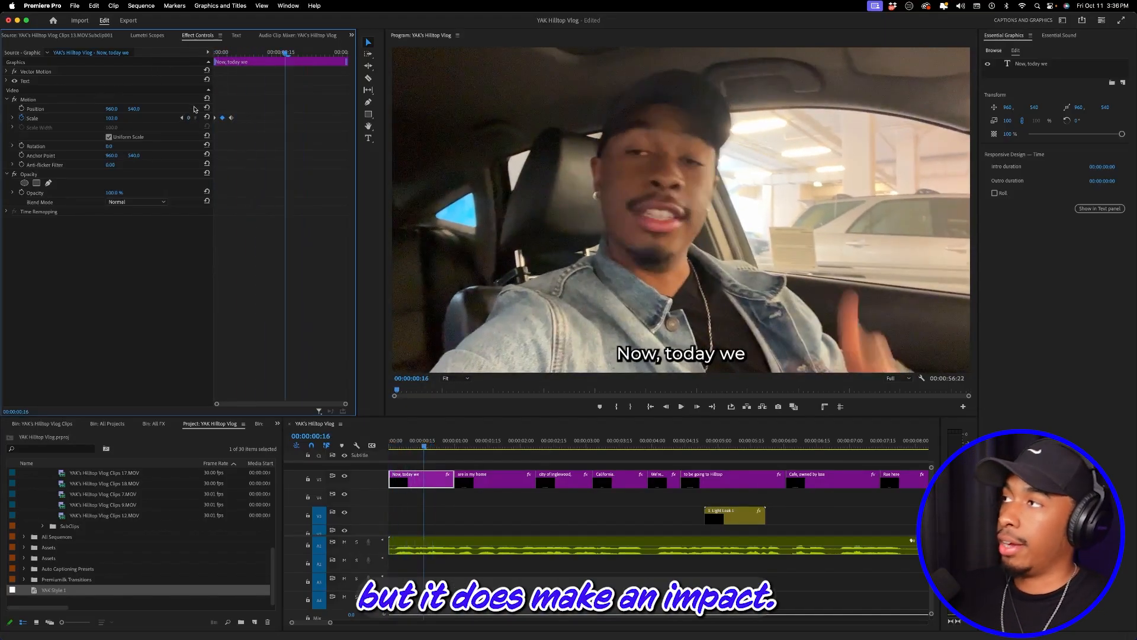
# Step: Copy the keyframed Motion effect from the "Now, today we" graphic and paste it onto all caption graphics in the sequence
pyautogui.click(120, 100)
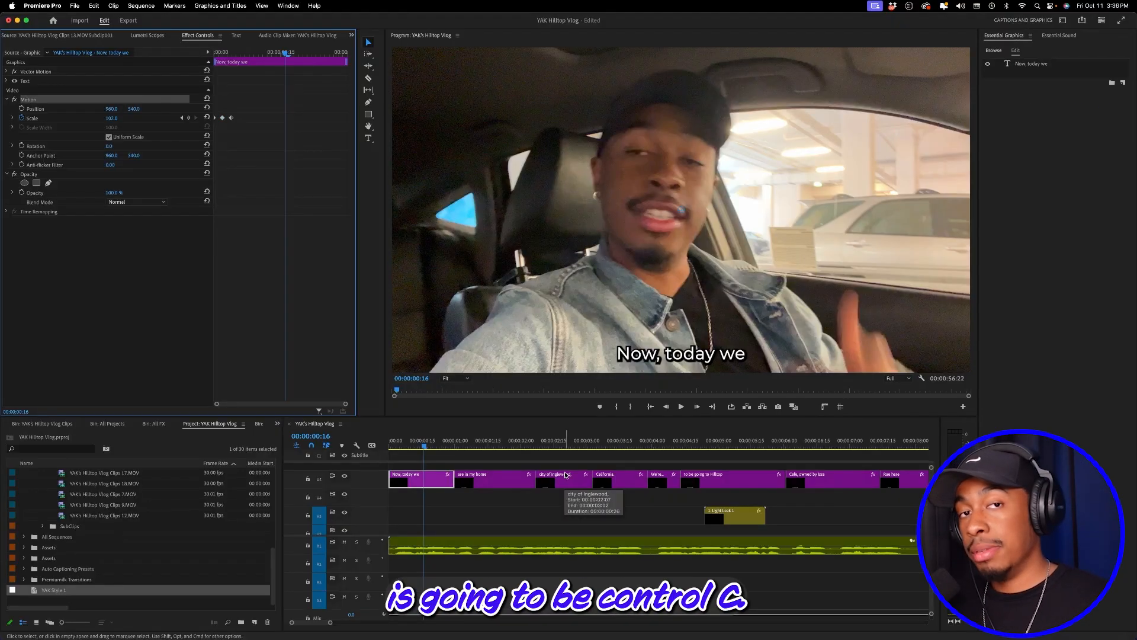
pyautogui.click(629, 520)
pyautogui.press('-')
pyautogui.press('-')
pyautogui.press('-')
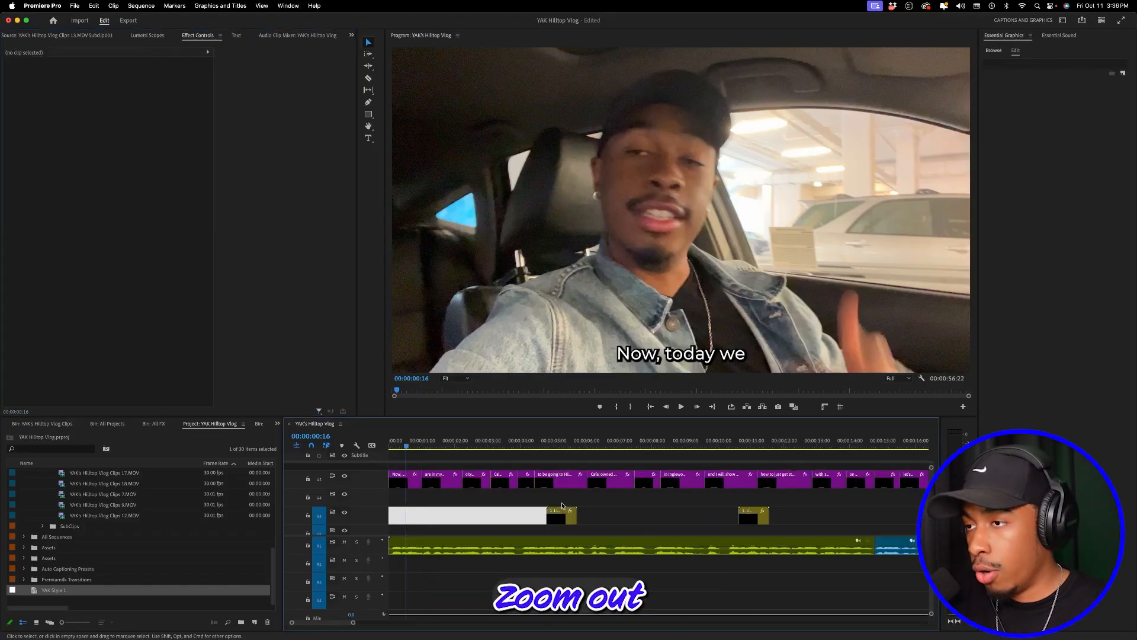
pyautogui.press('=')
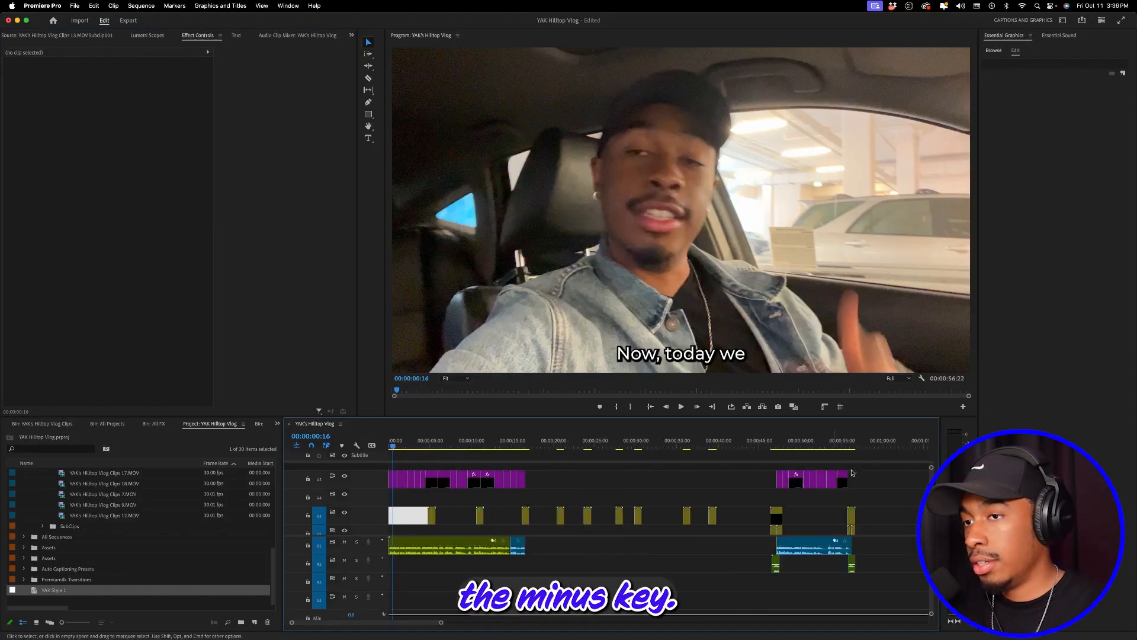
pyautogui.click(883, 470)
pyautogui.moveTo(818, 471); pyautogui.dragTo(388, 483)
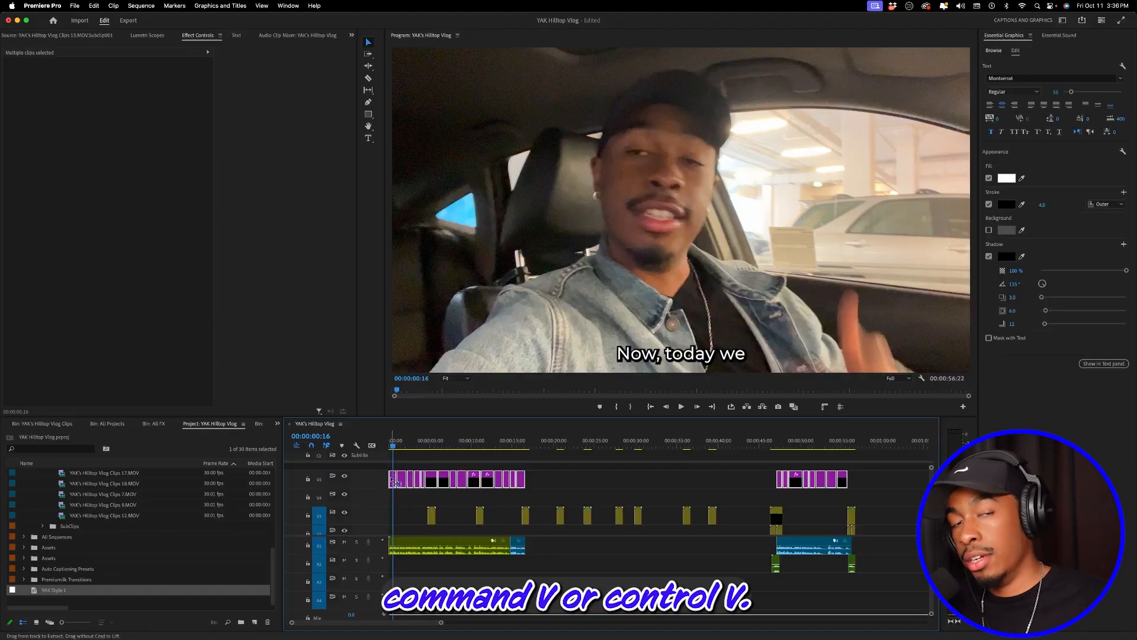
# Step: Scrub and play the opening of the sequence to check the scale animation on the caption graphics
pyautogui.click(403, 447)
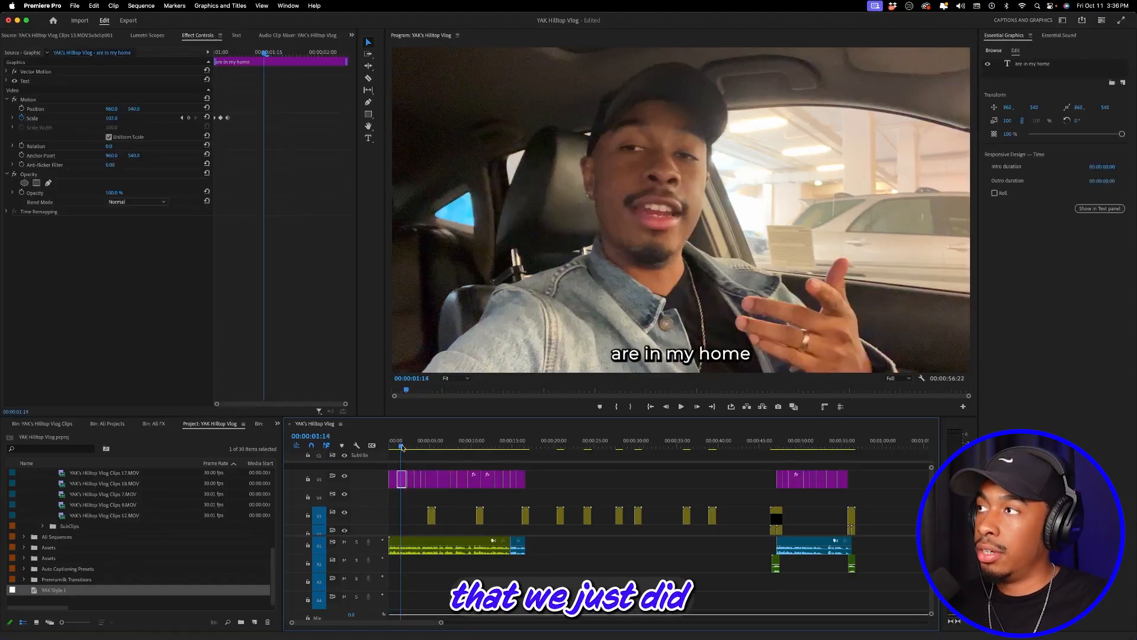
pyautogui.click(411, 446)
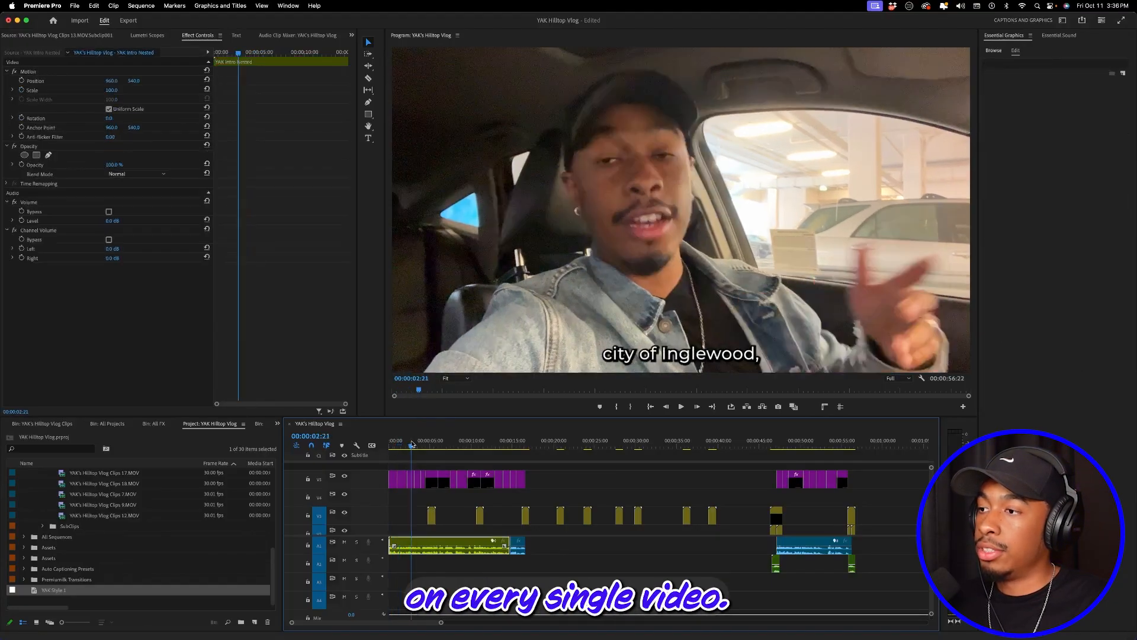
pyautogui.moveTo(412, 445); pyautogui.dragTo(380, 450)
pyautogui.press('space')
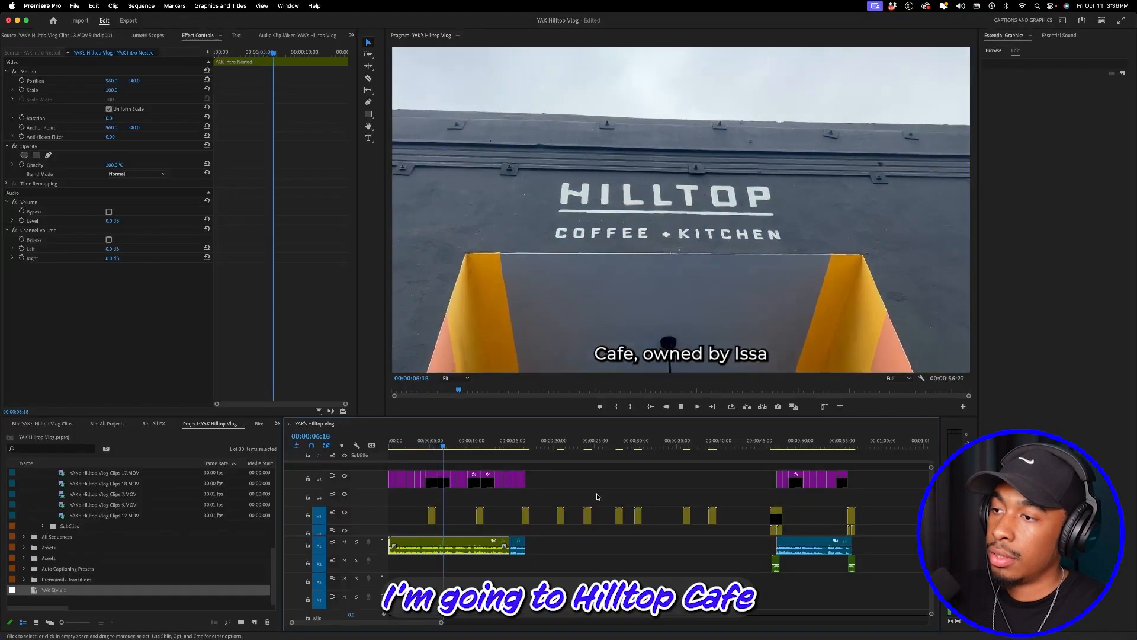
pyautogui.scroll(-3, 515, 521)
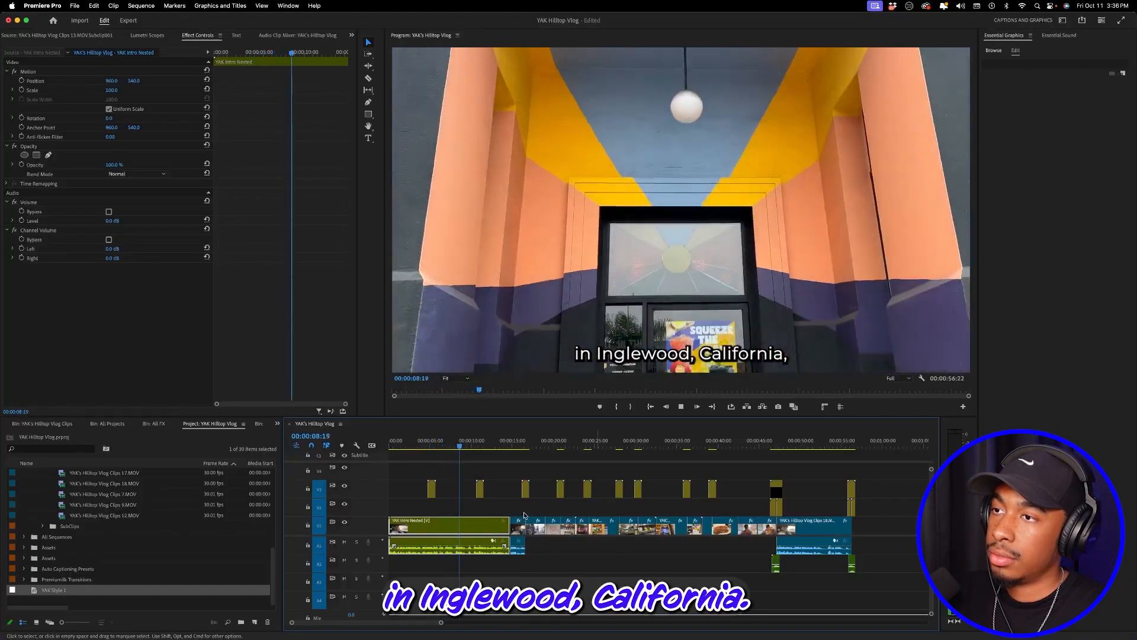
pyautogui.press('space')
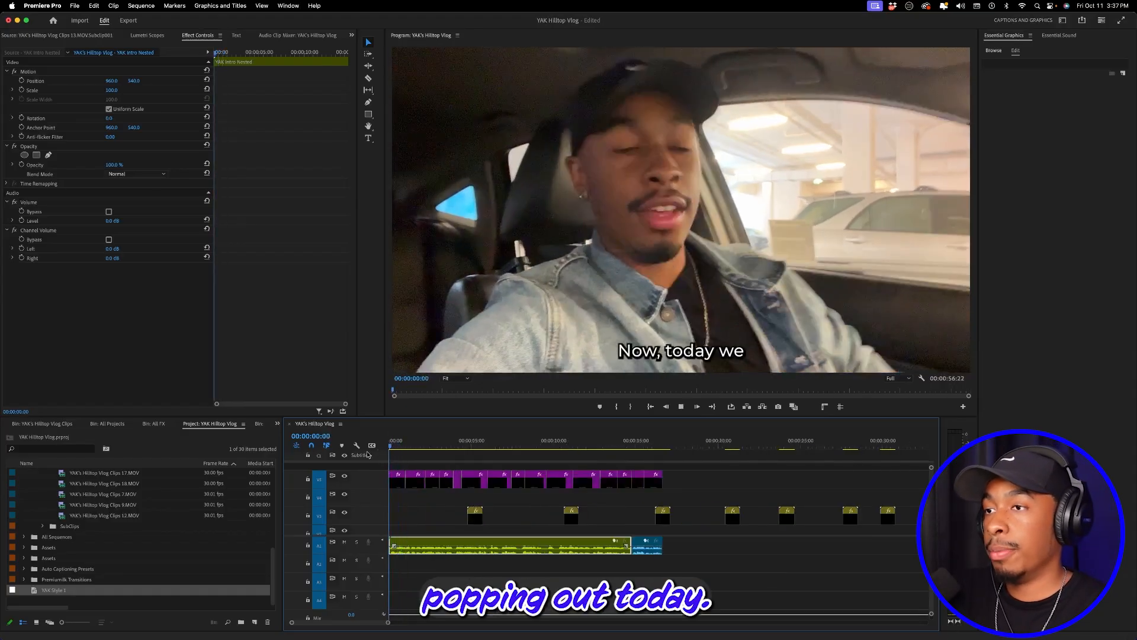
pyautogui.press('space')
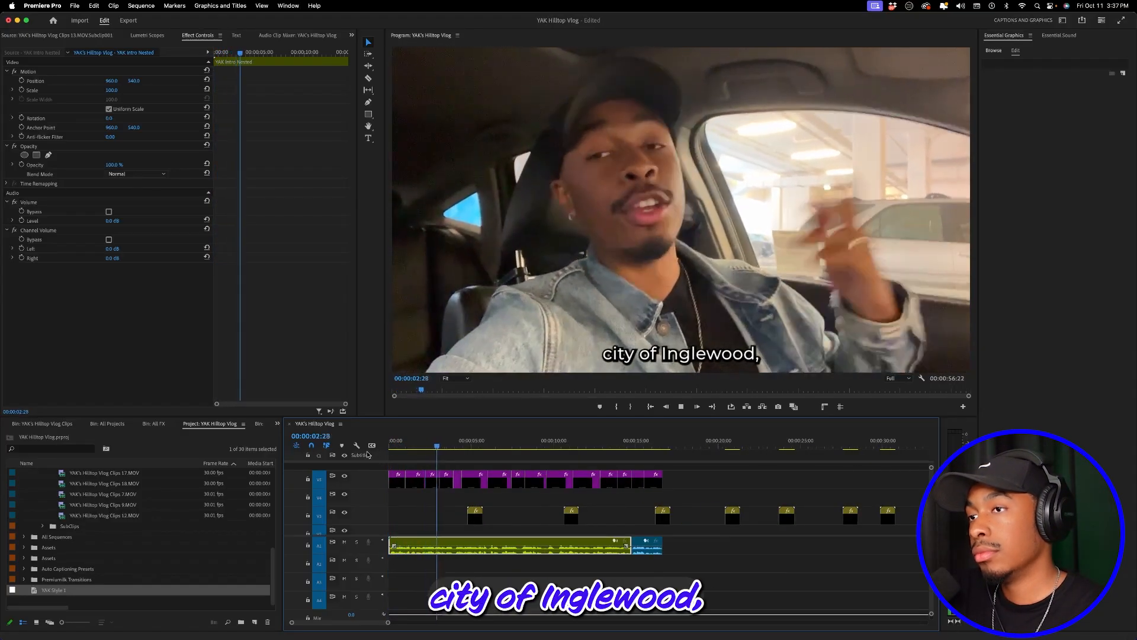
pyautogui.press('space')
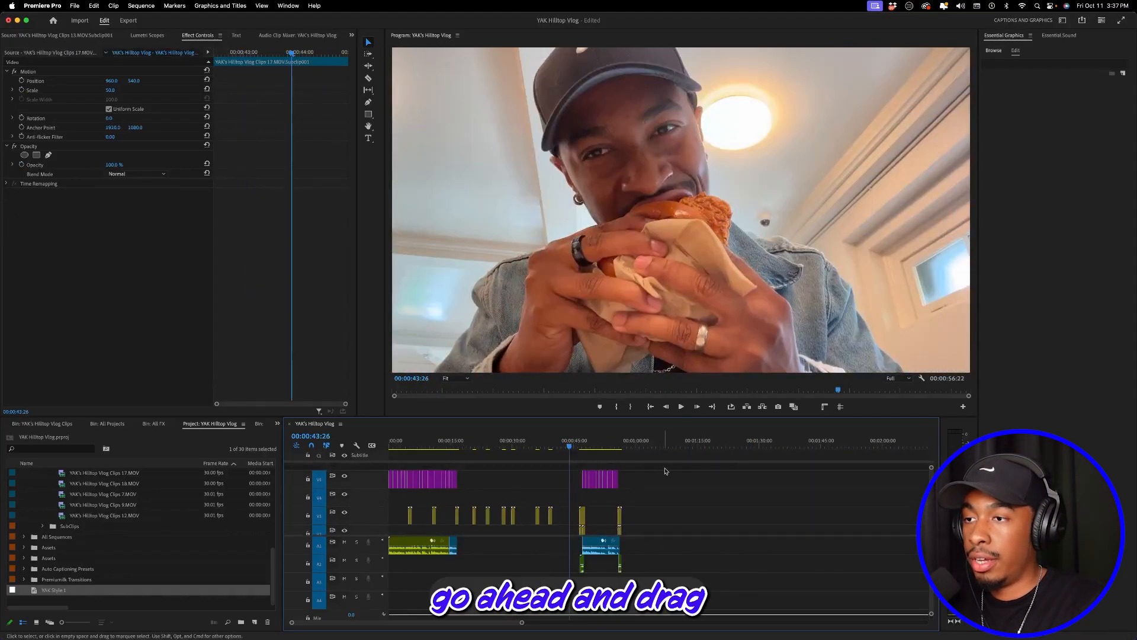
# Step: Move all caption graphics down to video track 4 and delete the empty video track above them
pyautogui.moveTo(665, 471); pyautogui.dragTo(436, 514)
pyautogui.scroll(1, 421, 497)
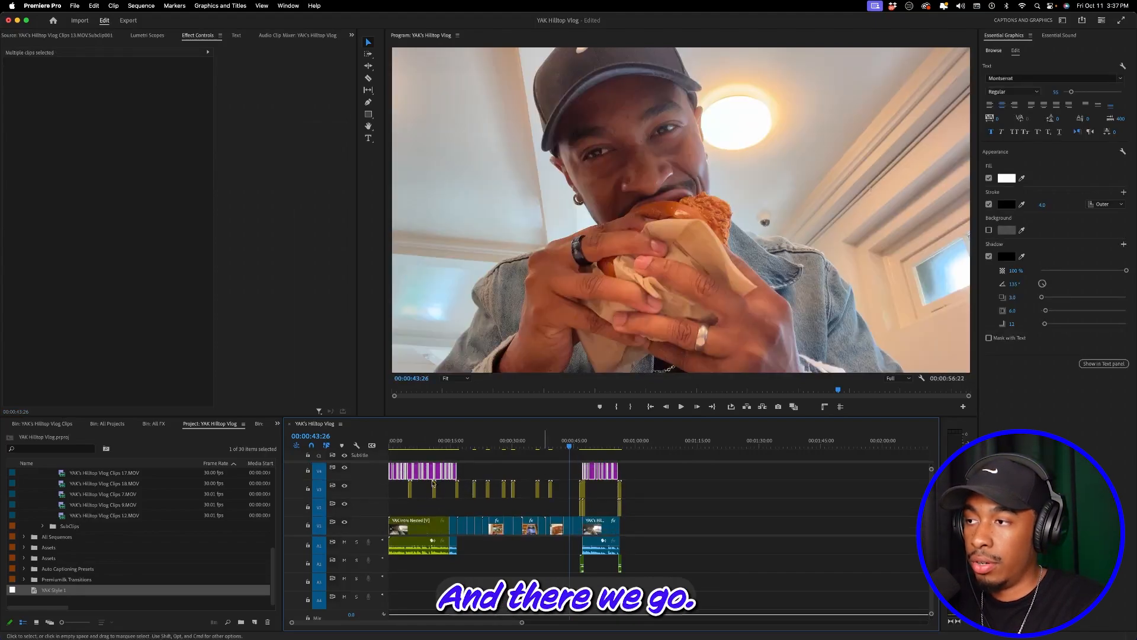
pyautogui.scroll(2, 329, 498)
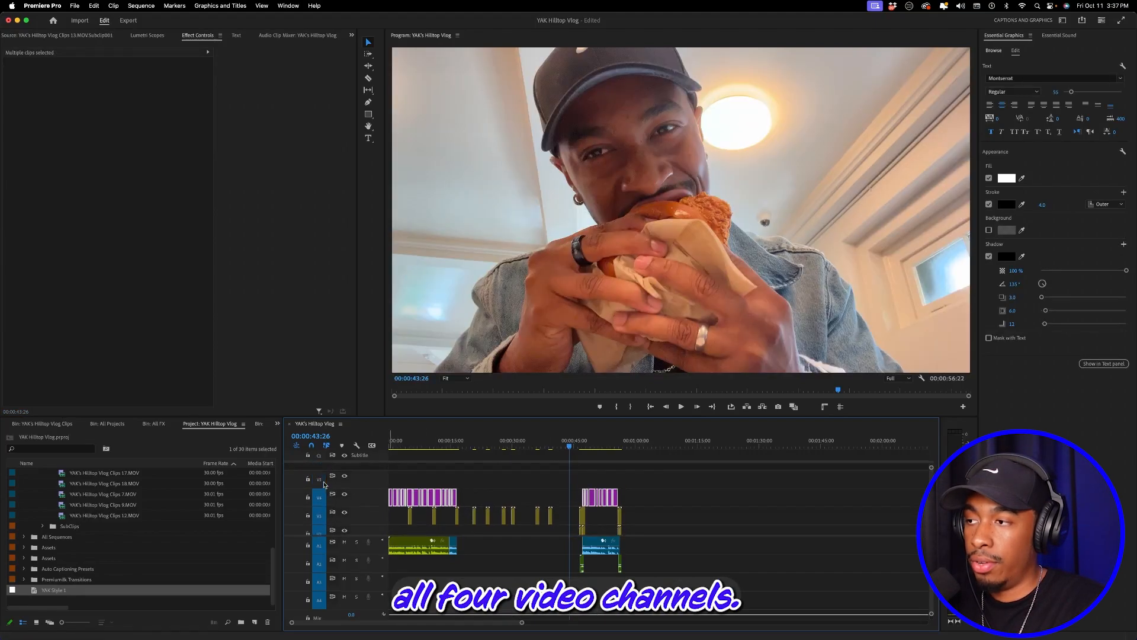
pyautogui.rightClick(379, 483)
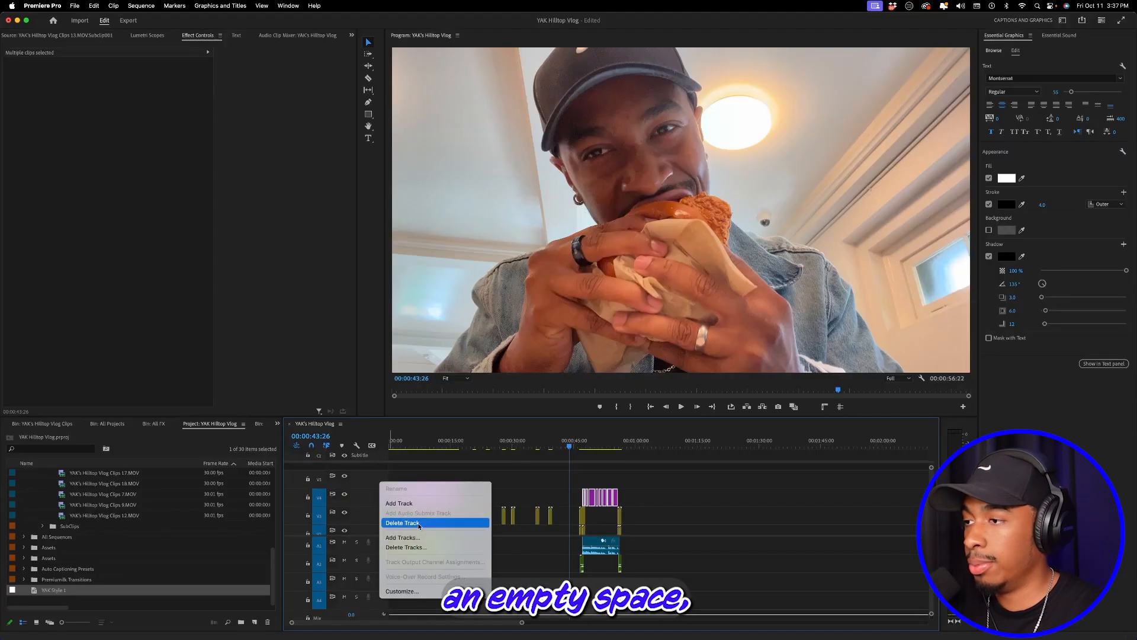
pyautogui.click(418, 524)
# Step: Scrub through the whole sequence to check the subtitles in the intro and the closing section
pyautogui.press('Home')
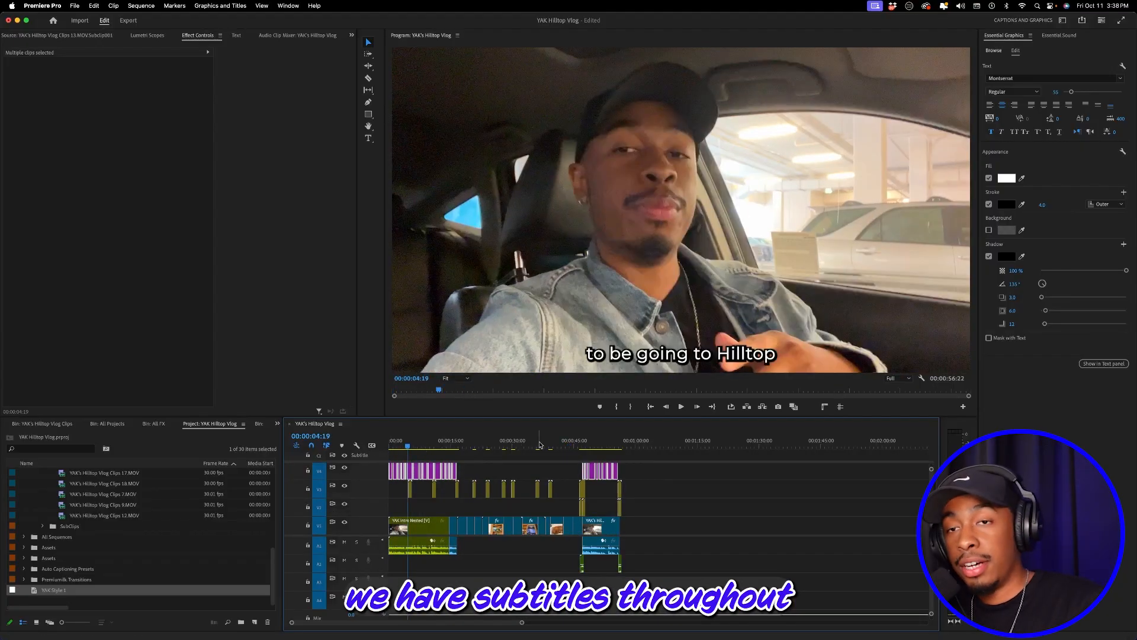
pyautogui.moveTo(539, 445); pyautogui.dragTo(598, 447)
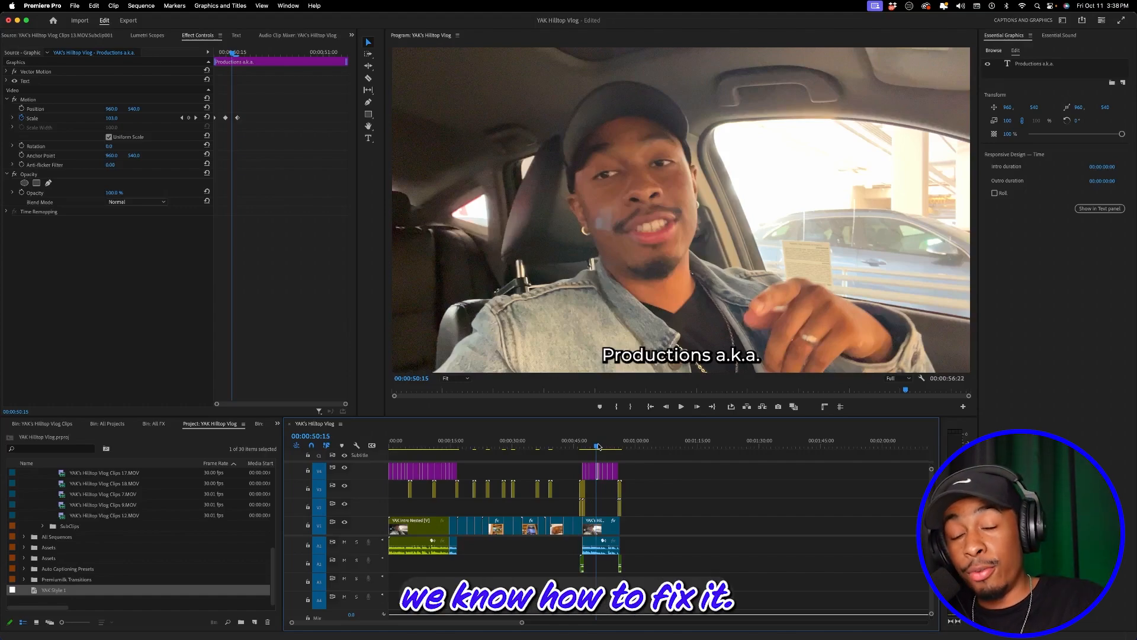
pyautogui.moveTo(599, 447); pyautogui.dragTo(546, 452)
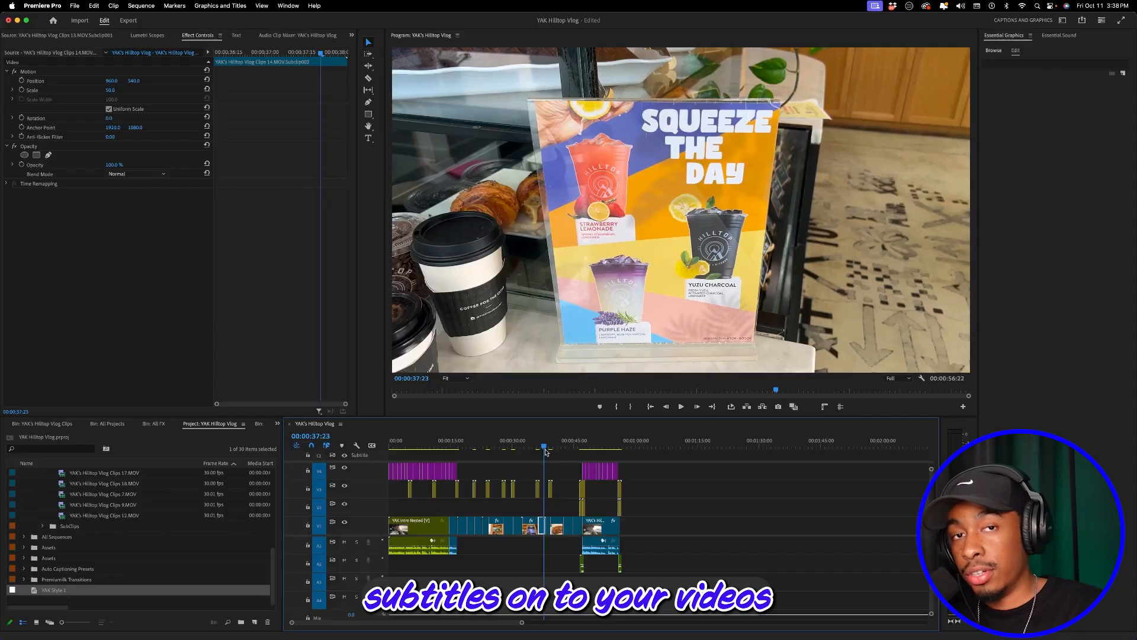
pyautogui.moveTo(547, 449); pyautogui.dragTo(434, 455)
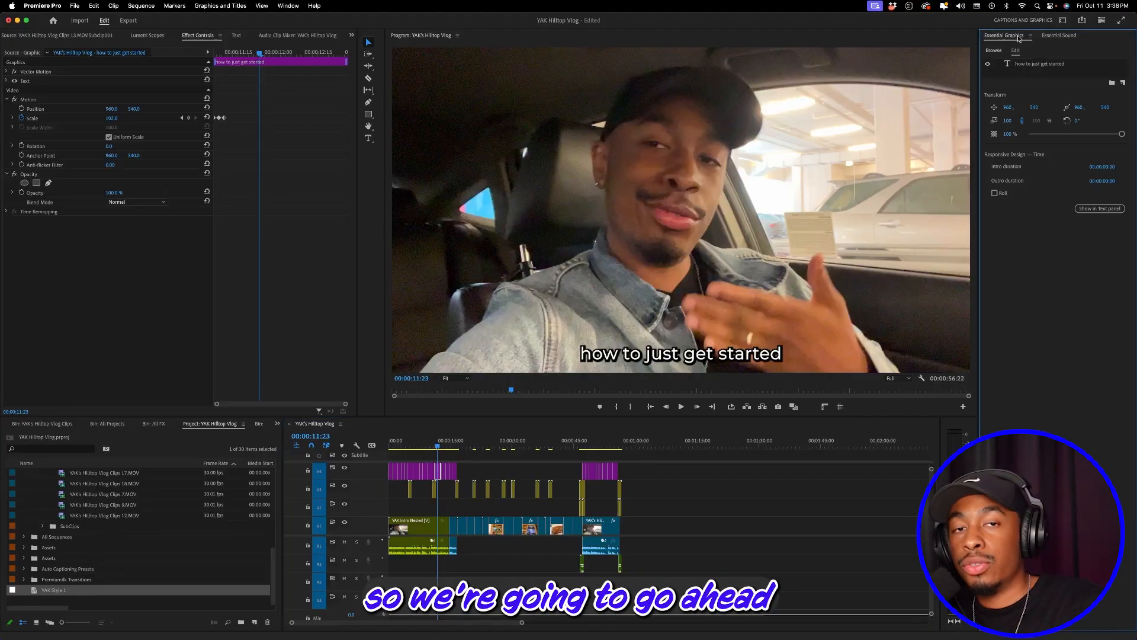
# Step: Add the Basic Title template to the captions' video track and place it directly after the "let's jump right into it." graphic
pyautogui.click(997, 51)
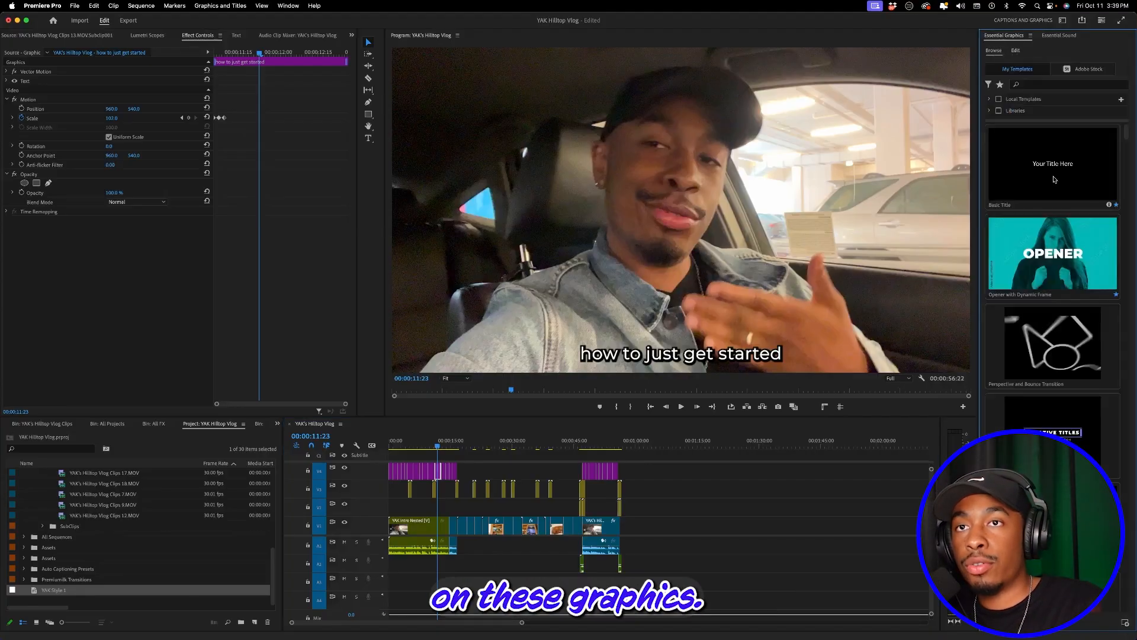
pyautogui.moveTo(1081, 171); pyautogui.dragTo(464, 448)
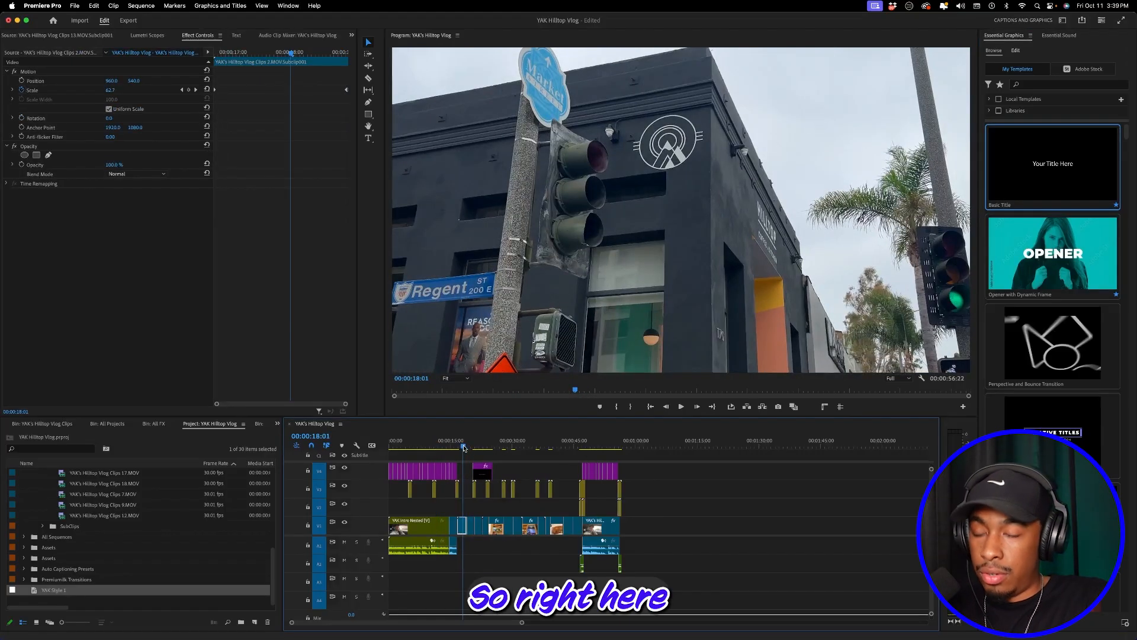
pyautogui.press('=')
pyautogui.click(636, 445)
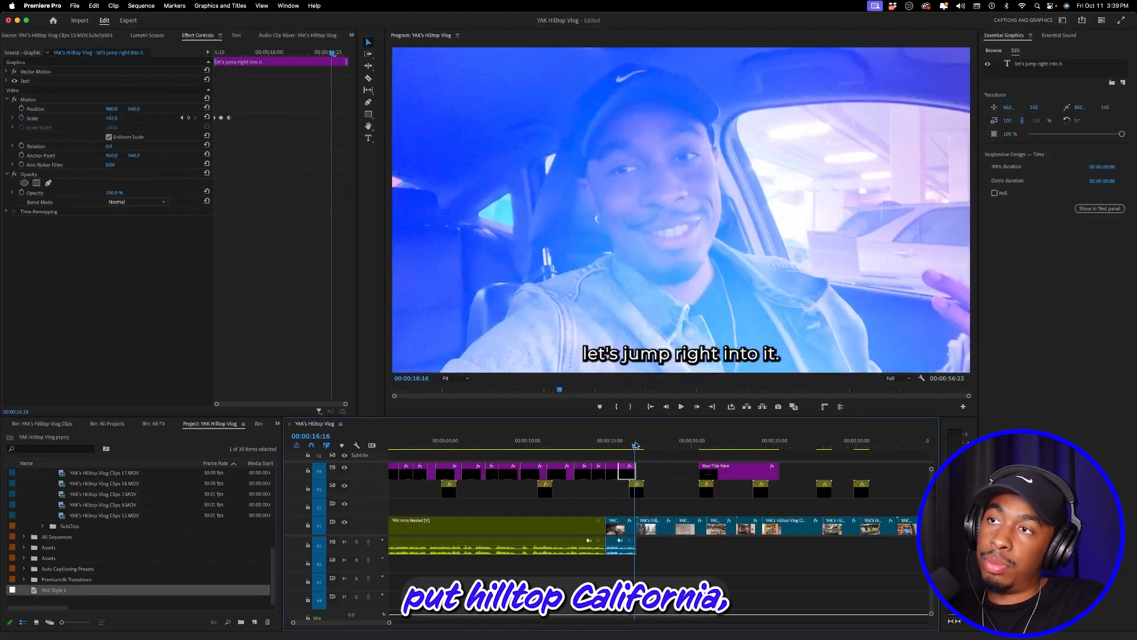
pyautogui.moveTo(636, 445); pyautogui.dragTo(642, 445)
pyautogui.moveTo(732, 471); pyautogui.dragTo(656, 466)
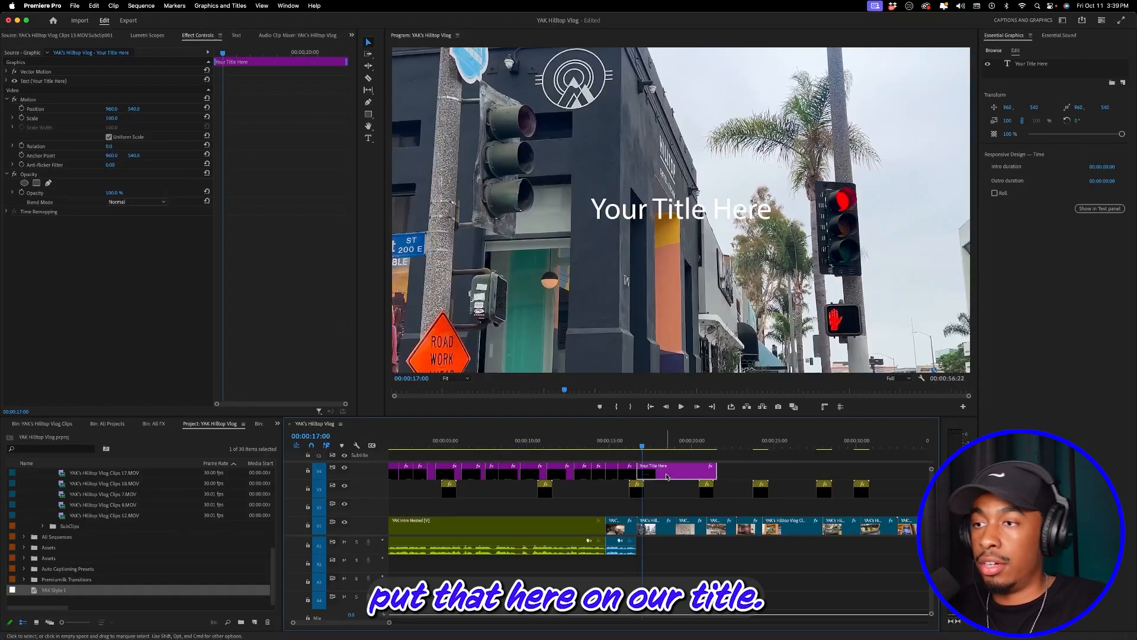
# Step: Replace the Basic Title graphic's placeholder text with "Hilltop"
pyautogui.doubleClick(703, 213)
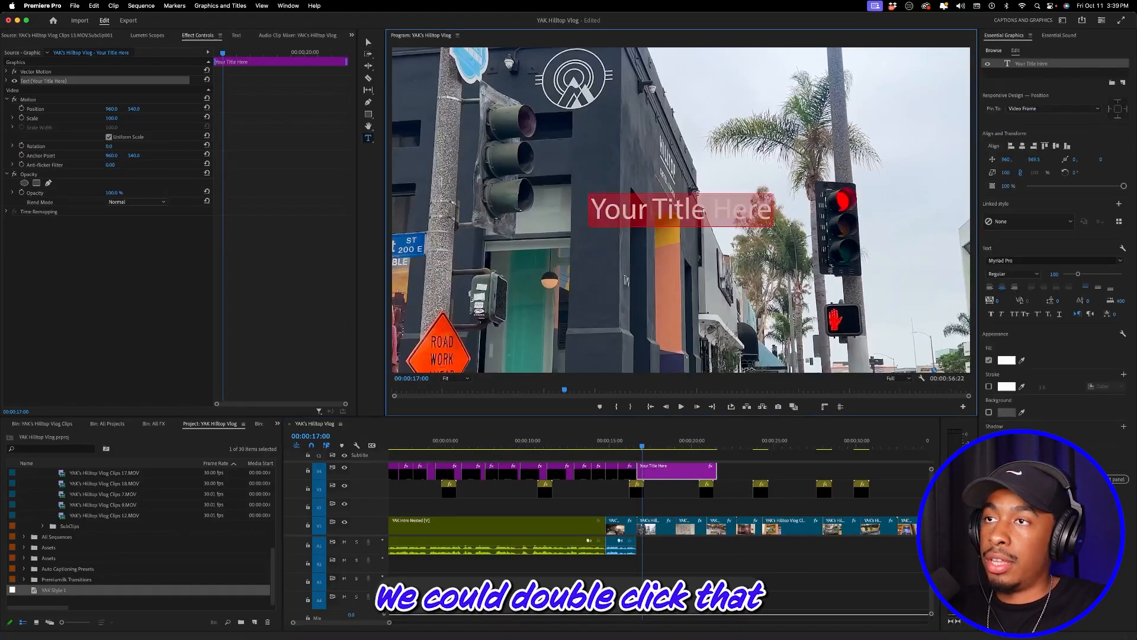
pyautogui.write('HI')
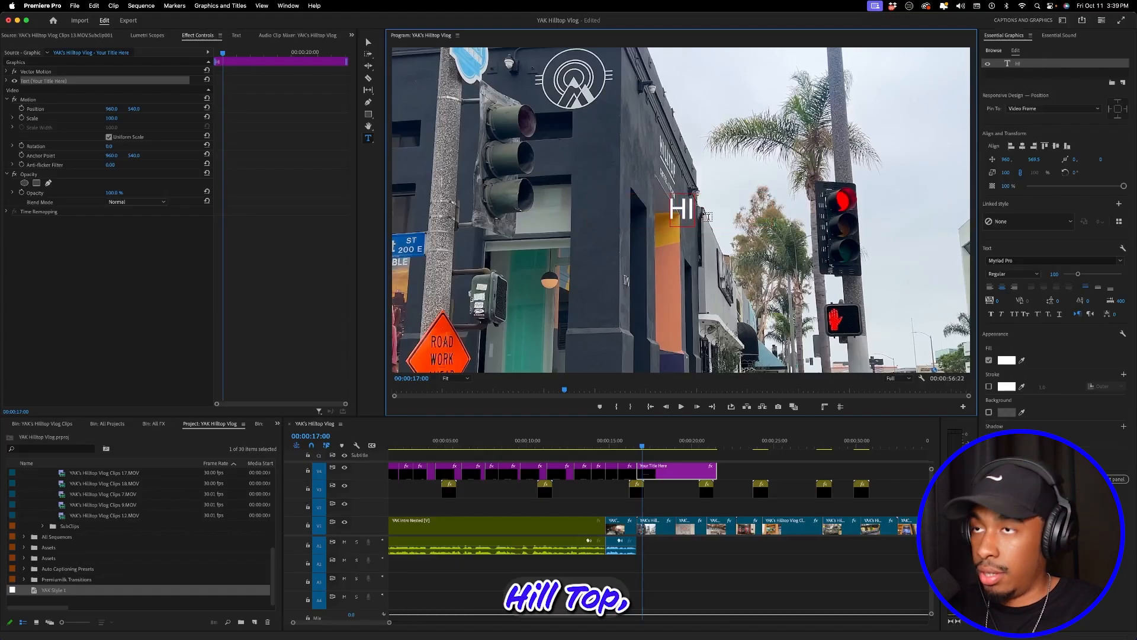
pyautogui.write('lltop')
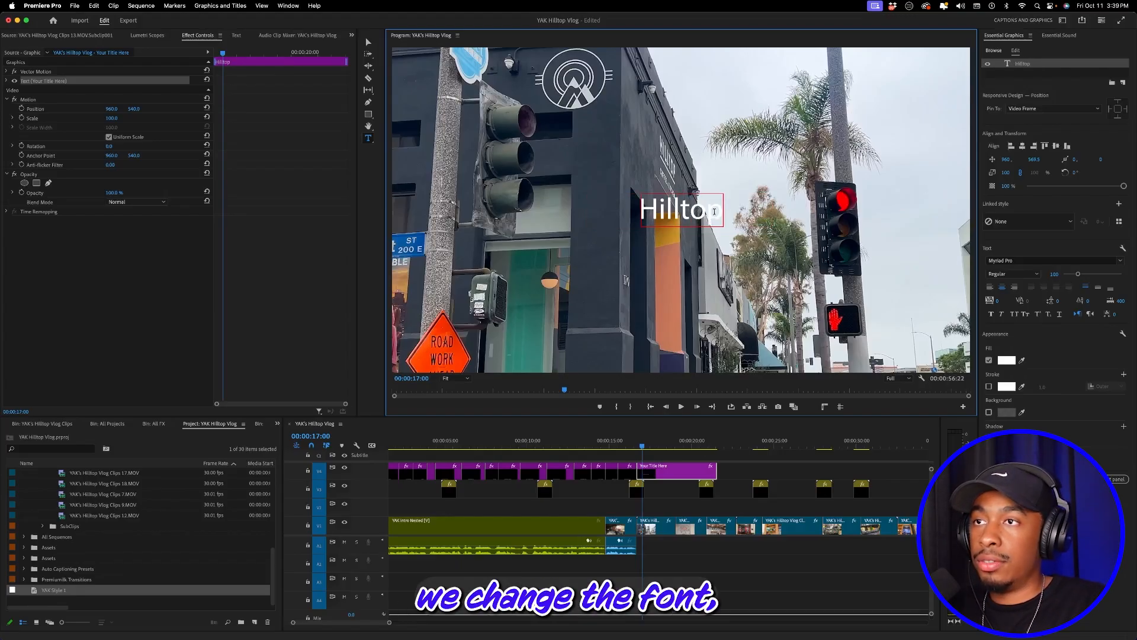
# Step: Set the "Hilltop" title text to Myriad Pro Bold and enlarge its font size to about 279
pyautogui.doubleClick(716, 211)
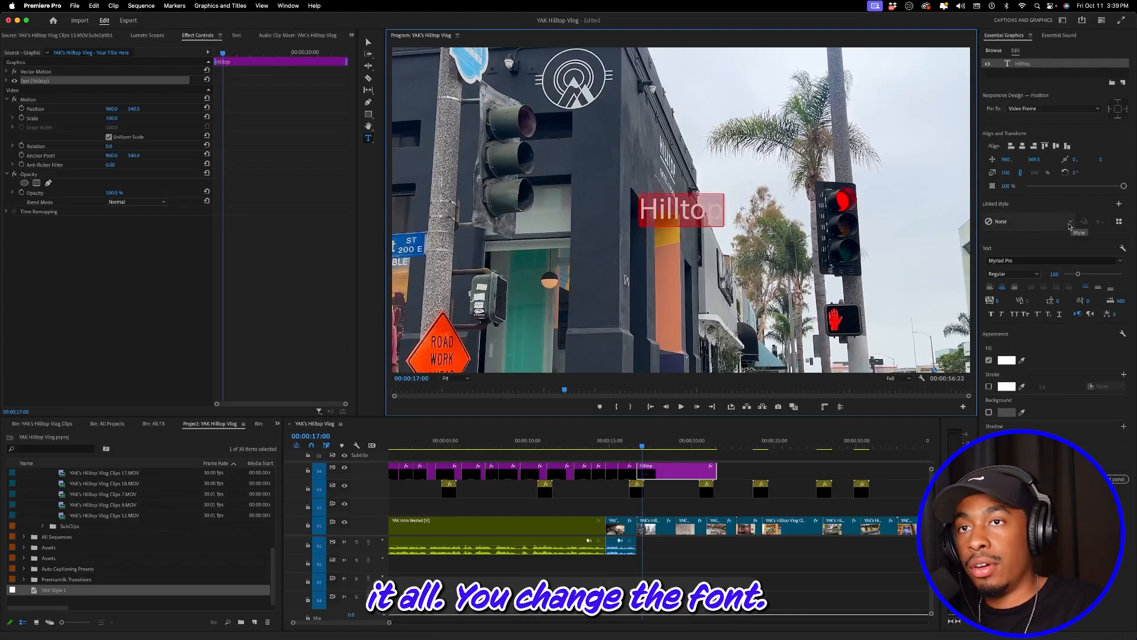
pyautogui.click(1120, 261)
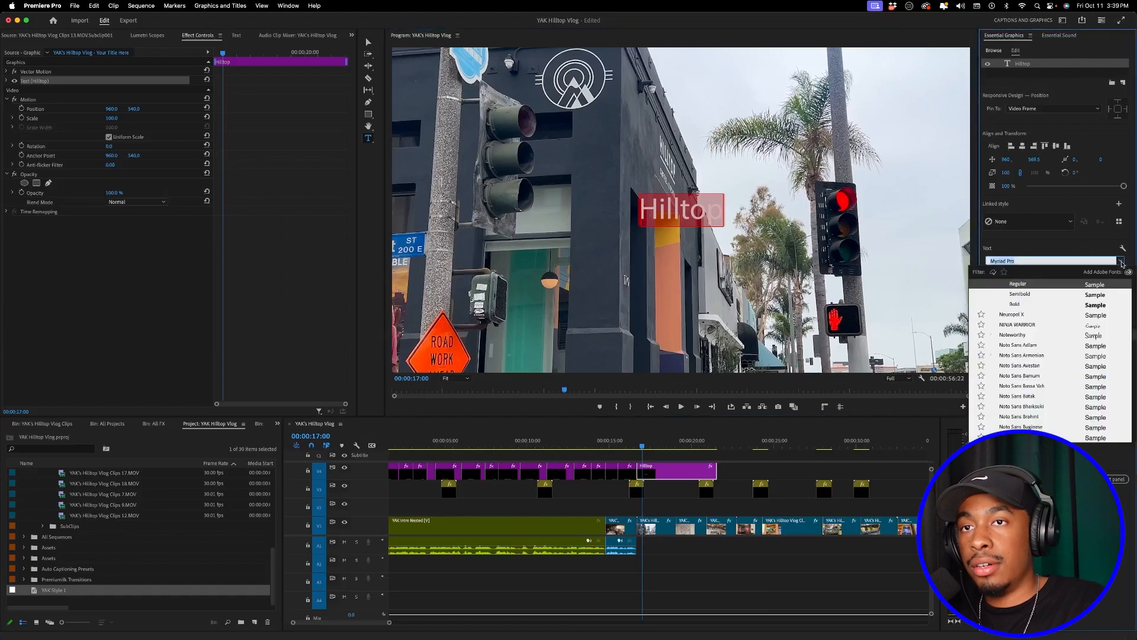
pyautogui.click(1096, 304)
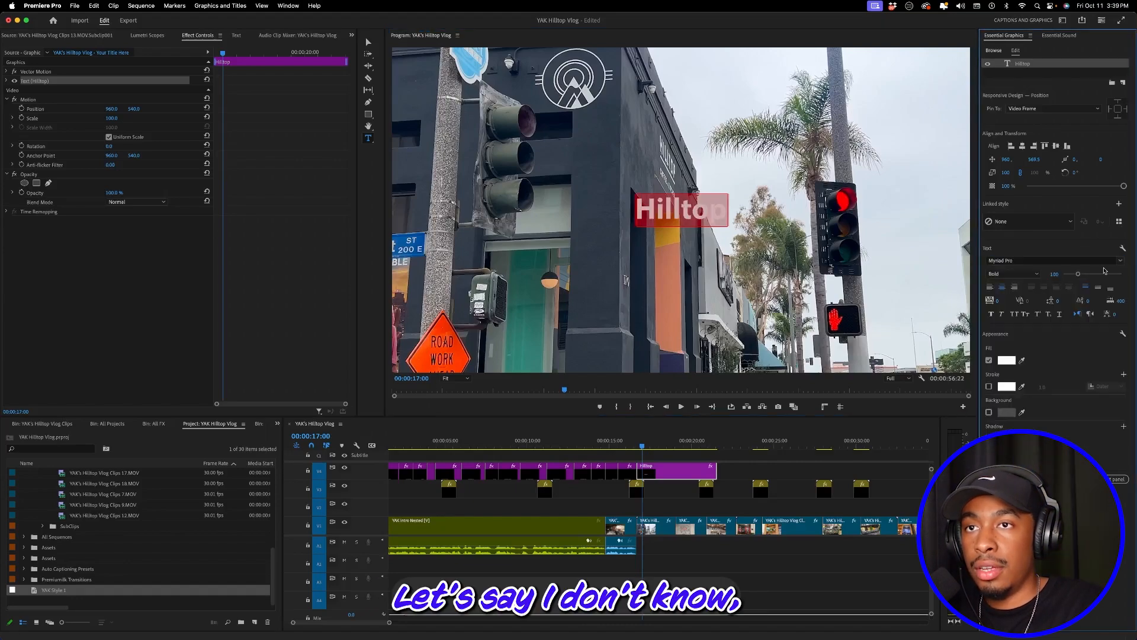
pyautogui.click(1023, 275)
pyautogui.click(1012, 303)
pyautogui.moveTo(1078, 277); pyautogui.dragTo(1106, 275)
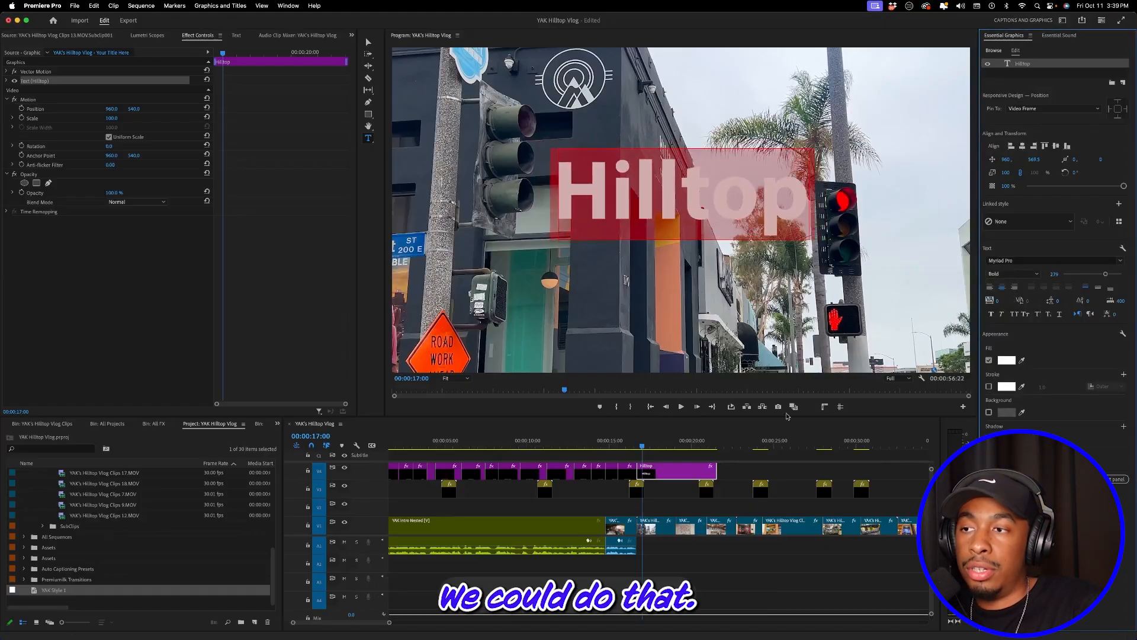
# Step: Play the sequence from just before the "Hilltop" title to check how it looks over the street clip
pyautogui.click(651, 445)
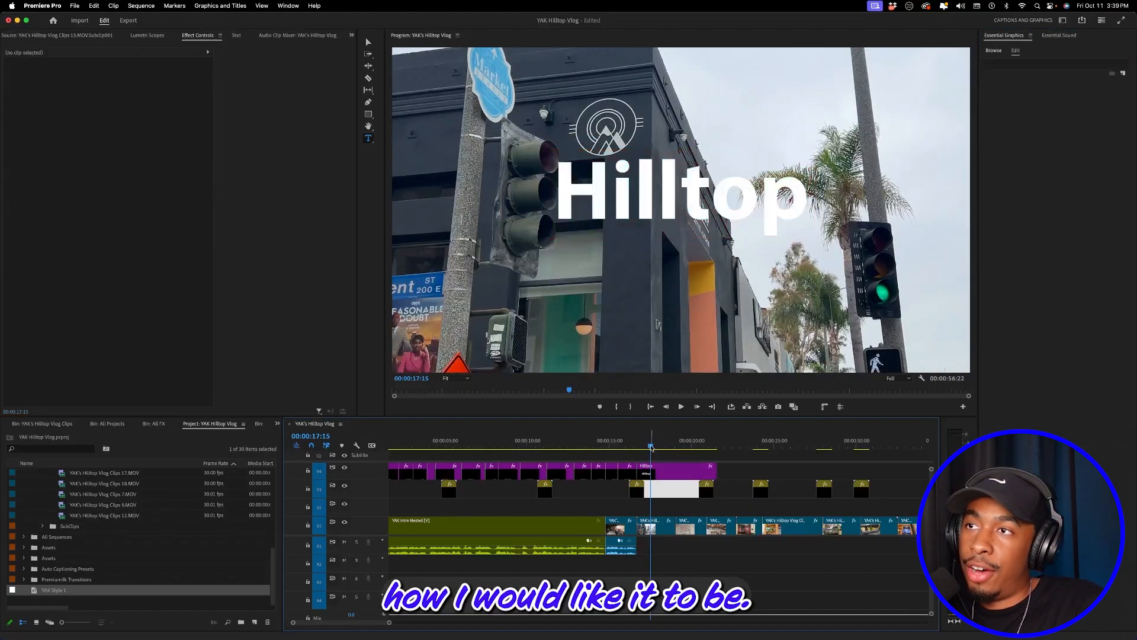
pyautogui.click(639, 445)
pyautogui.press('space')
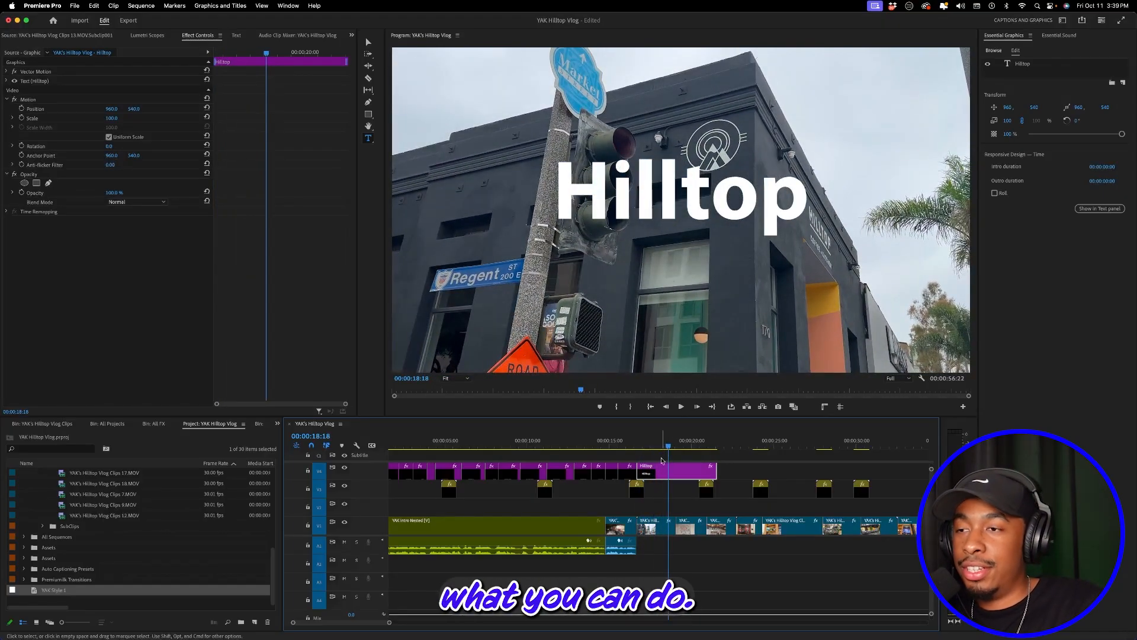
# Step: Undo the "Hilltop" title so its graphic is removed from the sequence, and bring back the graphics template list
pyautogui.hotkey('ctrl', 'z')
pyautogui.click(648, 452)
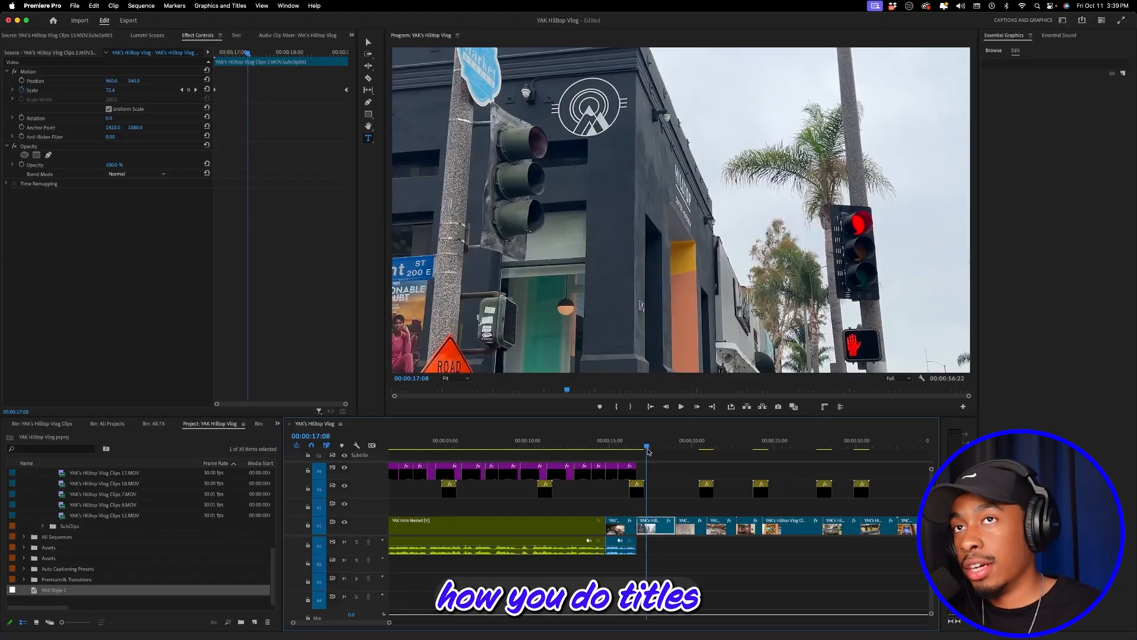
pyautogui.click(993, 50)
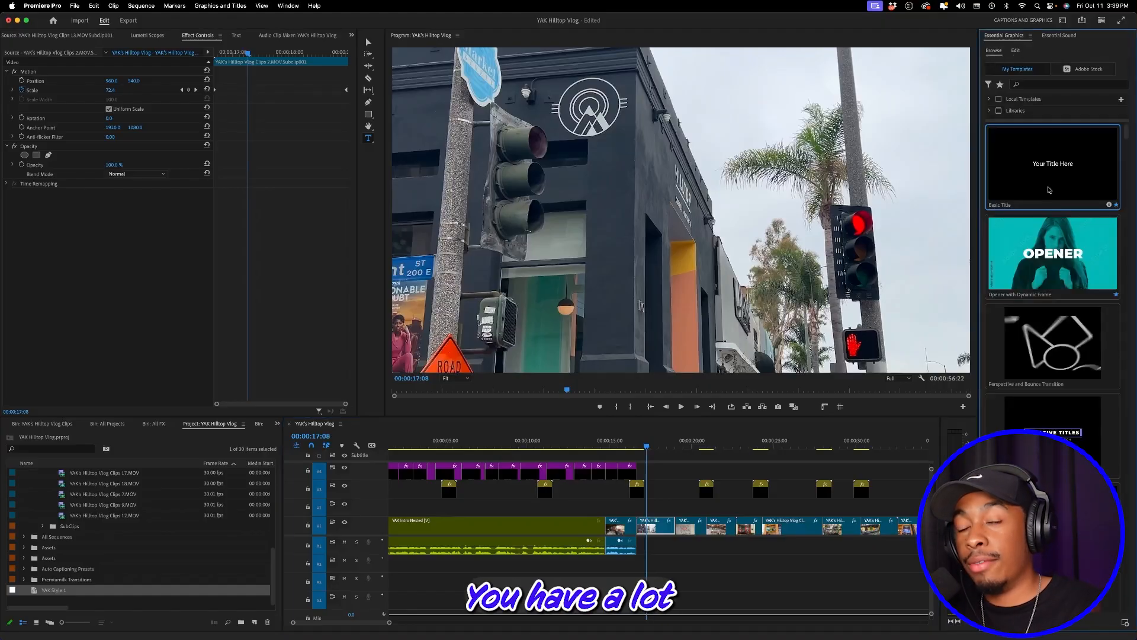
pyautogui.click(845, 313)
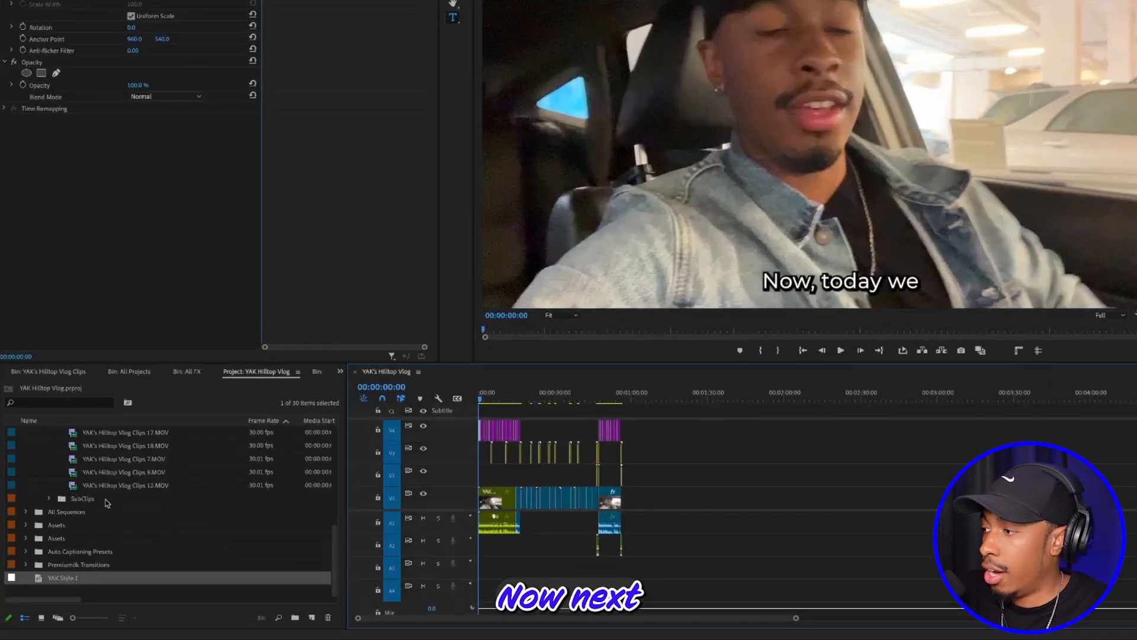
# Step: Collapse the Clips and All Projects bins in the YAK Hilltop Vlog project
pyautogui.scroll(5, 98, 518)
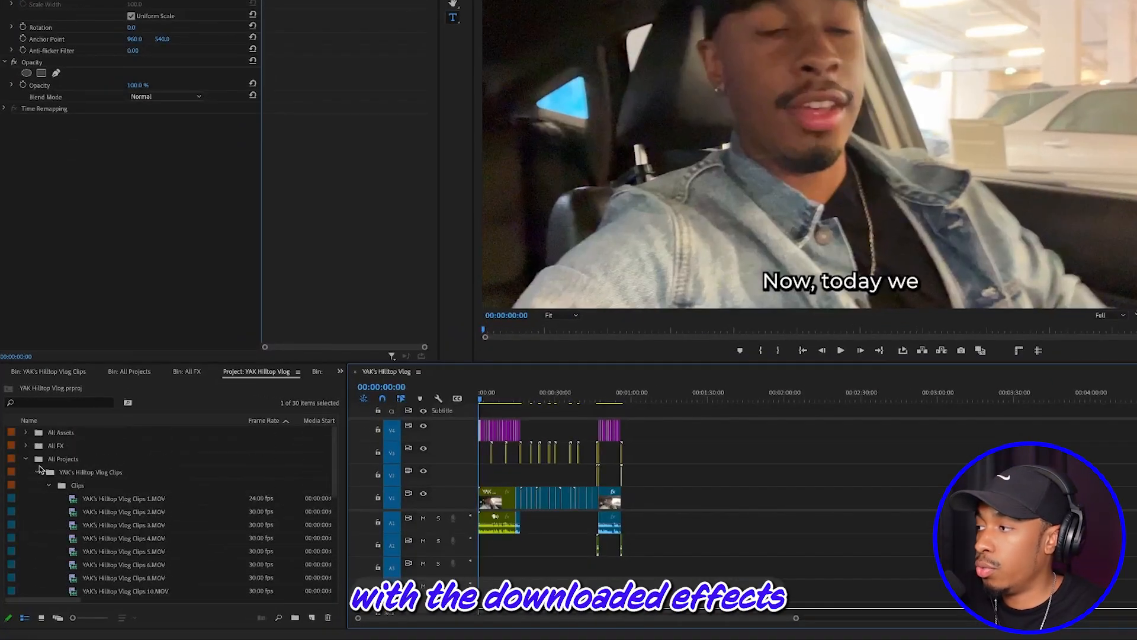
pyautogui.click(46, 485)
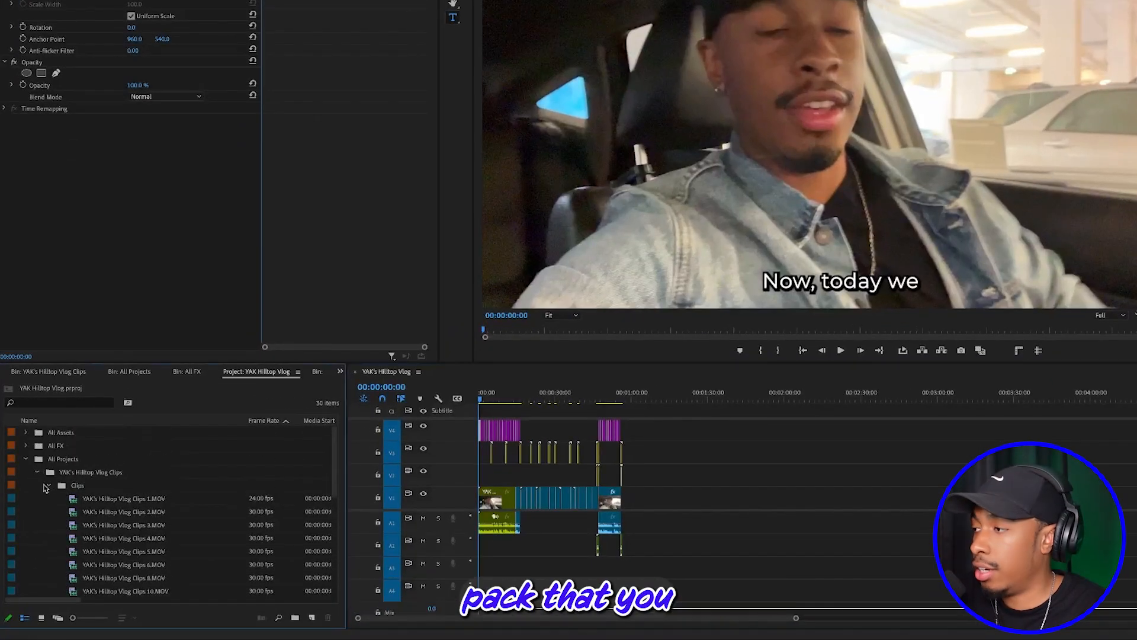
pyautogui.click(50, 486)
pyautogui.click(25, 459)
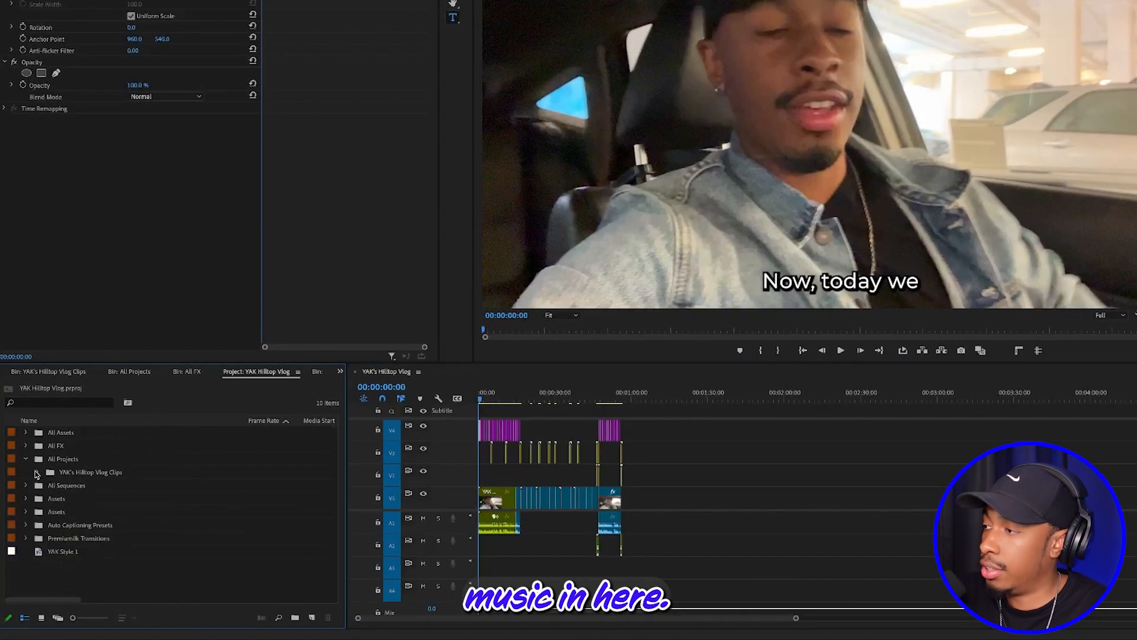
pyautogui.click(248, 375)
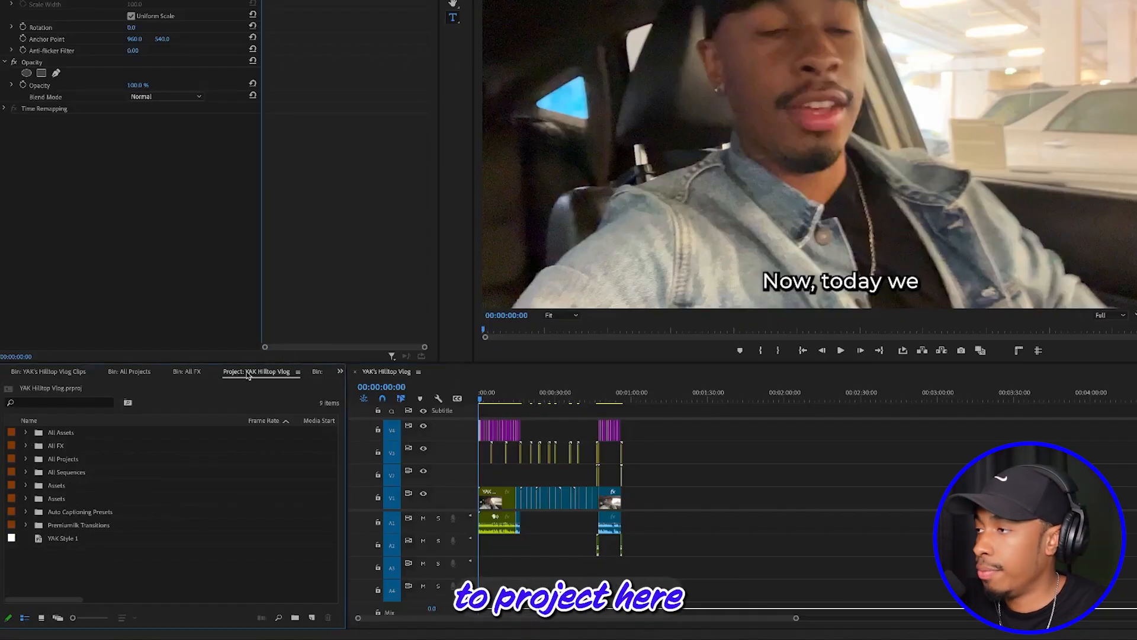
# Step: Expand the All FX, All YAK FX and All Music bins down to the contents of the Lofi beats bin
pyautogui.click(26, 447)
pyautogui.click(37, 459)
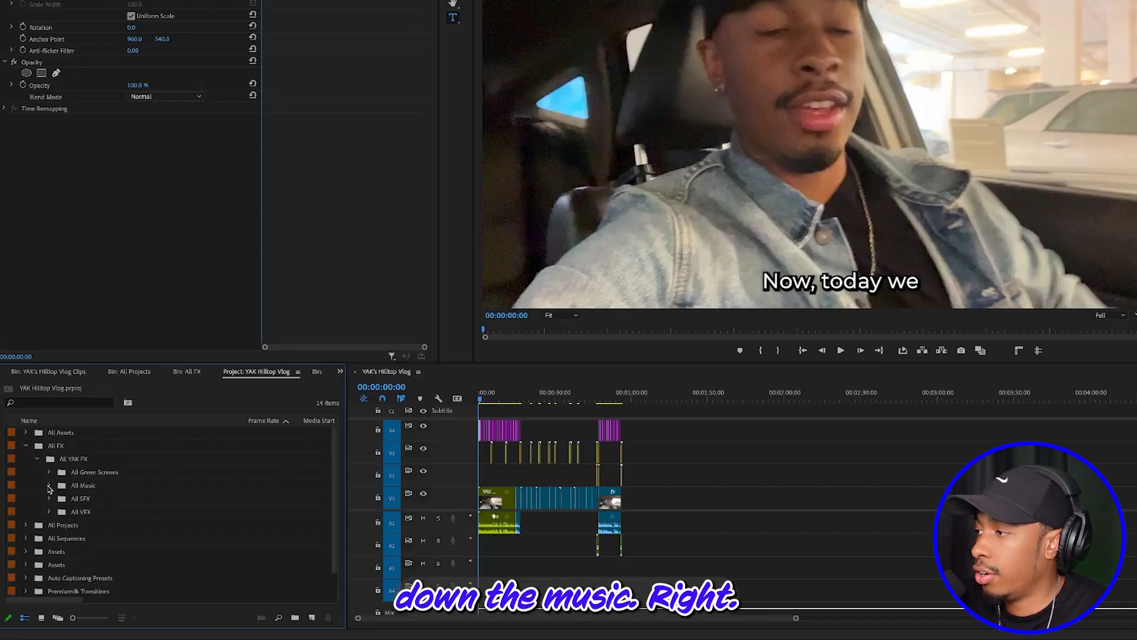
pyautogui.scroll(-2, 116, 520)
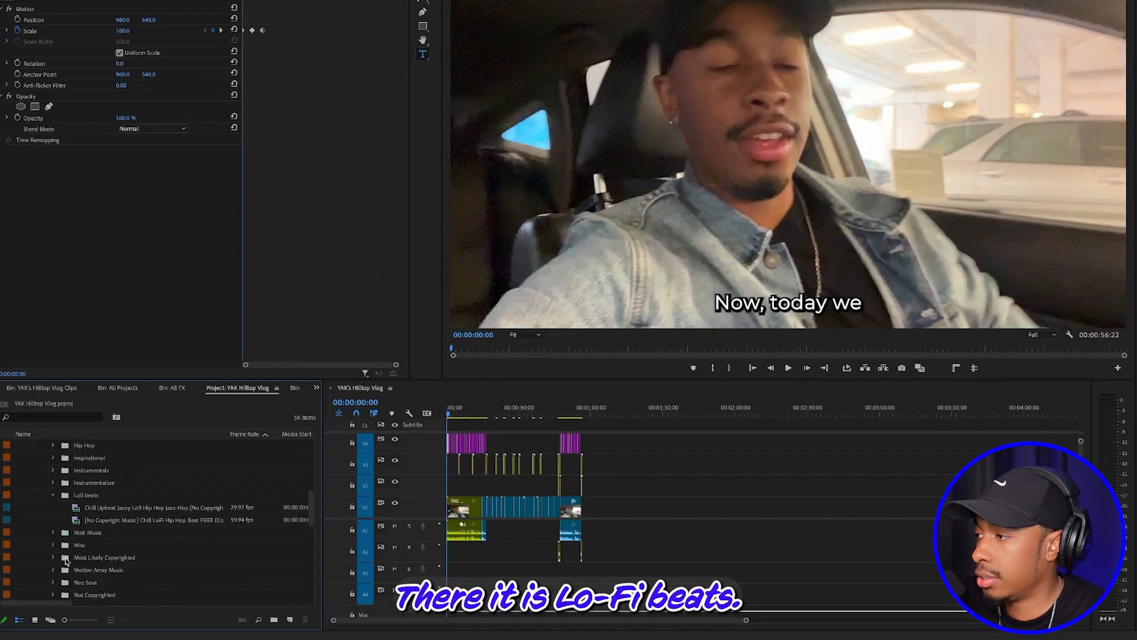
# Step: Preview the "[No Copyright Music] Chill LoFi Hip Hop Beat FREE" track as a source clip and display its audio waveform
pyautogui.doubleClick(148, 578)
pyautogui.click(215, 415)
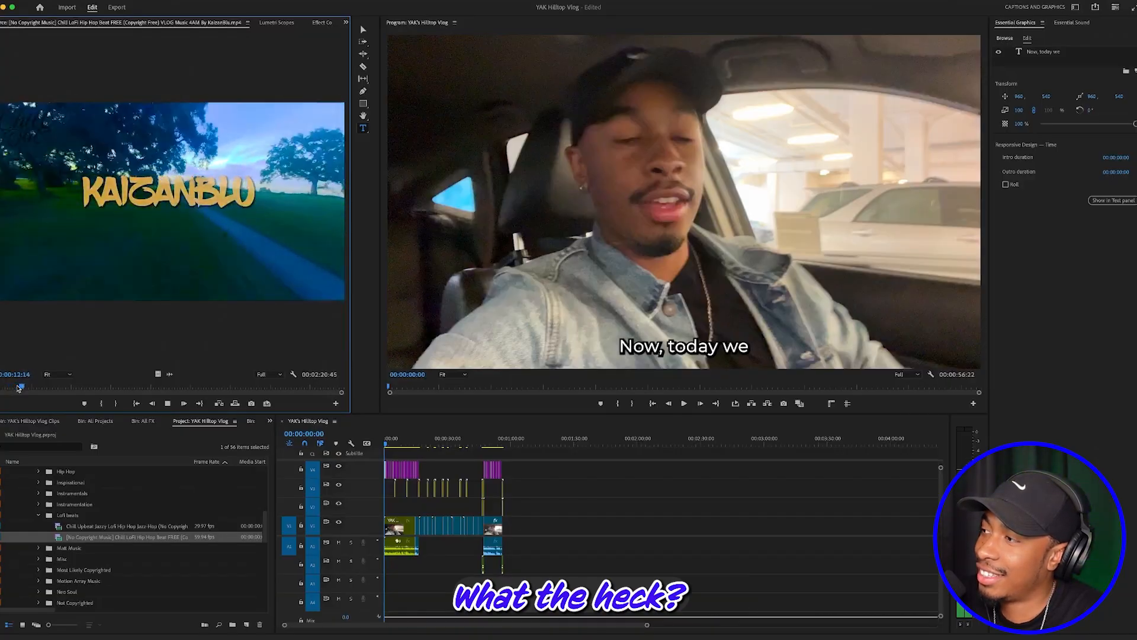
pyautogui.click(170, 374)
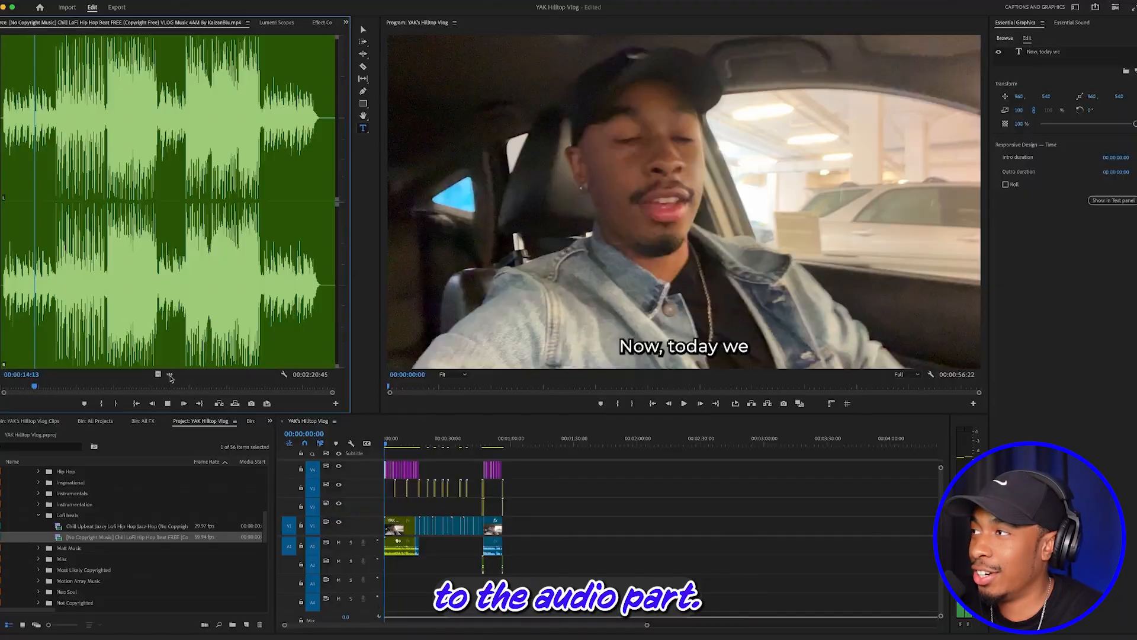
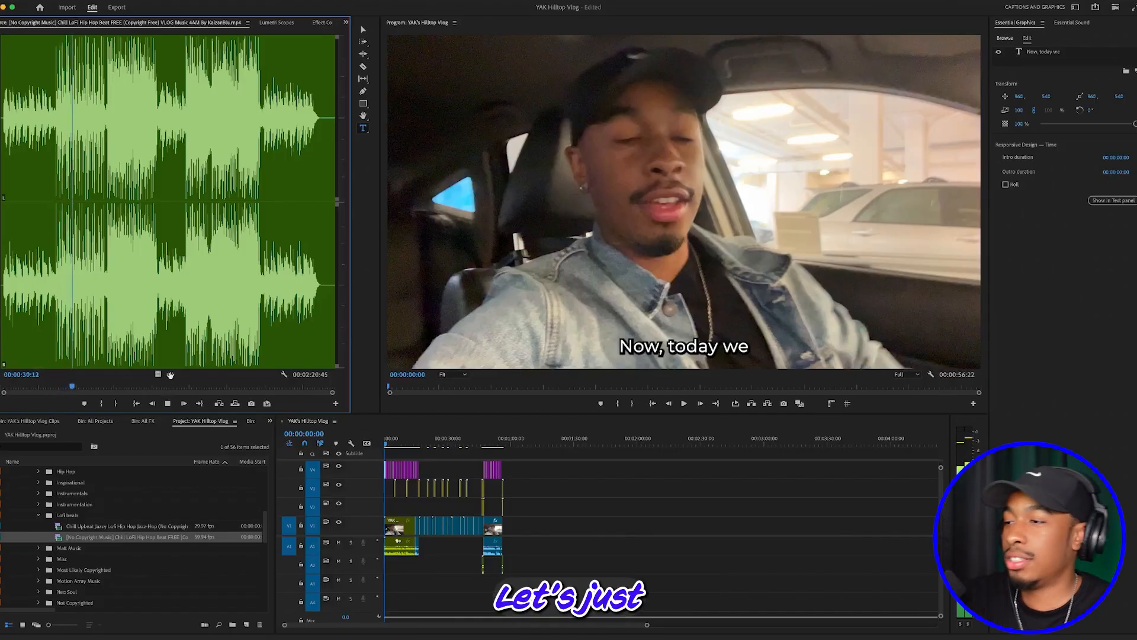
# Step: Try the no-copyright chill lofi hip hop beat on audio track A2 at the sequence start, preview it and delete it
pyautogui.moveTo(170, 375); pyautogui.dragTo(347, 499)
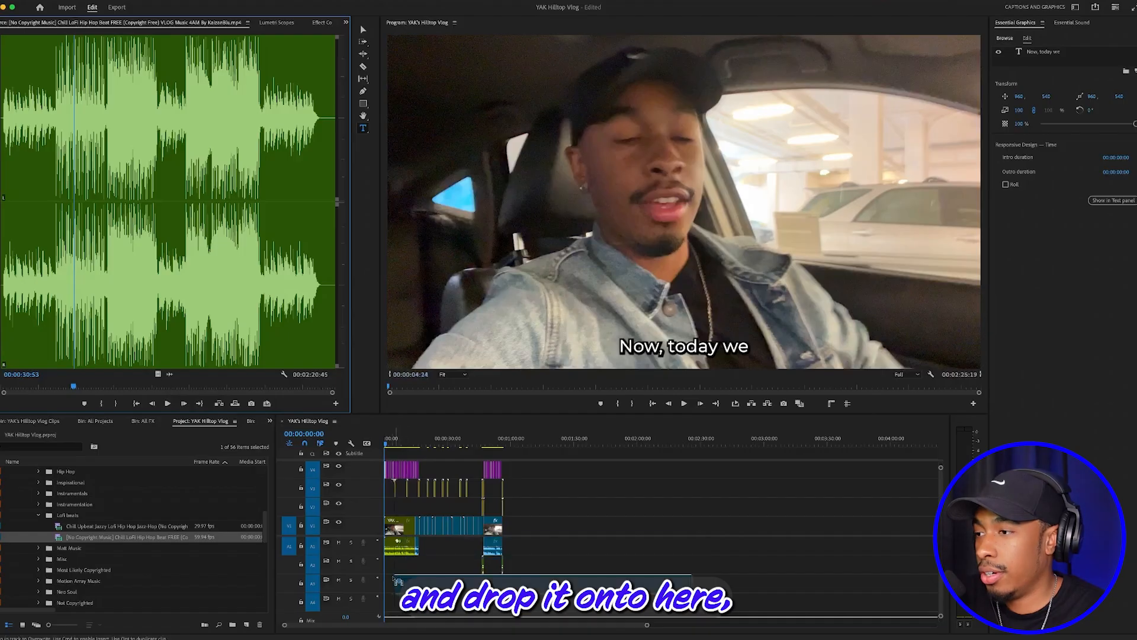
pyautogui.moveTo(380, 584); pyautogui.dragTo(384, 583)
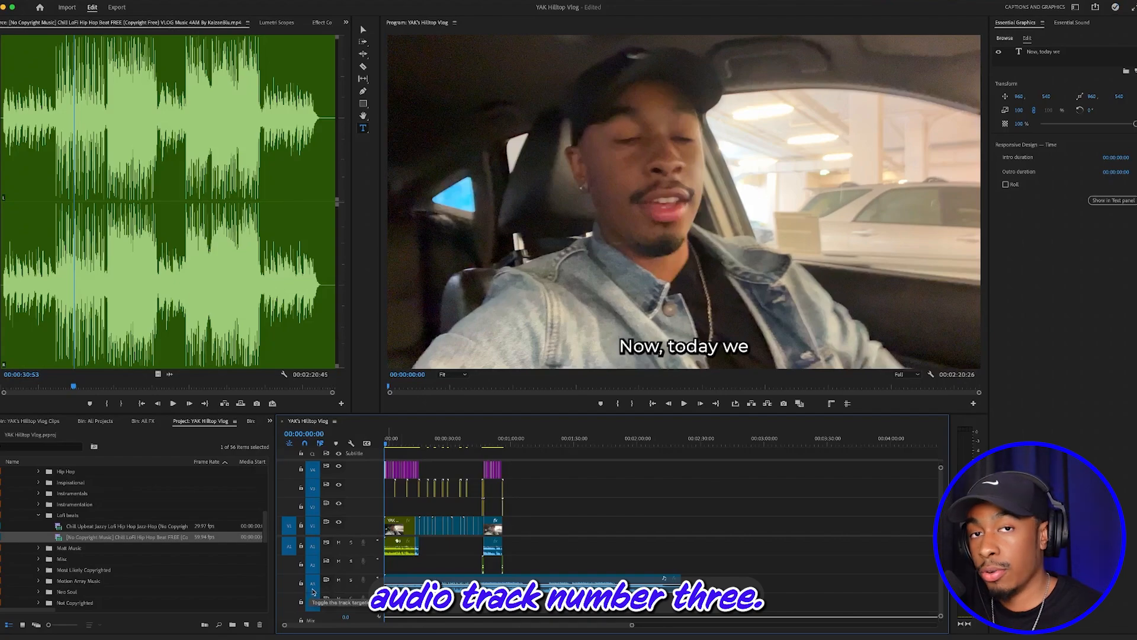
pyautogui.hotkey('alt', 'Up')
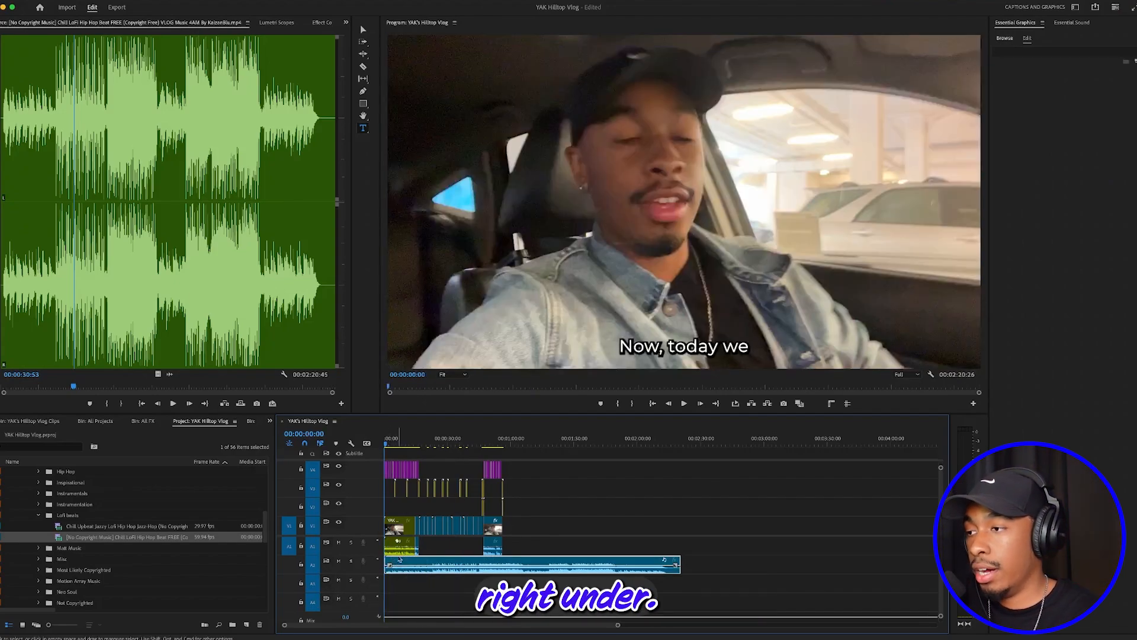
pyautogui.press('space')
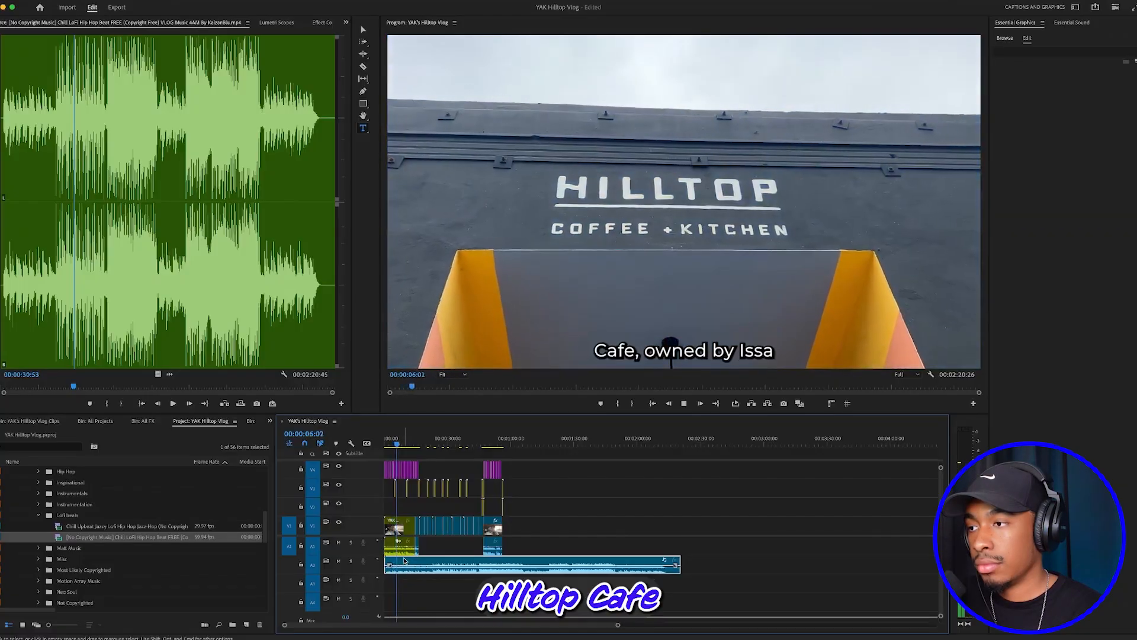
pyautogui.press('=')
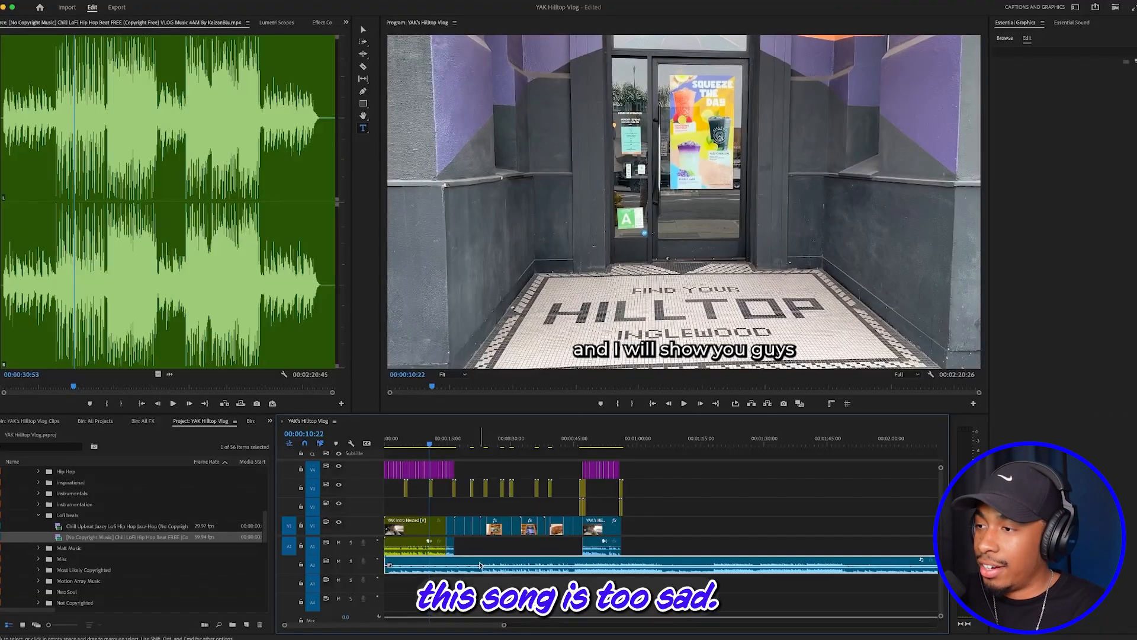
pyautogui.press('Delete')
# Step: Place the Drake - God's Plan instrumental from the music bins on audio track A2 at the start of the sequence
pyautogui.click(39, 514)
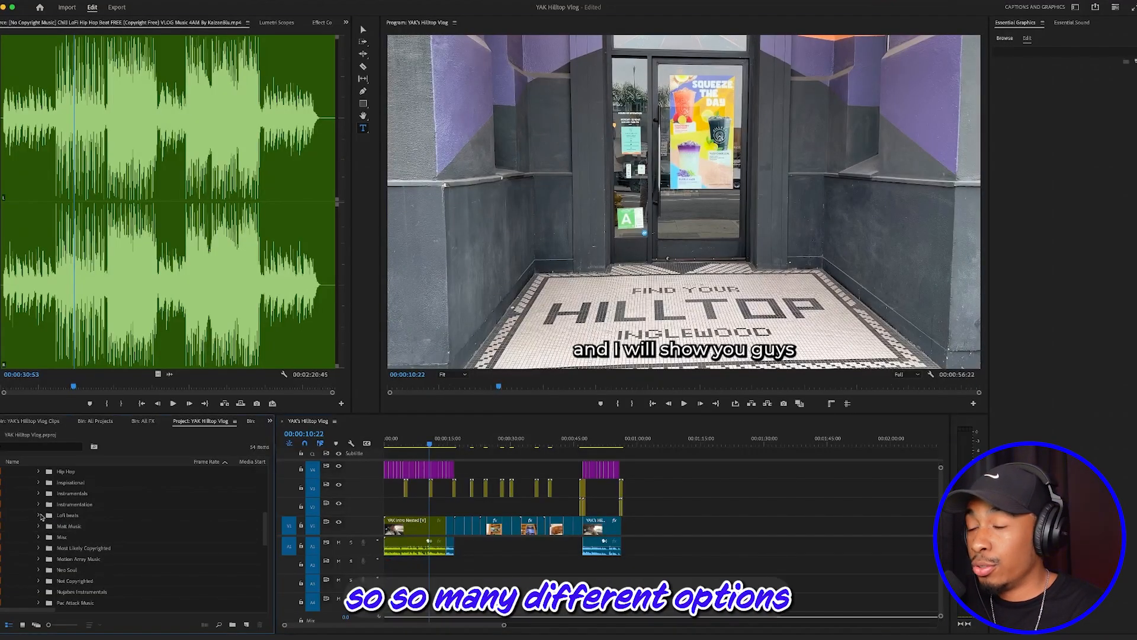
pyautogui.click(39, 505)
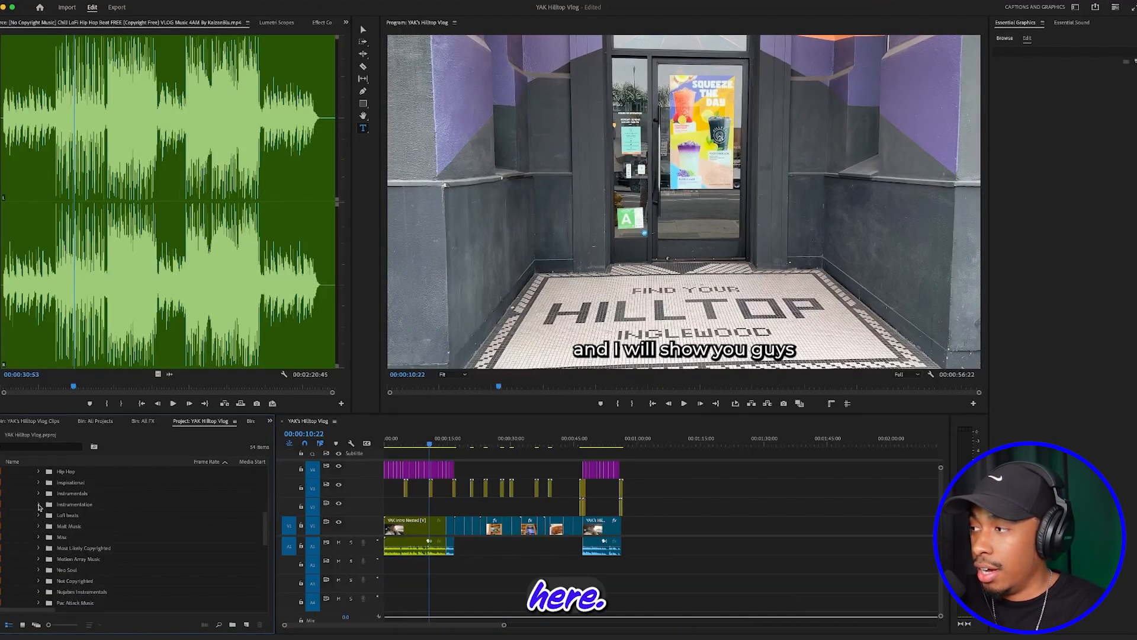
pyautogui.click(39, 494)
pyautogui.click(38, 548)
pyautogui.scroll(-2, 118, 539)
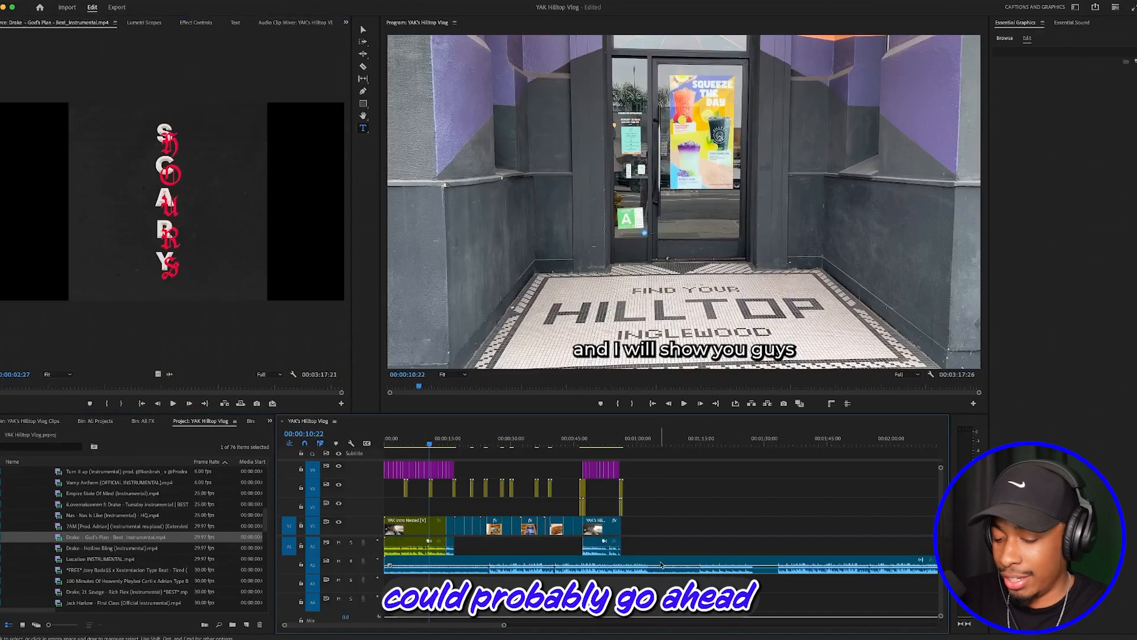
pyautogui.press('-')
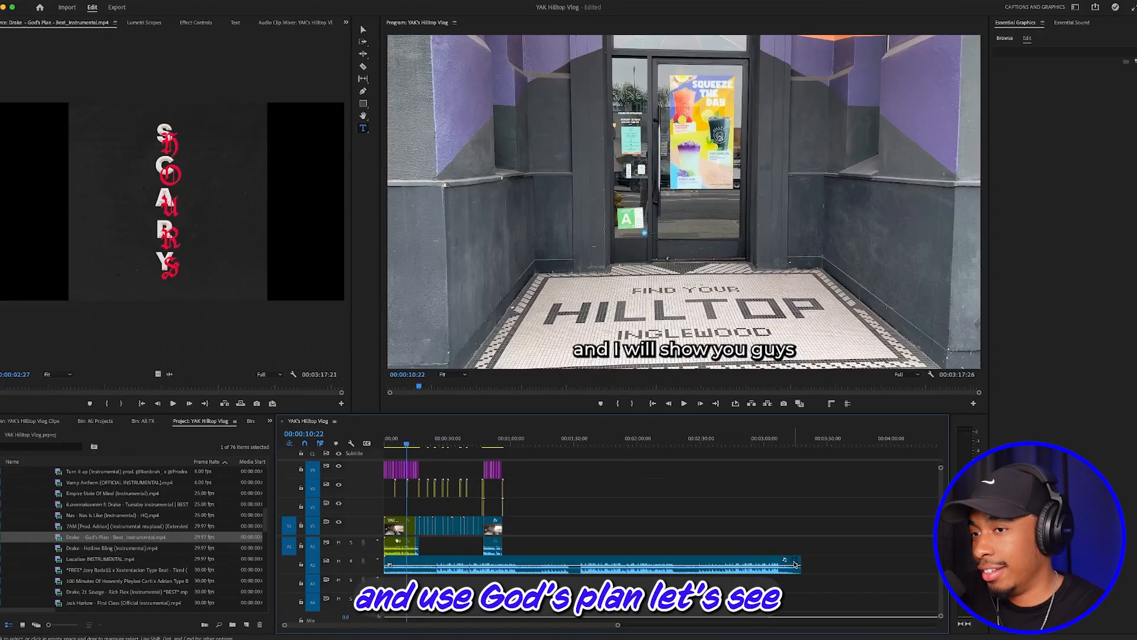
# Step: Trim the start of the God's Plan music to the beat drop at 00:00:24:25 and move it to the first B-roll clip after the intro
pyautogui.press('space')
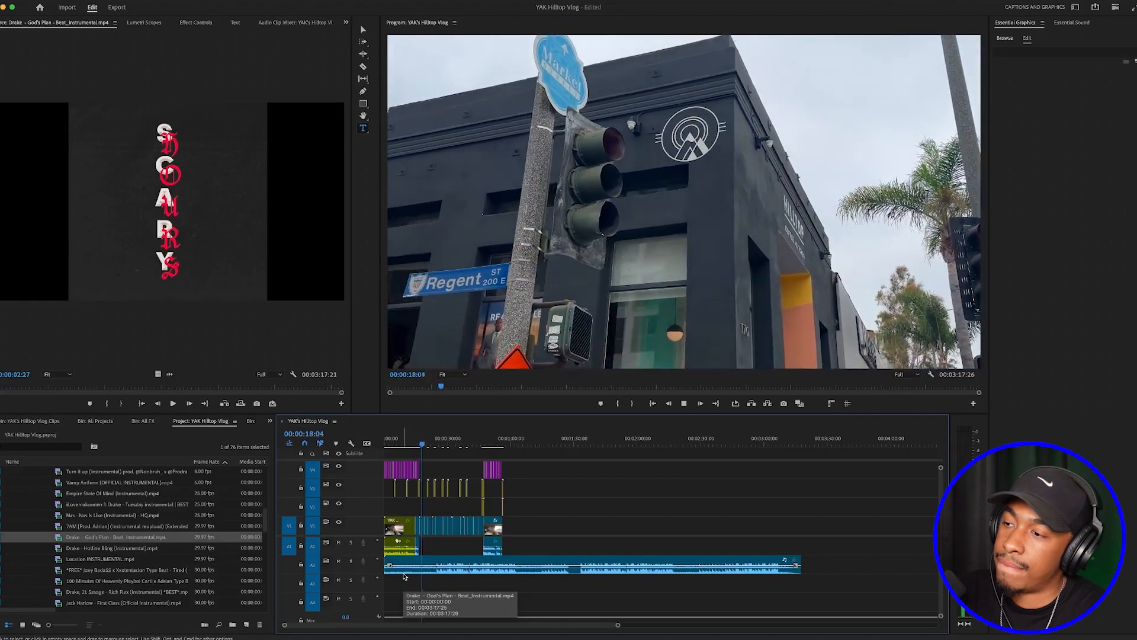
pyautogui.press('space')
pyautogui.press('=')
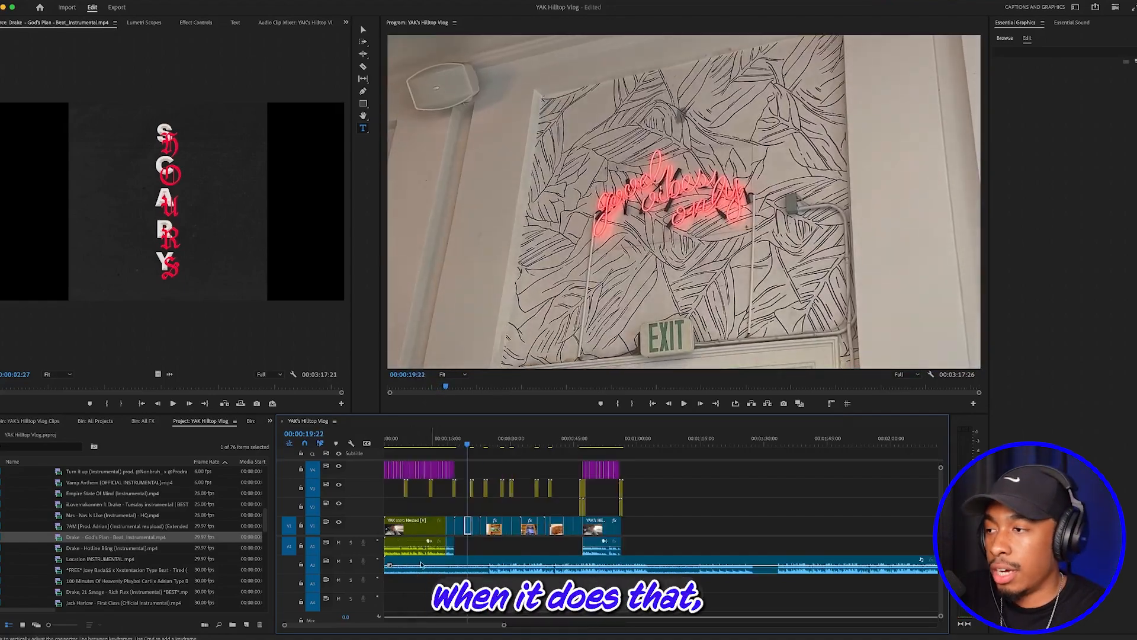
pyautogui.moveTo(496, 444); pyautogui.dragTo(489, 444)
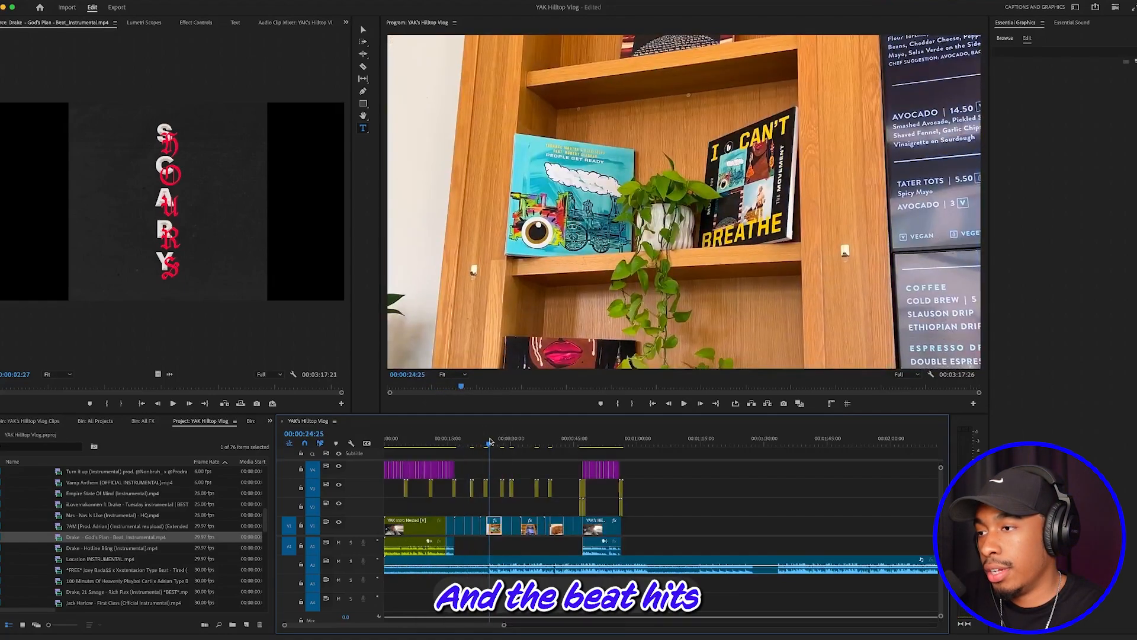
pyautogui.press('=')
pyautogui.press('=')
pyautogui.press('=')
pyautogui.press('-')
pyautogui.press('-')
pyautogui.press('-')
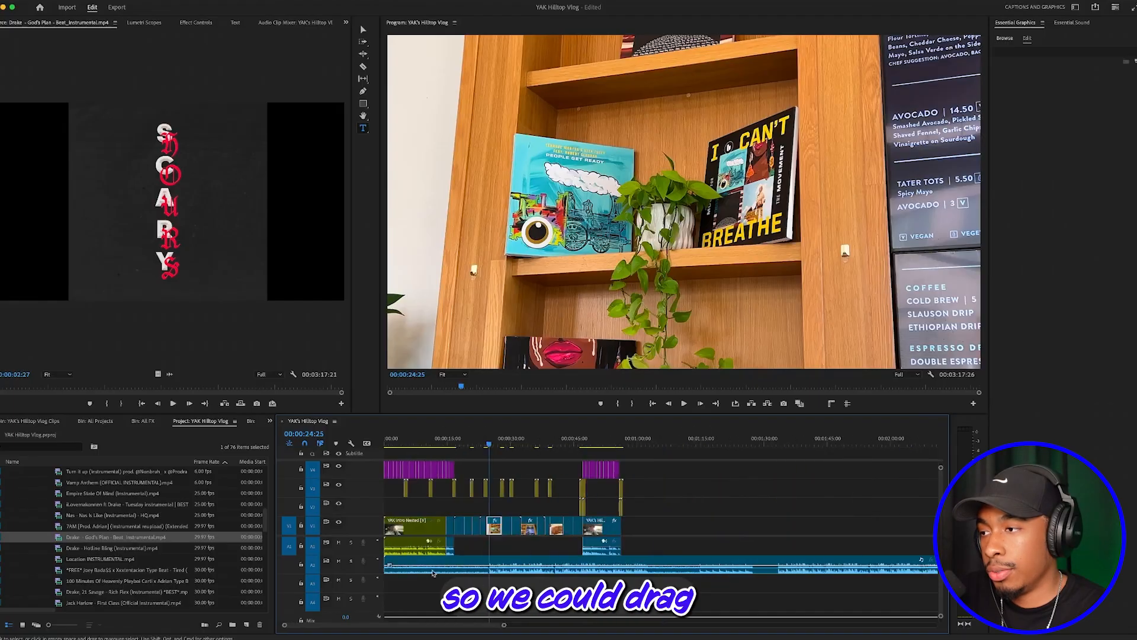
pyautogui.moveTo(388, 560); pyautogui.dragTo(478, 561)
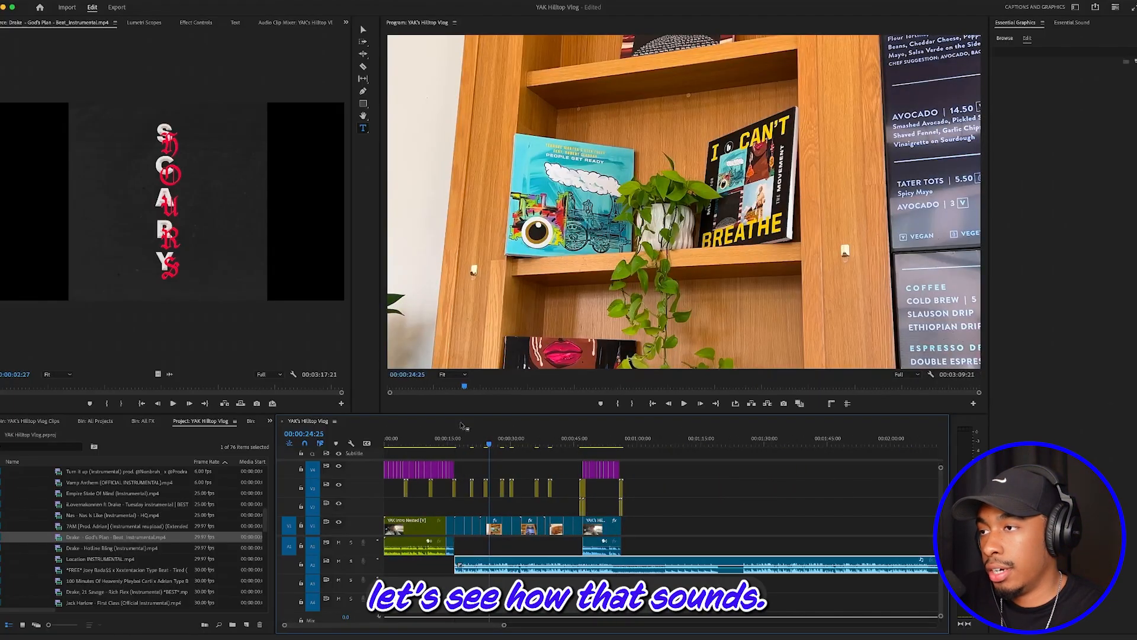
# Step: Play the transition from the intro into the B-roll to check how the beat lands
pyautogui.press('space')
pyautogui.press('=')
pyautogui.press('=')
pyautogui.press('=')
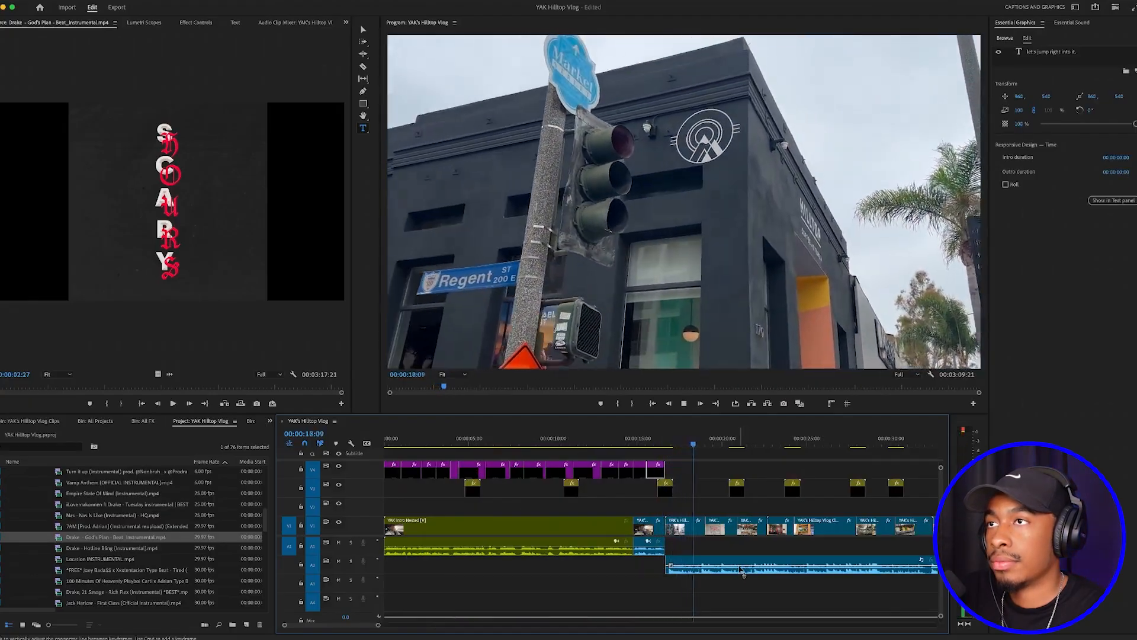
pyautogui.click(718, 562)
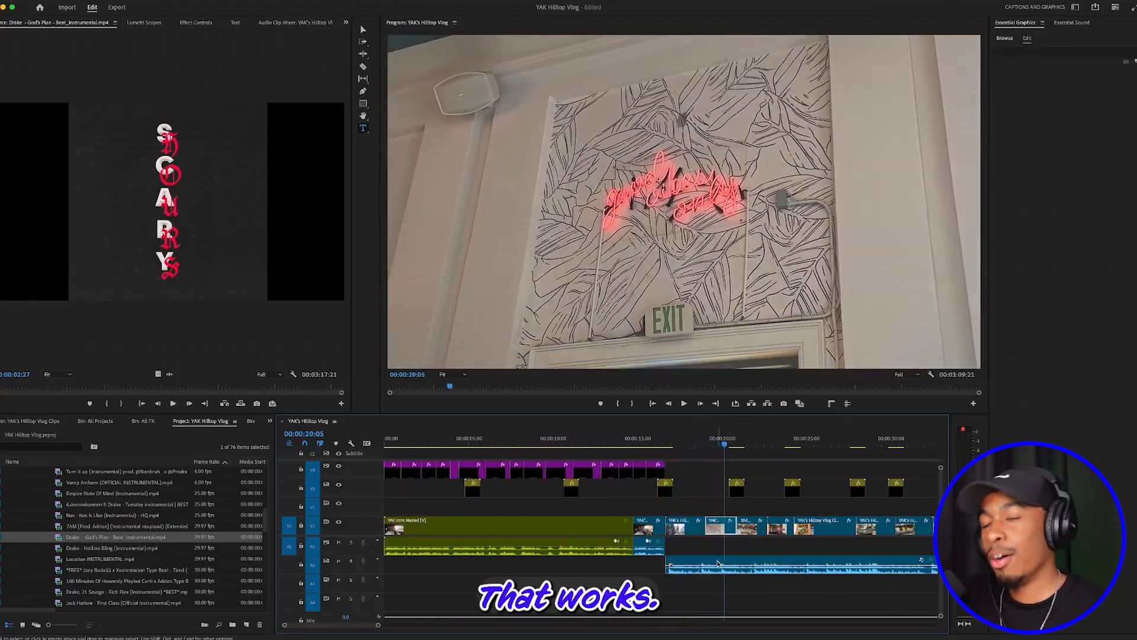
# Step: Trim a few more frames off the music's start and realign it with the first B-roll clip so the beat hits on the cut
pyautogui.press('=')
pyautogui.press('=')
pyautogui.press('=')
pyautogui.press('=')
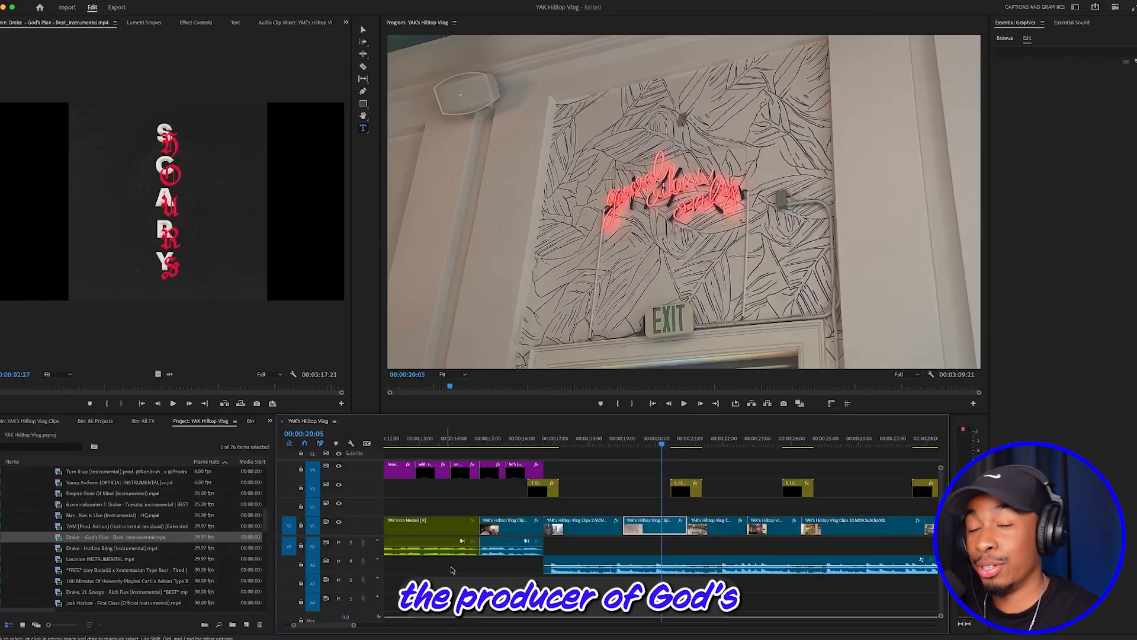
pyautogui.moveTo(428, 561); pyautogui.dragTo(487, 563)
pyautogui.click(429, 440)
pyautogui.press('=')
pyautogui.press('=')
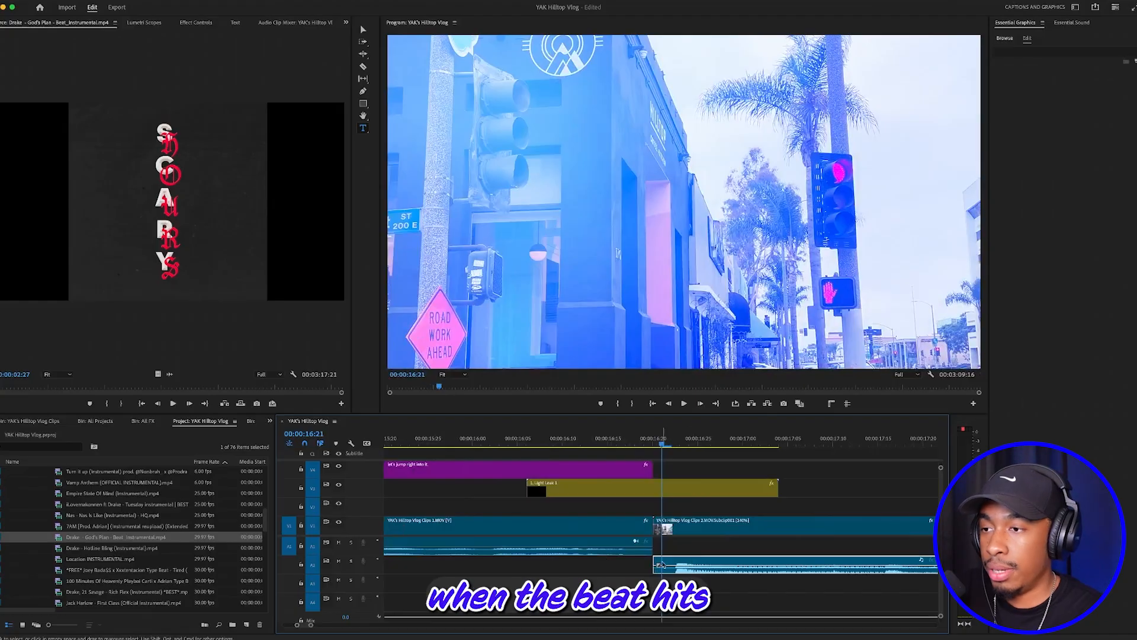
pyautogui.moveTo(655, 562); pyautogui.dragTo(671, 562)
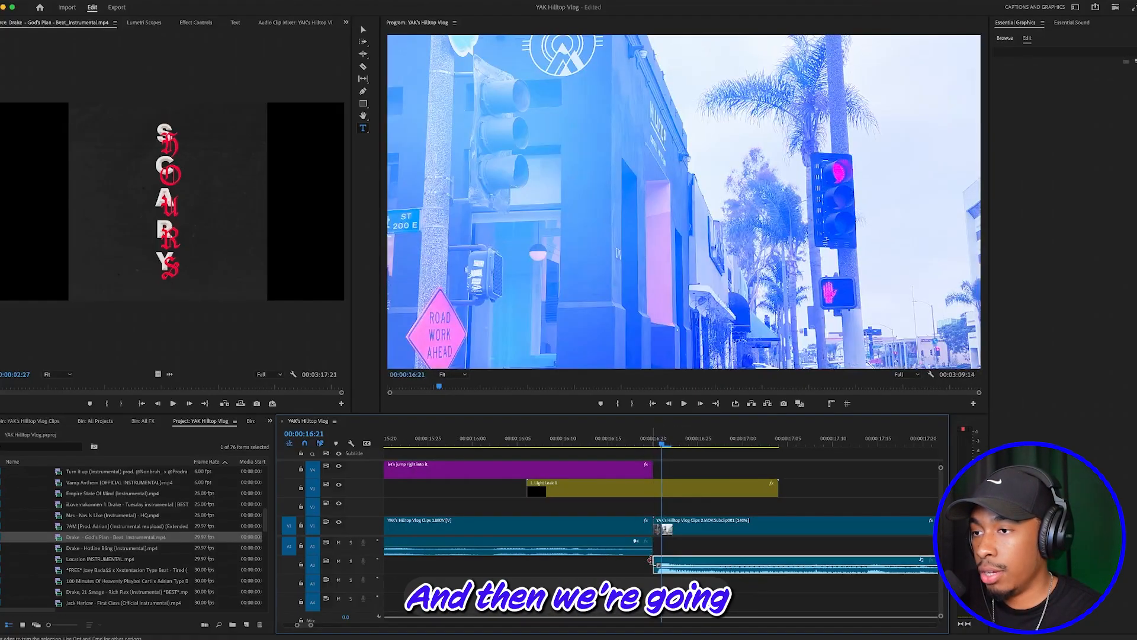
# Step: Extend the start of the God's Plan music back under the intro to the beginning of the sequence
pyautogui.press('-')
pyautogui.press('-')
pyautogui.moveTo(540, 562); pyautogui.dragTo(370, 570)
pyautogui.press('-')
pyautogui.press('-')
pyautogui.press('-')
pyautogui.press('-')
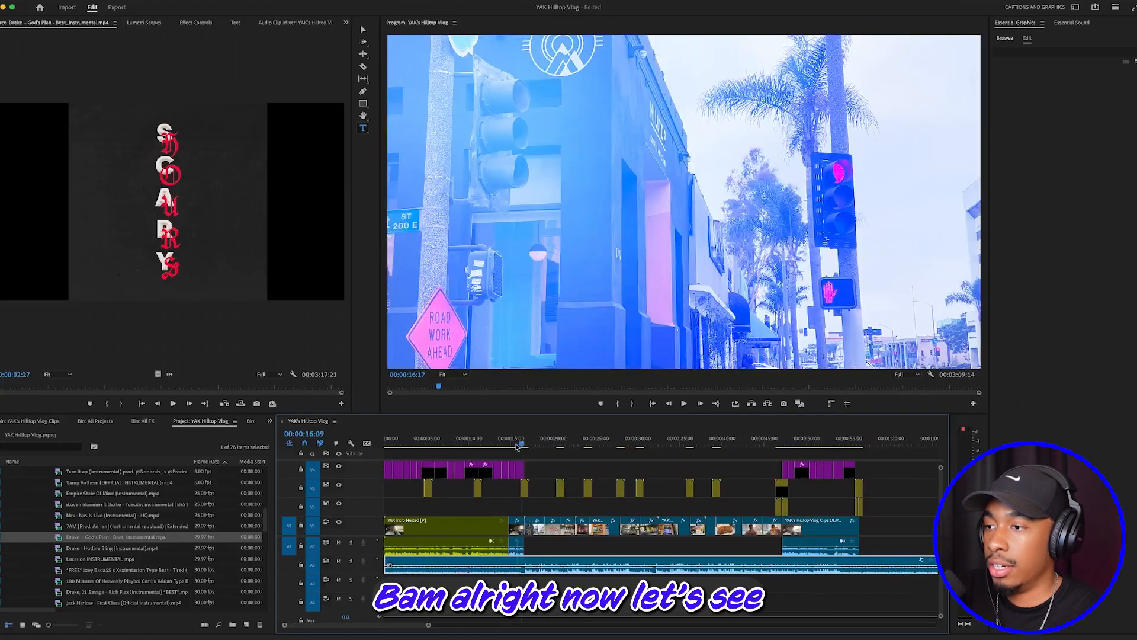
# Step: Trim the end of the God's Plan music to 00:00:47:07, and extend it to the end of the final outro clip
pyautogui.press('space')
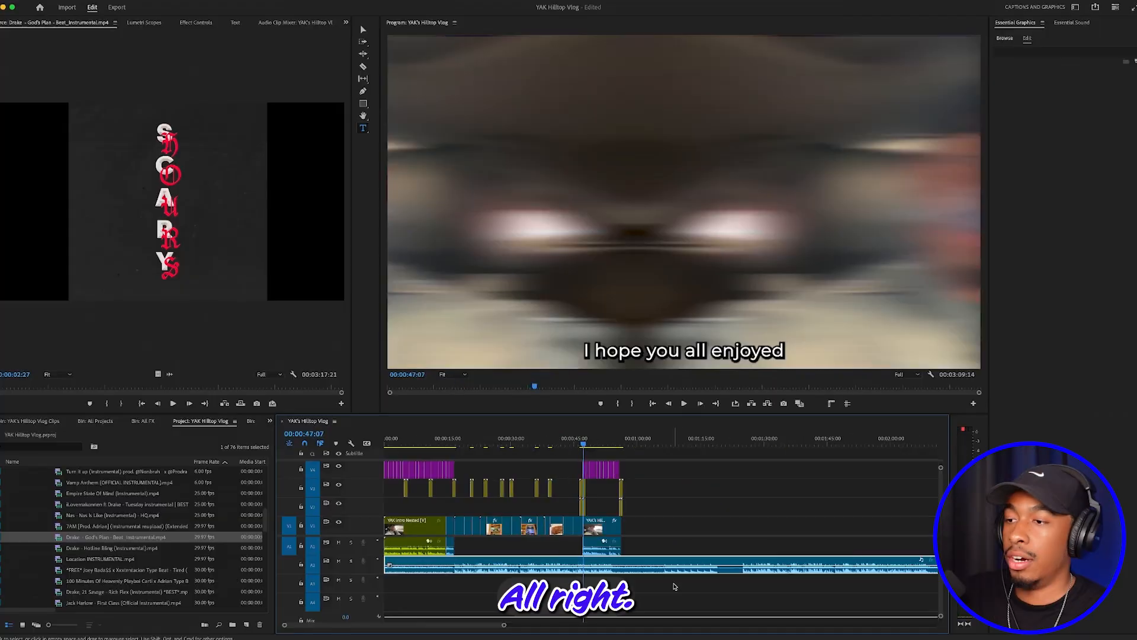
pyautogui.moveTo(939, 567); pyautogui.dragTo(460, 567)
pyautogui.press('=')
pyautogui.press('=')
pyautogui.press('=')
pyautogui.press('=')
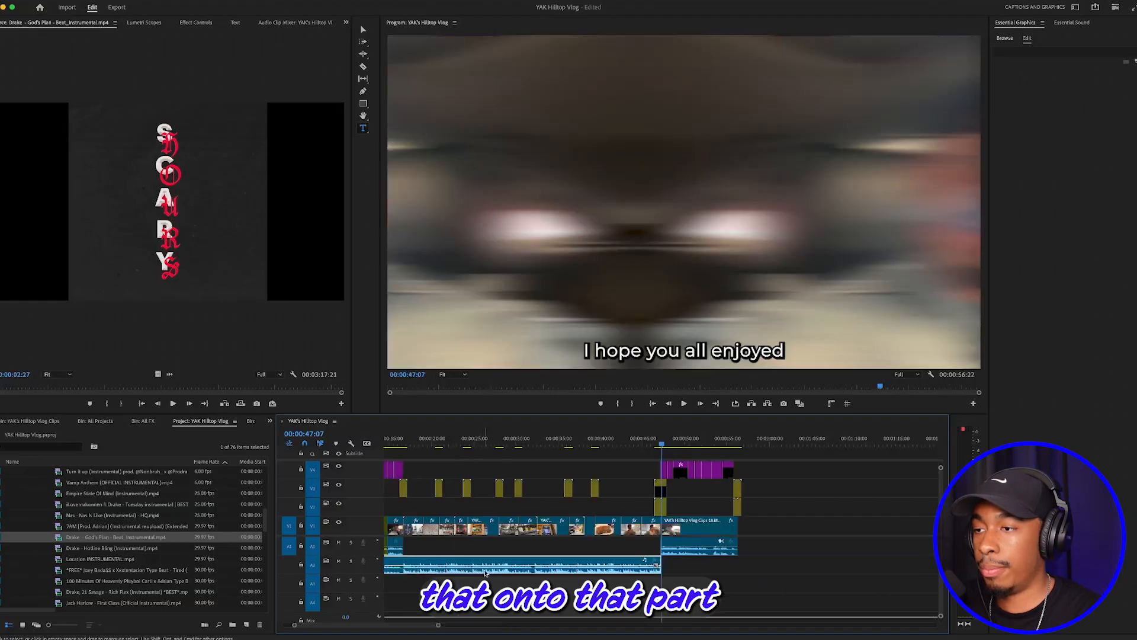
pyautogui.press('-')
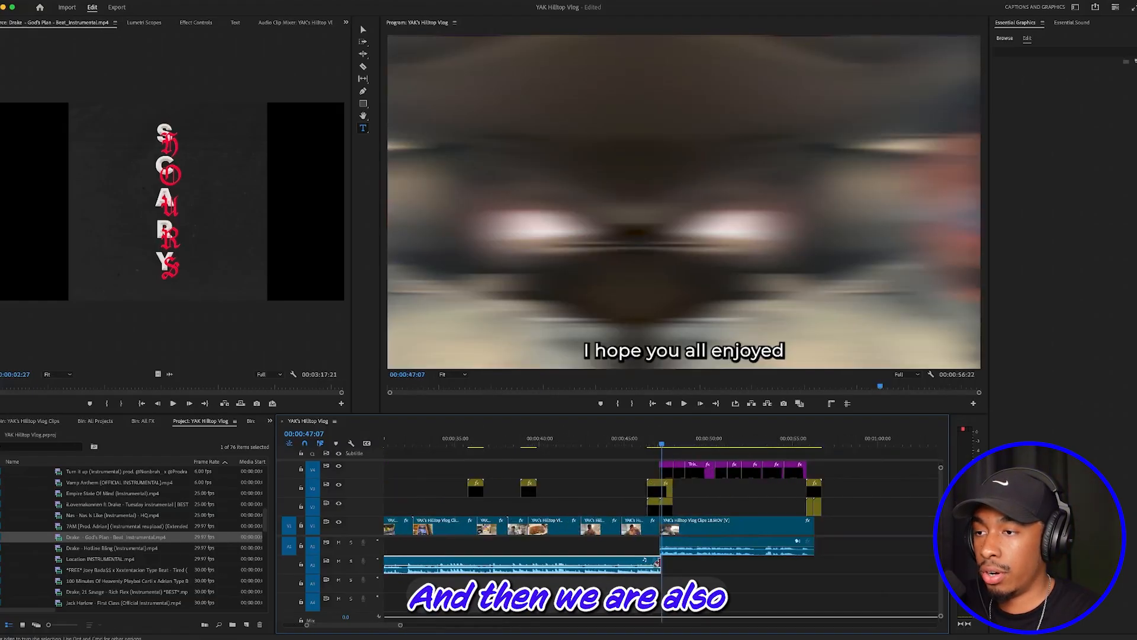
pyautogui.moveTo(656, 563); pyautogui.dragTo(815, 562)
# Step: Add an Exponential Fade at the end of the music and stretch it back to the start of the outro clip
pyautogui.click(811, 444)
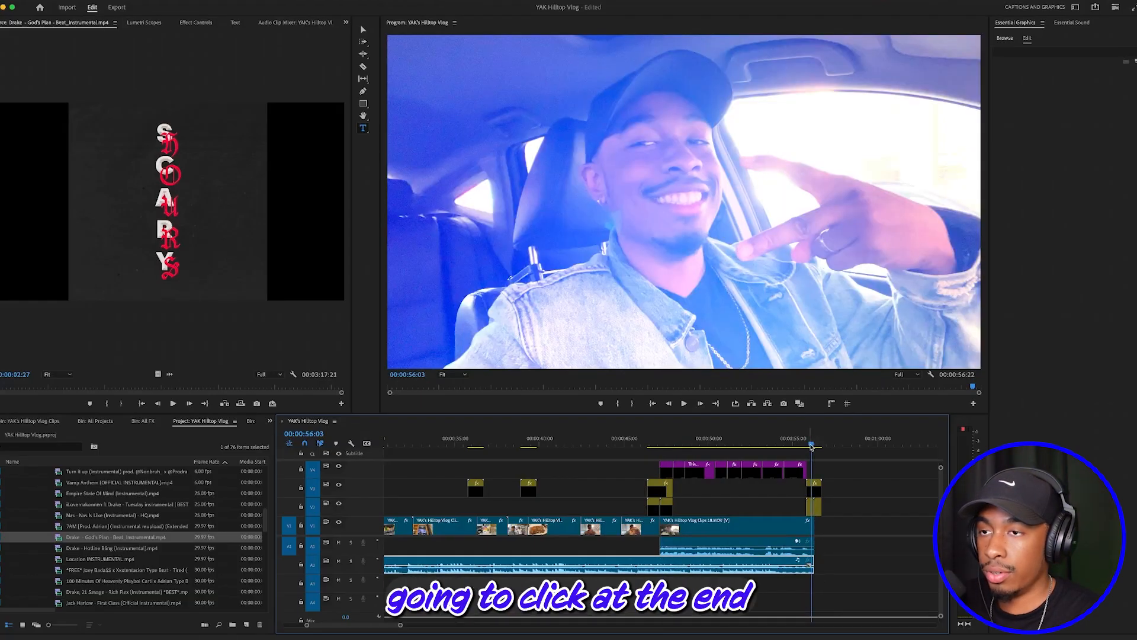
pyautogui.press('=')
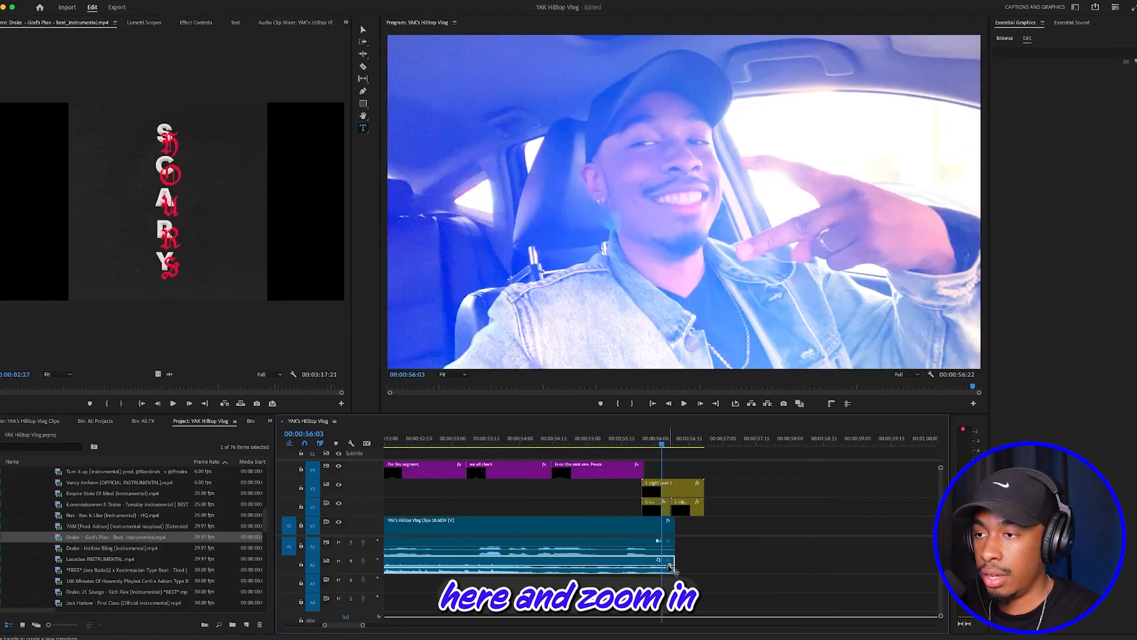
pyautogui.moveTo(652, 569); pyautogui.dragTo(456, 570)
pyautogui.press('-')
pyautogui.press('-')
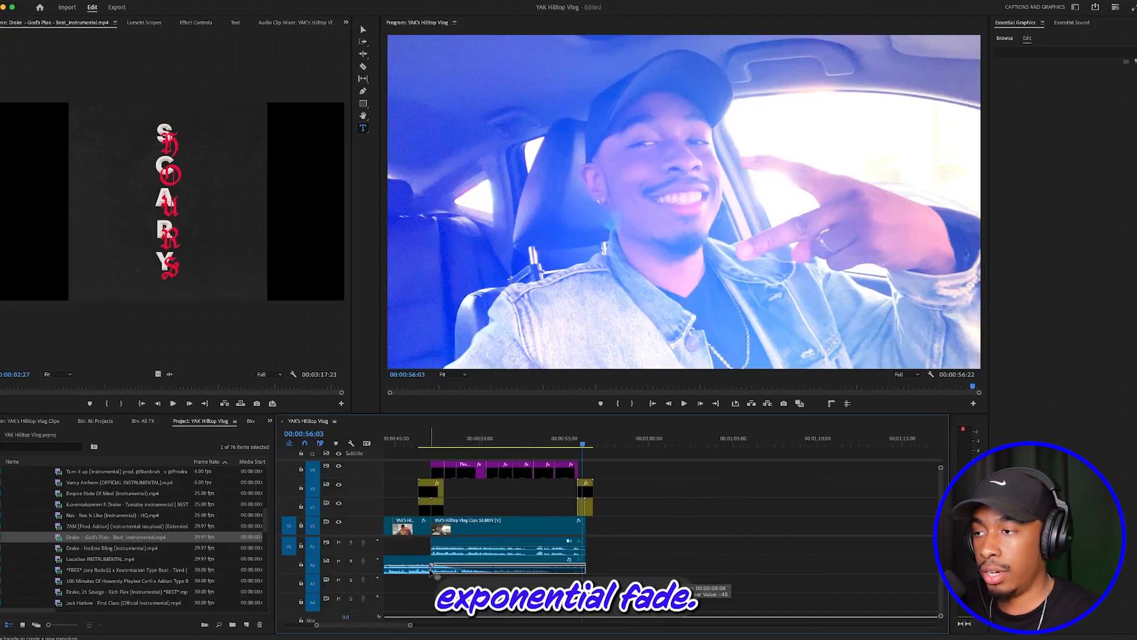
pyautogui.moveTo(430, 570); pyautogui.dragTo(433, 570)
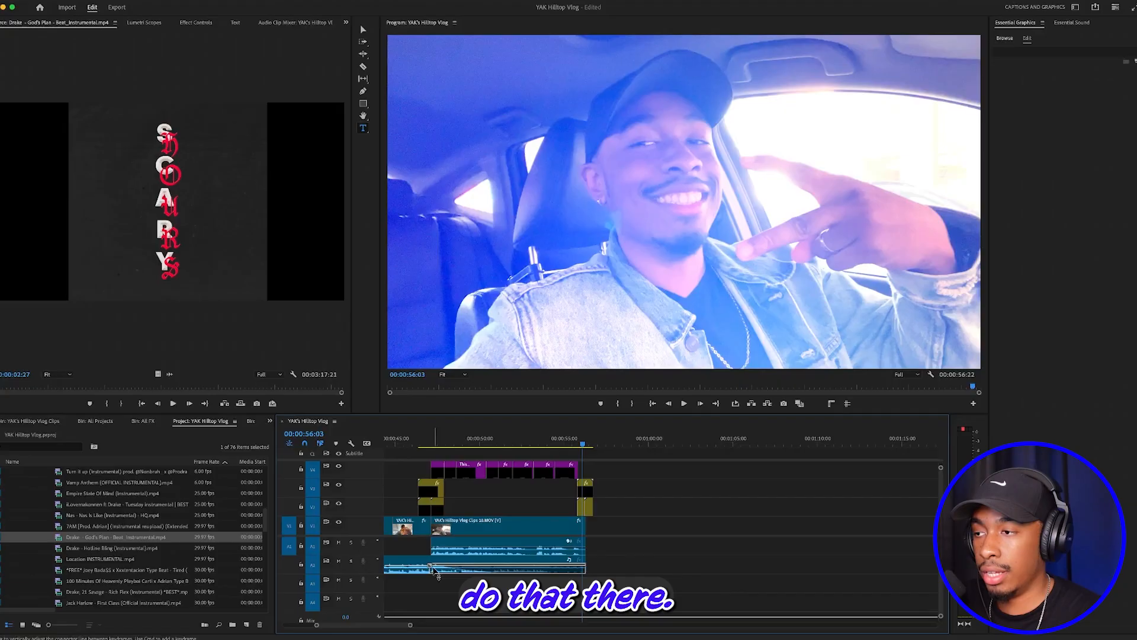
# Step: Play from the end of the B-roll through the outro to check the music's fade-out
pyautogui.moveTo(447, 440); pyautogui.dragTo(407, 456)
pyautogui.press('space')
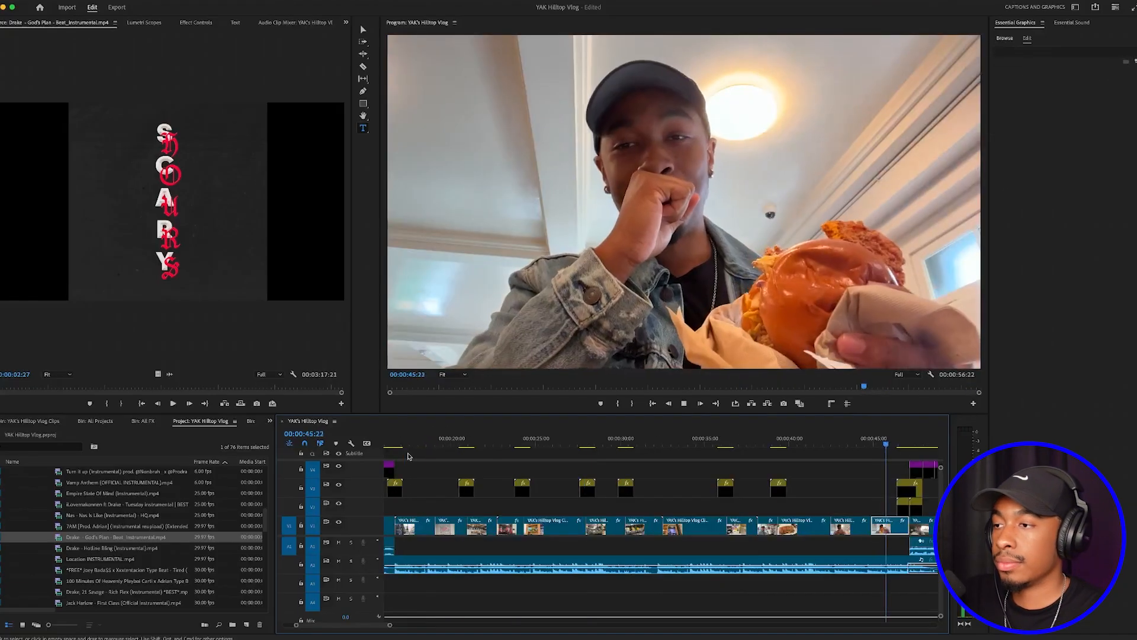
pyautogui.press('-')
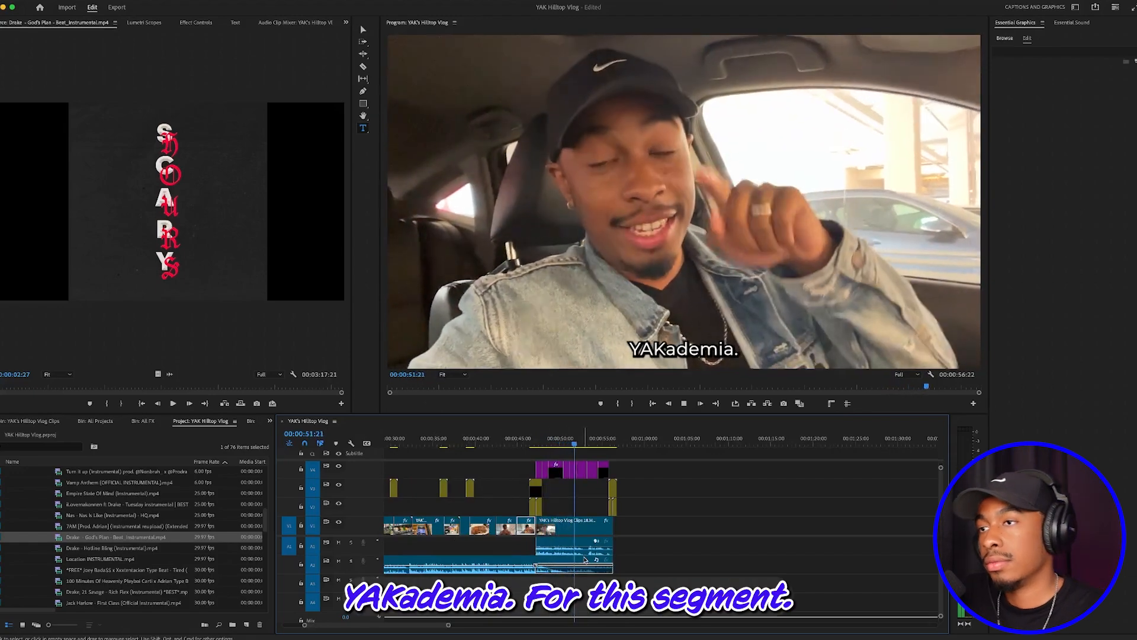
pyautogui.press('-')
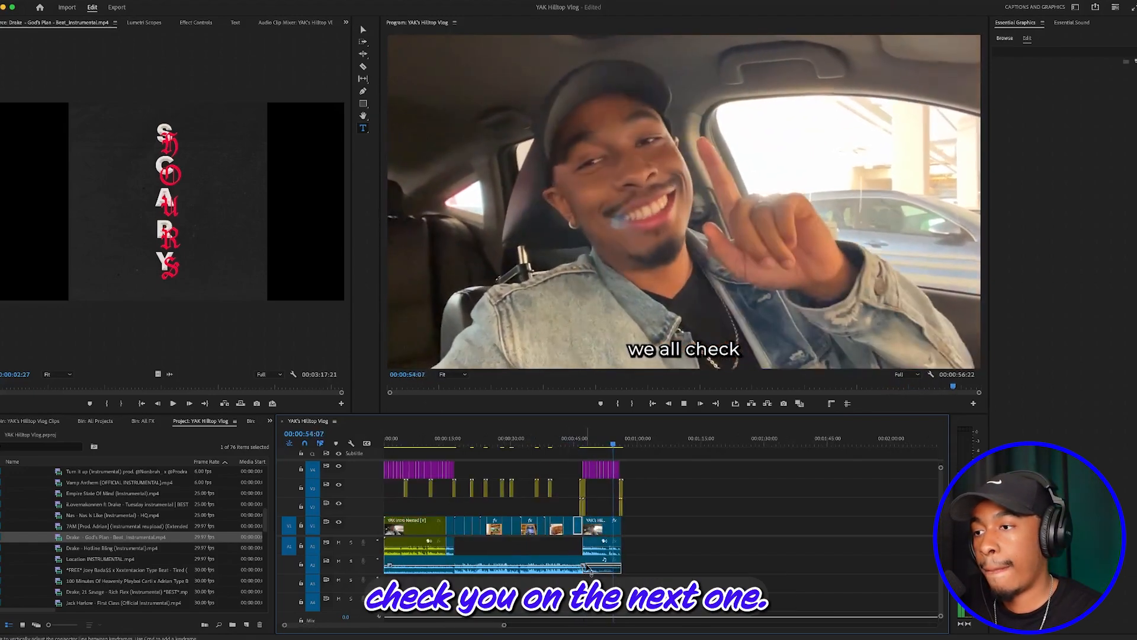
# Step: Add a fade-in of about 19 frames at the very start of the God's Plan music
pyautogui.press('Home')
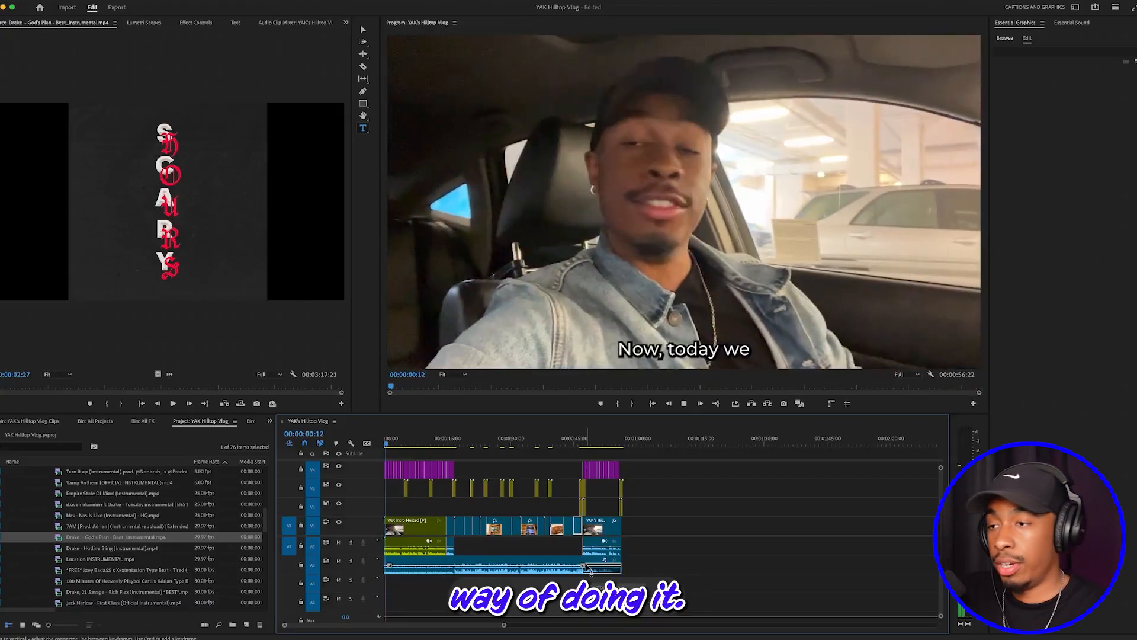
pyautogui.press('=')
pyautogui.press('=')
pyautogui.press('=')
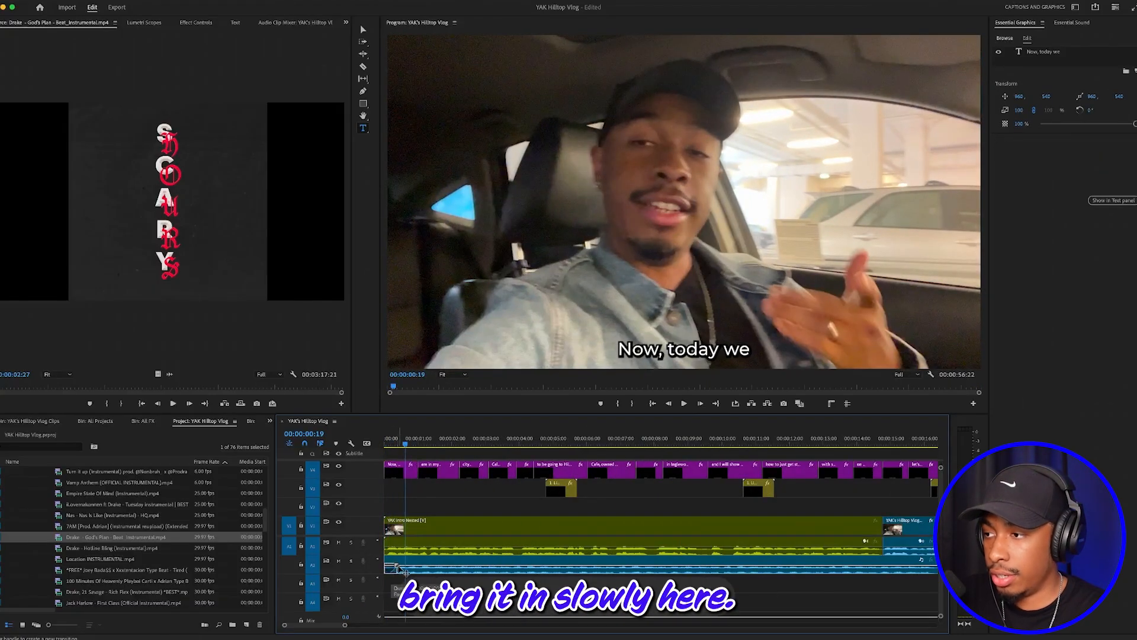
pyautogui.moveTo(405, 569); pyautogui.dragTo(408, 567)
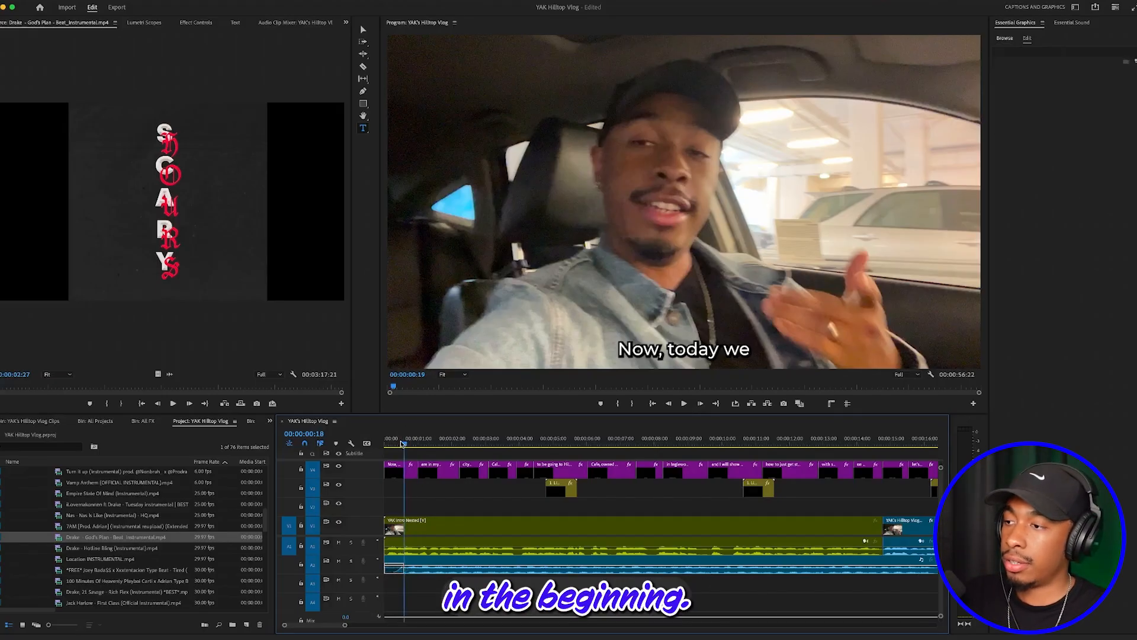
# Step: Play the intro and replay it from the sequence start to check the music's fade-in
pyautogui.press('space')
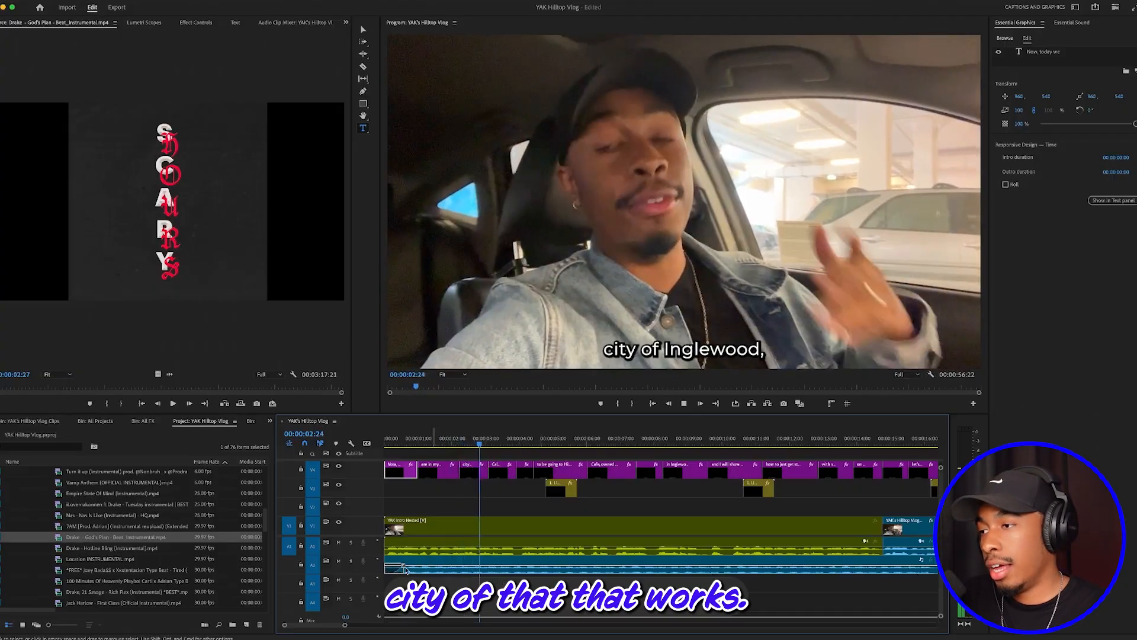
pyautogui.press('Home')
pyautogui.press('space')
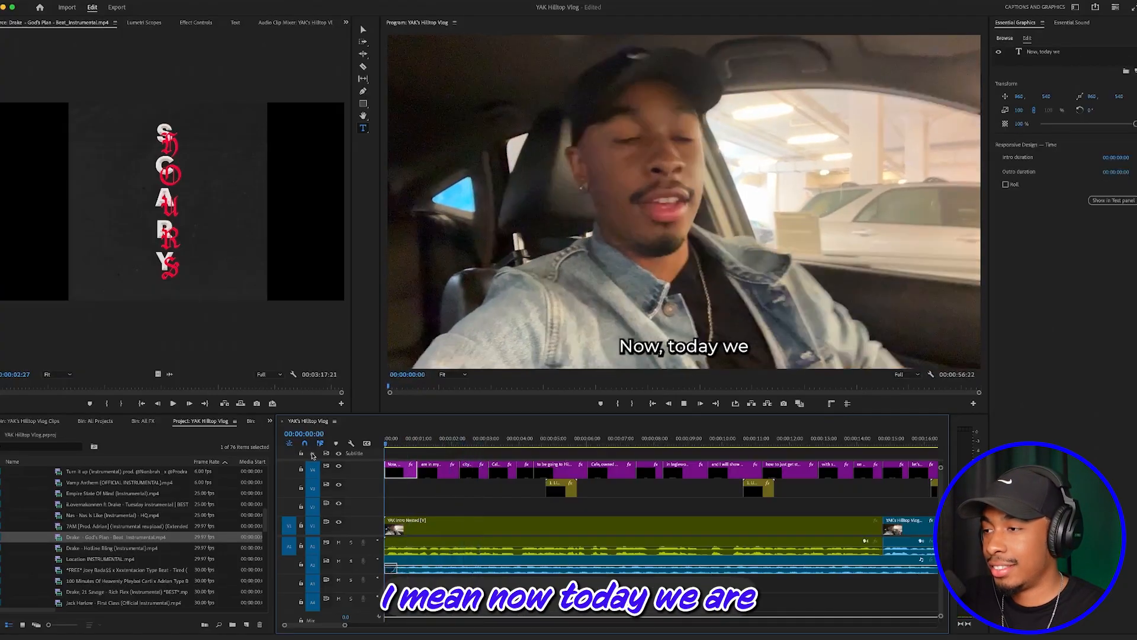
# Step: Stop playback, return to the sequence start and increase the height of the music track
pyautogui.press('space')
pyautogui.press('Home')
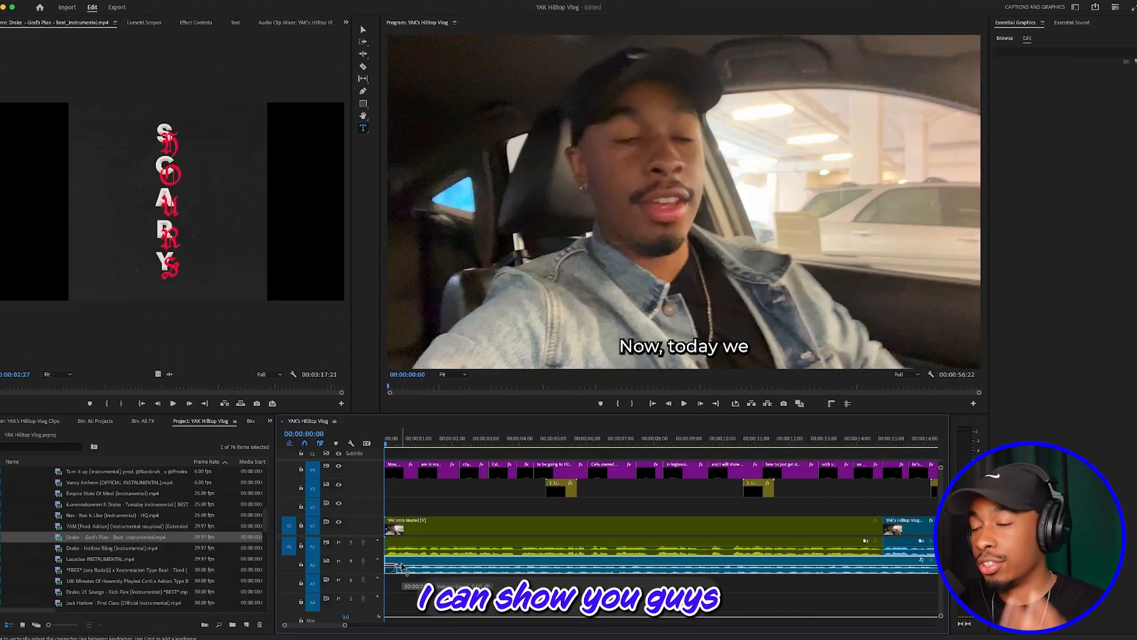
pyautogui.press('\\')
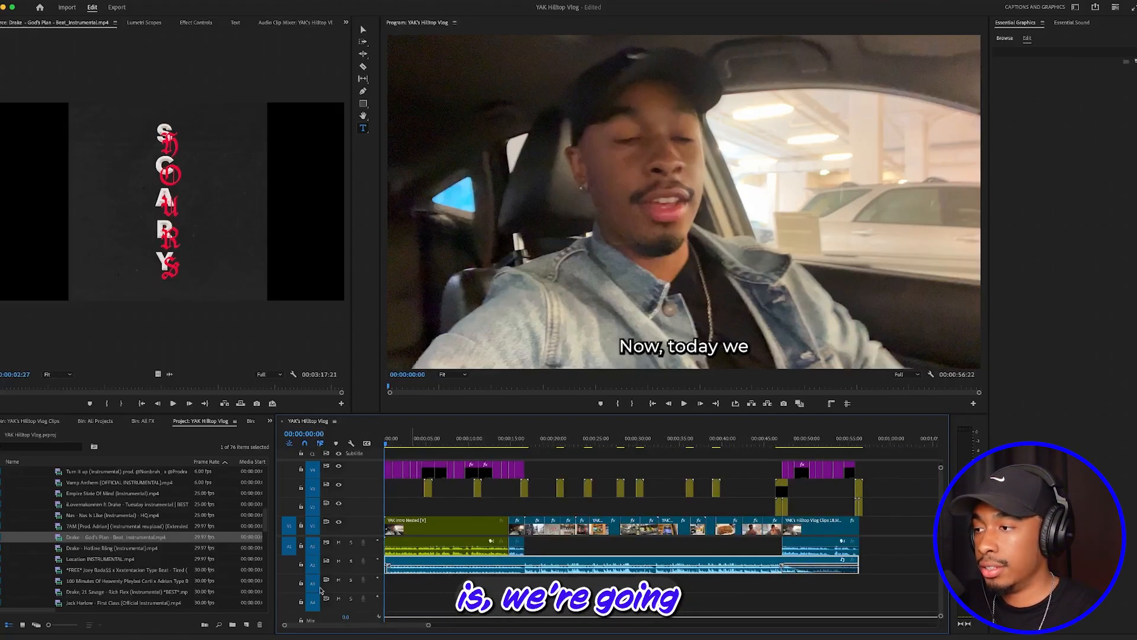
pyautogui.moveTo(373, 573); pyautogui.dragTo(372, 596)
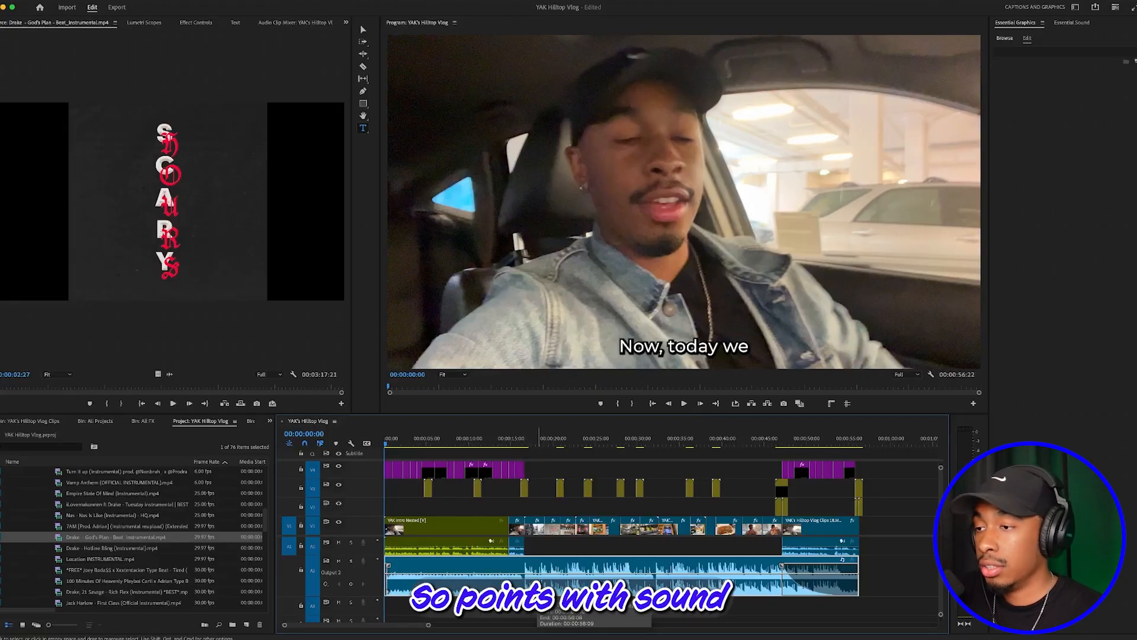
# Step: Add volume keyframes to the music just before the beat drop and lower the intro's music level to about -5.3 dB
pyautogui.press('=')
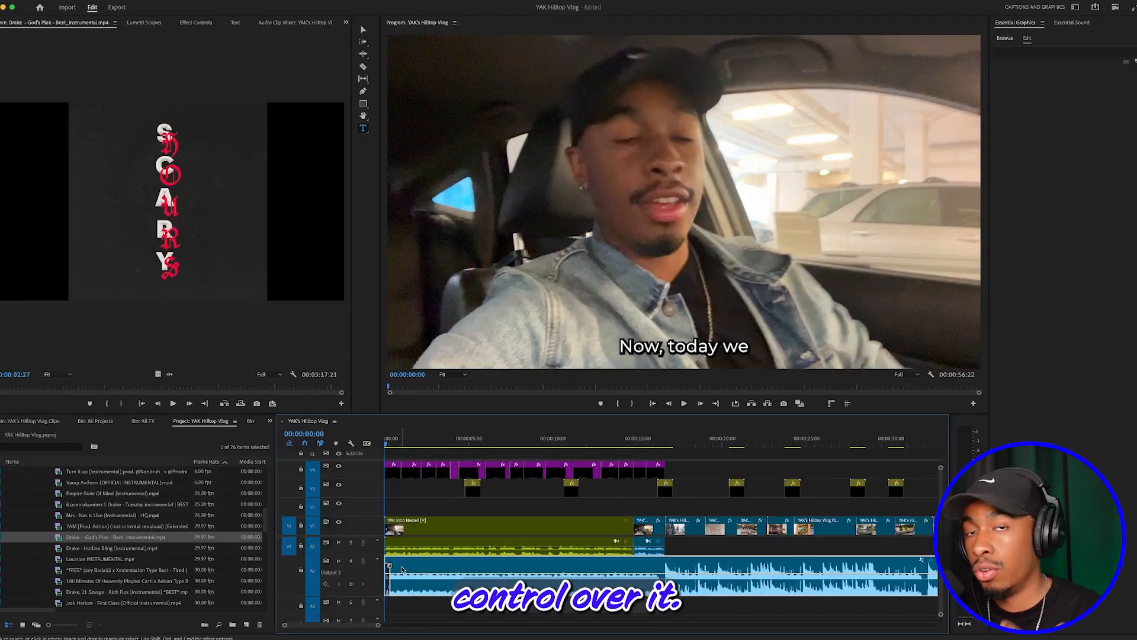
pyautogui.click(642, 440)
pyautogui.press('=')
pyautogui.press('=')
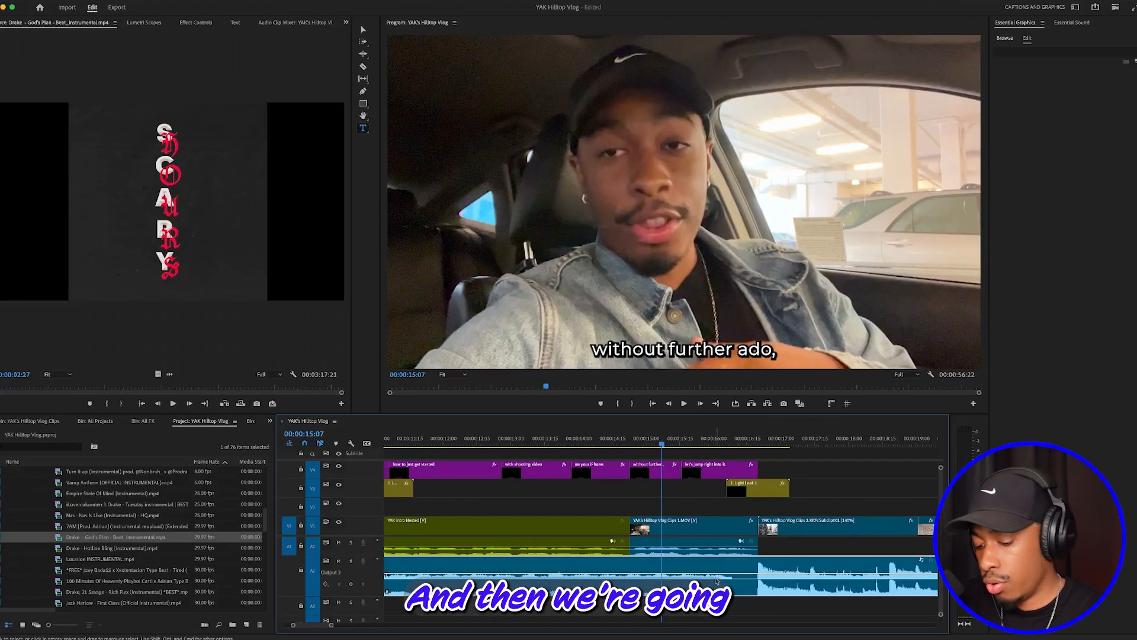
pyautogui.press('p')
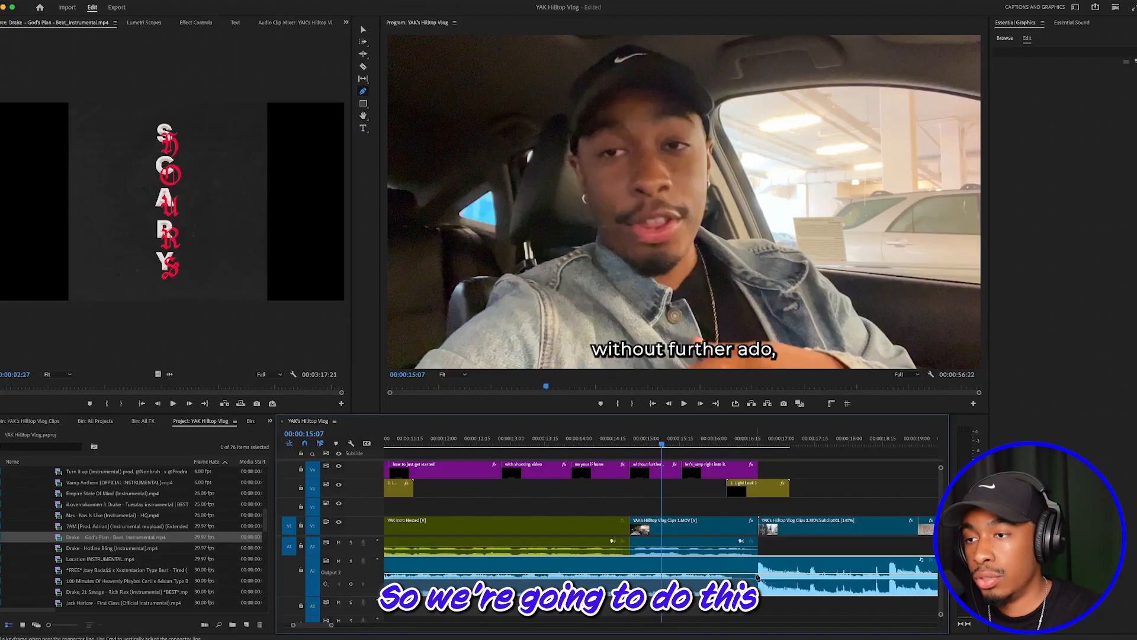
pyautogui.click(758, 575)
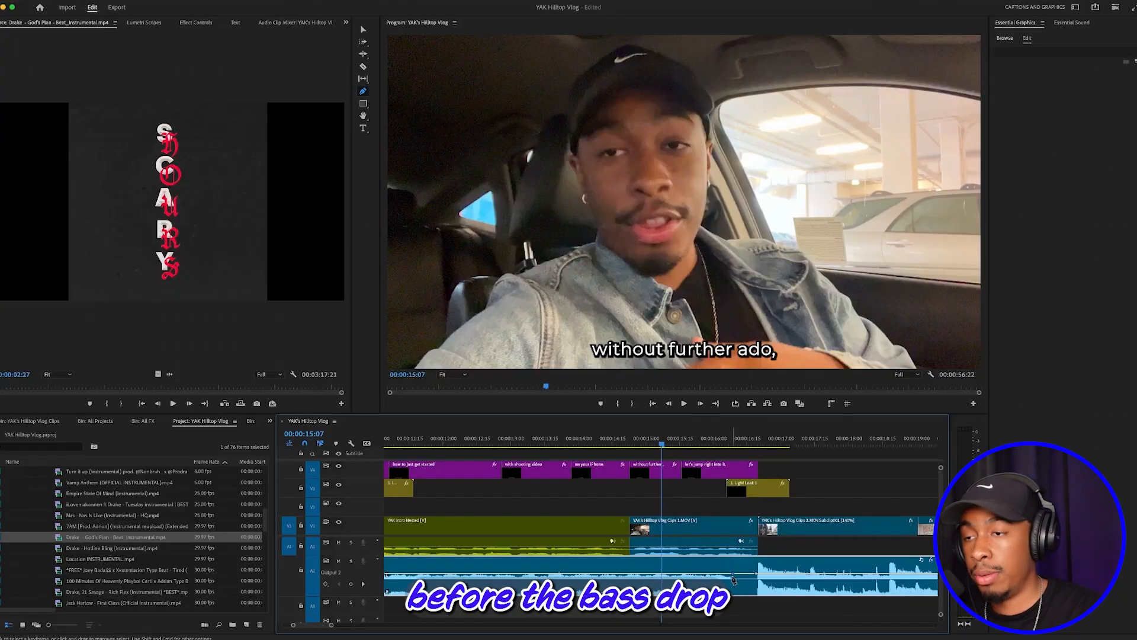
pyautogui.press('v')
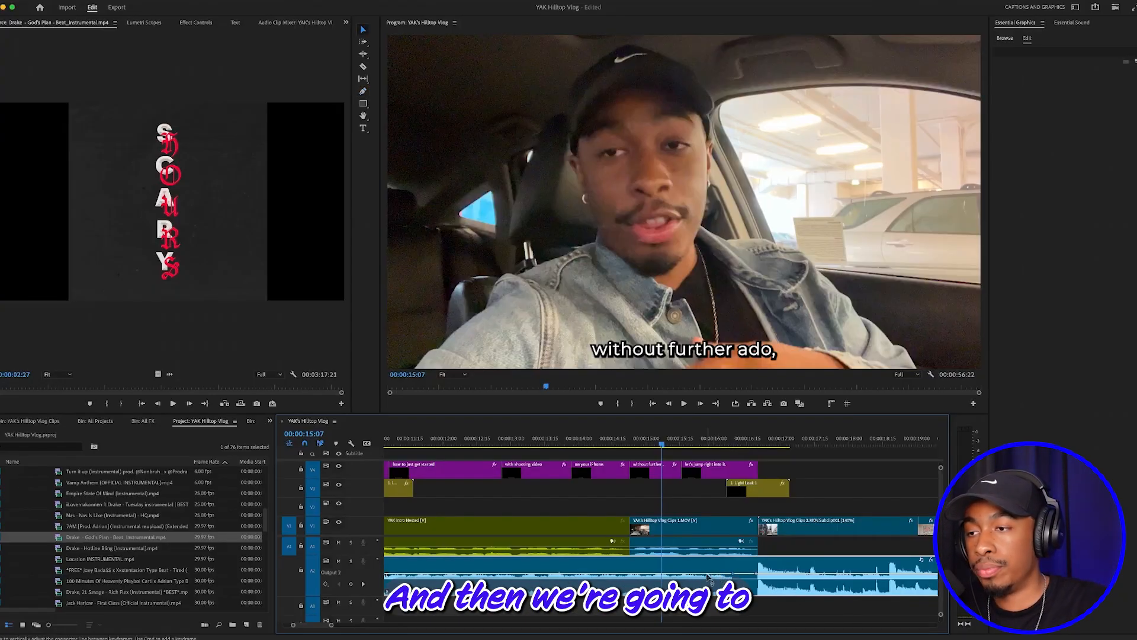
pyautogui.moveTo(712, 575); pyautogui.dragTo(712, 580)
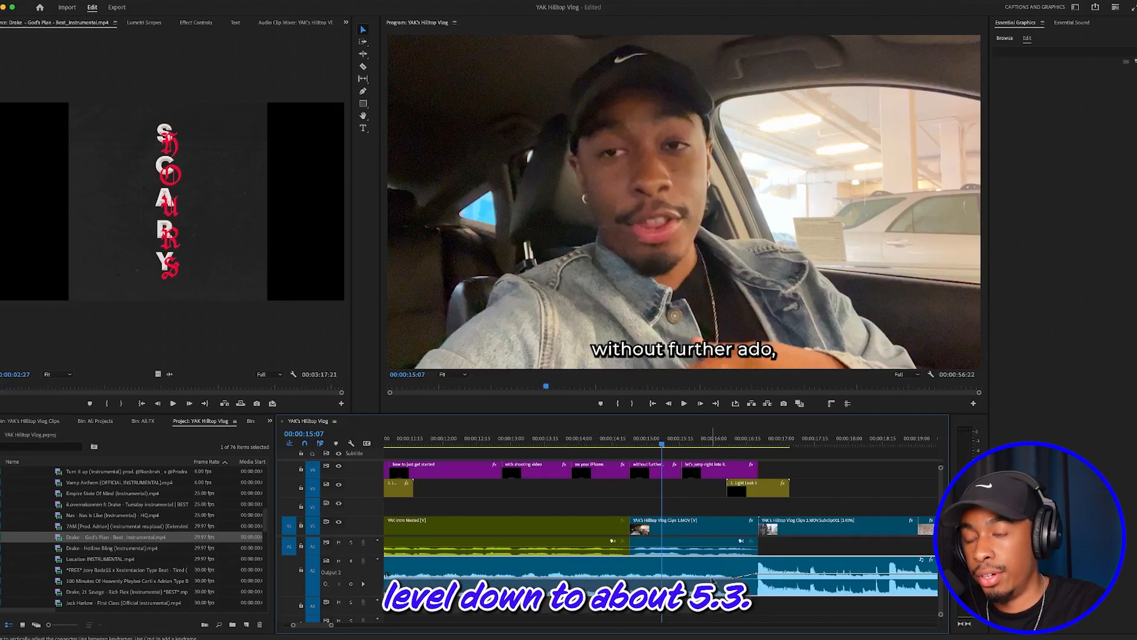
# Step: Play from the late intro into the B-roll to check the music's volume ramp at the beat drop
pyautogui.moveTo(698, 441); pyautogui.dragTo(451, 440)
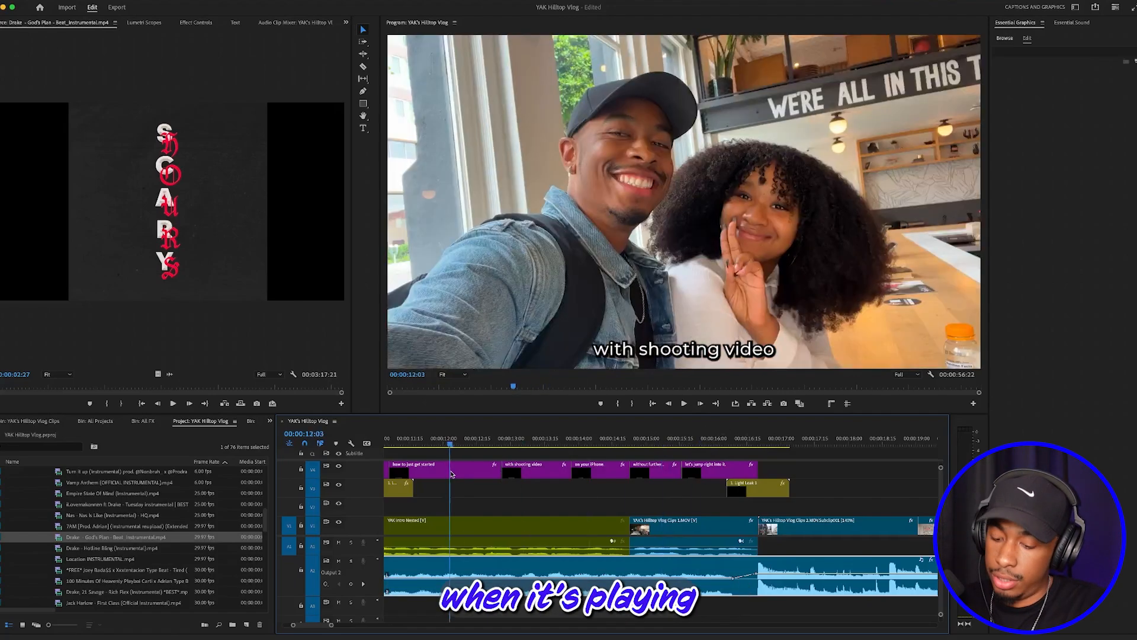
pyautogui.hscroll(-1, 455, 472)
pyautogui.press('-')
pyautogui.press('space')
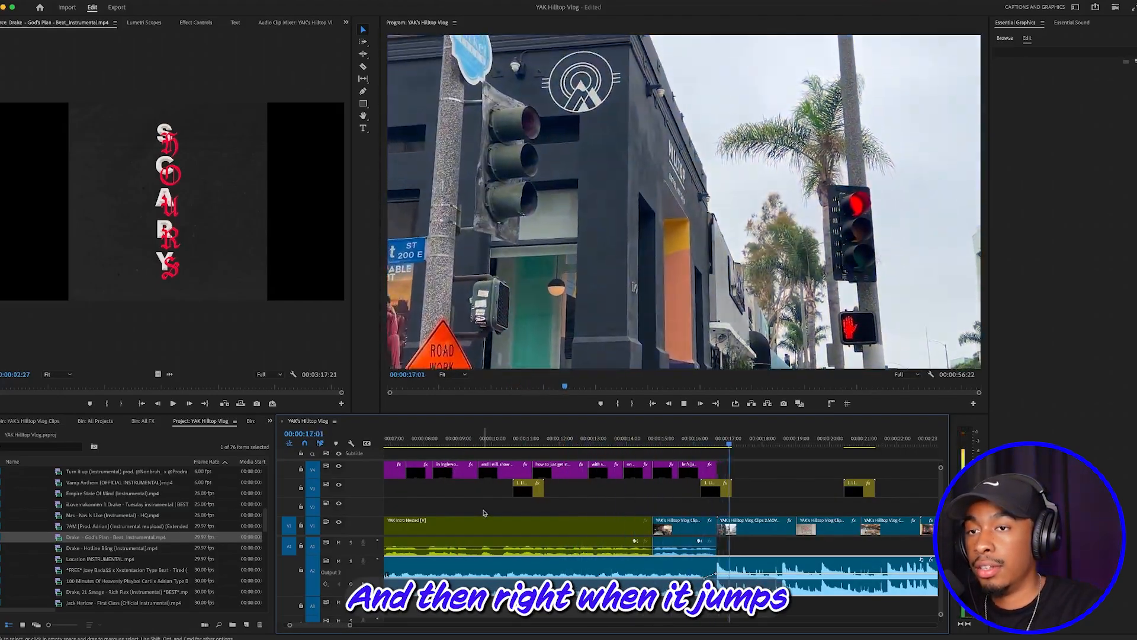
pyautogui.press('space')
# Step: Shorten the music's Exponential Fade from the start of the outro clip to its very end
pyautogui.press('-')
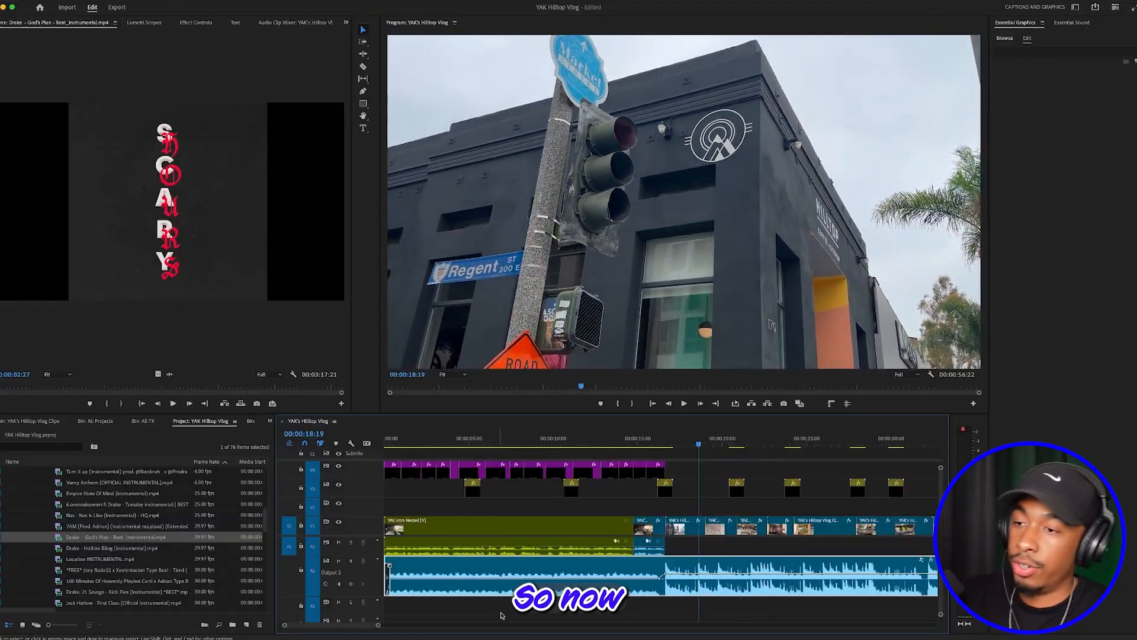
pyautogui.moveTo(691, 445); pyautogui.dragTo(725, 449)
pyautogui.press('-')
pyautogui.click(771, 445)
pyautogui.press('=')
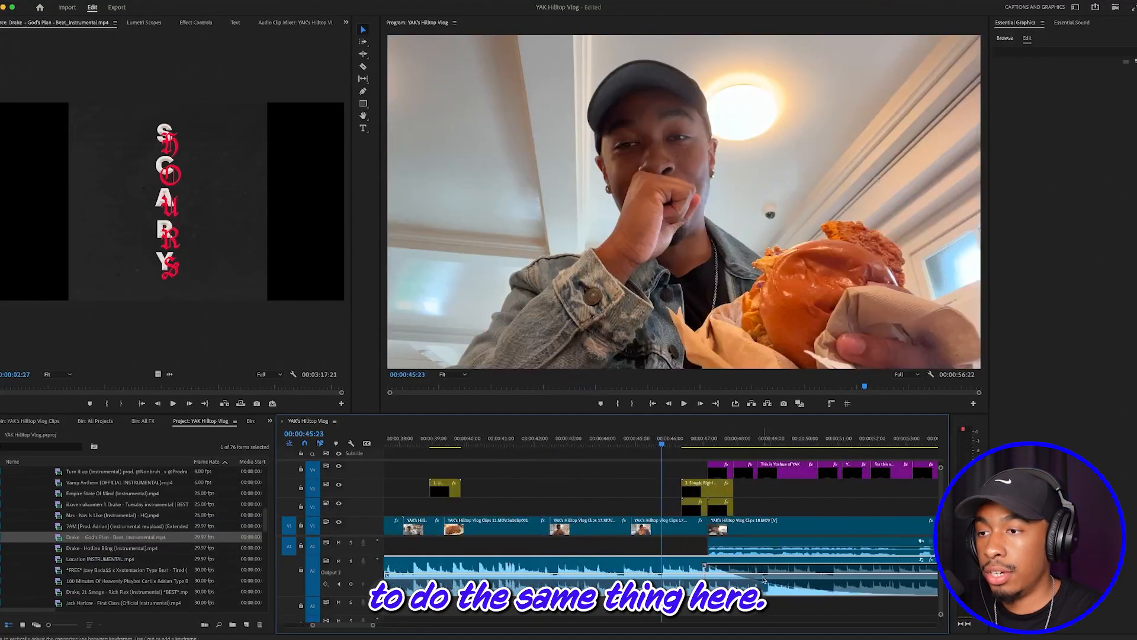
pyautogui.press('-')
pyautogui.moveTo(684, 568); pyautogui.dragTo(836, 563)
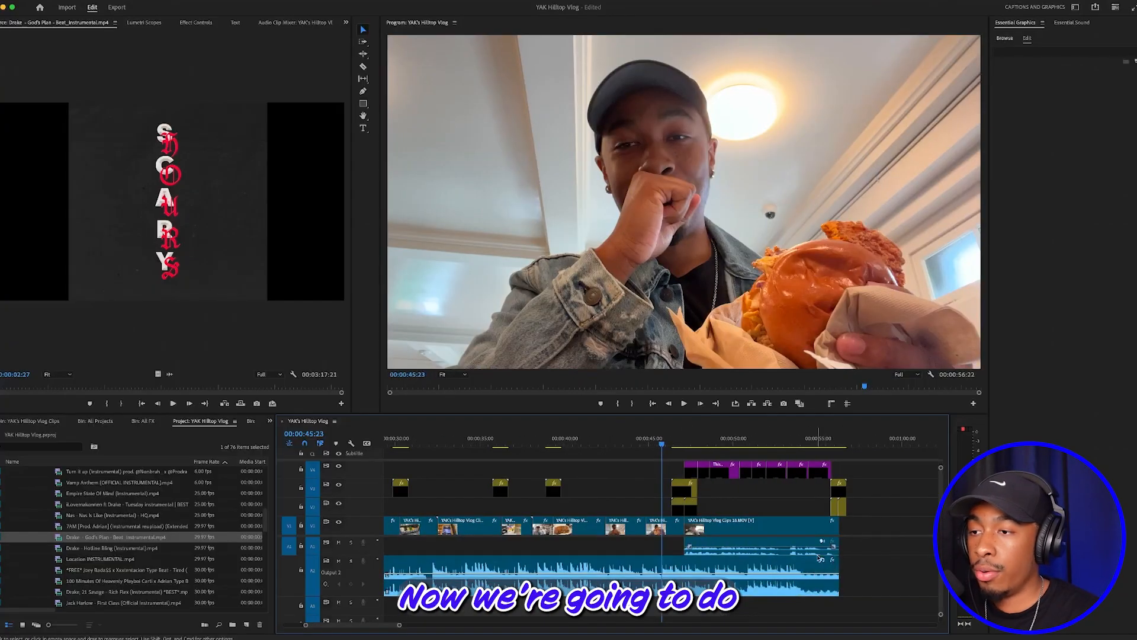
# Step: Add two volume keyframes to the music around the start of the outro and lower the outro's level to -5.33 dB
pyautogui.press('=')
pyautogui.press('=')
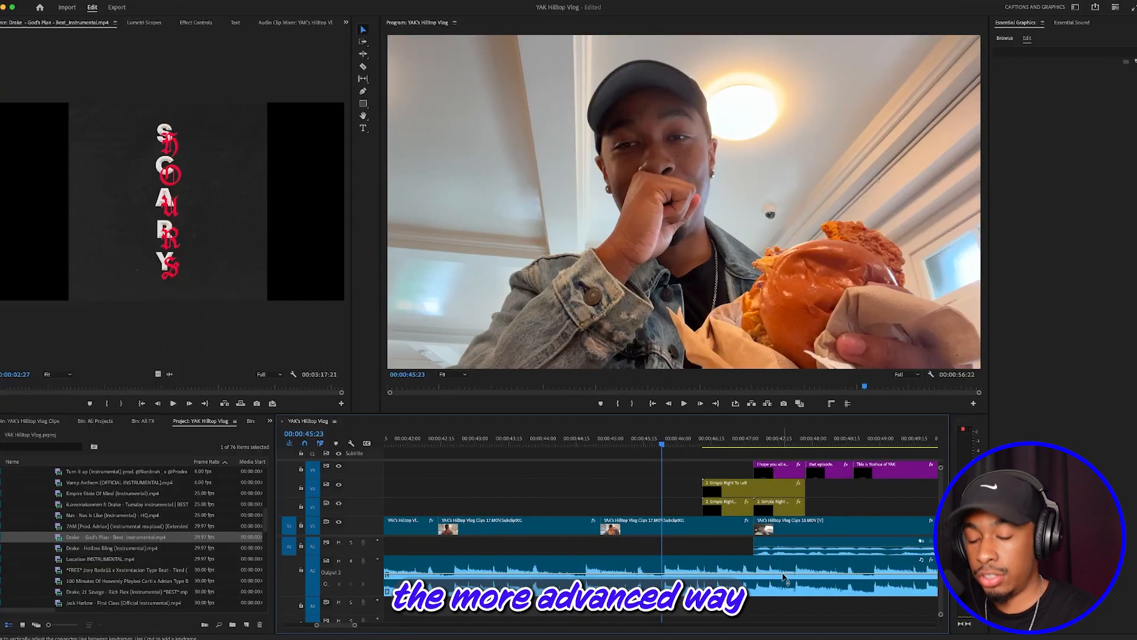
pyautogui.click(734, 575)
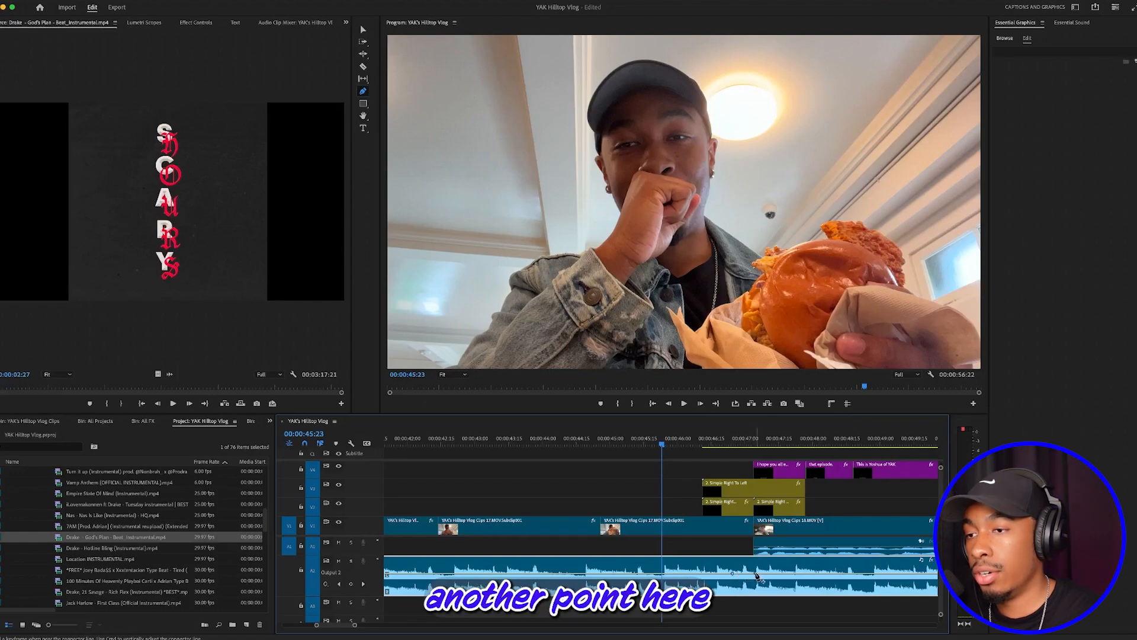
pyautogui.click(757, 576)
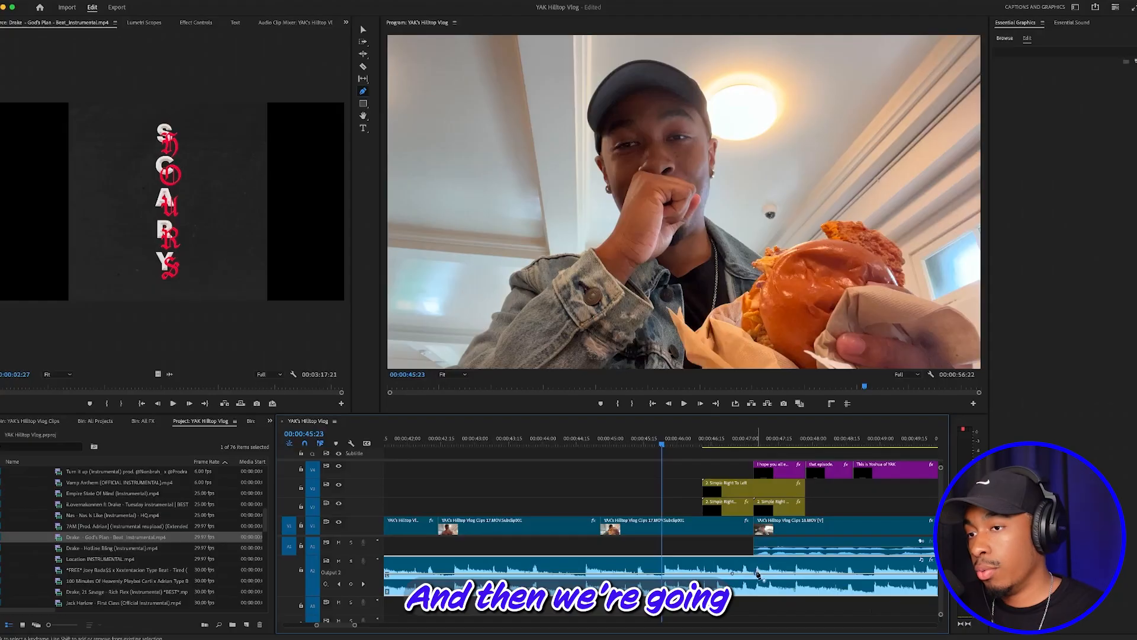
pyautogui.press('v')
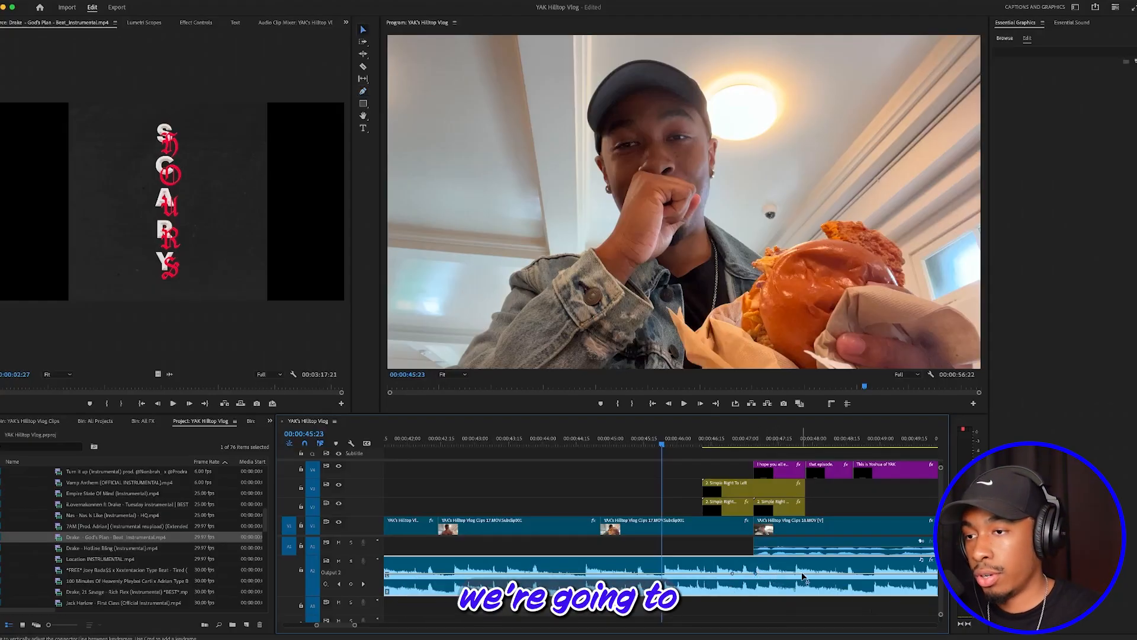
pyautogui.moveTo(799, 575); pyautogui.dragTo(800, 578)
pyautogui.moveTo(799, 617); pyautogui.dragTo(799, 619)
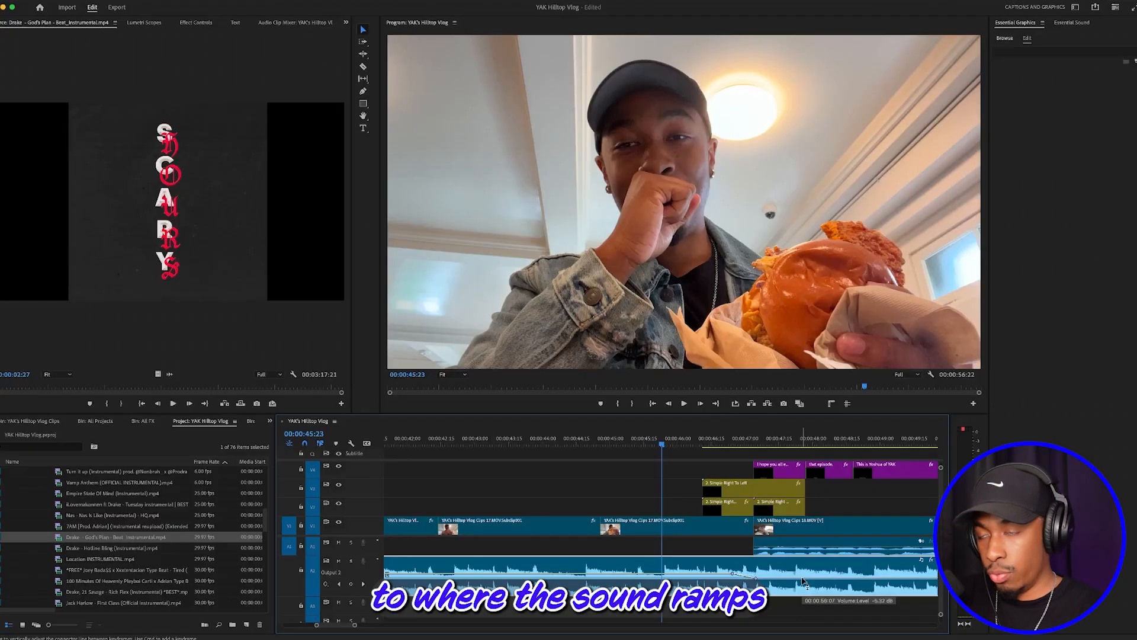
# Step: Play from the end of the B-roll through the outro to check the music's volume drop
pyautogui.press('-')
pyautogui.press('-')
pyautogui.press('-')
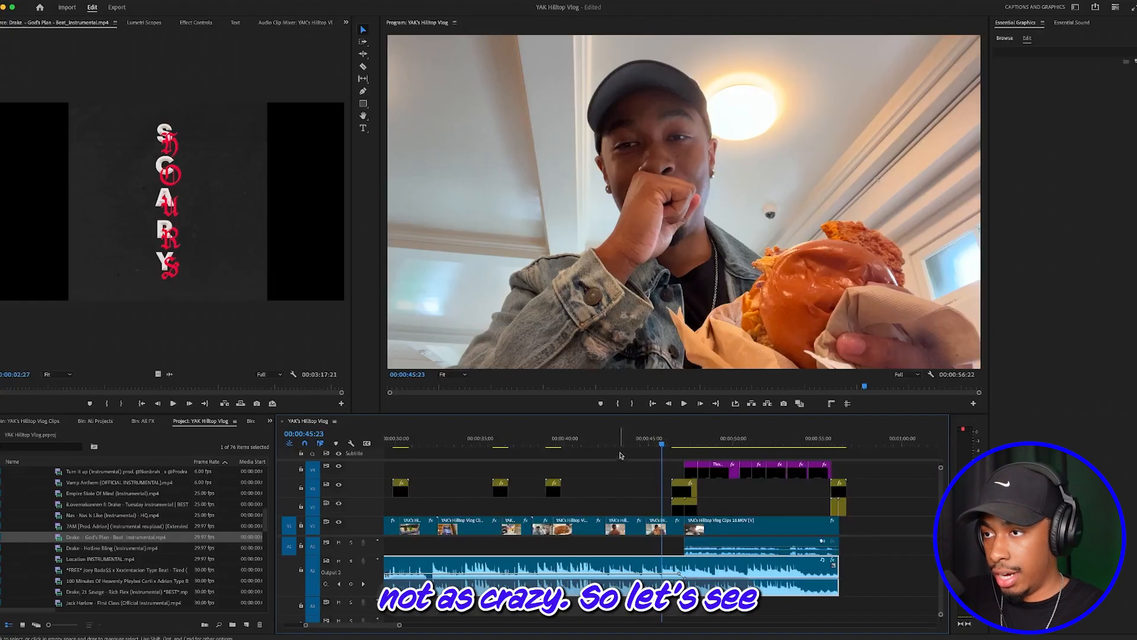
pyautogui.click(654, 444)
pyautogui.press('space')
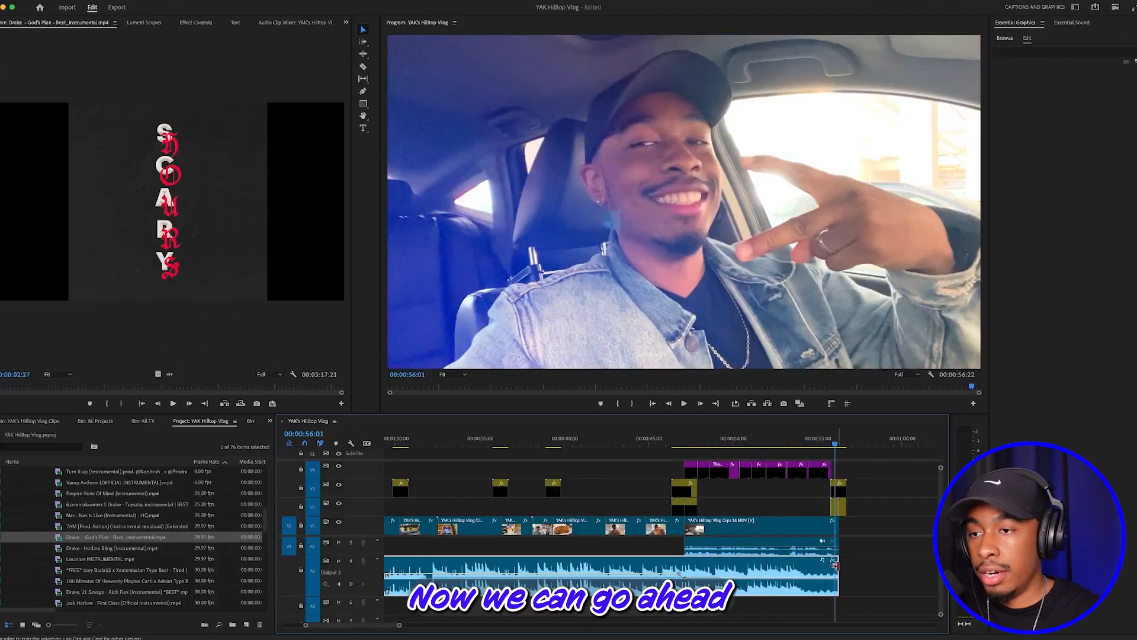
# Step: Lengthen the music's closing fade to about 1 second and play back the outro
pyautogui.moveTo(840, 573); pyautogui.dragTo(820, 569)
pyautogui.click(798, 470)
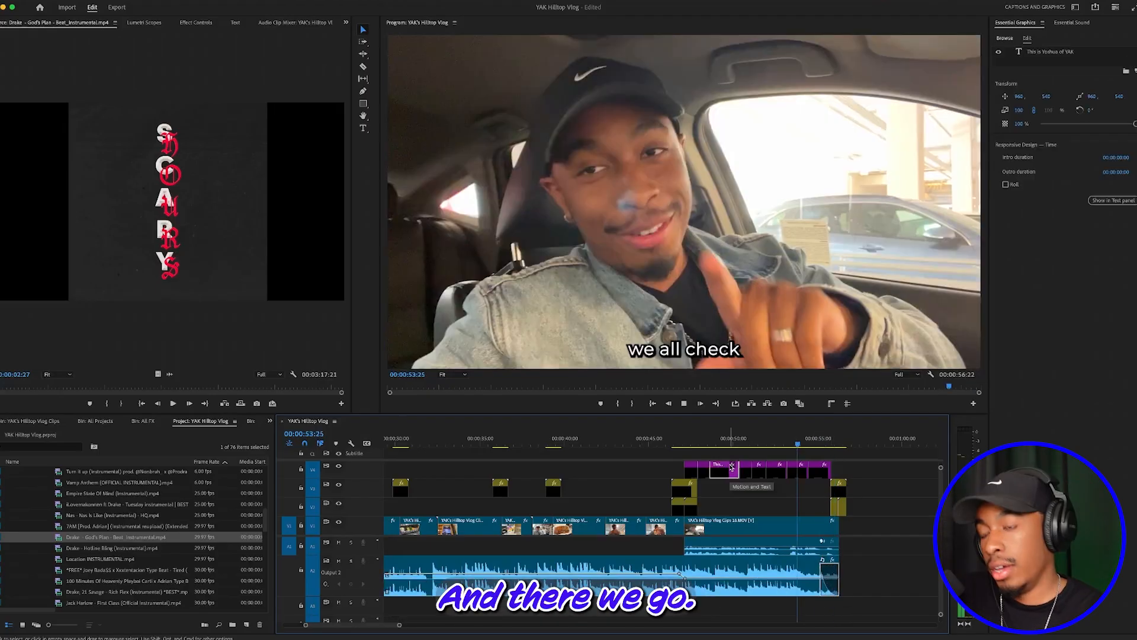
pyautogui.moveTo(798, 446); pyautogui.dragTo(700, 451)
# Step: Select all the speaking clips of the intro and outro and set their audio gain to 5 dB
pyautogui.press('-')
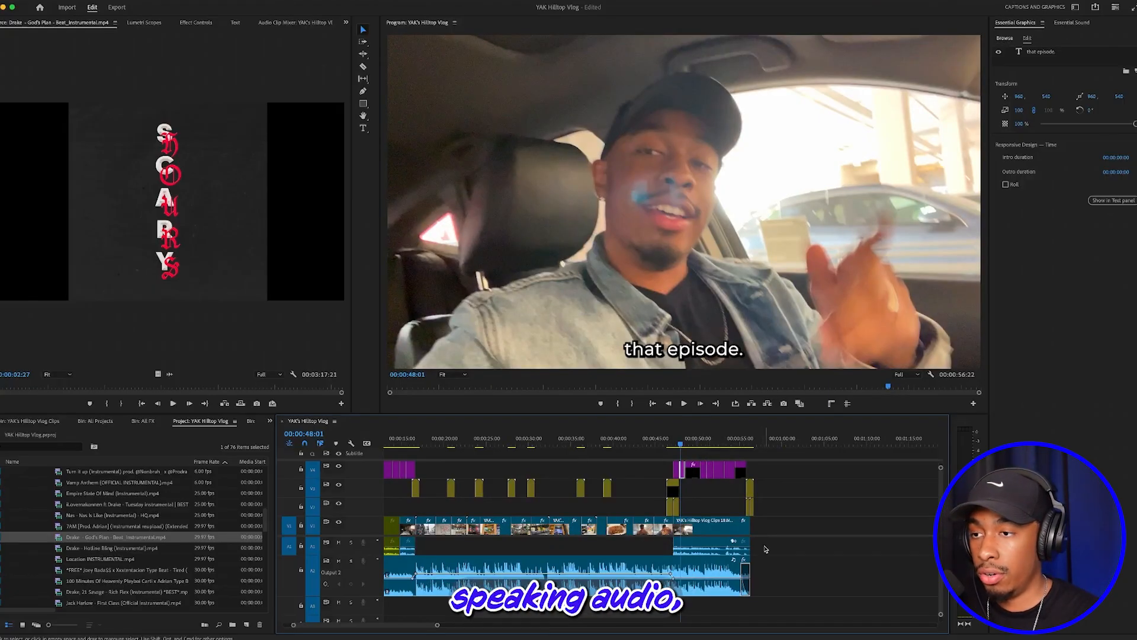
pyautogui.moveTo(790, 543); pyautogui.dragTo(373, 546)
pyautogui.click(664, 546)
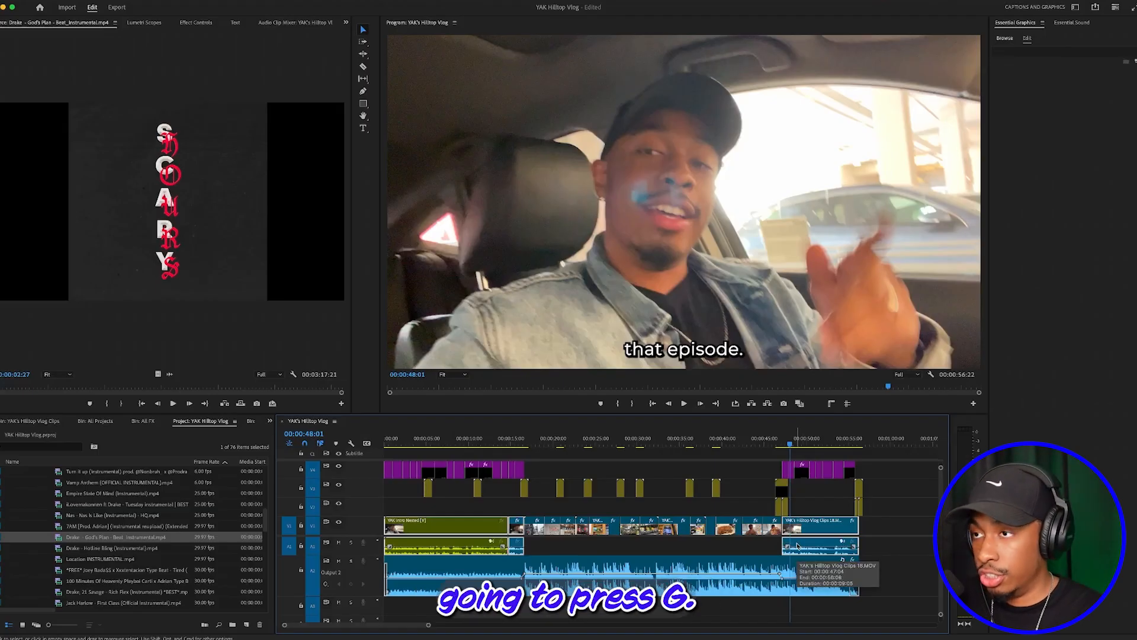
pyautogui.press('g')
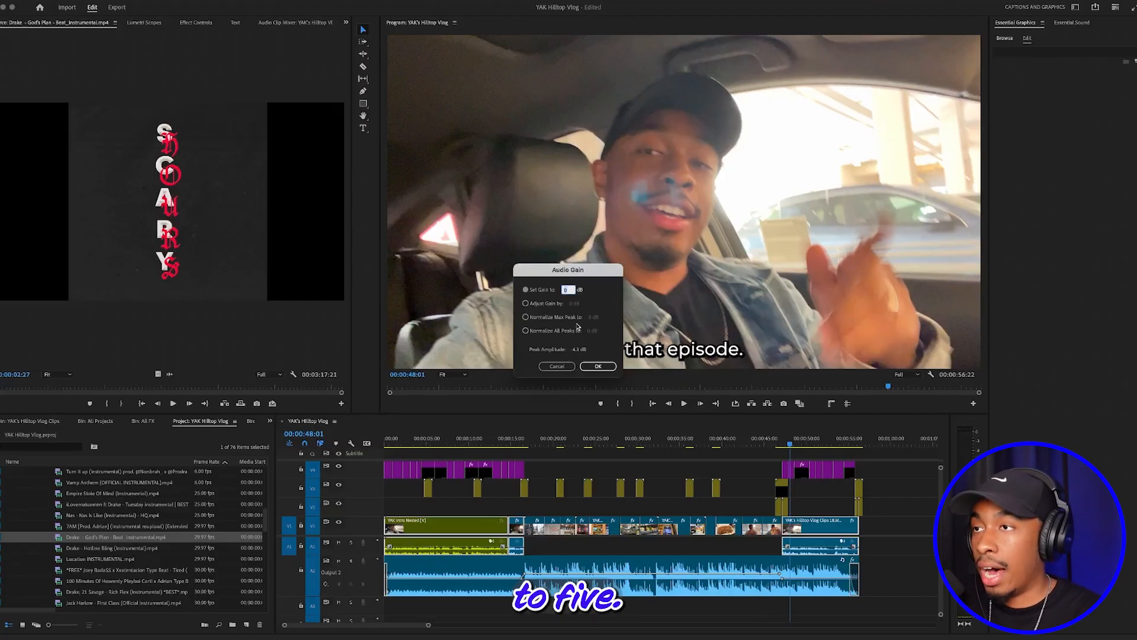
pyautogui.write('5')
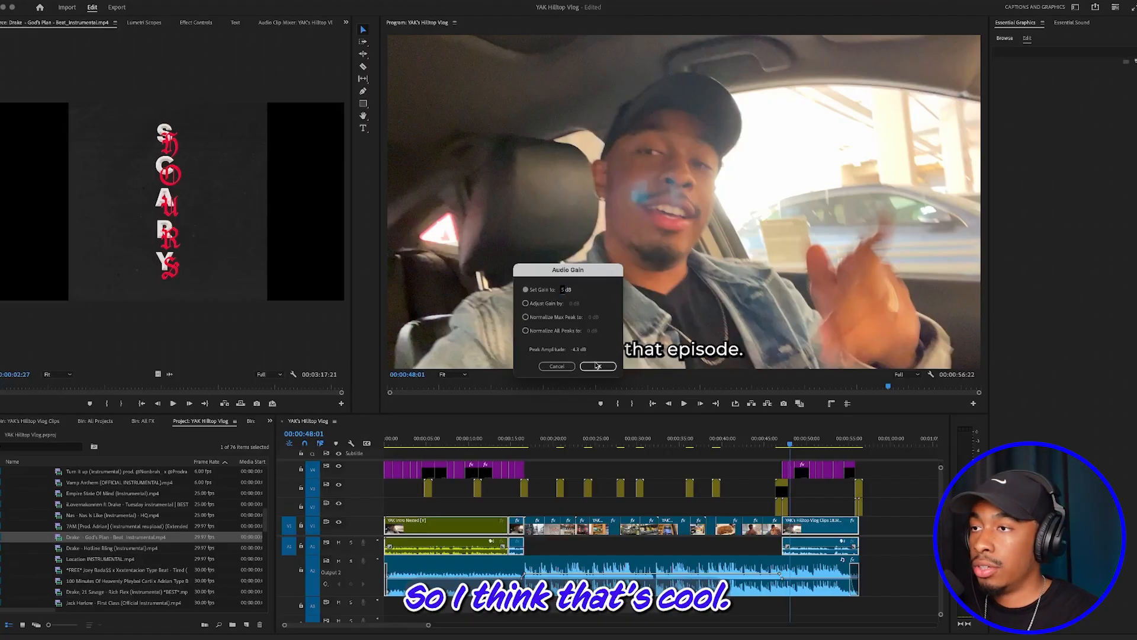
pyautogui.click(598, 366)
# Step: Play parts of the intro and the outro to compare the speech volume with the music
pyautogui.moveTo(411, 443); pyautogui.dragTo(389, 445)
pyautogui.press('space')
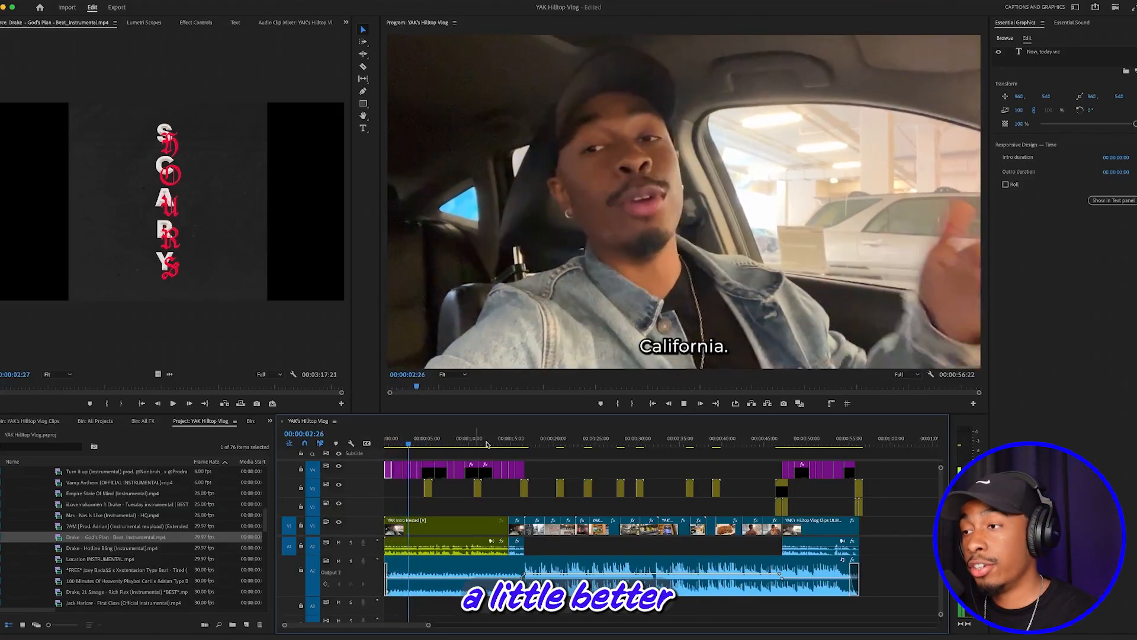
pyautogui.moveTo(496, 439); pyautogui.dragTo(803, 441)
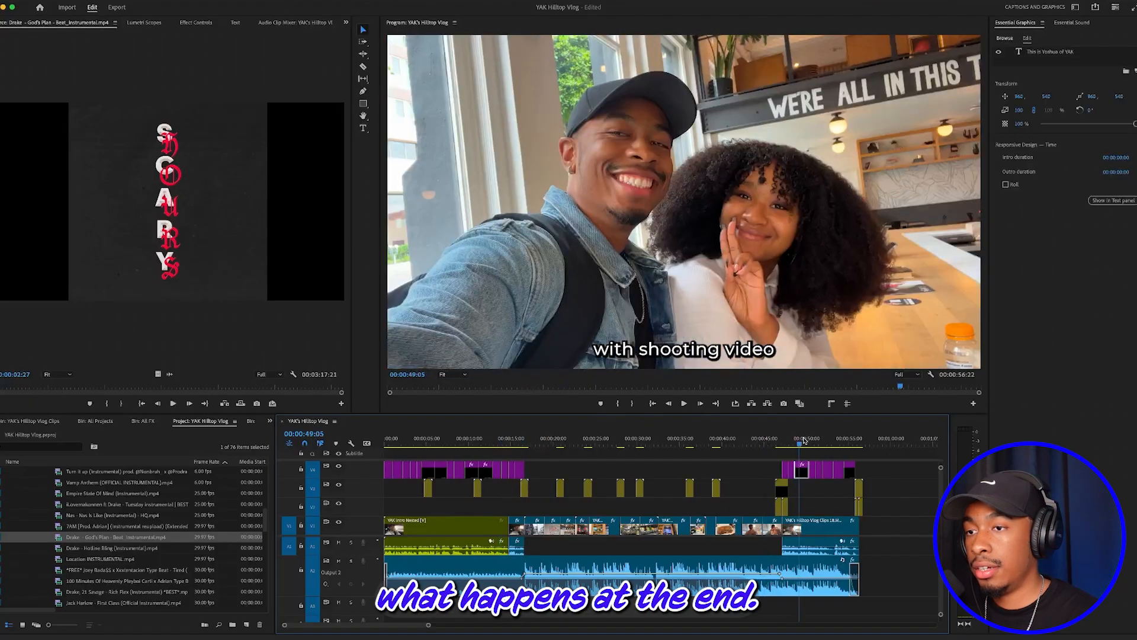
pyautogui.press('space')
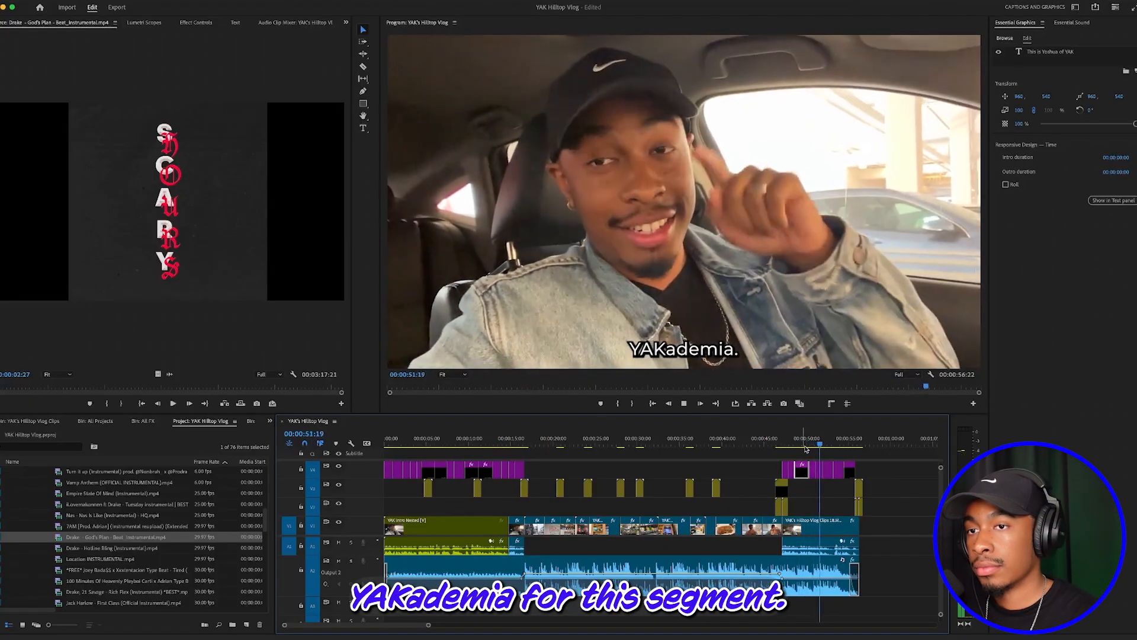
pyautogui.press('space')
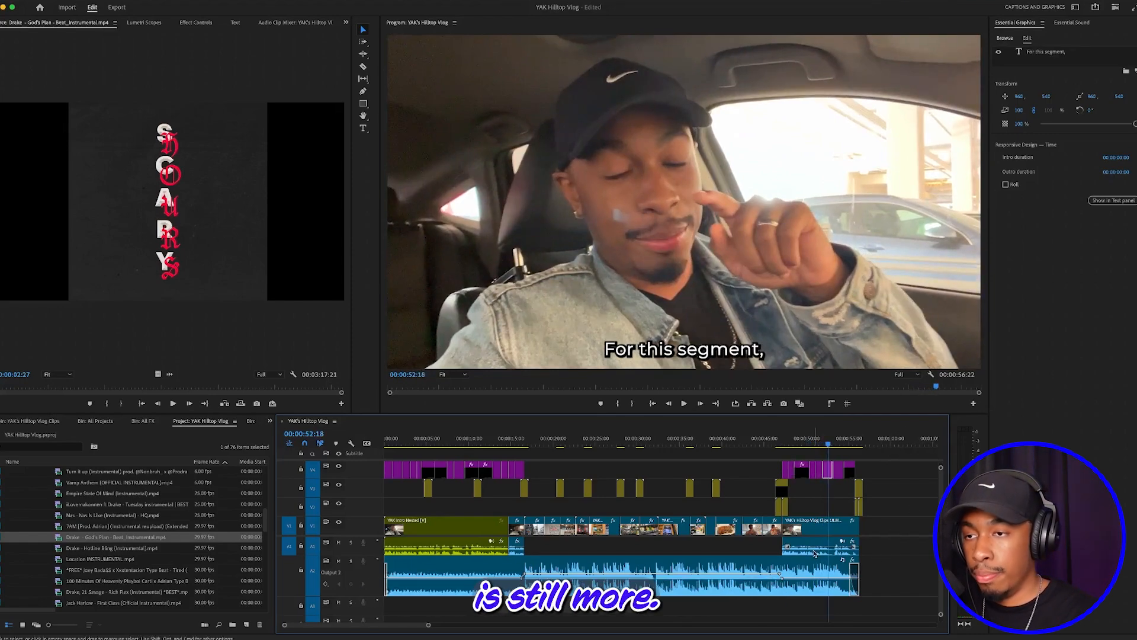
# Step: Set the audio gain of all the speaking clips to 8 dB and play the outro to check it
pyautogui.moveTo(894, 546); pyautogui.dragTo(421, 553)
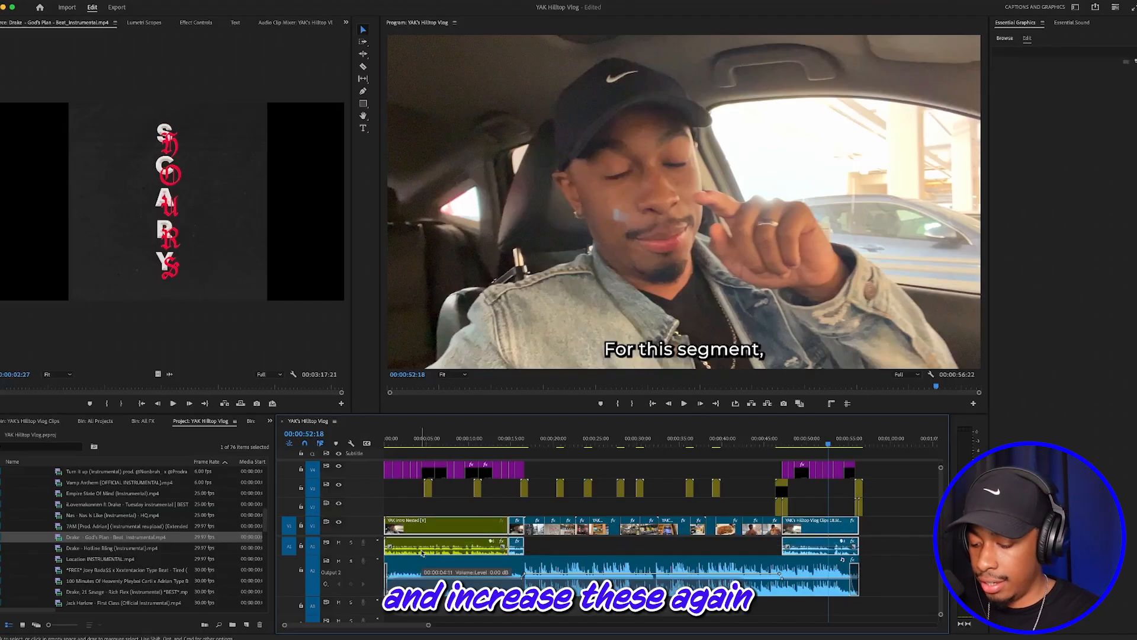
pyautogui.press('g')
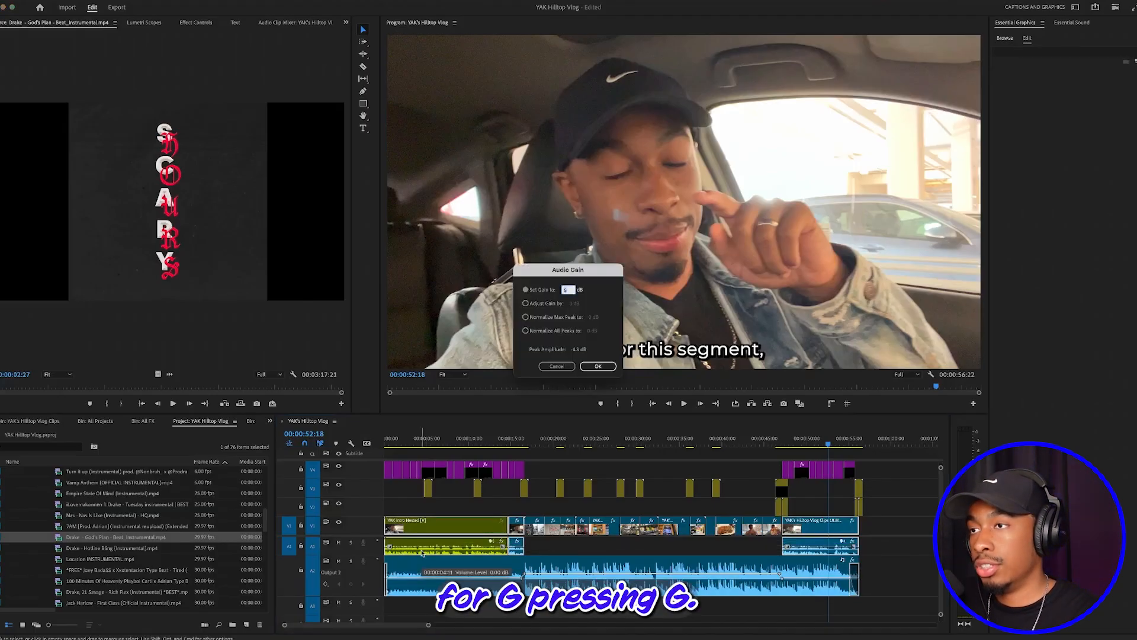
pyautogui.write('8')
pyautogui.press('Return')
pyautogui.click(791, 441)
pyautogui.press('space')
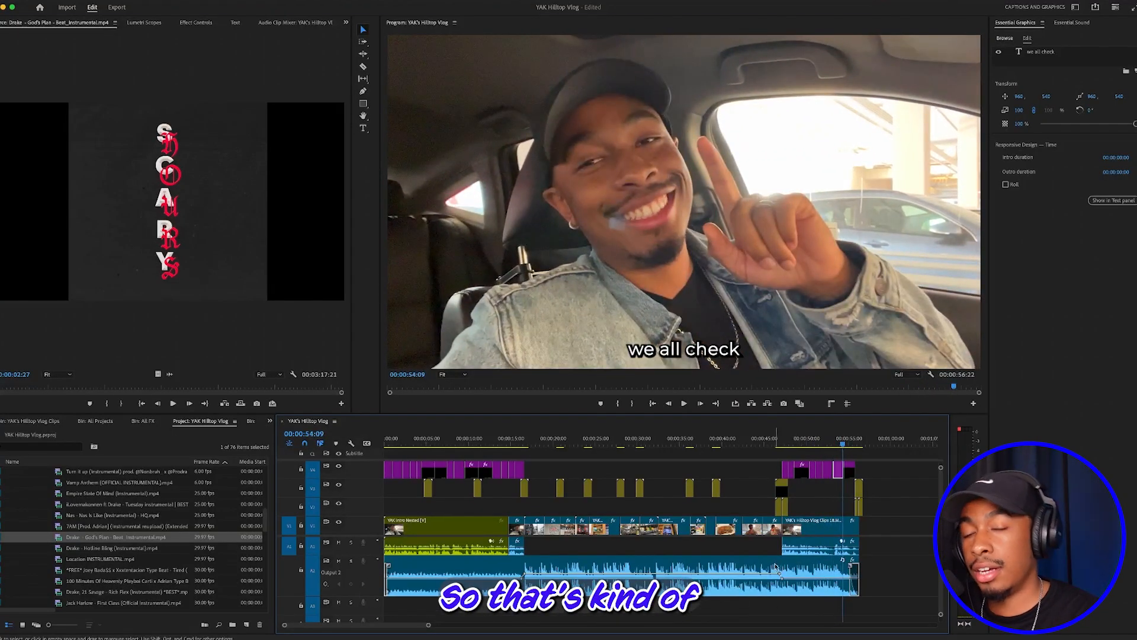
# Step: Select all the speaking clips of the intro and outro and set their audio gain to 6 dB
pyautogui.click(840, 591)
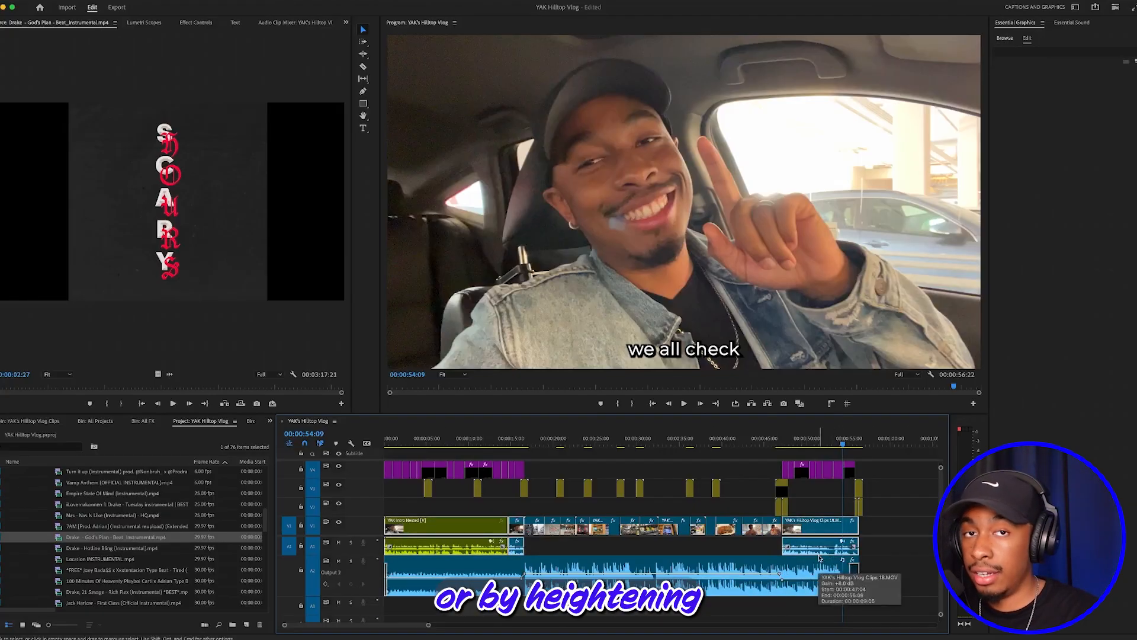
pyautogui.press('g')
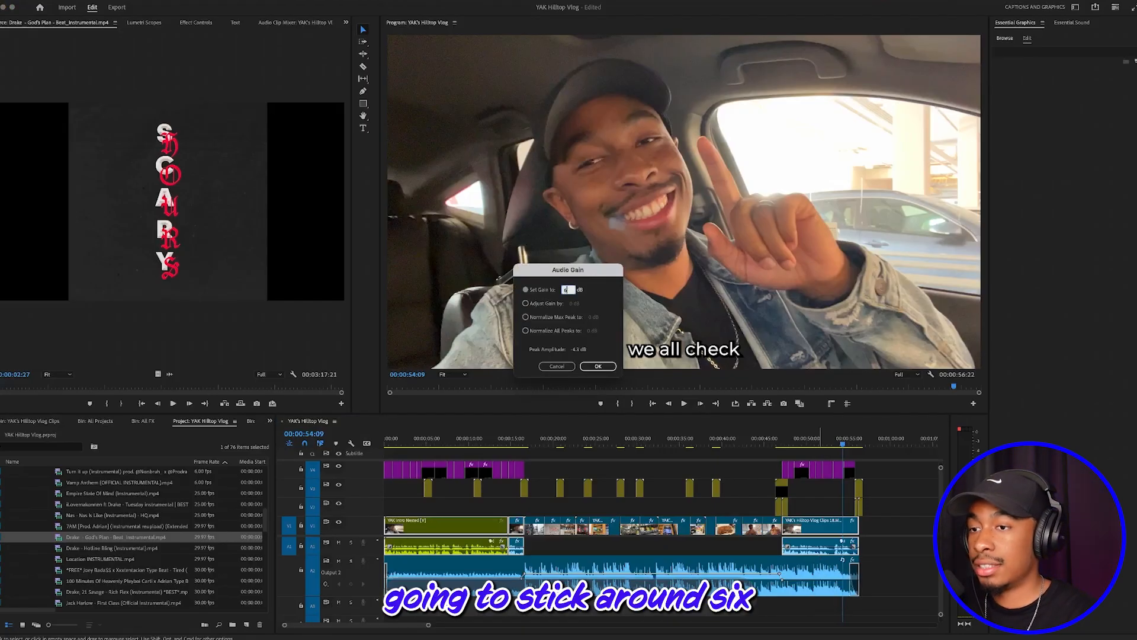
pyautogui.press('Return')
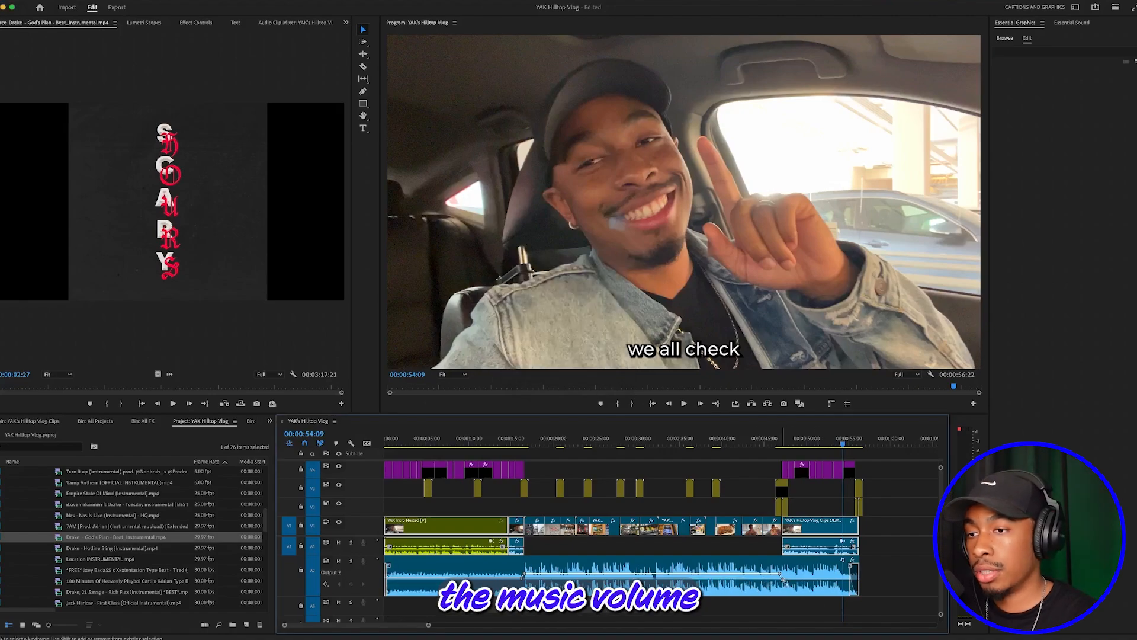
# Step: Lower the music's volume under the outro speech to about -8.5 dB and review the mix
pyautogui.moveTo(802, 584); pyautogui.dragTo(803, 588)
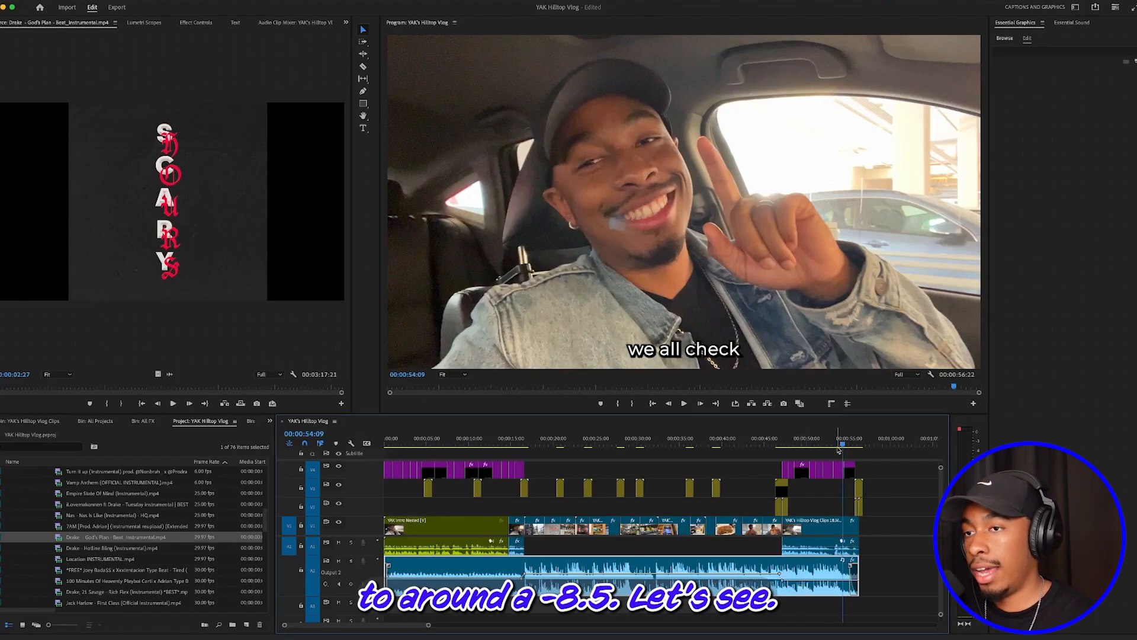
pyautogui.moveTo(833, 445); pyautogui.dragTo(814, 445)
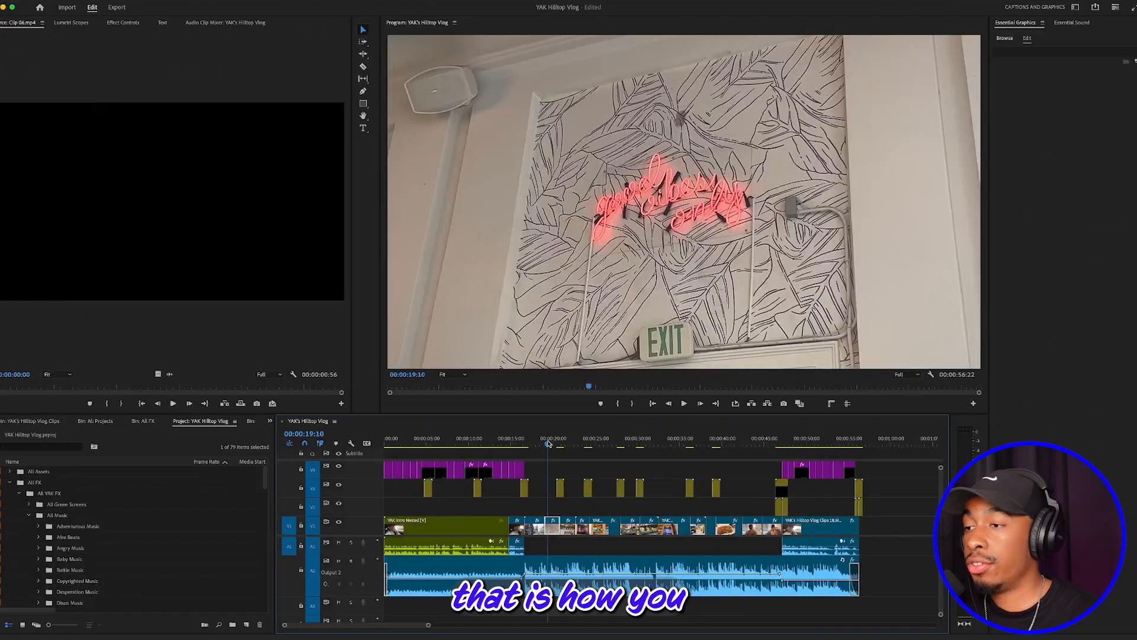
pyautogui.moveTo(548, 443); pyautogui.dragTo(513, 443)
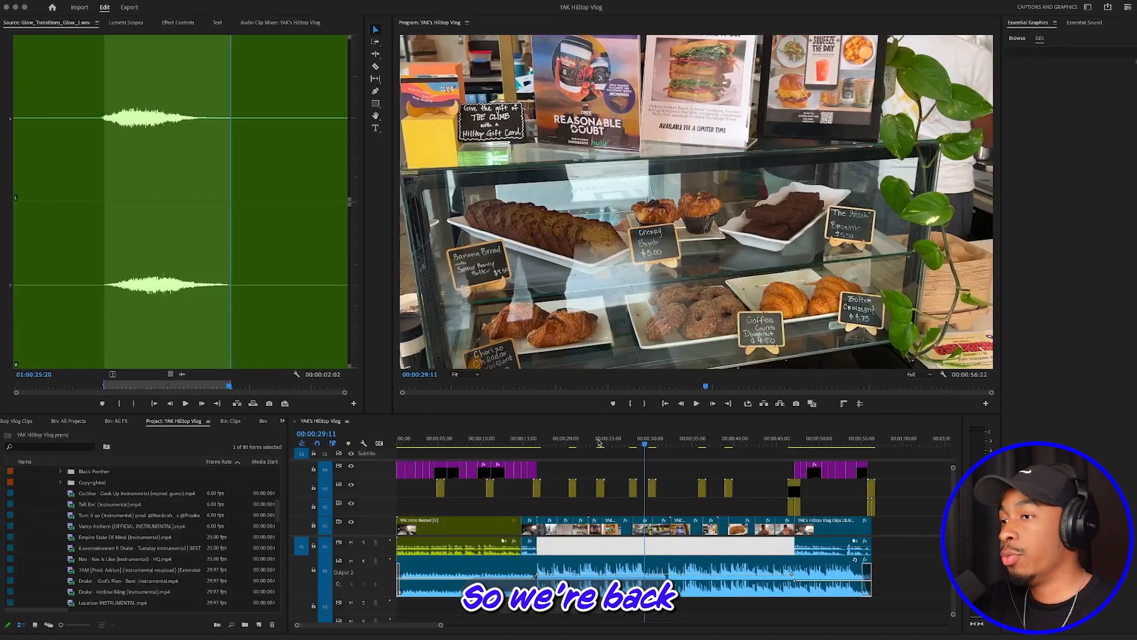
# Step: Return the playhead to the sequence start, collapse All Music and expand the All Green Screens bin within All YAK FX
pyautogui.moveTo(578, 444); pyautogui.dragTo(363, 445)
pyautogui.press('-')
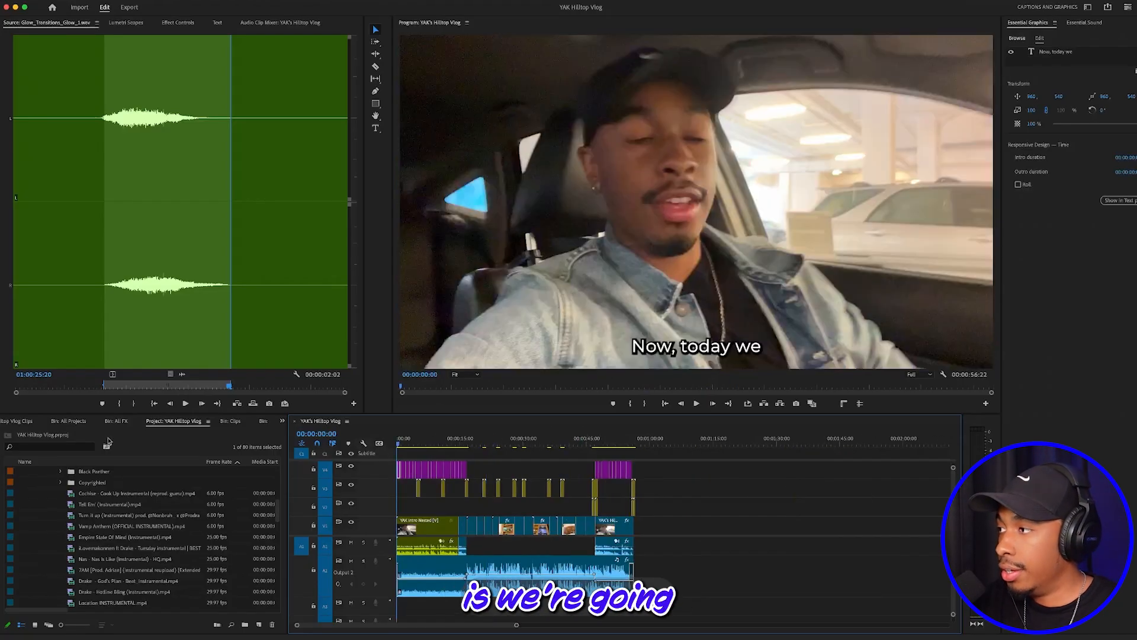
pyautogui.click(186, 423)
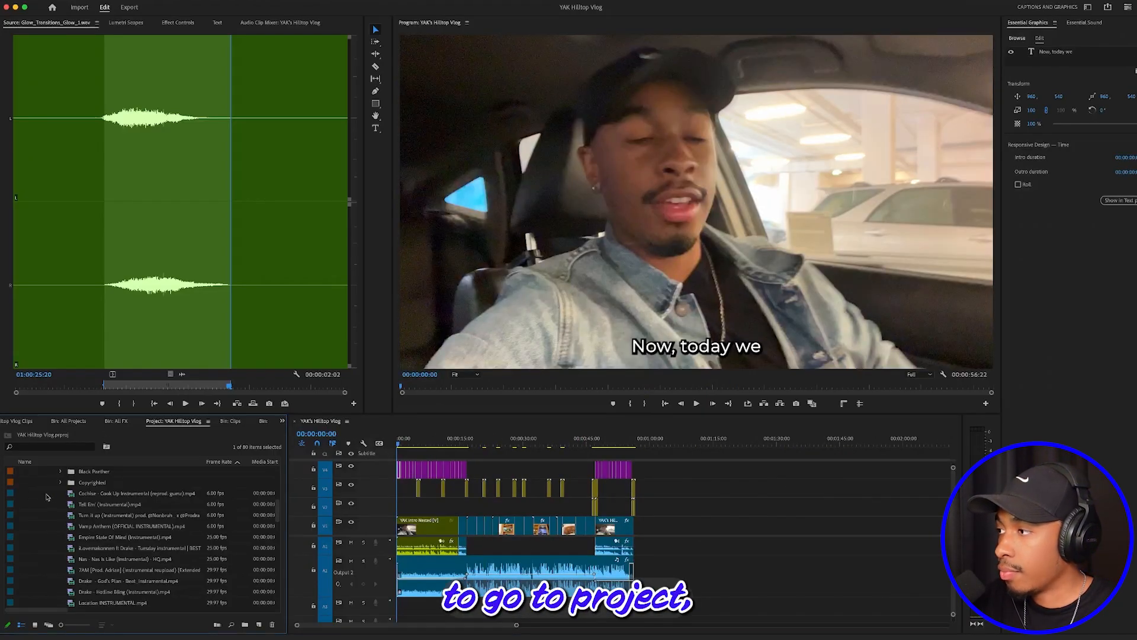
pyautogui.scroll(10, 27, 494)
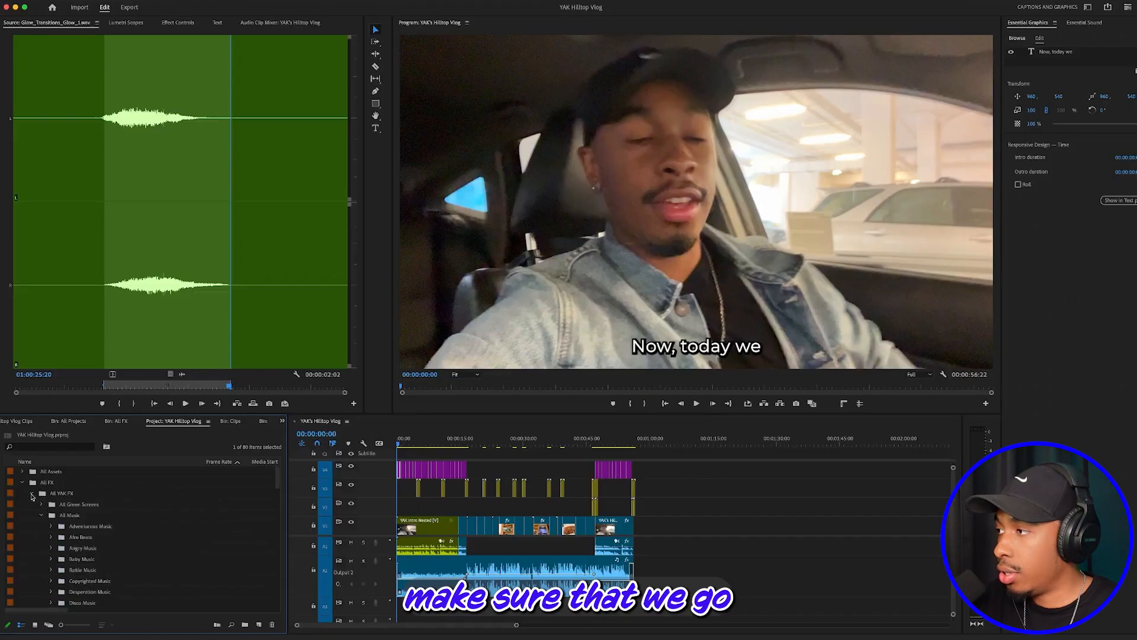
pyautogui.click(41, 515)
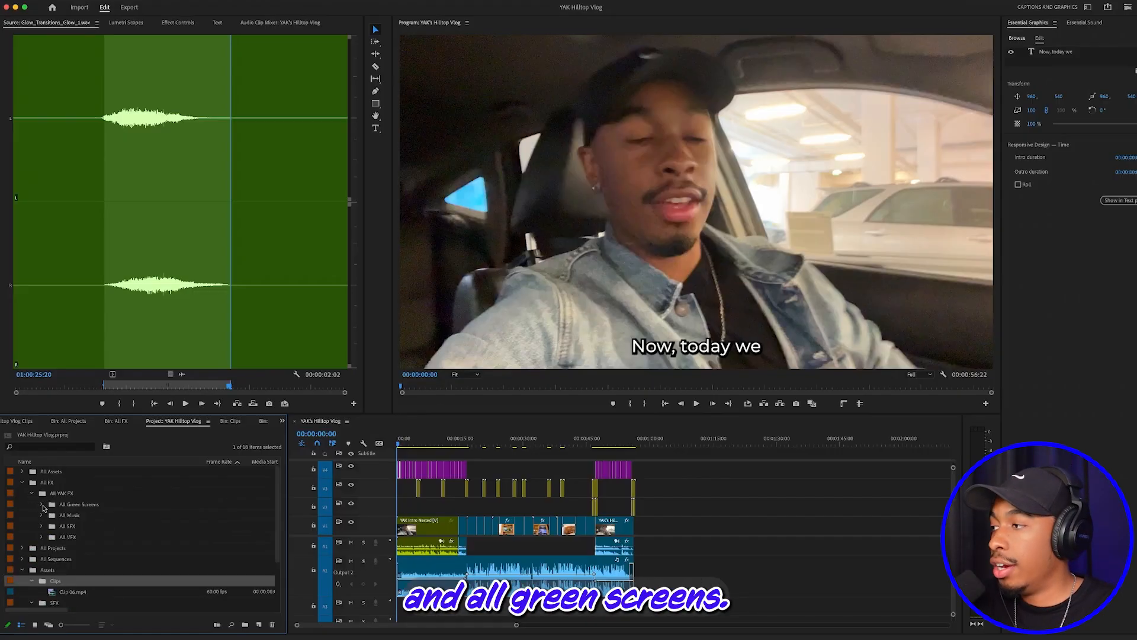
pyautogui.click(41, 505)
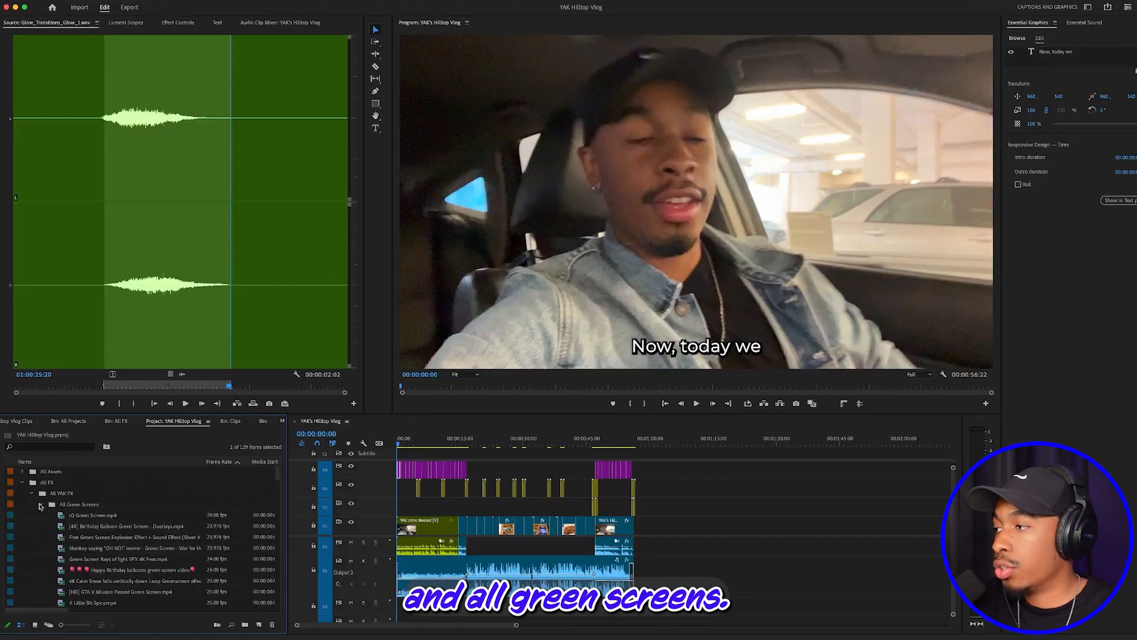
# Step: Move the playhead to 00:00:06:18, on the Hilltop sign shot with the caption "Cafe, owned by Issa"
pyautogui.click(400, 446)
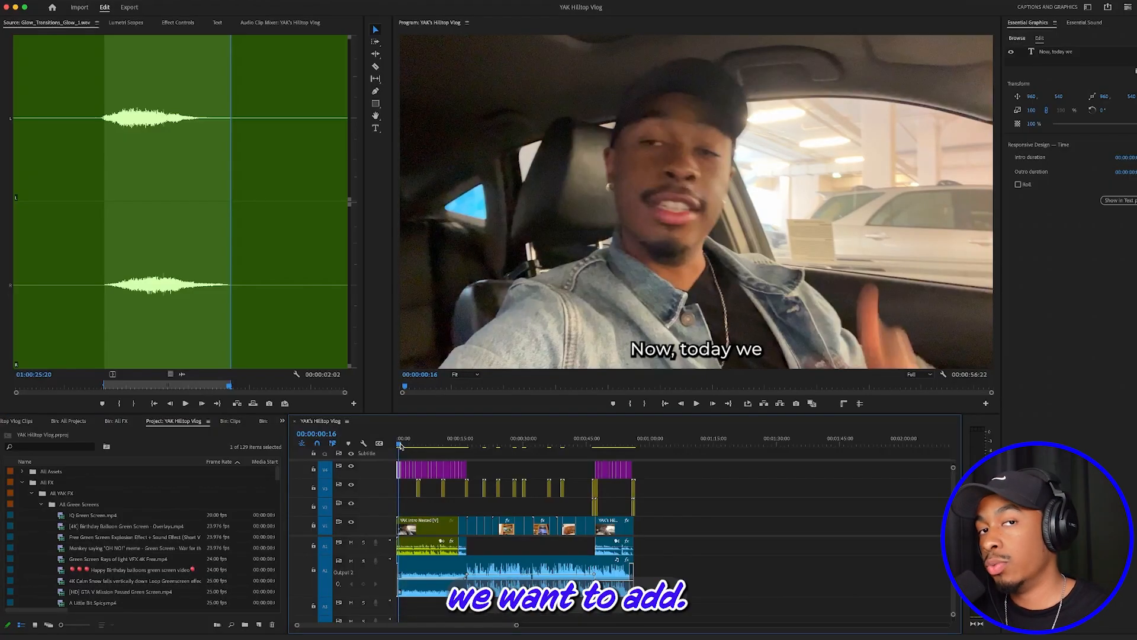
pyautogui.click(400, 445)
pyautogui.moveTo(400, 446); pyautogui.dragTo(425, 449)
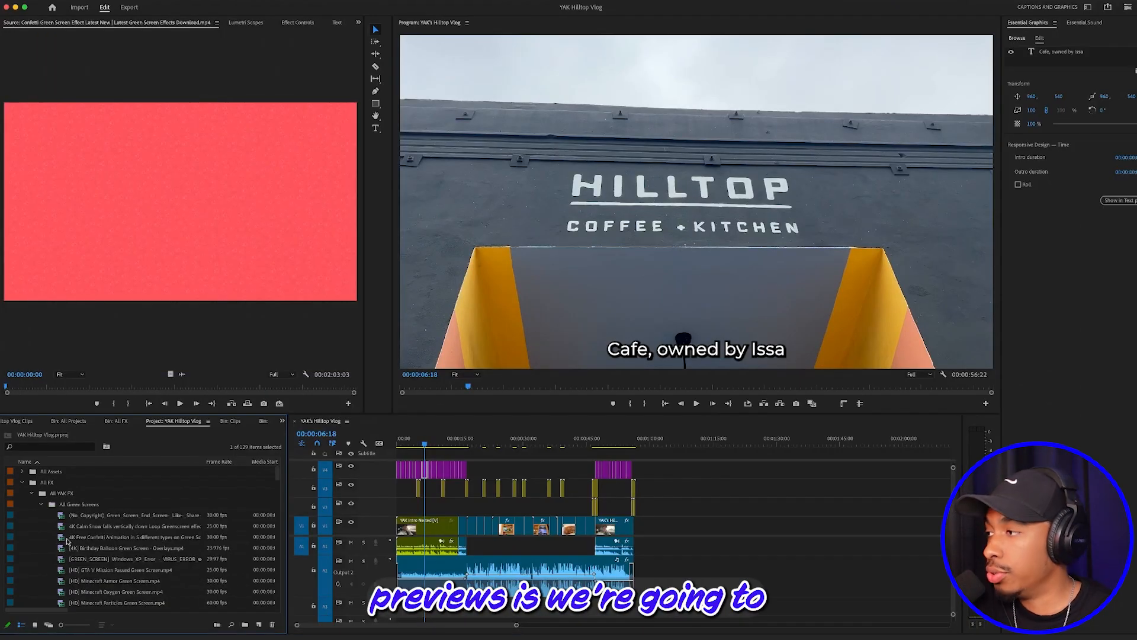
# Step: Open the All Green Screens bin separately, show its clips as thumbnails and browse to the Cartoon Green Screen clip
pyautogui.click(54, 507)
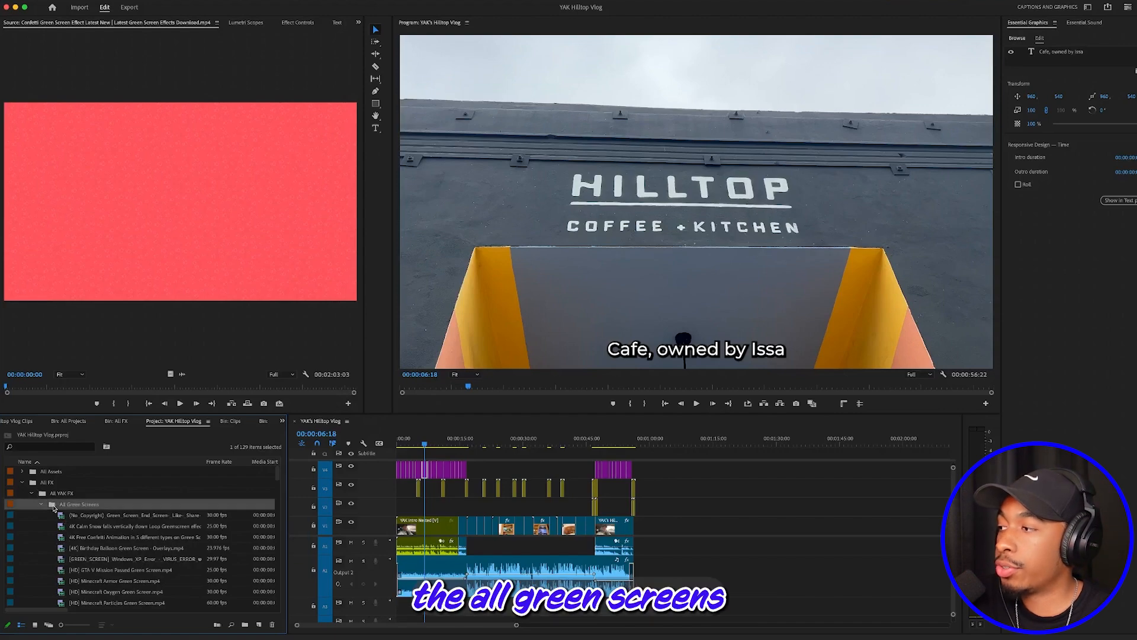
pyautogui.doubleClick(53, 507)
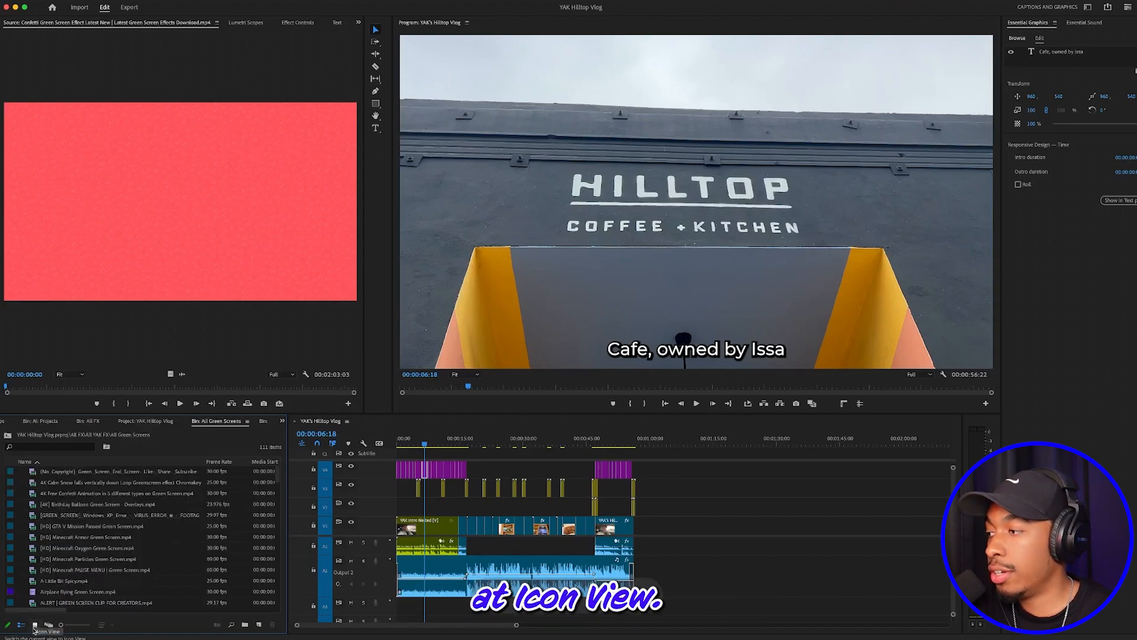
pyautogui.click(34, 625)
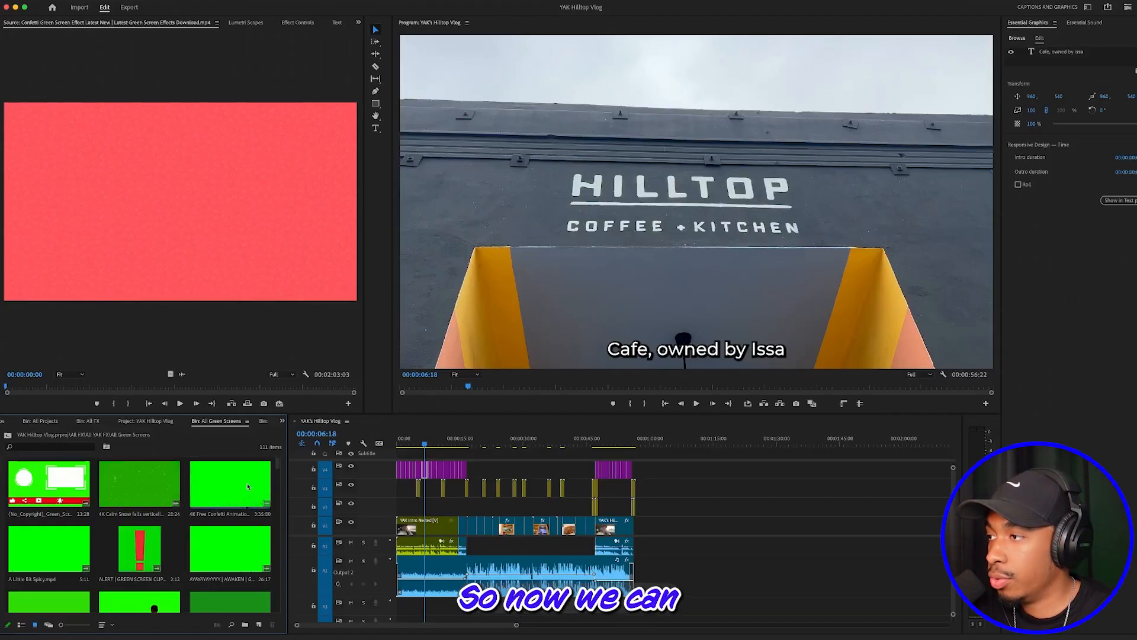
pyautogui.moveTo(278, 466); pyautogui.dragTo(278, 471)
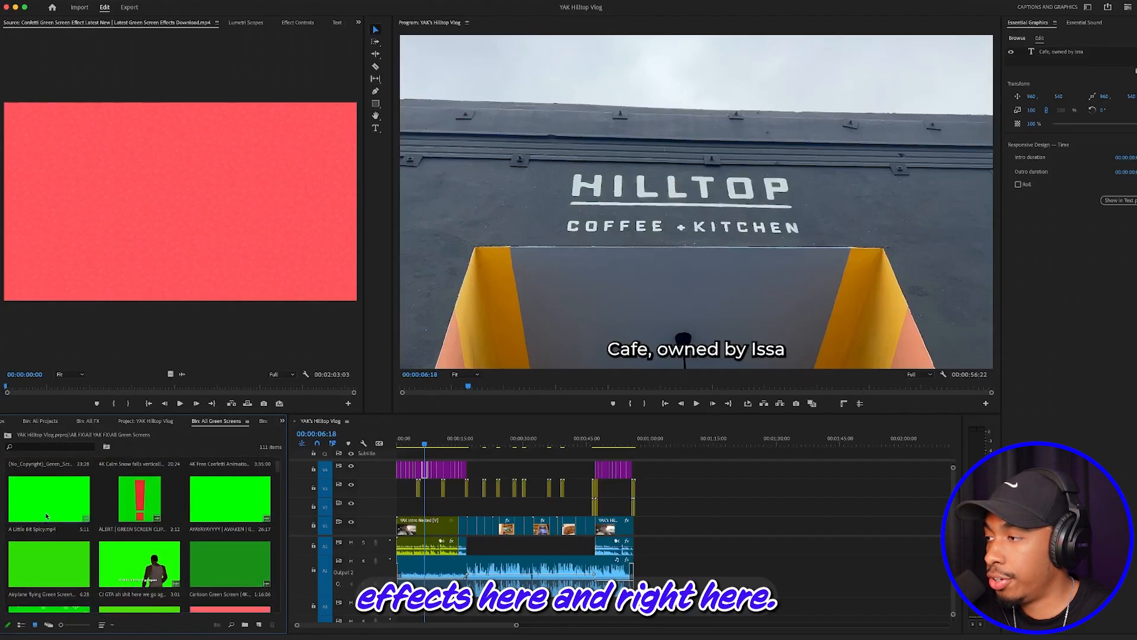
# Step: Preview the Cartoon Green Screen clip and mark in and out points around the 10-frame burst ending at 00:00:07:22
pyautogui.doubleClick(226, 572)
pyautogui.moveTo(166, 392); pyautogui.dragTo(54, 395)
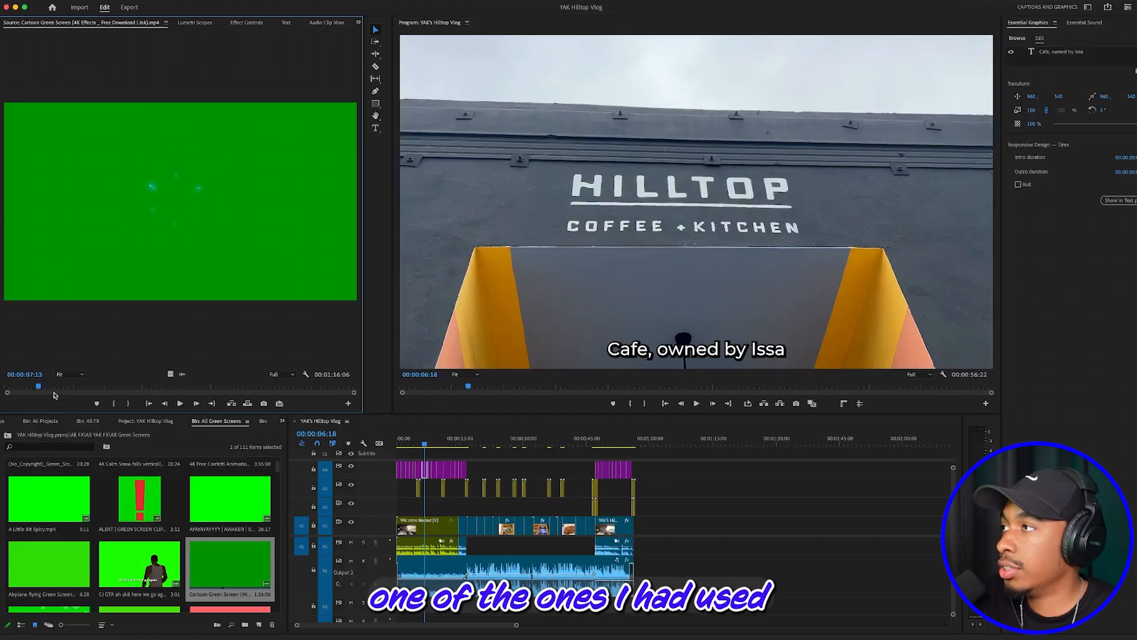
pyautogui.click(110, 403)
pyautogui.press('space')
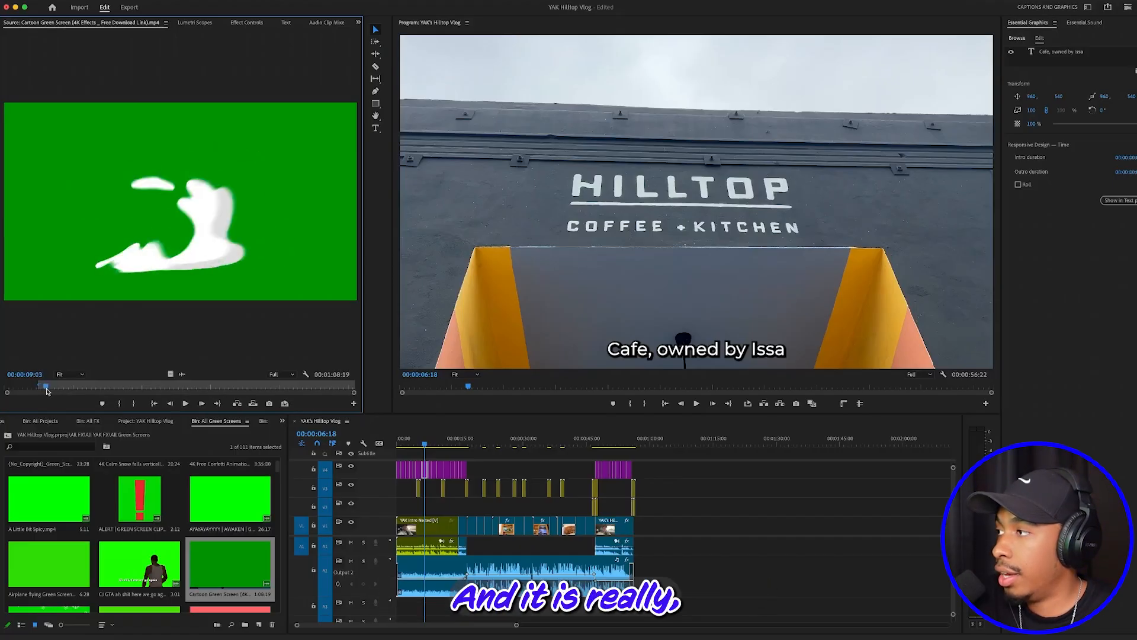
pyautogui.moveTo(43, 395); pyautogui.dragTo(41, 397)
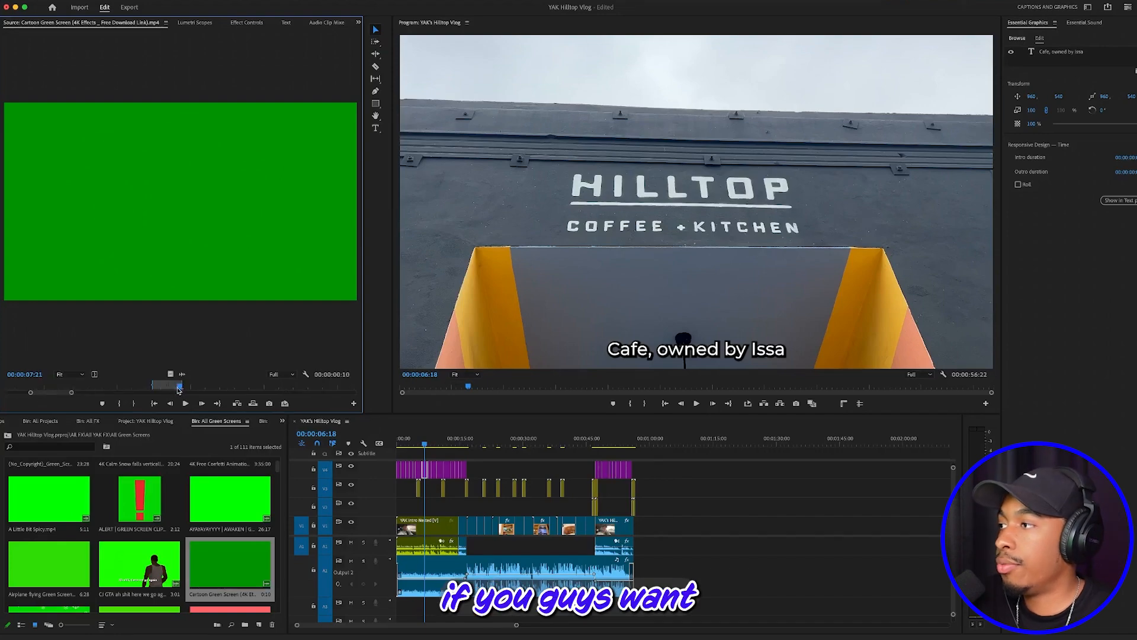
pyautogui.moveTo(179, 389)
pyautogui.mouseDown()
pyautogui.moveTo(152, 398)
pyautogui.moveTo(184, 390)
pyautogui.mouseUp()
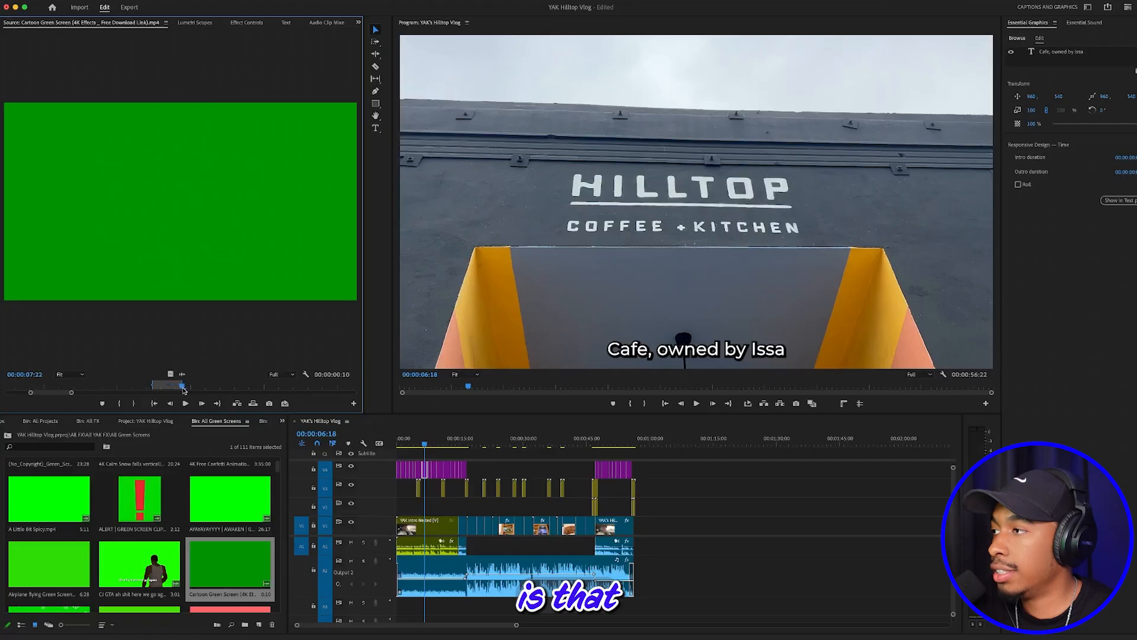
# Step: Place only the video of the marked burst on track V2 at 00:00:06:18, above the nested intro
pyautogui.scroll(-5, 184, 390)
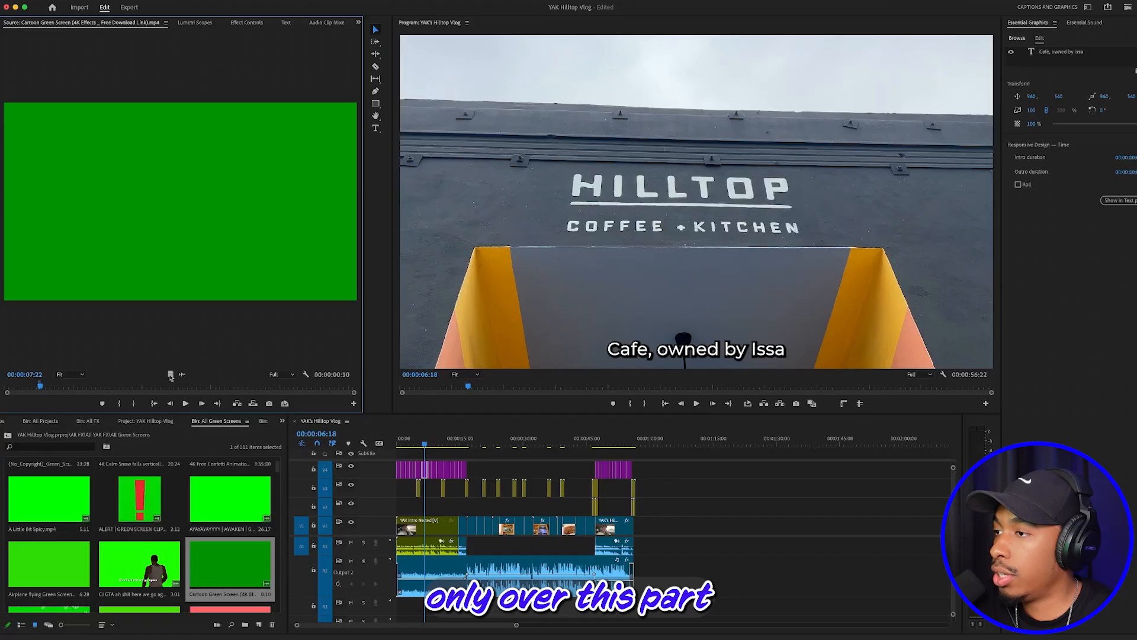
pyautogui.moveTo(170, 373); pyautogui.dragTo(425, 510)
pyautogui.press('=')
pyautogui.press('=')
pyautogui.press('=')
pyautogui.press('=')
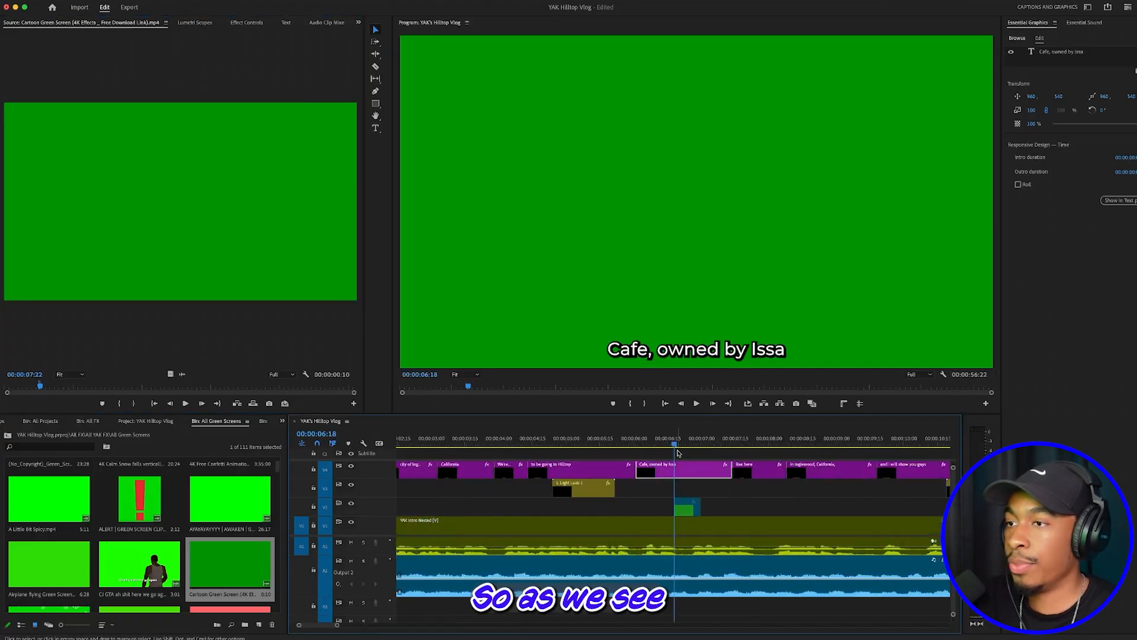
# Step: Play the sequence around the "Cafe, owned by Issa" caption to check the green-screen burst's timing
pyautogui.click(662, 446)
pyautogui.click(631, 446)
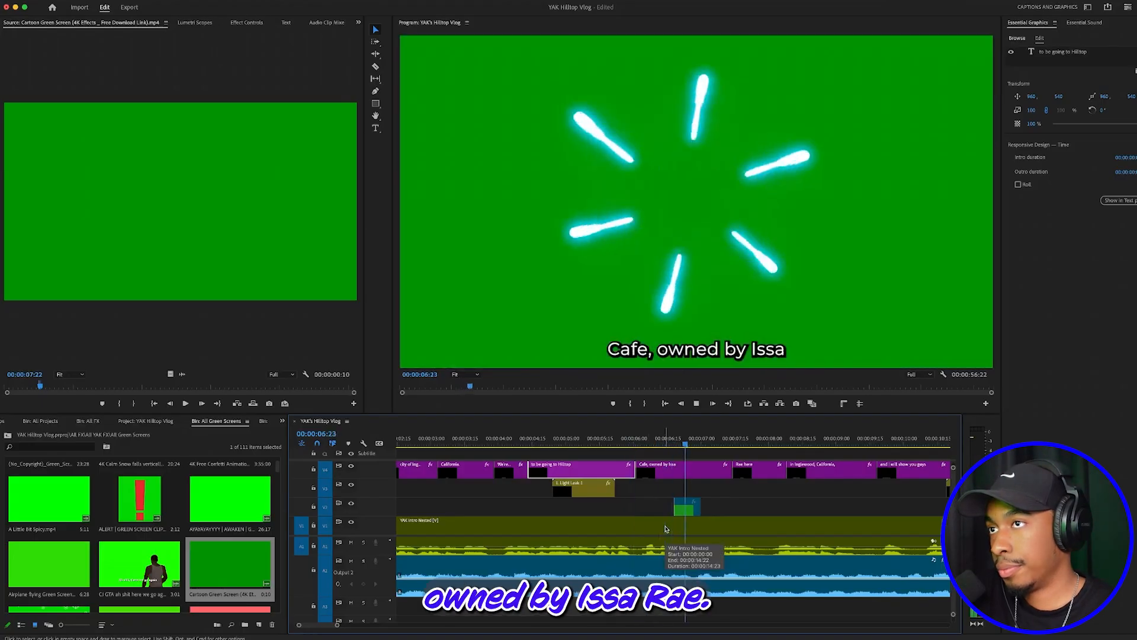
pyautogui.click(662, 446)
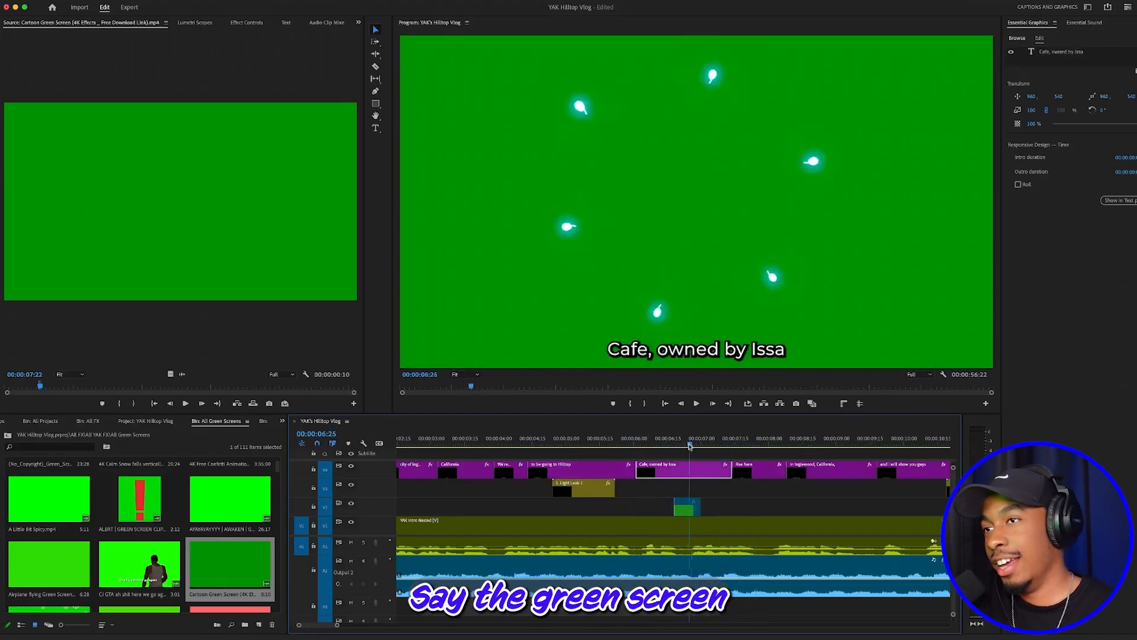
pyautogui.press('space')
pyautogui.press('space')
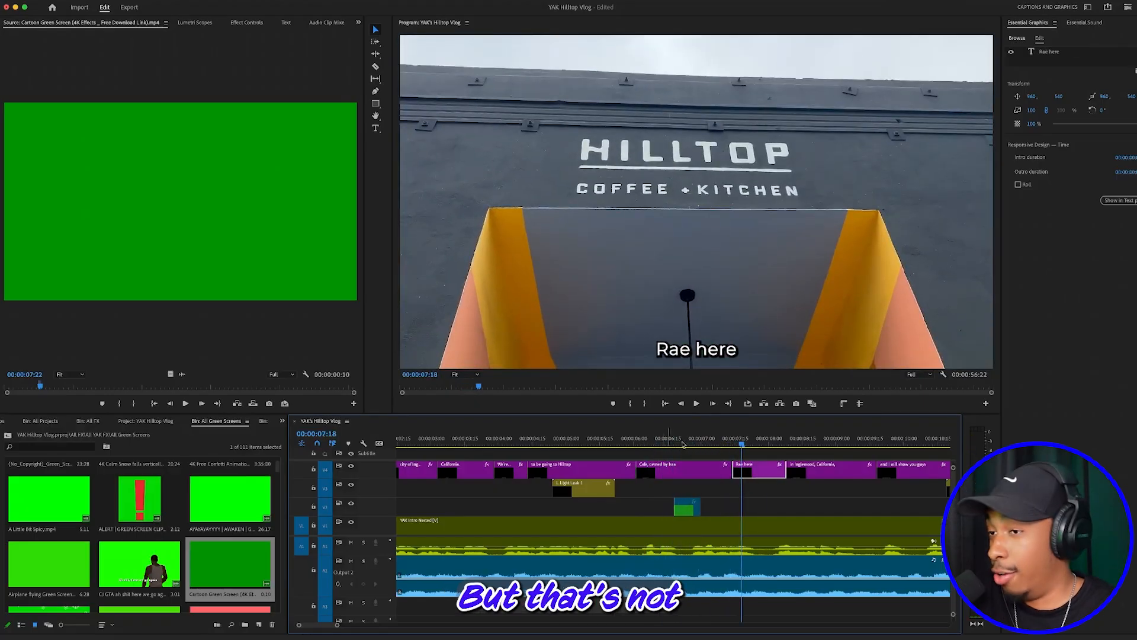
pyautogui.click(678, 445)
pyautogui.click(672, 445)
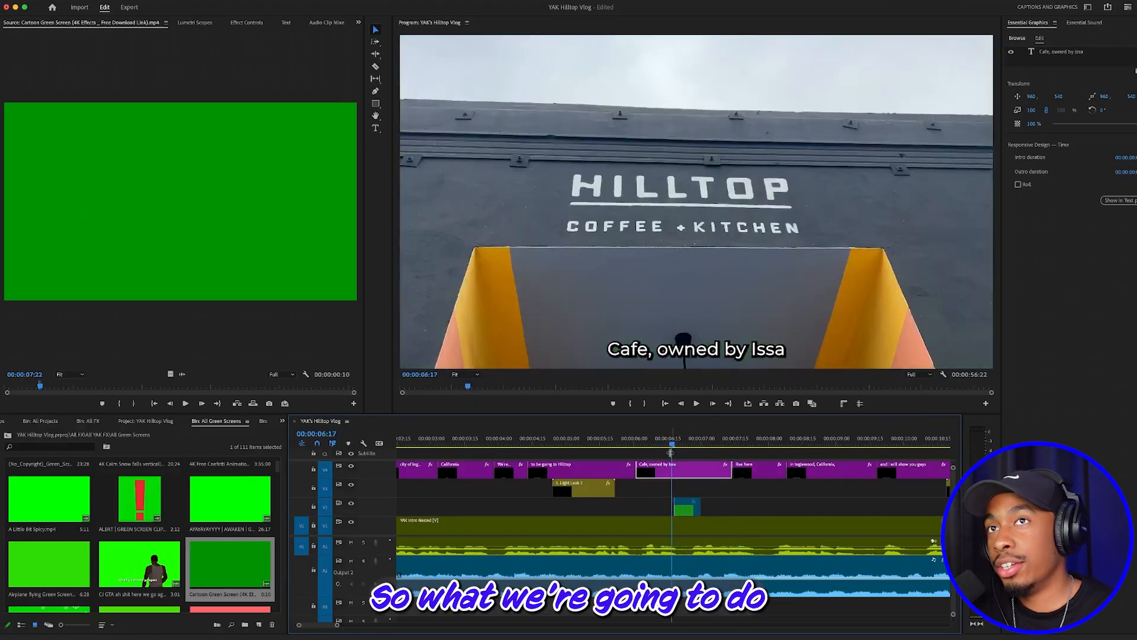
# Step: Switch to the Effects workspace, search for Ultra Key and apply it to the green-screen burst clip on V2
pyautogui.click(1087, 9)
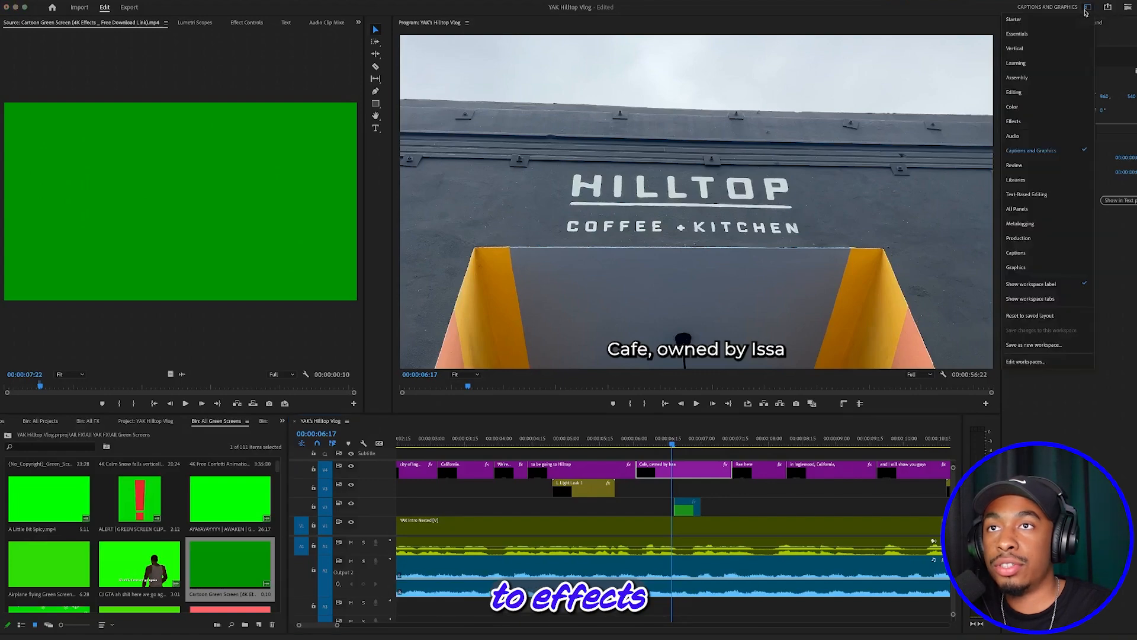
pyautogui.click(1049, 121)
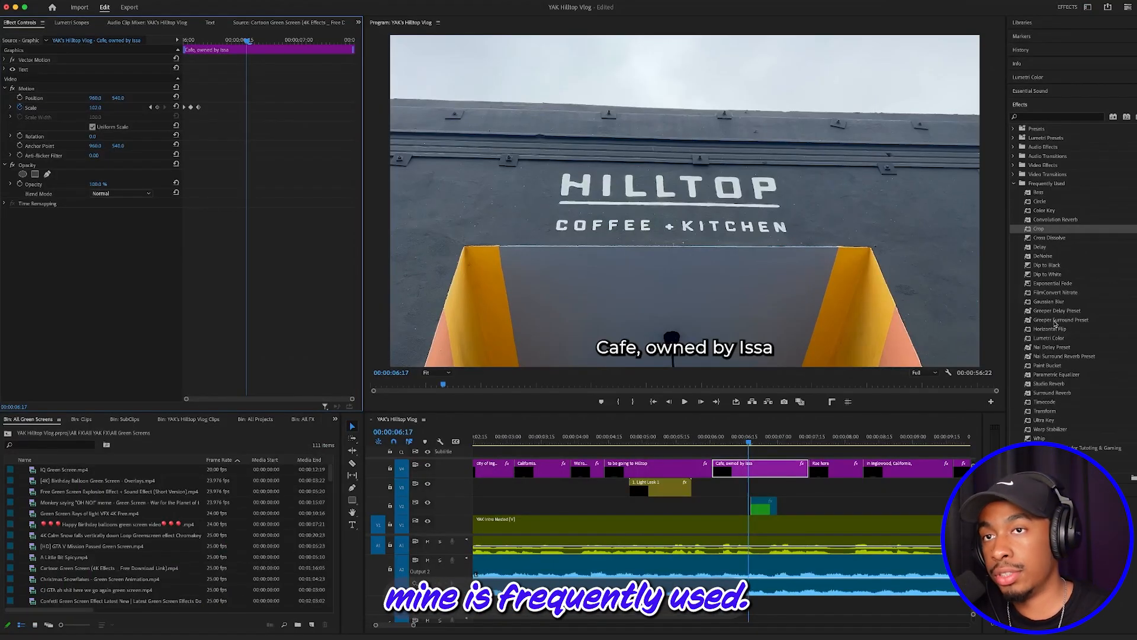
pyautogui.click(1029, 420)
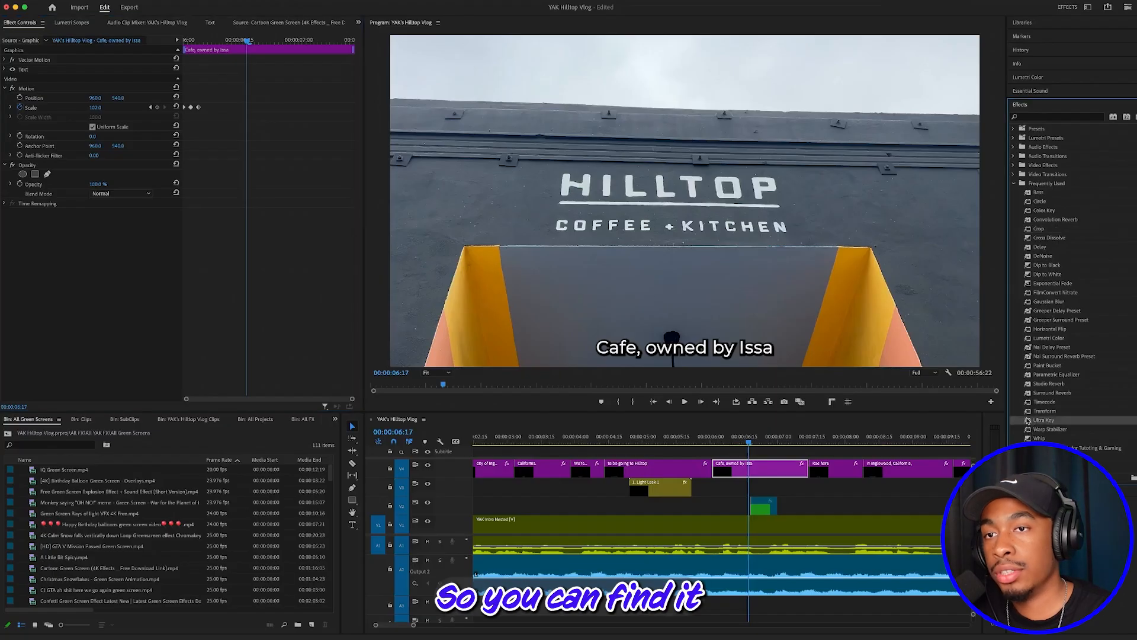
pyautogui.click(1055, 118)
pyautogui.write('ultra key')
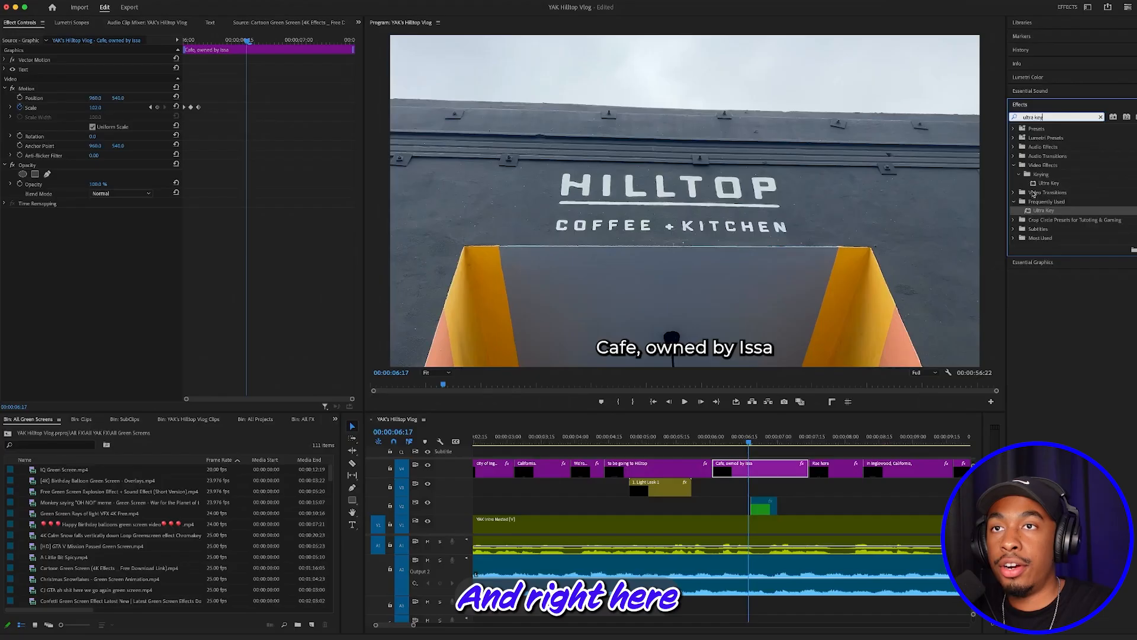
pyautogui.moveTo(1034, 186); pyautogui.dragTo(765, 506)
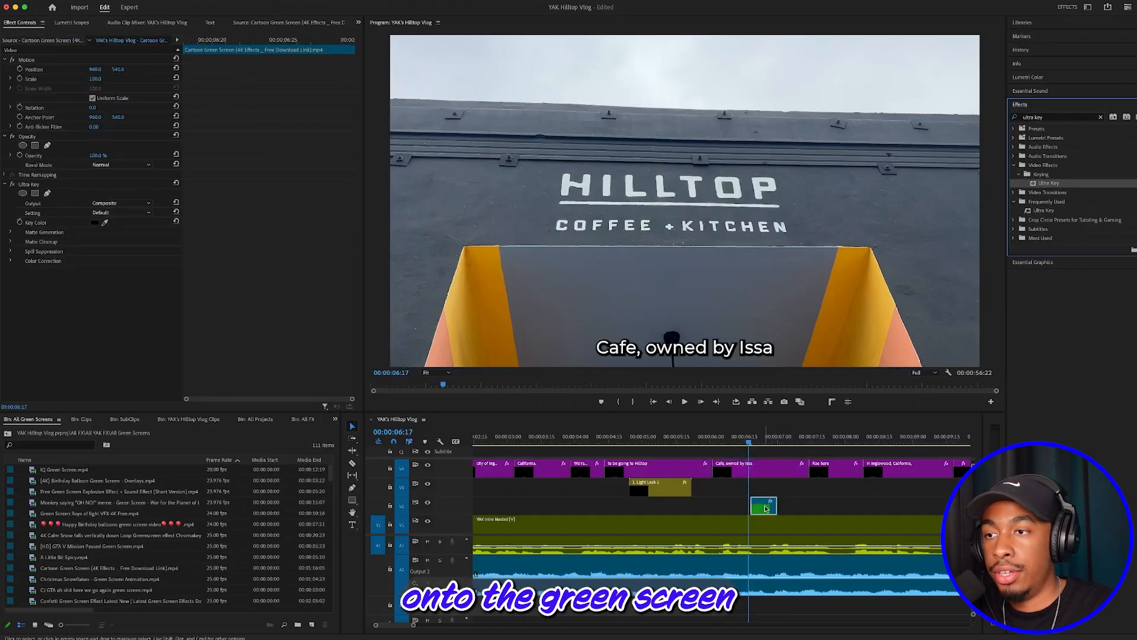
pyautogui.click(1101, 118)
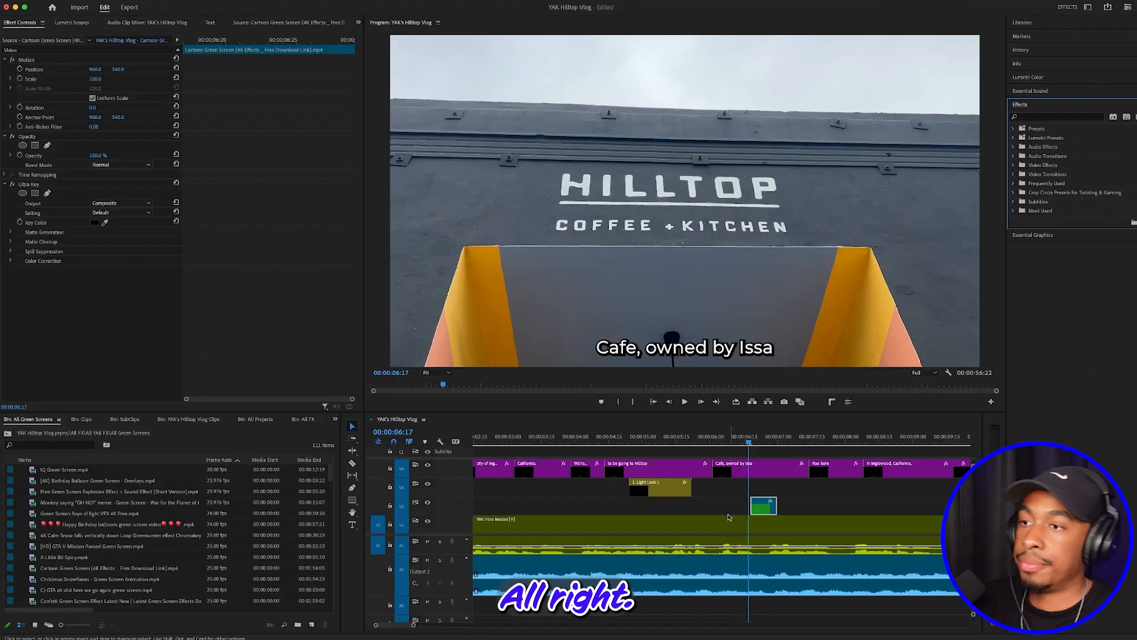
# Step: Sample the burst clip's green background as its Ultra Key key colour at 00:00:06:22
pyautogui.hotkey('shift', 'Right')
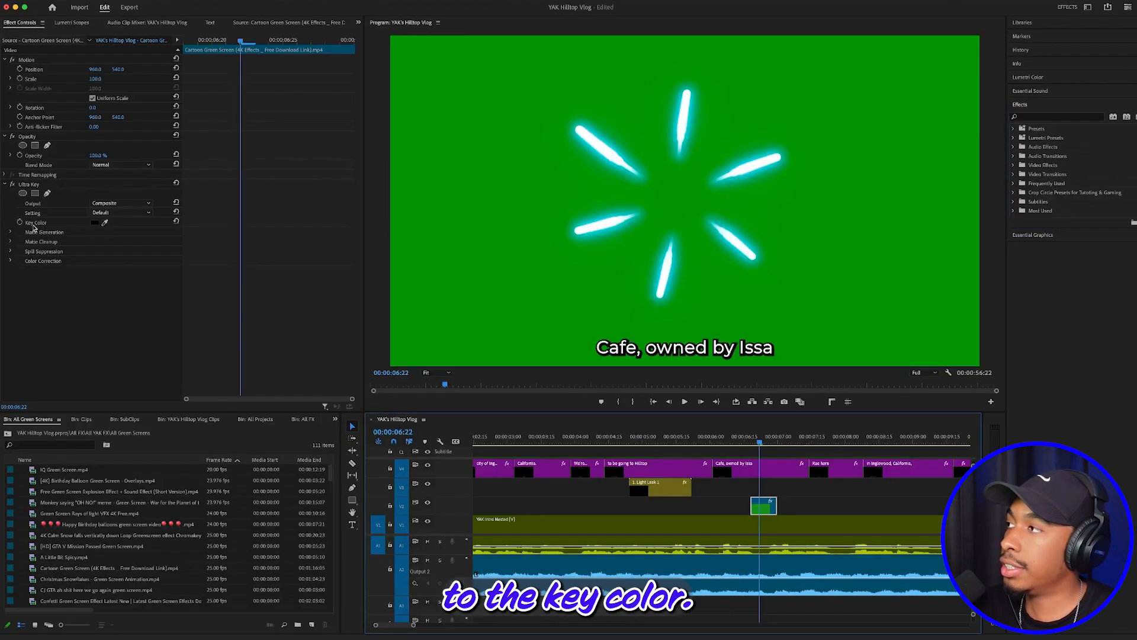
pyautogui.click(106, 223)
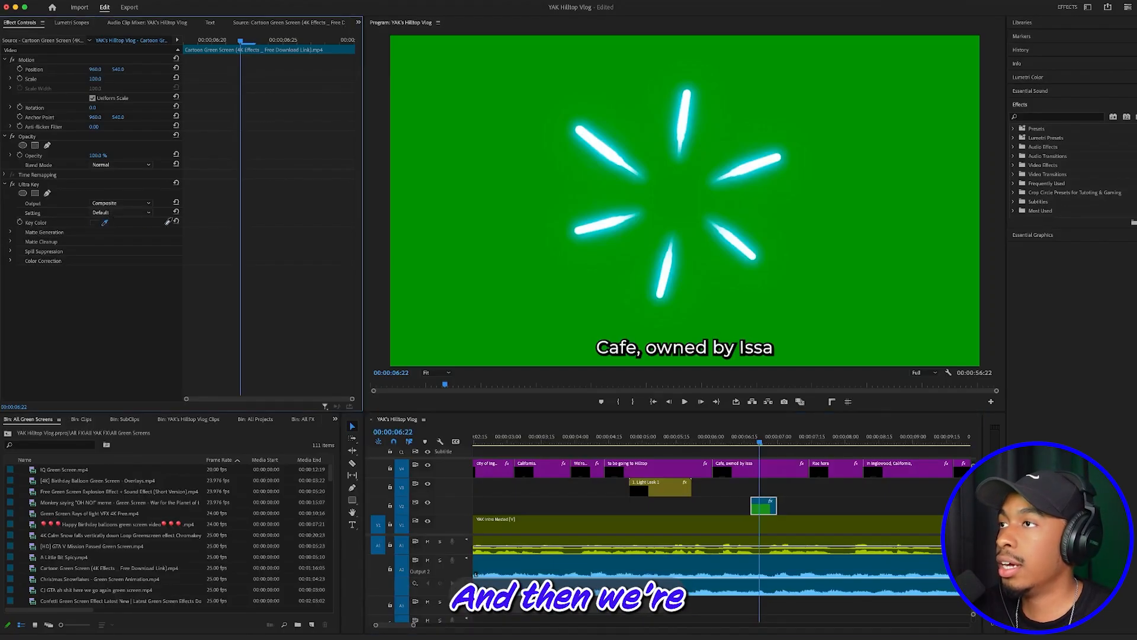
pyautogui.click(513, 203)
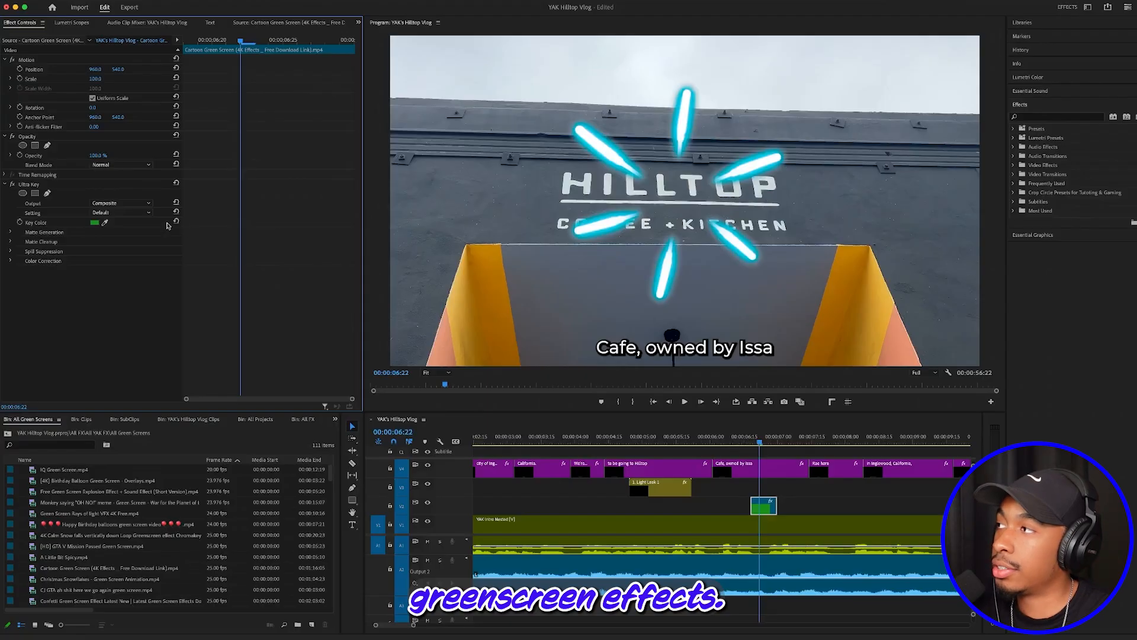
# Step: Keep the burst's Ultra Key output as Composite and change its setting to Aggressive
pyautogui.click(146, 204)
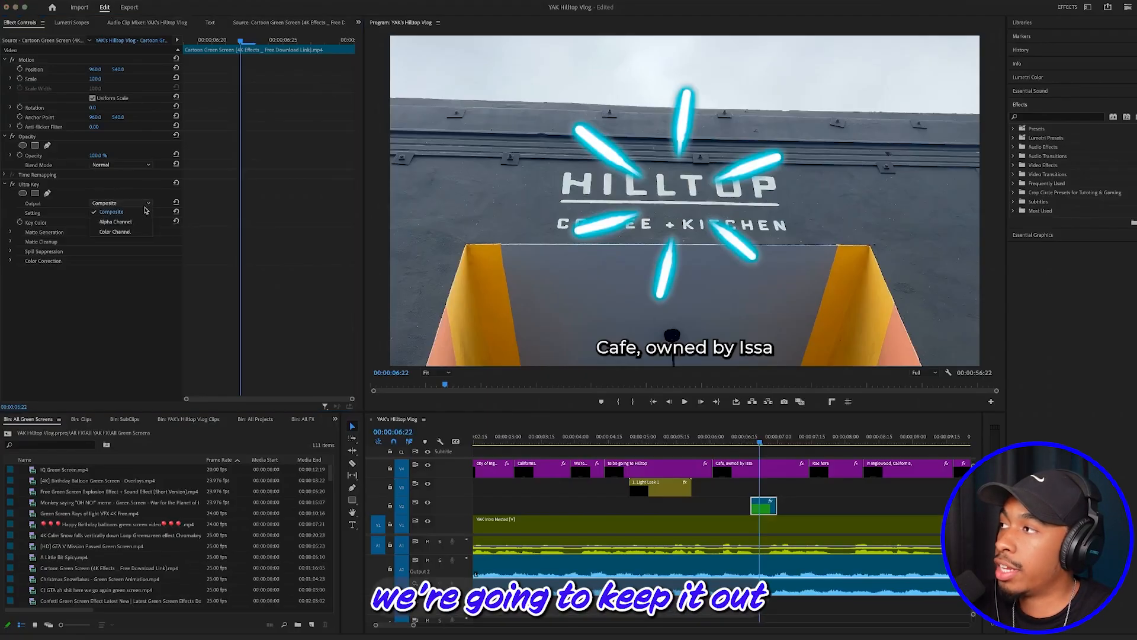
pyautogui.click(145, 211)
pyautogui.click(147, 213)
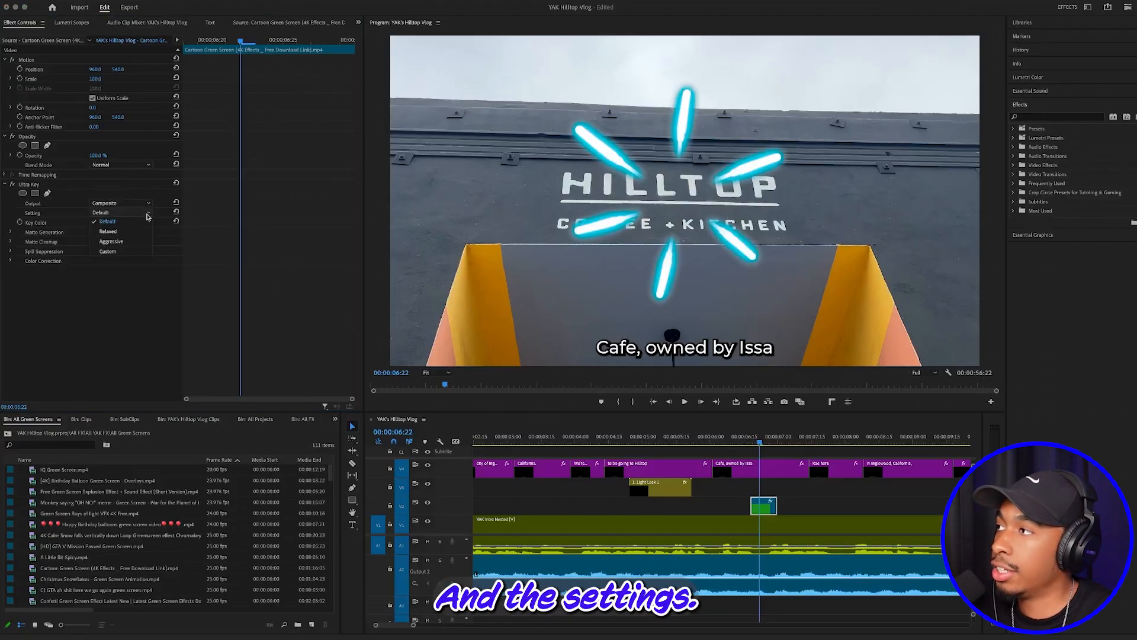
pyautogui.click(143, 242)
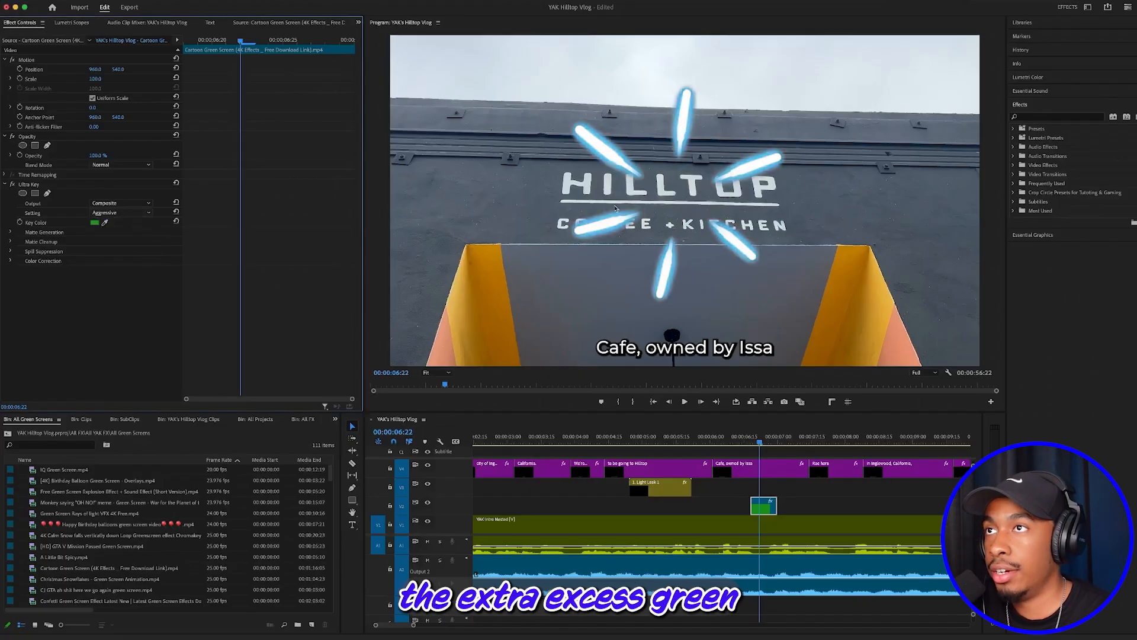
pyautogui.click(144, 216)
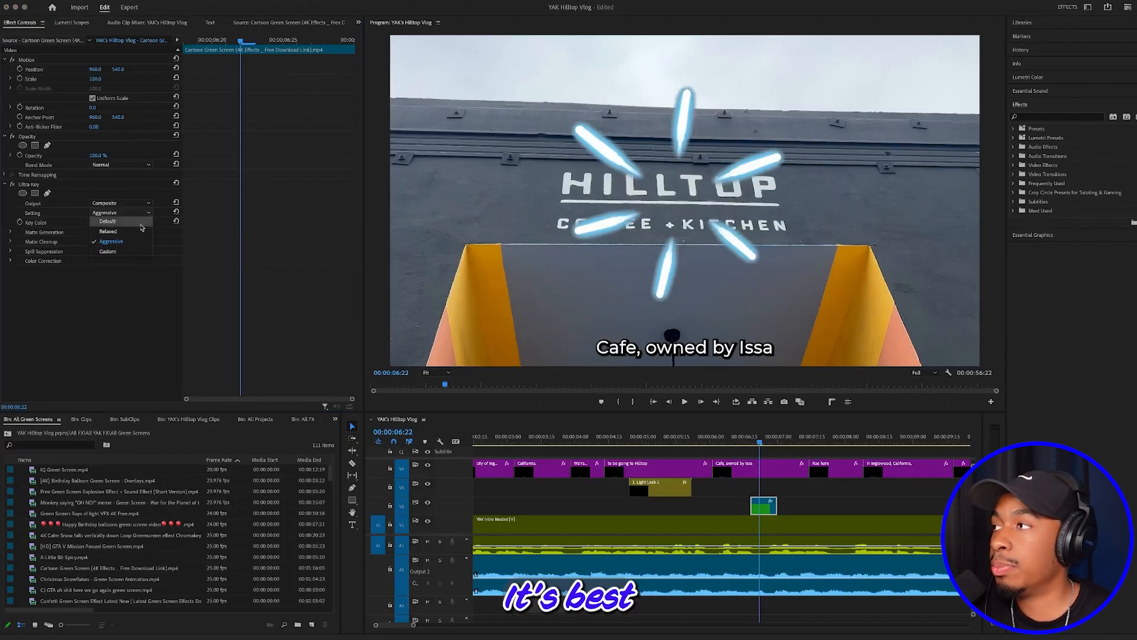
pyautogui.click(147, 213)
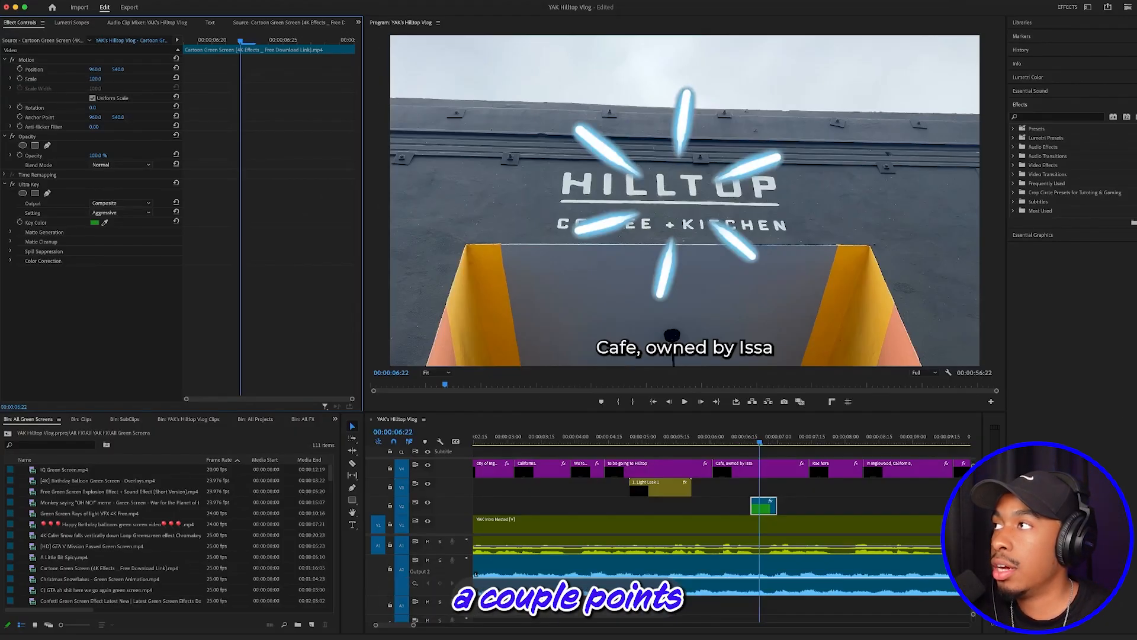
# Step: Enlarge the keyed burst to about 131% scale and play the sequence from the start of the "Cafe, owned by Issa" caption
pyautogui.moveTo(95, 78); pyautogui.dragTo(113, 79)
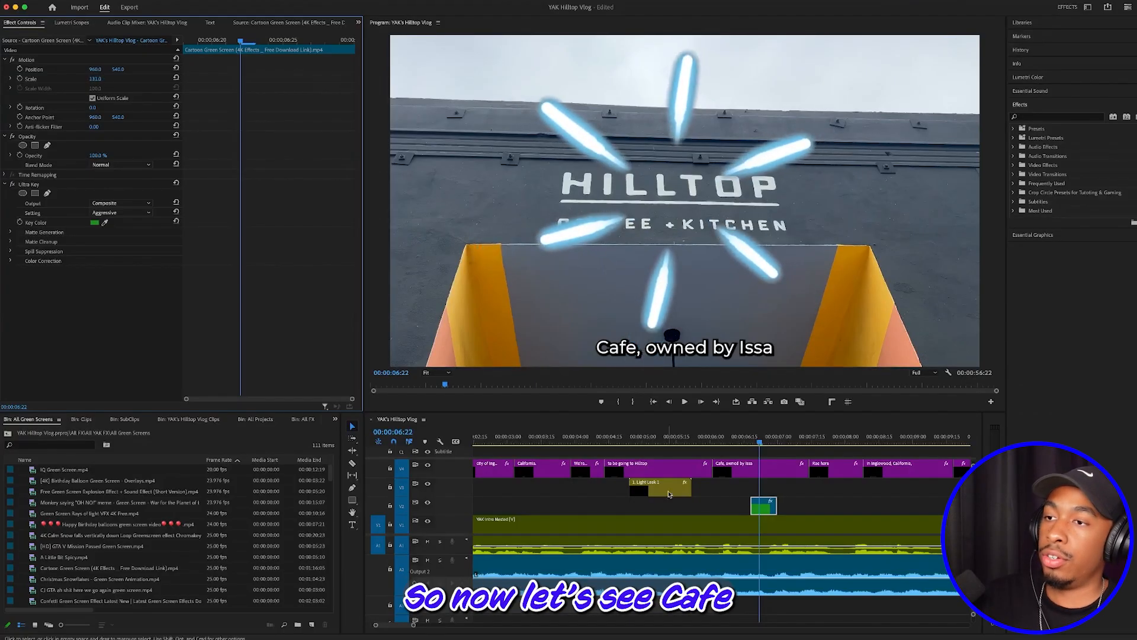
pyautogui.click(735, 468)
pyautogui.click(722, 440)
pyautogui.press('space')
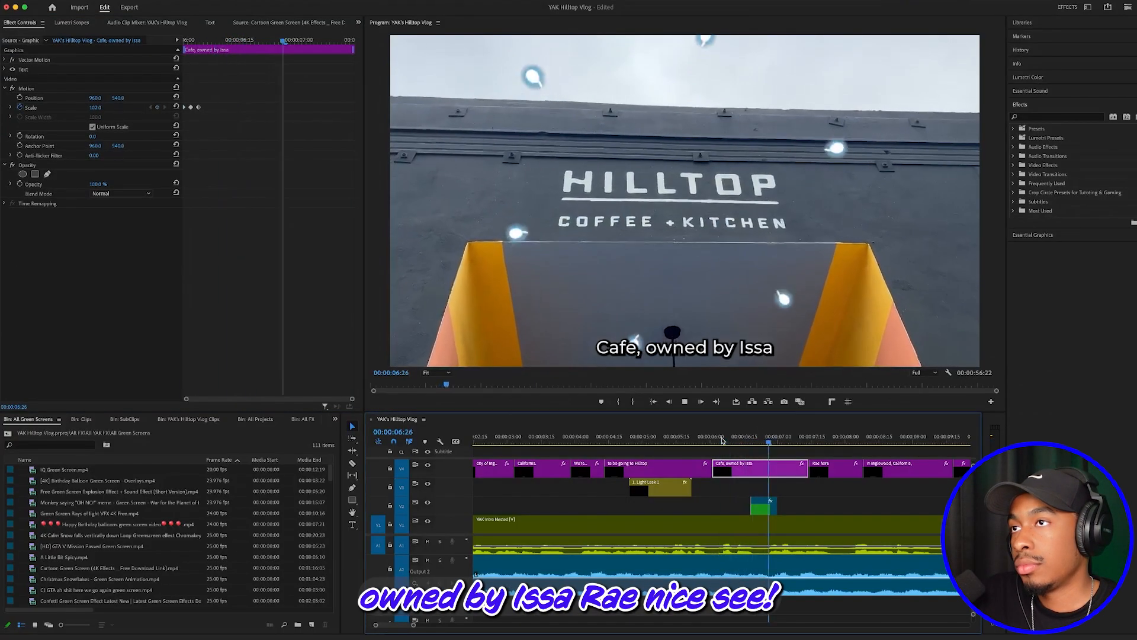
pyautogui.press('space')
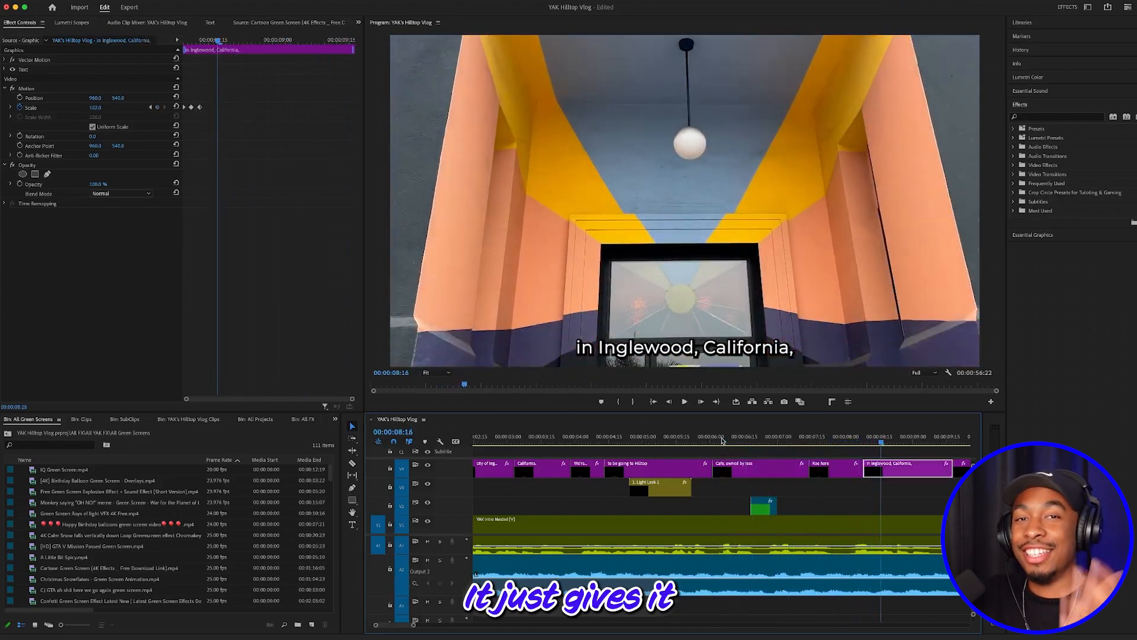
# Step: Move the playhead to the selfie shot at 00:00:13:08, under the "with shooting video" caption
pyautogui.press('-')
pyautogui.press('-')
pyautogui.click(707, 445)
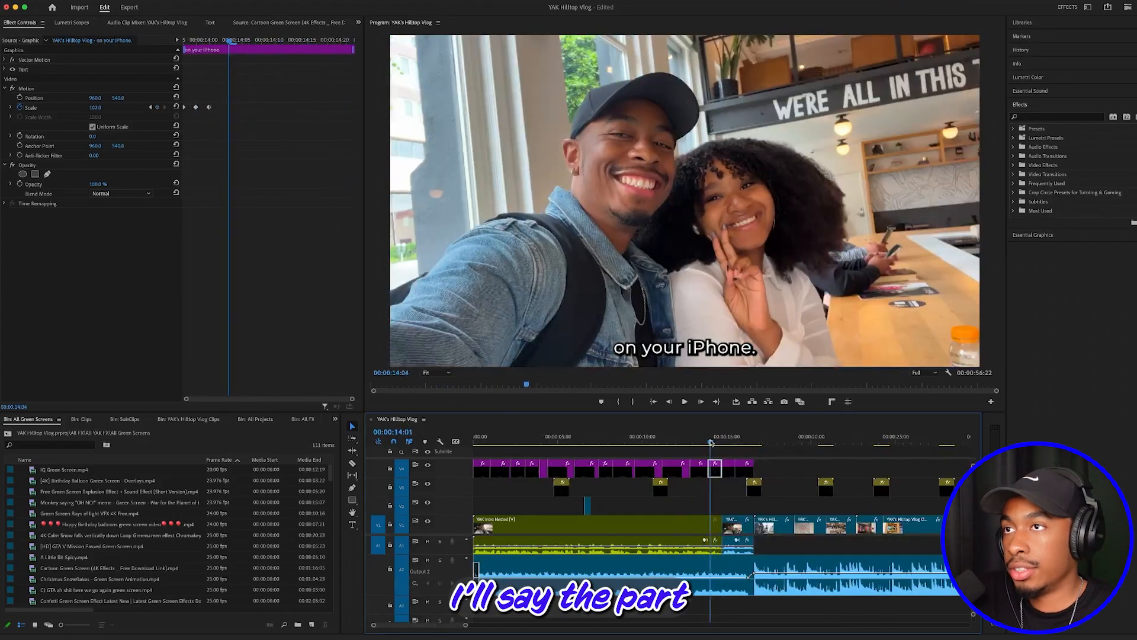
pyautogui.moveTo(707, 444); pyautogui.dragTo(699, 451)
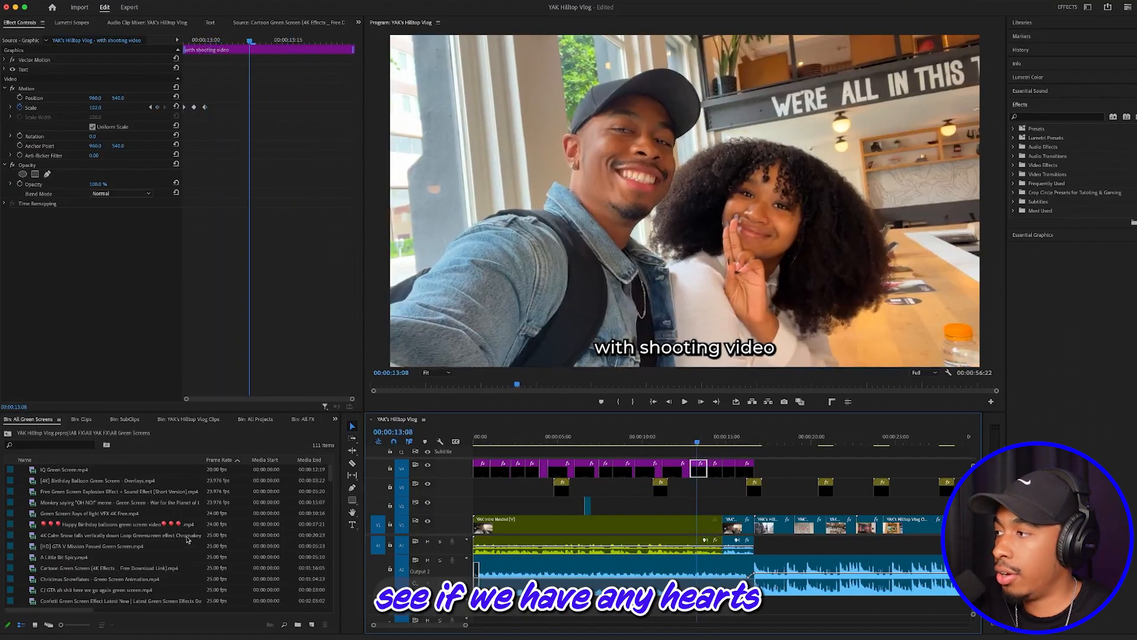
# Step: Show the green-screen bin as thumbnails, search it for "heart" and open the Minecraft Hearts Green Screen clip for preview
pyautogui.click(73, 449)
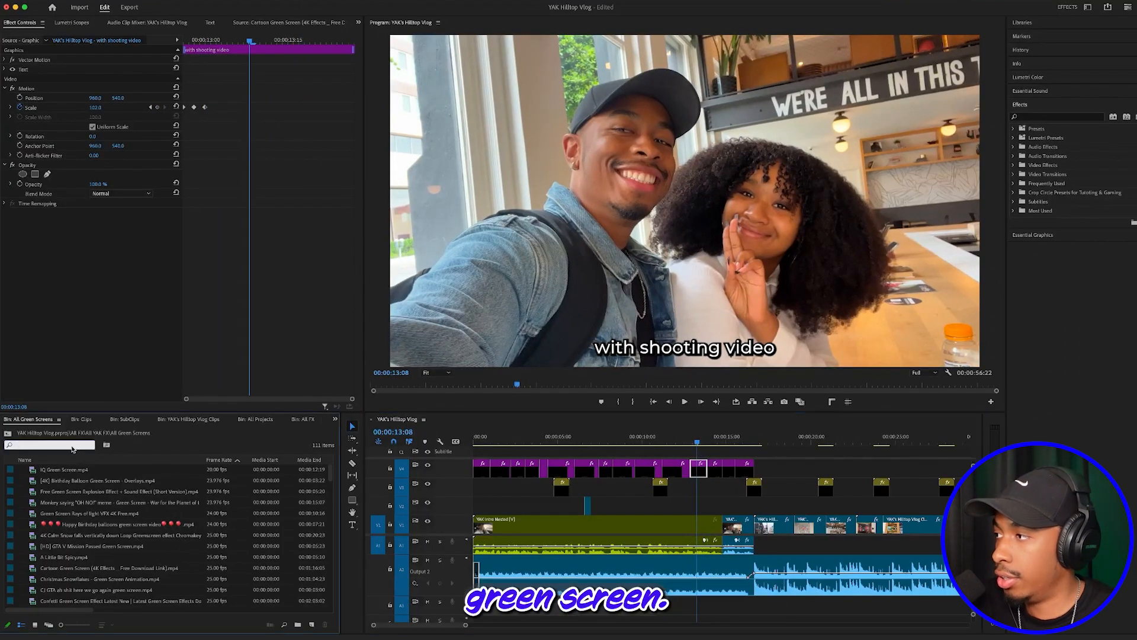
pyautogui.click(35, 626)
pyautogui.click(35, 625)
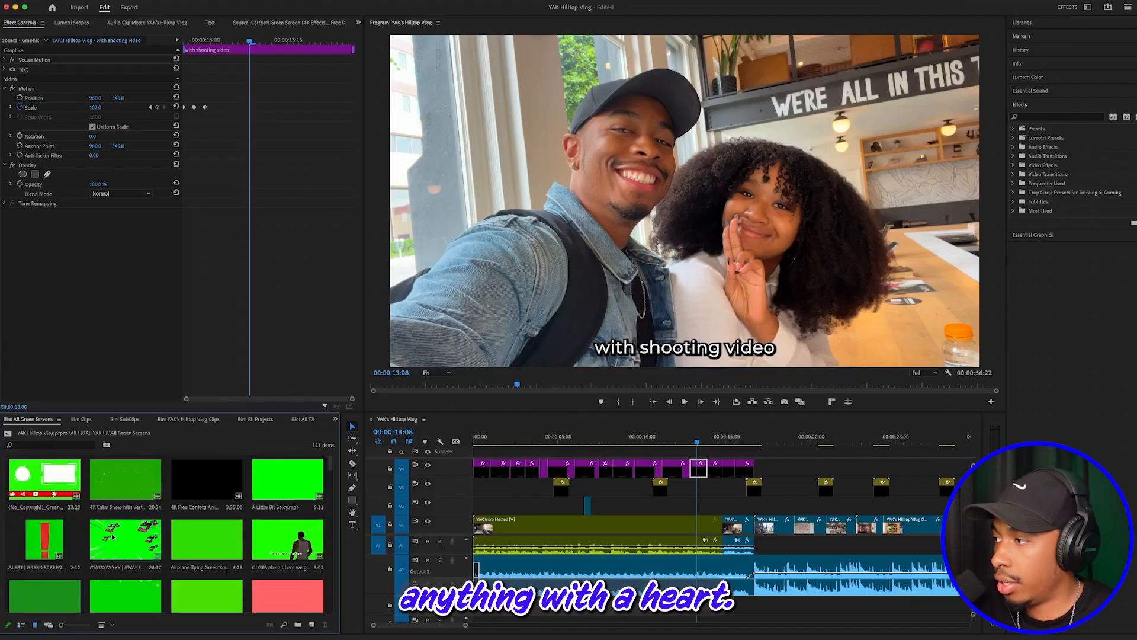
pyautogui.click(35, 445)
pyautogui.write('heart')
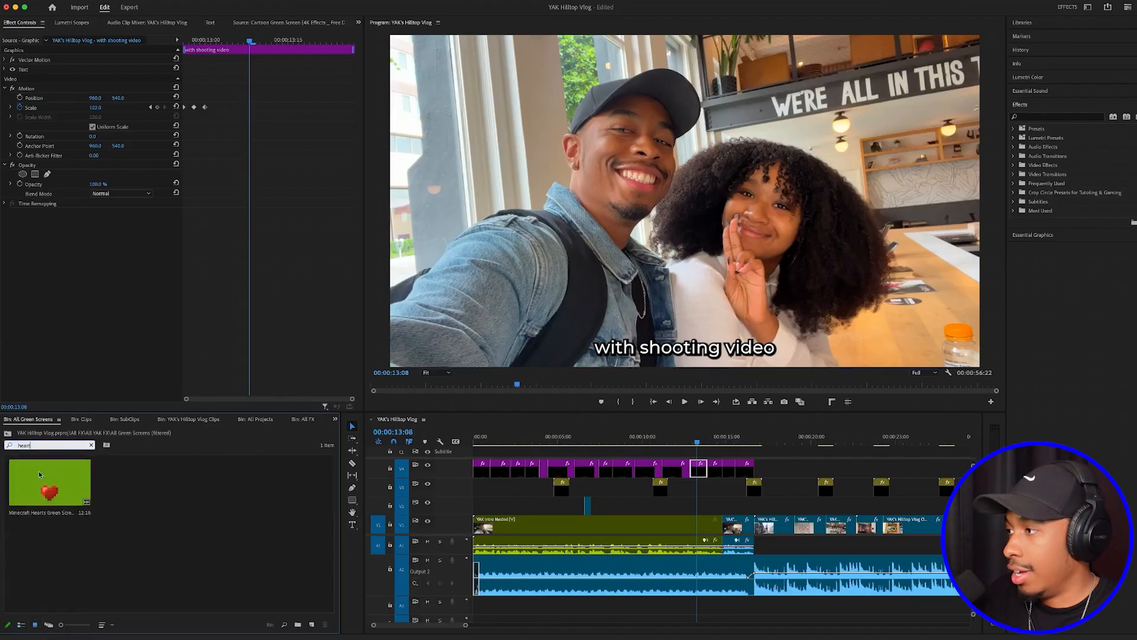
pyautogui.doubleClick(79, 493)
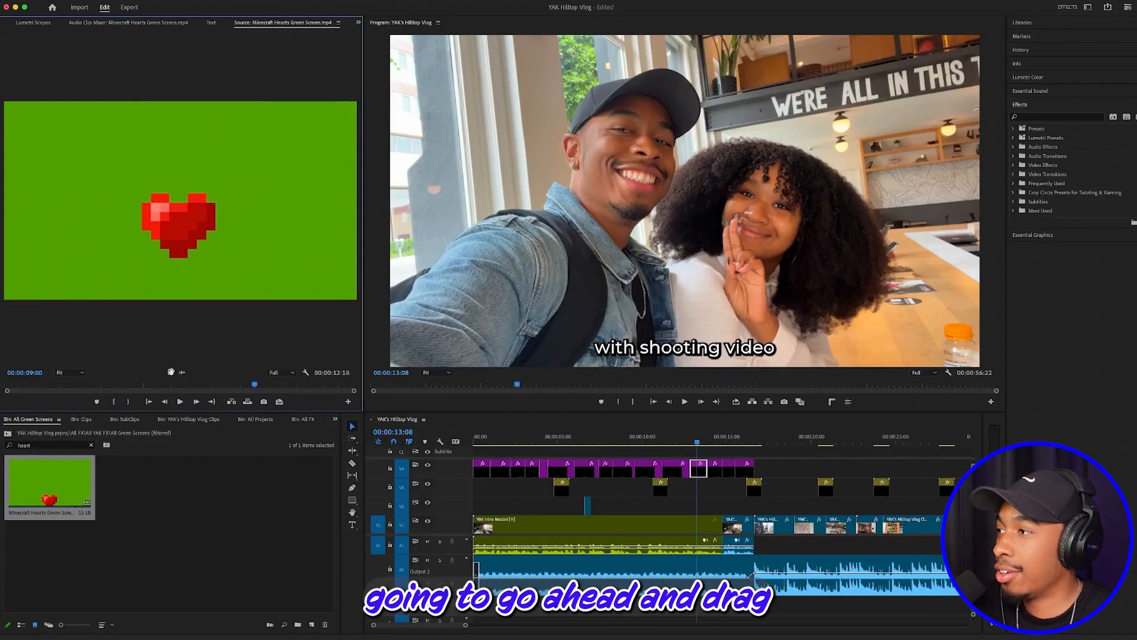
# Step: Try placing the full heart clip's video on track V3 and moving it down to V2, and undo both edits
pyautogui.moveTo(170, 372)
pyautogui.mouseDown()
pyautogui.moveTo(518, 428)
pyautogui.moveTo(694, 508)
pyautogui.moveTo(669, 507)
pyautogui.moveTo(660, 489)
pyautogui.mouseUp()
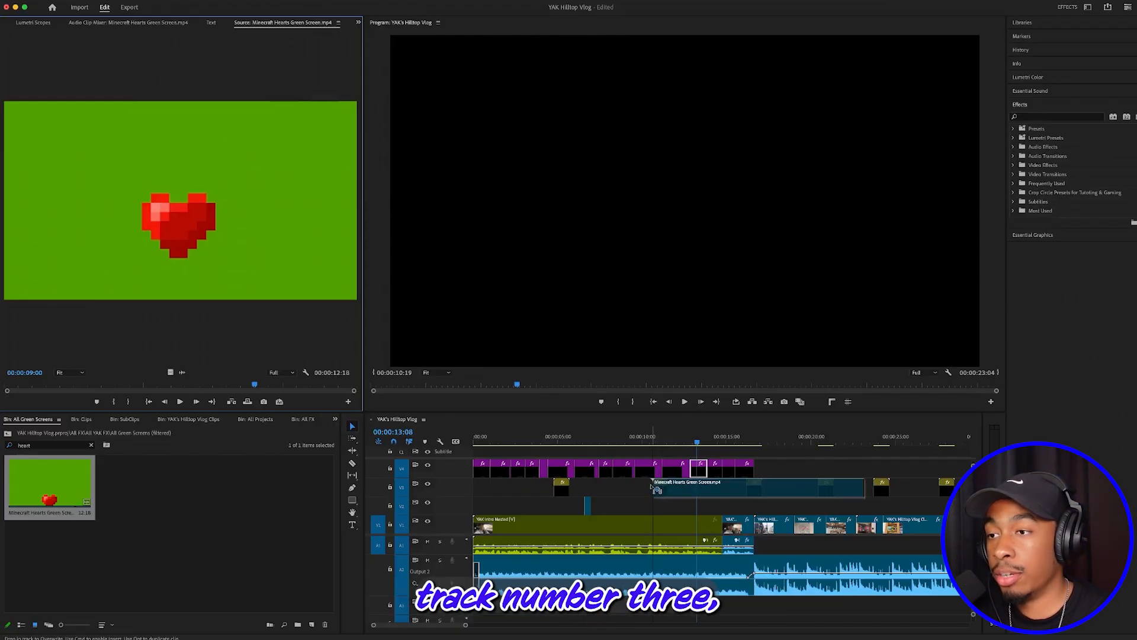
pyautogui.moveTo(656, 489); pyautogui.dragTo(656, 489)
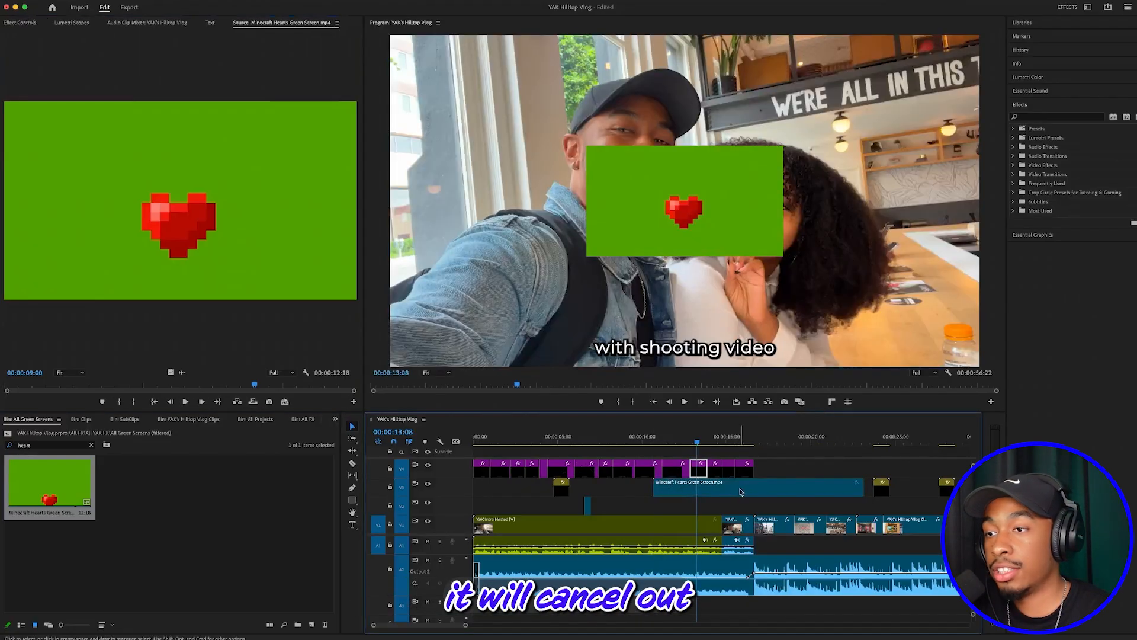
pyautogui.moveTo(741, 499); pyautogui.dragTo(739, 493)
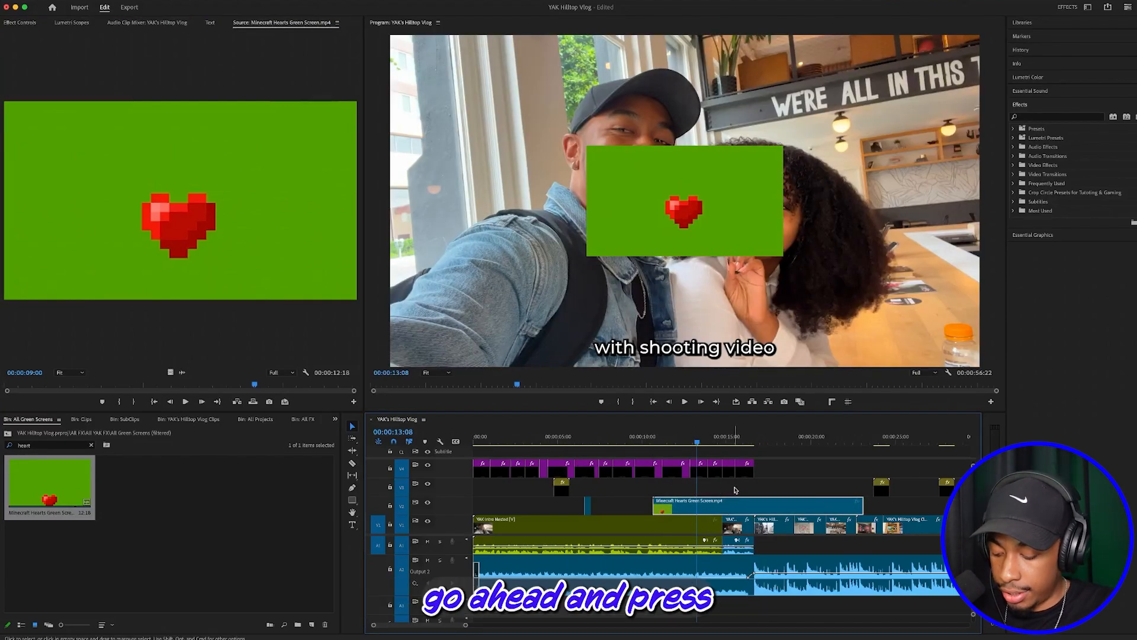
pyautogui.press('super+z')
pyautogui.press('super+z')
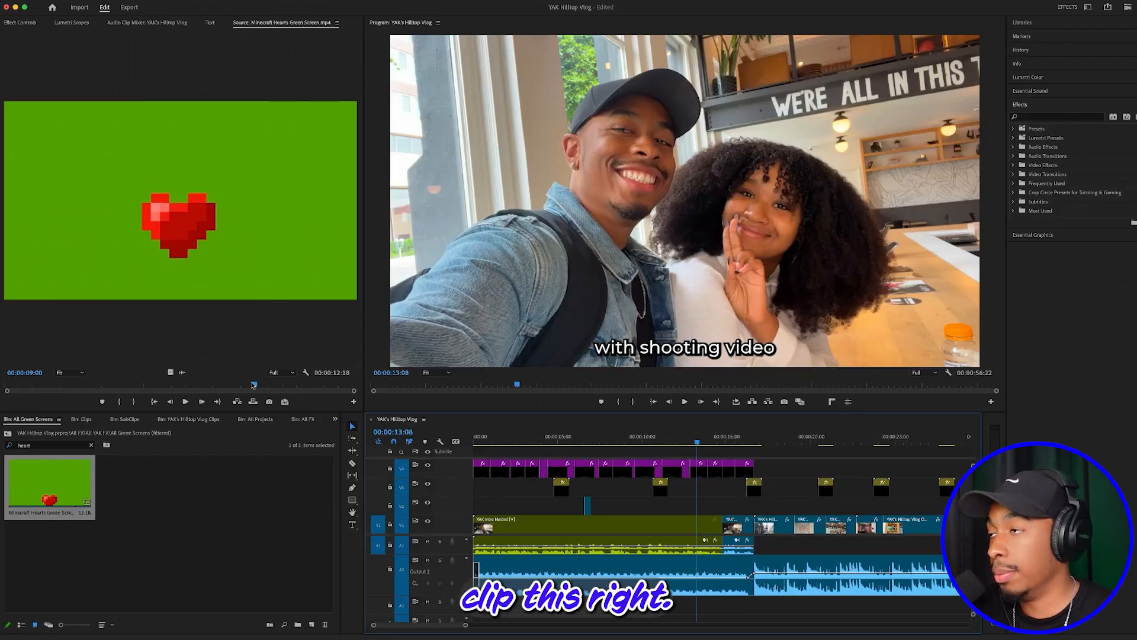
# Step: Mark the heart clip's in point at 00:00:01:01 and its out point at 00:00:02:22
pyautogui.moveTo(255, 386); pyautogui.dragTo(33, 386)
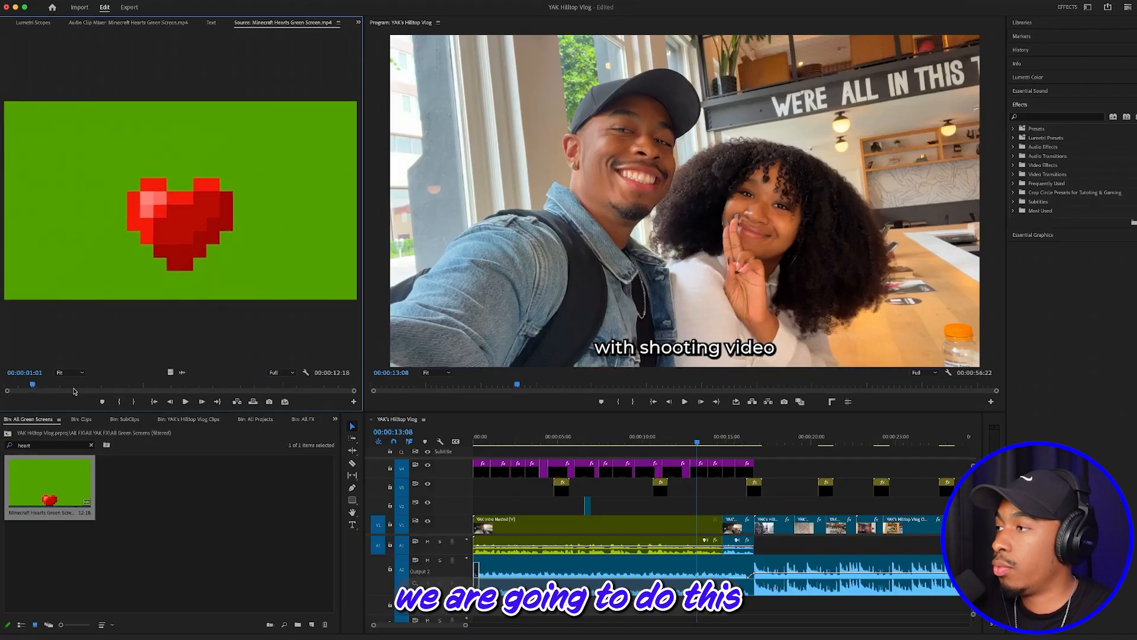
pyautogui.click(119, 405)
pyautogui.moveTo(39, 388); pyautogui.dragTo(82, 388)
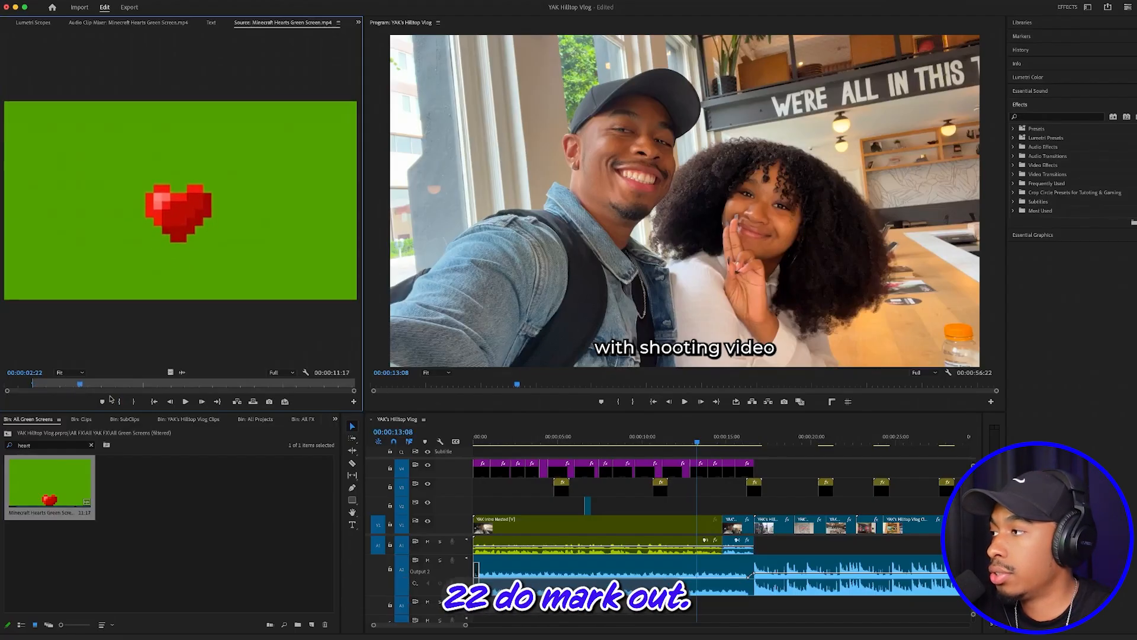
pyautogui.click(133, 403)
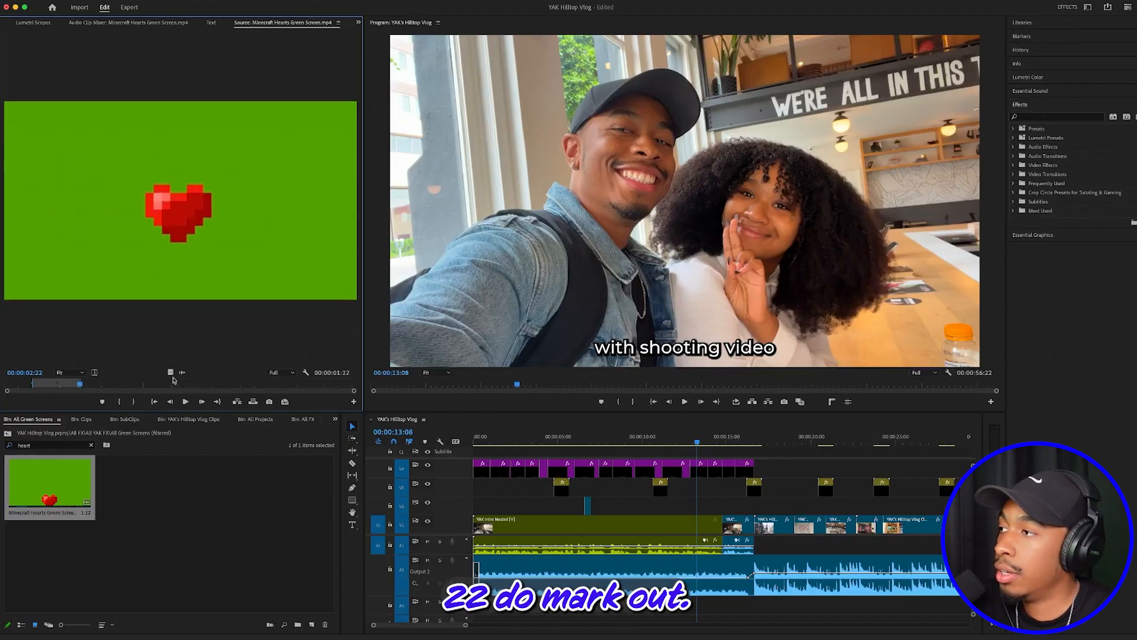
# Step: Place only the video of the marked heart section on track V2 at 00:00:13:08 and move the playhead to 00:00:13:27
pyautogui.moveTo(170, 371); pyautogui.dragTo(704, 513)
pyautogui.click(708, 443)
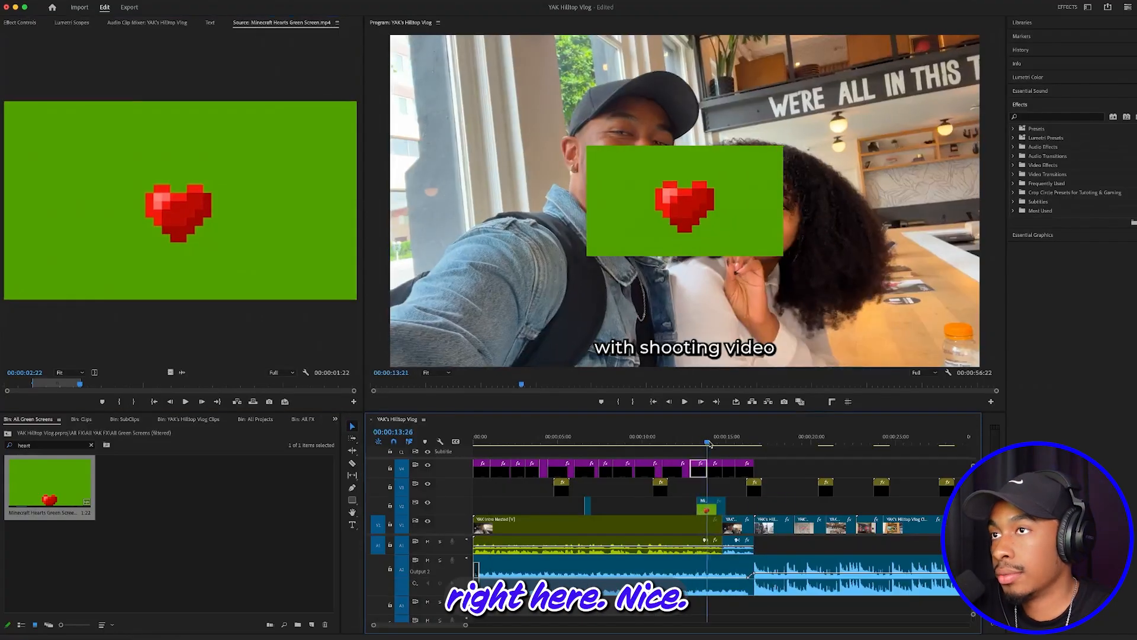
pyautogui.moveTo(710, 444); pyautogui.dragTo(711, 443)
# Step: Search the effects for "ultra key", apply Ultra Key to the heart clip on V2 and show its effect settings
pyautogui.click(714, 511)
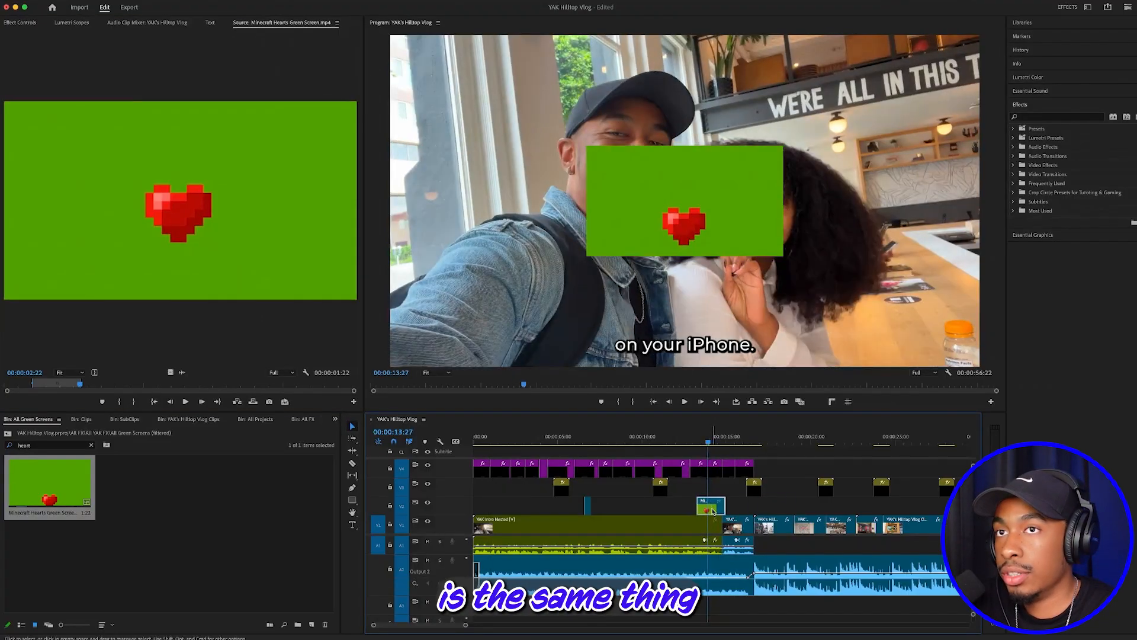
pyautogui.doubleClick(714, 511)
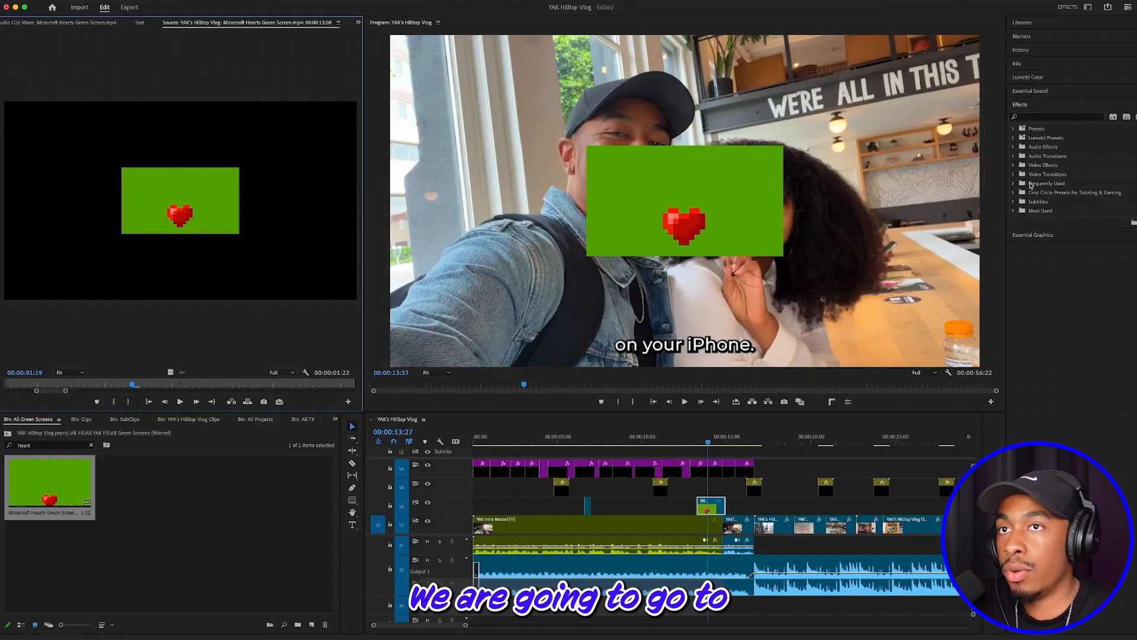
pyautogui.click(1049, 117)
pyautogui.write('ultra key')
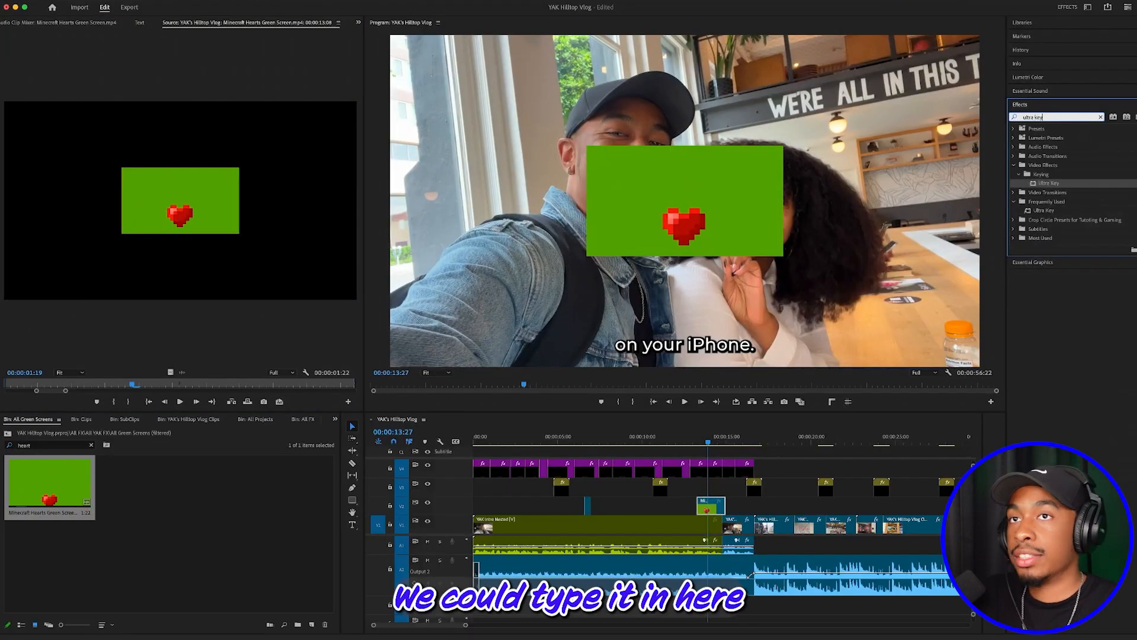
pyautogui.moveTo(1033, 185); pyautogui.dragTo(714, 506)
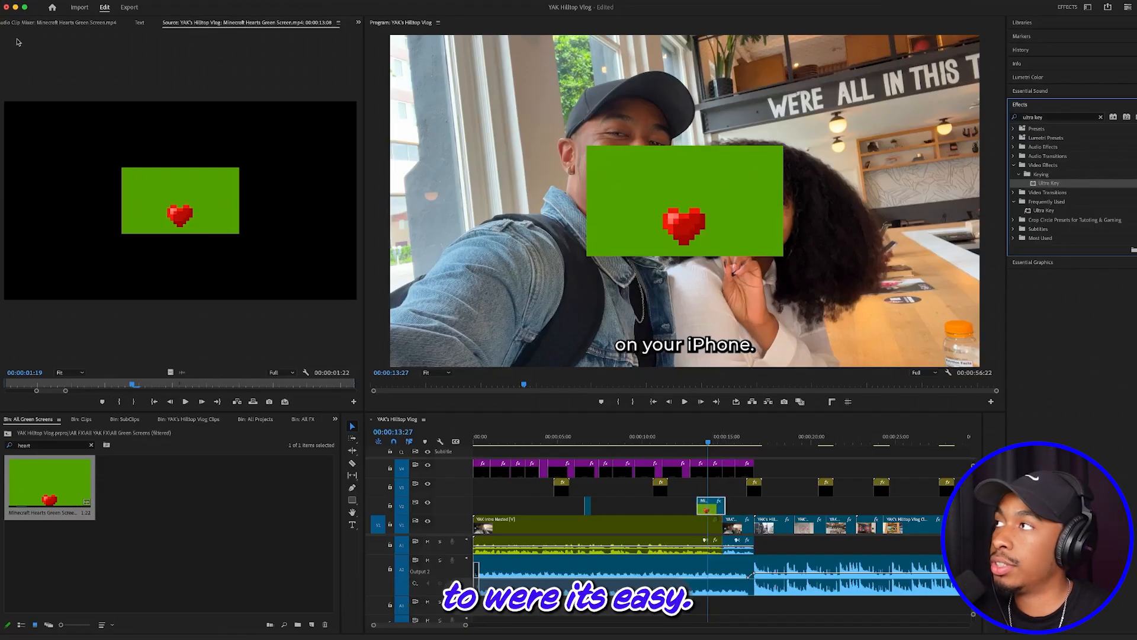
pyautogui.hotkey('shift', '5')
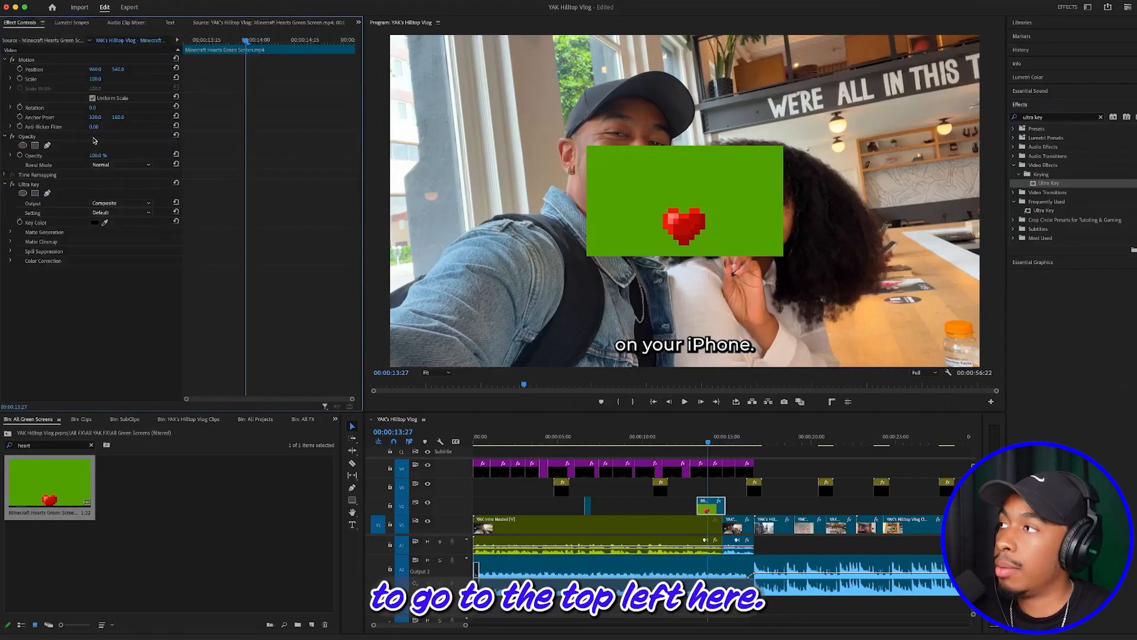
# Step: Key out the heart clip's green background by sampling its colour and set the Ultra Key setting to Aggressive
pyautogui.click(107, 219)
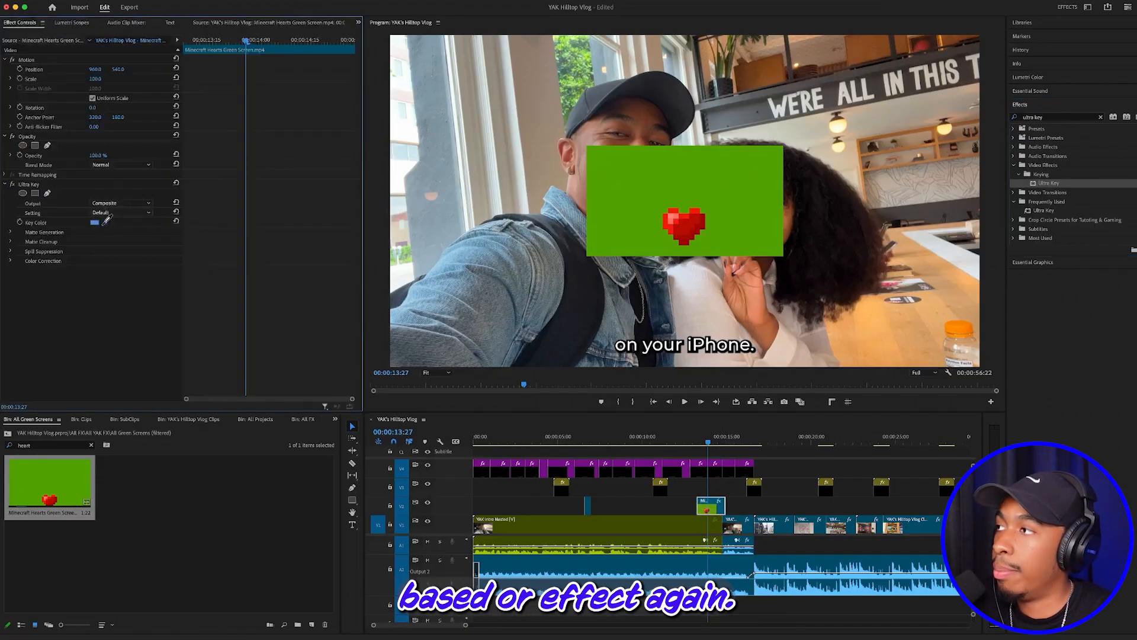
pyautogui.click(667, 188)
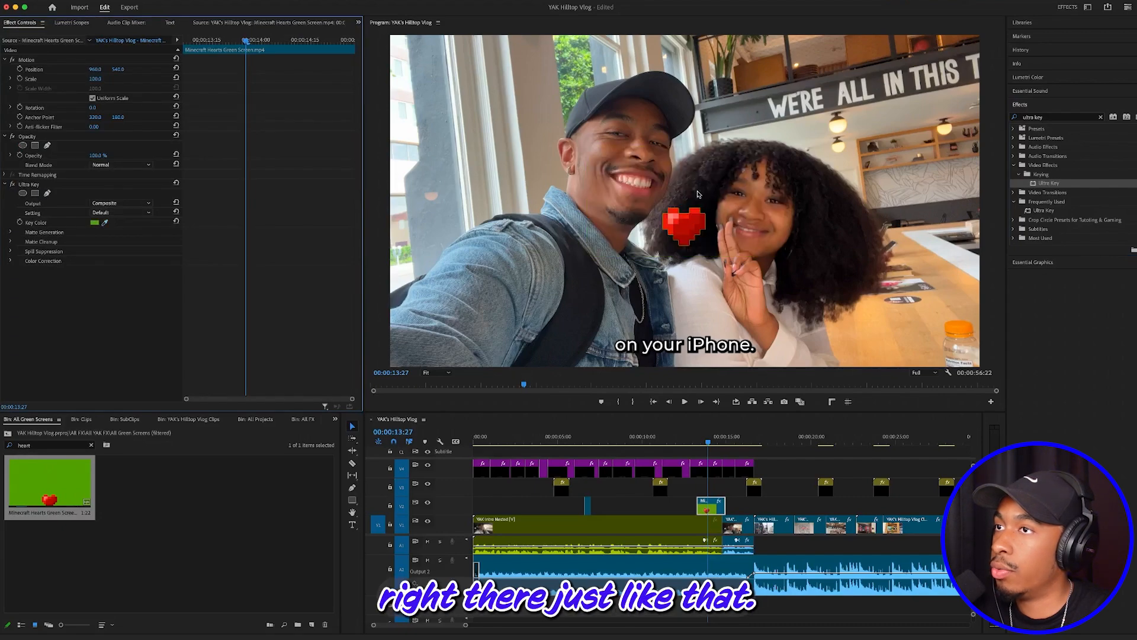
pyautogui.click(121, 212)
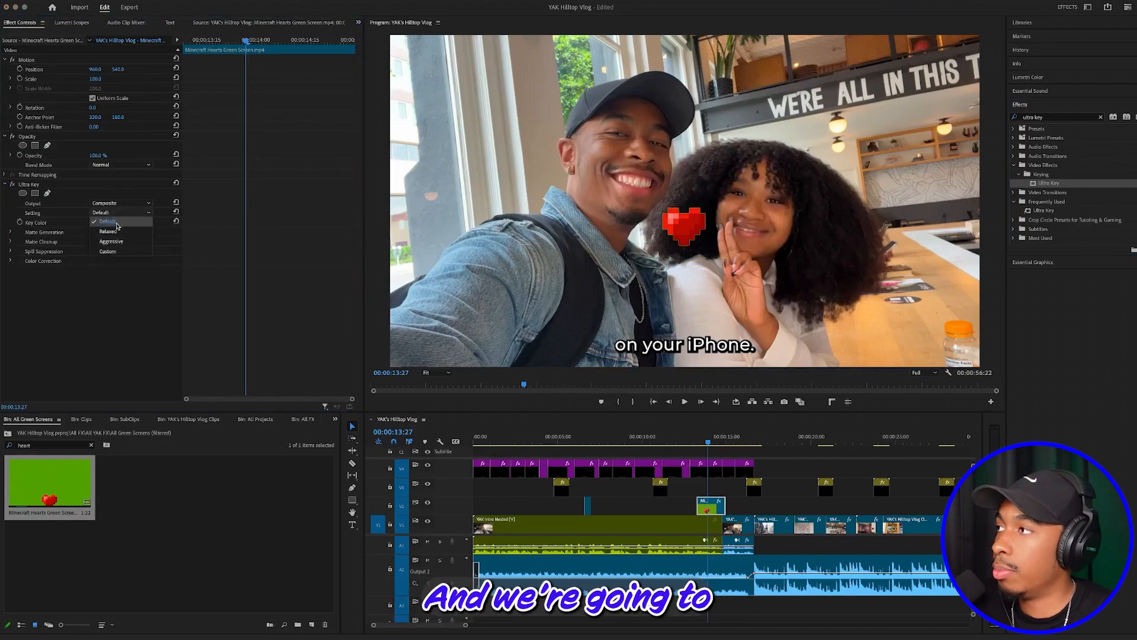
pyautogui.click(120, 244)
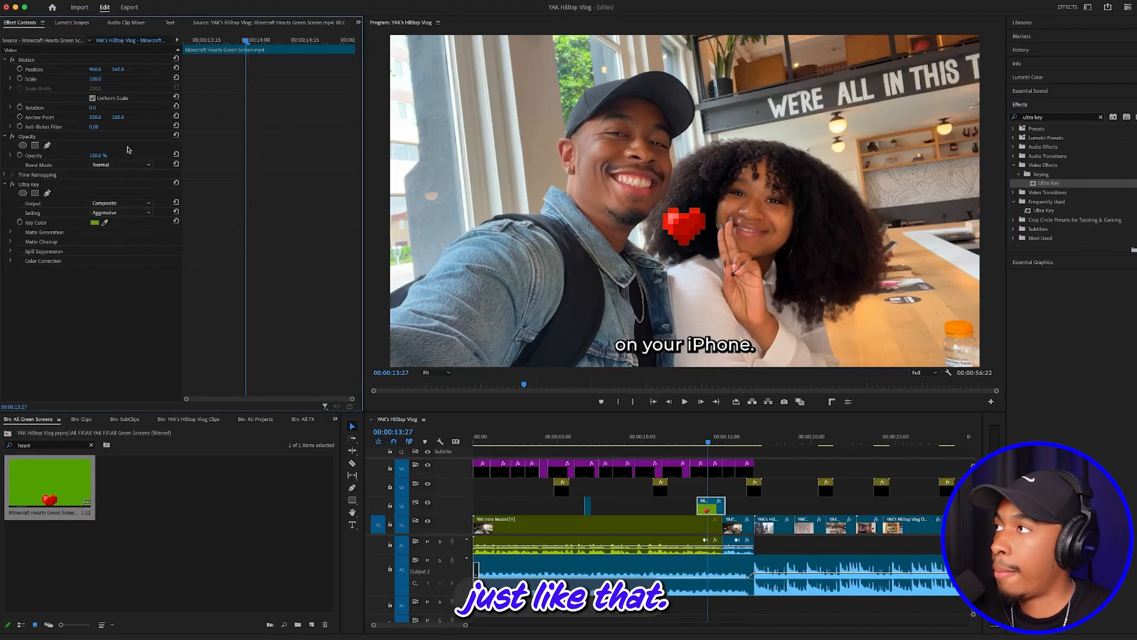
# Step: Move the keyed heart up beside the man's cap in front of the hanging plant, and play back the selfie shot
pyautogui.click(121, 60)
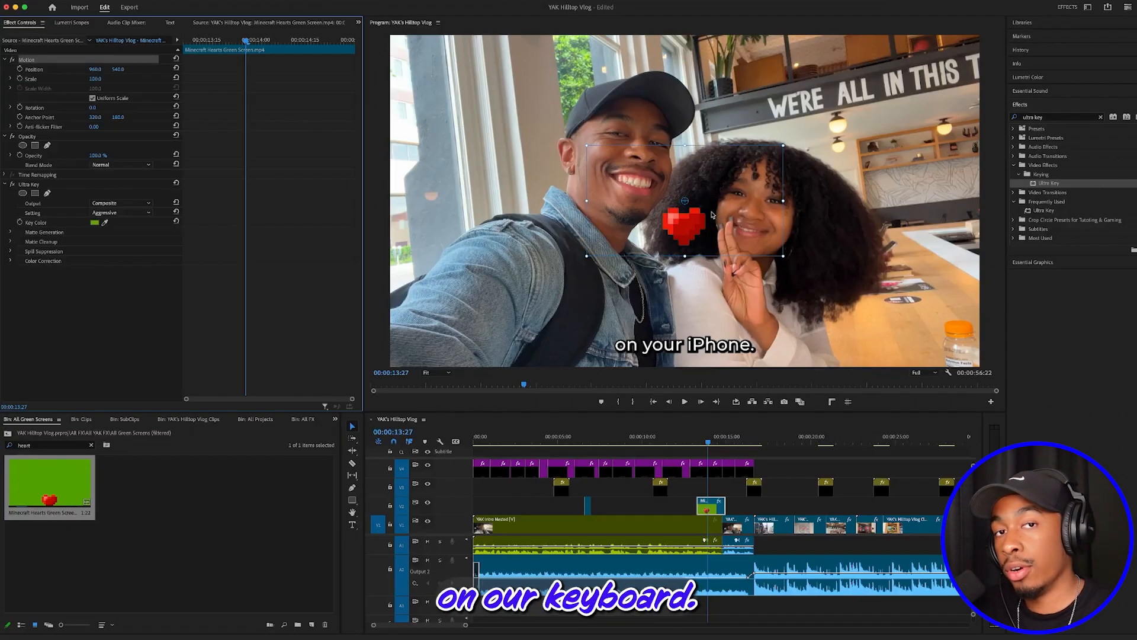
pyautogui.moveTo(707, 215); pyautogui.dragTo(738, 93)
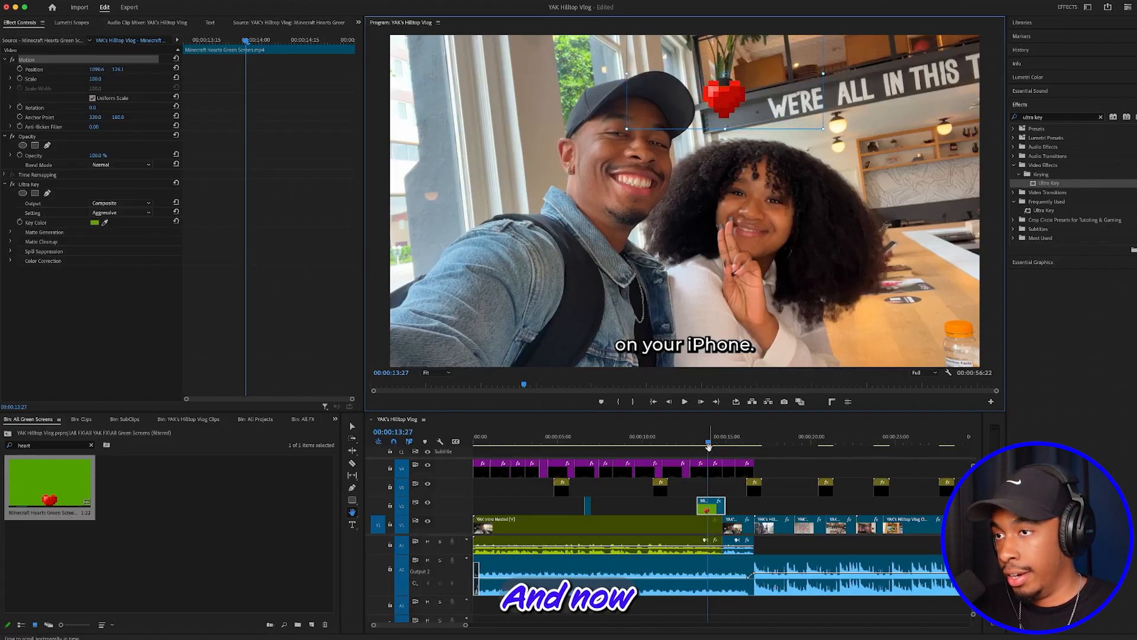
pyautogui.press('v')
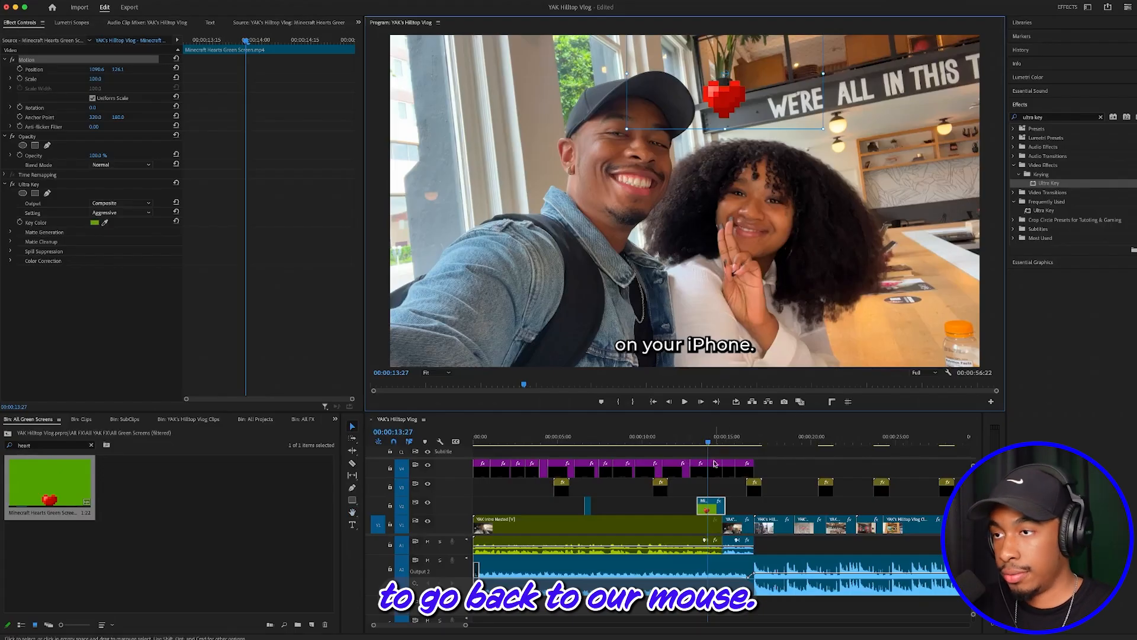
pyautogui.click(673, 443)
pyautogui.press('space')
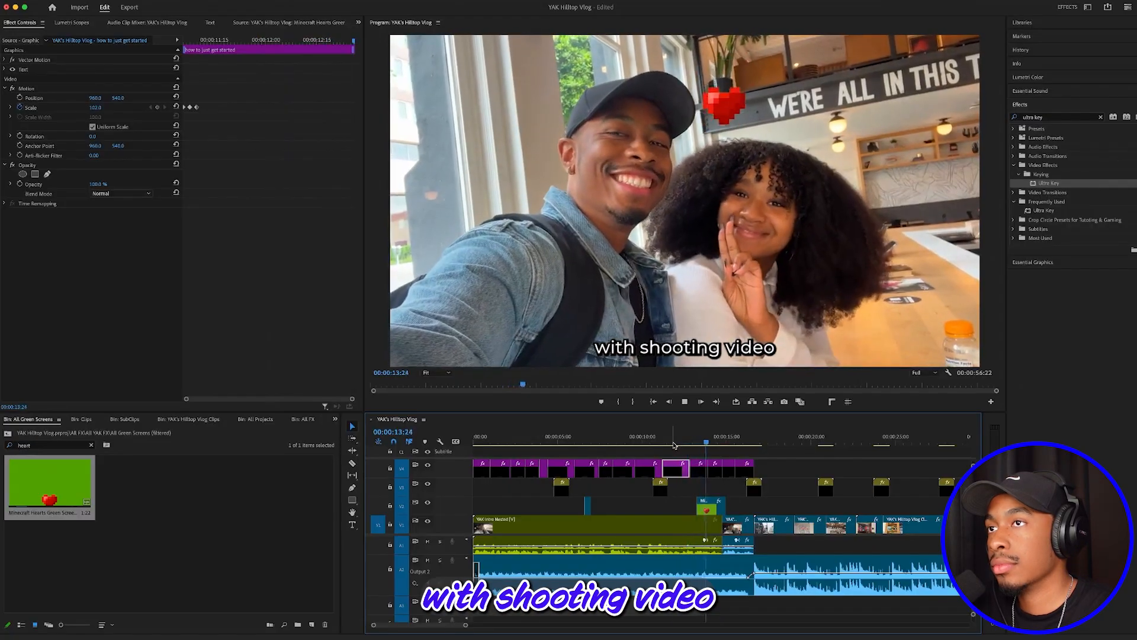
pyautogui.press('space')
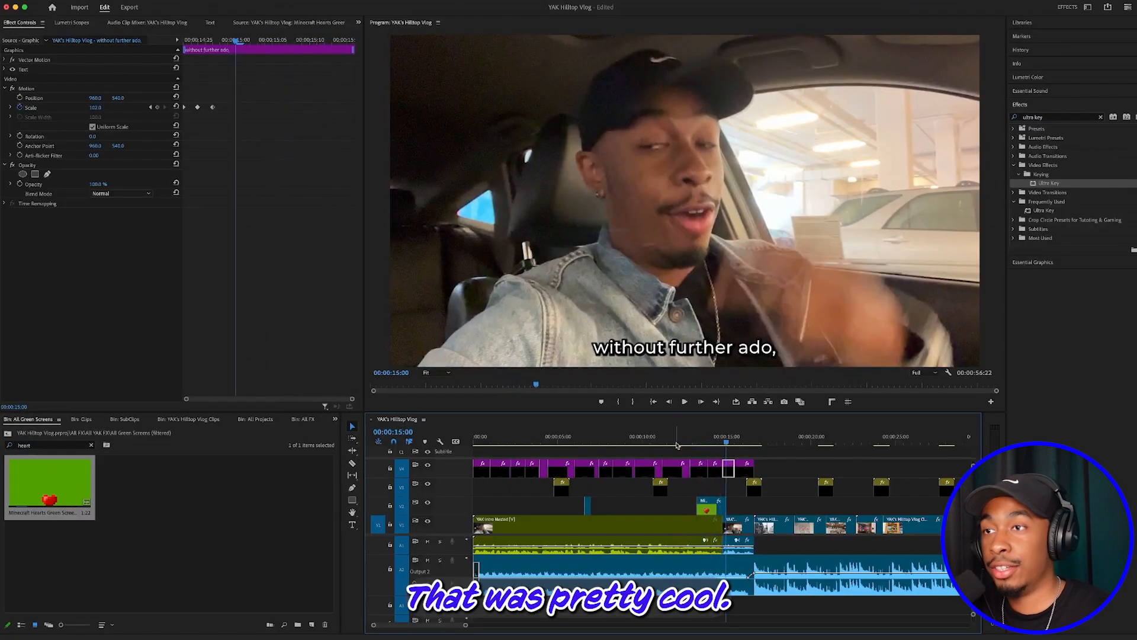
# Step: Trim the end of the heart clip on V2 to the end of the selfie shot at 00:00:14:23
pyautogui.scroll(4, 725, 453)
pyautogui.scroll(2, 725, 454)
pyautogui.moveTo(725, 453); pyautogui.dragTo(691, 453)
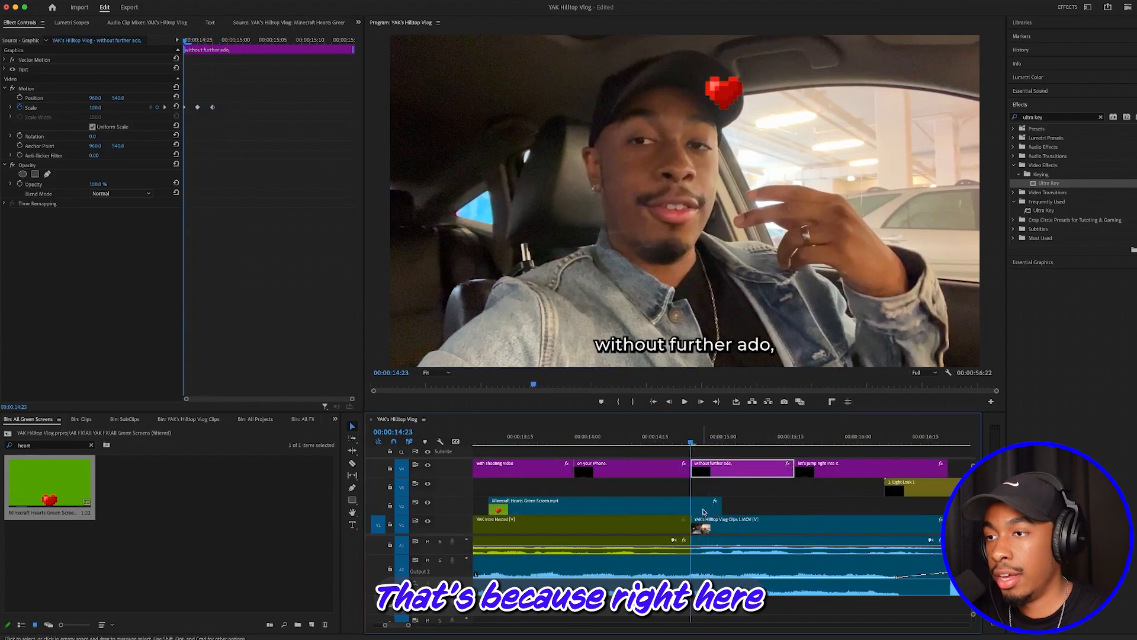
pyautogui.moveTo(719, 506); pyautogui.dragTo(687, 507)
pyautogui.moveTo(691, 443); pyautogui.dragTo(669, 444)
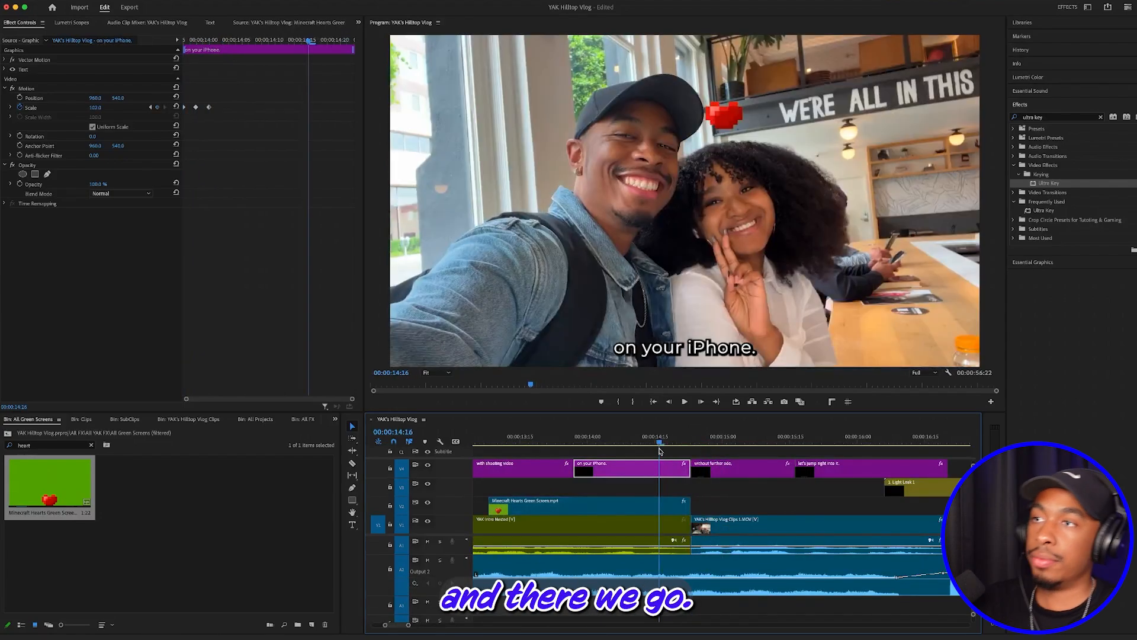
# Step: Play back the selfie shot with the trimmed heart overlay and show more of the sequence on the timeline
pyautogui.scroll(-3, 663, 445)
pyautogui.press('space')
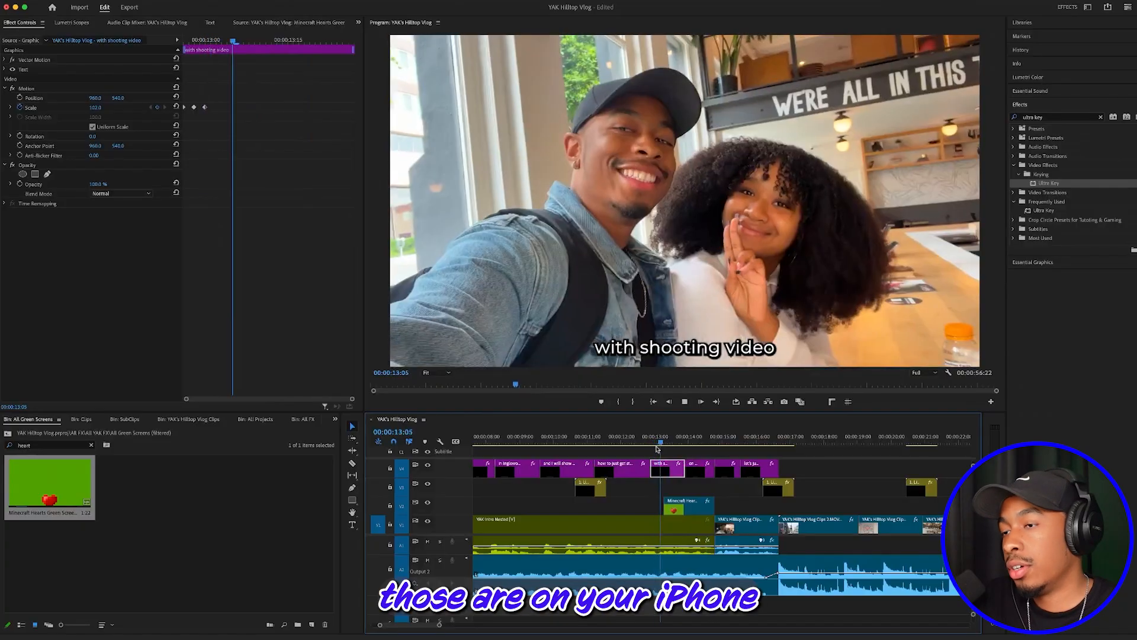
pyautogui.press('space')
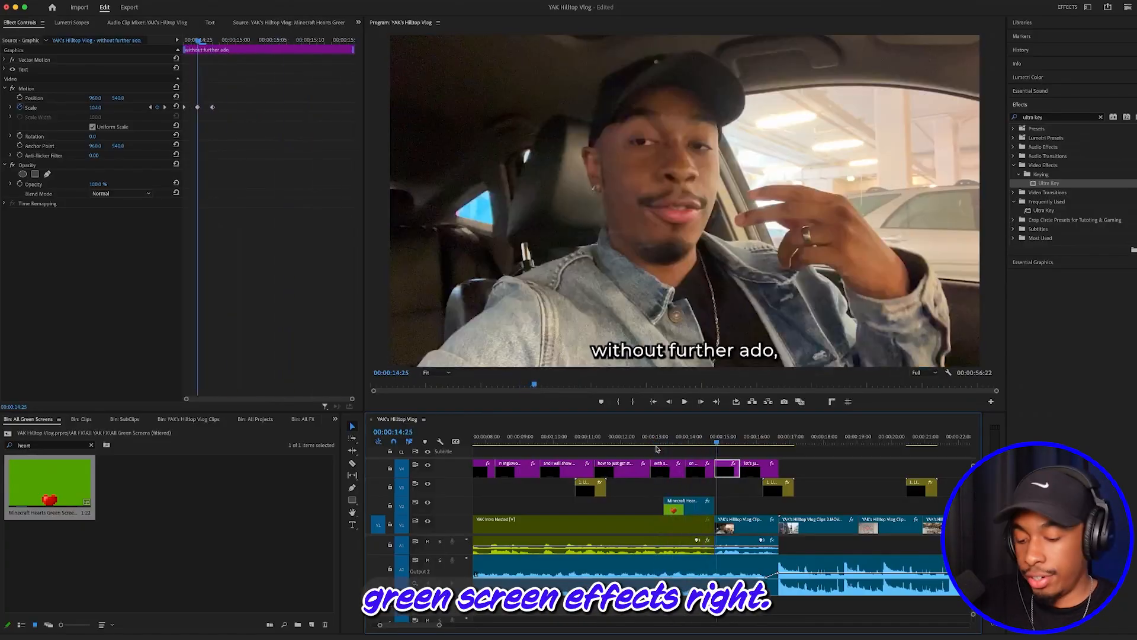
pyautogui.press('-')
pyautogui.moveTo(698, 443); pyautogui.dragTo(703, 466)
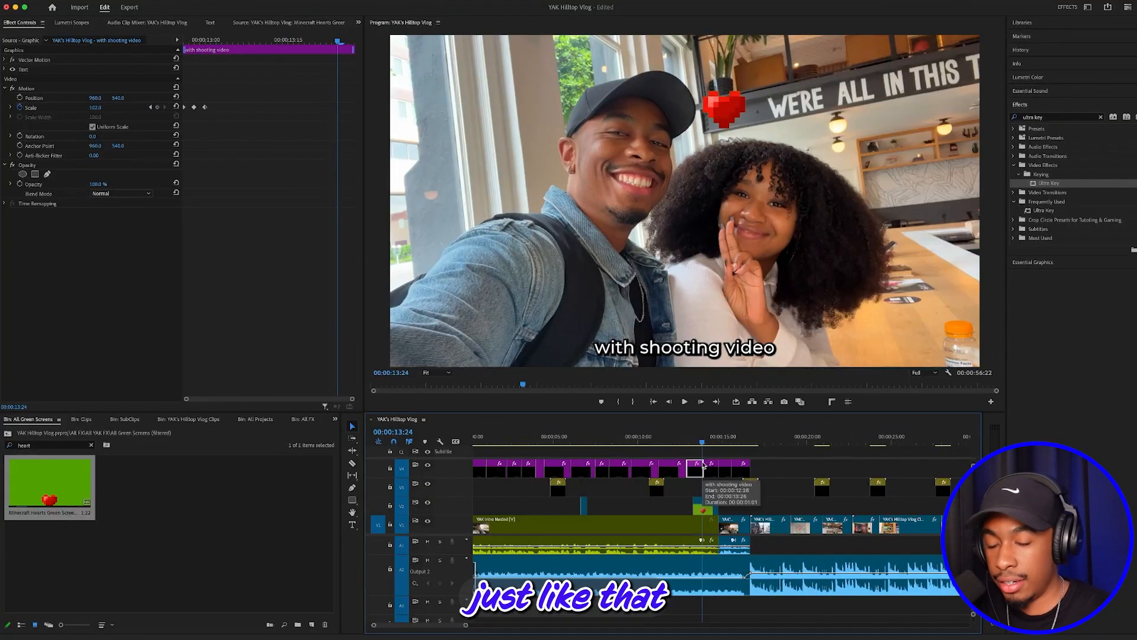
pyautogui.press('-')
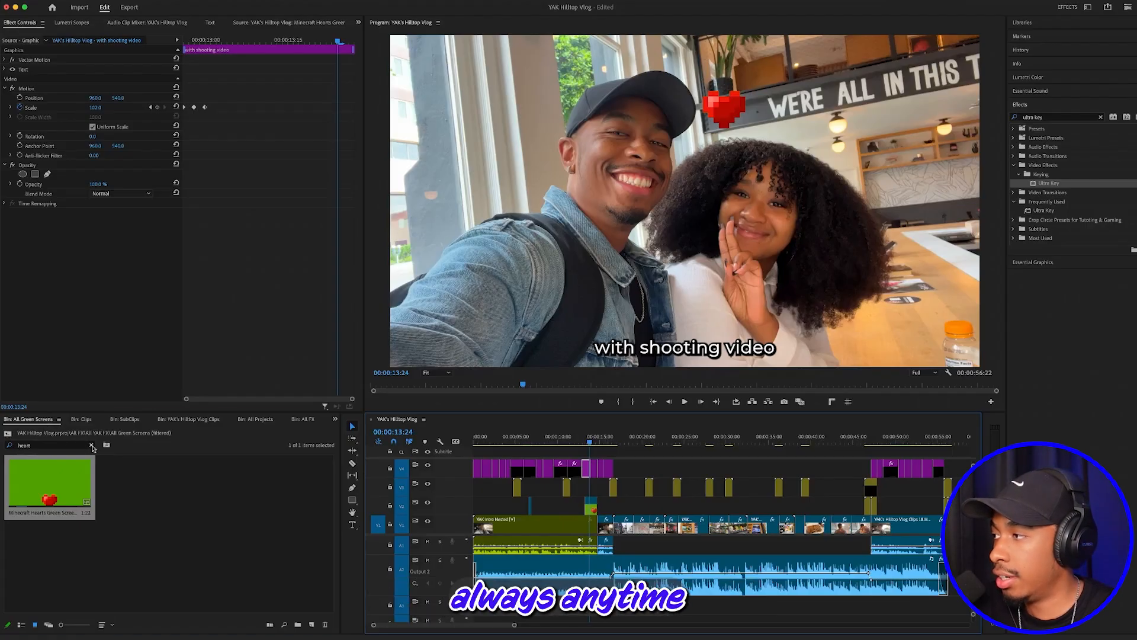
# Step: Clear the heart search in the green screens bin, search the whole project for "music", look through the music files and clear that search
pyautogui.click(91, 446)
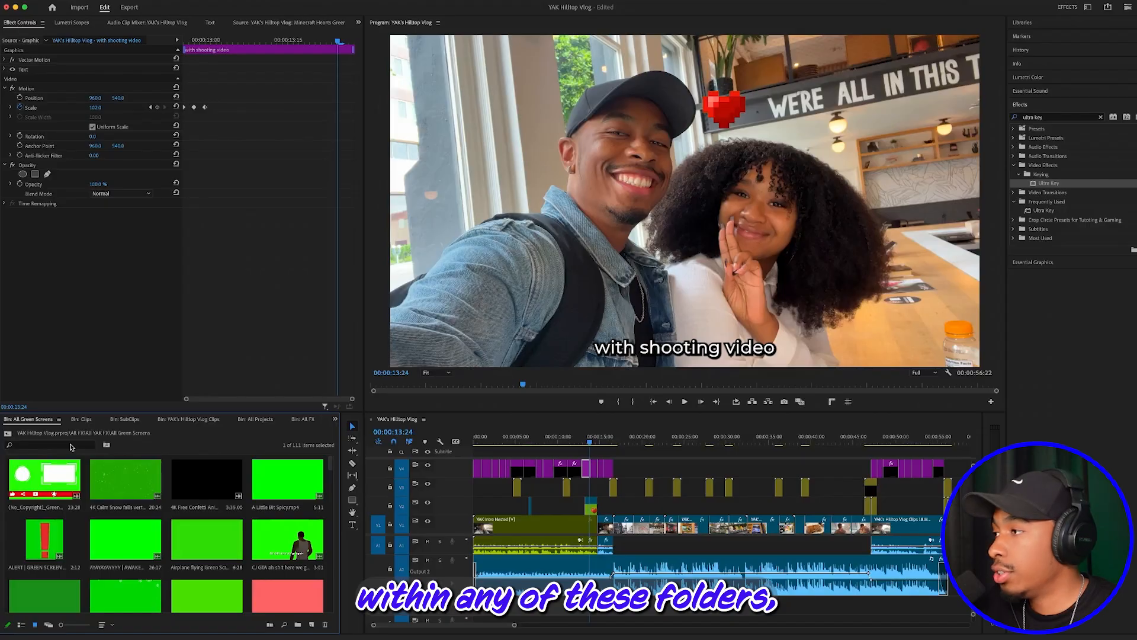
pyautogui.click(70, 447)
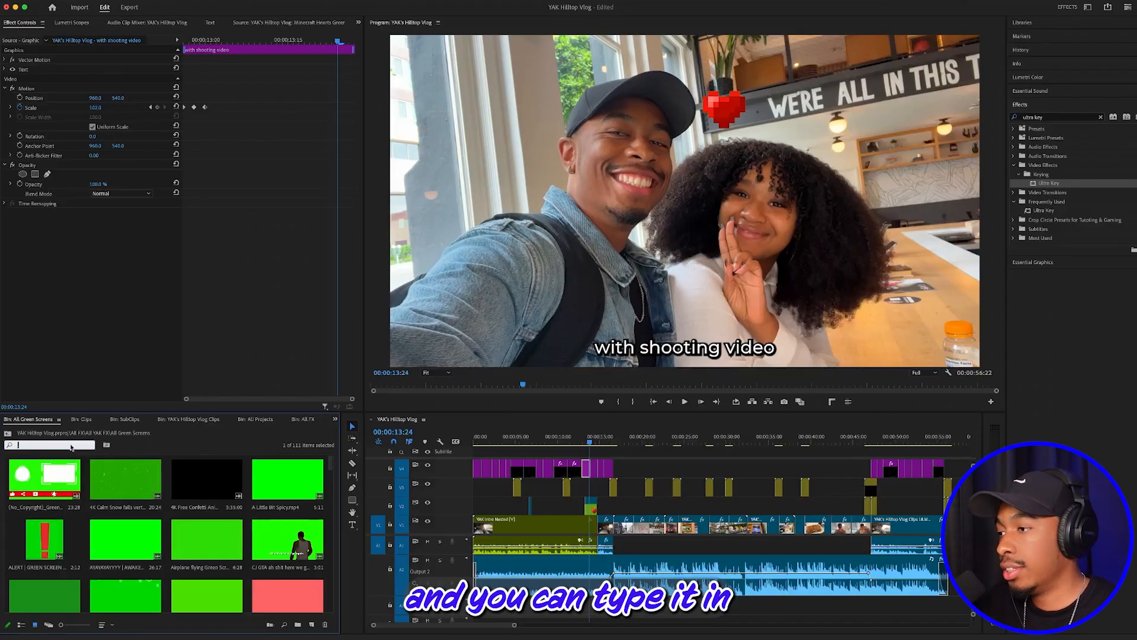
pyautogui.scroll(-6, 248, 423)
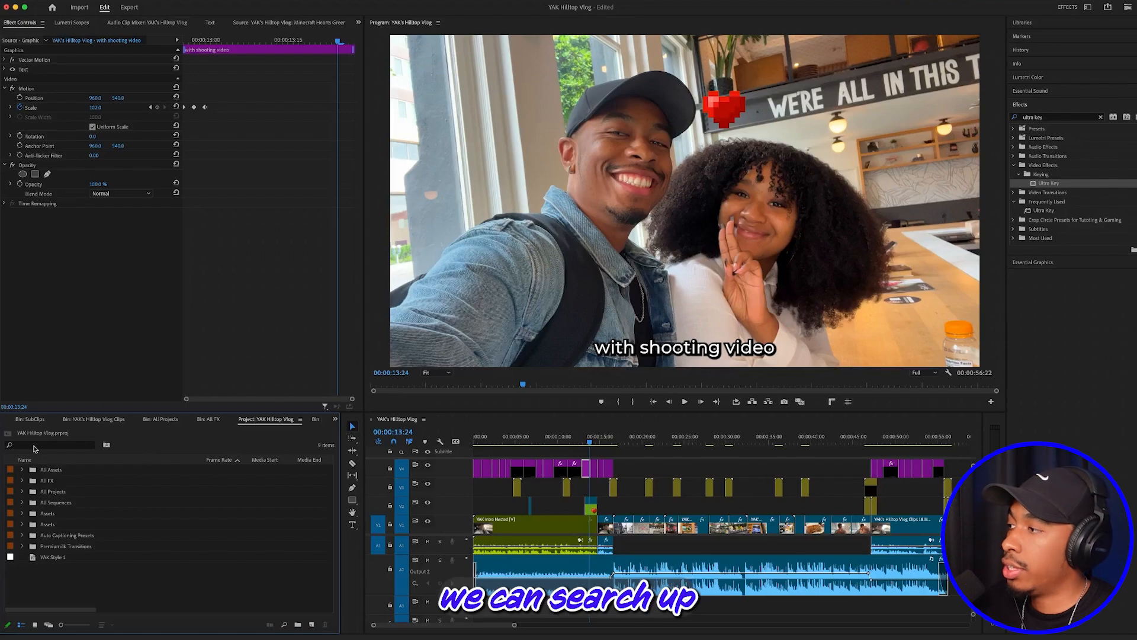
pyautogui.click(33, 448)
pyautogui.write('music')
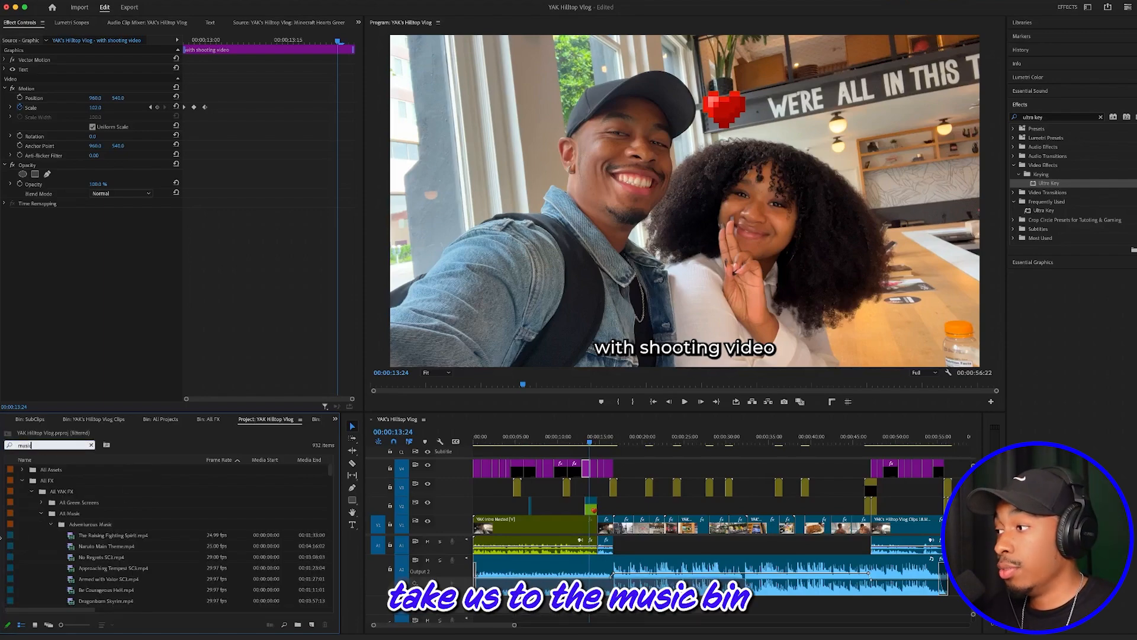
pyautogui.scroll(-10, 64, 532)
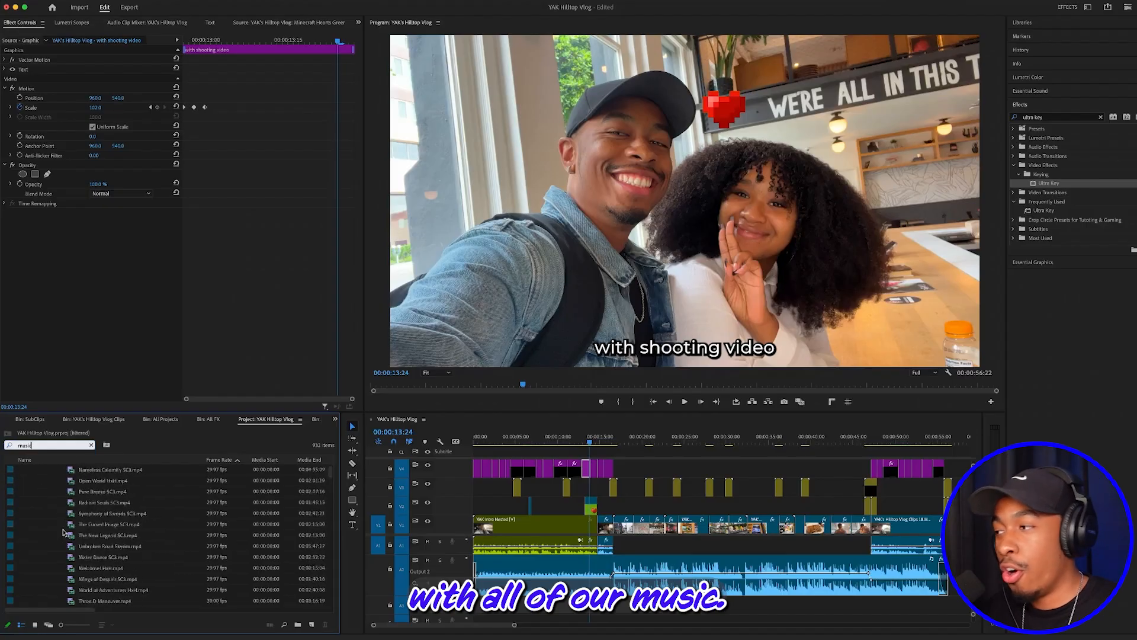
pyautogui.scroll(10, 63, 532)
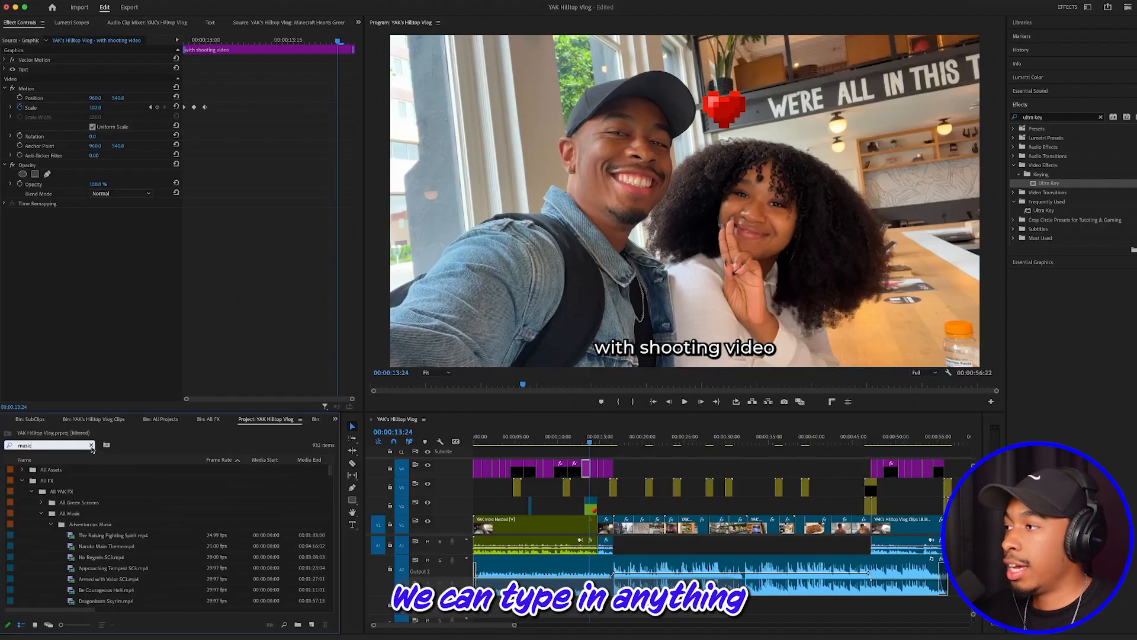
pyautogui.click(42, 445)
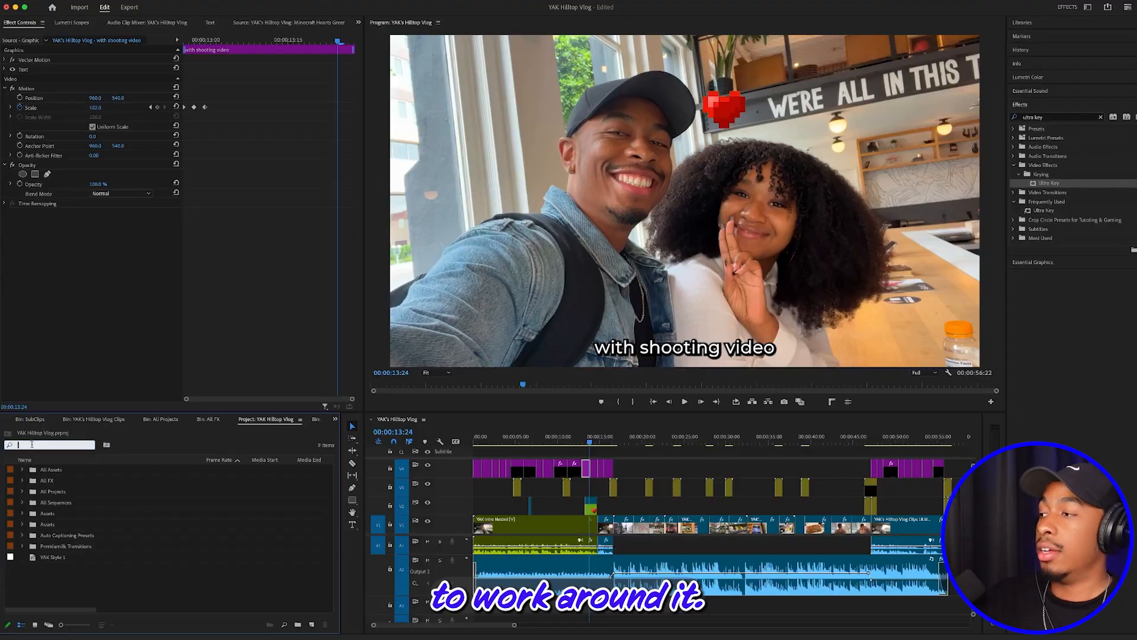
# Step: Scrub the timeline to review the heart and burst overlays and the vlog footage that follows
pyautogui.click(592, 441)
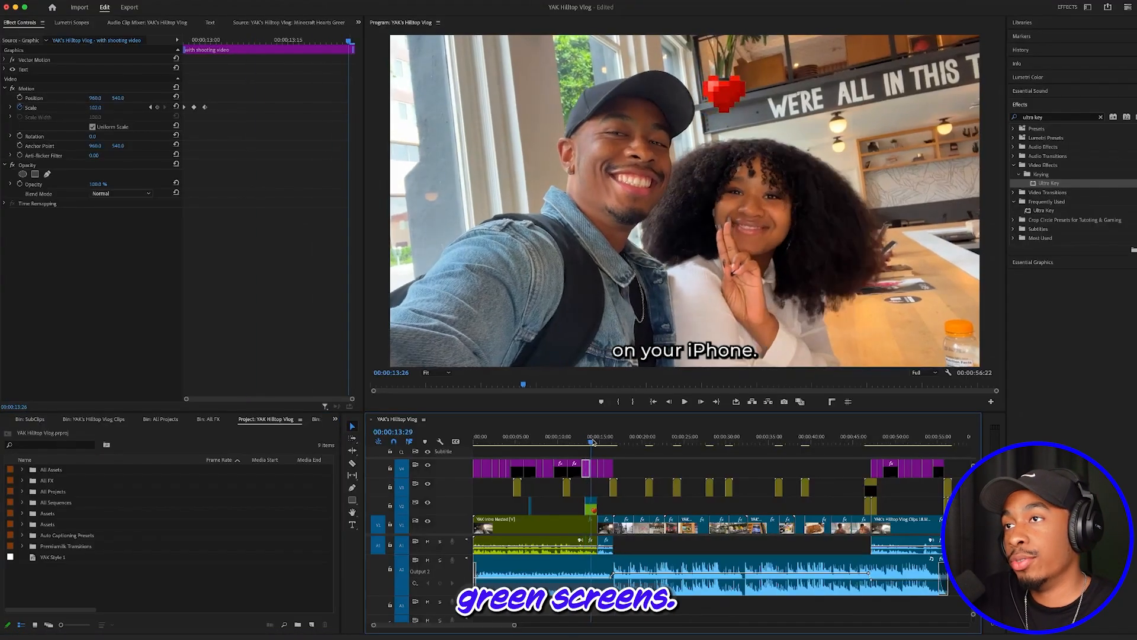
pyautogui.click(524, 442)
pyautogui.moveTo(524, 454); pyautogui.dragTo(802, 445)
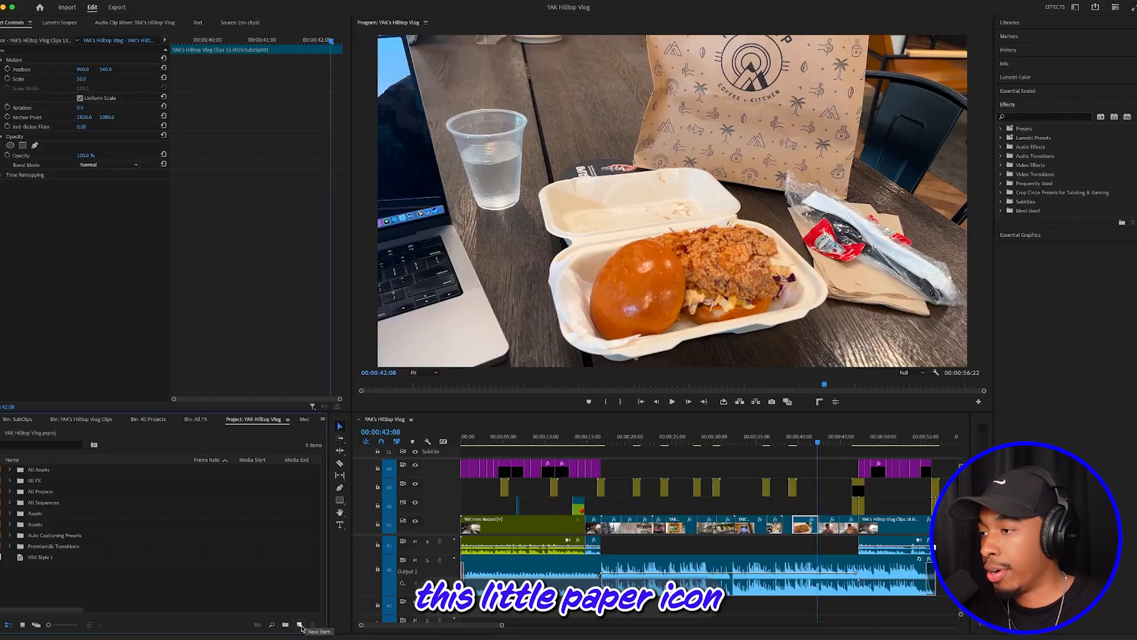
# Step: Create an adjustment layer at 1920 x 1080, 30.00 fps, with Square Pixels (1.0)
pyautogui.click(300, 625)
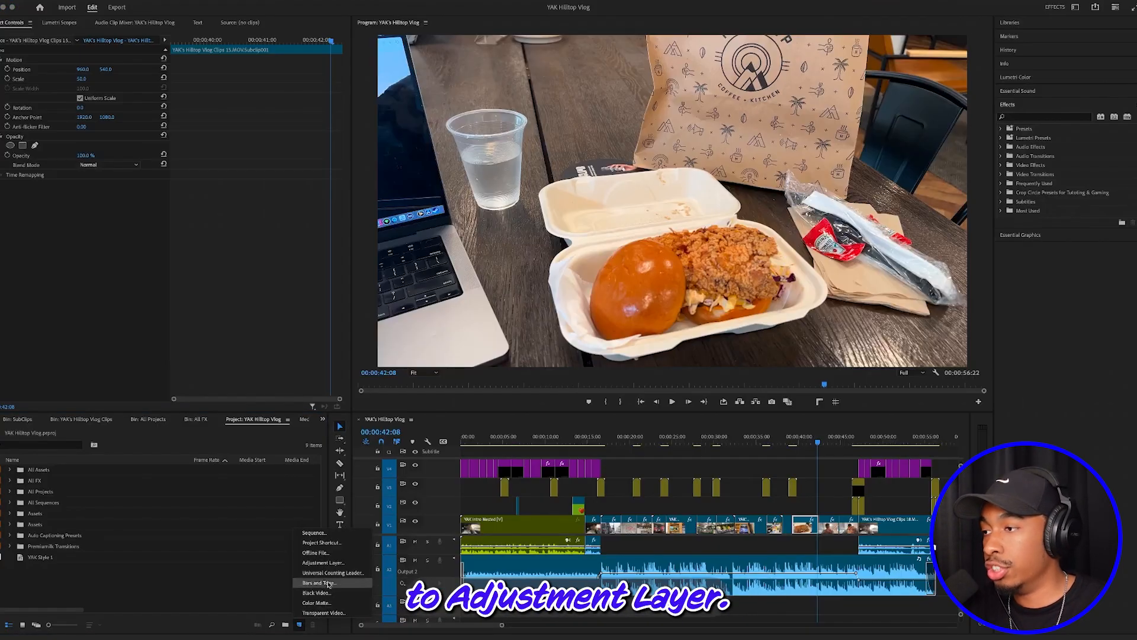
pyautogui.click(323, 562)
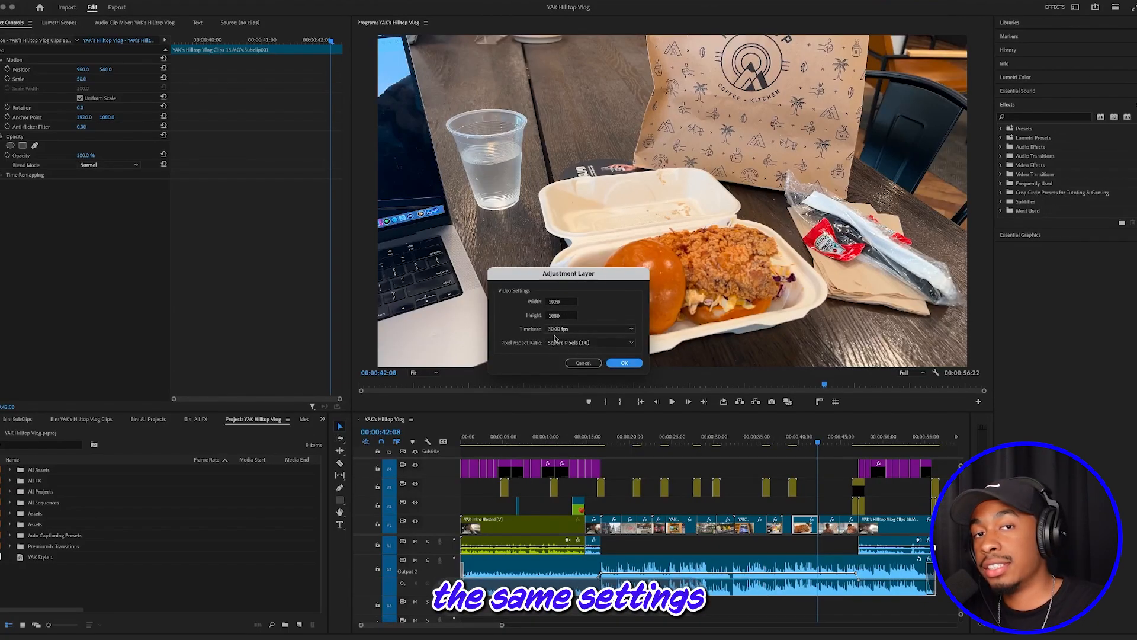
pyautogui.click(622, 363)
# Step: Add a new video track V5 above the caption graphics on V4
pyautogui.scroll(1, 448, 515)
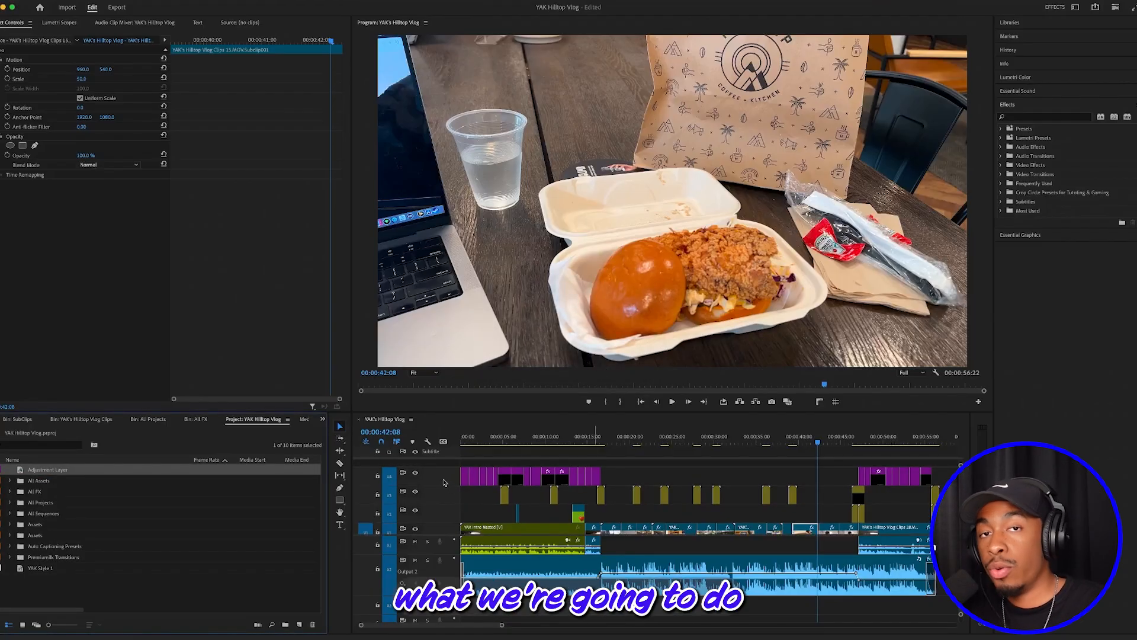
pyautogui.click(448, 480)
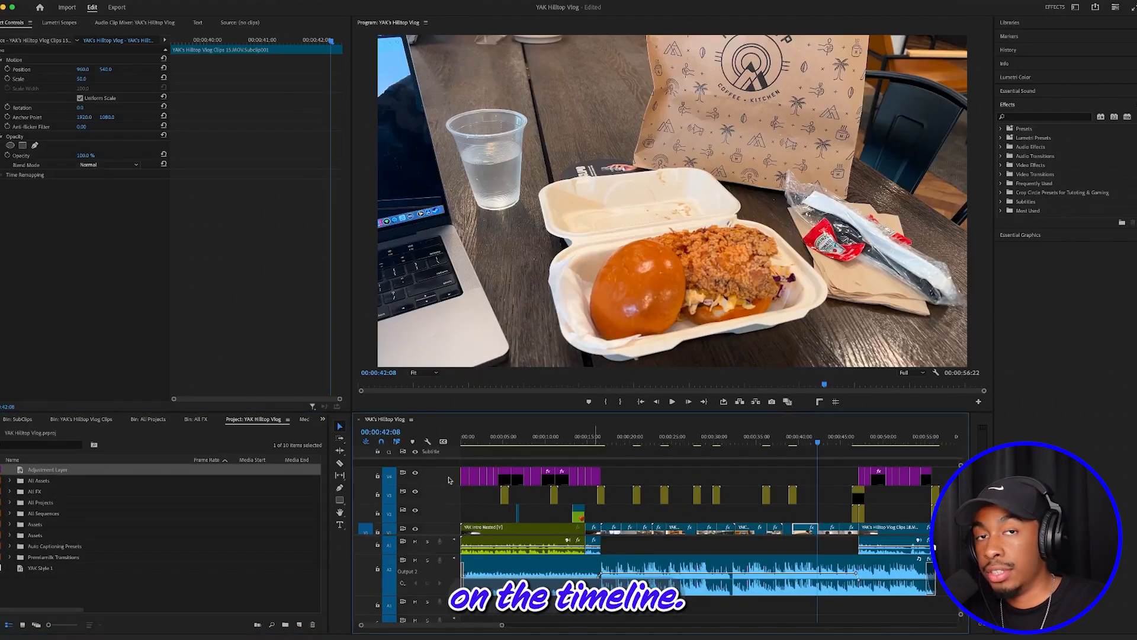
pyautogui.rightClick(449, 480)
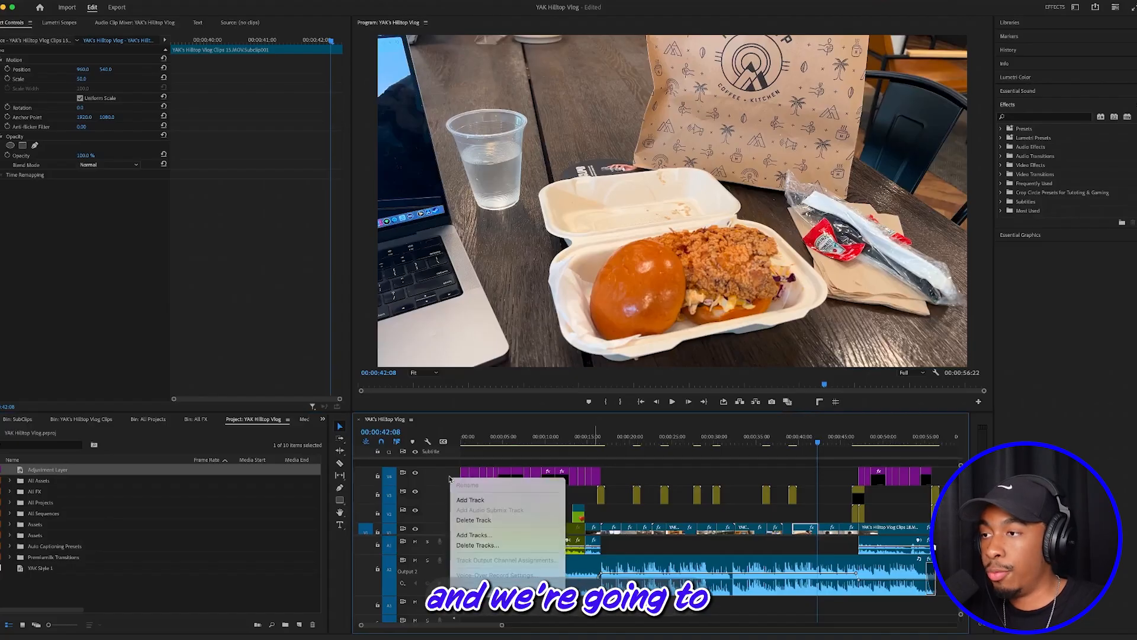
pyautogui.click(464, 500)
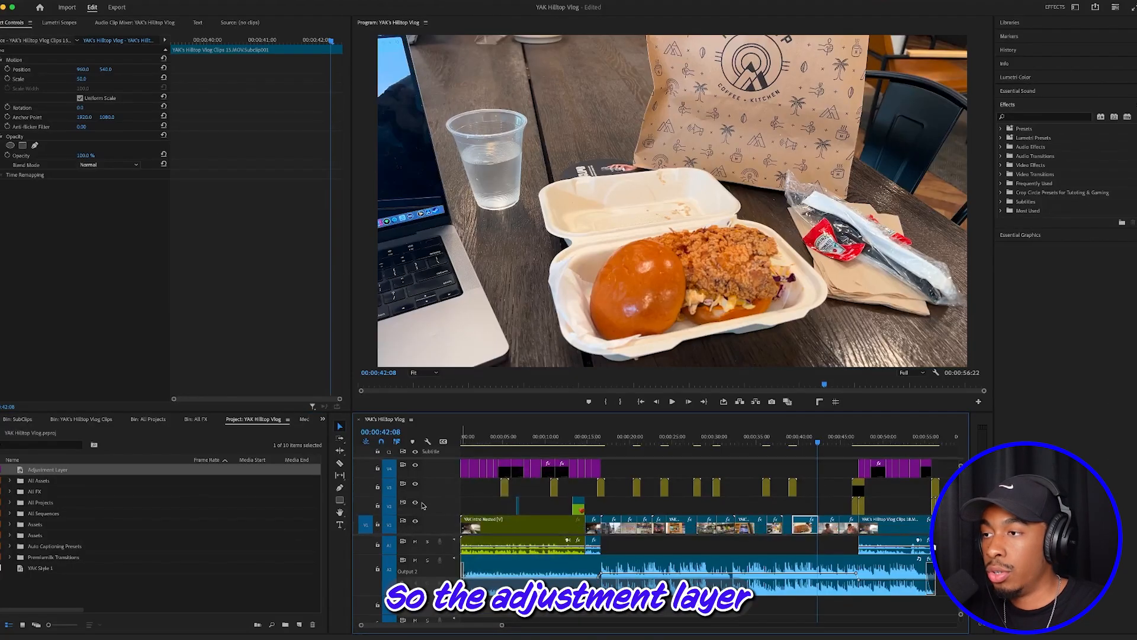
pyautogui.scroll(2, 431, 505)
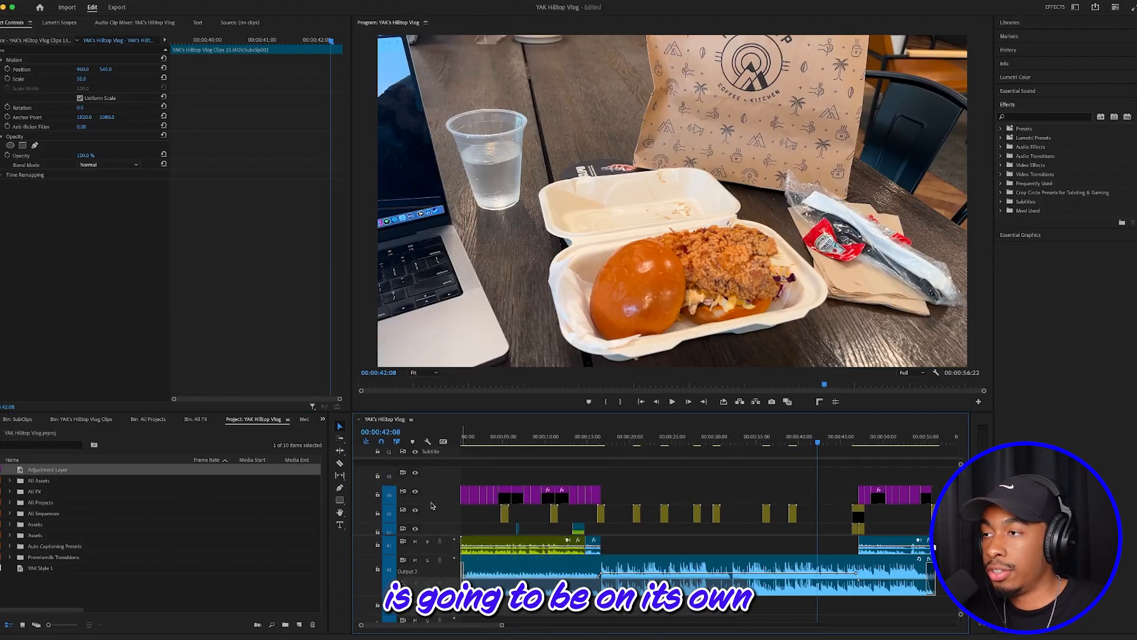
pyautogui.click(391, 476)
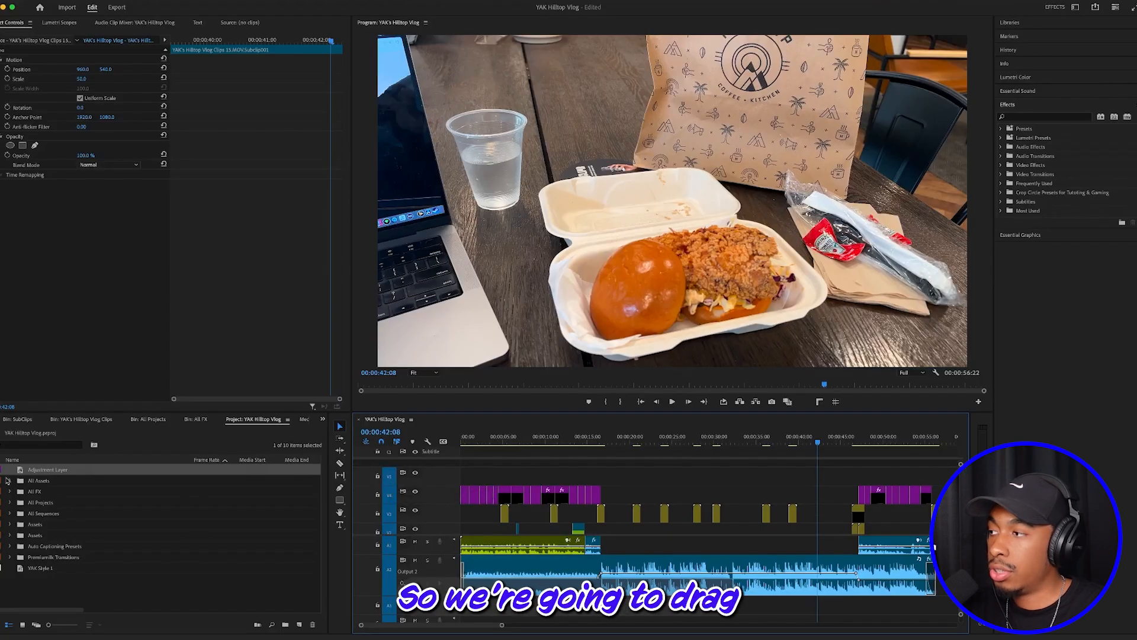
# Step: Place the adjustment layer on V5 at the start of the sequence and move the playhead to 00:00:02:05
pyautogui.moveTo(22, 474); pyautogui.dragTo(465, 475)
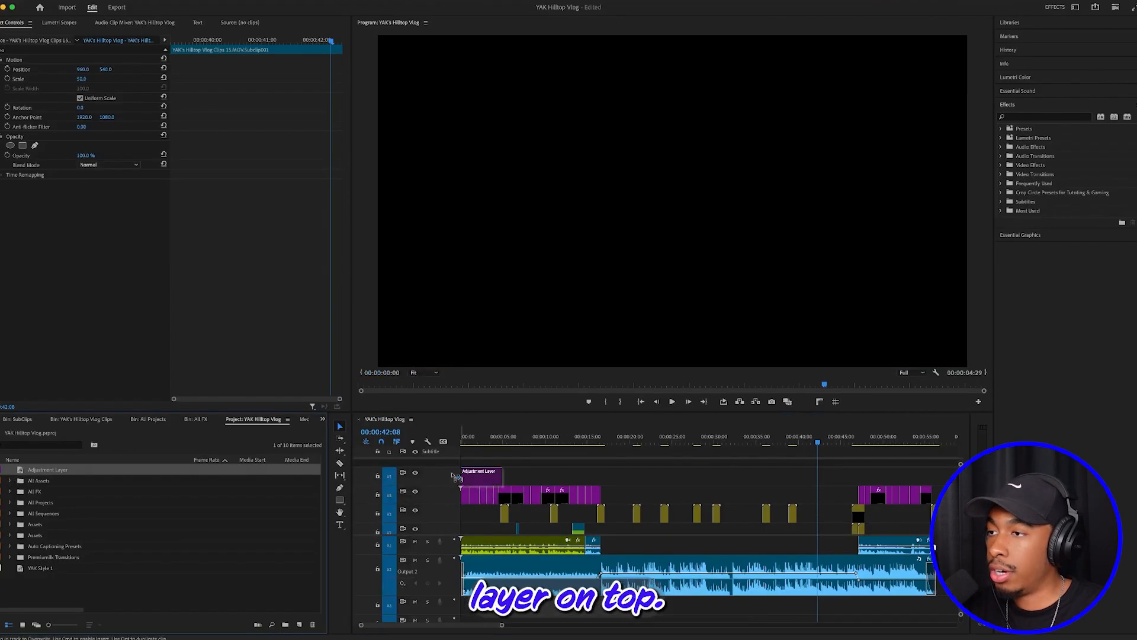
pyautogui.moveTo(464, 434)
pyautogui.mouseDown()
pyautogui.moveTo(492, 438)
pyautogui.moveTo(475, 442)
pyautogui.mouseUp()
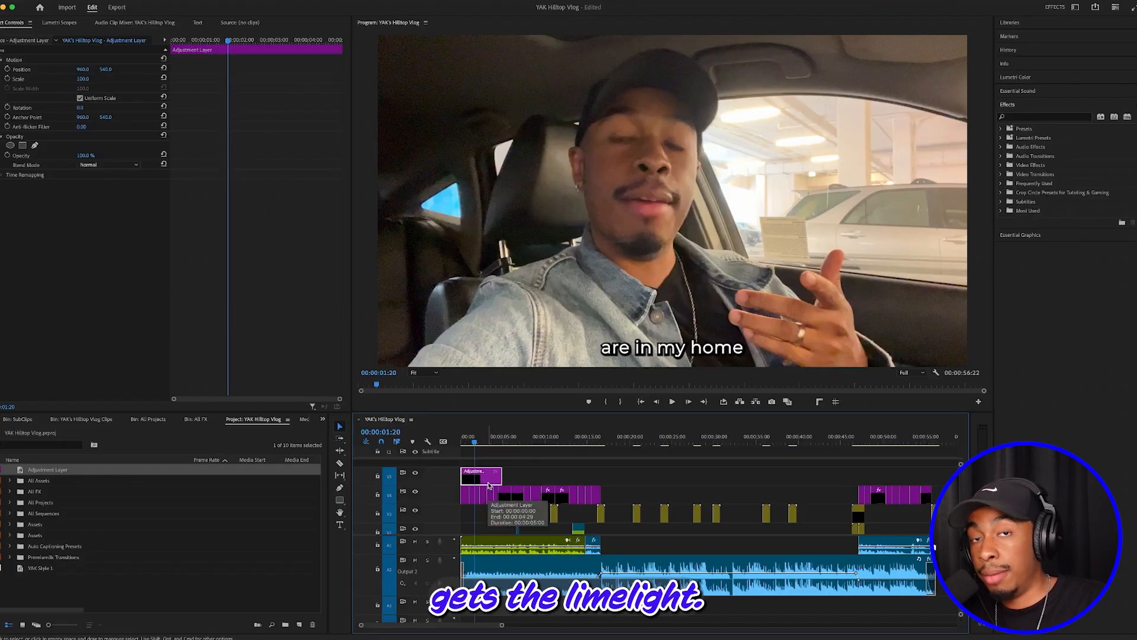
pyautogui.click(481, 443)
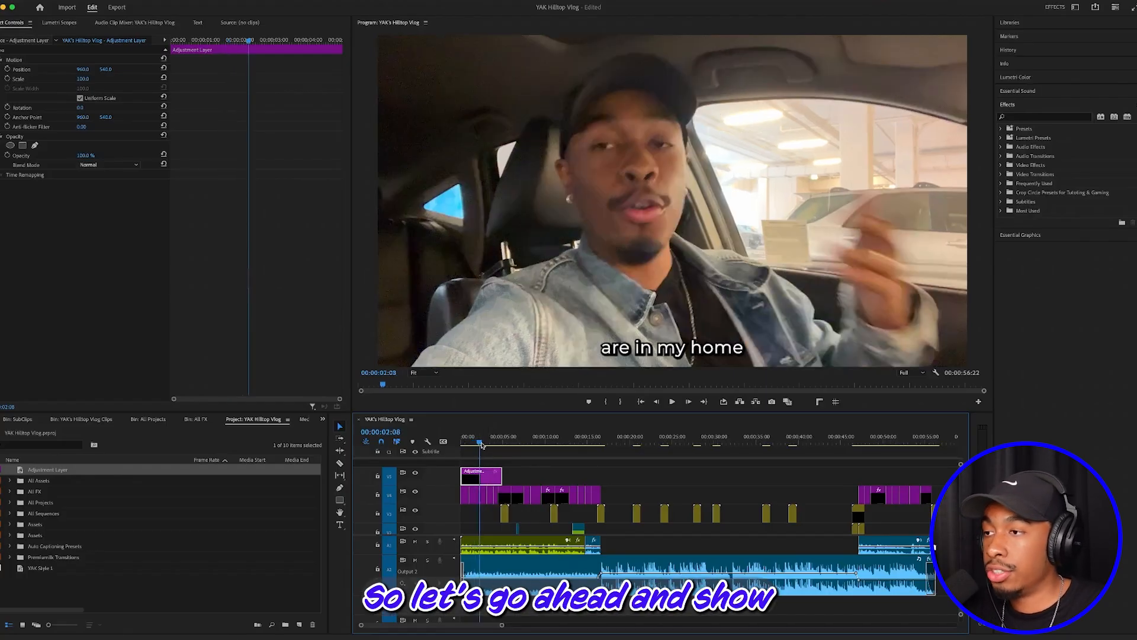
pyautogui.moveTo(481, 446); pyautogui.dragTo(480, 446)
pyautogui.scroll(-1, 497, 510)
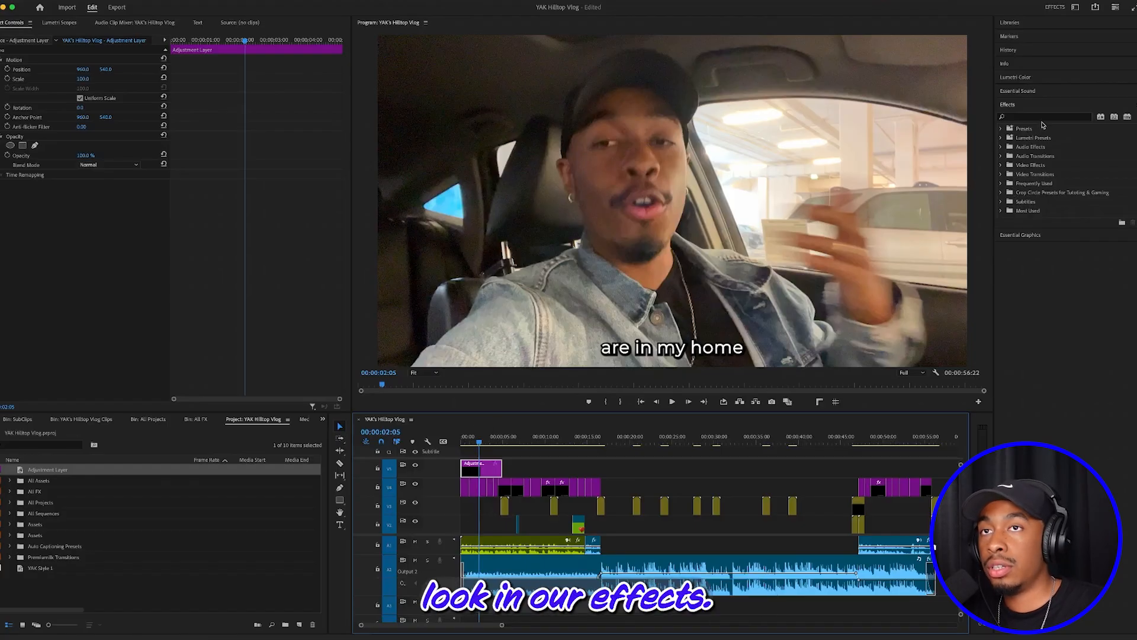
# Step: Search the effects for Lumetri Color
pyautogui.click(1046, 117)
pyautogui.write('lumetri c')
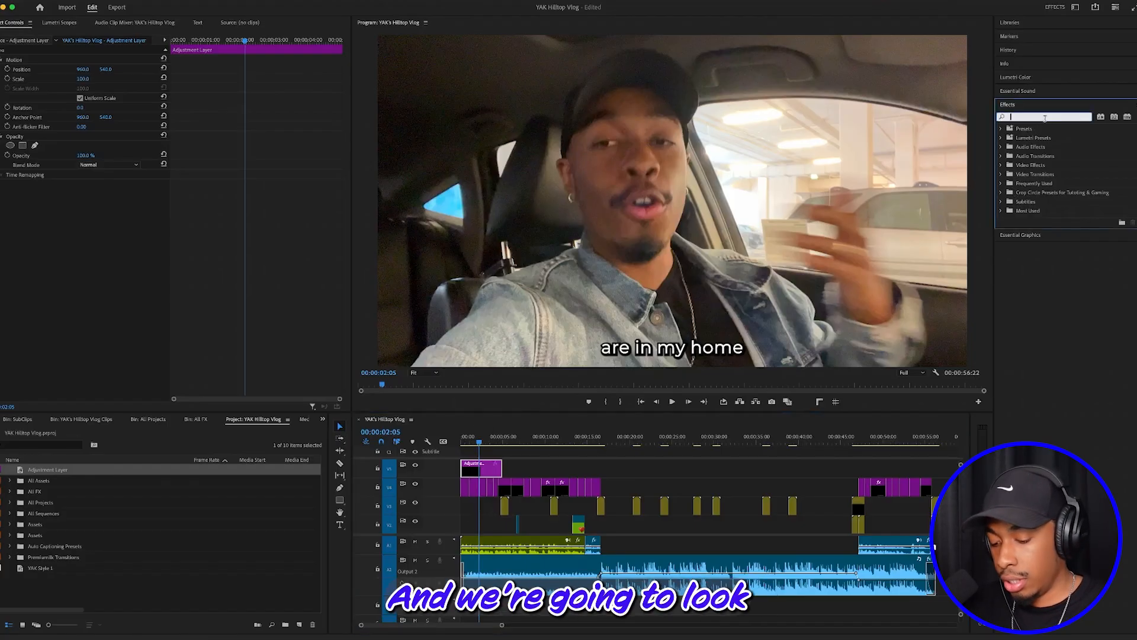
pyautogui.write('o')
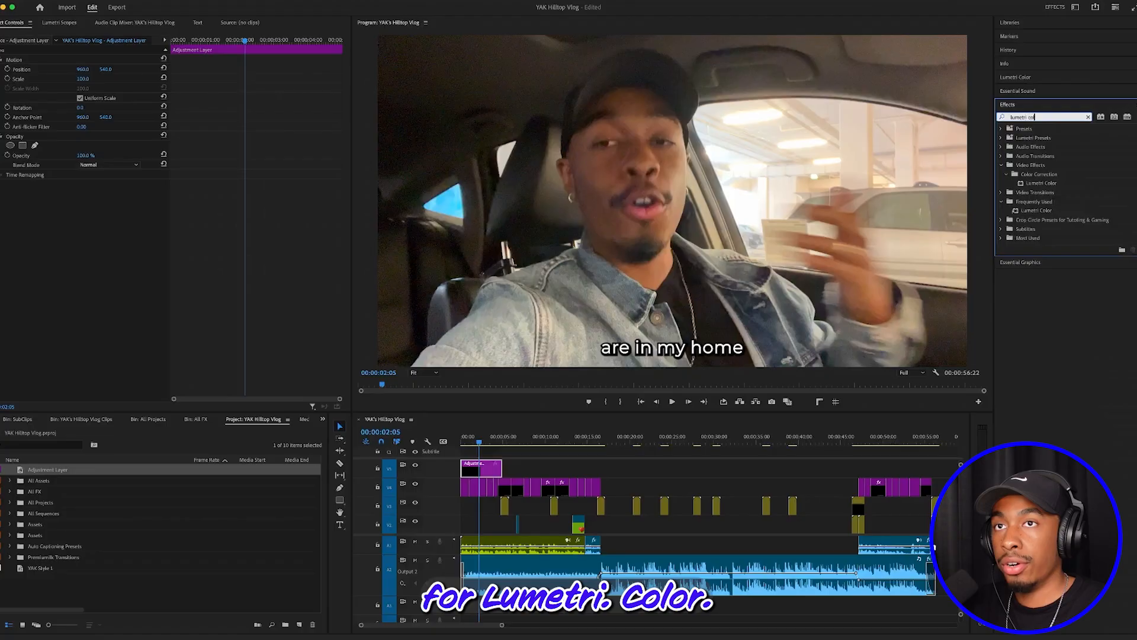
pyautogui.write('lo')
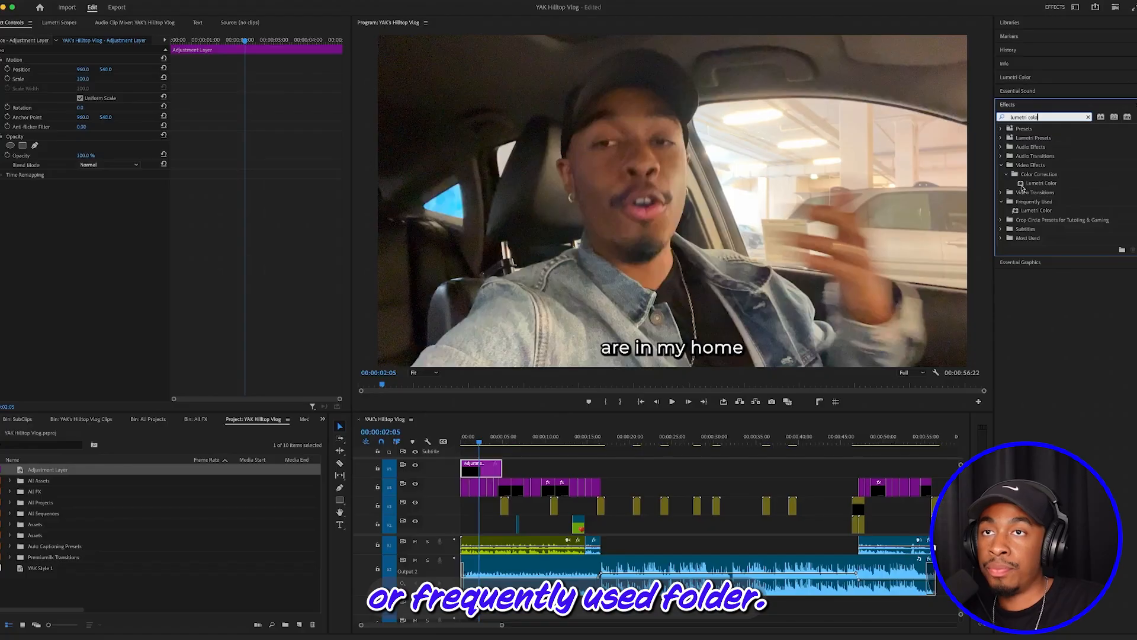
# Step: Apply Lumetri Color to the adjustment layer, with Contrast at 150 and Shadows, Whites and Blacks at -150
pyautogui.moveTo(1021, 185); pyautogui.dragTo(472, 442)
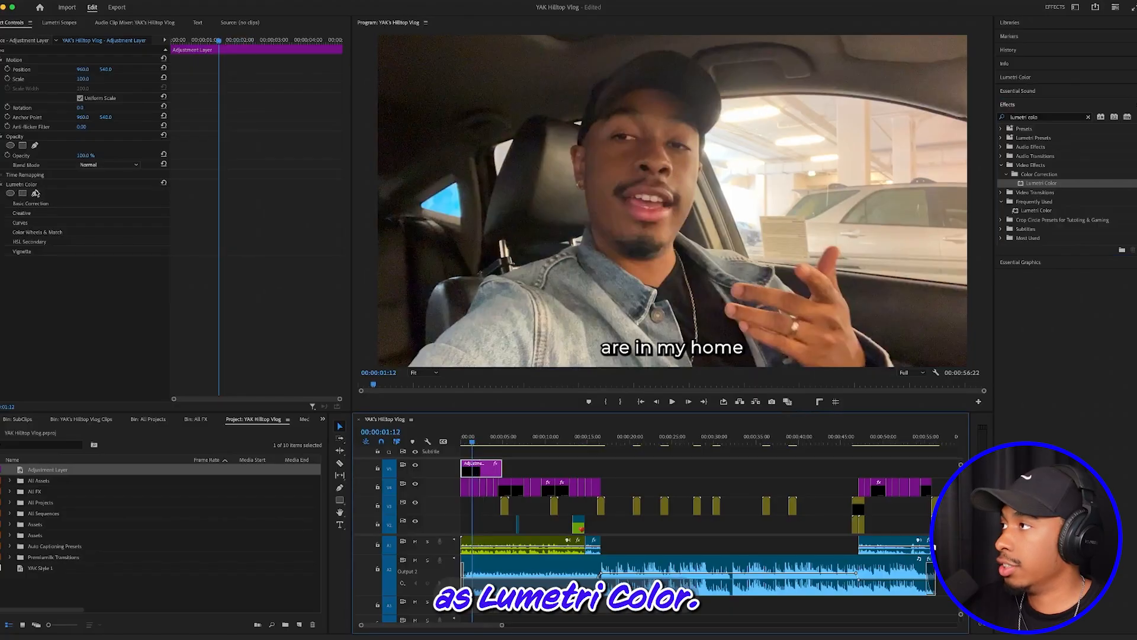
pyautogui.click(2, 204)
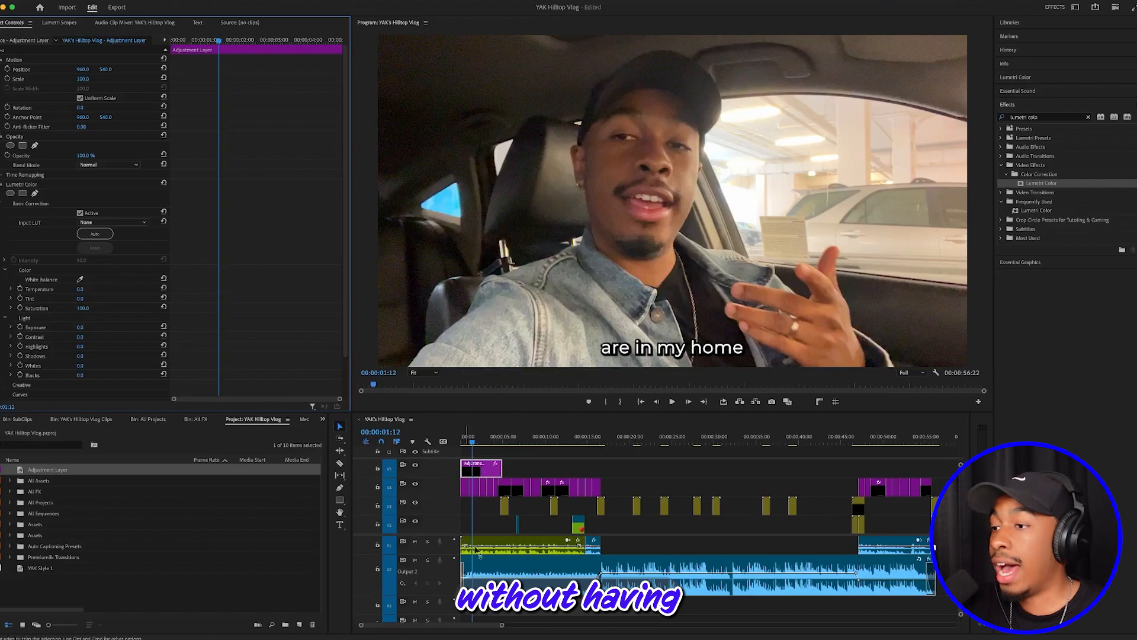
pyautogui.scroll(-1, 495, 529)
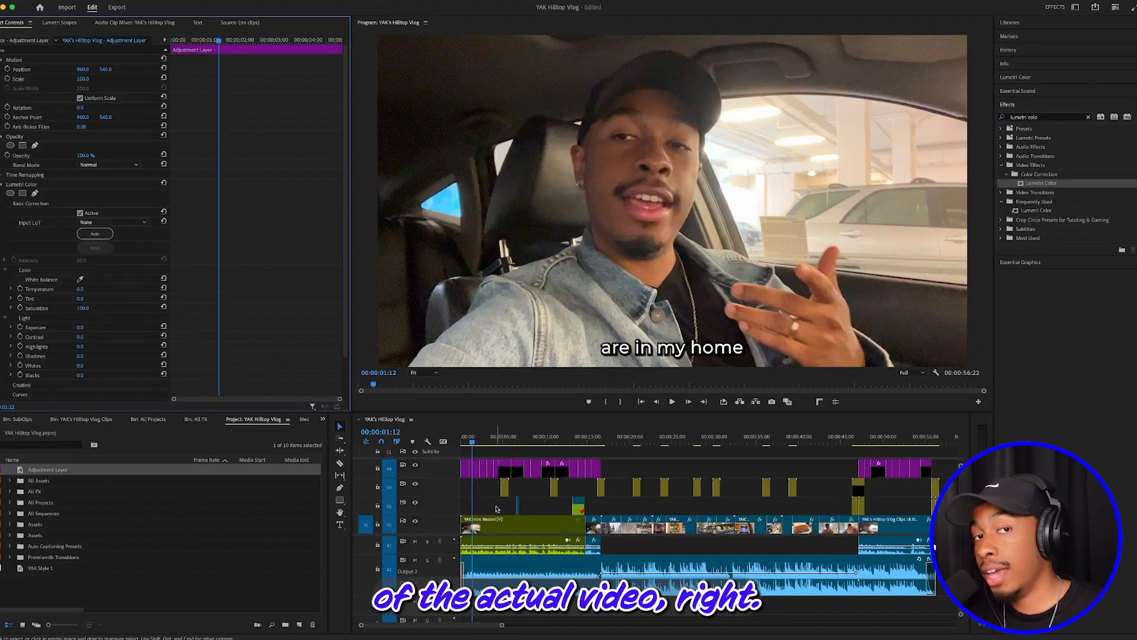
pyautogui.scroll(1, 497, 504)
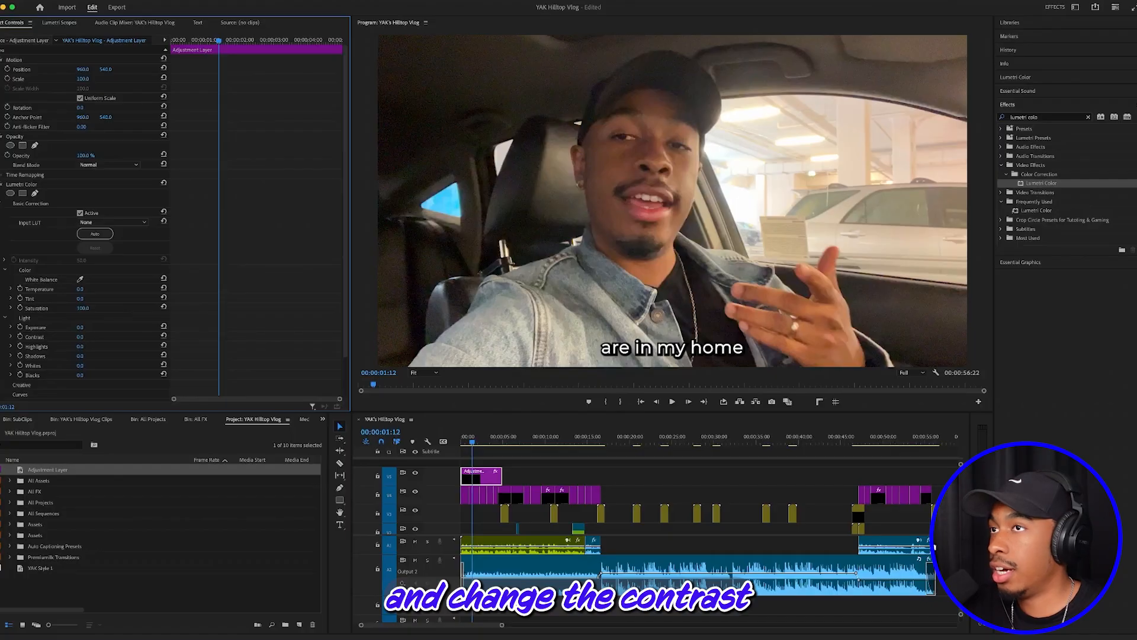
pyautogui.moveTo(80, 337); pyautogui.dragTo(107, 336)
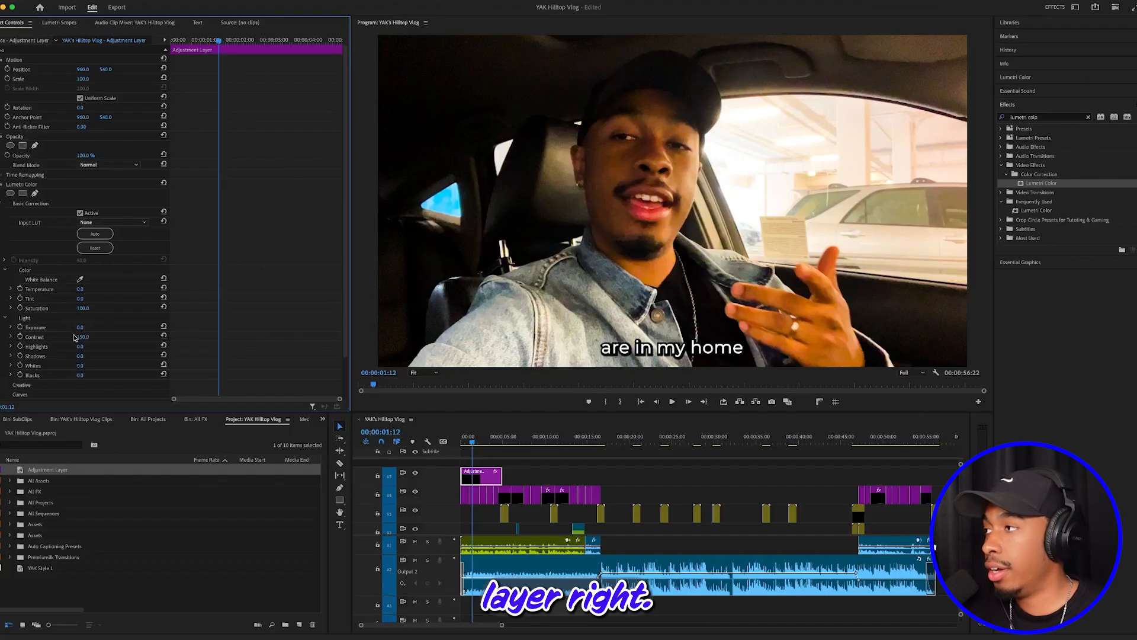
pyautogui.moveTo(79, 375); pyautogui.dragTo(24, 356)
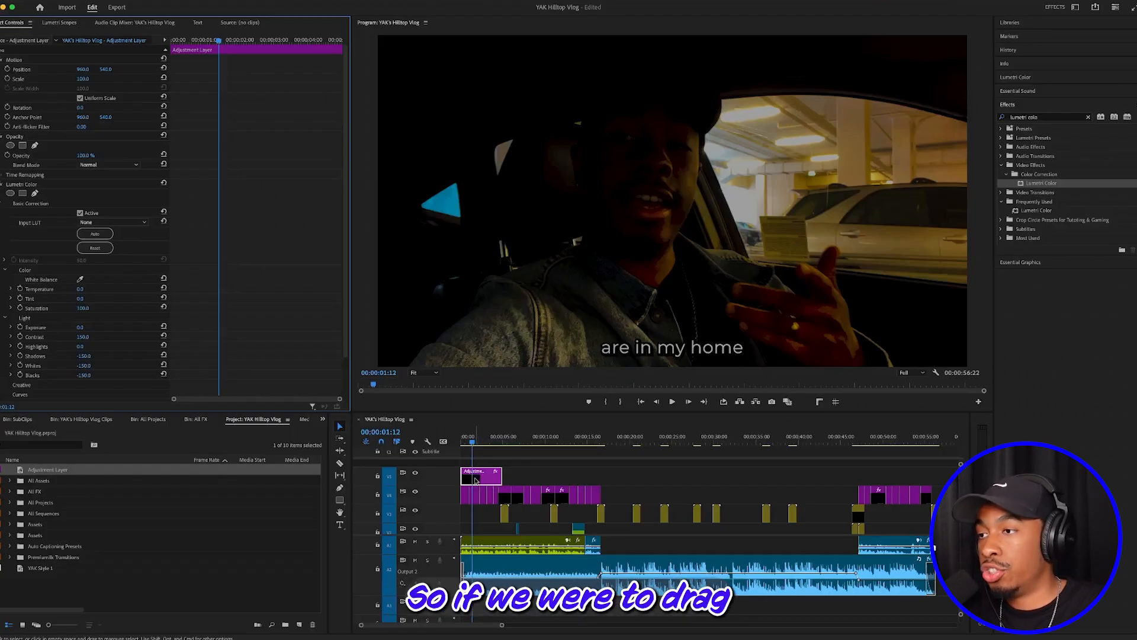
# Step: Move the adjustment layer onto V2 above the B-roll clips and preview the grade around 00:00:19:18
pyautogui.moveTo(477, 480); pyautogui.dragTo(627, 482)
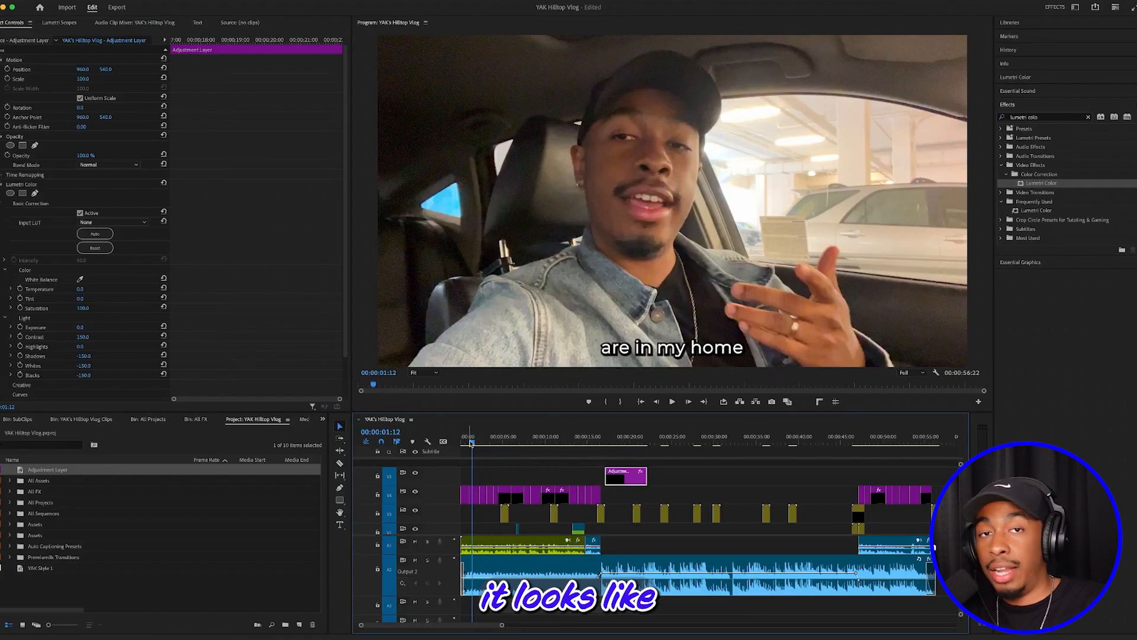
pyautogui.click(615, 442)
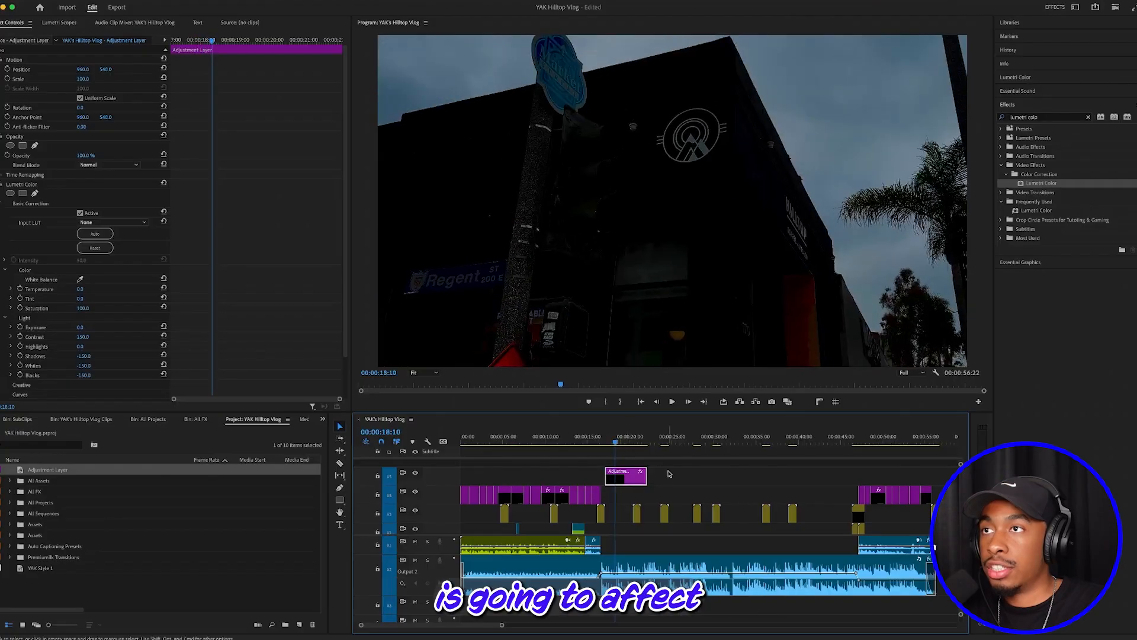
pyautogui.scroll(-2, 669, 473)
pyautogui.moveTo(632, 476)
pyautogui.mouseDown()
pyautogui.moveTo(634, 520)
pyautogui.moveTo(638, 495)
pyautogui.mouseUp()
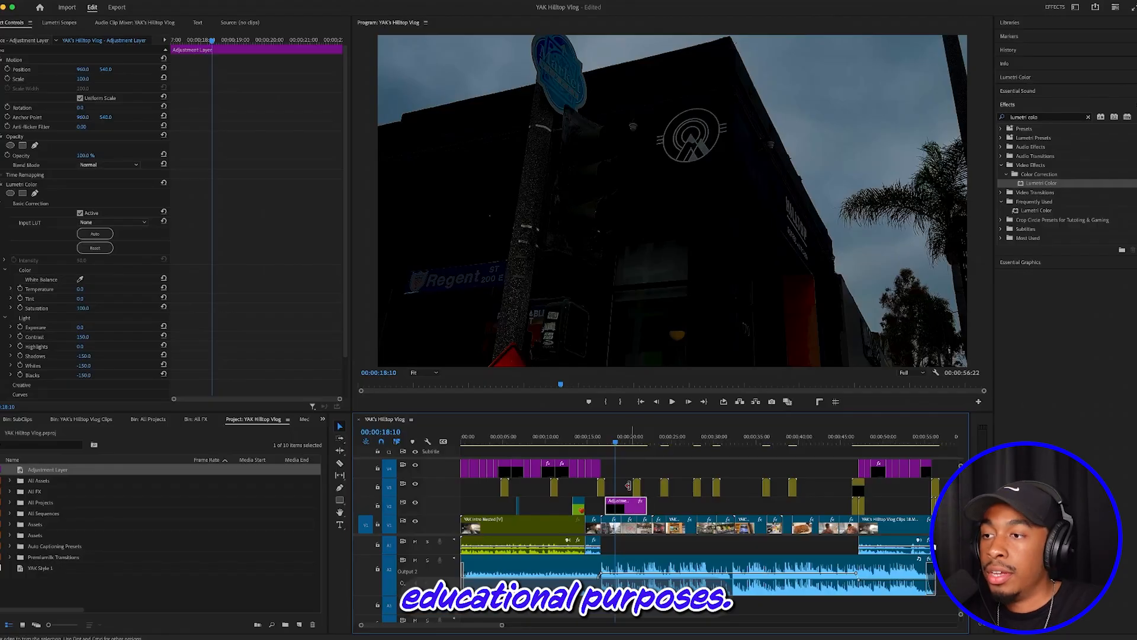
pyautogui.click(623, 441)
pyautogui.moveTo(623, 441); pyautogui.dragTo(632, 439)
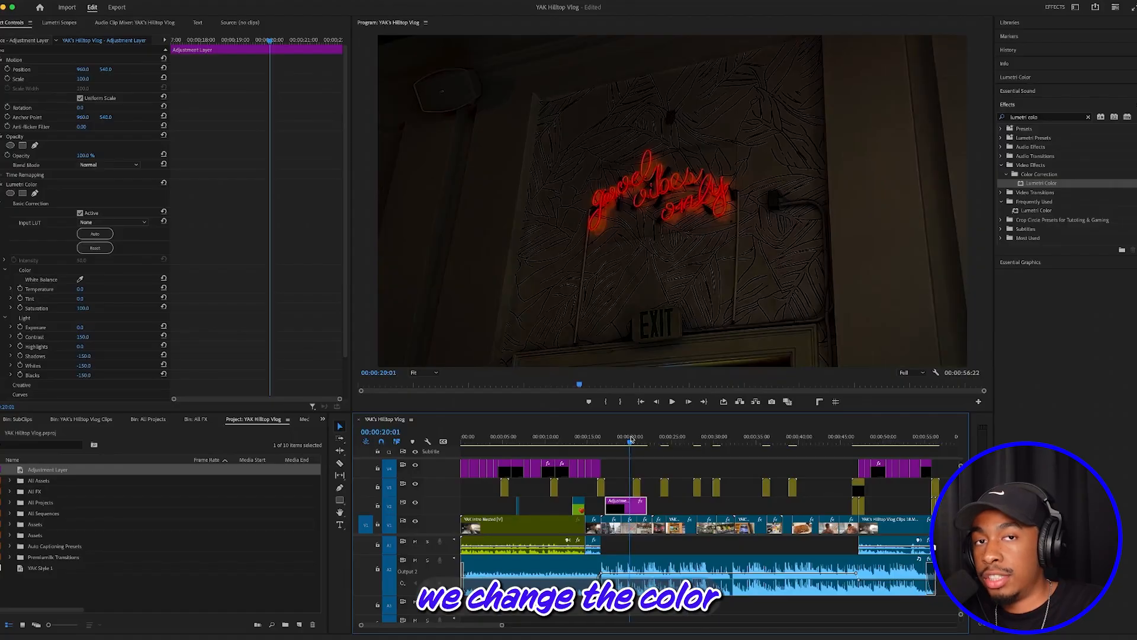
pyautogui.moveTo(631, 438); pyautogui.dragTo(627, 439)
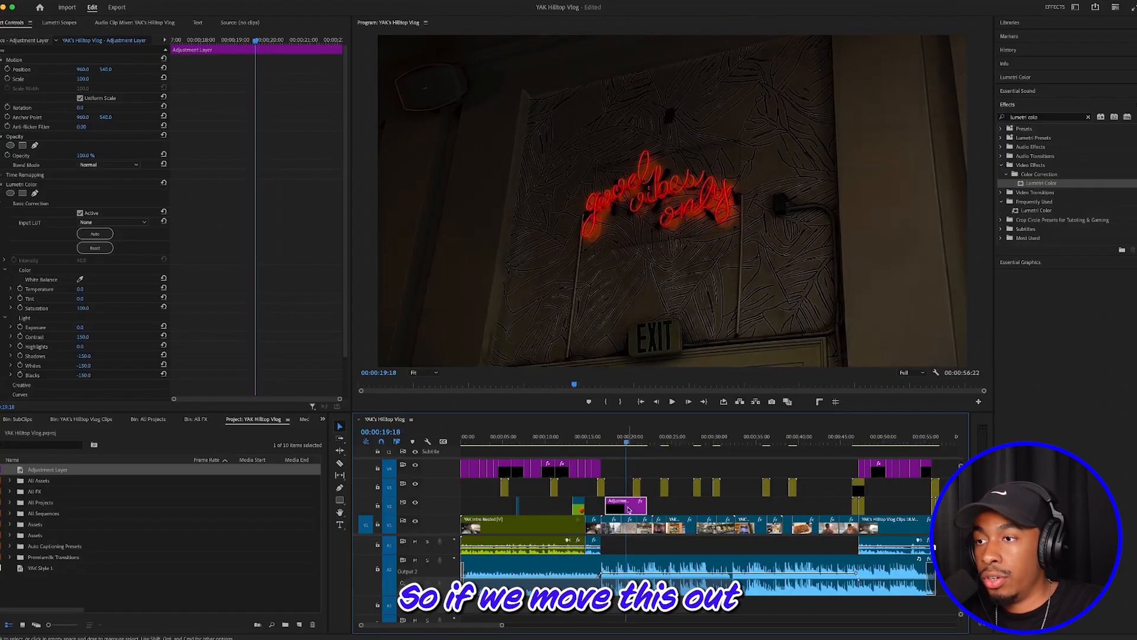
pyautogui.moveTo(630, 511)
pyautogui.mouseDown()
pyautogui.moveTo(683, 512)
pyautogui.moveTo(640, 511)
pyautogui.mouseUp()
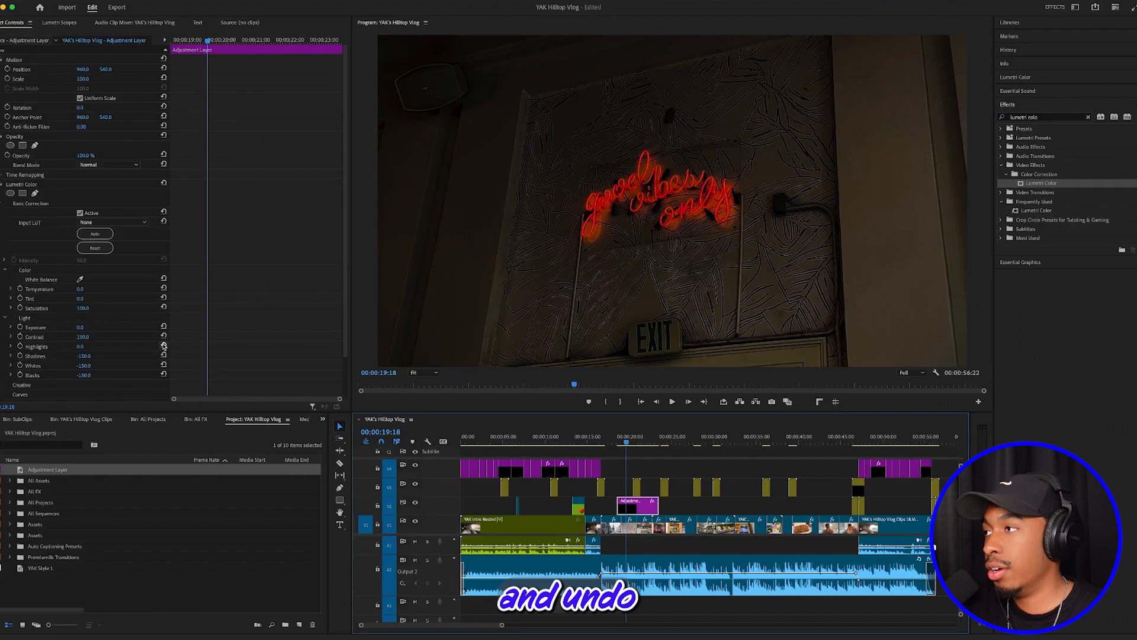
# Step: Reset the adjustment layer's Contrast, Shadows, Whites and Blacks to their defaults
pyautogui.click(163, 335)
pyautogui.click(163, 354)
pyautogui.click(163, 364)
pyautogui.click(163, 374)
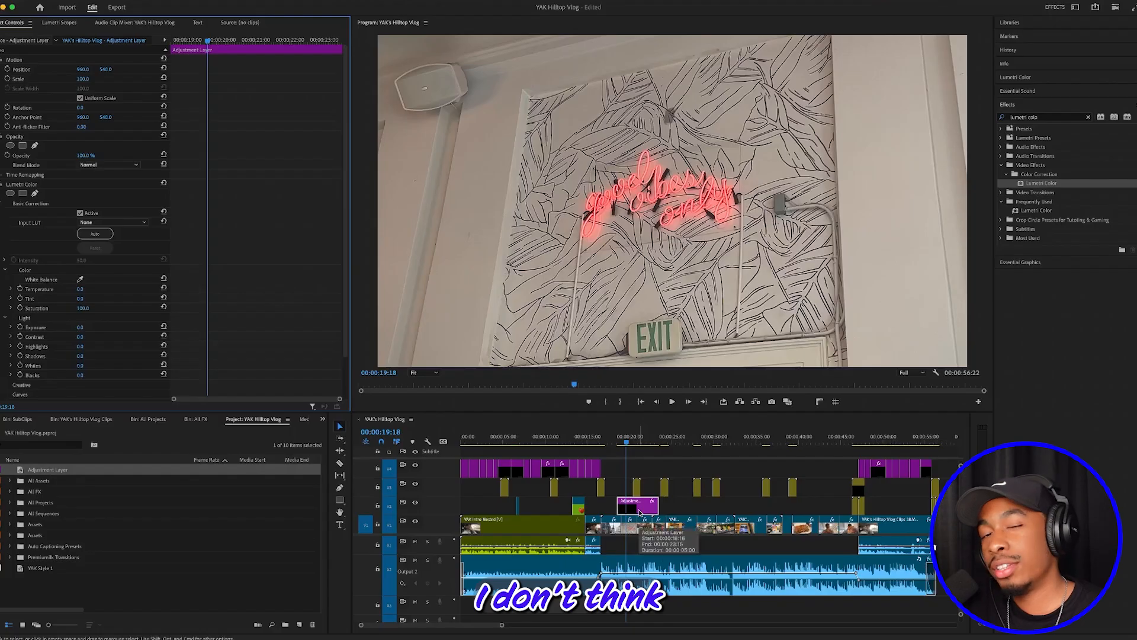
# Step: Align the adjustment layer on V2 with the start of the B-roll and extend it to just before the closing talking clip
pyautogui.moveTo(640, 513); pyautogui.dragTo(627, 513)
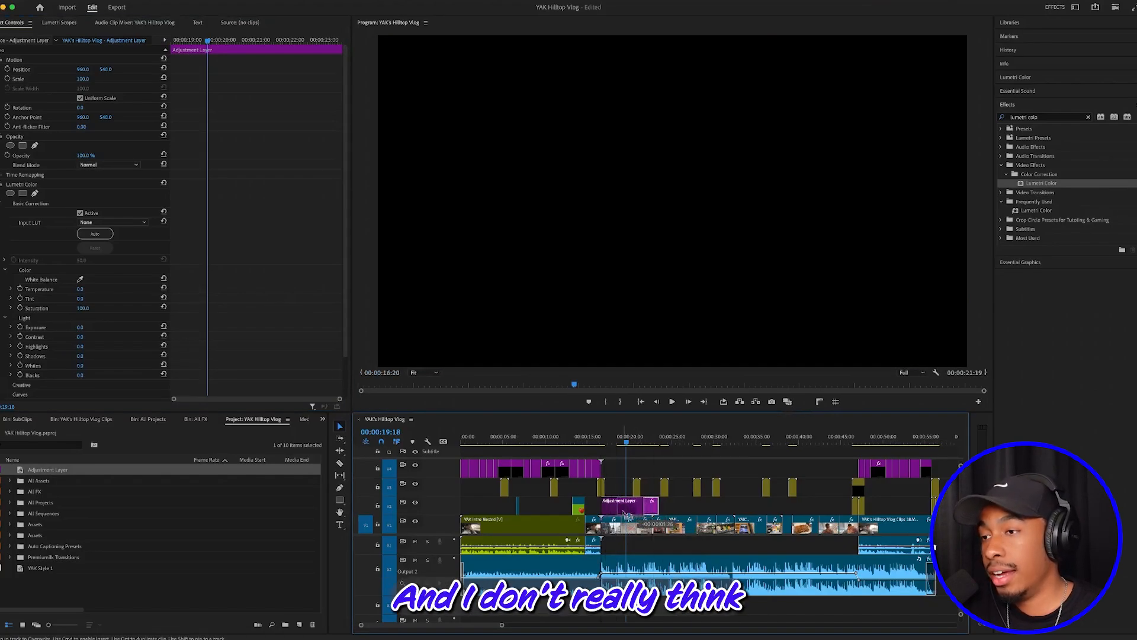
pyautogui.moveTo(627, 443); pyautogui.dragTo(600, 445)
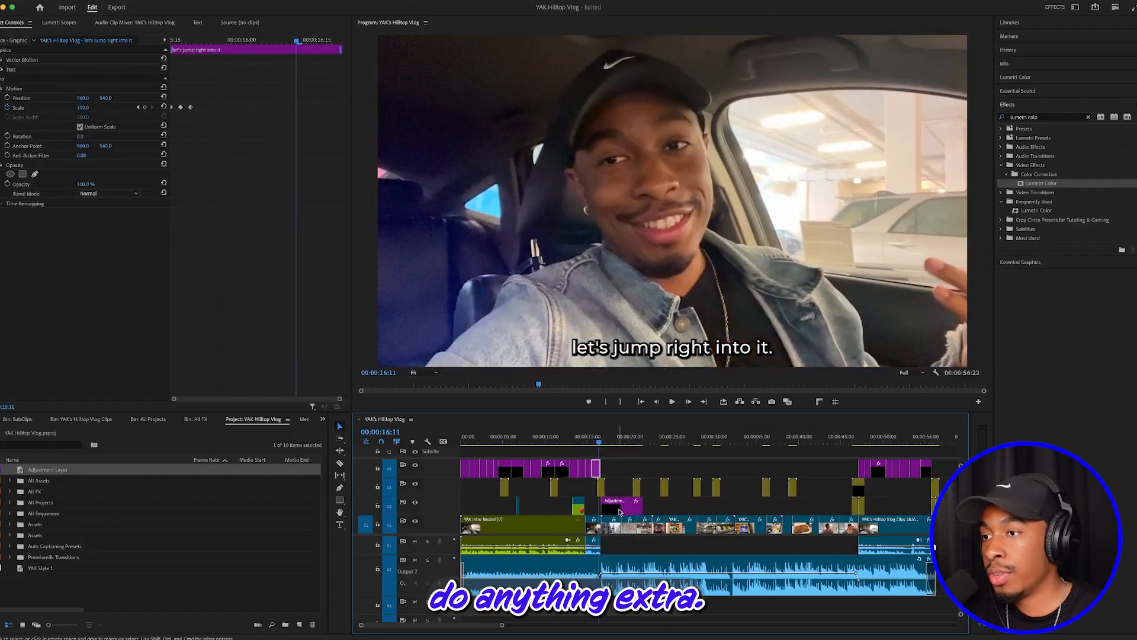
pyautogui.moveTo(643, 512); pyautogui.dragTo(851, 510)
pyautogui.click(620, 439)
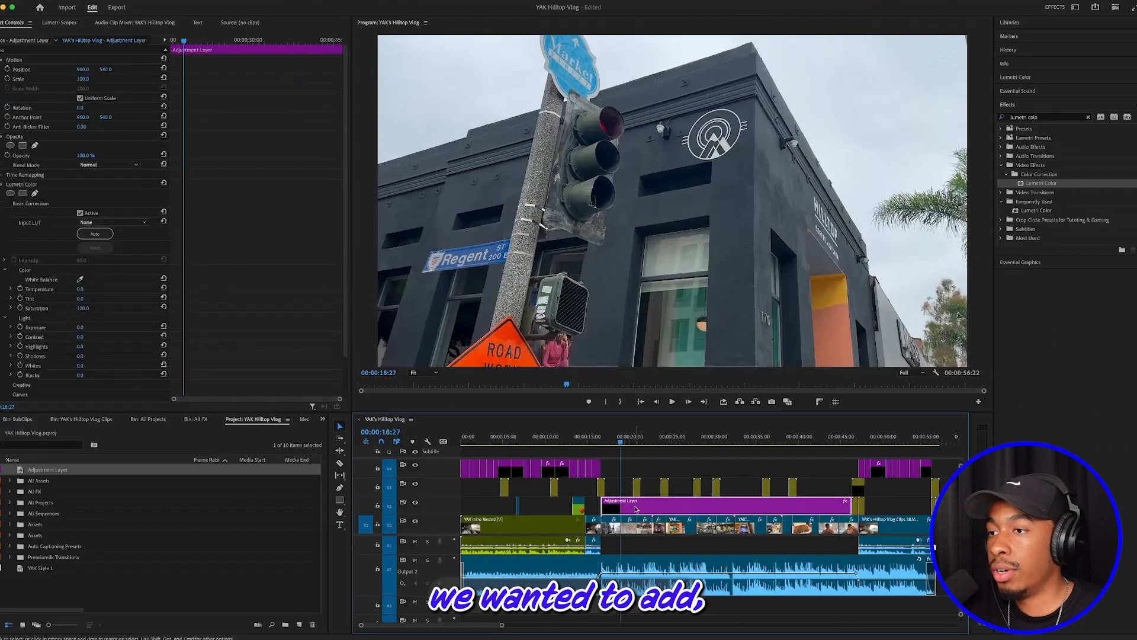
# Step: Try raised Lumetri Highlights on the adjustment layer, check the footage at 00:00:38:00, and reset Highlights
pyautogui.moveTo(79, 346); pyautogui.dragTo(141, 345)
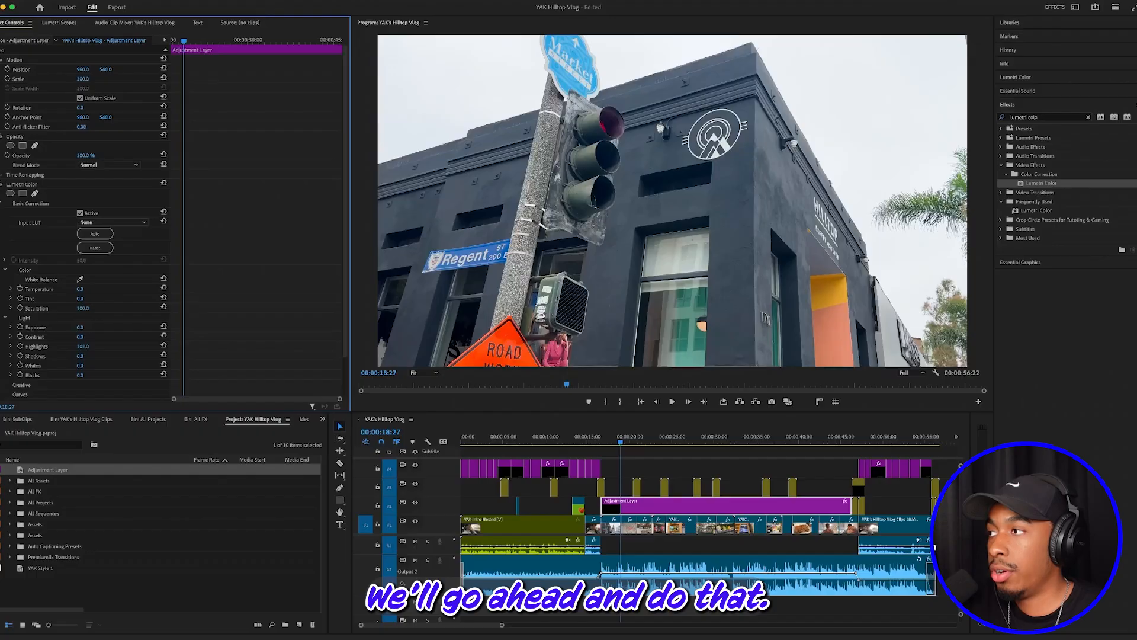
pyautogui.moveTo(86, 347); pyautogui.dragTo(87, 347)
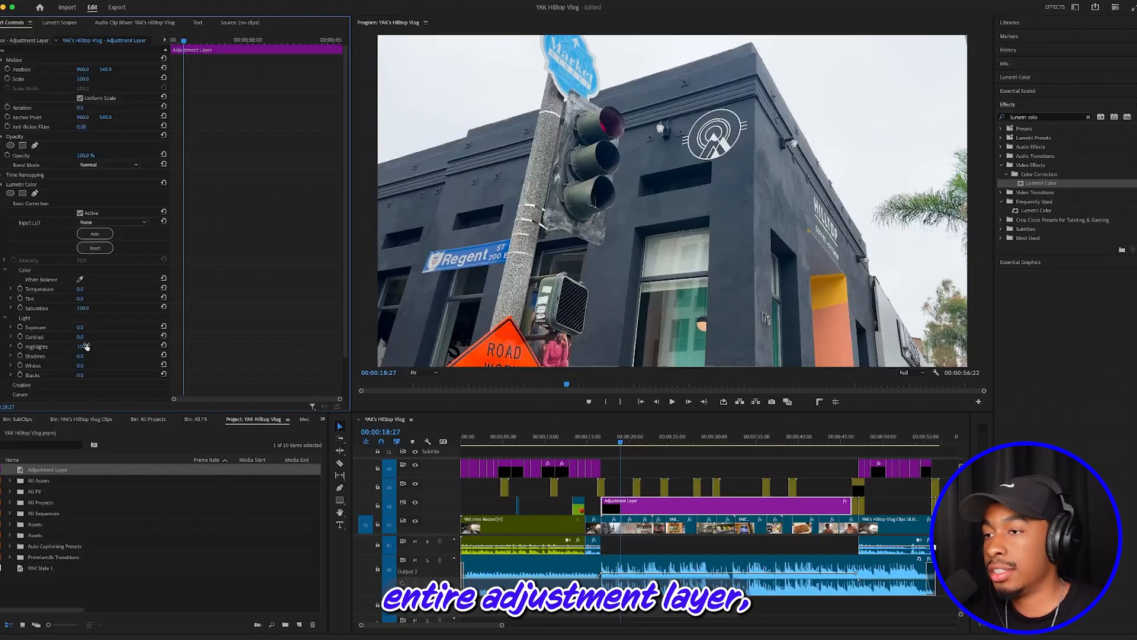
pyautogui.moveTo(620, 444); pyautogui.dragTo(782, 445)
pyautogui.click(164, 347)
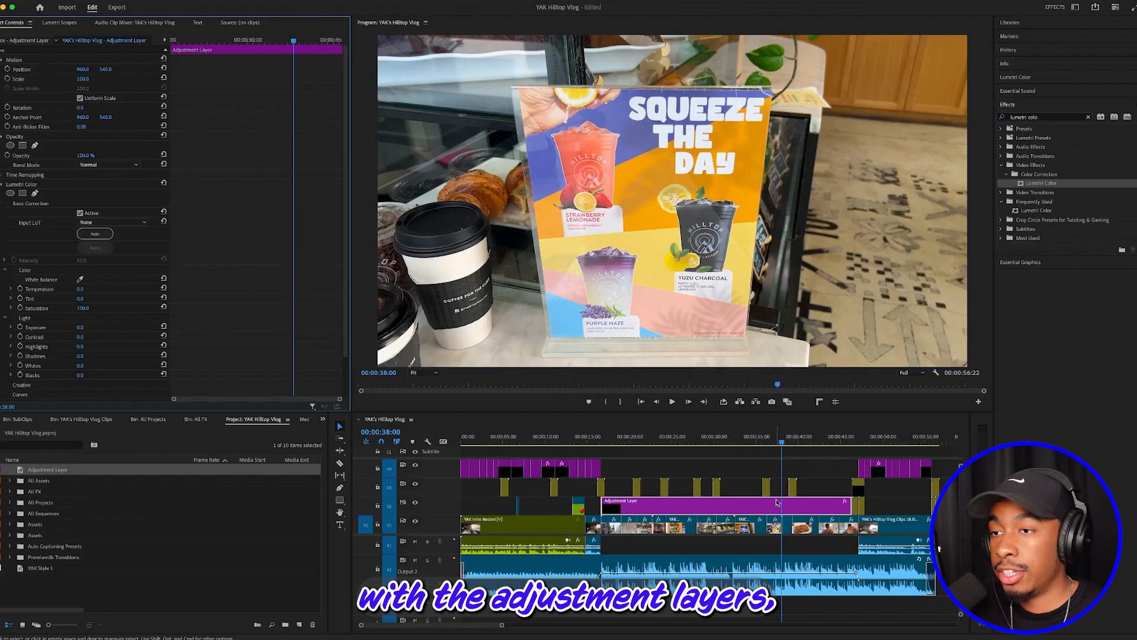
# Step: Try a shortened adjustment layer over the bookshelf clip near 00:00:25:14, first on V4 and back on V2
pyautogui.moveTo(777, 503); pyautogui.dragTo(781, 474)
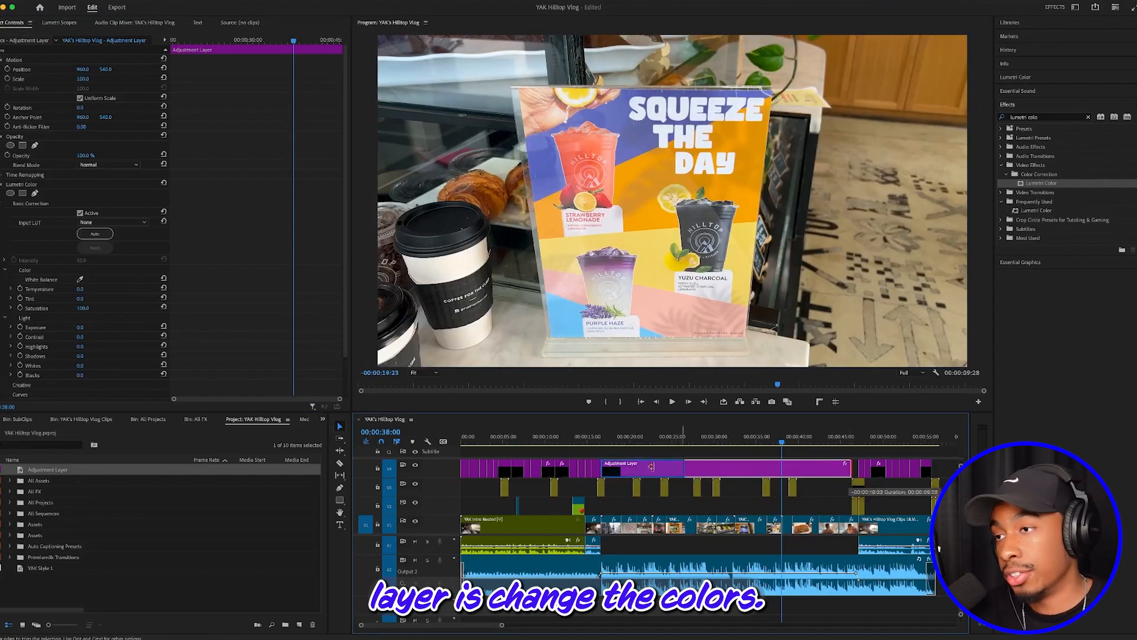
pyautogui.click(680, 439)
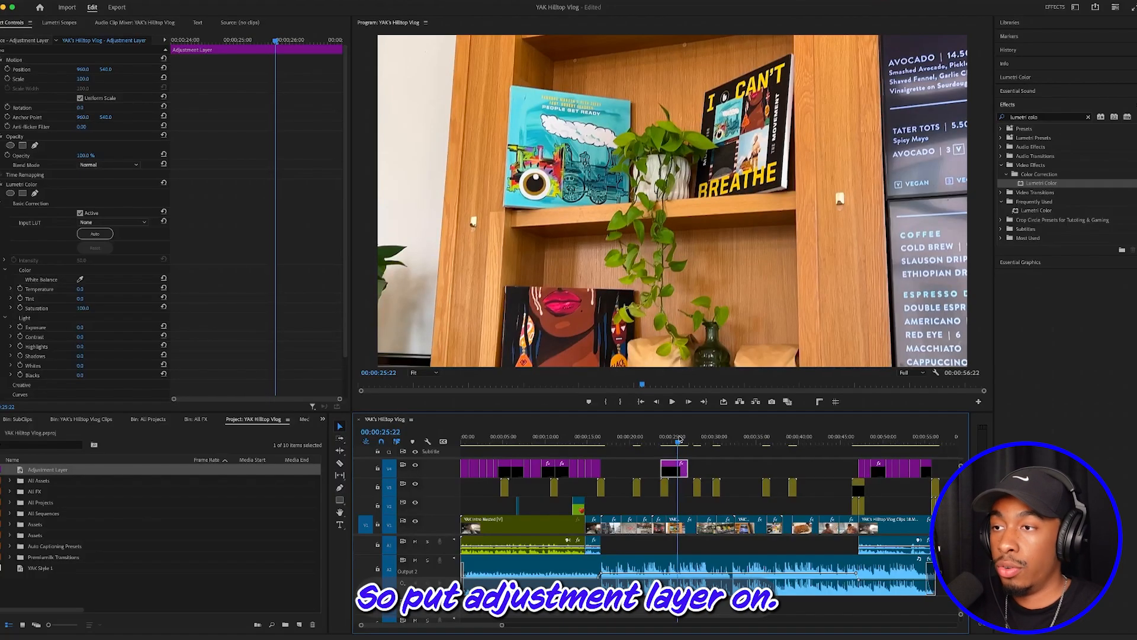
pyautogui.moveTo(677, 473); pyautogui.dragTo(677, 508)
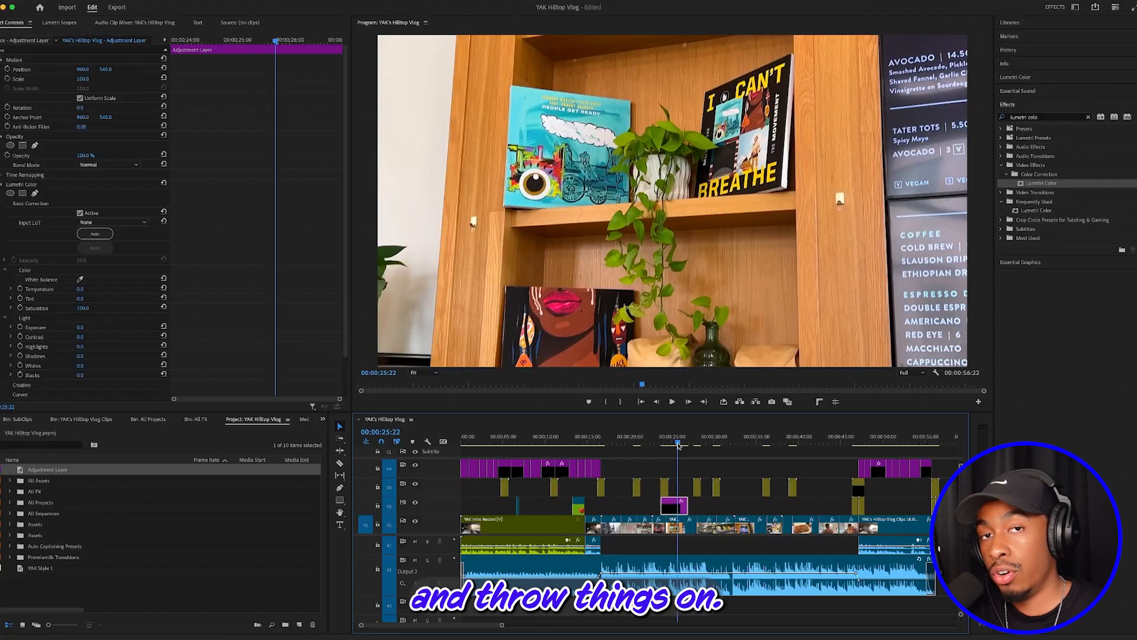
pyautogui.moveTo(679, 446); pyautogui.dragTo(675, 445)
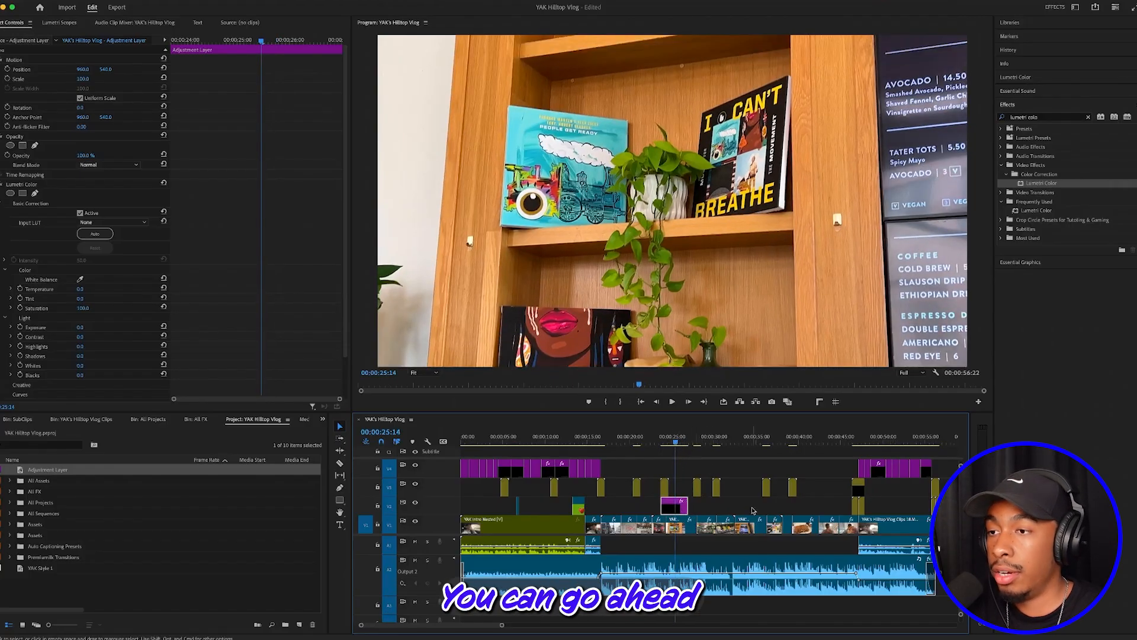
pyautogui.moveTo(678, 509); pyautogui.dragTo(586, 508)
pyautogui.moveTo(832, 508); pyautogui.dragTo(851, 508)
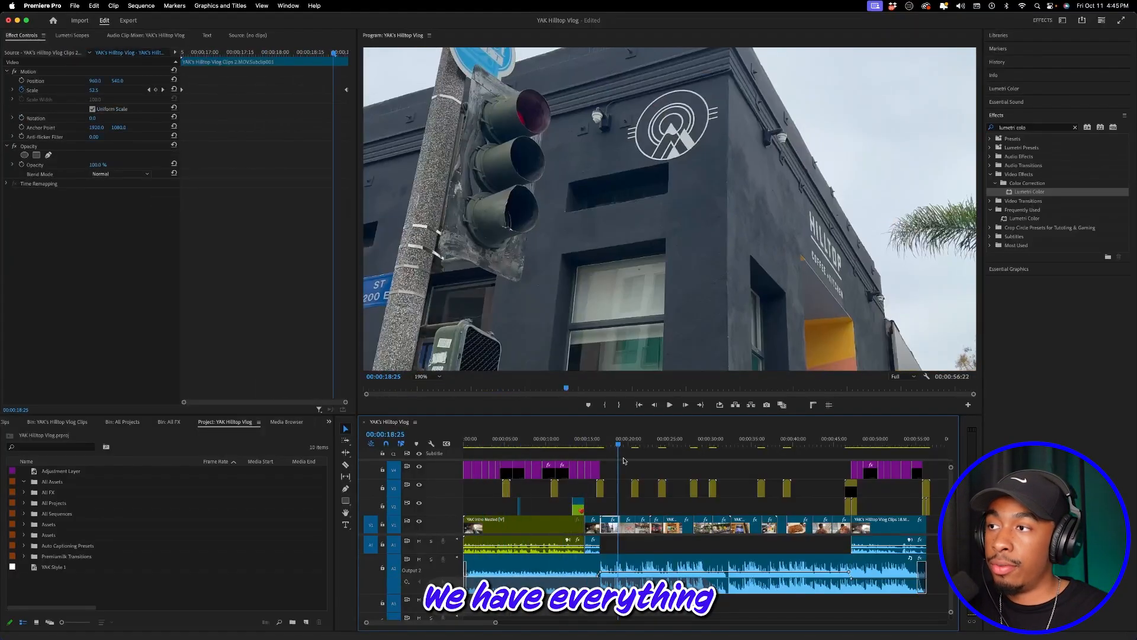
# Step: Move the playhead to 00:00:18:07 and set the program preview's zoom level to Fit
pyautogui.moveTo(623, 461)
pyautogui.mouseDown()
pyautogui.moveTo(589, 460)
pyautogui.moveTo(615, 457)
pyautogui.mouseUp()
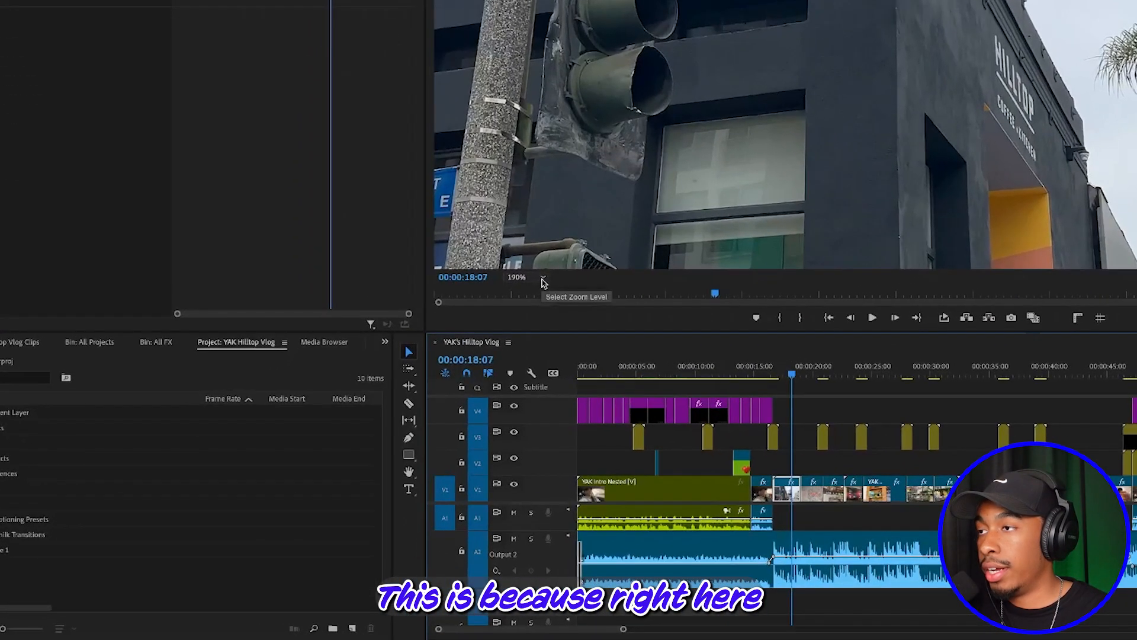
pyautogui.click(437, 377)
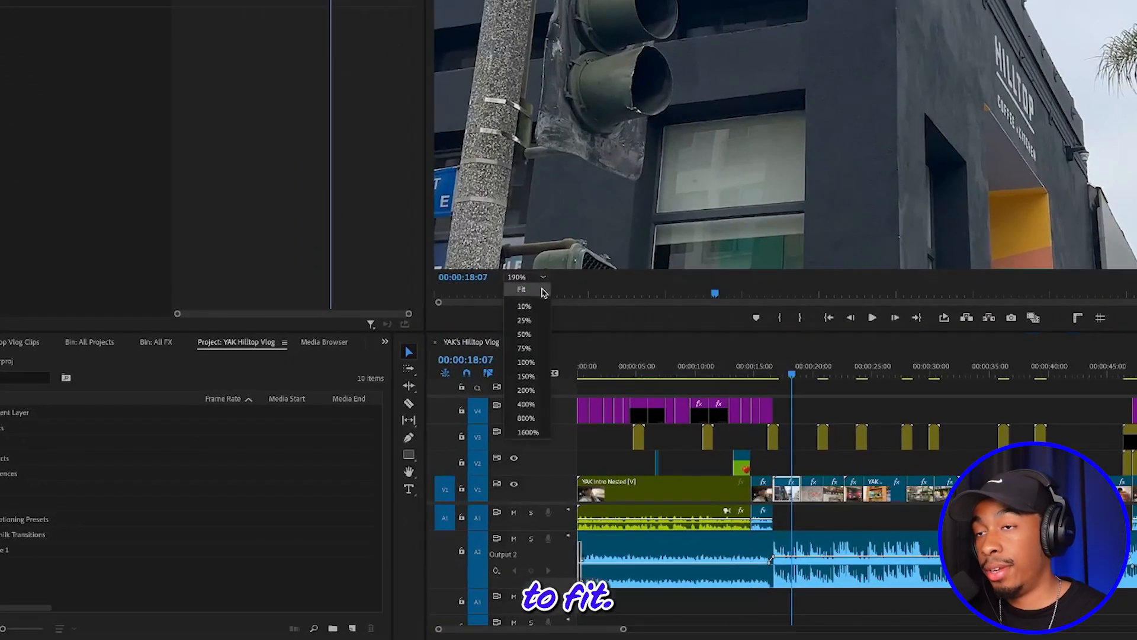
pyautogui.click(542, 290)
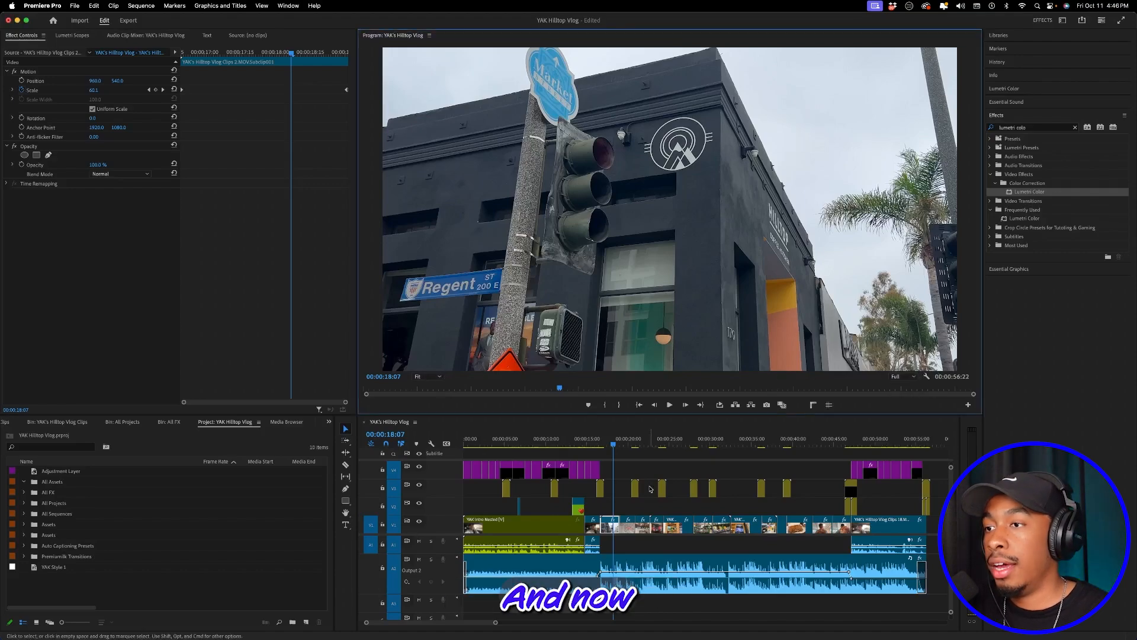
# Step: Mark the sandwich-eating clip at 00:00:44:01 as the in/out range and extend the range across the whole sequence
pyautogui.moveTo(629, 442); pyautogui.dragTo(828, 444)
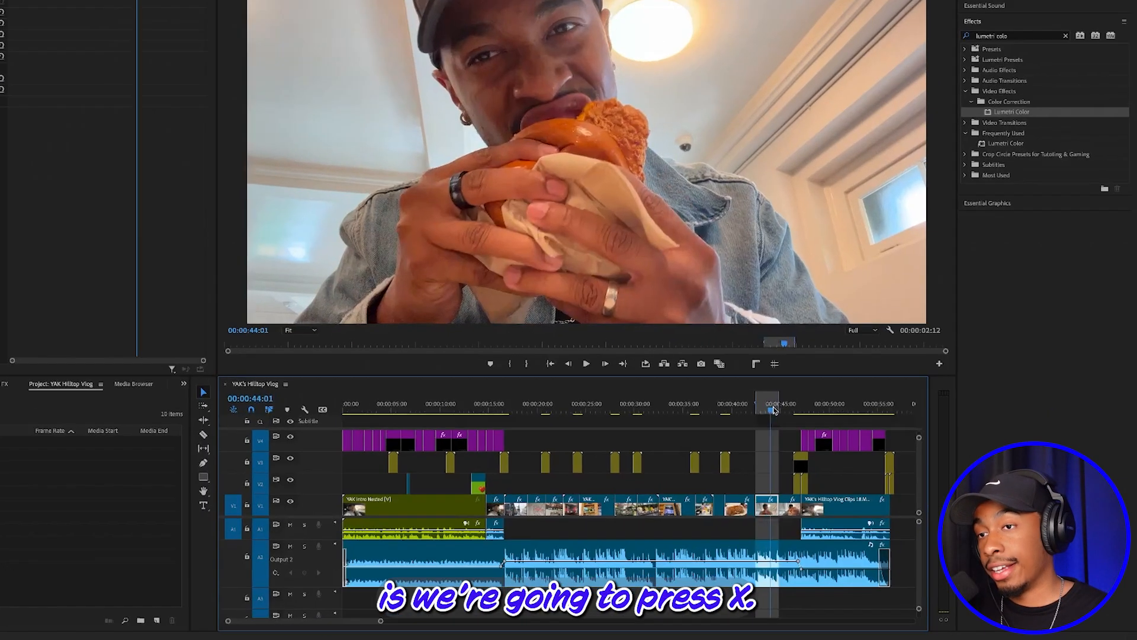
pyautogui.press('x')
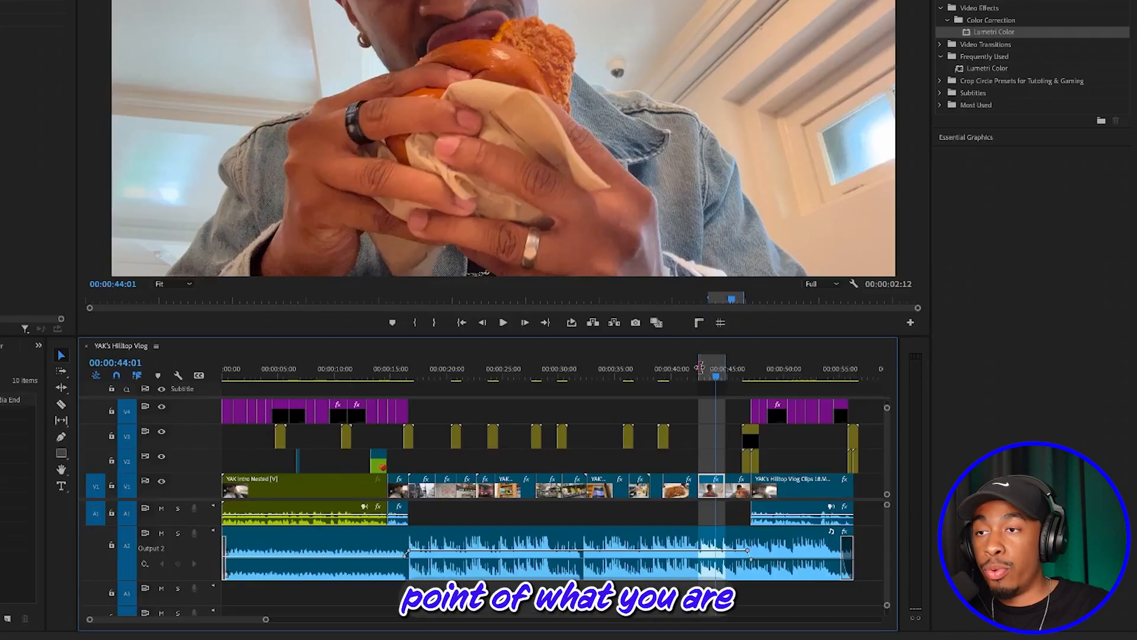
pyautogui.moveTo(699, 367); pyautogui.dragTo(224, 368)
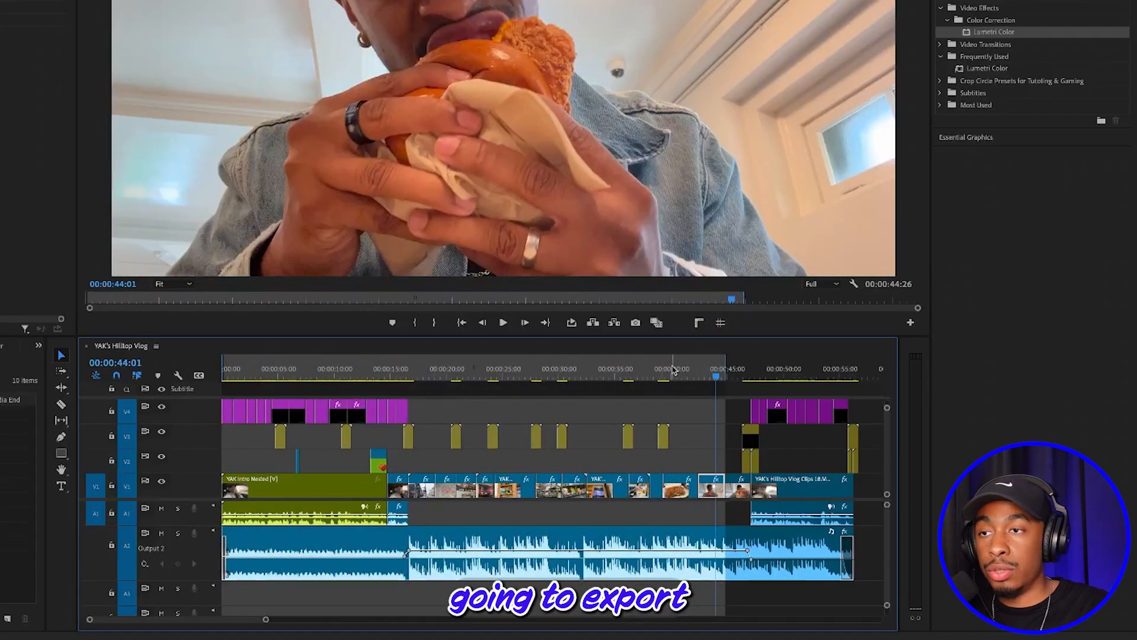
pyautogui.moveTo(723, 369); pyautogui.dragTo(858, 362)
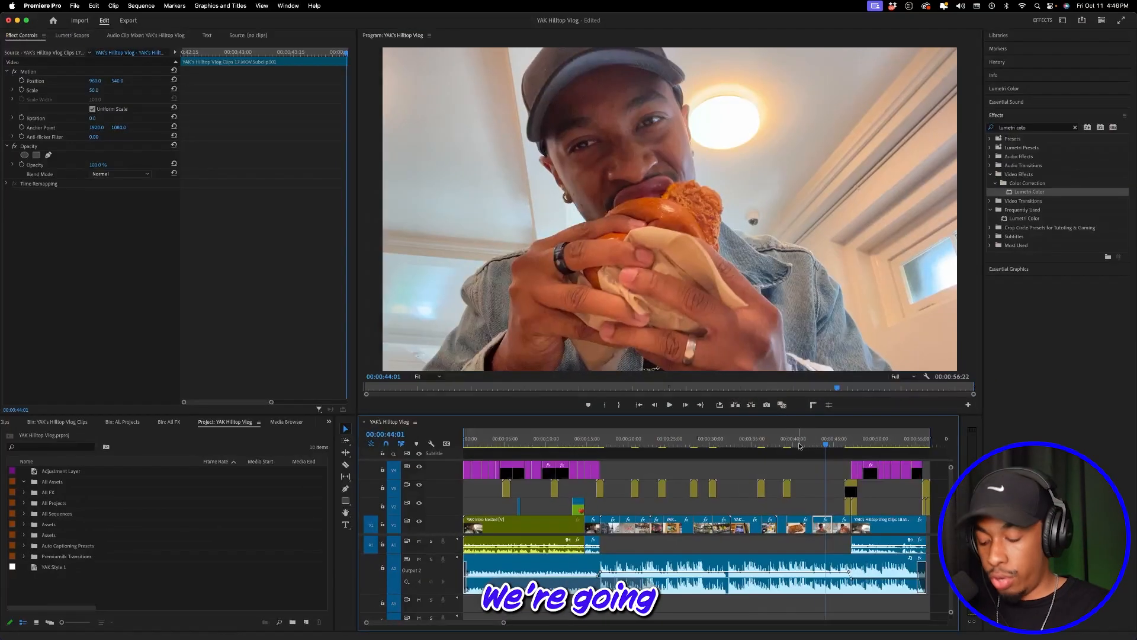
# Step: Open the export settings for the sequence and name the output file "YAK's Hilltop Vlog V1.mp4"
pyautogui.press('super+m')
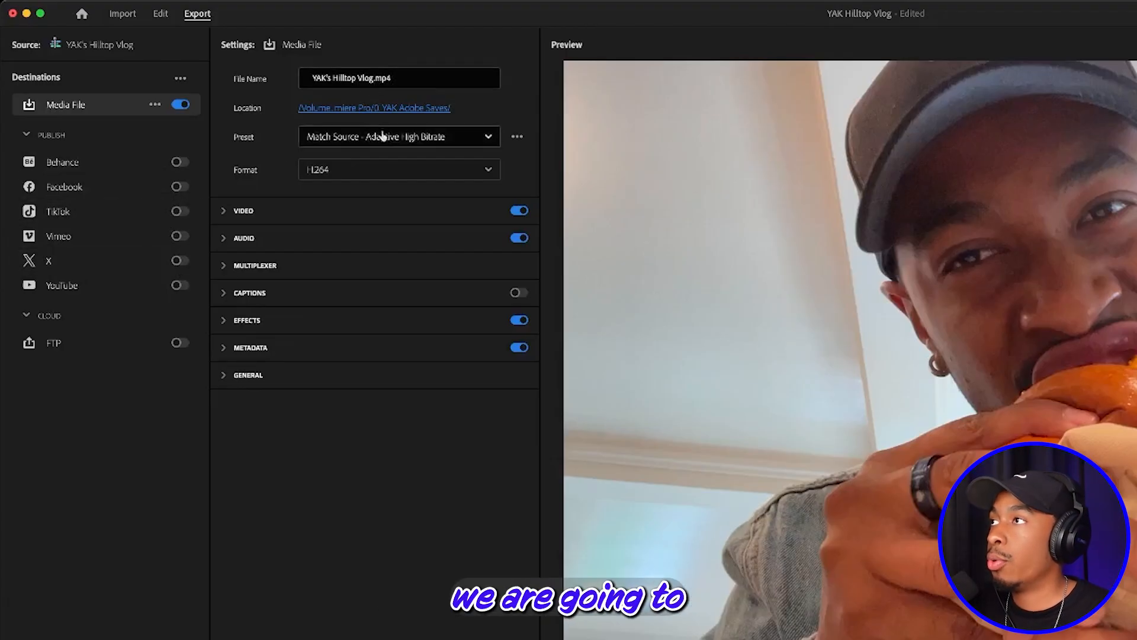
pyautogui.click(372, 79)
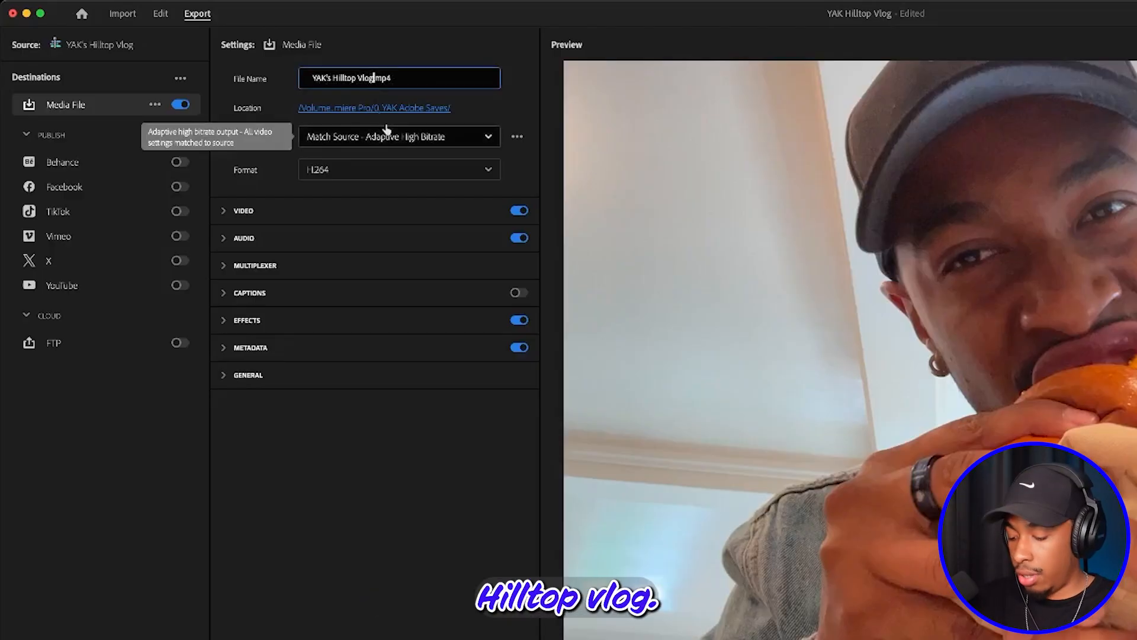
pyautogui.write('V1')
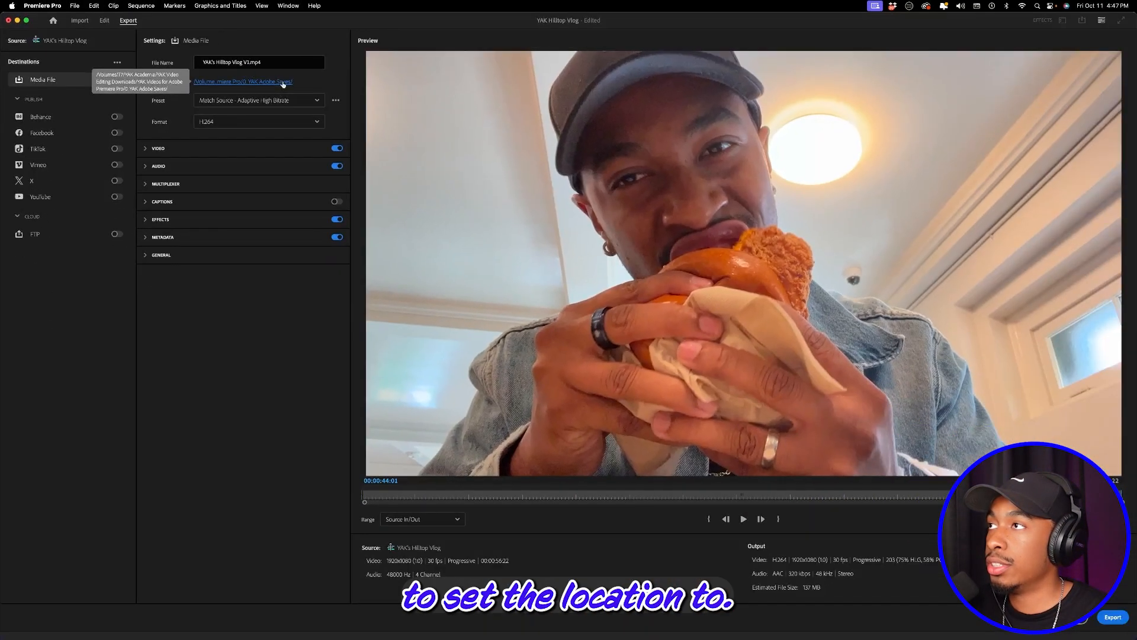
# Step: Set the export location to a new folder "All Exports" inside the YAK Videos for Adobe Premiere Pro folder
pyautogui.click(436, 112)
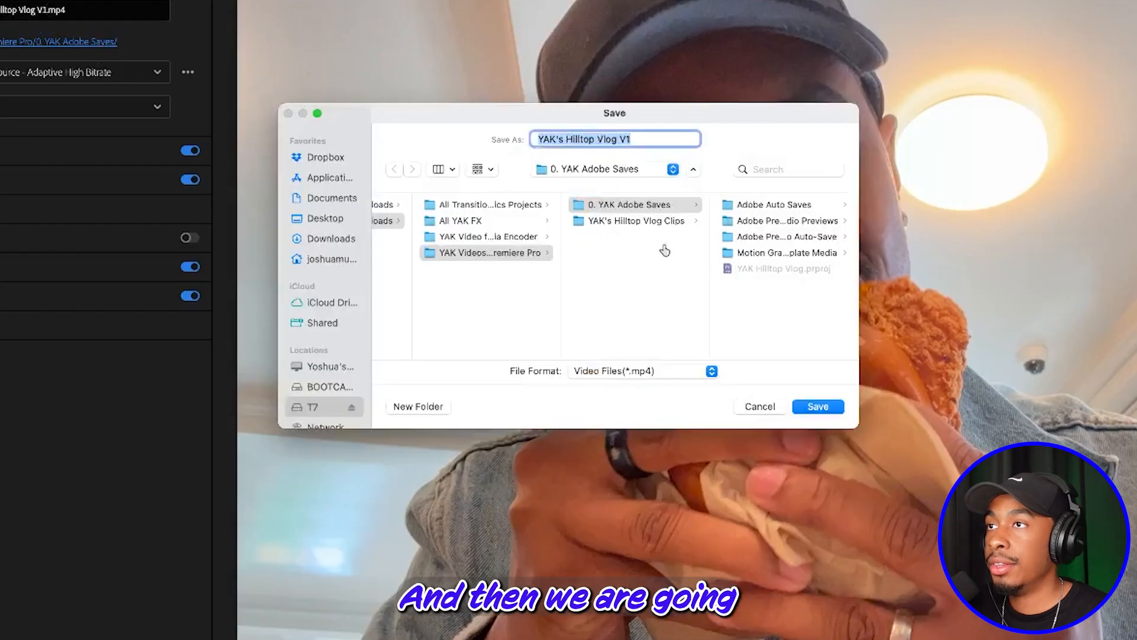
pyautogui.click(672, 223)
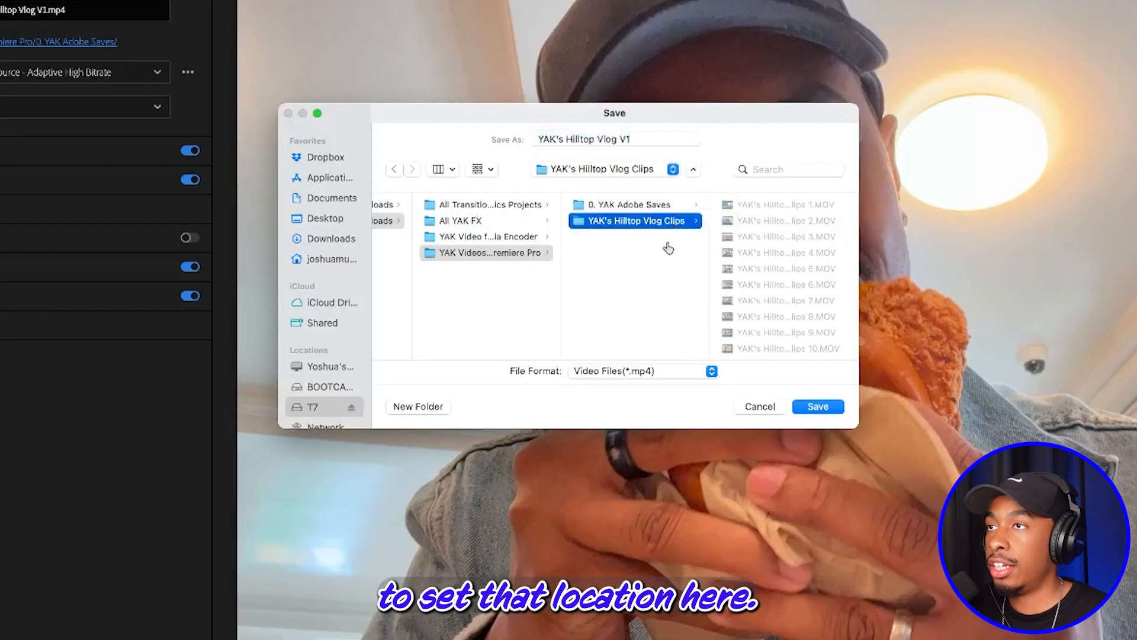
pyautogui.click(667, 248)
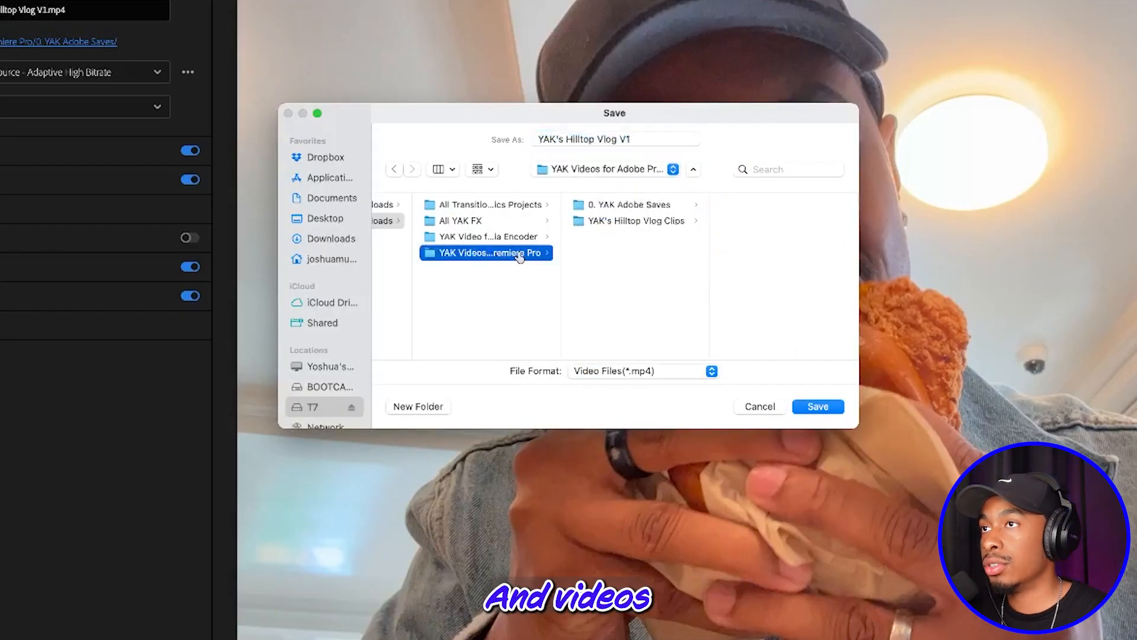
pyautogui.click(418, 406)
pyautogui.write('All Exports')
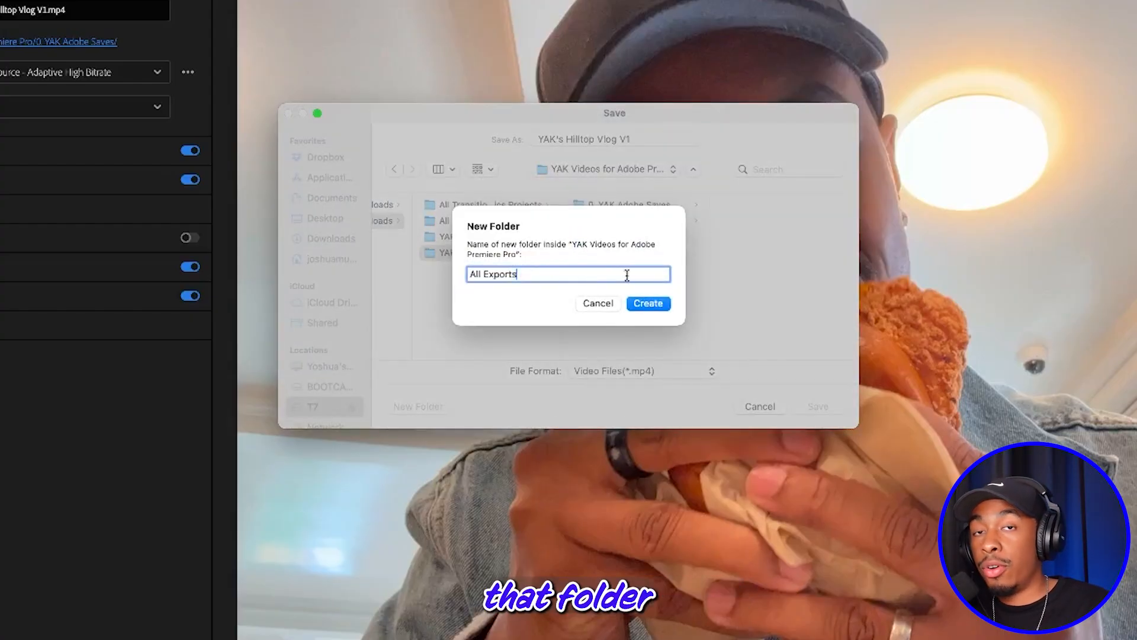
pyautogui.click(658, 309)
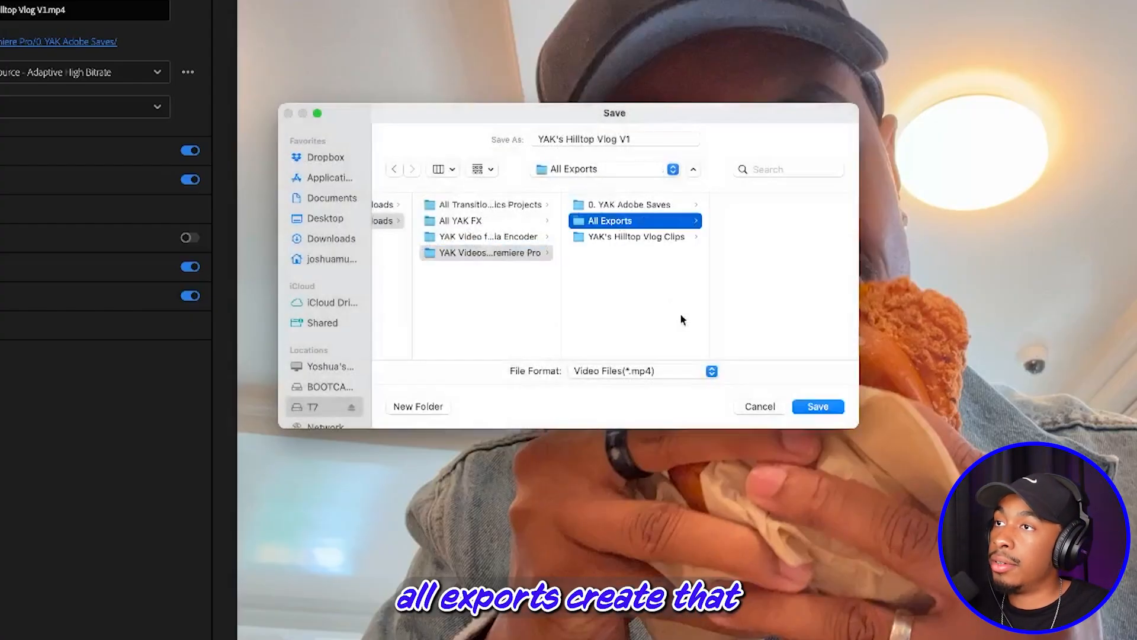
pyautogui.click(826, 408)
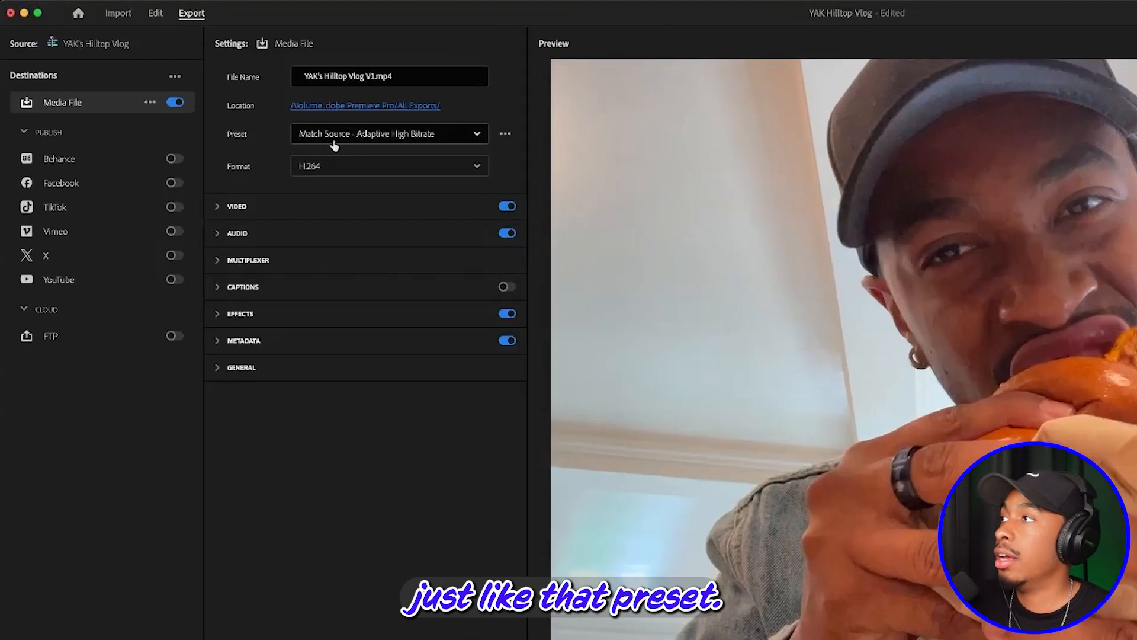
# Step: Choose the Match Source - Adaptive High Bitrate preset and the H.264 format for the export
pyautogui.click(444, 142)
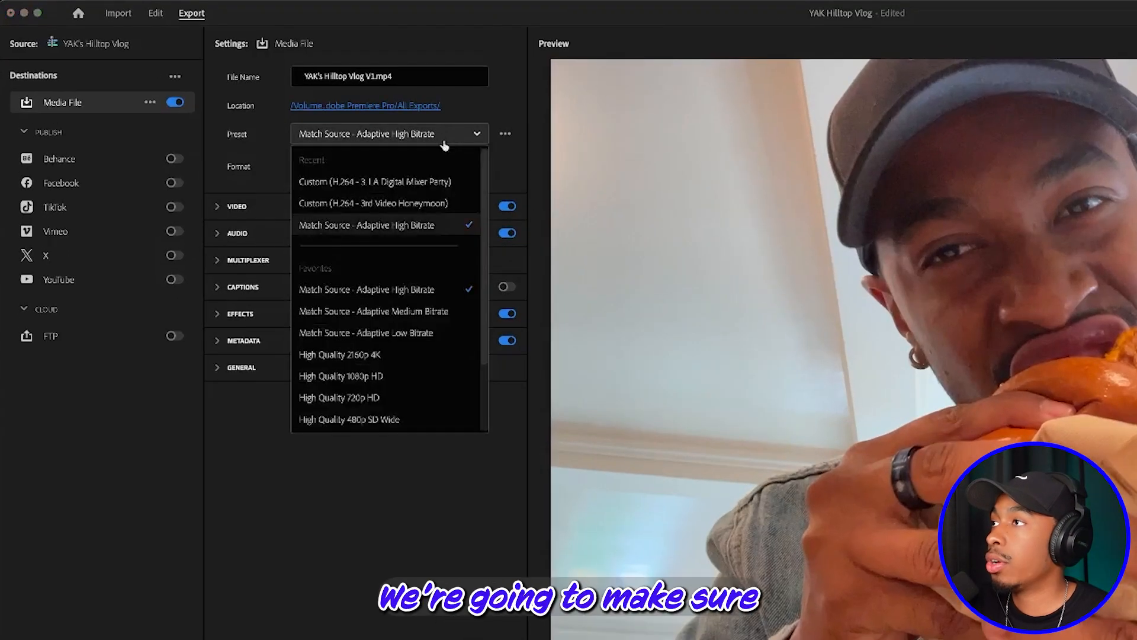
pyautogui.click(433, 231)
pyautogui.click(335, 172)
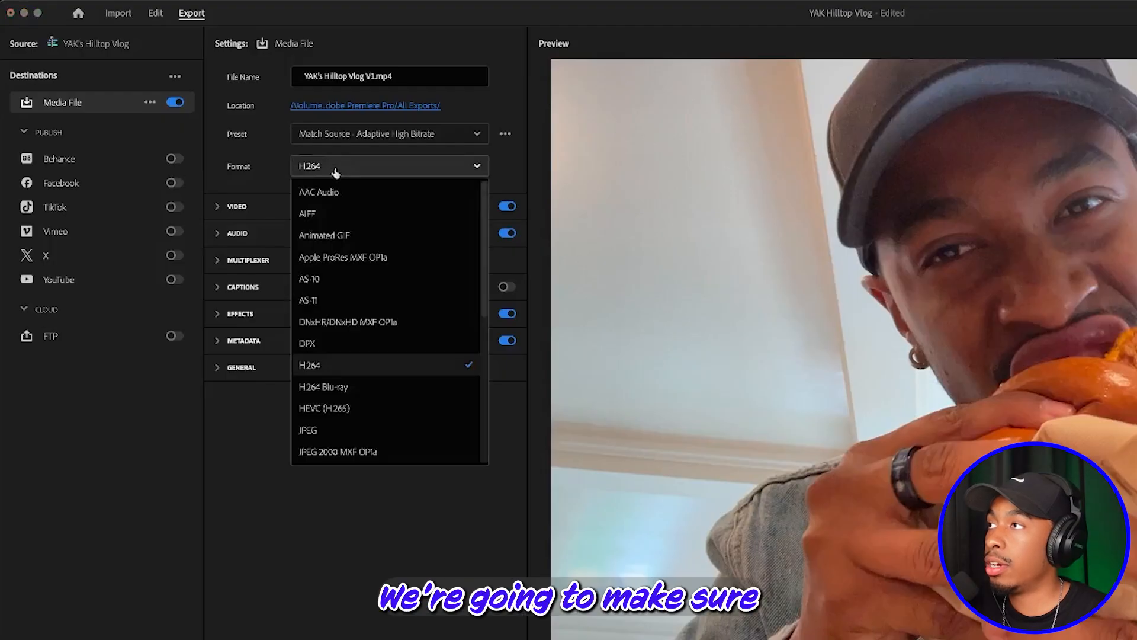
pyautogui.click(356, 367)
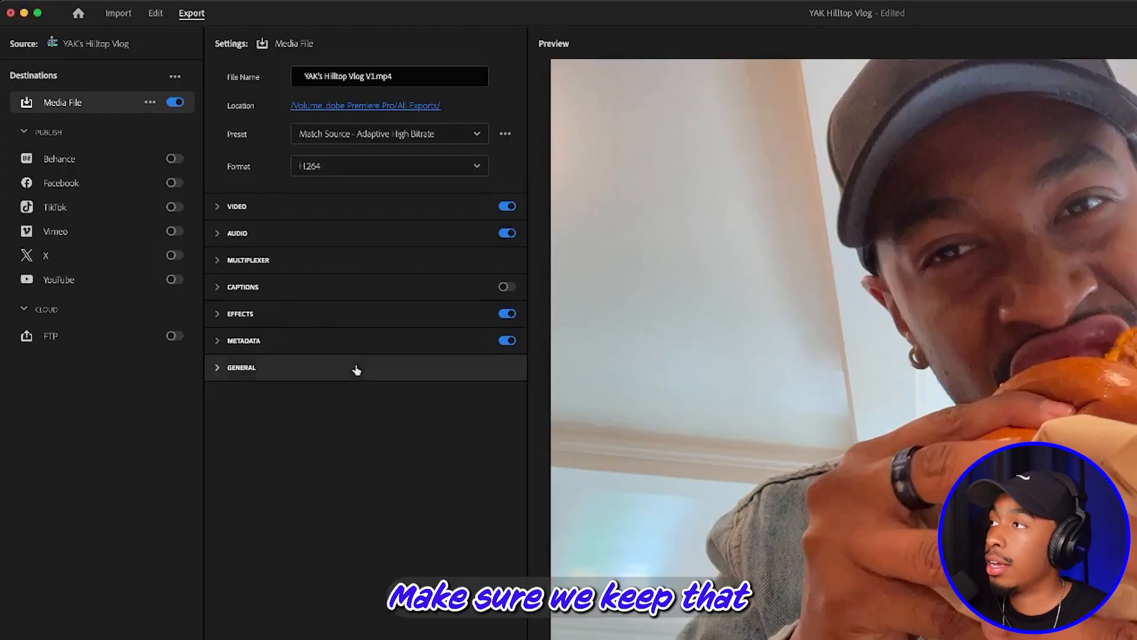
# Step: Check the basic video settings and try MPEG audio with MPEG-1, Layer I and Normal stereo mode
pyautogui.click(219, 212)
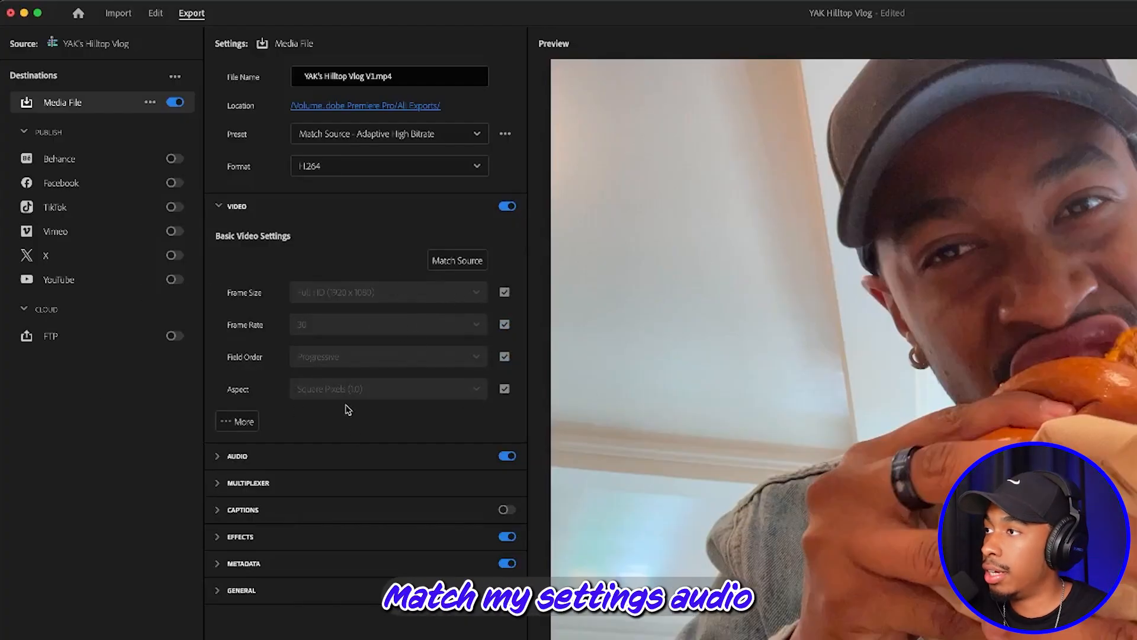
pyautogui.click(217, 457)
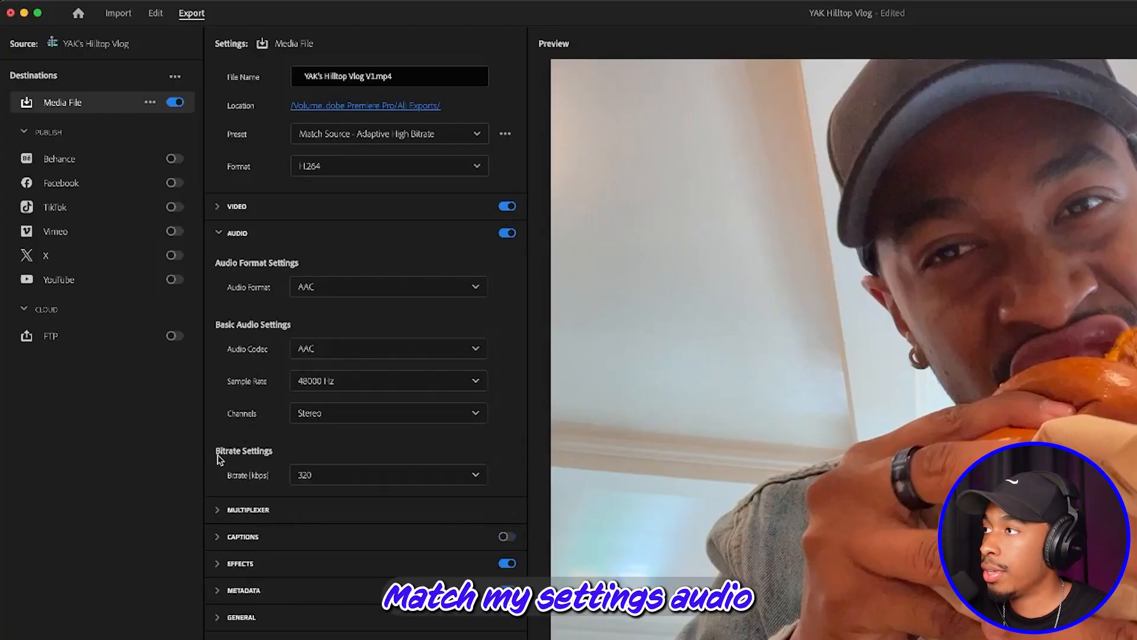
pyautogui.click(364, 294)
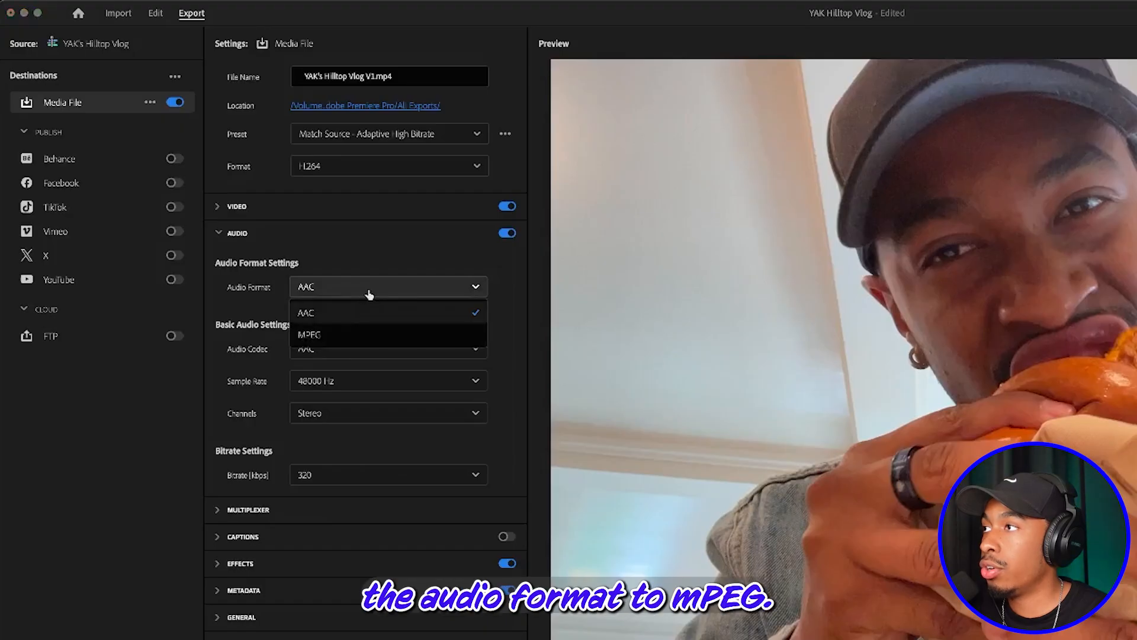
pyautogui.click(372, 345)
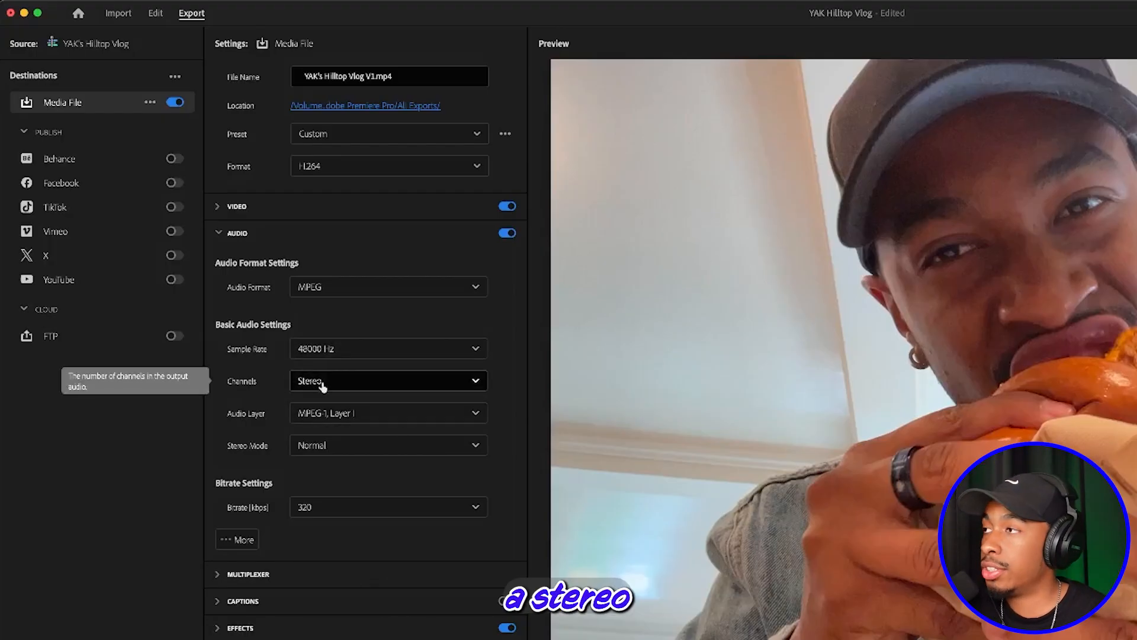
pyautogui.click(358, 415)
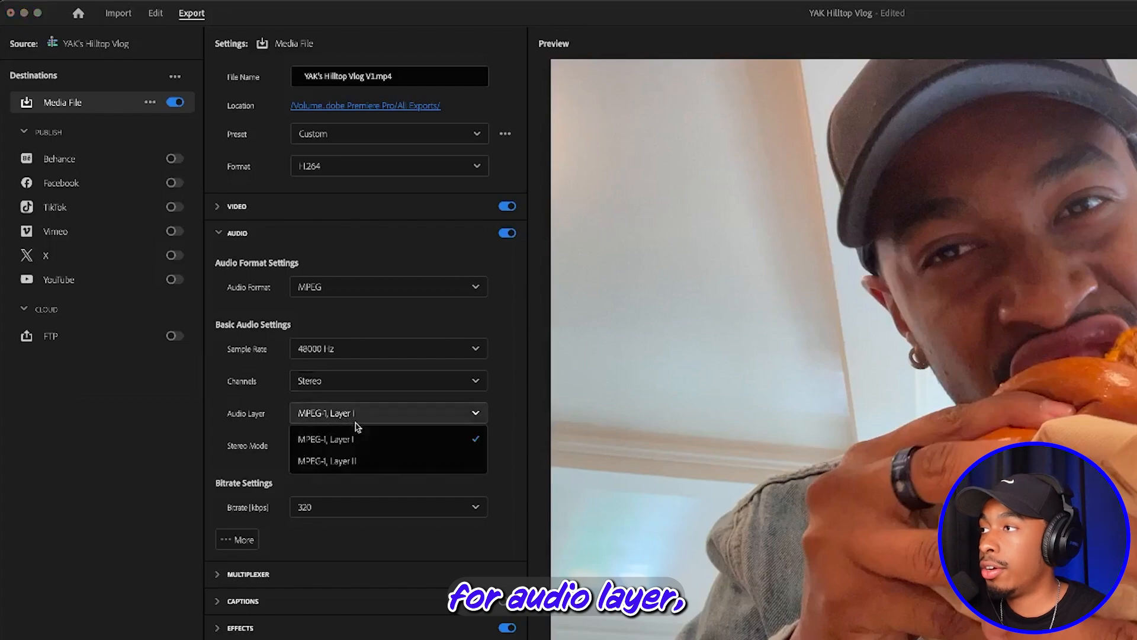
pyautogui.click(361, 420)
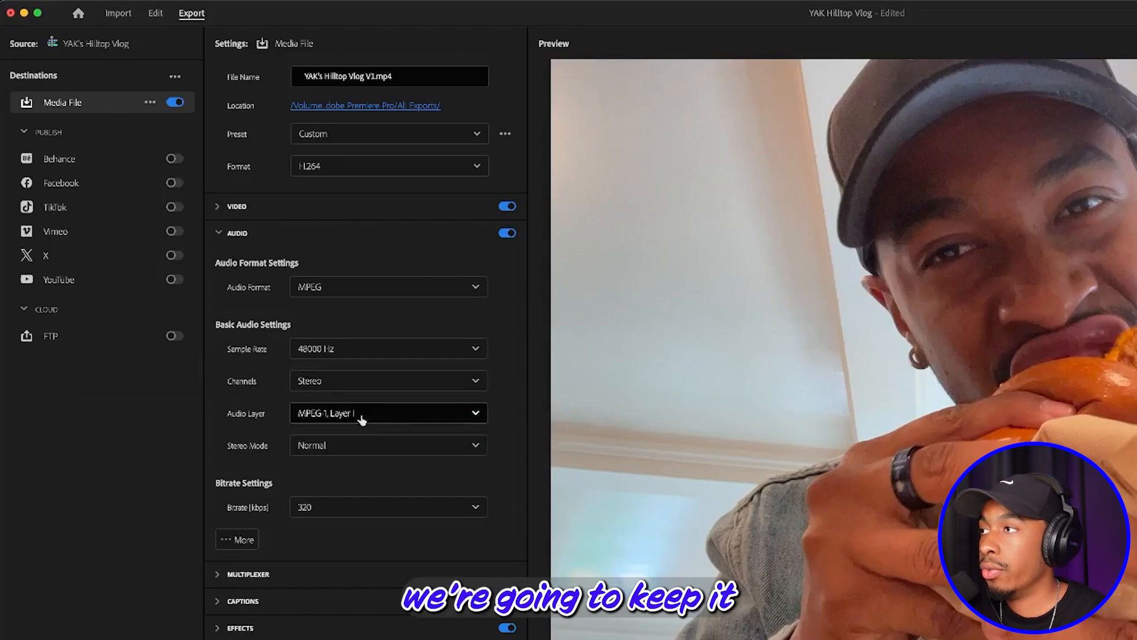
pyautogui.click(381, 454)
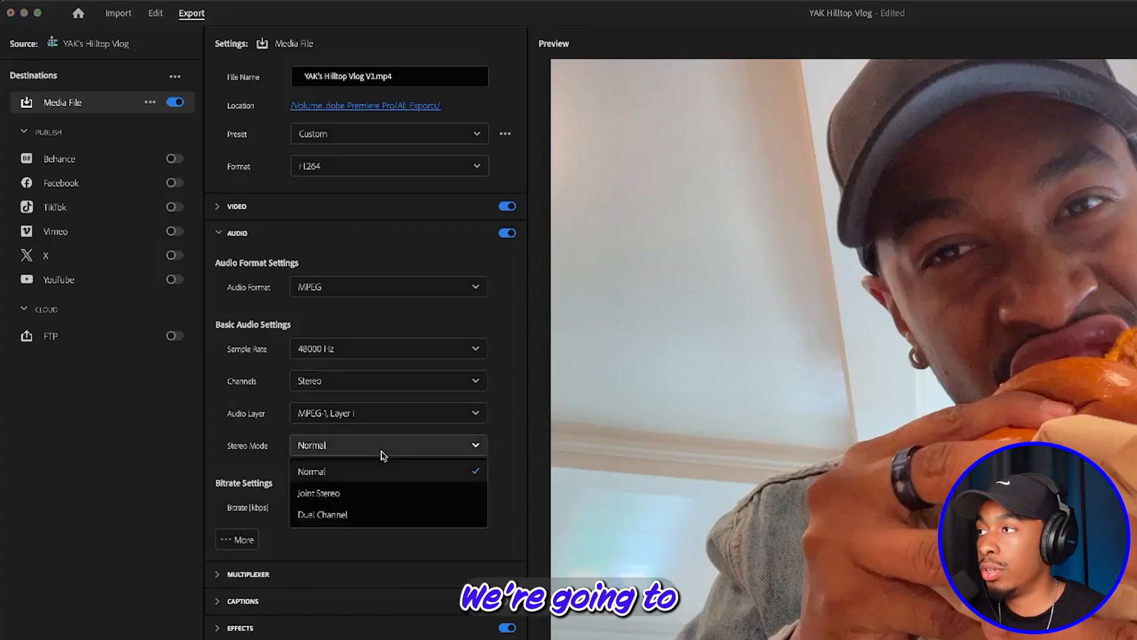
pyautogui.click(370, 472)
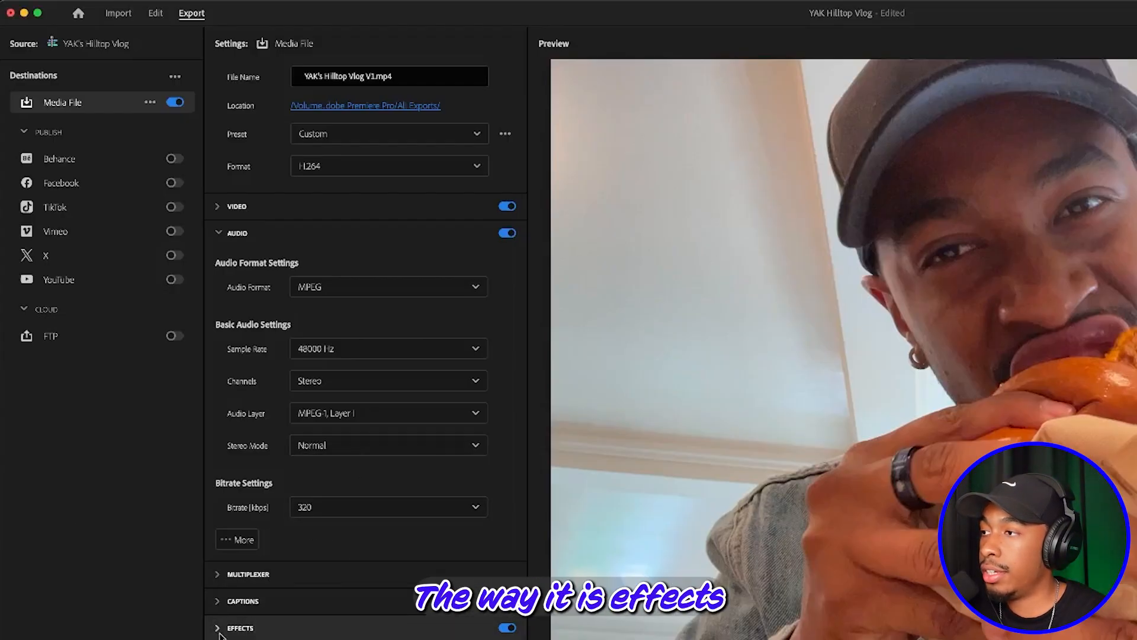
# Step: Look through the export's Effects and Metadata options
pyautogui.click(240, 627)
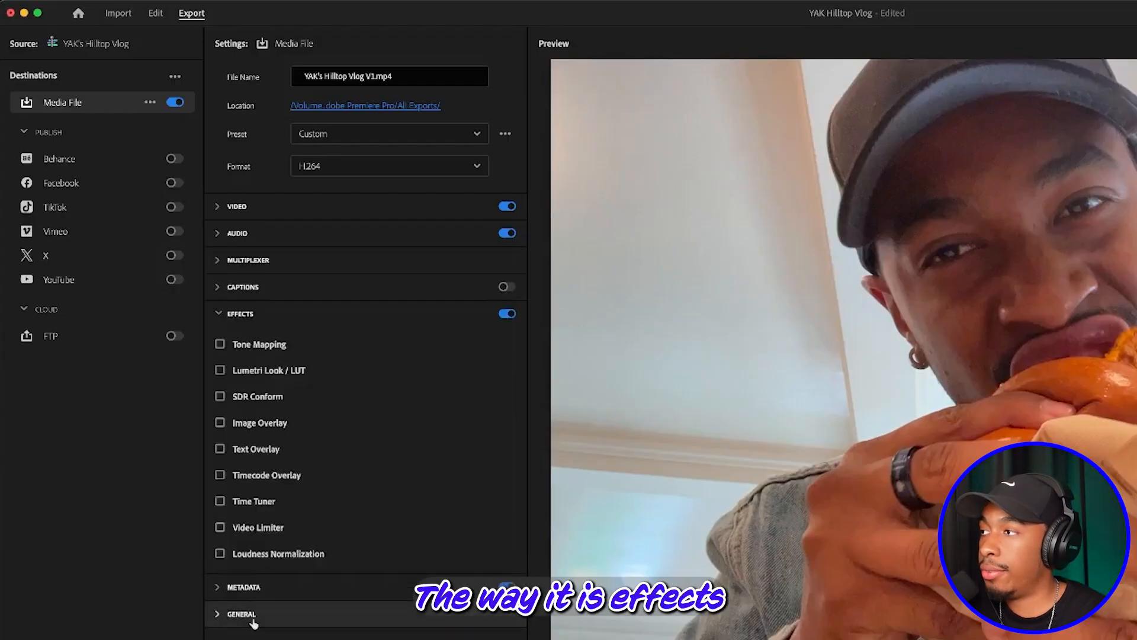
pyautogui.click(215, 588)
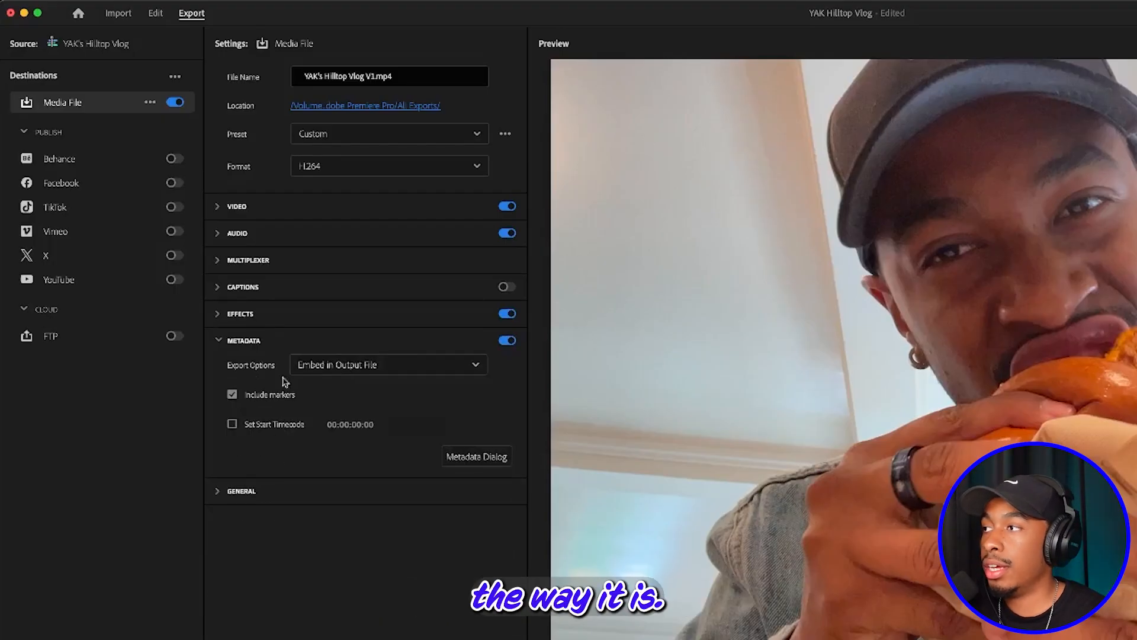
pyautogui.click(218, 341)
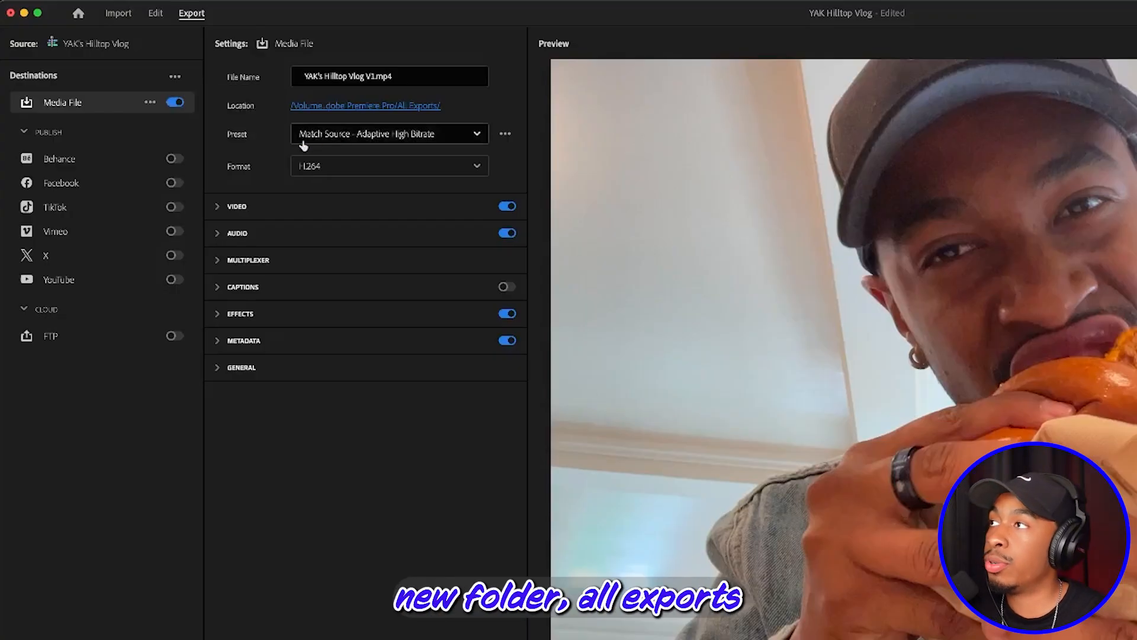
# Step: Review the export preset and format, and the Video, Audio, Multiplexer, Captions, Effects and Metadata settings
pyautogui.click(355, 138)
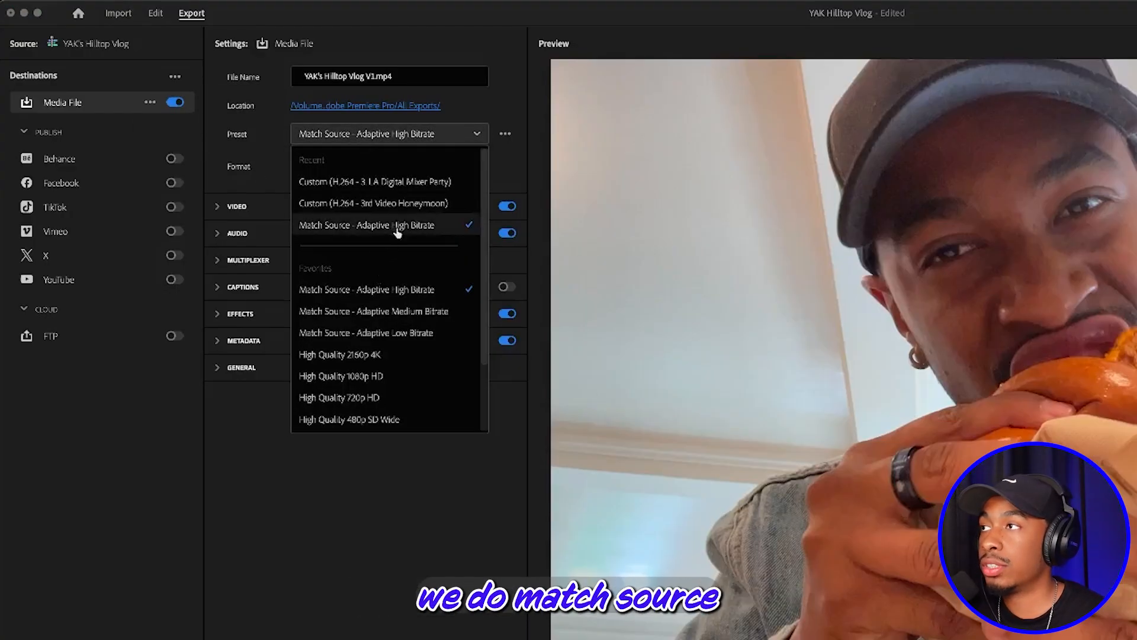
pyautogui.click(301, 173)
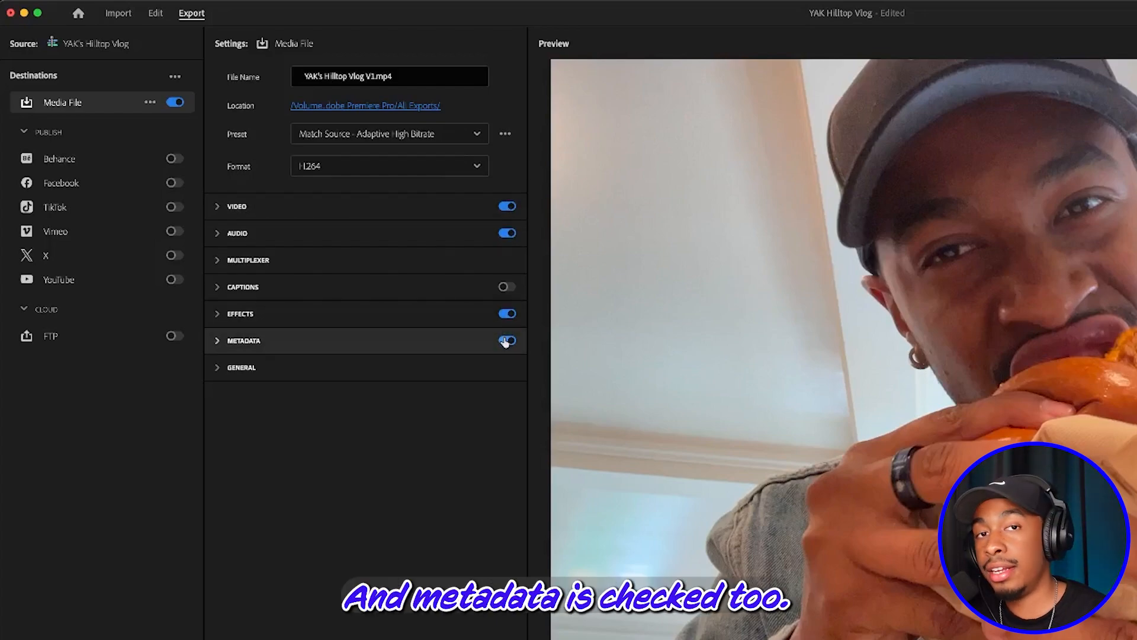
pyautogui.click(217, 208)
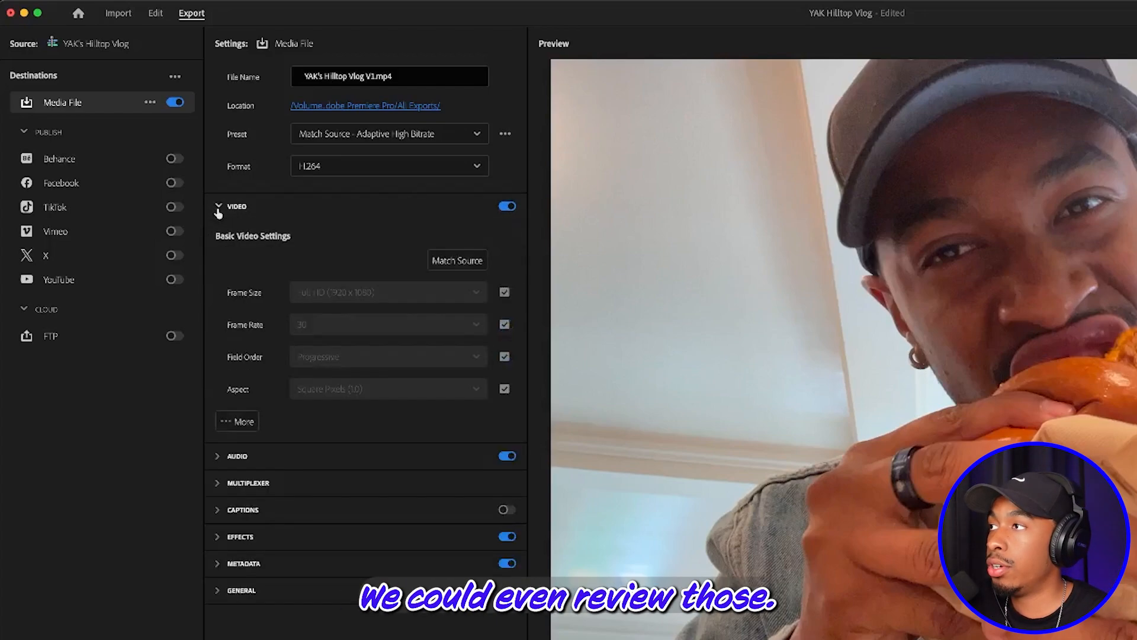
pyautogui.click(218, 209)
pyautogui.click(219, 234)
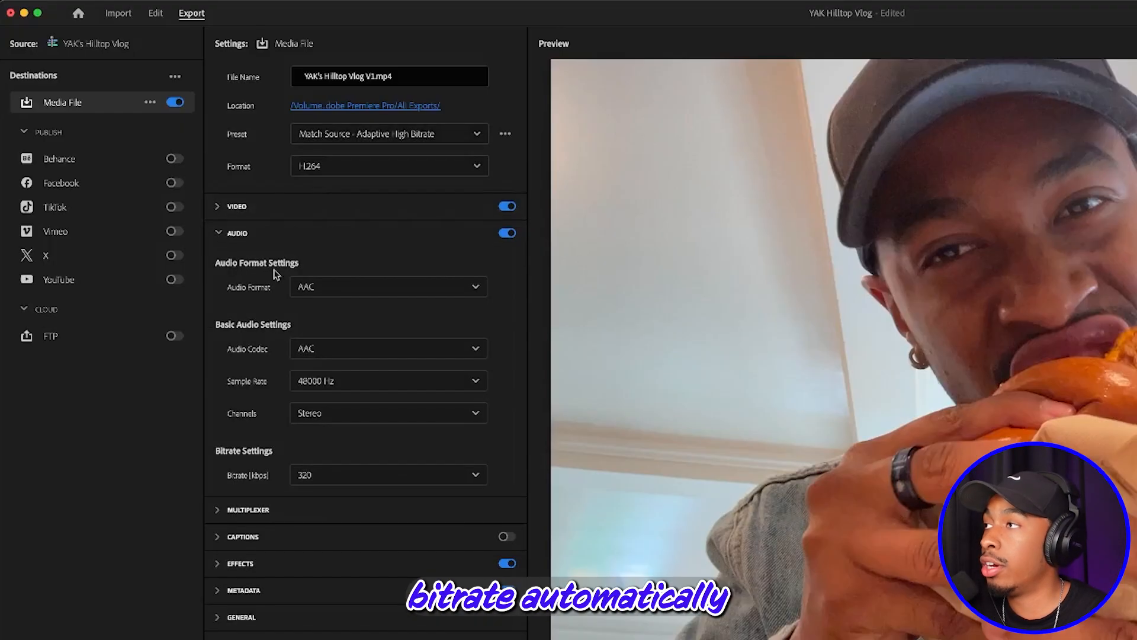
pyautogui.click(218, 233)
pyautogui.click(218, 261)
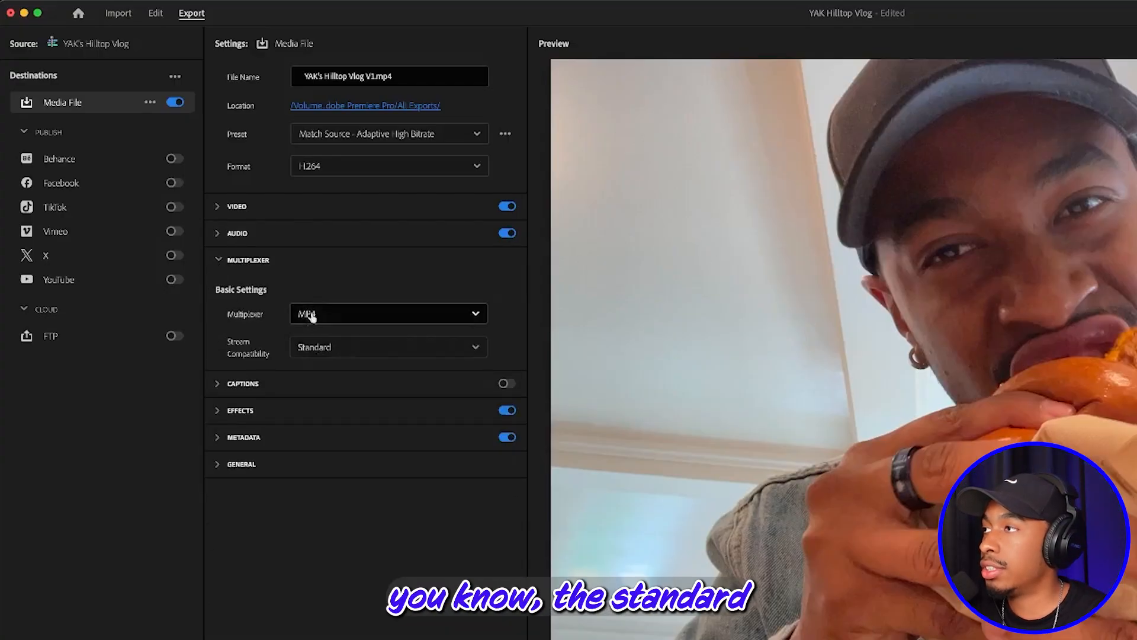
pyautogui.click(218, 260)
pyautogui.click(219, 288)
pyautogui.click(218, 290)
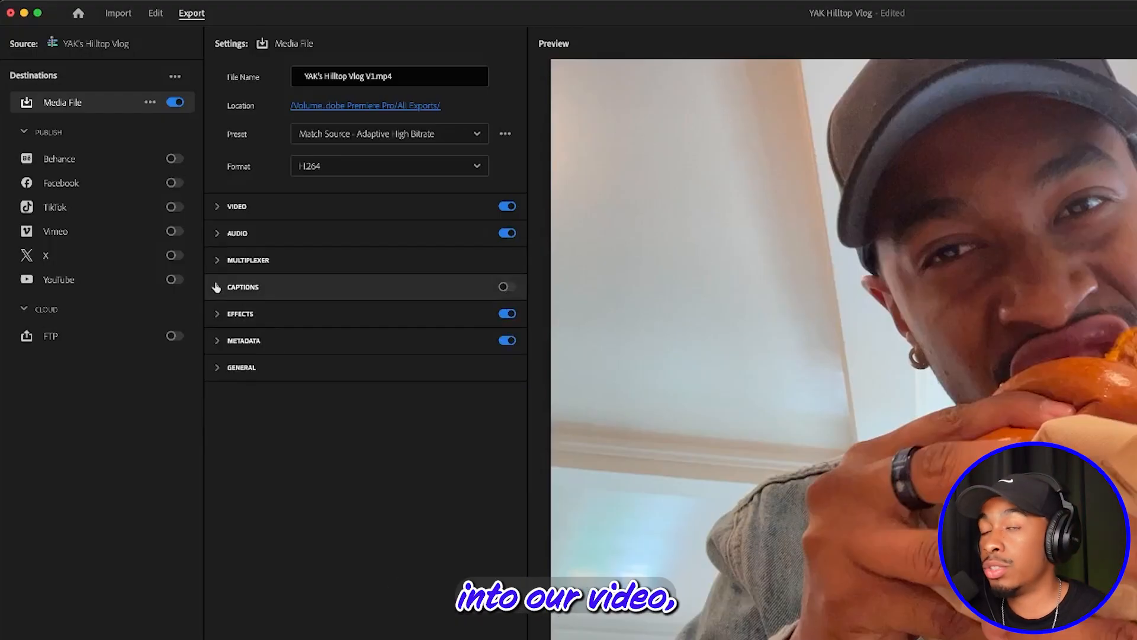
pyautogui.click(216, 315)
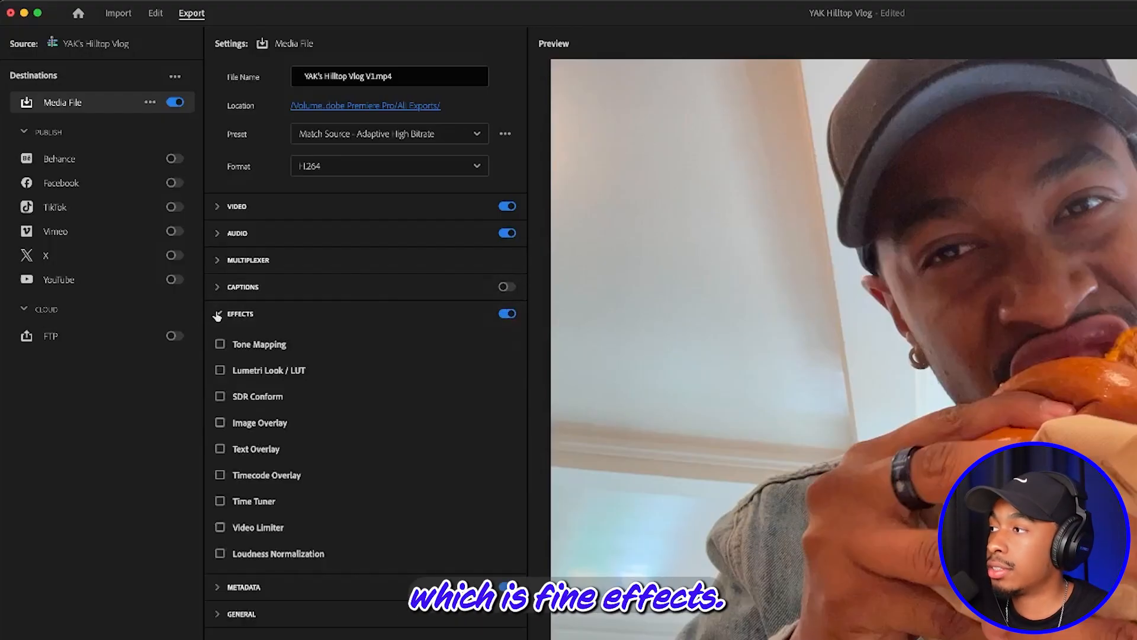
pyautogui.click(217, 315)
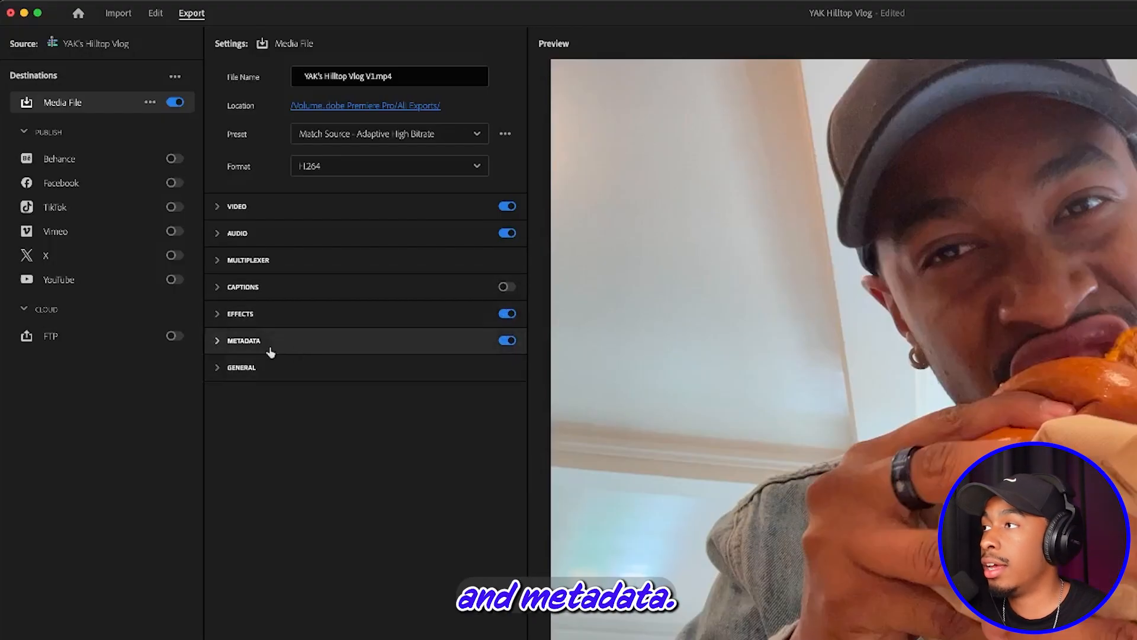
pyautogui.click(224, 348)
pyautogui.click(242, 346)
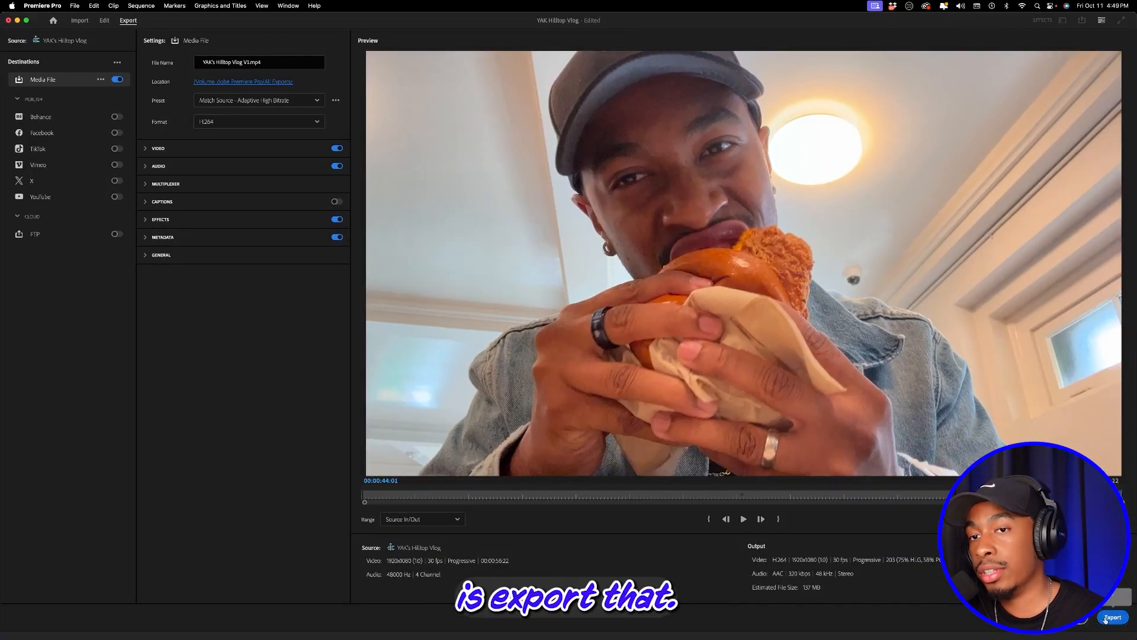
# Step: Export the sequence with the current settings and save the project
pyautogui.click(1111, 617)
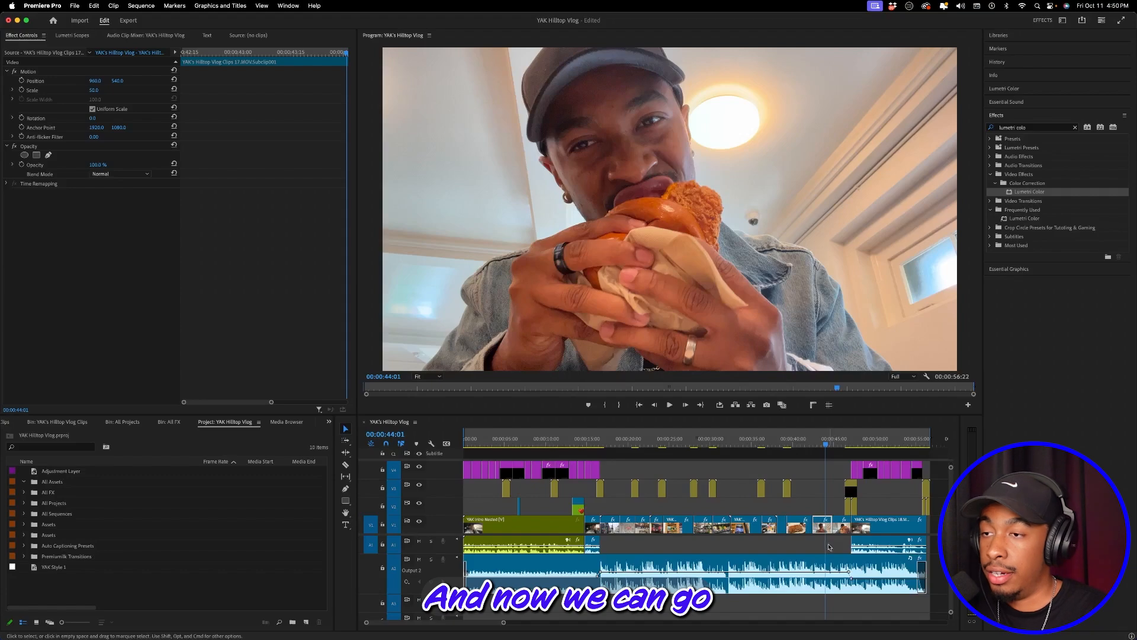
pyautogui.click(785, 505)
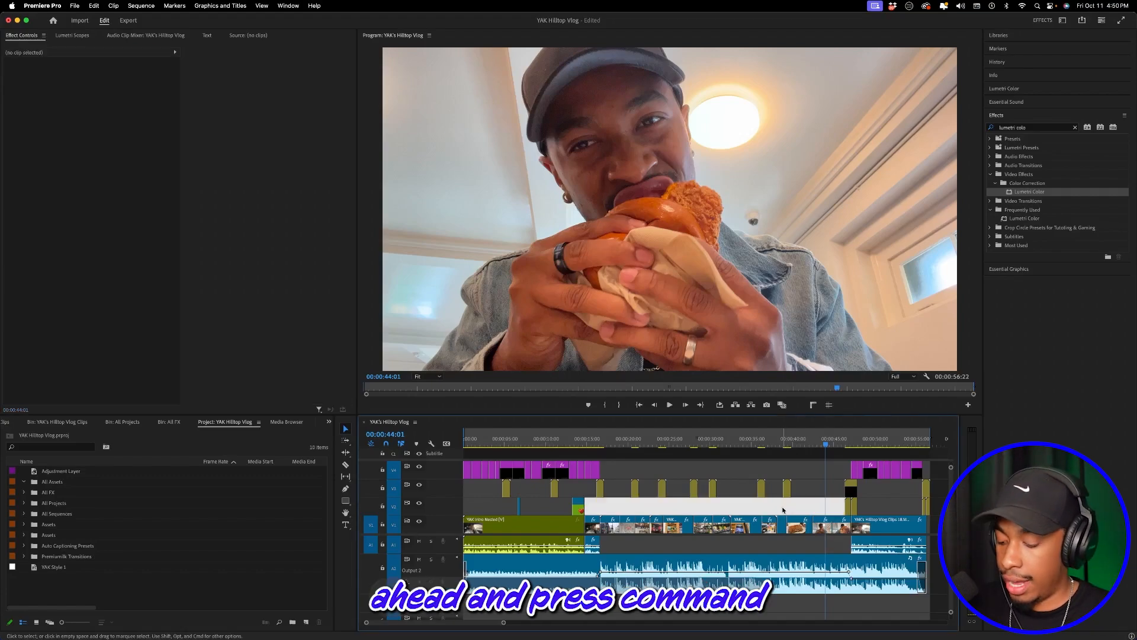
pyautogui.press('super+s')
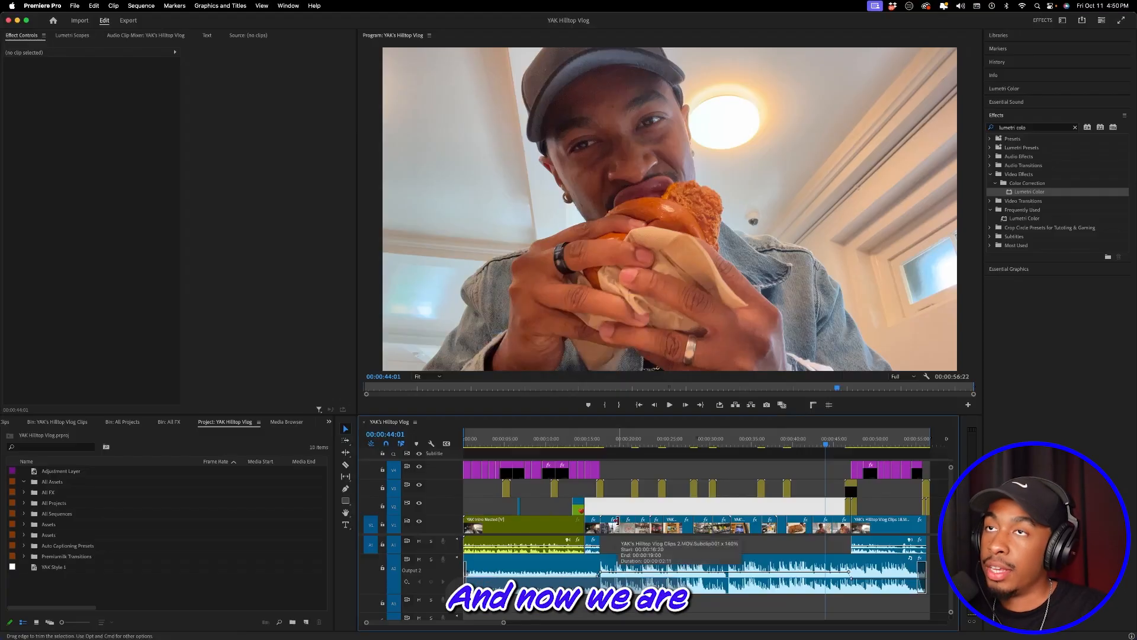
# Step: Switch to Finder, find YAK's Hilltop Vlog V1.mp4 in the Premiere Pro videos' All Exports folder, and play it in QuickTime Player
pyautogui.moveTo(415, 635)
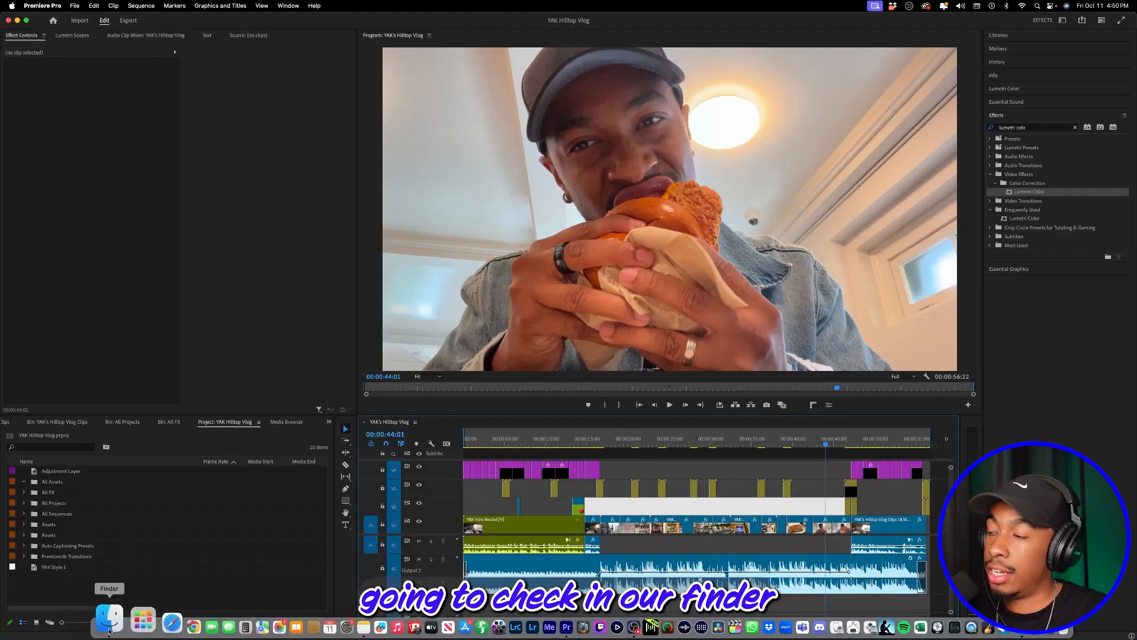
pyautogui.click(109, 632)
pyautogui.hscroll(-5, 648, 180)
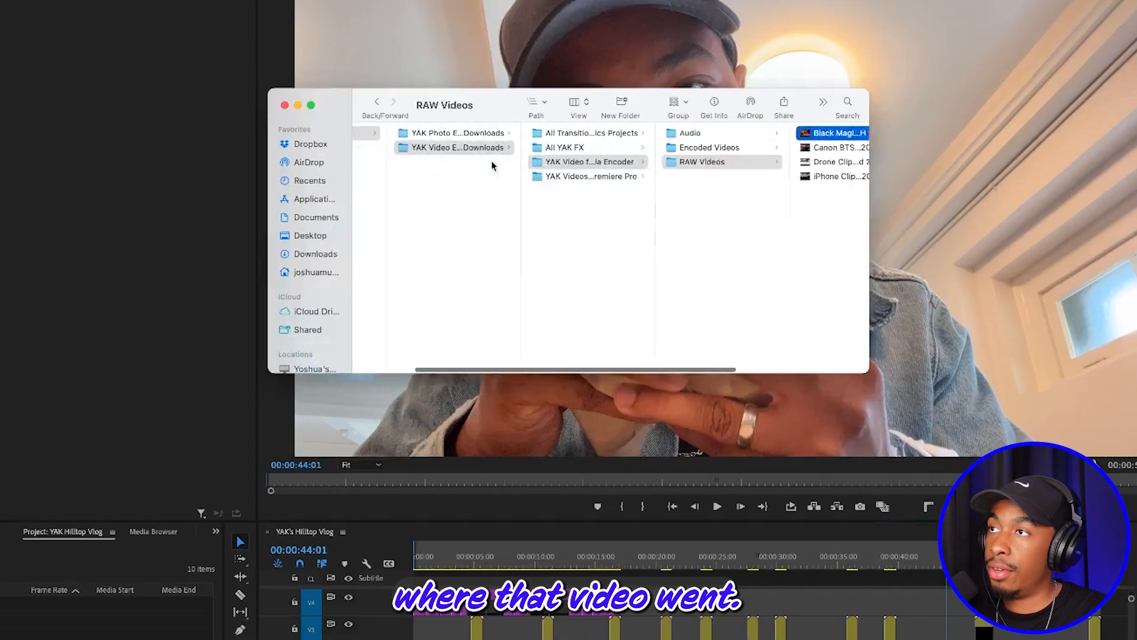
pyautogui.click(693, 179)
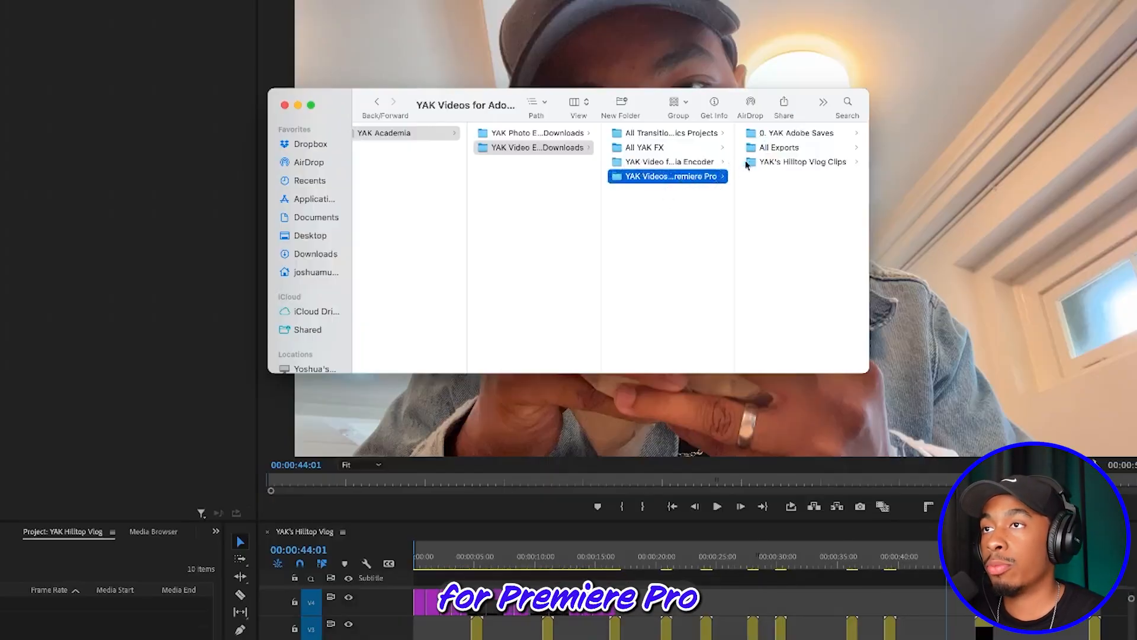
pyautogui.click(776, 148)
pyautogui.click(773, 135)
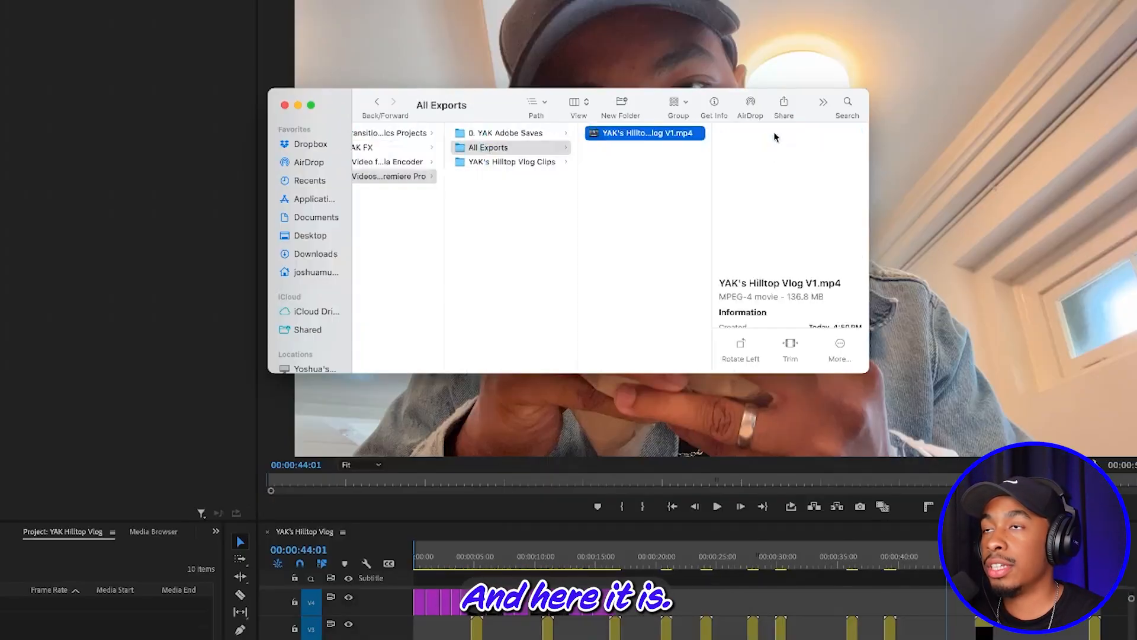
pyautogui.doubleClick(594, 135)
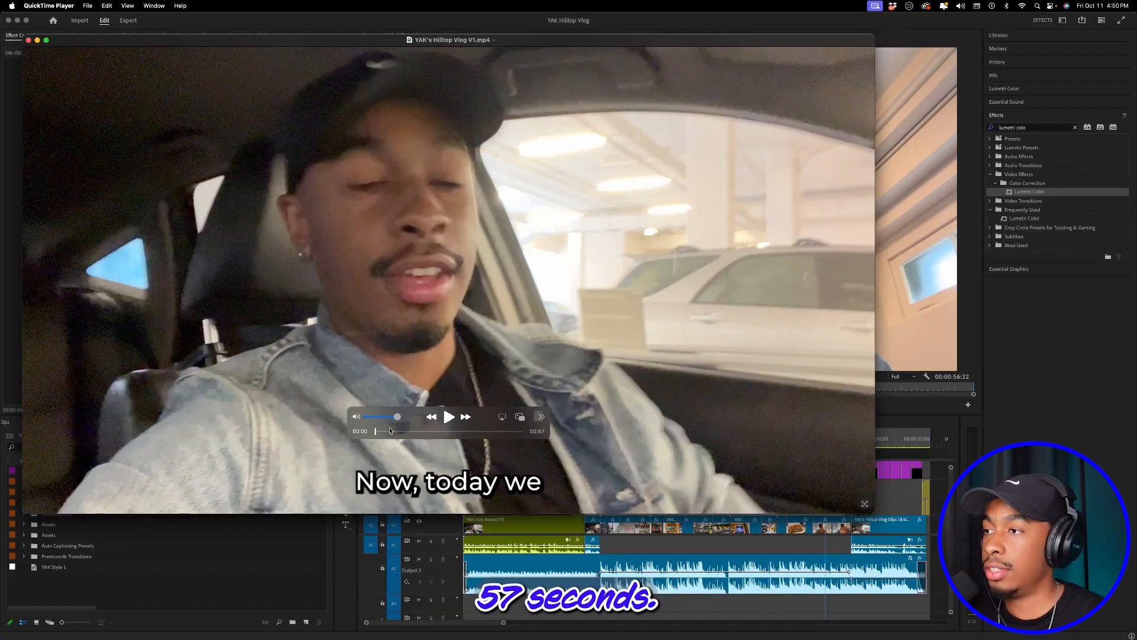
pyautogui.click(447, 417)
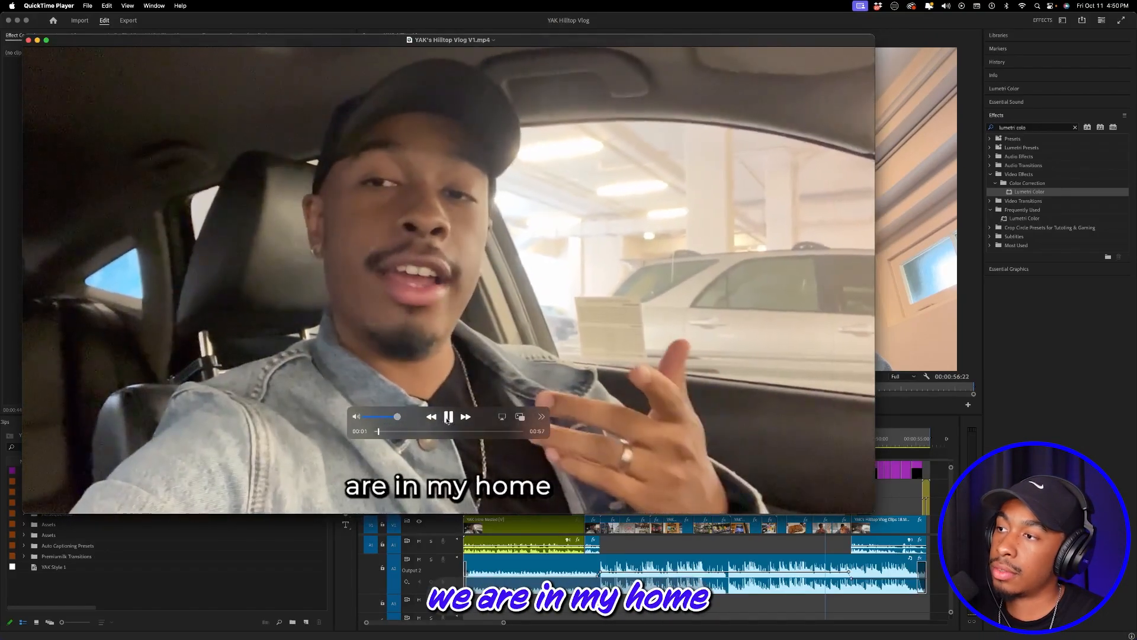
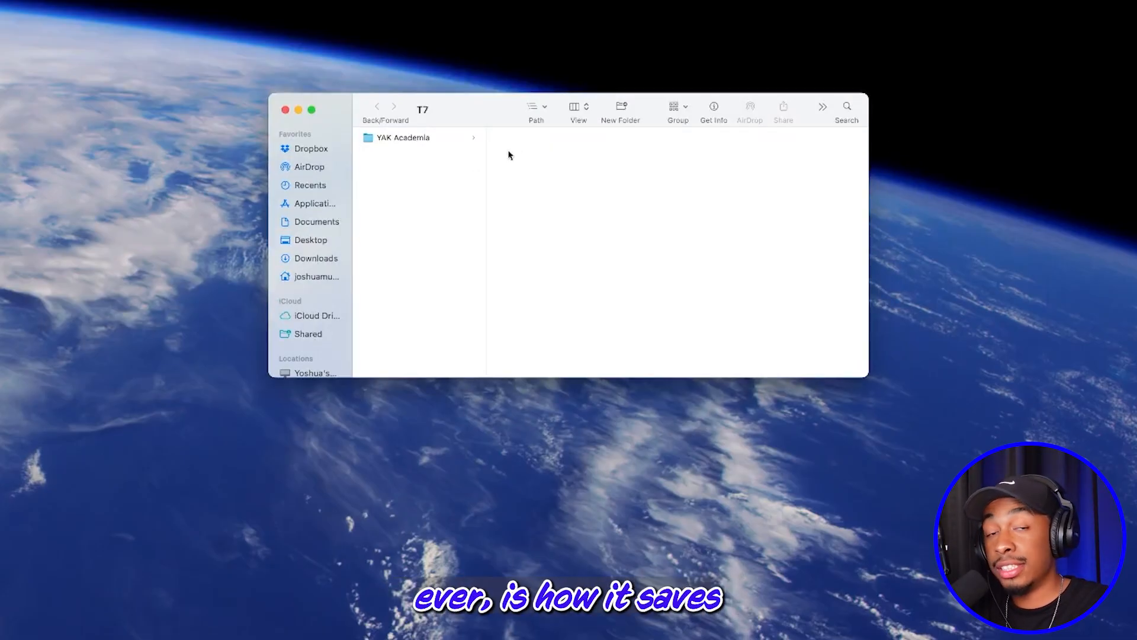
# Step: In Finder, rename the YAK's Hilltop Vlog Clips folder by adding uehfasuidbgdasjkg to its name, and open the renamed folder
pyautogui.click(672, 182)
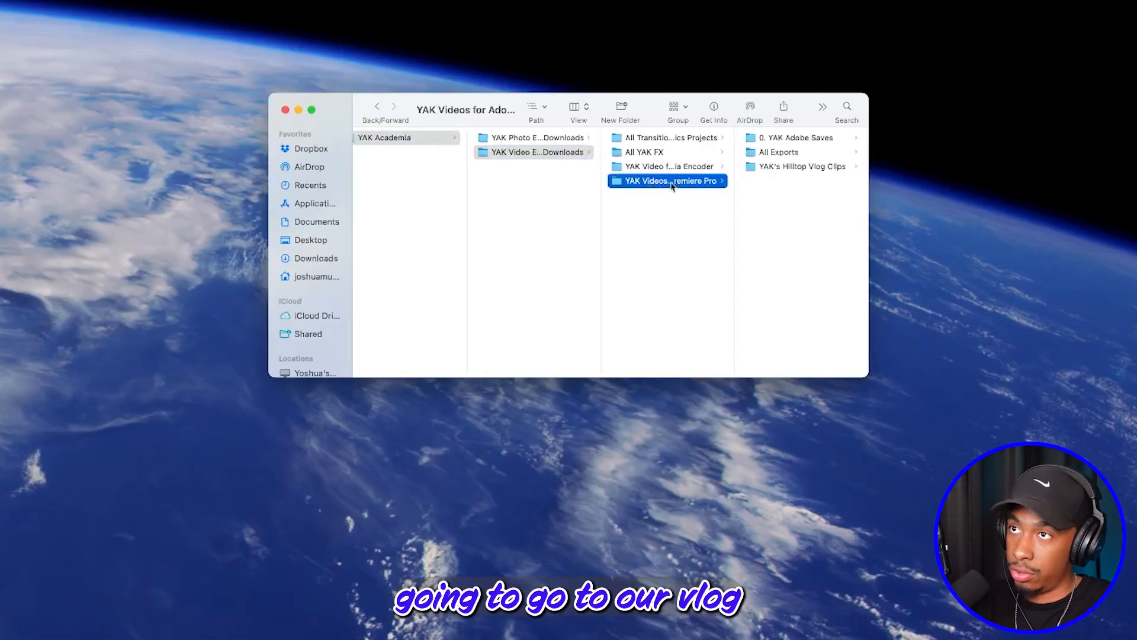
pyautogui.click(757, 168)
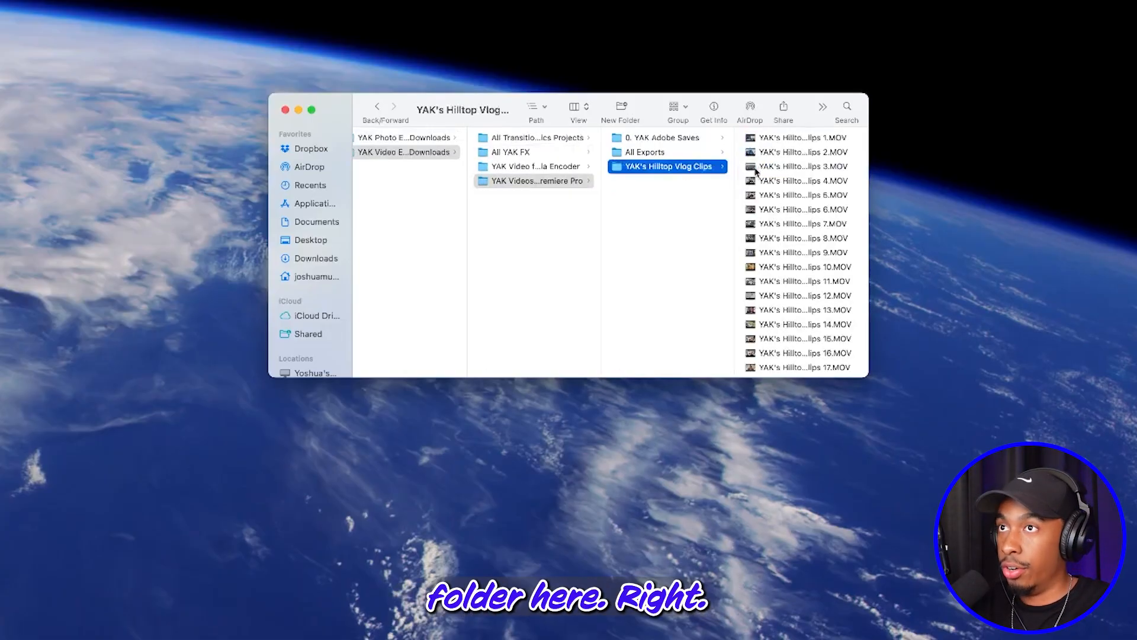
pyautogui.rightClick(665, 170)
pyautogui.click(705, 231)
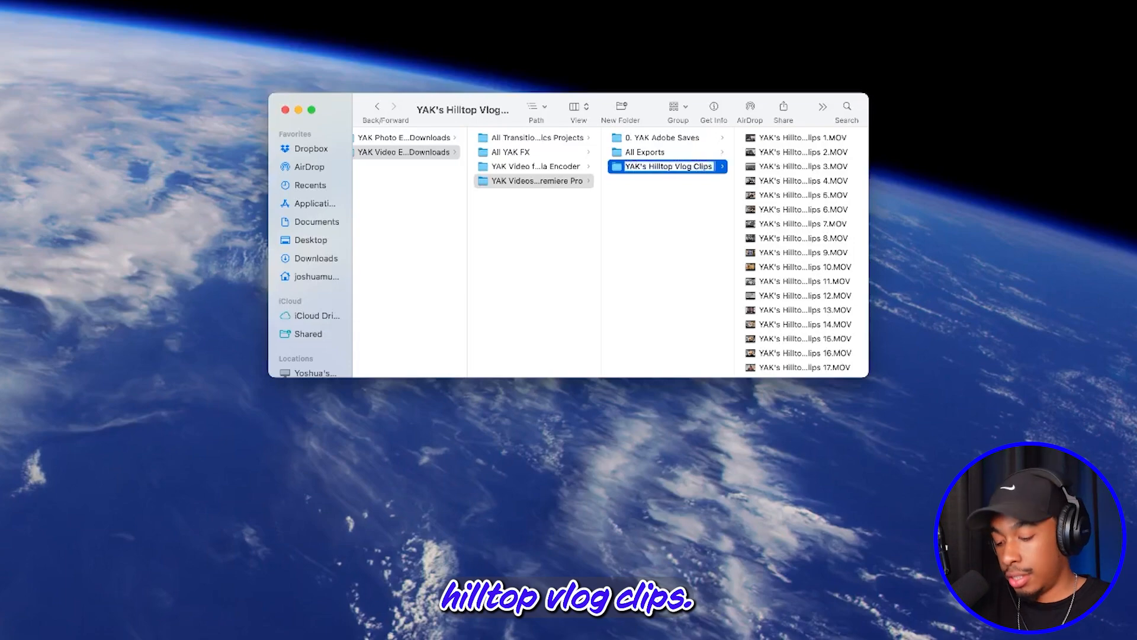
pyautogui.click(699, 248)
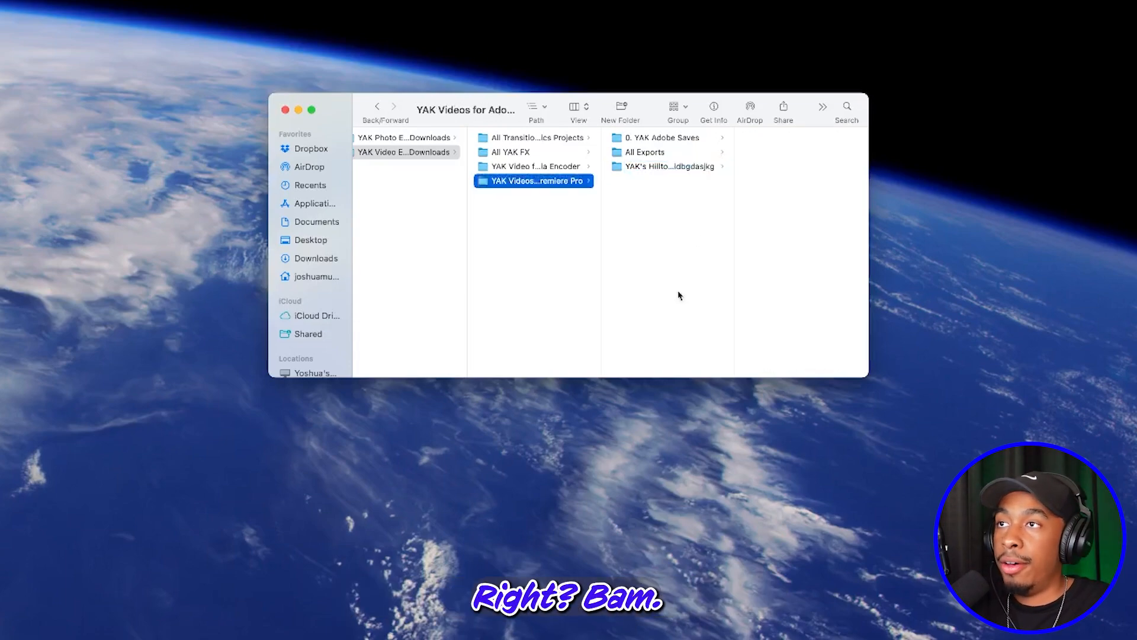
pyautogui.click(679, 156)
pyautogui.click(679, 168)
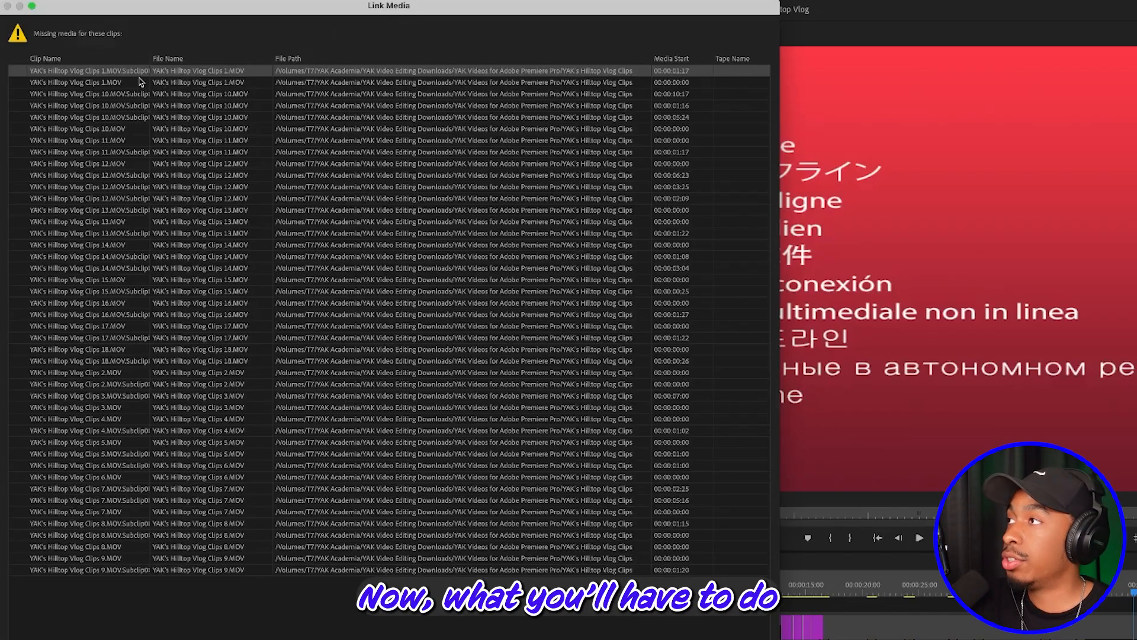
# Step: Relink the missing media in Premiere Pro by locating YAK's Hilltop Vlog Clips 1.MOV in the renamed folder, and check the clips in the timeline
pyautogui.click(97, 85)
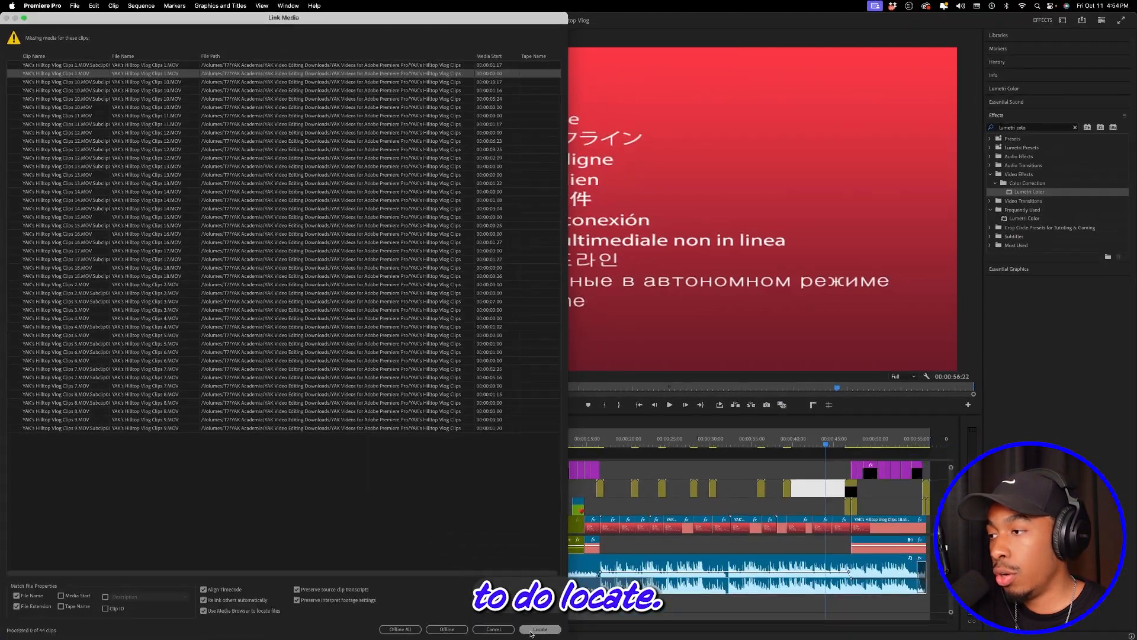
pyautogui.click(531, 631)
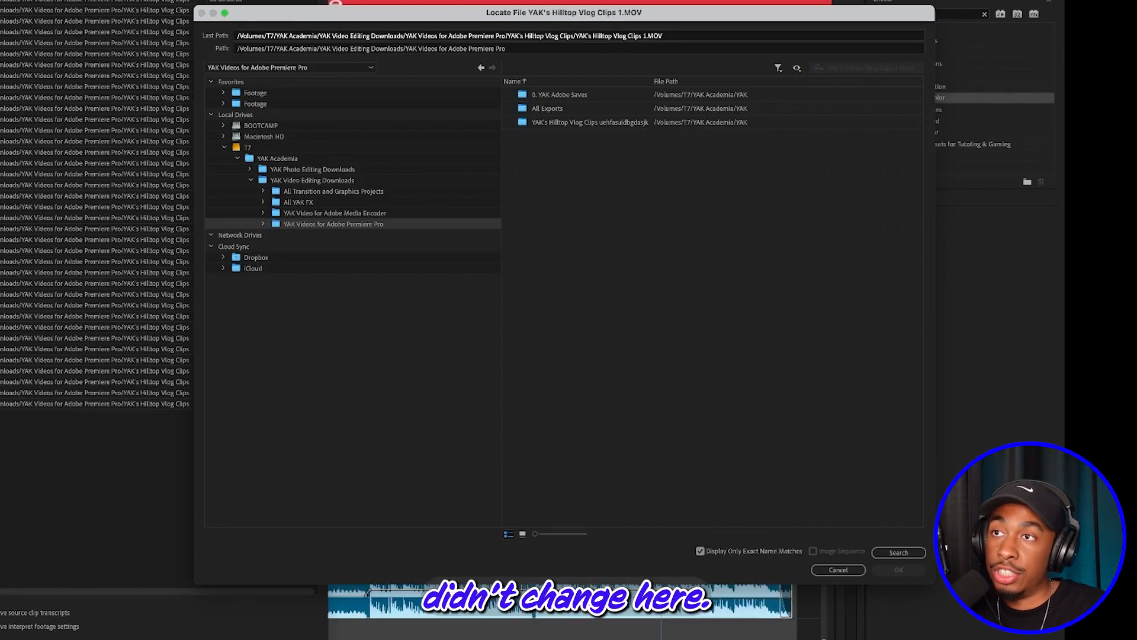
pyautogui.click(700, 552)
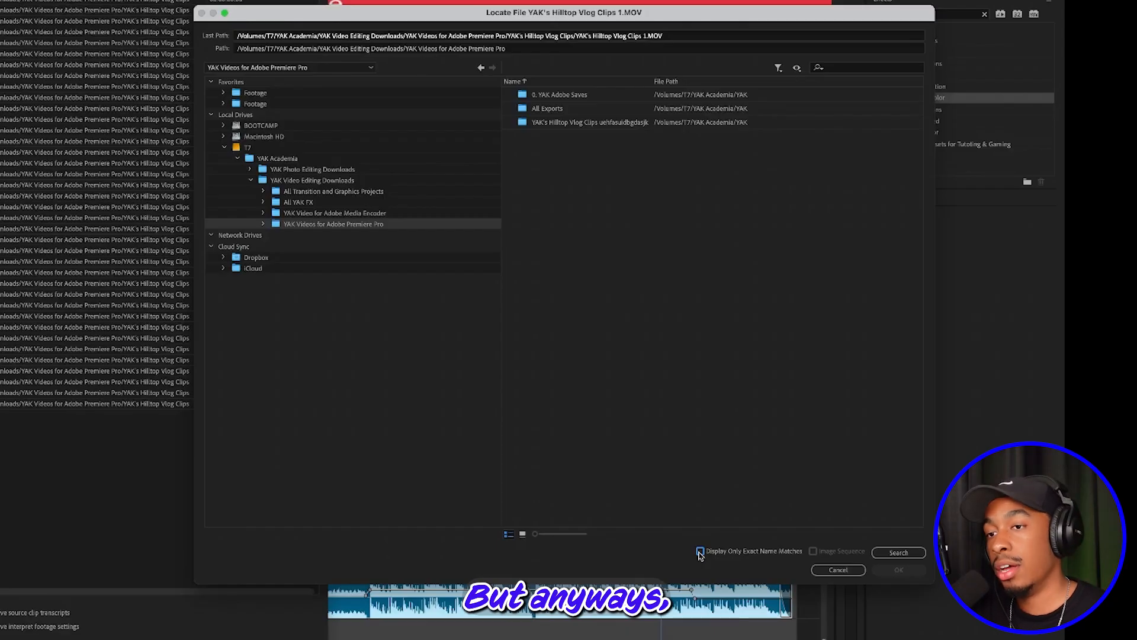
pyautogui.click(700, 551)
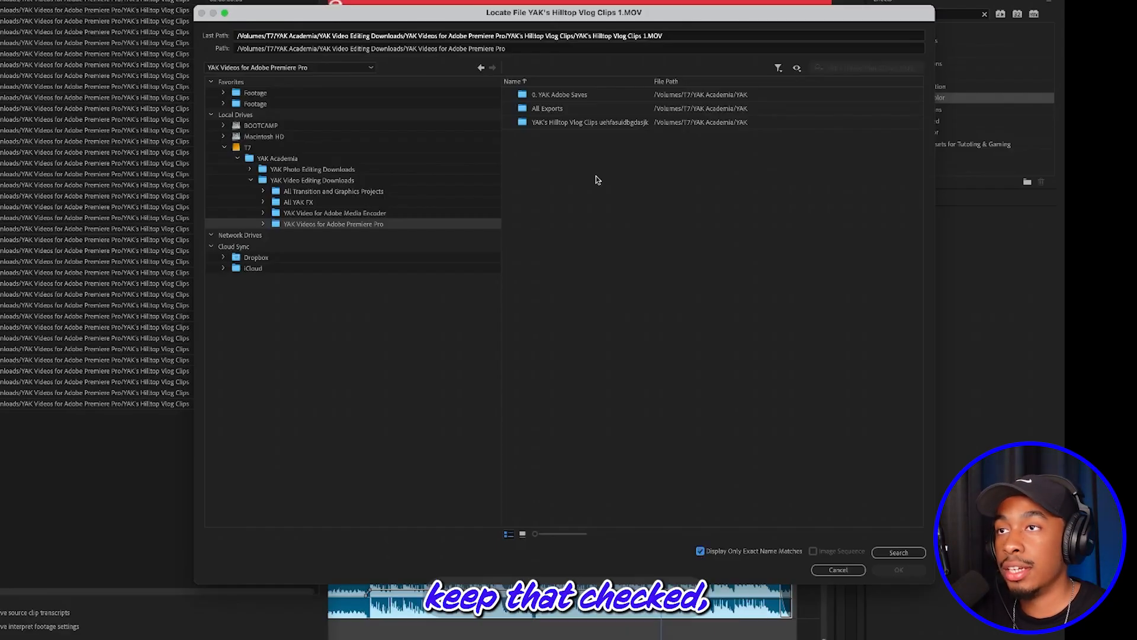
pyautogui.click(523, 126)
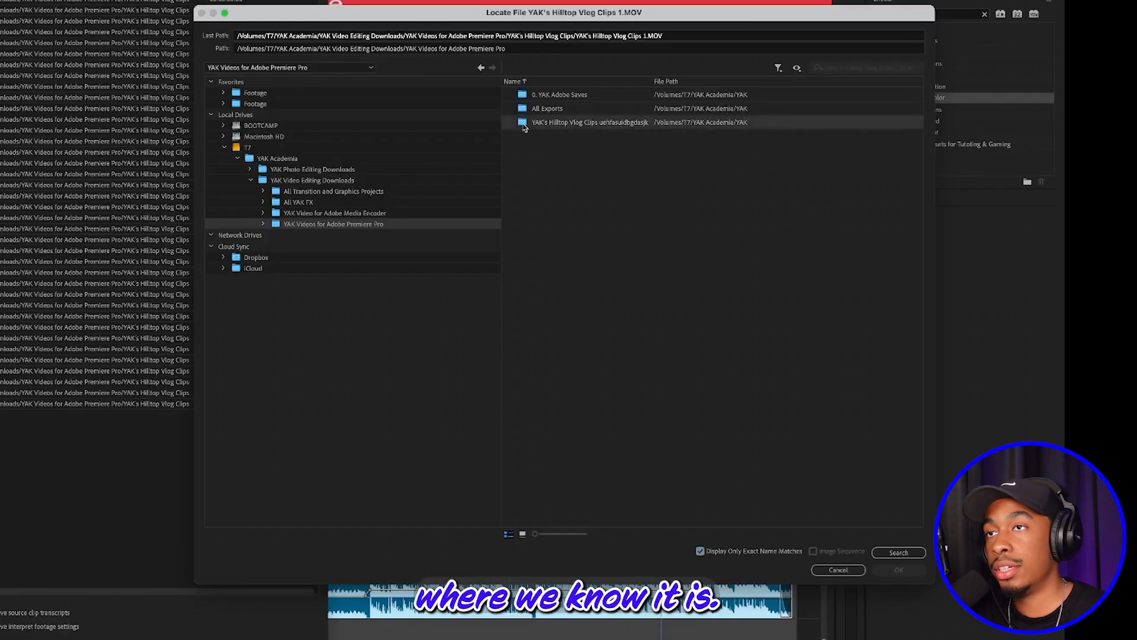
pyautogui.doubleClick(524, 123)
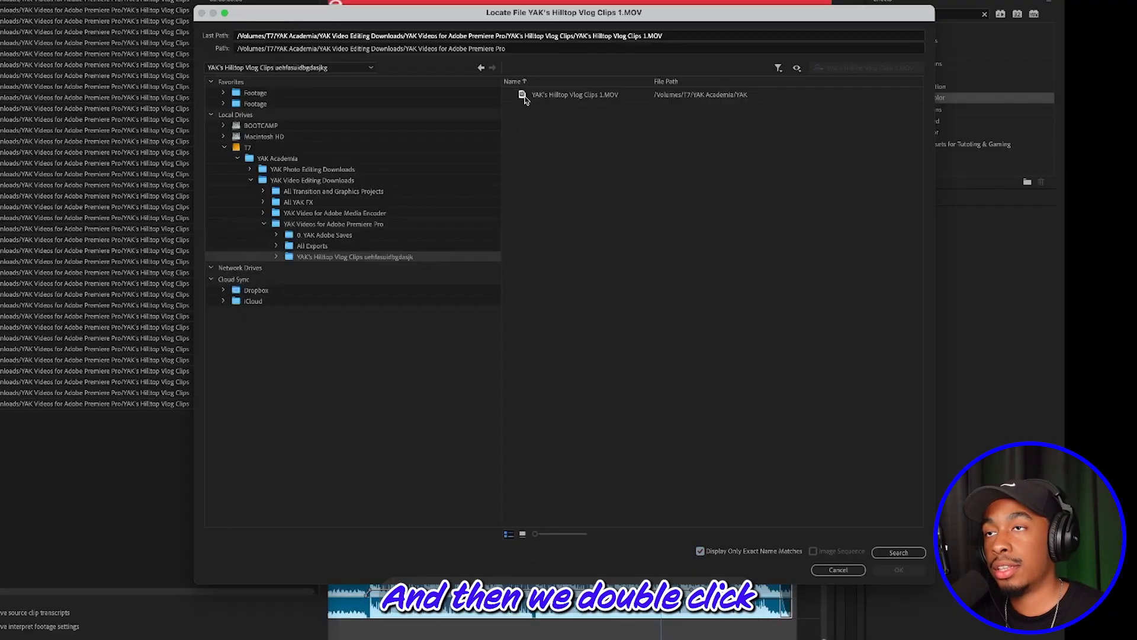
pyautogui.click(525, 98)
pyautogui.click(894, 570)
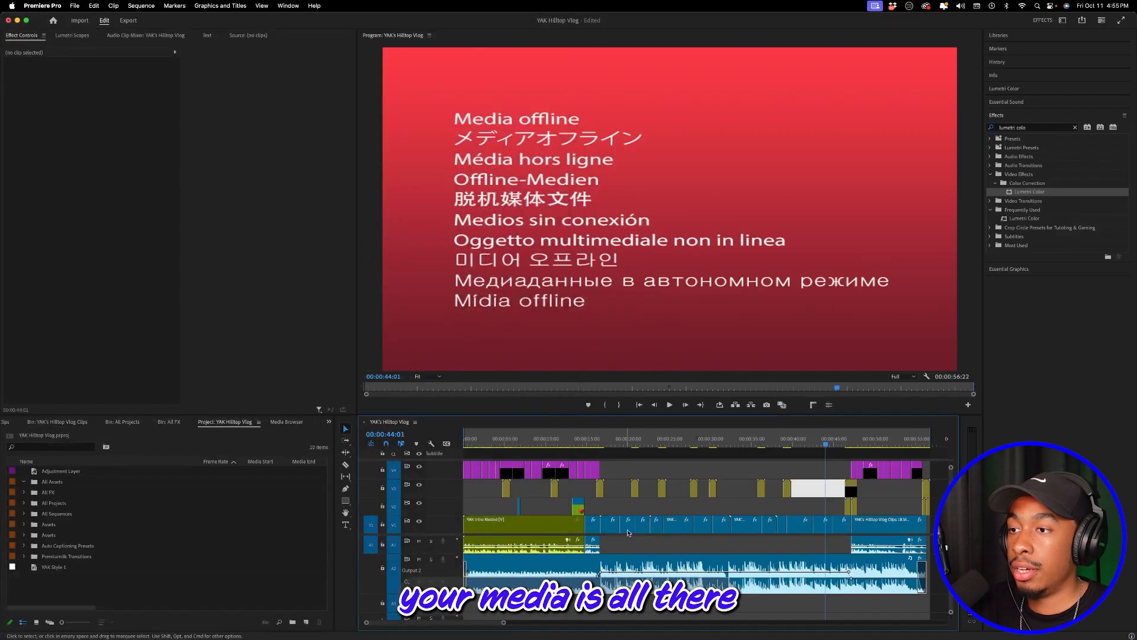
pyautogui.click(613, 443)
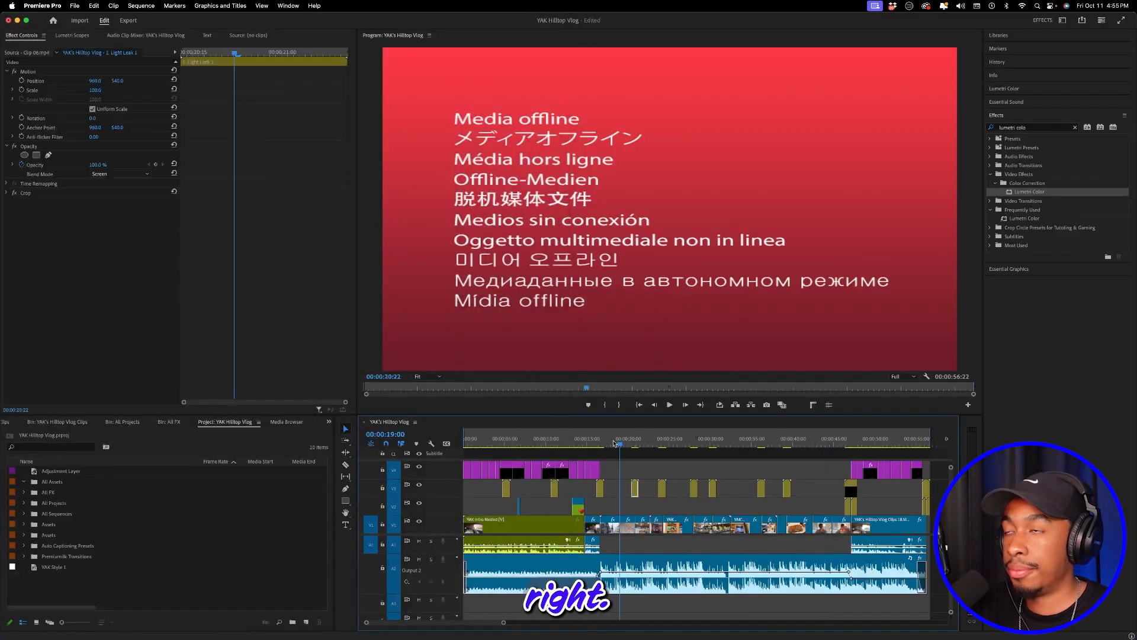
pyautogui.moveTo(684, 451); pyautogui.dragTo(660, 451)
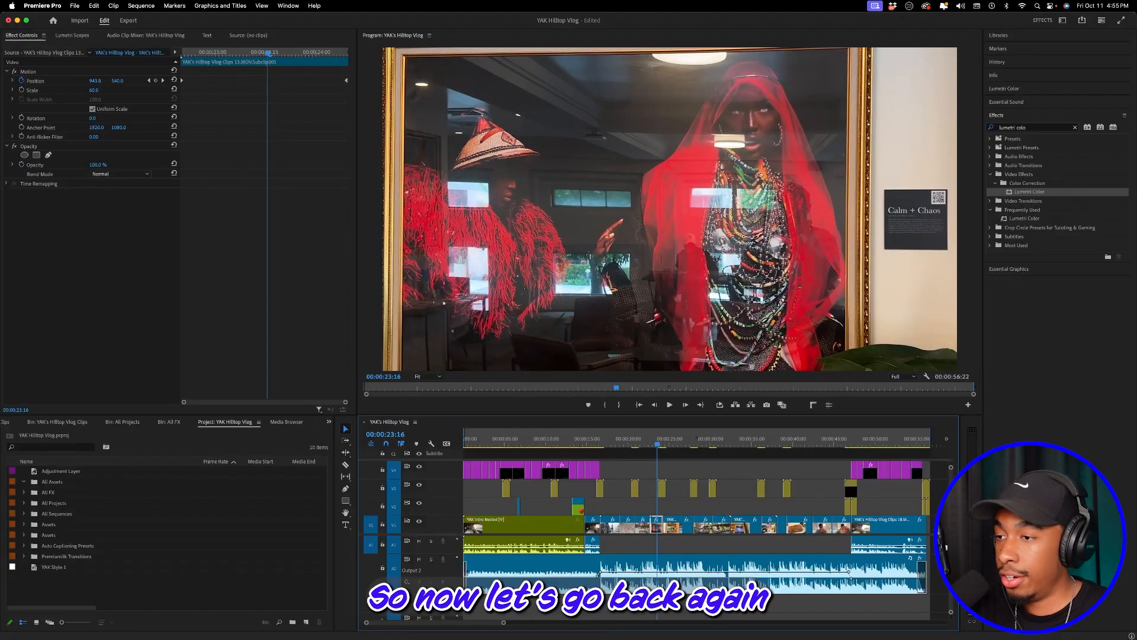
# Step: Switch to Finder and rename the clips folder back to YAK's Hilltop Vlog Clips
pyautogui.moveTo(251, 623)
pyautogui.click(107, 622)
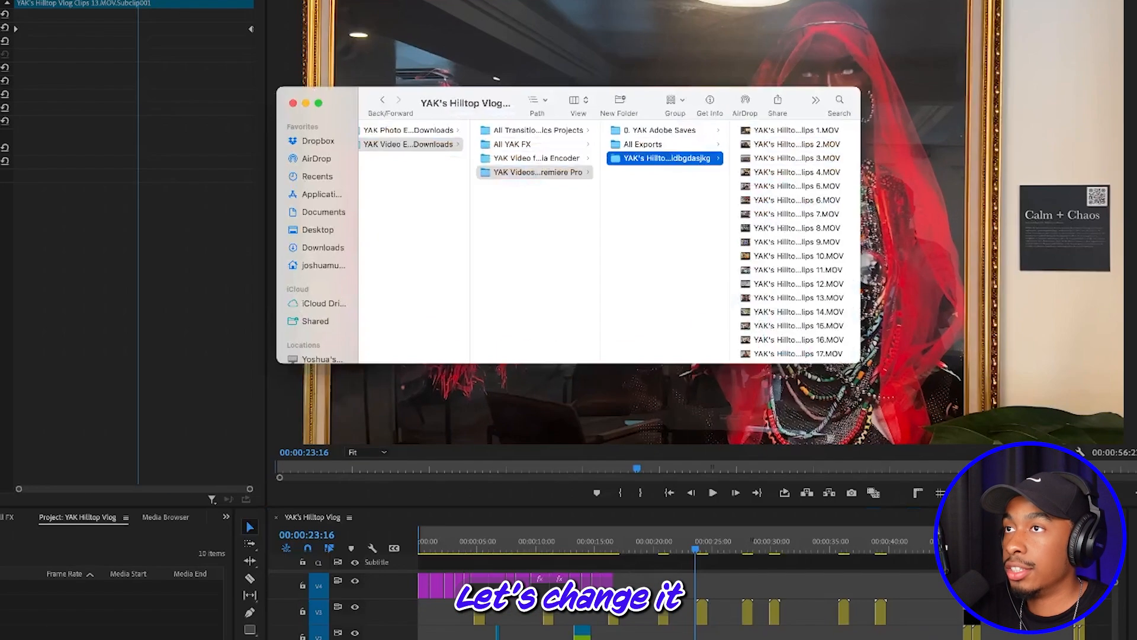
pyautogui.rightClick(680, 158)
pyautogui.click(715, 222)
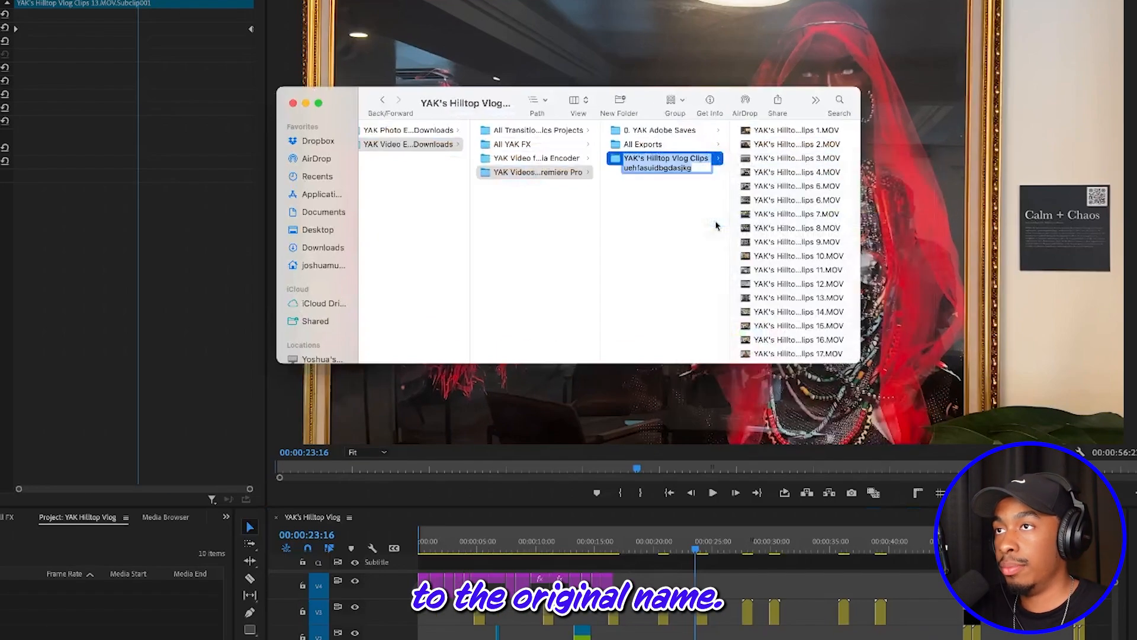
pyautogui.press('Right')
pyautogui.press('BackSpace')
pyautogui.press('BackSpace')
pyautogui.press('BackSpace')
pyautogui.press('BackSpace')
pyautogui.press('BackSpace')
pyautogui.press('BackSpace')
pyautogui.press('BackSpace')
pyautogui.press('BackSpace')
pyautogui.press('BackSpace')
pyautogui.press('BackSpace')
pyautogui.press('BackSpace')
pyautogui.press('BackSpace')
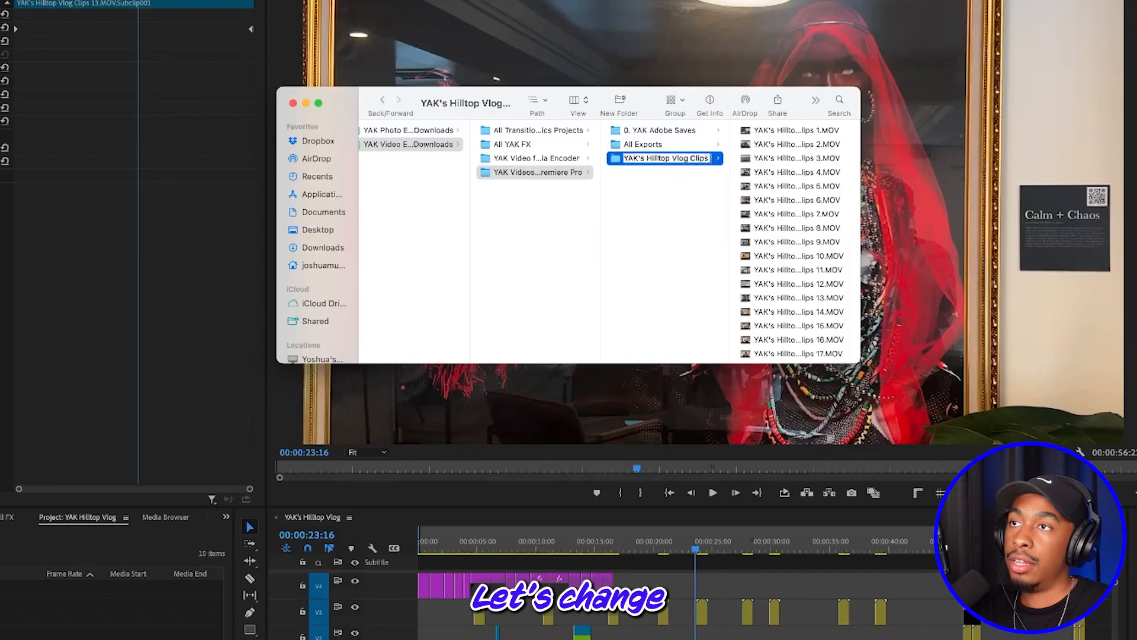
pyautogui.click(714, 226)
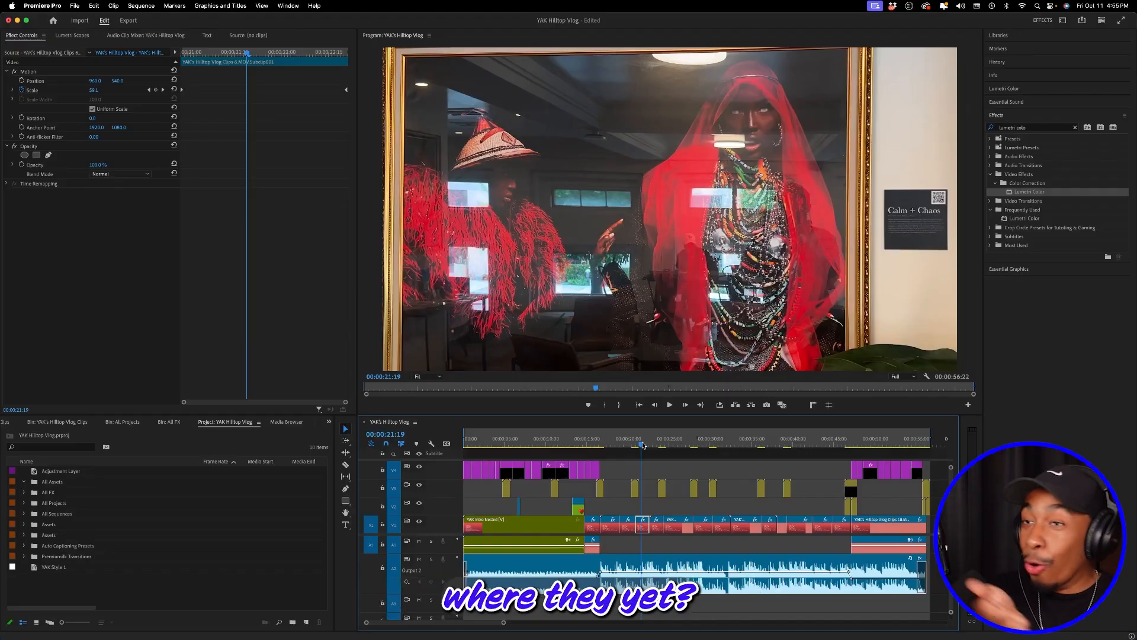
# Step: Relink the offline timeline clip near 00:00:19:26 to YAK's Hilltop Vlog Clips 12.MOV in the YAK's Hilltop Vlog Clips folder
pyautogui.moveTo(643, 444); pyautogui.dragTo(629, 454)
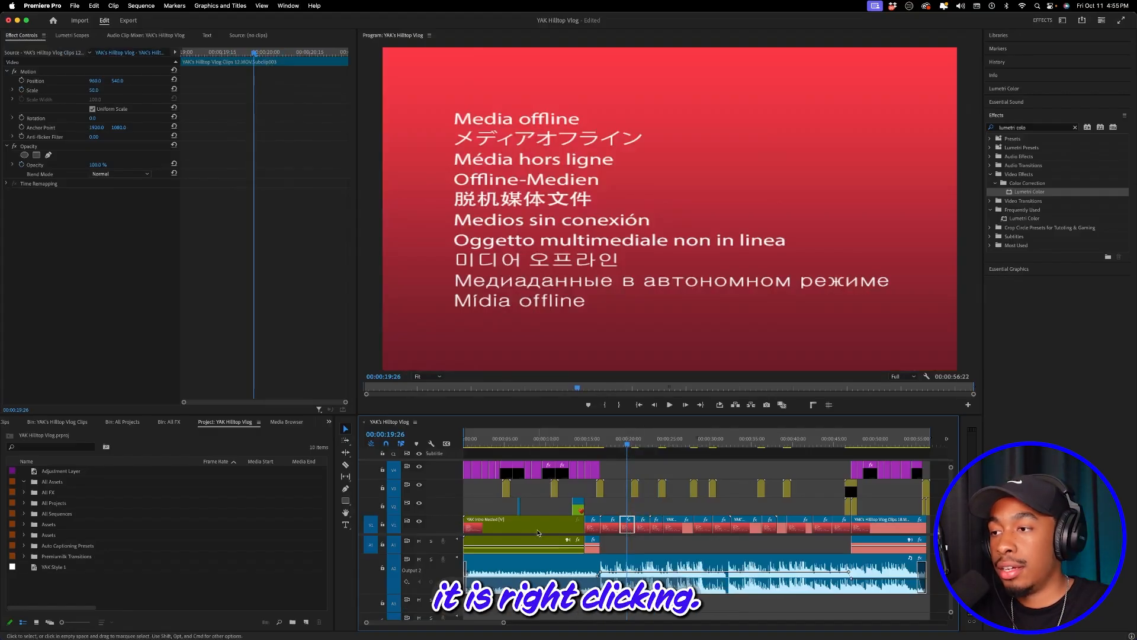
pyautogui.rightClick(629, 529)
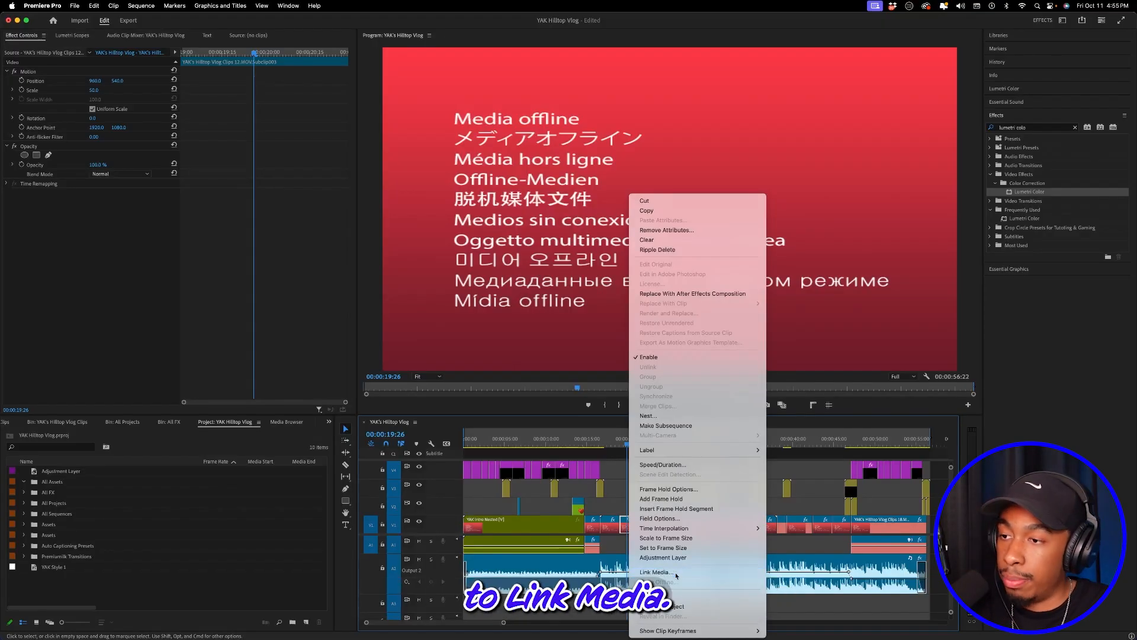
pyautogui.click(677, 573)
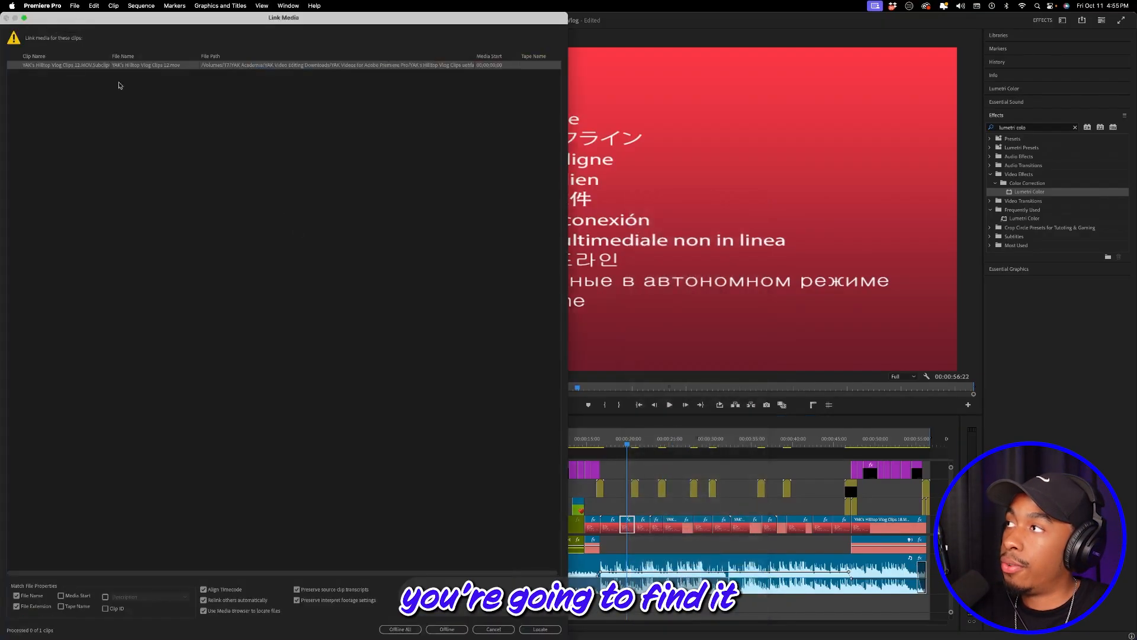
pyautogui.click(539, 629)
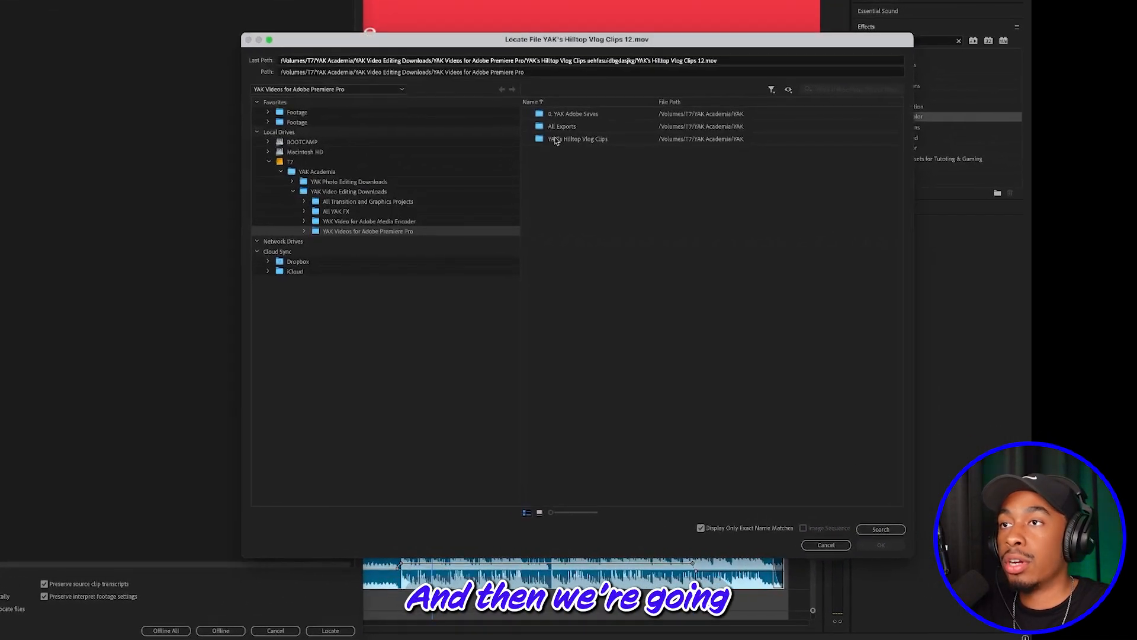
pyautogui.doubleClick(543, 141)
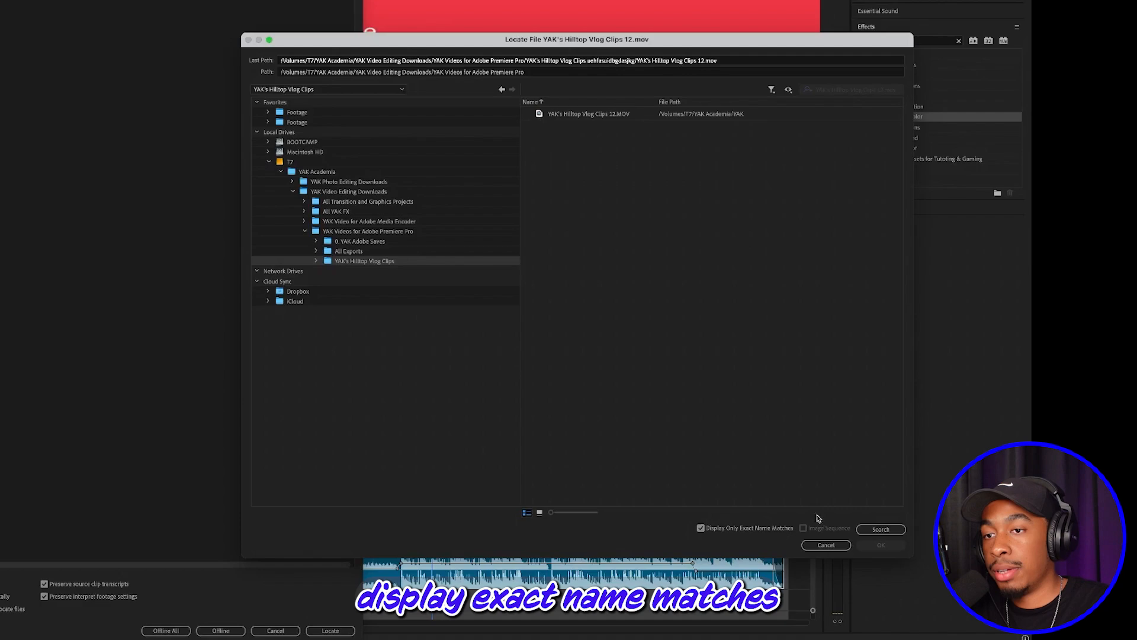
pyautogui.click(541, 116)
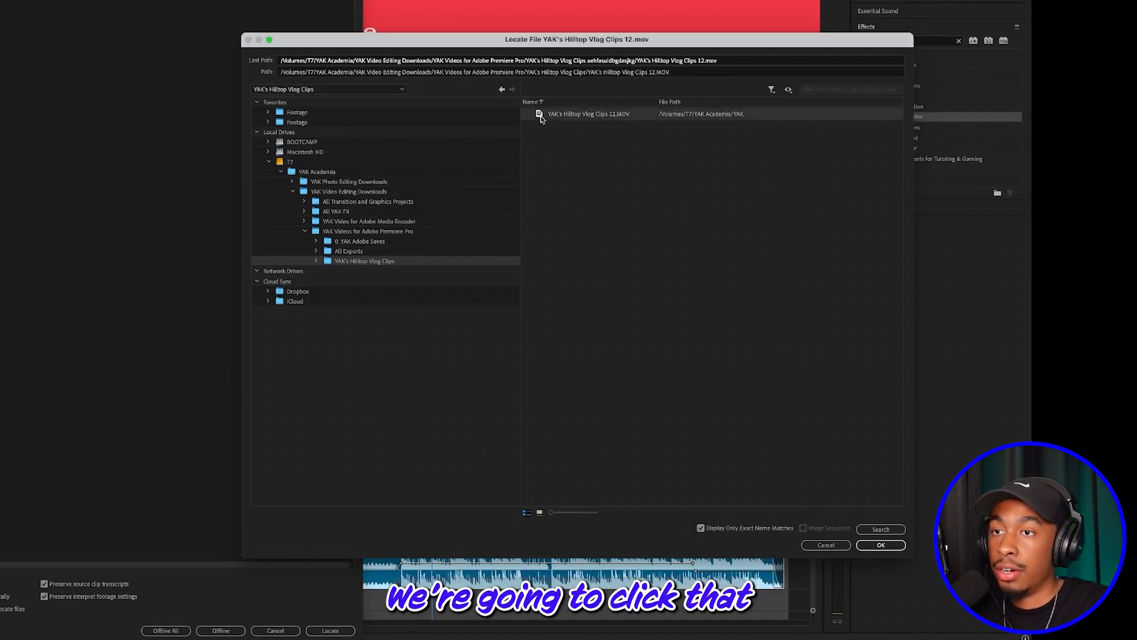
pyautogui.click(880, 545)
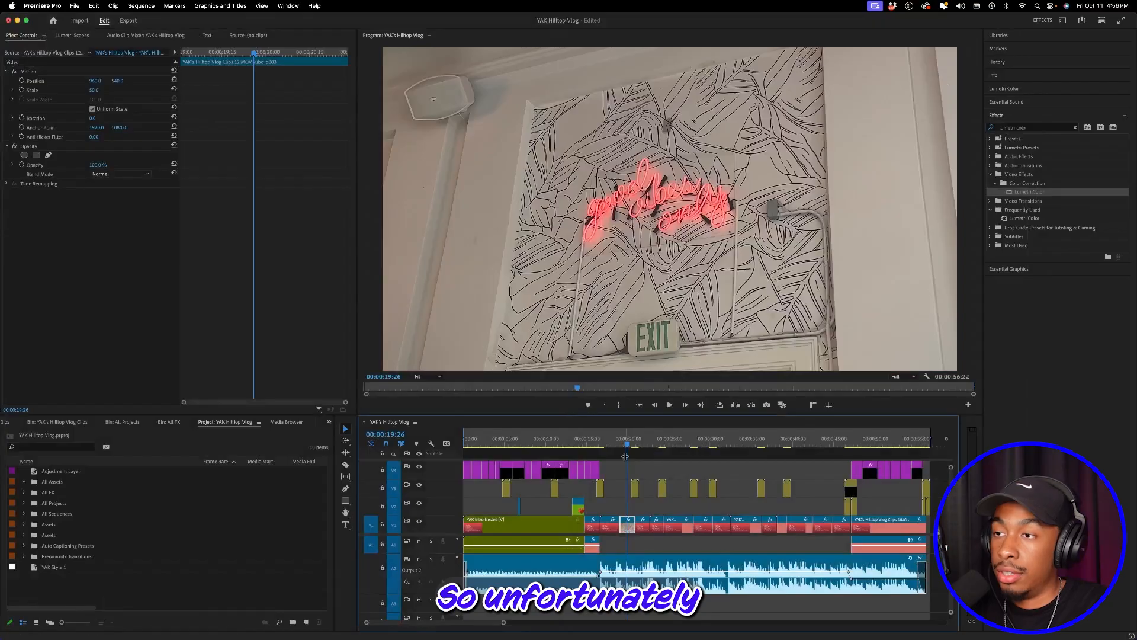
# Step: Try to relink the remaining offline timeline clips together by locating YAK's Hilltop Vlog Clips 18.MOV in the YAK's Hilltop Vlog Clips folder
pyautogui.moveTo(627, 444); pyautogui.dragTo(517, 457)
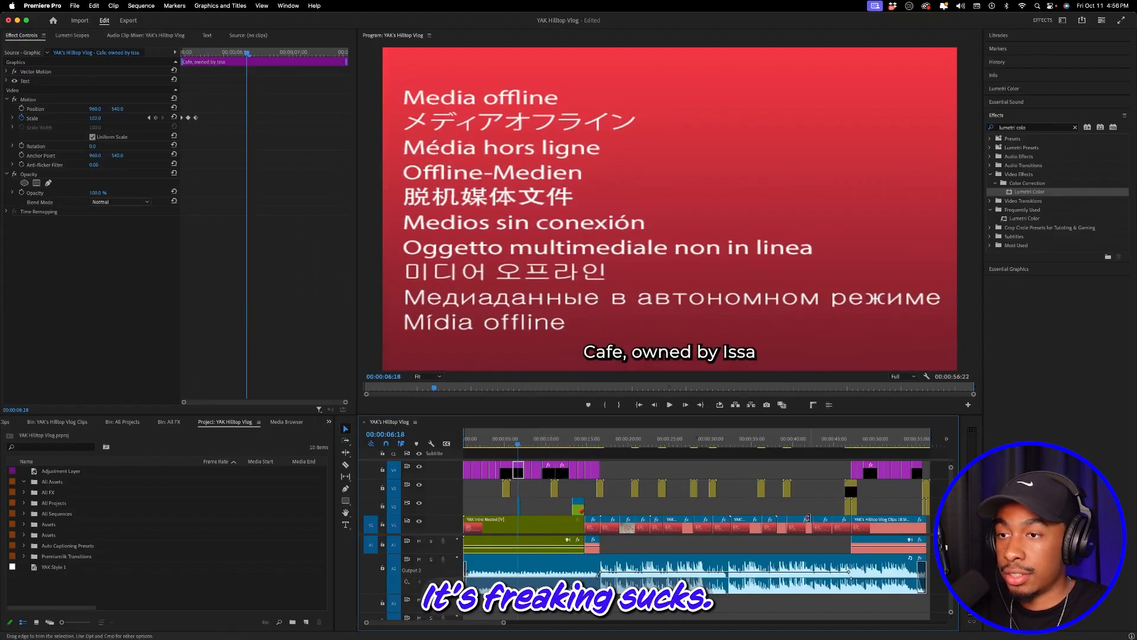
pyautogui.hscroll(2, 858, 515)
pyautogui.moveTo(933, 522); pyautogui.dragTo(616, 532)
pyautogui.rightClick(666, 527)
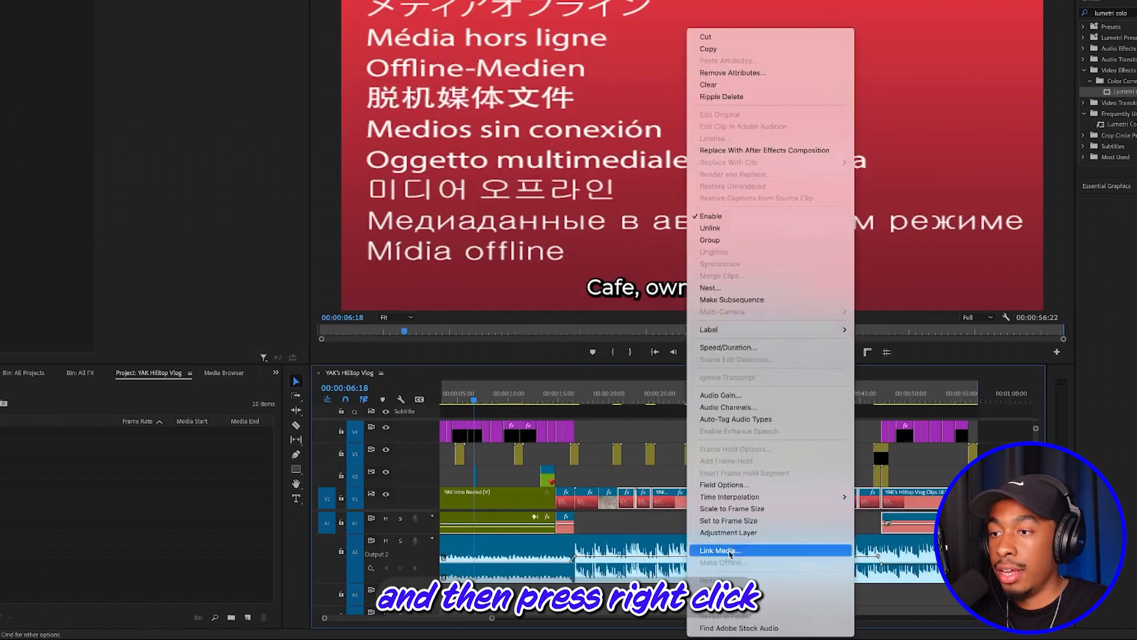
pyautogui.click(731, 551)
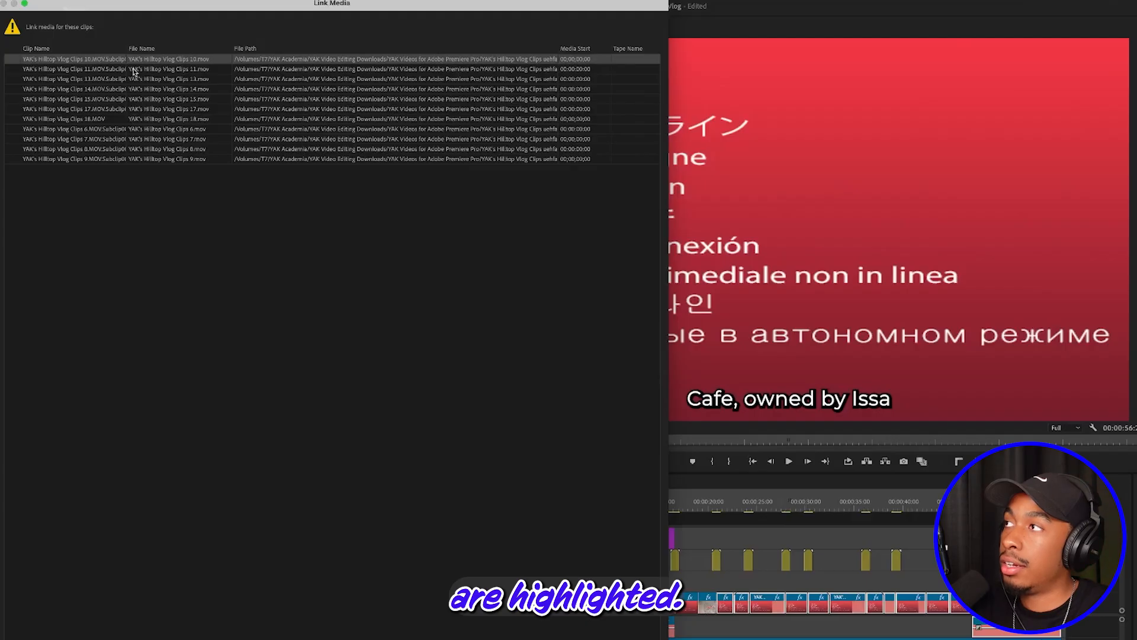
pyautogui.click(106, 121)
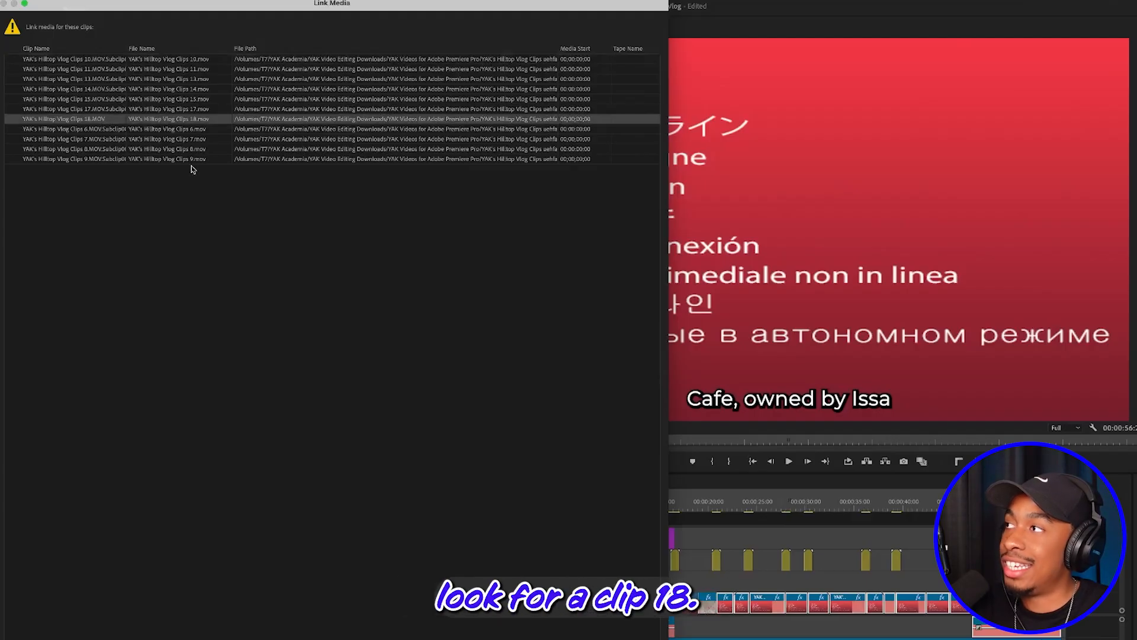
pyautogui.click(299, 621)
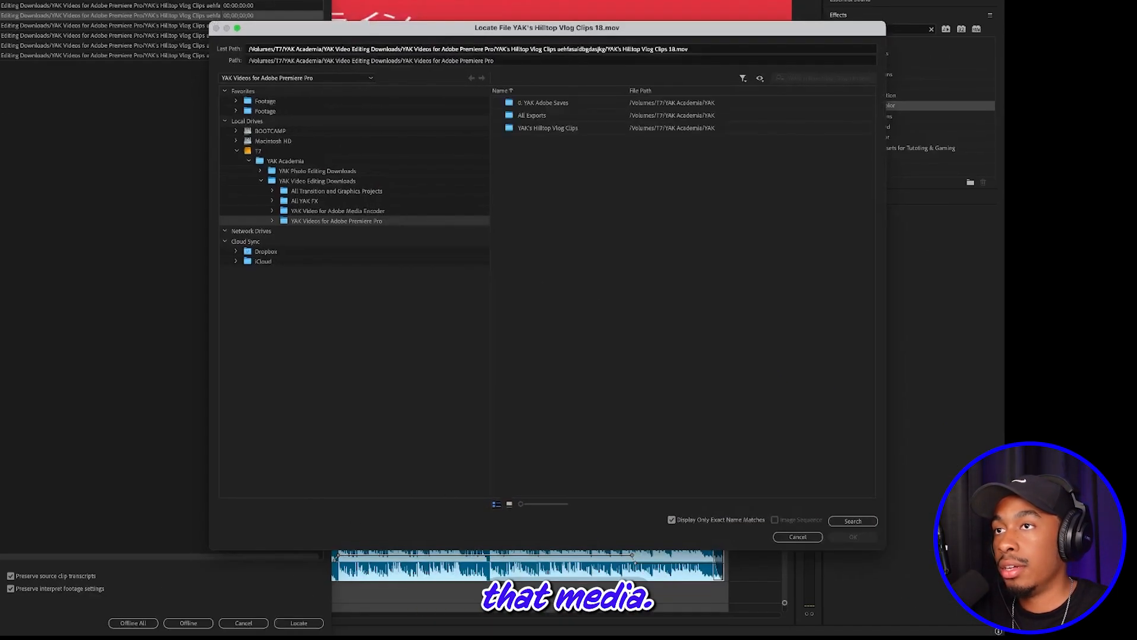
pyautogui.doubleClick(521, 128)
pyautogui.click(519, 108)
pyautogui.click(852, 537)
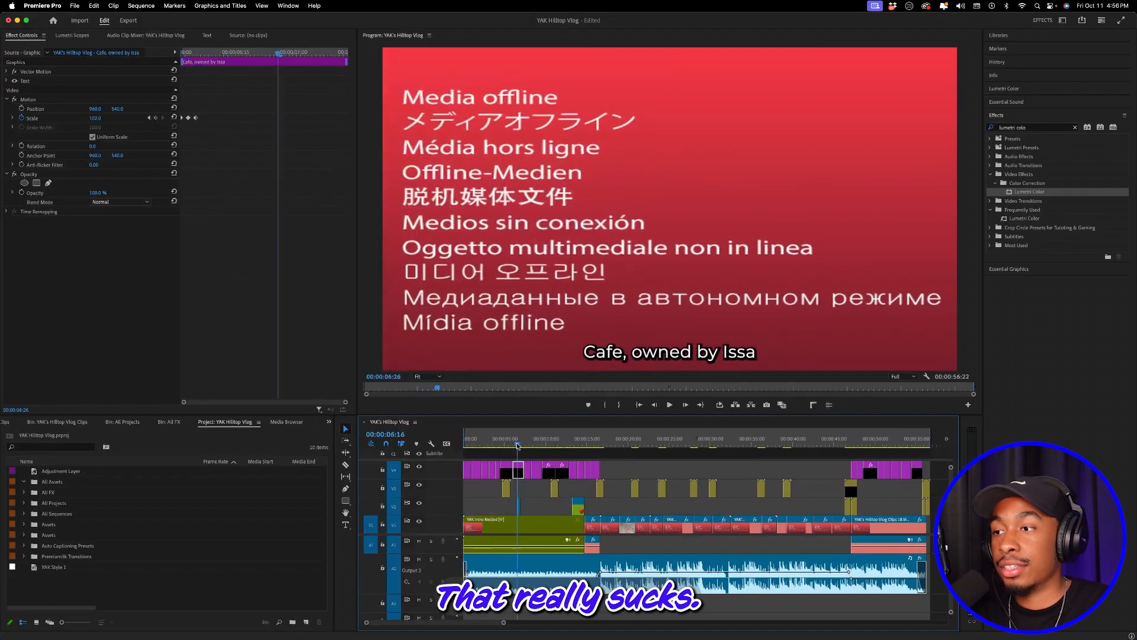
# Step: Open the YAK Intro Nested sequence and relink its base clip to YAK's Hilltop Vlog Clips 1.MOV
pyautogui.click(476, 444)
pyautogui.doubleClick(513, 527)
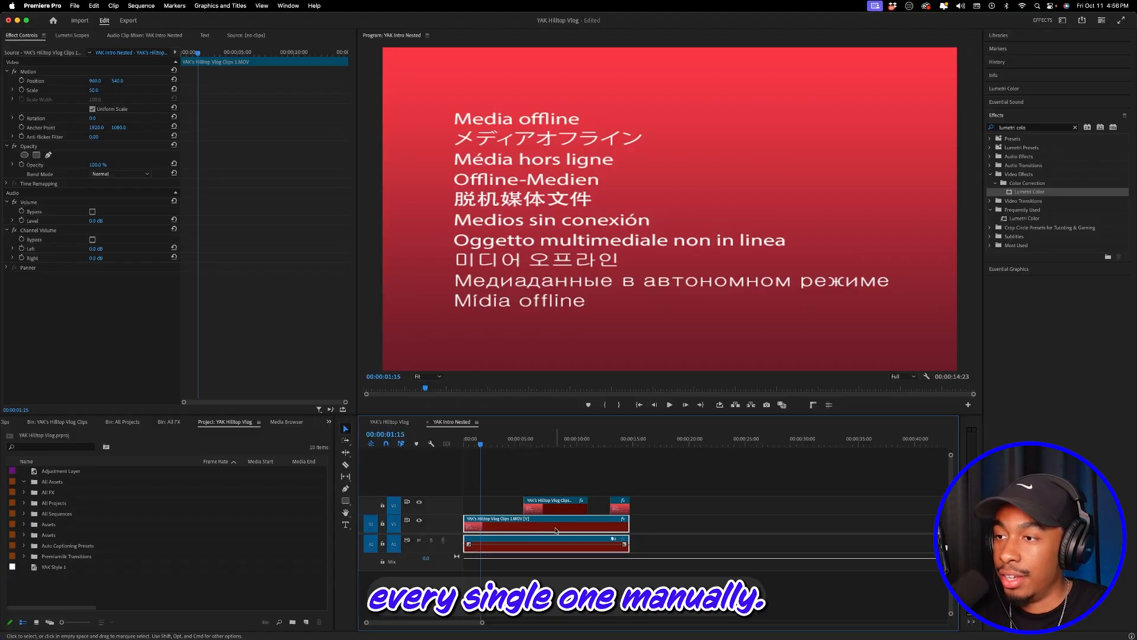
pyautogui.rightClick(558, 527)
pyautogui.click(622, 552)
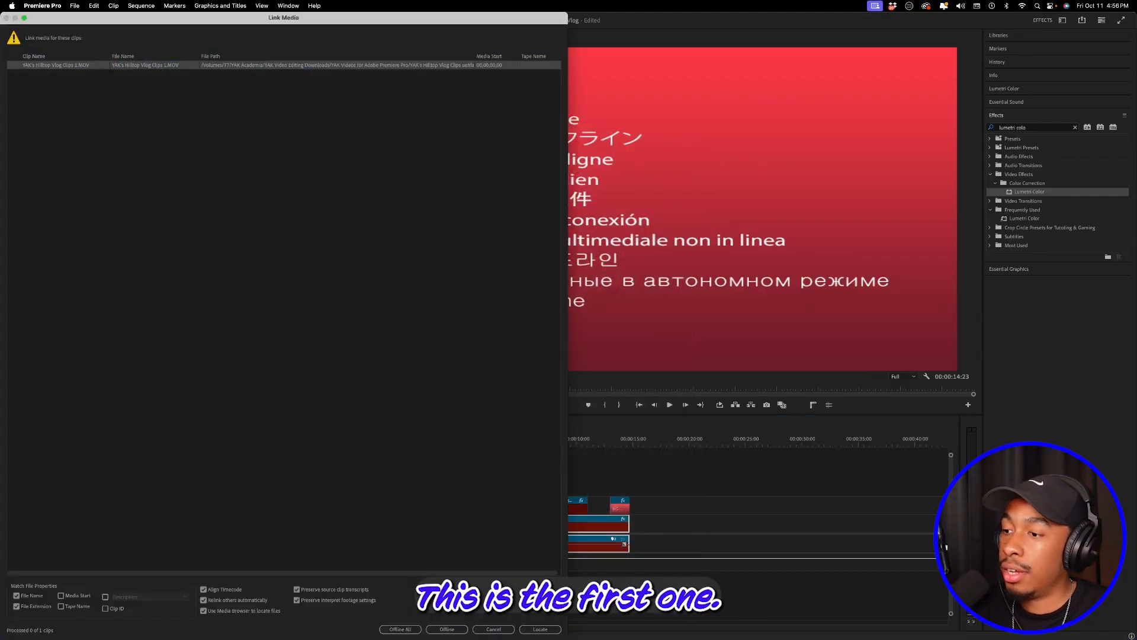
pyautogui.click(540, 629)
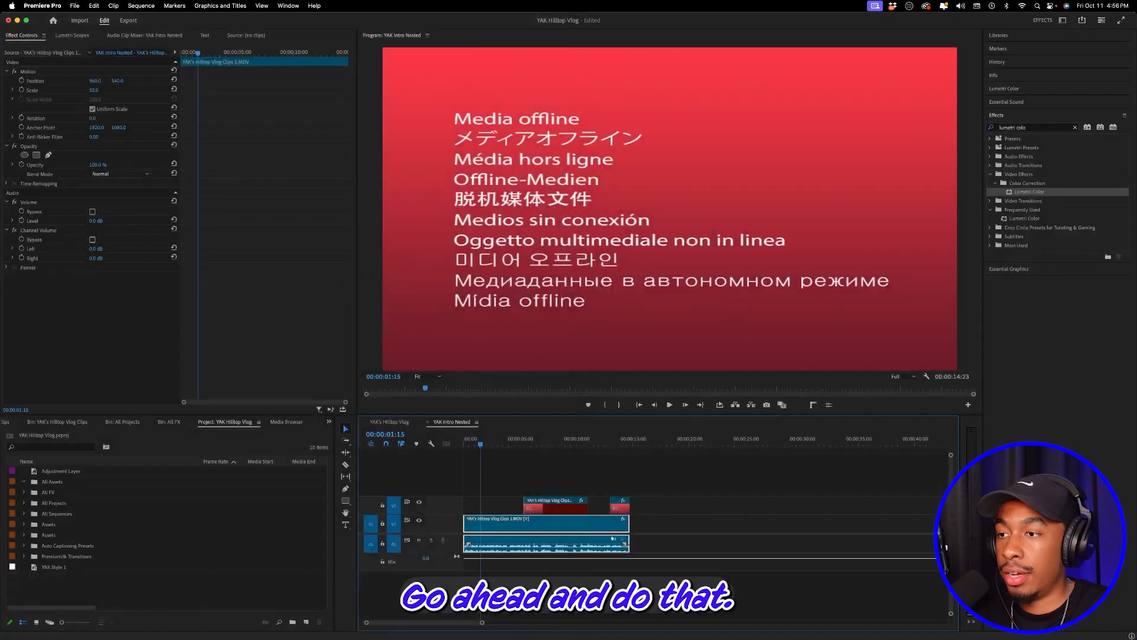
# Step: Relink the two offline upper-track clips in YAK Intro Nested, Clips 3 and the one at 00:00:13:19, from the YAK's Hilltop Vlog Clips folder
pyautogui.rightClick(559, 525)
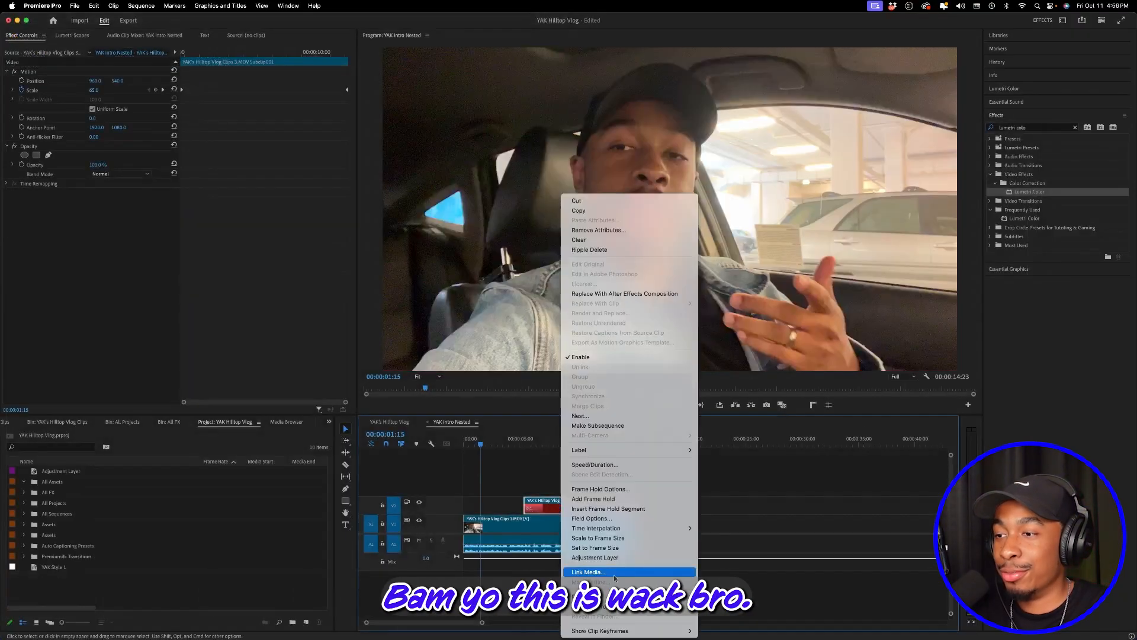
pyautogui.click(606, 570)
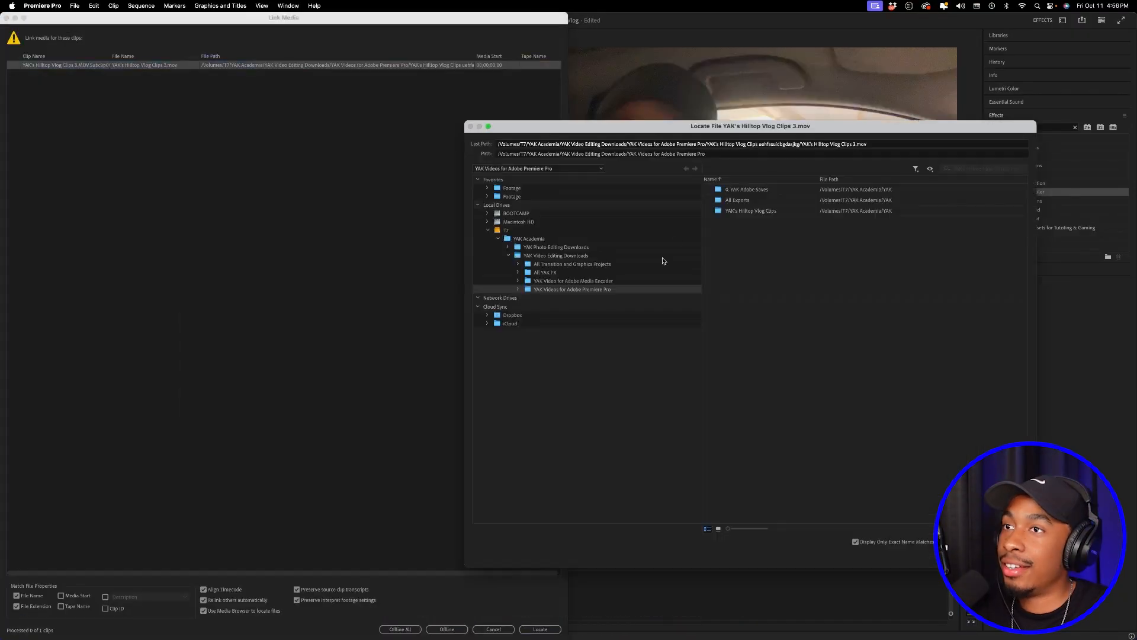
pyautogui.doubleClick(749, 210)
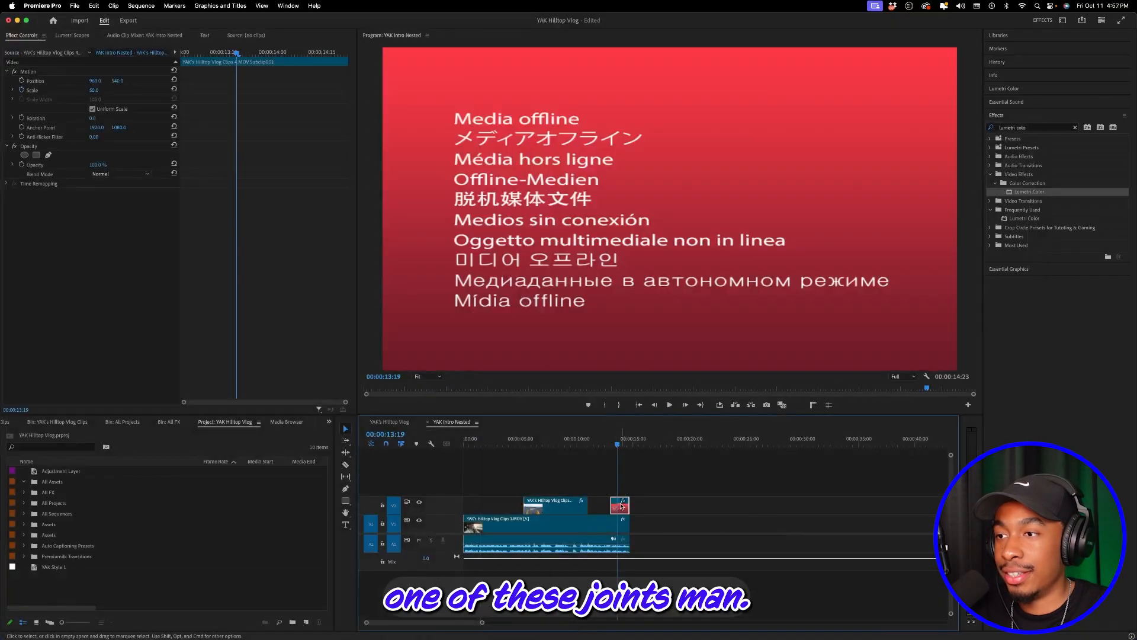
pyautogui.rightClick(622, 506)
pyautogui.click(659, 572)
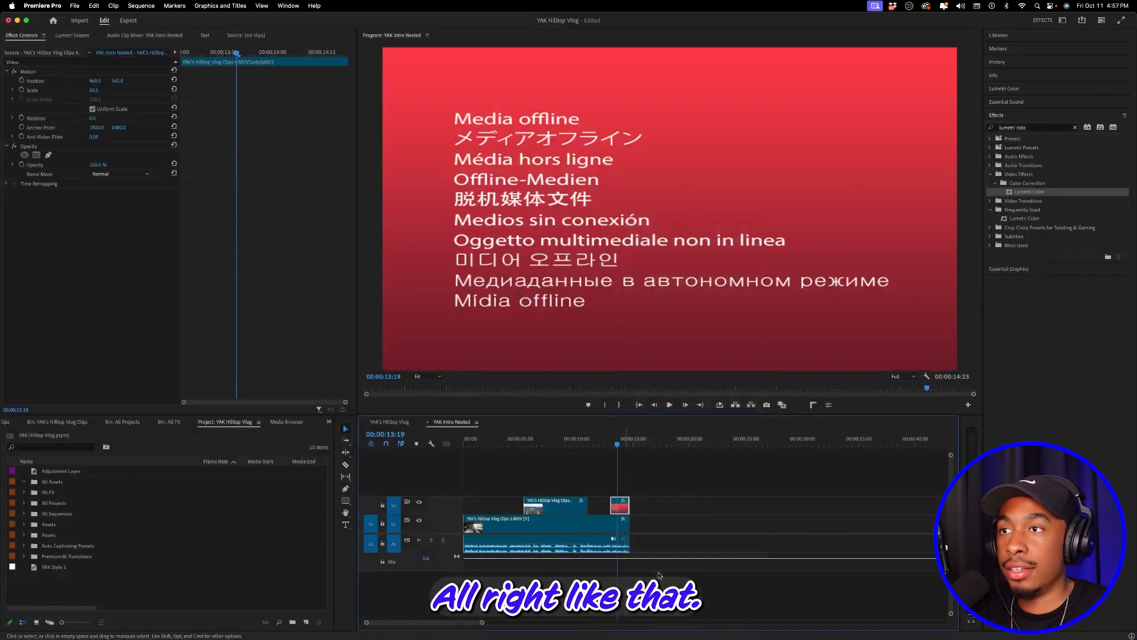
pyautogui.doubleClick(786, 210)
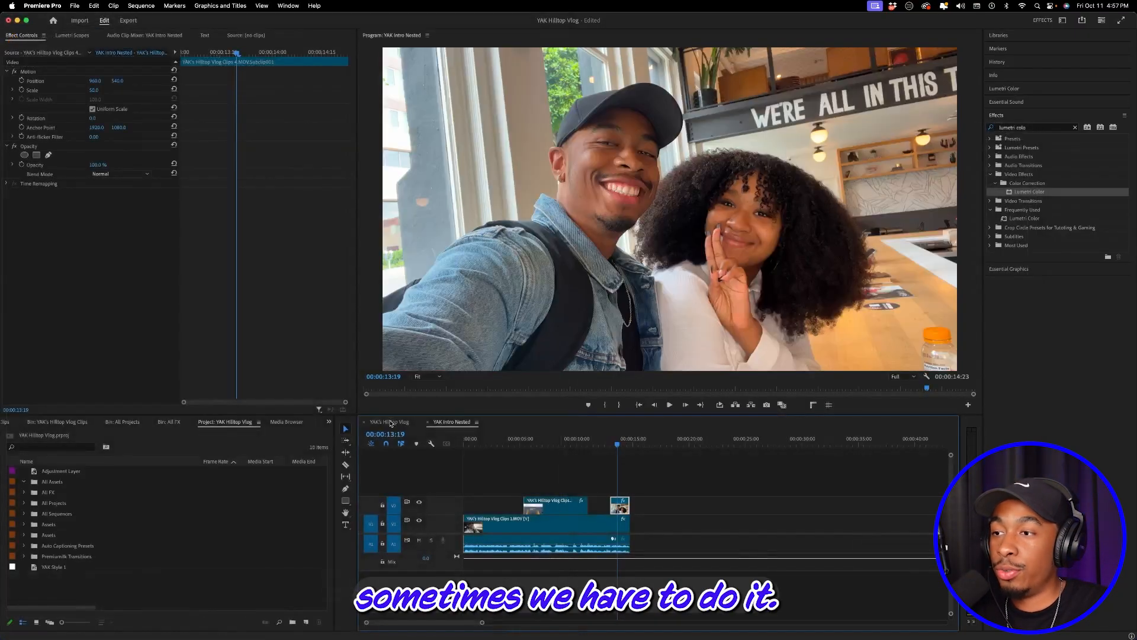
# Step: Return to the YAK's Hilltop Vlog sequence and relink the offline clip near 00:00:18:09 to YAK's Hilltop Vlog Clips 2.MOV
pyautogui.click(391, 422)
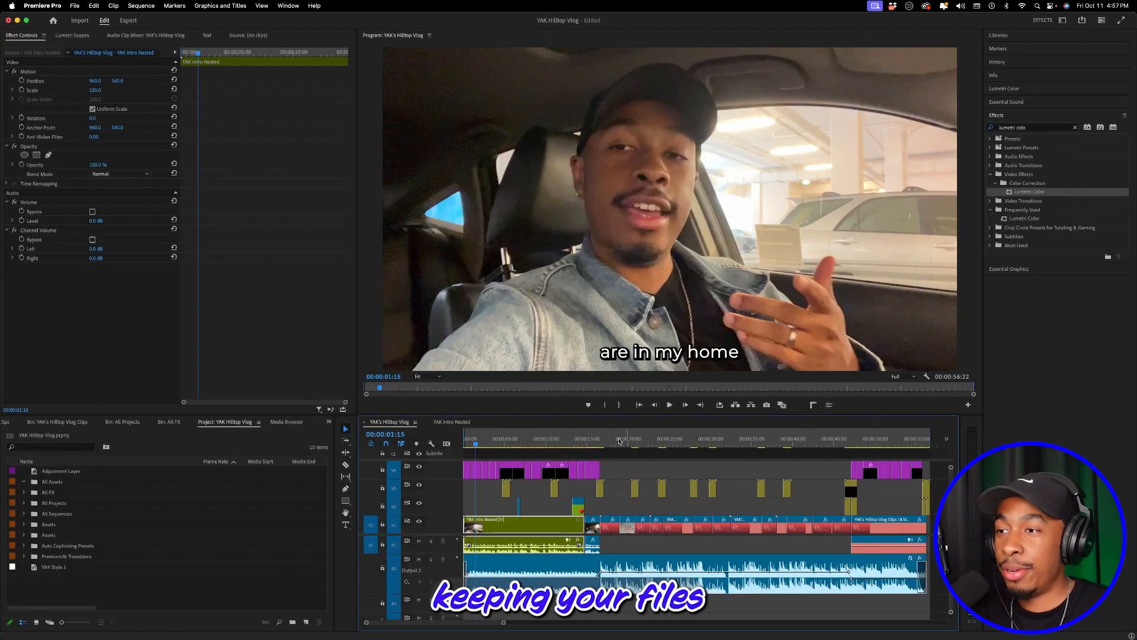
pyautogui.click(613, 527)
pyautogui.rightClick(613, 532)
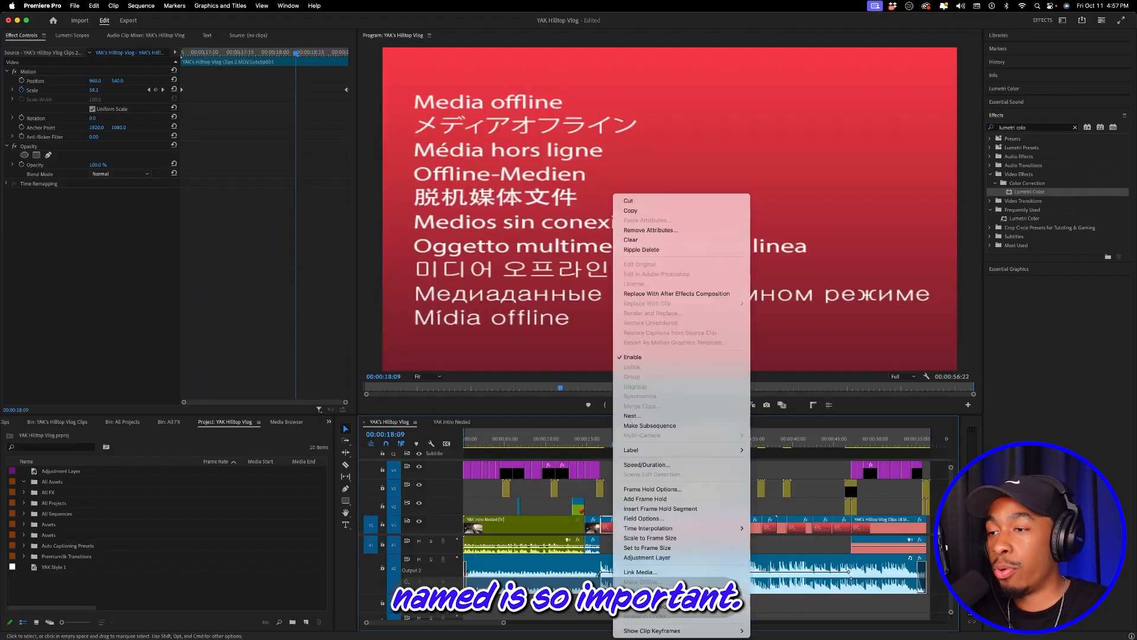
pyautogui.click(663, 573)
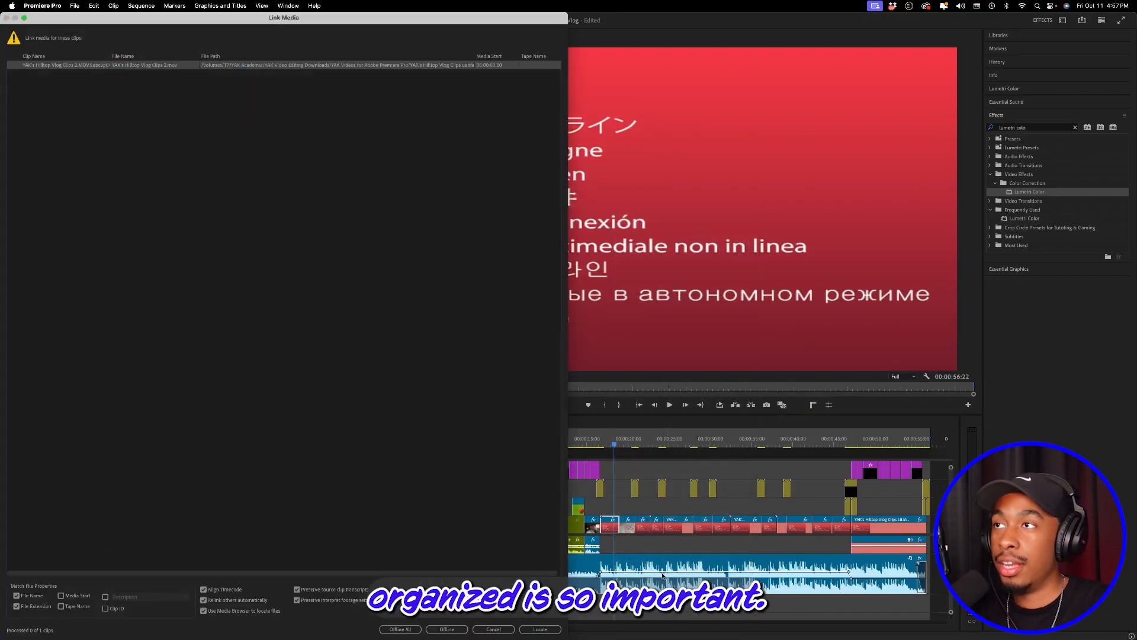
pyautogui.click(540, 629)
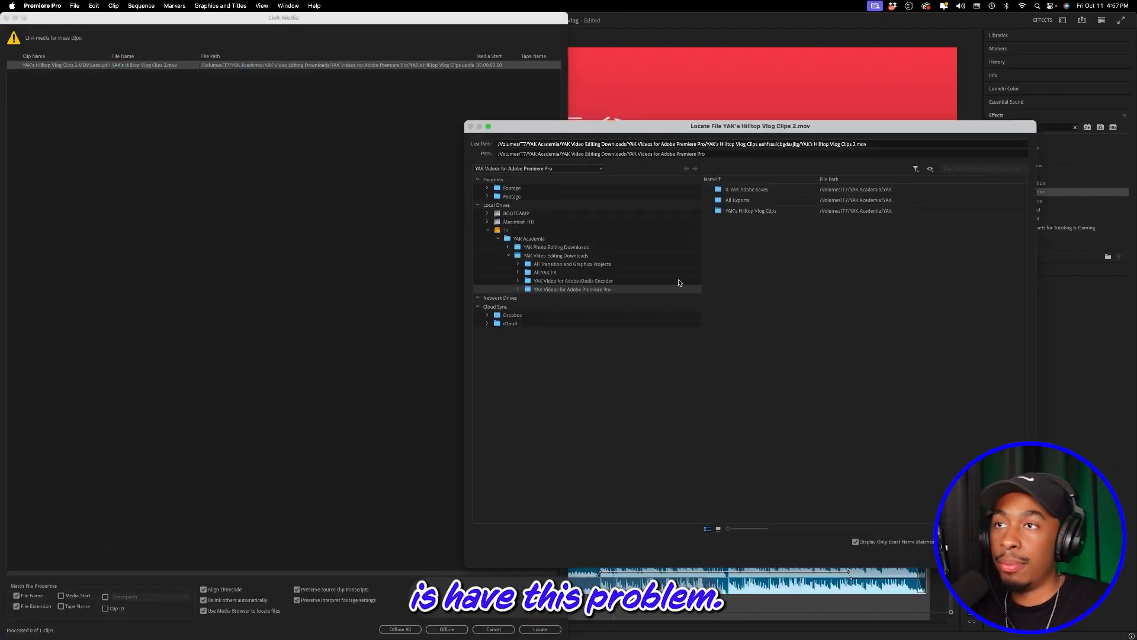
pyautogui.doubleClick(719, 213)
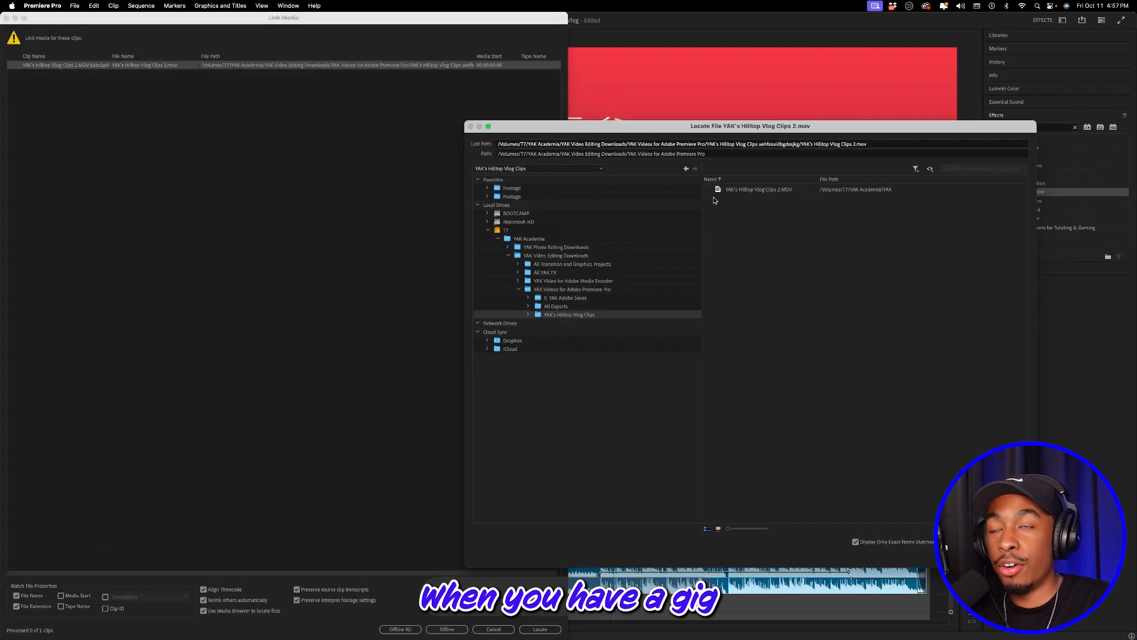
pyautogui.doubleClick(726, 190)
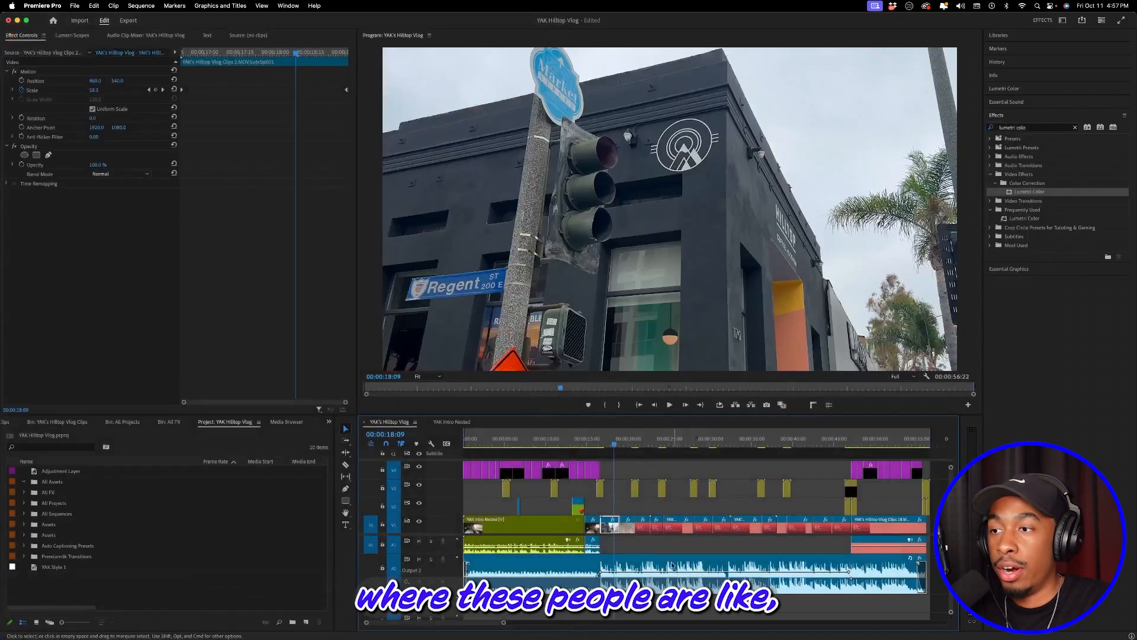
# Step: Relink the next offline clip in the timeline to YAK's Hilltop Vlog Clips 6.MOV in the YAK's Hilltop Vlog Clips folder
pyautogui.click(649, 443)
pyautogui.rightClick(641, 526)
pyautogui.click(677, 575)
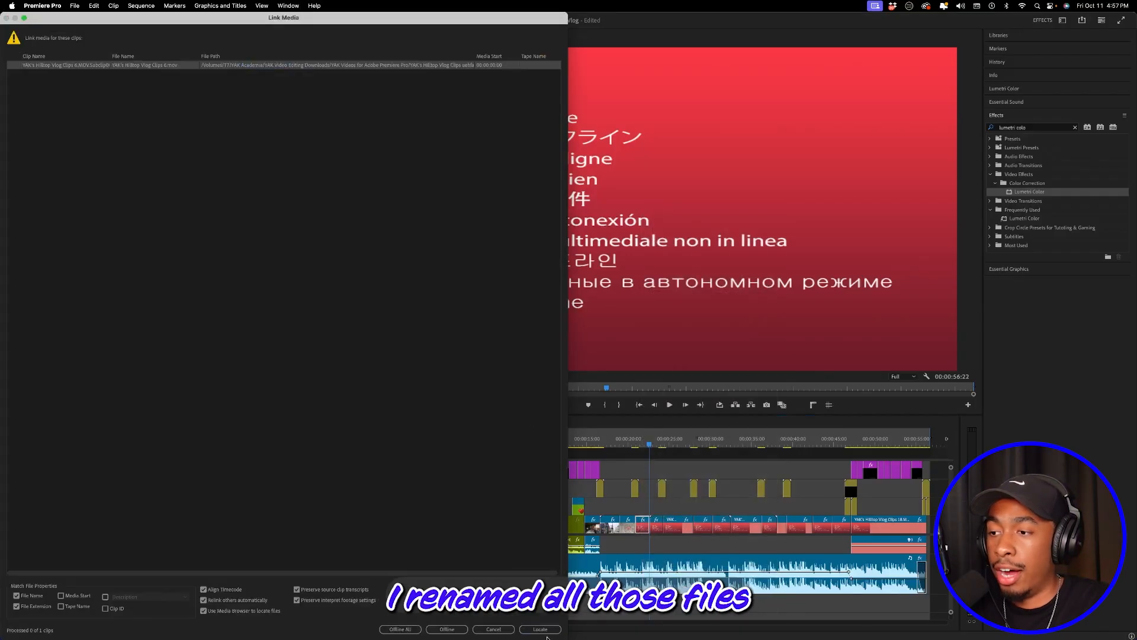
pyautogui.click(540, 629)
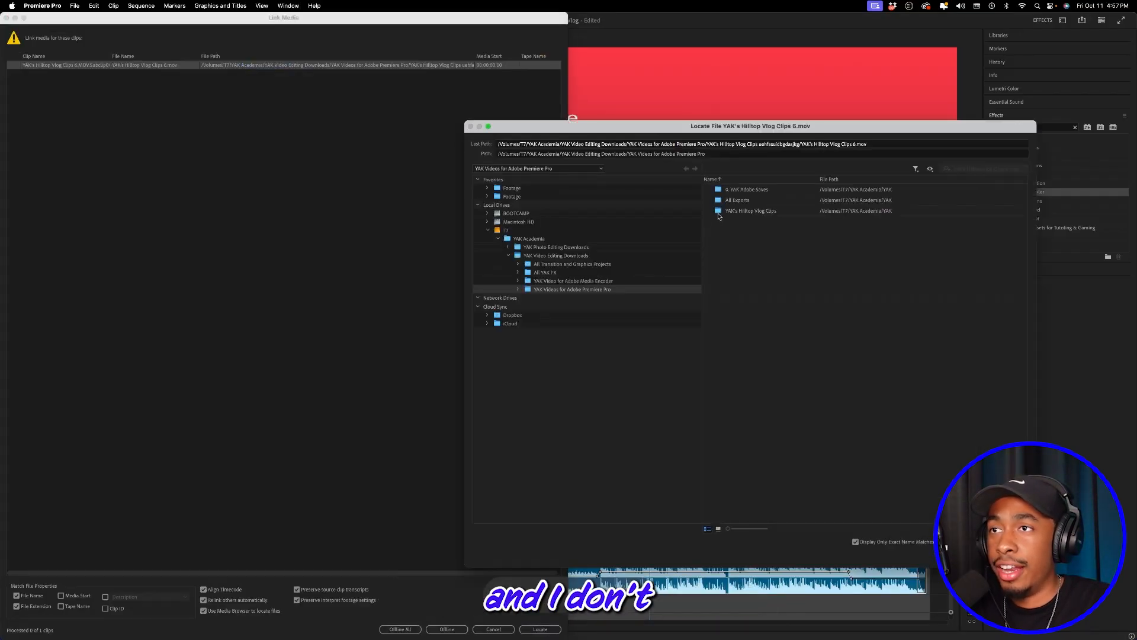
pyautogui.click(740, 193)
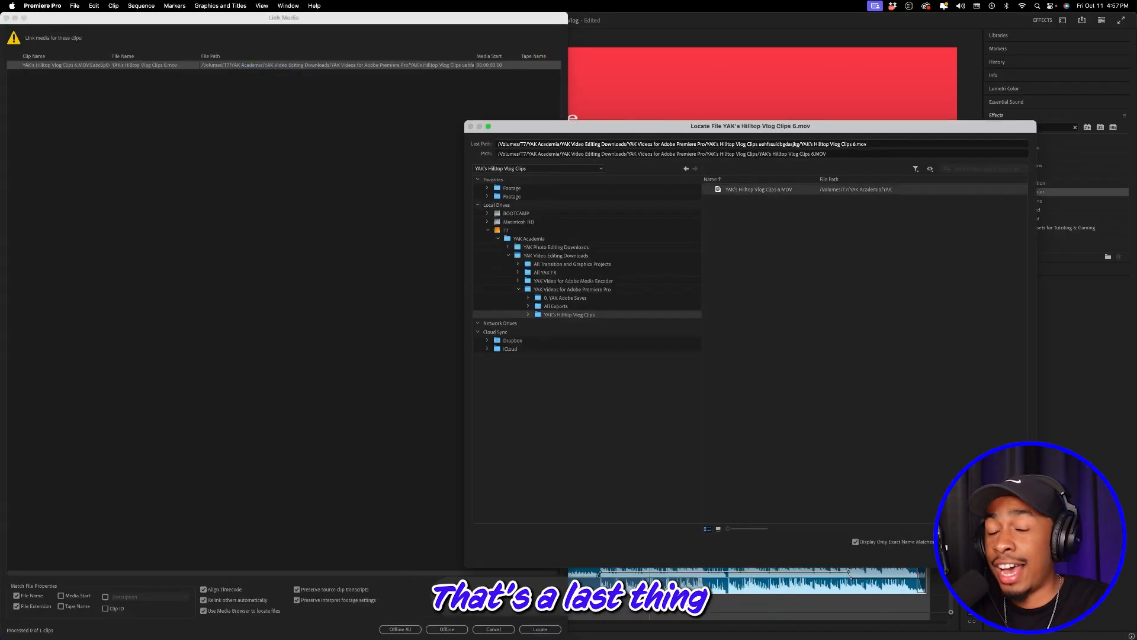
pyautogui.press('Return')
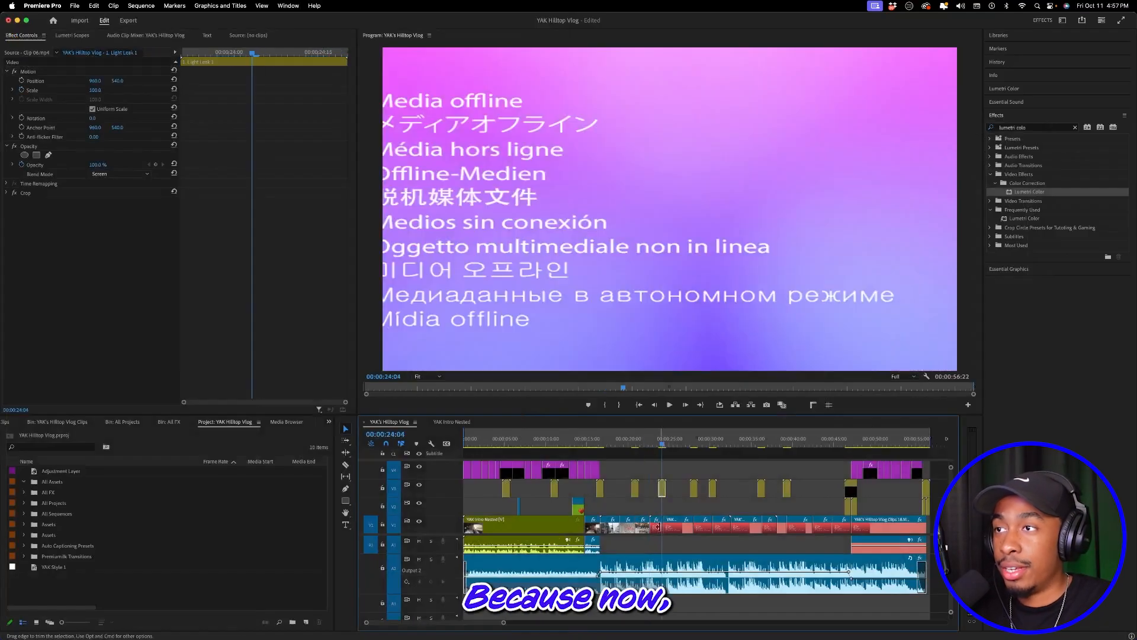
# Step: Relink the offline clip under the light leak near 00:00:24:04 to YAK's Hilltop Vlog Clips 13.MOV
pyautogui.click(658, 526)
pyautogui.rightClick(660, 526)
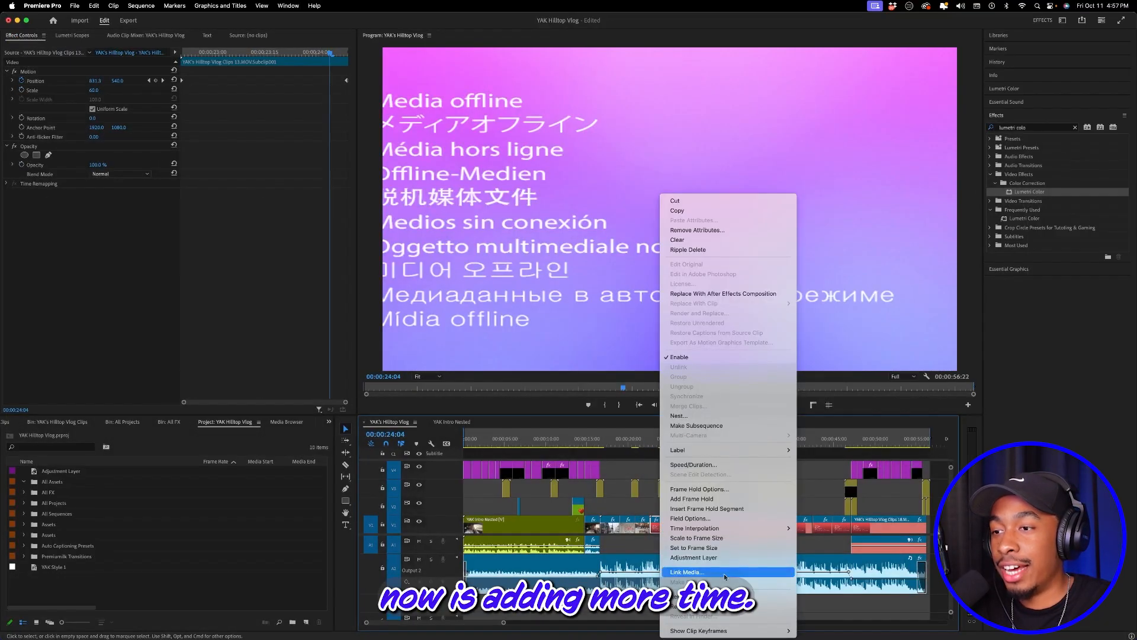
pyautogui.click(724, 573)
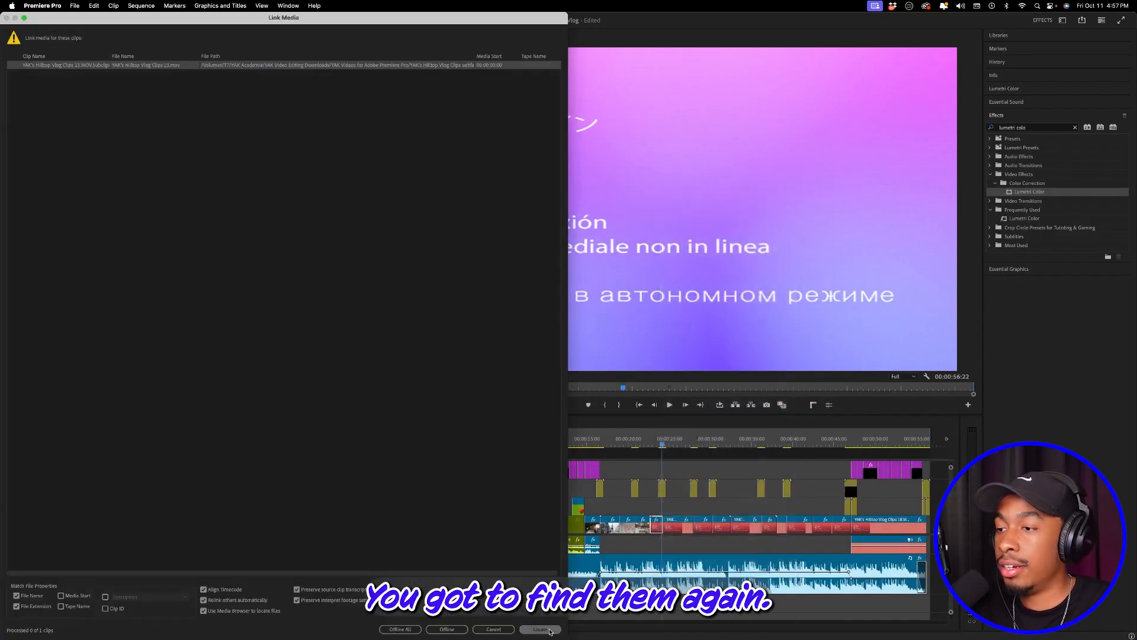
pyautogui.click(548, 630)
pyautogui.doubleClick(774, 213)
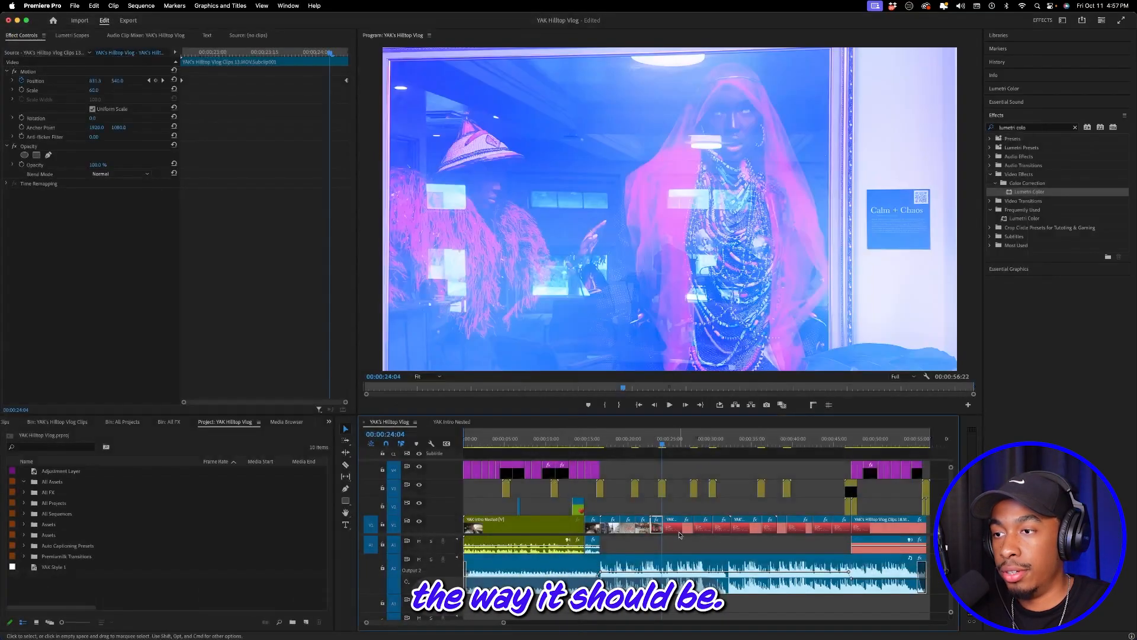
# Step: Relink the offline clip just after 00:00:24:04 to YAK's Hilltop Vlog Clips 10.MOV
pyautogui.rightClick(679, 535)
pyautogui.click(705, 560)
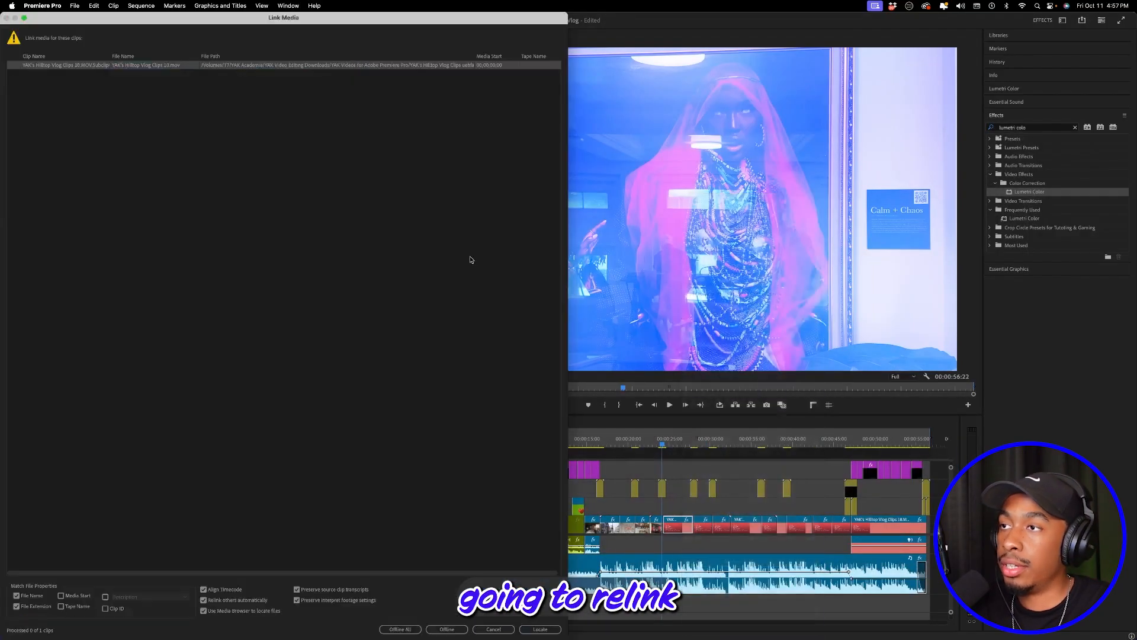
pyautogui.click(540, 629)
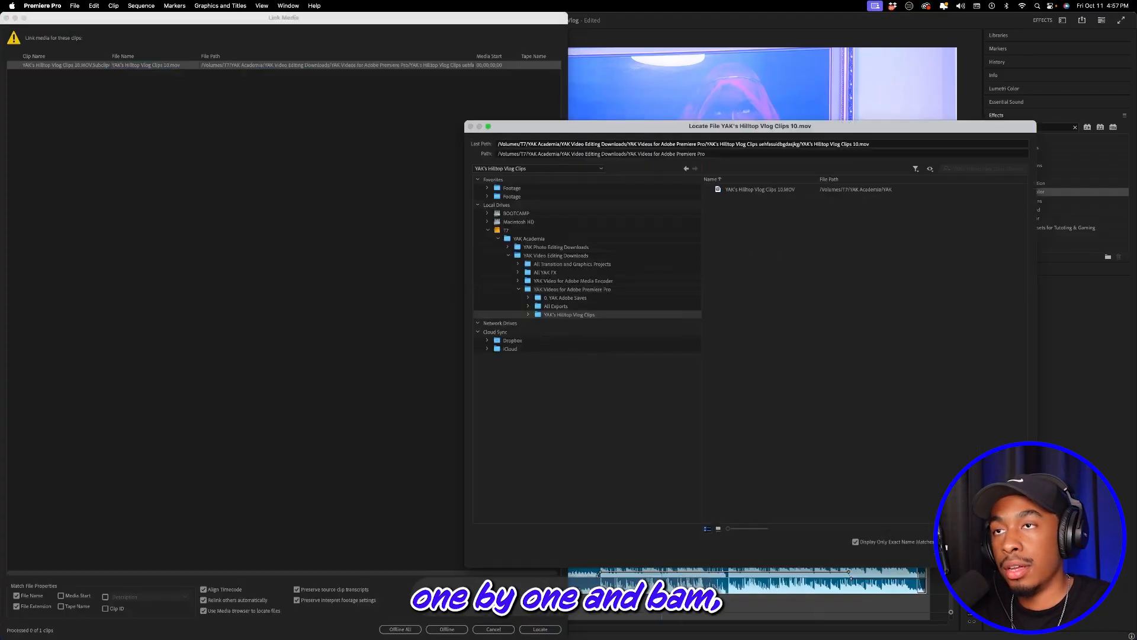
pyautogui.doubleClick(718, 190)
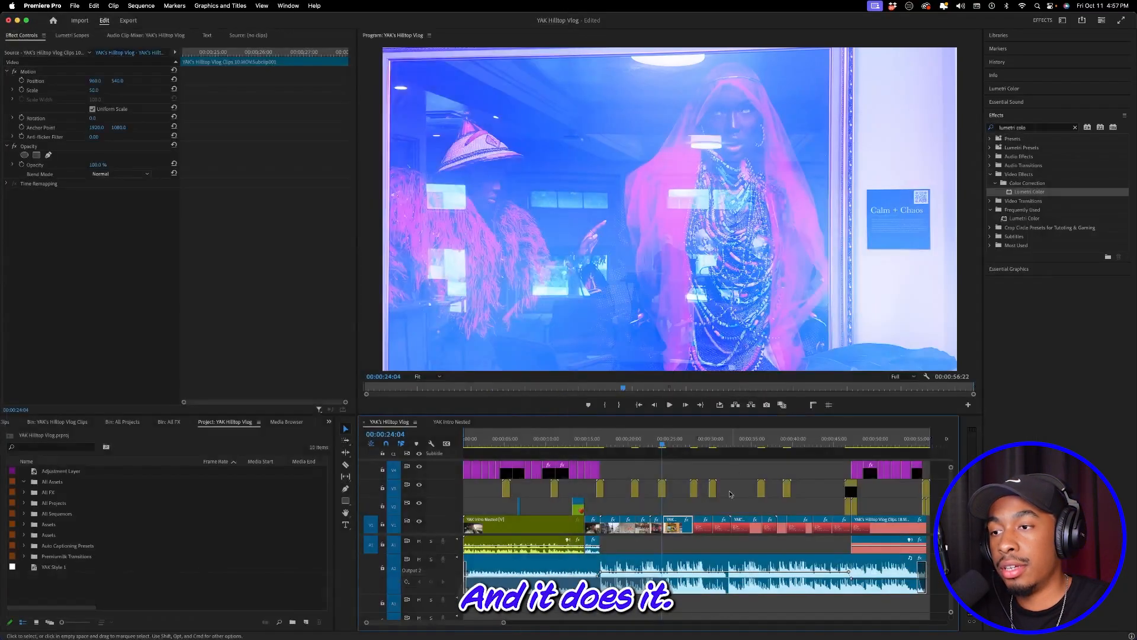
# Step: Start linking the run of offline clips after 00:00:24:04 together and relink the first one to YAK's Hilltop Vlog Clips 11.MOV
pyautogui.moveTo(843, 540); pyautogui.dragTo(926, 553)
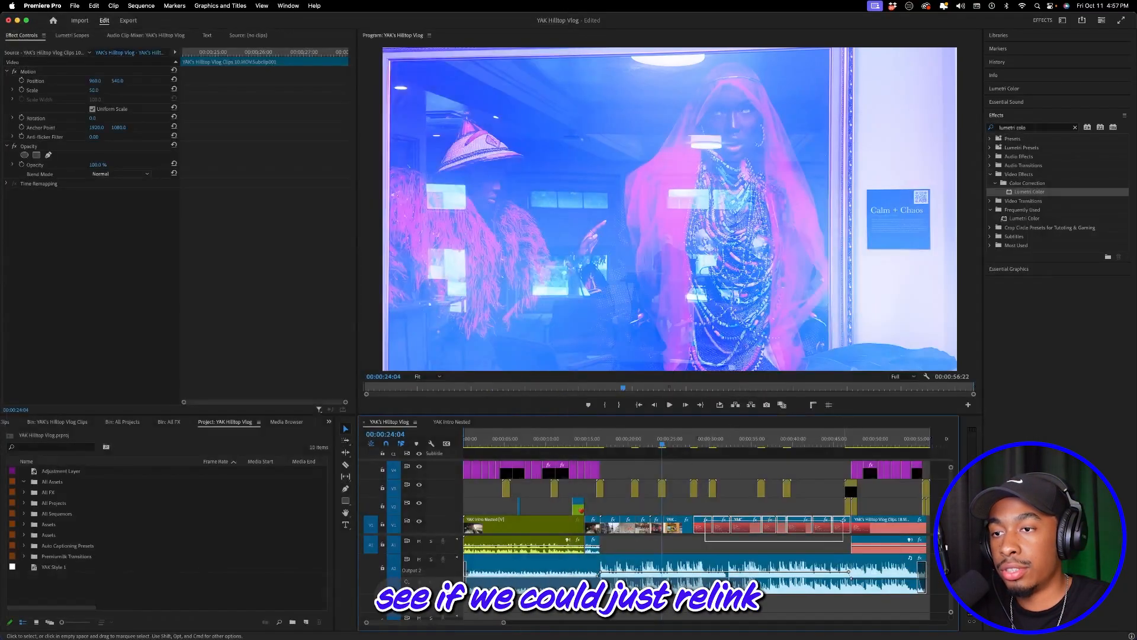
pyautogui.rightClick(847, 530)
pyautogui.click(892, 587)
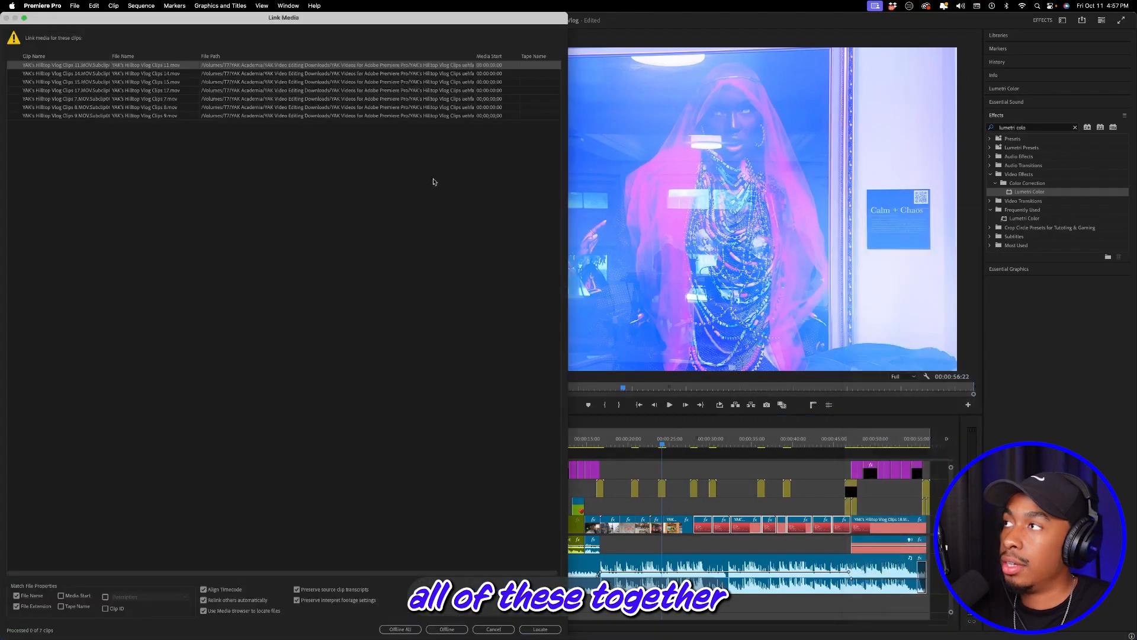
pyautogui.click(542, 630)
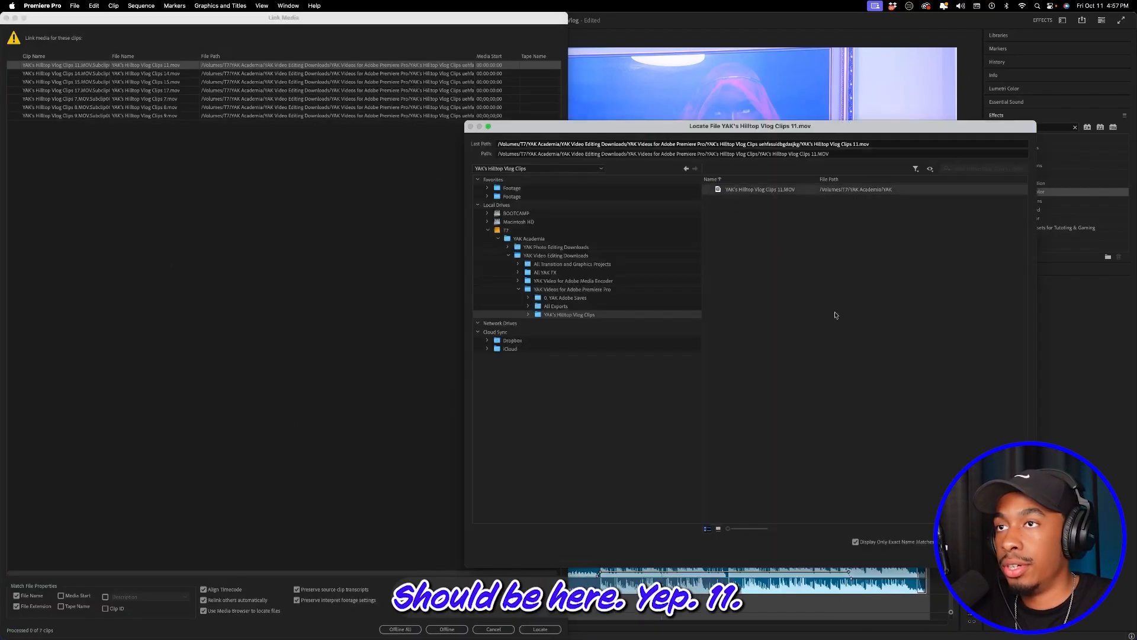
pyautogui.click(1010, 555)
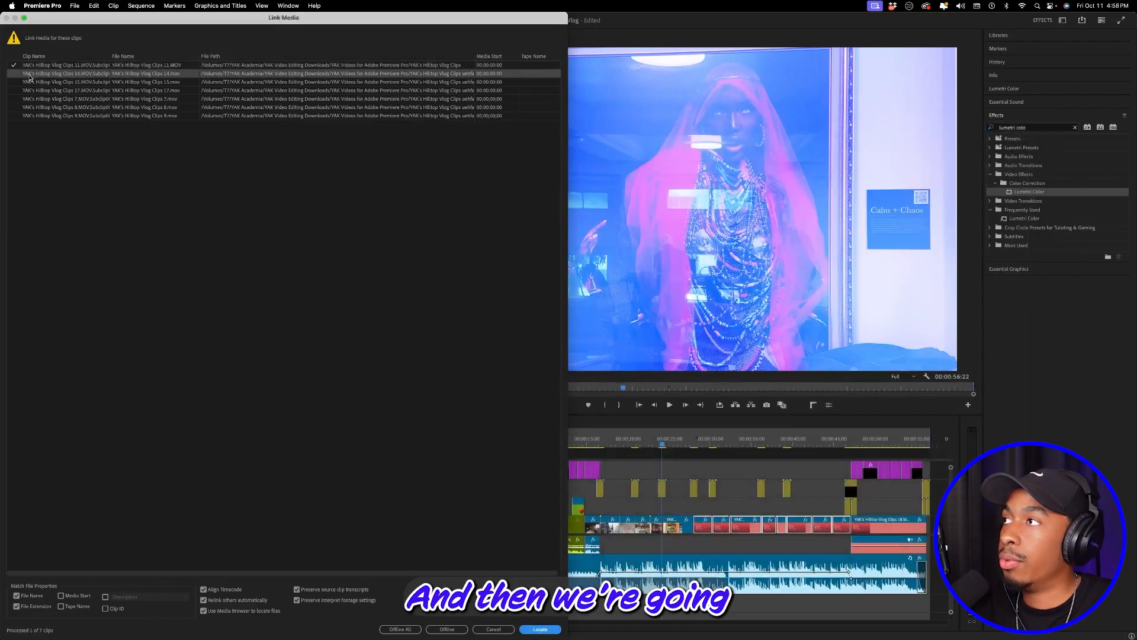
# Step: Relink missing clips 14 and 17 to YAK's Hilltop Vlog Clips 14.MOV and YAK's Hilltop Vlog Clips 17.MOV
pyautogui.click(540, 629)
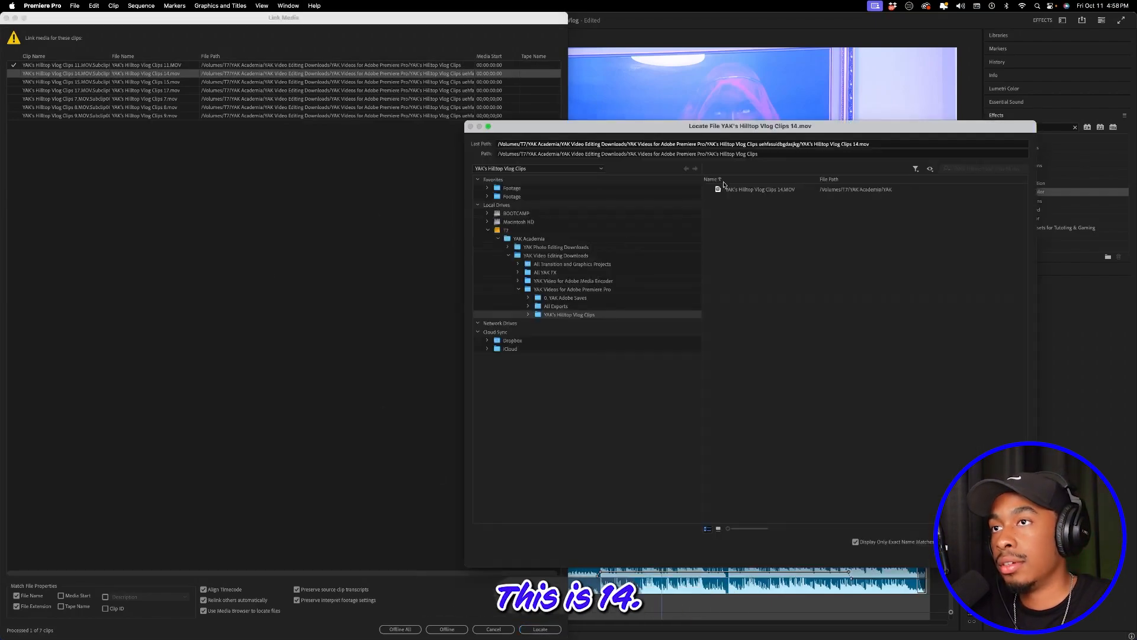
pyautogui.doubleClick(721, 191)
pyautogui.click(183, 91)
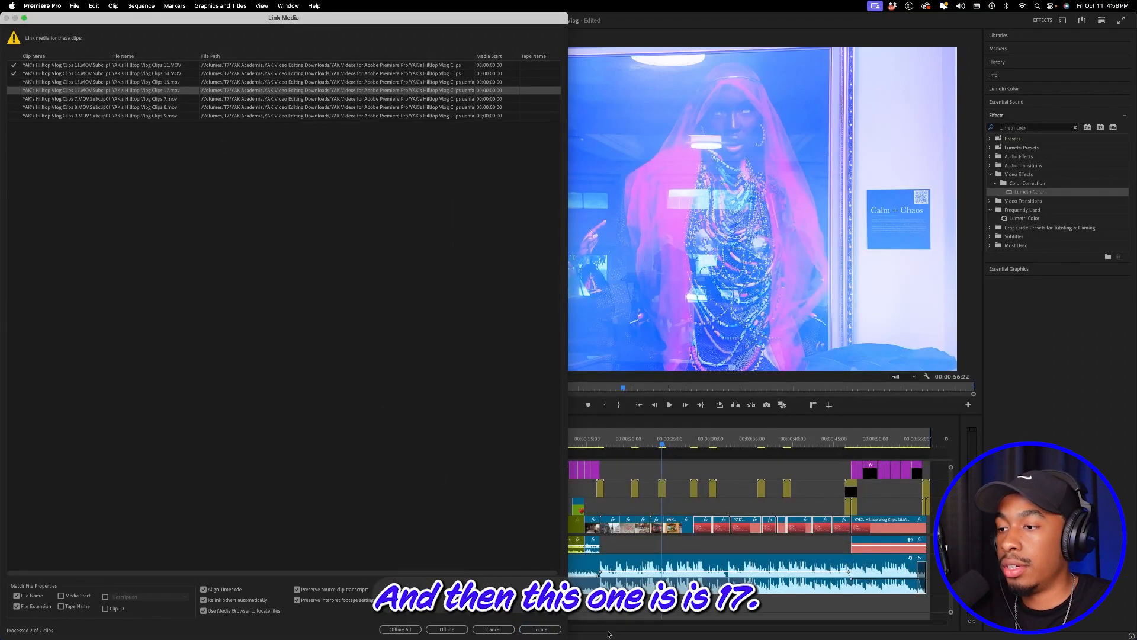
pyautogui.click(540, 629)
pyautogui.doubleClick(793, 193)
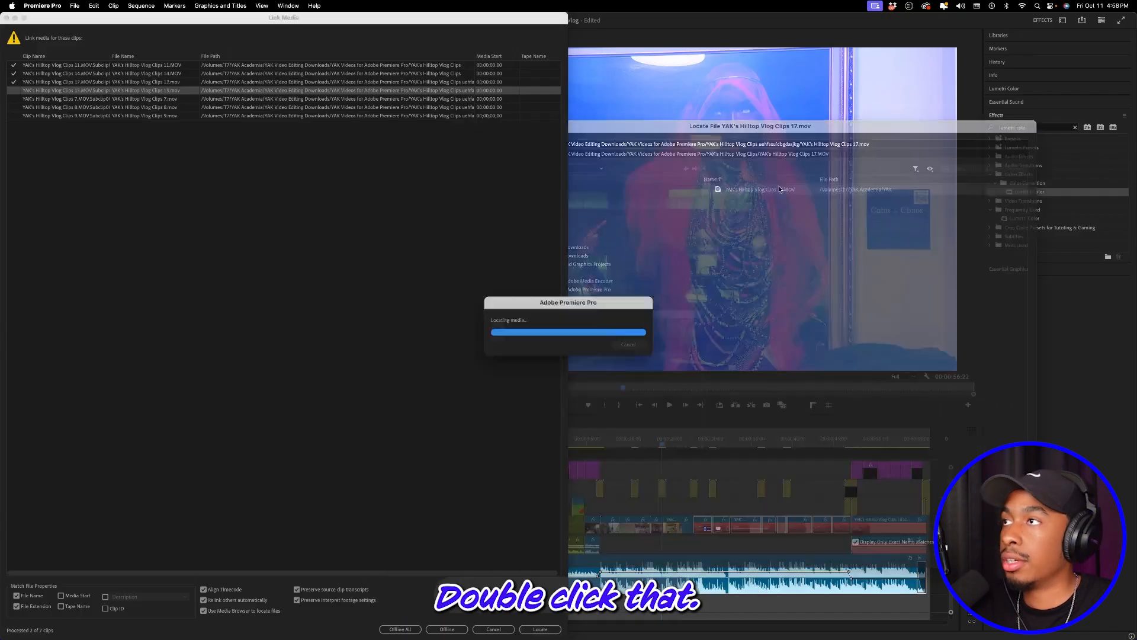
# Step: Relink missing clips 7 and 15 to the matching MOV files in the YAK's Hilltop Vlog Clips folder
pyautogui.click(104, 102)
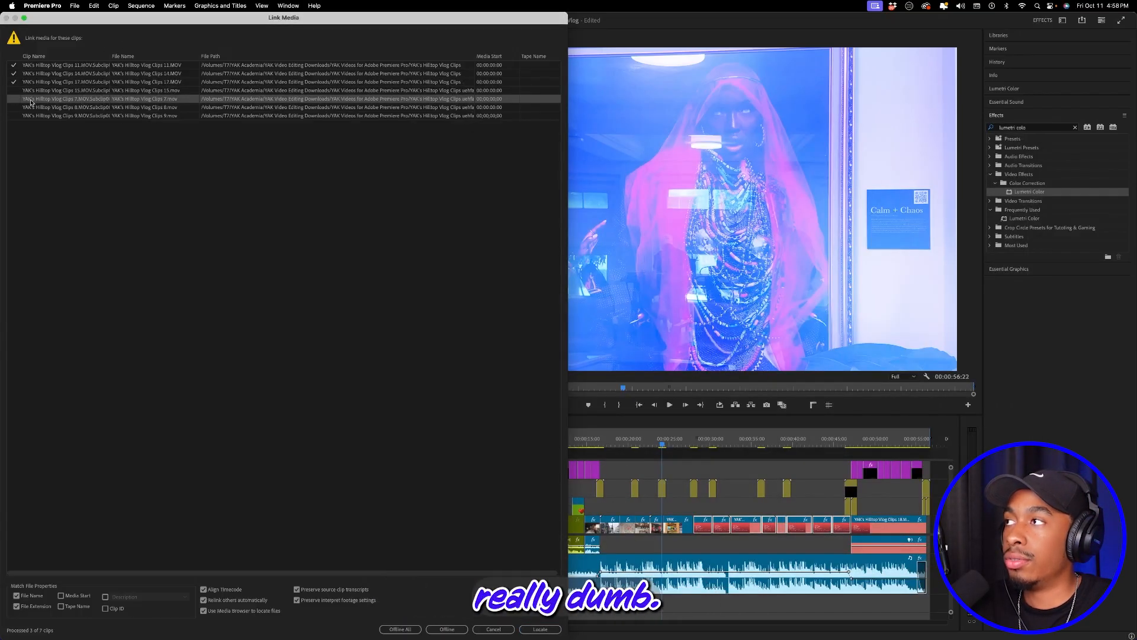
pyautogui.click(540, 629)
pyautogui.doubleClick(741, 189)
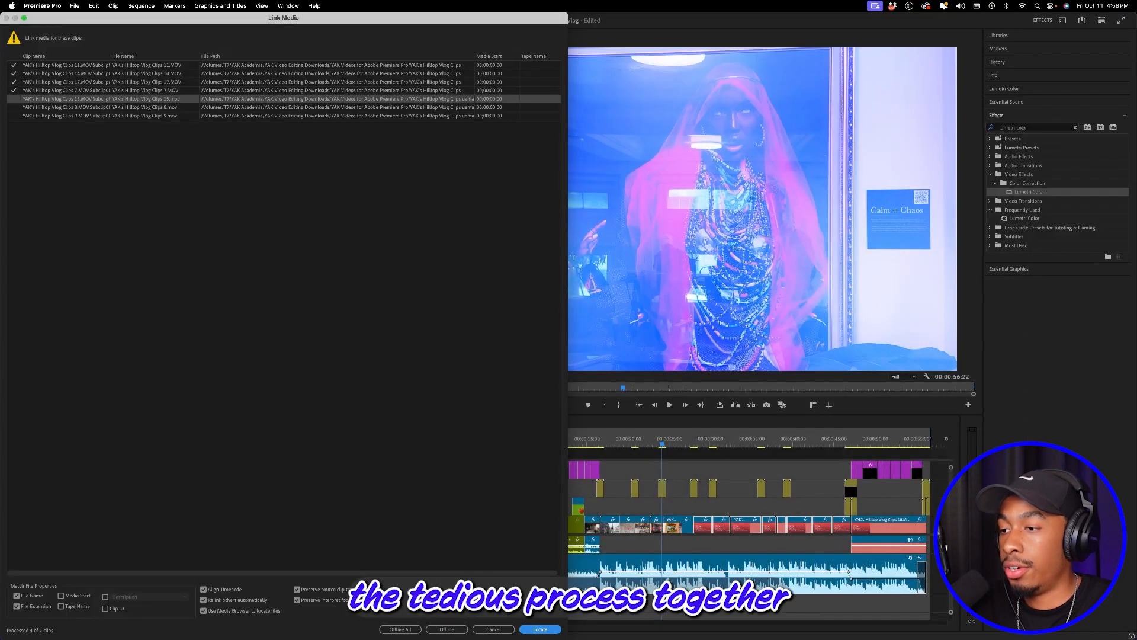
pyautogui.press('Return')
pyautogui.doubleClick(764, 190)
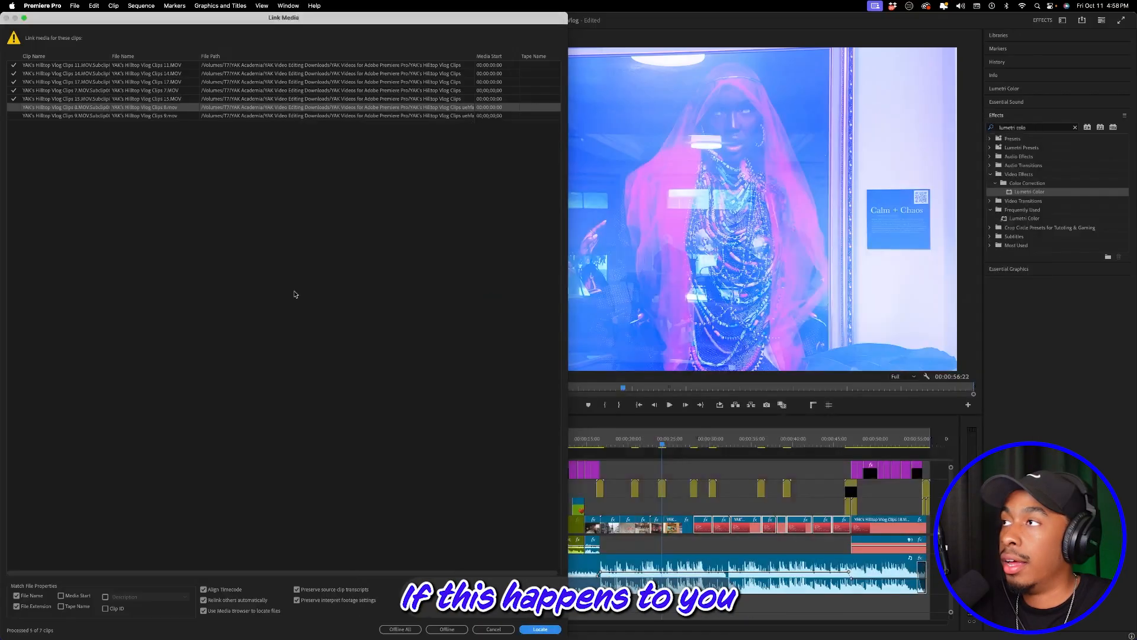
# Step: Relink the remaining missing clips 8 and 9 in the list to their matching MOV files
pyautogui.click(543, 632)
pyautogui.doubleClick(772, 190)
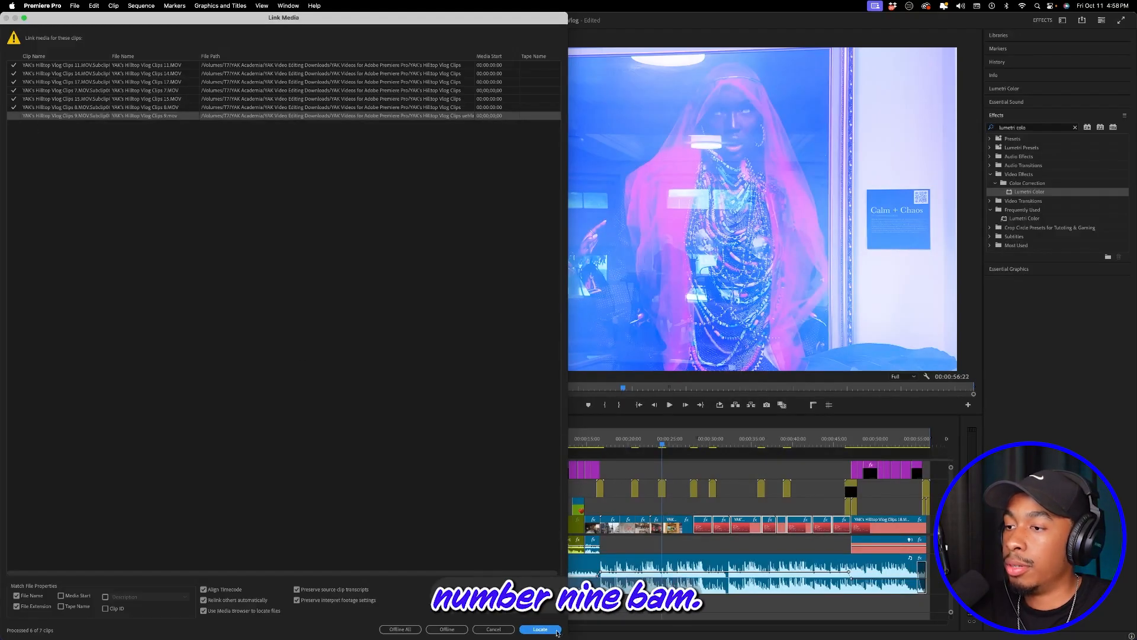
pyautogui.press('Return')
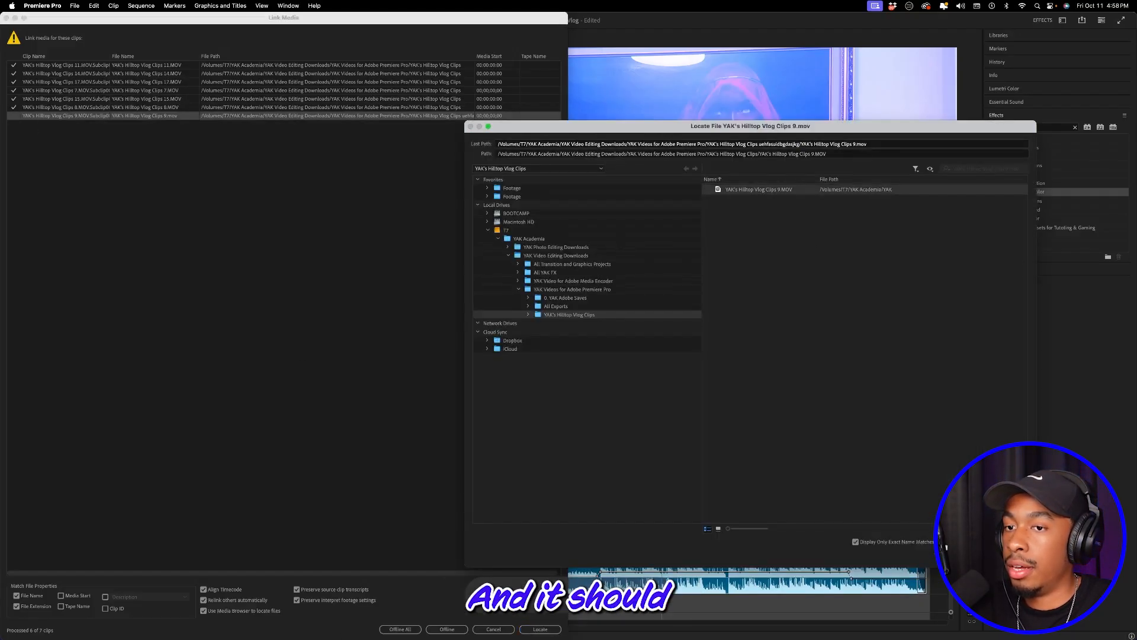
pyautogui.click(1007, 554)
# Step: Relink the offline clip at the end of the sequence to YAK's Hilltop Vlog Clips 18.MOV in the YAK's Hilltop Vlog Clips folder
pyautogui.hscroll(3, 888, 541)
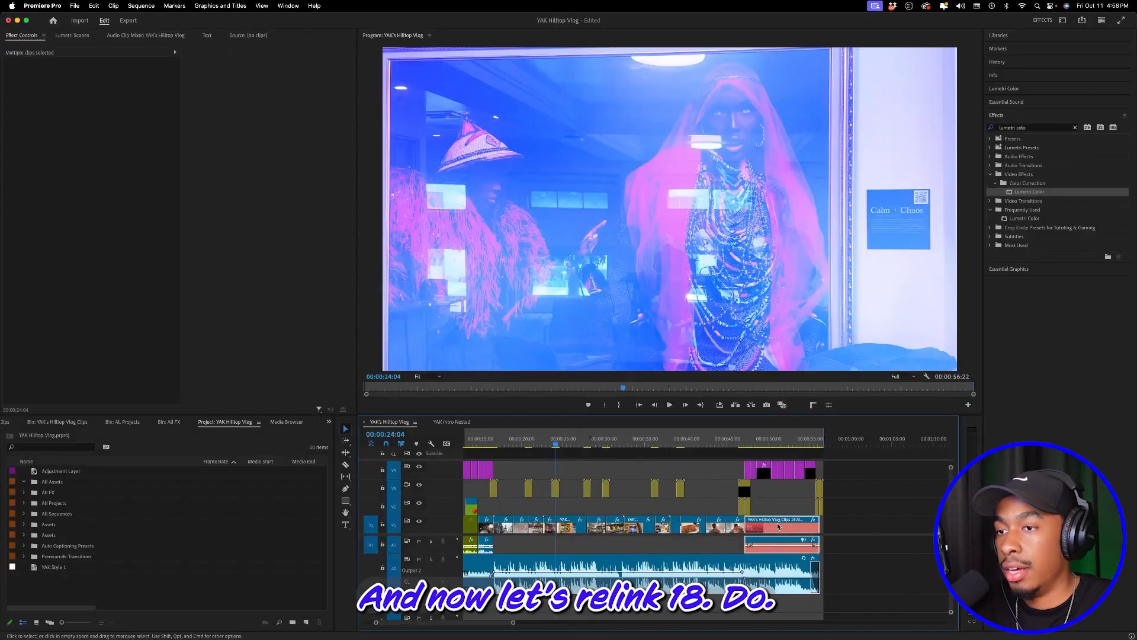
pyautogui.click(777, 522)
pyautogui.rightClick(777, 522)
pyautogui.click(829, 554)
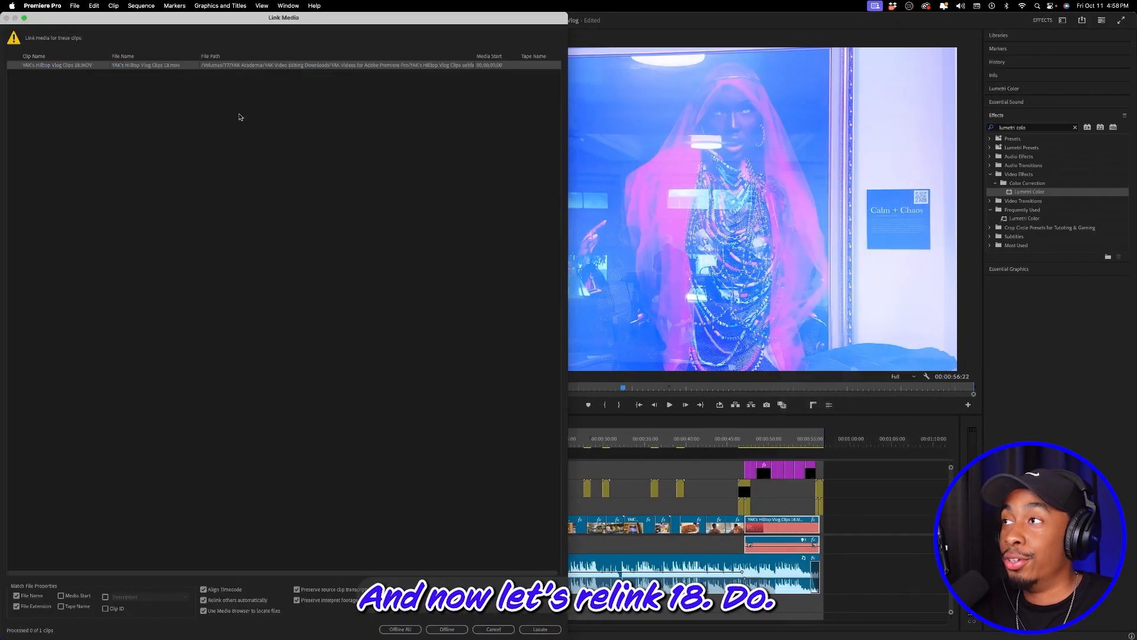
pyautogui.click(540, 629)
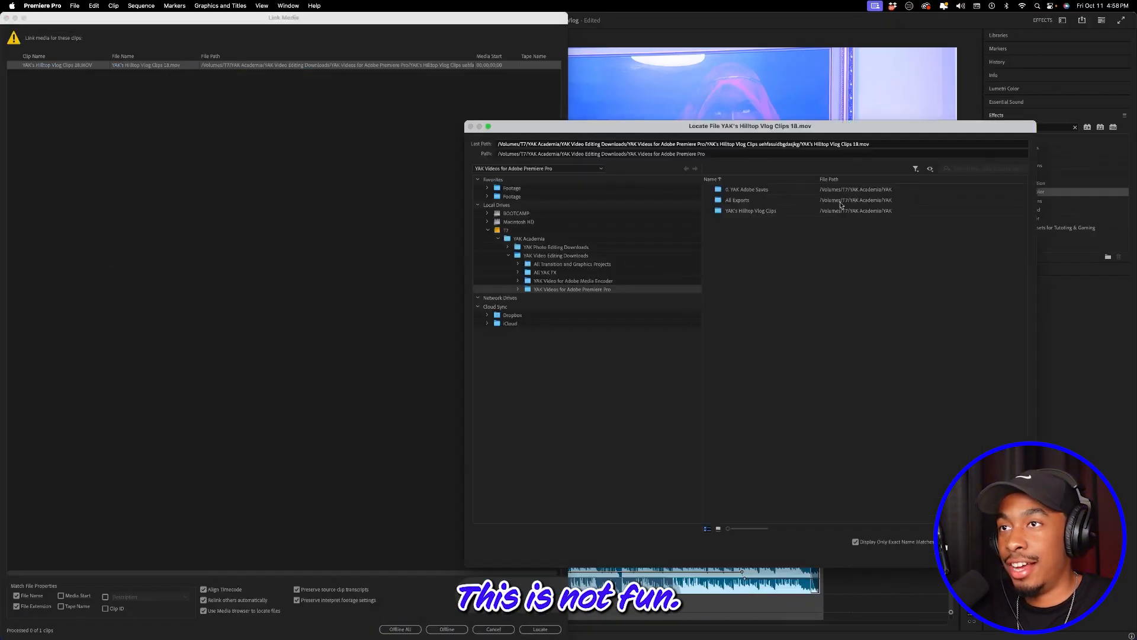
pyautogui.doubleClick(802, 190)
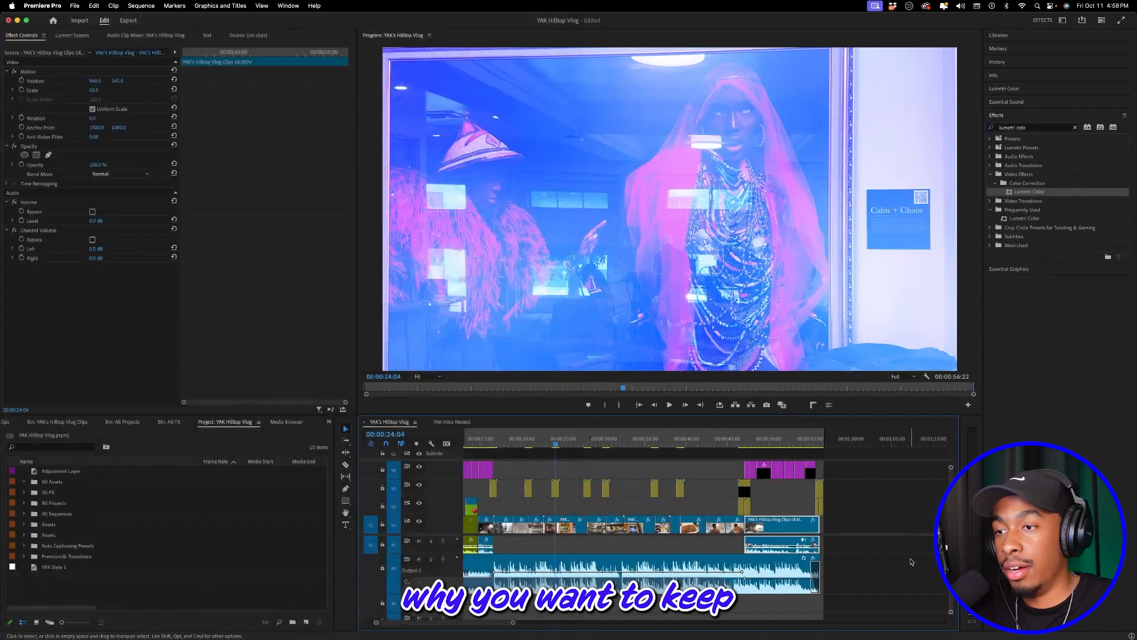
# Step: Scrub through the sequence to check that the relinked clips show their footage
pyautogui.moveTo(722, 441); pyautogui.dragTo(800, 446)
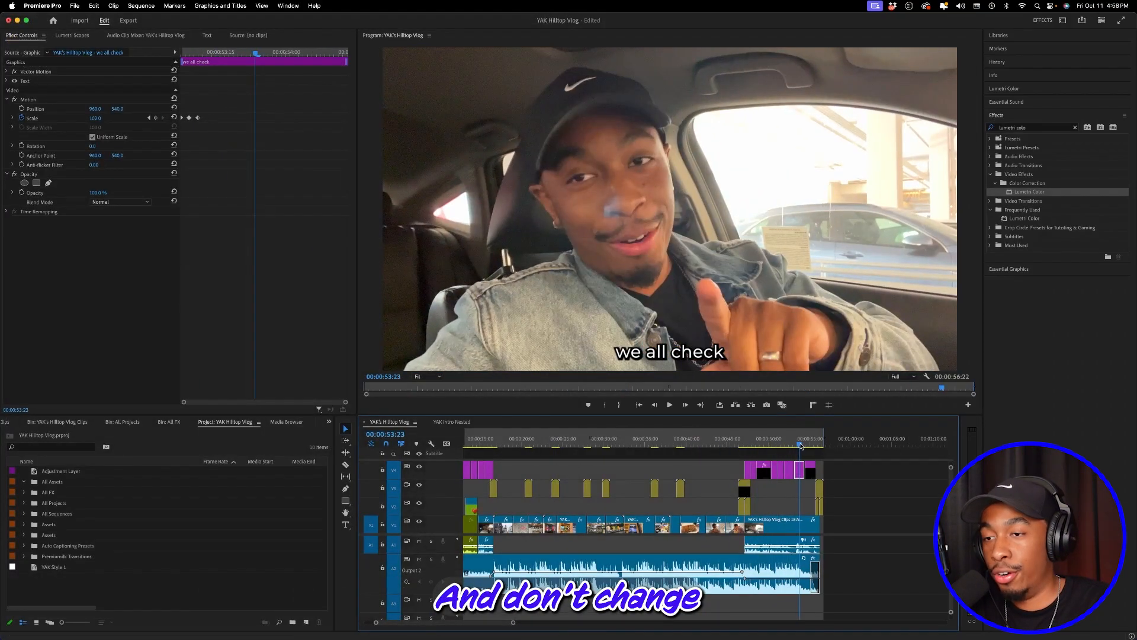
pyautogui.press('-')
pyautogui.moveTo(685, 444); pyautogui.dragTo(832, 448)
pyautogui.press('=')
pyautogui.press('=')
pyautogui.press('=')
pyautogui.press('-')
pyautogui.press('-')
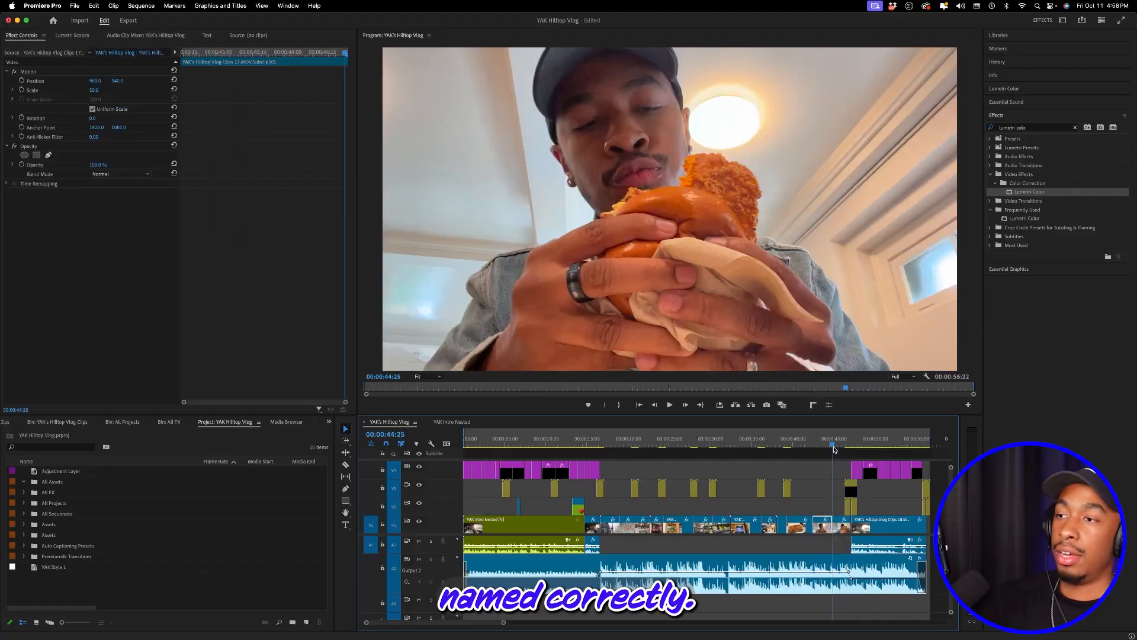
pyautogui.press('Left')
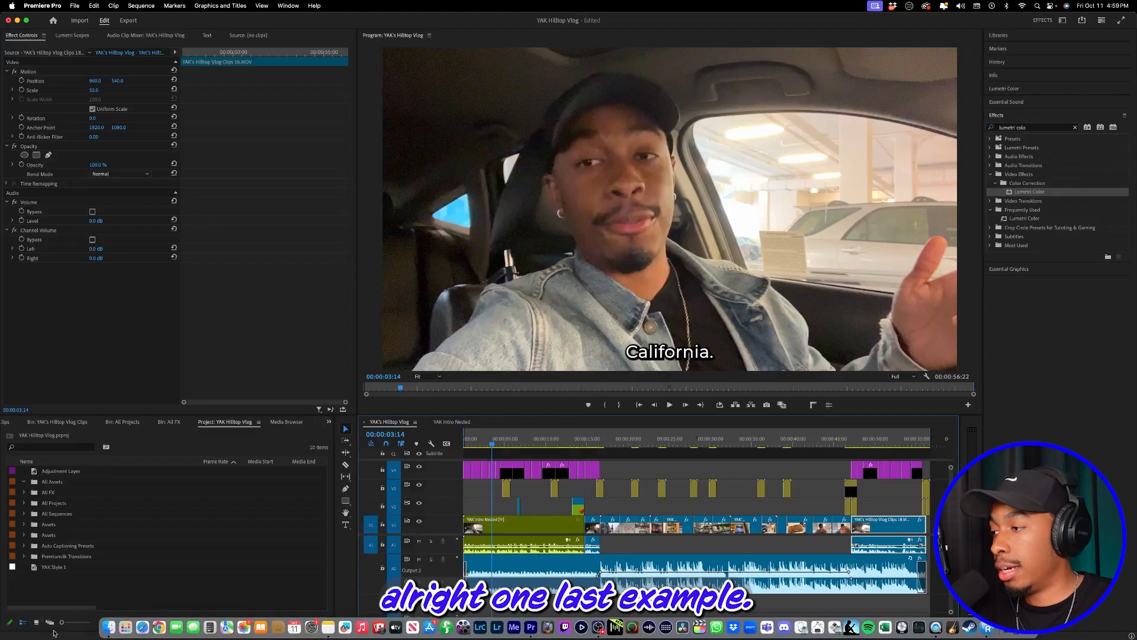
# Step: Switch to Finder, rename YAK's Hilltop Vlog Clips 18.MOV as YAK's Hilltop Vlog Clips 18 A.MOV, and dismiss the folder window
pyautogui.click(108, 627)
pyautogui.click(639, 171)
pyautogui.click(604, 237)
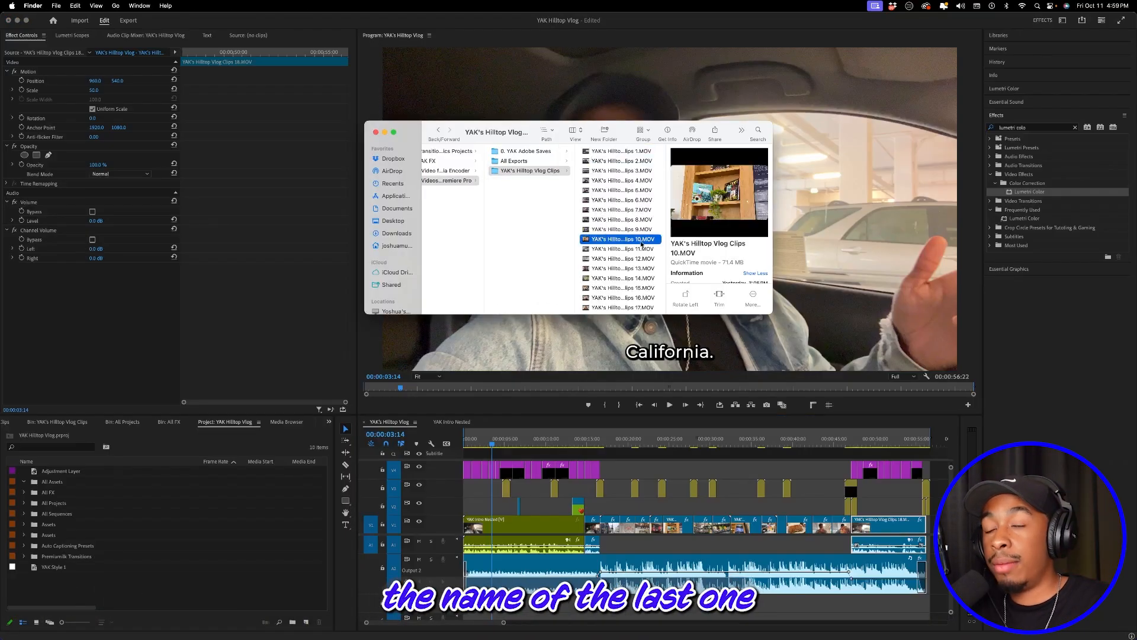
pyautogui.scroll(-2, 642, 246)
pyautogui.click(642, 306)
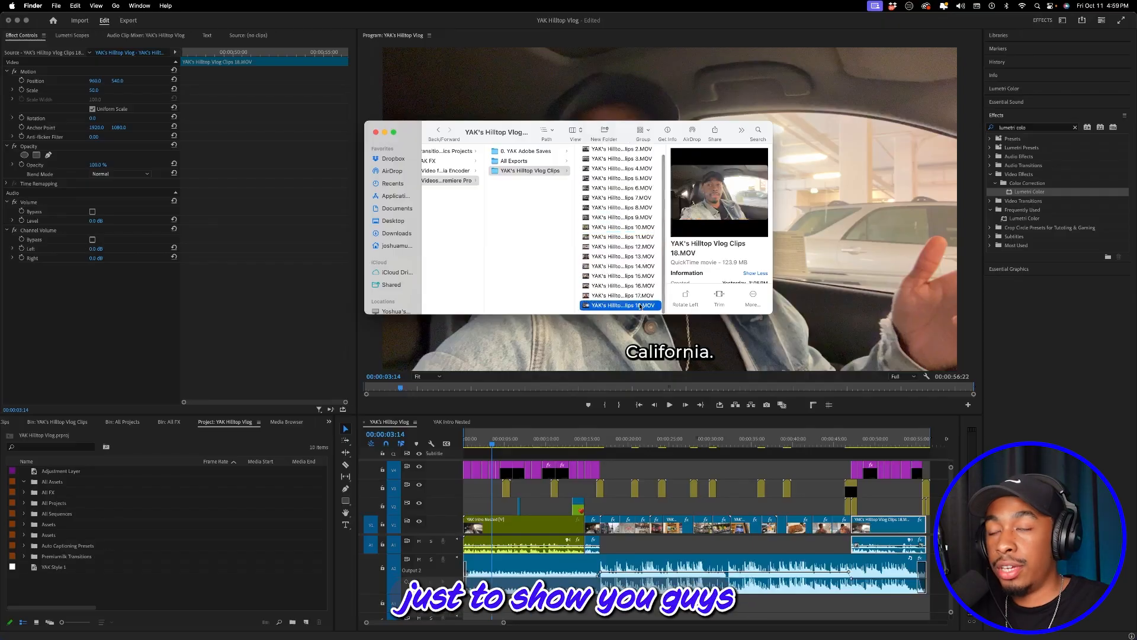
pyautogui.rightClick(640, 304)
pyautogui.click(663, 360)
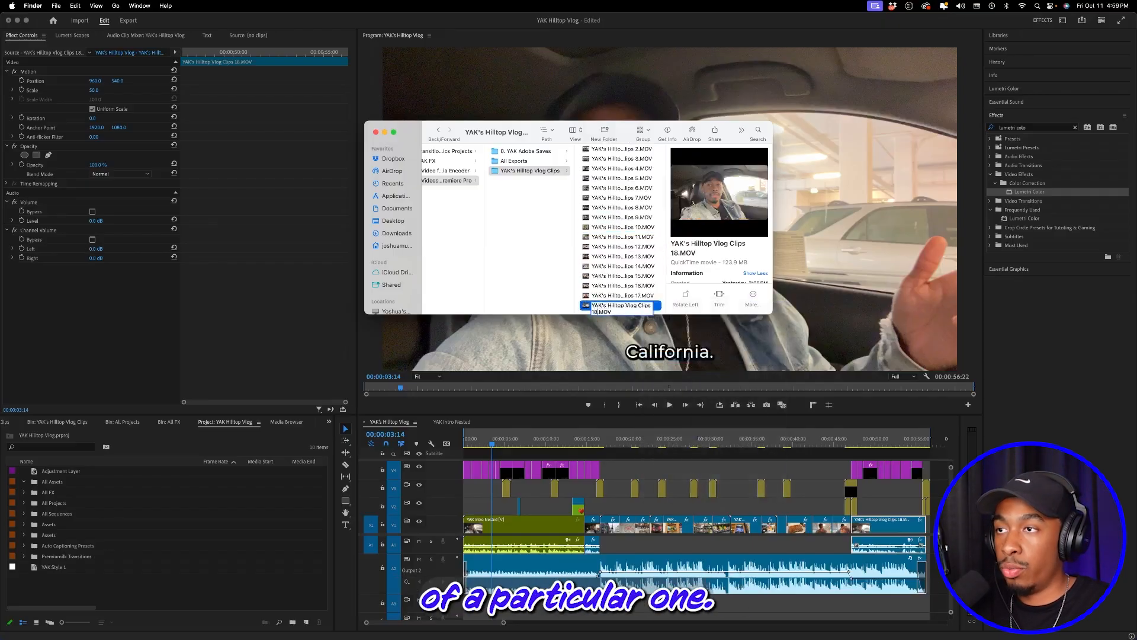
pyautogui.write('A')
pyautogui.press('Return')
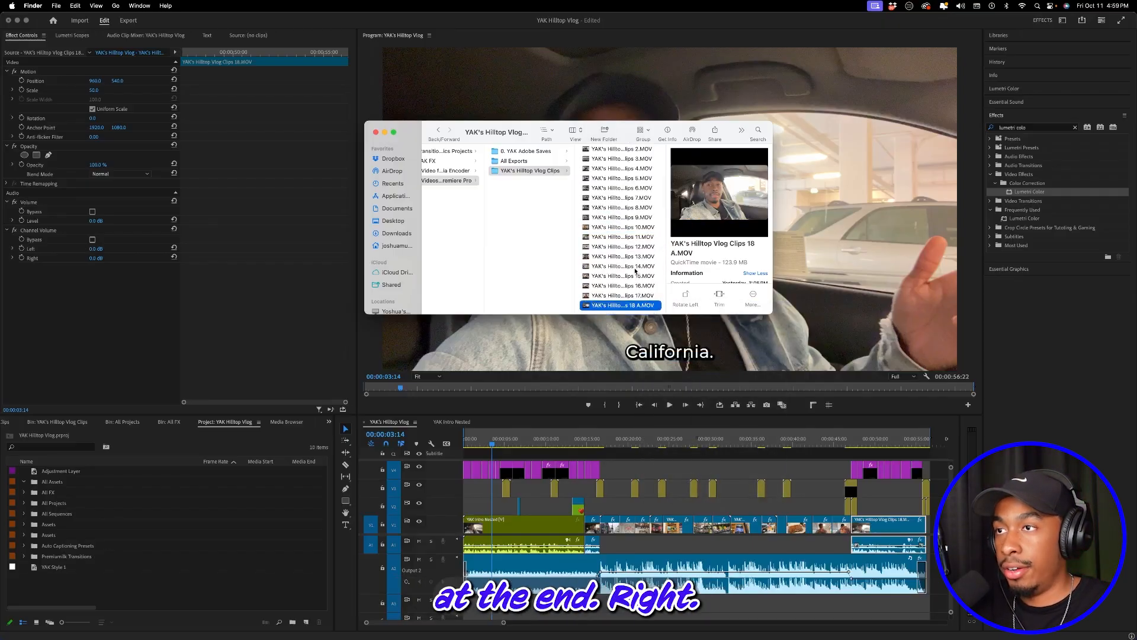
pyautogui.click(622, 266)
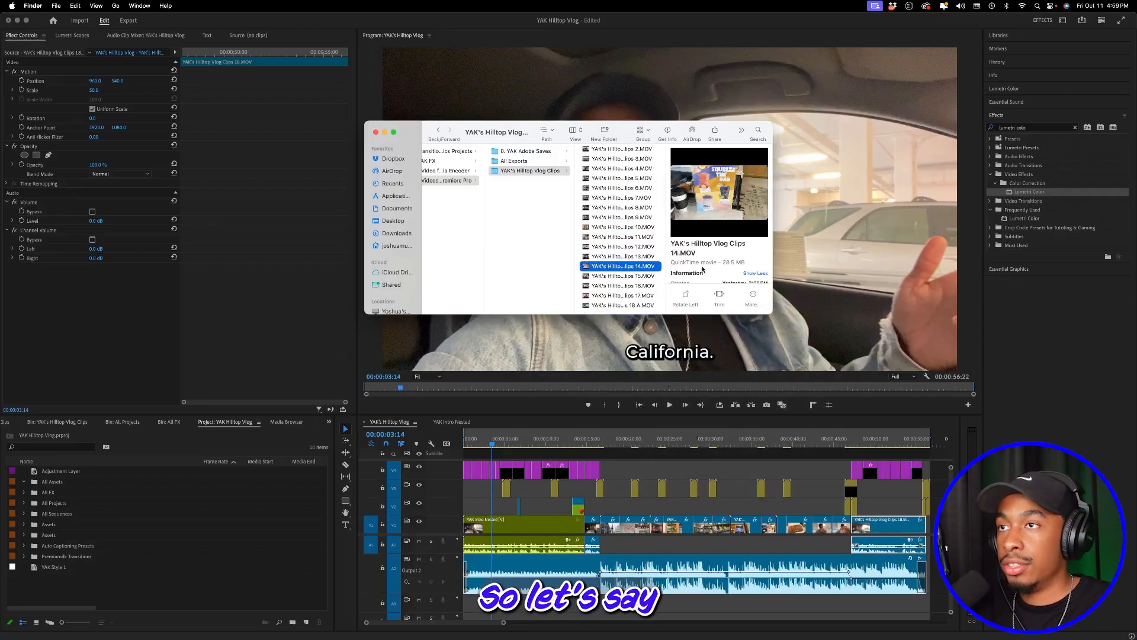
pyautogui.click(376, 135)
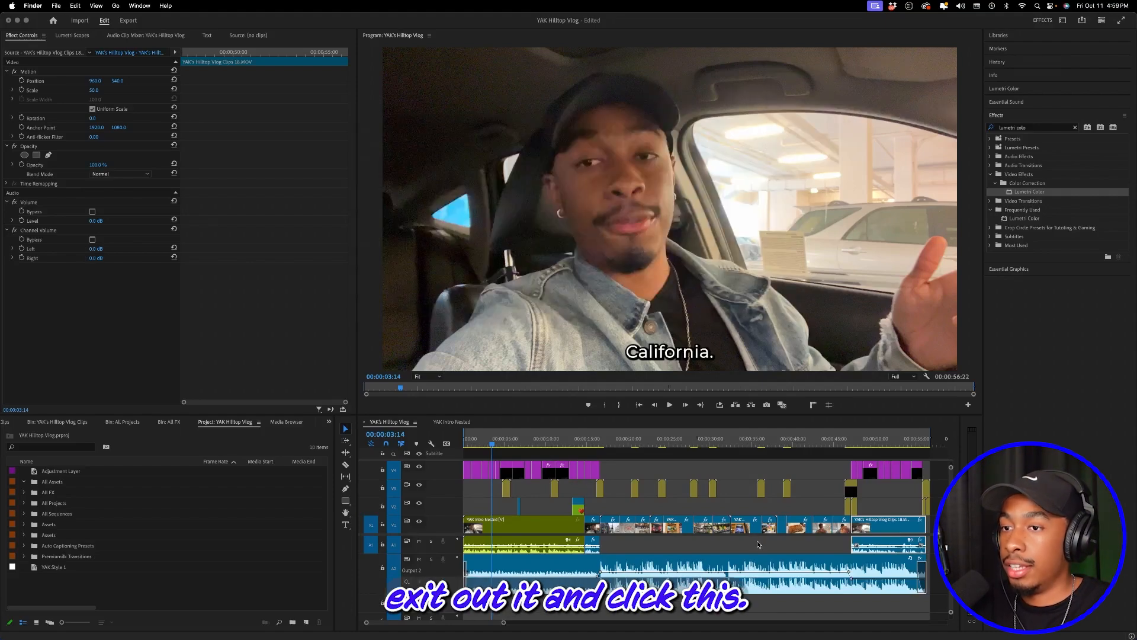
# Step: Return to Premiere Pro, stop limiting results to exact name matches, relink the last clip to YAK's Hilltop Vlog Clips 18 A.MOV, and preview it
pyautogui.click(802, 504)
pyautogui.click(876, 526)
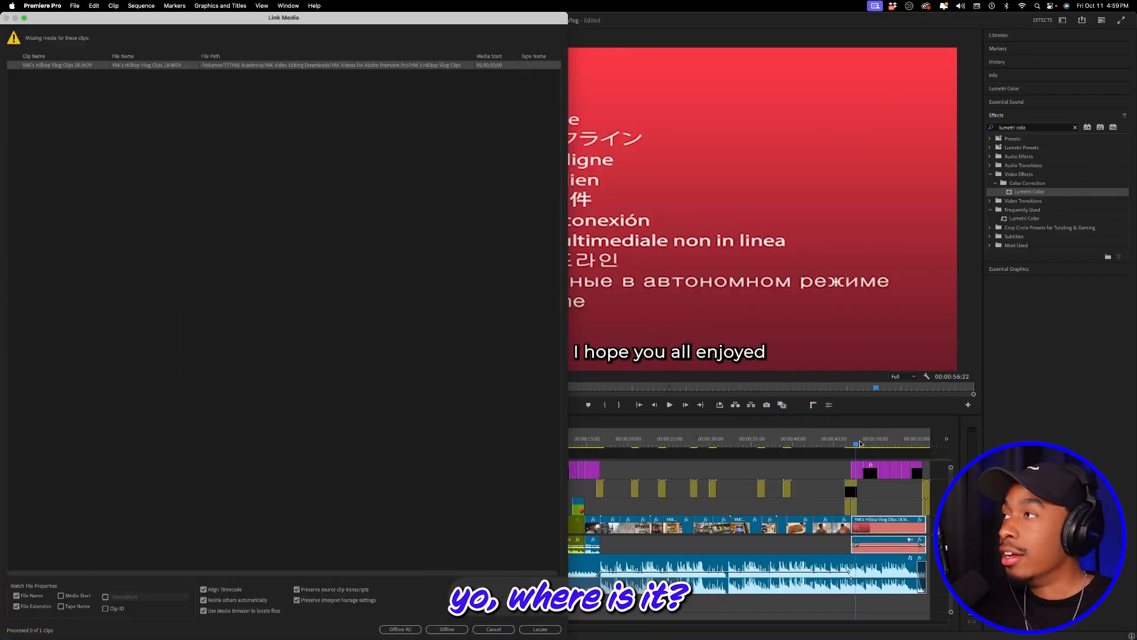
pyautogui.click(540, 629)
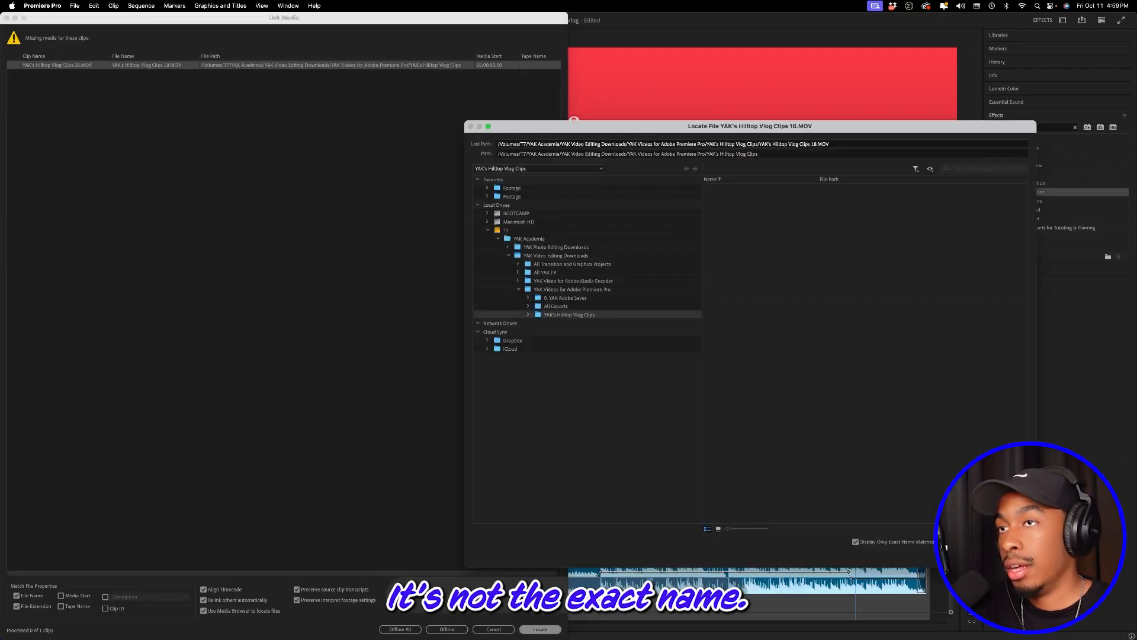
pyautogui.click(855, 542)
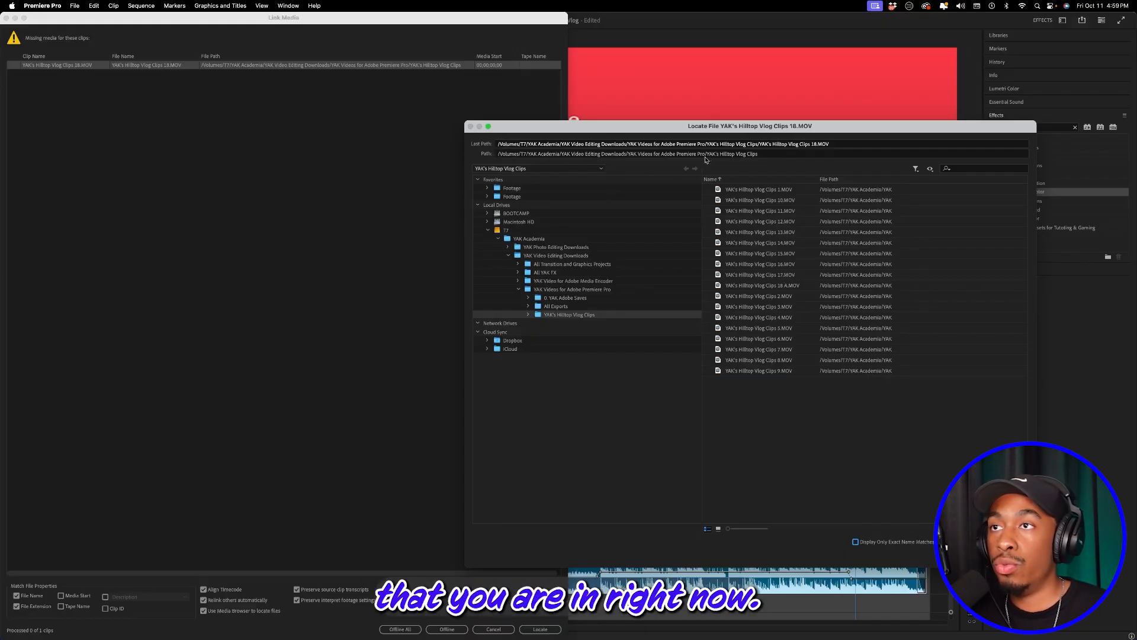
pyautogui.doubleClick(723, 286)
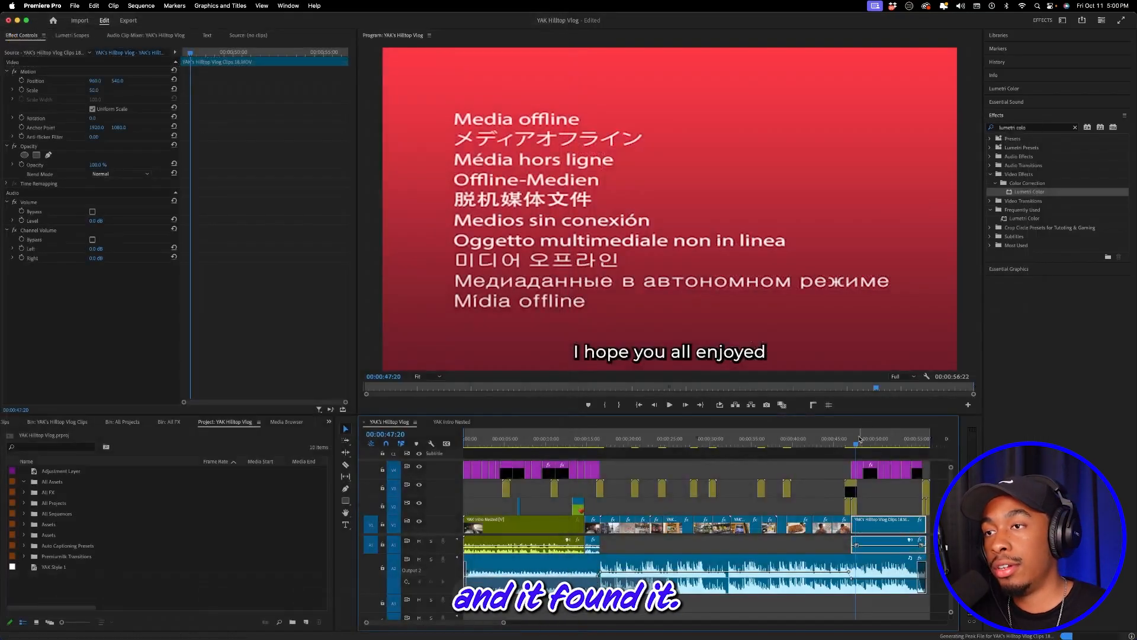
pyautogui.moveTo(859, 439); pyautogui.dragTo(876, 443)
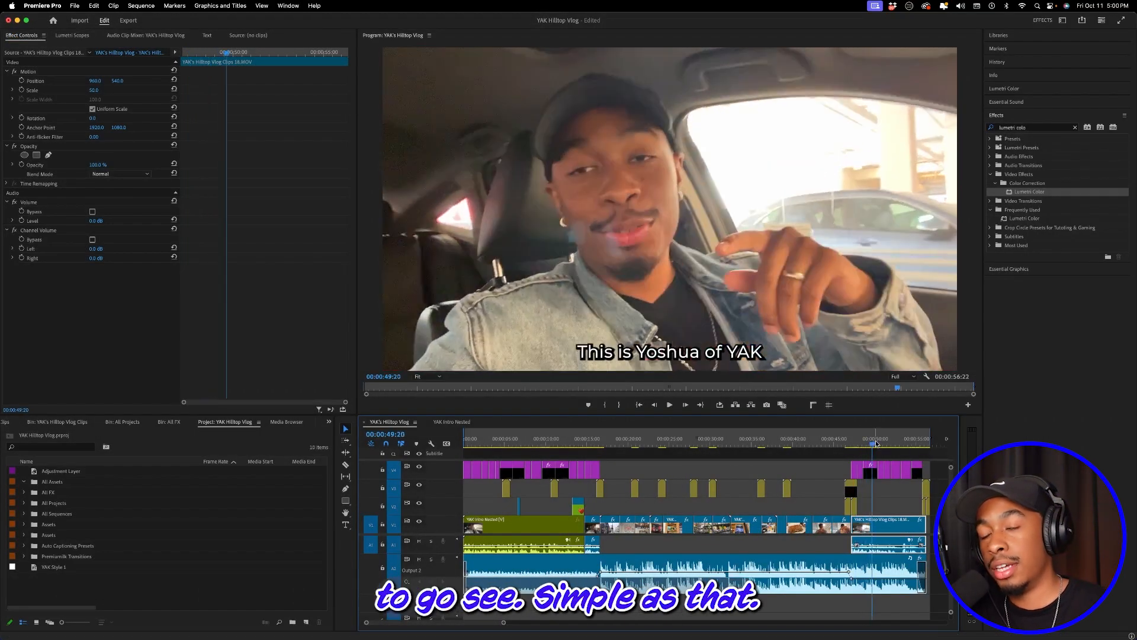